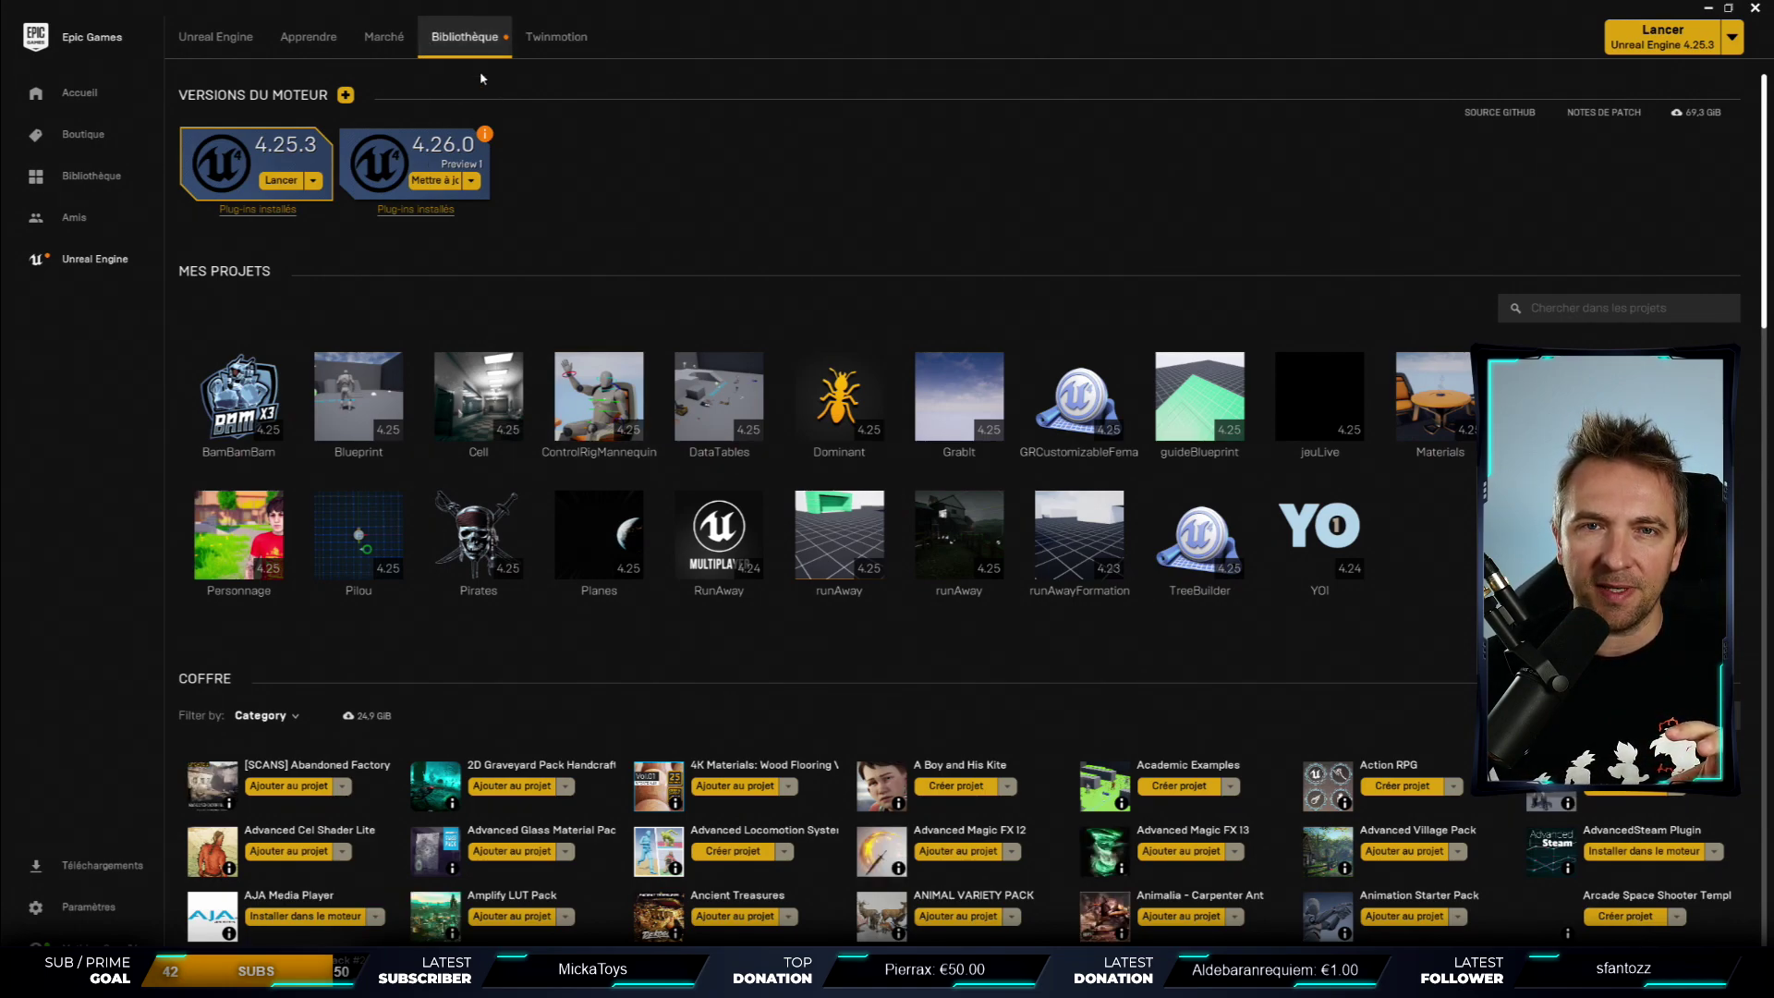
- Switch to the Marché (Marketplace) tab and scroll to the Free For The Month section
click(386, 43)
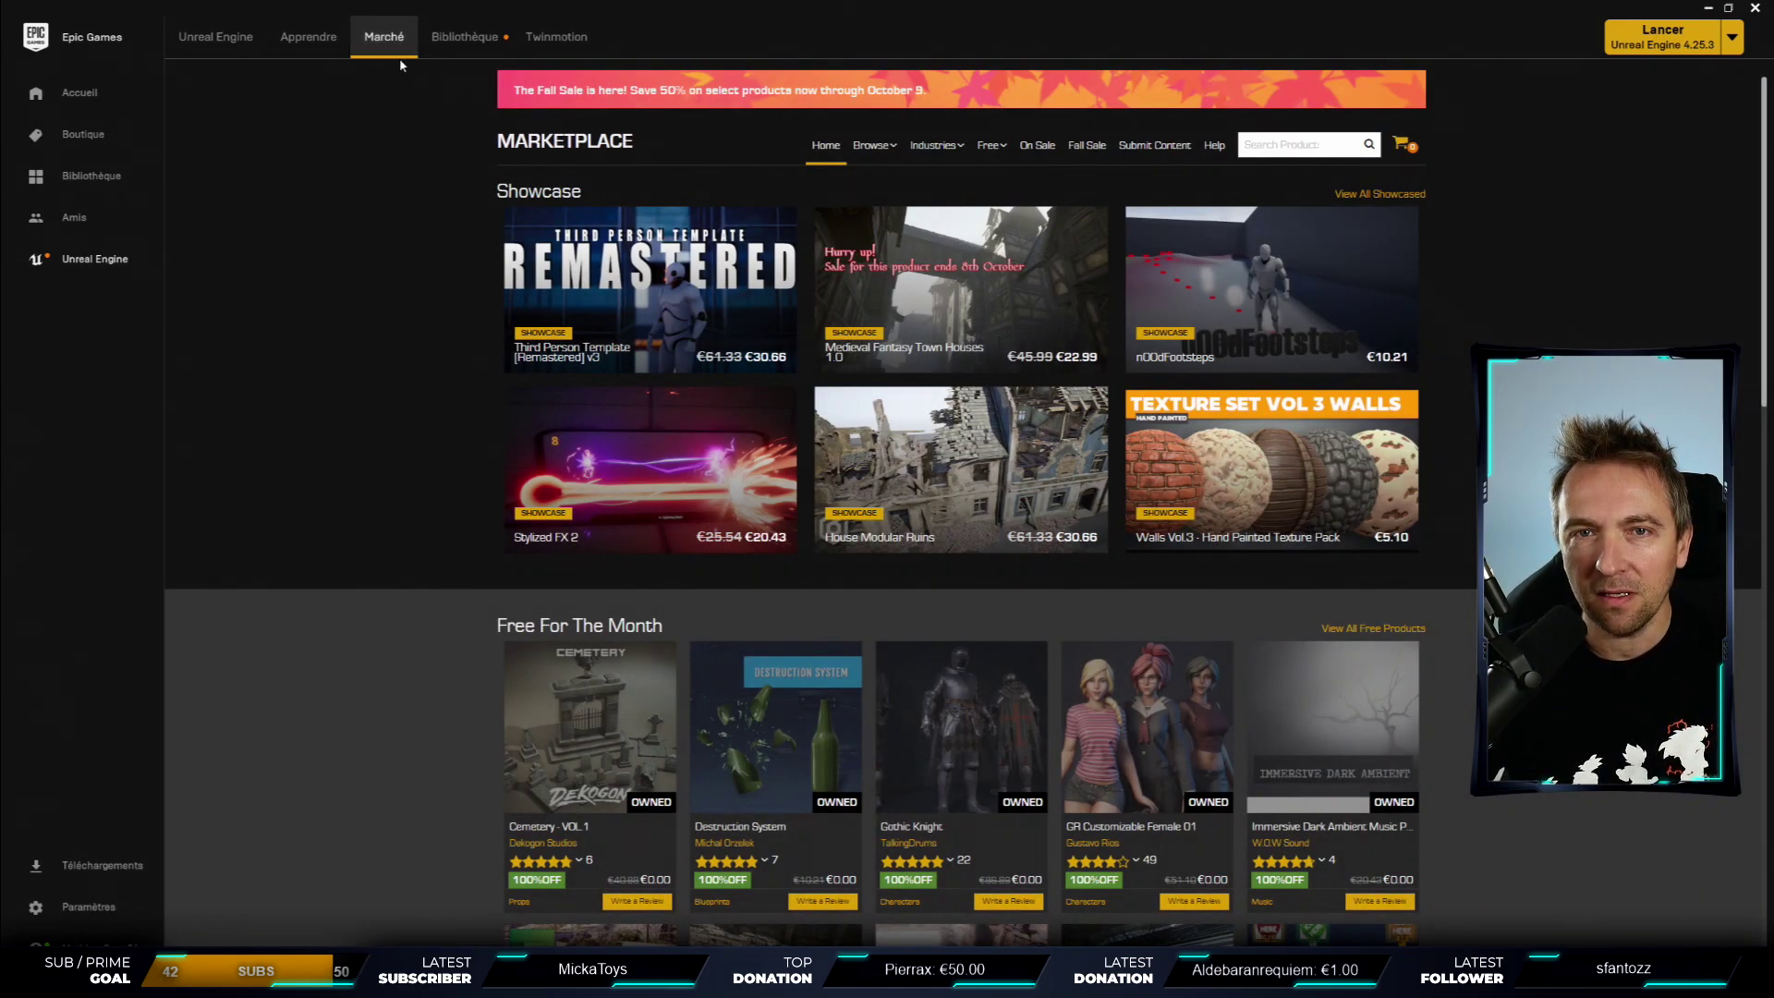
scroll(630, 577, down, 2)
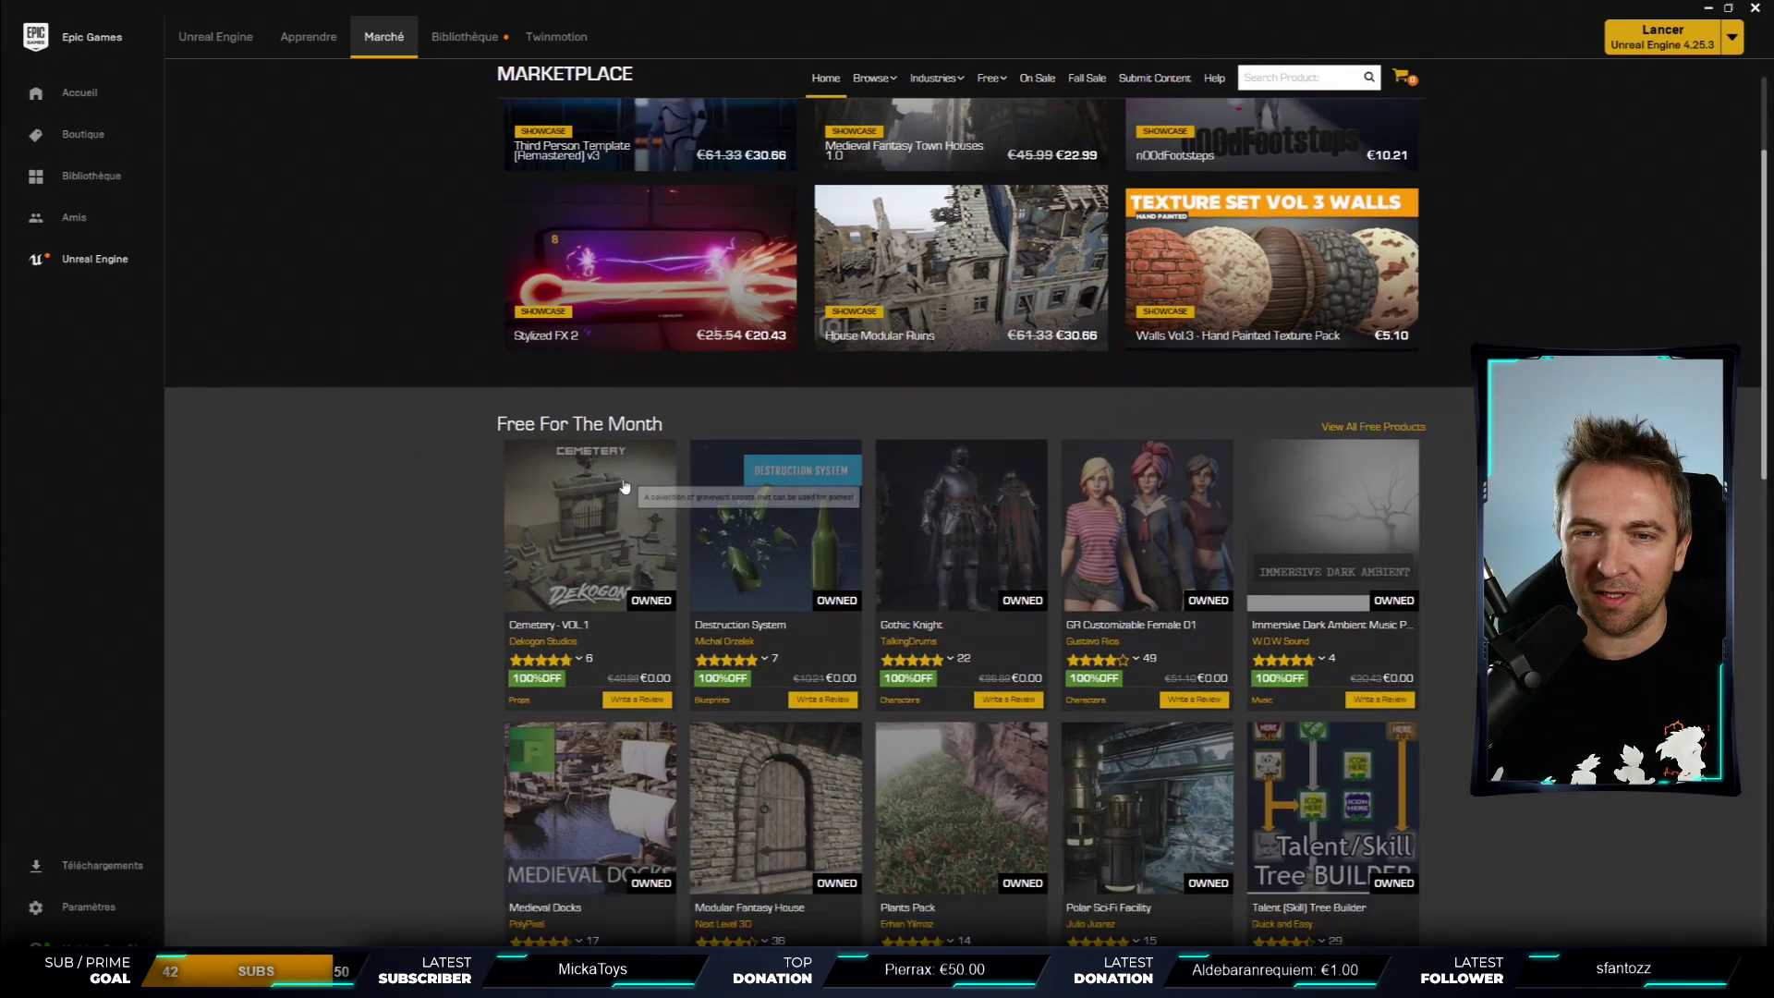
scroll(610, 462, down, 1)
mouse_move(782, 377)
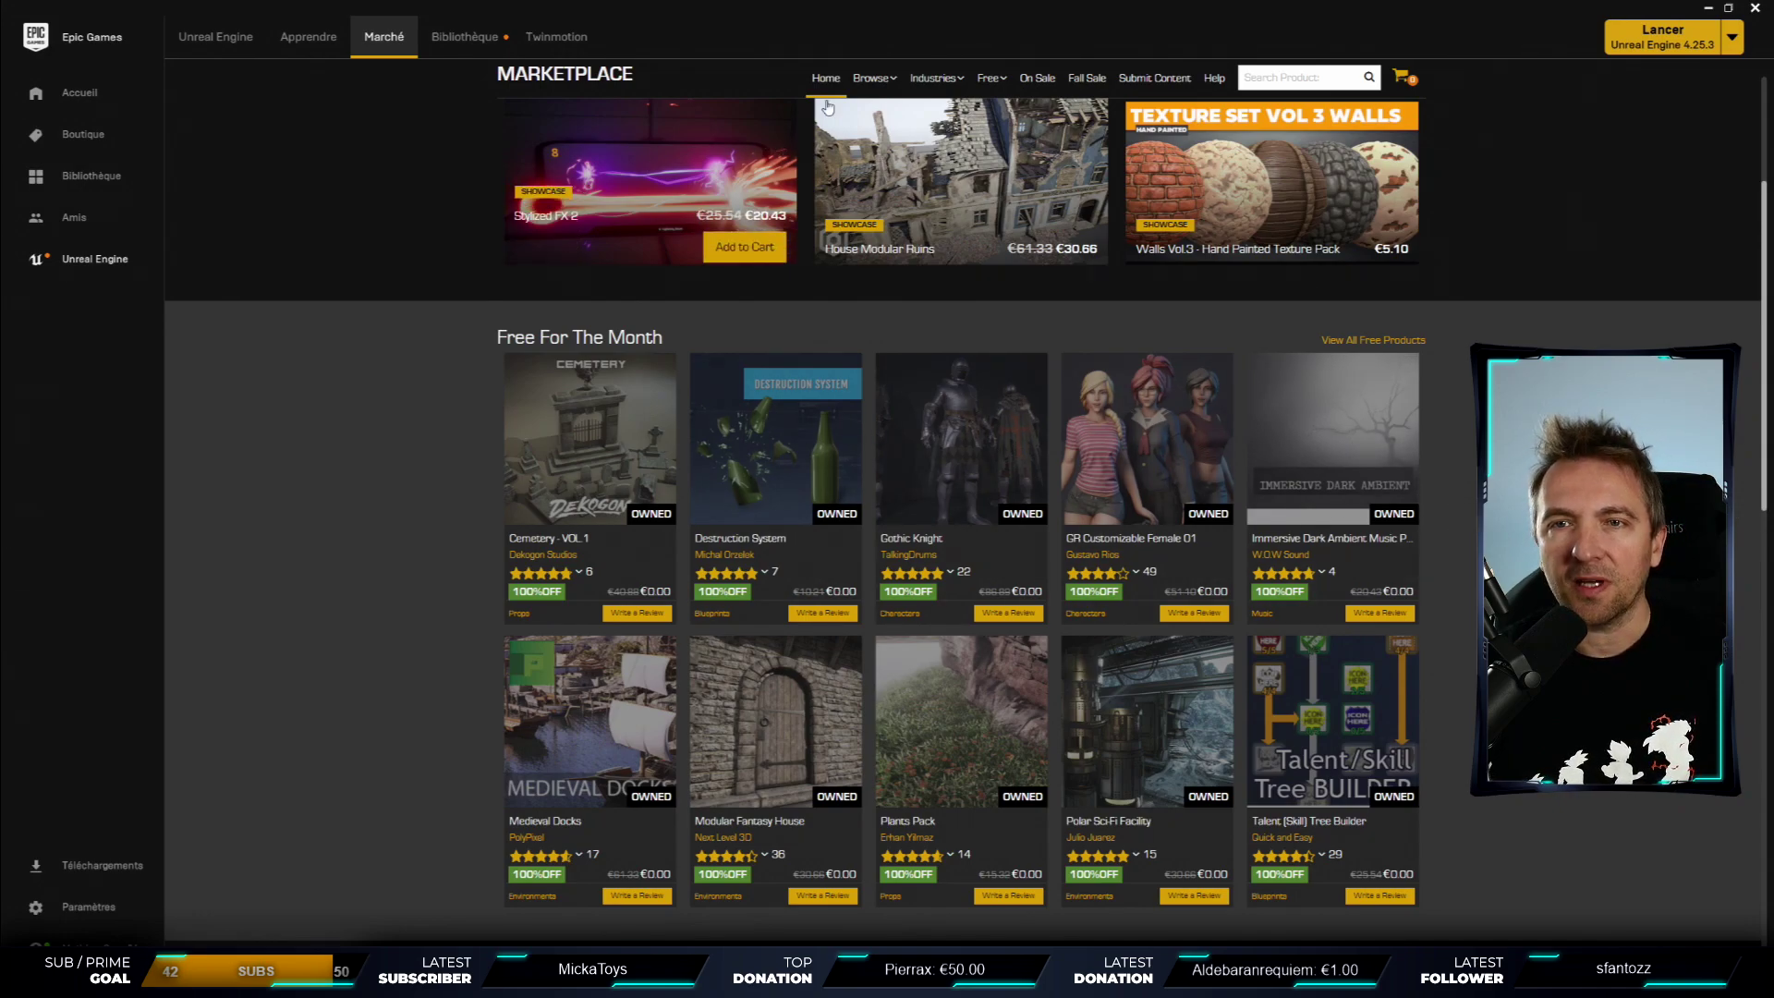
- Filter products by Free > Permanently Free Collection, then by Free For The Month, listing ten €0.00 assets
mouse_move(869, 83)
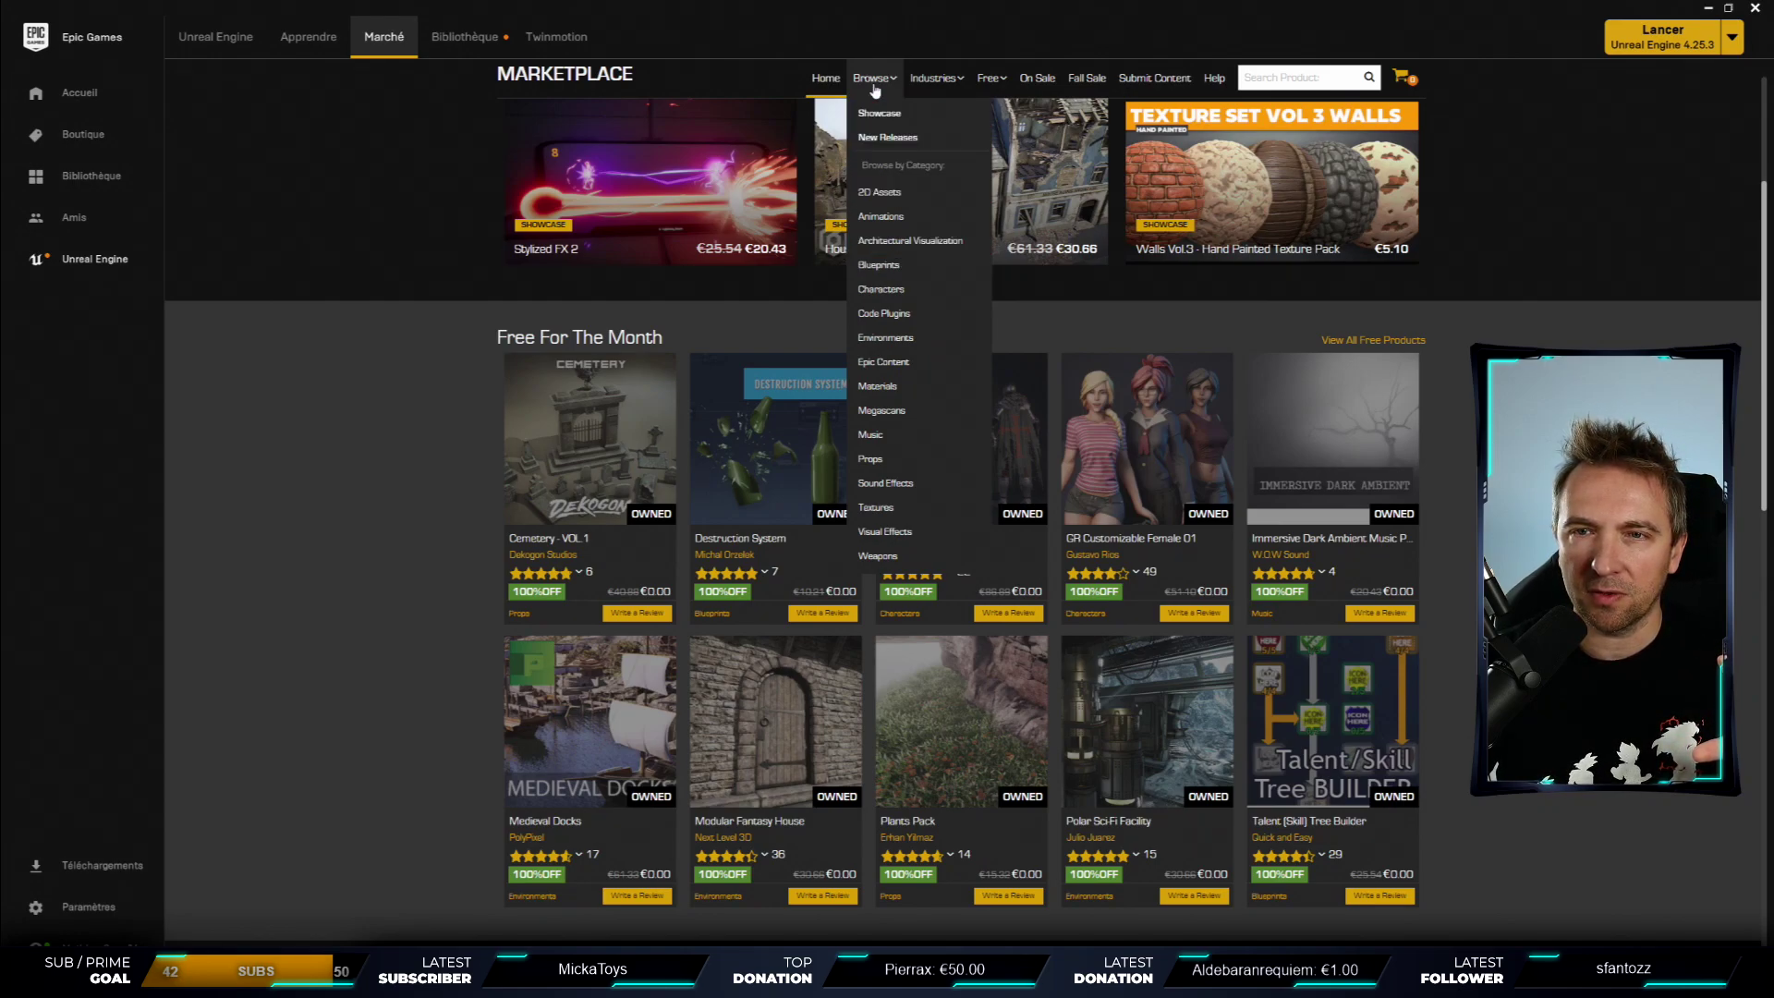
mouse_move(987, 88)
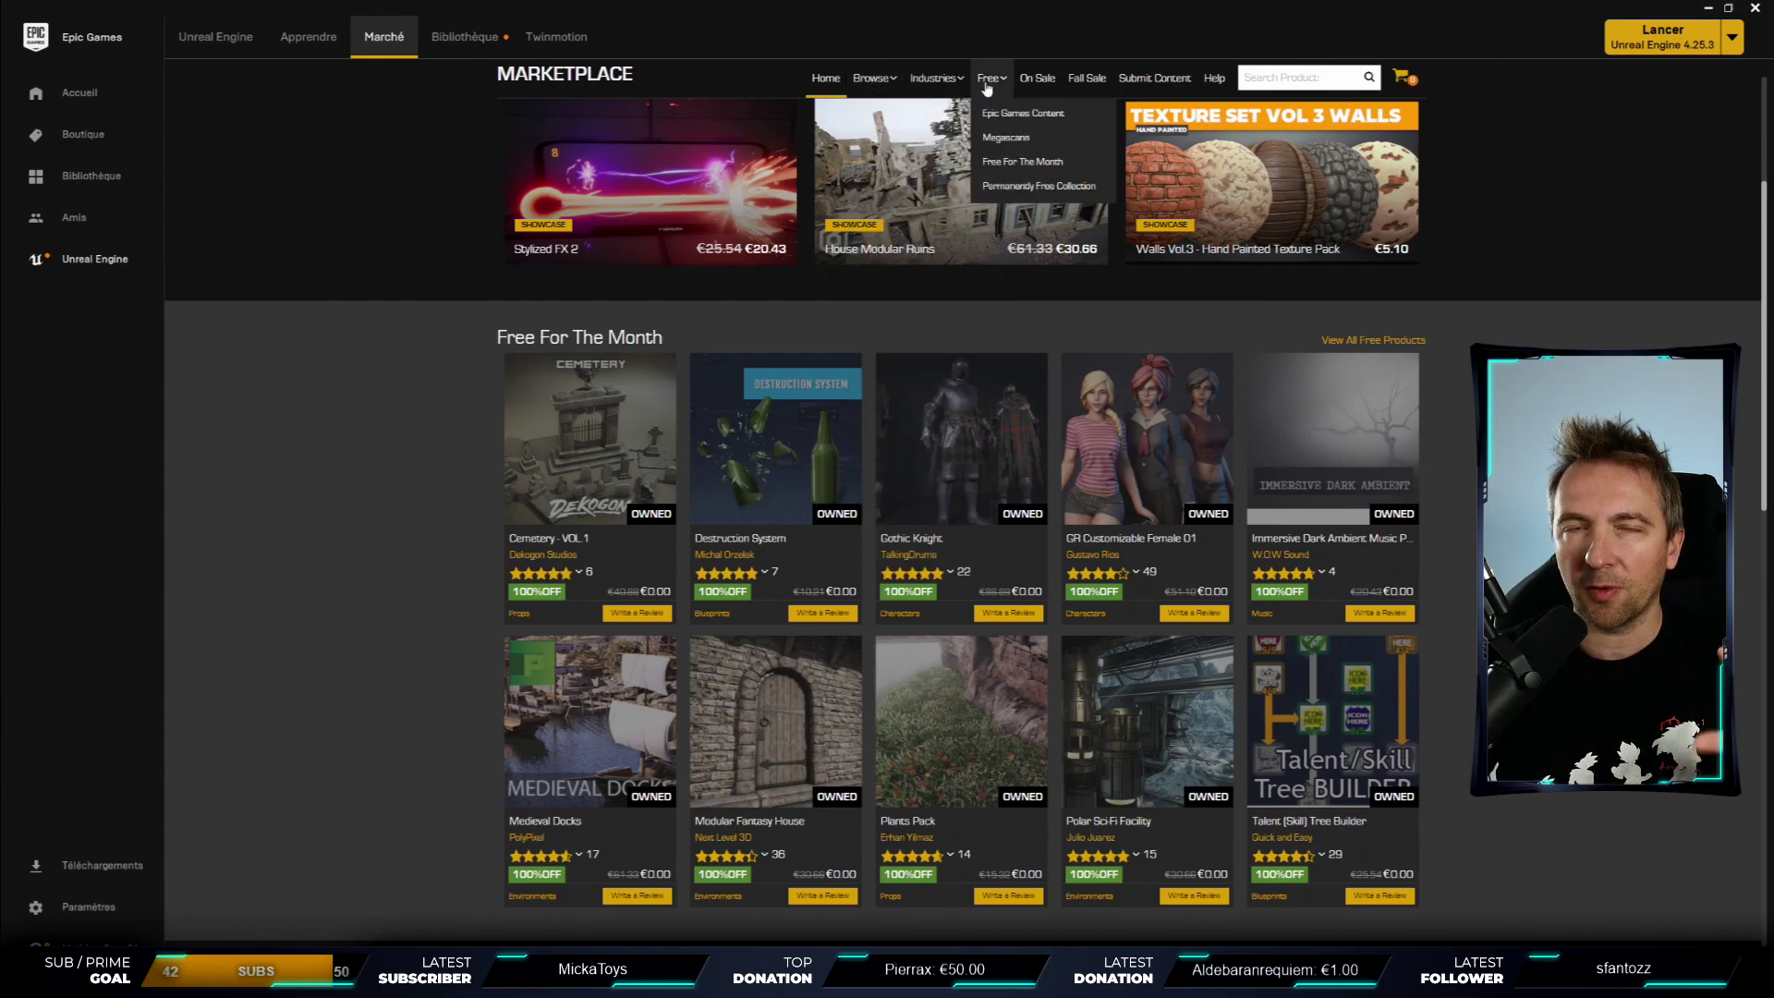
click(1010, 186)
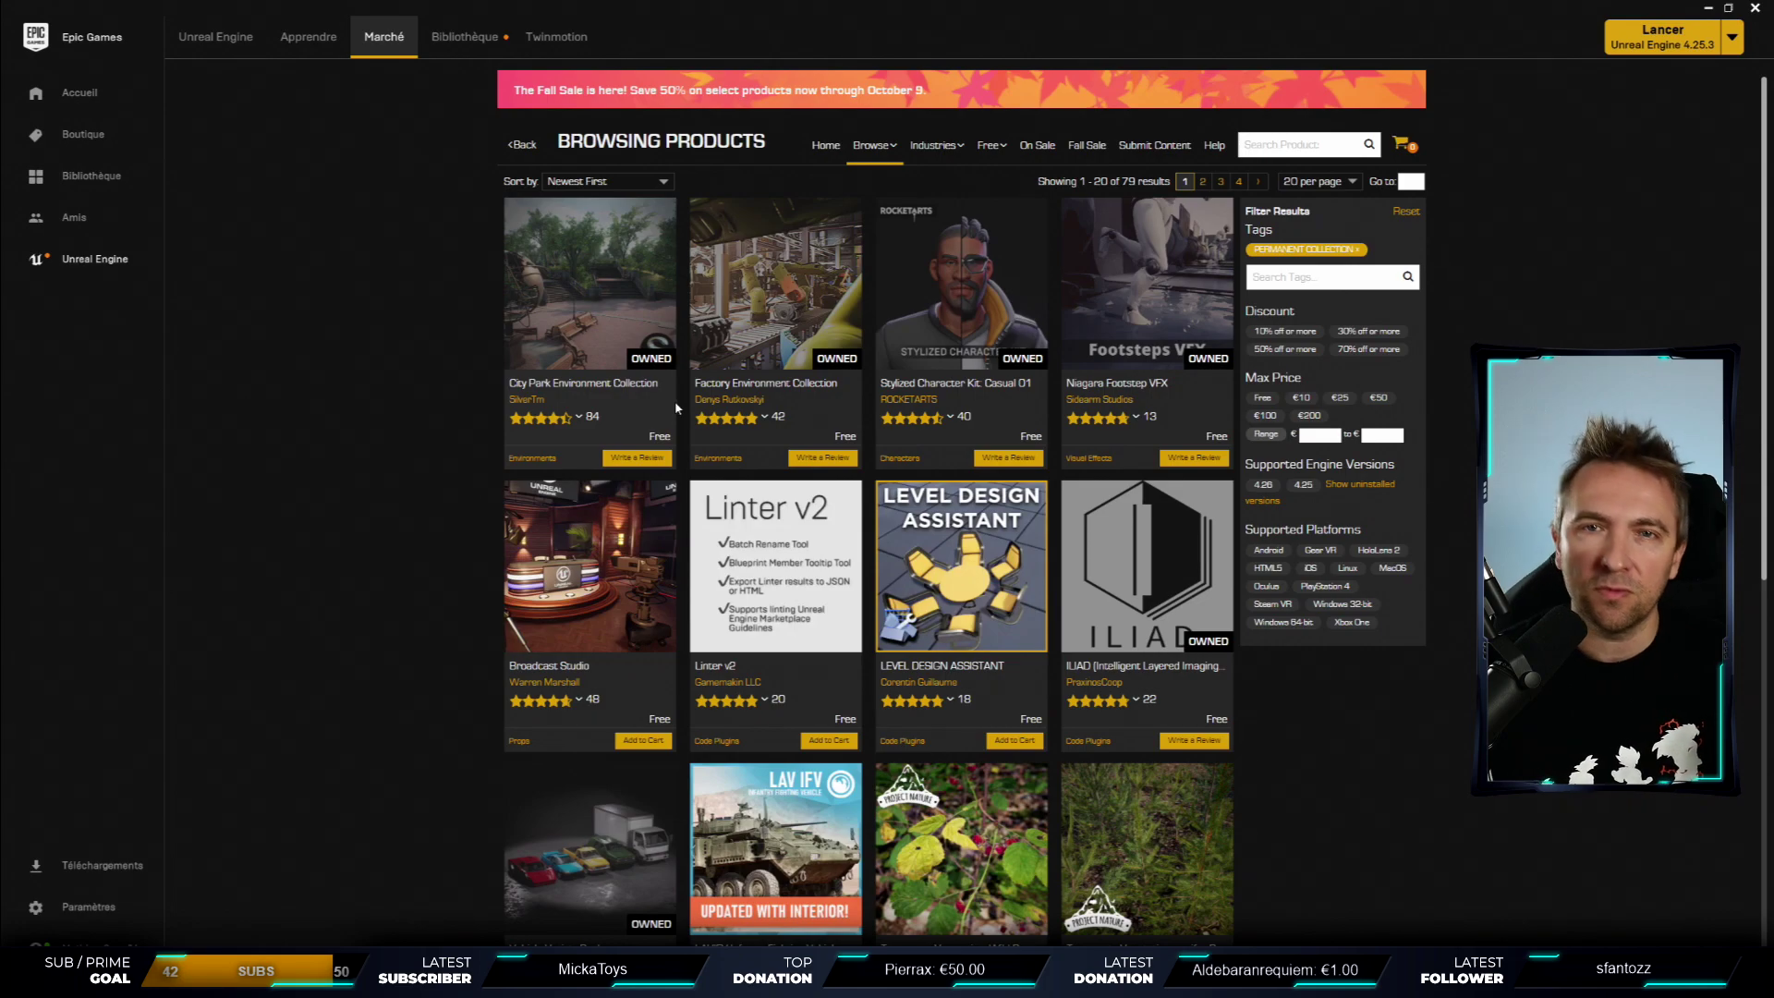
mouse_move(996, 160)
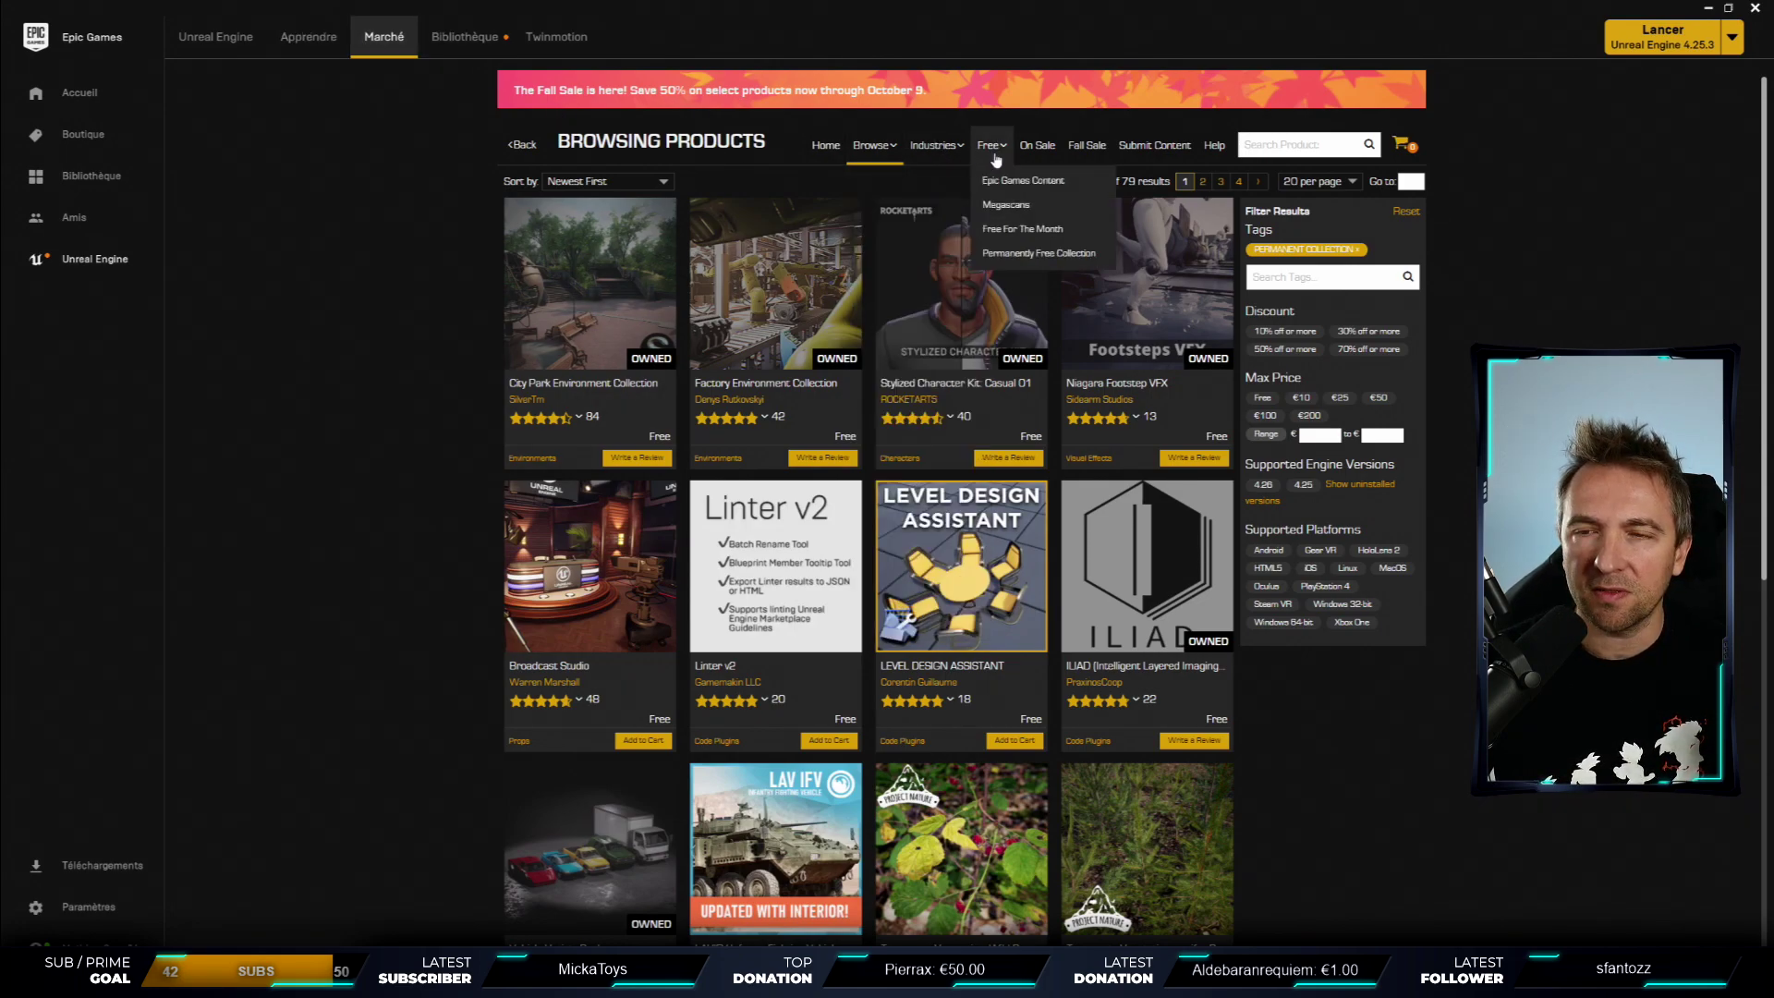
click(1021, 228)
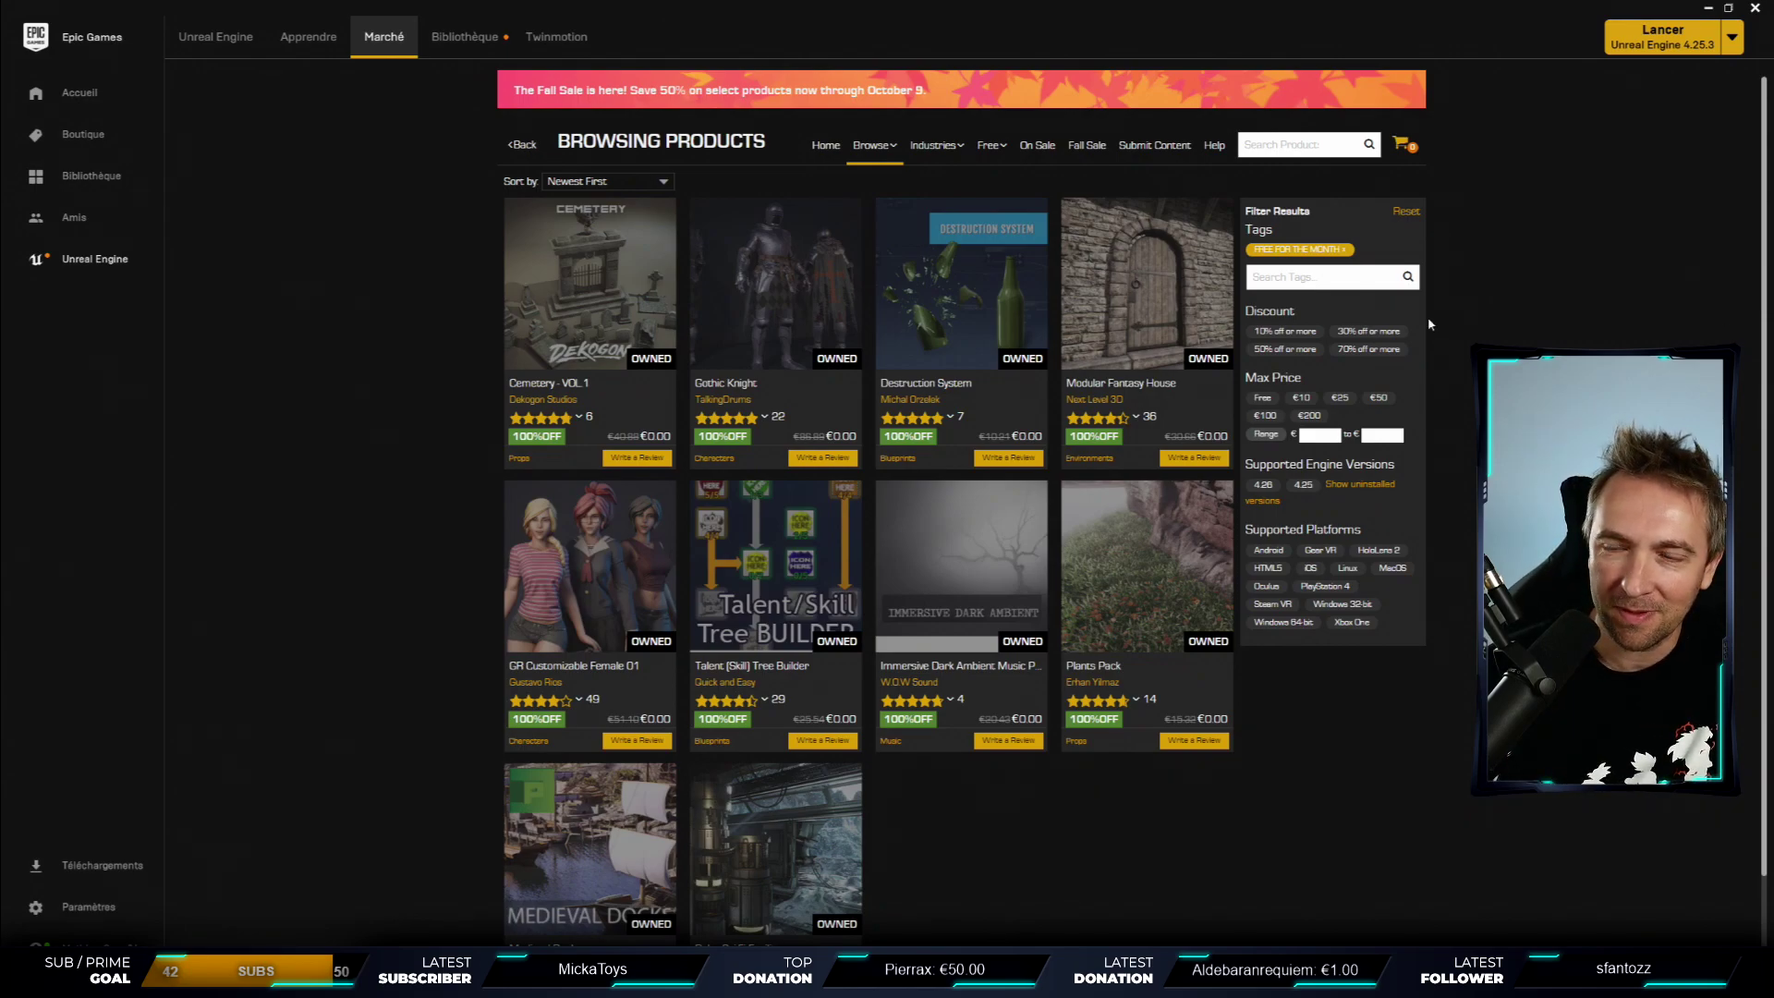
- Minimize the launcher and orbit and zoom around the Cemetery_VOL1 gate and gravestones
click(1707, 9)
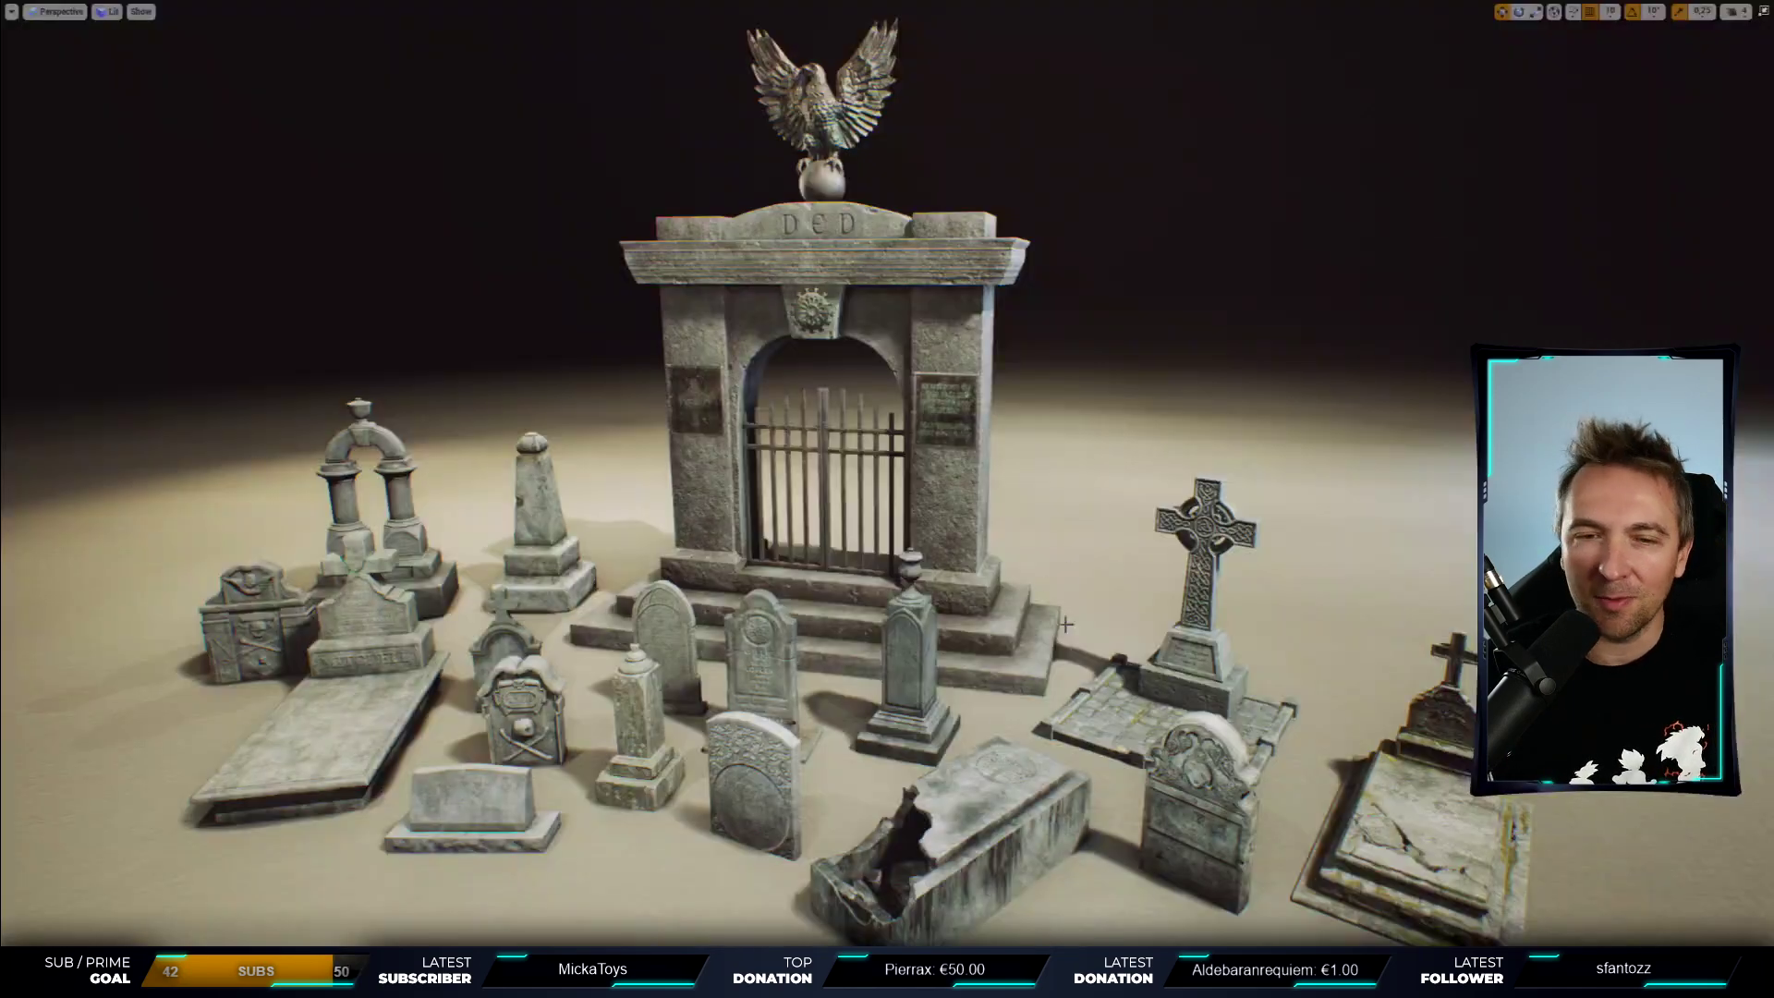
drag(1020, 497, 979, 591)
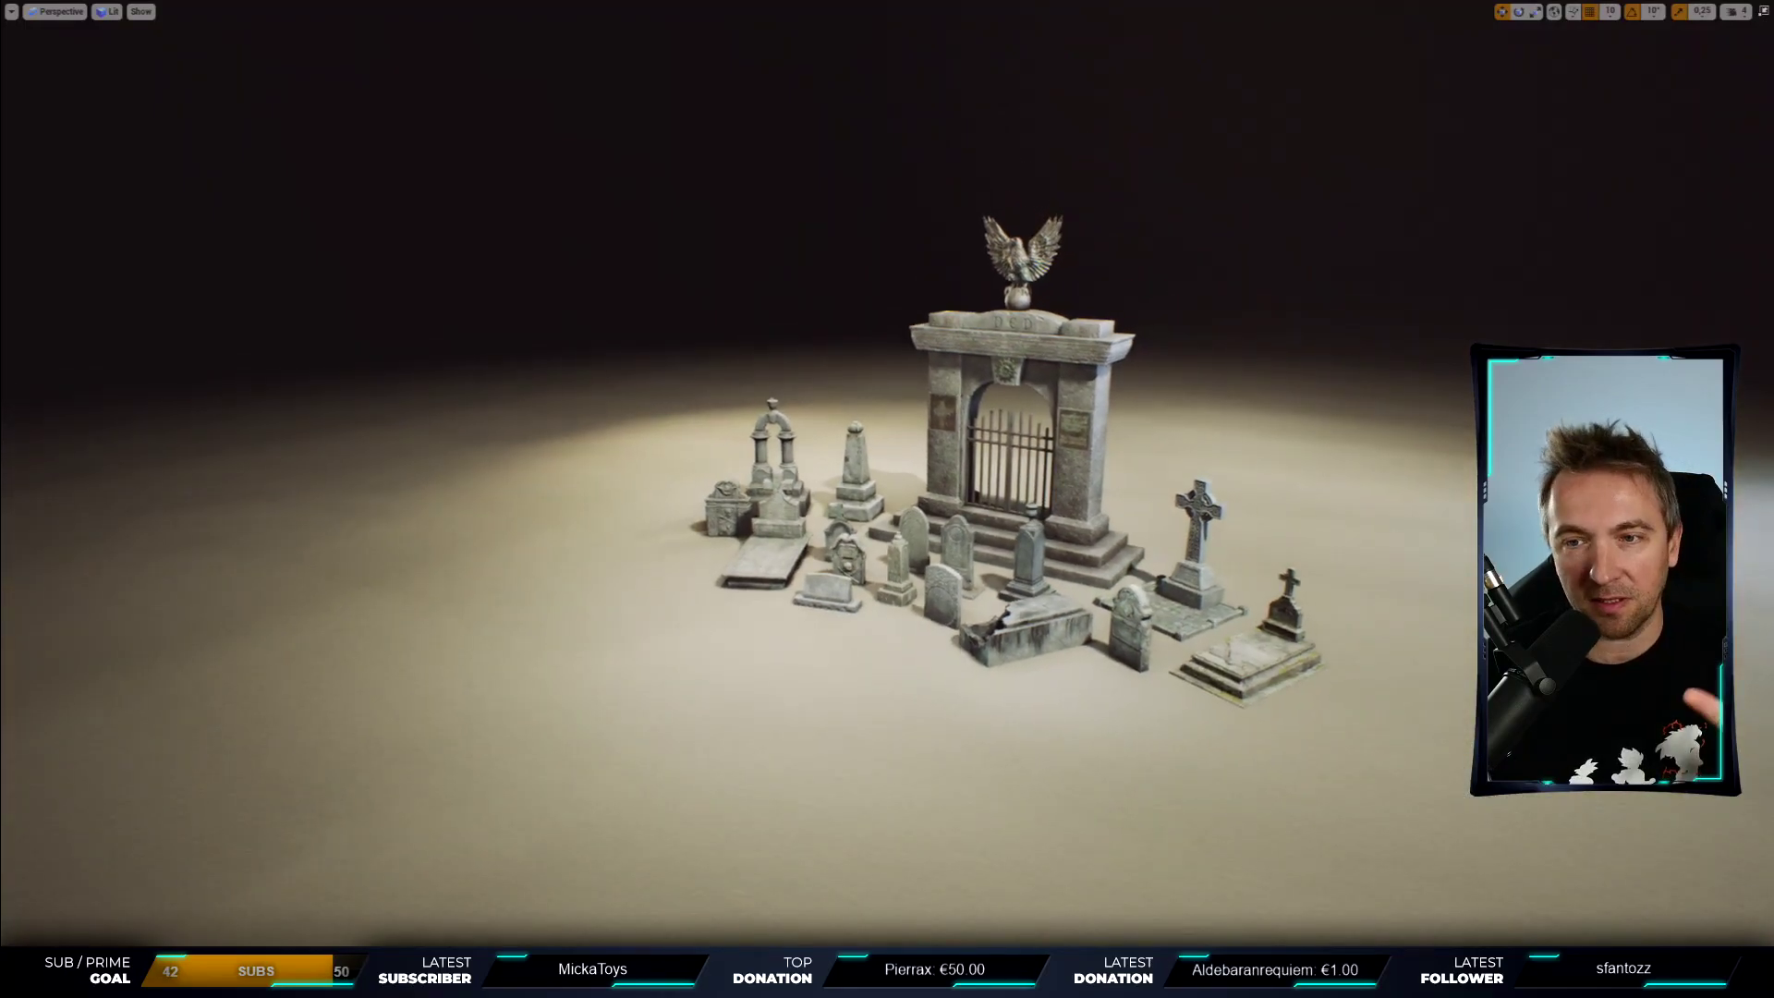
right_drag(979, 591, 1108, 647)
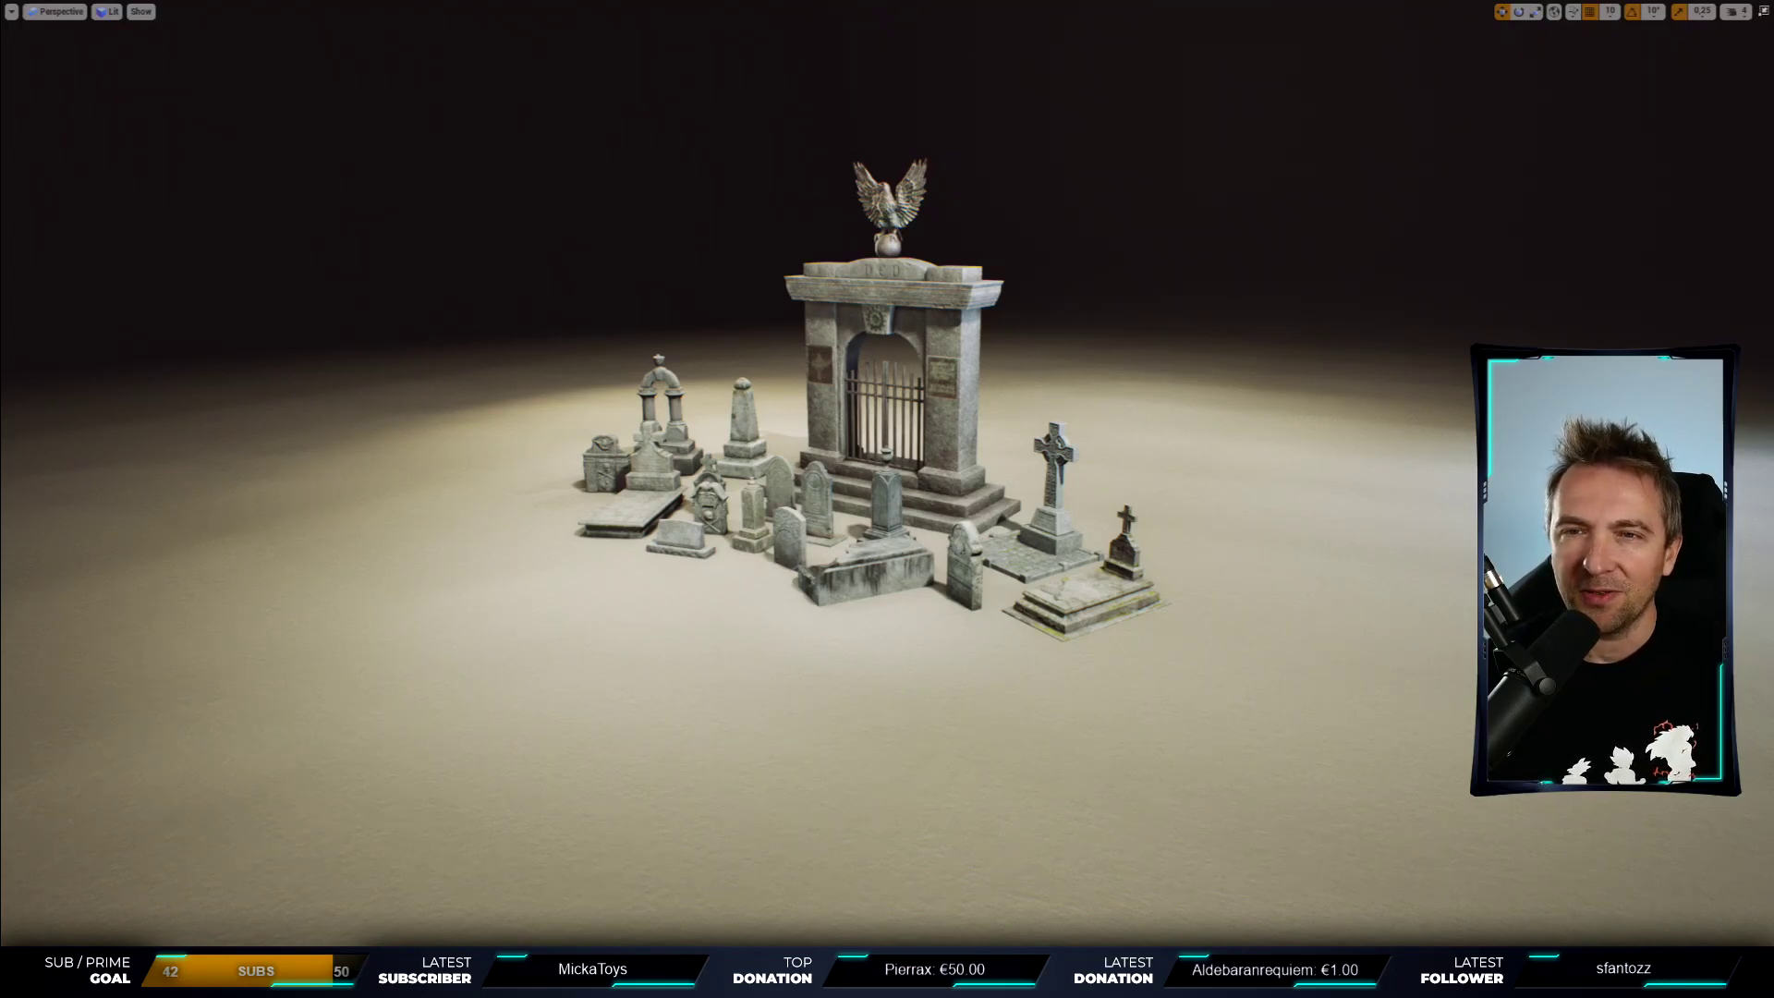
scroll(953, 548, up, 10)
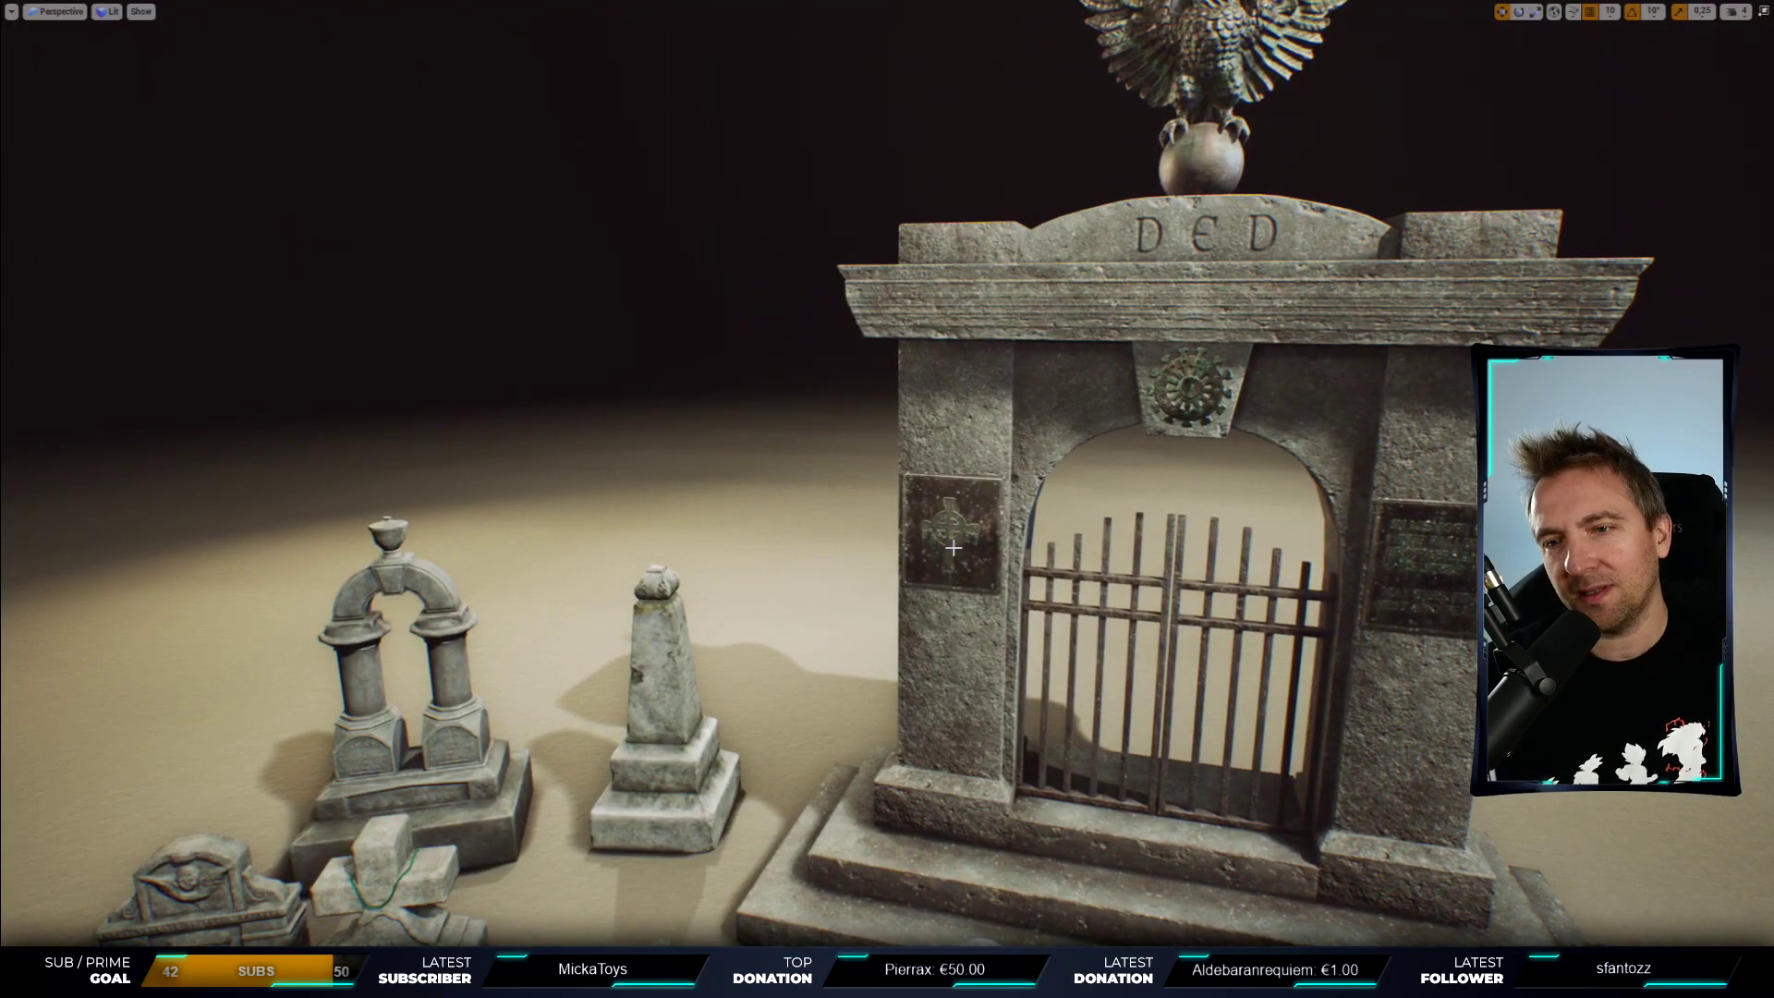
scroll(1025, 570, down, 10)
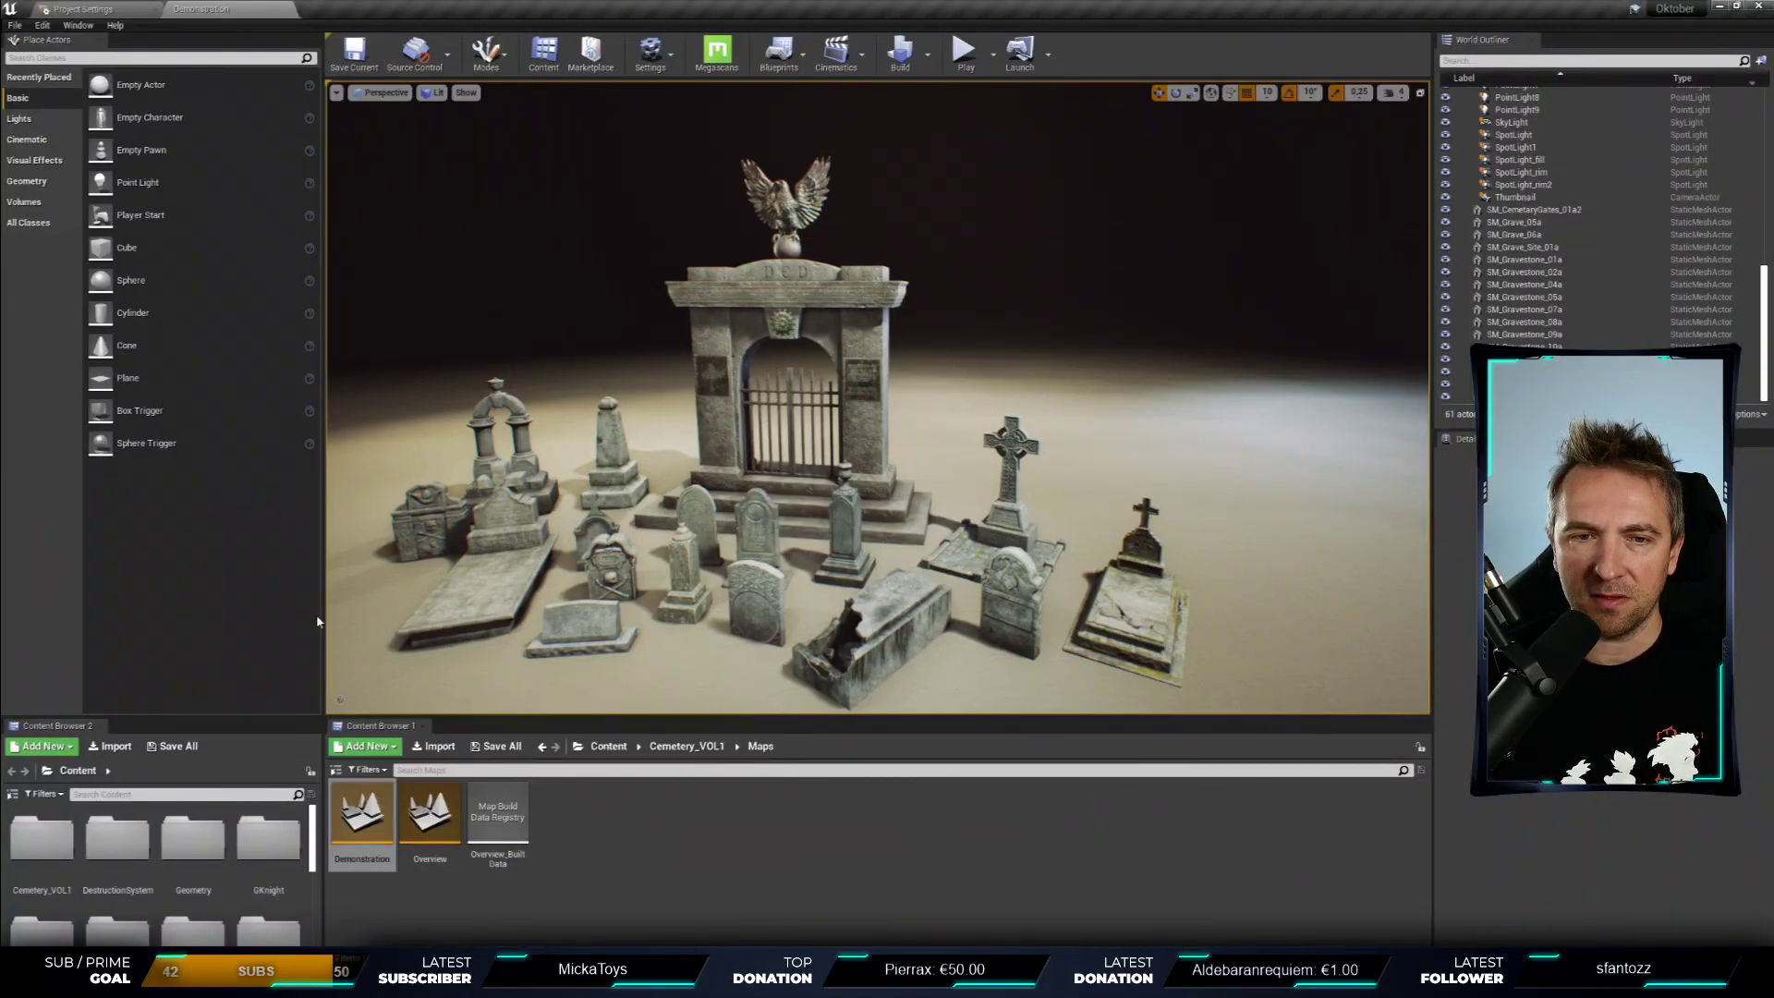
- Drag the panel splitters to make the 3D viewport wider and taller
drag(321, 619, 205, 619)
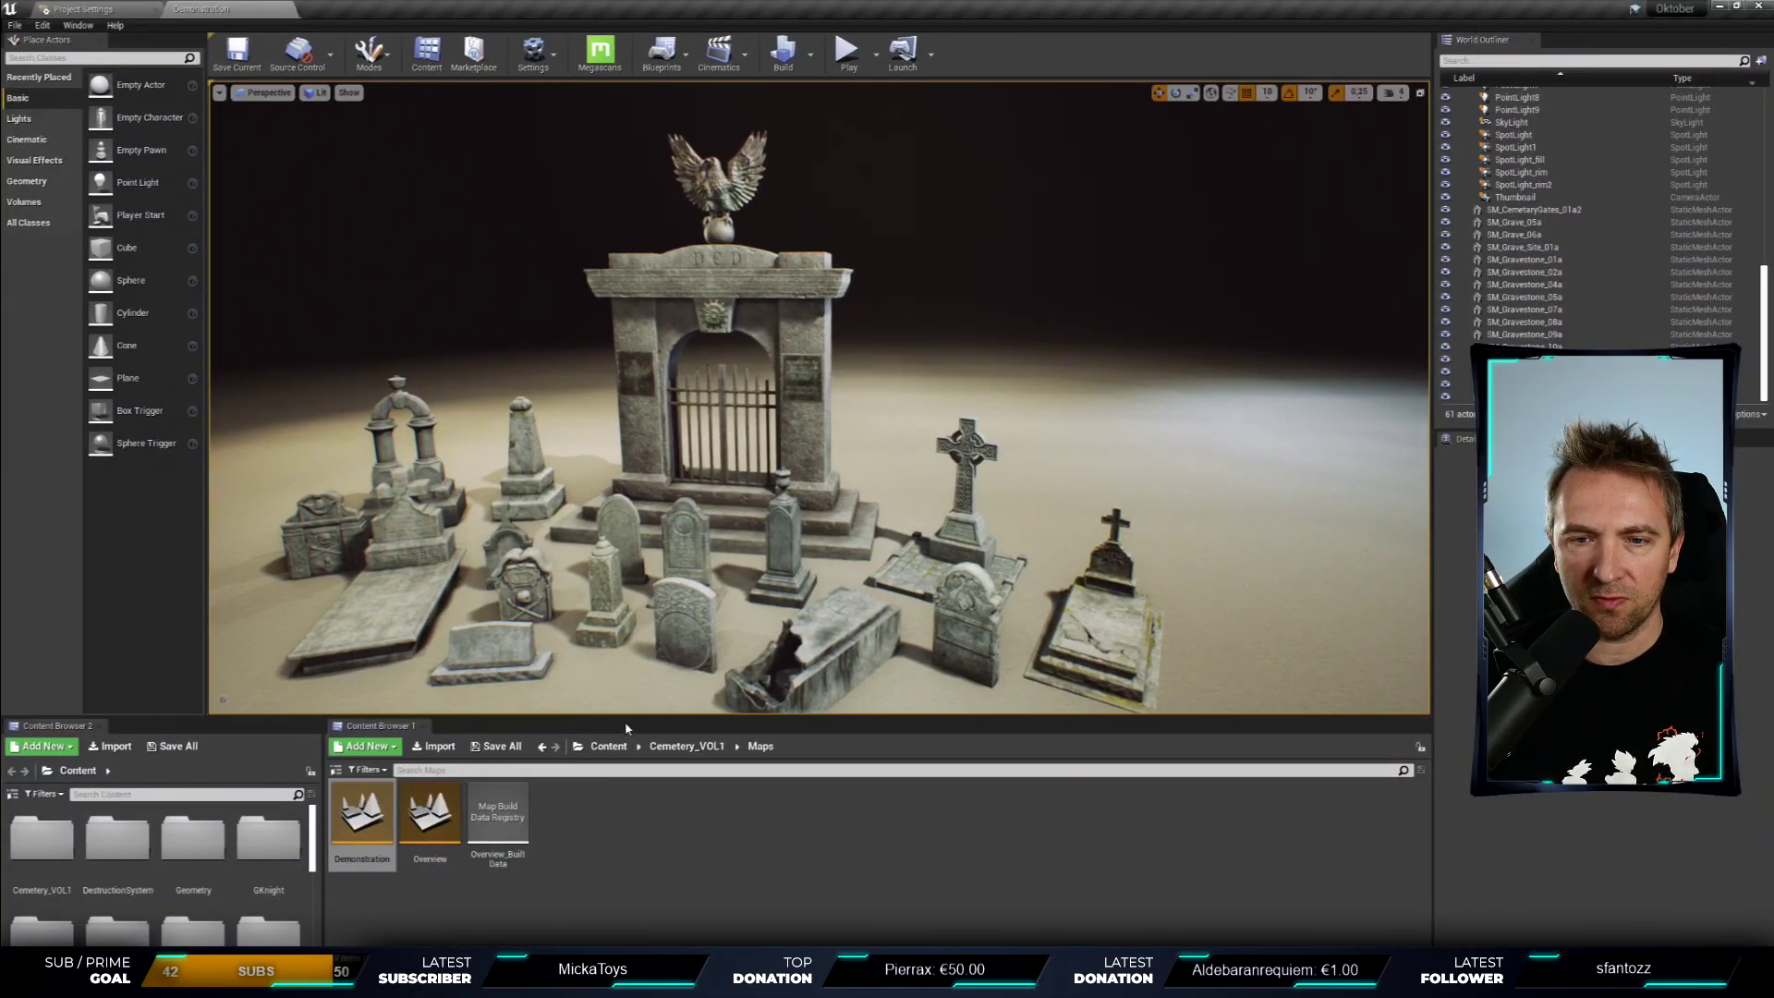
drag(631, 724, 630, 793)
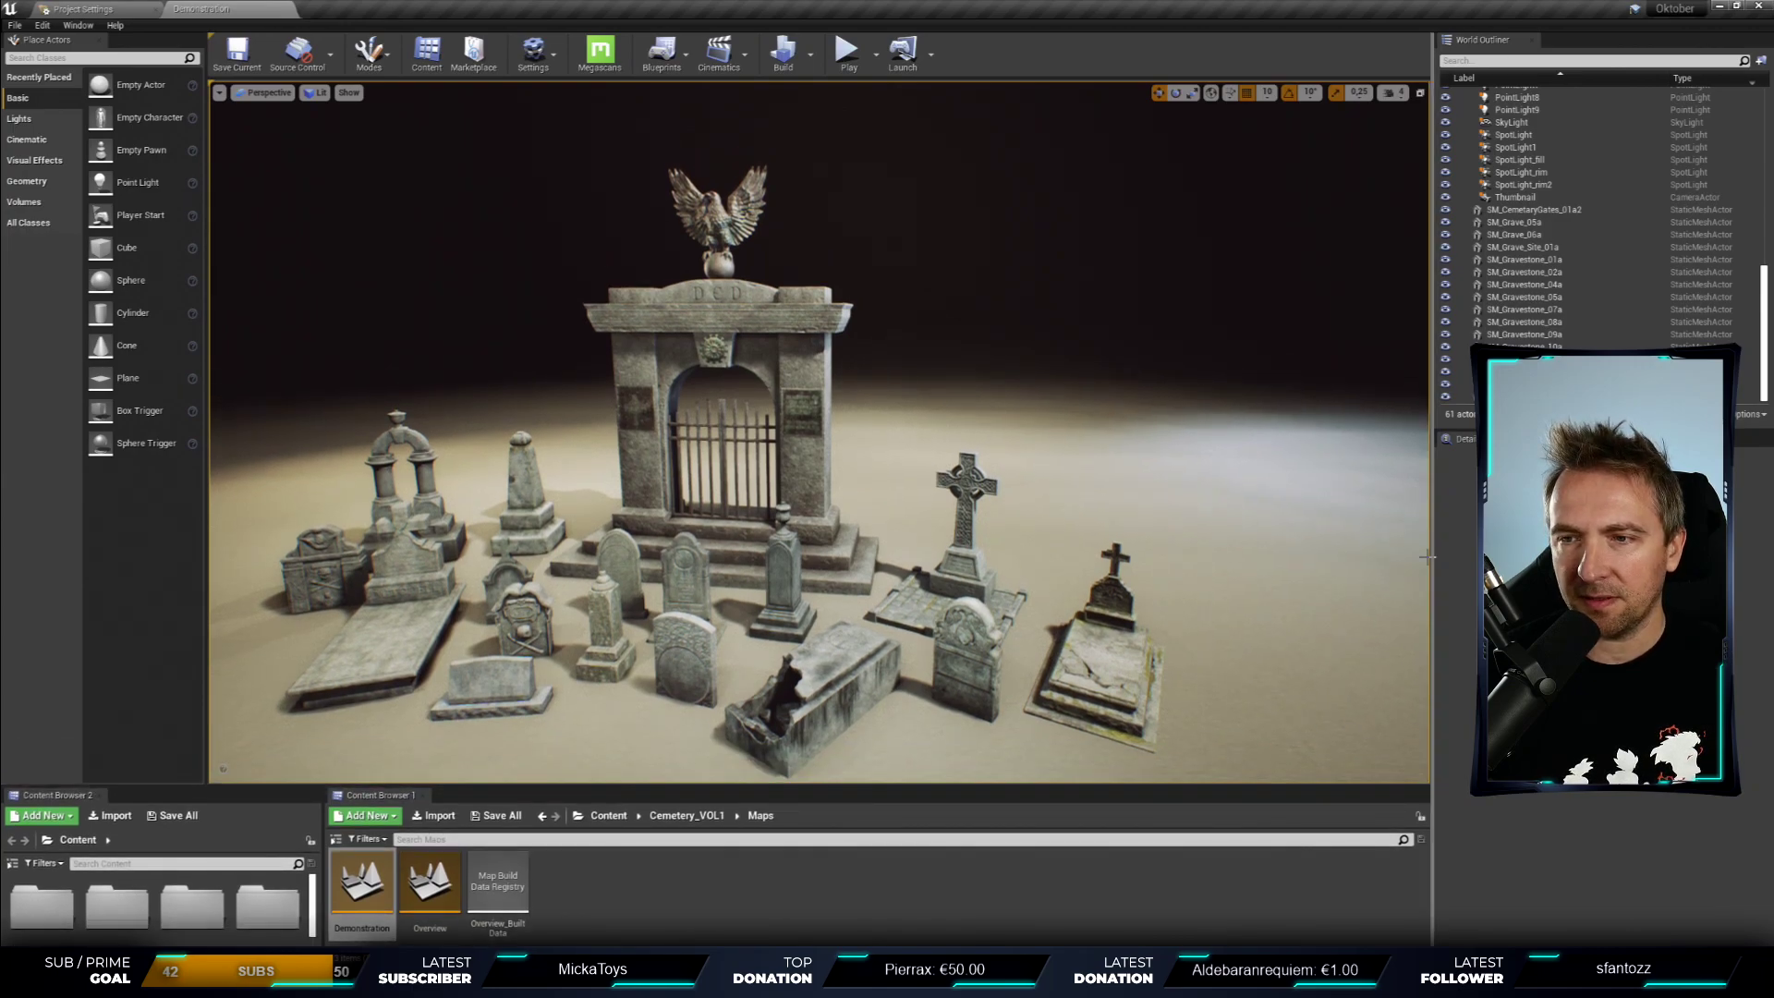
drag(1433, 558, 1522, 558)
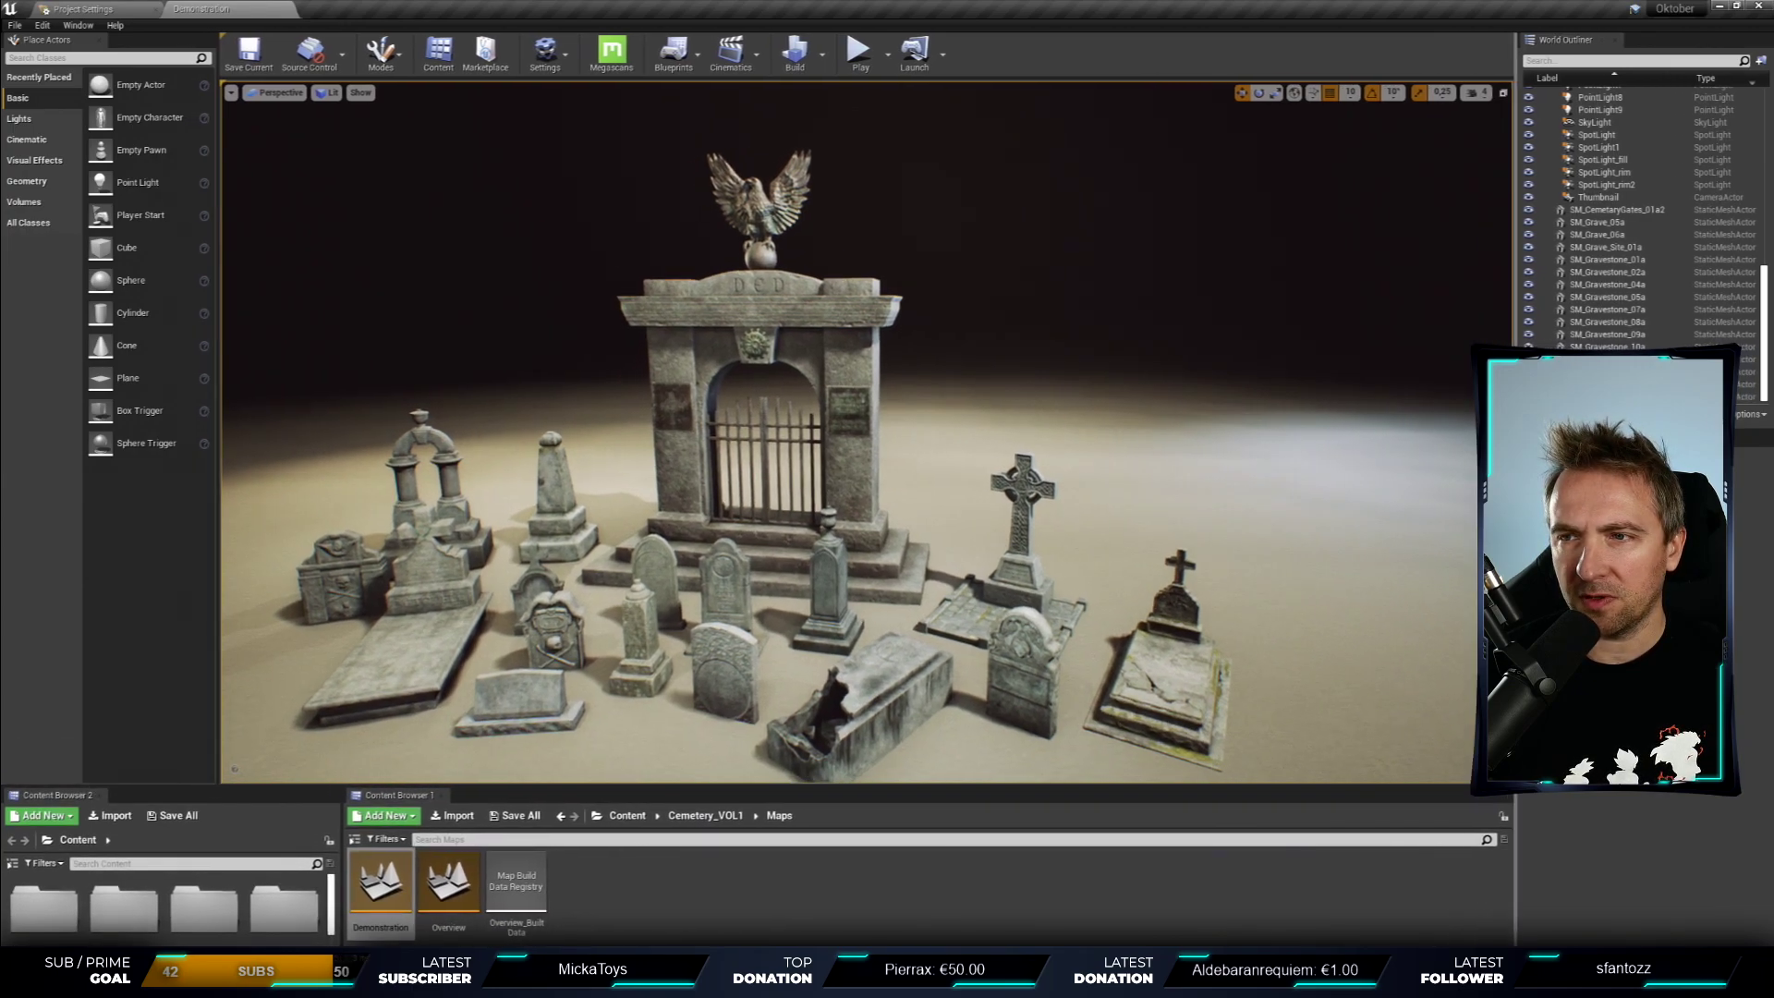
- Select SM_CemetaryGates_01a2 in the World Outliner and add the gravestone meshes to the selection
click(1622, 210)
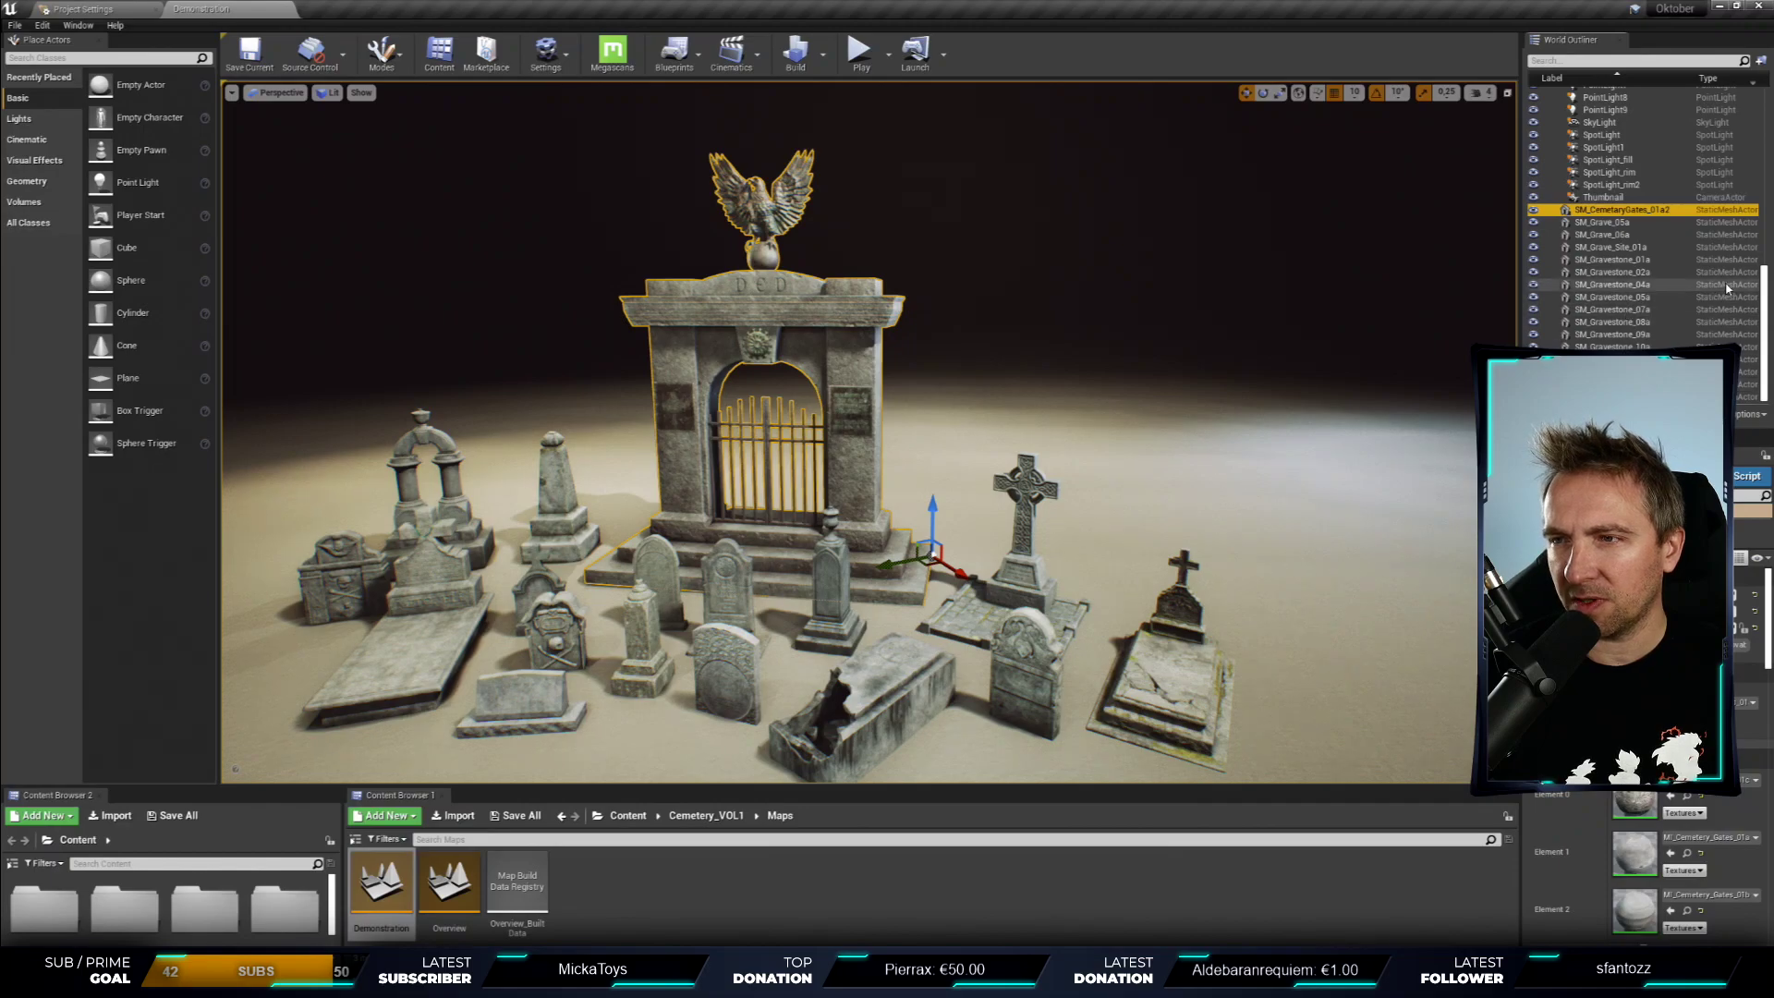
scroll(1696, 295, up, 5)
scroll(1696, 296, up, 5)
scroll(1705, 282, down, 5)
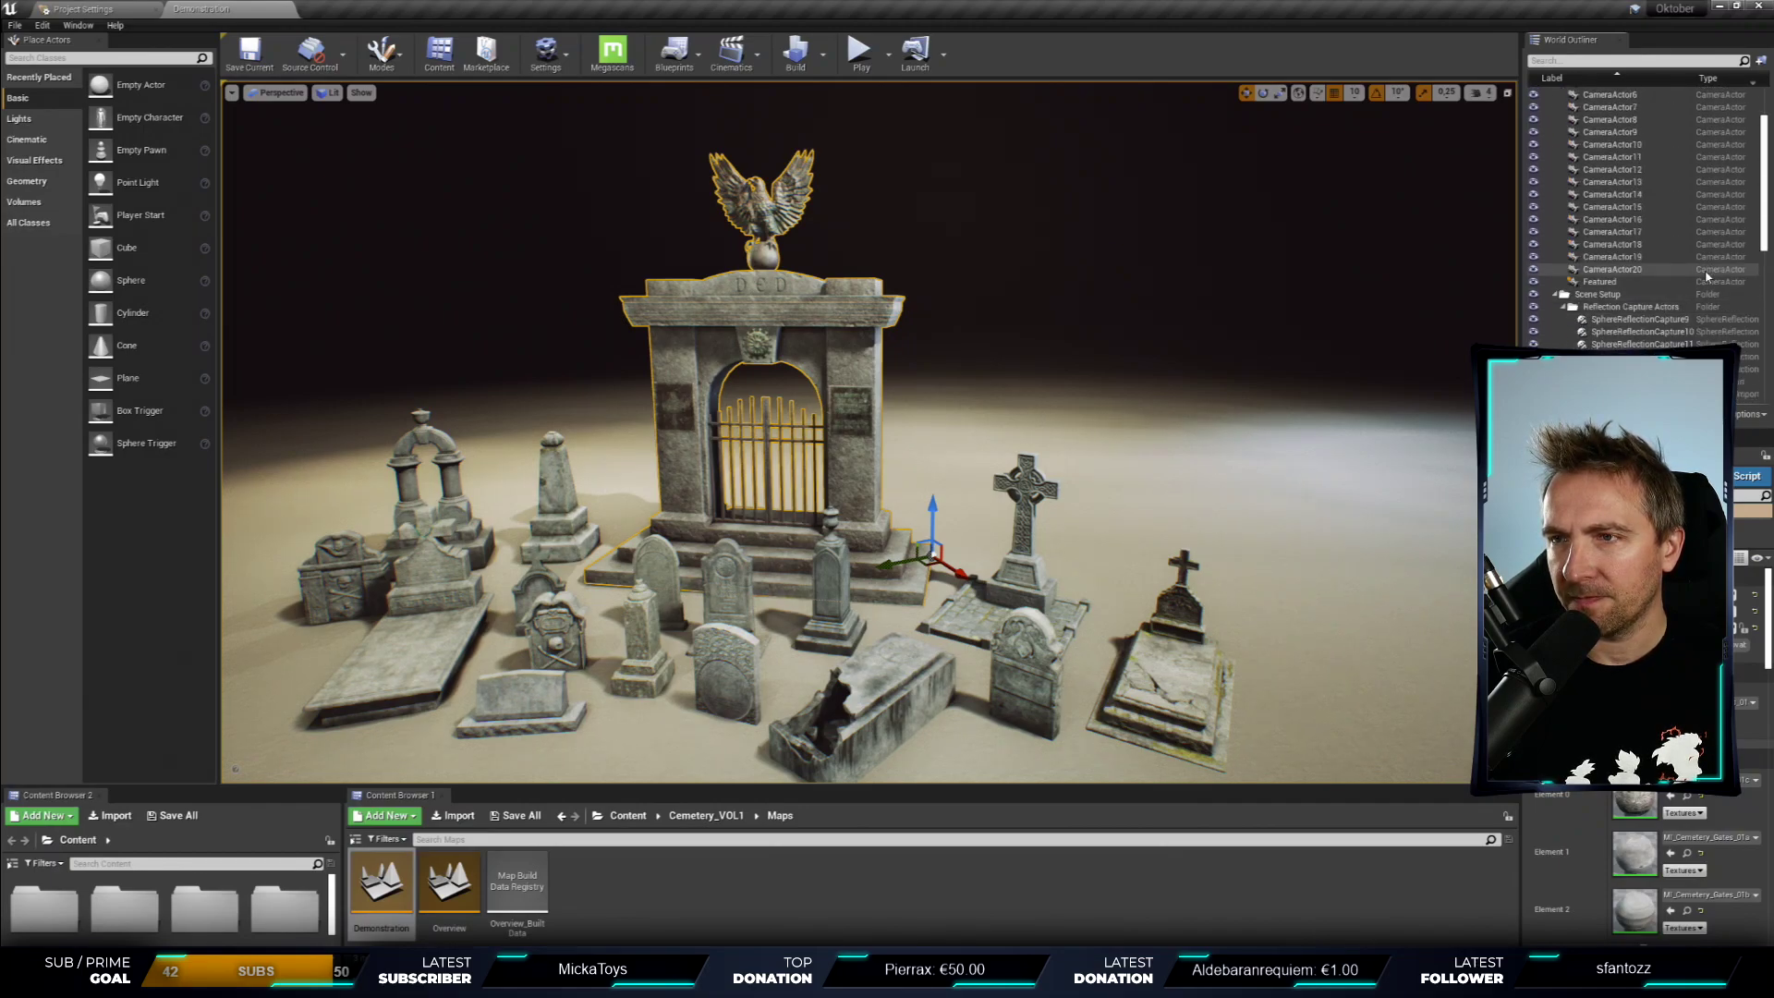
scroll(1690, 336, down, 5)
shift+click(1626, 397)
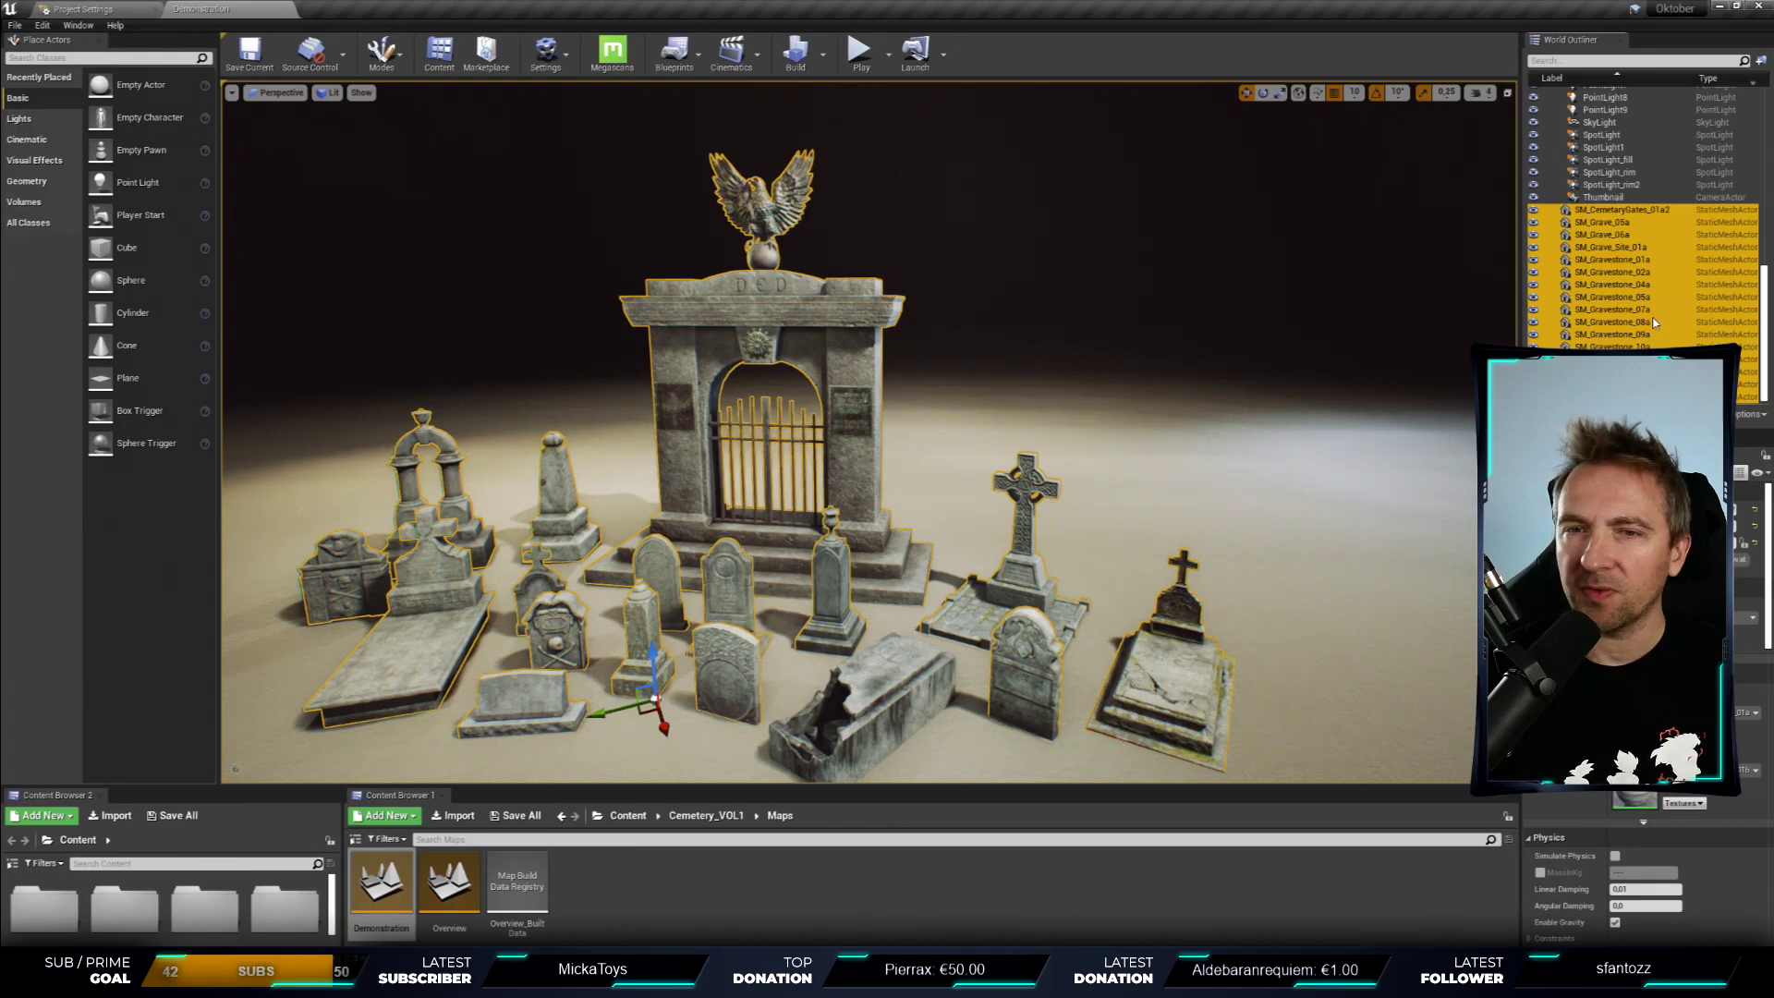
scroll(1653, 322, up, 1)
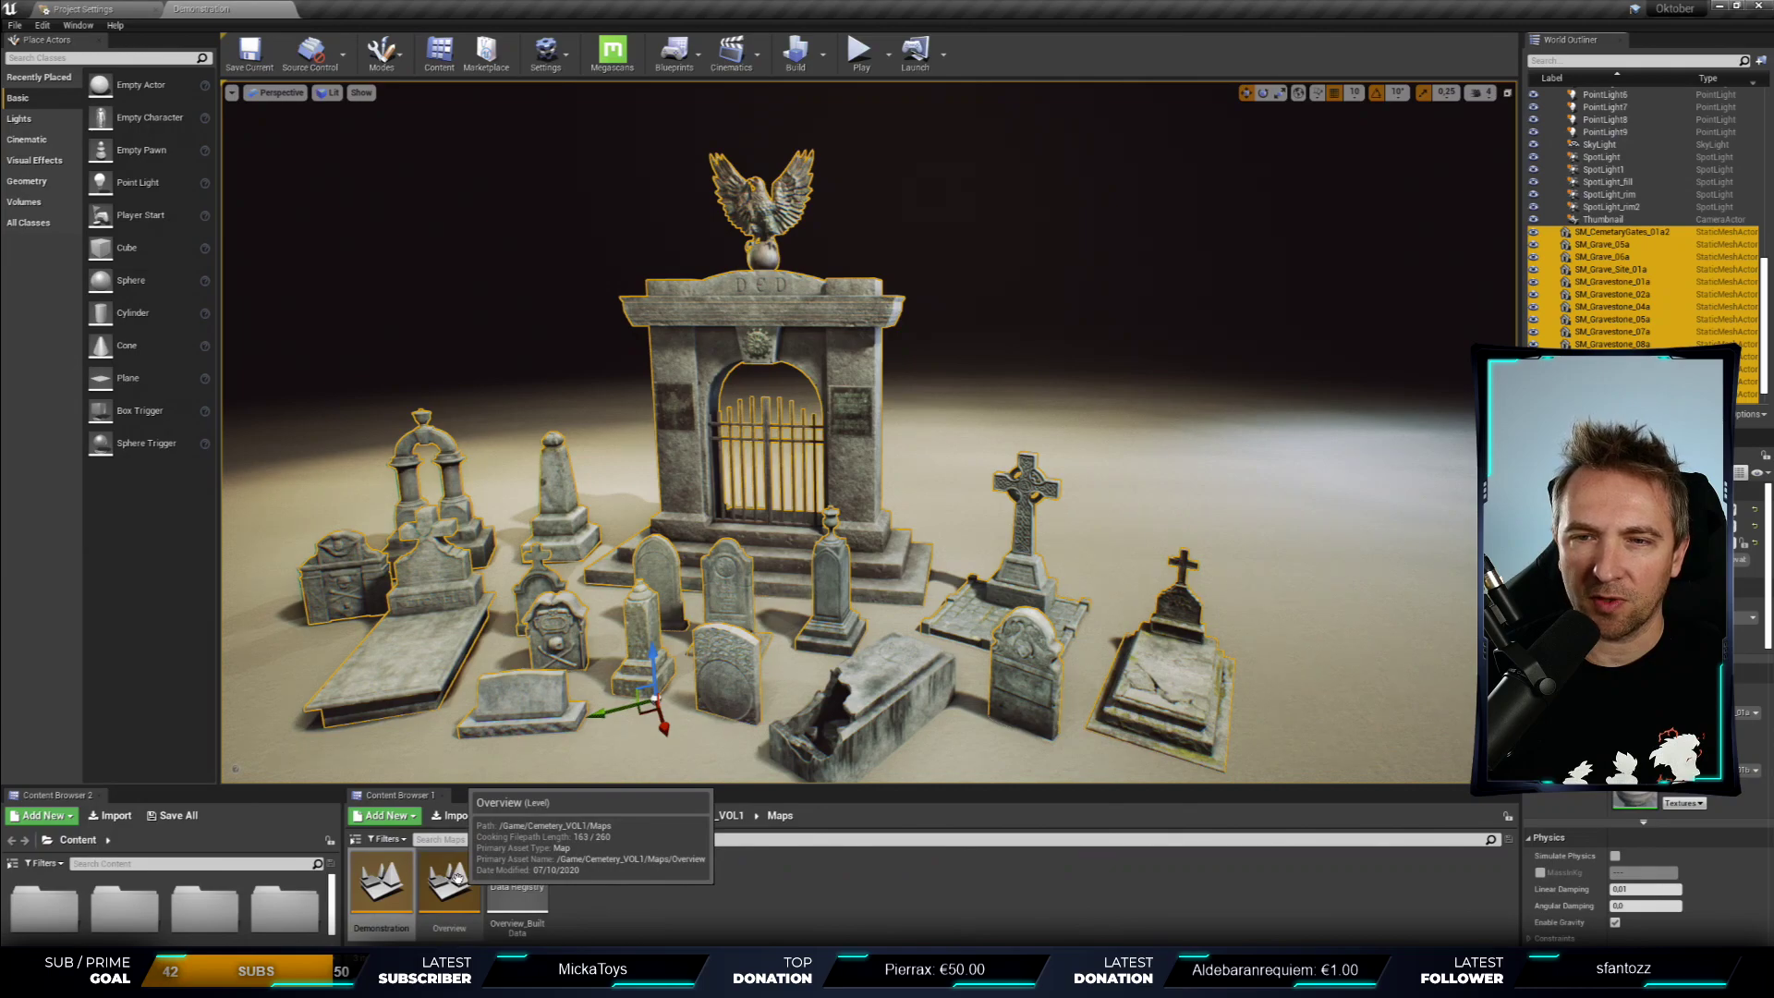
- Focus the camera on the selected meshes and load the Overview map
key(f)
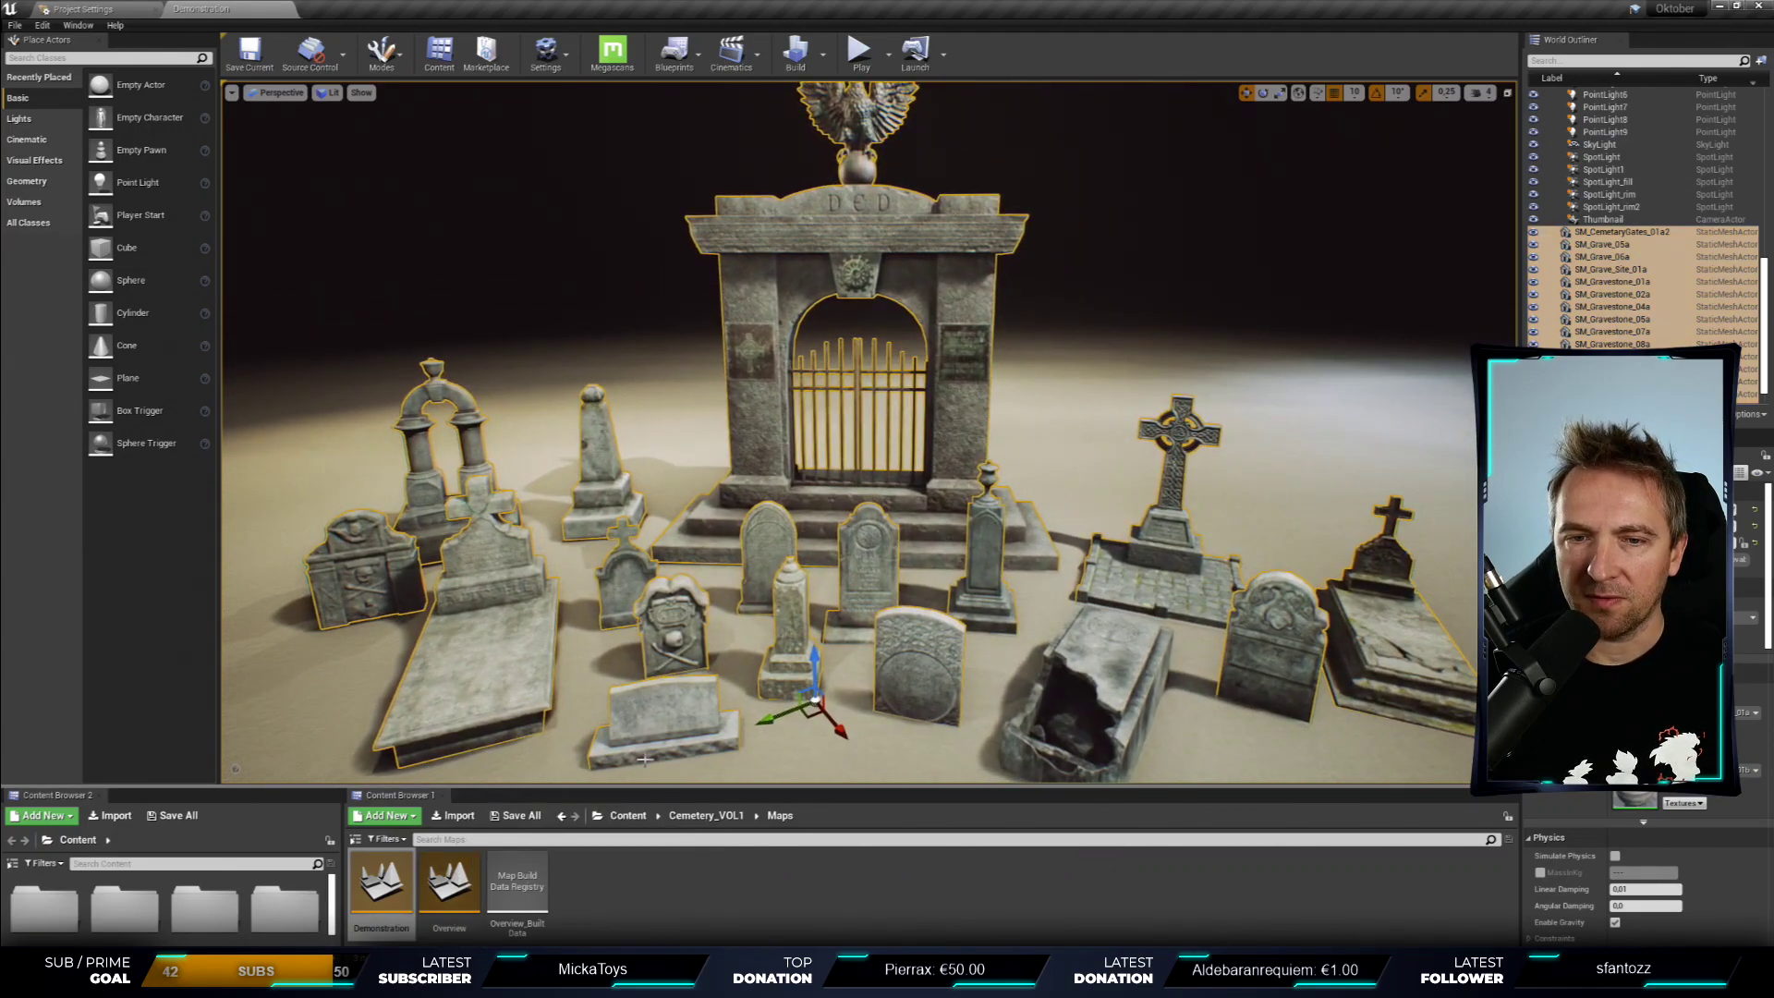
double_click(449, 882)
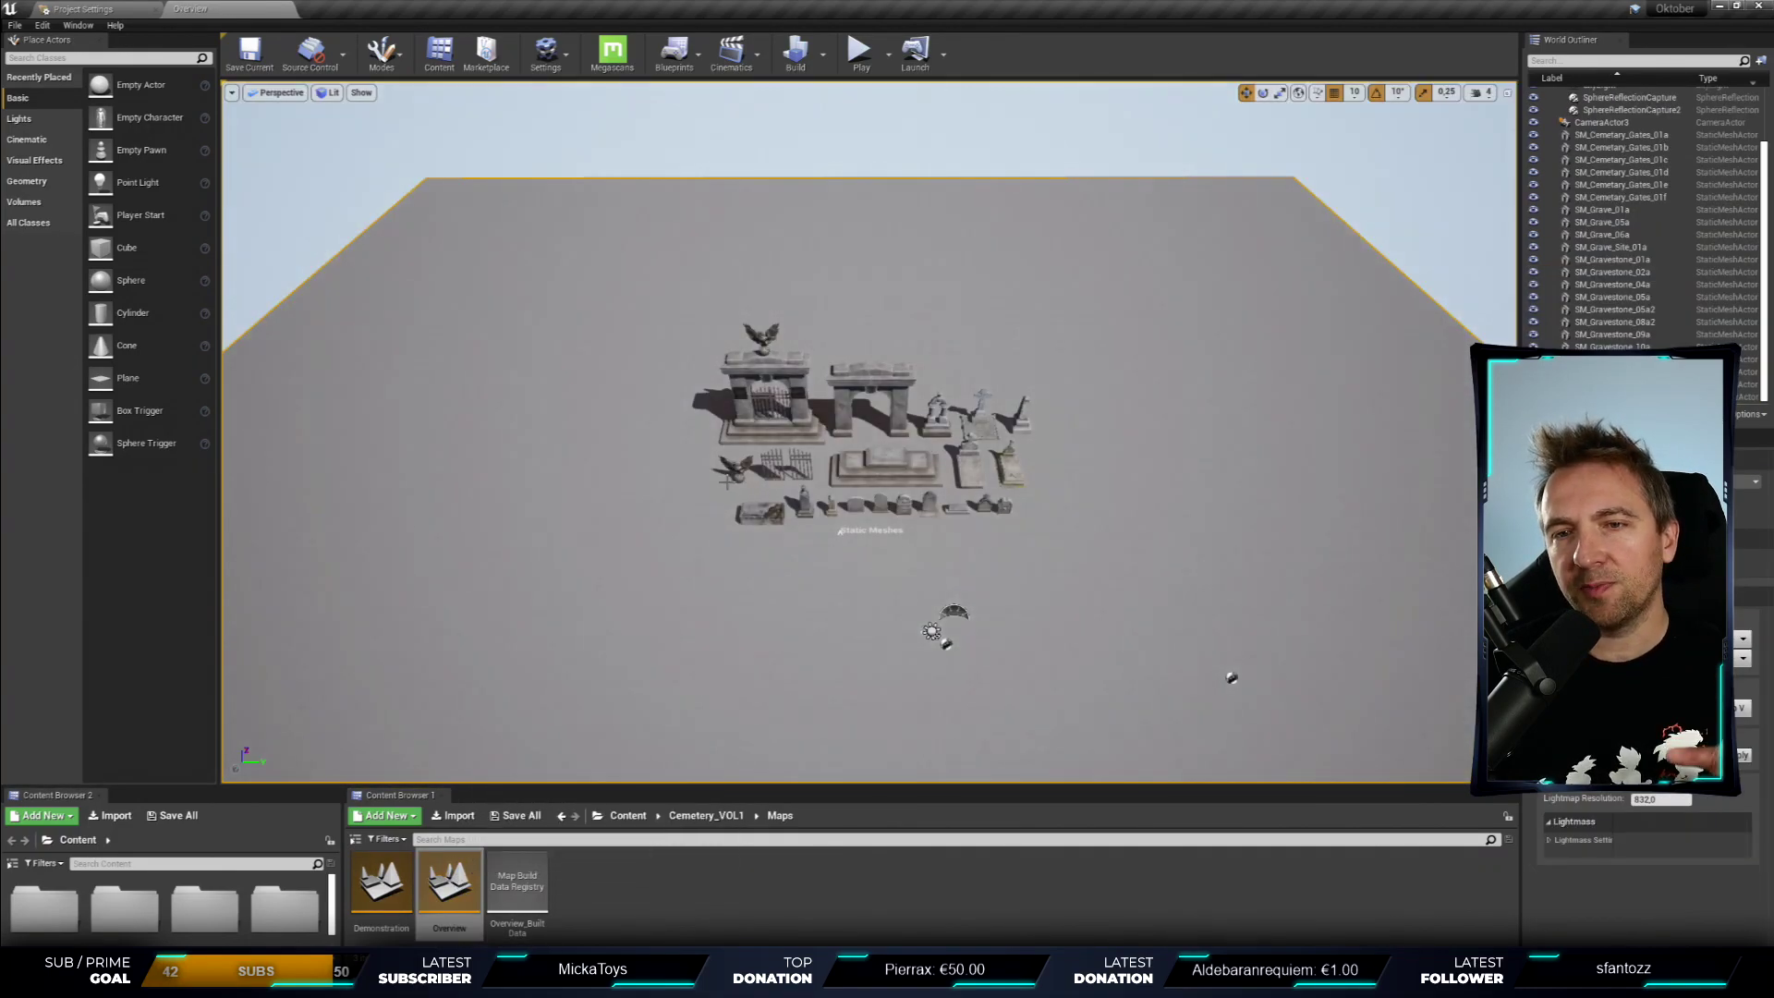
scroll(840, 530, up, 8)
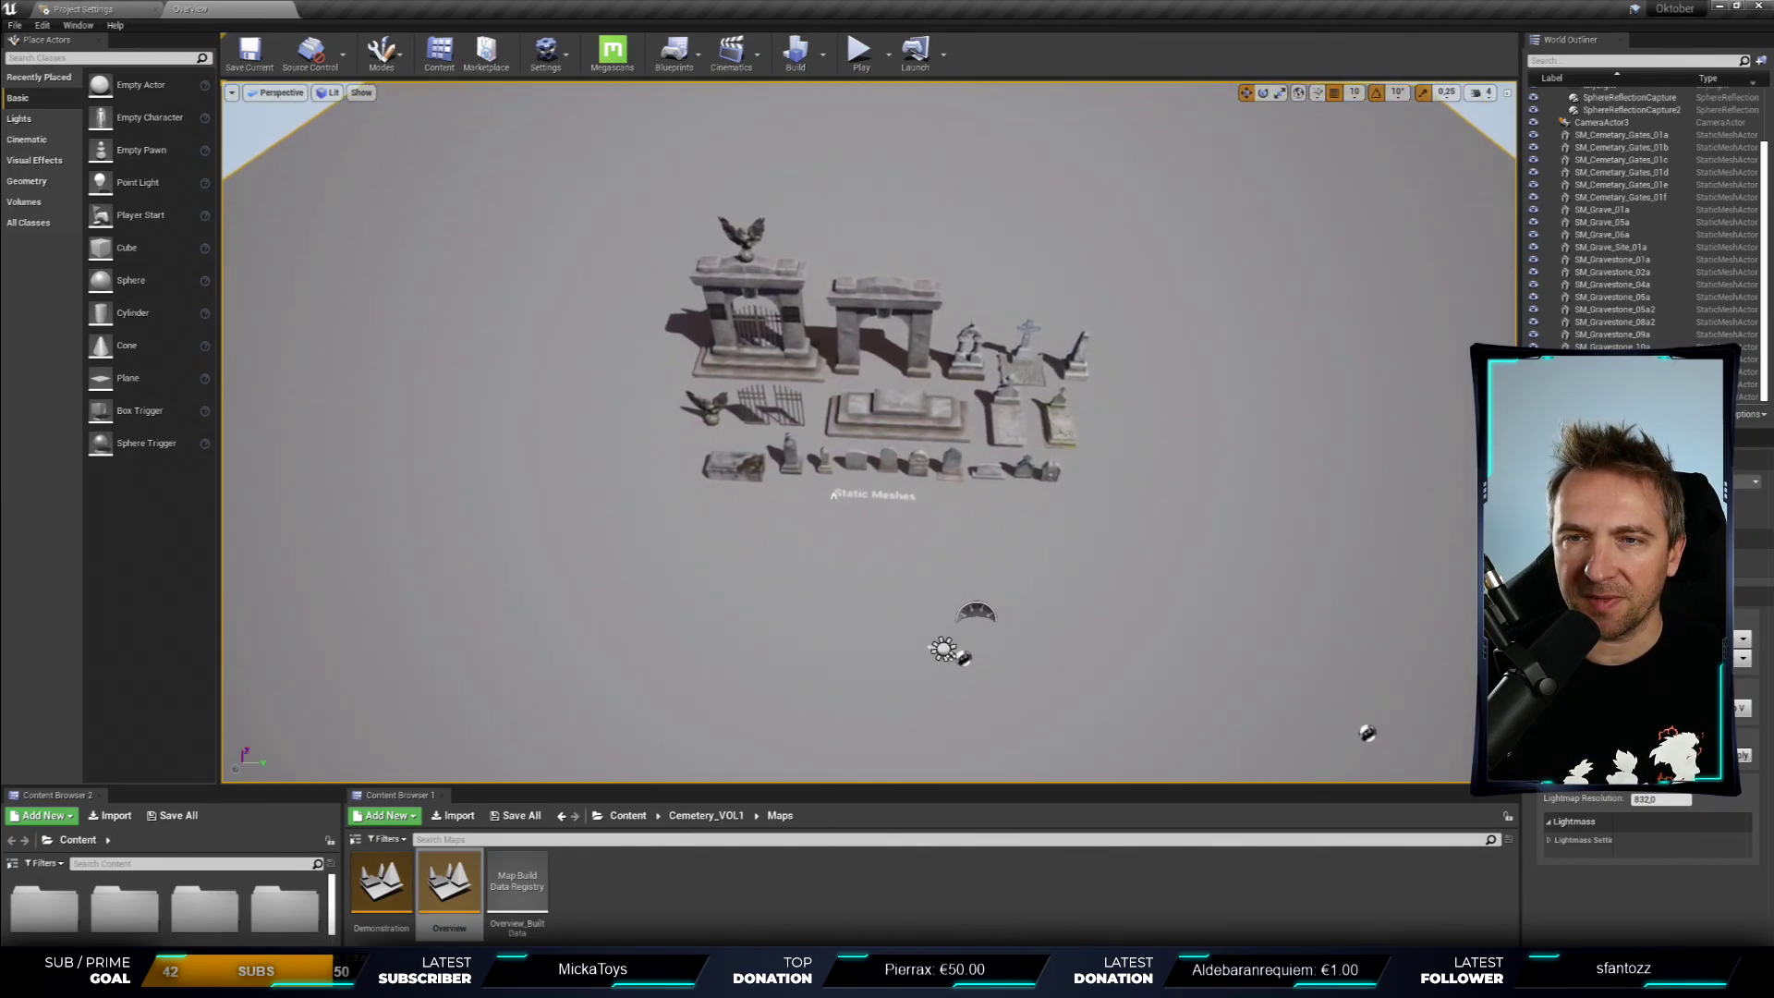
scroll(796, 509, up, 5)
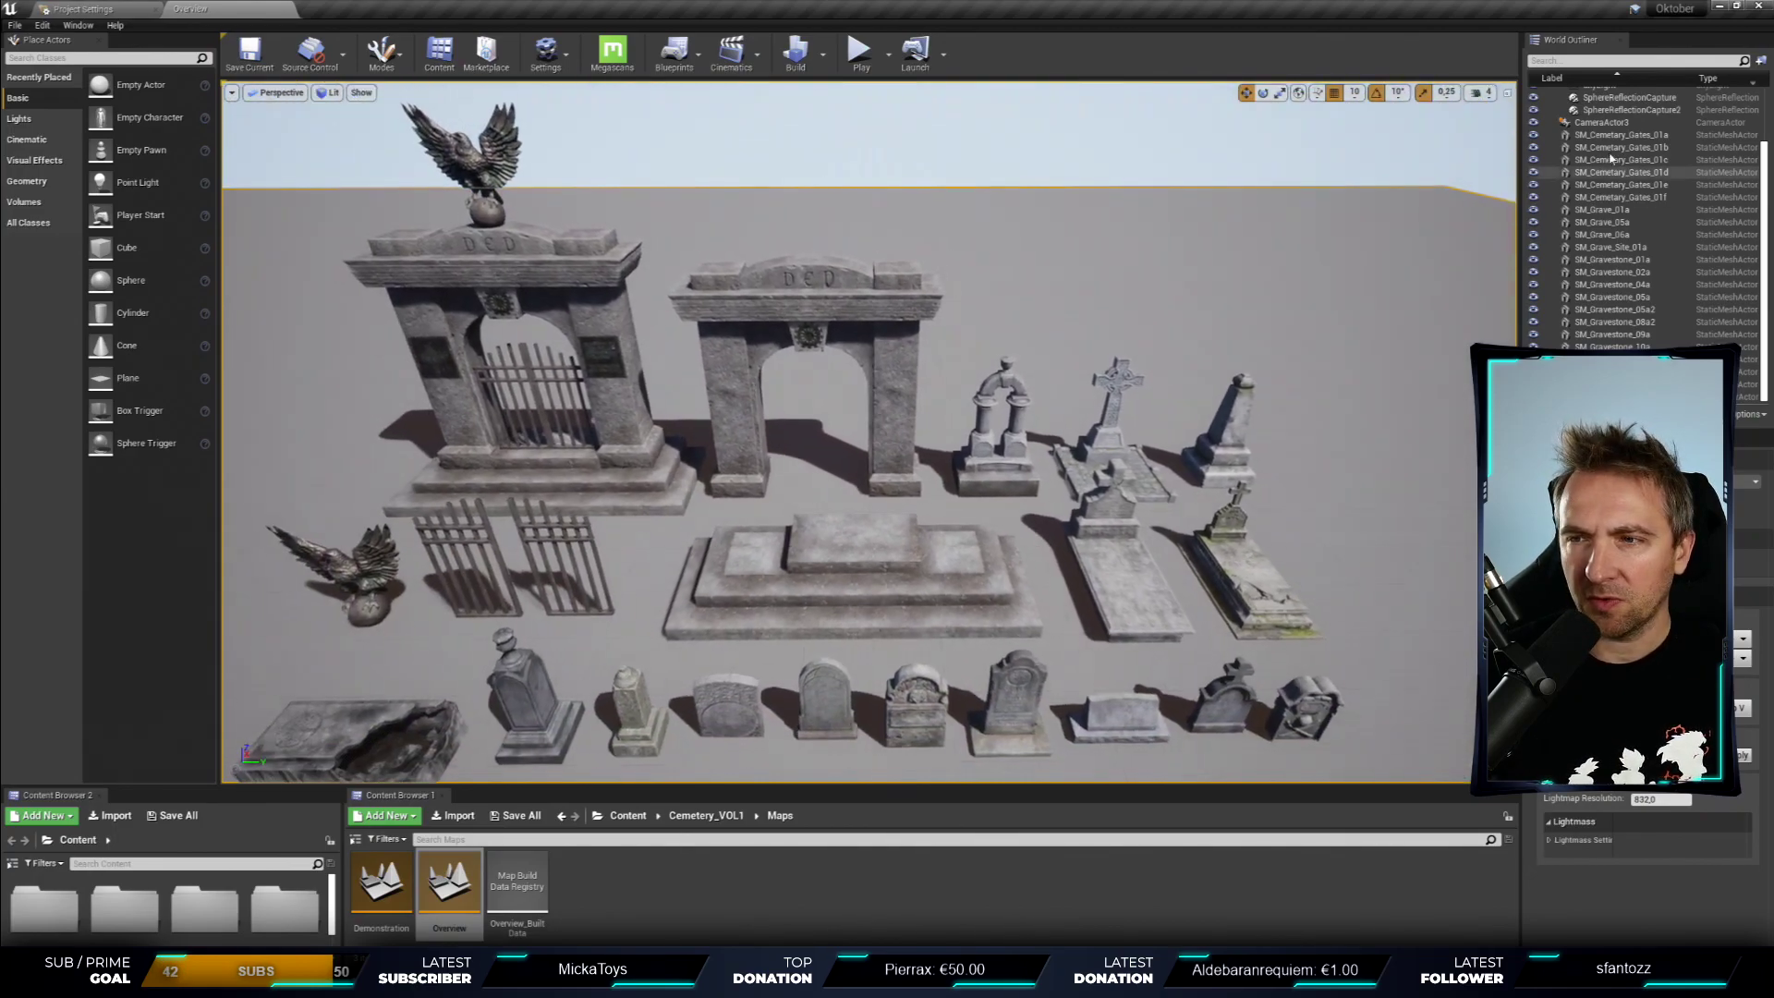
scroll(1641, 212, up, 2)
- Select every cemetery mesh from SM_Cemetary_Gates_01a down and frame them all
click(1621, 179)
scroll(1621, 180, down, 1)
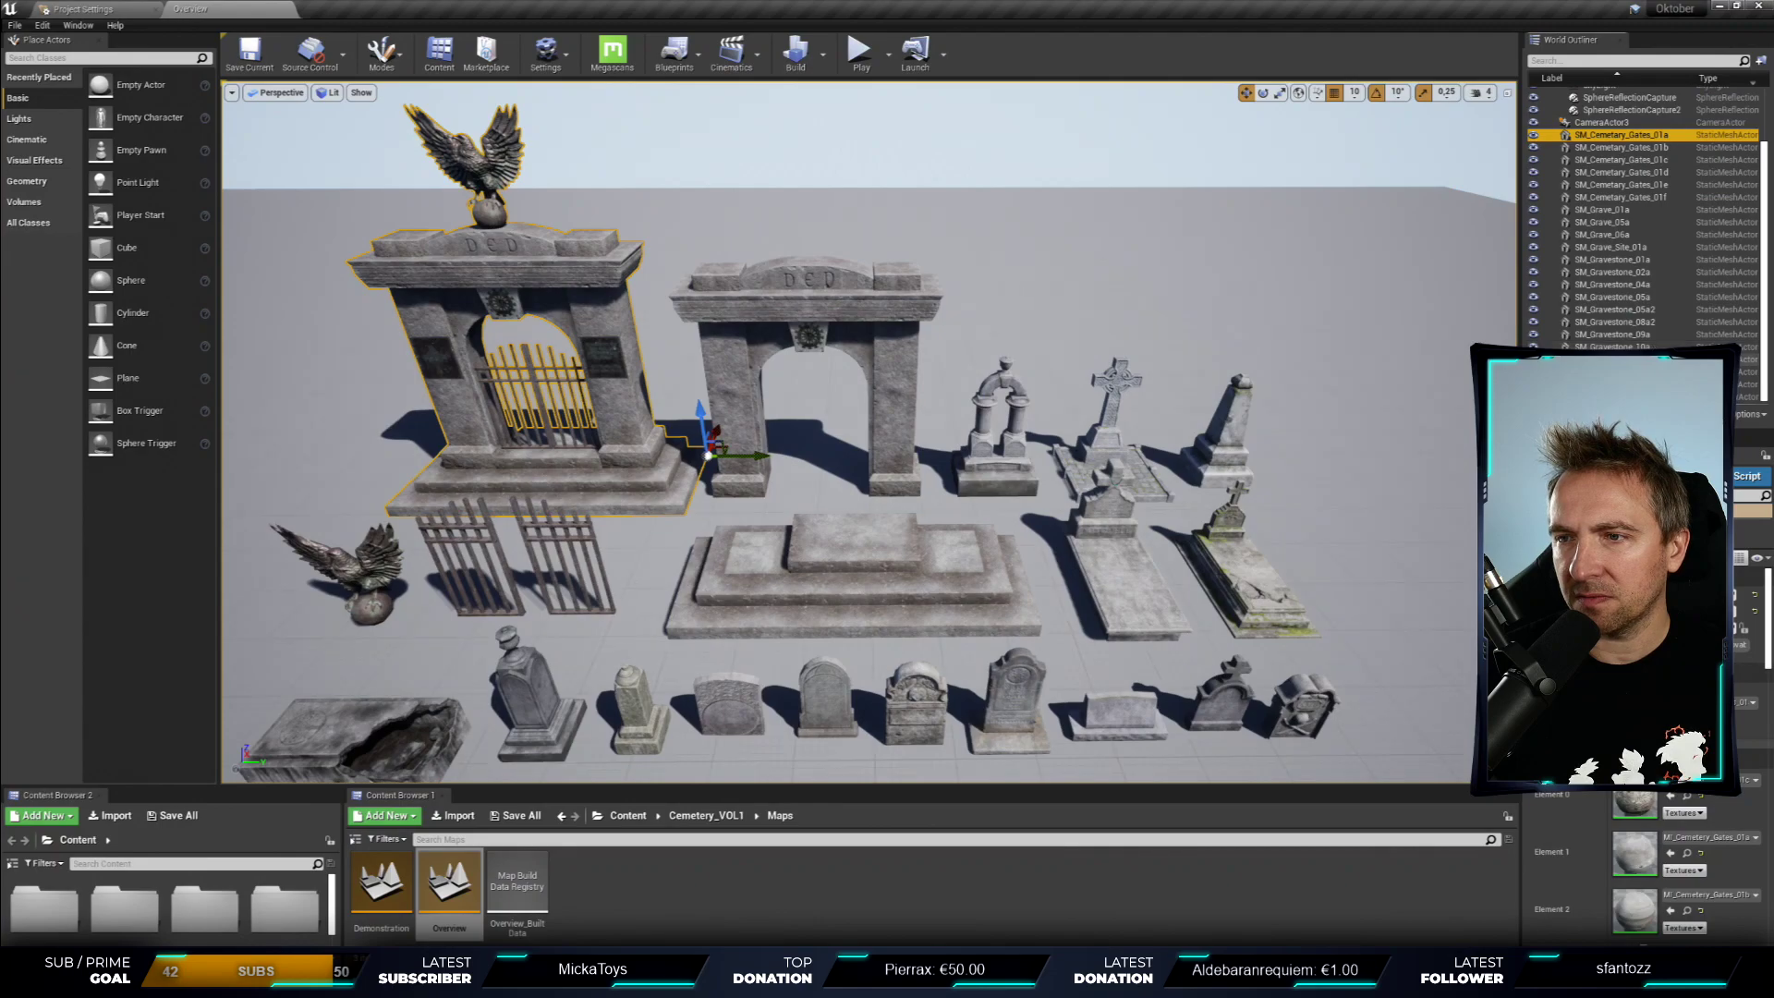
key(ctrl+a)
key(f)
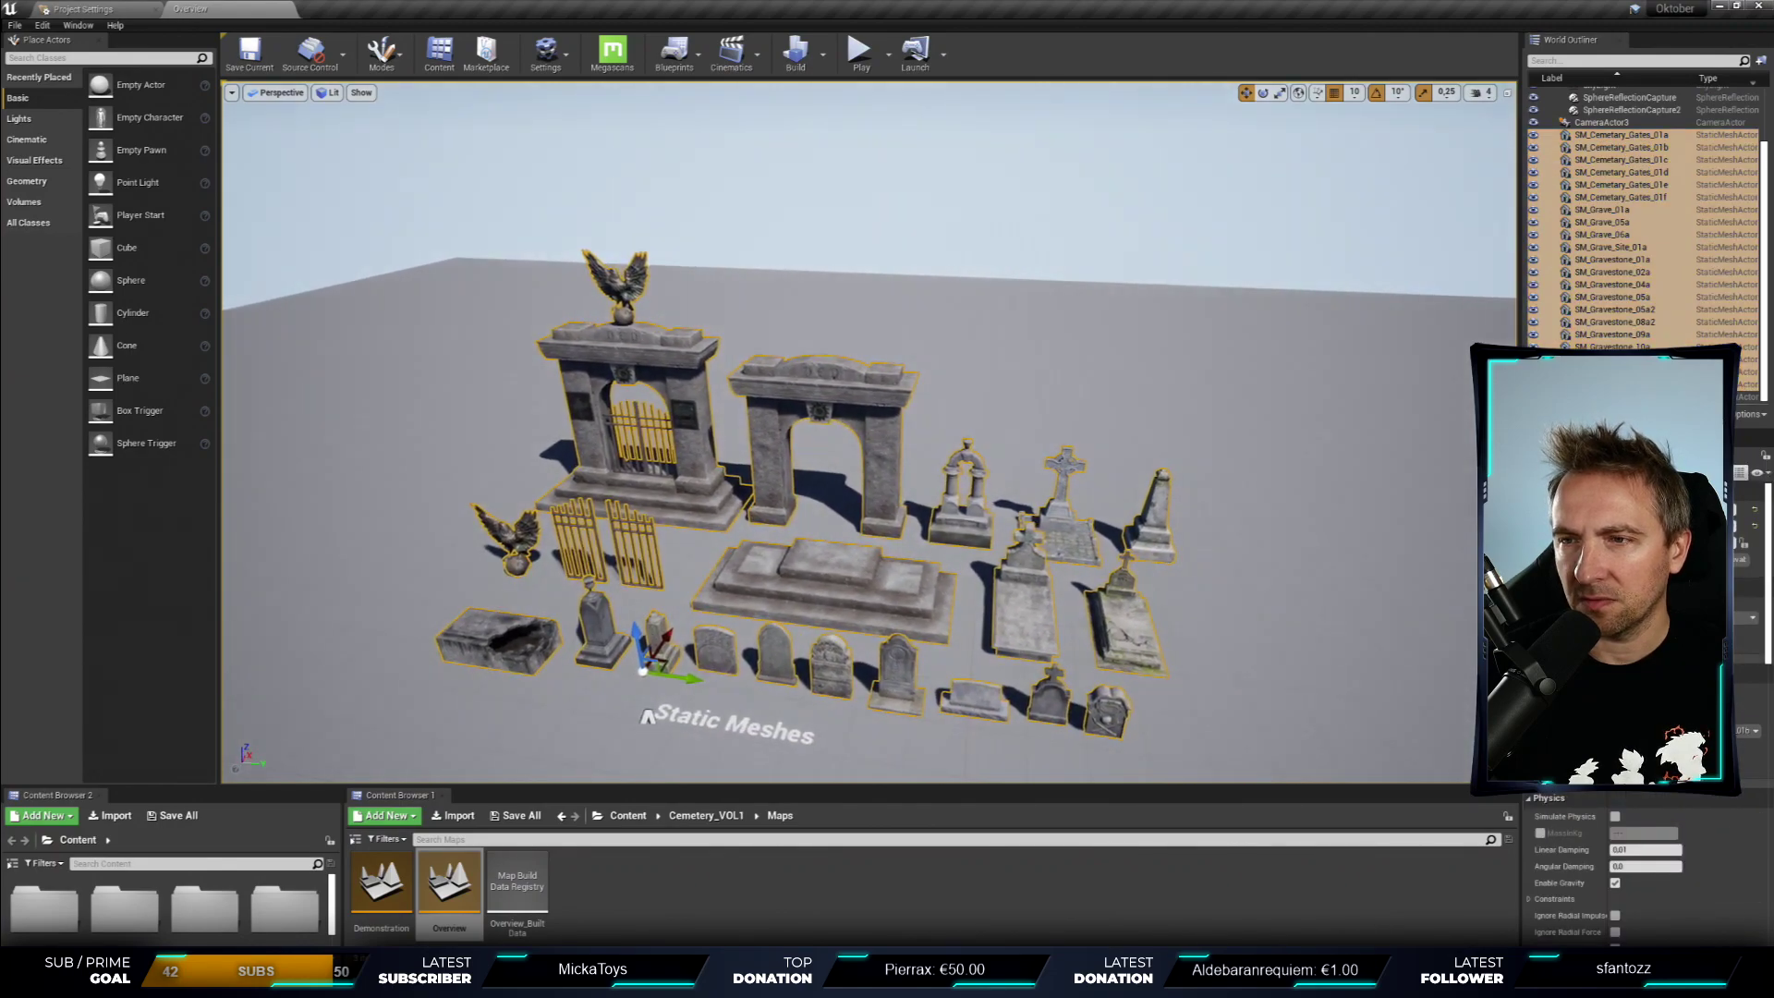
scroll(1202, 266, up, 4)
scroll(1202, 266, up, 2)
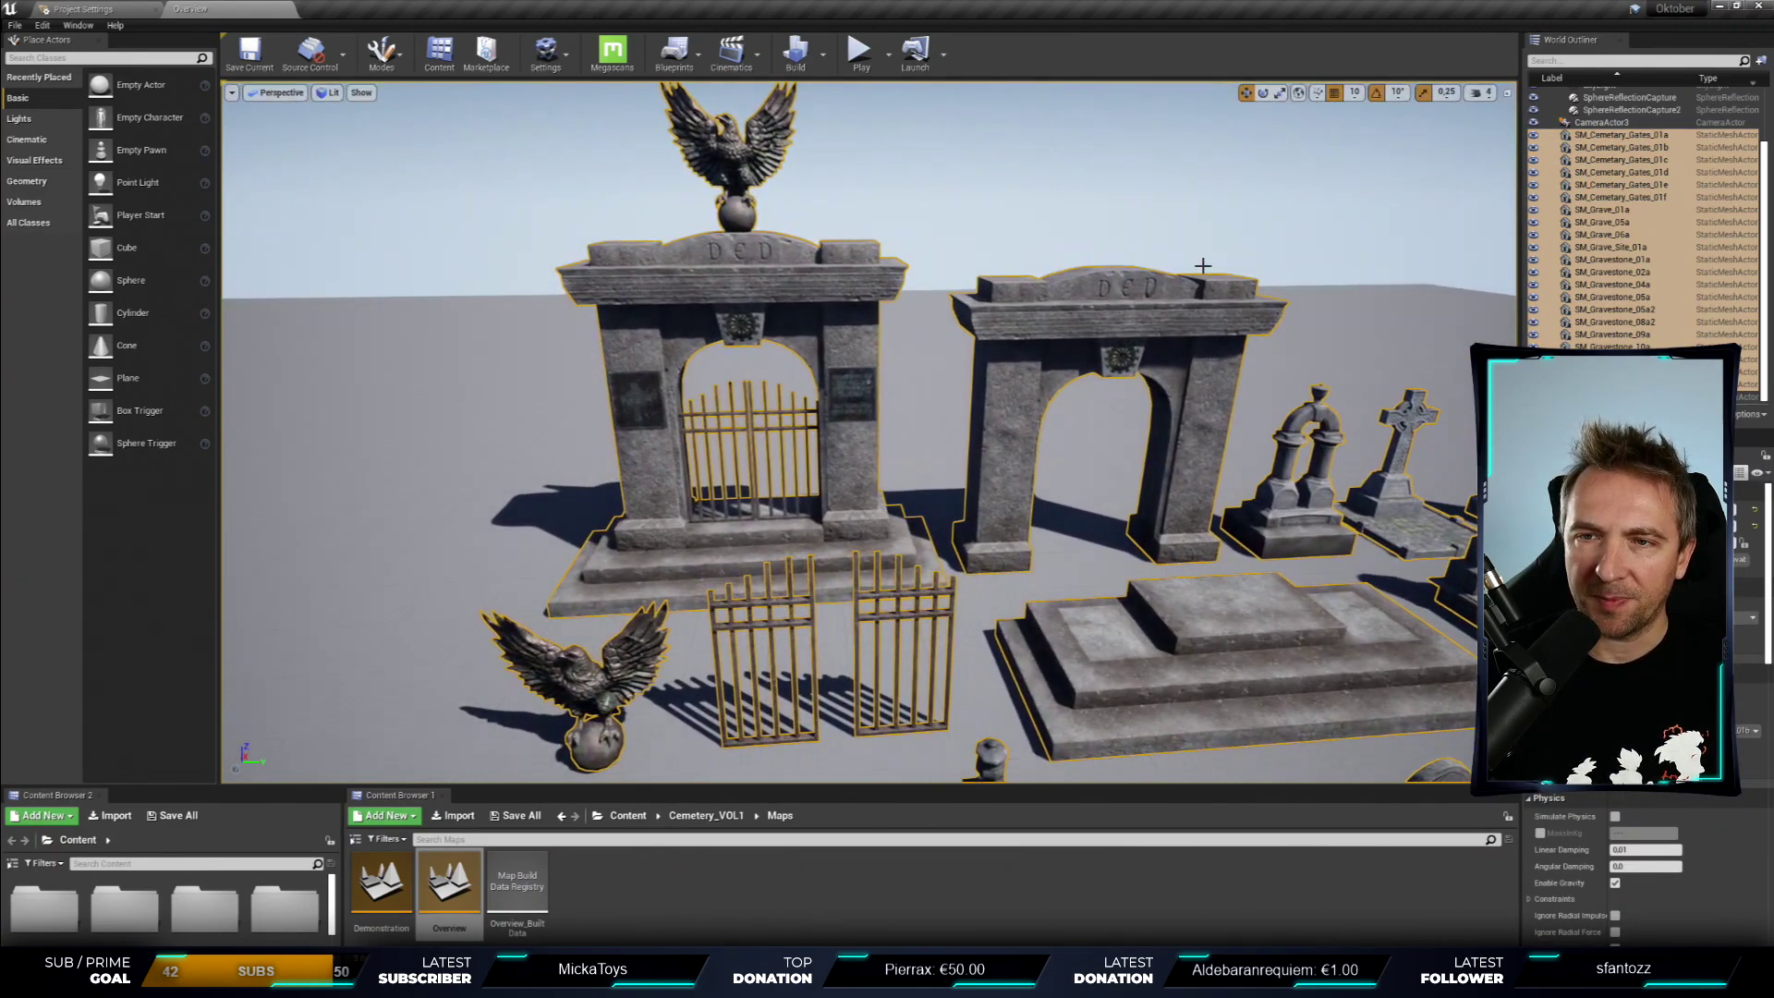
- Select the right arch SM_Cemetary_Gates_01b, then the eagle statue on the gate
click(1201, 415)
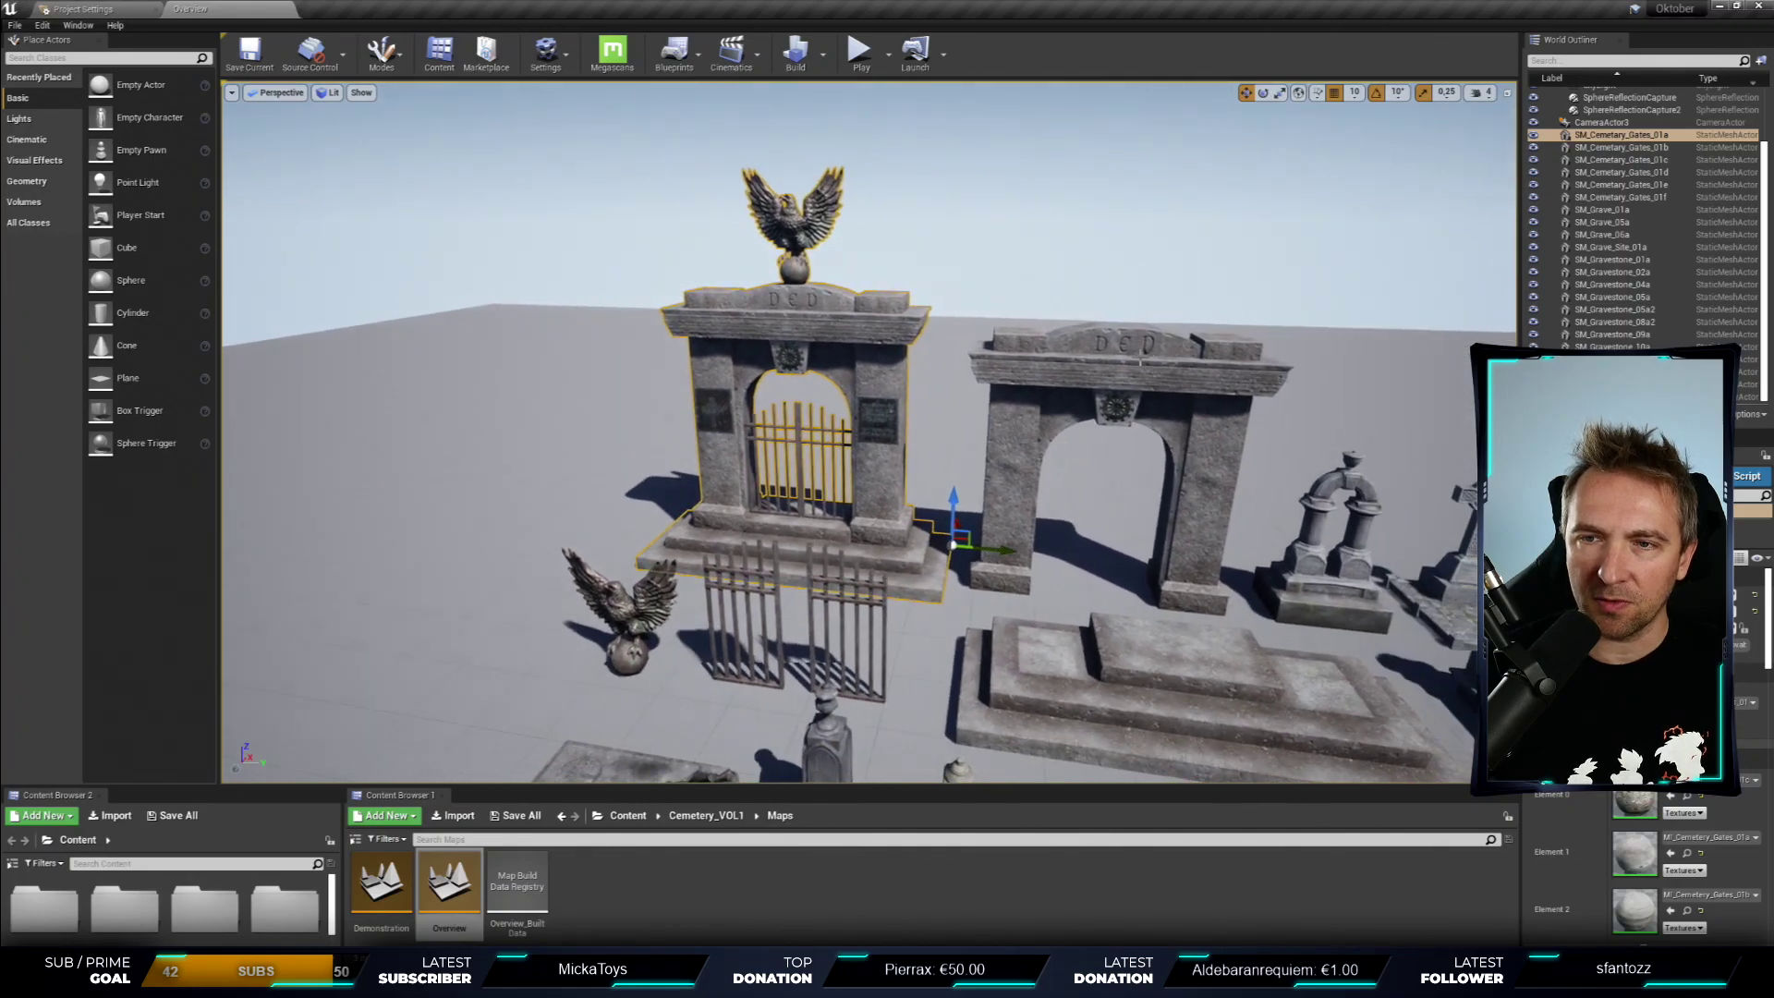
click(616, 610)
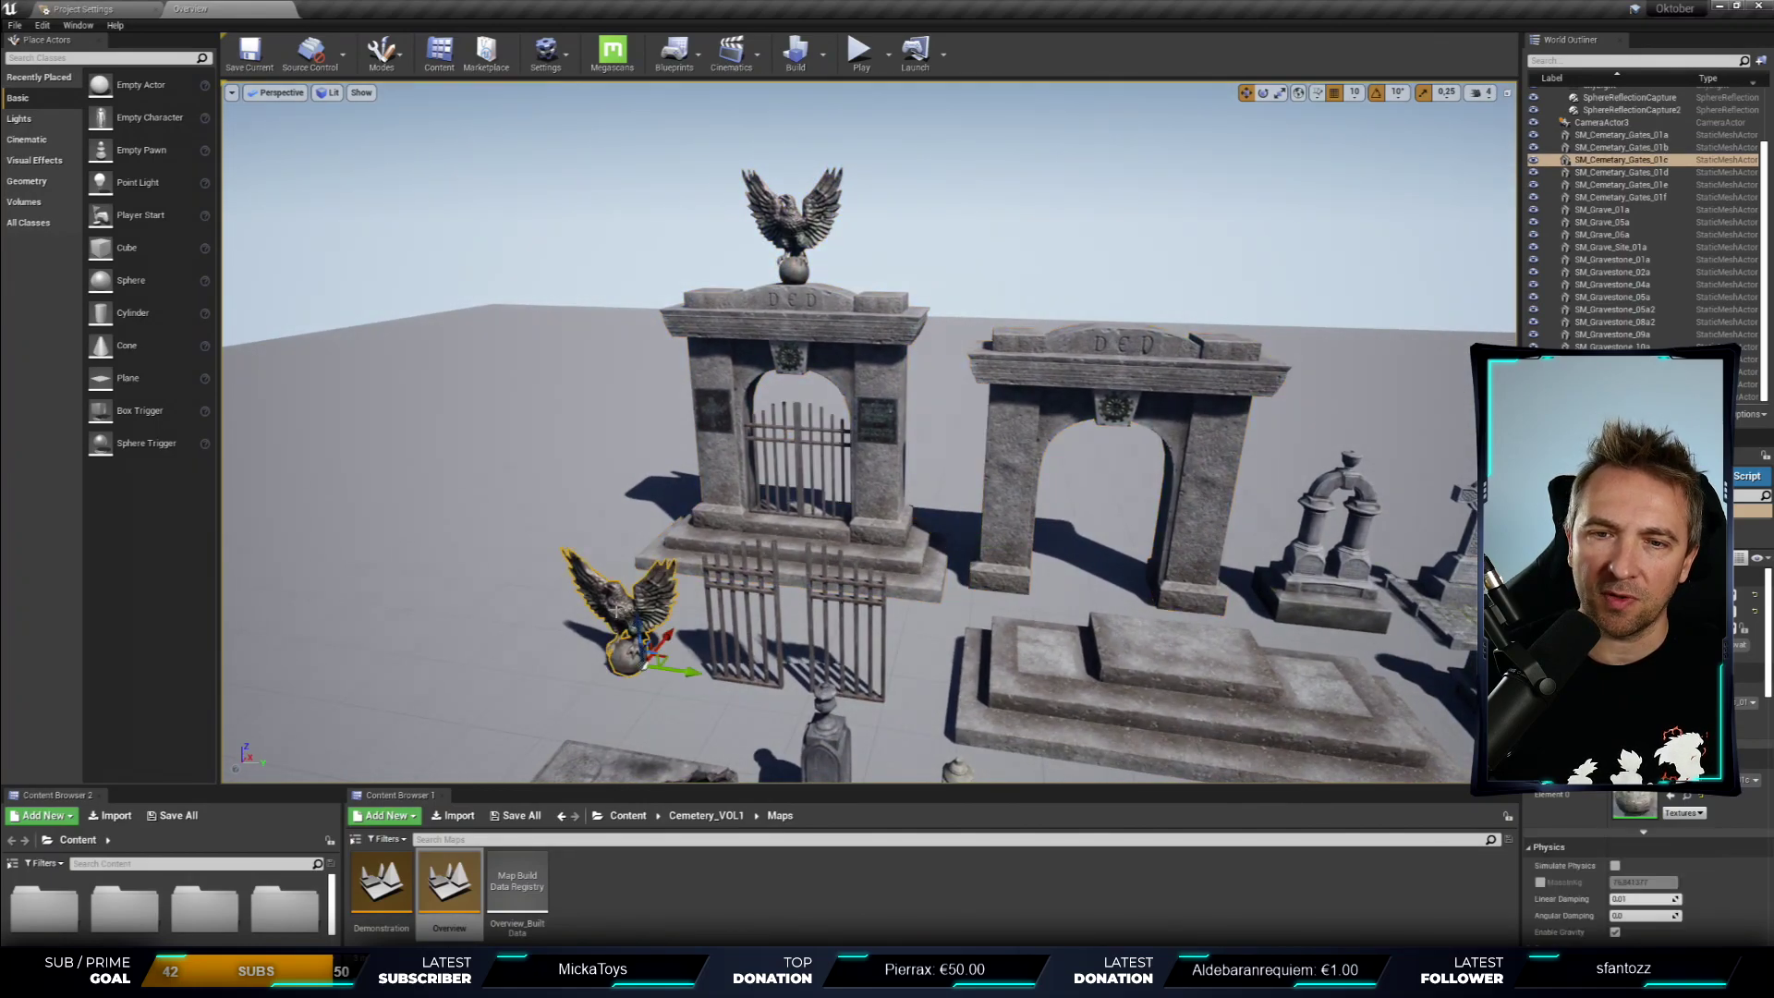
scroll(868, 434, down, 3)
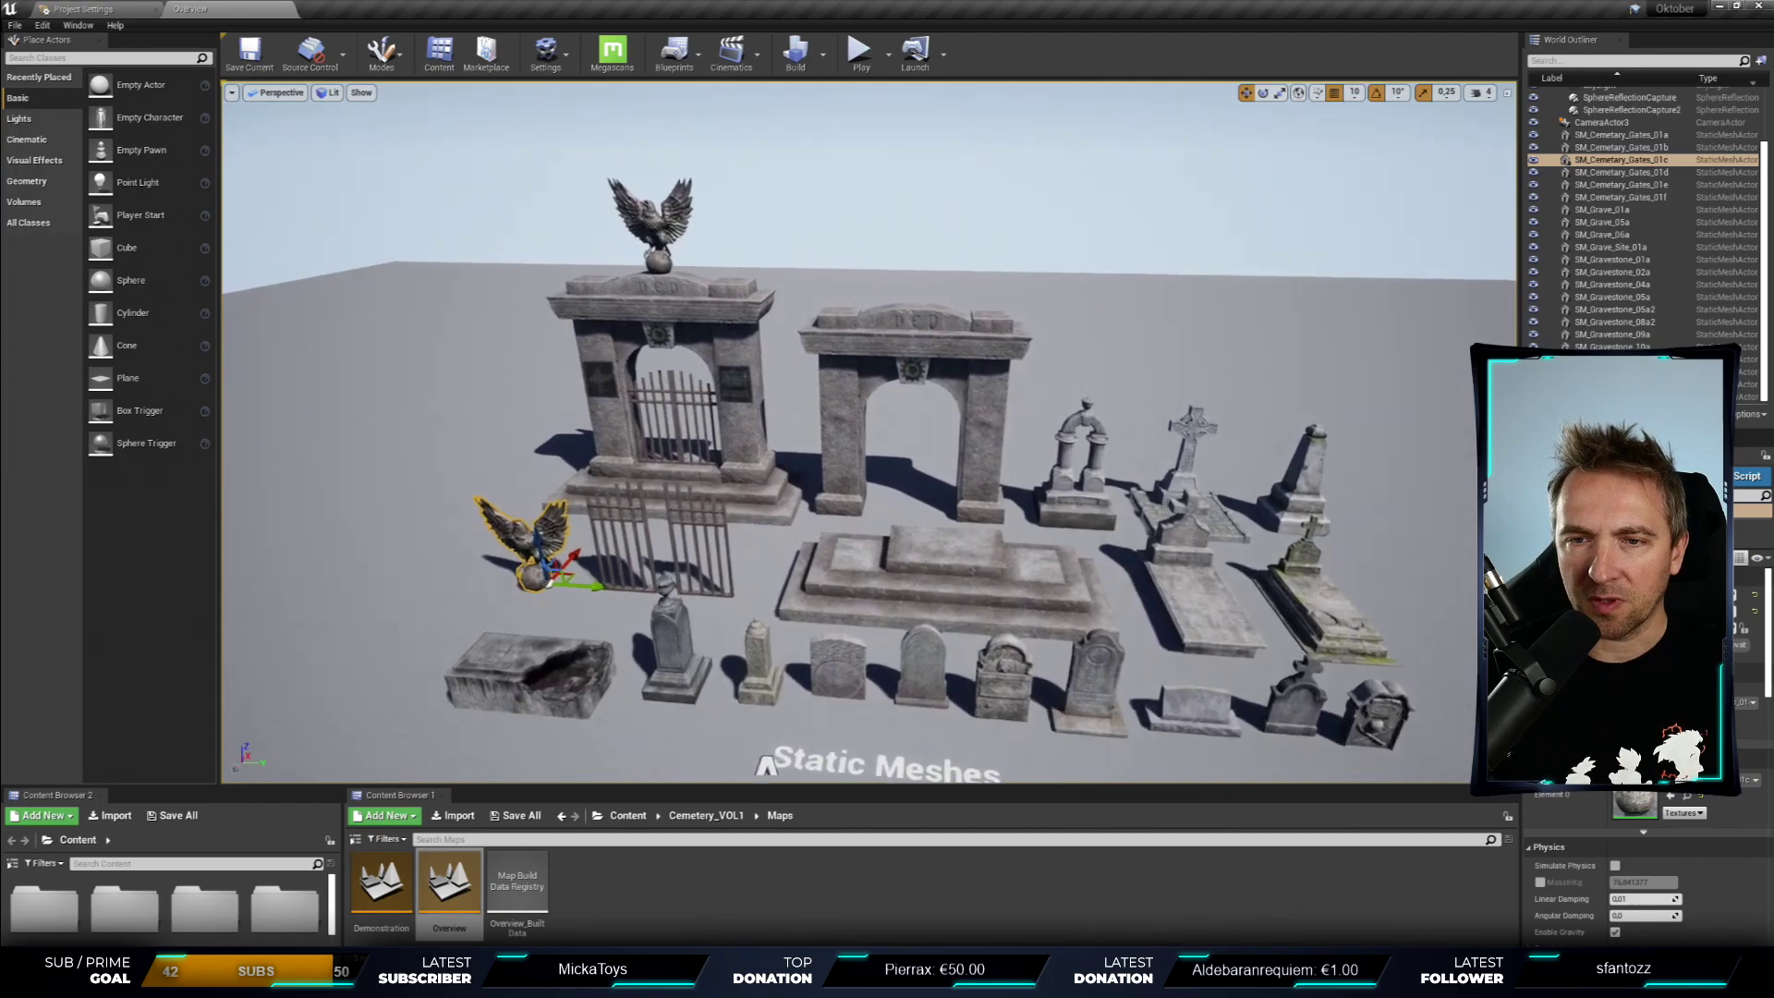
scroll(868, 434, up, 5)
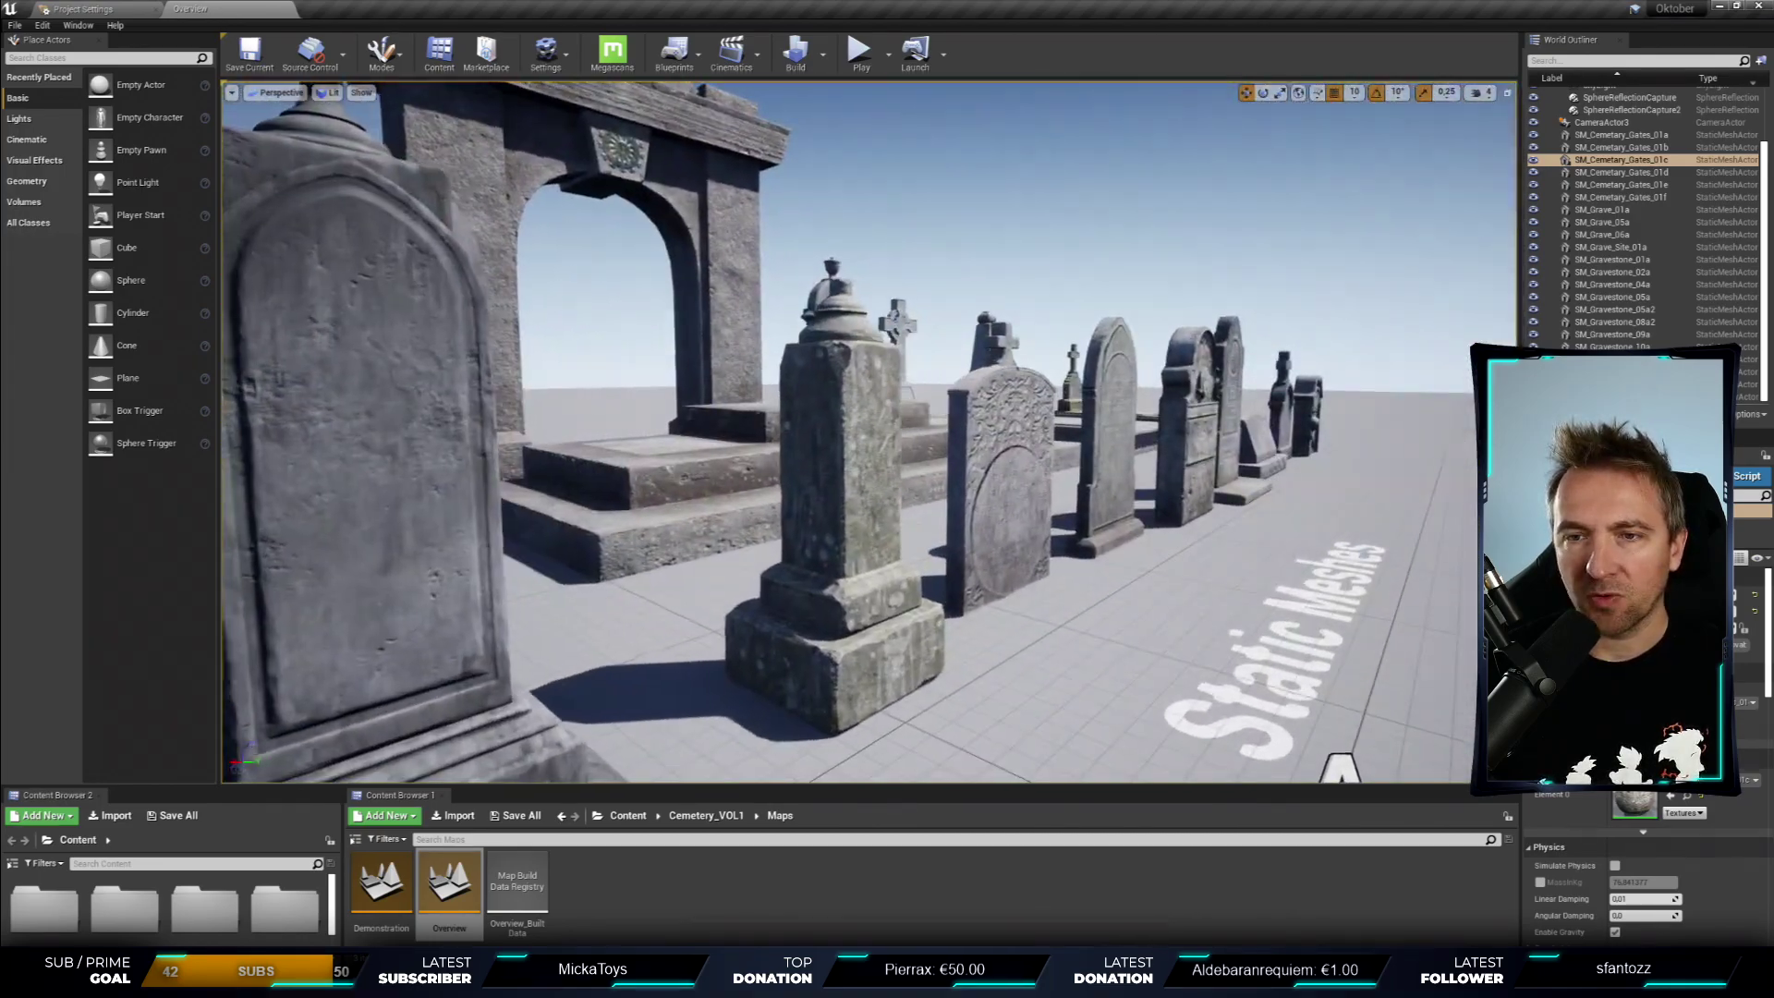
- Fly low through the gravestones to the Celtic cross and select SM_Gravestone_01a
mouse_move(868, 434)
right_down()
mouse_move(924, 434)
mouse_move(887, 435)
mouse_move(905, 434)
right_up()
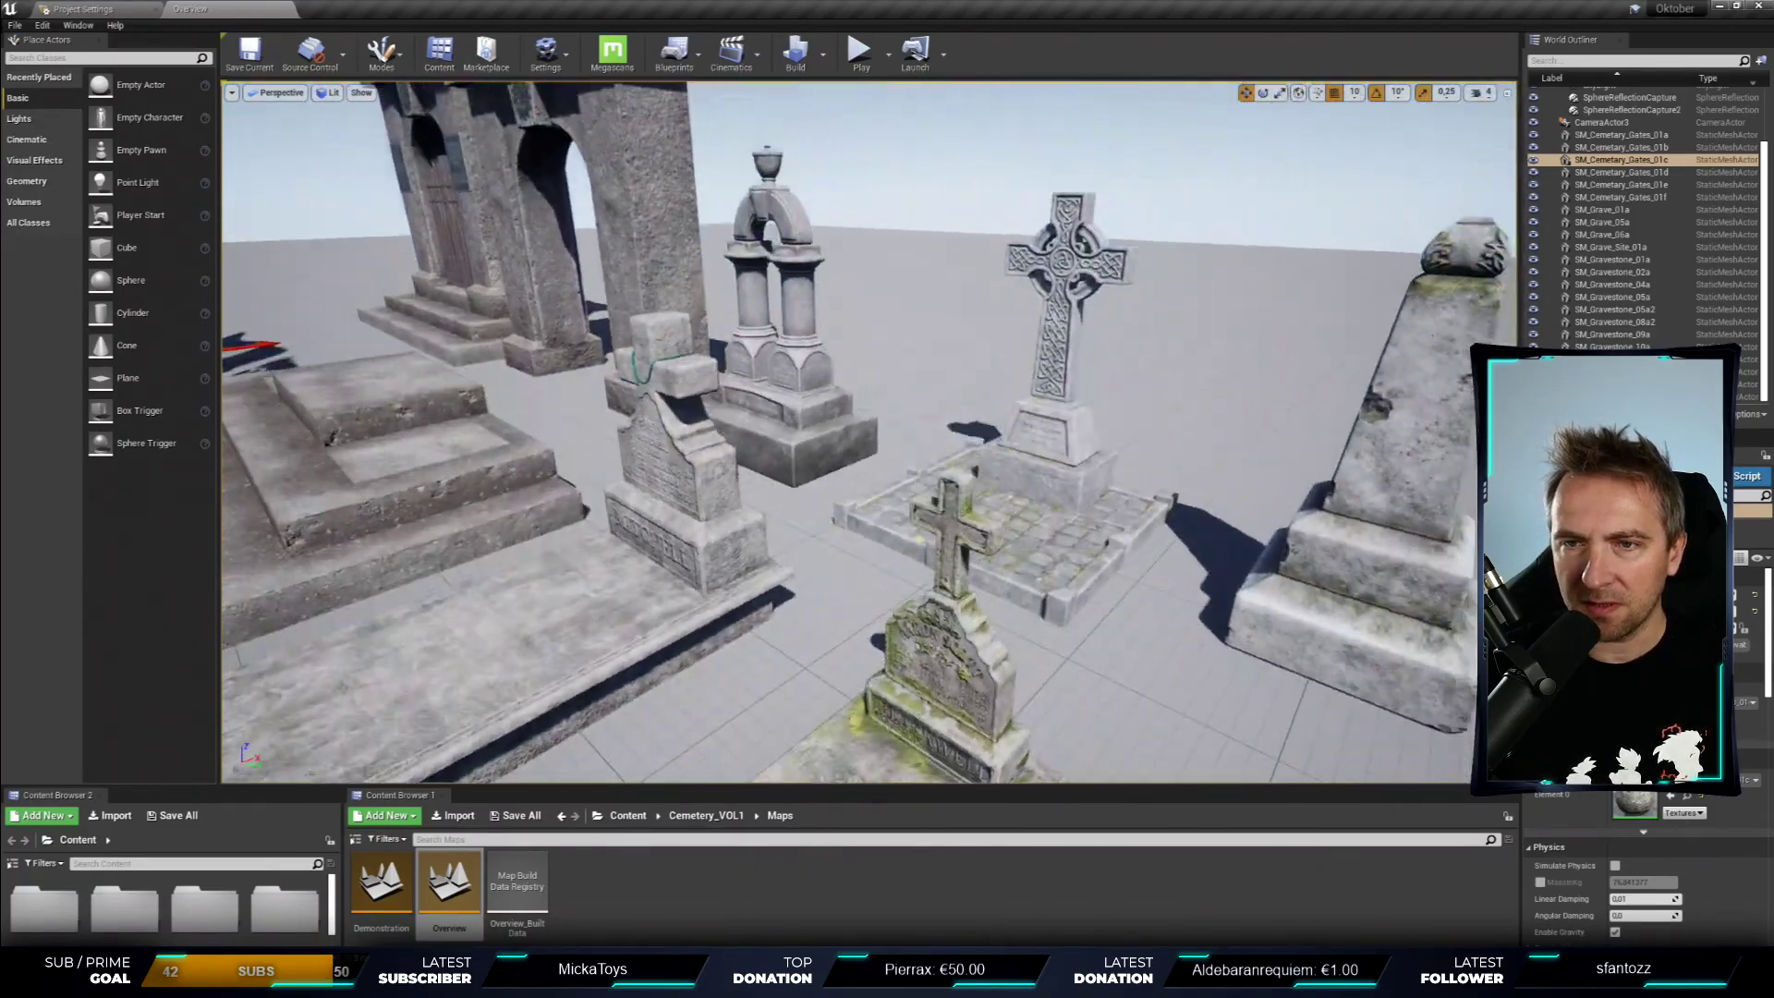
right_drag(1128, 459, 1128, 459)
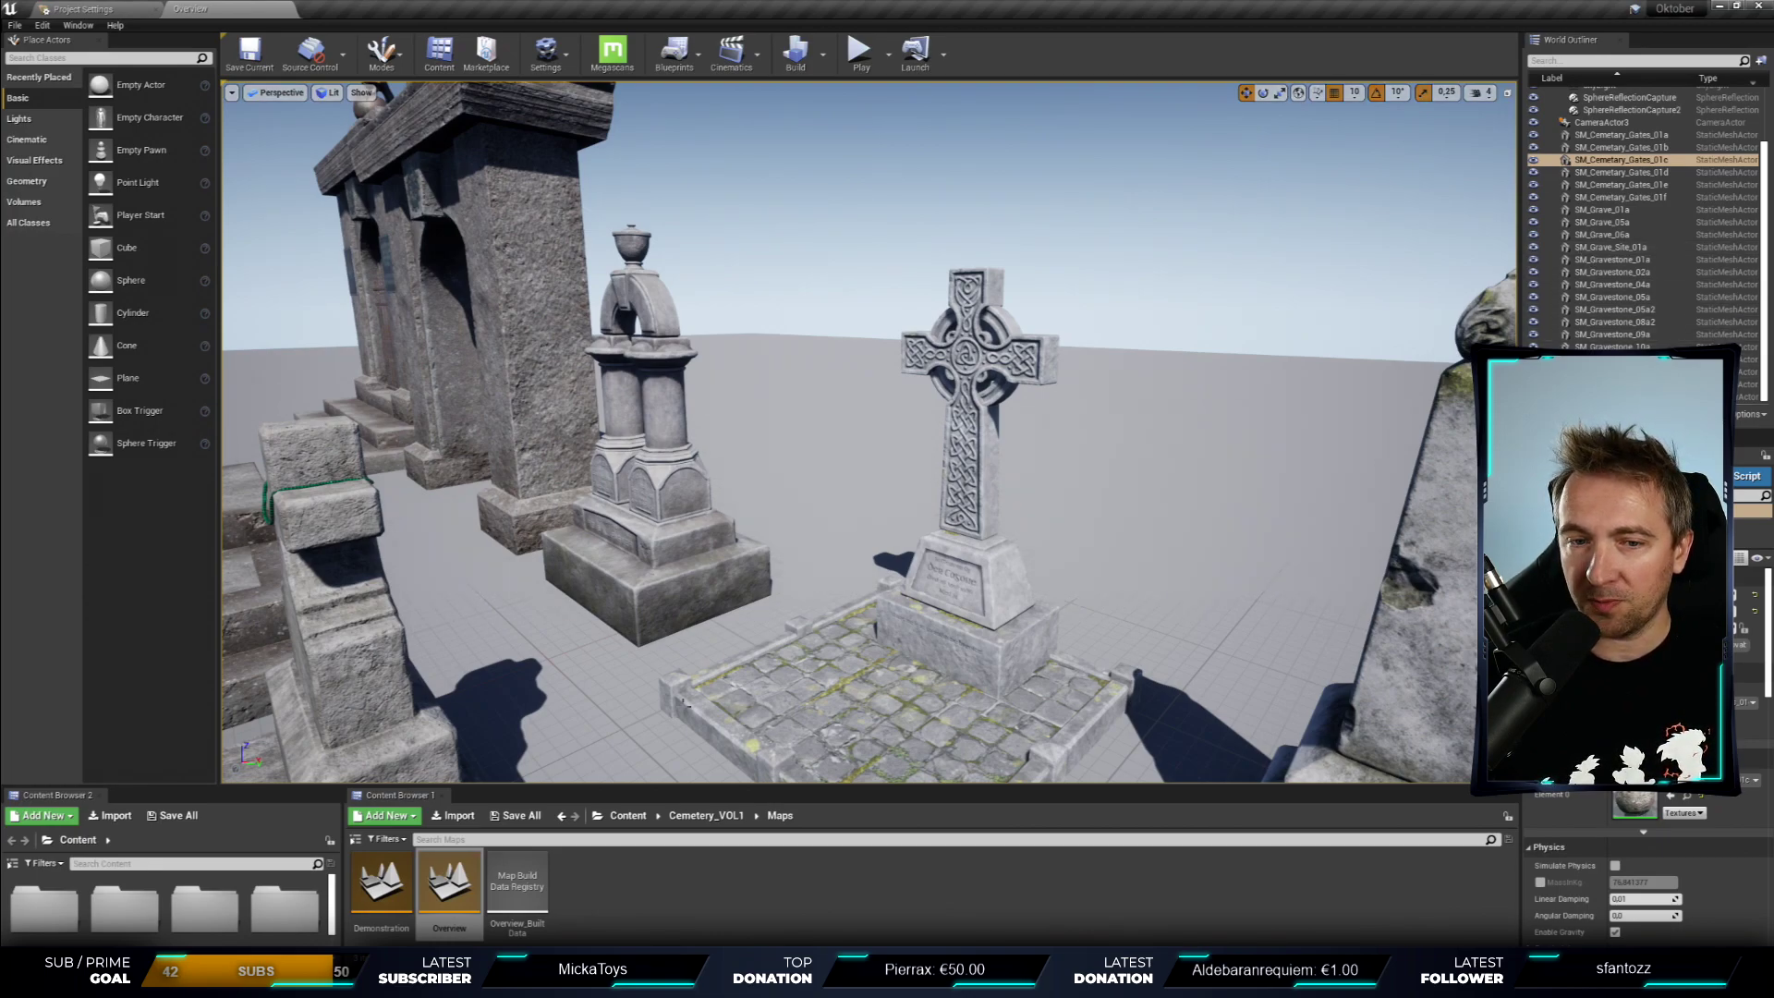
click(1690, 259)
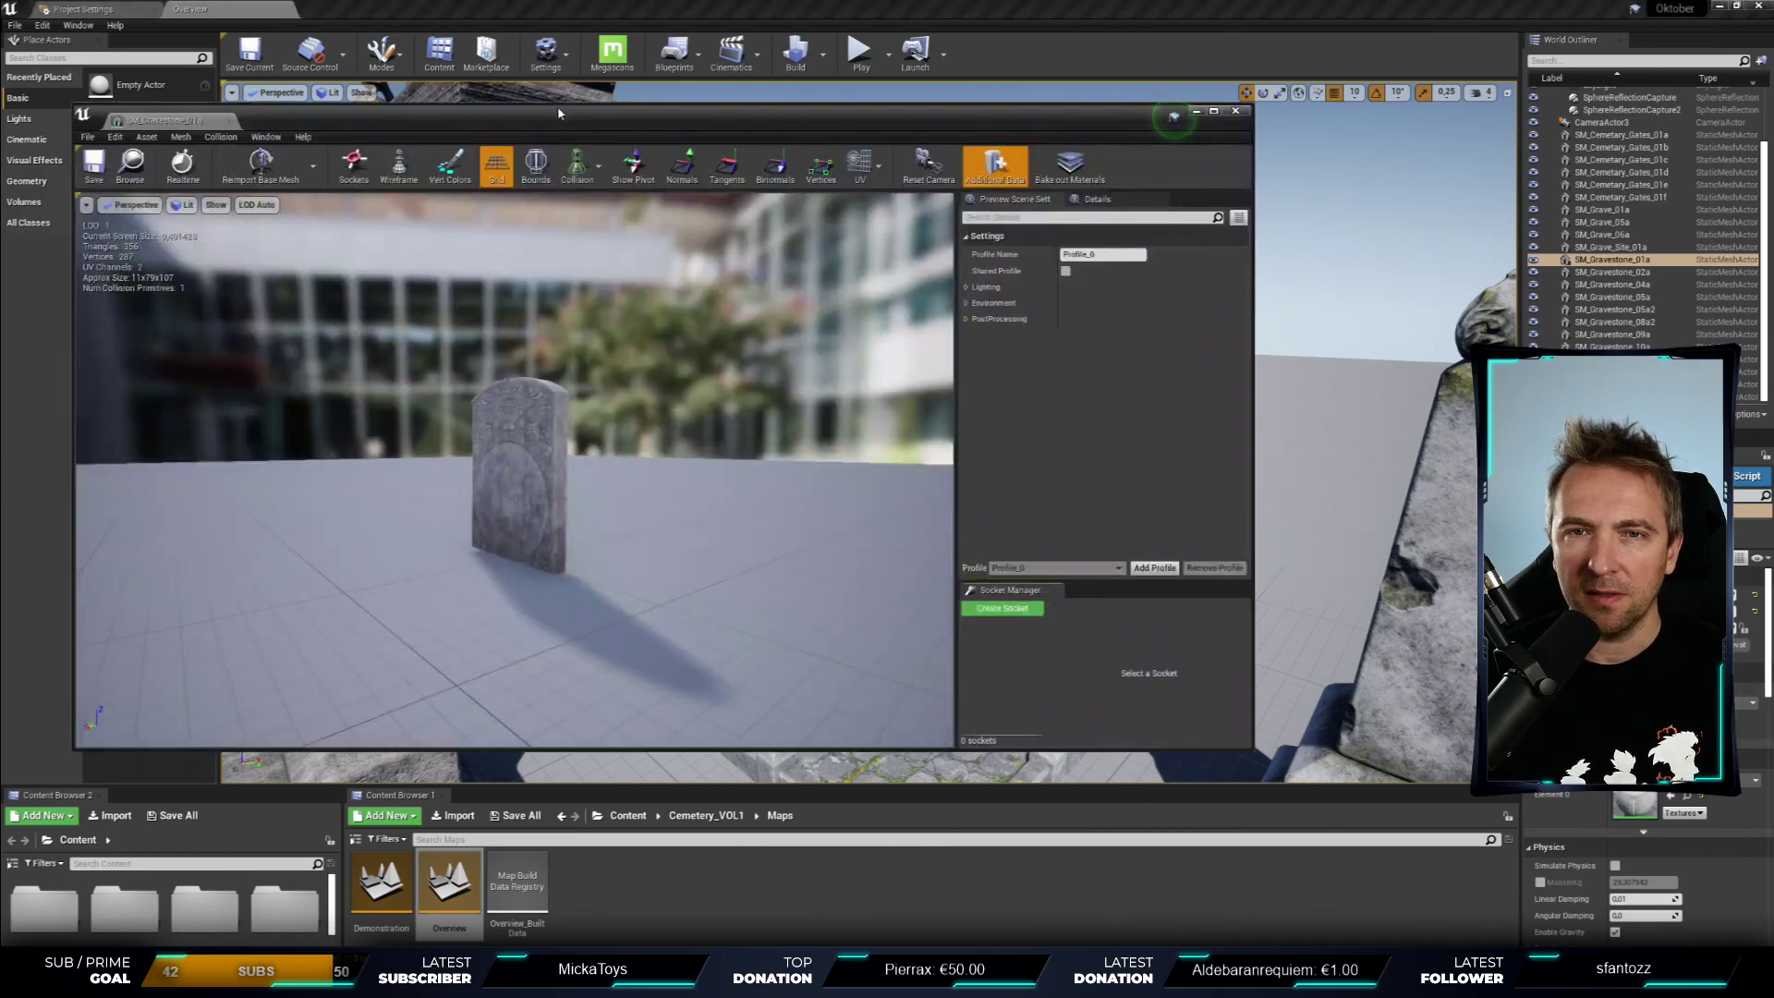
- Maximize the gravestone mesh editor, preview LOD 3, return to LOD Auto, and show wireframe
double_click(310, 115)
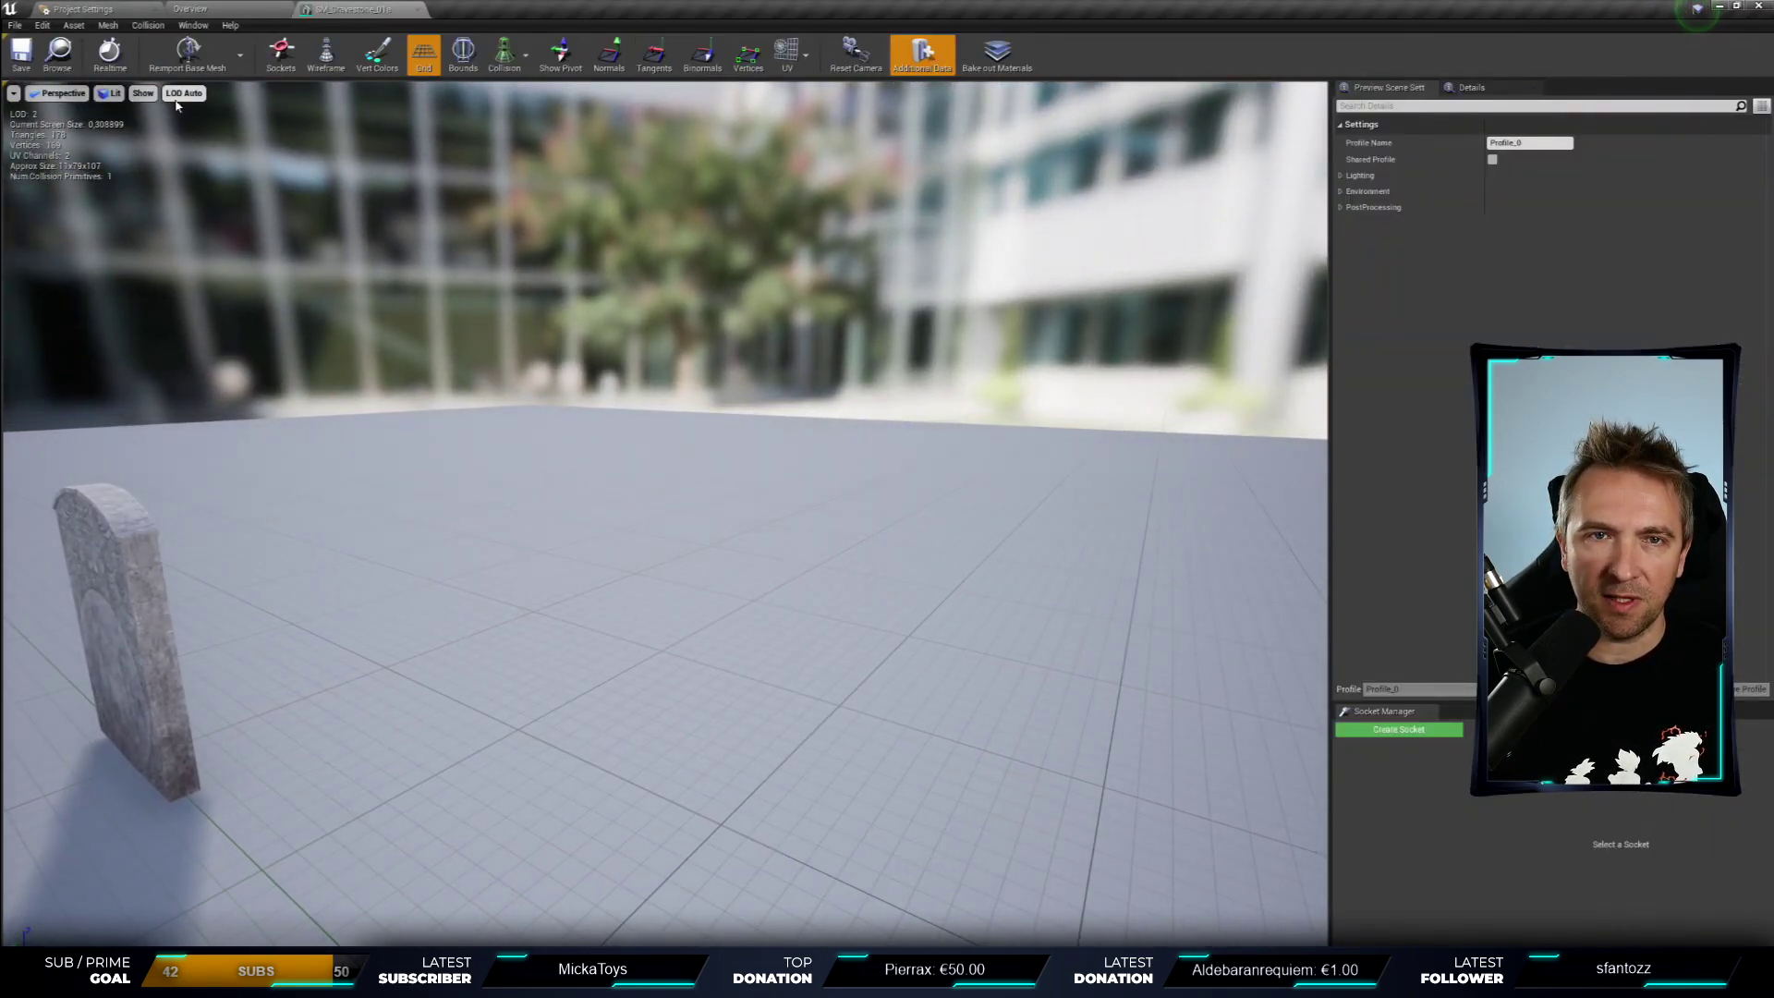
key(f)
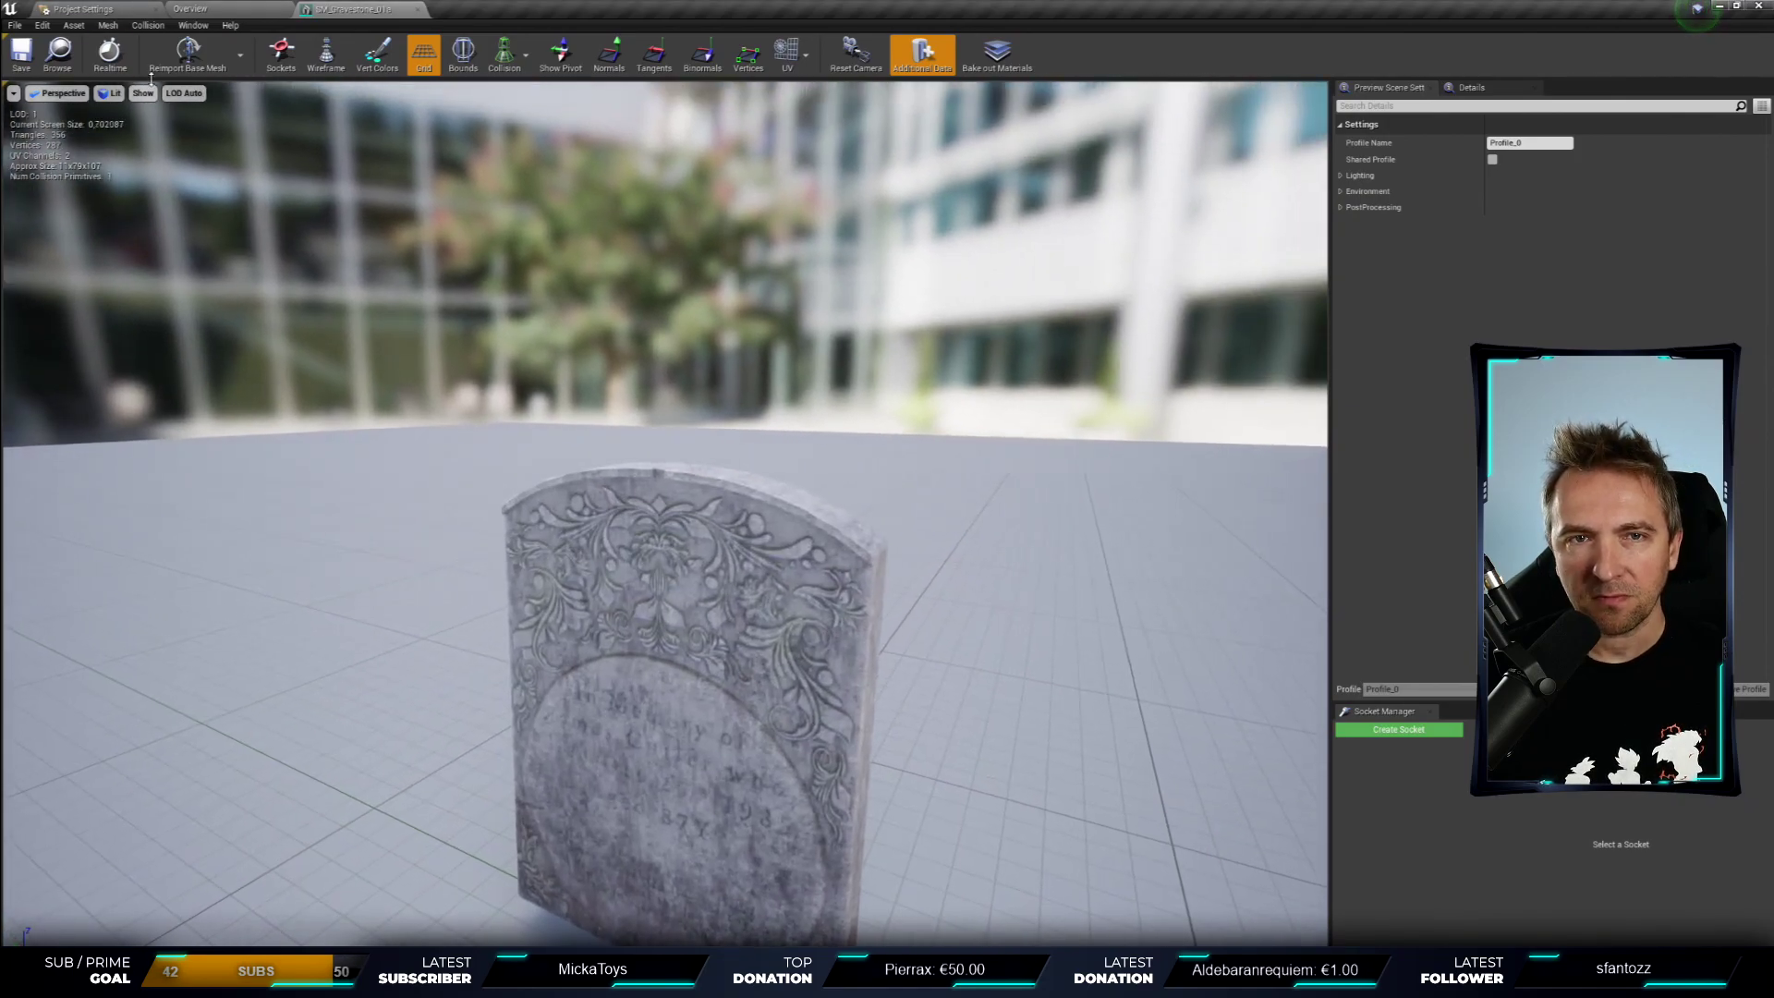
click(185, 93)
click(190, 183)
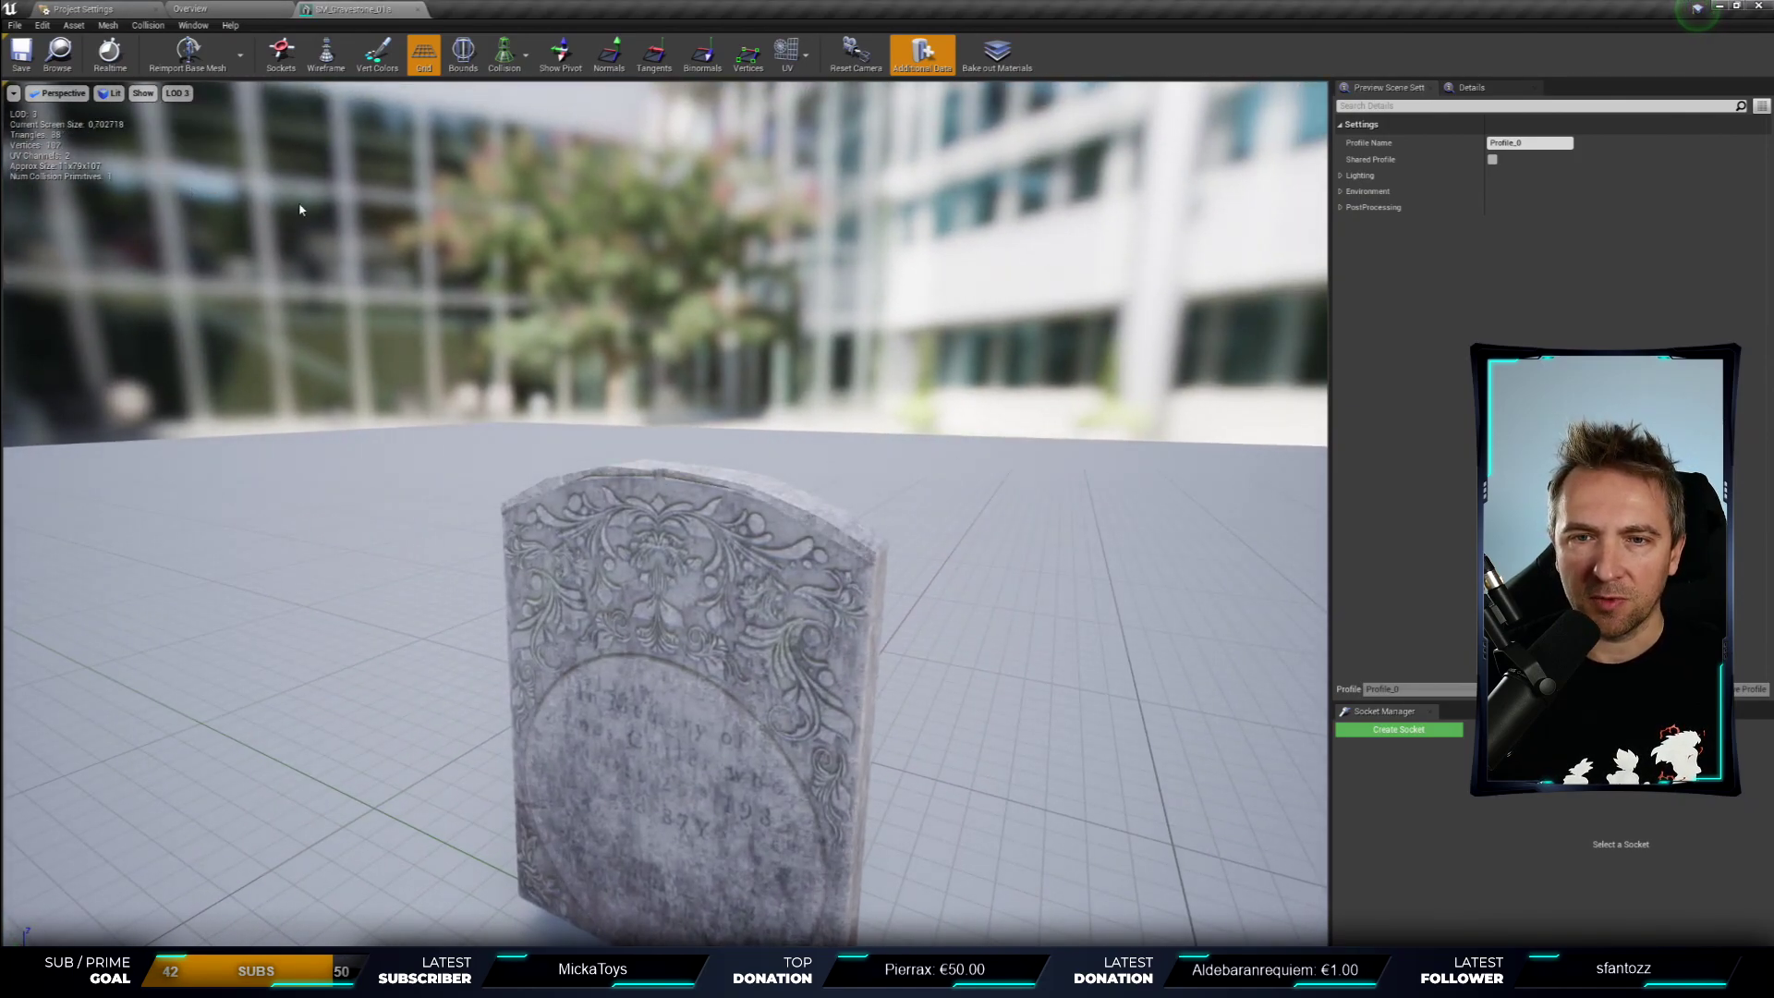
click(179, 94)
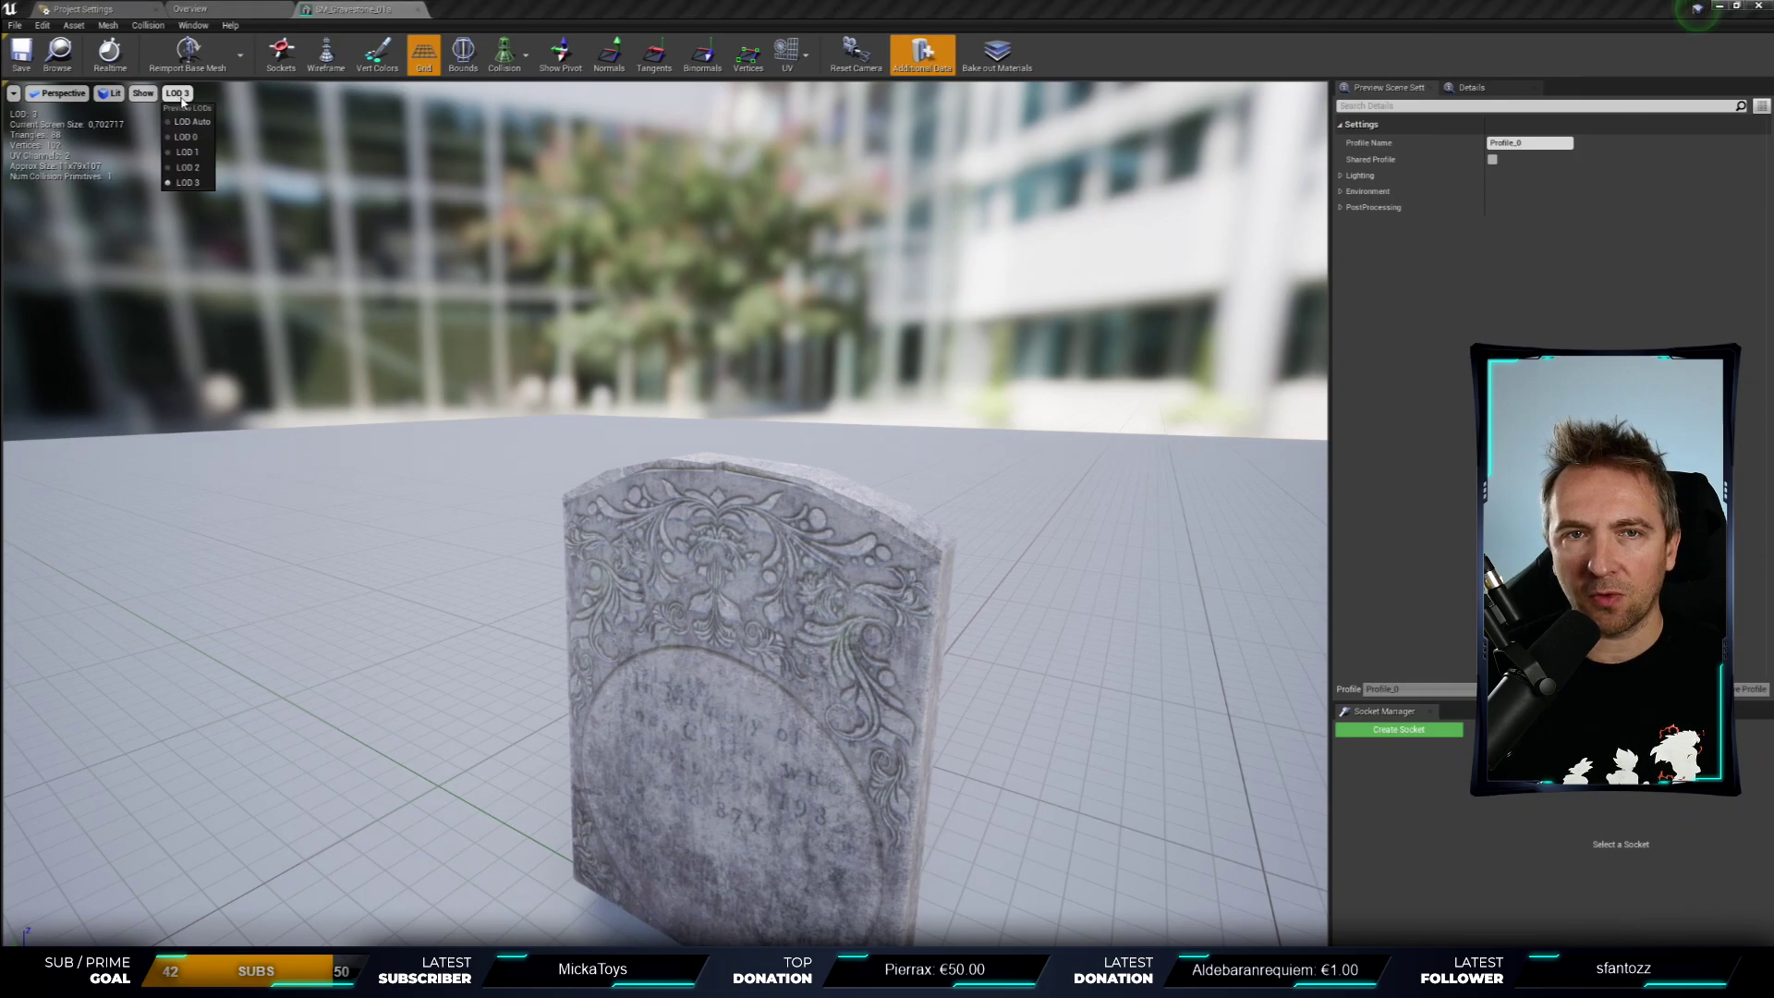
click(198, 123)
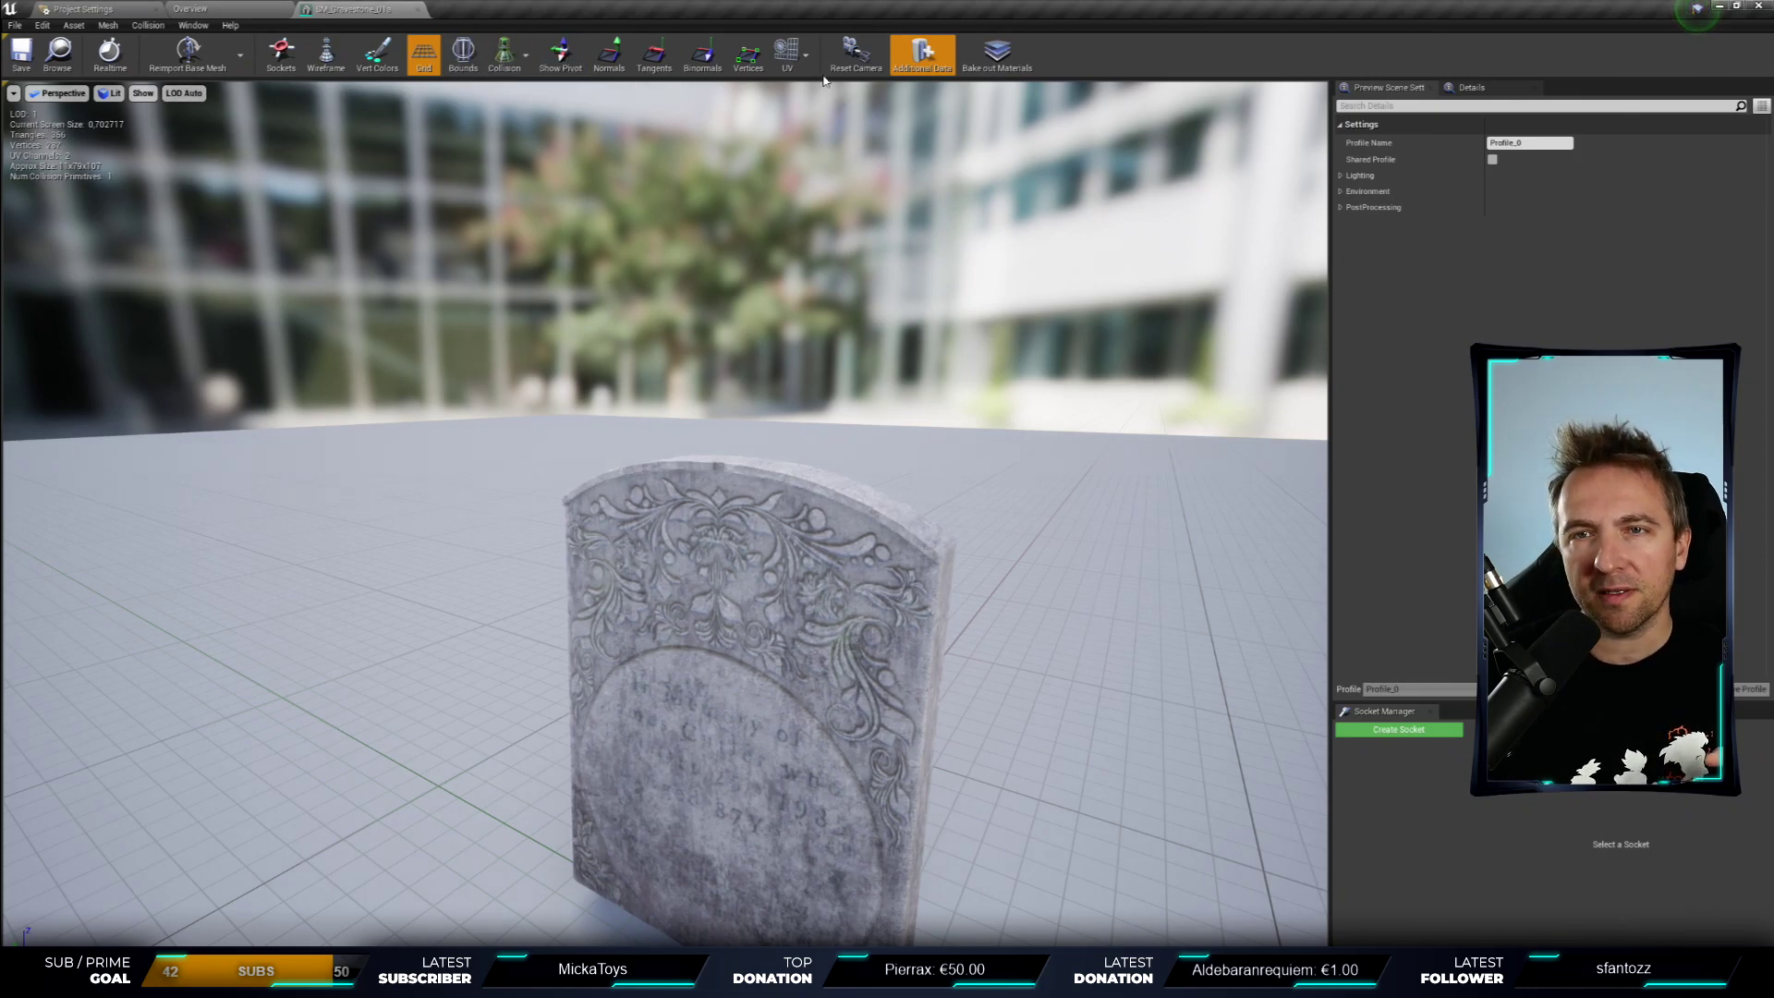
click(326, 53)
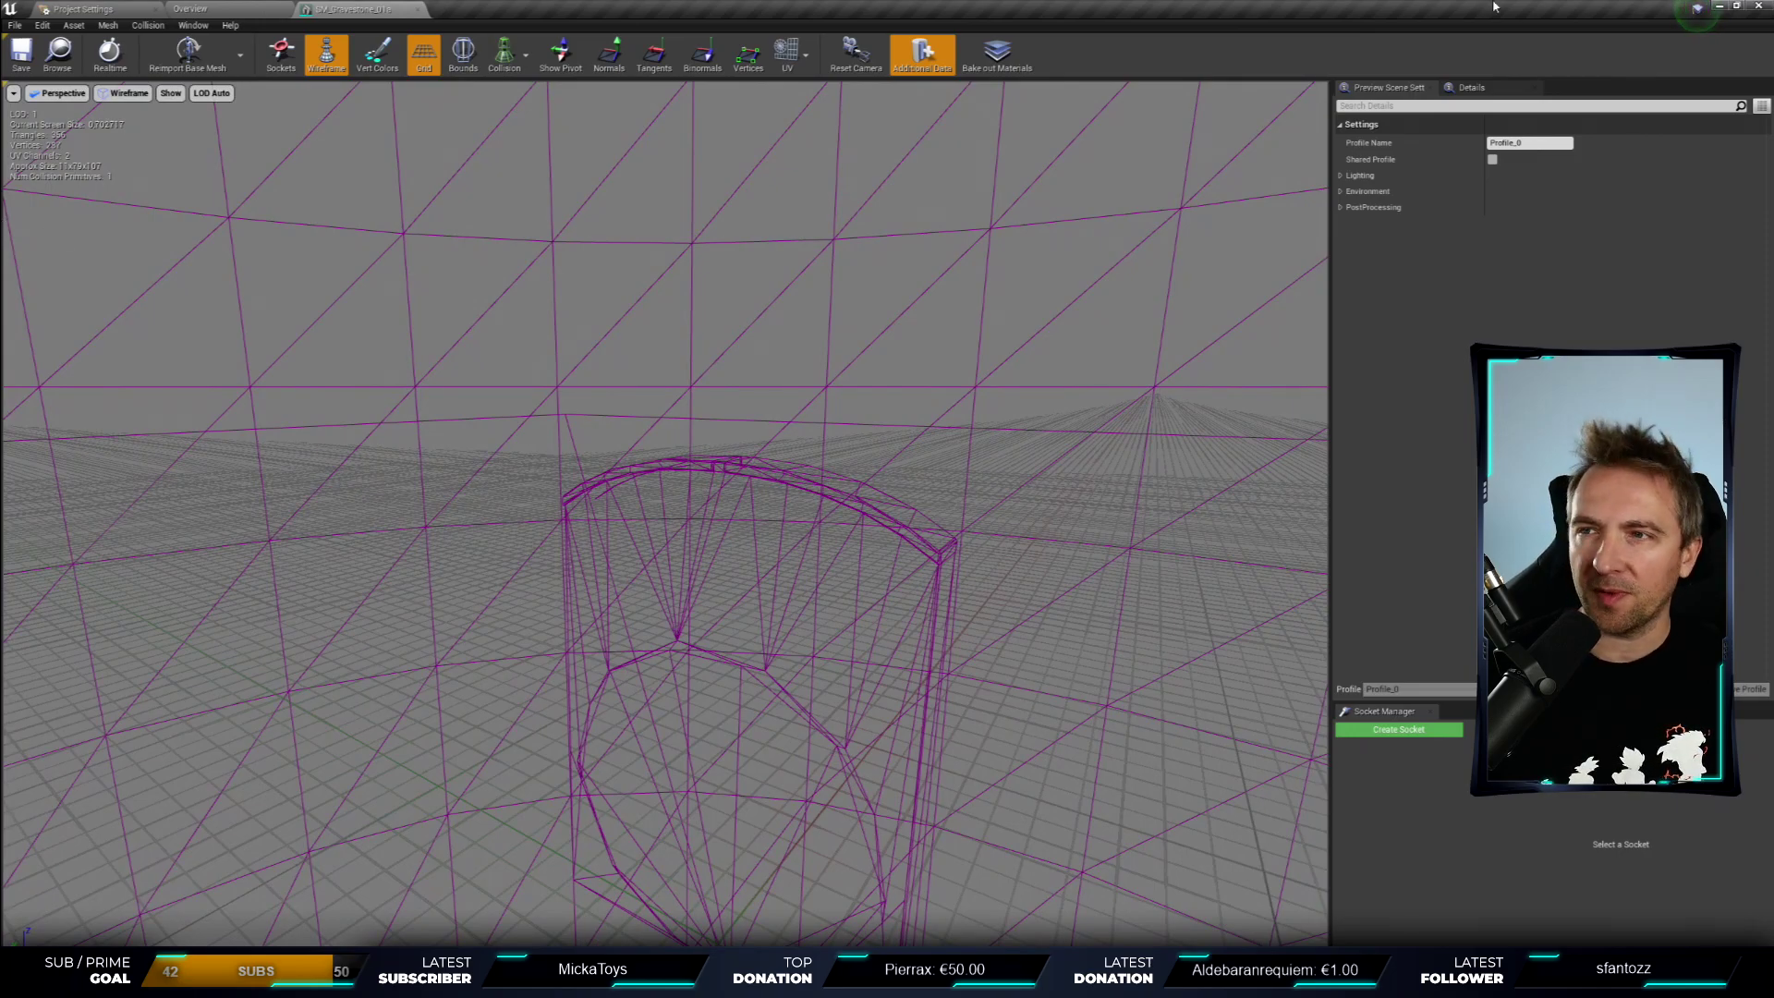
- Minimize the Unreal and launcher windows and open Windows Display settings from the desktop
click(1721, 6)
click(1721, 7)
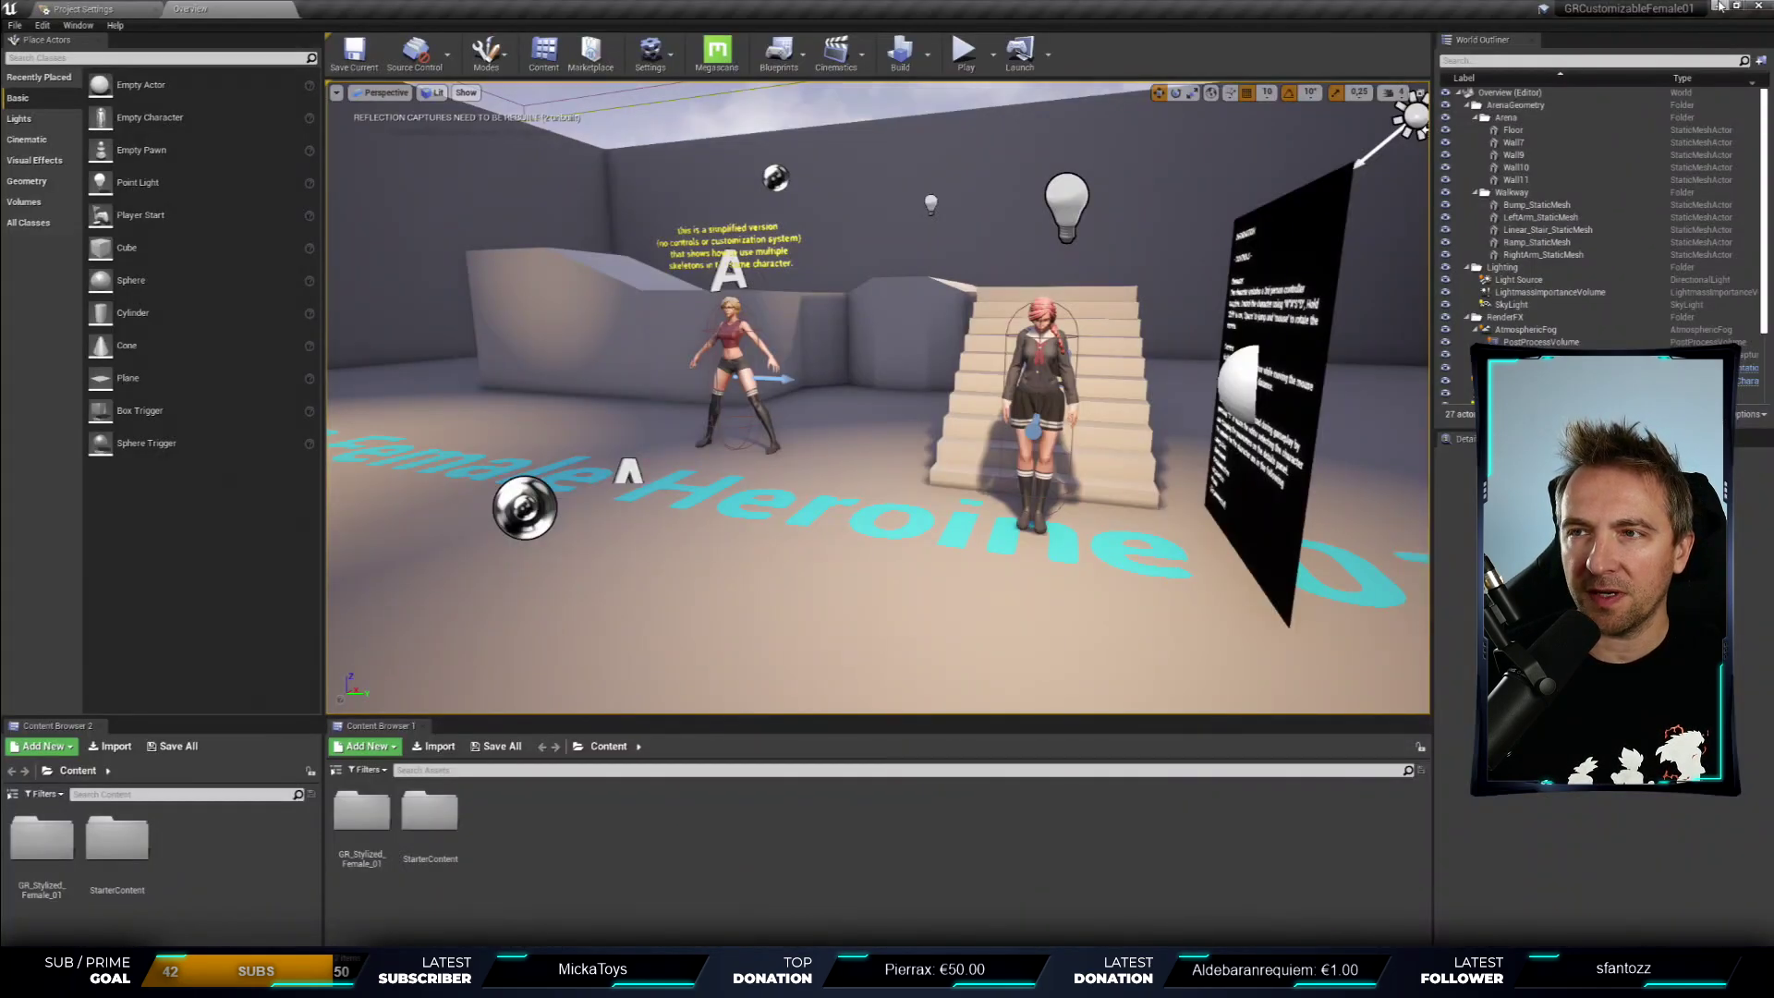
click(1720, 8)
right_click(915, 260)
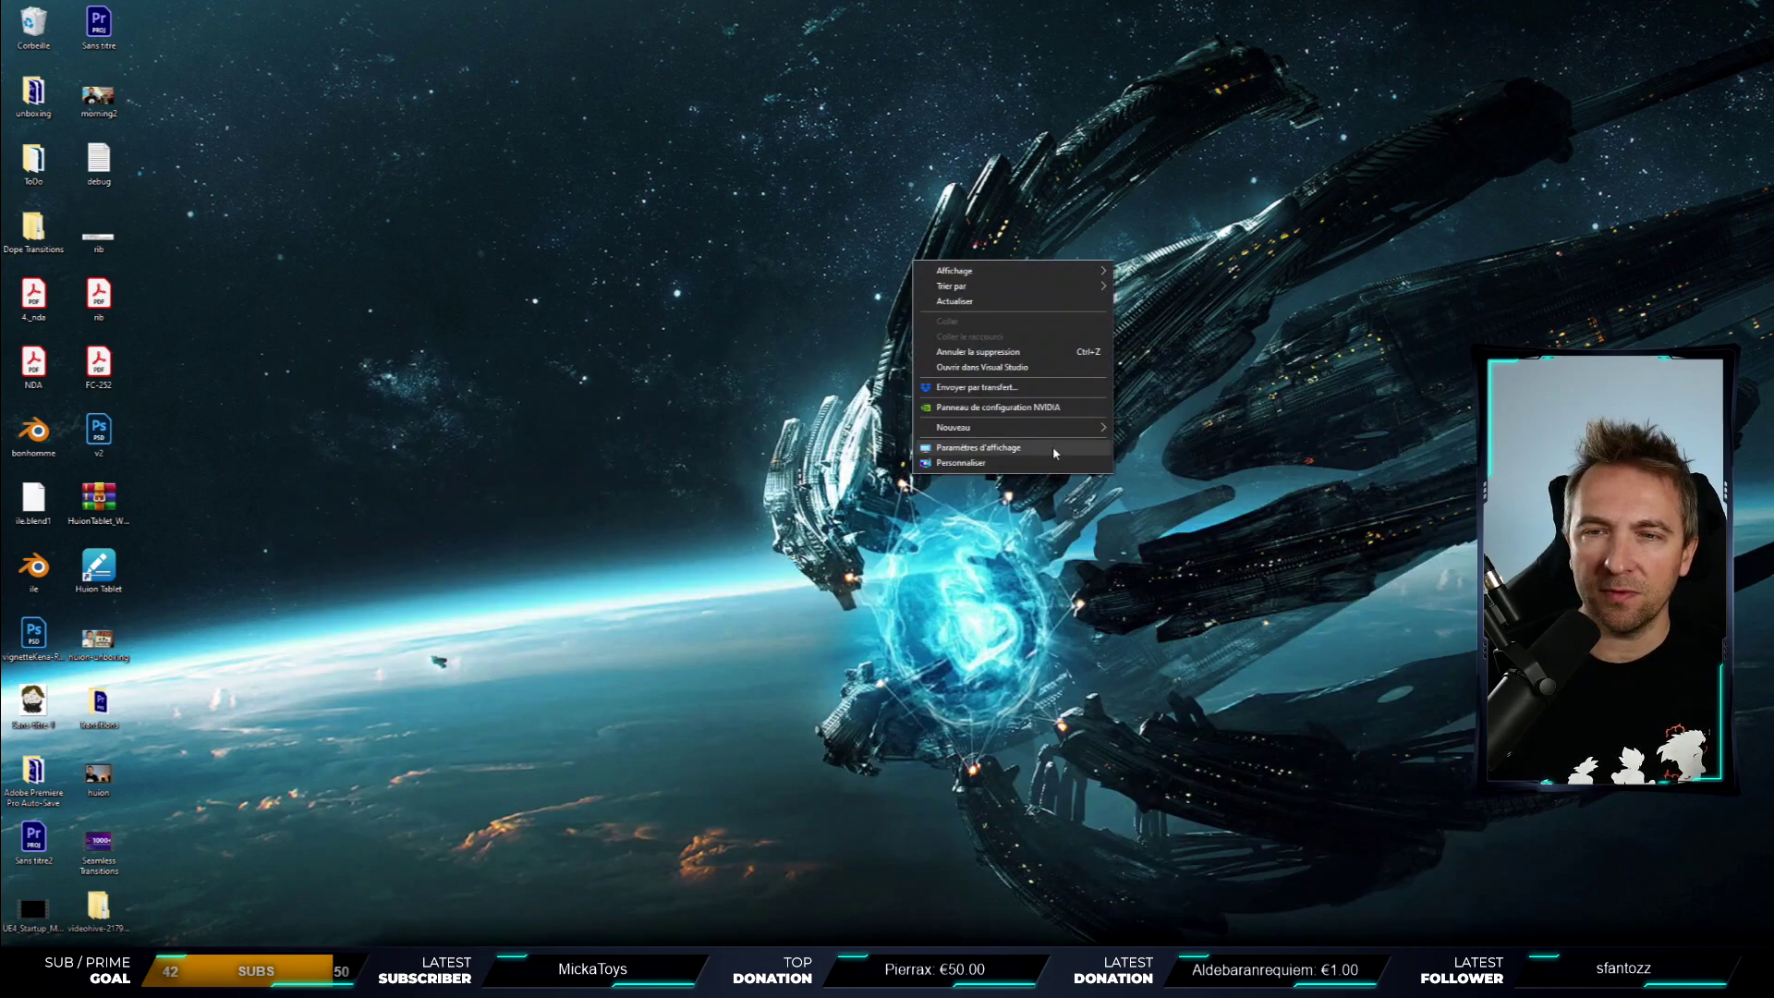
click(1054, 452)
- Keep 2560×1440 resolution, set scaling to 150%, close Settings, and return to the gravestone editor
click(351, 729)
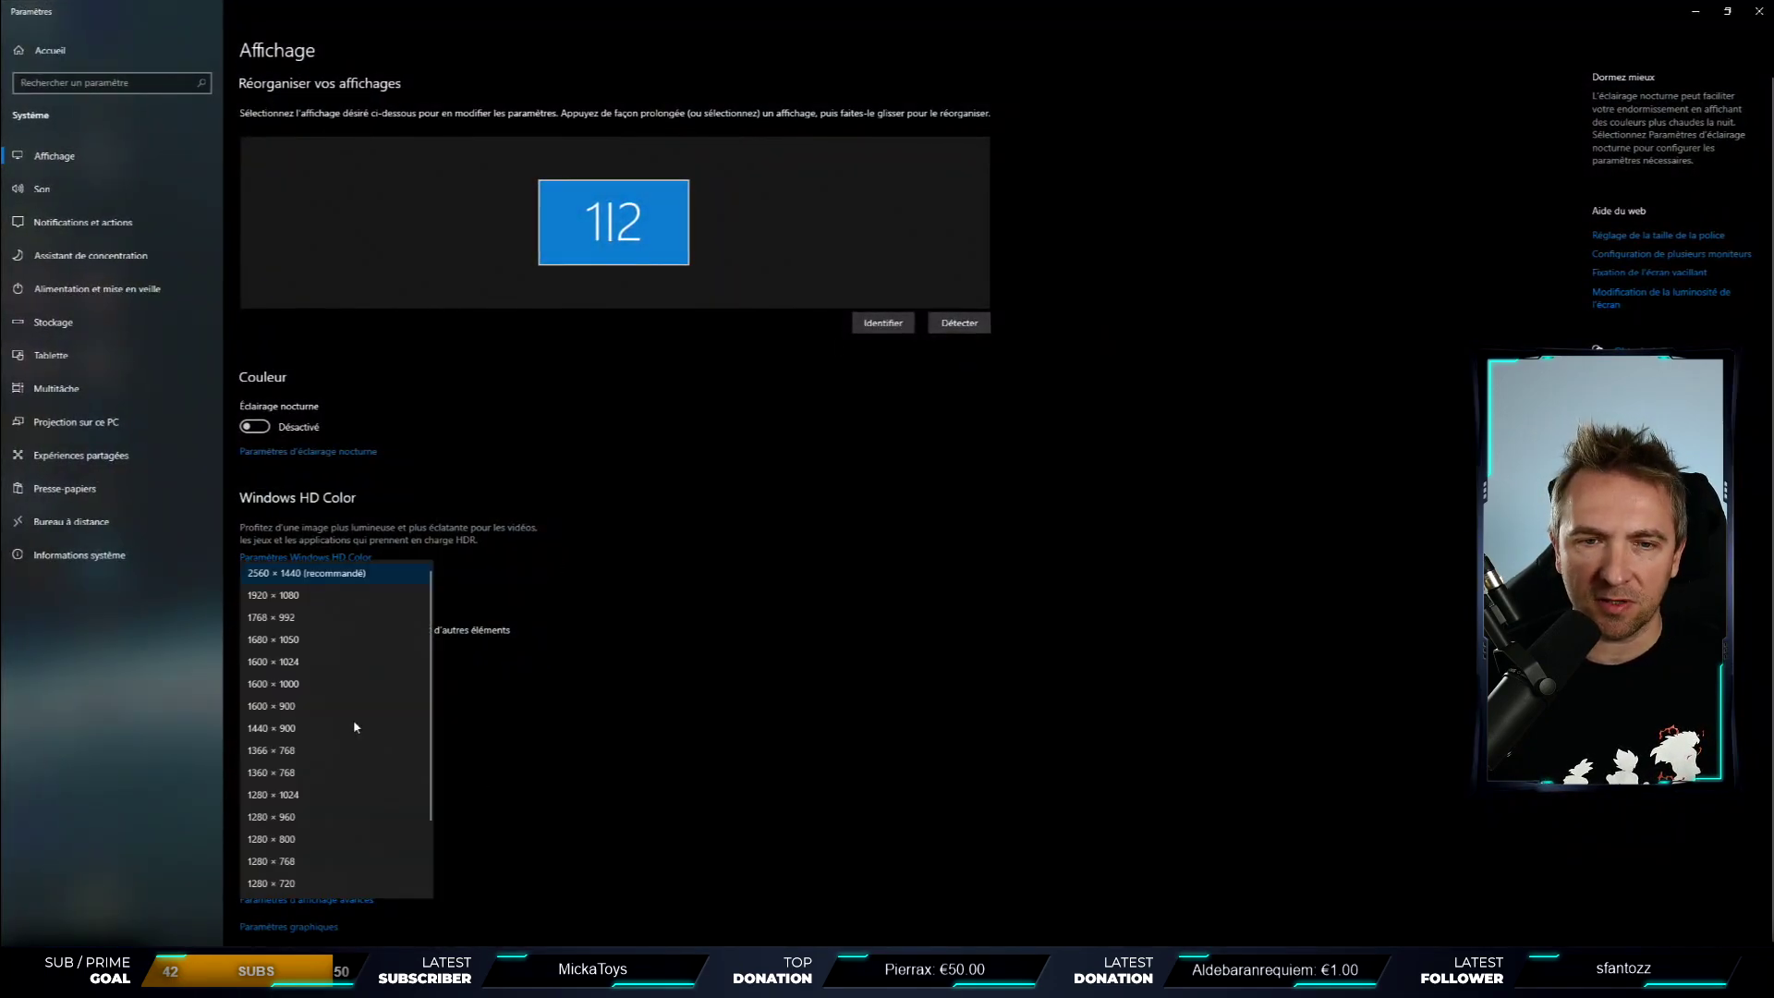
click(516, 674)
click(397, 653)
click(317, 702)
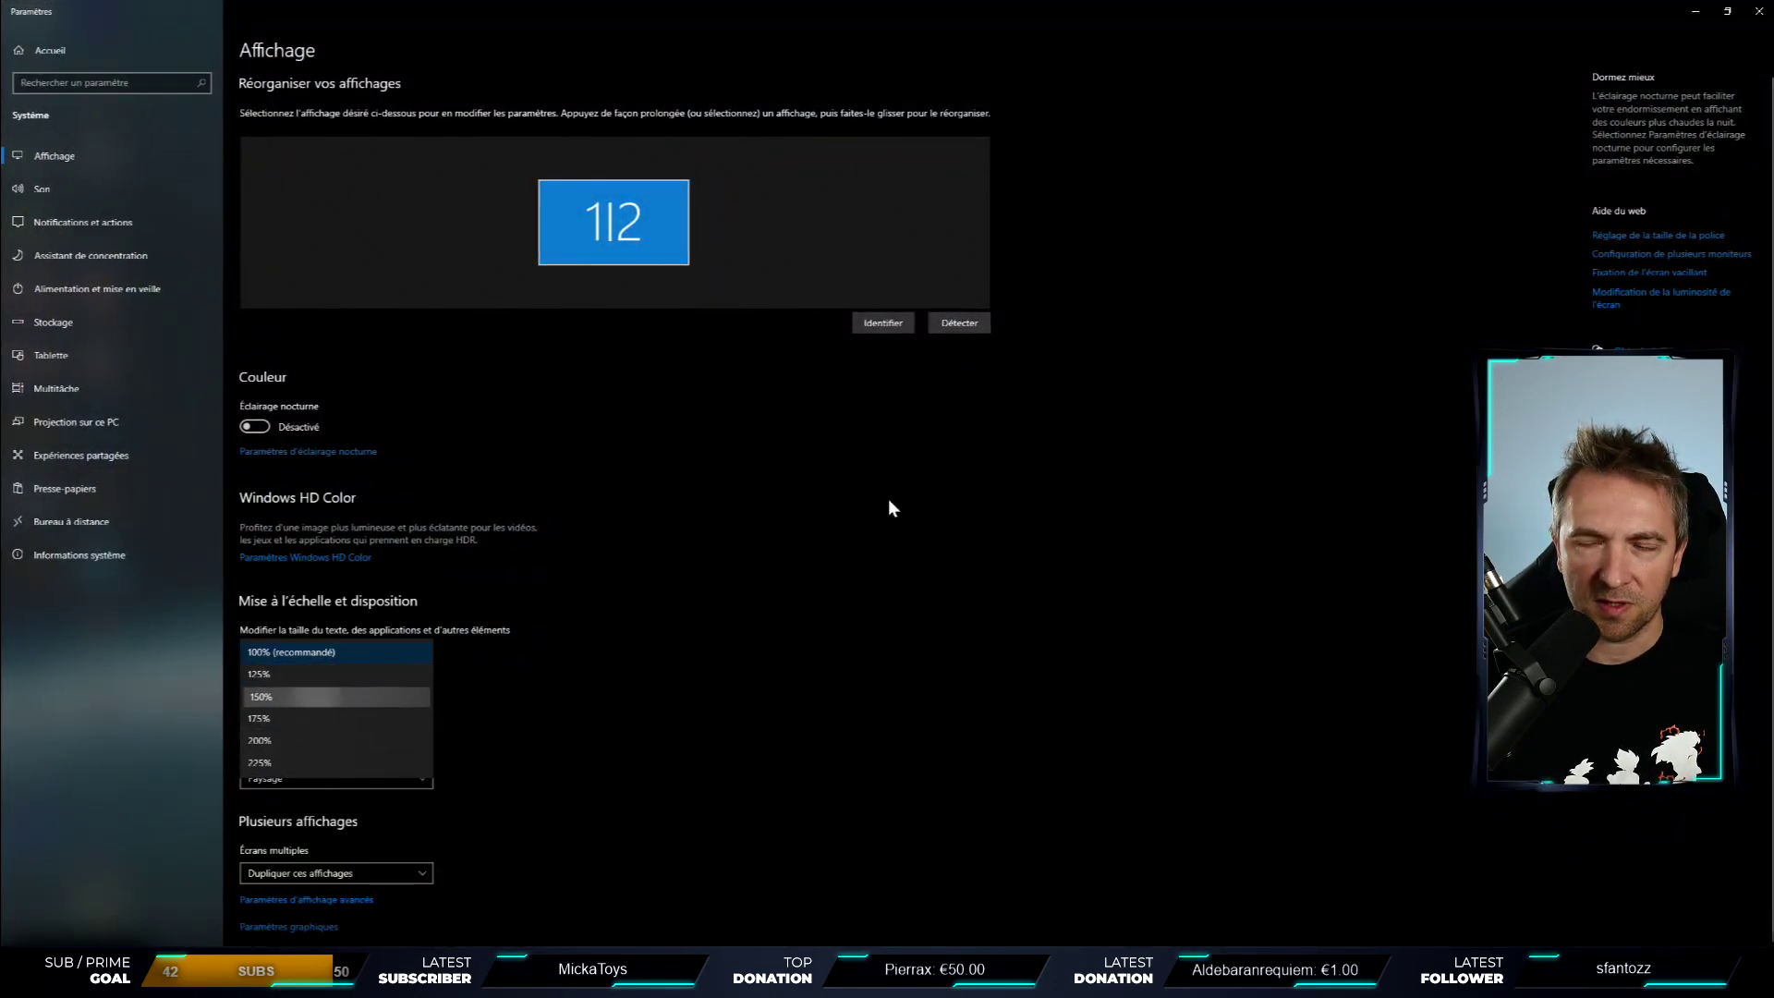
click(1755, 13)
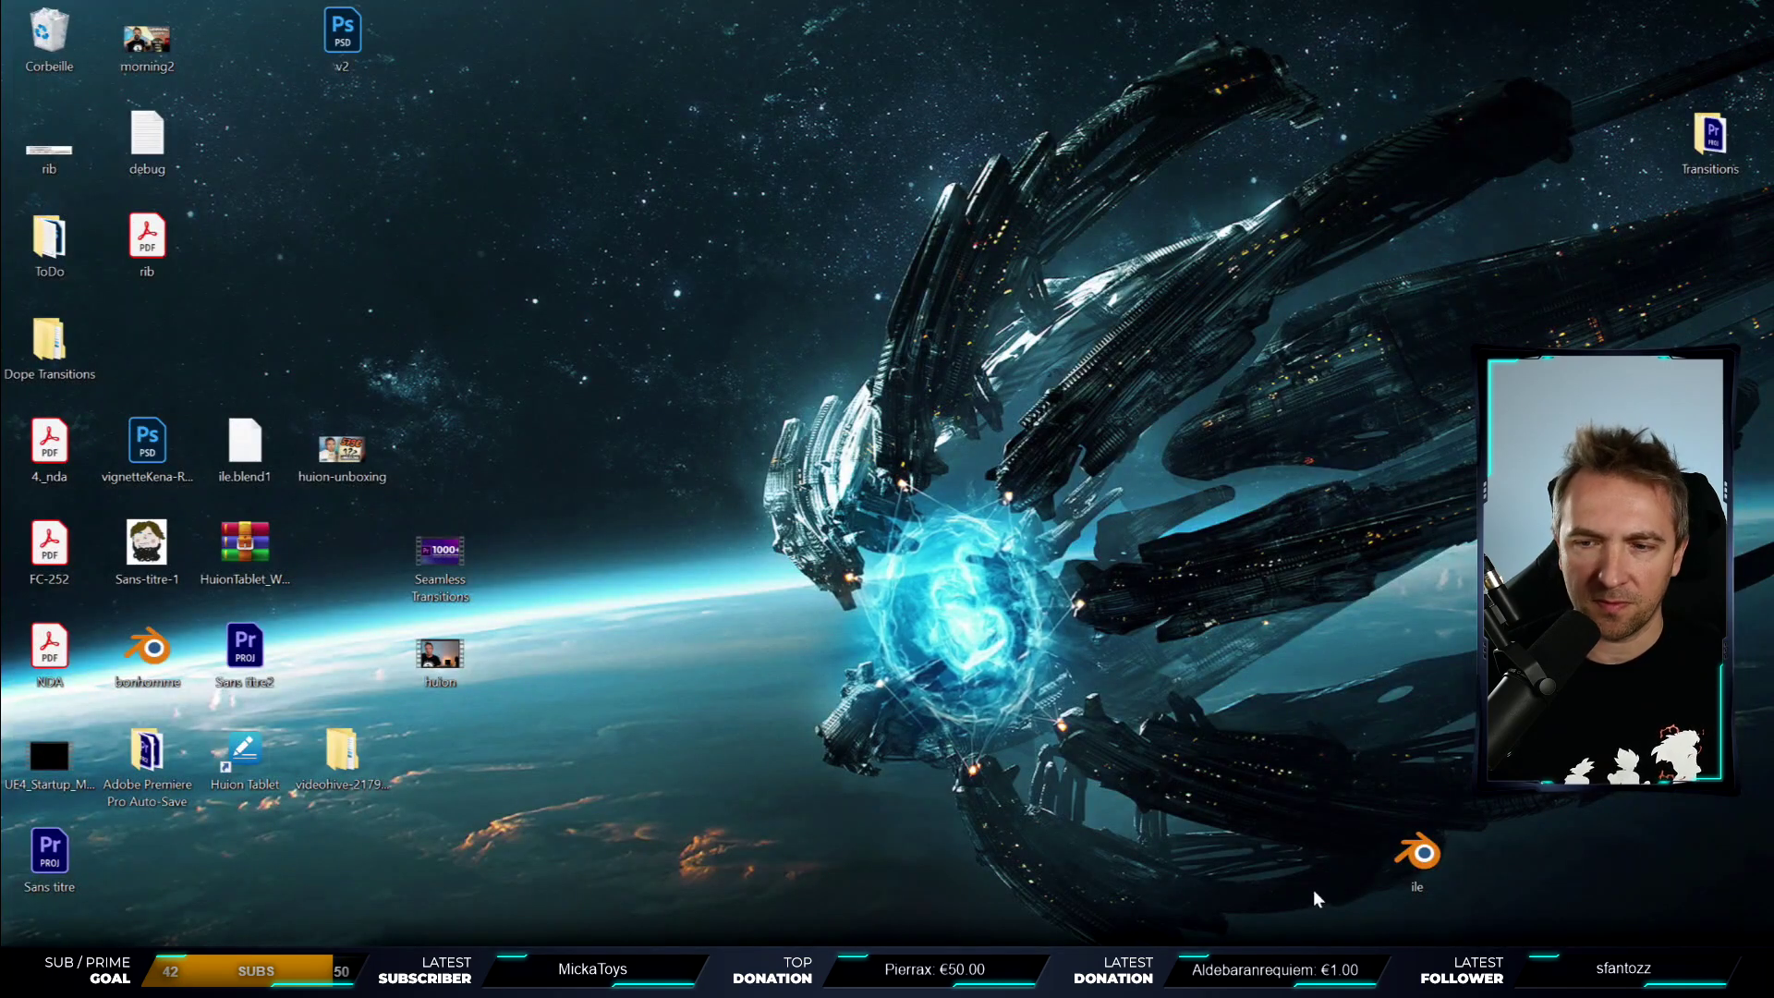
mouse_move(1154, 979)
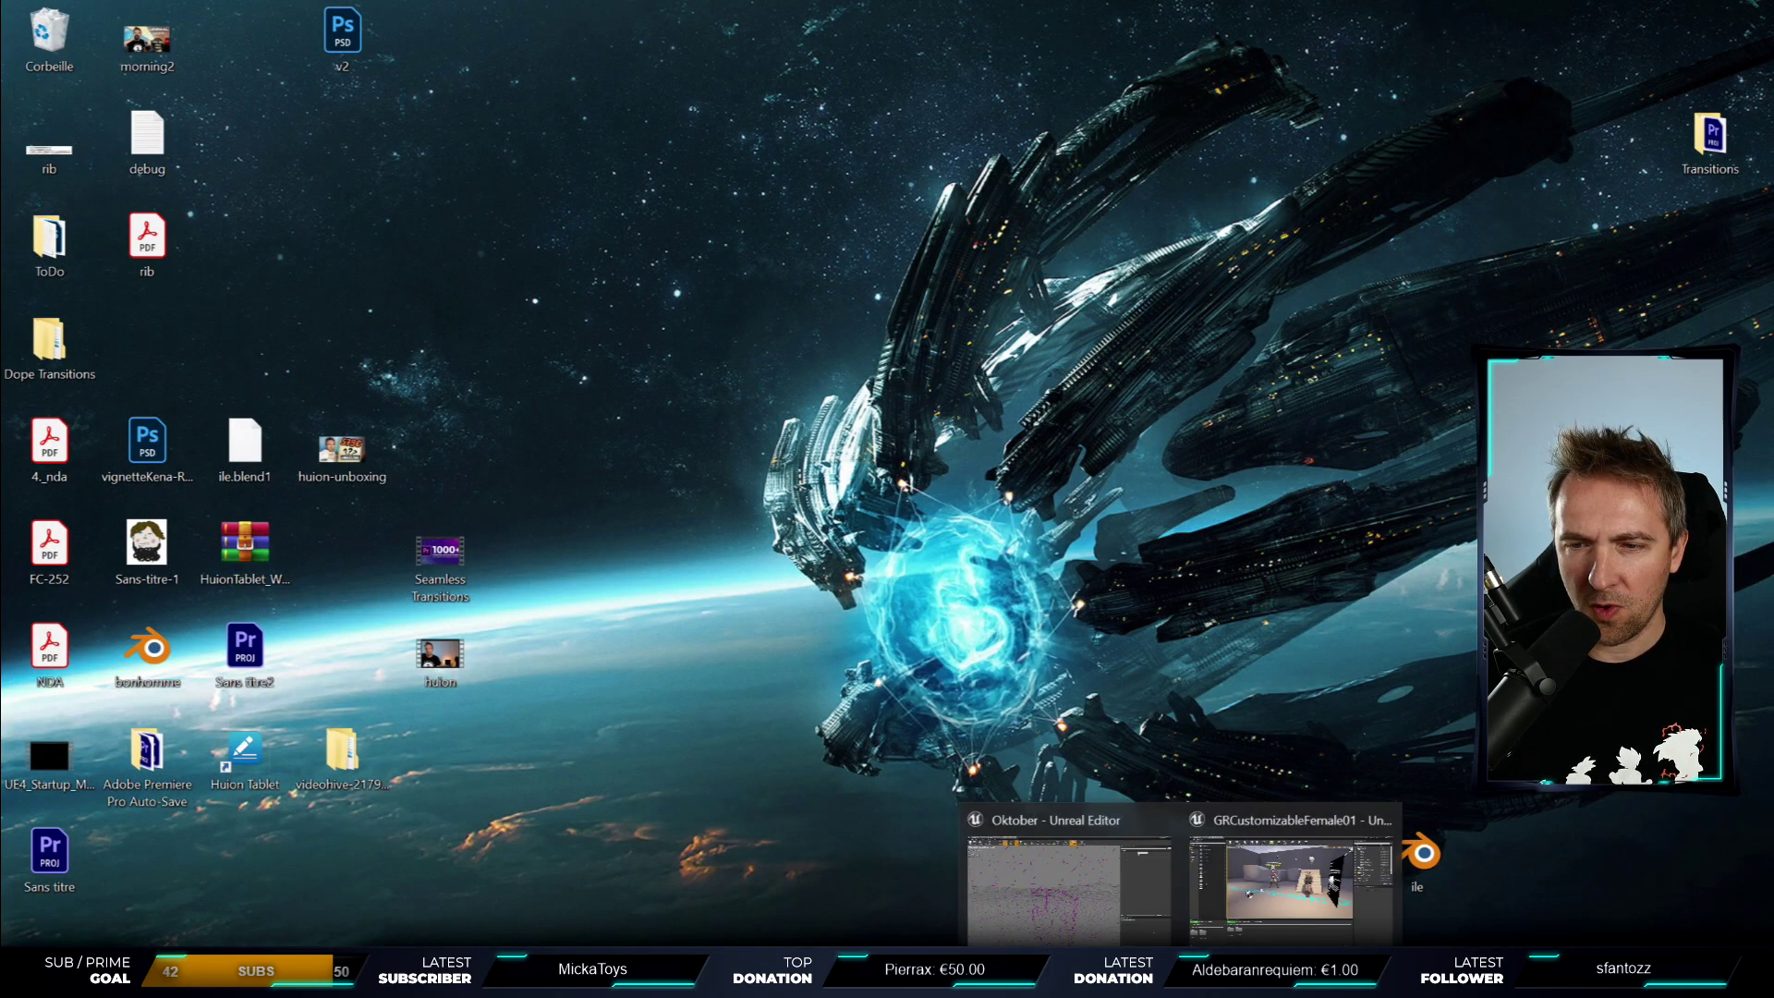
click(1116, 904)
- Orbit around the gravestone and preview its LOD 0 mesh in wireframe
drag(843, 423, 884, 420)
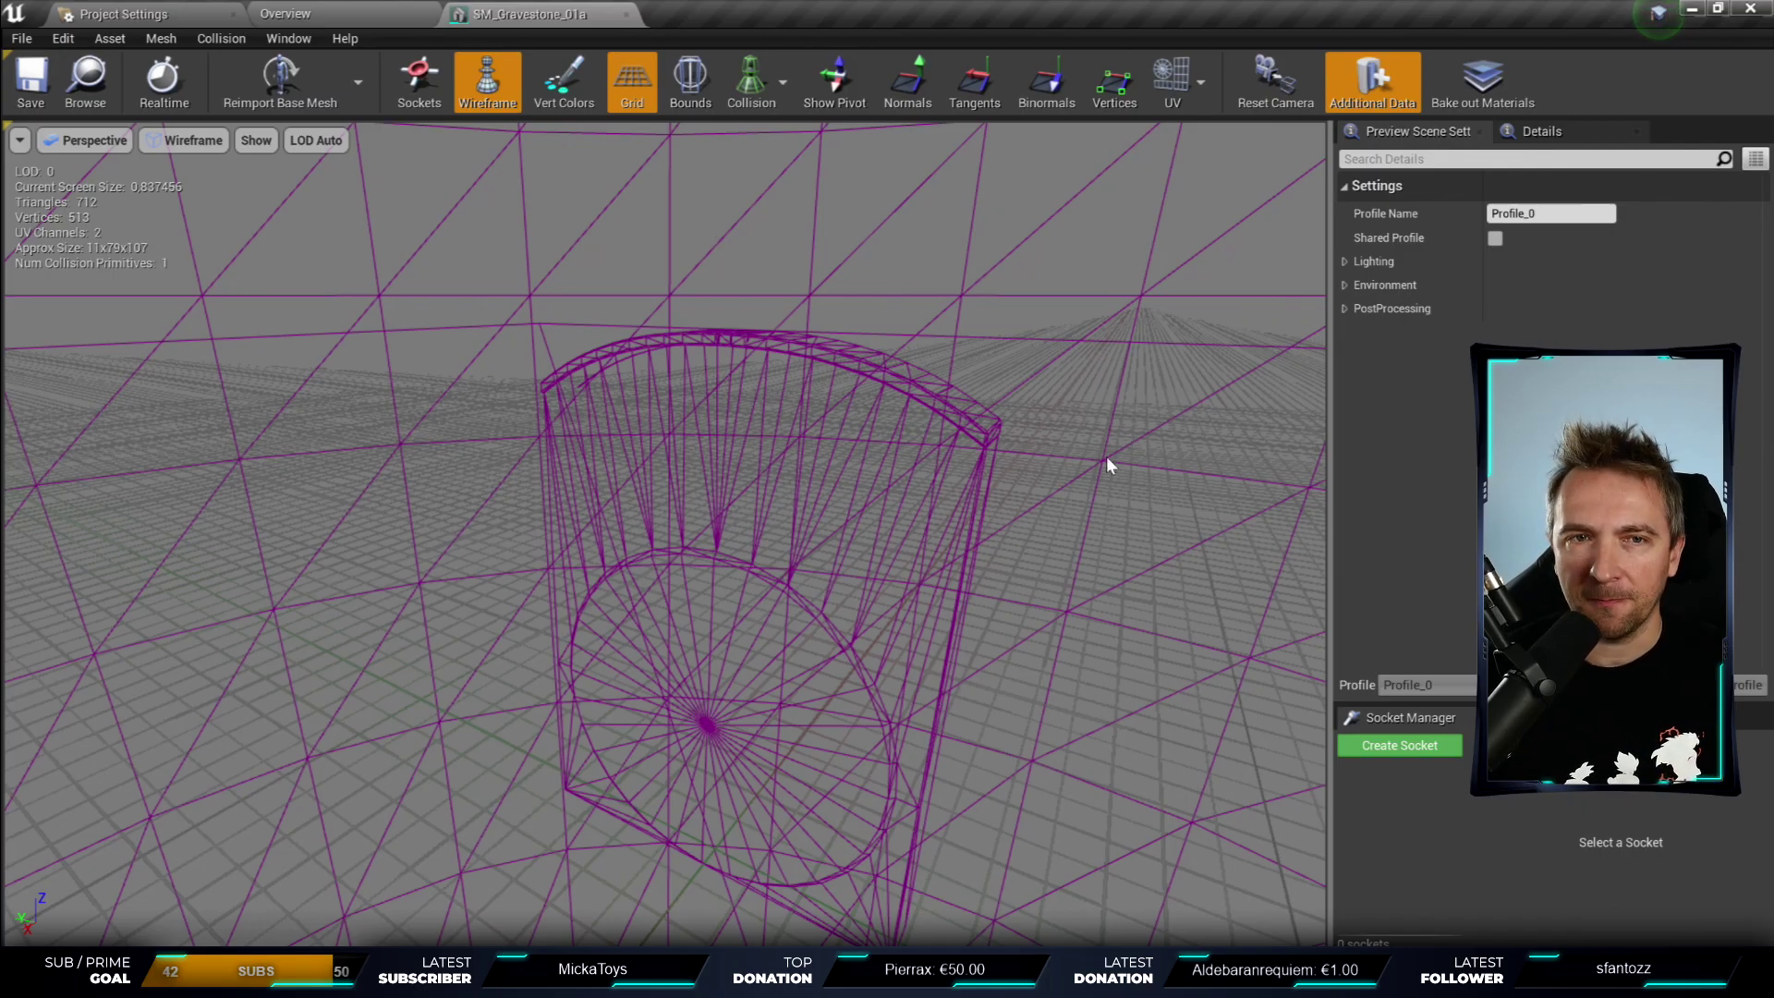
drag(1108, 467, 1109, 467)
drag(985, 462, 985, 462)
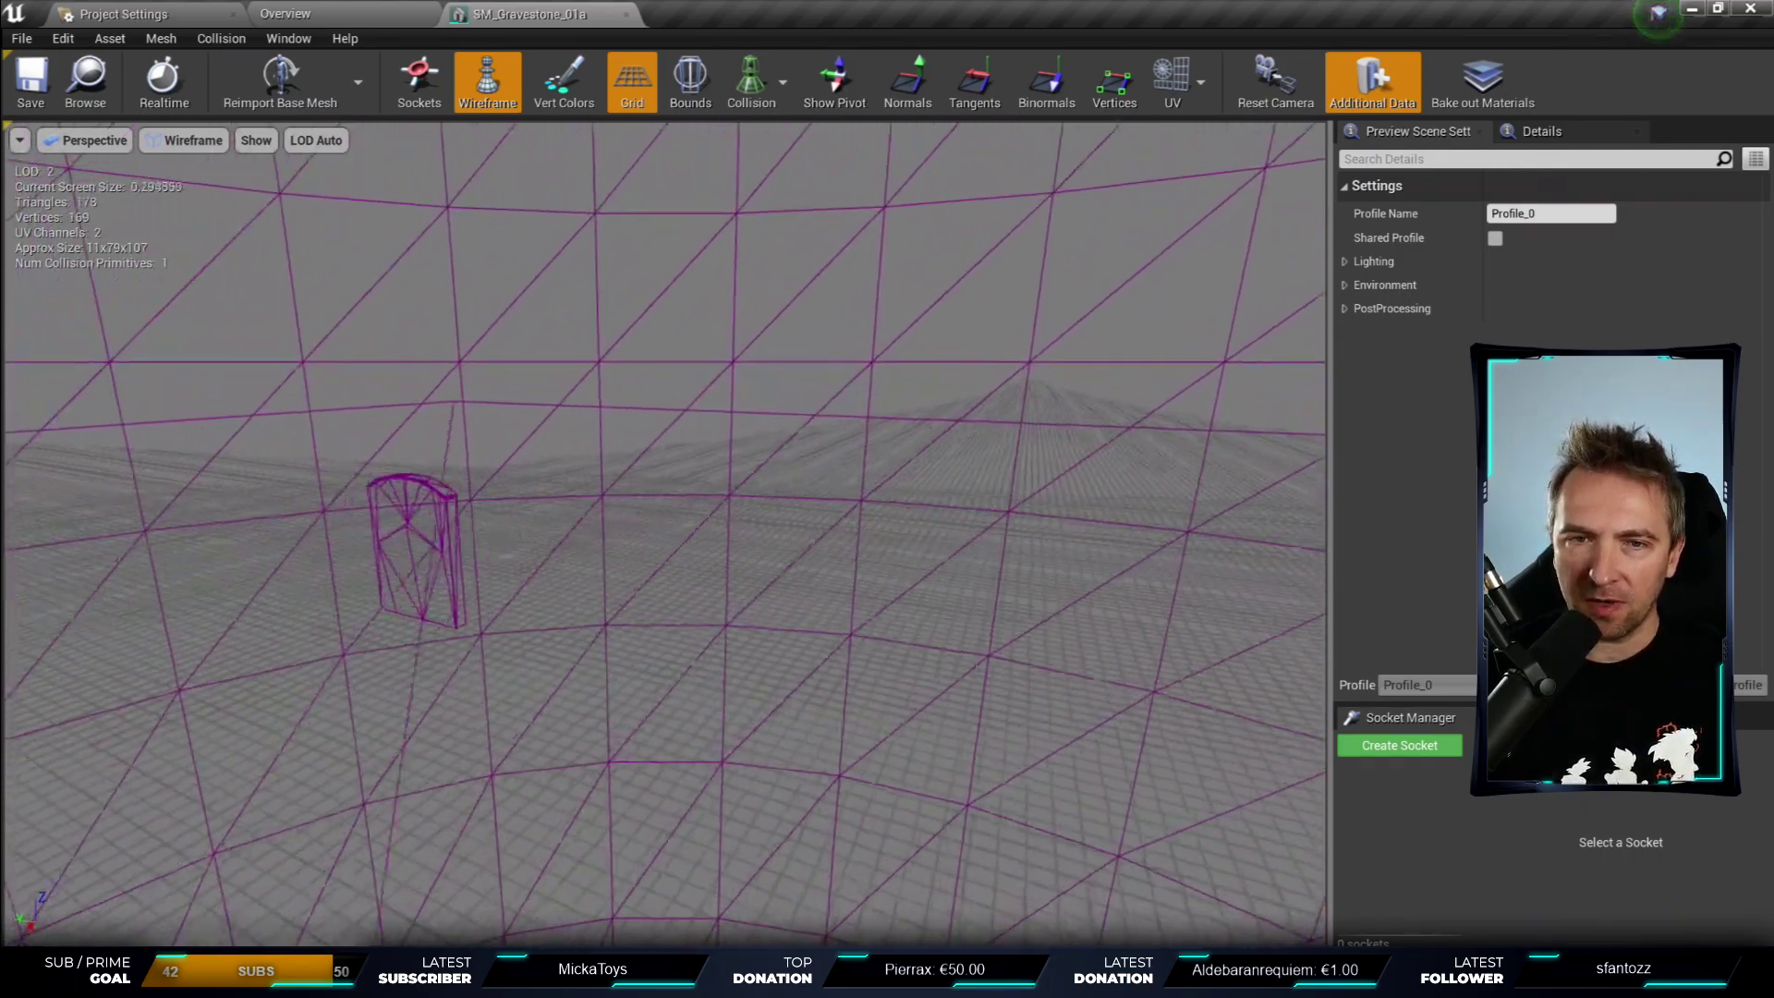
scroll(986, 462, up, 2)
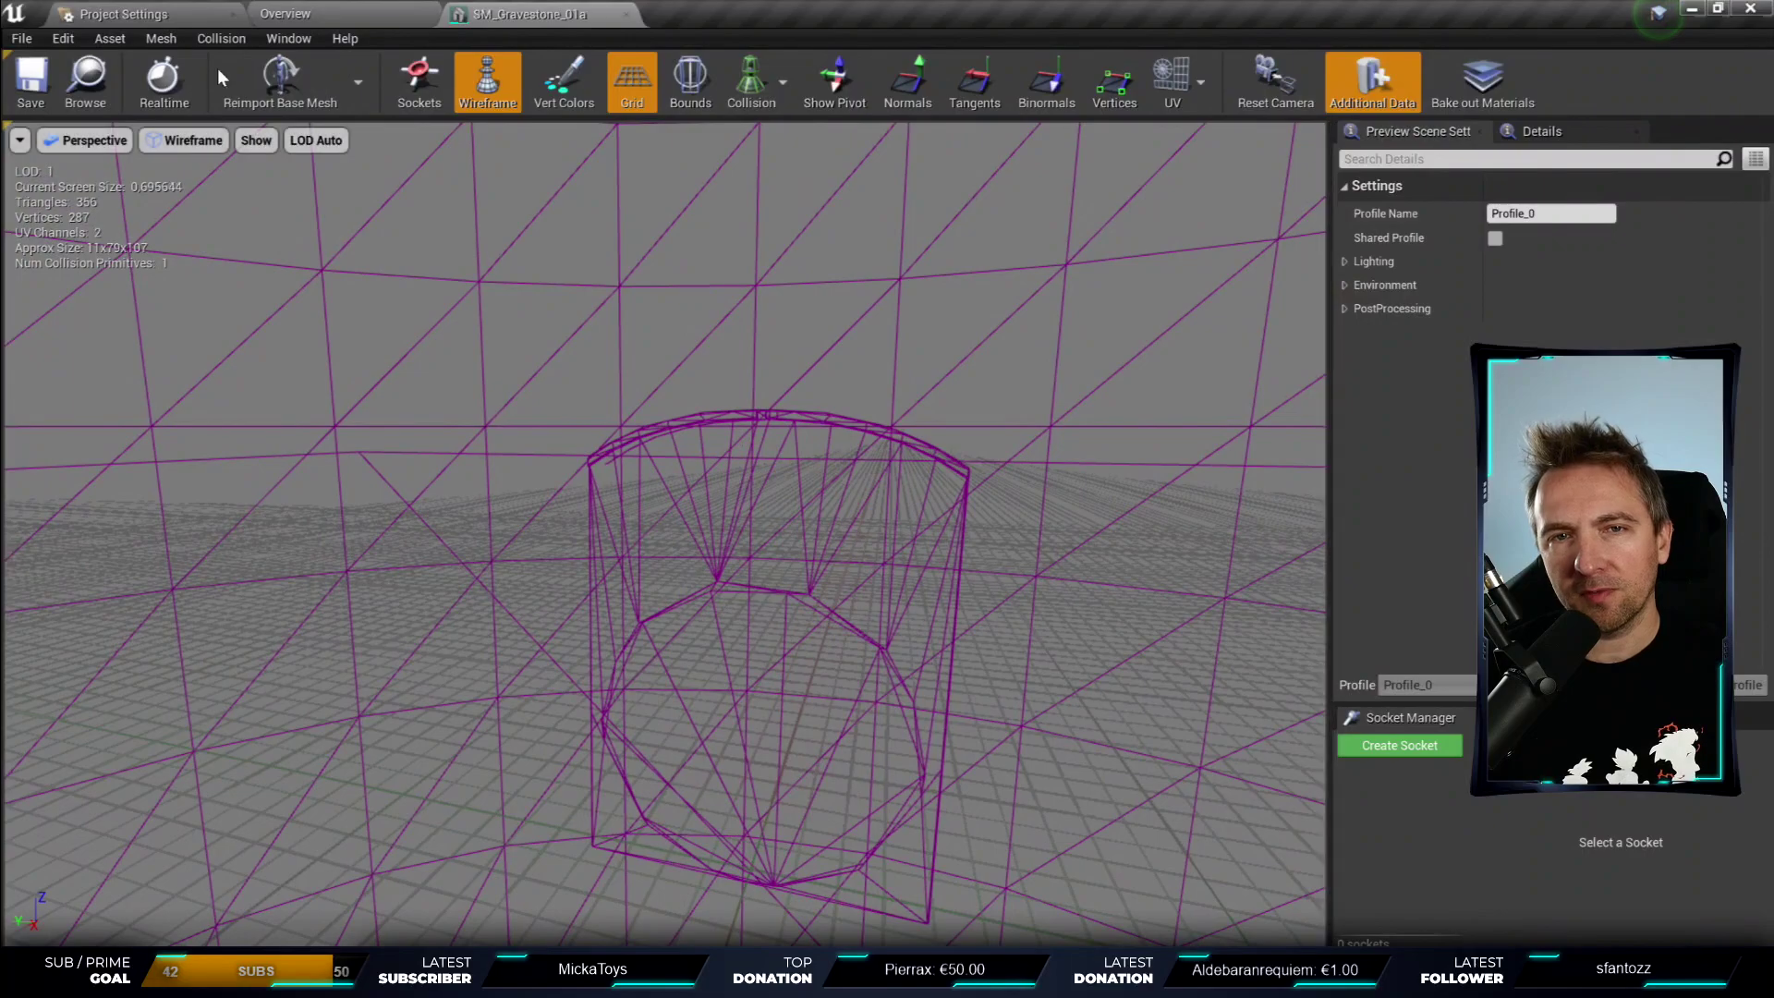
click(329, 143)
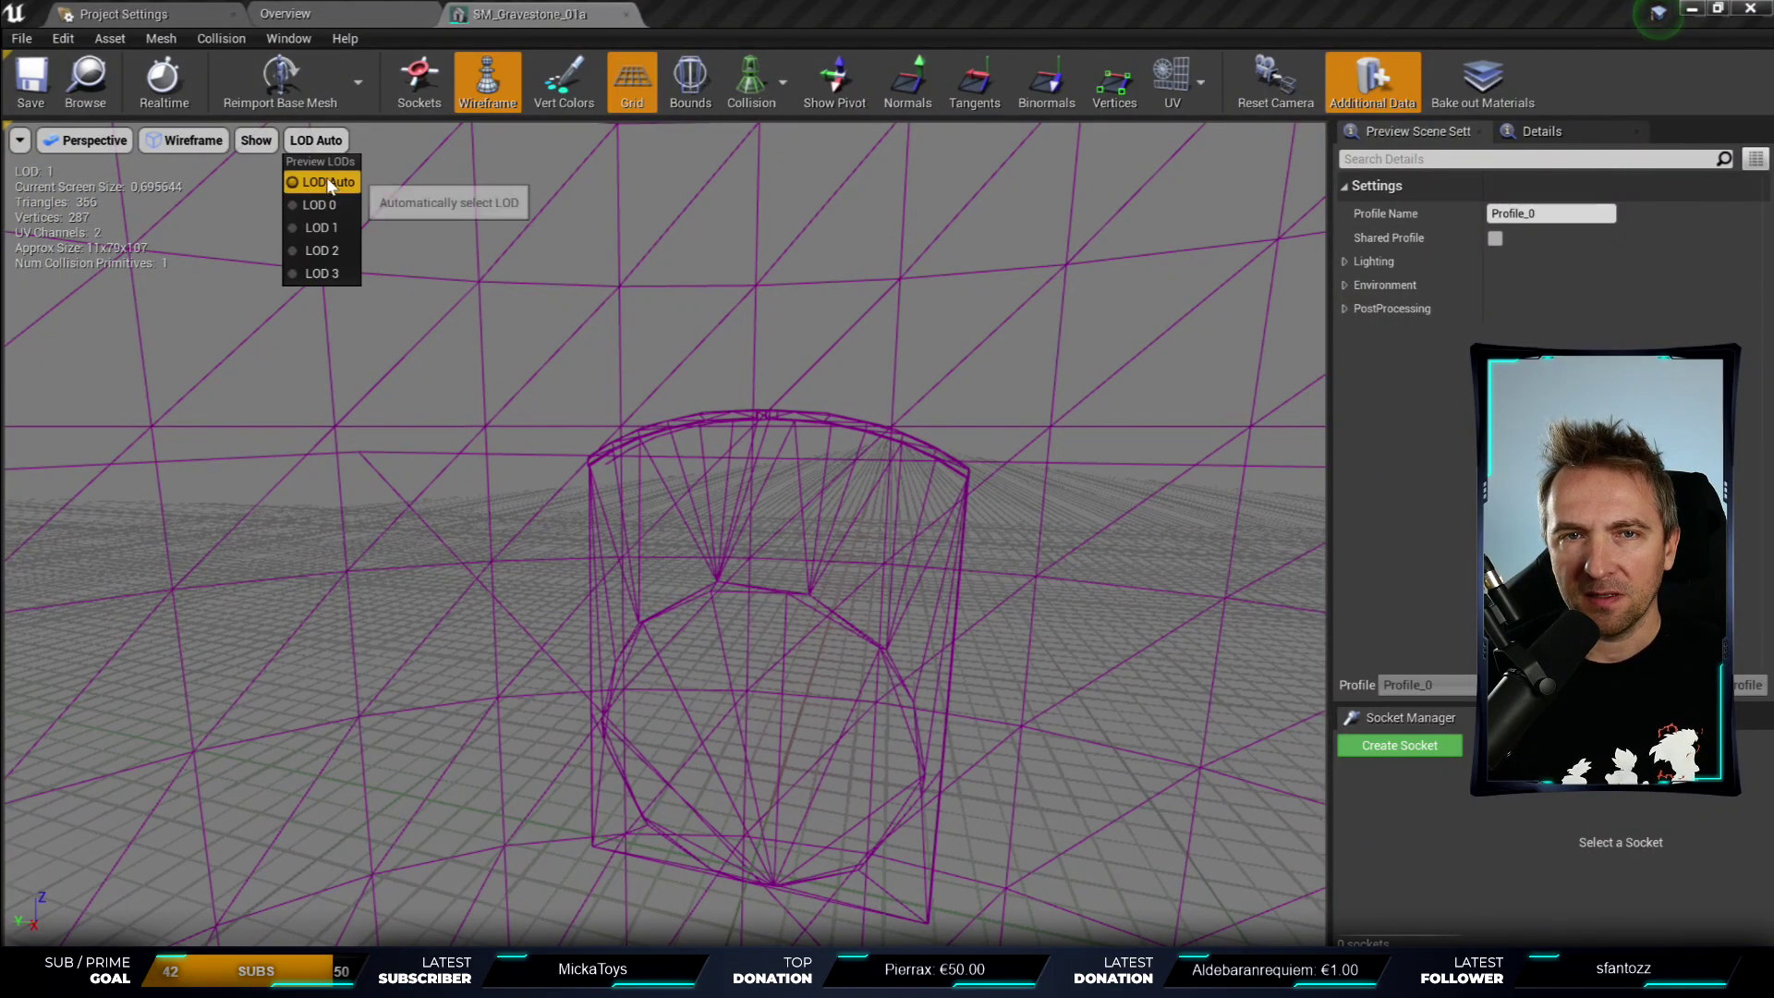
click(327, 203)
drag(805, 455, 805, 455)
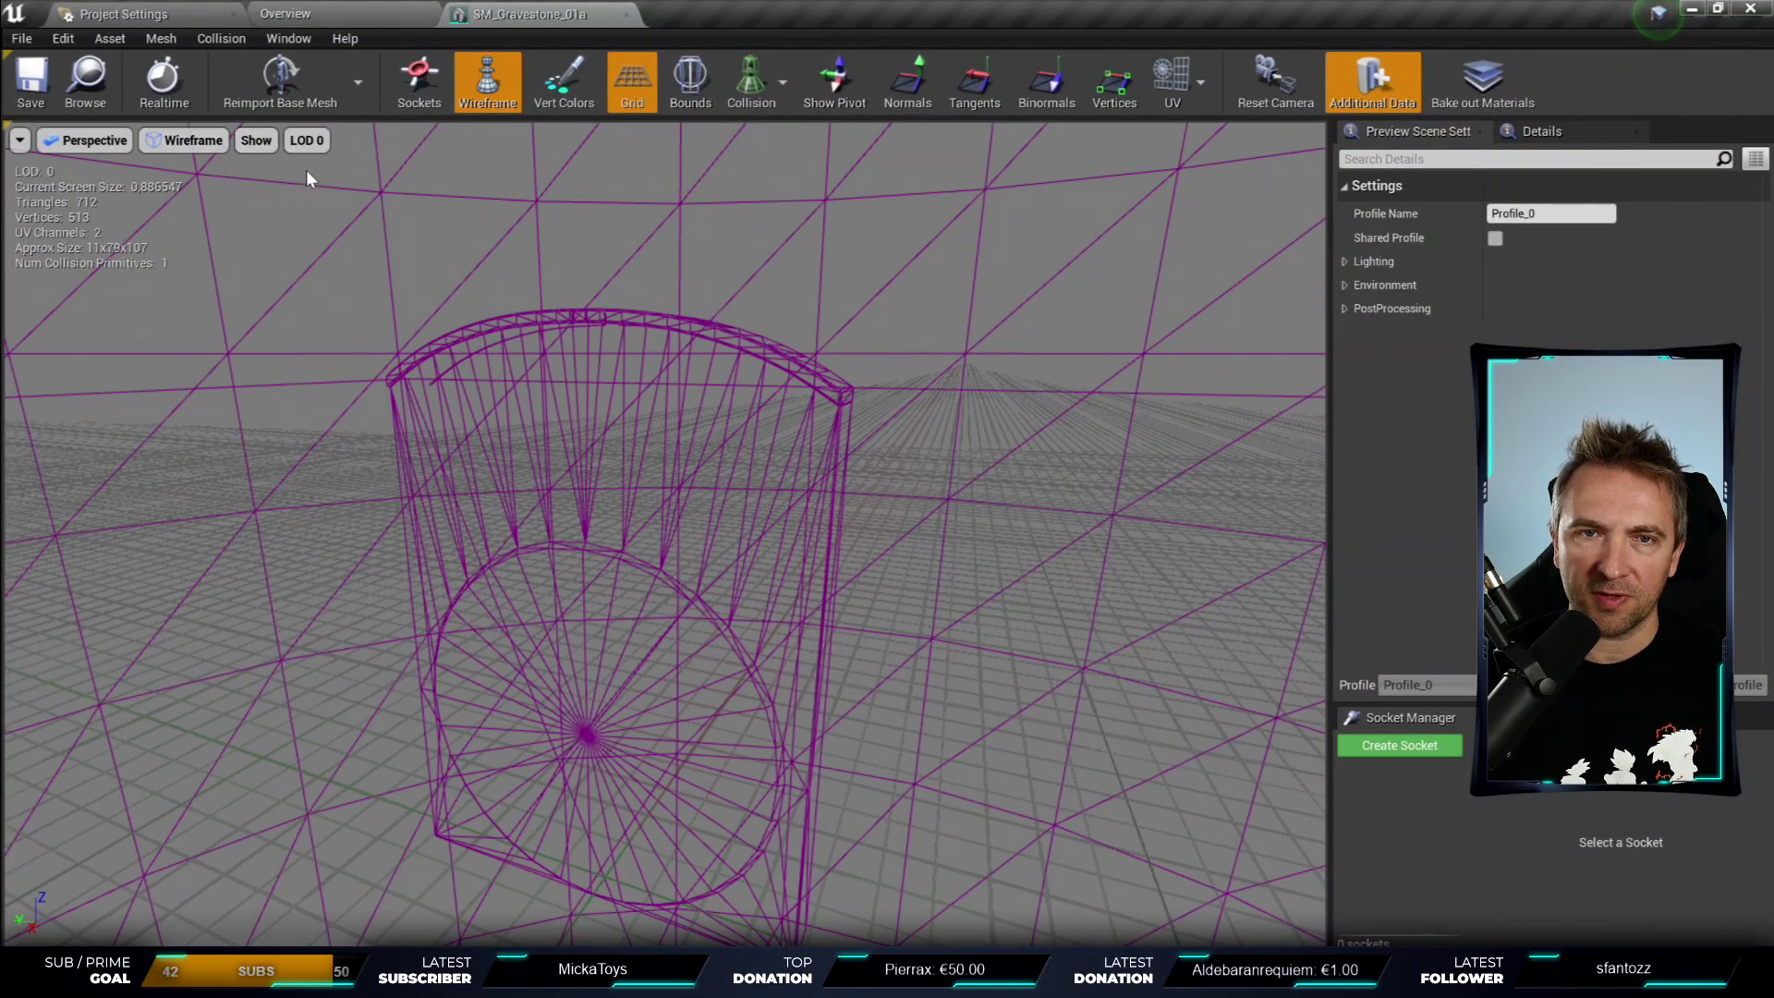
- Preview the low-poly LOD 3 mesh, then switch the view mode back to Lit
click(306, 141)
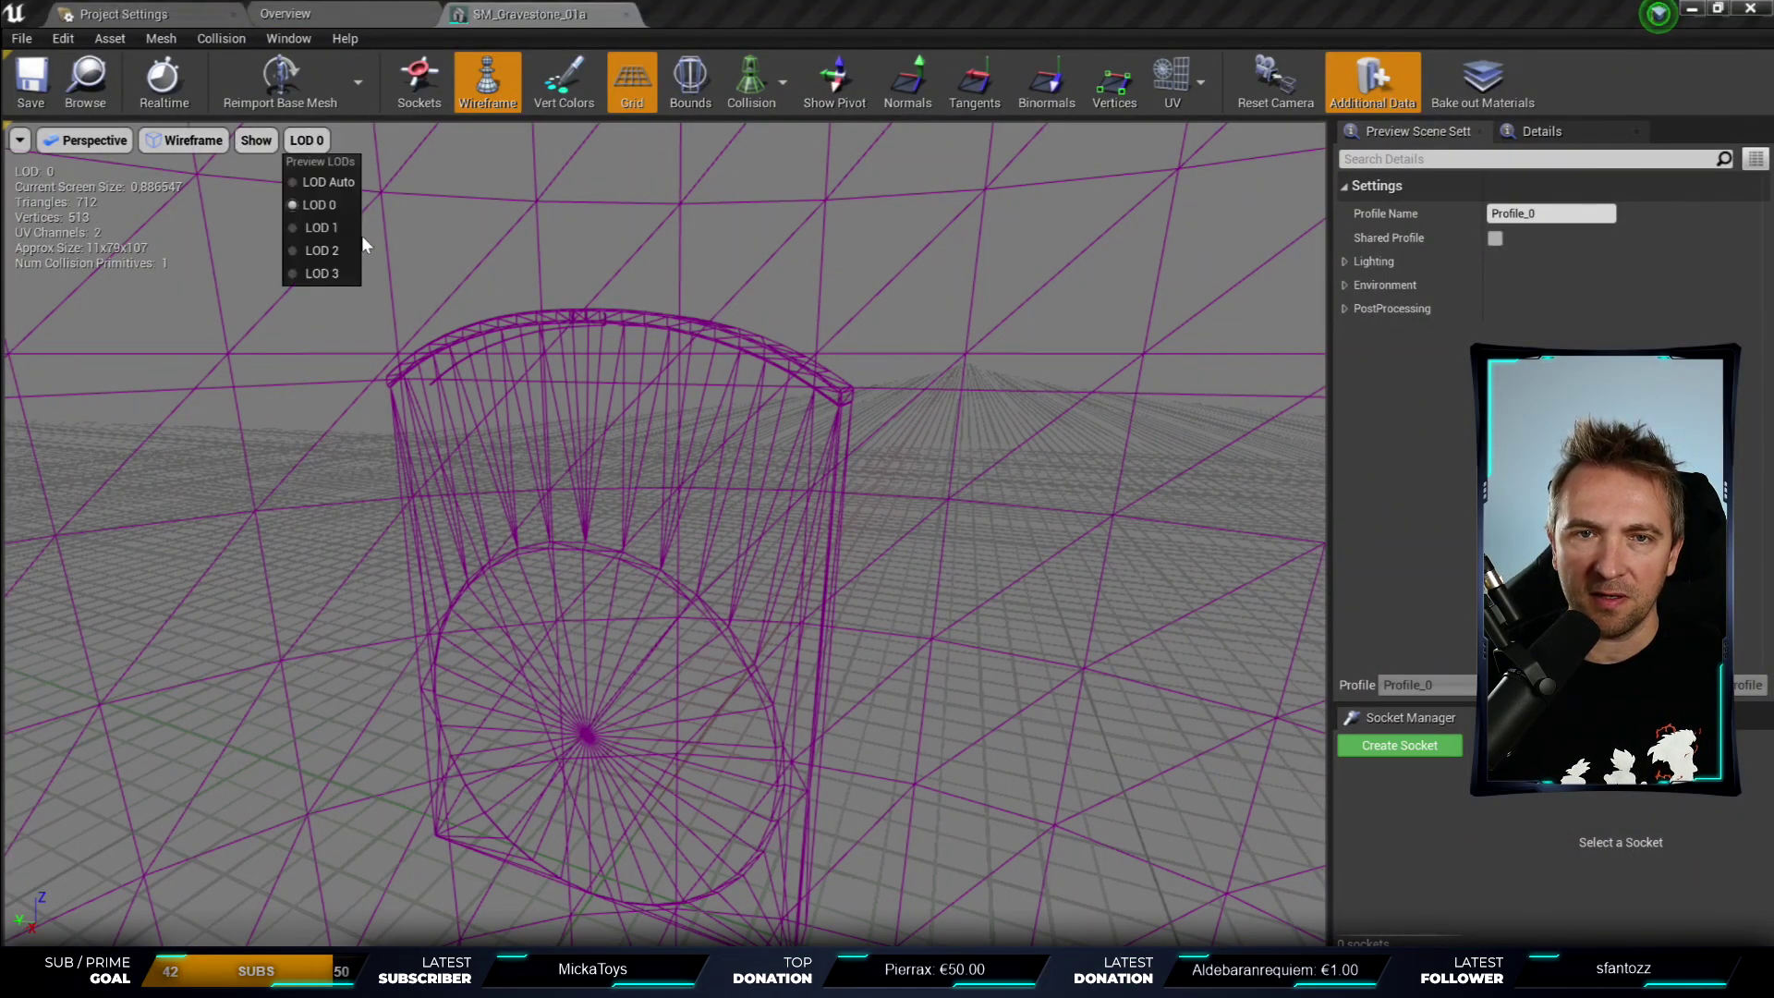
click(325, 272)
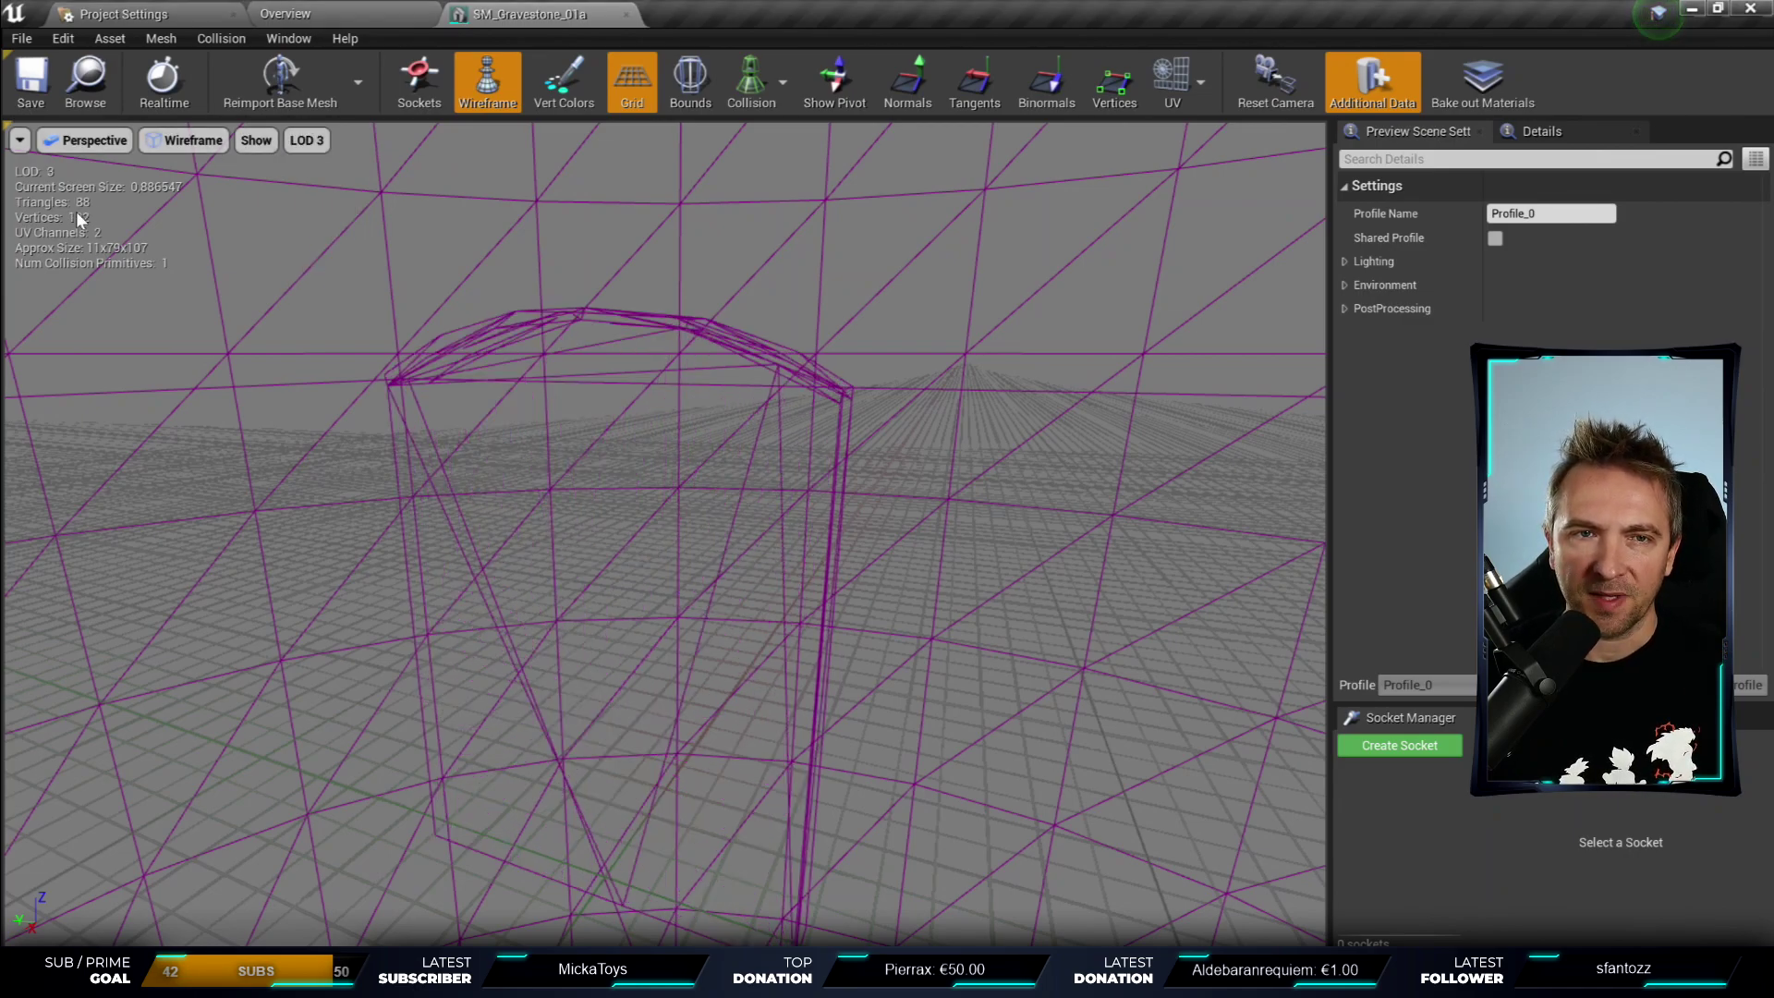
drag(751, 530, 484, 455)
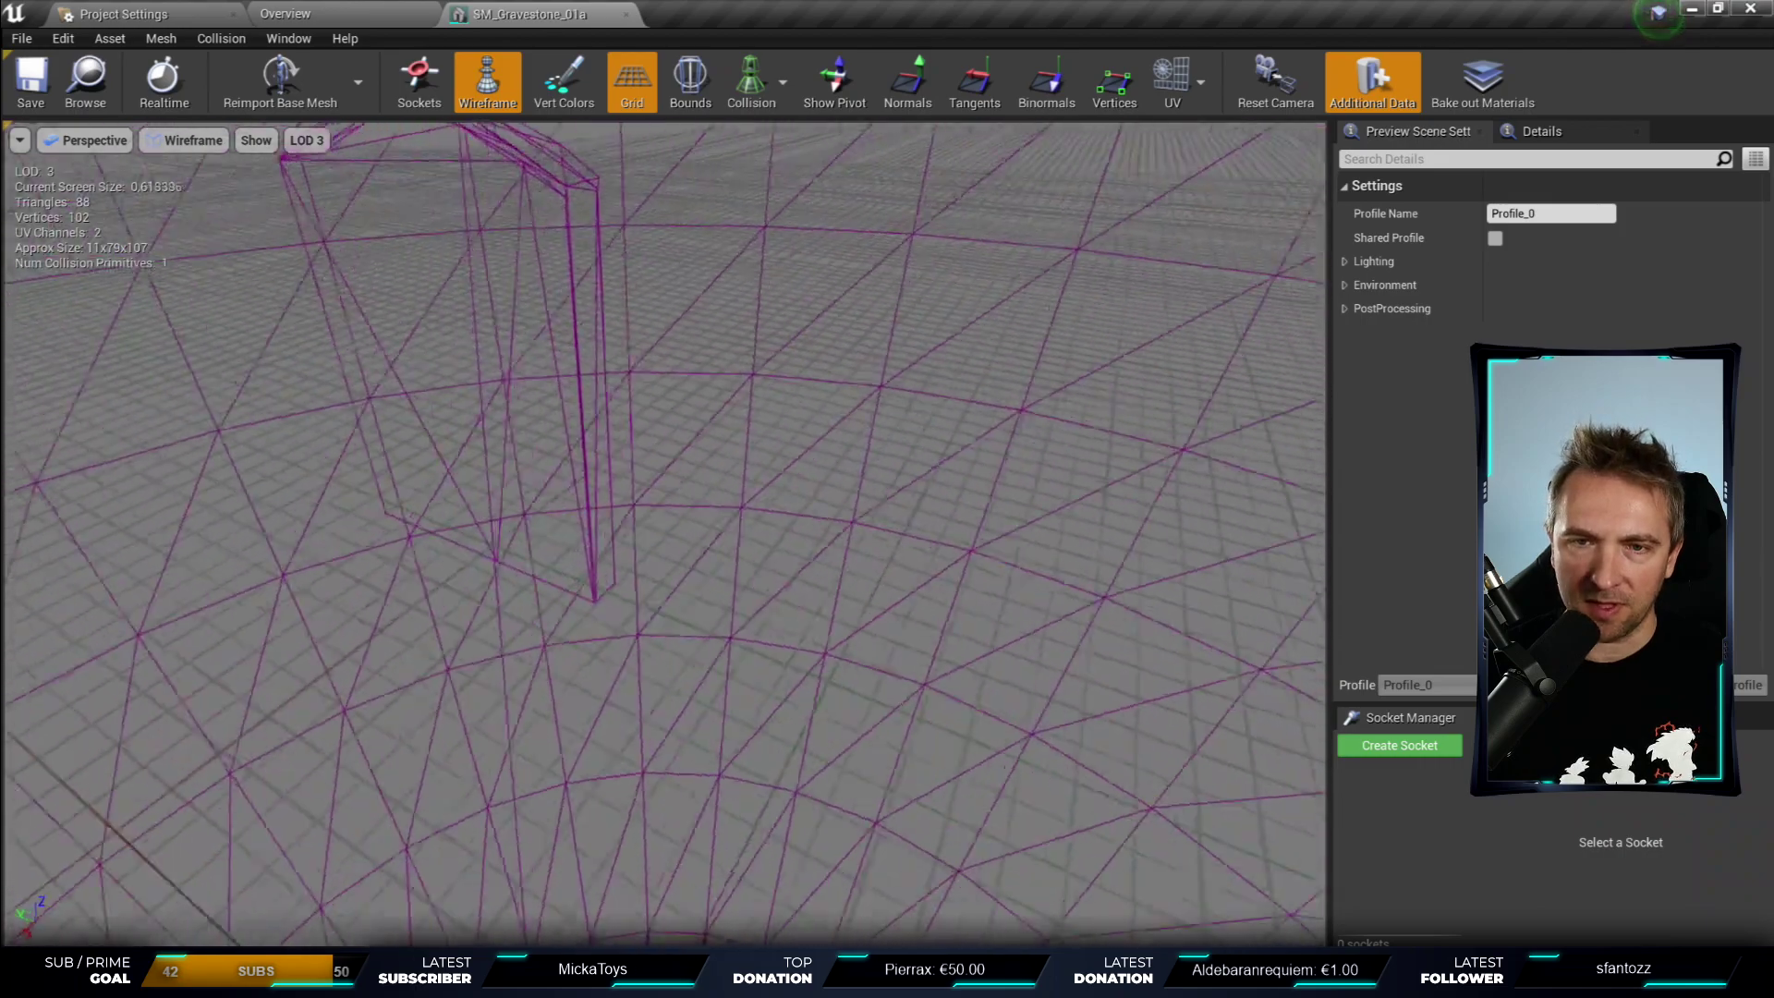
click(193, 140)
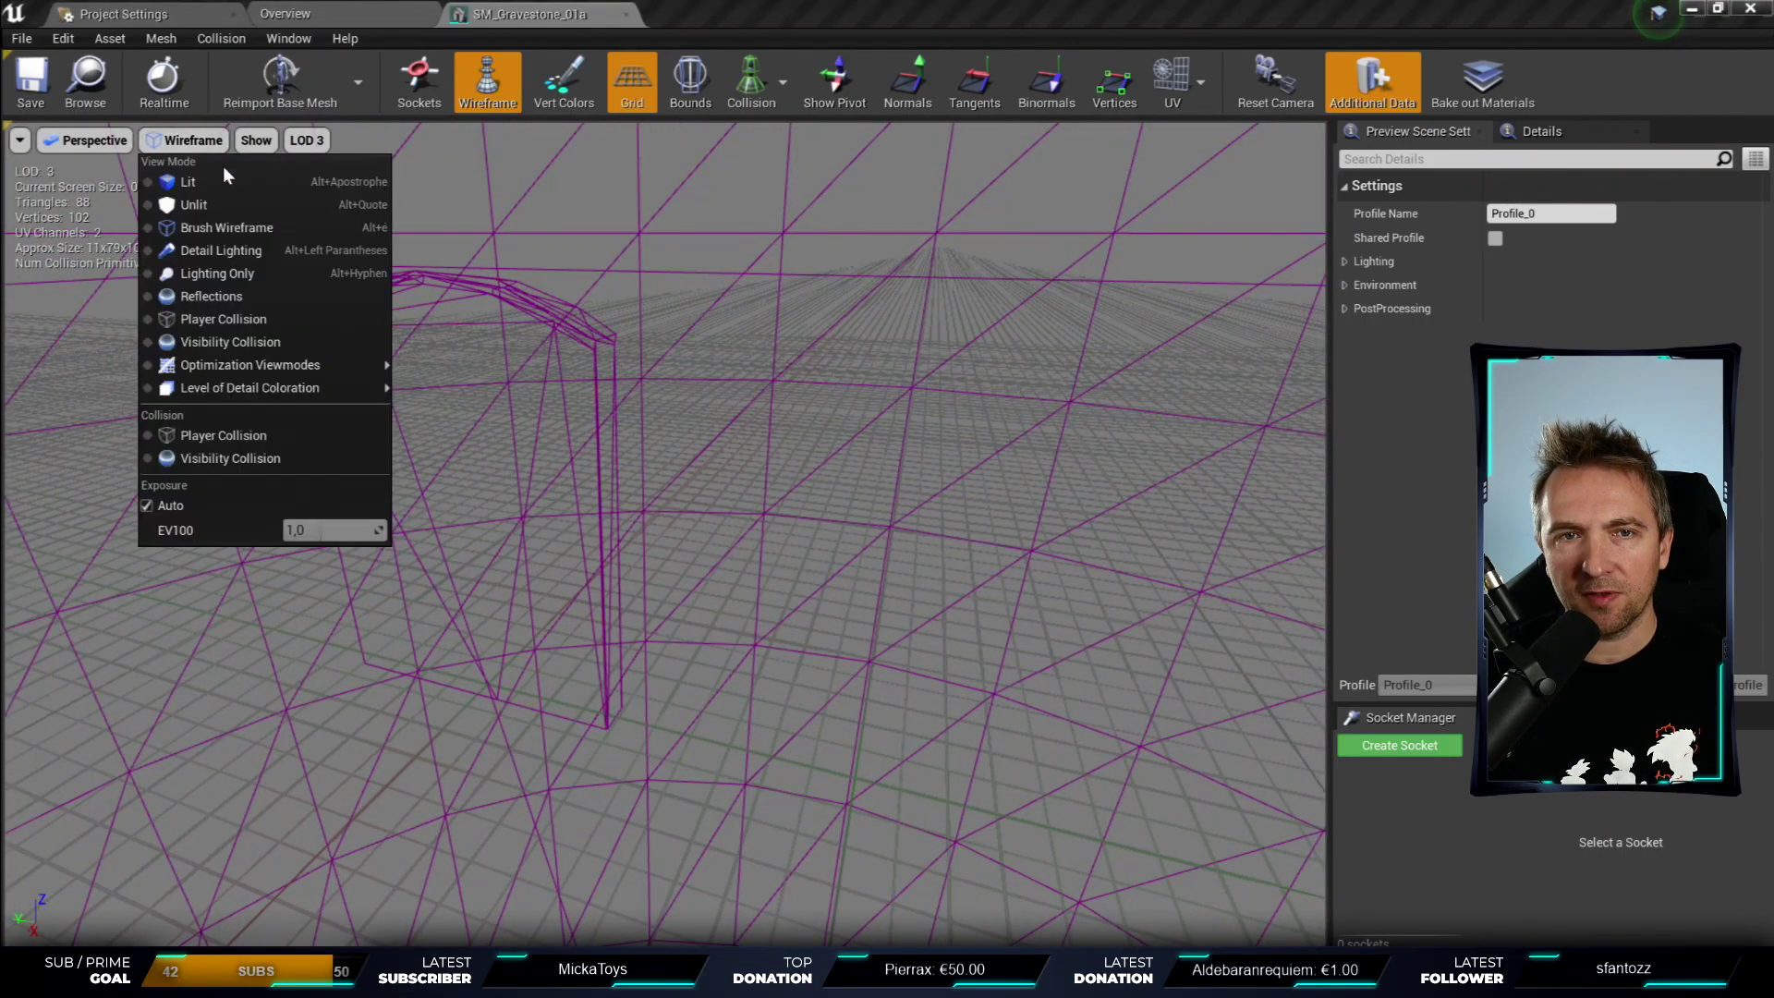
click(224, 181)
- Preview LOD 0 again, then return to LOD Auto and reframe the gravestone
mouse_move(665, 536)
mouse_down()
mouse_move(666, 444)
mouse_move(665, 536)
mouse_up()
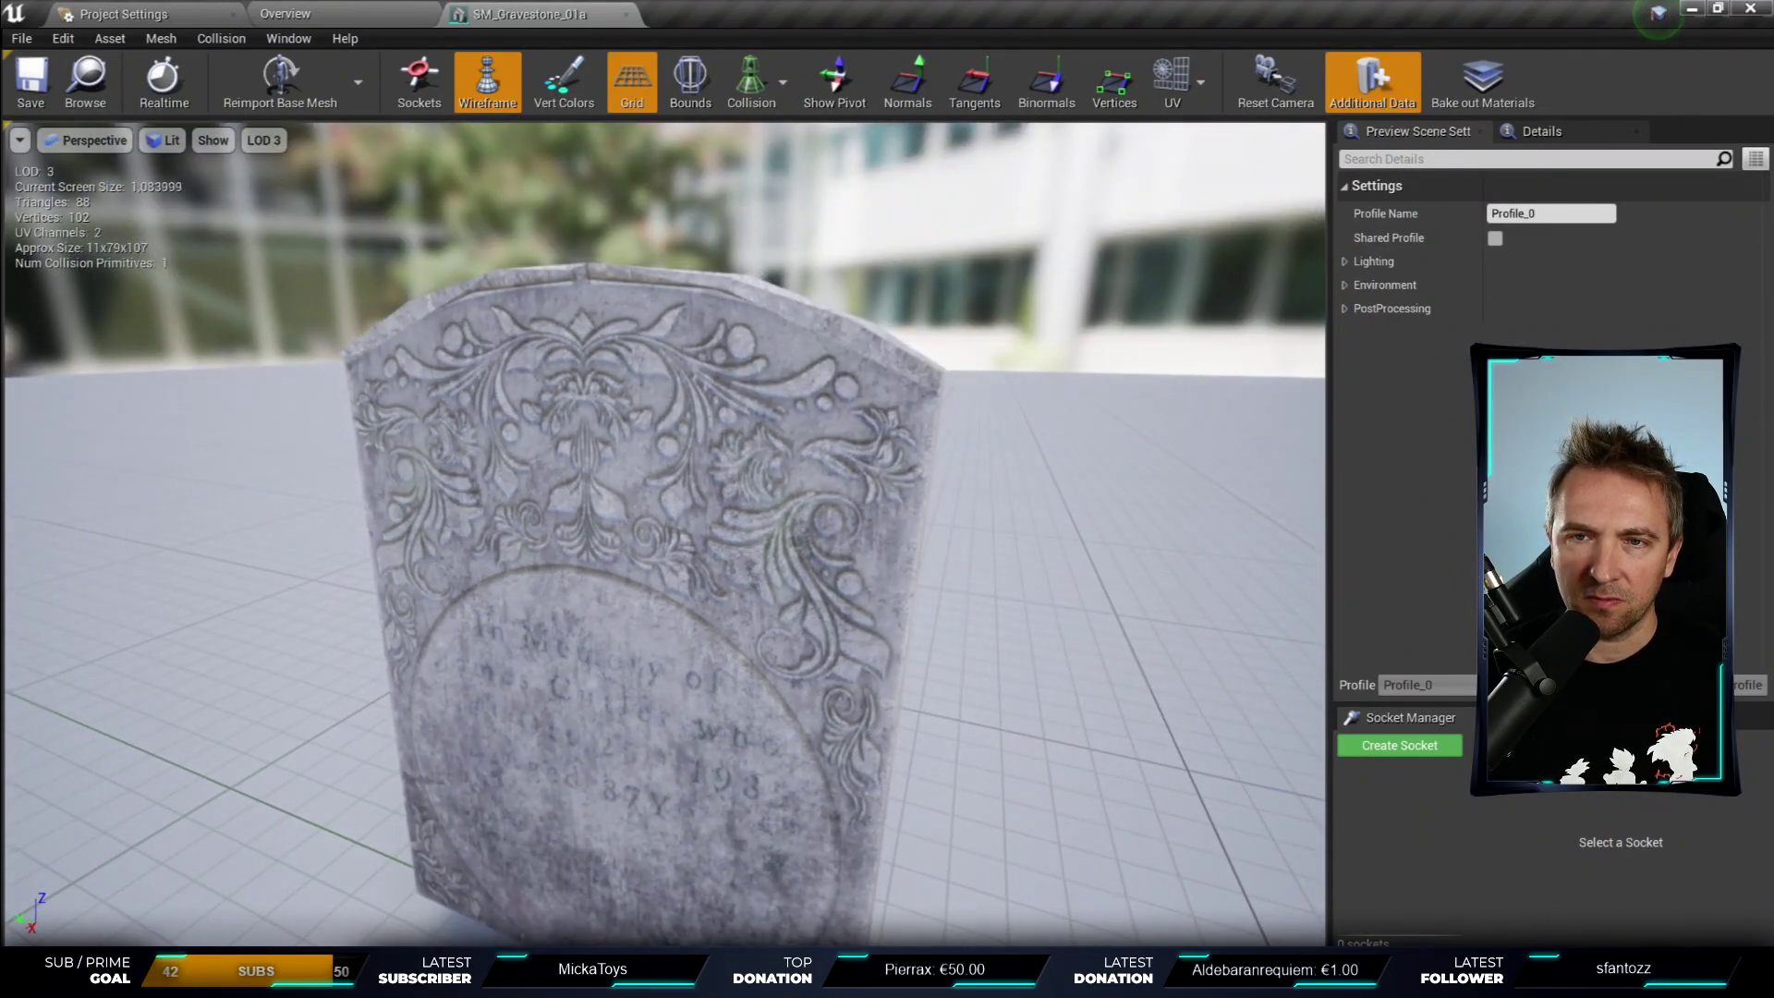
click(263, 141)
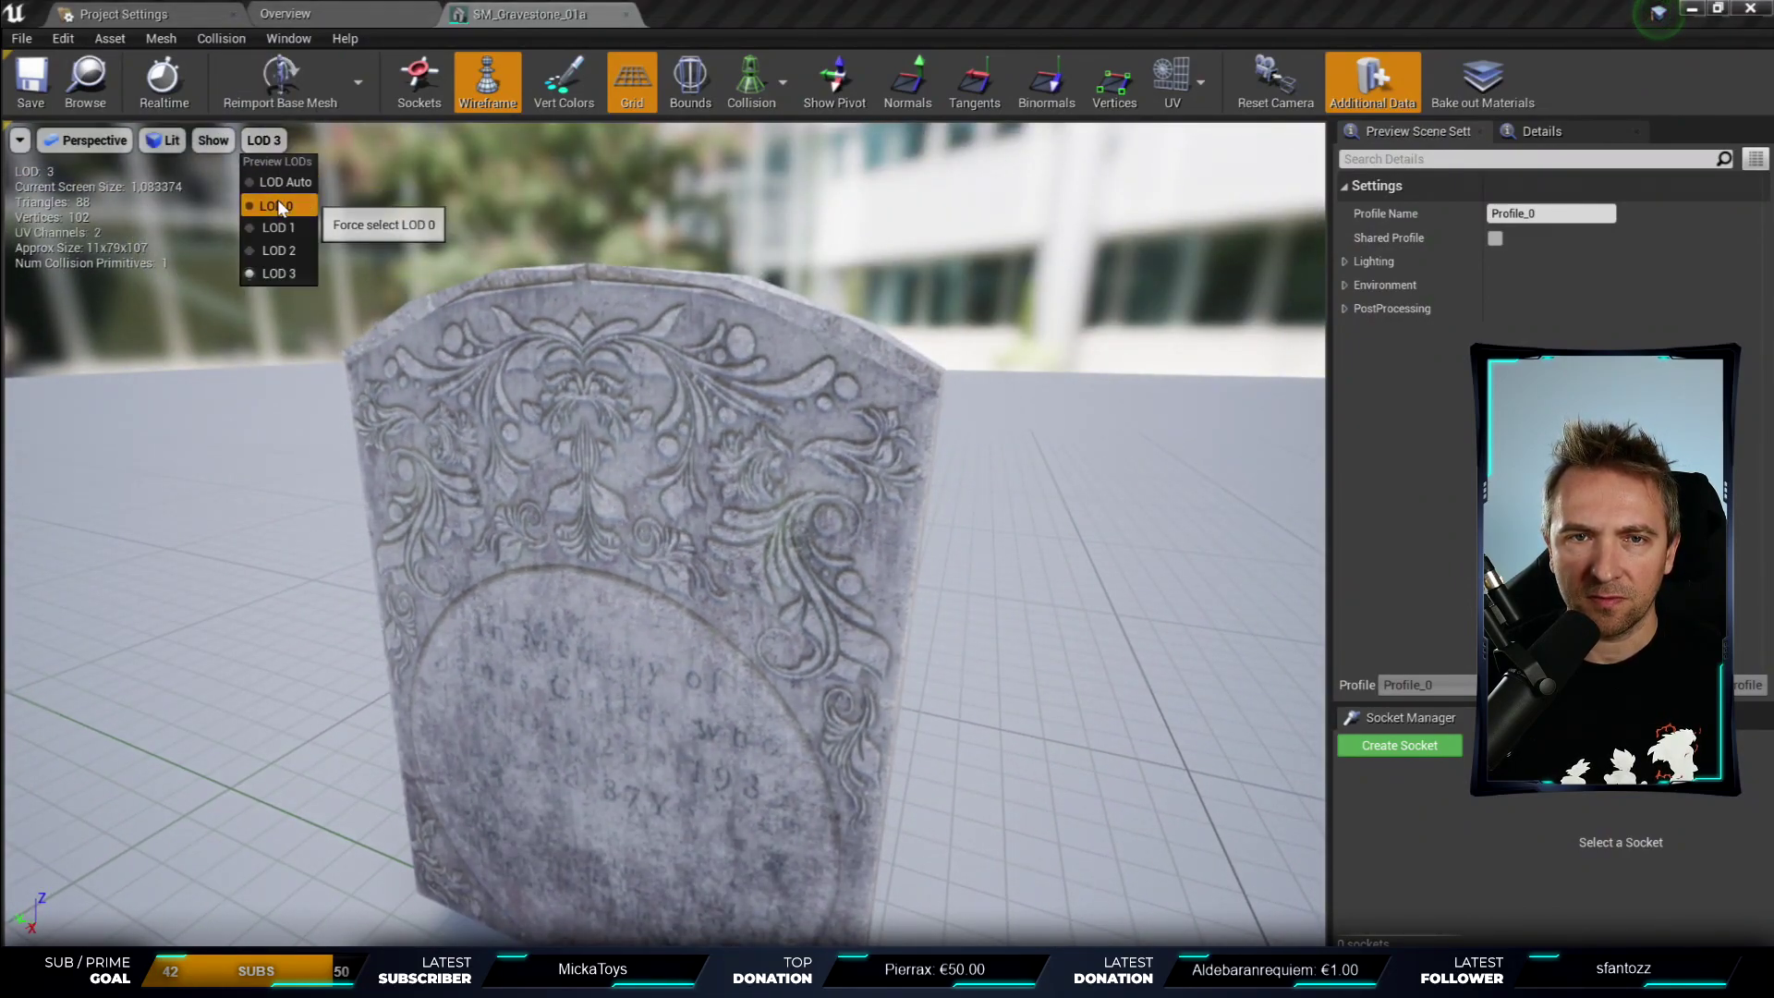
click(277, 203)
click(256, 144)
click(277, 182)
drag(1062, 459, 1061, 369)
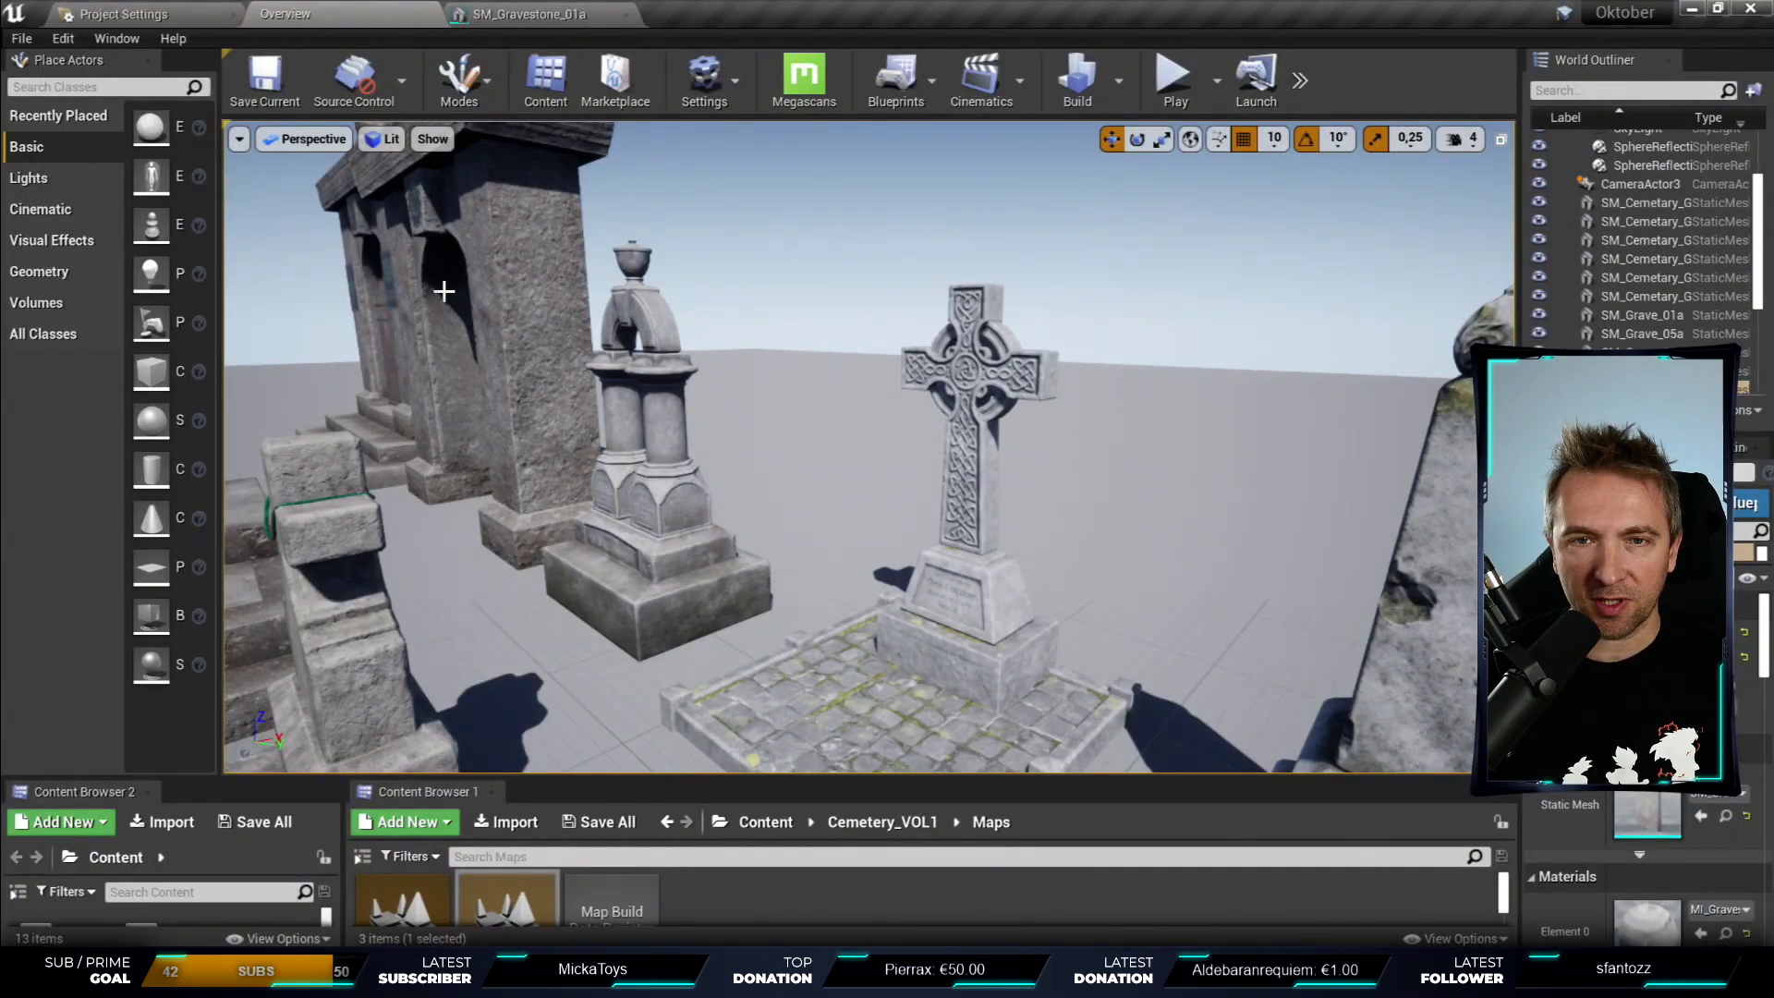
- Open the gate piece's static mesh in its editor and orbit around the carved DED lettering
click(444, 291)
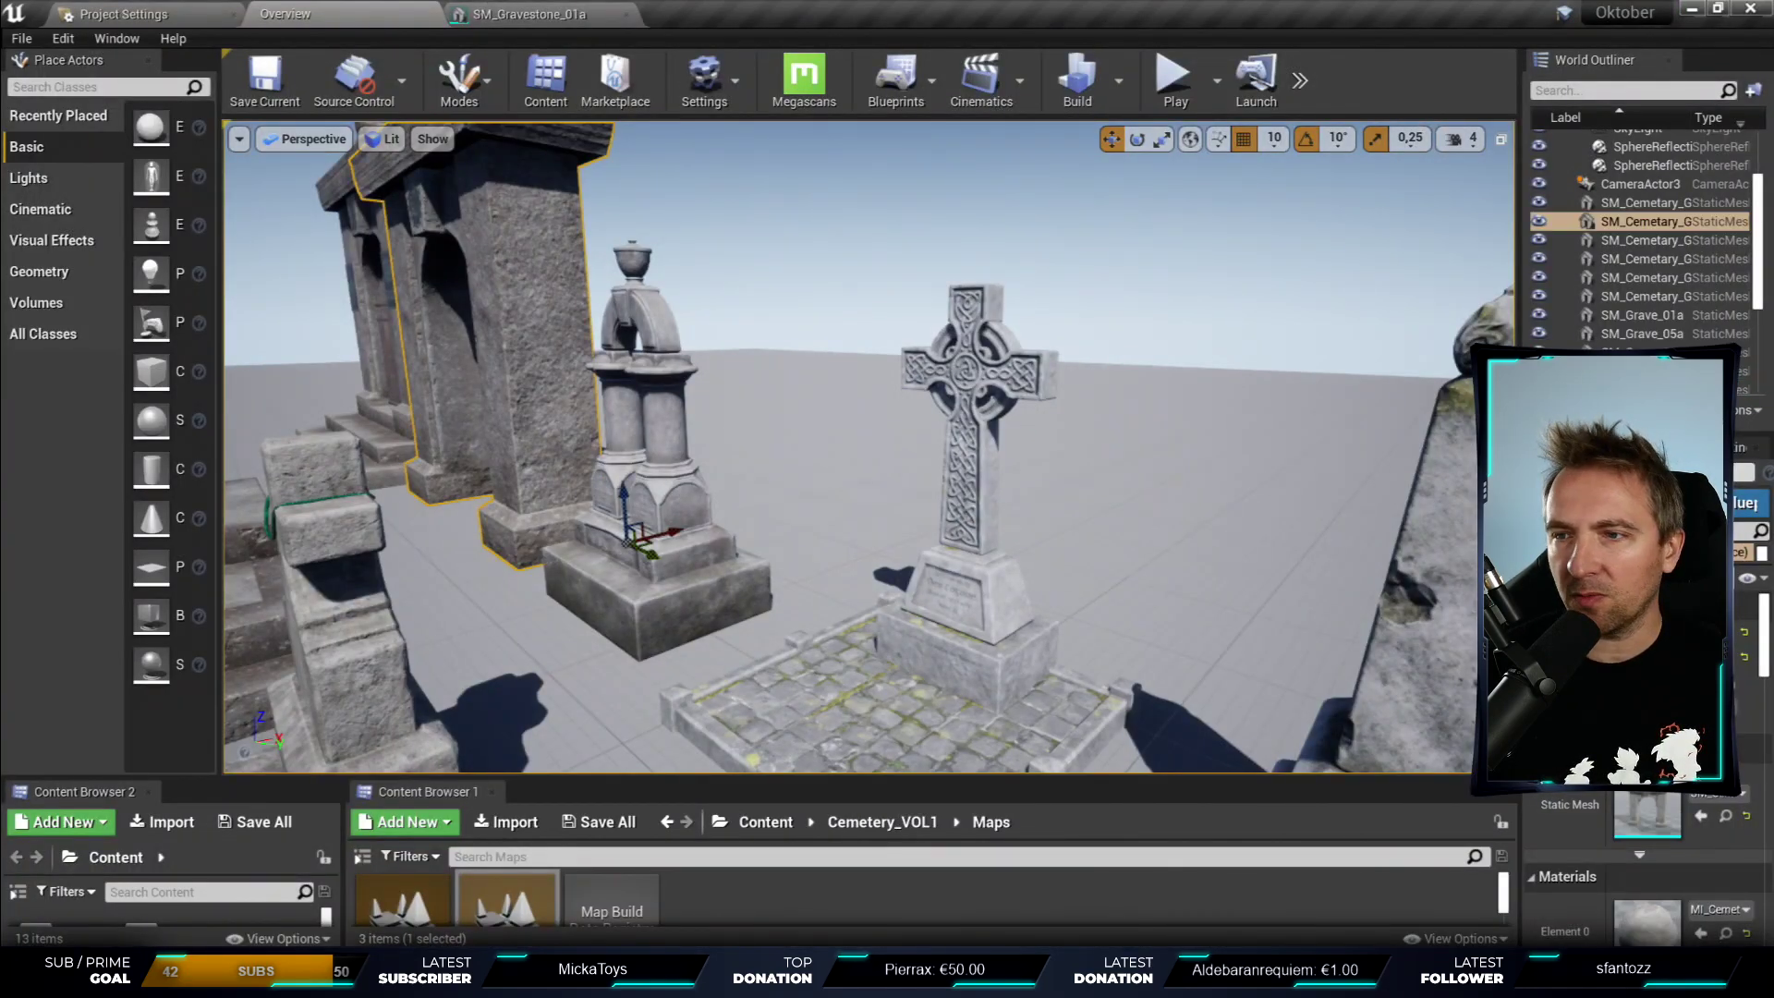
double_click(1628, 817)
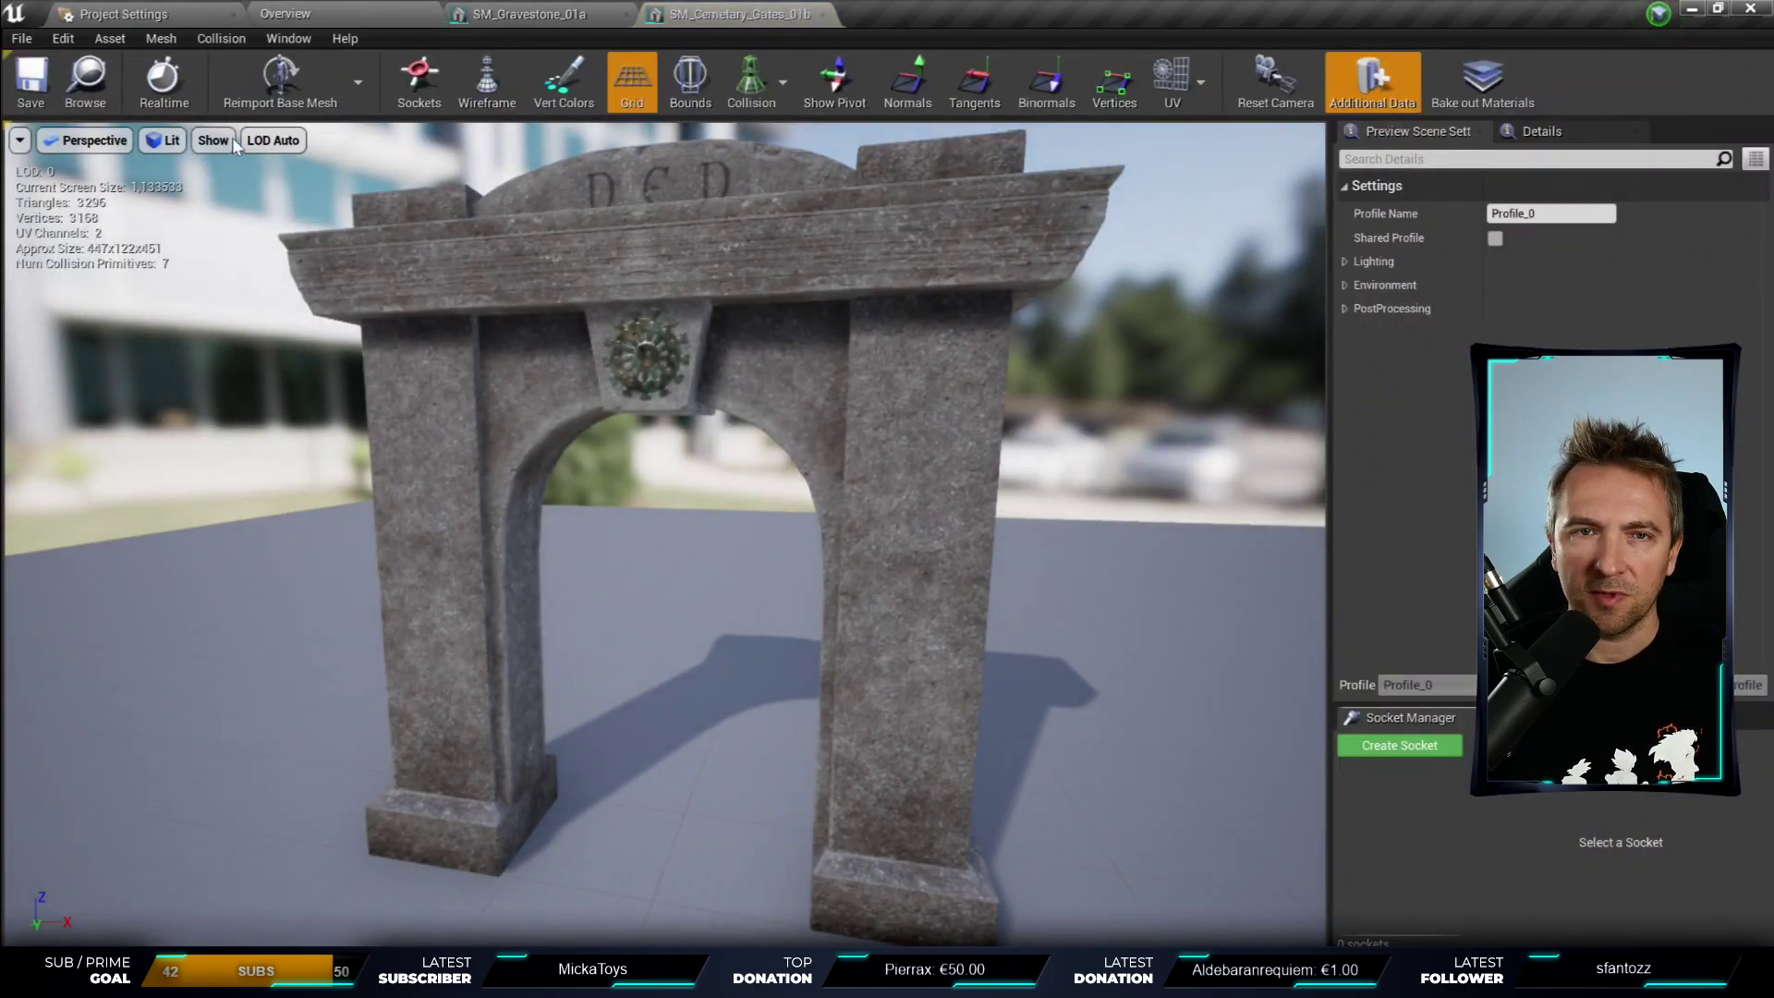
click(275, 140)
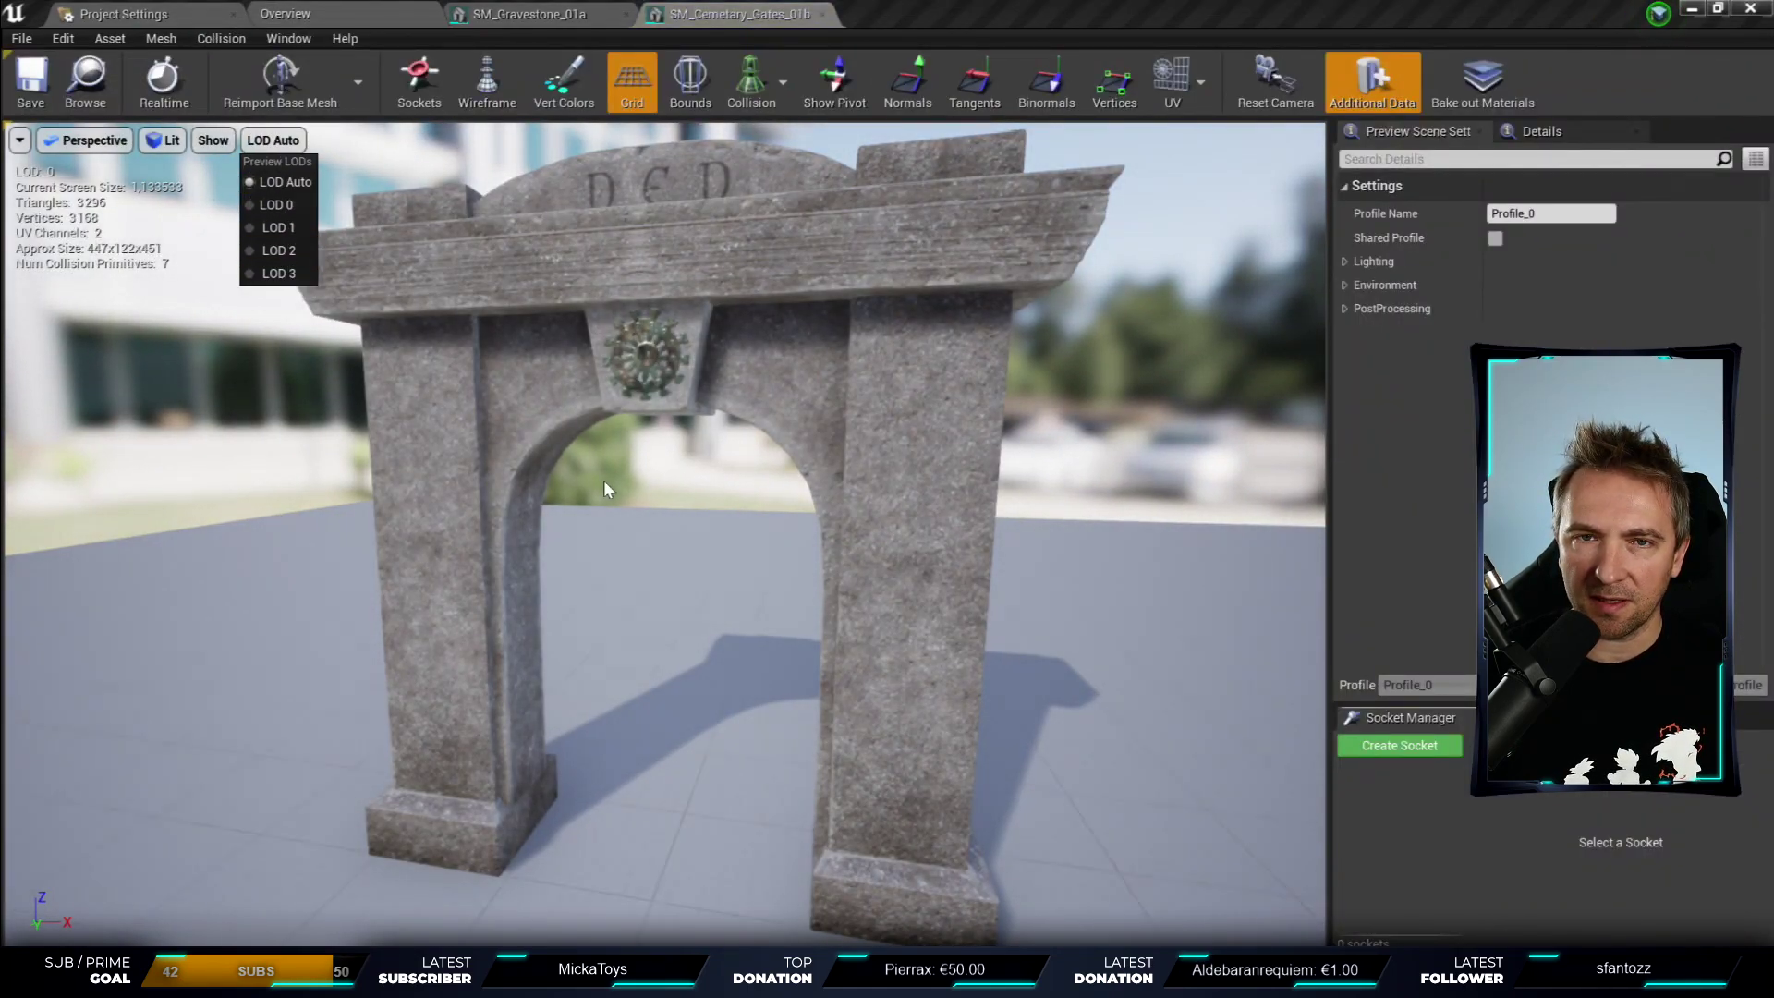
right_drag(885, 476, 885, 434)
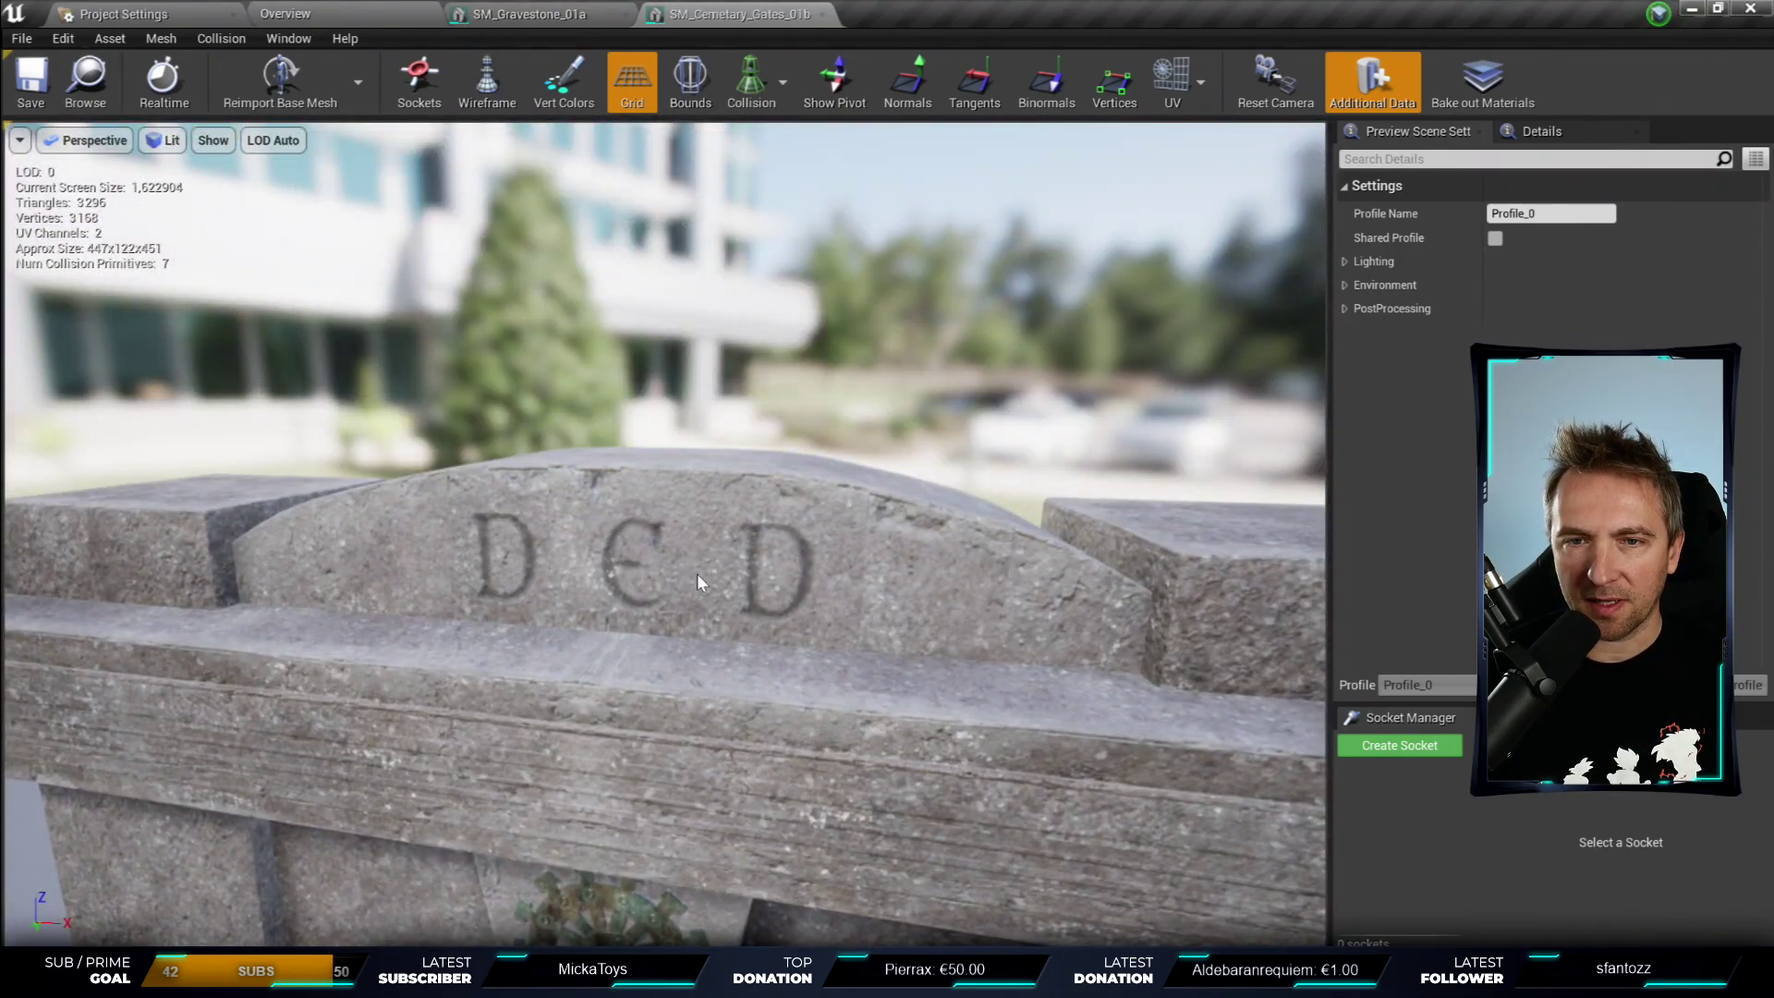
drag(697, 573, 648, 518)
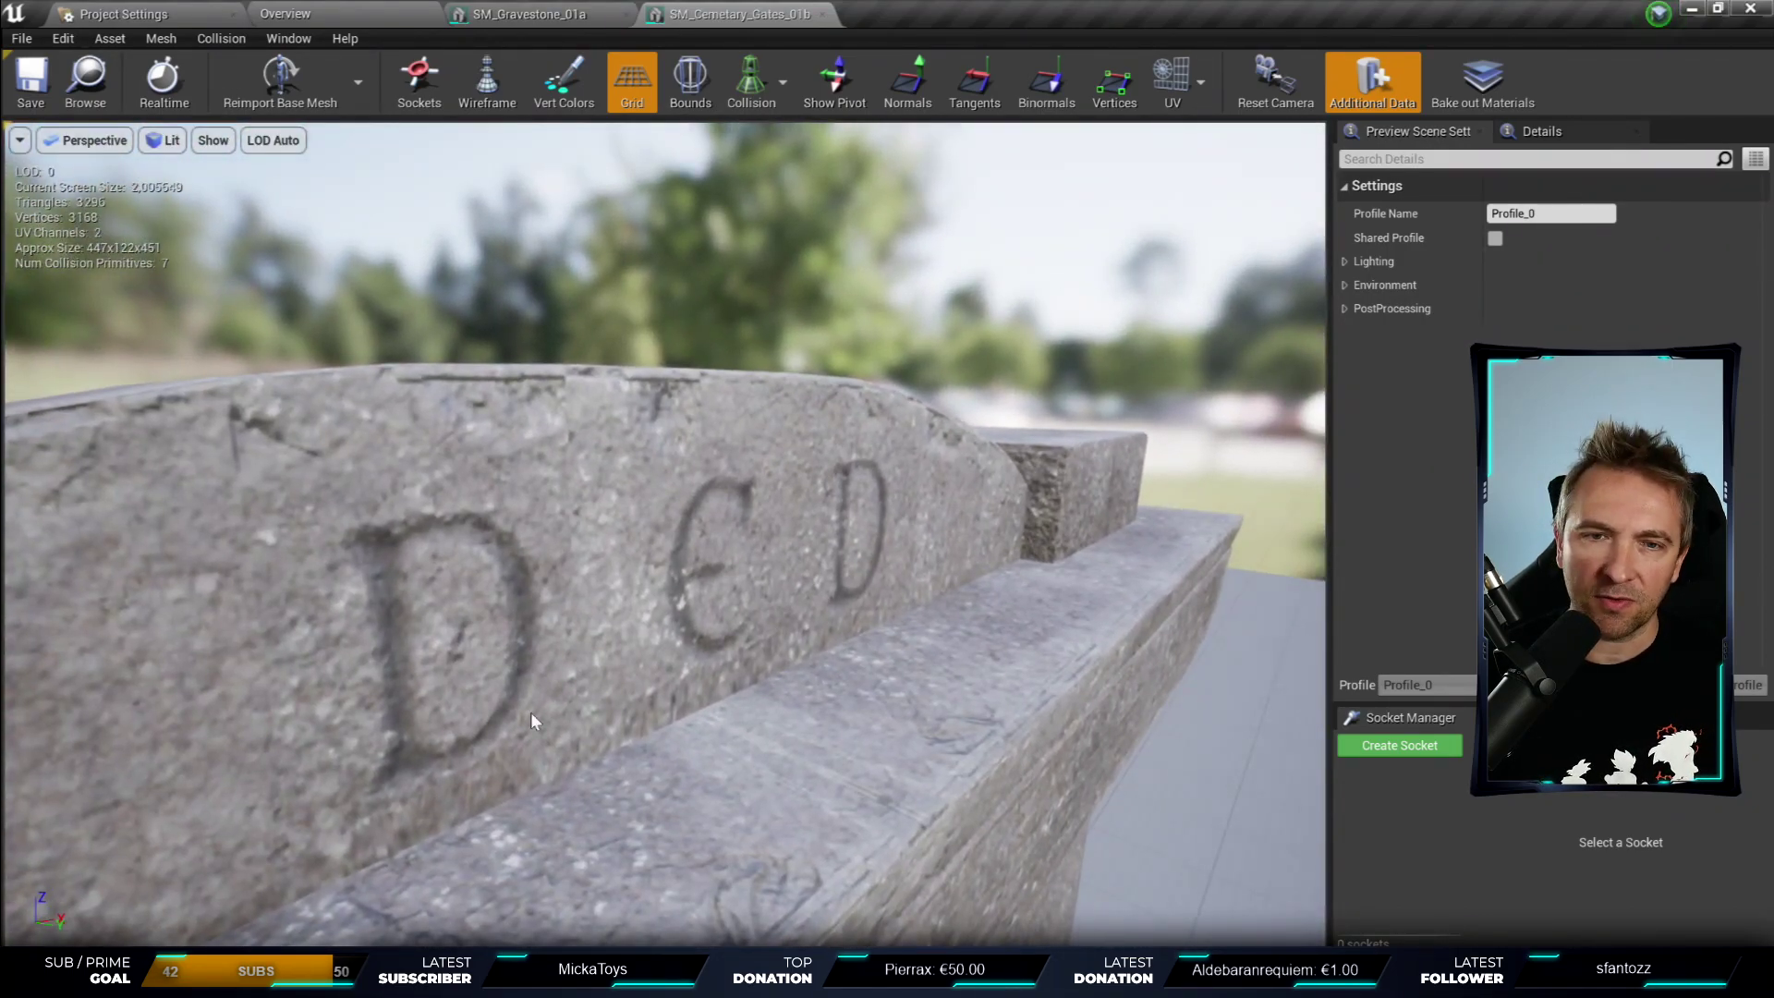
- Return to the Overview level and widen the outliner and details panels
click(522, 13)
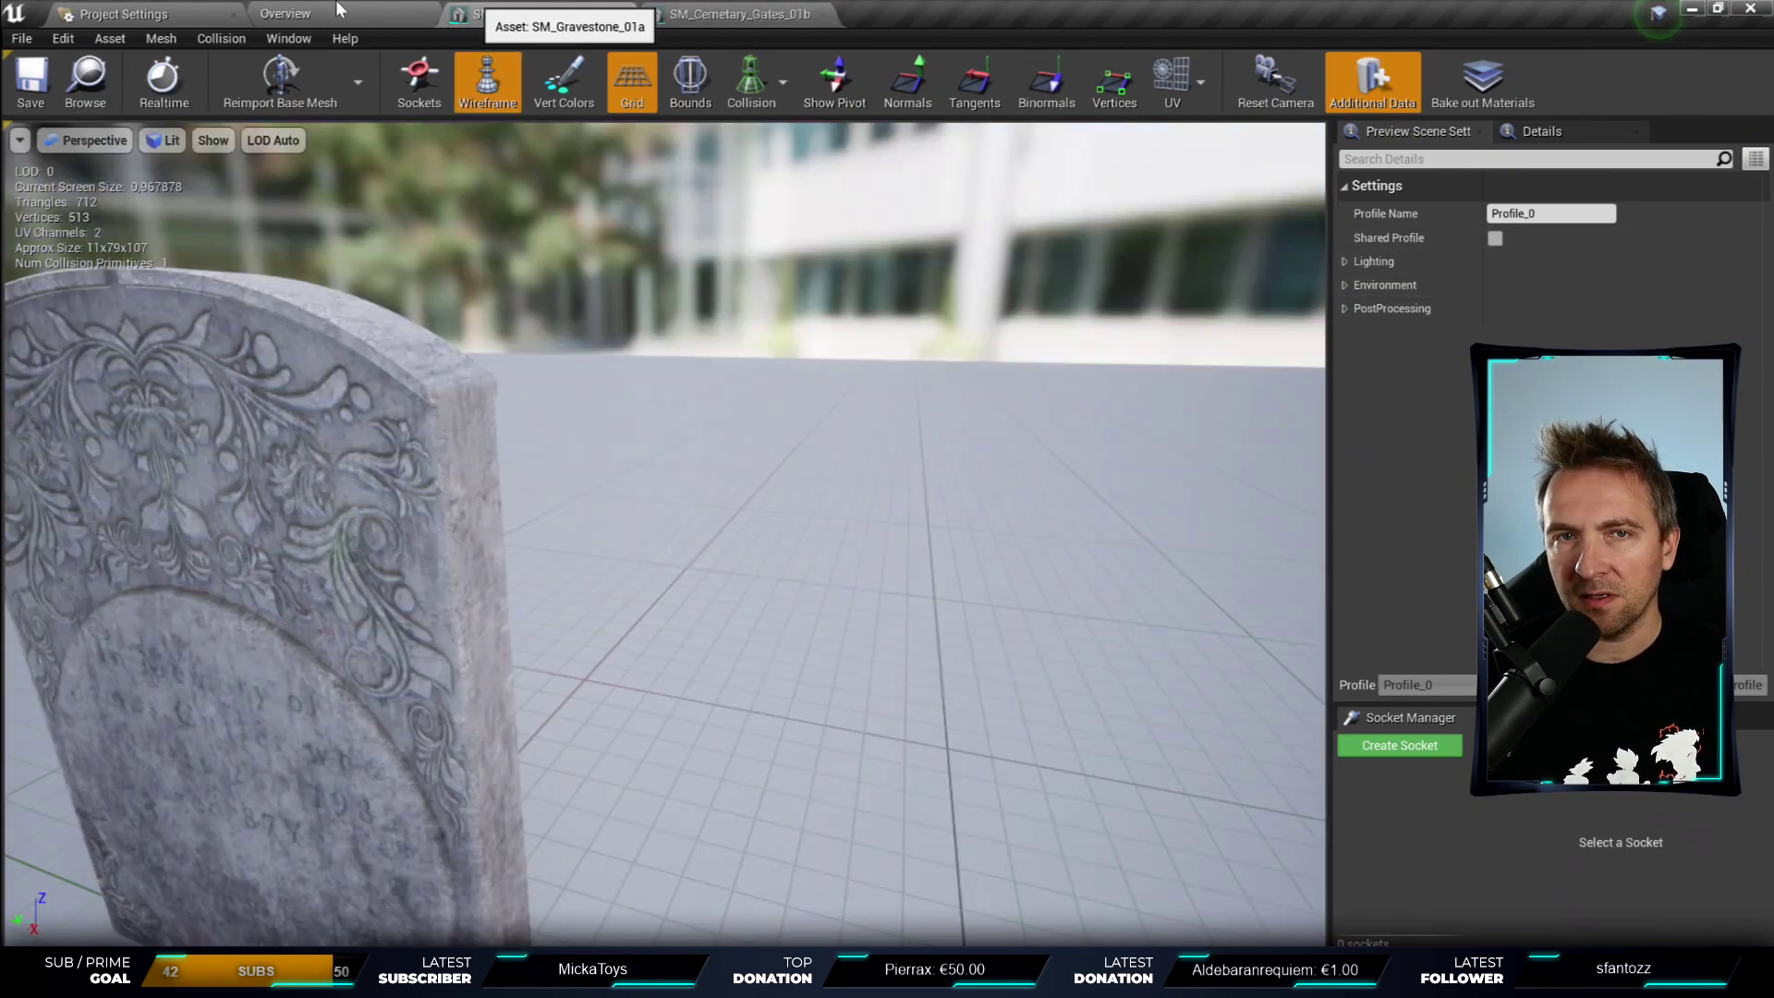
click(285, 14)
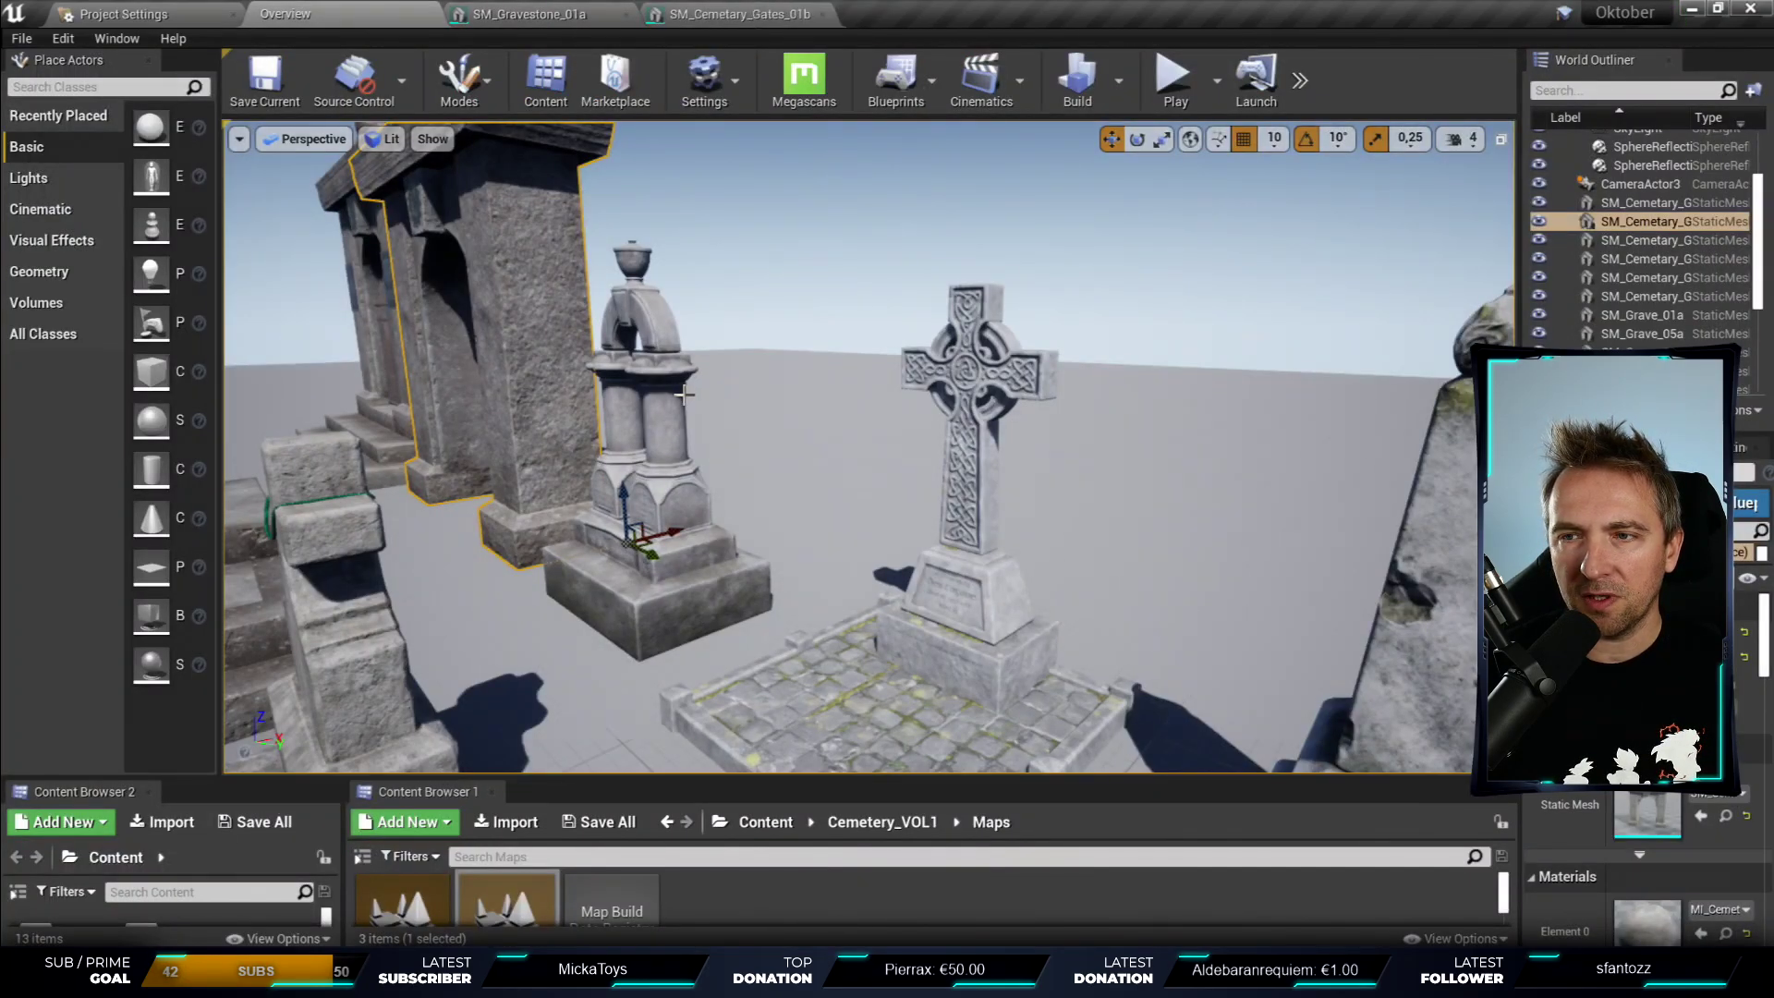
scroll(1689, 813, down, 3)
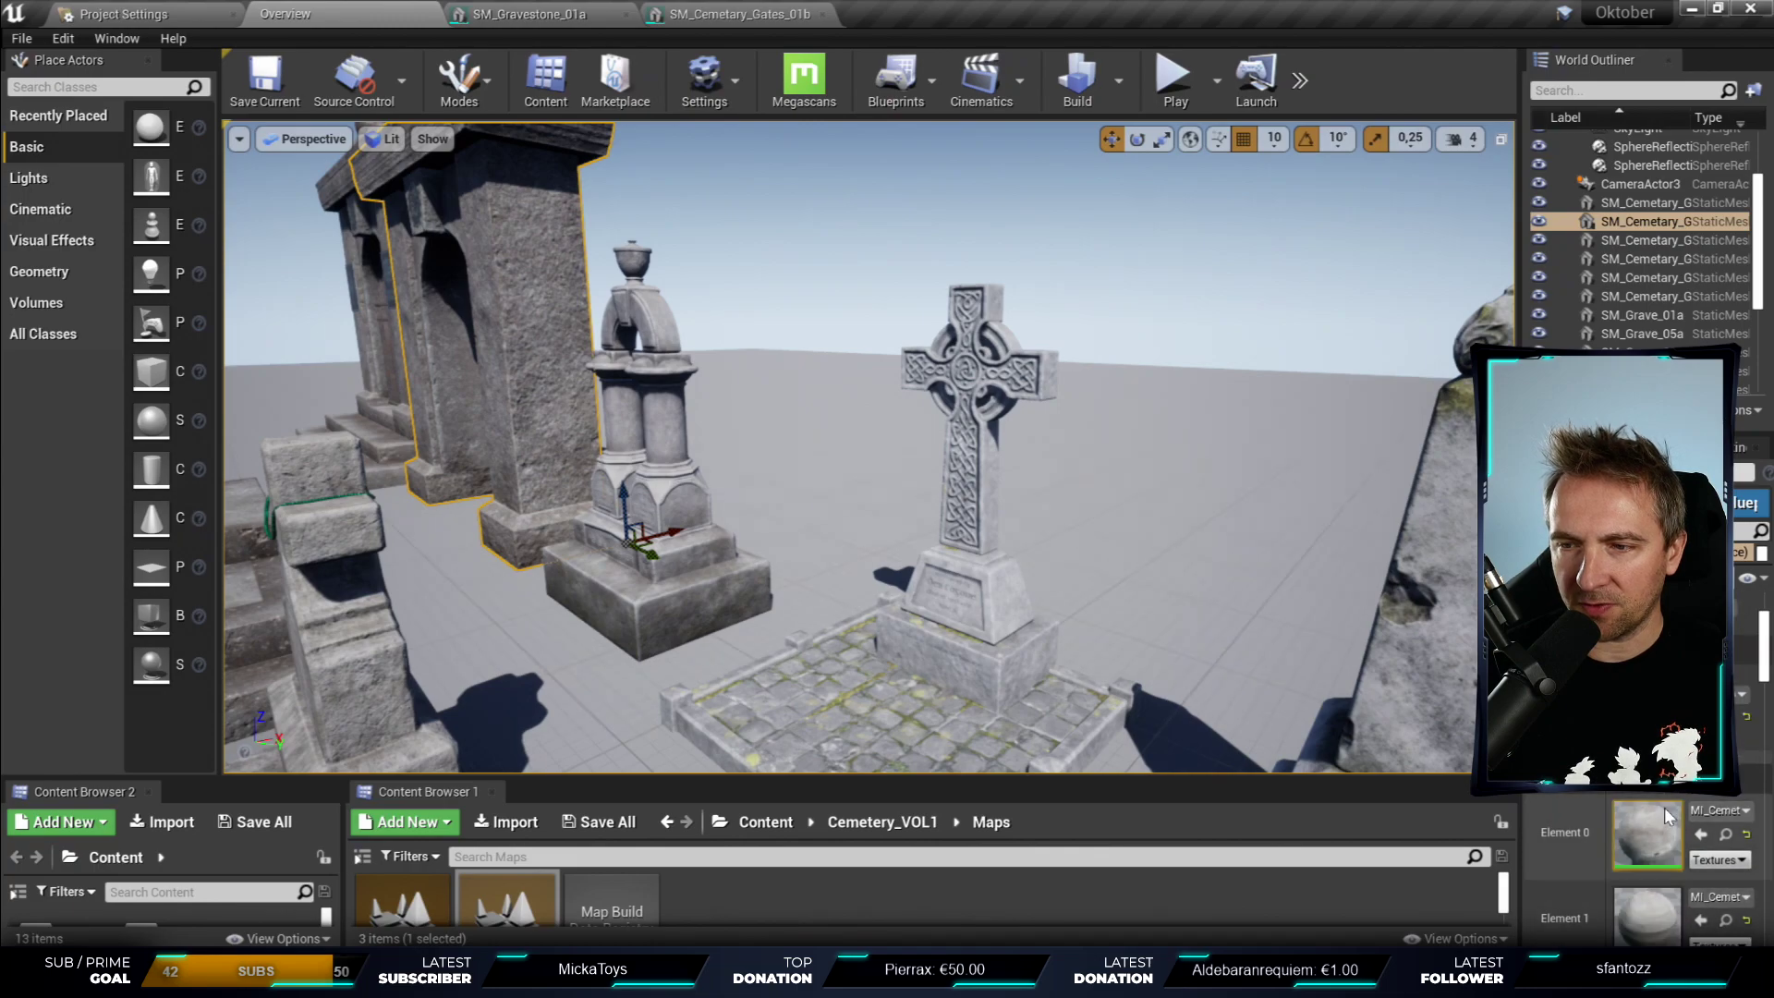
drag(1521, 801, 990, 767)
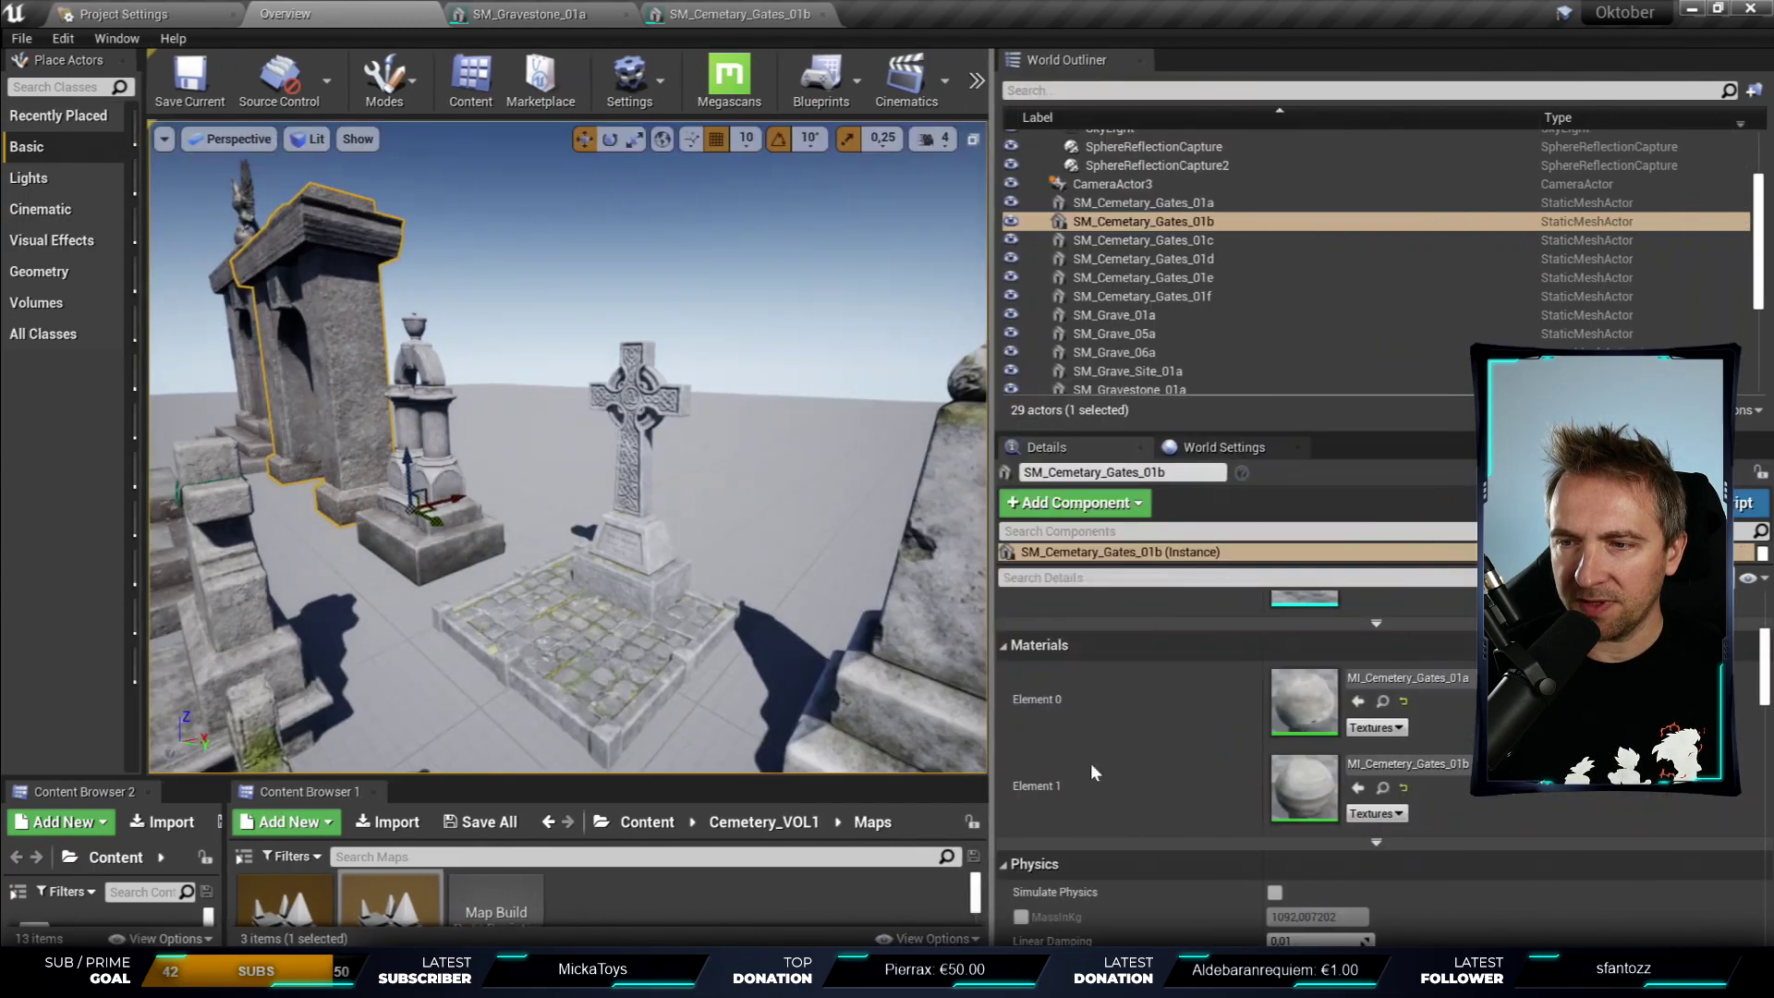
- Open the MI_Cemetery_Gates_01a material instance and rotate its preview sphere to show the DED letters
double_click(1334, 702)
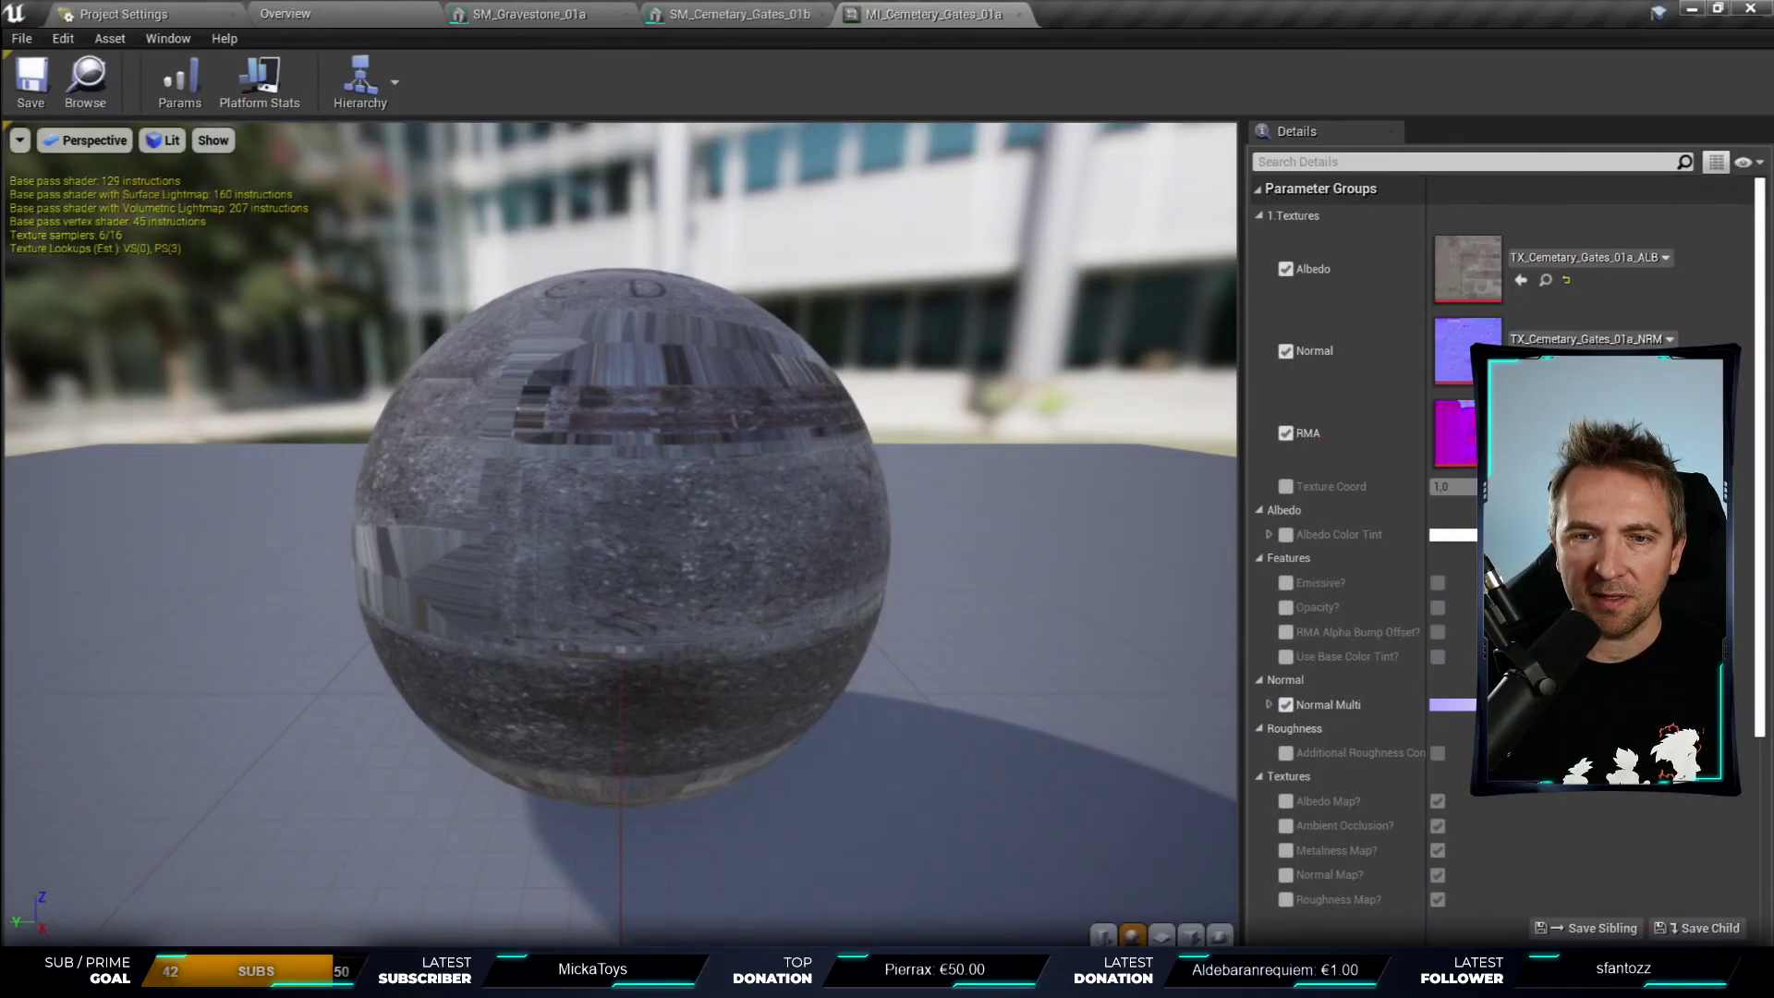
drag(838, 408, 838, 409)
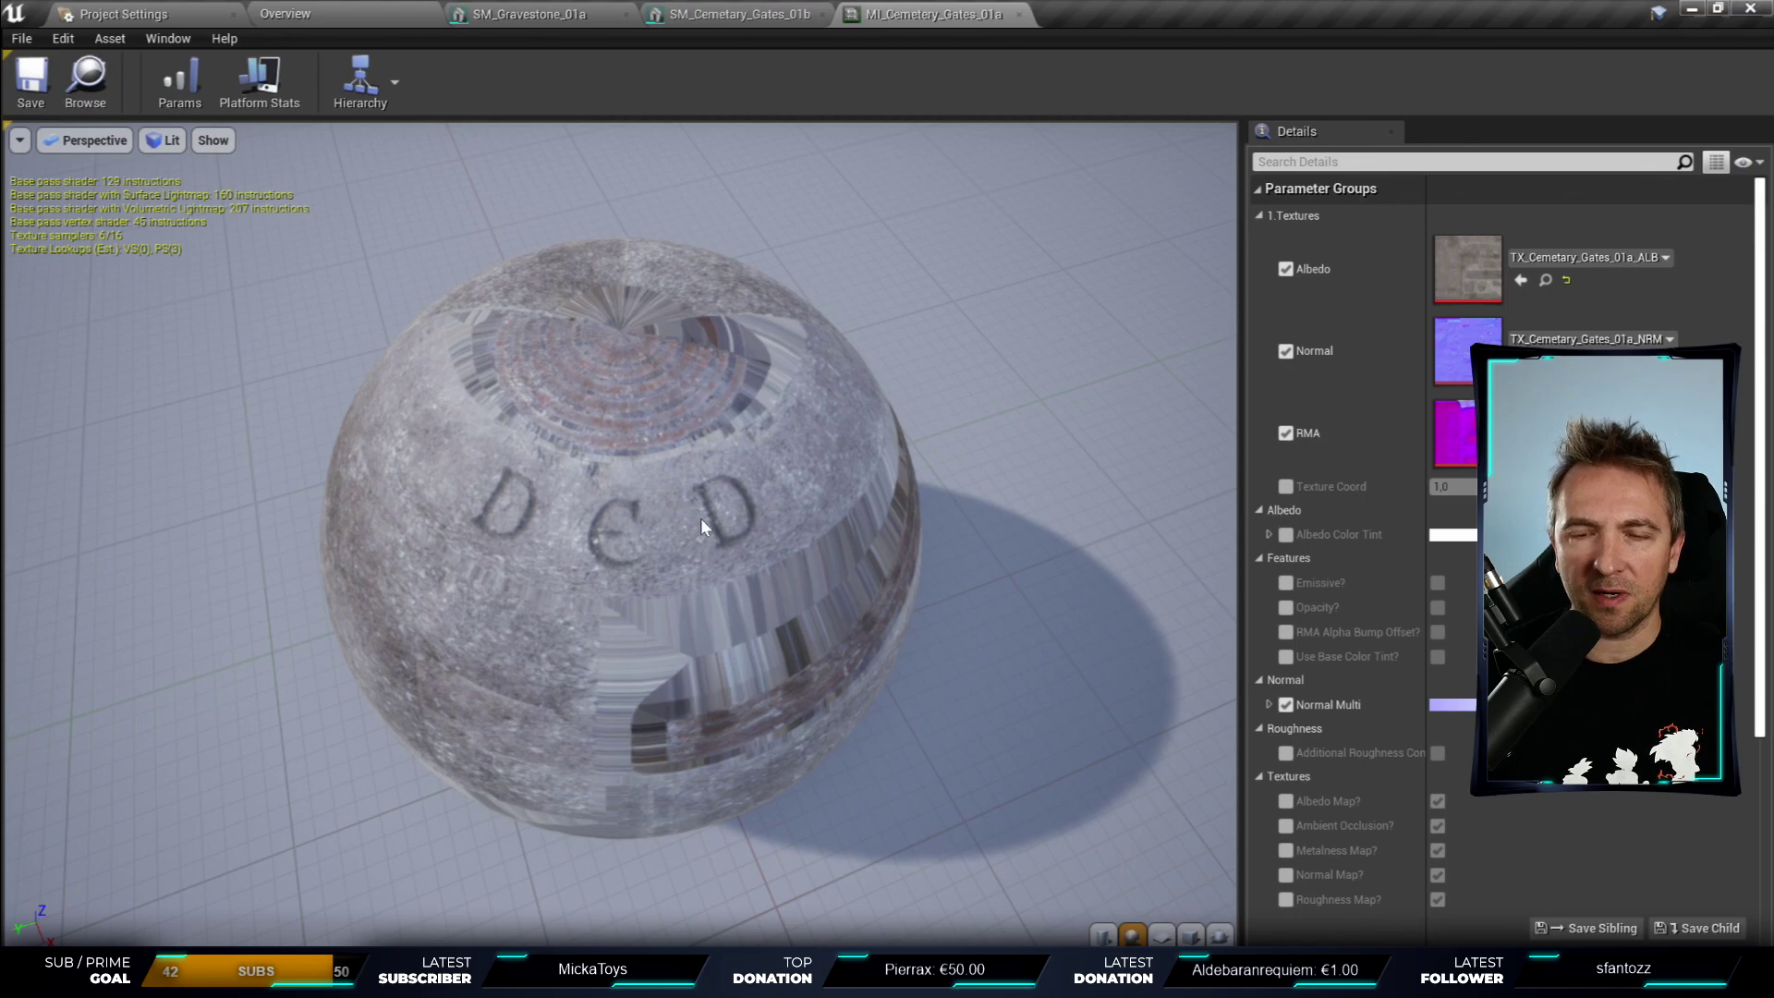
drag(791, 524, 745, 502)
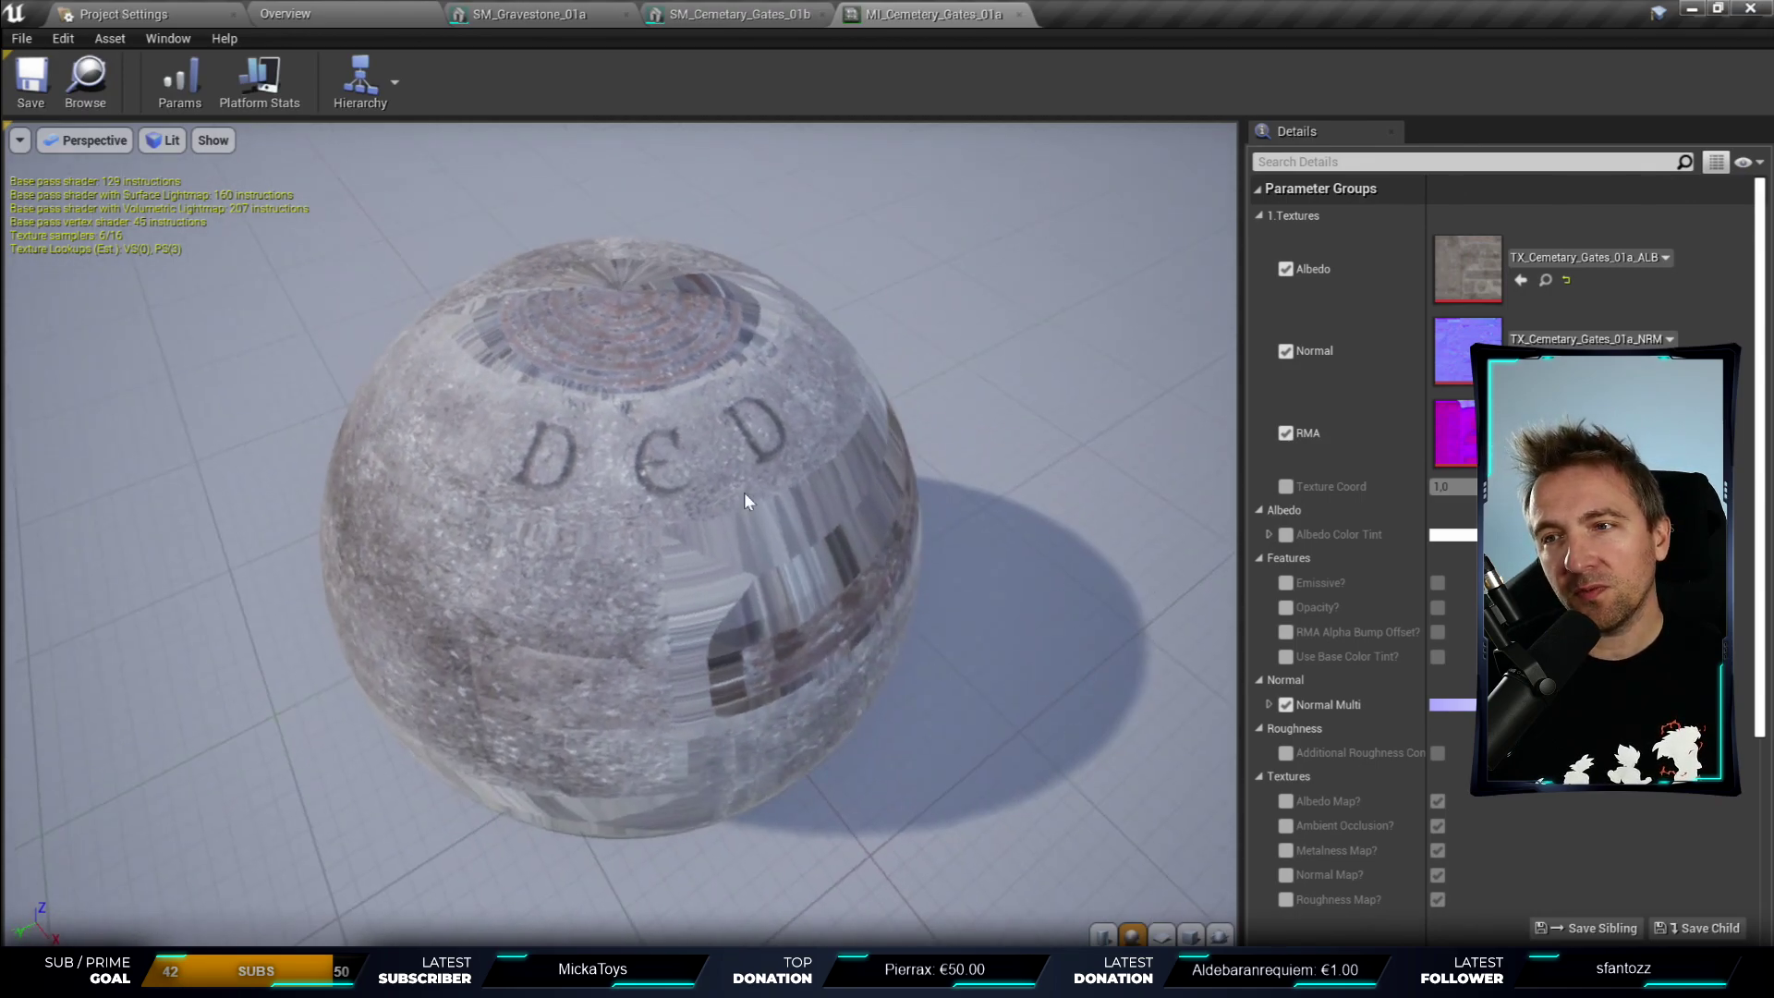
- Inspect the zoomed-in Albedo texture, then close the texture and material instance editors
double_click(1484, 244)
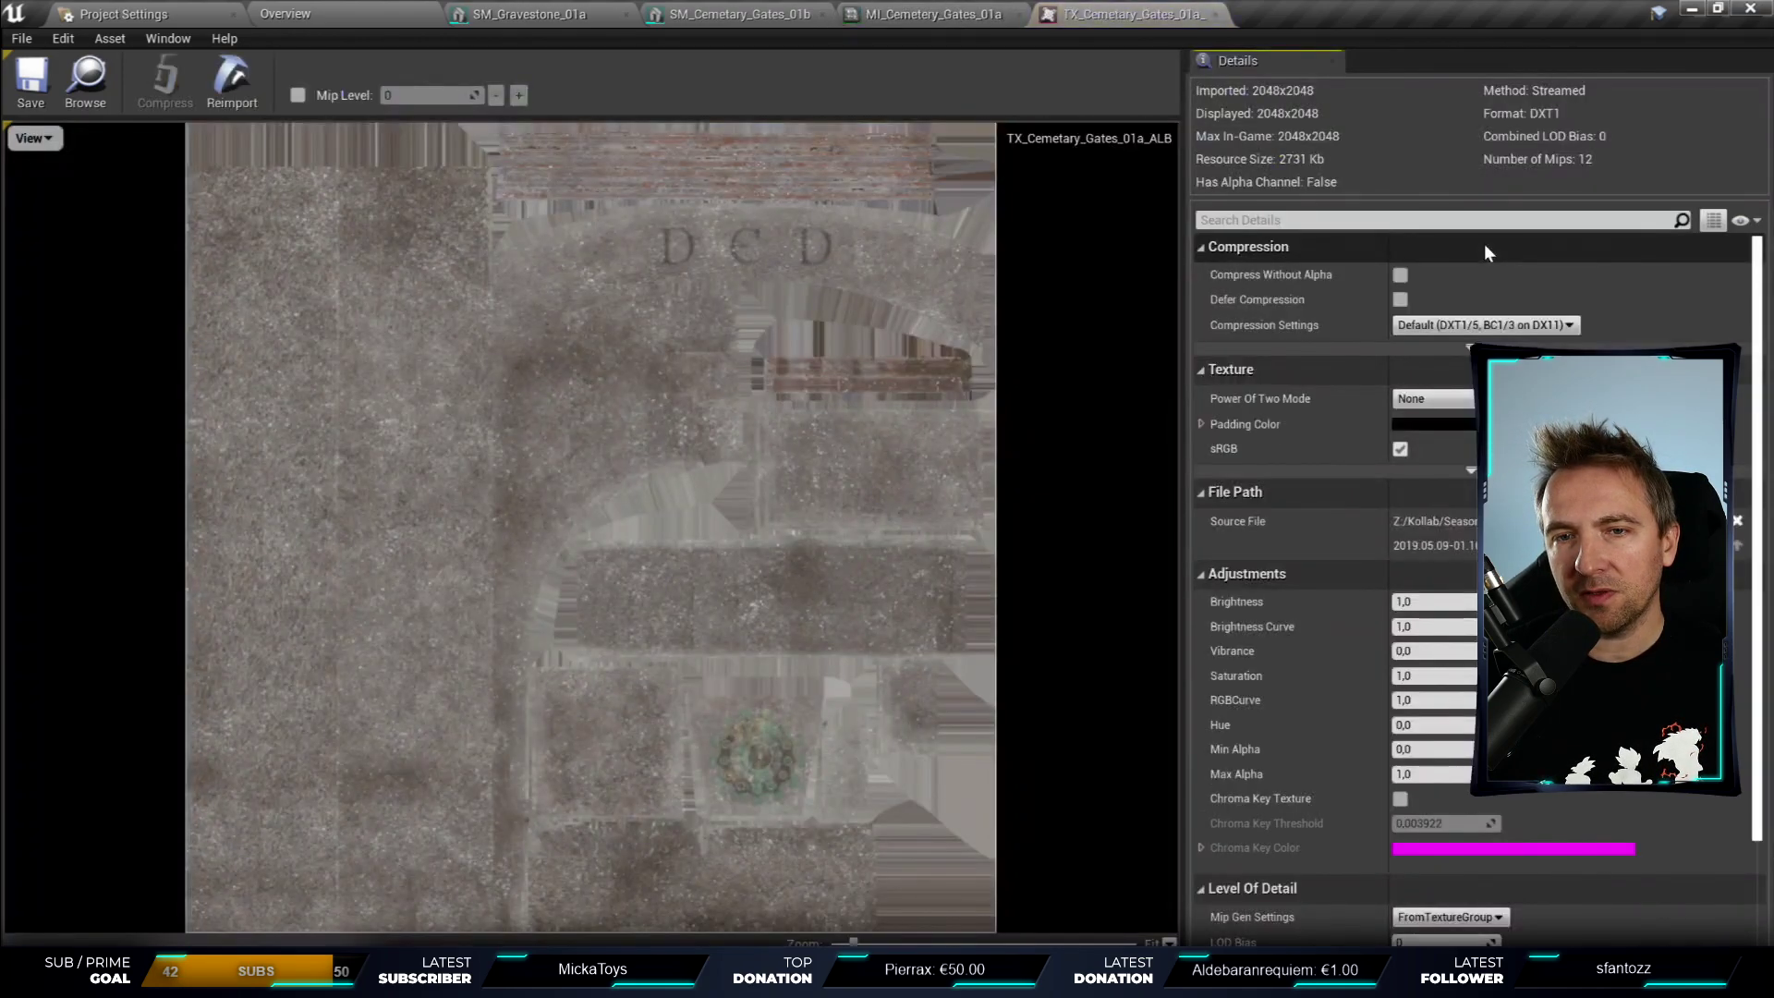
scroll(739, 242, up, 2)
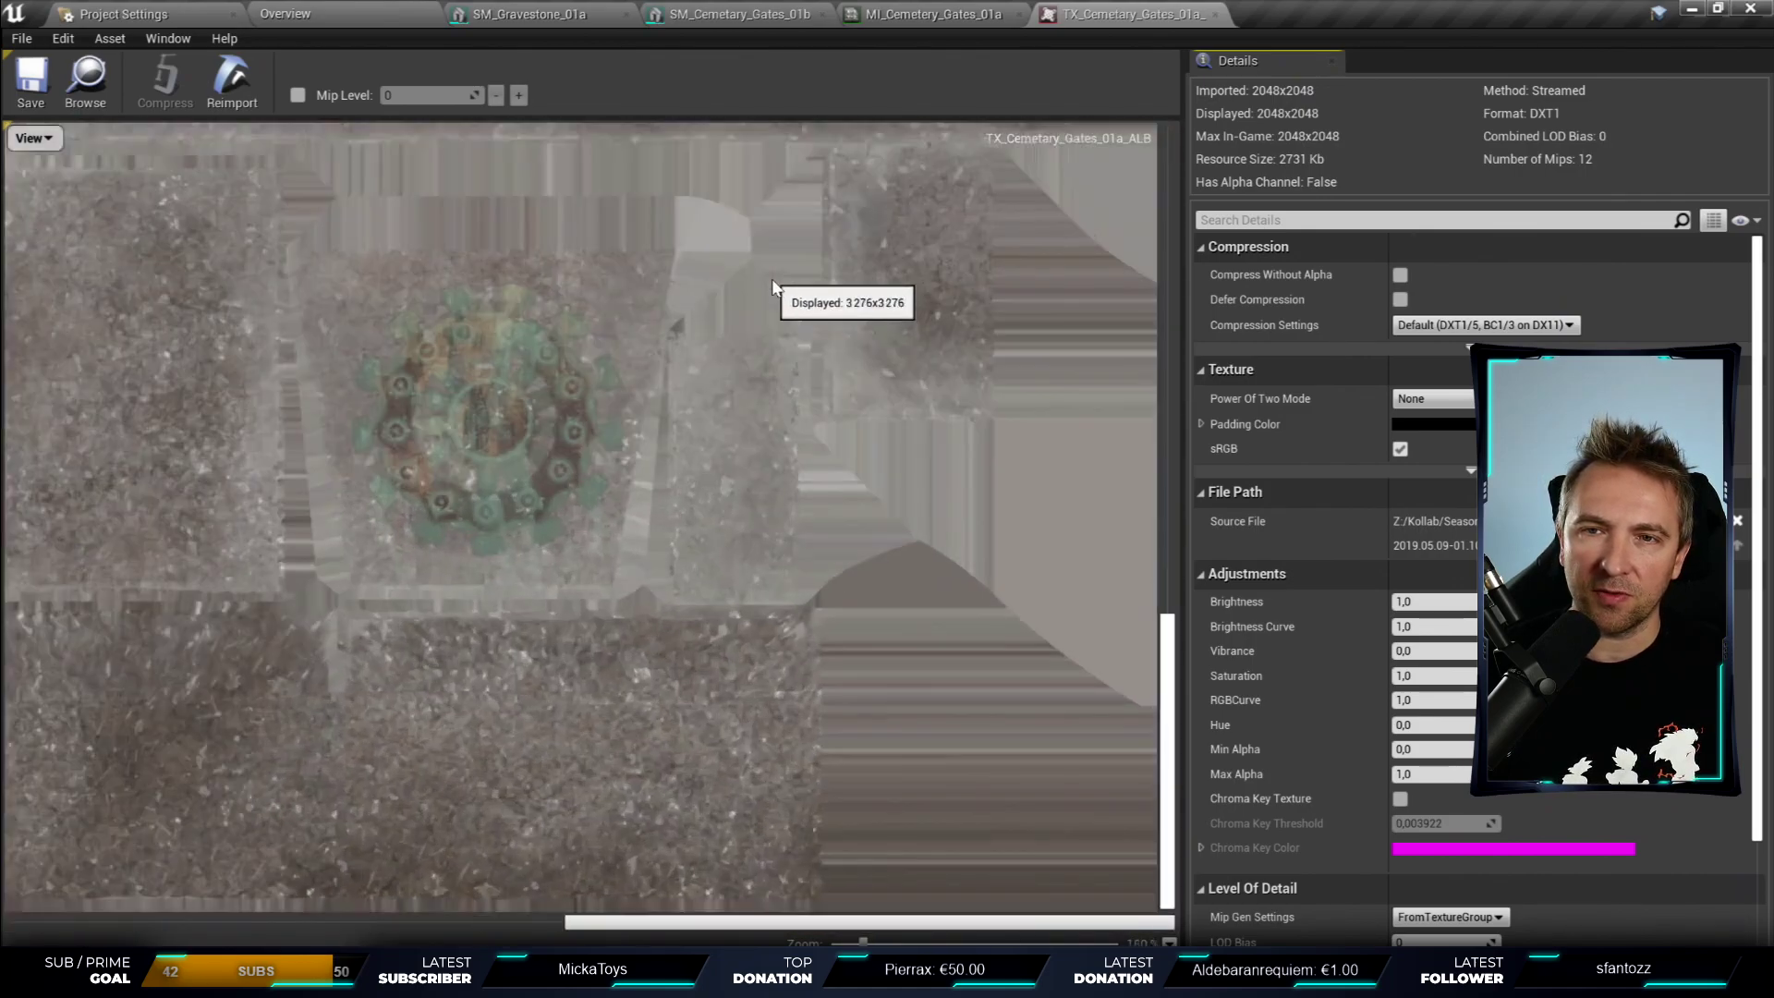
scroll(768, 294, up, 1)
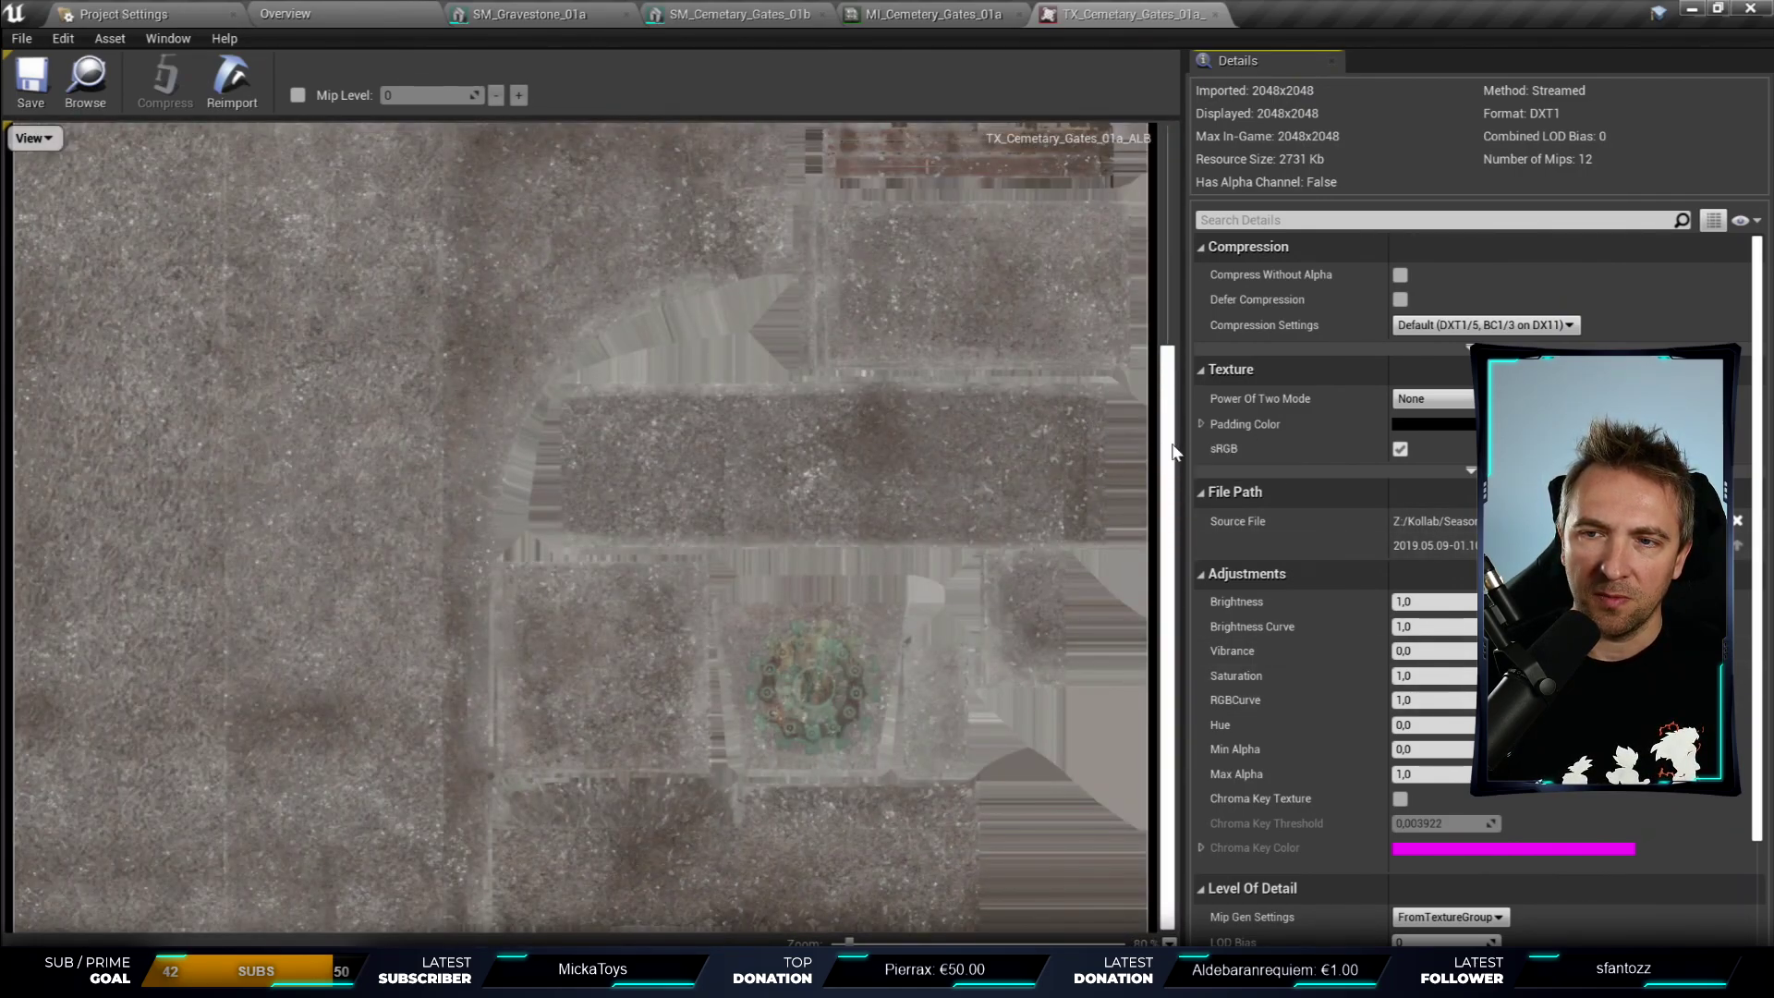
drag(1166, 452, 1166, 175)
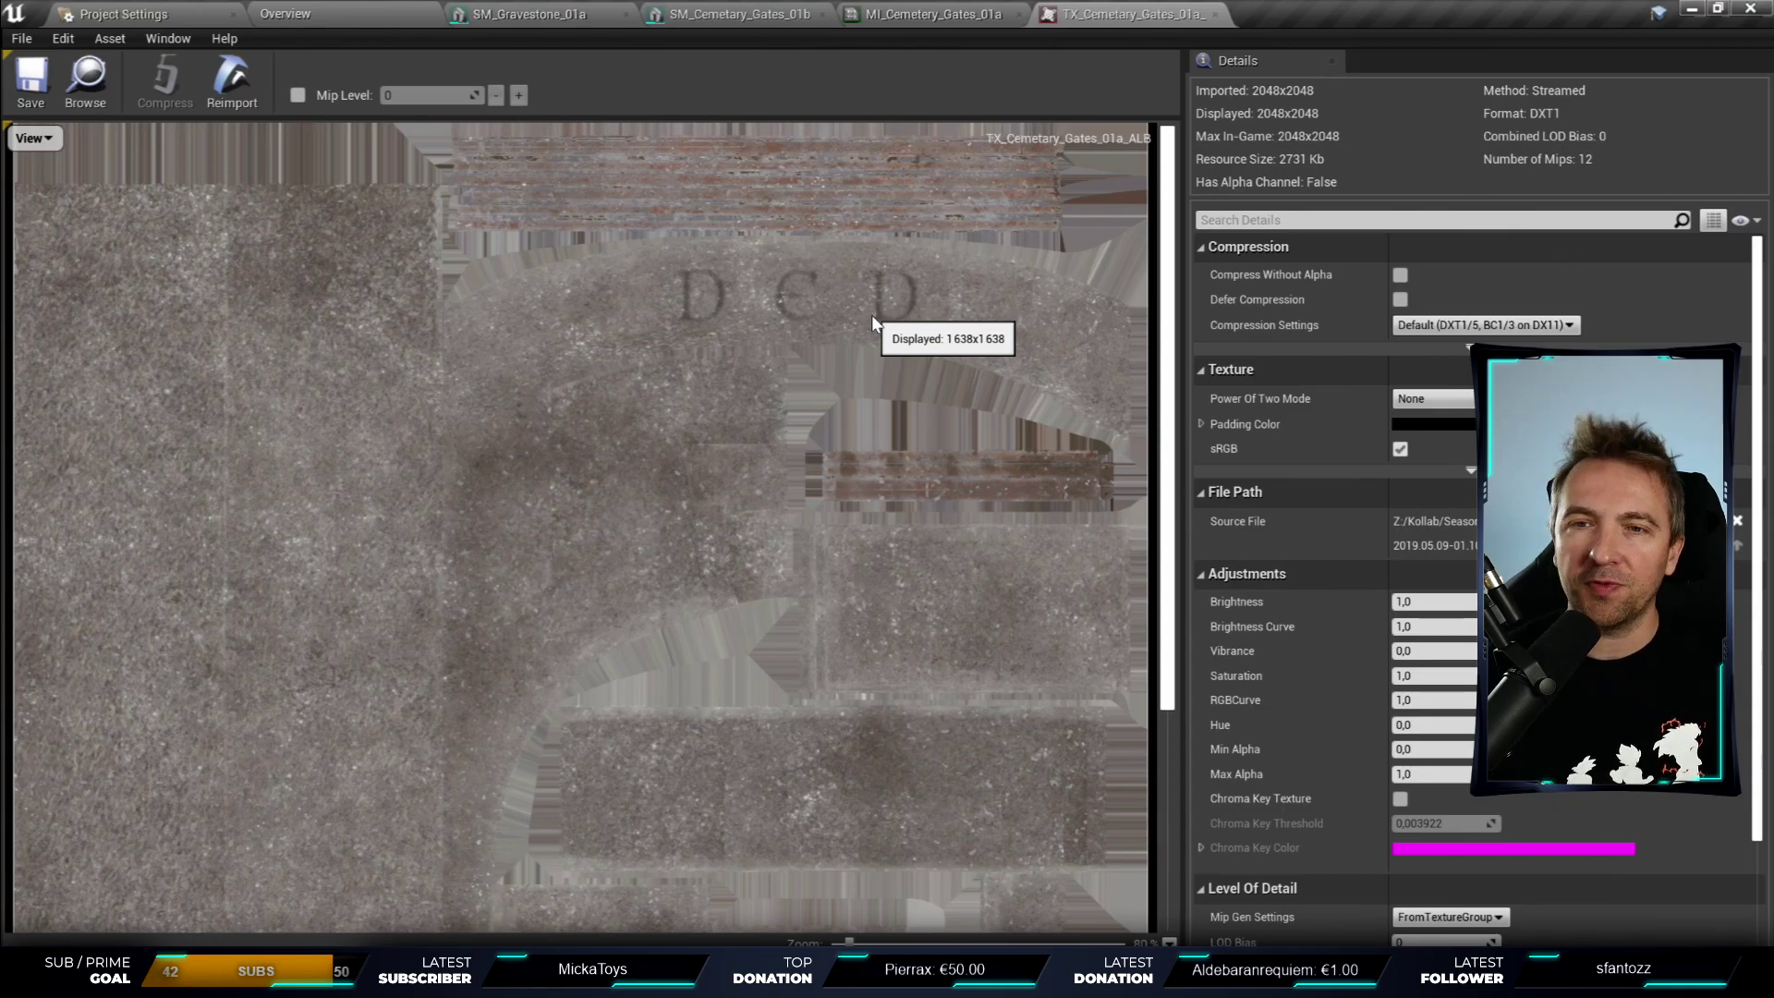
scroll(872, 314, up, 8)
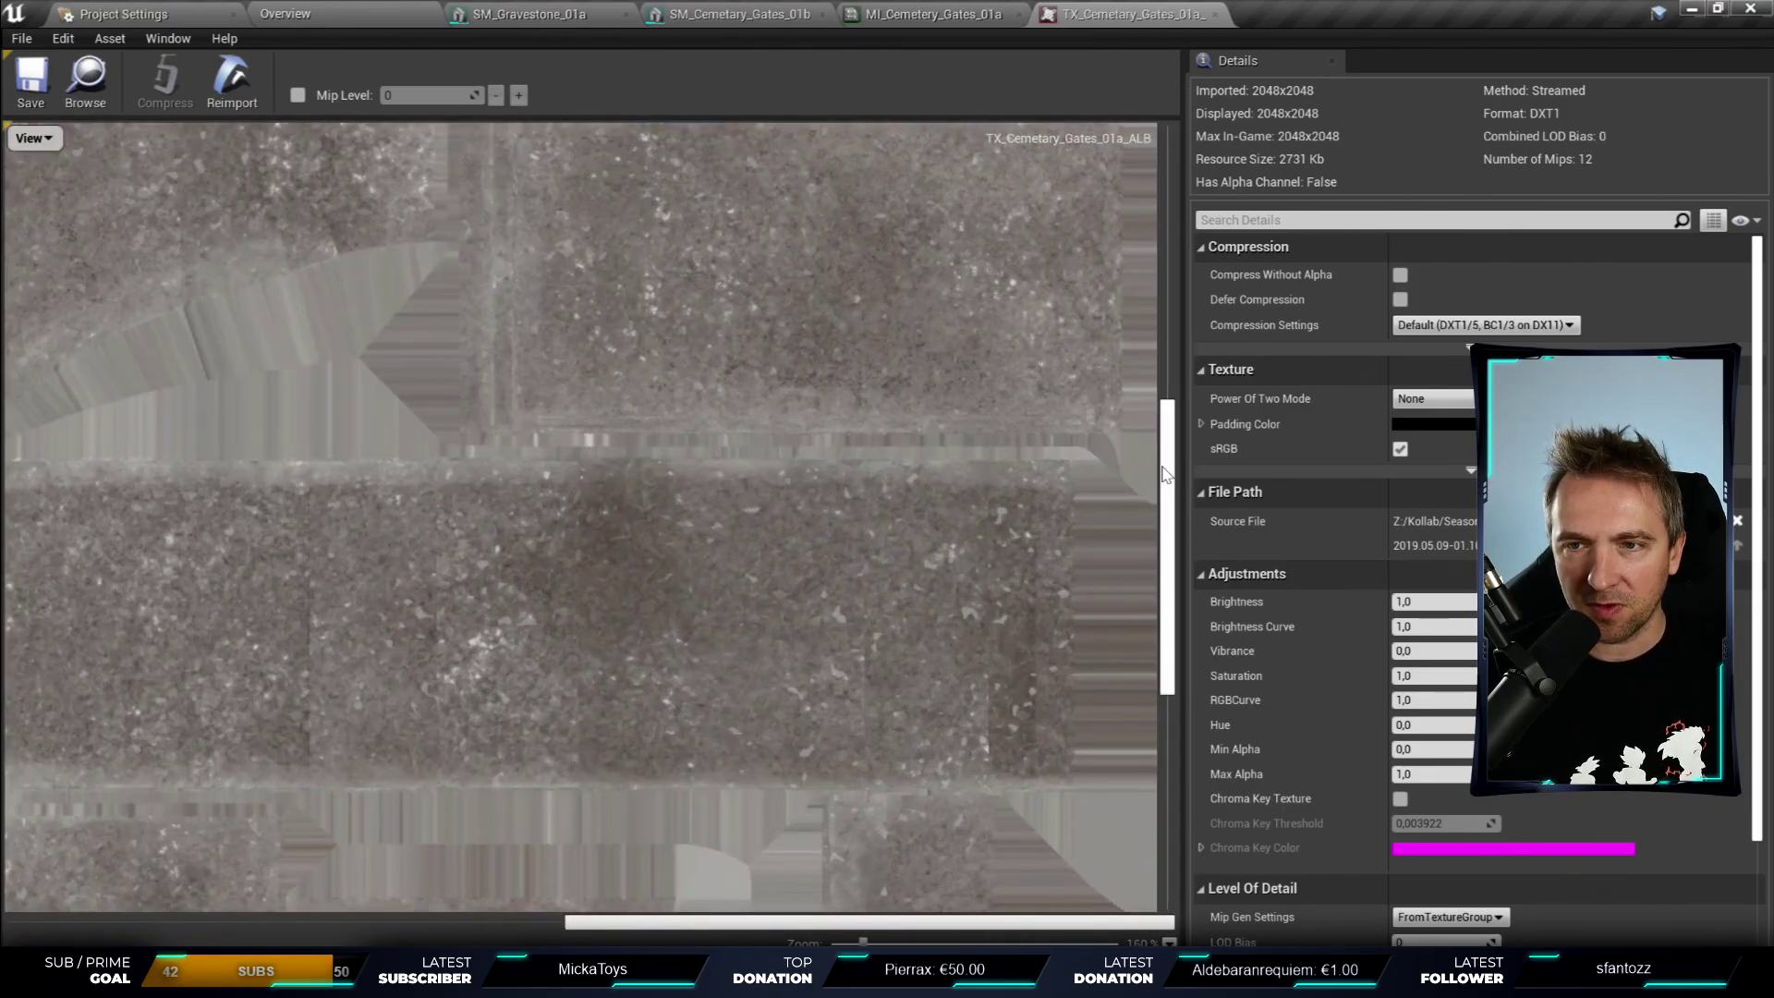
drag(1165, 474, 1155, 121)
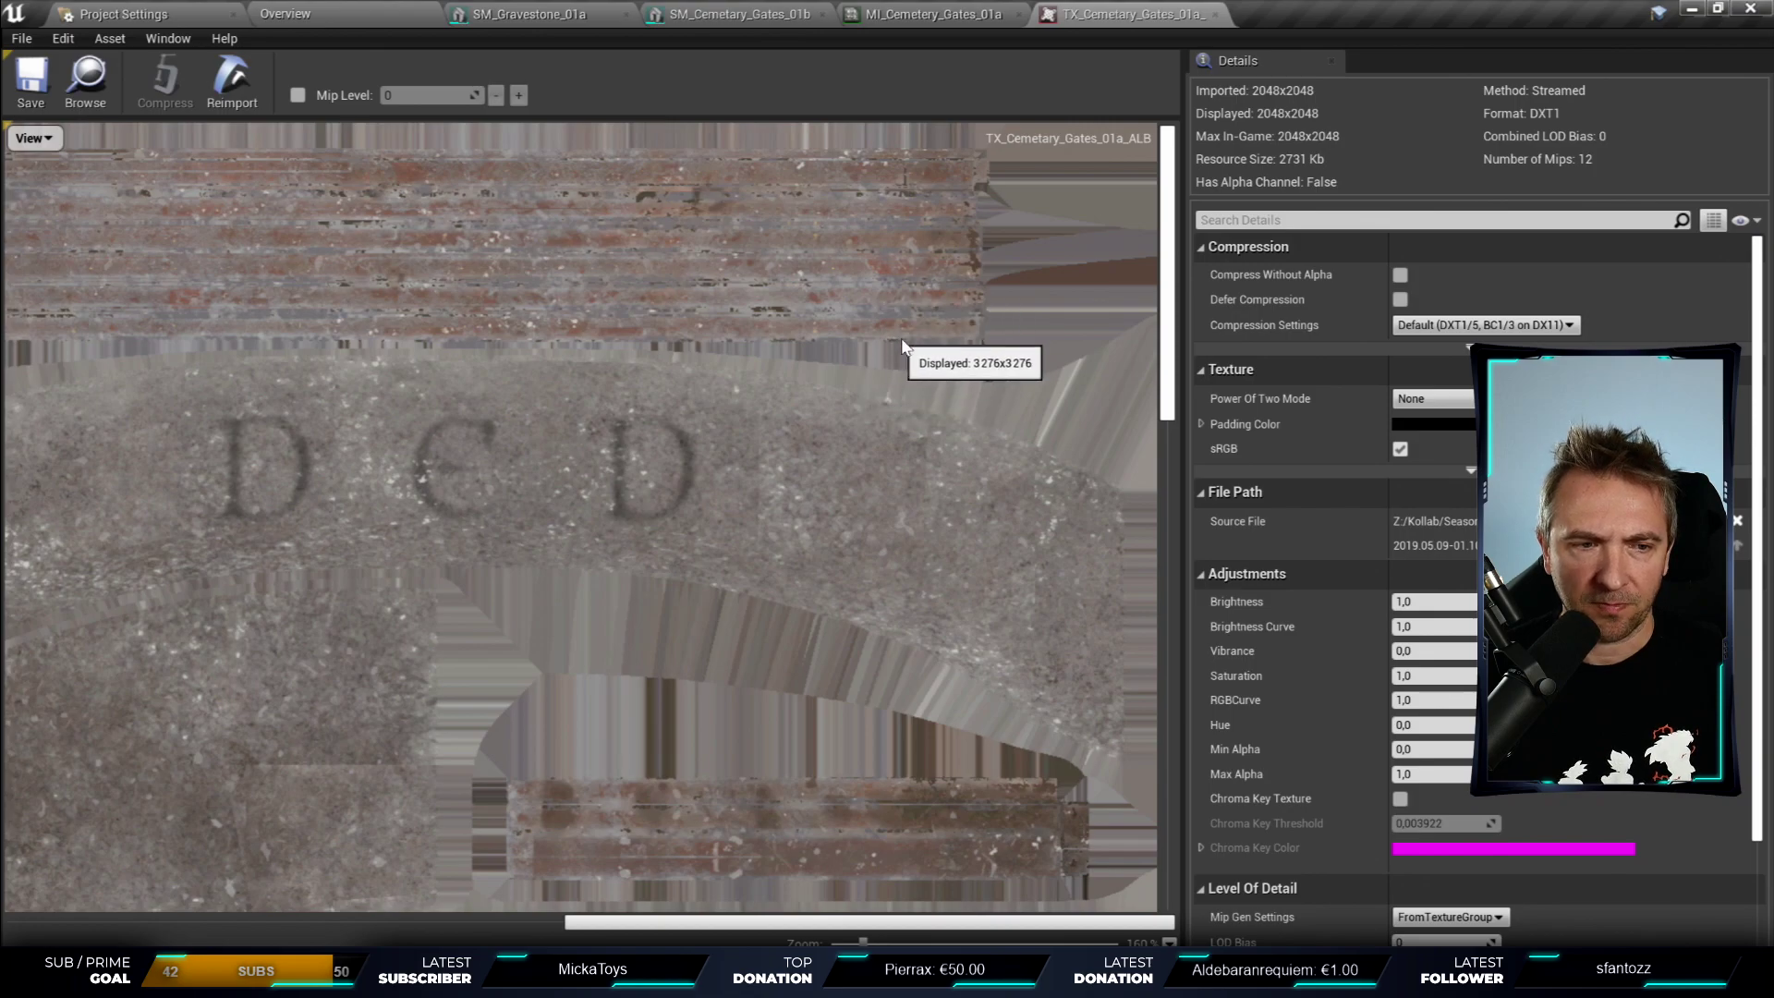
scroll(904, 346, down, 2)
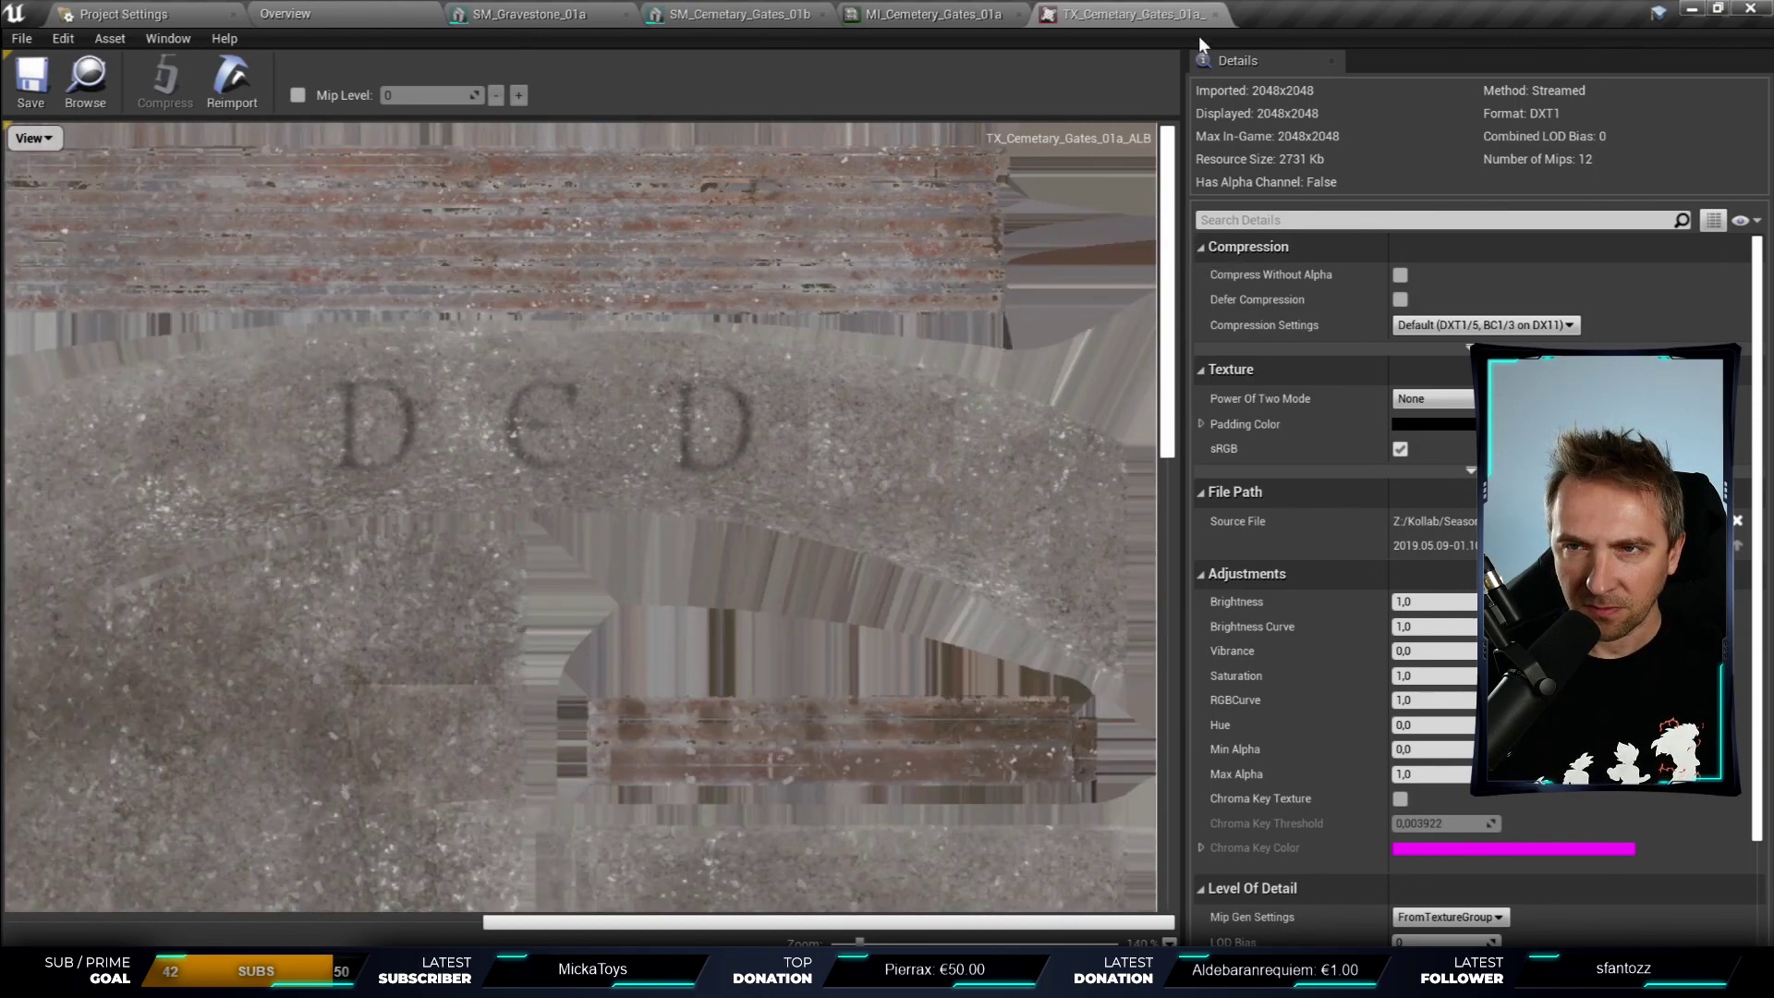
click(1216, 14)
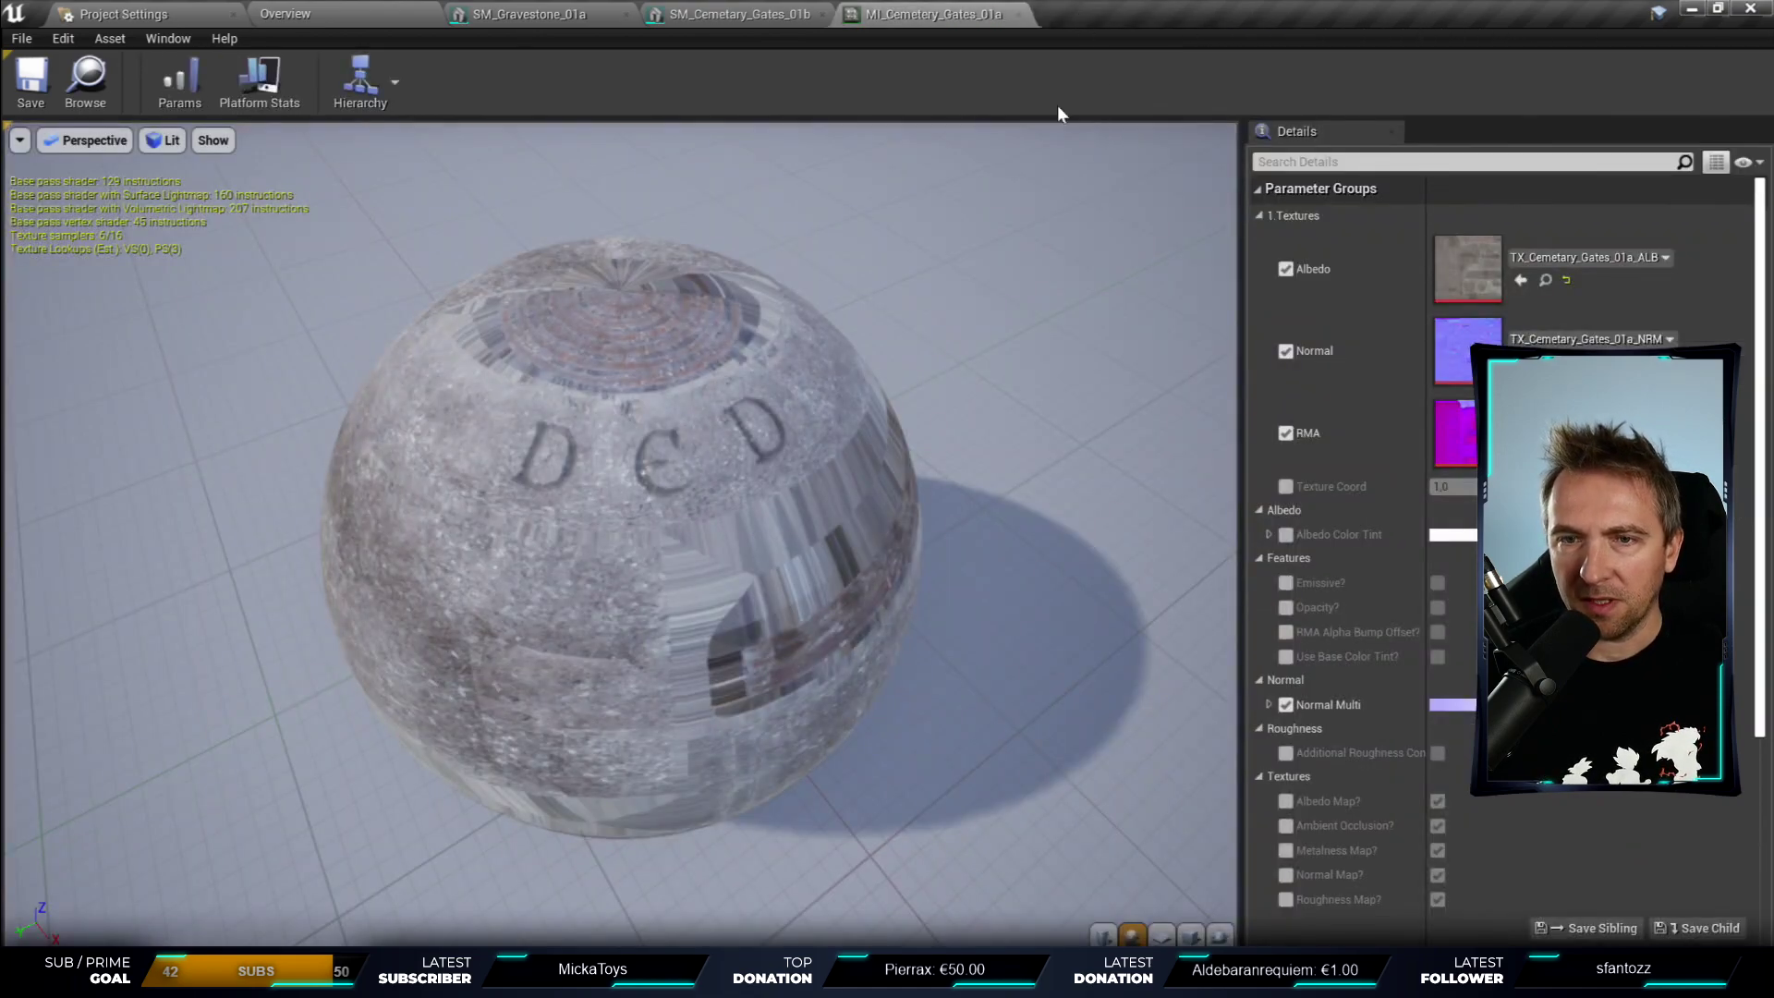
click(1017, 14)
- Close the cemetery gate and gravestone mesh editors and open the Demonstration map
click(822, 14)
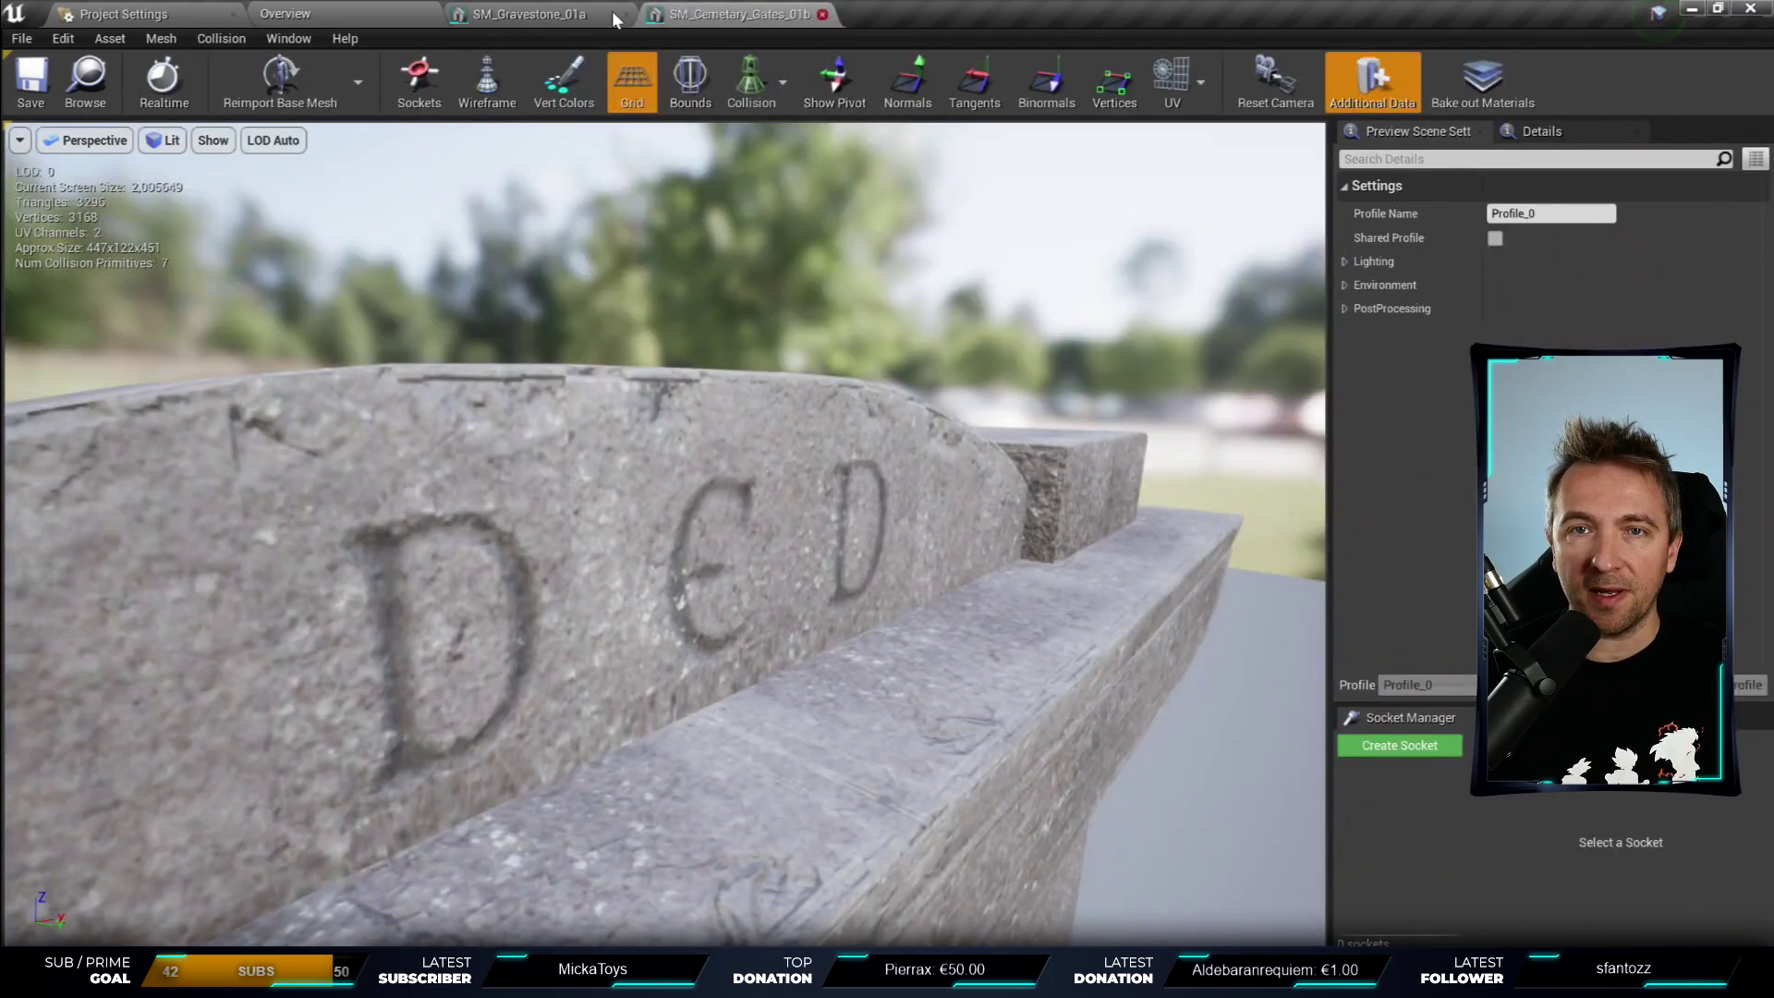
click(621, 14)
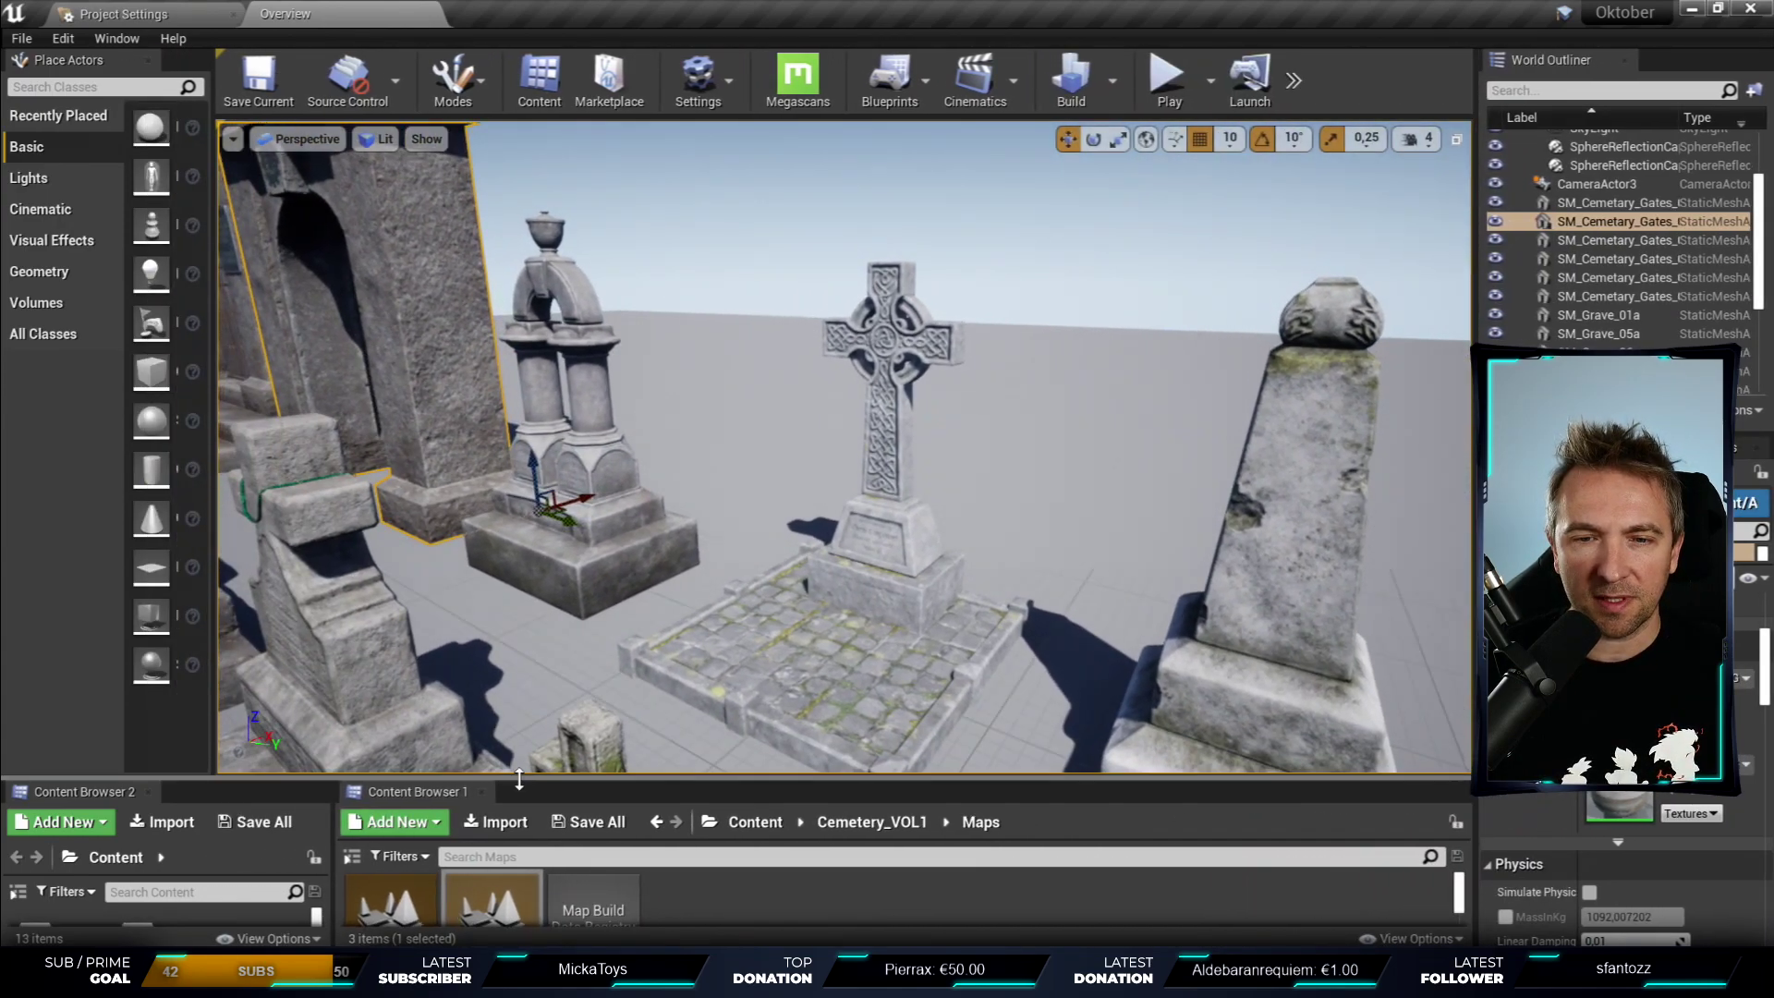
drag(517, 778, 549, 660)
double_click(395, 855)
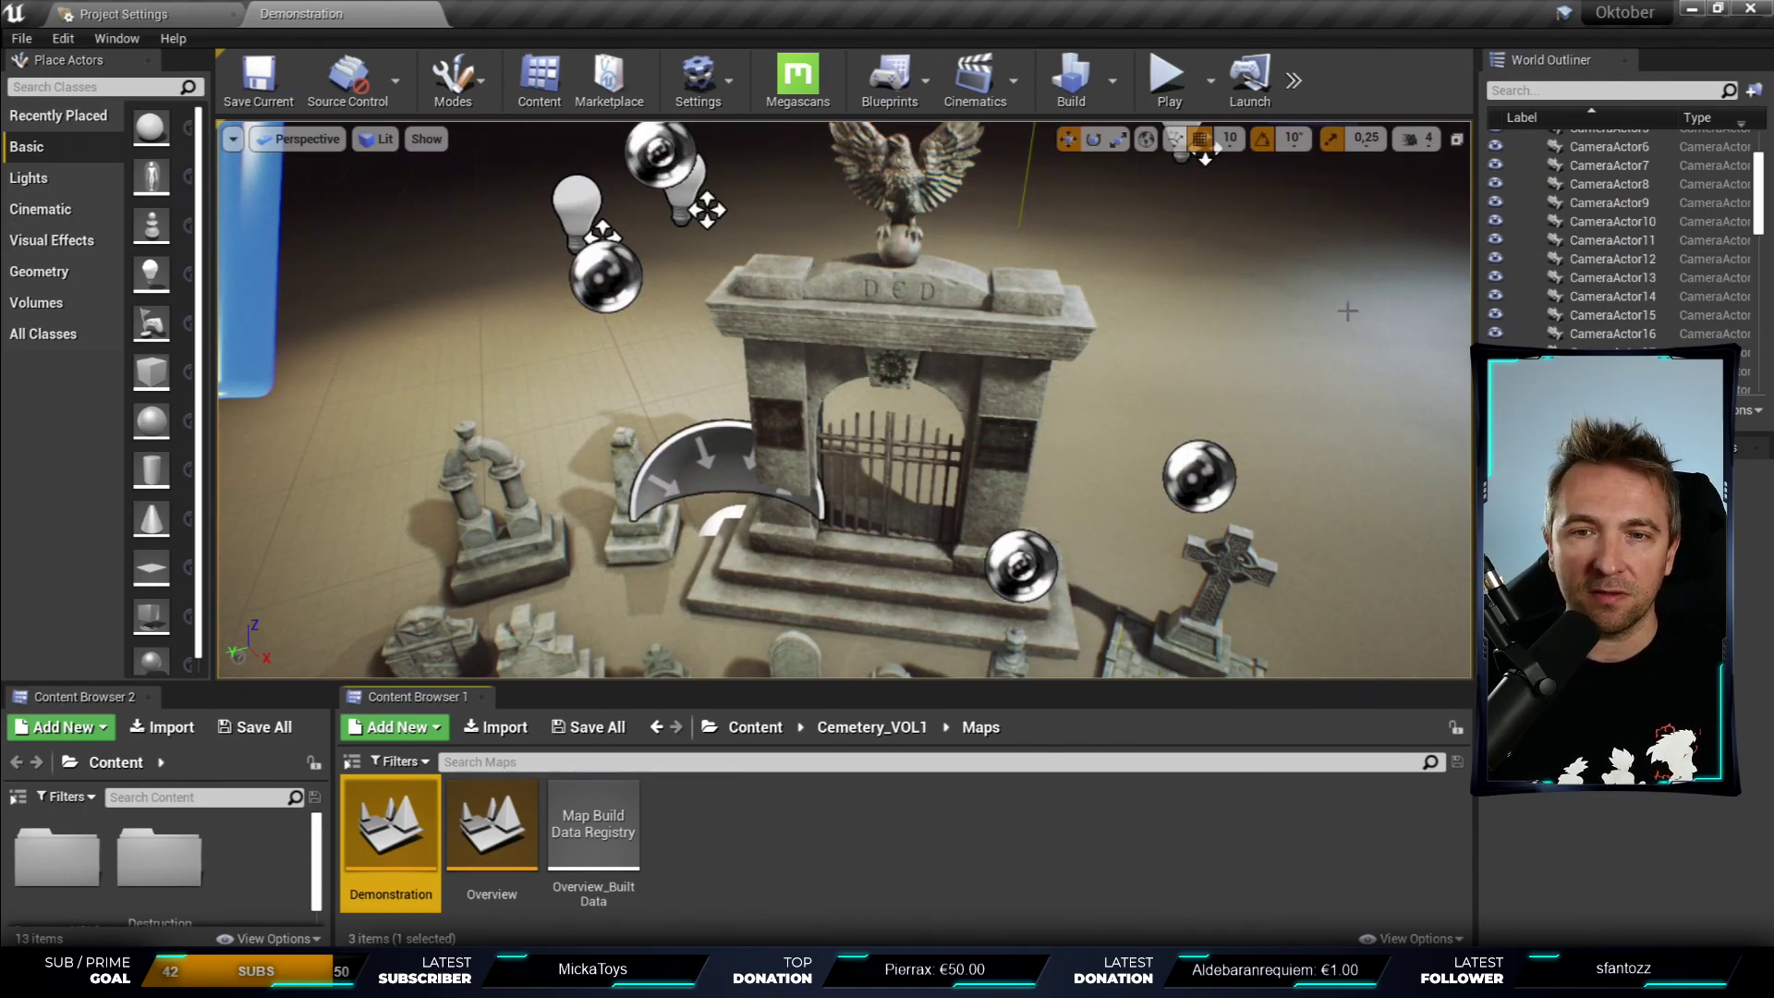
- Fly around the gate scene, up to the eagle statue and near the mossy tomb
right_drag(1347, 311, 1347, 311)
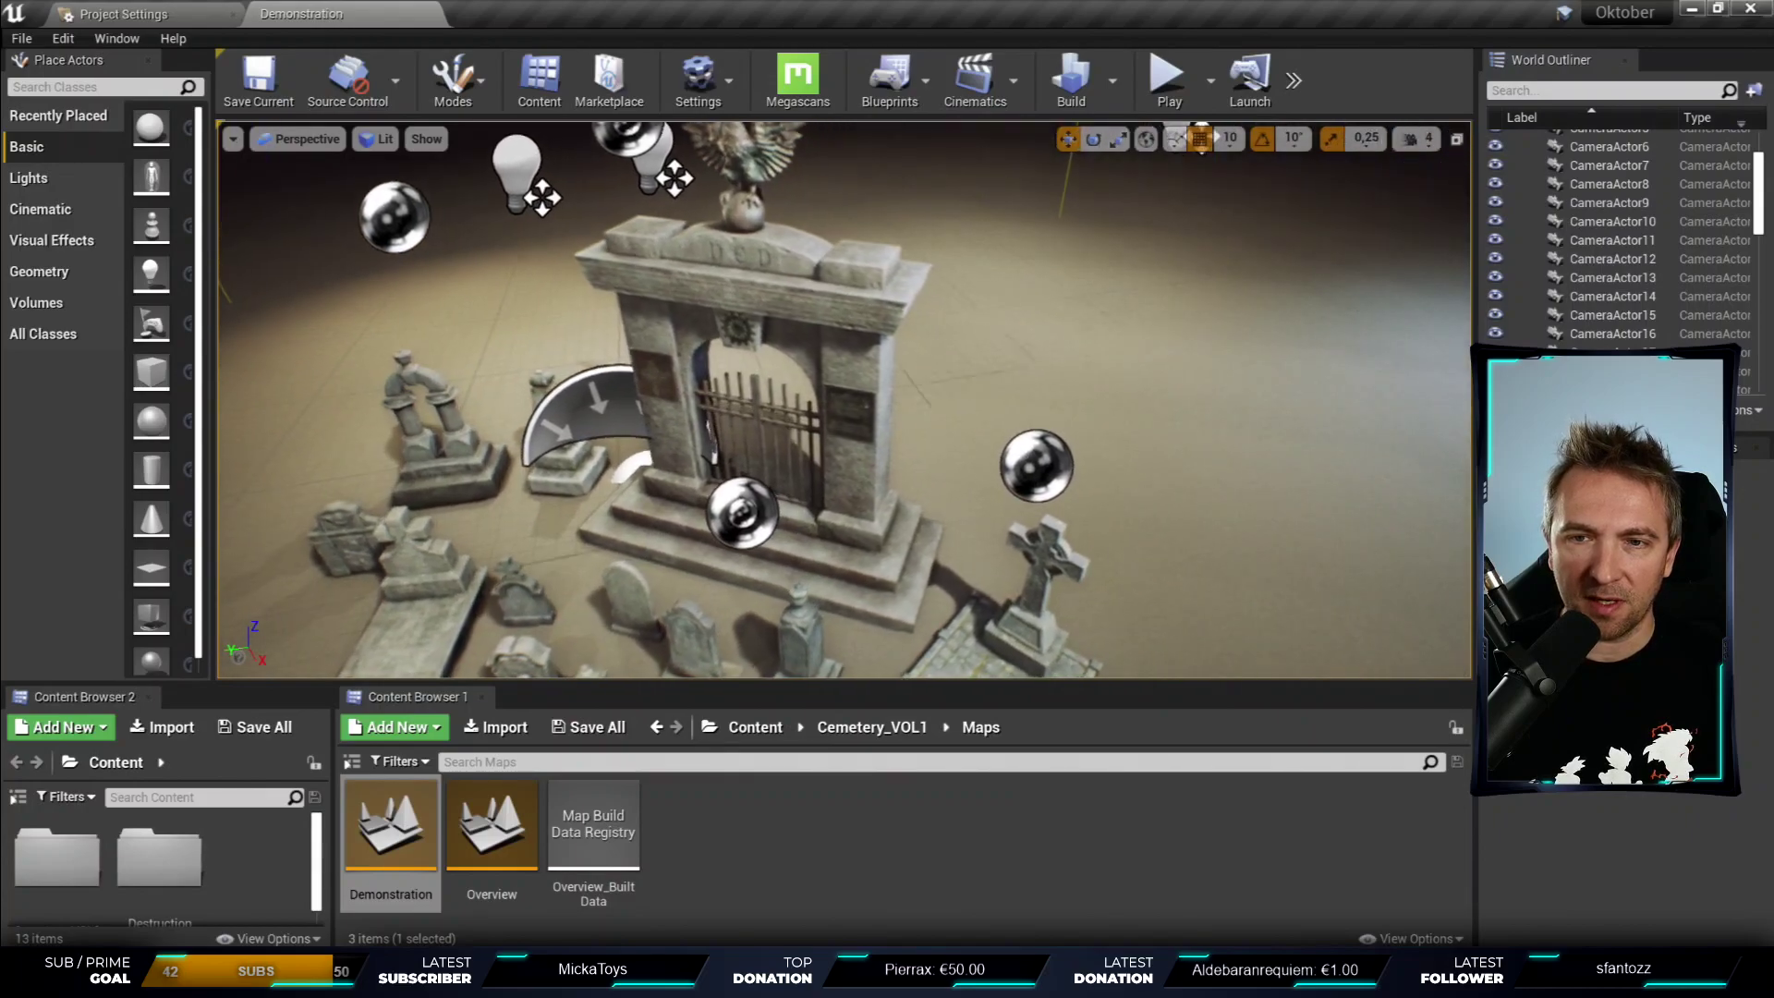
right_drag(1012, 403, 1012, 403)
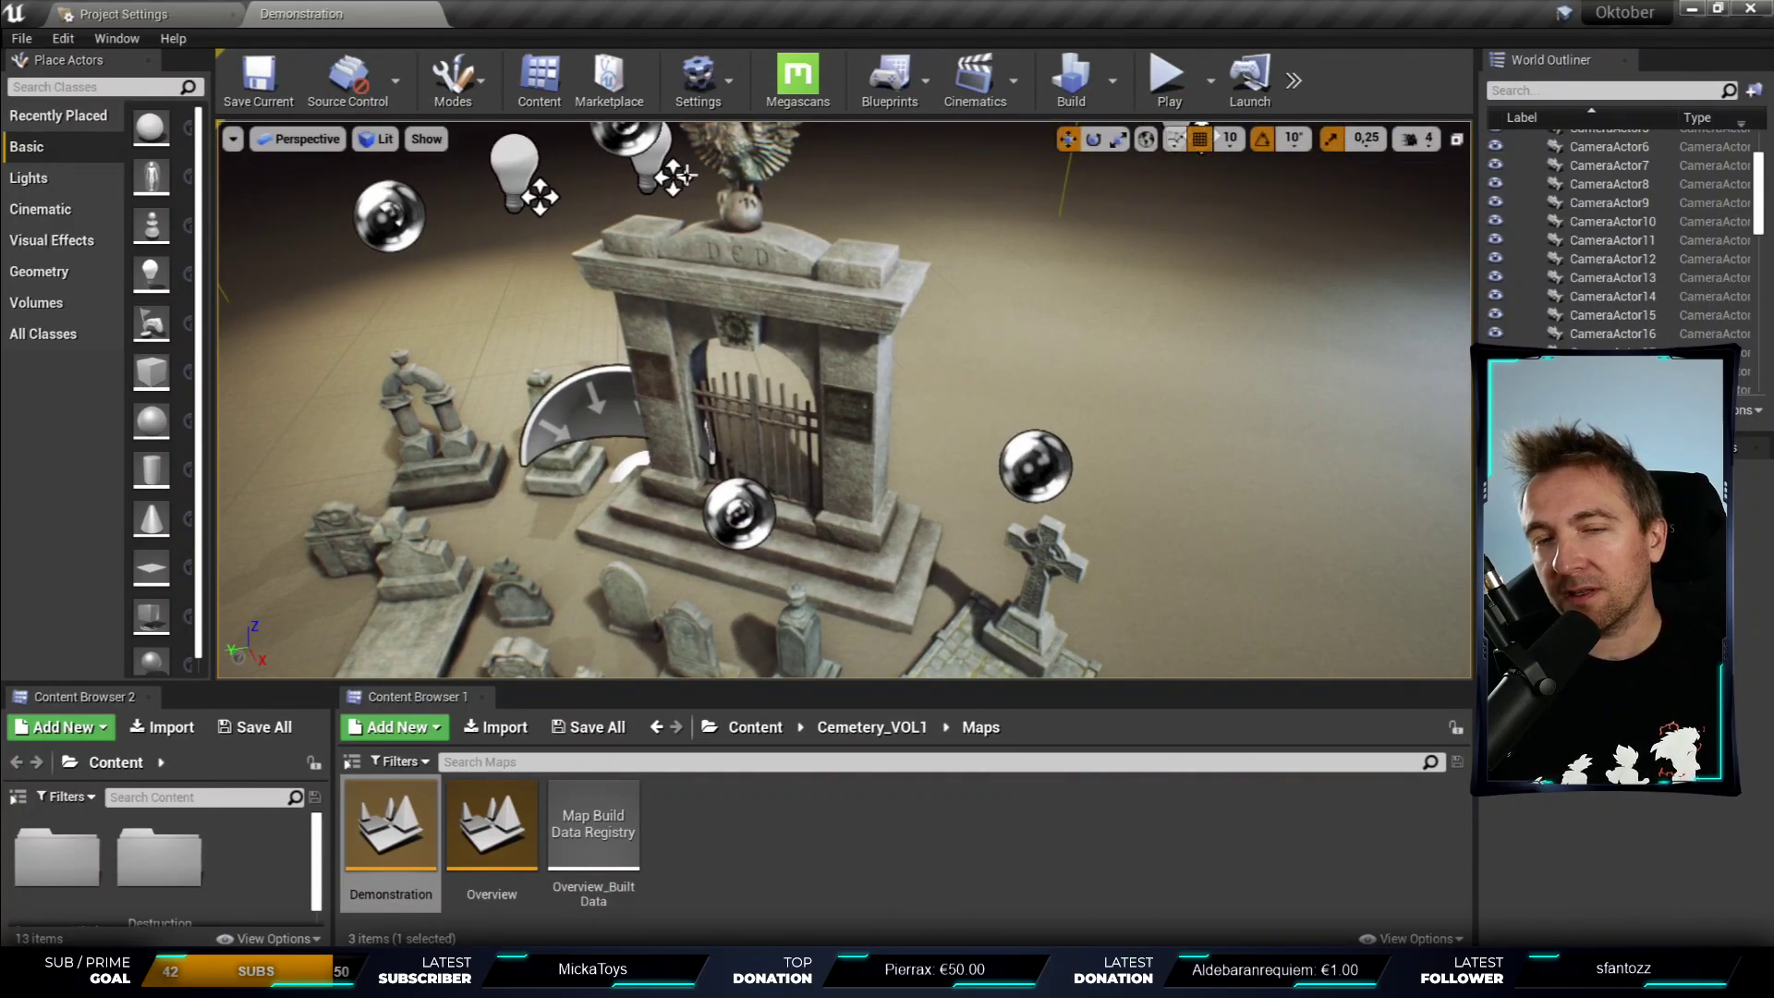
right_drag(1121, 329, 1315, 137)
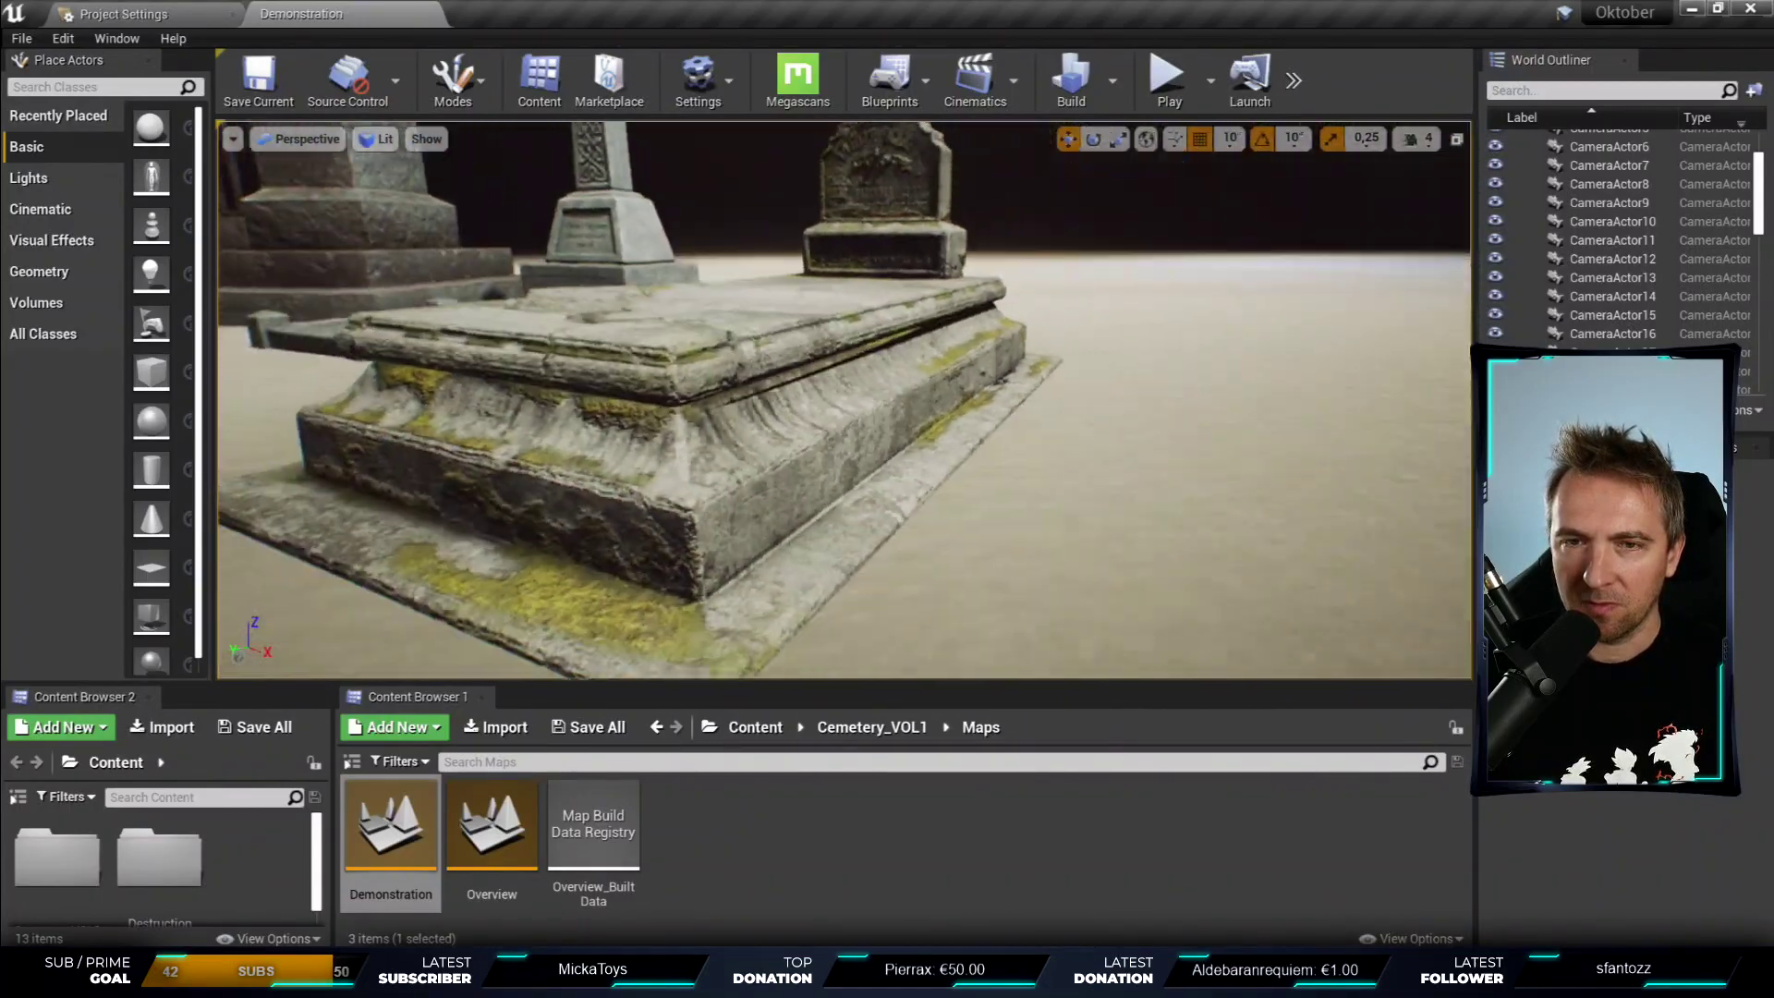
right_drag(1062, 351, 1061, 351)
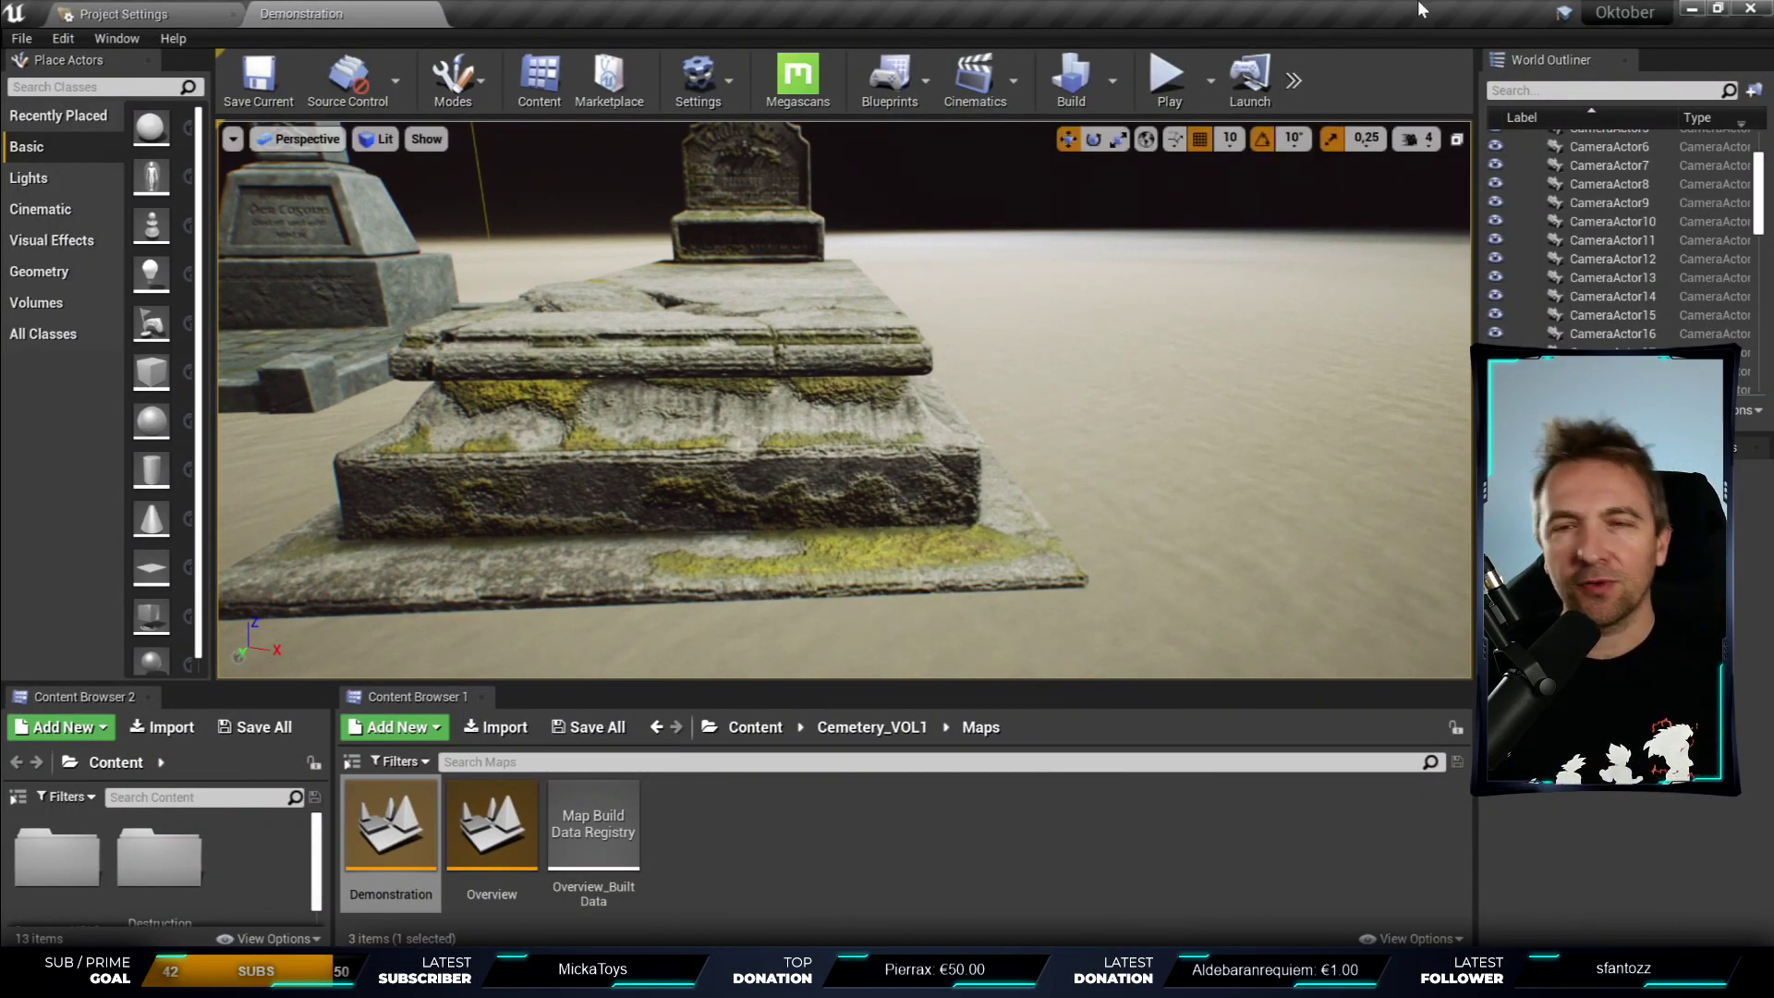
right_drag(1114, 384, 1114, 385)
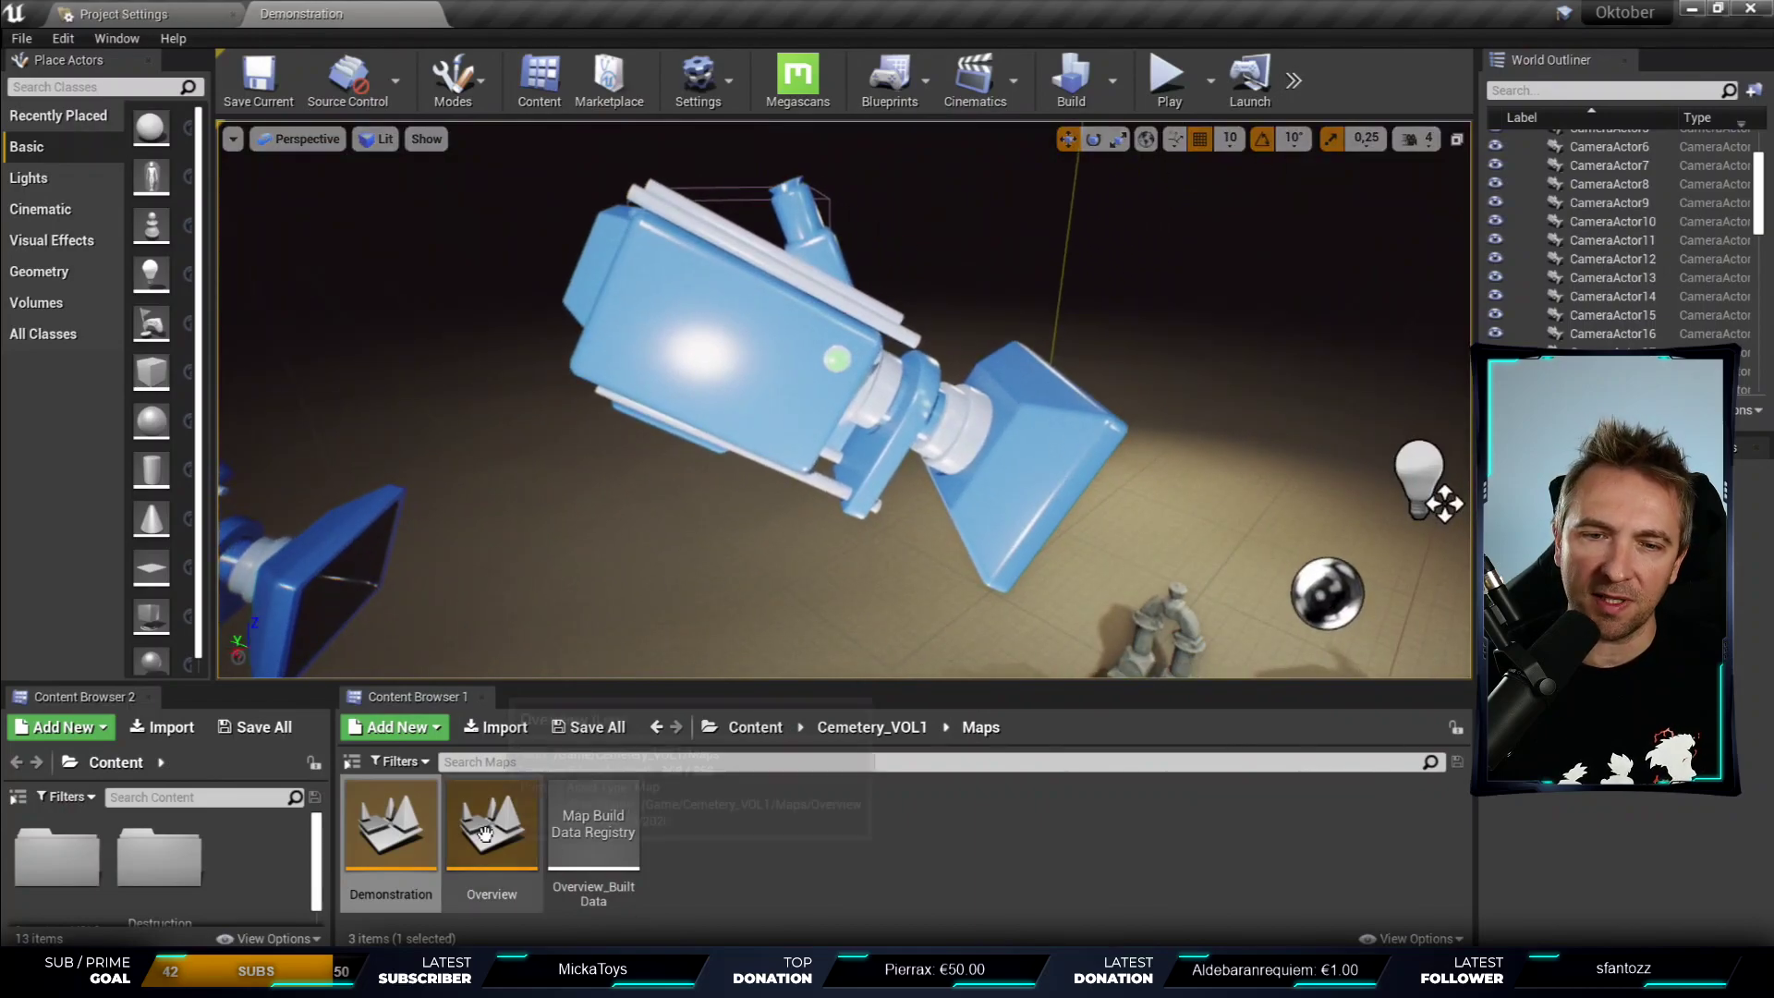
- Open the Overview map from the Cemetery_VOL1 Maps folder
double_click(487, 843)
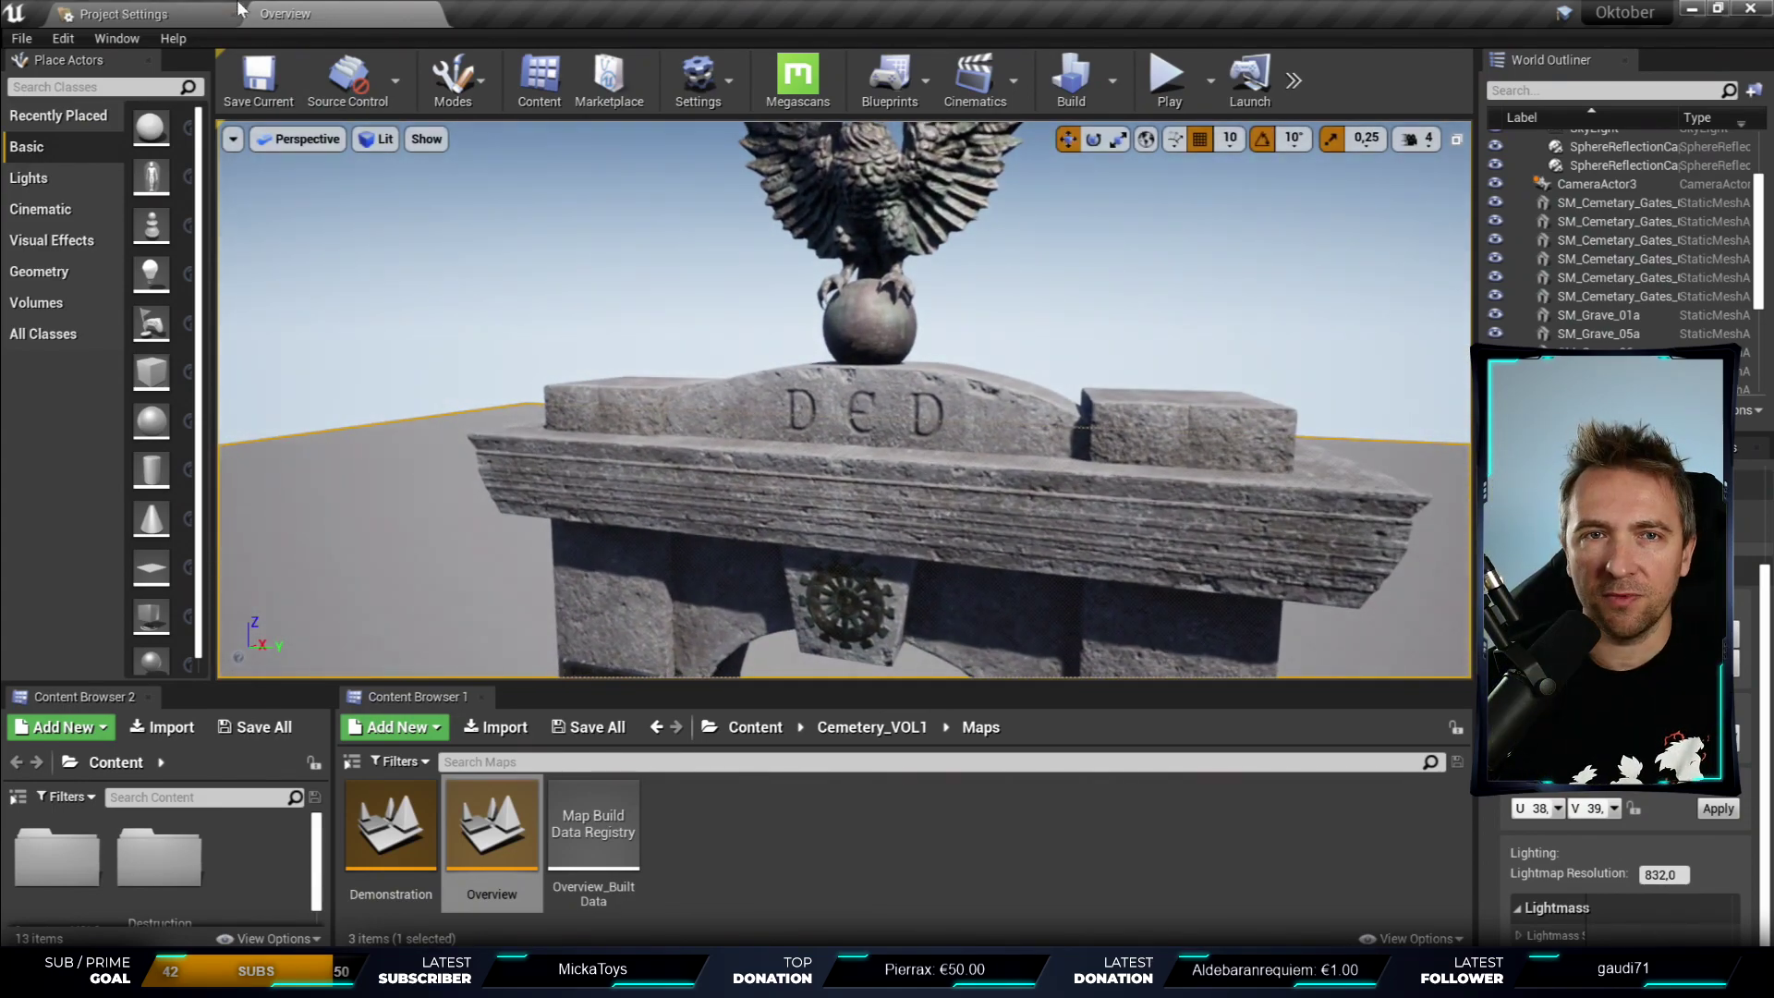
- Browse to Content > DestructionSystem > Maps and load its Demonstration map
click(124, 14)
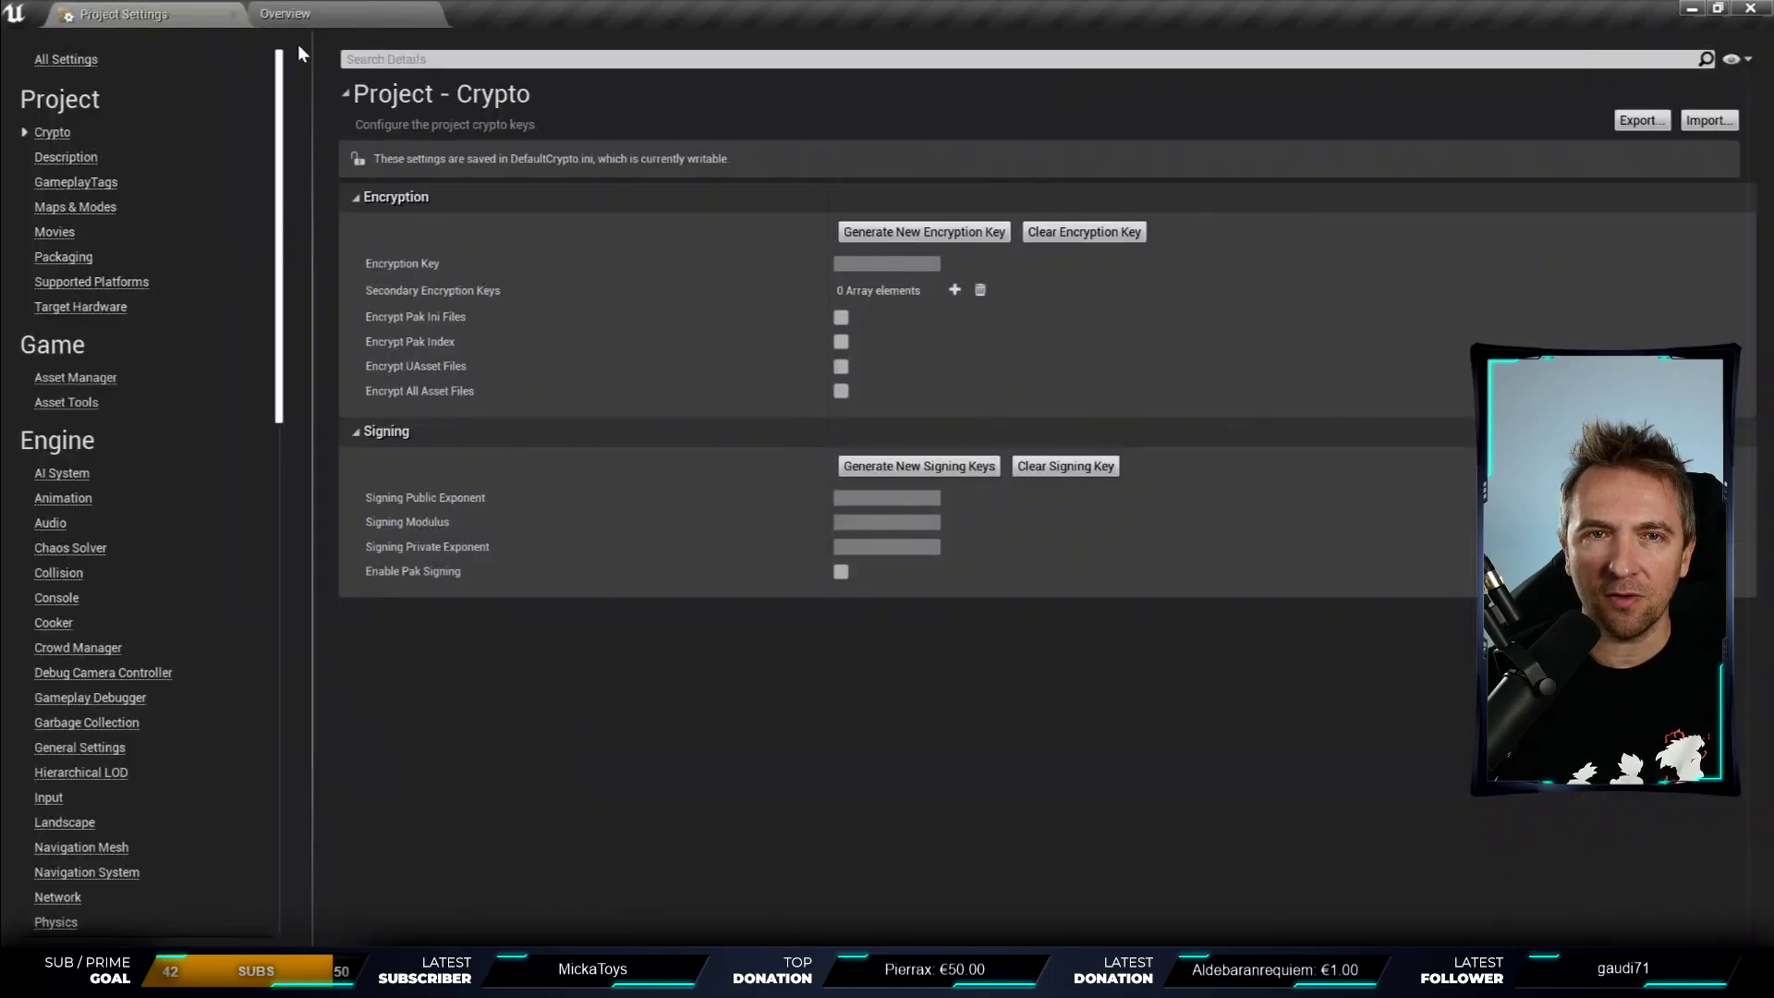
click(400, 11)
click(782, 721)
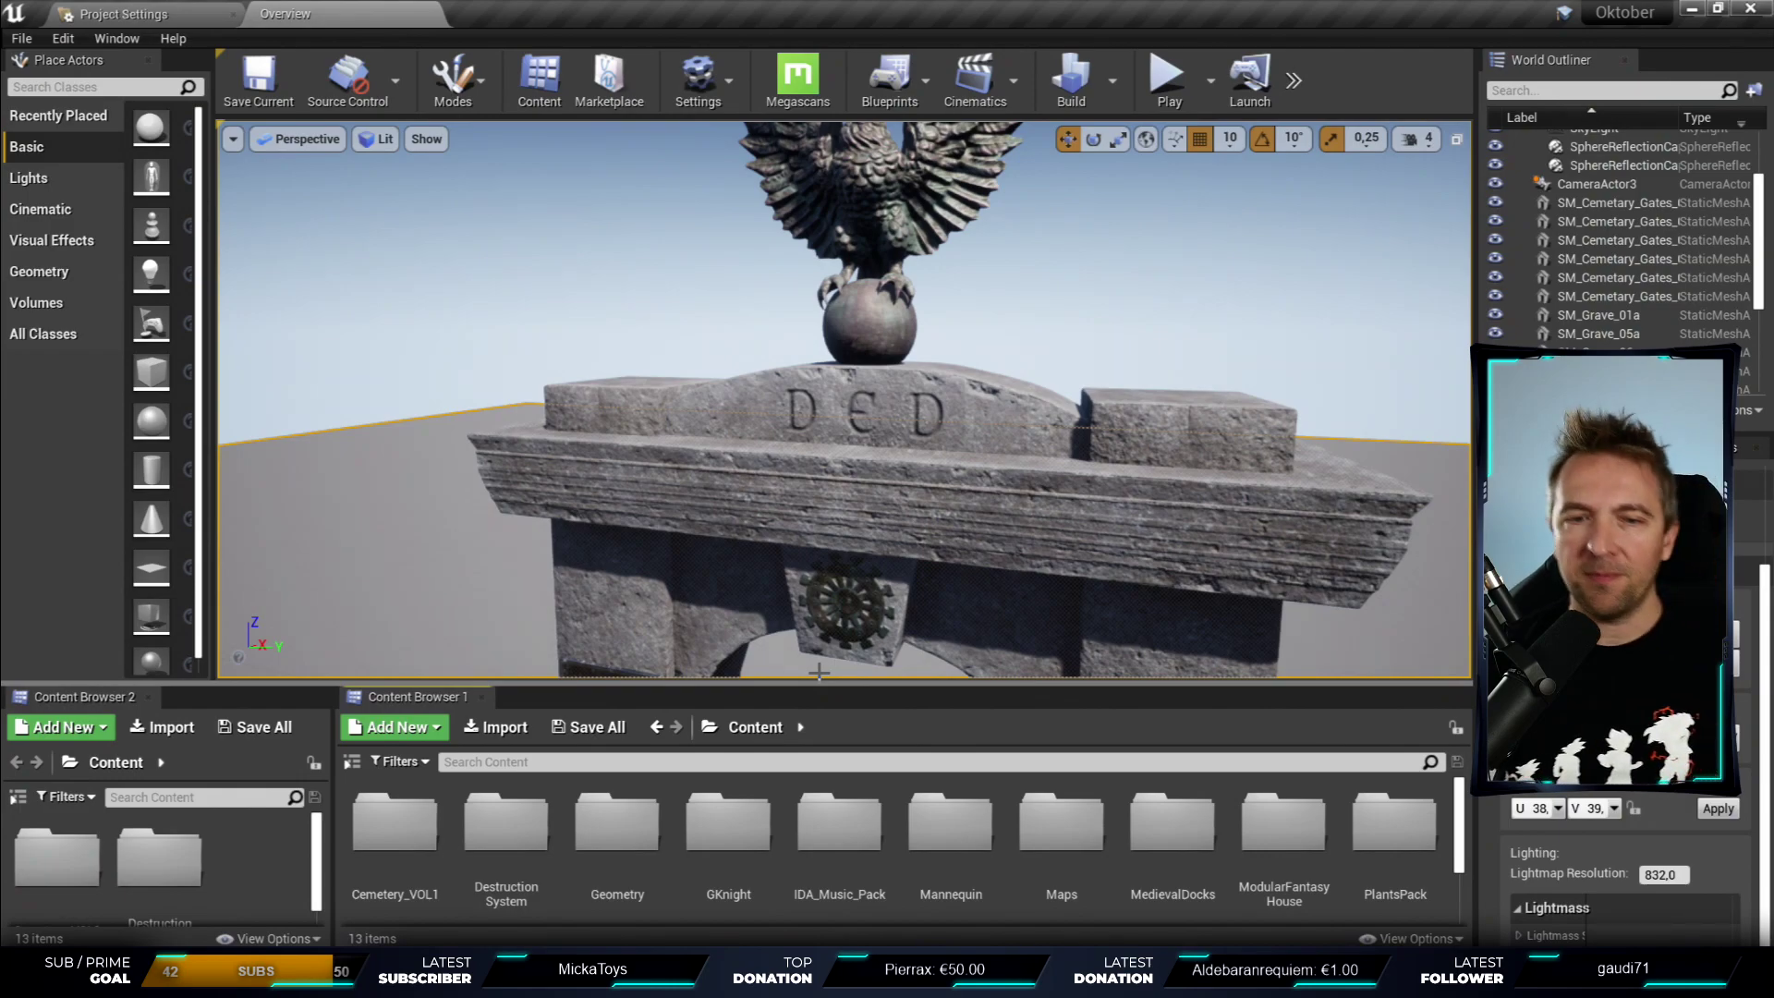
click(496, 822)
double_click(496, 822)
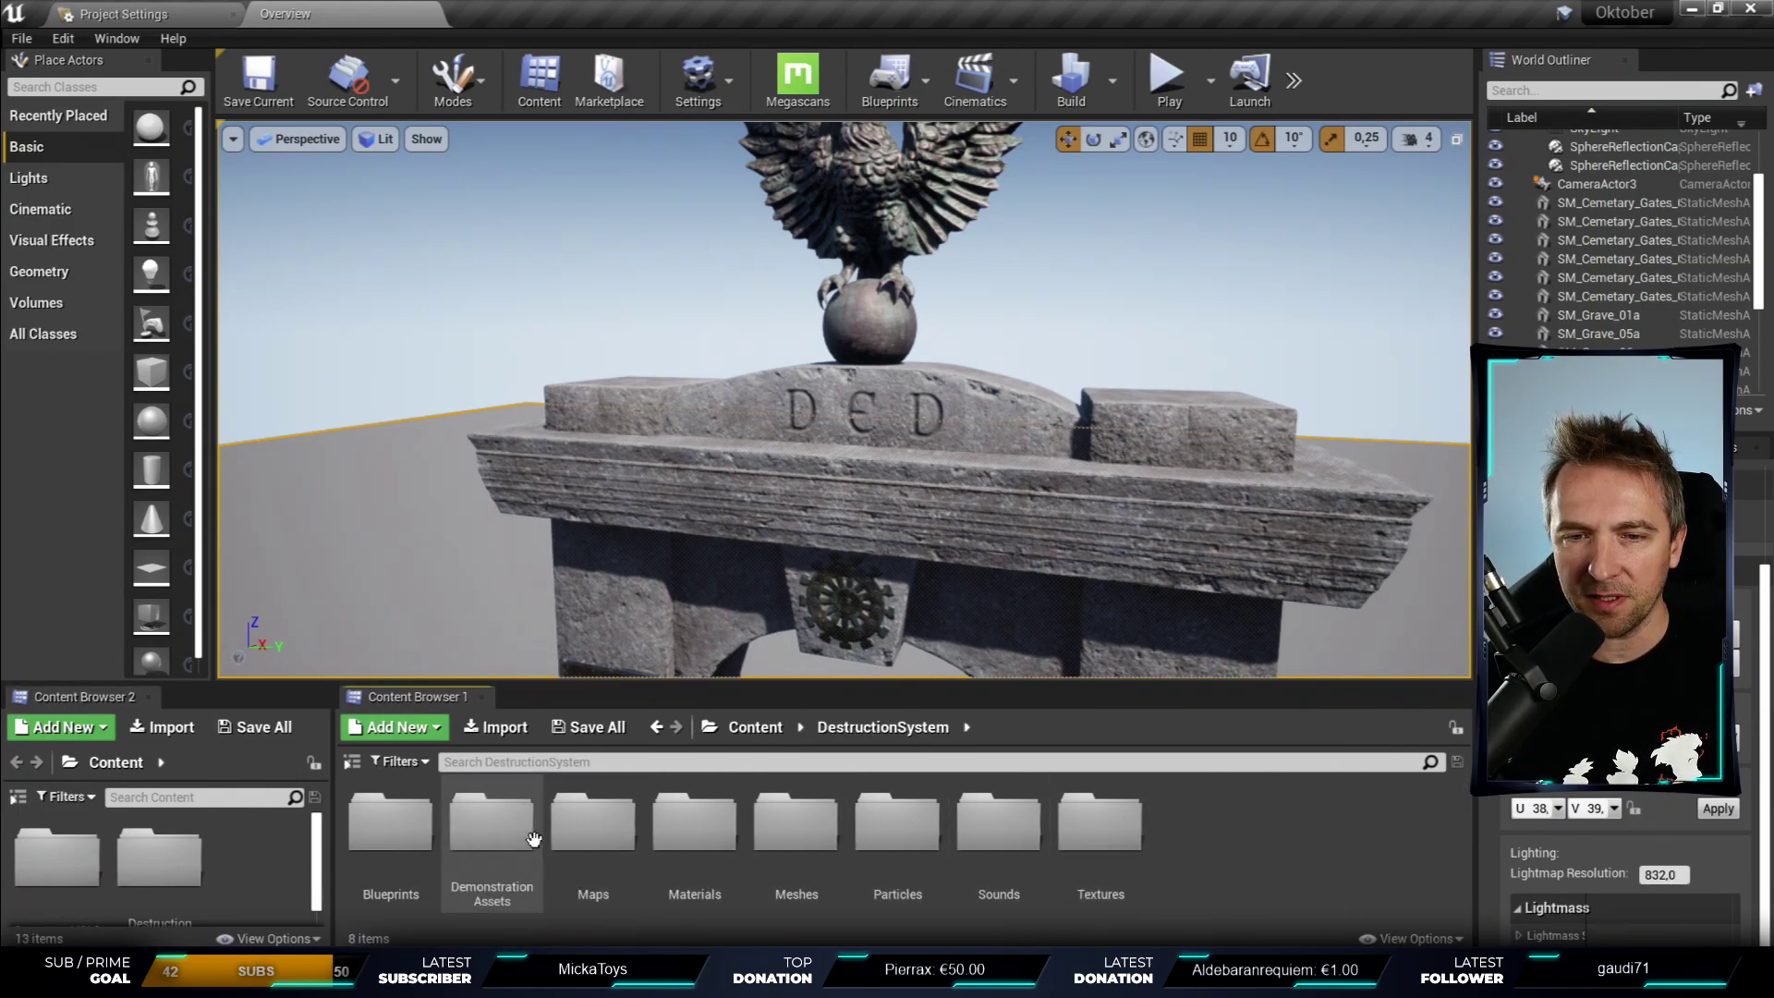
double_click(596, 825)
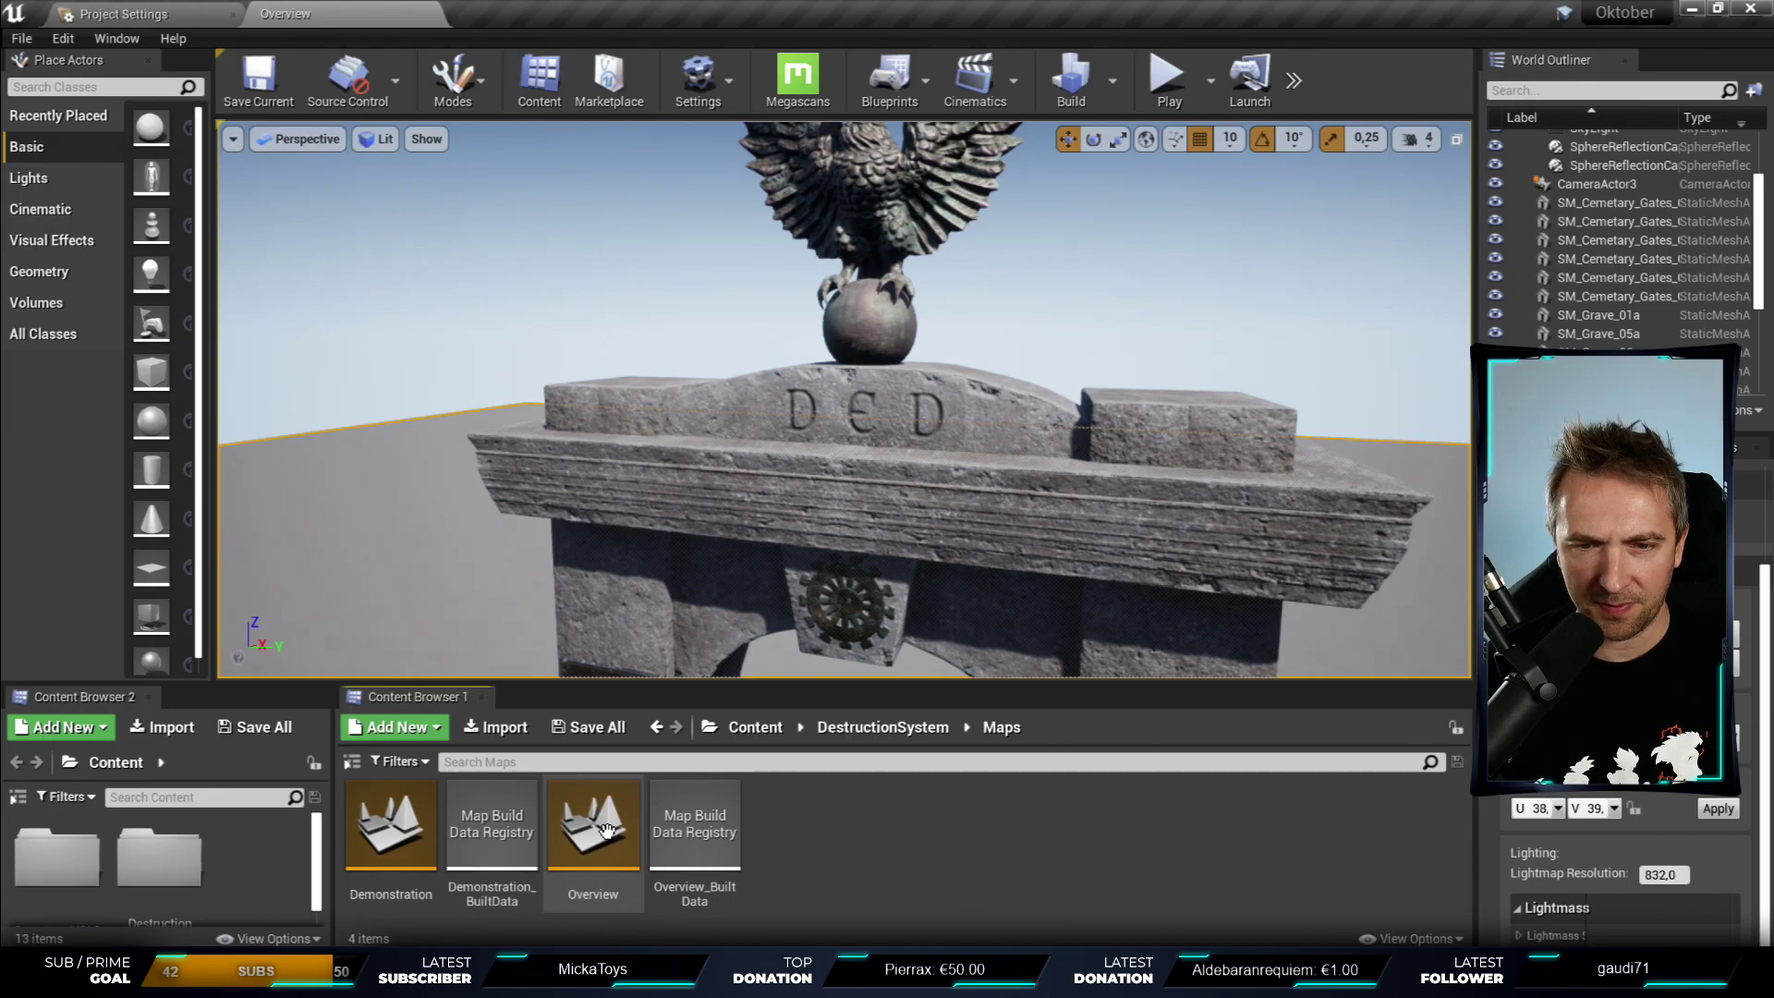
double_click(388, 802)
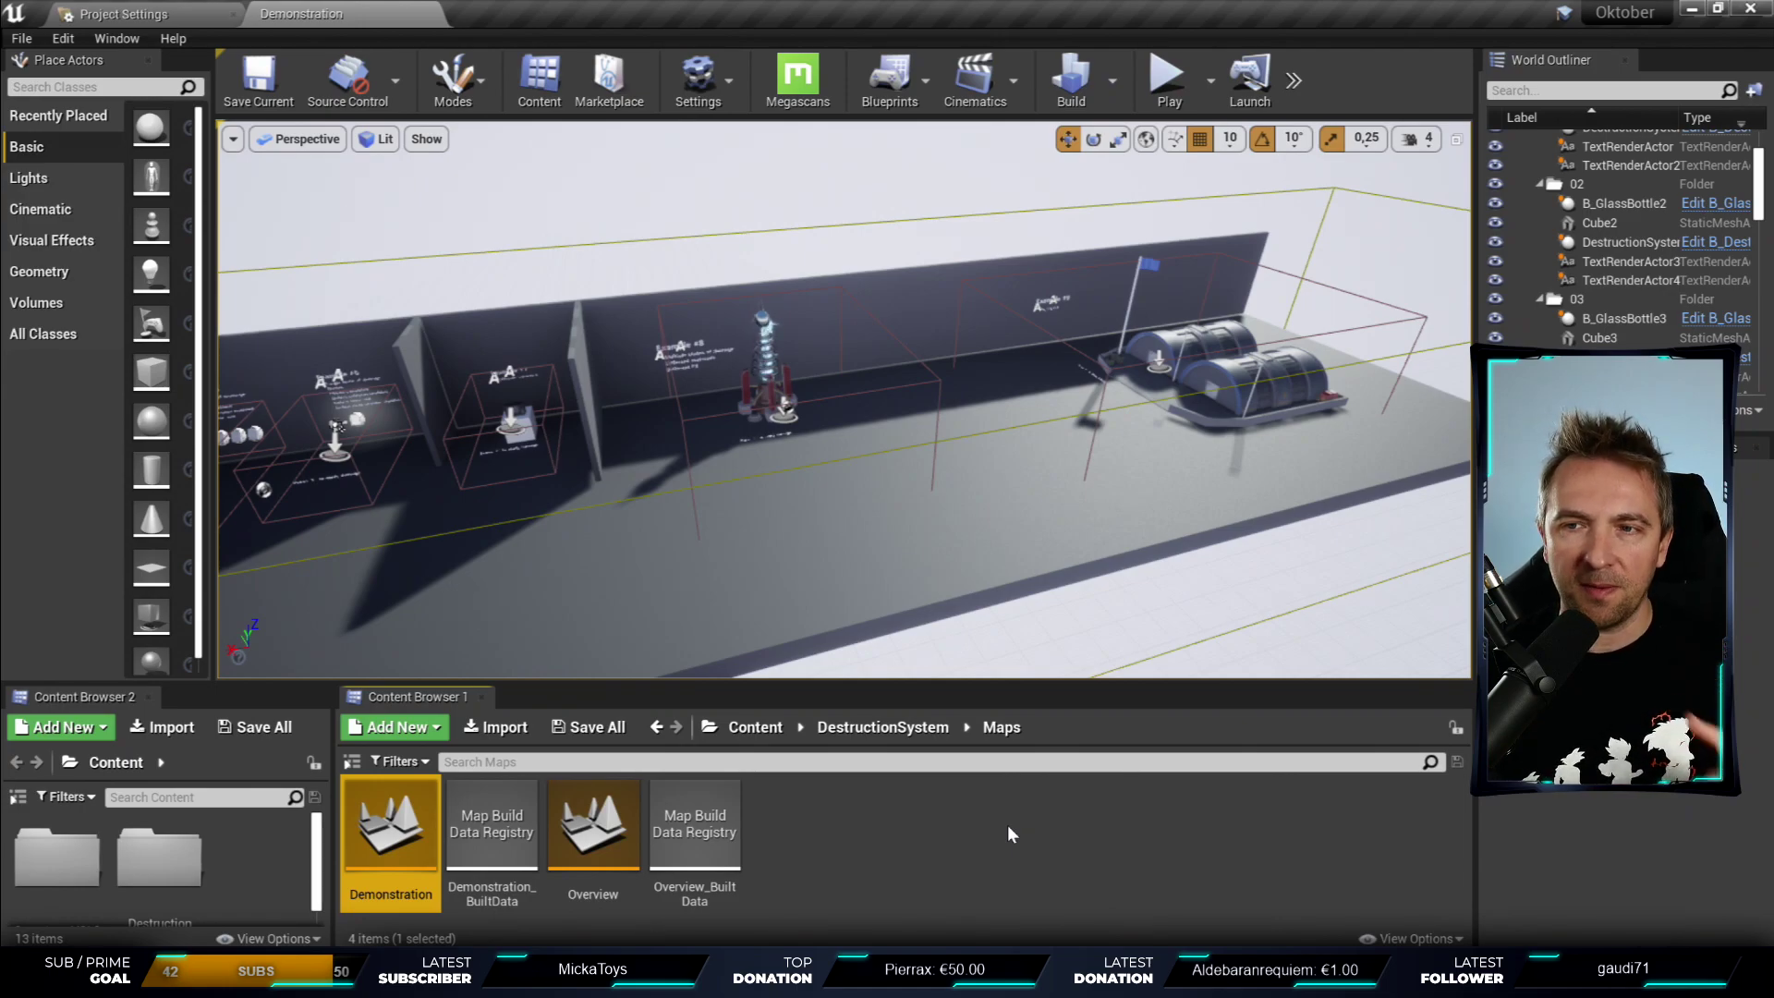
- Fly around the Example #1–#4 destruction boxes, then start Play In Editor
right_drag(1148, 586, 1167, 557)
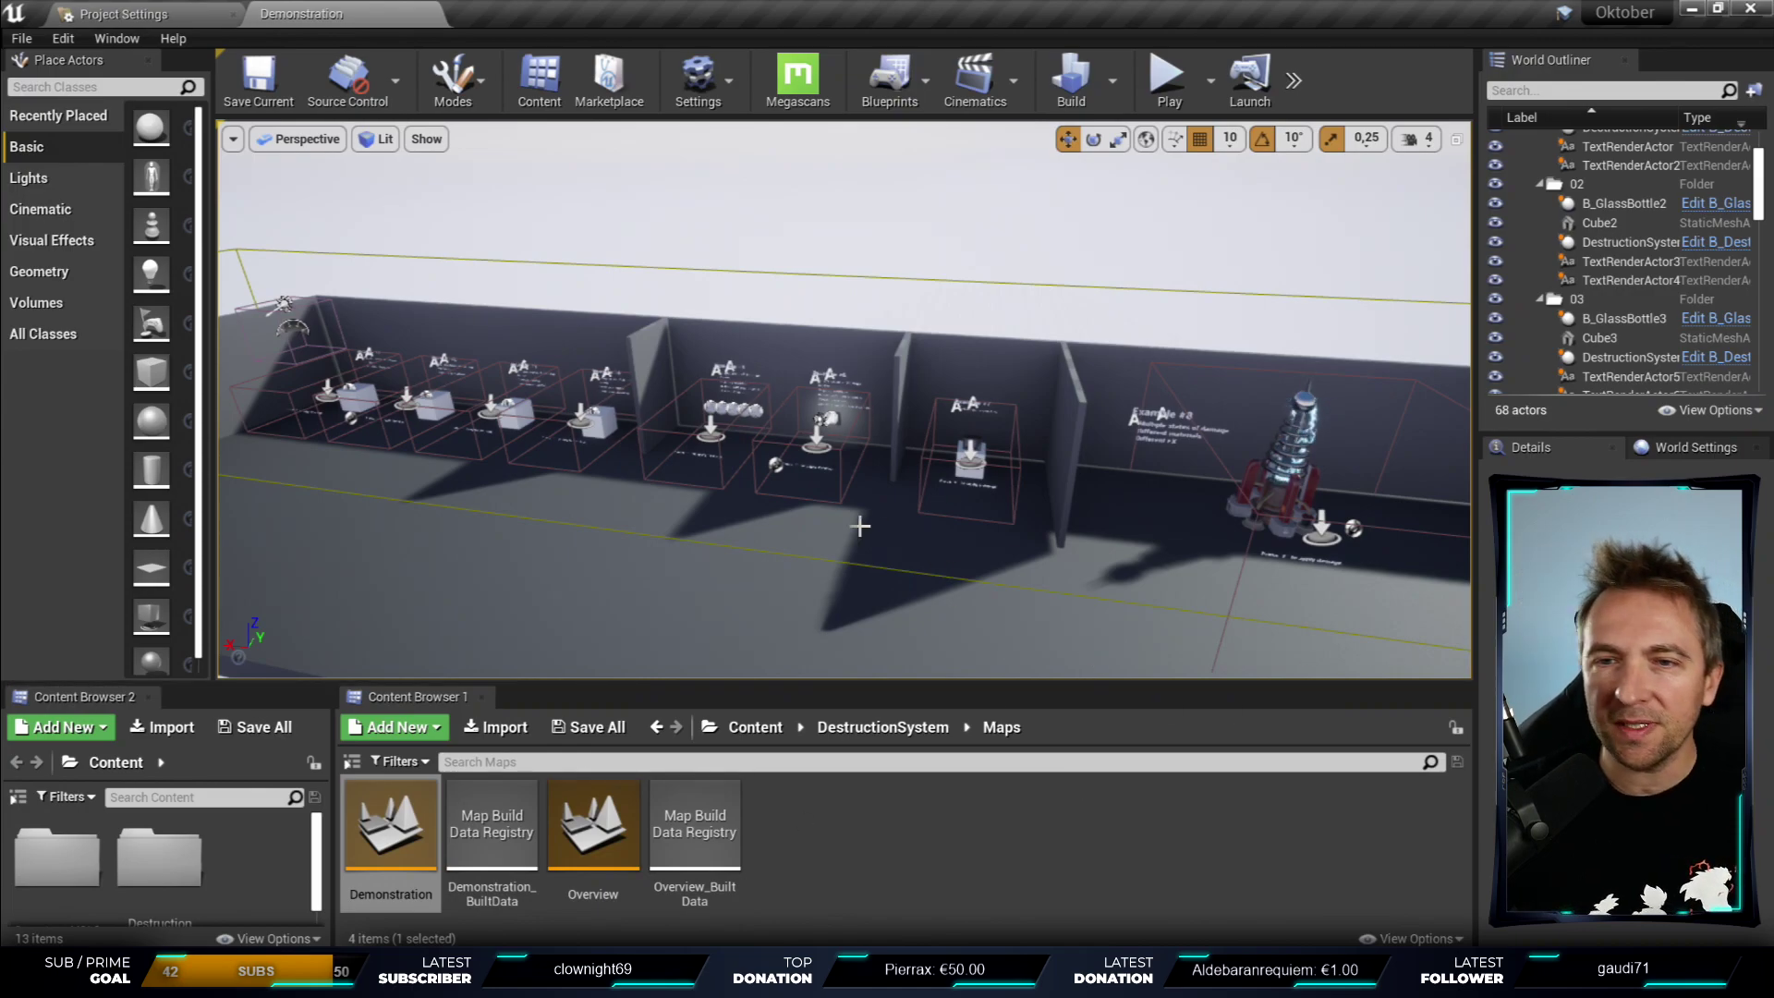
right_drag(860, 526, 860, 525)
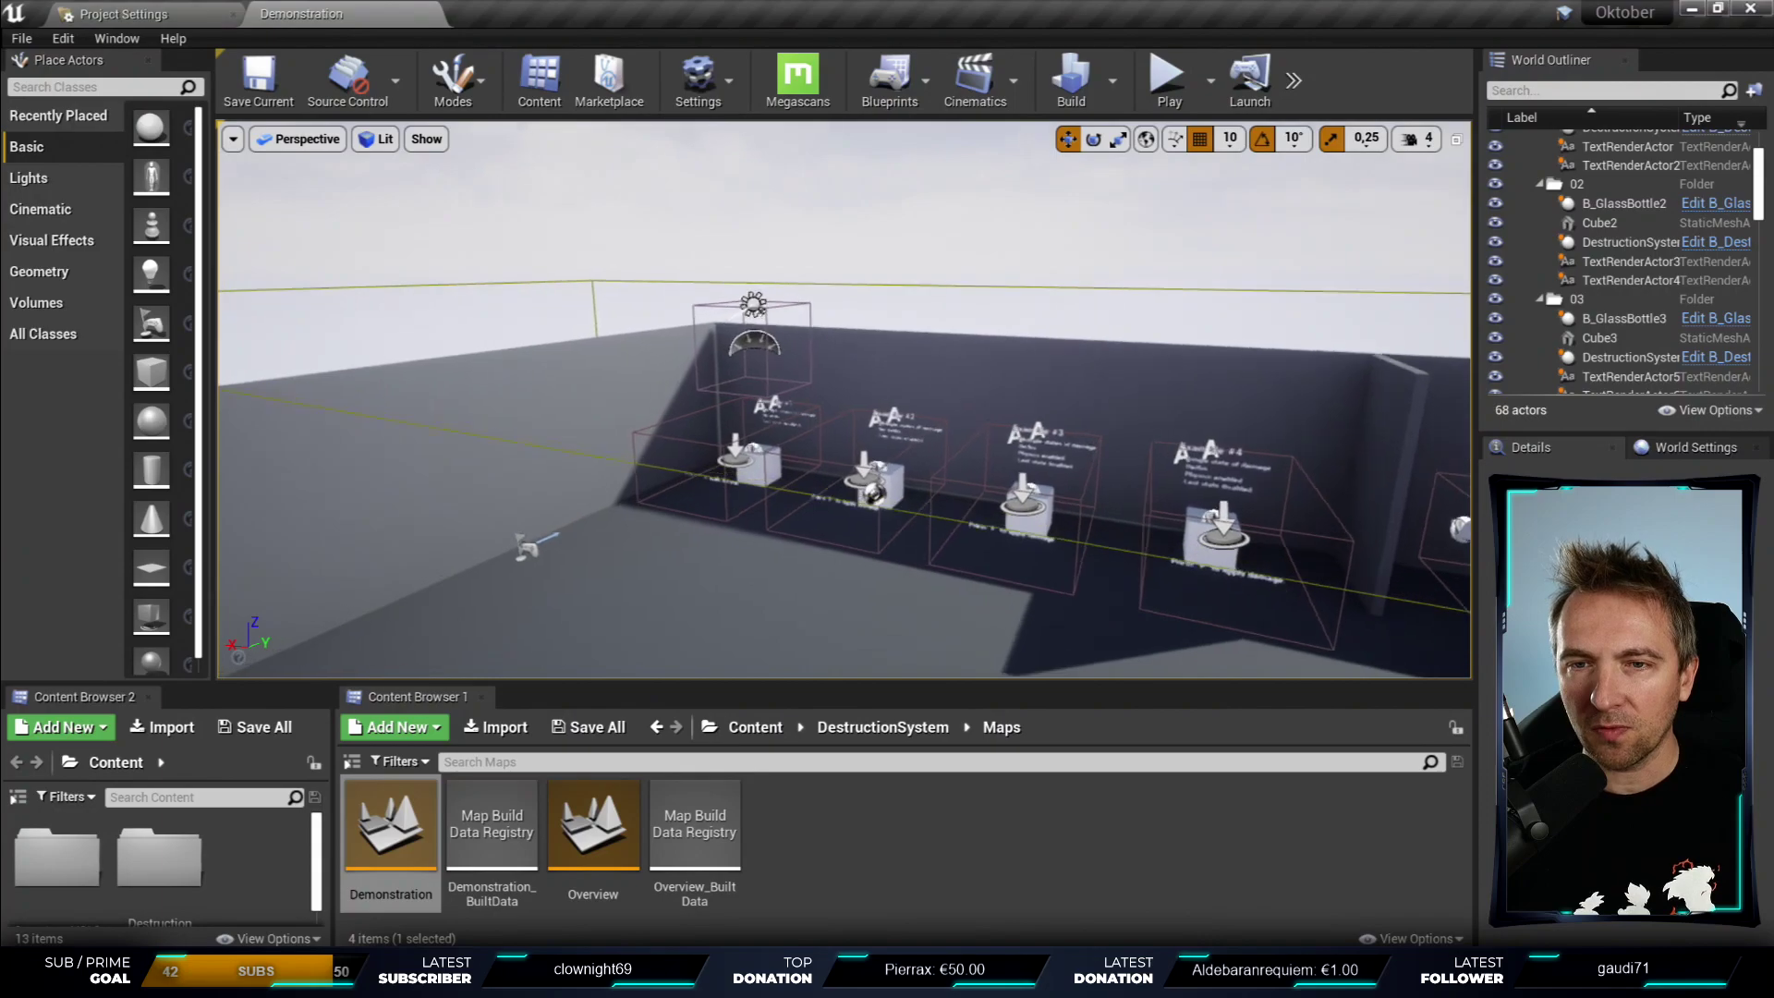
right_drag(520, 426, 520, 426)
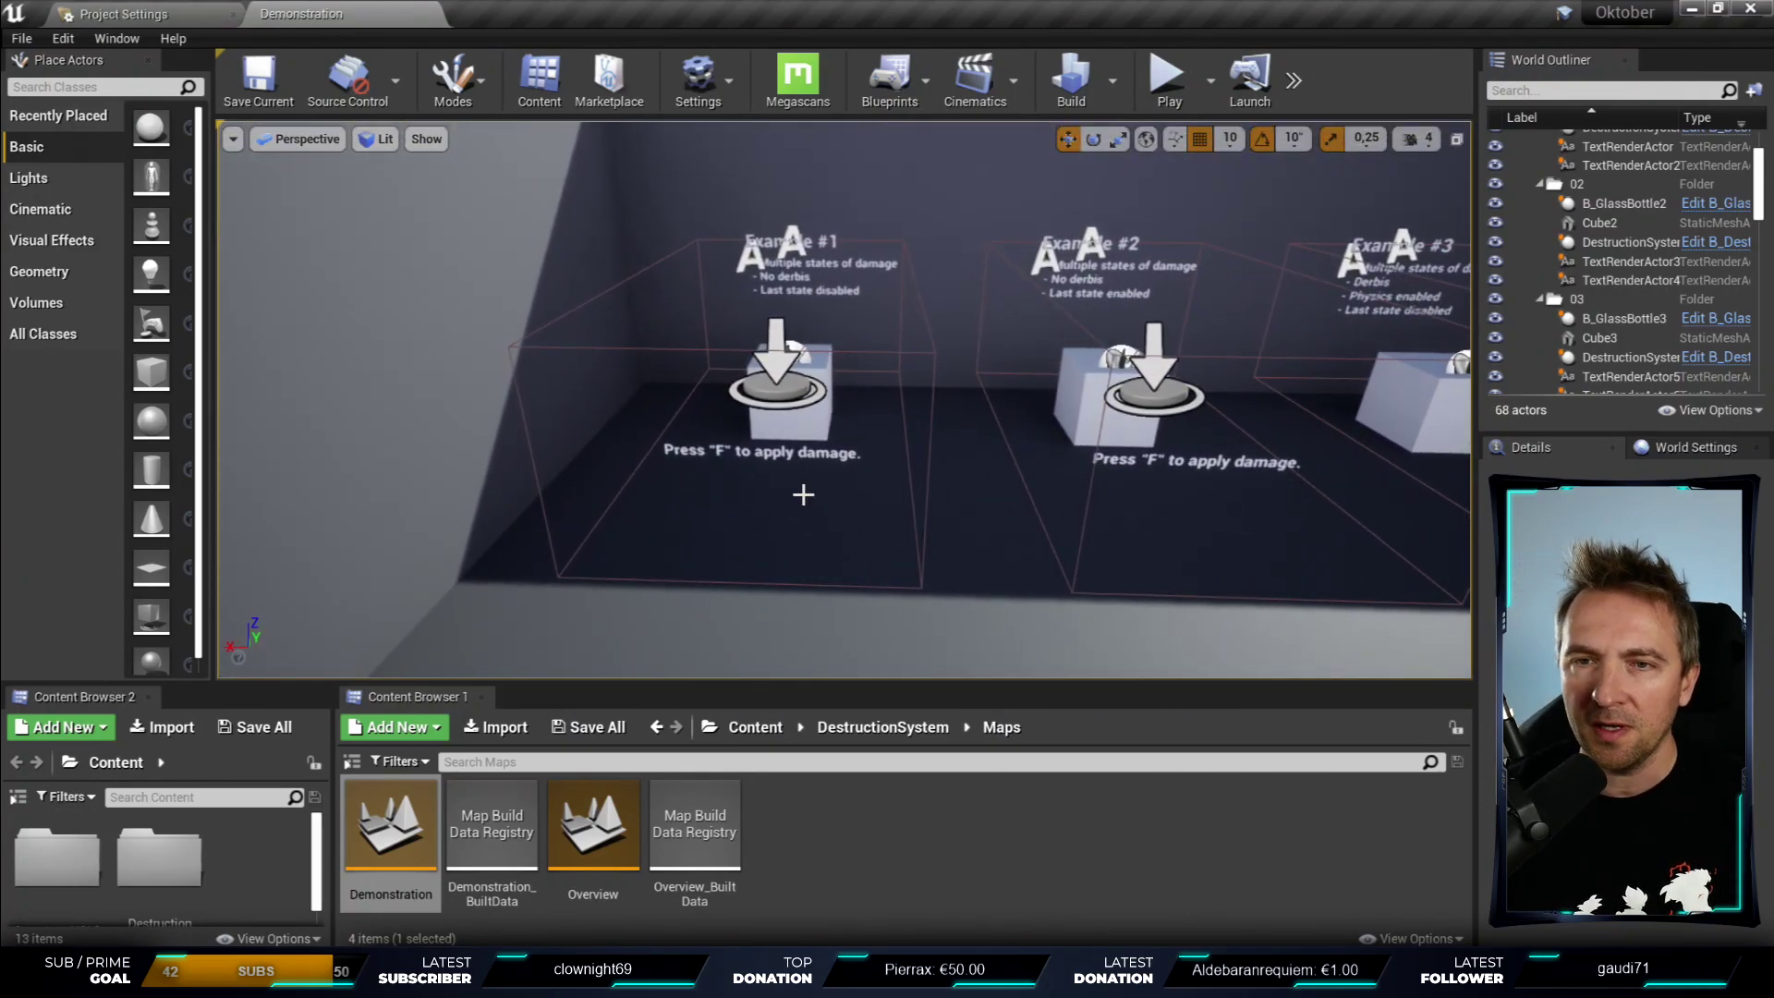
mouse_move(803, 494)
right_down()
mouse_move(1045, 586)
mouse_move(970, 517)
right_up()
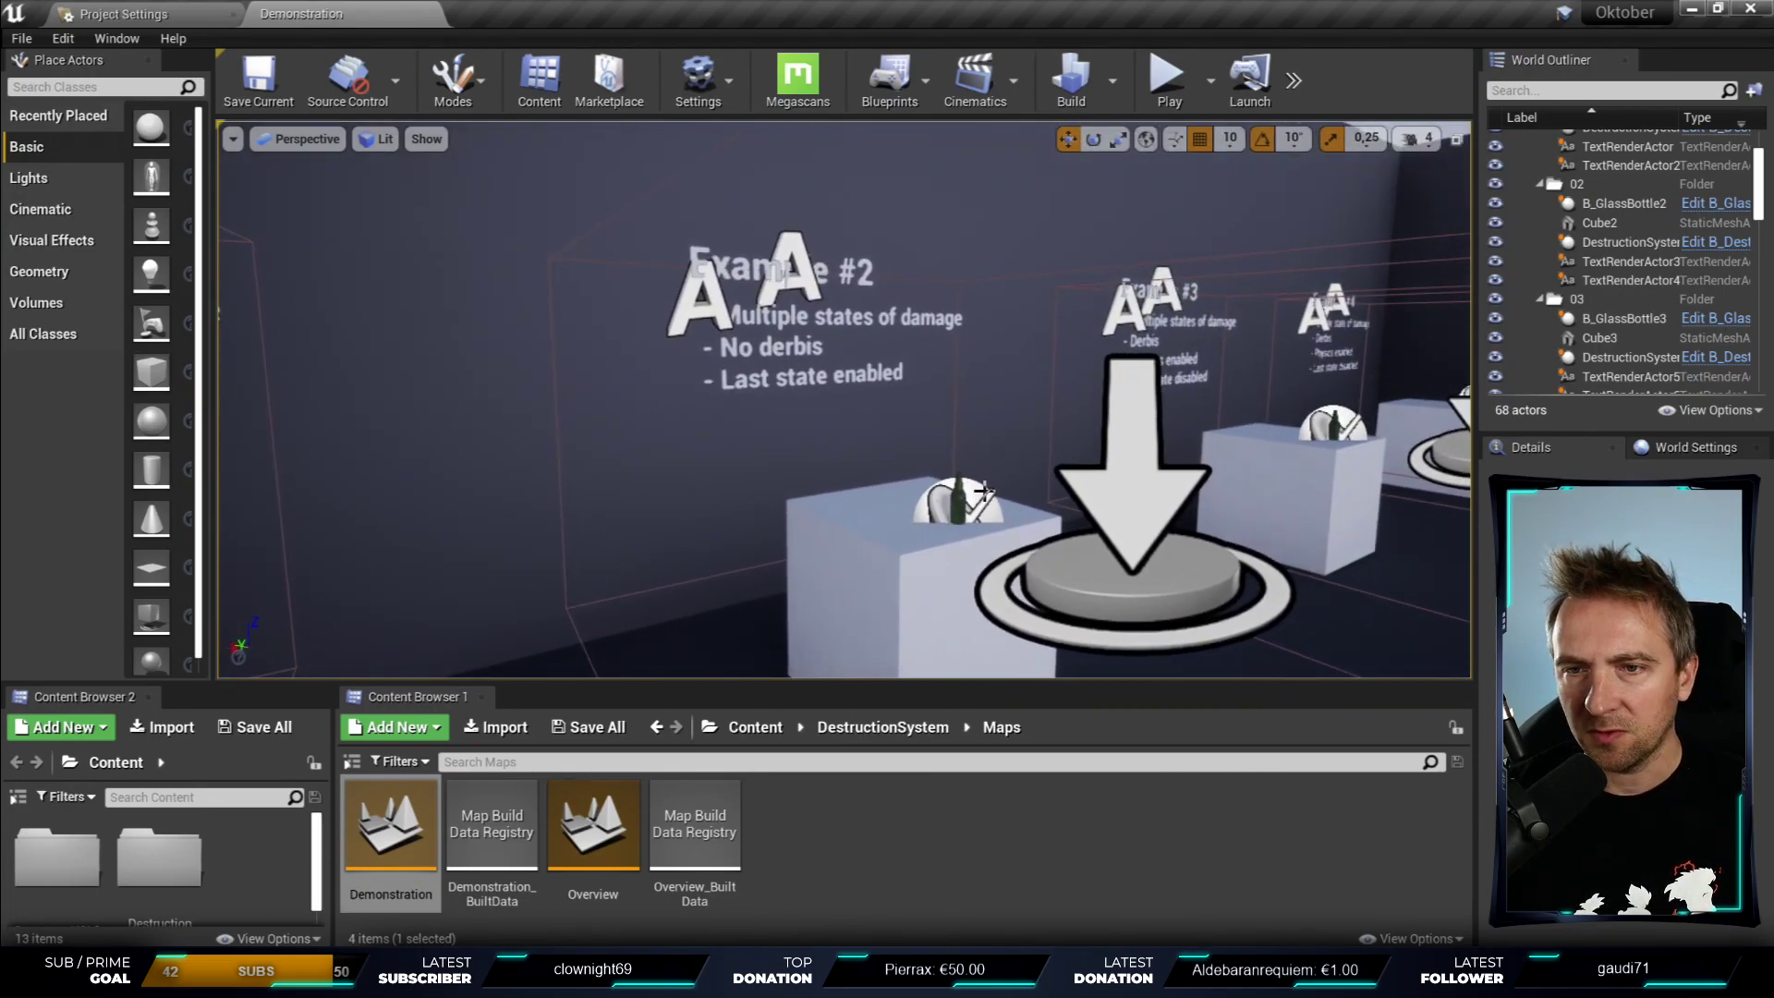
mouse_move(956, 527)
right_down()
mouse_move(793, 466)
mouse_move(1016, 334)
mouse_move(924, 369)
right_up()
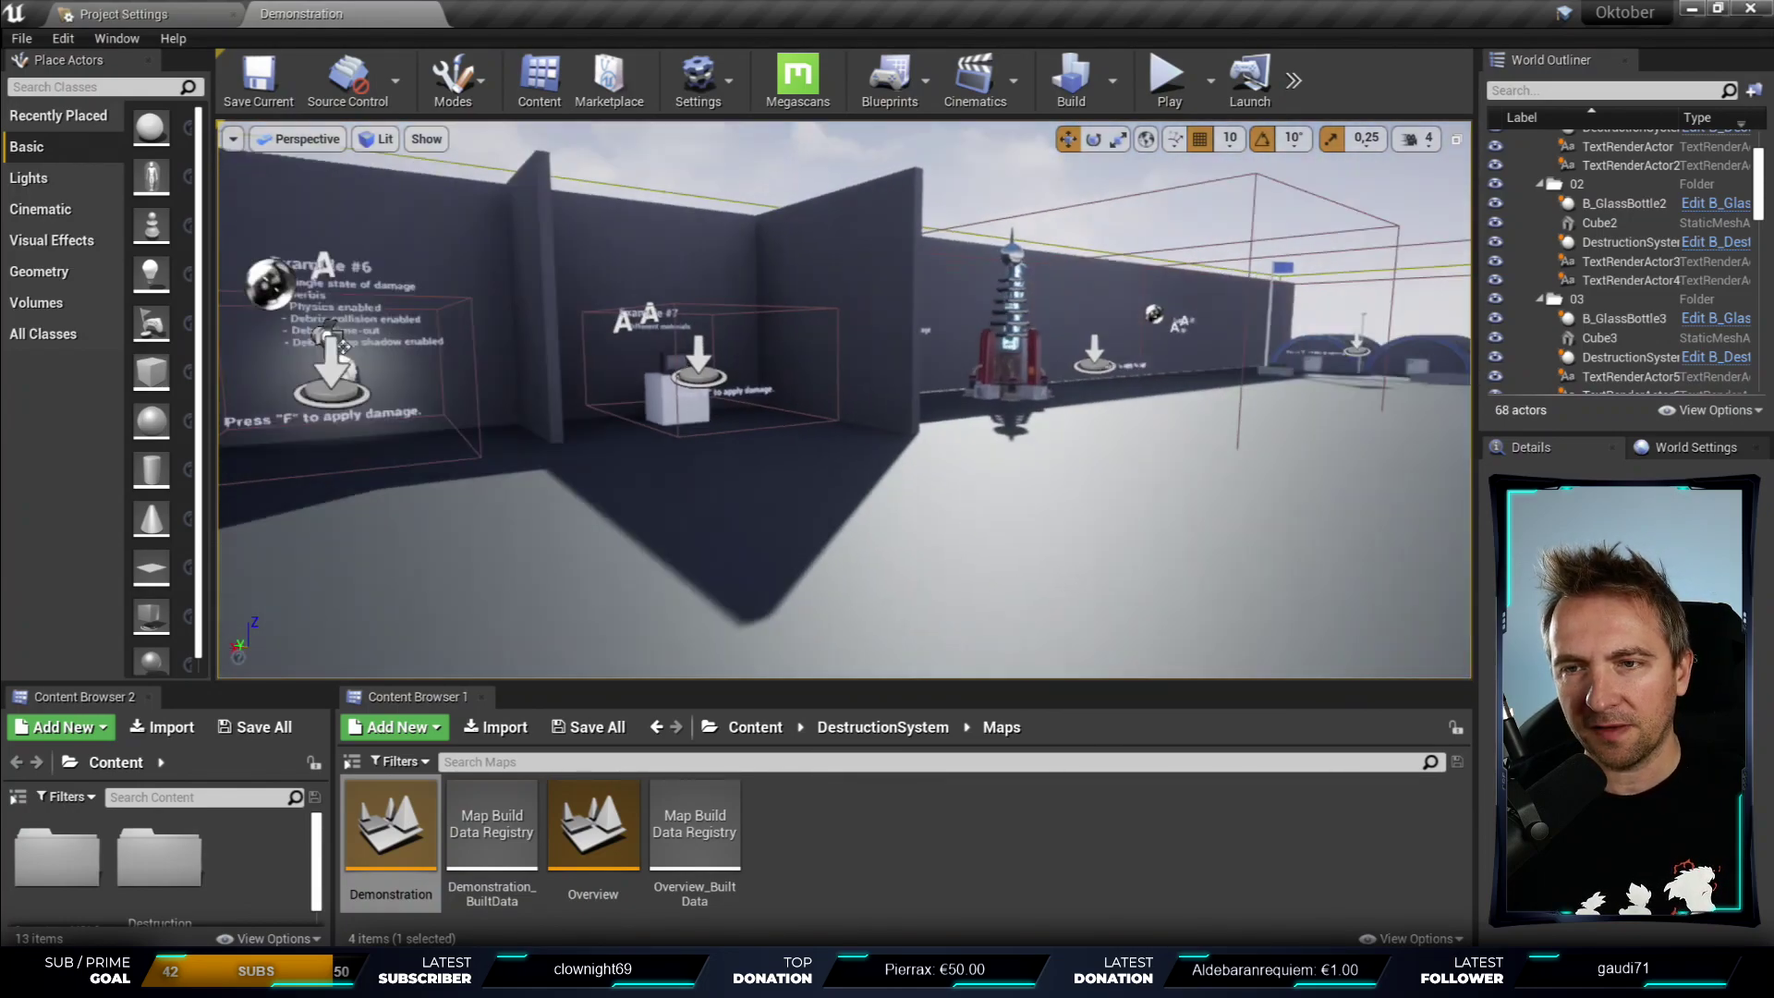
right_drag(1125, 413, 1305, 485)
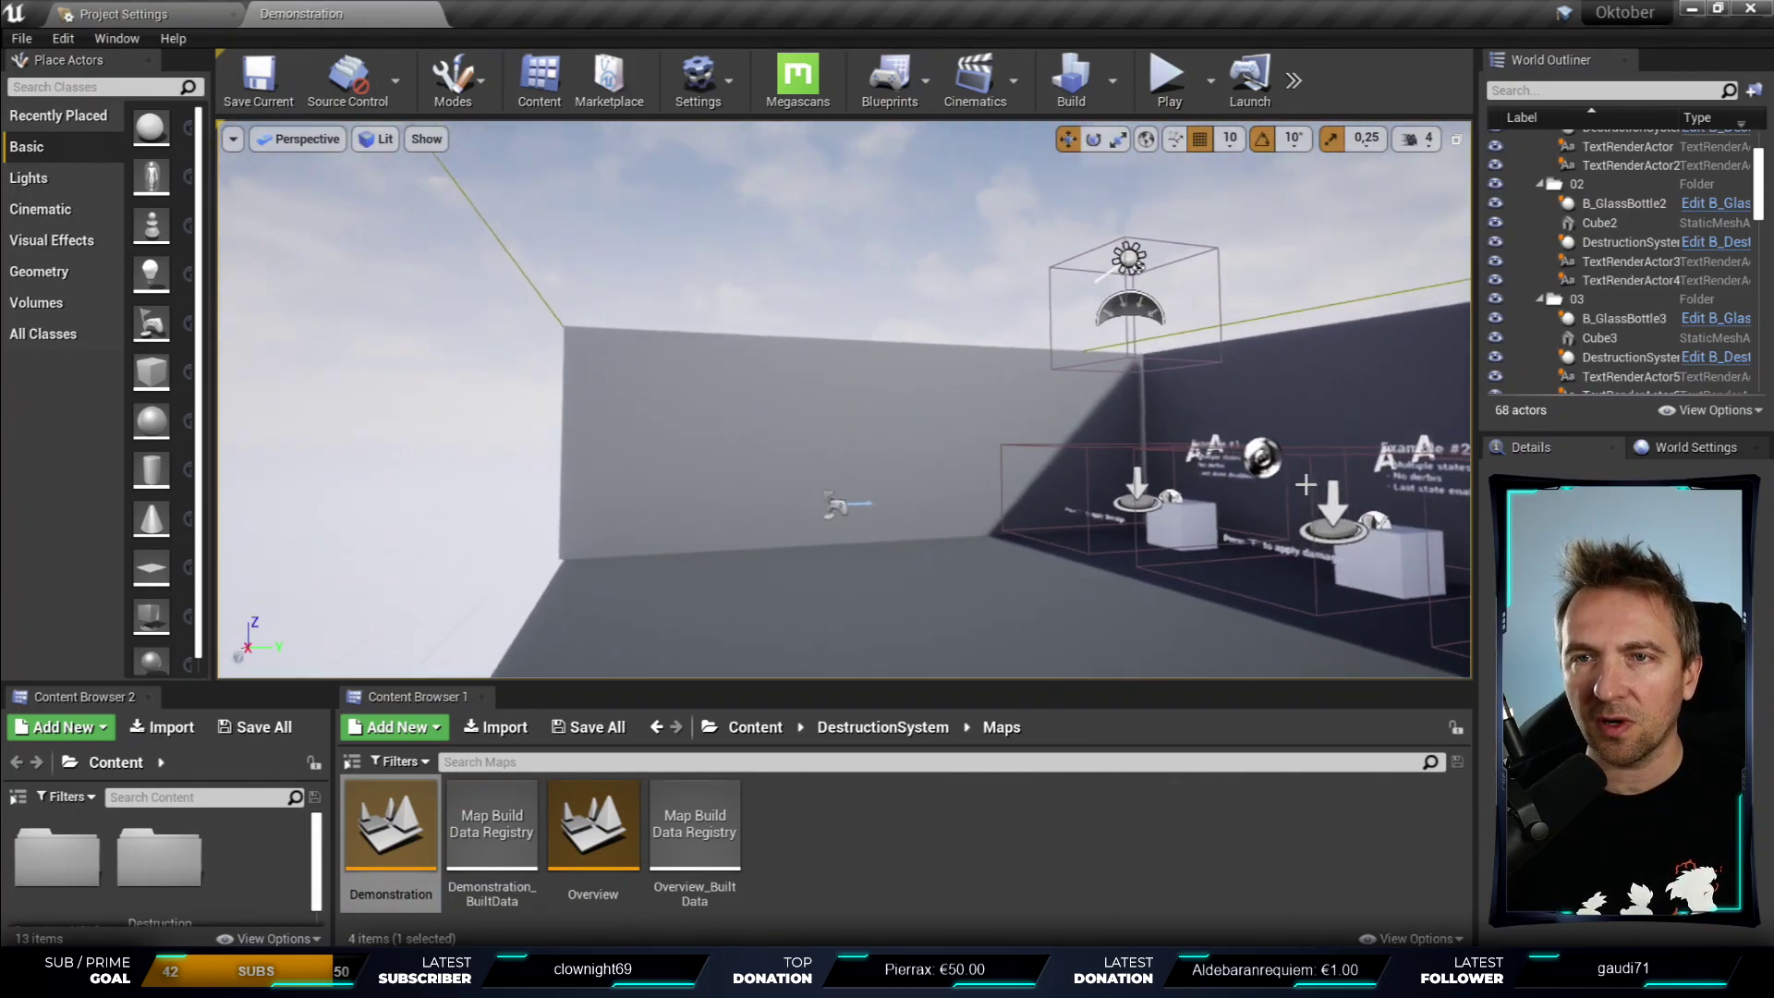
click(1185, 93)
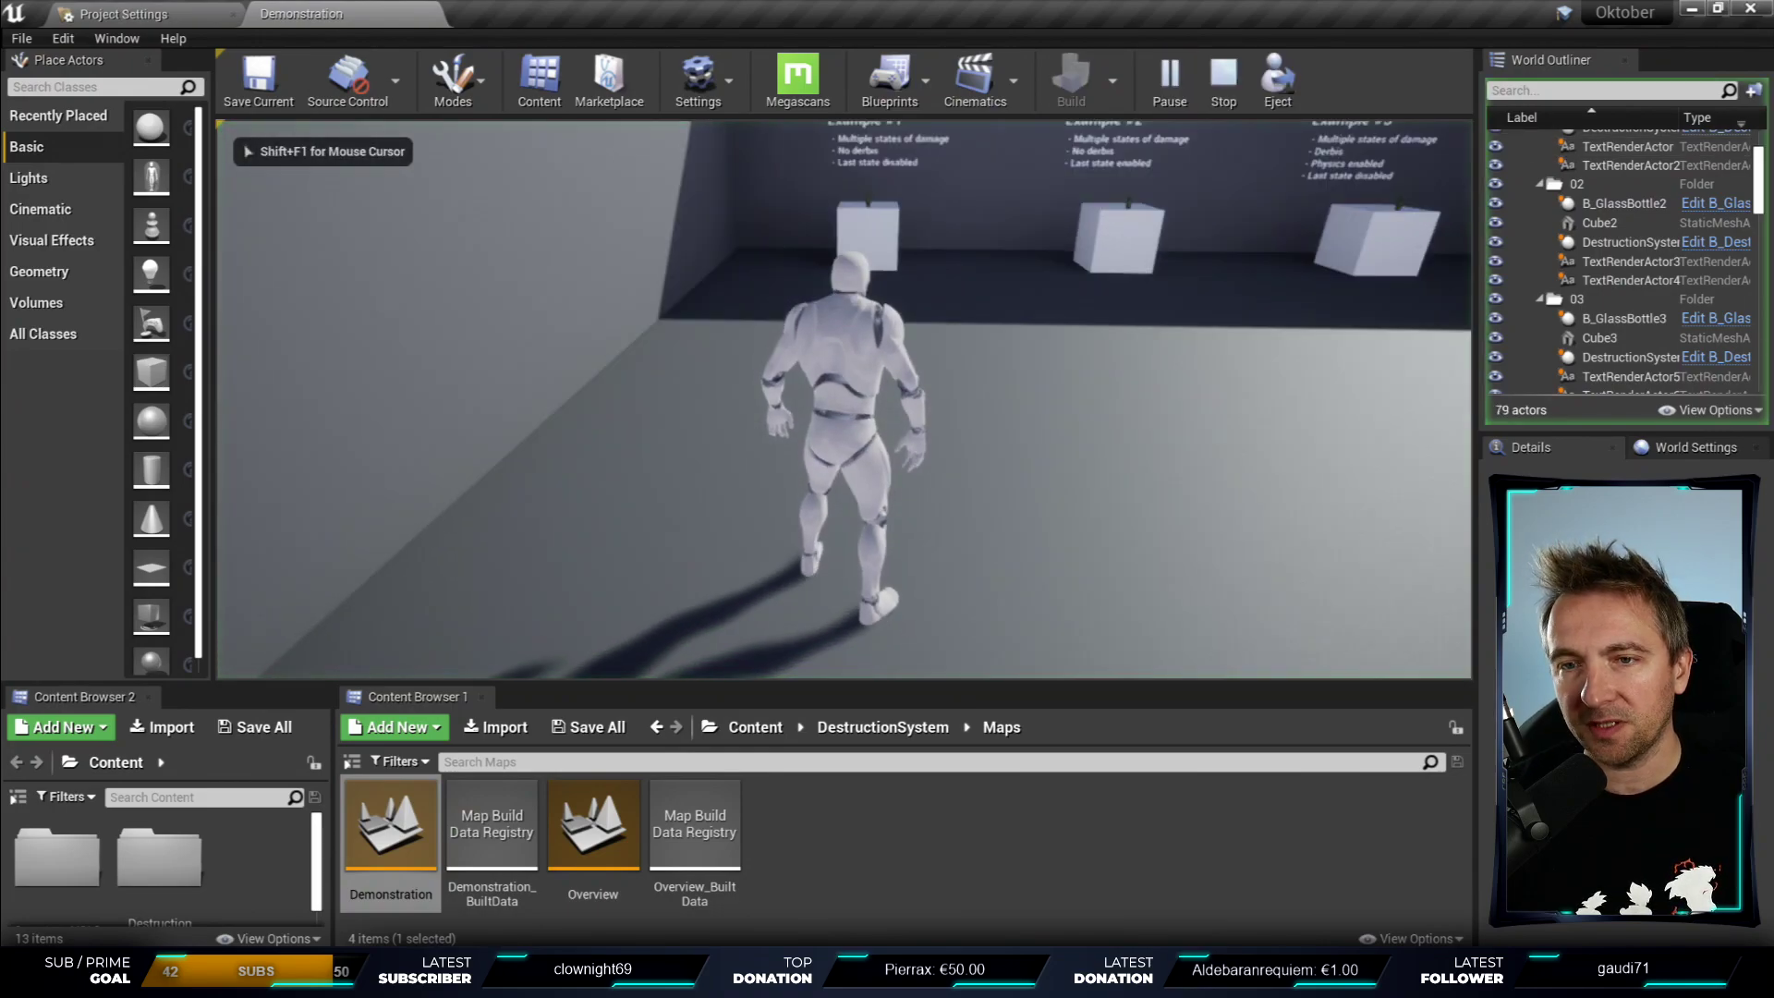
- Expand the play view to full screen with the mouse captured by the game
key(shift+F1)
key(F11)
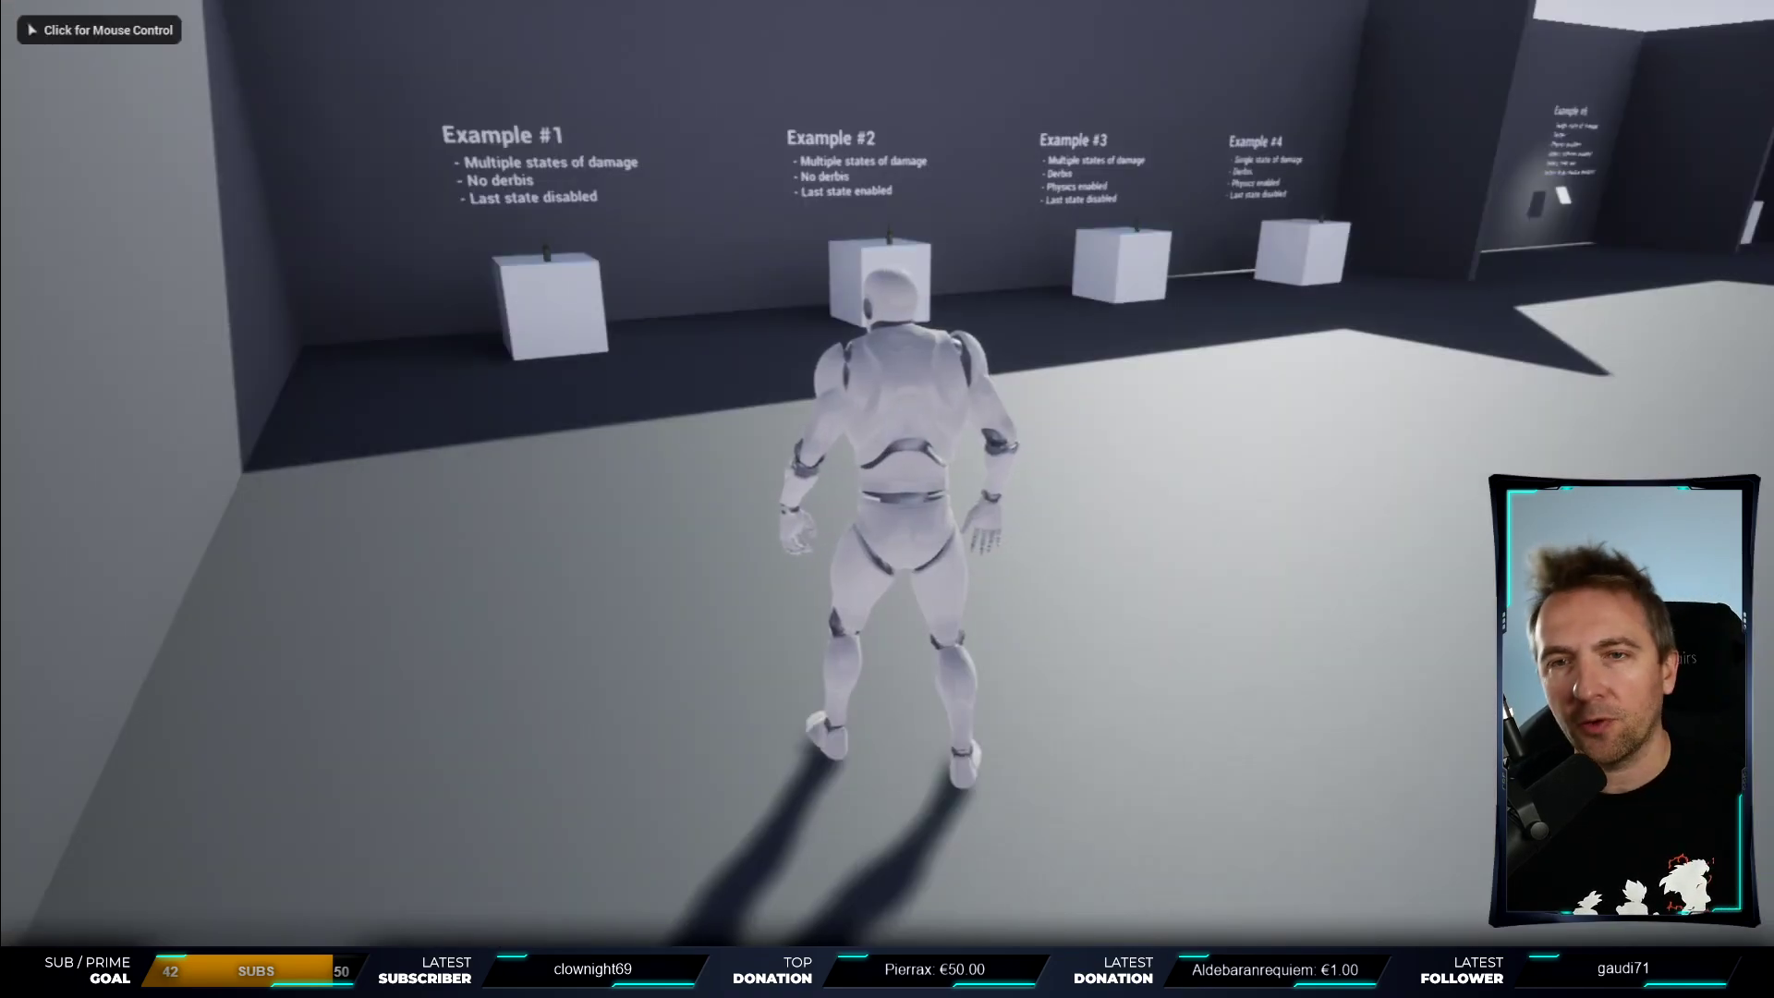
click(887, 499)
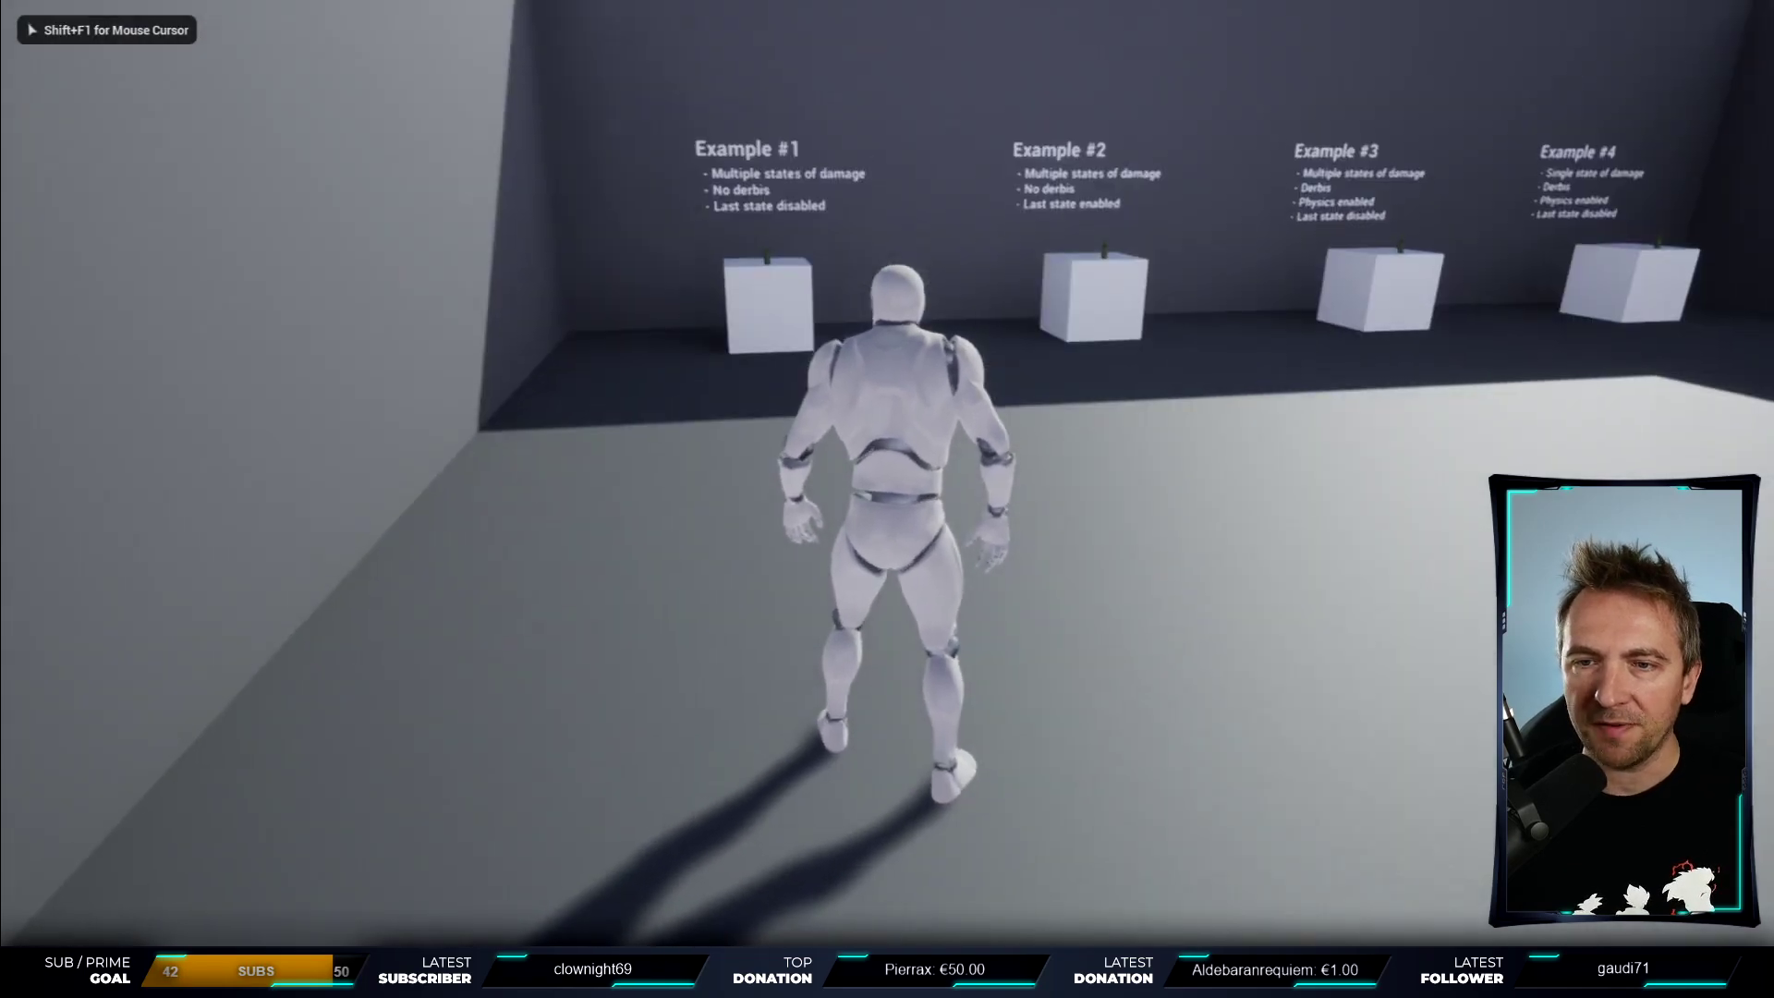
- Run the mannequin past Examples #1–#4 along the wall toward Example #5
key(w)
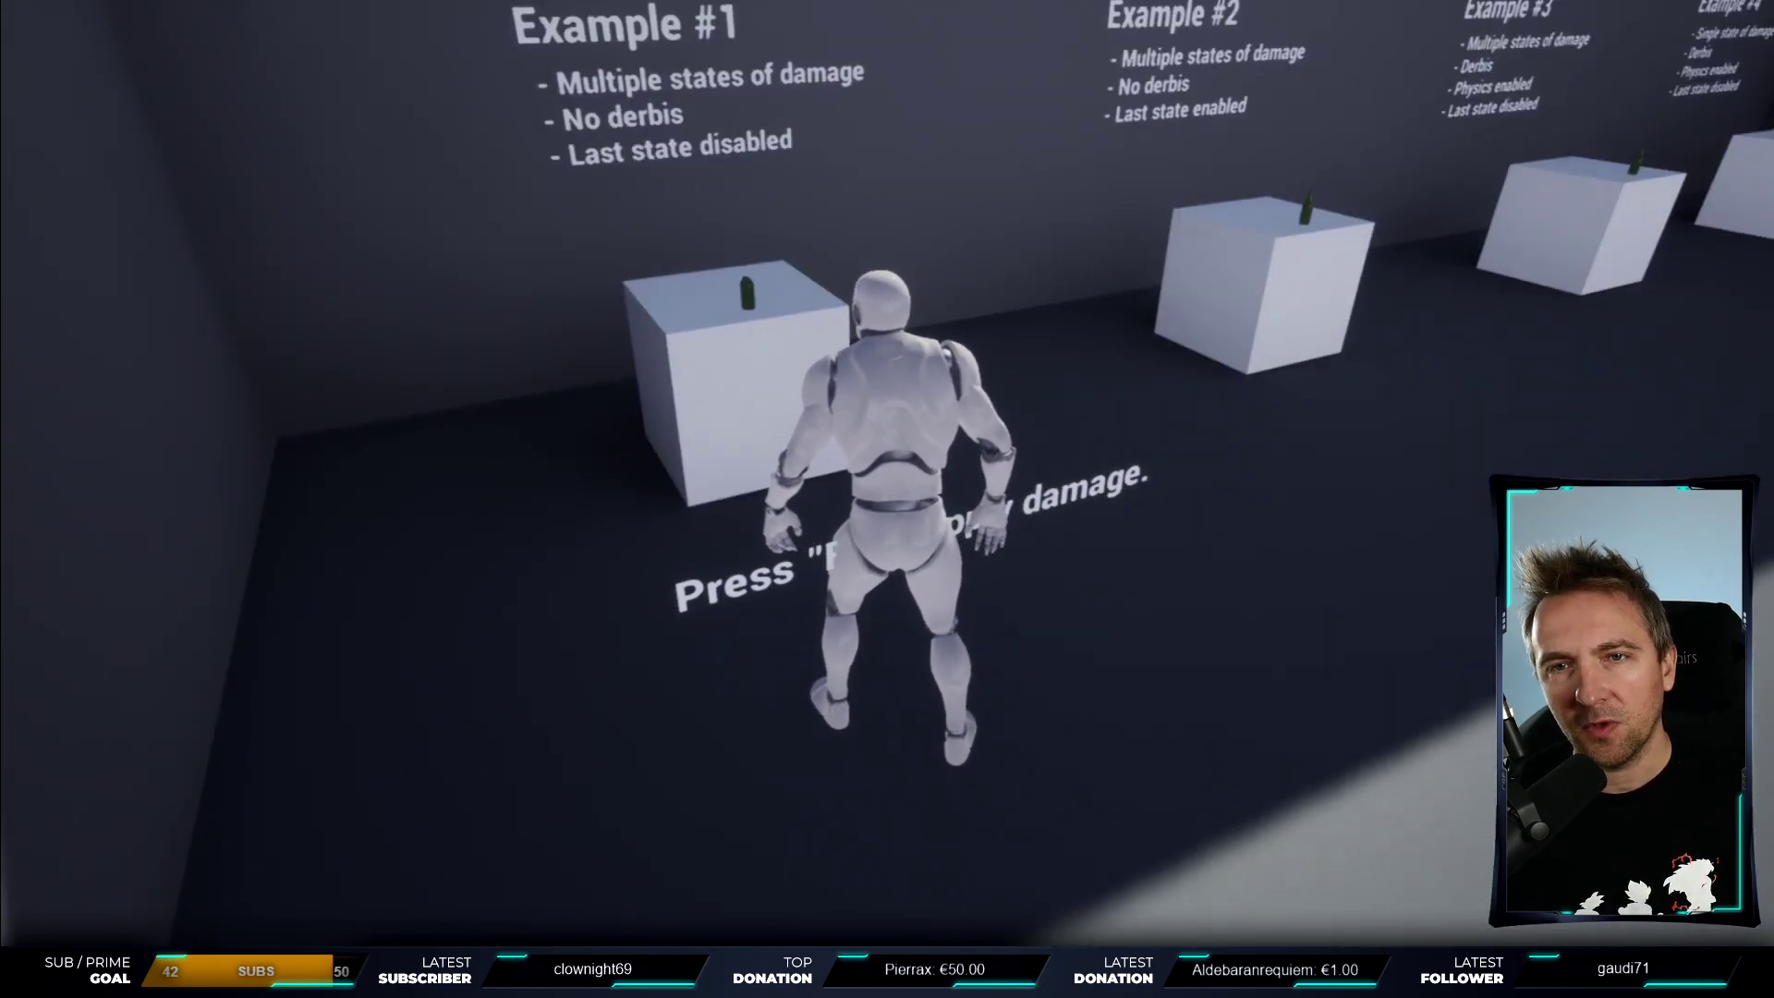
key(w)
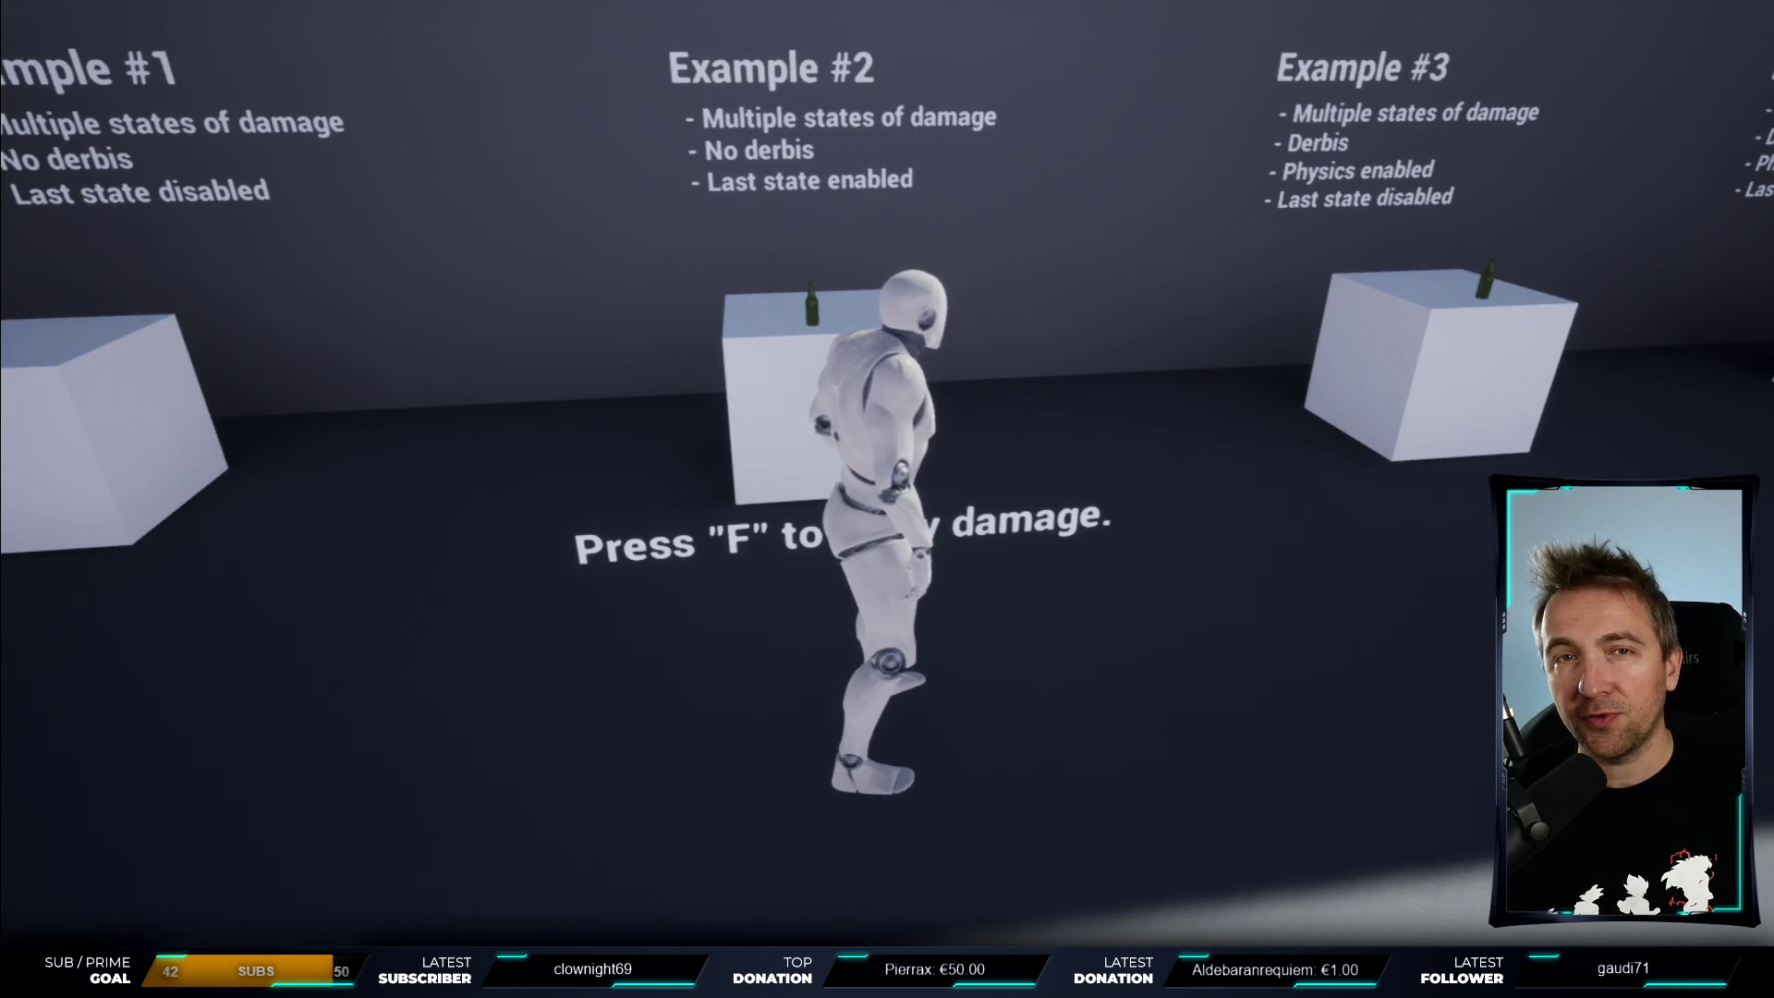
key(w)
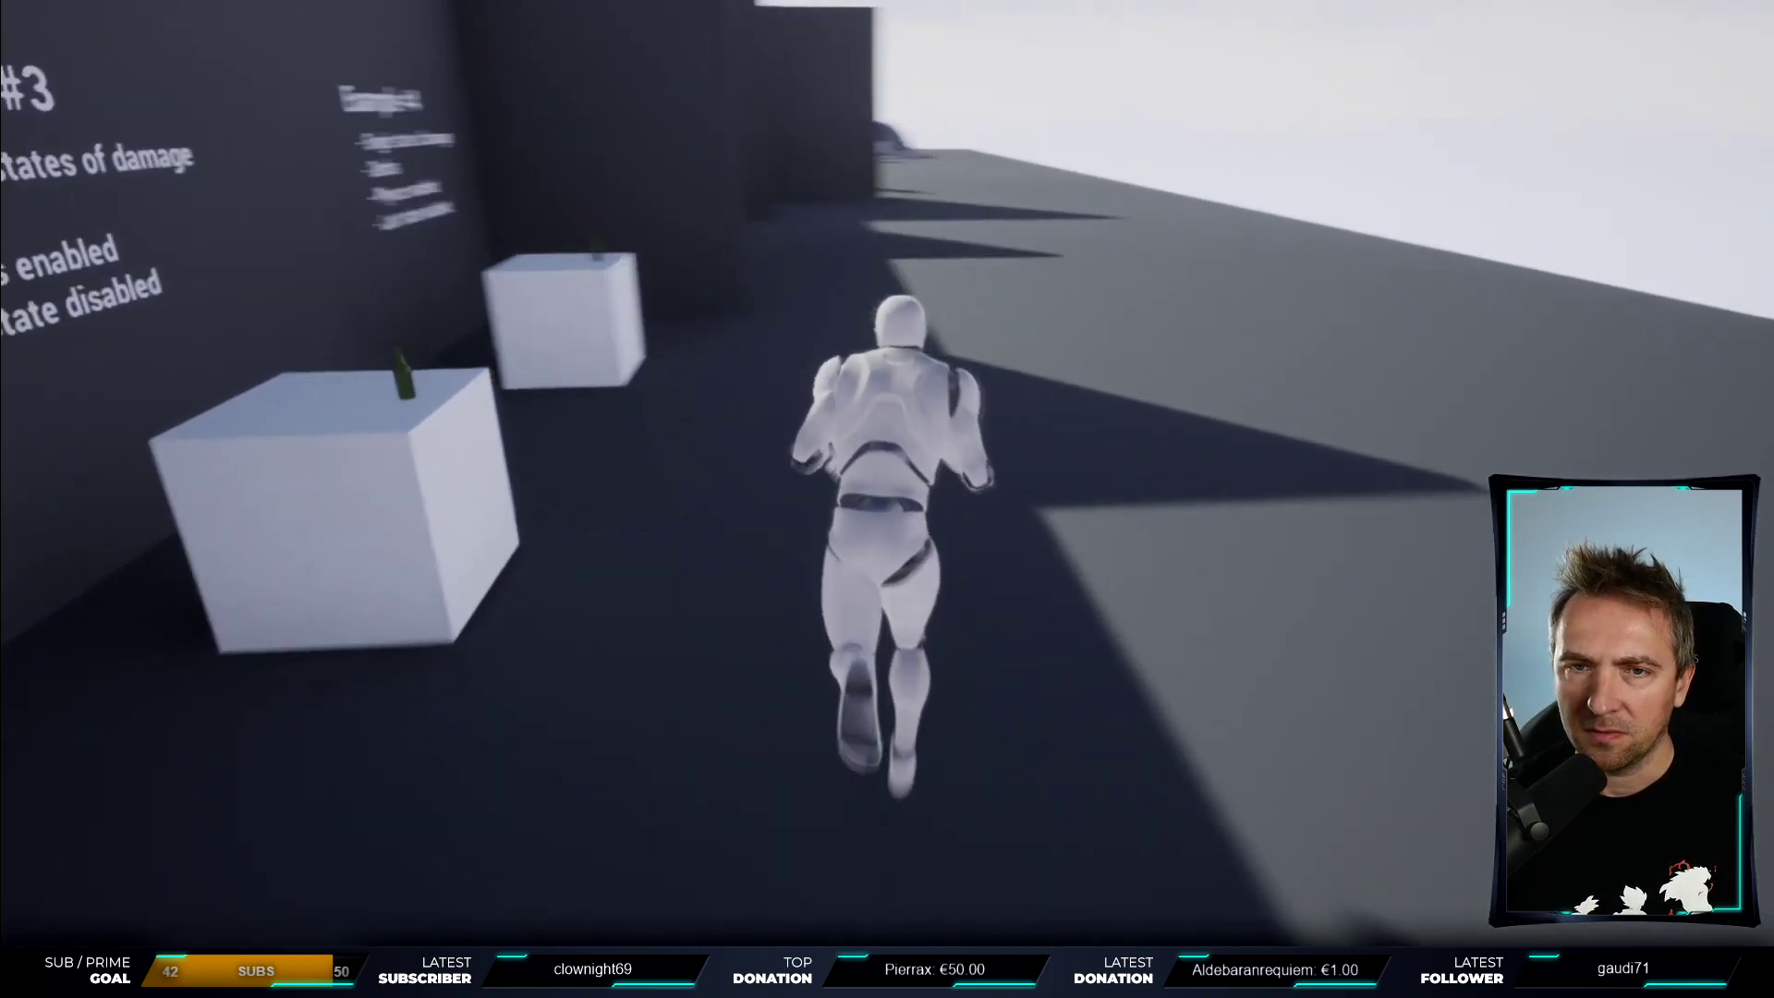
key(w)
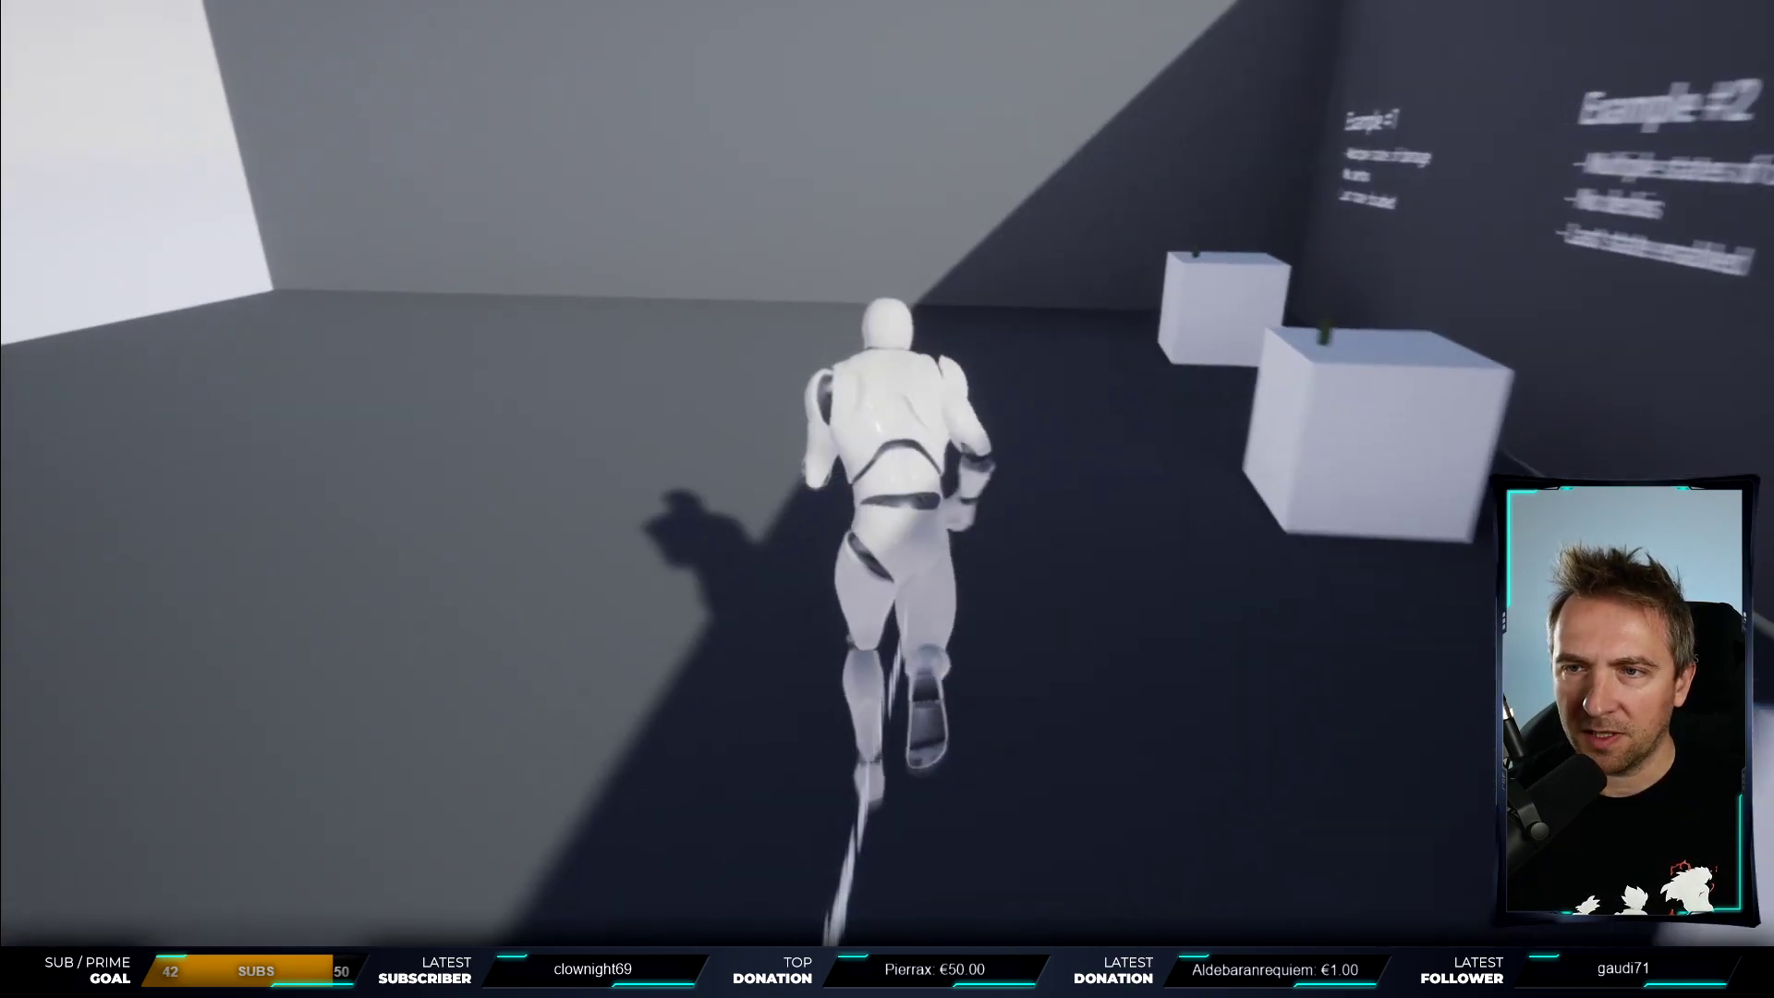
key(w)
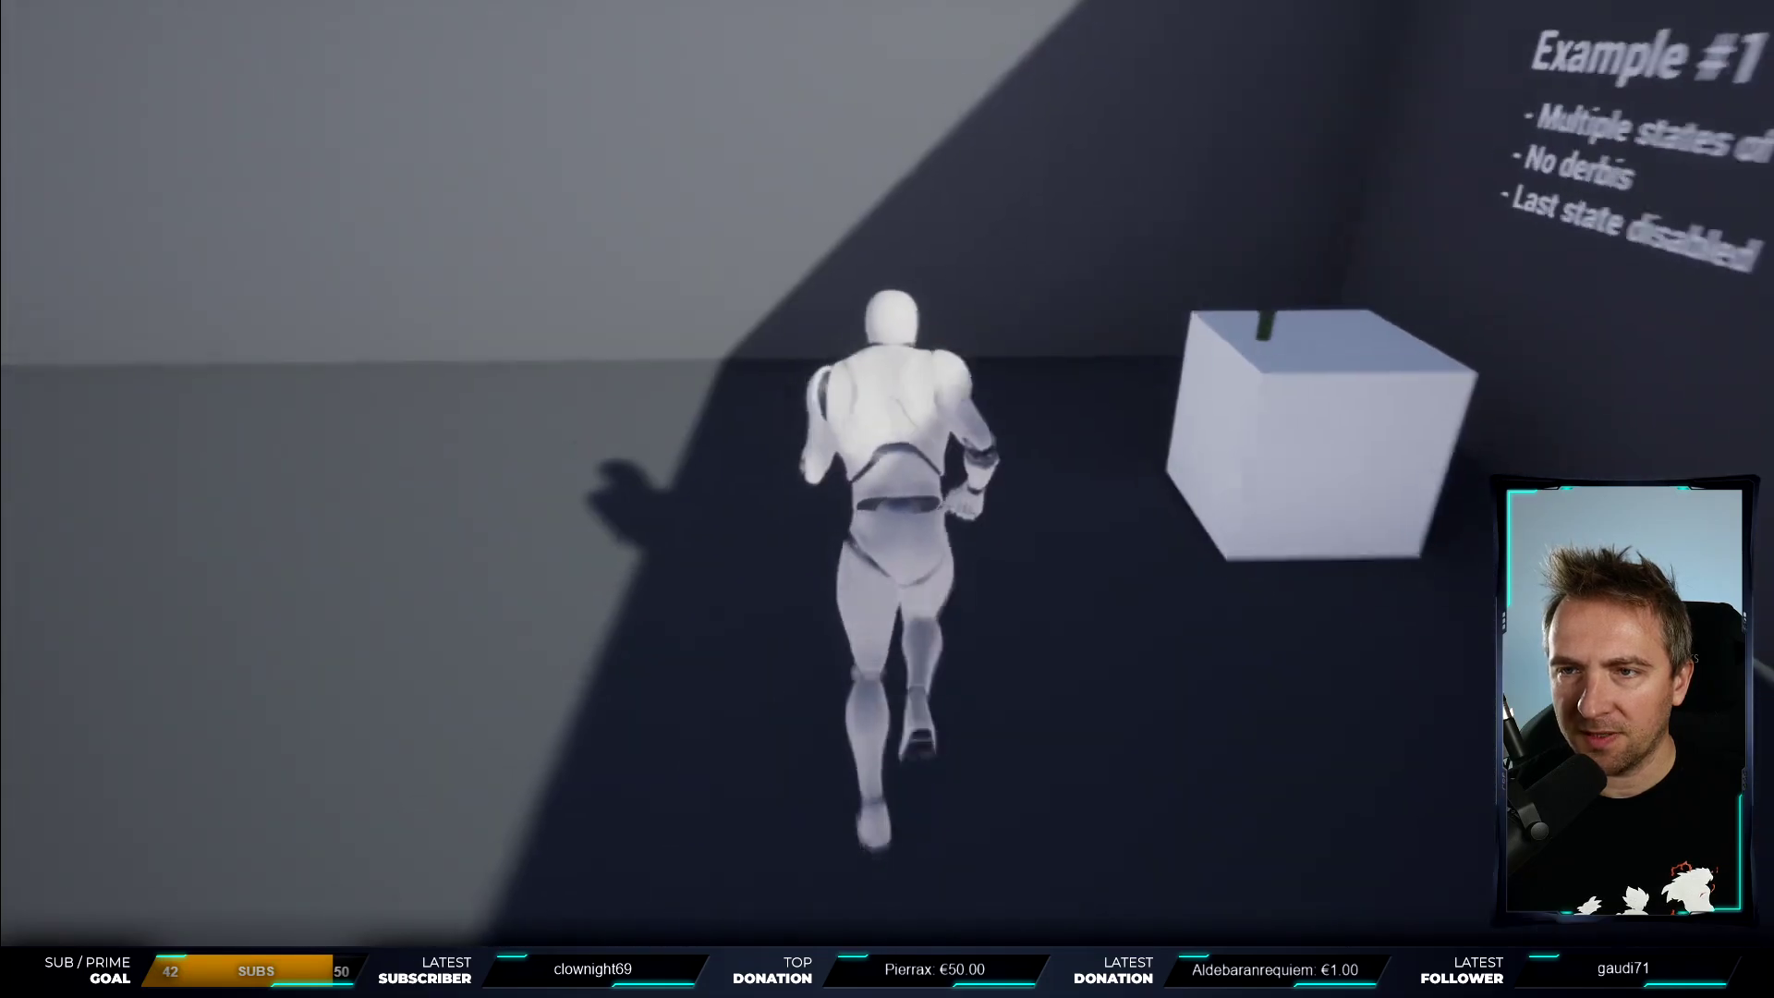
key(w)
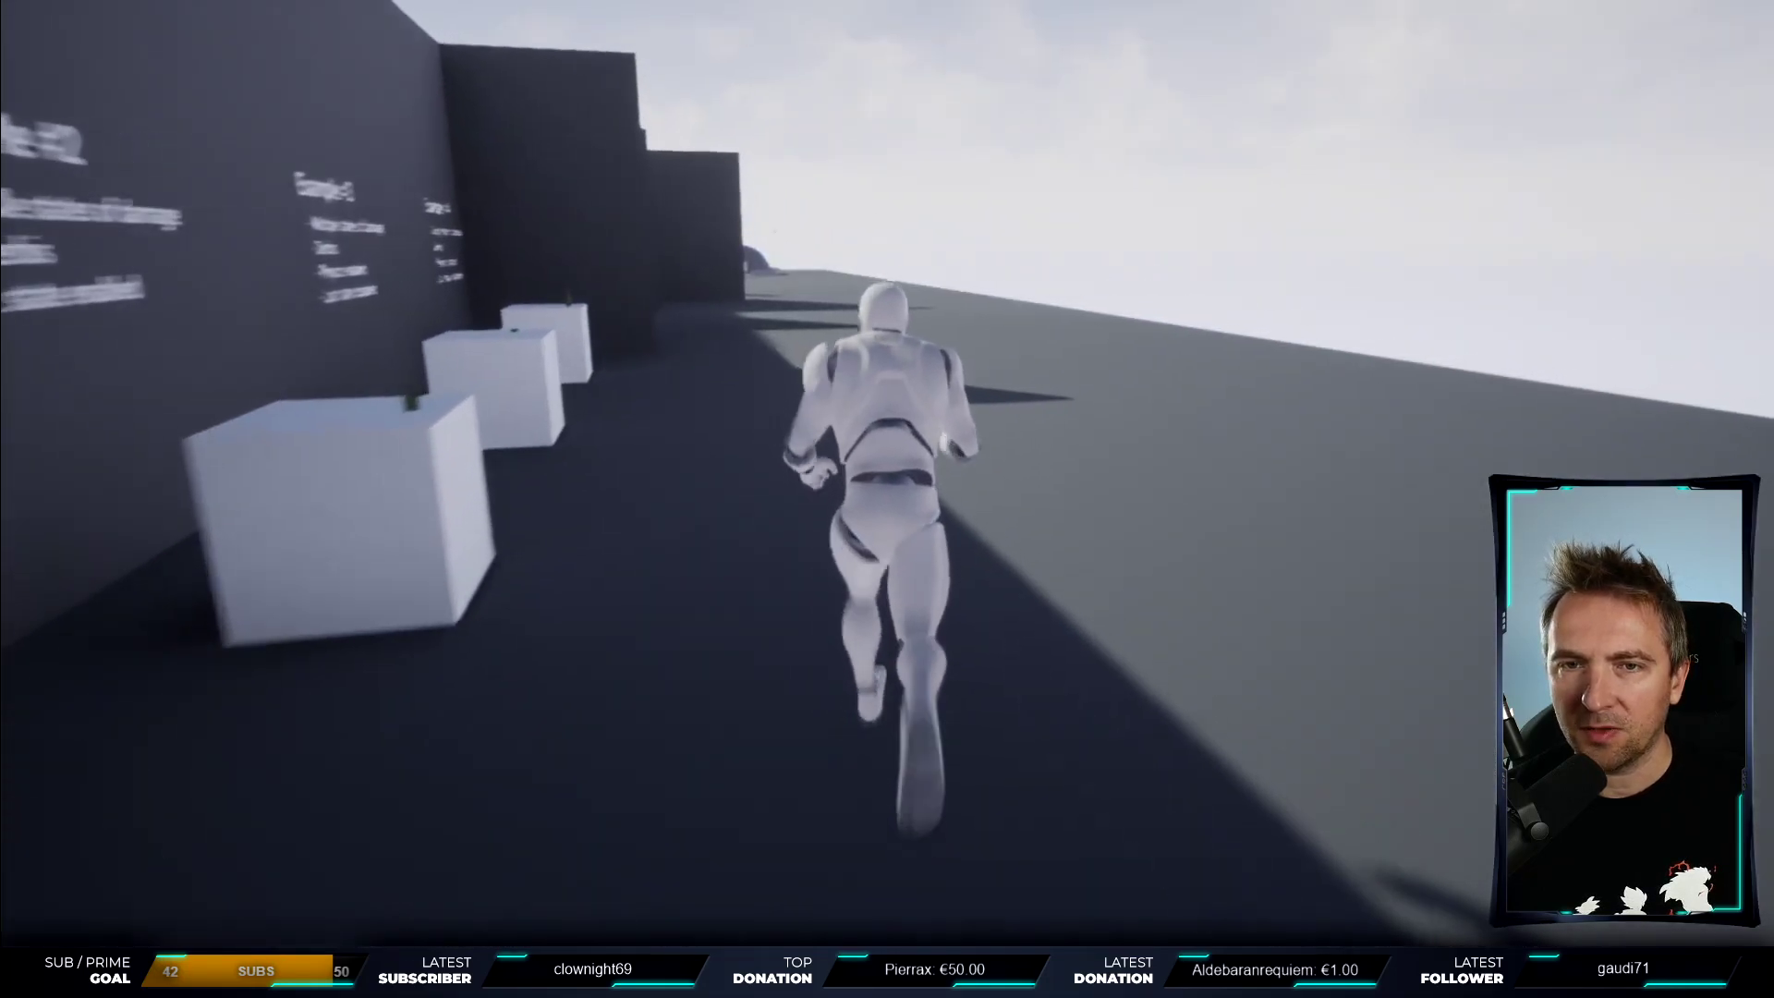
key(w)
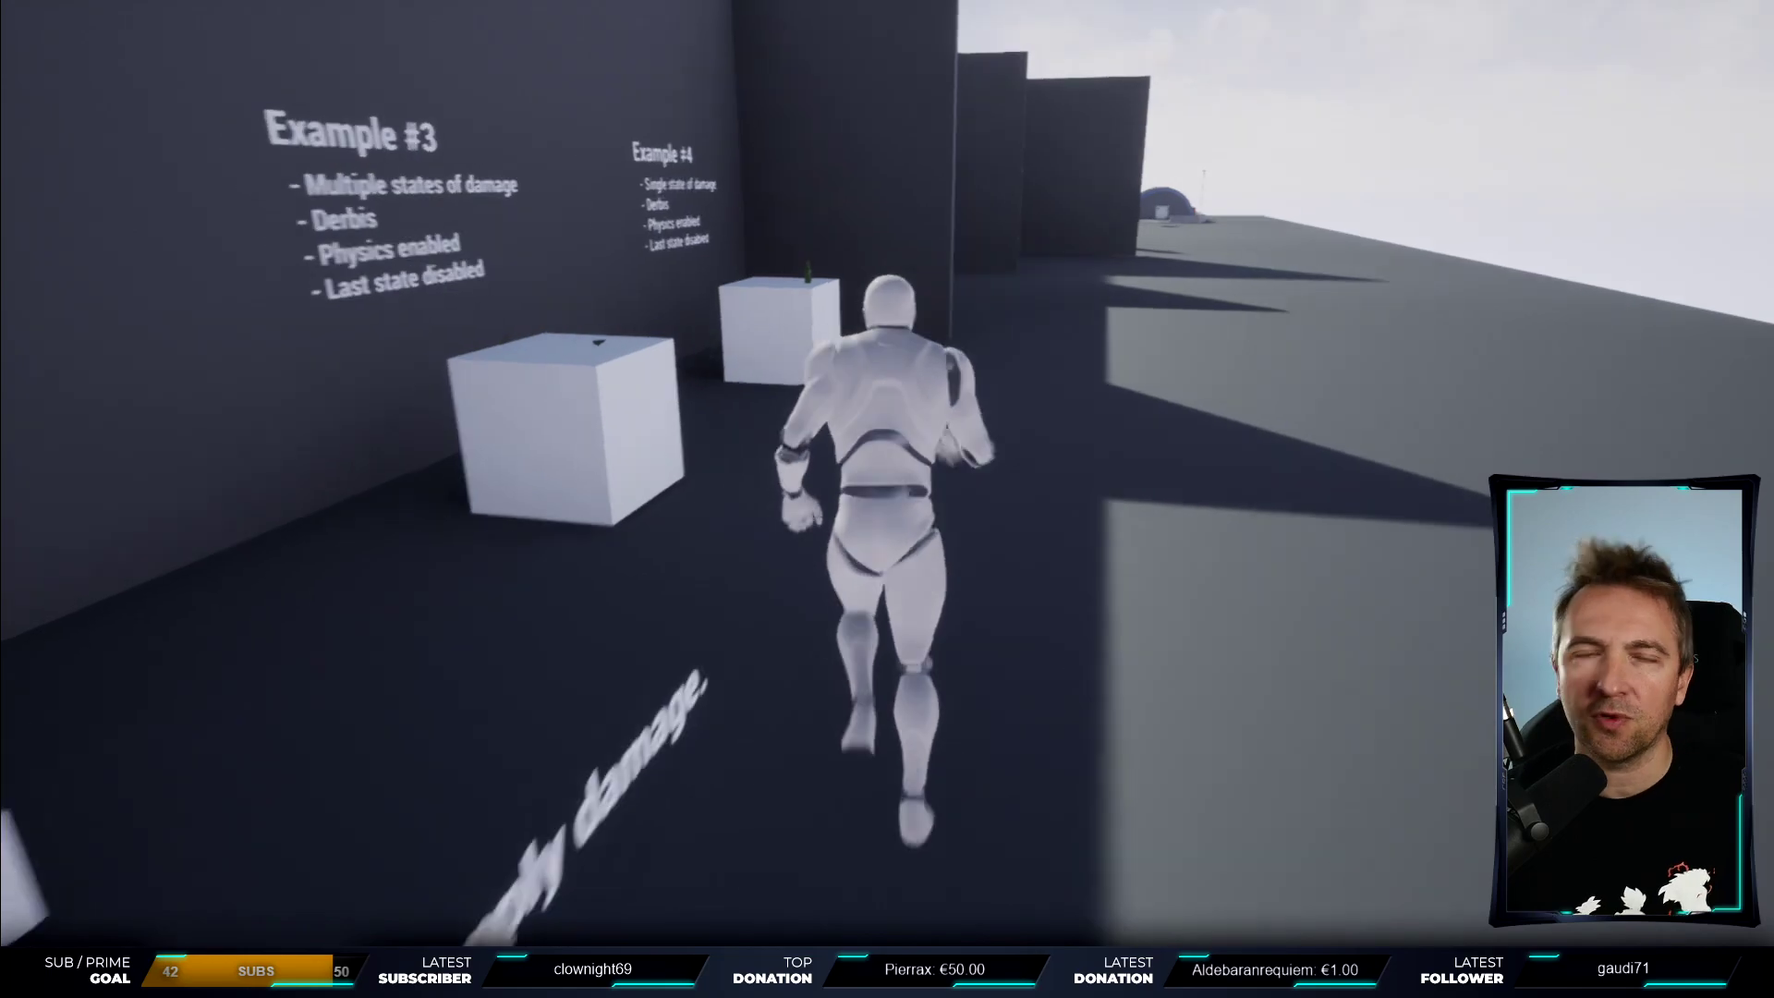
key(w)
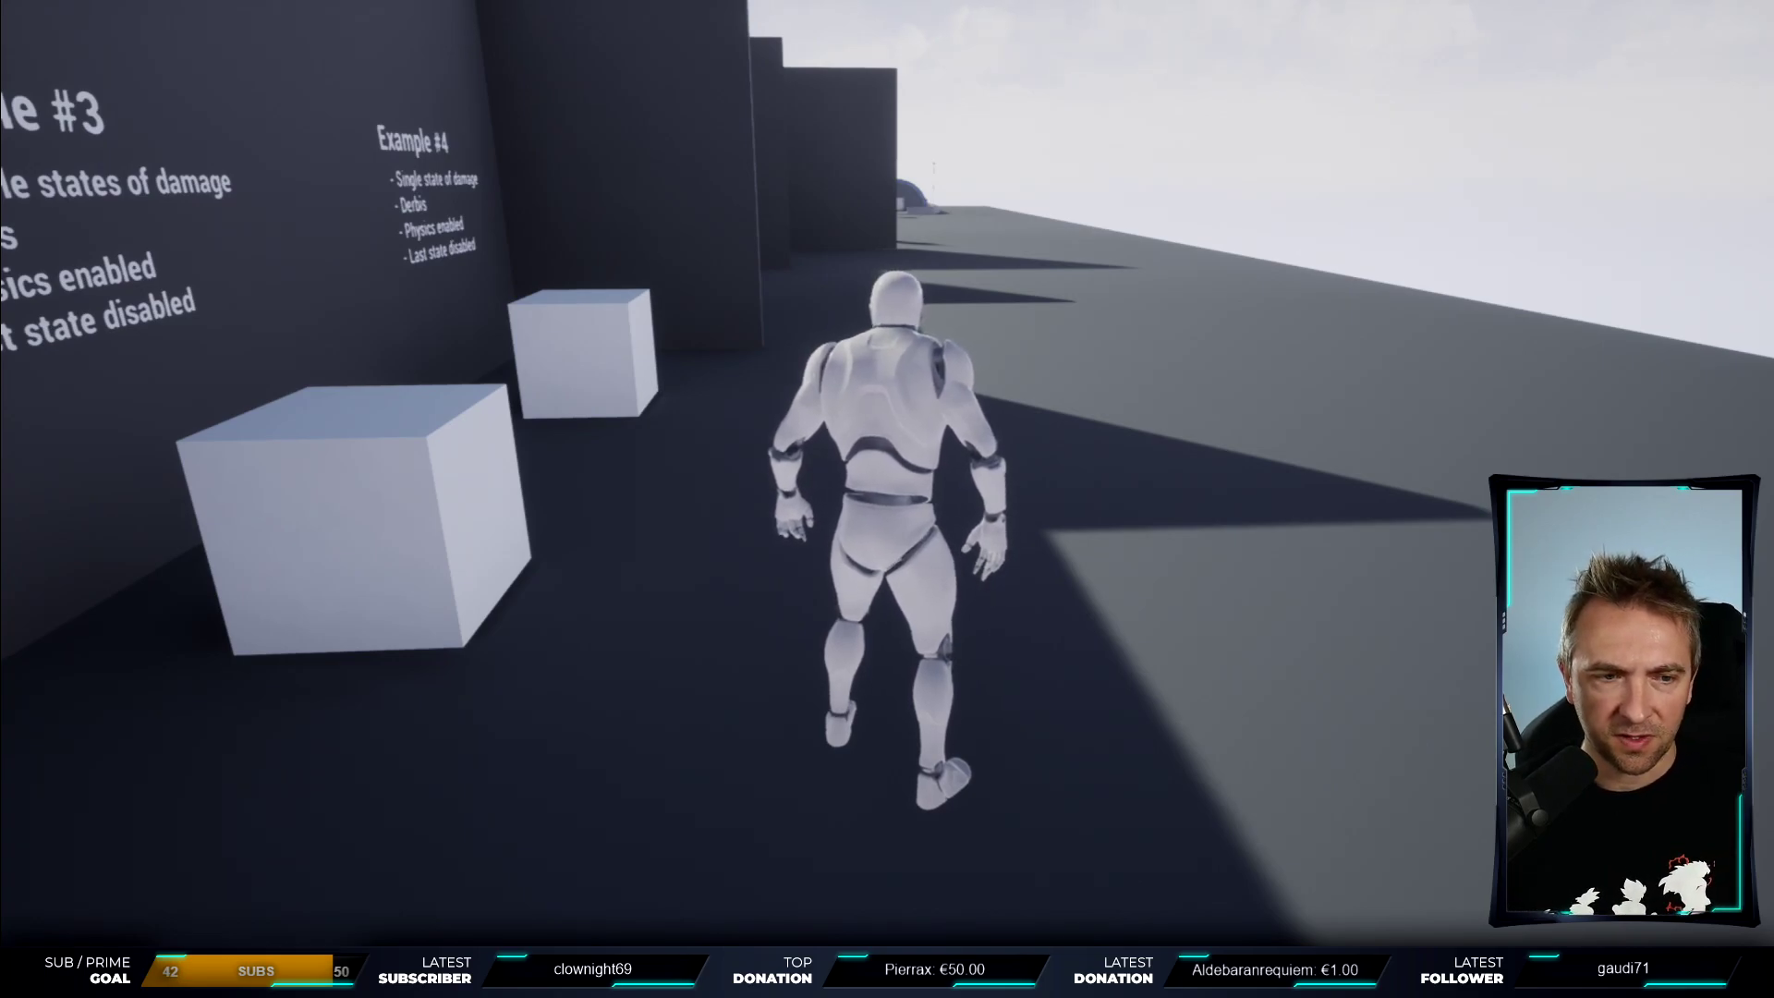
key(w)
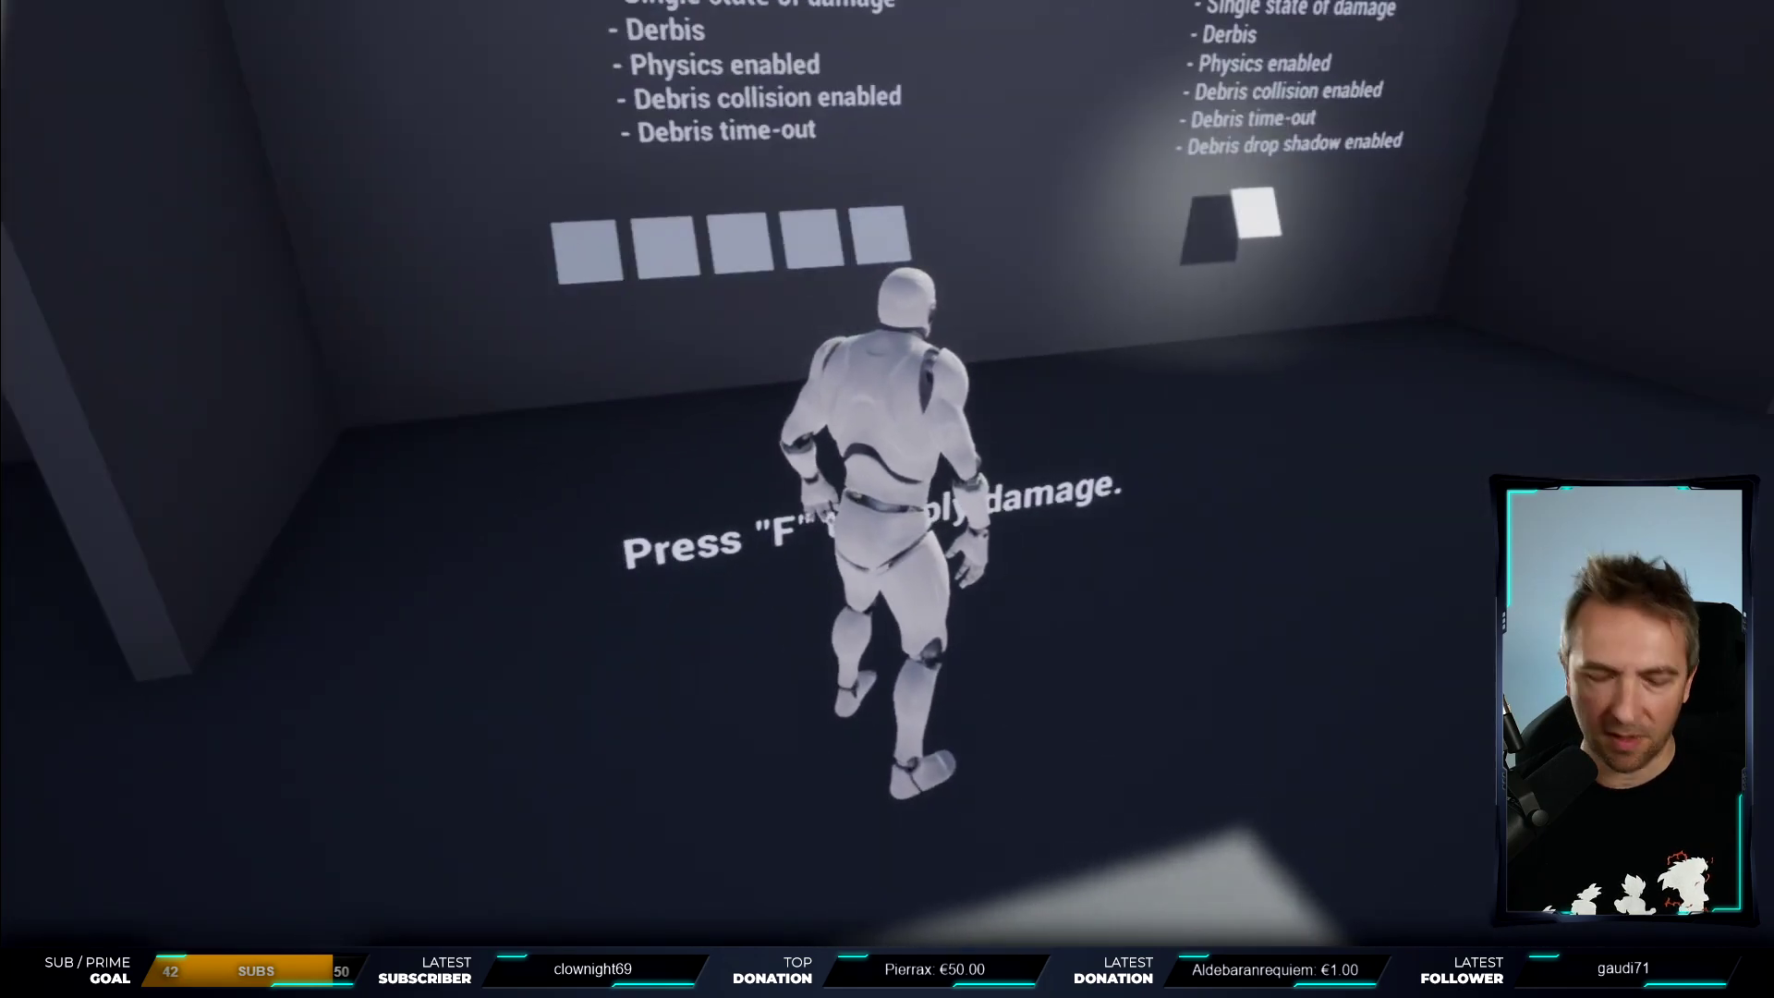
- Shatter the Example #5 panels and the Example #6 object with damage
key(f)
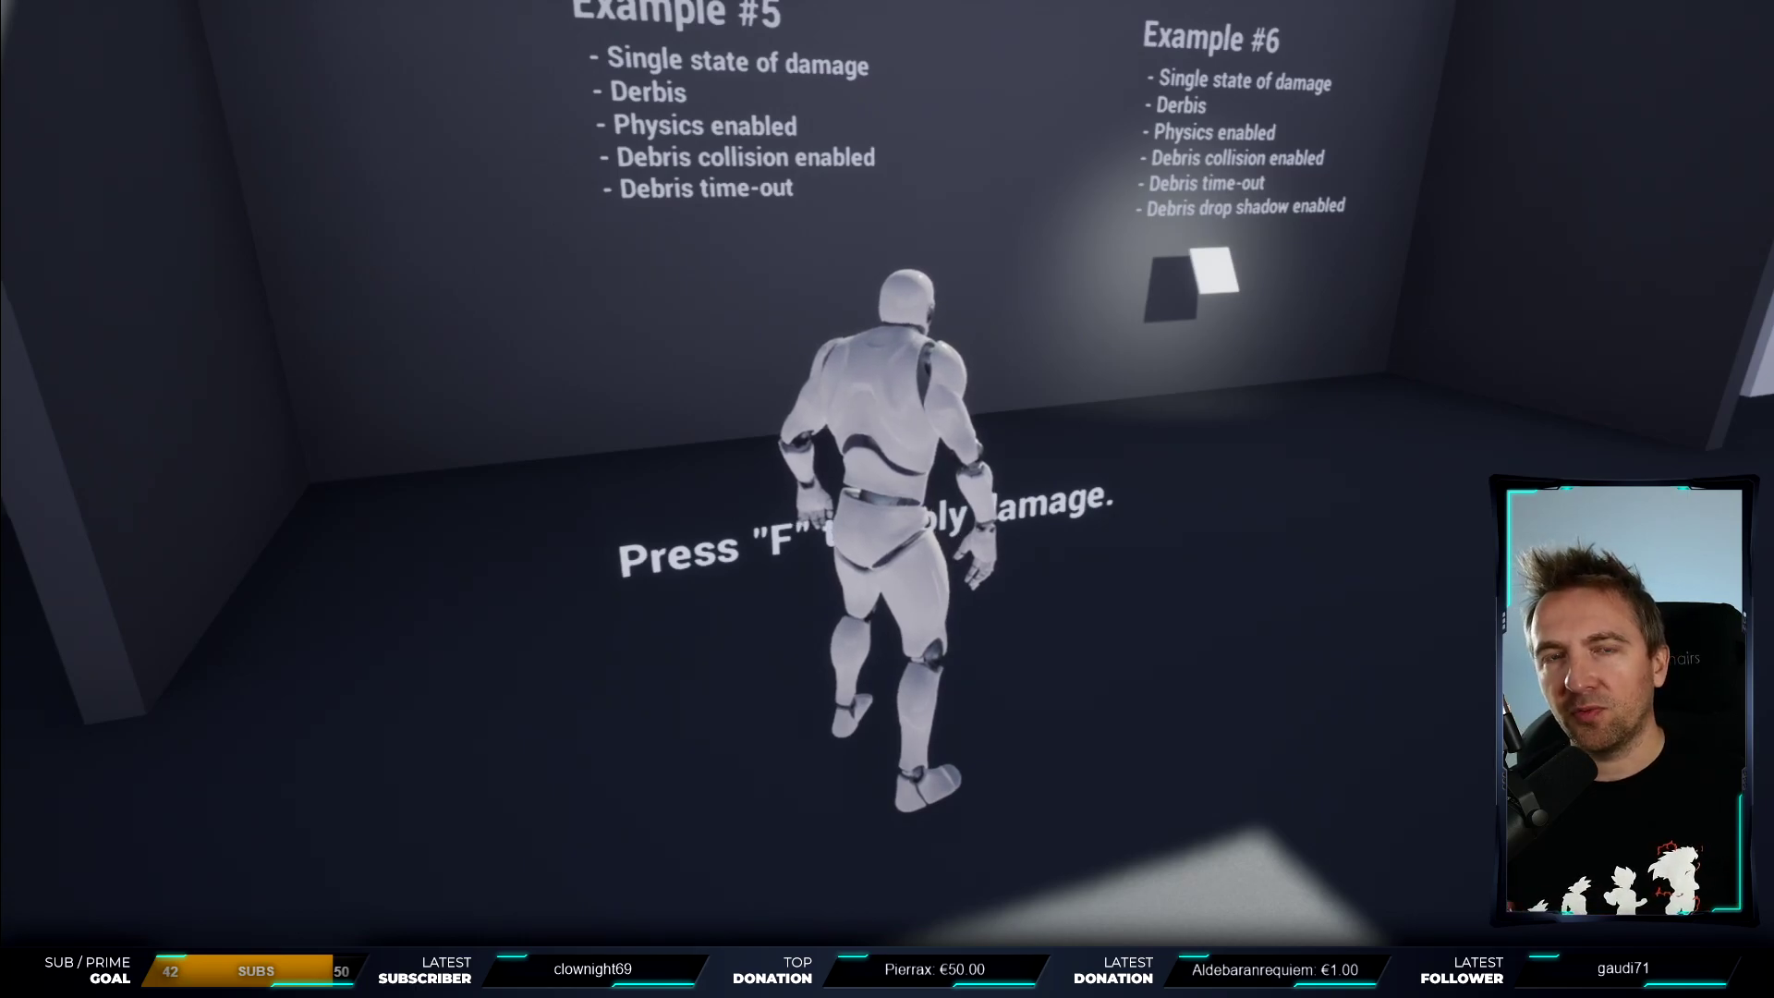
key(d)
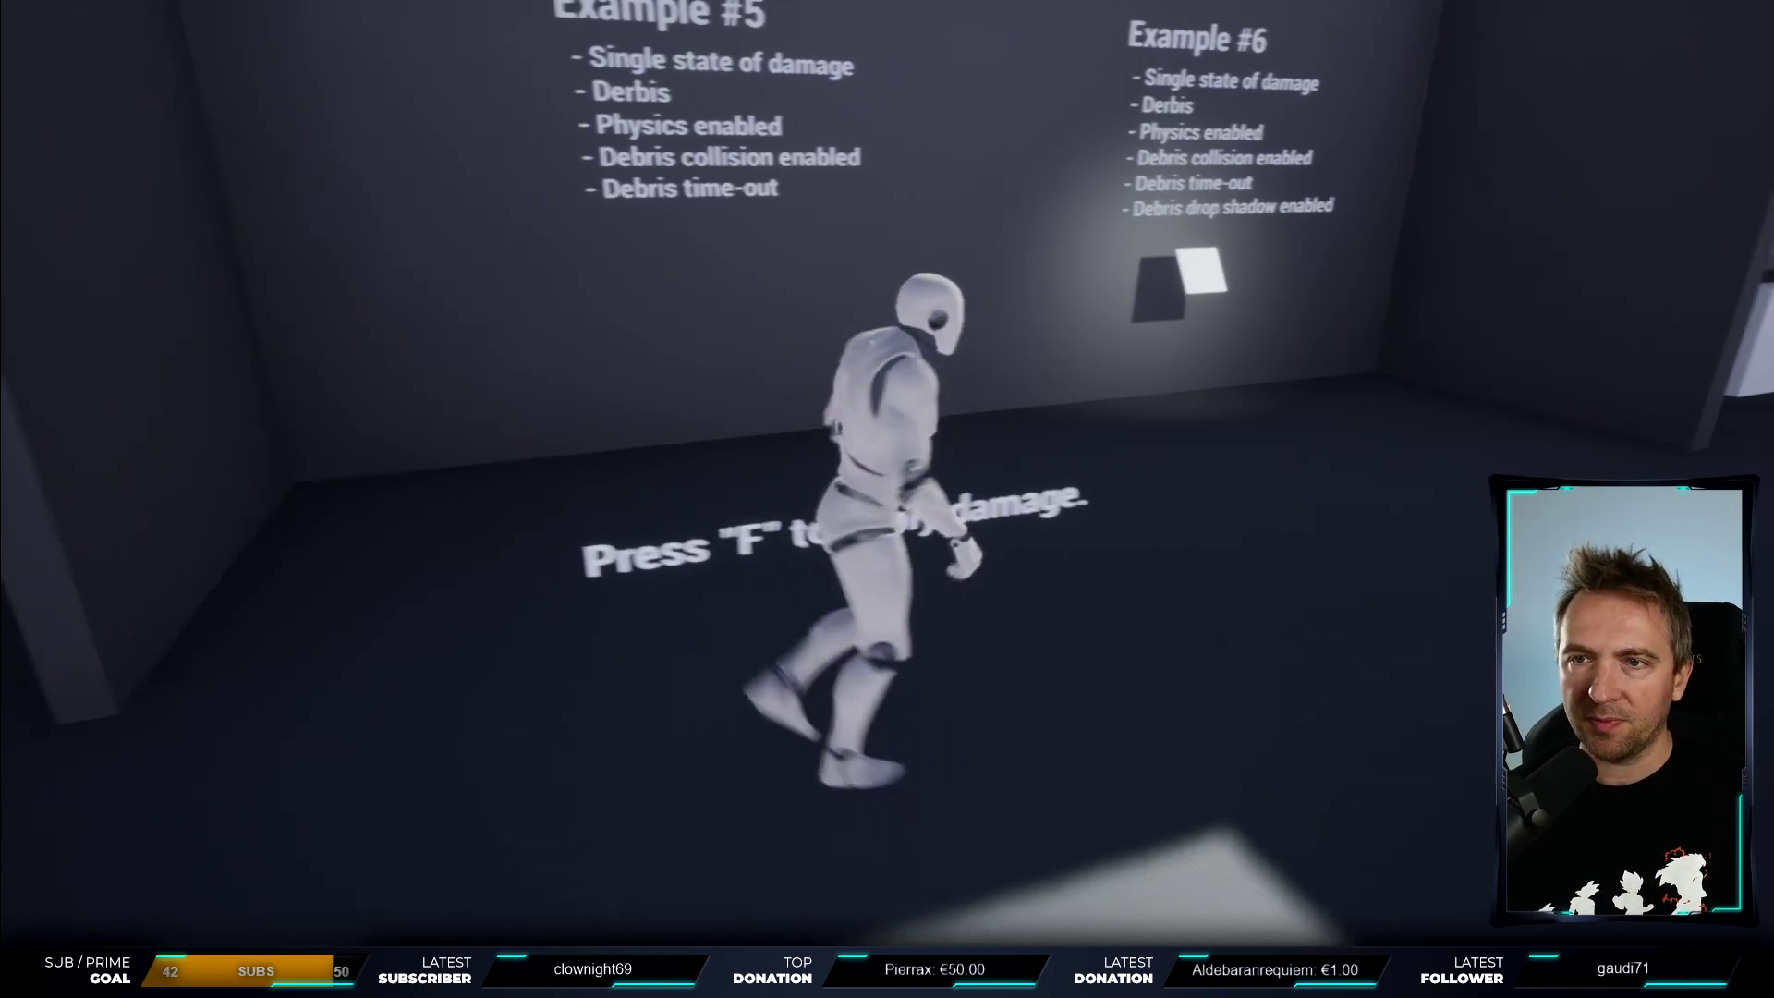
key(w)
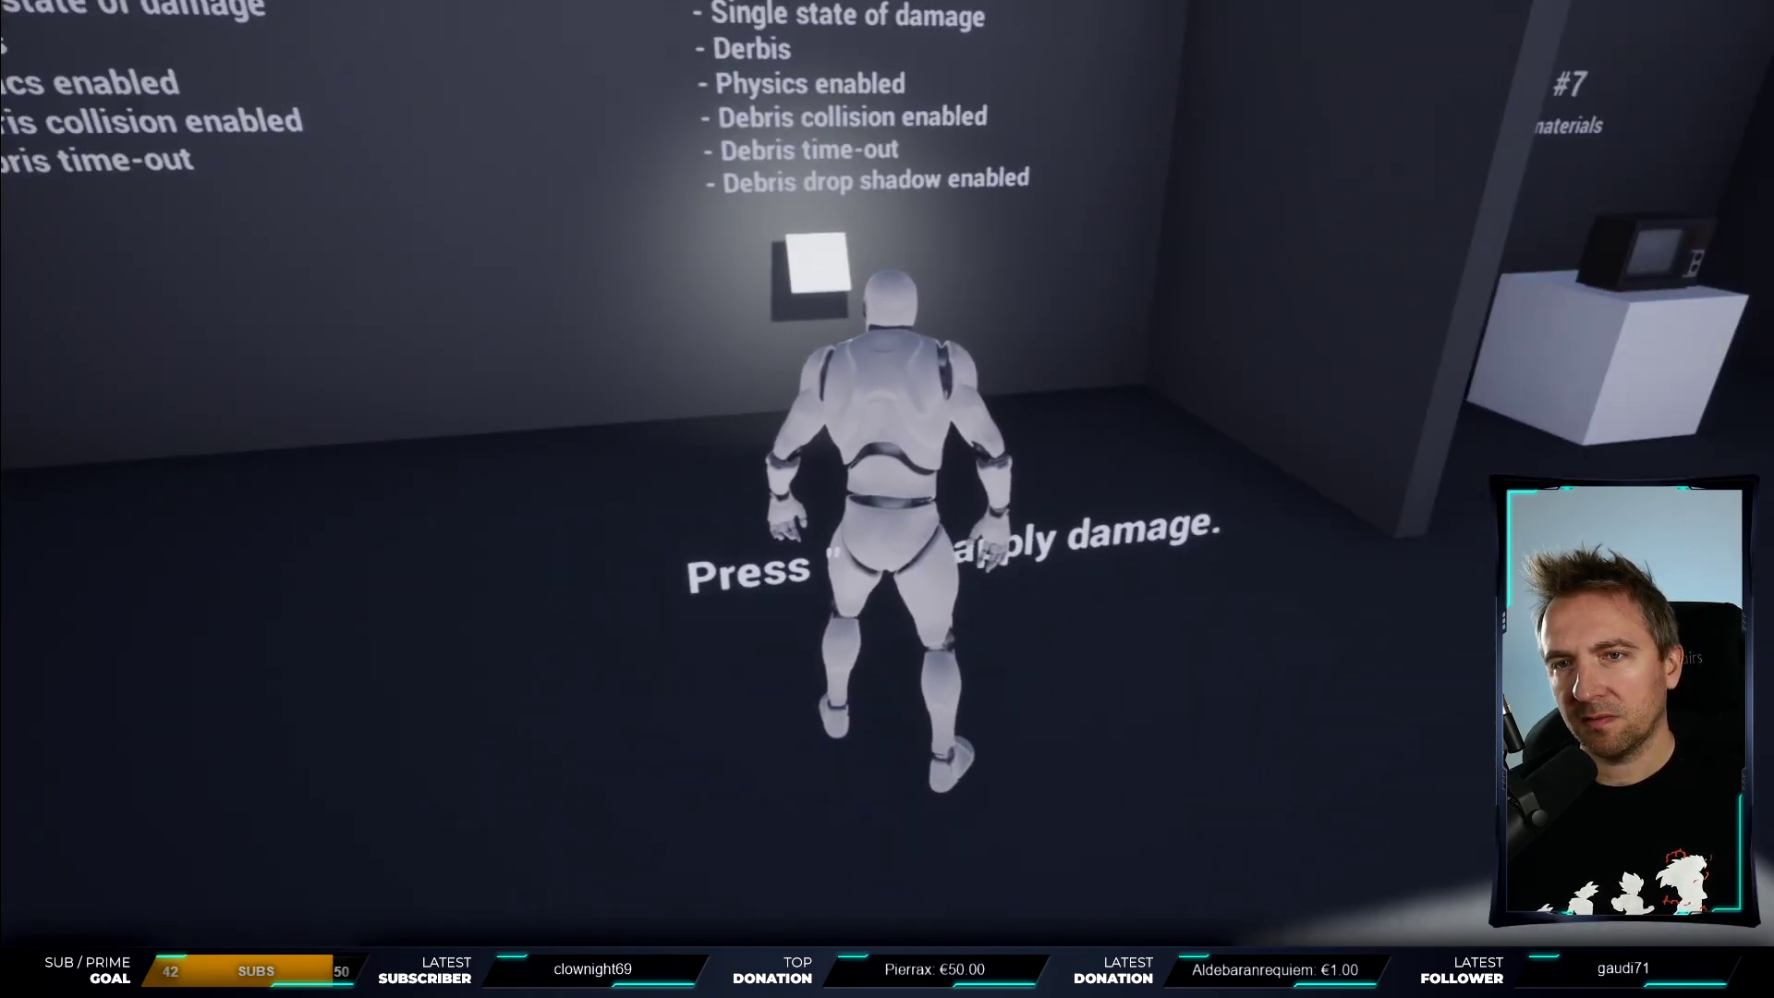
key(w)
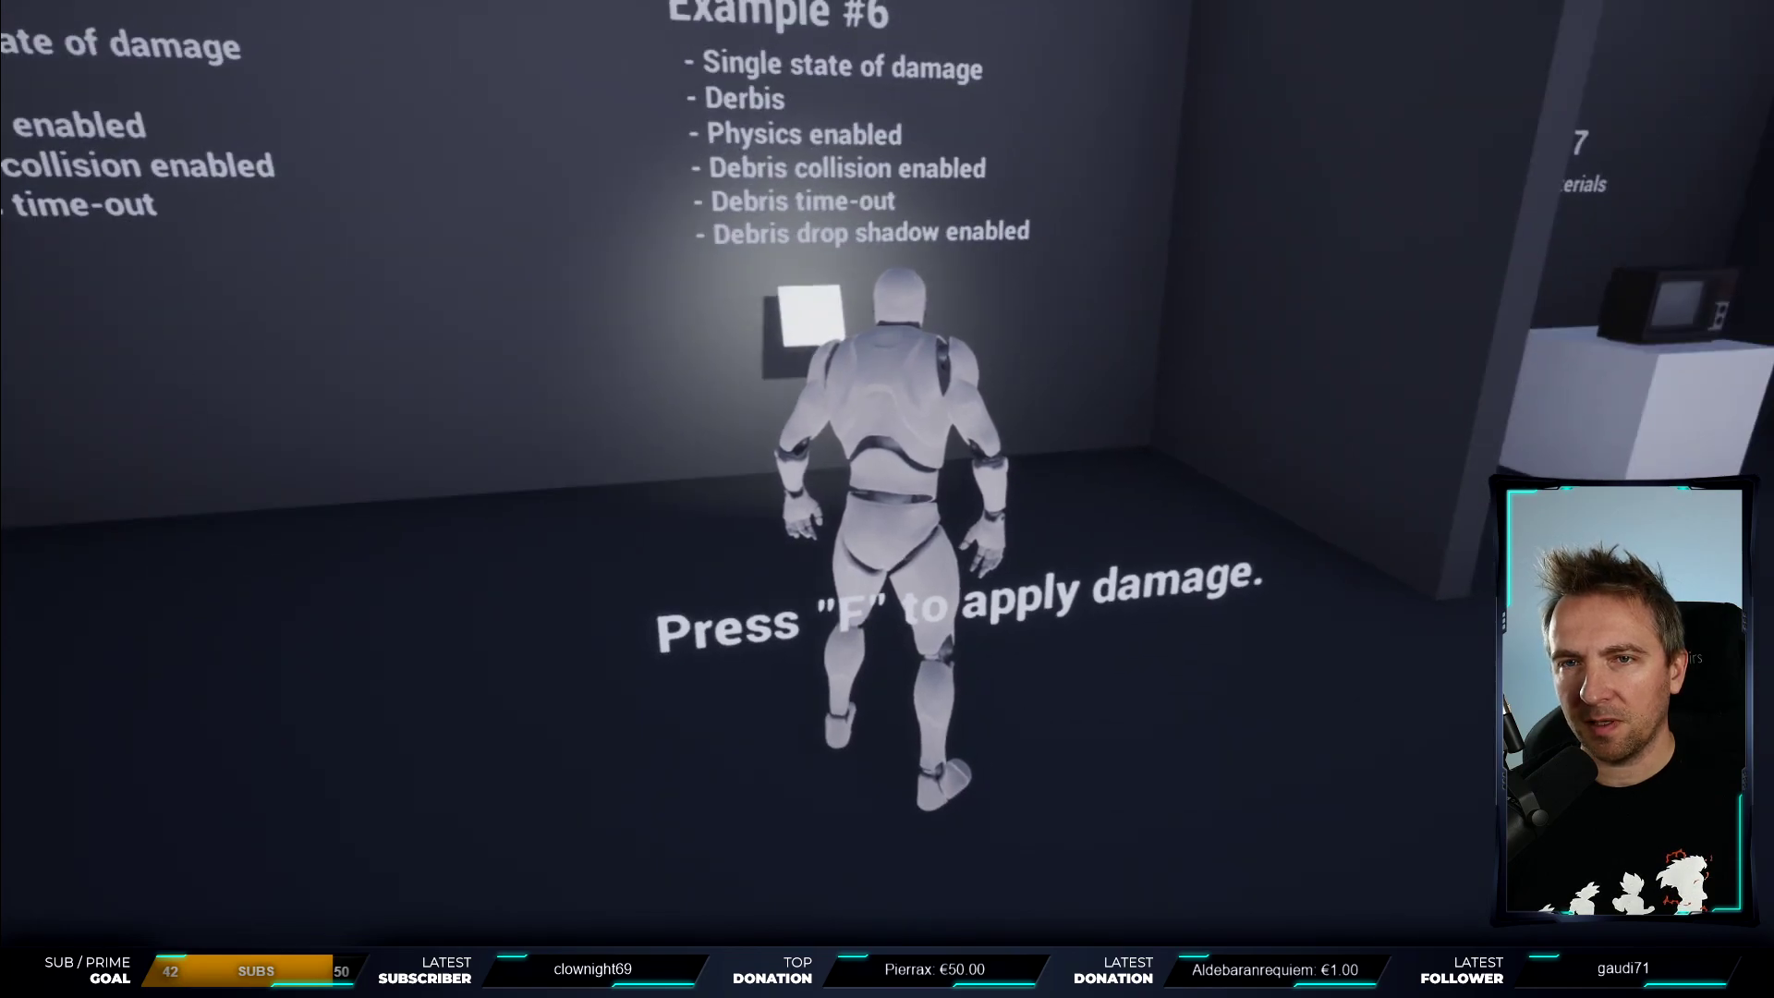
key(f)
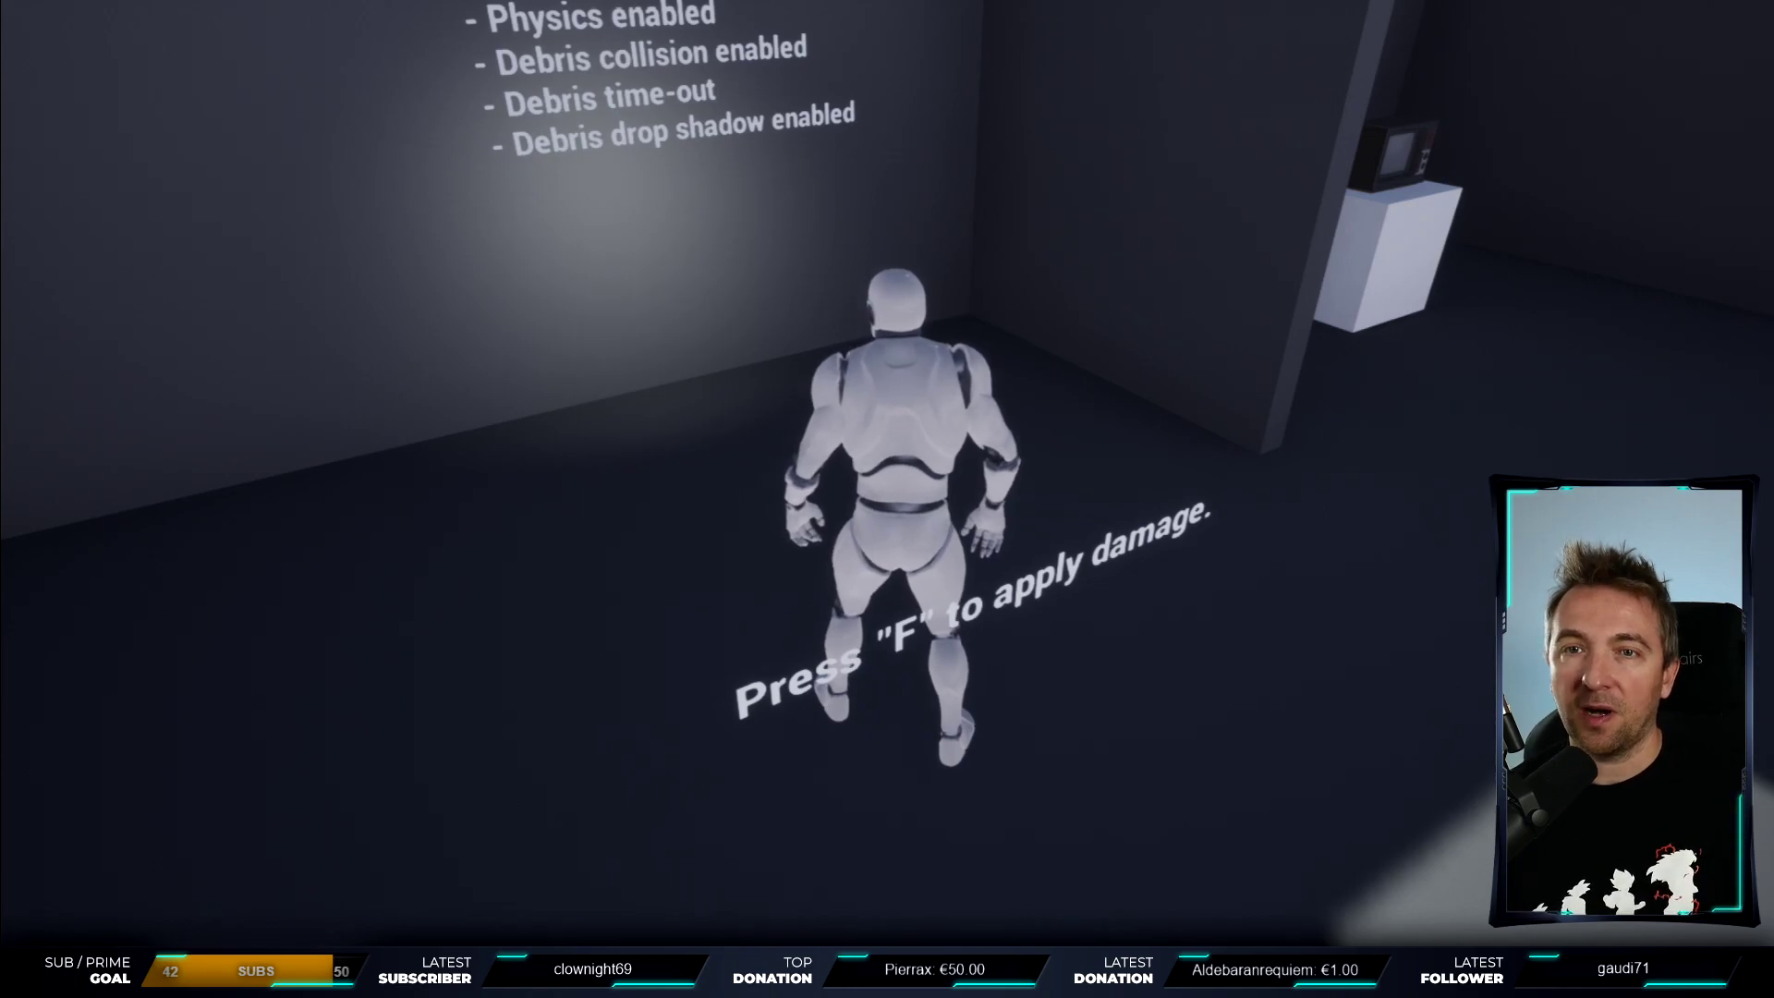
- Walk the mannequin into the Example #7 room beside the TV
key(s)
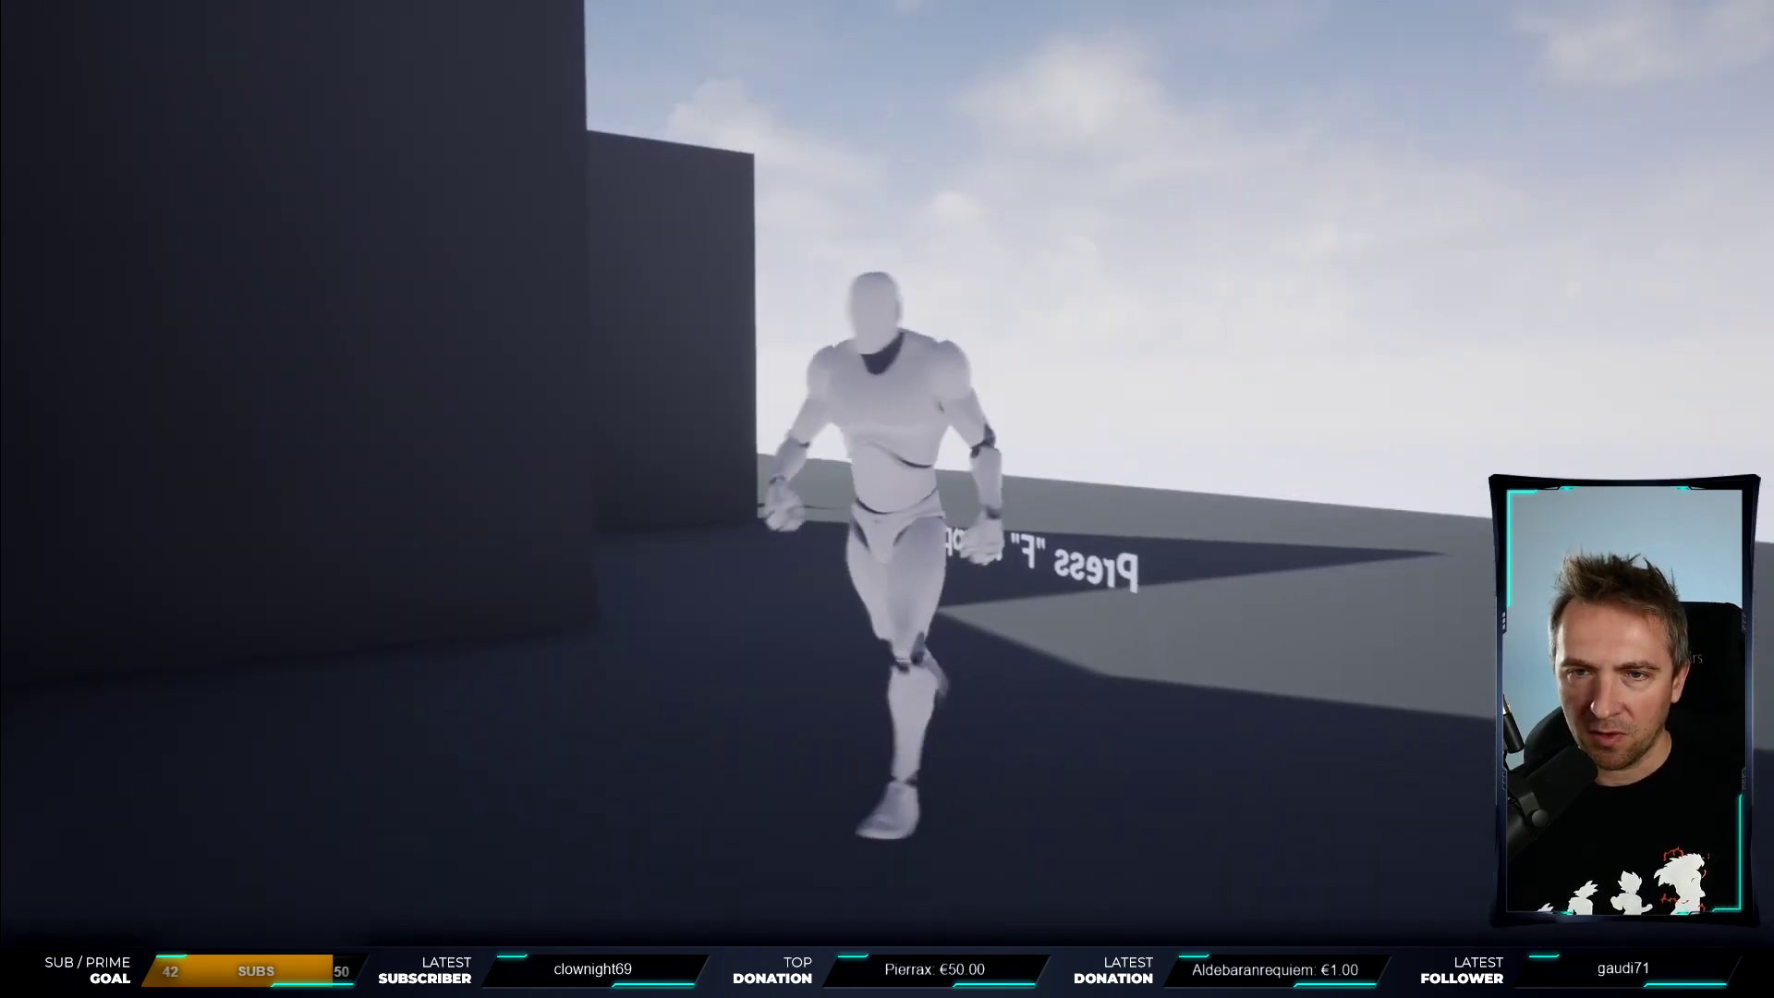
key(w)
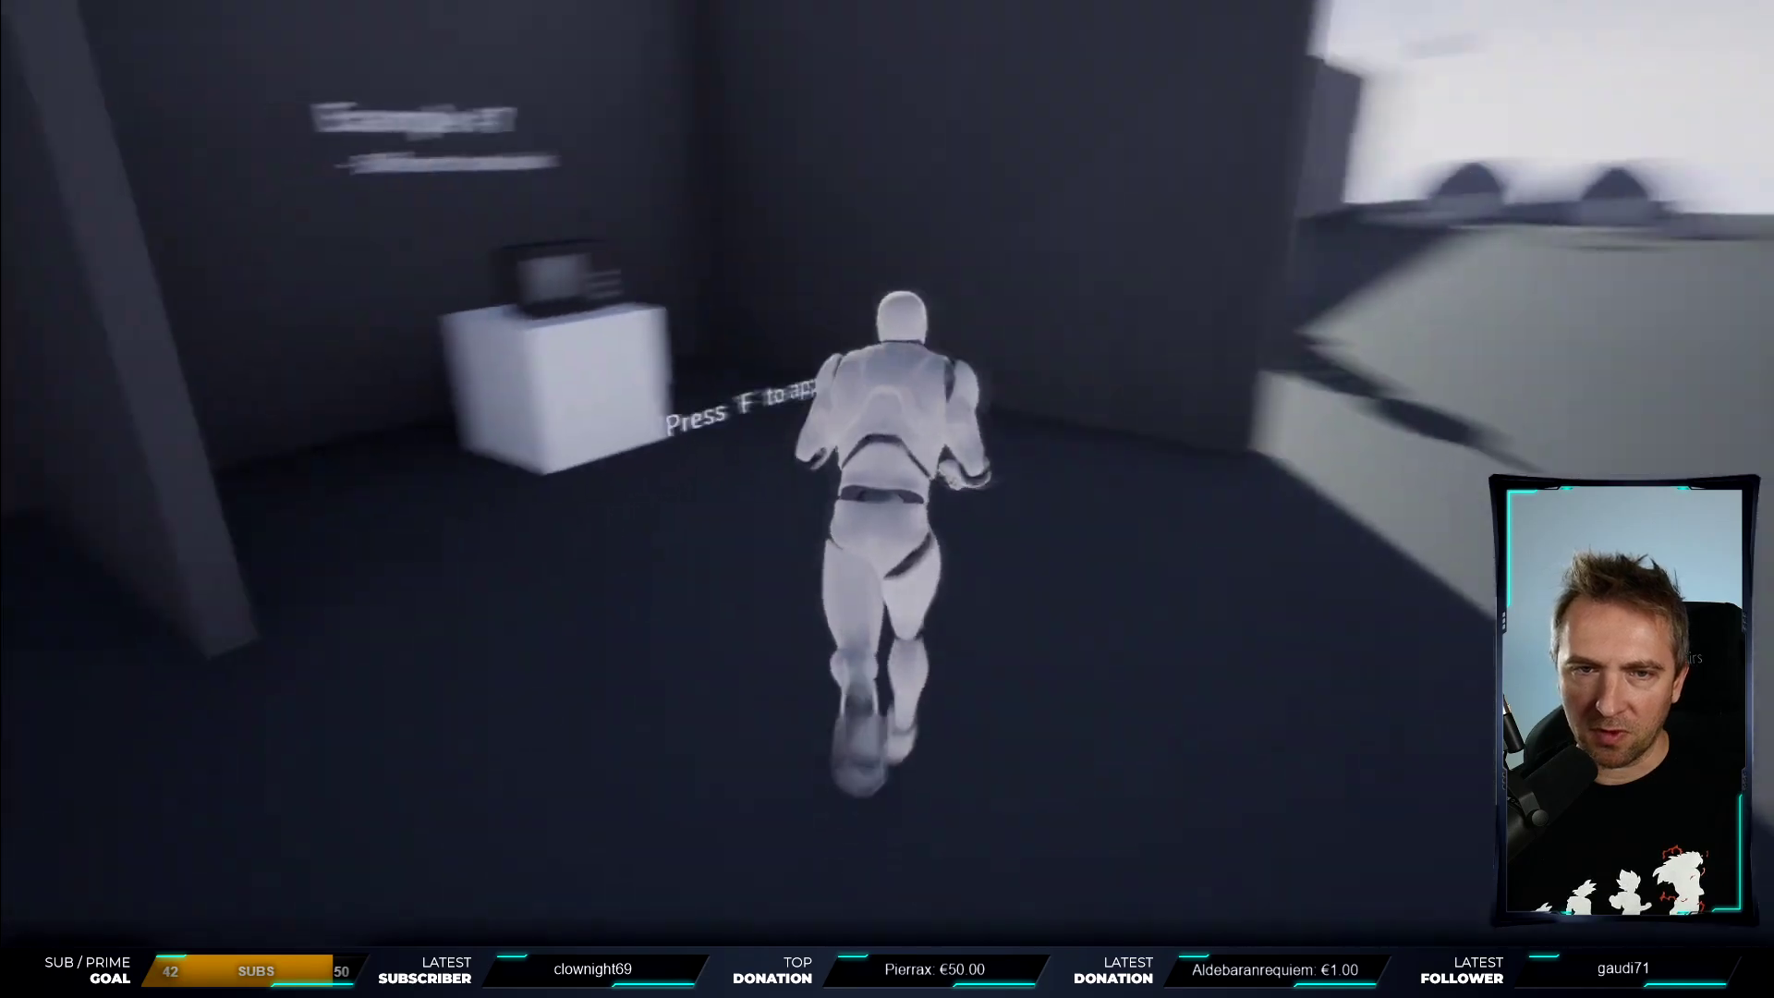
key(w)
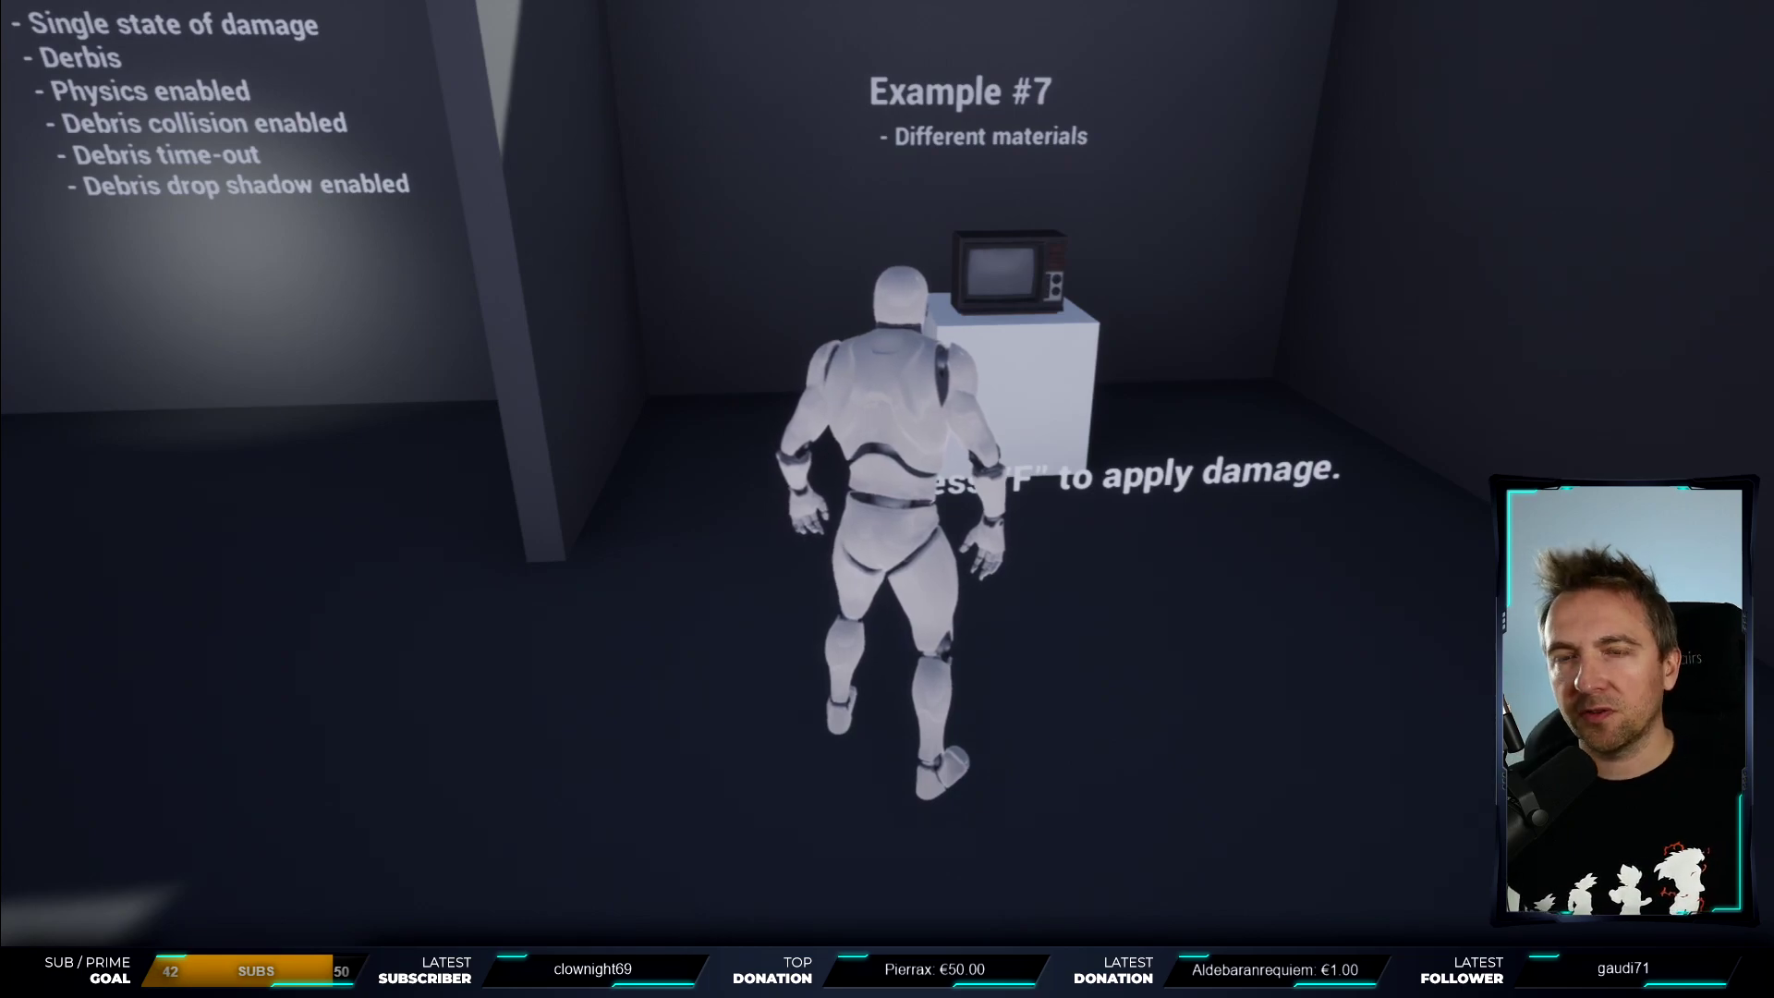
- Damage the TV, collapse the Tesla coil, and hit the big hangar object
key(f)
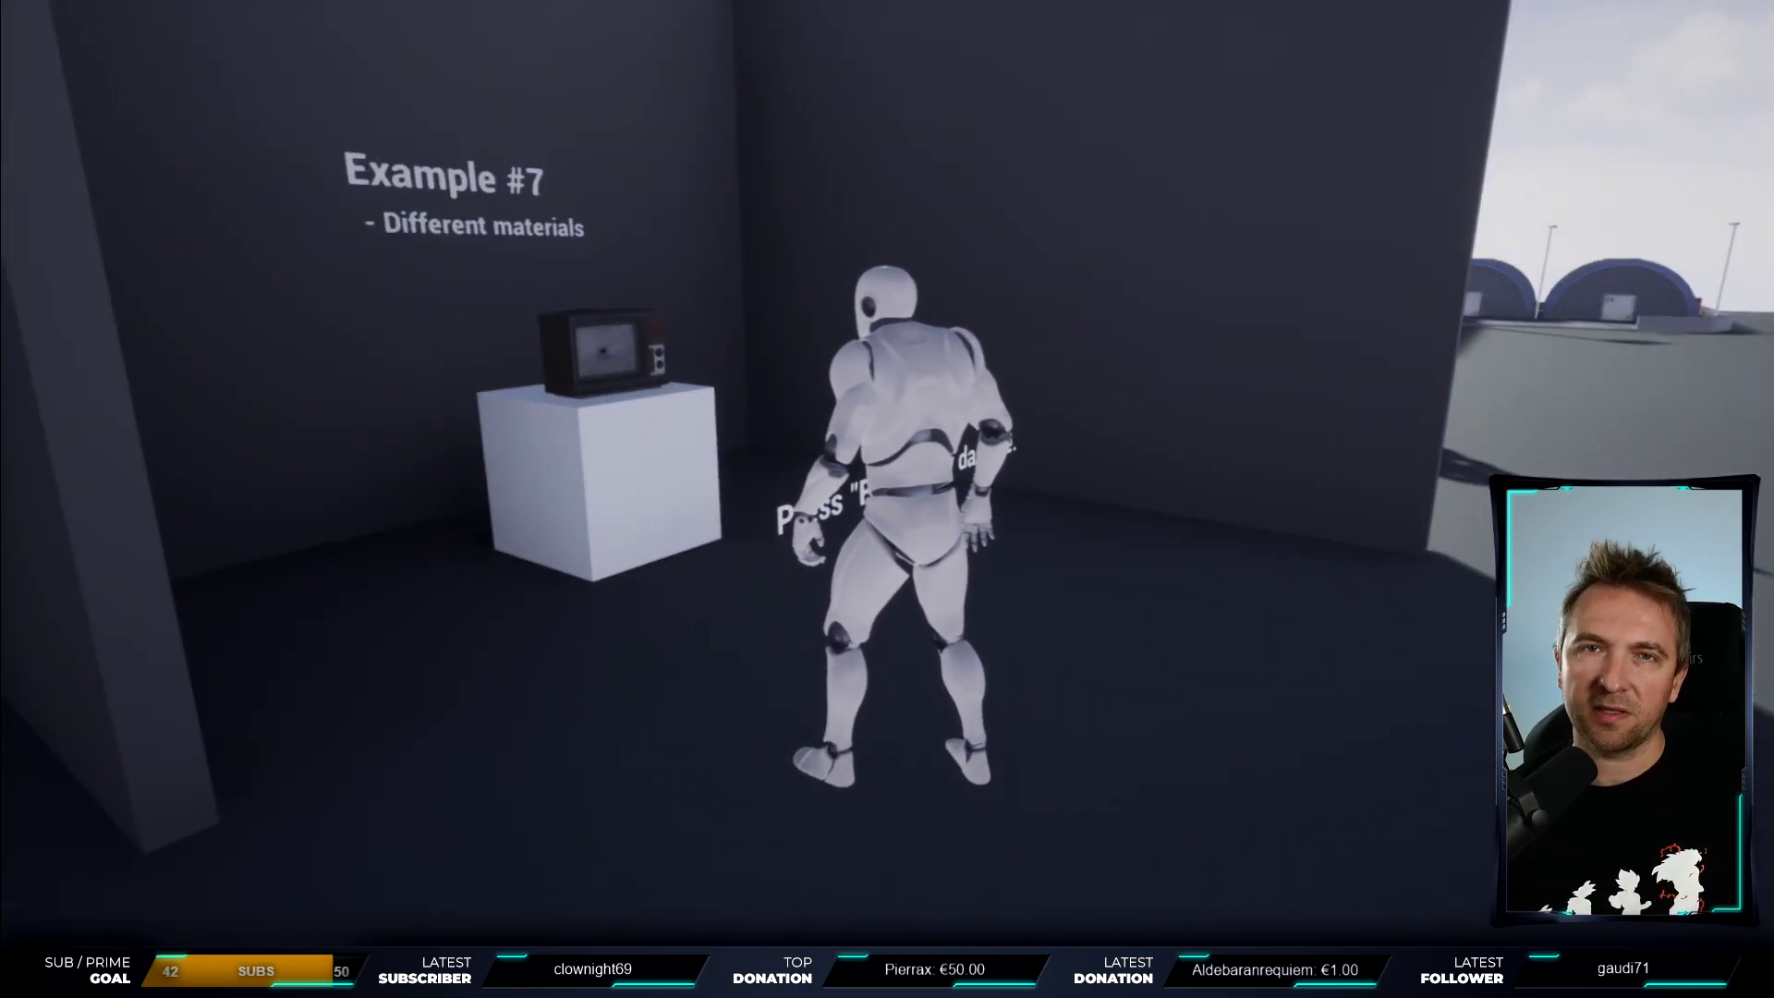
key(w)
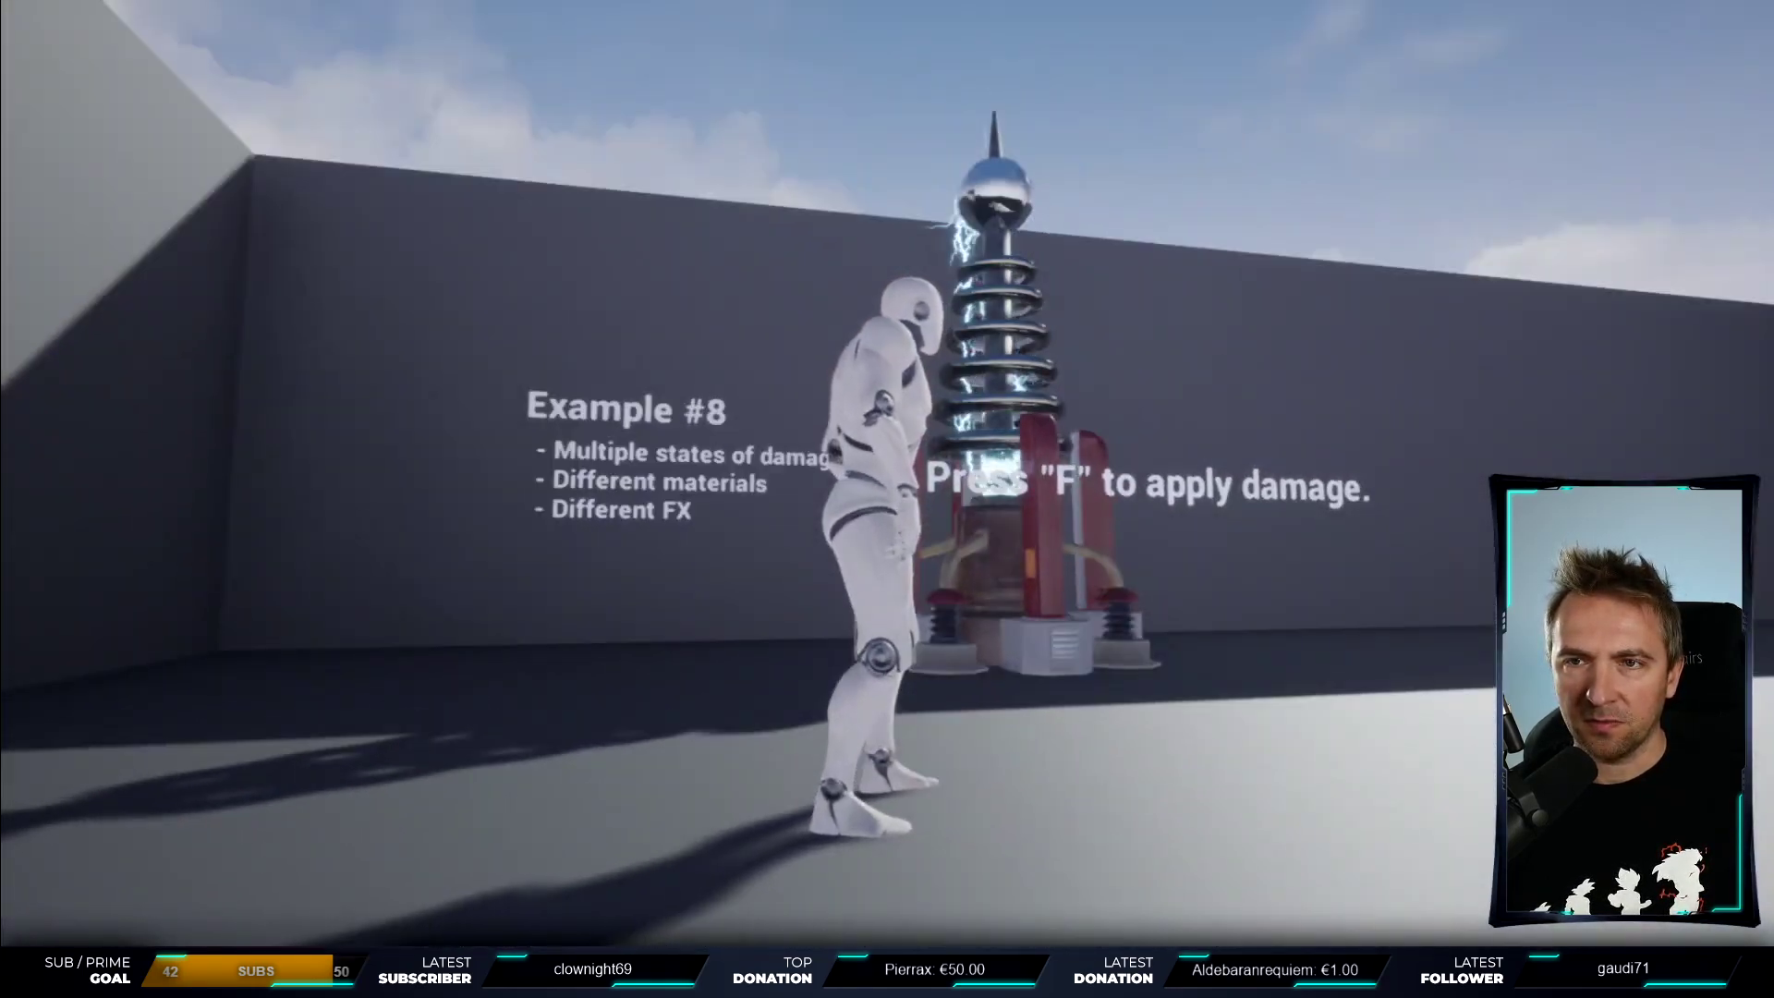
key(w)
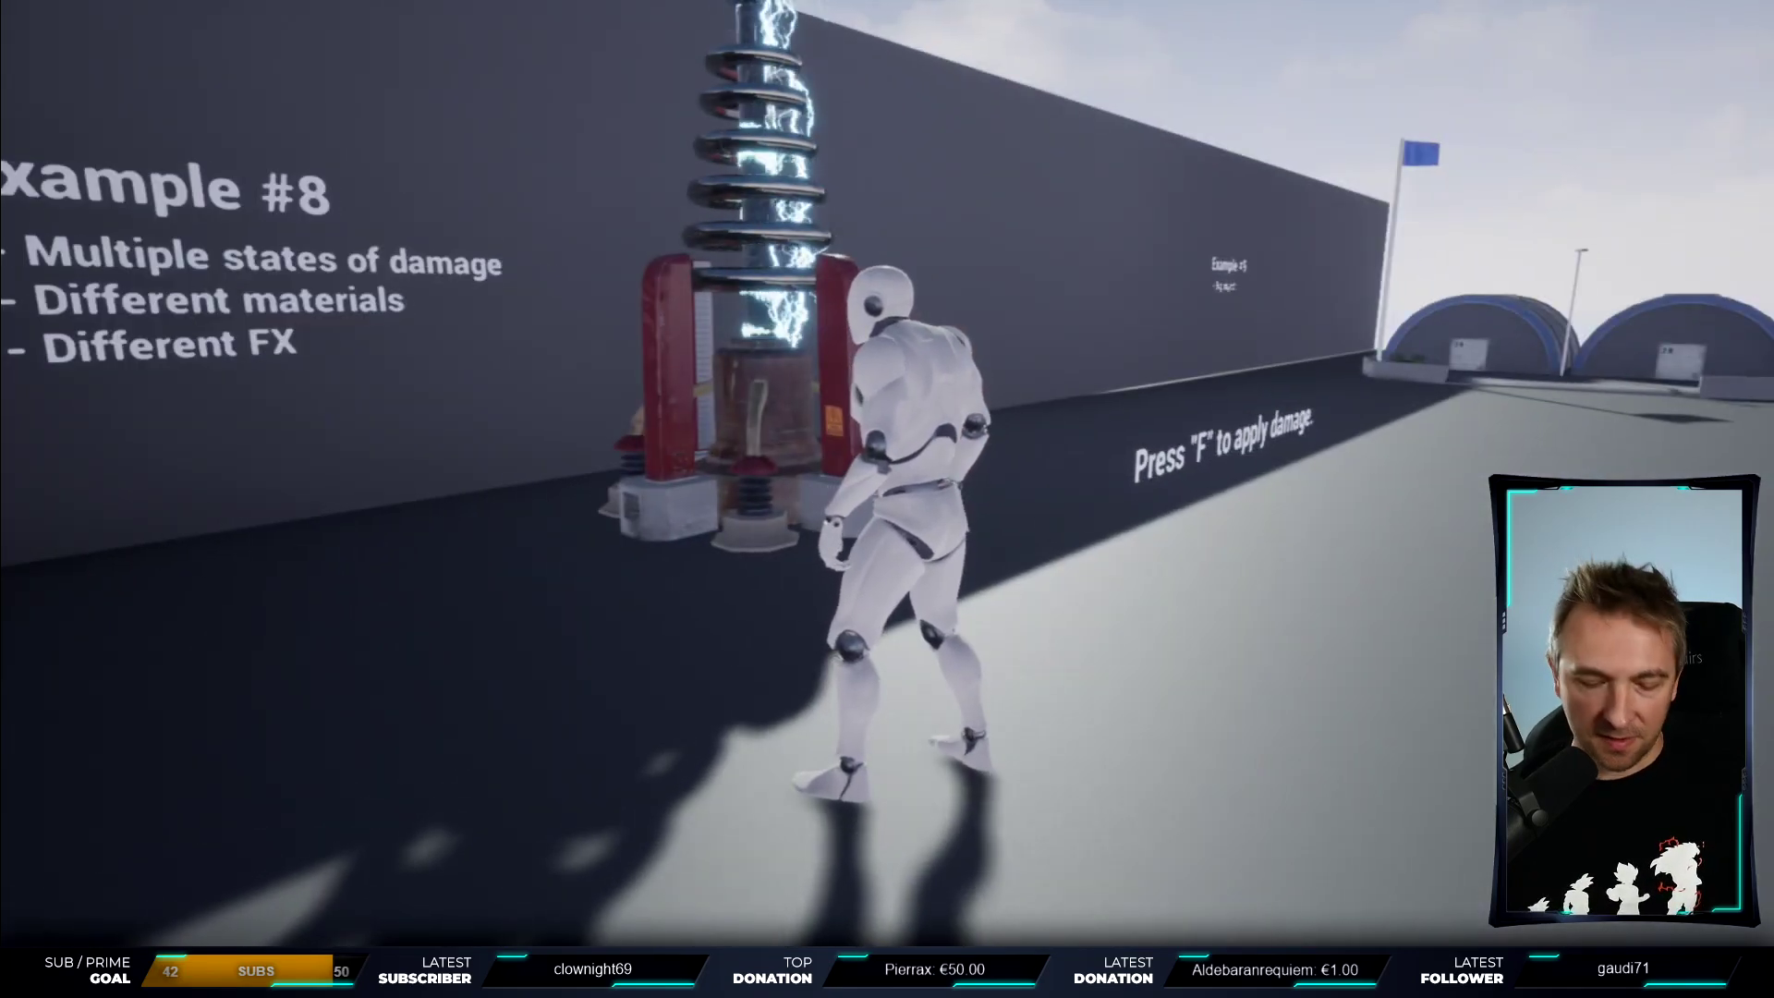
key(f)
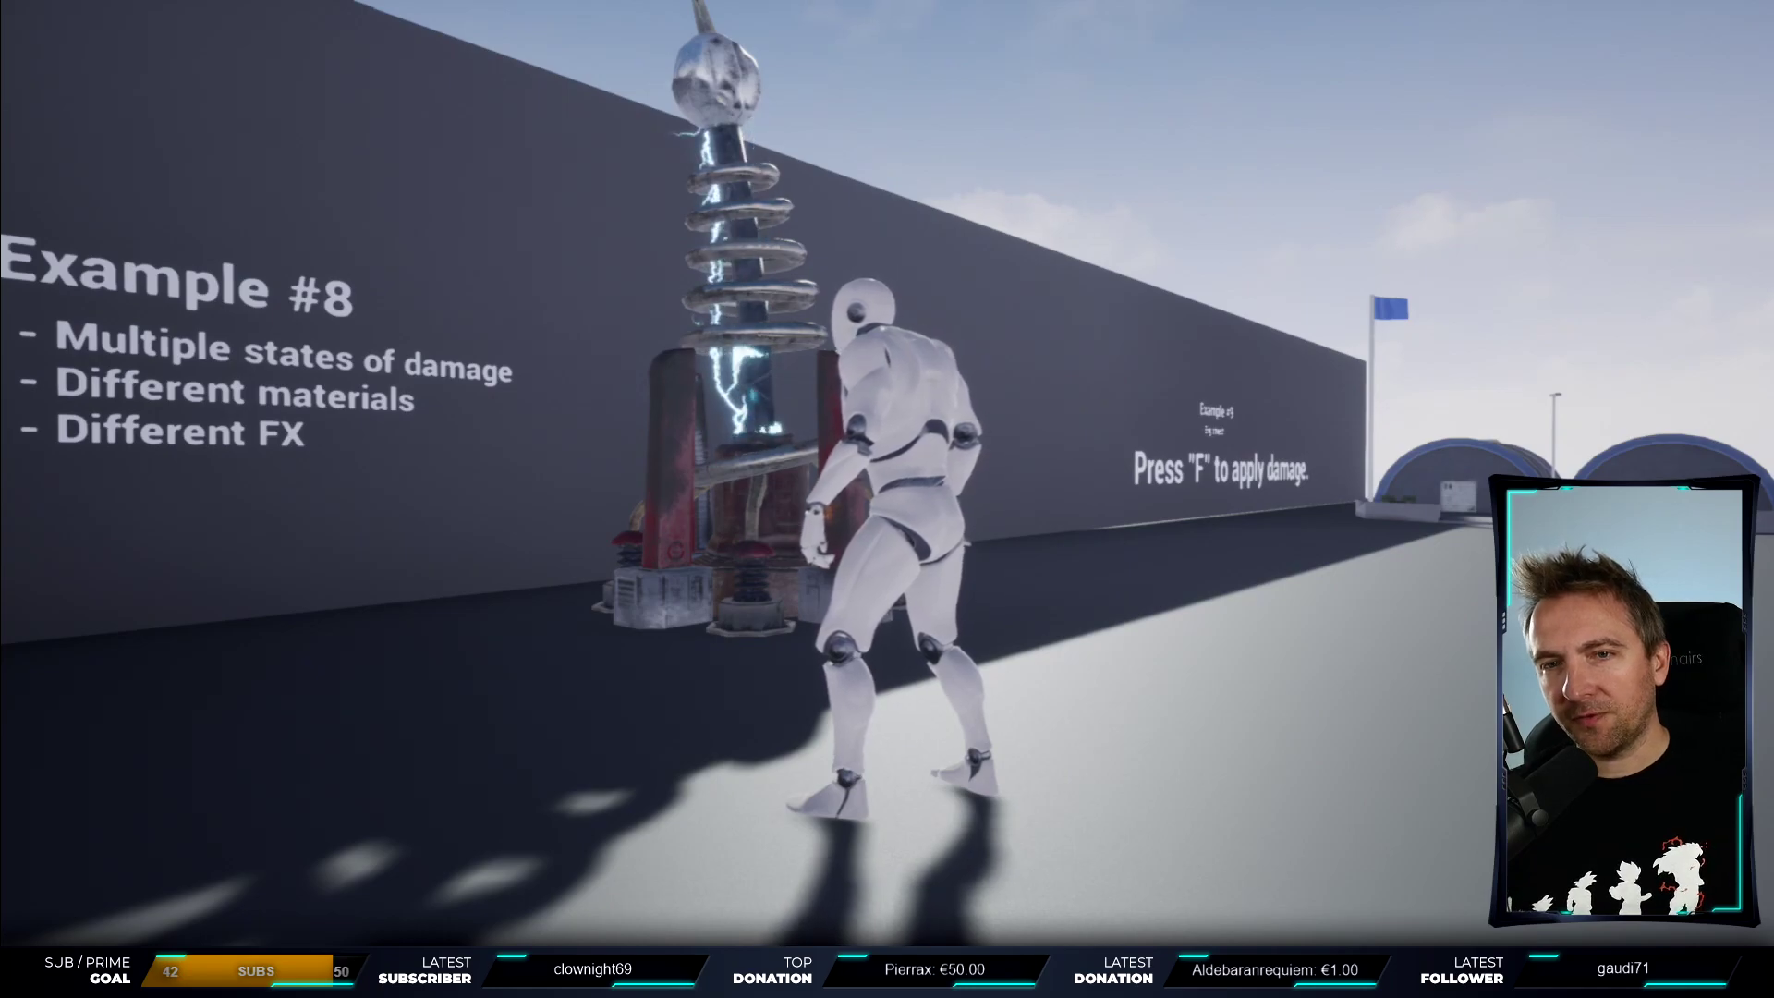
key(f)
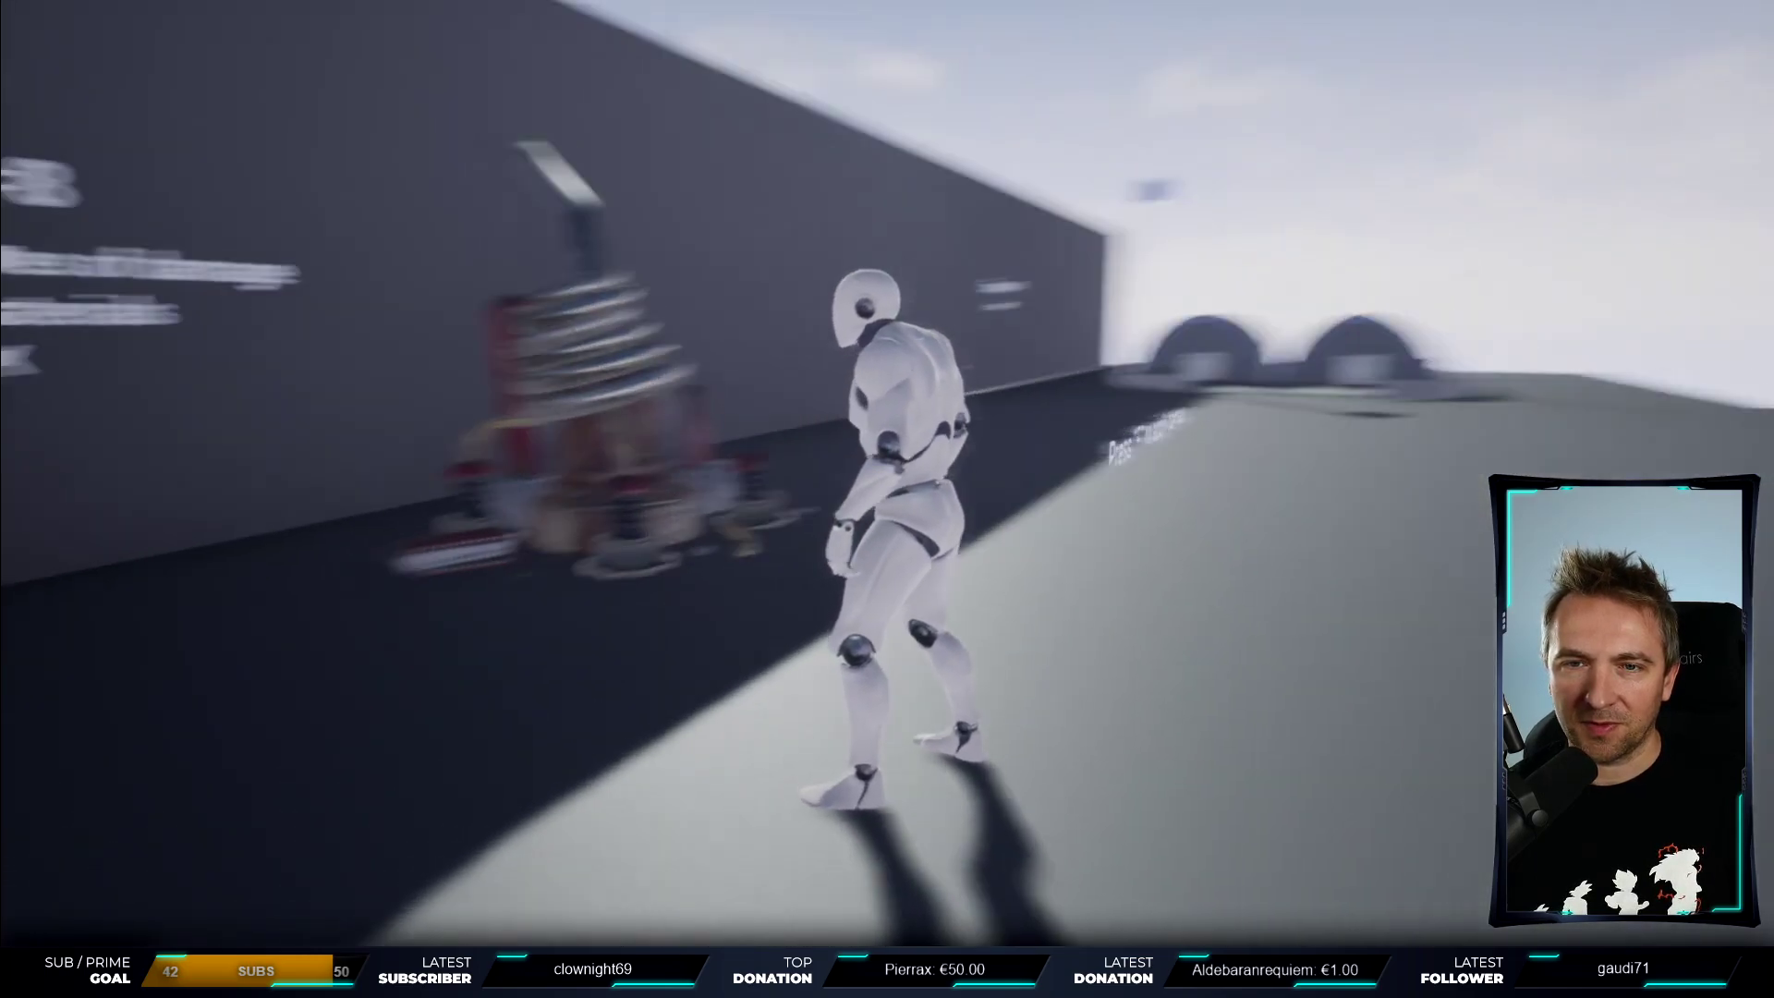
key(w)
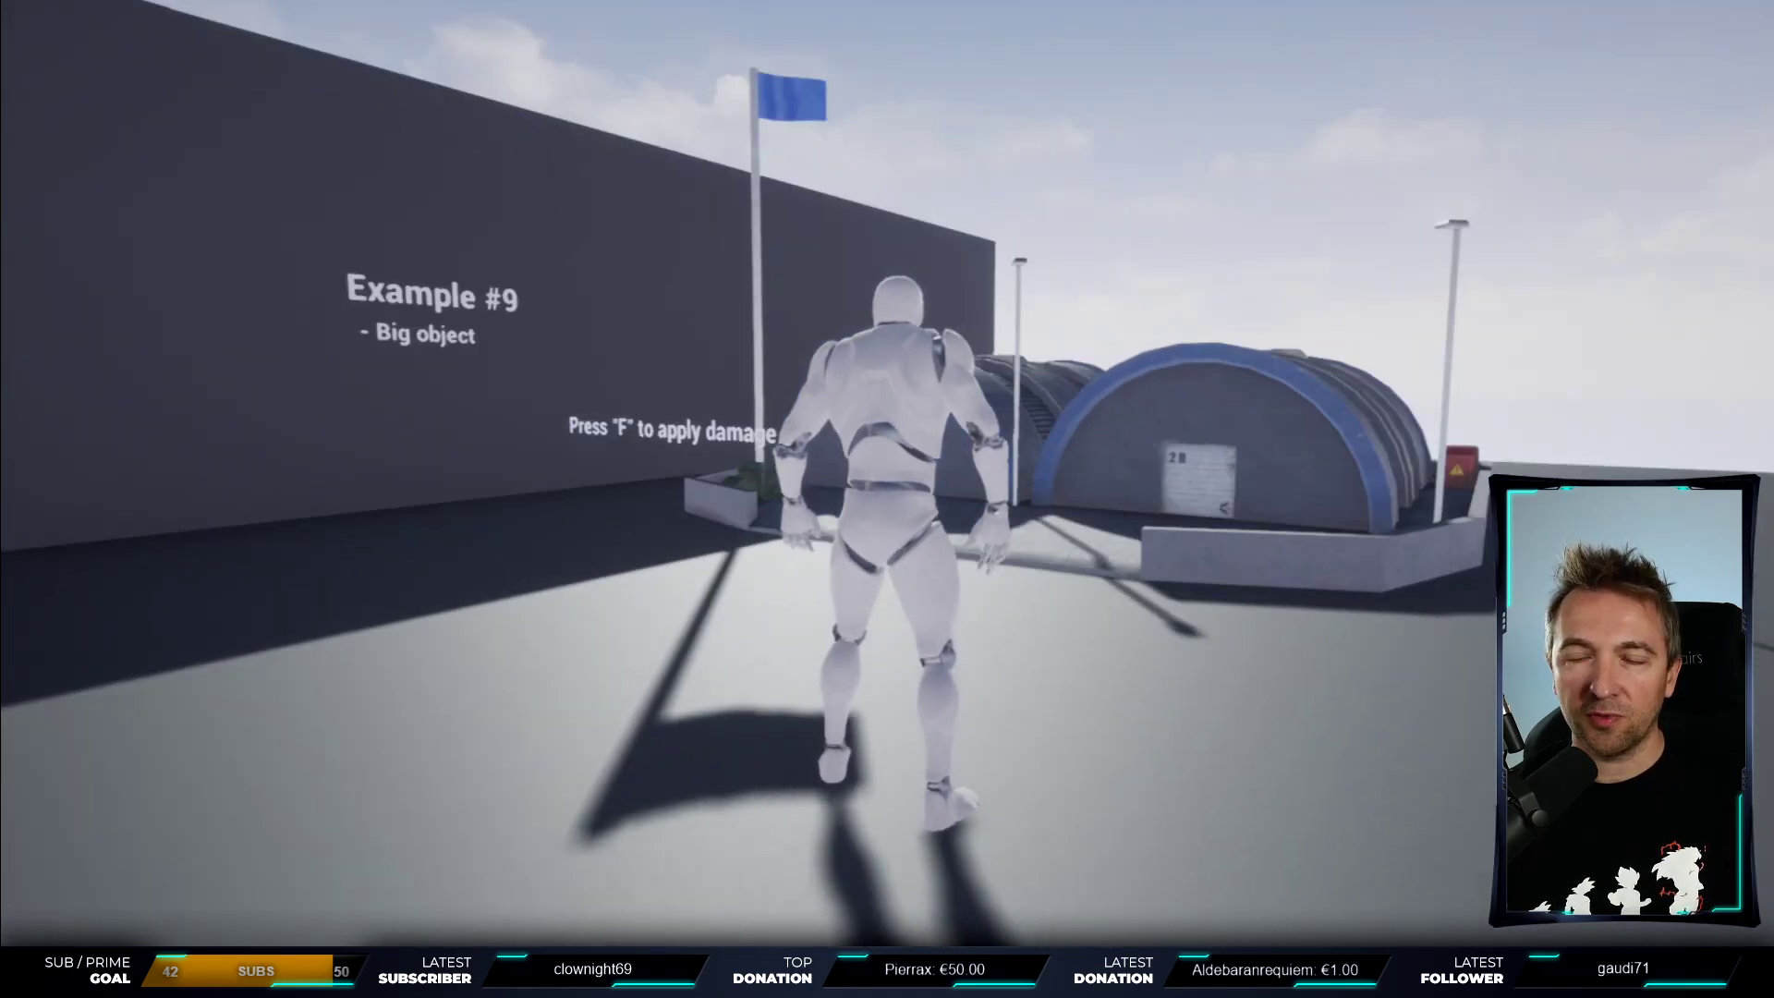
key(f)
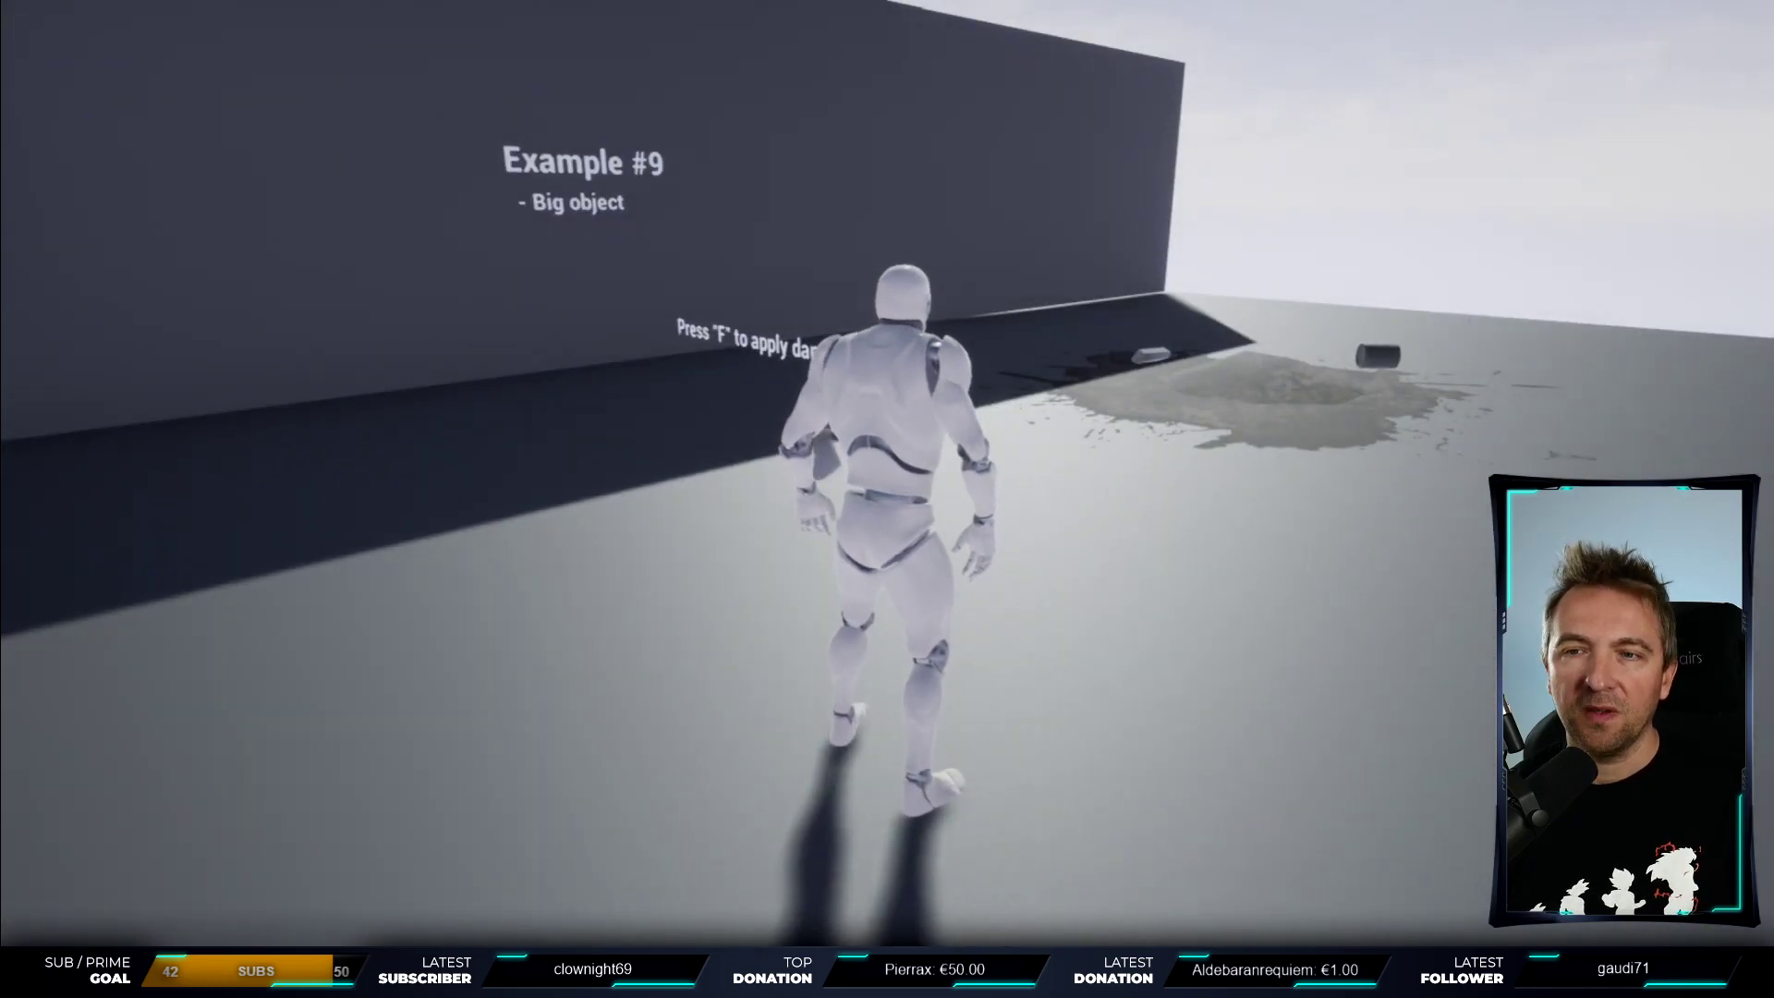
- Stop and restart the play session, running the character along the platform
key(Escape)
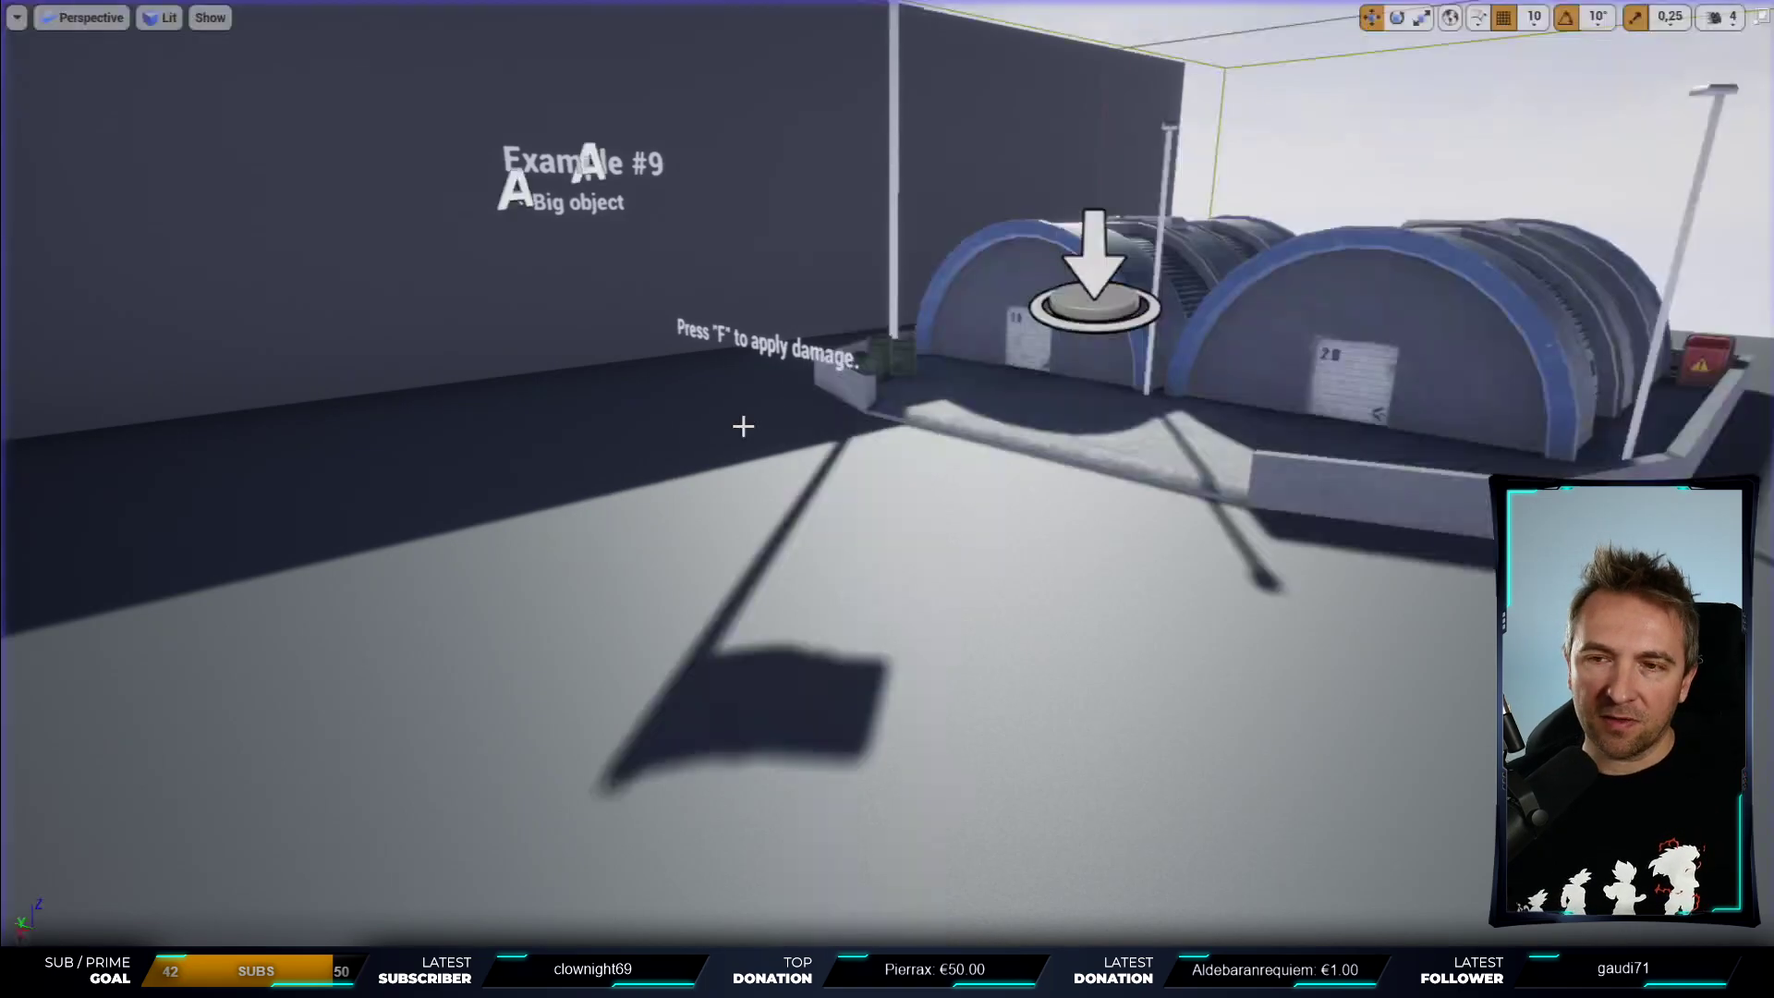
key(alt+p)
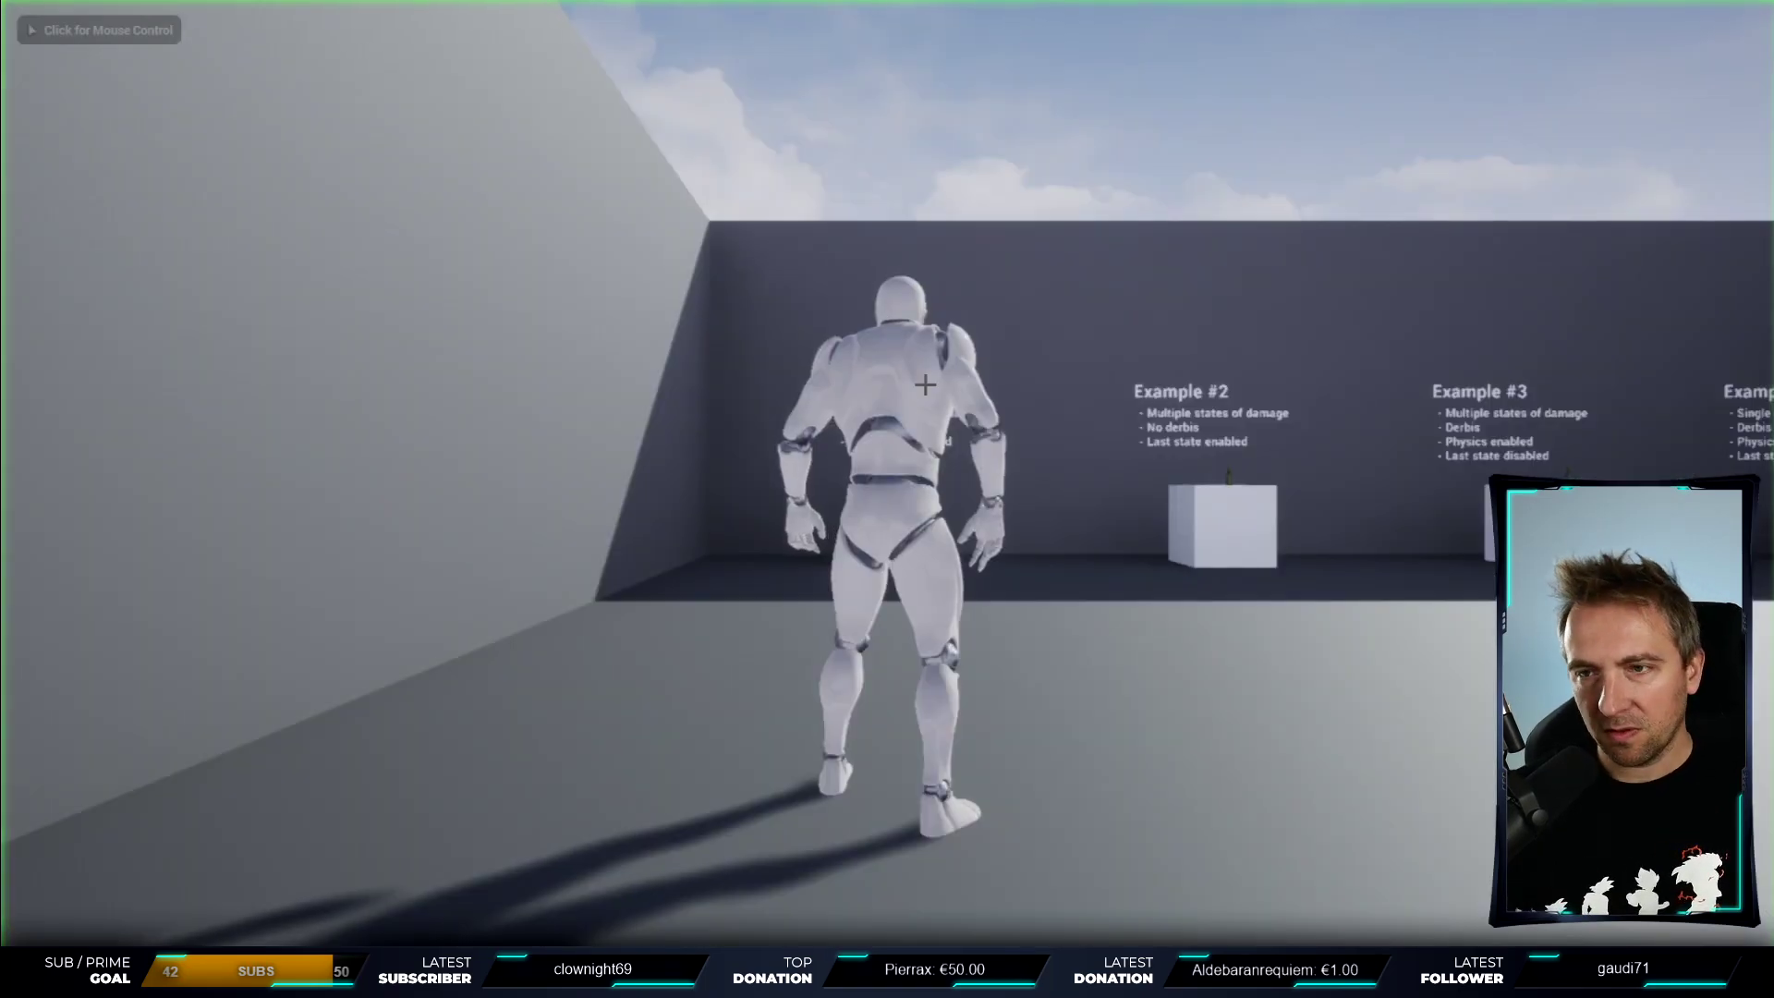
click(1045, 364)
key(w)
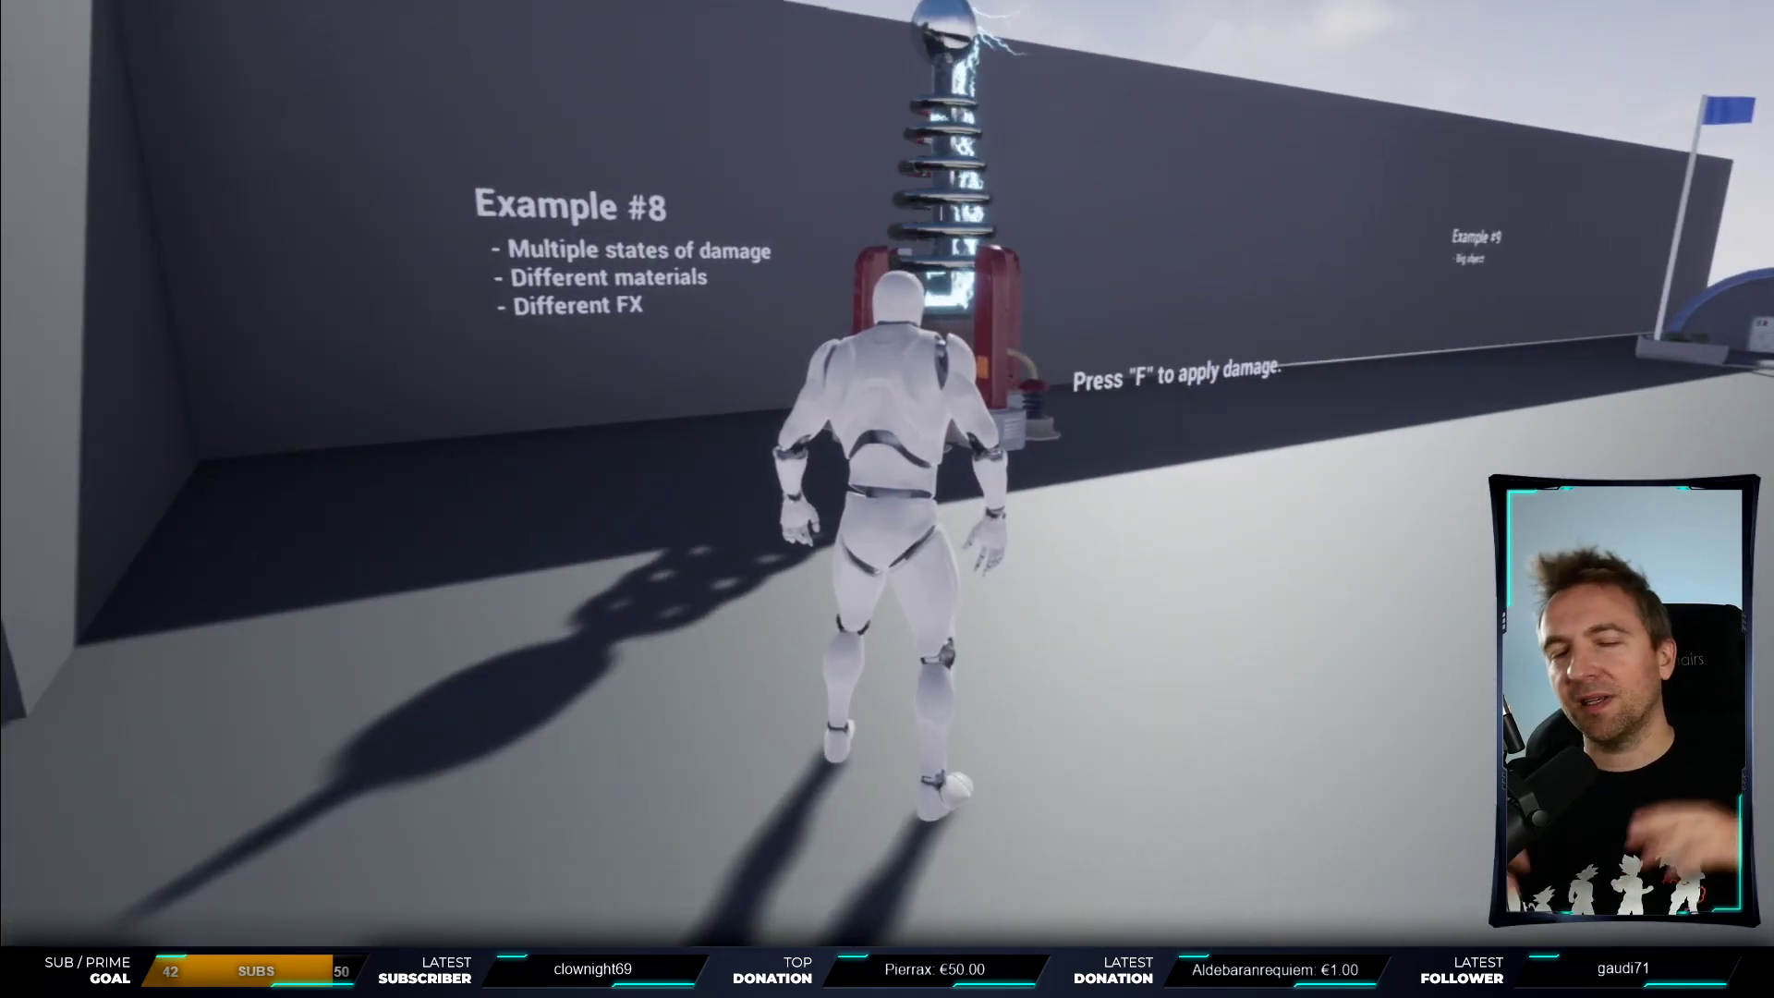
- Damage the Tesla tower repeatedly until its top breaks and it collapses
key(f)
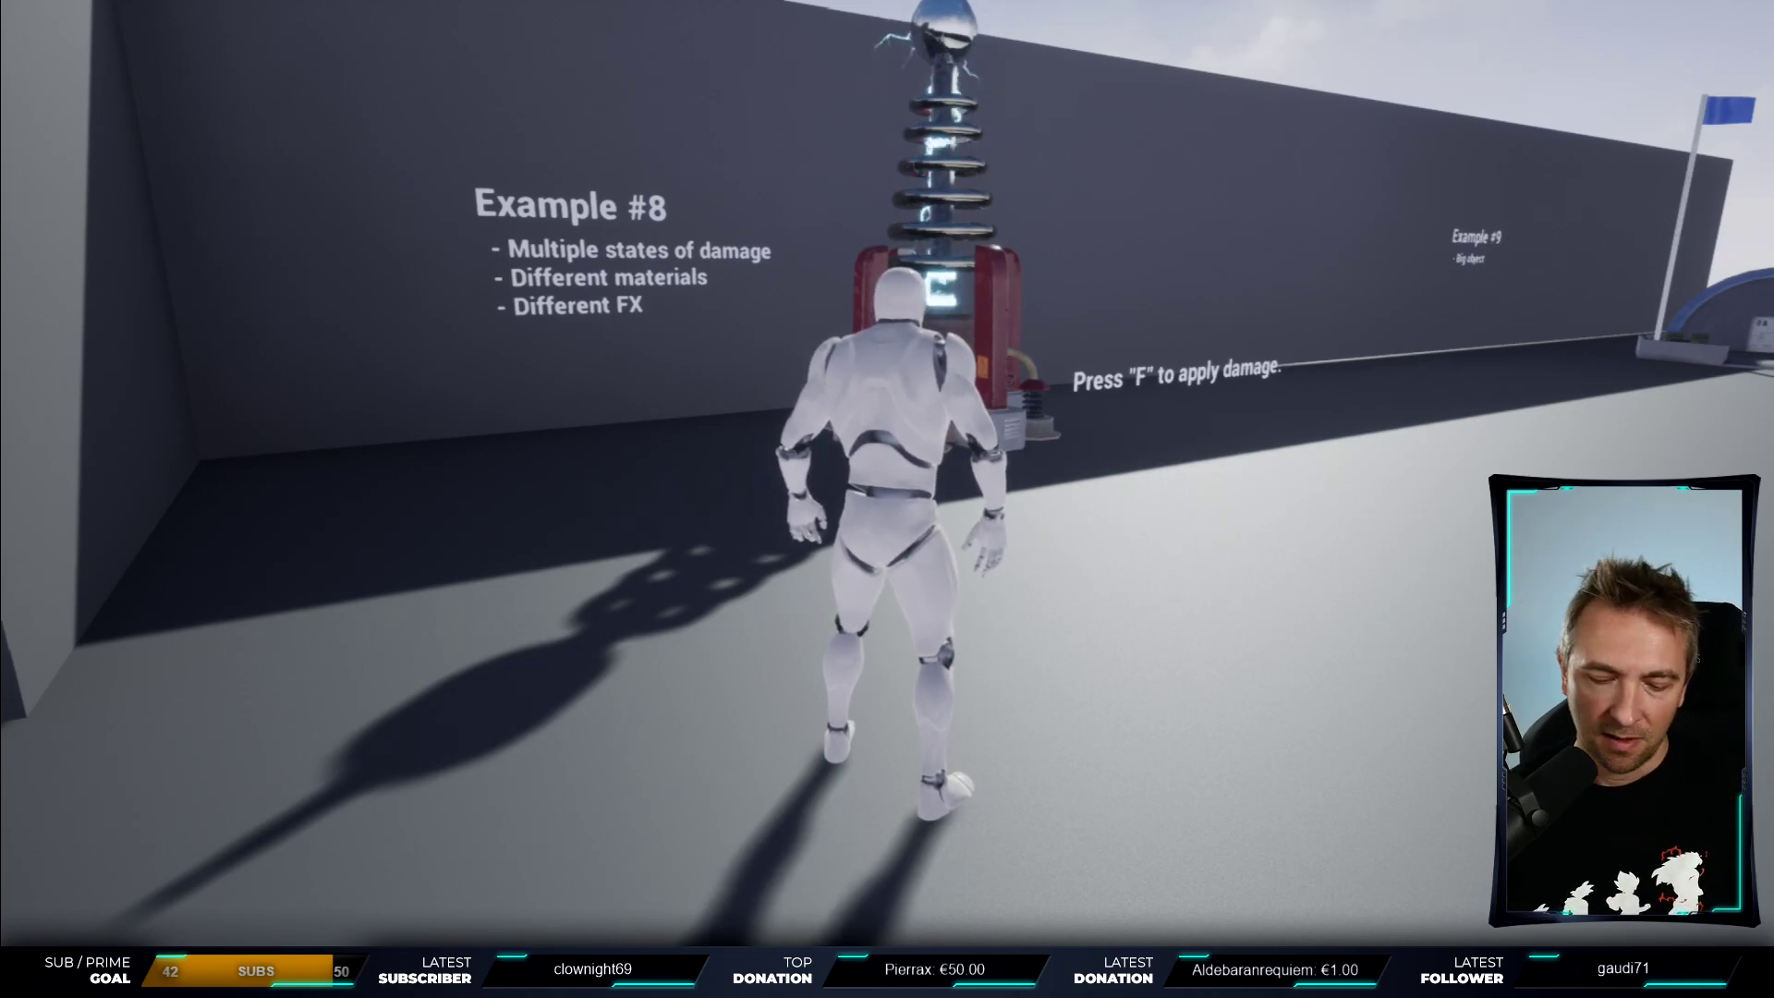
key(w)
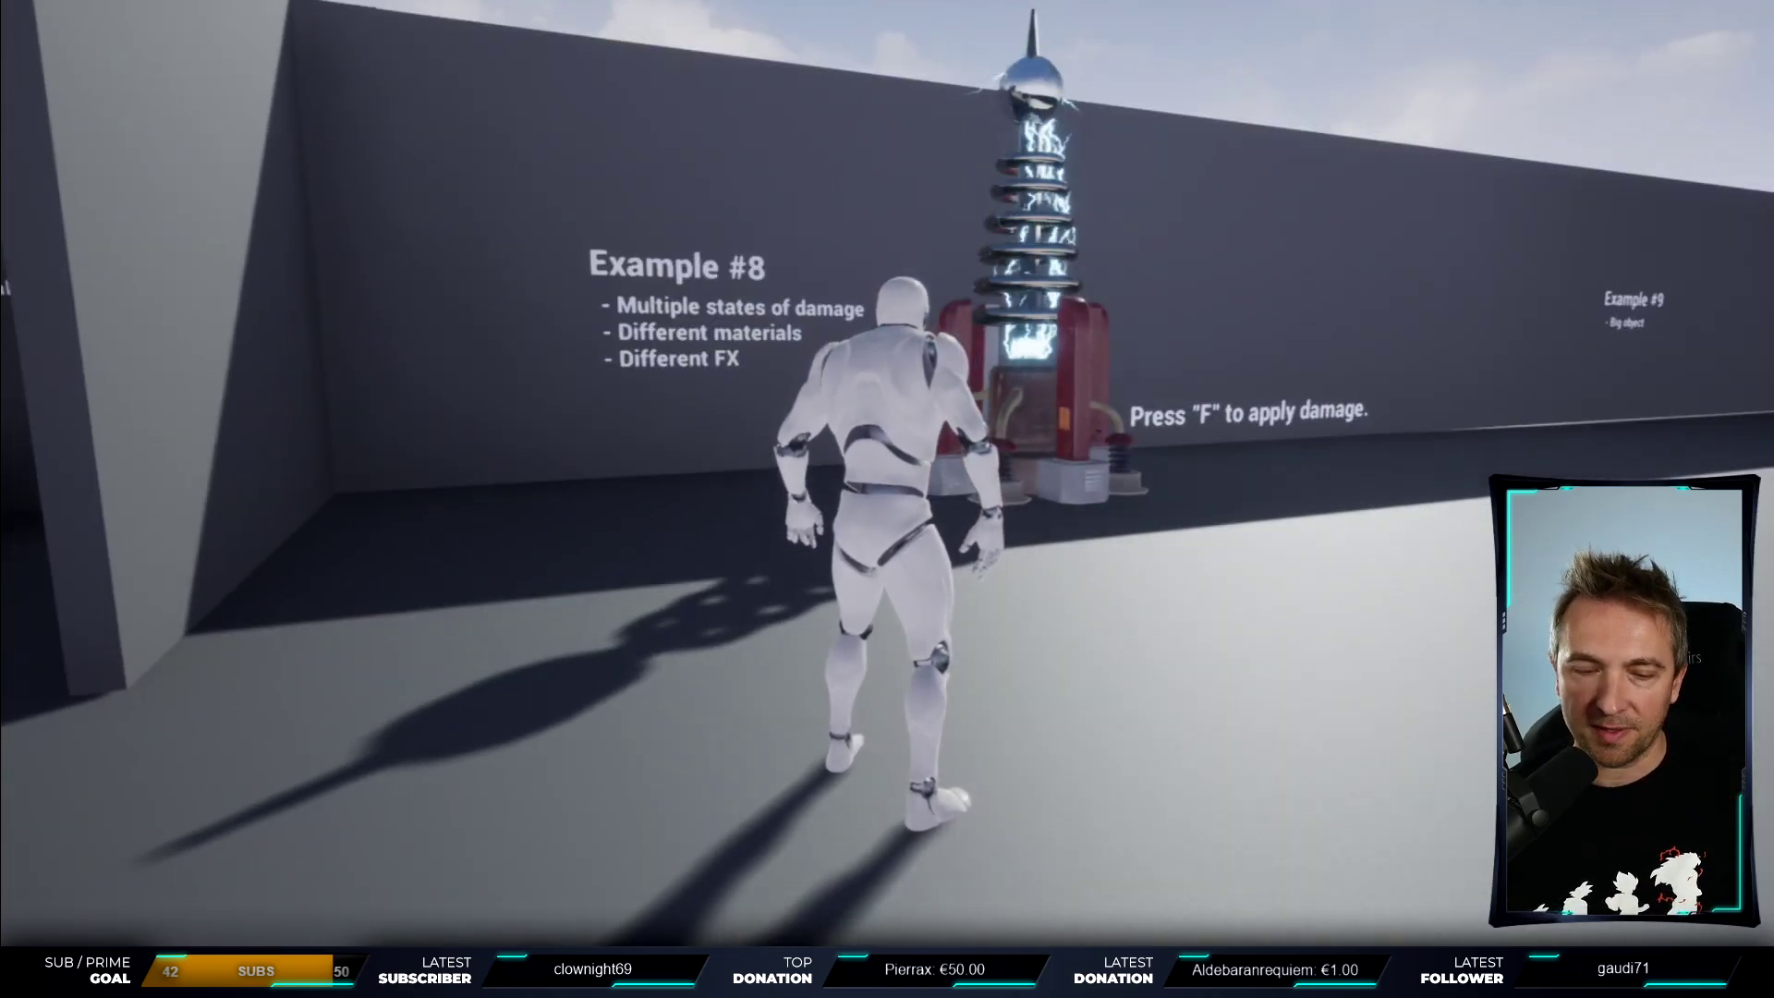
key(w)
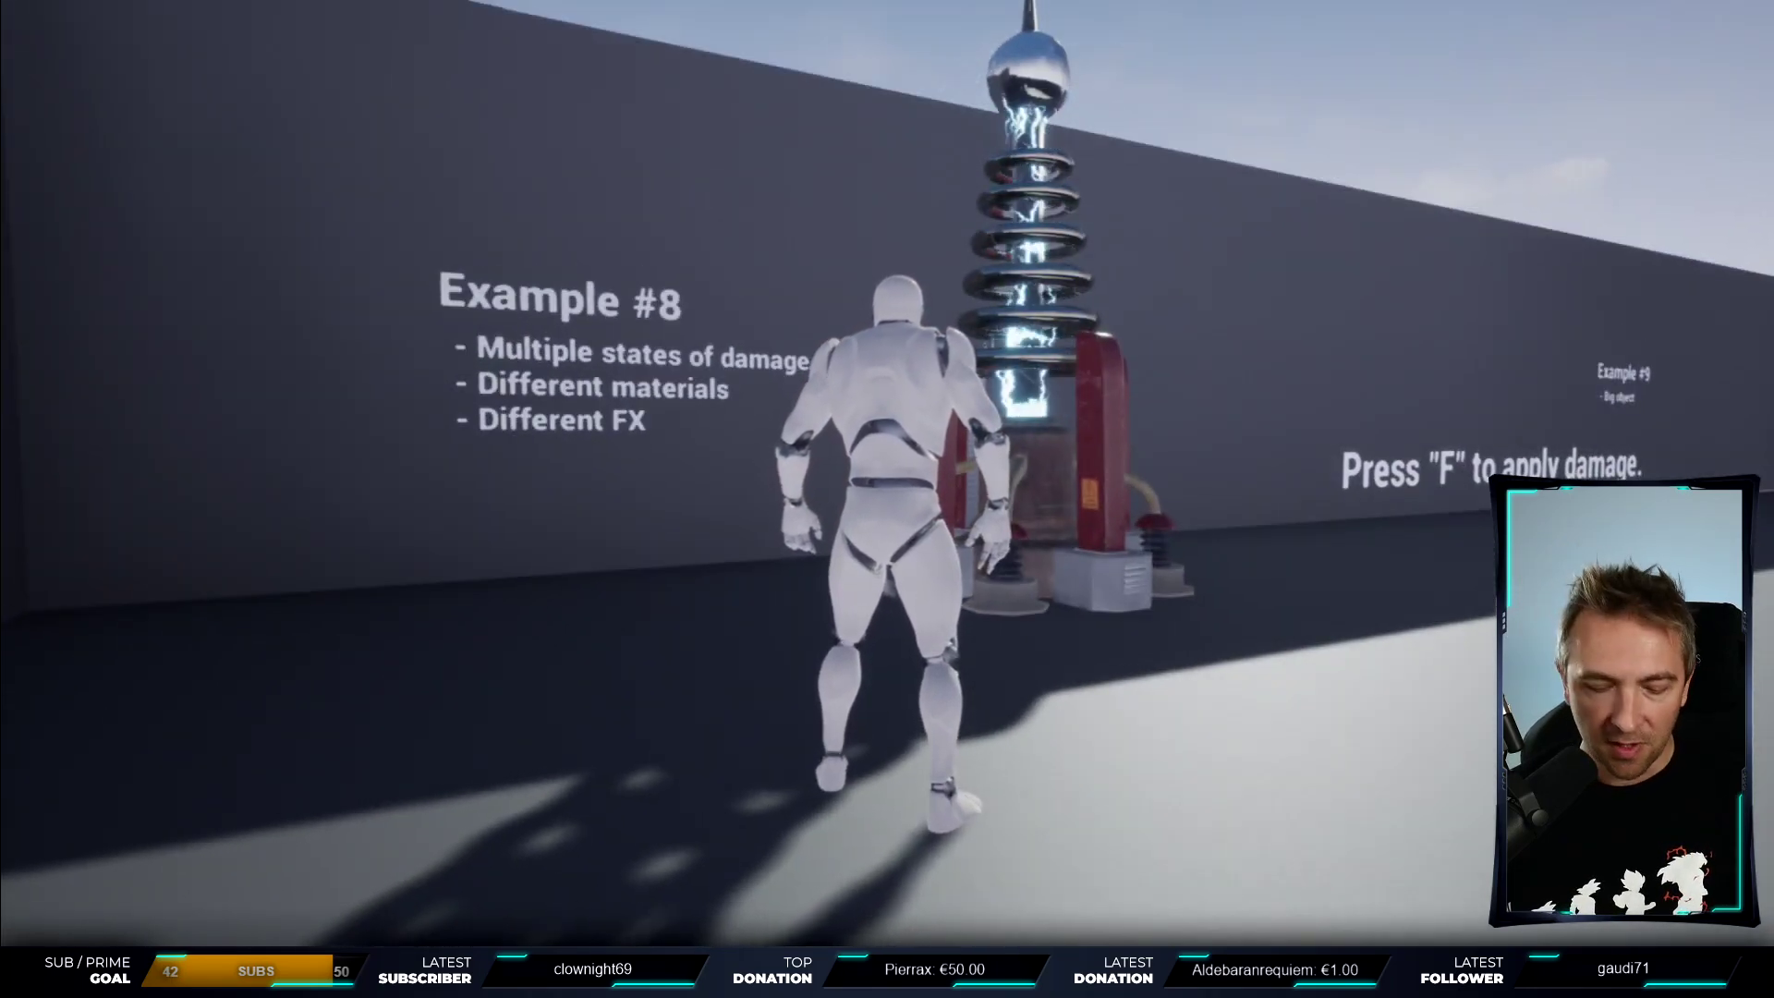
key(f)
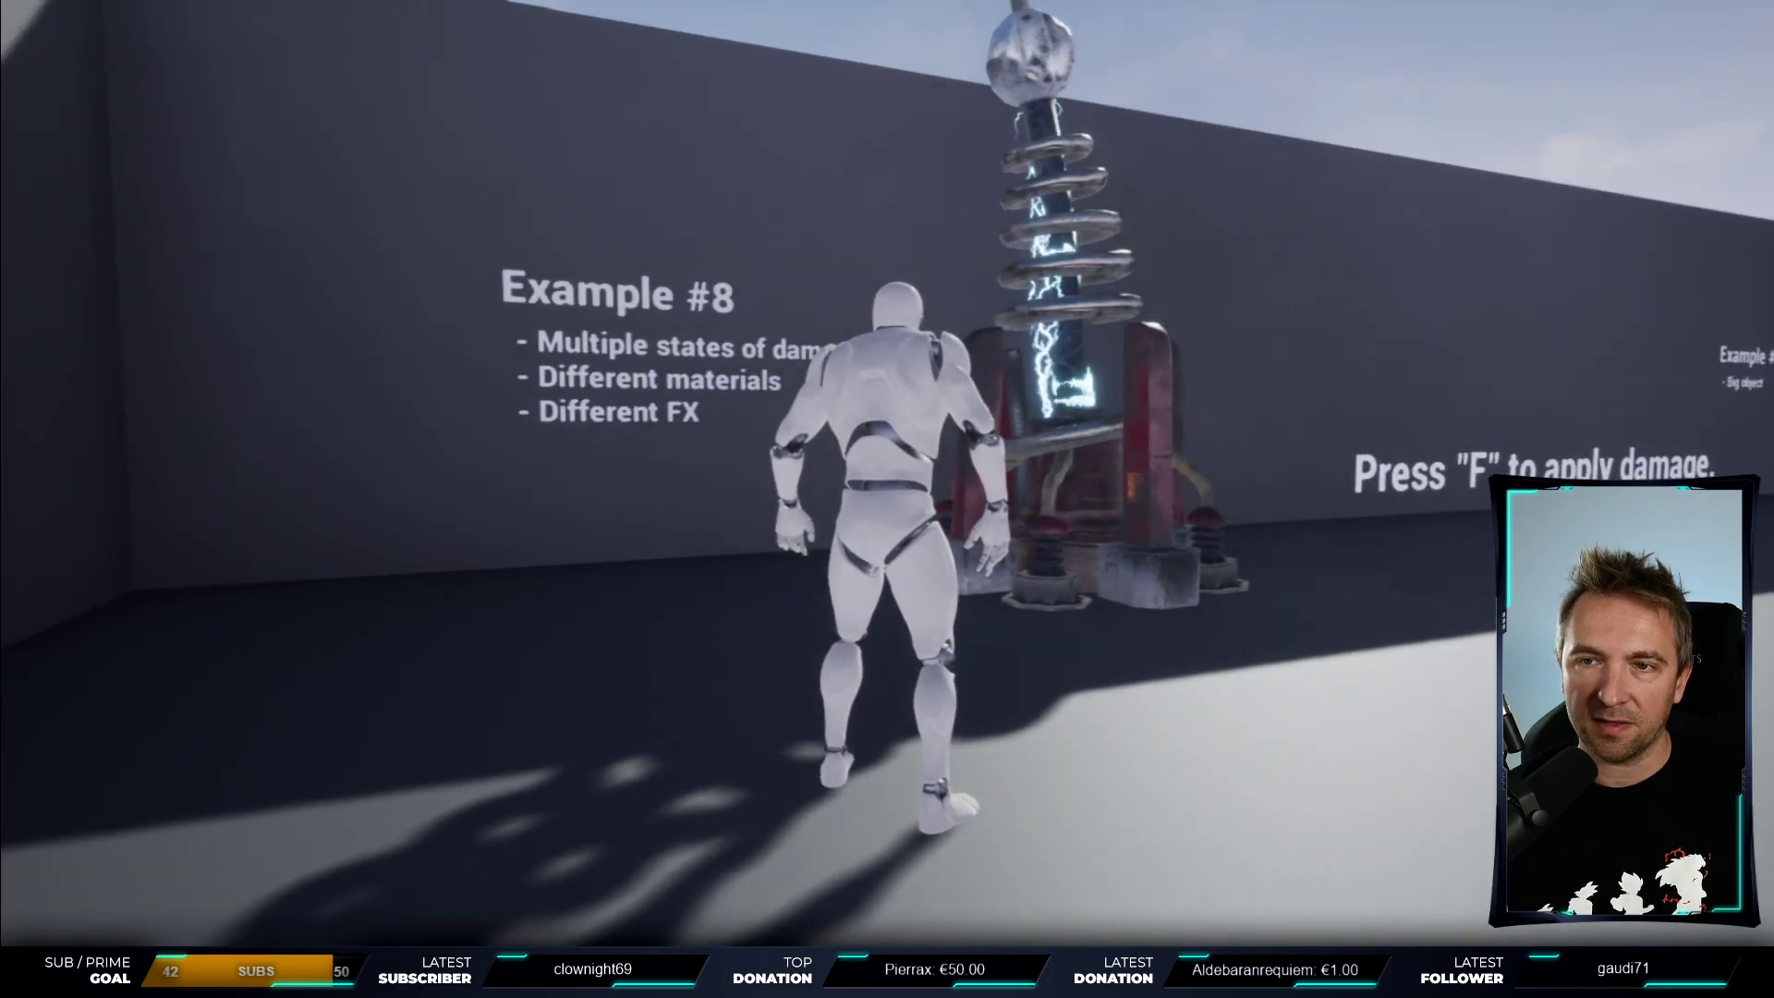
key(f)
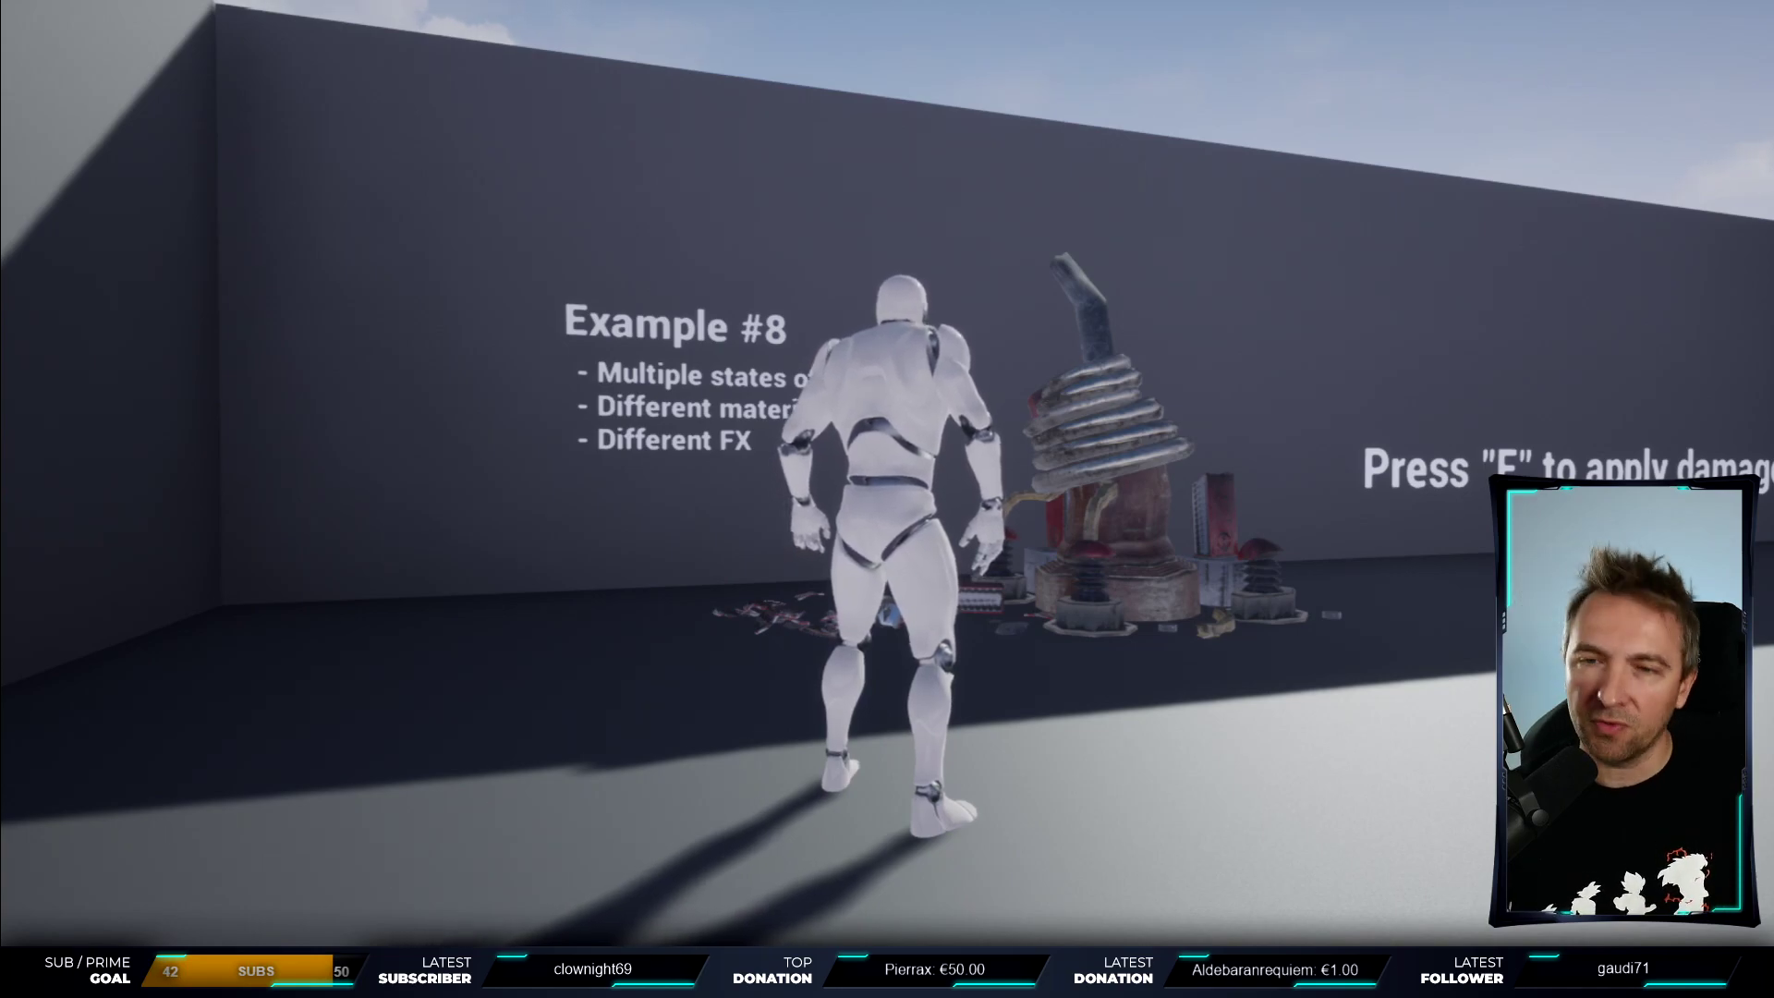
key(w)
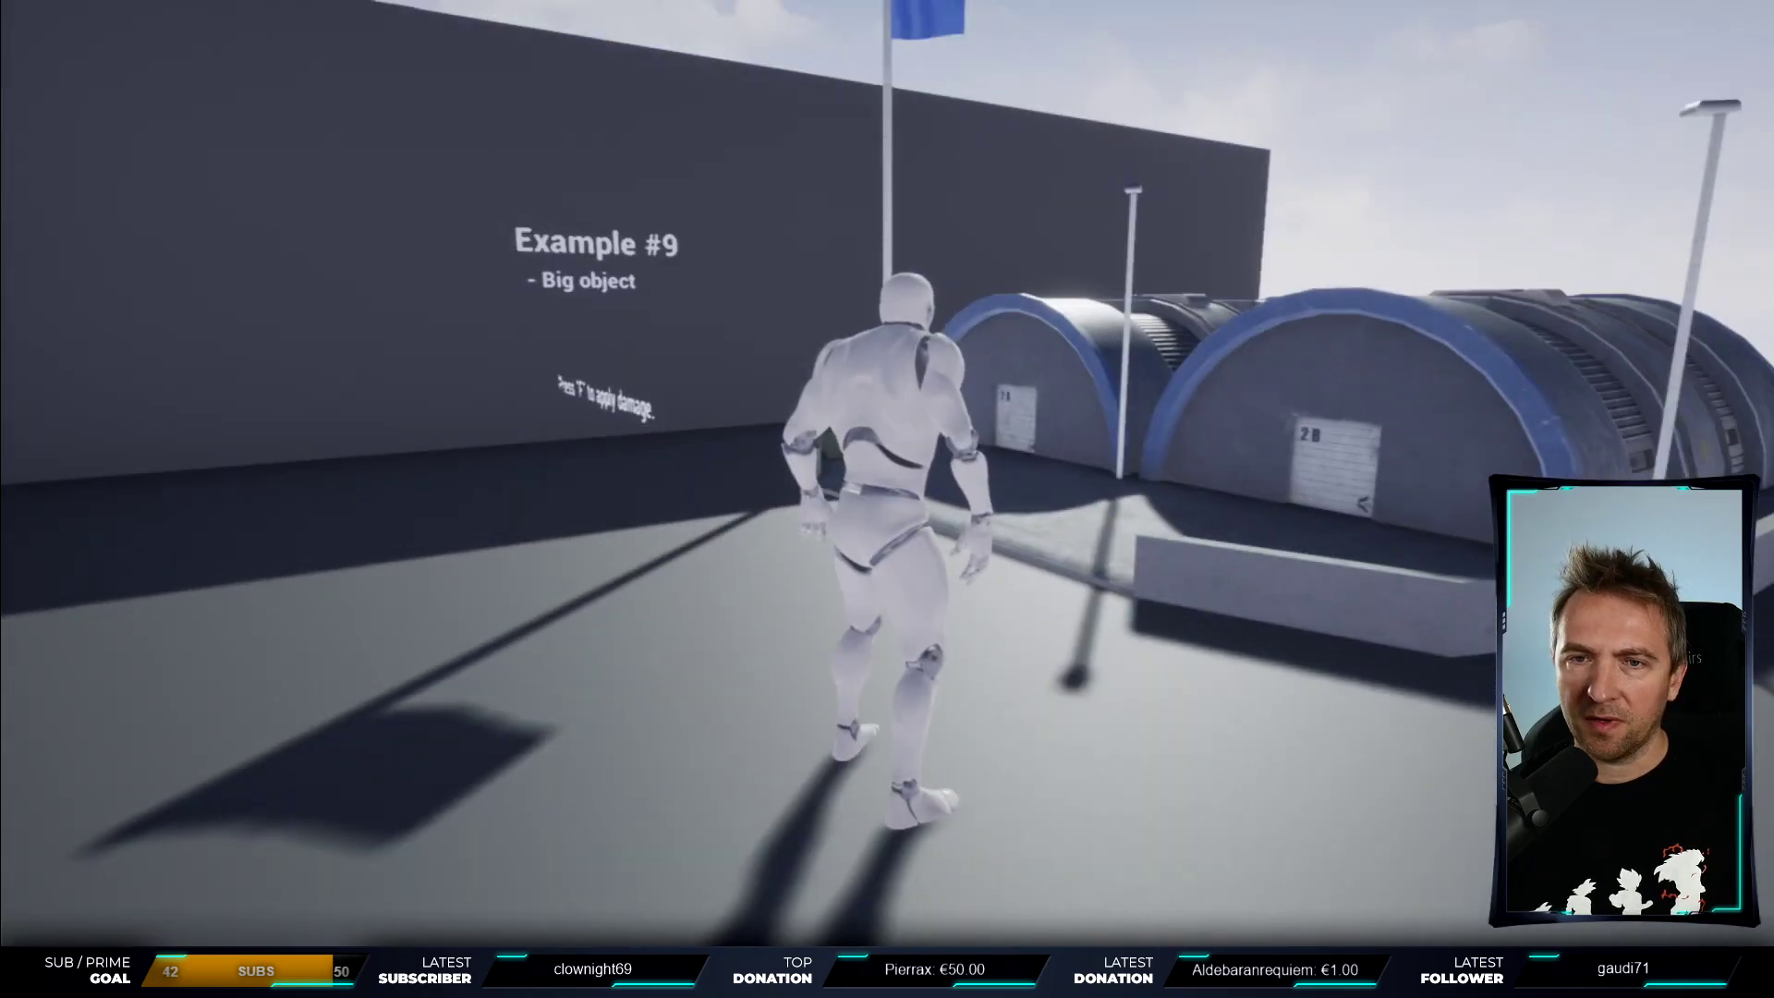
- Blow apart the hangars with damage, then restart the play session
key(f)
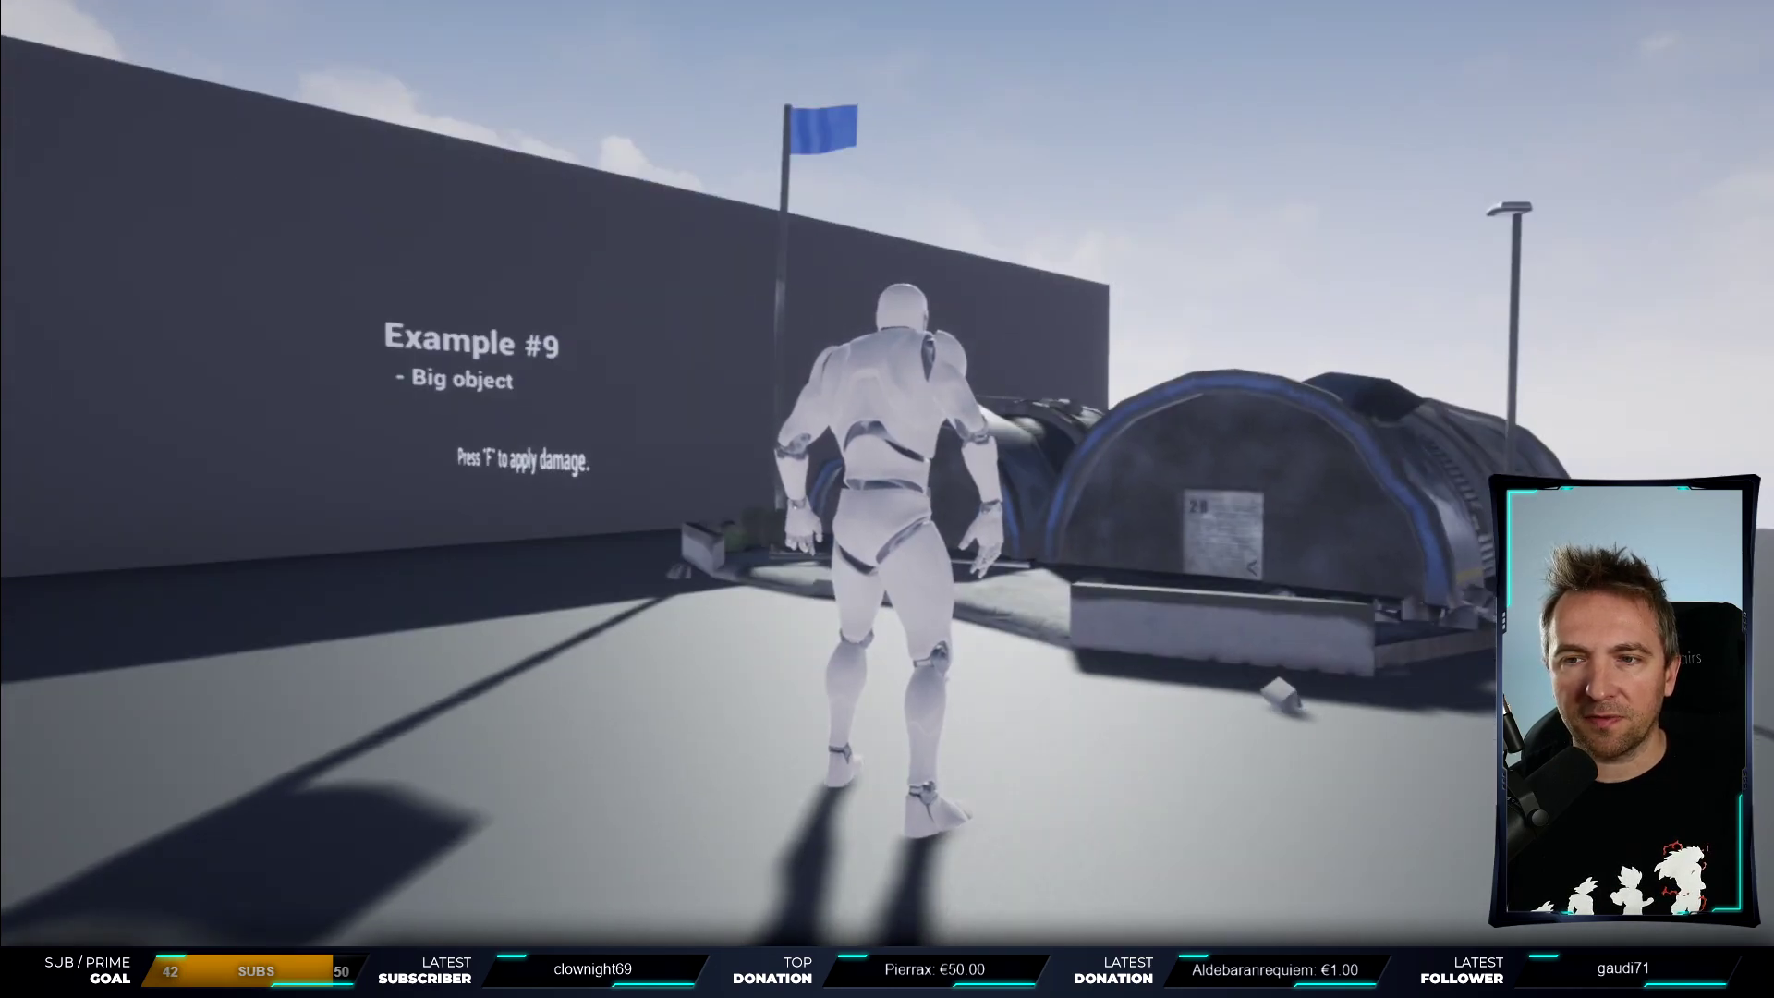
key(f)
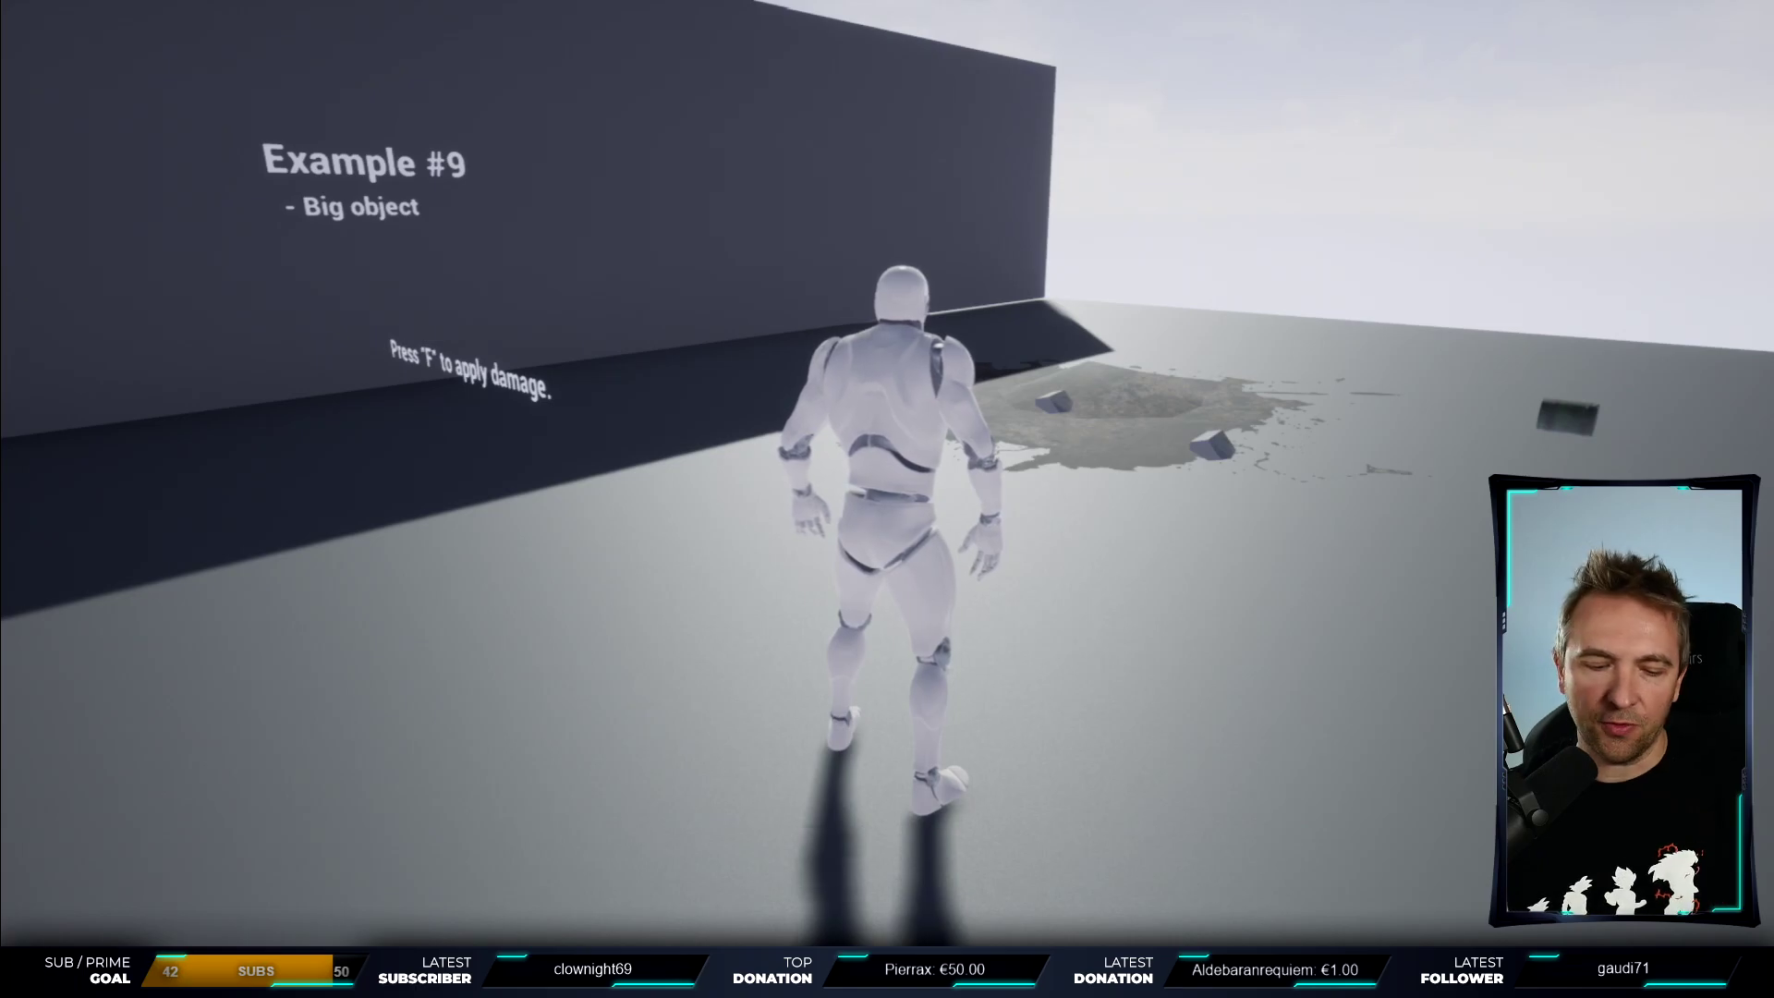
key(Escape)
key(alt+p)
- Run back to the domed huts, damage them until they explode, and stop playing
key(w)
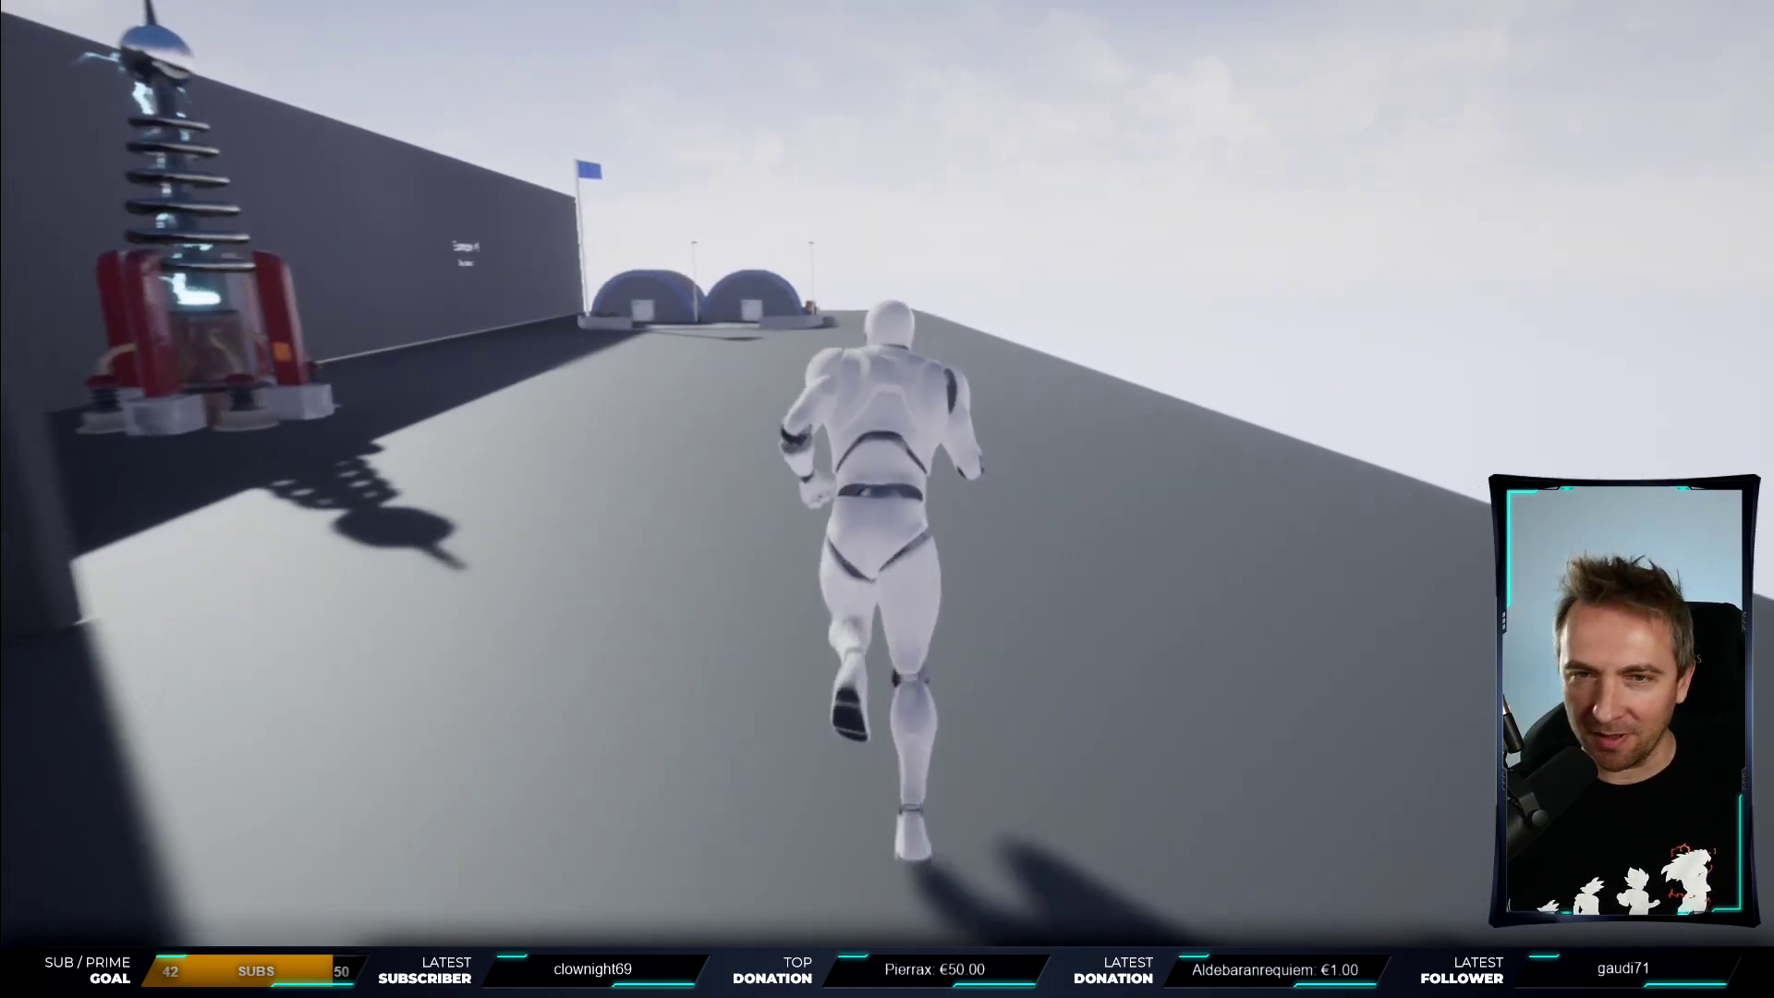
key(space)
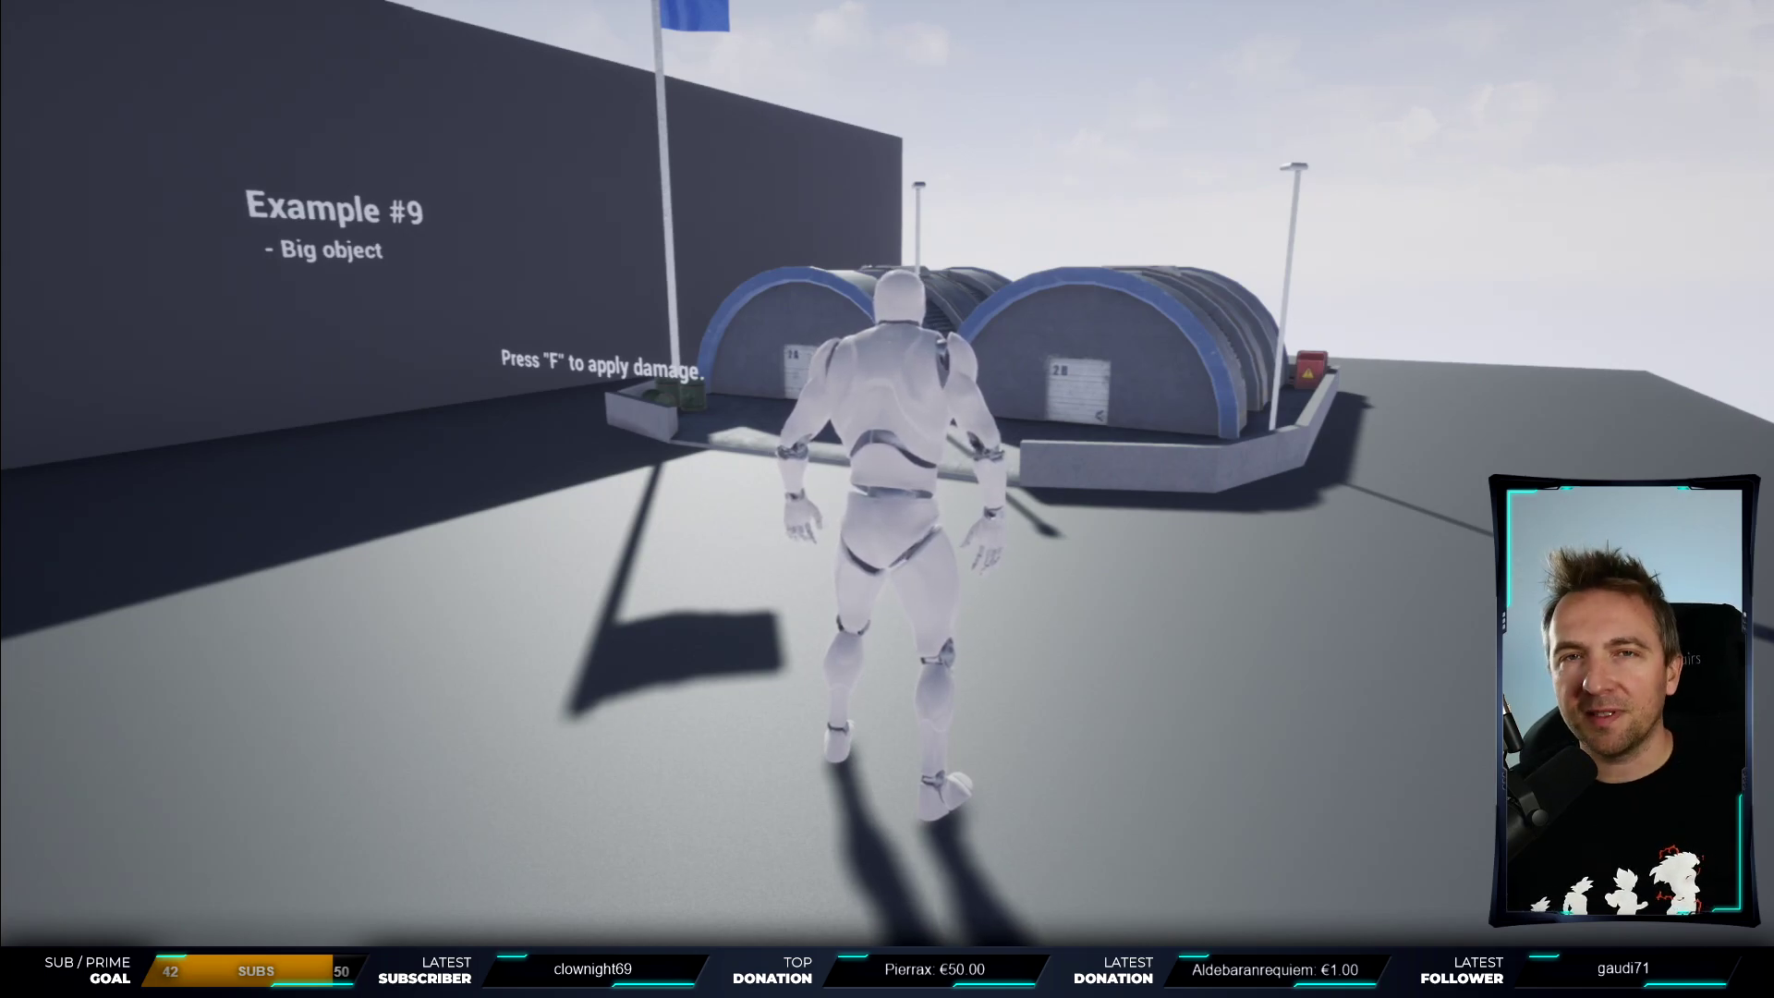
key(w)
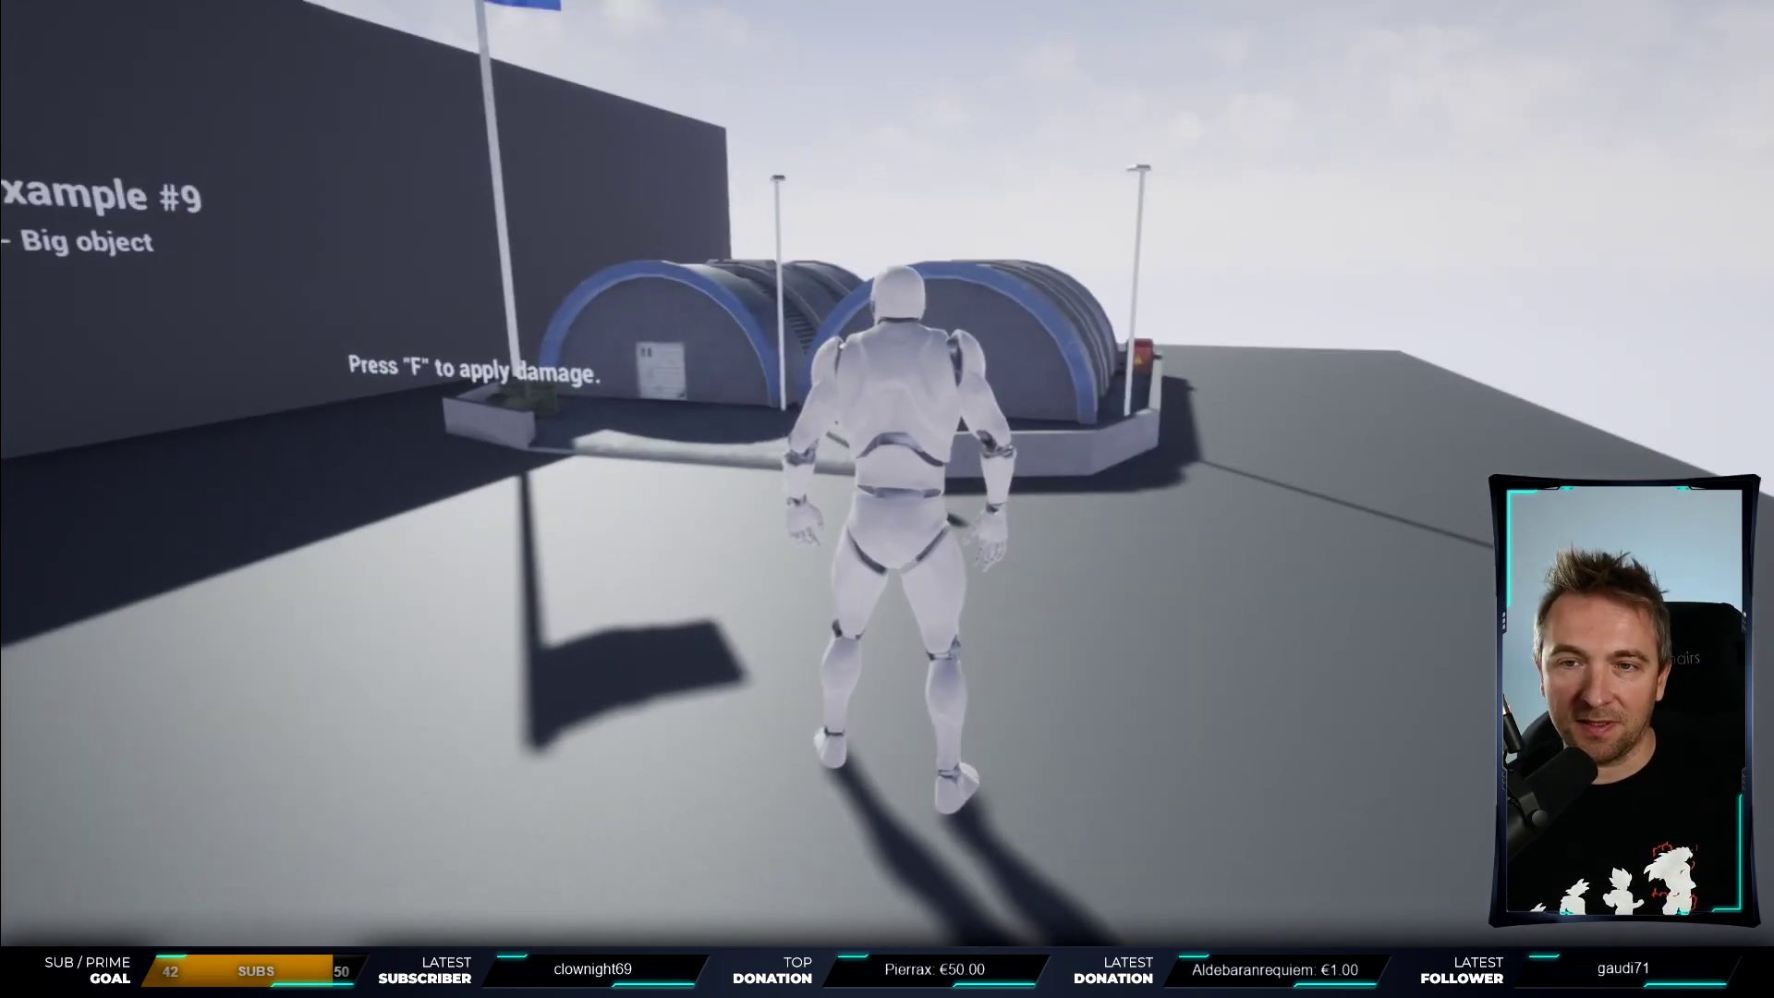
key(f)
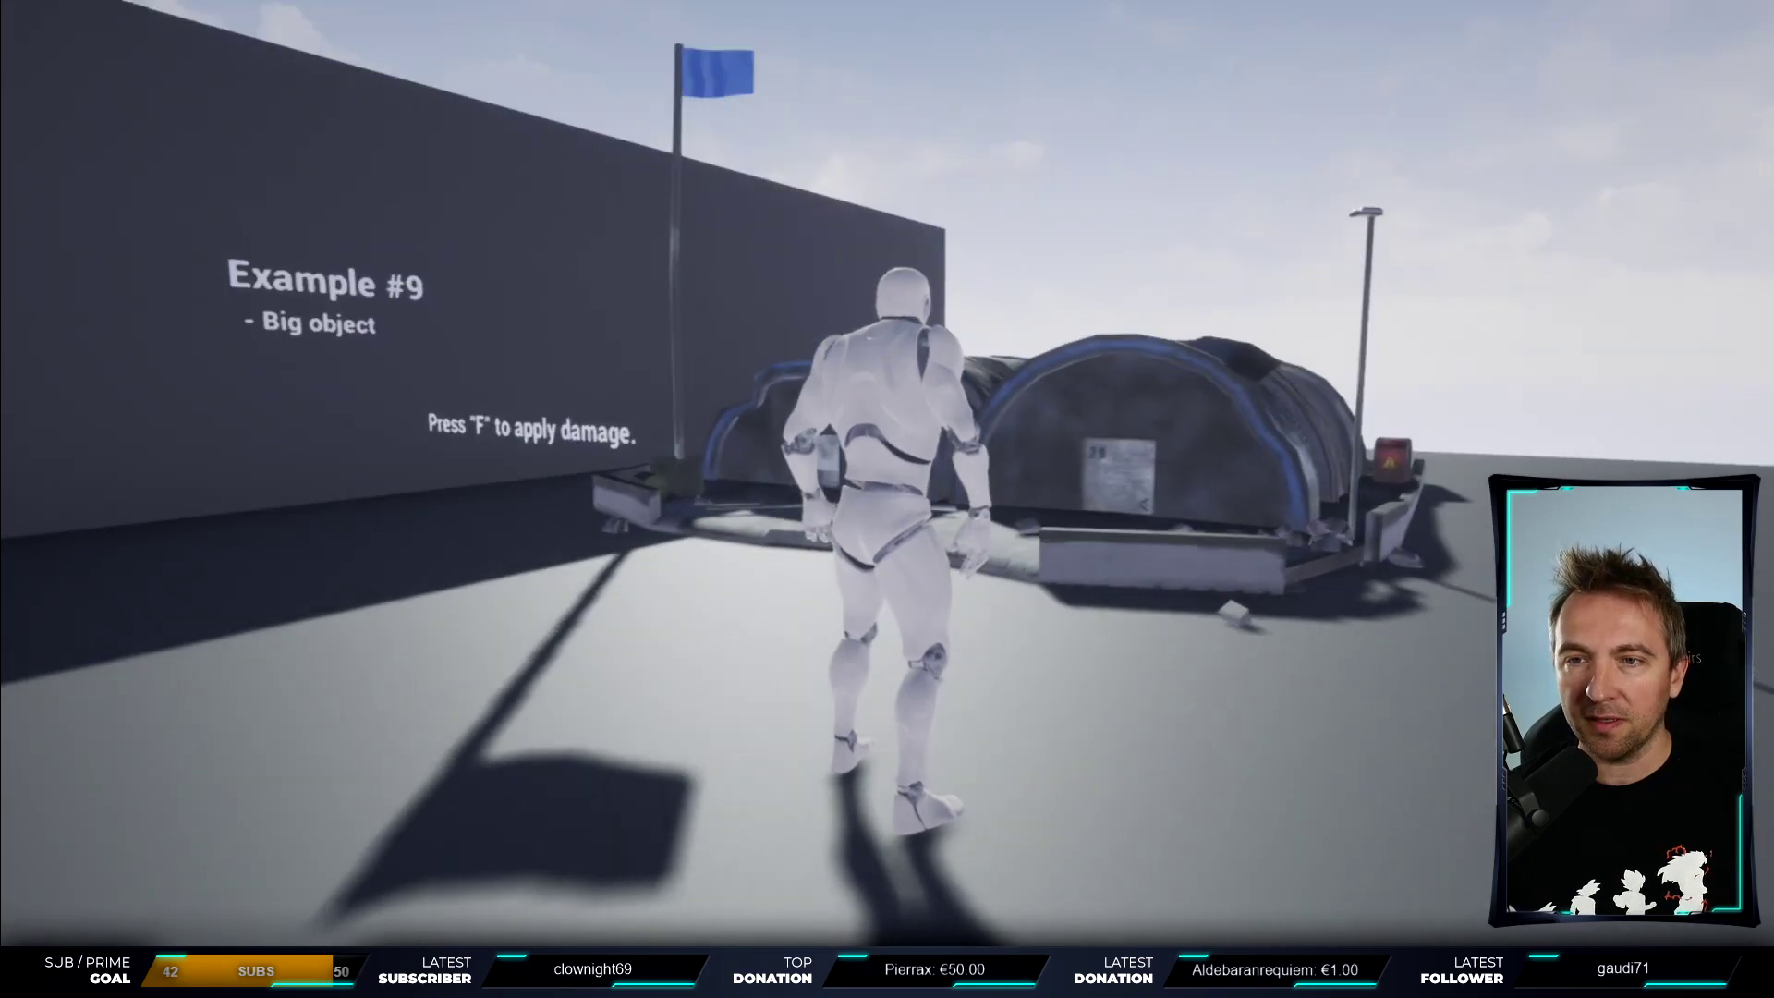
key(f)
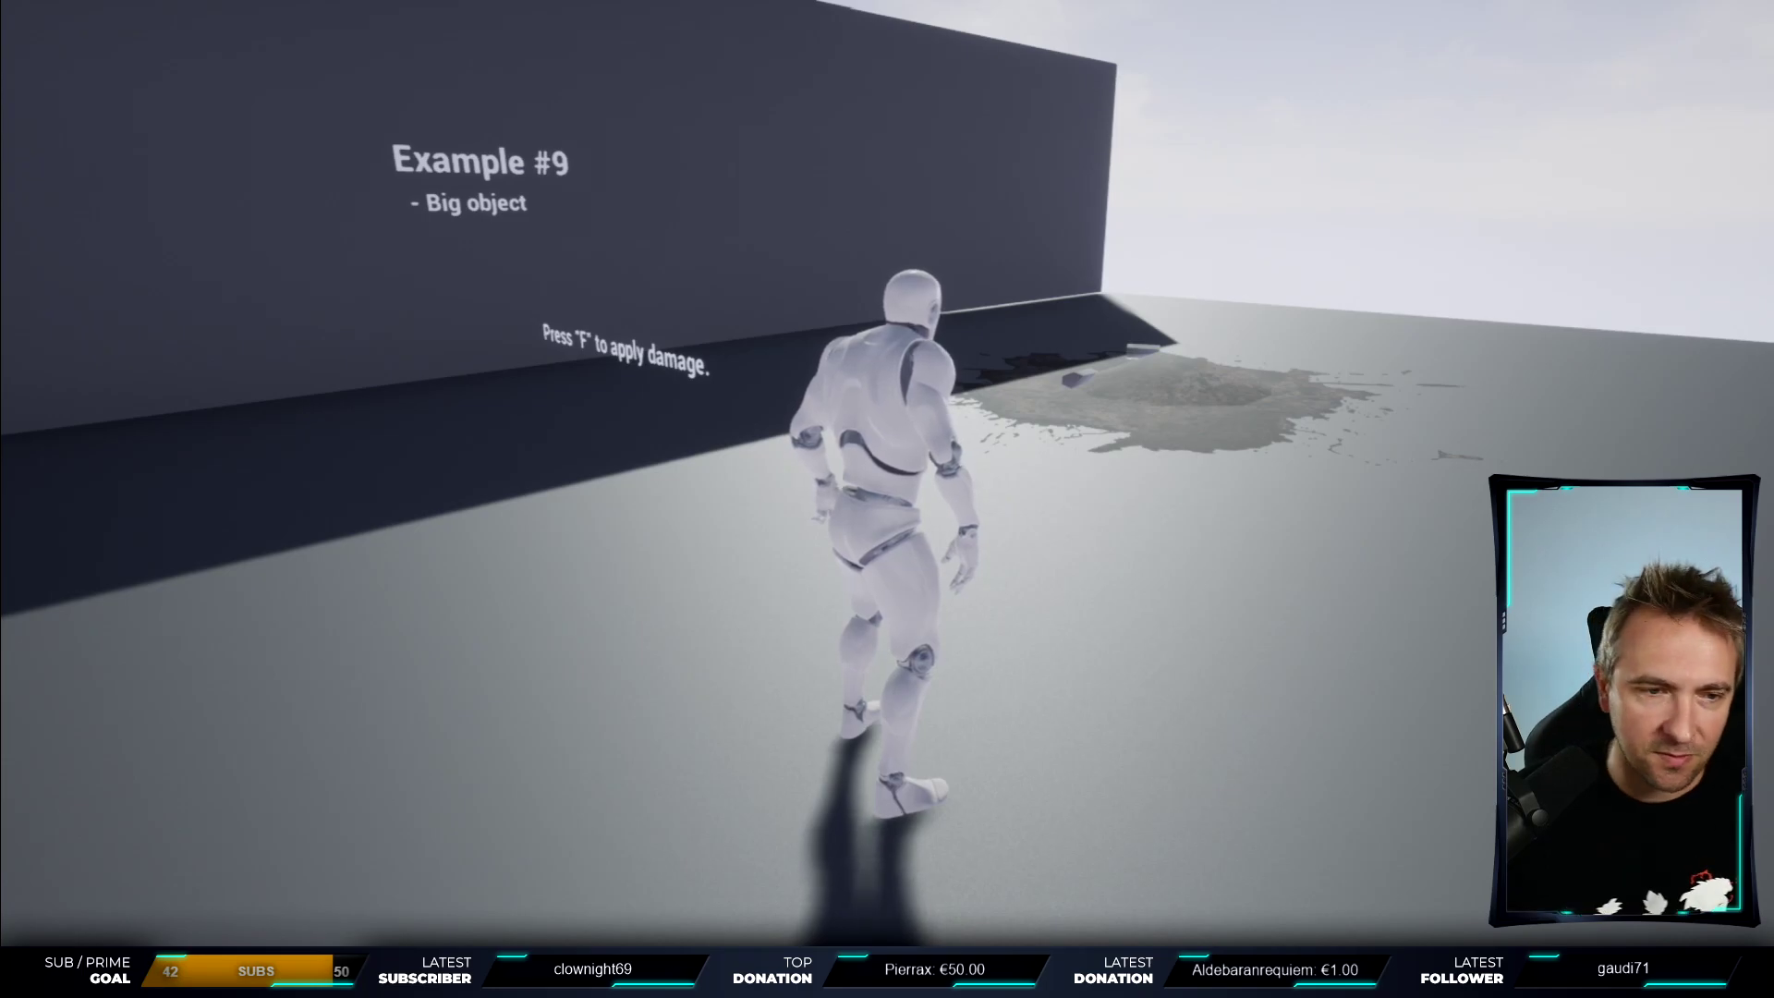
key(Escape)
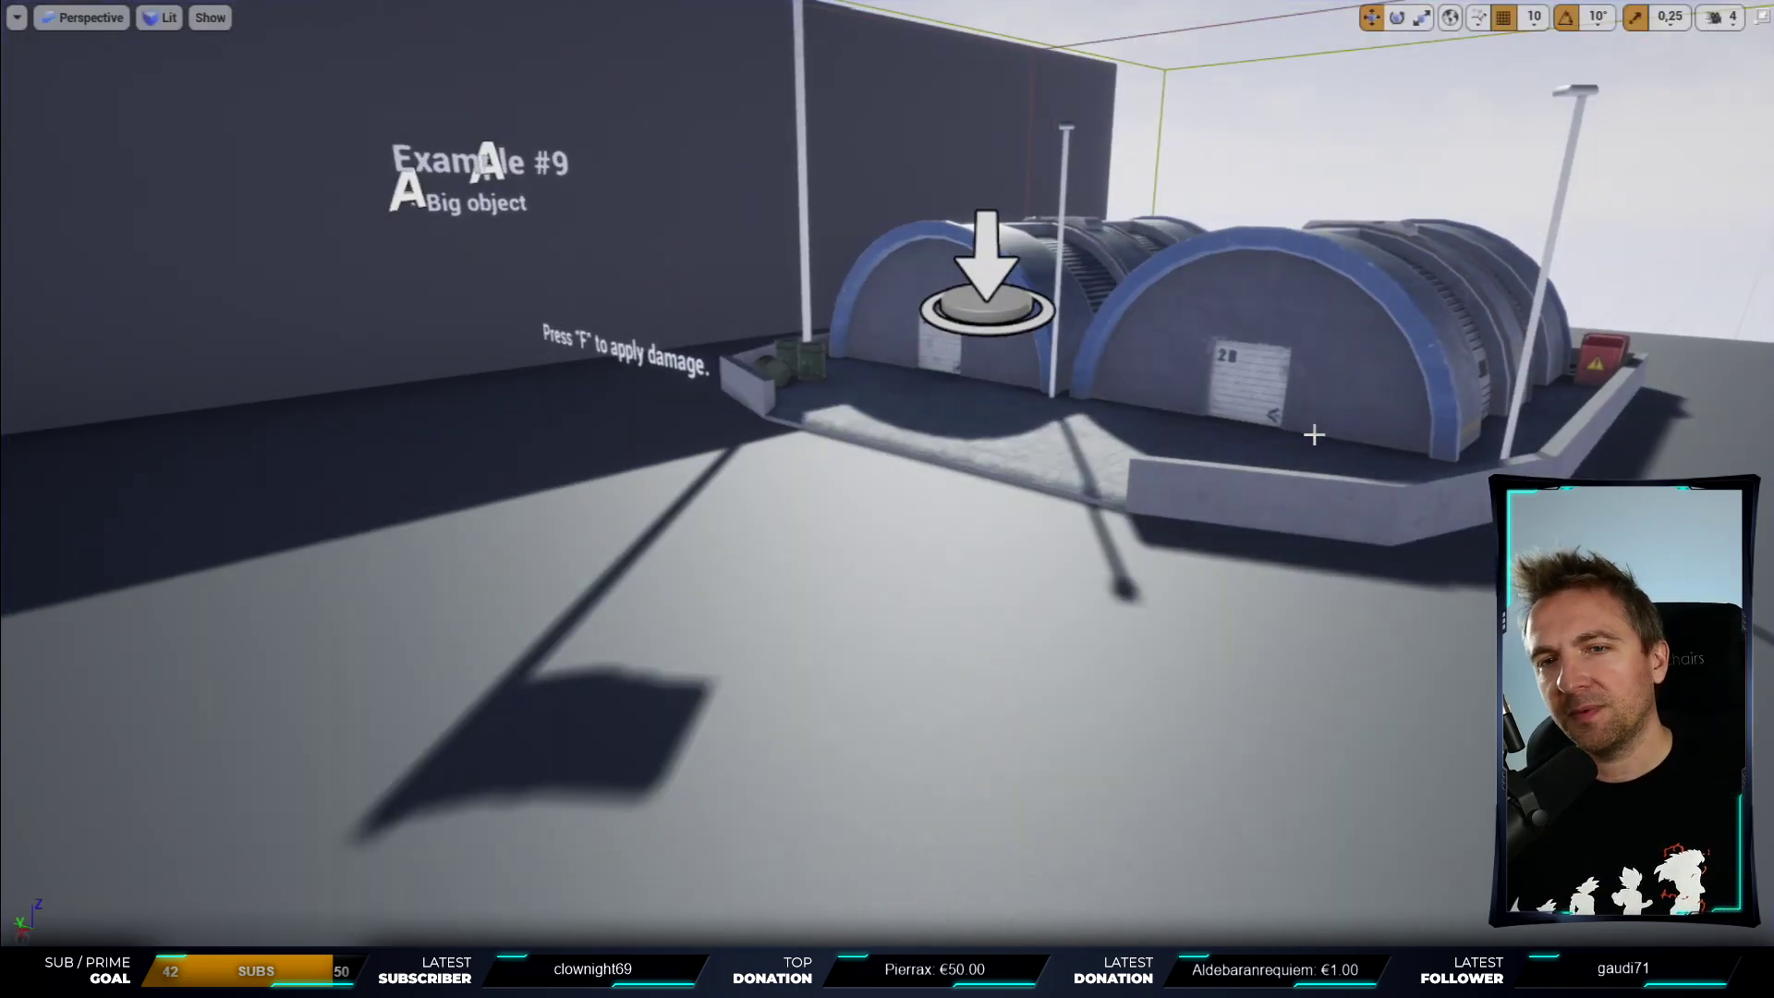
- Restore the editor layout and inspect the trigger, barracks and Tesla coil actors
middle_drag(1349, 422, 1164, 278)
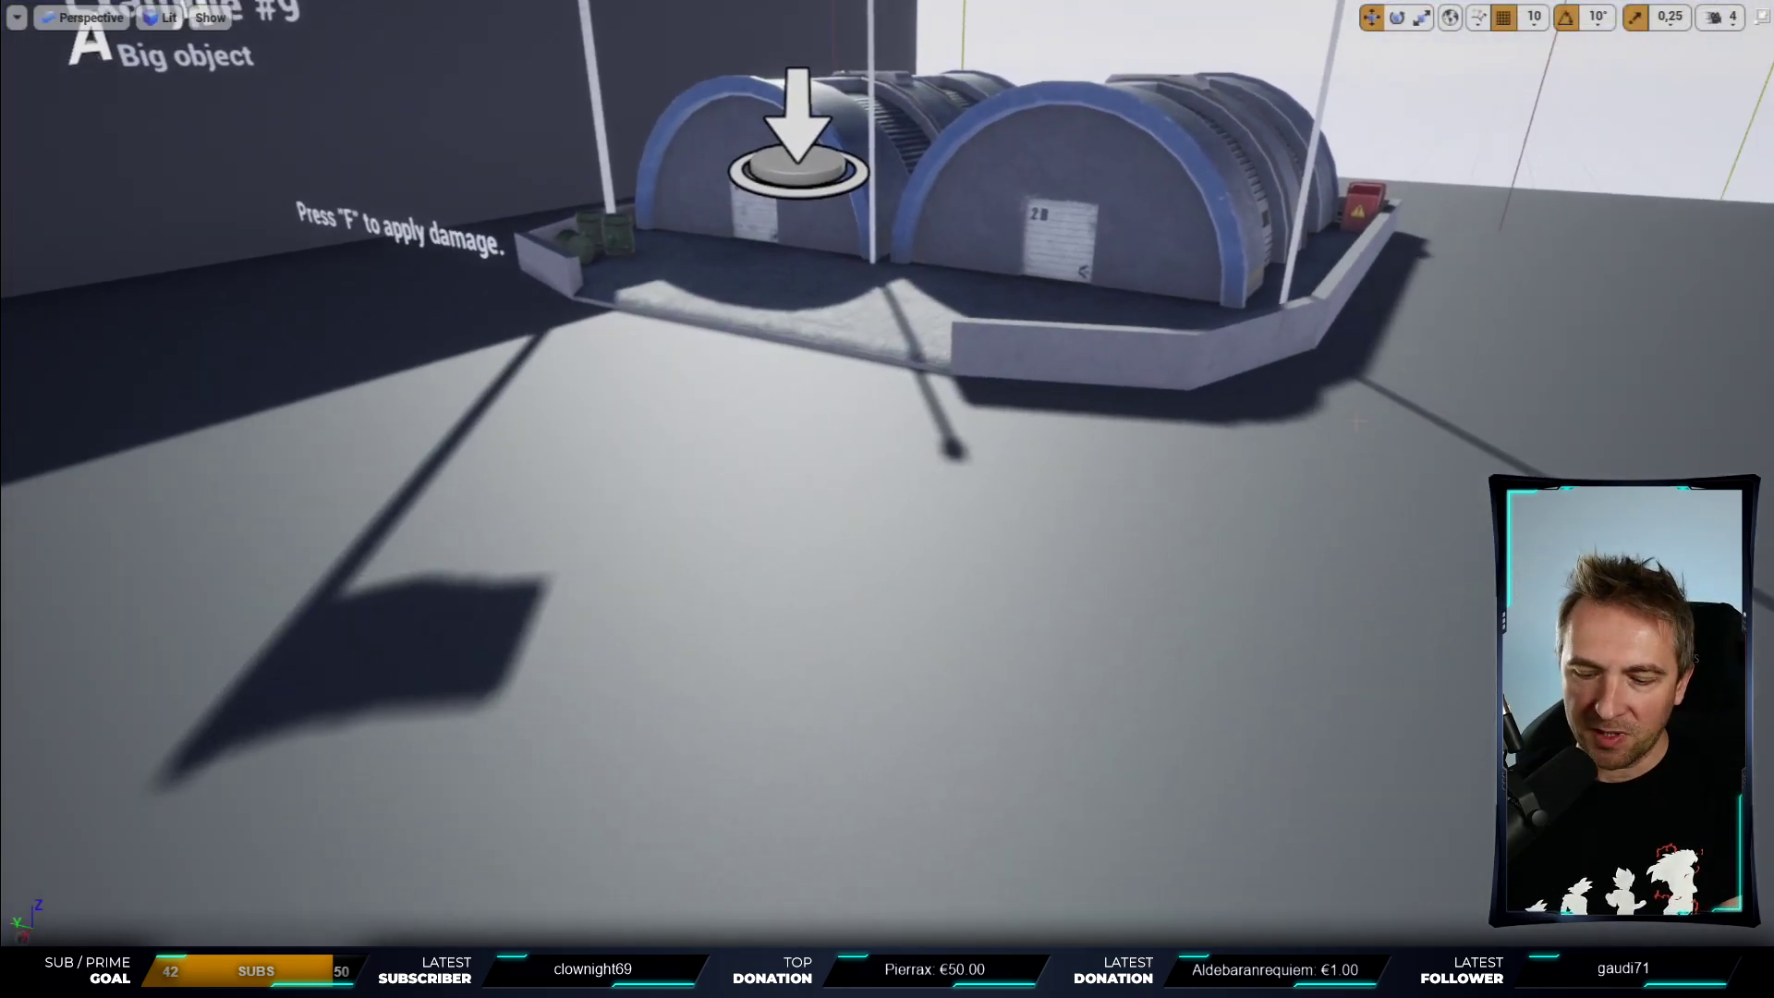
key(F11)
scroll(733, 530, down, 5)
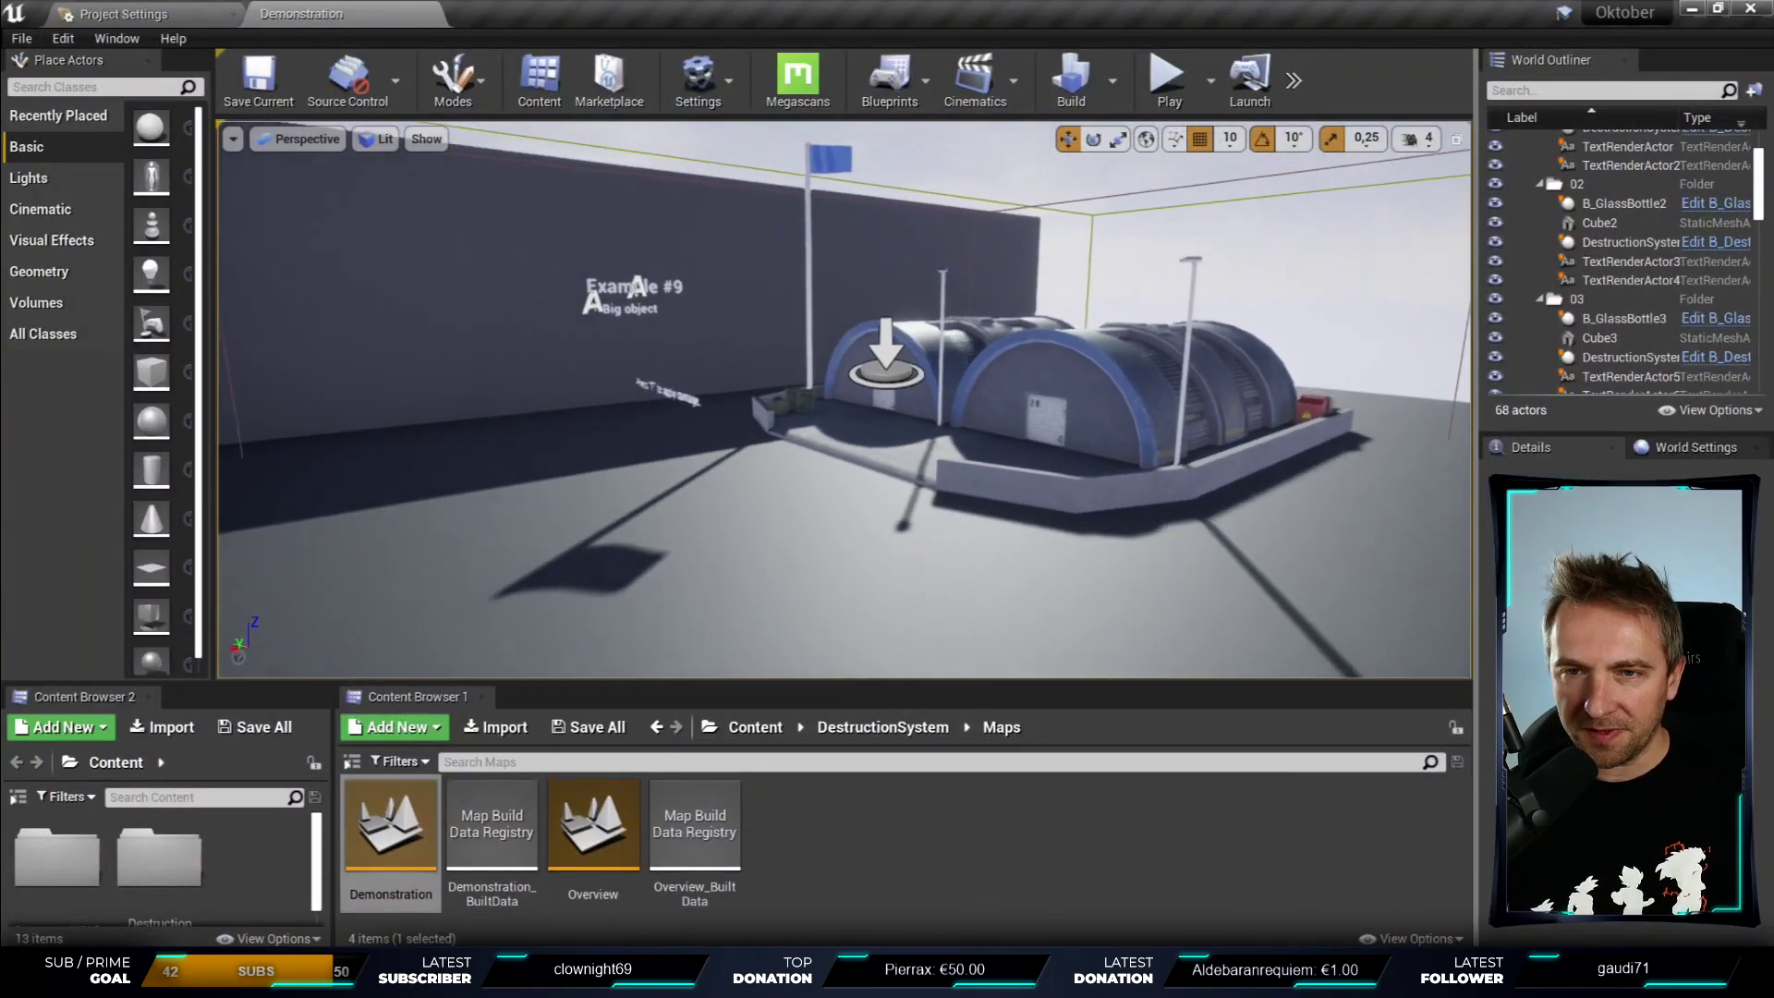
right_drag(859, 459, 702, 452)
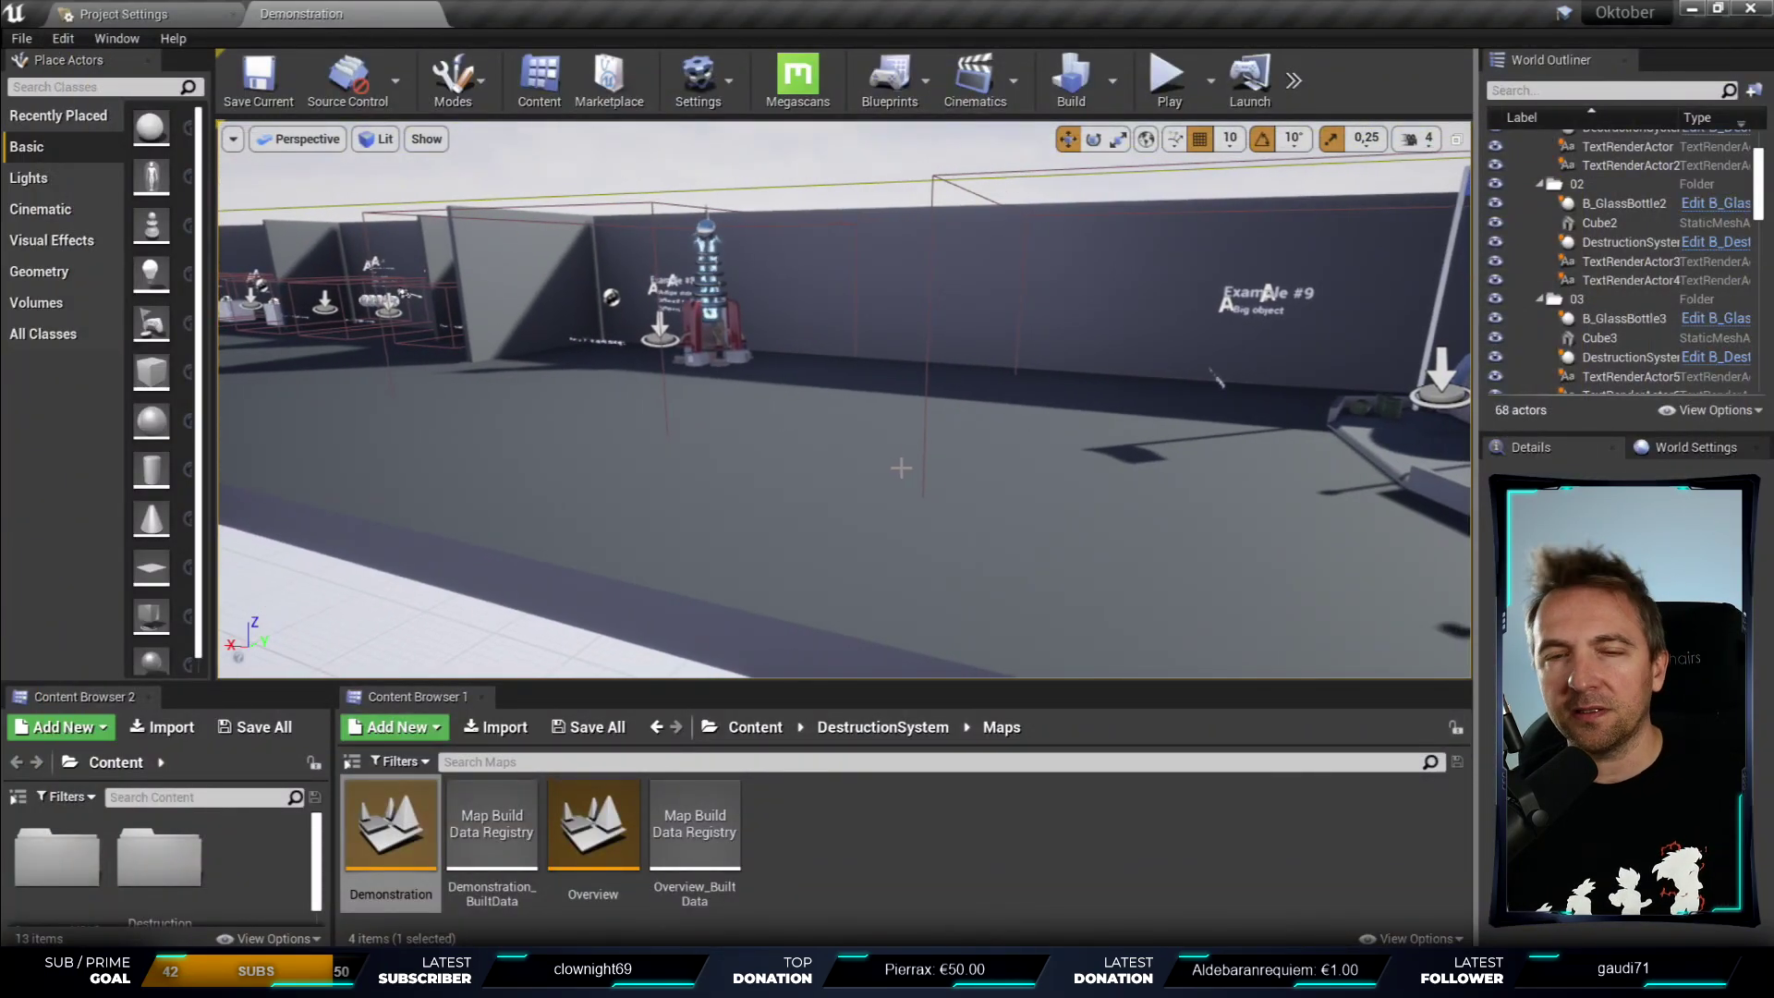
mouse_move(1216, 379)
right_down()
mouse_move(1064, 589)
mouse_move(831, 461)
mouse_move(389, 374)
right_up()
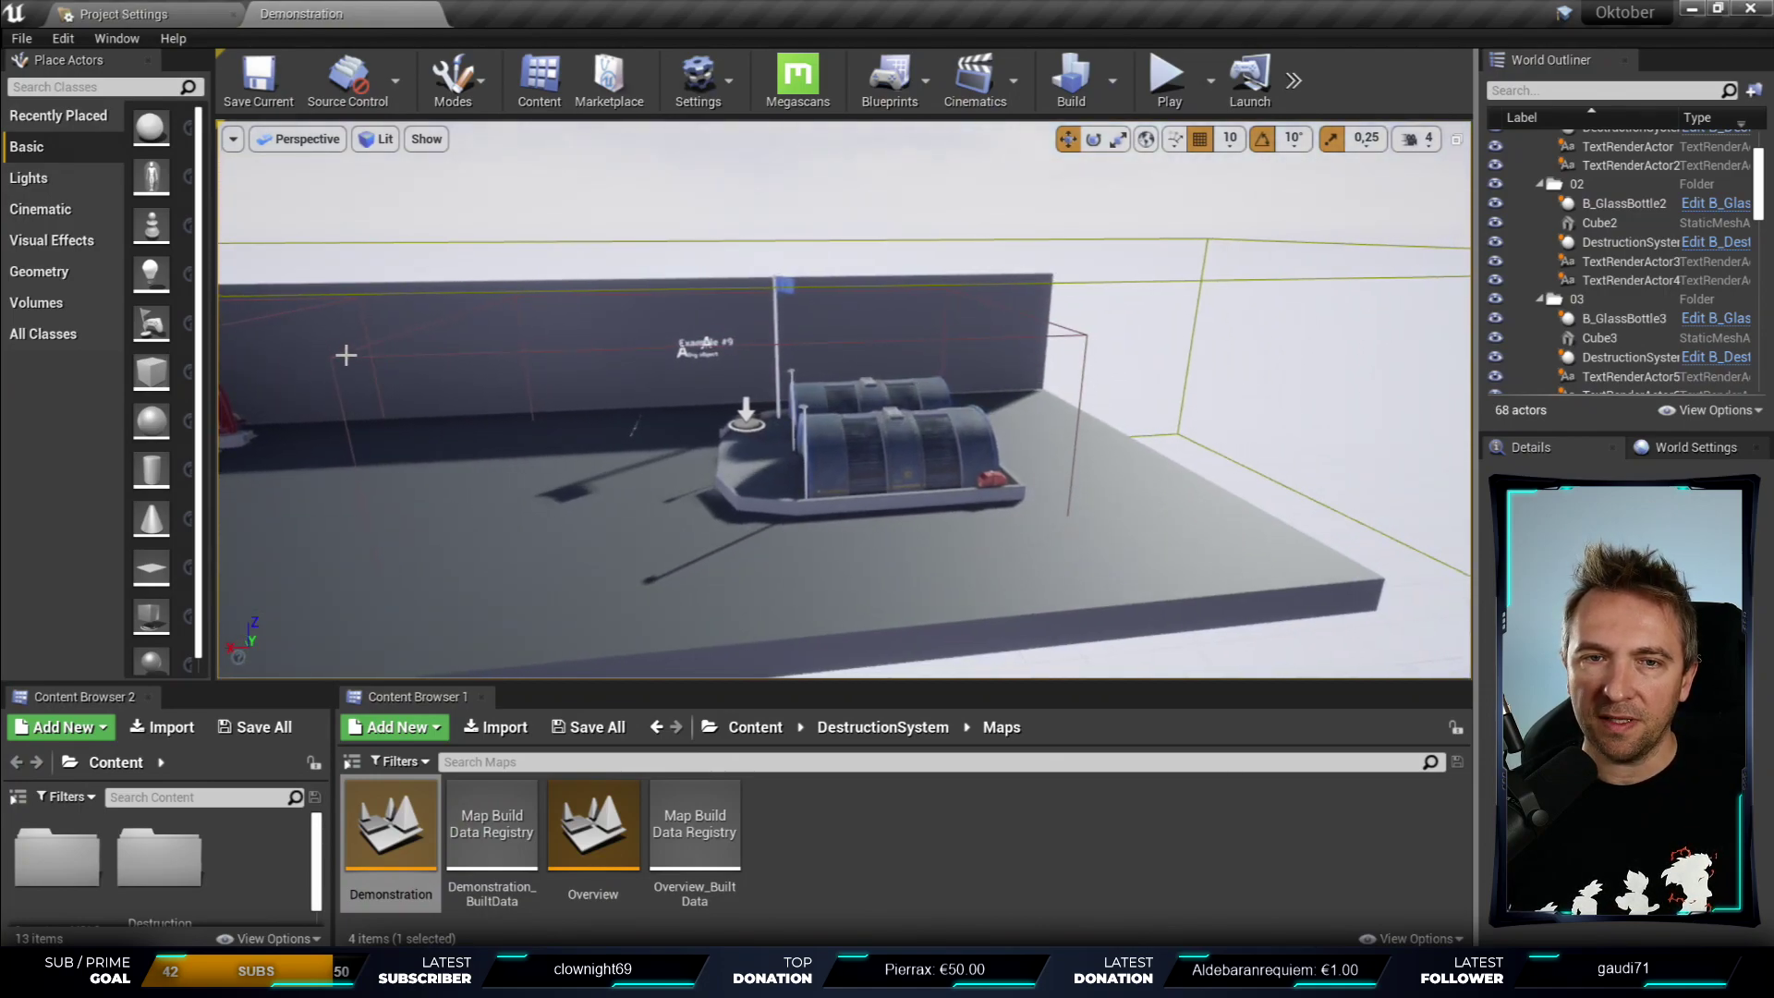
click(1067, 426)
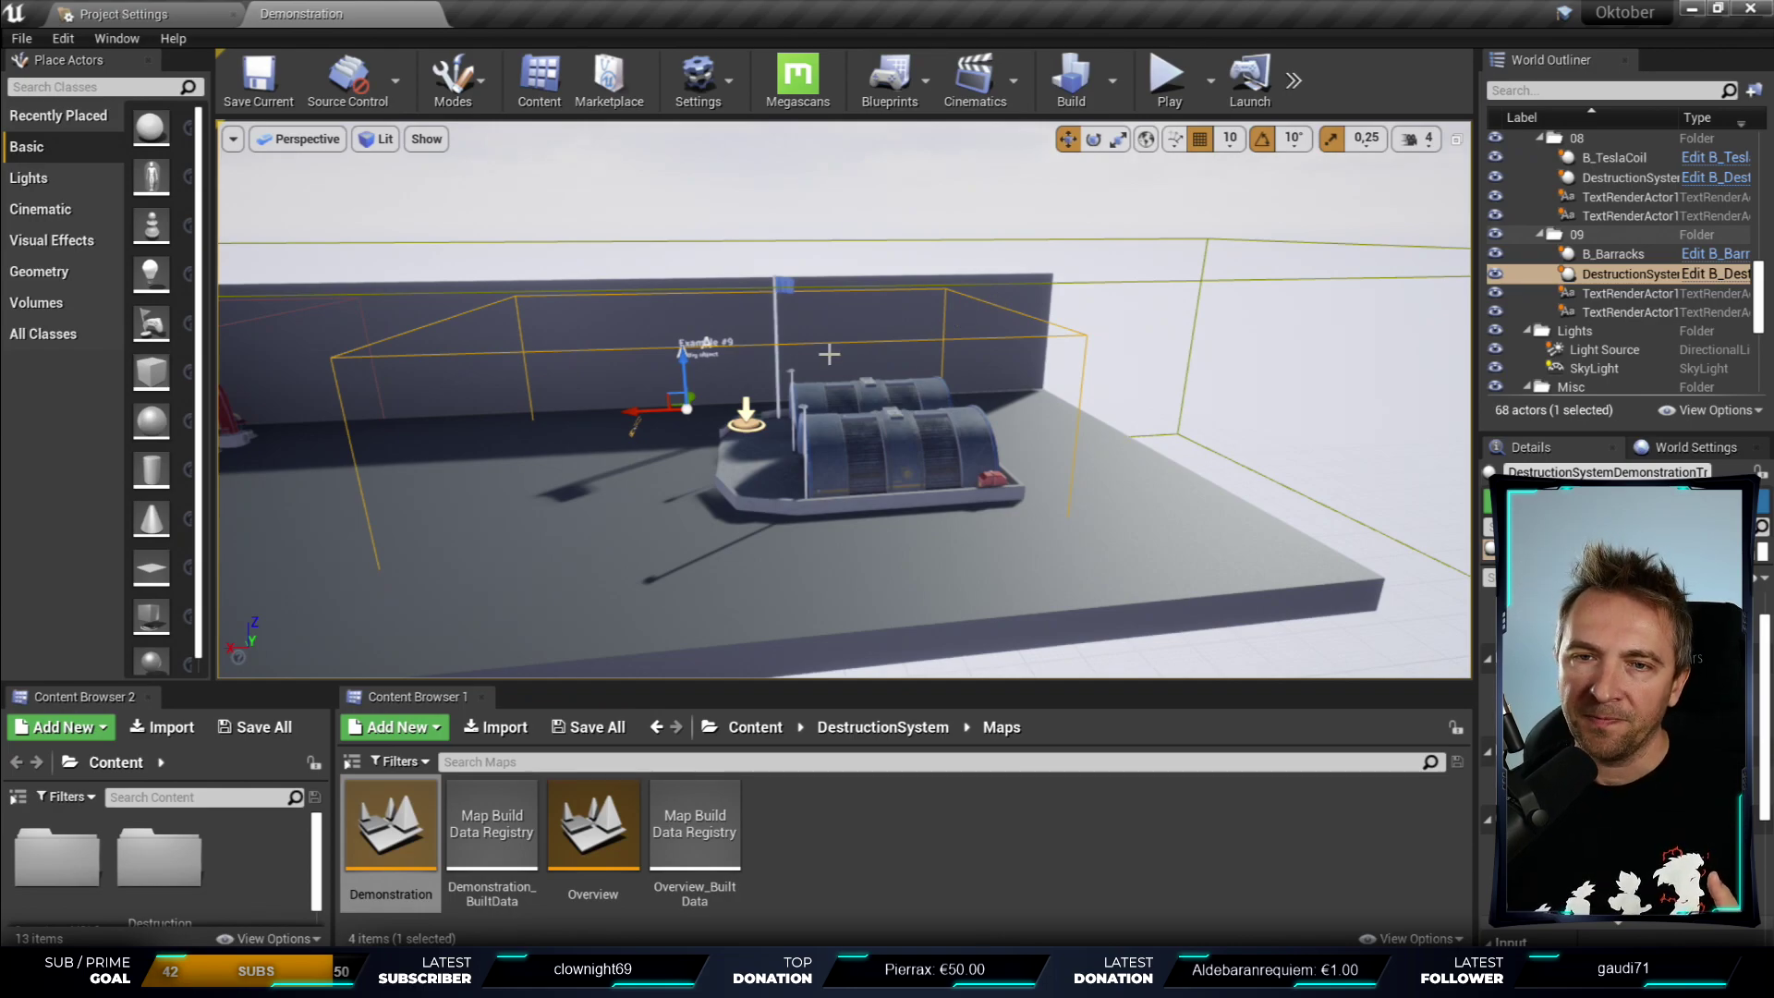
click(894, 444)
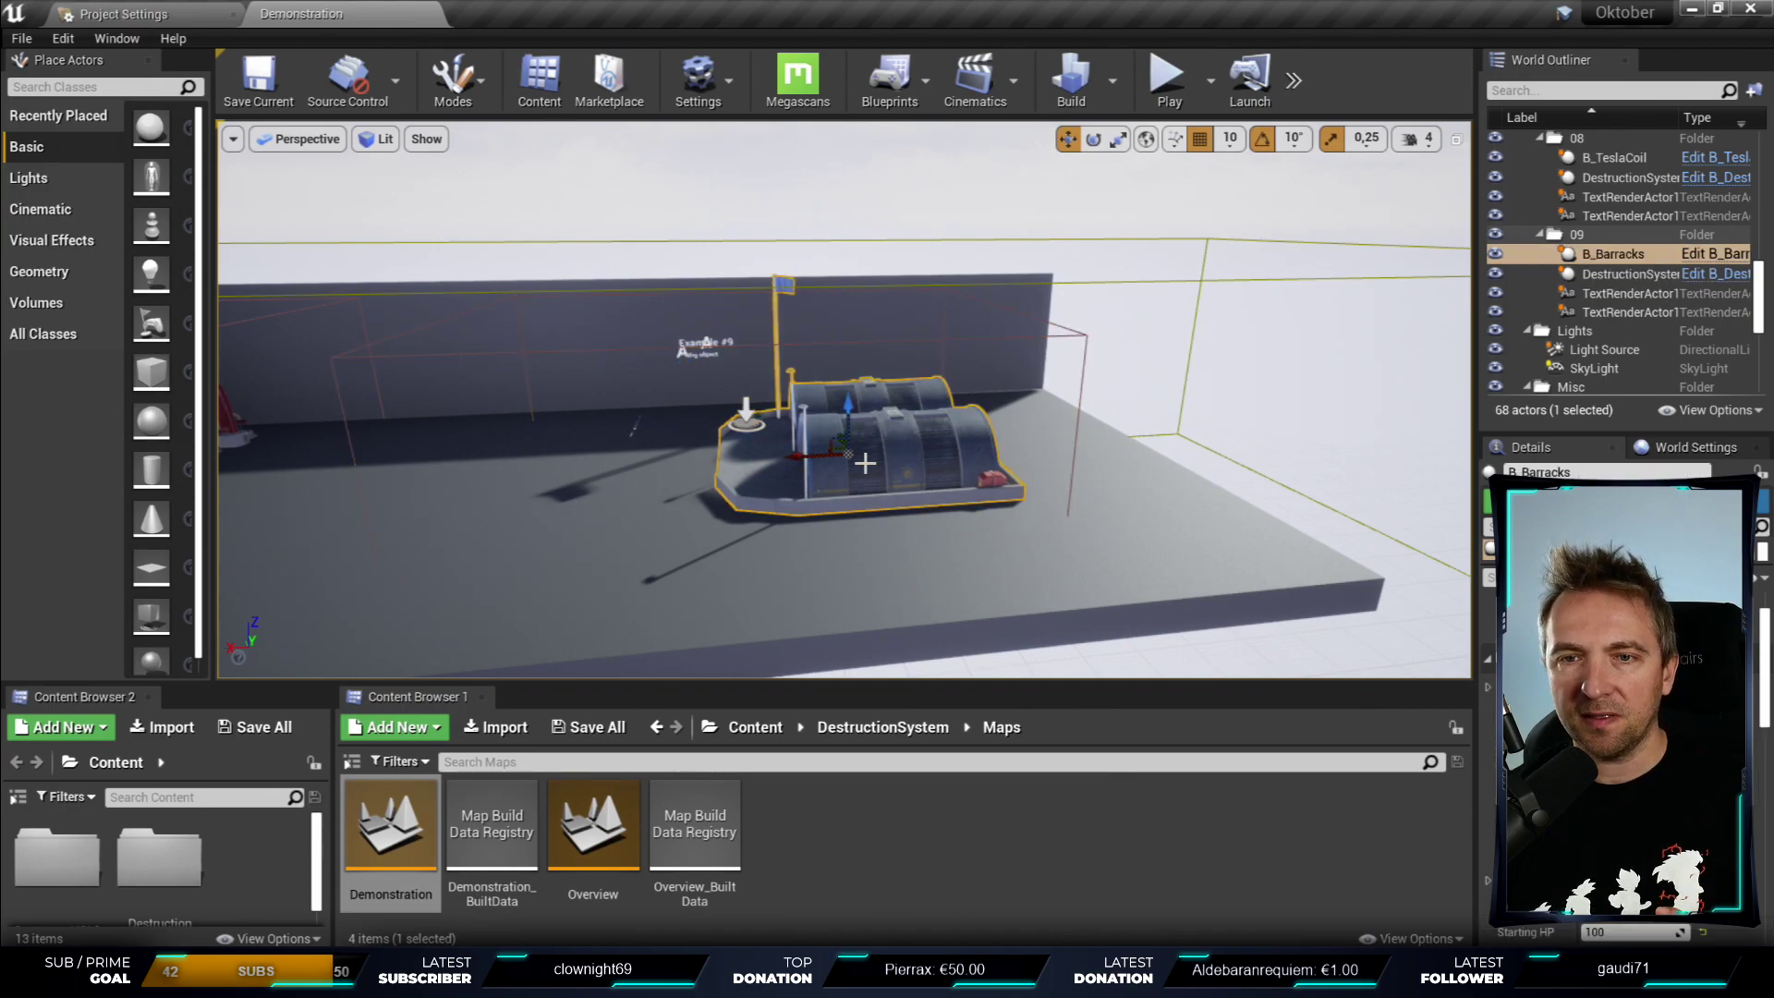
drag(864, 463, 754, 258)
click(728, 273)
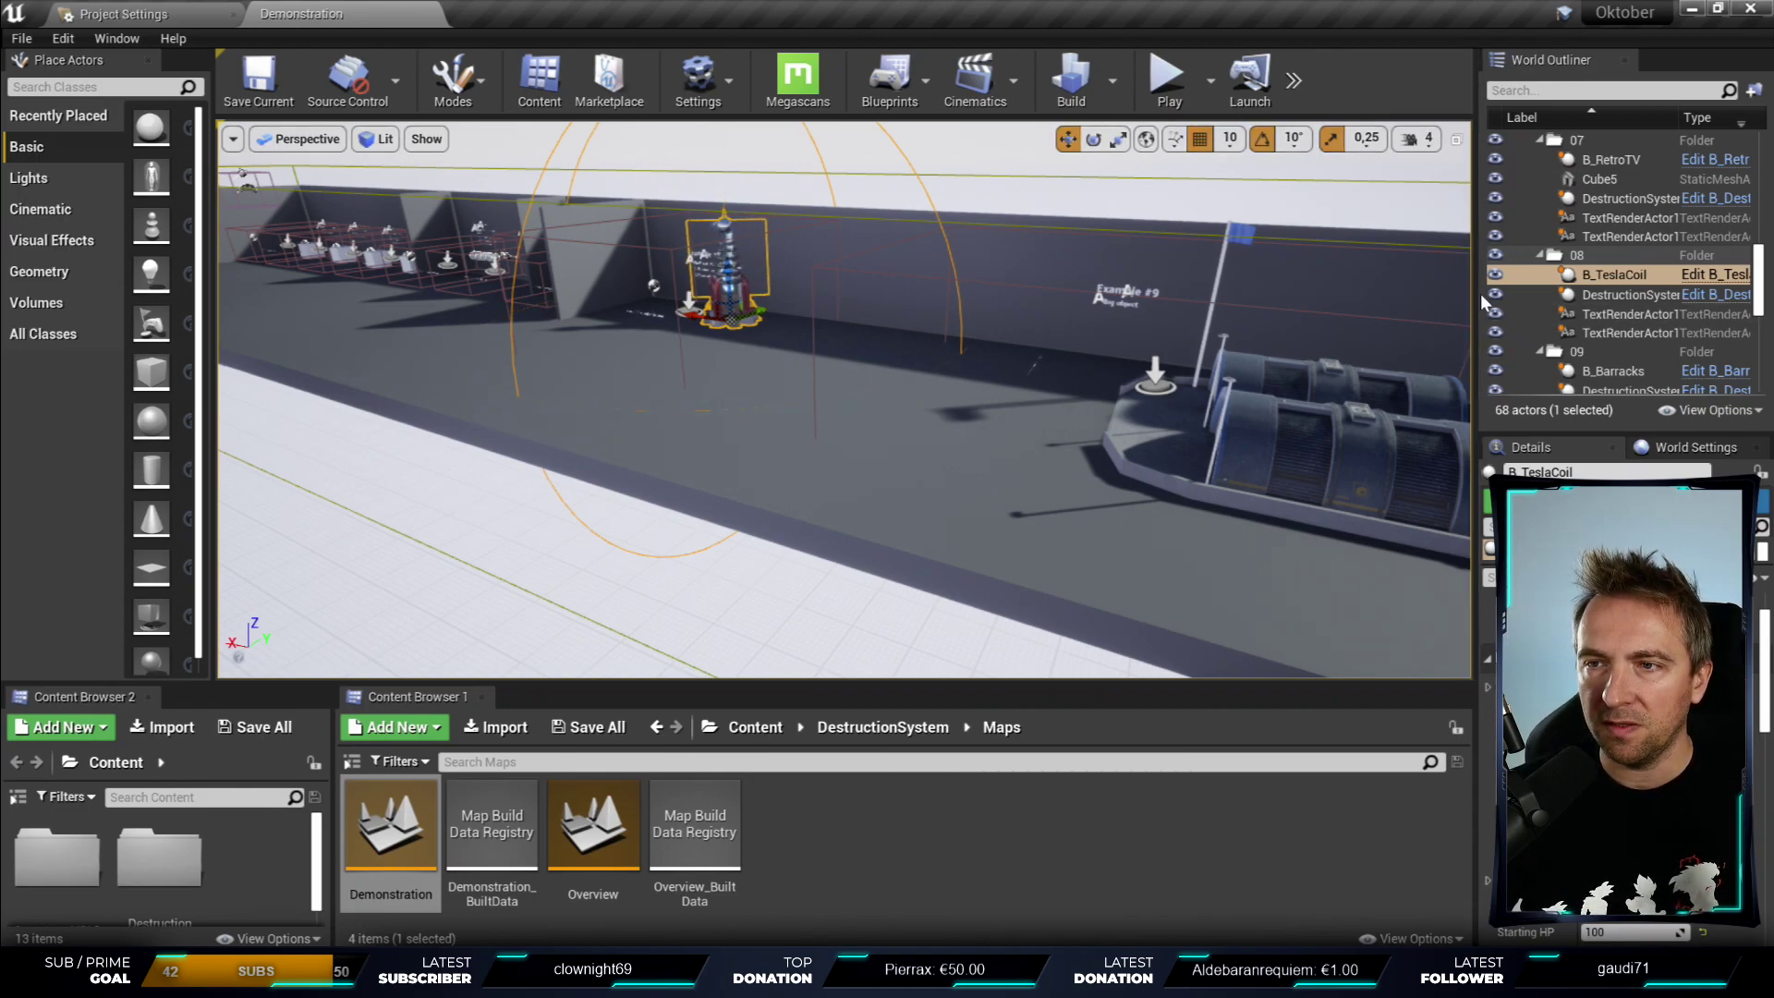
- Widen the Outliner/Details panels and type column, then focus the view on B_Barracks
drag(1476, 294, 1249, 277)
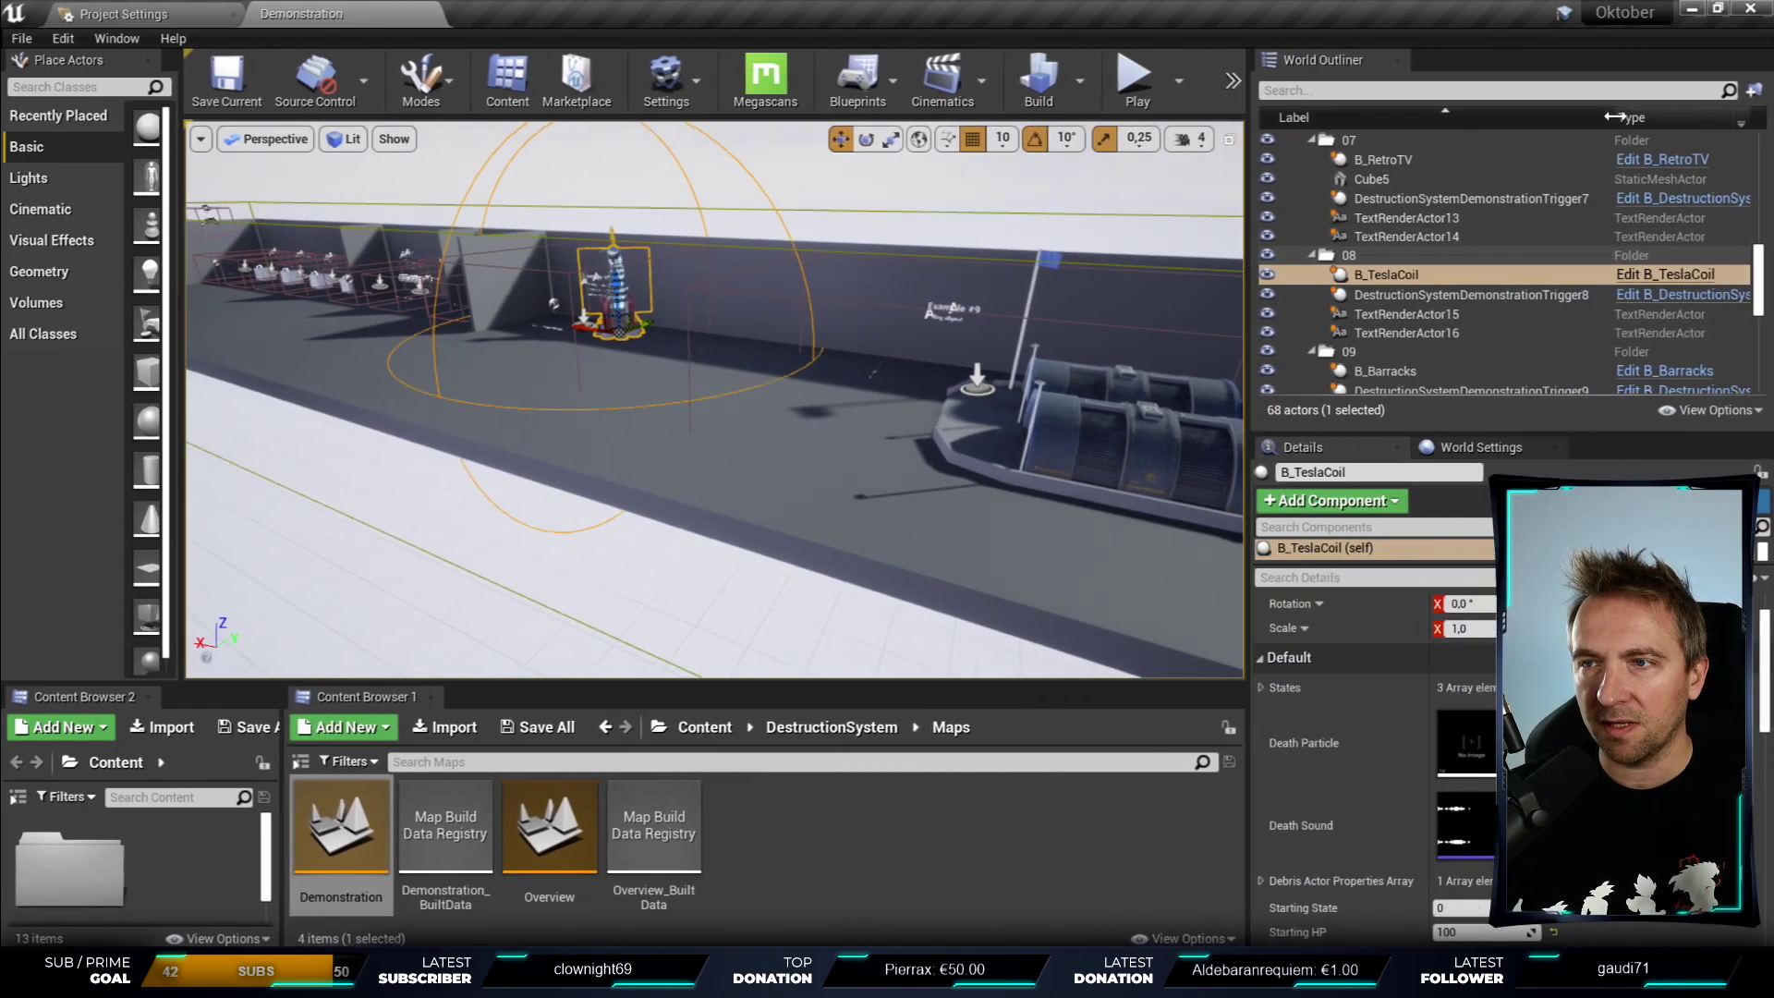
key(Escape)
drag(1613, 117, 1434, 119)
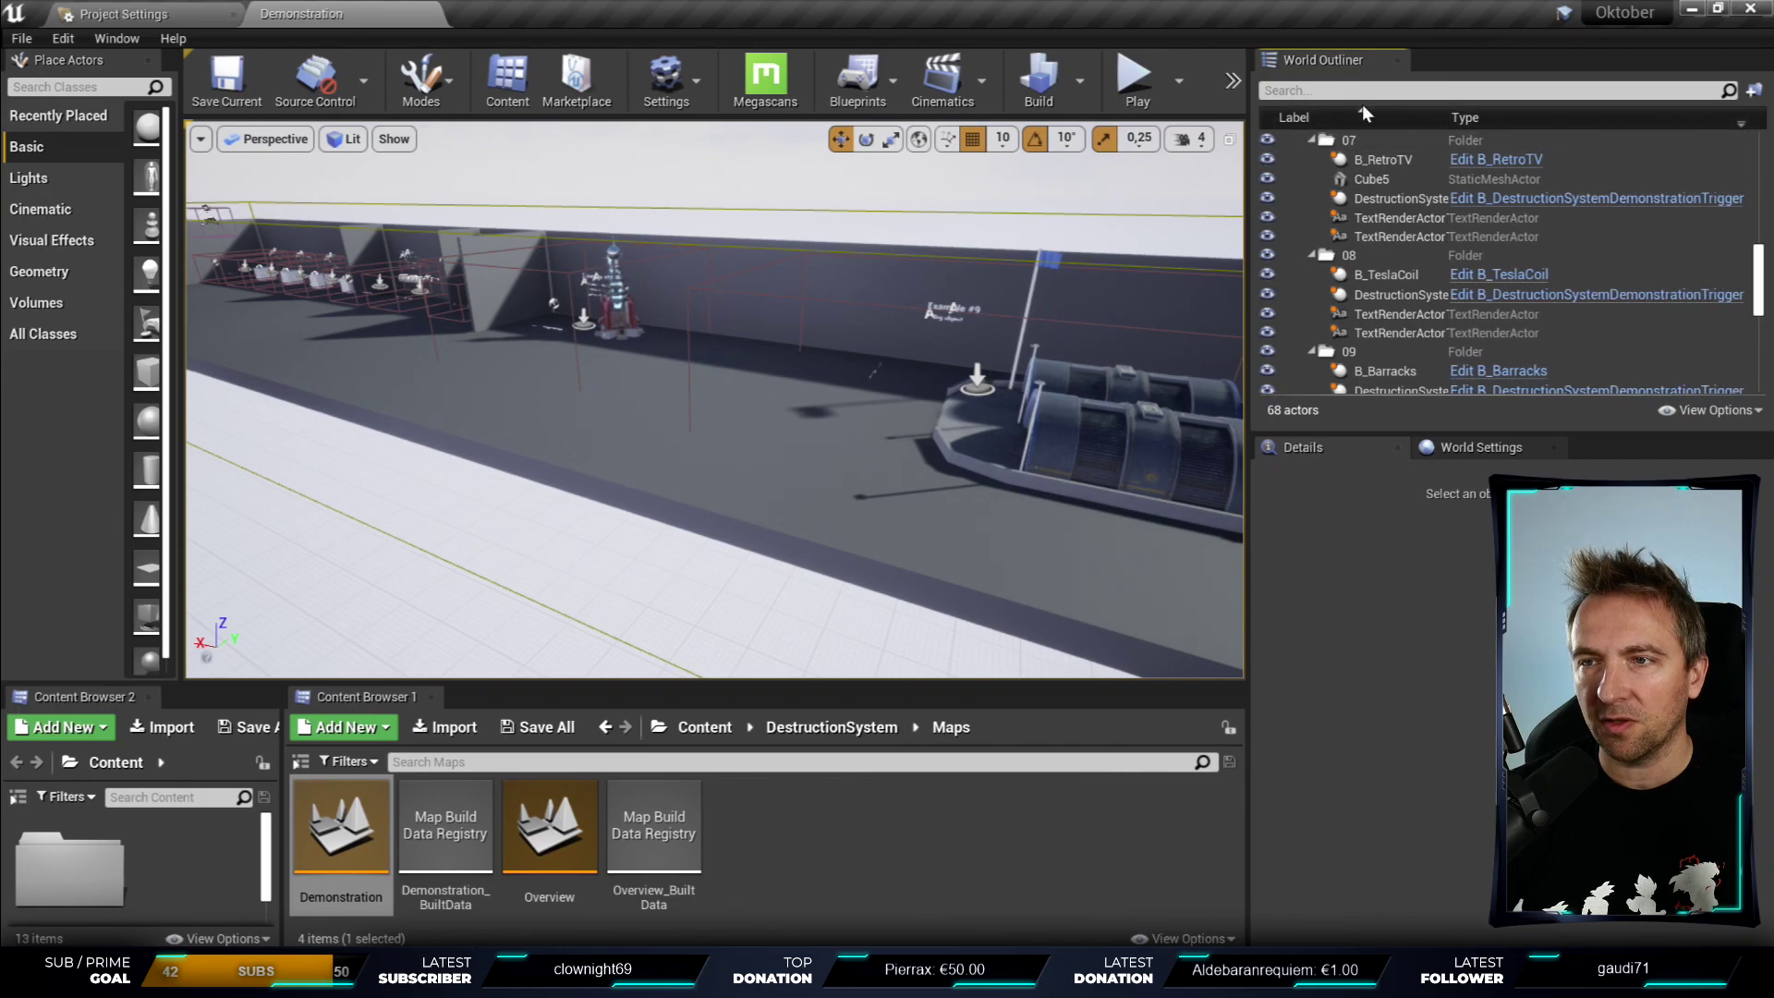
double_click(1386, 371)
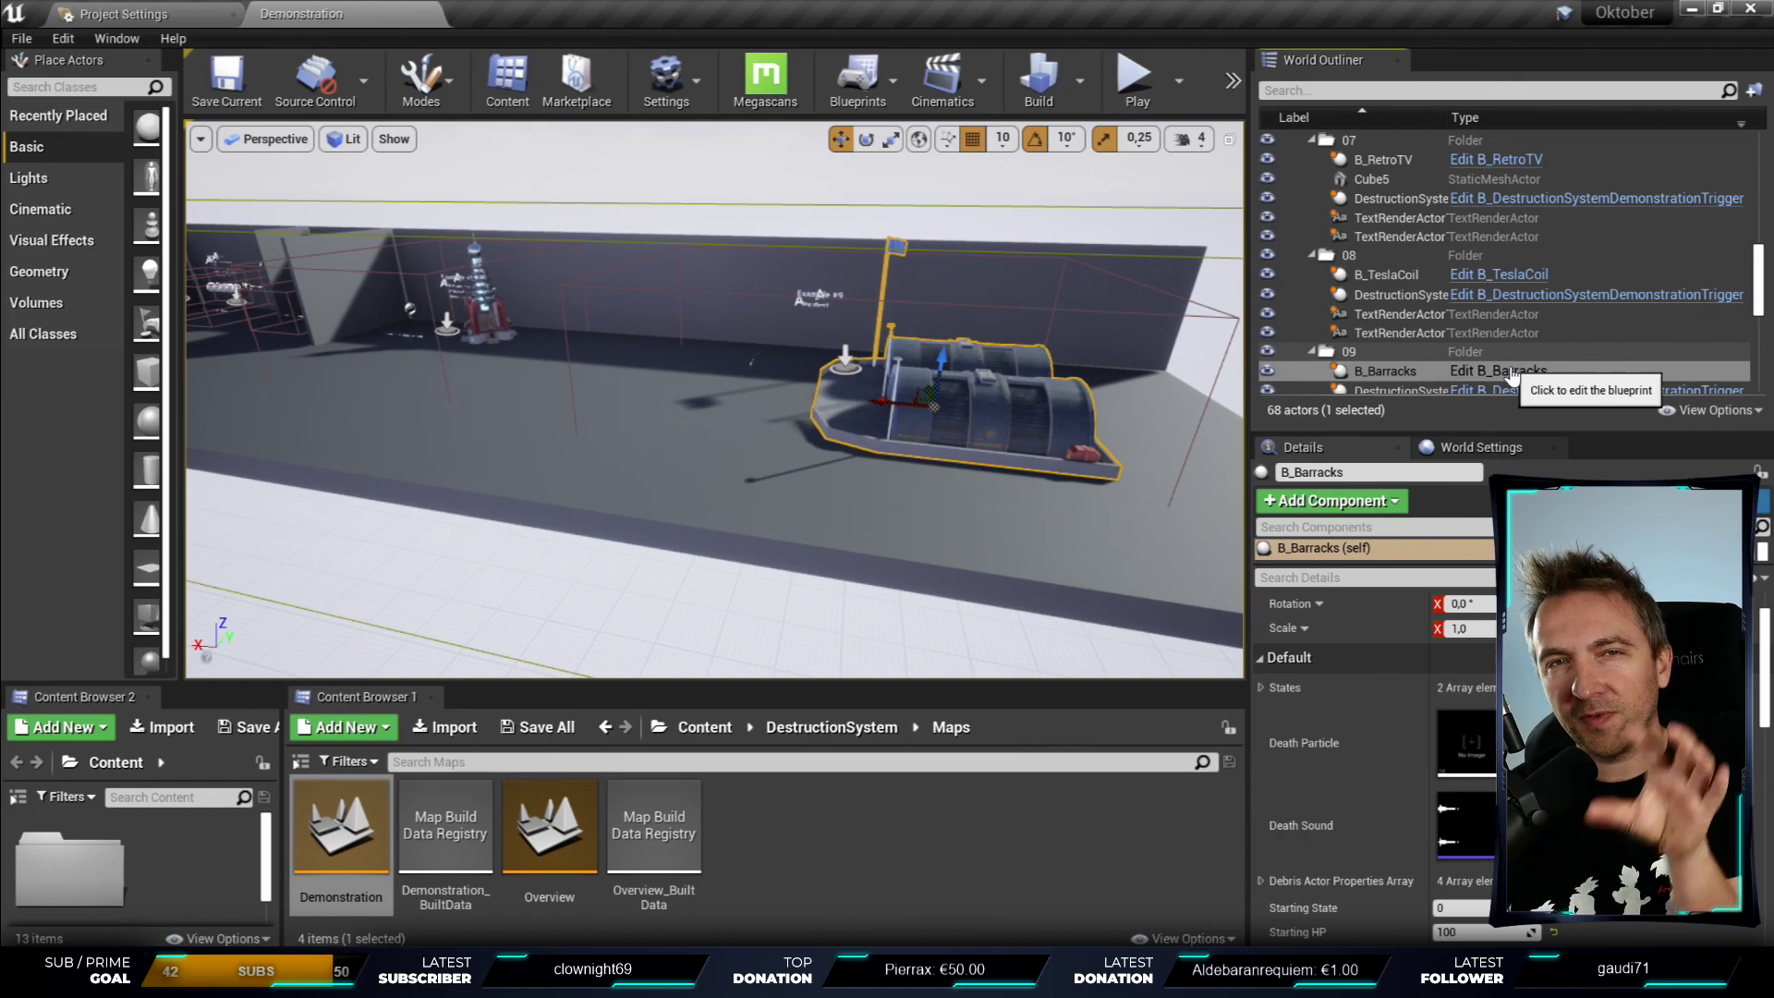
- View the B_Barracks blueprint's event graph, then switch back to the Demonstration level
click(1509, 369)
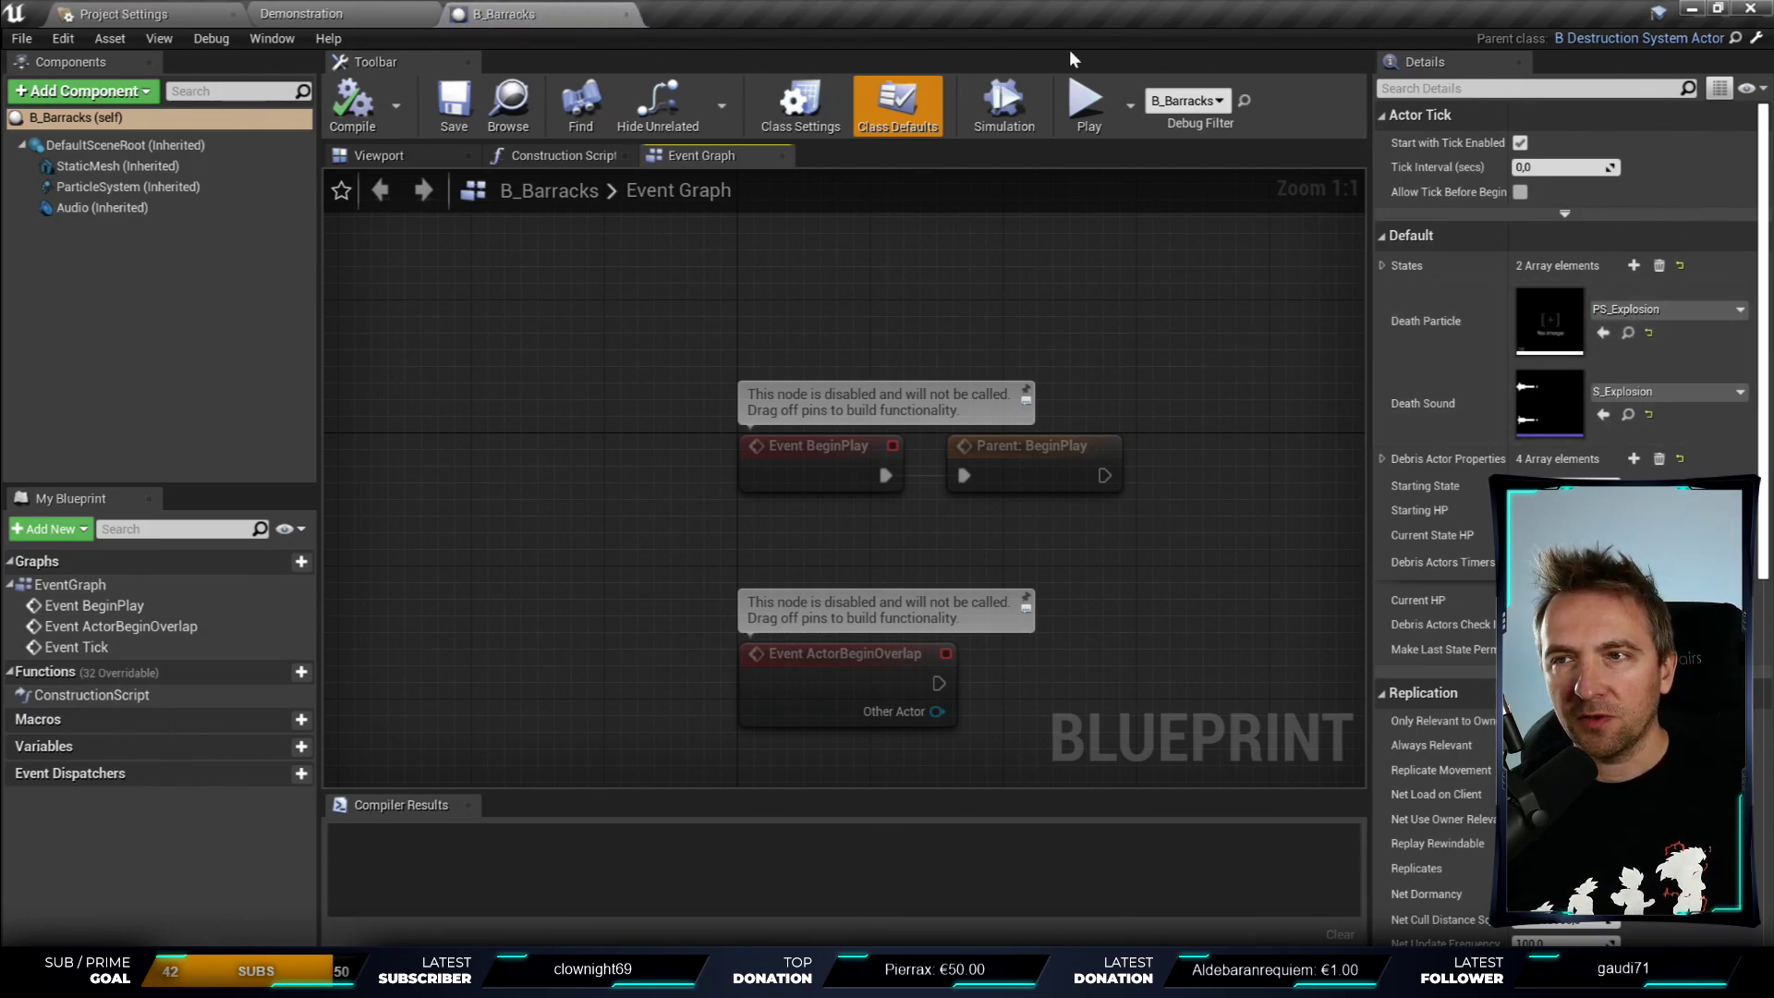
click(422, 14)
- Select and frame the demonstration trigger beside the barracks, then open its blueprint's 3D Viewport preview
click(847, 366)
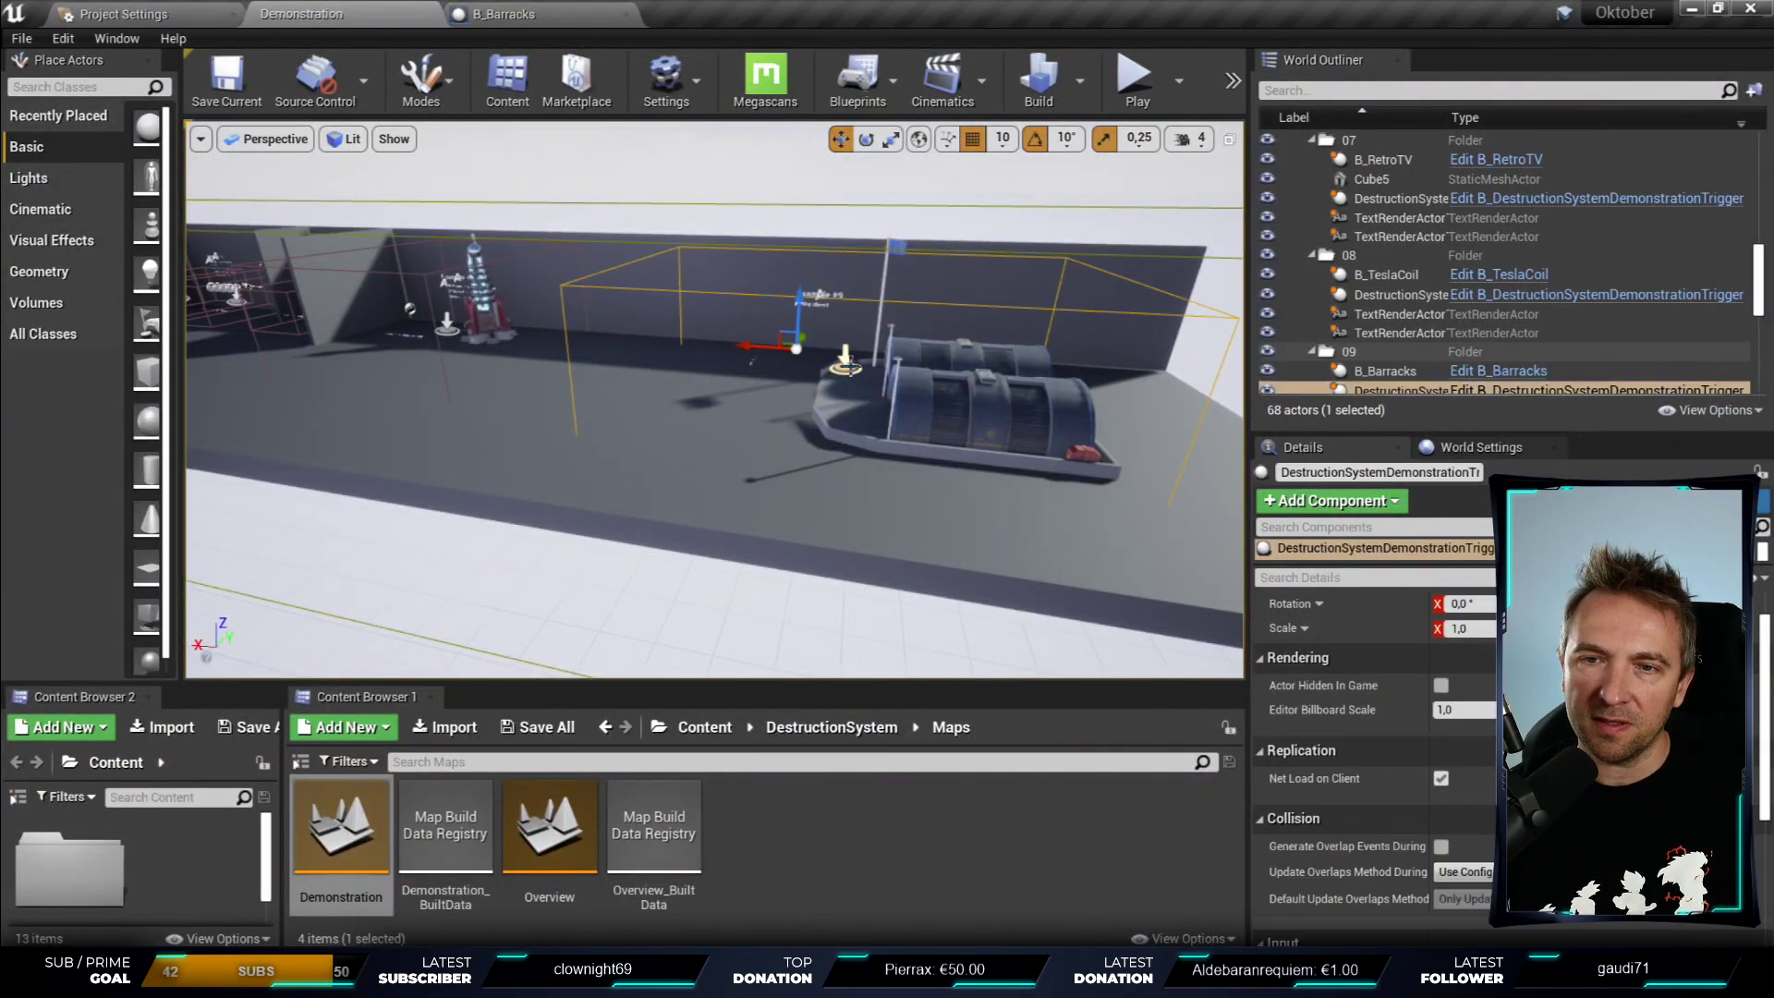
key(f)
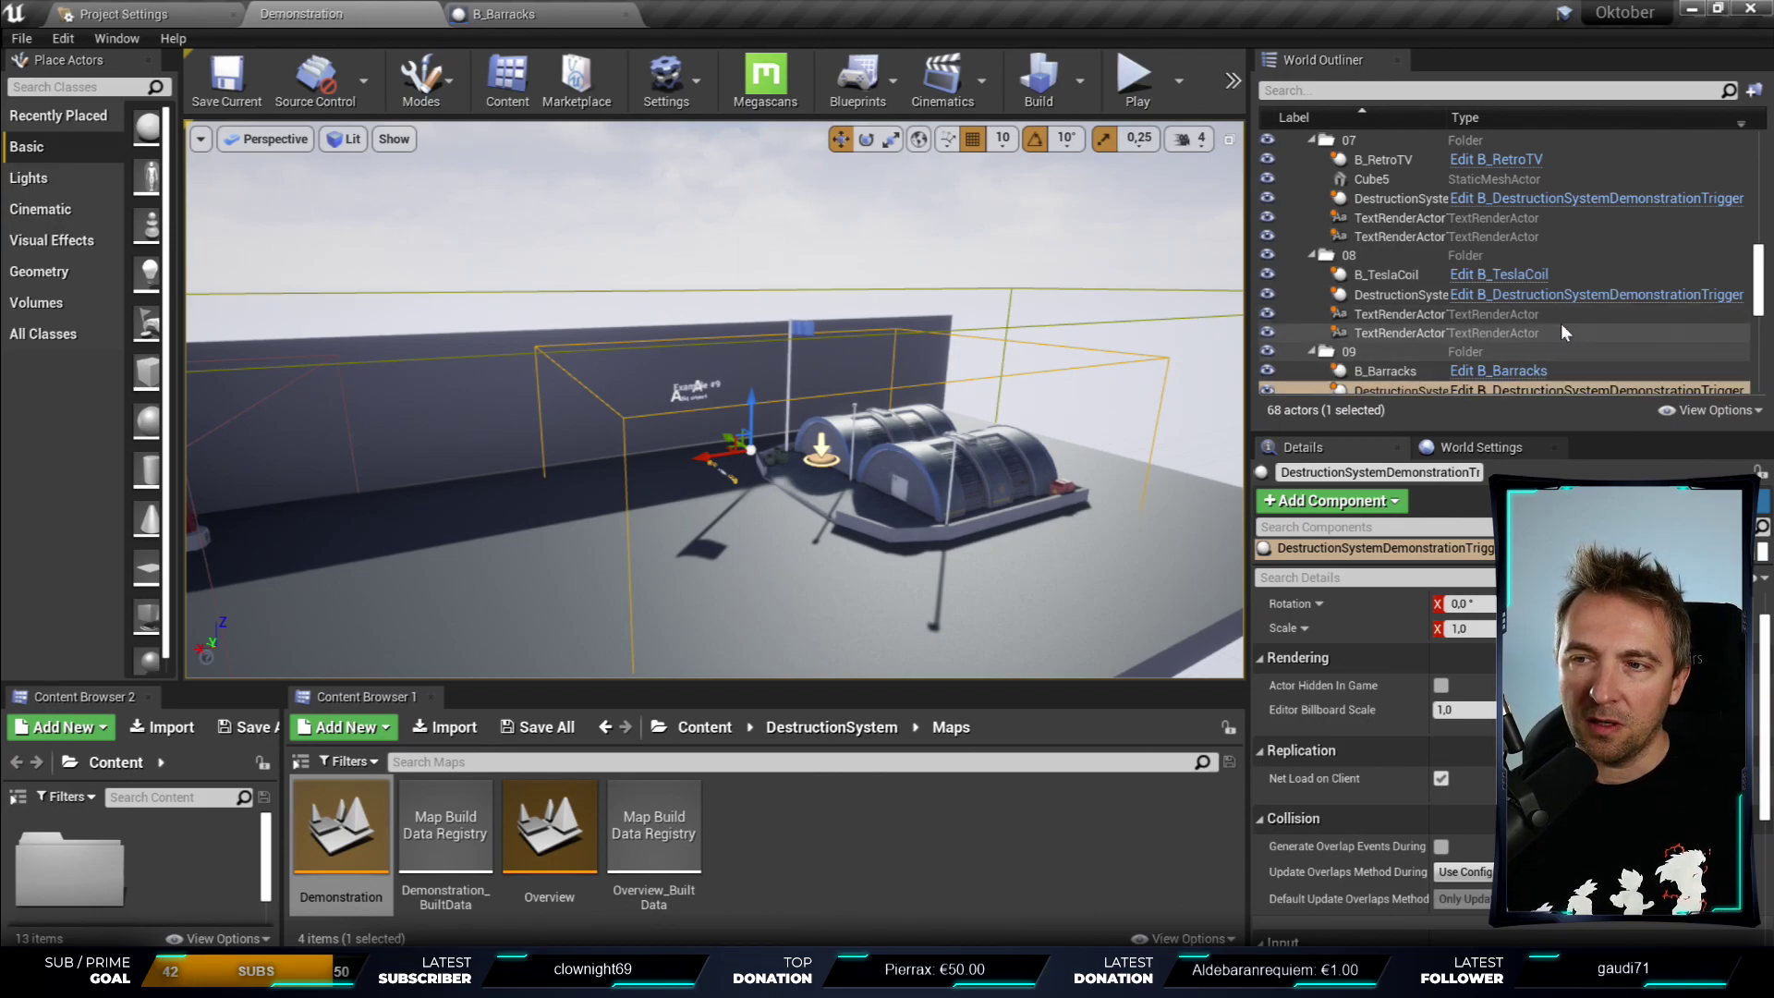
scroll(1561, 324, down, 3)
click(1567, 292)
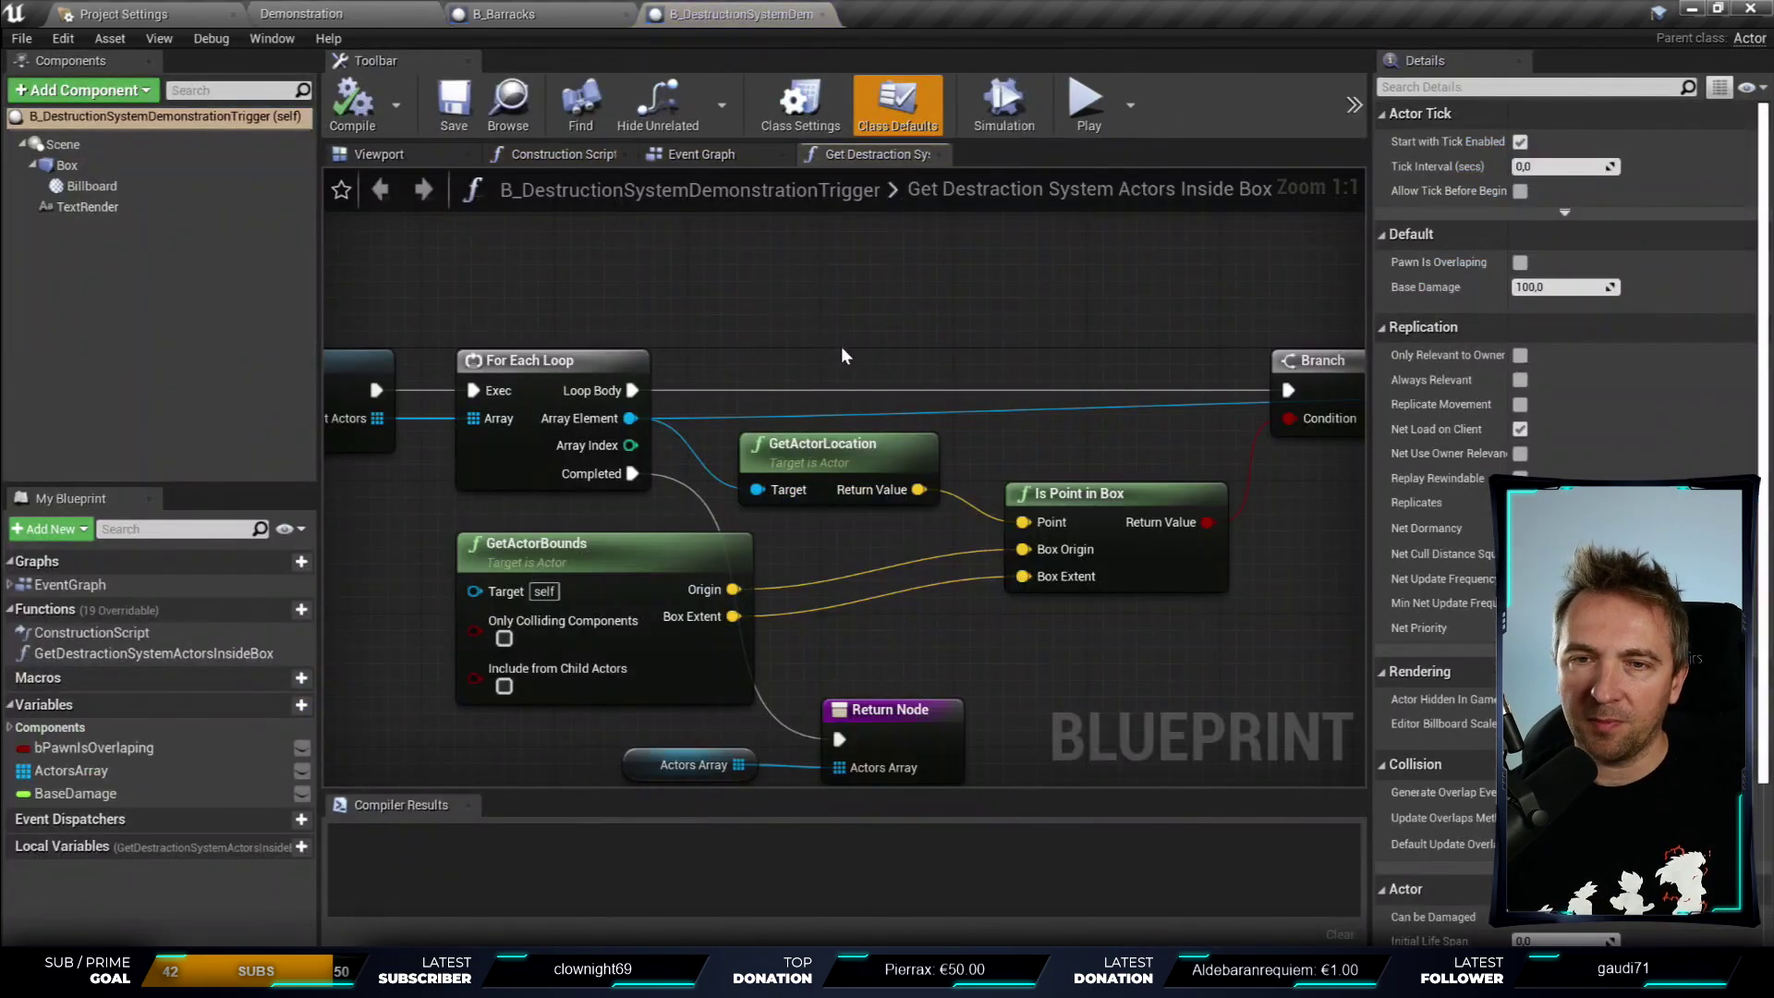
click(378, 154)
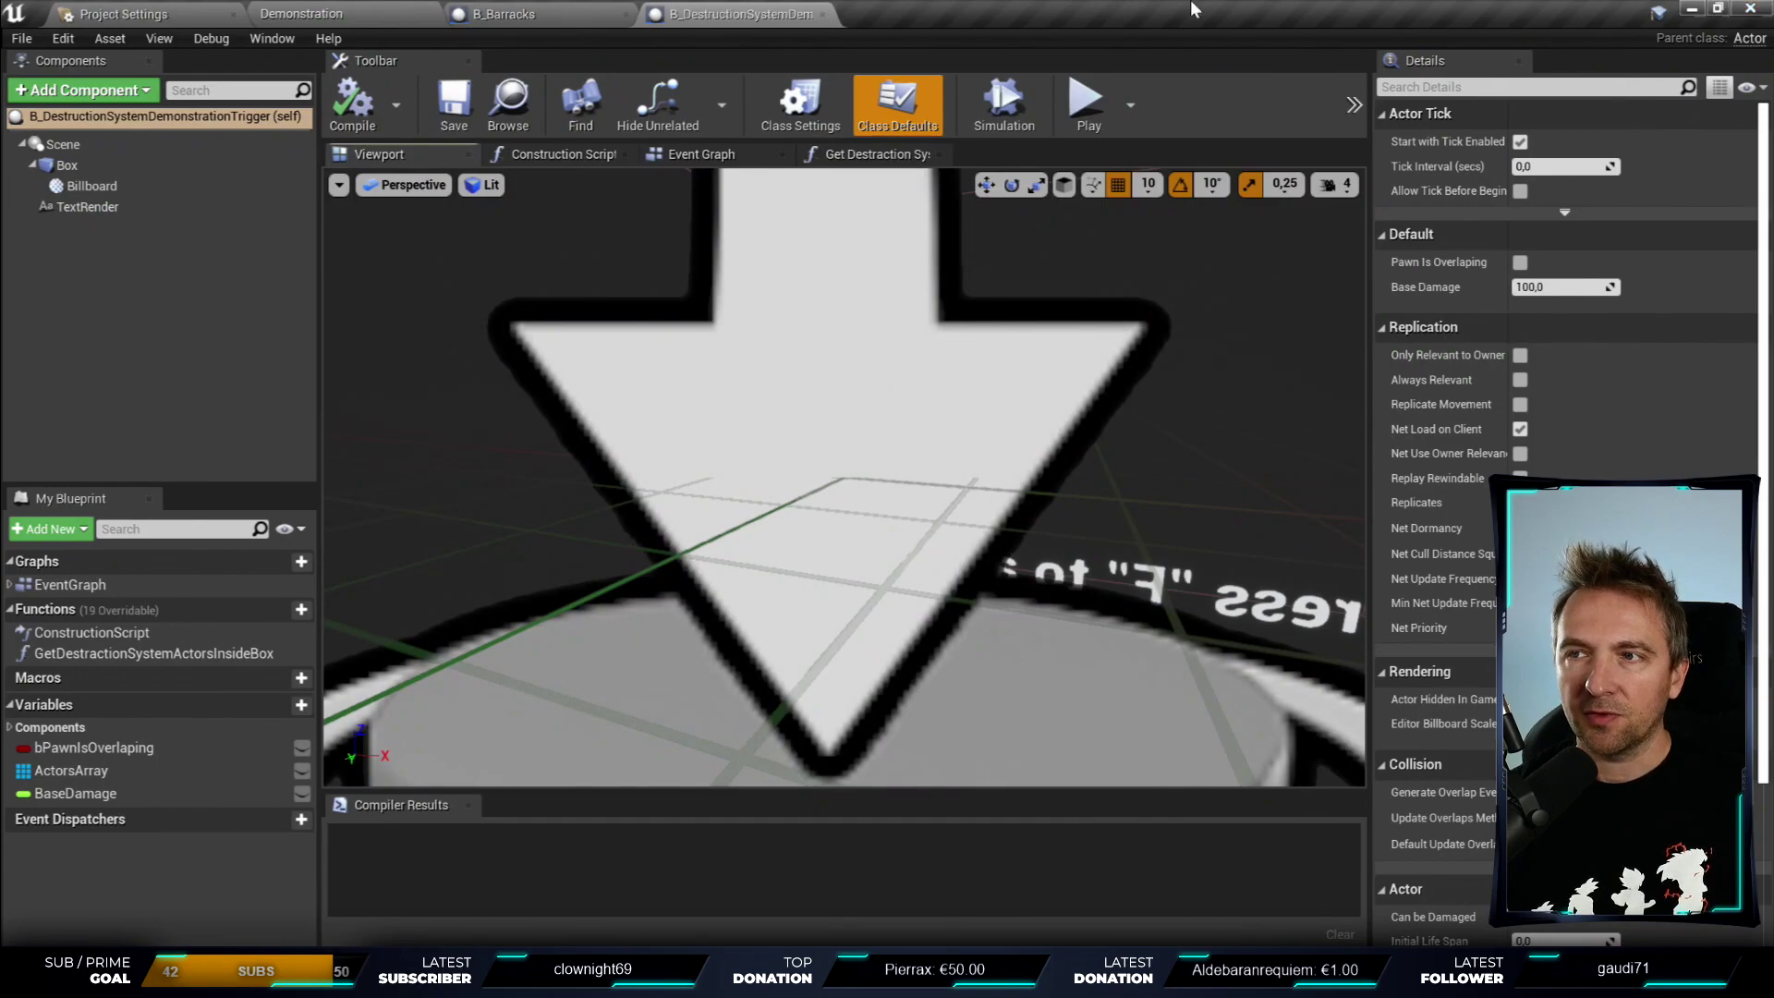
- Return to the Demonstration level and widen the Place Actors list so class names show
click(124, 14)
click(301, 14)
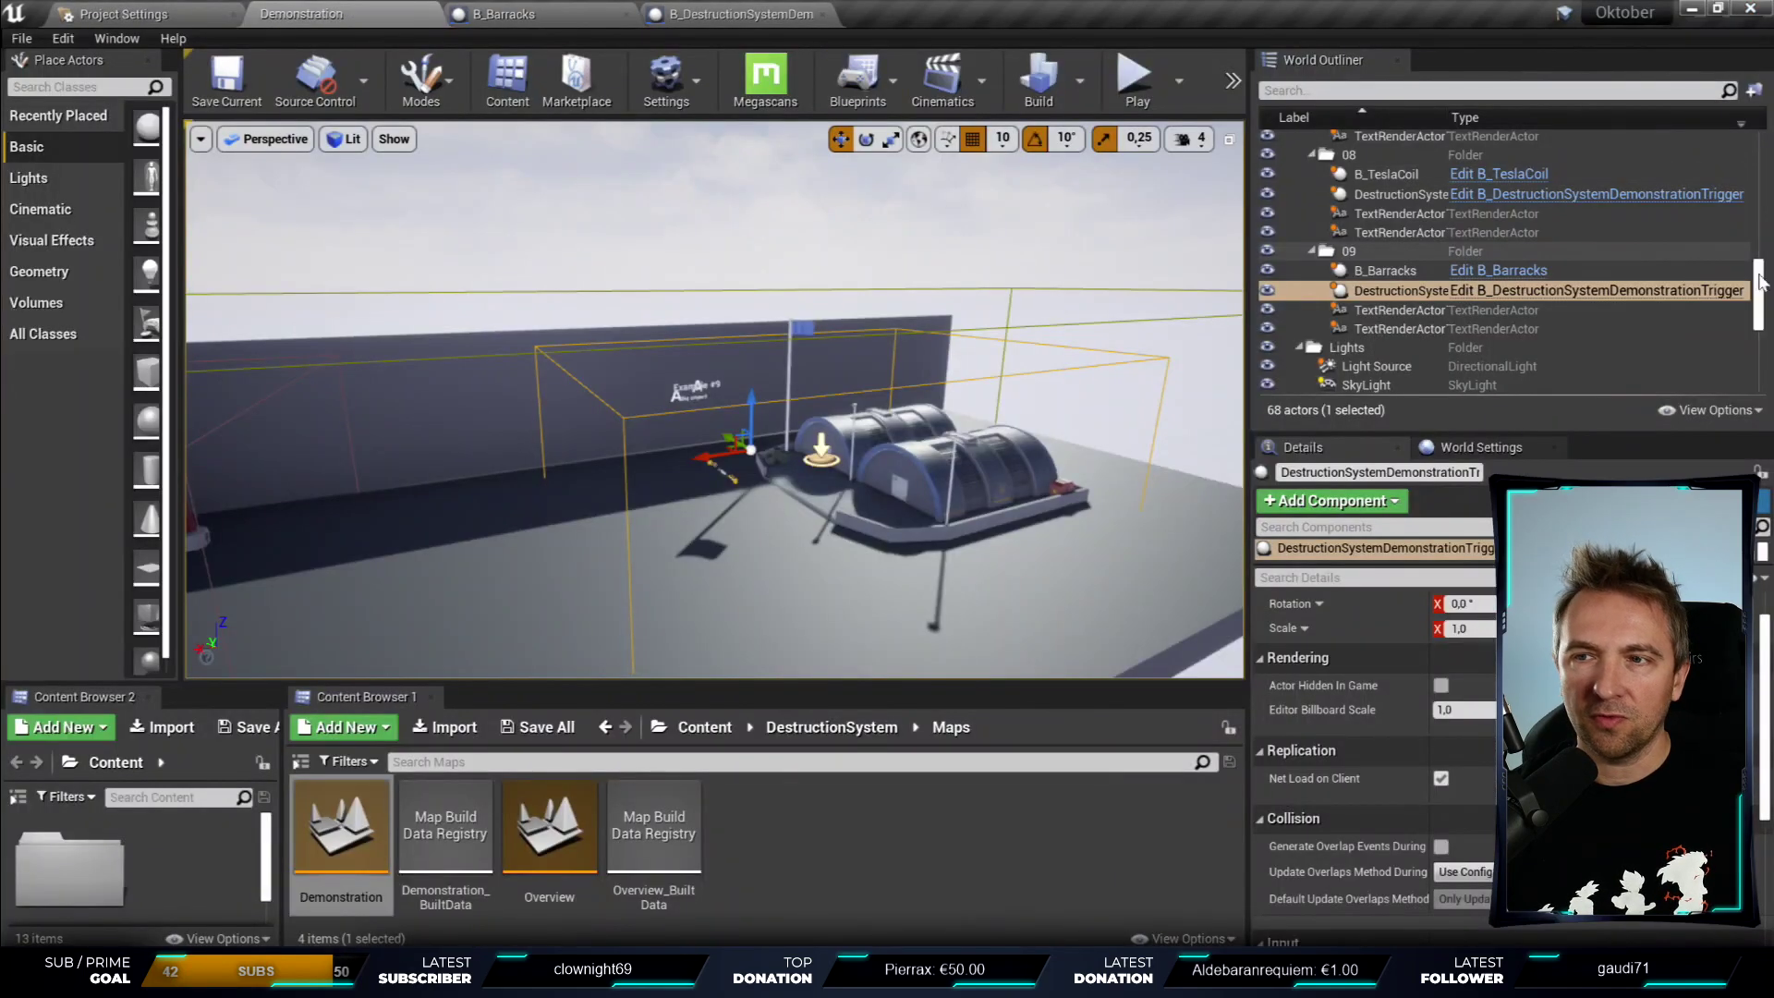
click(1645, 292)
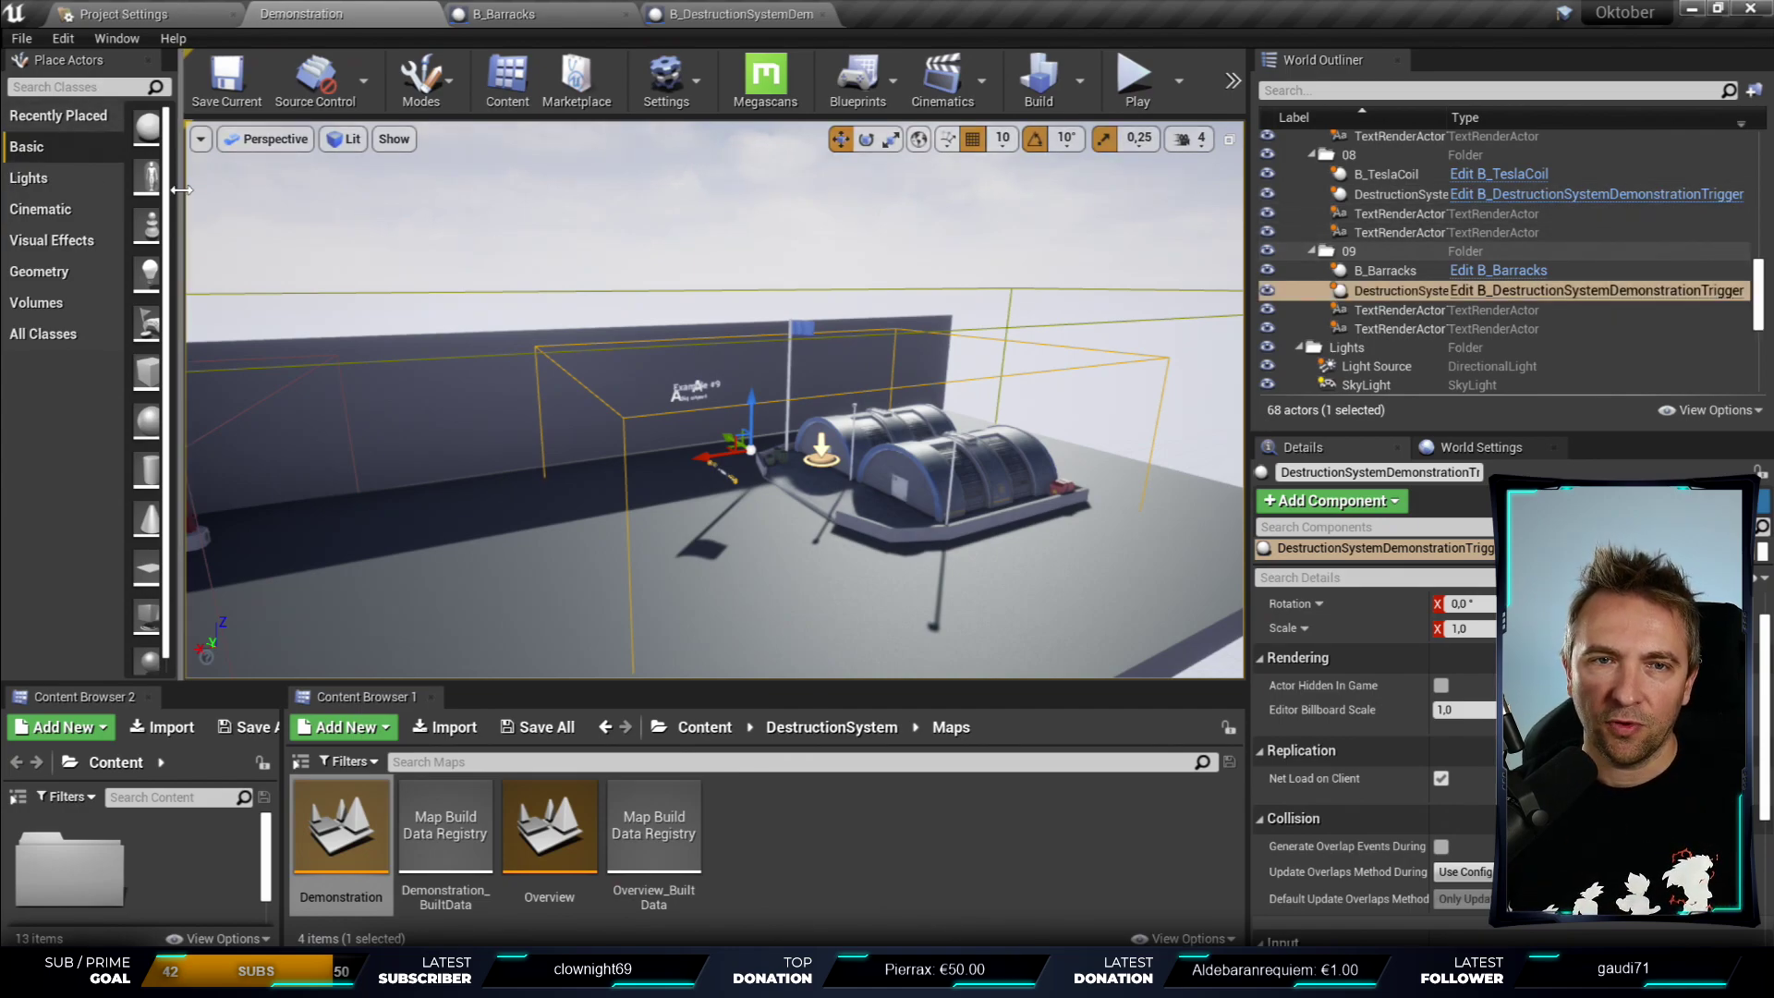
drag(176, 194, 409, 197)
- Search Place Actors for 'destruction' to list the B_Destruction classes, then switch back to the trigger blueprint
click(111, 88)
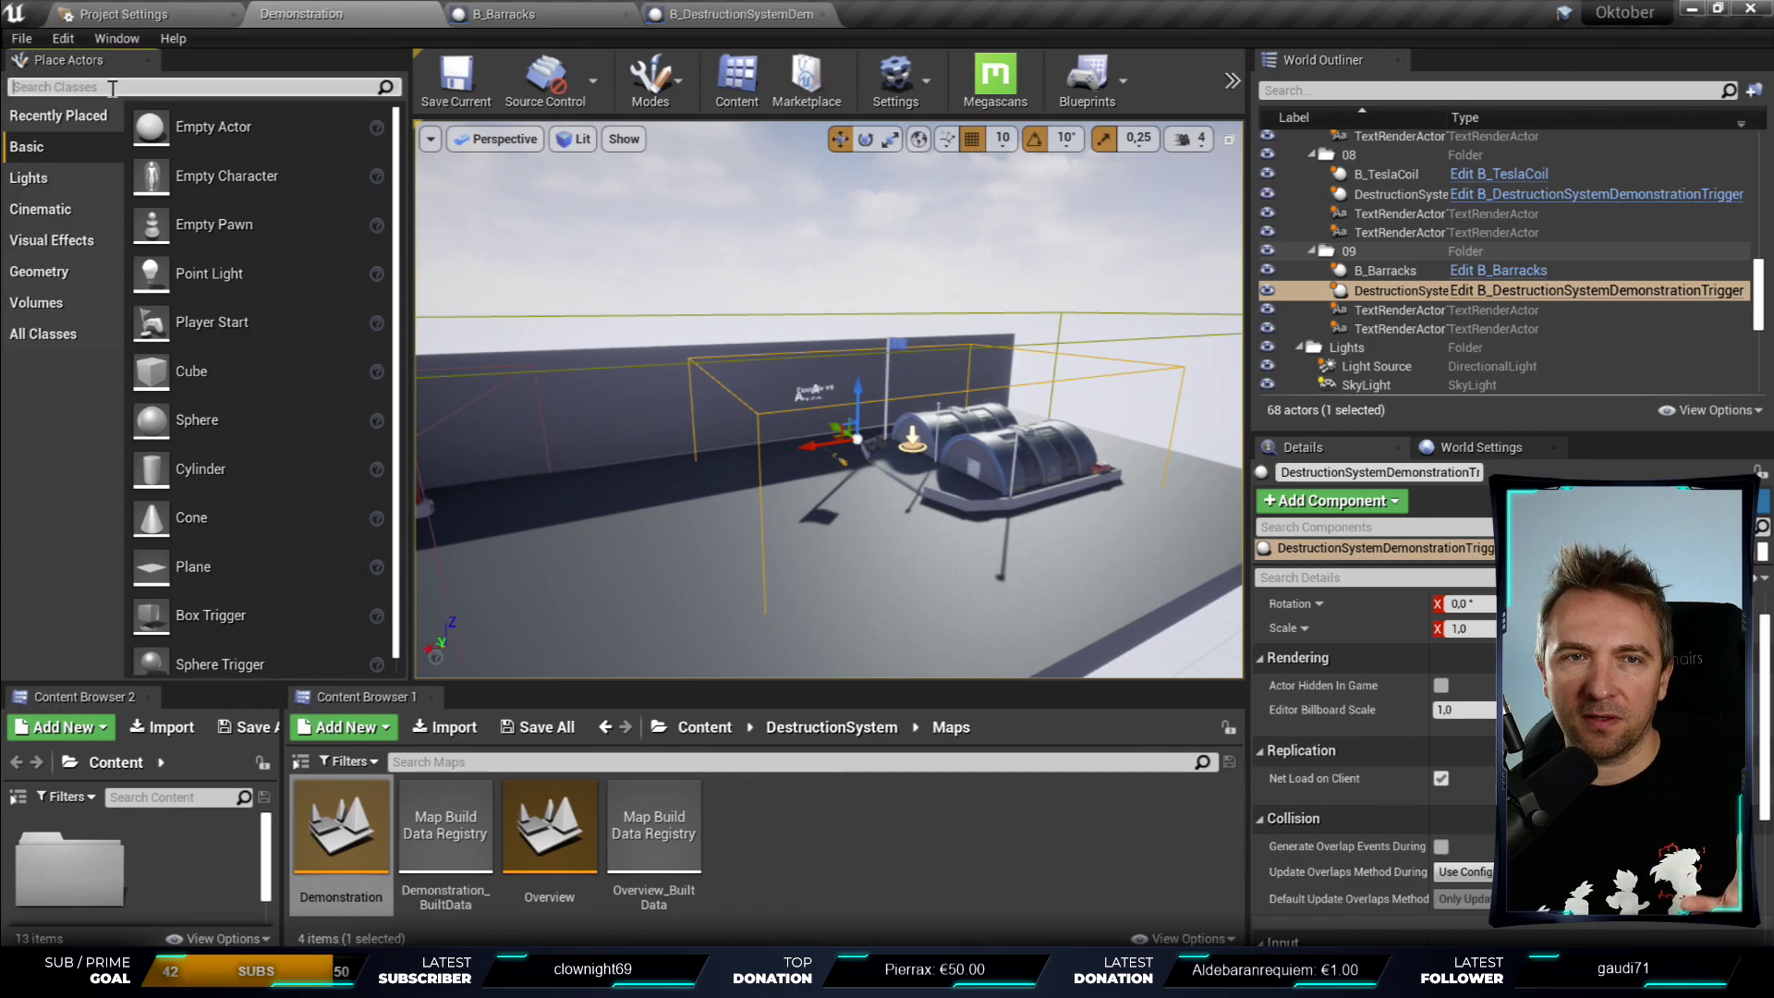
text(destruction)
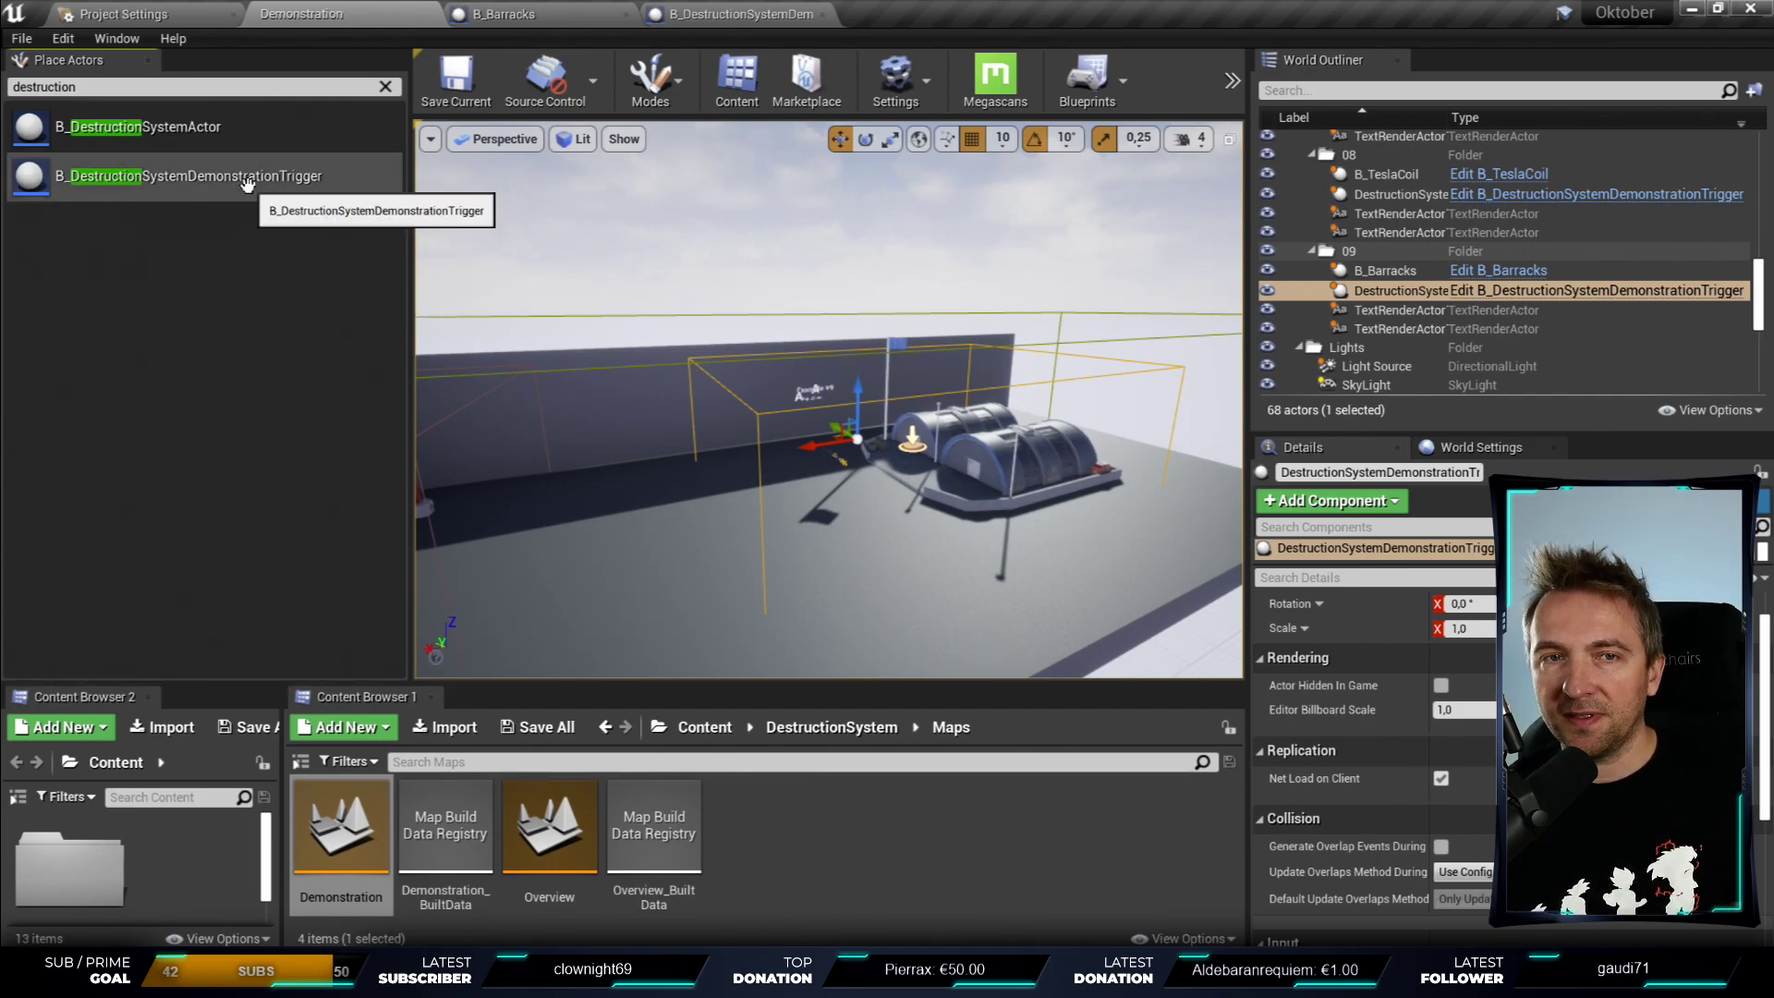
click(1641, 290)
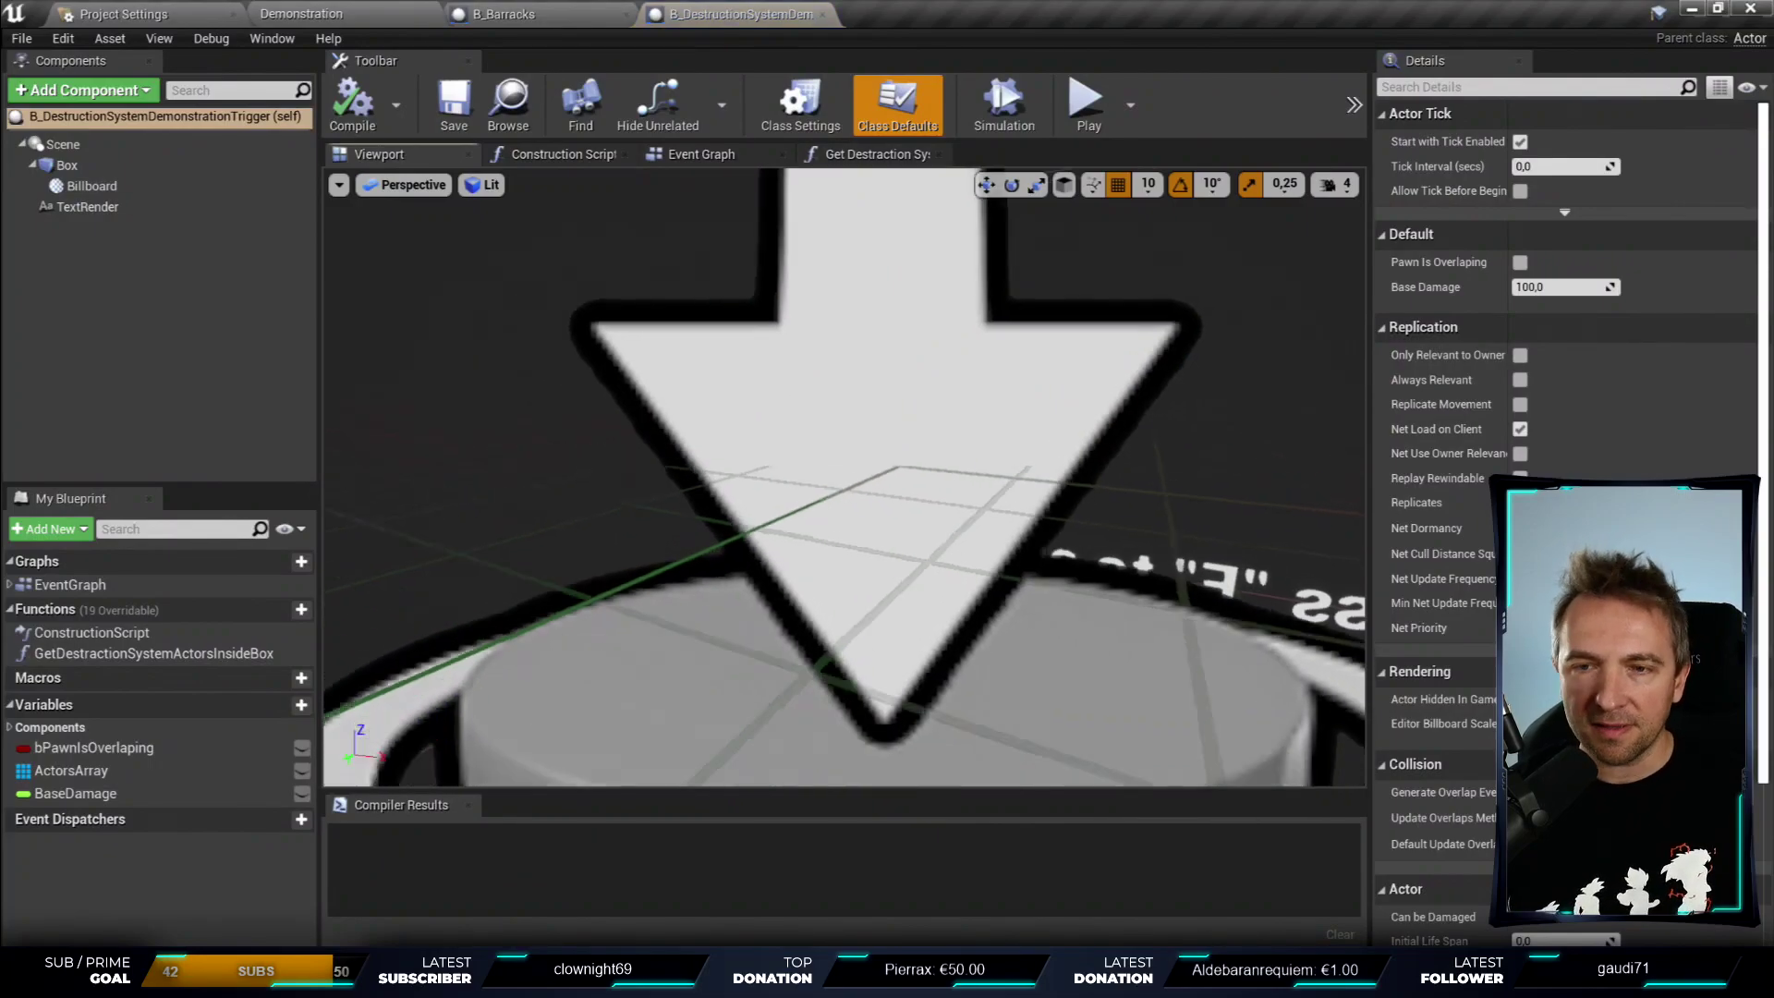
- Inspect the trigger's Billboard, Box and TextRender components, framing the 'Press F' text in the preview
drag(786, 439, 879, 545)
click(868, 514)
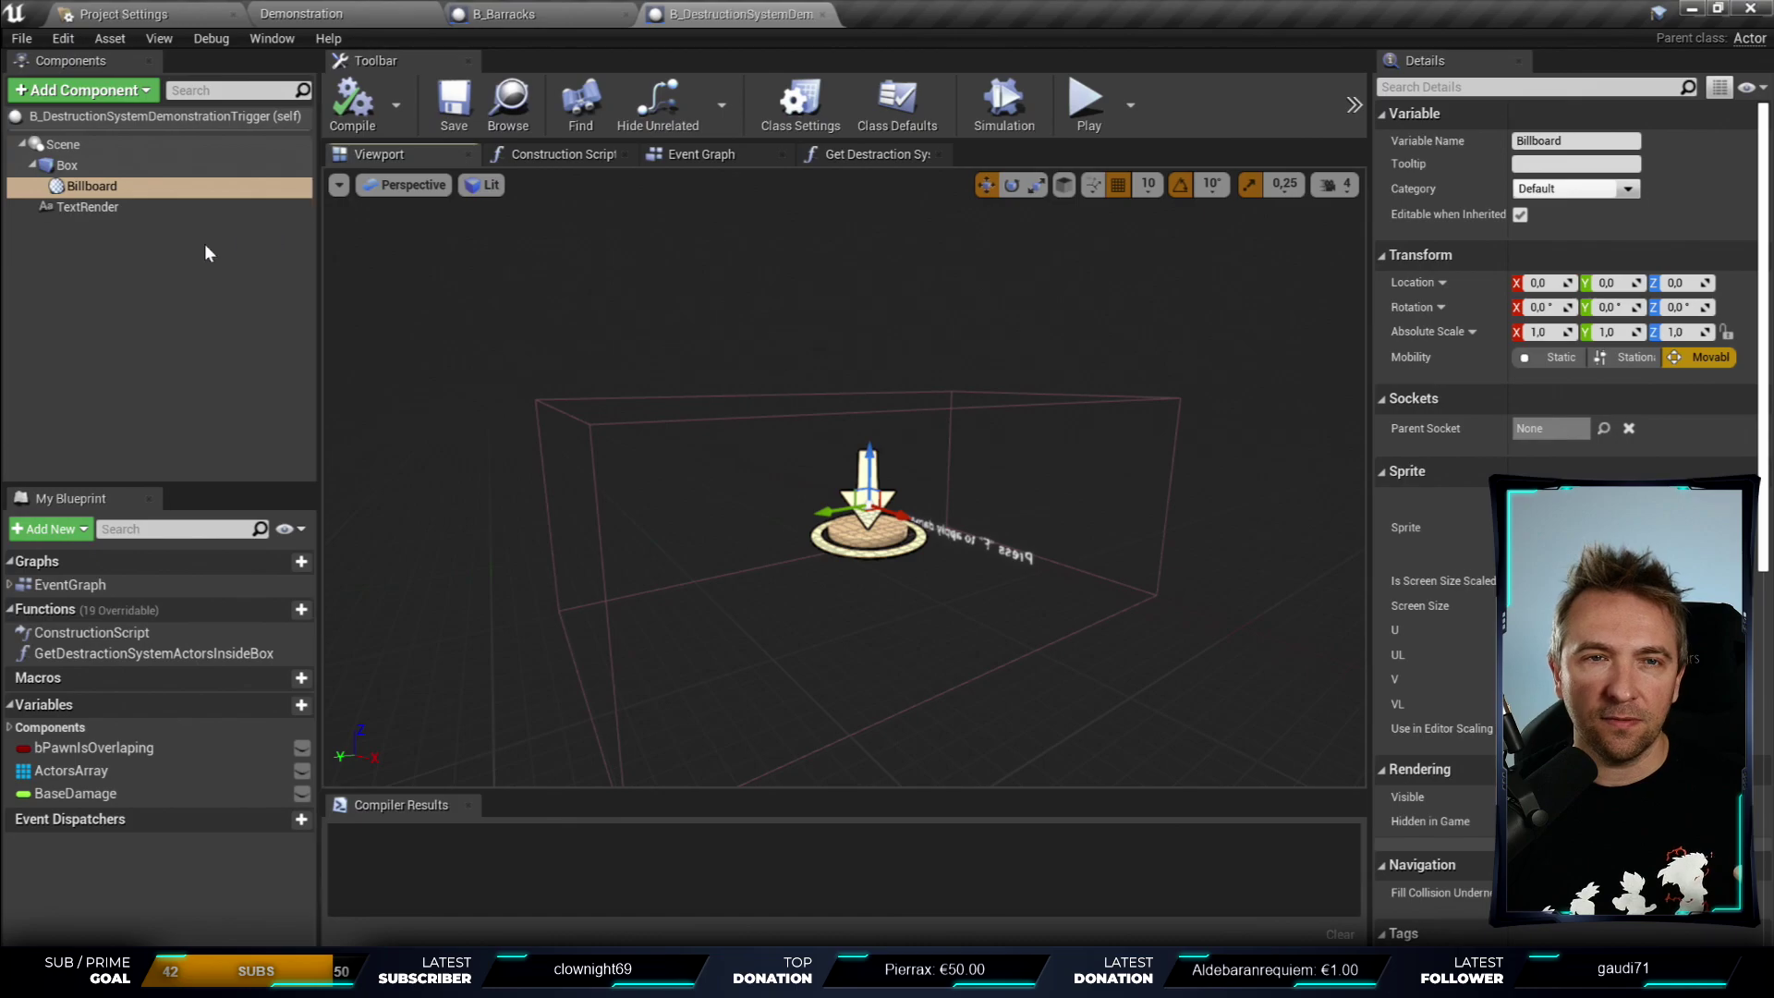
click(67, 165)
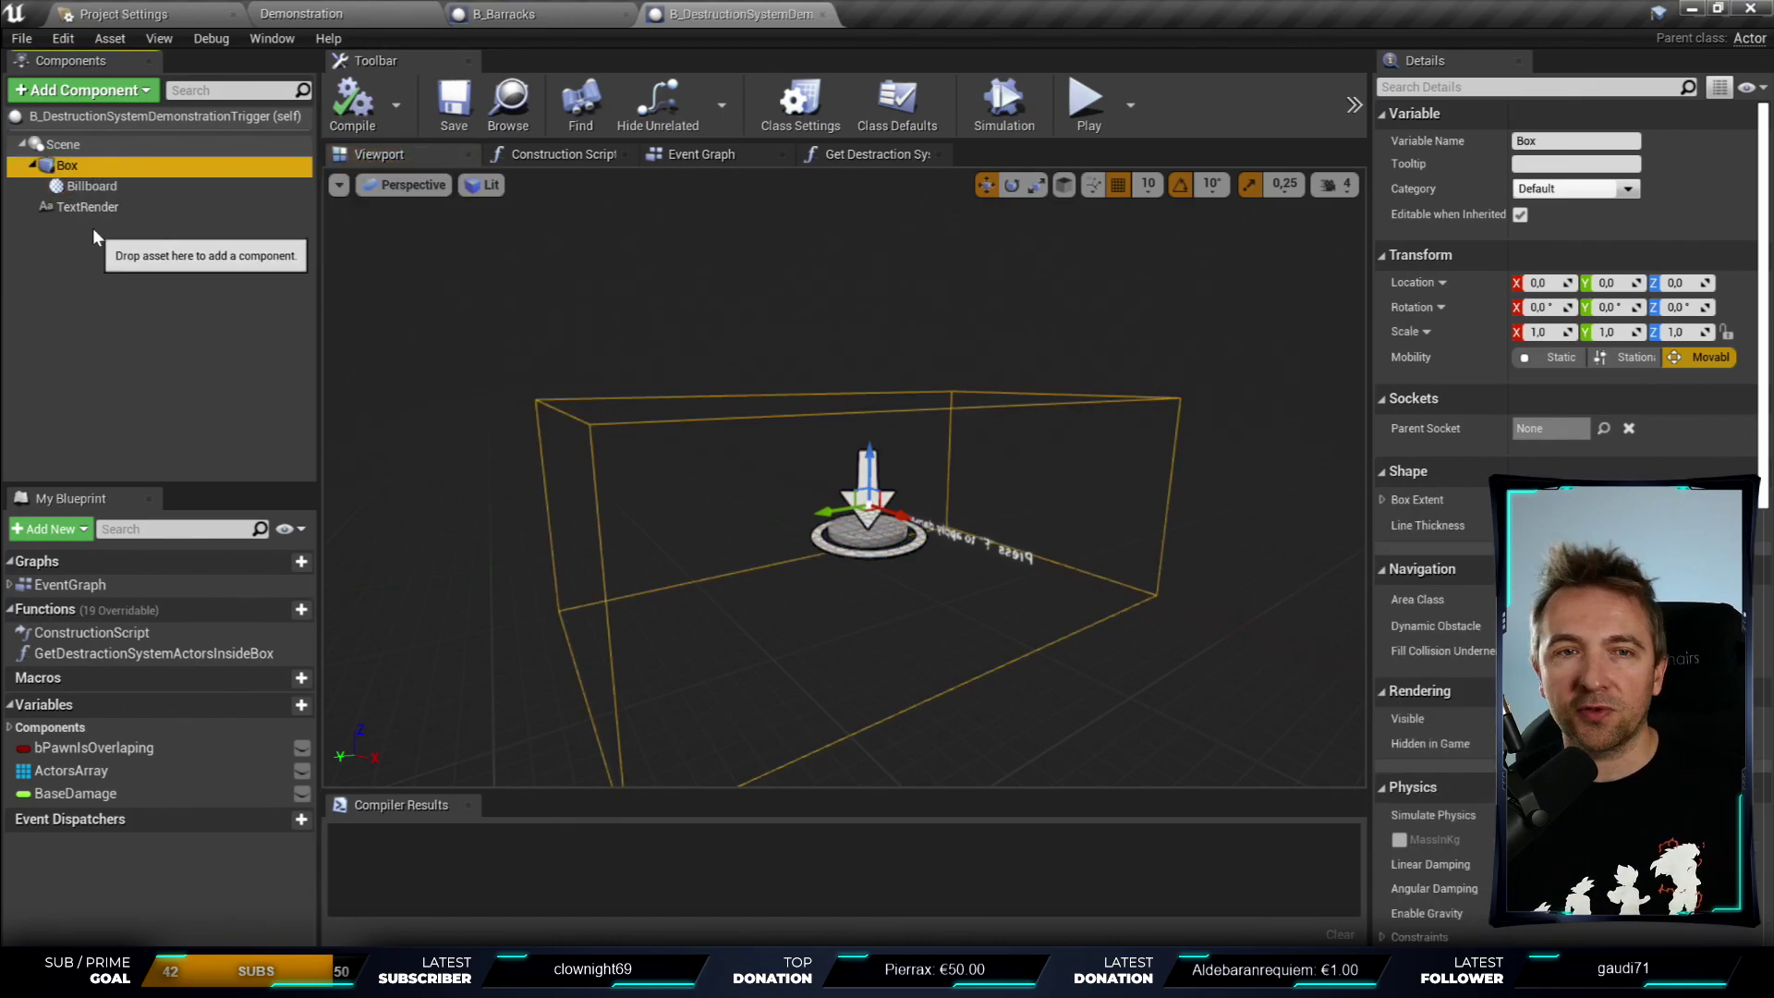
click(124, 189)
drag(903, 448, 804, 503)
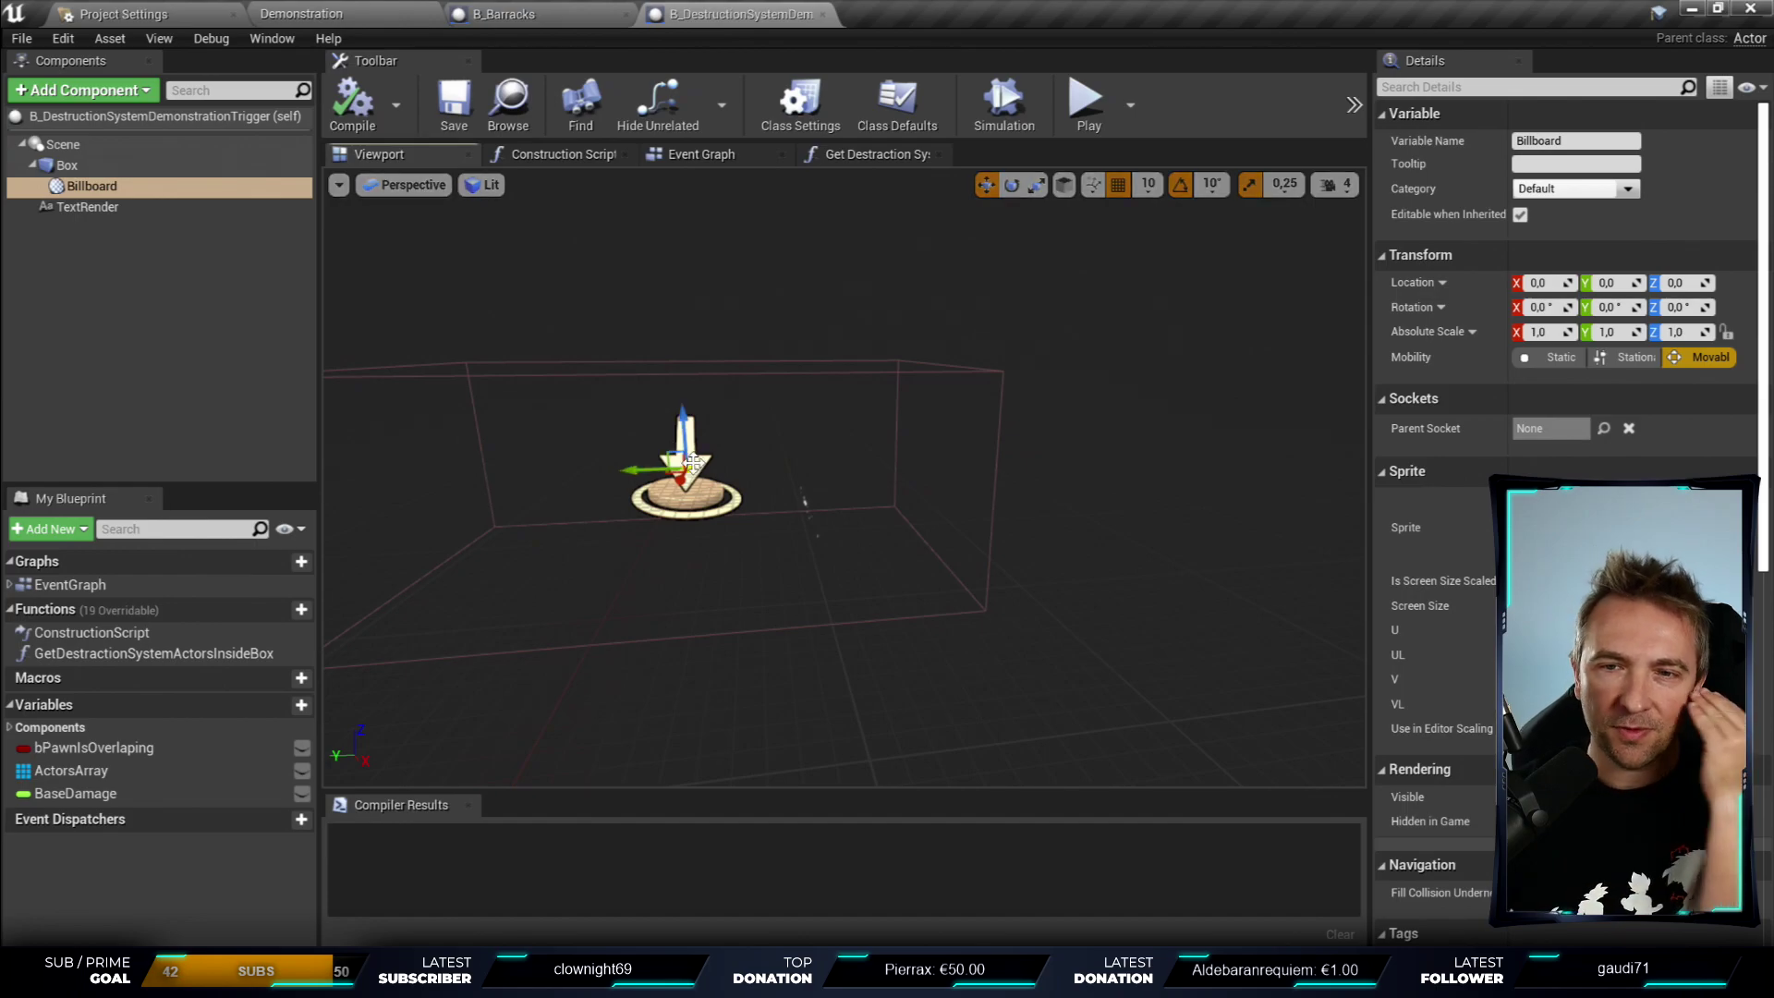
double_click(88, 207)
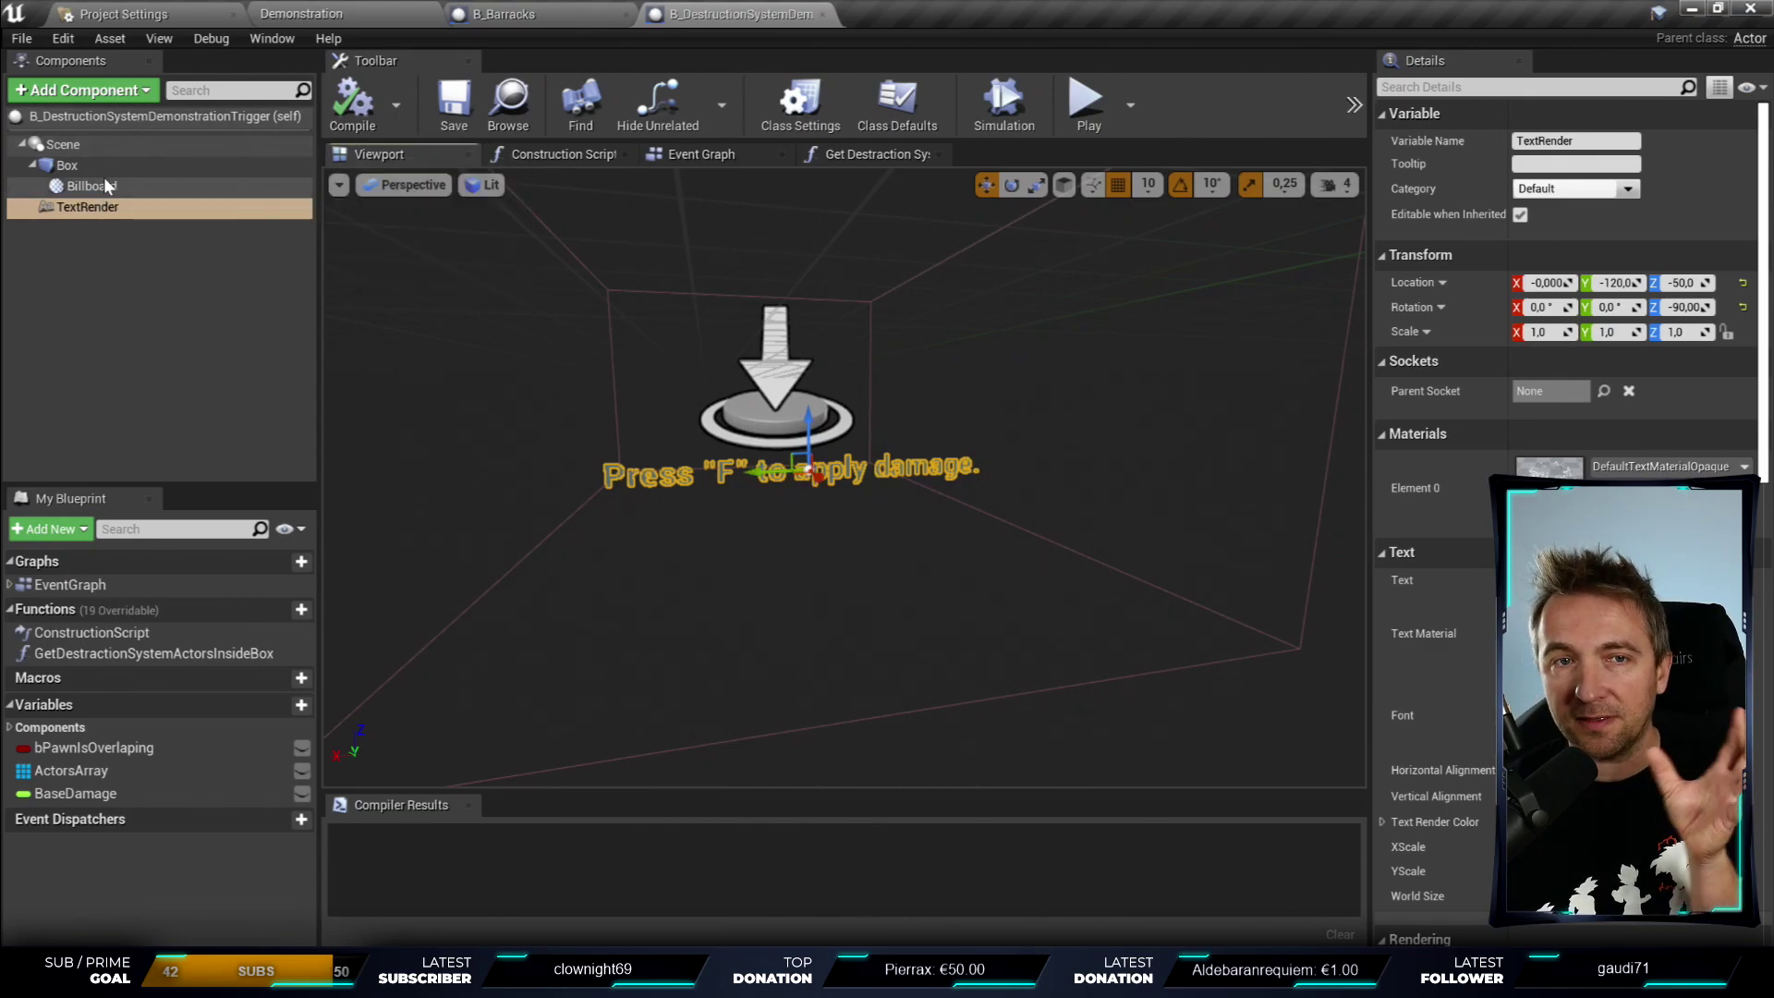
click(67, 166)
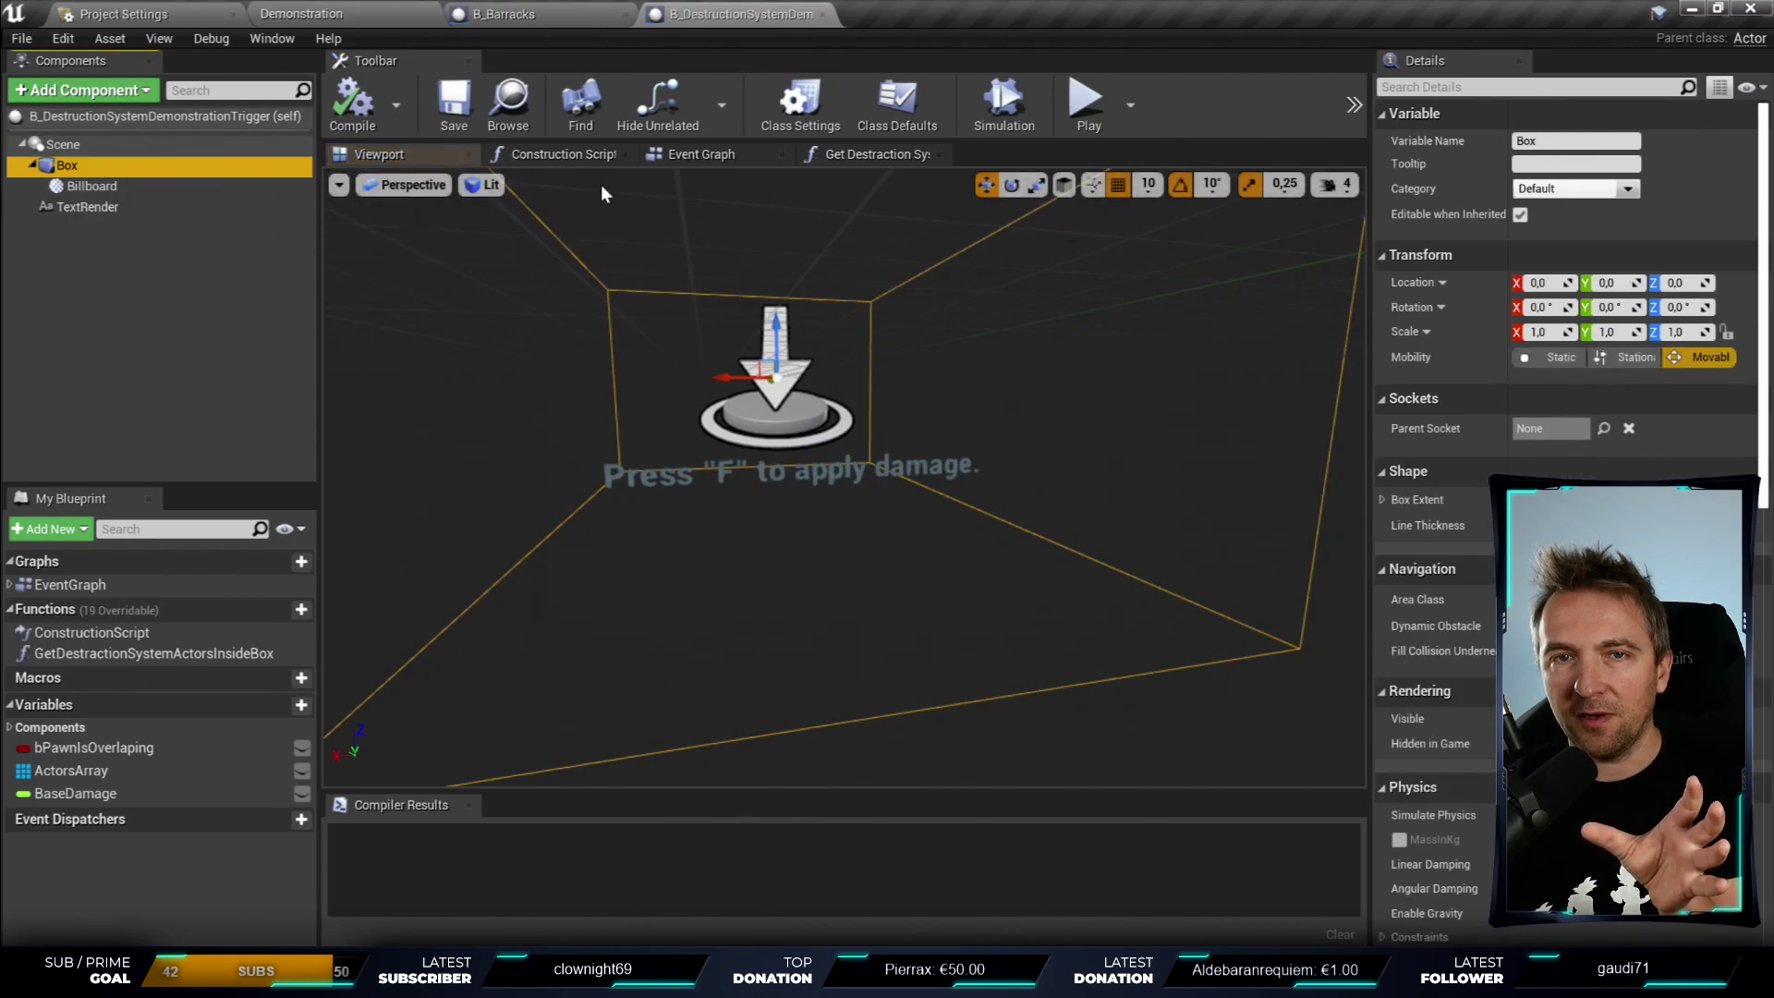
click(566, 153)
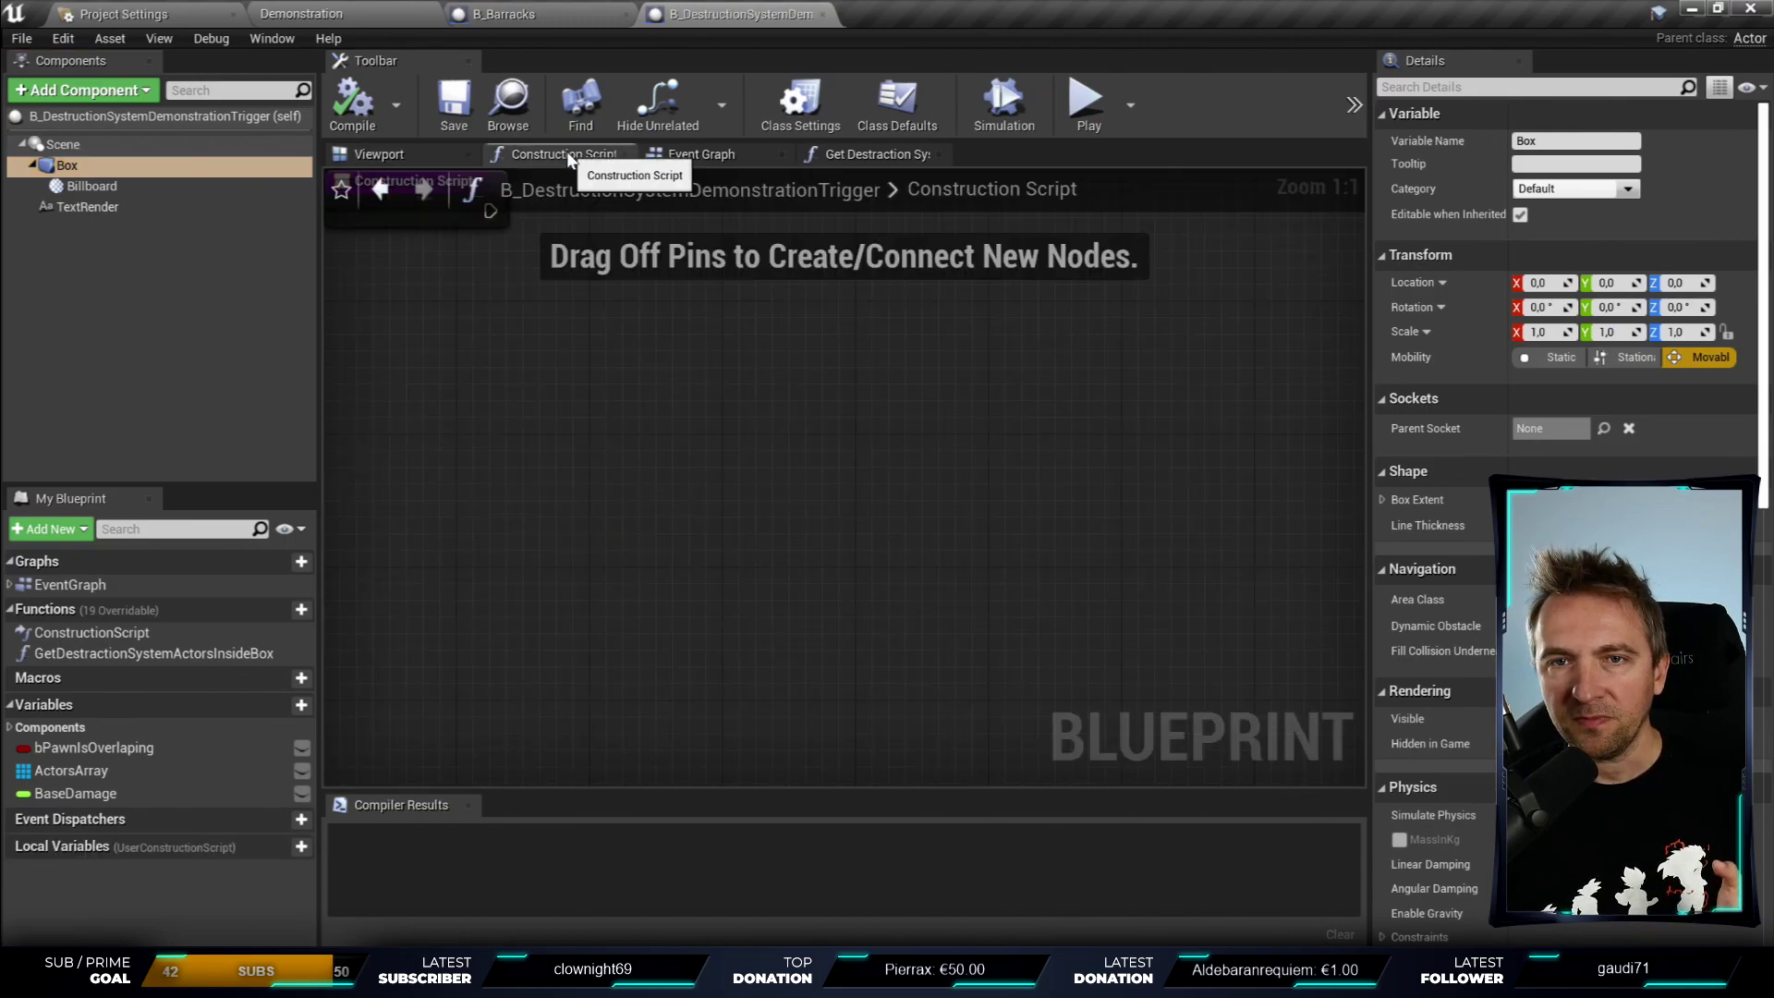
click(702, 154)
scroll(659, 294, down, 6)
scroll(659, 294, up, 8)
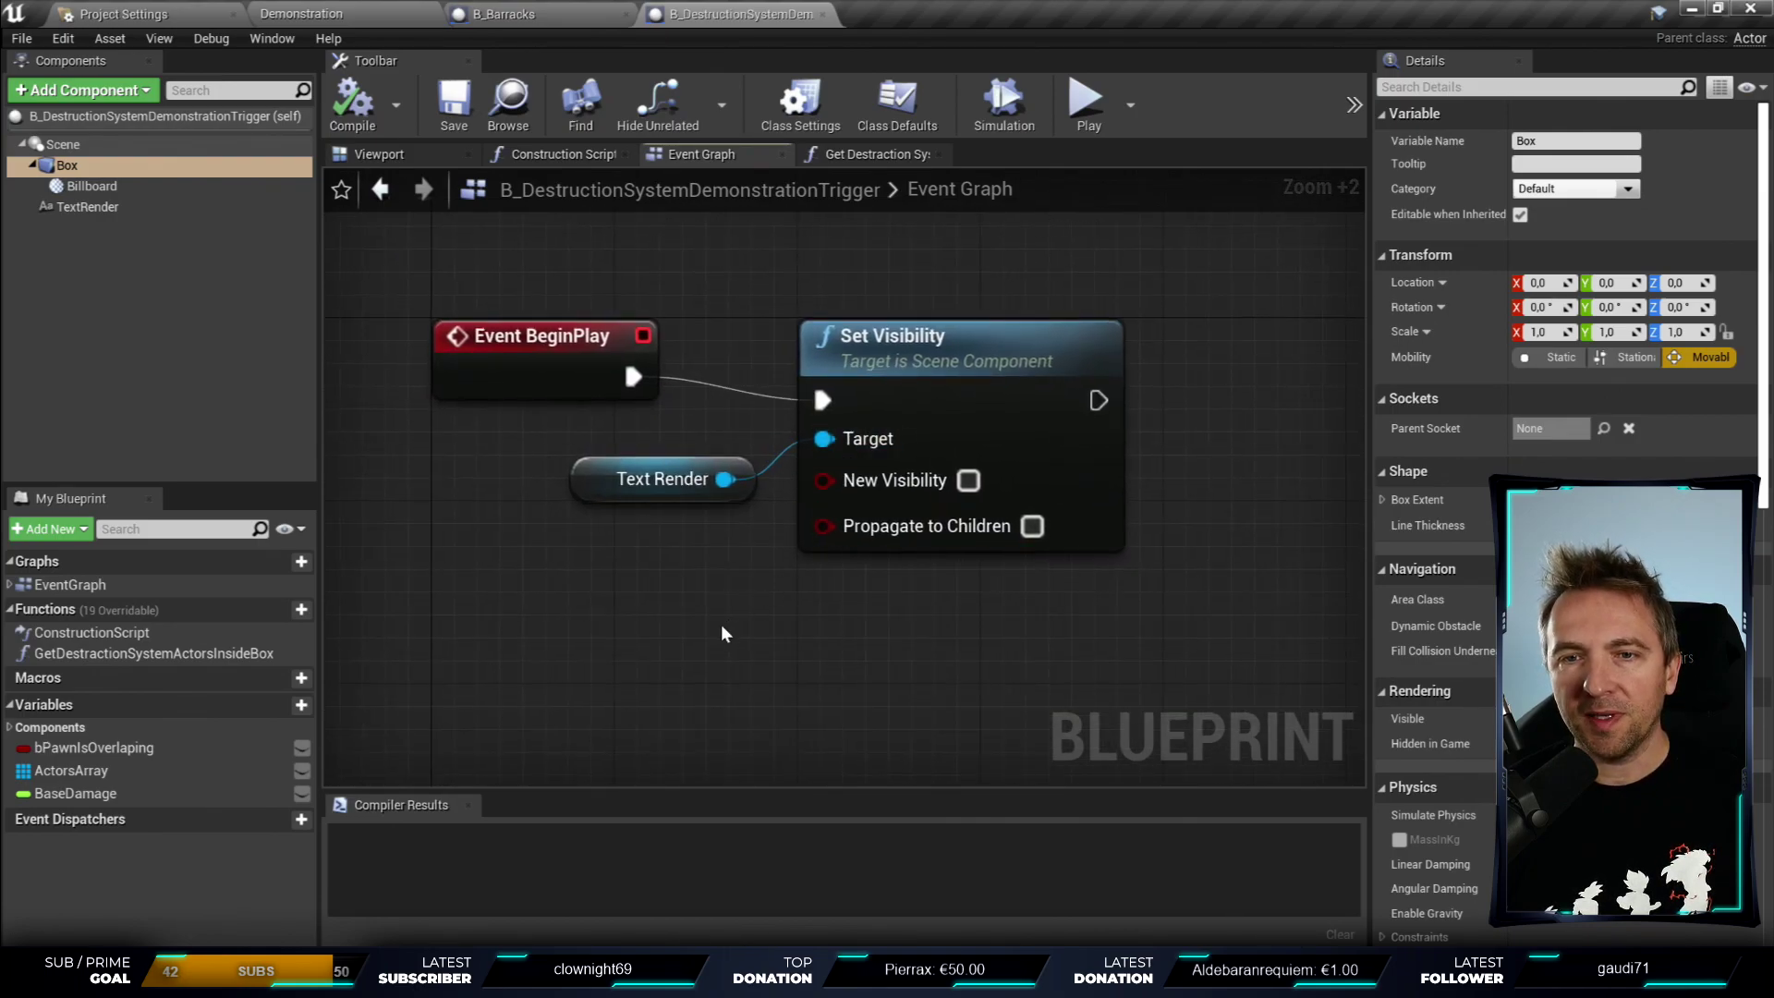
click(961, 384)
click(1201, 409)
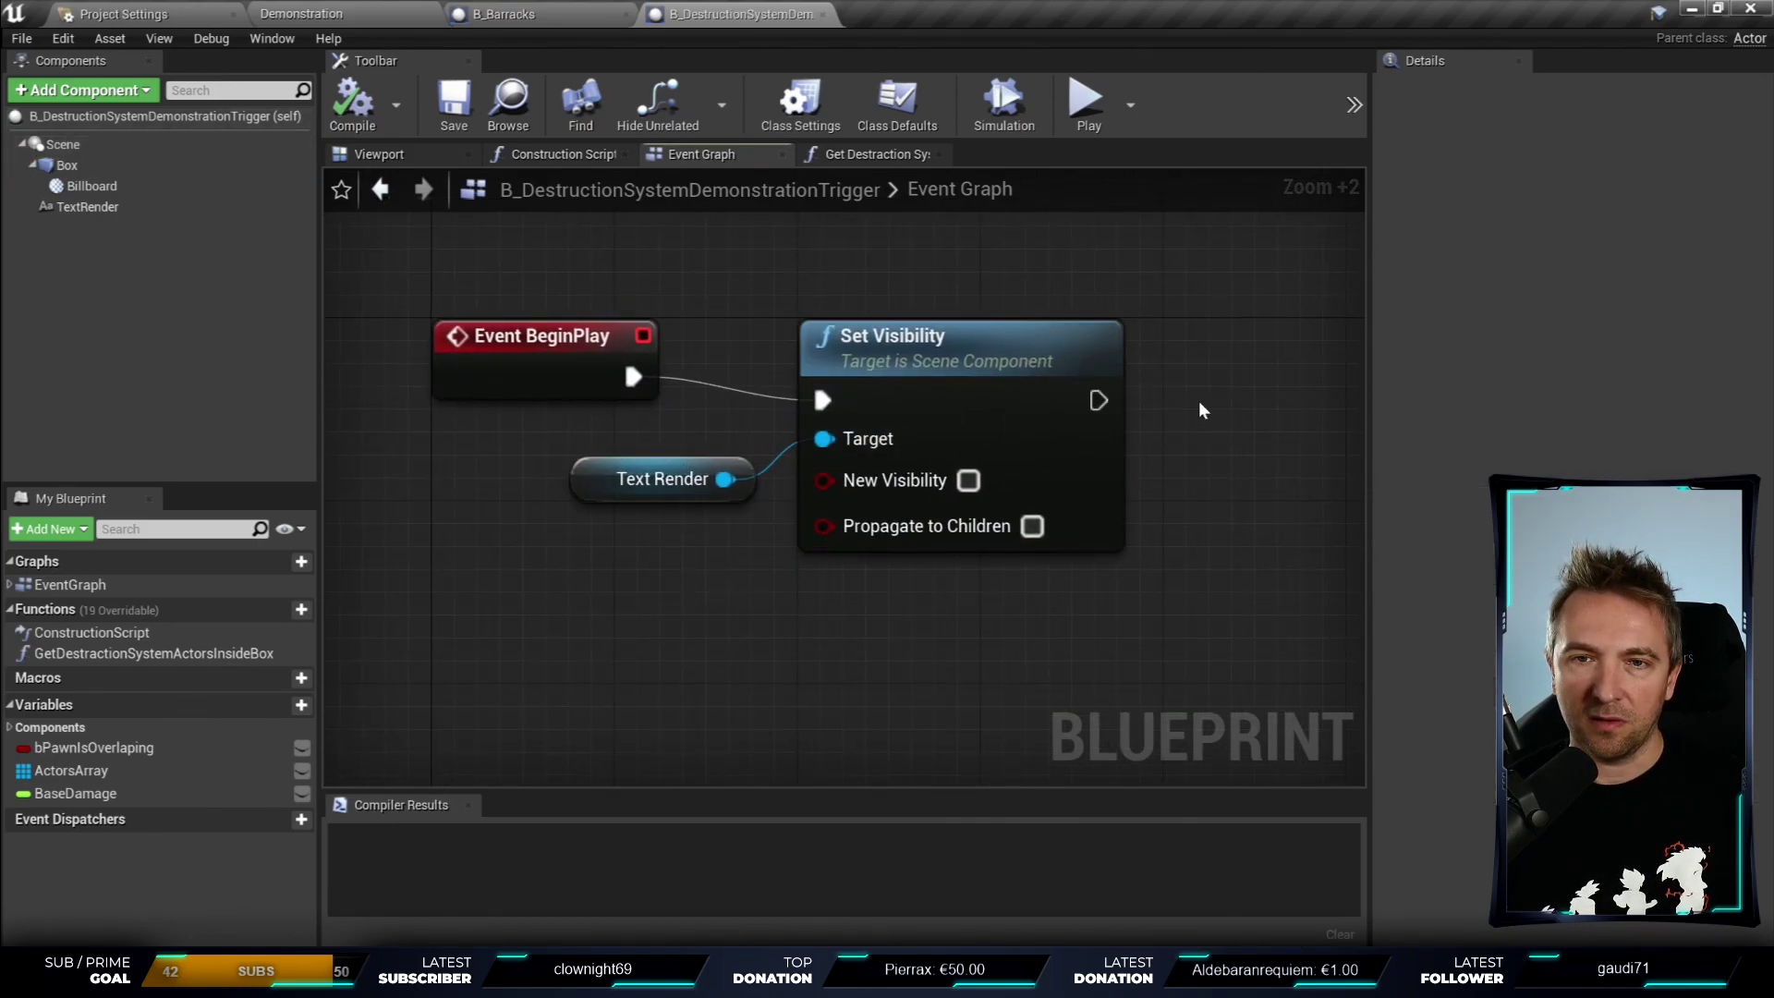
drag(730, 318, 1009, 606)
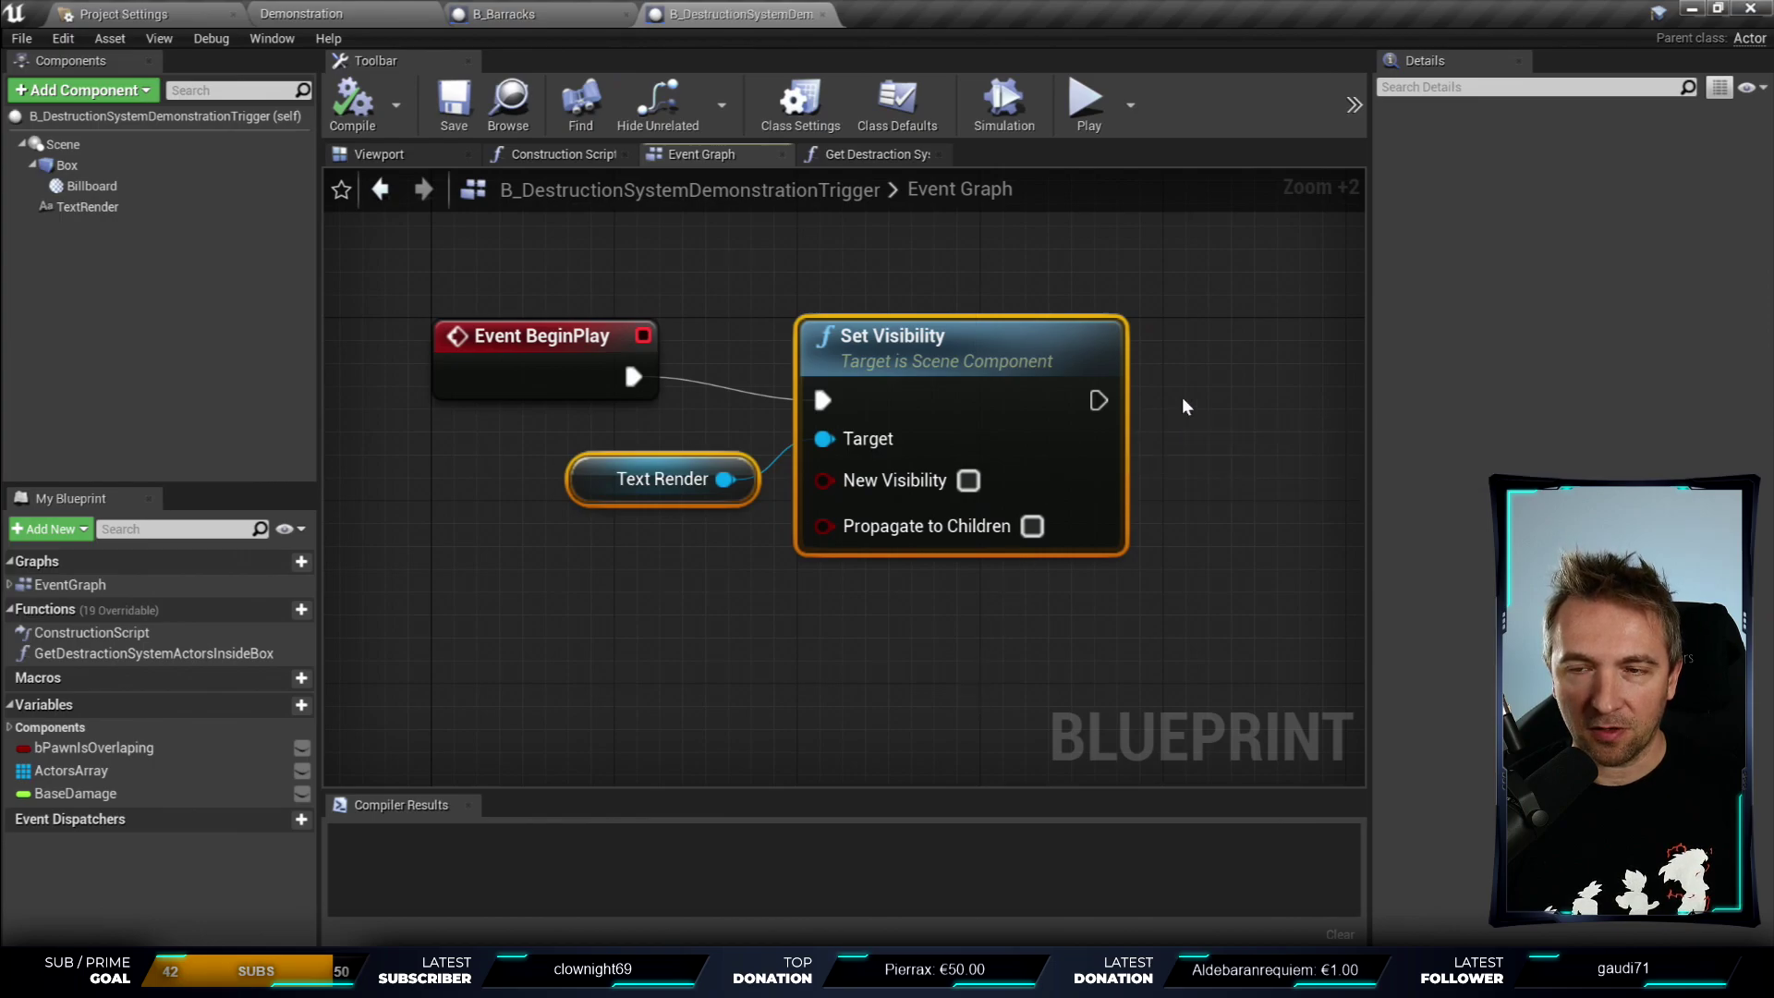
click(67, 164)
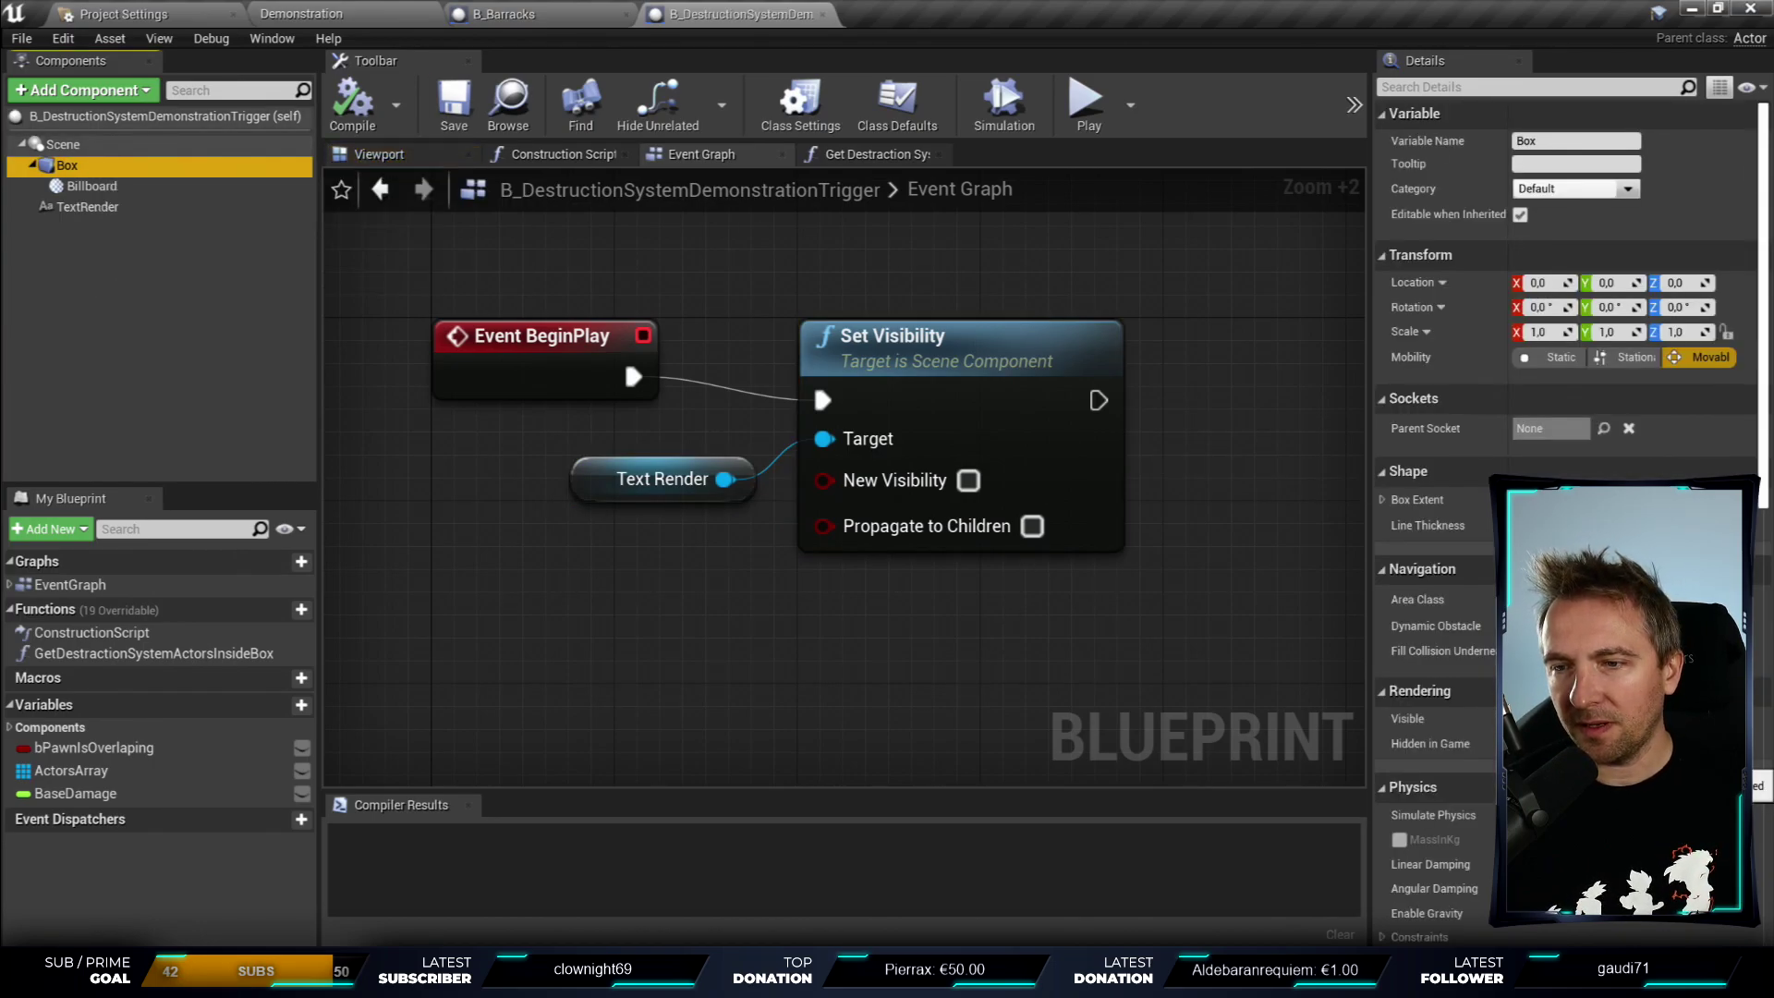
click(923, 351)
ctrl+click(660, 479)
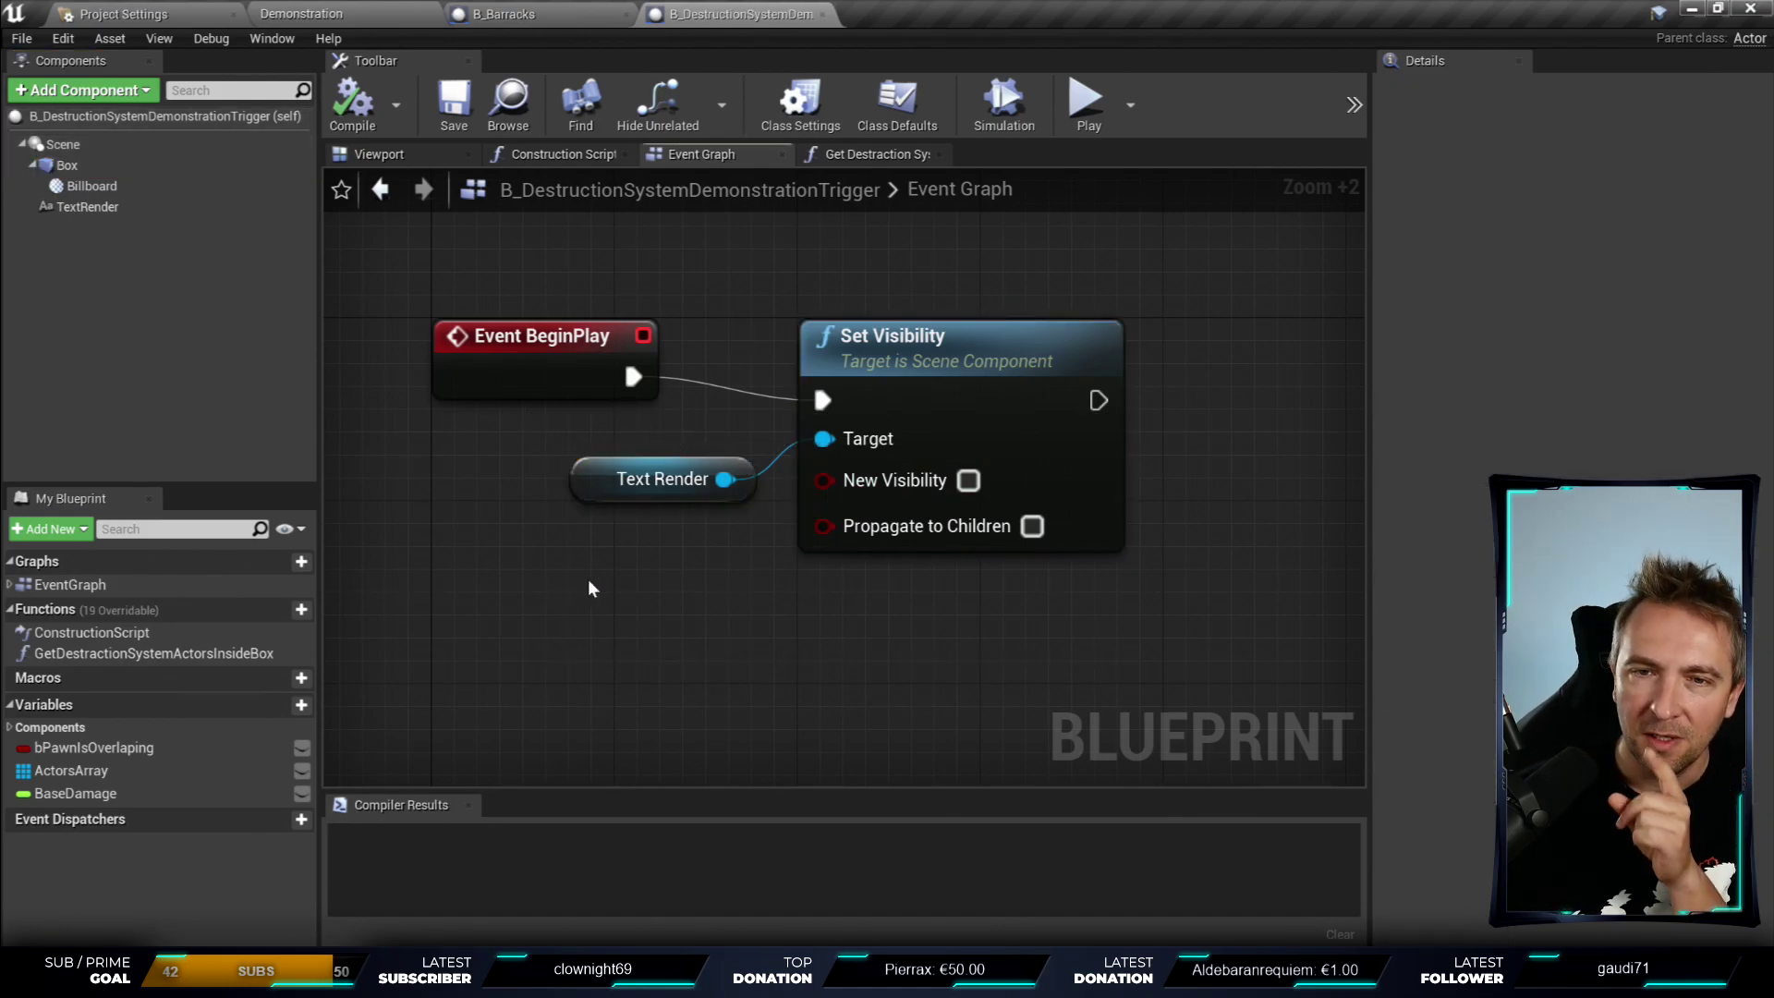
drag(588, 578, 711, 456)
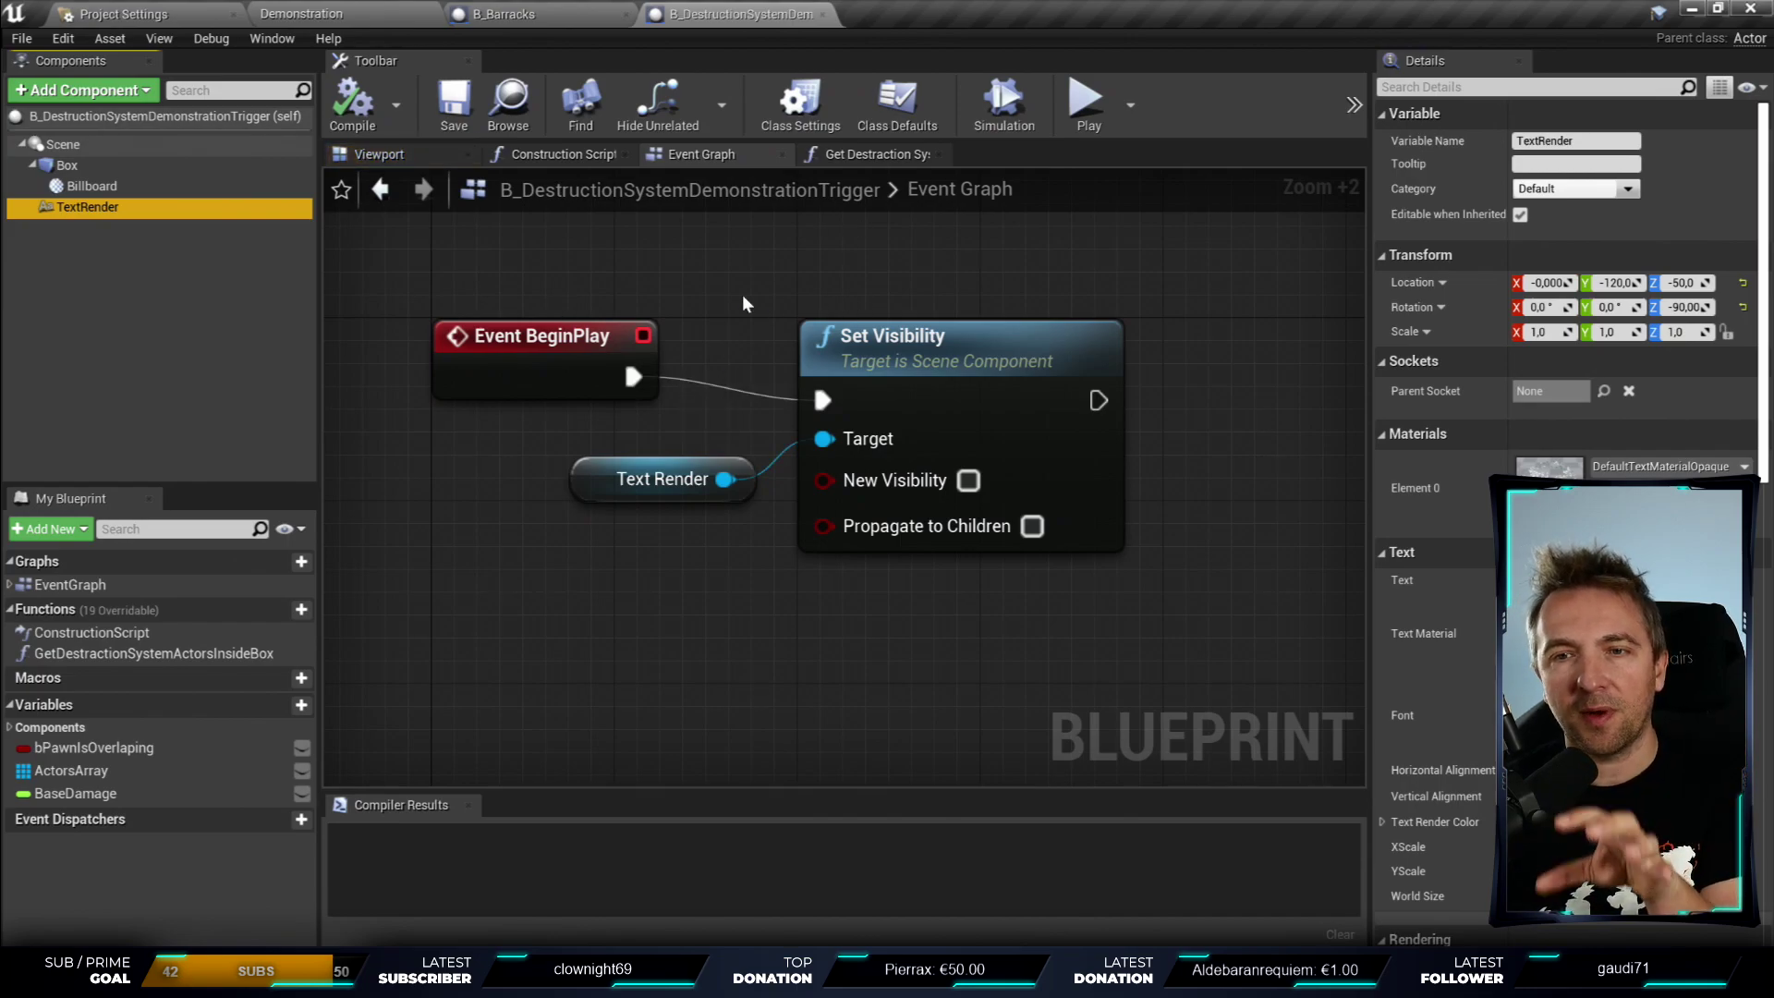
mouse_move(711, 291)
mouse_down()
mouse_move(1031, 685)
mouse_move(1047, 667)
mouse_up()
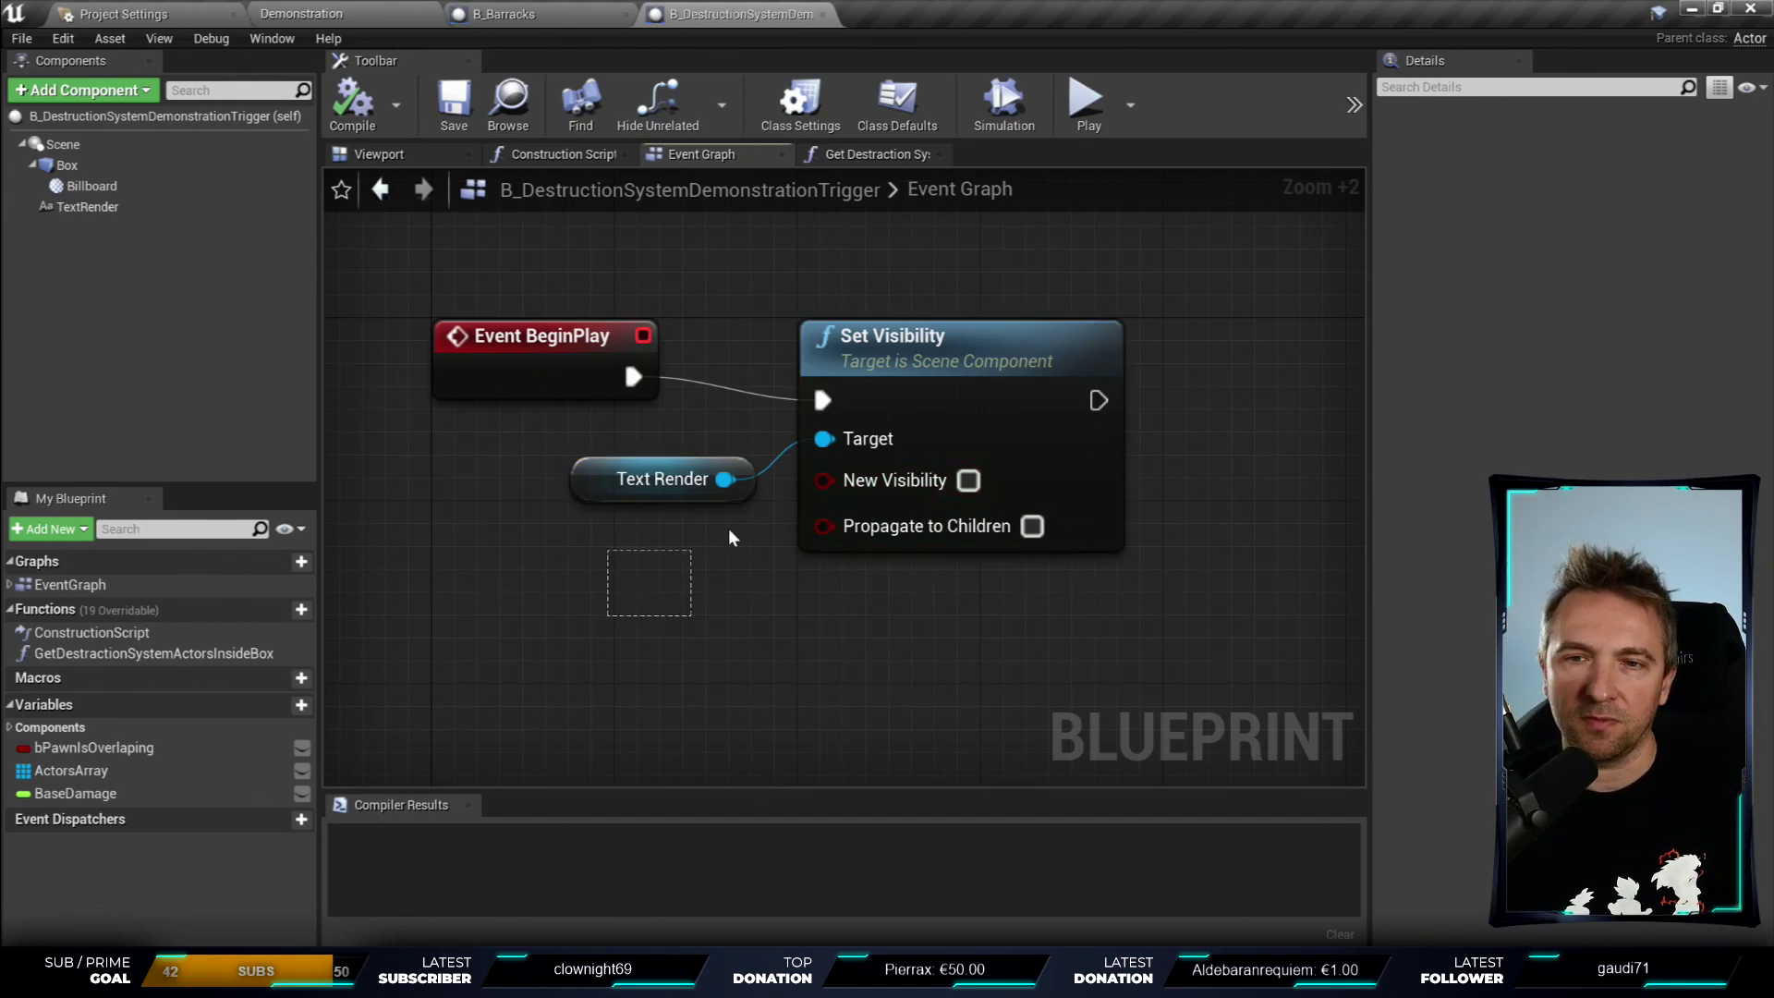
drag(606, 612, 954, 379)
- Widen the graph area and move Get Player Controller and Is Input Key Down rightward along the Event Tick chain
scroll(954, 378, down, 5)
mouse_move(921, 496)
right_down()
mouse_move(883, 355)
mouse_move(706, 358)
right_up()
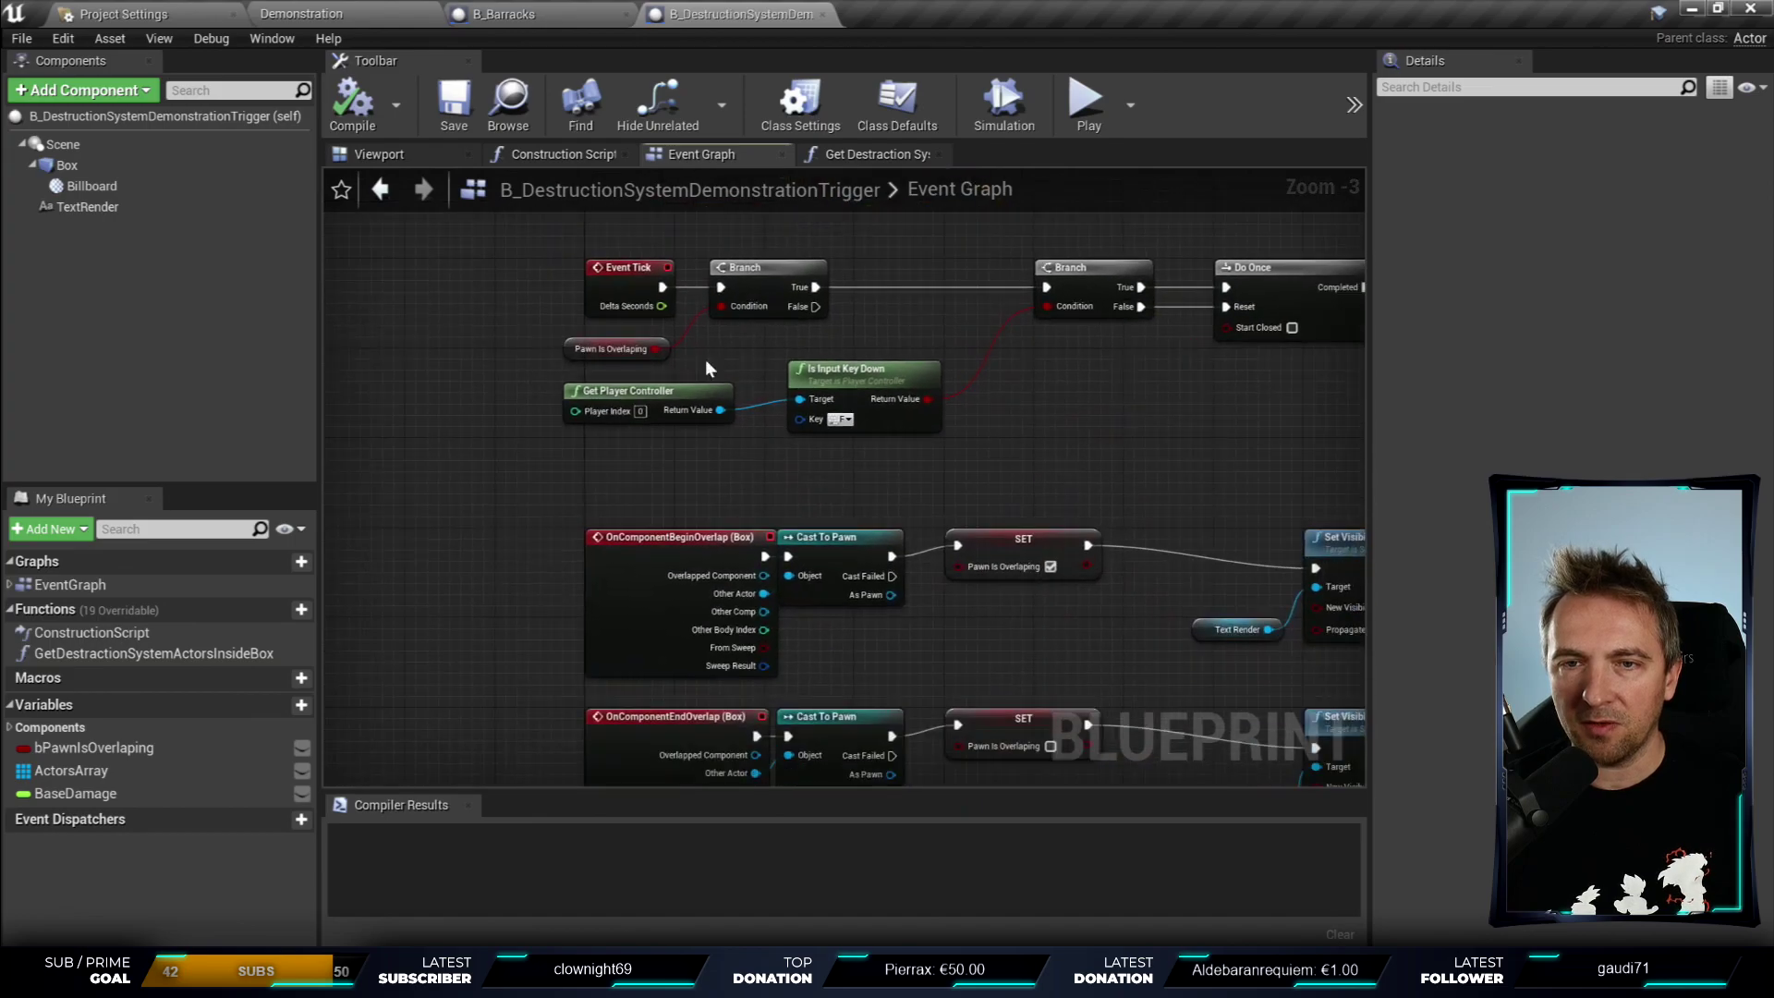
scroll(663, 368, up, 2)
scroll(663, 368, up, 1)
scroll(663, 368, up, 2)
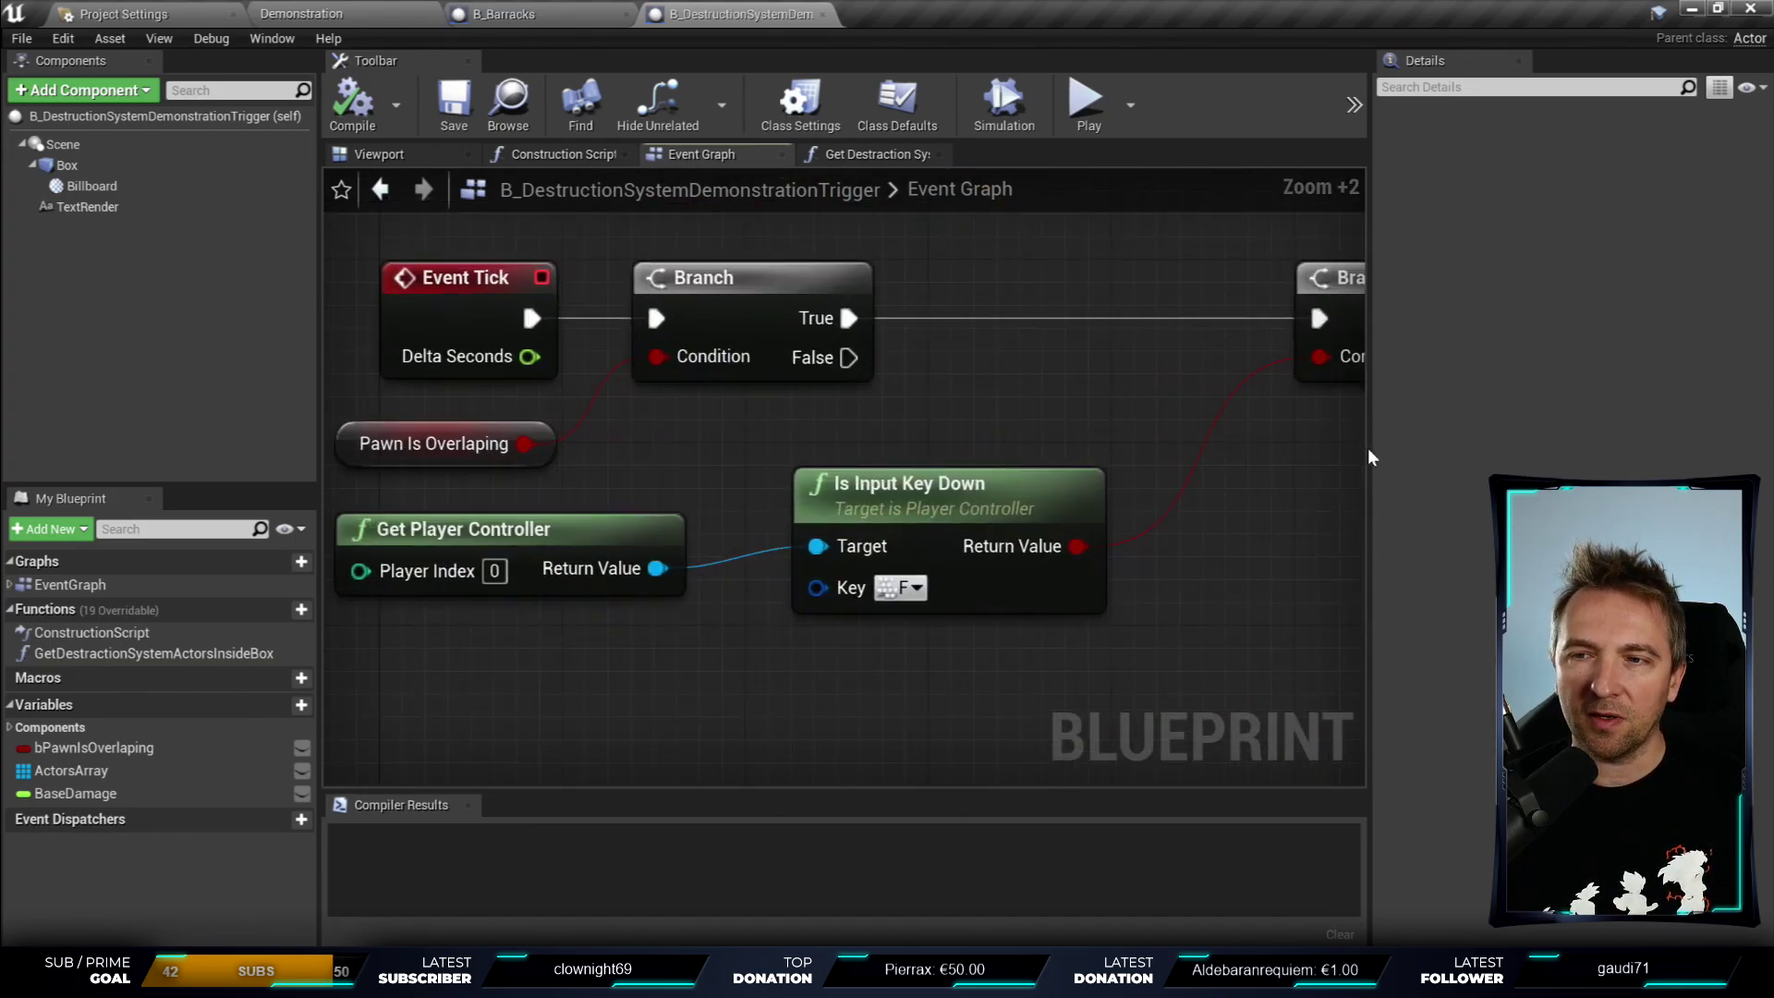
drag(1368, 455, 1696, 456)
right_drag(1199, 548, 1402, 530)
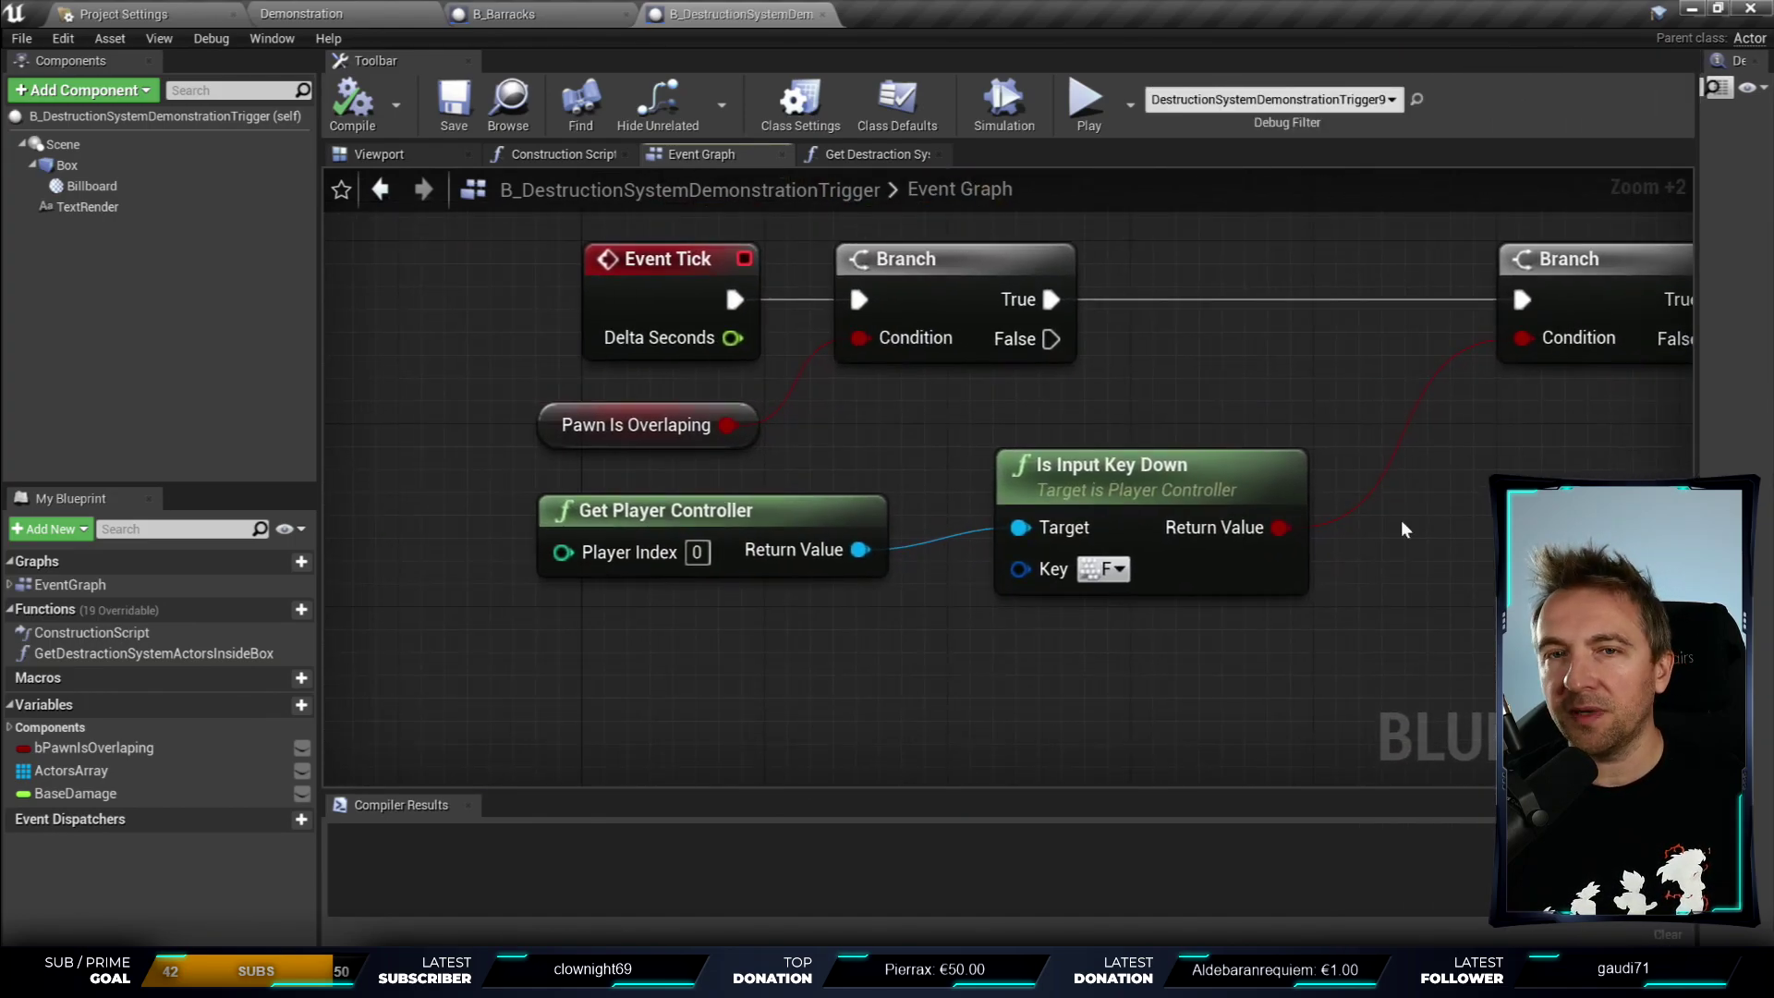
right_drag(896, 425, 761, 438)
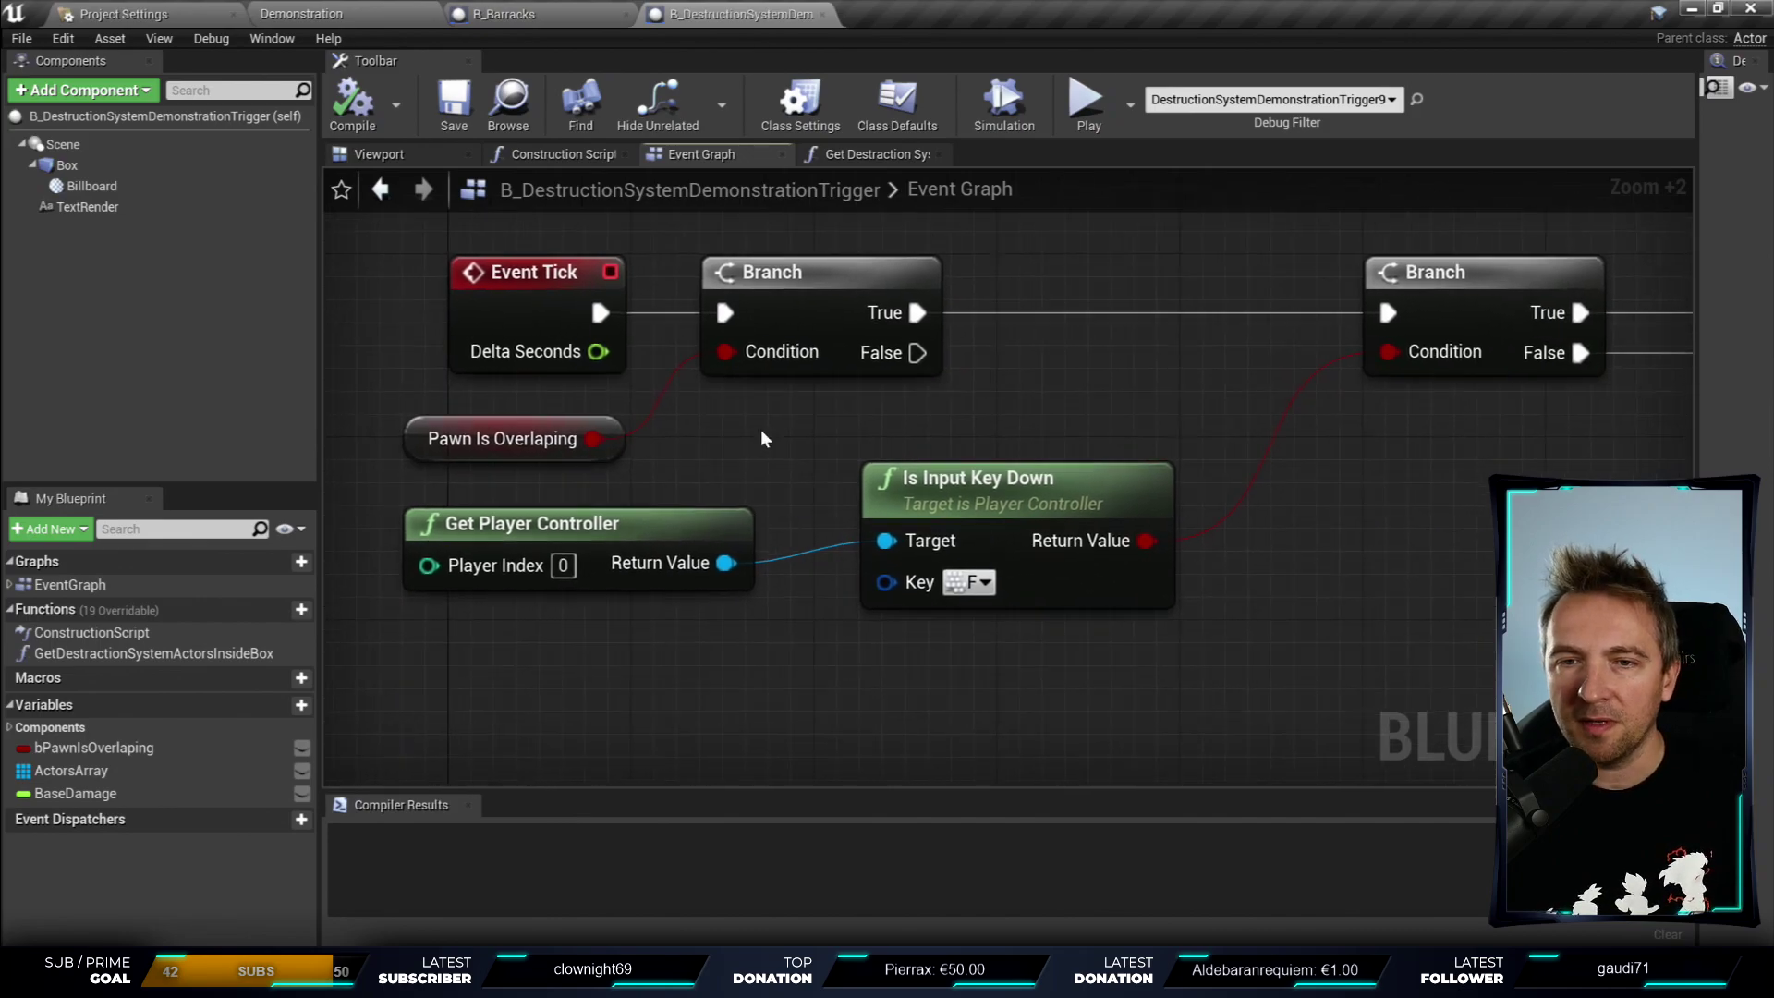
drag(365, 388, 742, 475)
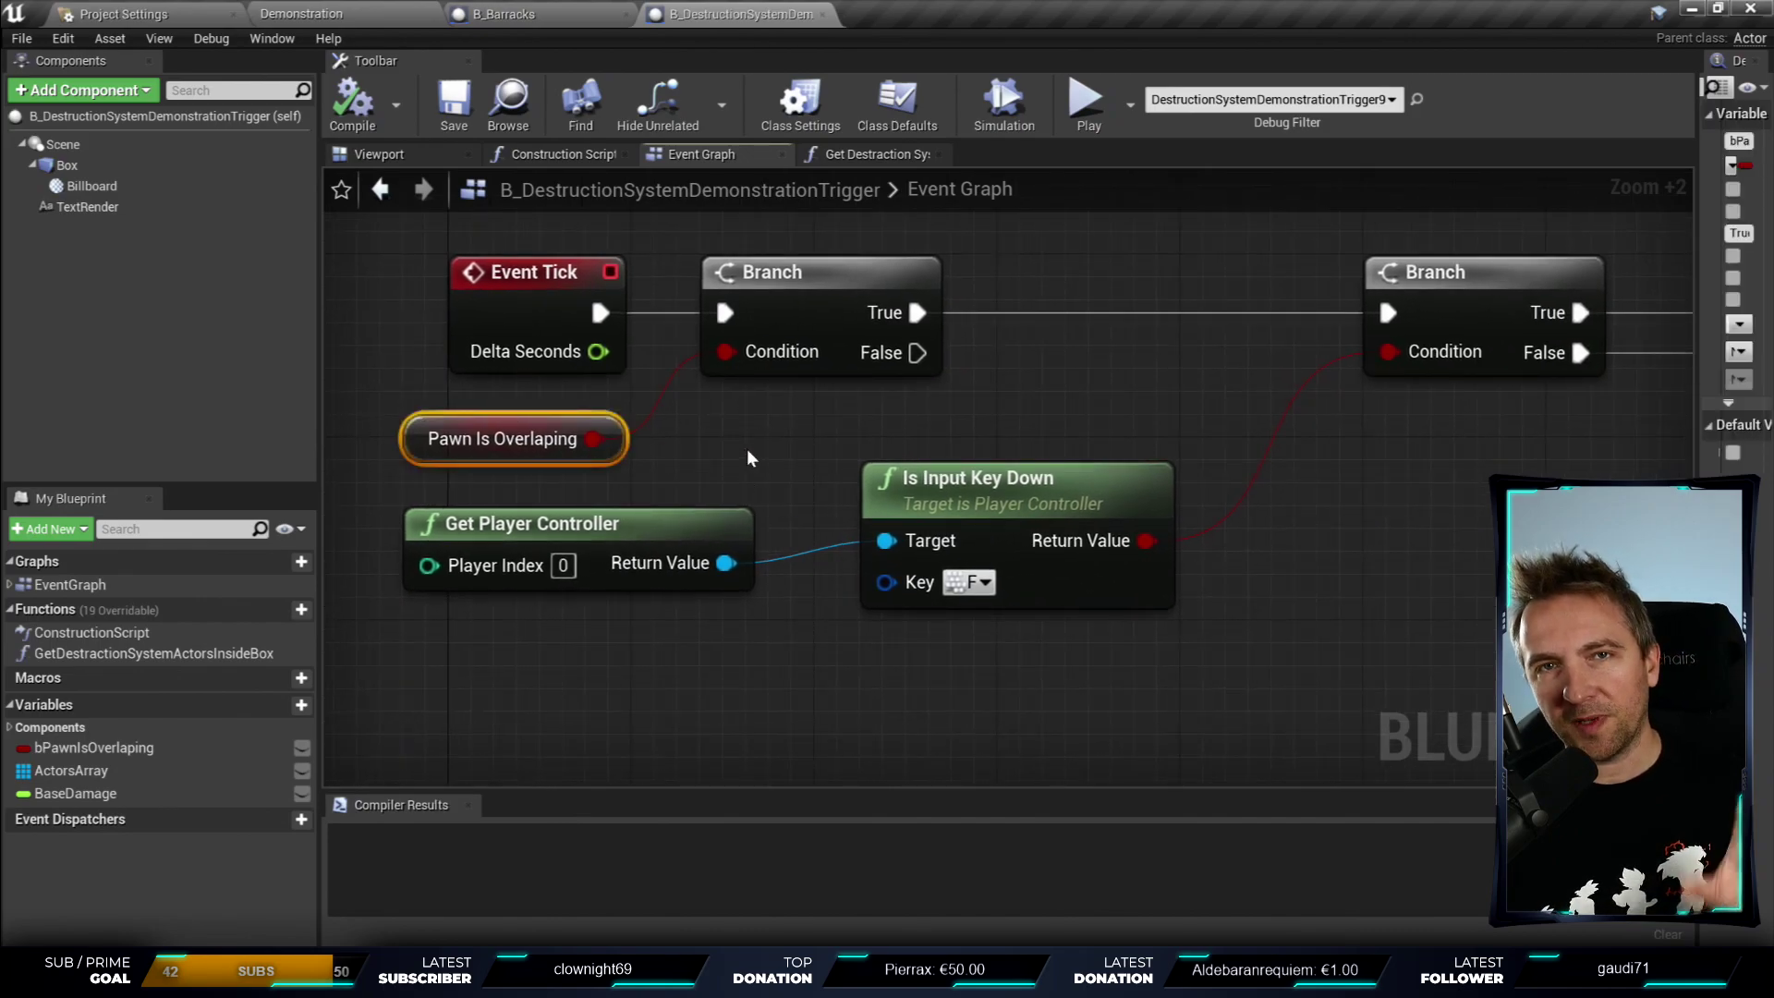
click(739, 272)
right_drag(729, 458, 644, 460)
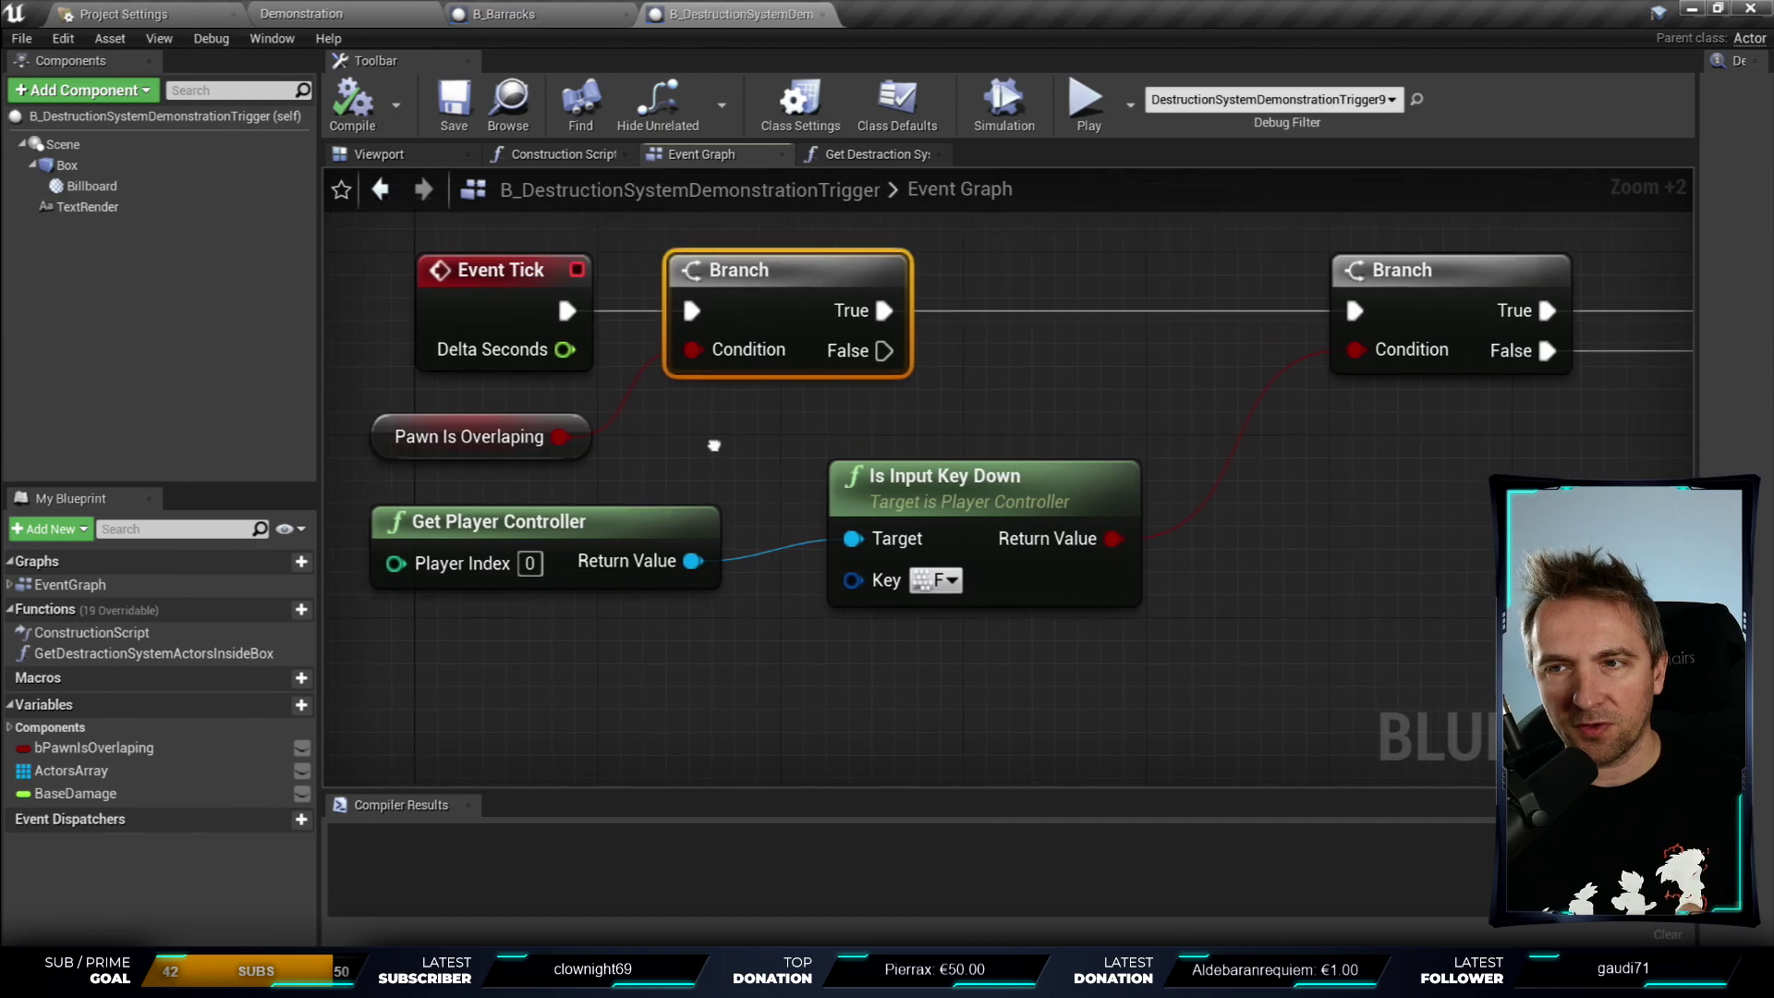
drag(585, 490, 813, 554)
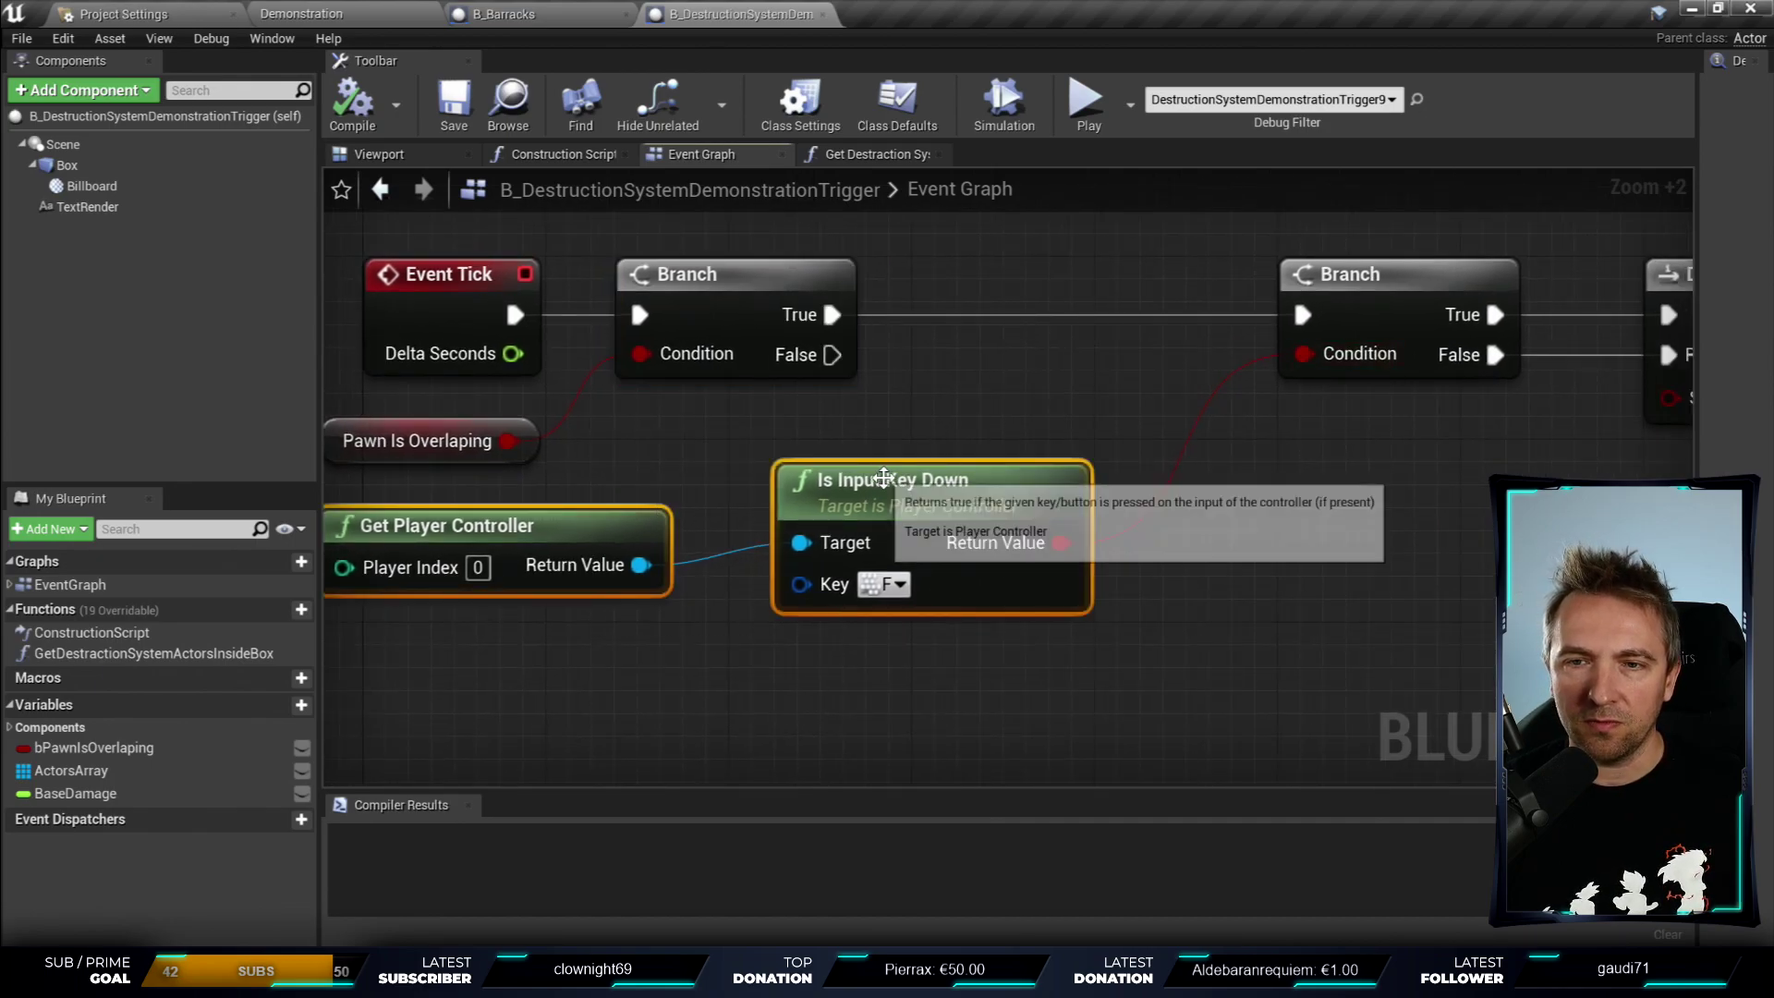
drag(785, 475, 1219, 430)
- Line up Is Input Key Down beside Get Player Controller in the tick logic
right_drag(1103, 439, 1255, 242)
scroll(1010, 474, down, 3)
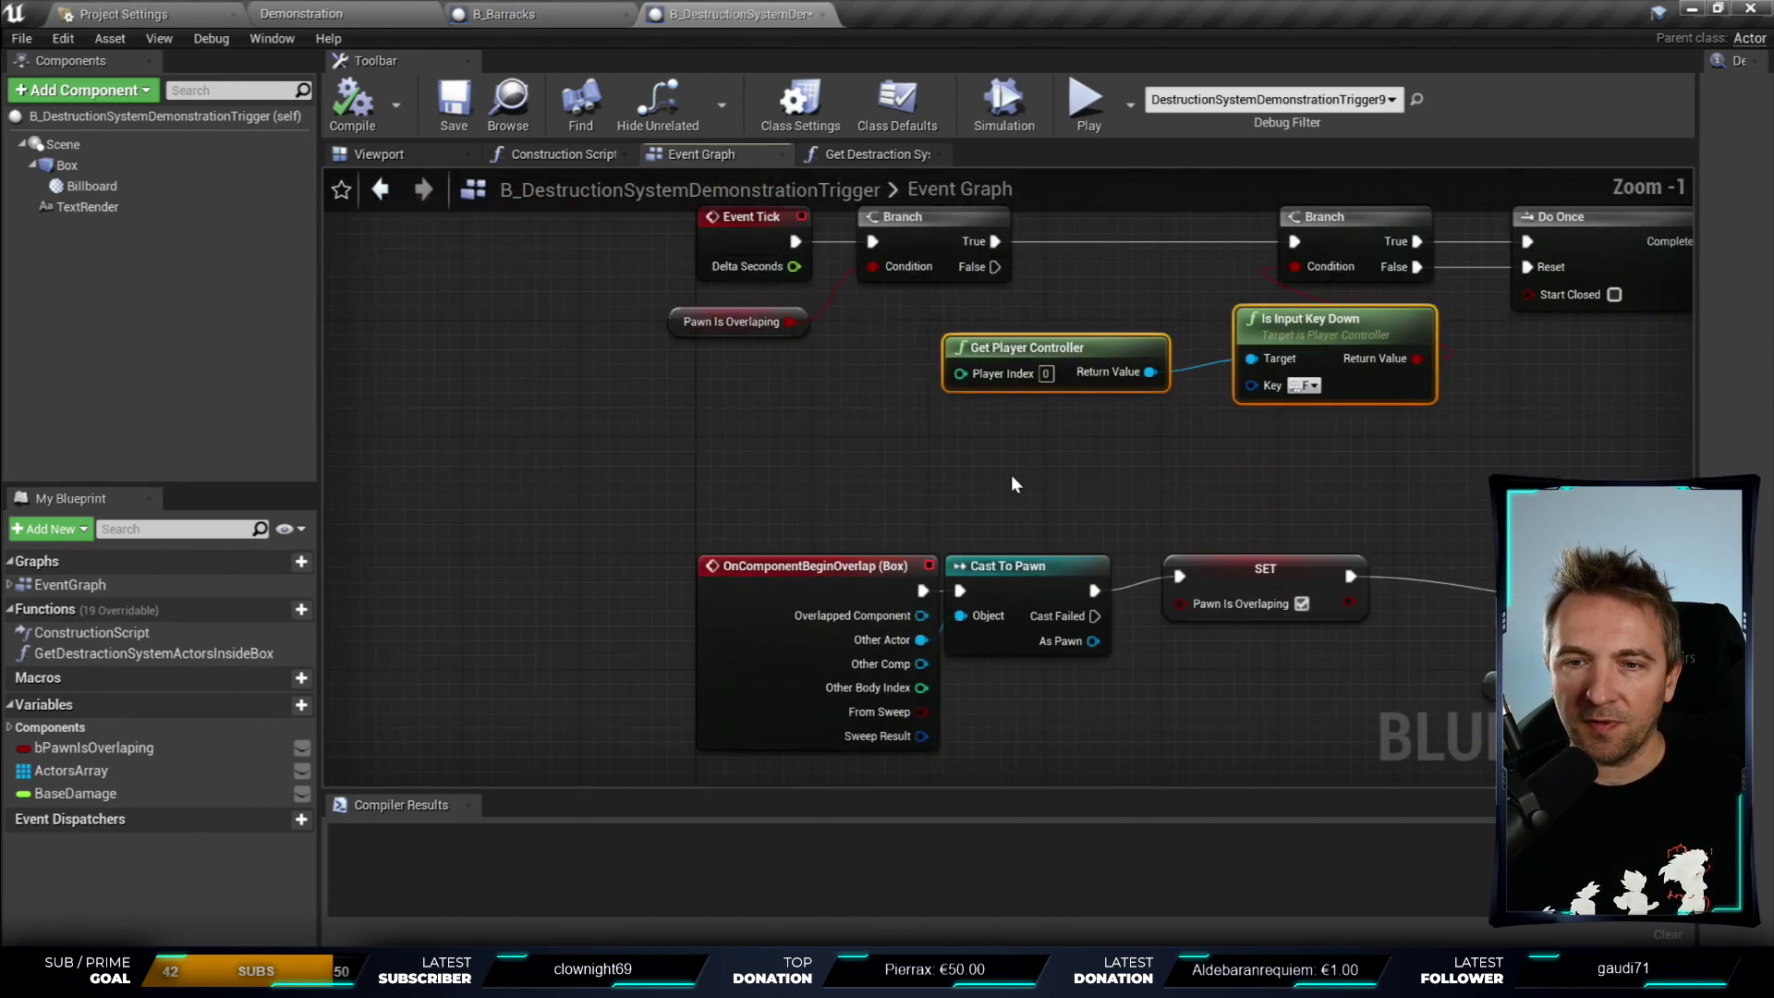
right_drag(927, 469, 922, 551)
right_drag(894, 654, 563, 762)
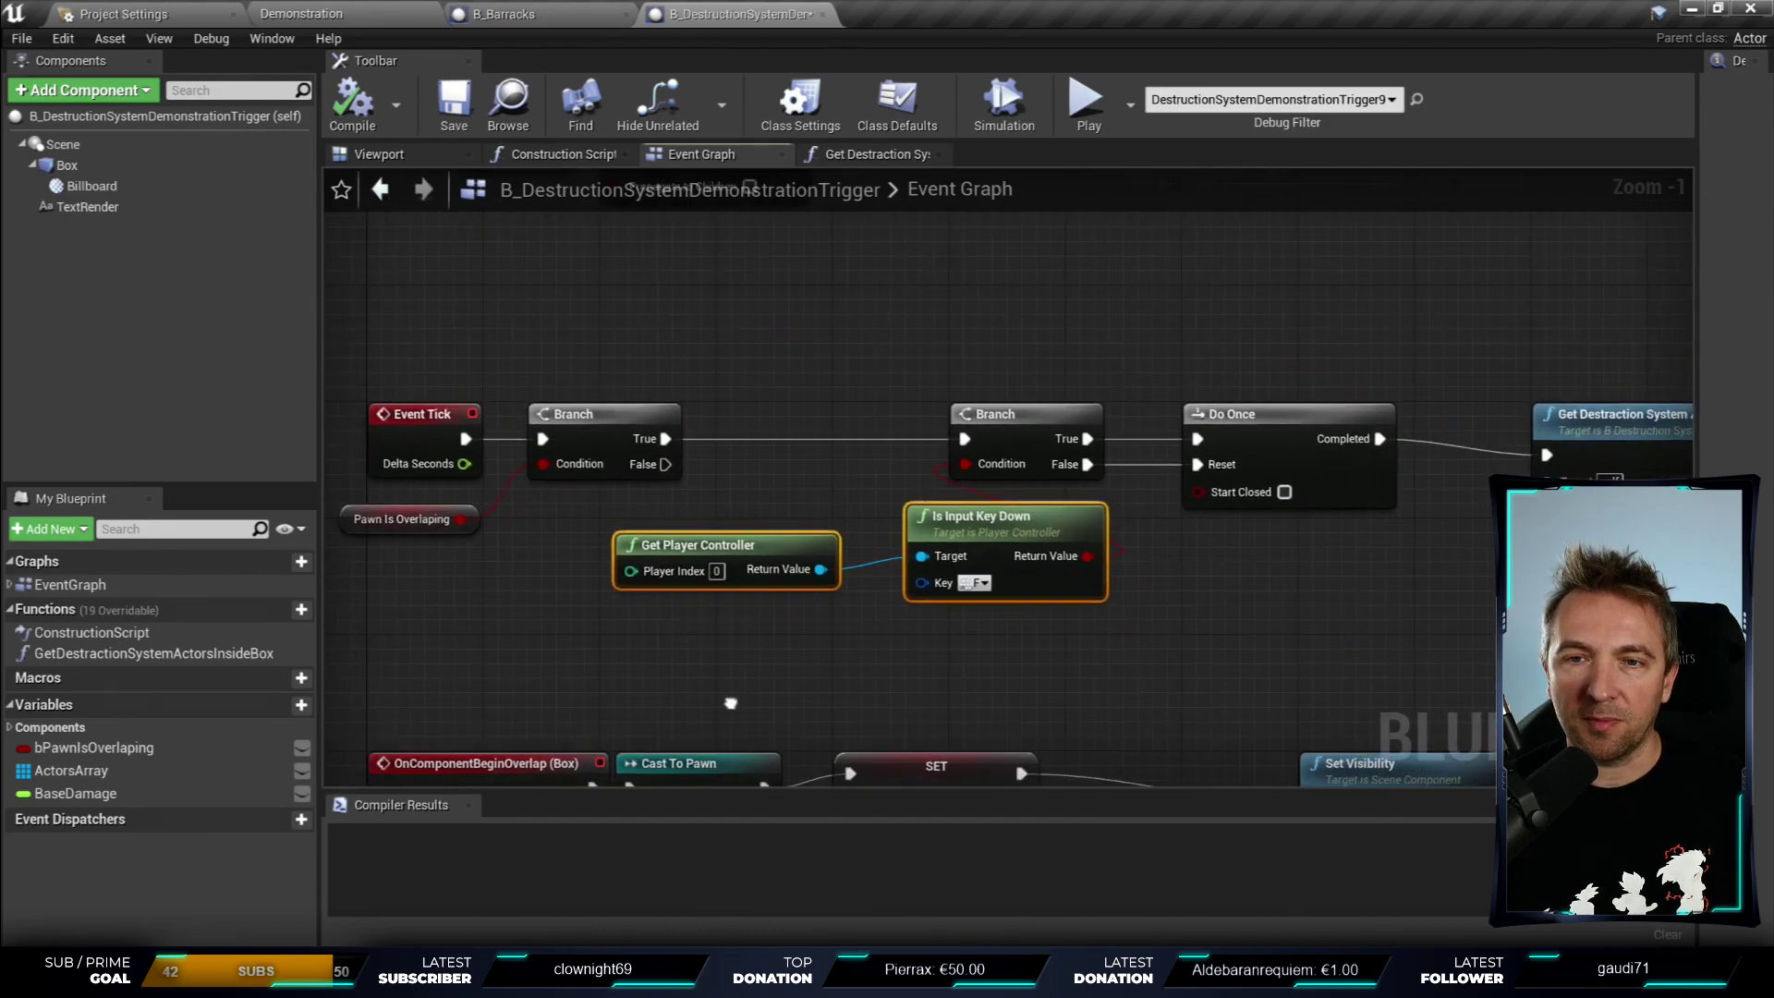
scroll(1048, 562, up, 1)
right_drag(1048, 562, 1279, 517)
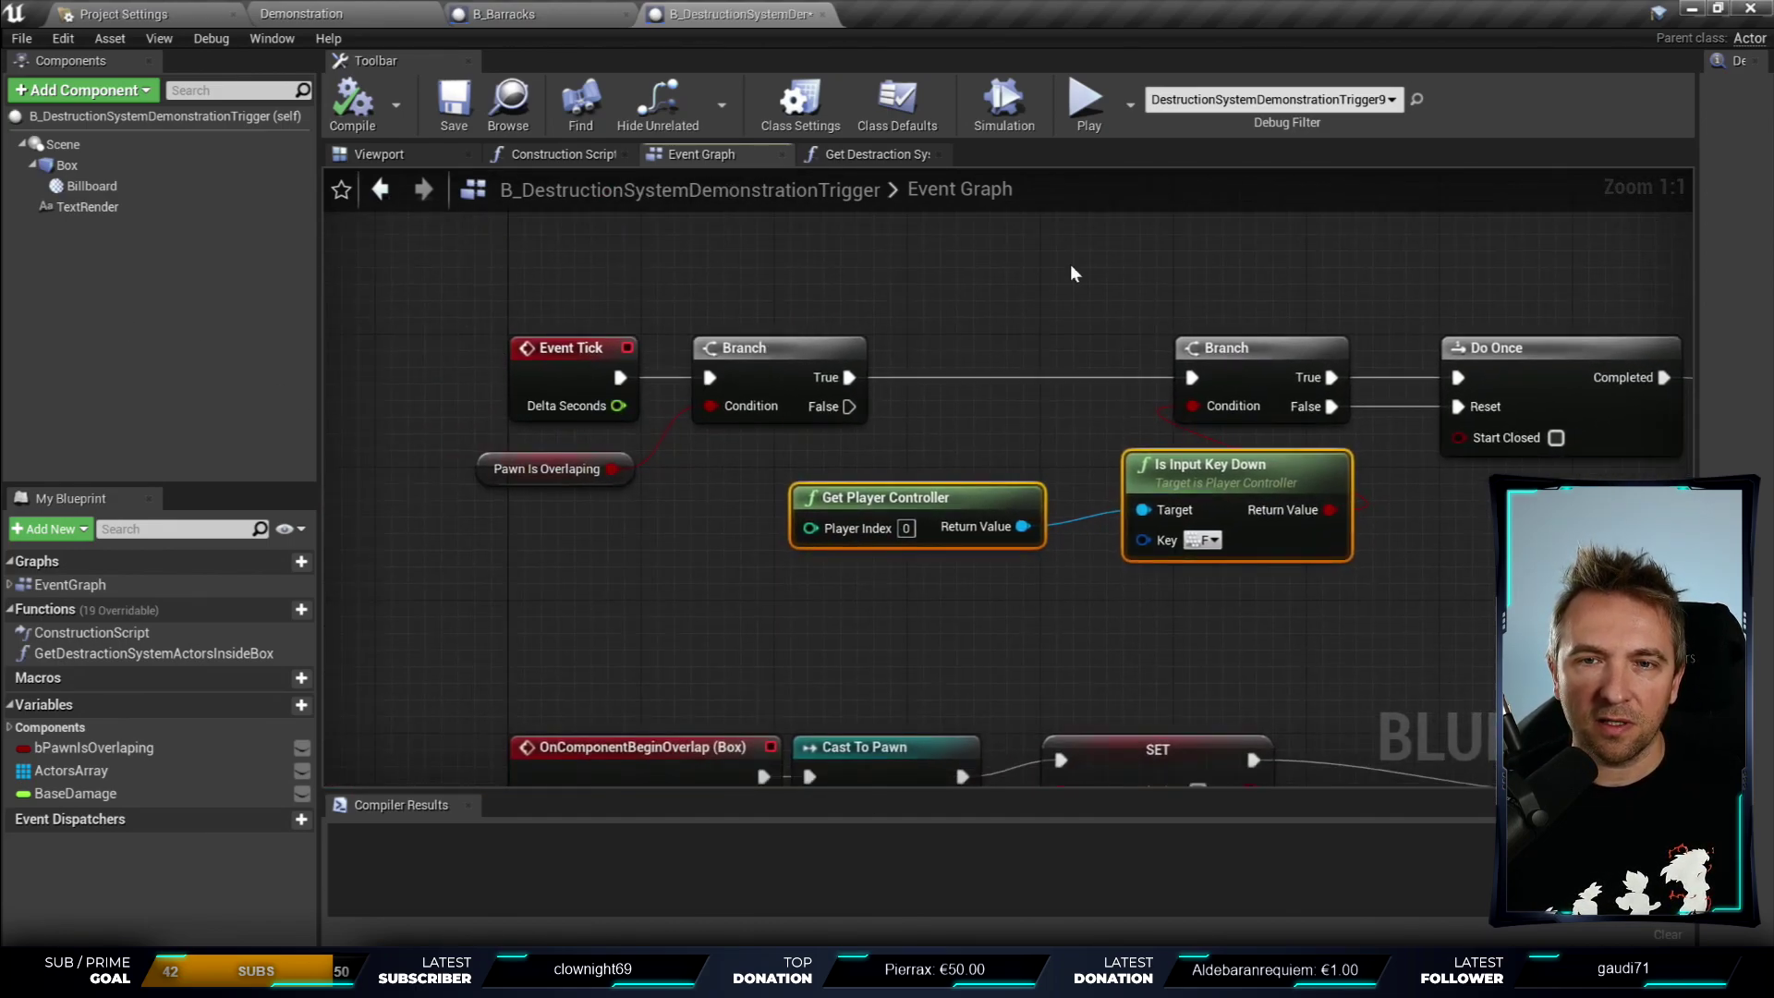
right_drag(1069, 273, 817, 279)
mouse_move(858, 336)
right_down()
mouse_move(831, 329)
mouse_move(942, 309)
mouse_move(863, 296)
mouse_move(650, 425)
right_up()
click(510, 416)
scroll(912, 416, up, 3)
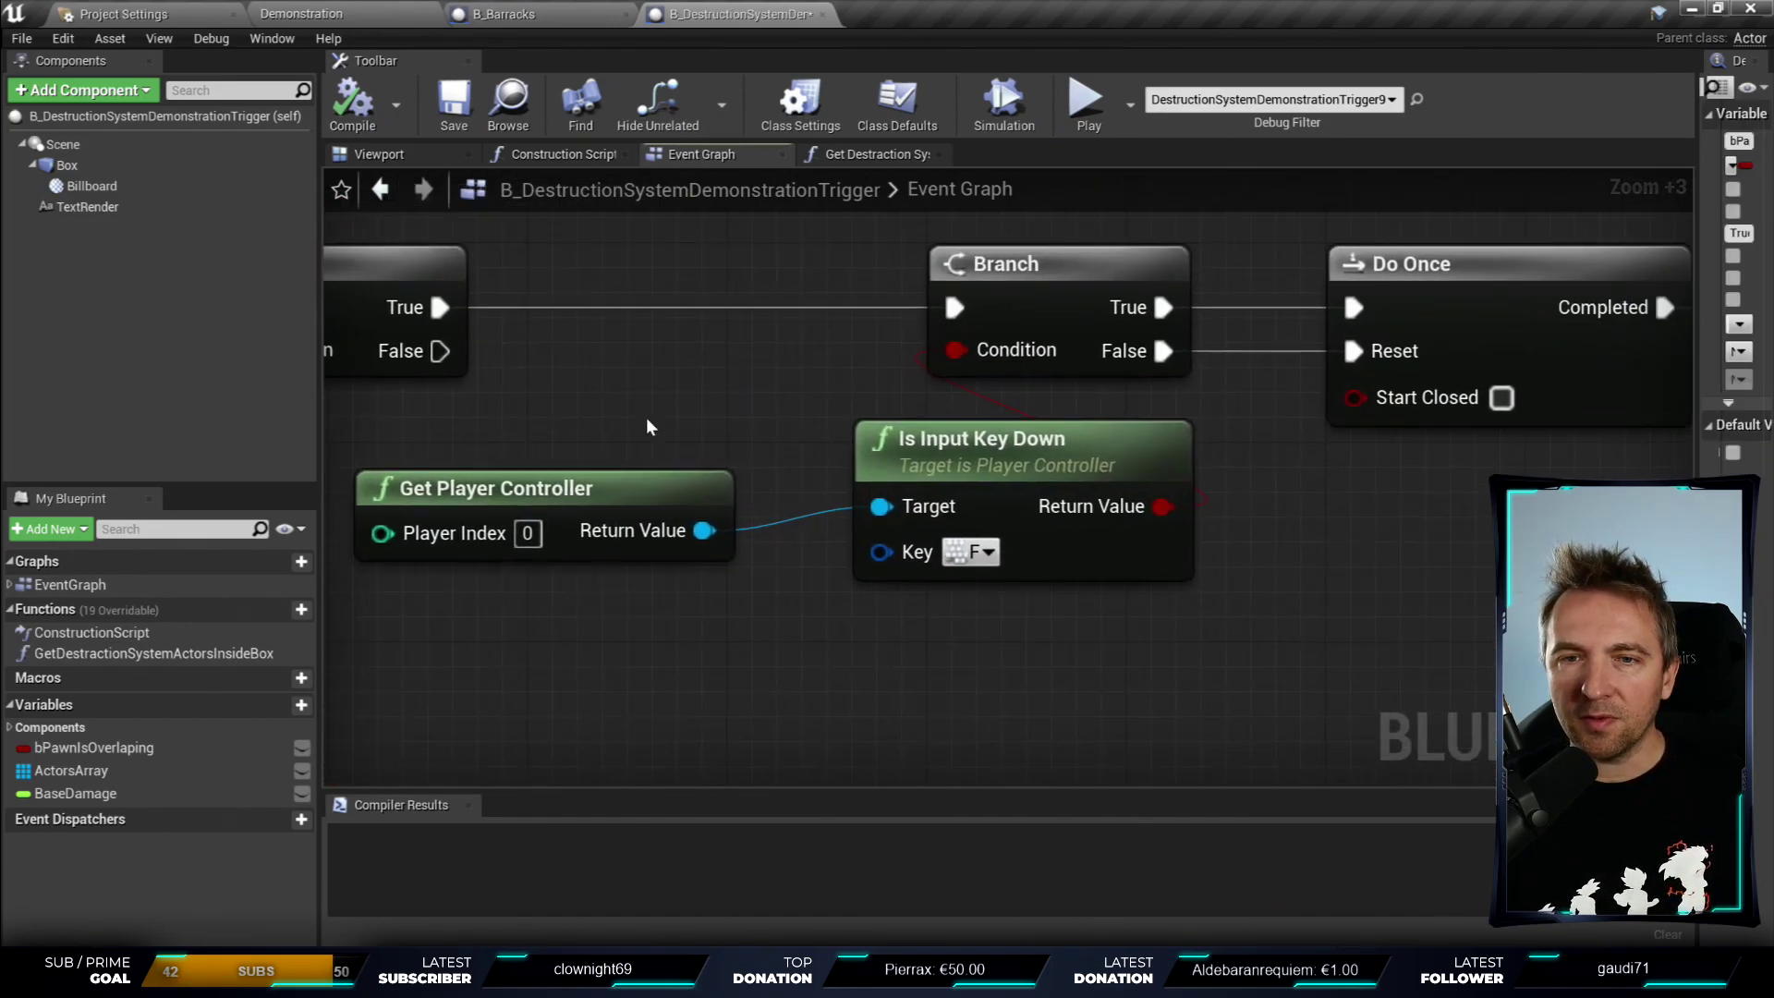
click(634, 504)
drag(1115, 441, 1040, 490)
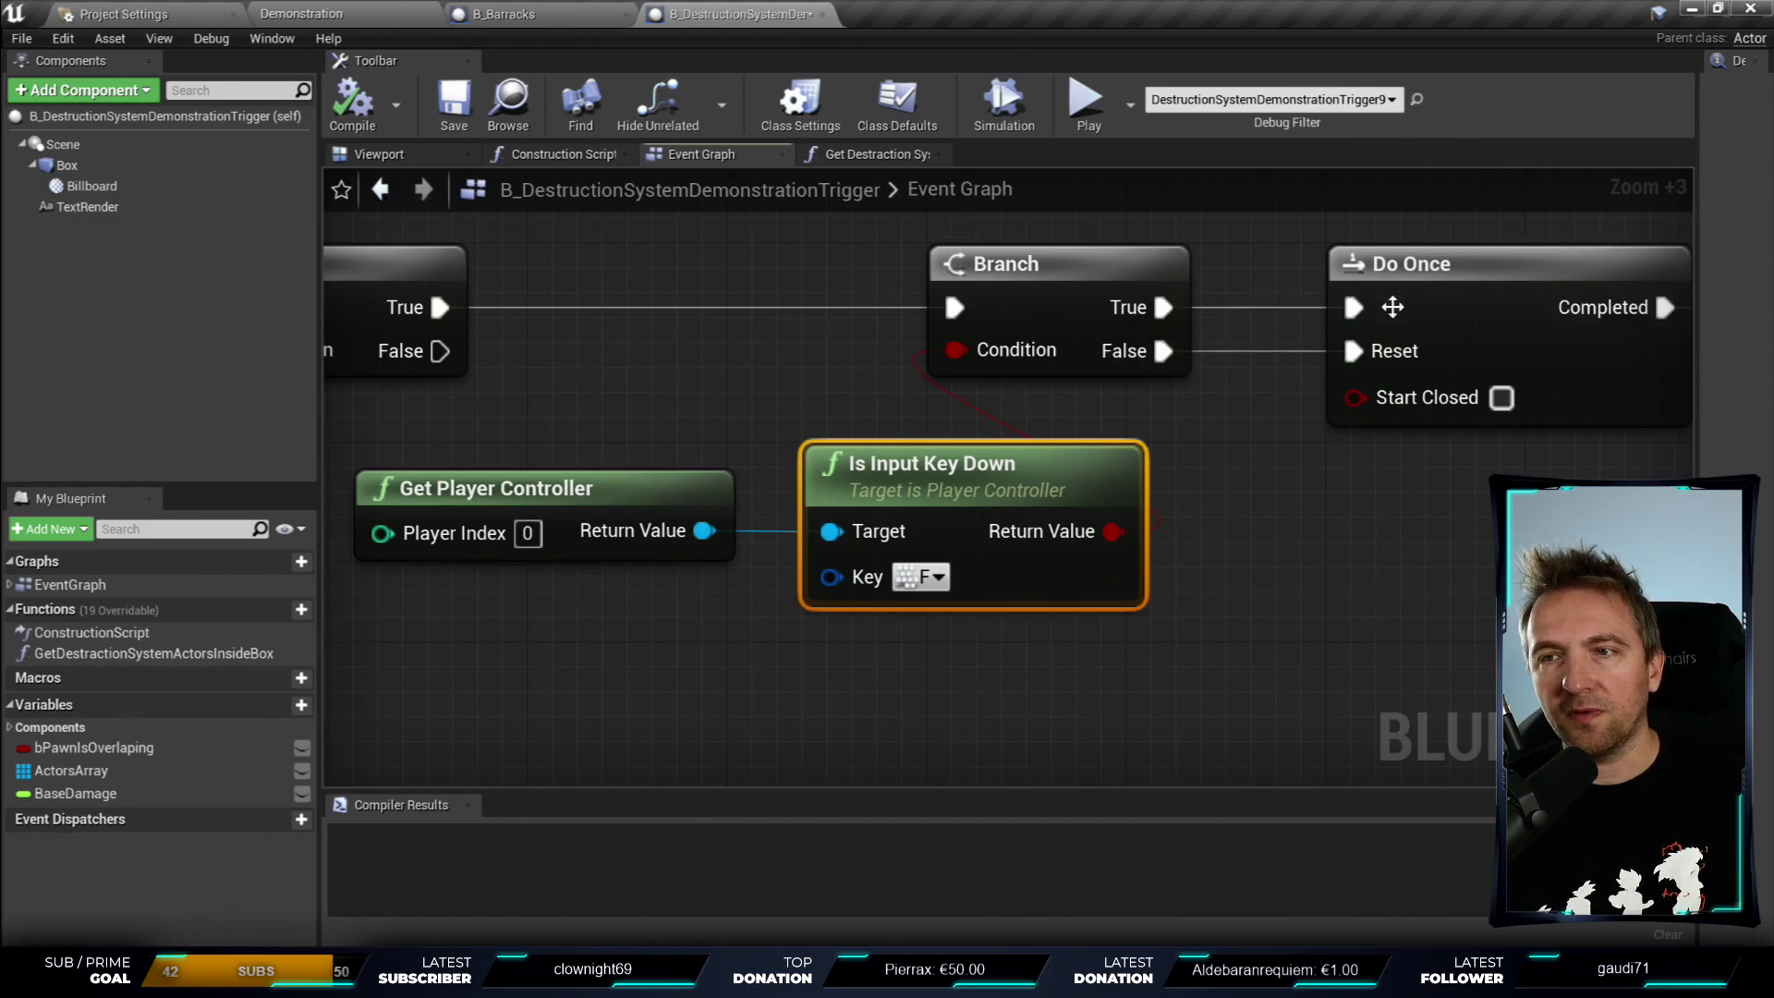
- Open the Get Destraction System Actors Inside Box function from its call before the For Each Loop
right_drag(1552, 315, 947, 476)
right_drag(1308, 430, 923, 431)
click(1007, 379)
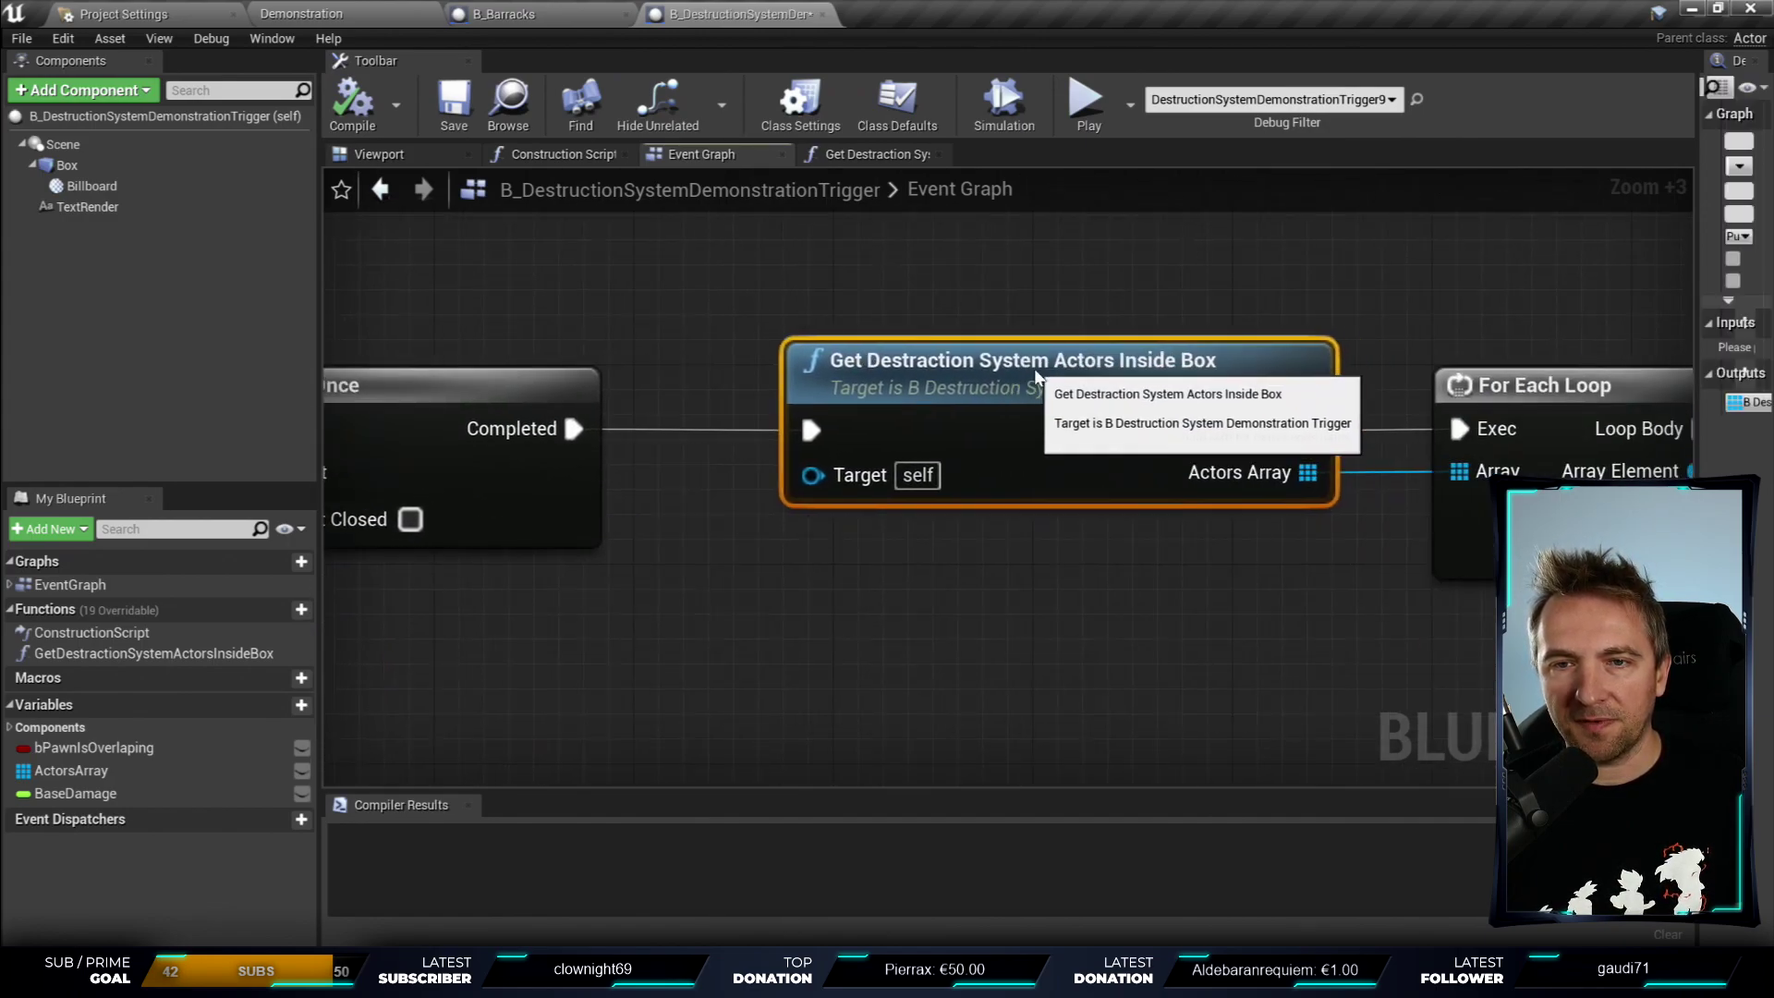
right_drag(1192, 286, 797, 229)
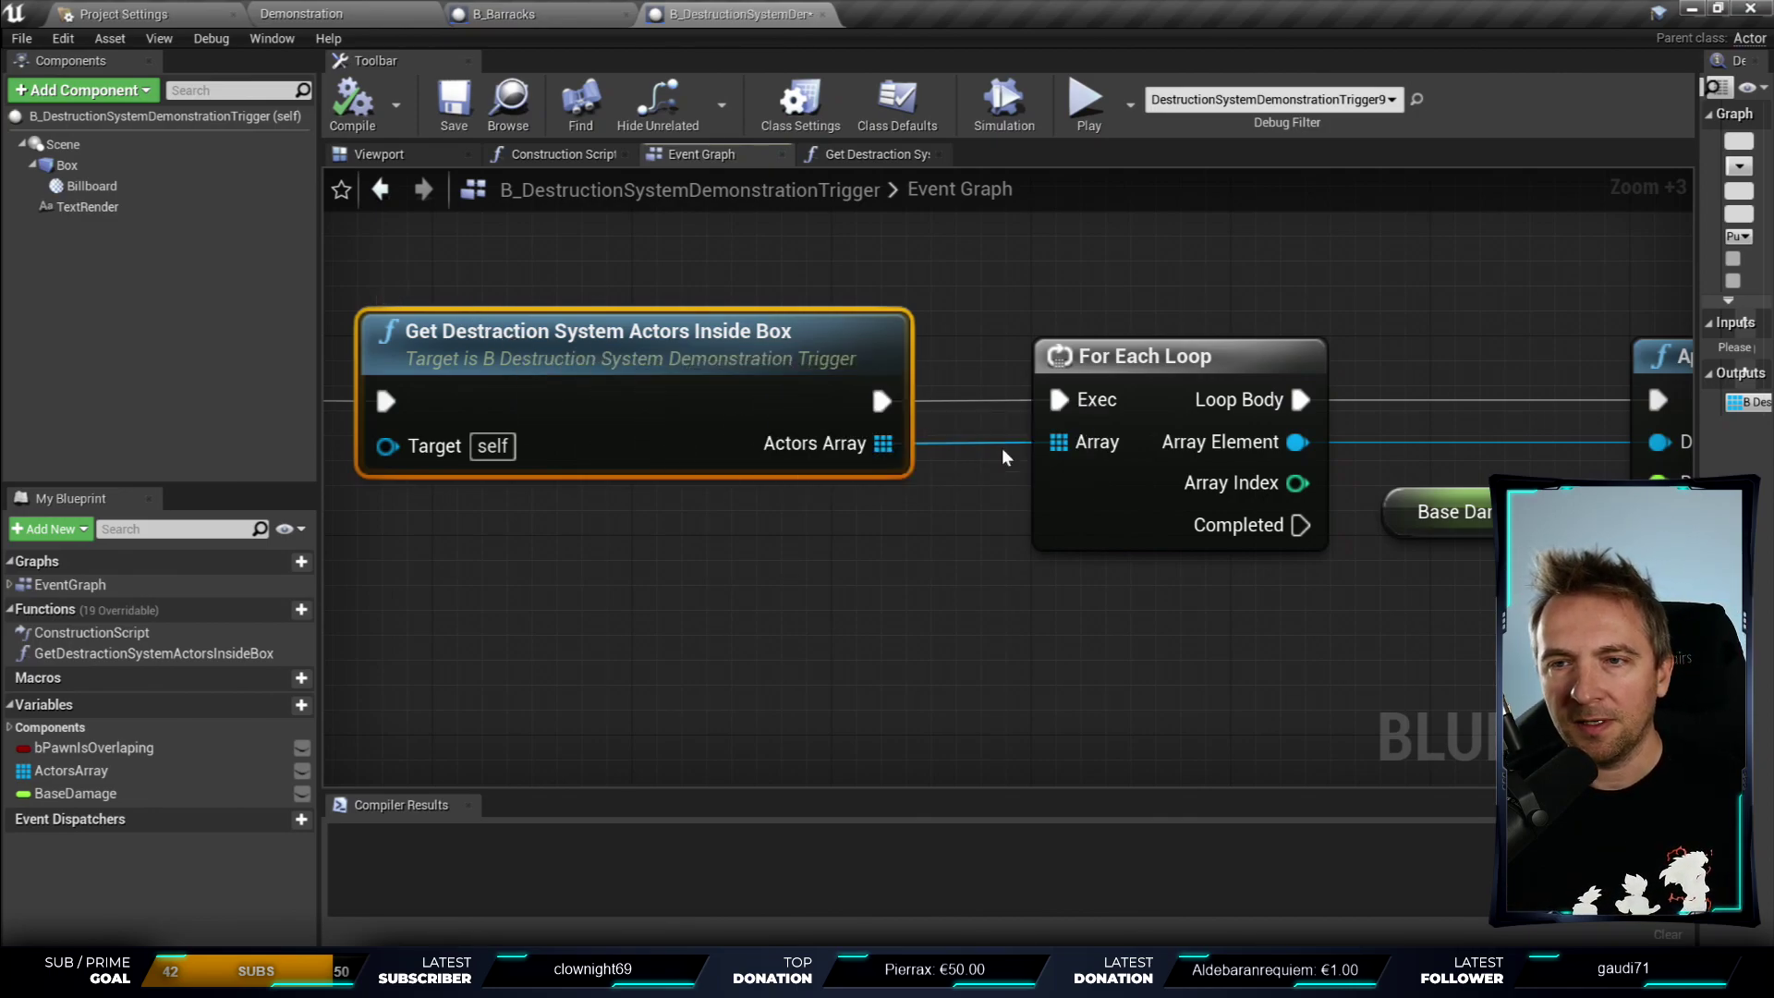
double_click(517, 342)
- Align Get All Actors Of Class and For Each Loop after the CLEAR Actors Array node
scroll(957, 281, down, 3)
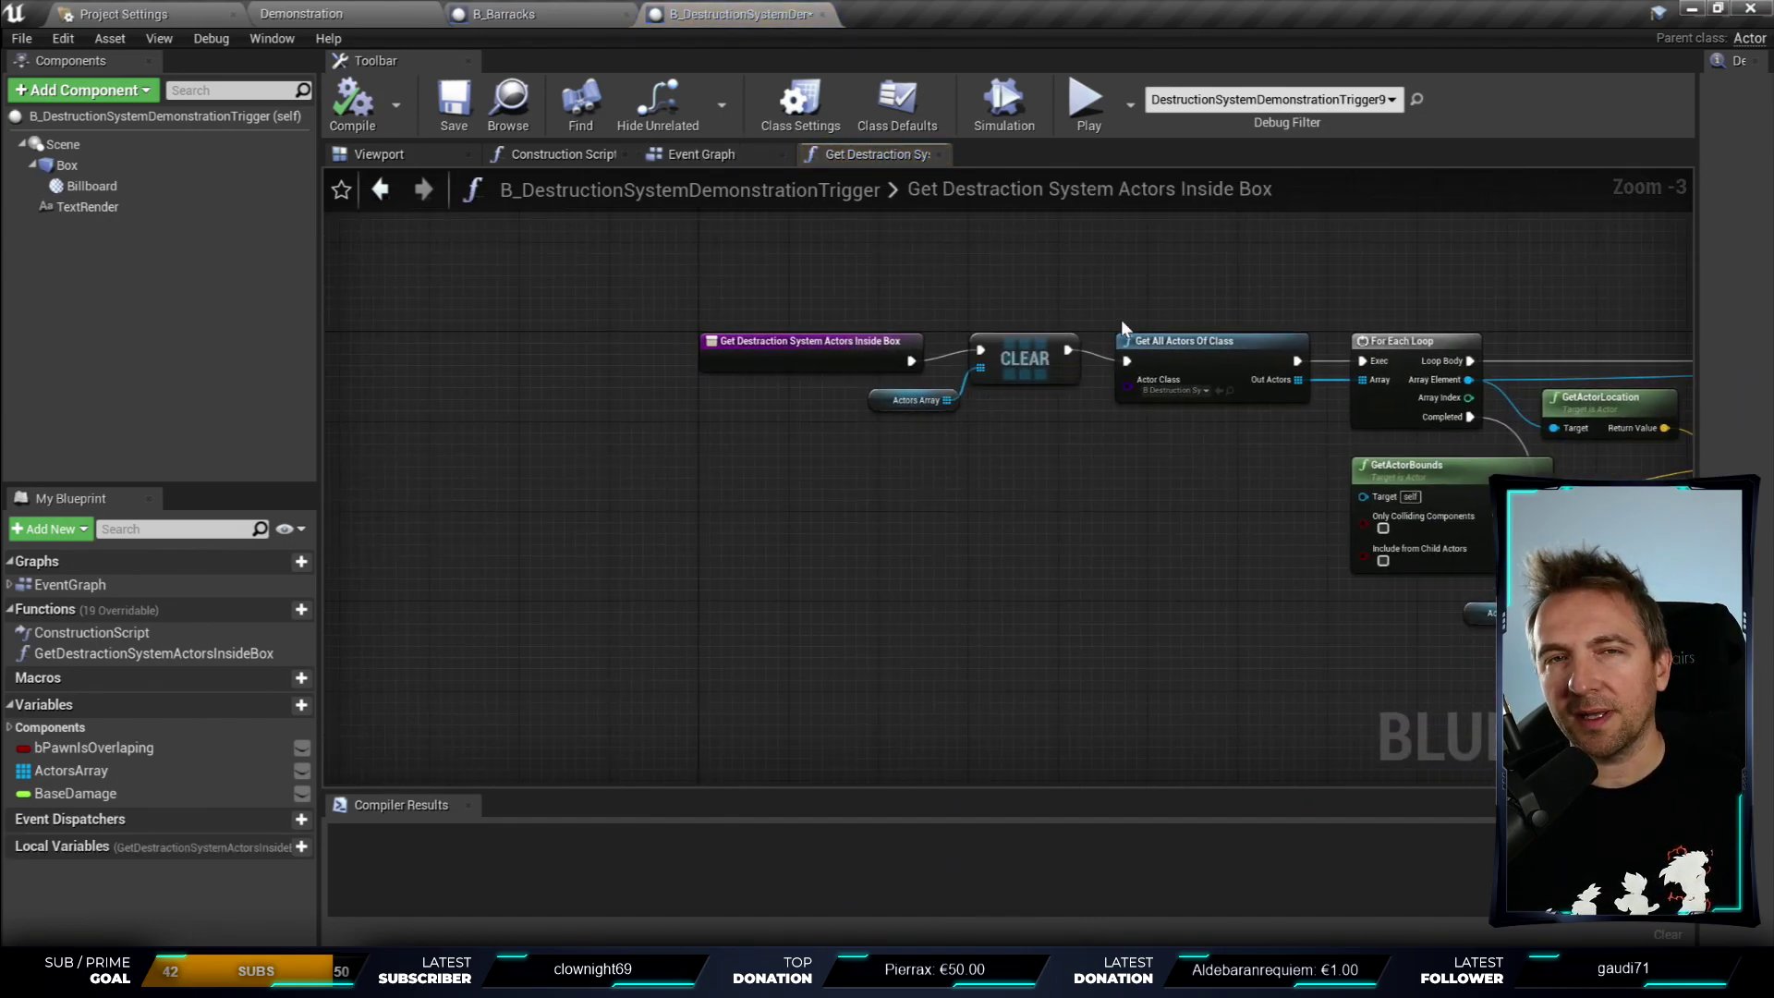
click(831, 351)
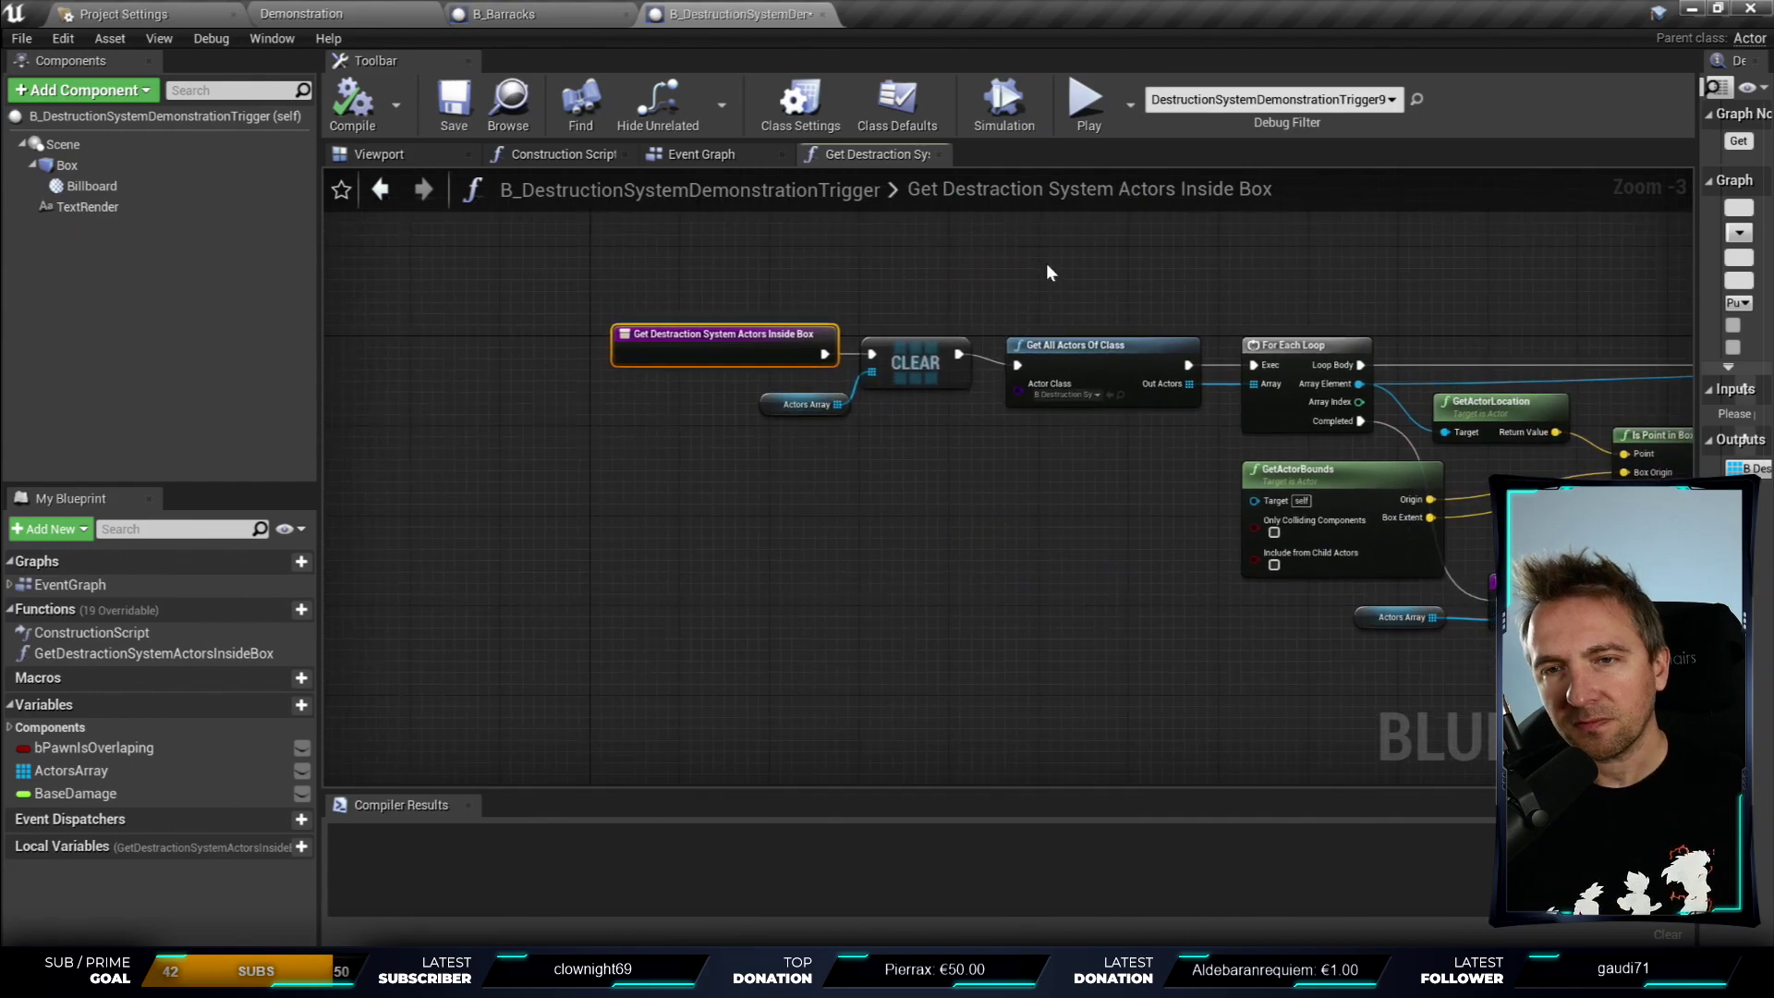
scroll(1046, 262, up, 4)
scroll(821, 393, up, 2)
drag(1062, 545, 628, 434)
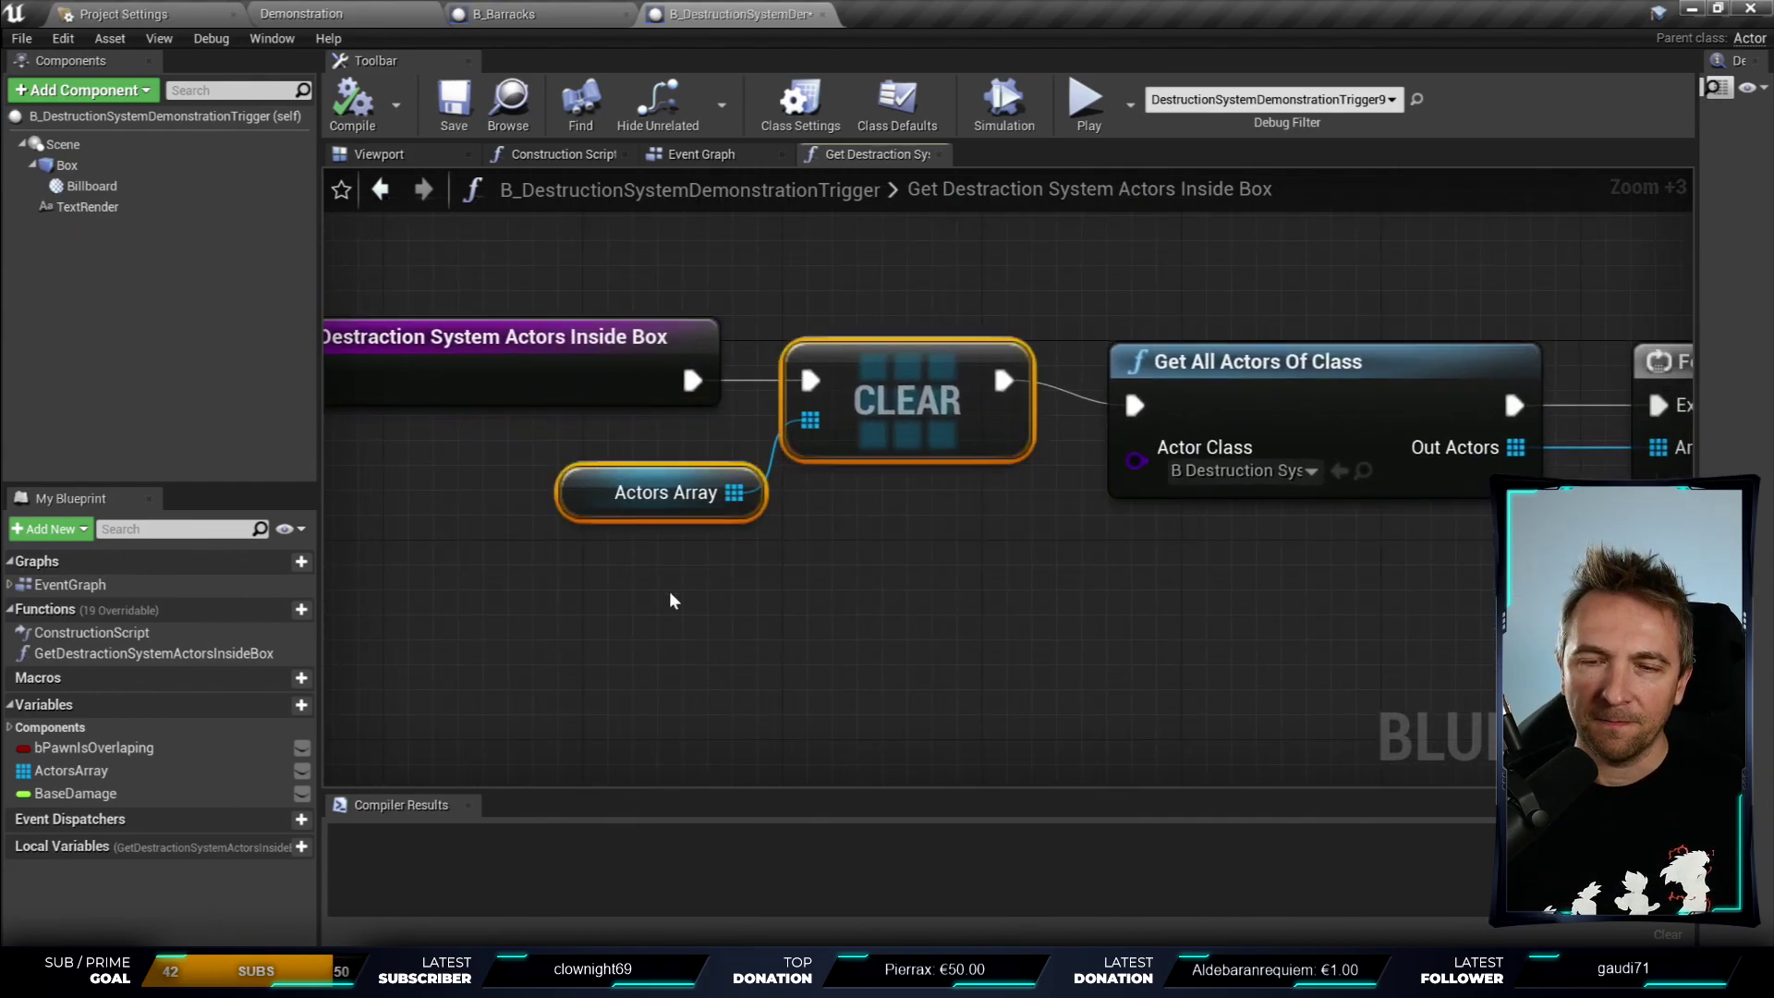
click(590, 471)
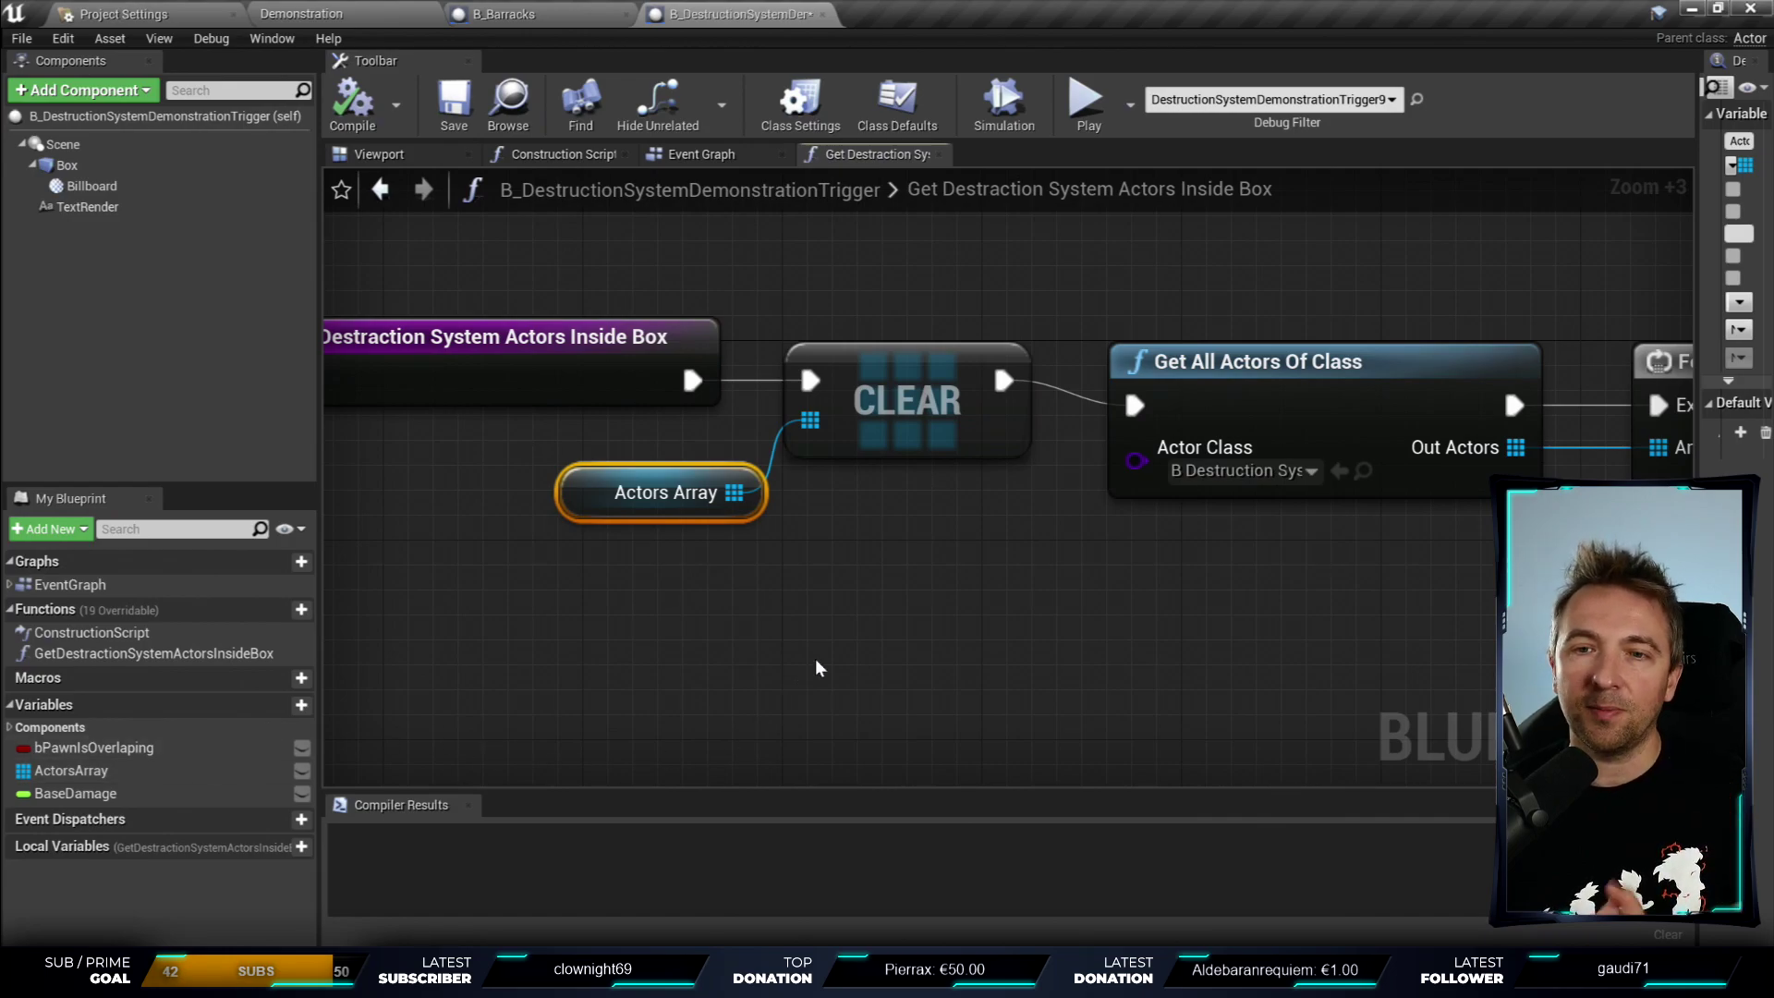
drag(956, 568, 742, 305)
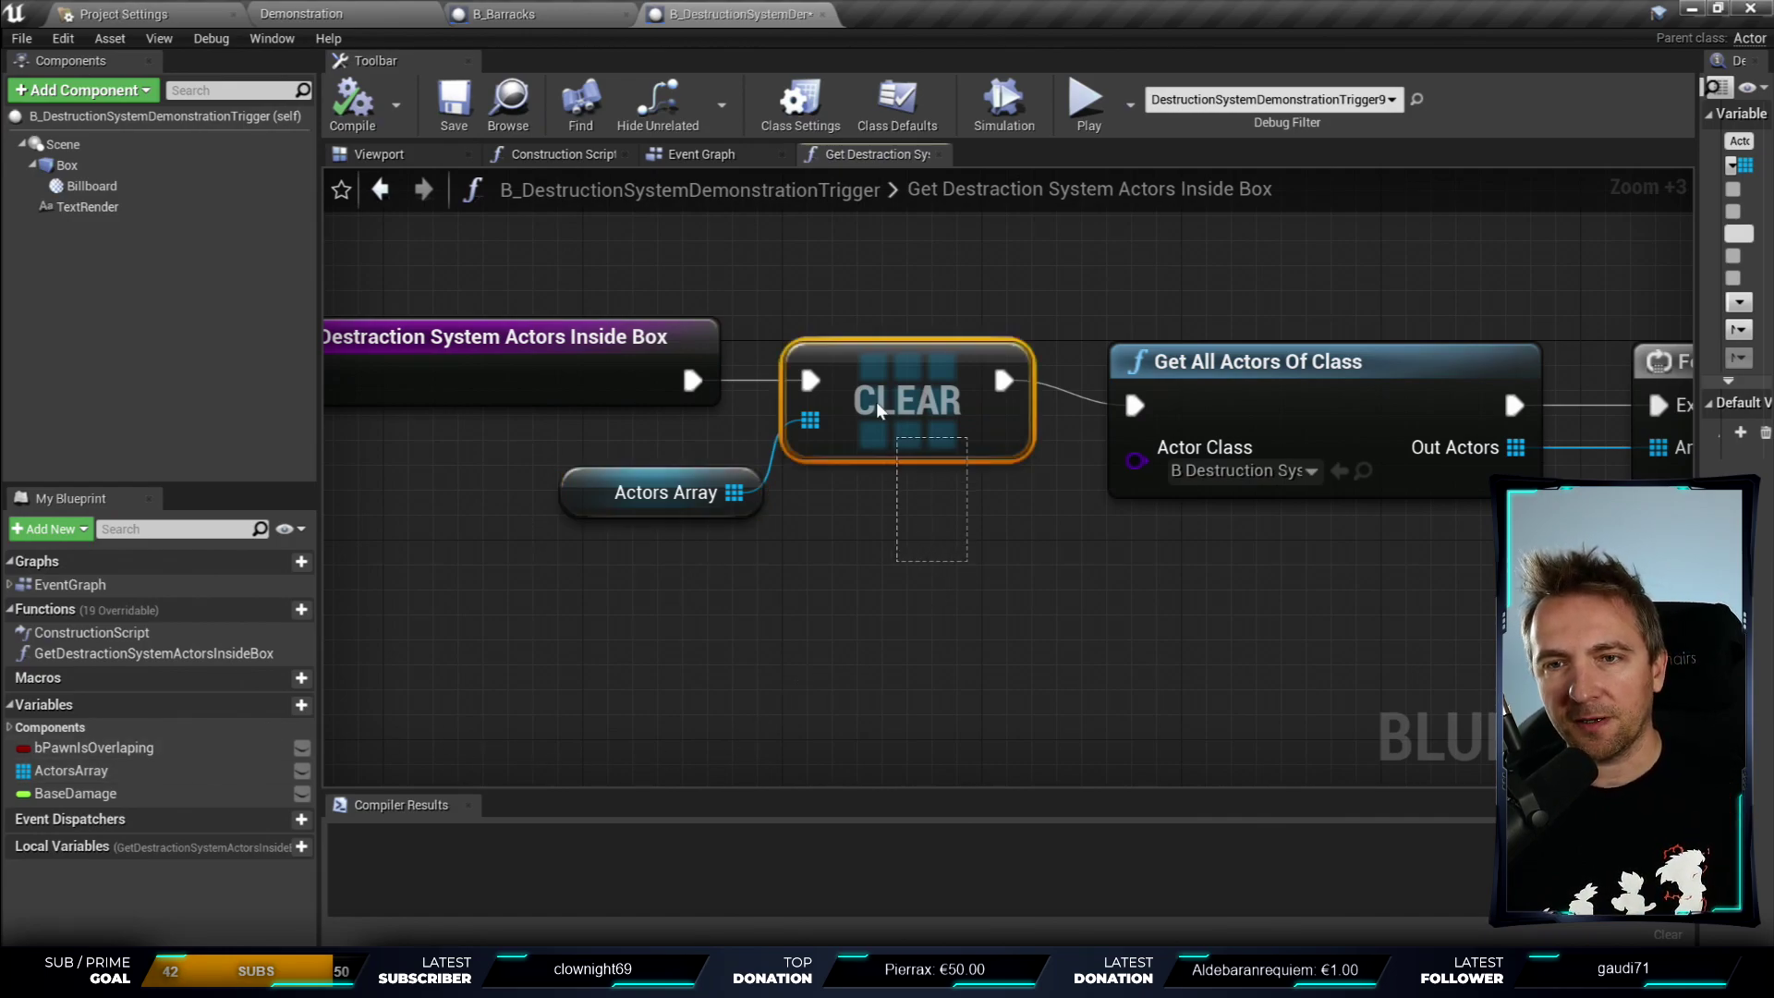
mouse_move(1100, 302)
right_down()
mouse_move(887, 303)
mouse_move(697, 361)
right_up()
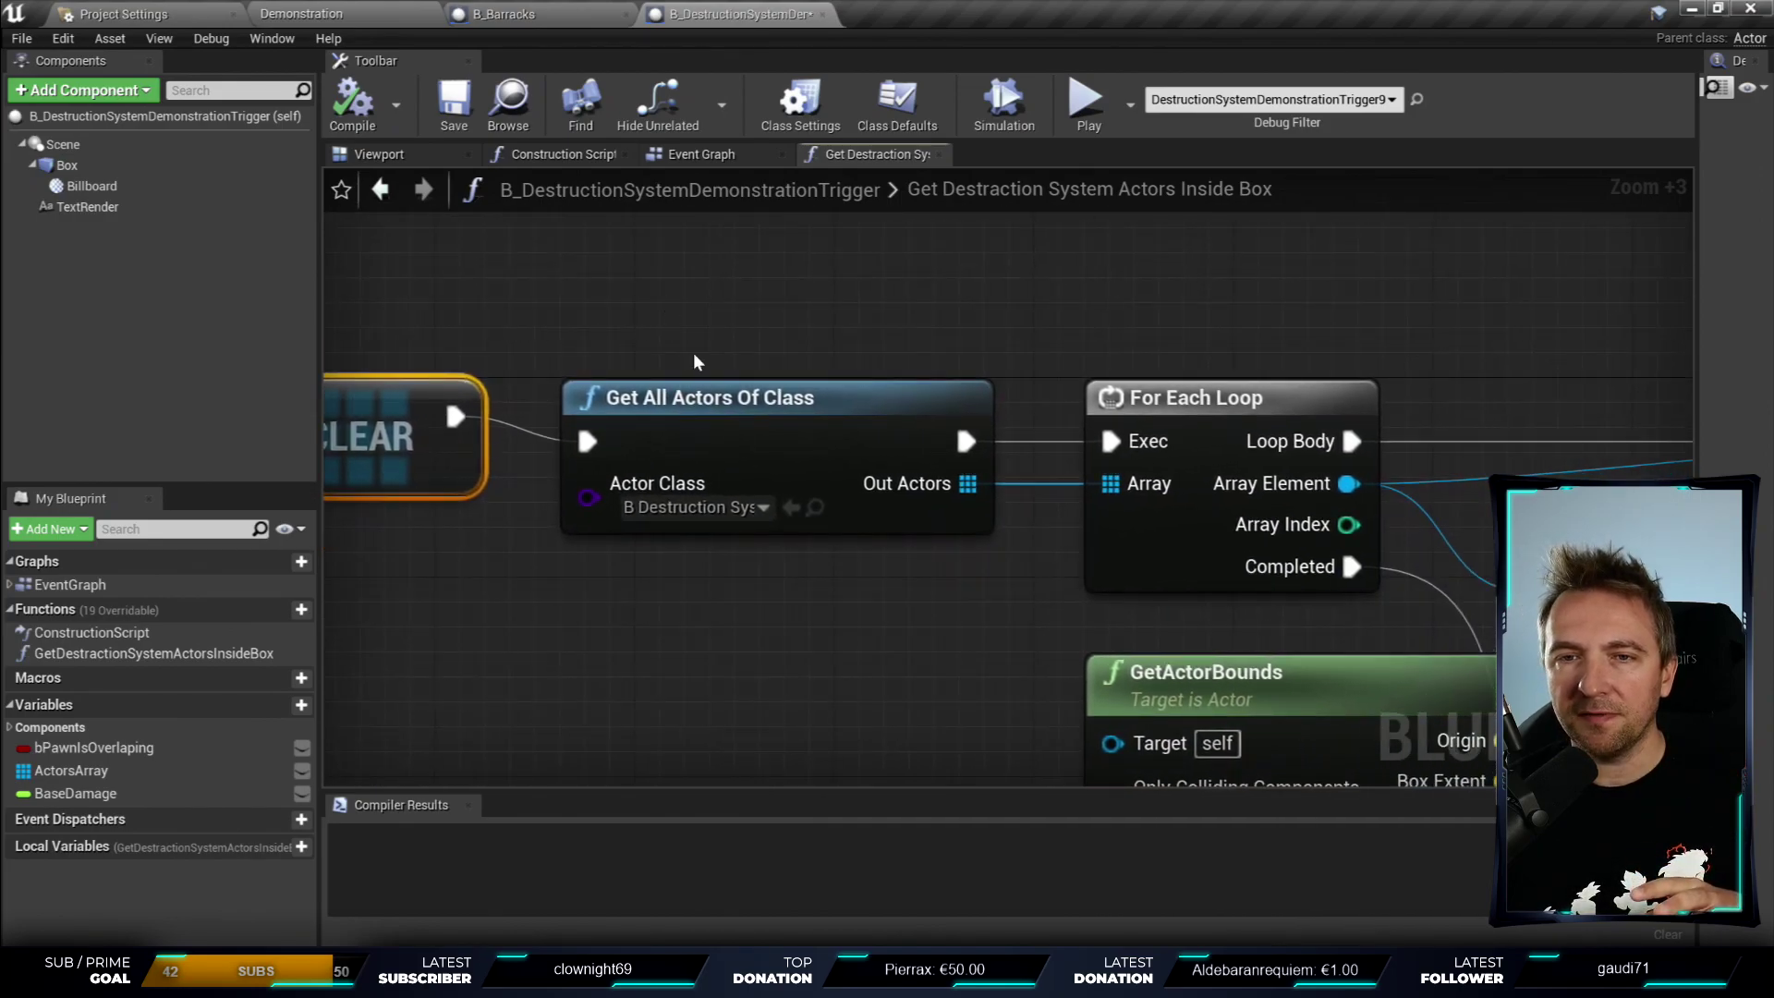
drag(795, 397, 745, 373)
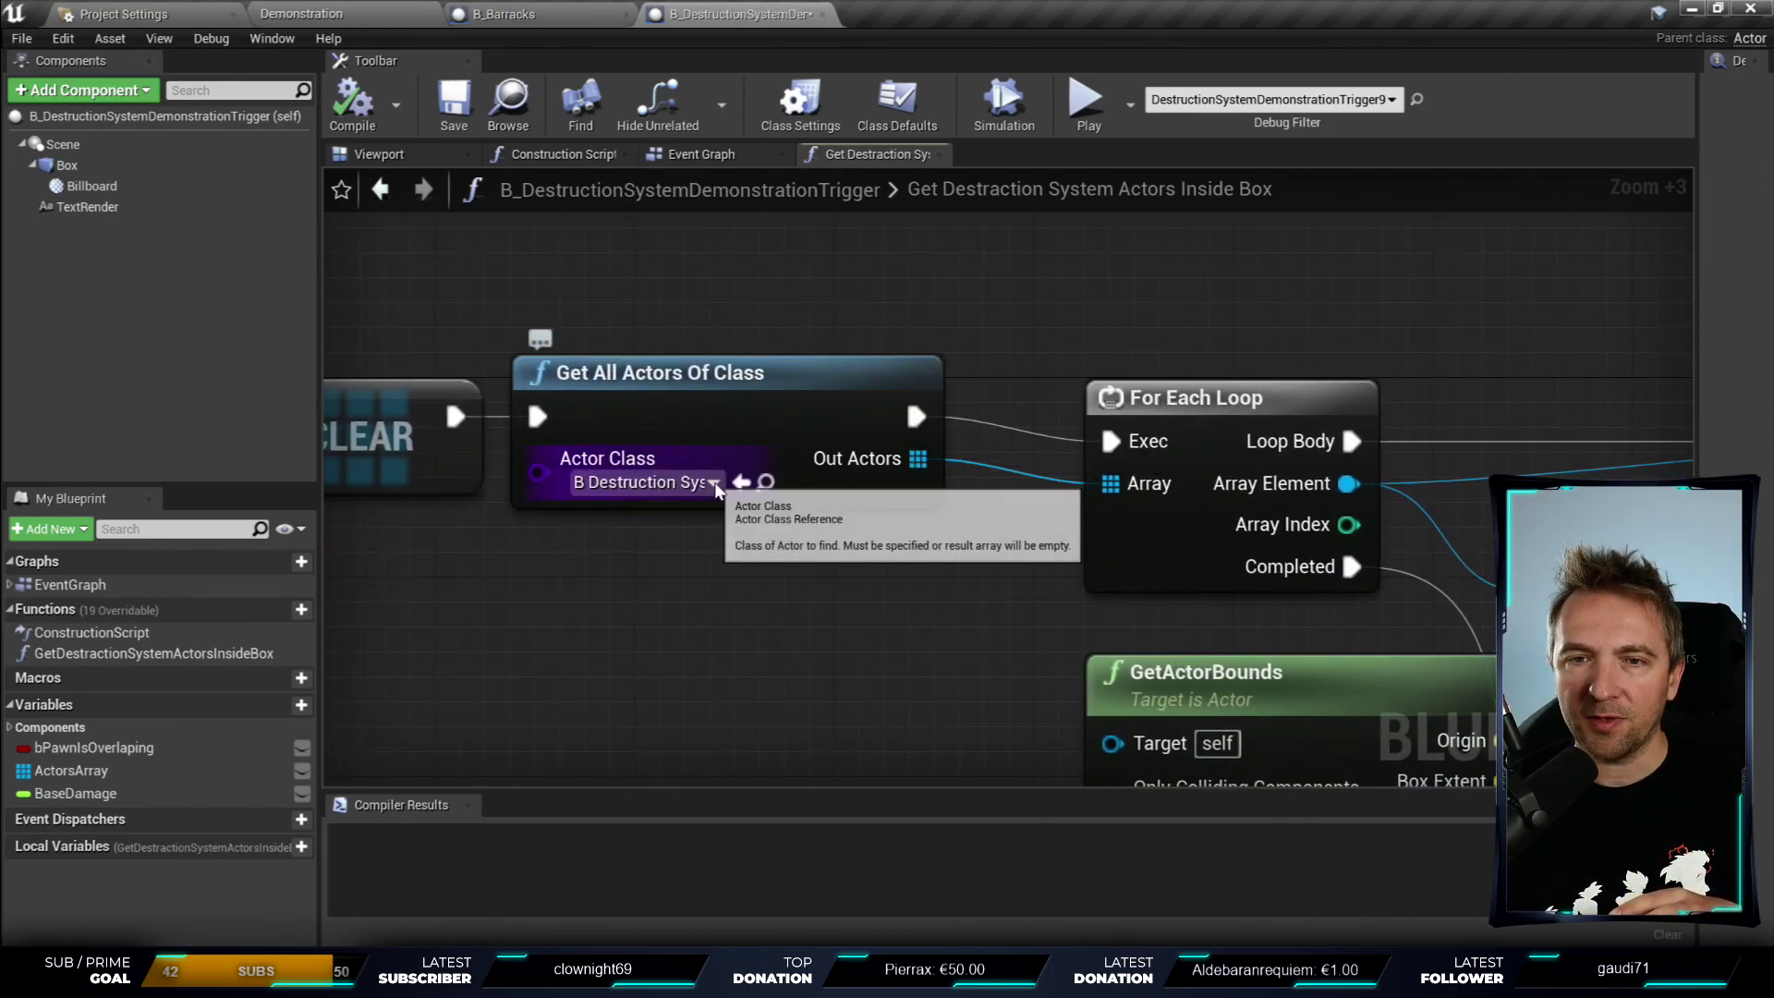
drag(1175, 399, 1125, 374)
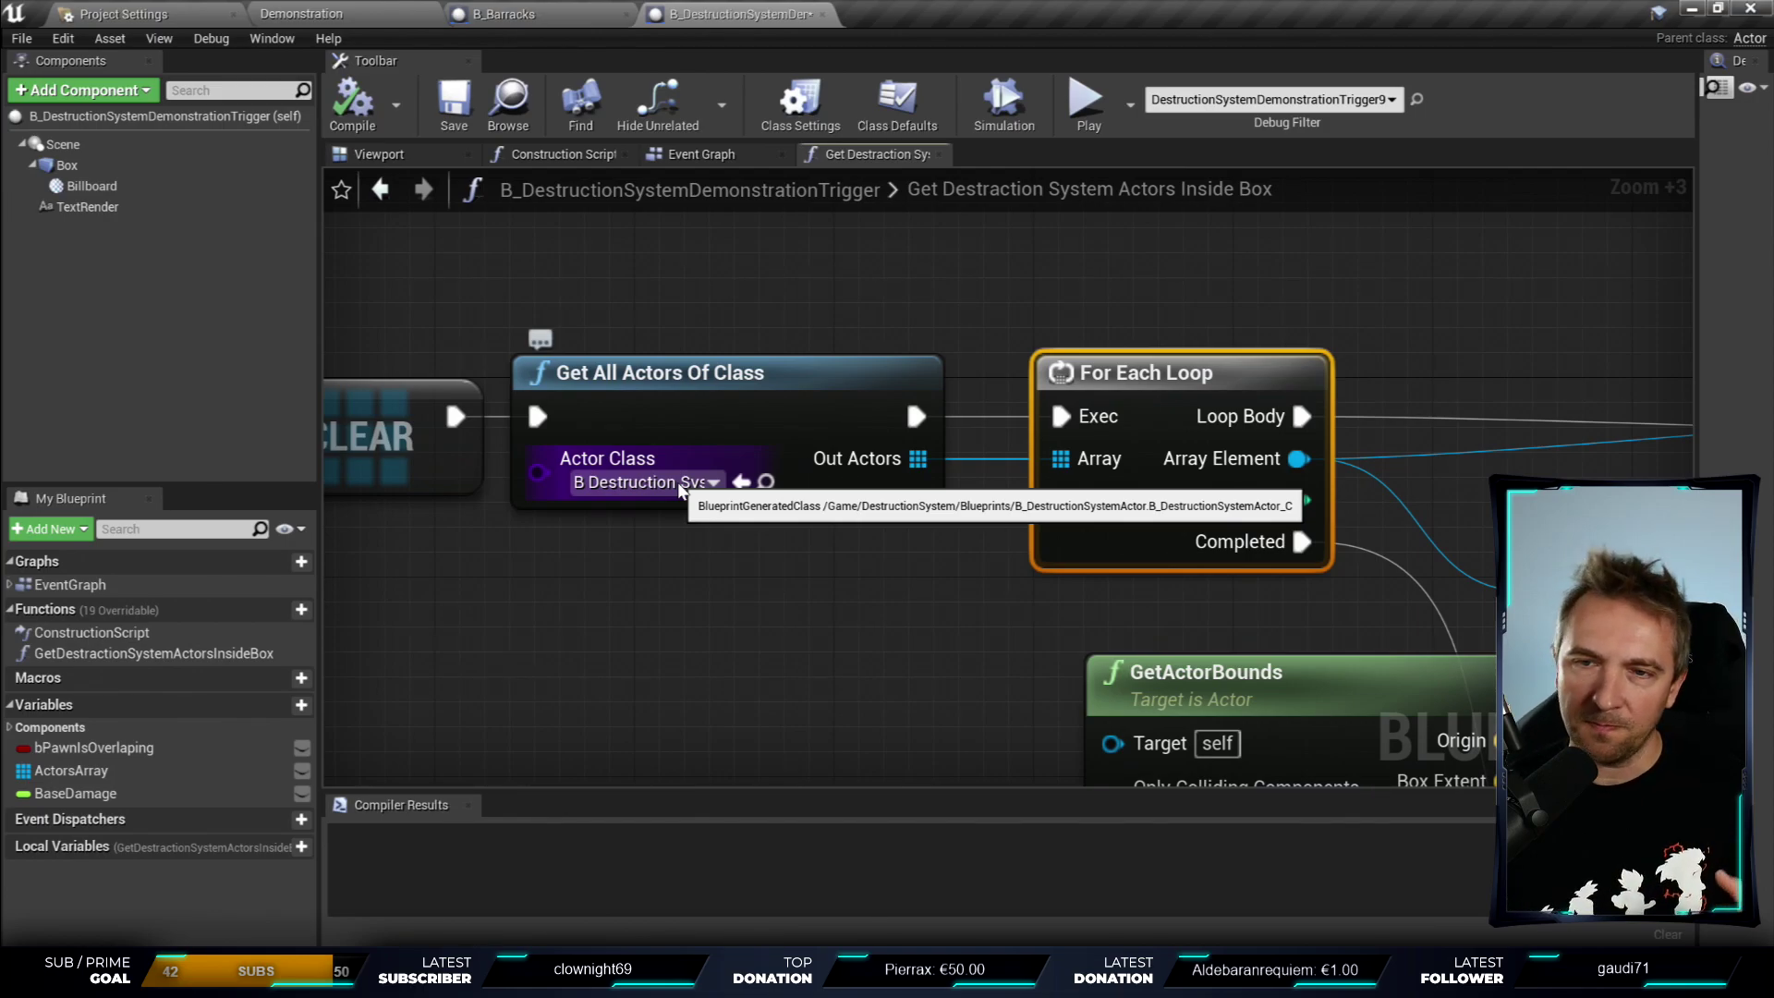
- Align the Branch after Is Point in Box with the Loop Body line, then return to the Demonstration level
right_drag(1390, 392, 993, 369)
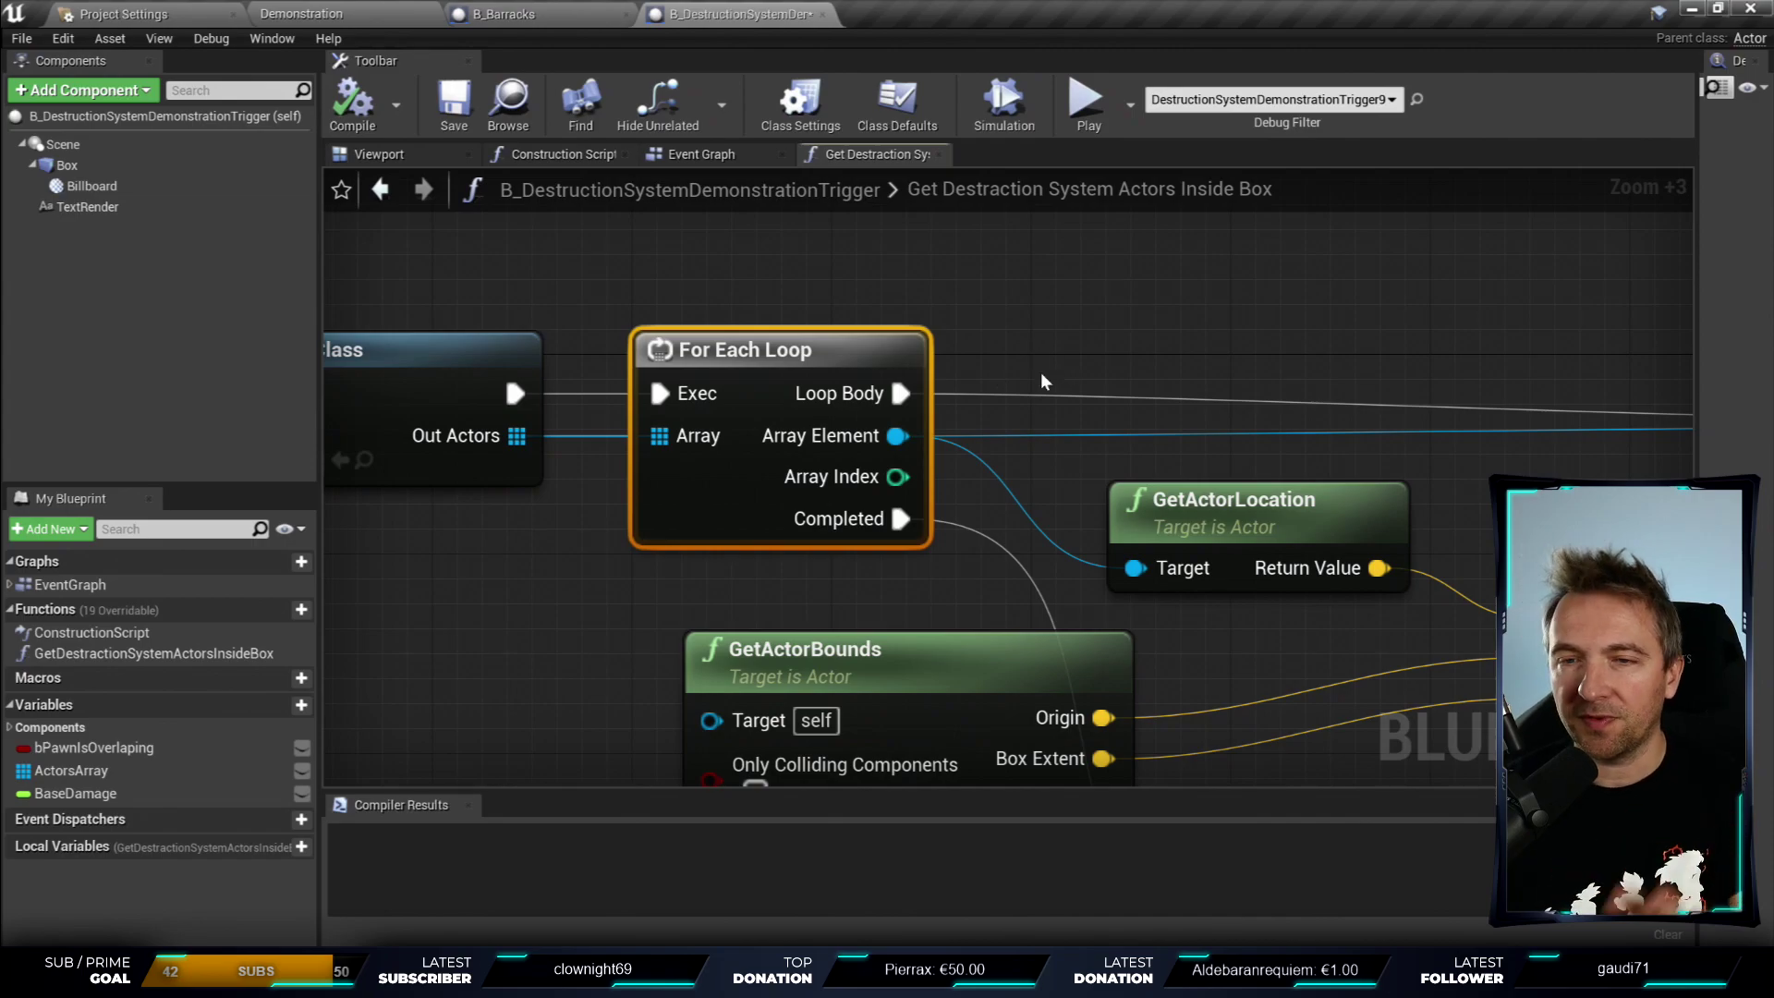
right_drag(1033, 290, 982, 263)
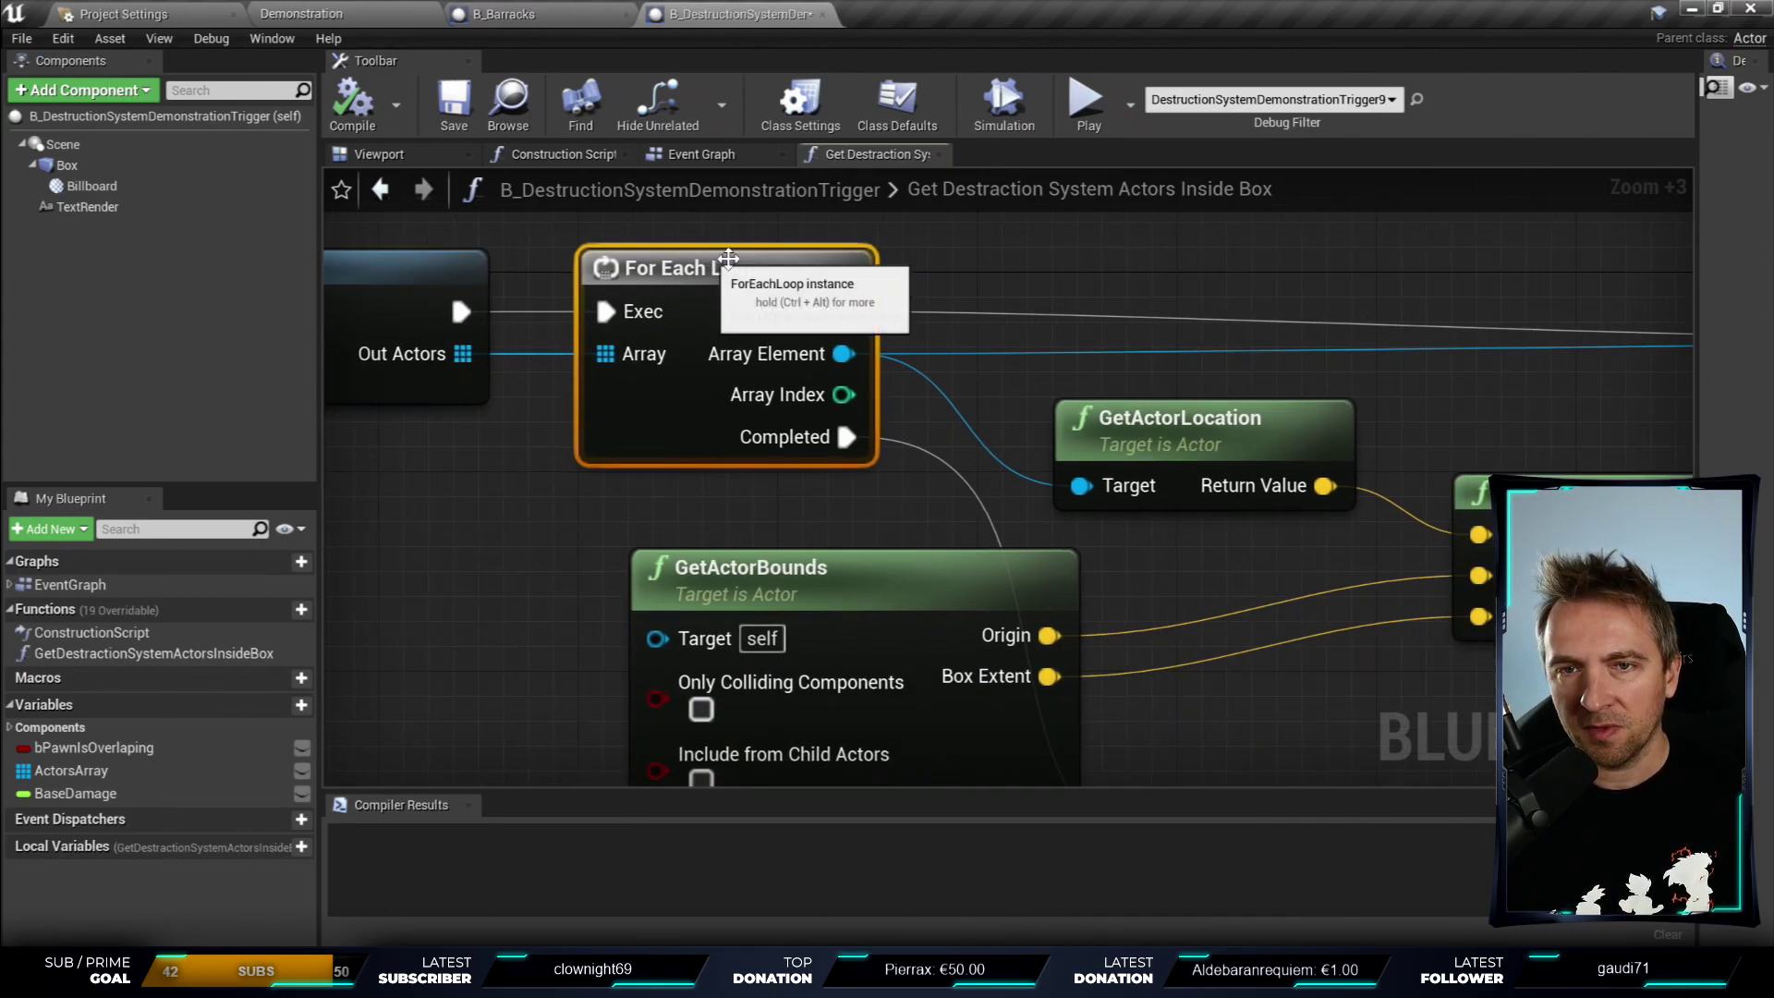
mouse_move(1256, 355)
right_down()
mouse_move(1134, 329)
mouse_move(946, 348)
right_up()
scroll(1155, 335, down, 4)
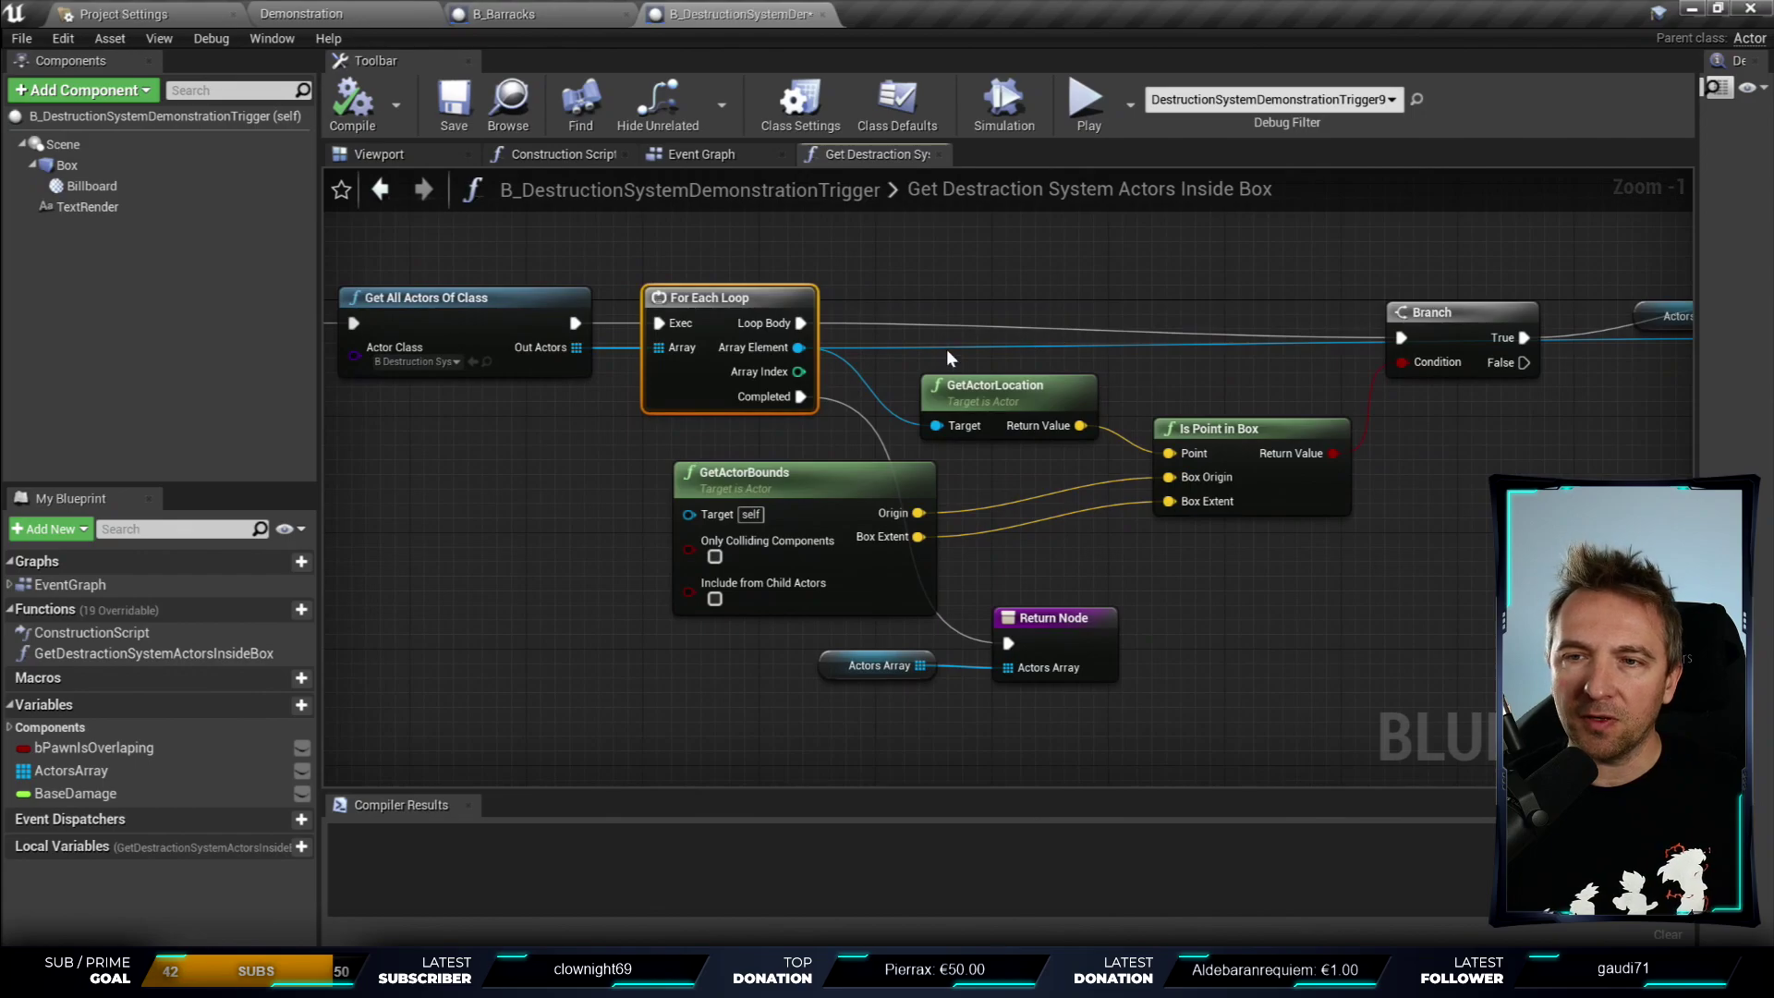
drag(1445, 372, 1457, 357)
right_drag(982, 334, 1105, 349)
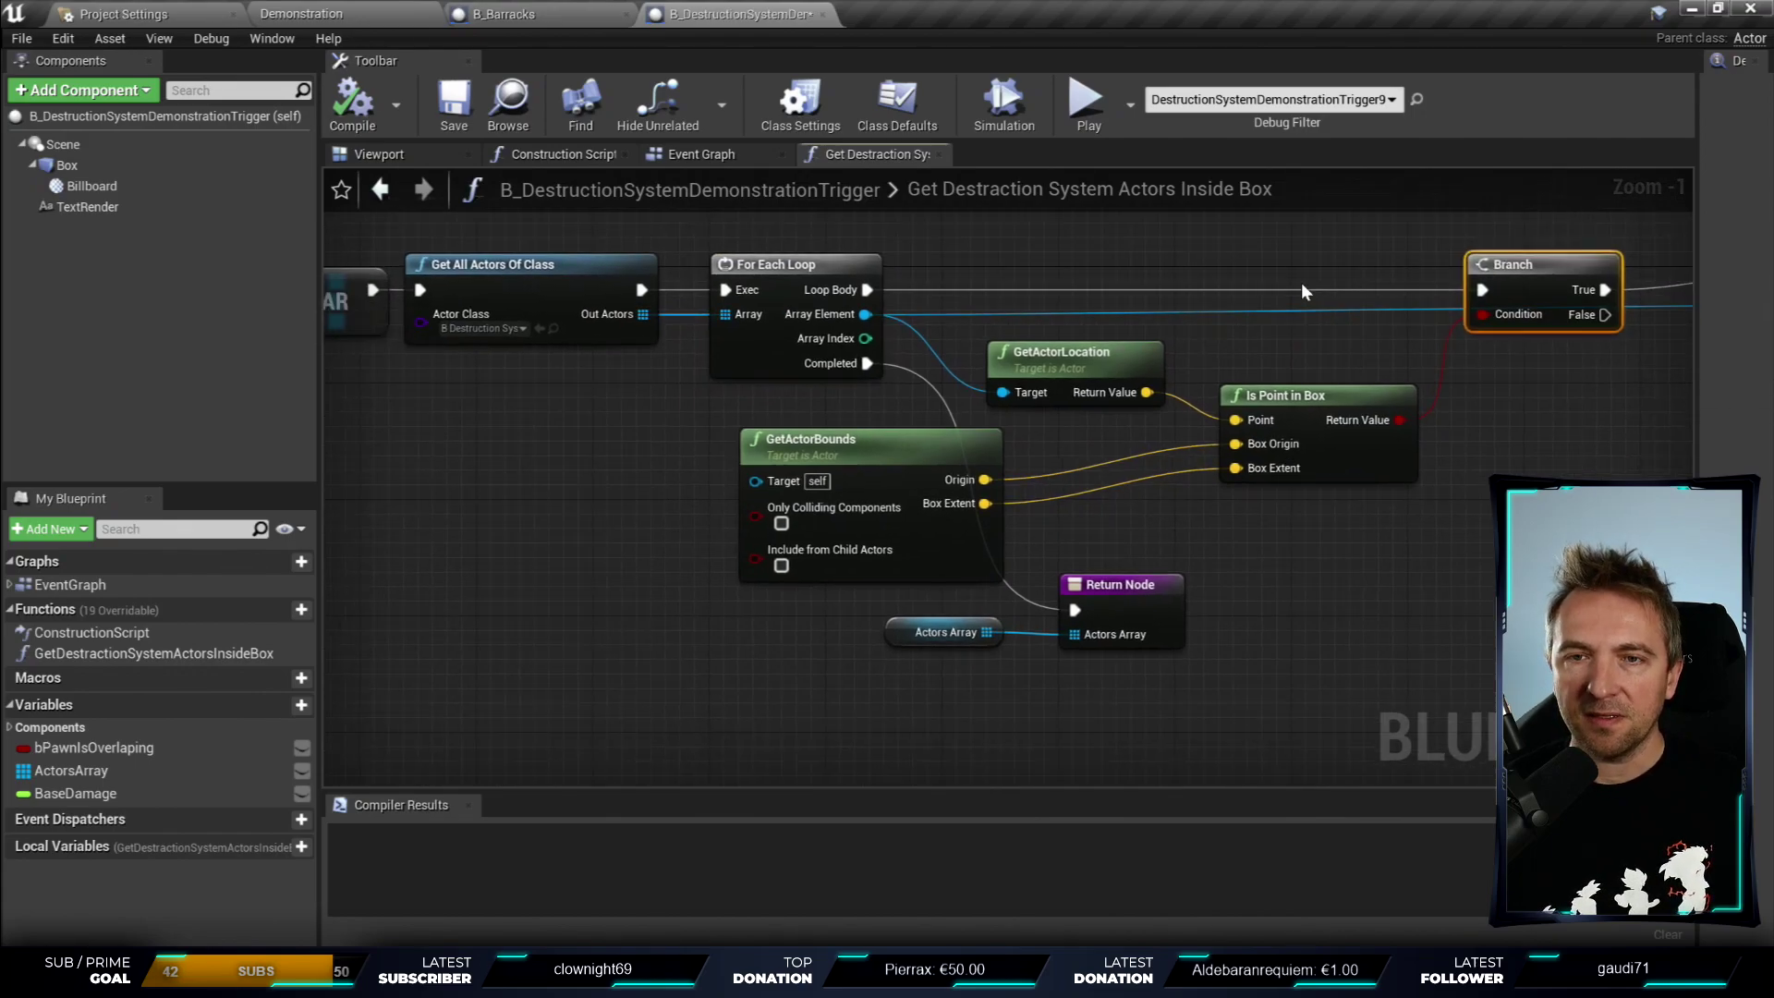
click(342, 12)
- Select and frame the barracks demonstration trigger, then stretch its box much longer along Y
click(1000, 460)
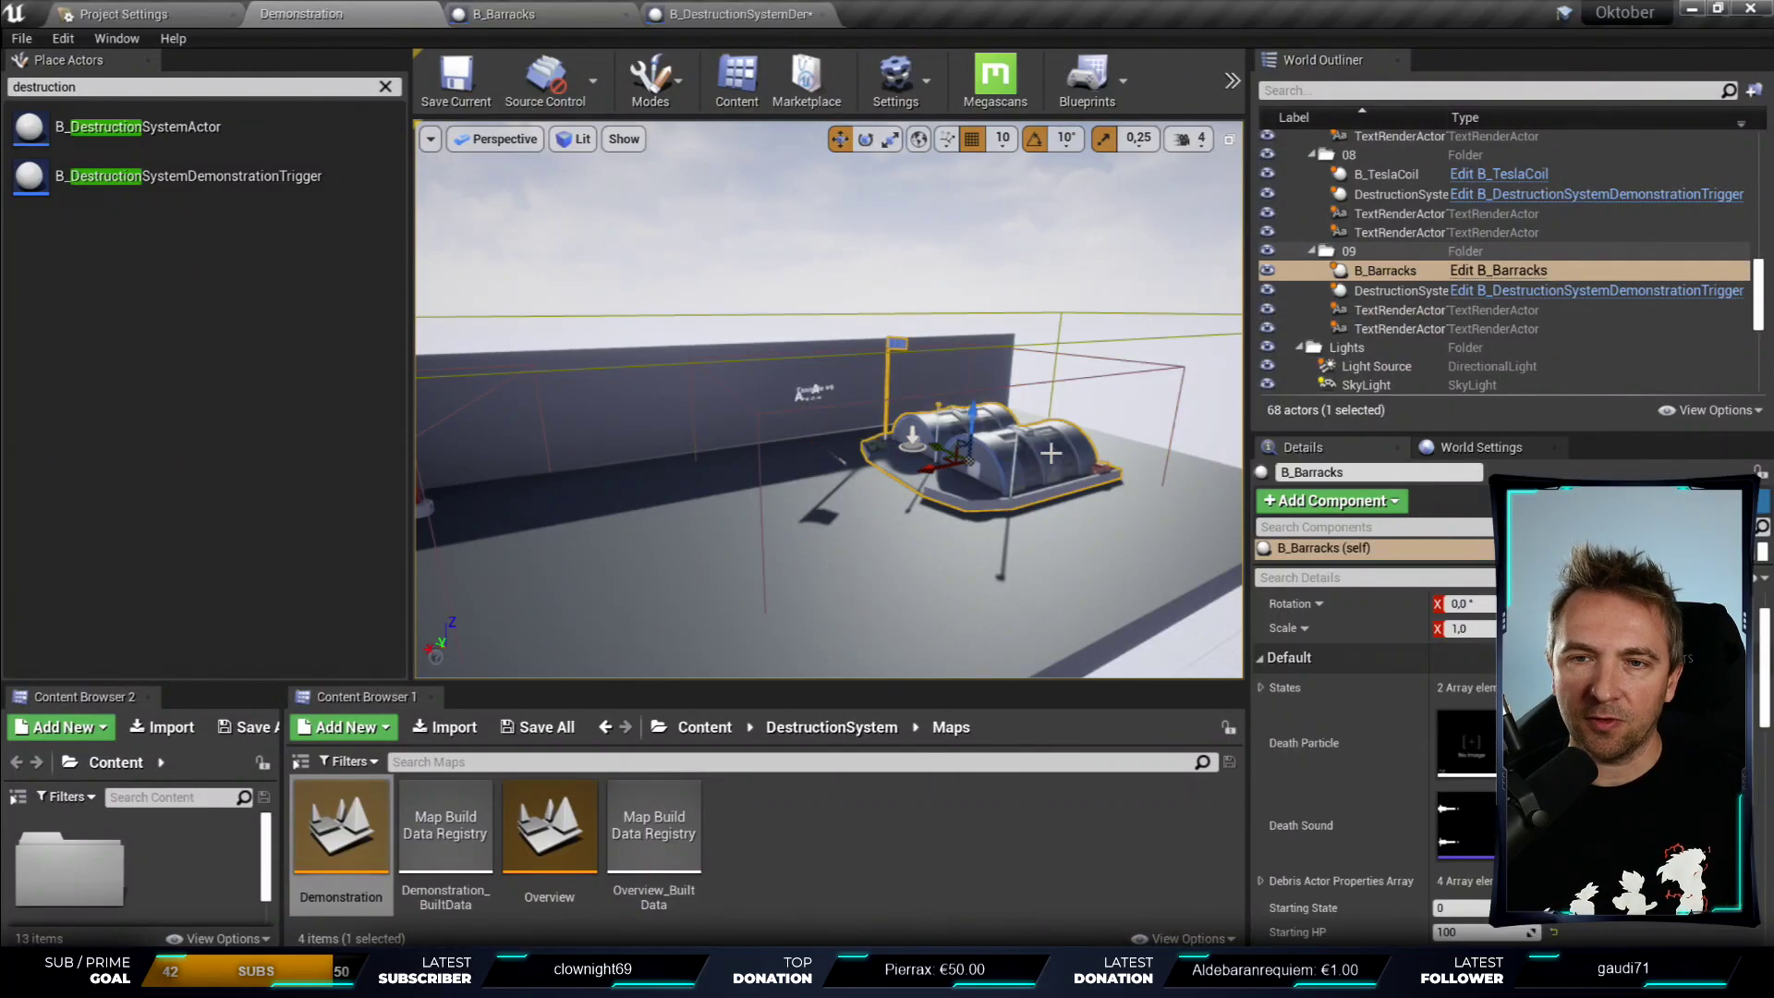
right_drag(1001, 460, 906, 461)
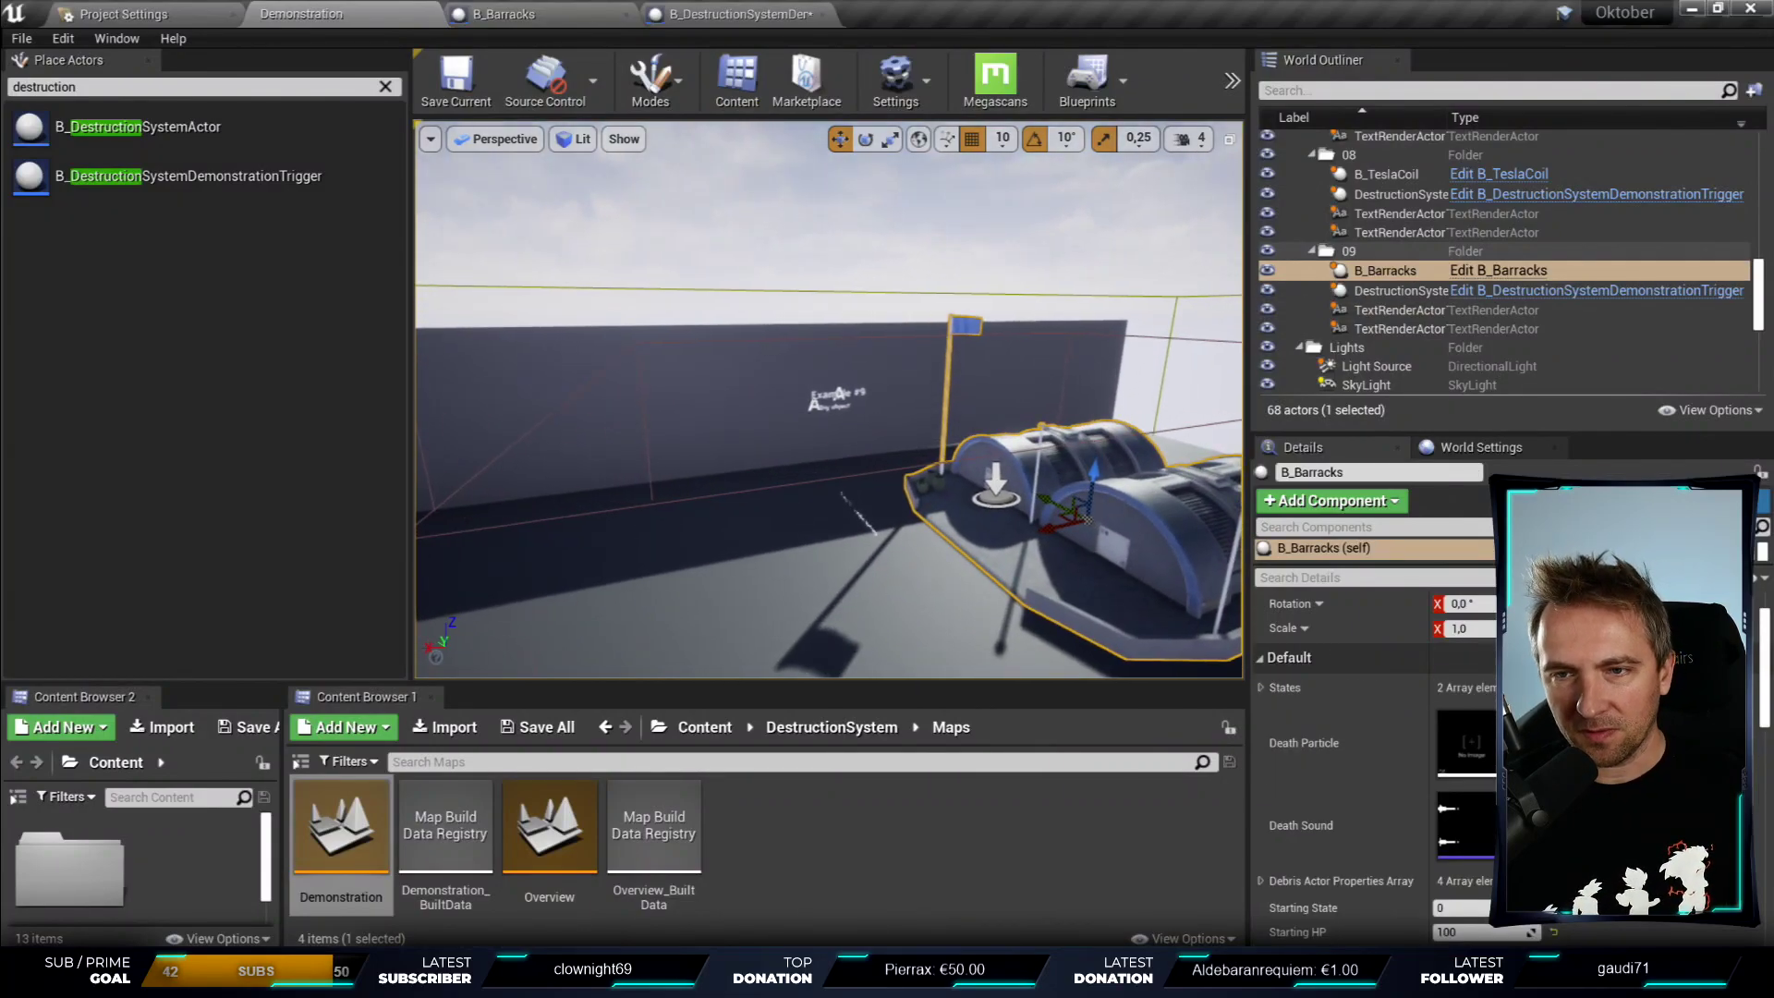
click(838, 393)
right_drag(837, 393, 604, 468)
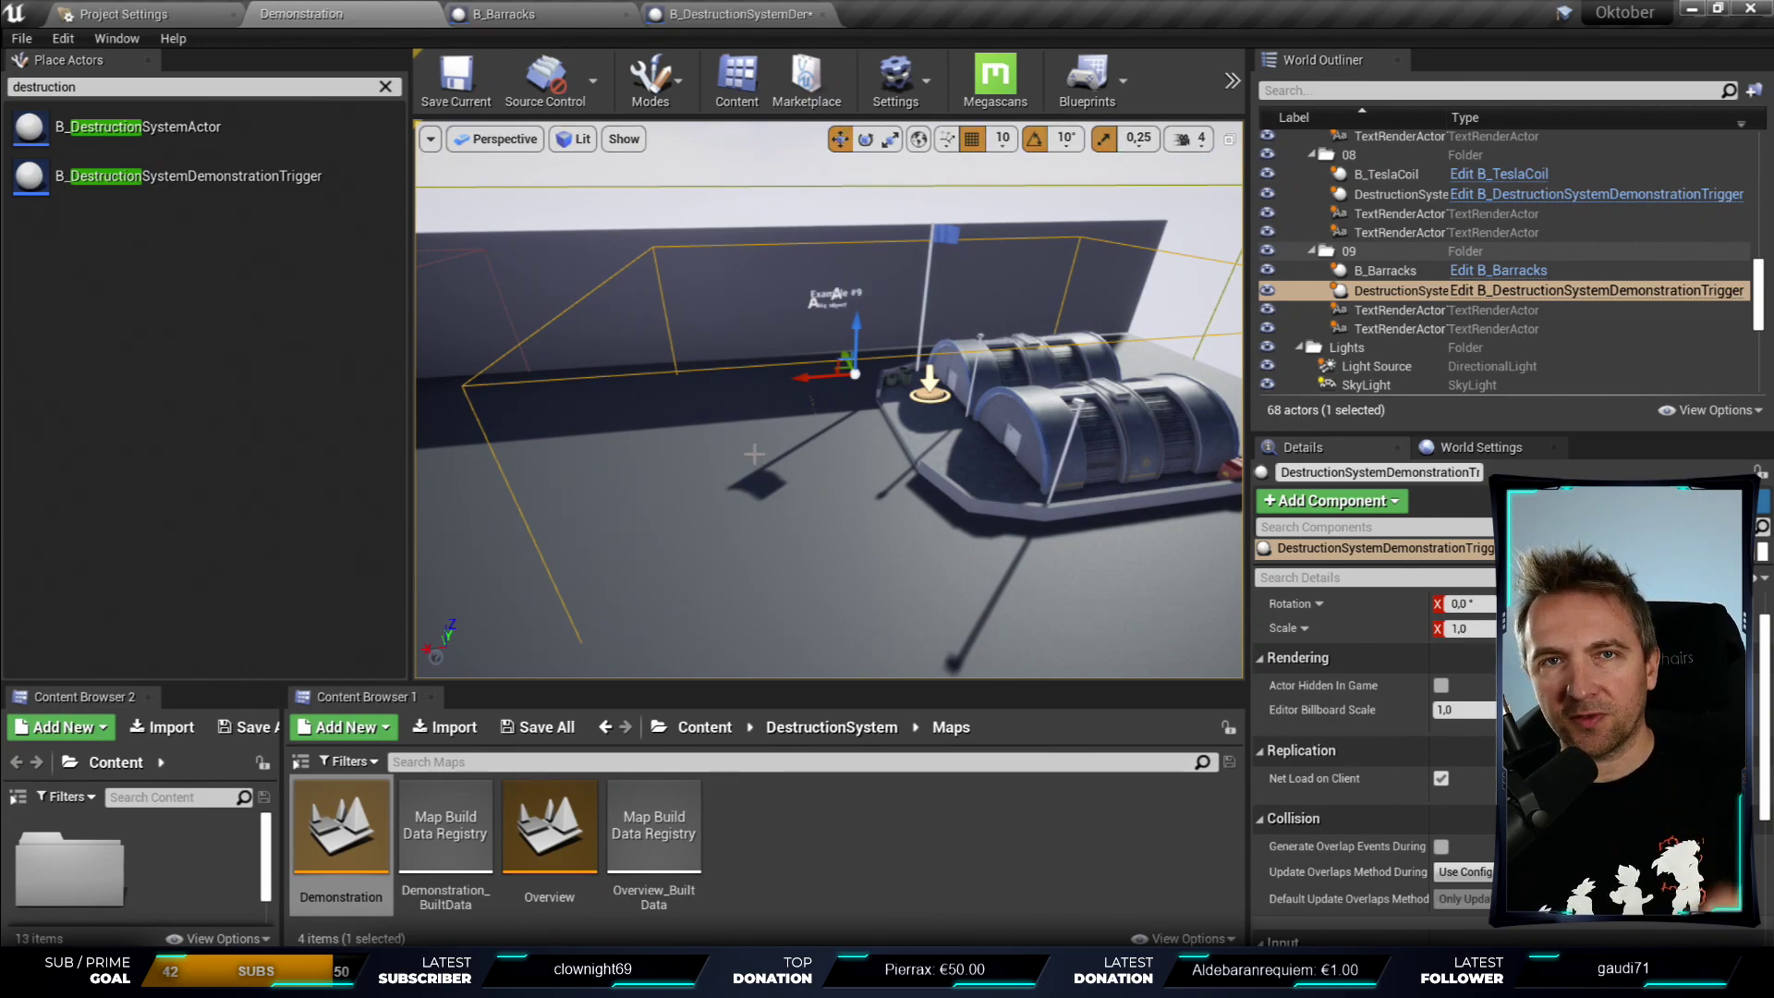
key(f)
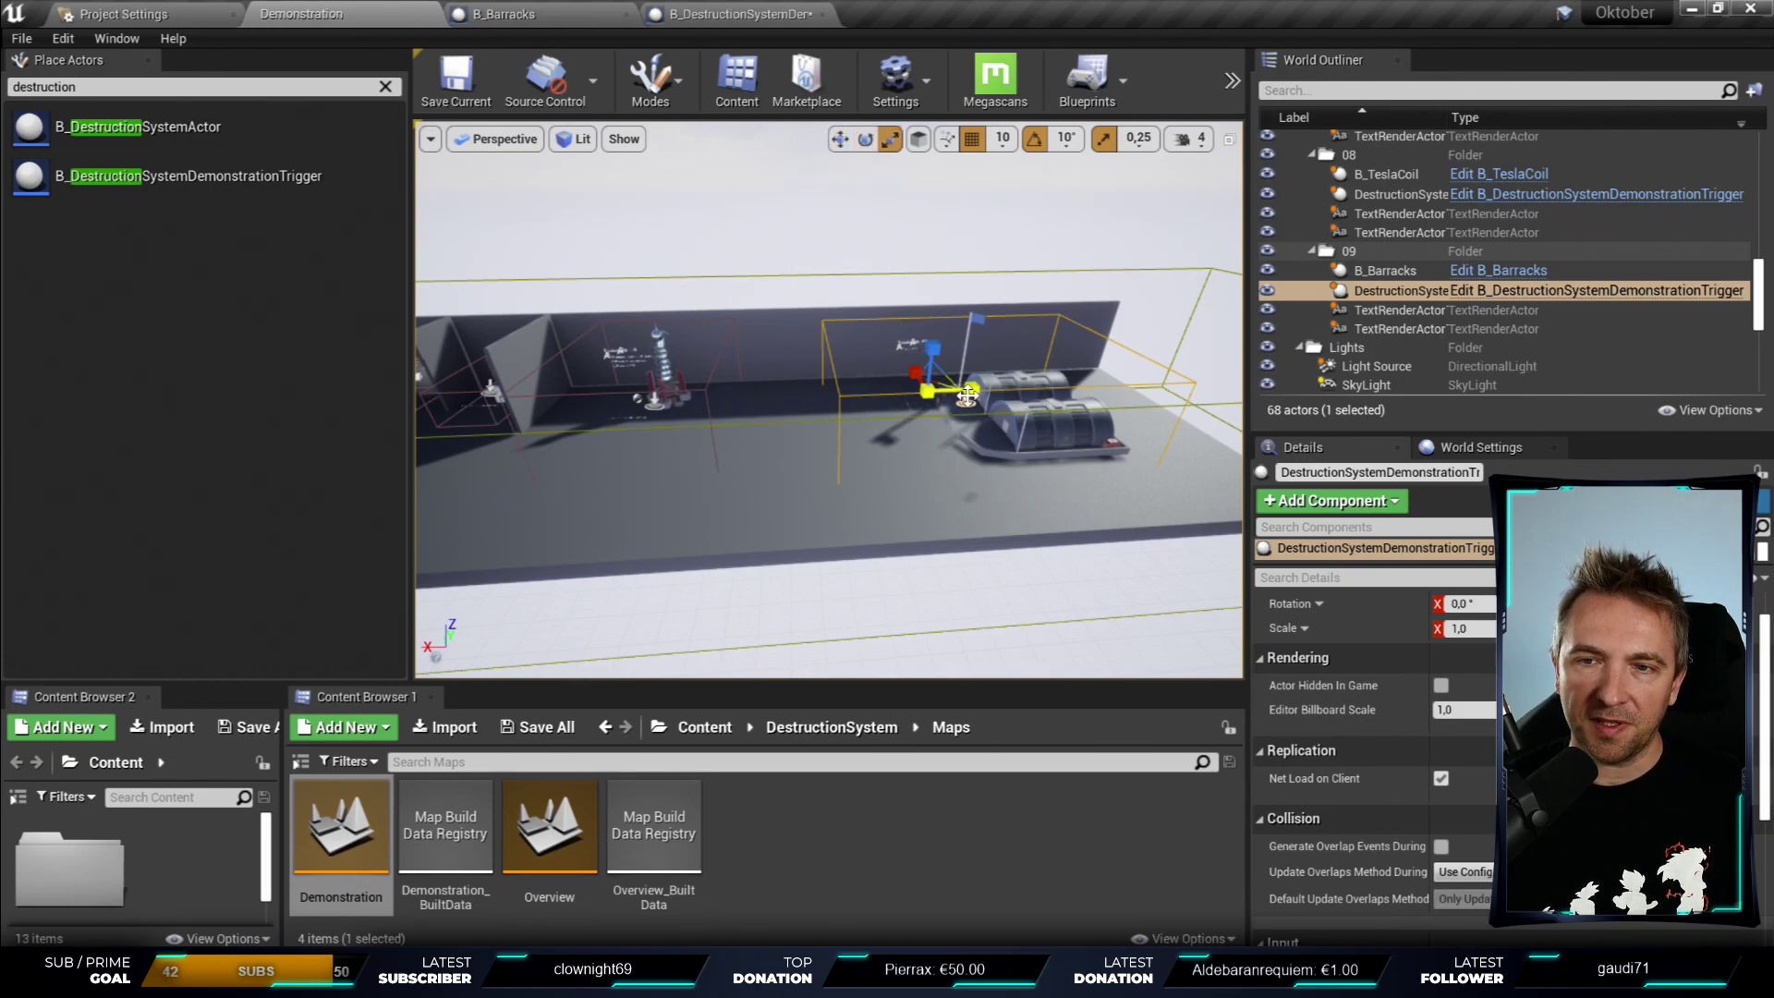
drag(966, 395, 1052, 392)
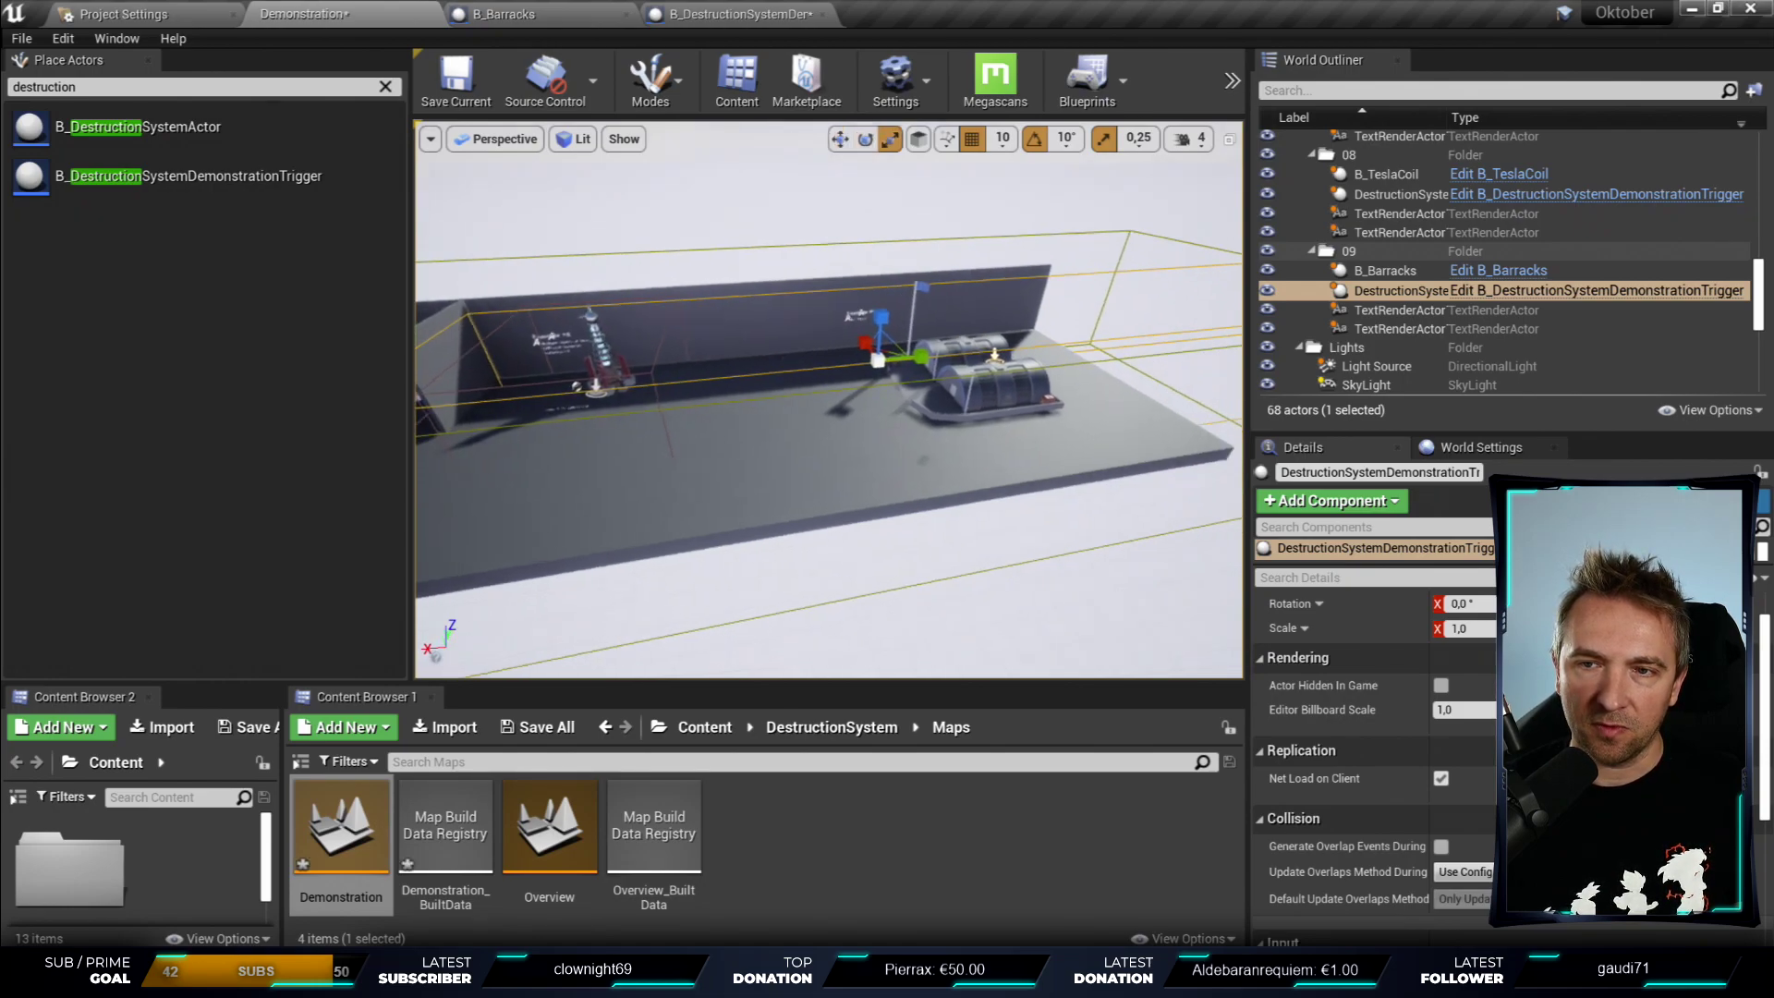
right_drag(670, 401, 721, 369)
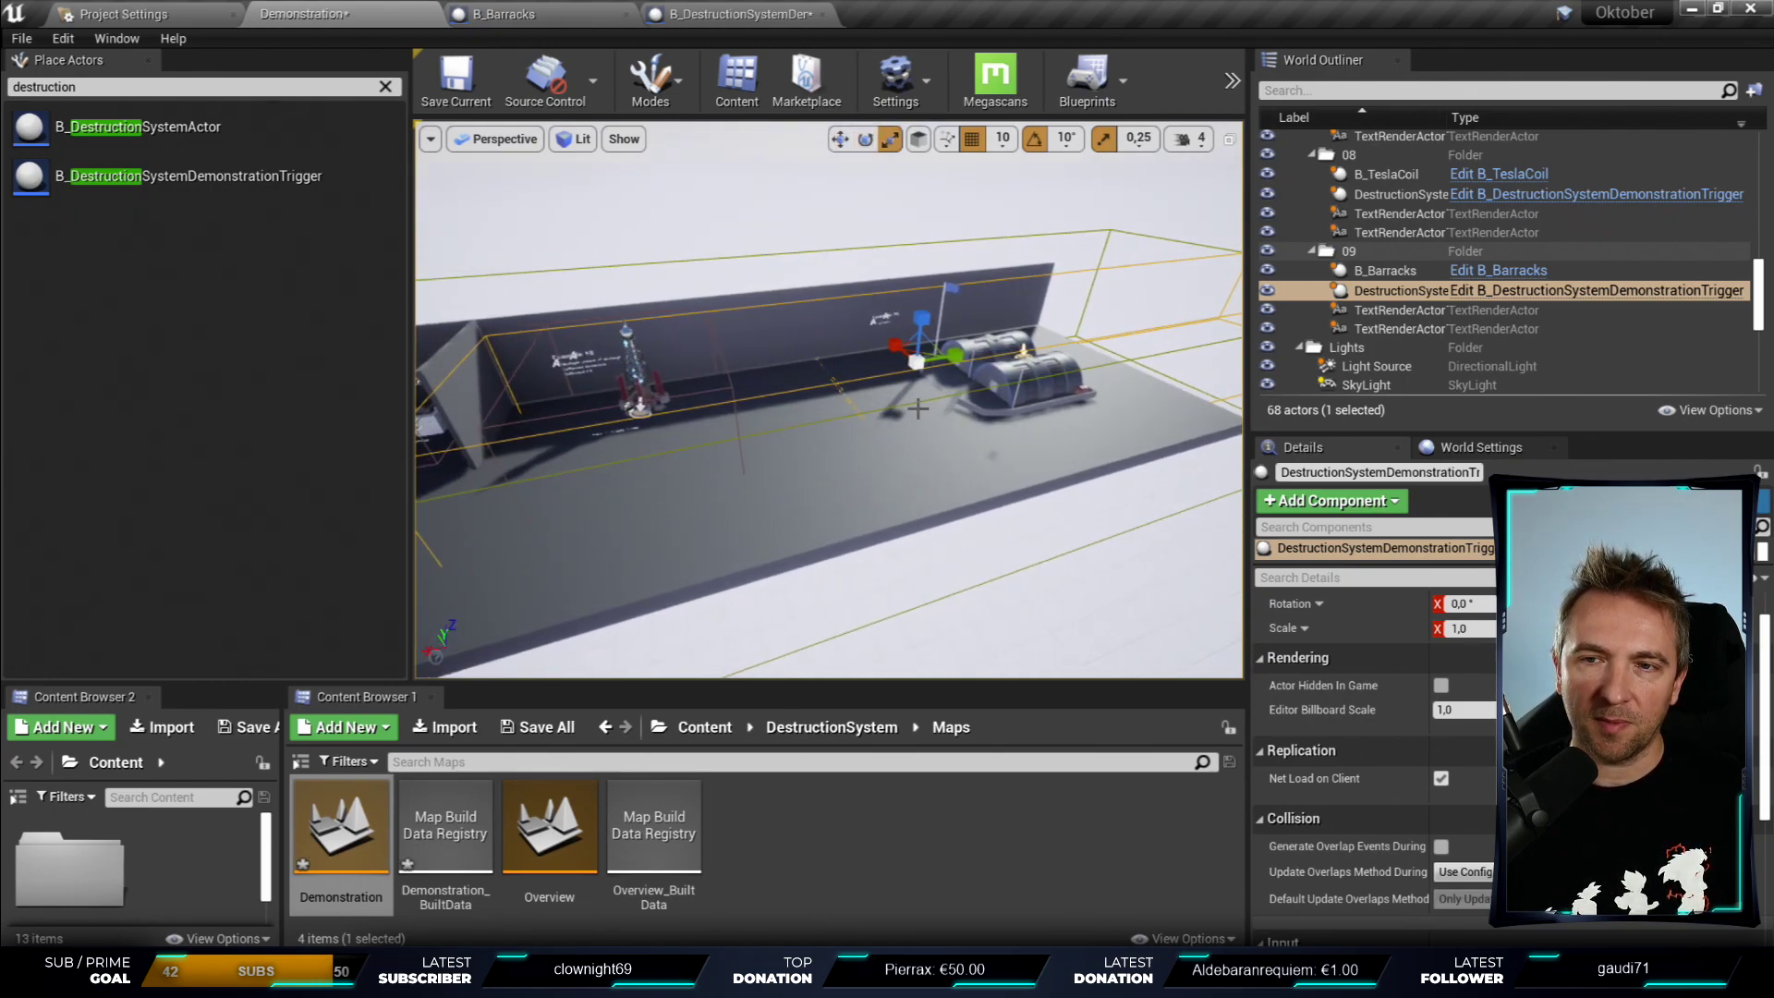
click(184, 8)
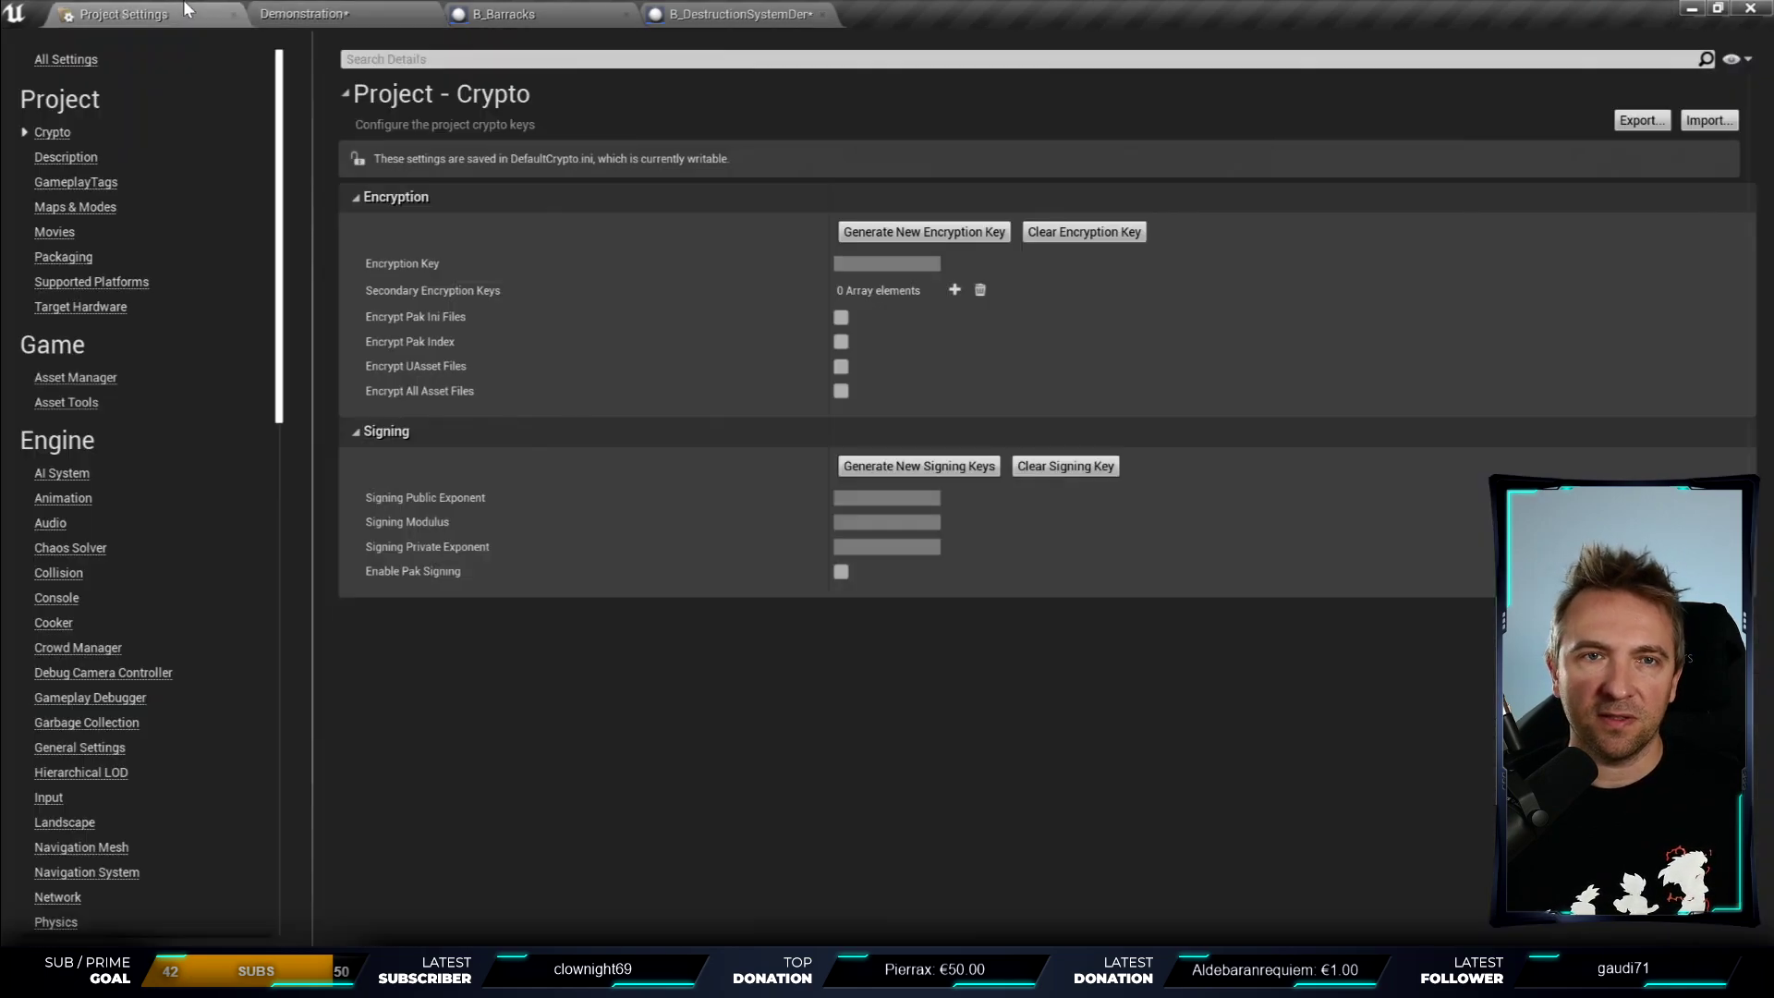
click(370, 11)
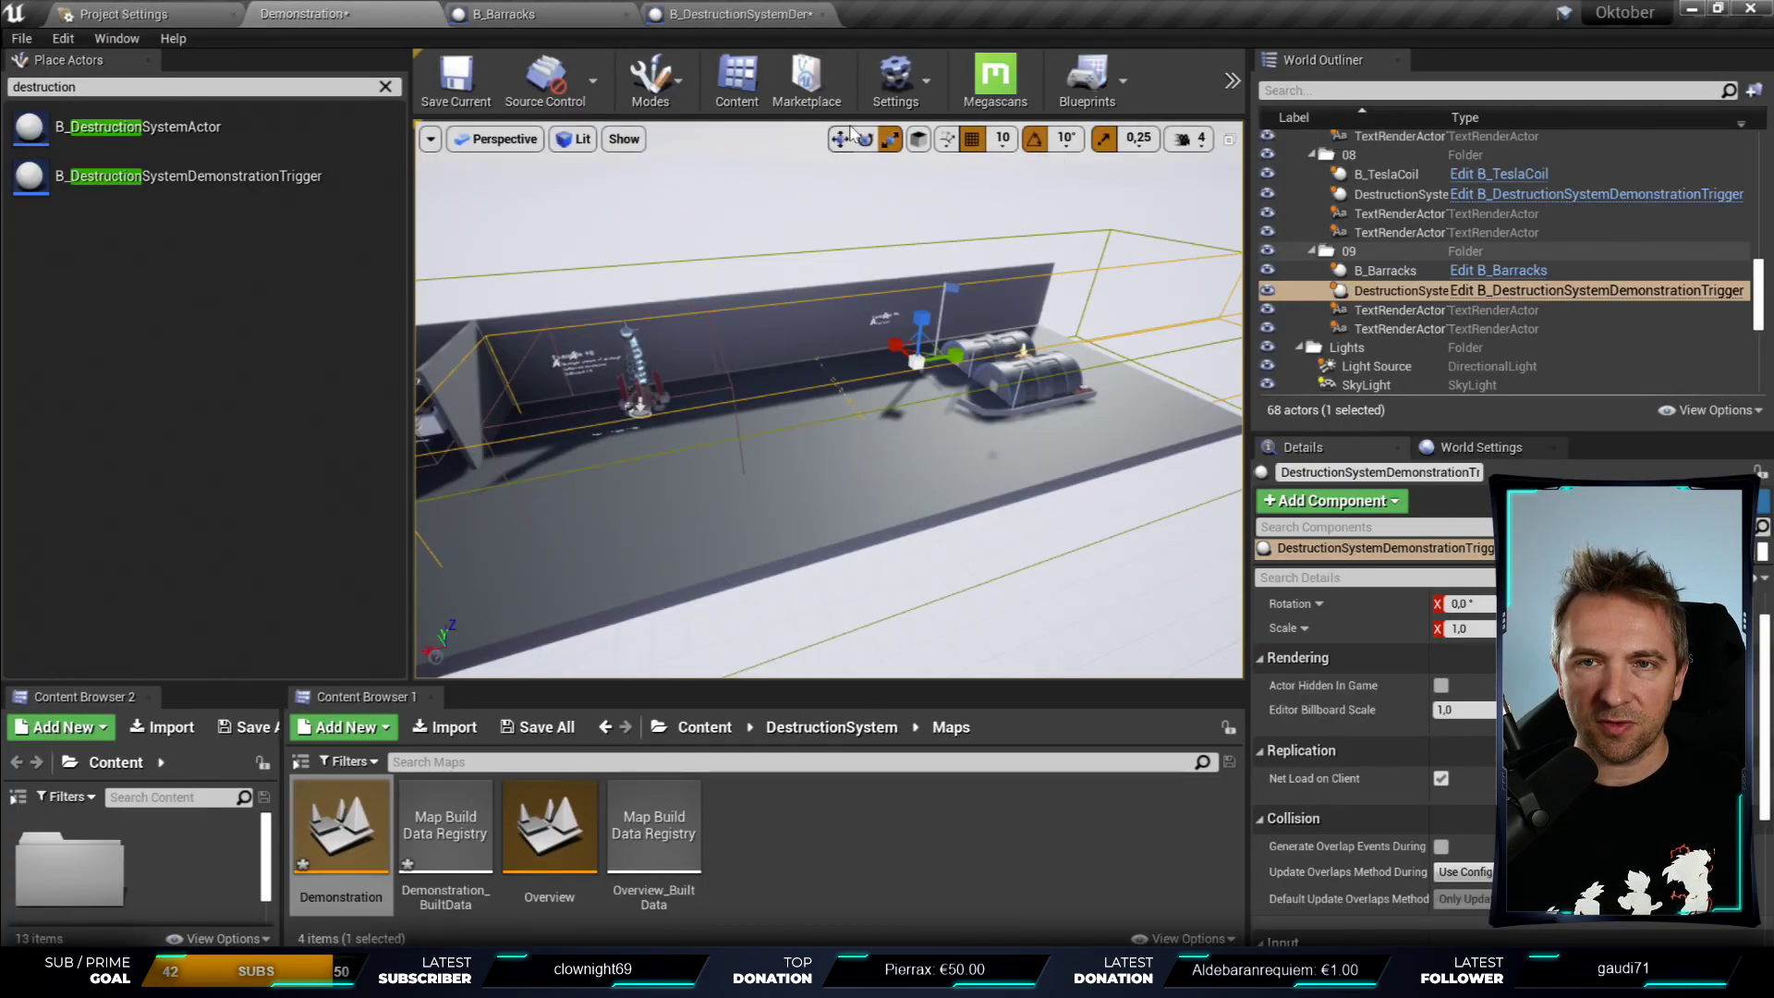
- Play-test the level full-screen, running forward to Example #8, then return to the trigger's function graph
key(alt+p)
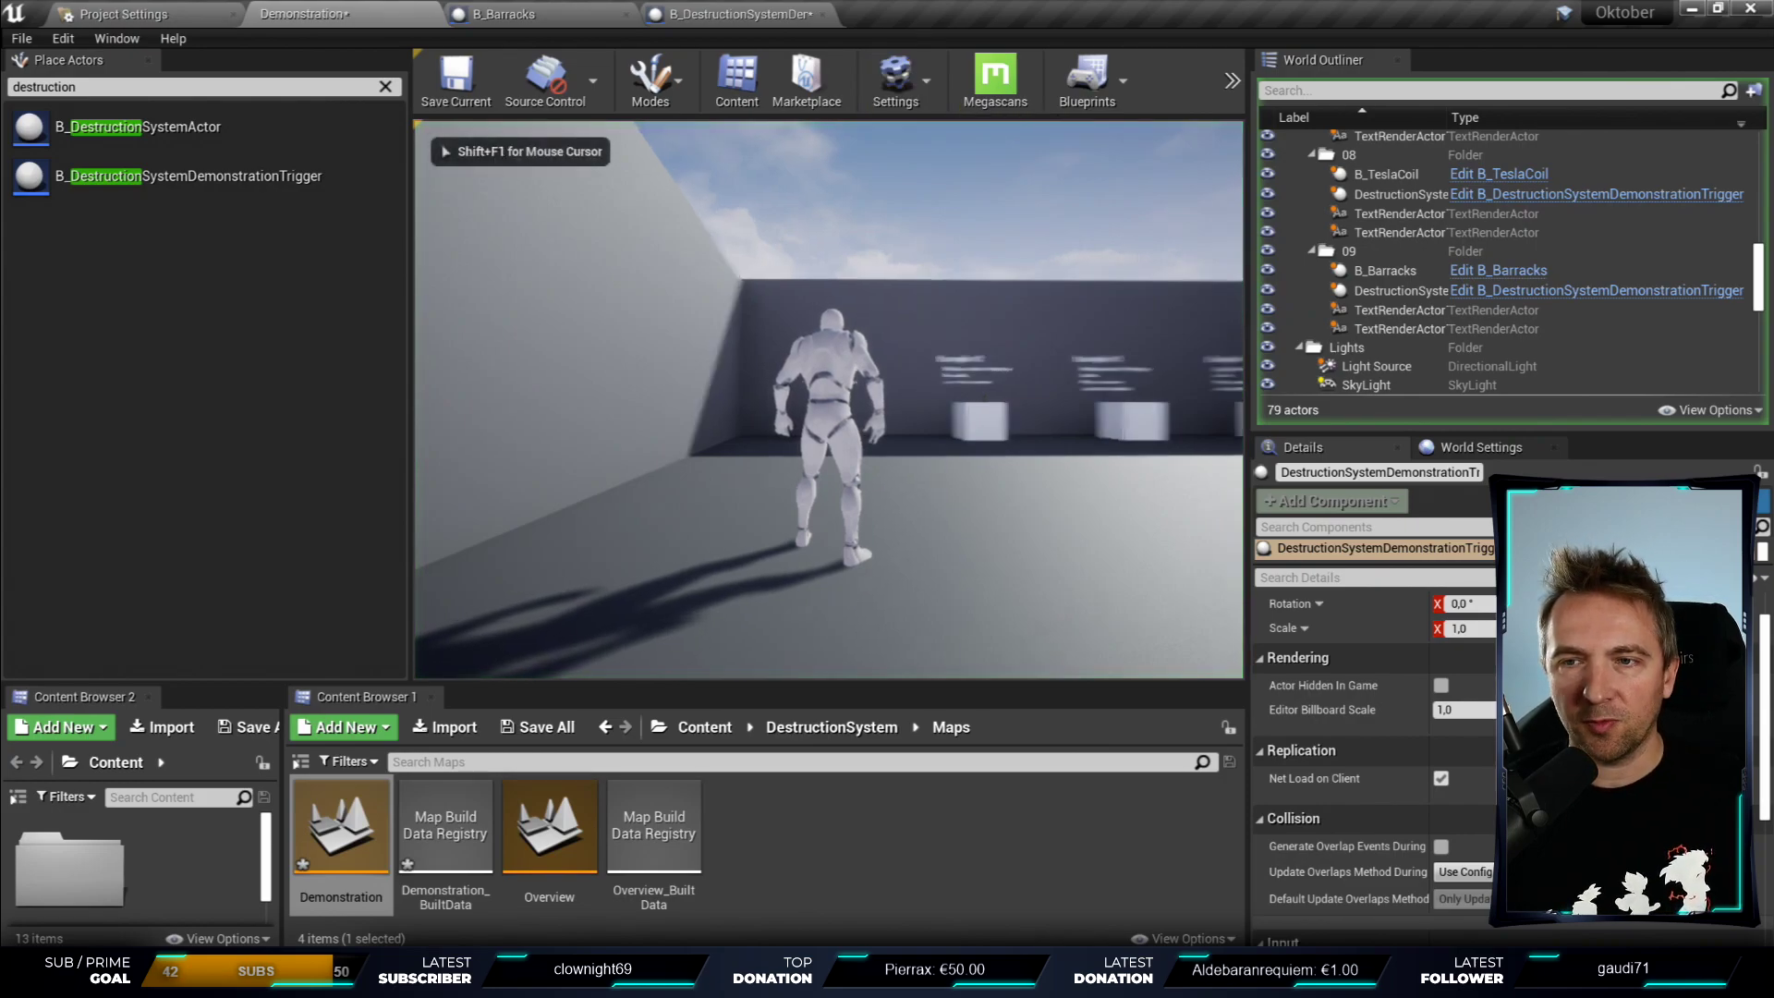
key(F11)
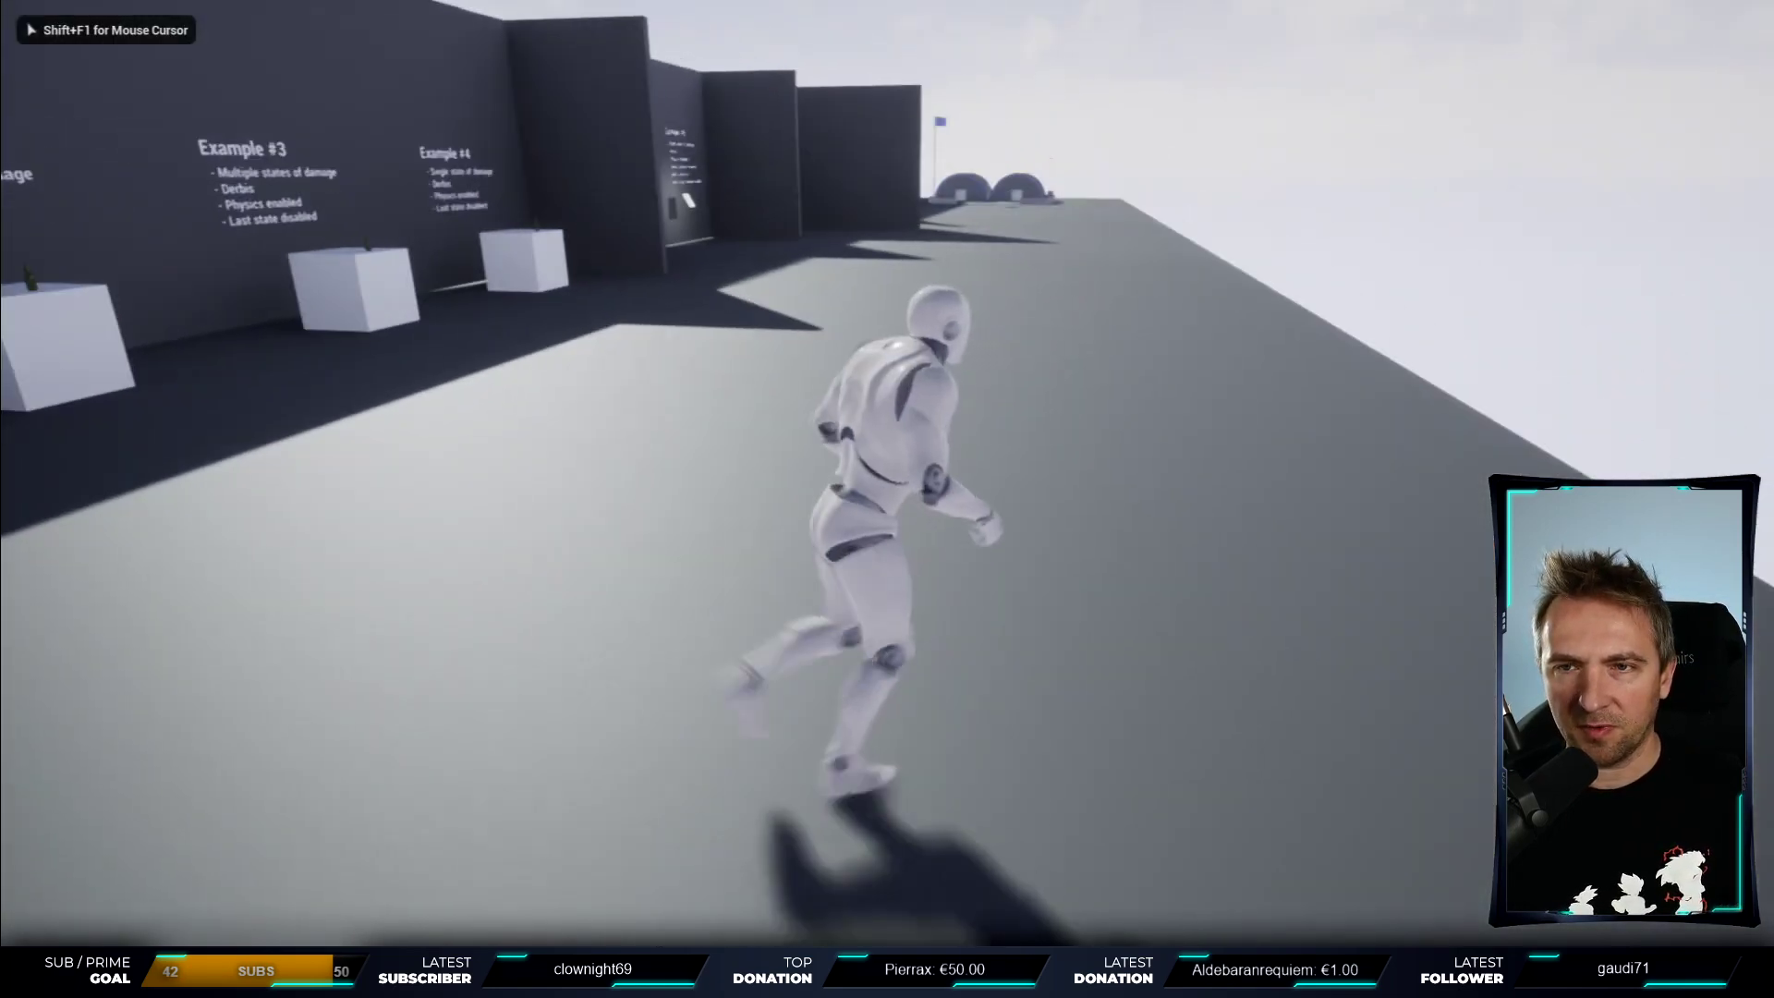
key(w)
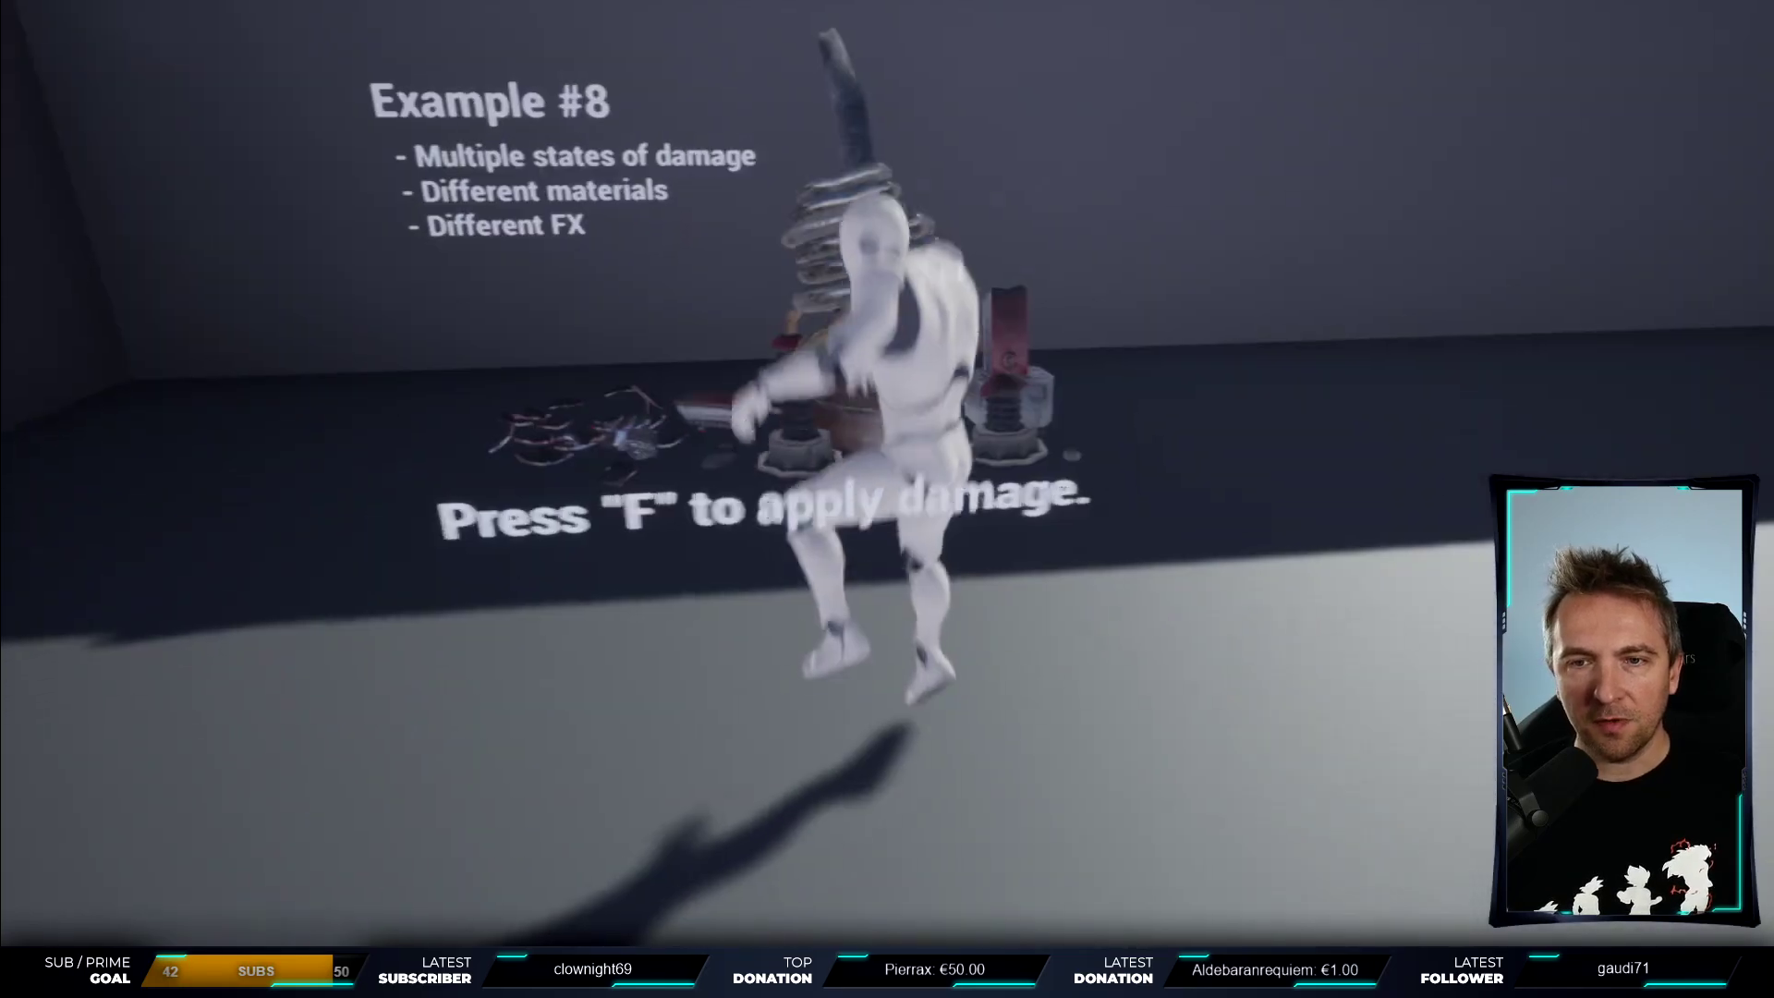
key(Escape)
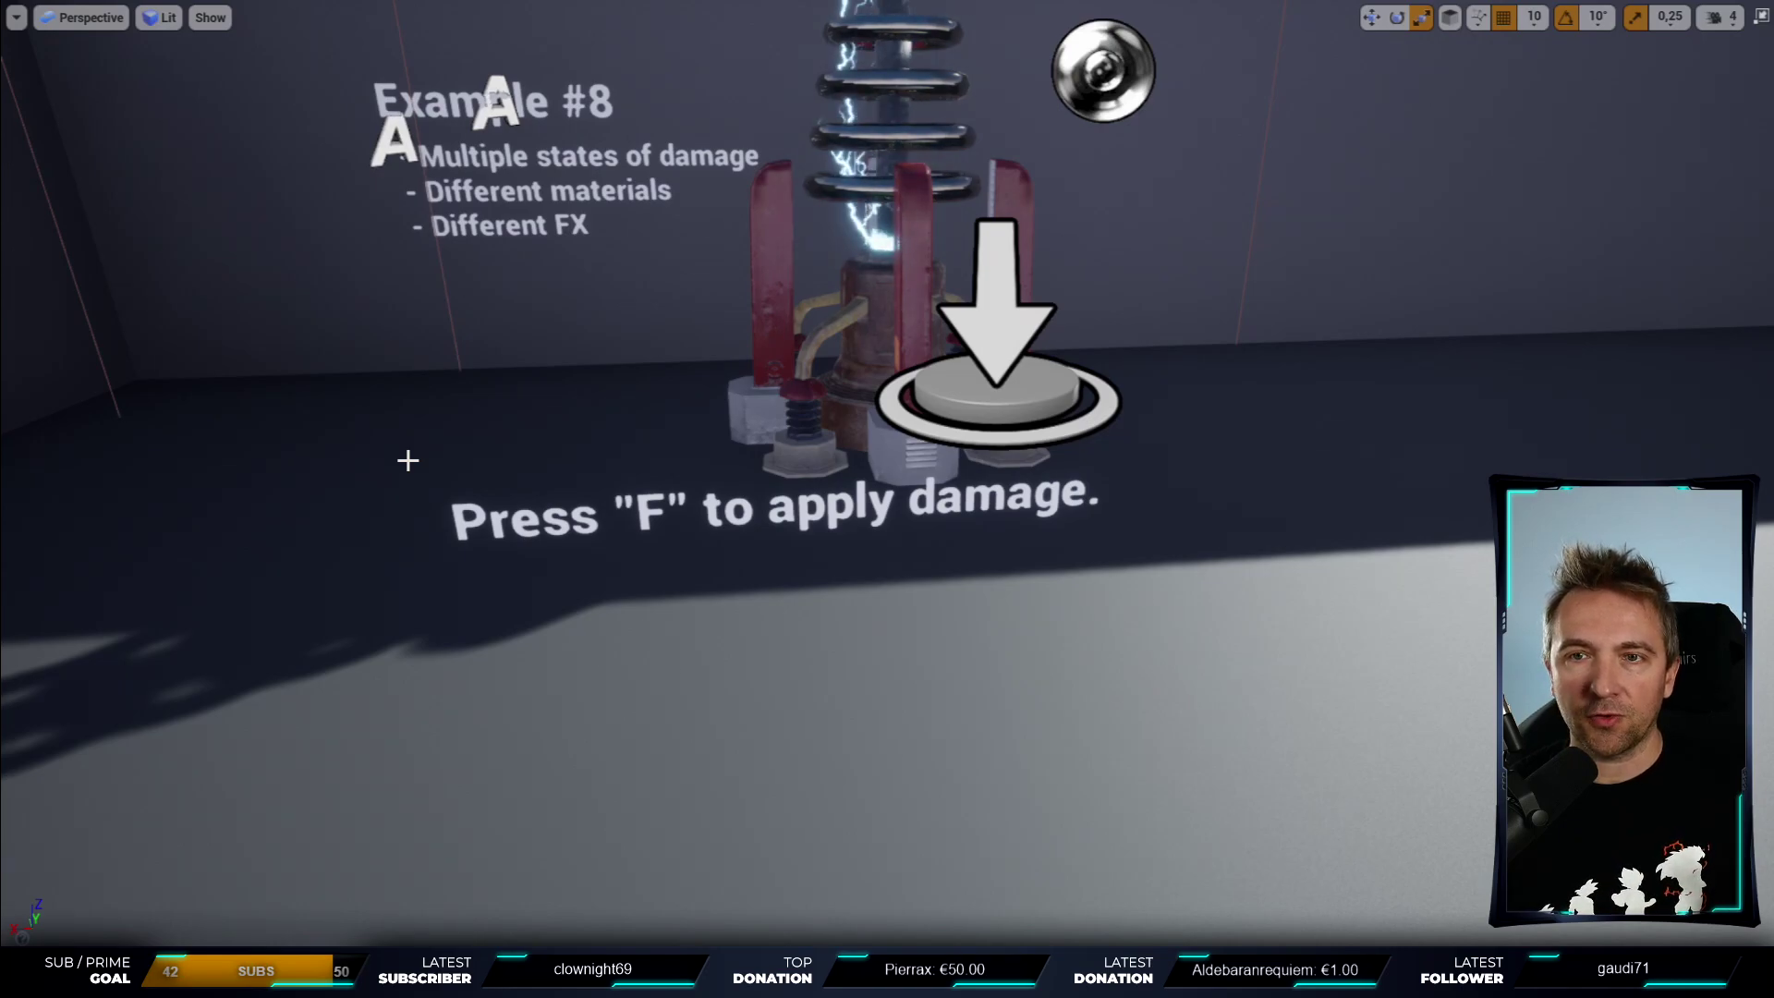
right_drag(407, 459, 407, 536)
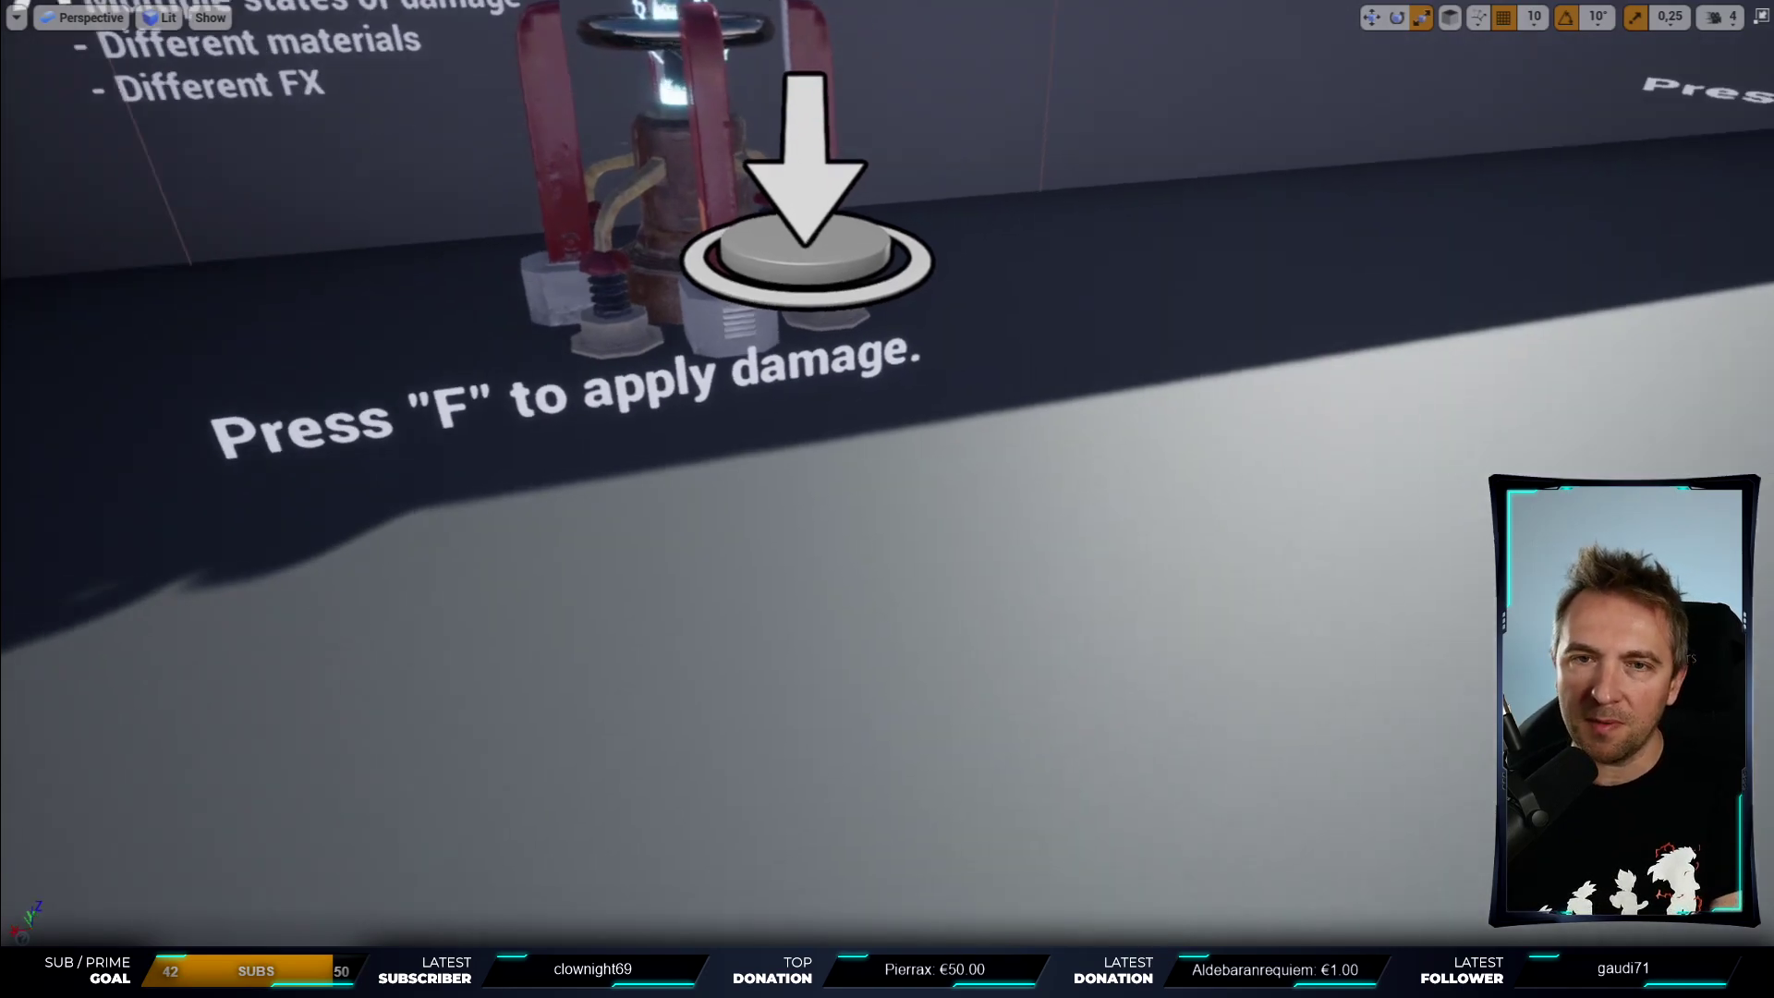
key(F11)
click(729, 14)
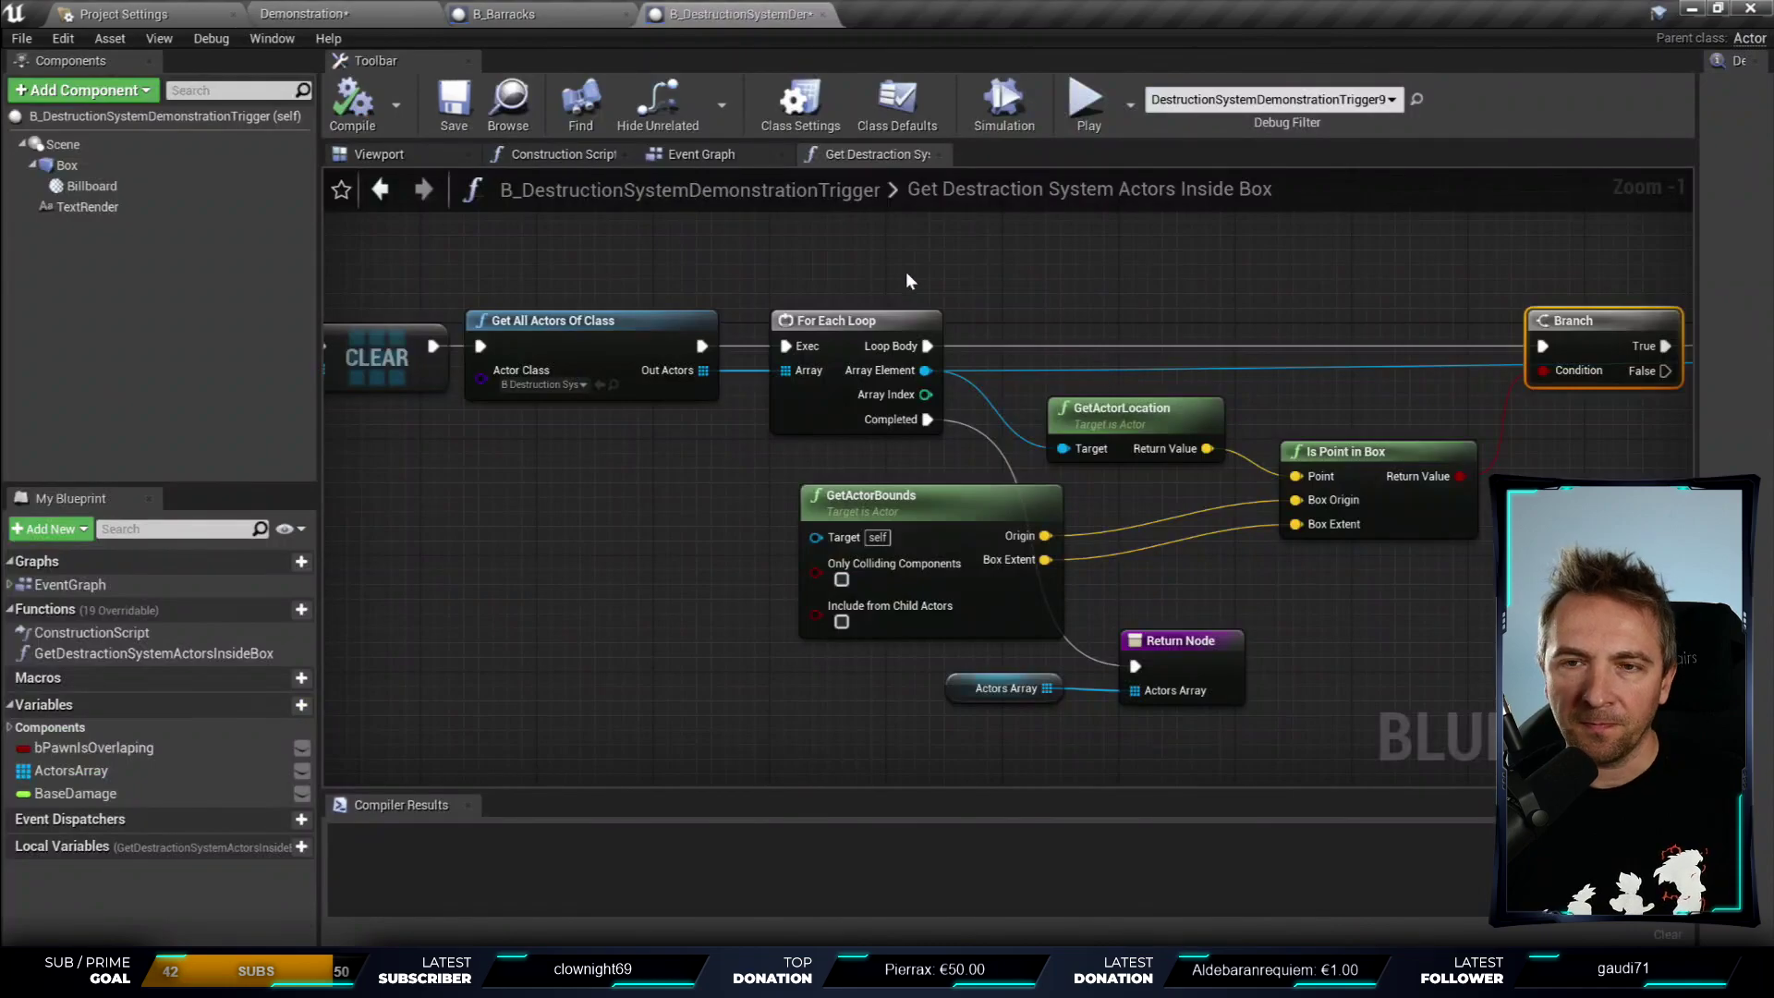
- Pan and zoom to the Actors Array, CLEAR and Get All Actors Of Class nodes at the function's start
right_drag(872, 281, 1433, 368)
right_drag(1090, 359, 846, 232)
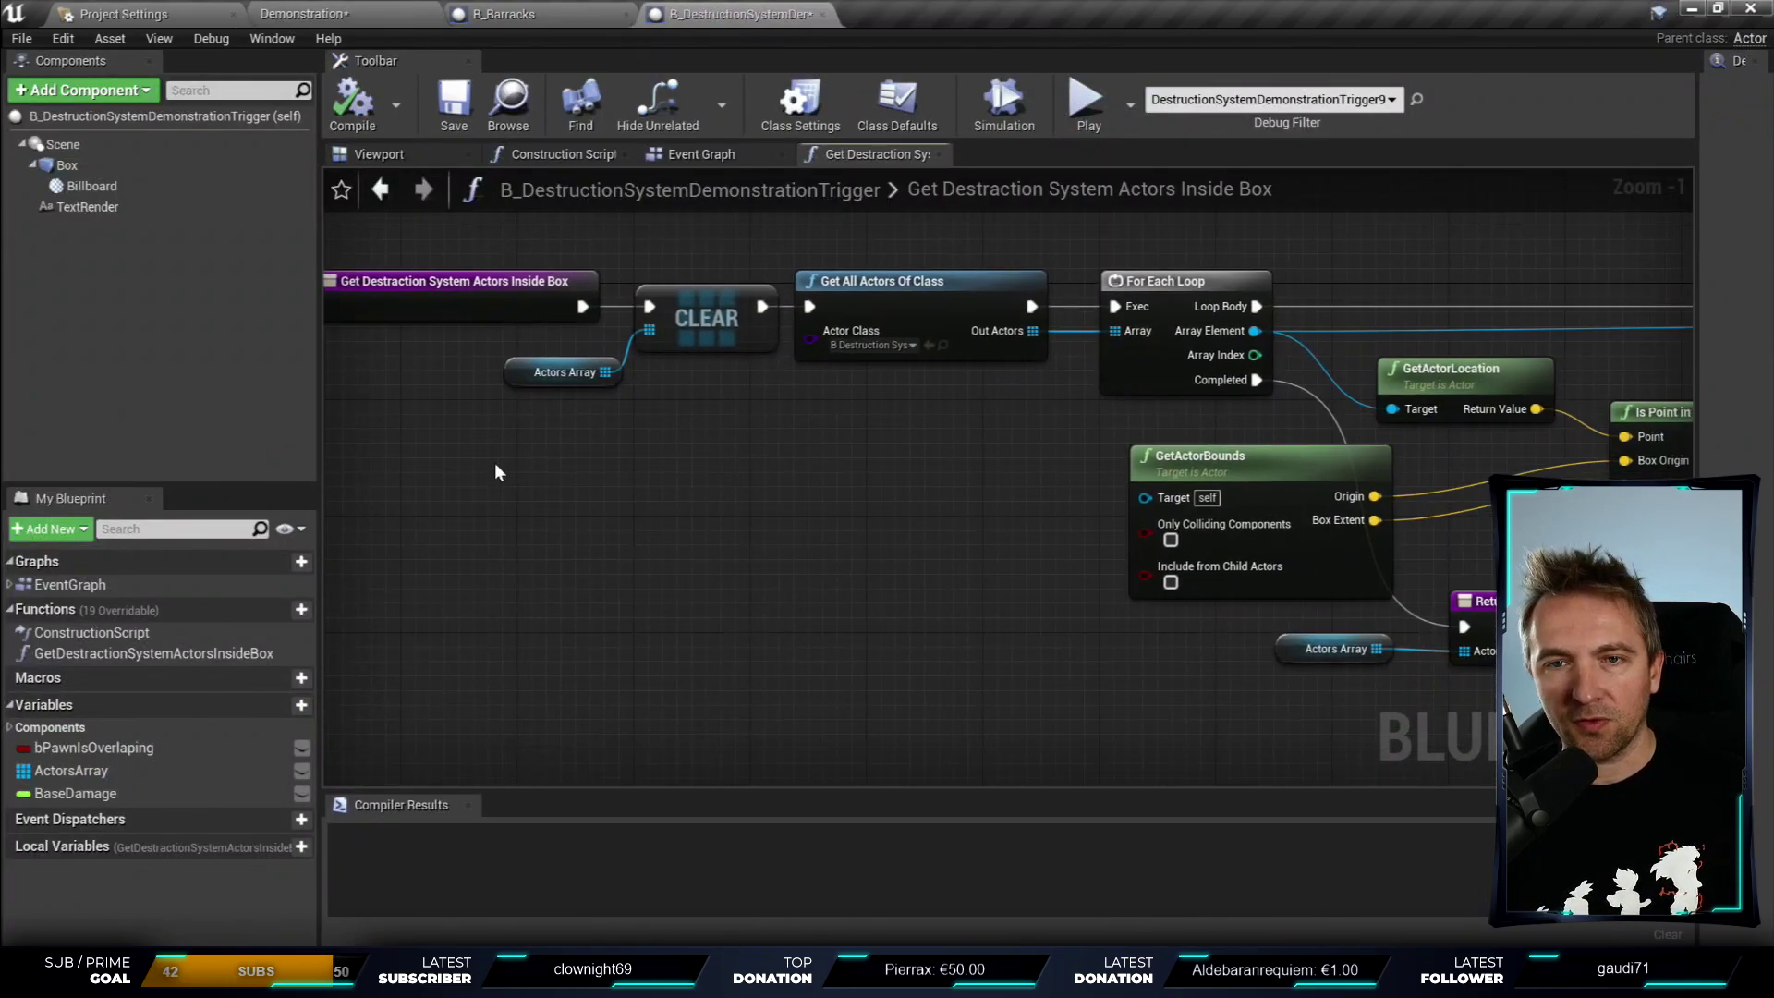
click(564, 371)
right_drag(834, 399, 717, 451)
scroll(717, 451, up, 1)
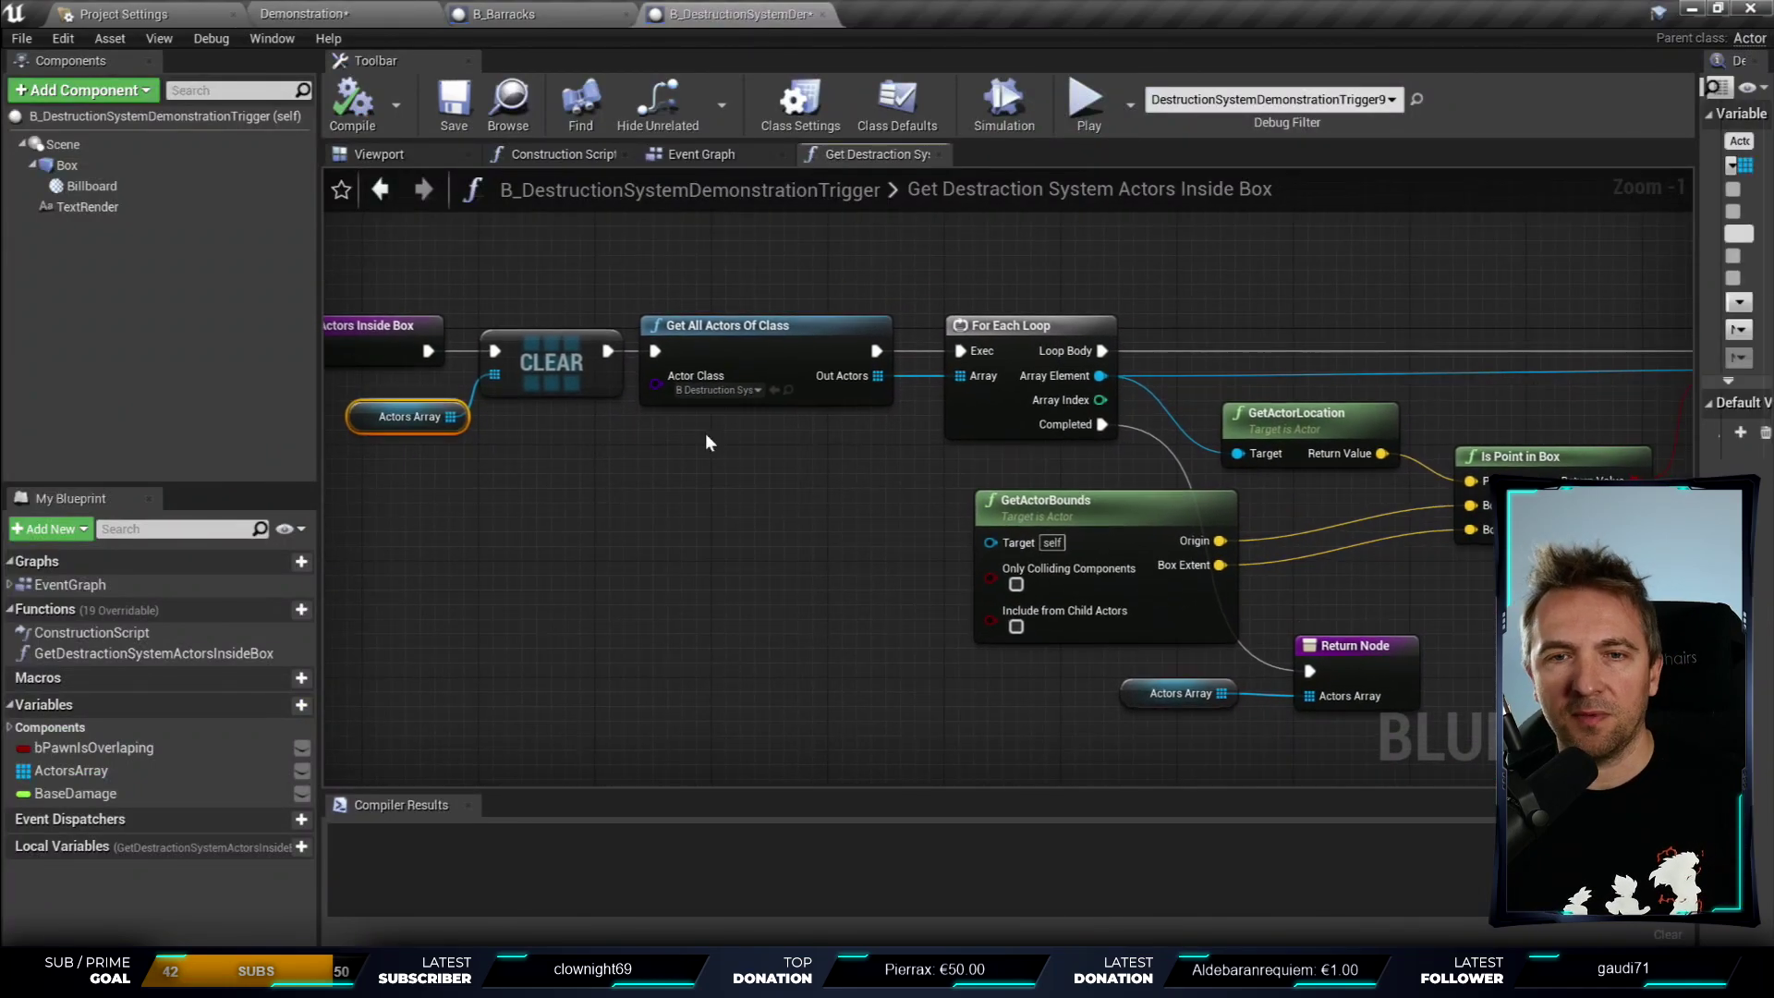
scroll(575, 410, up, 1)
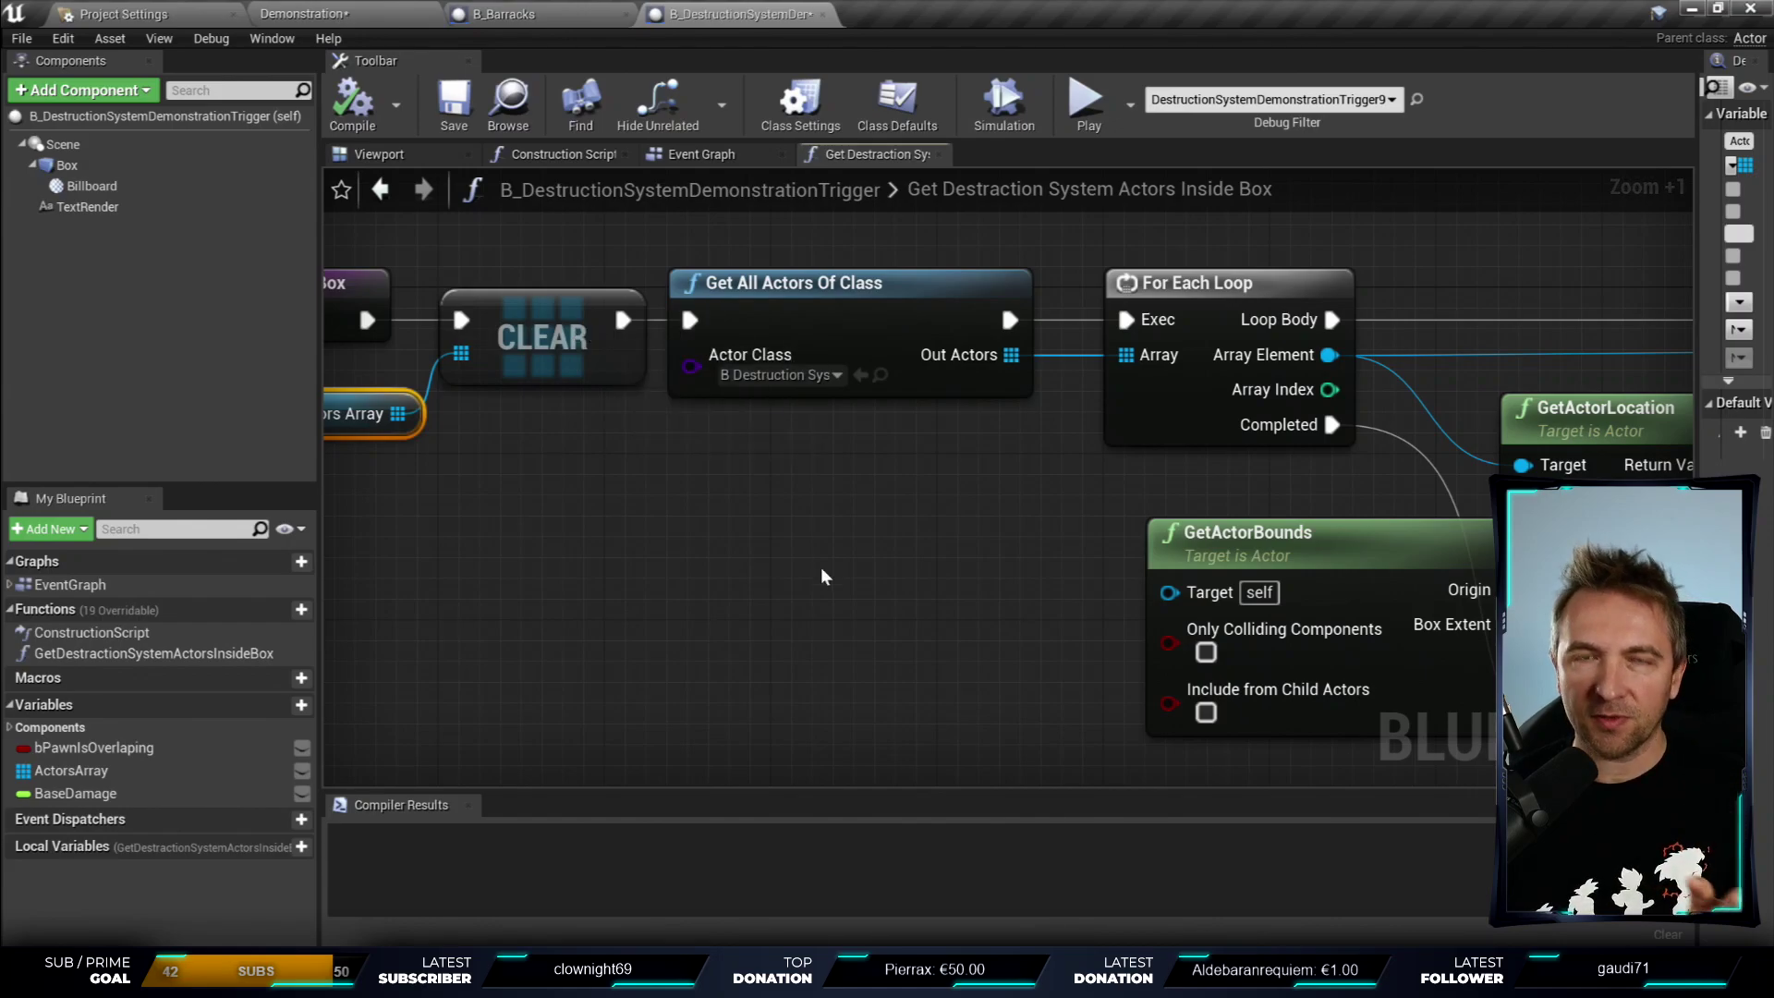
right_drag(800, 412, 684, 606)
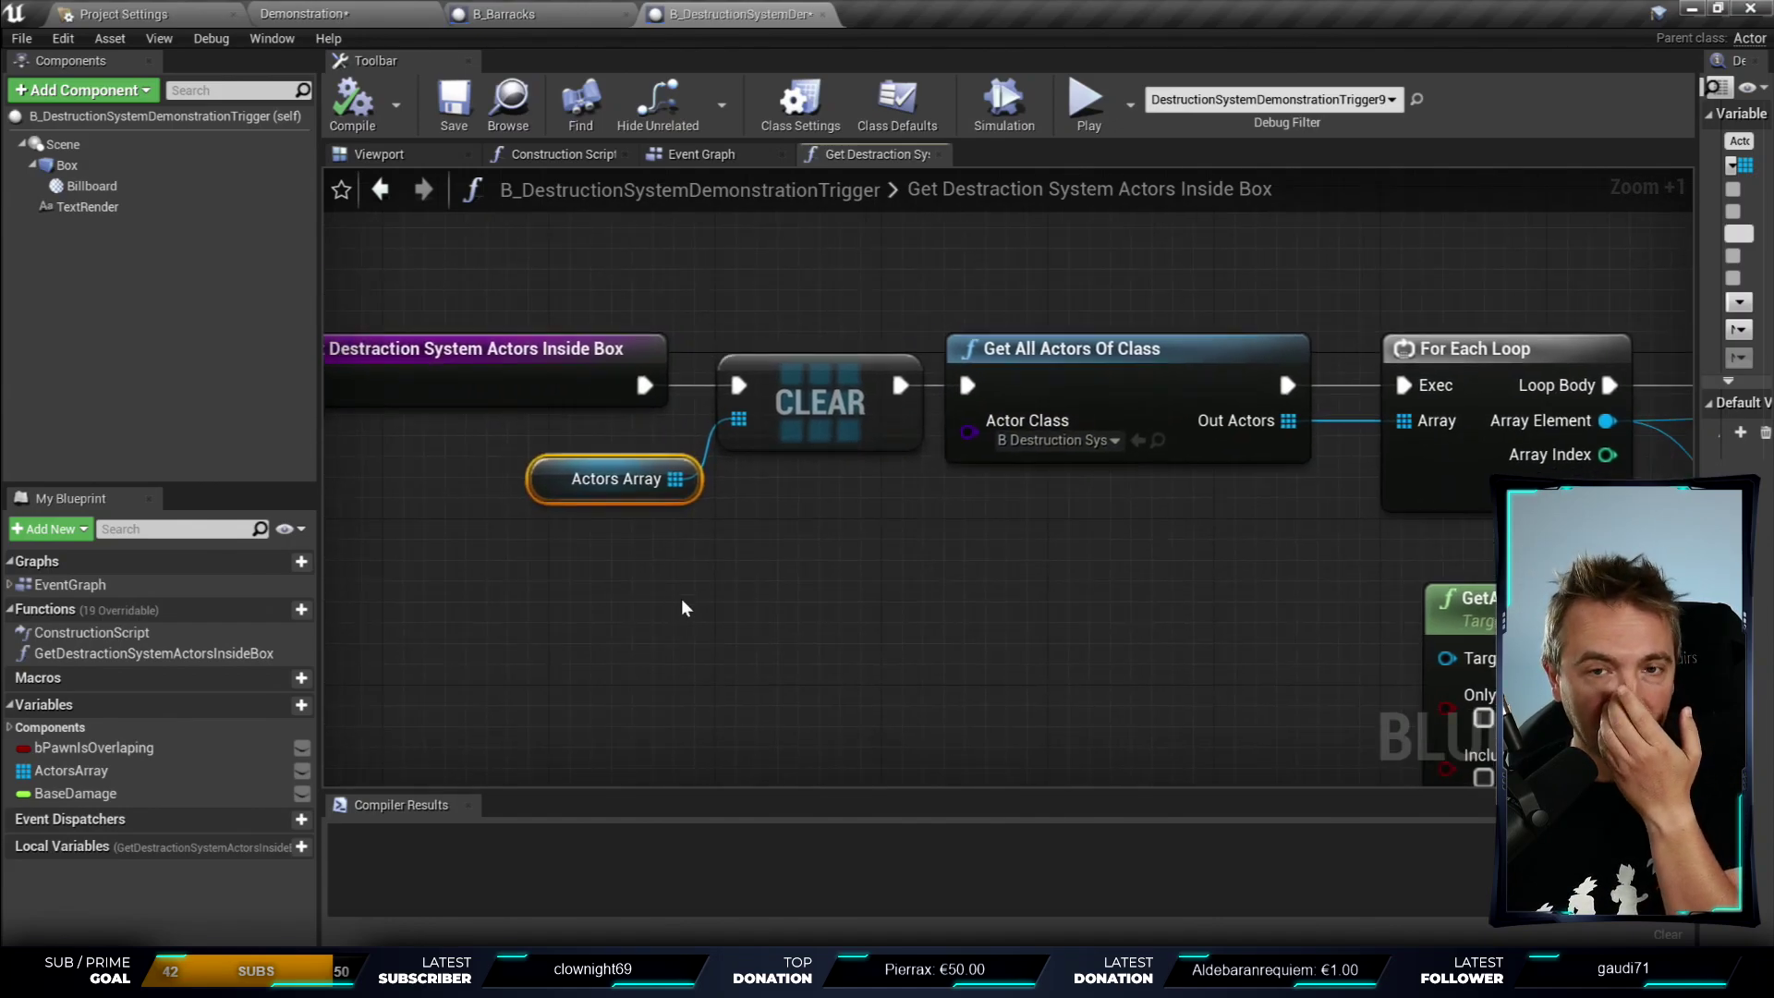
mouse_move(712, 397)
right_down()
mouse_move(845, 546)
mouse_move(734, 523)
right_up()
scroll(1007, 499, up, 4)
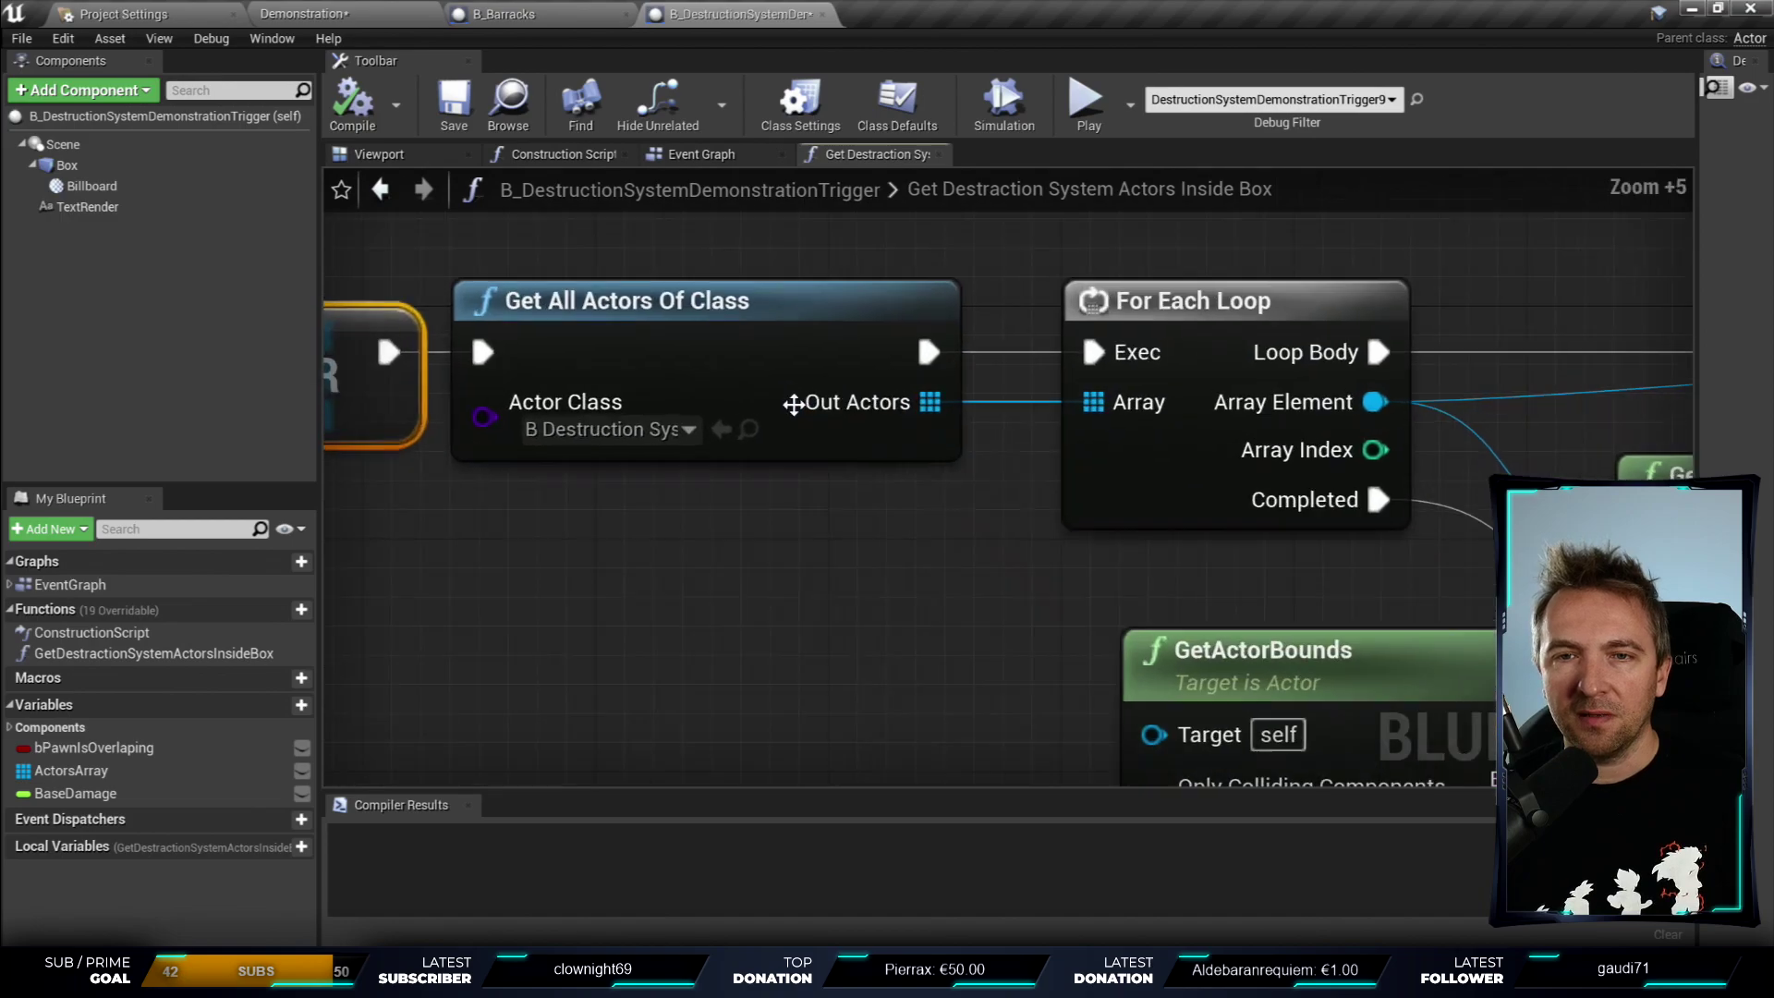
mouse_move(796, 429)
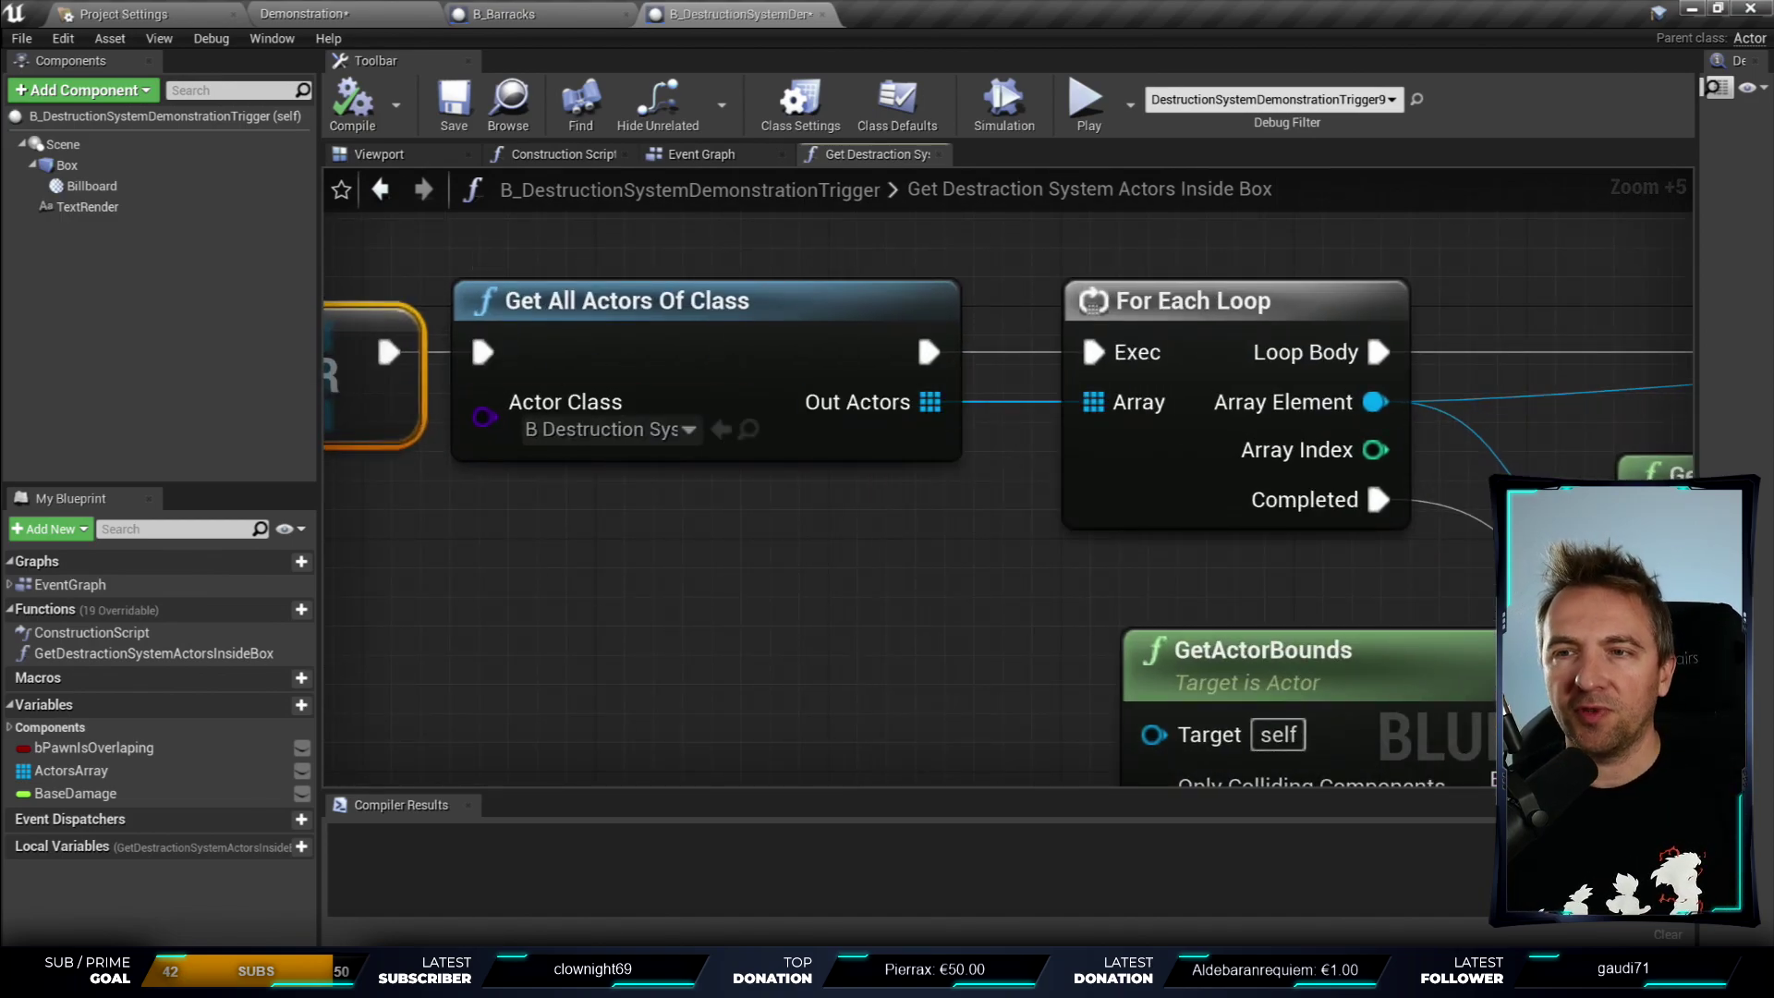
- Nudge GetActorLocation slightly up and Is Point in Box slightly right and down
right_drag(1375, 477, 844, 451)
scroll(973, 456, down, 3)
scroll(977, 434, down, 1)
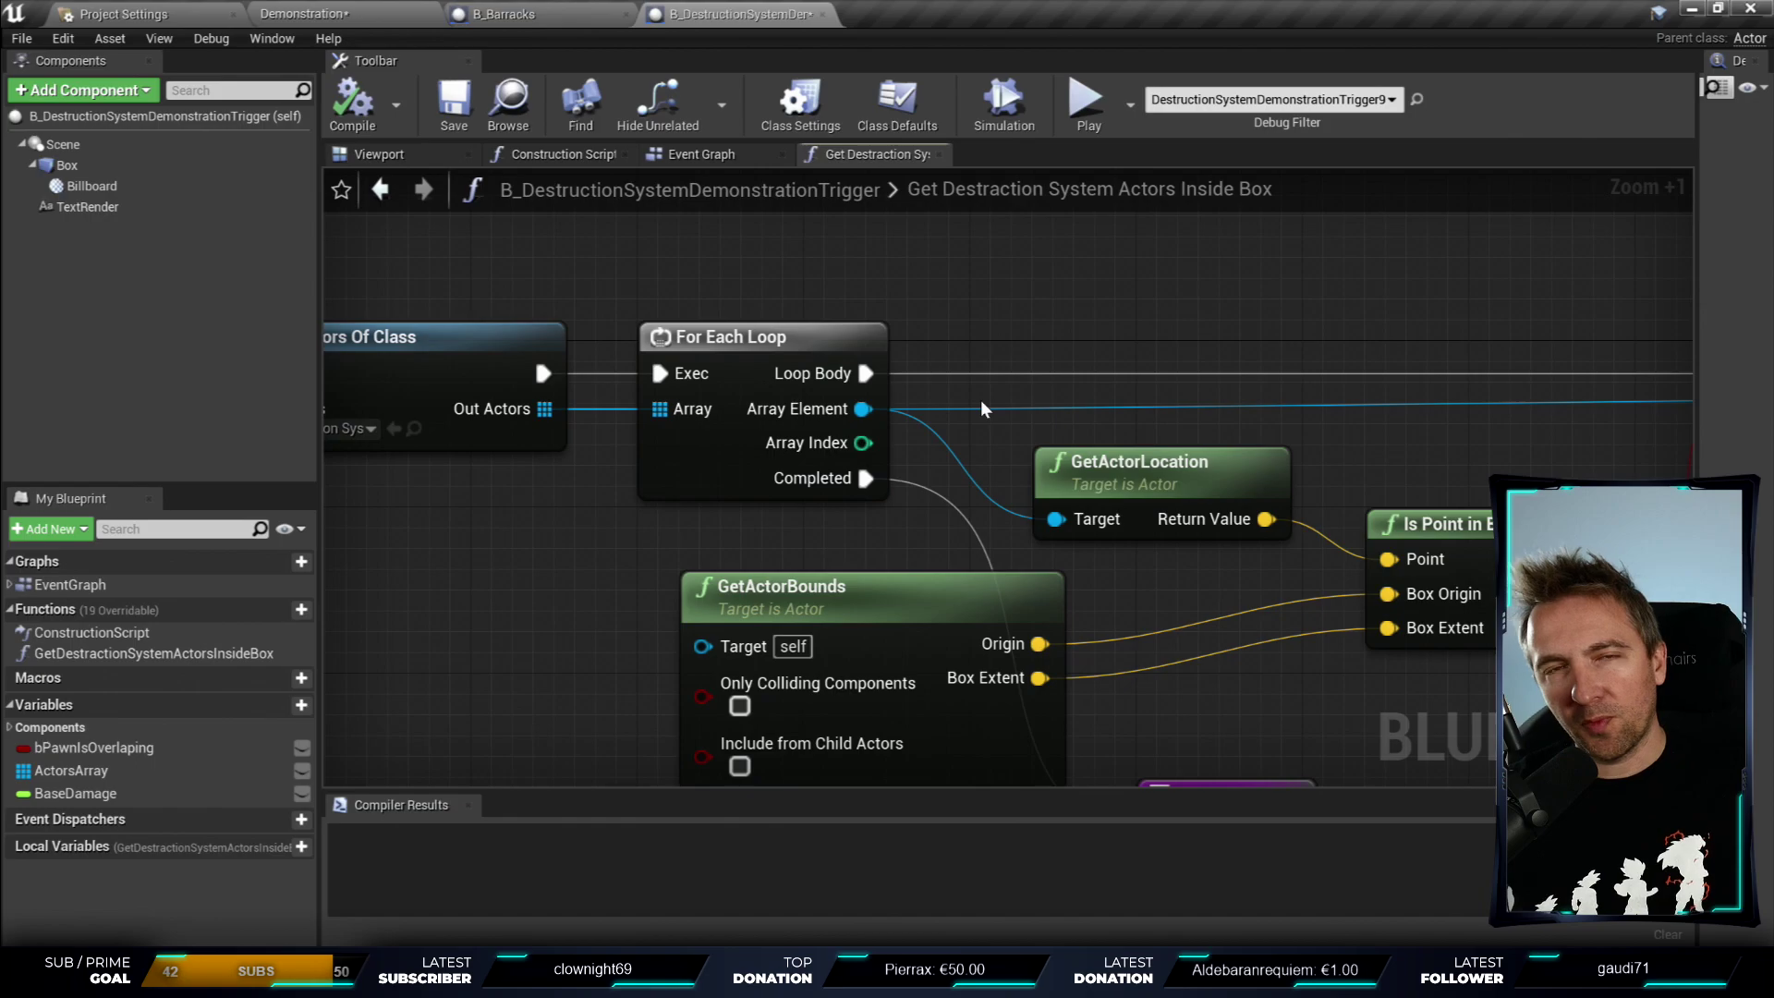
right_drag(1180, 501, 949, 407)
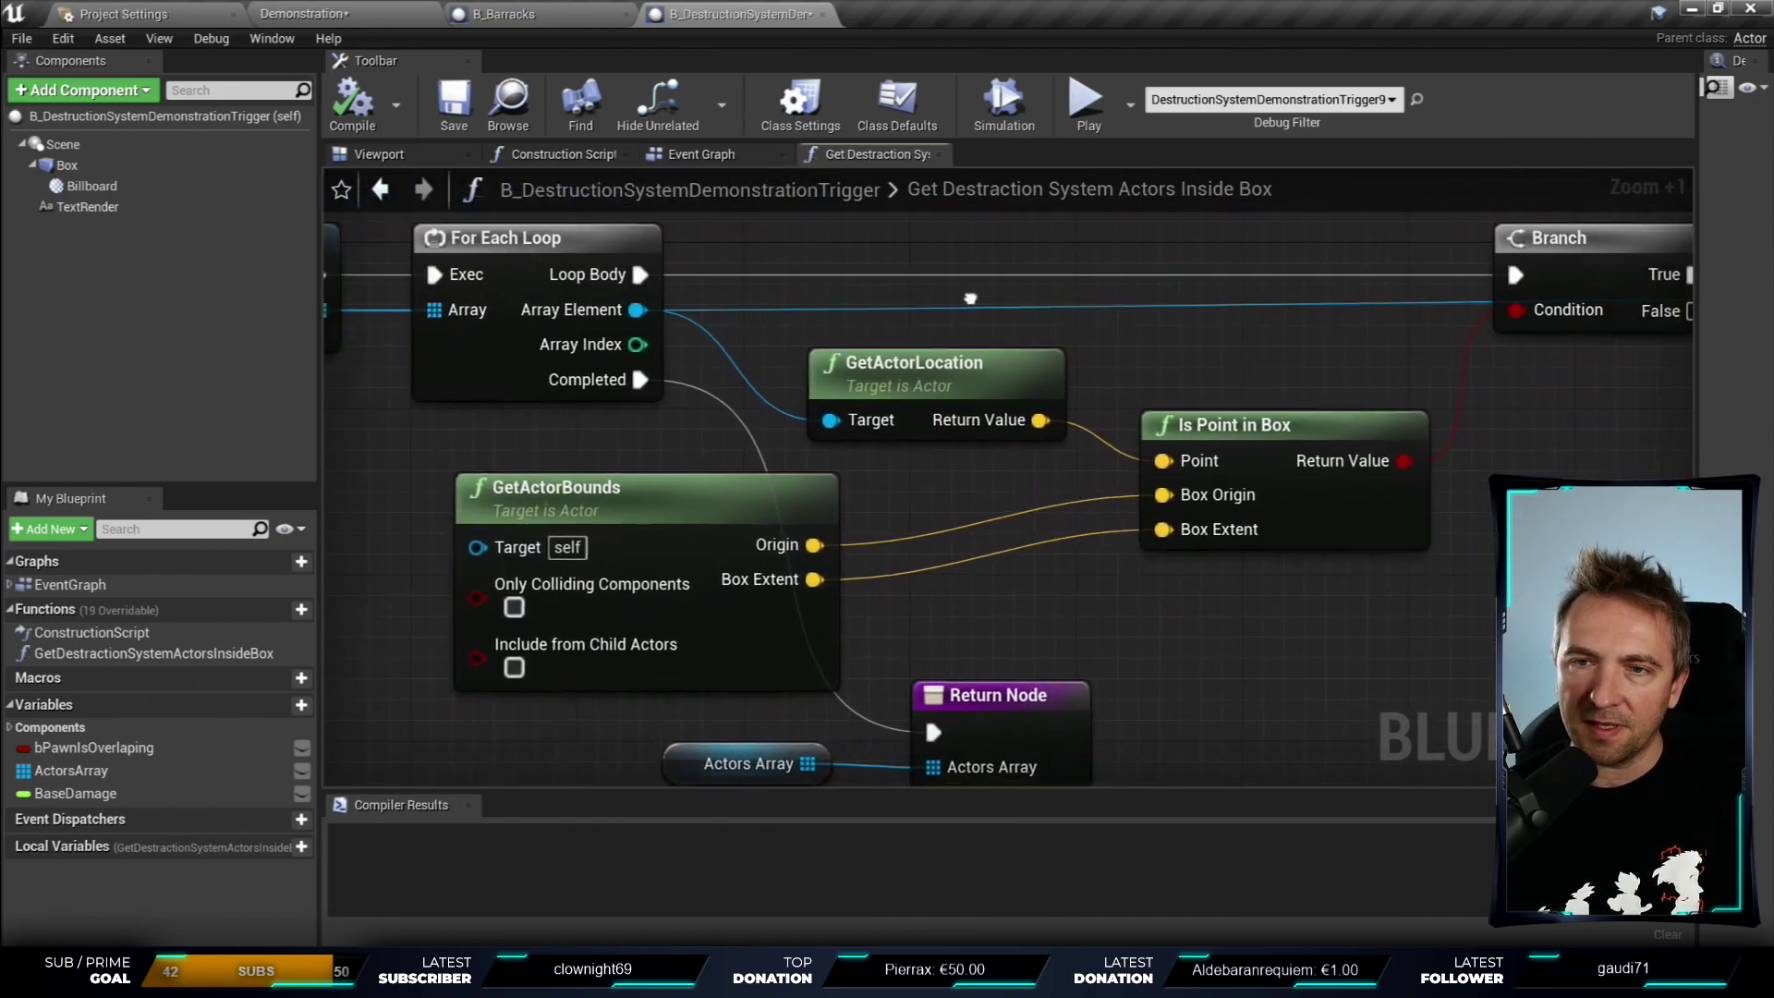
drag(948, 406, 951, 386)
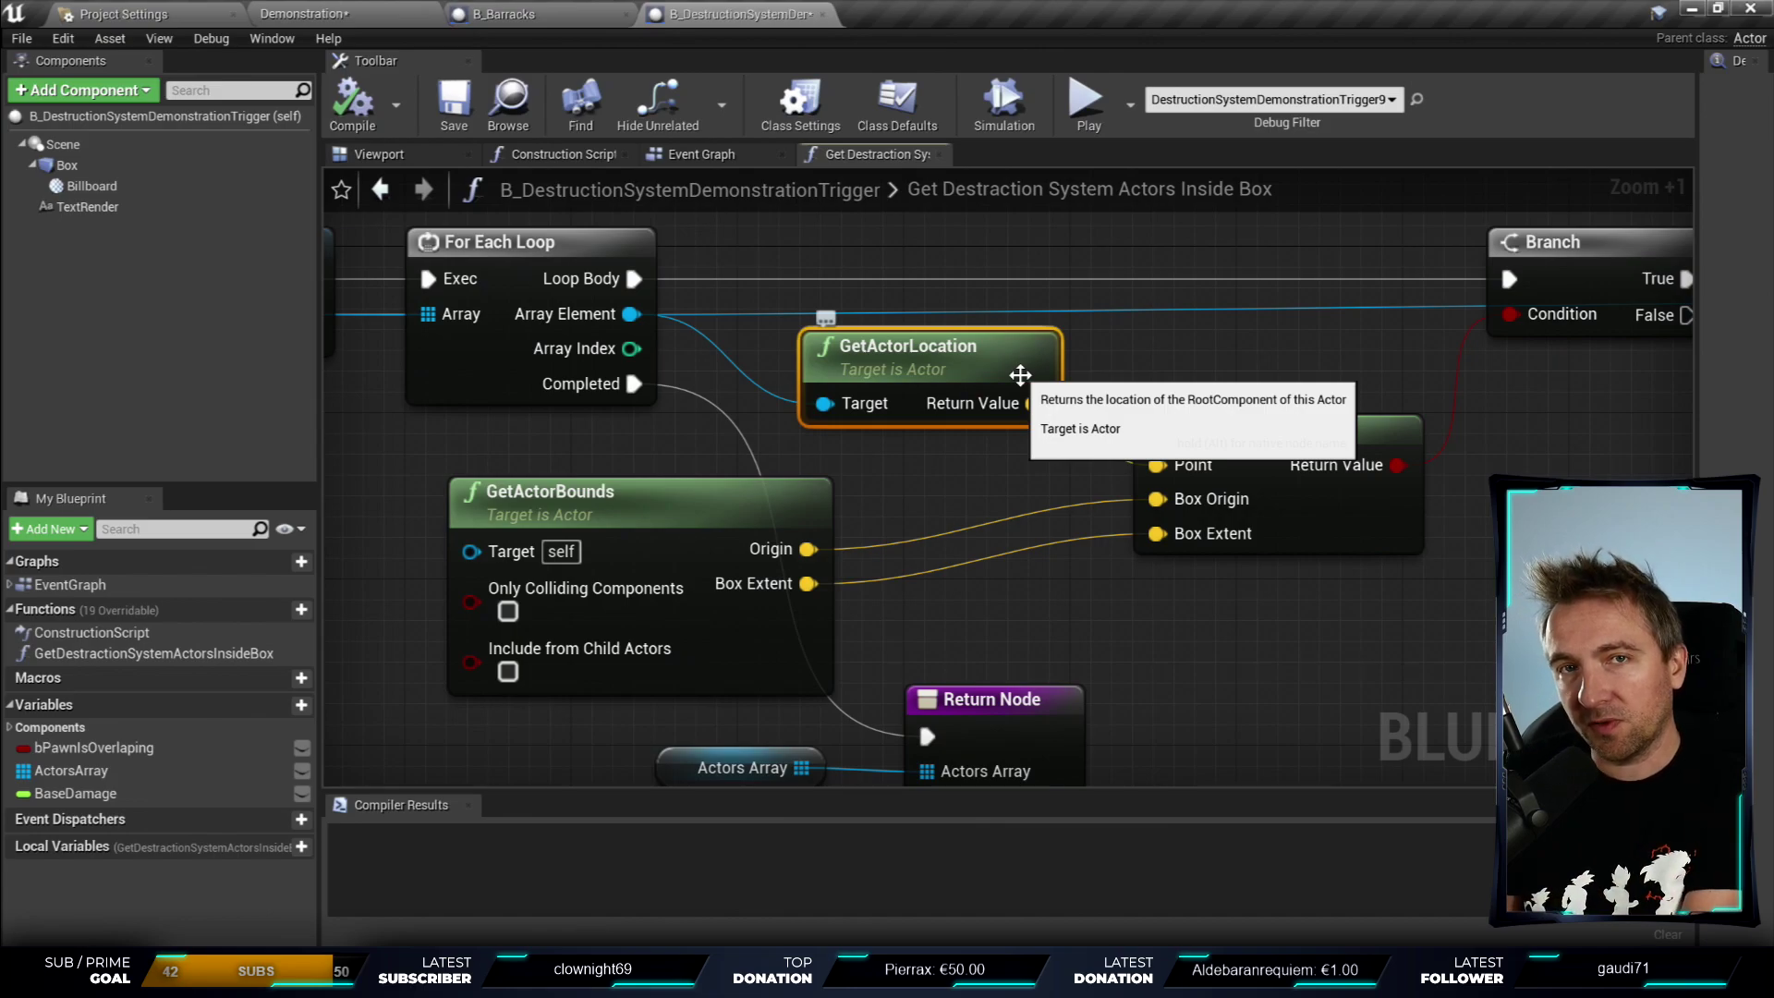
drag(1419, 421, 1440, 431)
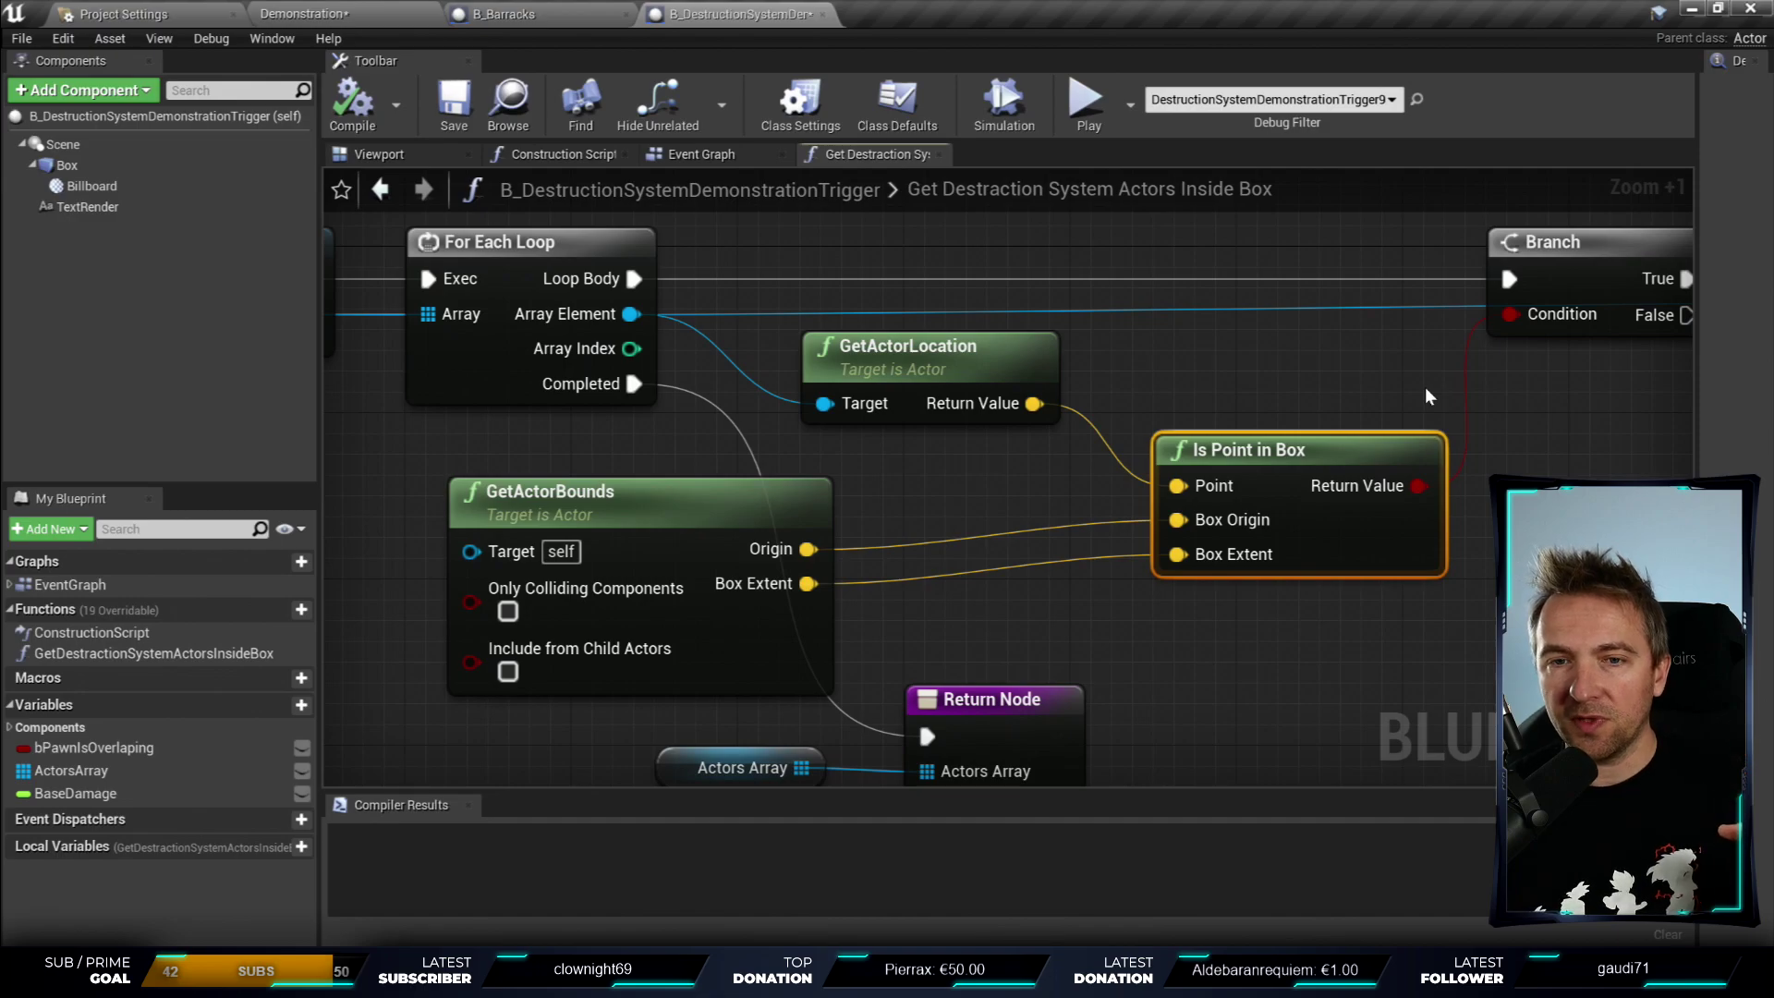
- Move Is Point in Box down a bit and centre the GetActorBounds node
drag(1268, 450, 1269, 471)
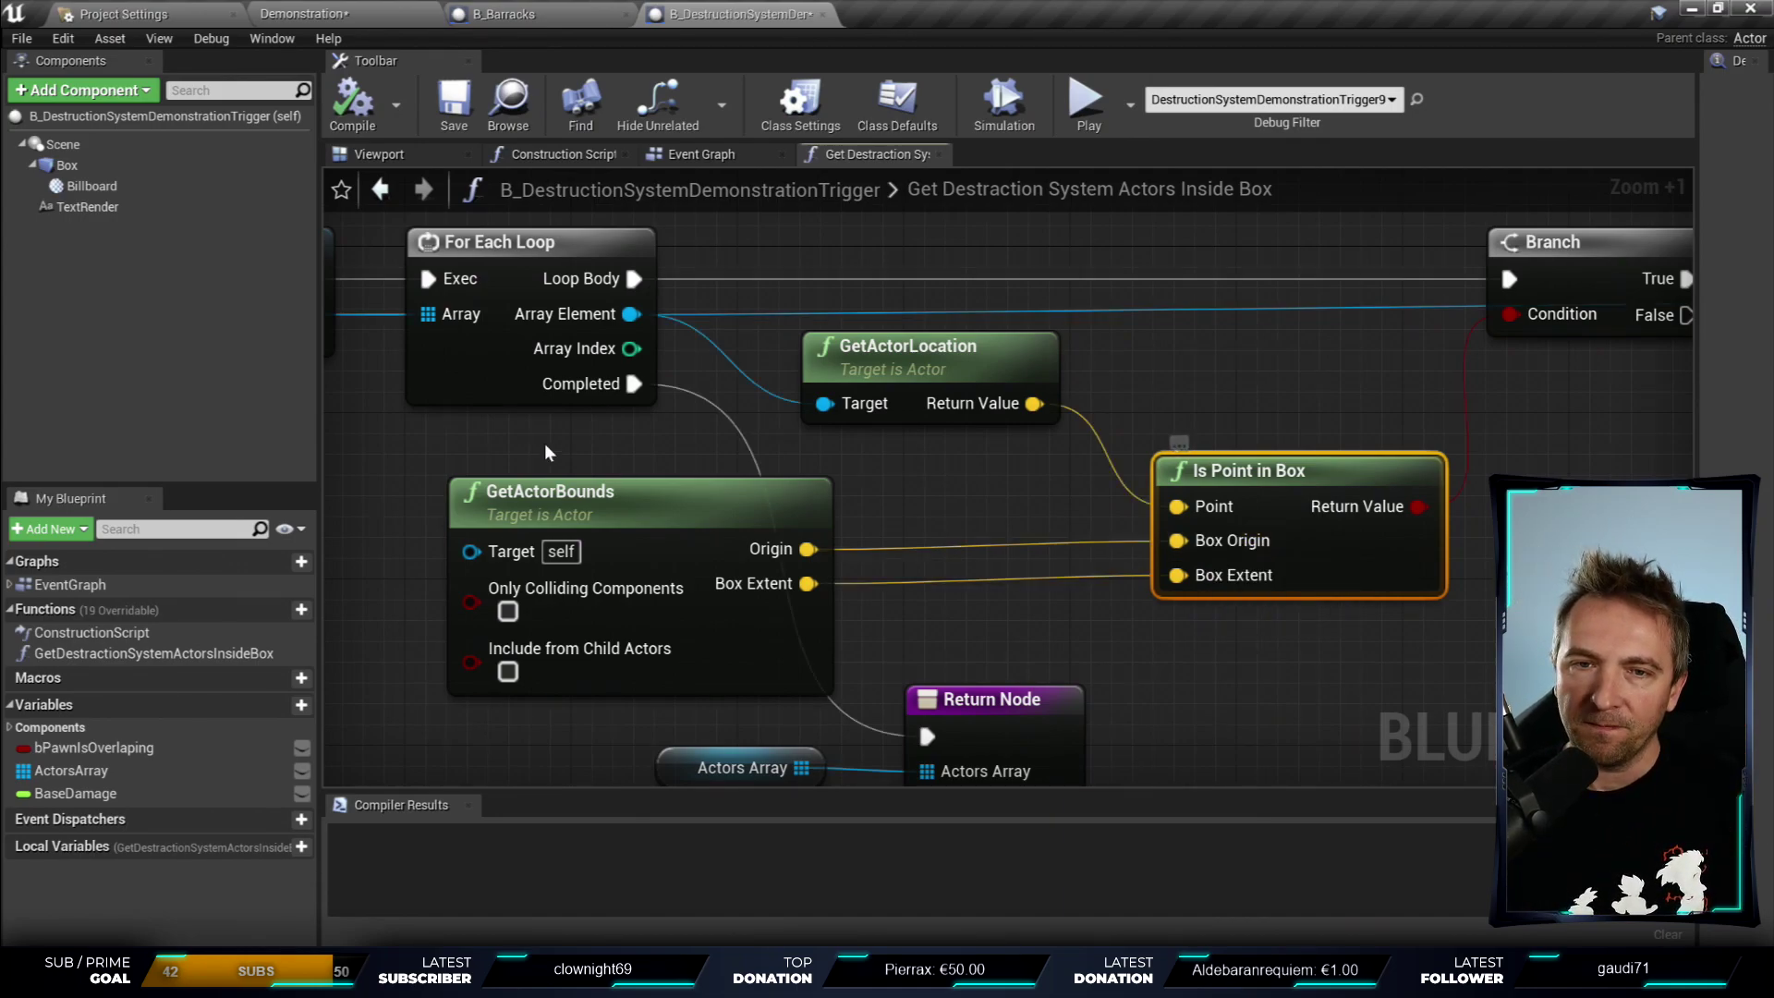
click(646, 494)
right_drag(652, 504, 832, 436)
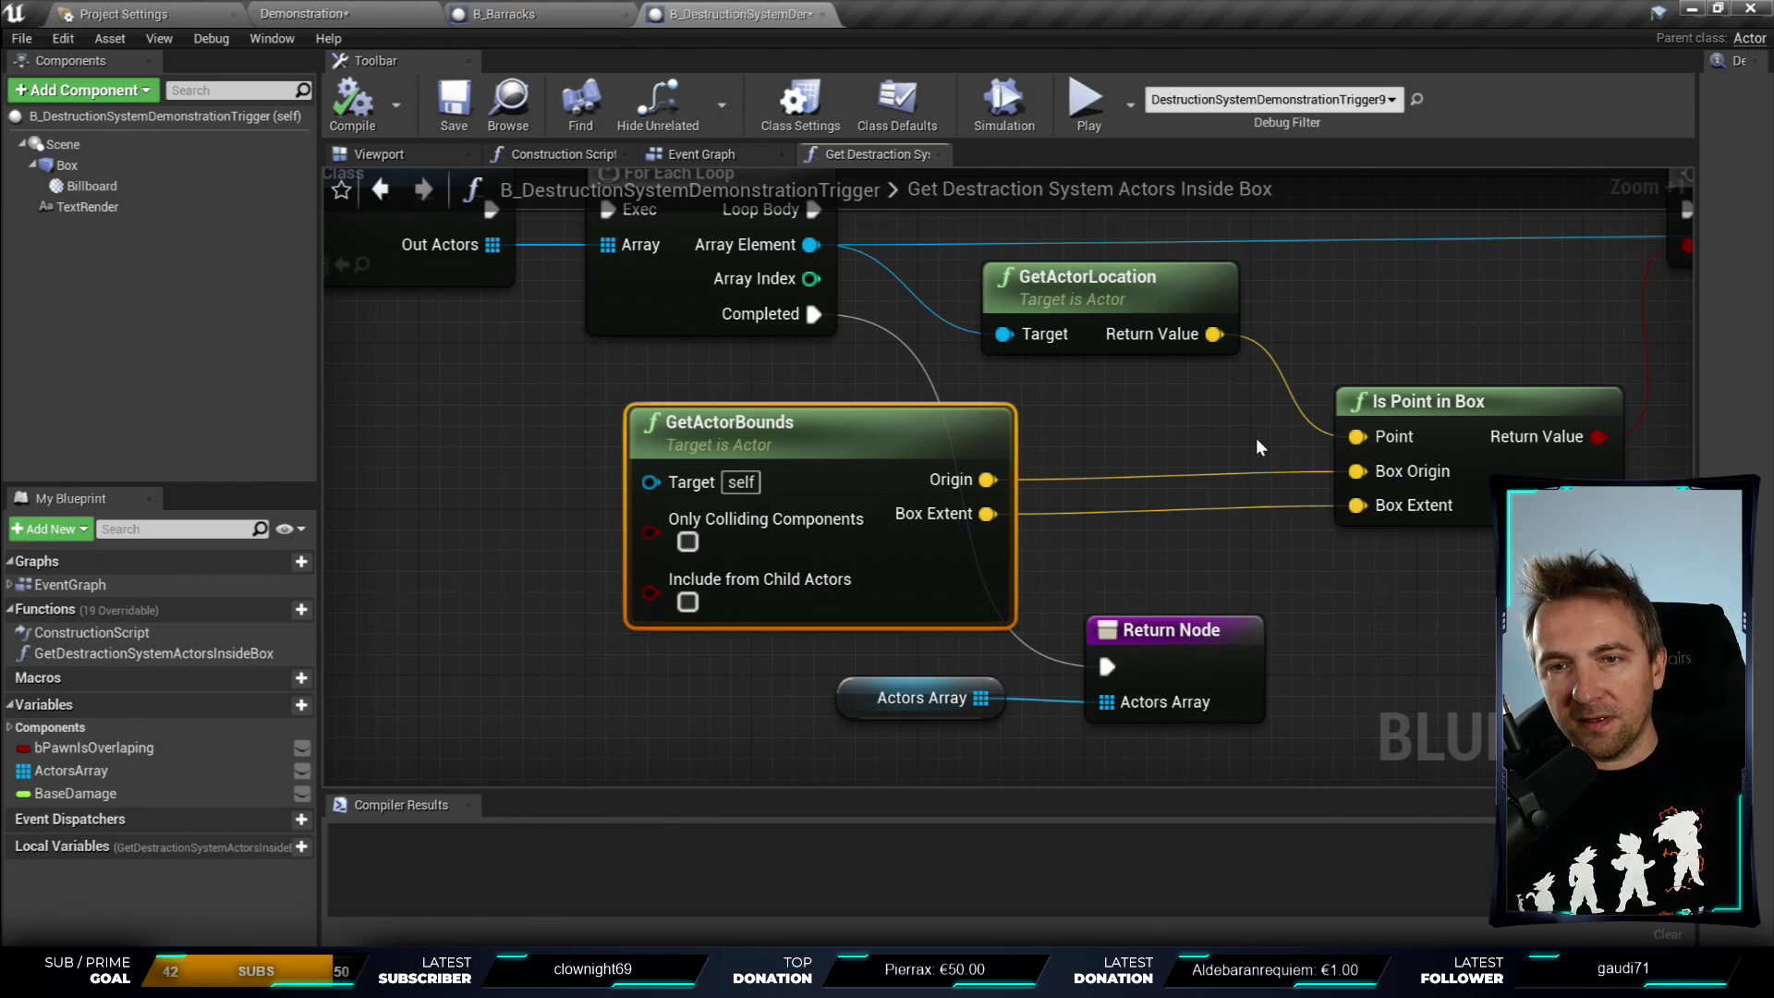
- Review the Branch, ADDUNIQUE to Actors Array, and Get Destraction System Actors Inside Box nodes
right_drag(1479, 427, 969, 583)
right_drag(1237, 306, 761, 445)
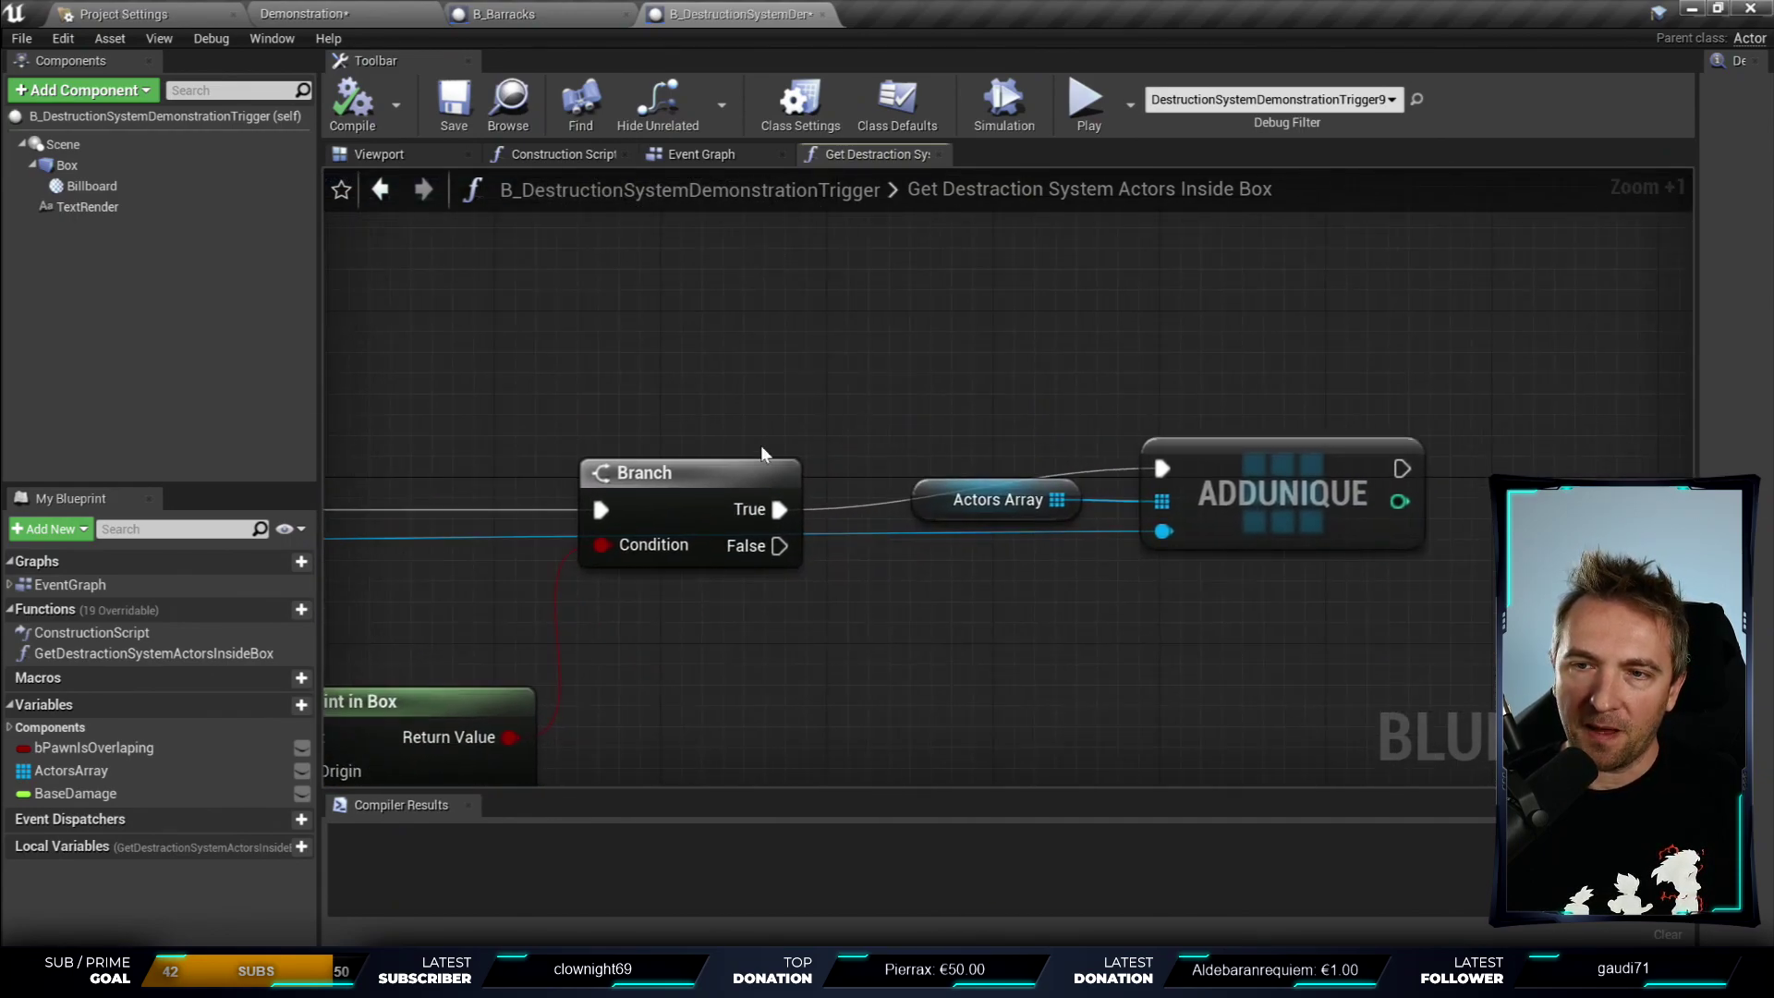
drag(1144, 467, 1393, 629)
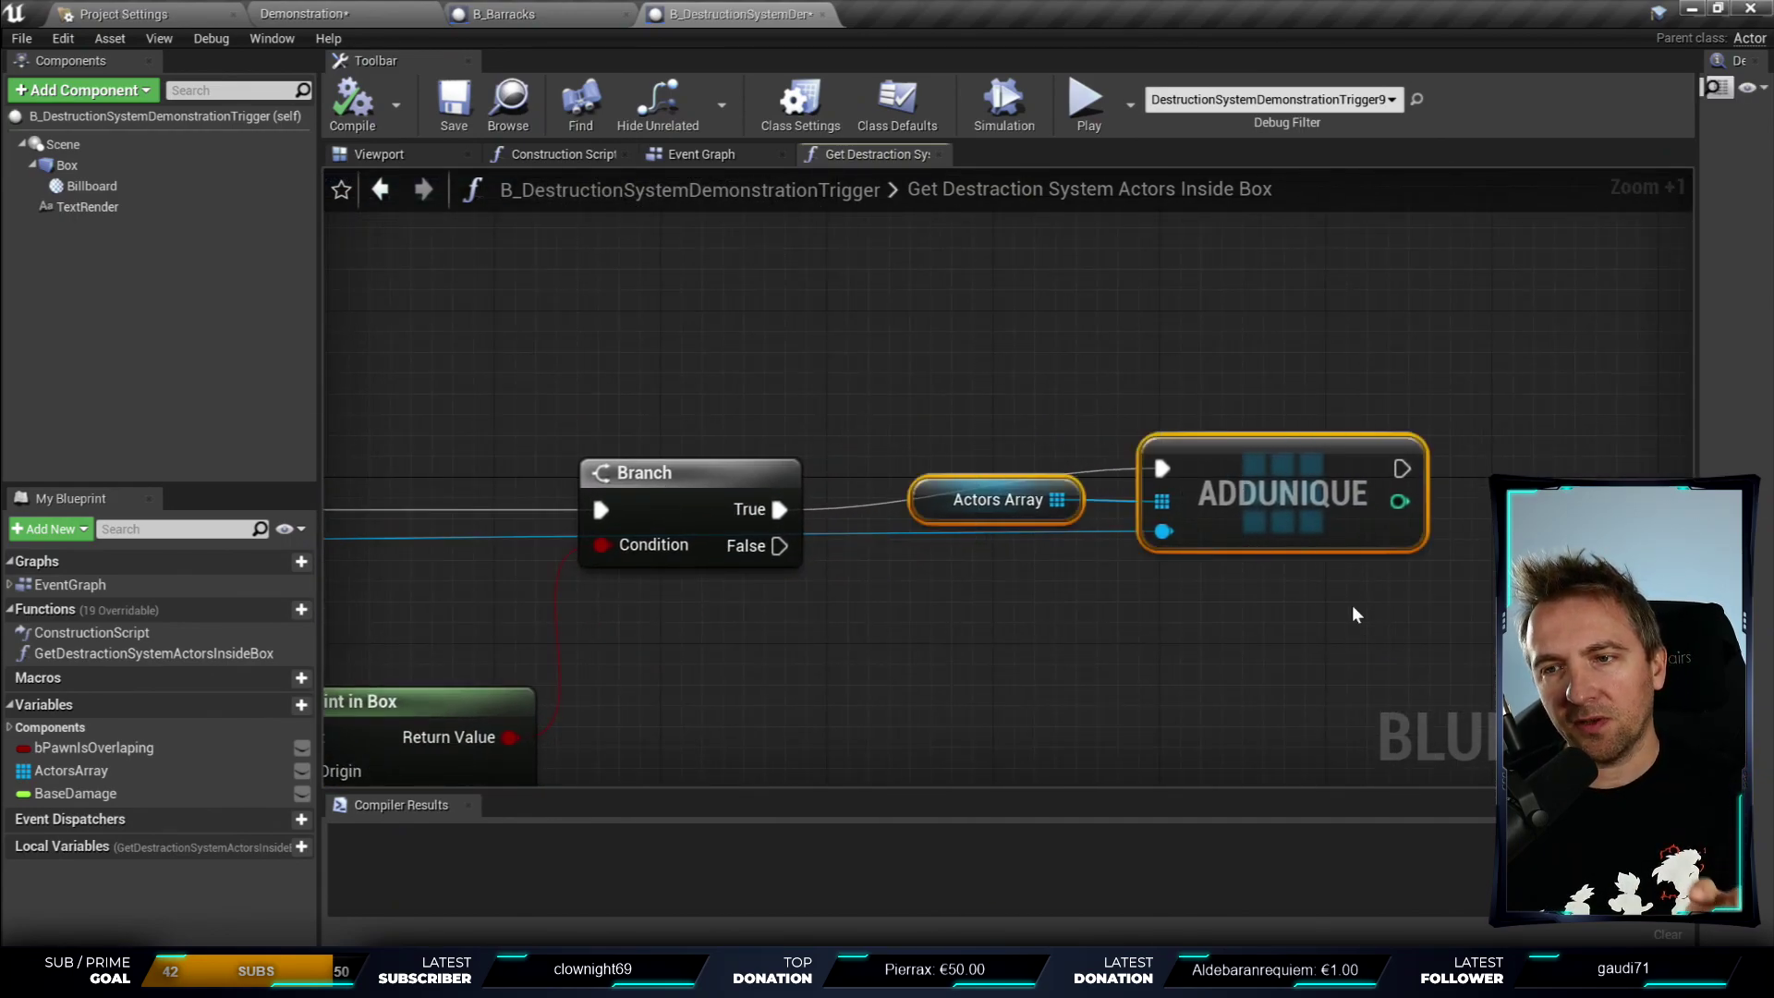
click(929, 510)
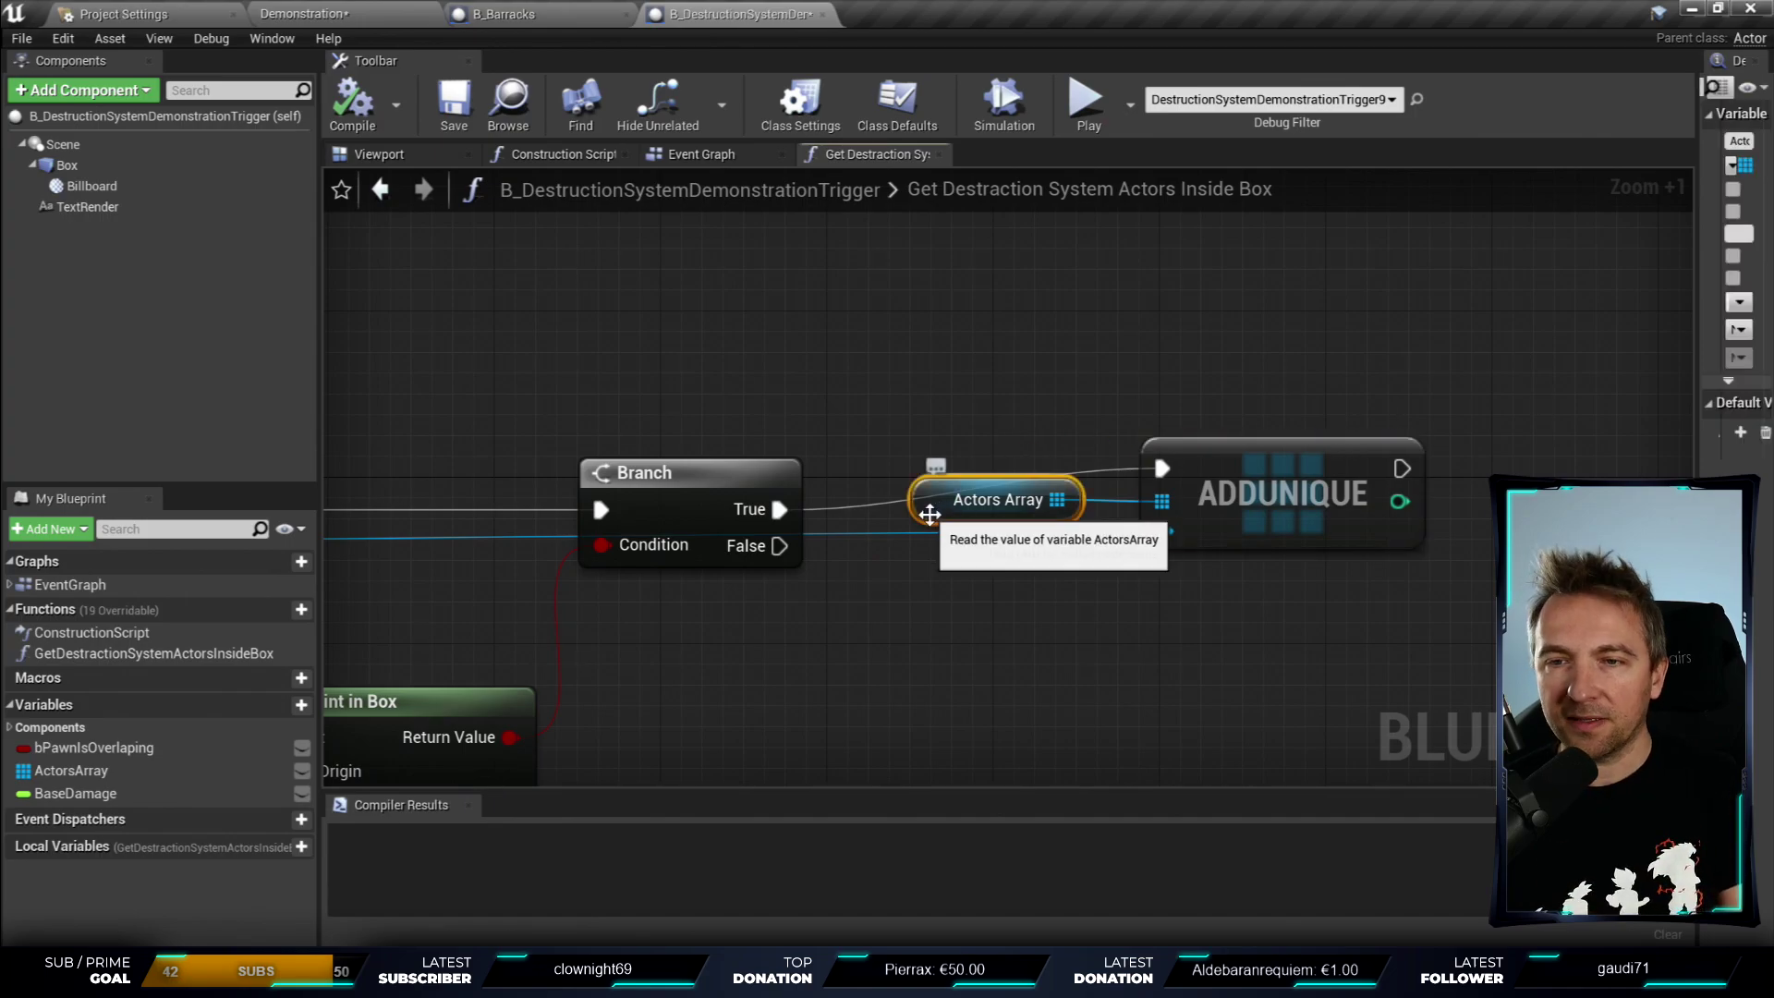
scroll(1086, 329, down, 6)
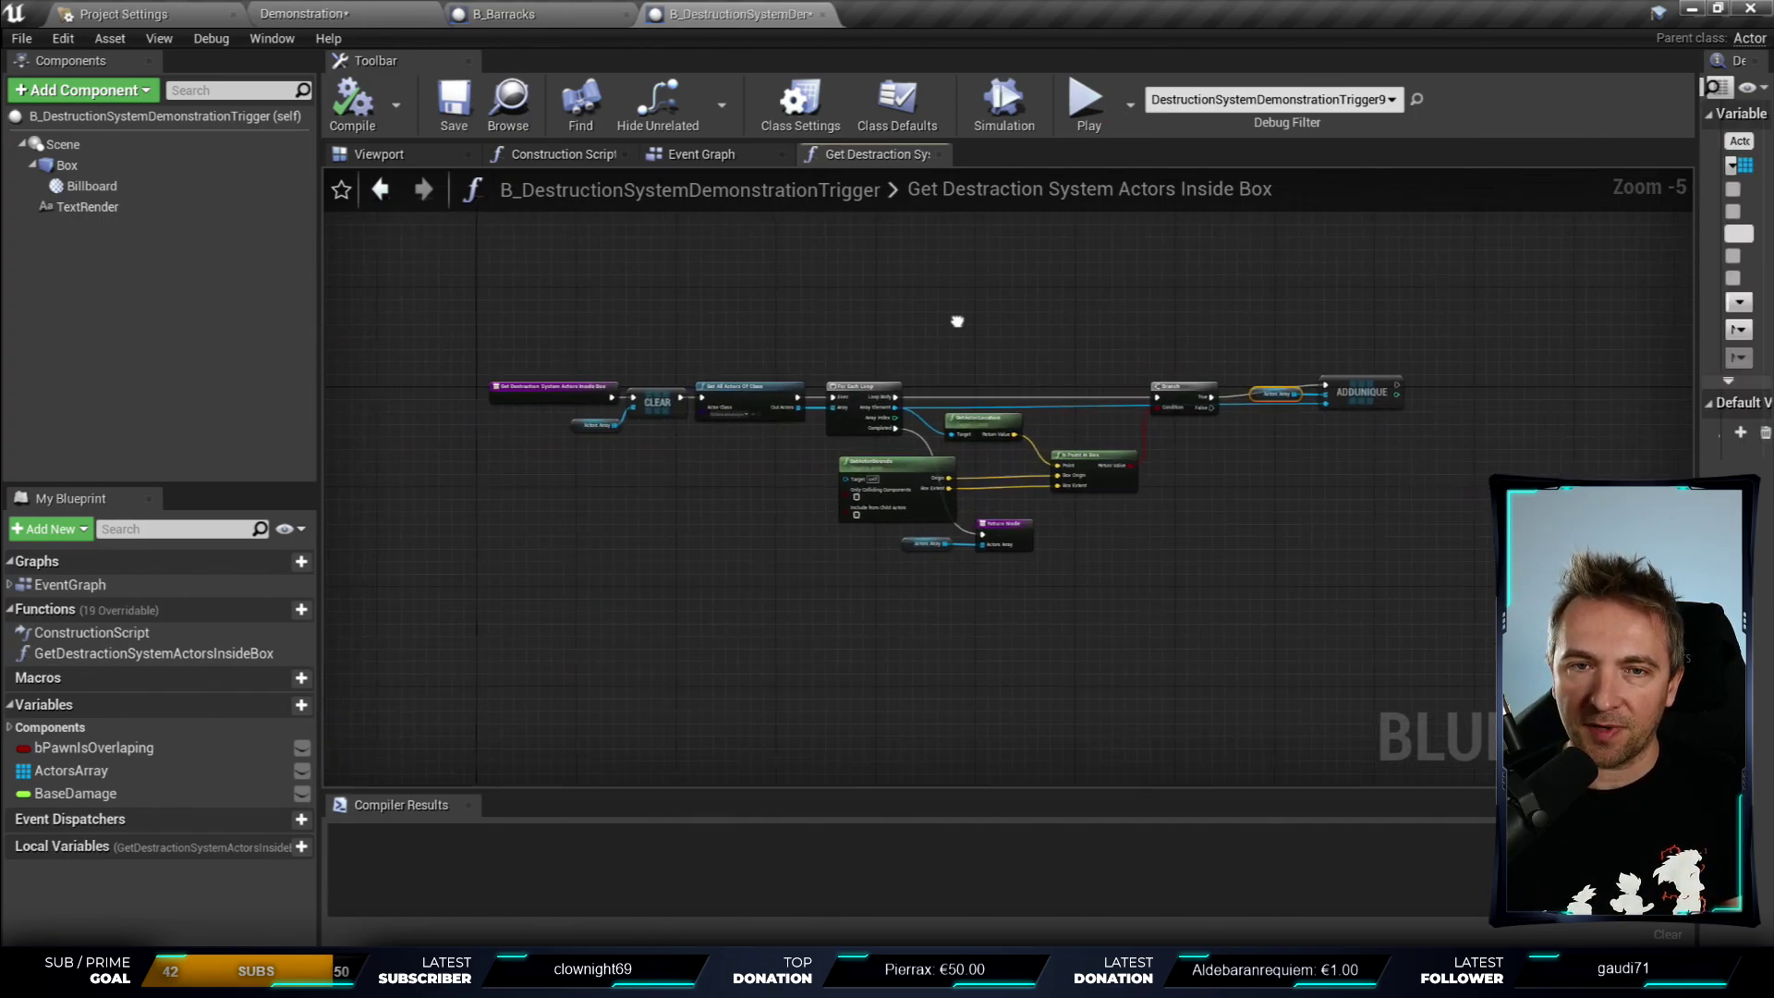
scroll(569, 358, up, 2)
scroll(569, 358, up, 4)
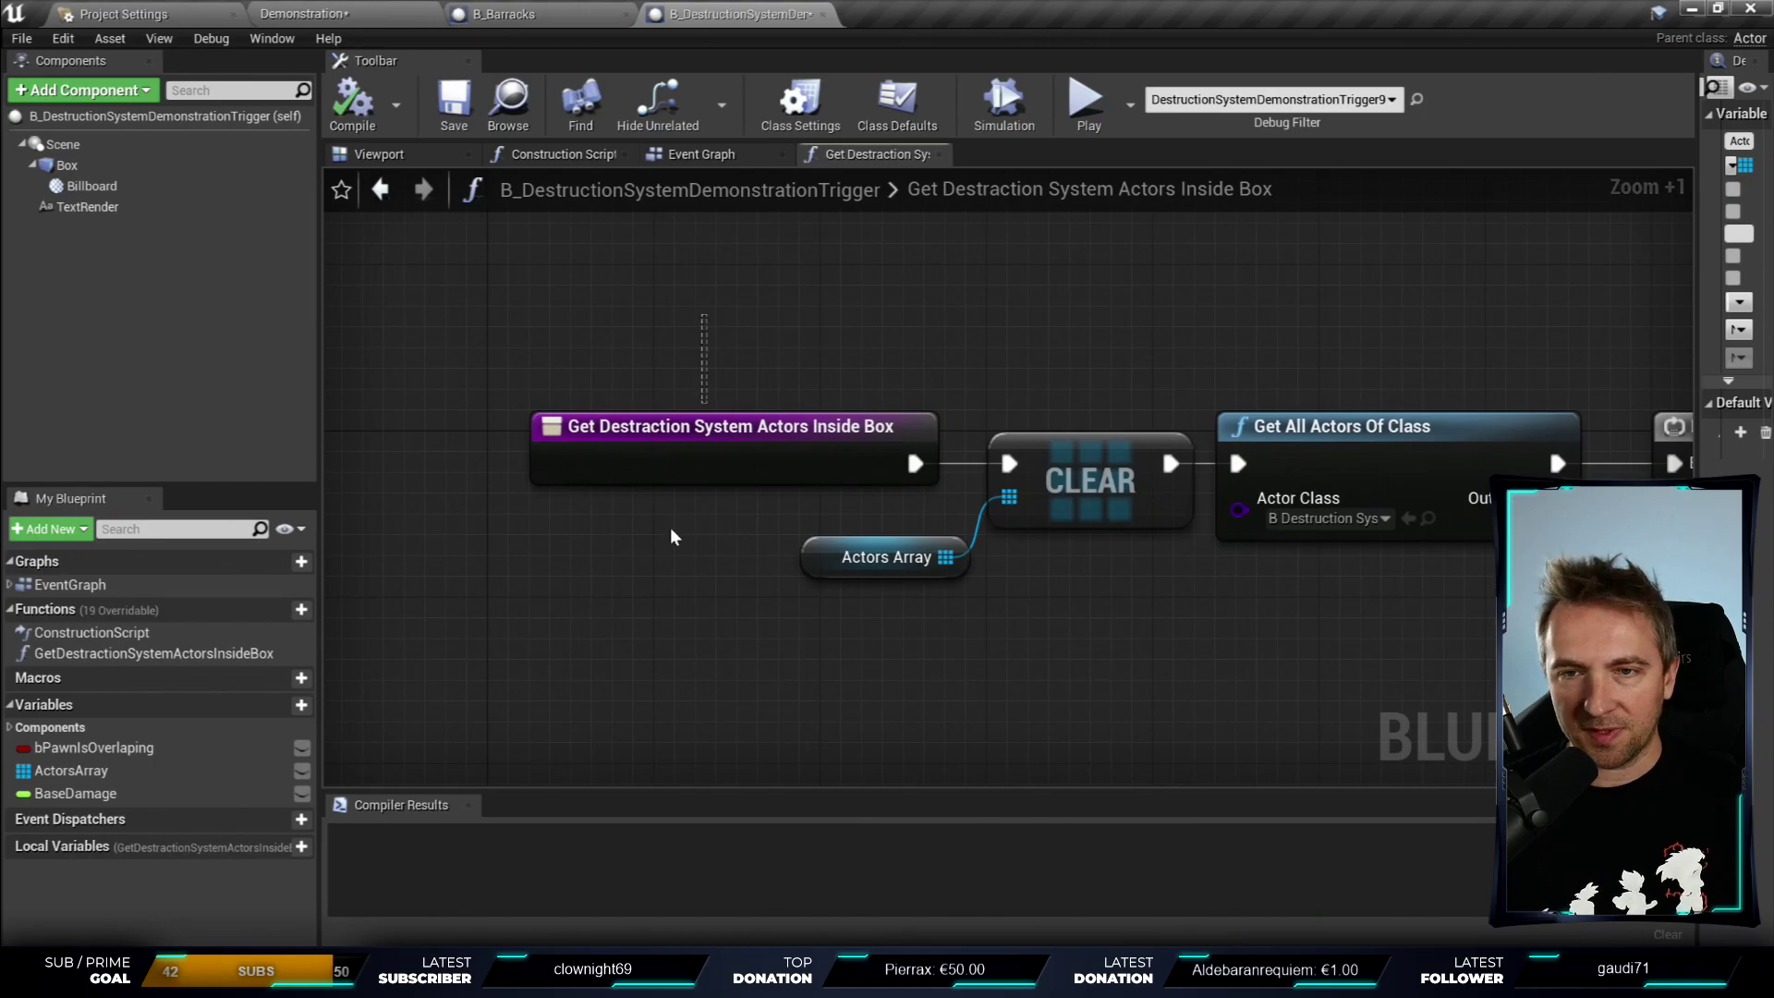
drag(703, 314, 671, 536)
scroll(1052, 325, down, 6)
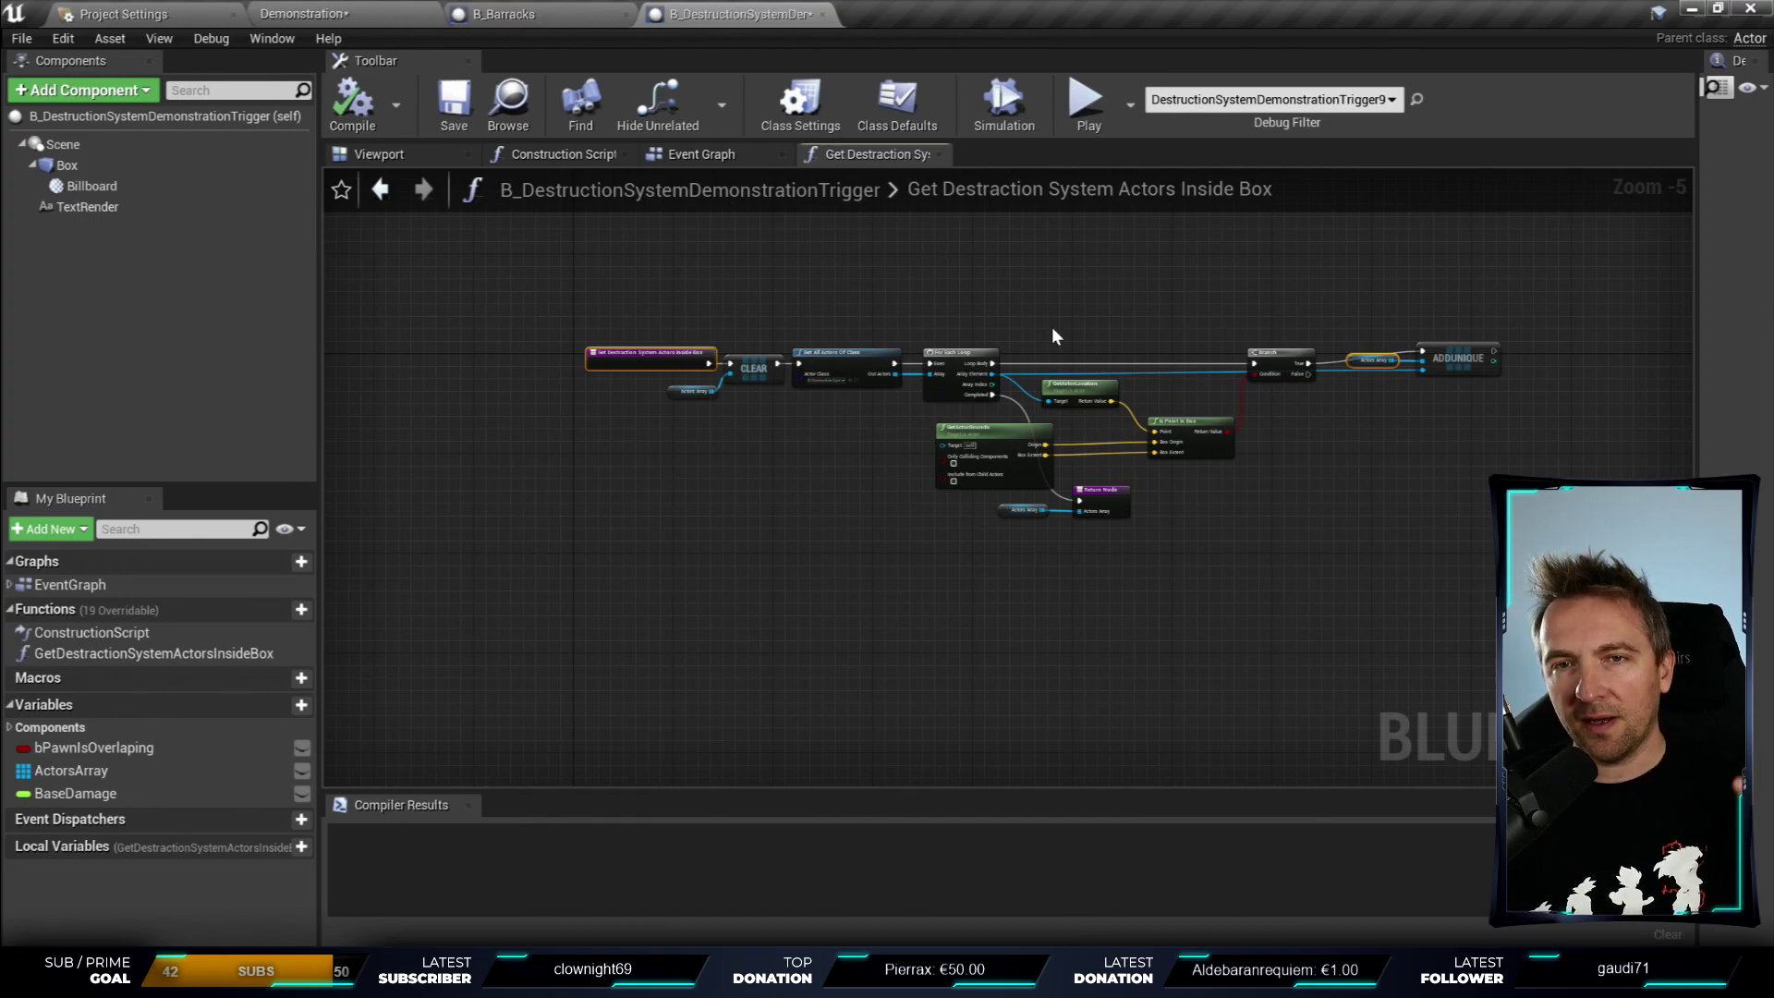
scroll(1464, 277, up, 6)
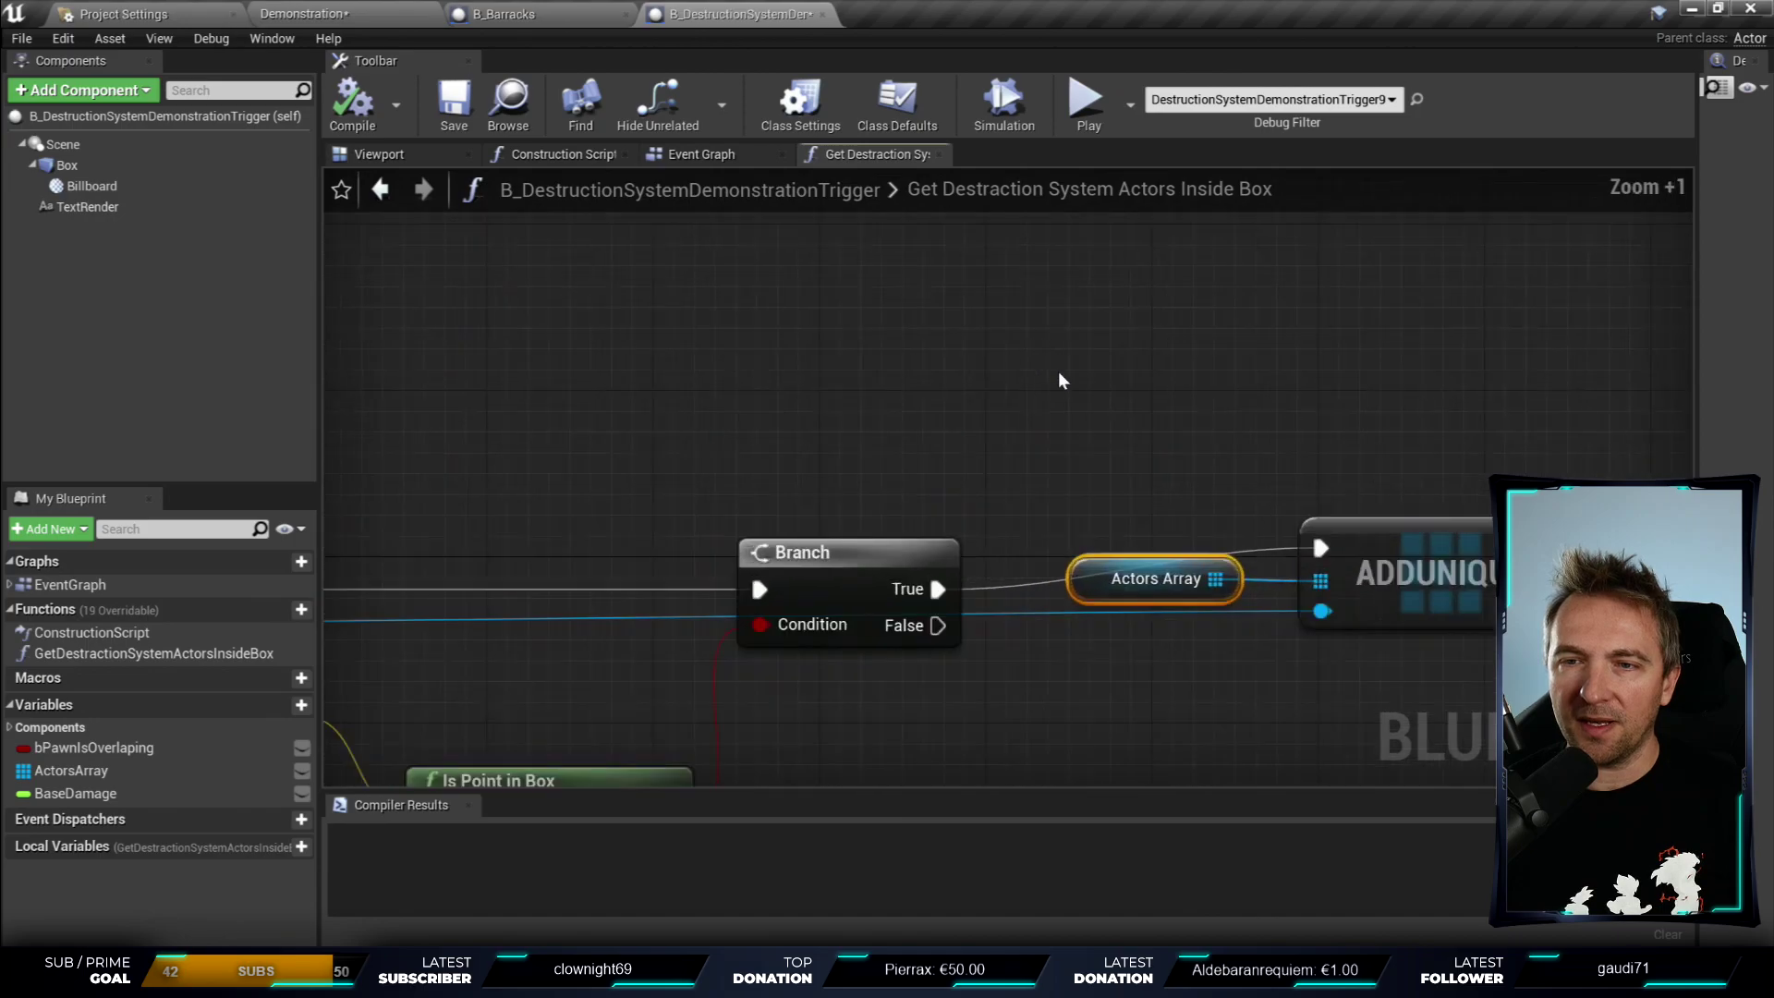
right_drag(1060, 381, 1061, 261)
click(708, 154)
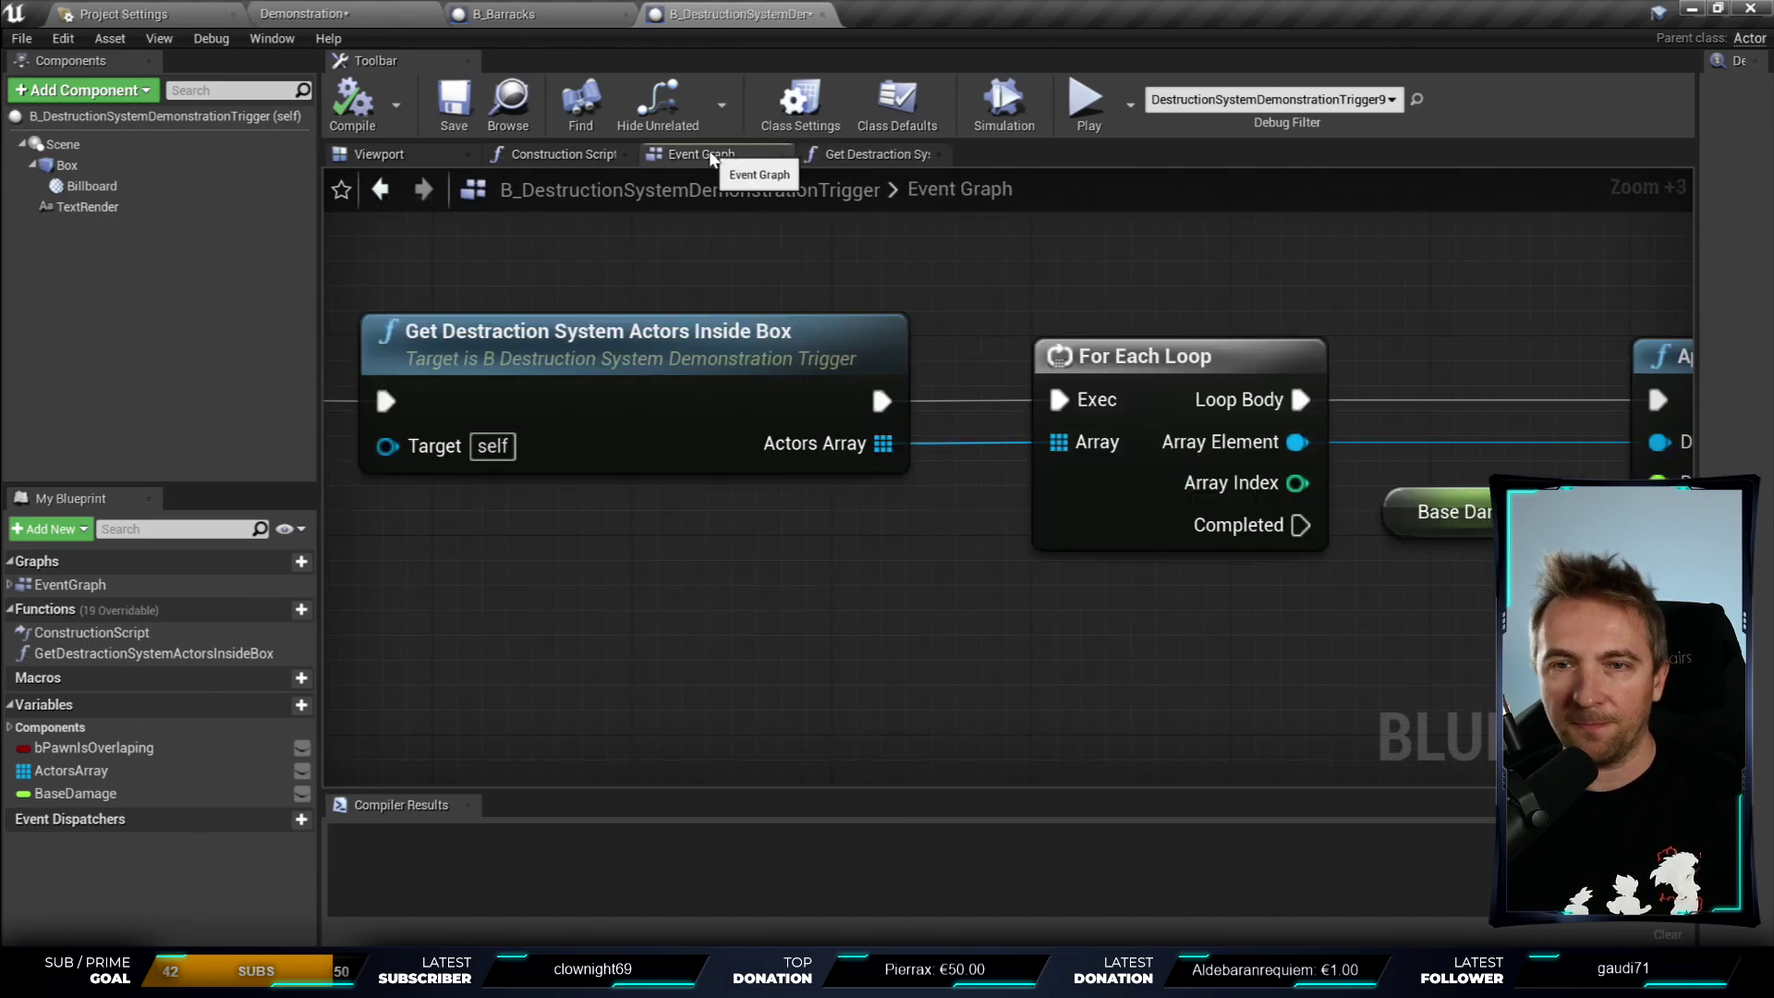
right_drag(342, 202, 749, 273)
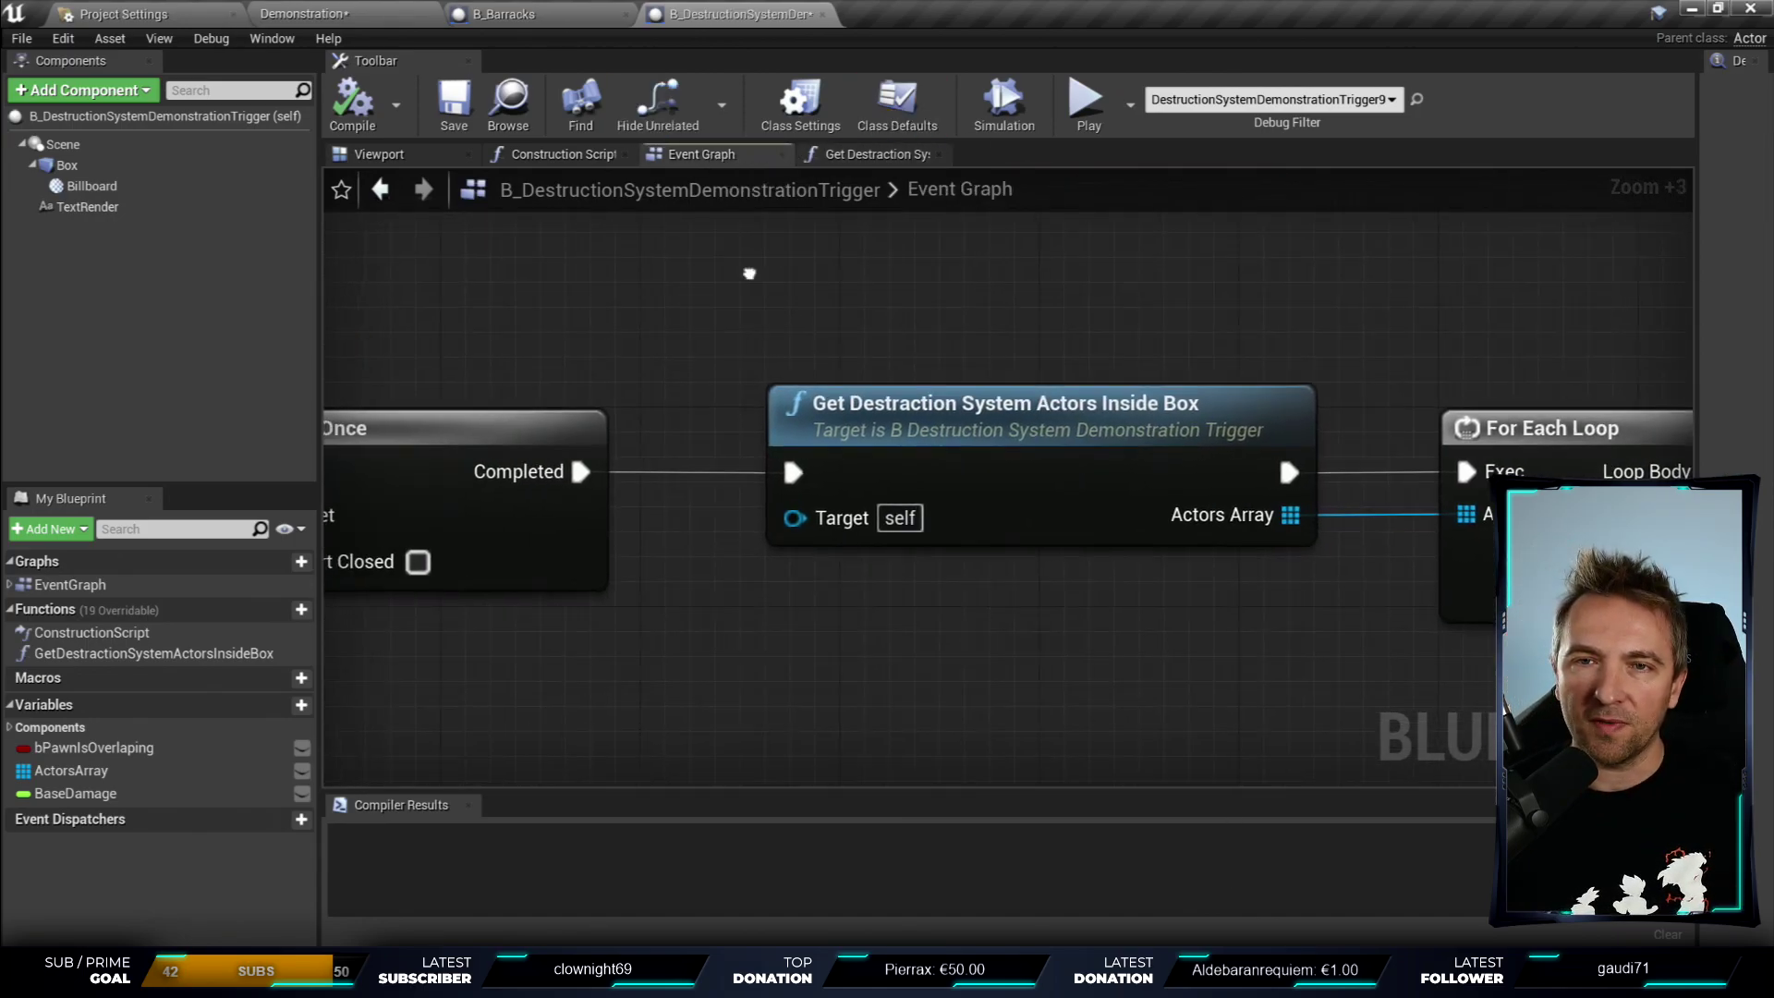
scroll(750, 274, down, 5)
click(970, 416)
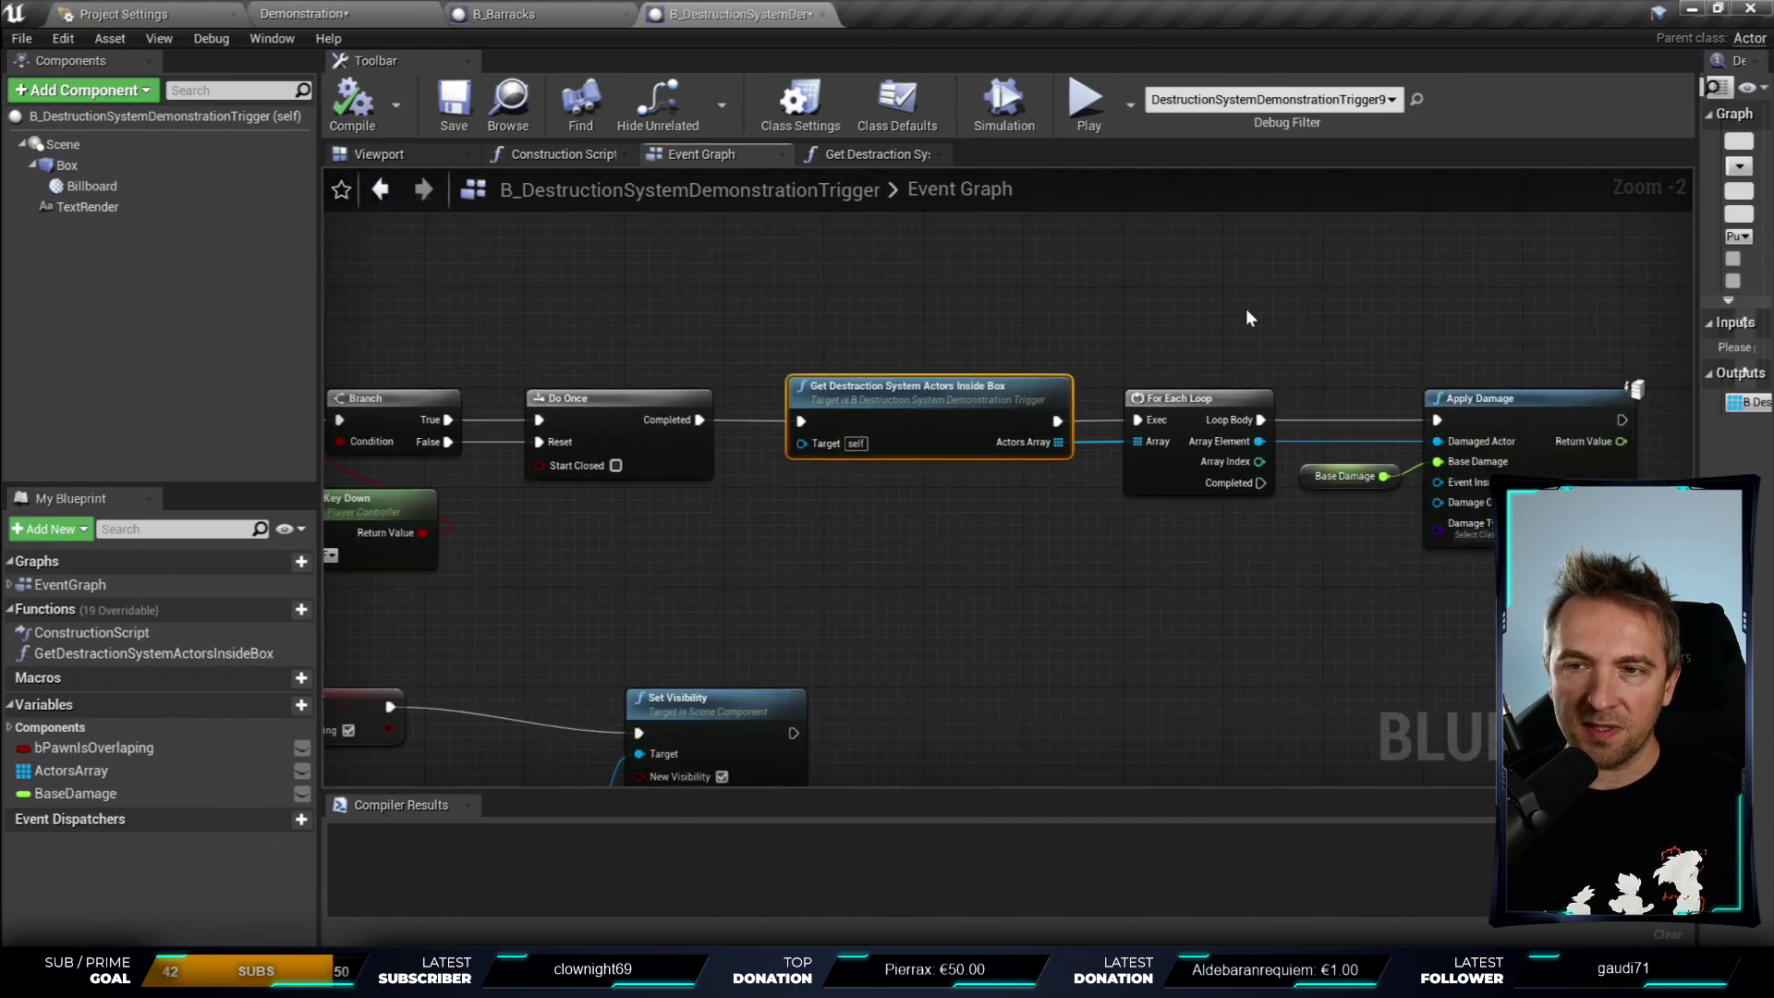
right_drag(1245, 318, 873, 276)
scroll(641, 473, up, 5)
scroll(780, 400, up, 3)
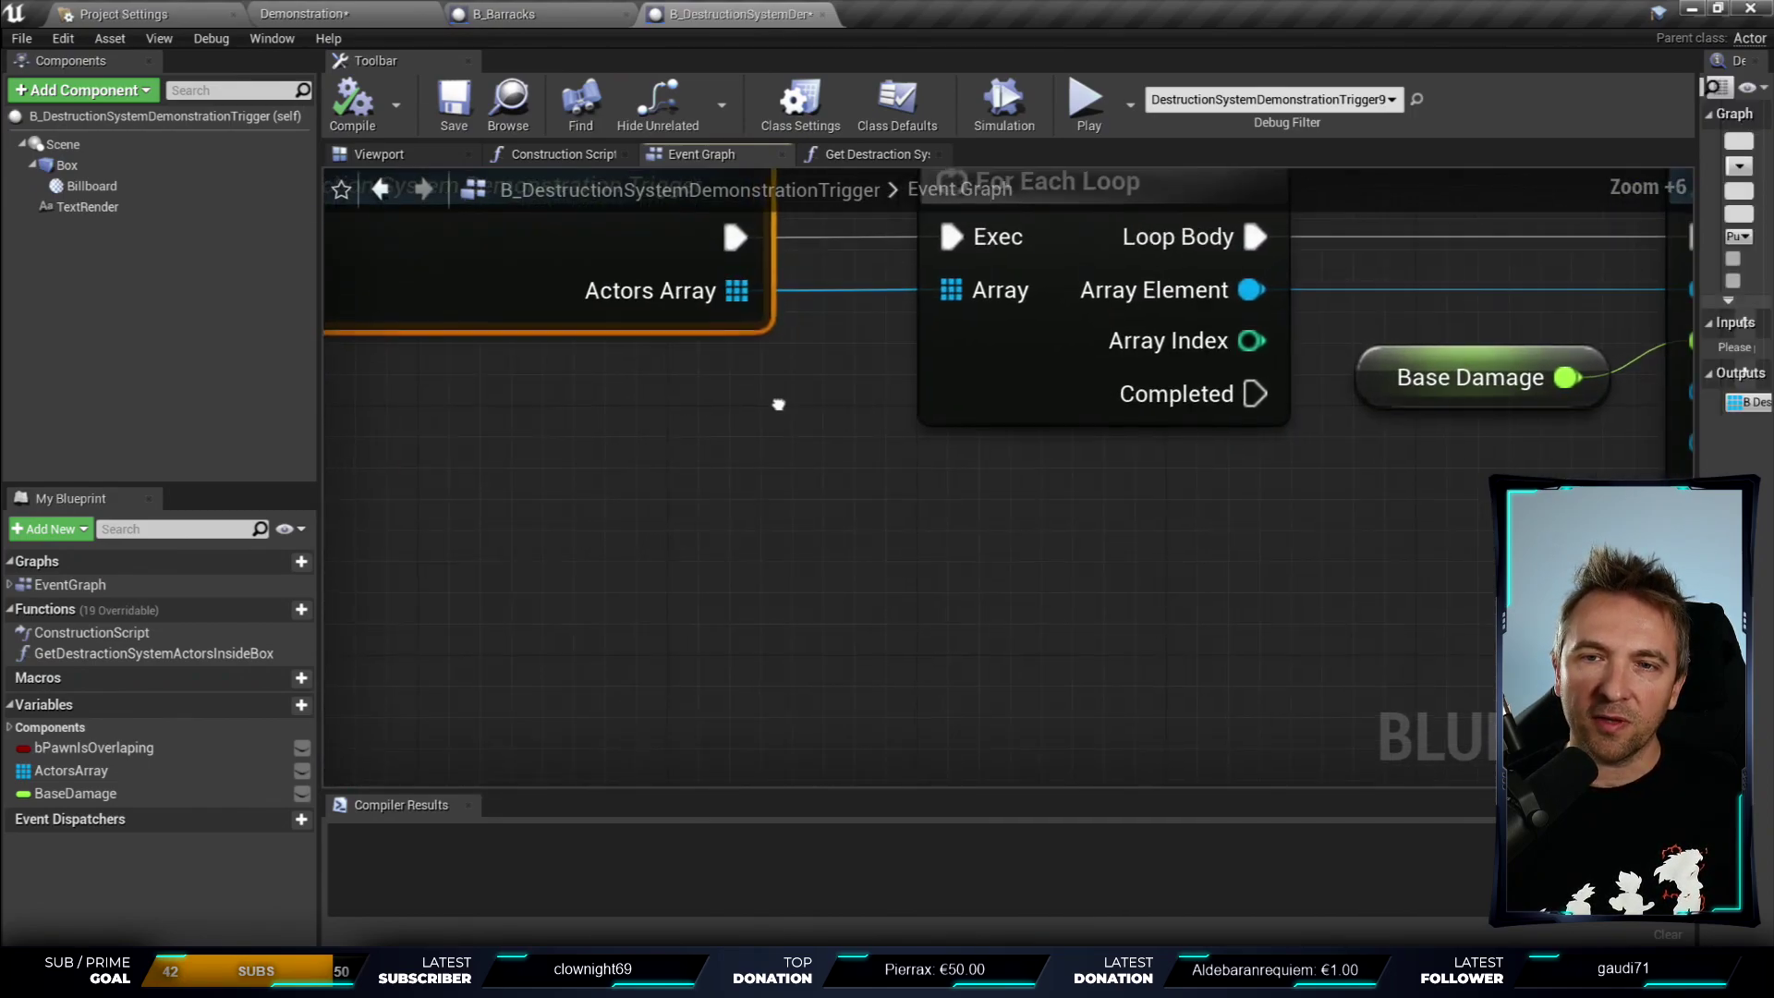
scroll(618, 424, down, 1)
right_drag(967, 279, 608, 318)
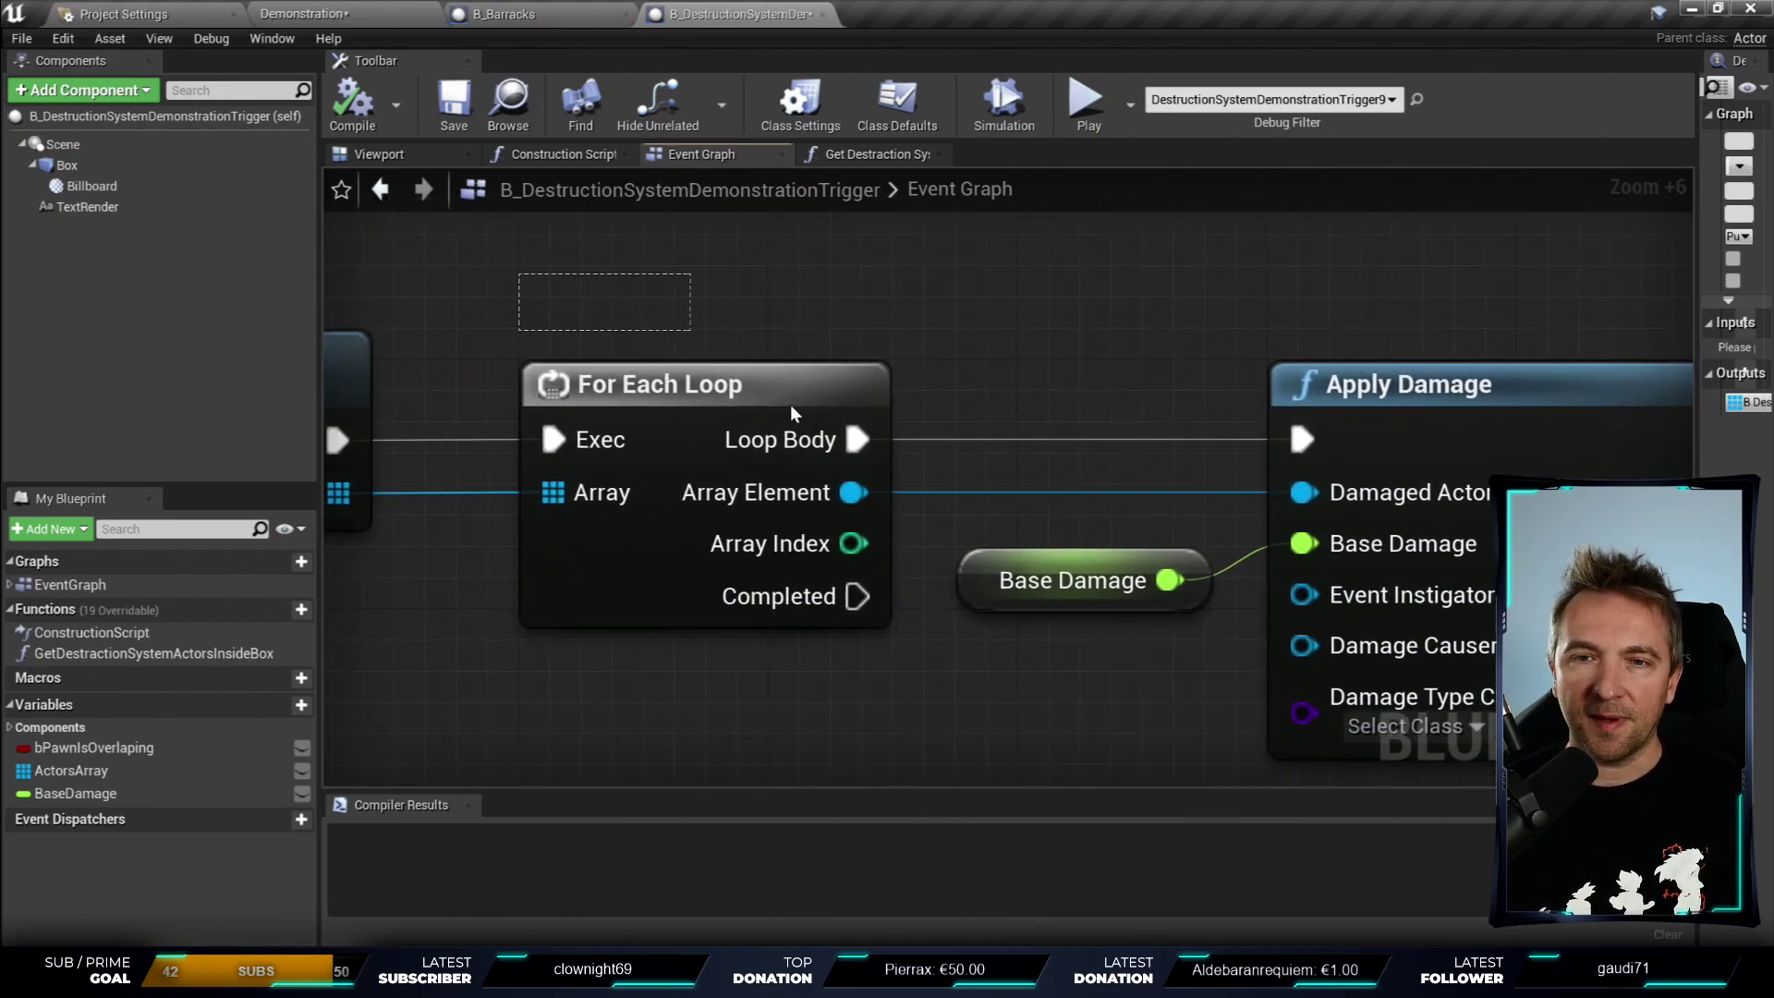
drag(517, 286, 896, 756)
right_drag(1048, 284, 722, 277)
drag(723, 277, 1358, 606)
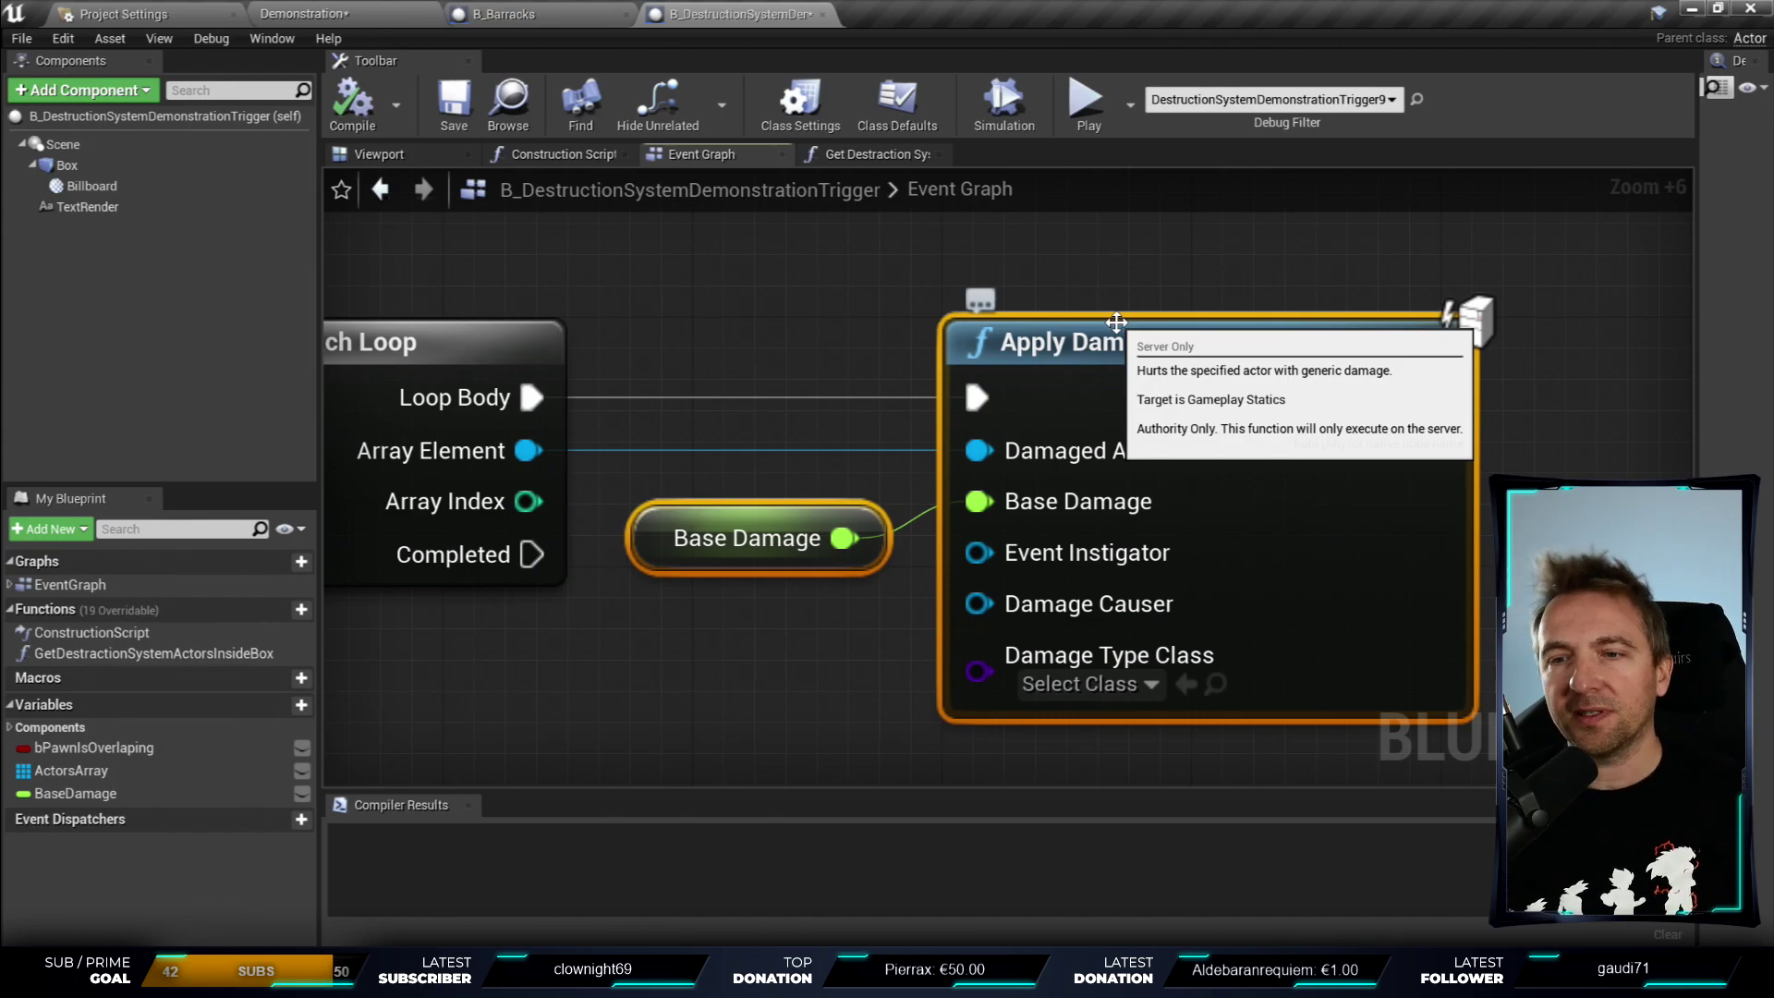
scroll(867, 401, down, 4)
scroll(830, 402, down, 5)
mouse_move(830, 402)
right_down()
mouse_move(1343, 392)
mouse_move(1534, 351)
right_up()
right_drag(1182, 548, 1289, 455)
scroll(1168, 305, up, 1)
- Check Pawn Is Overlapping's value and select the BeginOverlap row's Cast To Pawn and SET nodes
scroll(857, 428, up, 1)
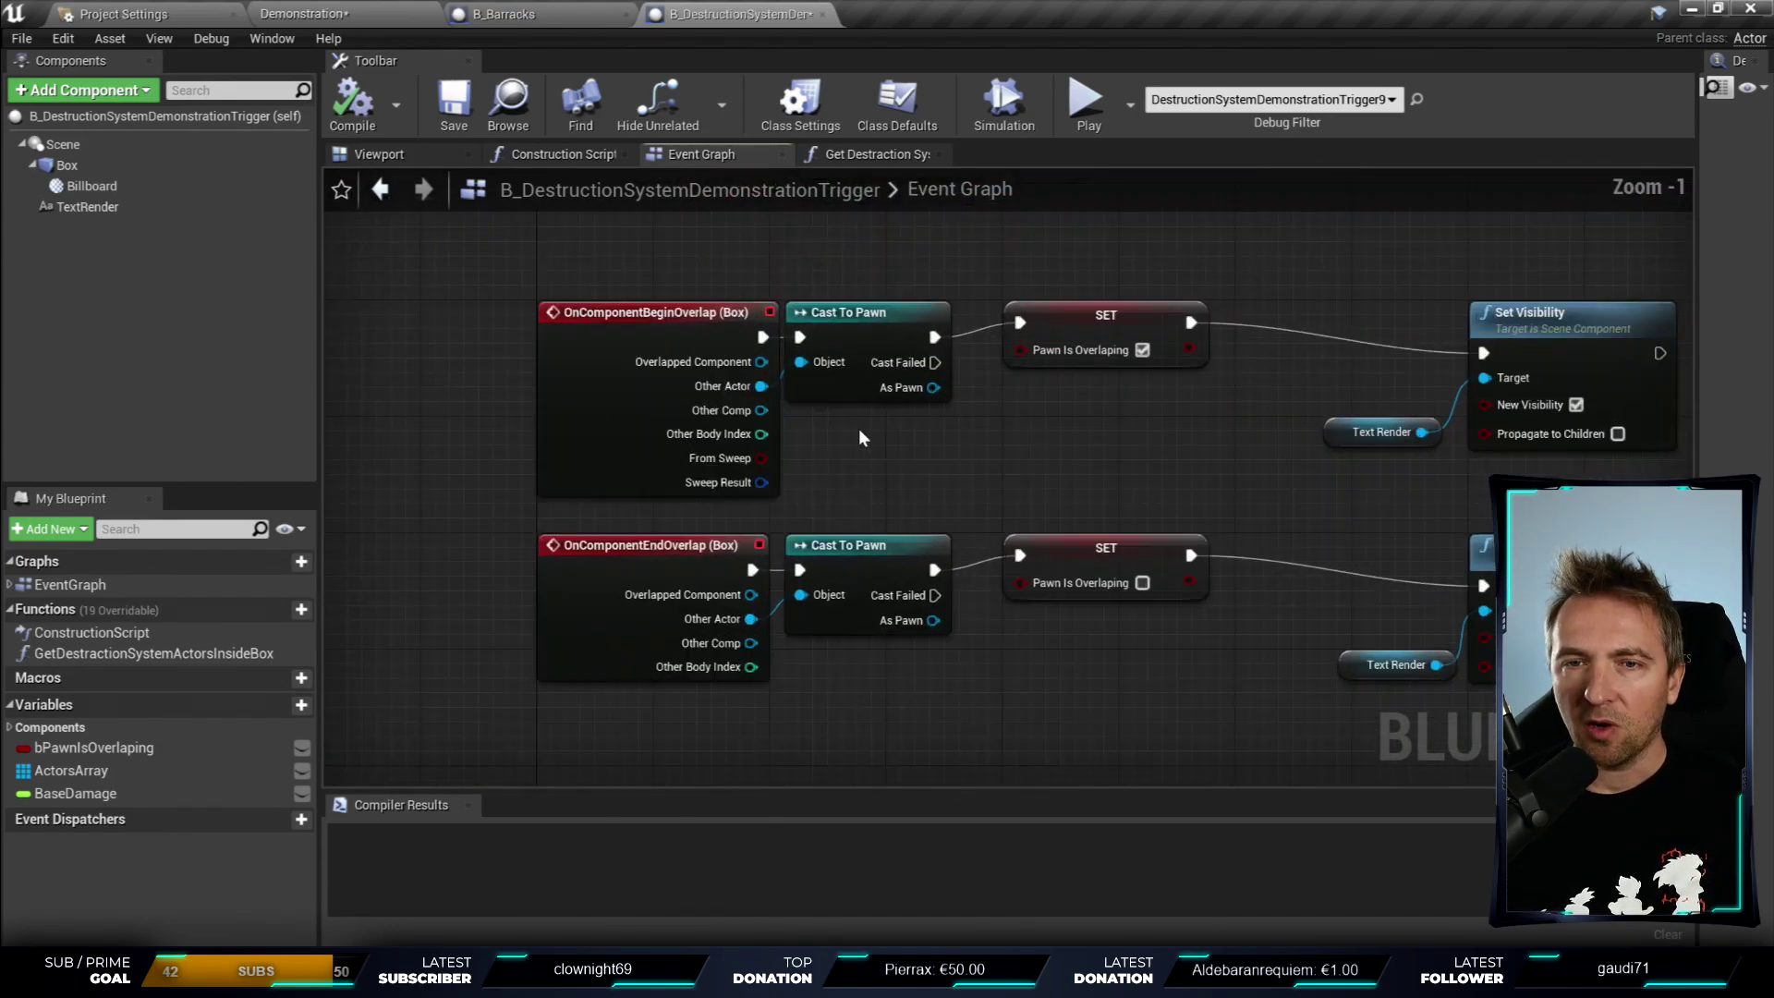
right_drag(963, 314, 756, 300)
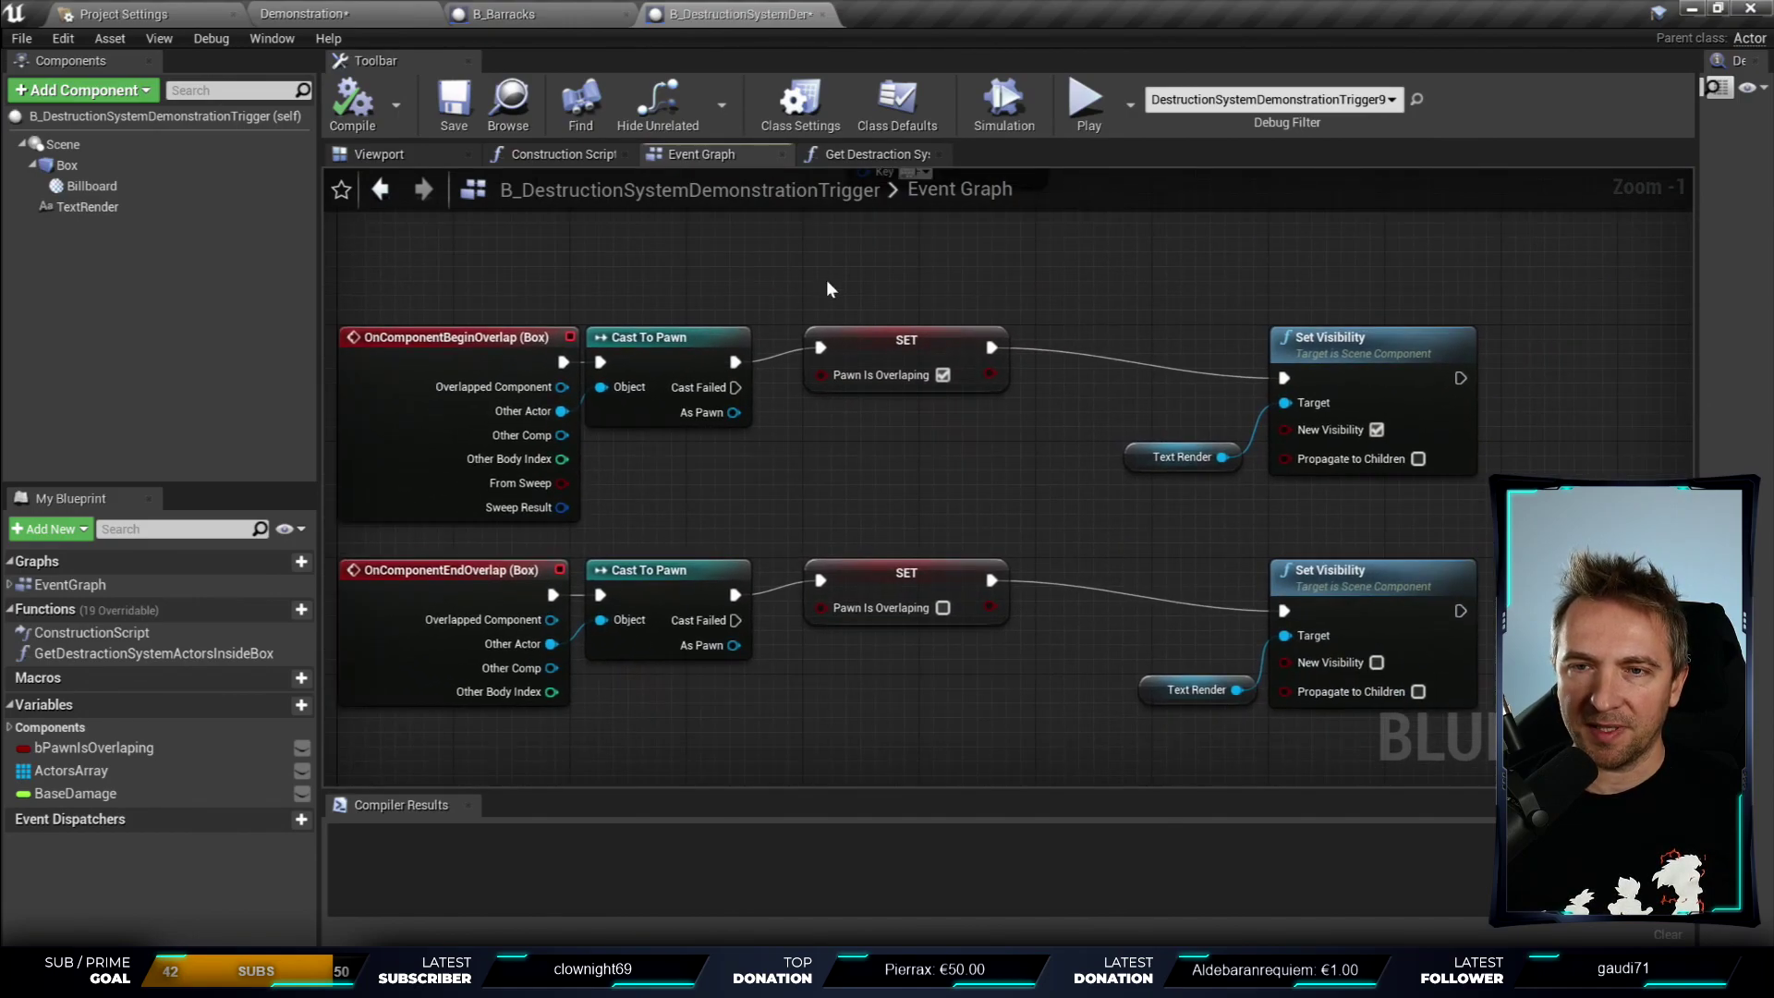
right_drag(956, 369, 1210, 600)
scroll(751, 312, up, 1)
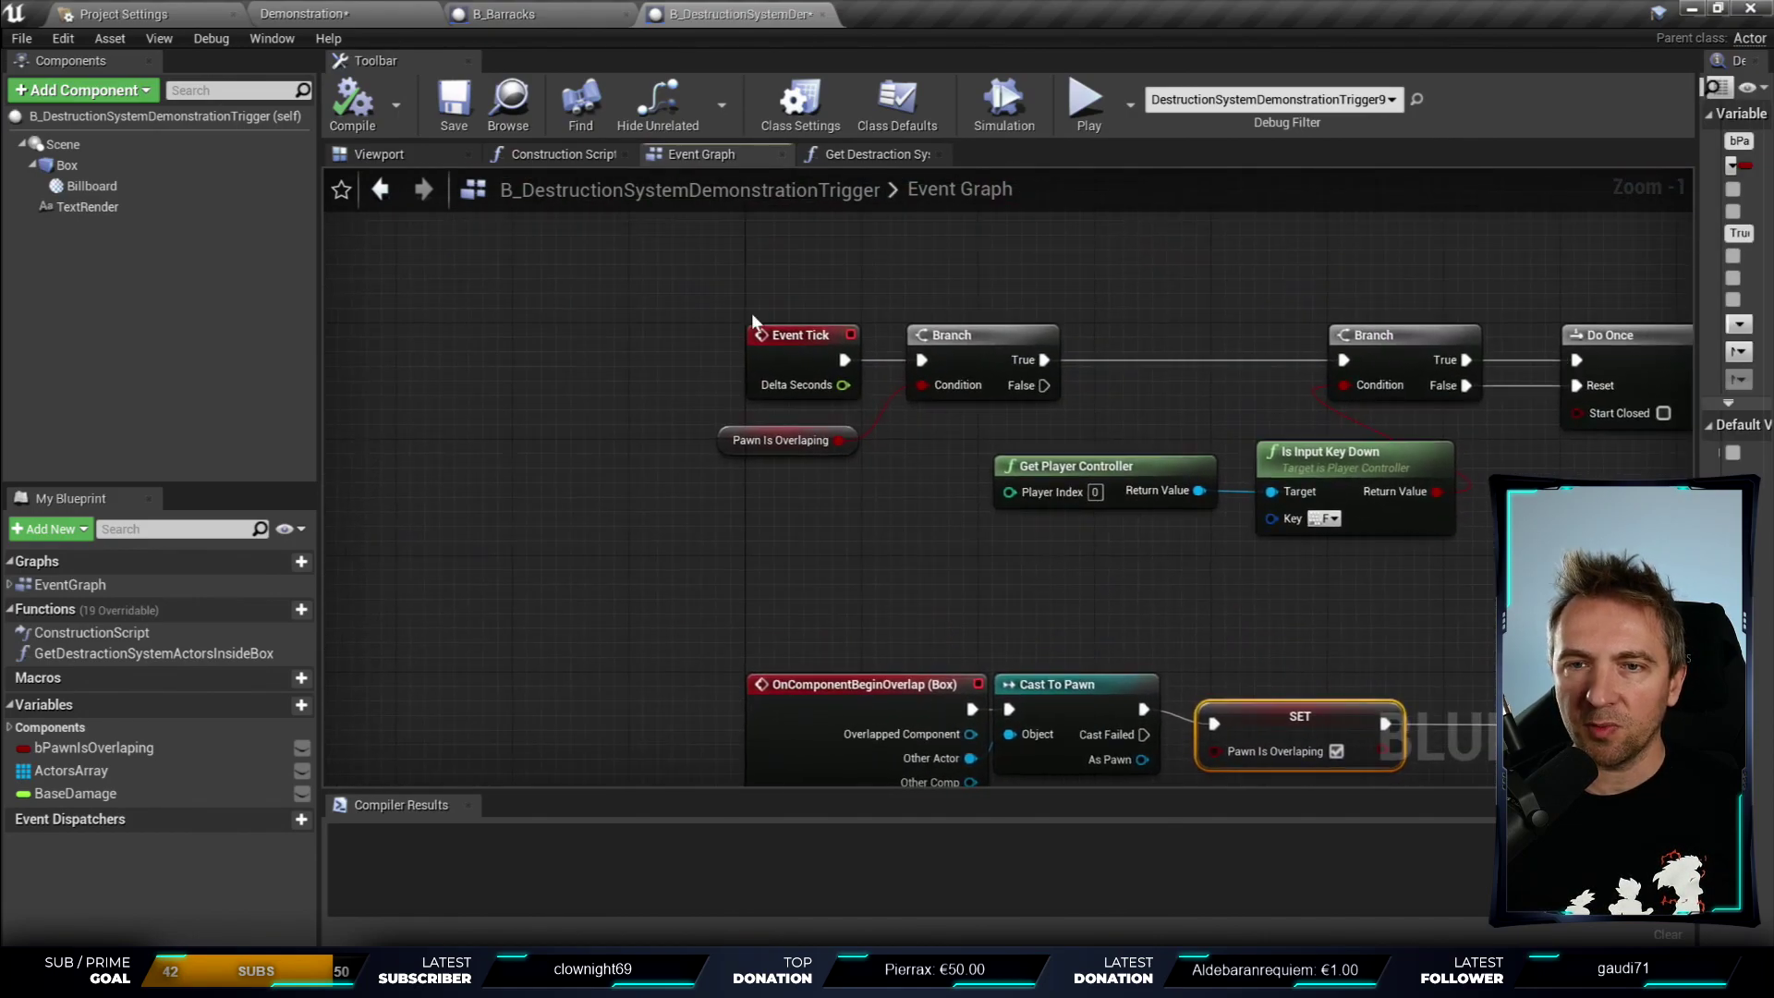
scroll(751, 312, up, 4)
click(859, 573)
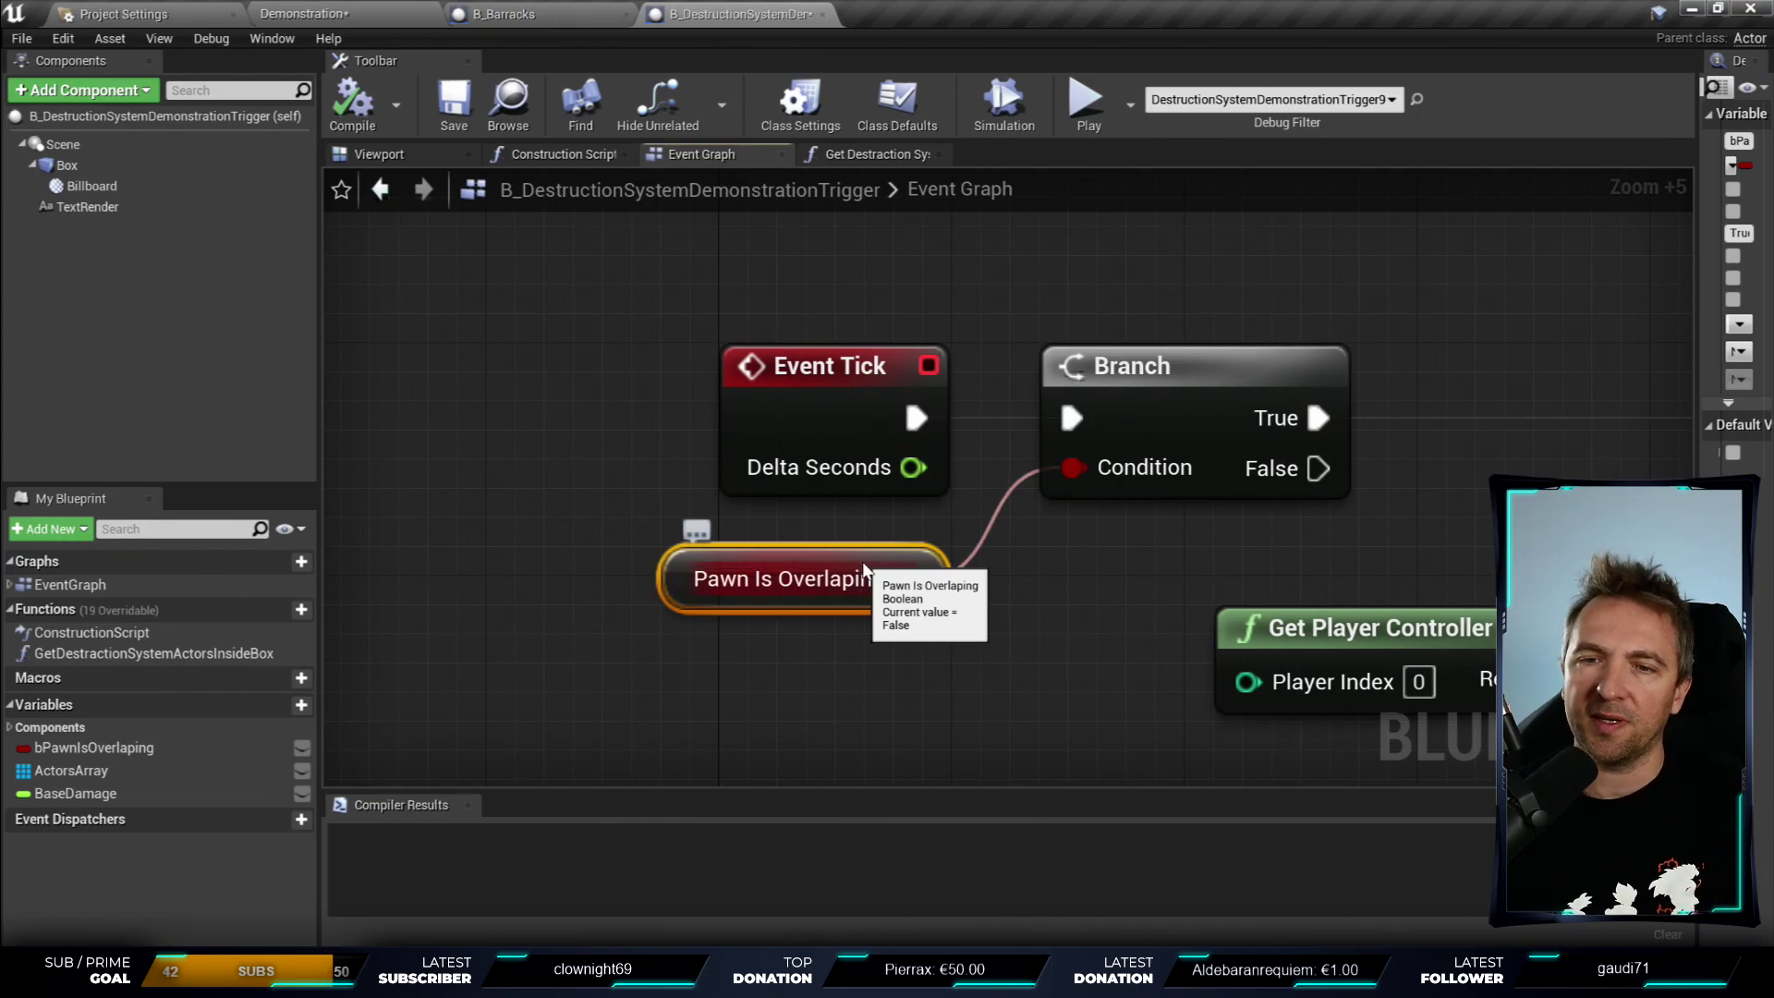
mouse_move(1125, 613)
right_down()
mouse_move(1005, 462)
mouse_move(932, 75)
right_up()
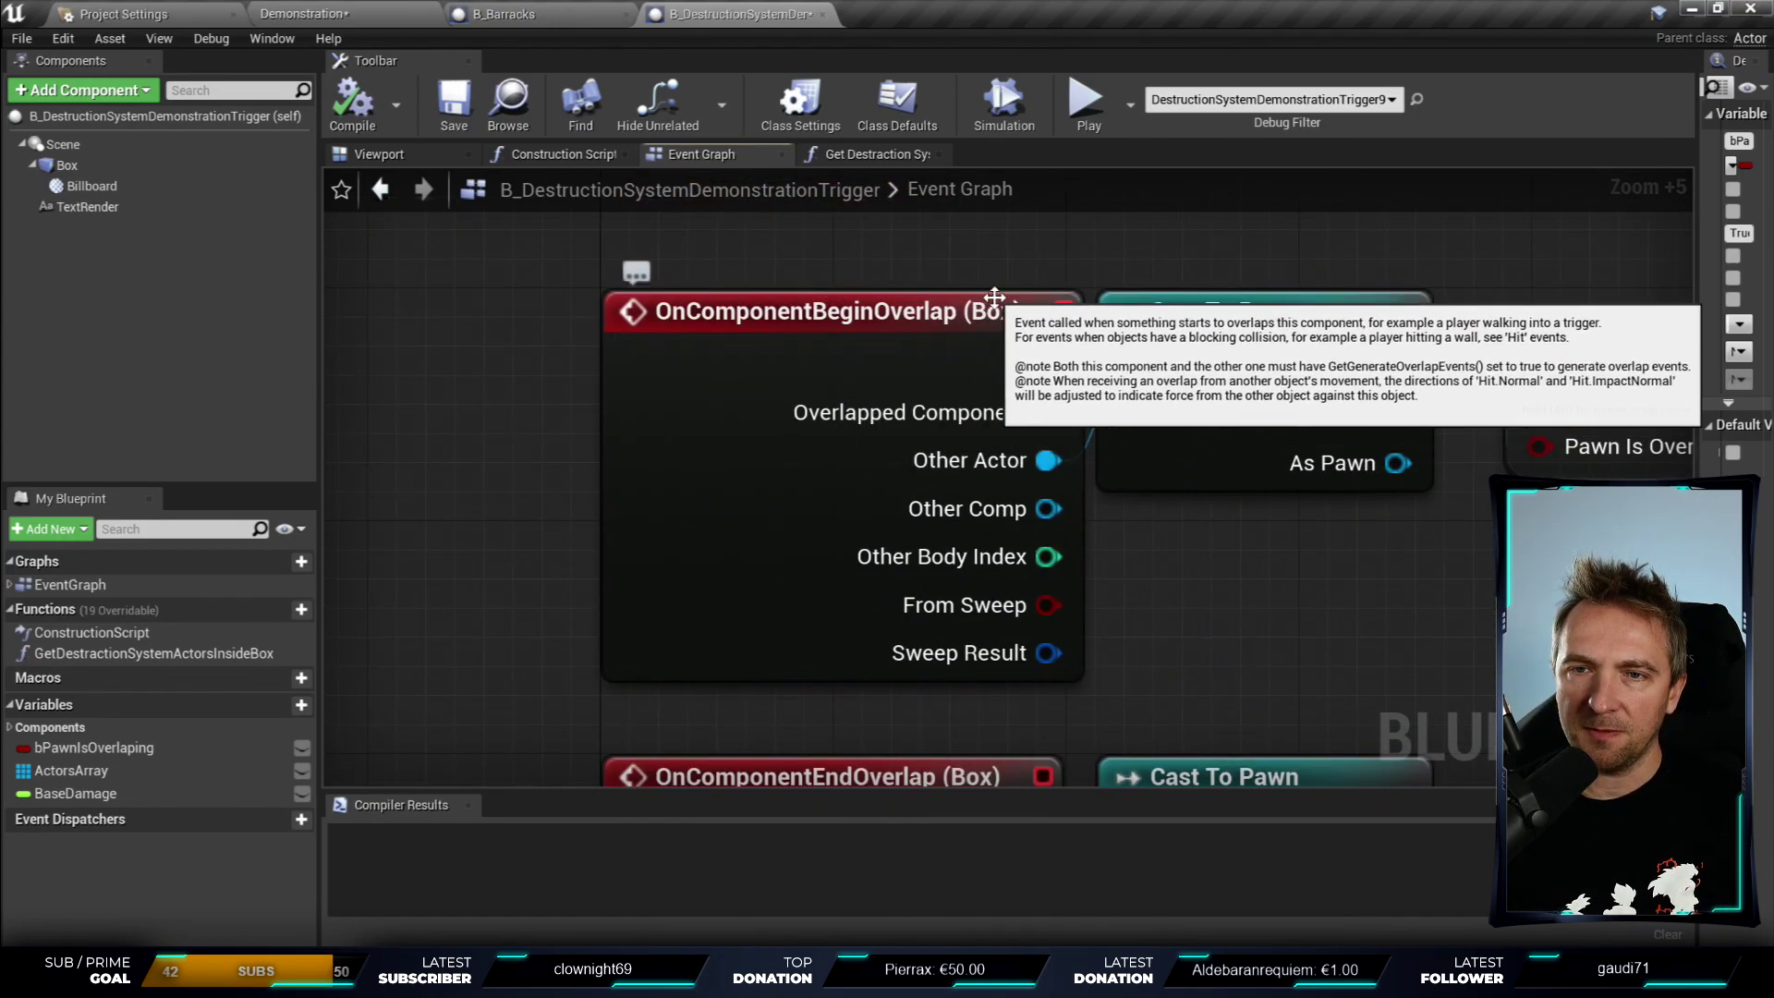
mouse_move(871, 276)
right_down()
mouse_move(613, 308)
mouse_move(415, 374)
right_up()
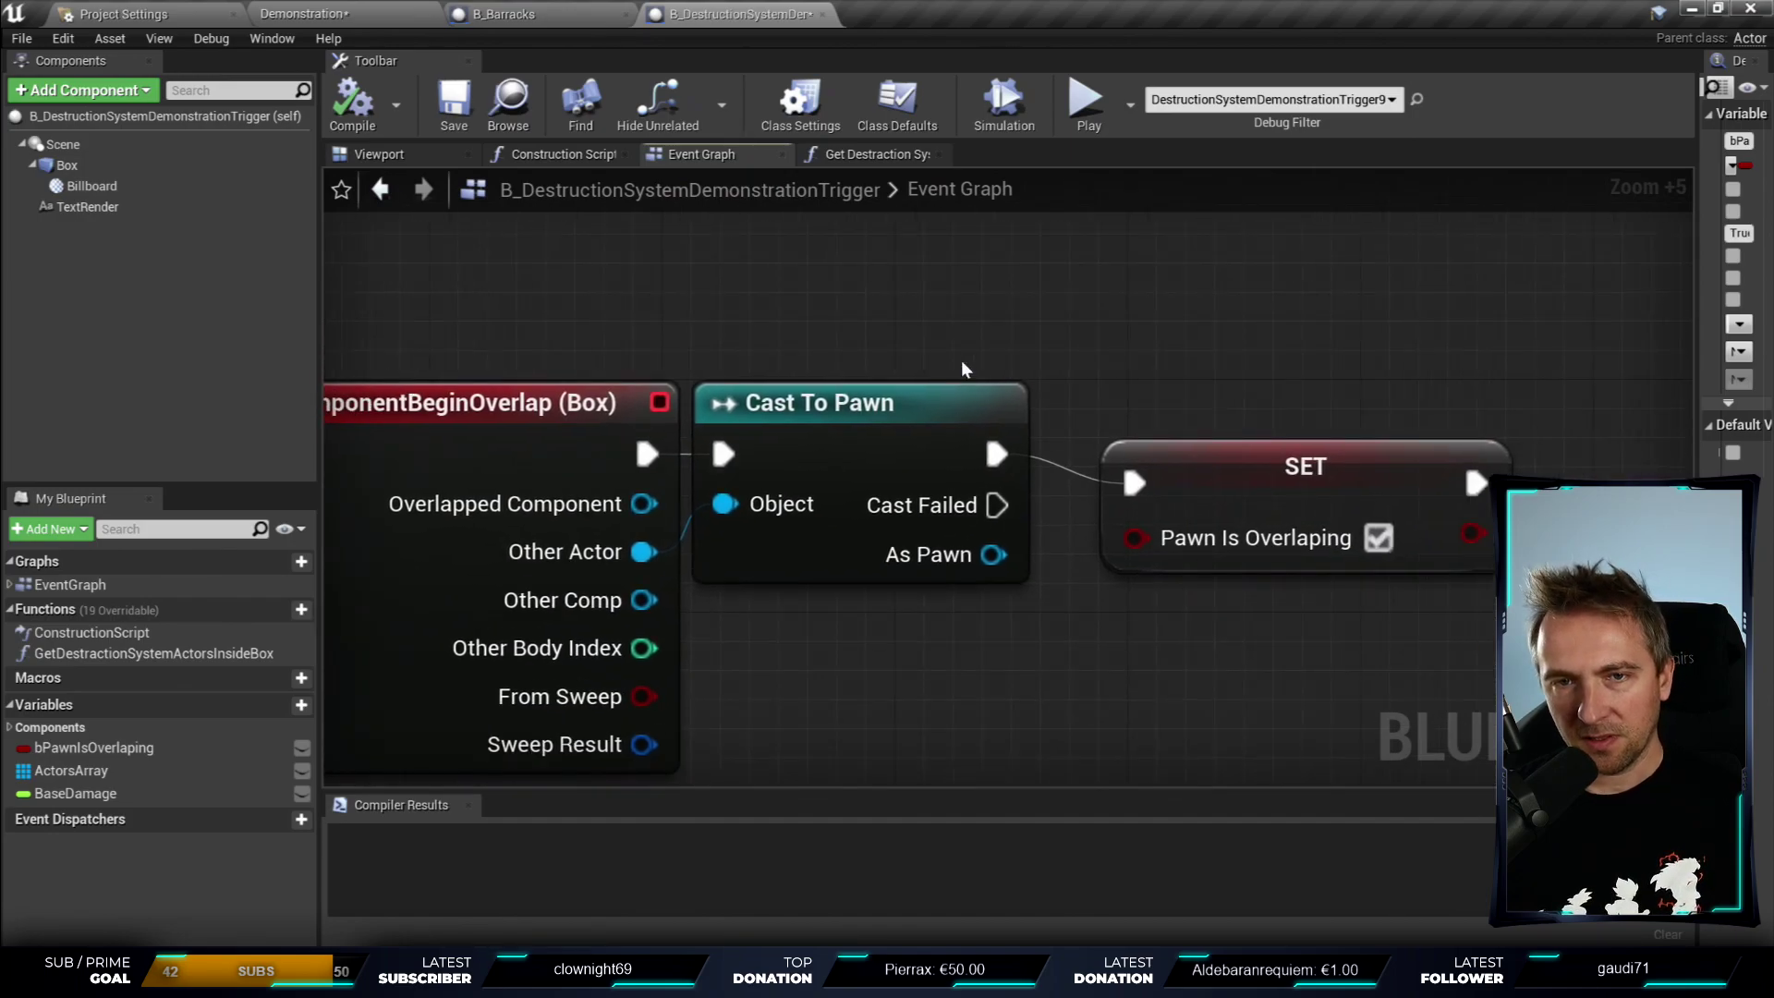
drag(637, 351, 813, 495)
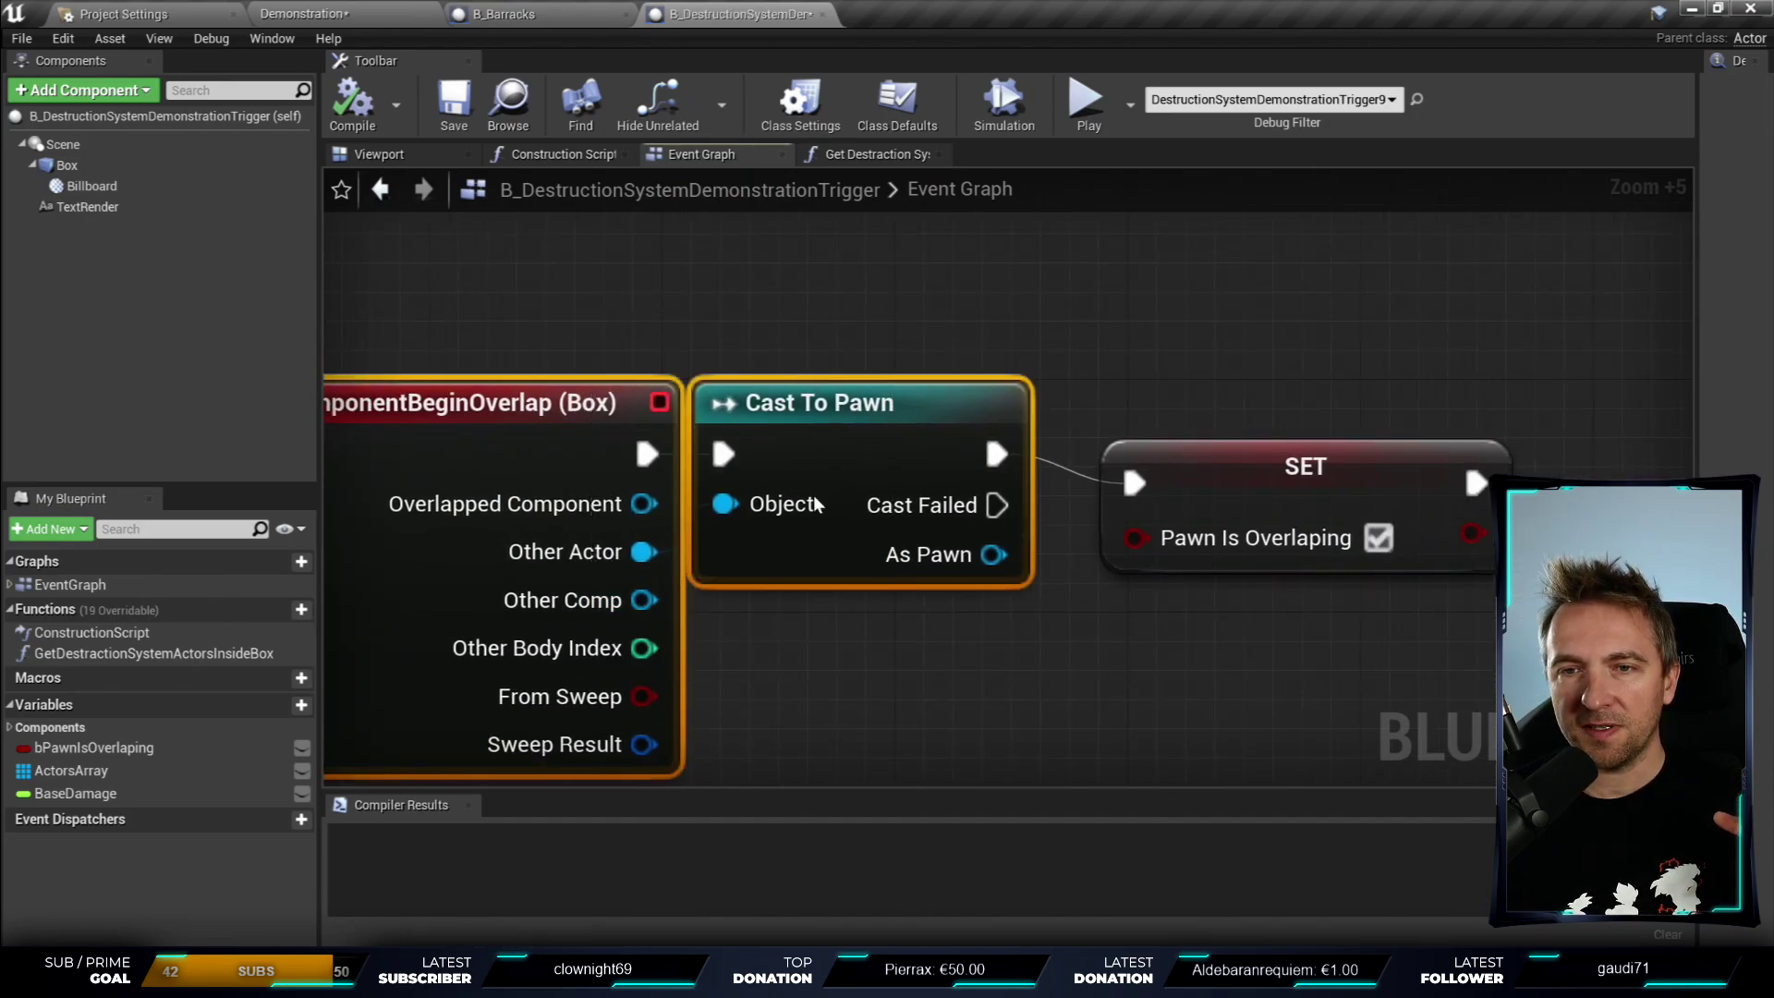
right_drag(1282, 262, 1145, 270)
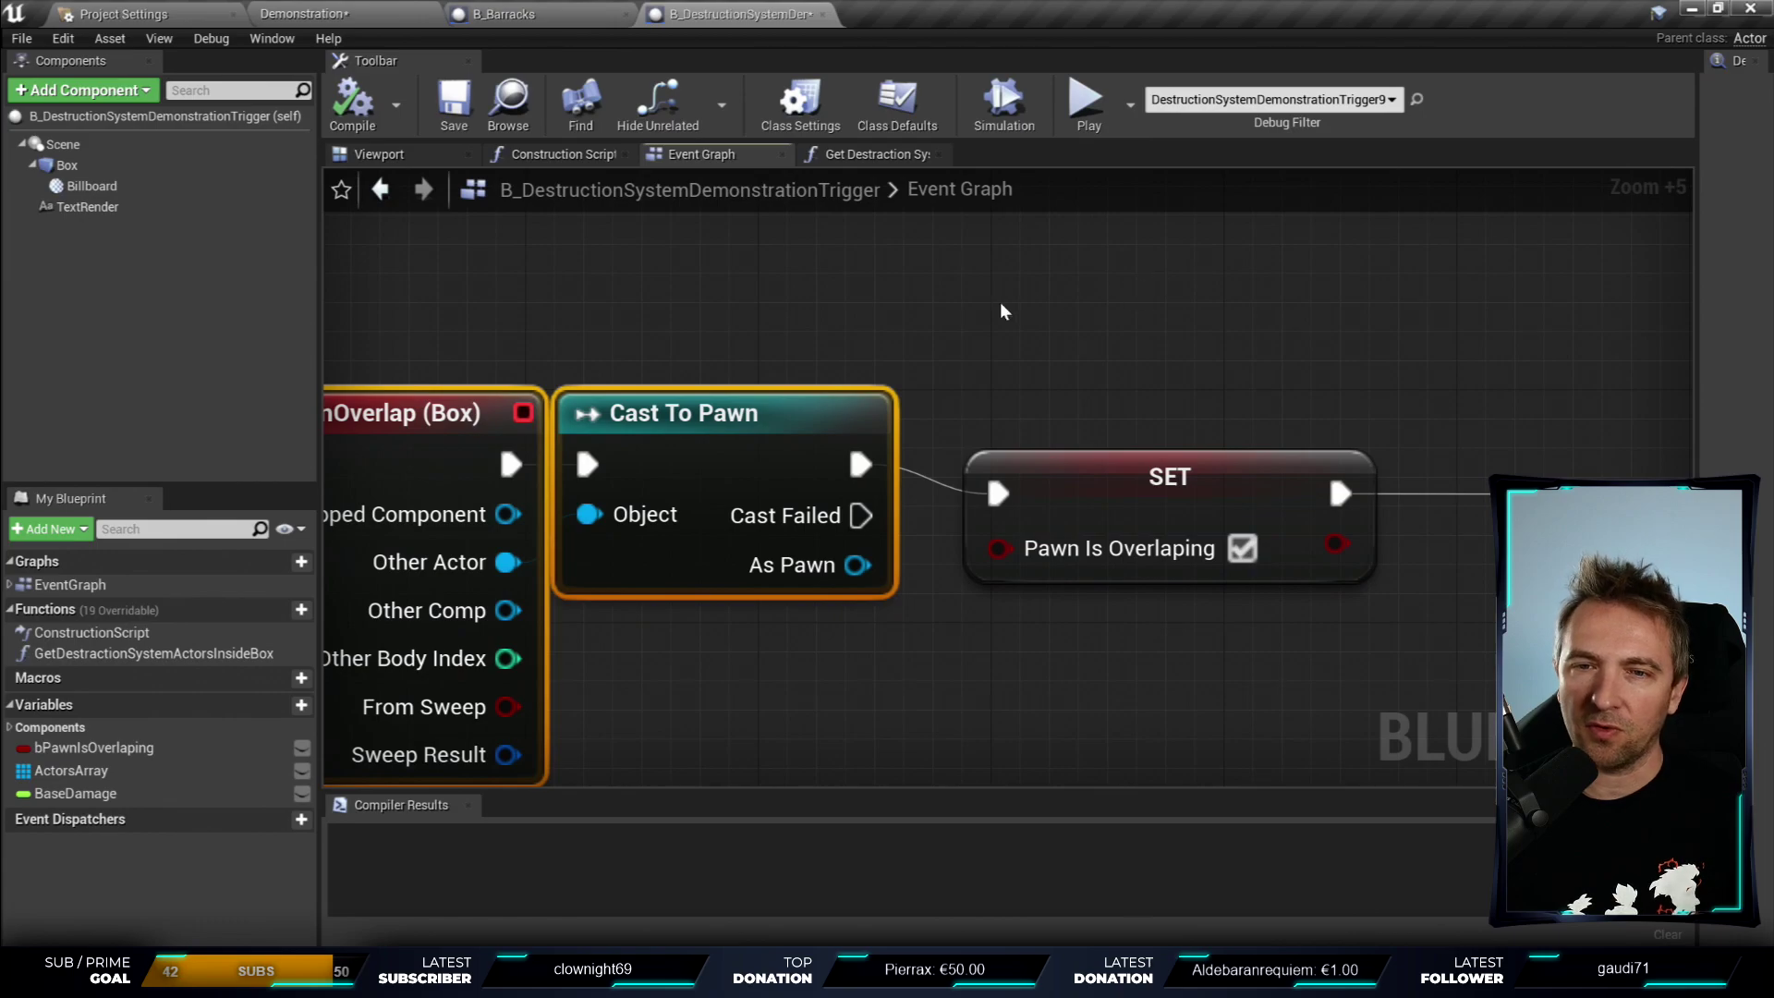
right_drag(1160, 457, 929, 425)
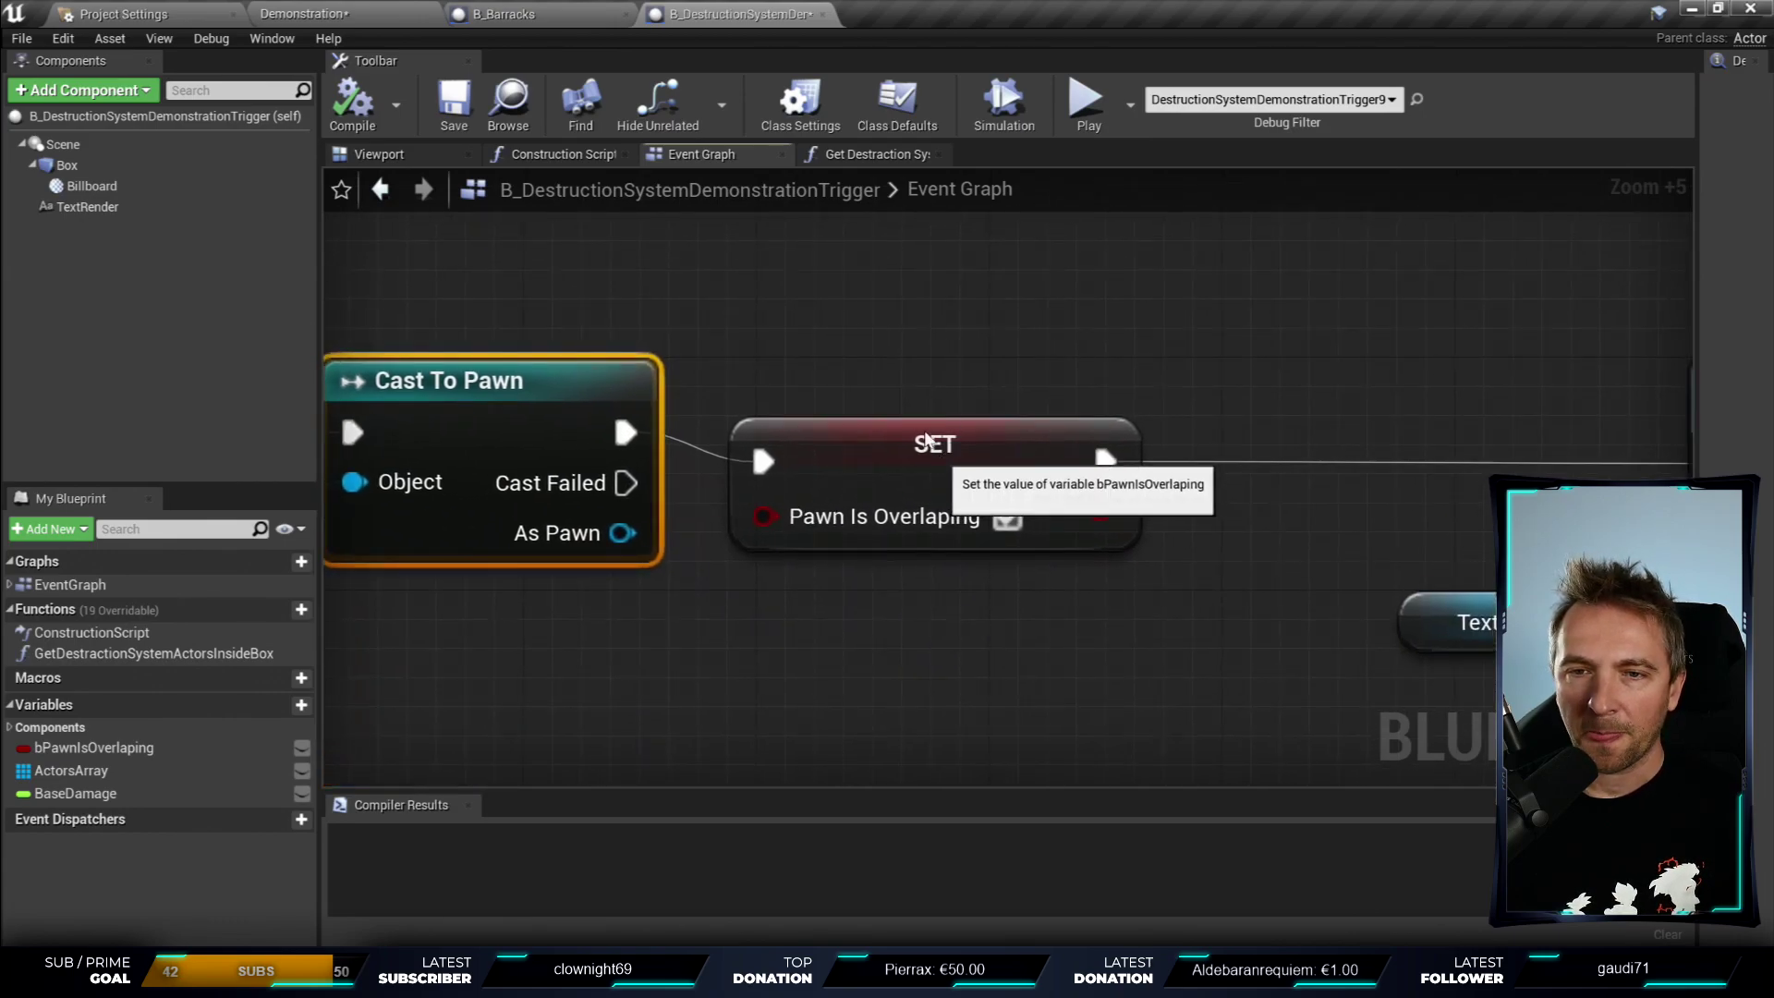
click(929, 419)
- Move the BeginOverlap Set Visibility and Text Render nodes closer to their SET node
right_drag(1387, 422, 852, 407)
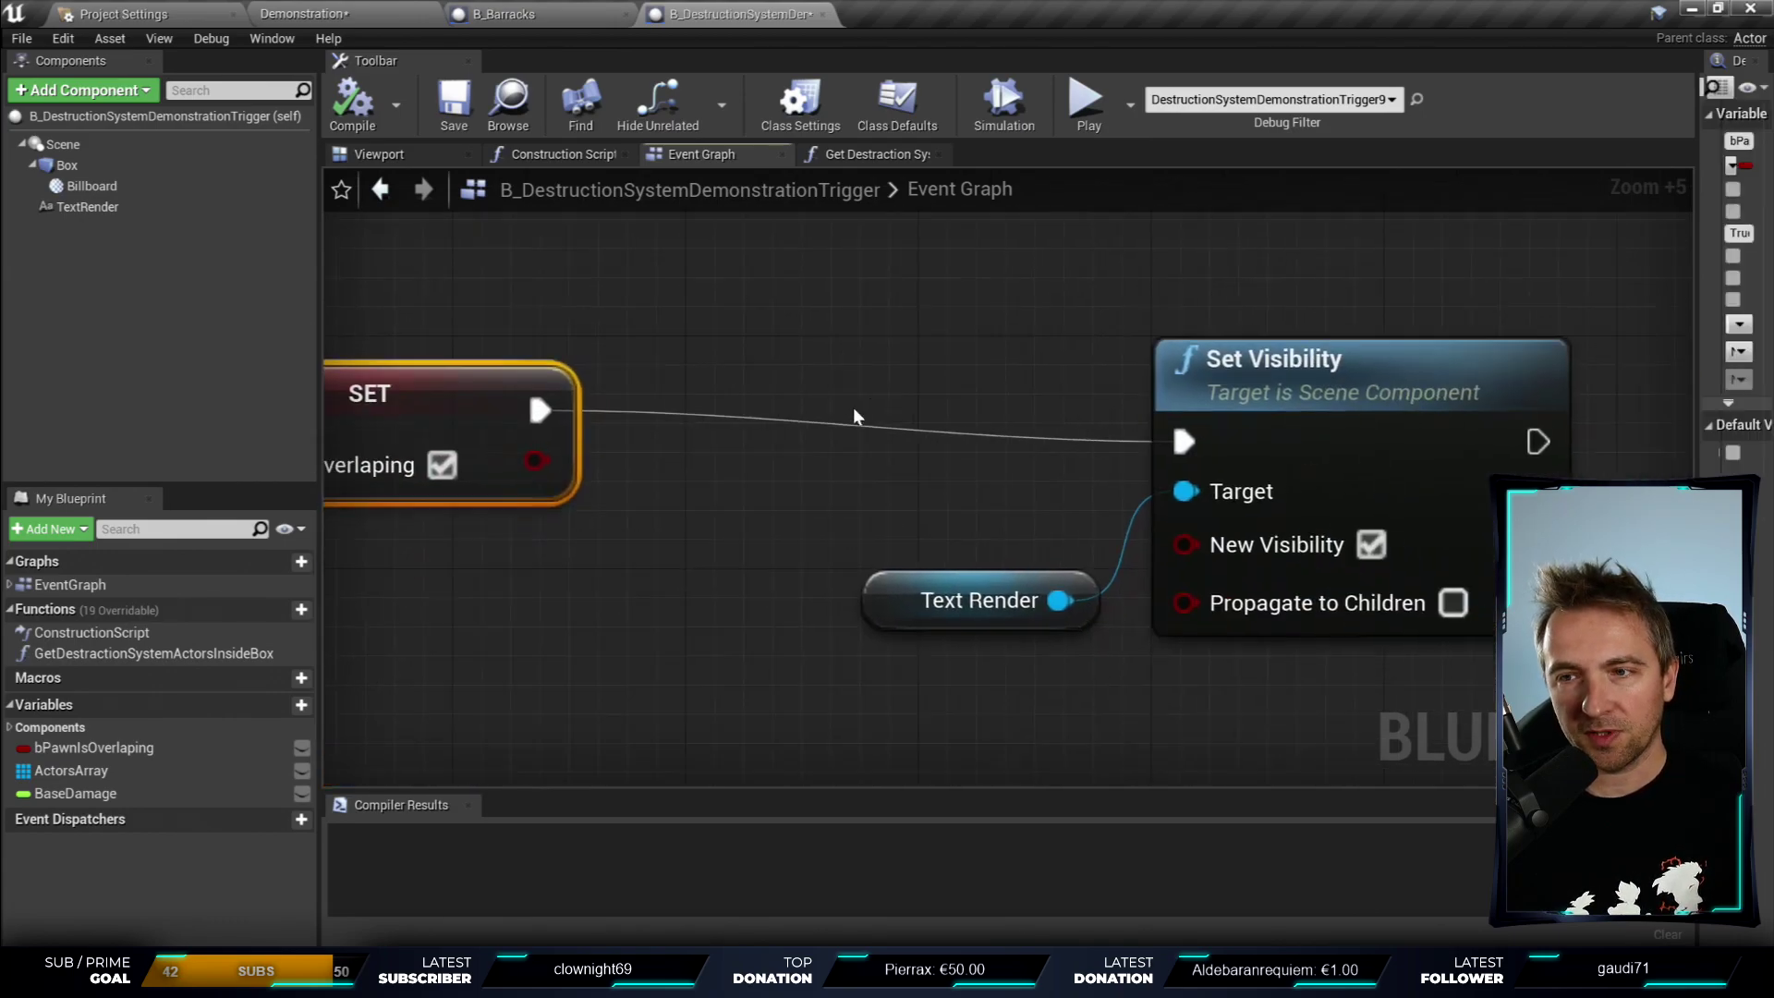
scroll(1066, 417, down, 3)
drag(986, 337, 1478, 609)
drag(1328, 385, 1119, 361)
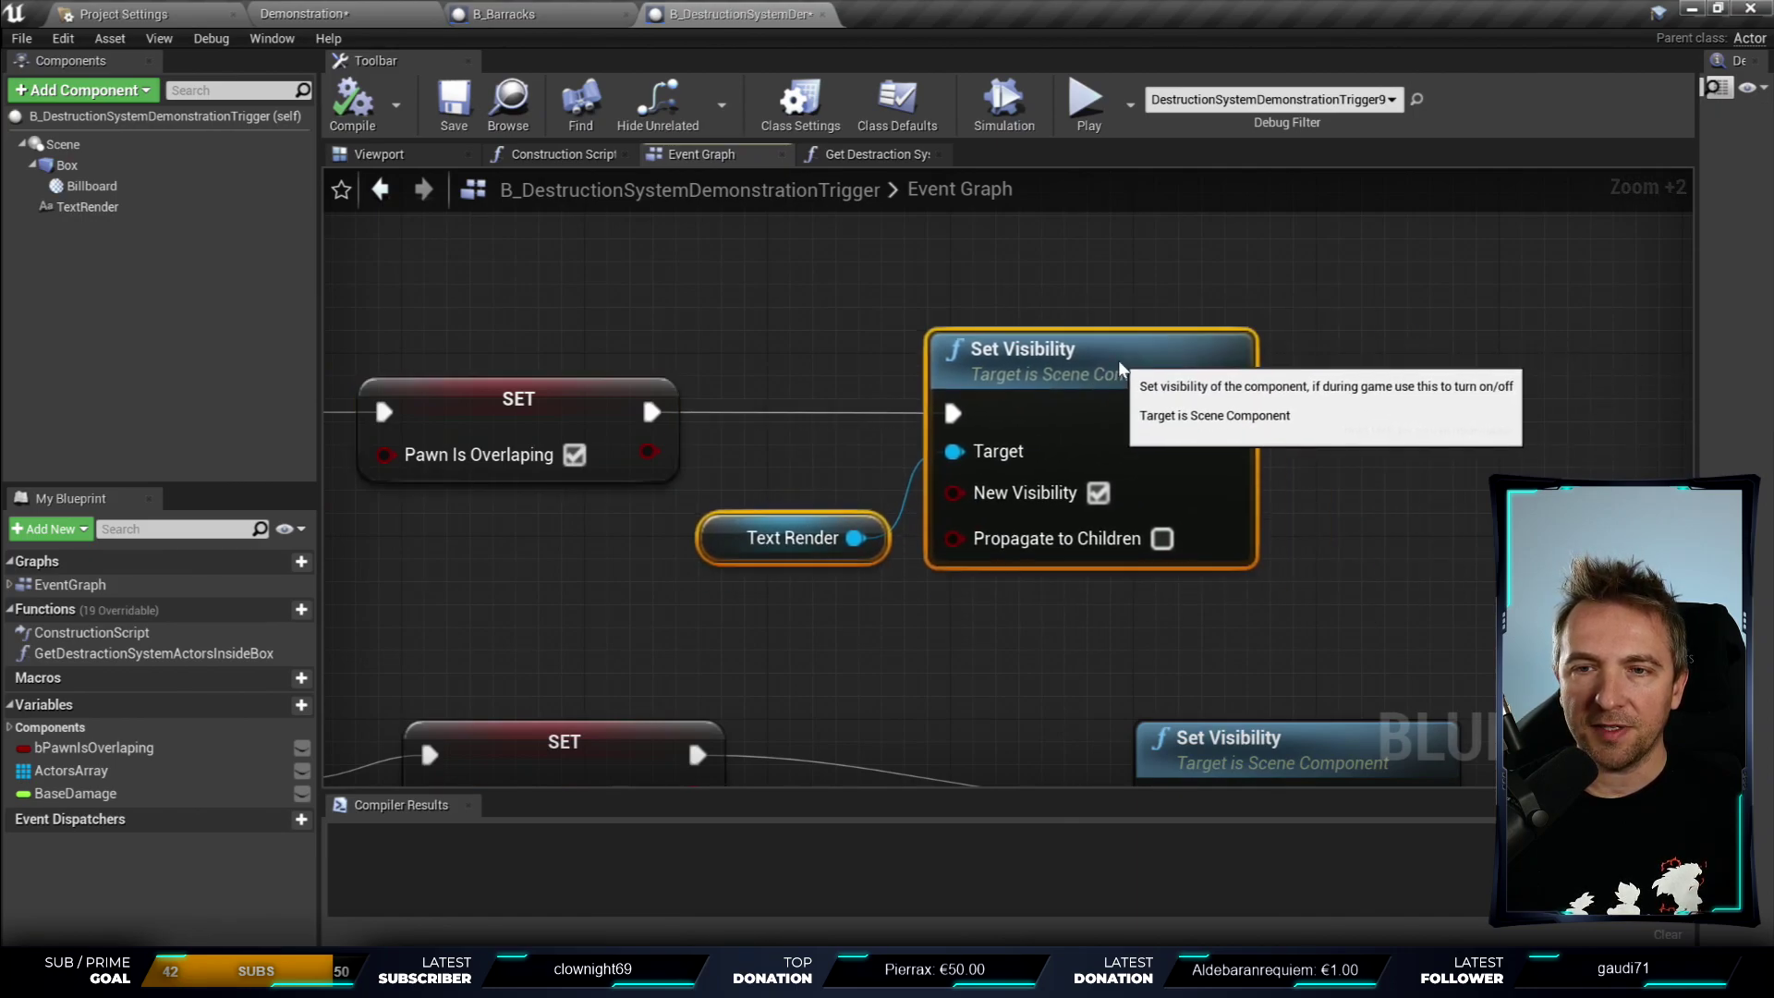
- Line up the EndOverlap SET node and move its Set Visibility and Text Render pair up-left beside it
mouse_move(434, 584)
right_down()
mouse_move(1033, 445)
mouse_move(1117, 545)
right_up()
drag(489, 721, 1039, 800)
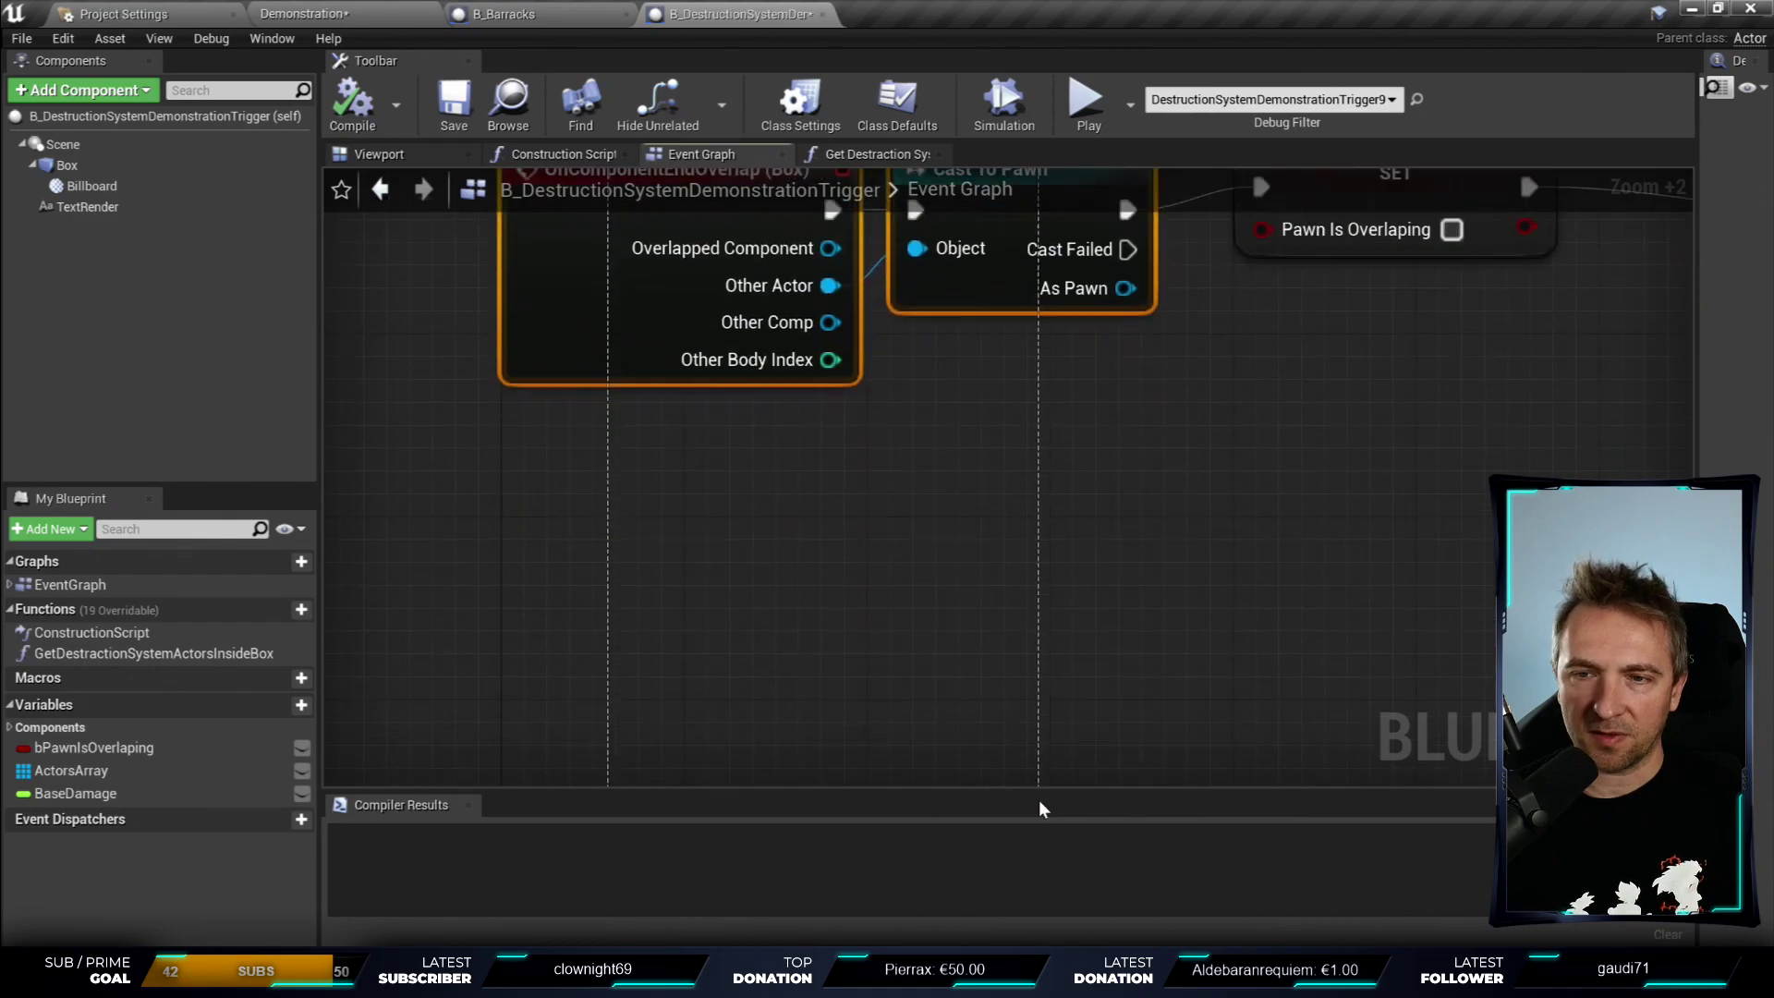
mouse_move(1038, 800)
right_down()
mouse_move(1149, 419)
mouse_move(1095, 842)
right_up()
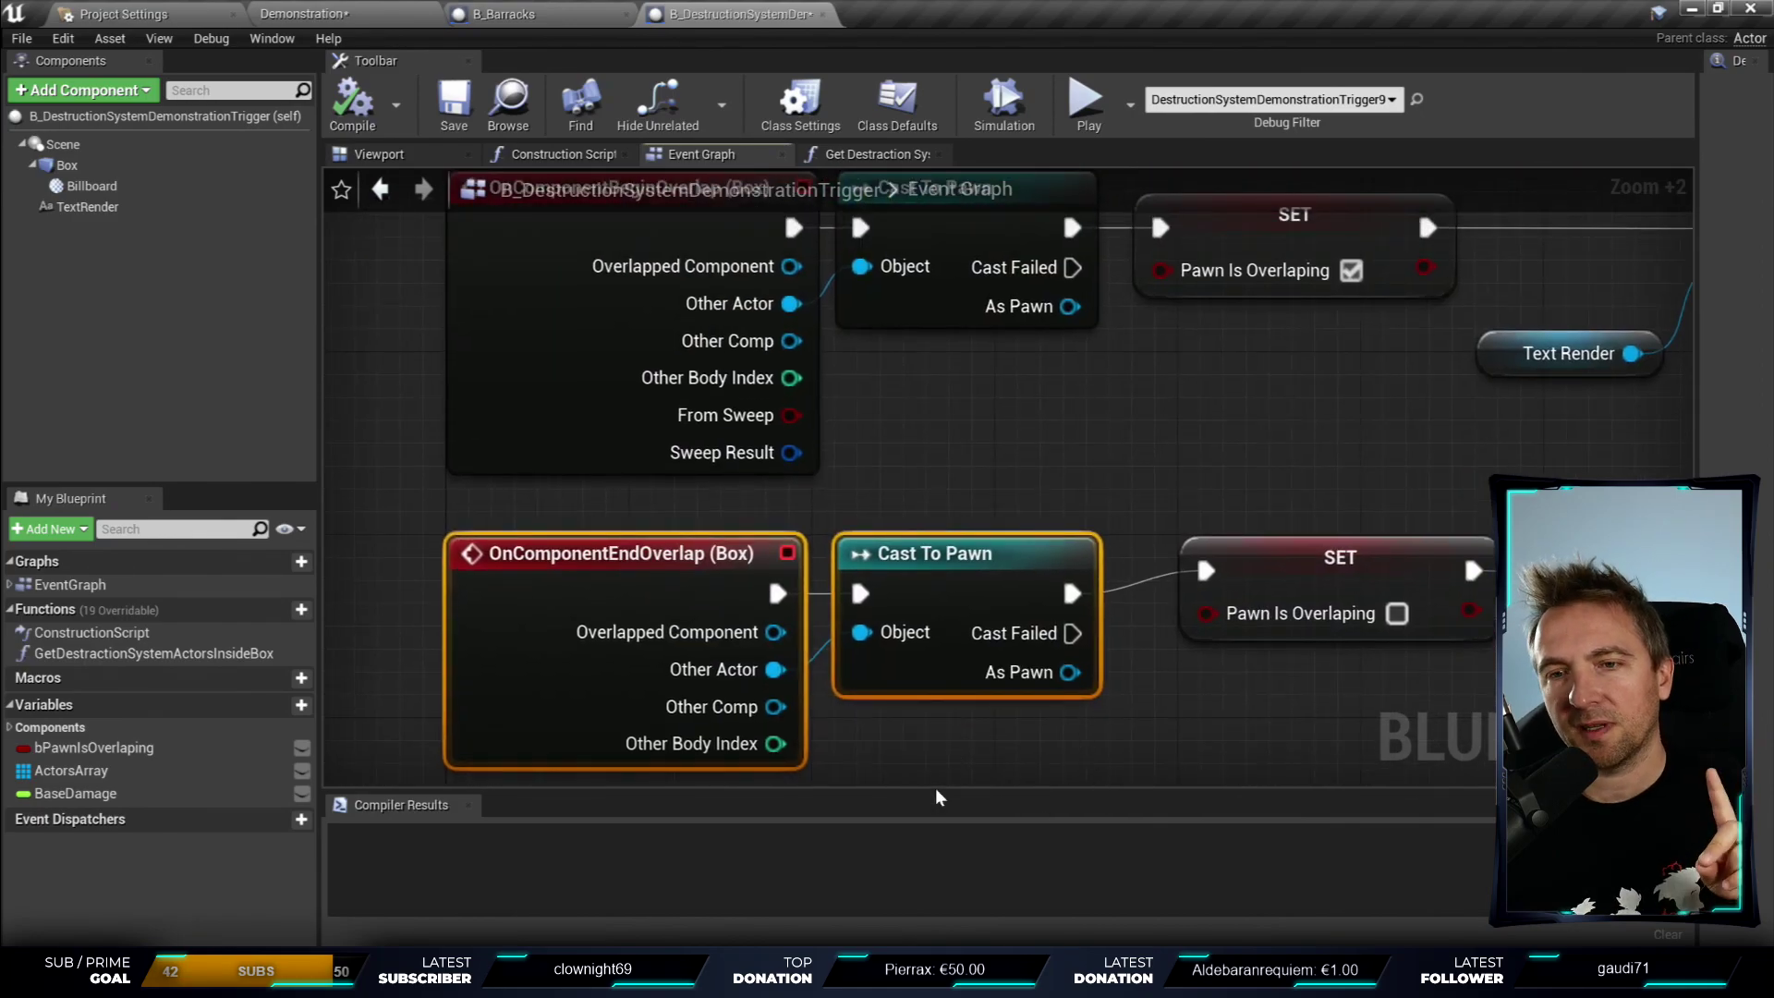
click(965, 517)
click(966, 561)
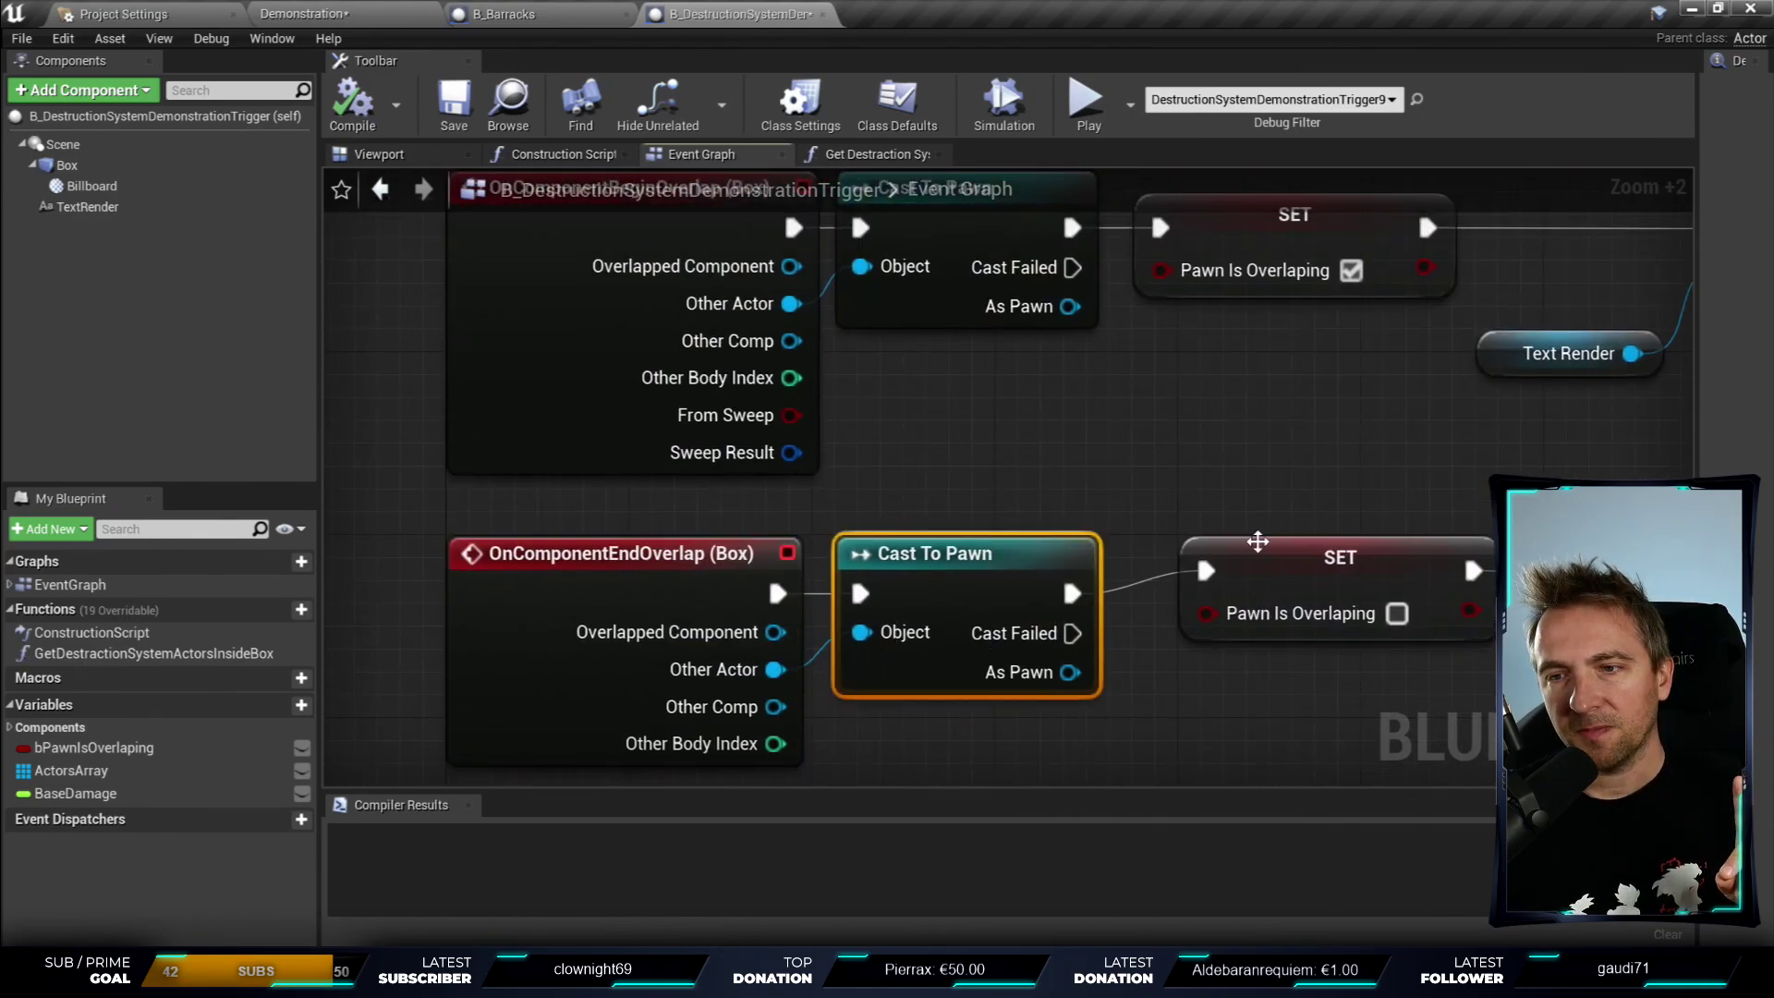
right_drag(1252, 543, 940, 500)
drag(941, 500, 917, 523)
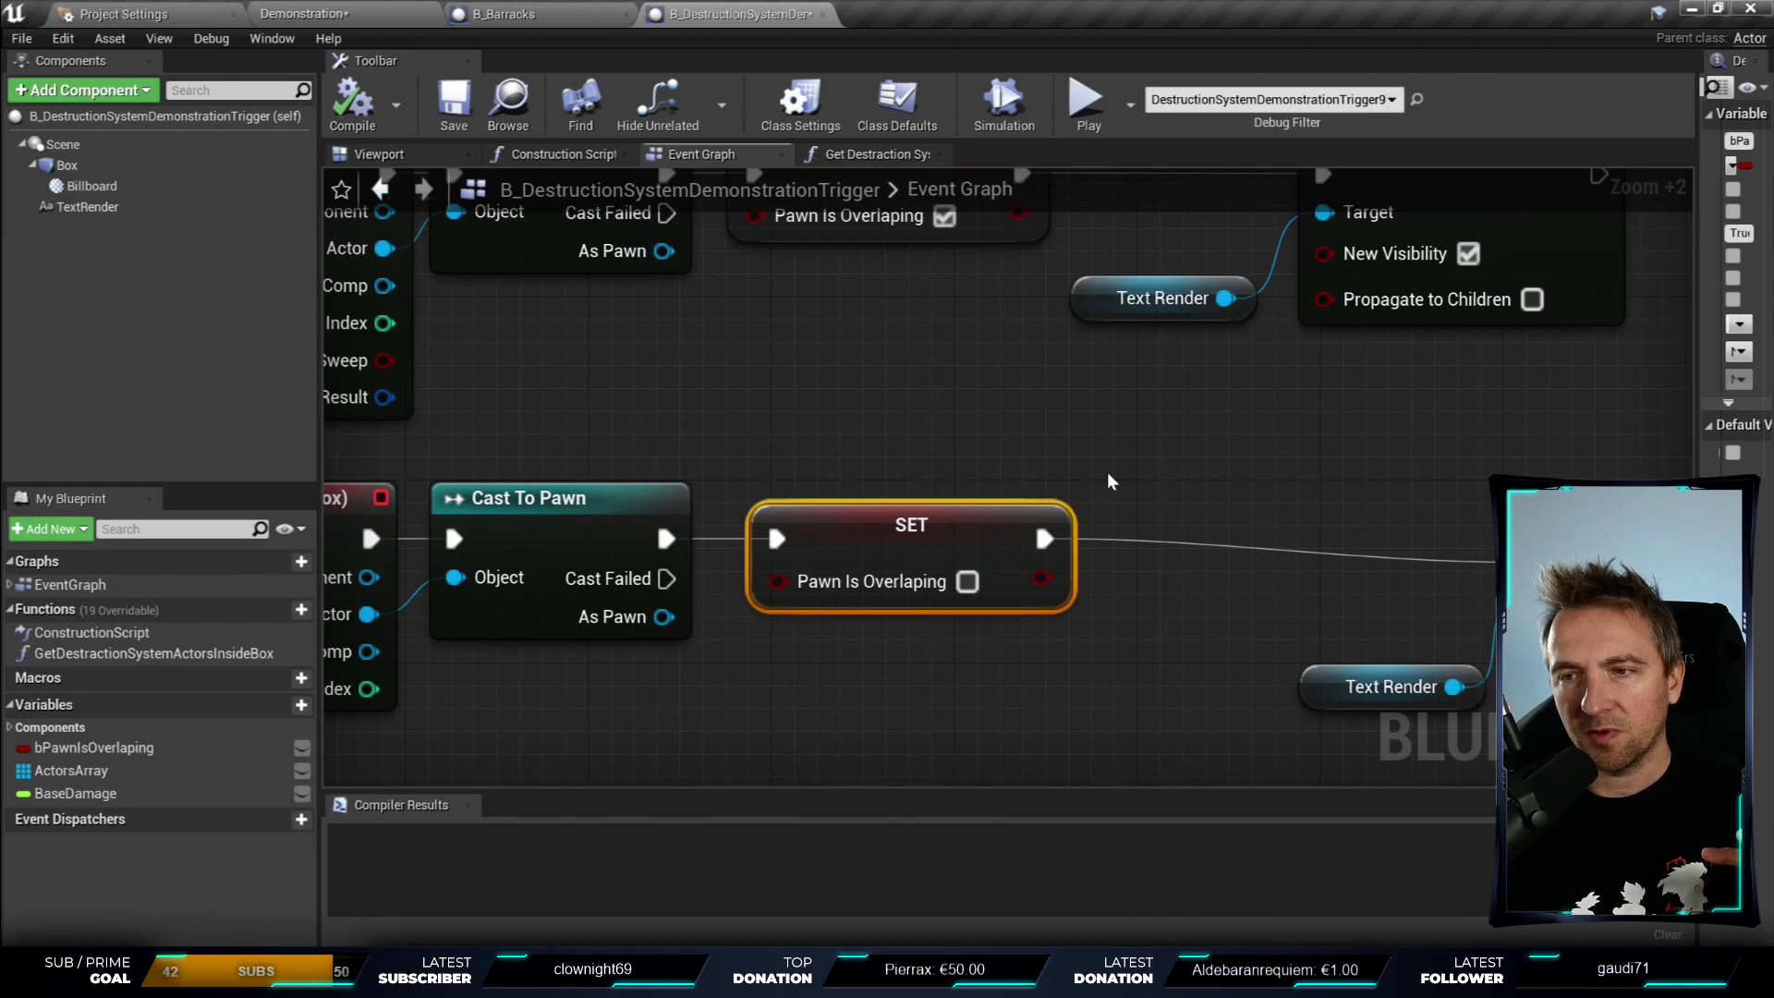
right_drag(1109, 480, 838, 427)
drag(774, 443, 1309, 621)
mouse_move(1139, 498)
mouse_down()
mouse_move(1050, 456)
mouse_move(917, 480)
mouse_up()
click(711, 405)
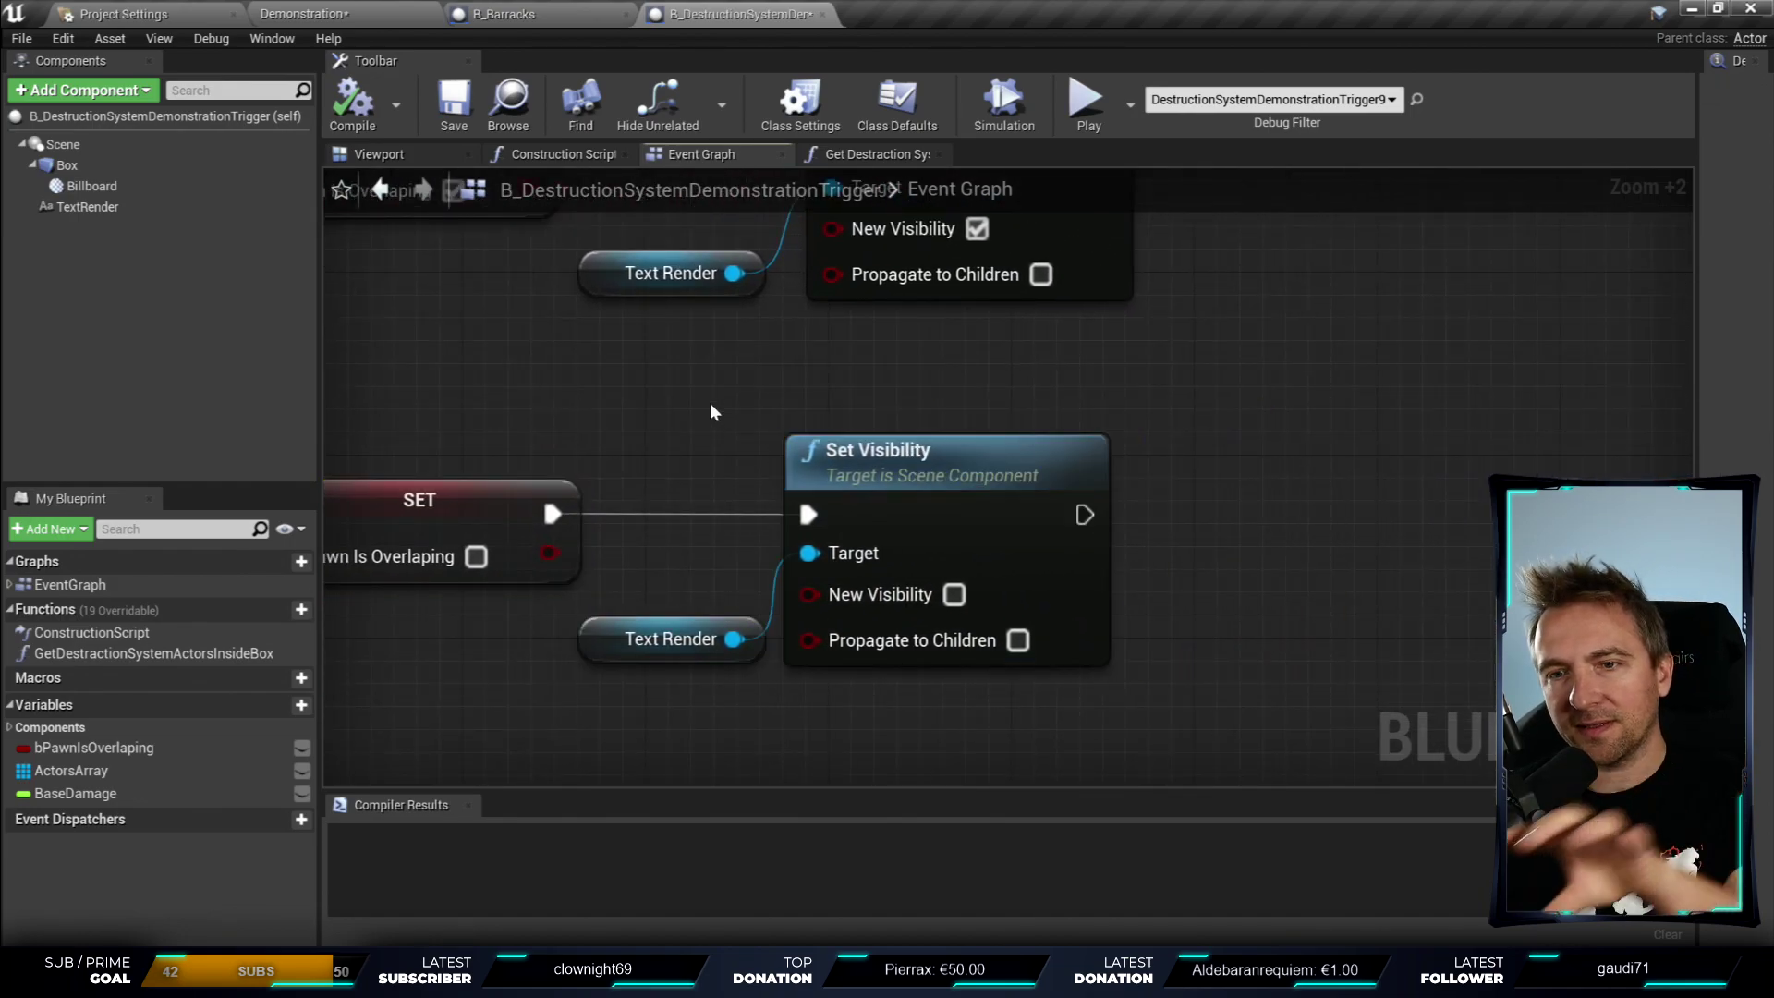
click(913, 464)
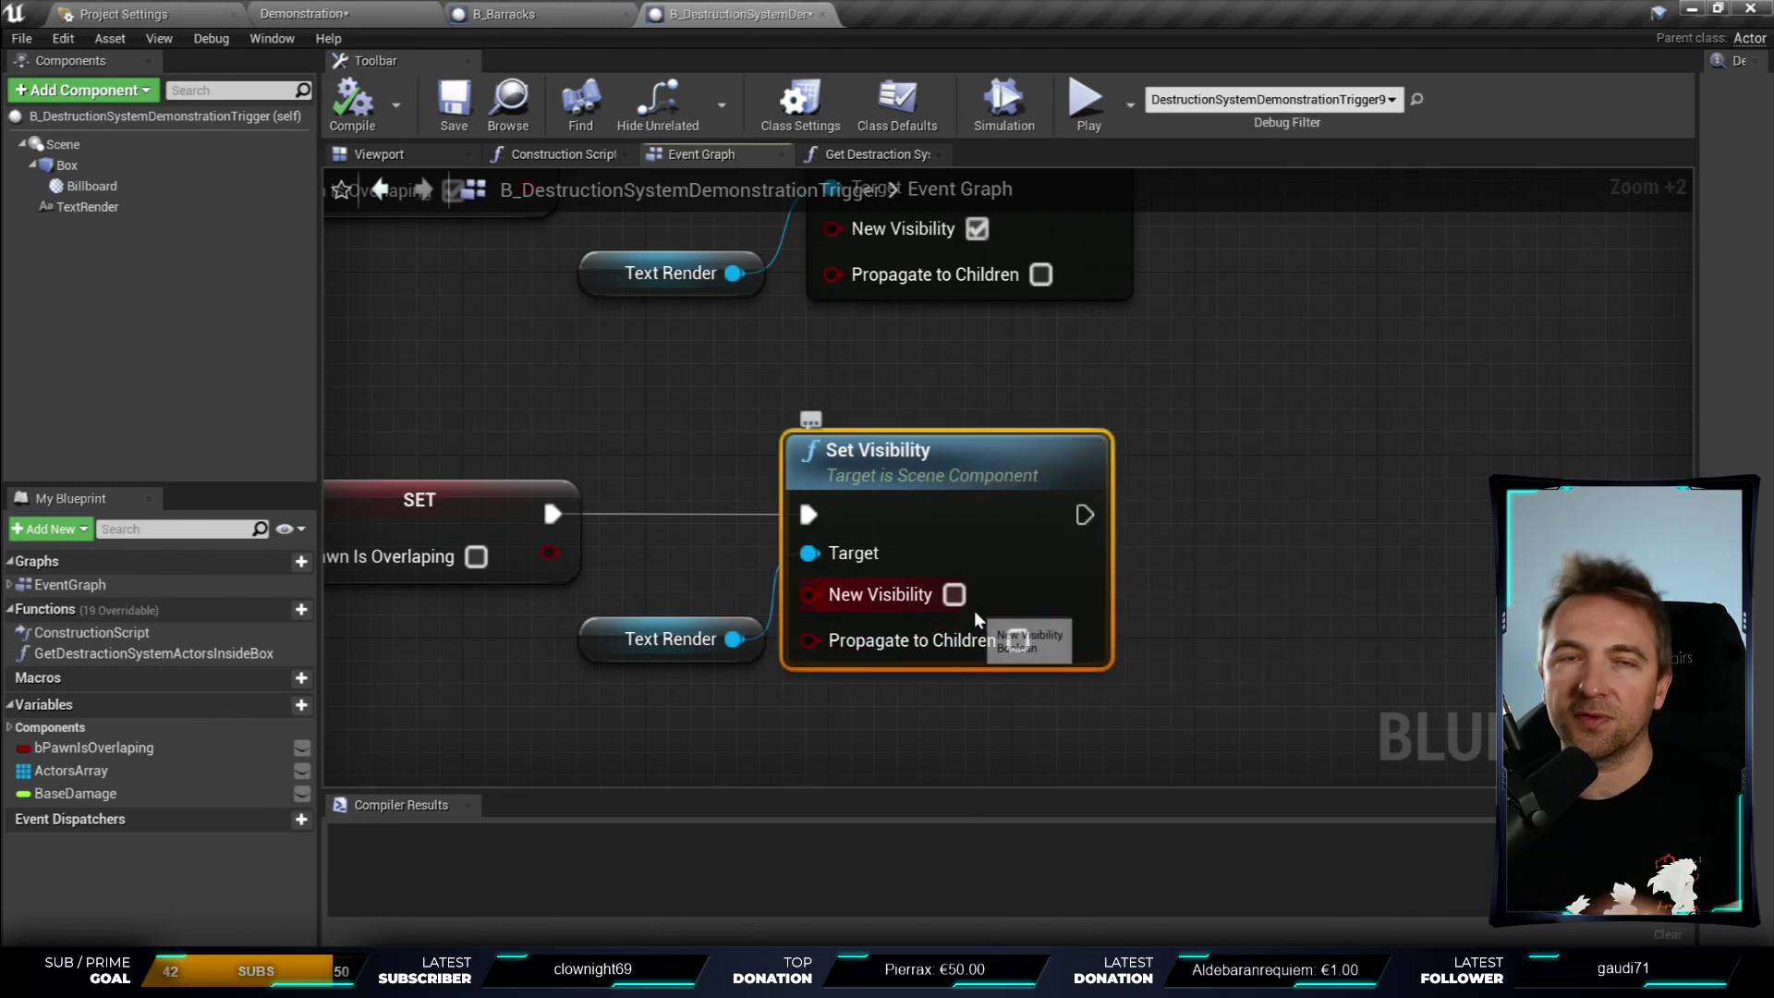
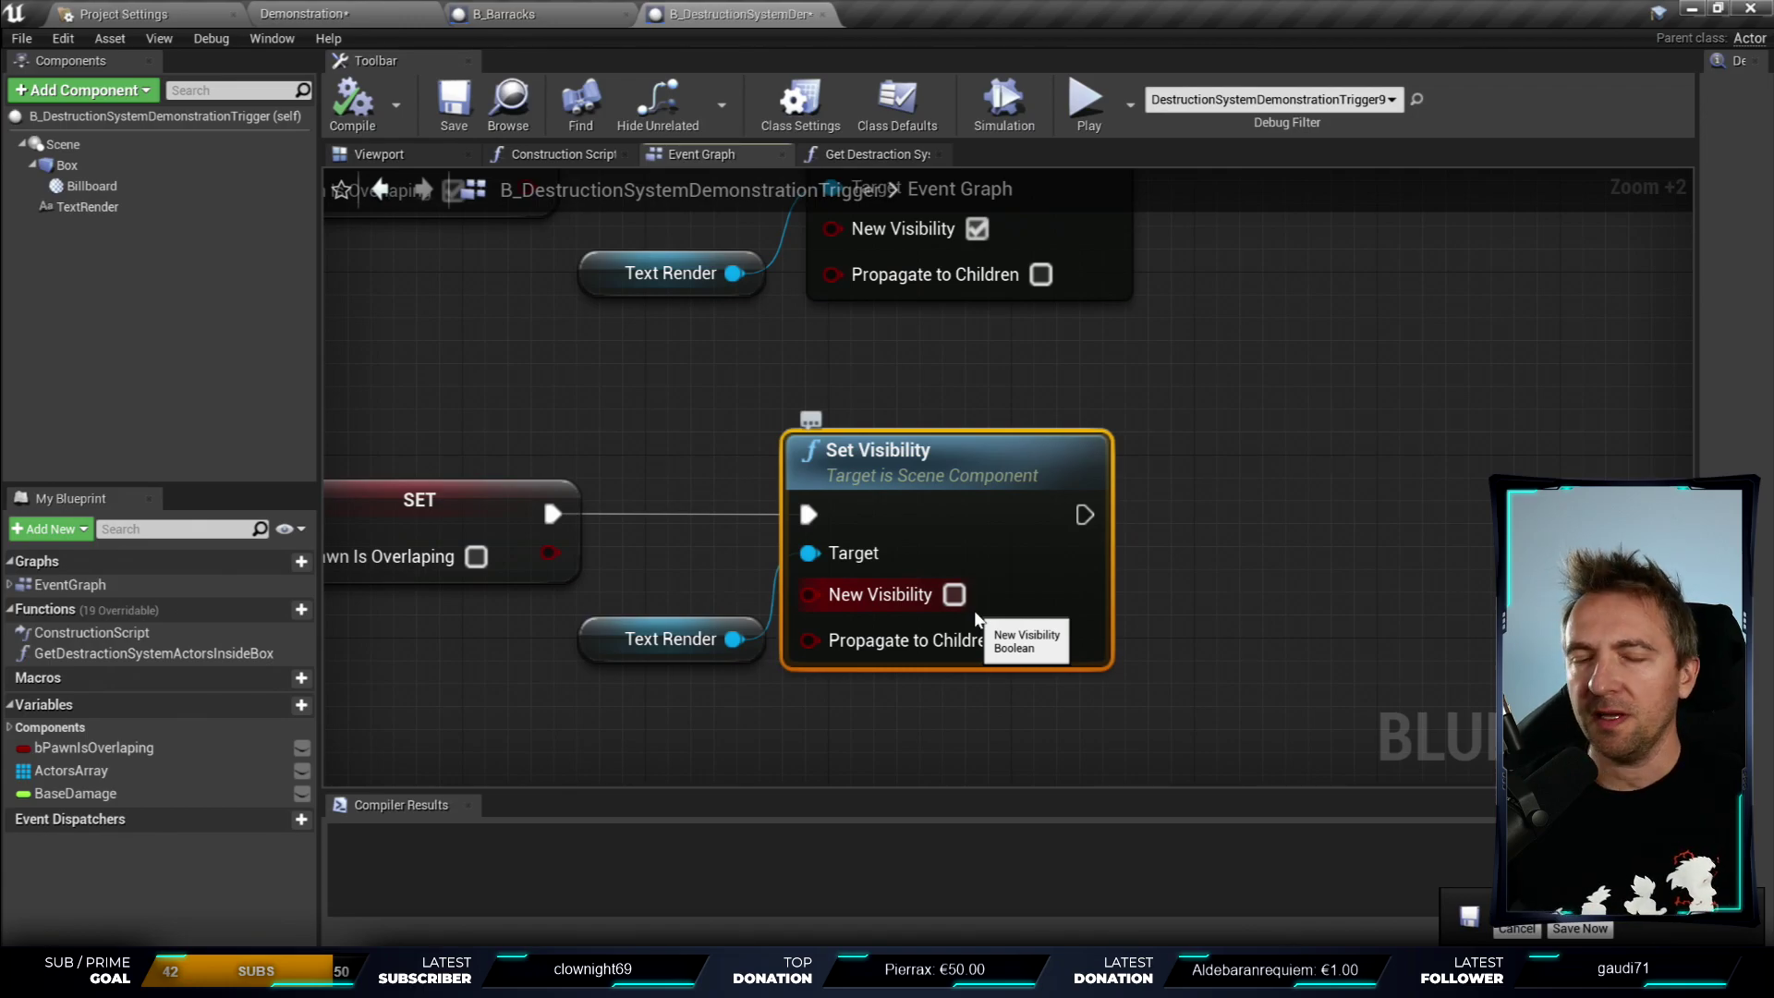
- Save the trigger blueprint and frame both the OnComponentBeginOverlap and EndOverlap chains
click(352, 102)
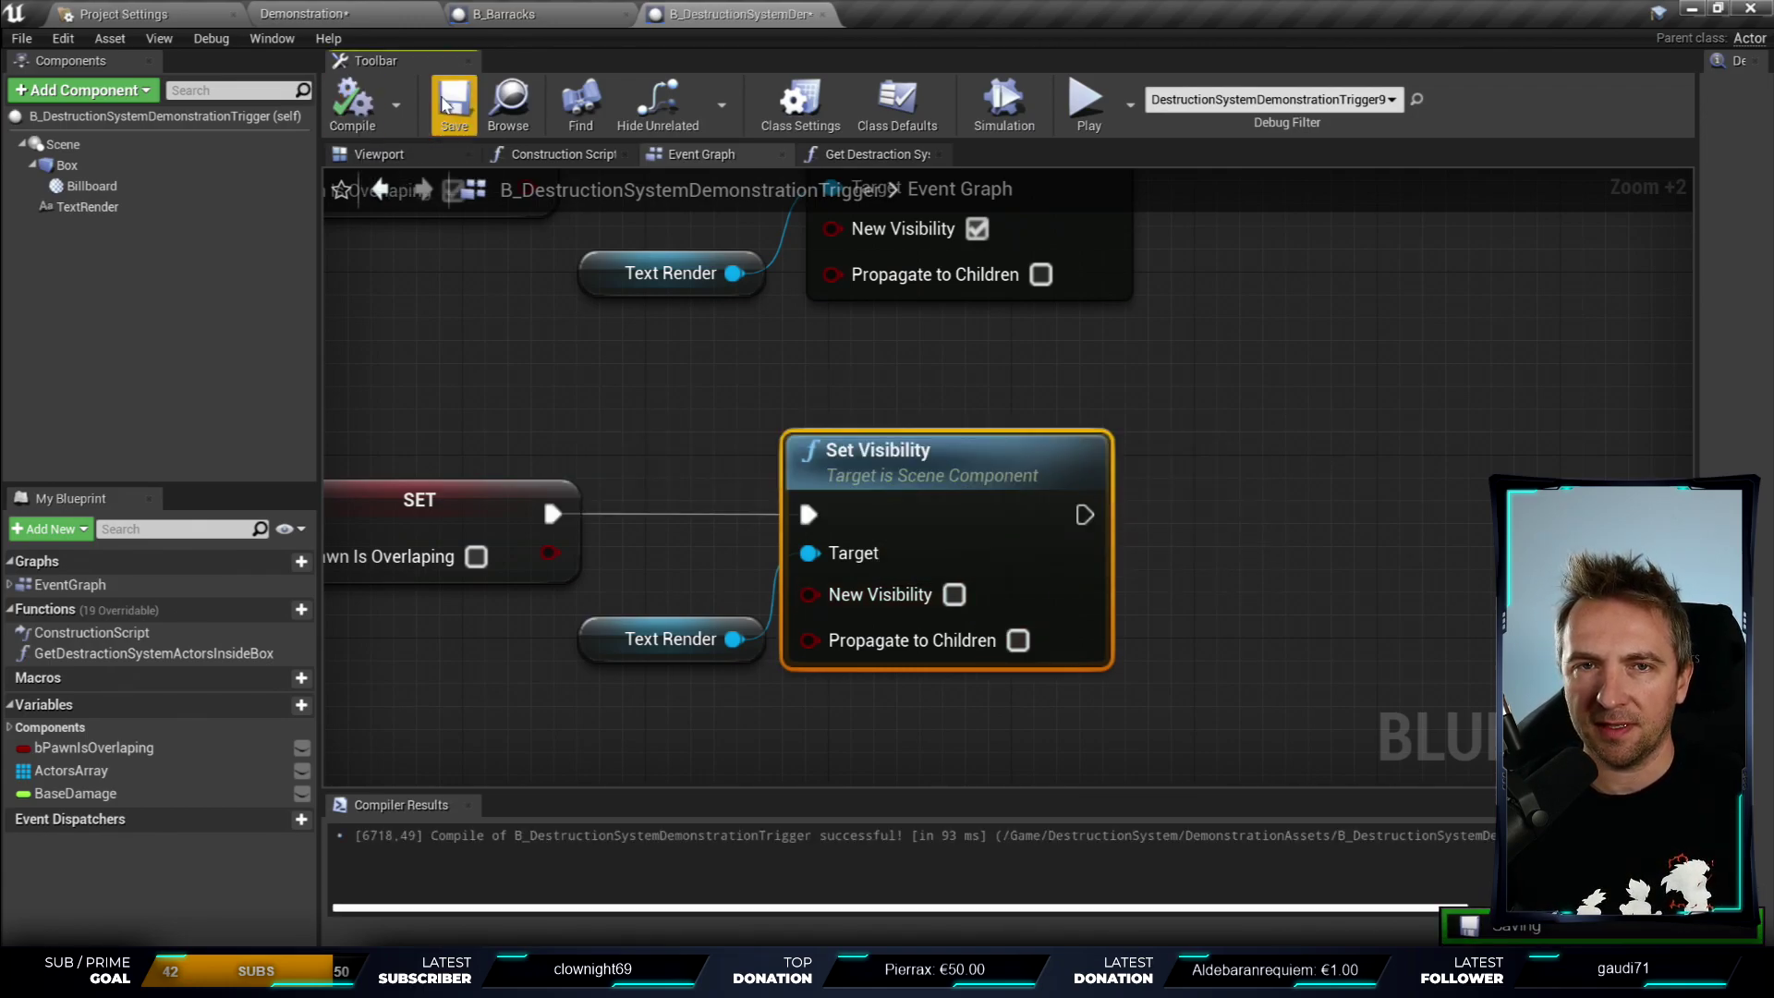
right_drag(1395, 447, 1760, 407)
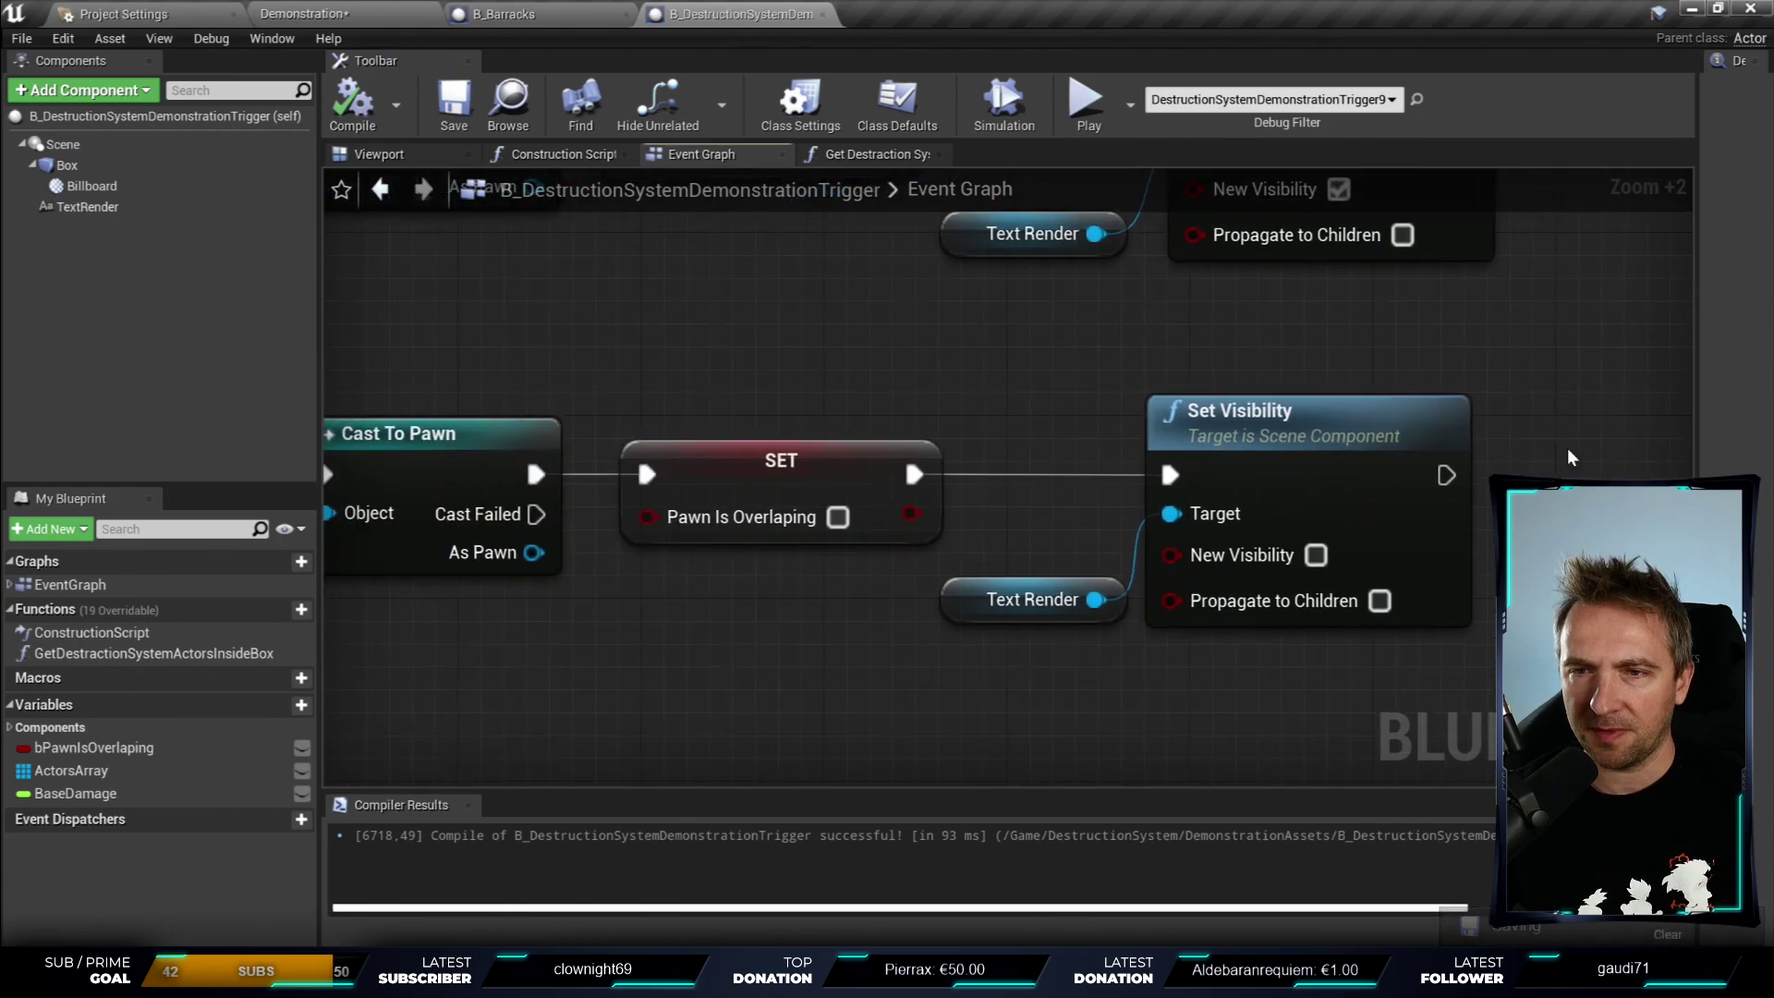
scroll(1567, 447, down, 4)
right_drag(1567, 447, 1363, 525)
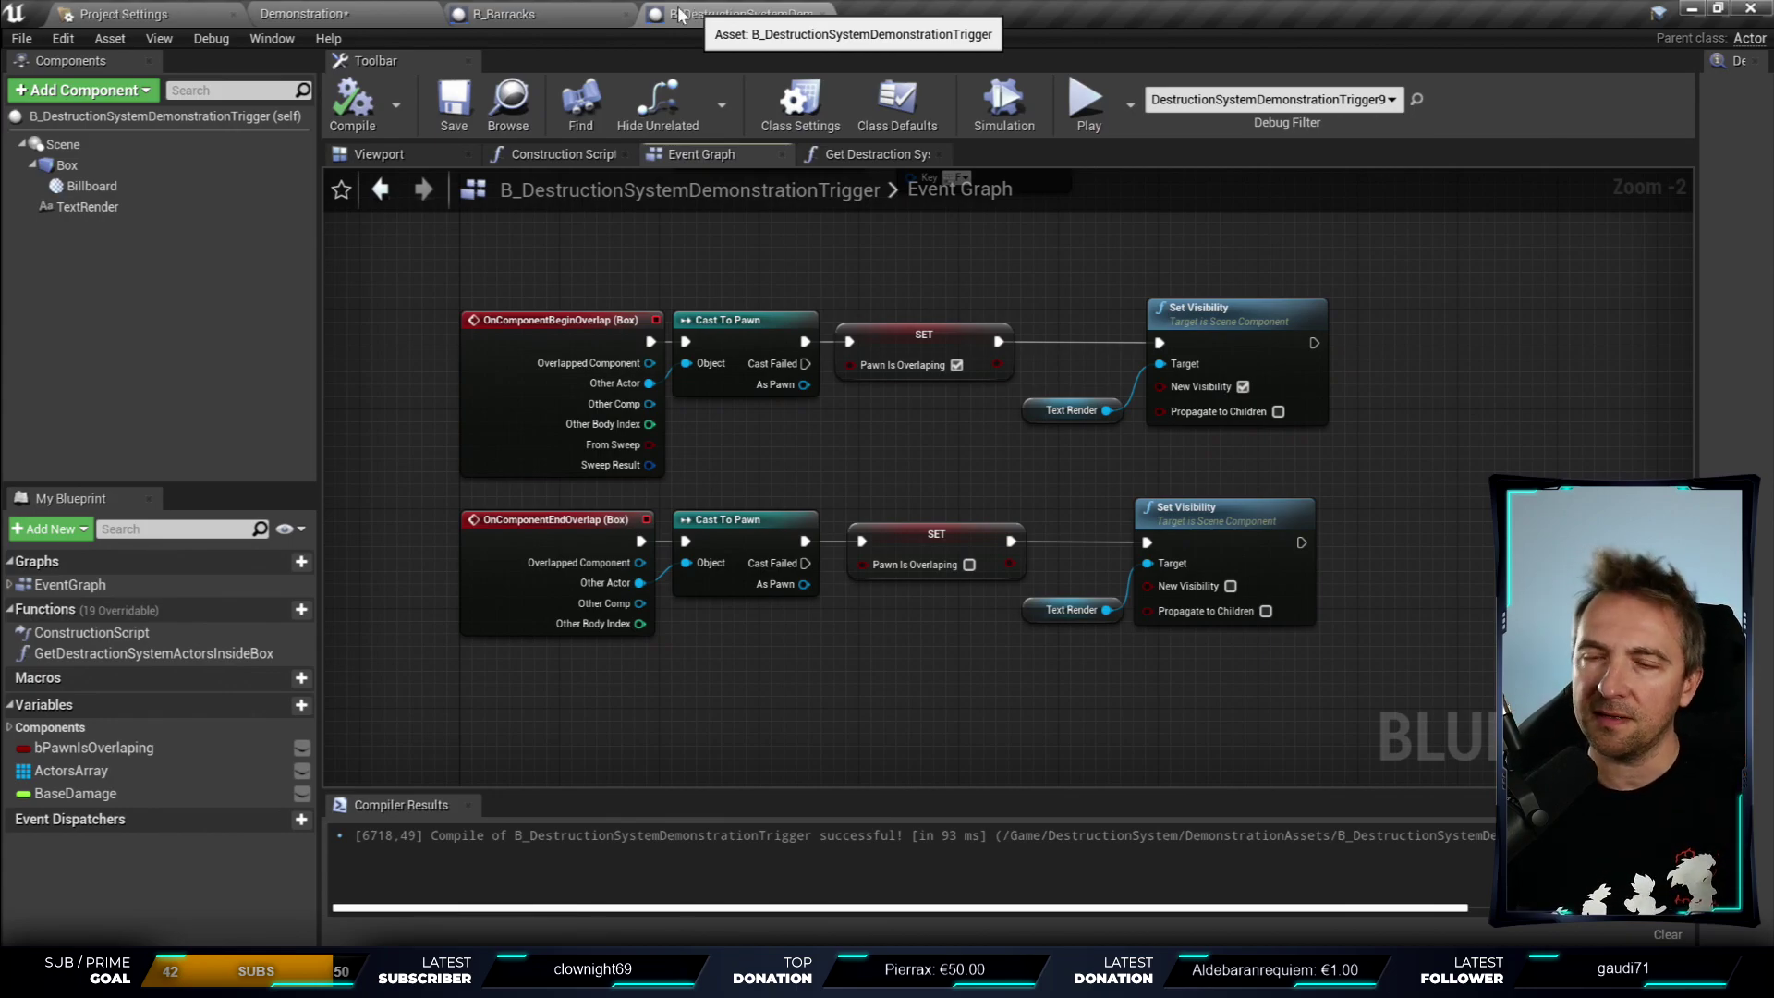
- Bring the For Each Loop, Base Damage and Apply Damage nodes fully into view
right_drag(1286, 356, 601, 630)
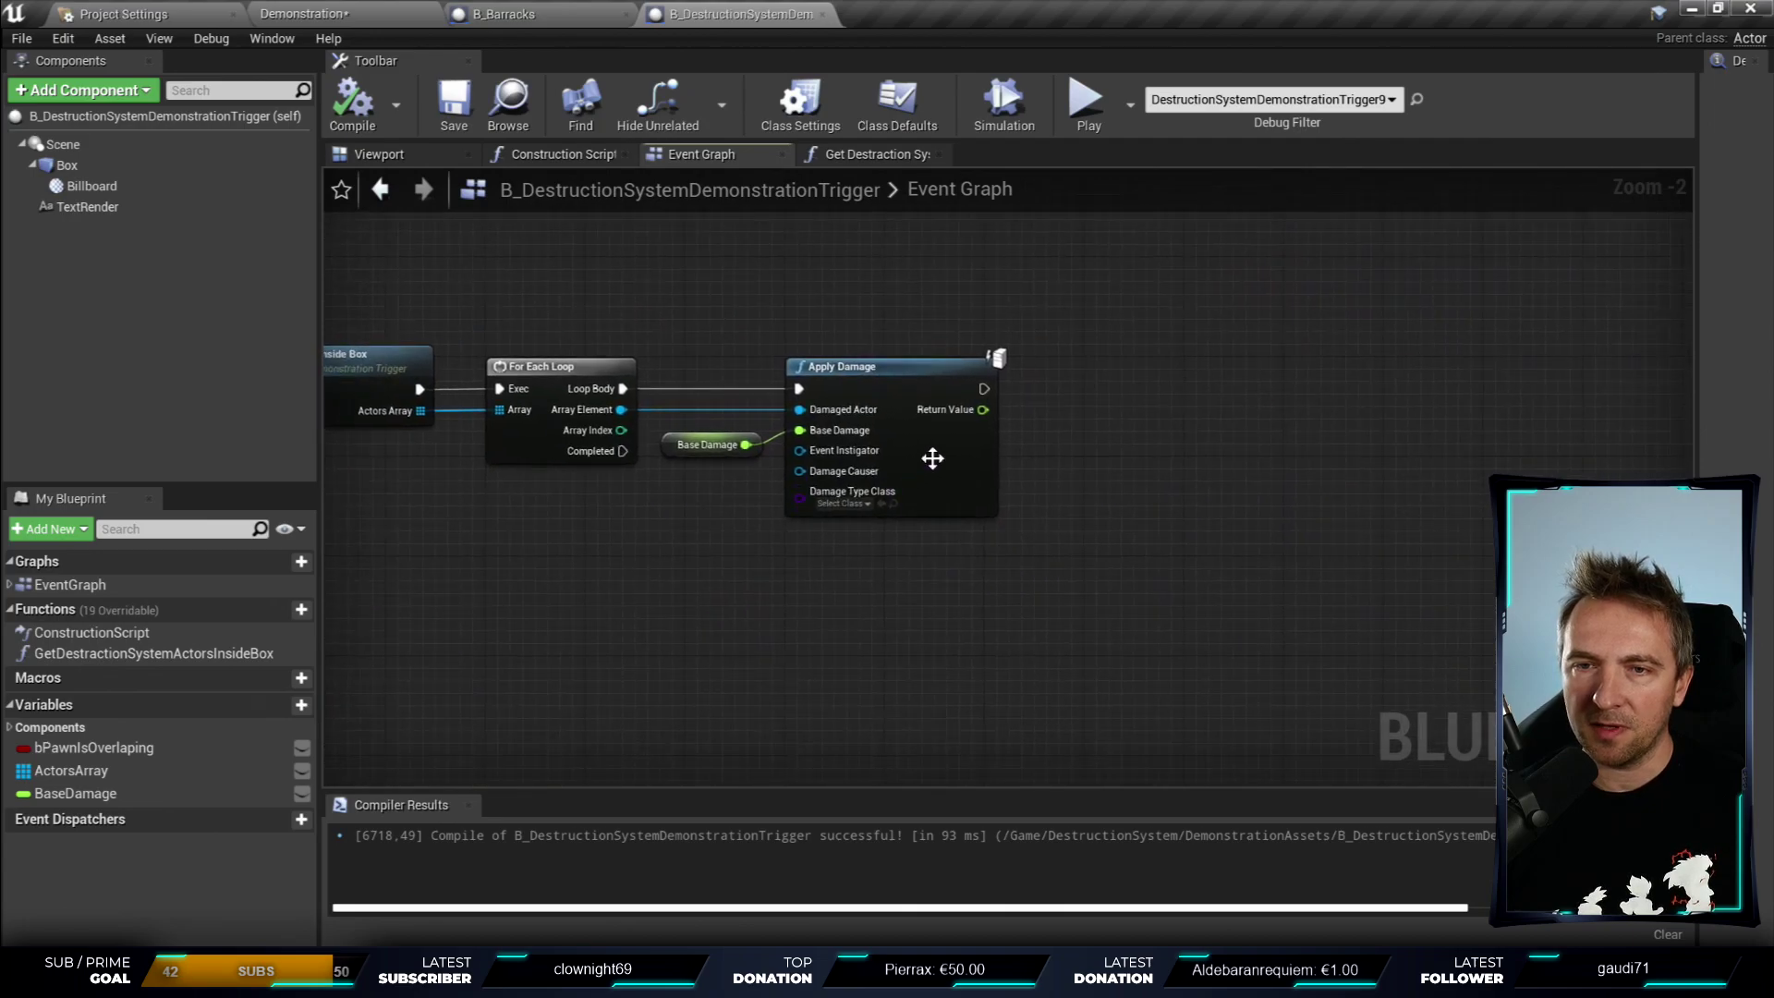
scroll(930, 459, up, 6)
mouse_move(1229, 236)
mouse_down()
mouse_move(973, 636)
mouse_move(1380, 614)
mouse_up()
drag(1210, 642, 430, 242)
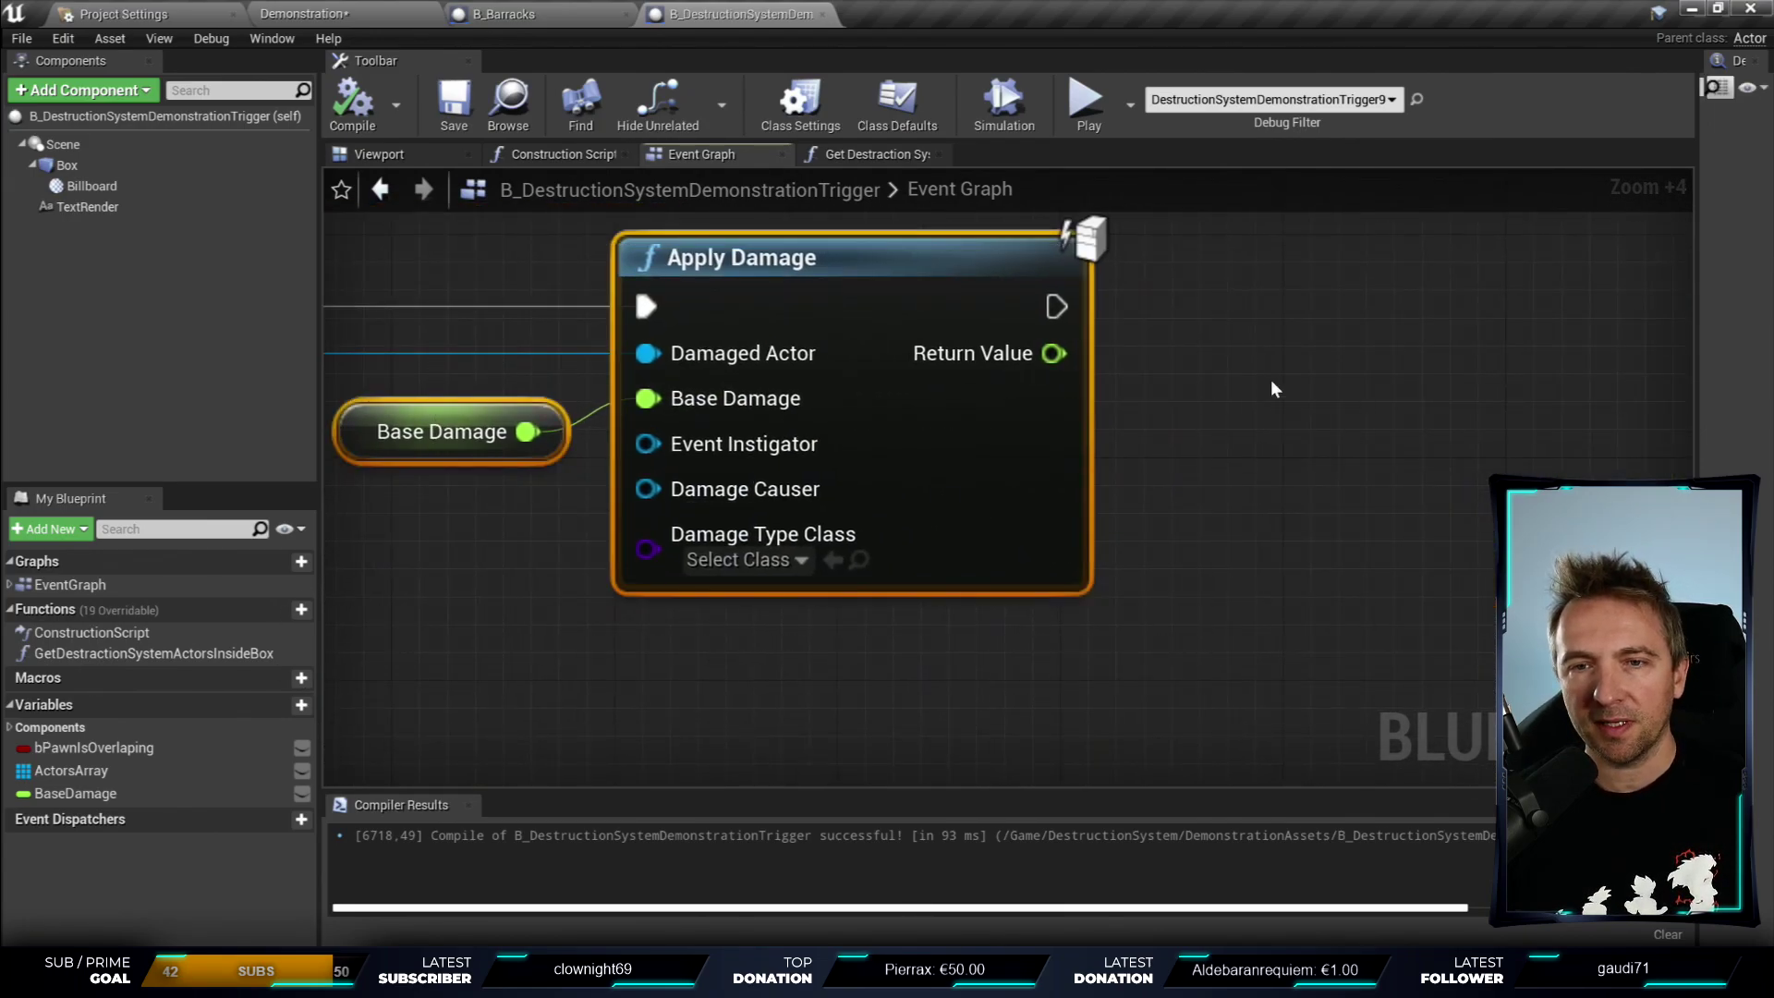
right_drag(1271, 378, 1481, 454)
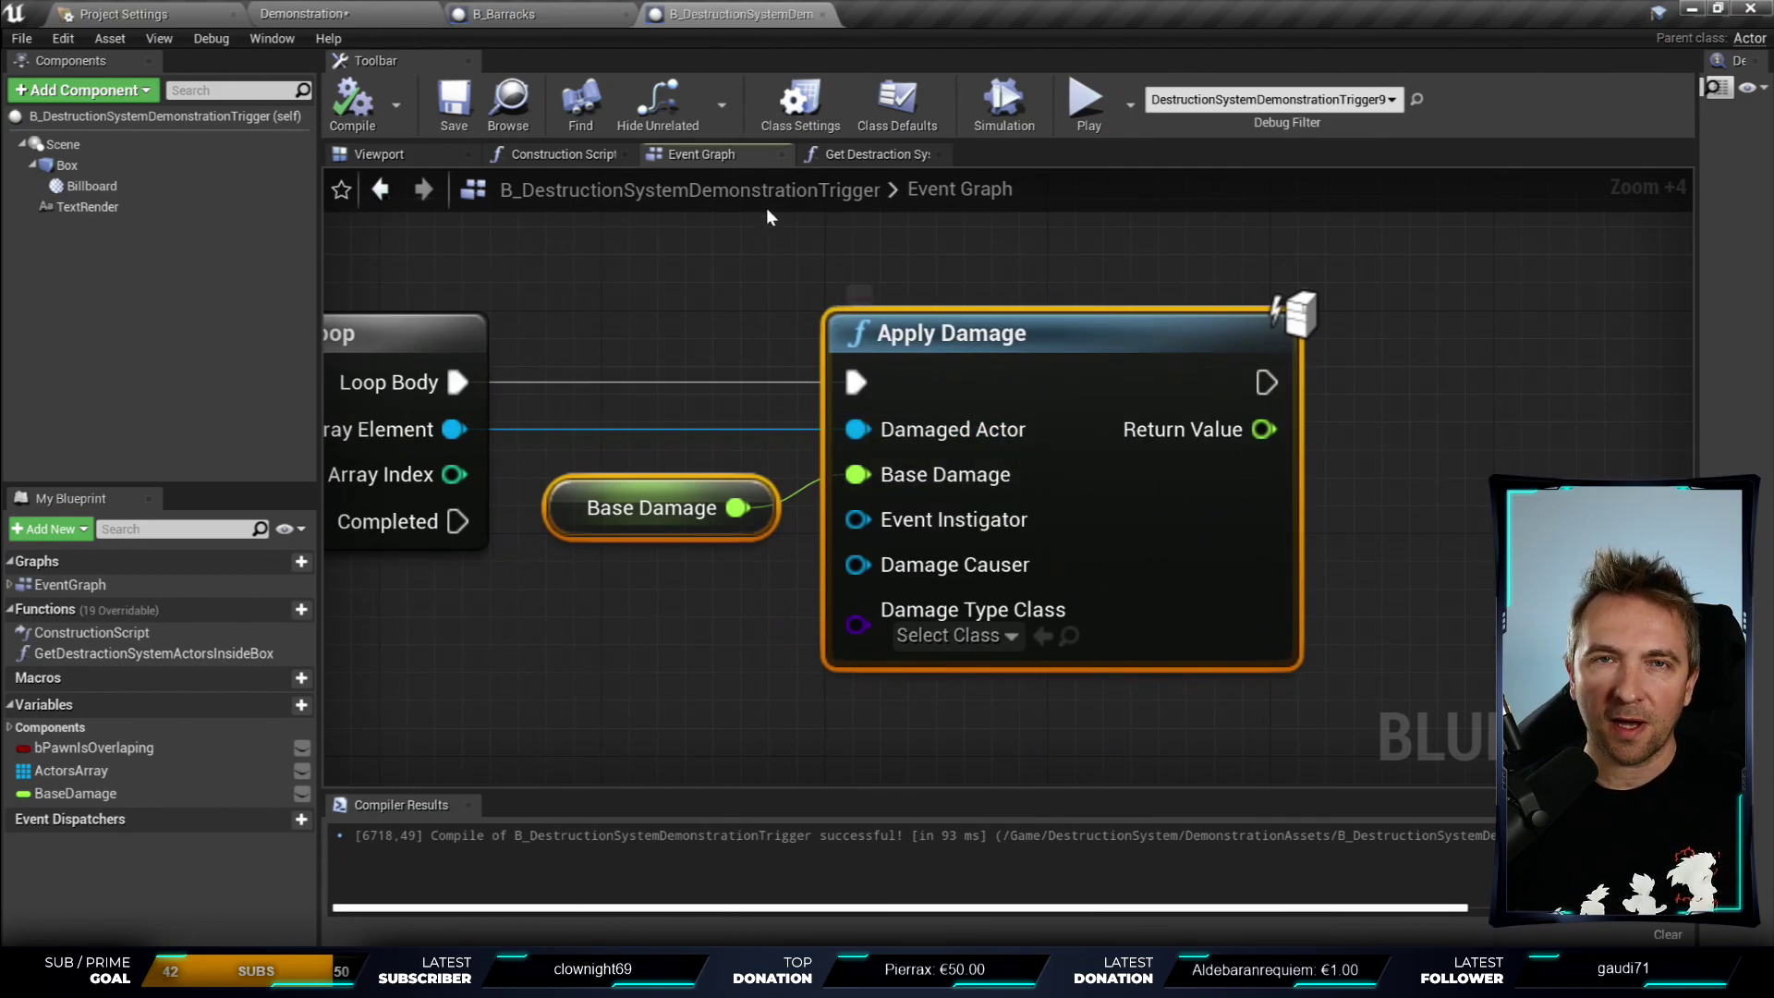
right_drag(961, 236, 1116, 254)
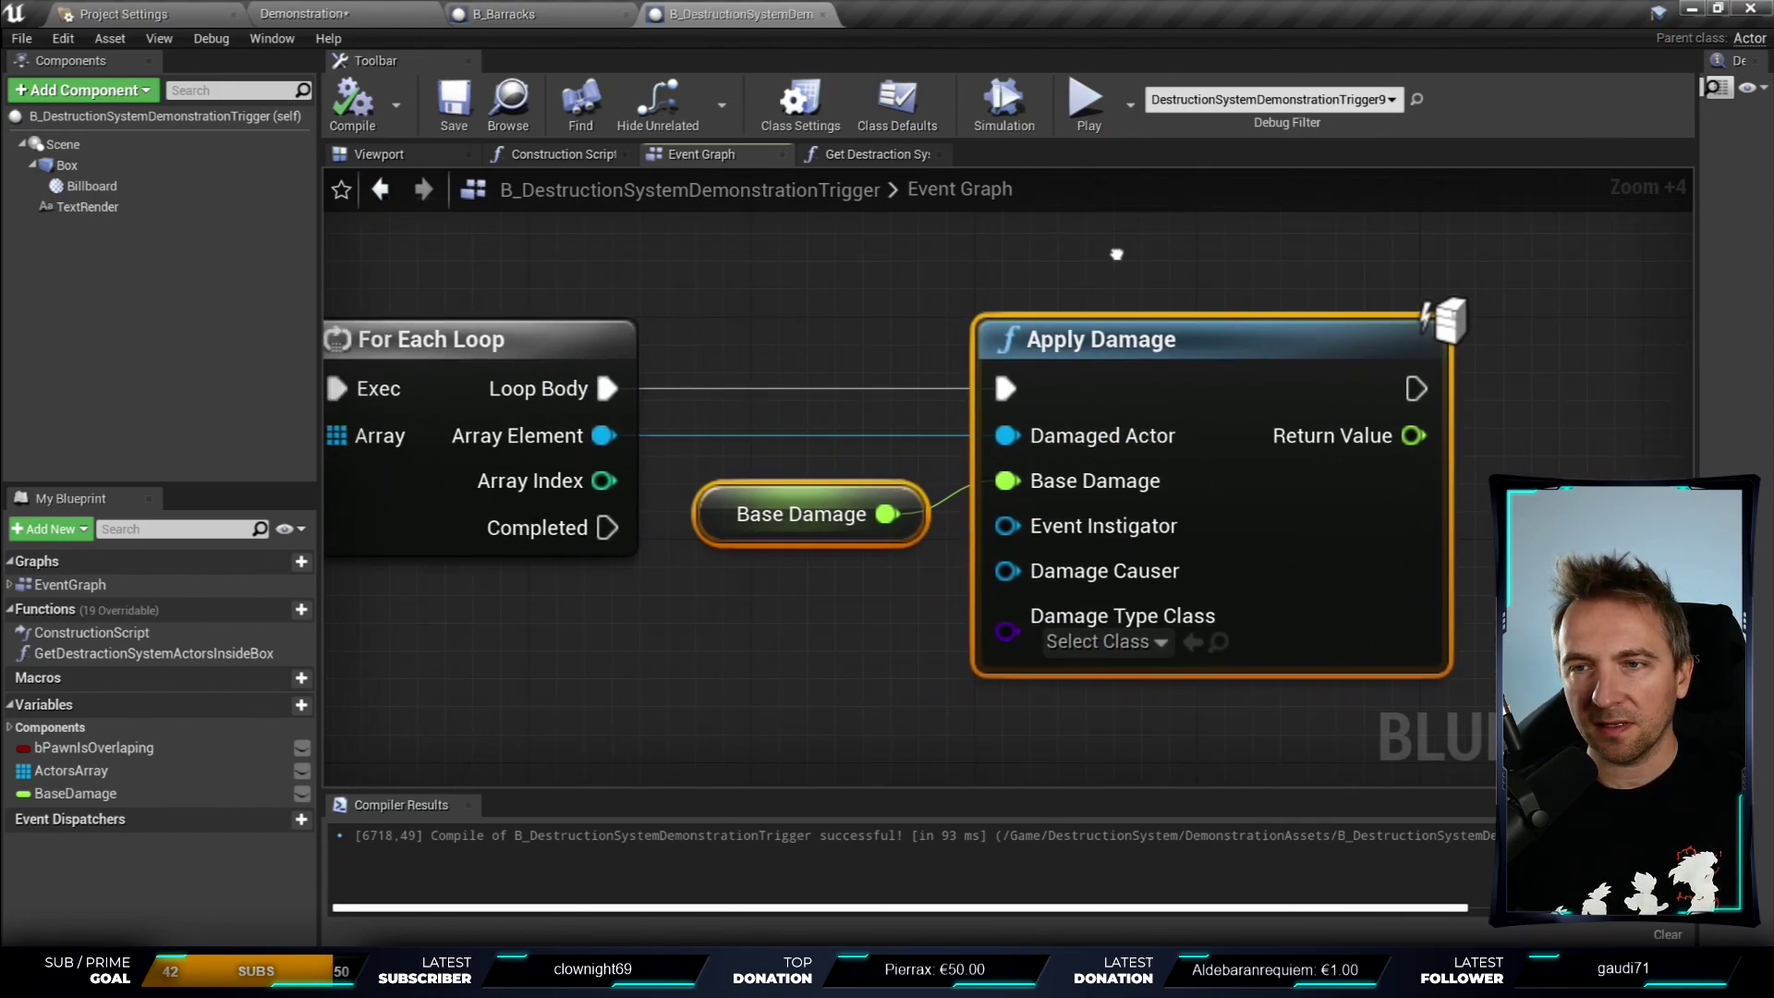
scroll(1094, 308, up, 2)
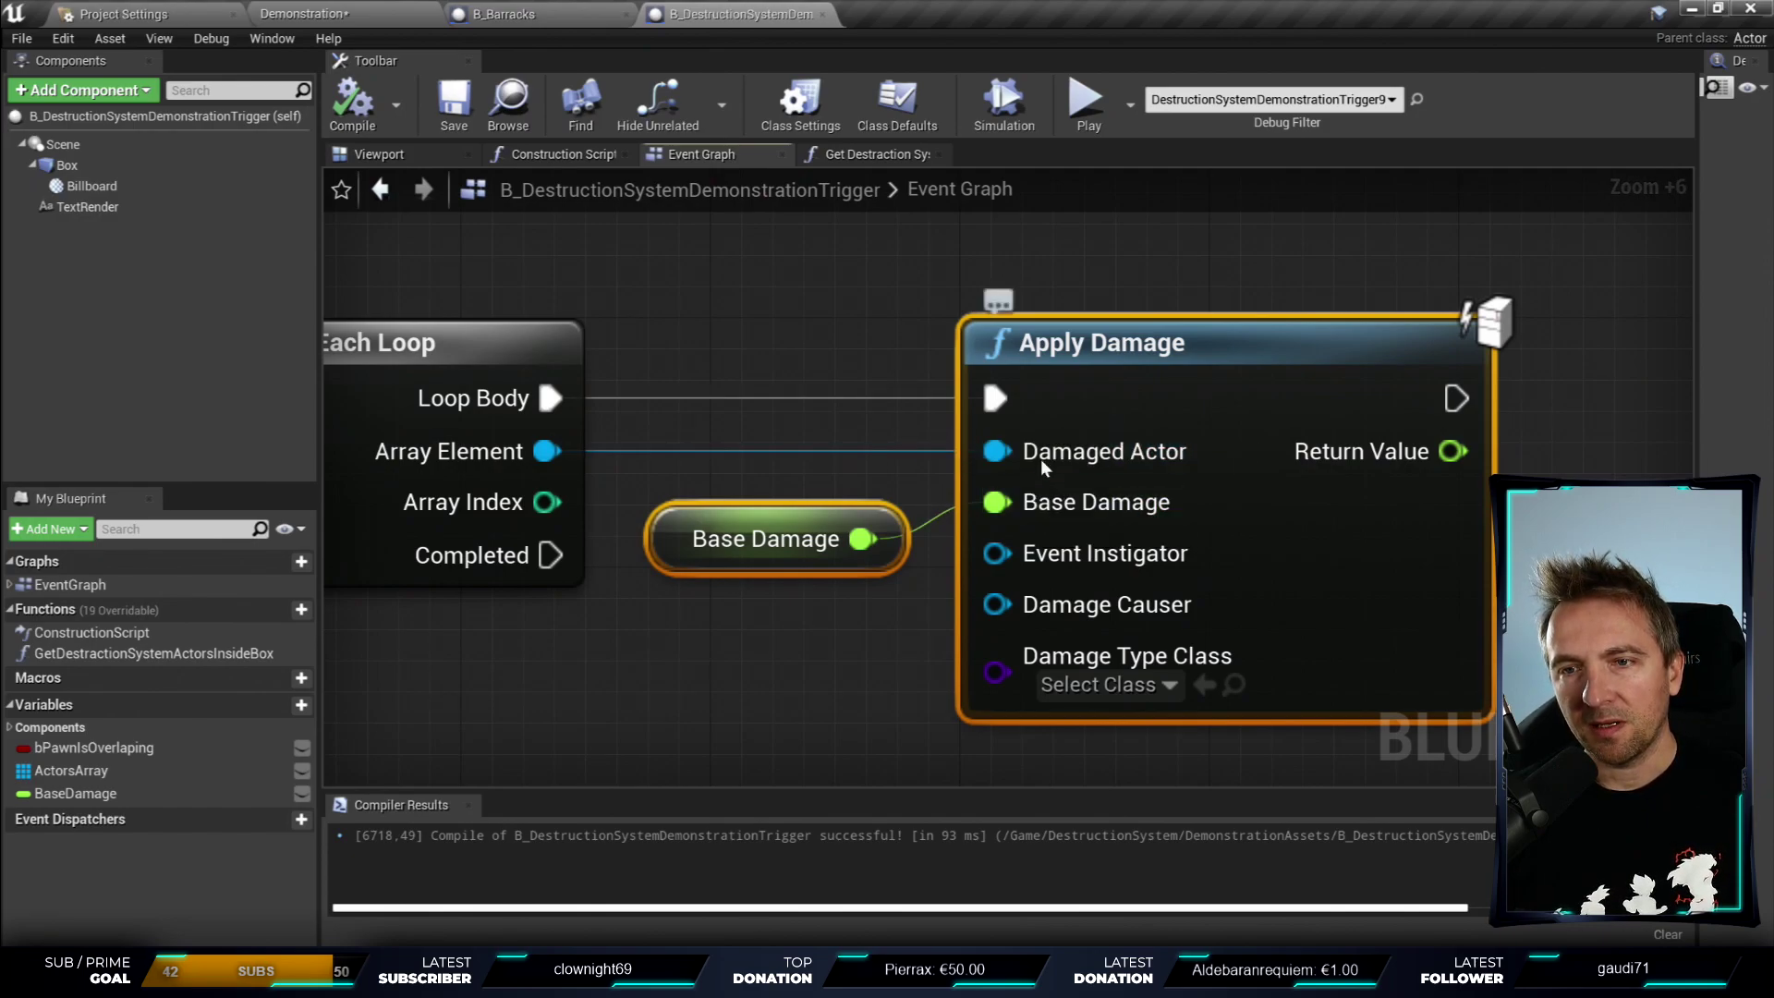
scroll(1090, 444, up, 1)
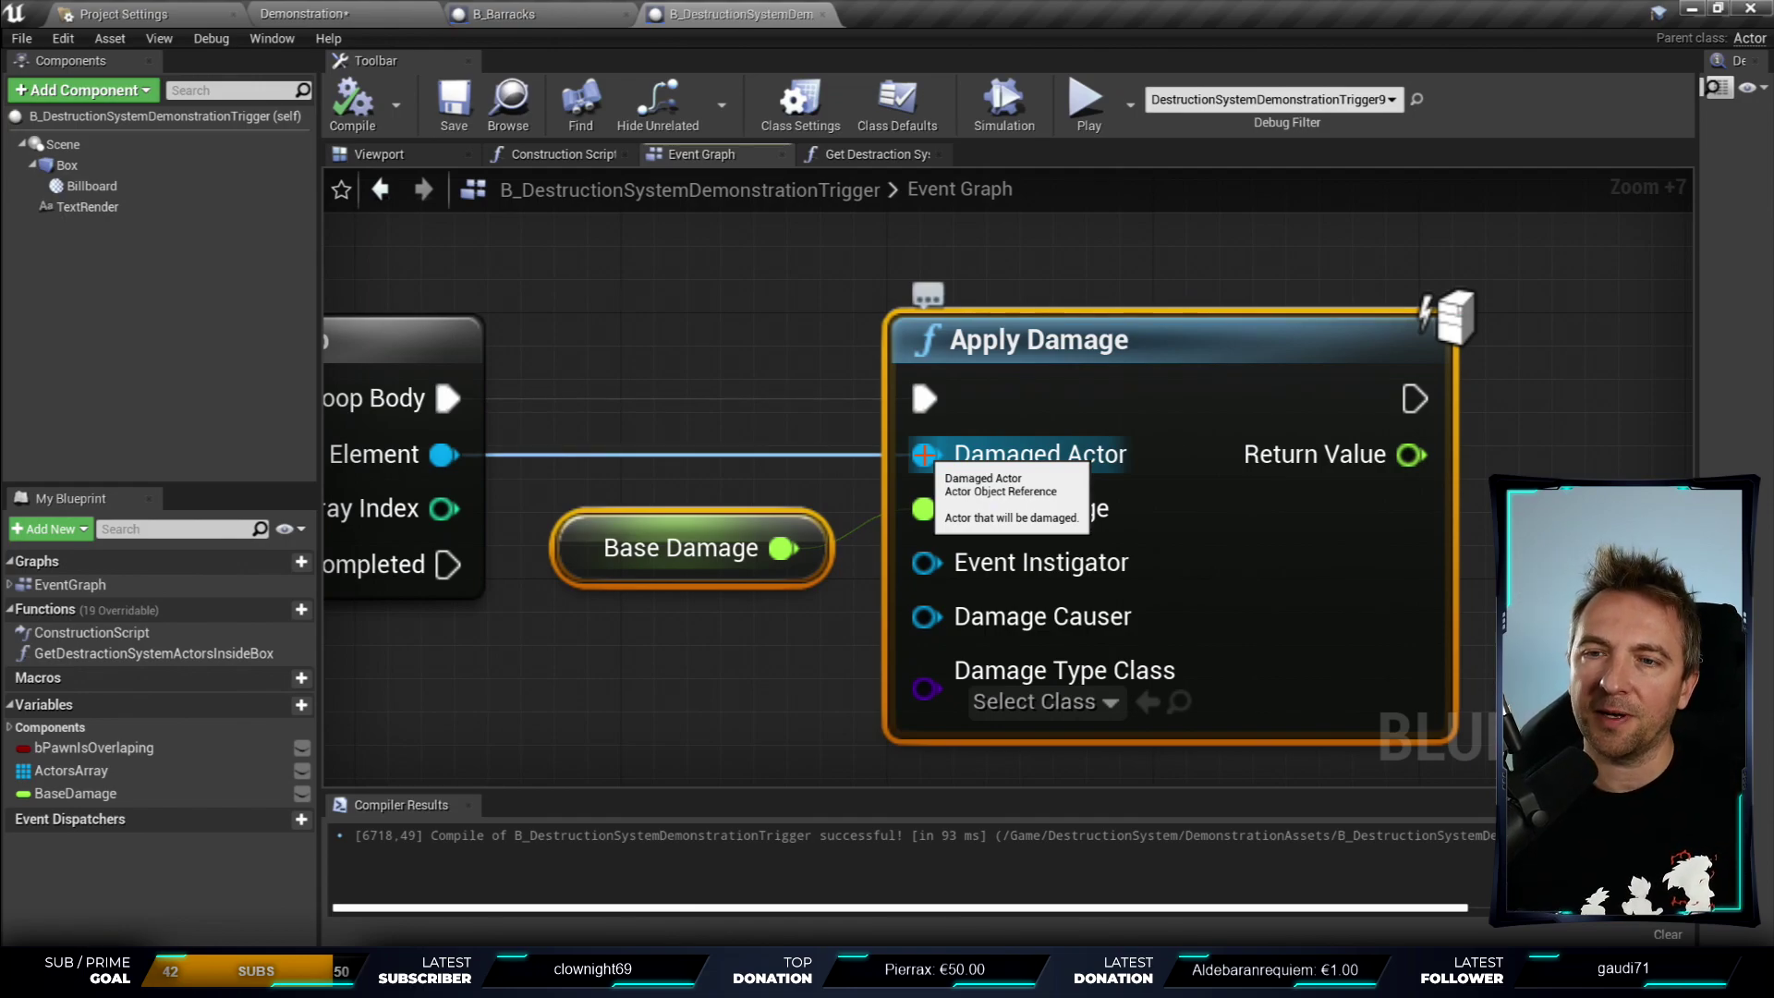
- Reconnect Array Element to Damaged Actor after compiling, then break the Base Damage wire
alt+click(923, 453)
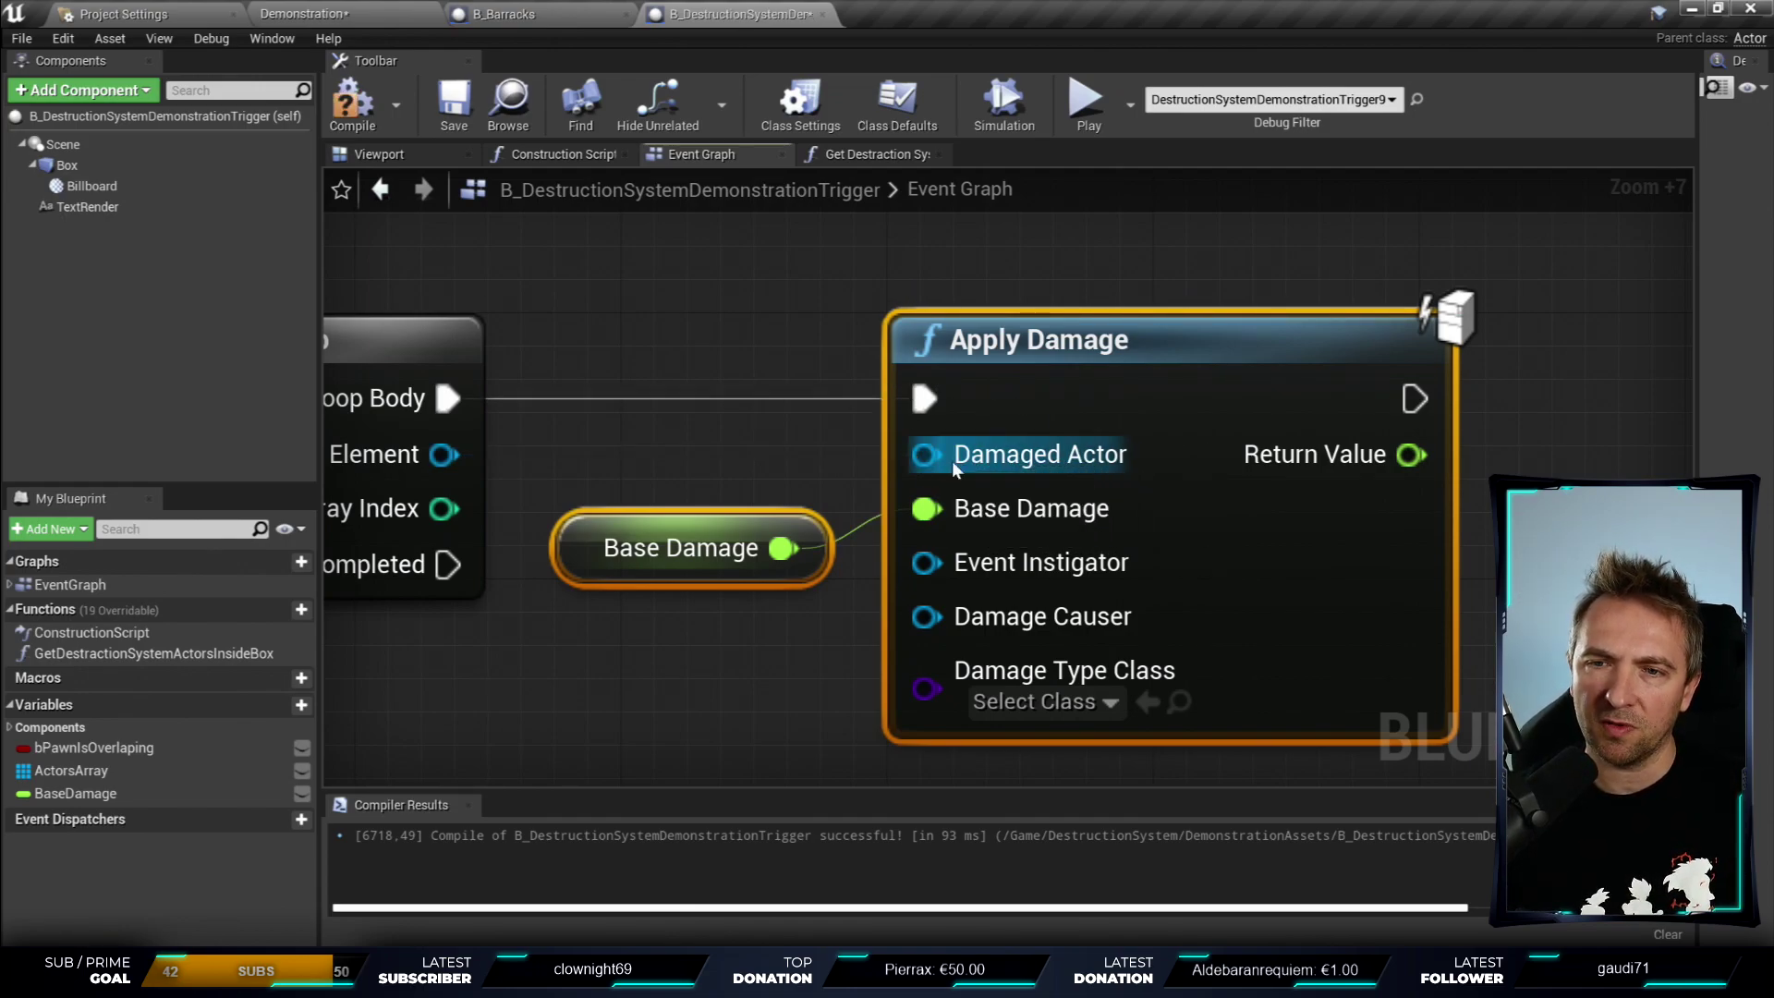
click(352, 101)
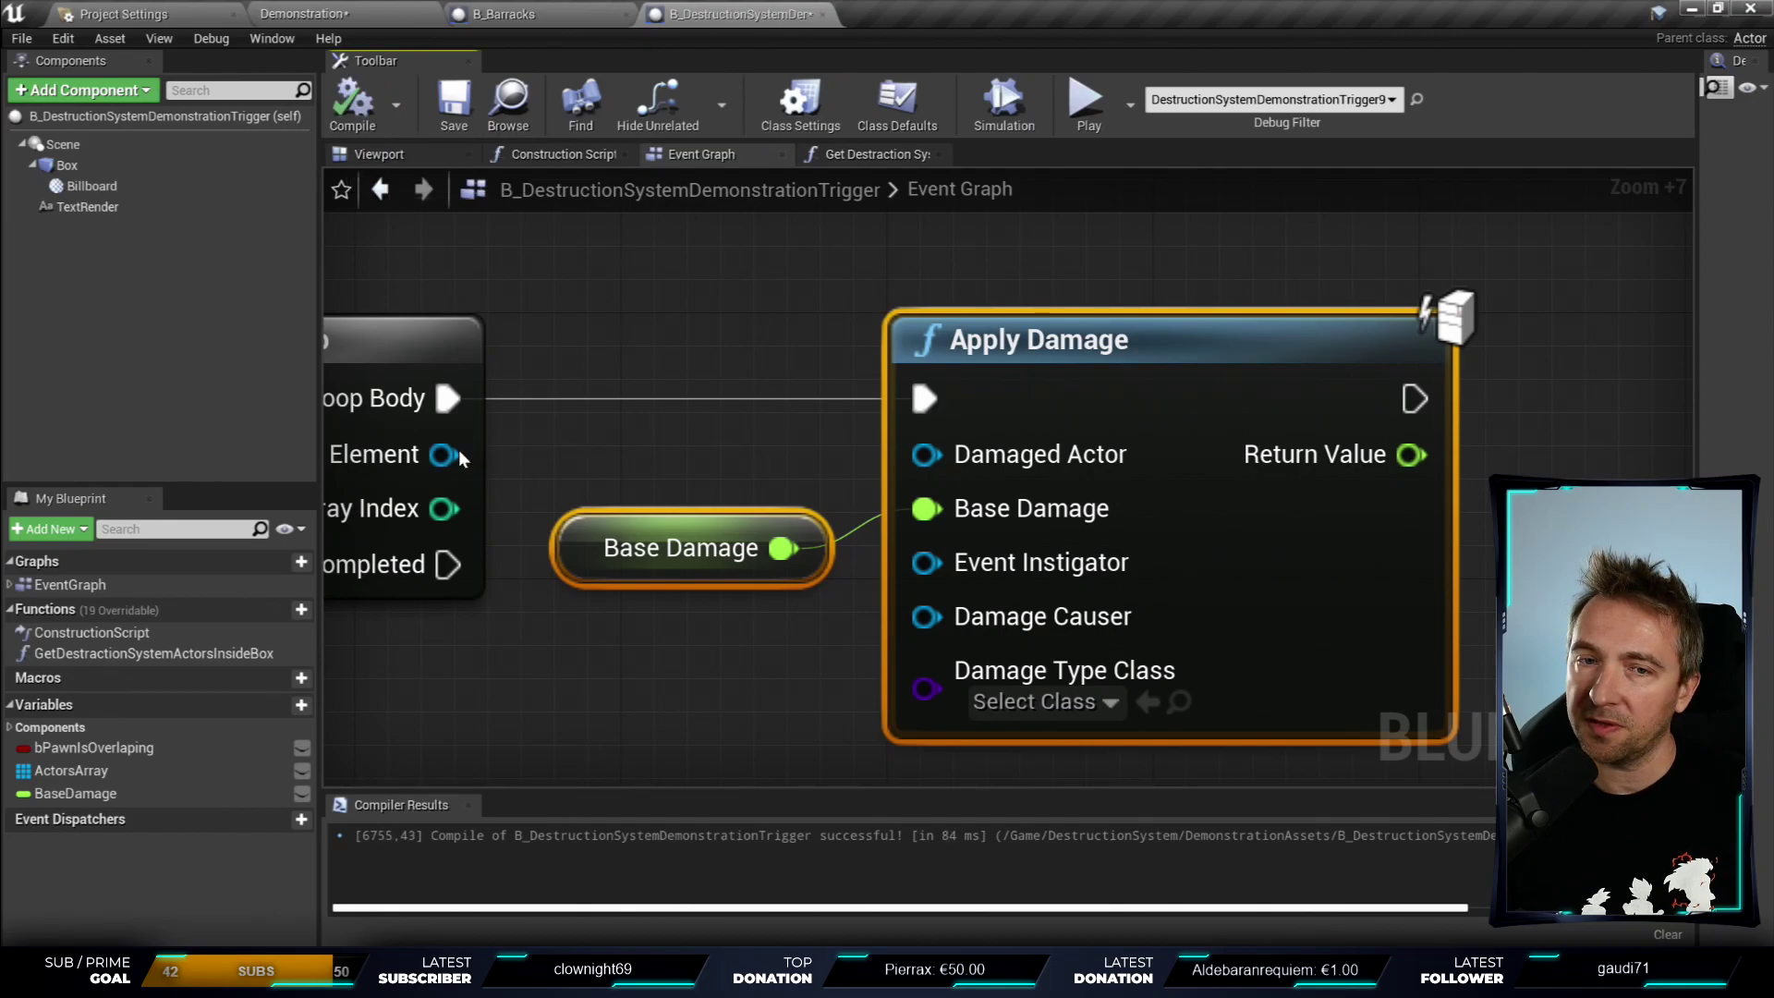
drag(458, 449, 925, 454)
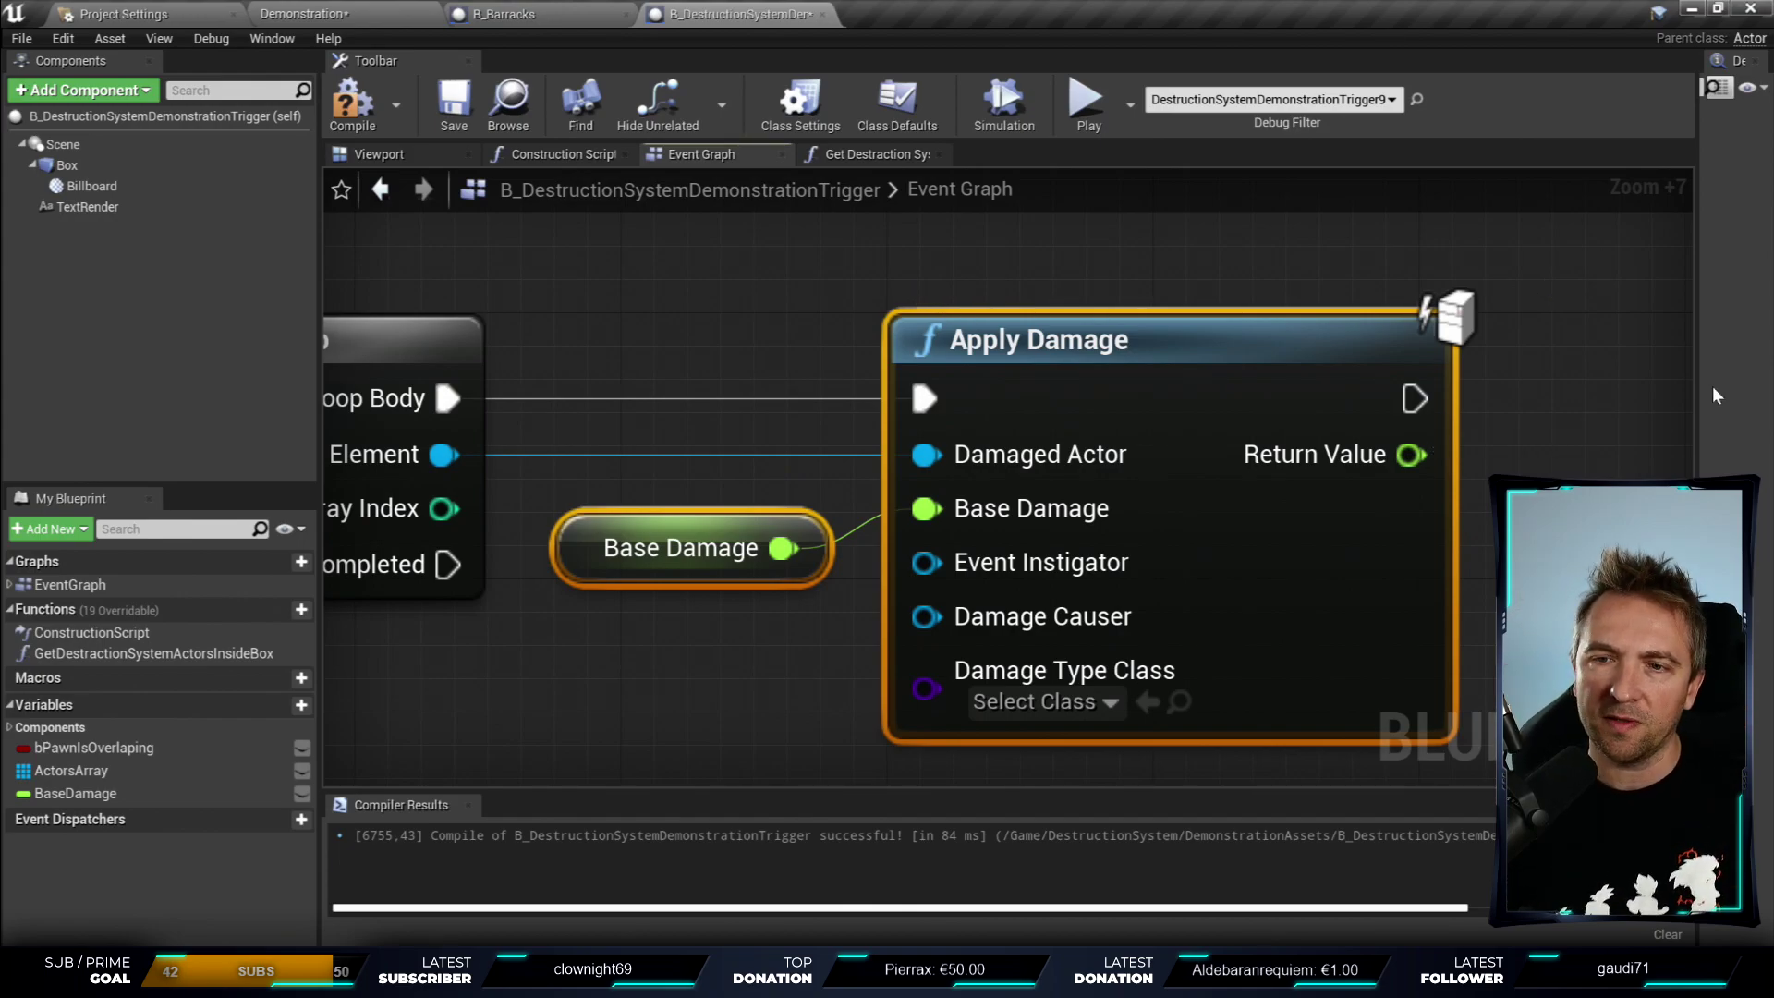
alt+click(783, 548)
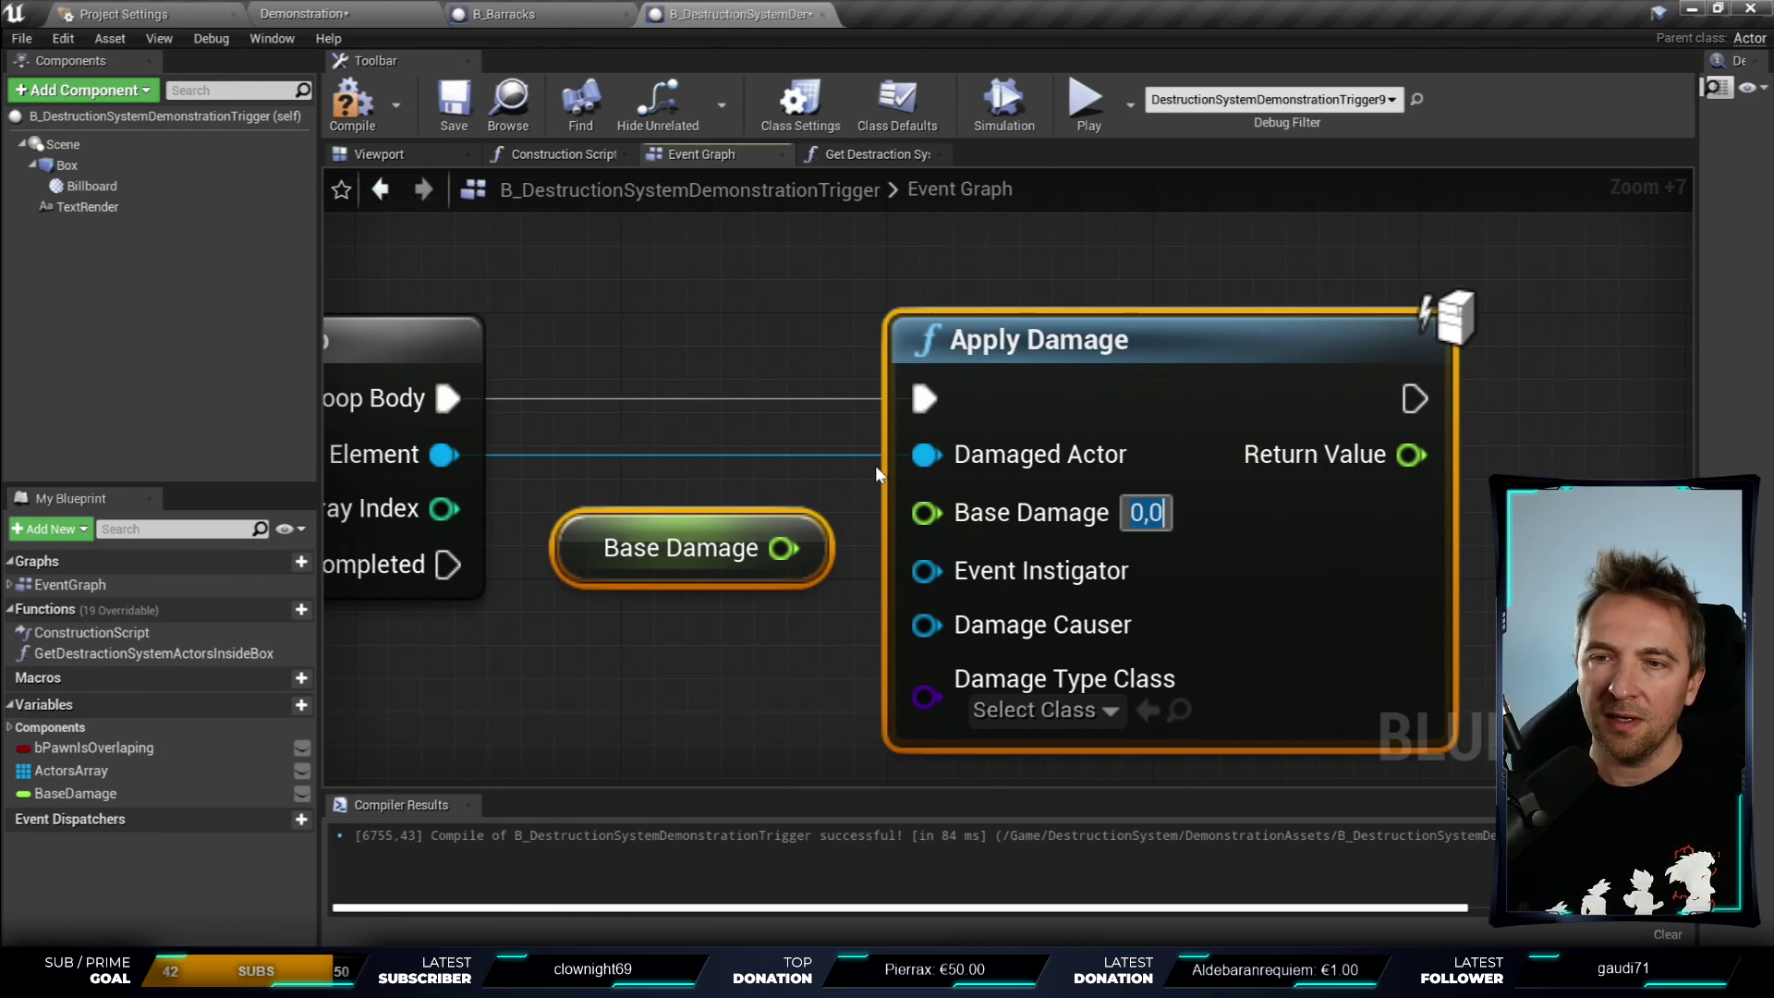
- Wire the Base Damage variable into Apply Damage's Base Damage input
key(Return)
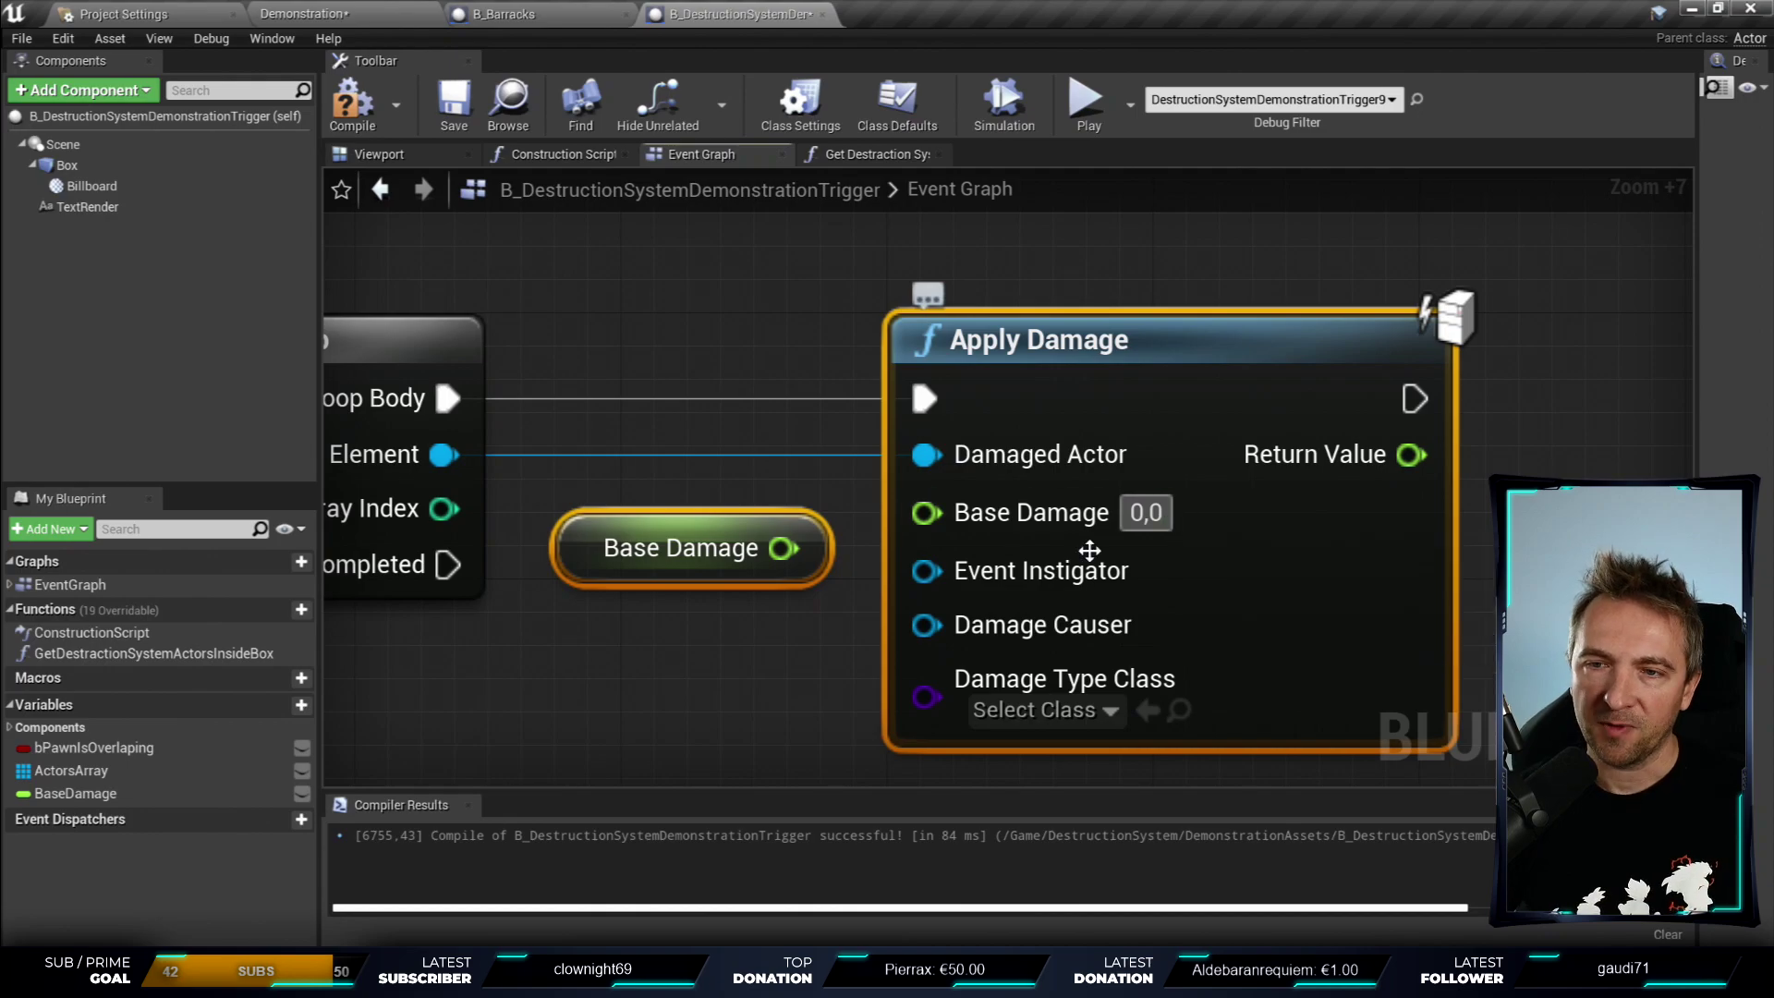
drag(784, 548, 955, 486)
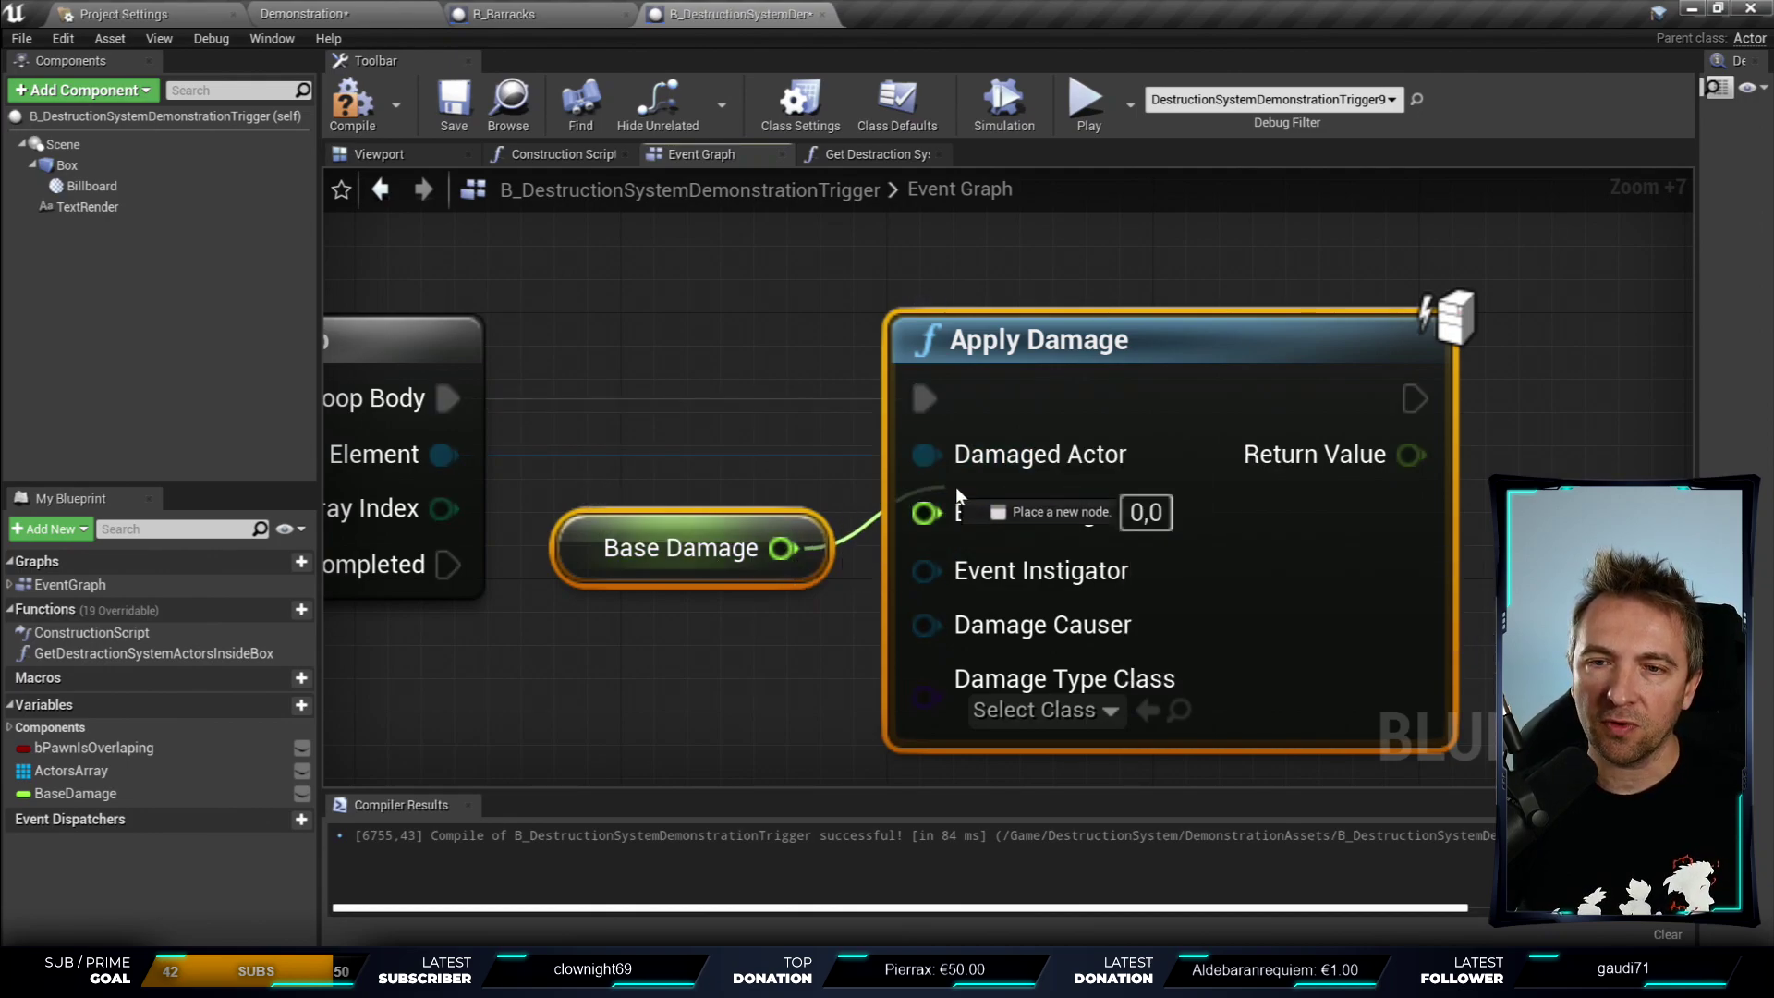
click(761, 556)
drag(783, 548, 926, 509)
- Select the Base Damage variable, widen the Details panel, then compile and save
click(737, 524)
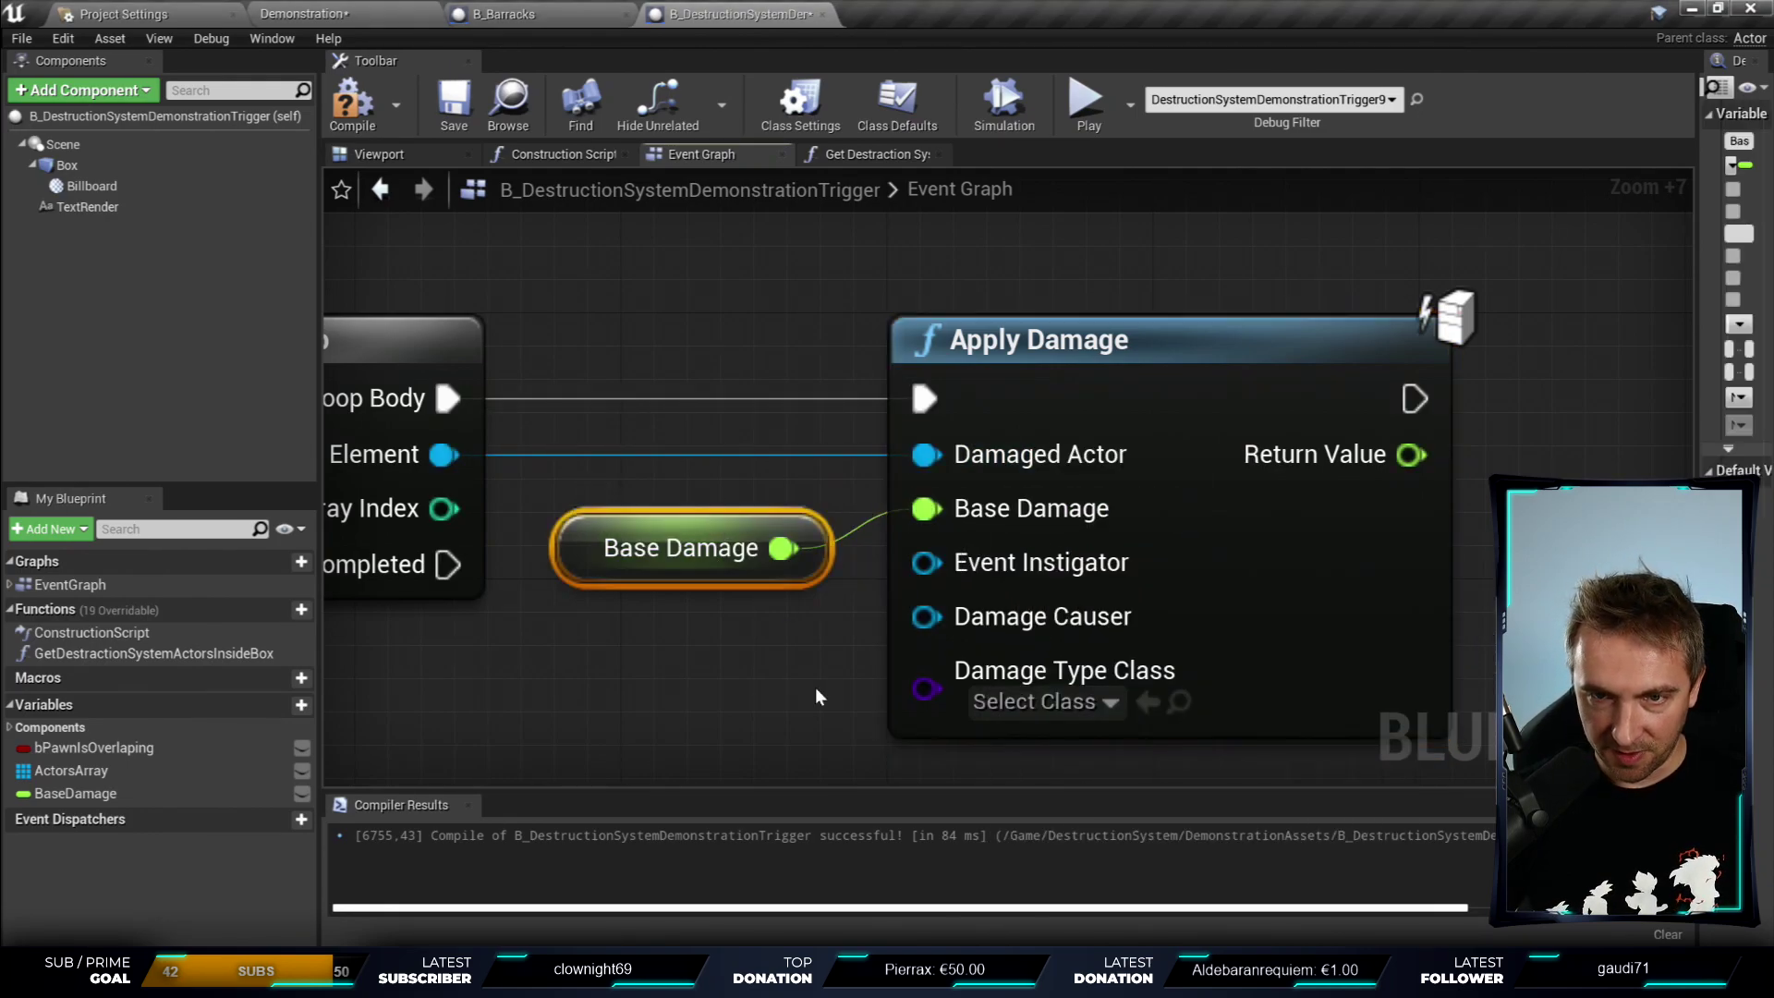
drag(1698, 443, 1518, 444)
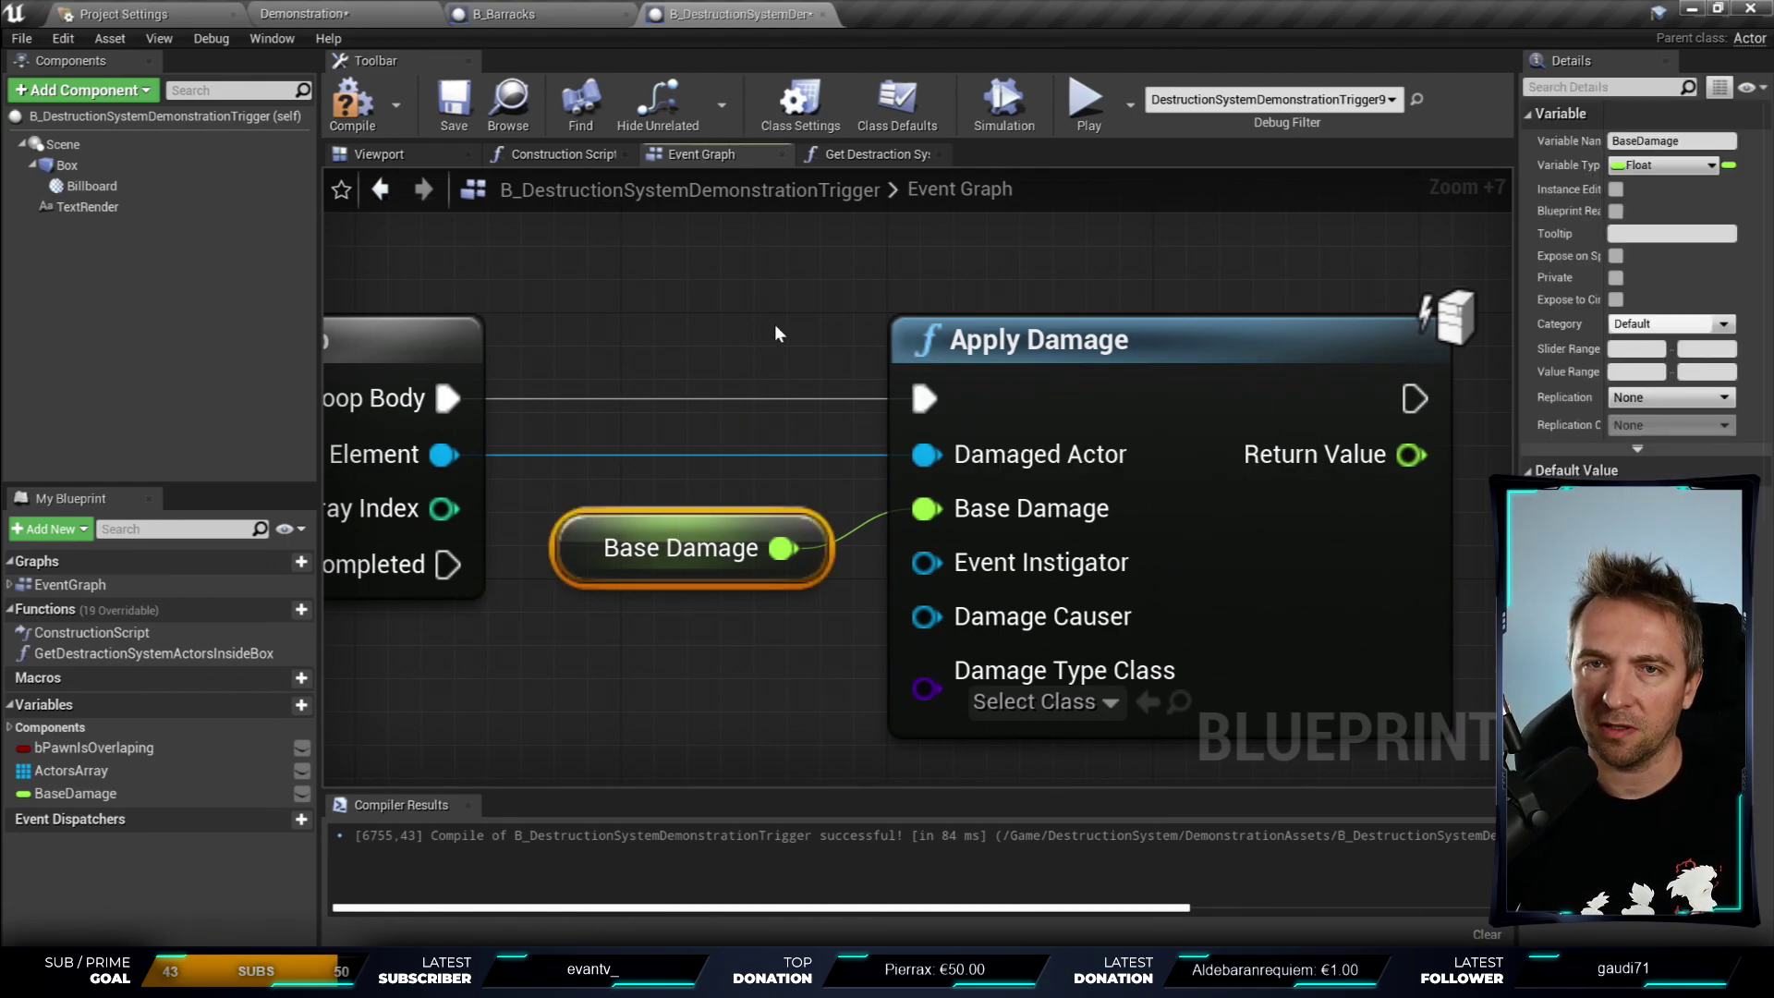
click(352, 102)
click(434, 101)
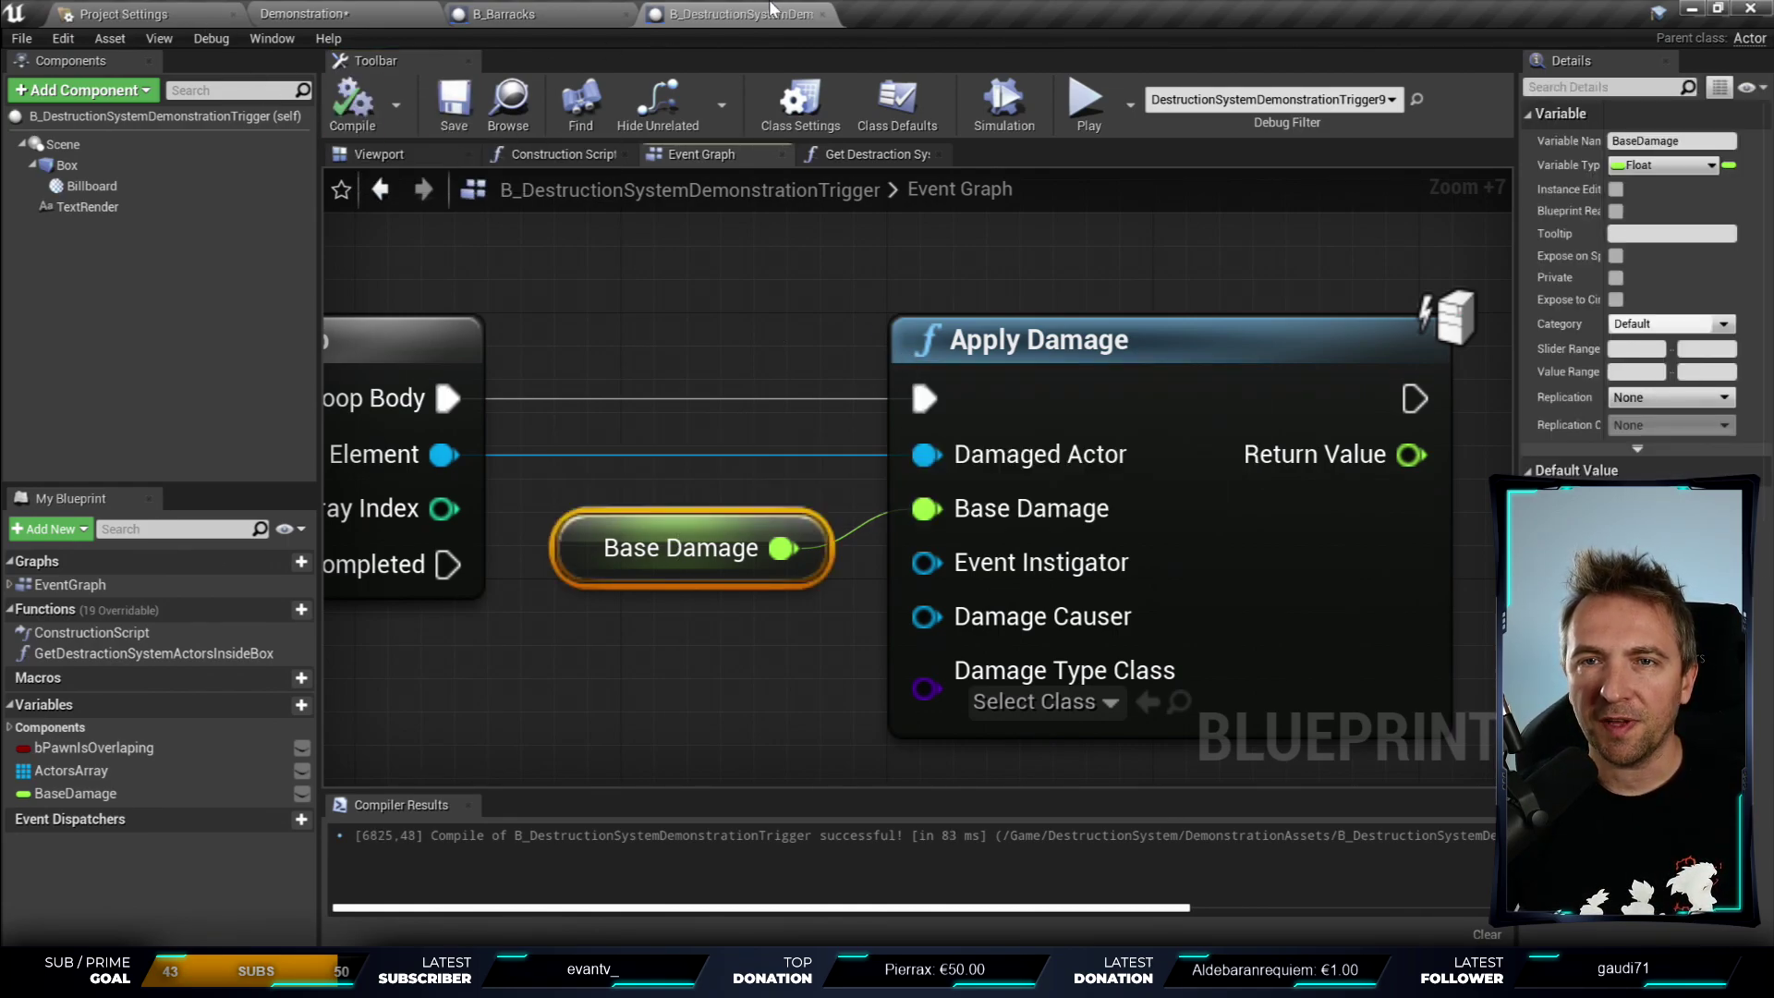
- Close both blueprint editors, frame the B_Barracks actor in the level, and edit B_Barracks
click(822, 14)
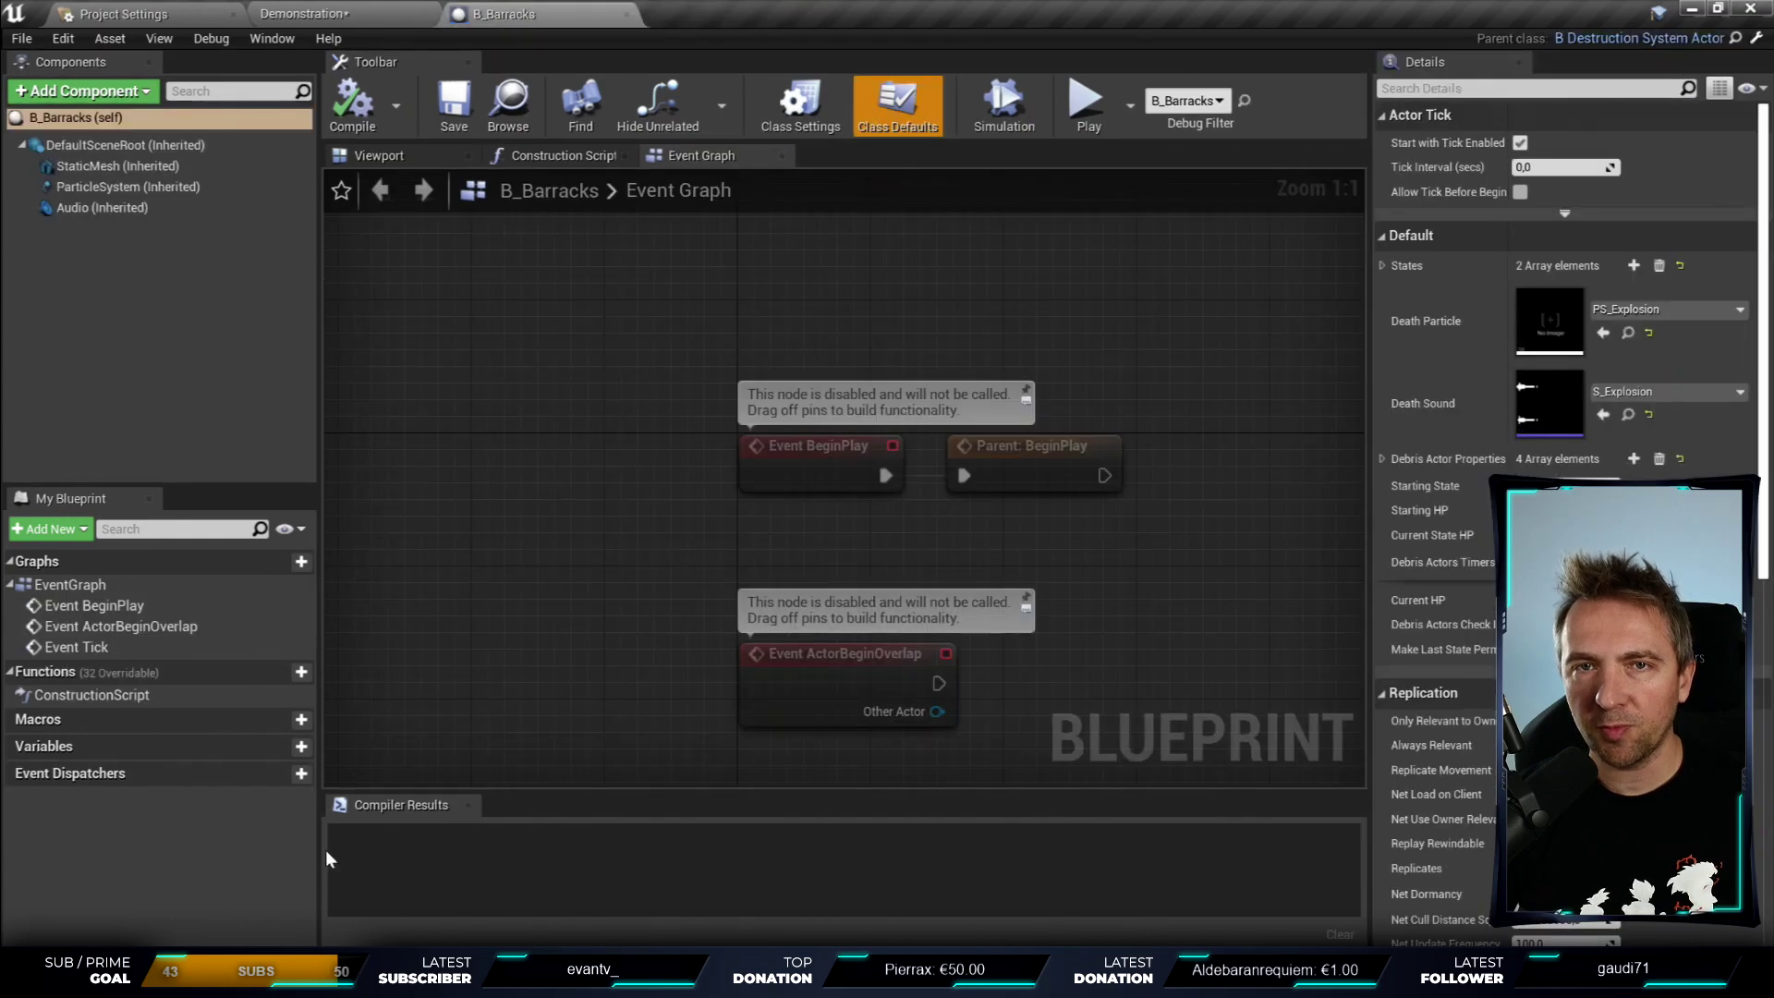
click(627, 14)
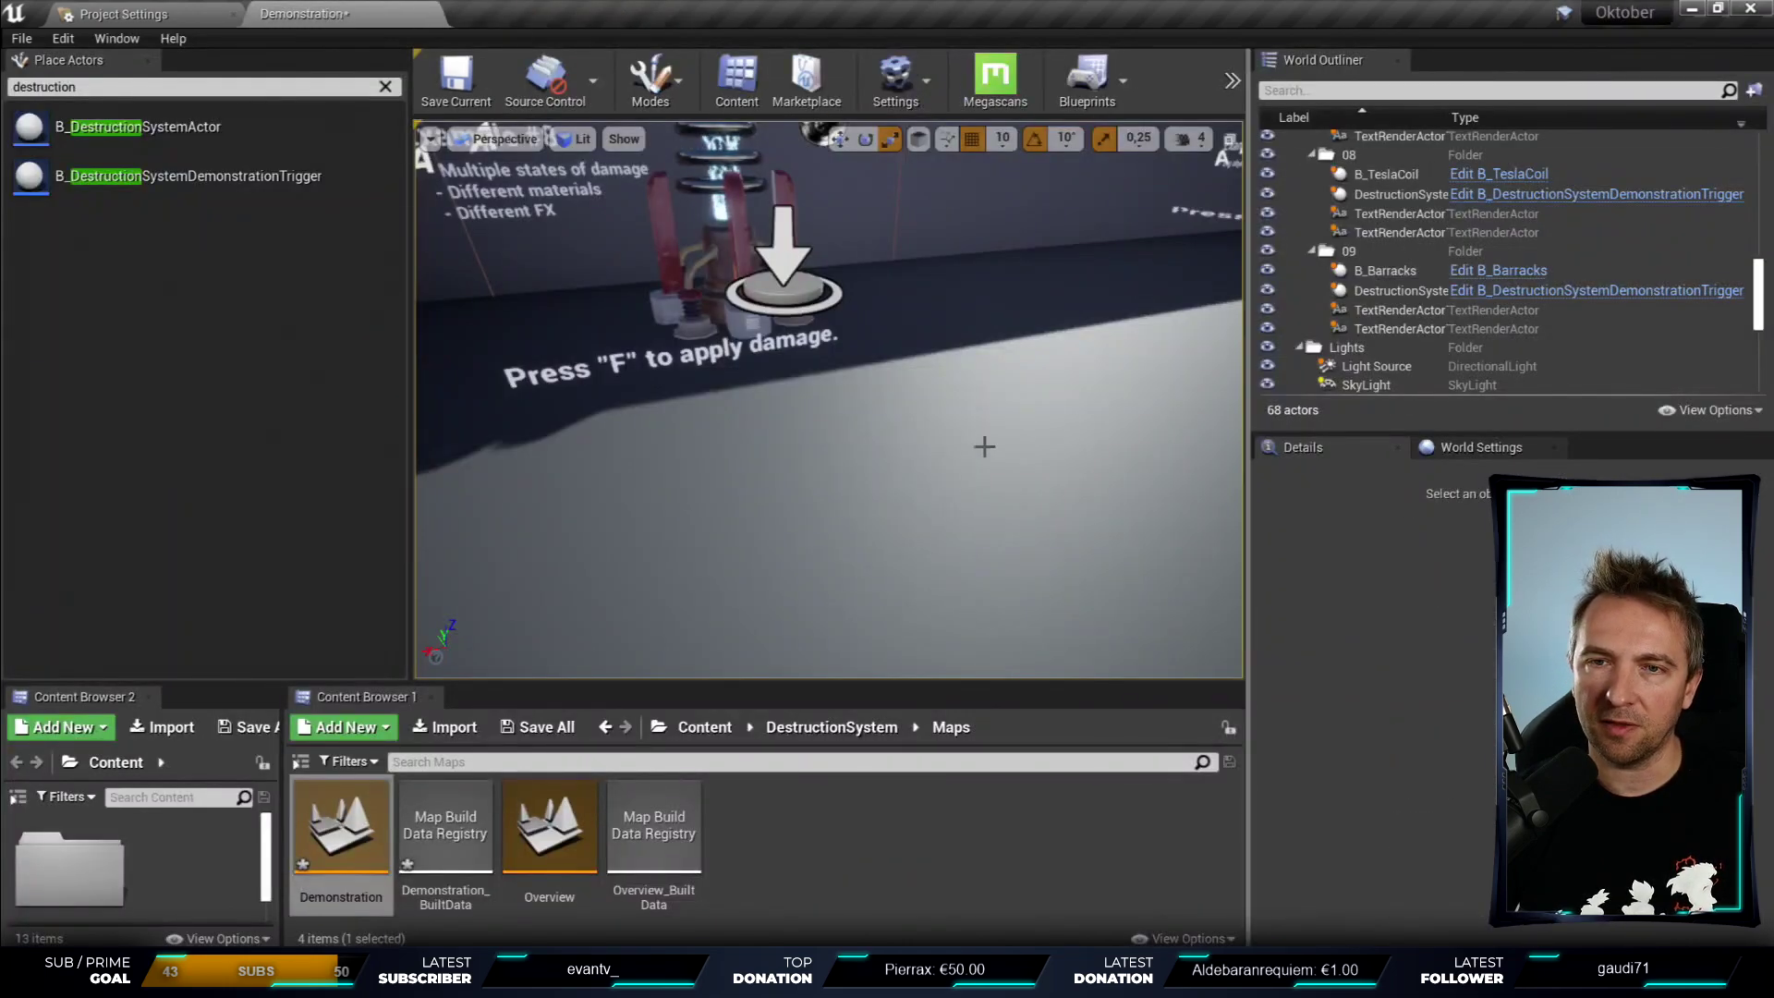
right_drag(982, 443, 863, 495)
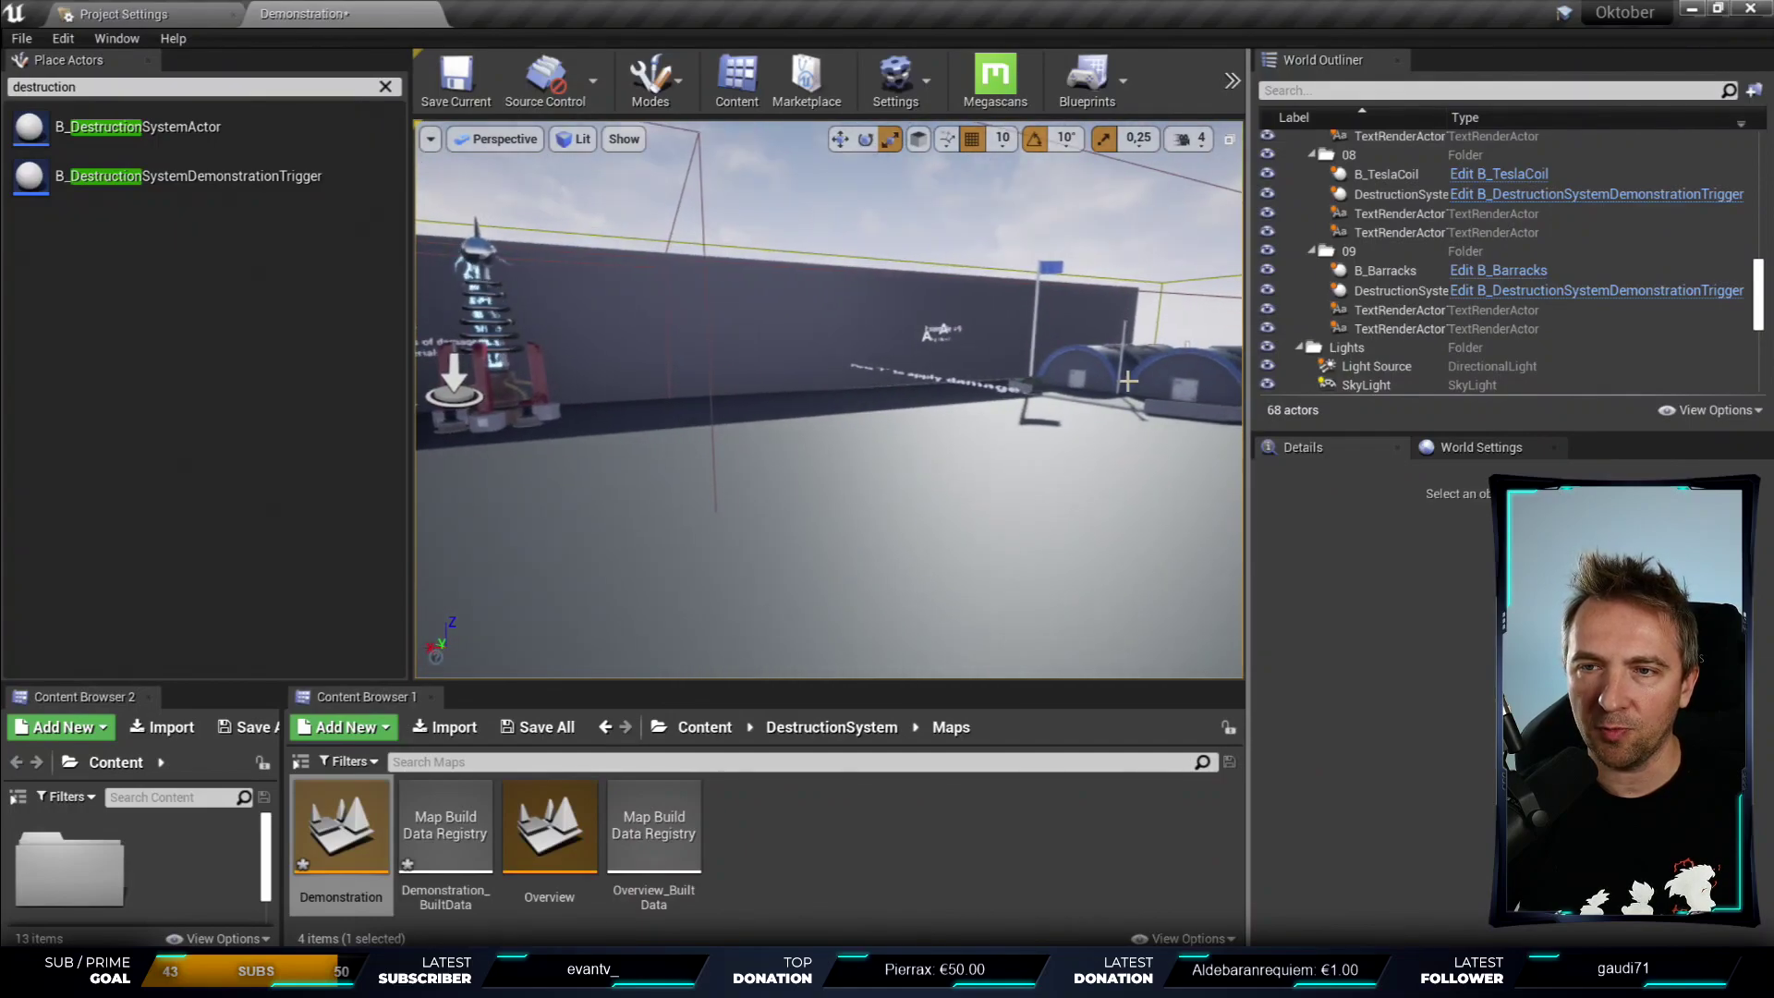
click(1098, 379)
key(f)
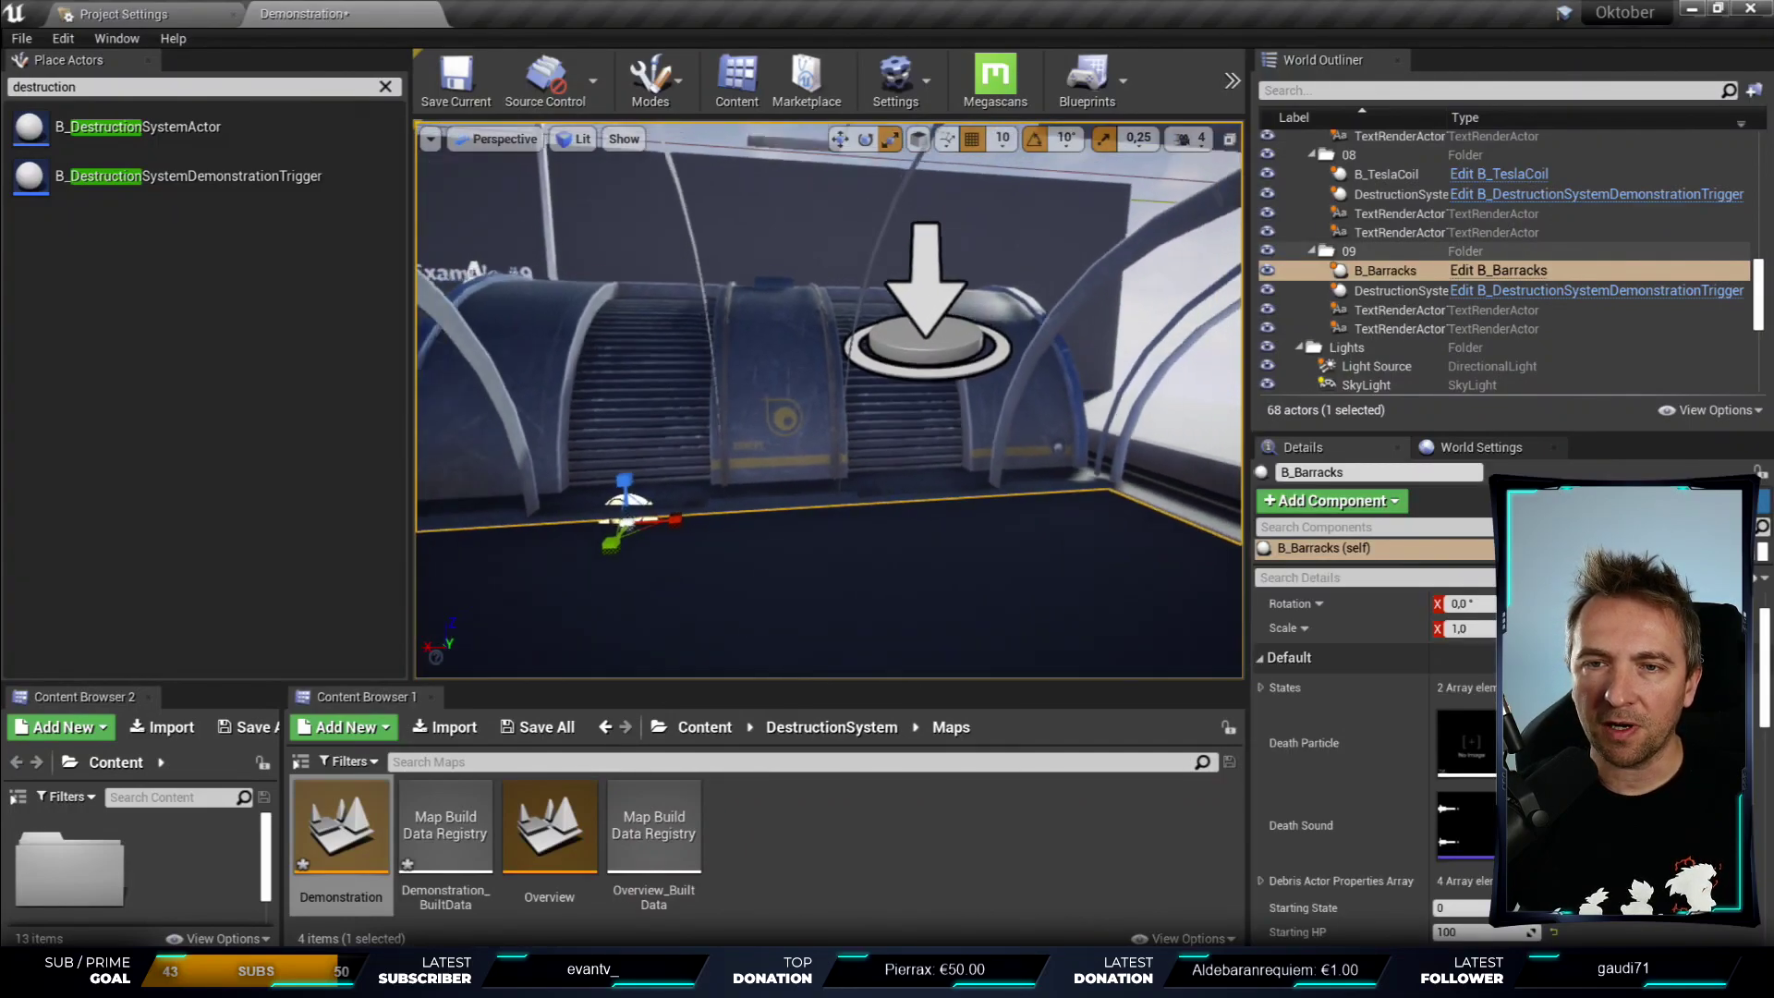
click(1513, 277)
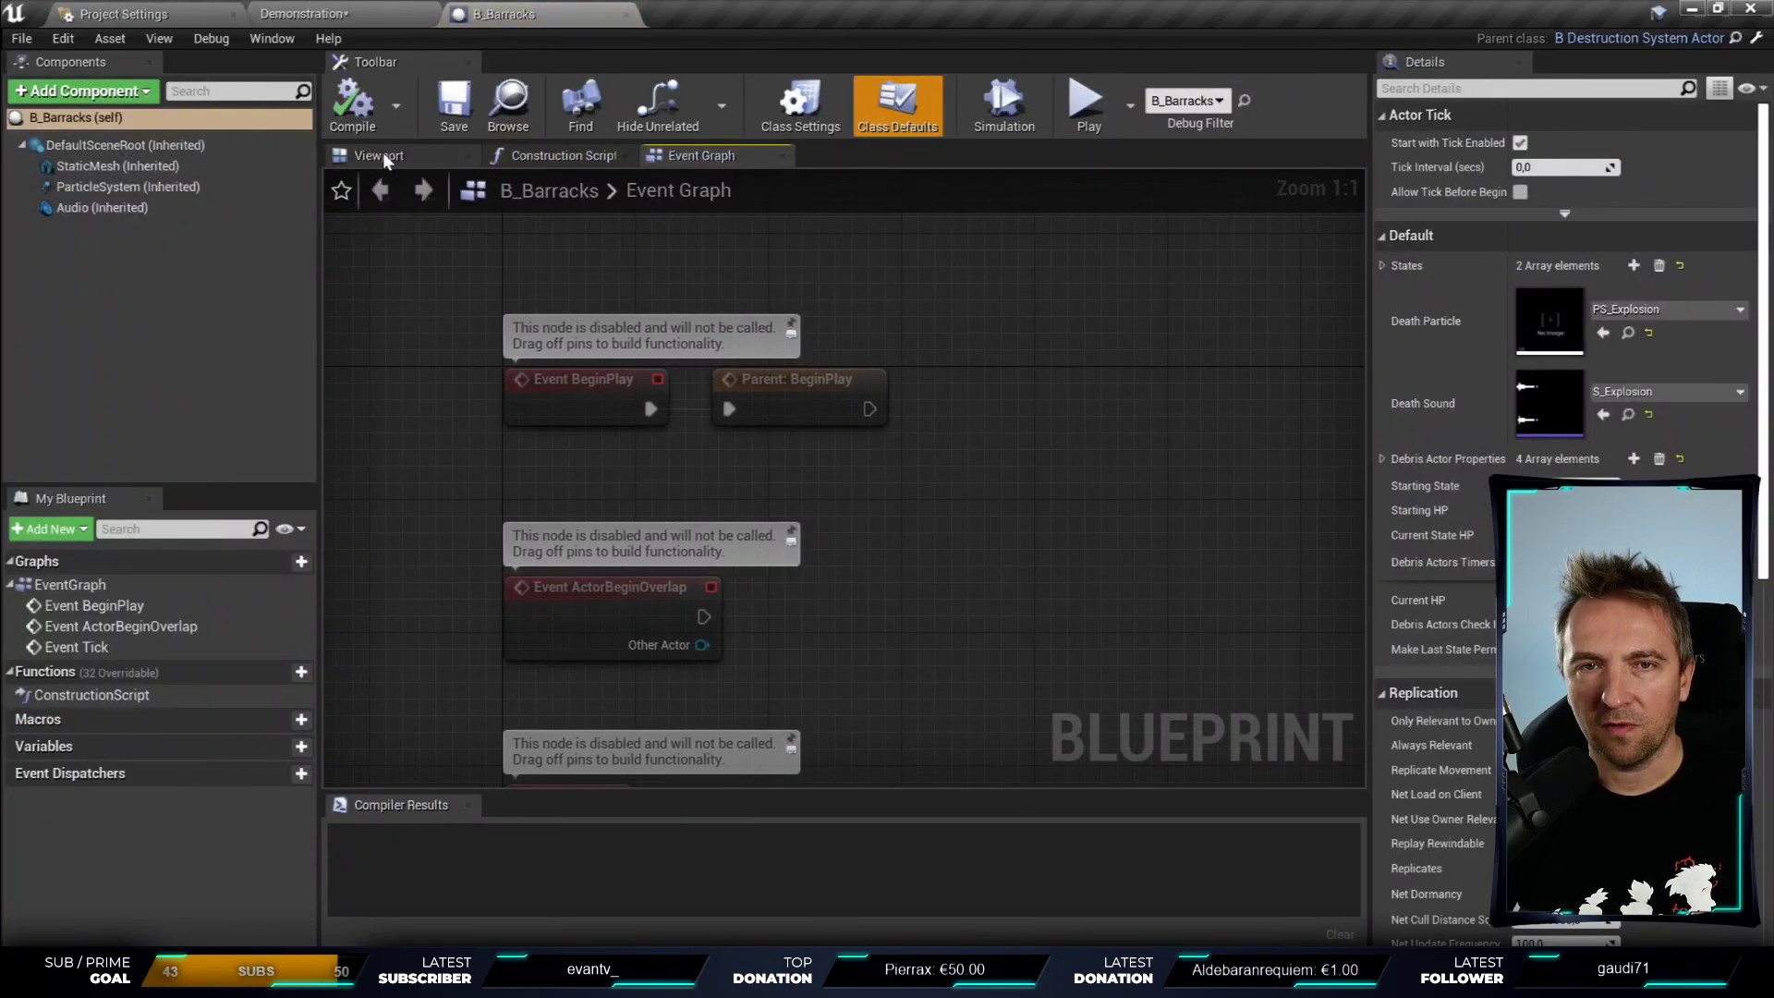
click(378, 155)
drag(902, 421, 903, 422)
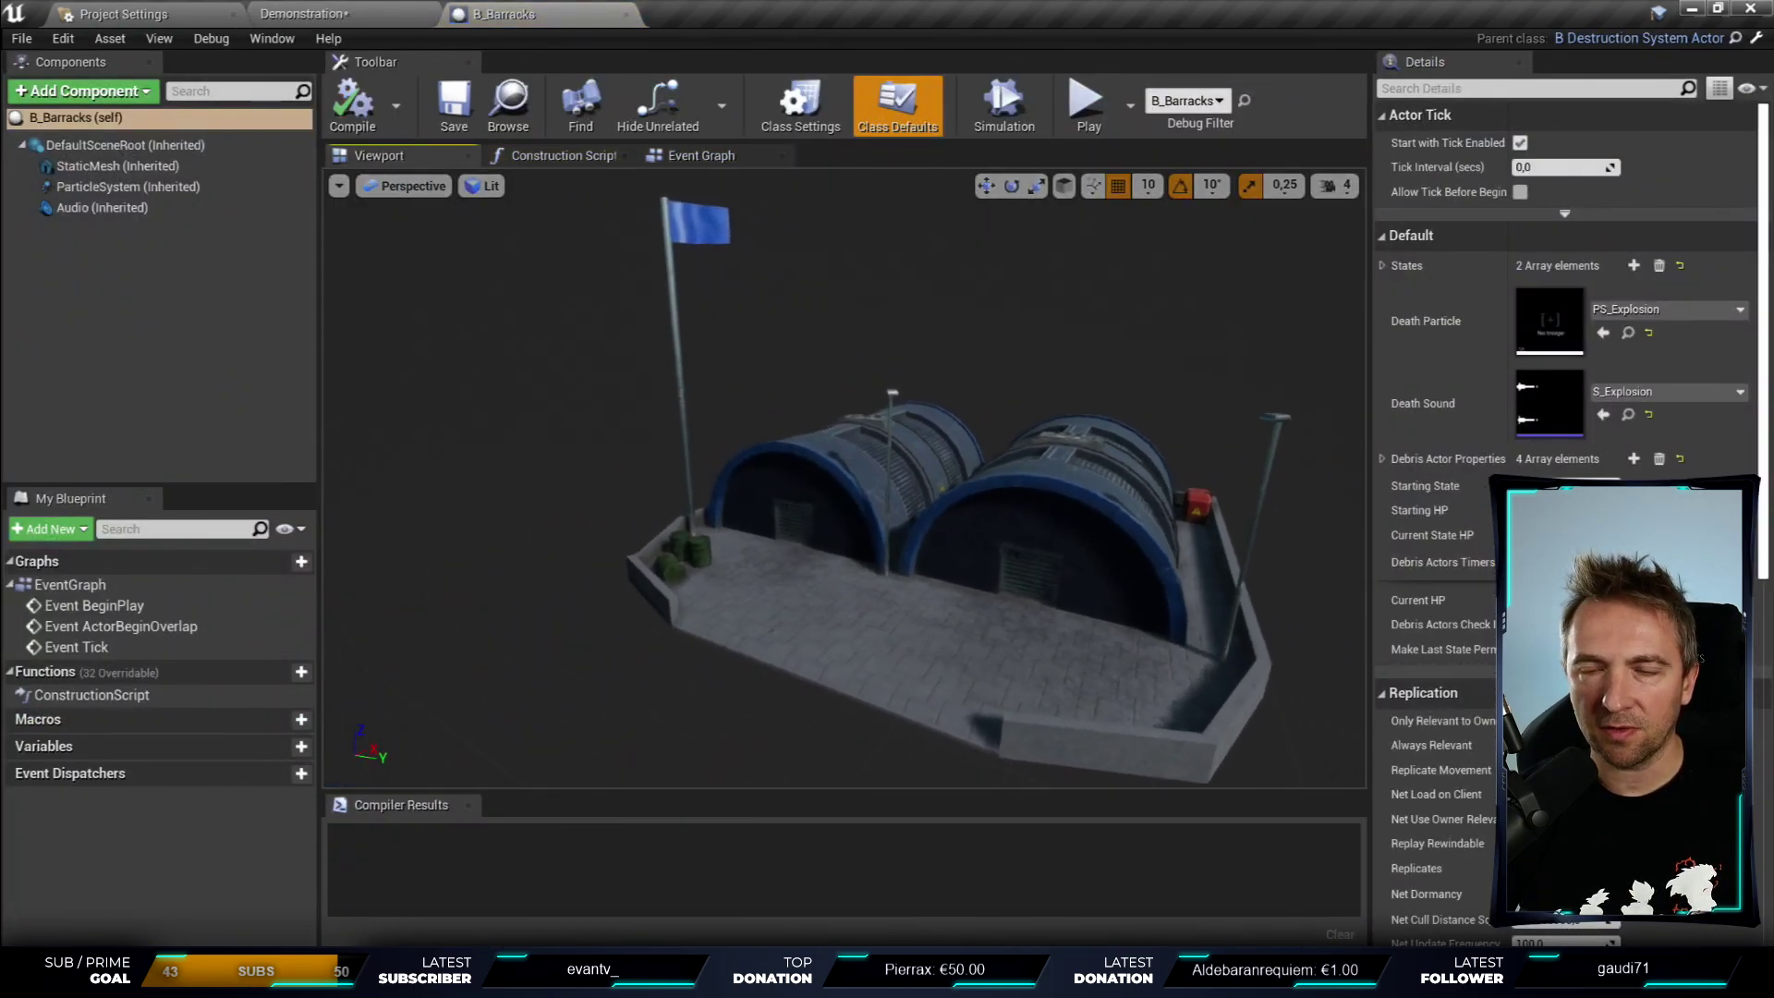
drag(990, 368, 991, 367)
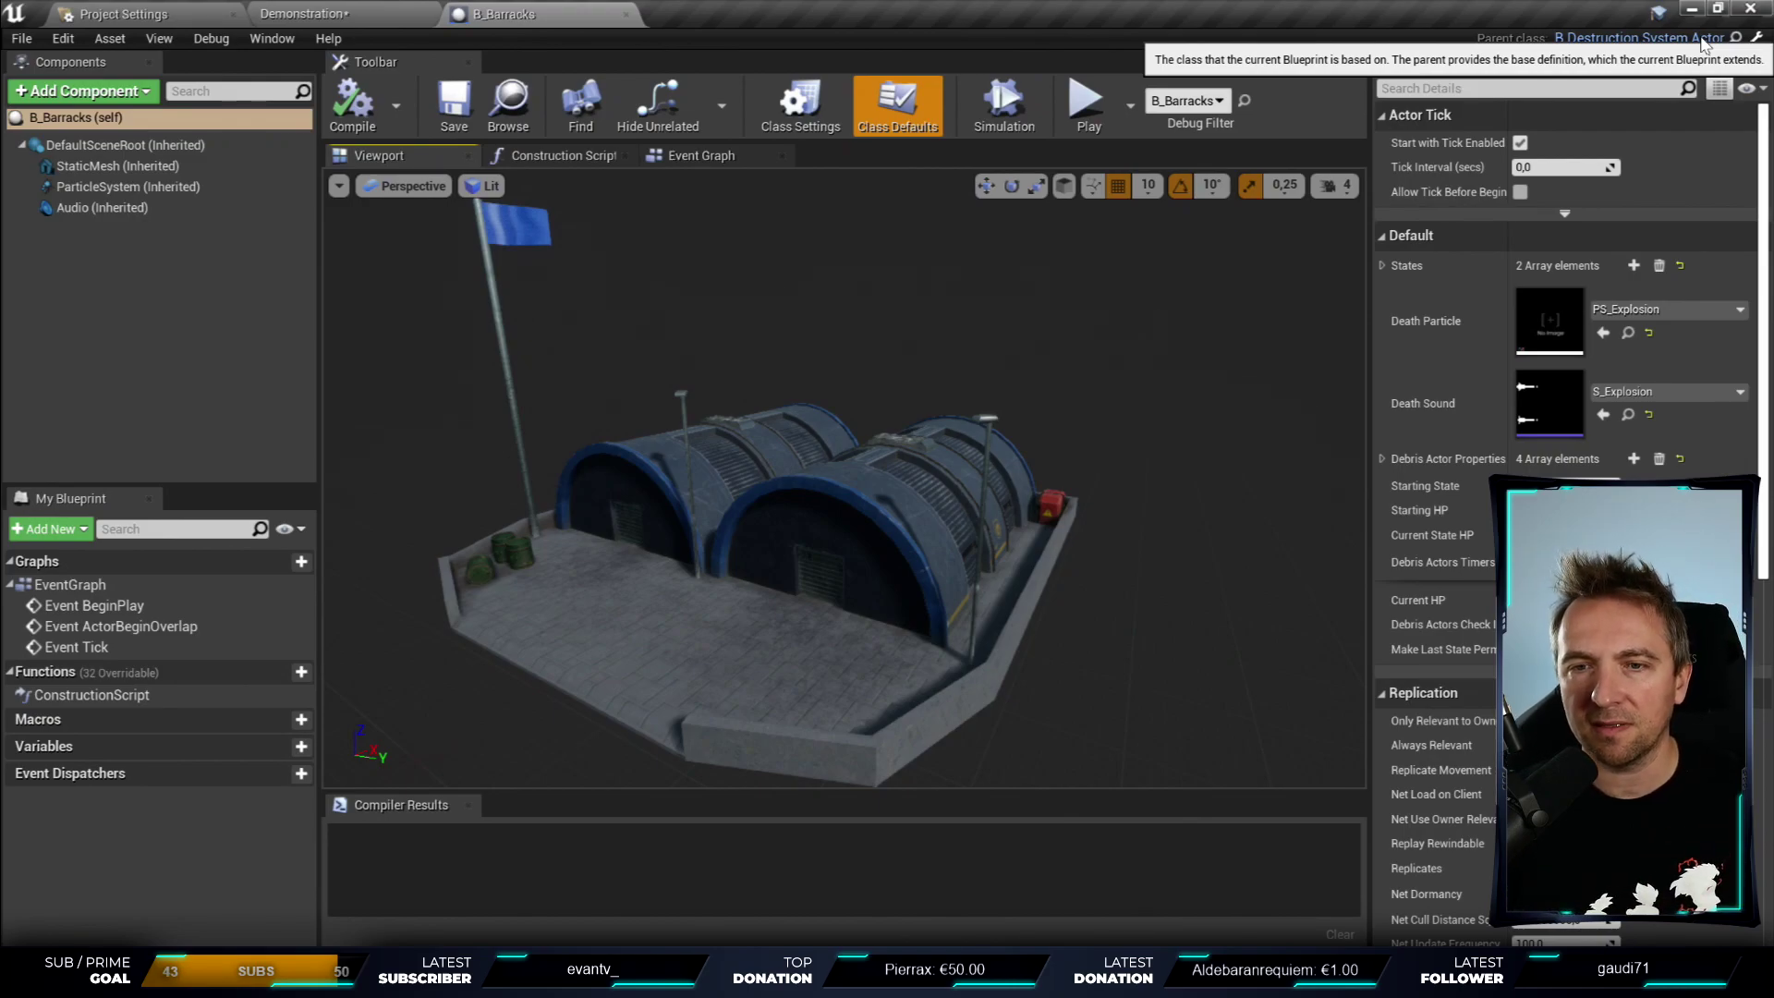
click(672, 158)
scroll(1018, 469, down, 3)
scroll(1018, 470, up, 4)
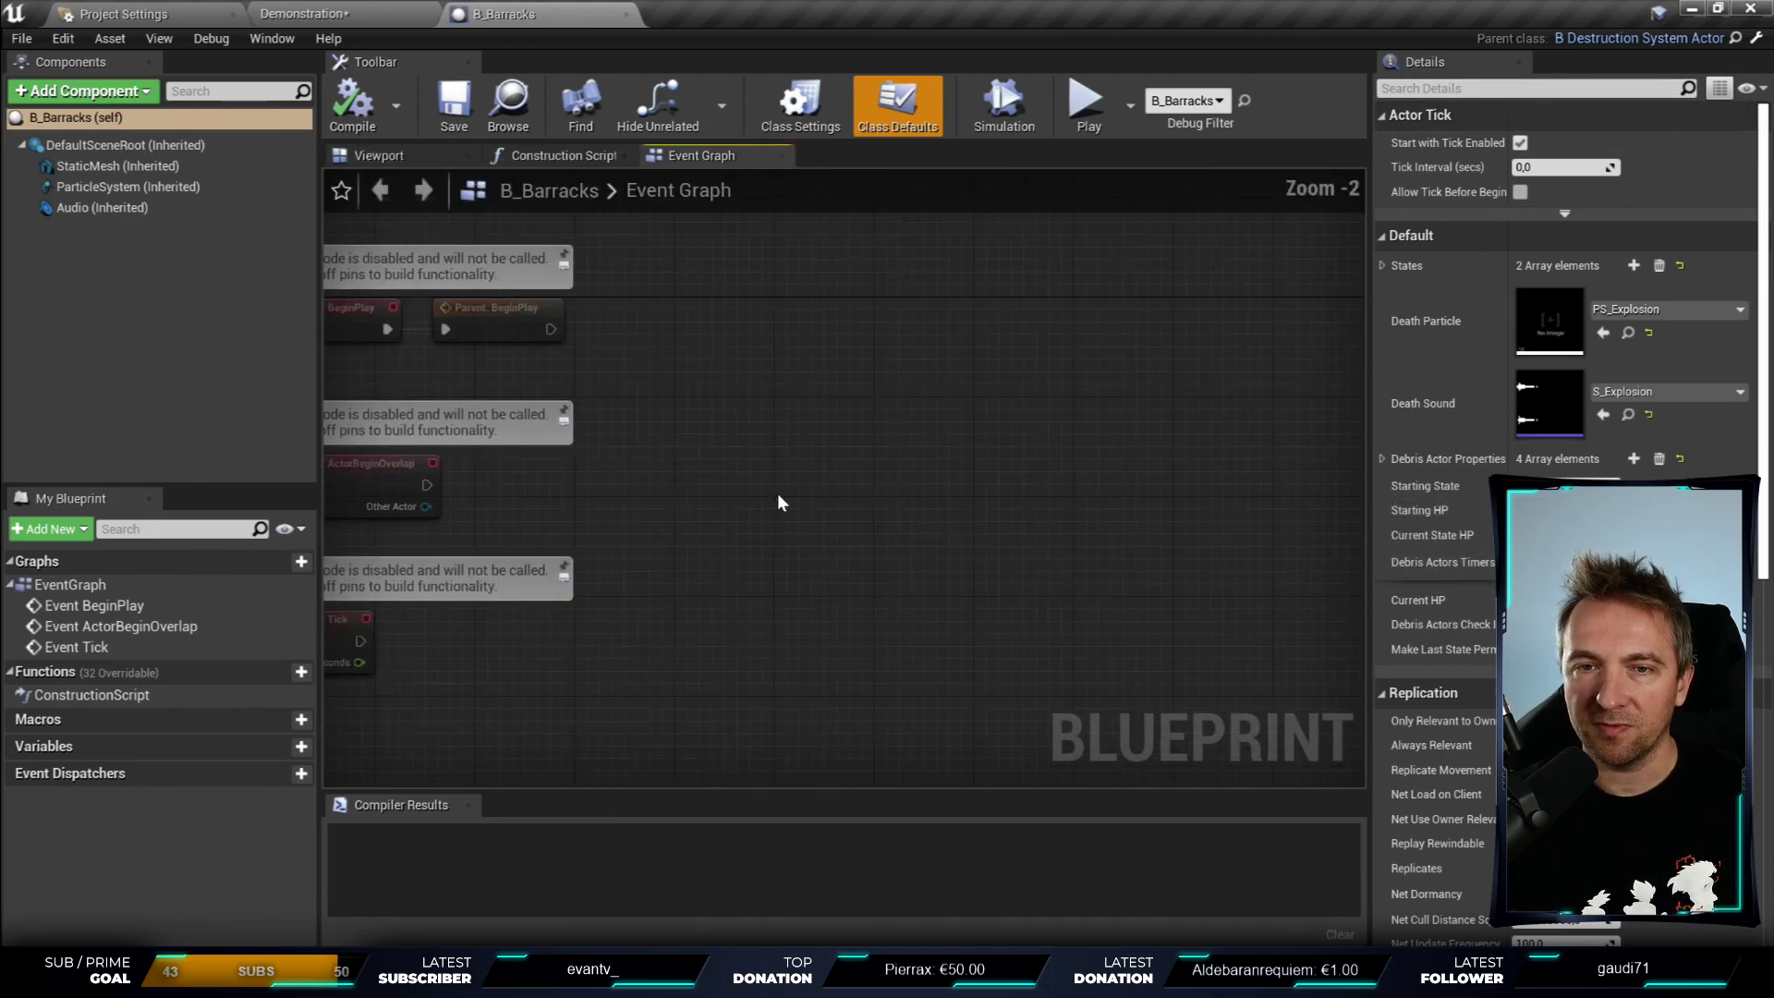
scroll(778, 504, up, 2)
right_drag(777, 503, 921, 464)
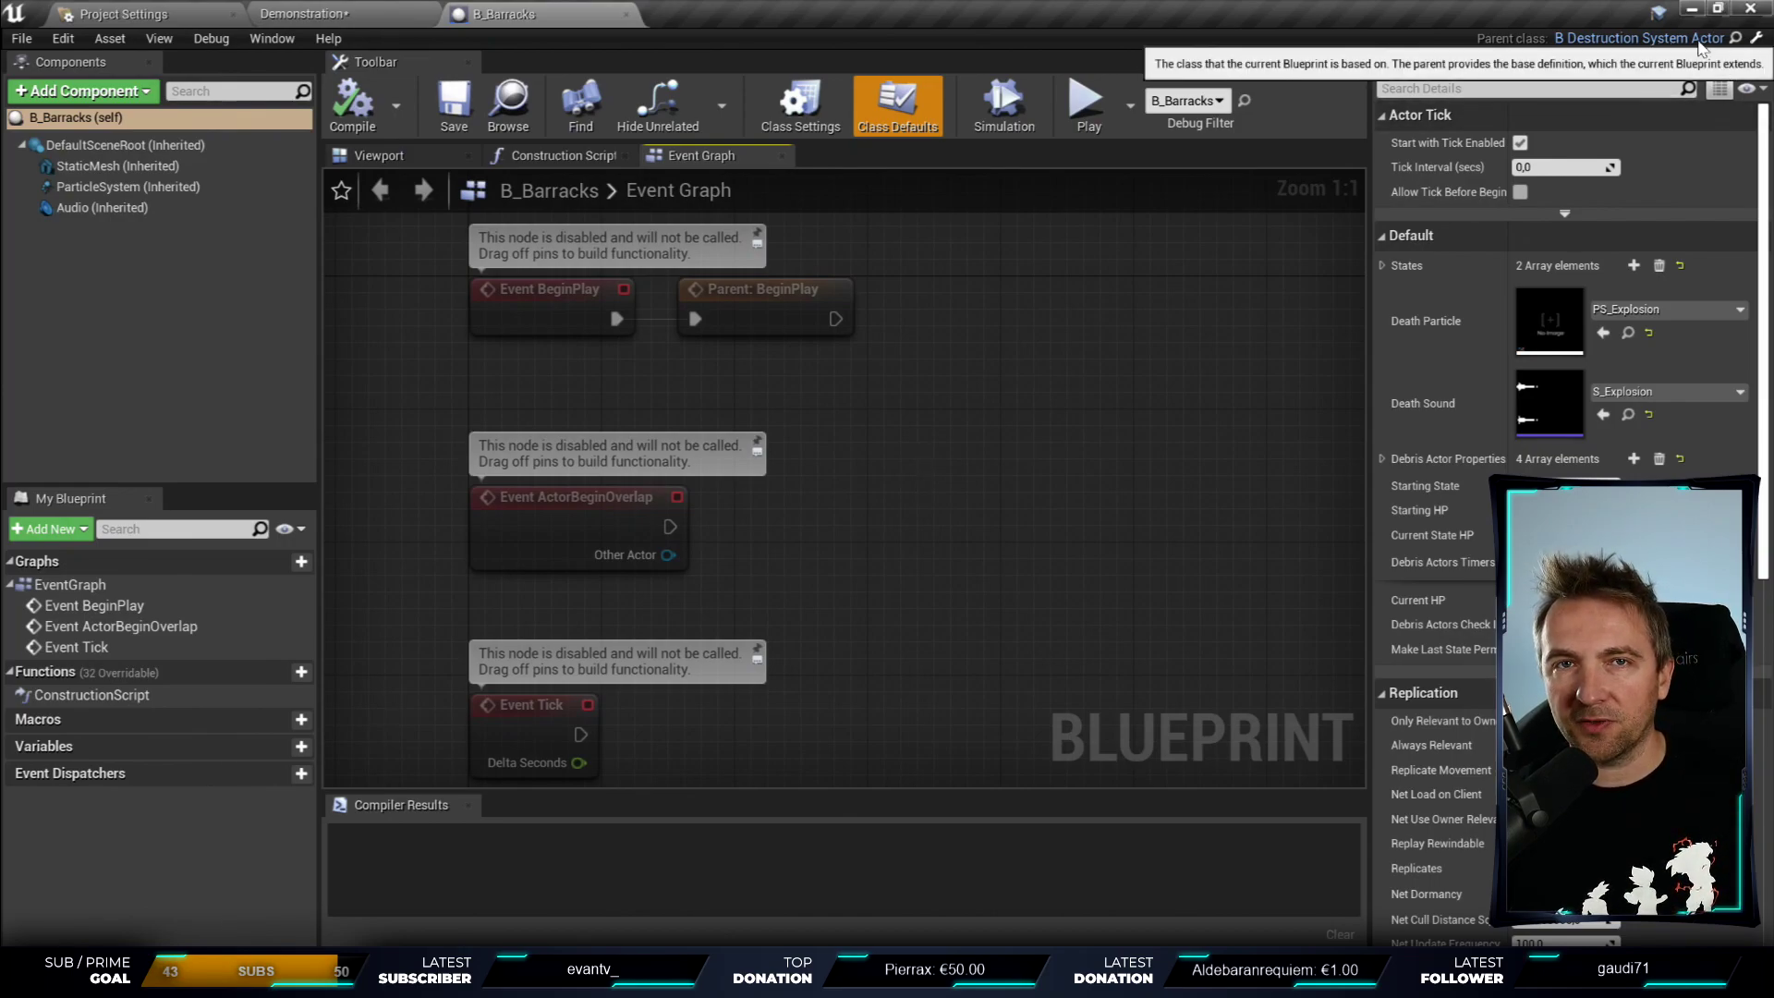
- Open the B_DestructionSystemActor blueprint from the Demonstration level and show its Viewport
click(1735, 38)
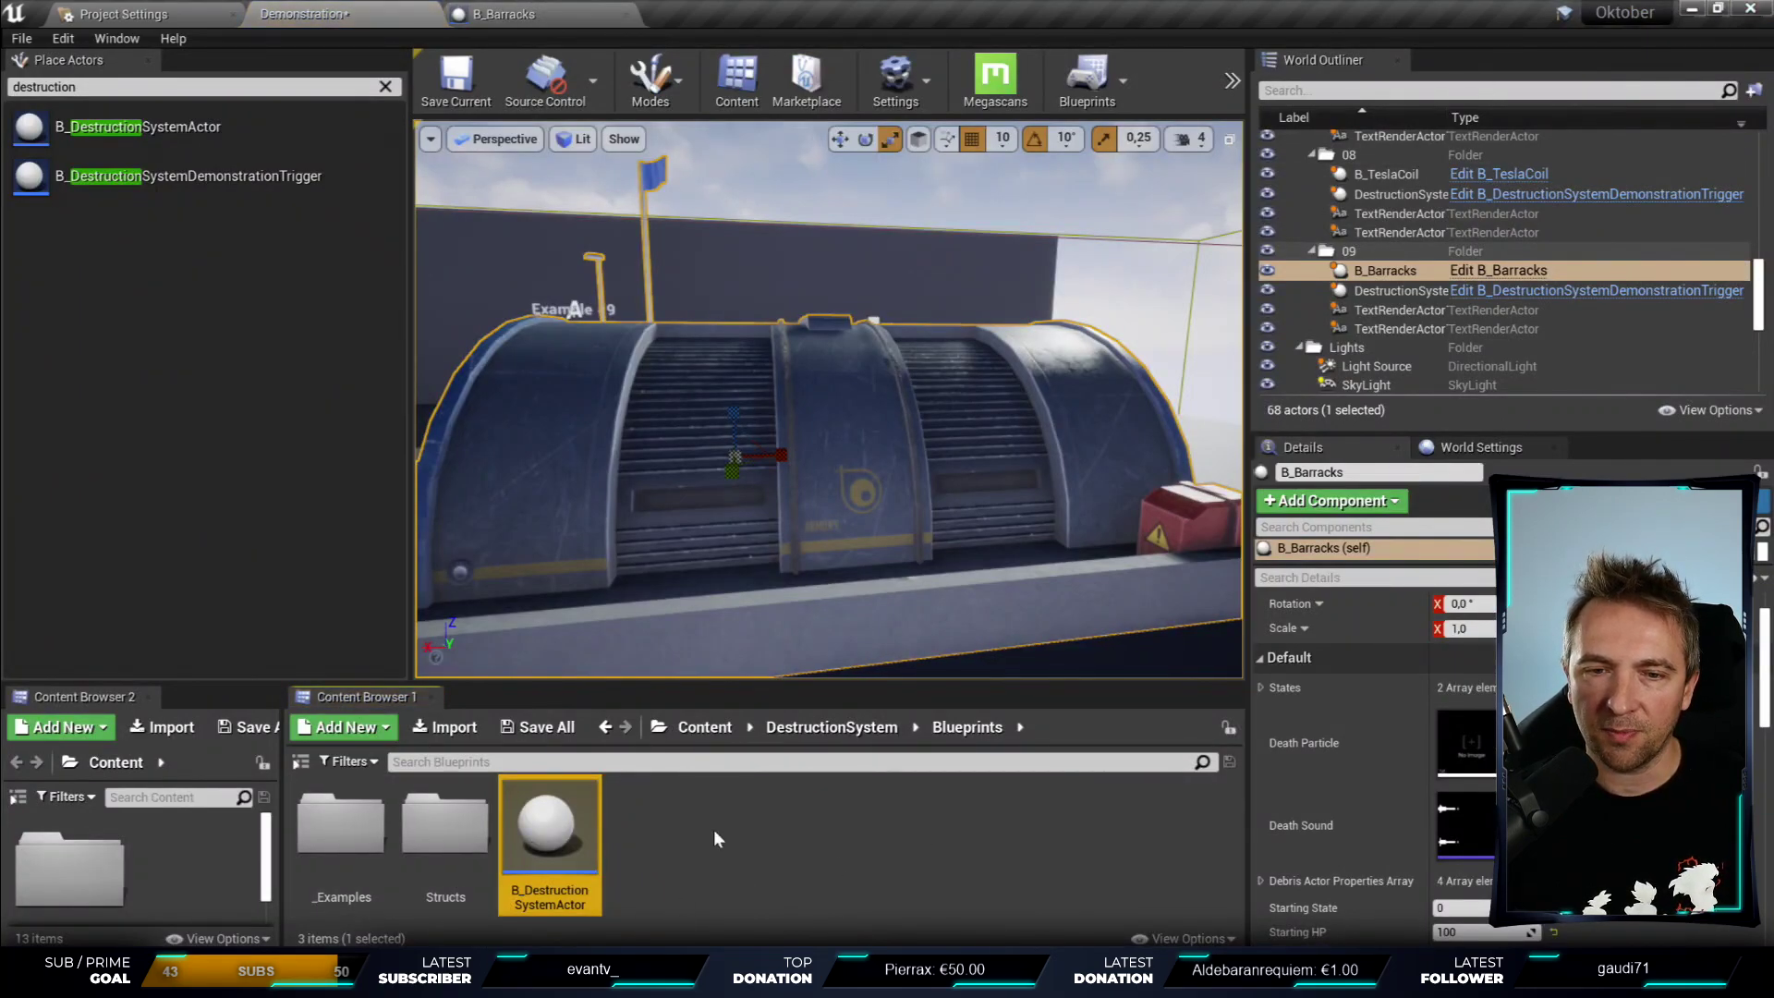
double_click(547, 824)
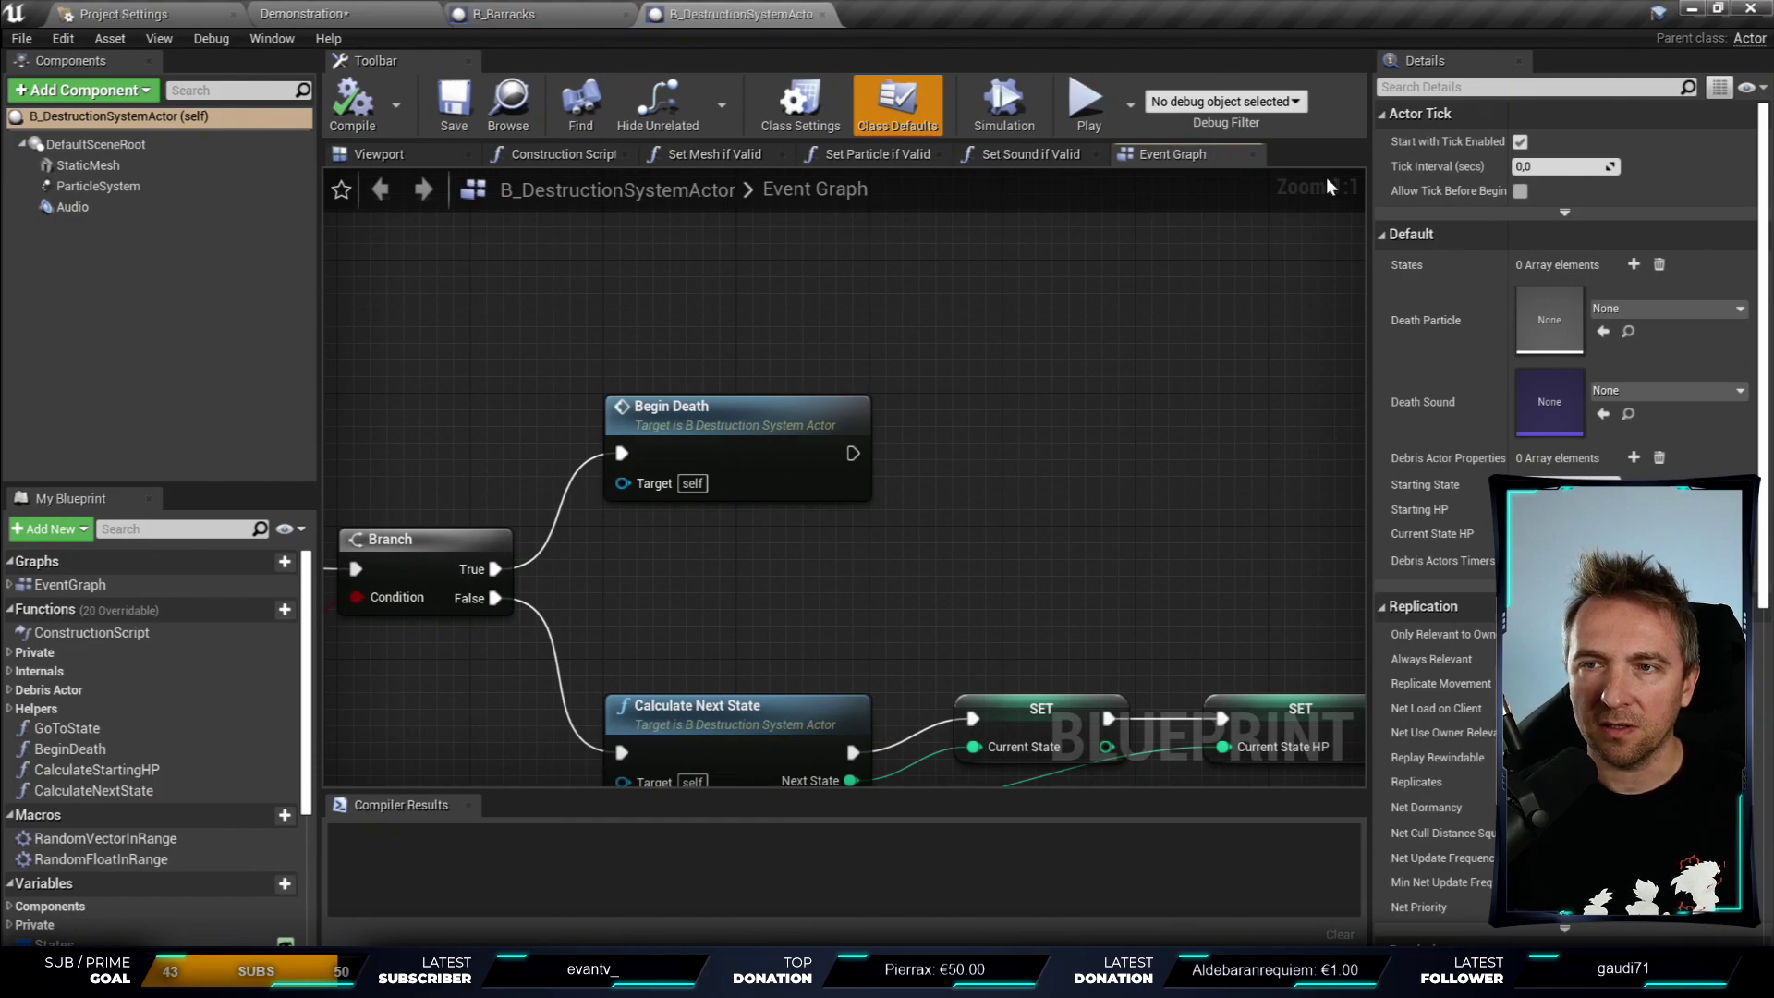
scroll(790, 330, down, 3)
scroll(789, 330, down, 2)
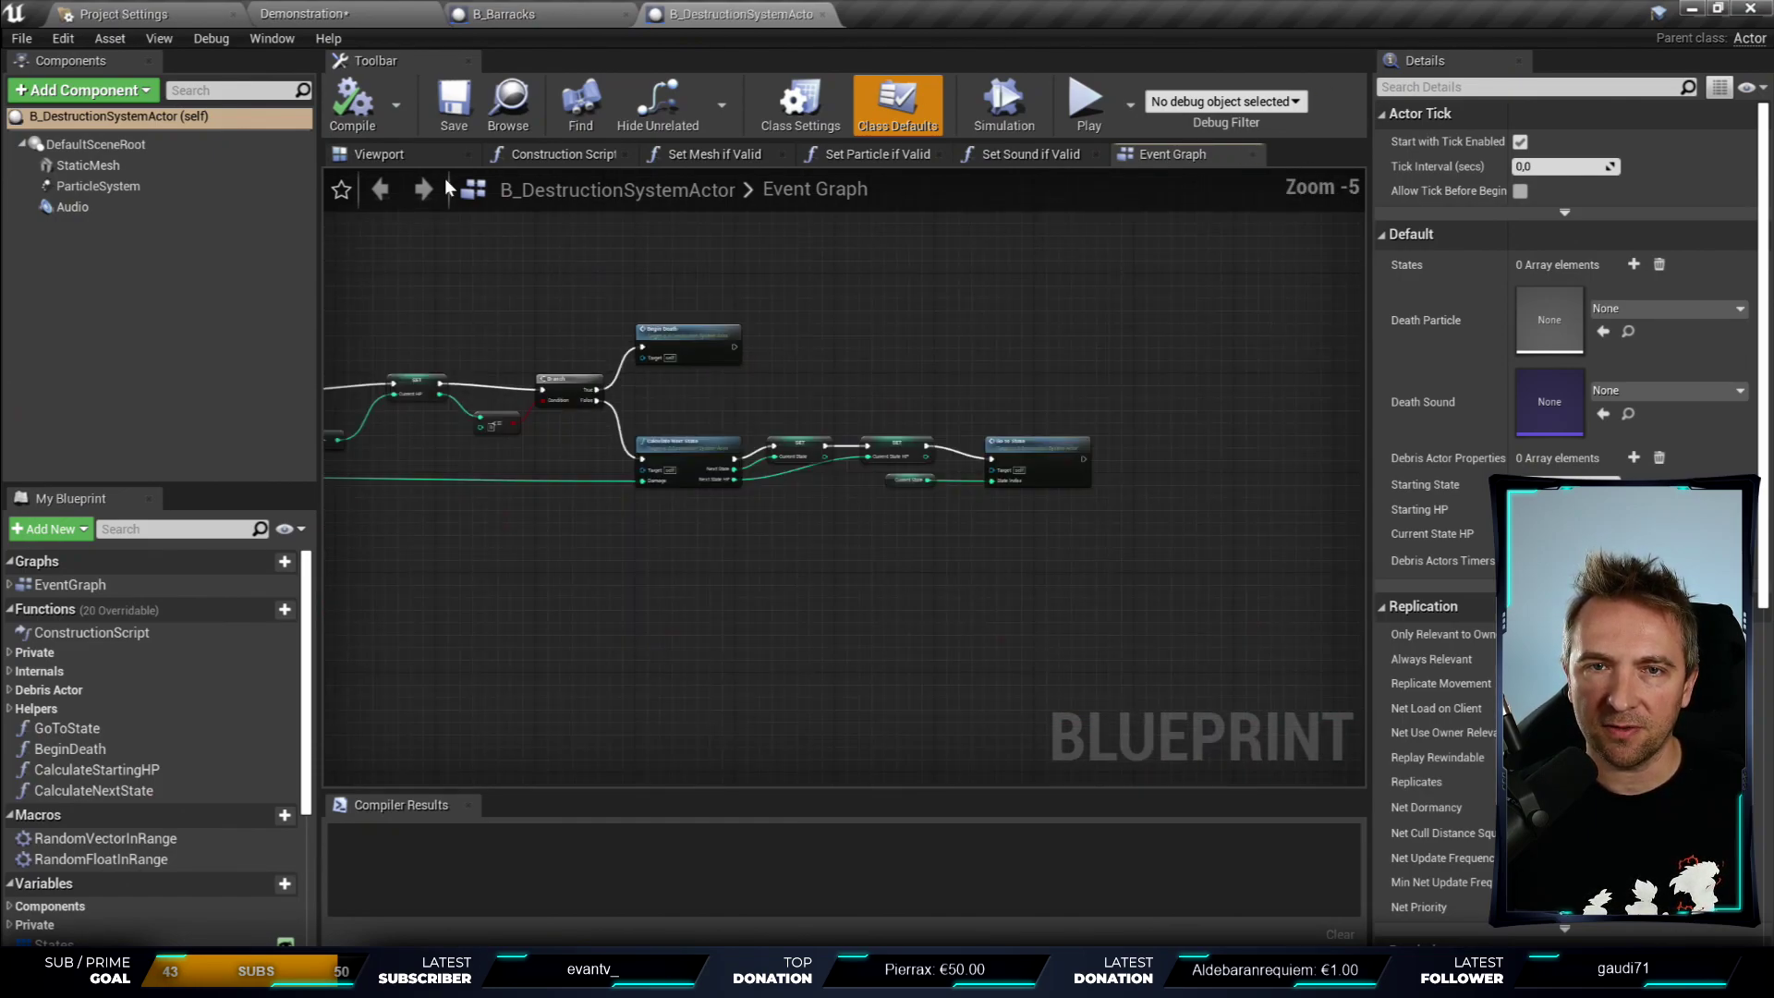
click(381, 154)
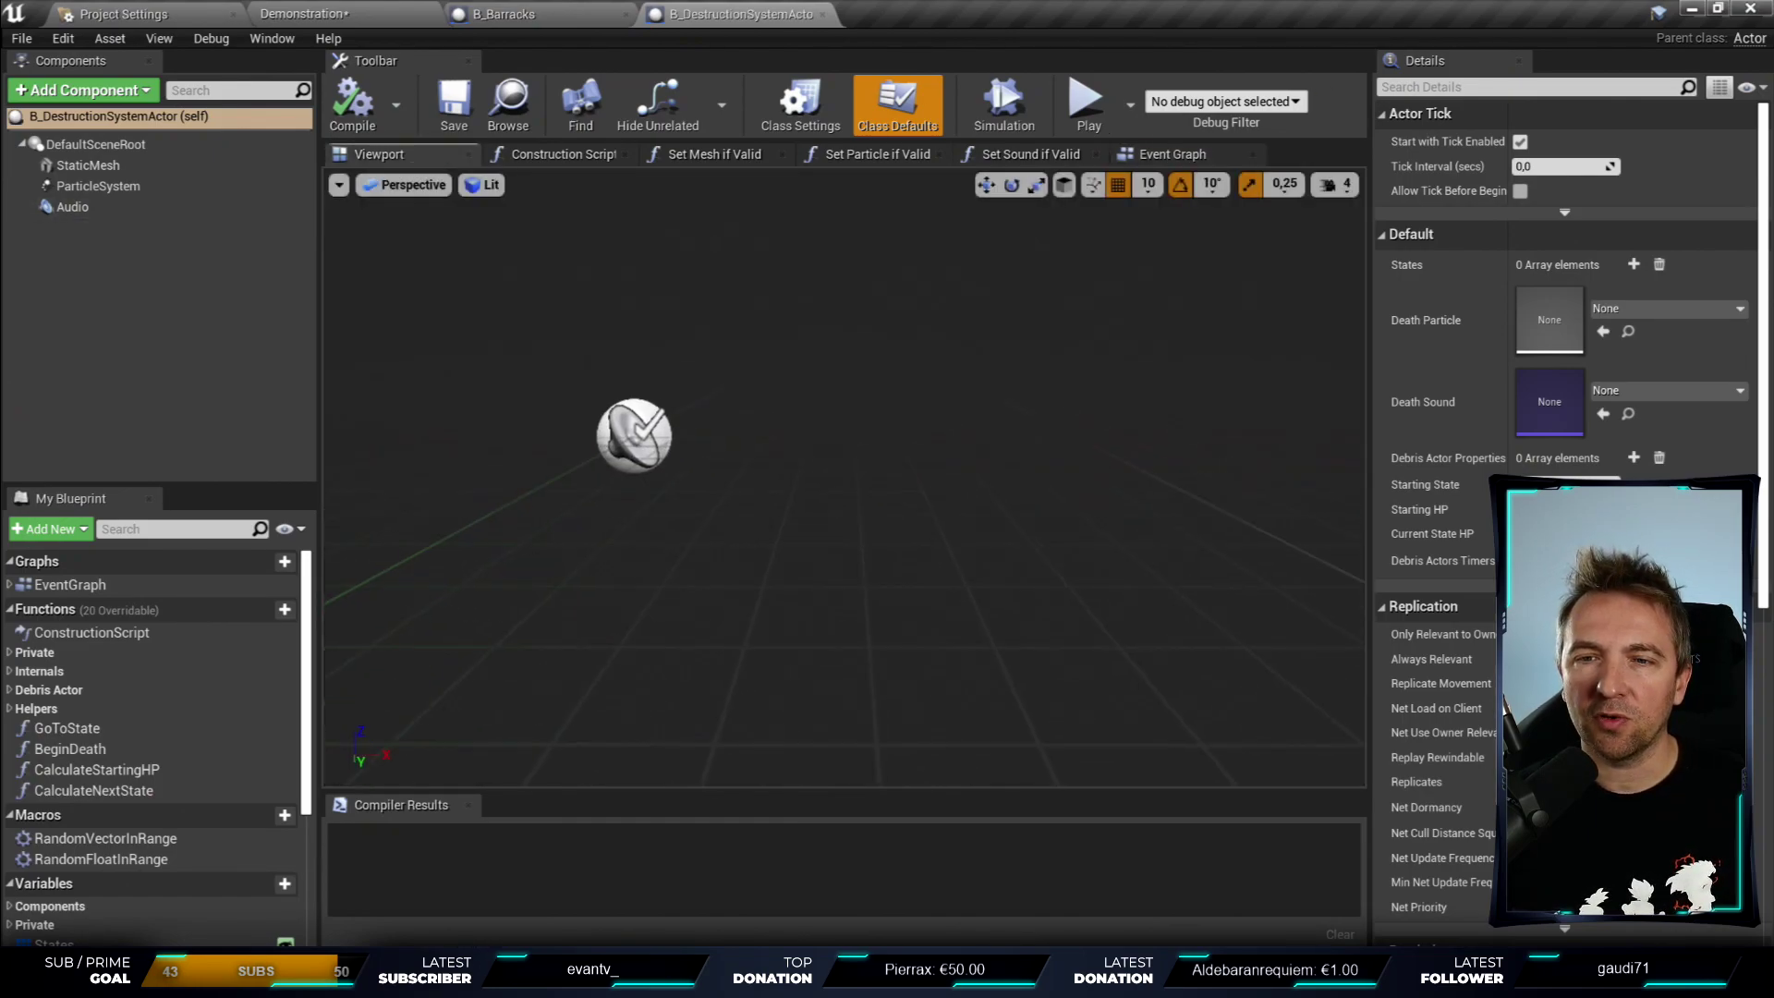
- Inspect DefaultSceneRoot, StaticMesh, ParticleSystem and Audio components, noting none have assets
click(119, 143)
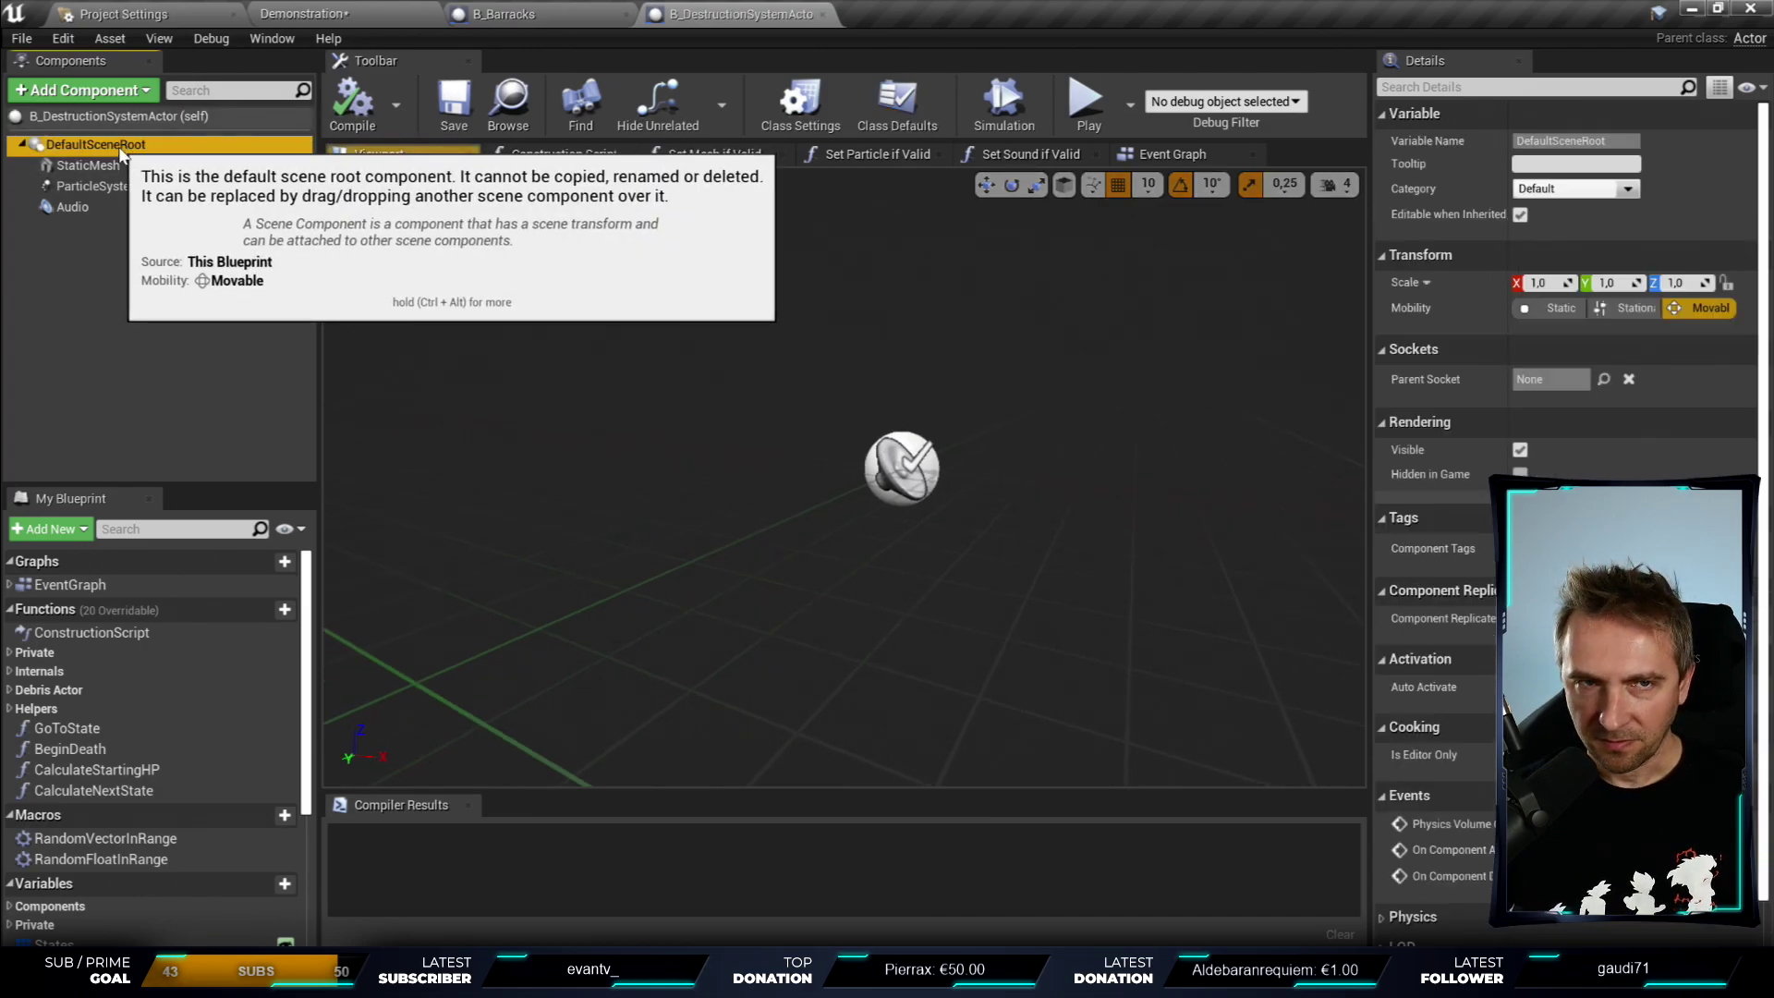
click(91, 166)
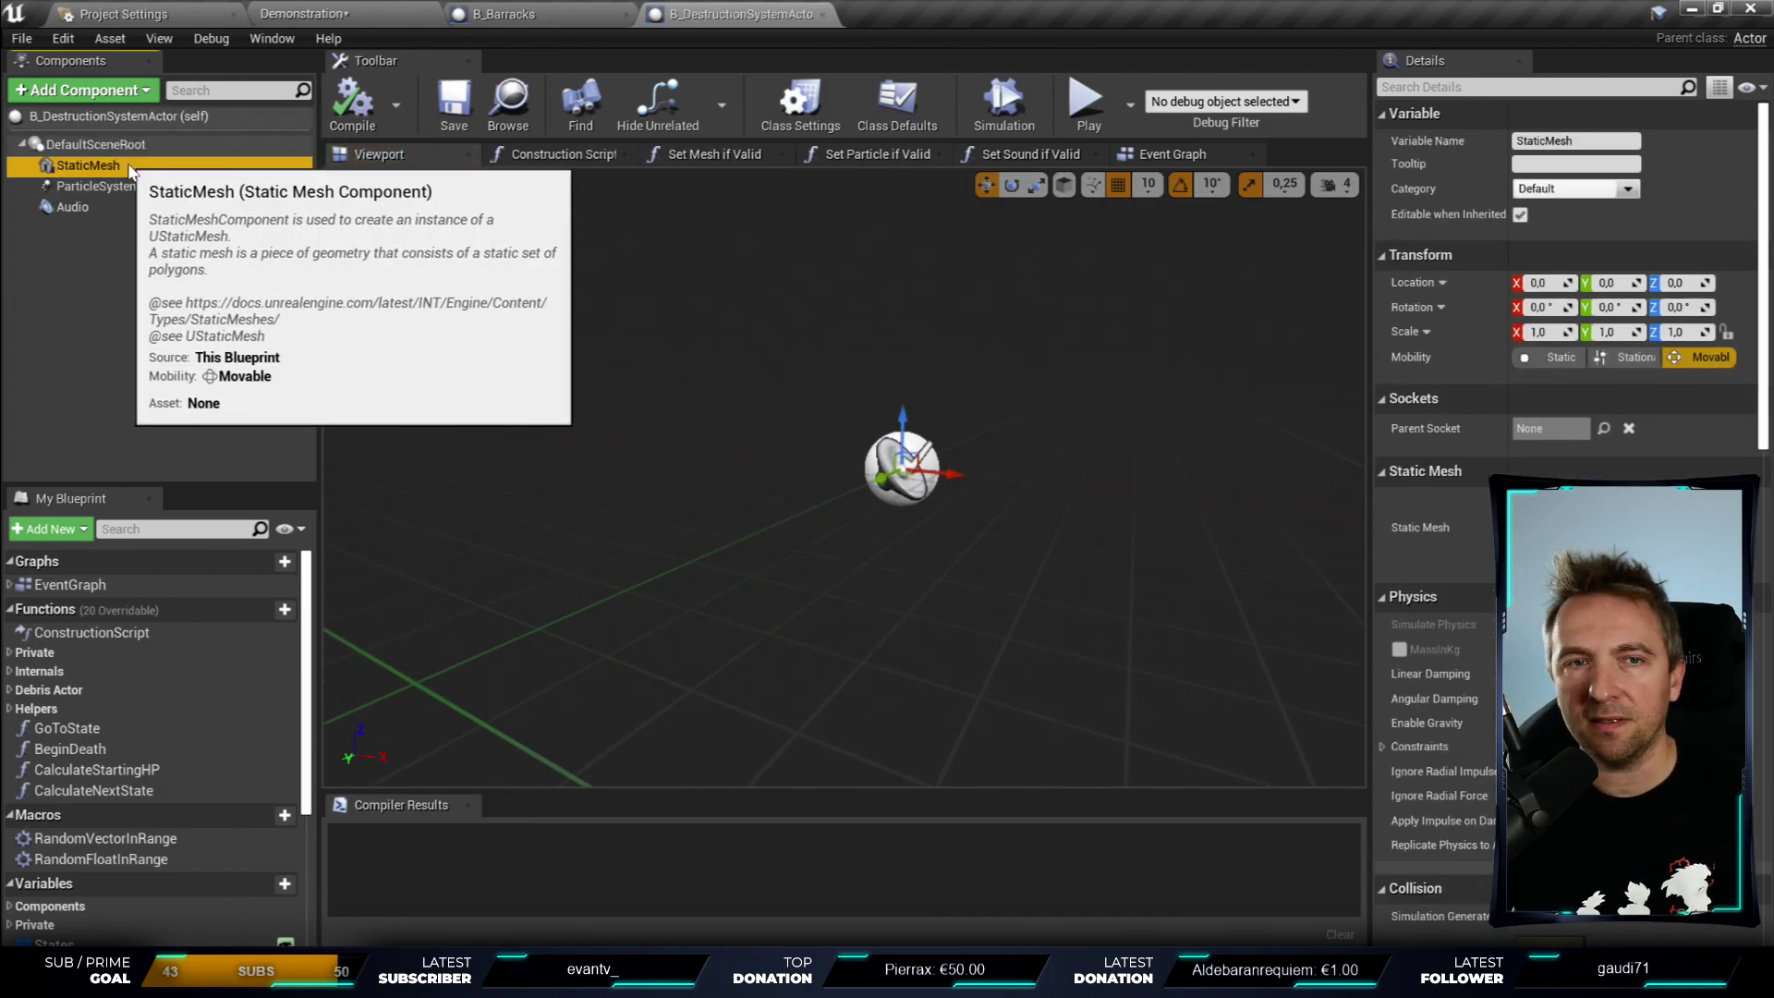
right_drag(1256, 368, 1244, 388)
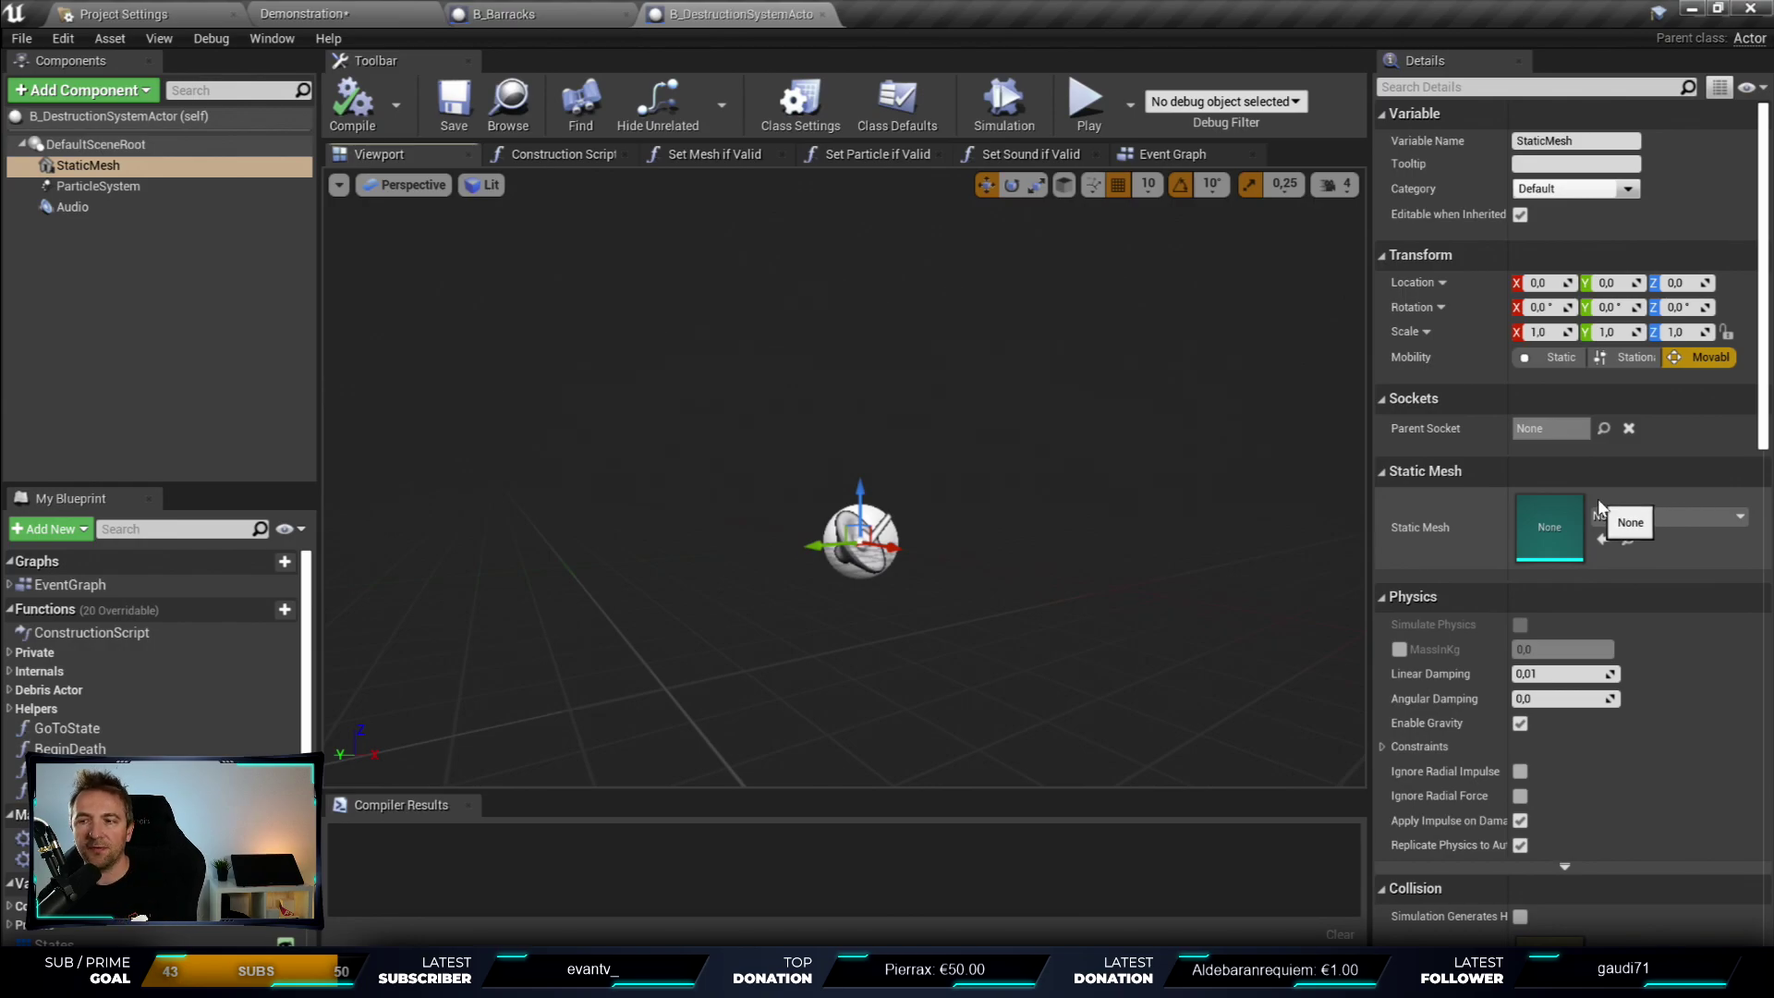
click(102, 185)
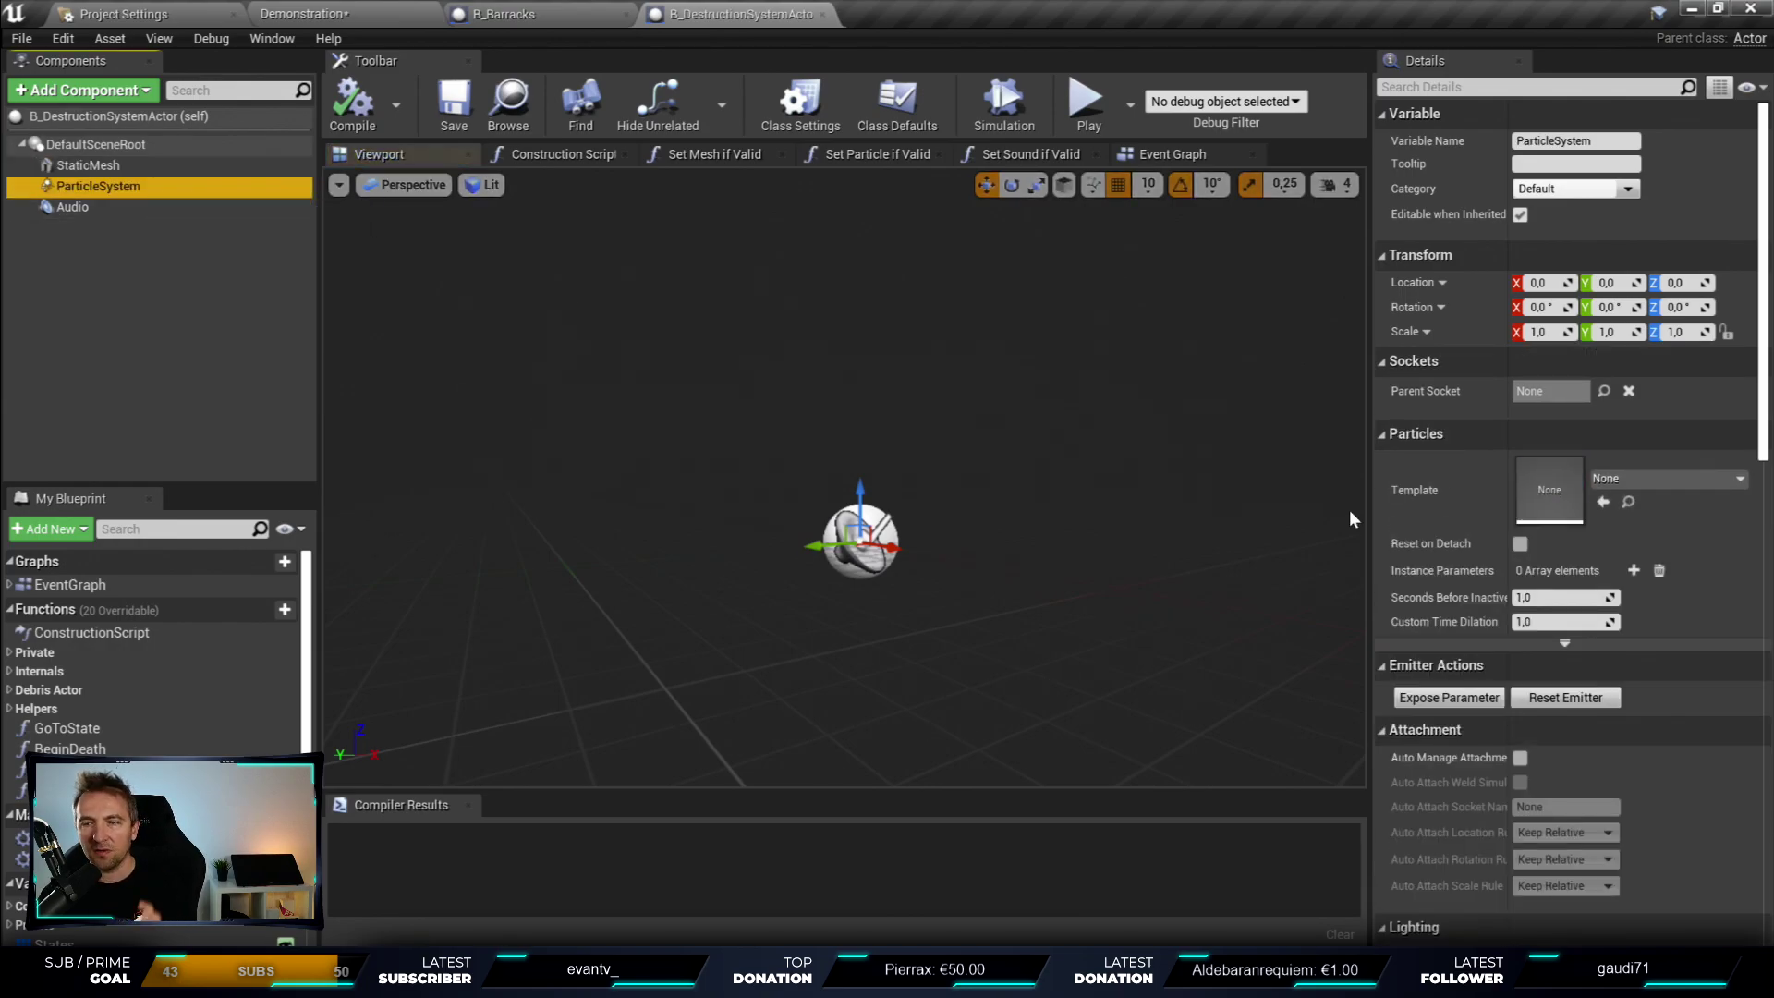
click(116, 212)
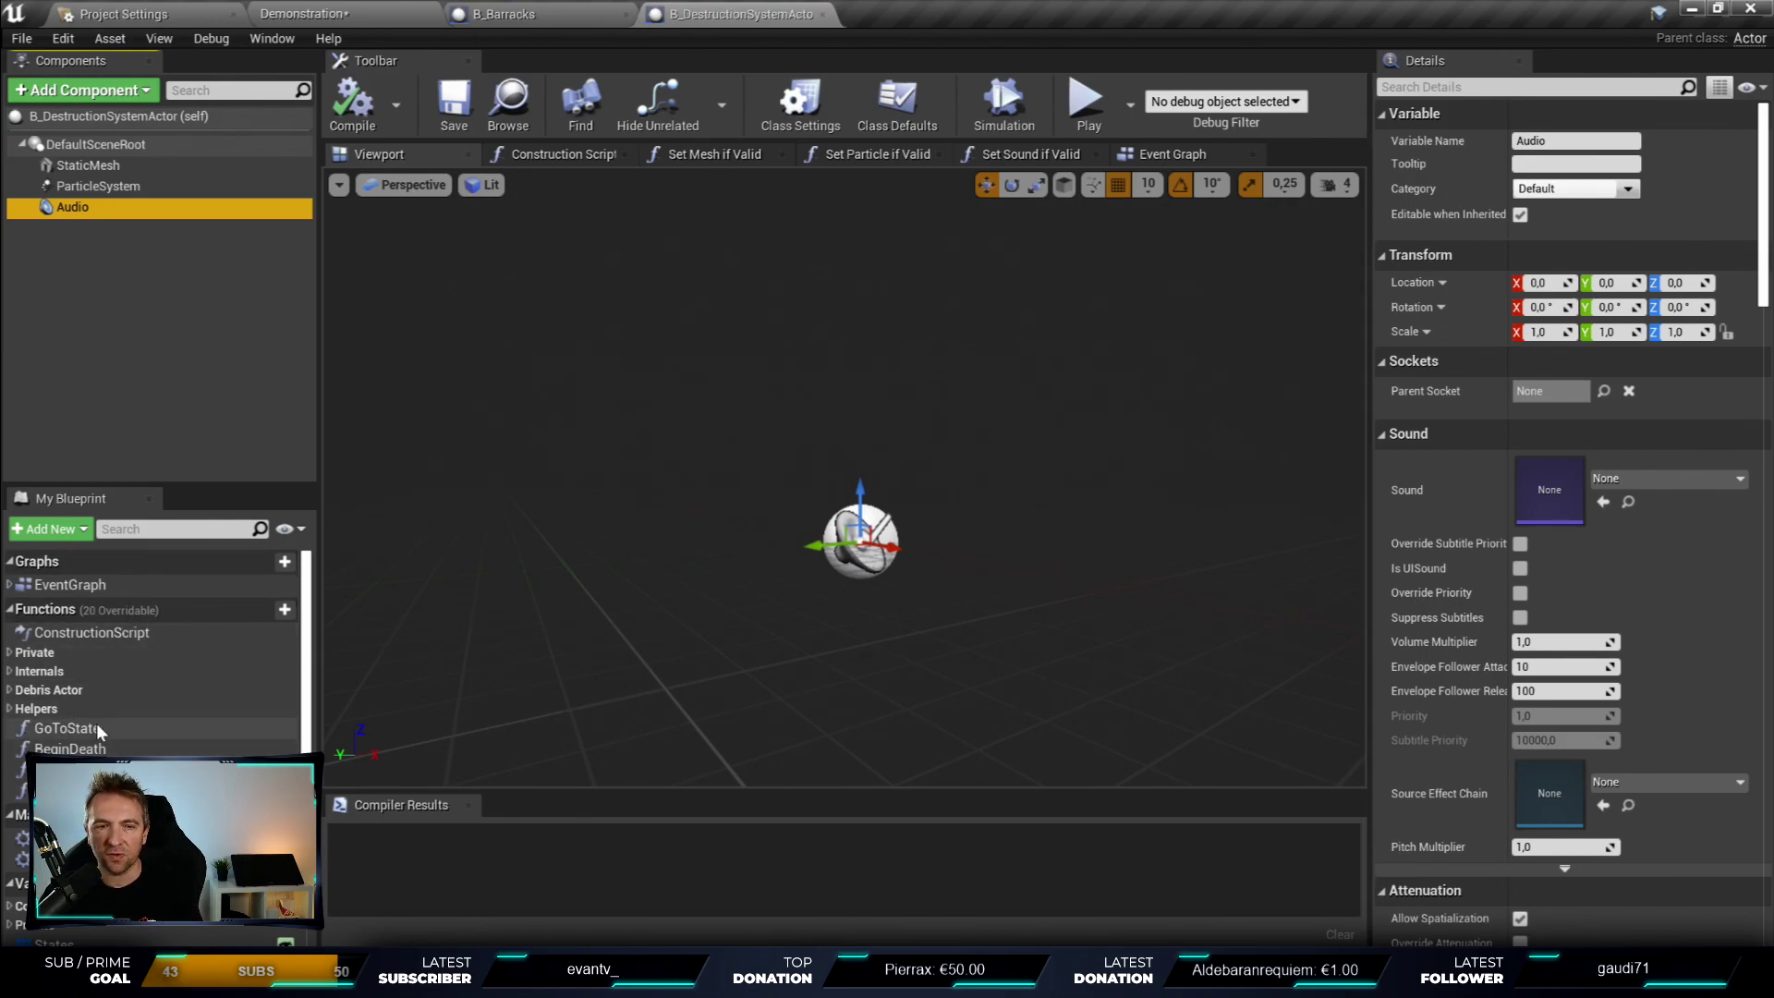
scroll(113, 701, down, 3)
scroll(130, 666, up, 3)
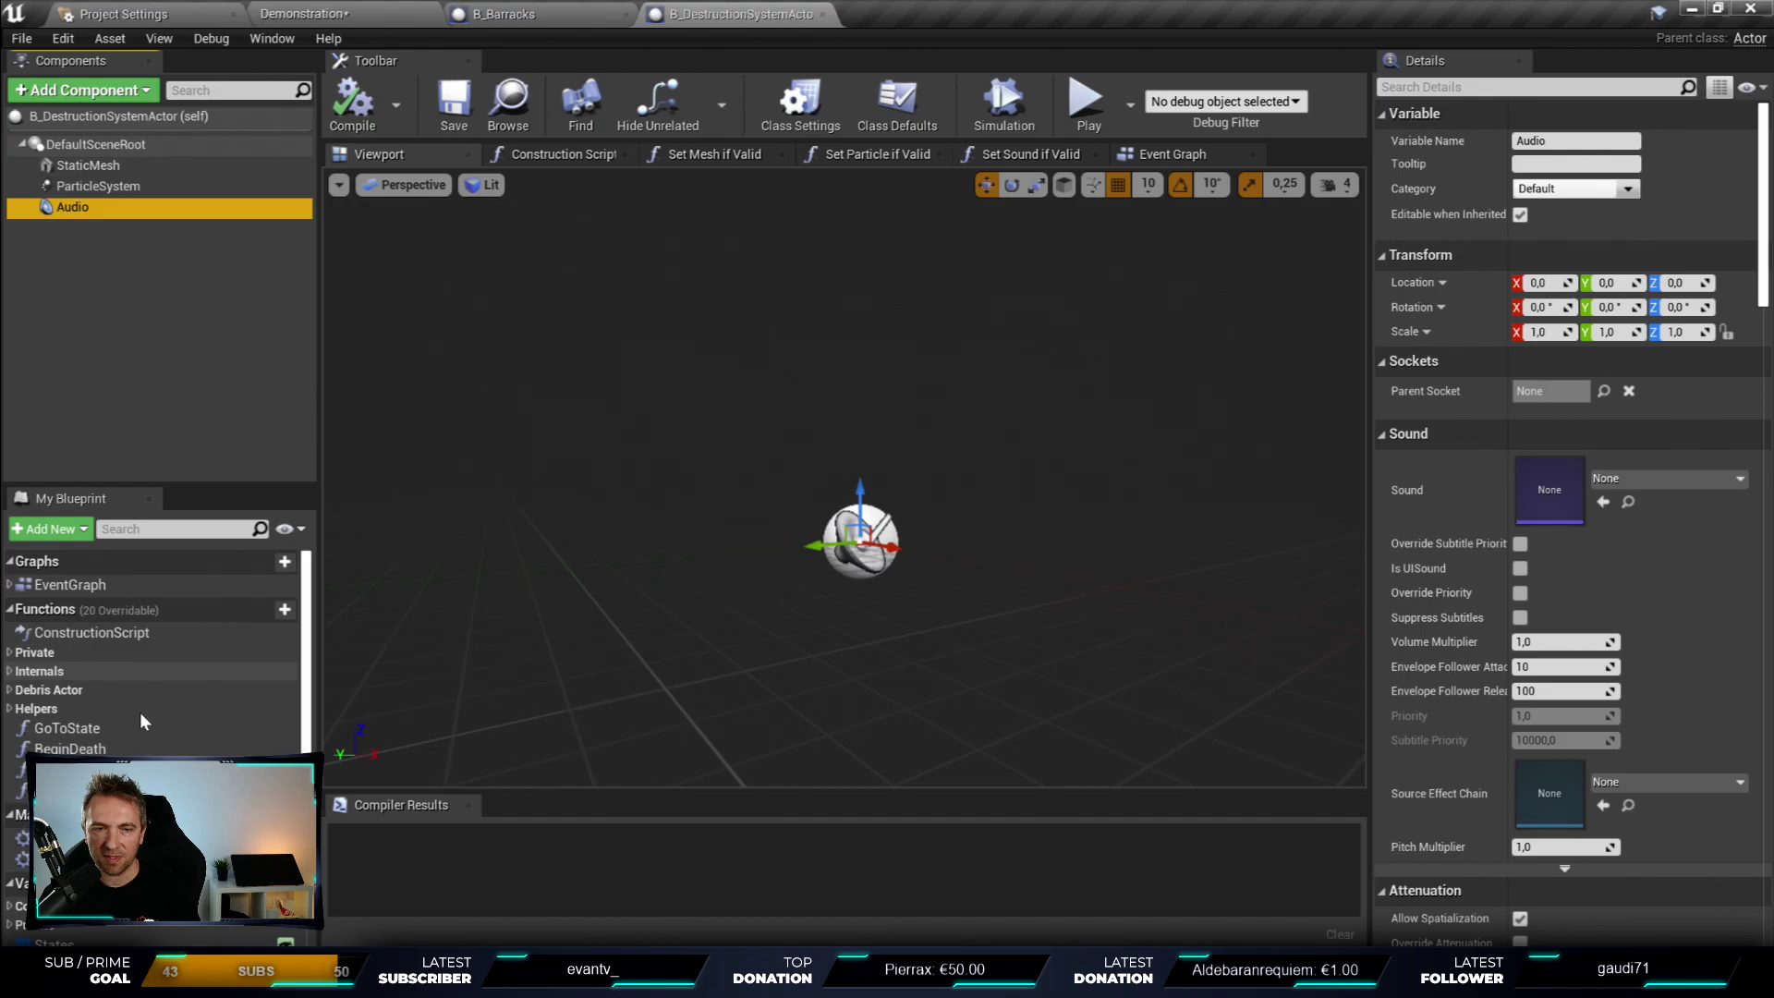
- Expand the Private and Internals function groups, then switch to the B_Barracks blueprint
click(9, 652)
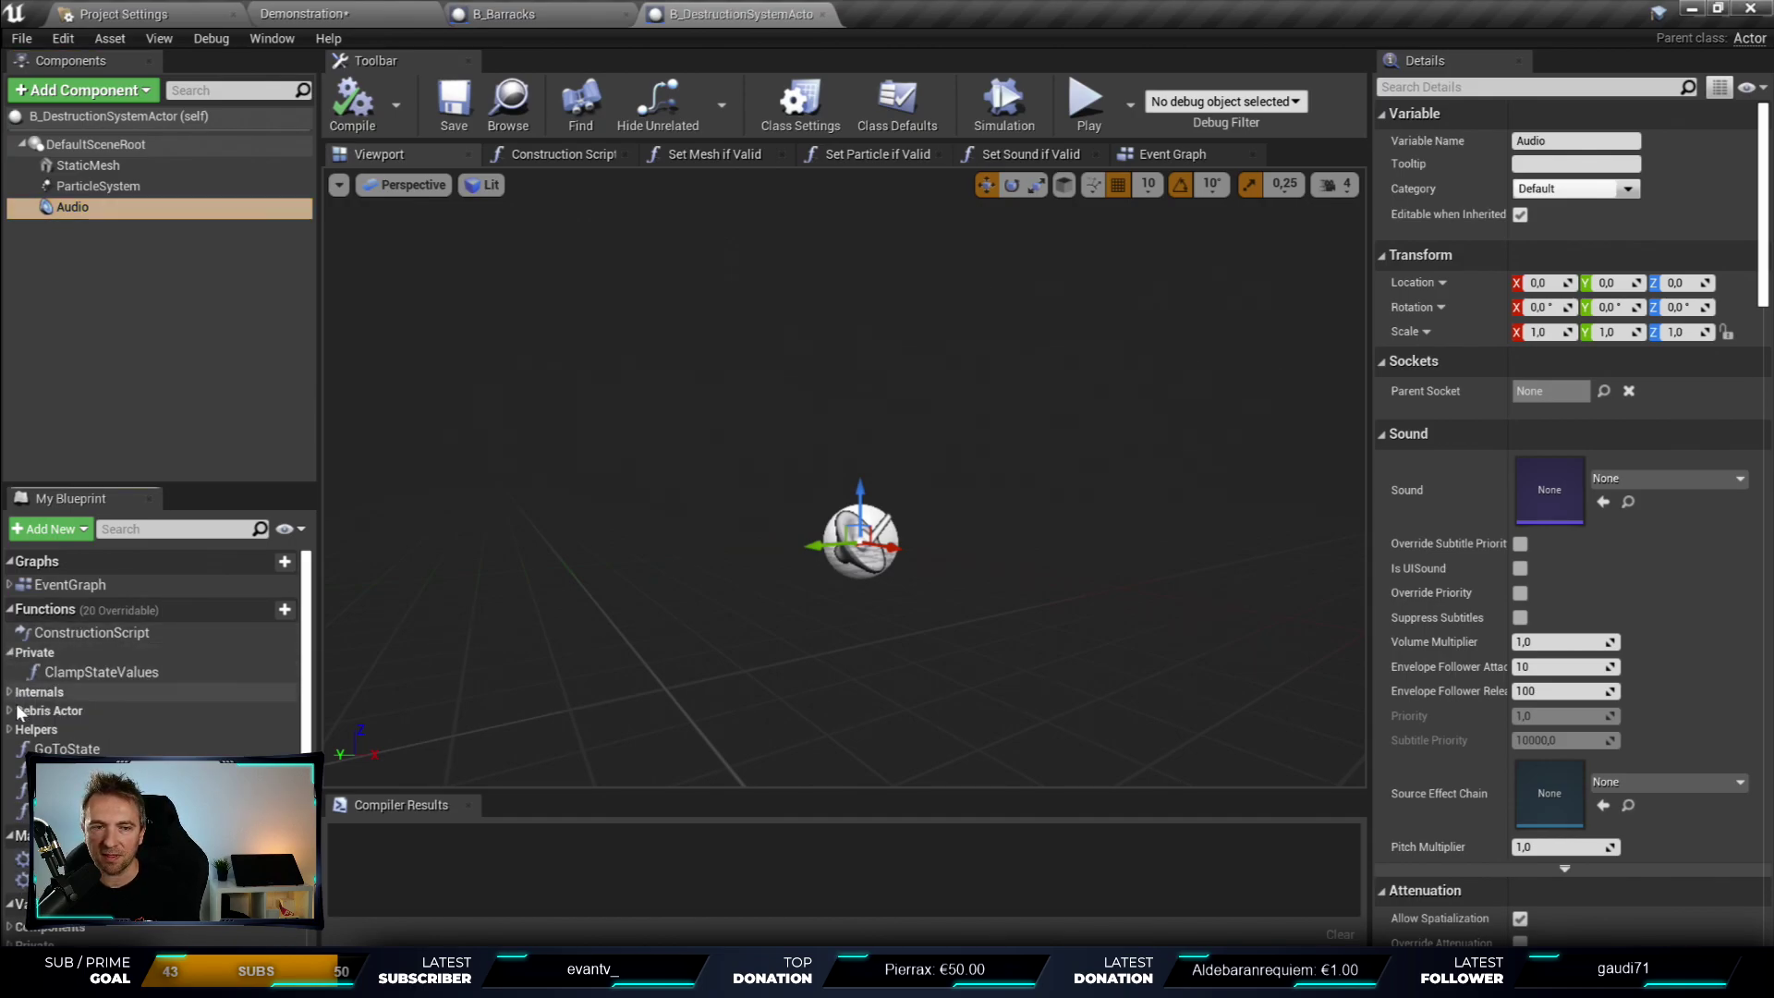
click(11, 691)
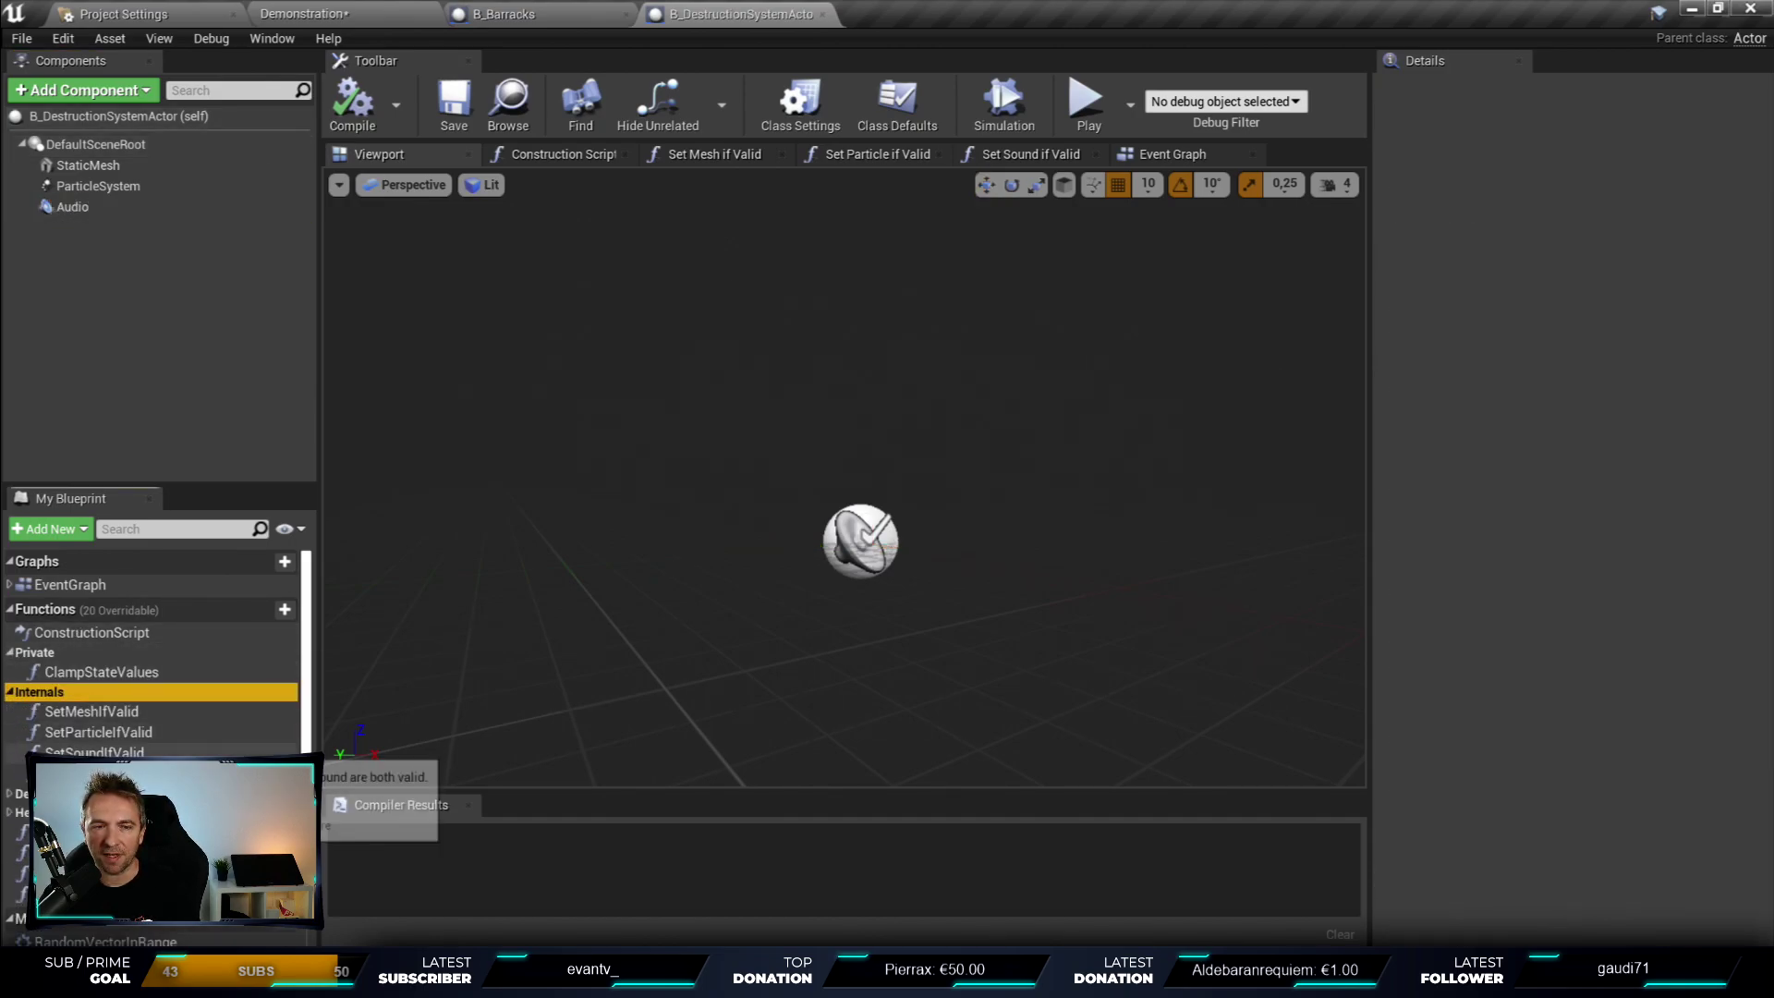
mouse_move(77, 727)
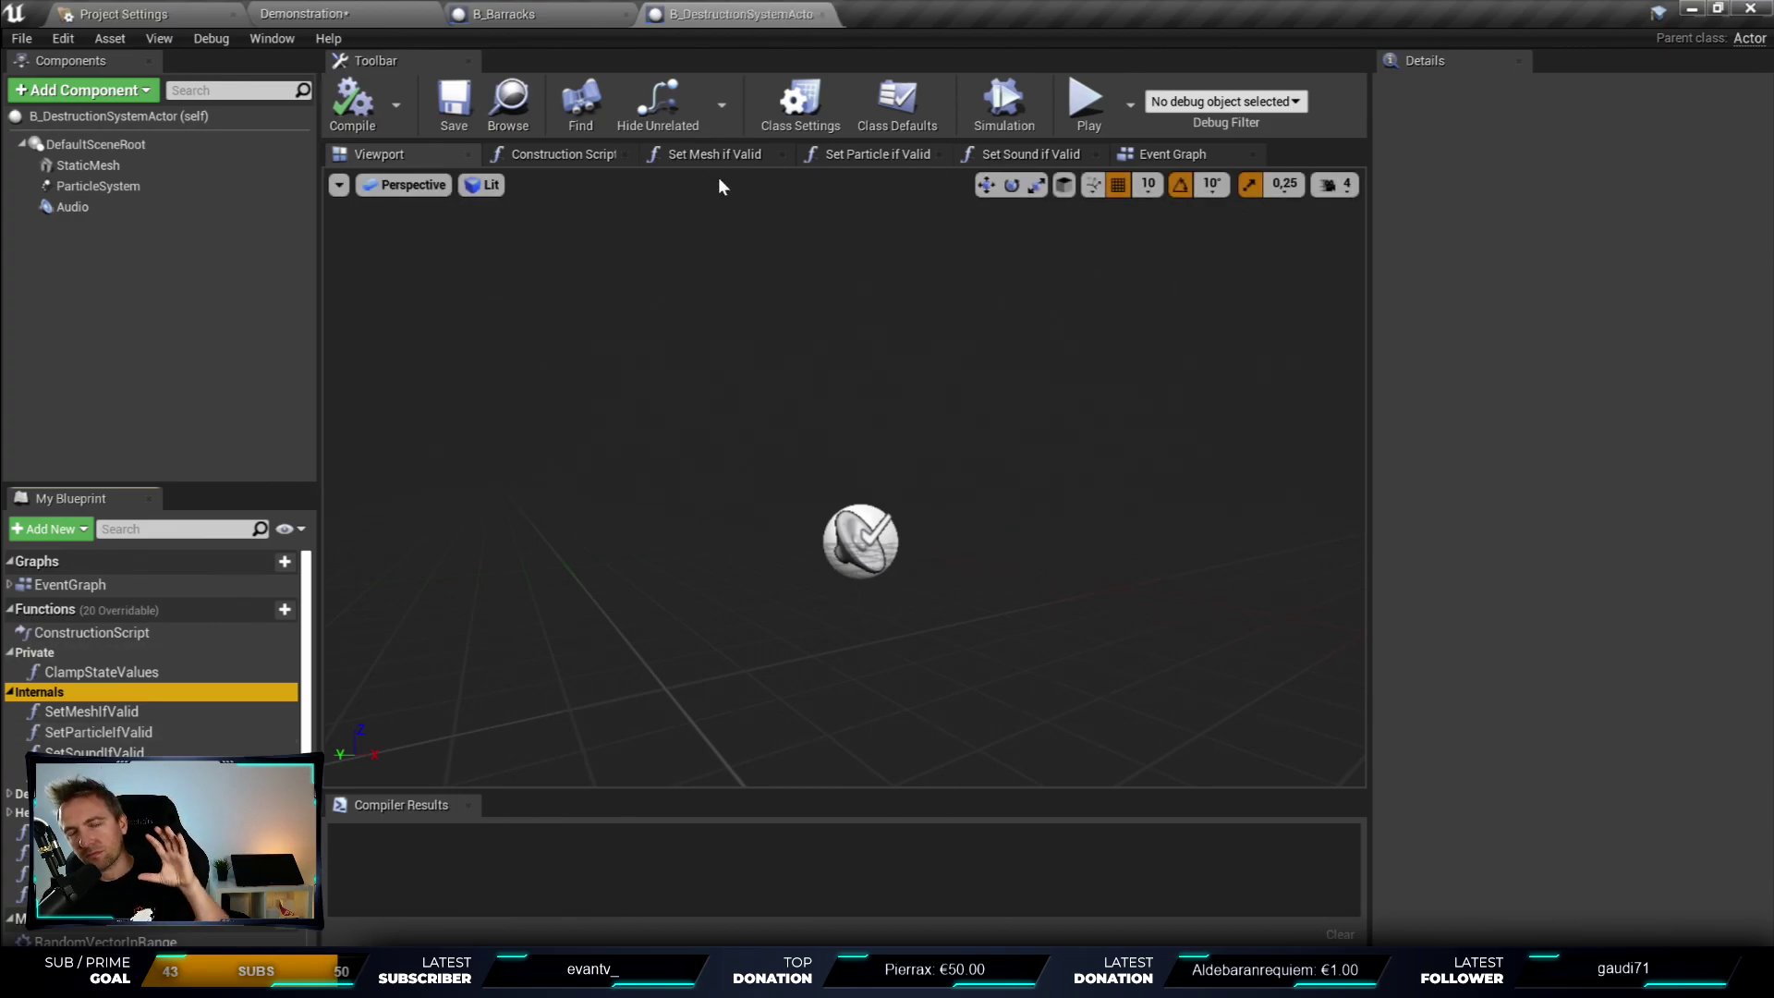
click(541, 17)
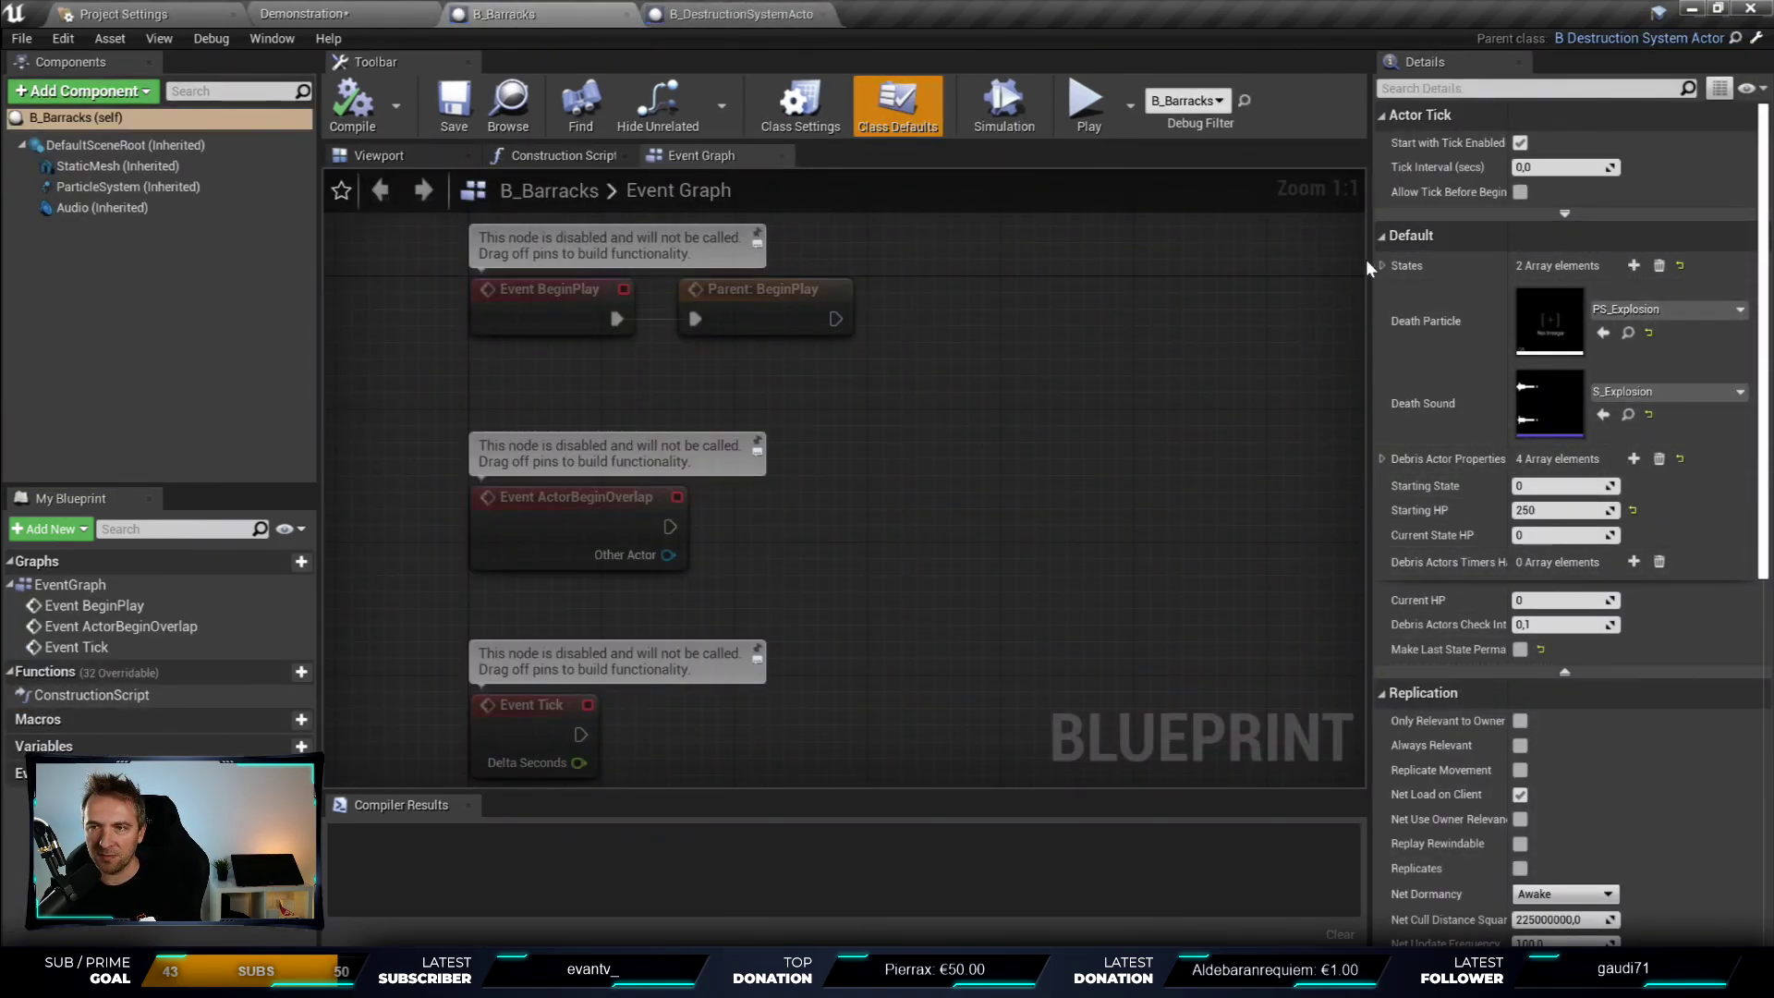
- Widen the Details panel and show the barracks mesh with flagpole in the Viewport
drag(1370, 257, 1312, 254)
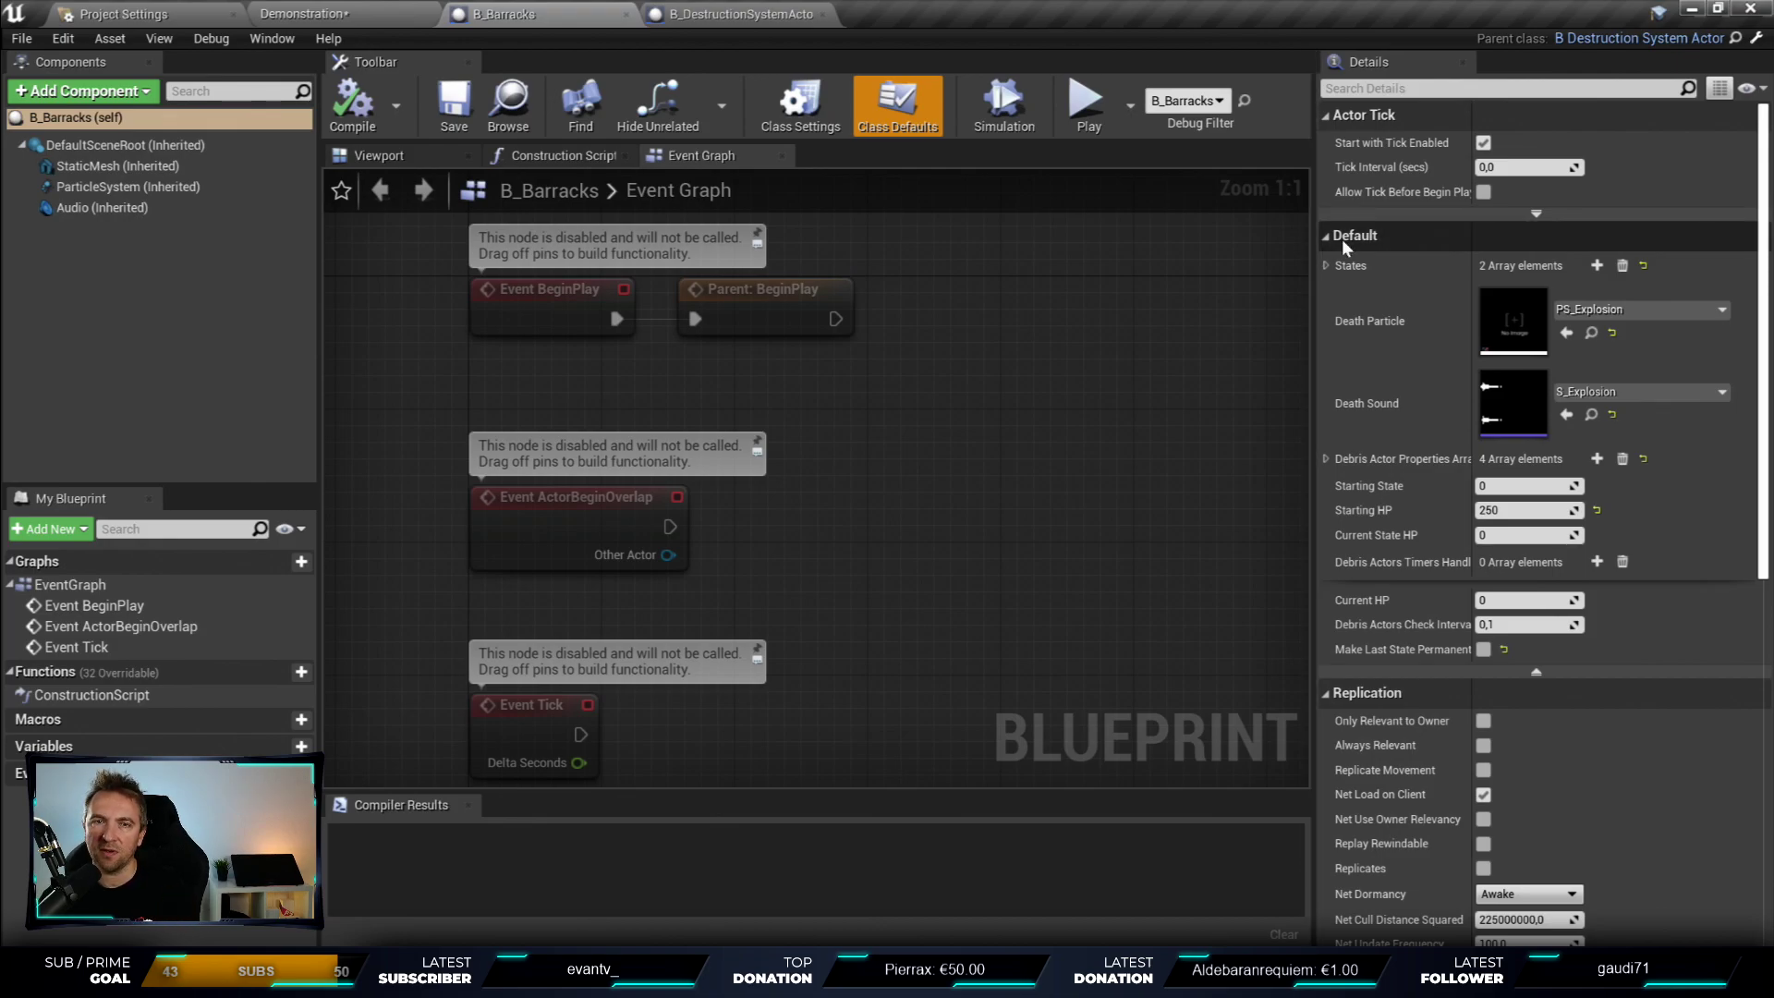
click(383, 157)
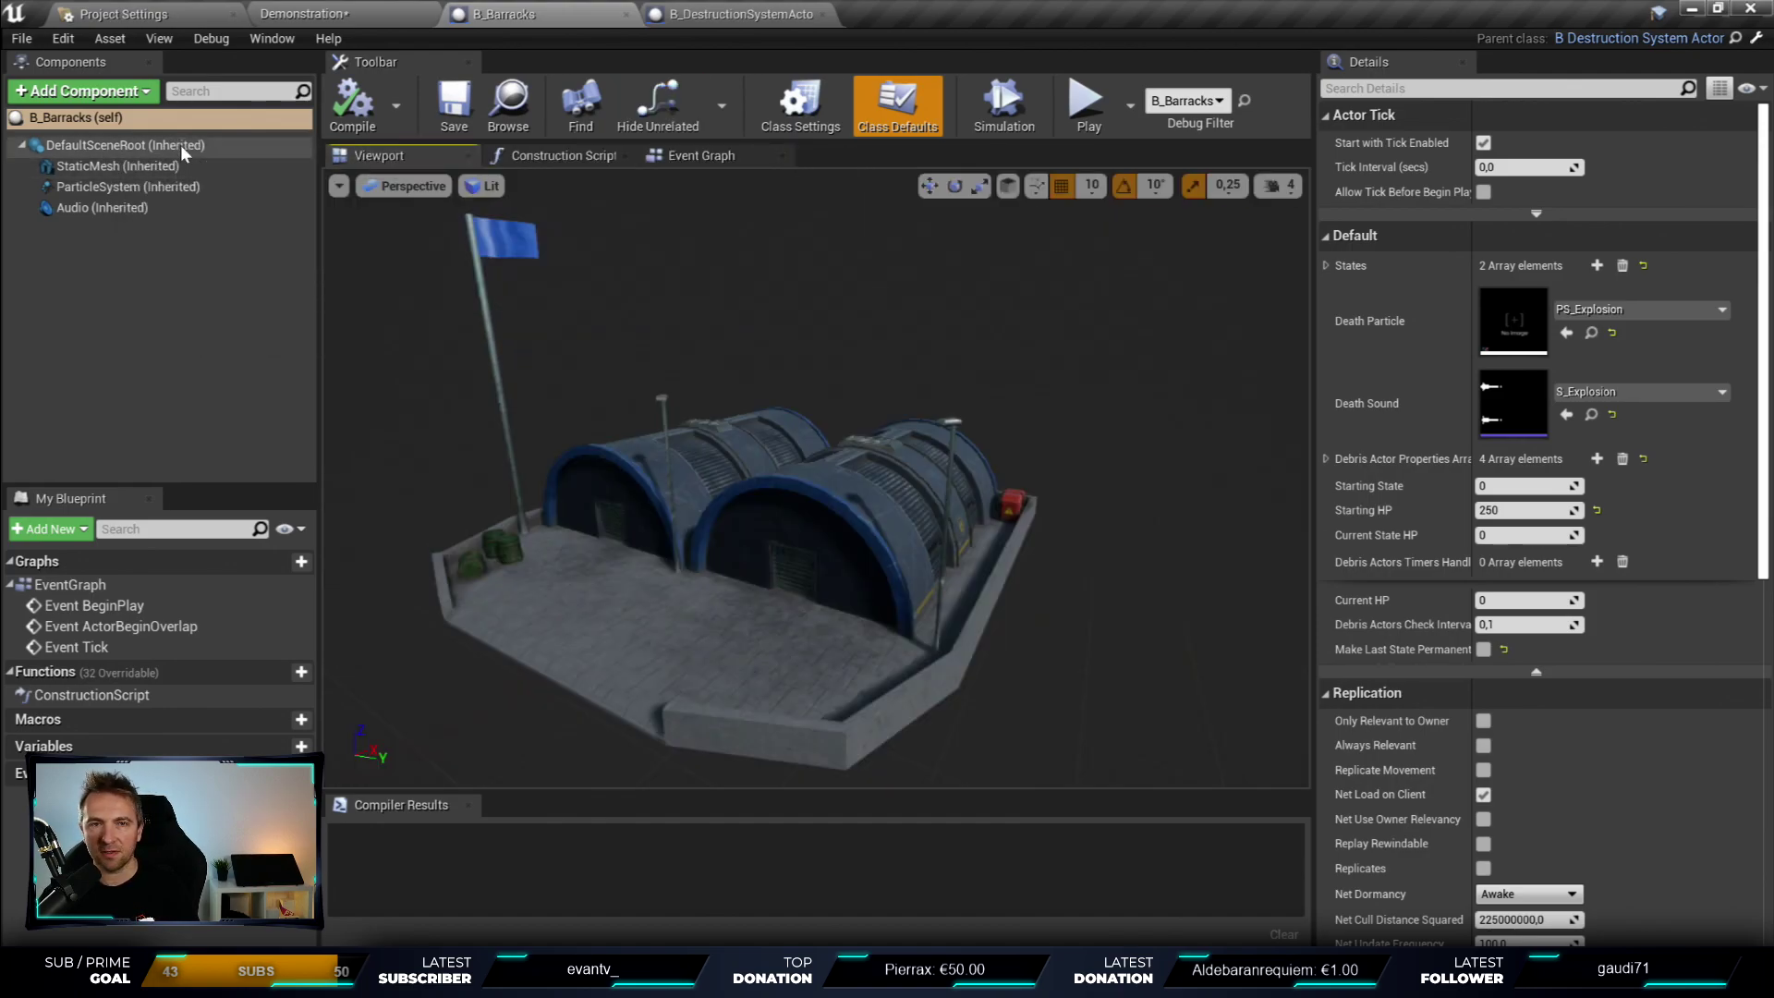
click(123, 168)
click(130, 186)
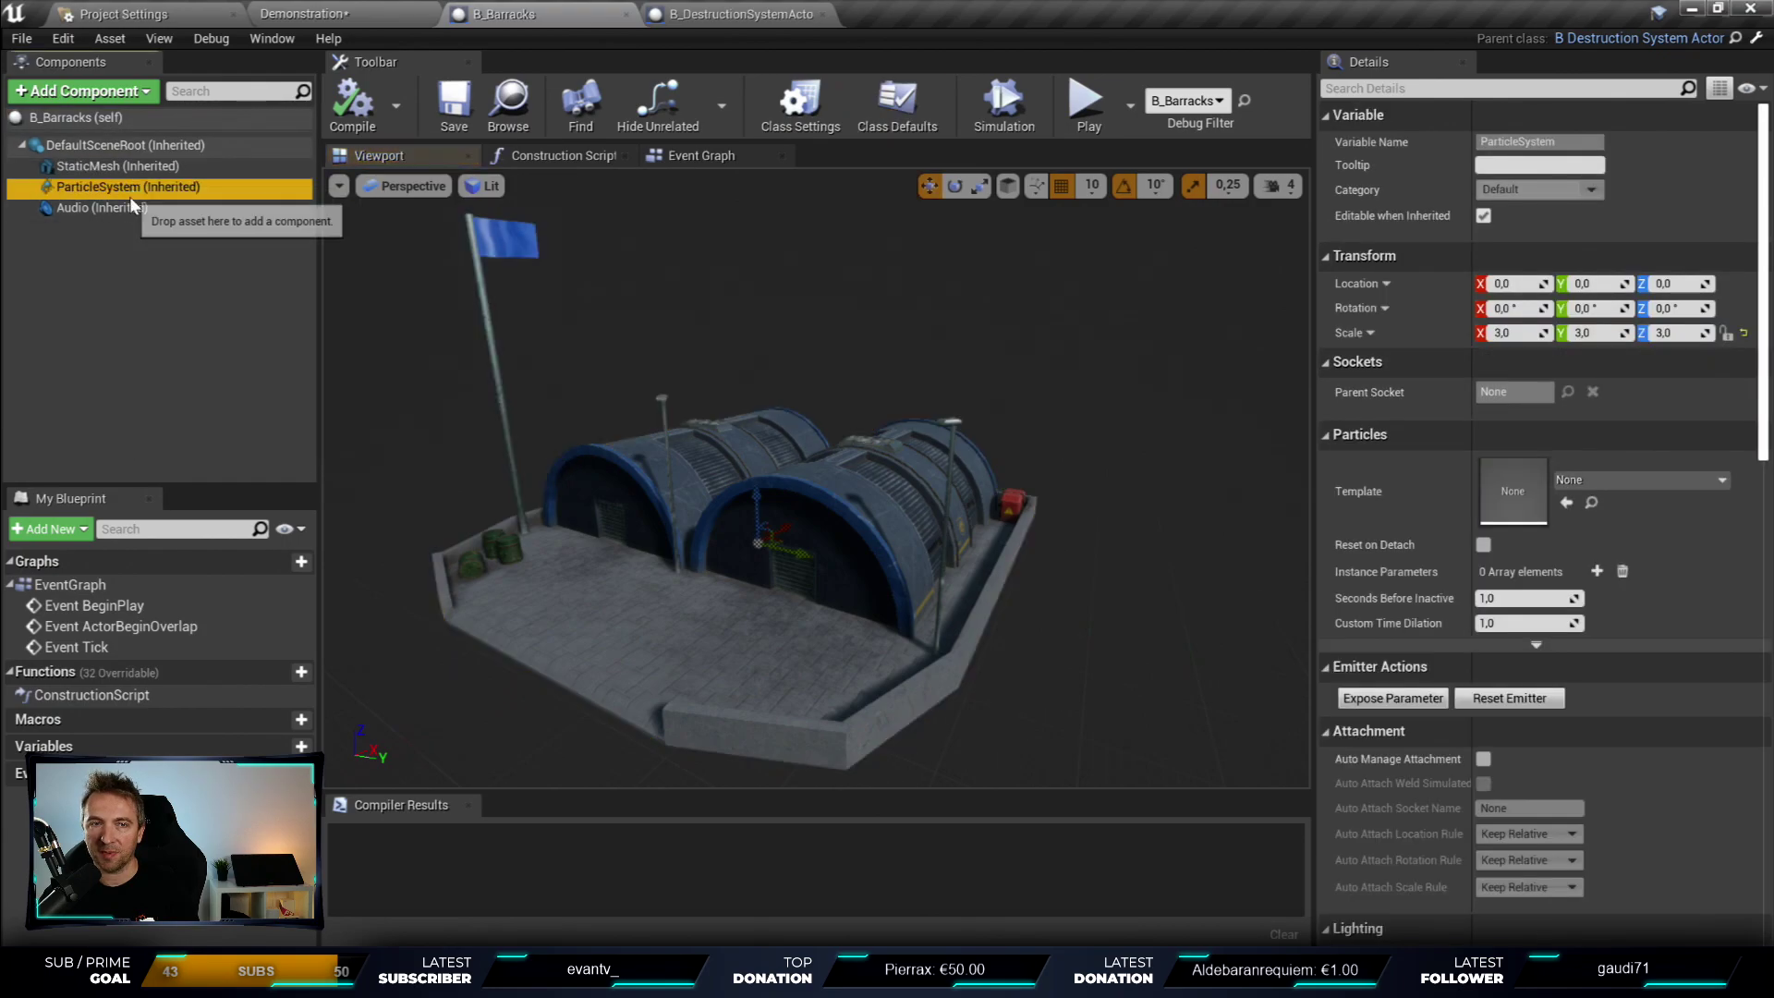
click(118, 166)
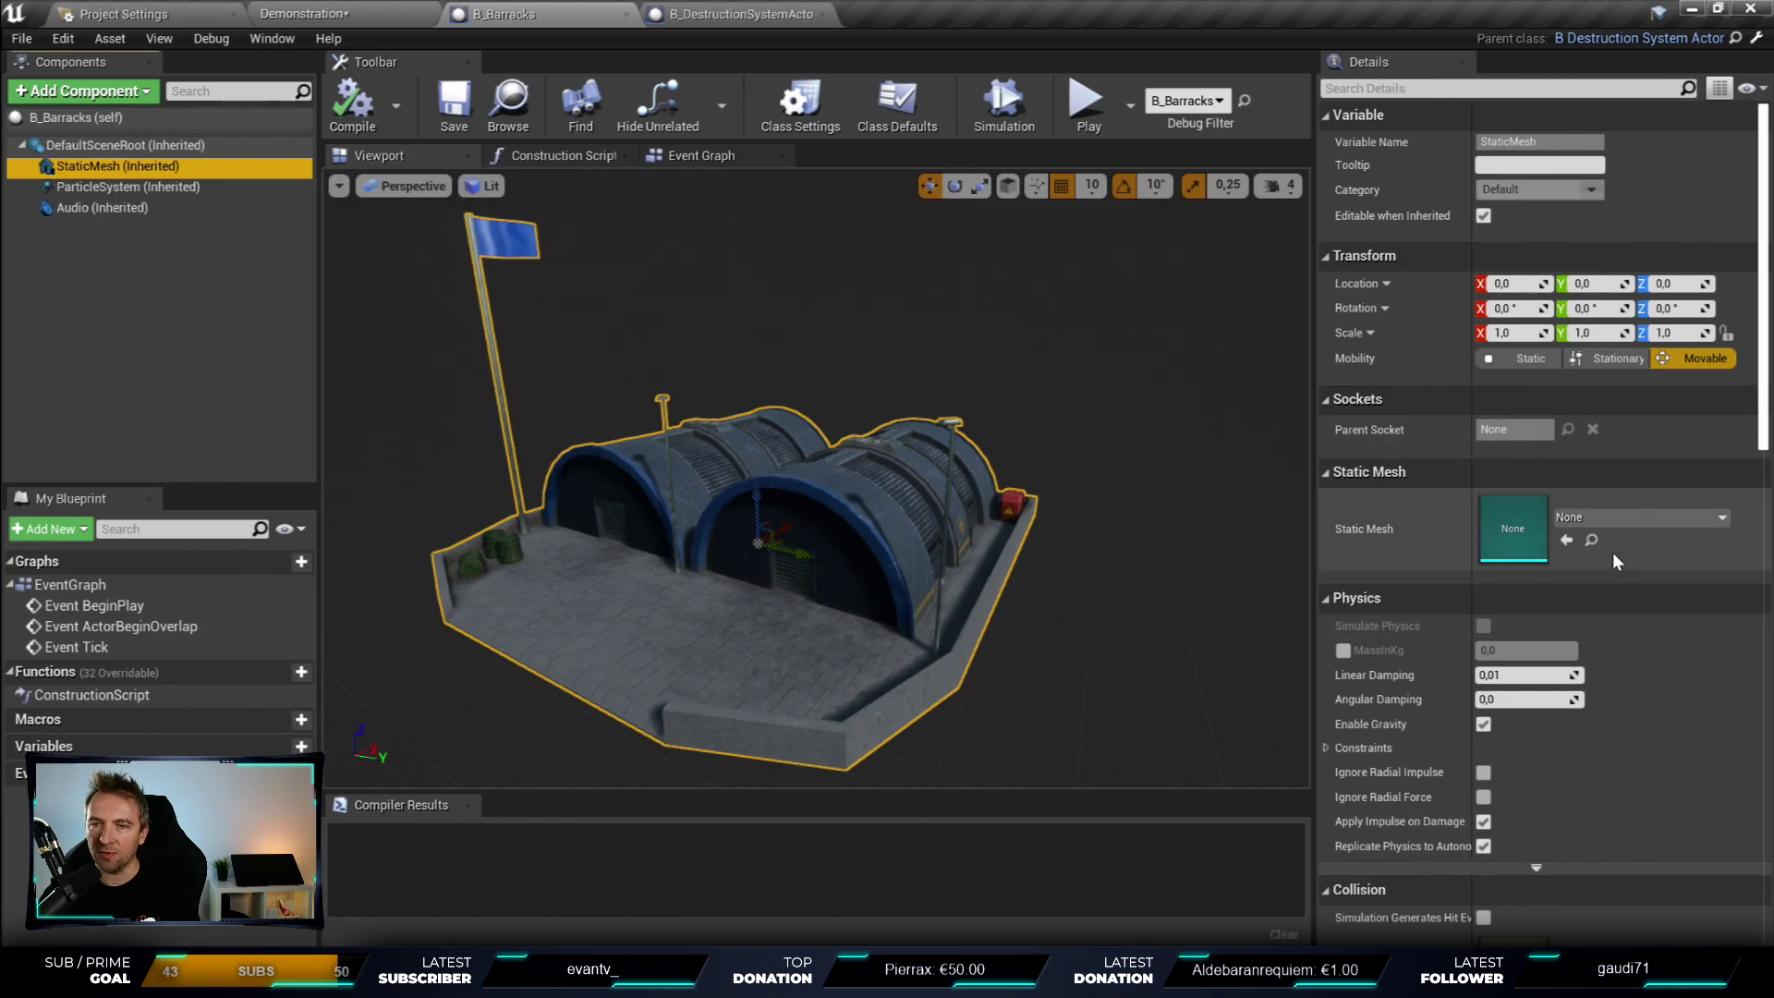
click(559, 156)
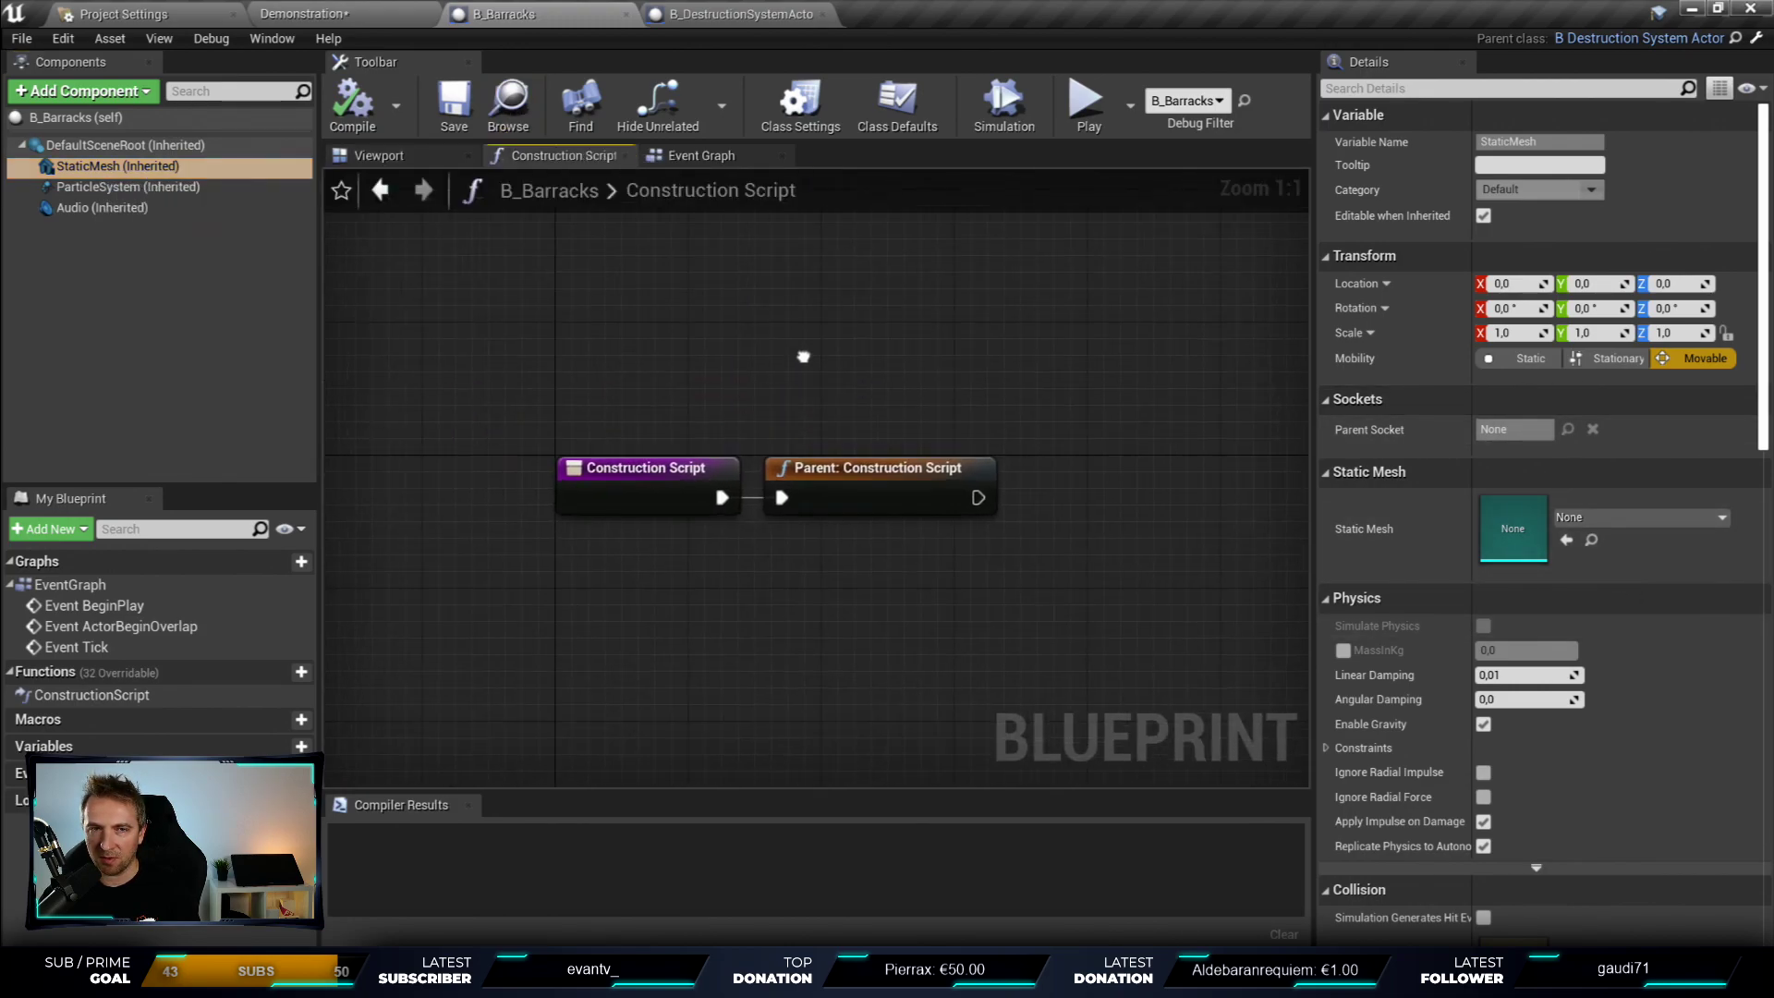
right_drag(803, 356, 772, 268)
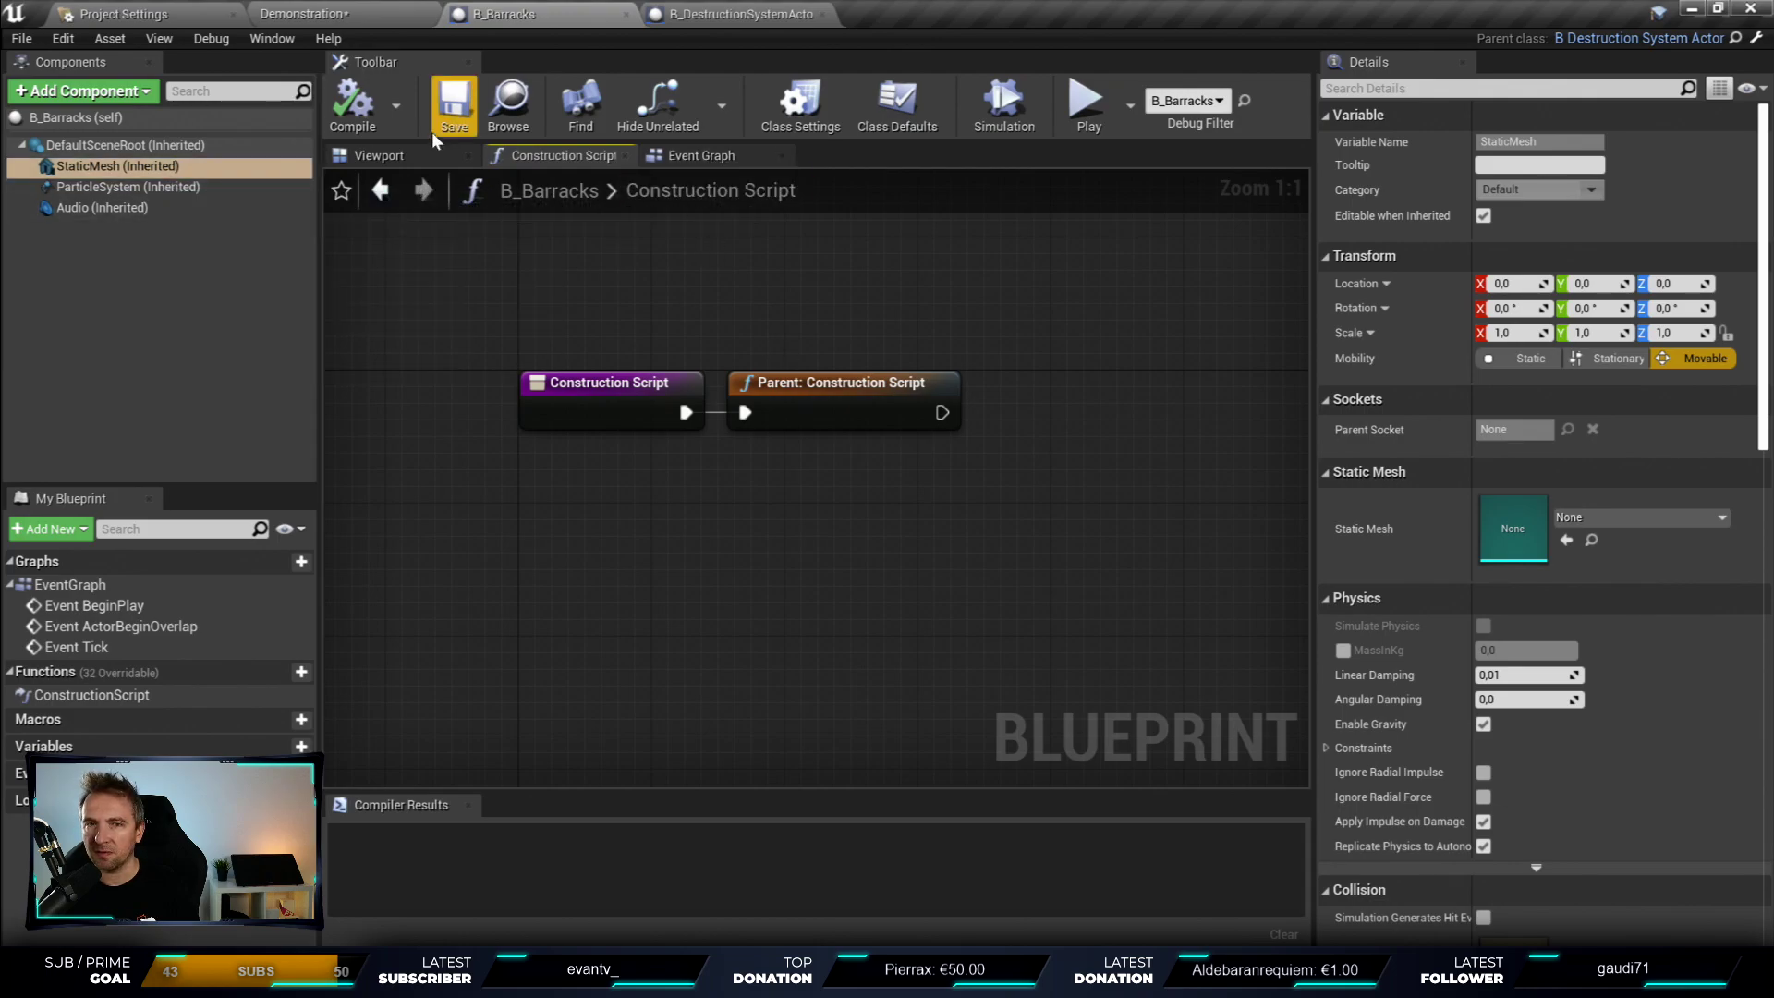
click(378, 156)
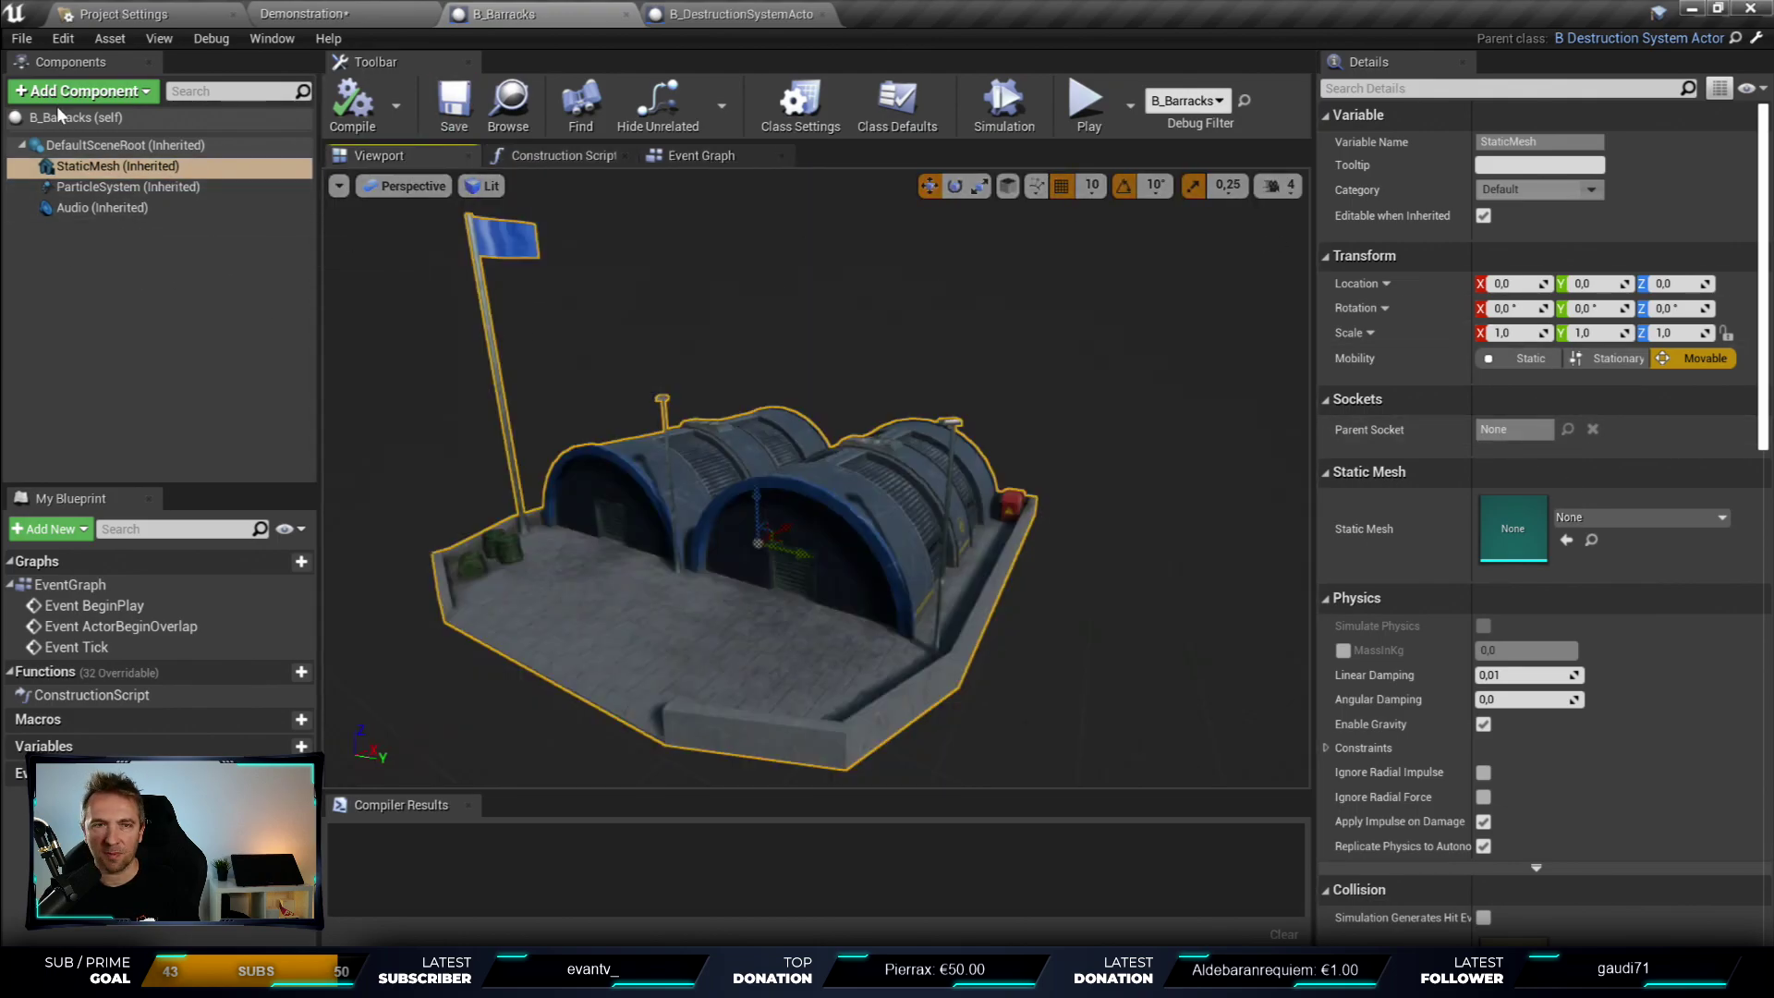
click(92, 118)
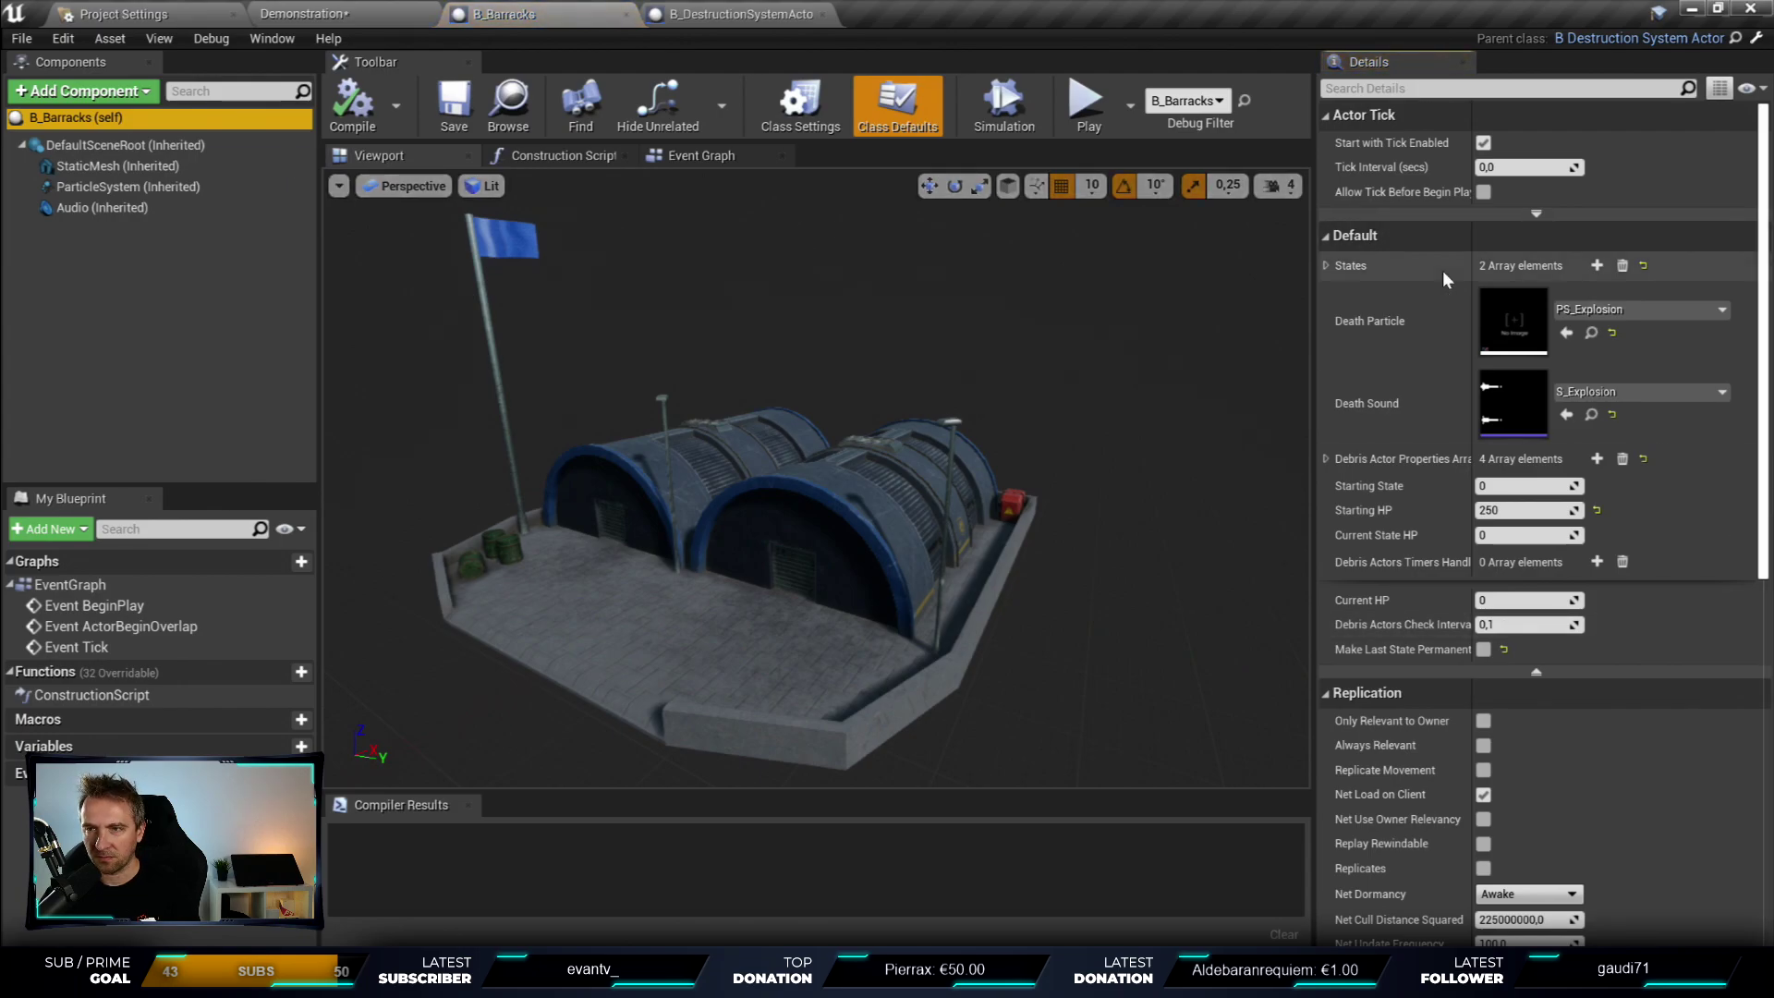
- Expand the States array and review the first state, FullHealth
click(1325, 266)
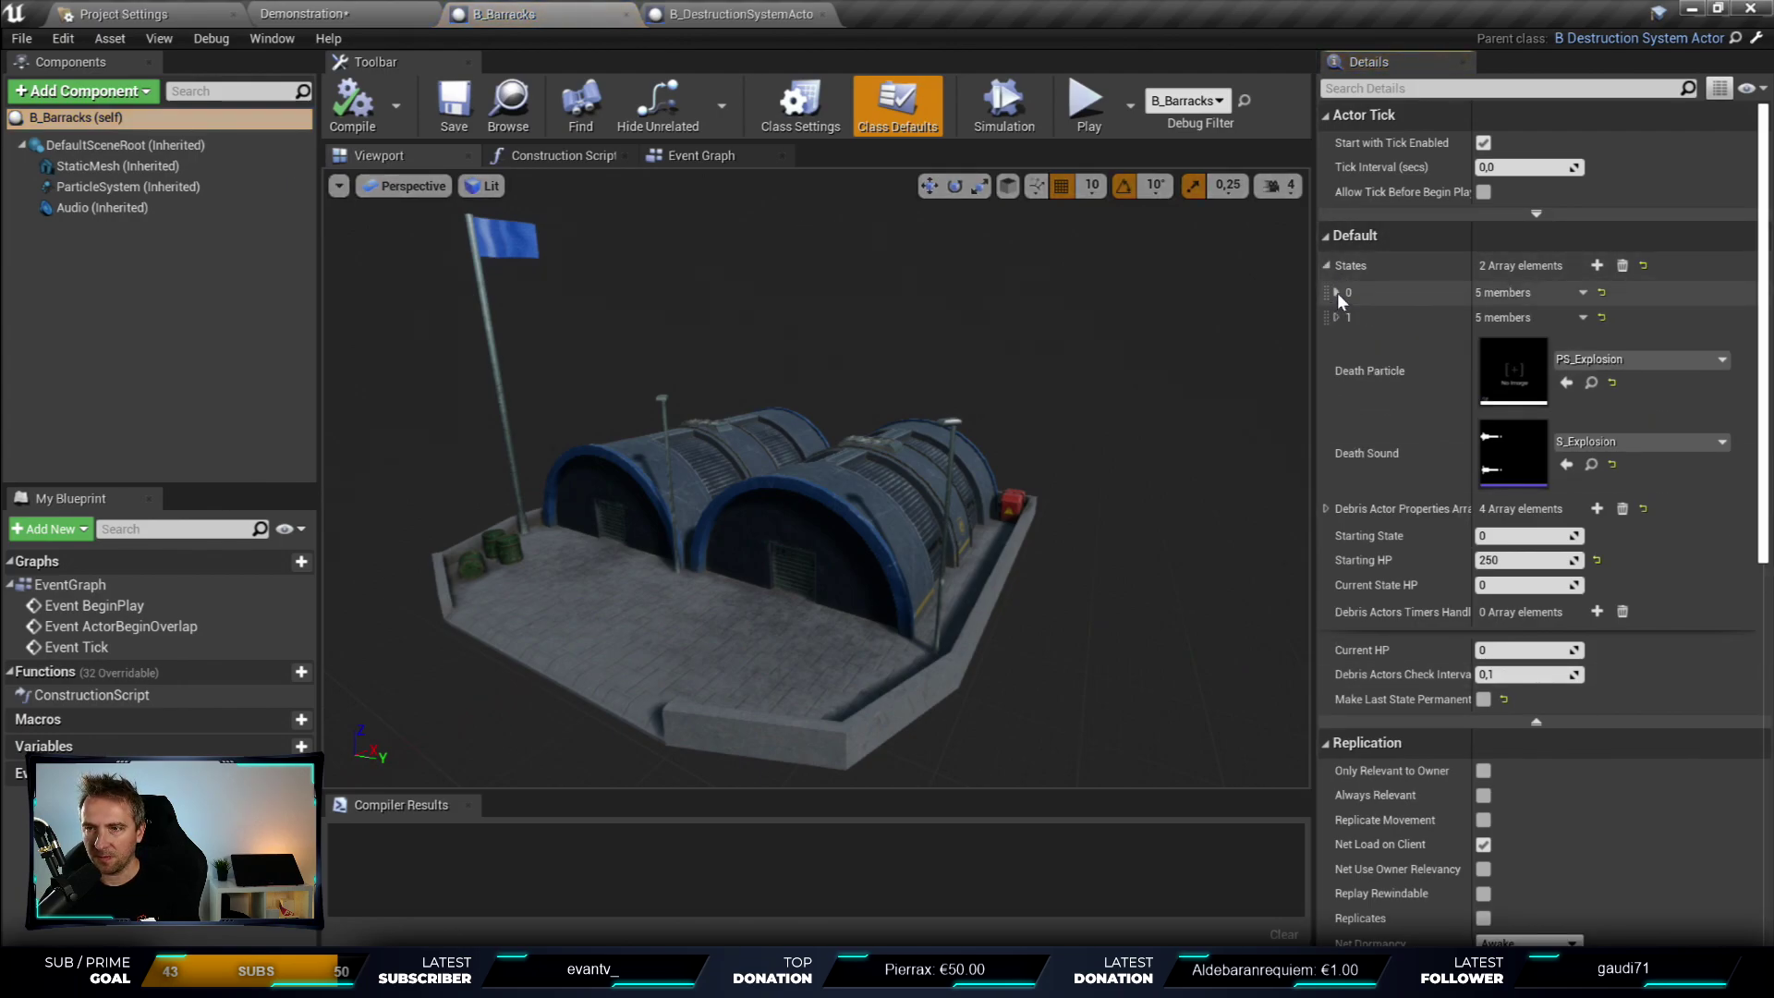
click(1337, 292)
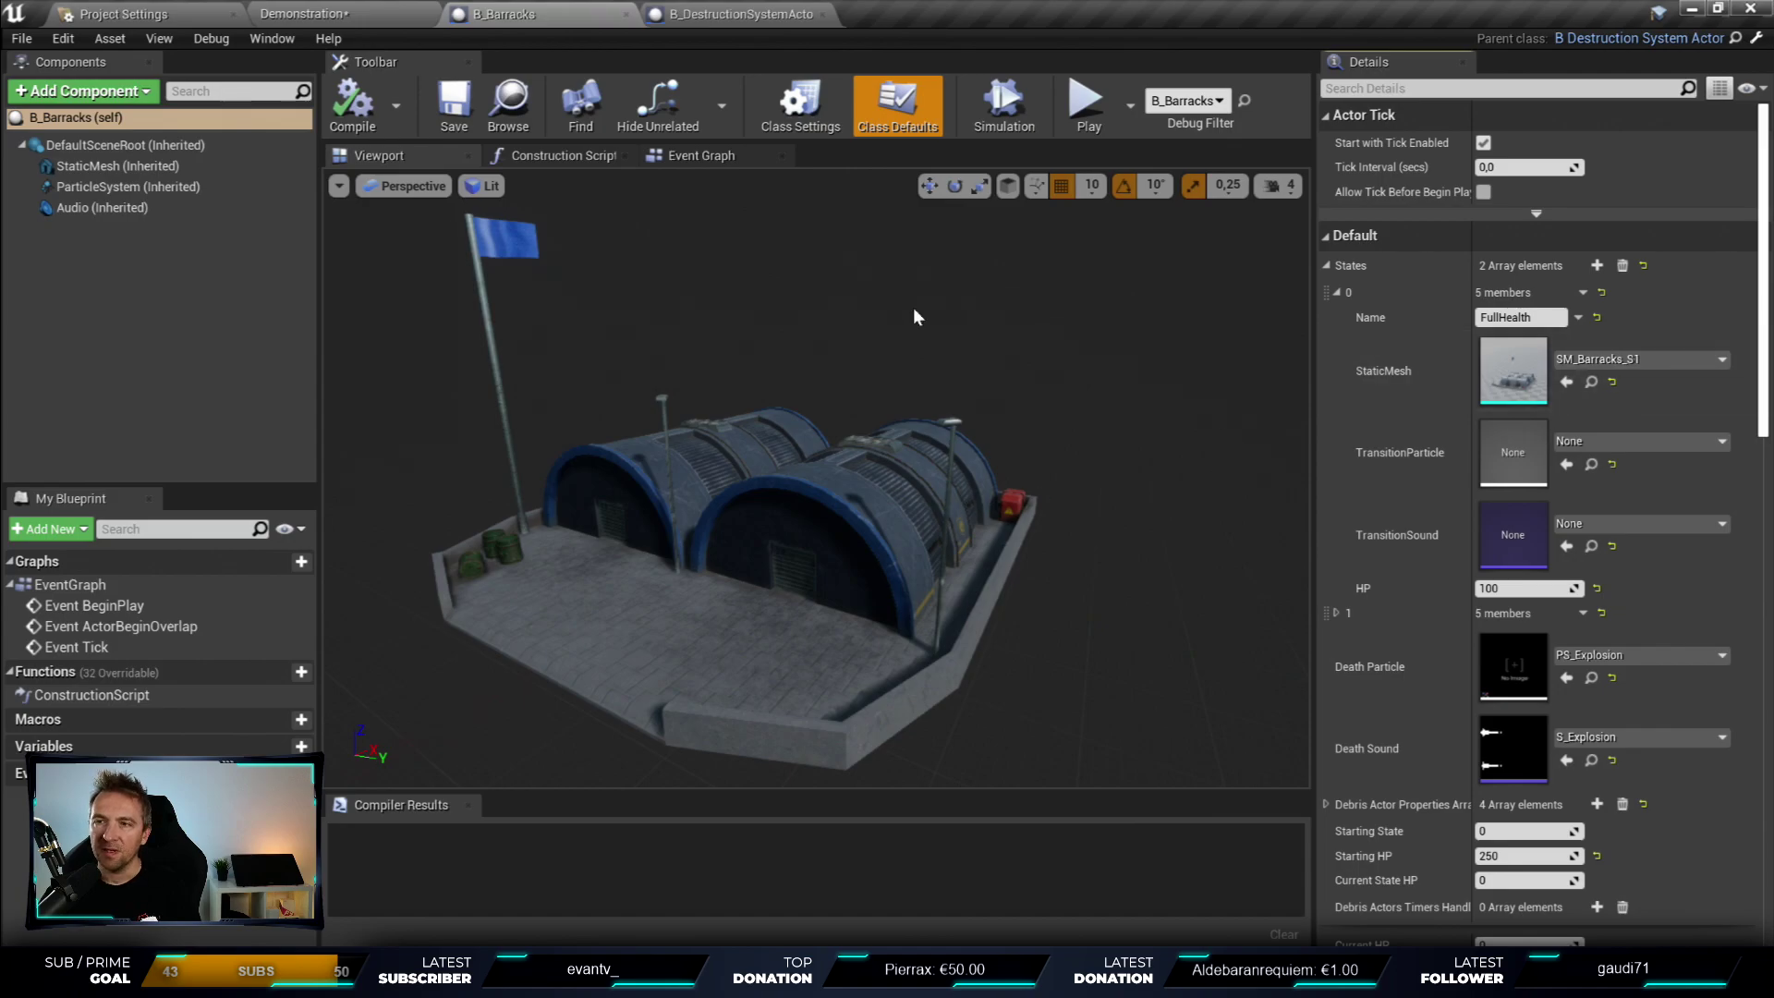
click(1325, 264)
click(1326, 267)
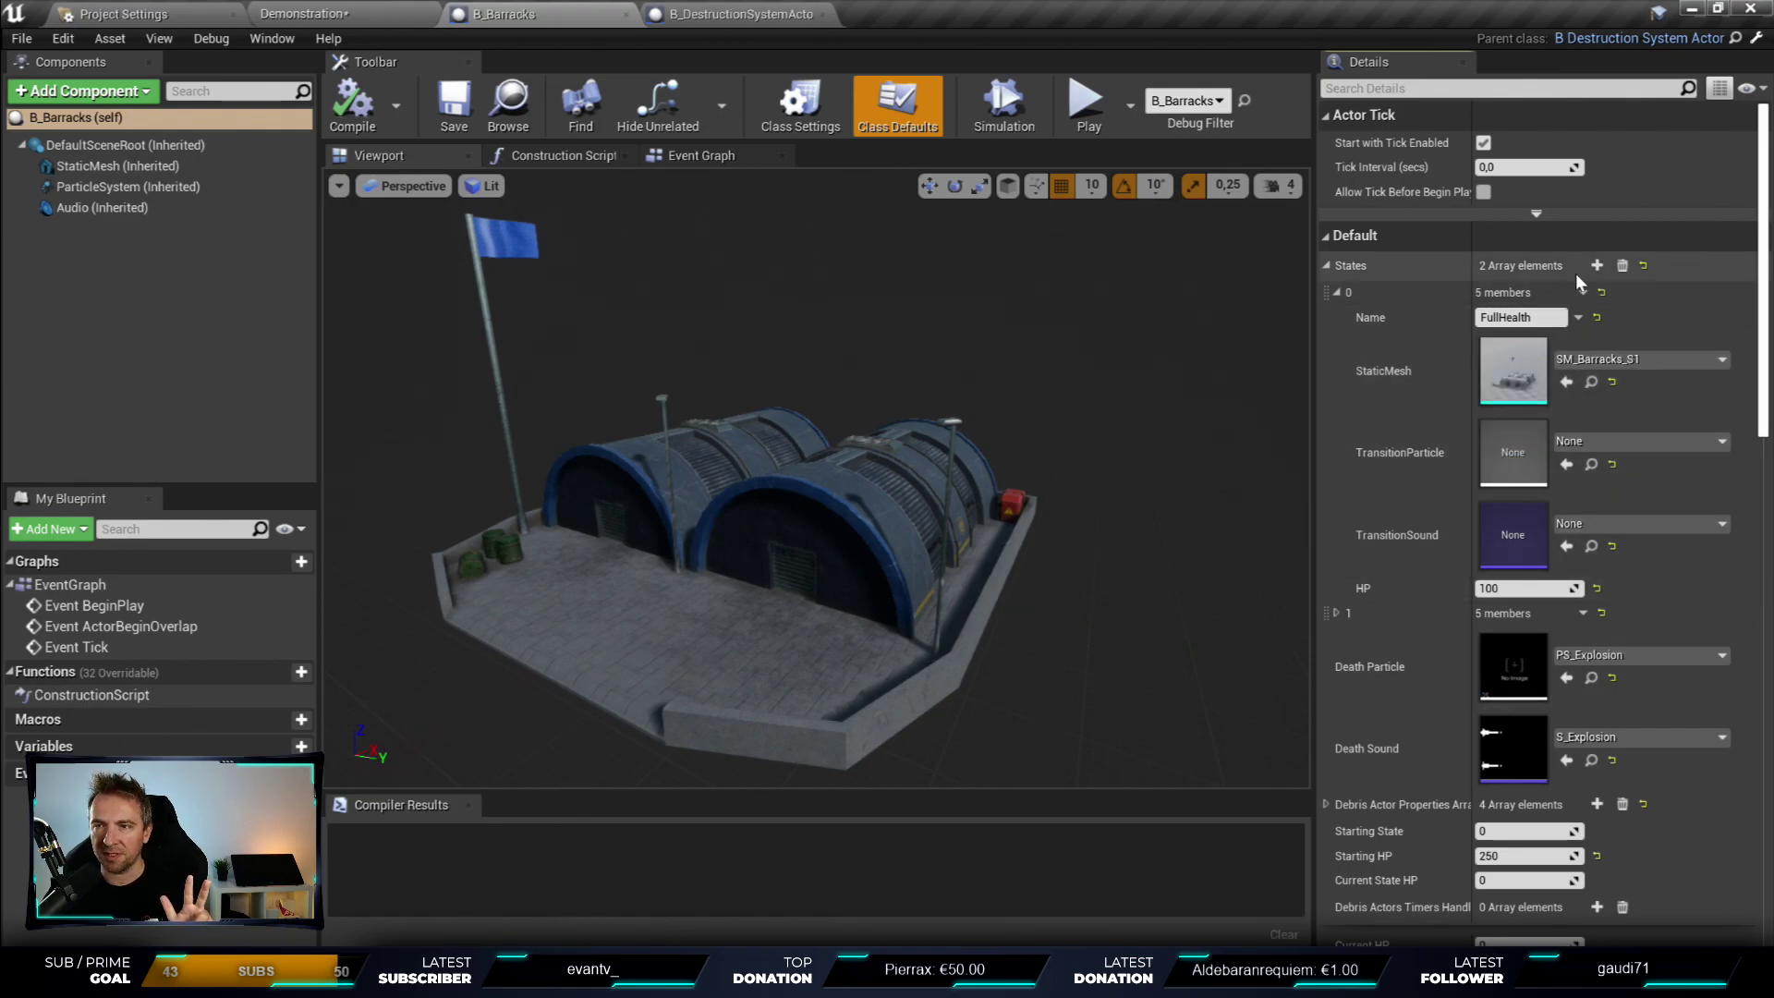
click(1548, 319)
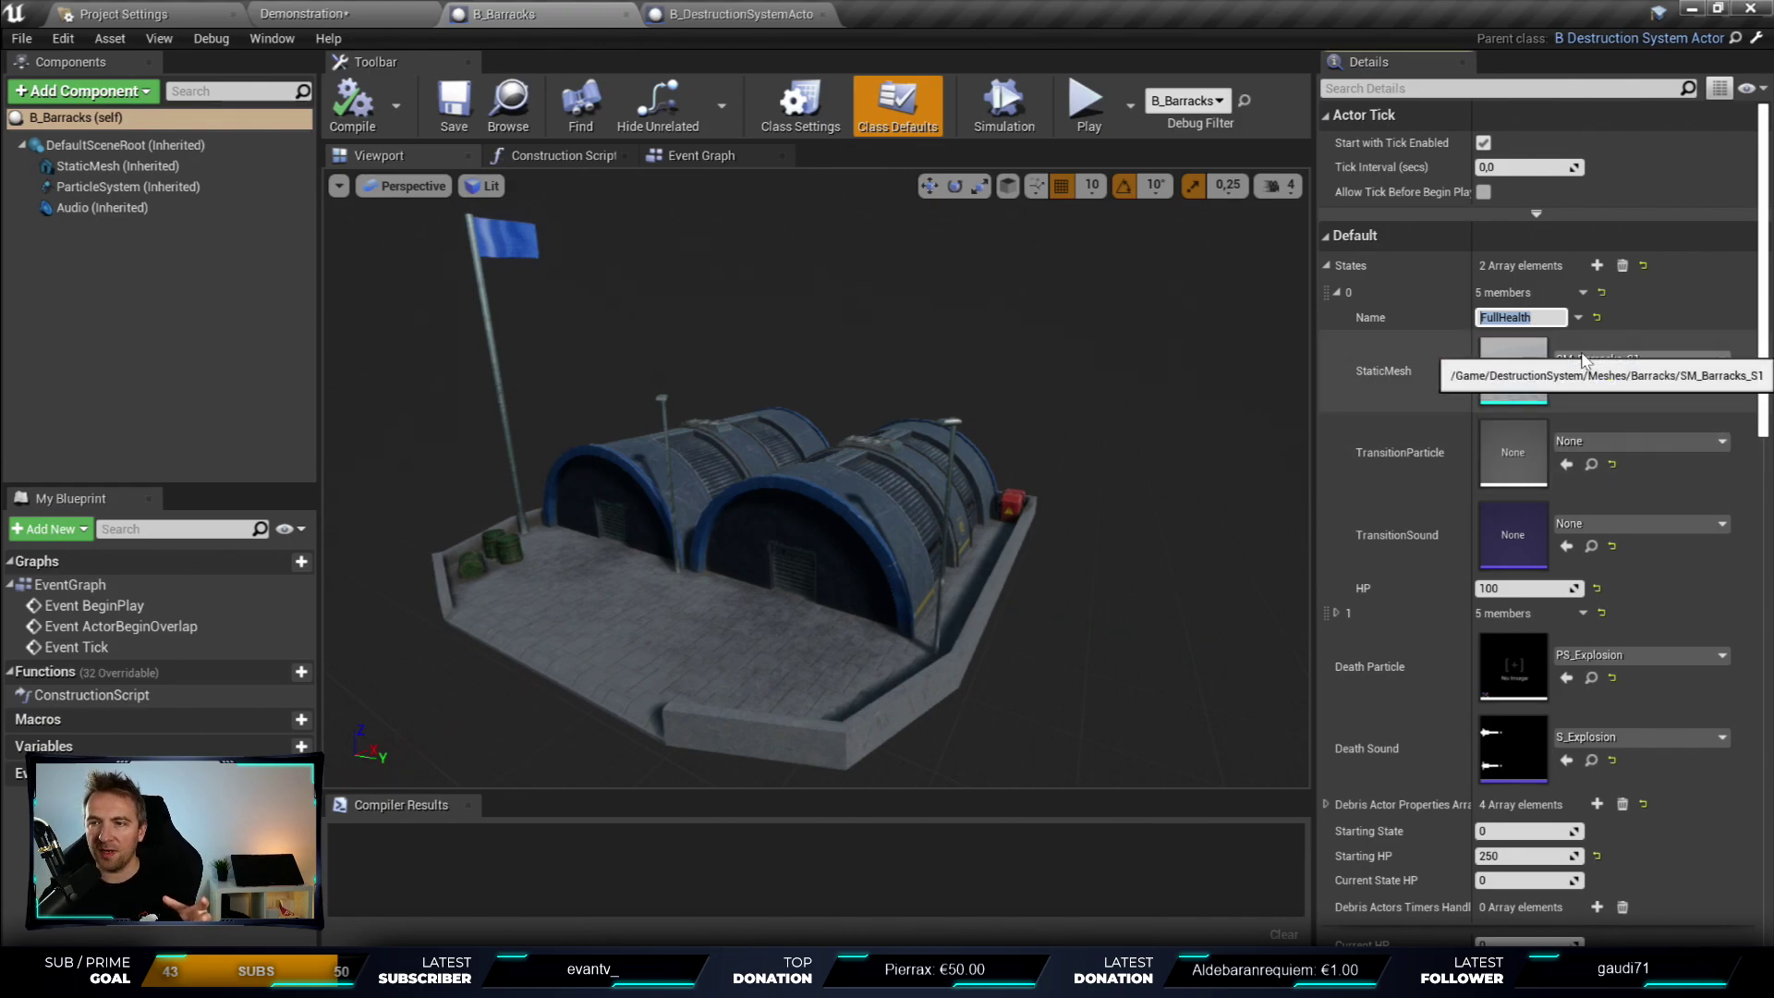
scroll(1432, 646, down, 2)
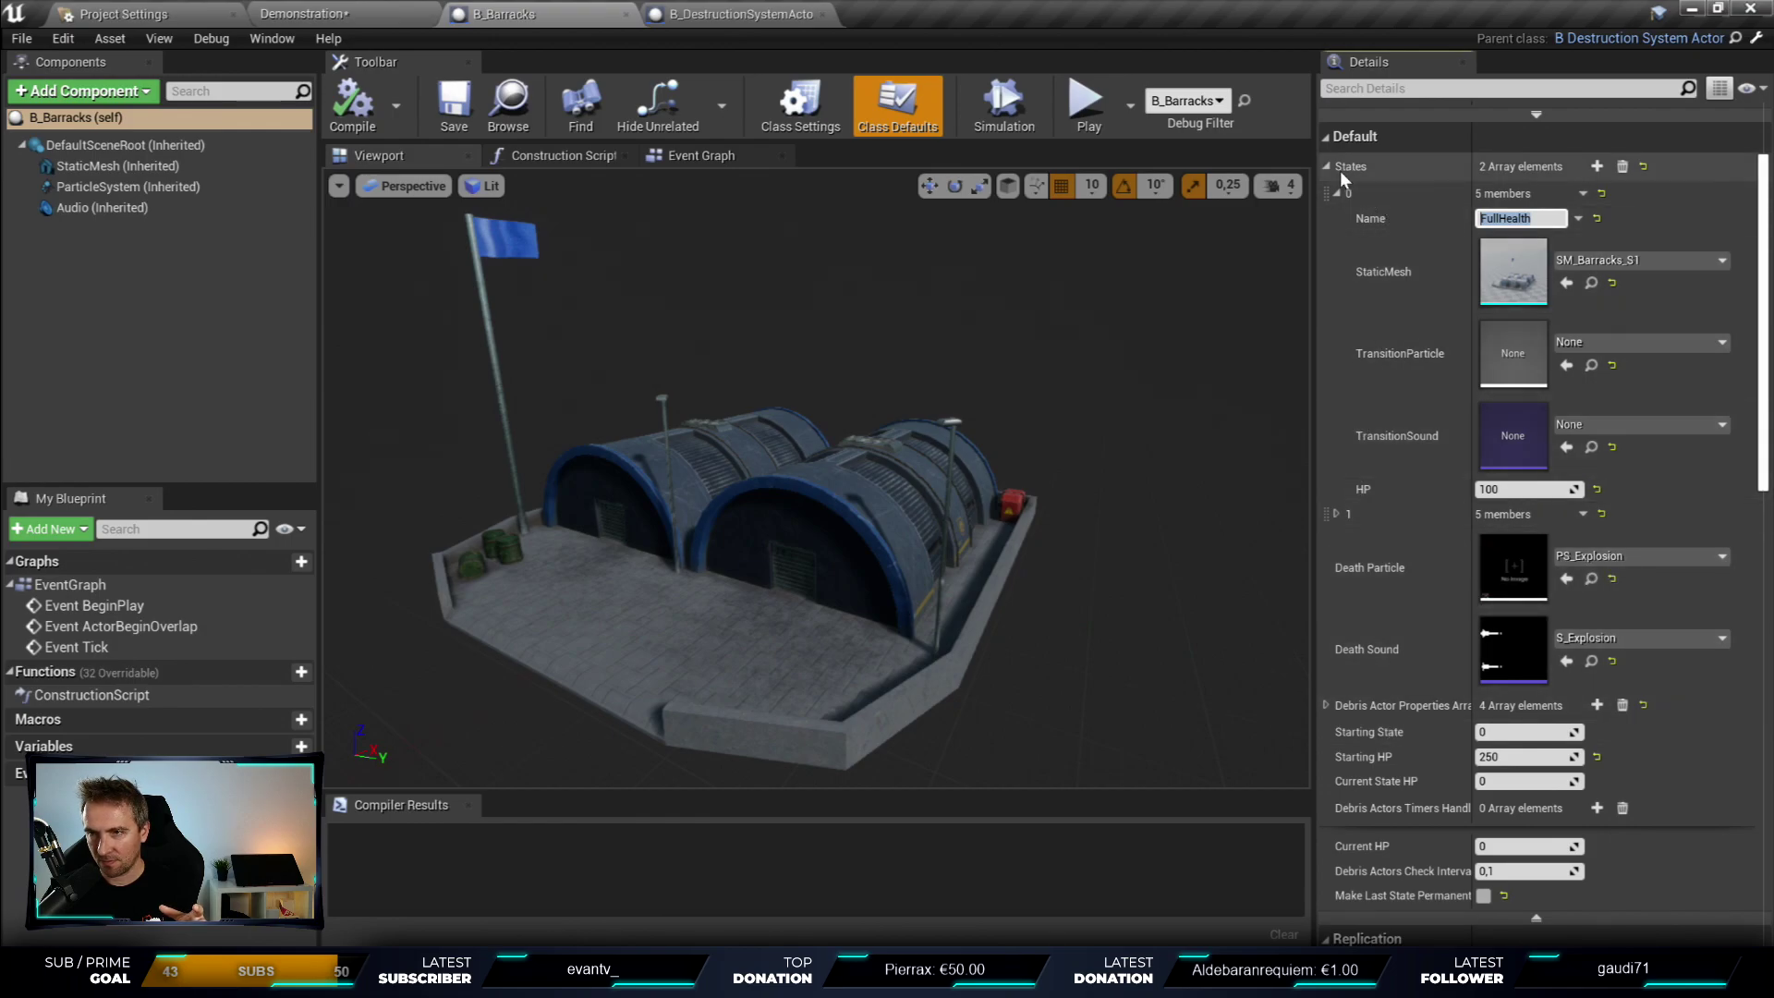
- Expand the second state and preview its SM_Barracks_S2 mesh, then close the preview
click(1338, 193)
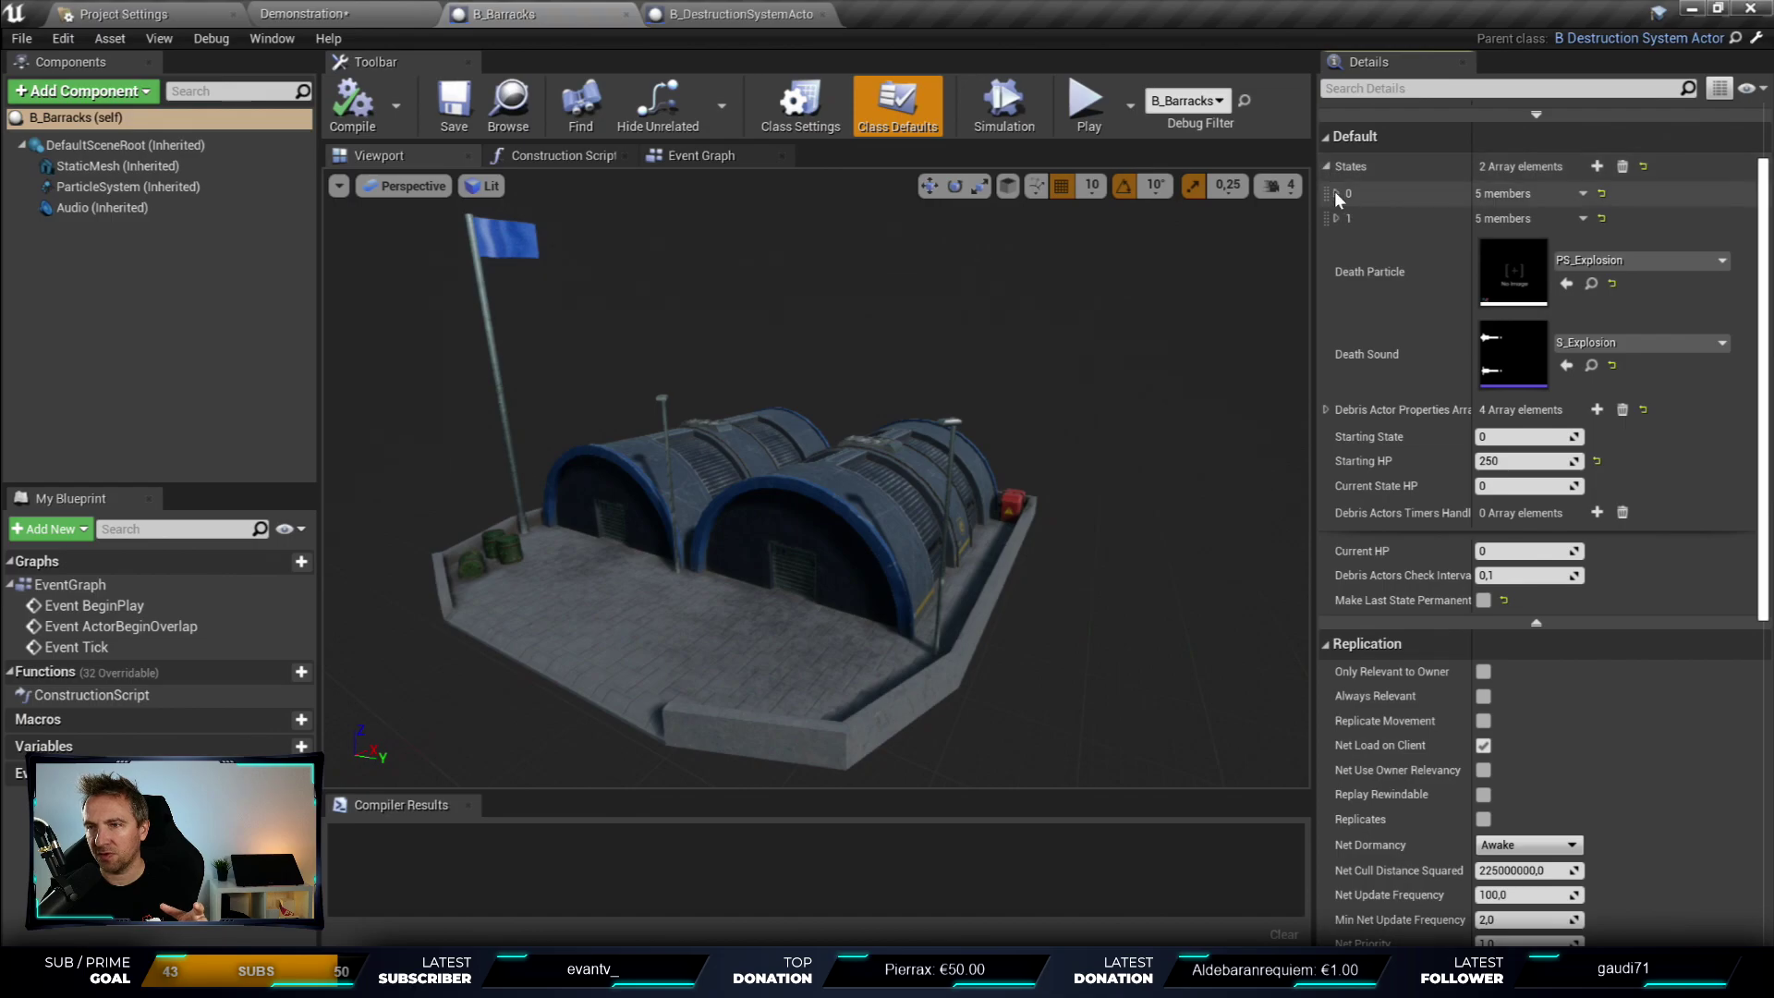
click(1334, 192)
click(1334, 202)
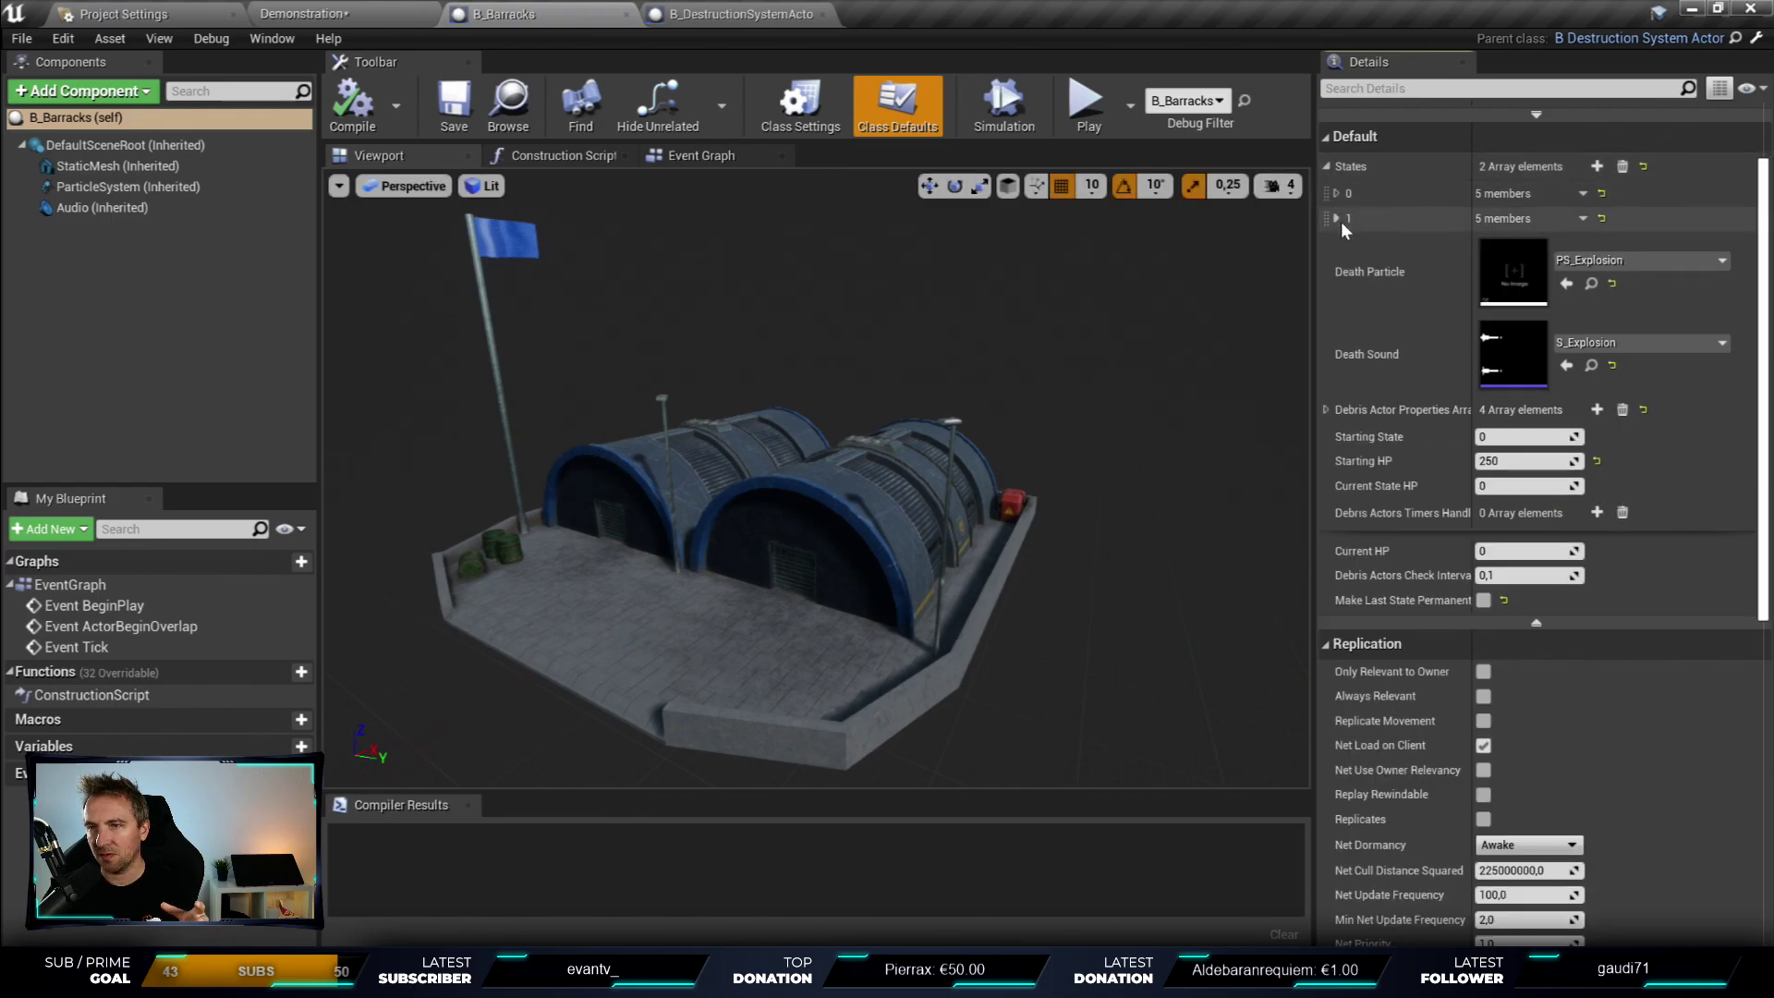
click(1337, 218)
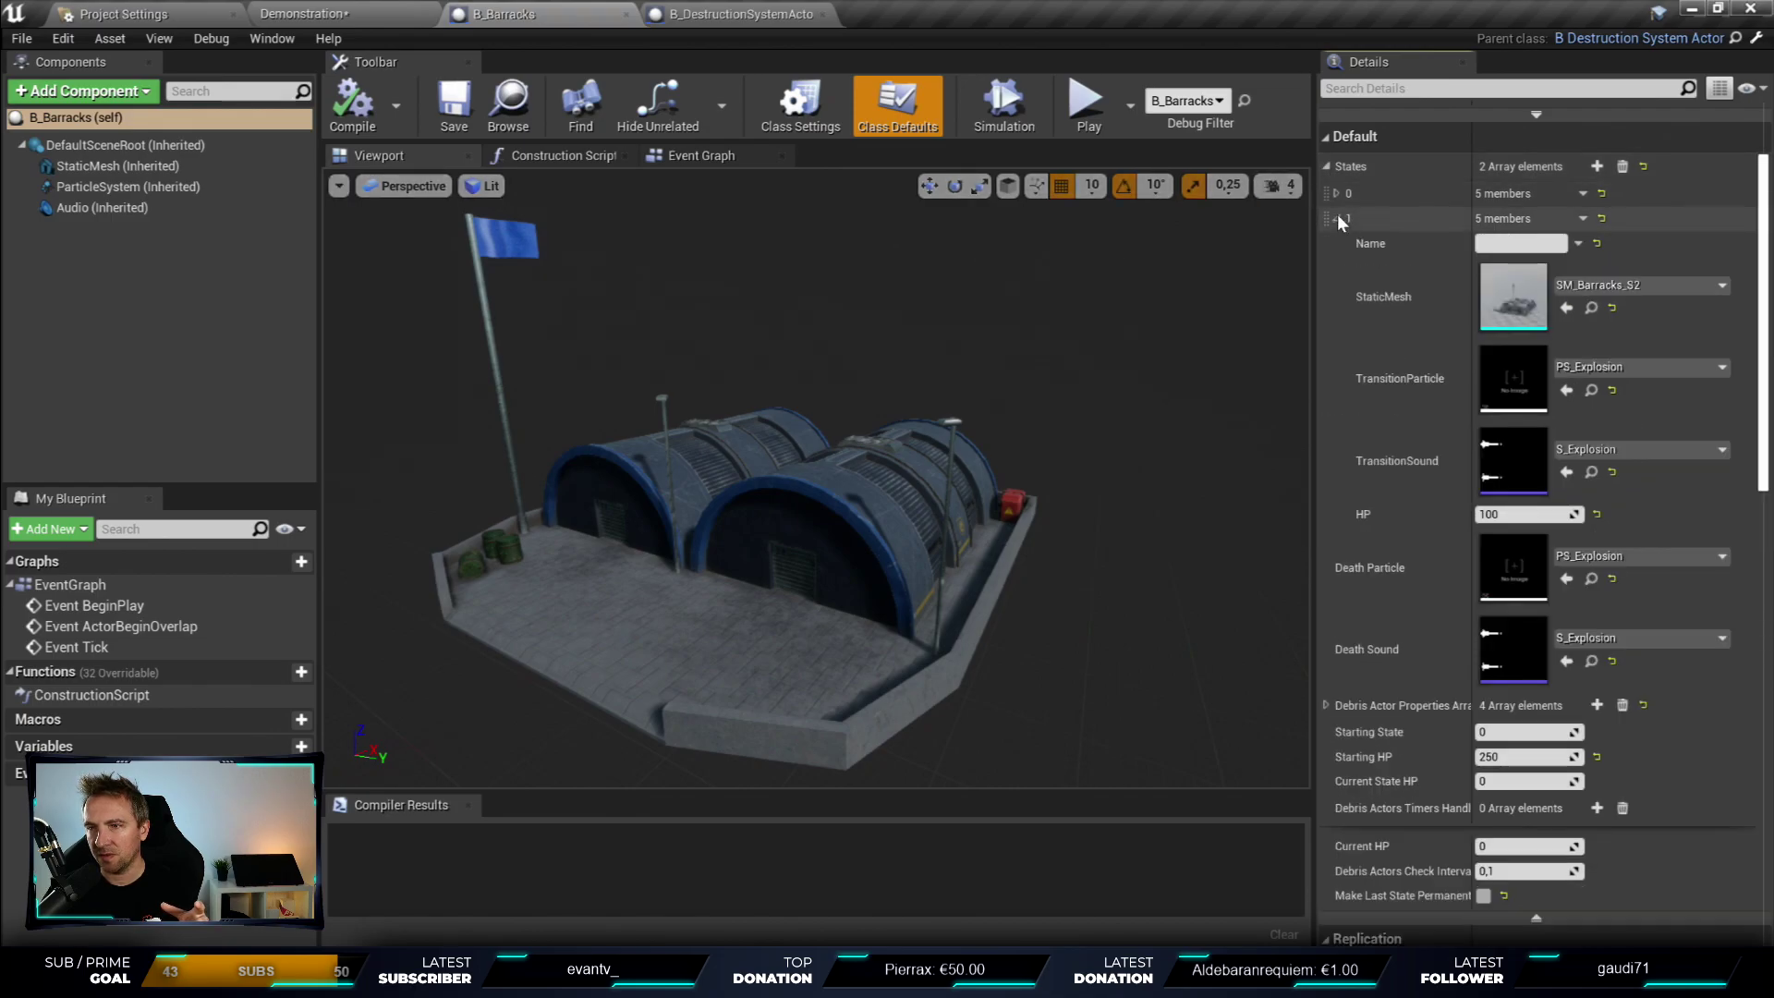
double_click(1502, 298)
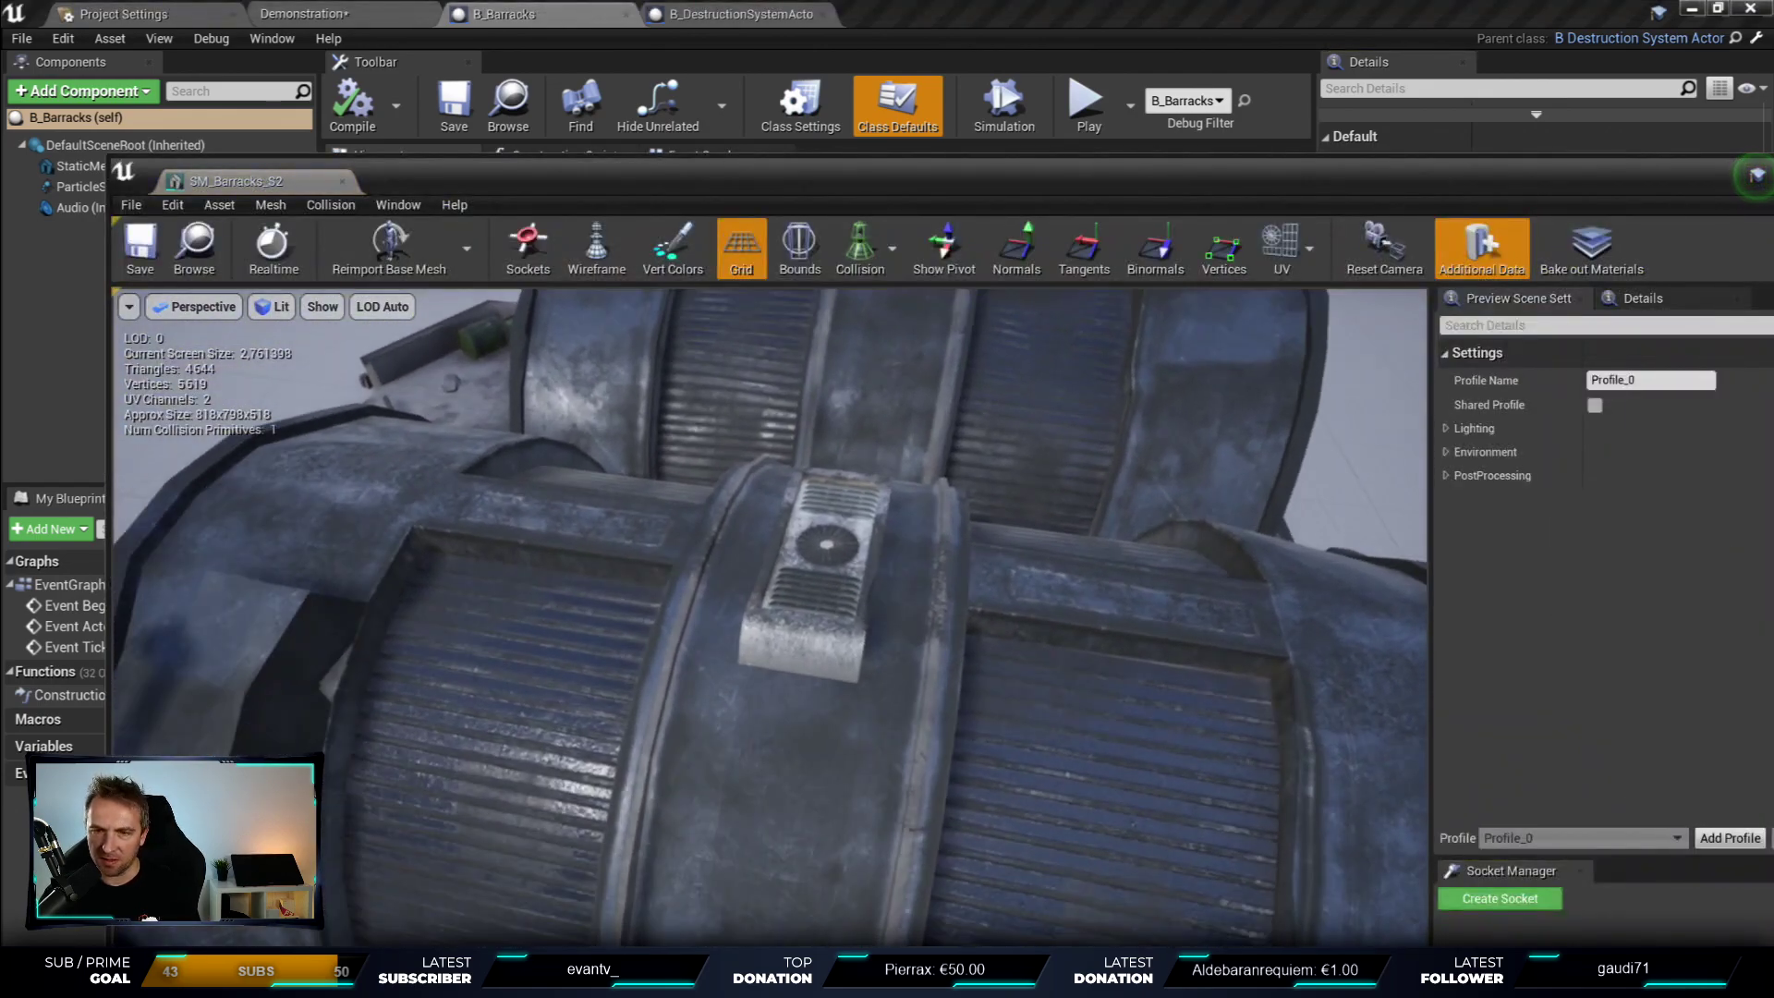
mouse_move(767, 610)
mouse_down()
mouse_move(831, 591)
mouse_move(831, 554)
mouse_up()
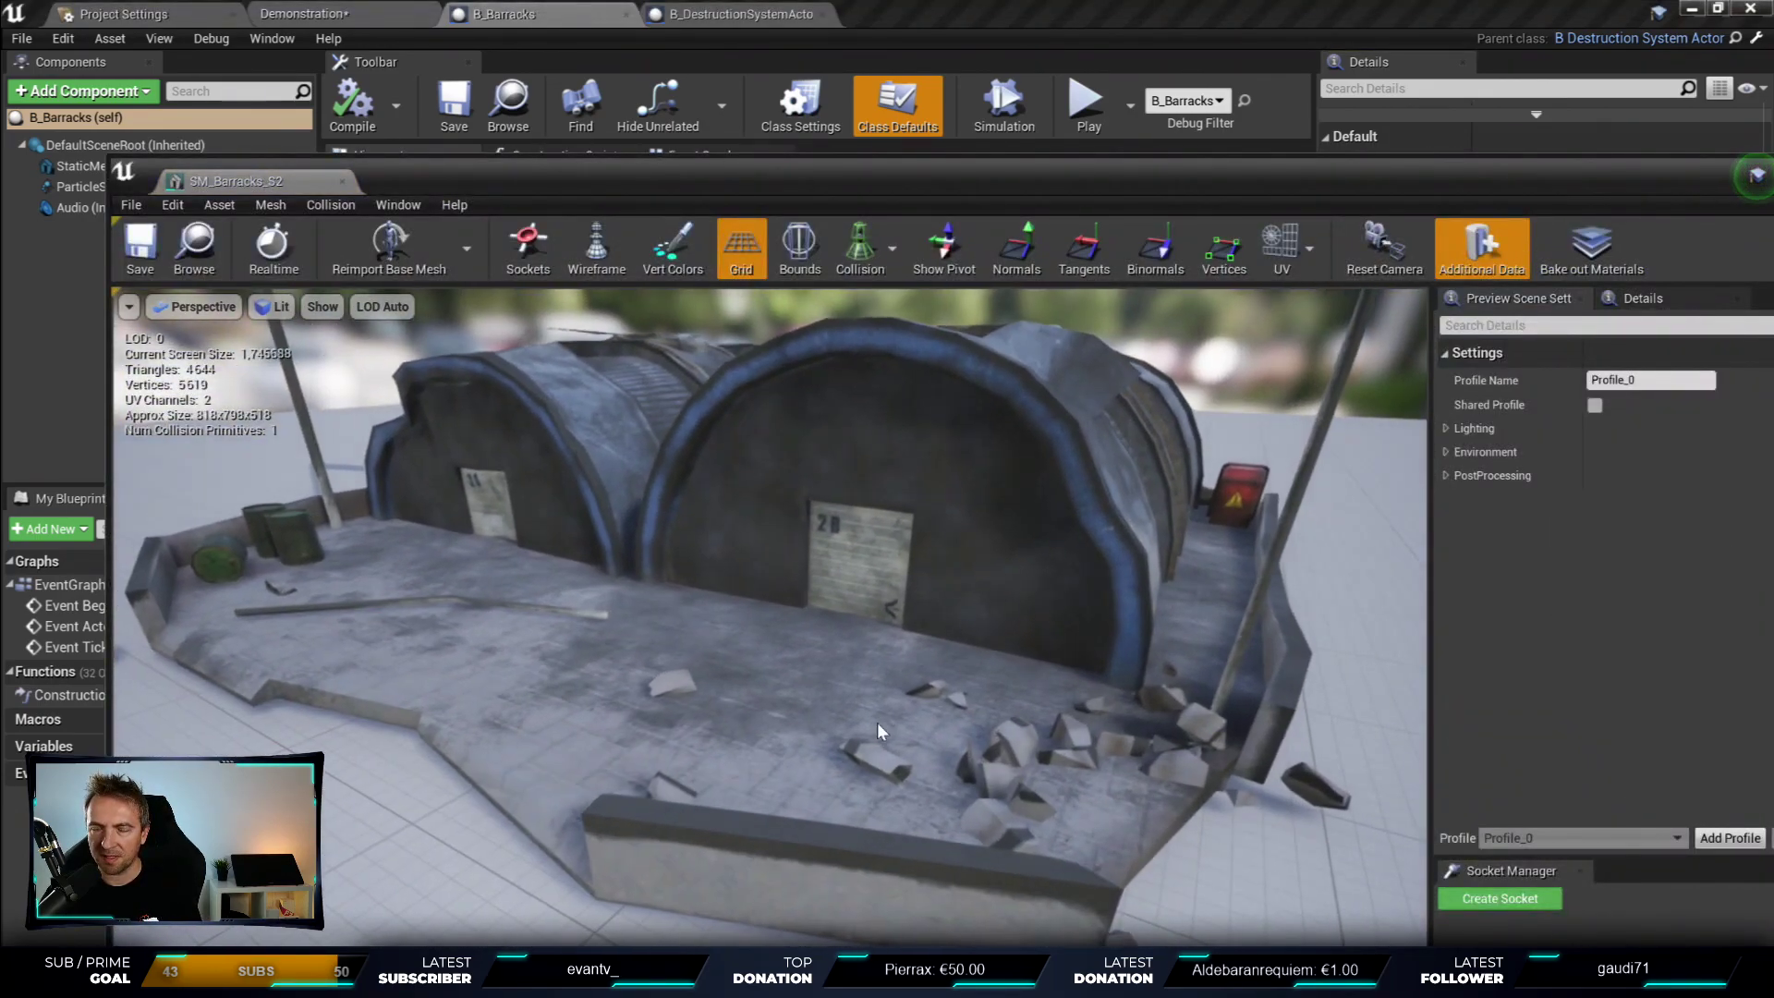
click(343, 182)
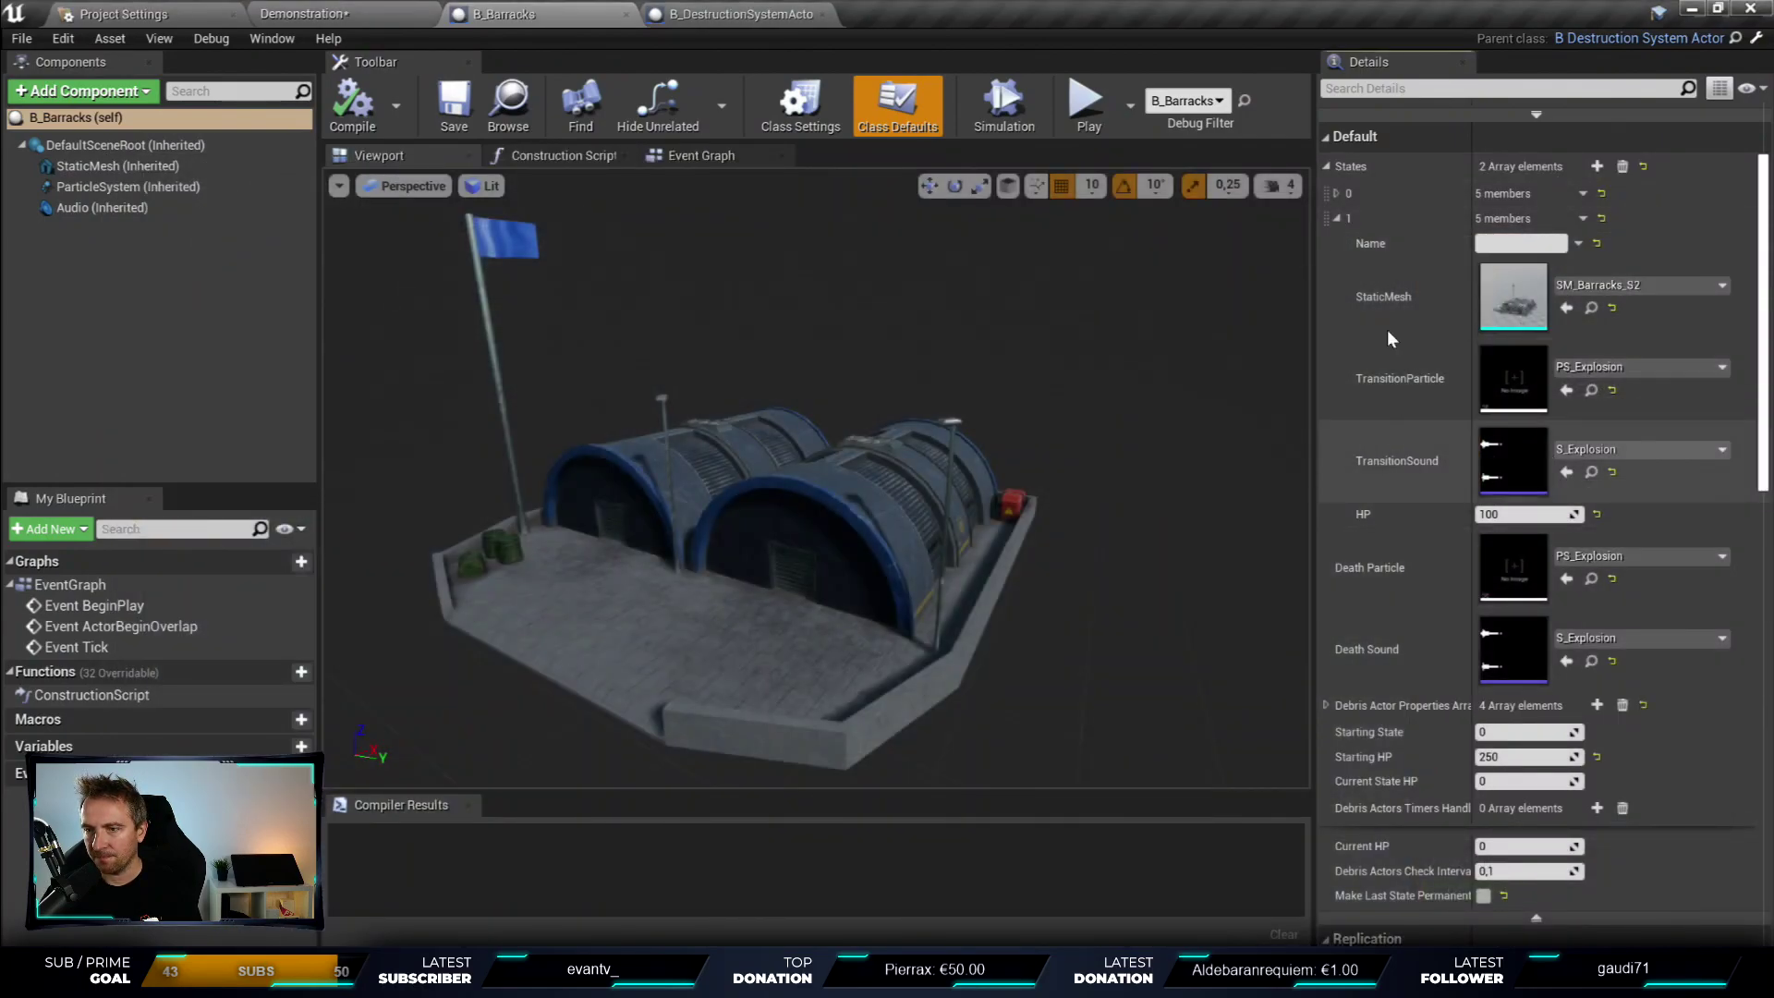
- Expand Debris Actor Properties and look through elements 0 to 3 one by one
click(1336, 218)
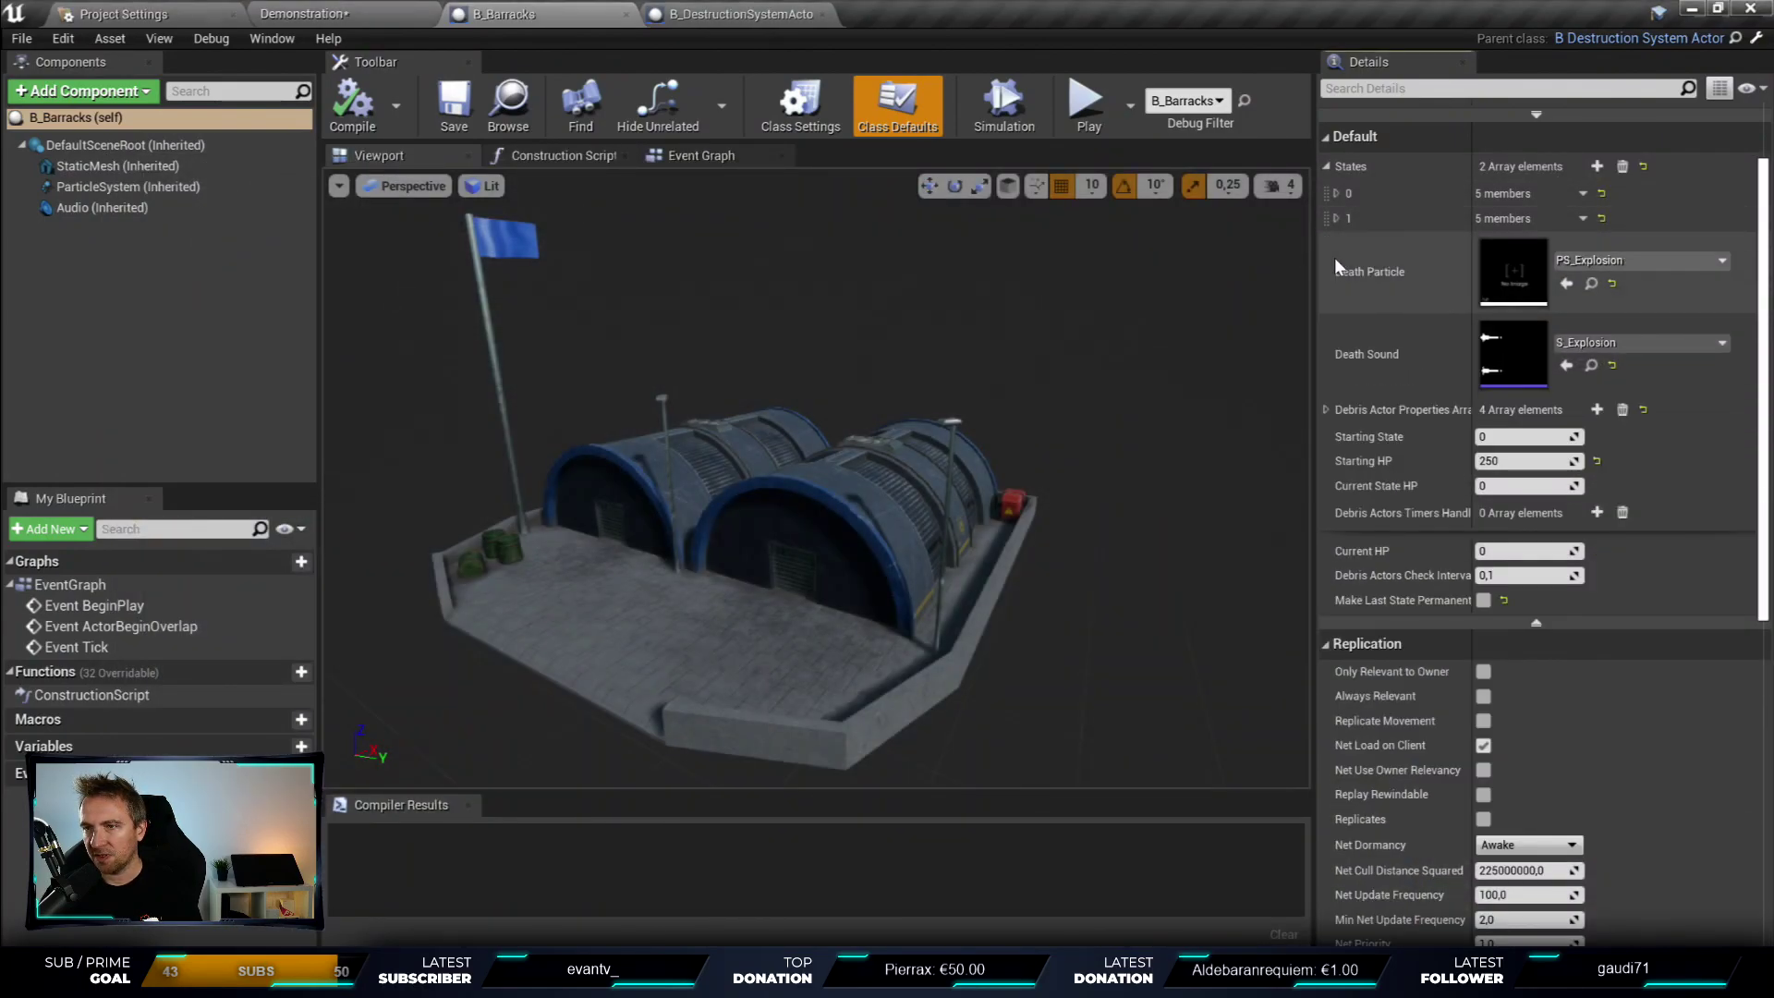
click(1326, 410)
click(1336, 436)
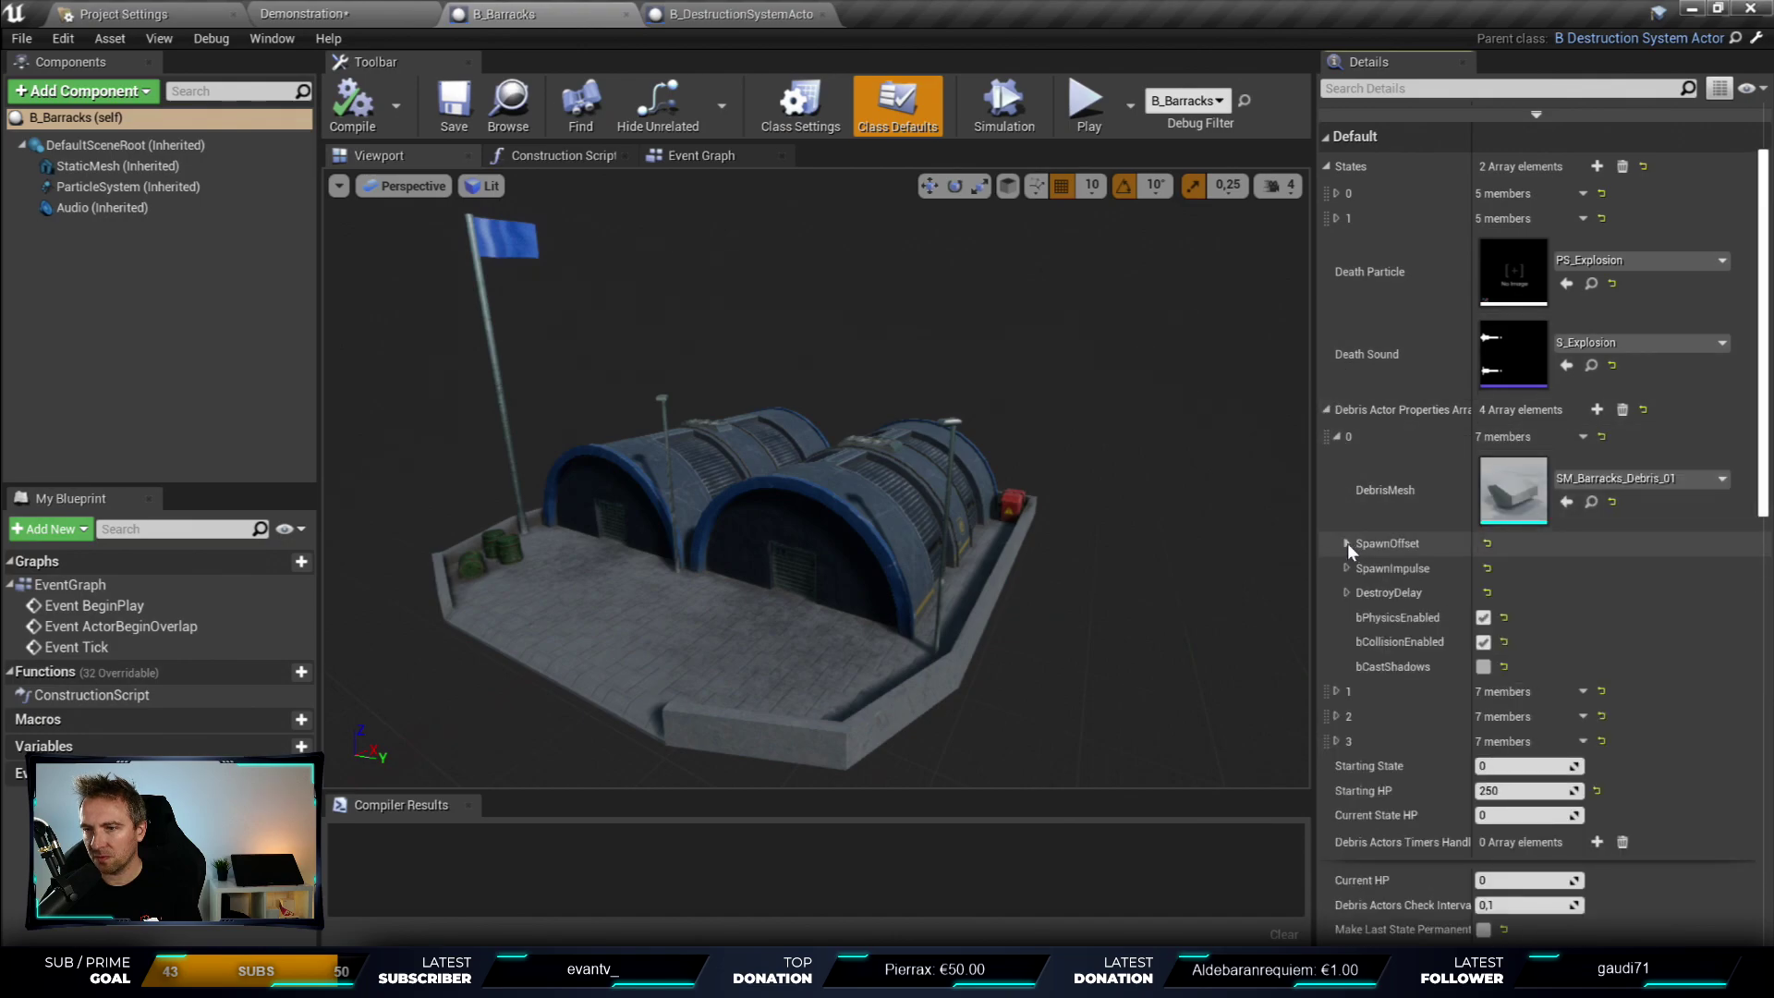
click(1336, 437)
click(1338, 462)
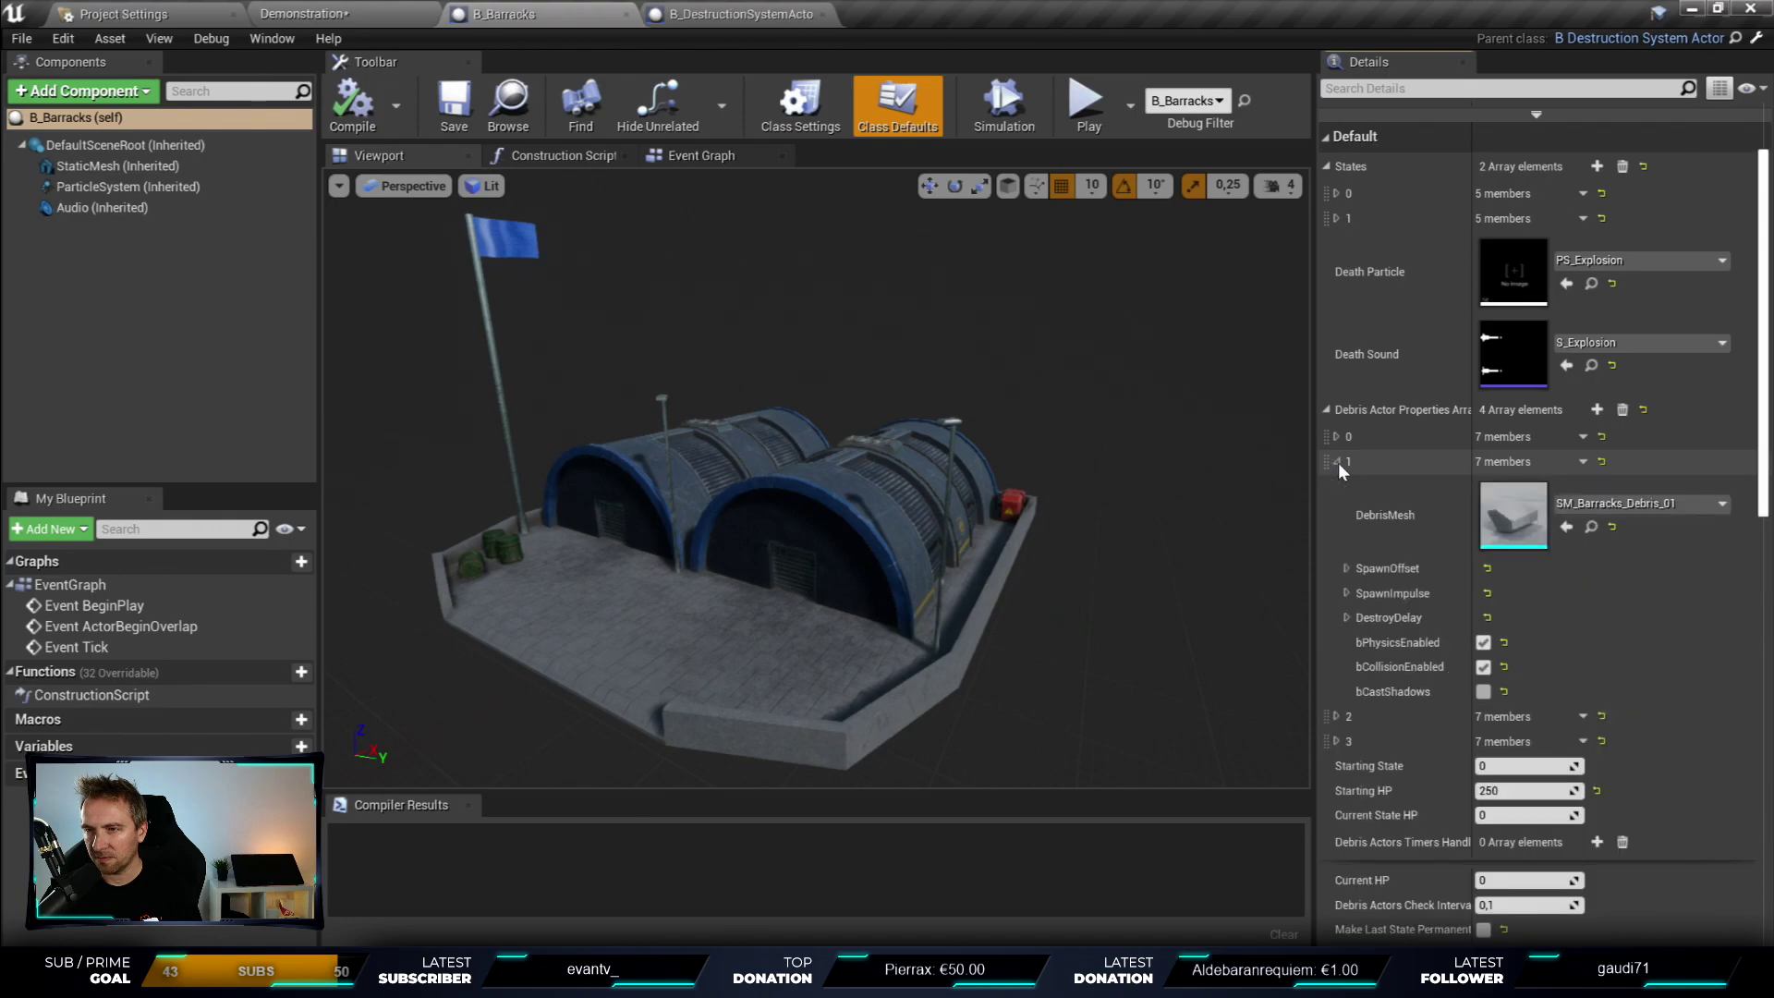
click(1337, 462)
click(1334, 486)
click(1336, 486)
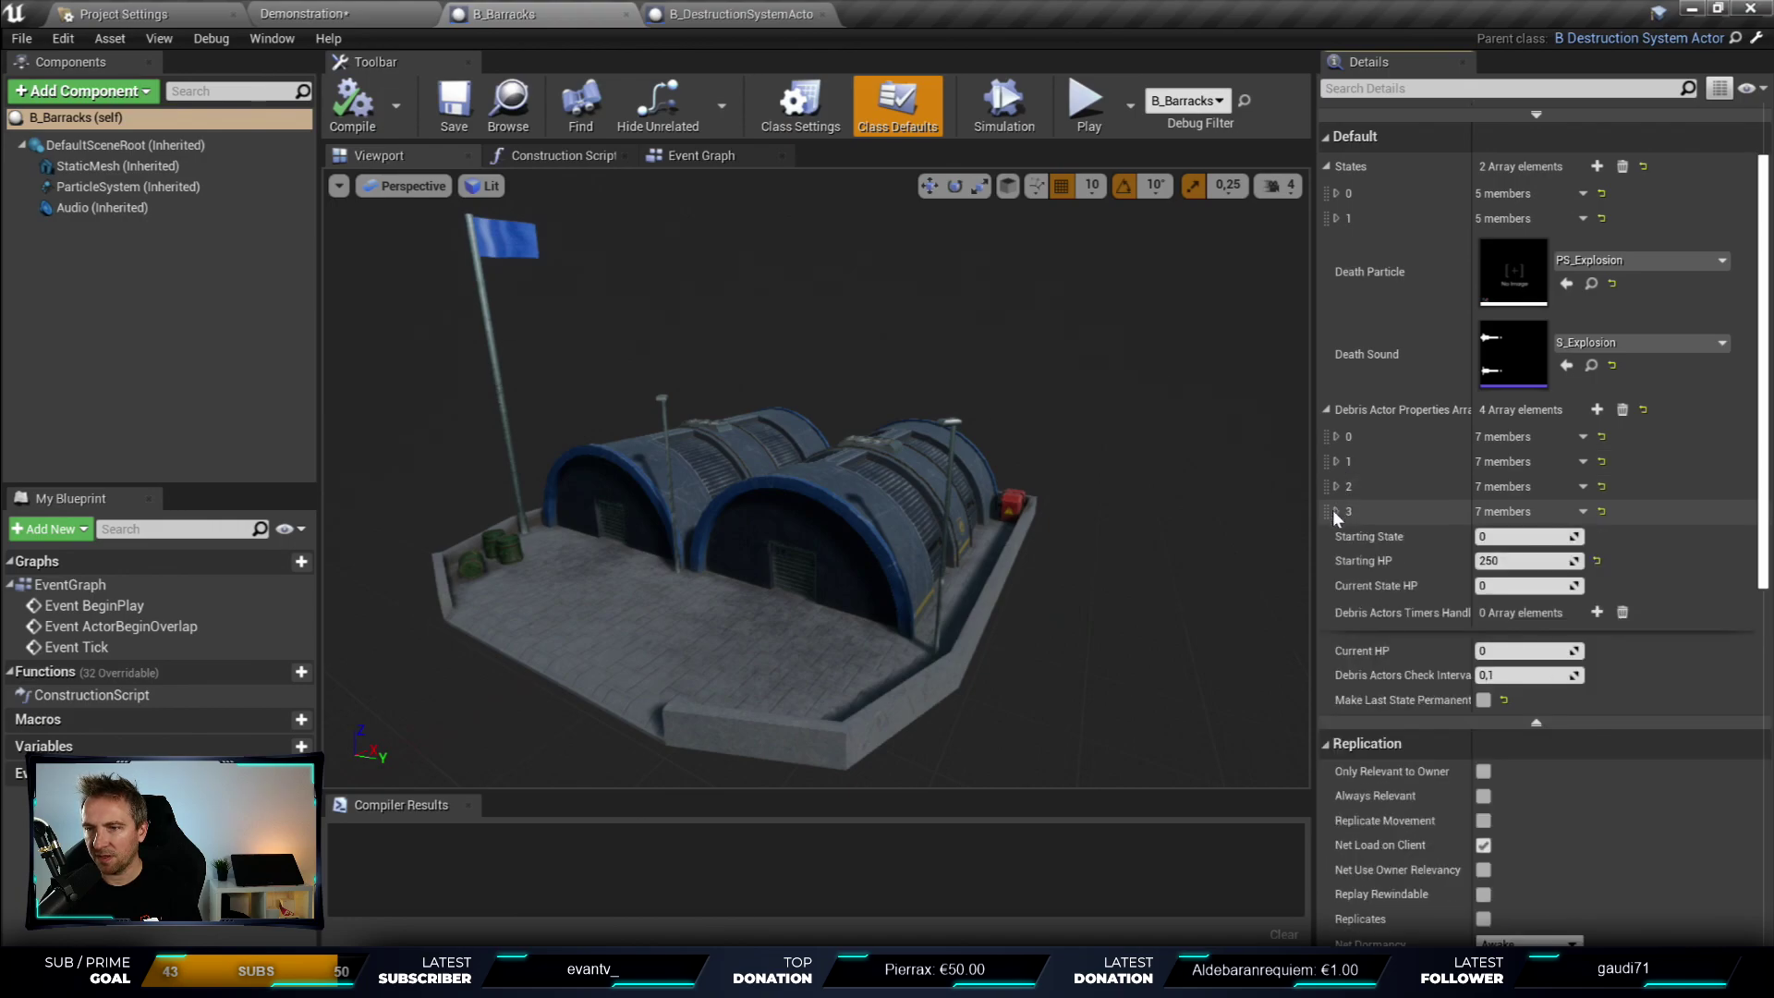
click(1336, 511)
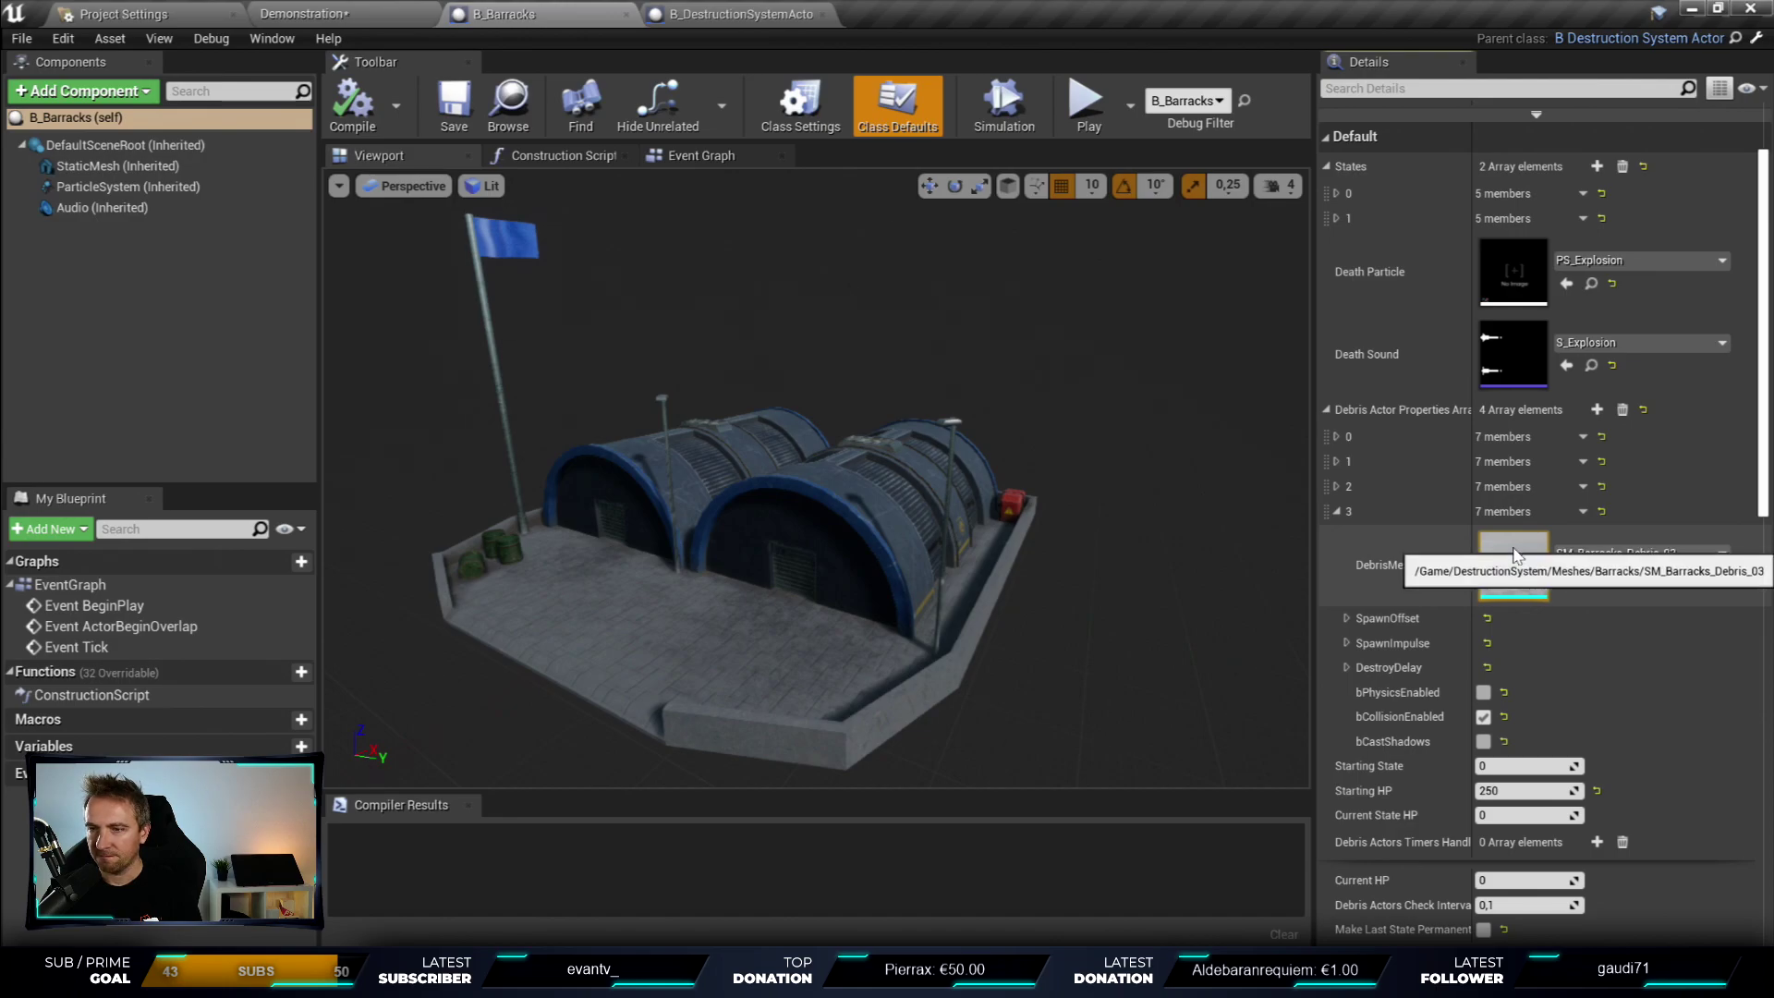
click(1336, 513)
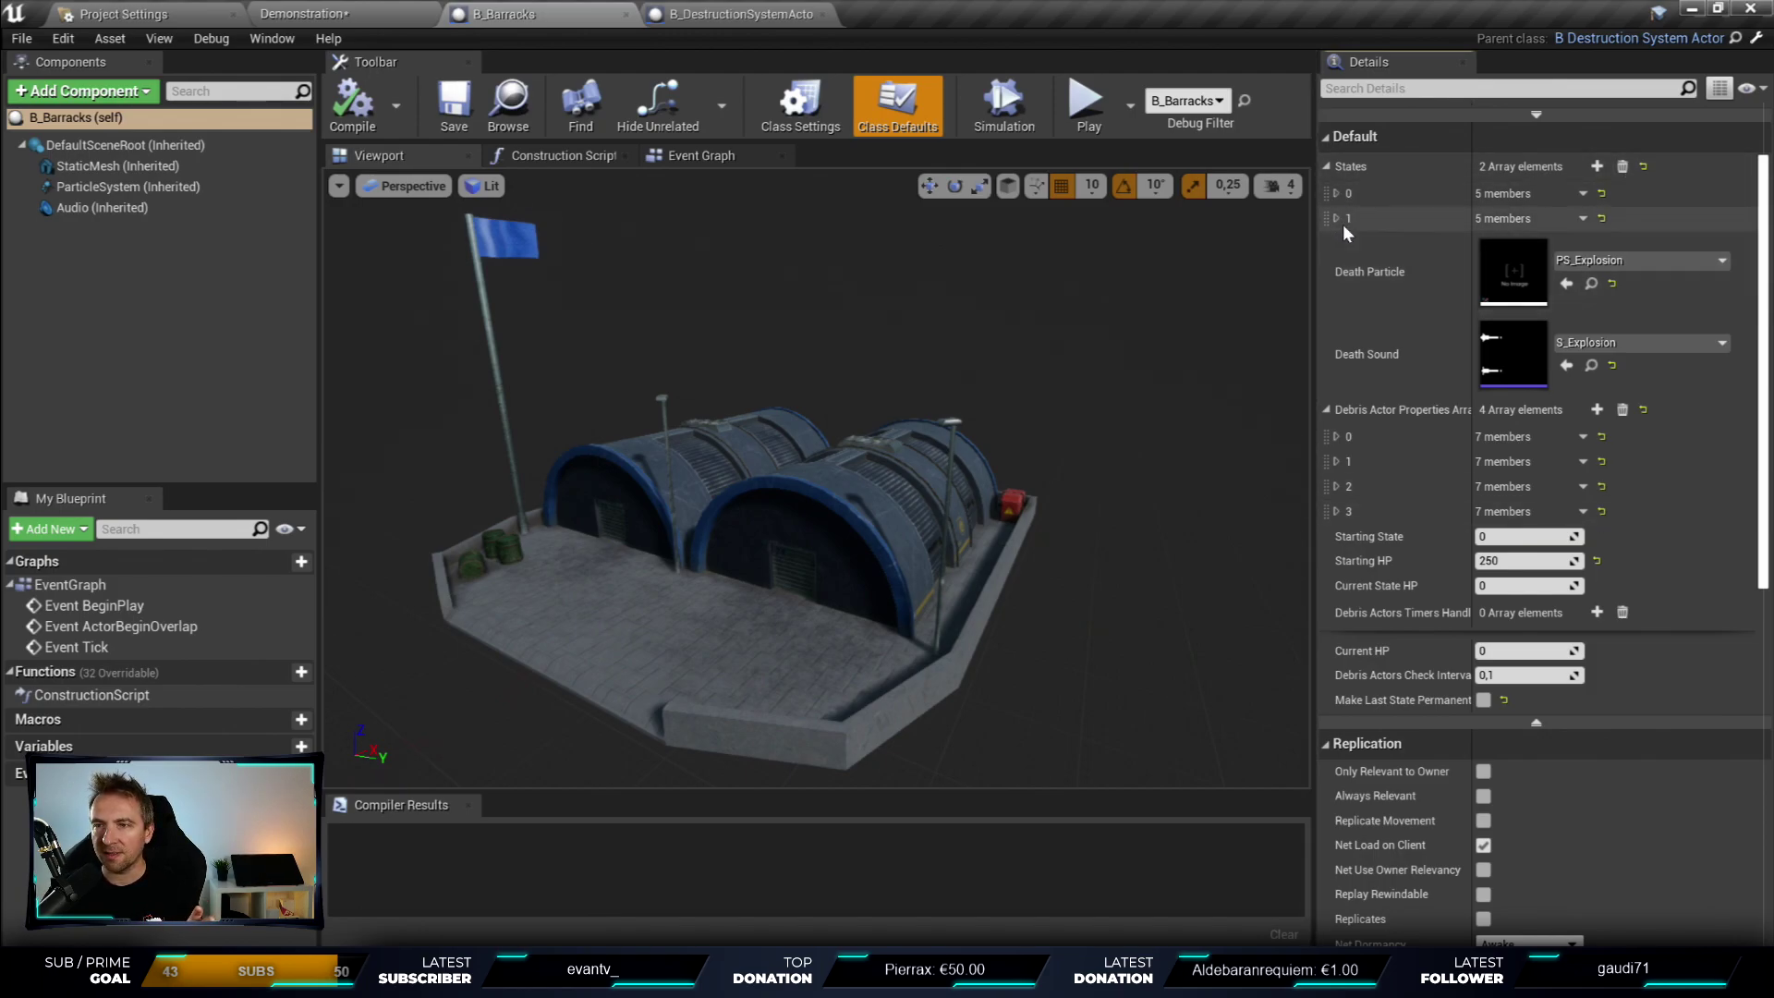
- Widen the Details area and expand debris element 0, using SM_Barracks_Debris_01
click(1327, 169)
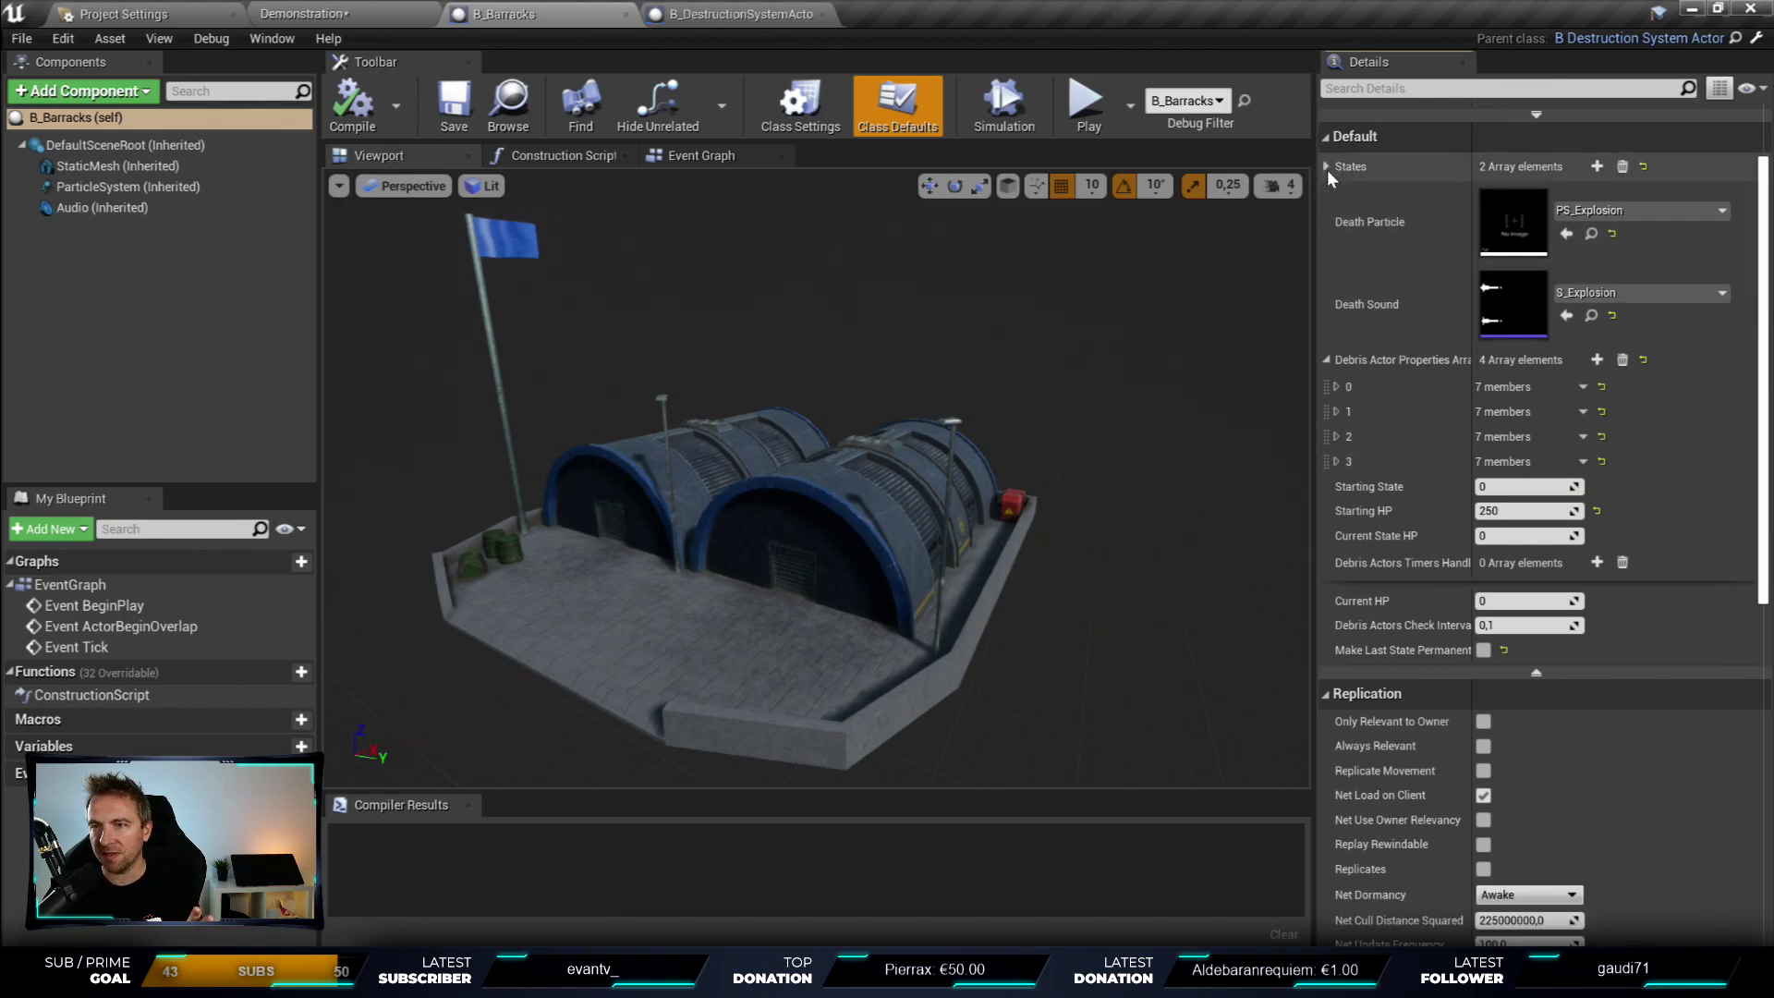
click(1327, 169)
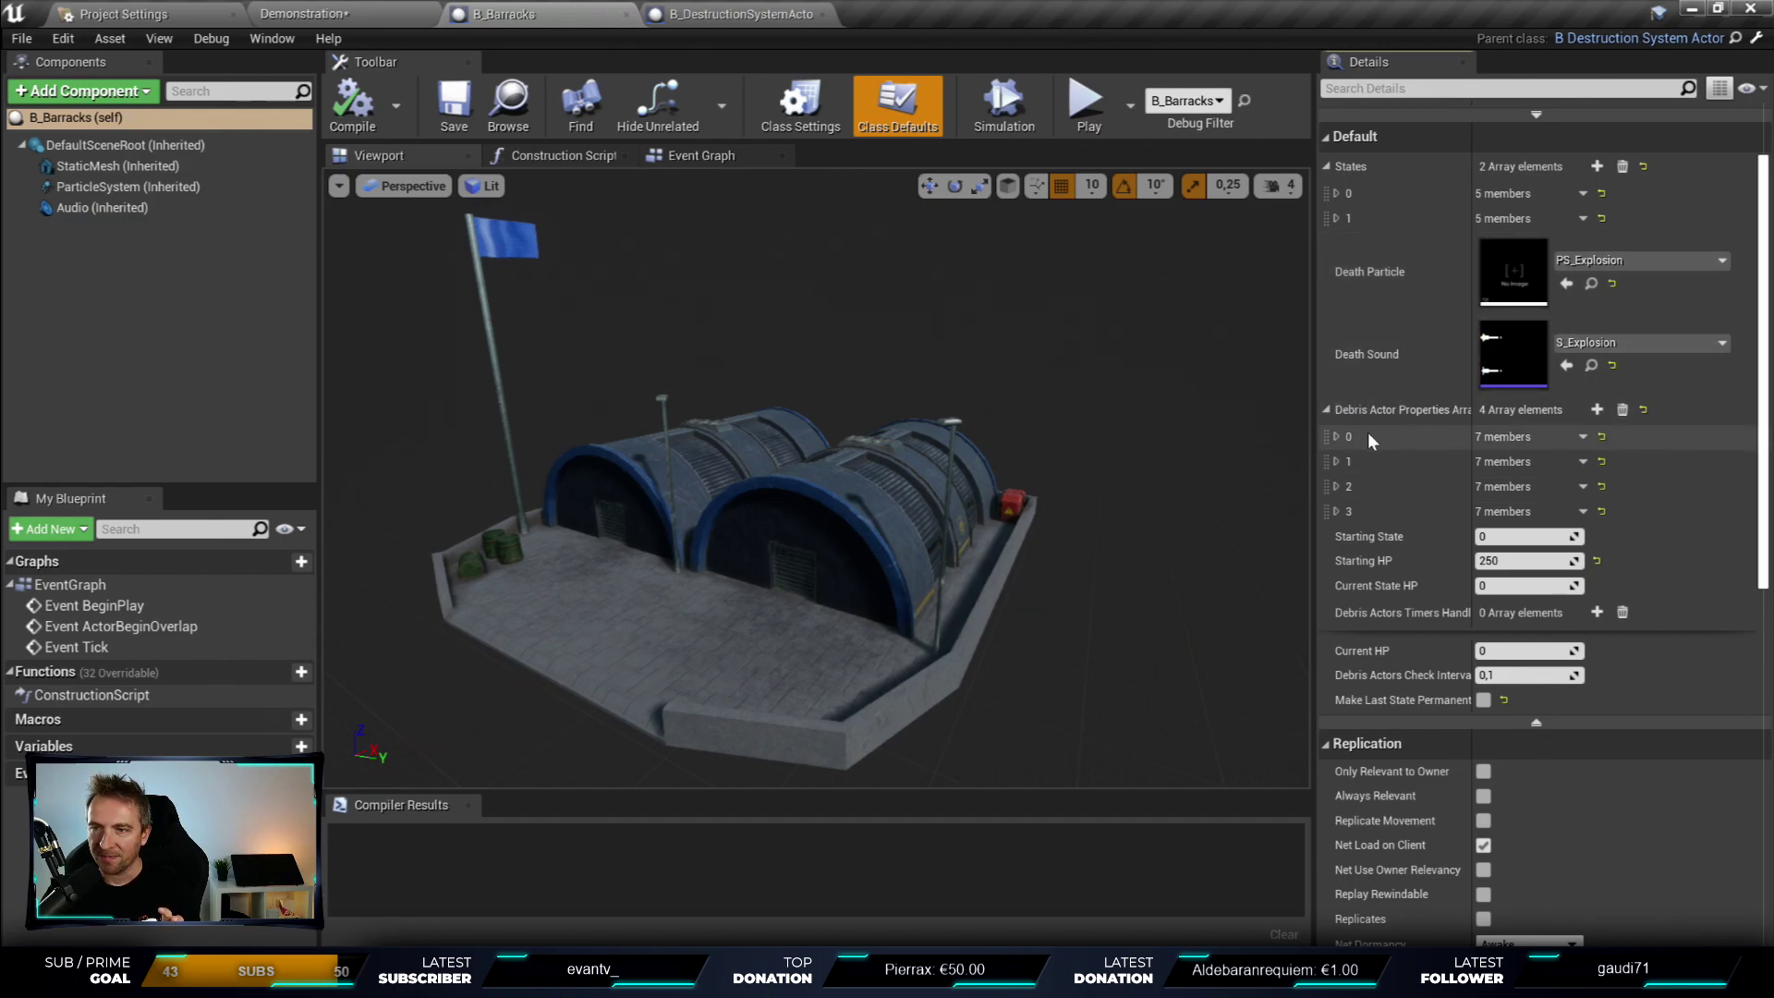
drag(1317, 435, 1213, 435)
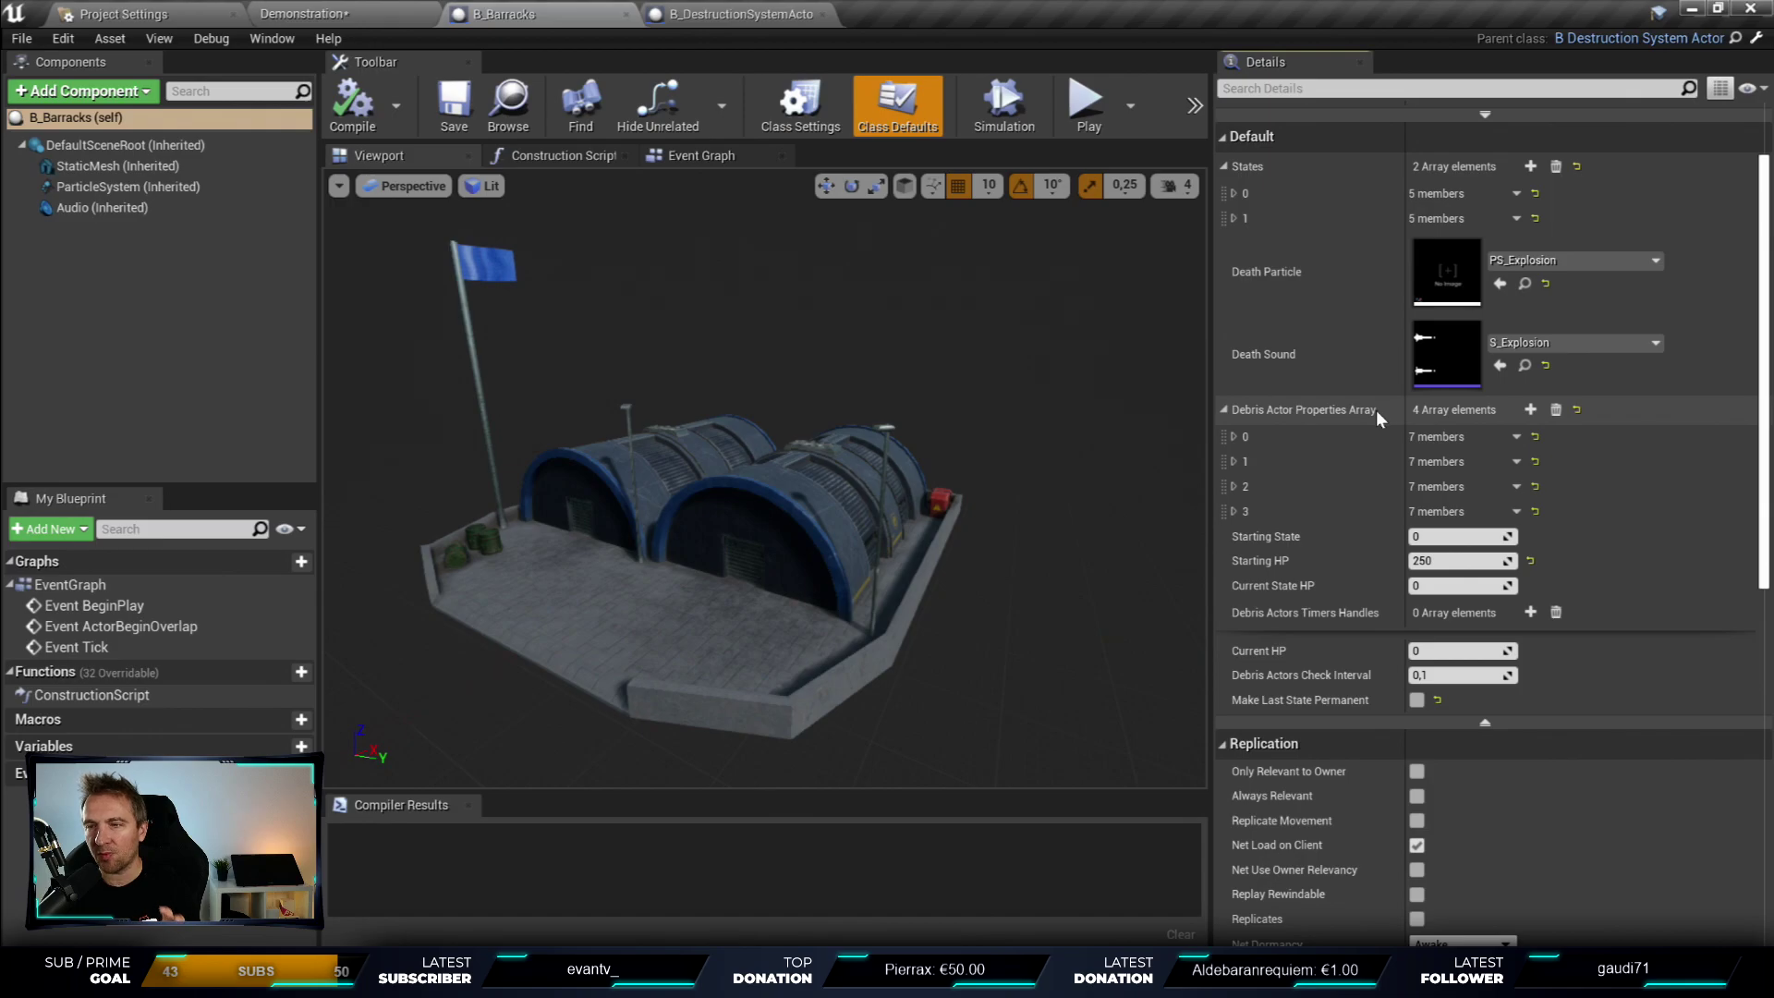
click(1235, 436)
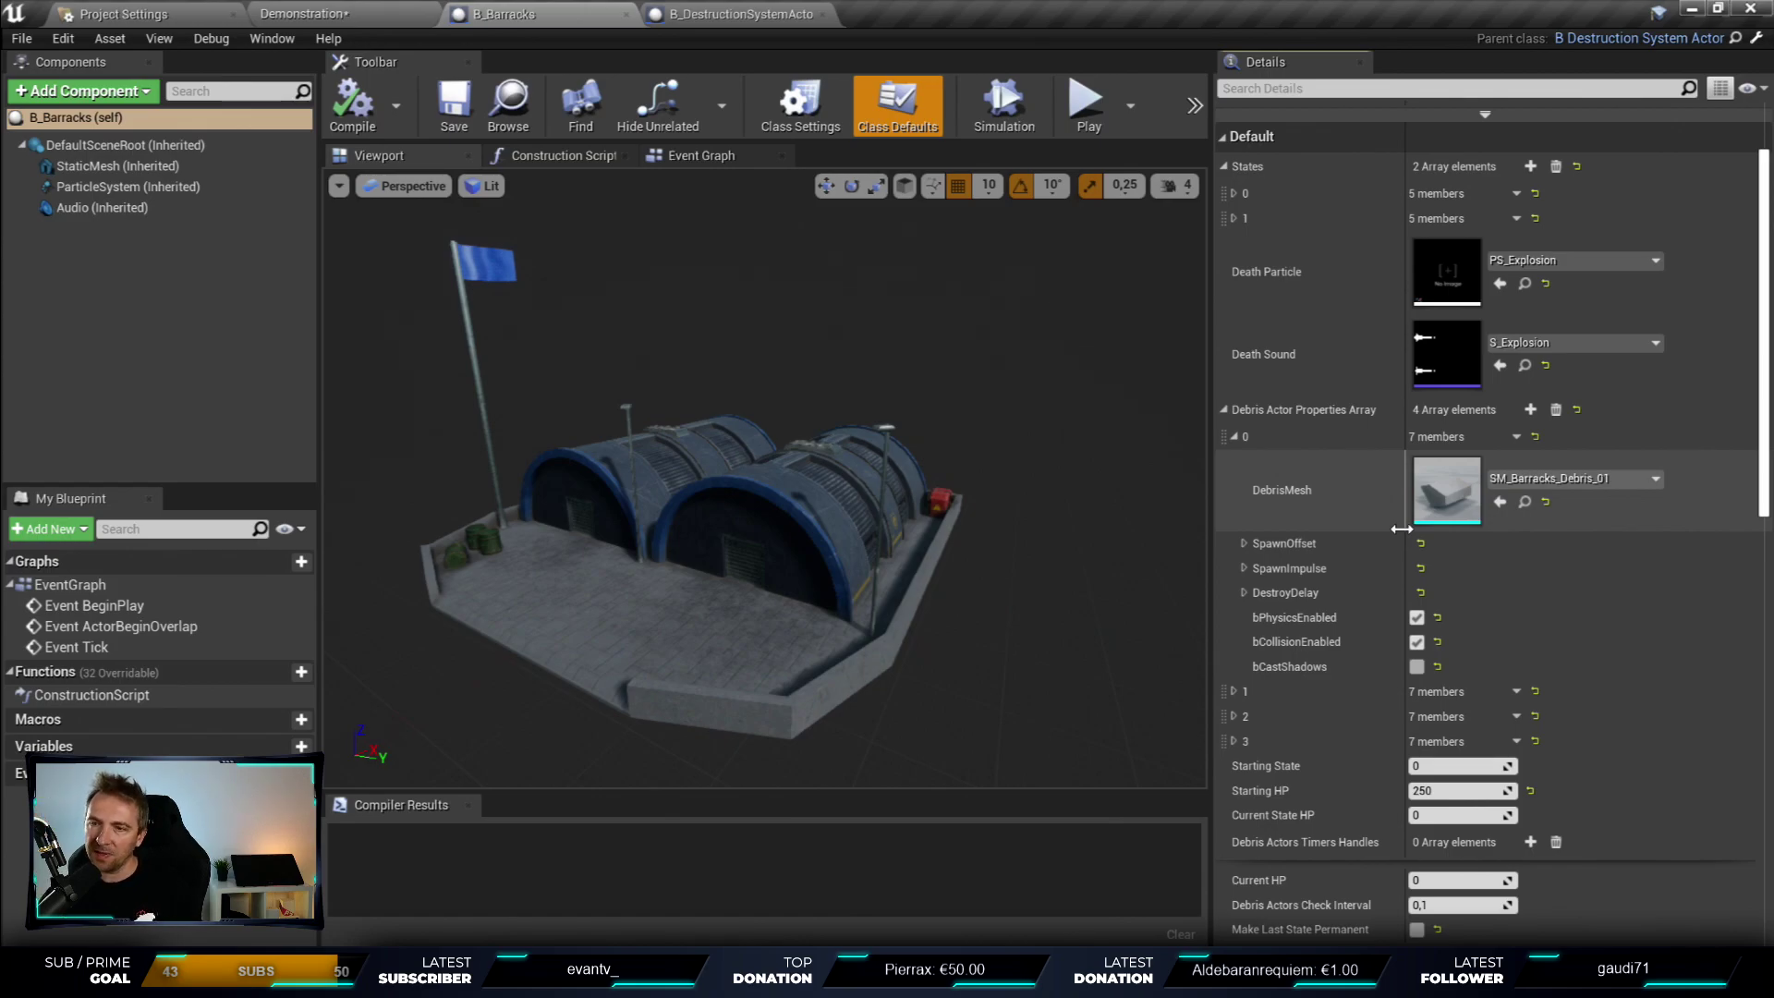
- Check debris element 0's SpawnOffset and DestroyDelay Min/Max values, then collapse element 0
click(1234, 436)
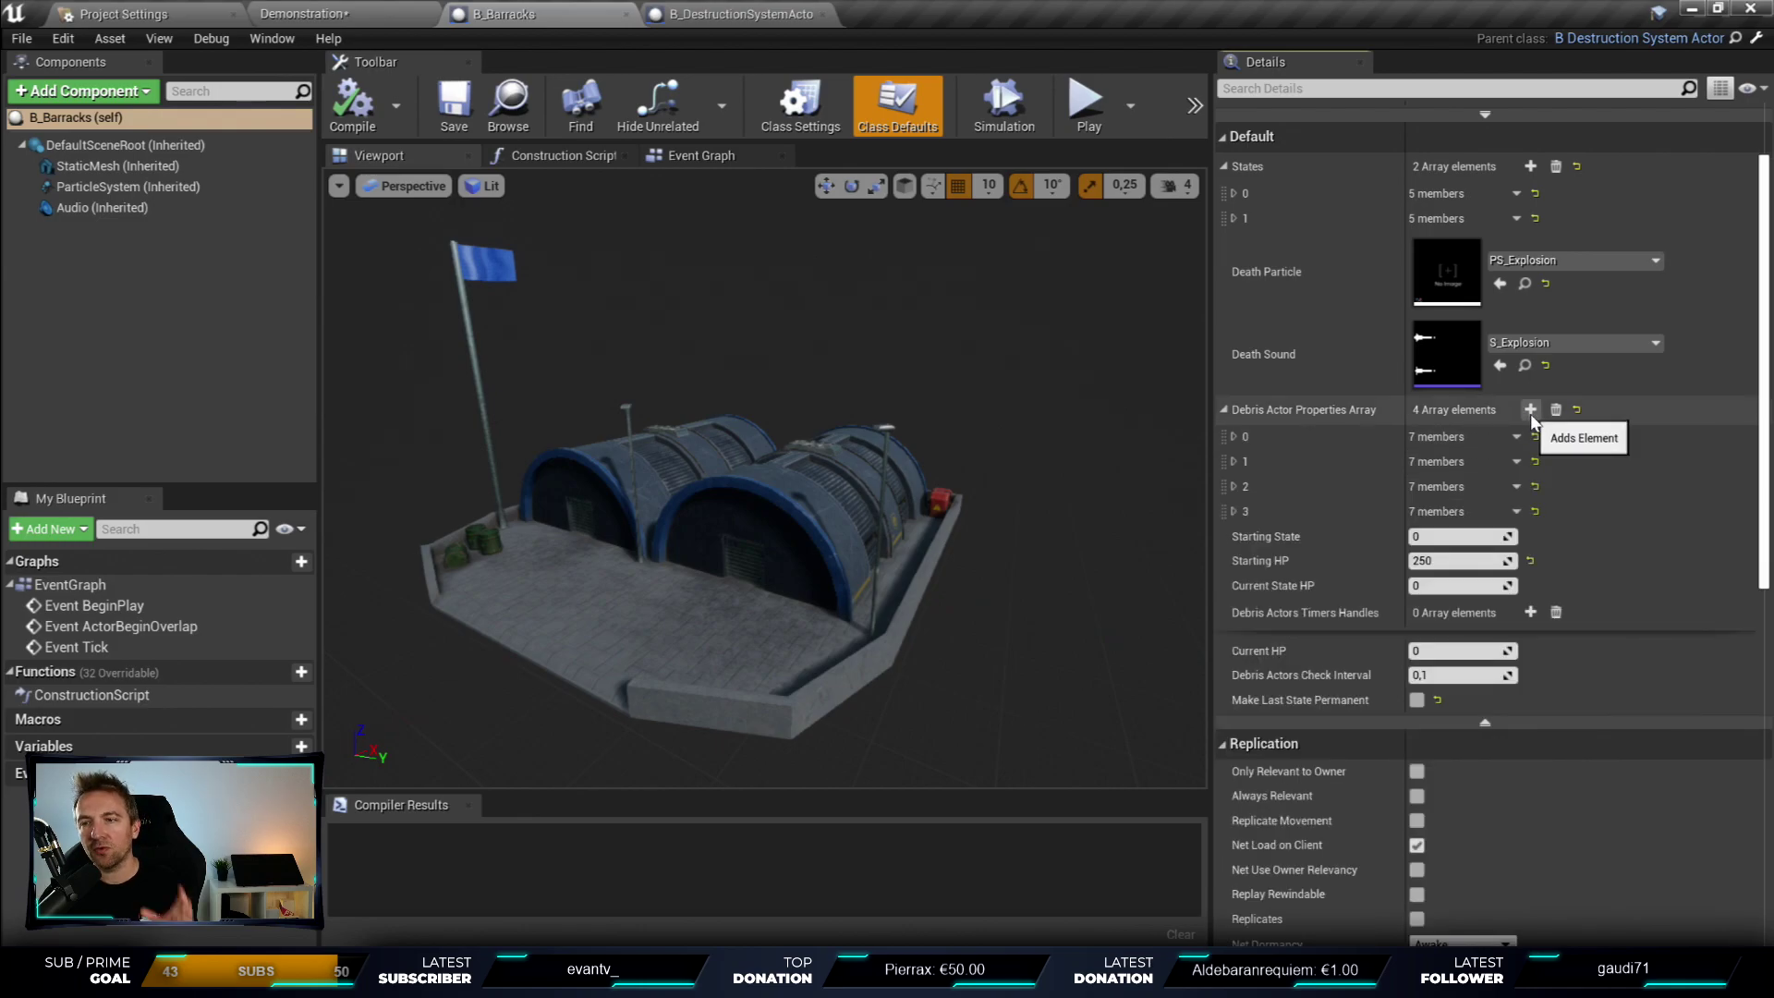
click(1233, 437)
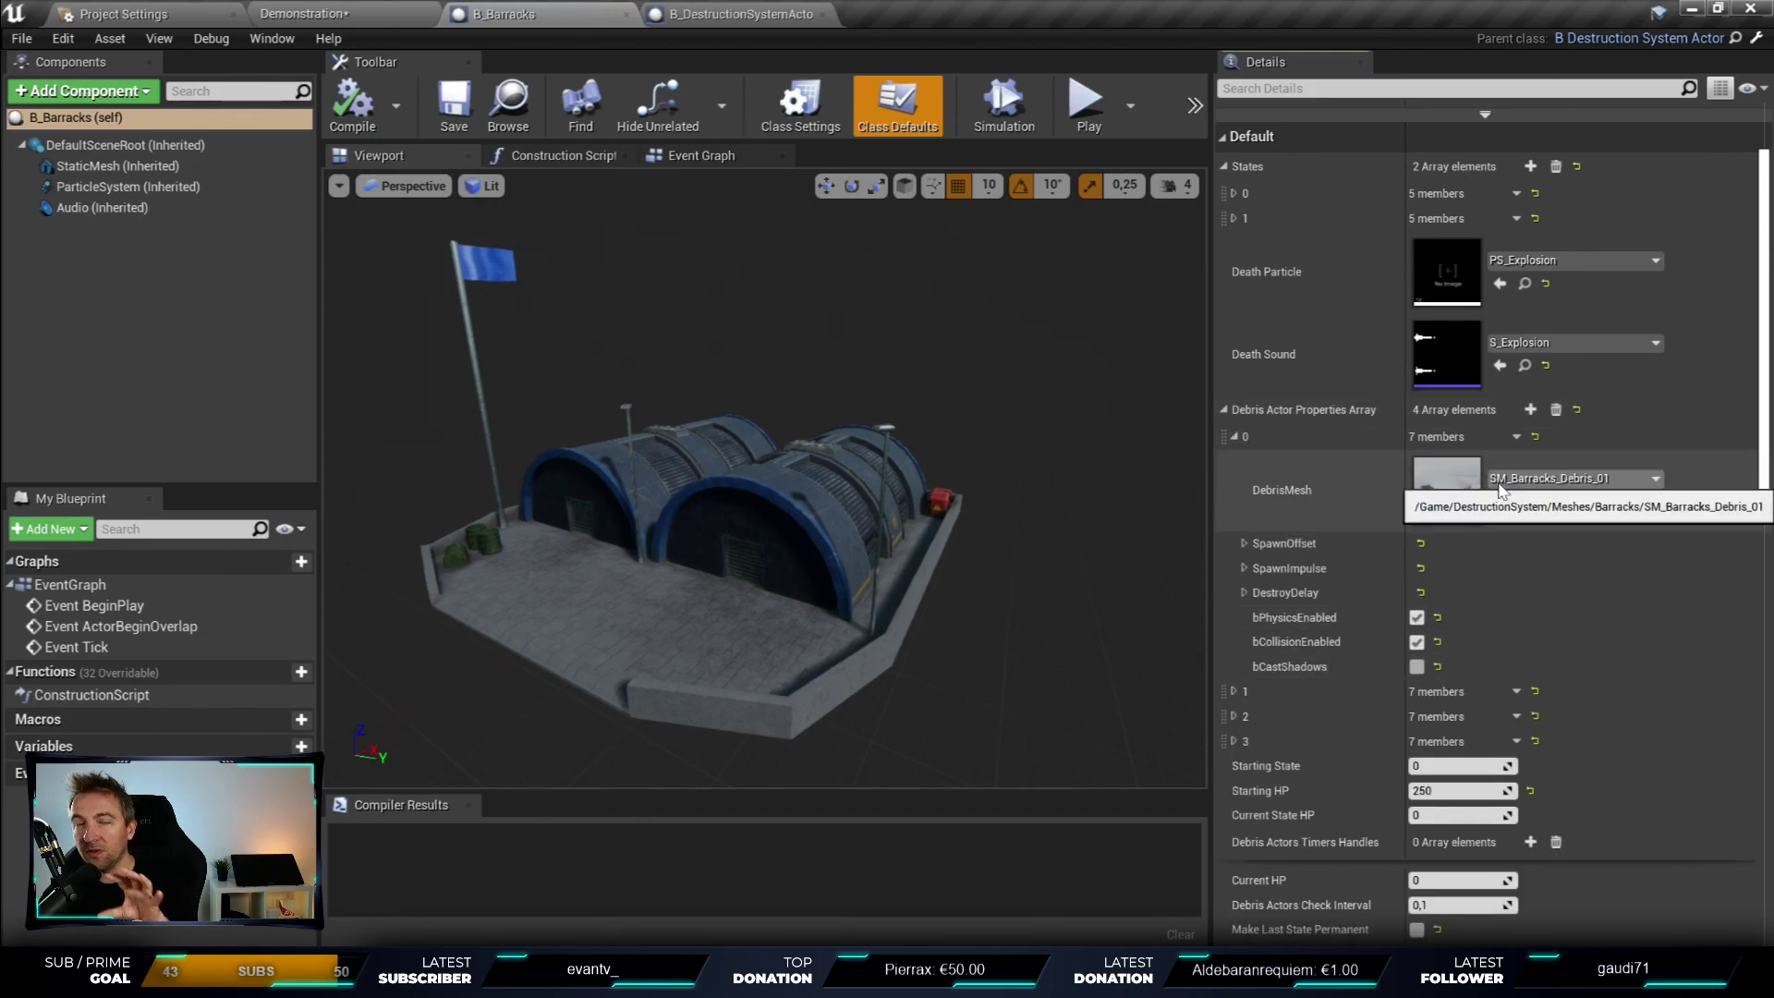
click(1245, 543)
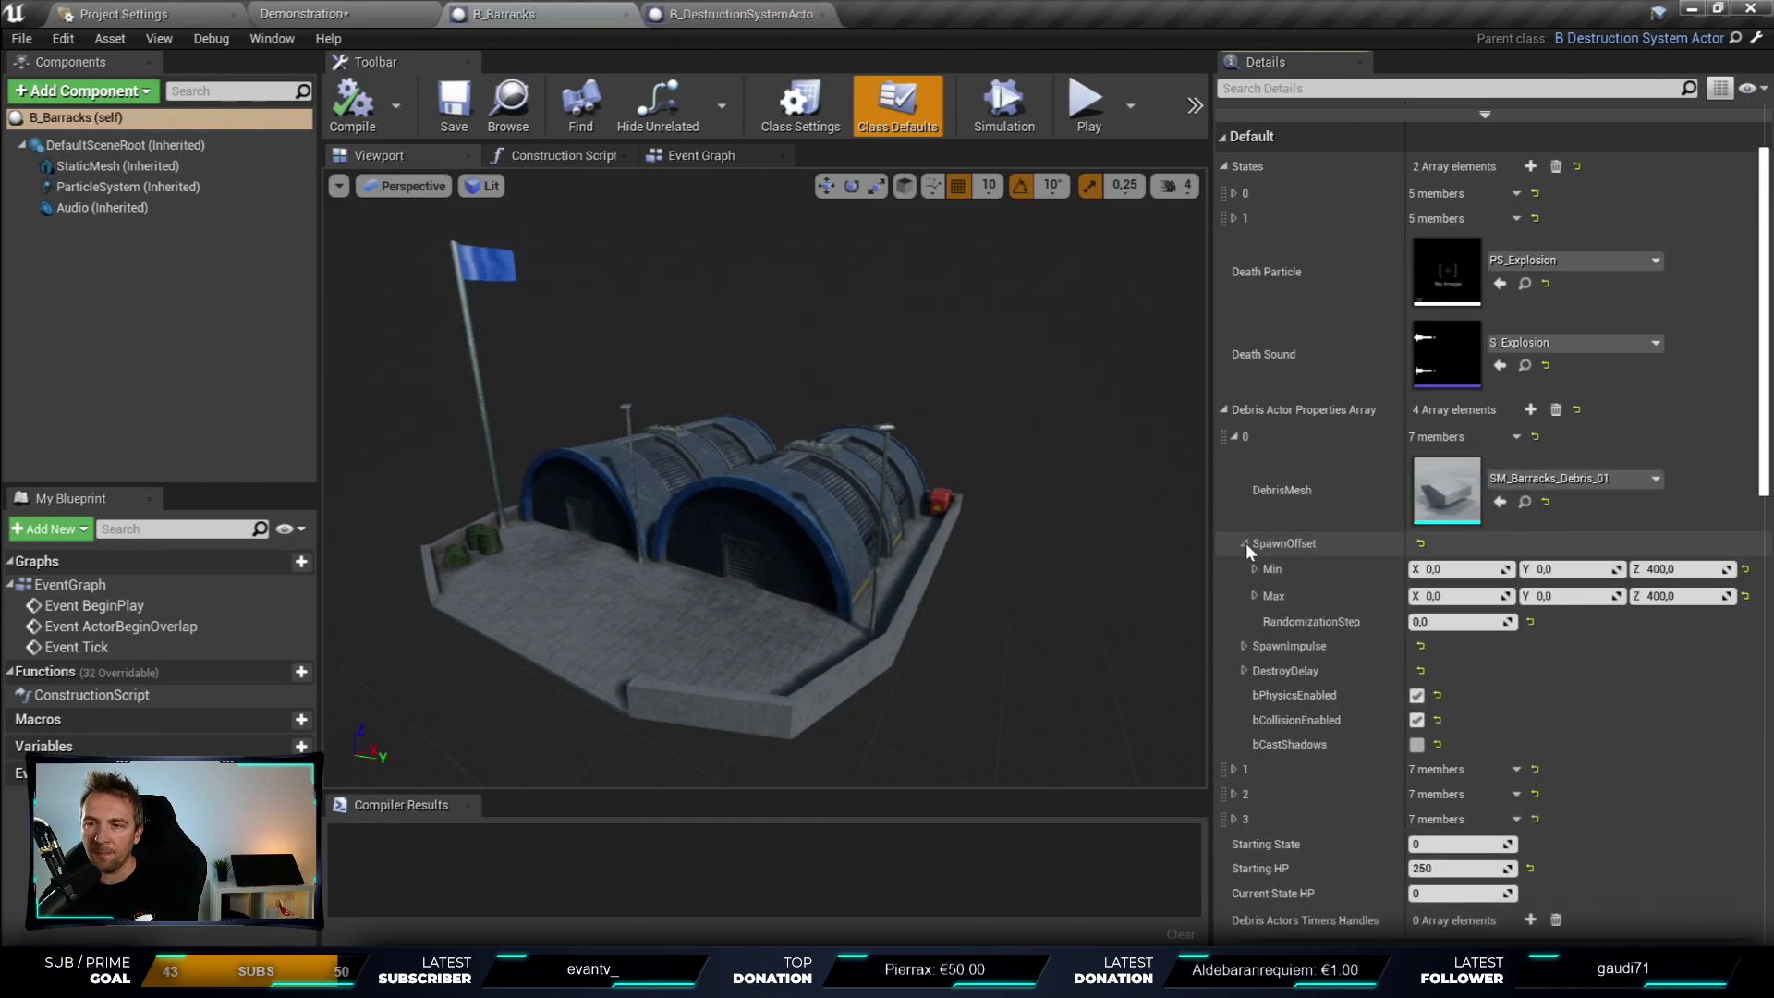
click(1245, 543)
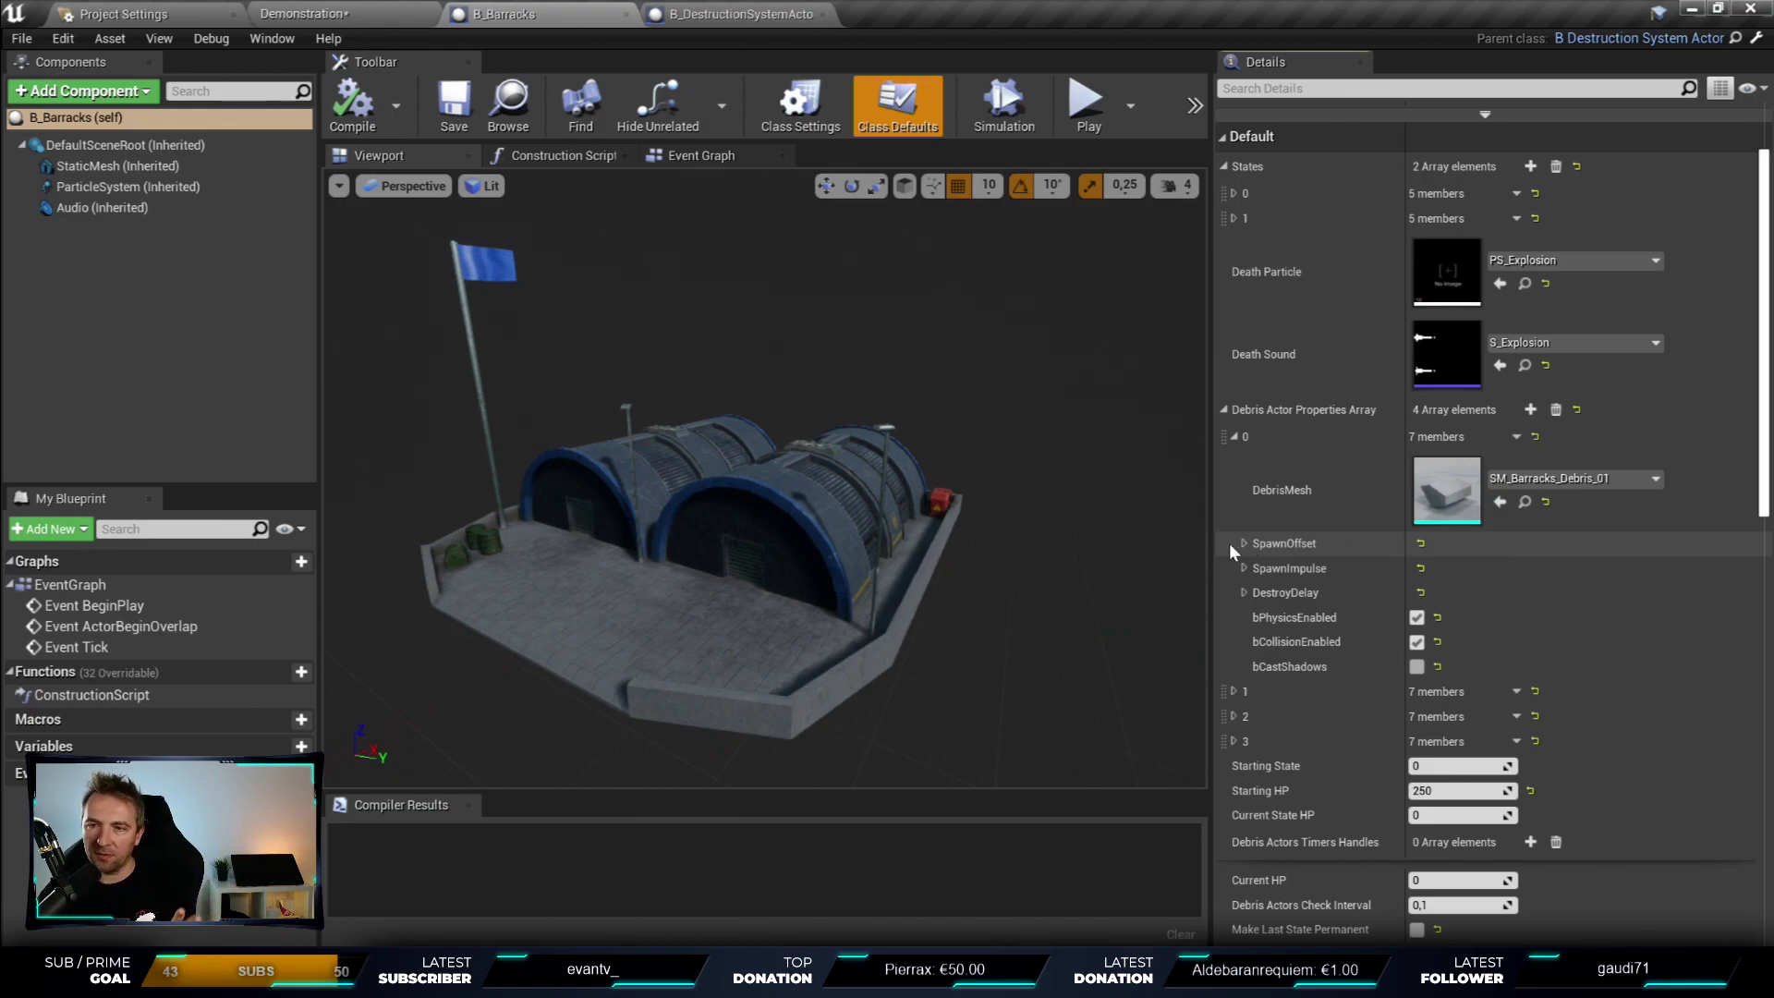
mouse_move(1294, 575)
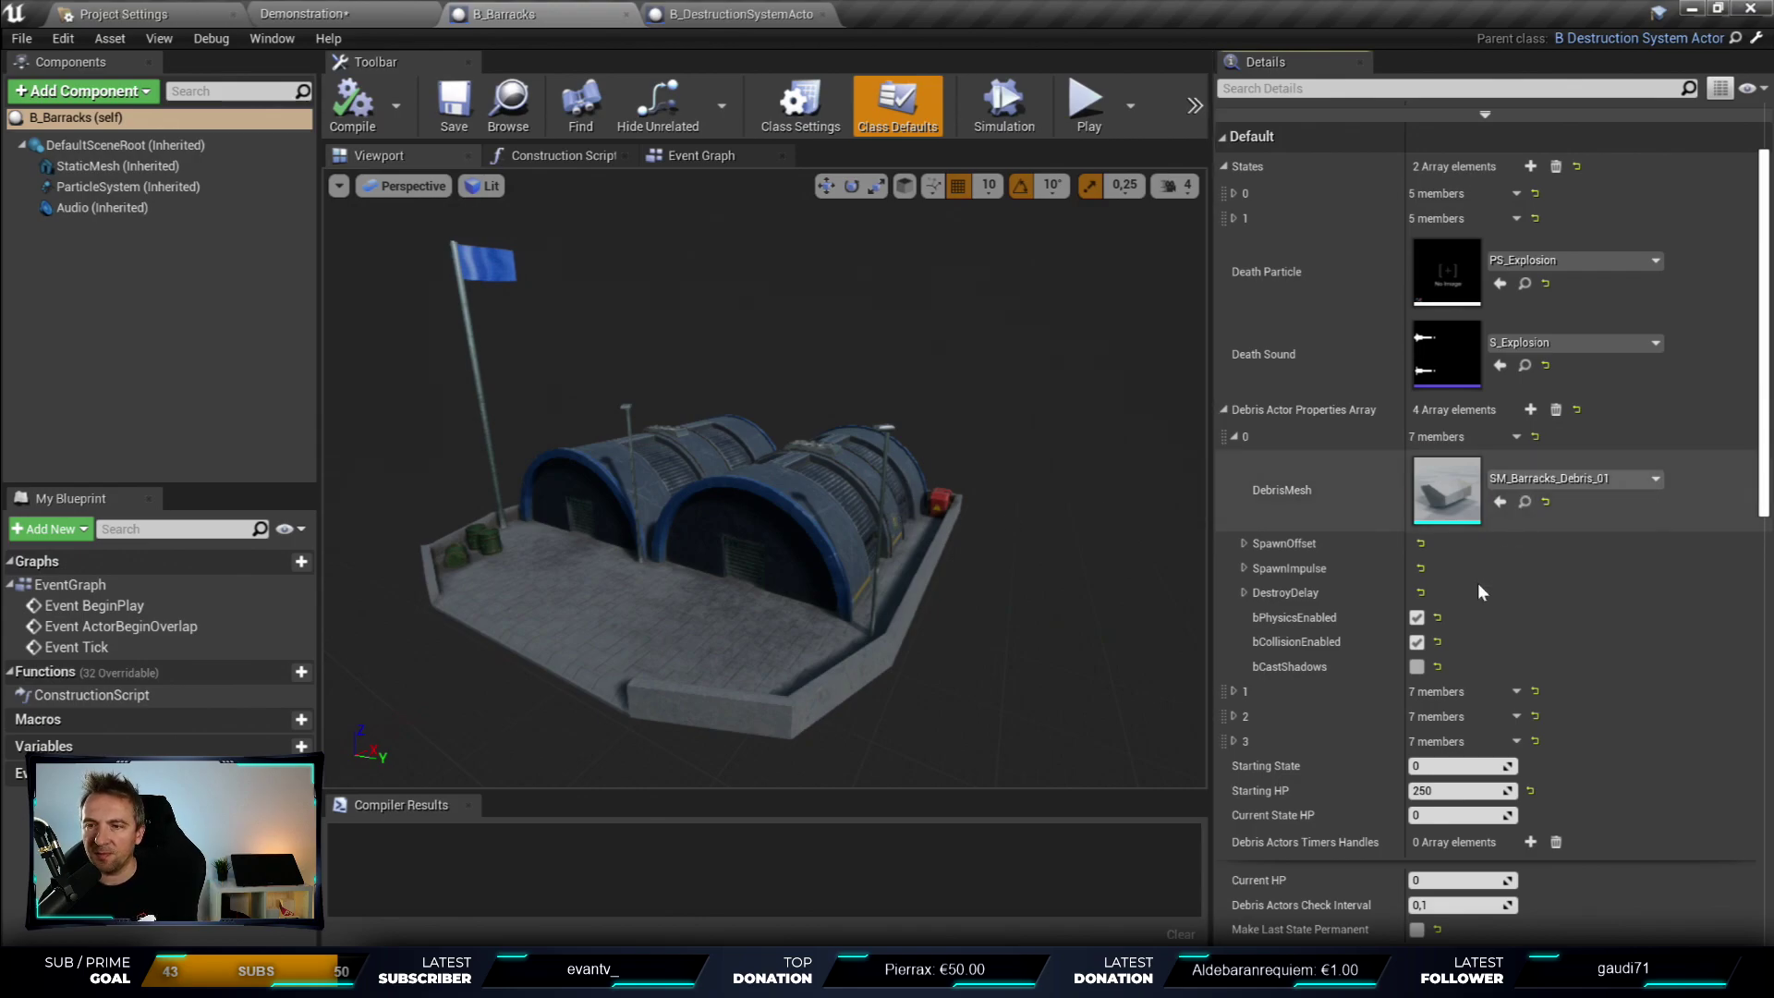
click(1244, 594)
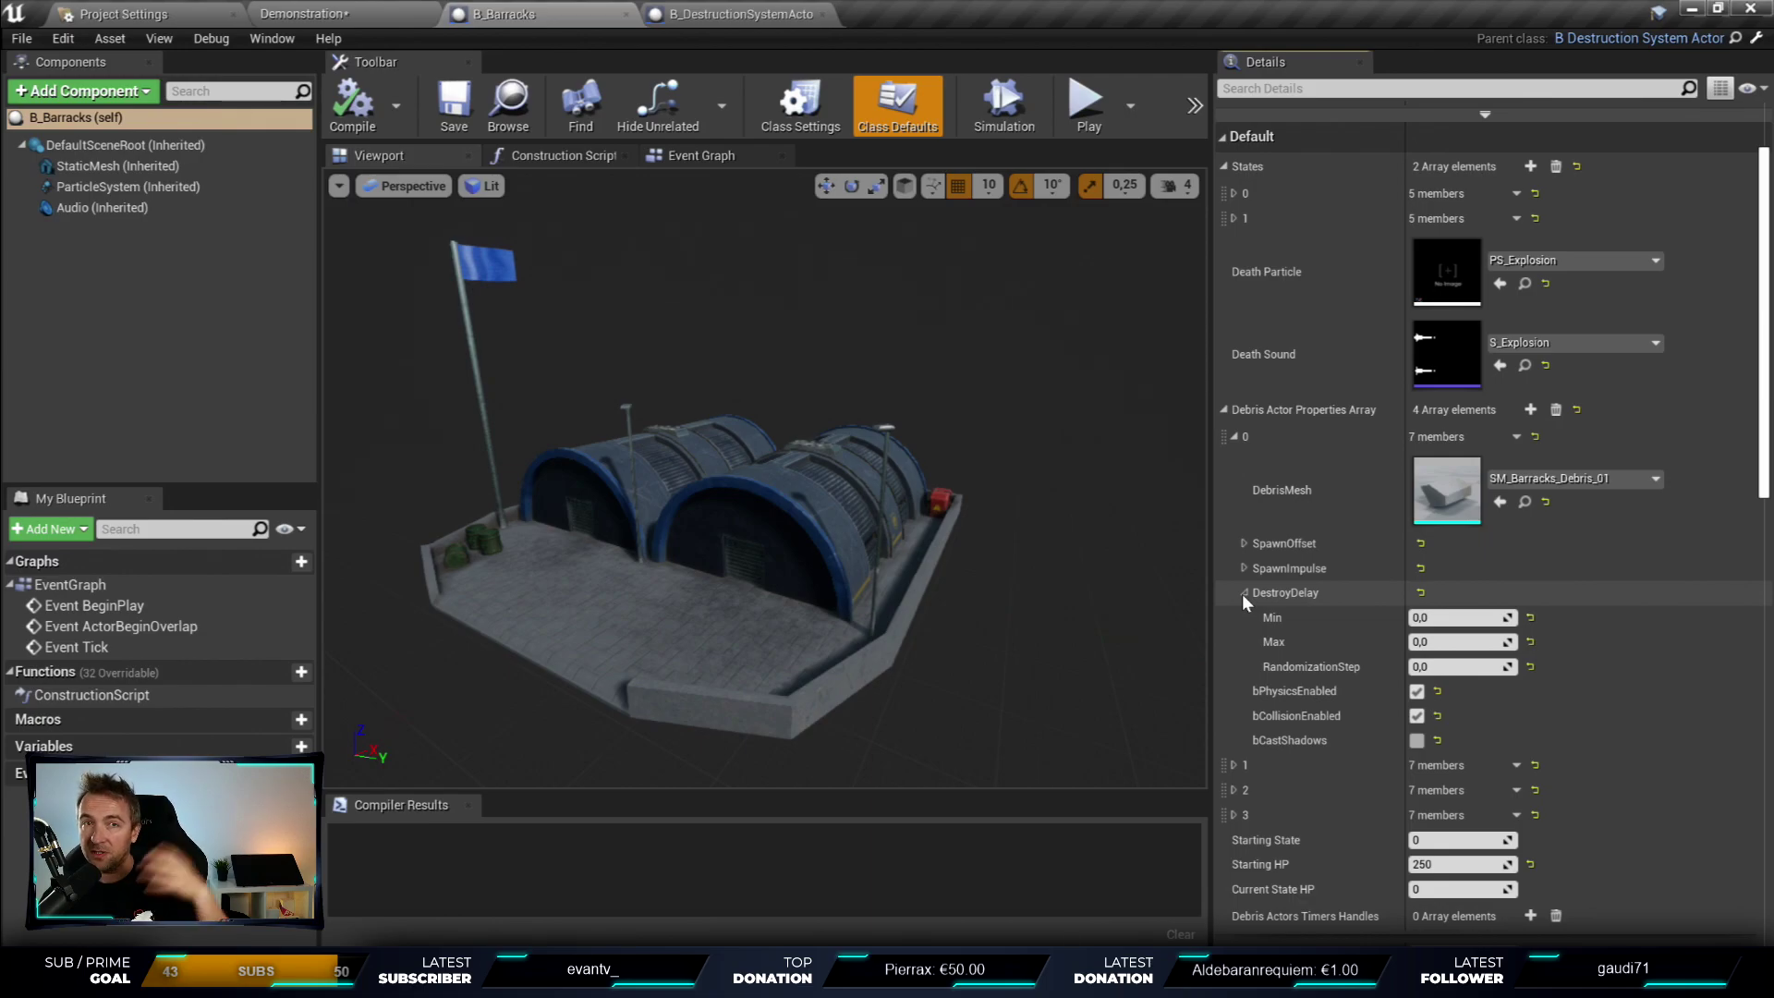
click(1244, 592)
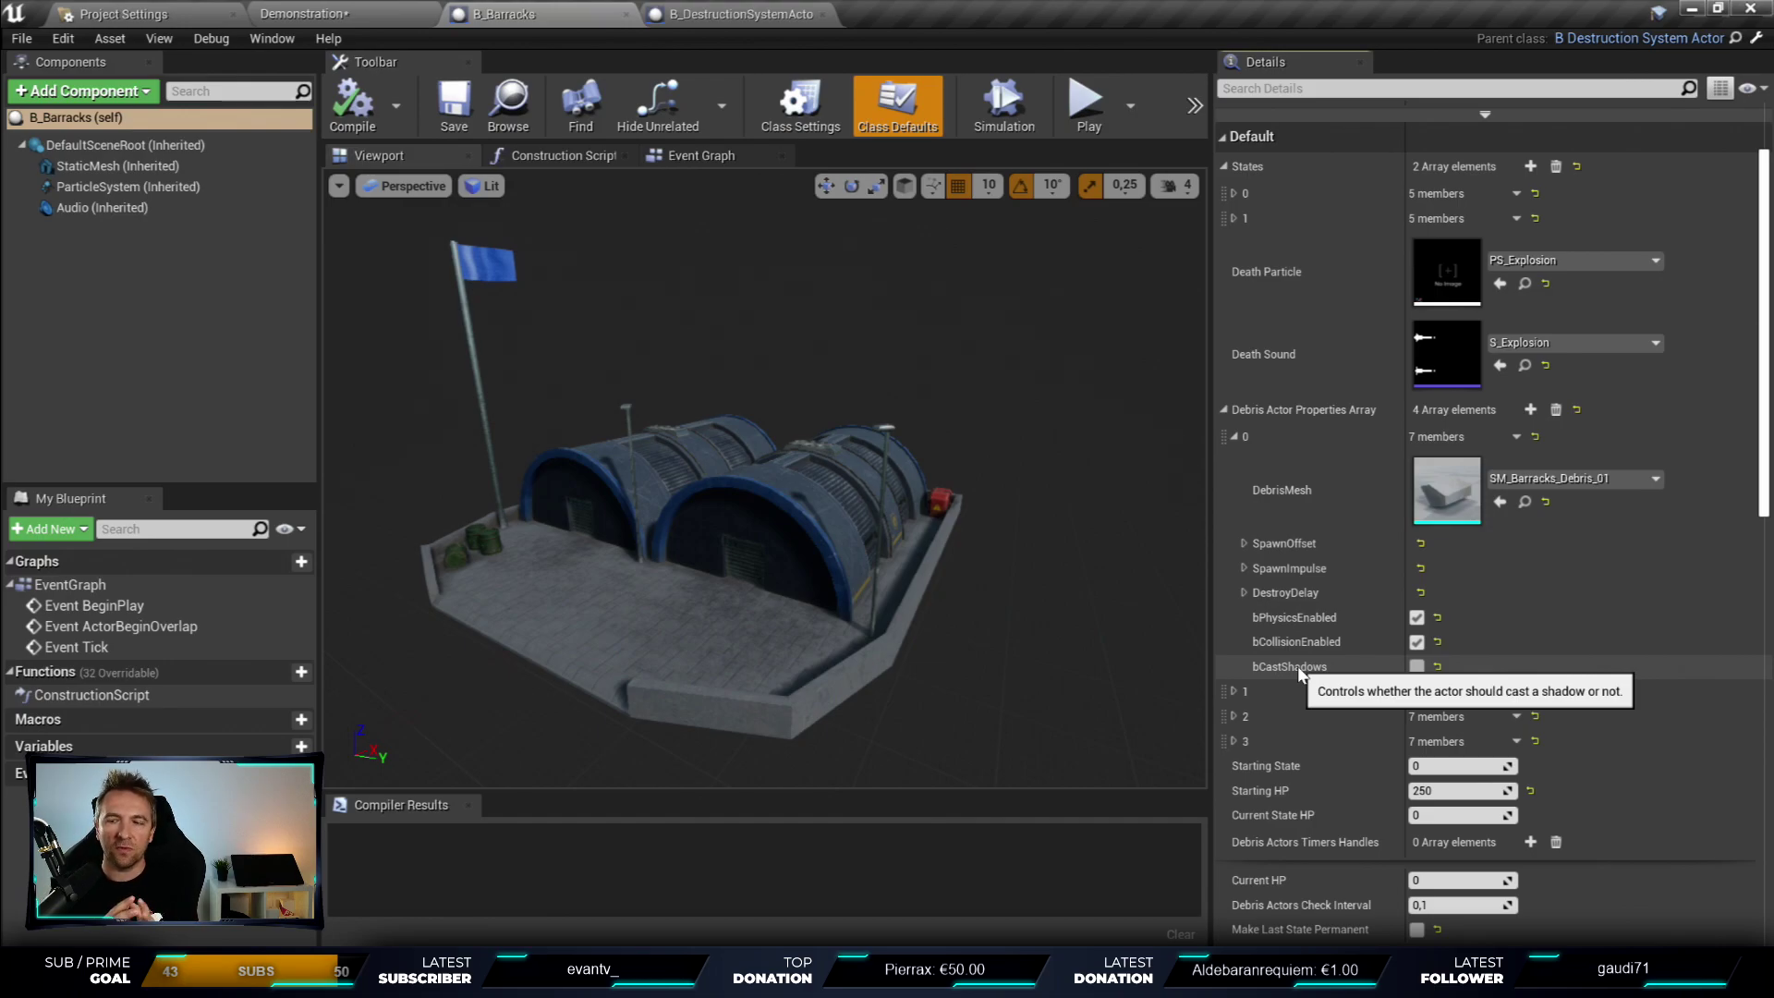
click(1233, 439)
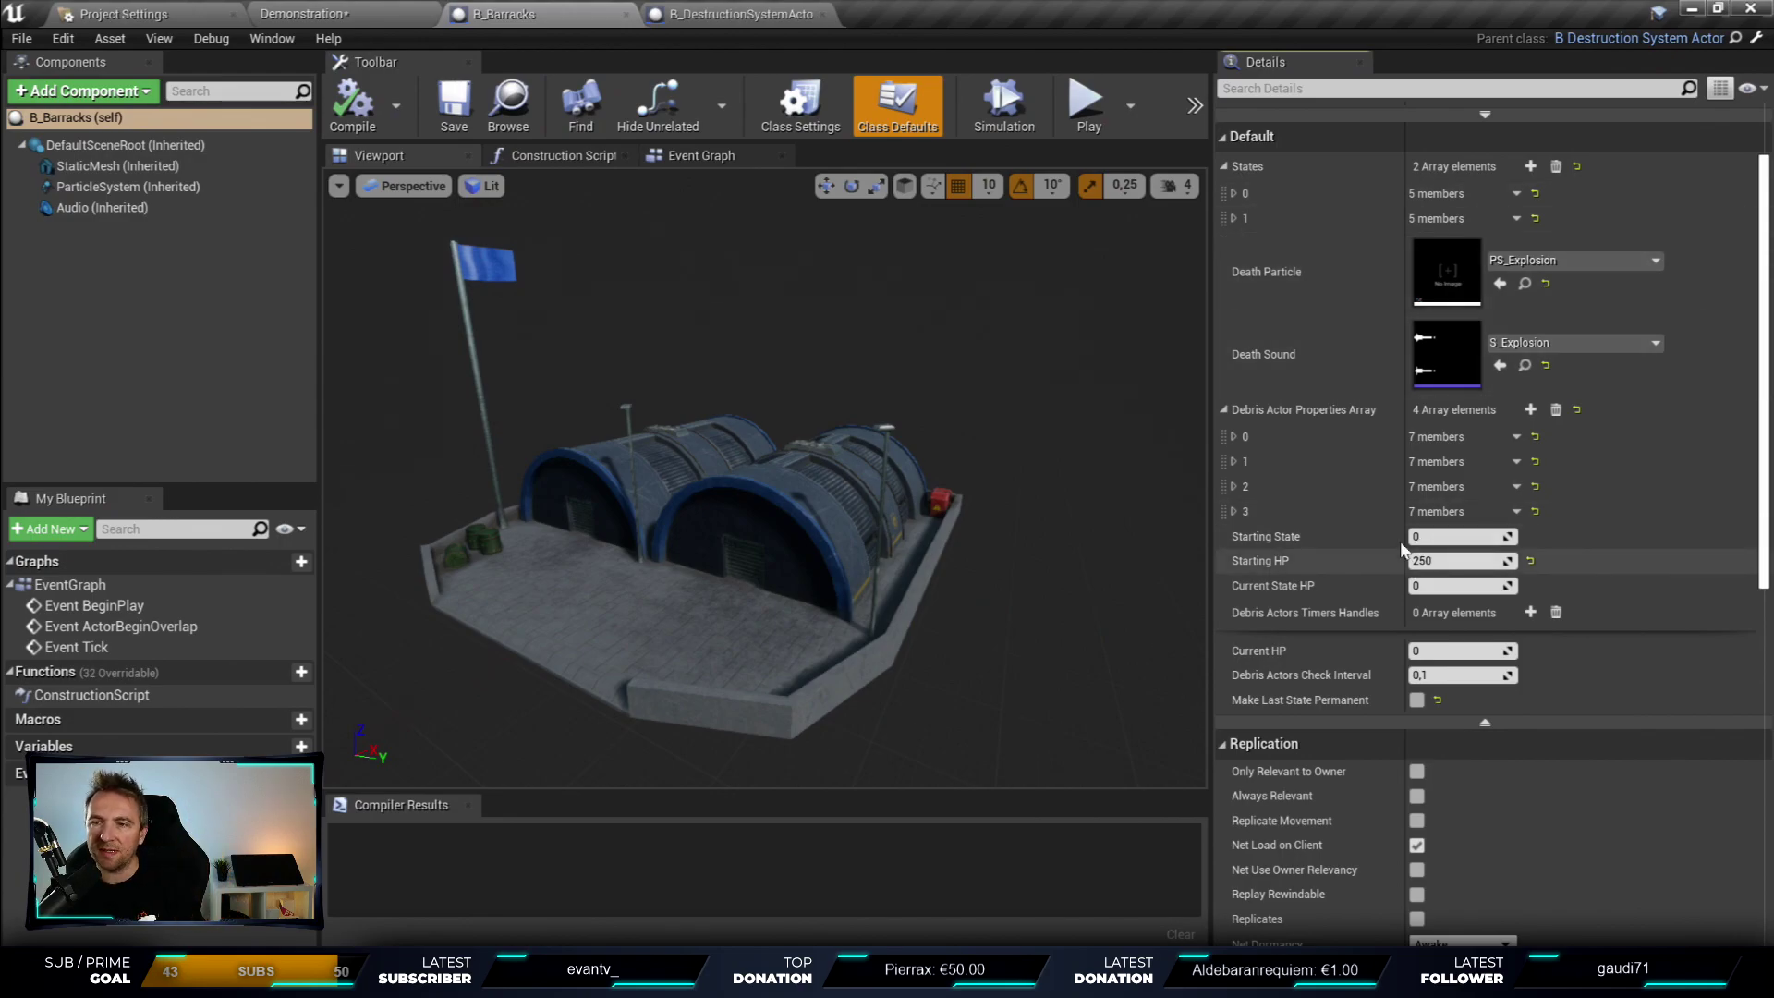
- Set the barracks' Starting State to 1, then compile and save the blueprint
click(1455, 536)
text(1)
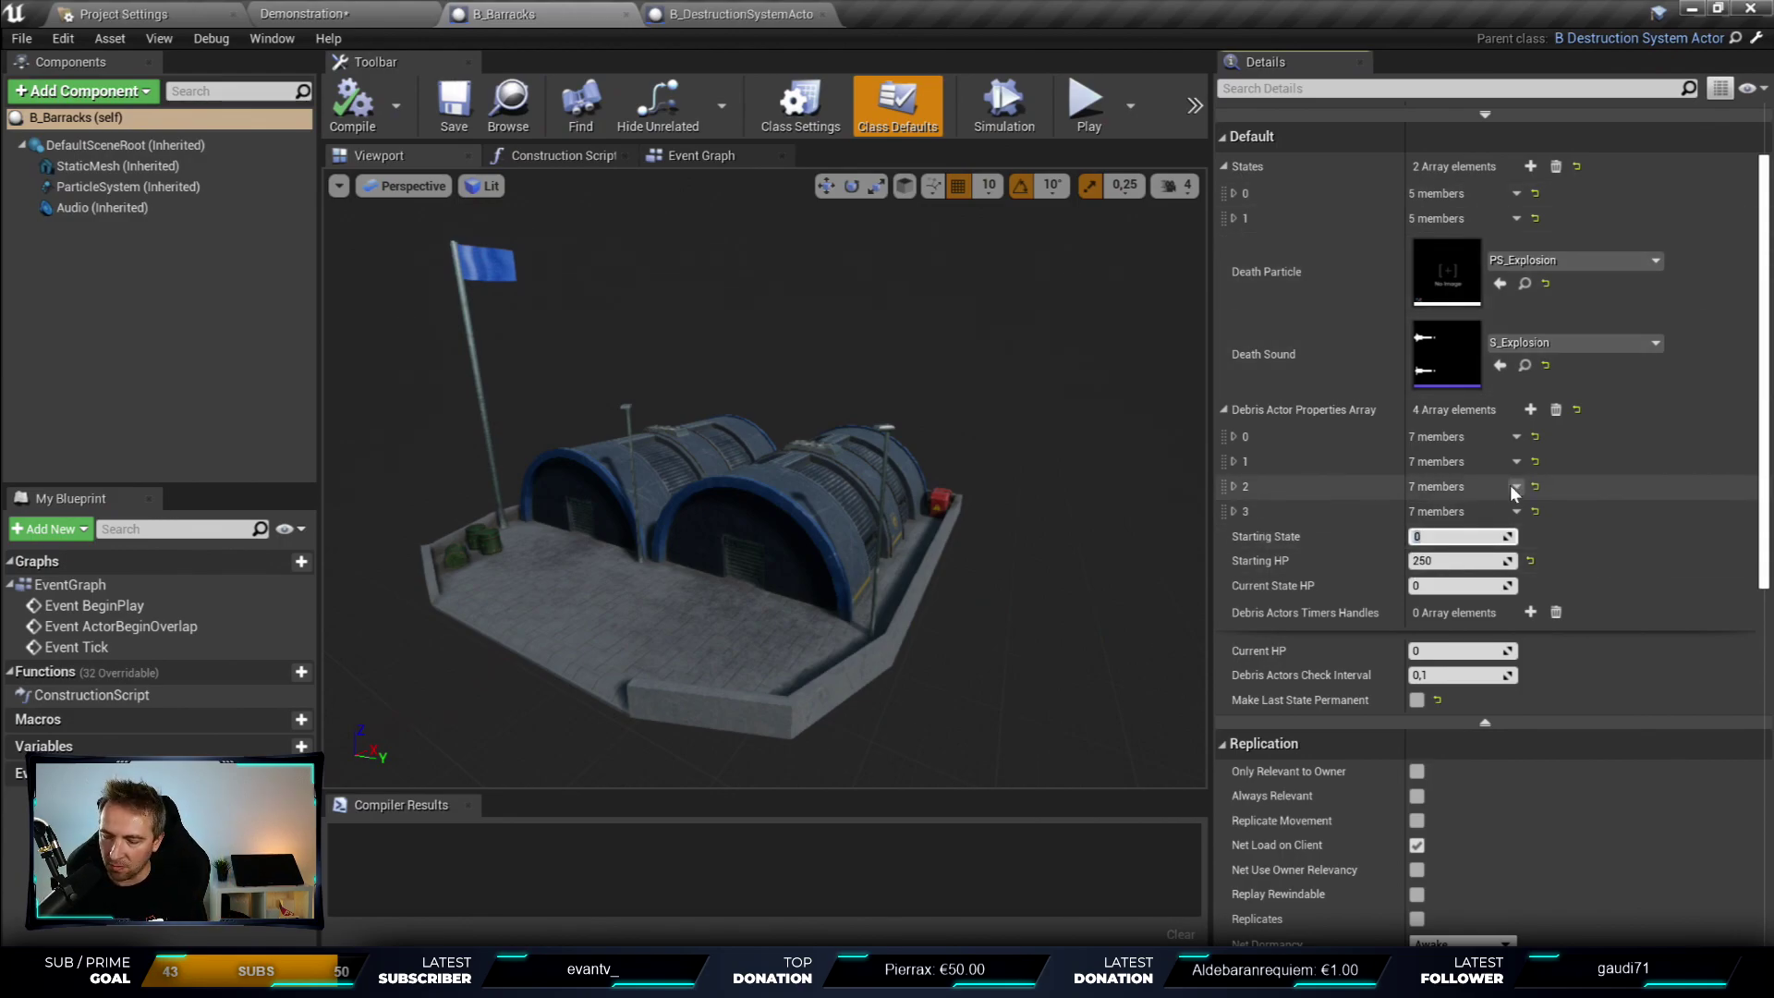
key(Return)
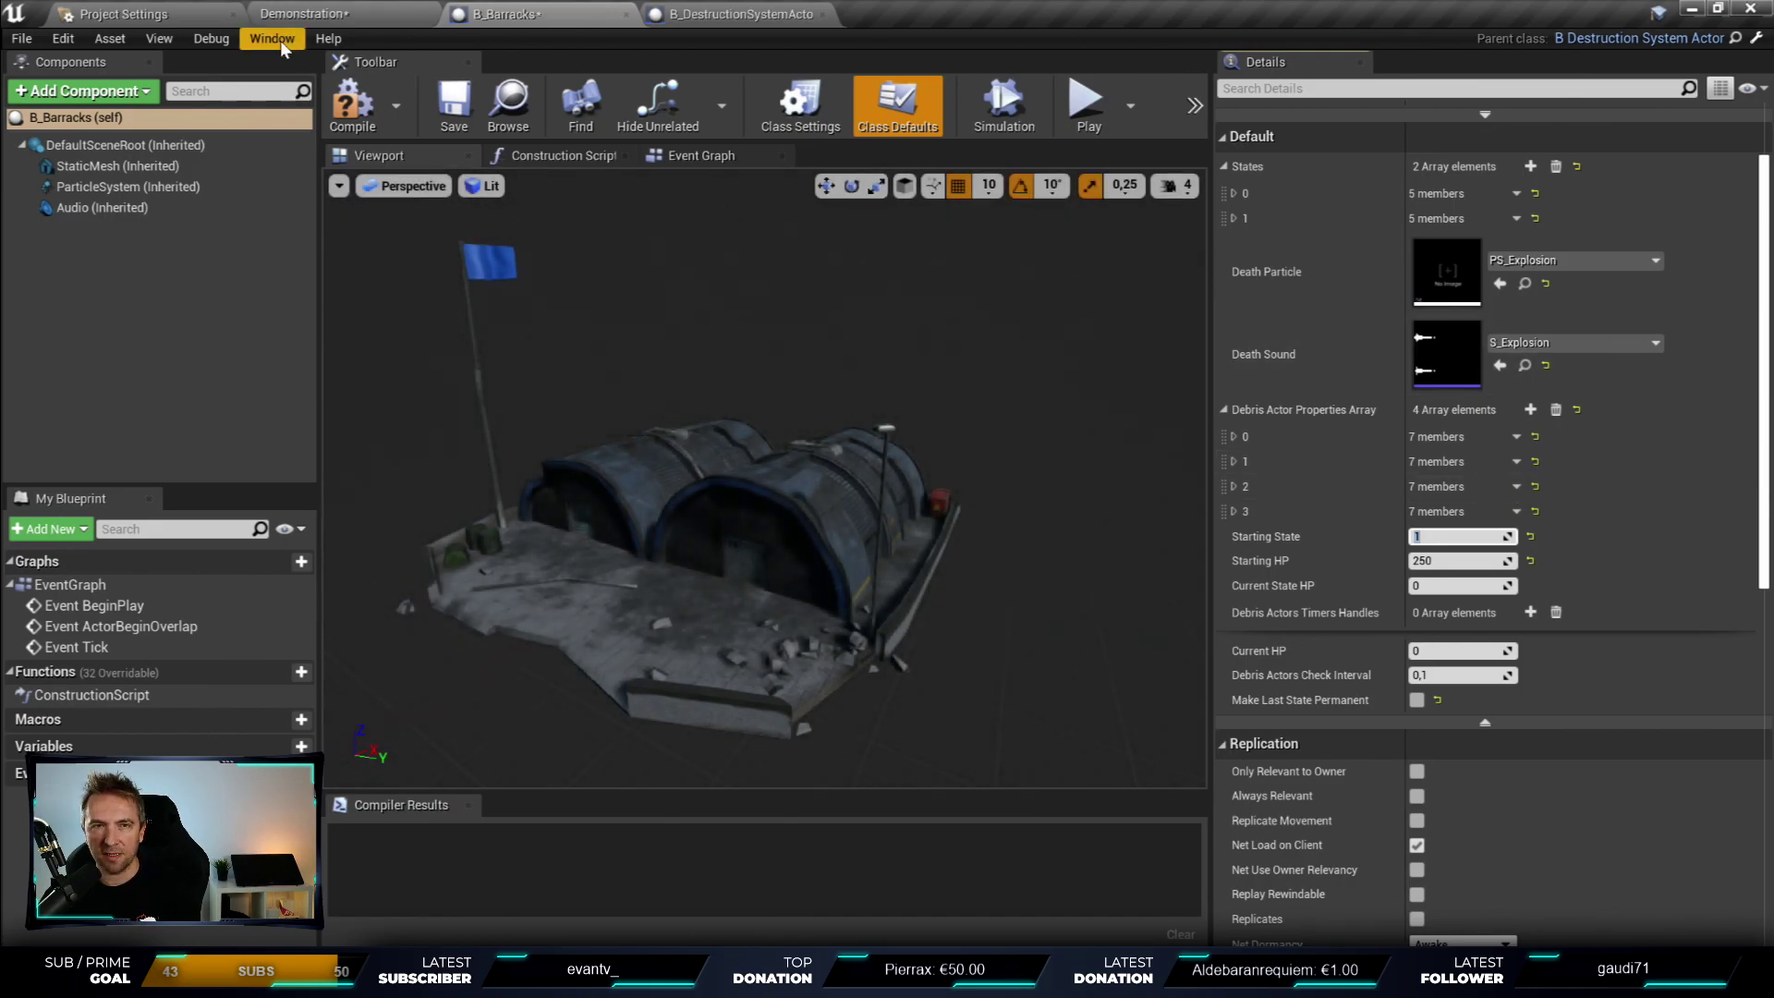
click(352, 100)
click(453, 107)
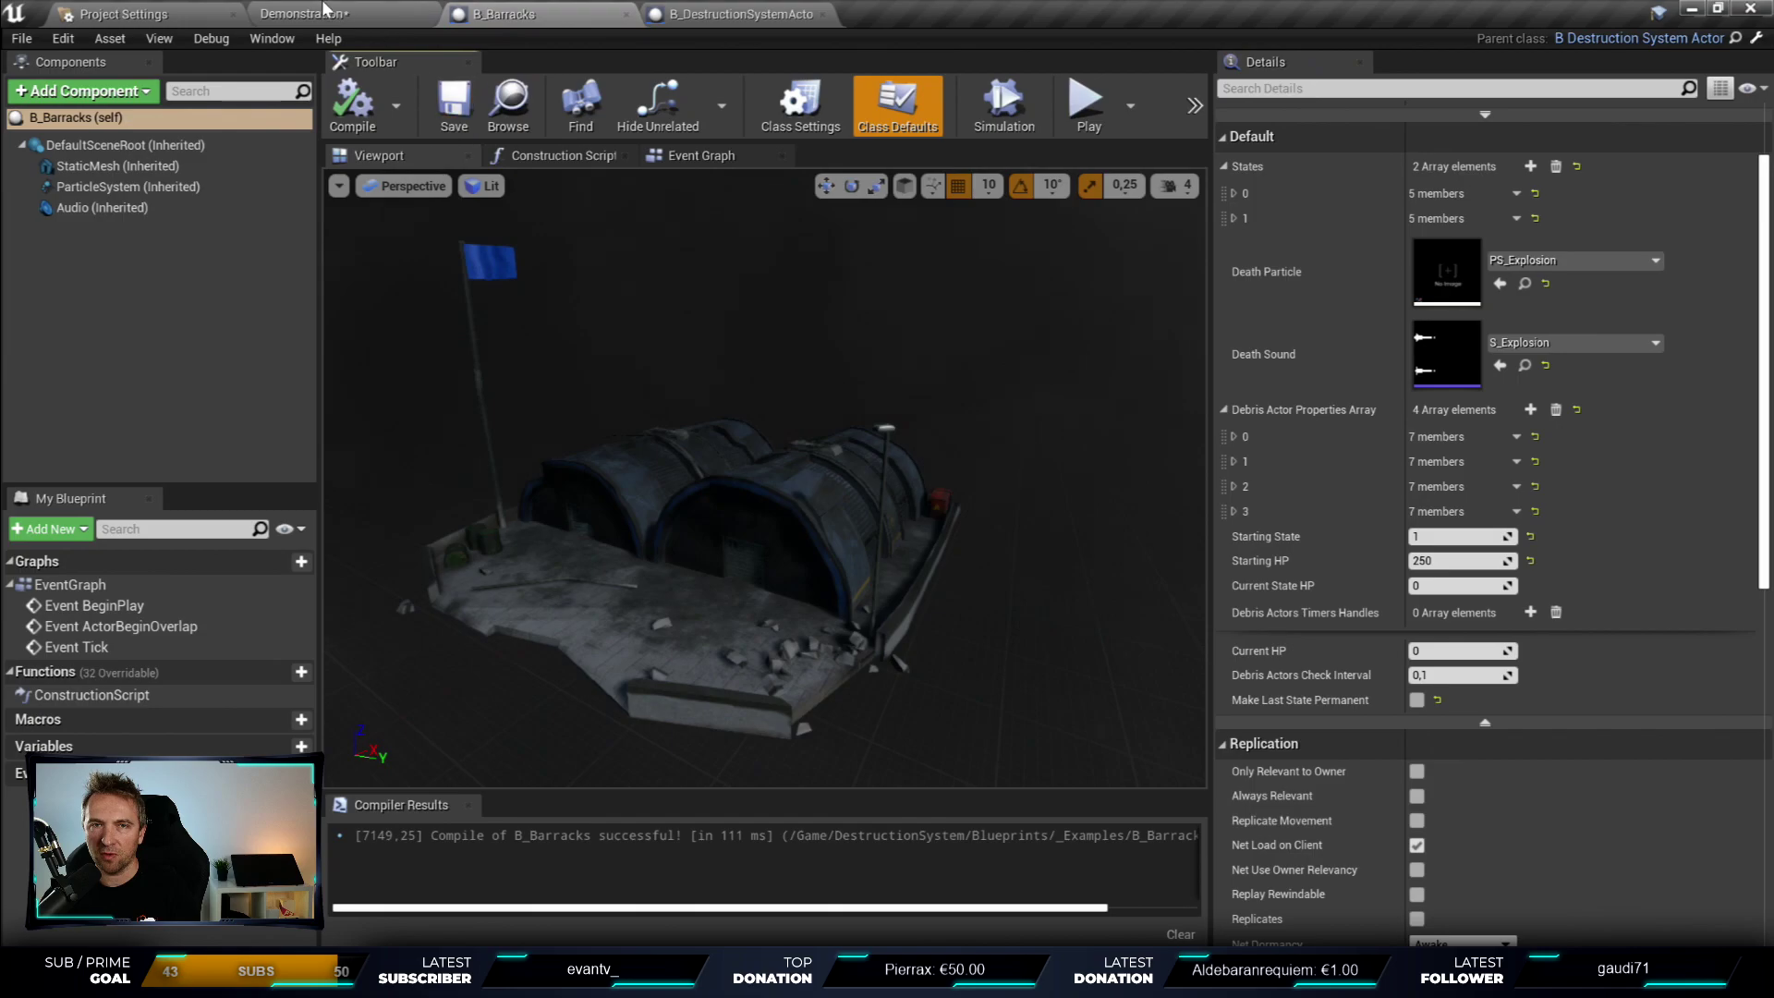
- Play the Demonstration level full-screen and run toward the damaged barracks, then stop playing
click(305, 14)
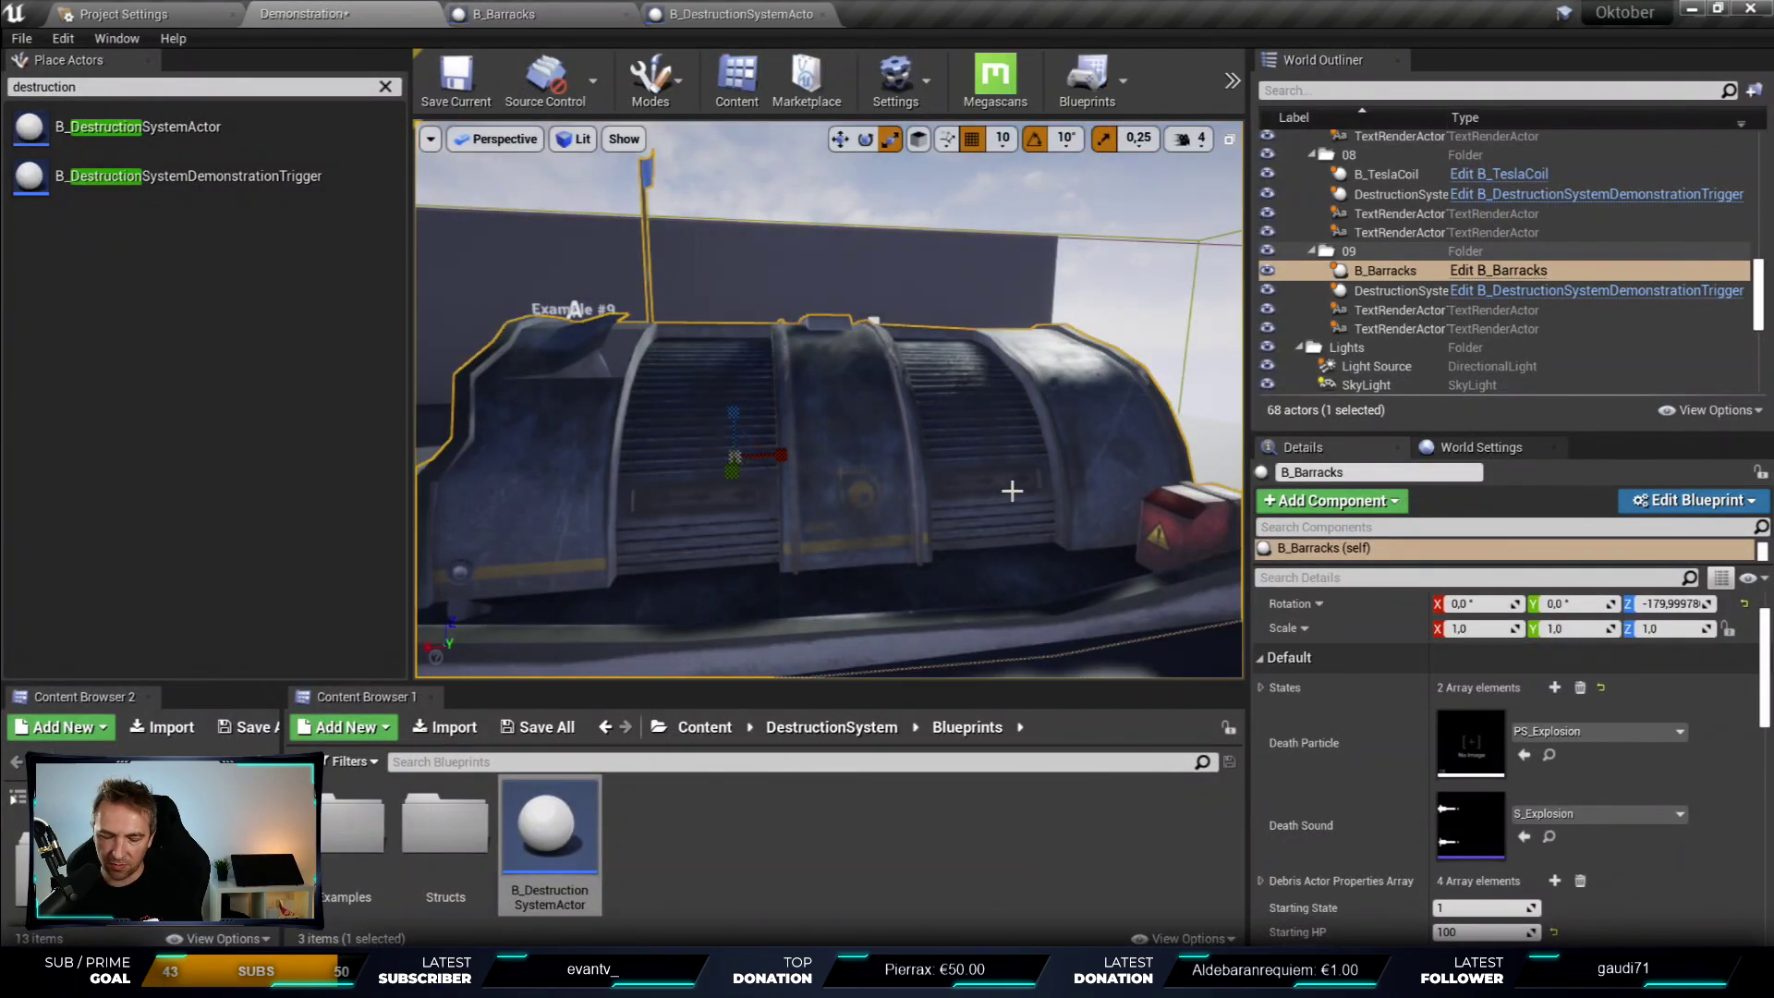
key(alt+p)
click(977, 424)
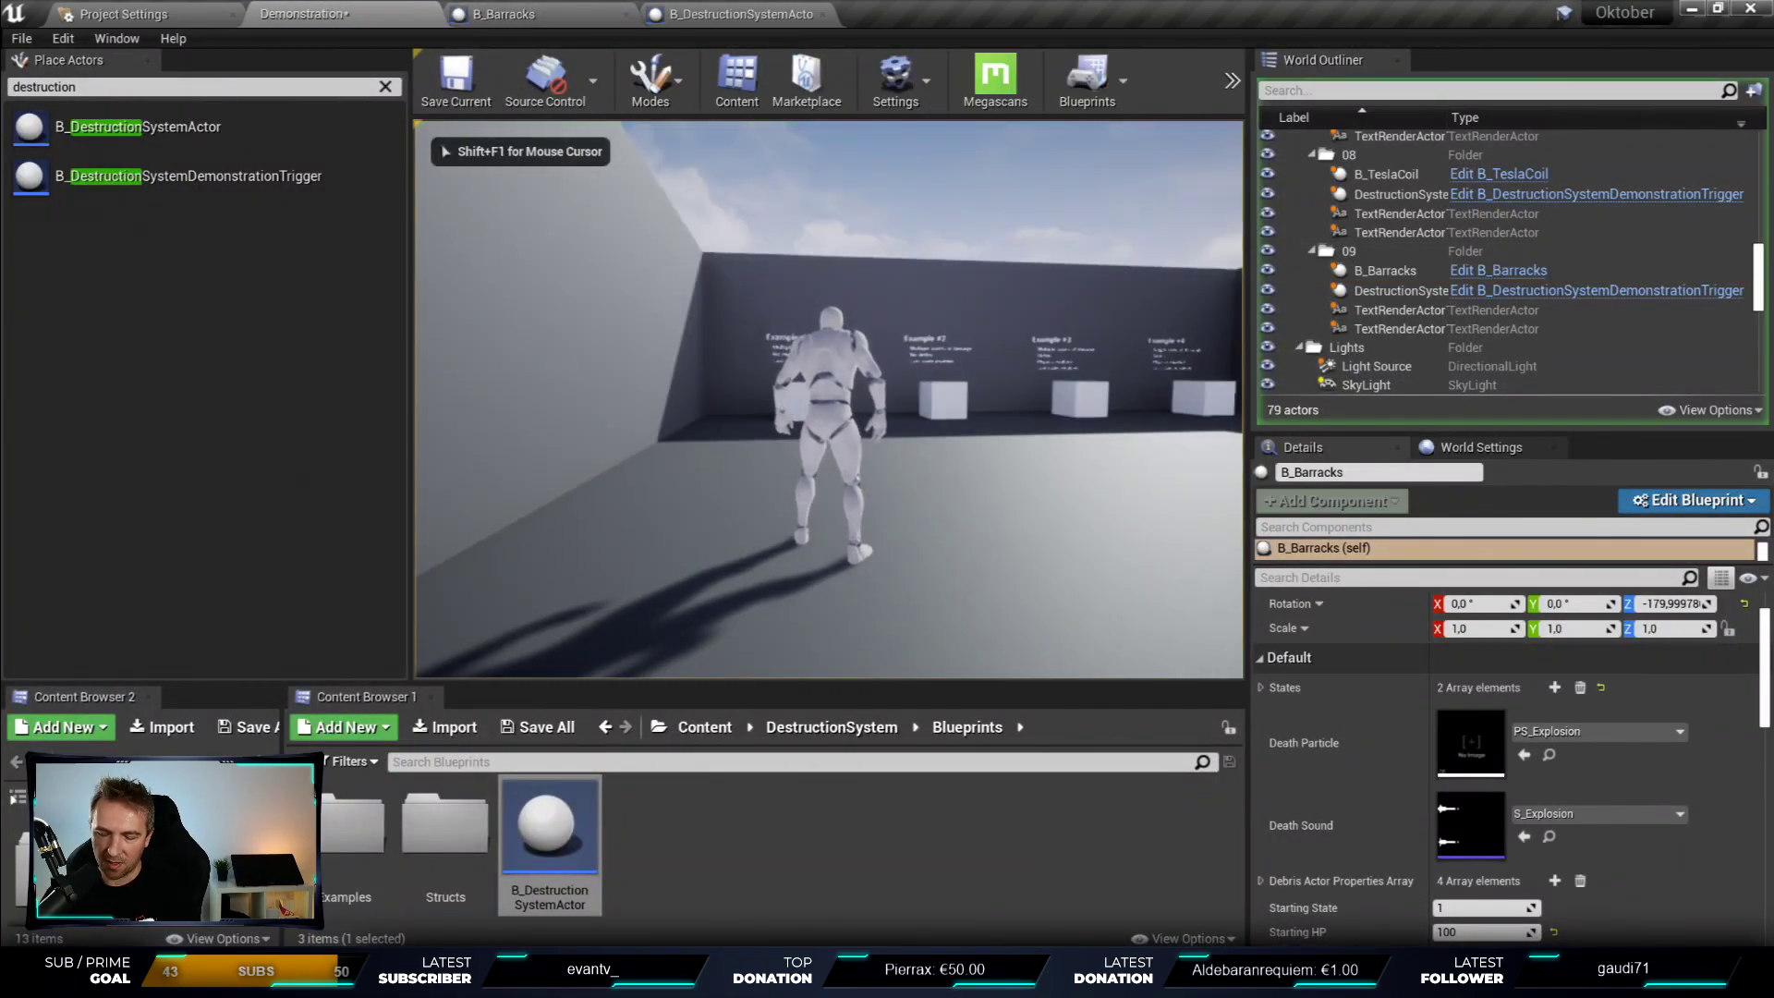
key(F11)
key(w)
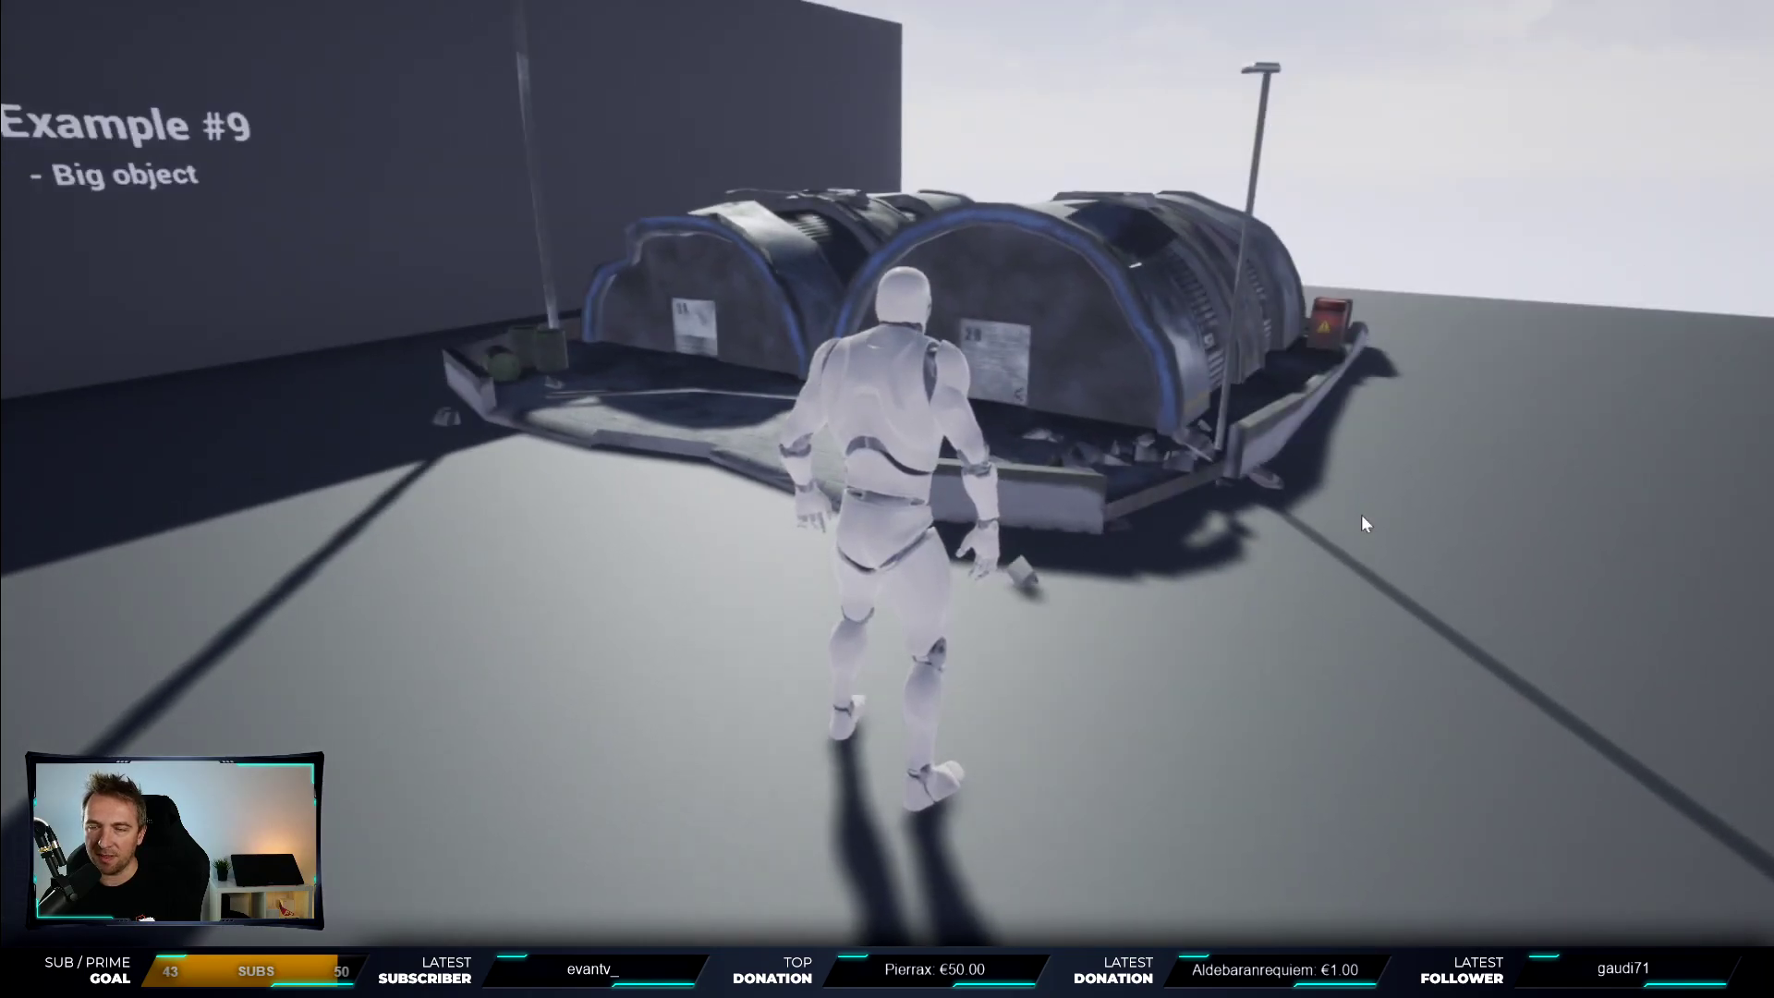
key(Escape)
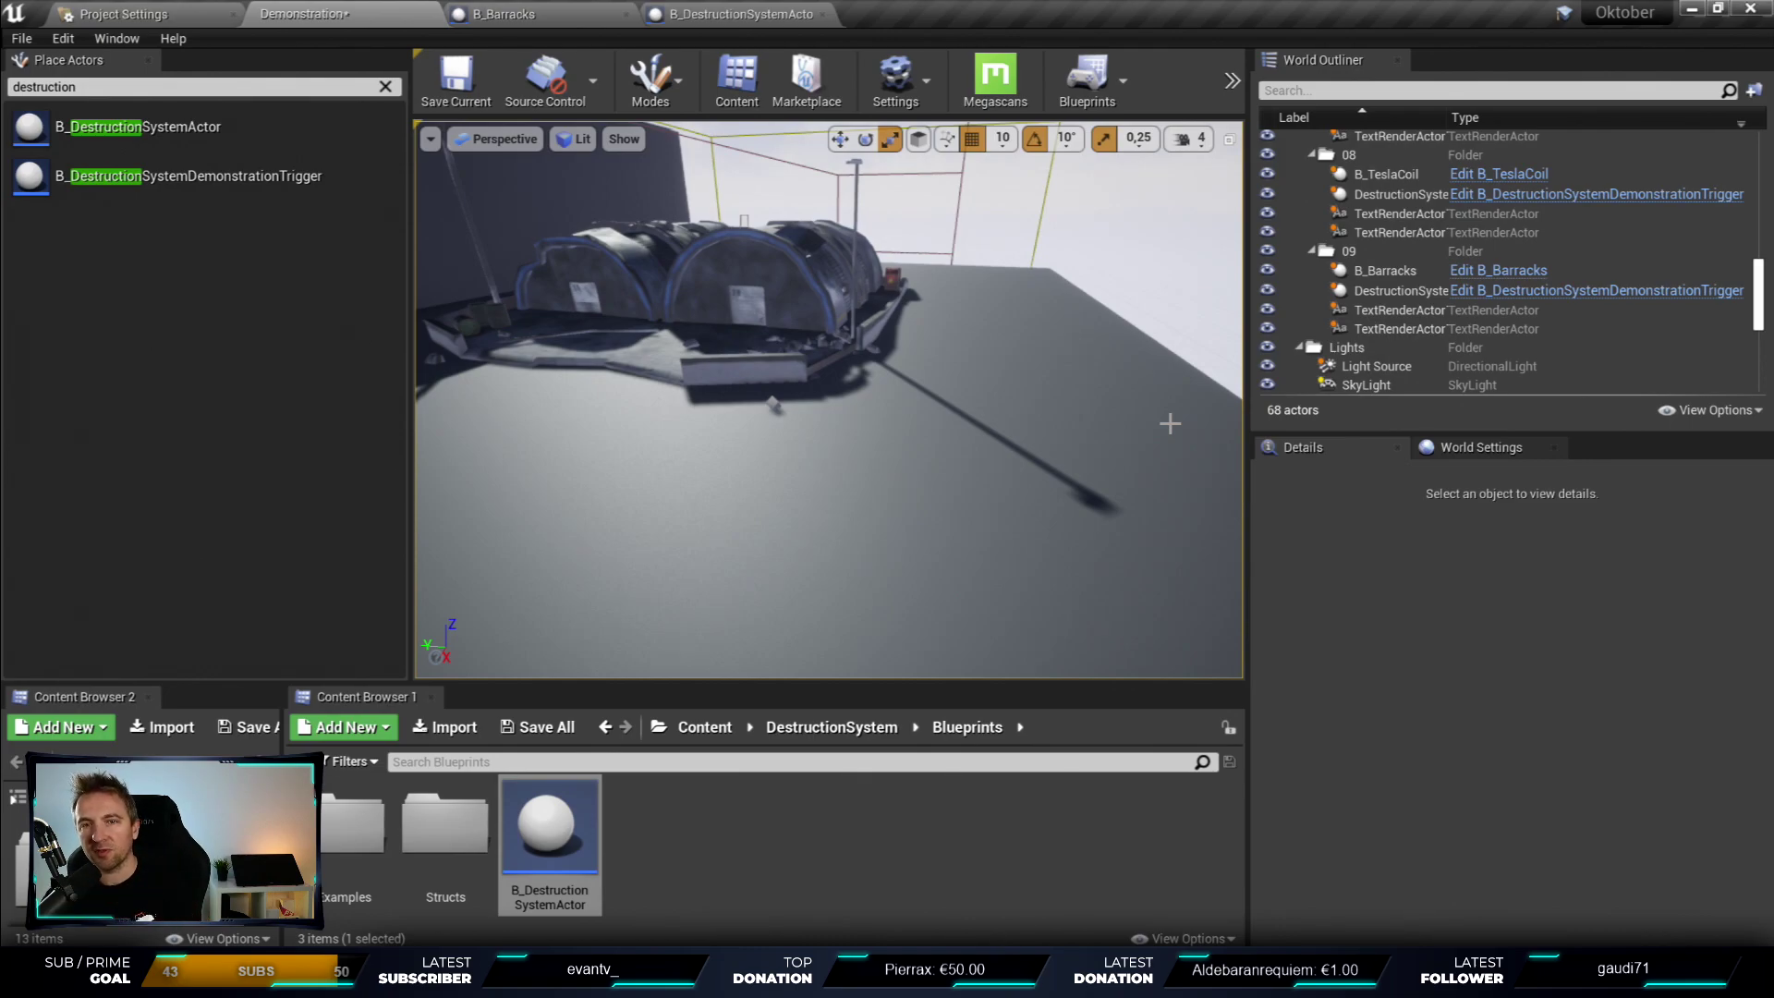
- In B_Barracks, set Starting State back to 0 and confirm the Starting HP value of 50
click(504, 13)
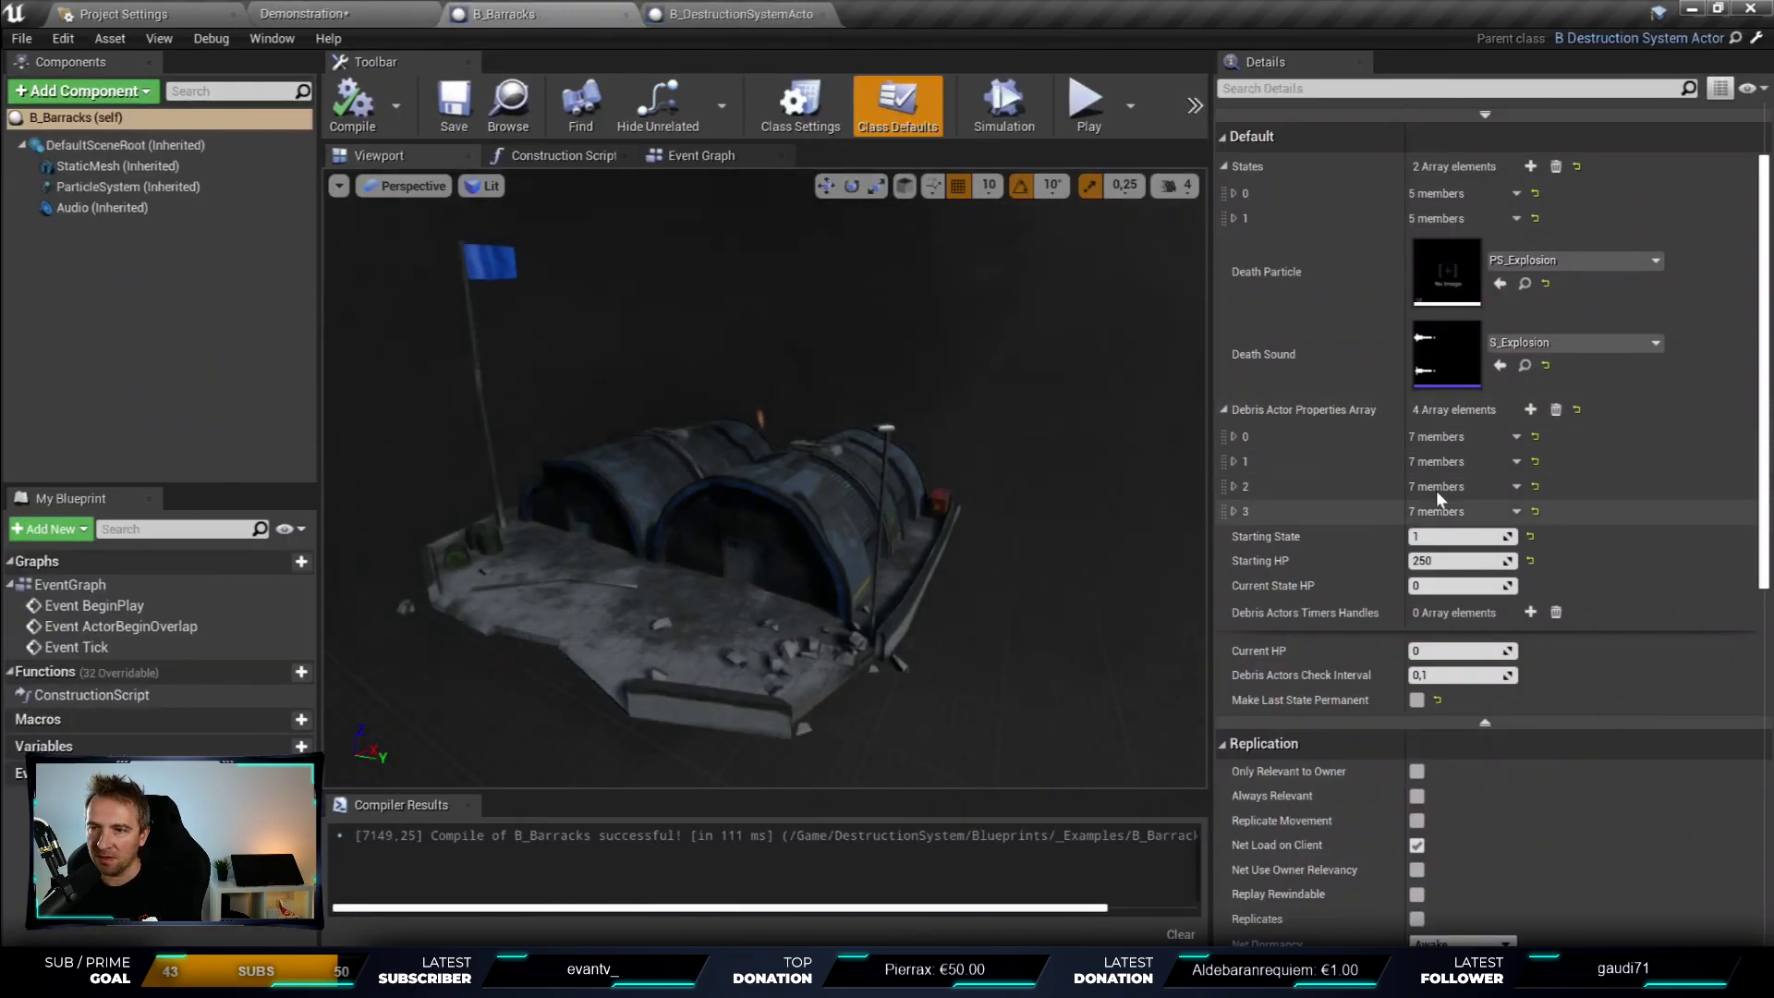
click(1449, 536)
text(0)
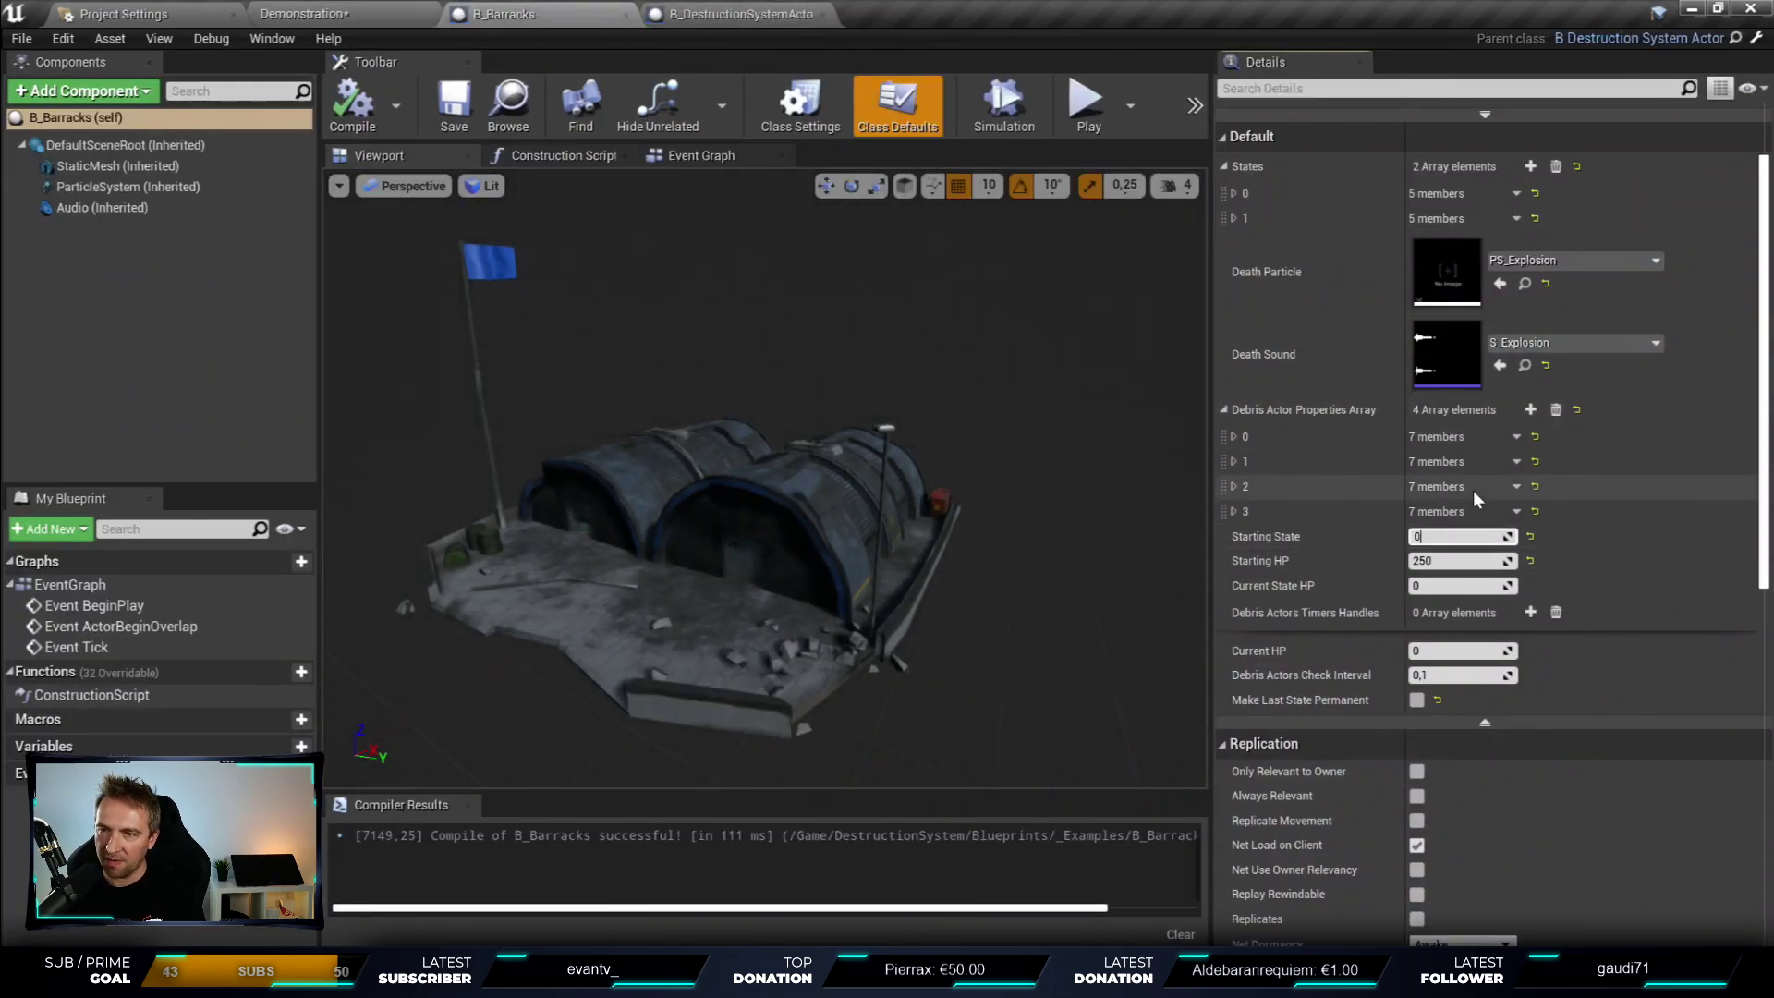
key(Return)
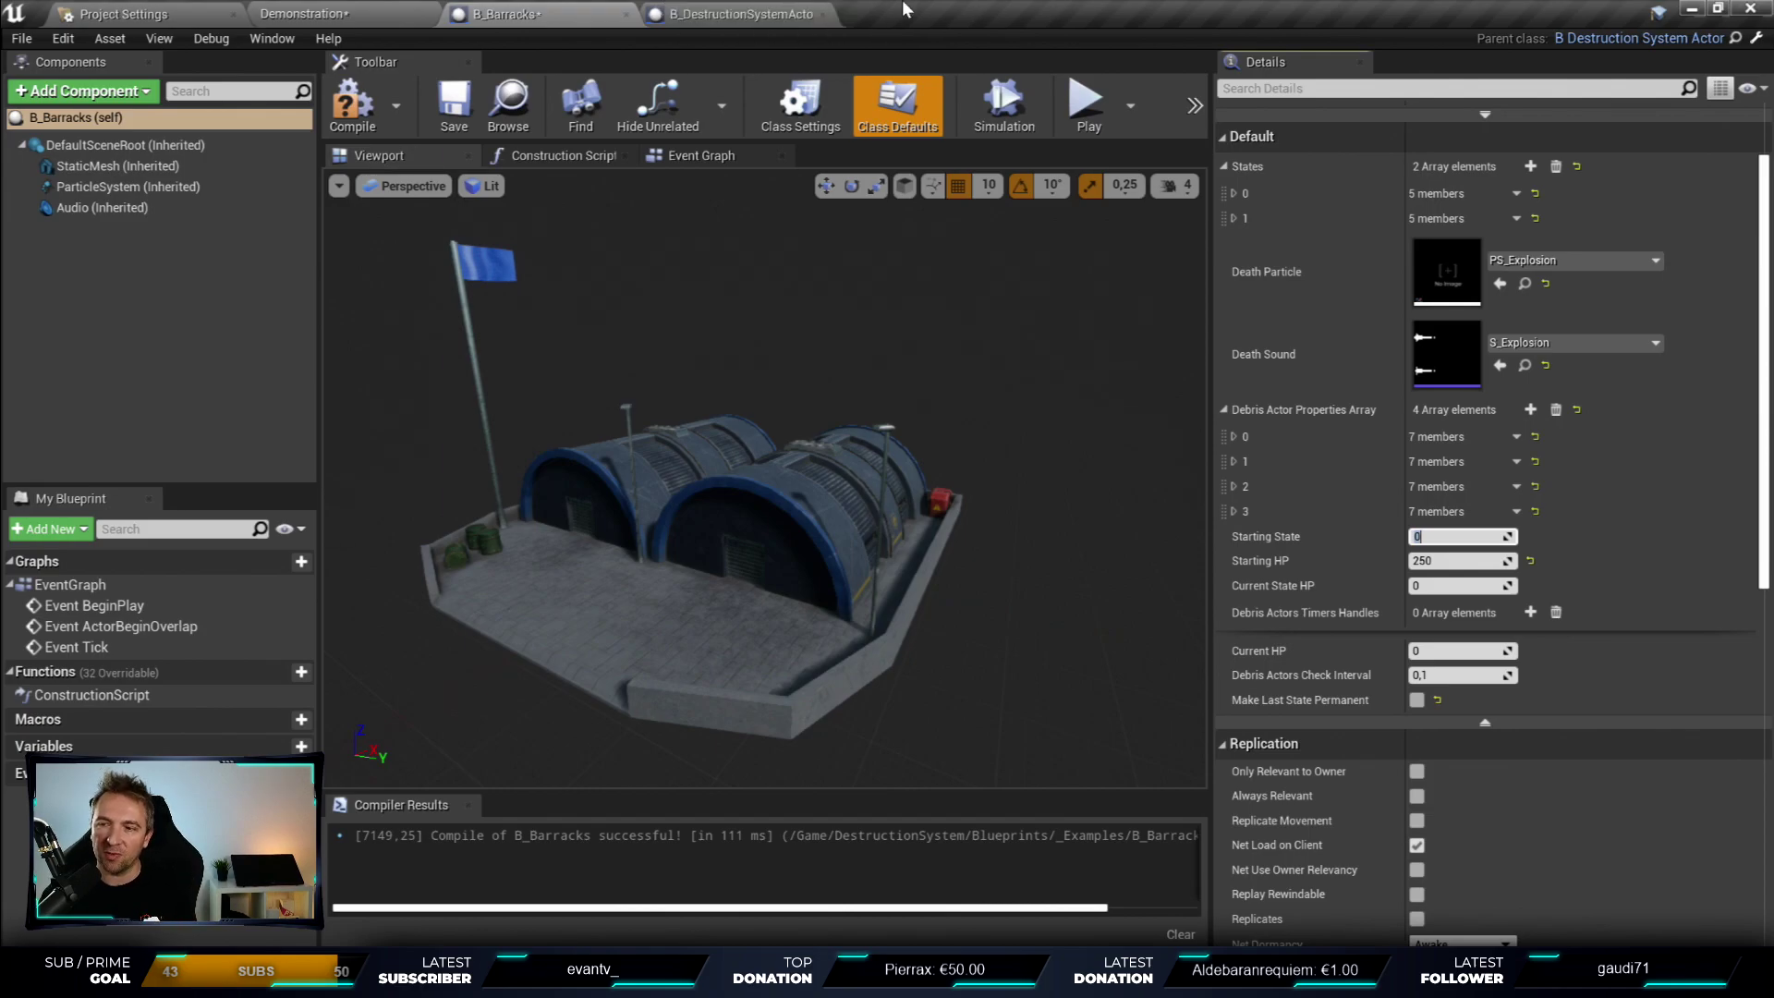
click(1456, 560)
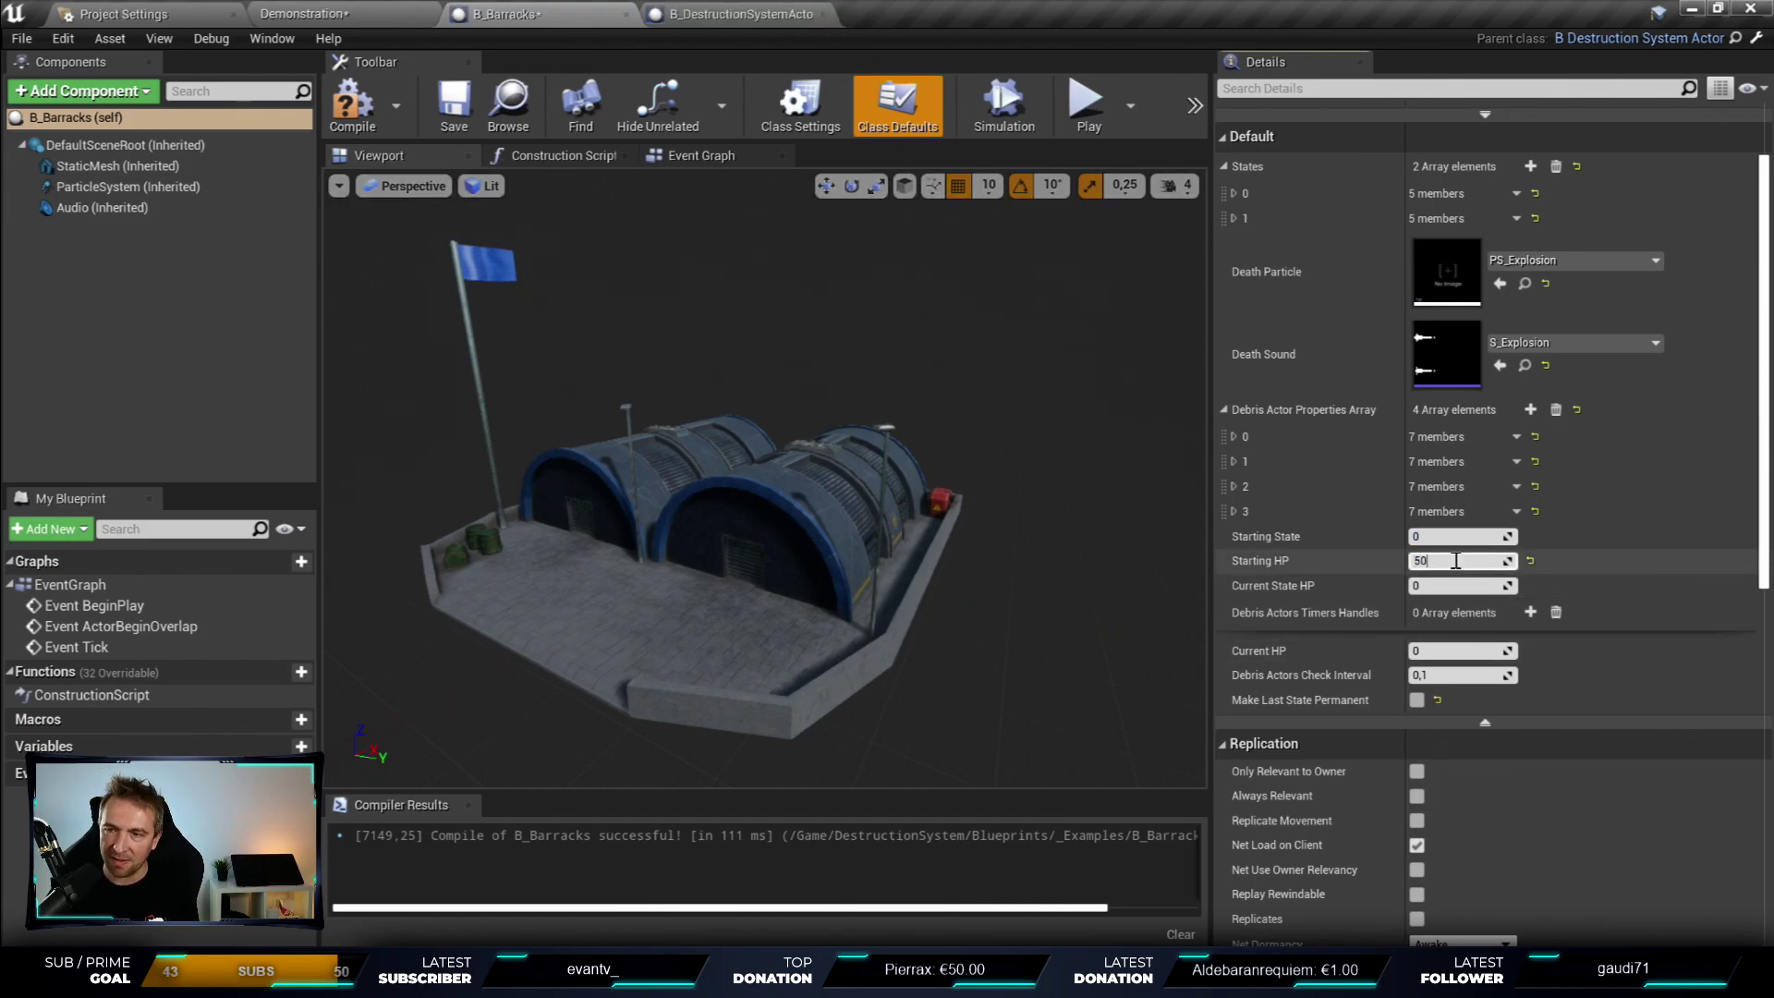
text(0)
key(Return)
- Play the Demonstration level, run to Example #9 and damage the barracks with F until it shatters
click(351, 13)
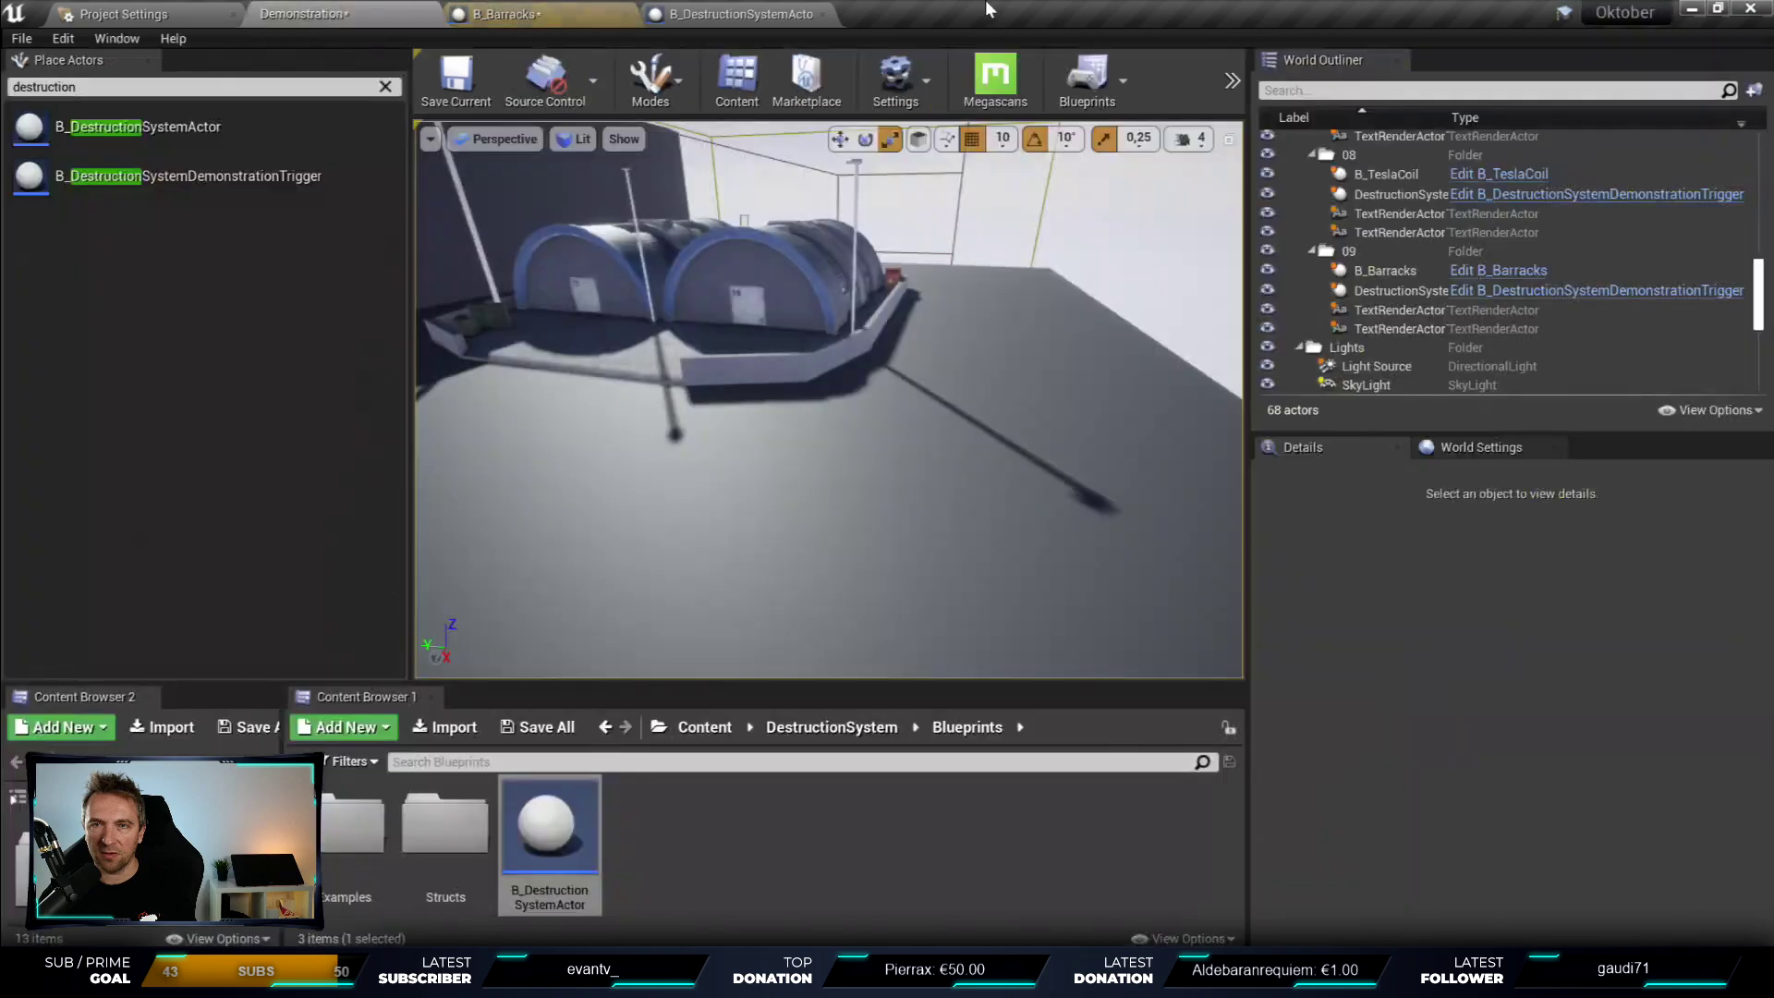
key(alt+p)
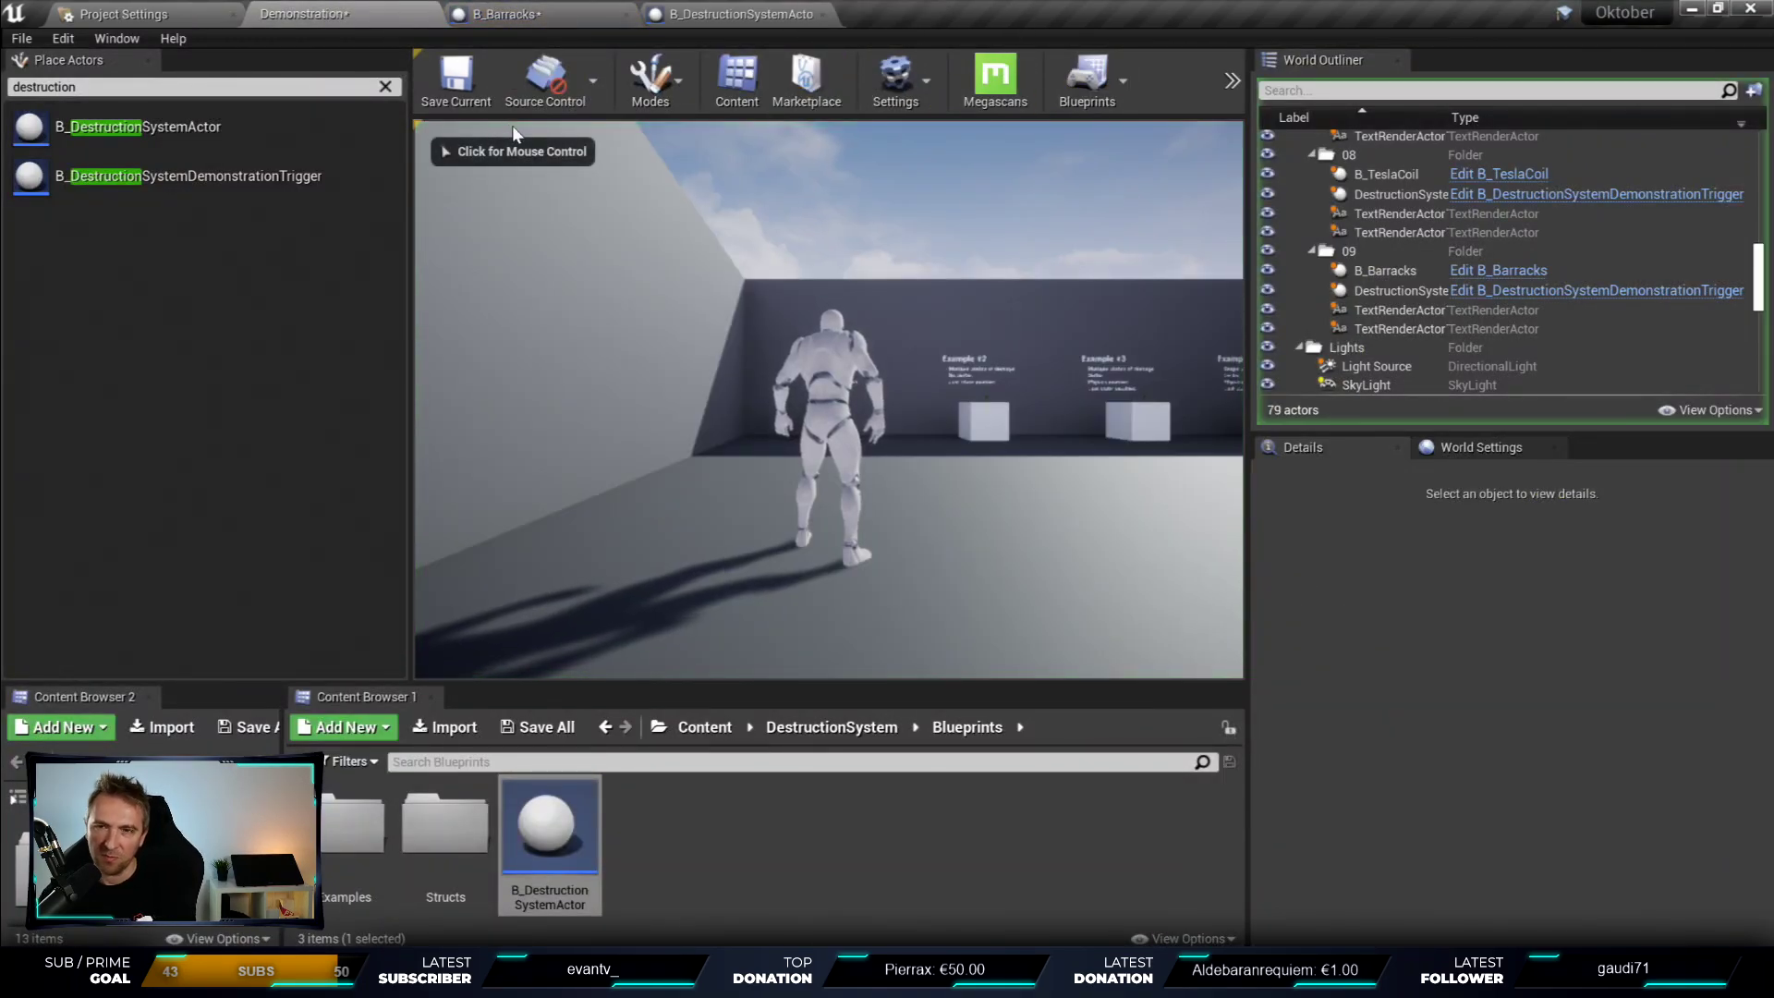
click(780, 354)
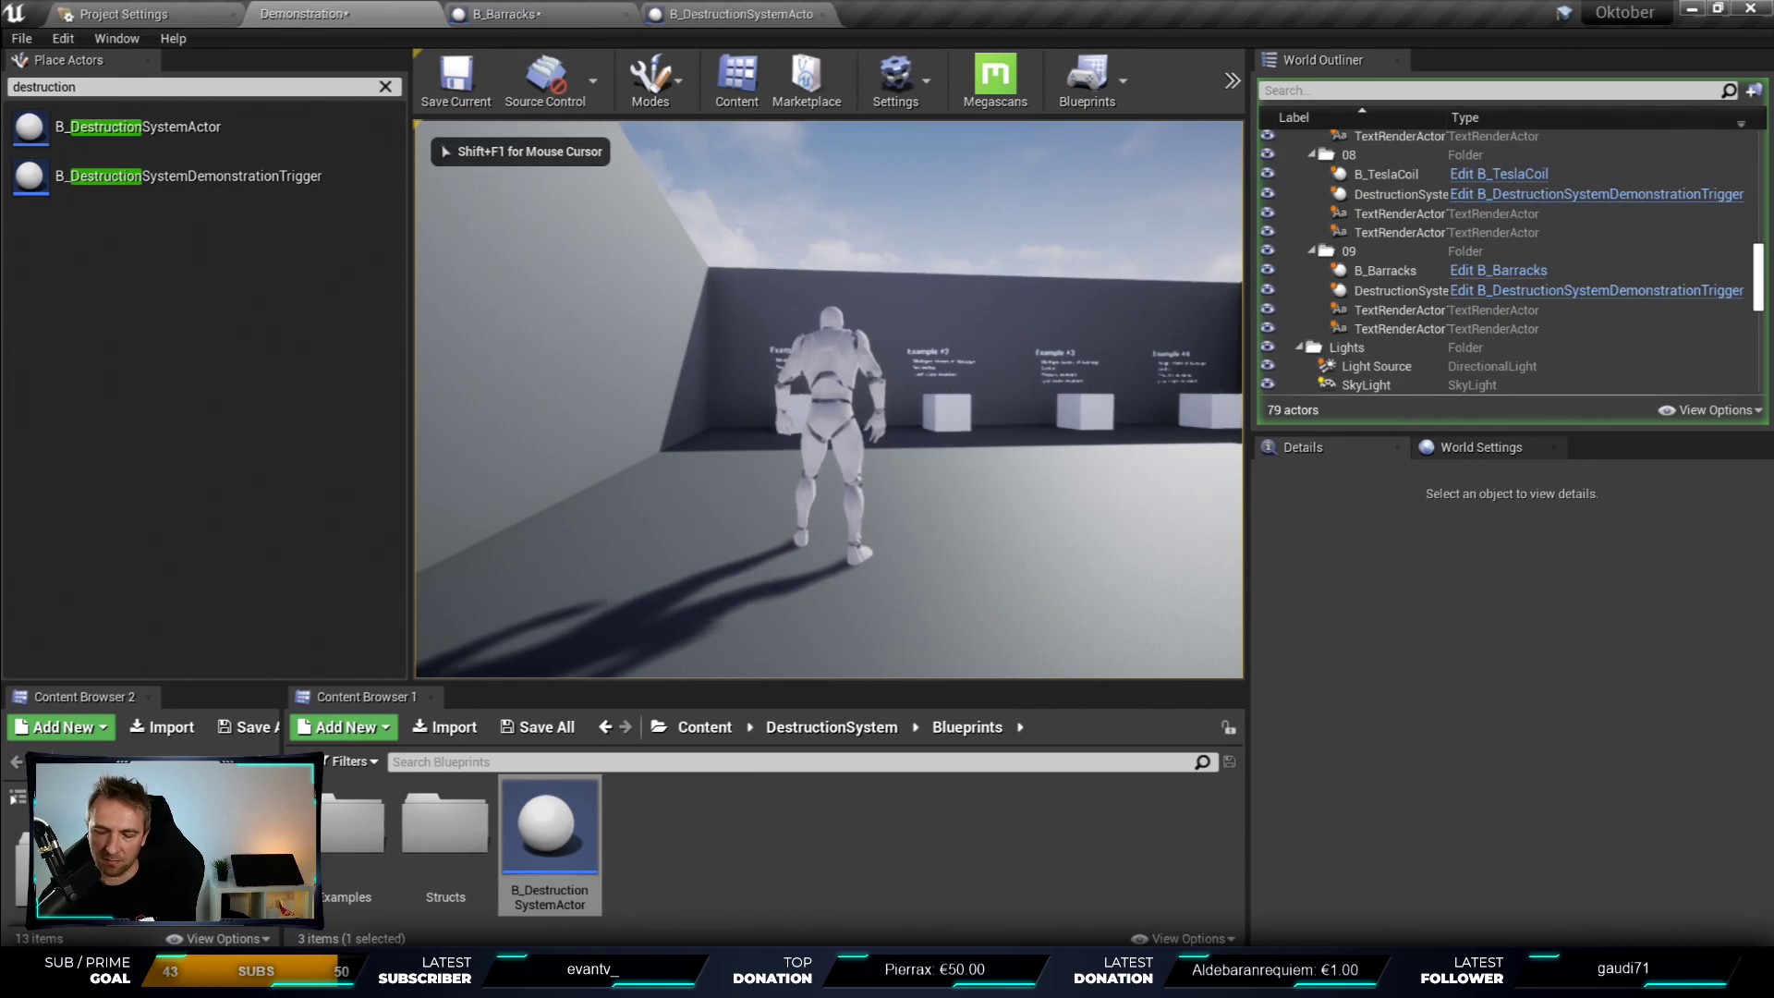
key(F11)
click(887, 498)
key(w)
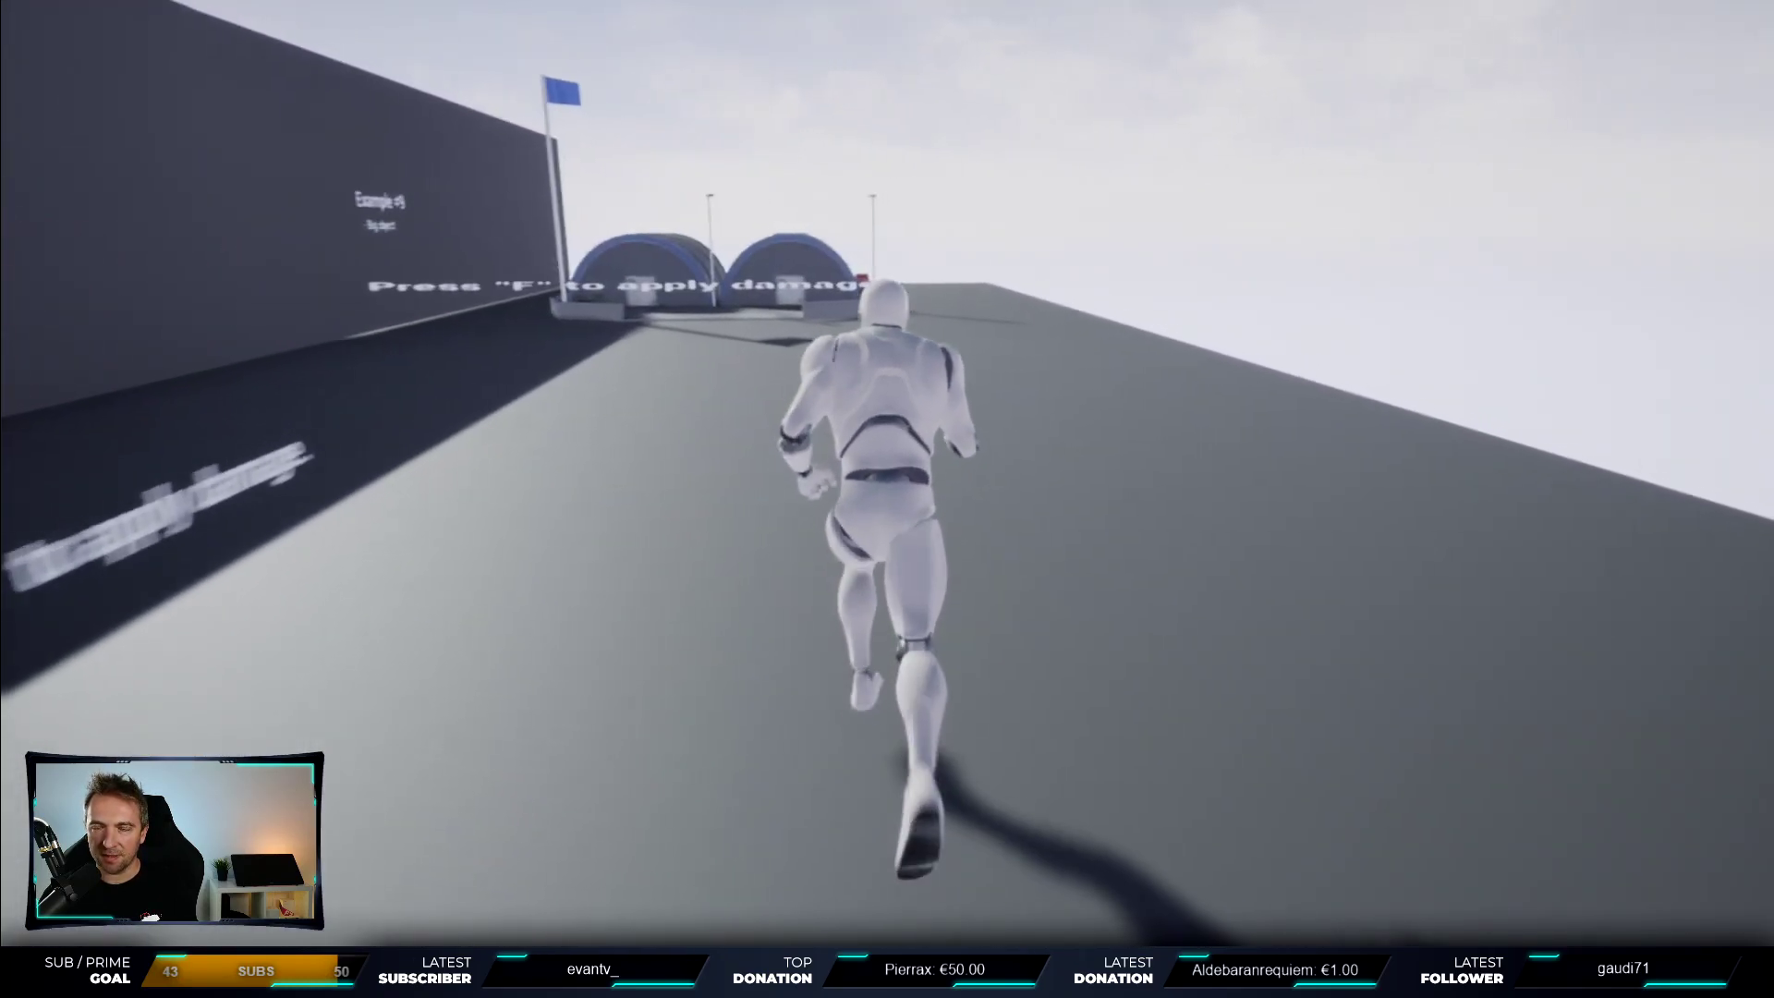
key(space)
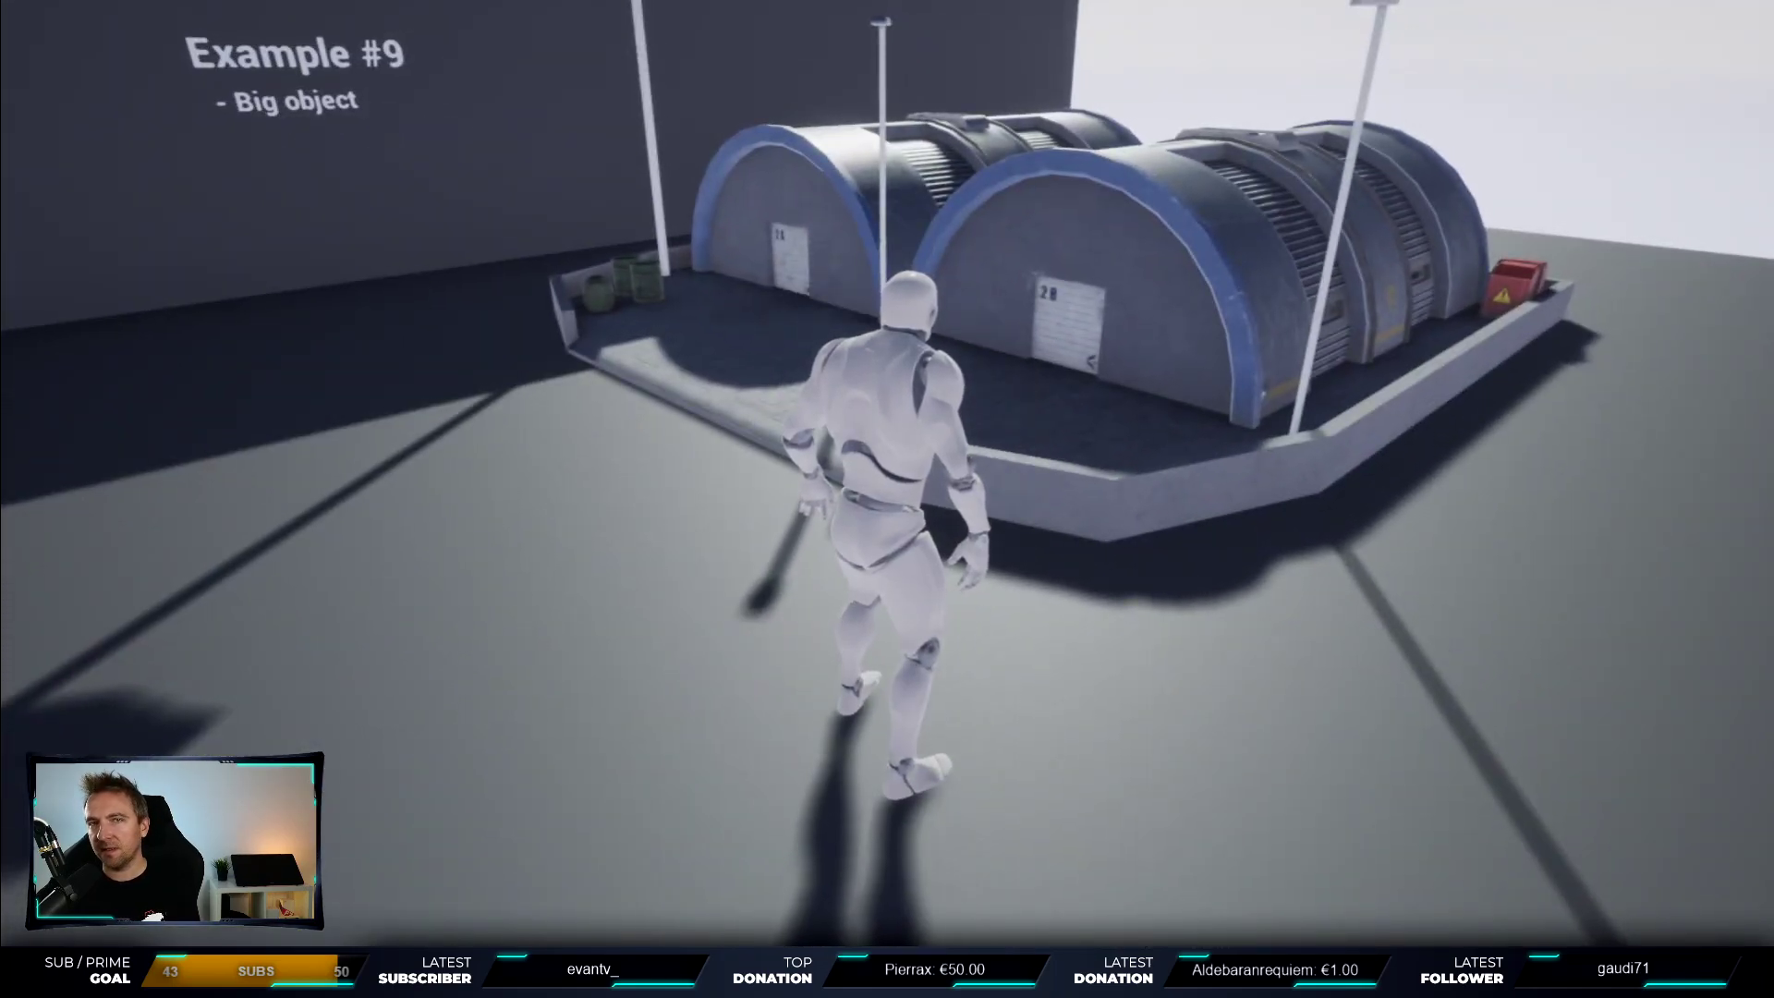
key(f)
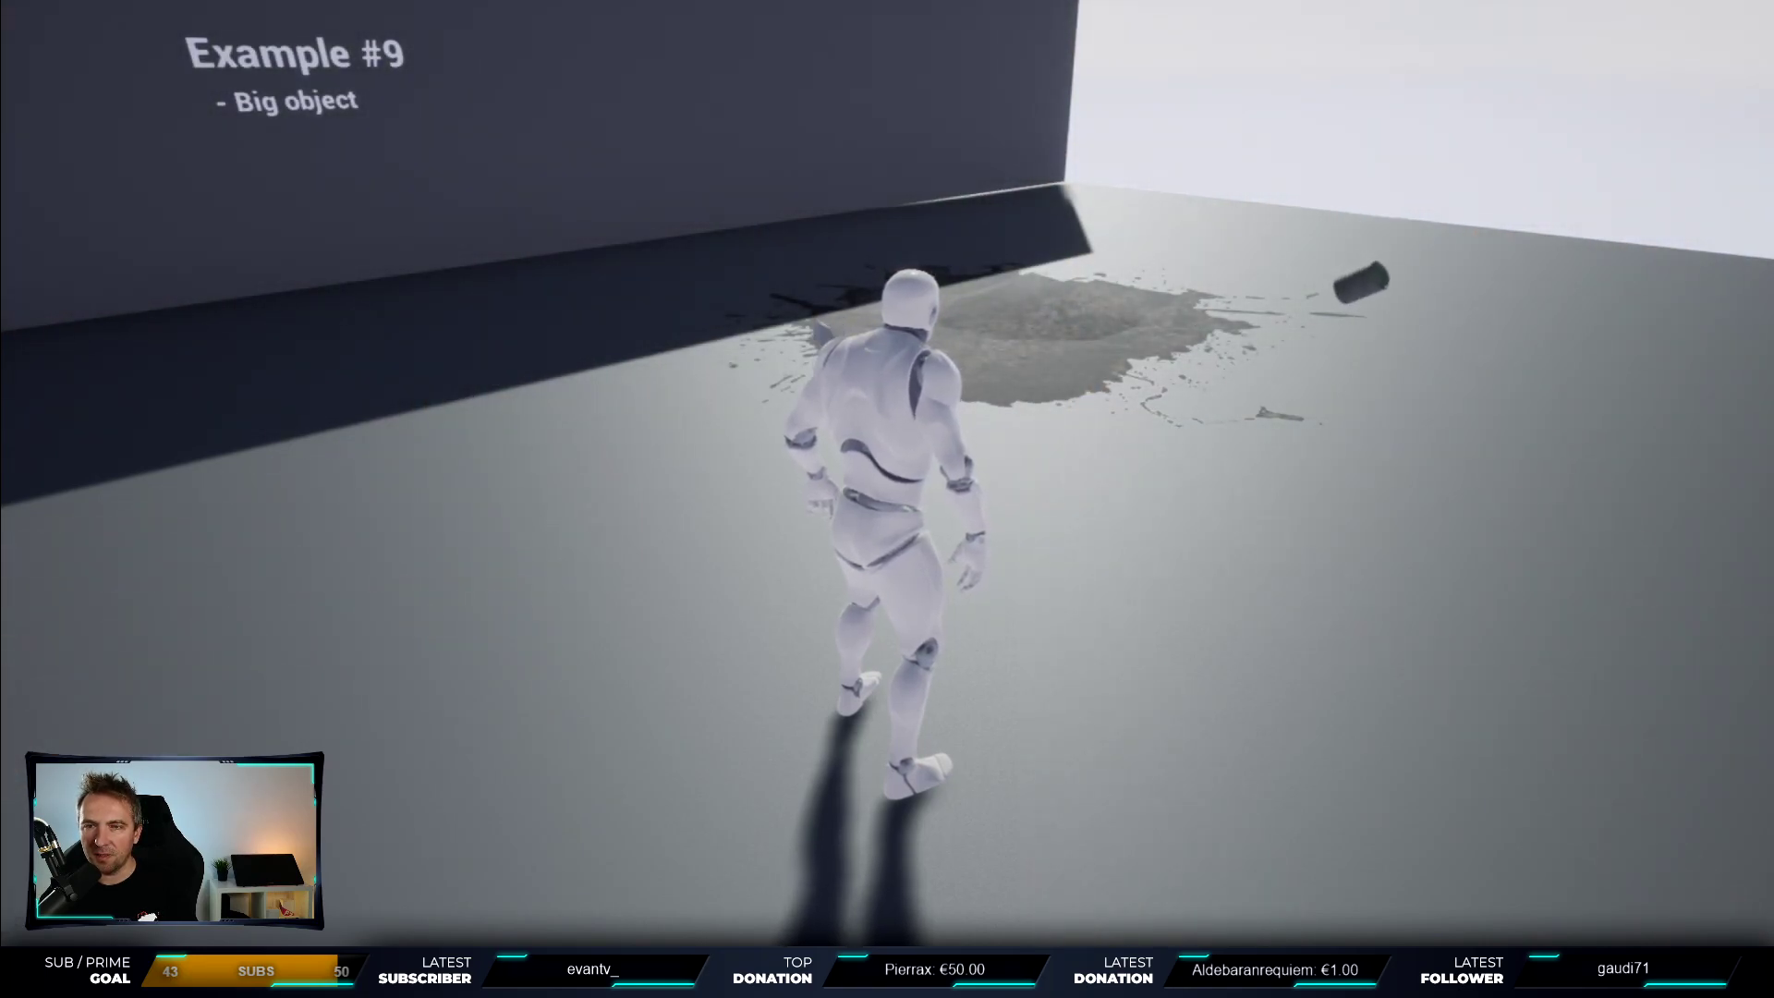
key(Escape)
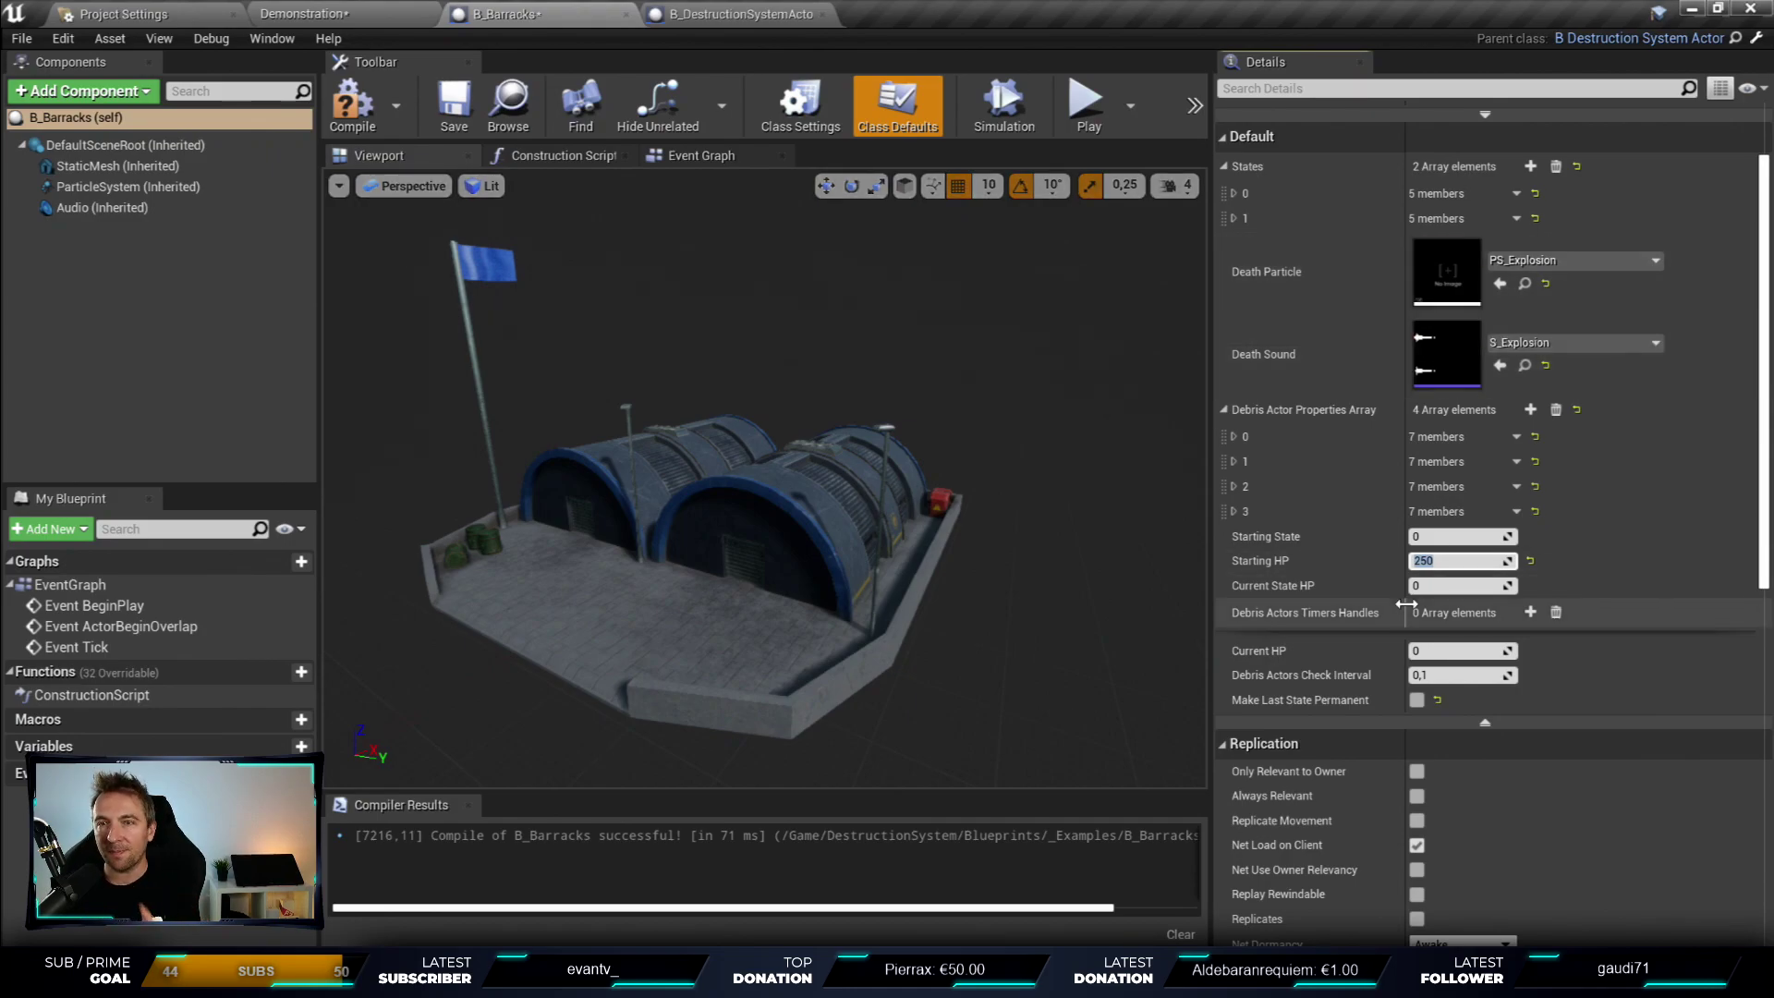
- Look over the B_Barracks construction script and event graphs, then save B_Barracks
click(564, 155)
click(719, 157)
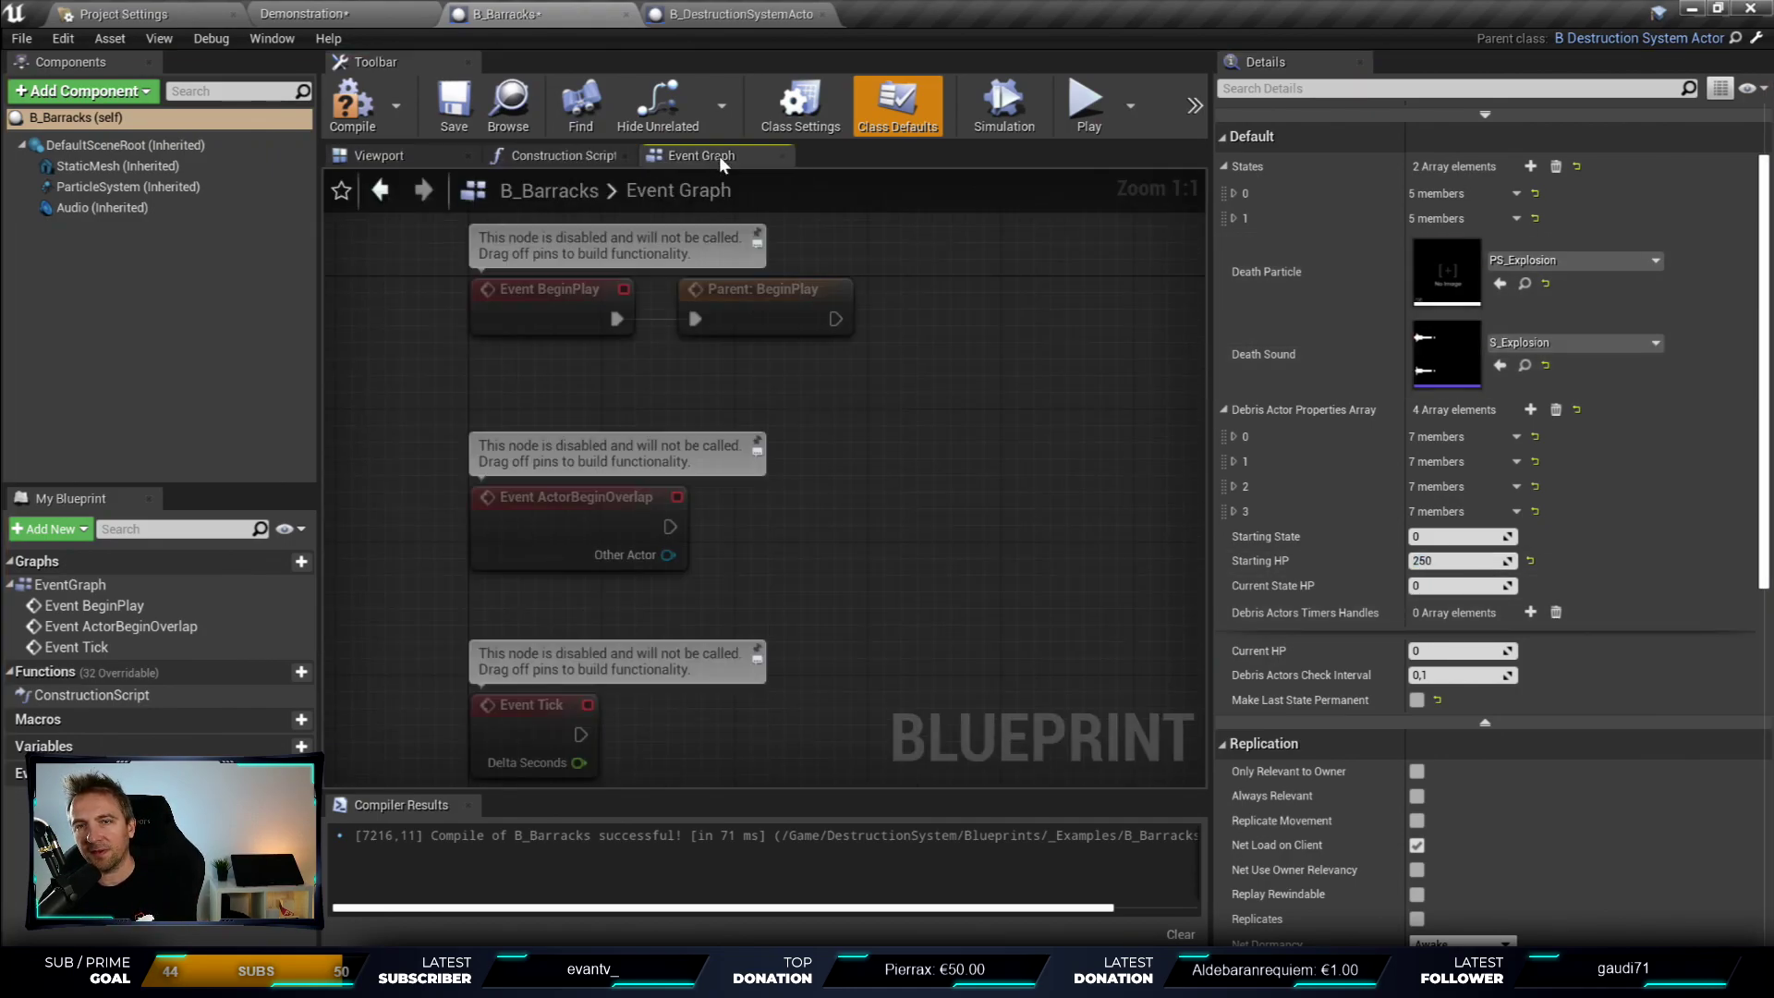
click(577, 165)
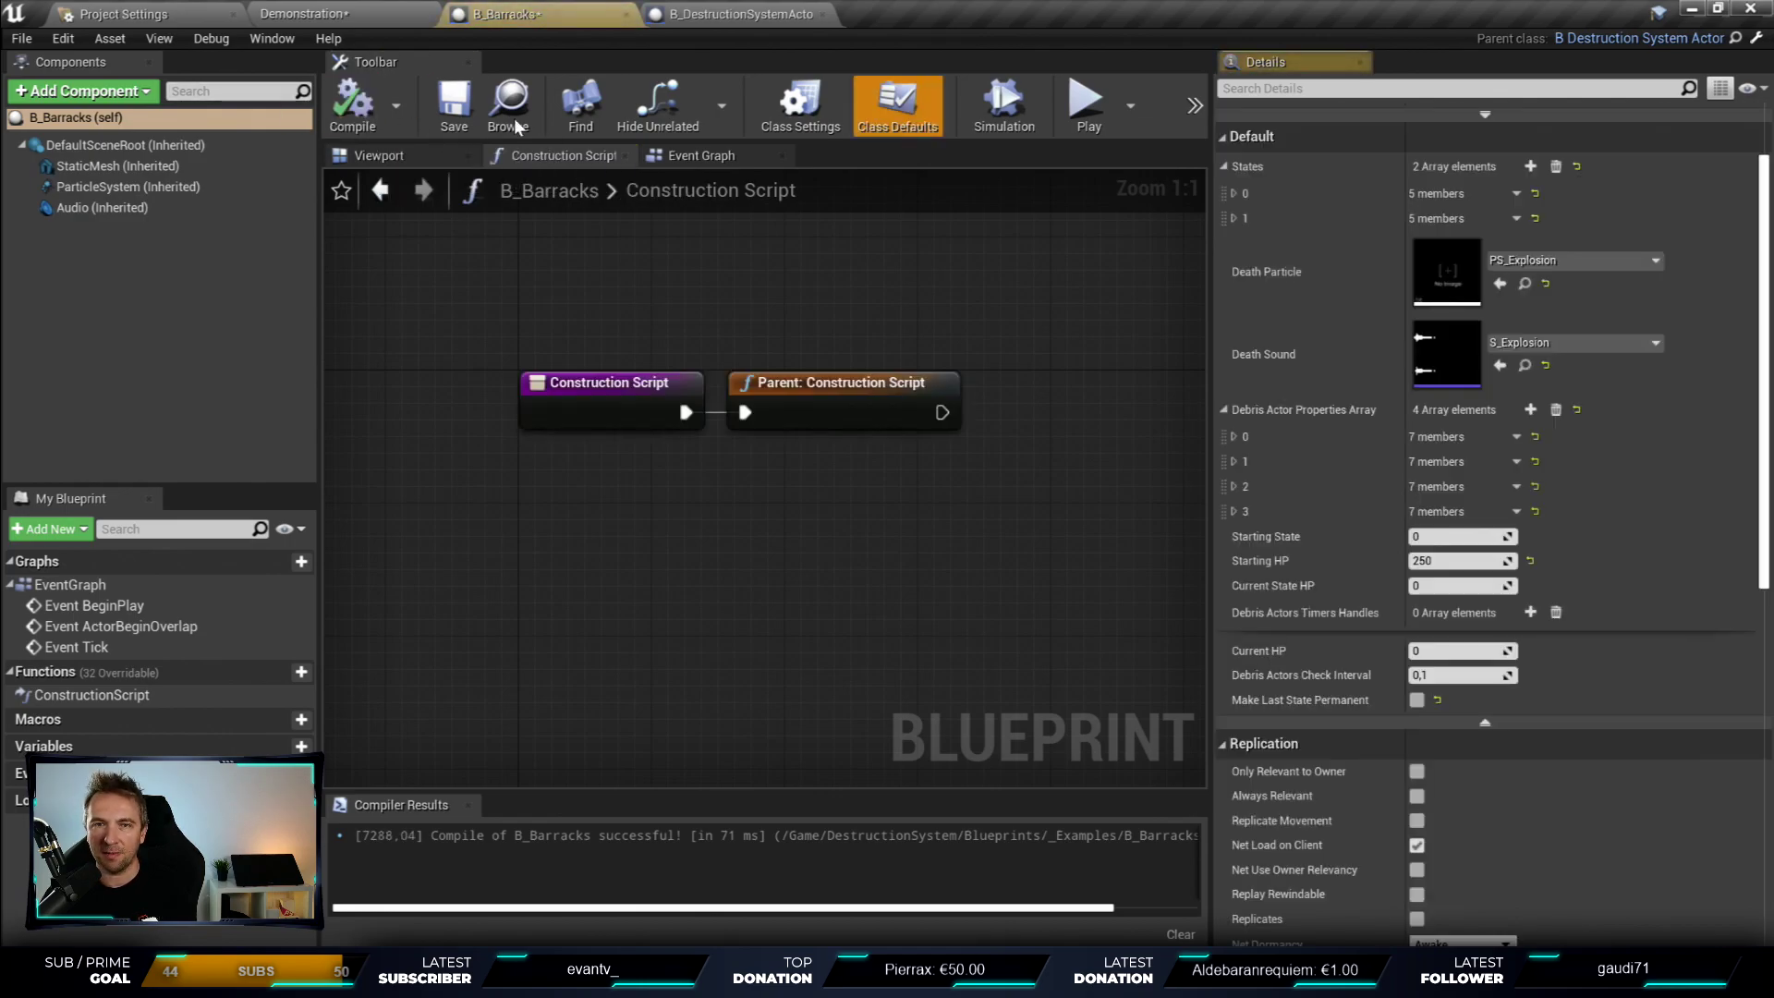
click(450, 109)
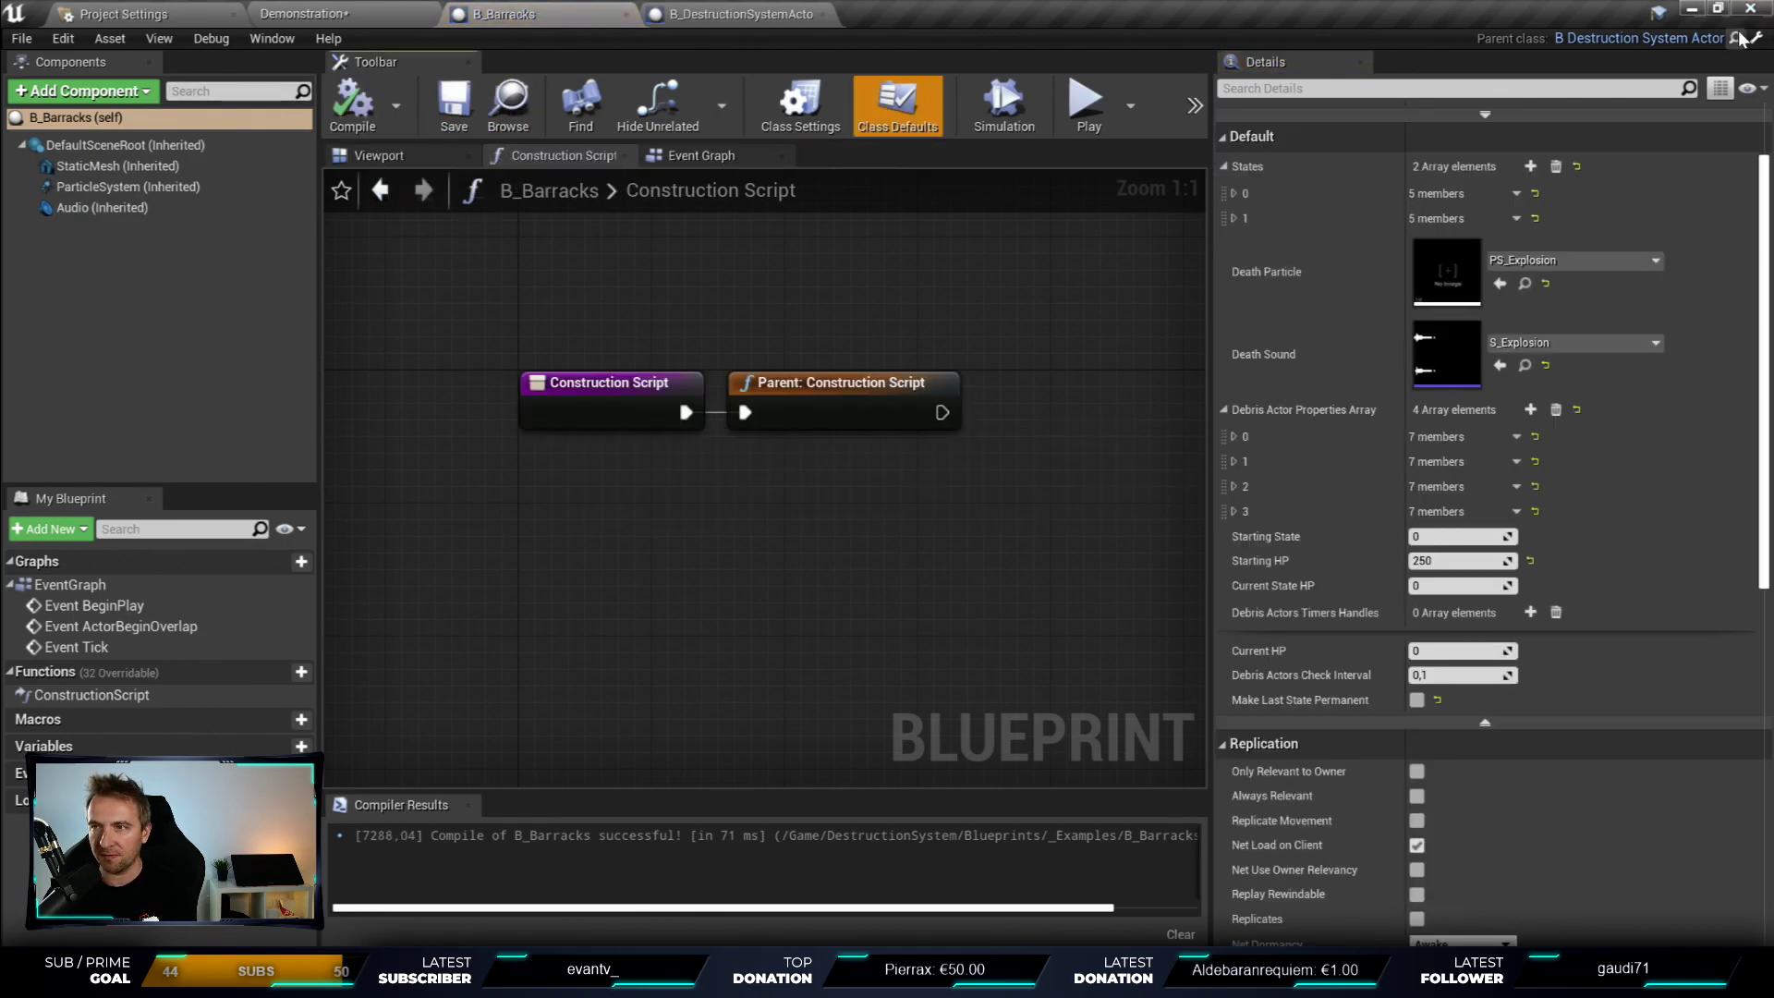
- Open B_DestructionSystemActor's Construction Script and widen the graph area to see its start
click(762, 11)
click(570, 154)
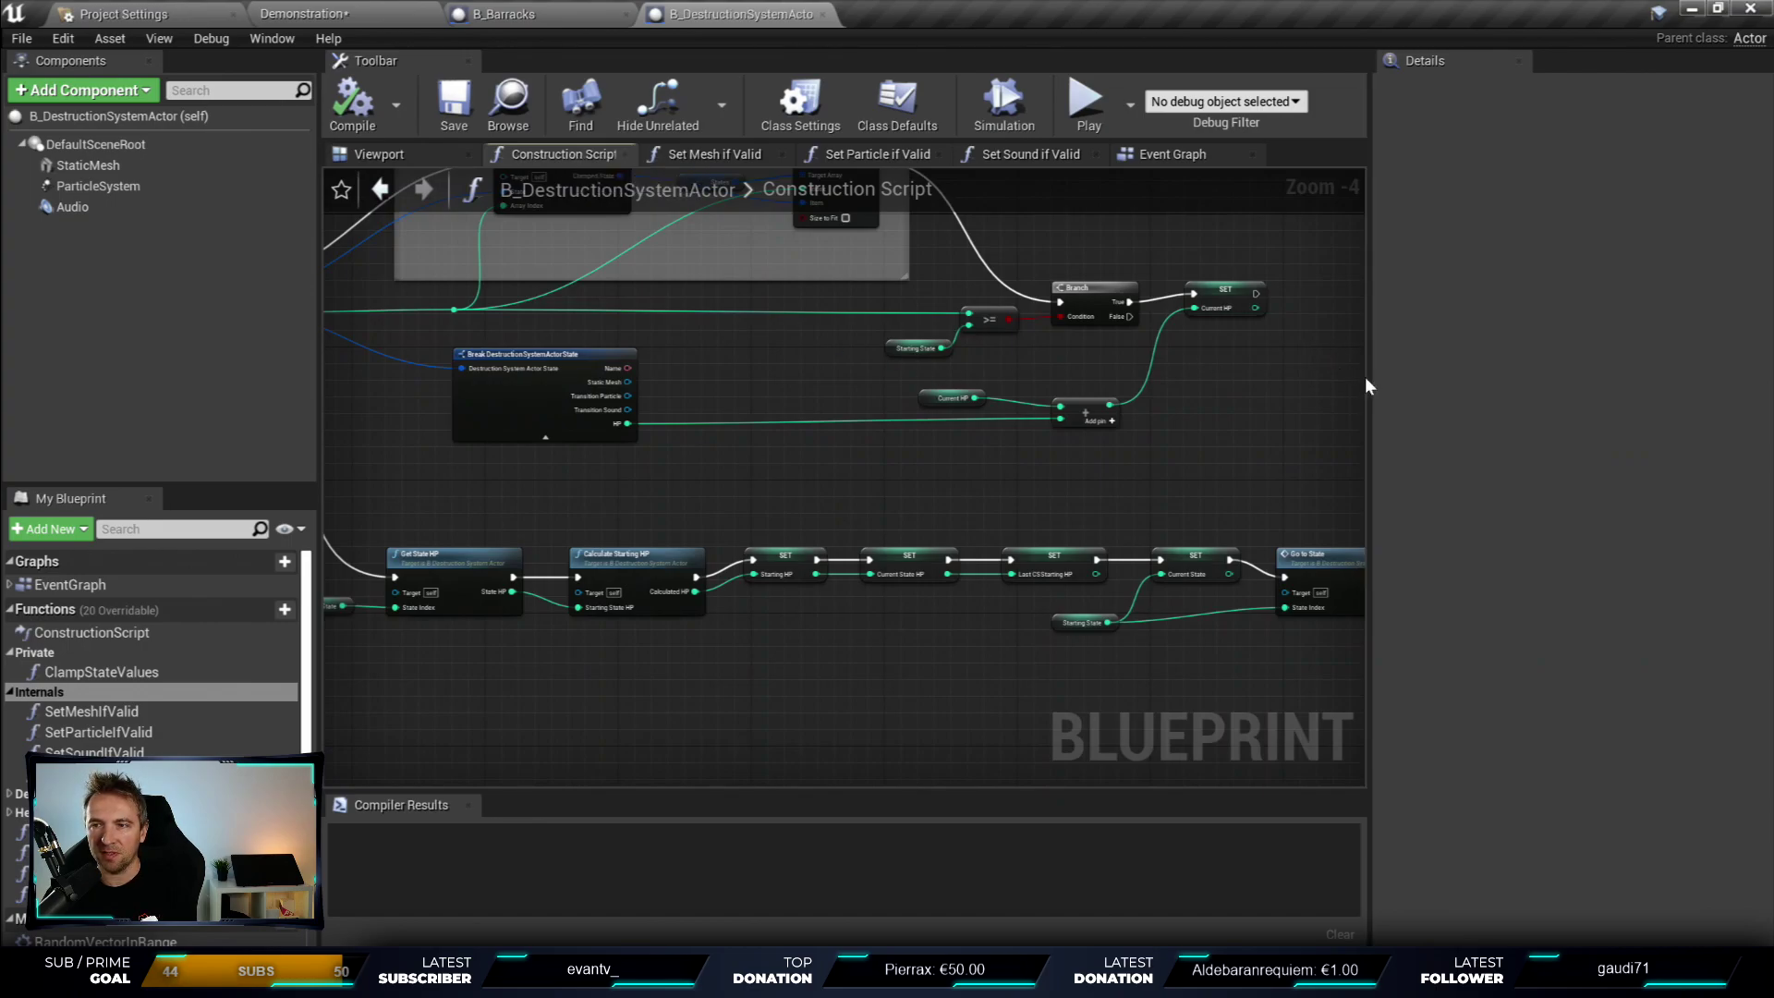
drag(1367, 387, 1612, 386)
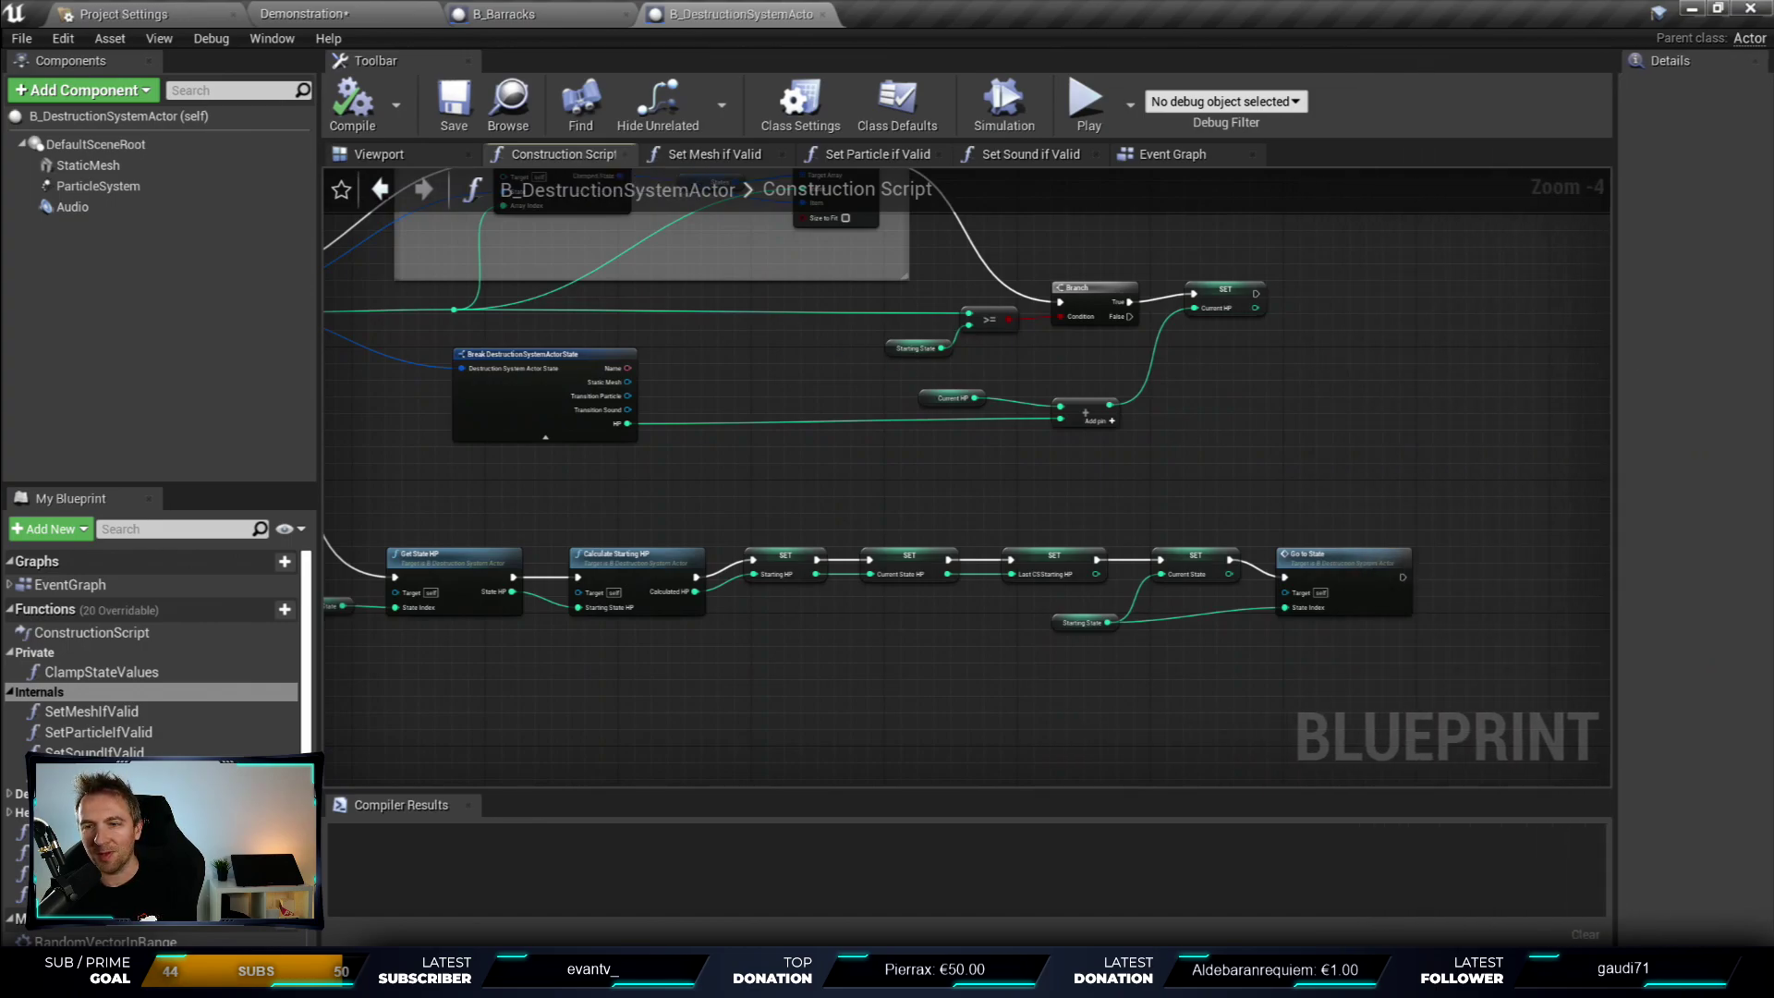
scroll(990, 493, down, 2)
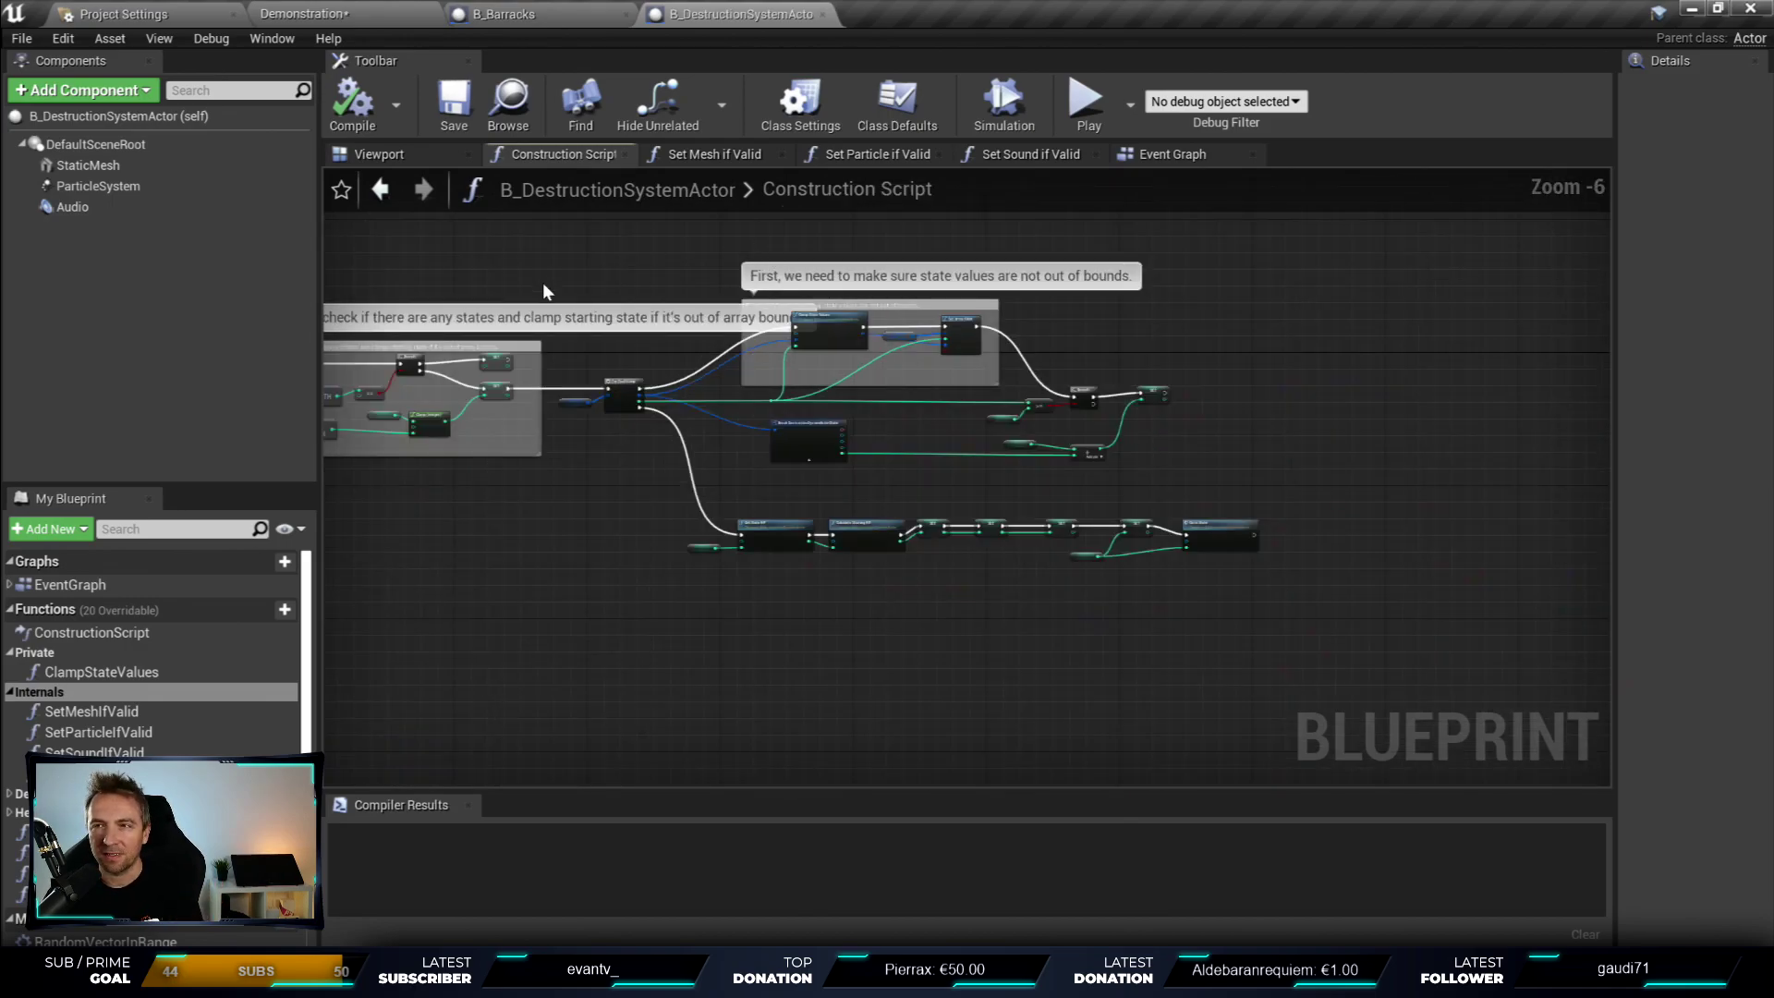
right_drag(543, 291, 795, 330)
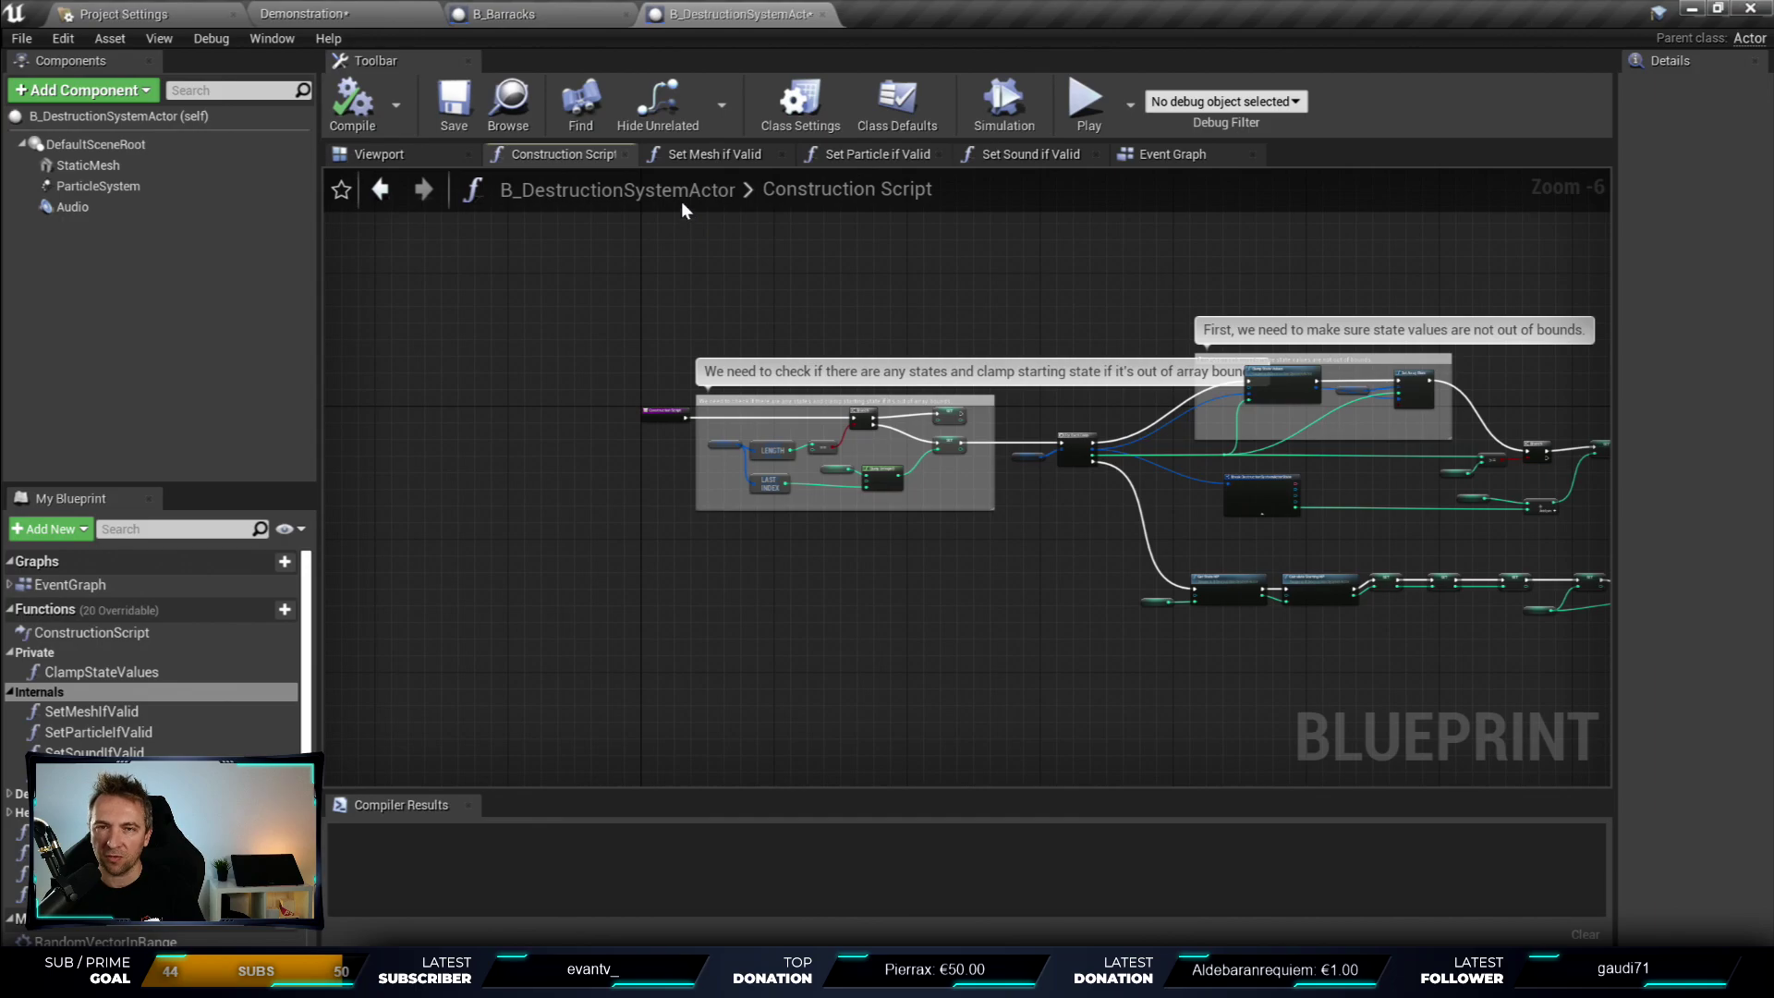
- Frame the comment block that clamps Starting State, then bring the For Each Loop into view
scroll(772, 396, up, 3)
scroll(773, 397, up, 4)
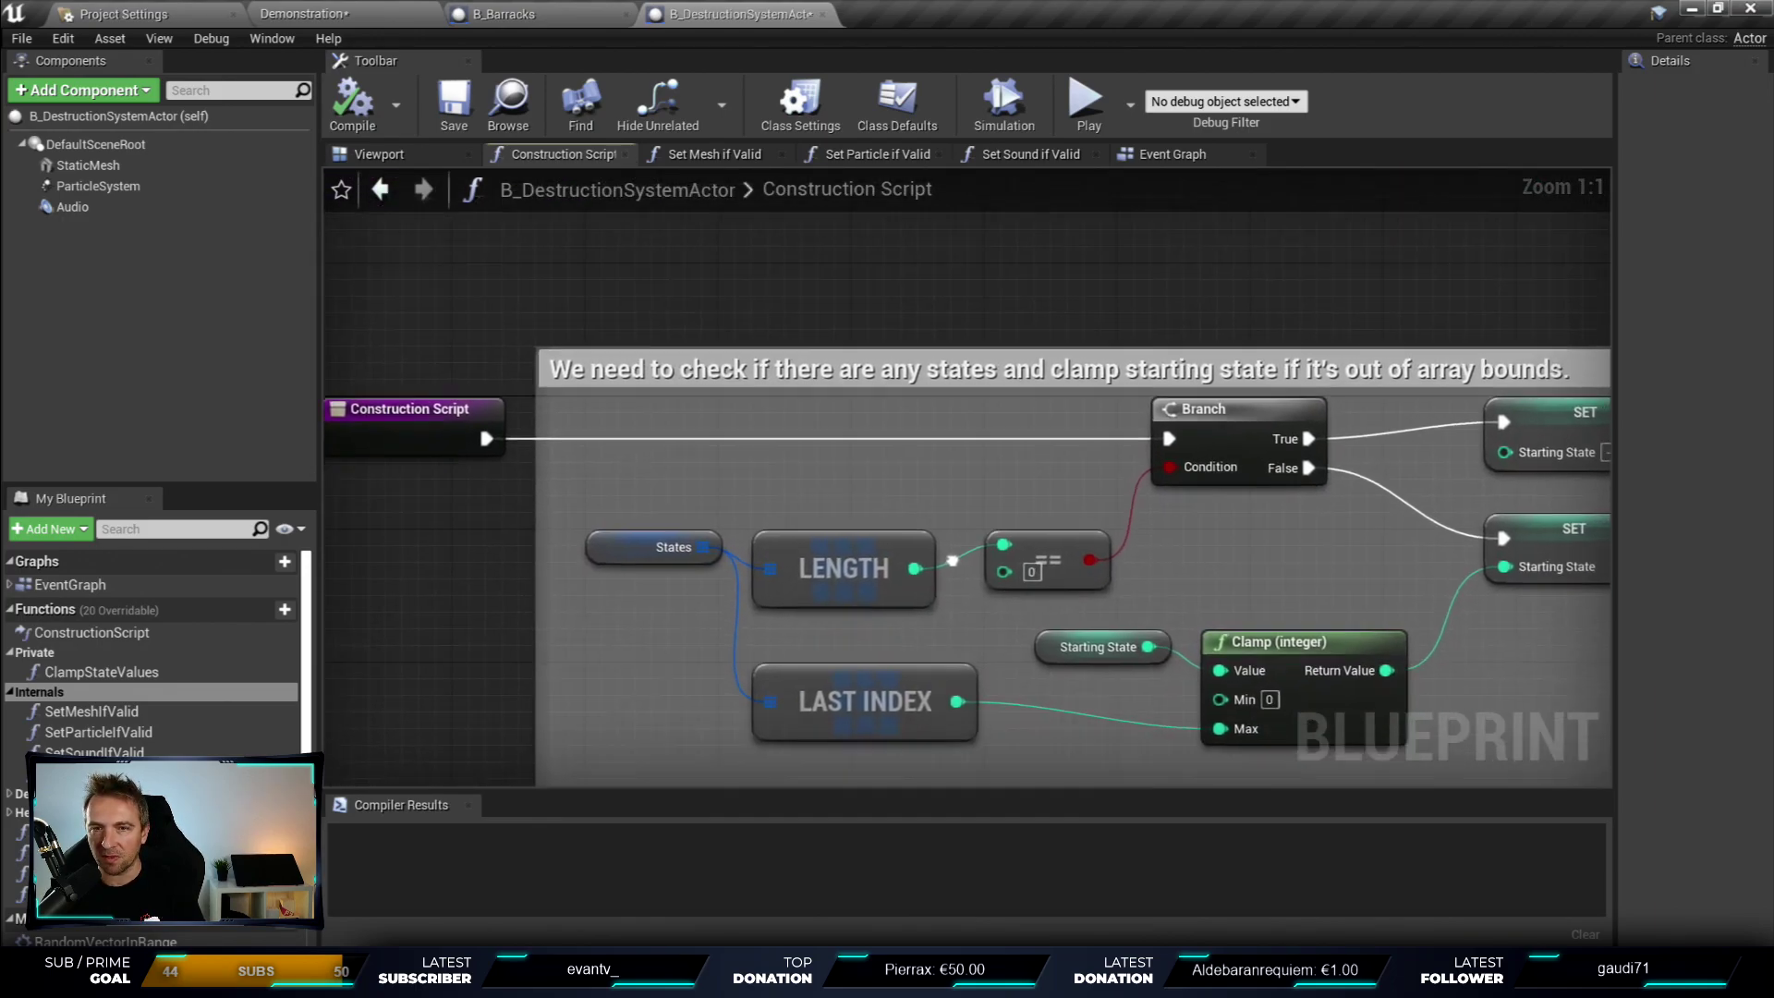
right_drag(1029, 549, 934, 489)
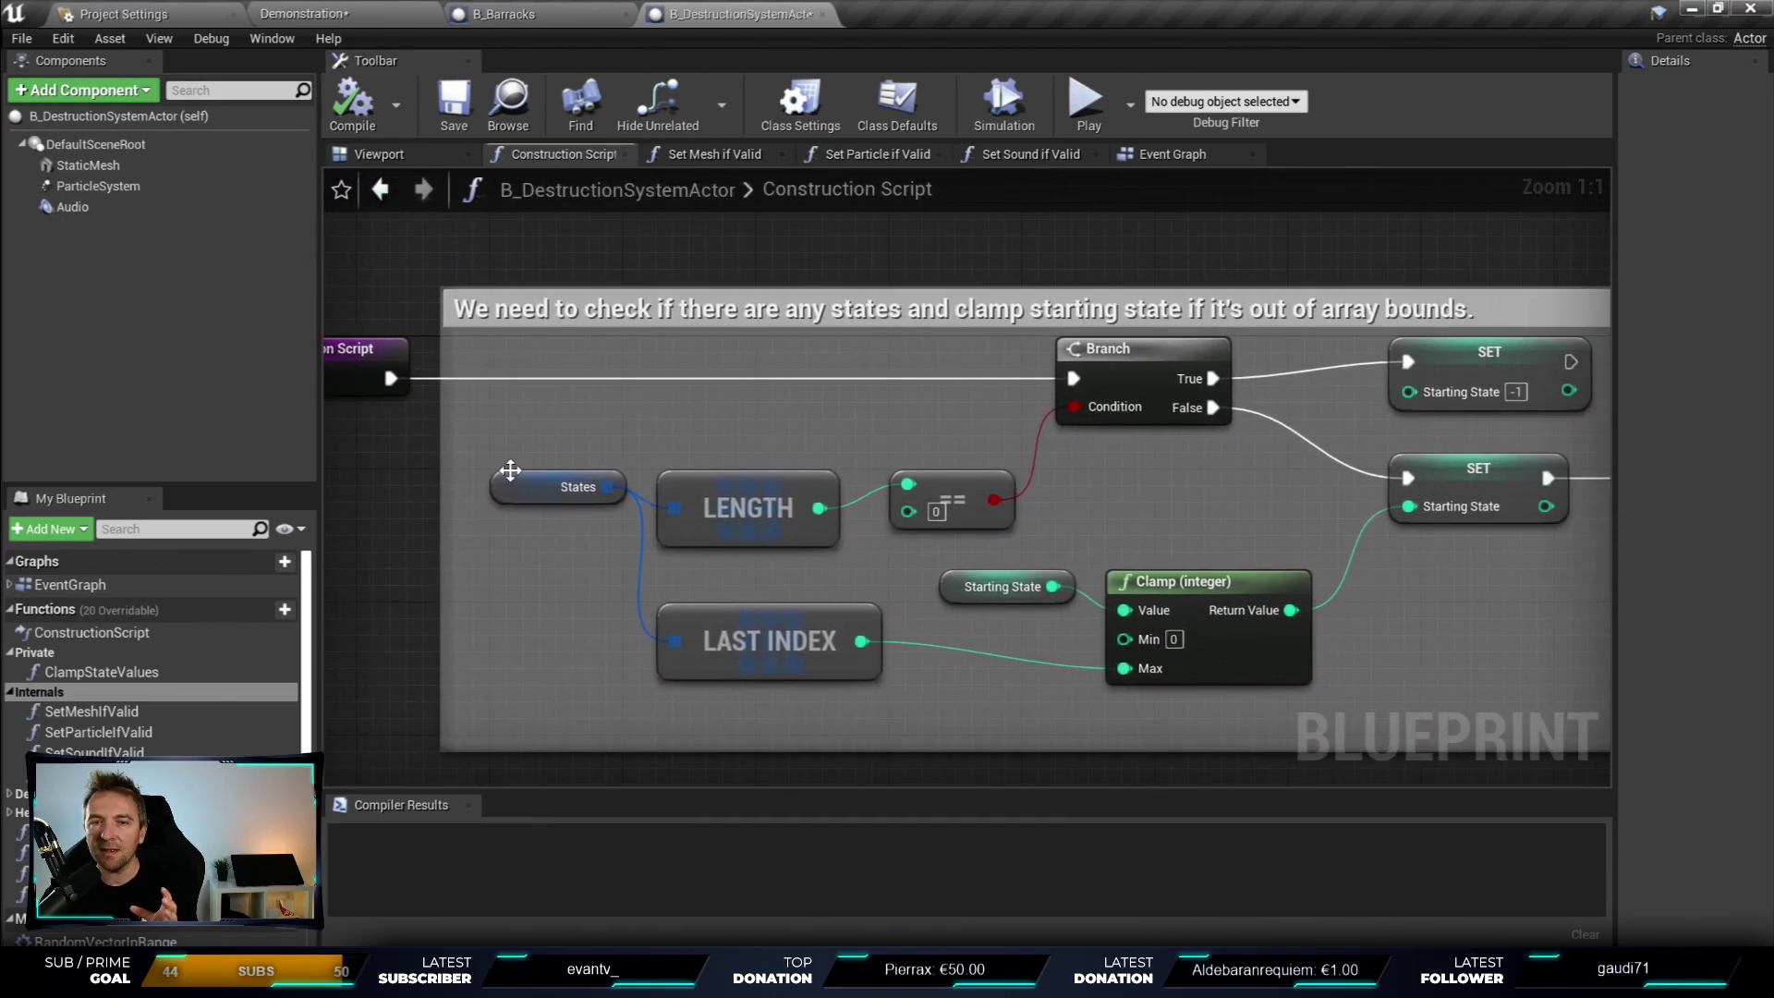
drag(510, 470, 525, 552)
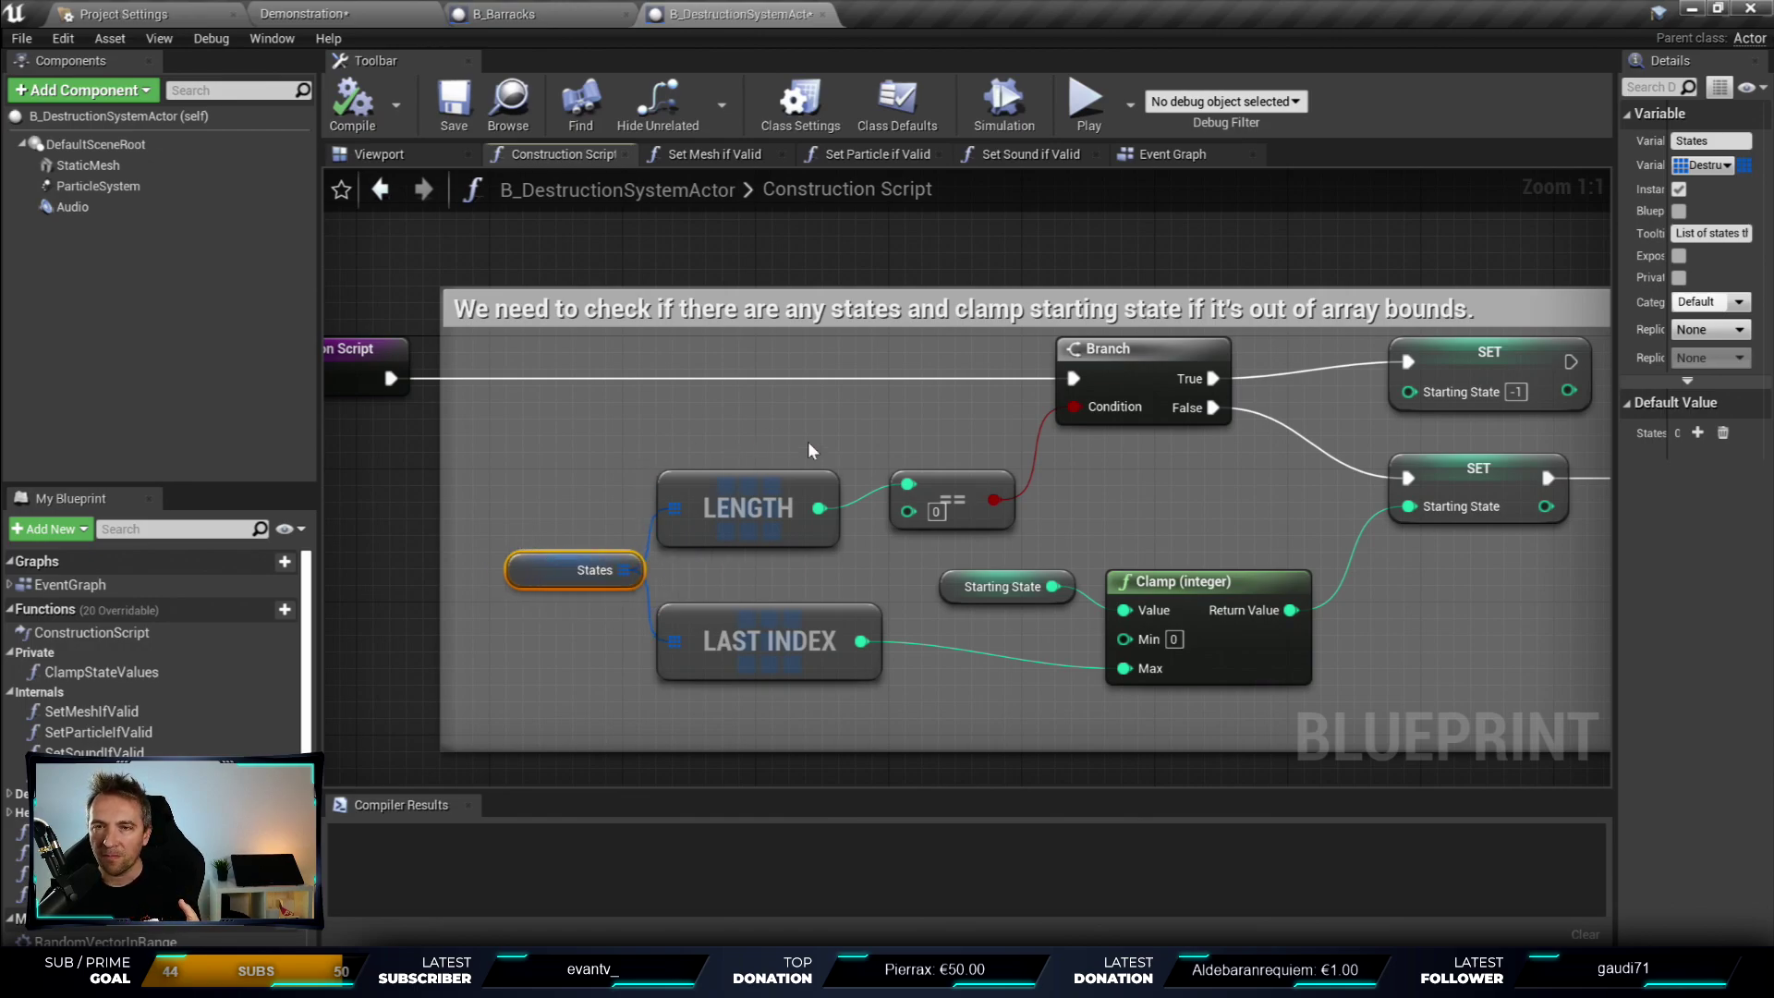
scroll(878, 421, down, 2)
drag(540, 238, 1249, 728)
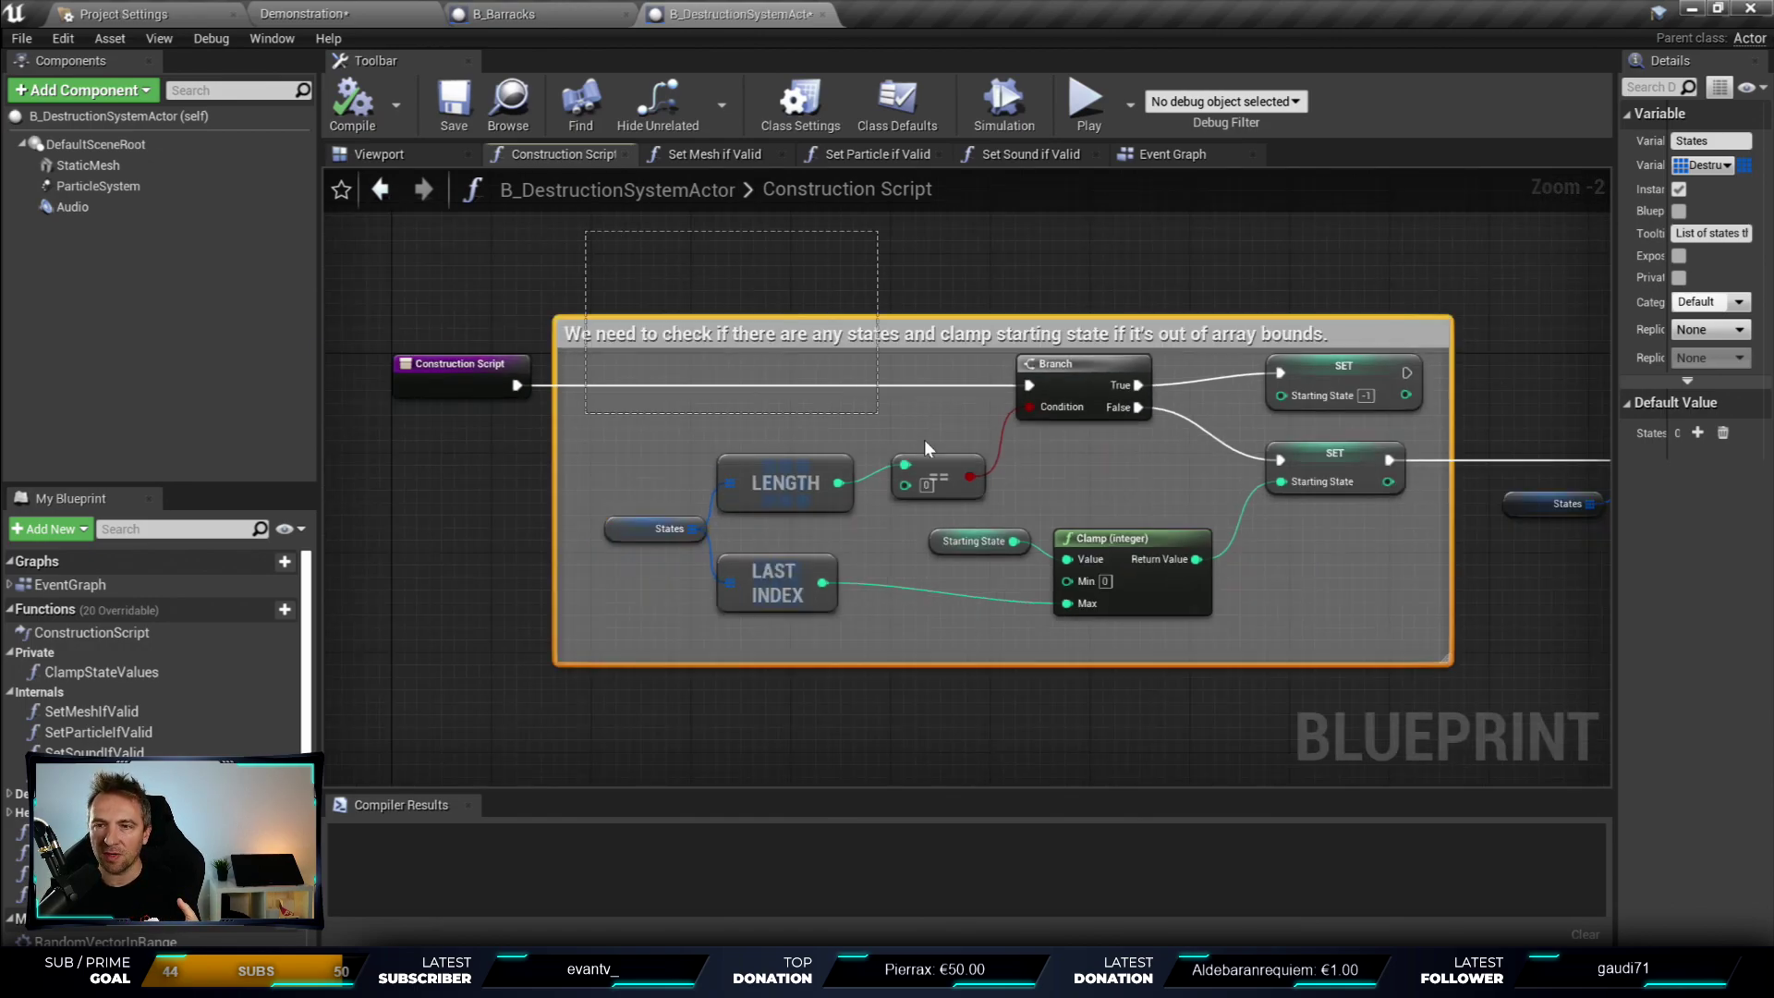
click(862, 612)
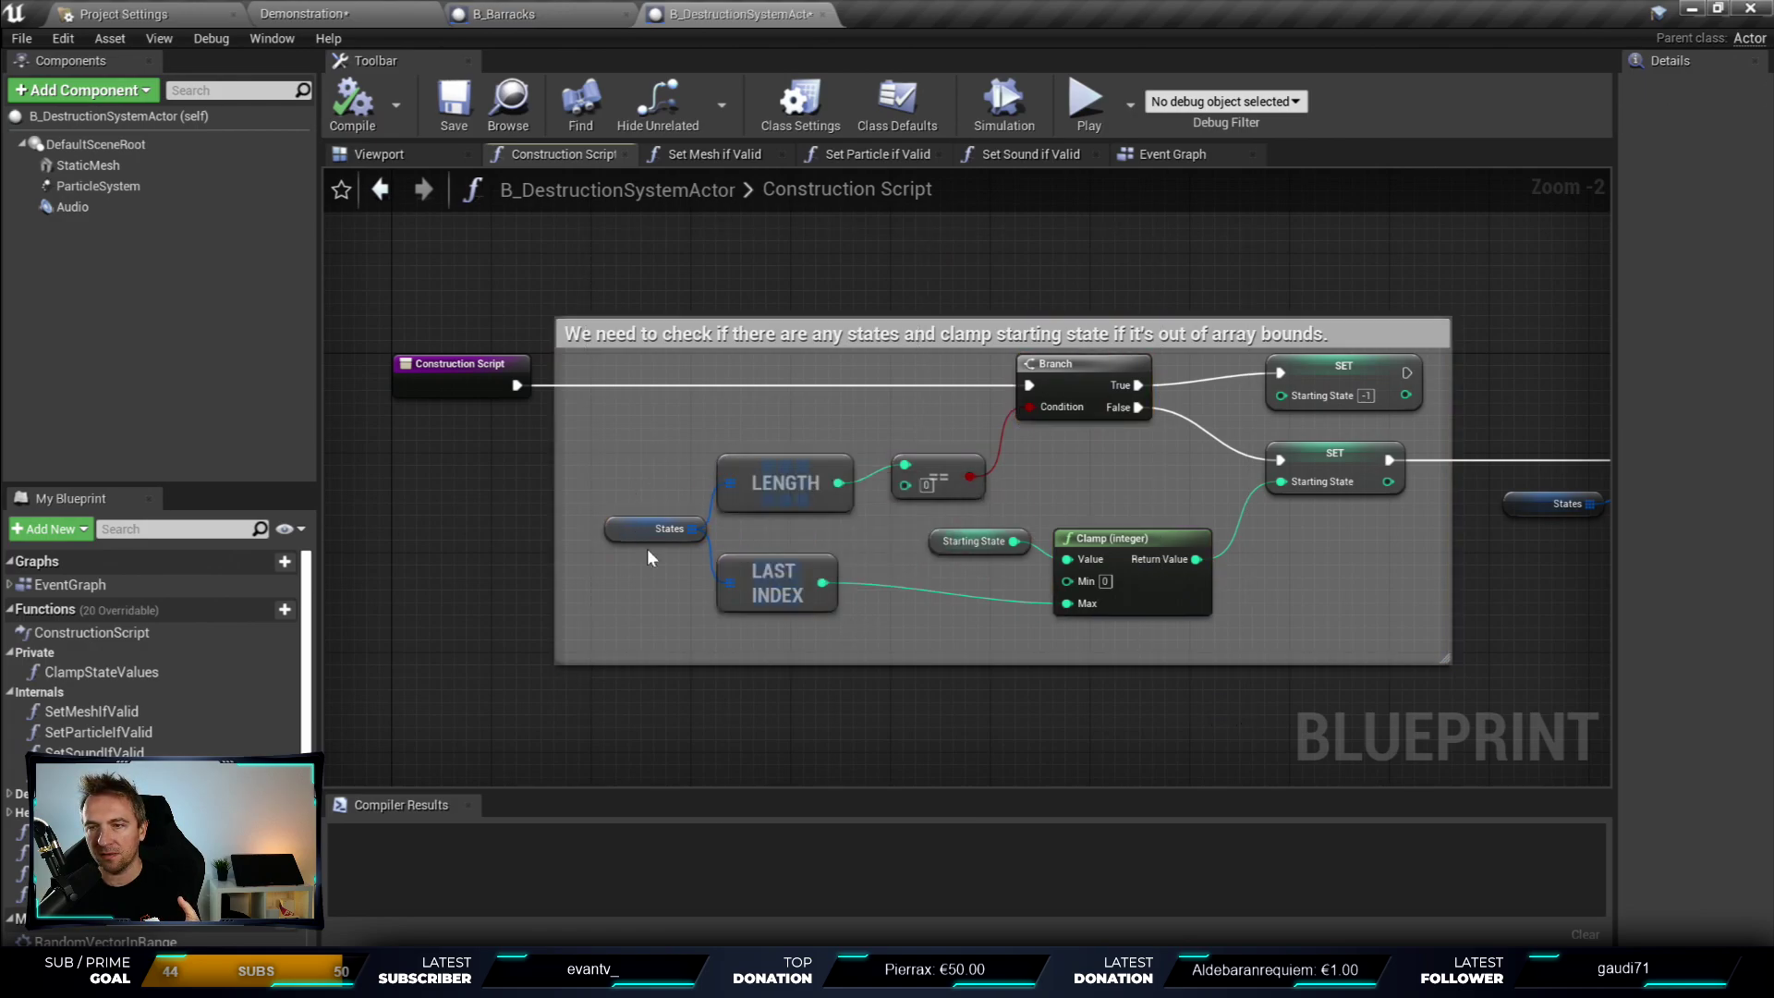
right_drag(1309, 525, 939, 606)
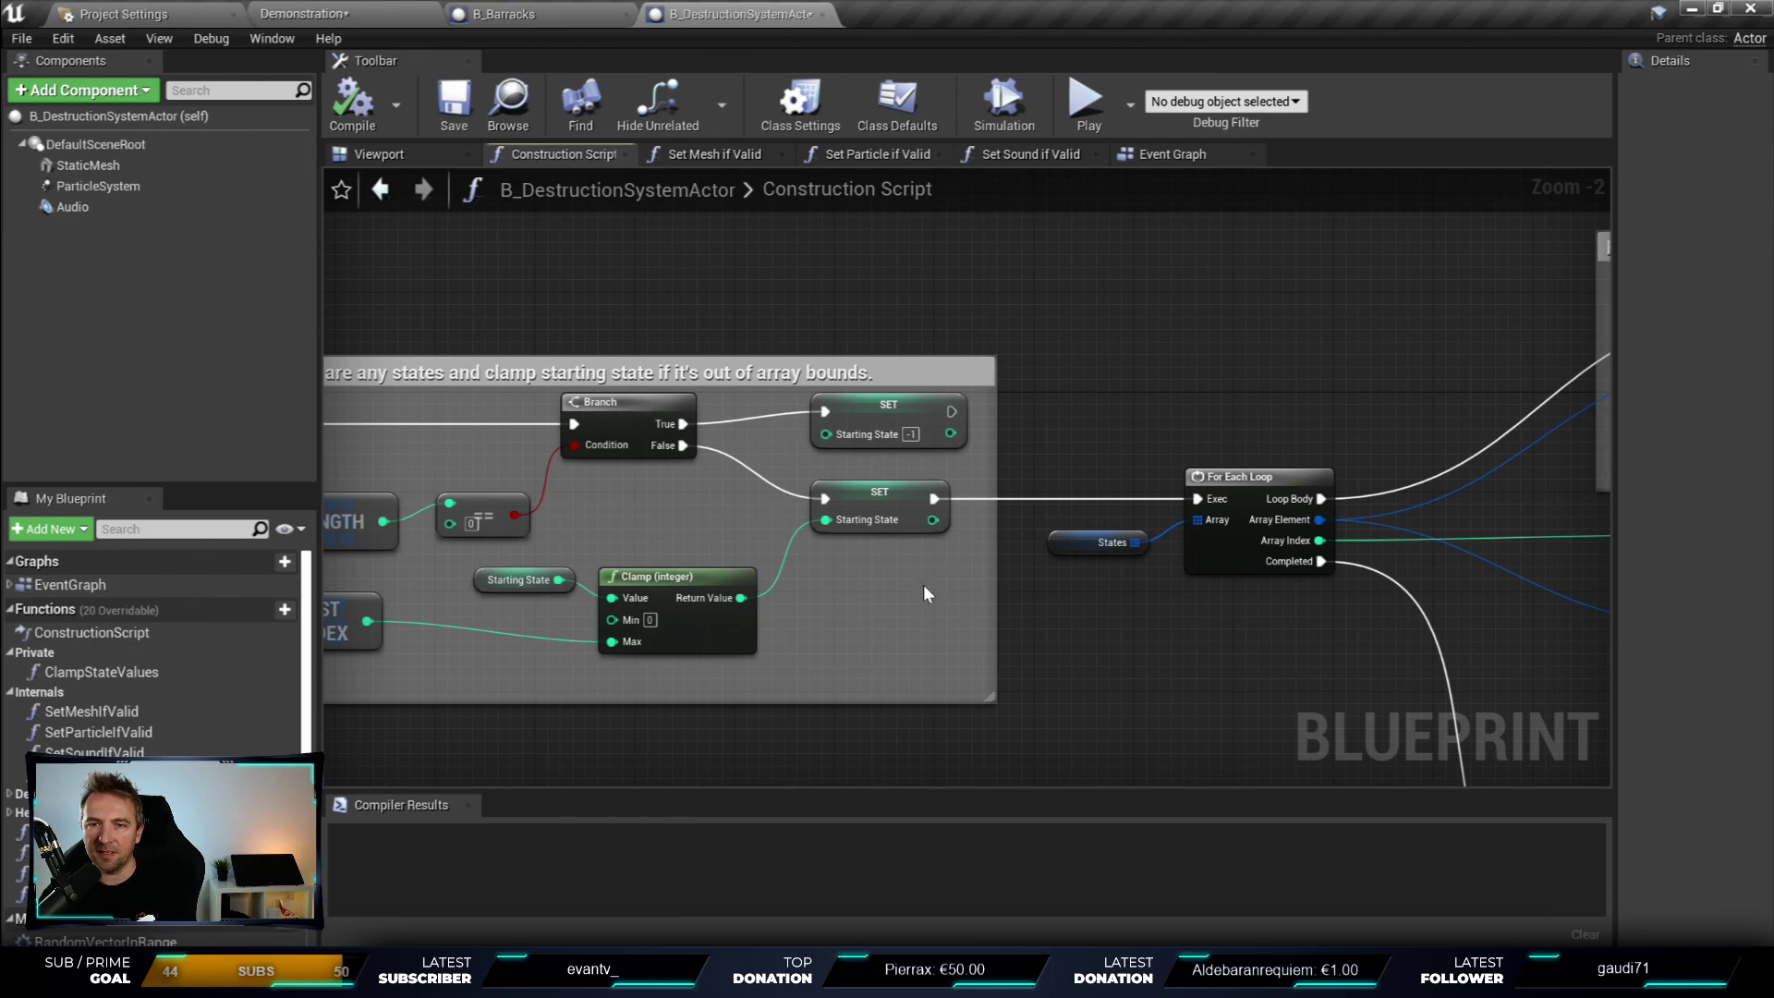
right_drag(946, 621, 919, 432)
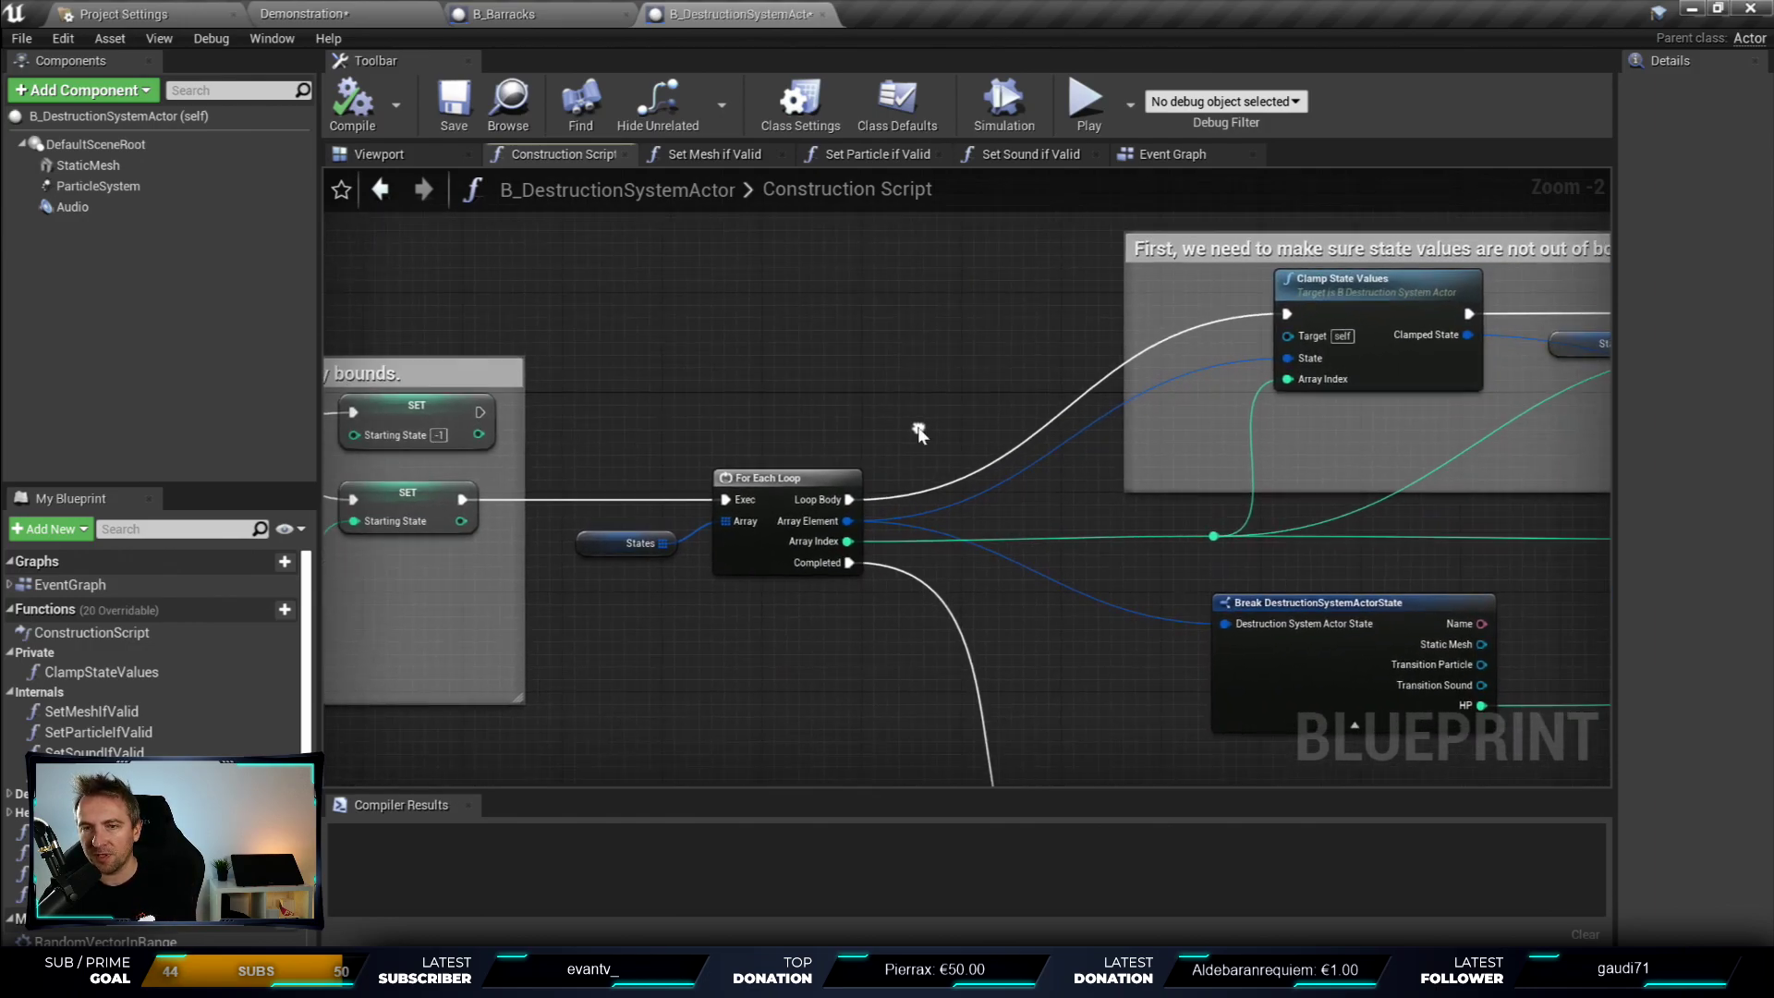
right_drag(606, 366, 1039, 636)
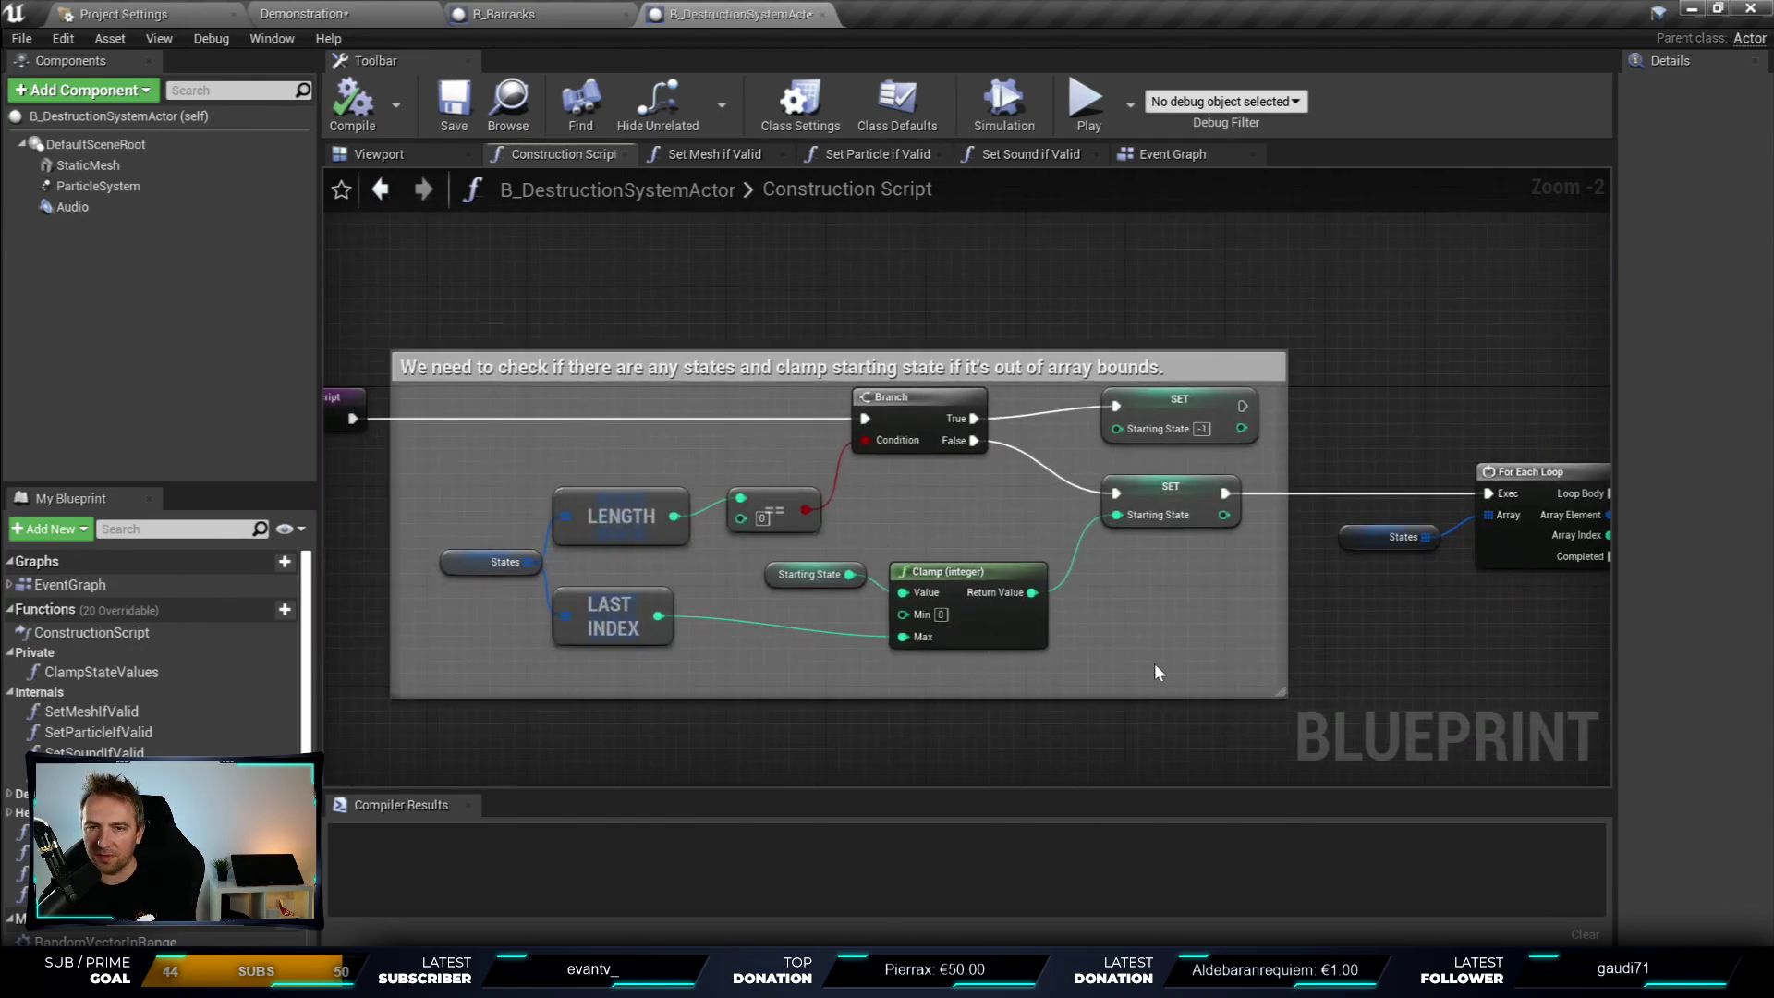
drag(1154, 663, 495, 420)
right_drag(1533, 322, 702, 375)
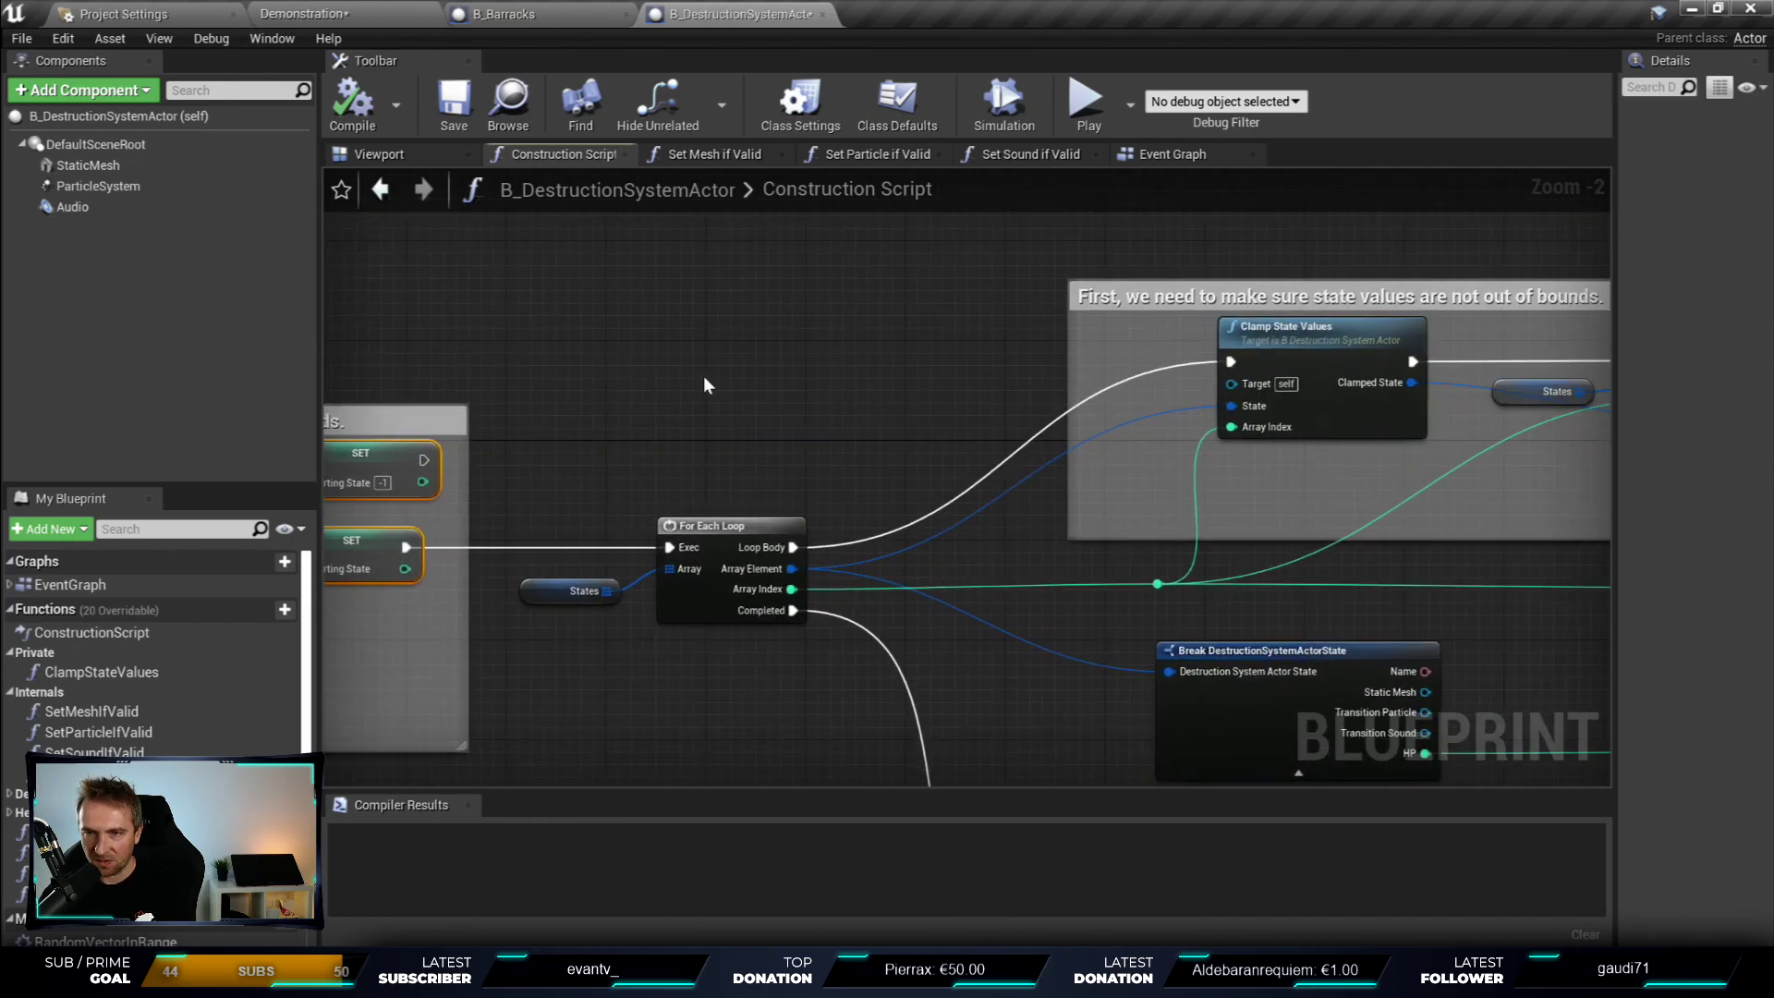
drag(523, 426, 757, 601)
click(889, 379)
right_drag(889, 379, 473, 356)
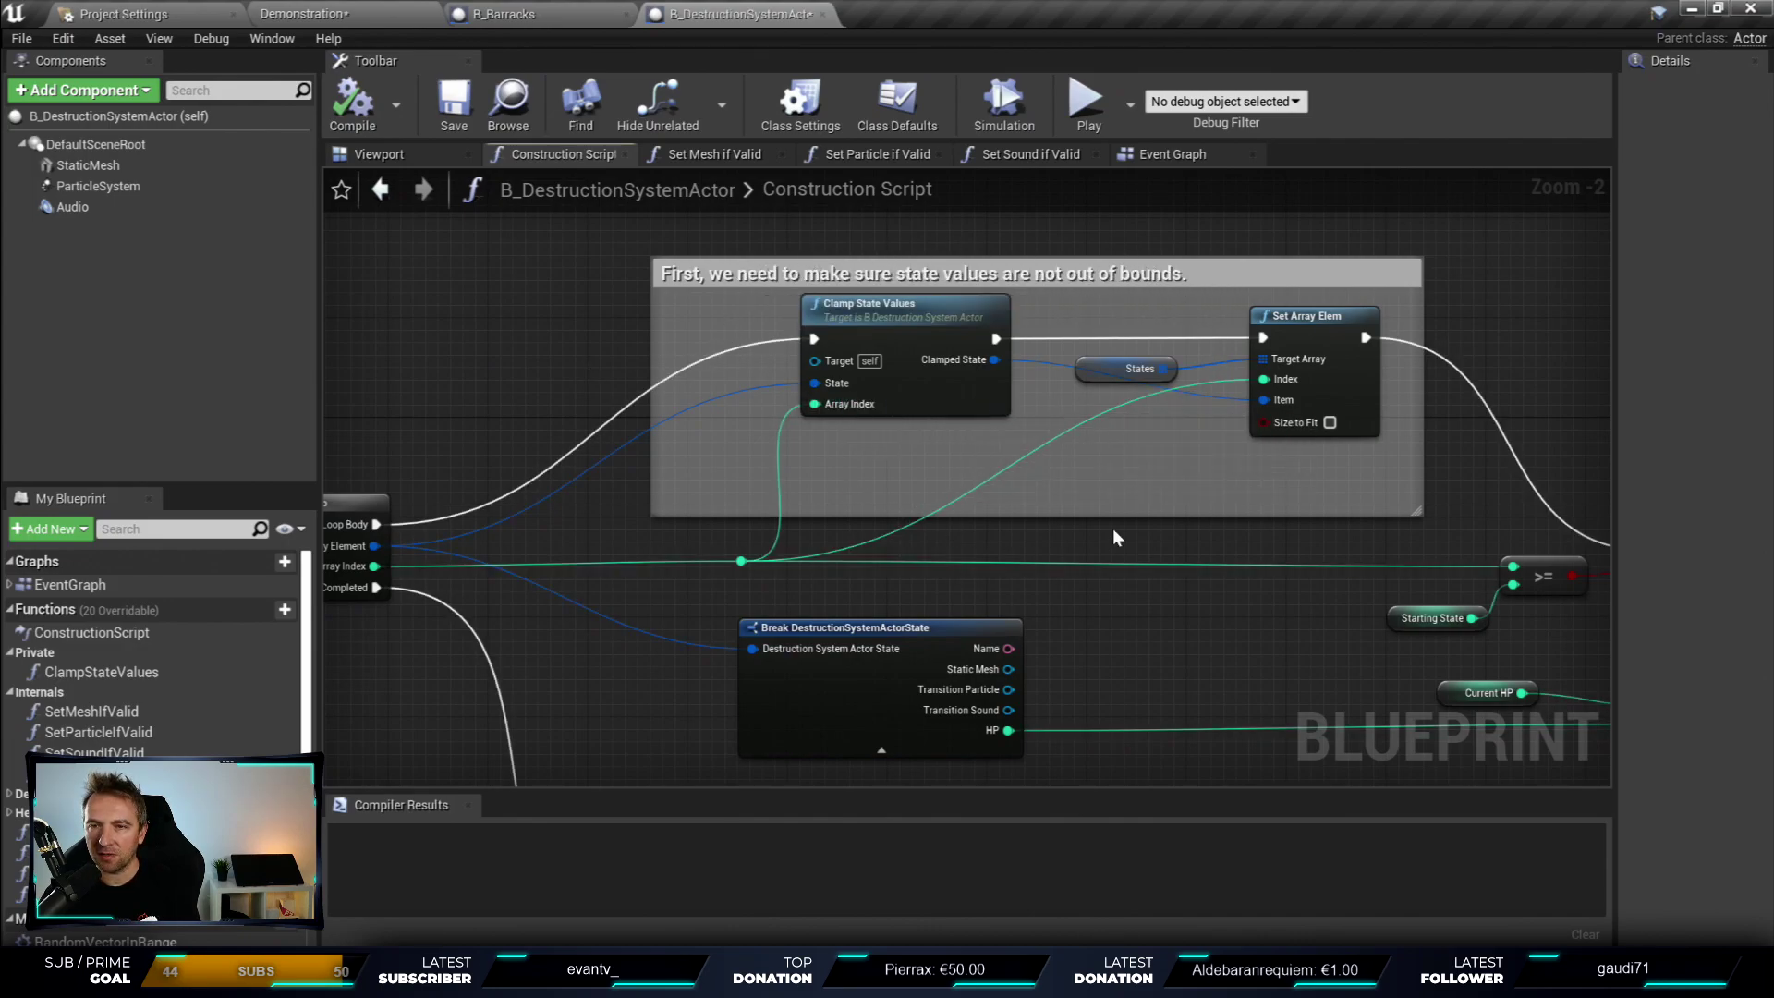
mouse_move(1115, 537)
right_down()
mouse_move(985, 448)
mouse_move(1171, 556)
mouse_move(1016, 681)
right_up()
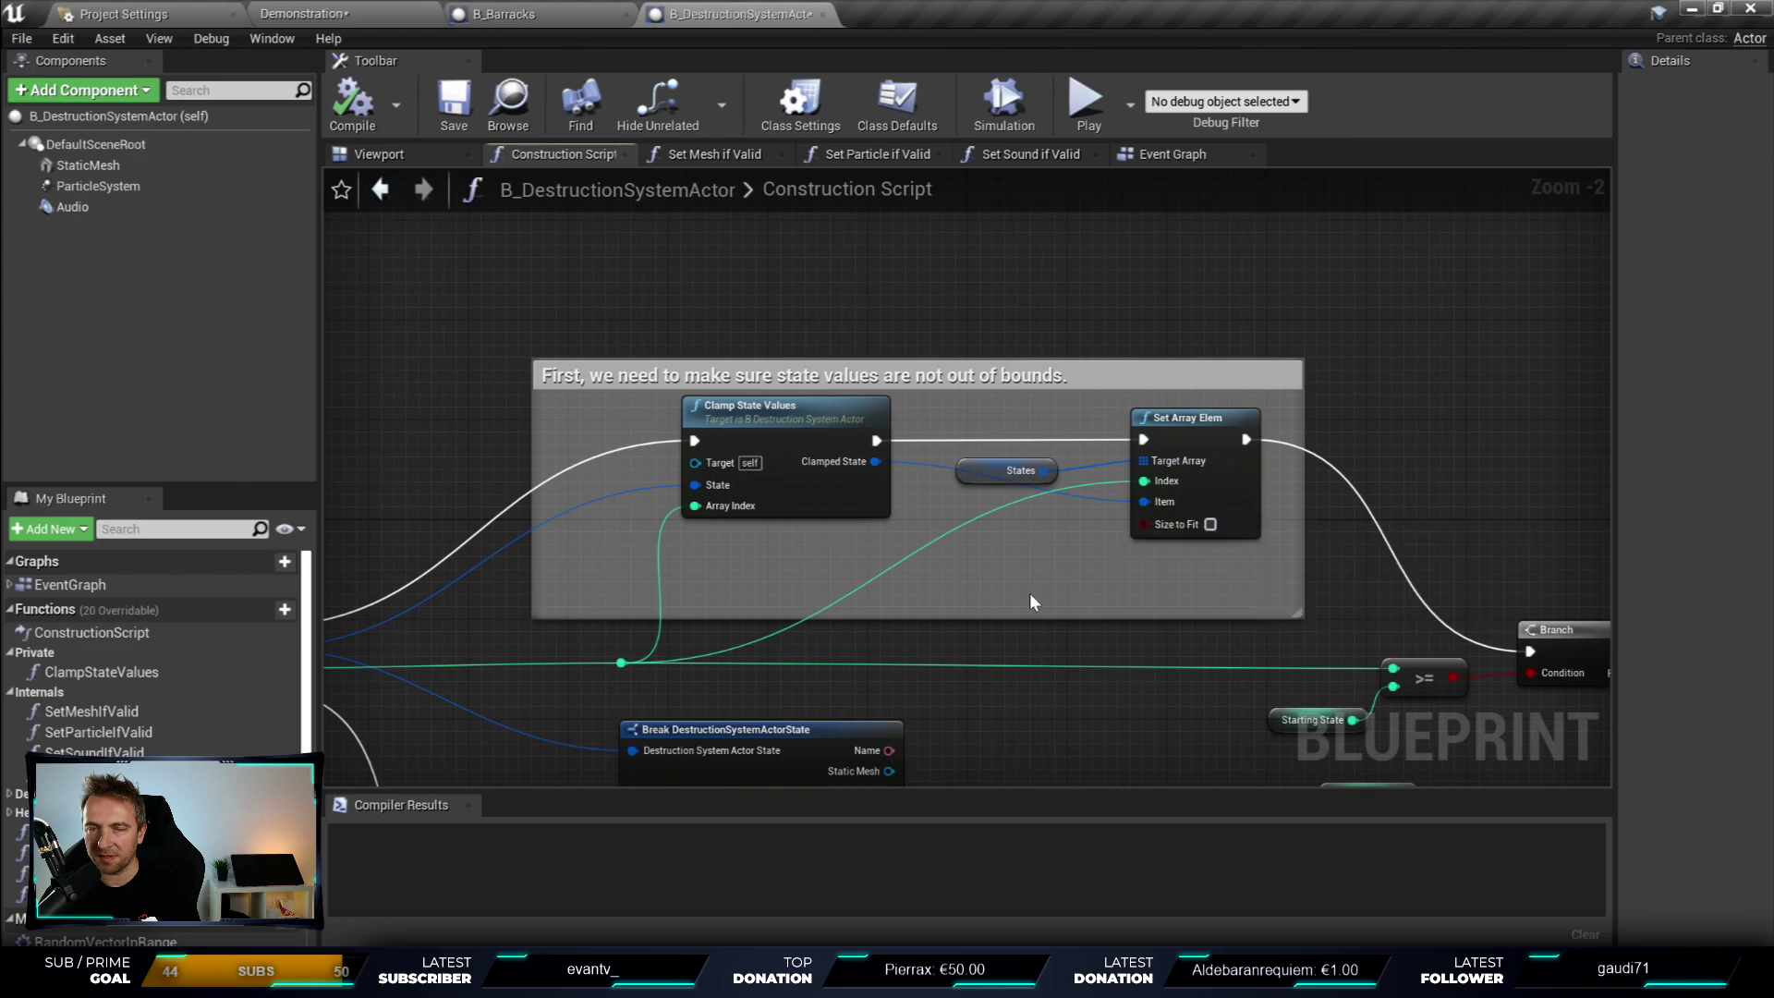
right_drag(1033, 602, 963, 364)
right_drag(922, 454, 950, 360)
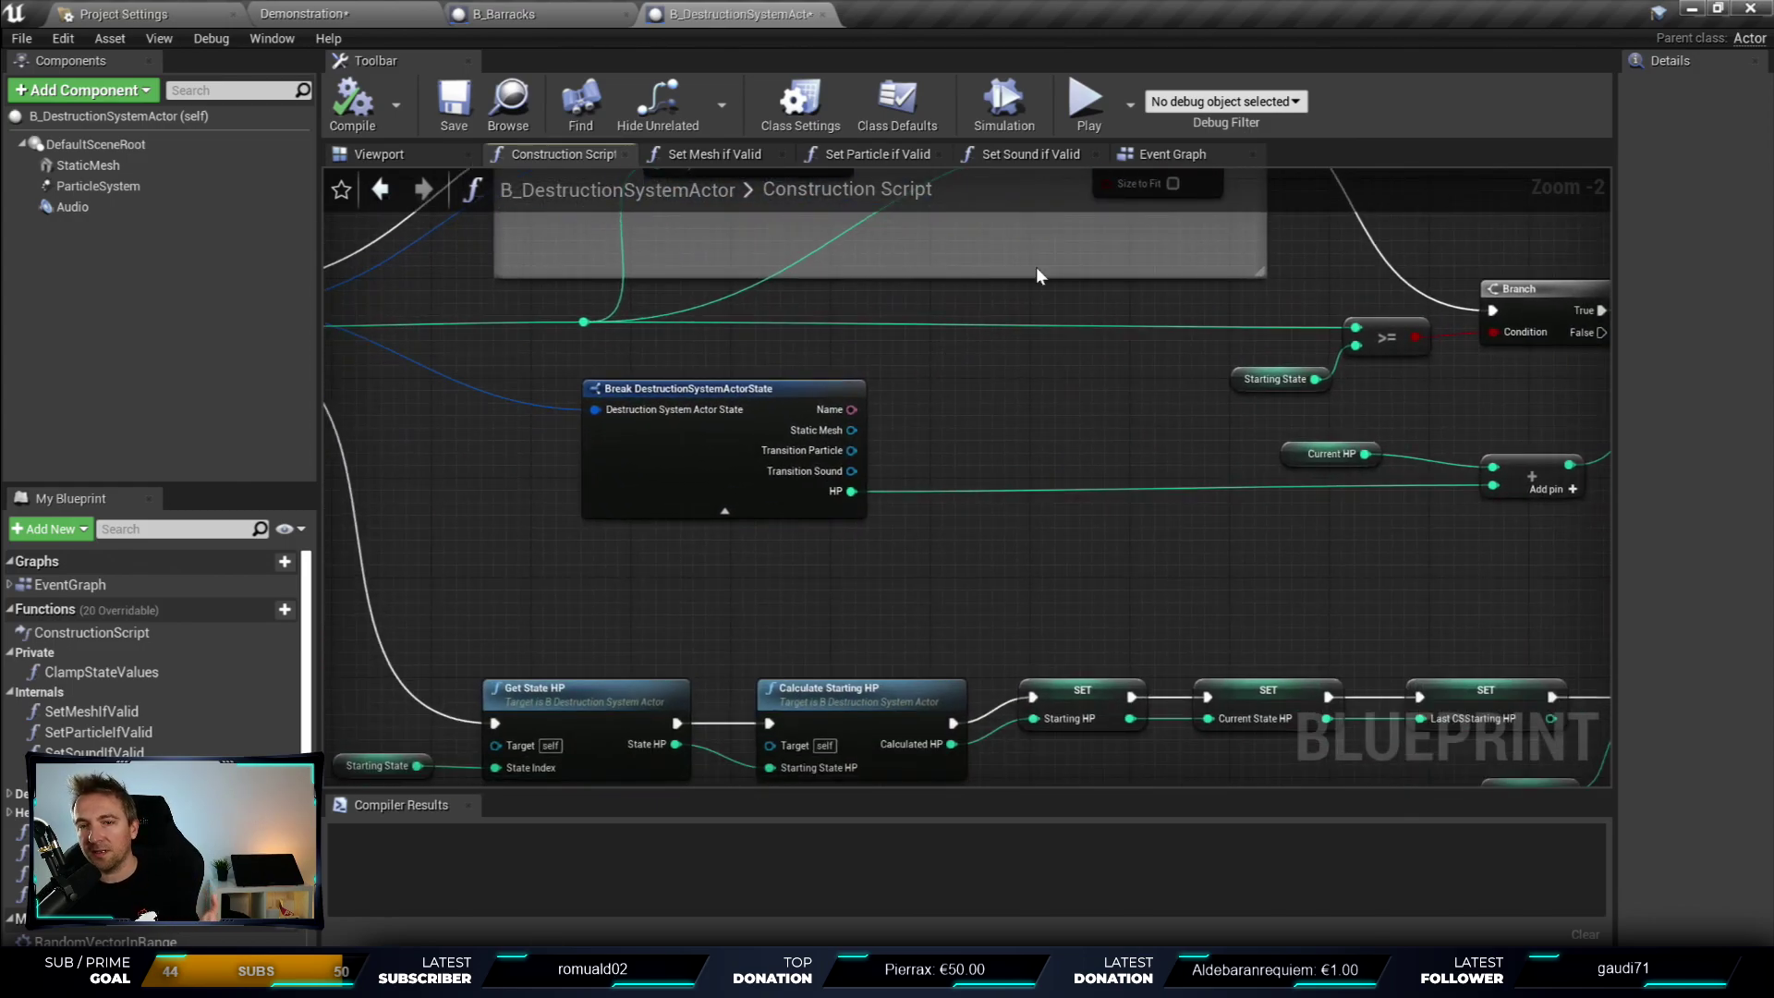
right_drag(1157, 213, 1219, 292)
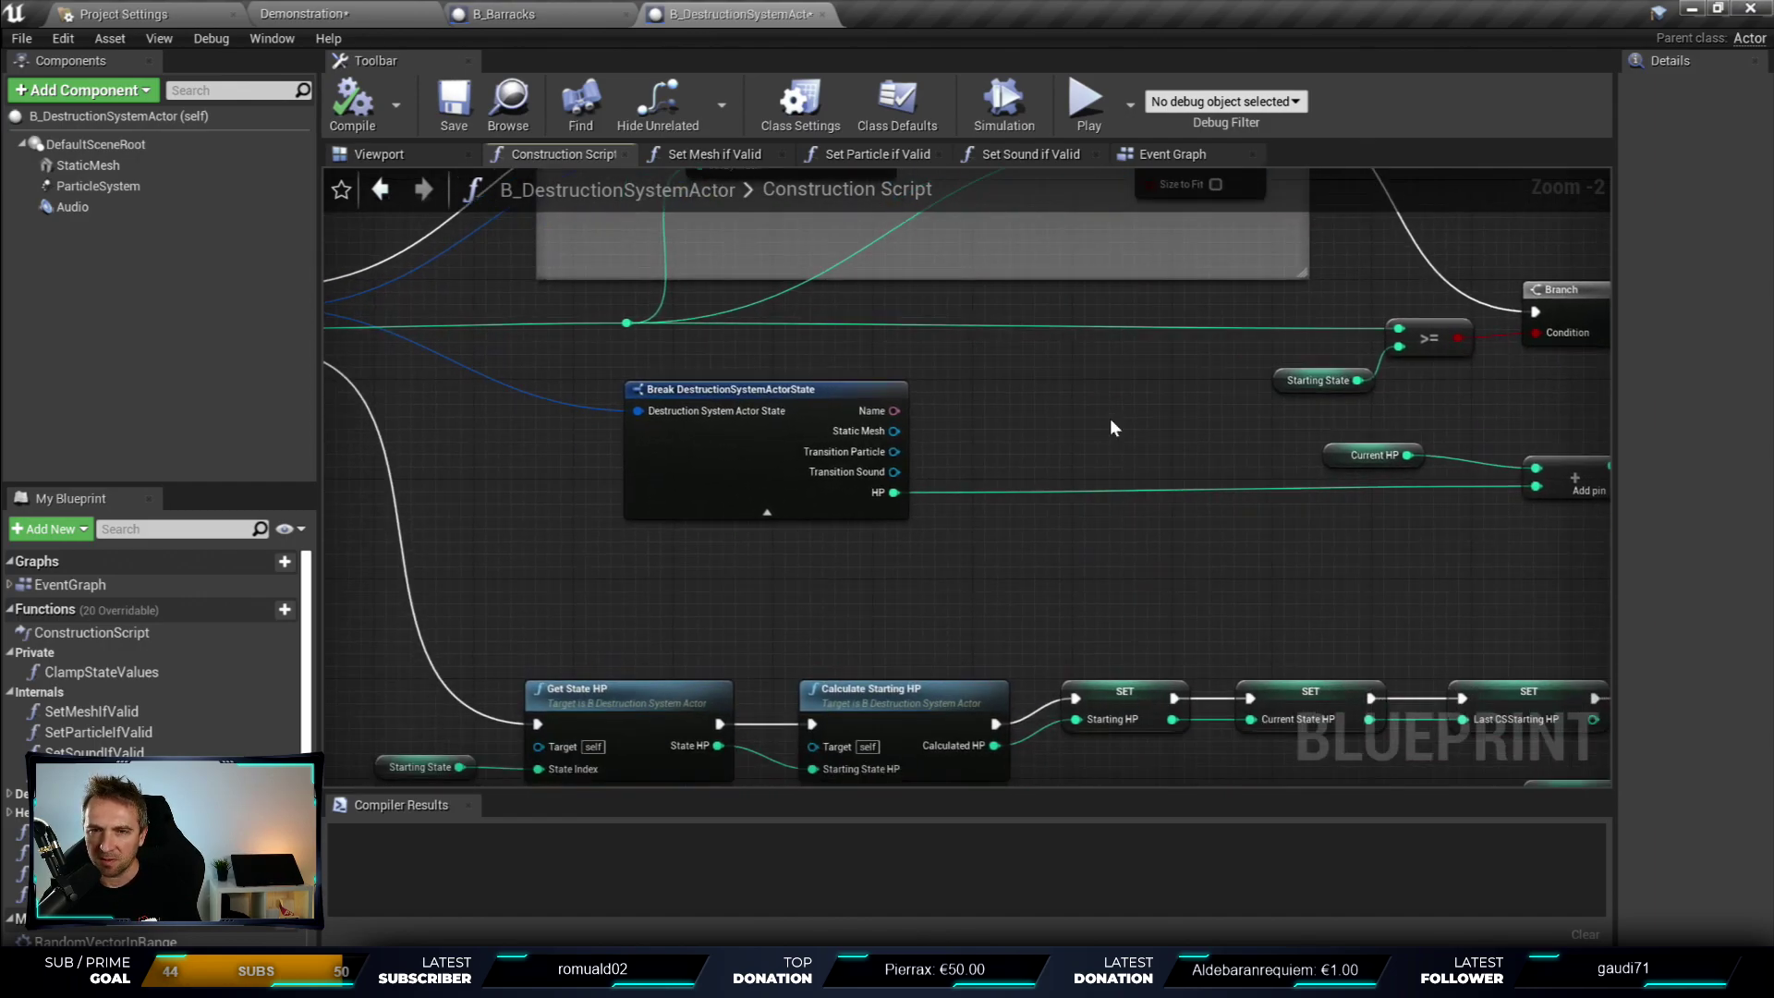
right_drag(1110, 418, 1058, 360)
right_drag(1360, 227, 1000, 590)
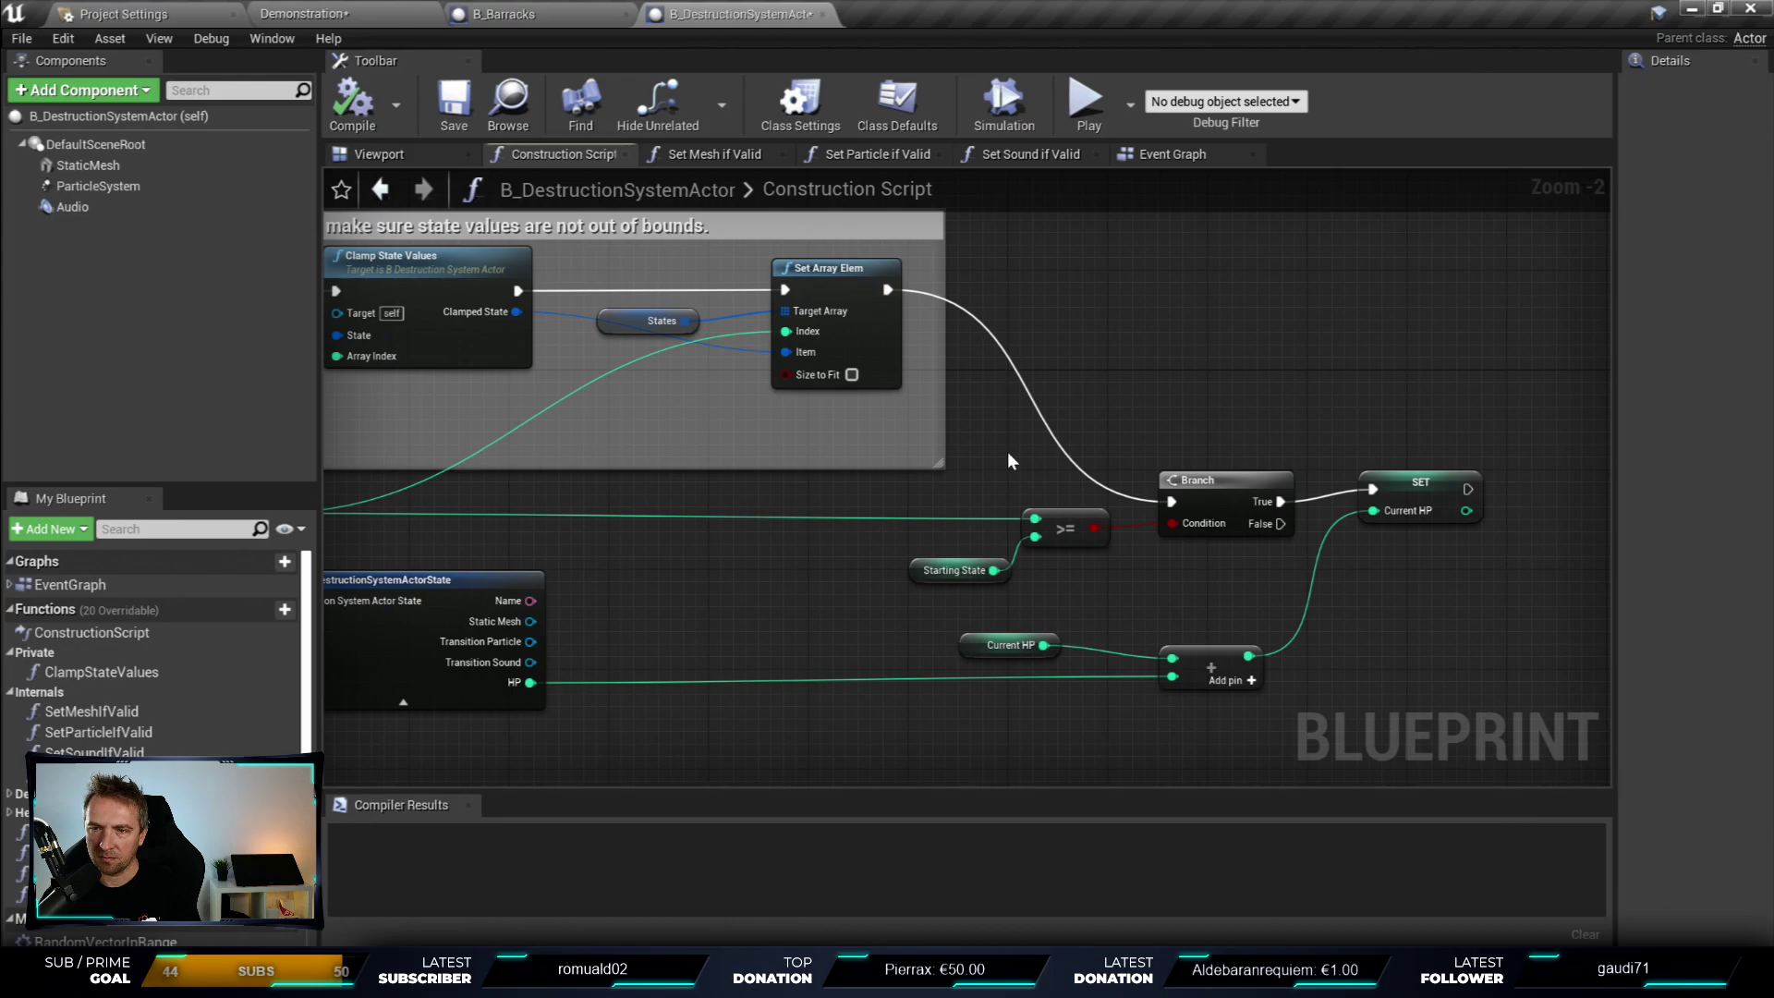
right_drag(1007, 451, 502, 311)
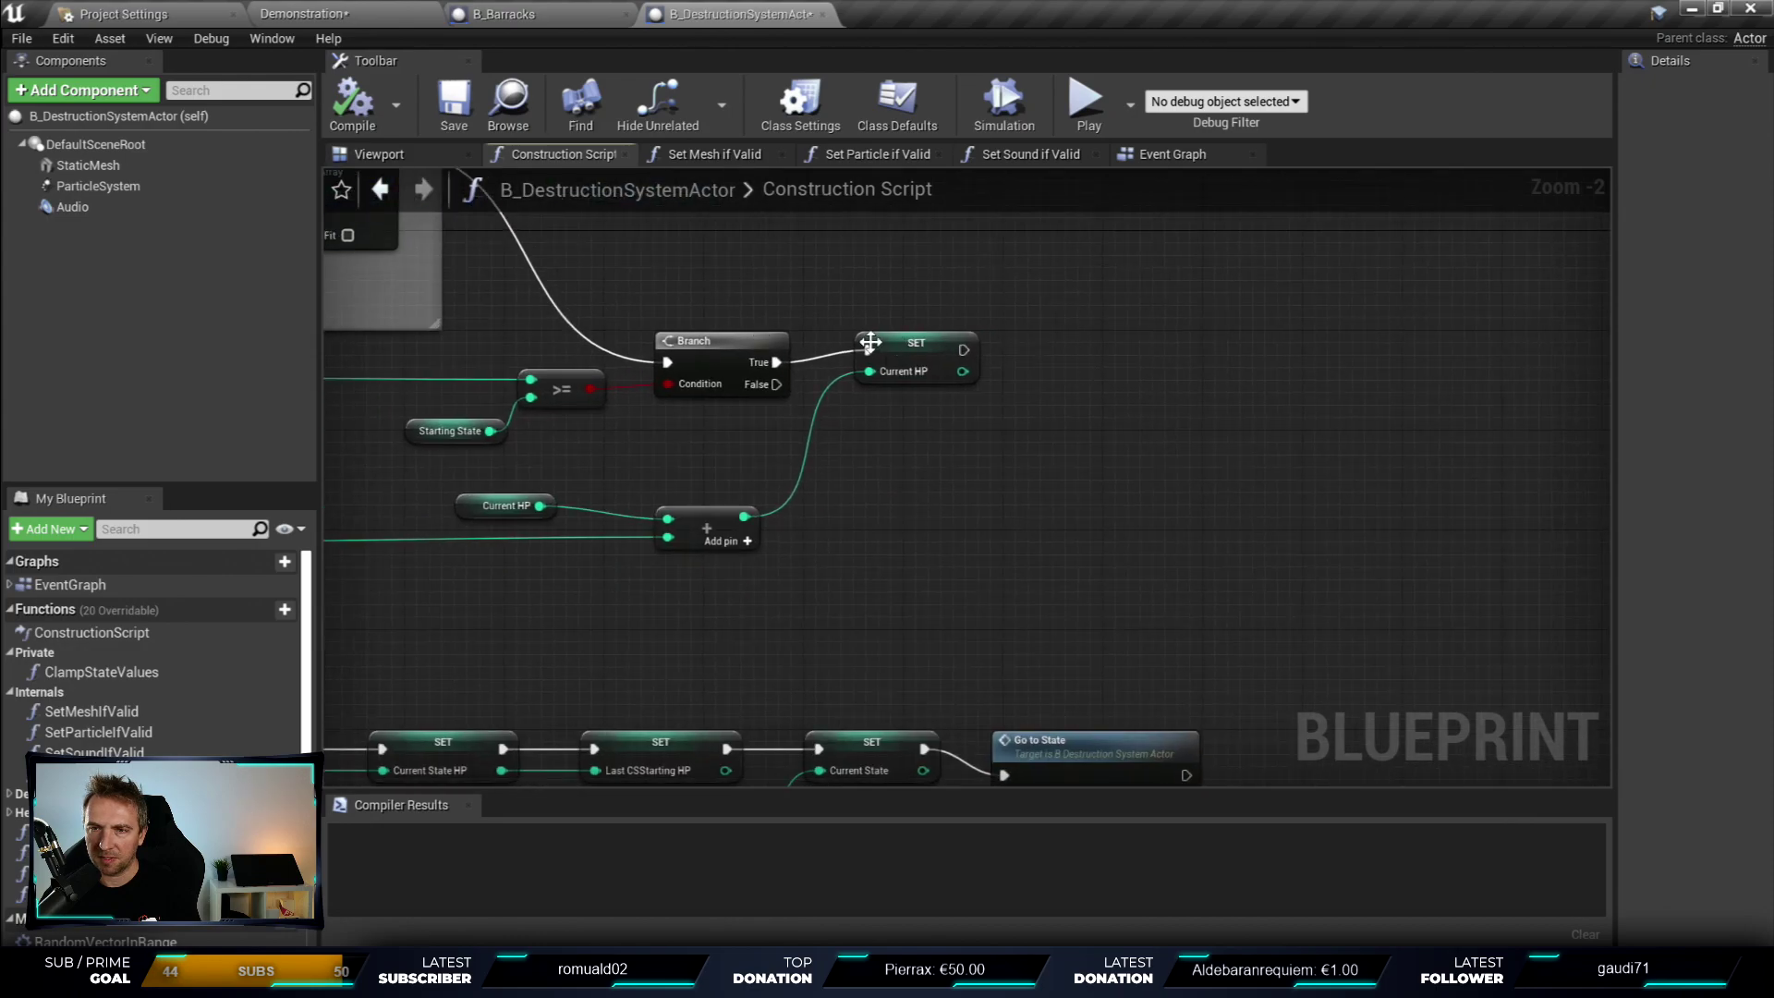
click(919, 382)
click(1059, 368)
right_drag(980, 417, 1156, 361)
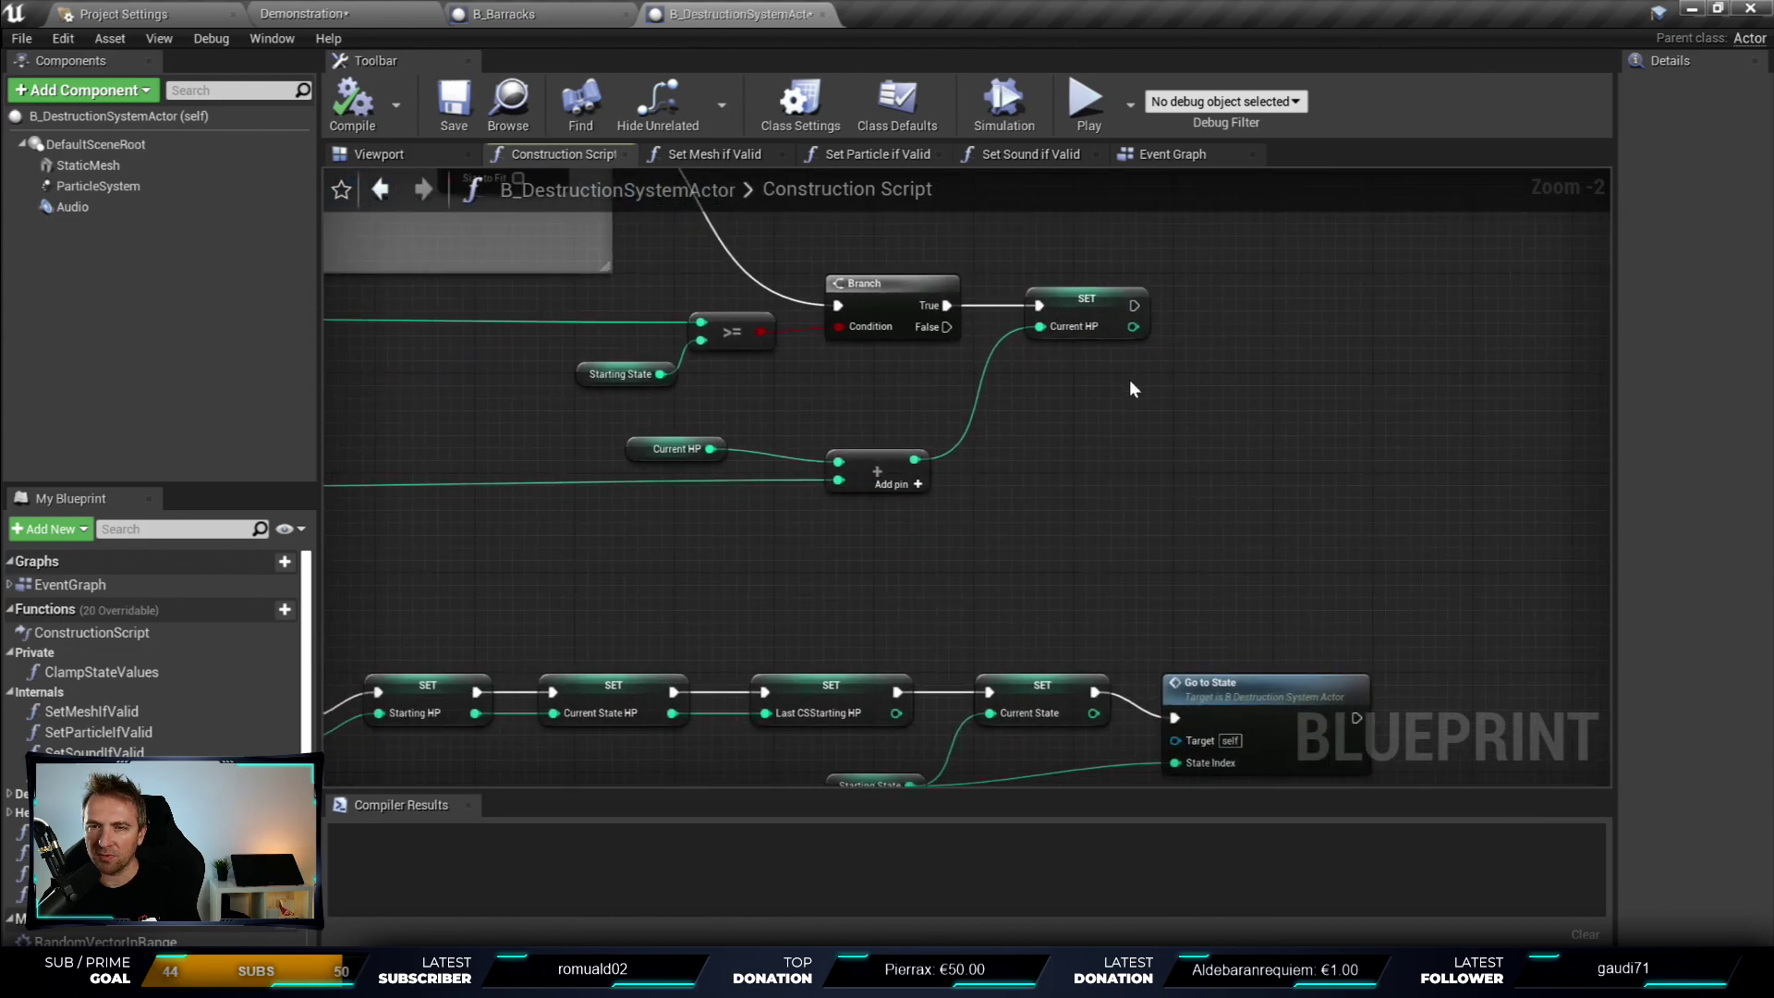
right_drag(1034, 479, 1140, 527)
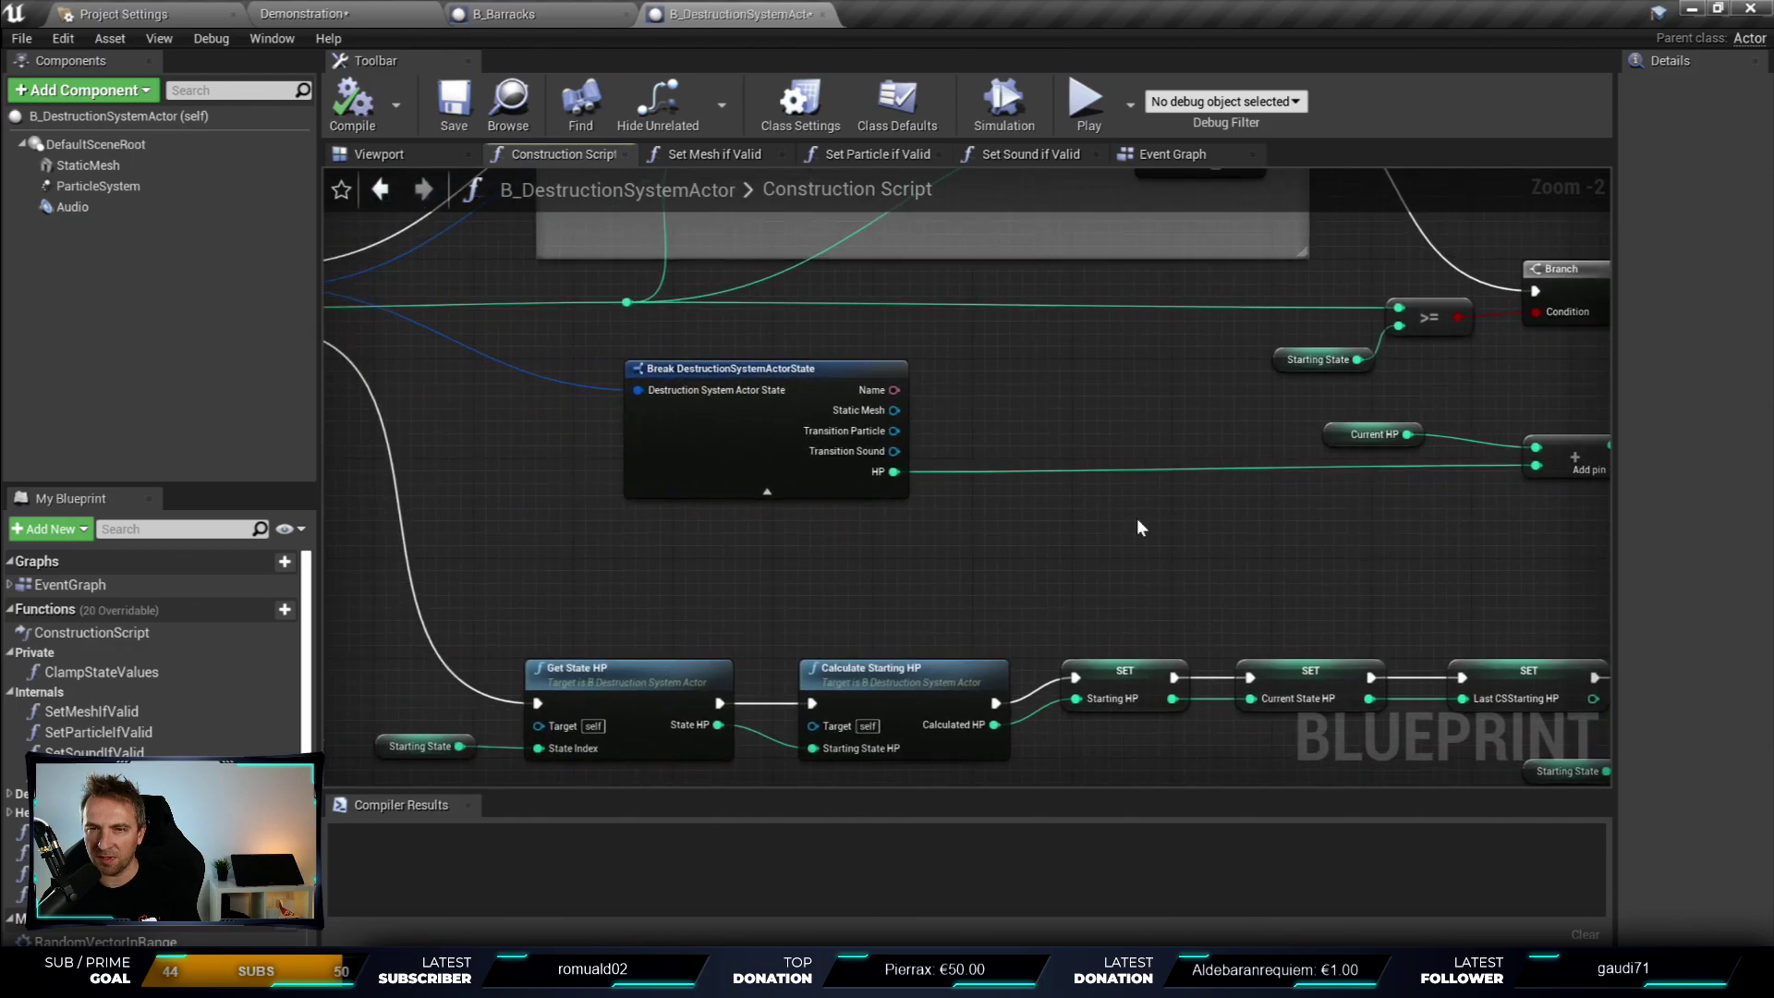
- Zoom out over the whole Construction Script, then compile B_DestructionSystemActor successfully in 177 ms
scroll(1121, 529, down, 2)
mouse_move(948, 551)
right_down()
mouse_move(998, 369)
mouse_move(1249, 387)
right_up()
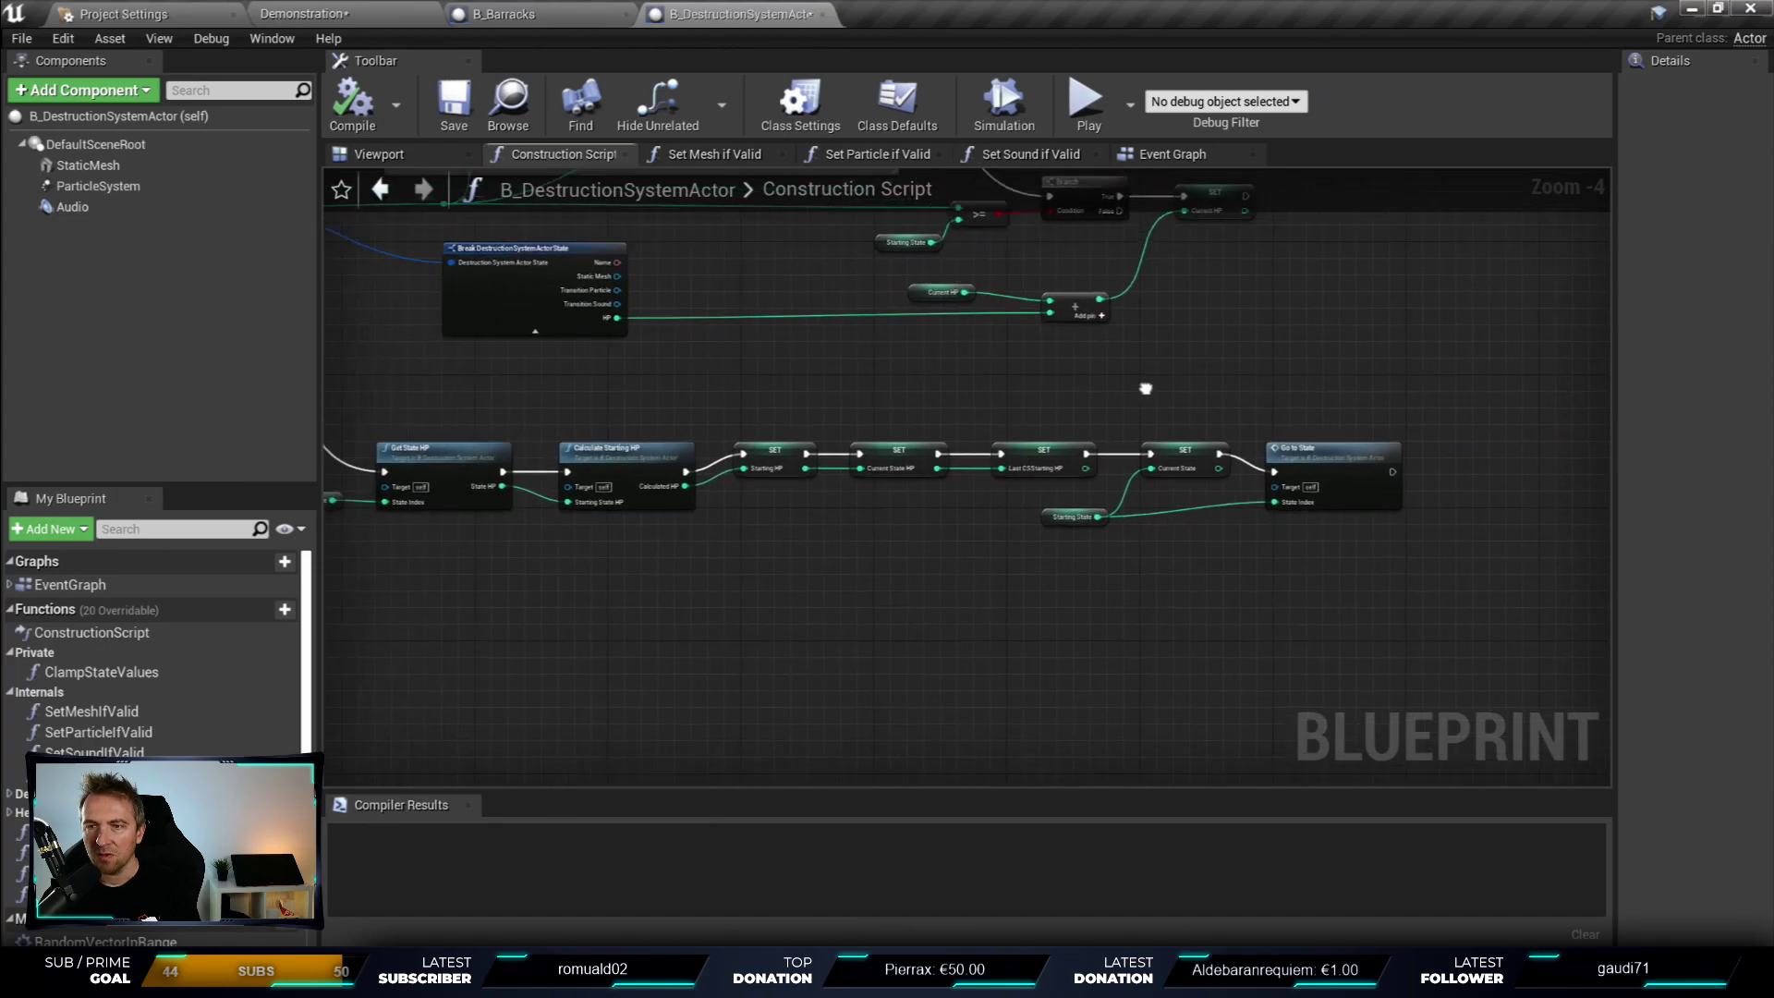
scroll(1166, 409, up, 2)
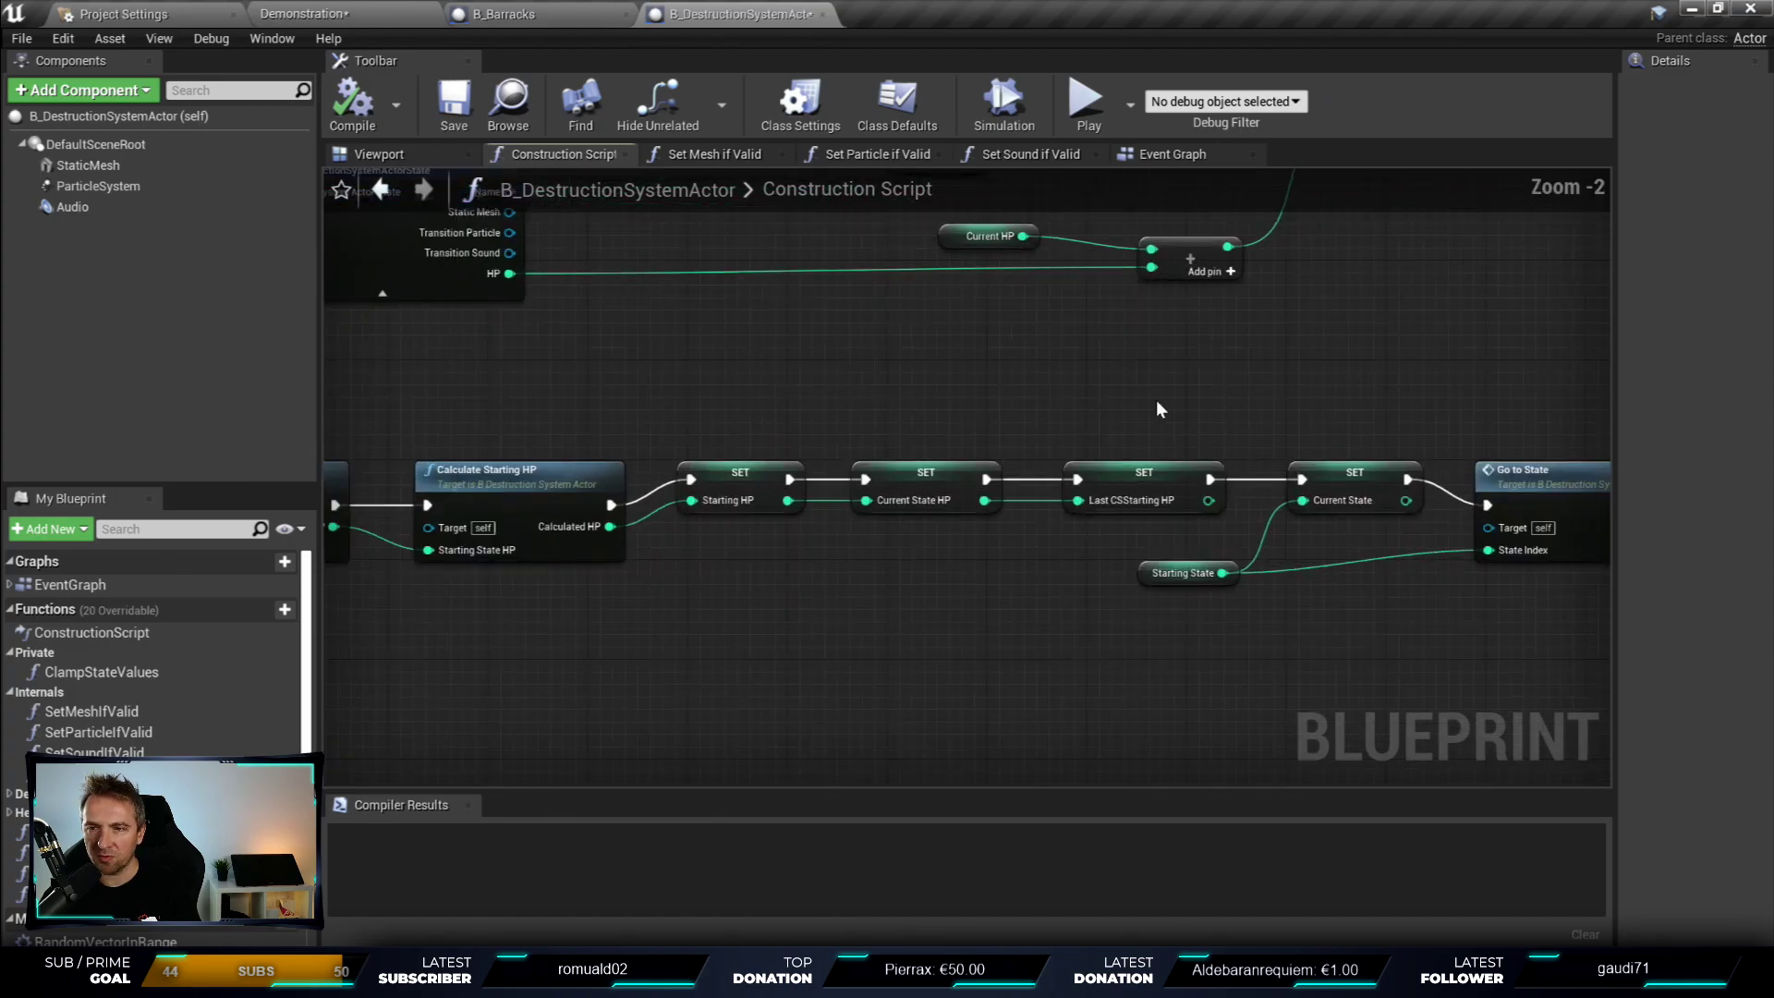
right_drag(934, 408, 1188, 407)
scroll(1337, 317, down, 3)
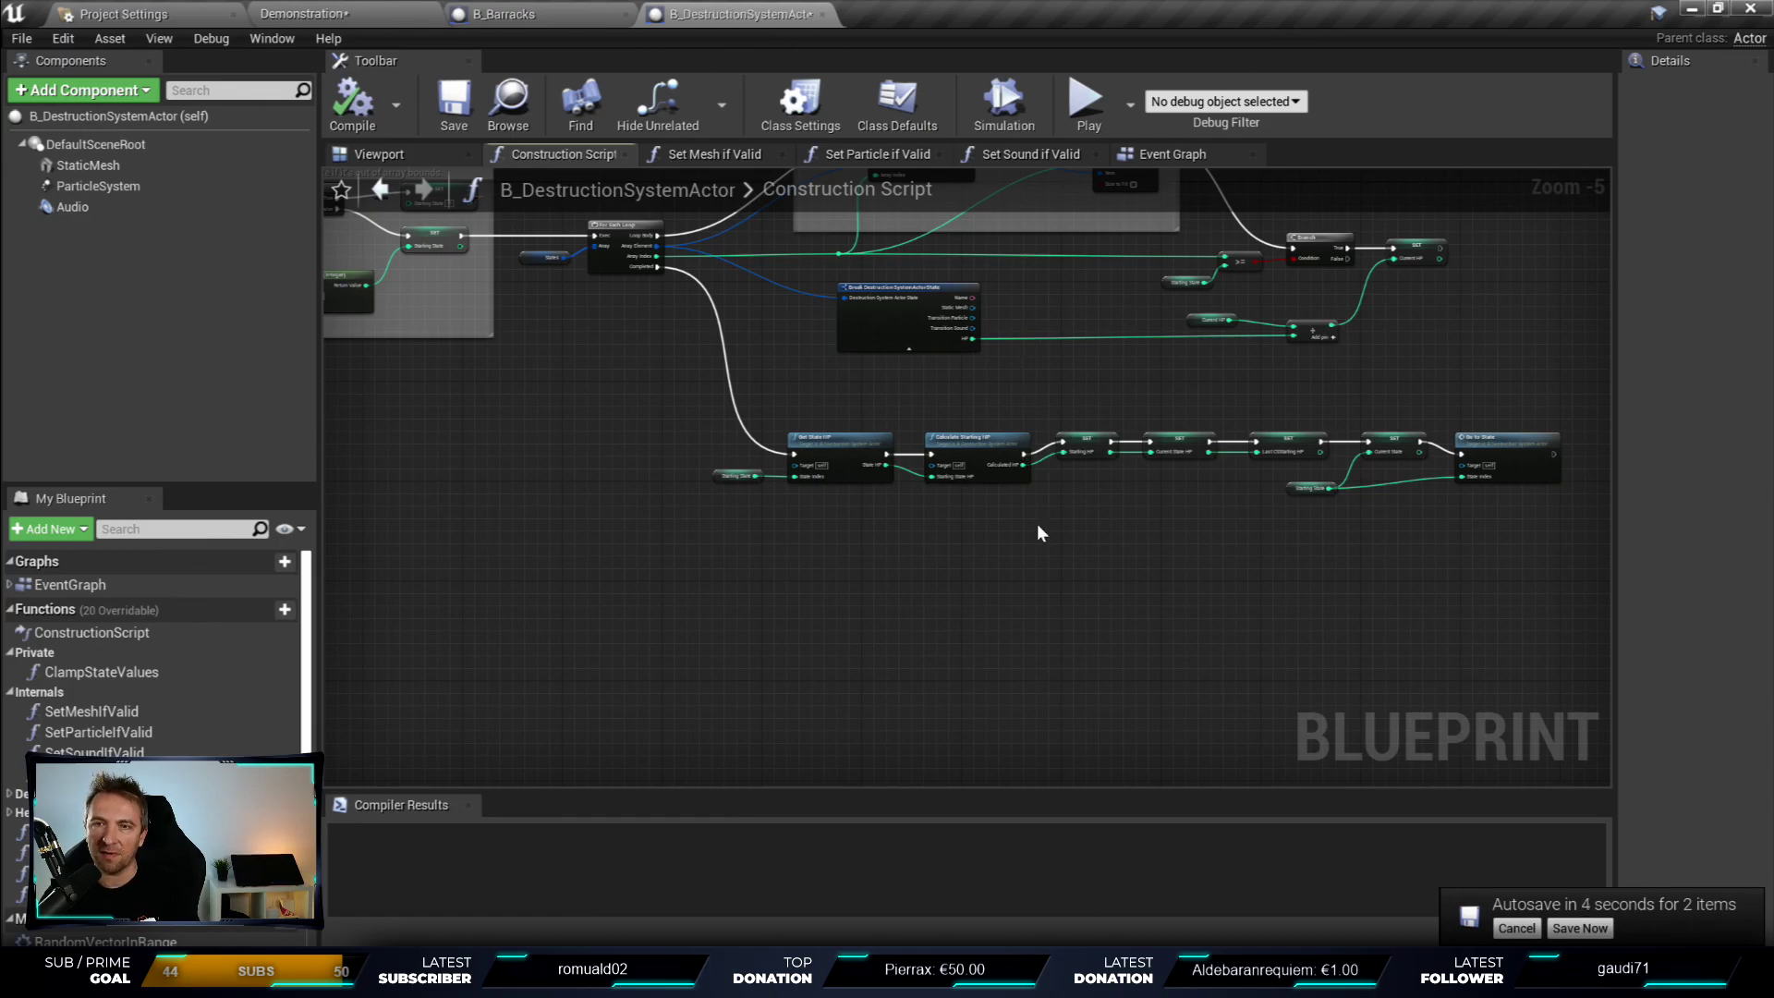
scroll(1037, 523, down, 3)
right_drag(1049, 447, 964, 432)
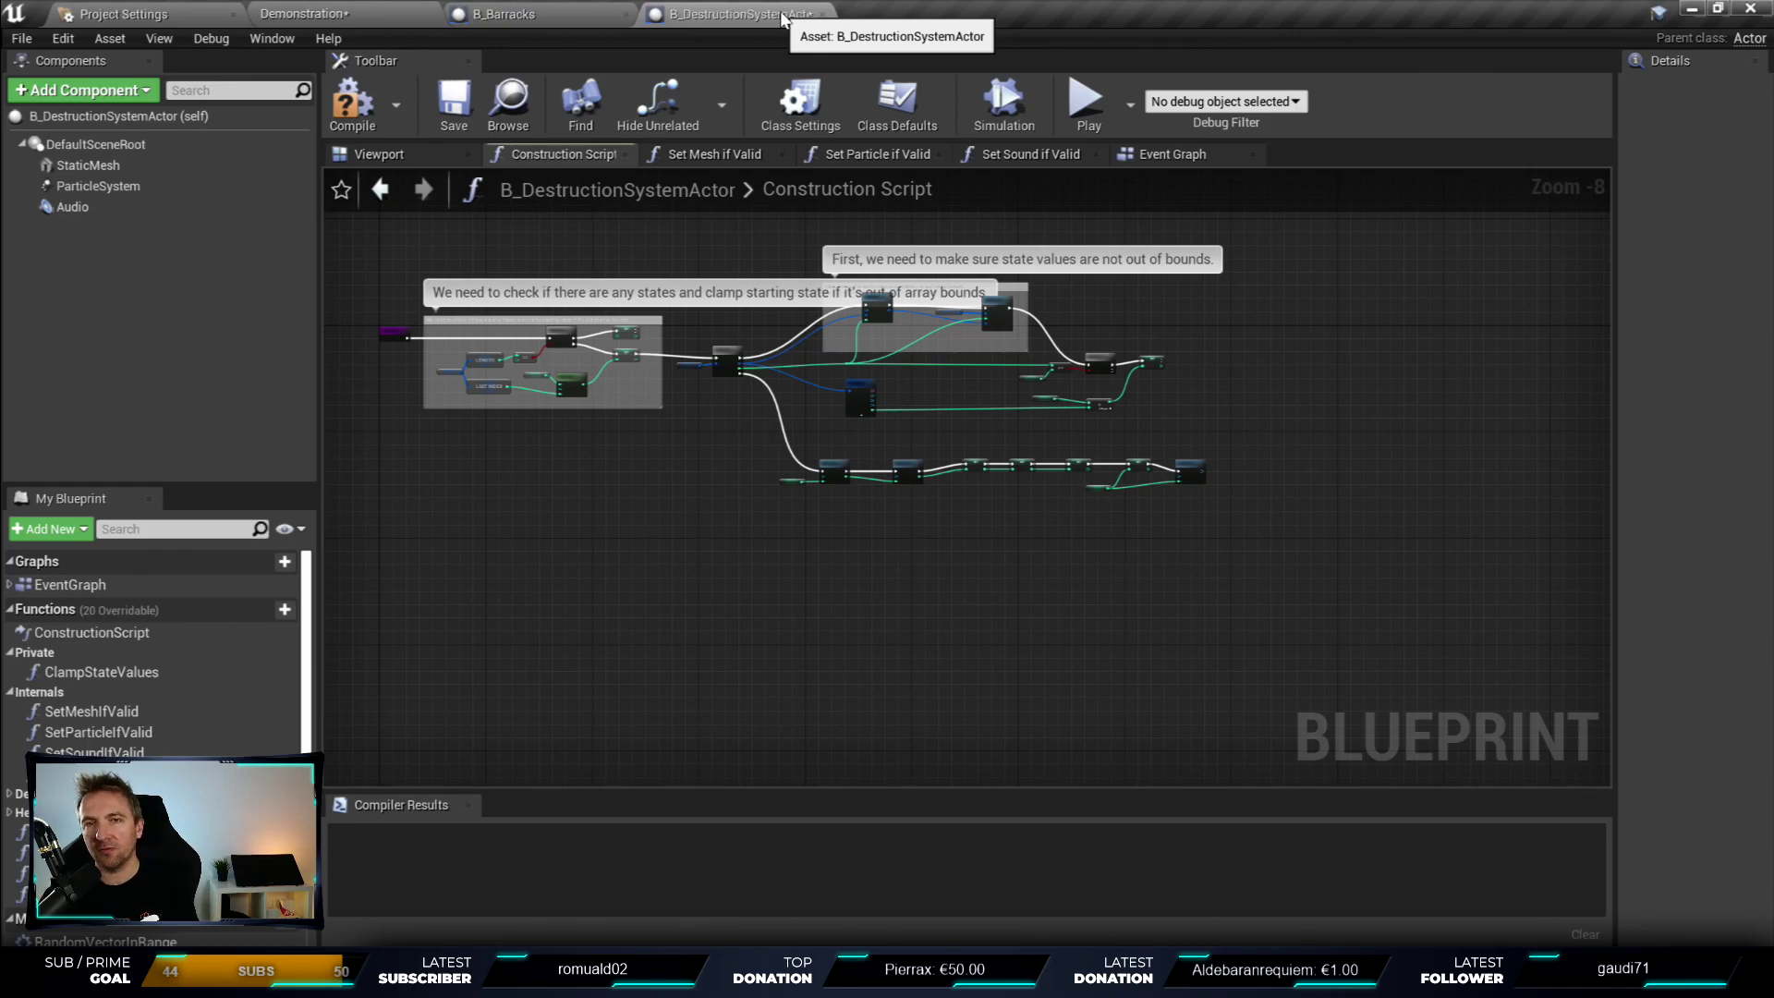
right_drag(519, 321, 633, 311)
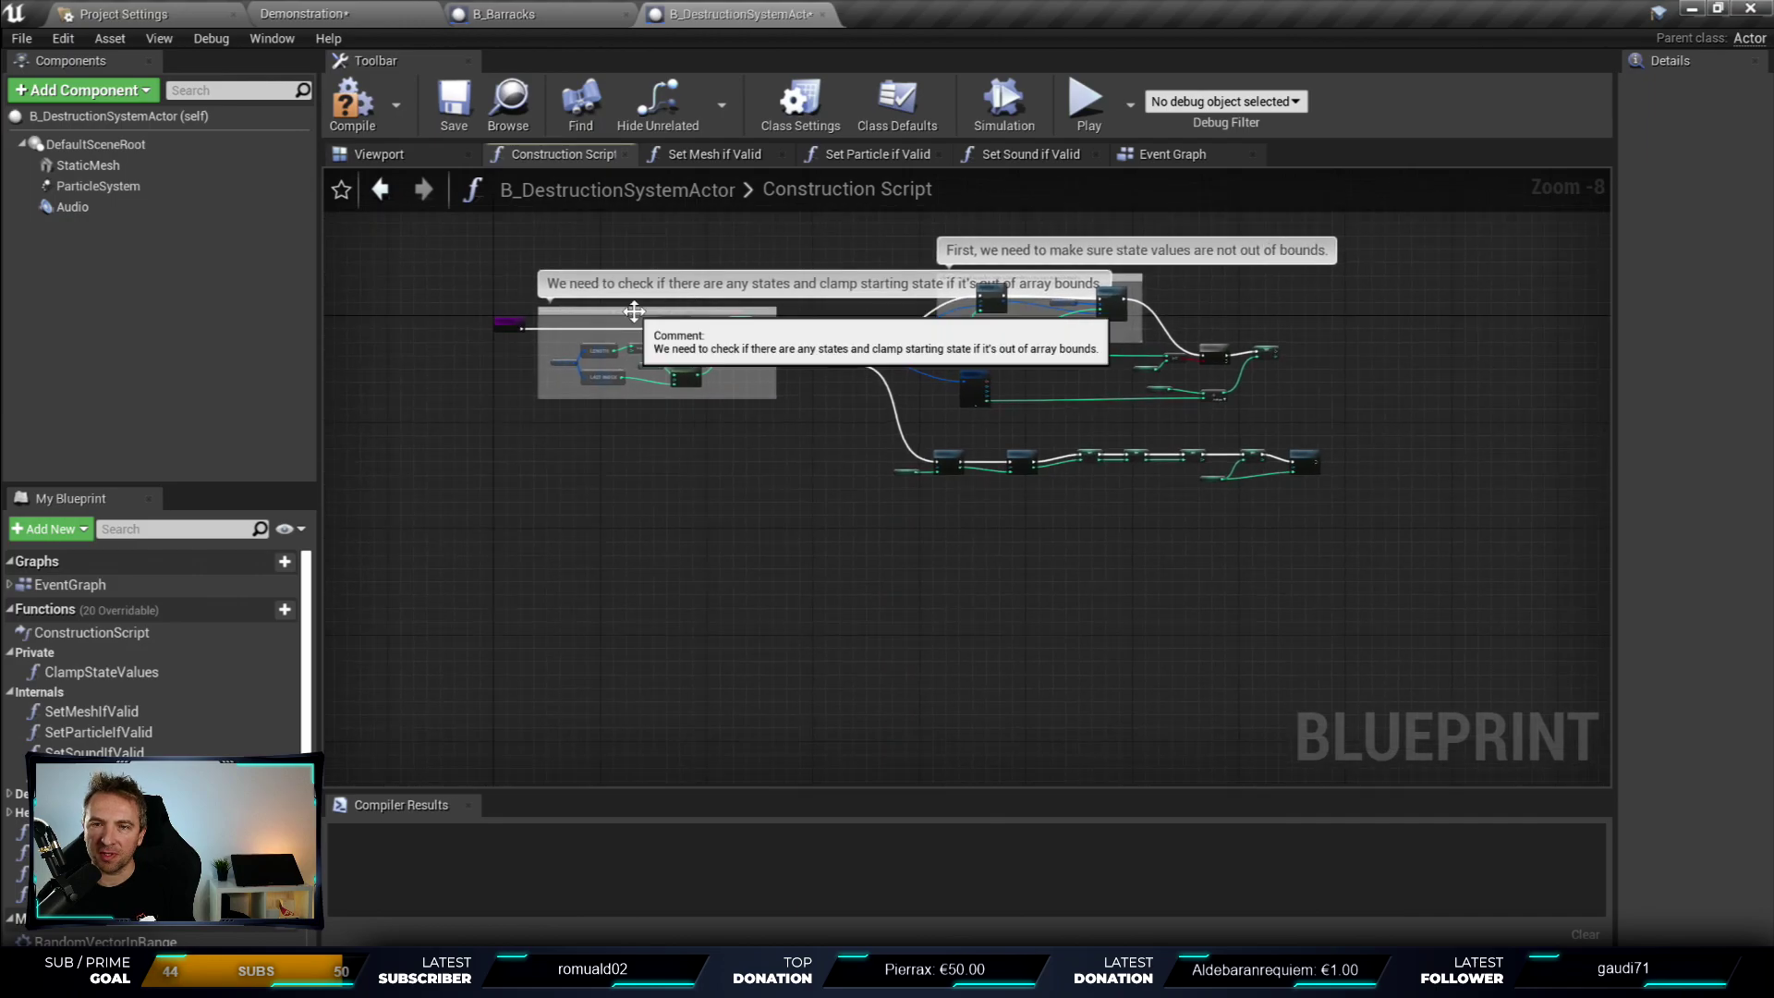
scroll(634, 312, up, 5)
scroll(1031, 310, down, 4)
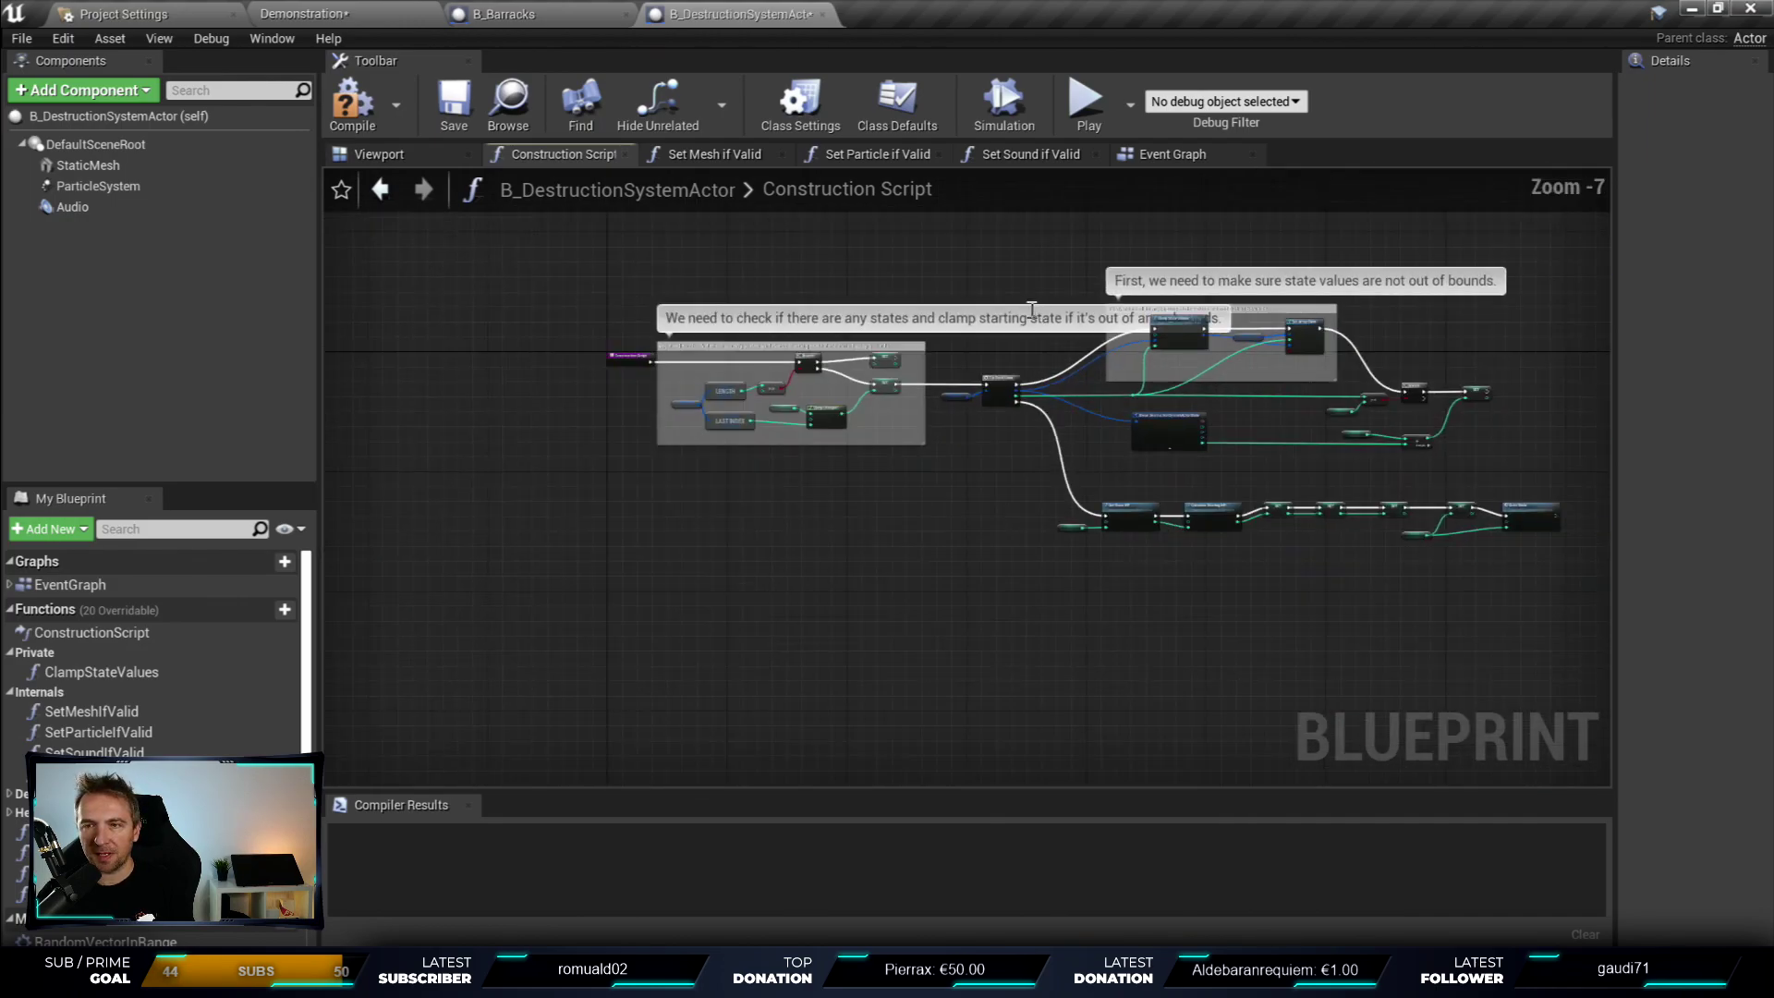
right_drag(1031, 310, 750, 375)
click(352, 104)
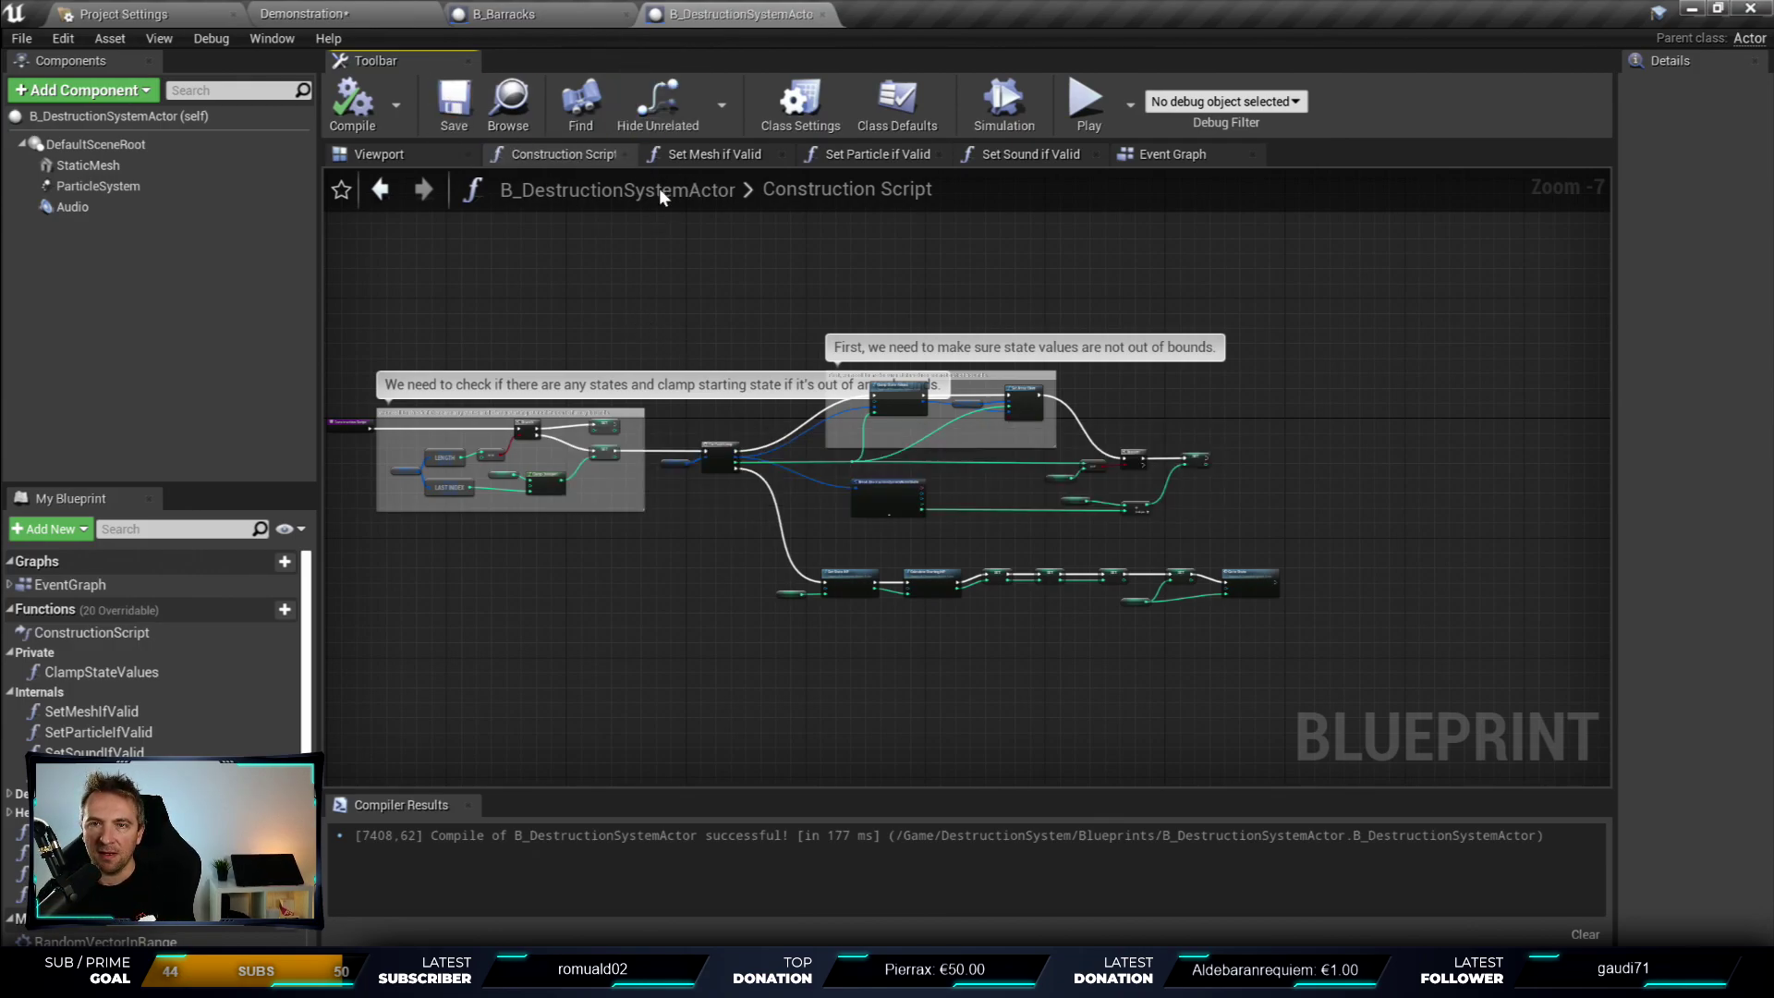
- In the Event Graph, frame the Event AnyDamage, Branch and Truncate nodes and inspect the Damage input
click(1149, 155)
scroll(996, 310, up, 6)
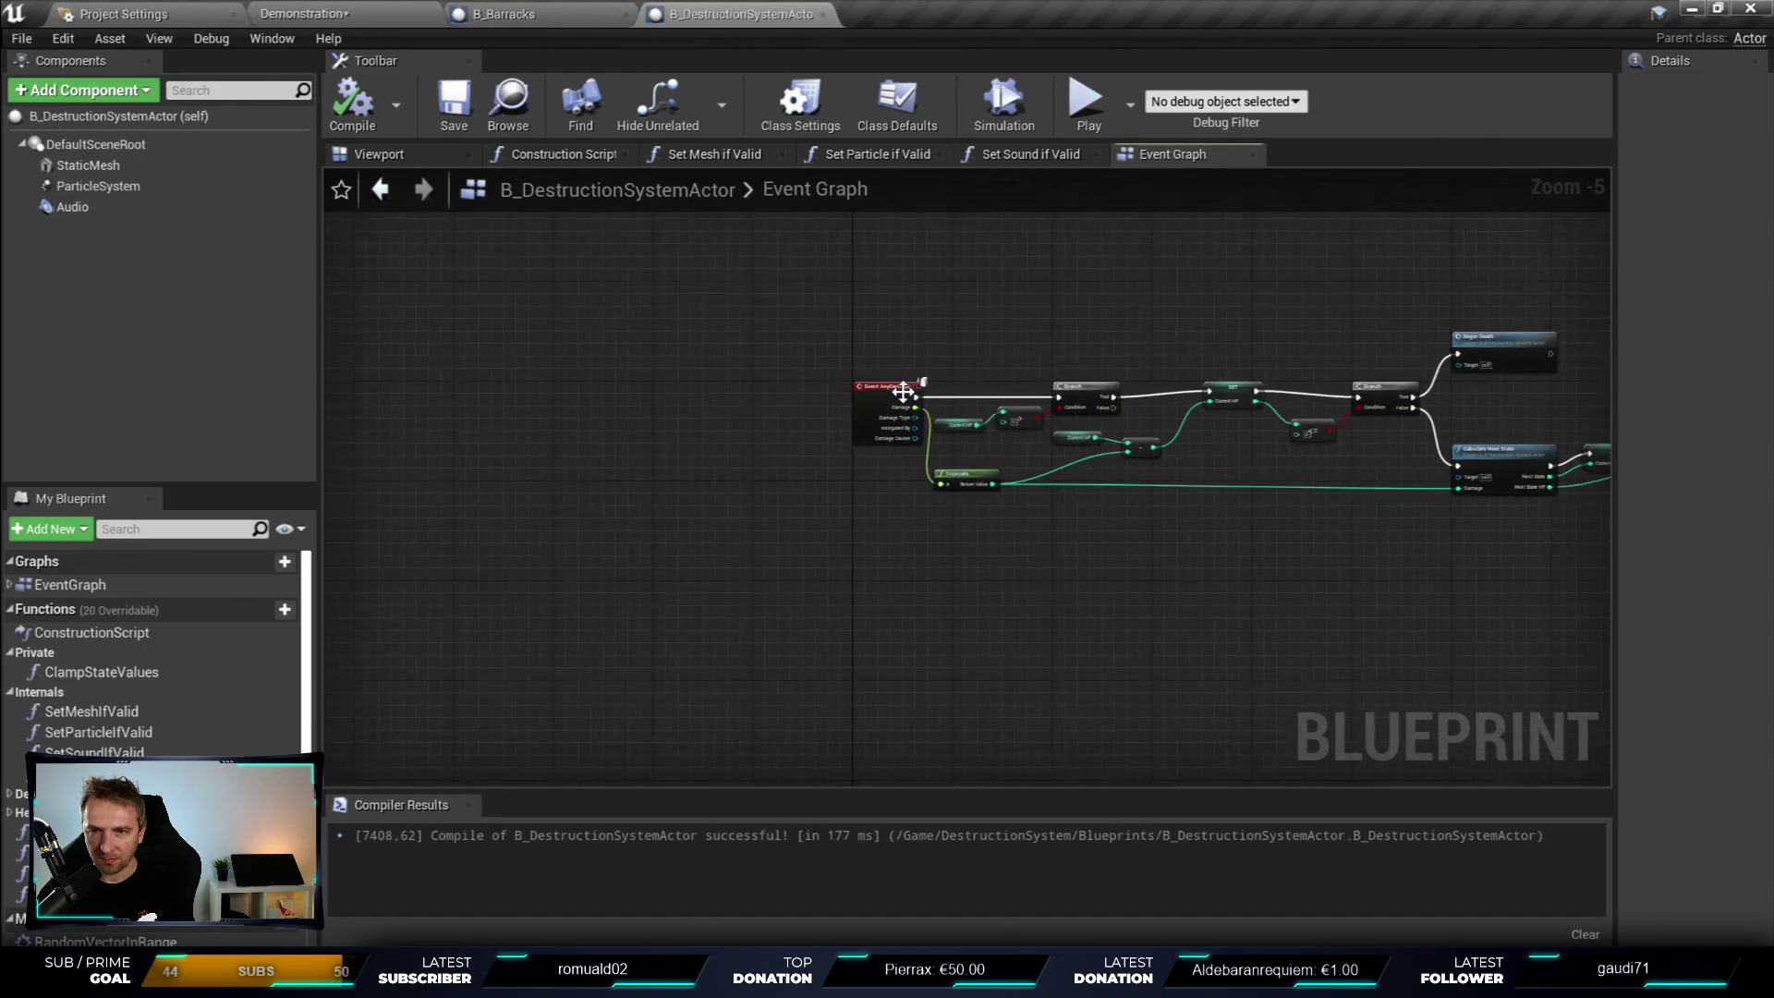
scroll(995, 310, down, 11)
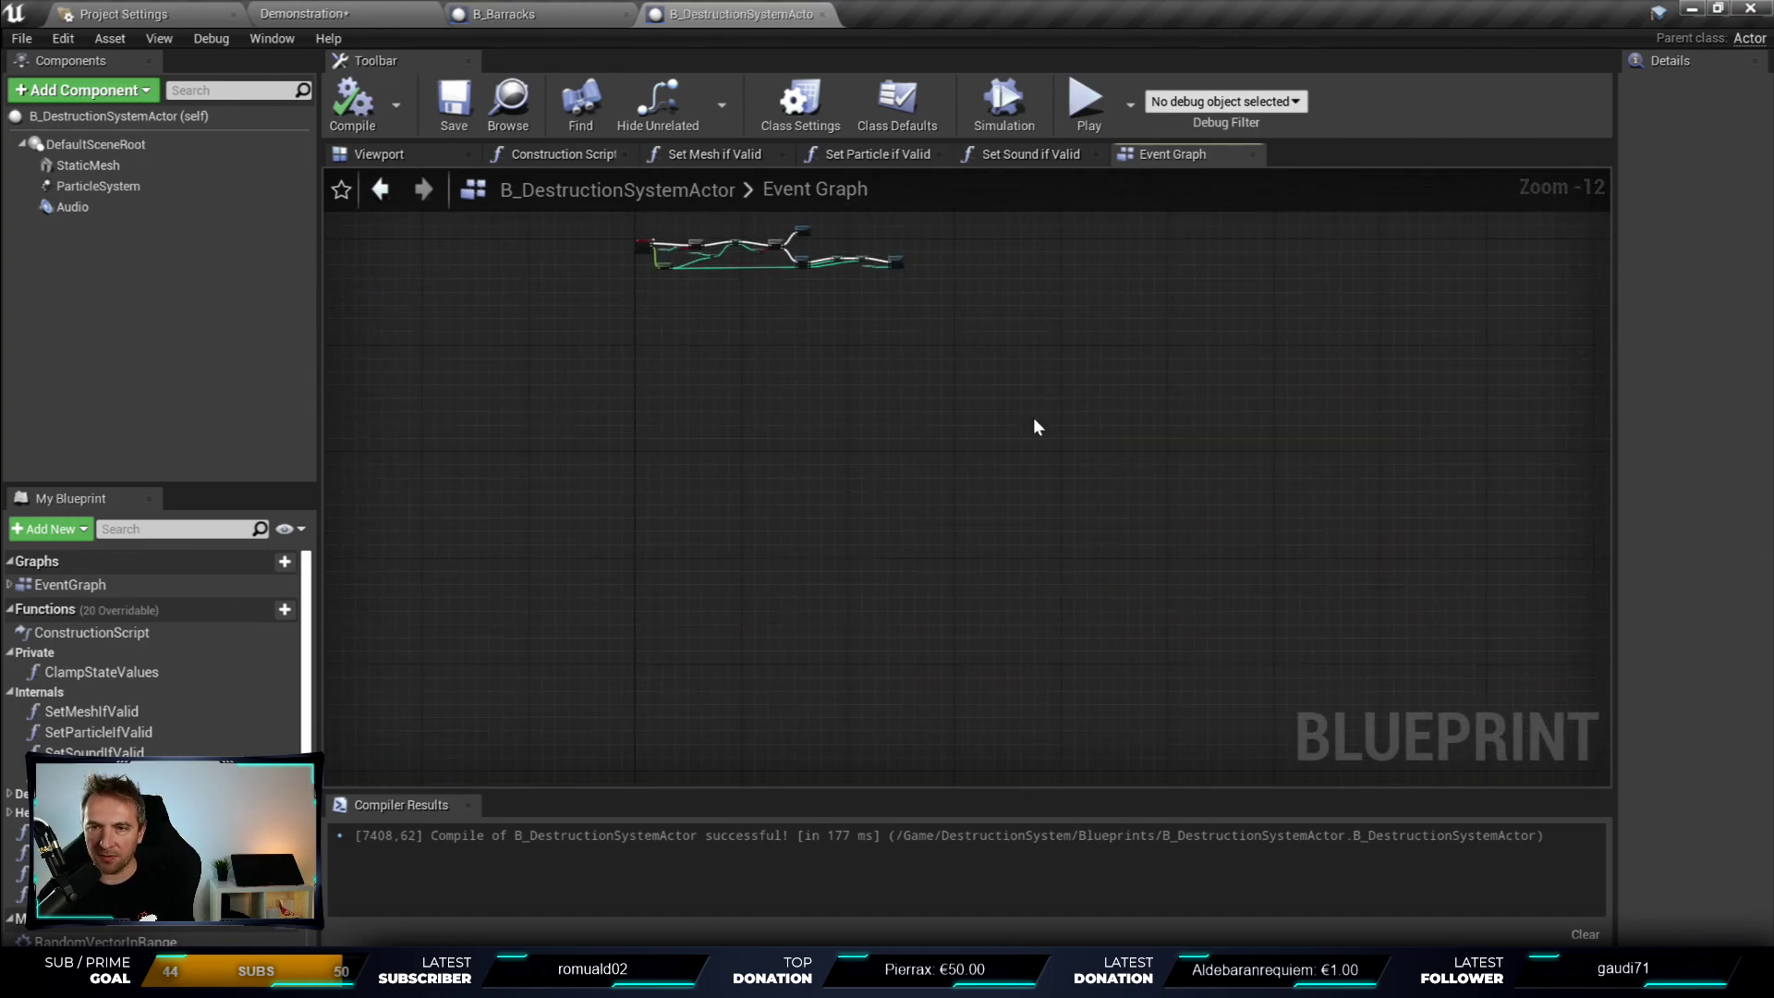
right_drag(1033, 418, 1177, 594)
scroll(1373, 472, up, 14)
right_drag(1373, 472, 780, 361)
scroll(779, 361, up, 2)
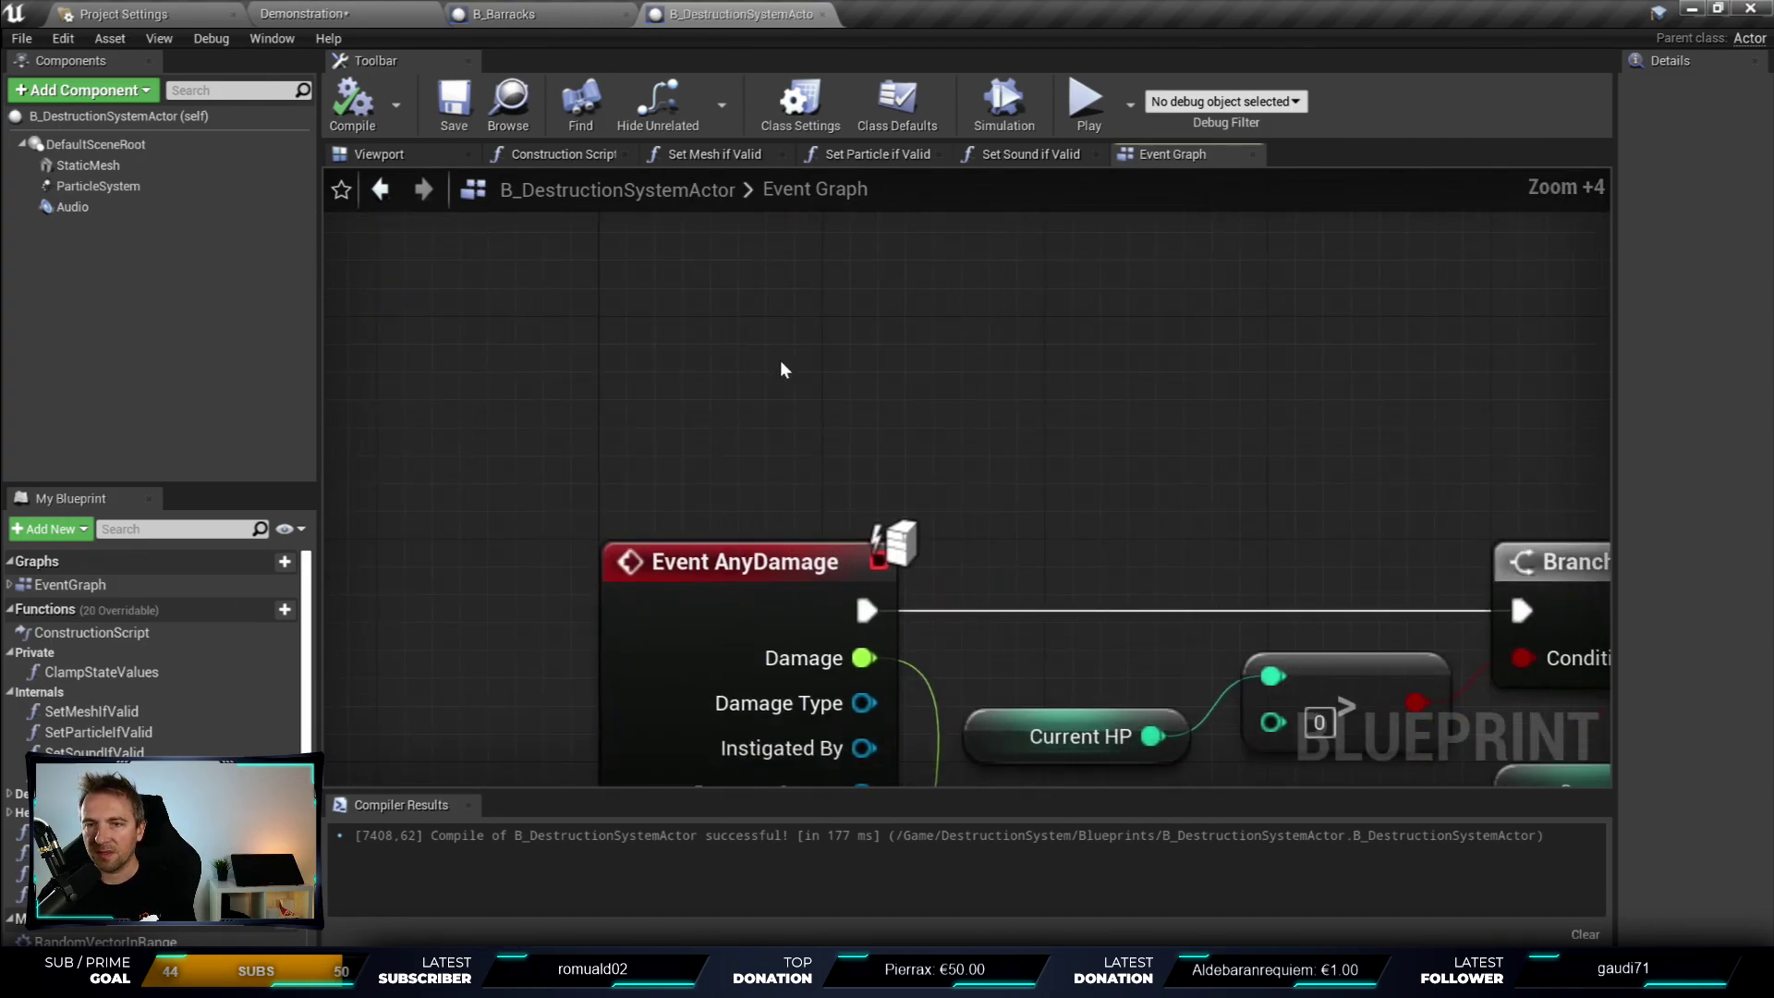
right_drag(750, 277, 863, 342)
right_drag(916, 291, 975, 262)
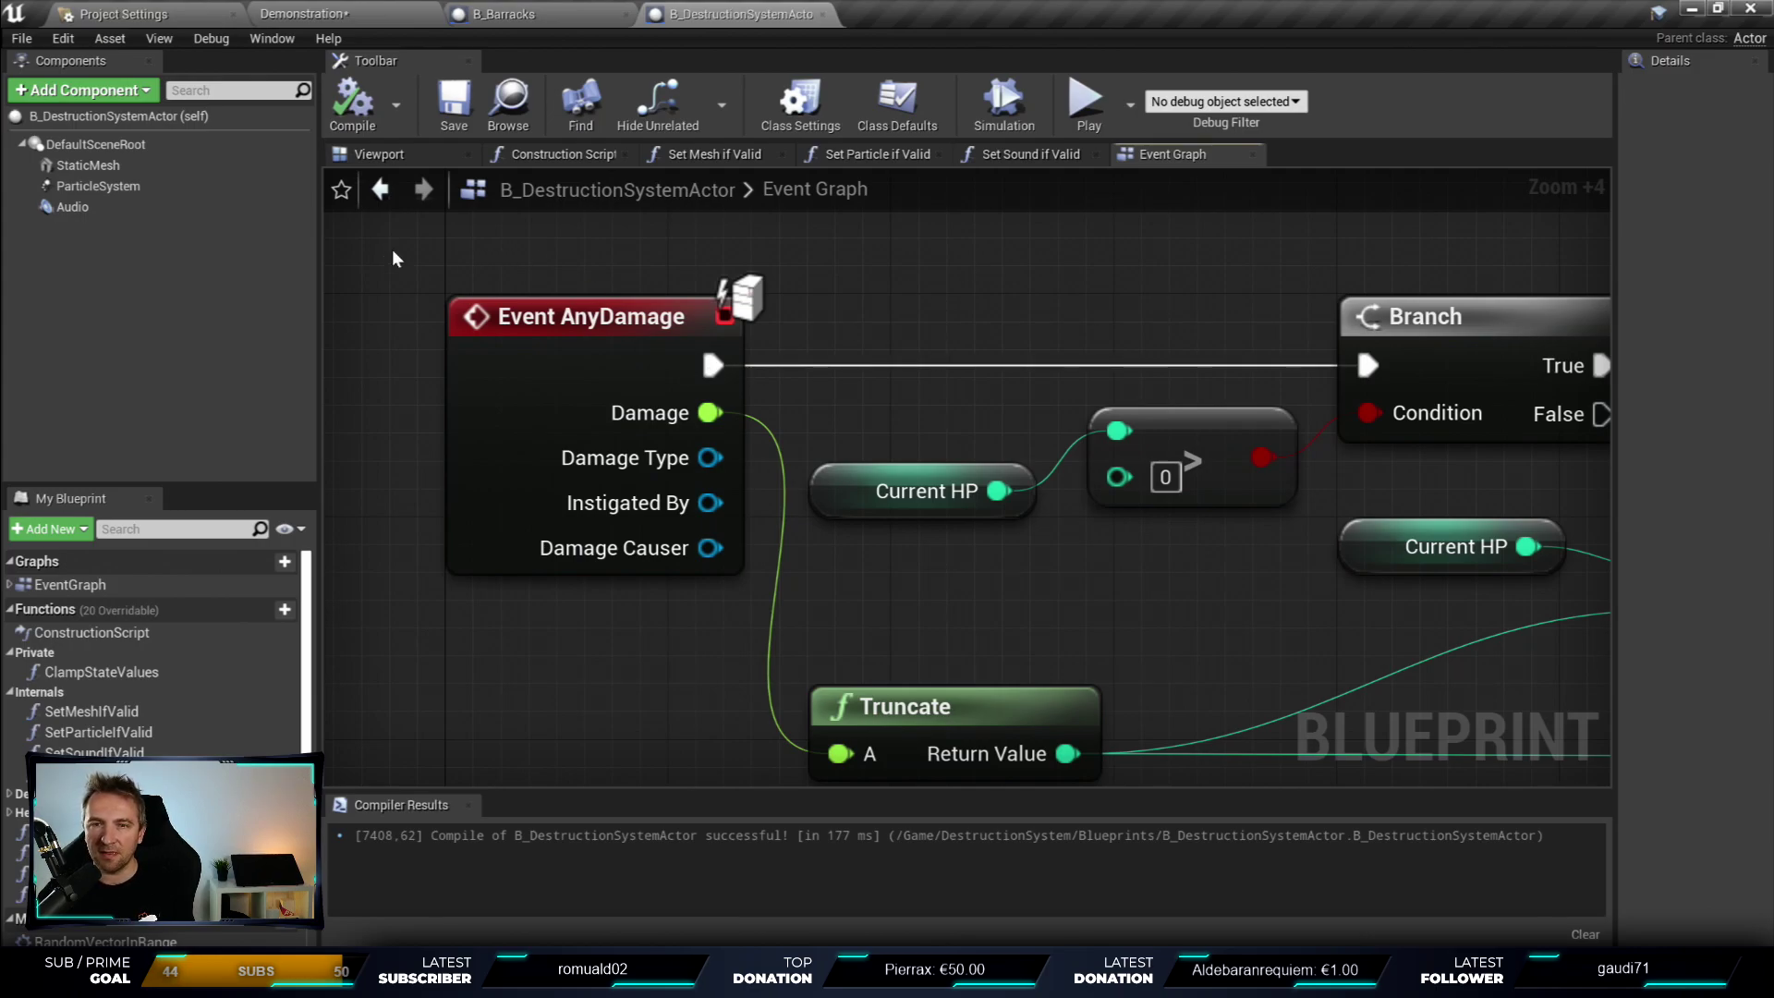
drag(394, 254, 640, 511)
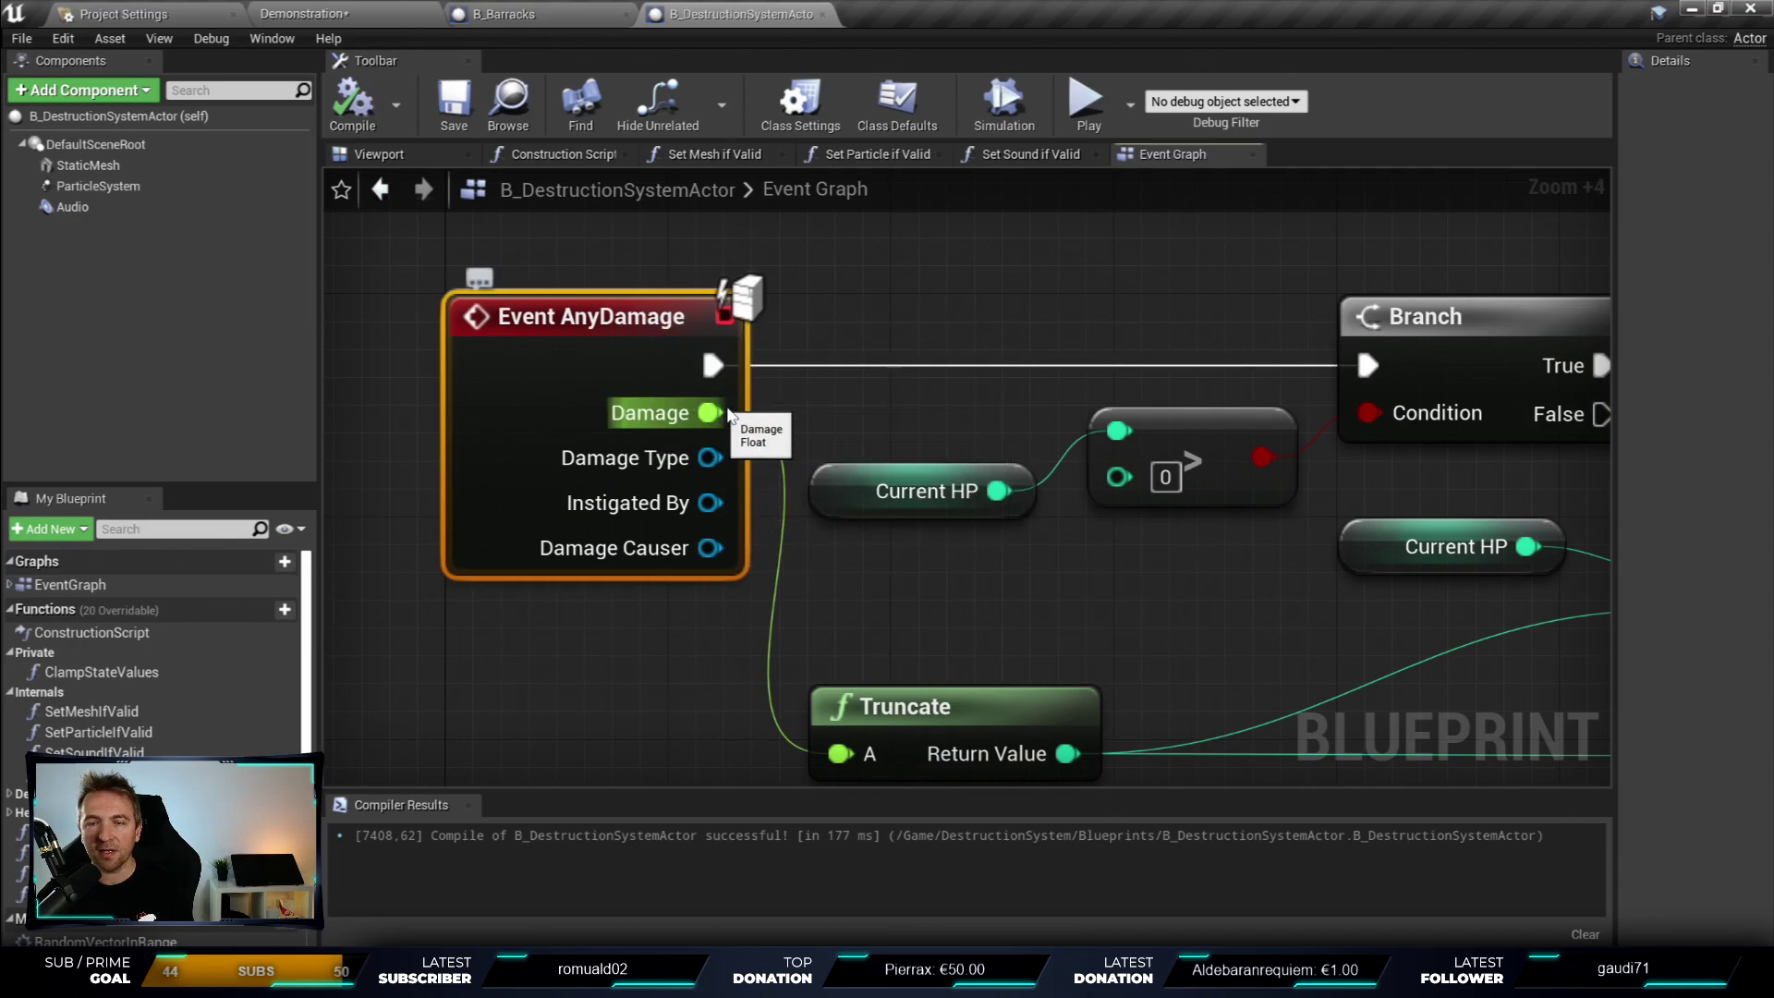
- Tidy the Truncate node, inspect the Current HP check and Branch, and align SET Current HP
right_drag(1036, 618, 1058, 483)
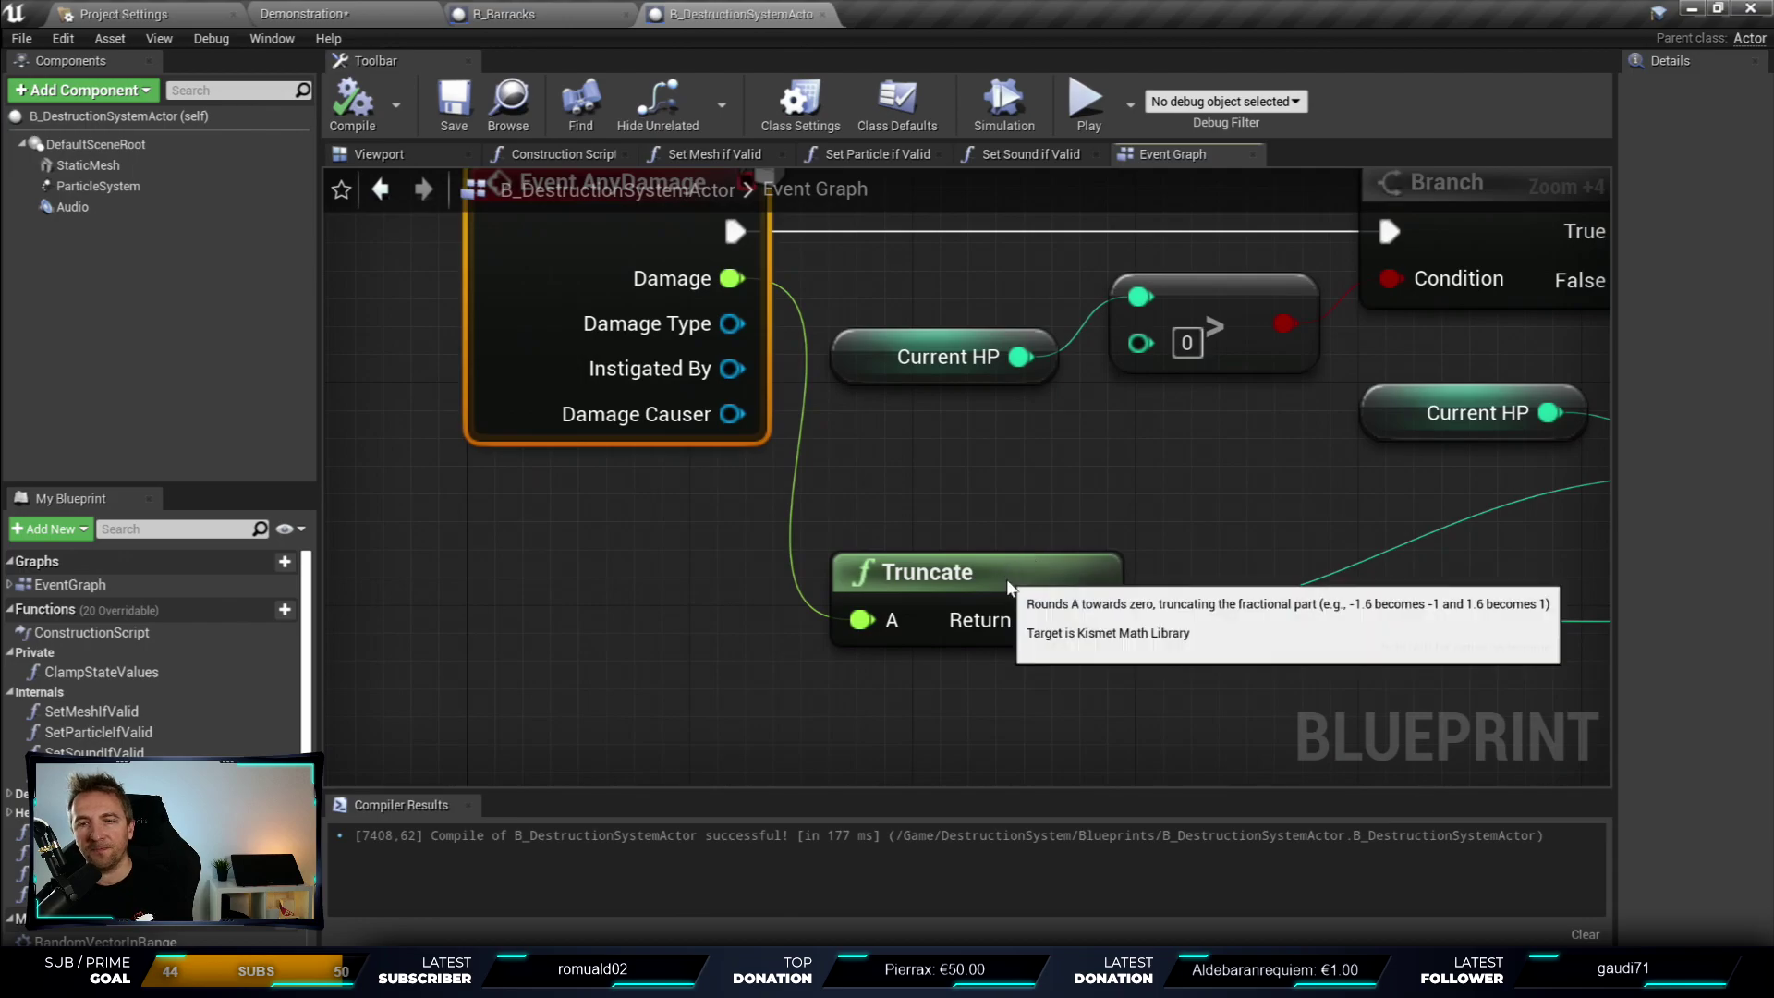
drag(1007, 588, 1023, 521)
scroll(1079, 415, down, 1)
right_drag(1079, 415, 967, 534)
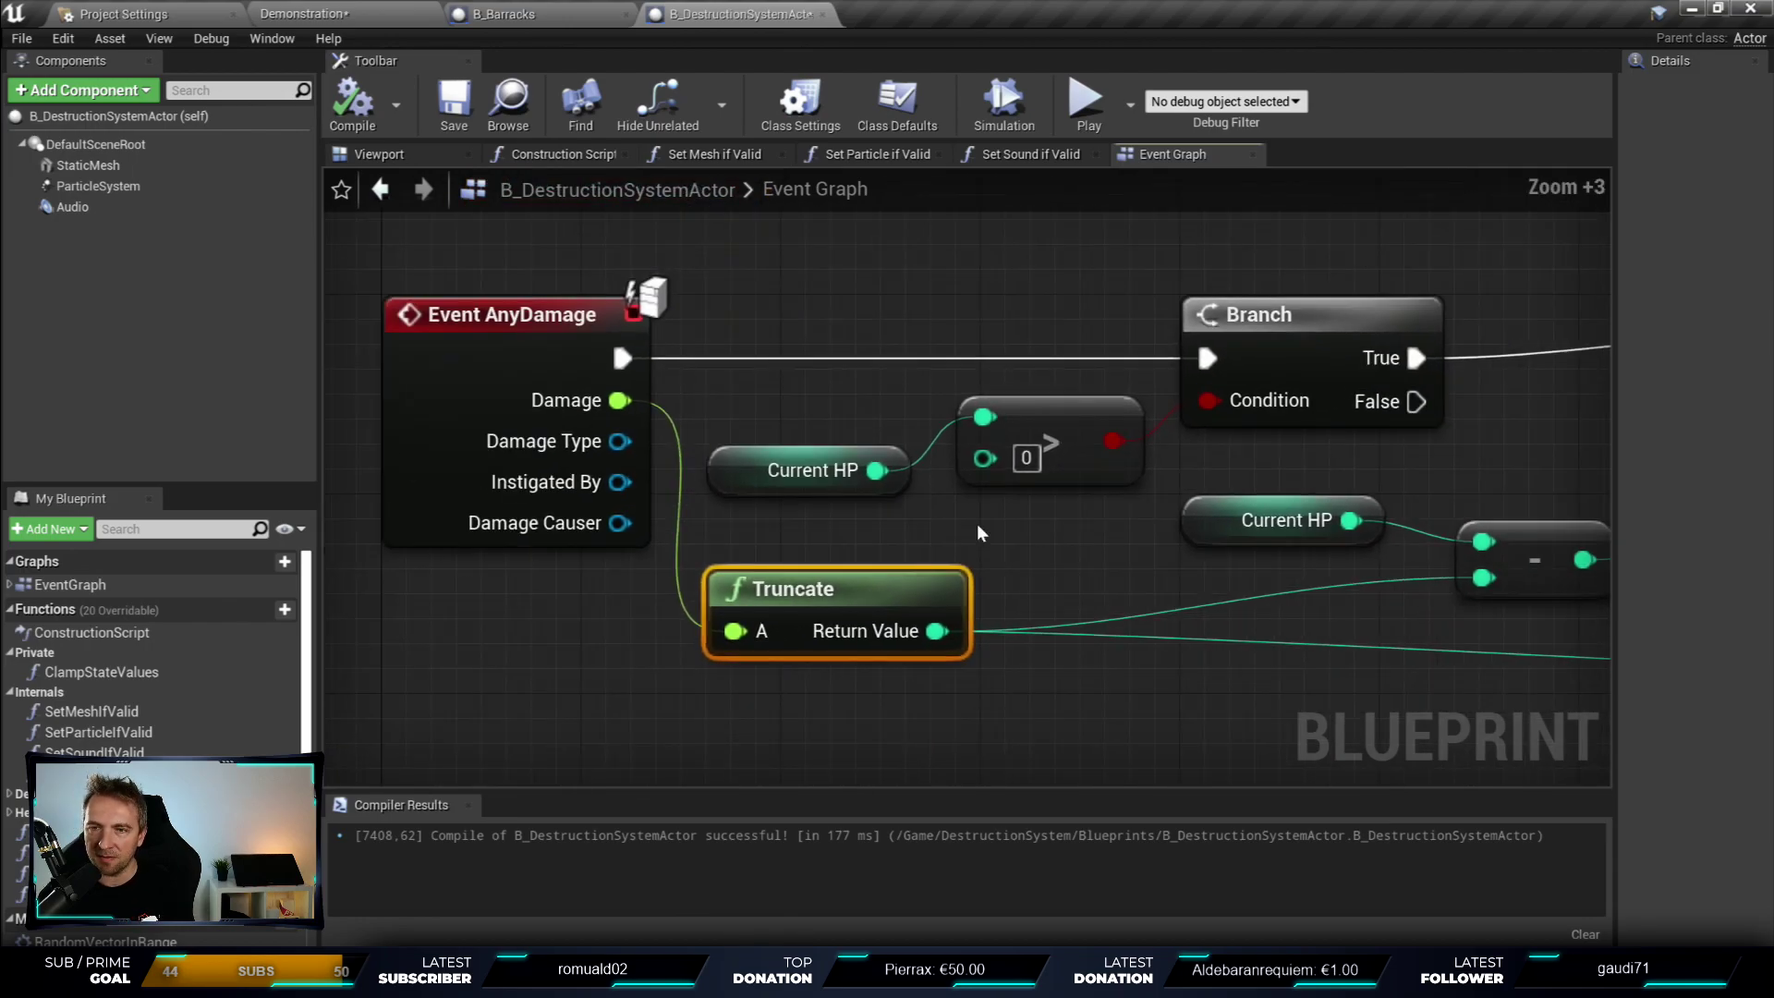
drag(839, 397, 1048, 520)
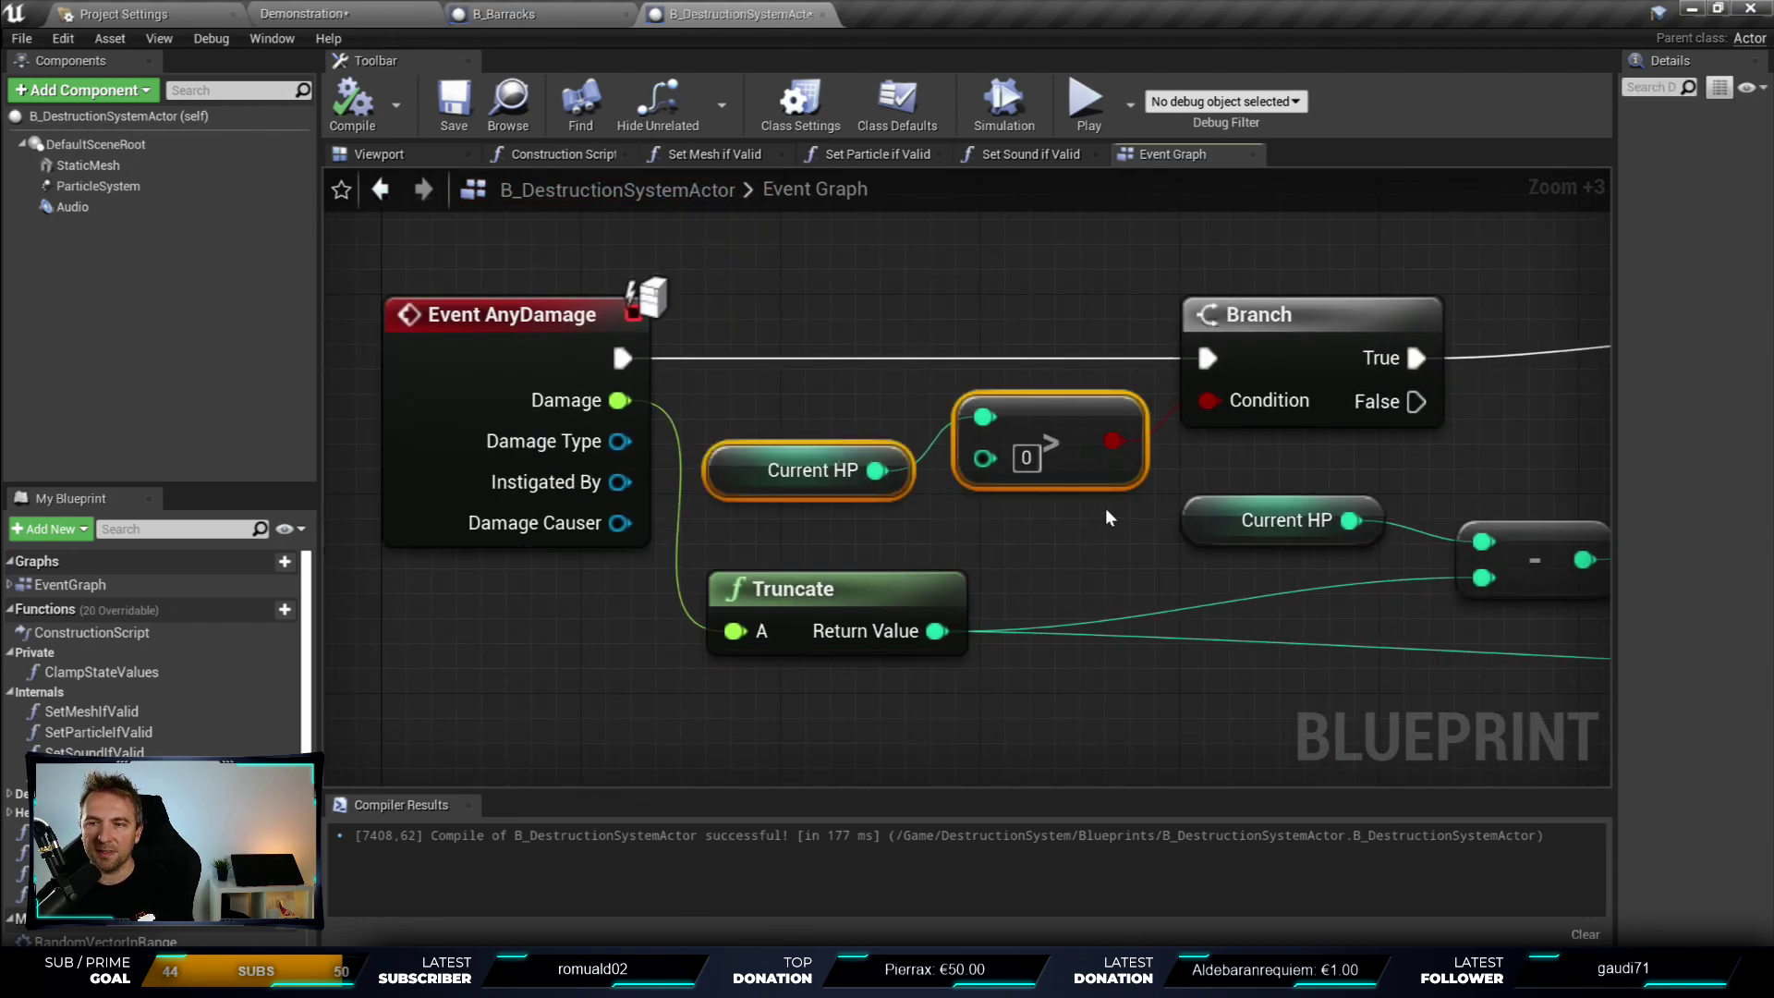
right_drag(1105, 508, 1024, 521)
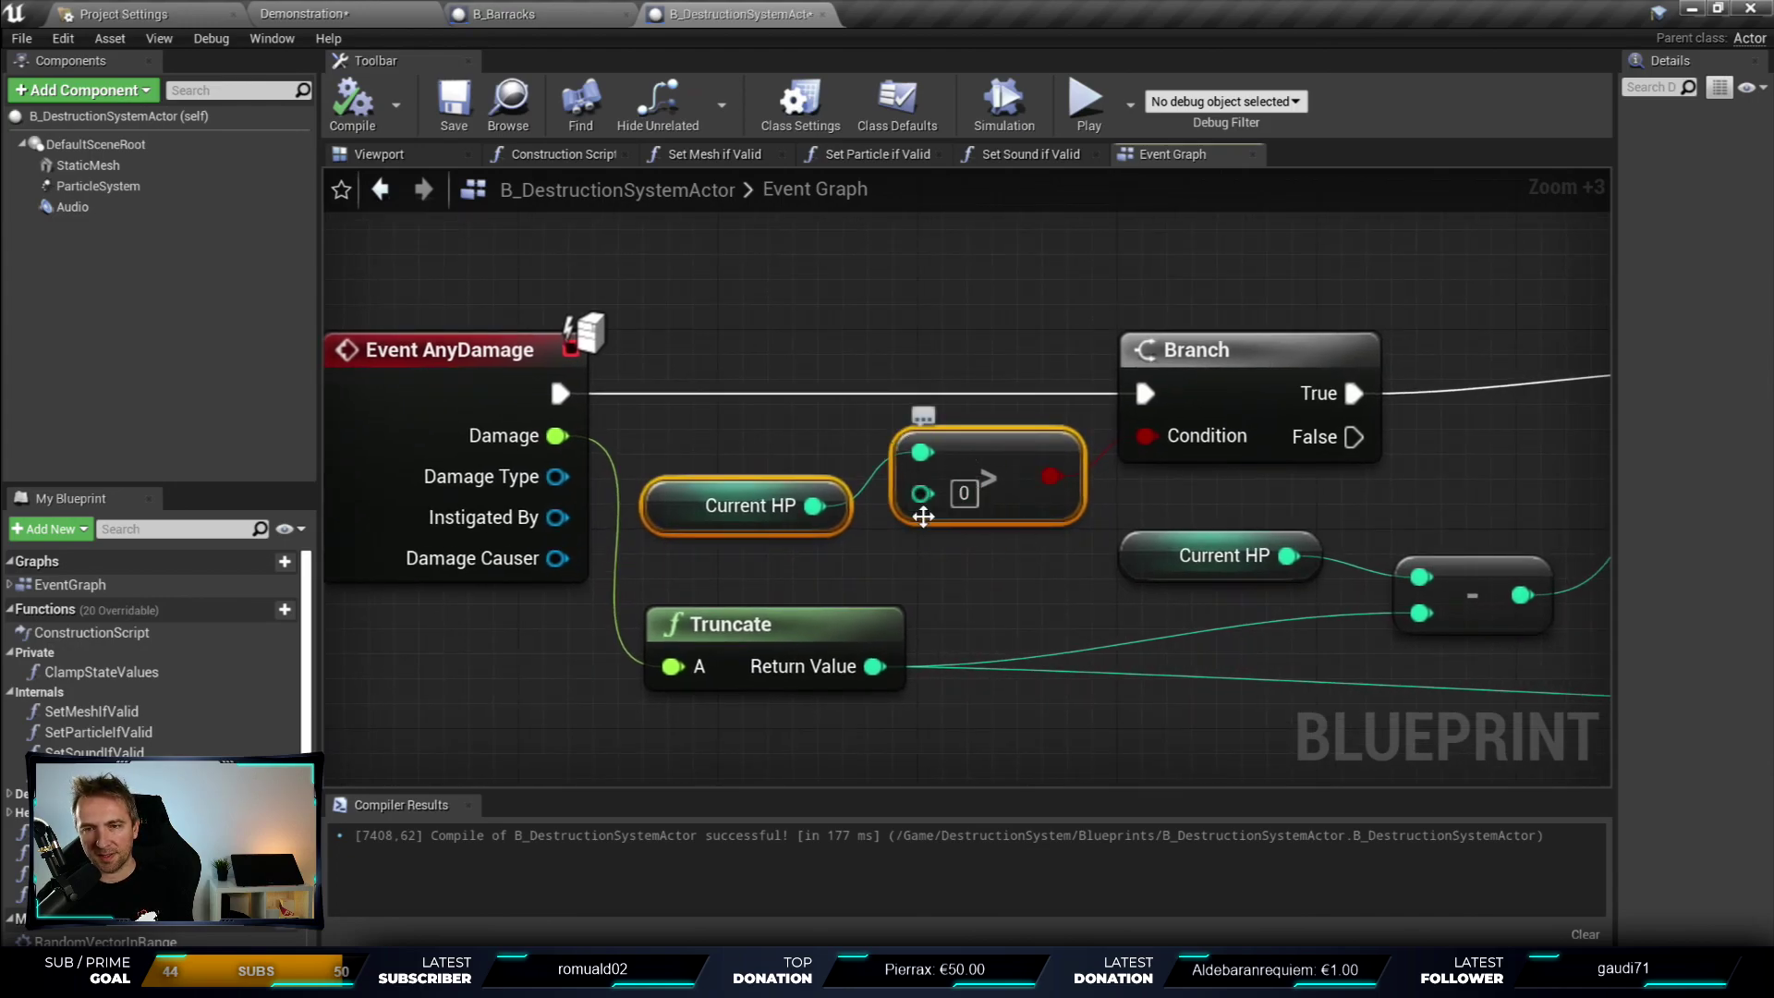
click(1263, 347)
right_drag(1474, 331, 1110, 335)
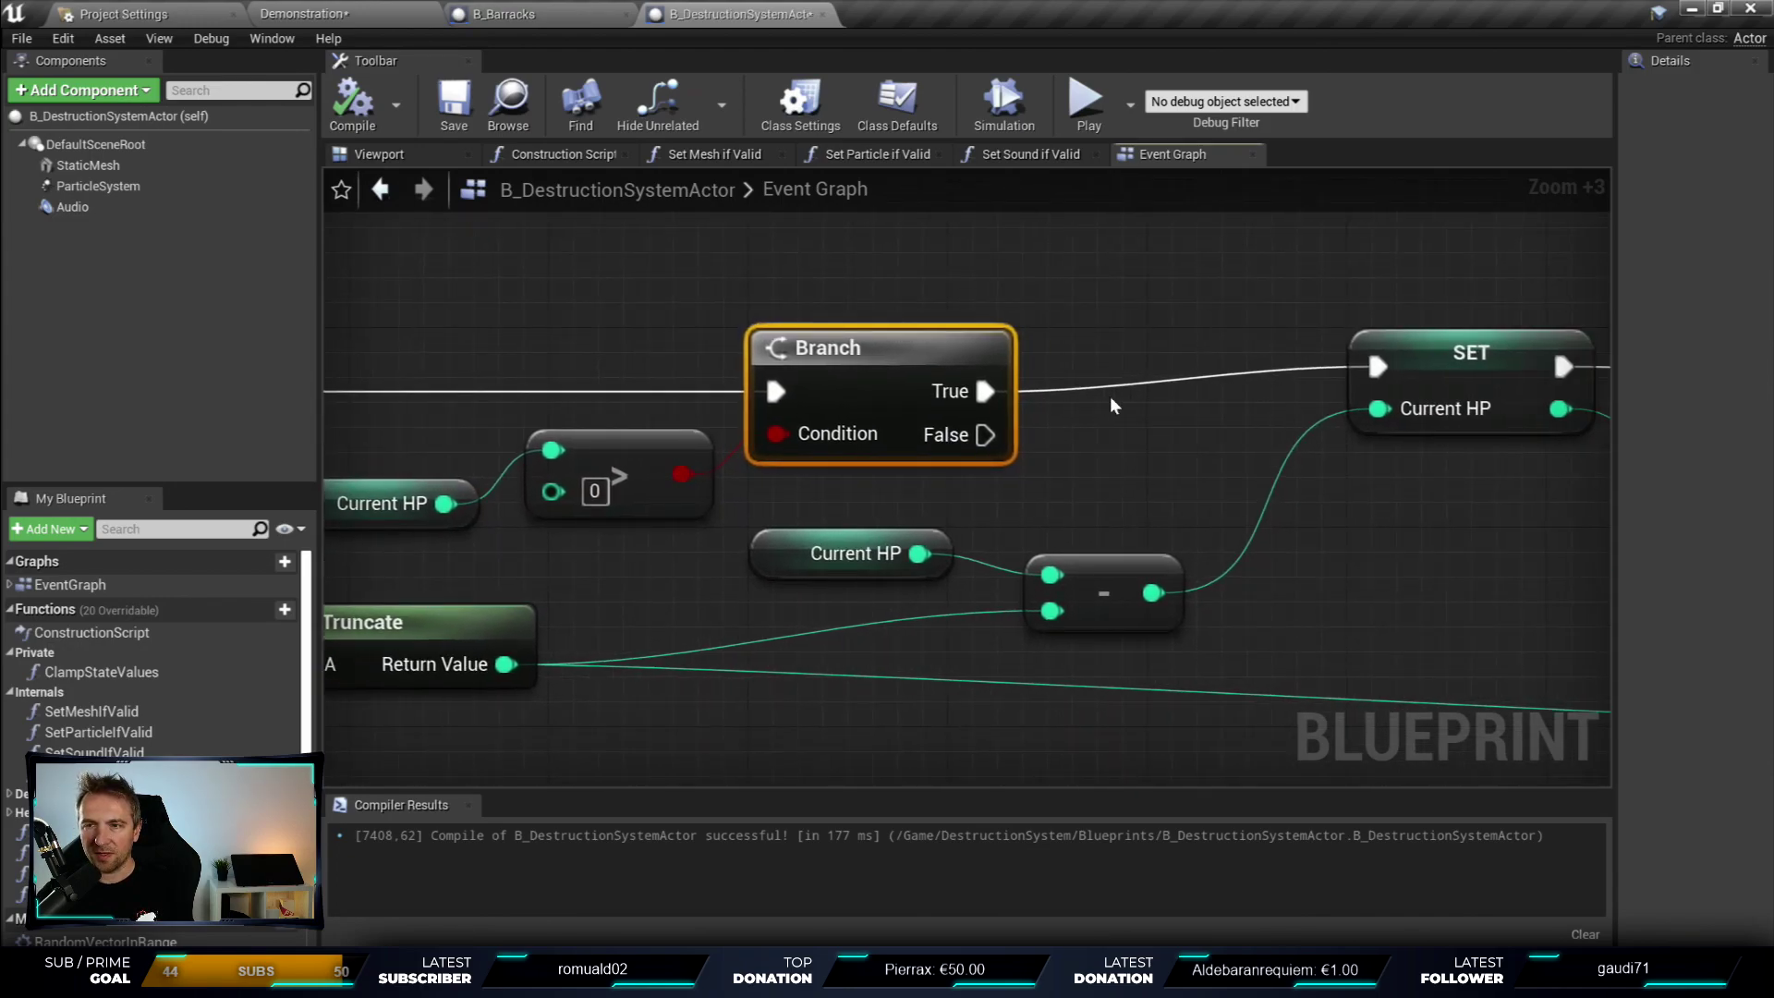
scroll(1110, 395, down, 2)
click(1358, 399)
drag(1358, 399, 1358, 378)
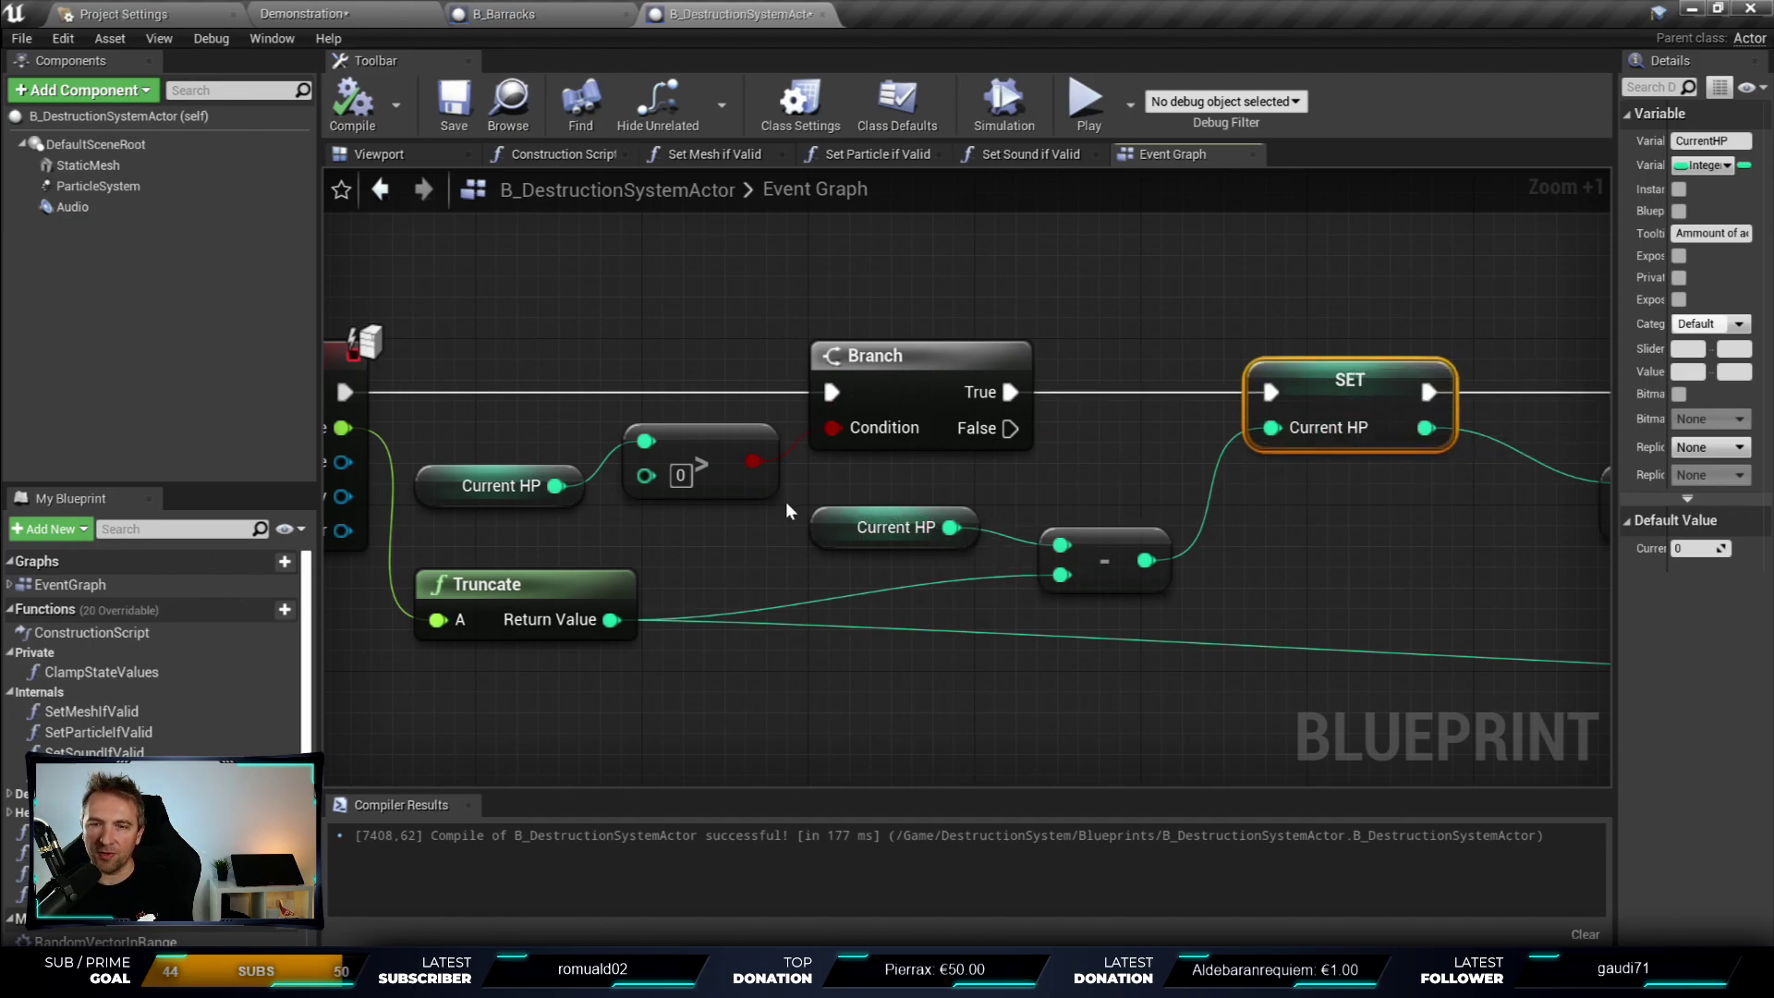
- Move the <= comparison node closer to the SET Current HP node
click(421, 577)
right_drag(414, 572, 608, 561)
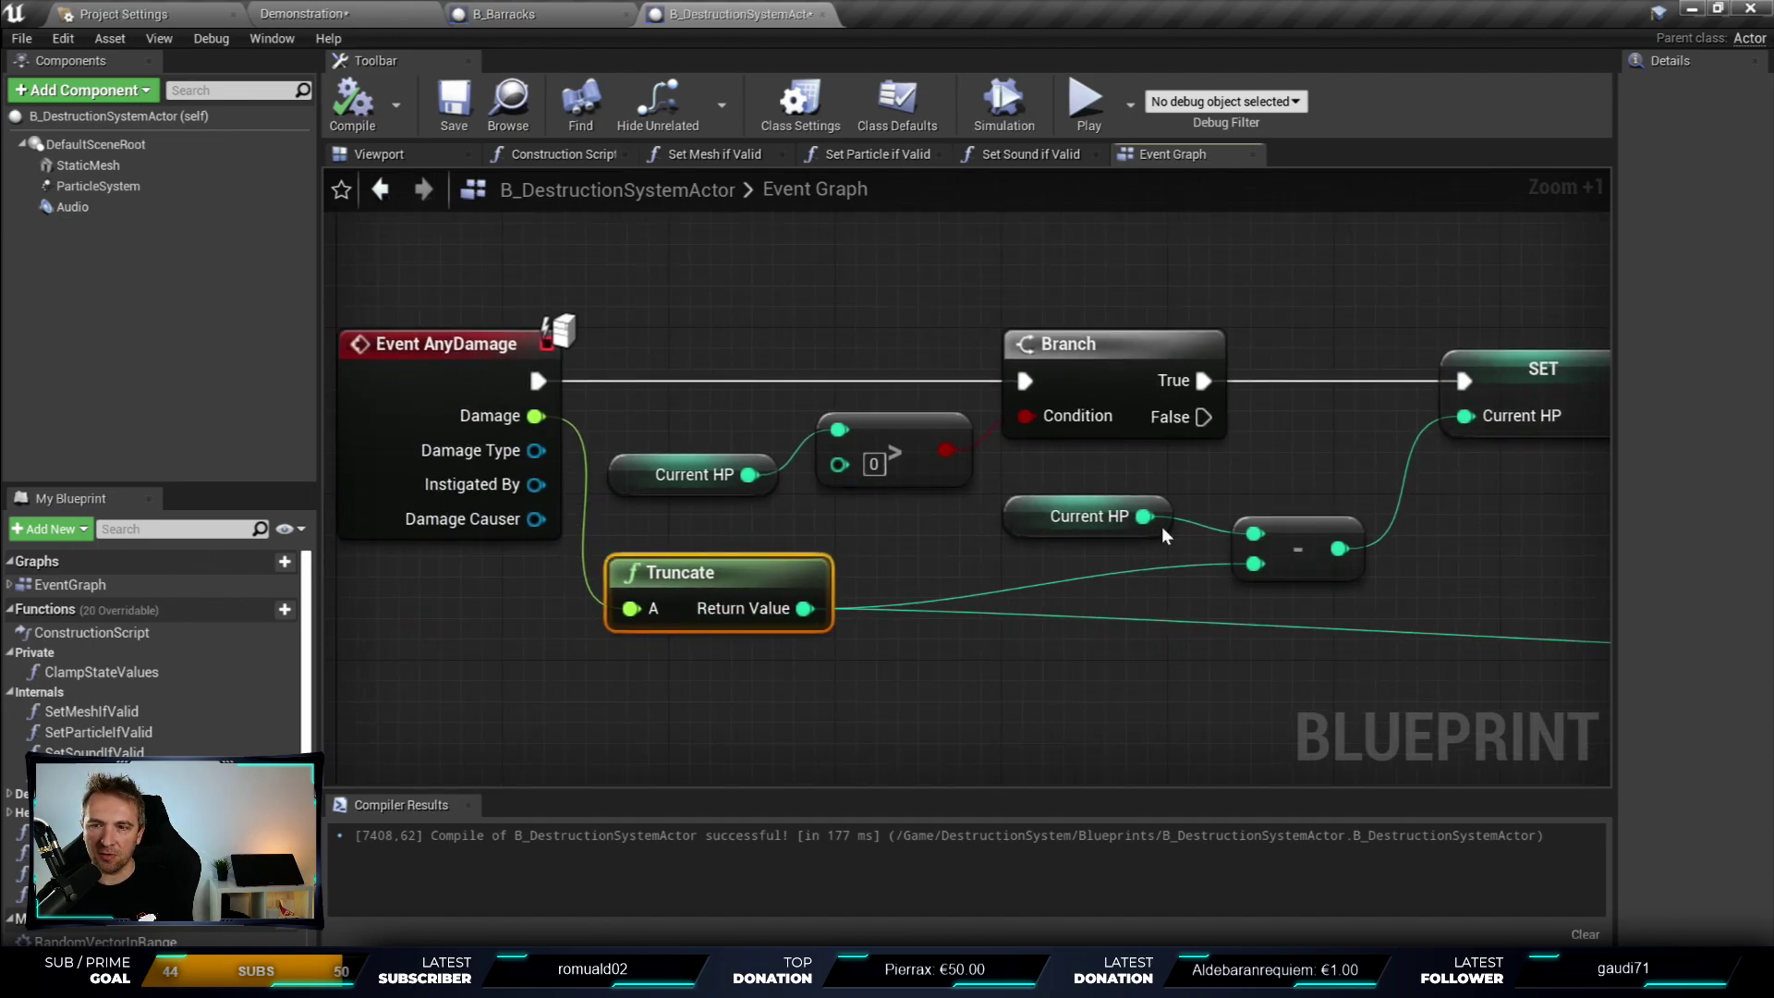
right_drag(1161, 525, 526, 570)
click(688, 370)
scroll(973, 550, up, 3)
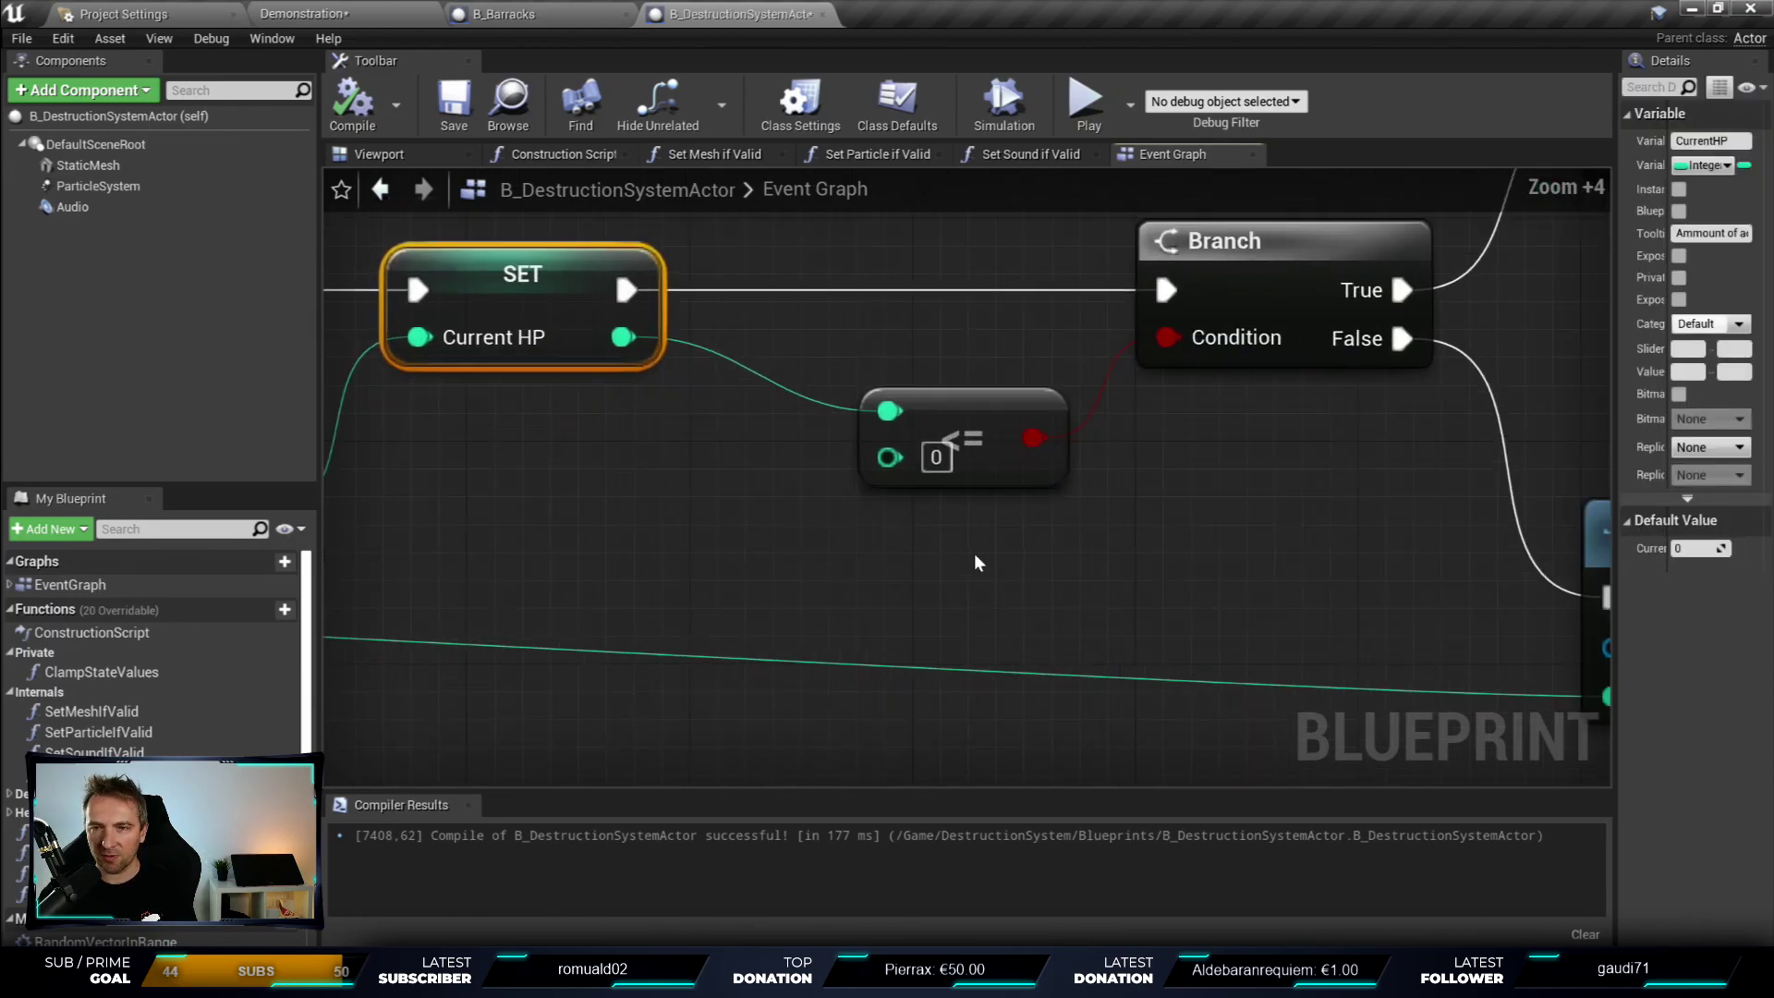
click(1033, 412)
drag(1033, 413, 893, 385)
right_drag(832, 410, 857, 550)
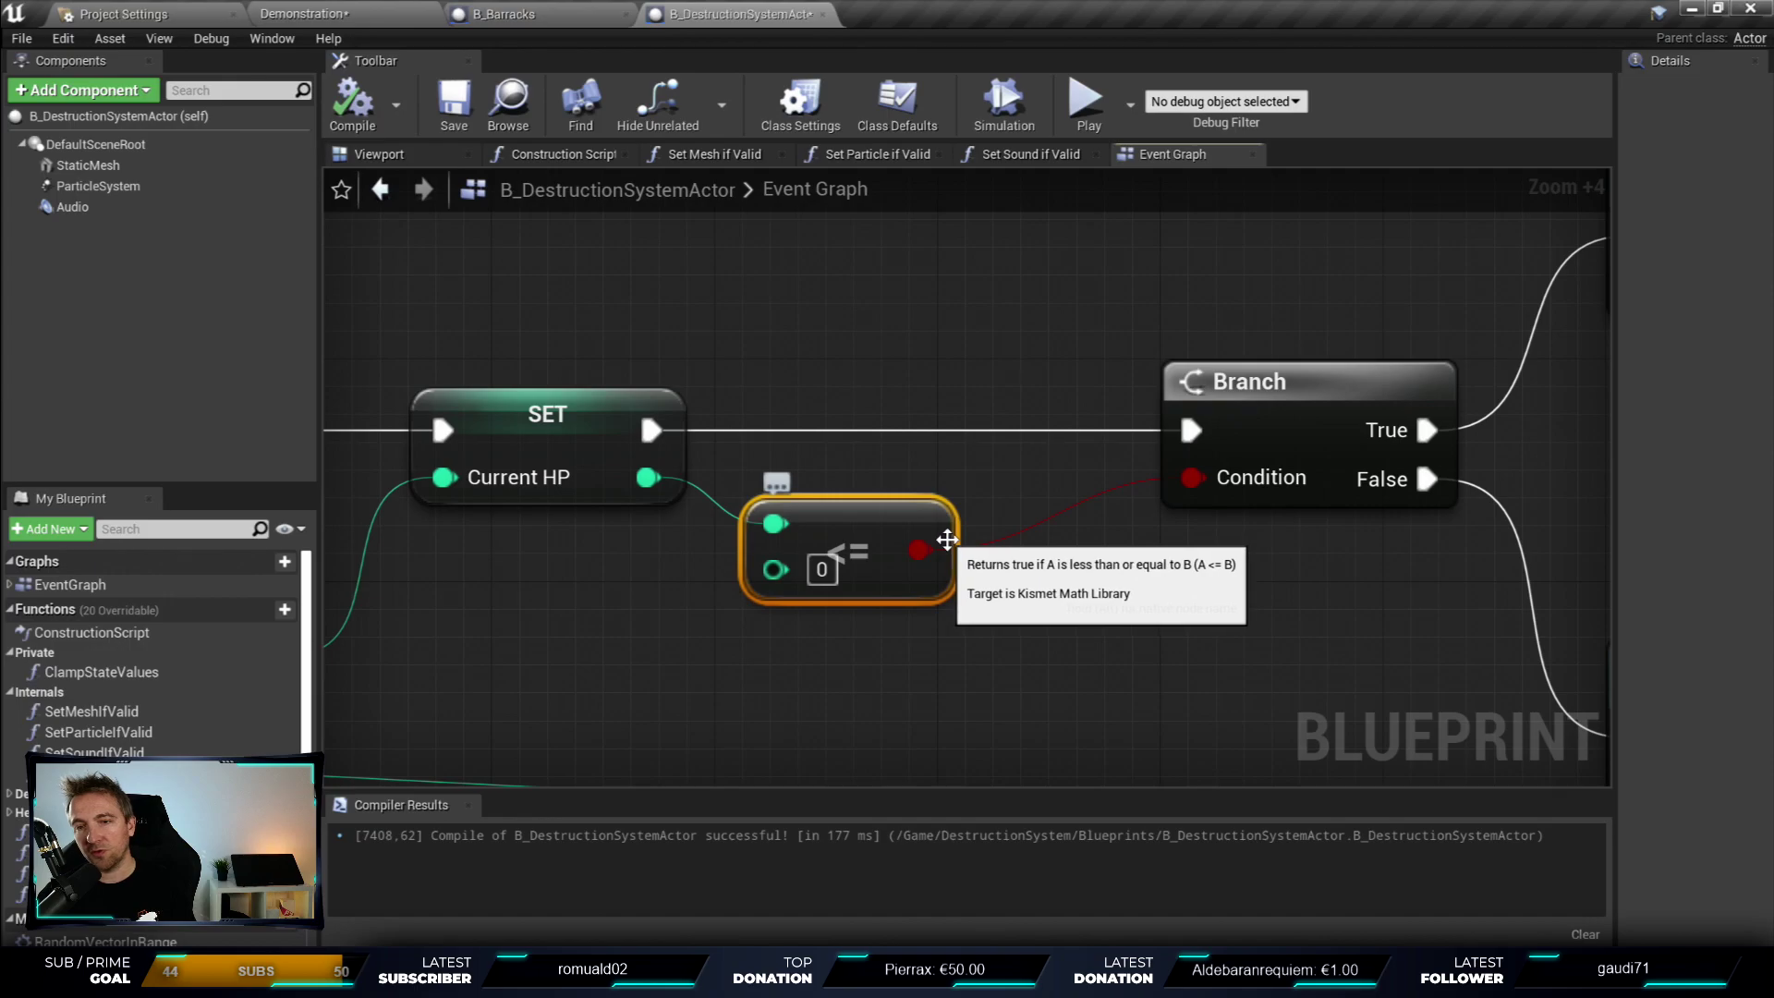
- Follow the Branch outputs to Begin Death and Calculate Next State, centring Begin Death
right_drag(1254, 372, 870, 424)
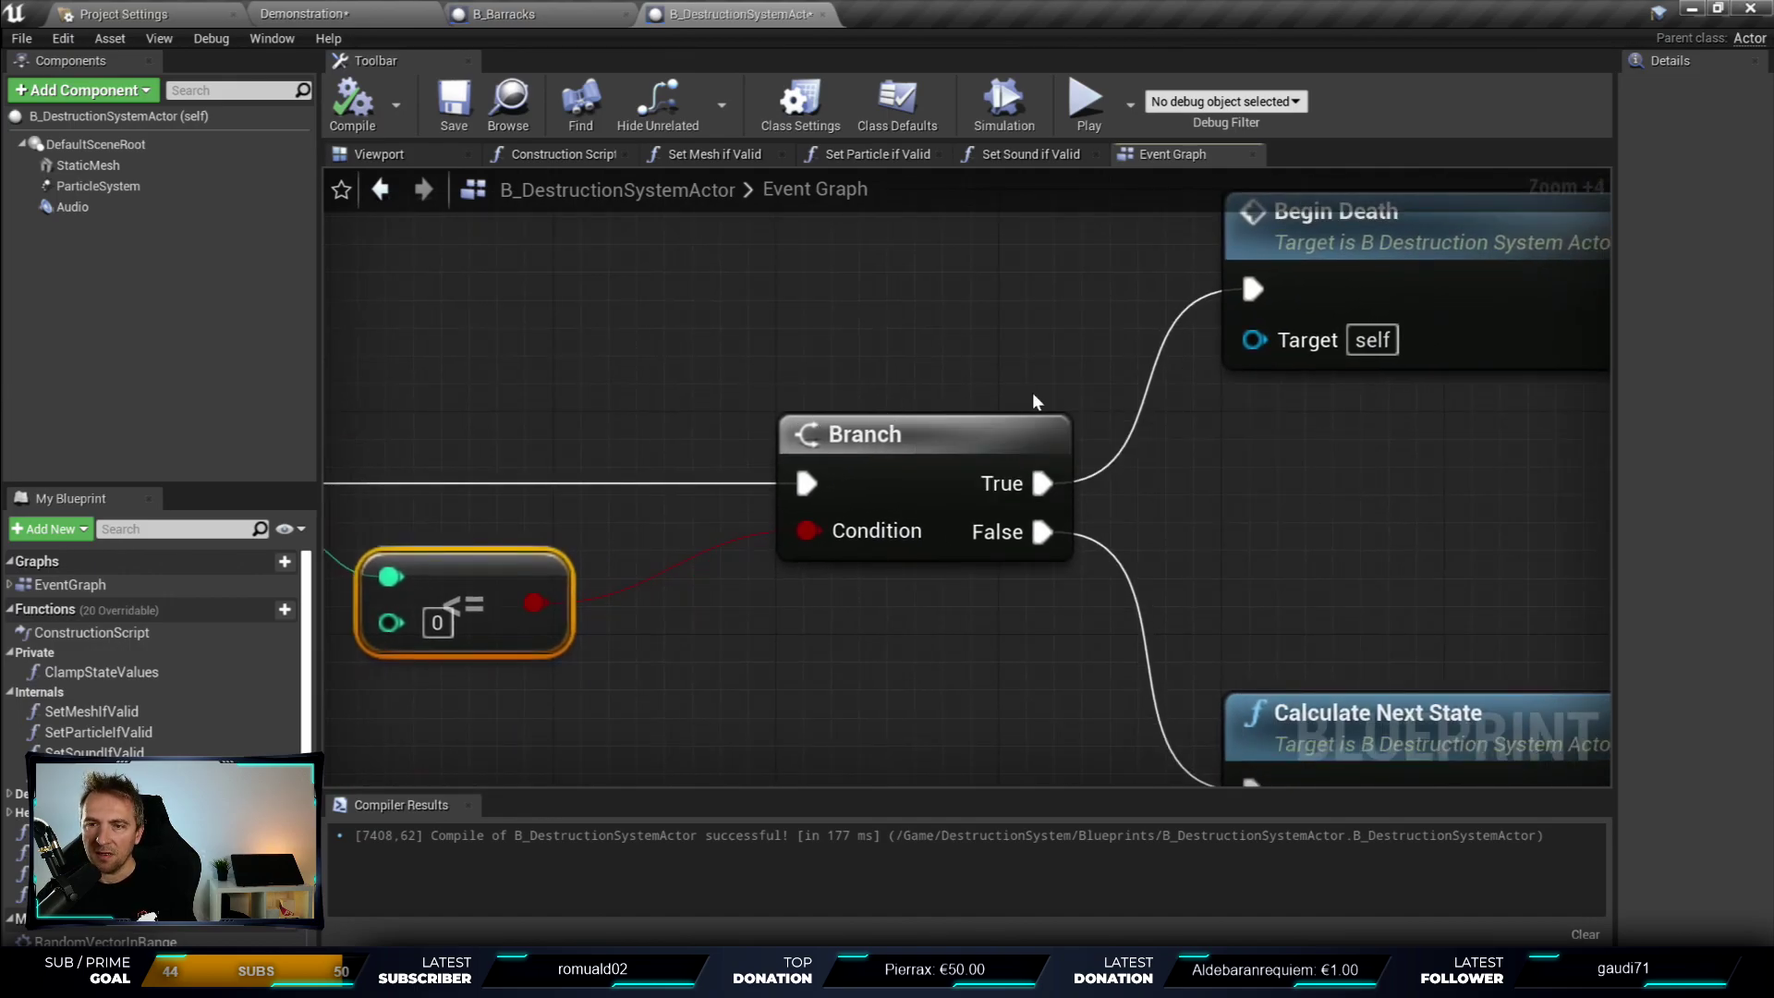
right_drag(686, 547, 878, 494)
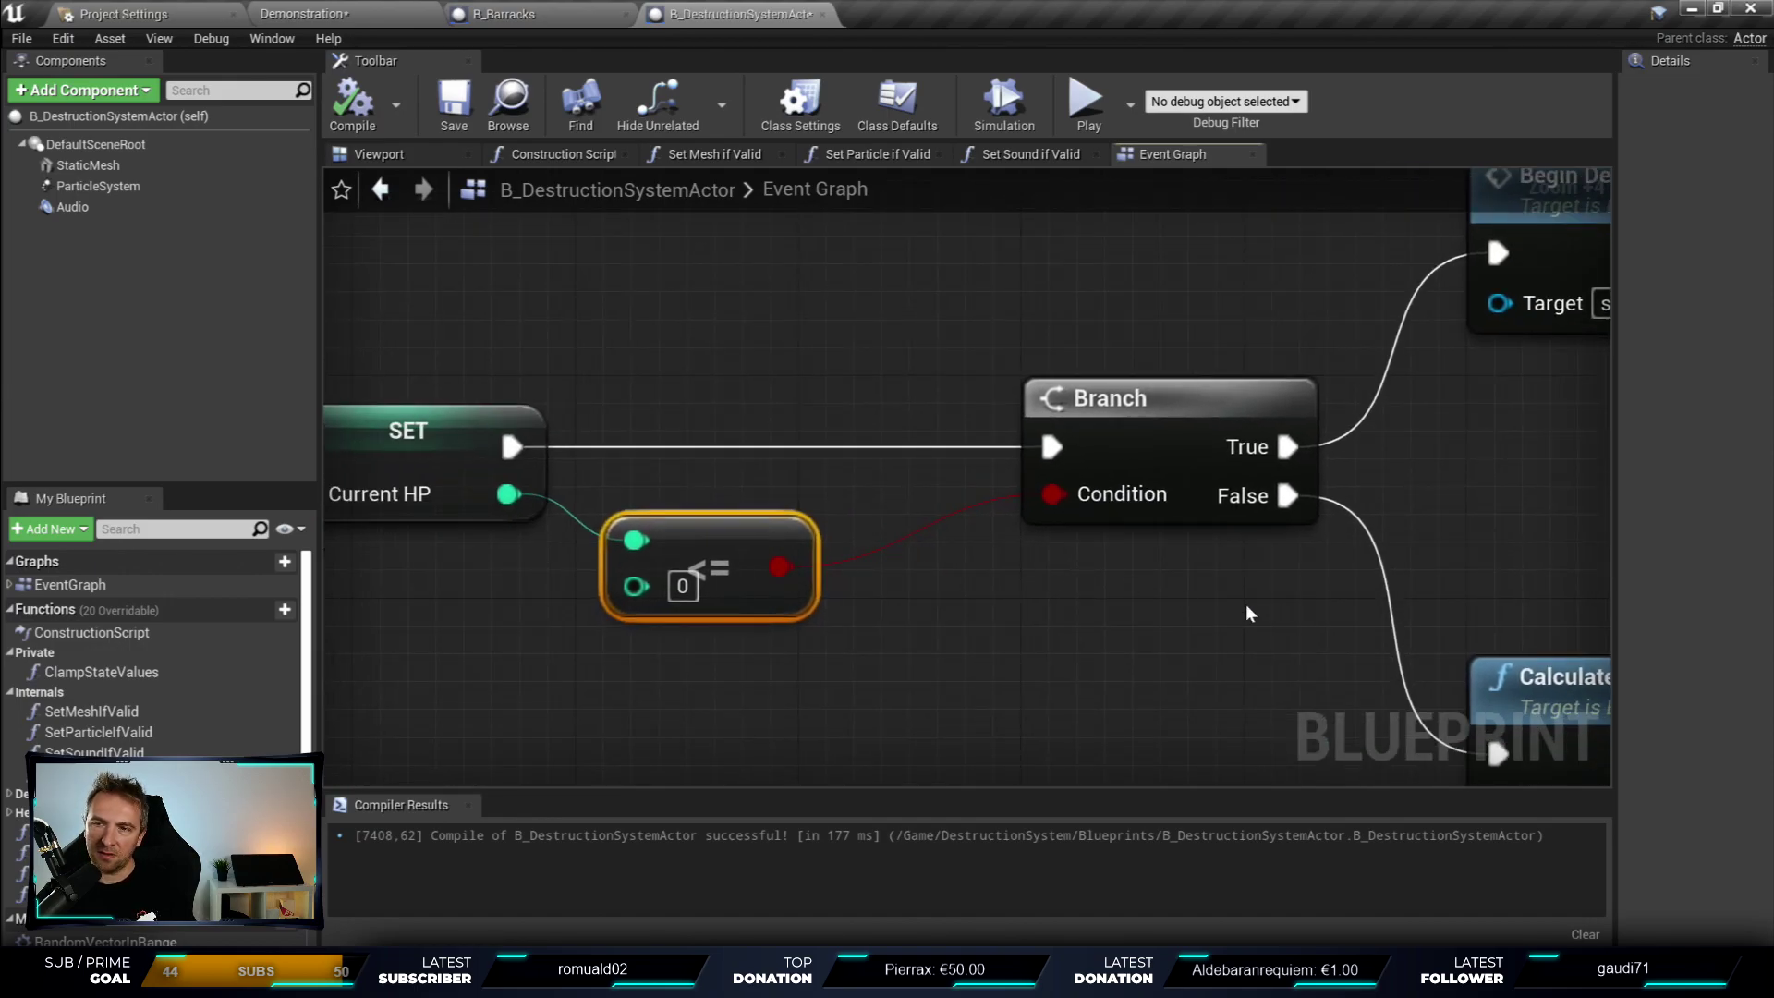
right_drag(1245, 612, 841, 349)
right_drag(591, 425, 1095, 702)
right_drag(821, 596, 1093, 548)
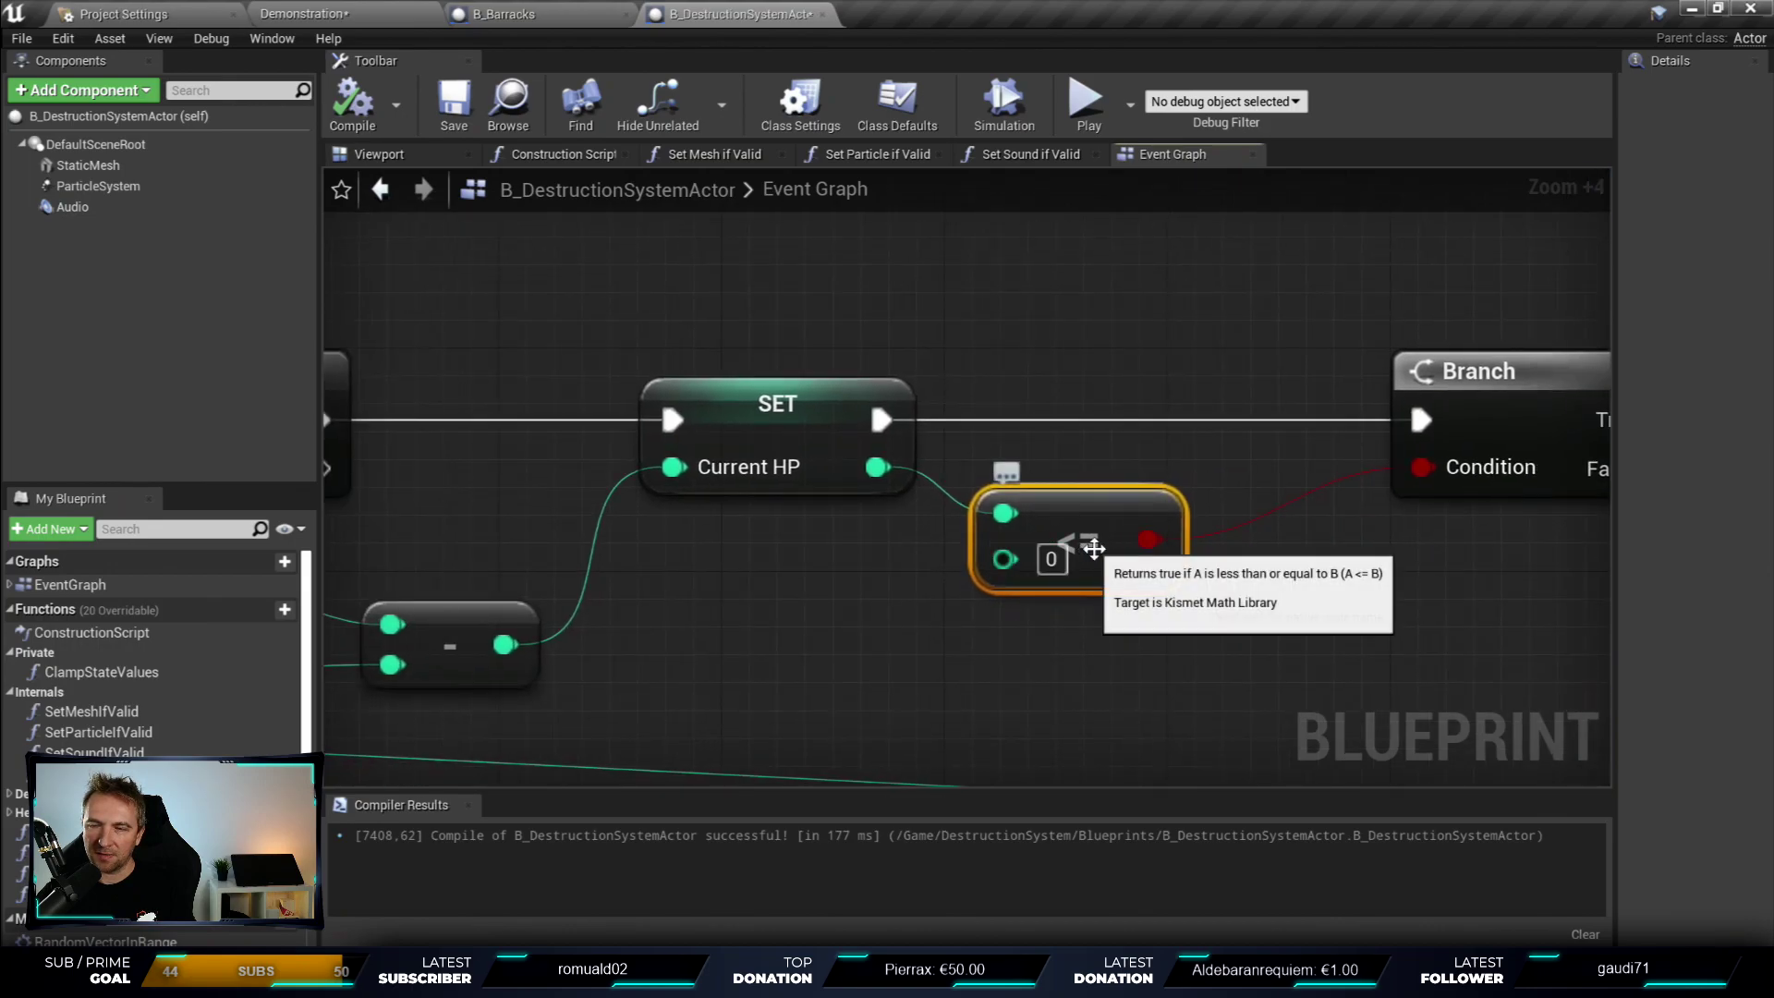
right_drag(1358, 563, 1108, 573)
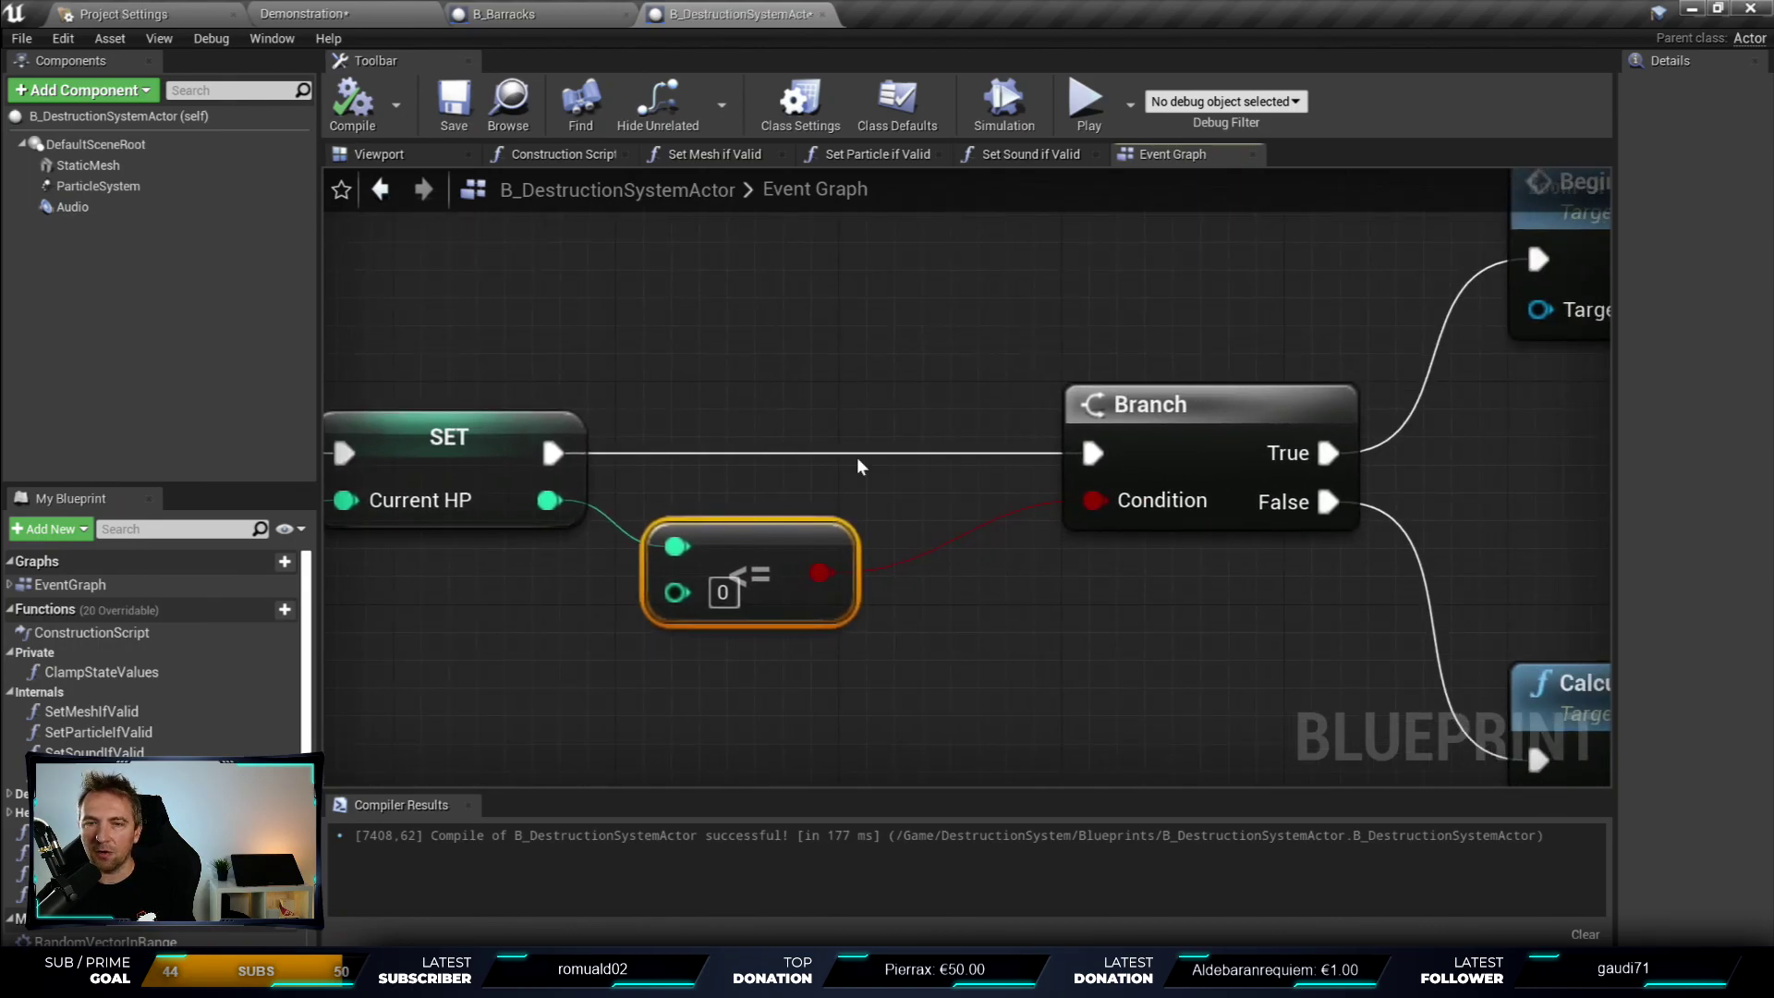
right_drag(857, 457, 750, 468)
right_drag(1238, 446, 748, 569)
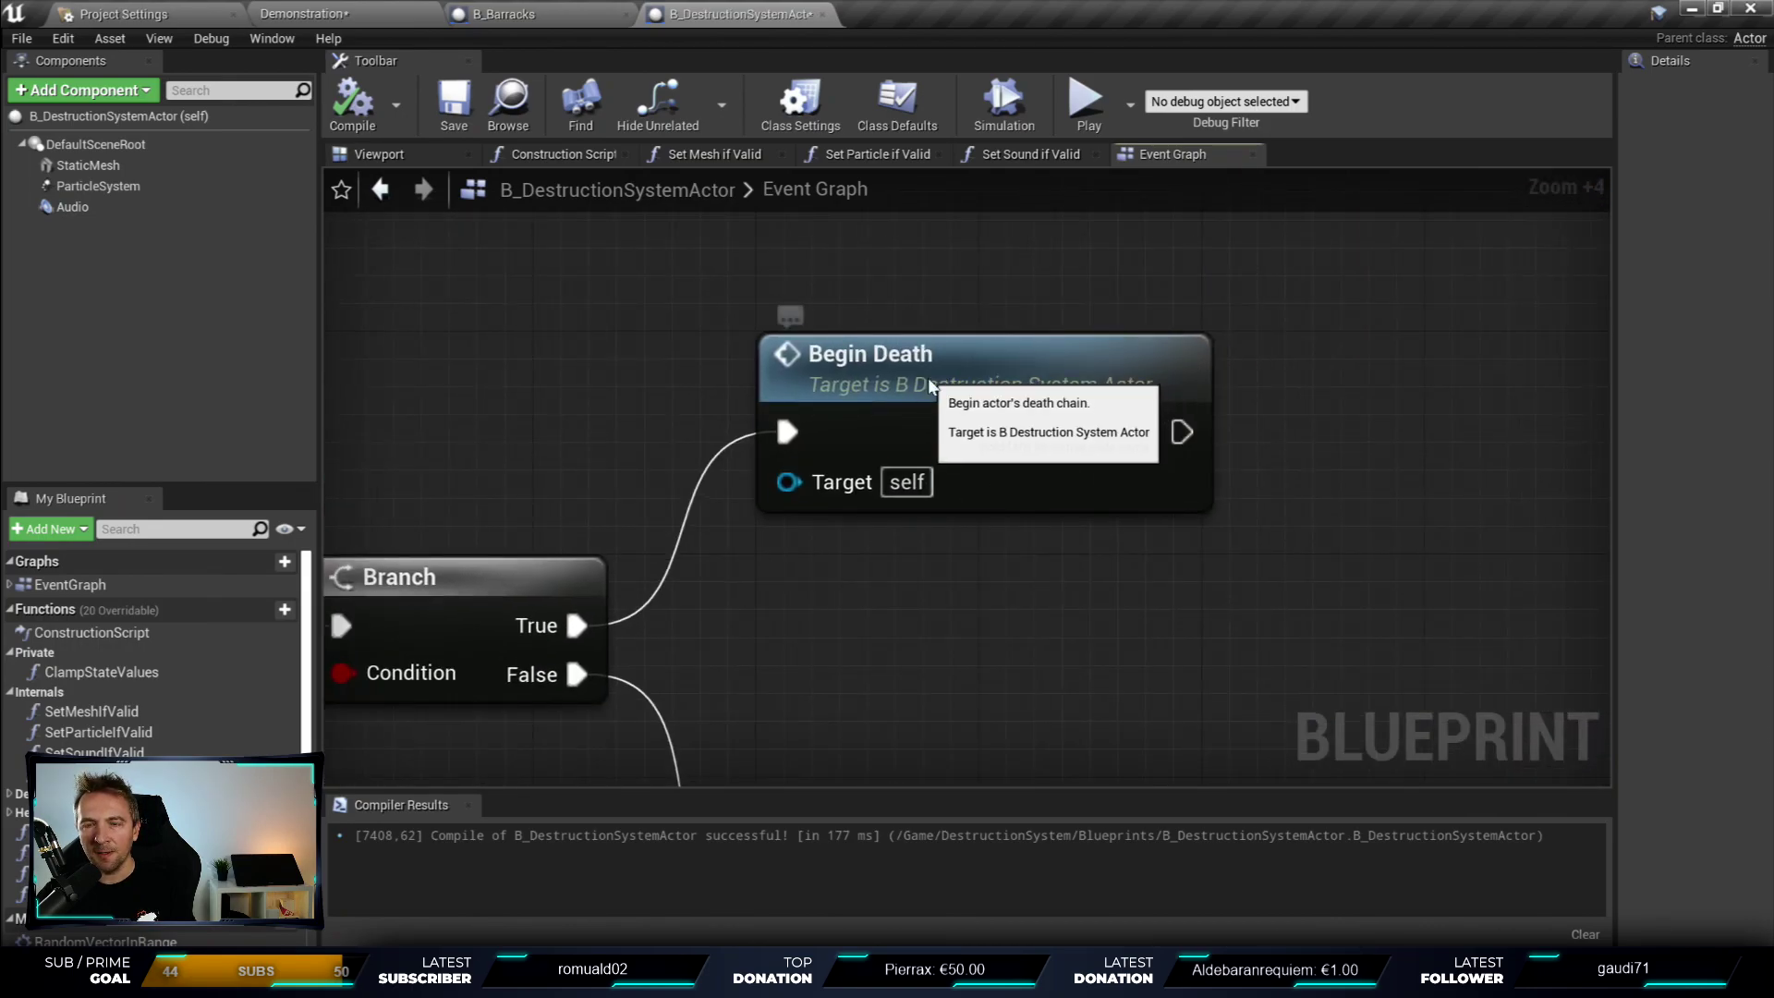
- Inspect the Begin Death node, then the Calculate Next State node on the False path
click(984, 385)
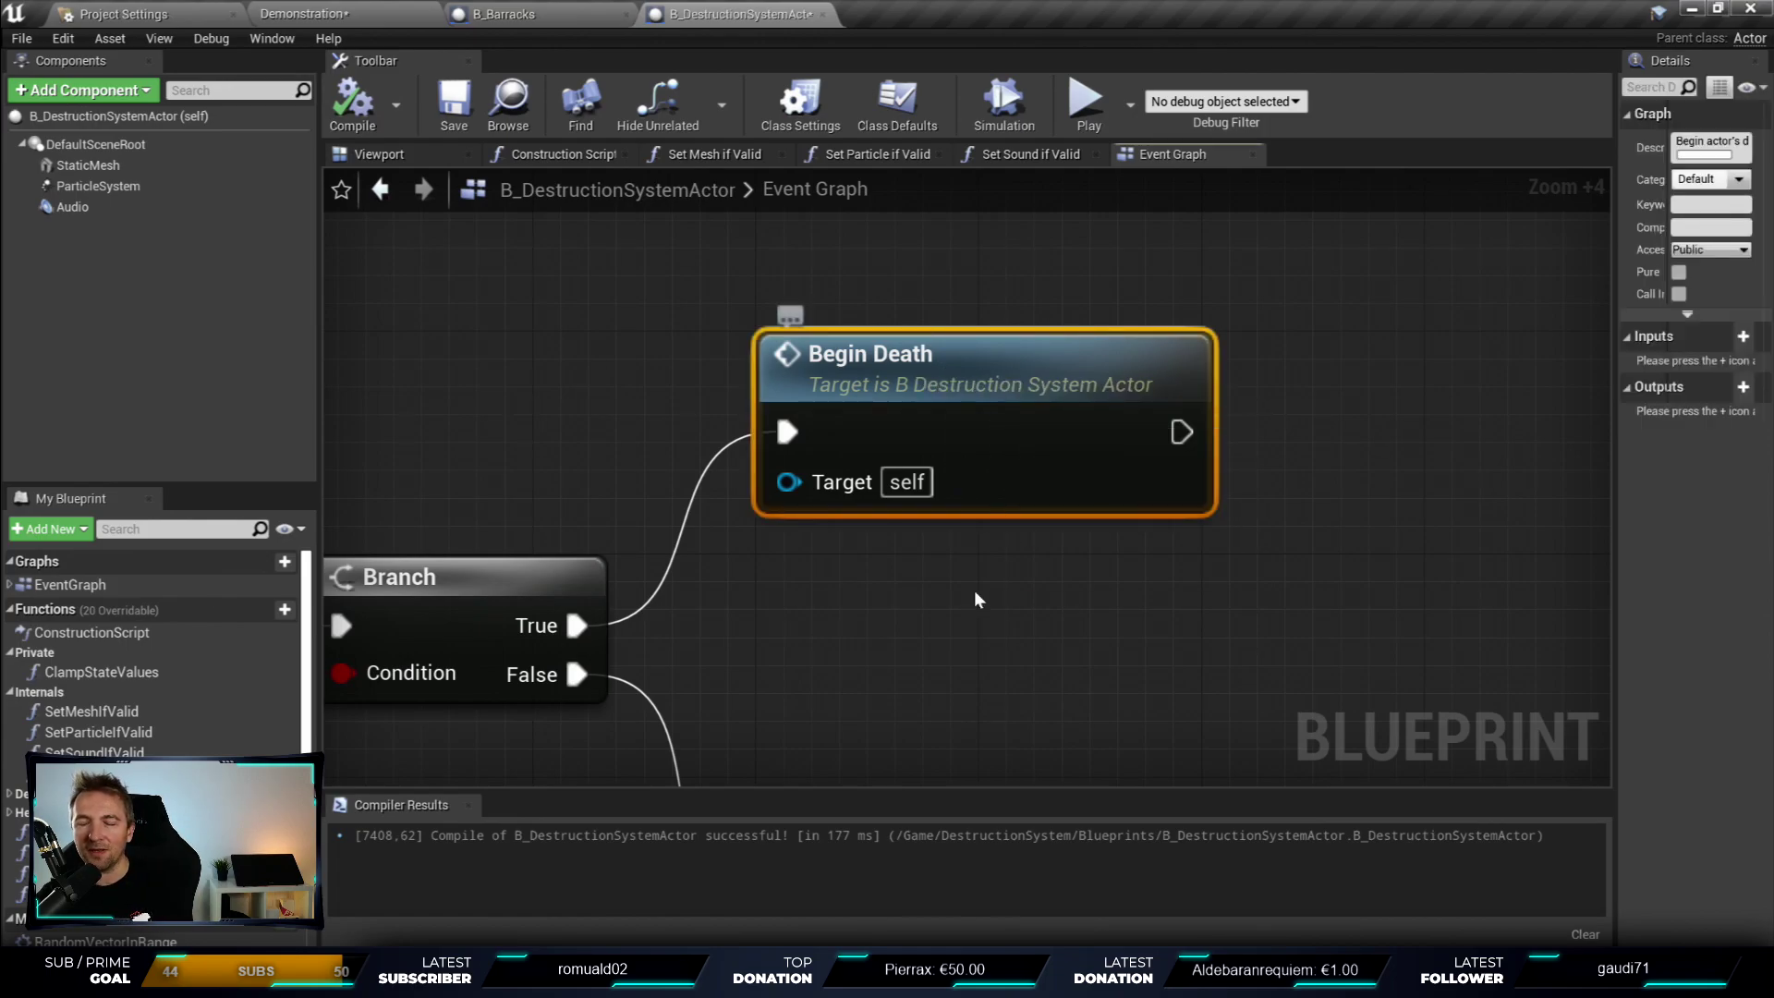
mouse_move(846, 722)
right_down()
mouse_move(1136, 440)
mouse_move(787, 323)
right_up()
scroll(1136, 440, down, 1)
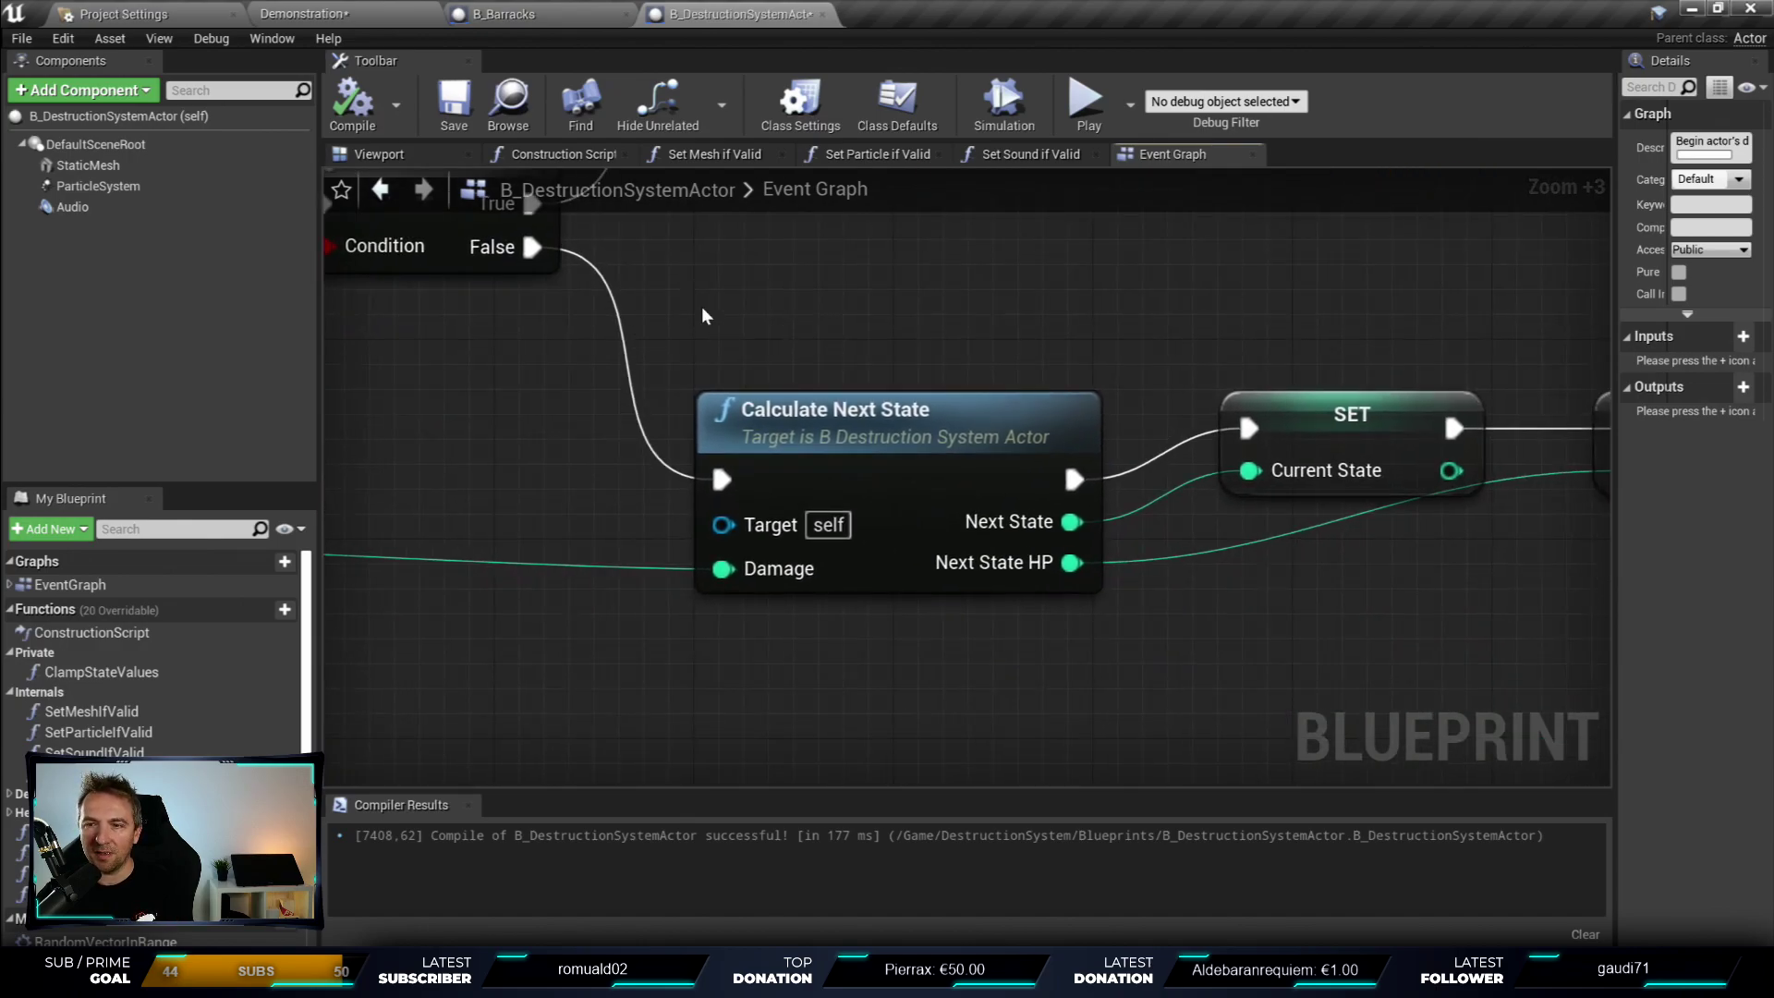
drag(701, 307, 1140, 674)
mouse_move(1140, 673)
right_down()
mouse_move(667, 642)
mouse_move(450, 558)
right_up()
- Inspect the SET Current State and Current State HP nodes and the Go to State call they feed
drag(863, 297, 1031, 593)
right_drag(1031, 593, 794, 635)
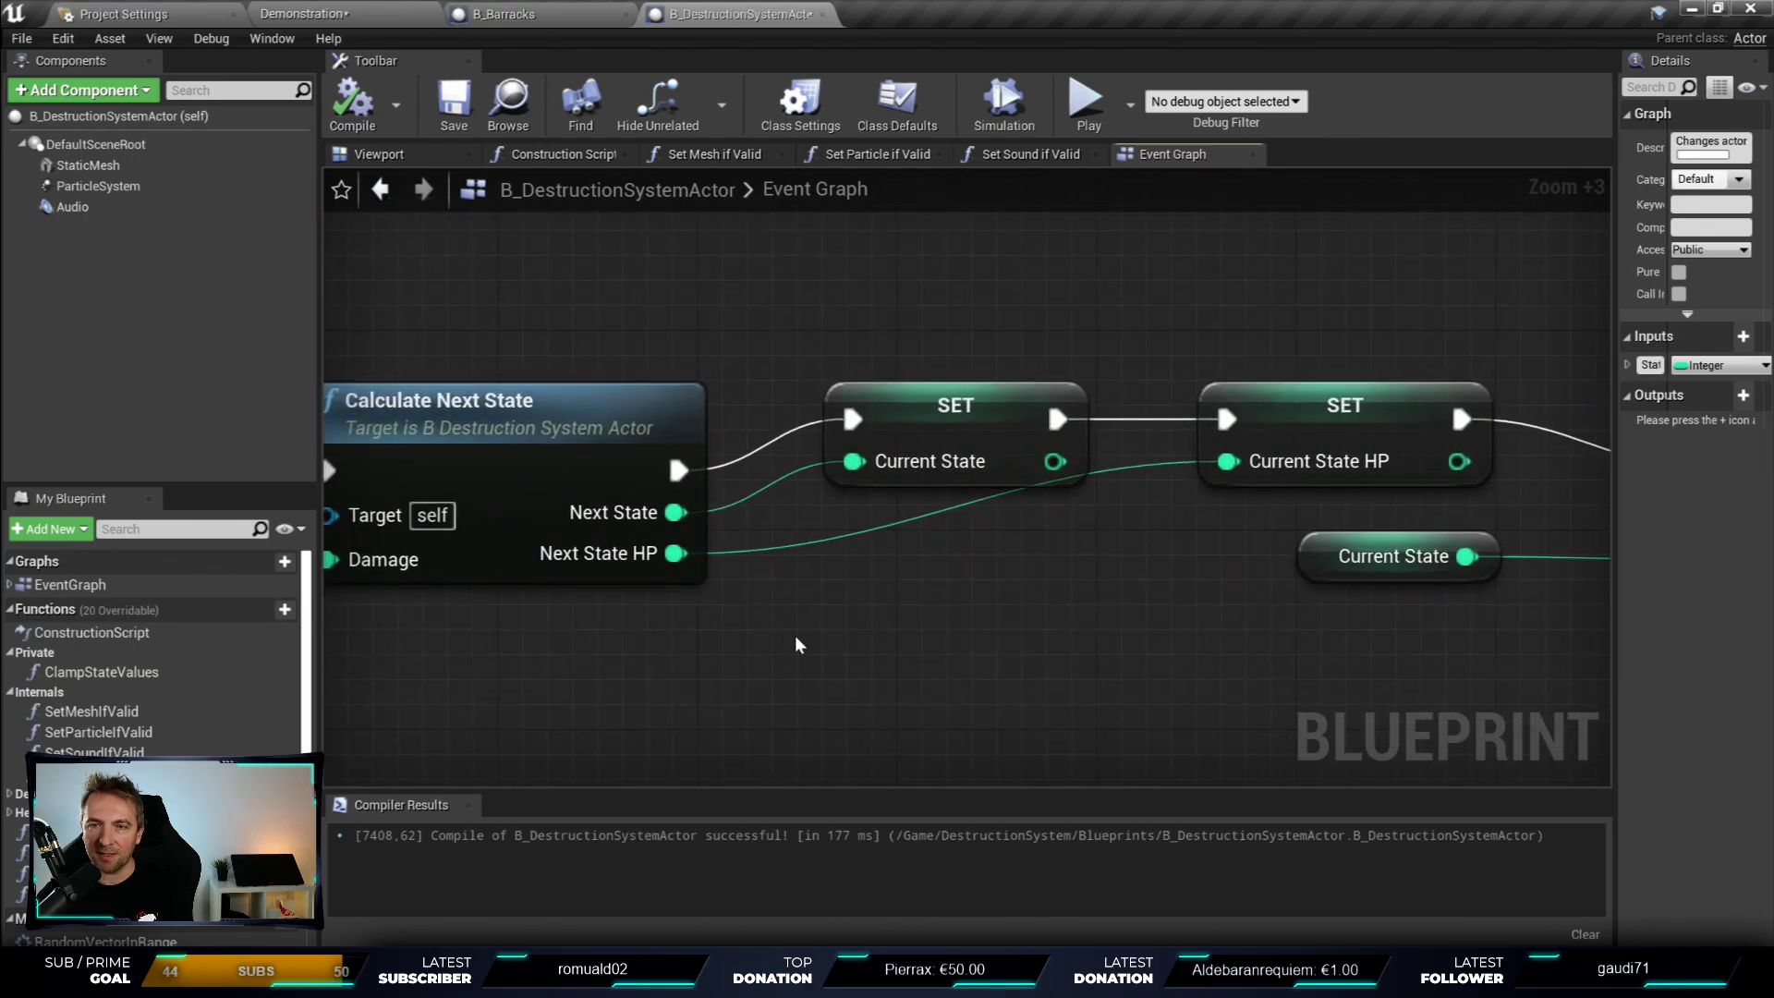
drag(955, 292, 1097, 654)
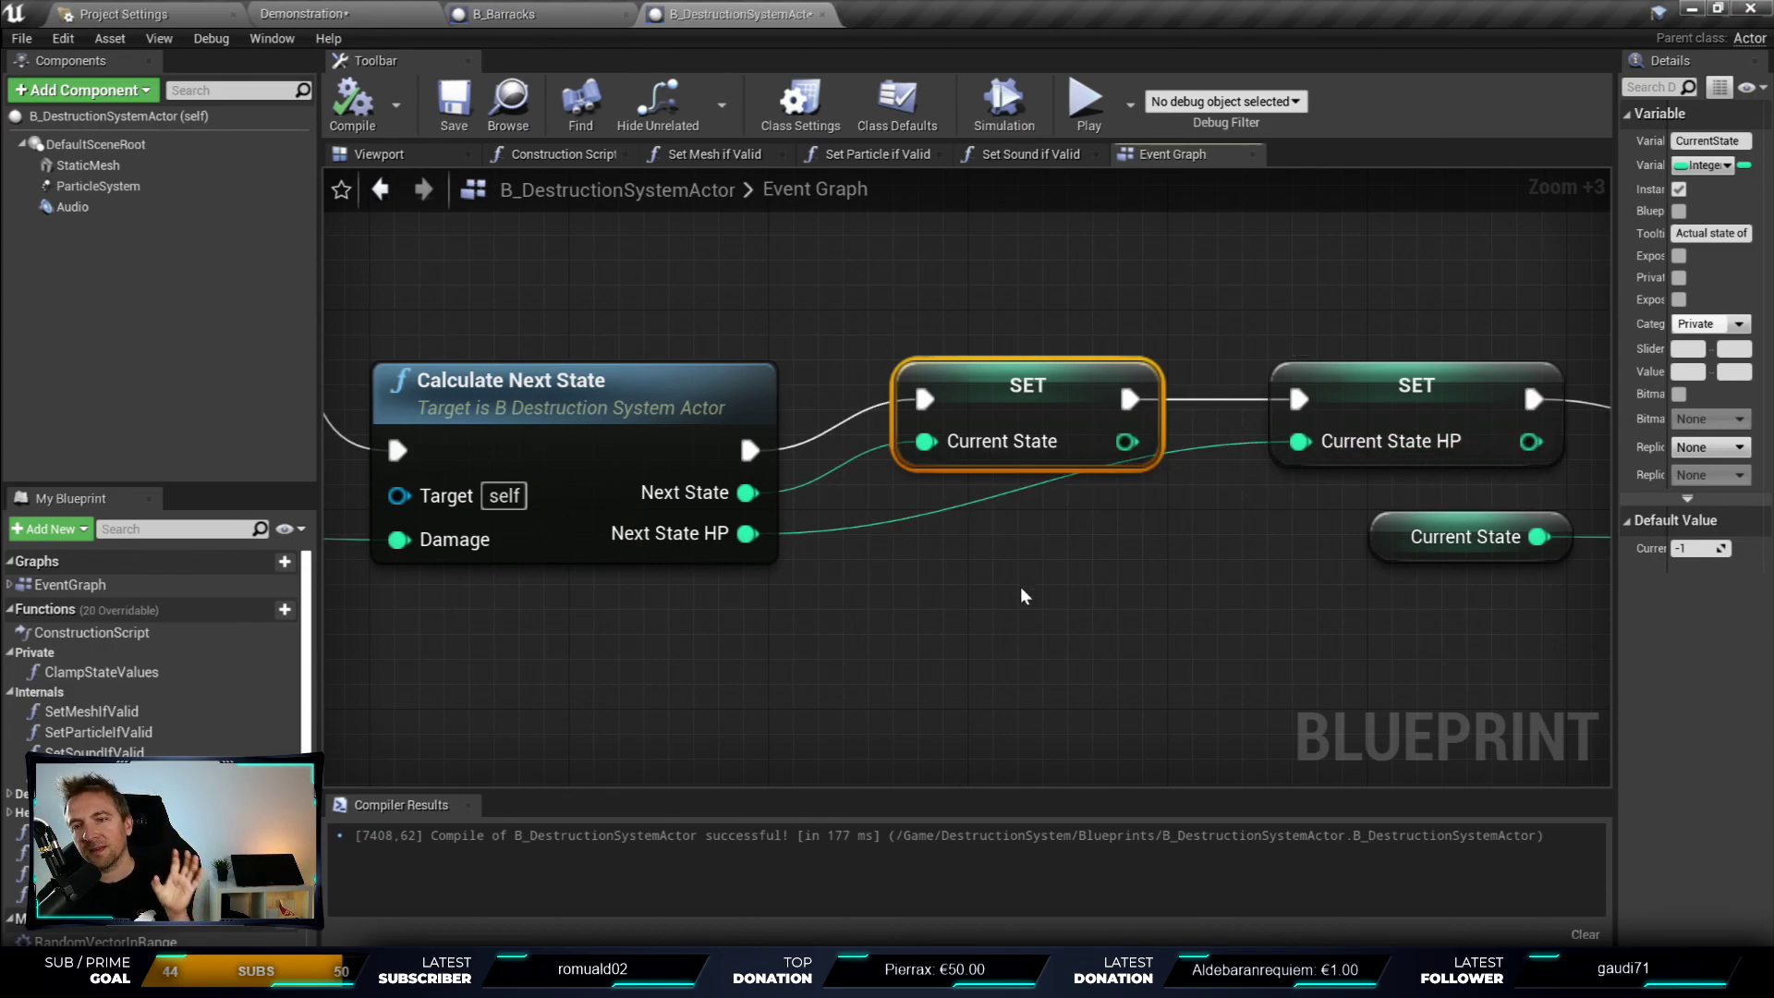
right_drag(1020, 595, 942, 520)
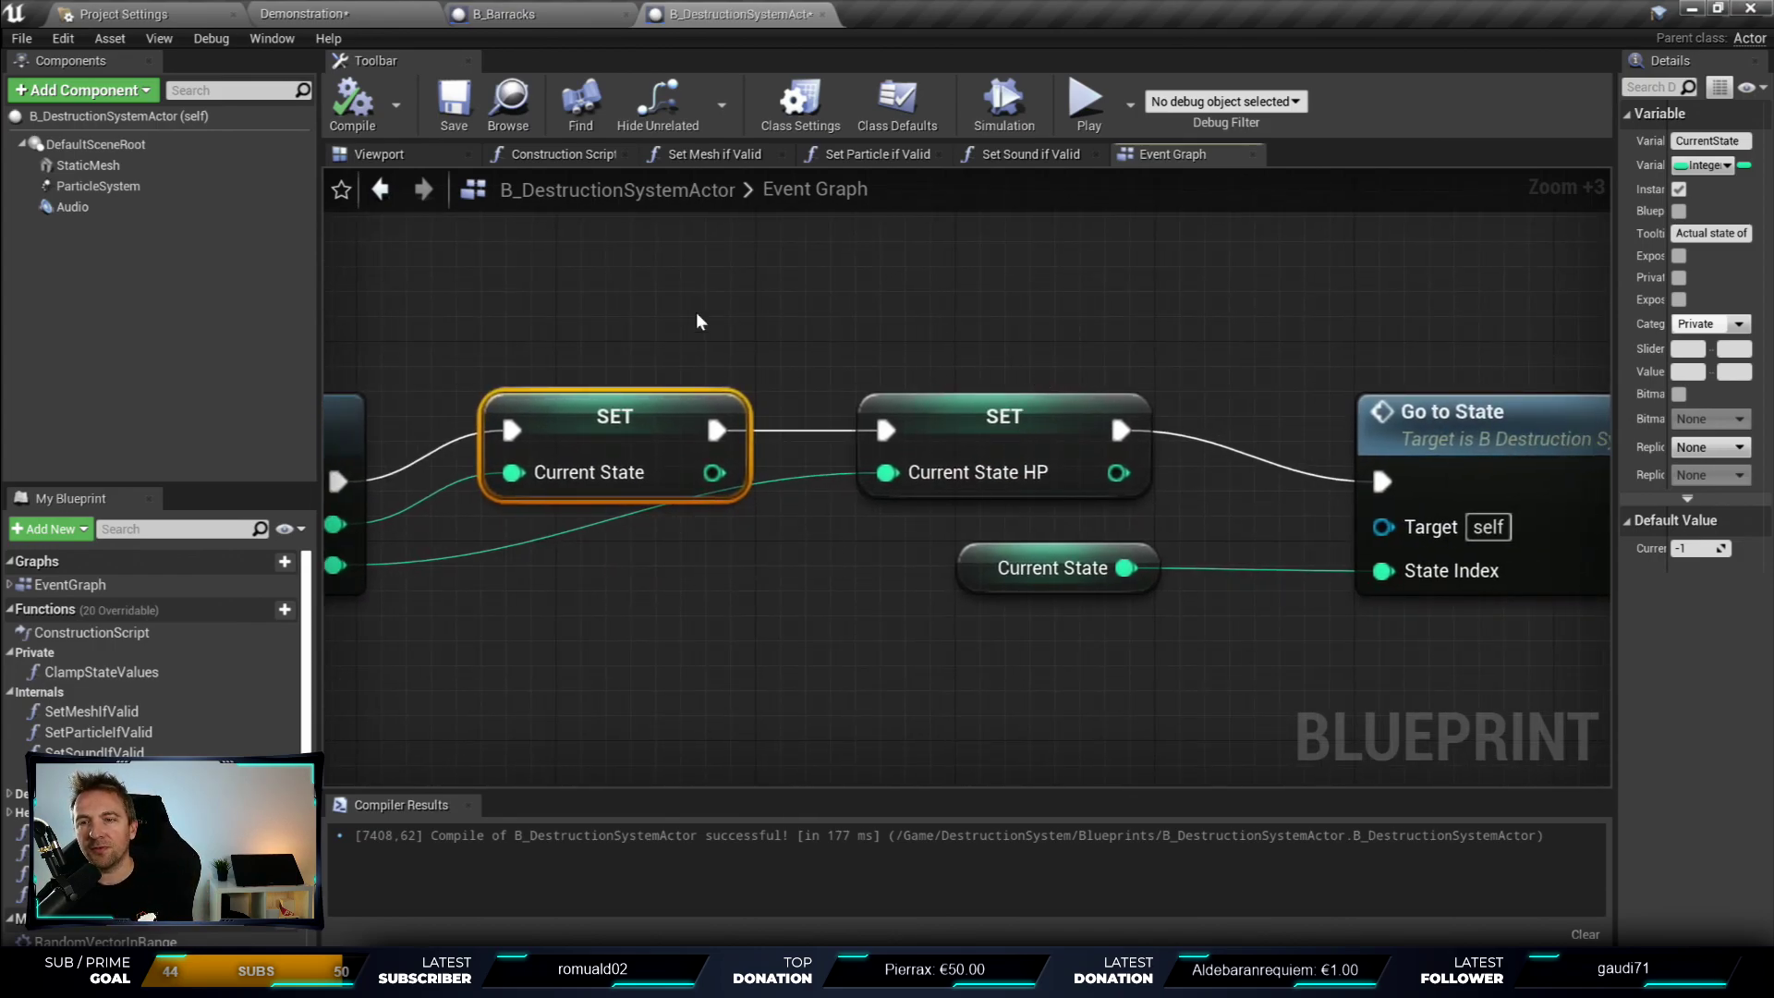
drag(607, 310, 1059, 484)
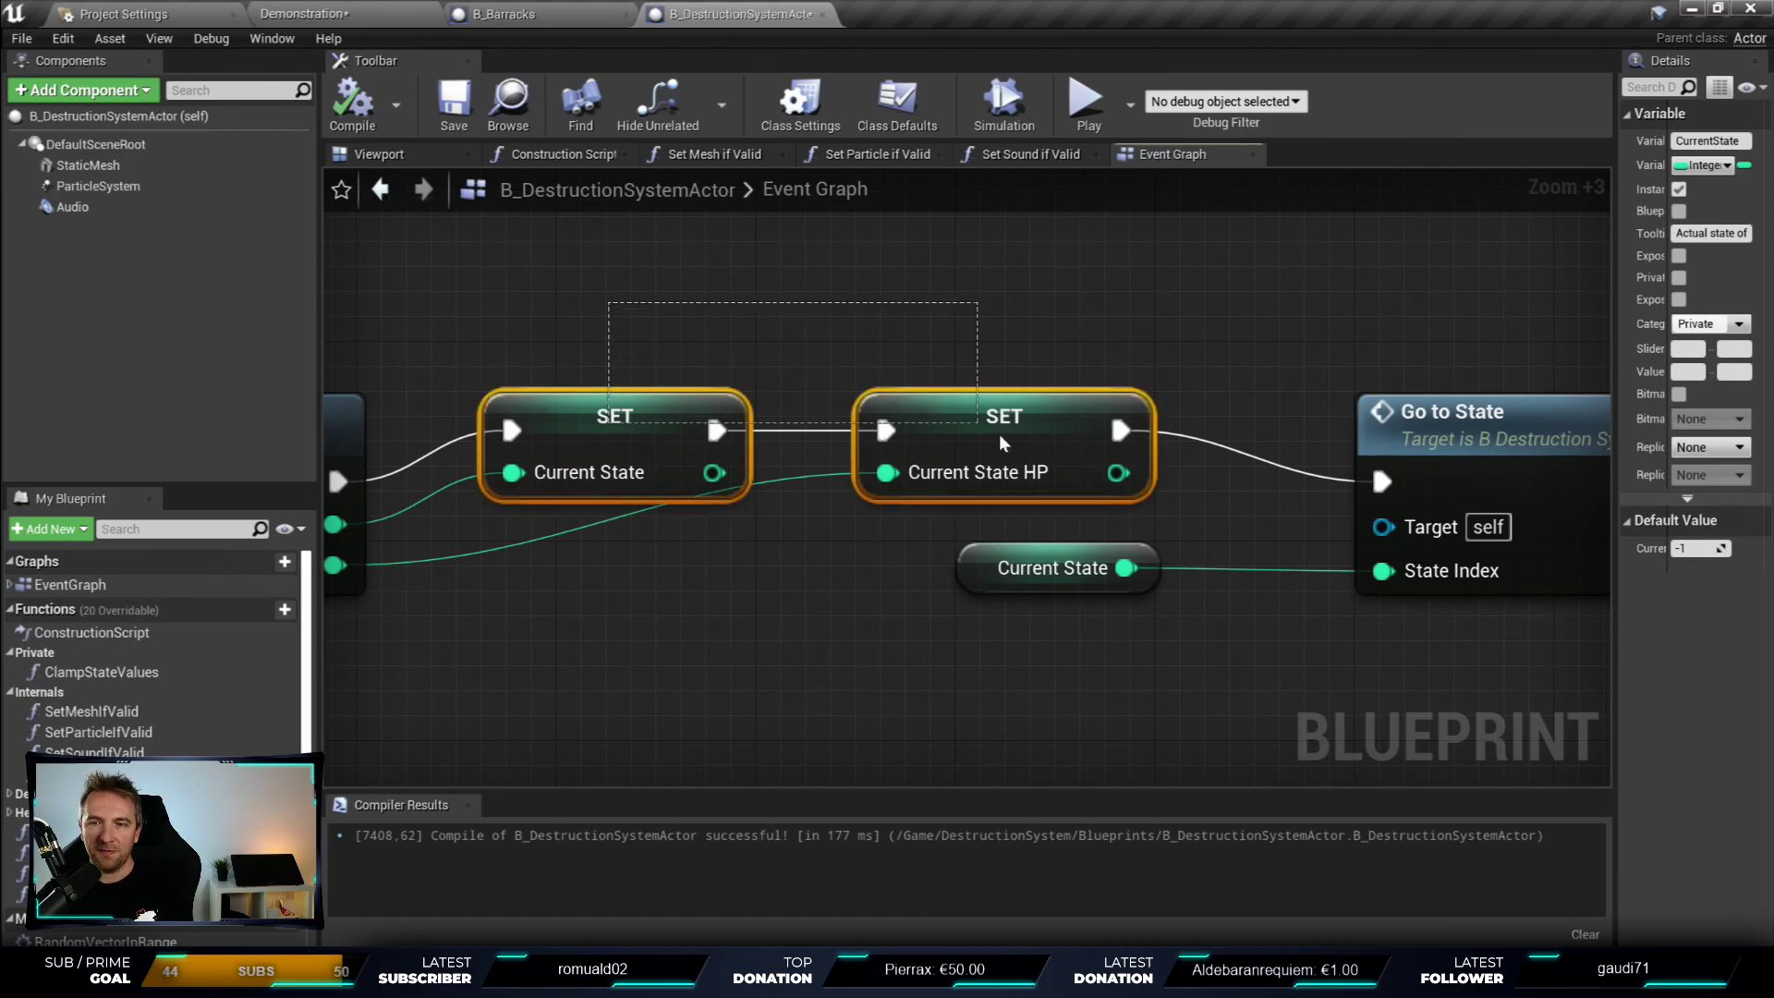
right_drag(1334, 364, 807, 357)
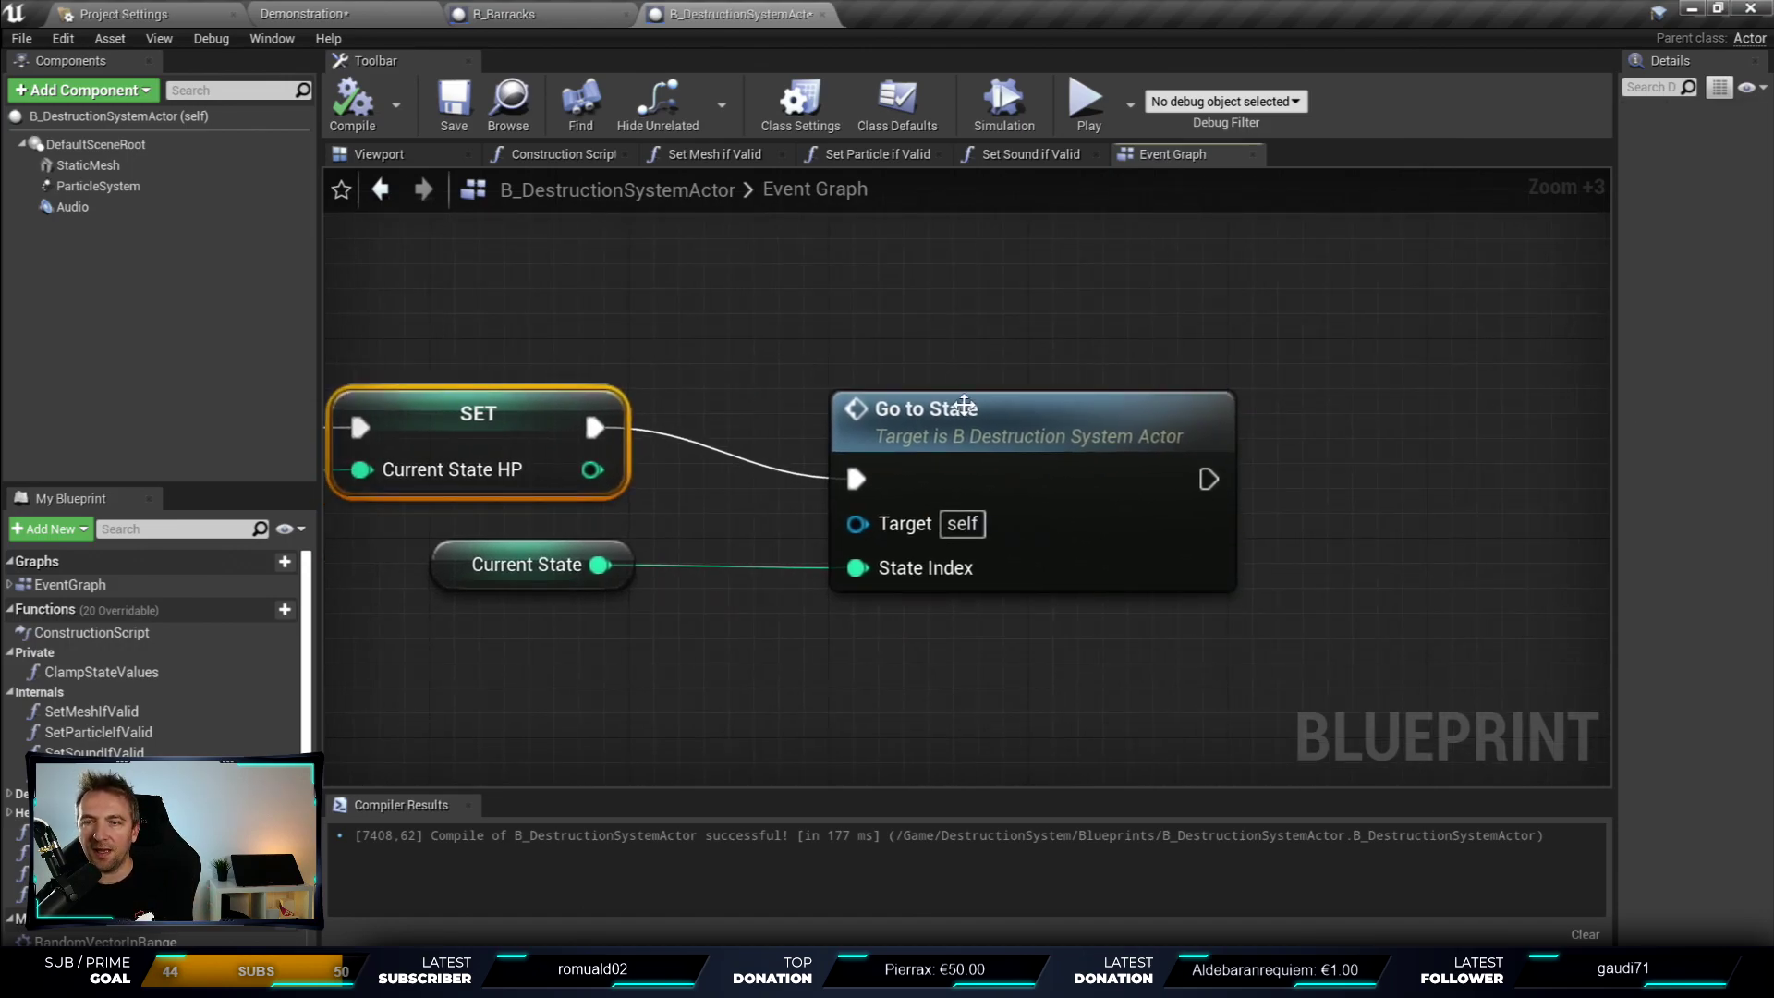
click(942, 397)
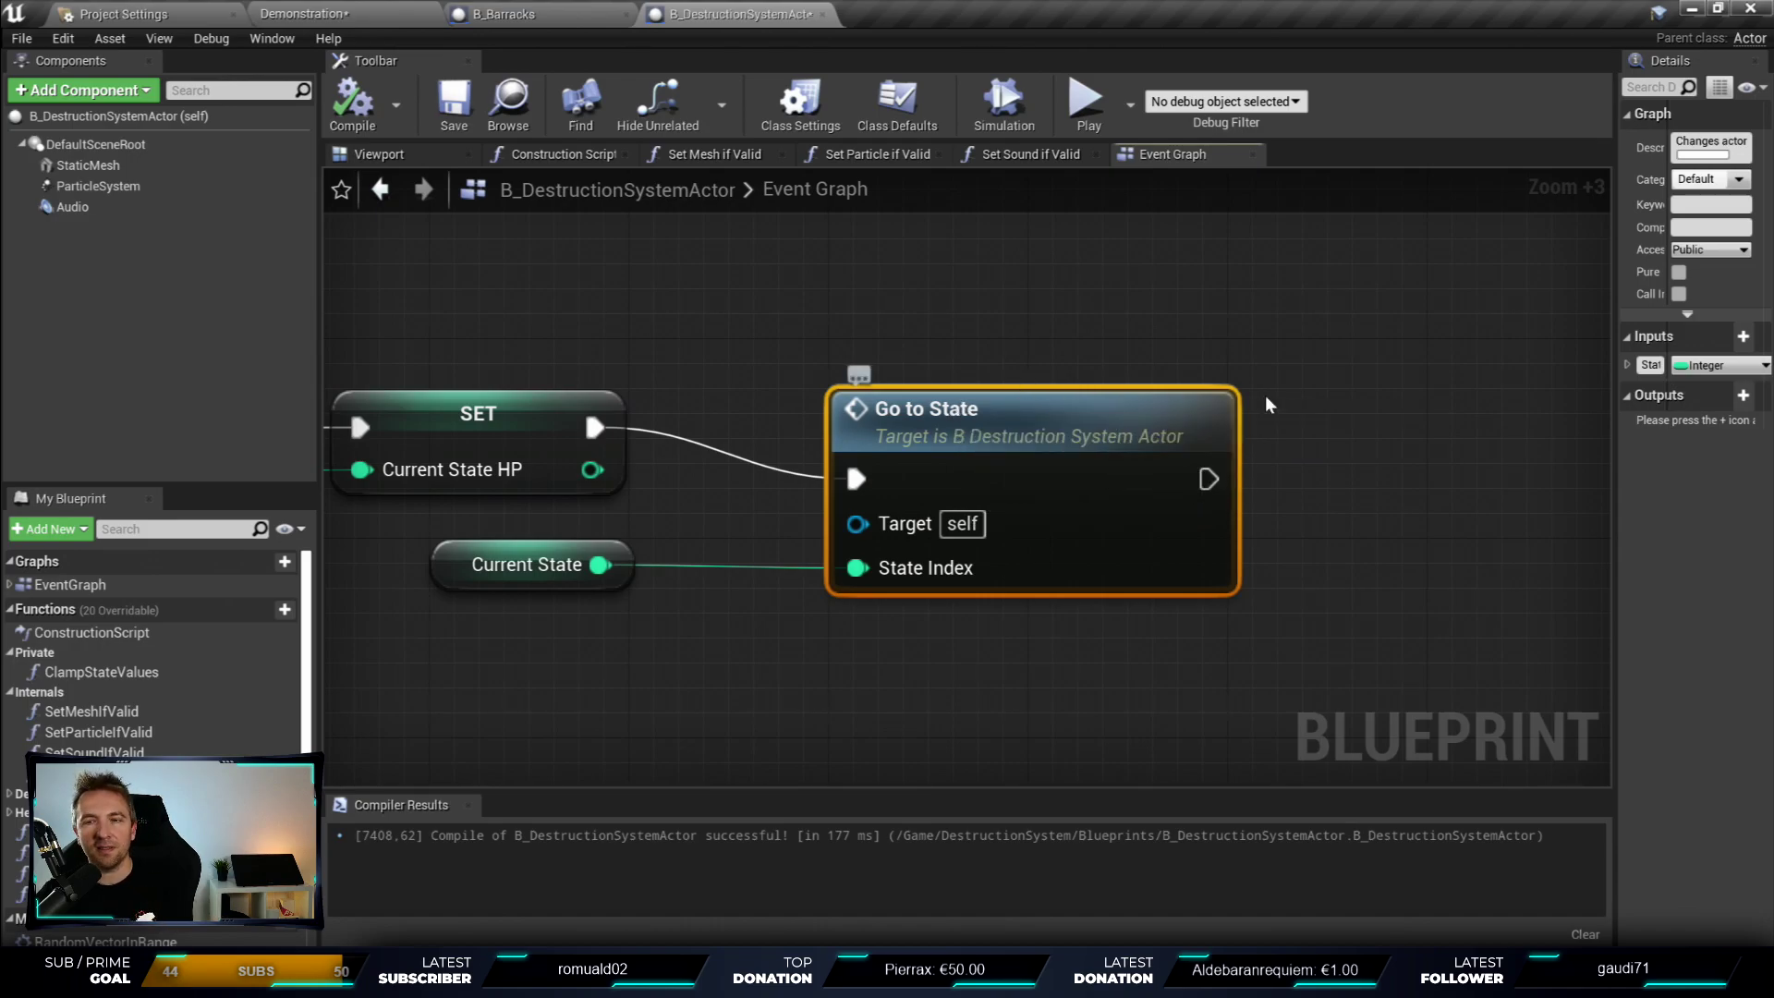
right_drag(1053, 361, 1478, 579)
scroll(1478, 579, down, 5)
scroll(1162, 506, up, 2)
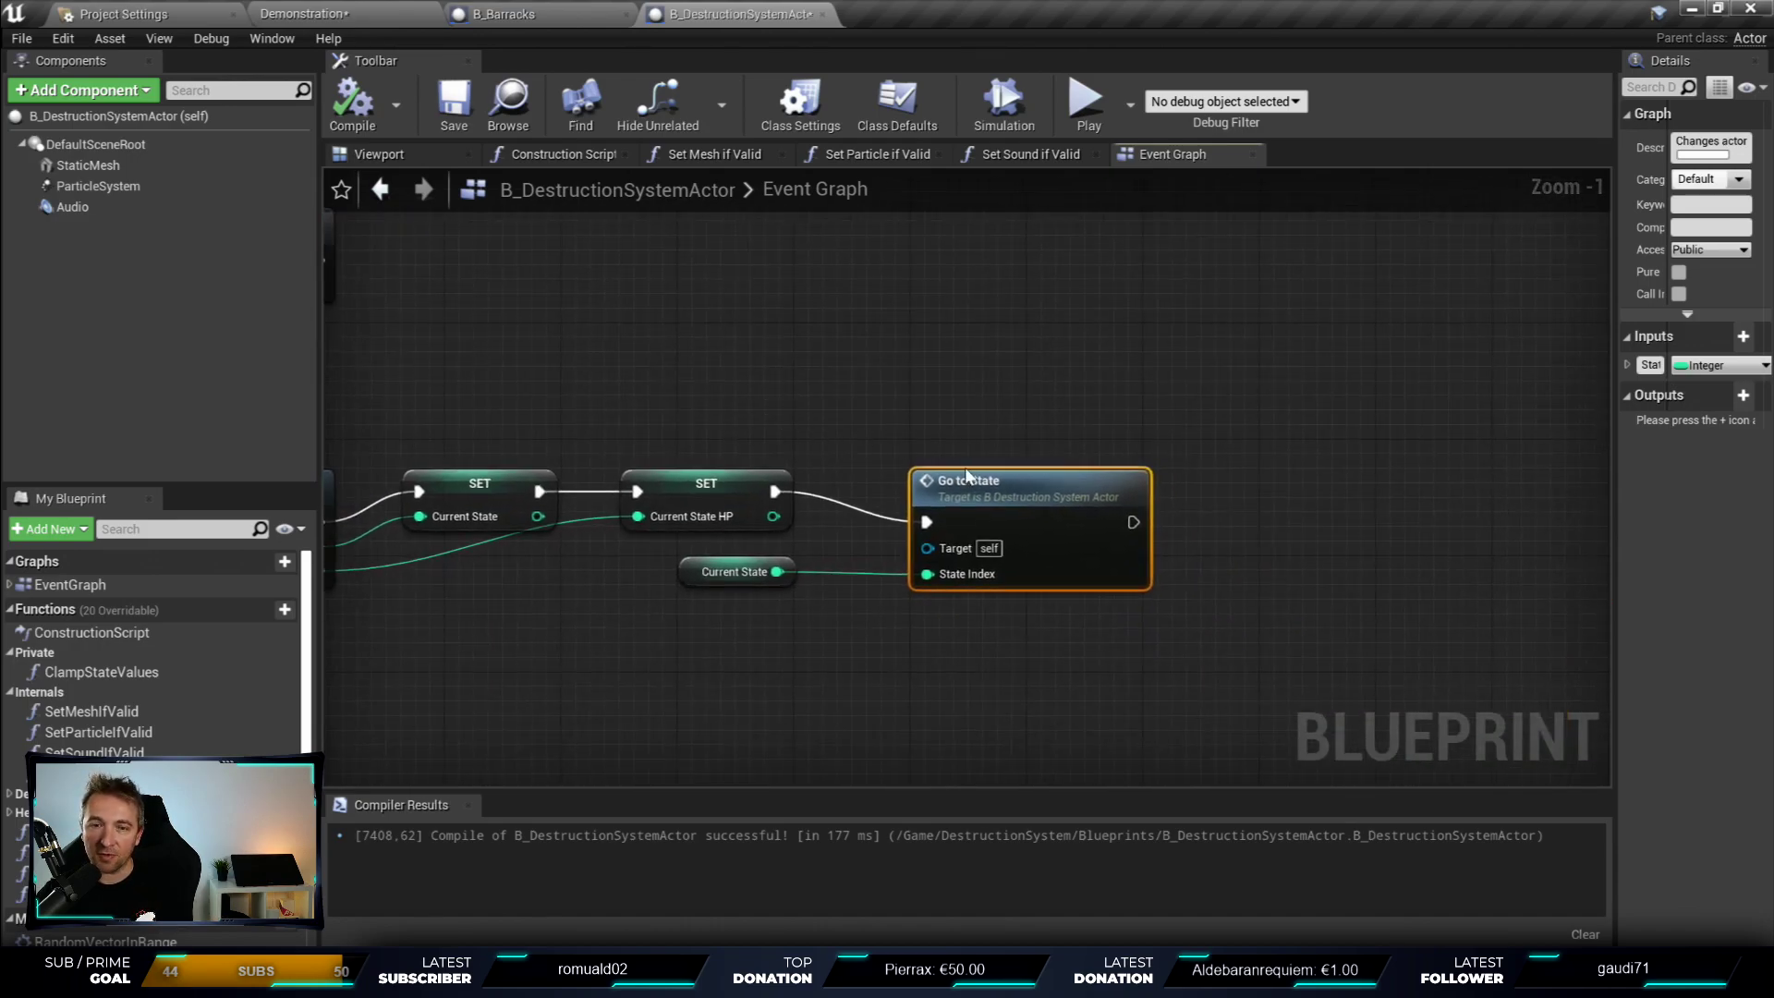
- Open the Go to State graph and review its States LENGTH check and entry node
double_click(1033, 490)
scroll(818, 368, up, 3)
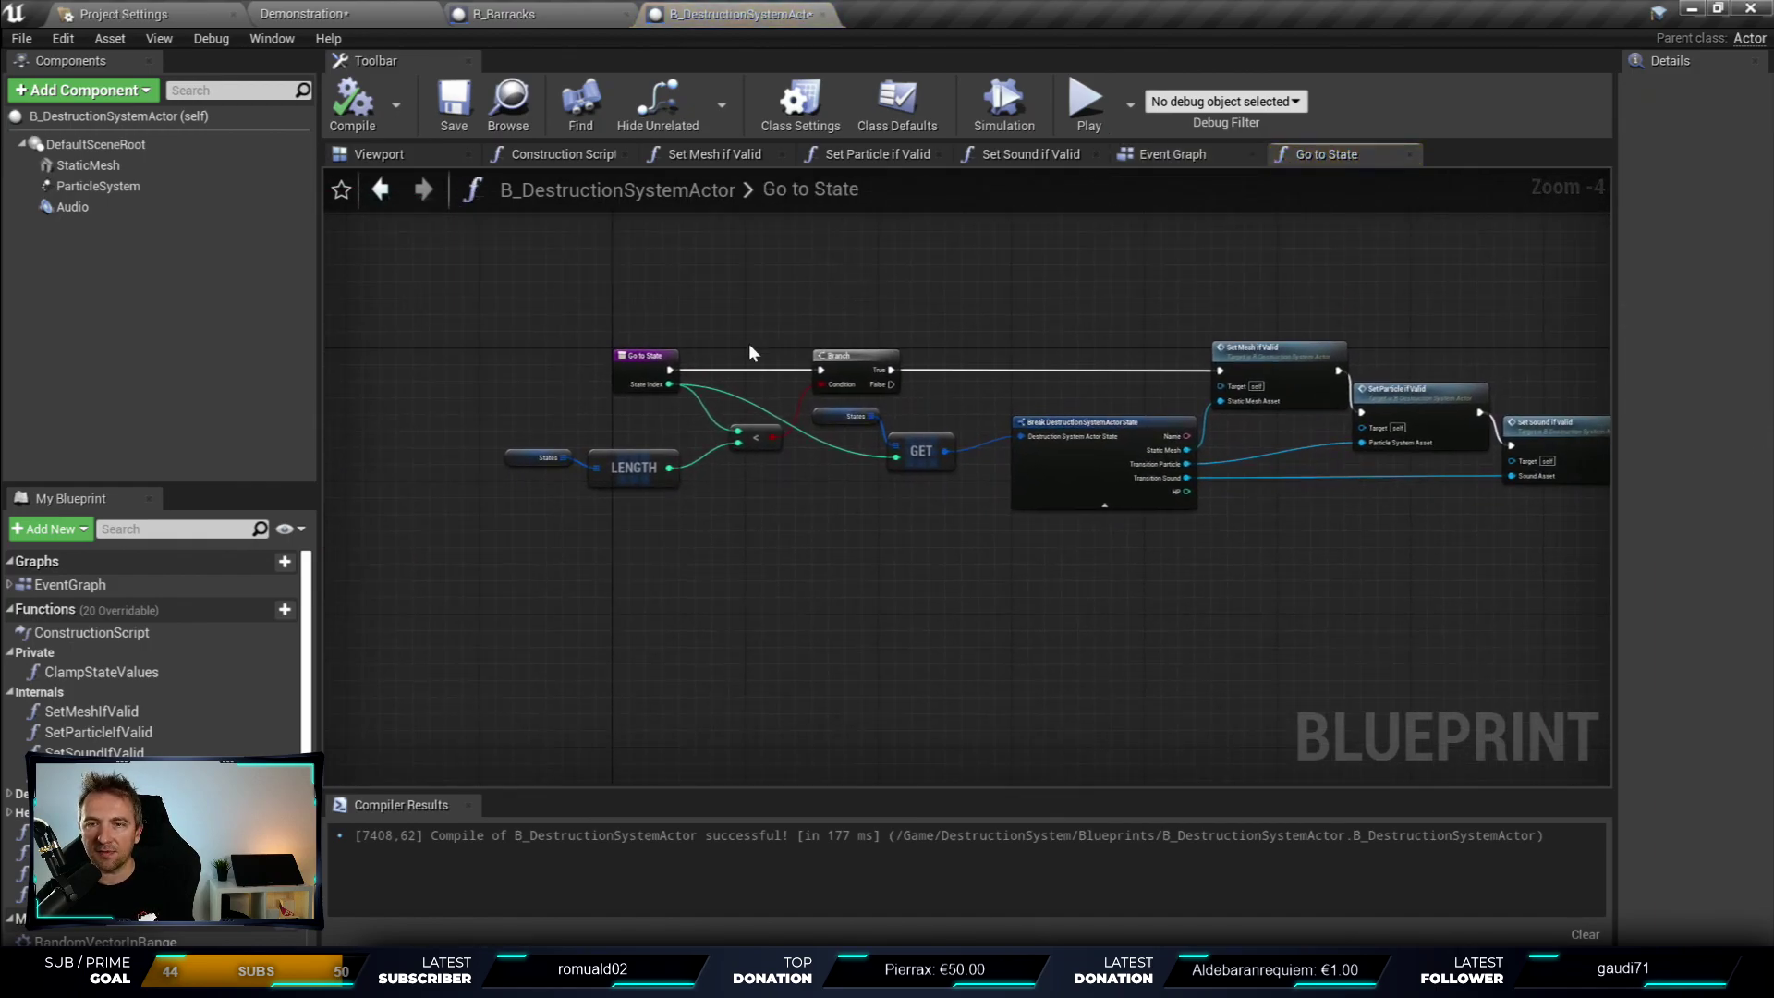
right_drag(772, 543, 1022, 497)
scroll(831, 591, up, 1)
scroll(589, 647, up, 1)
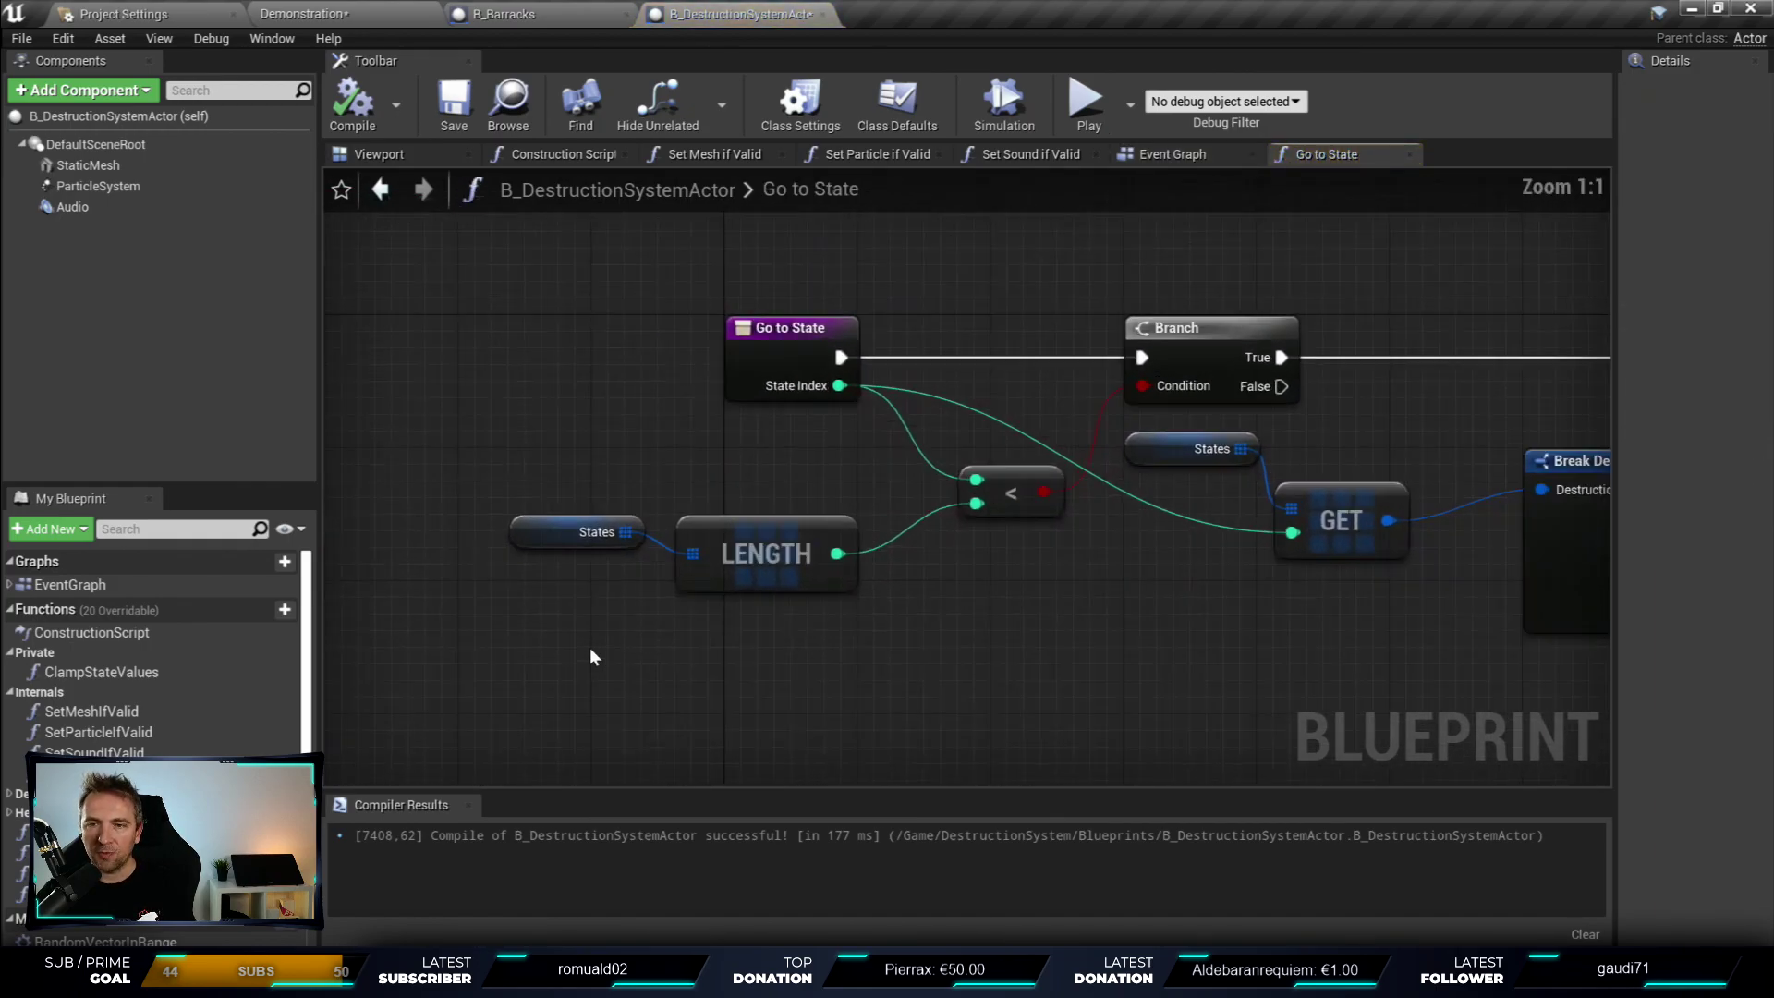
scroll(559, 591, up, 2)
drag(489, 436, 891, 634)
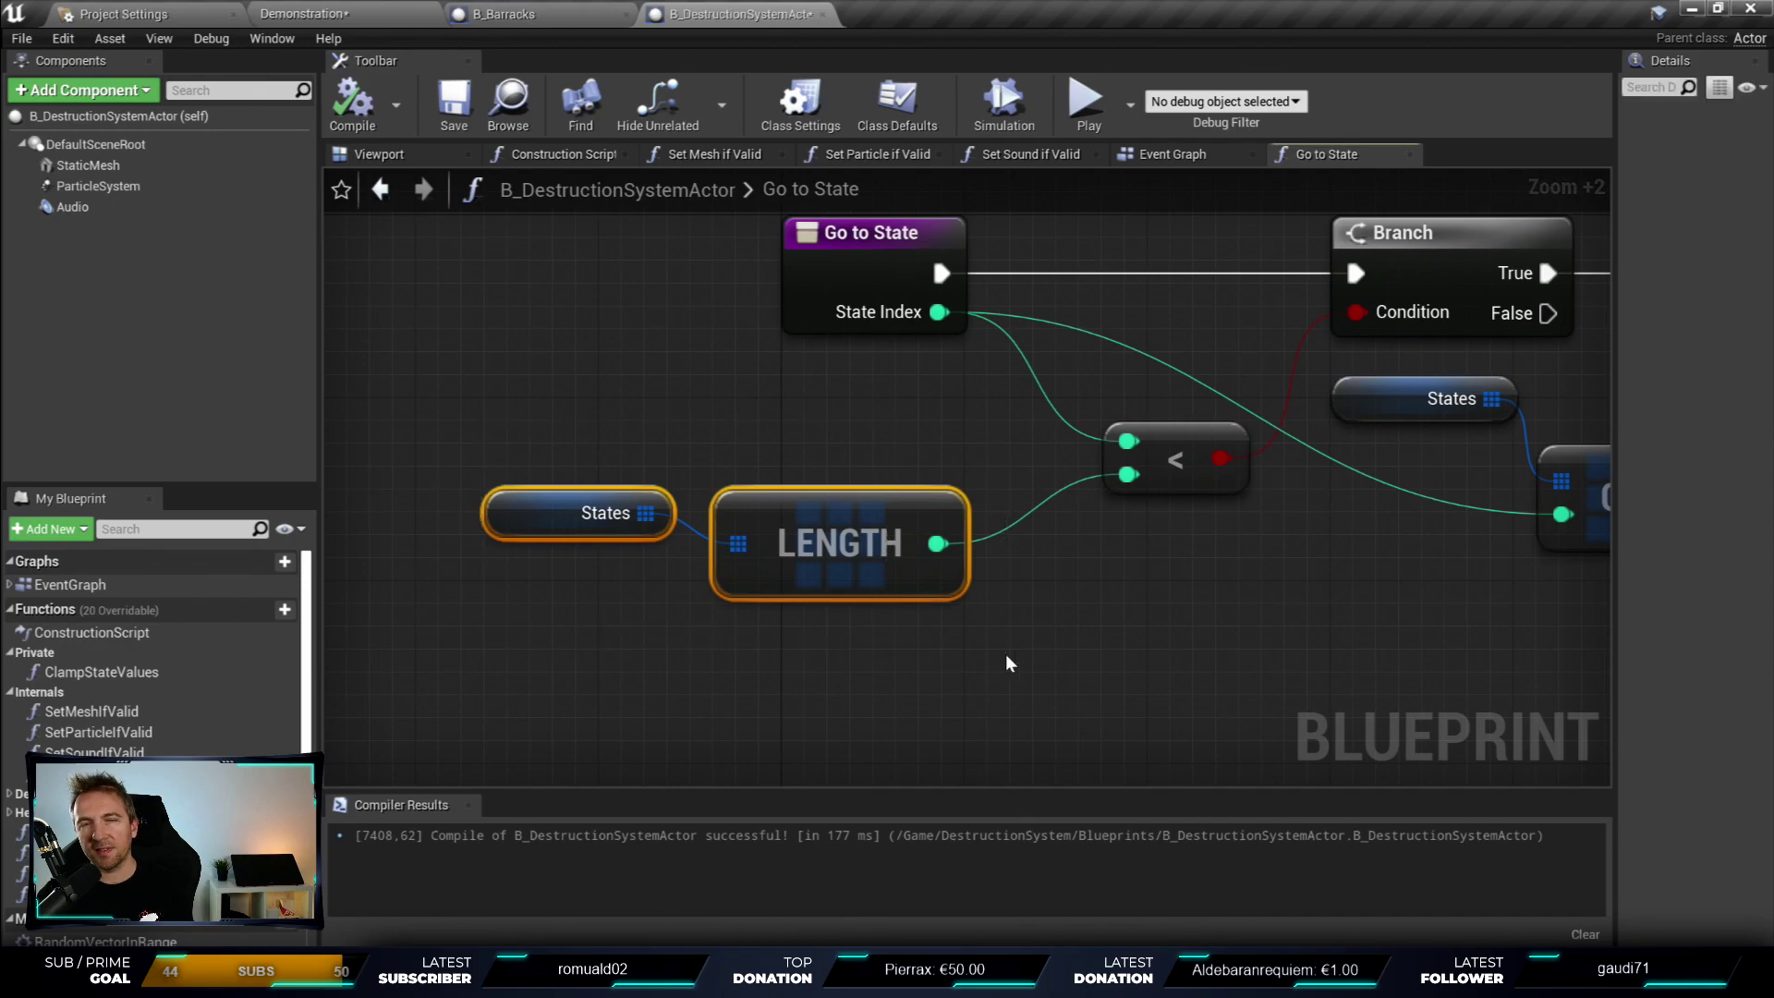
mouse_move(1318, 594)
right_down()
mouse_move(829, 739)
mouse_move(1266, 613)
mouse_move(941, 615)
right_up()
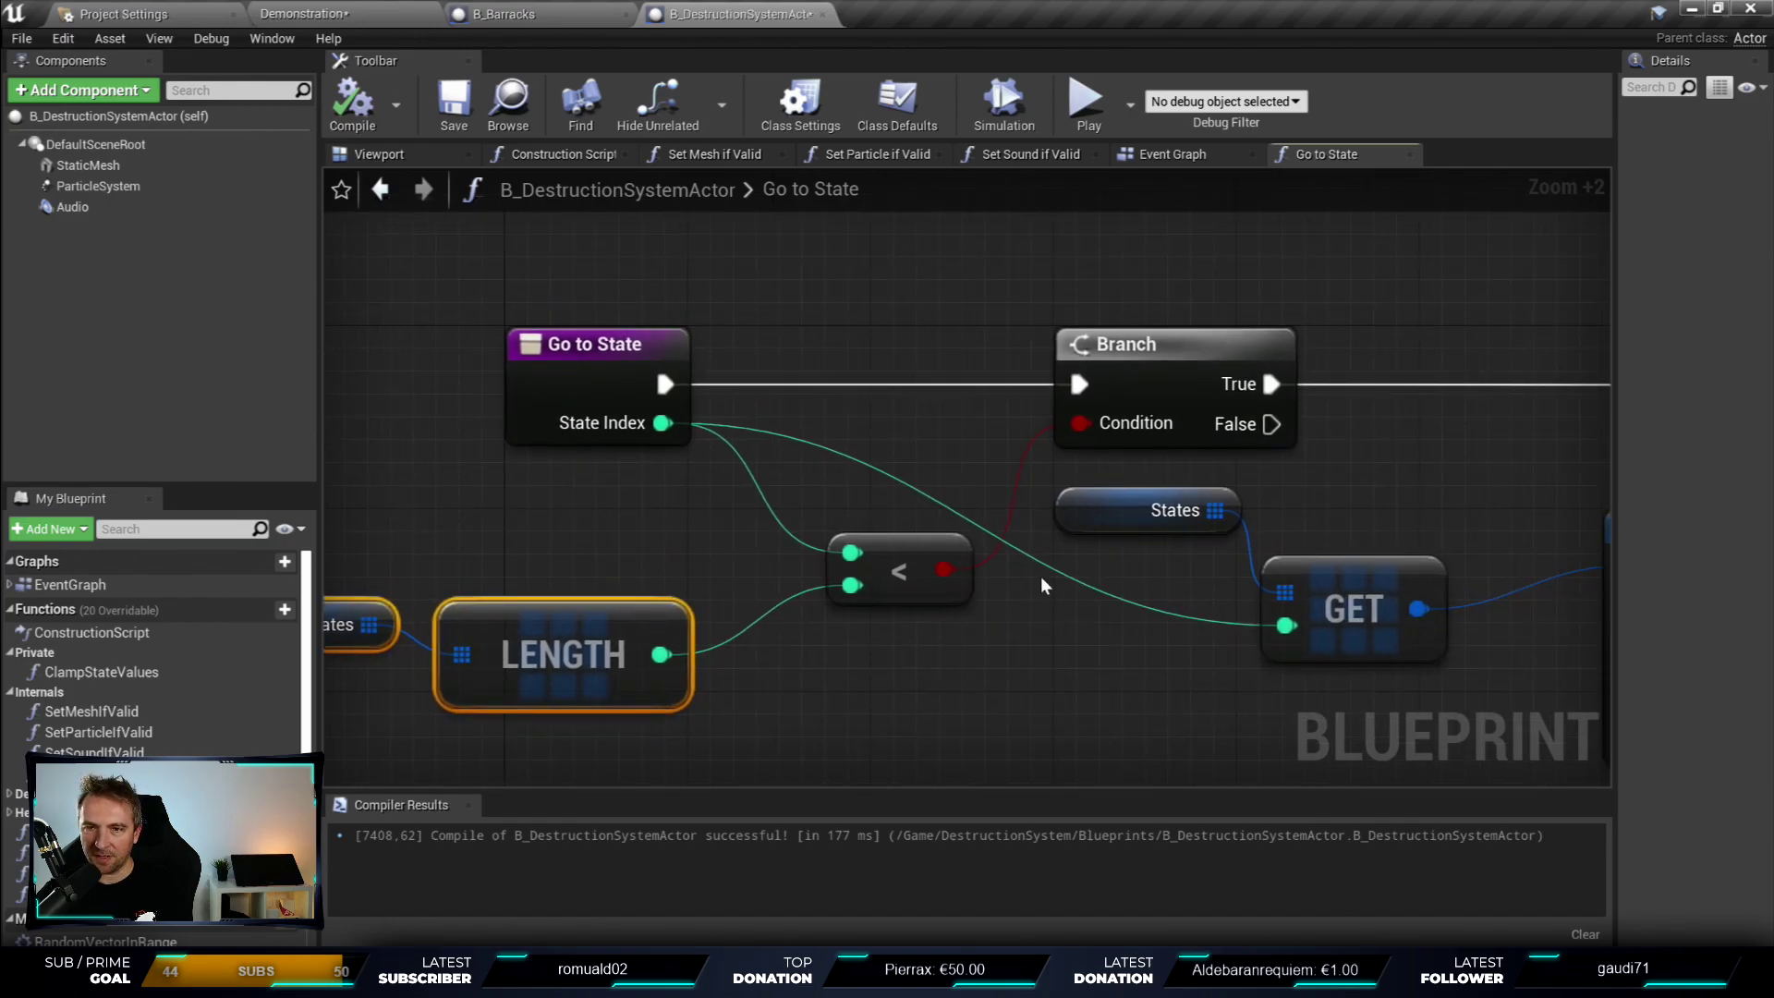
drag(548, 469, 743, 430)
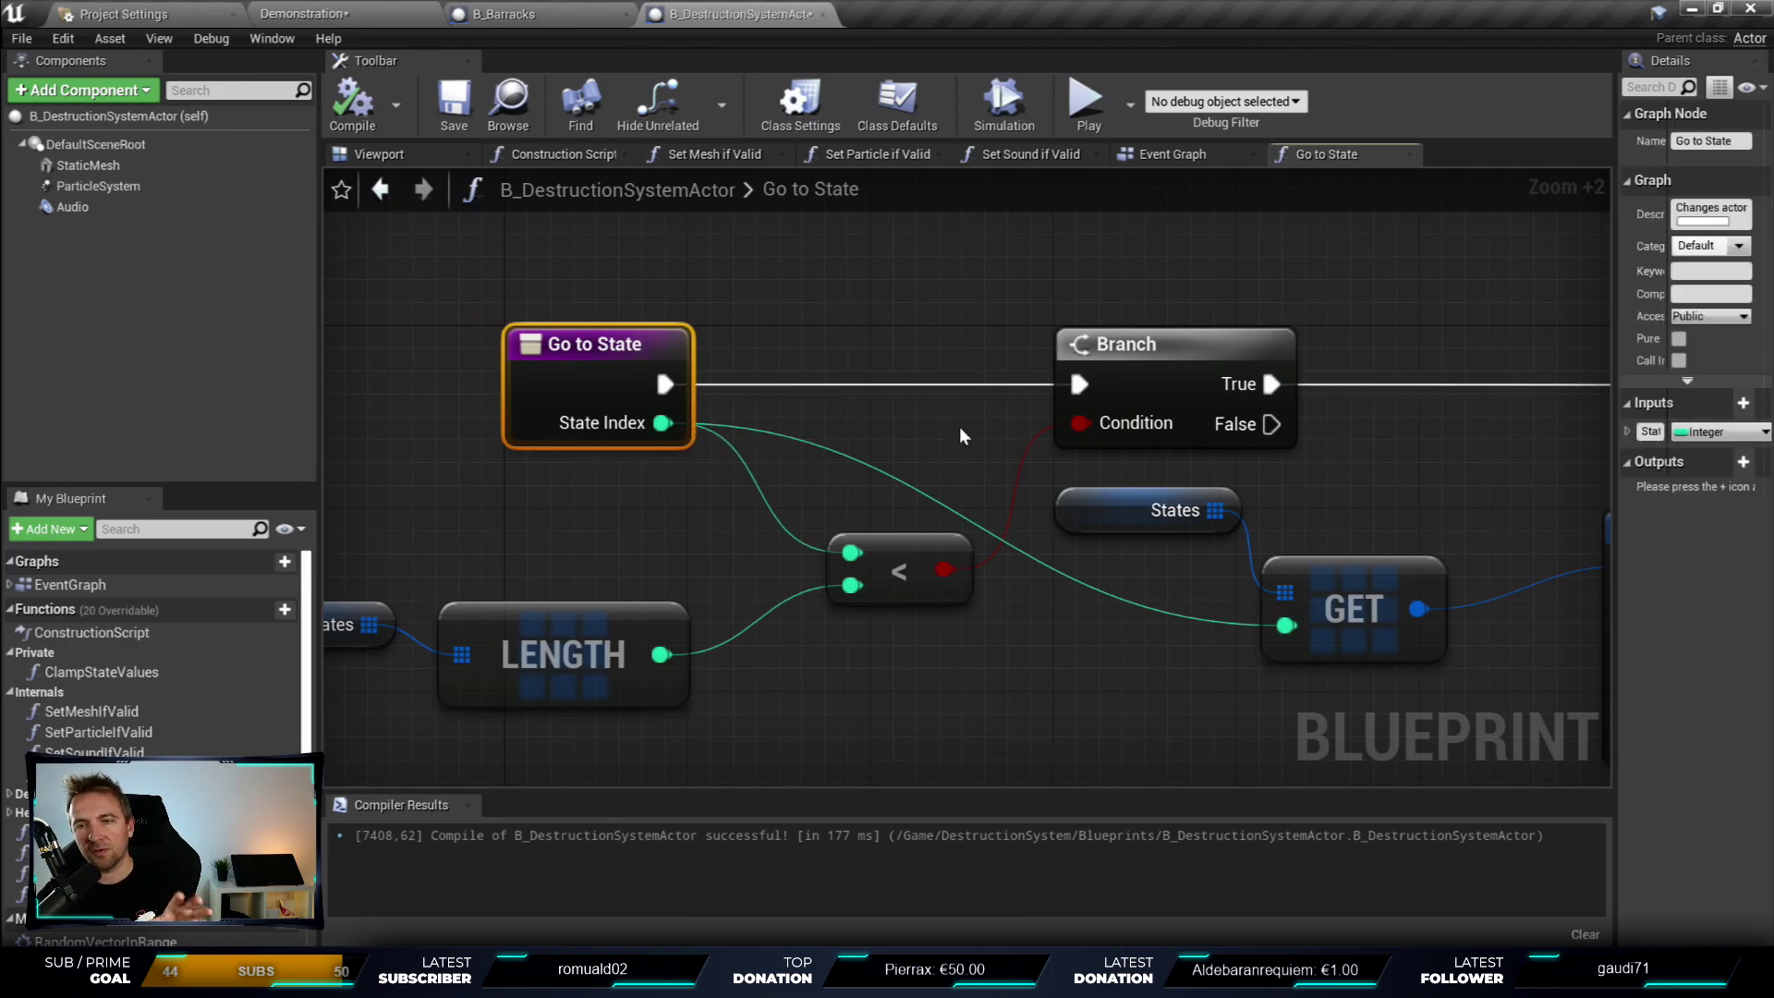
- Line up Set Particle if Valid and Set Sound if Valid in a row beside Set Mesh if Valid
right_drag(958, 425, 689, 430)
right_drag(1280, 297, 629, 366)
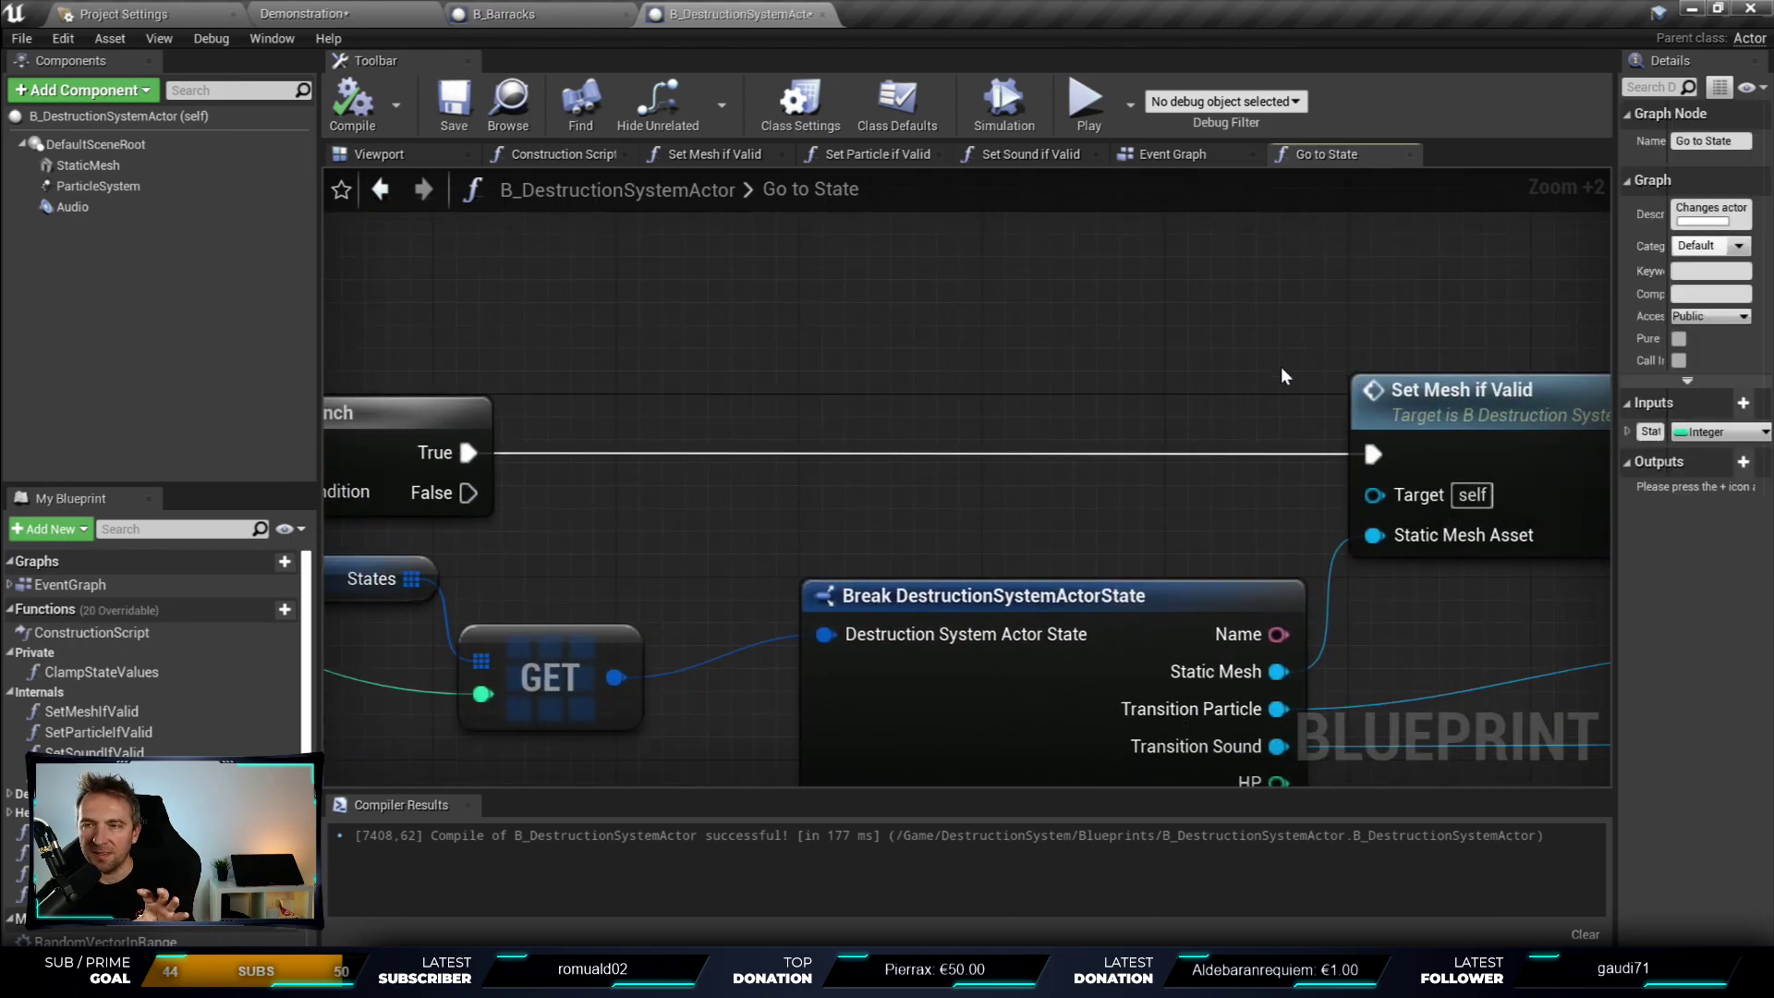
right_drag(1280, 376, 1316, 370)
right_drag(1034, 381, 594, 409)
right_drag(1293, 388, 825, 442)
click(1307, 441)
right_drag(1307, 440, 919, 384)
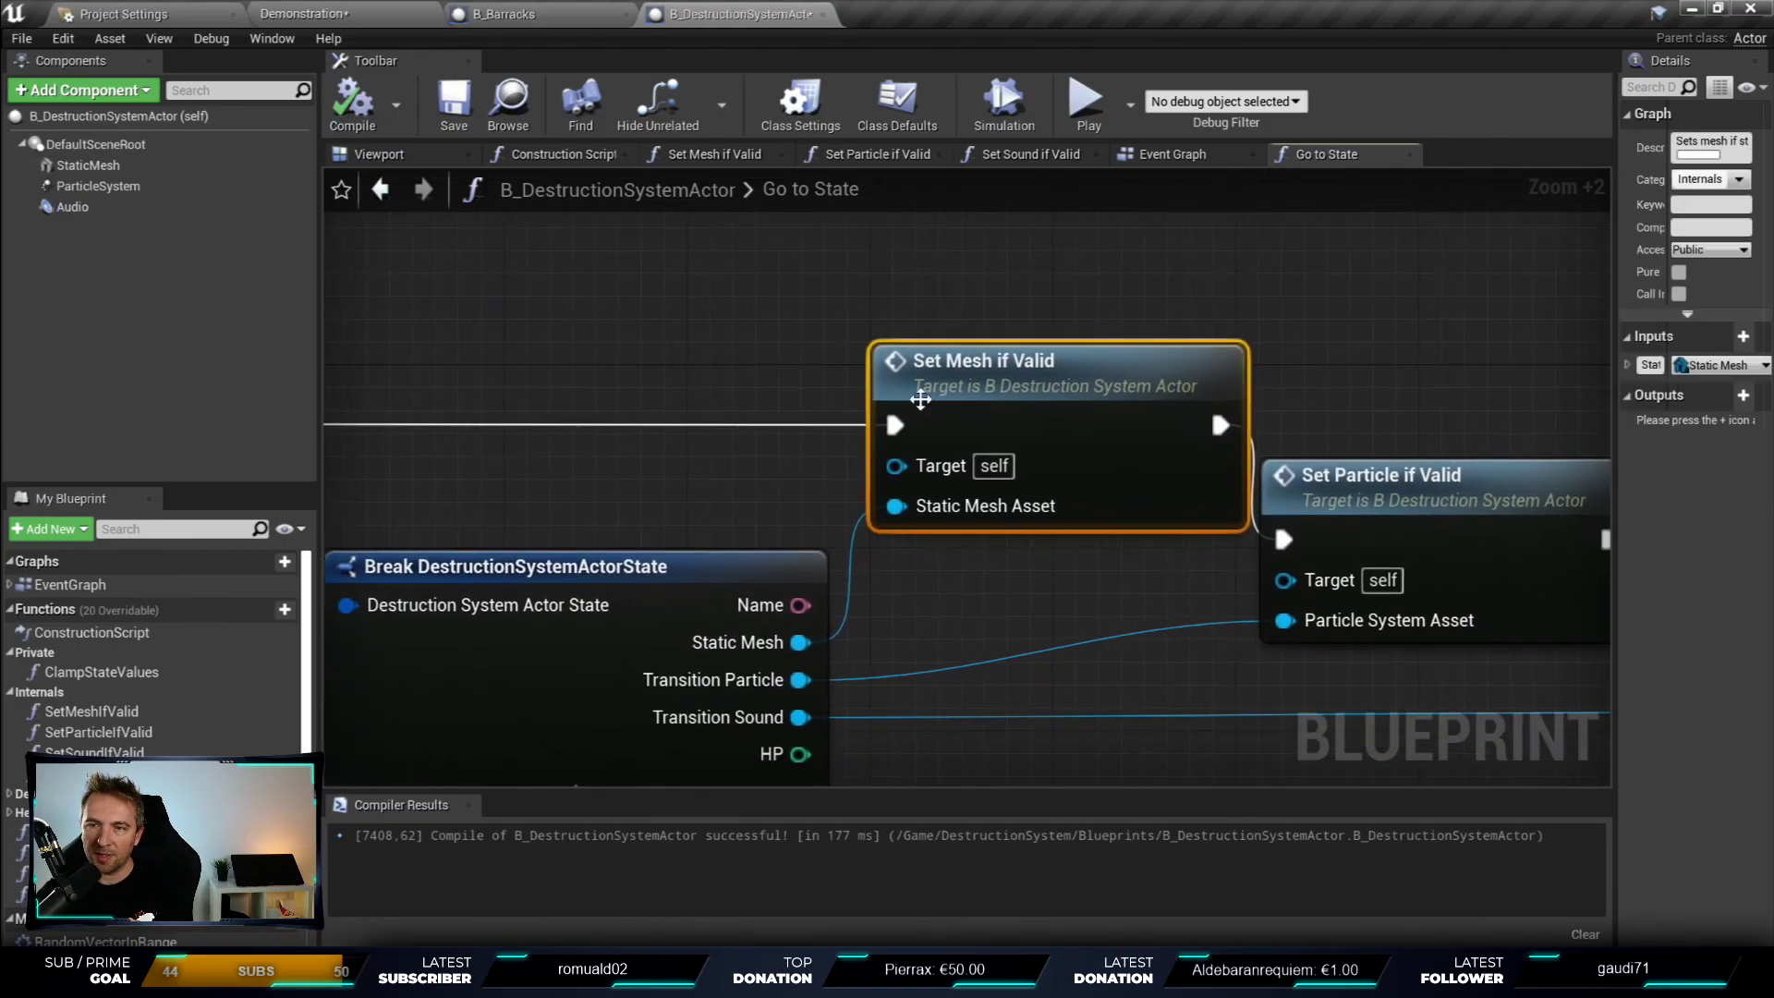
scroll(1230, 465, down, 2)
drag(1230, 465, 1257, 382)
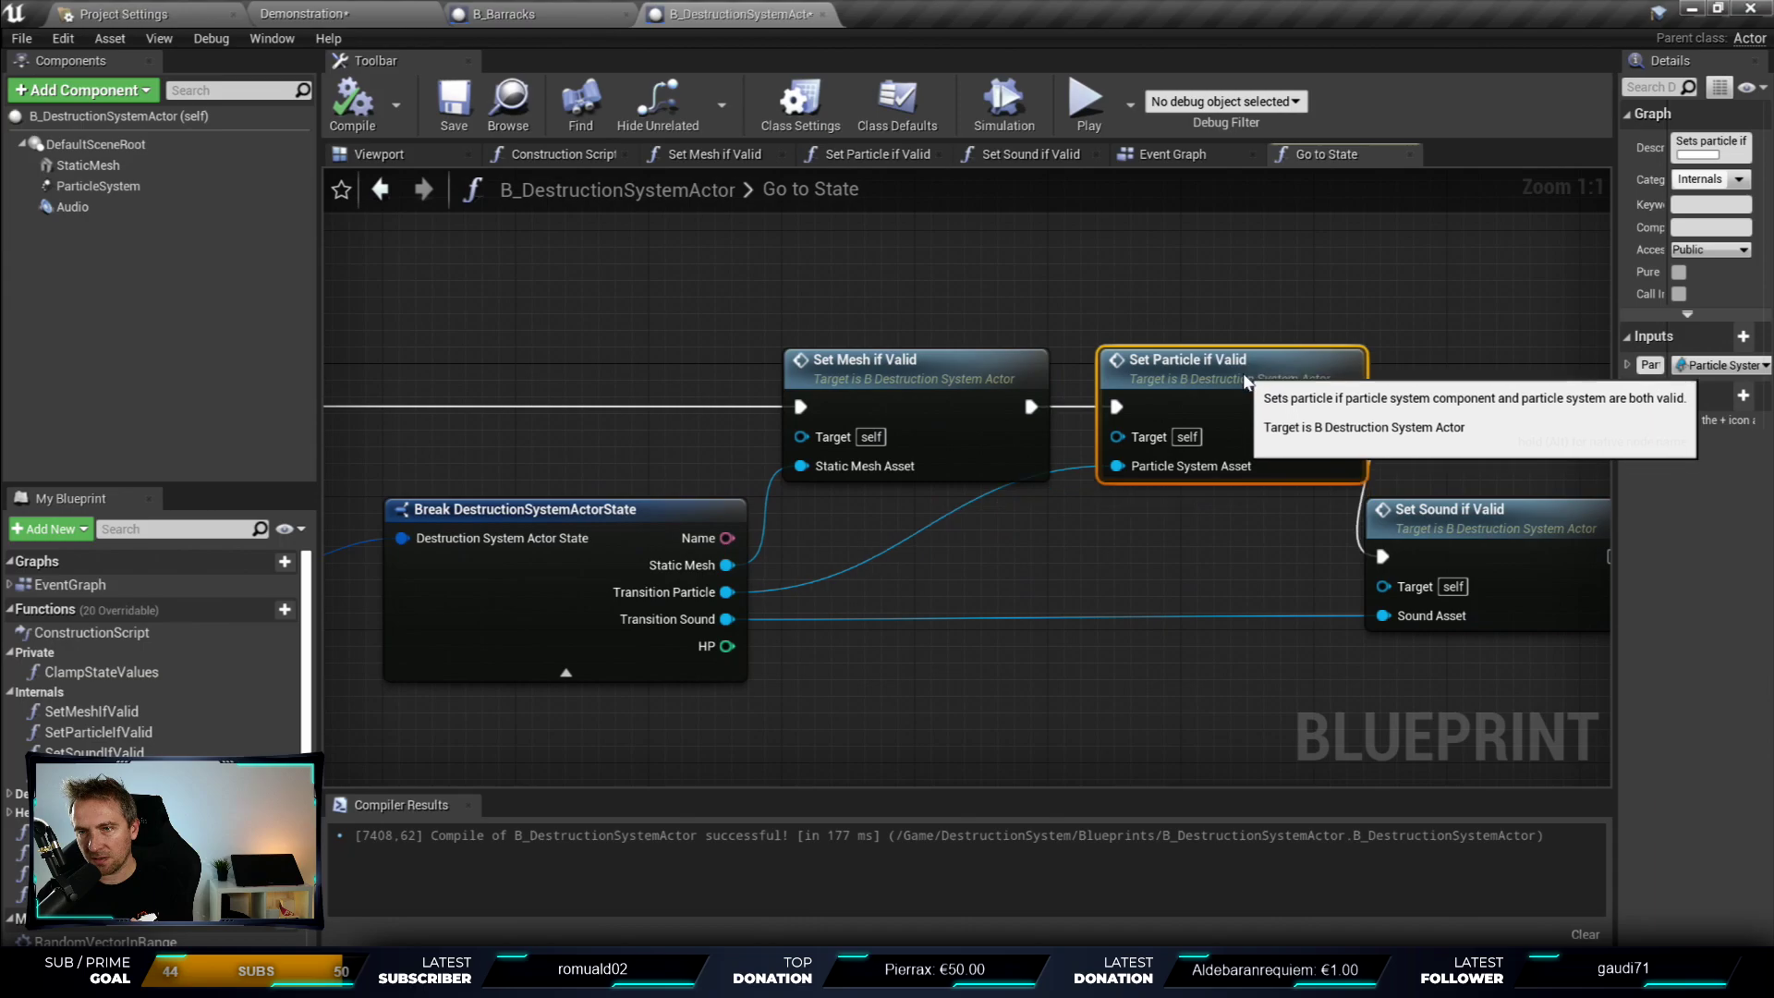
mouse_move(1553, 537)
mouse_down()
mouse_move(1603, 419)
mouse_move(1067, 382)
mouse_up()
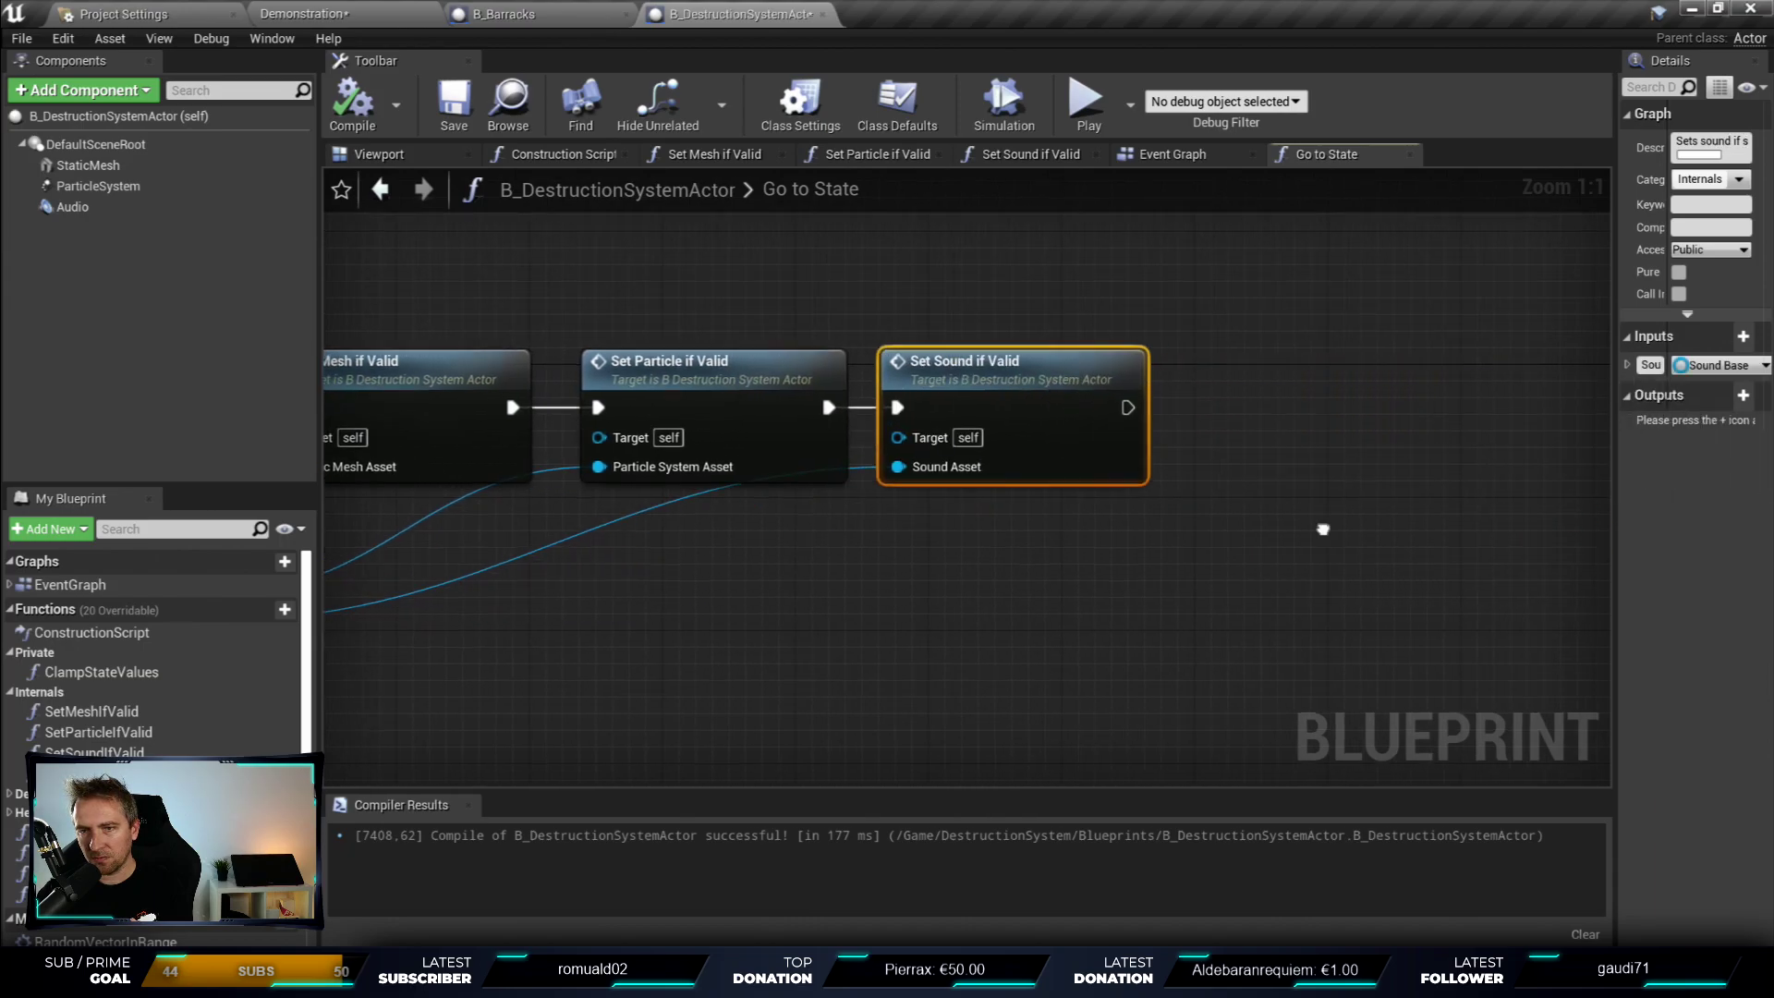
right_drag(1319, 527, 1439, 510)
- Narrow the Details panel and review the Break state node and the Branch, States, GET and < check
right_drag(975, 585, 1222, 569)
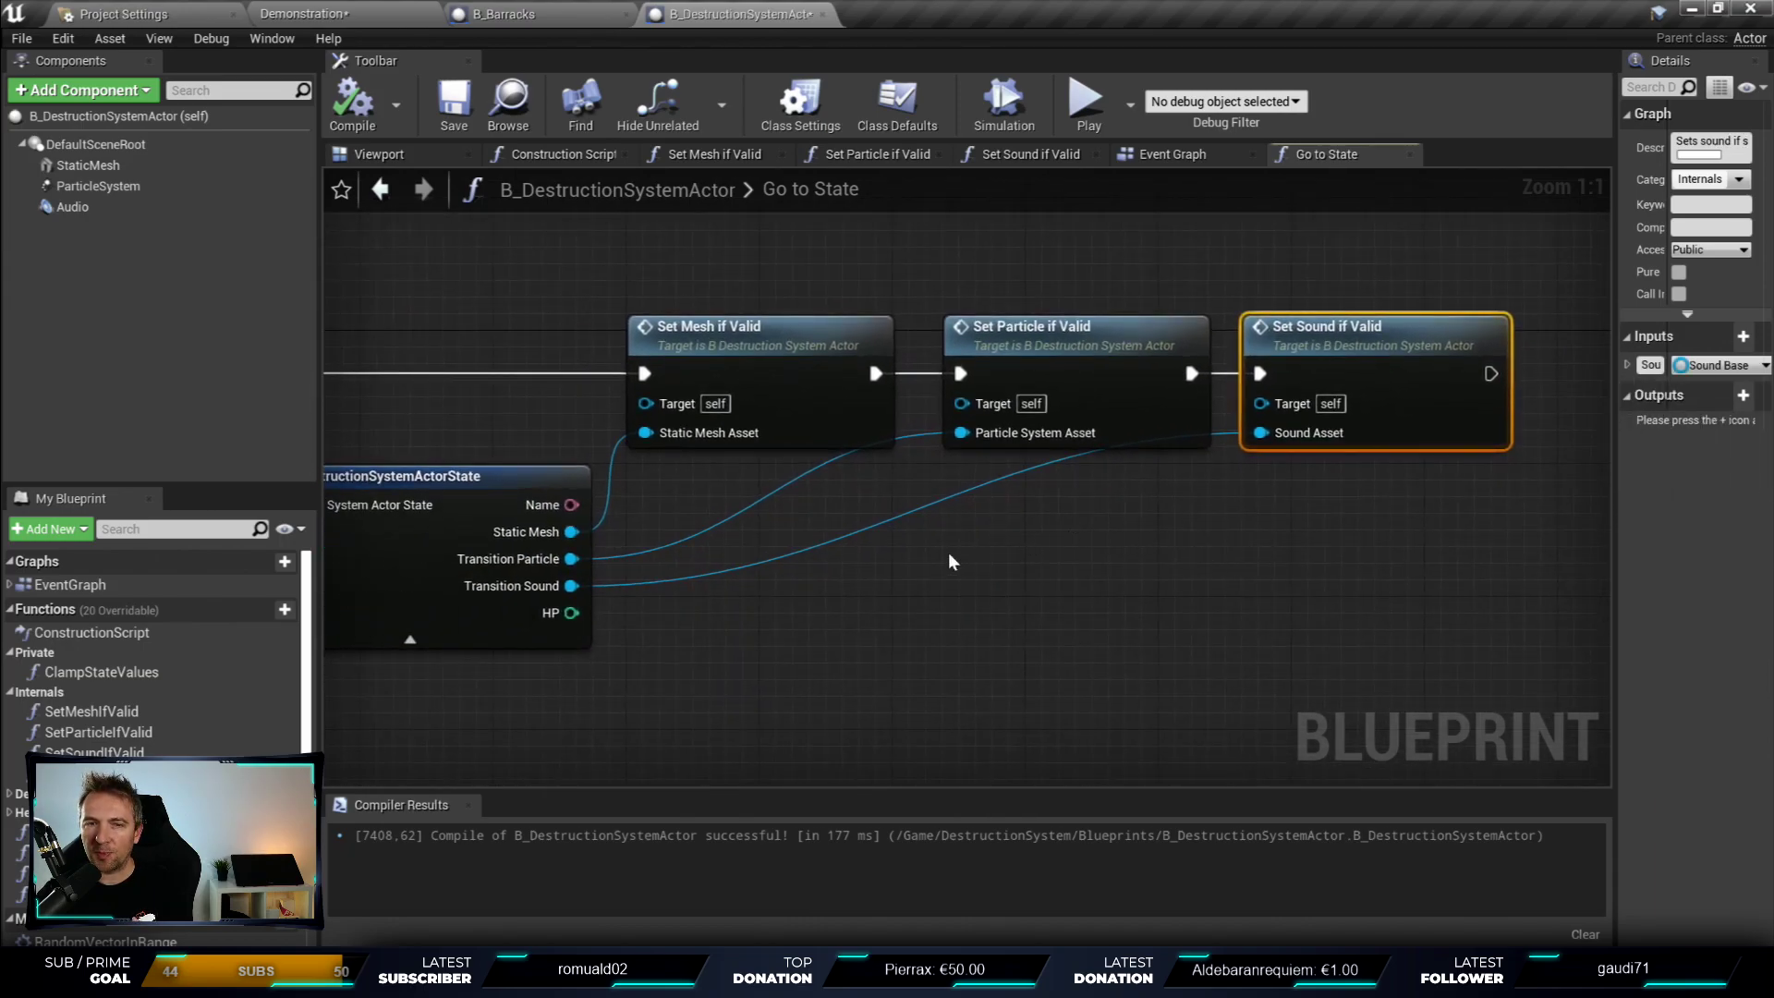
right_drag(950, 556, 1040, 557)
drag(1618, 603, 1658, 605)
right_drag(1384, 611, 1398, 611)
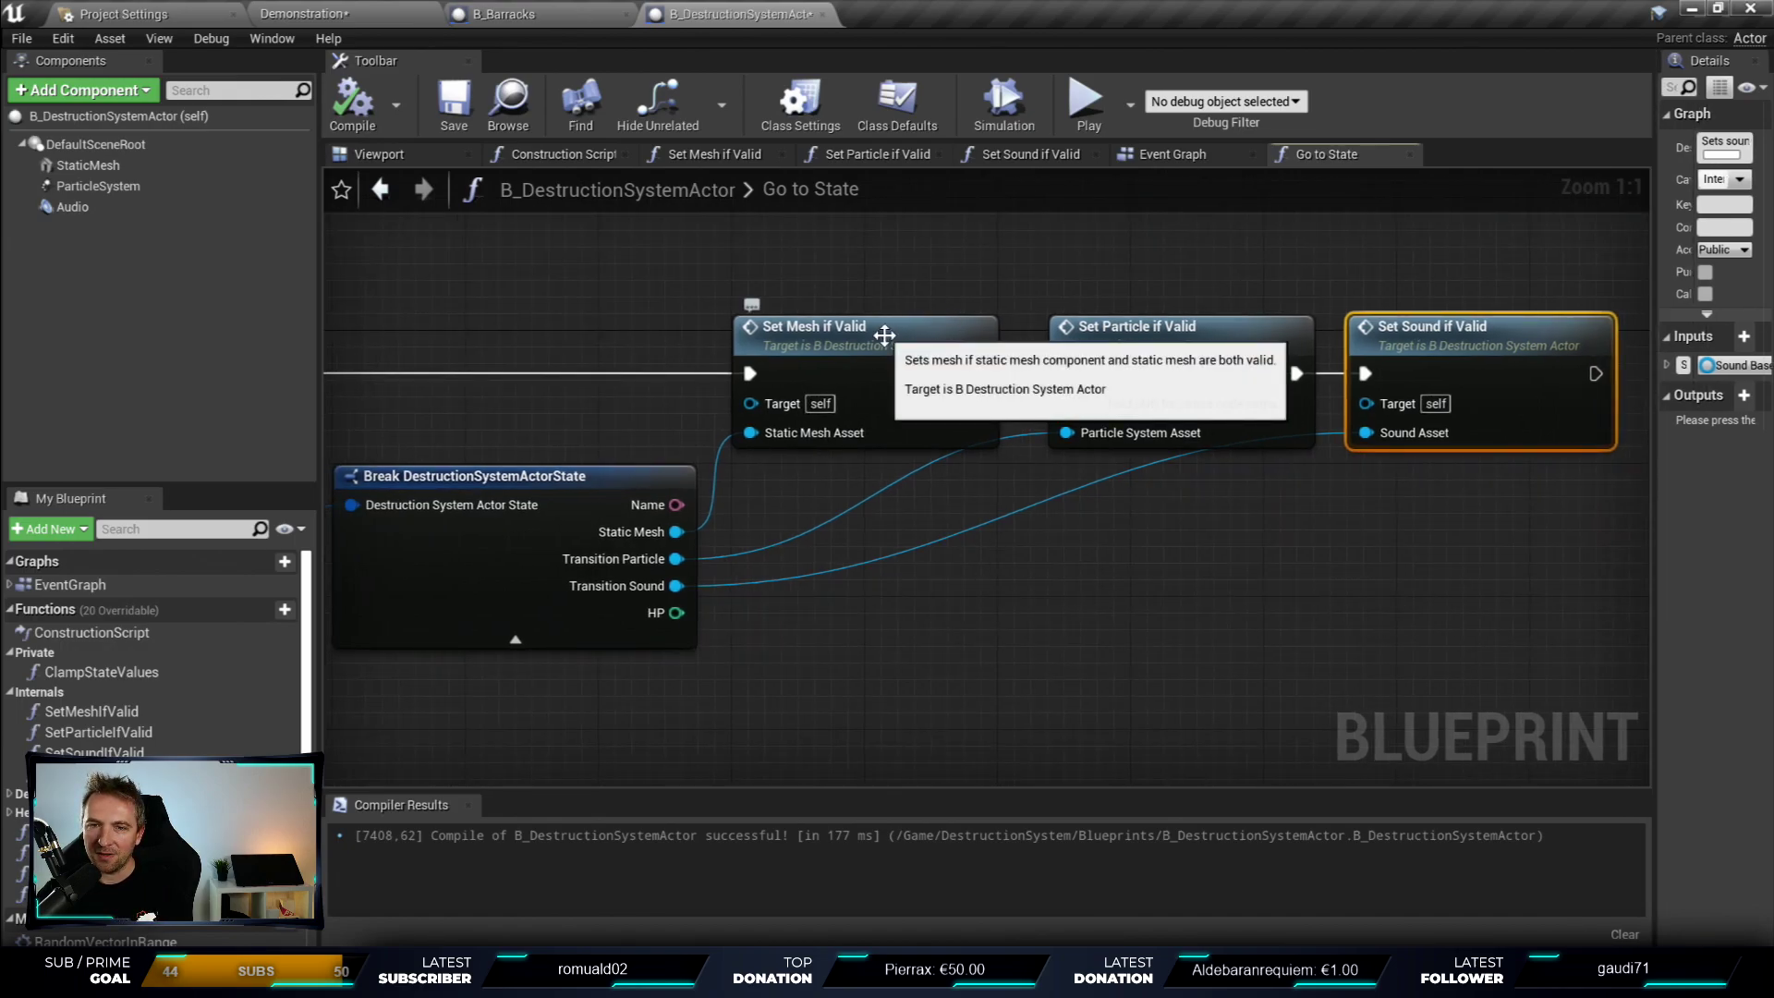
right_drag(884, 336, 1083, 278)
right_drag(435, 453, 707, 444)
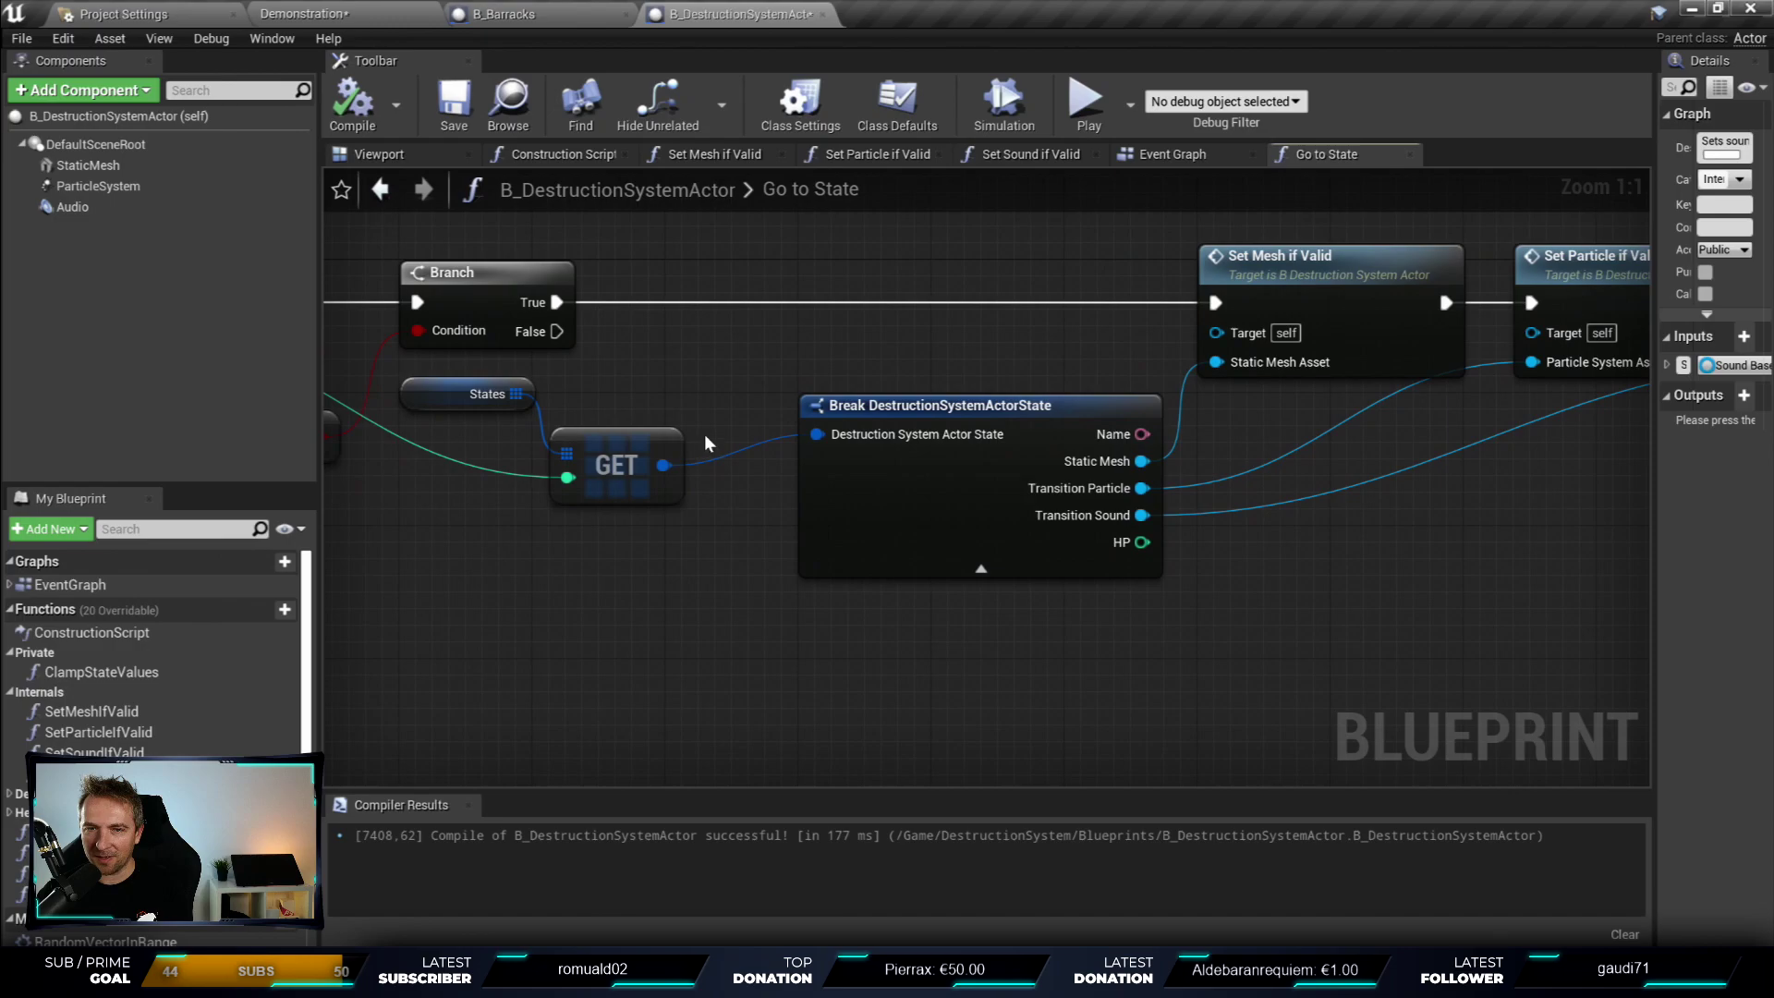
right_drag(494, 379, 702, 395)
- Inspect the Break DestructionSystemActorState node and the Set Particle, Sound and Mesh if Valid nodes
right_drag(951, 482, 851, 429)
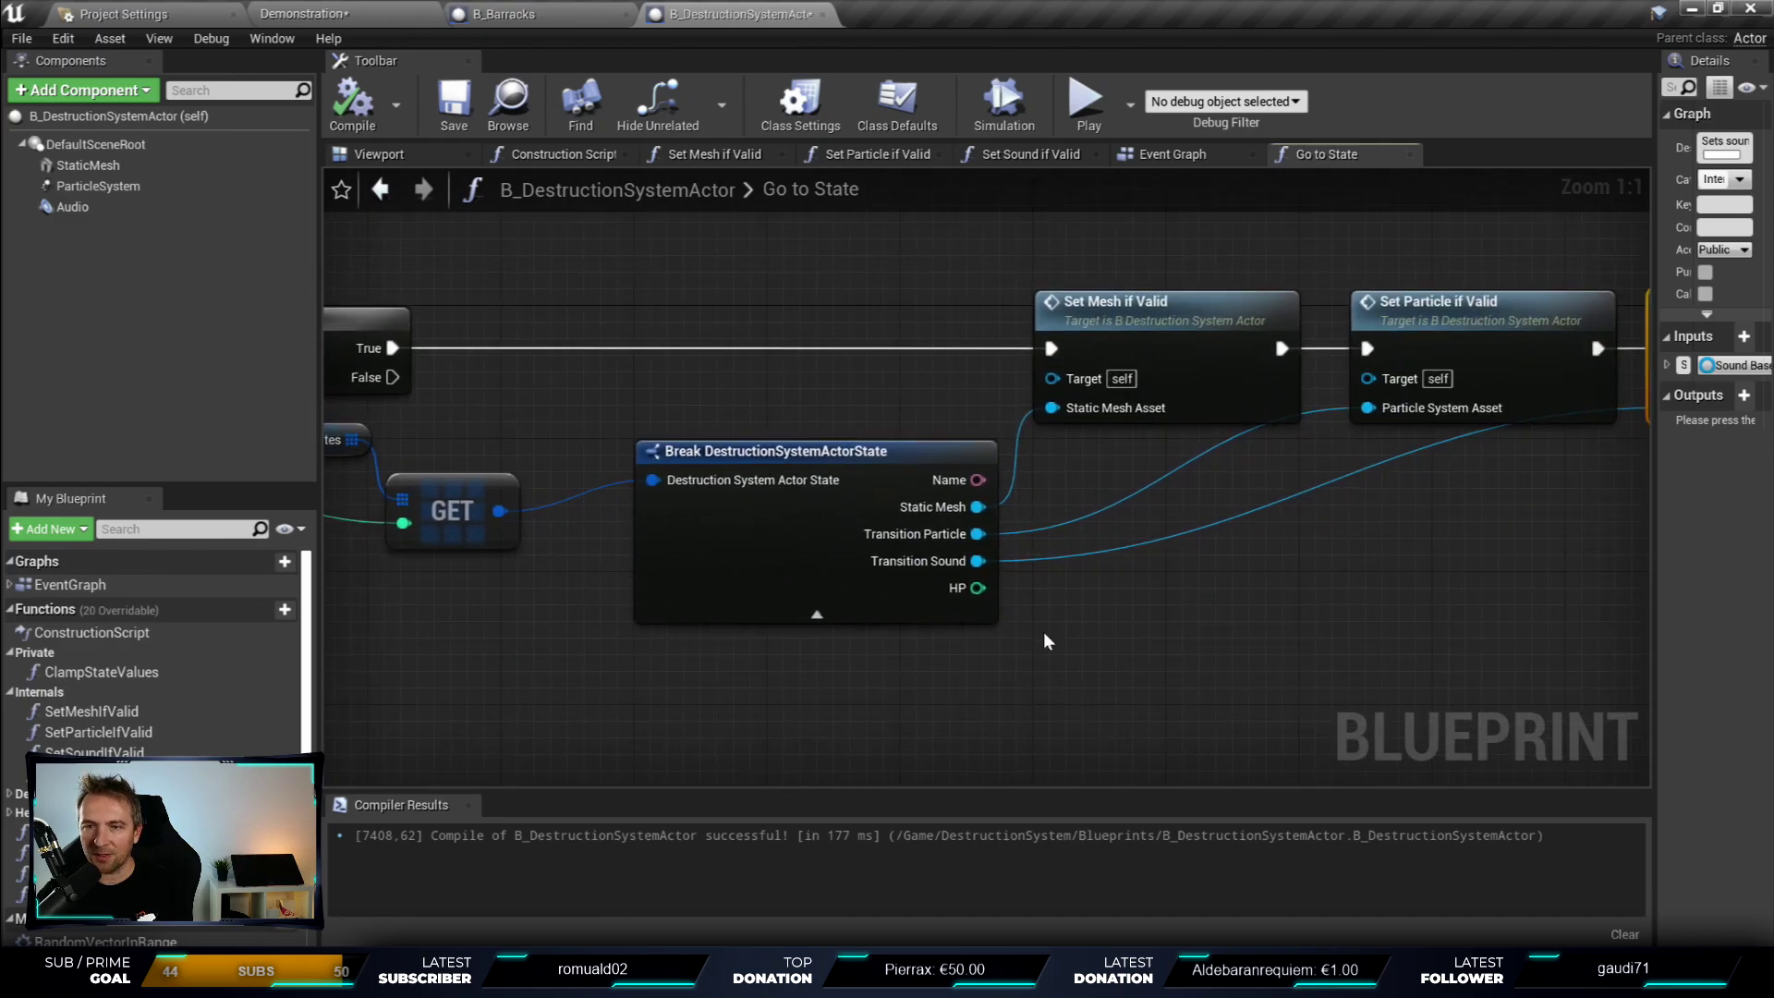
click(979, 605)
right_drag(951, 499, 1134, 508)
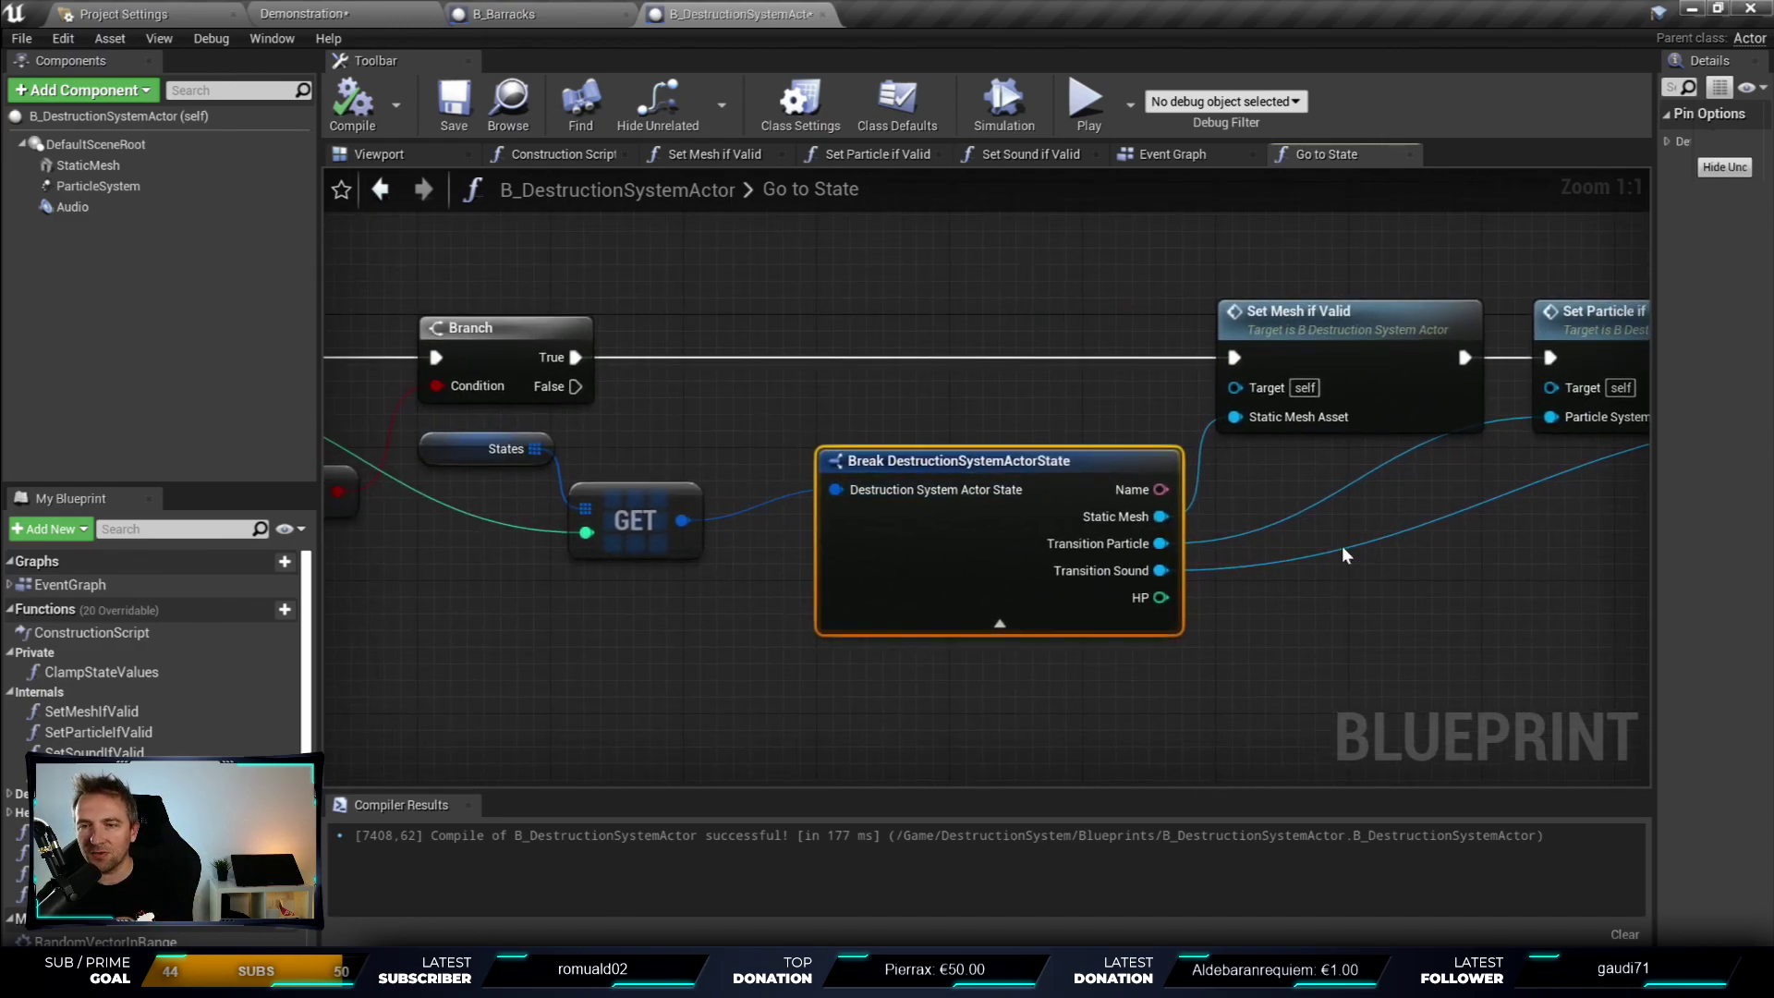
right_drag(1344, 554, 1146, 562)
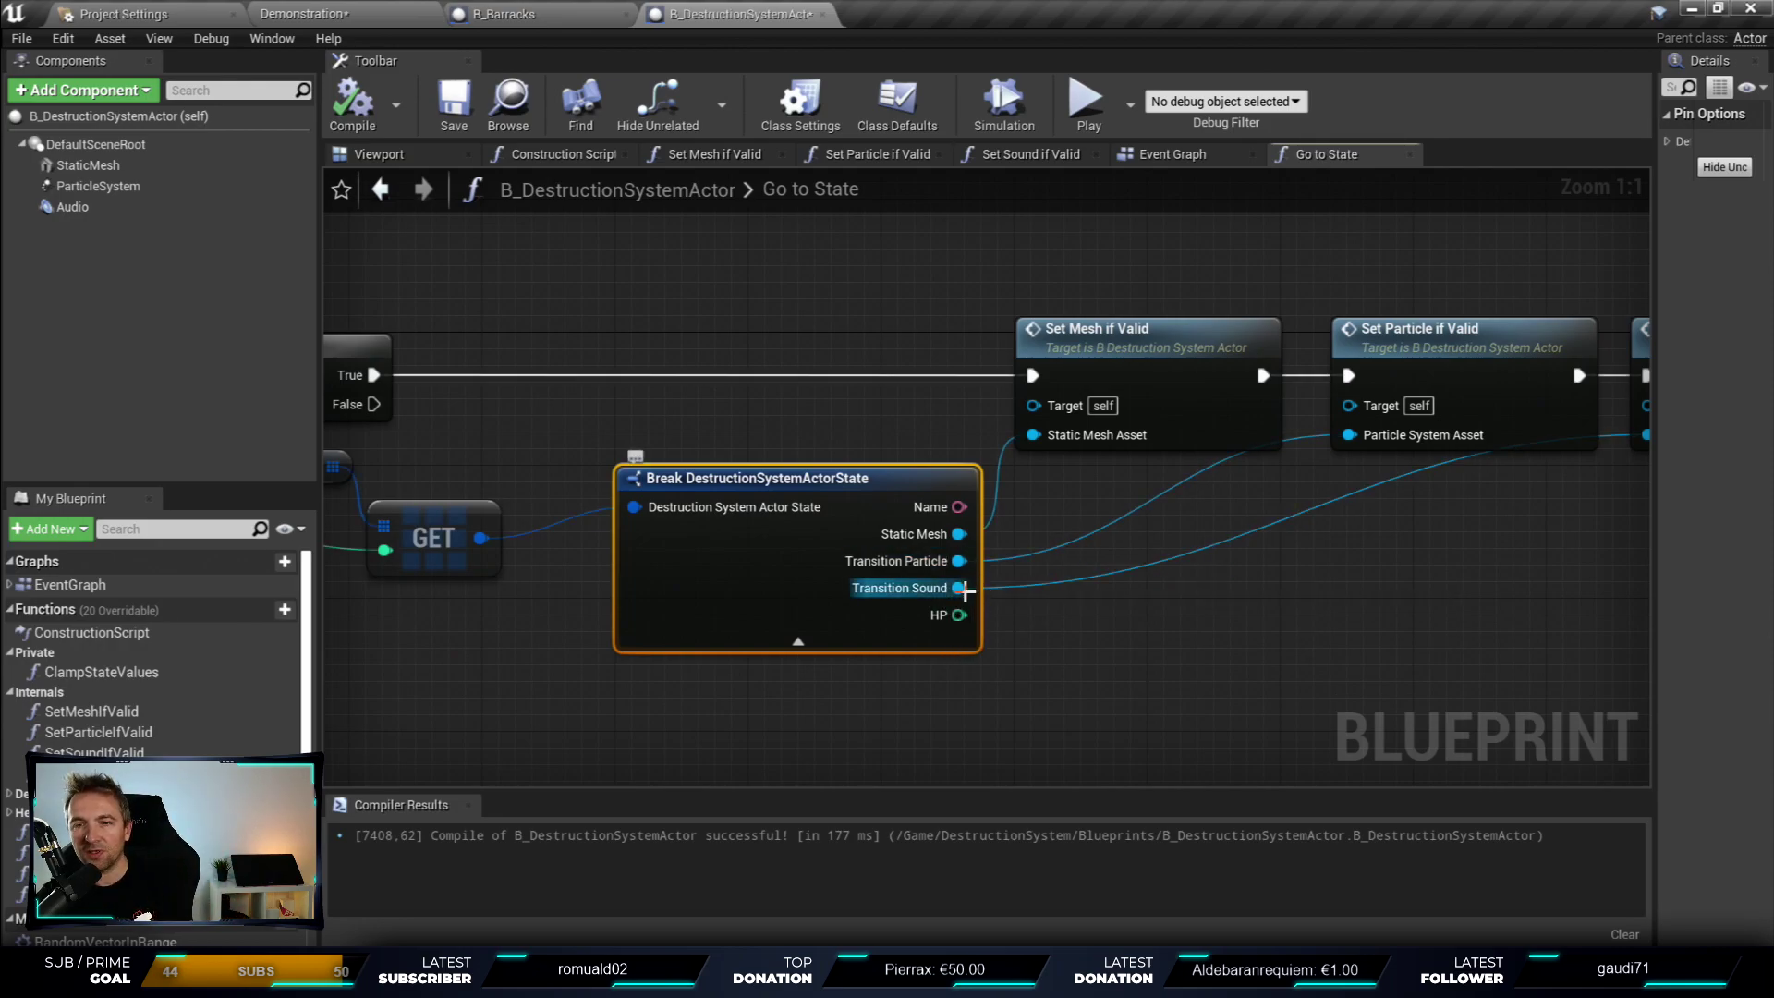
right_drag(963, 589, 1020, 428)
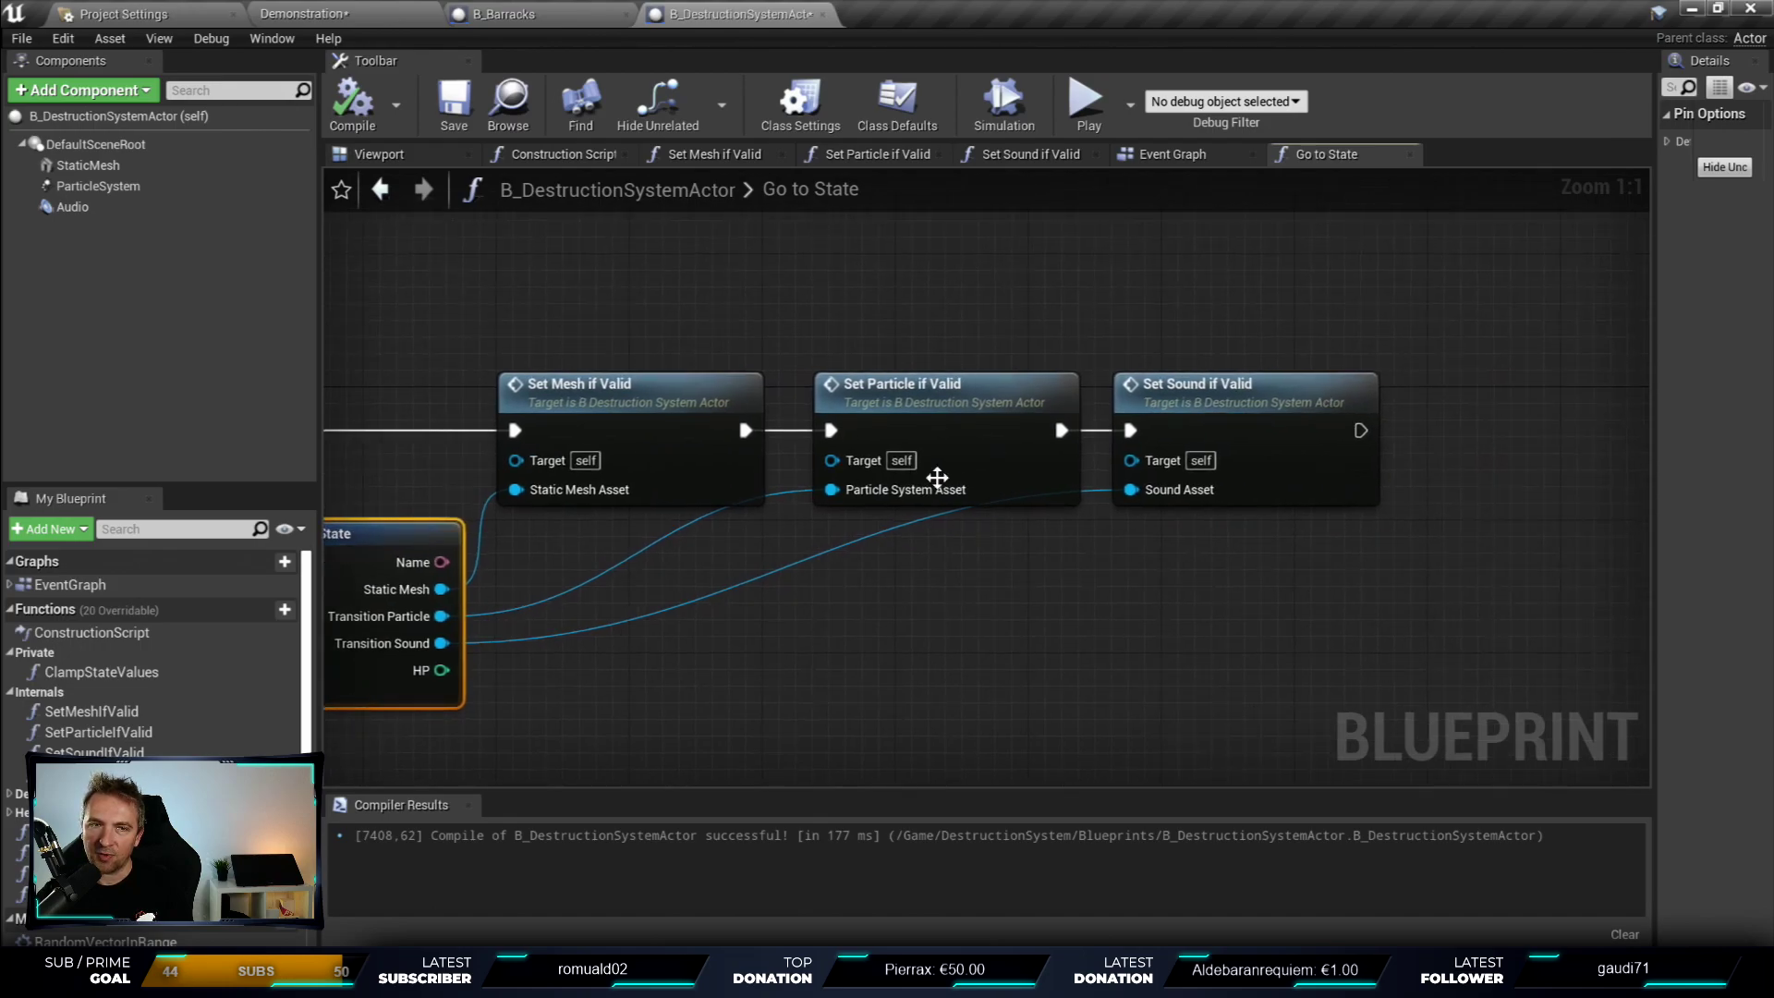
drag(634, 267, 625, 508)
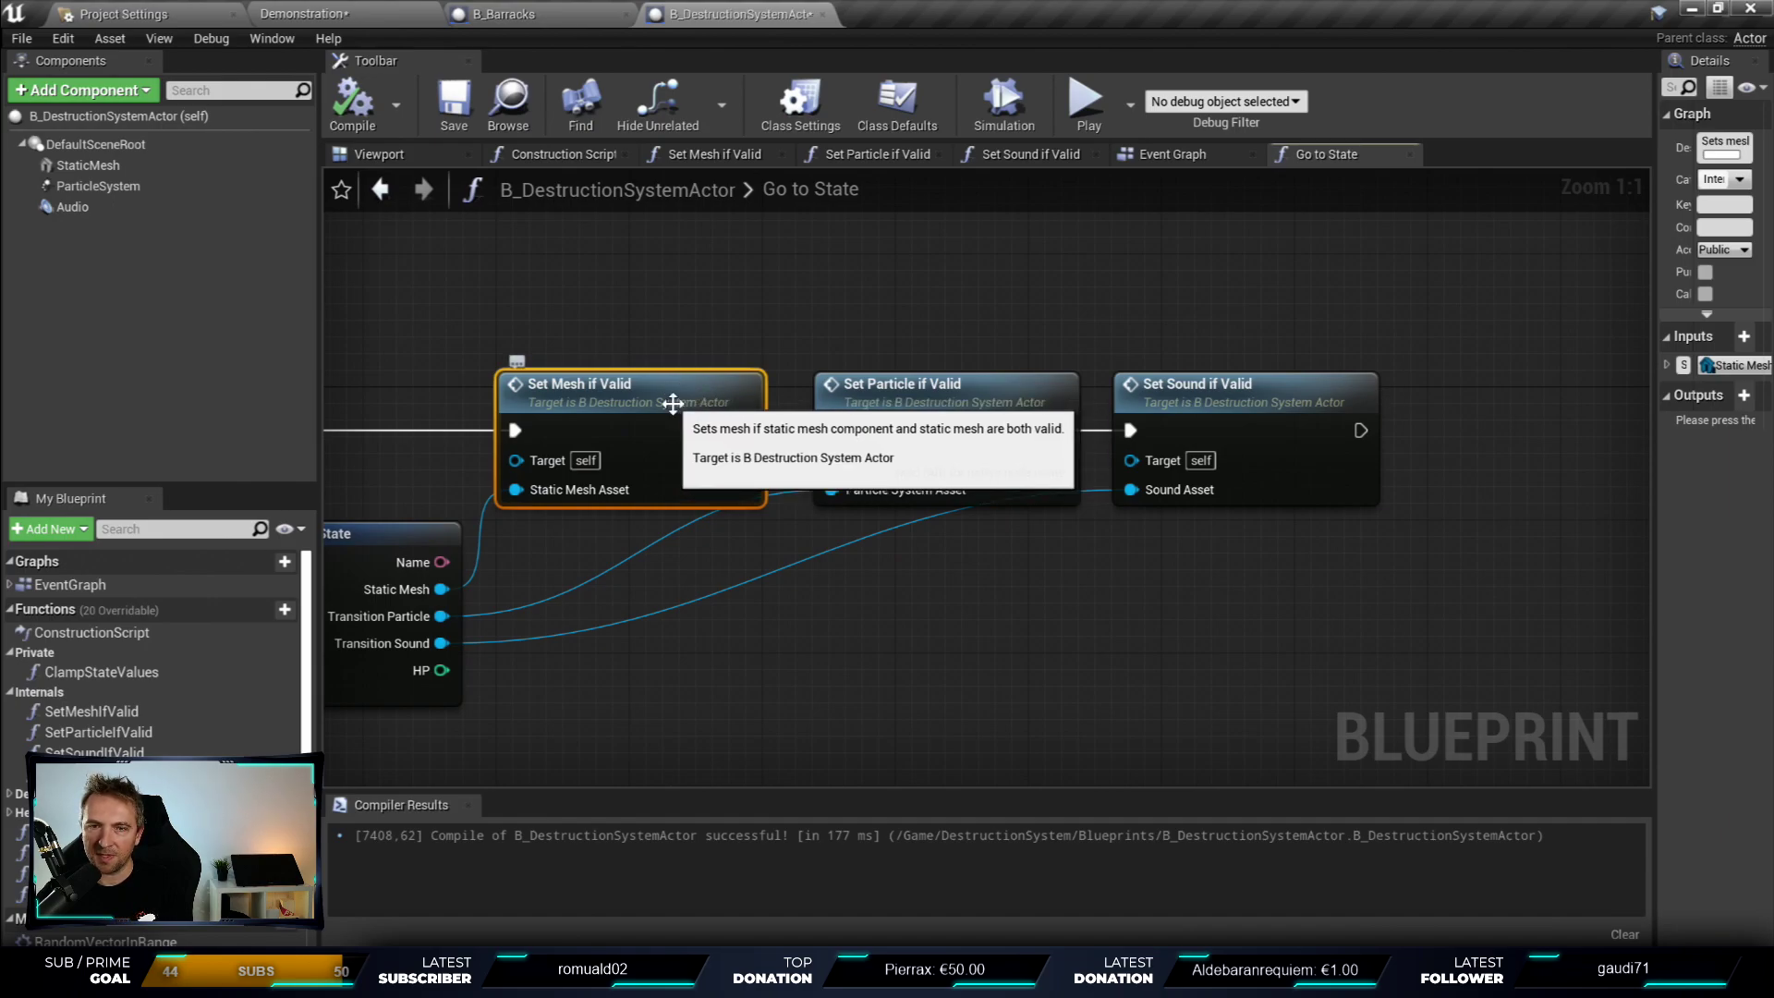
- Open the Set Mesh if Valid function graph and frame its two Is Valid checks
double_click(672, 404)
mouse_move(822, 307)
right_down()
mouse_move(1079, 351)
mouse_move(756, 307)
right_up()
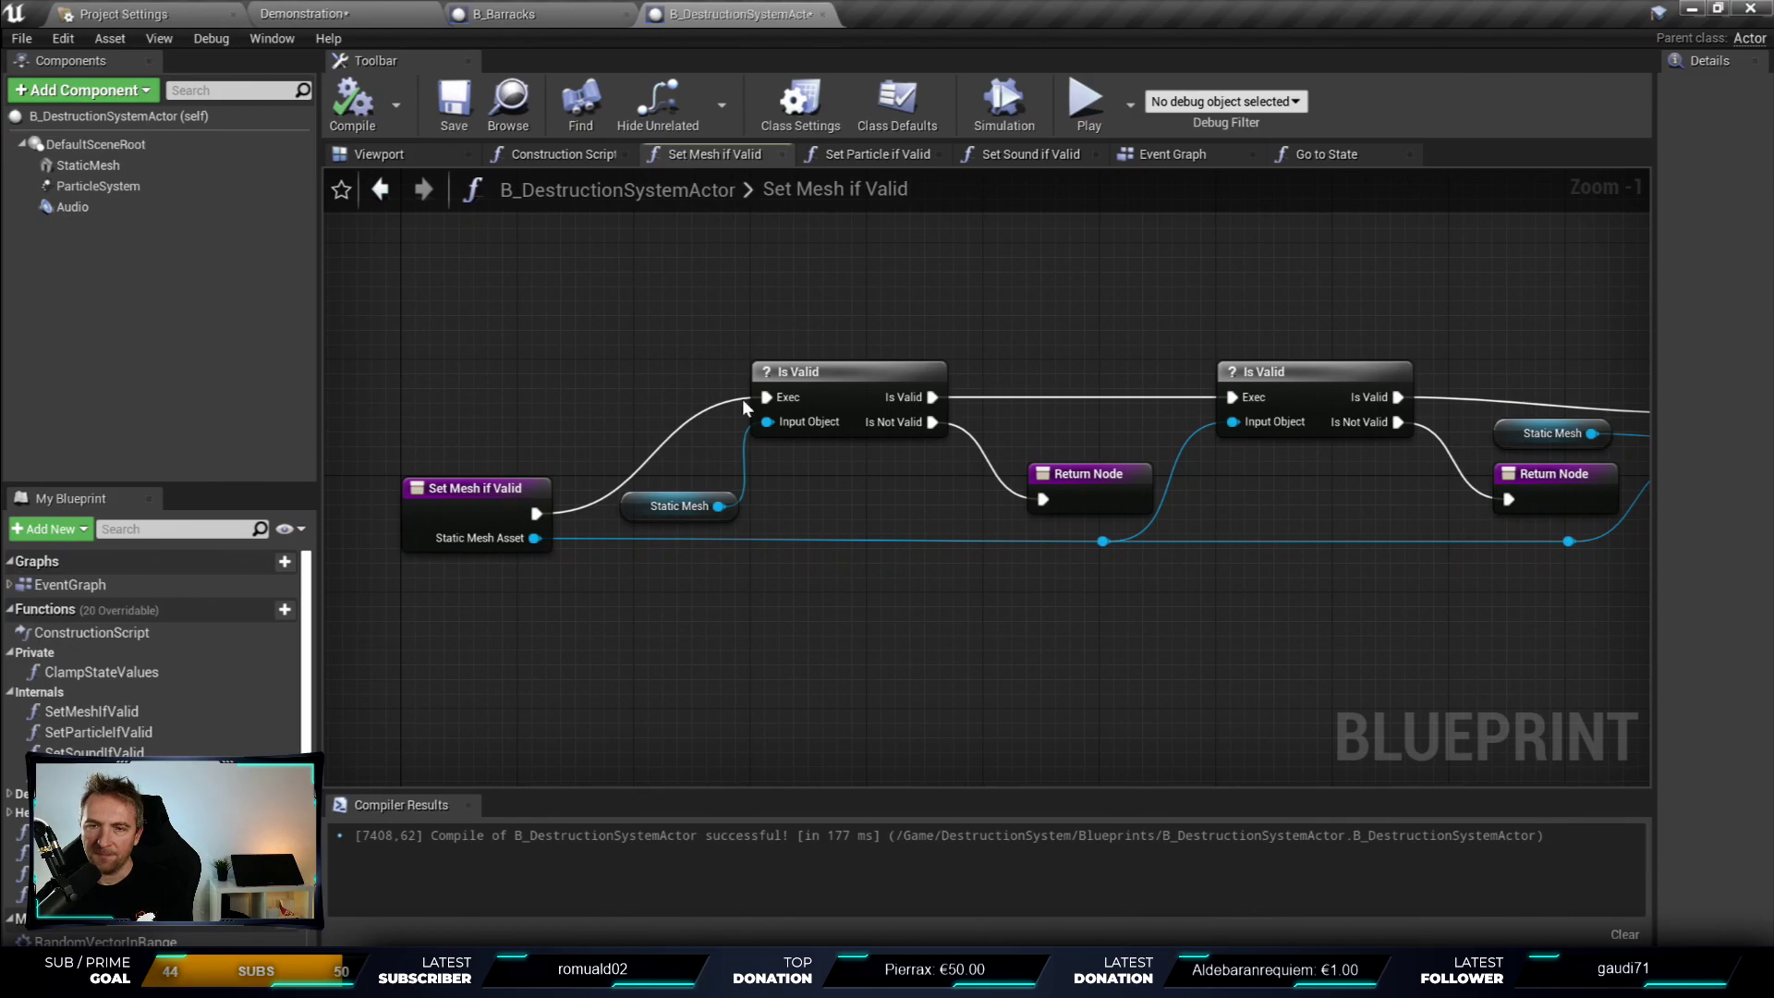
right_drag(732, 430, 690, 427)
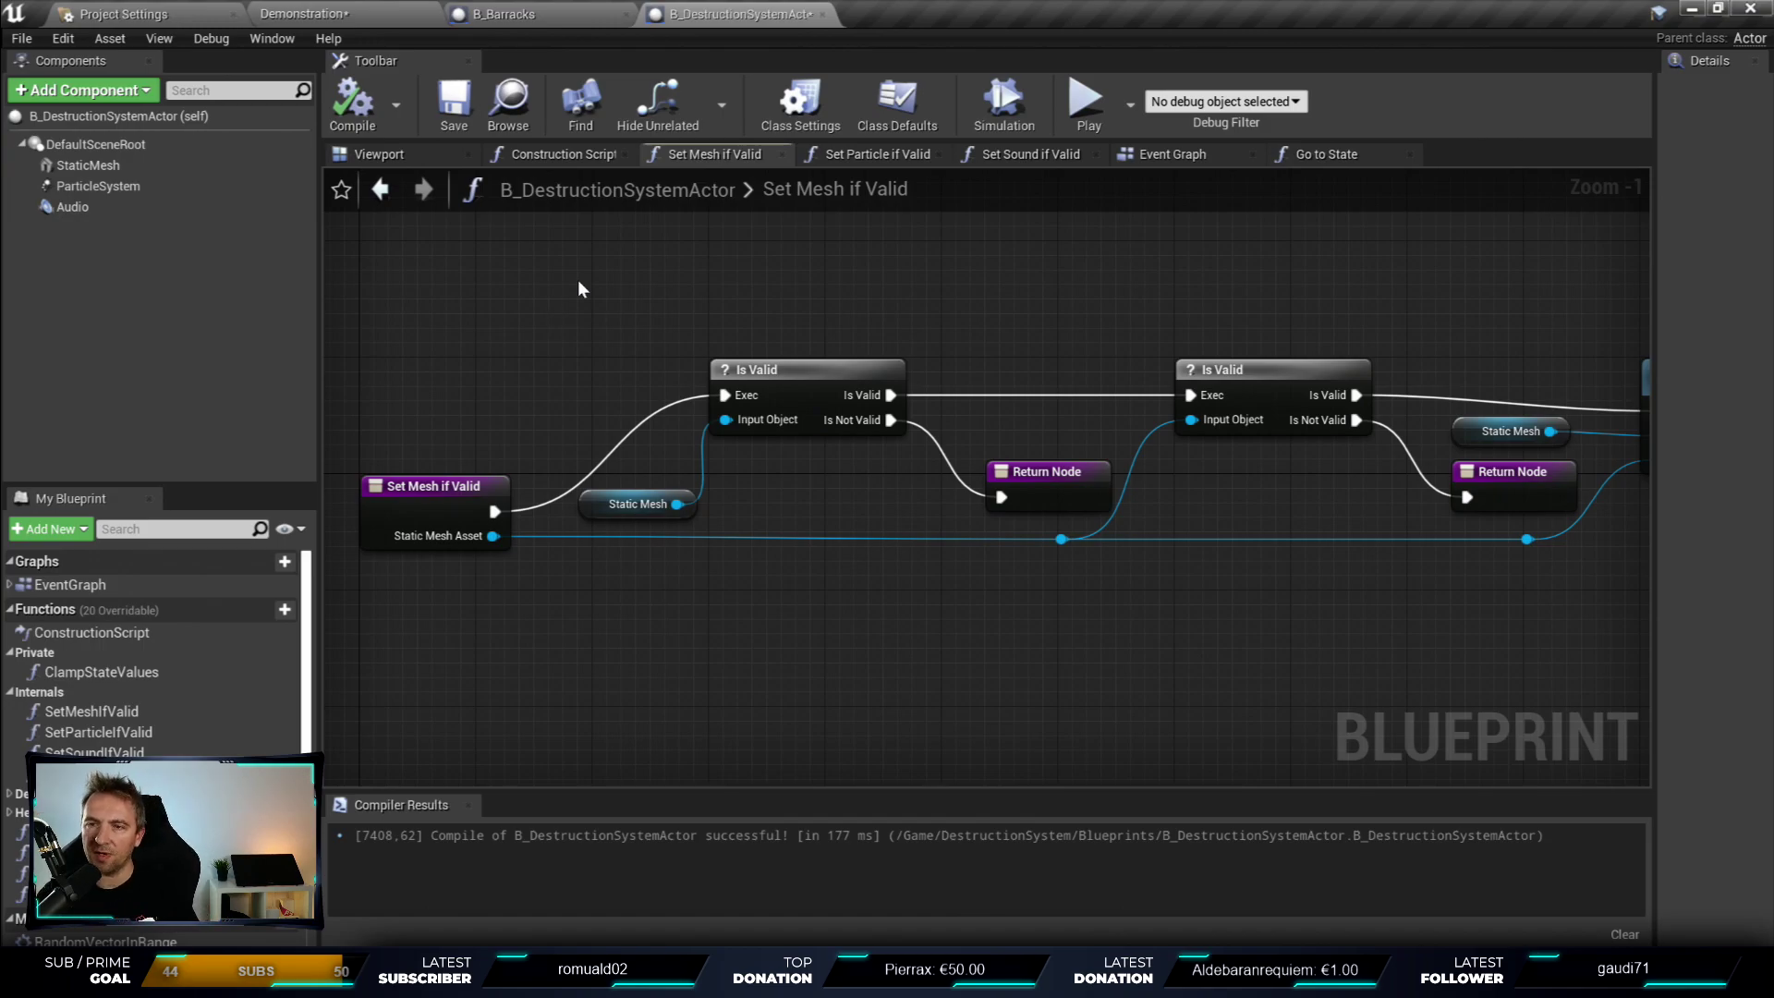
- Pan to the end of the function and select the Set Static Mesh node
mouse_move(1049, 438)
right_down()
mouse_move(763, 358)
mouse_move(1229, 559)
mouse_move(731, 580)
right_up()
right_drag(1298, 470, 810, 475)
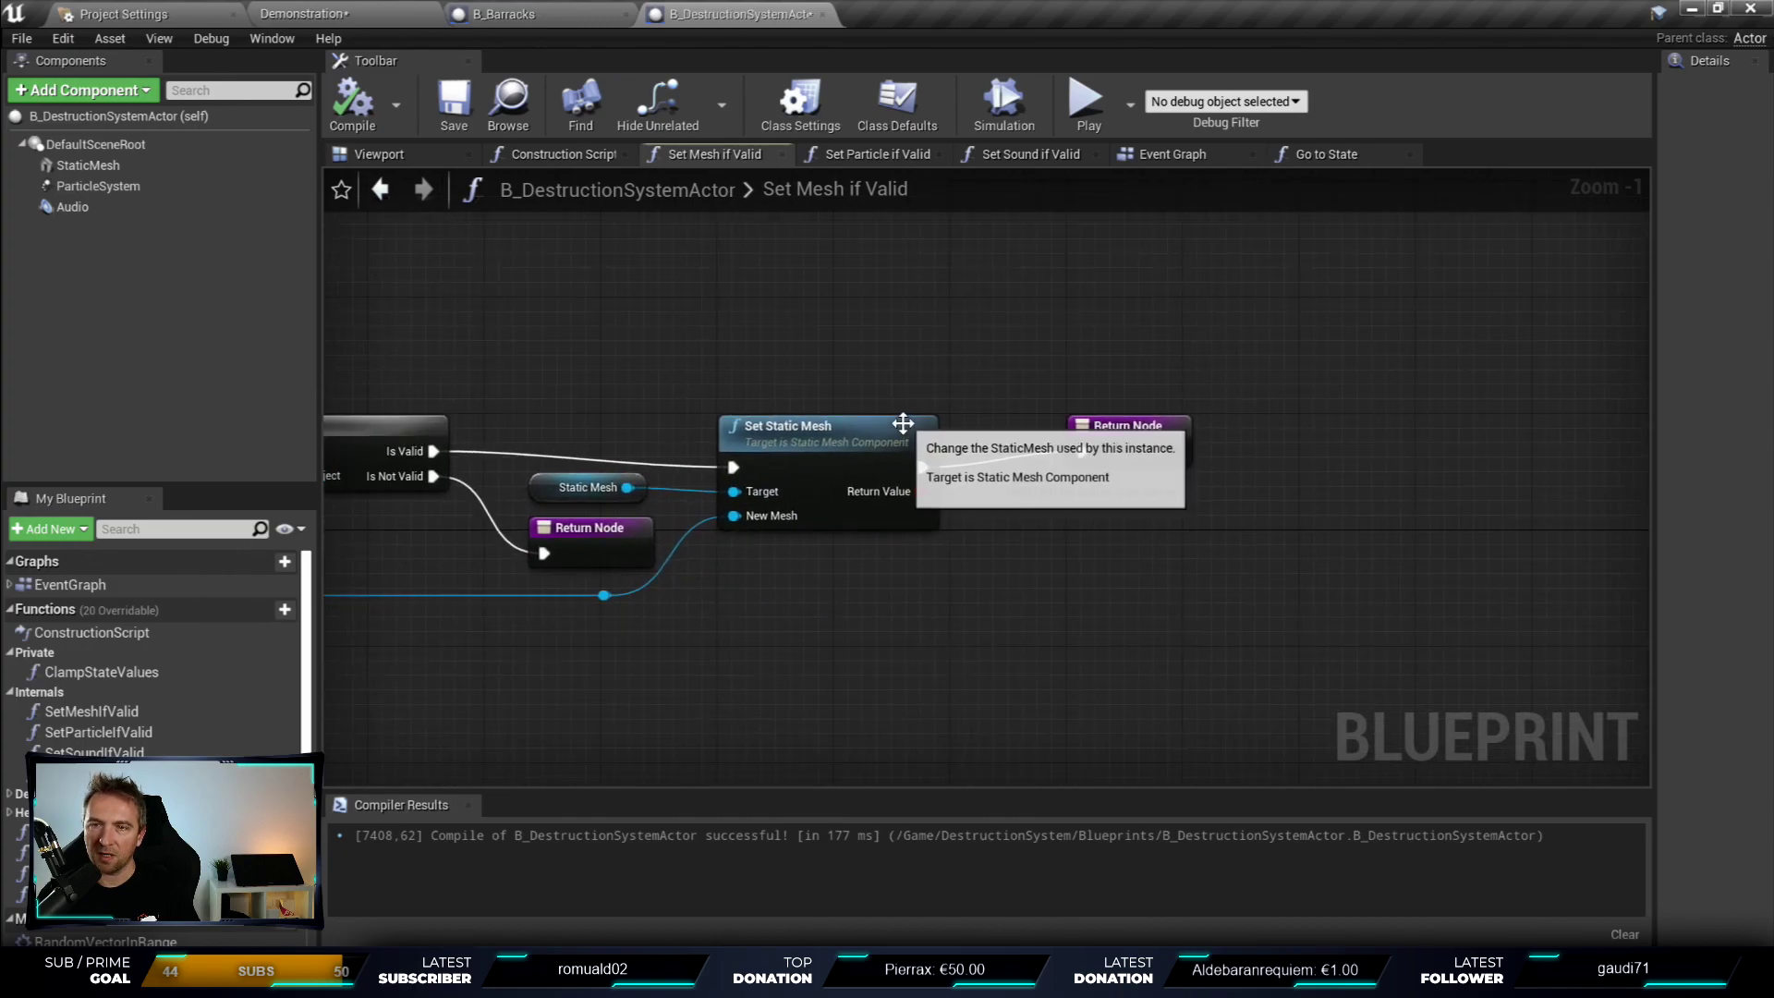
drag(887, 420, 870, 402)
right_drag(966, 558, 1198, 577)
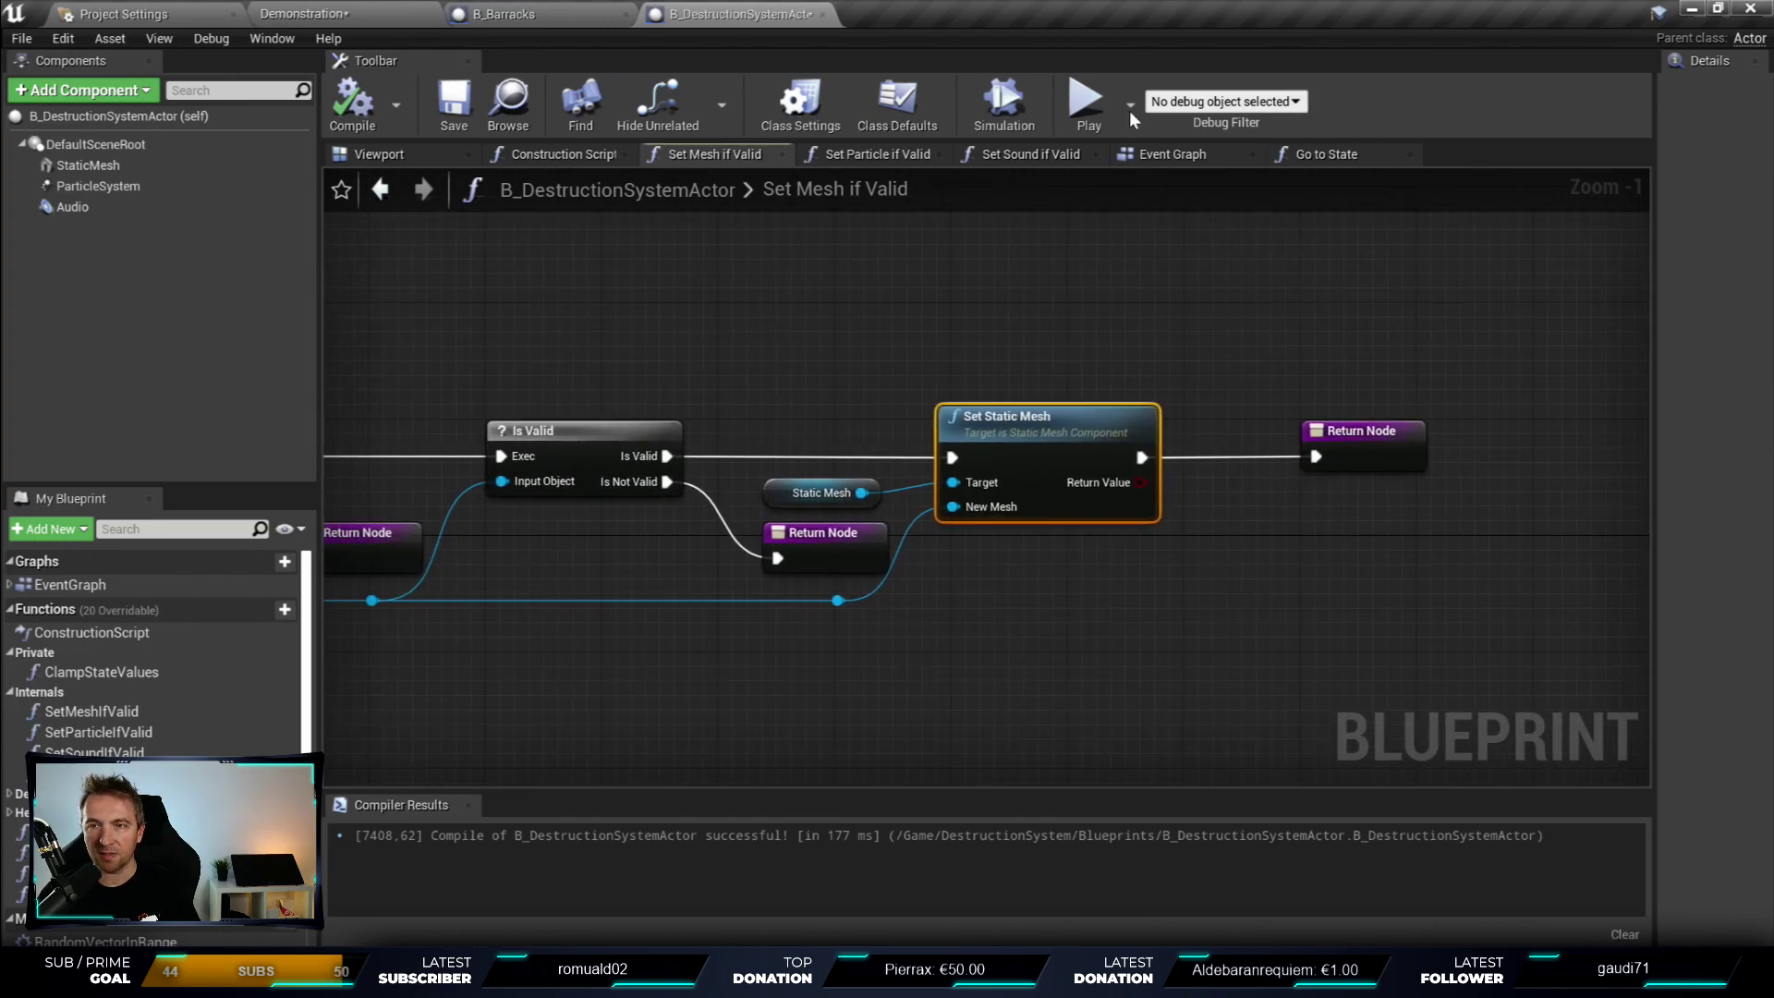
- Open Go to State from the Event Graph and inspect Set Mesh, Particle and Sound if Valid nodes
click(1168, 155)
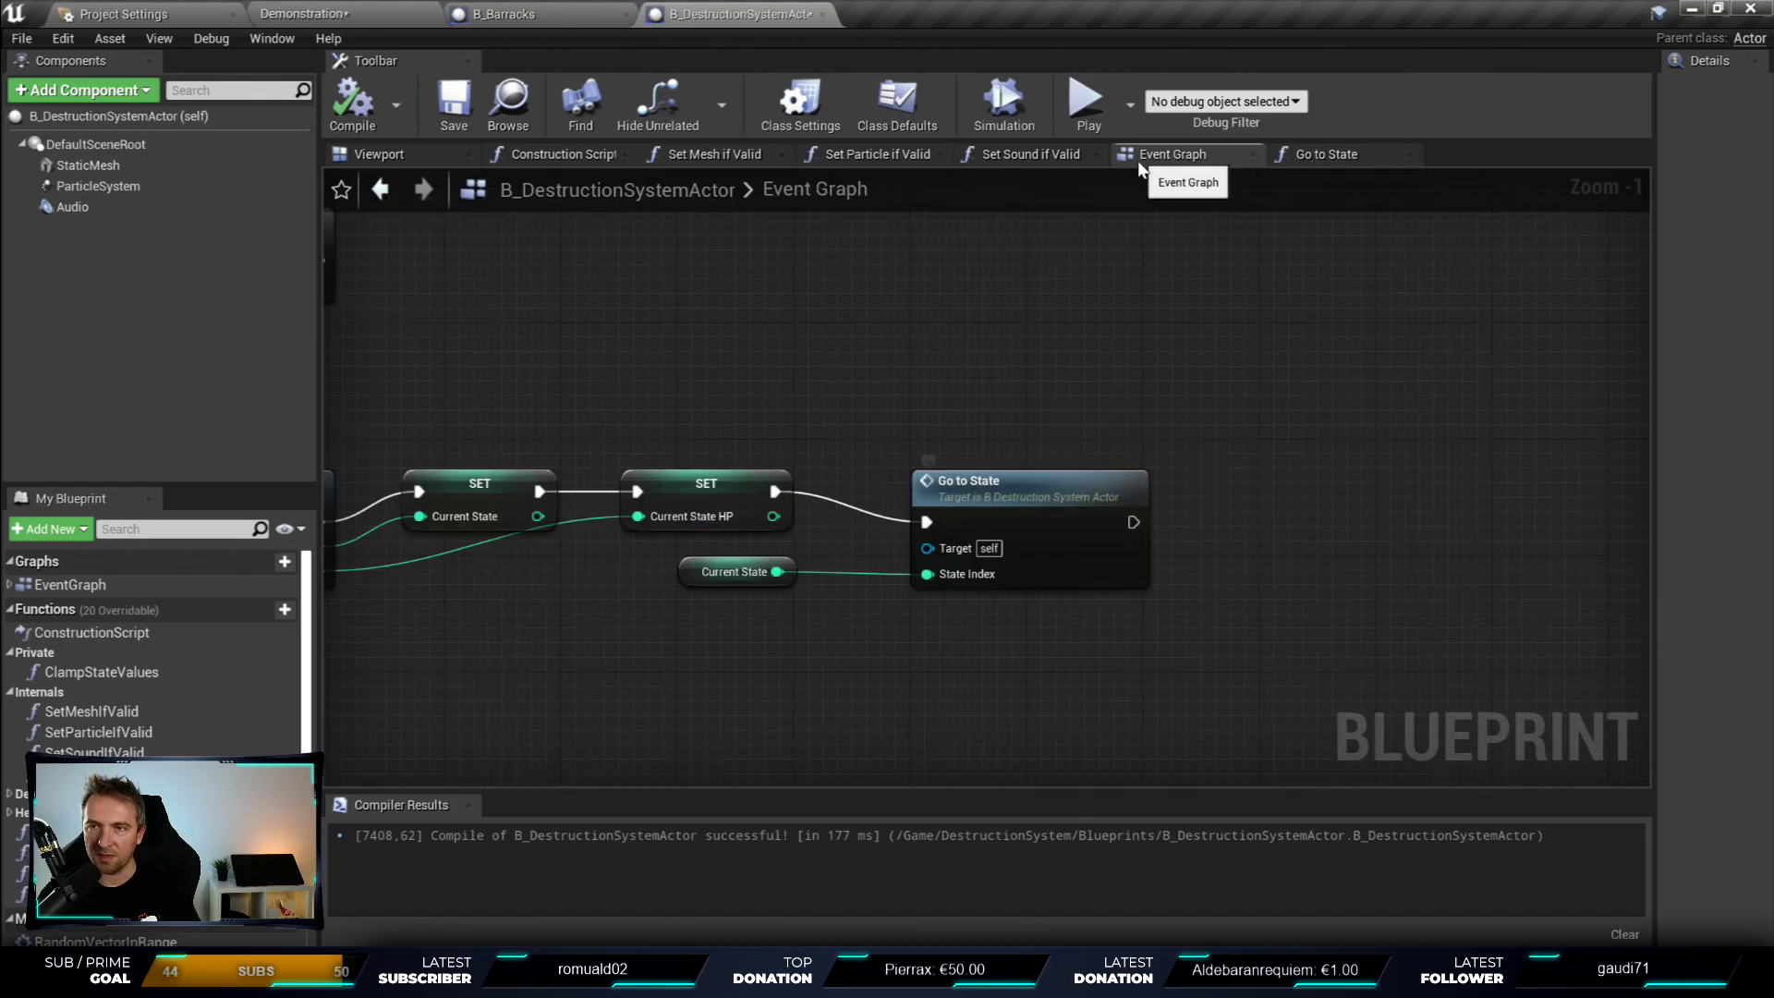
double_click(994, 453)
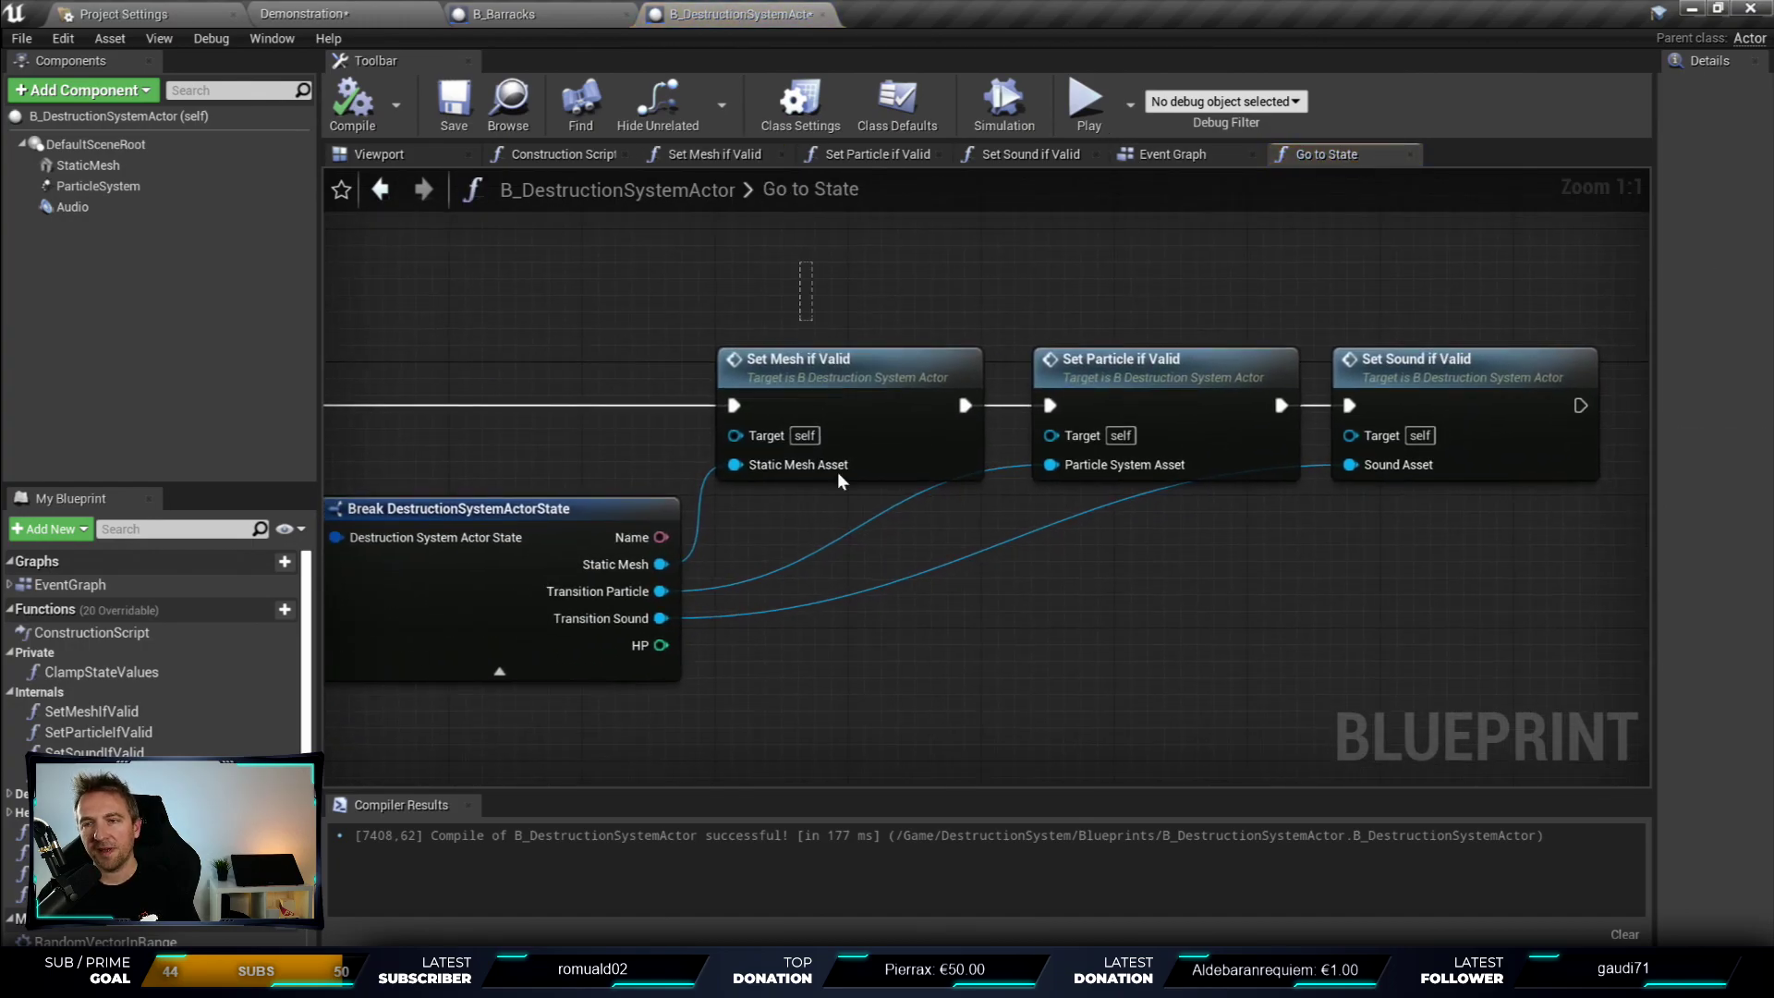
click(840, 479)
click(1187, 434)
click(1478, 258)
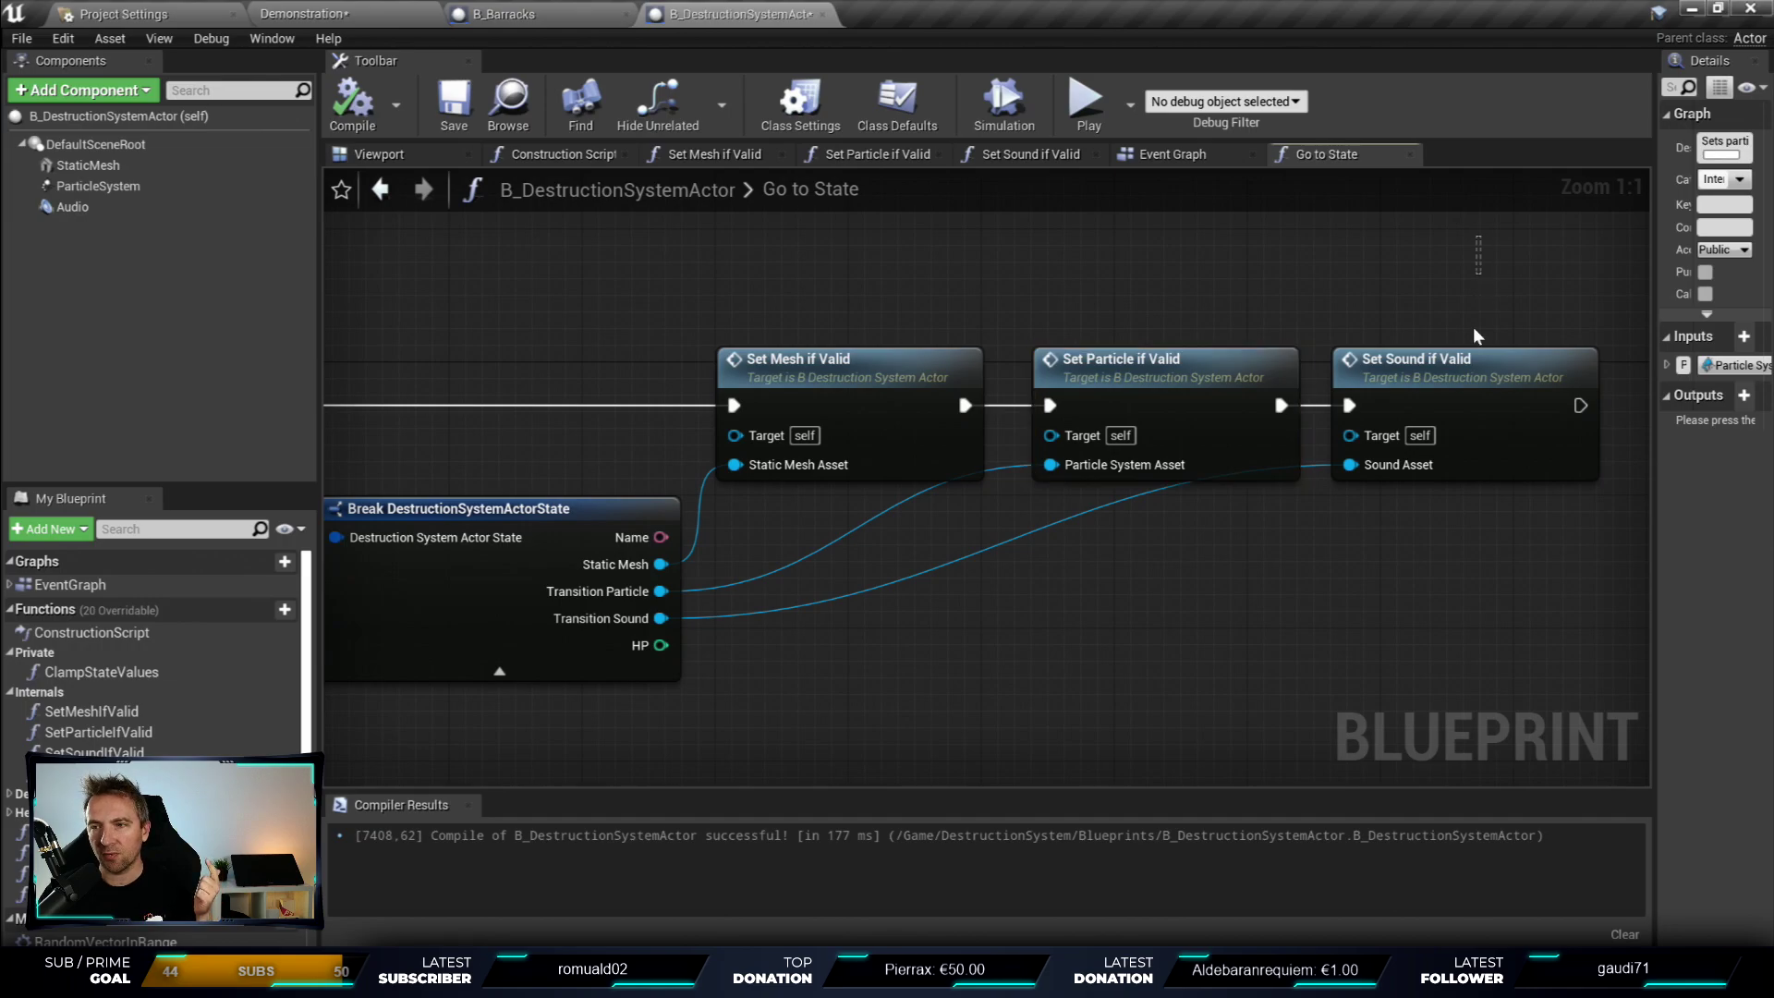
click(1460, 365)
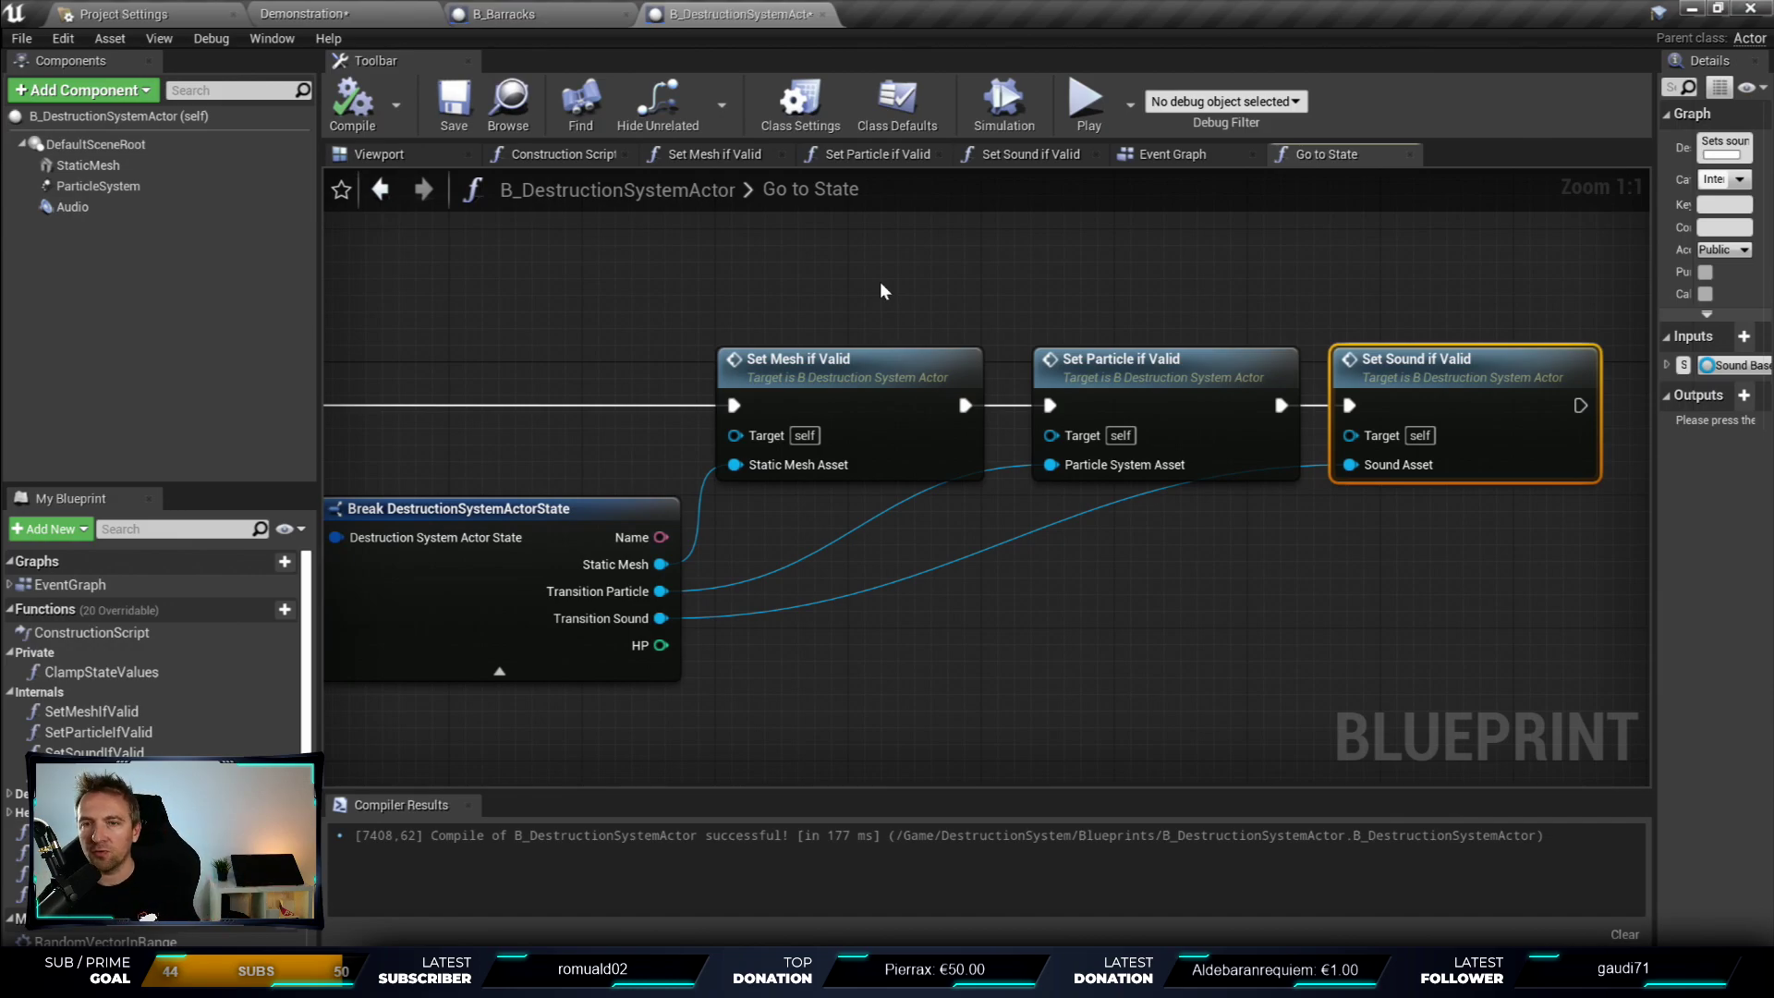
- Clear the selection, zoom out, and return to the Event Graph
click(1484, 602)
scroll(1405, 604, down, 3)
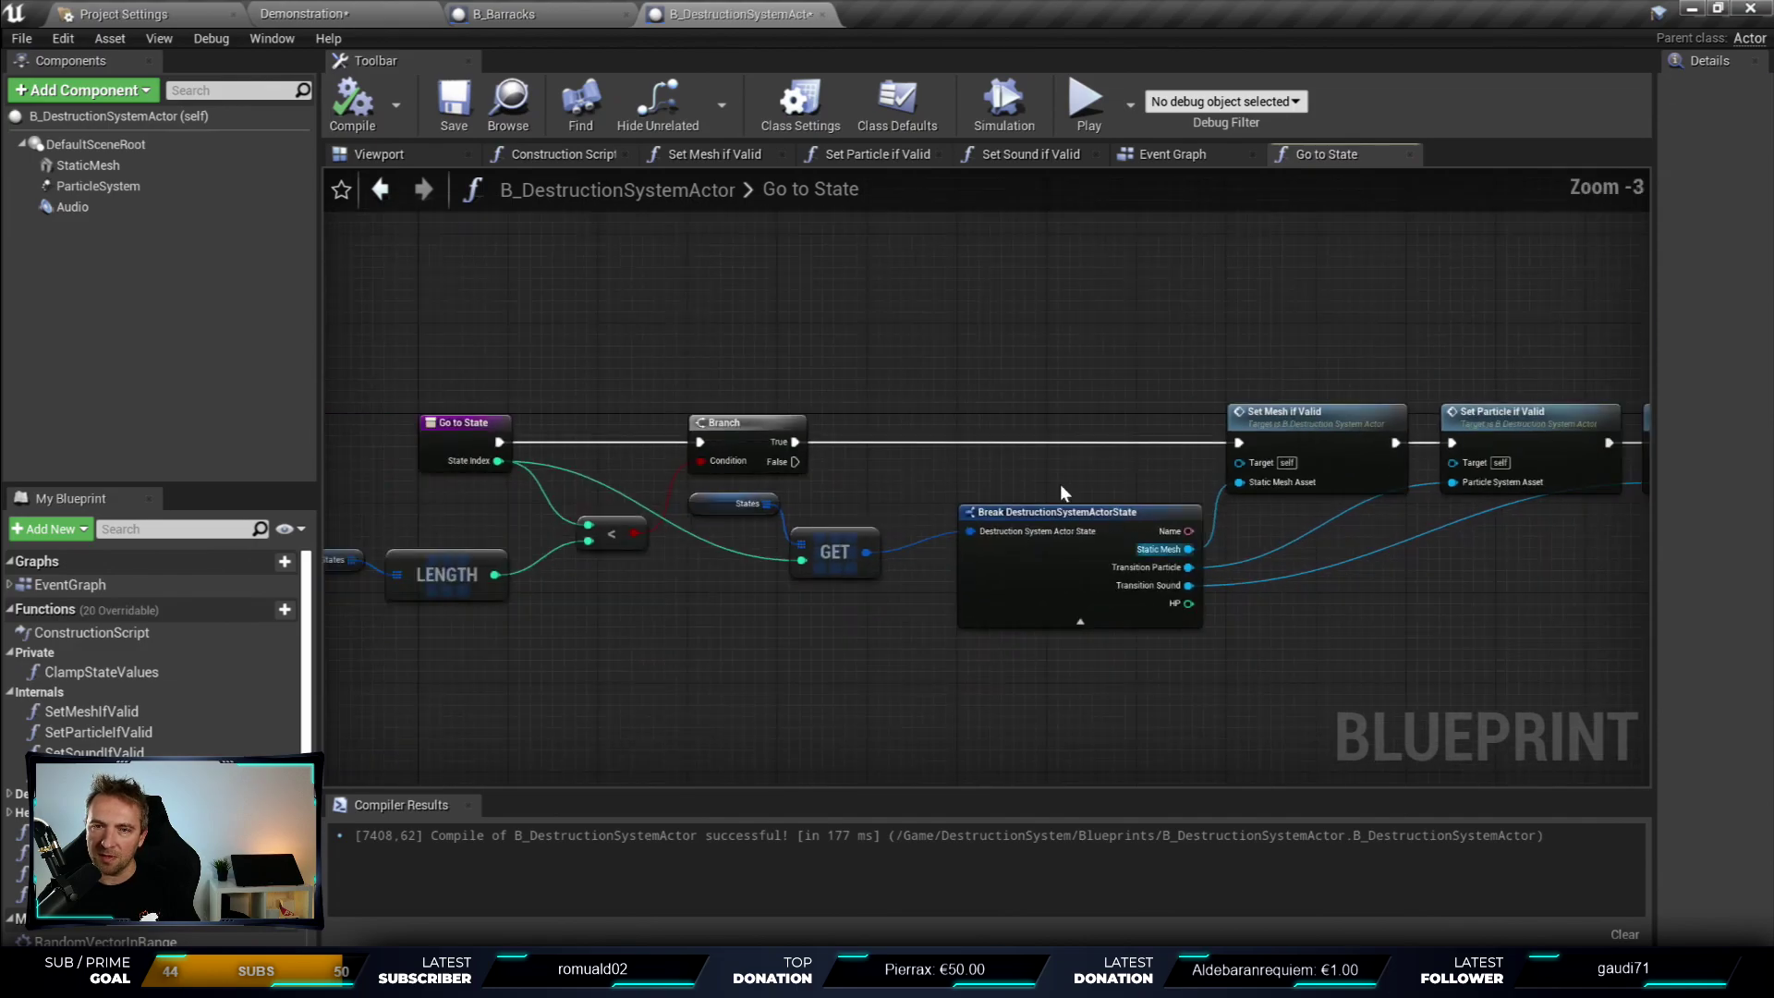
click(1201, 155)
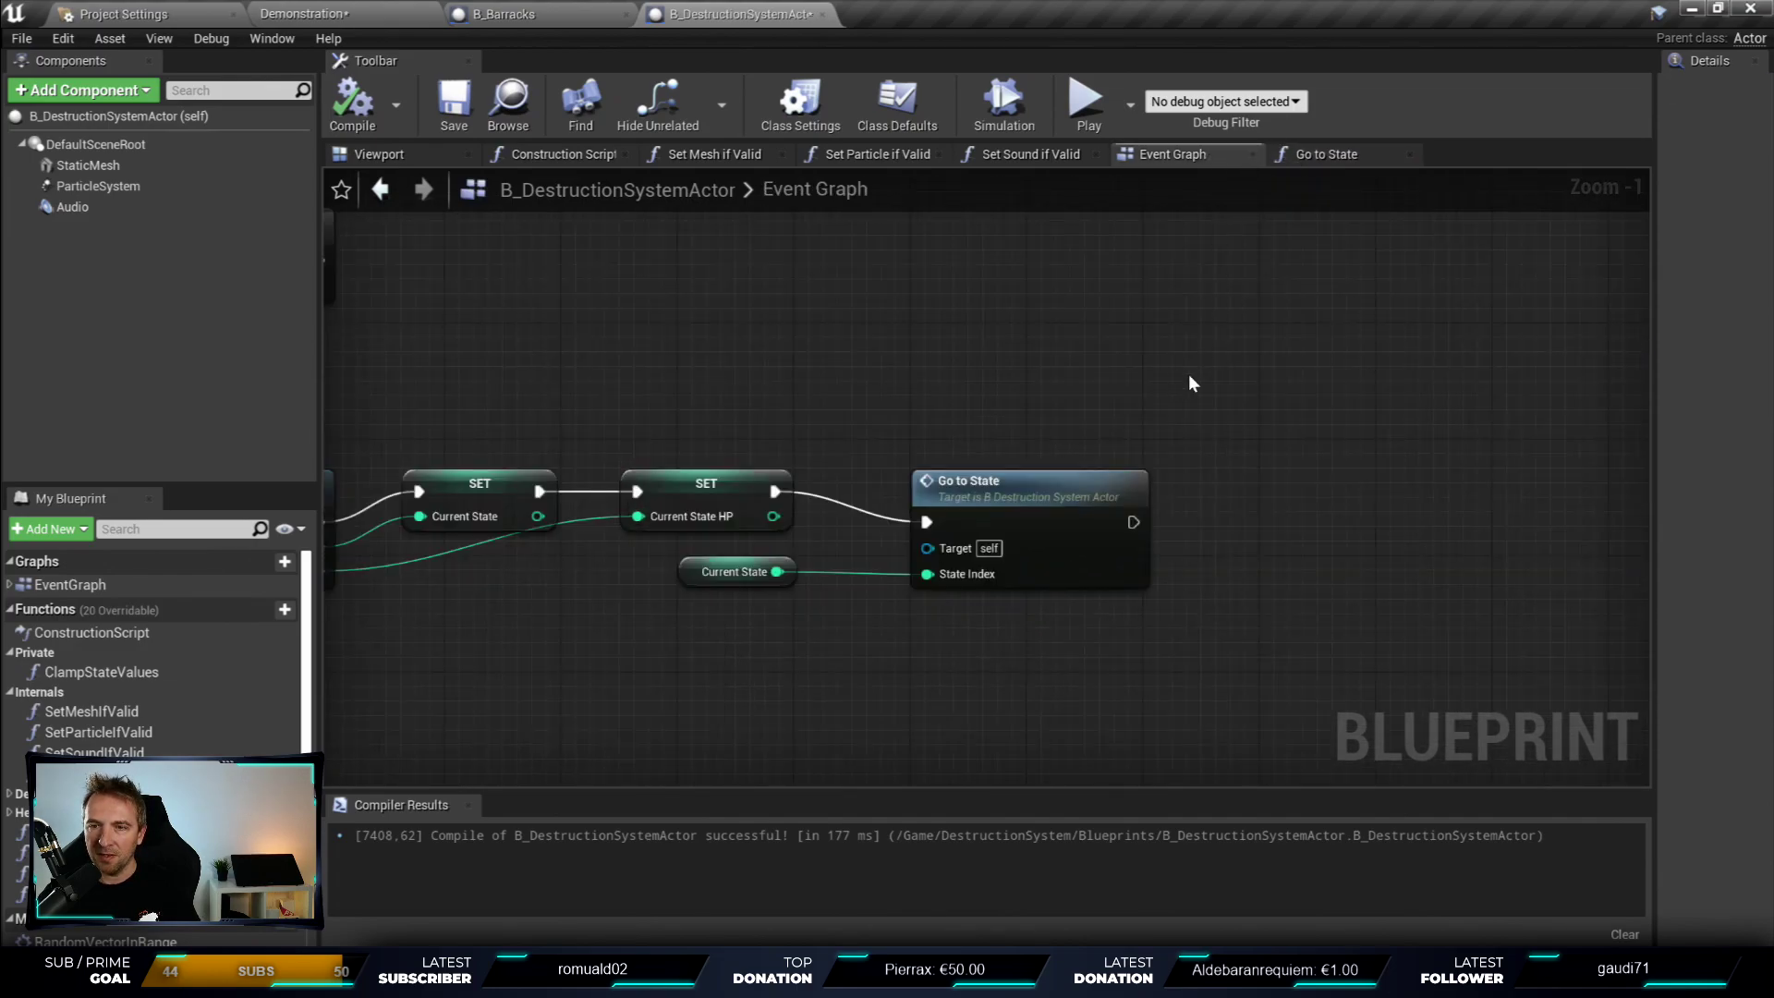
- Pan upstream to the Branch and zoom in to select the Begin Death call on its True path
scroll(1190, 382, down, 2)
mouse_move(1190, 383)
right_down()
mouse_move(1505, 433)
mouse_move(998, 374)
right_up()
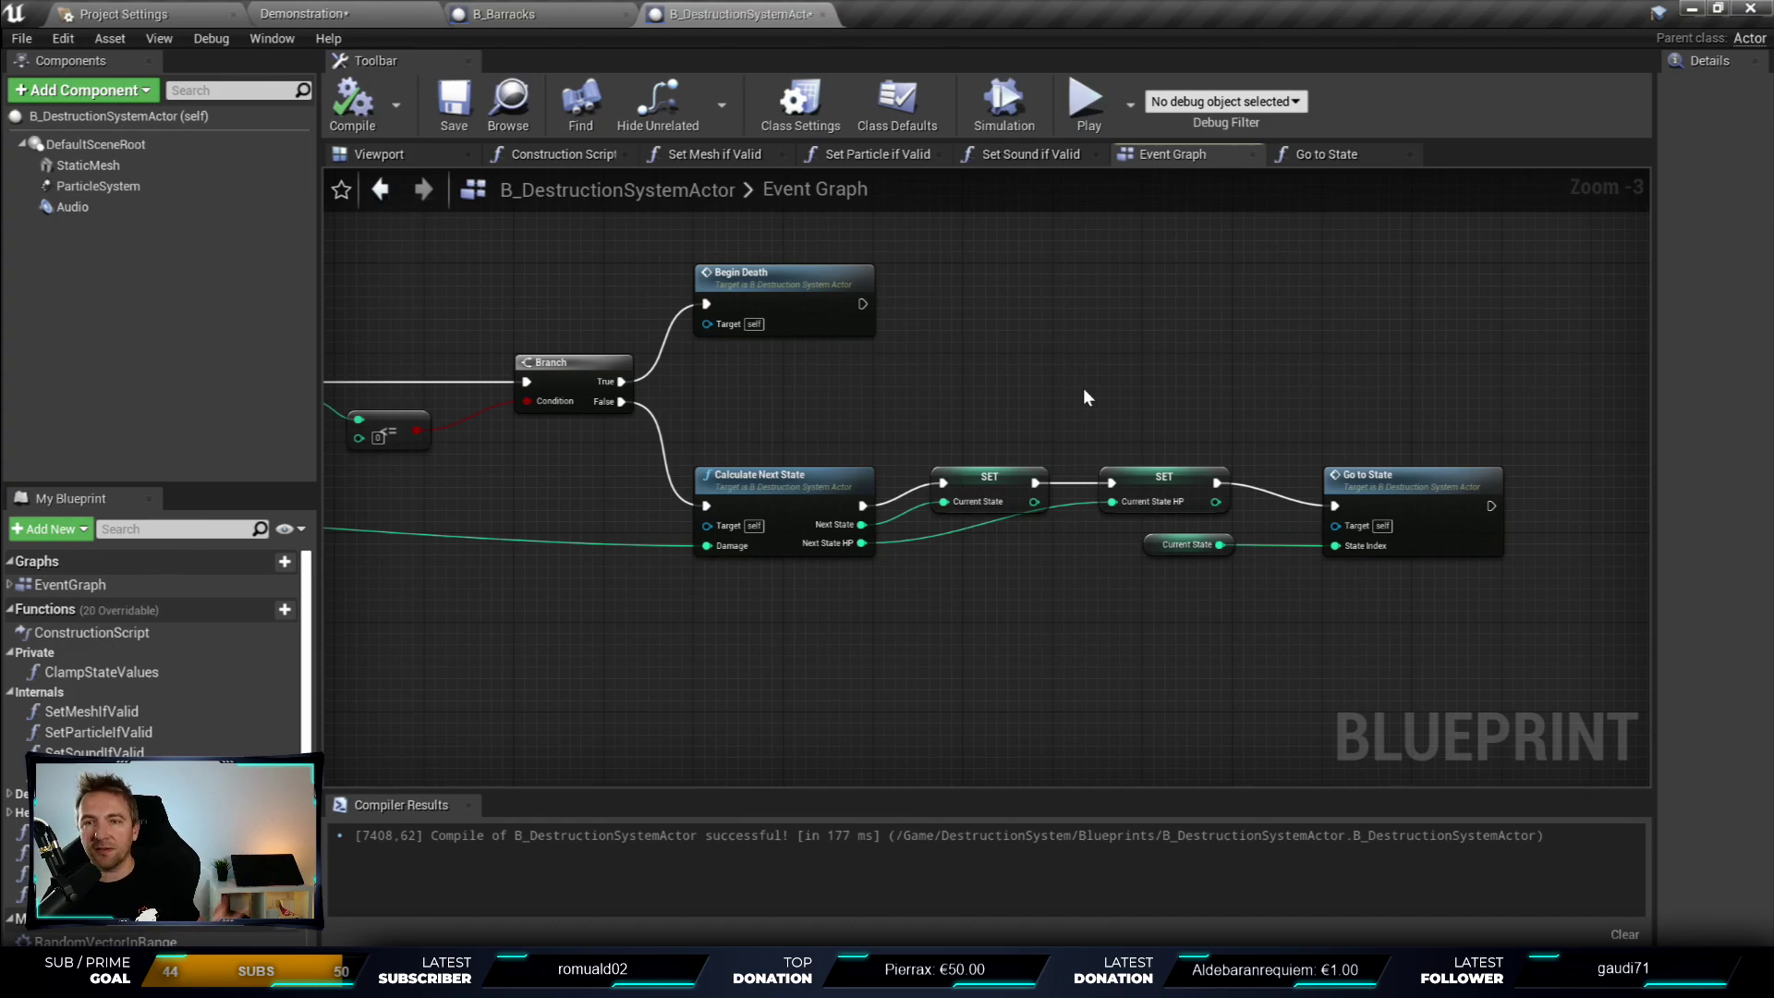
scroll(1047, 336, up, 1)
scroll(735, 347, up, 2)
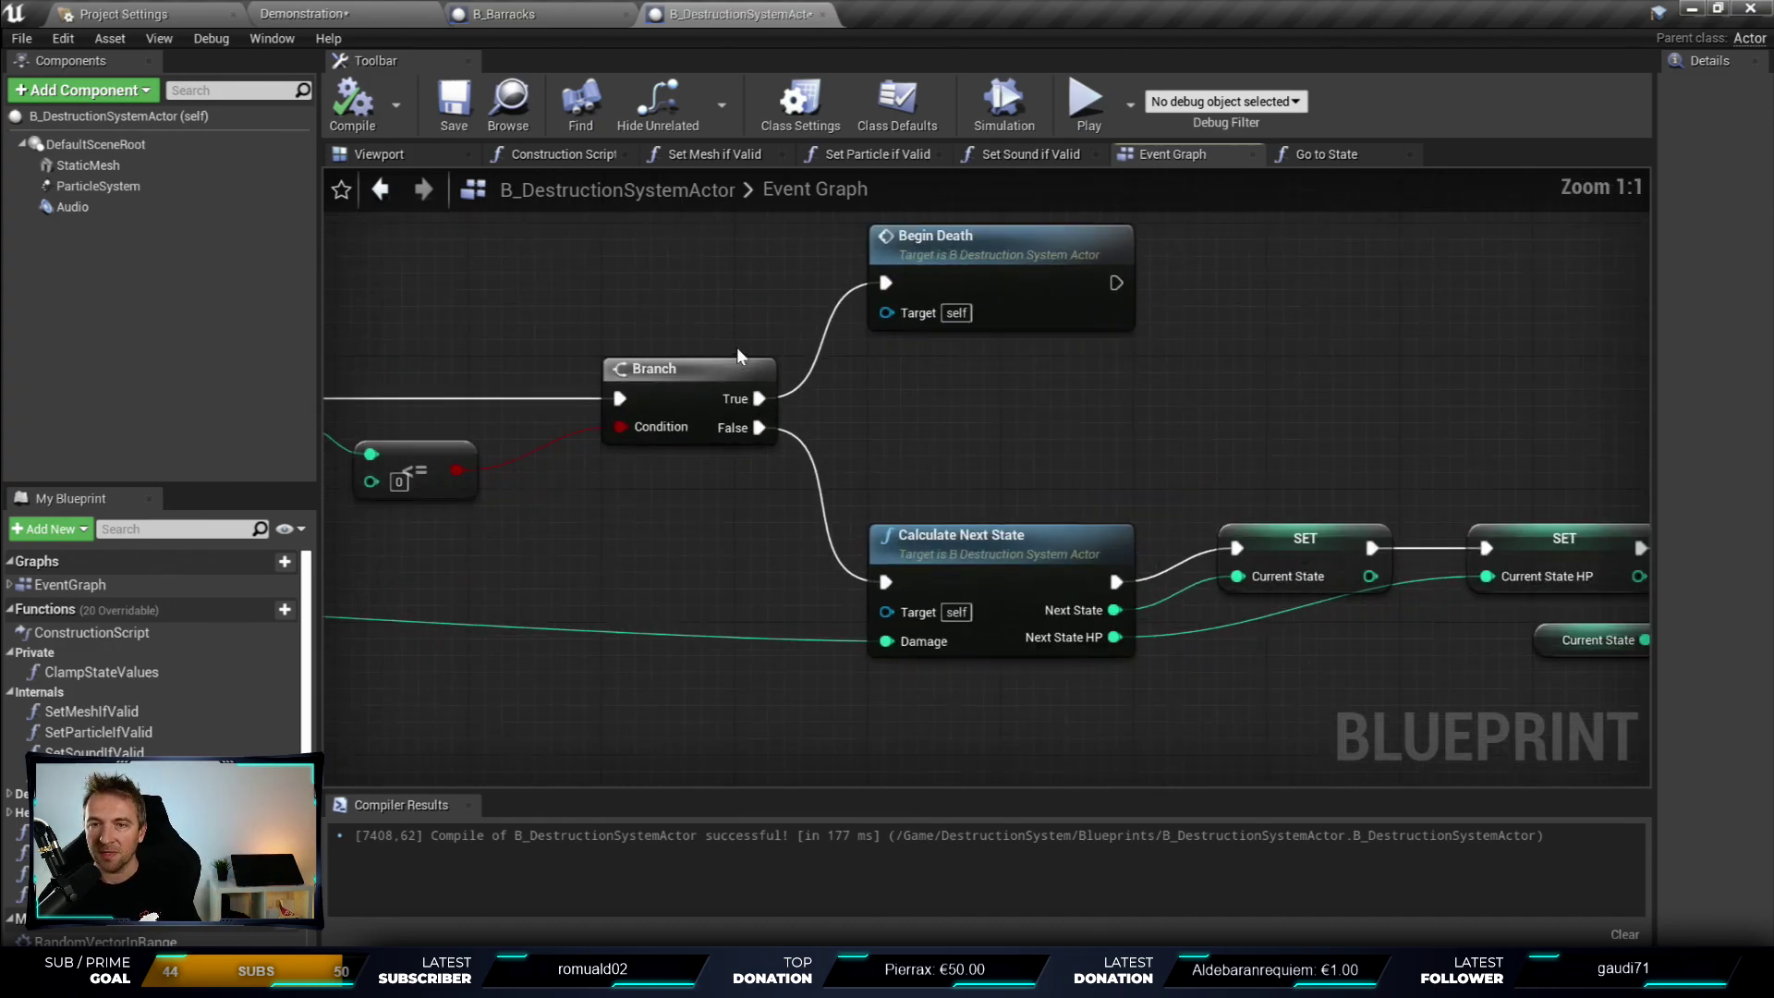
scroll(684, 349, up, 3)
drag(750, 268, 1219, 513)
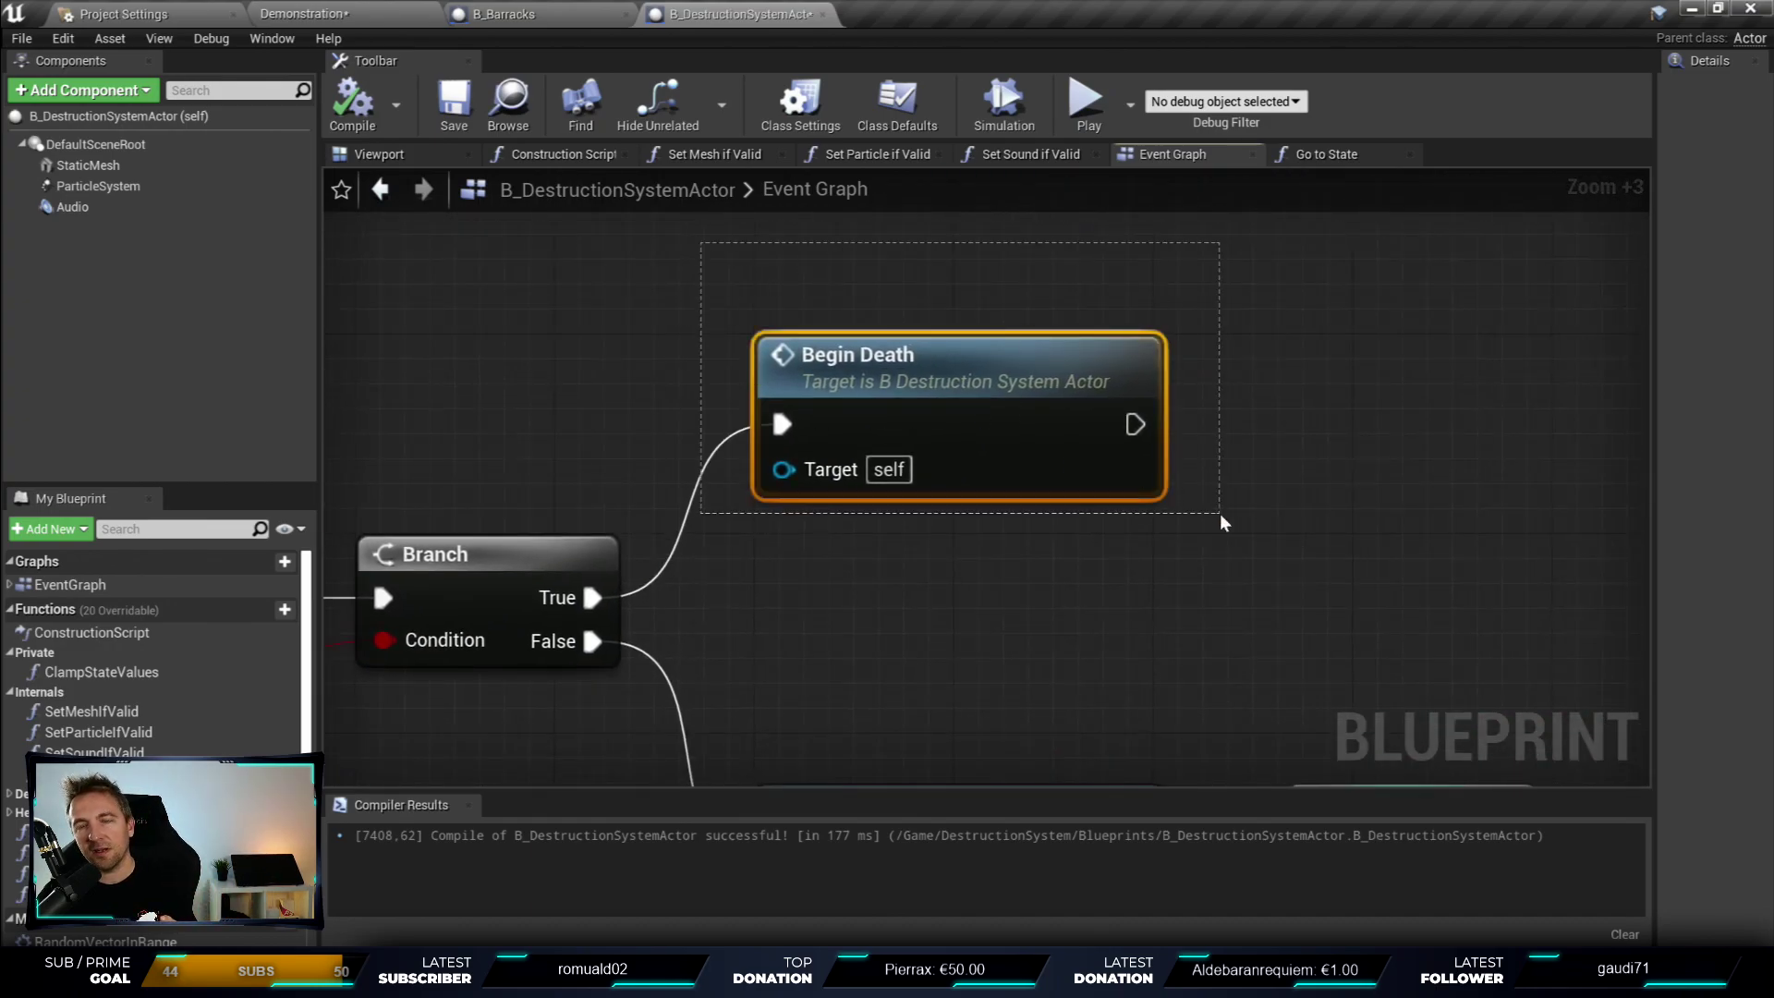
- Open the Begin Death function graph and frame the last-state comment group
double_click(909, 373)
scroll(952, 301, up, 3)
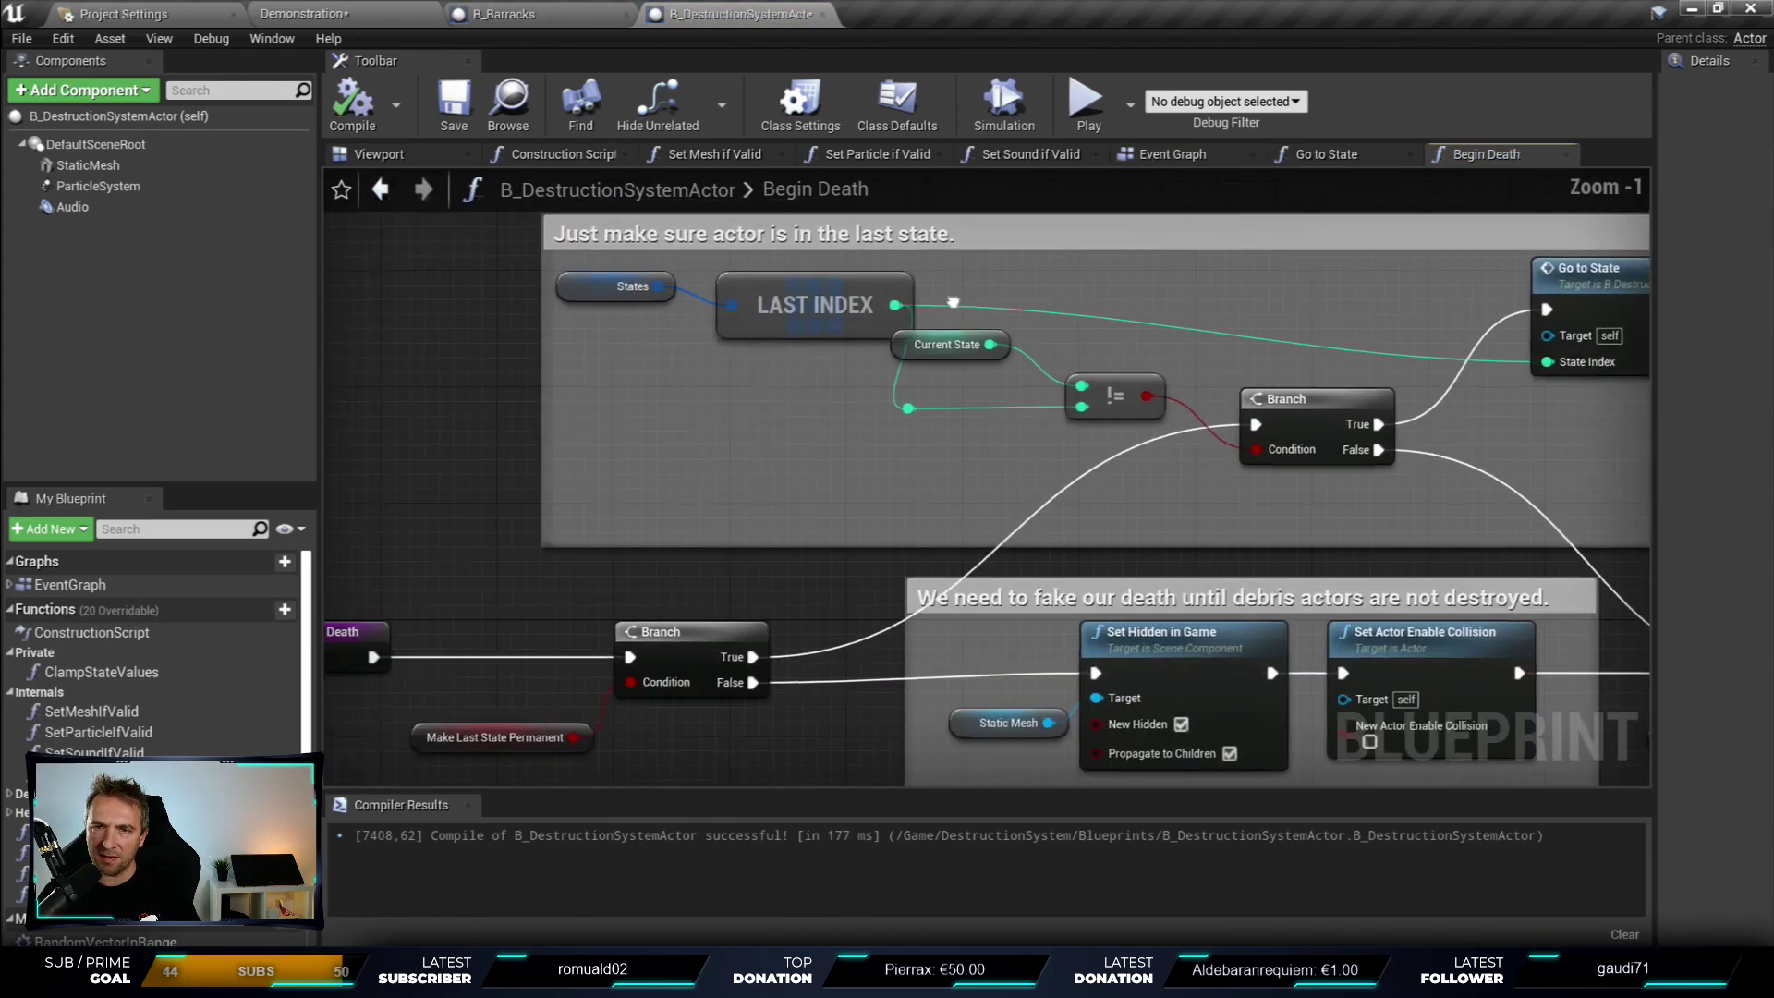
right_drag(952, 302, 1101, 353)
scroll(1189, 336, down, 1)
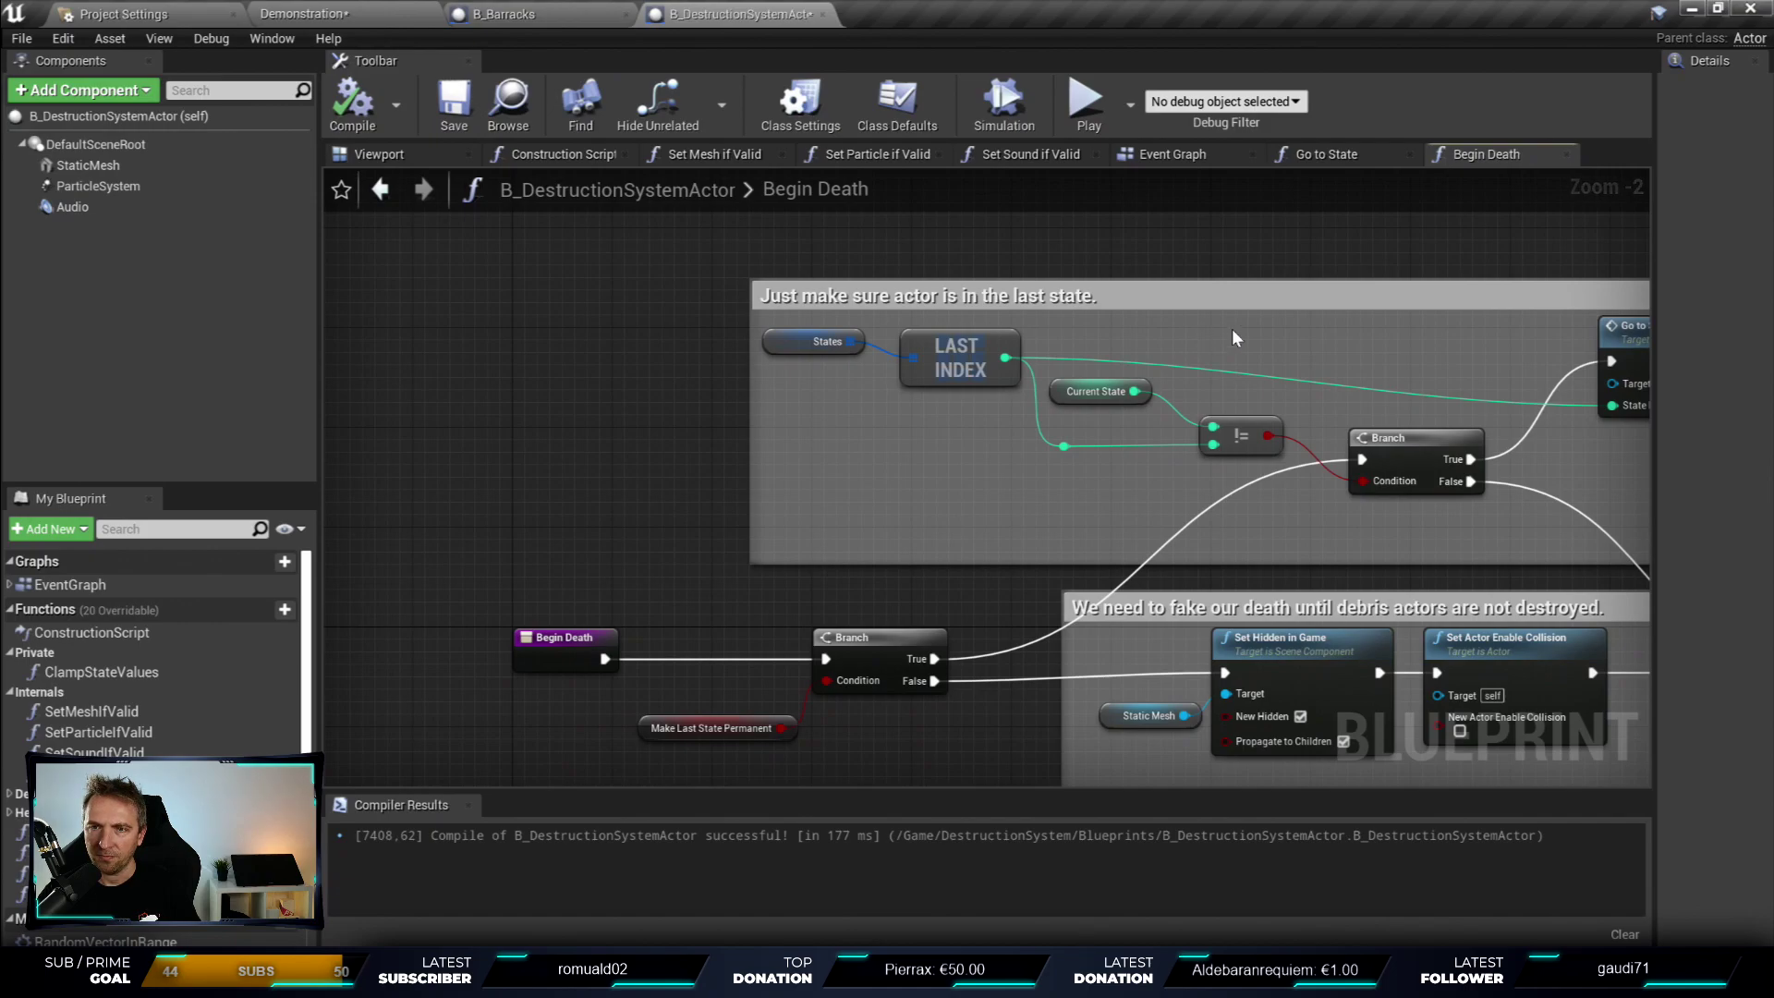
- Marquee-select the top last-state comment box and its nodes to inspect them
right_drag(813, 228, 525, 240)
mouse_move(391, 238)
mouse_down()
mouse_move(1609, 547)
mouse_move(1605, 585)
mouse_up()
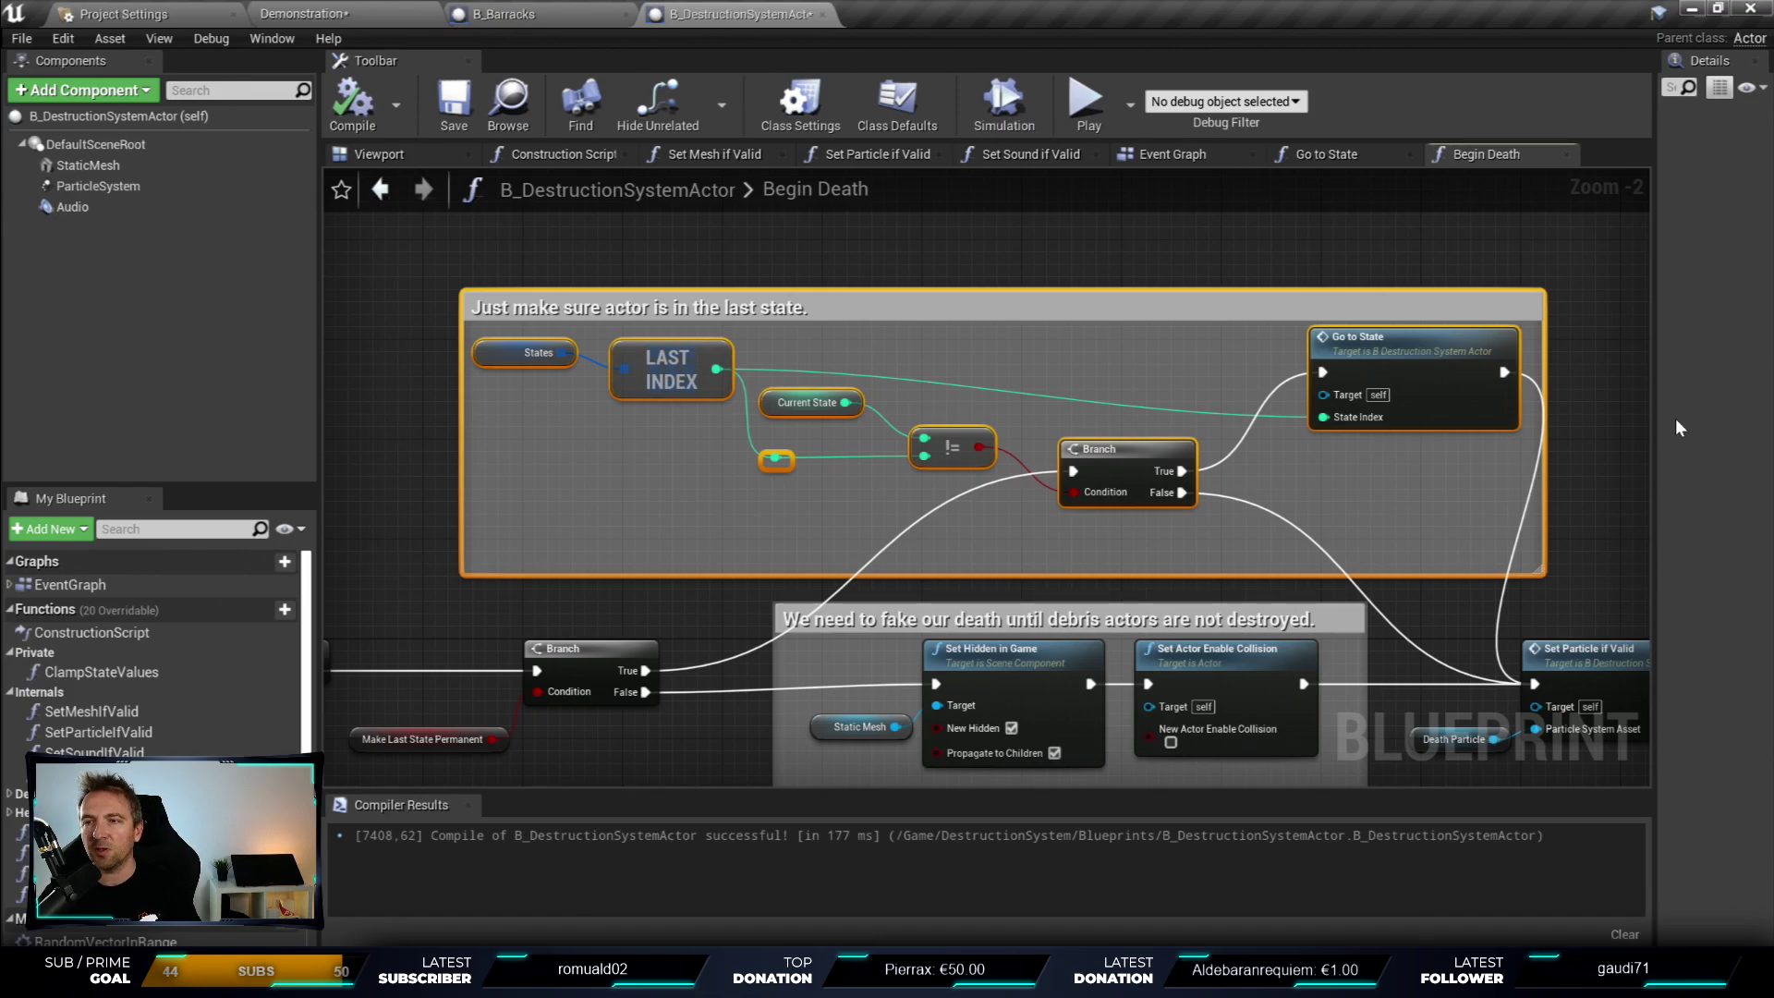
drag(421, 262, 1604, 589)
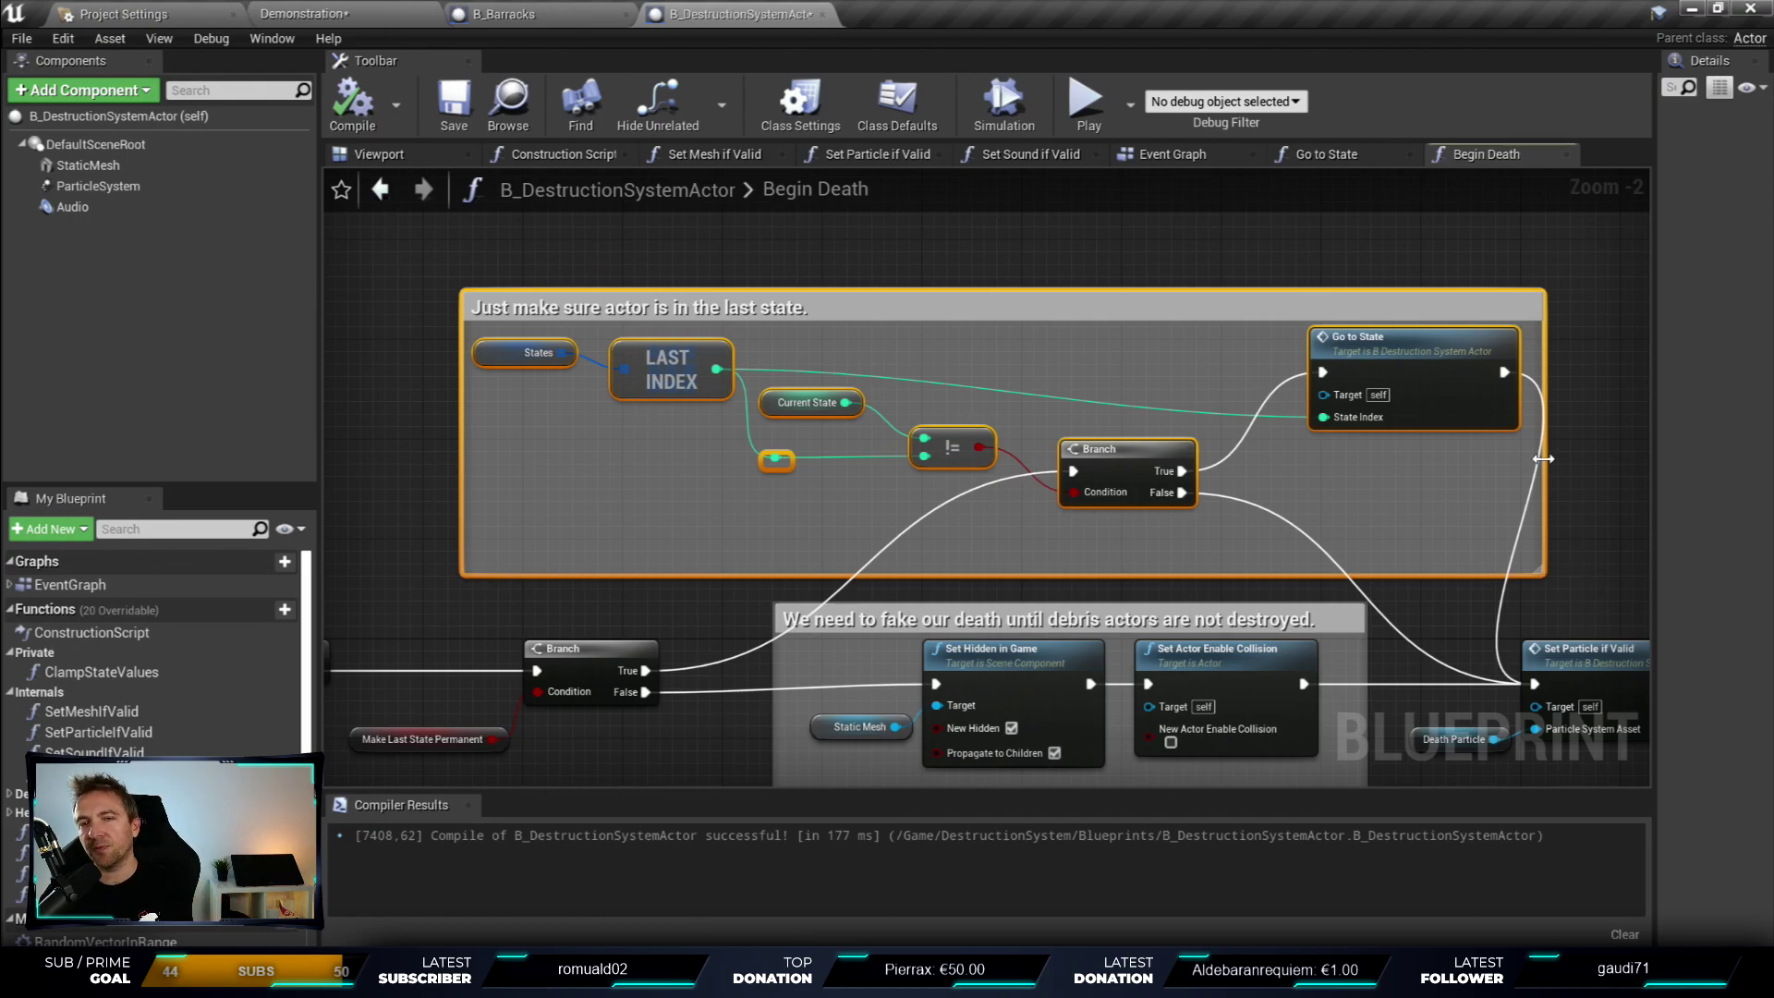
click(1583, 436)
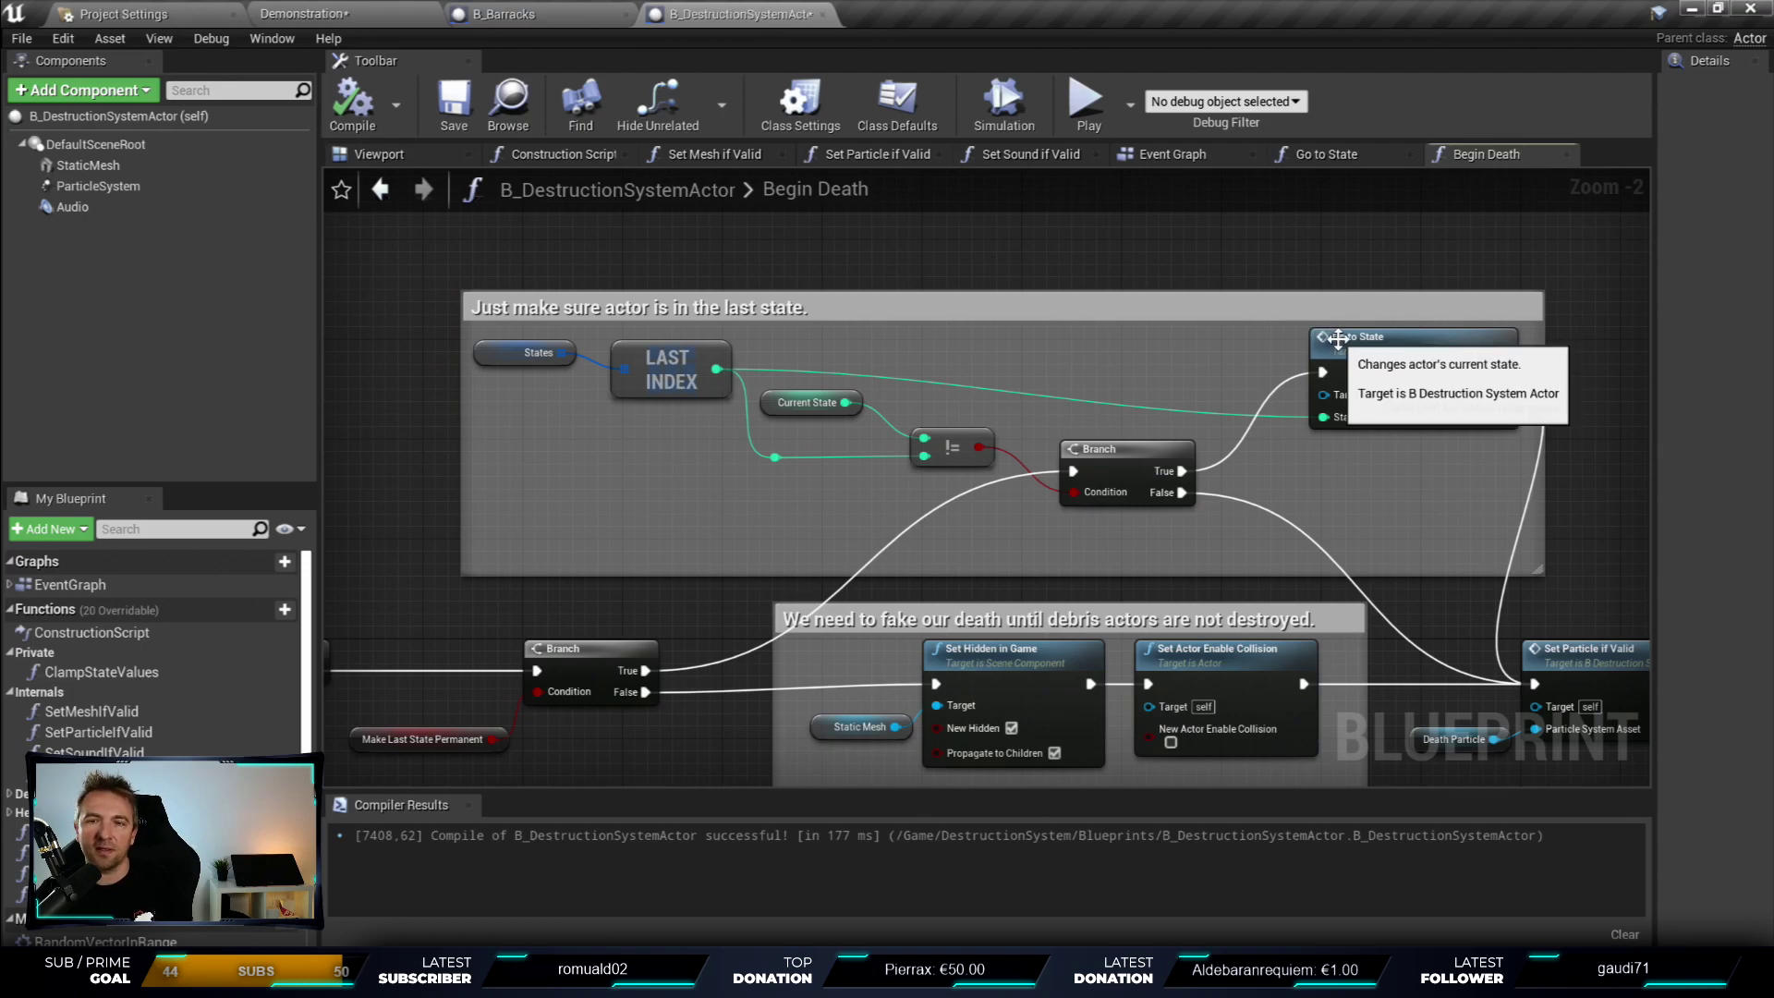
drag(423, 275, 1683, 584)
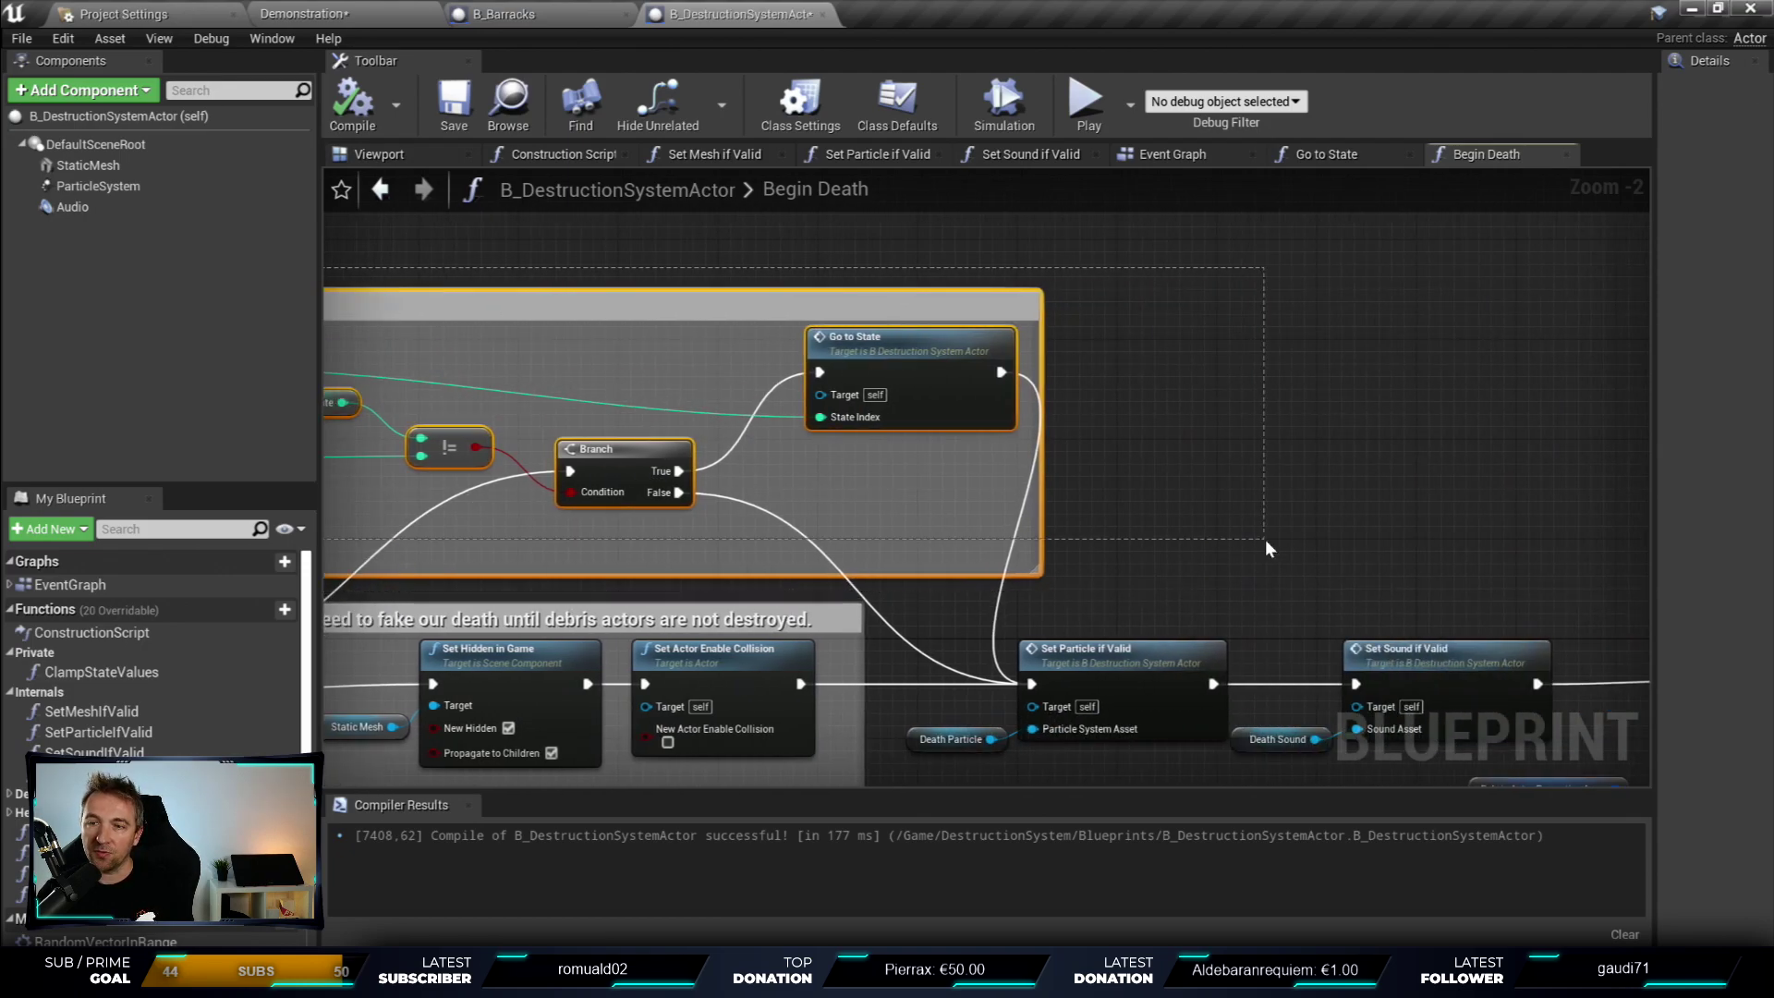
right_drag(1683, 584, 1551, 478)
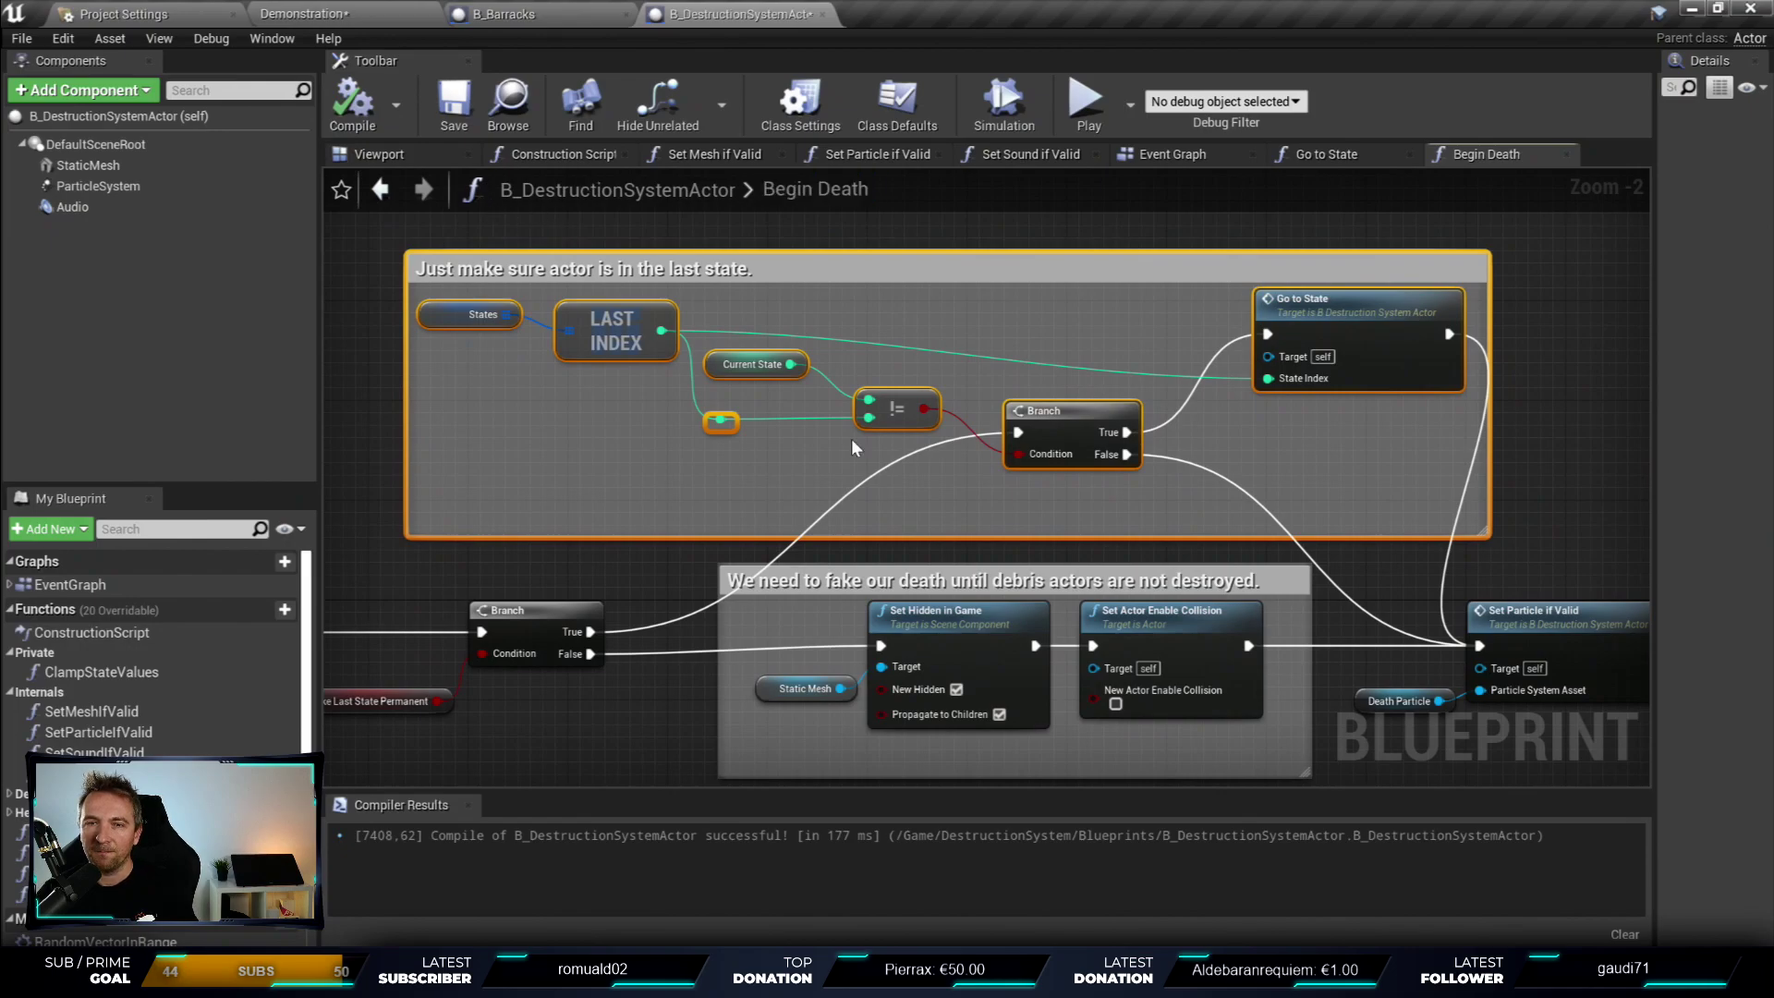
- Recenter on the comment groups and select the States node
right_drag(792, 343, 913, 338)
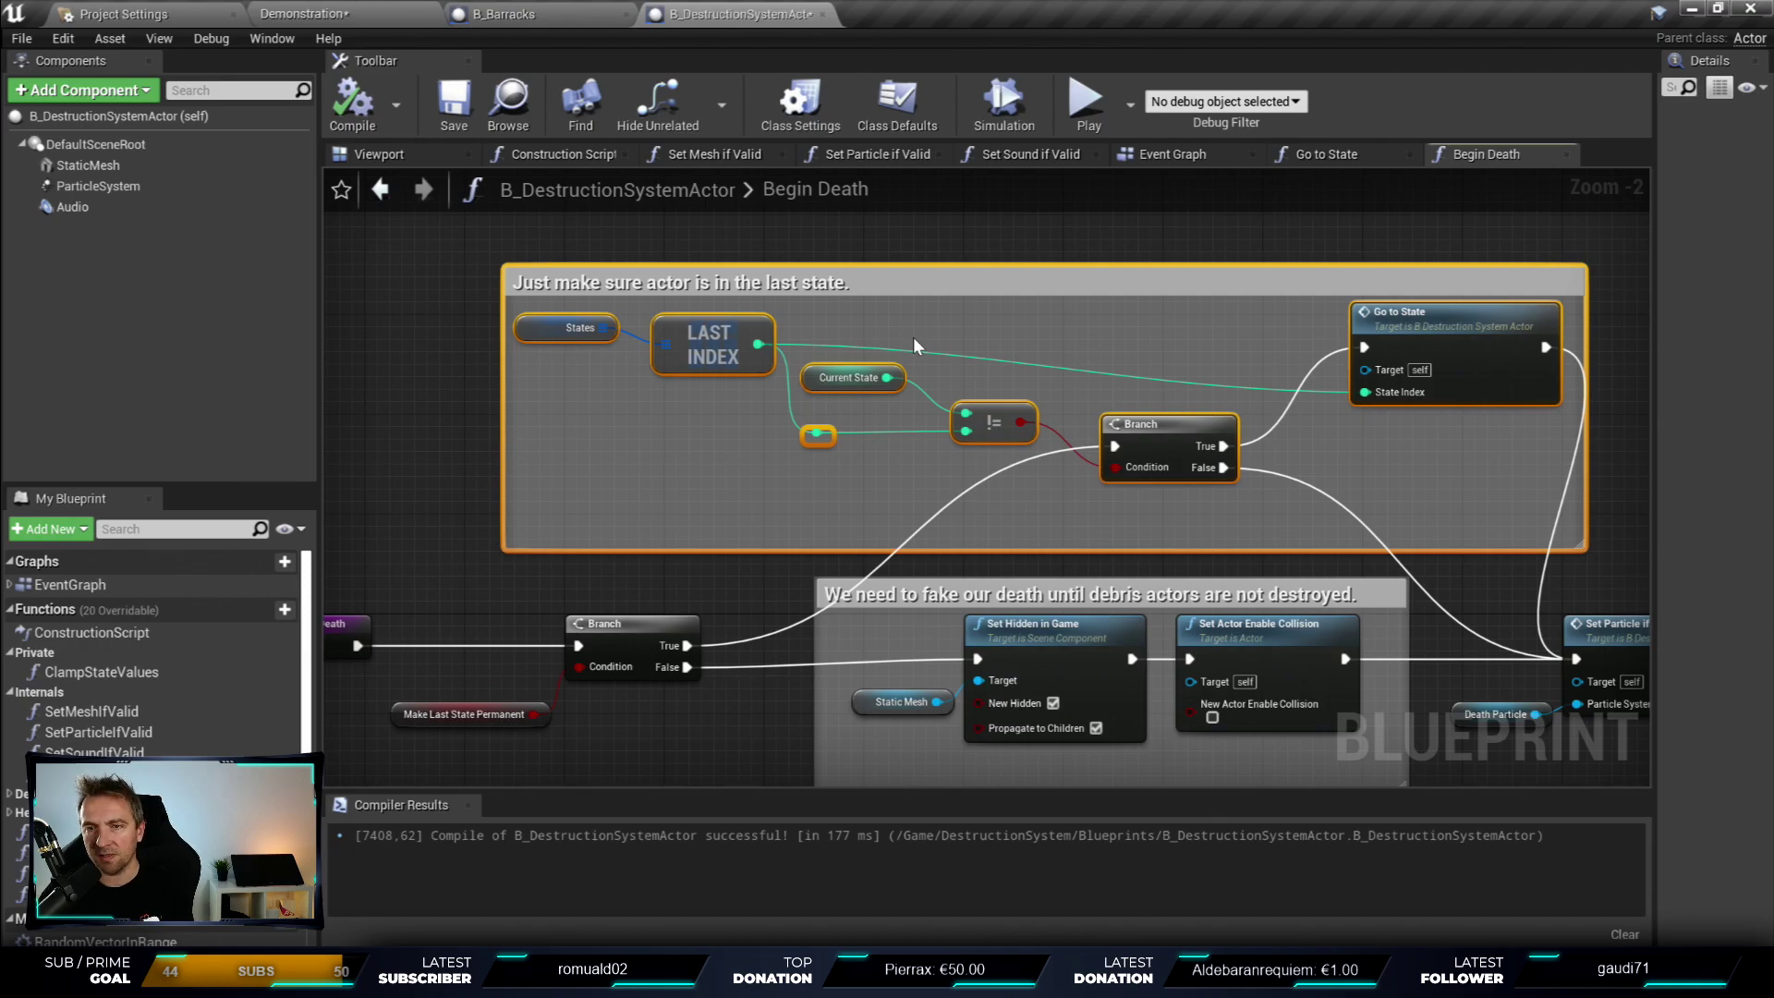
click(650, 385)
drag(525, 322, 550, 335)
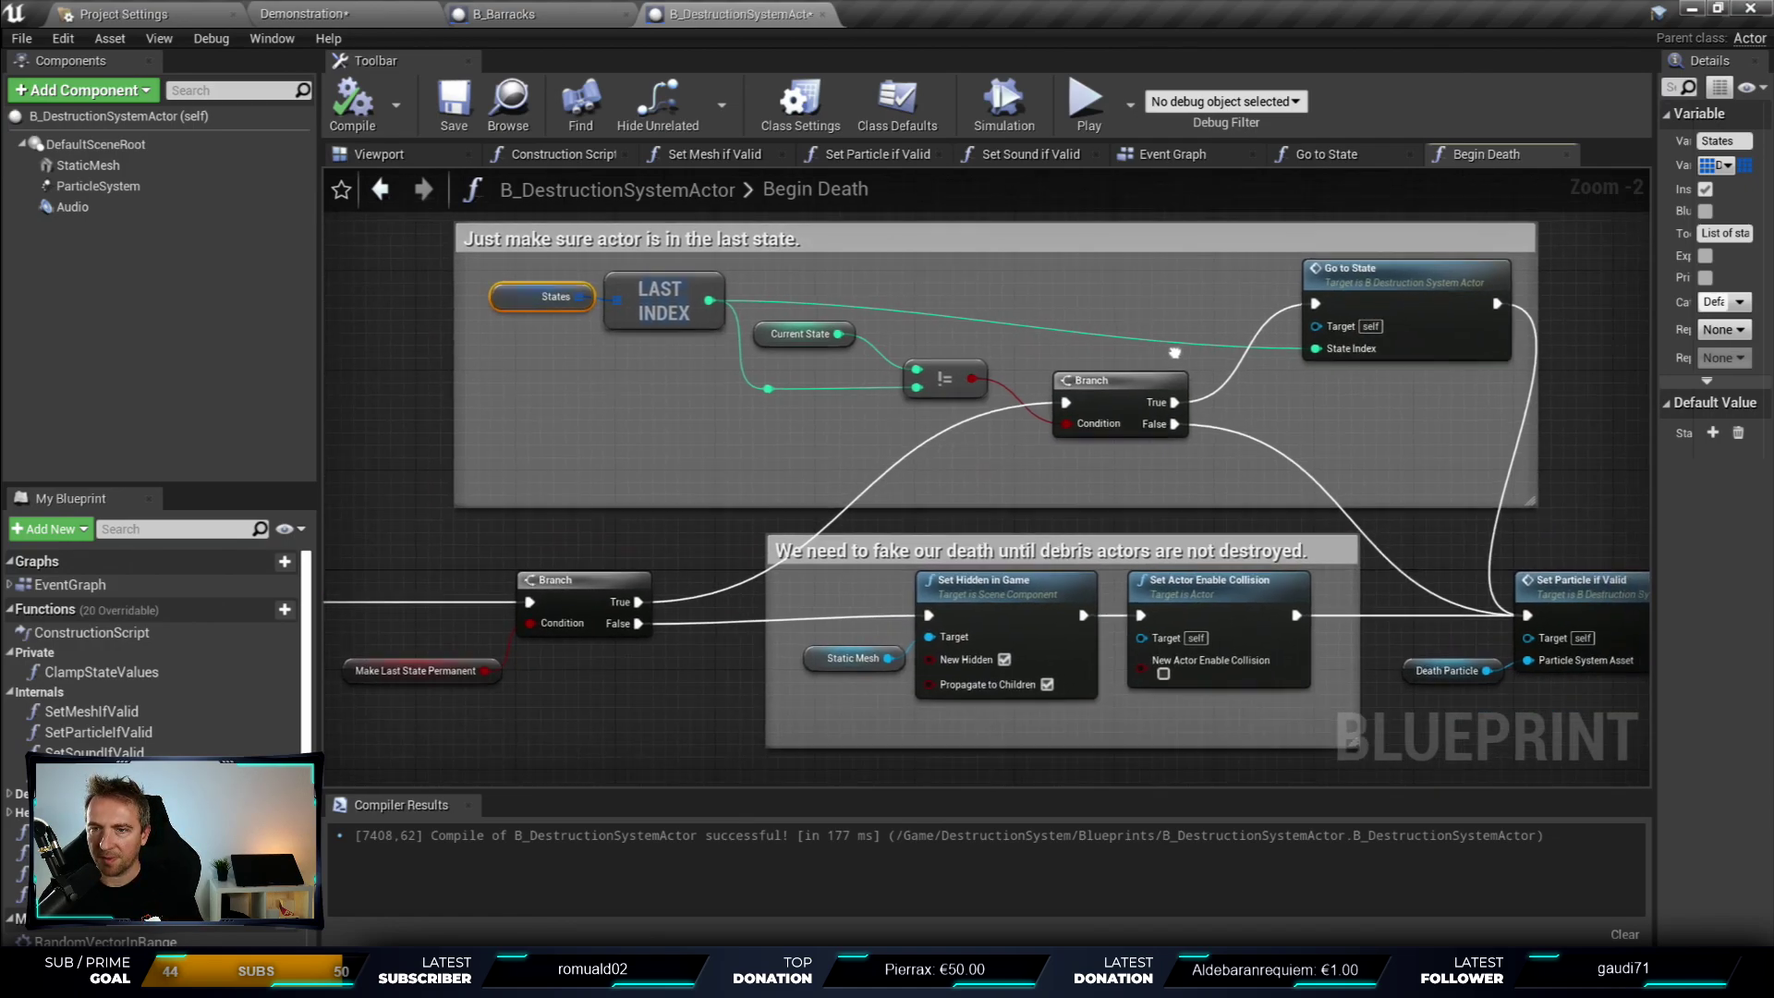
scroll(949, 536, up, 2)
scroll(778, 610, up, 2)
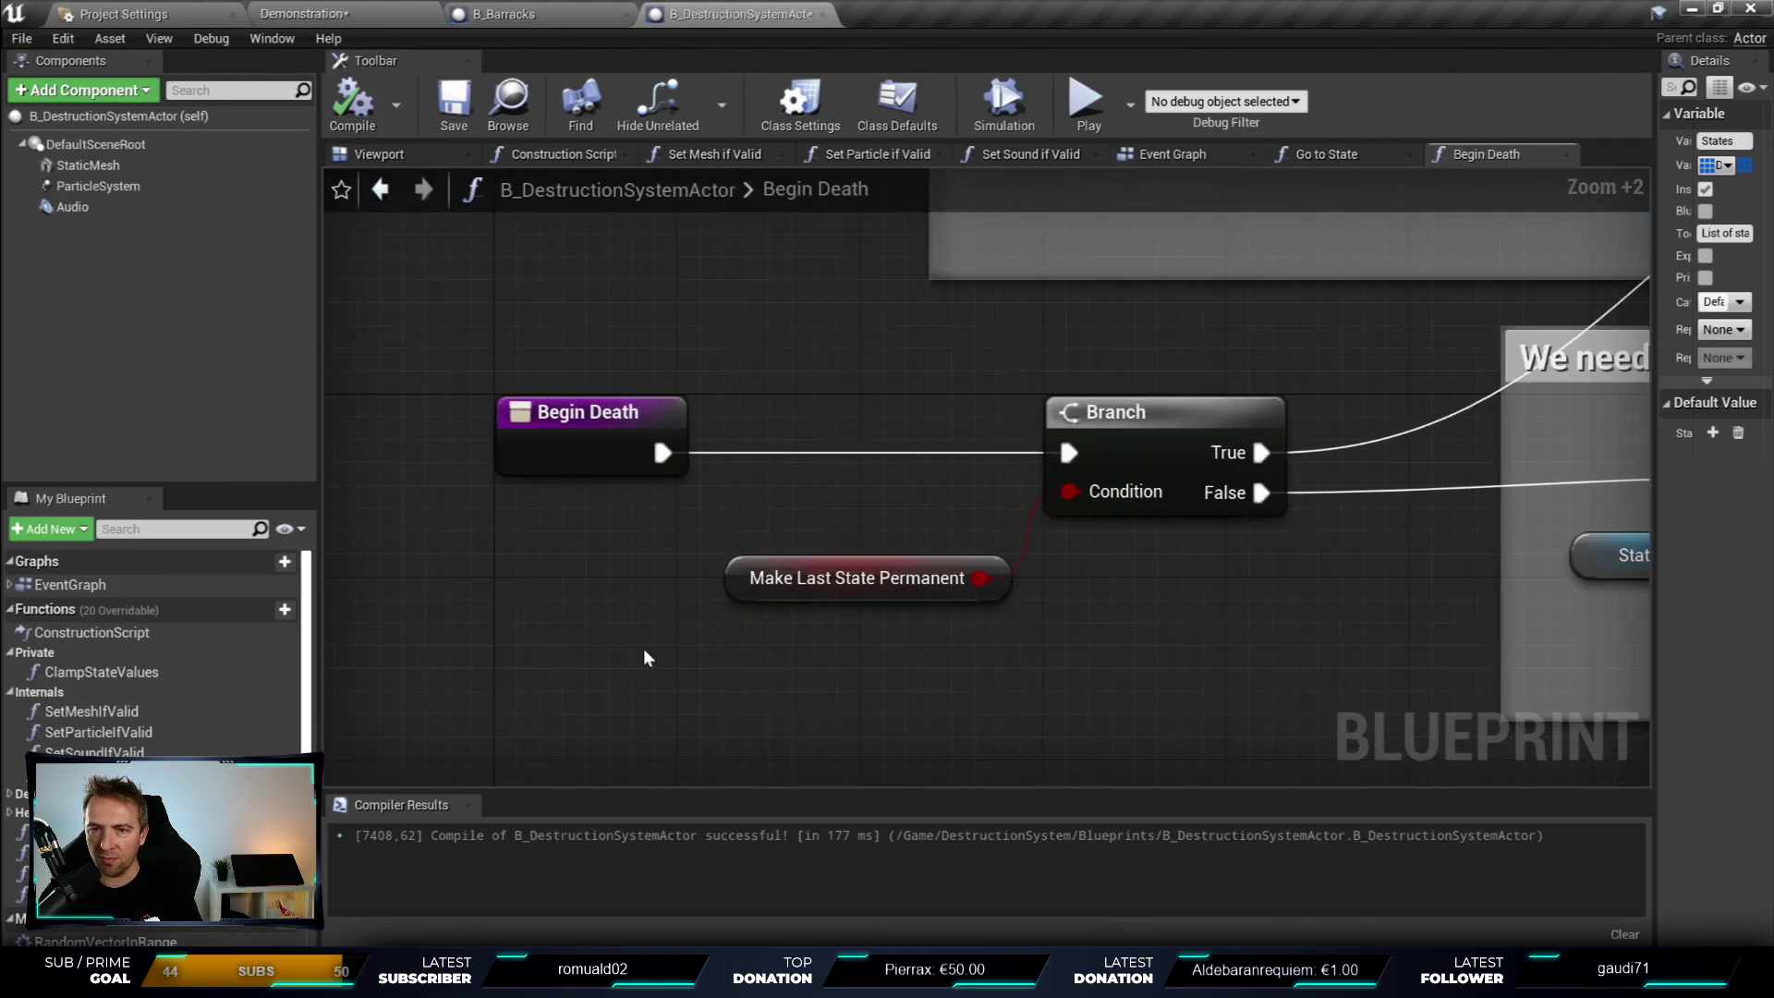
drag(643, 647, 949, 525)
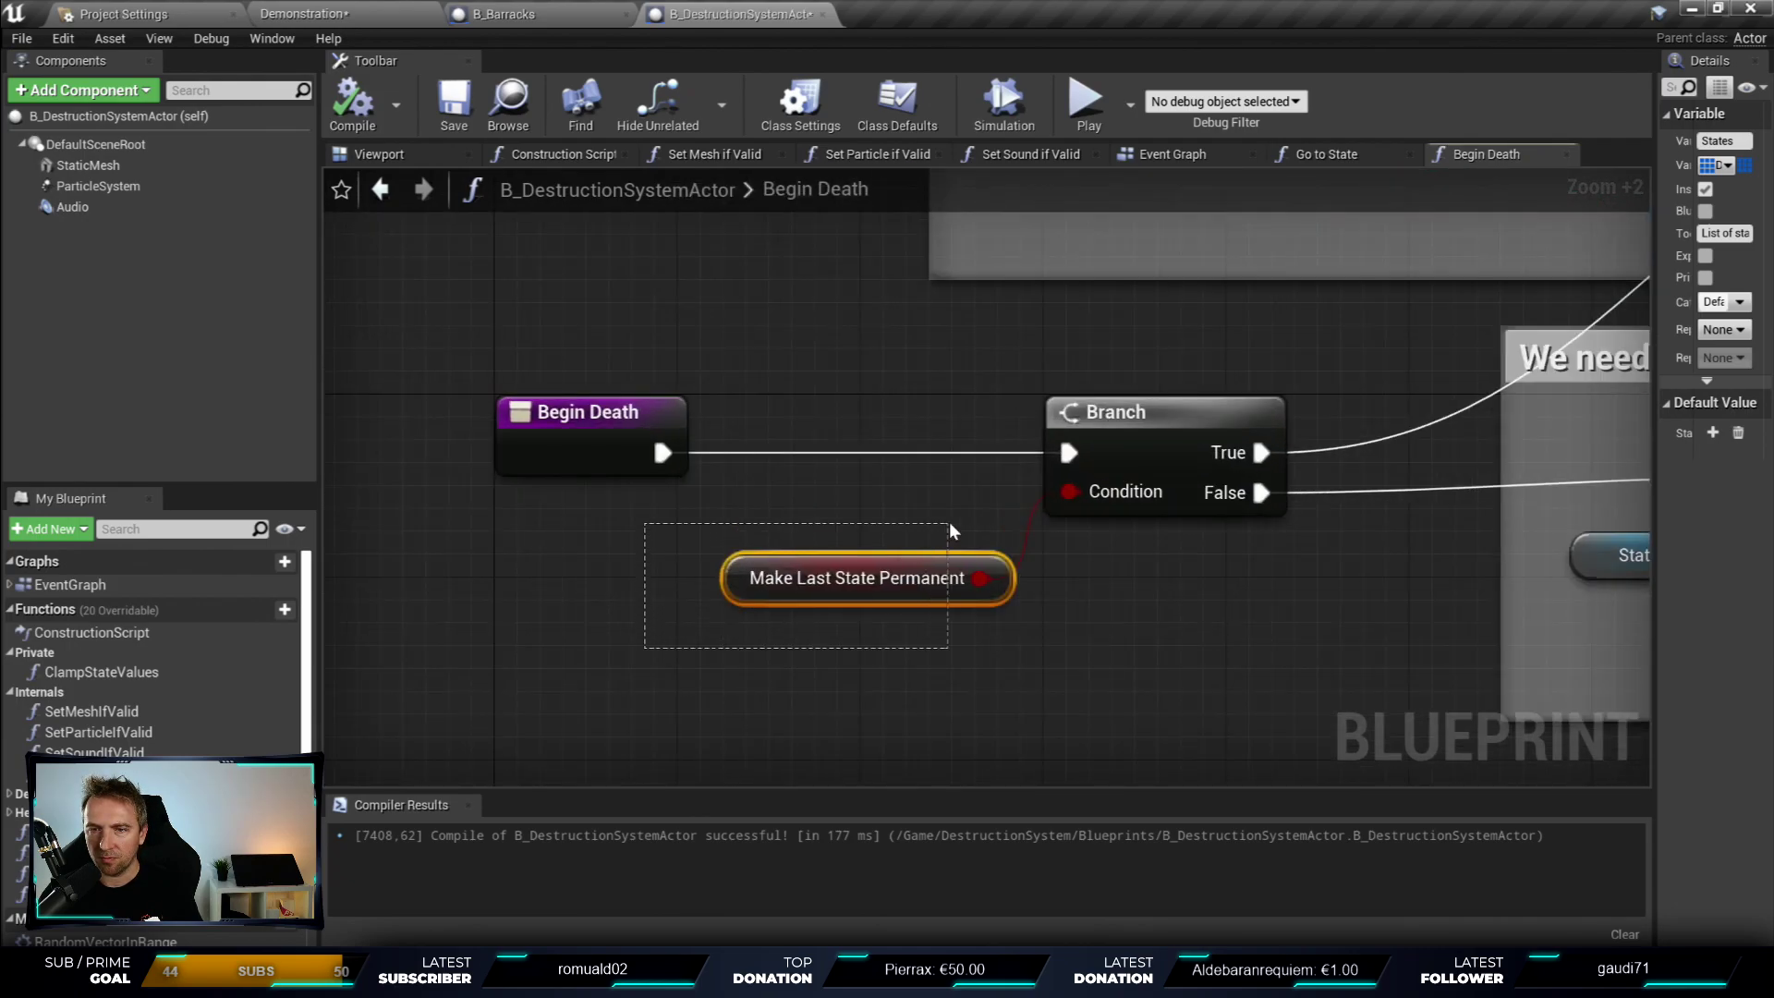
right_drag(949, 530, 865, 605)
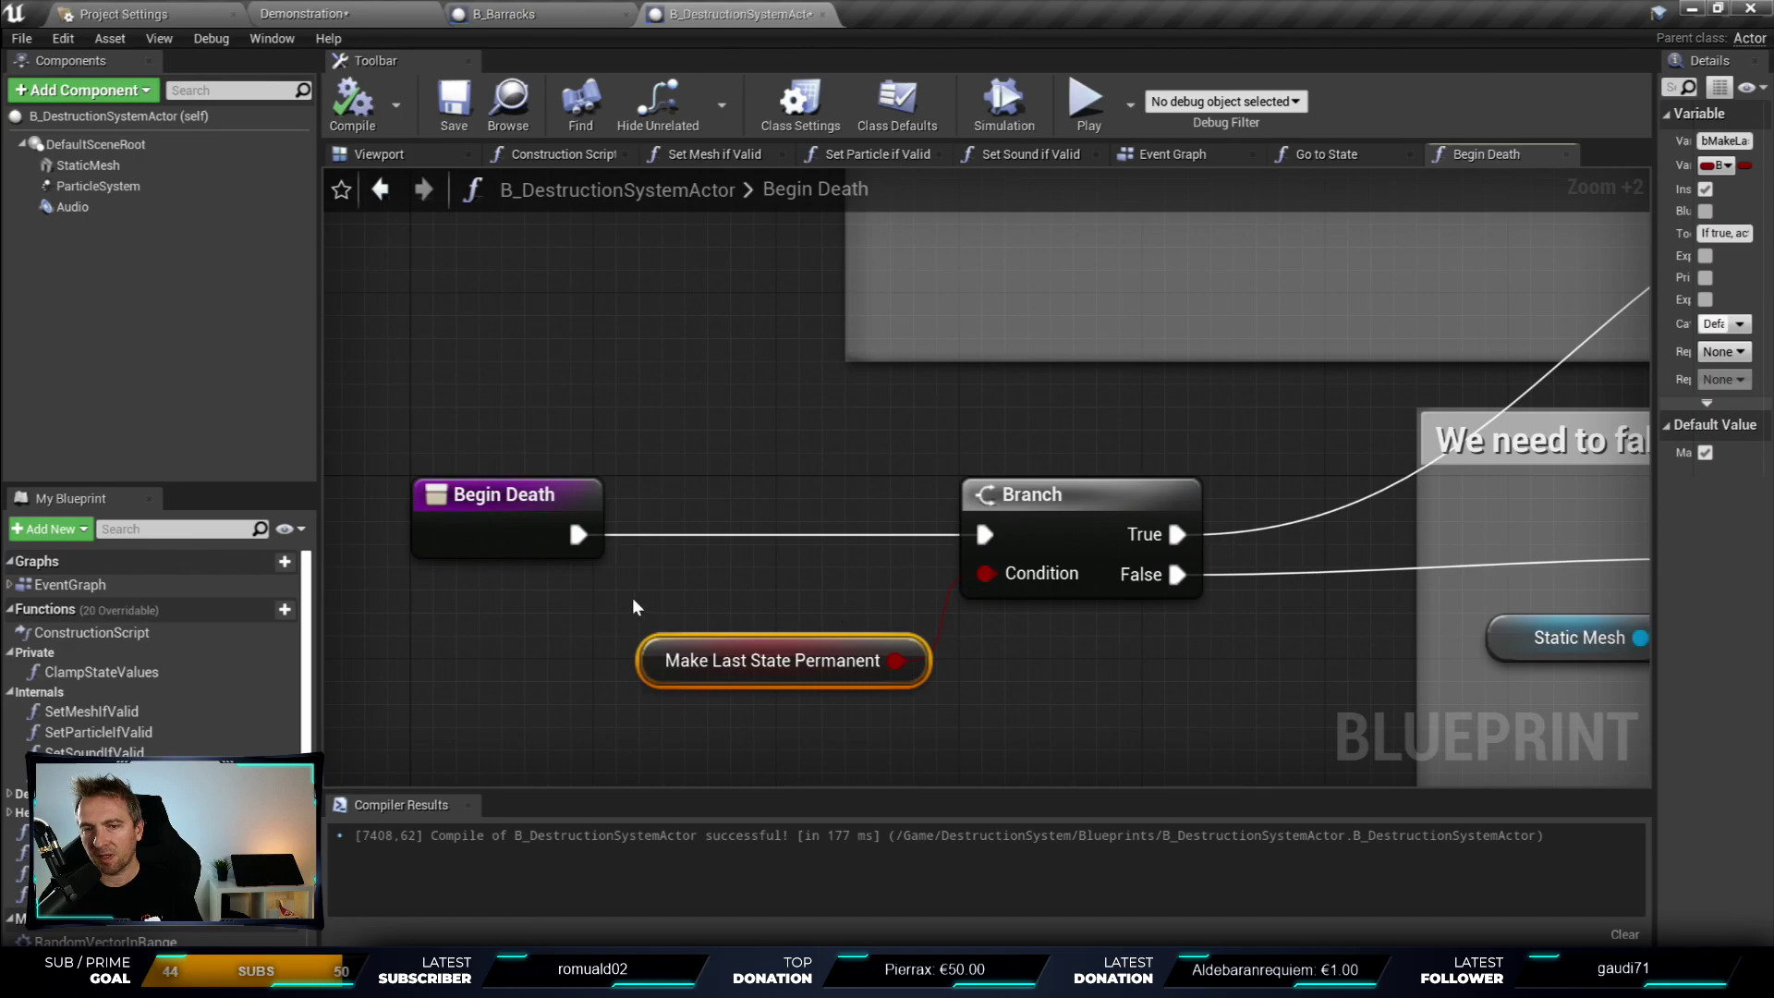
drag(634, 606, 964, 736)
click(859, 661)
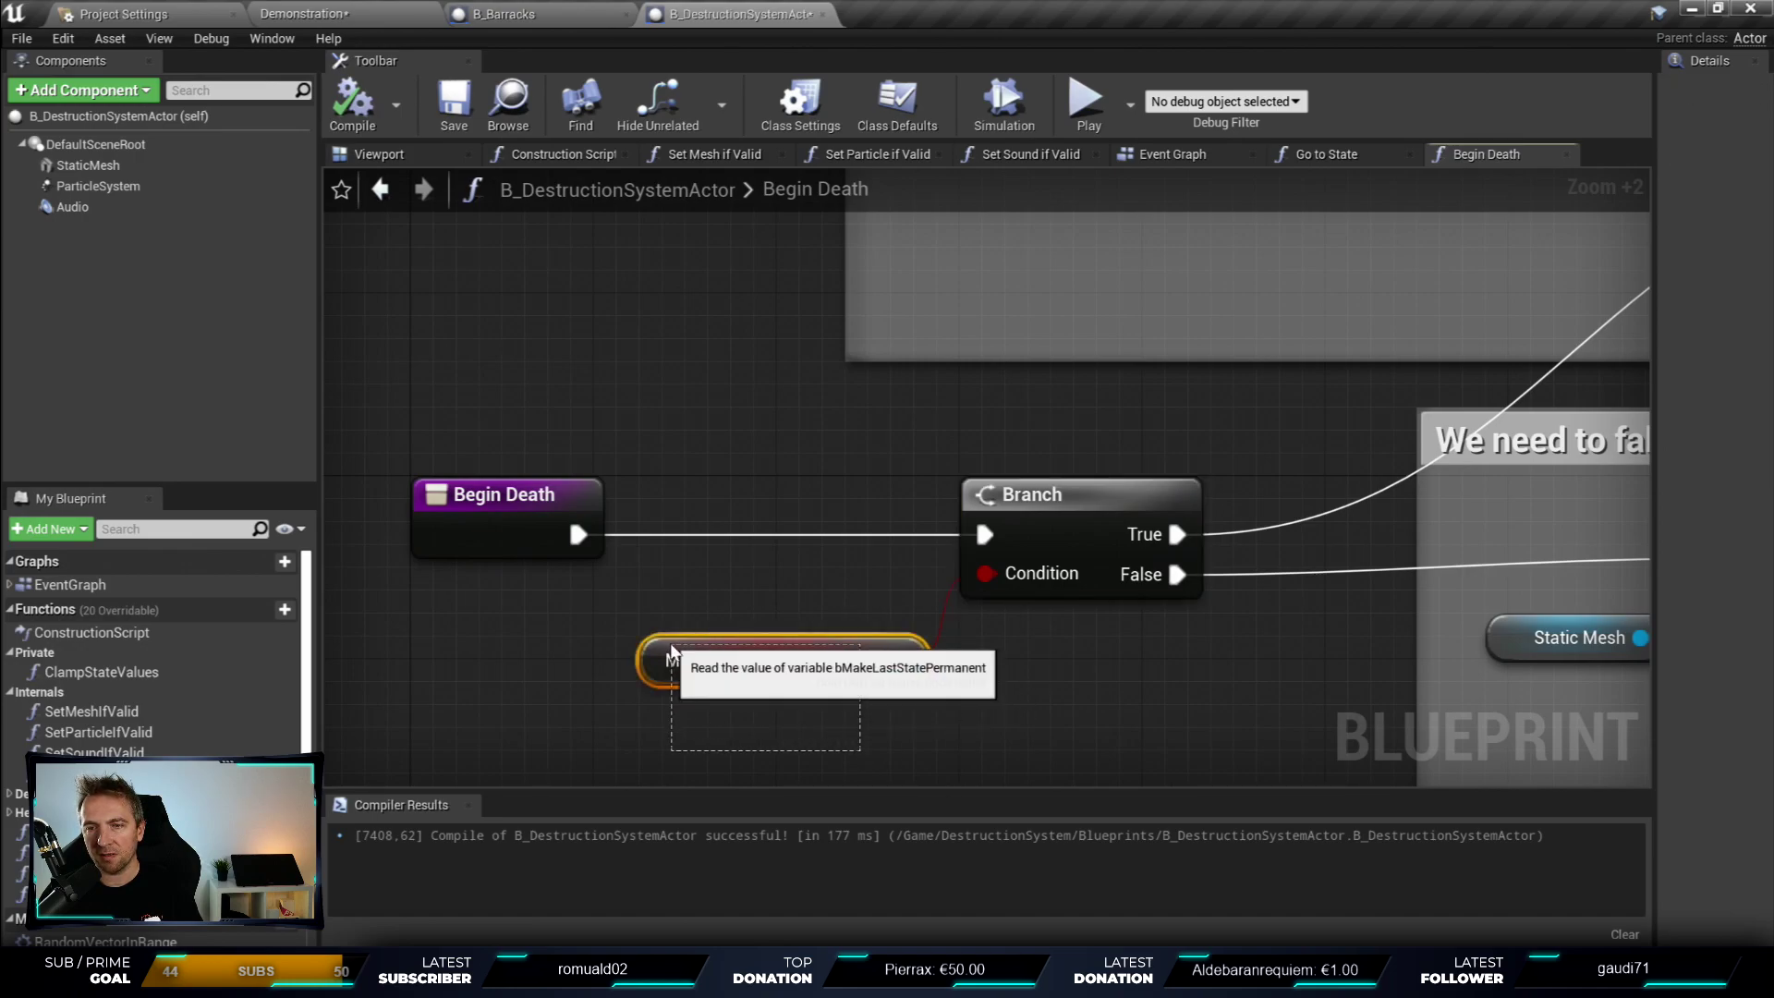
right_drag(1062, 560, 490, 783)
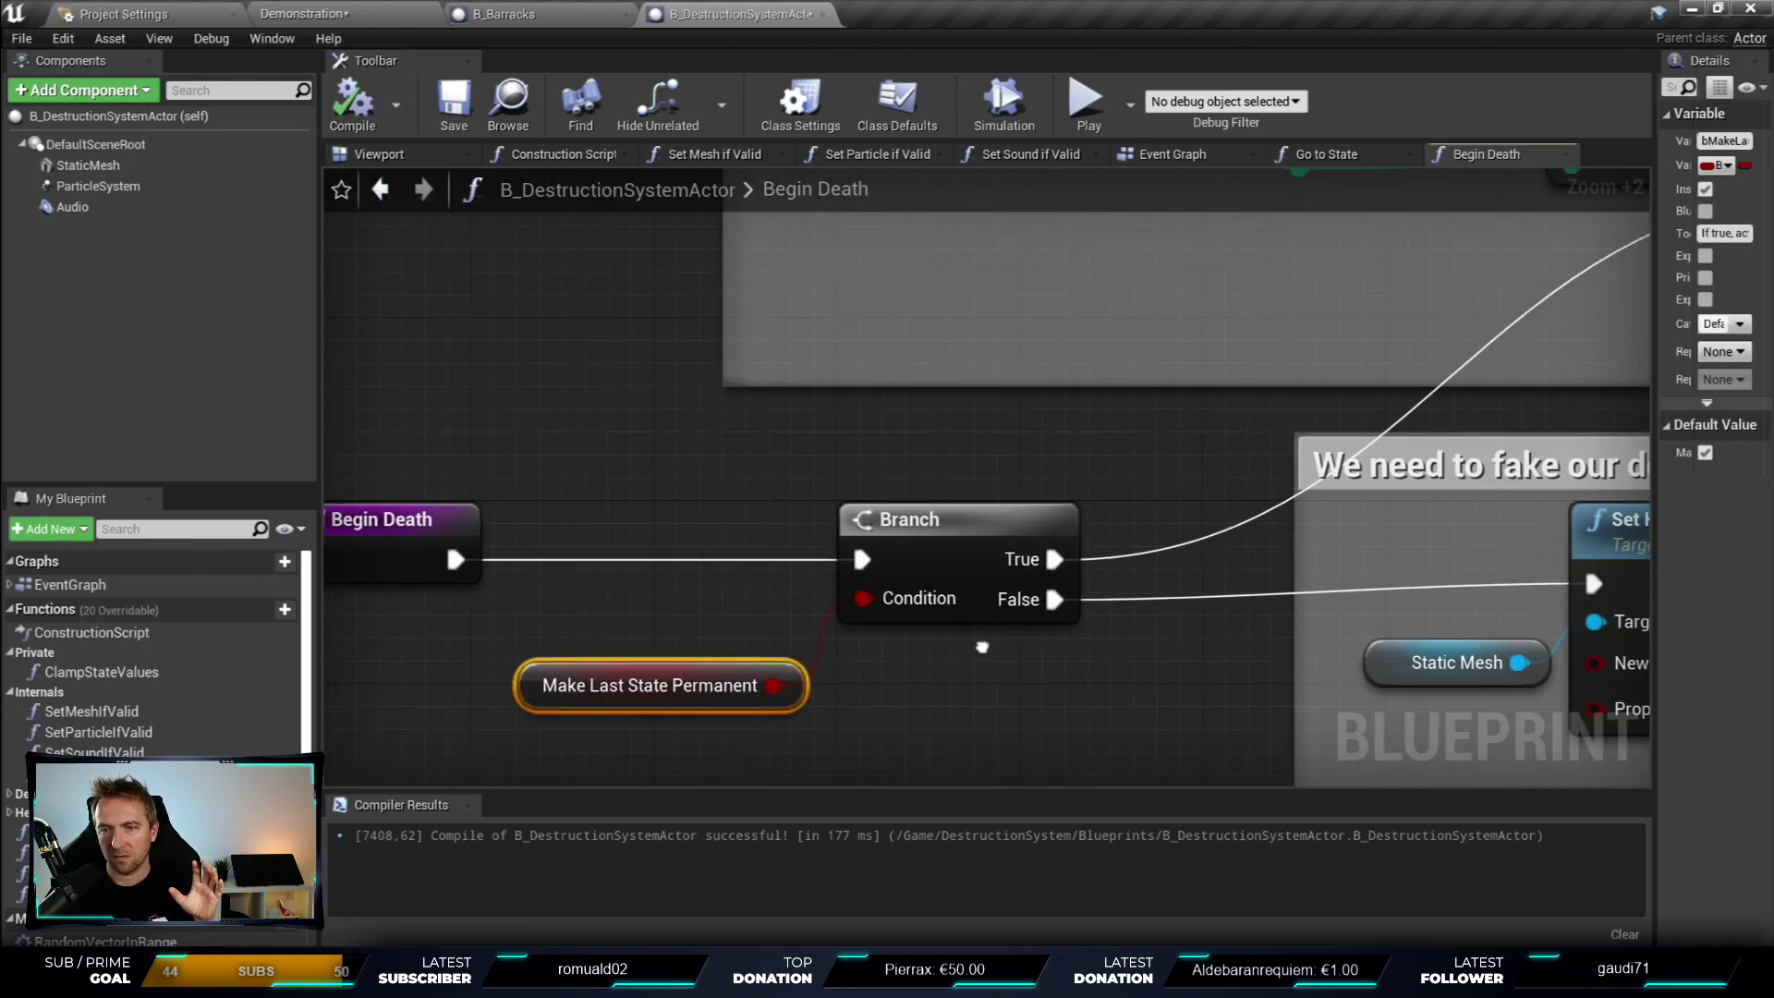
scroll(1060, 561, down, 4)
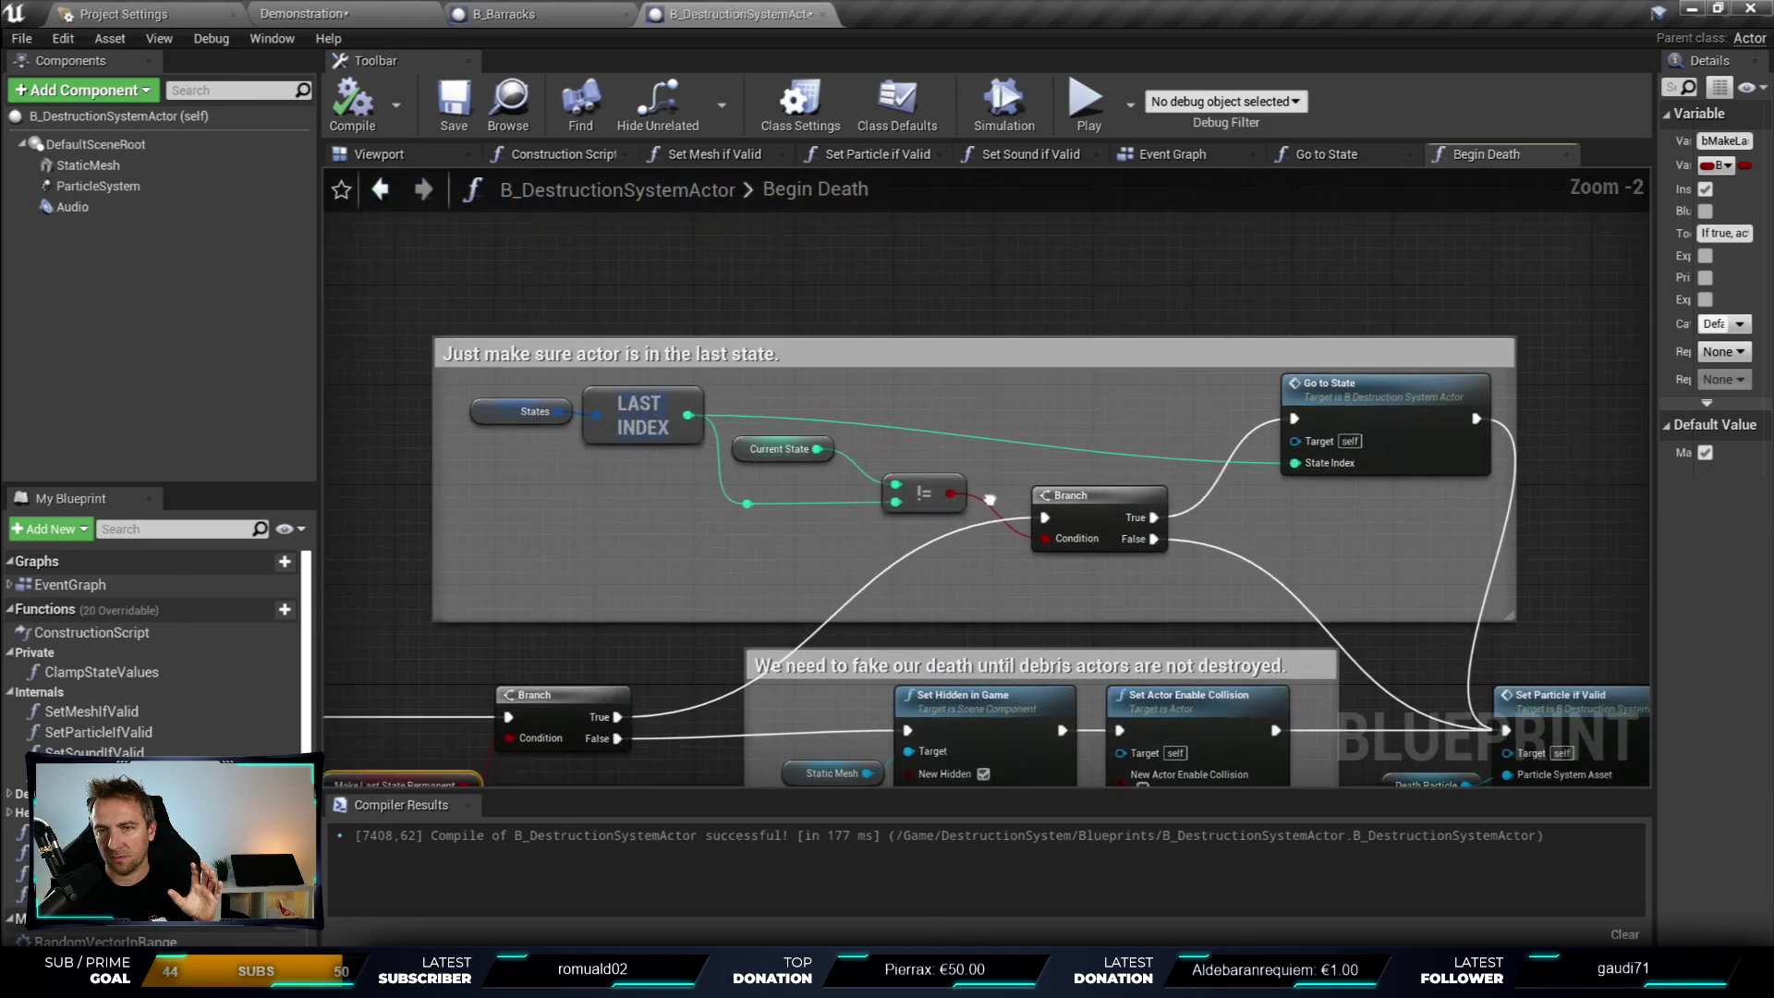
right_drag(989, 499, 846, 251)
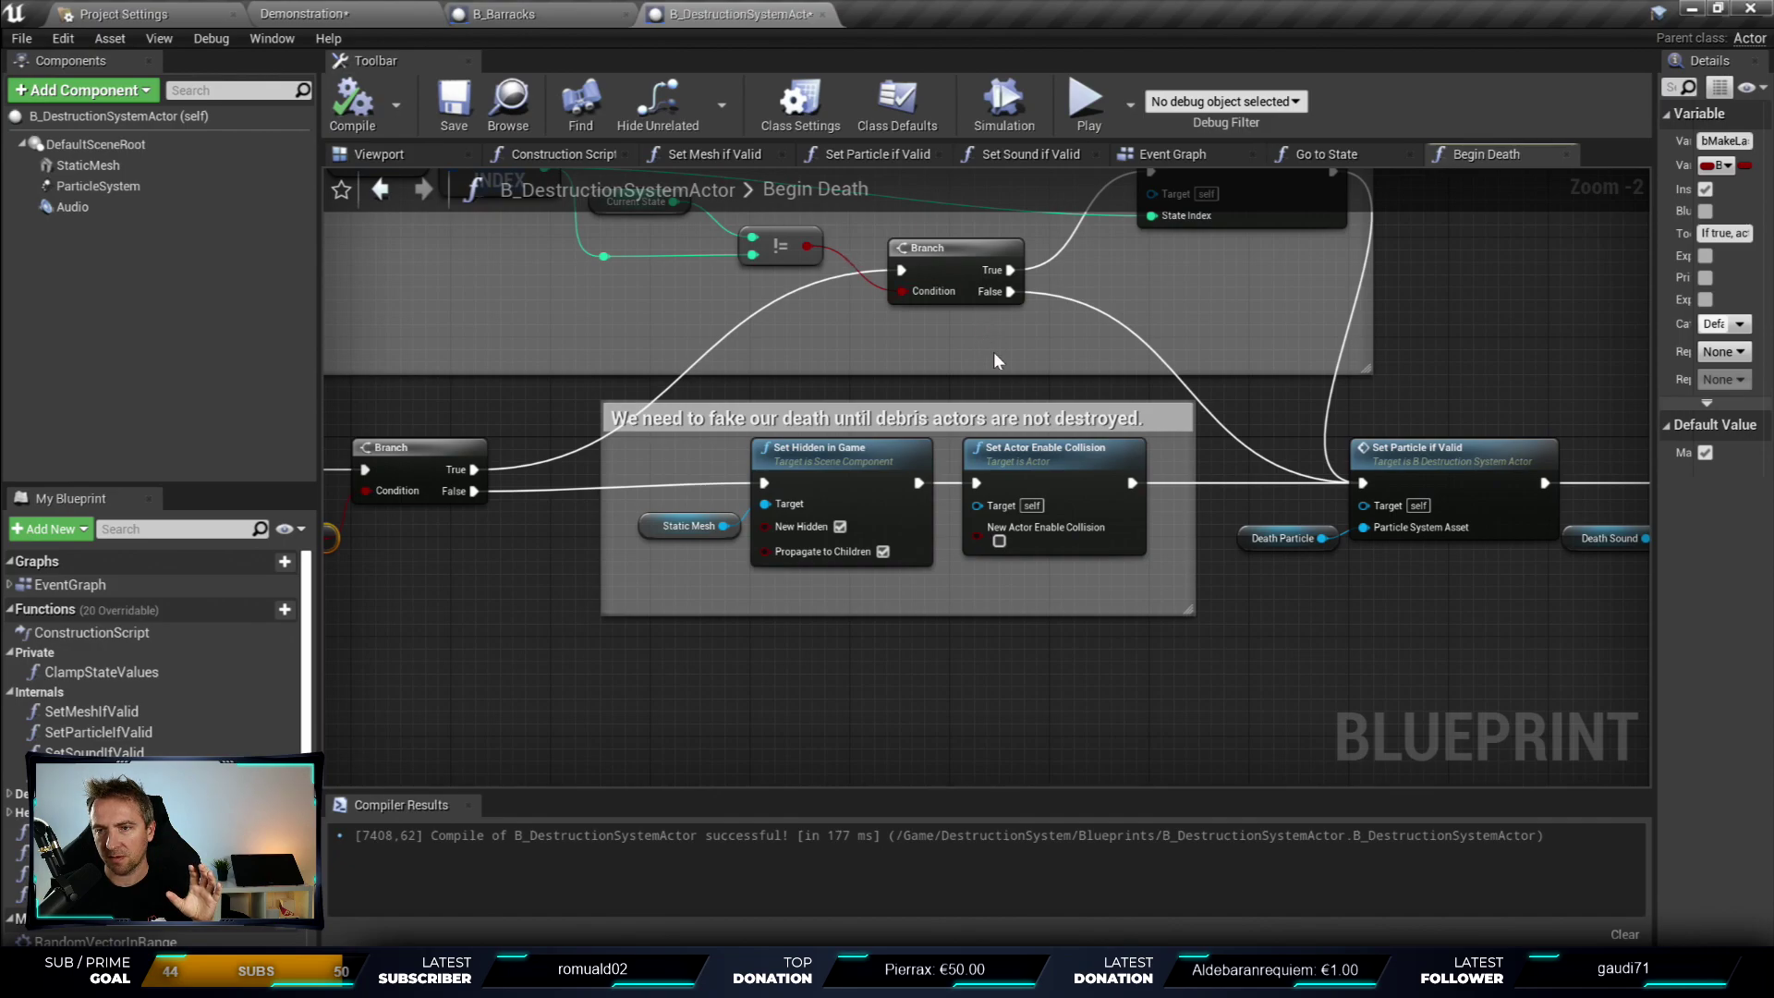
mouse_move(1294, 367)
right_down()
mouse_move(1308, 377)
mouse_move(1228, 388)
mouse_move(924, 538)
right_up()
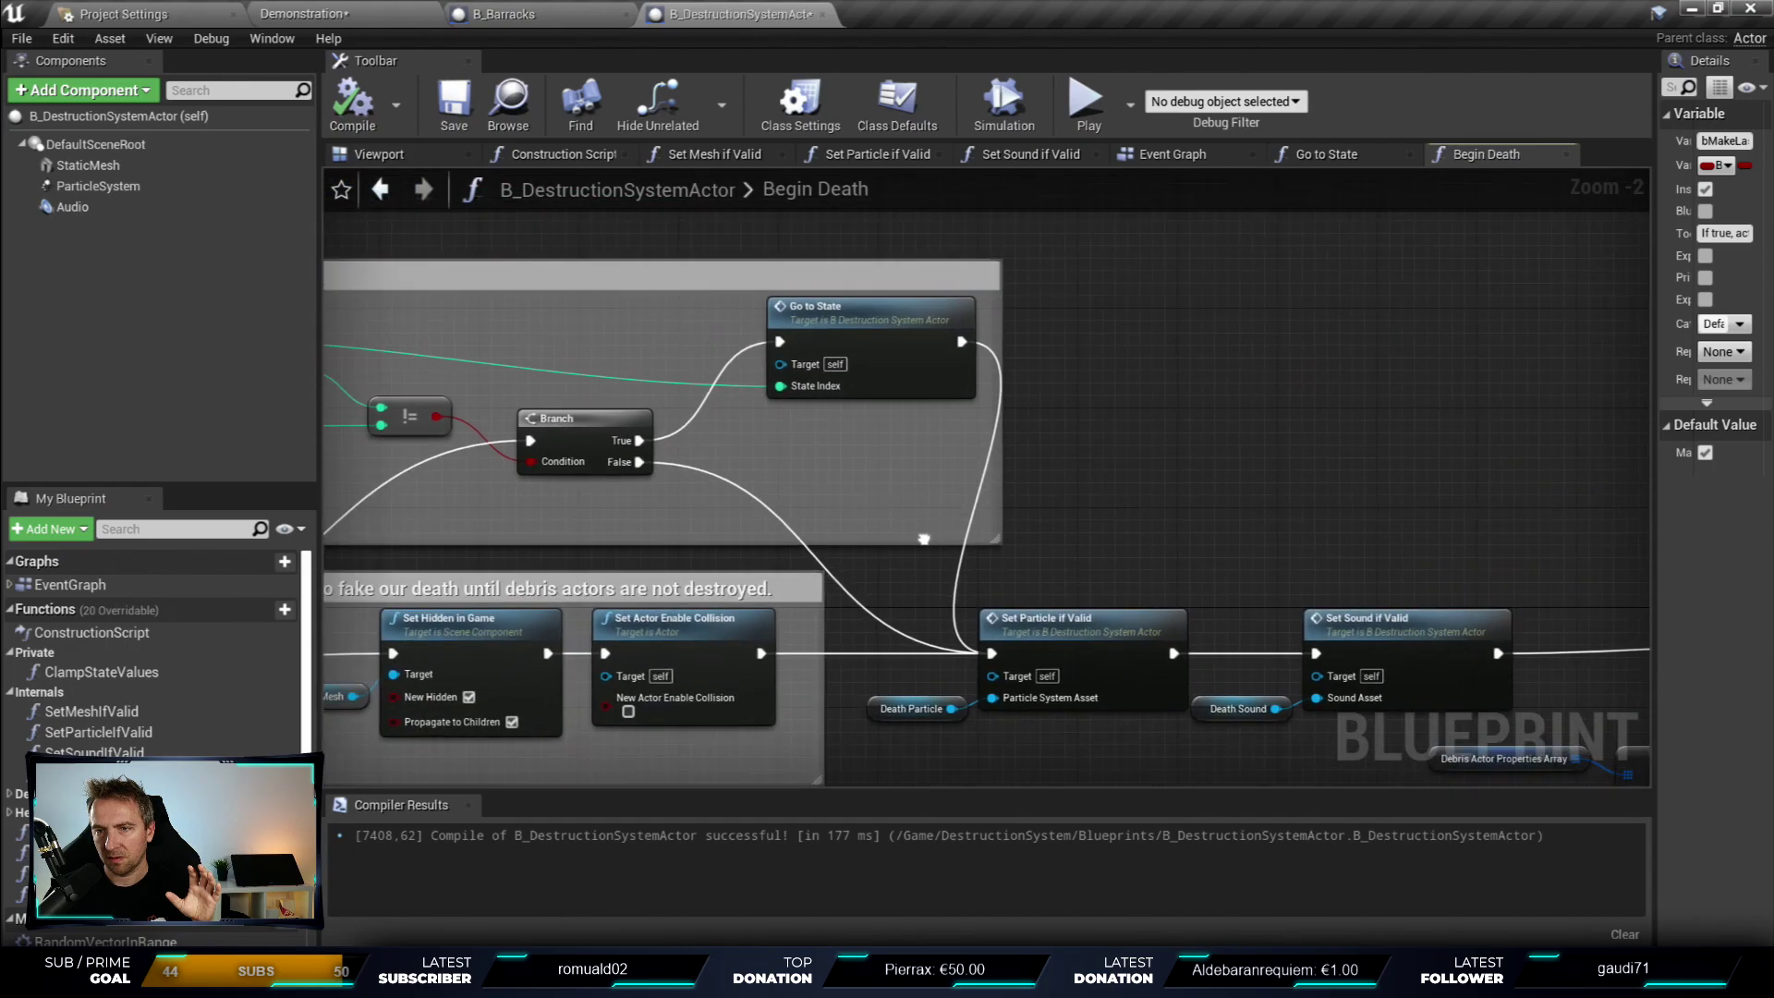
right_drag(1266, 508, 809, 456)
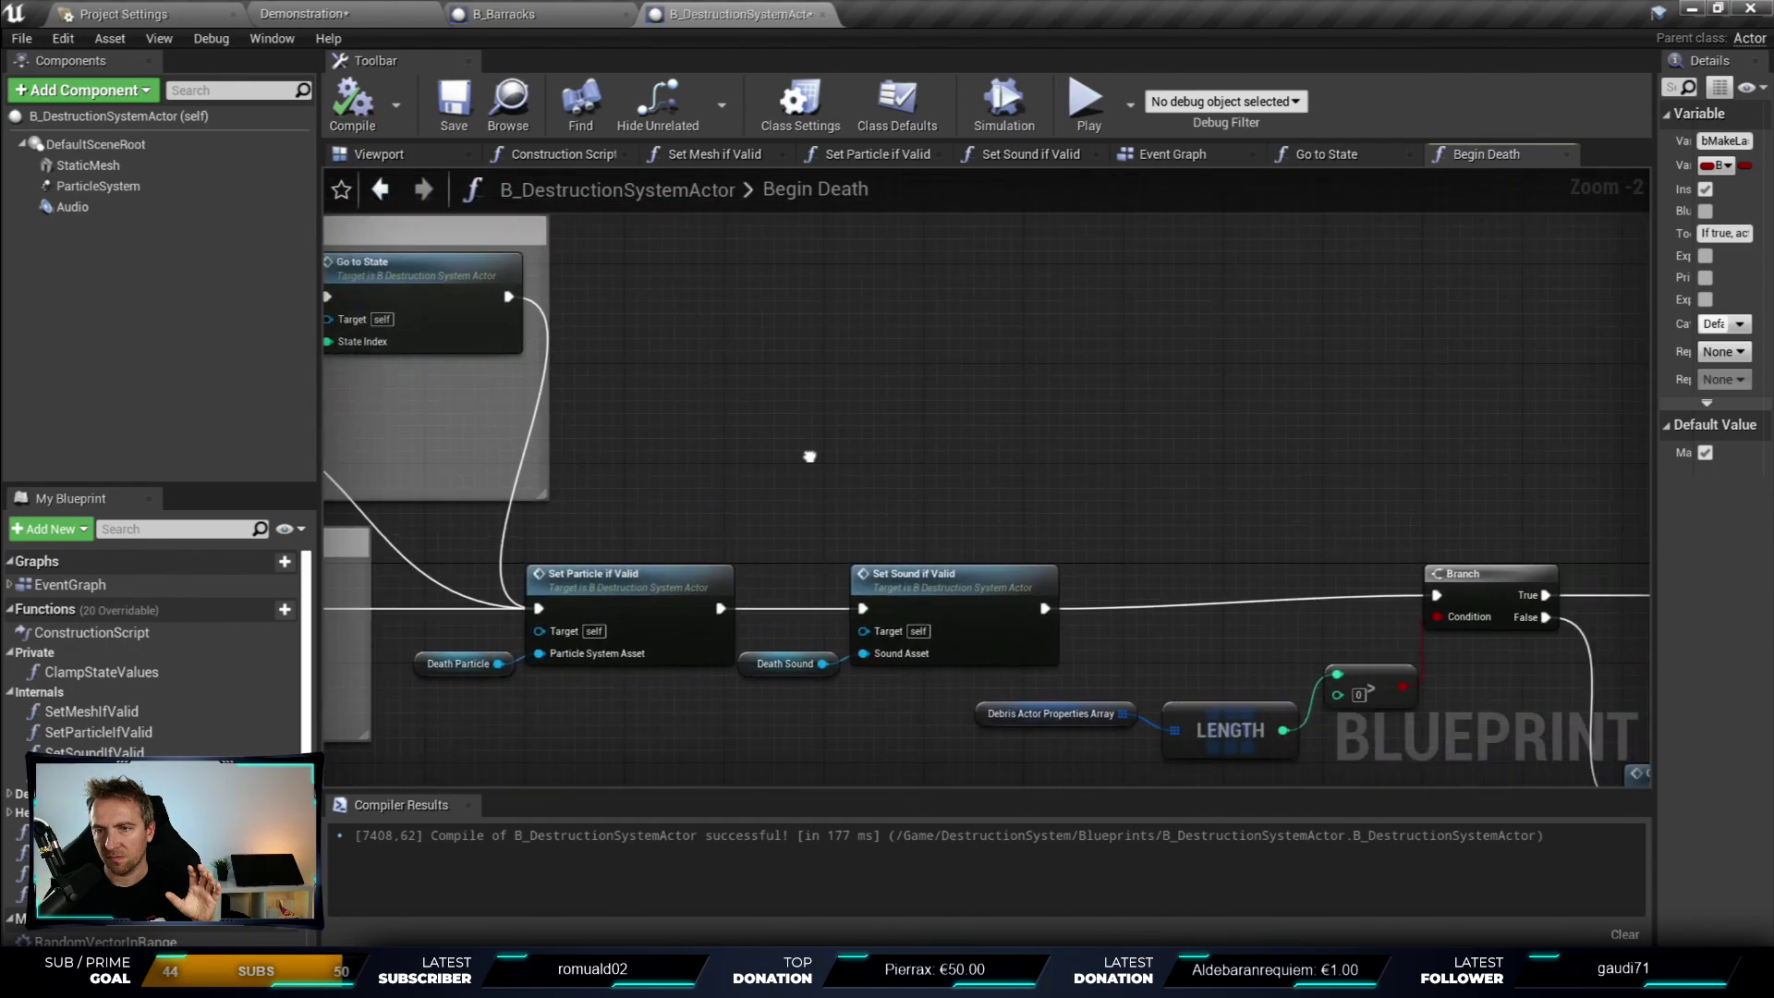
right_drag(954, 519, 938, 349)
right_drag(1200, 322, 764, 368)
right_drag(910, 380, 324, 352)
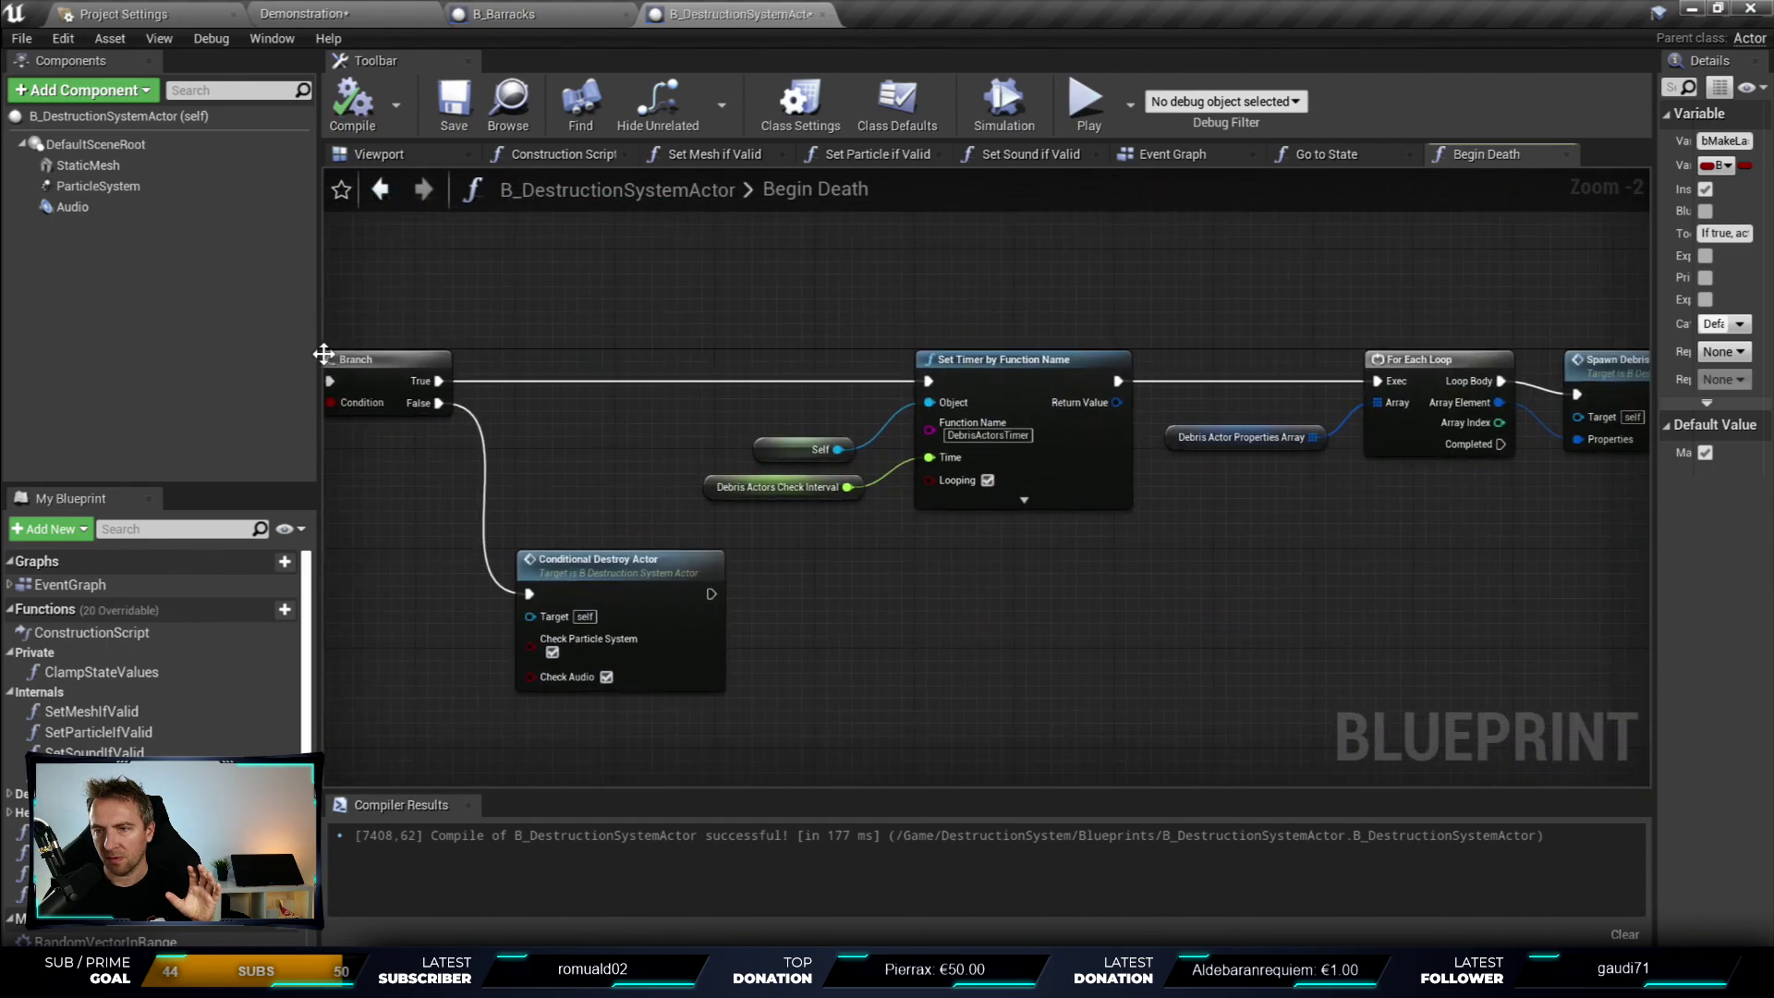
mouse_move(847, 331)
right_down()
mouse_move(360, 383)
mouse_move(1127, 434)
right_up()
scroll(651, 783, up, 2)
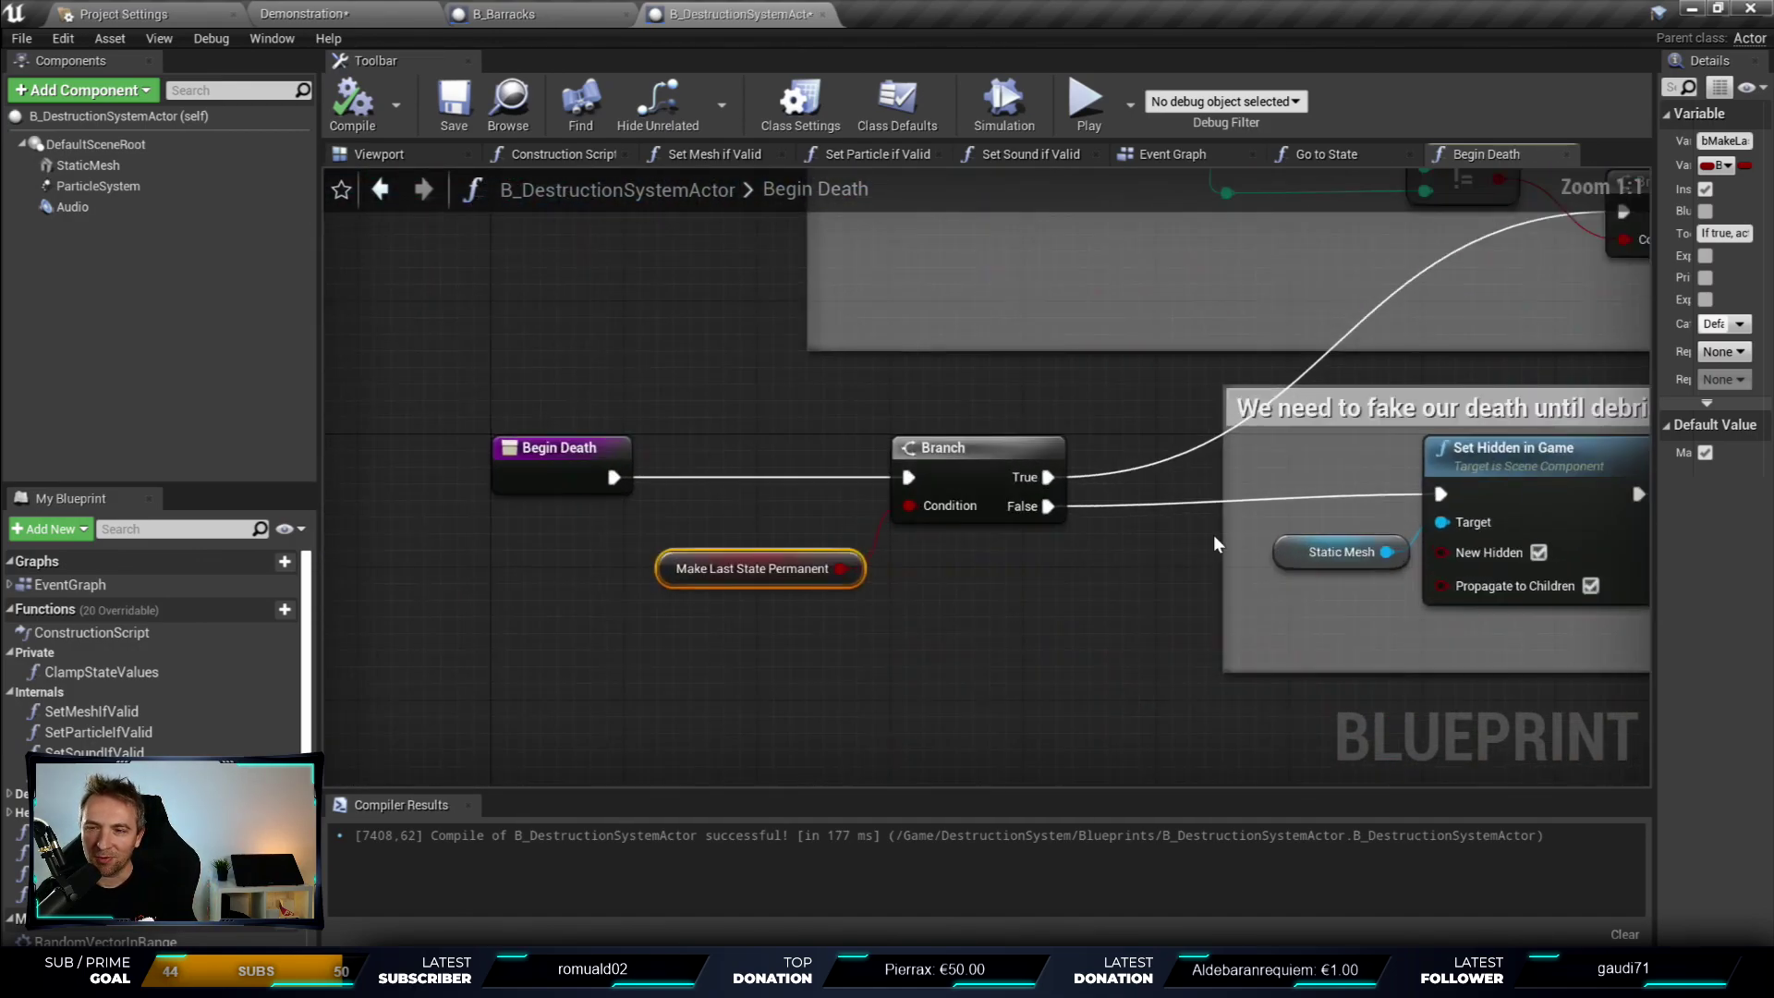
scroll(651, 782, down, 1)
scroll(652, 783, down, 1)
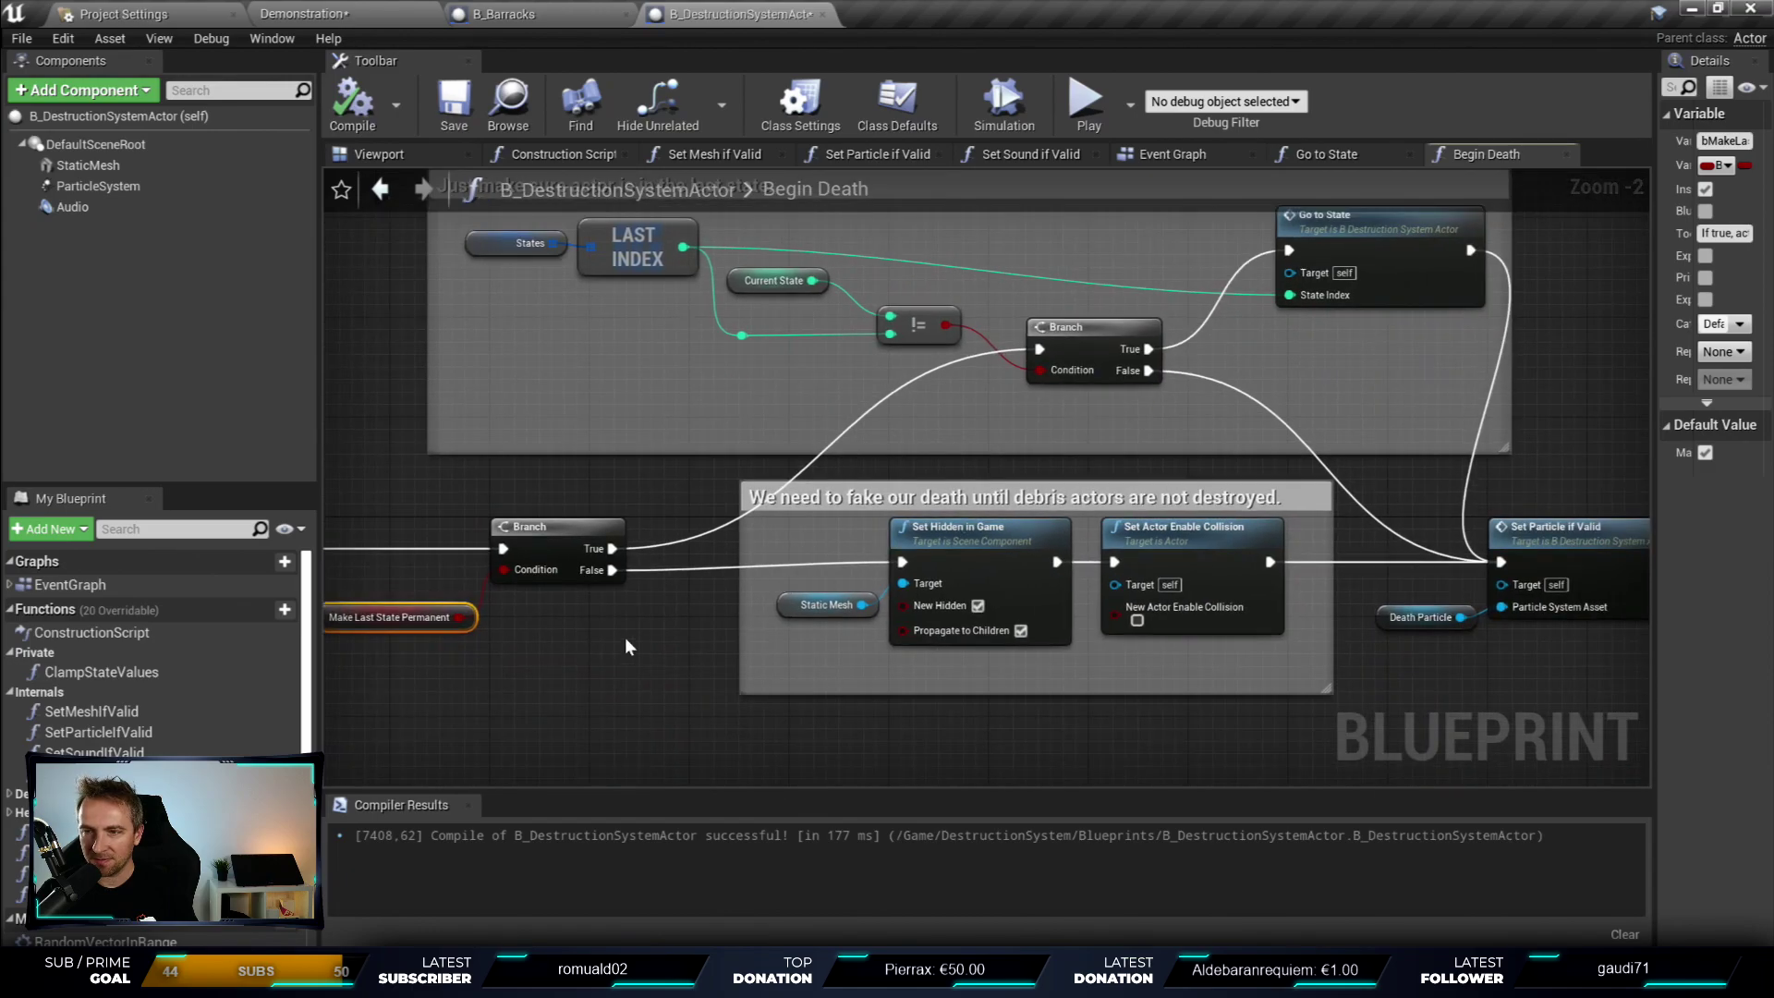
mouse_move(1112, 500)
right_down()
mouse_move(495, 529)
mouse_move(748, 363)
right_up()
mouse_move(1150, 403)
right_down()
mouse_move(374, 339)
mouse_move(952, 362)
right_up()
right_drag(443, 570, 914, 599)
scroll(153, 647, down, 8)
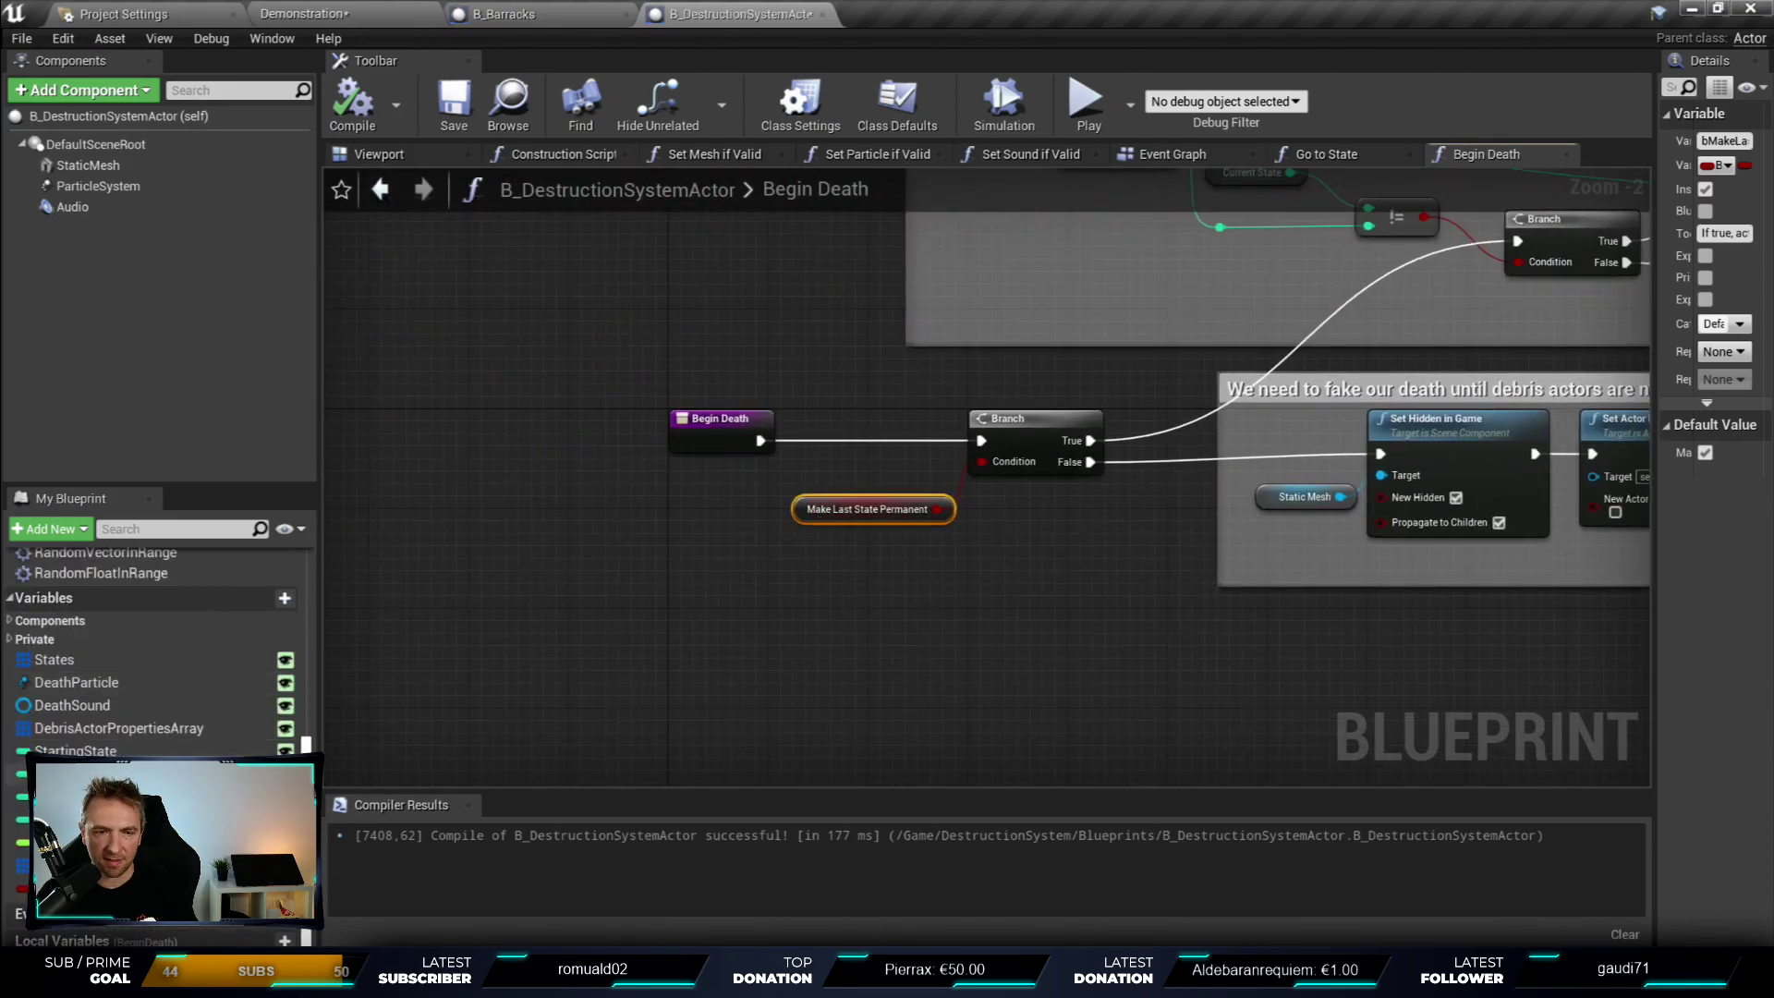
- Find references to bMakeLastStatePermanent with Alt+Shift+F and widen the details area
key(shift+alt+f)
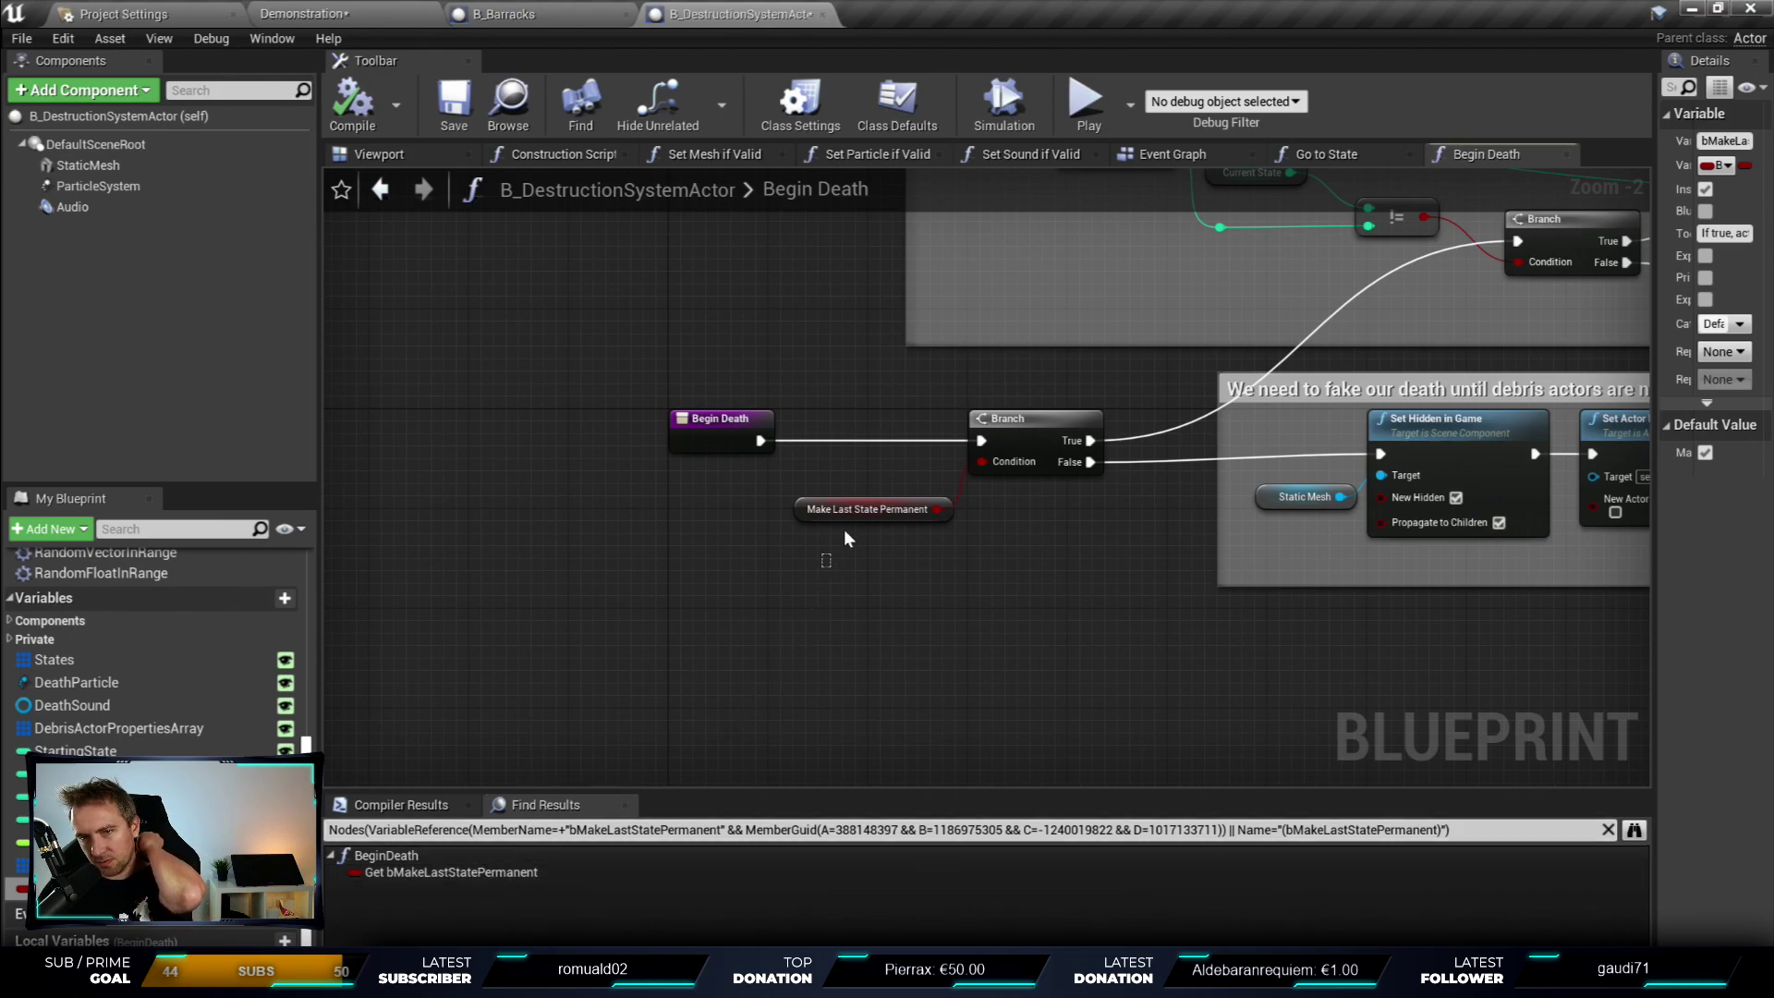
click(861, 509)
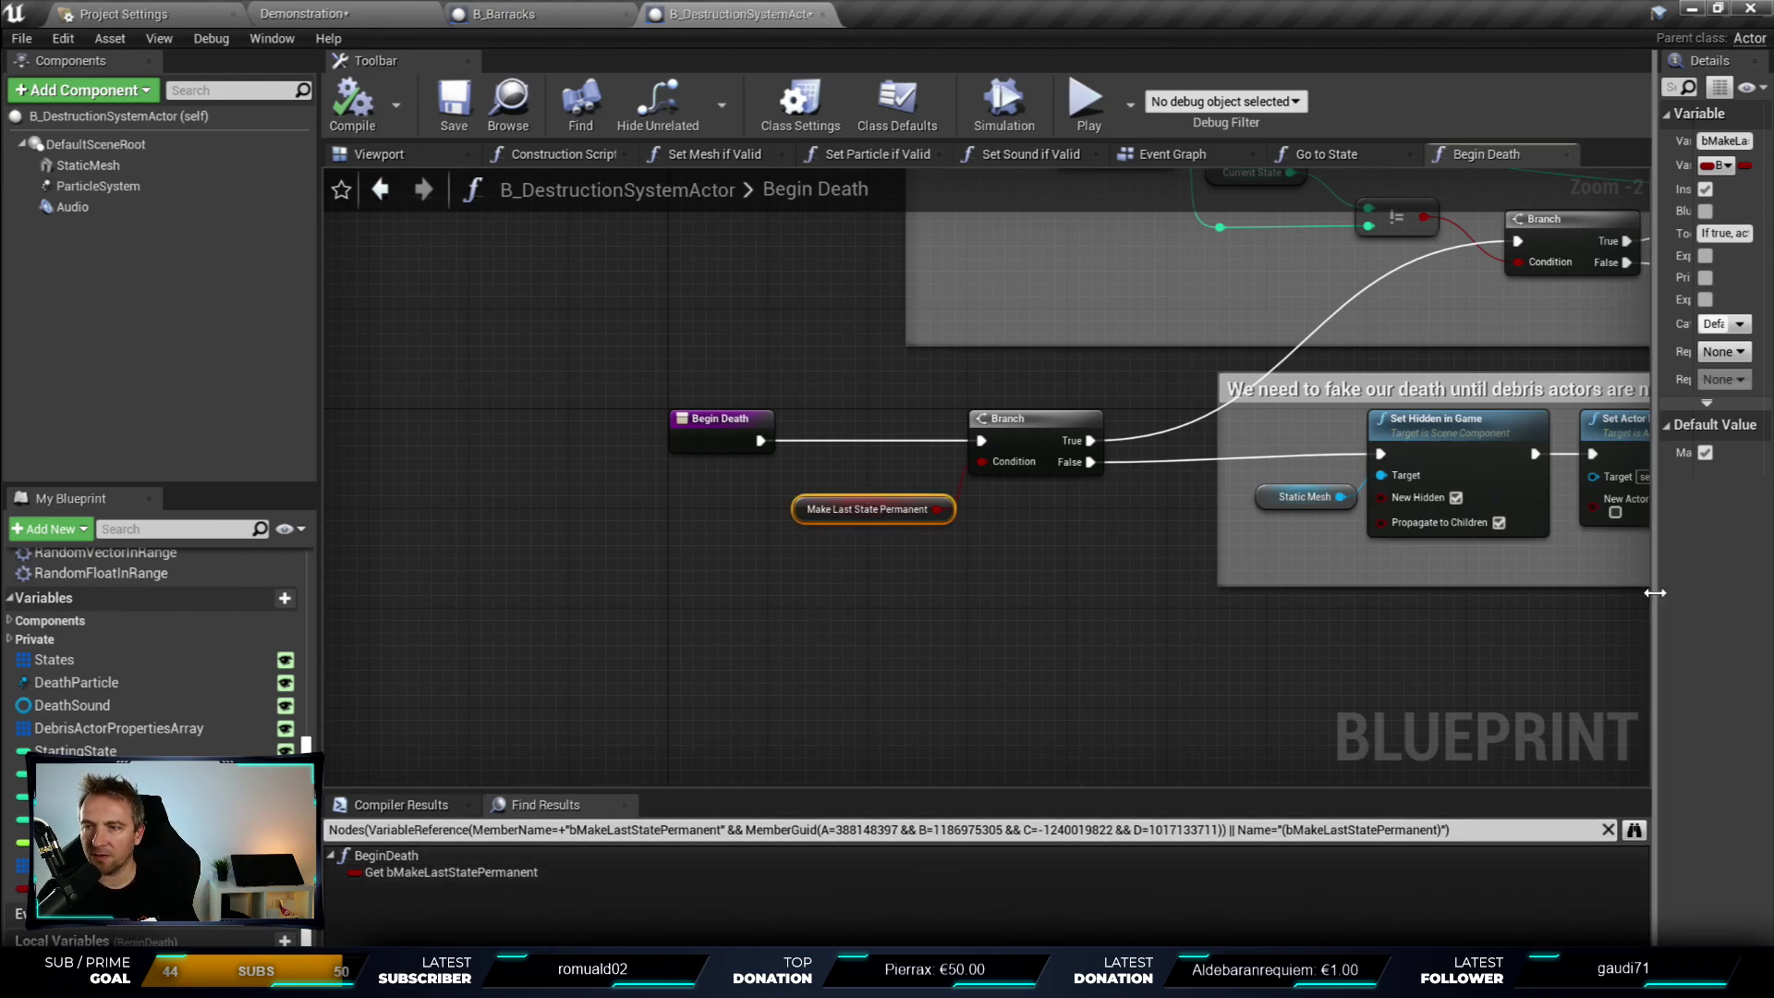
drag(1653, 592, 1460, 596)
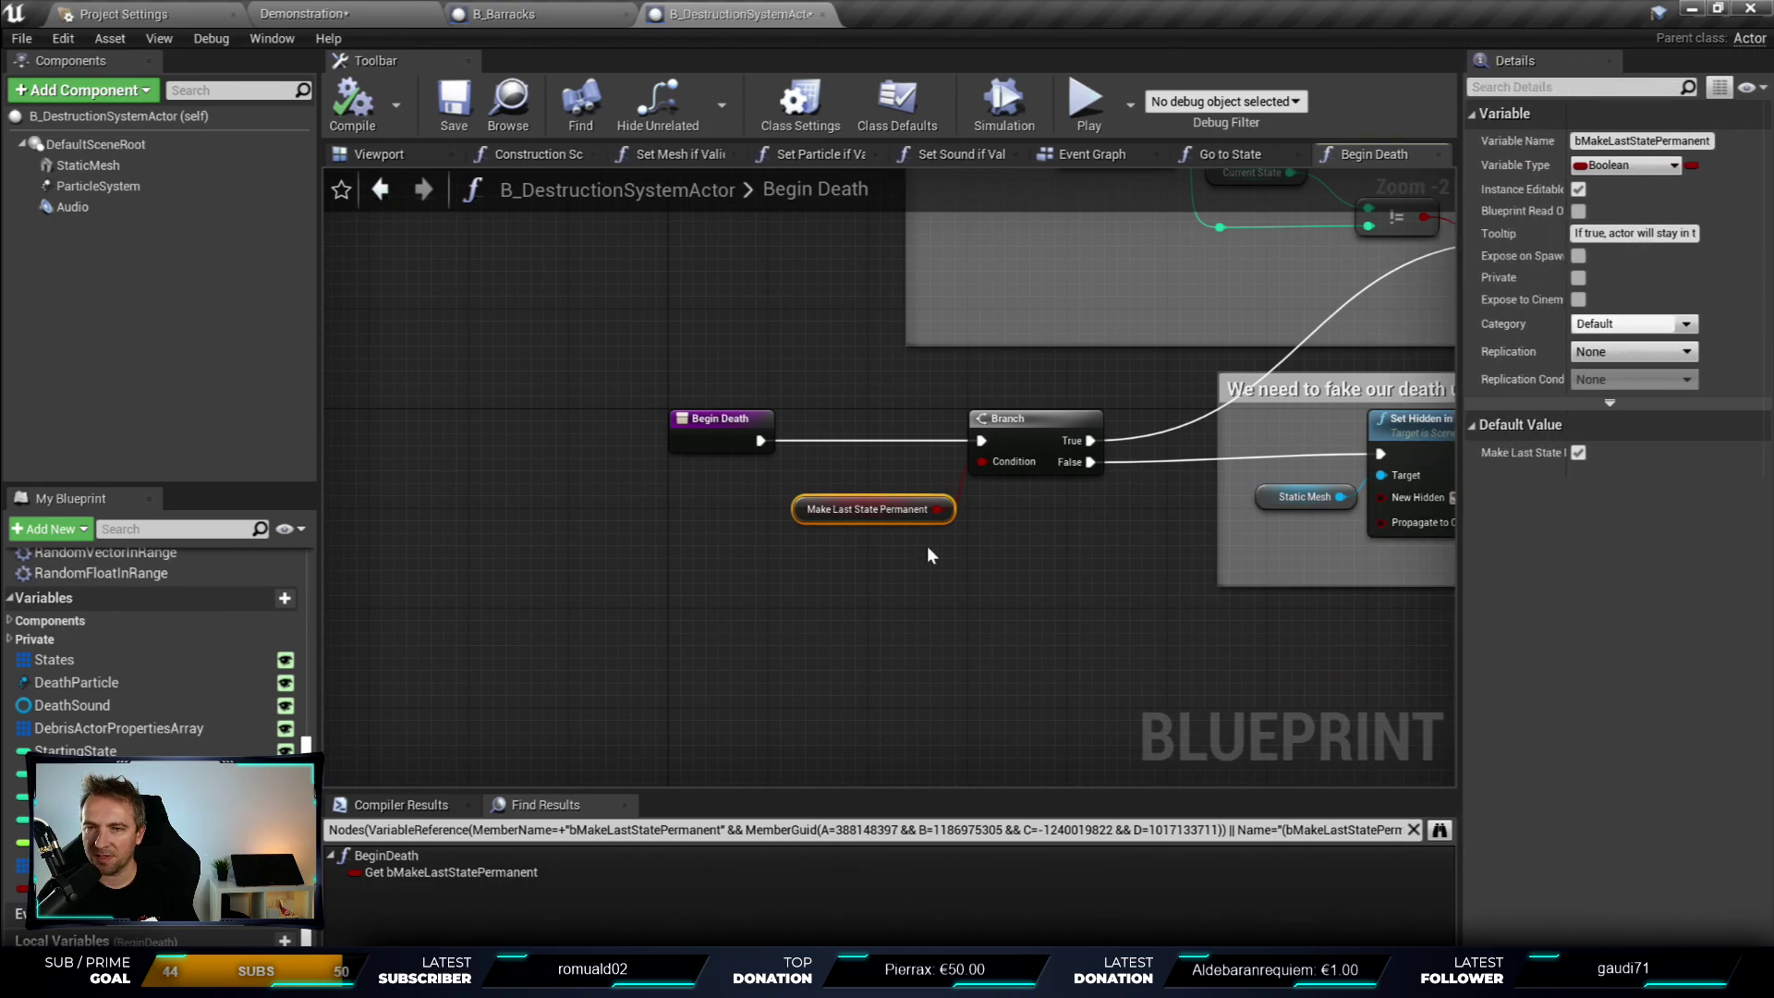
- Pan back to the last-state comment group and select the Begin Death entry node
click(1014, 545)
right_drag(1059, 535, 412, 567)
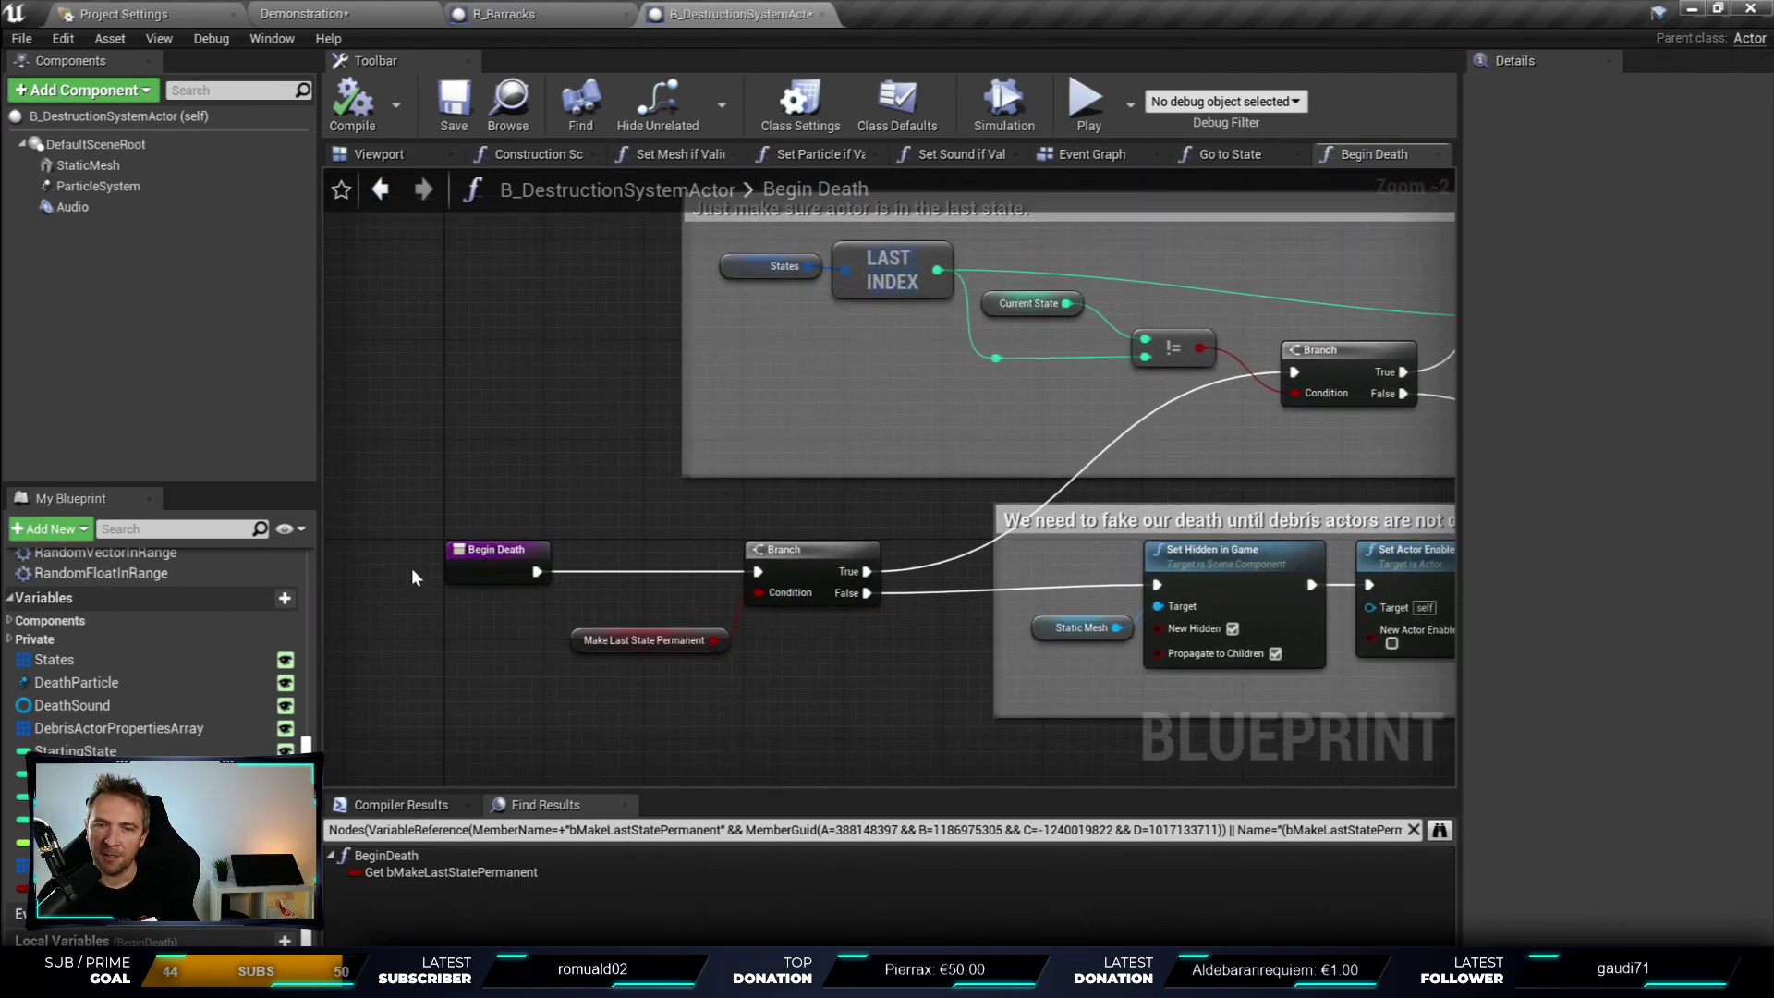
scroll(487, 545, up, 5)
click(504, 591)
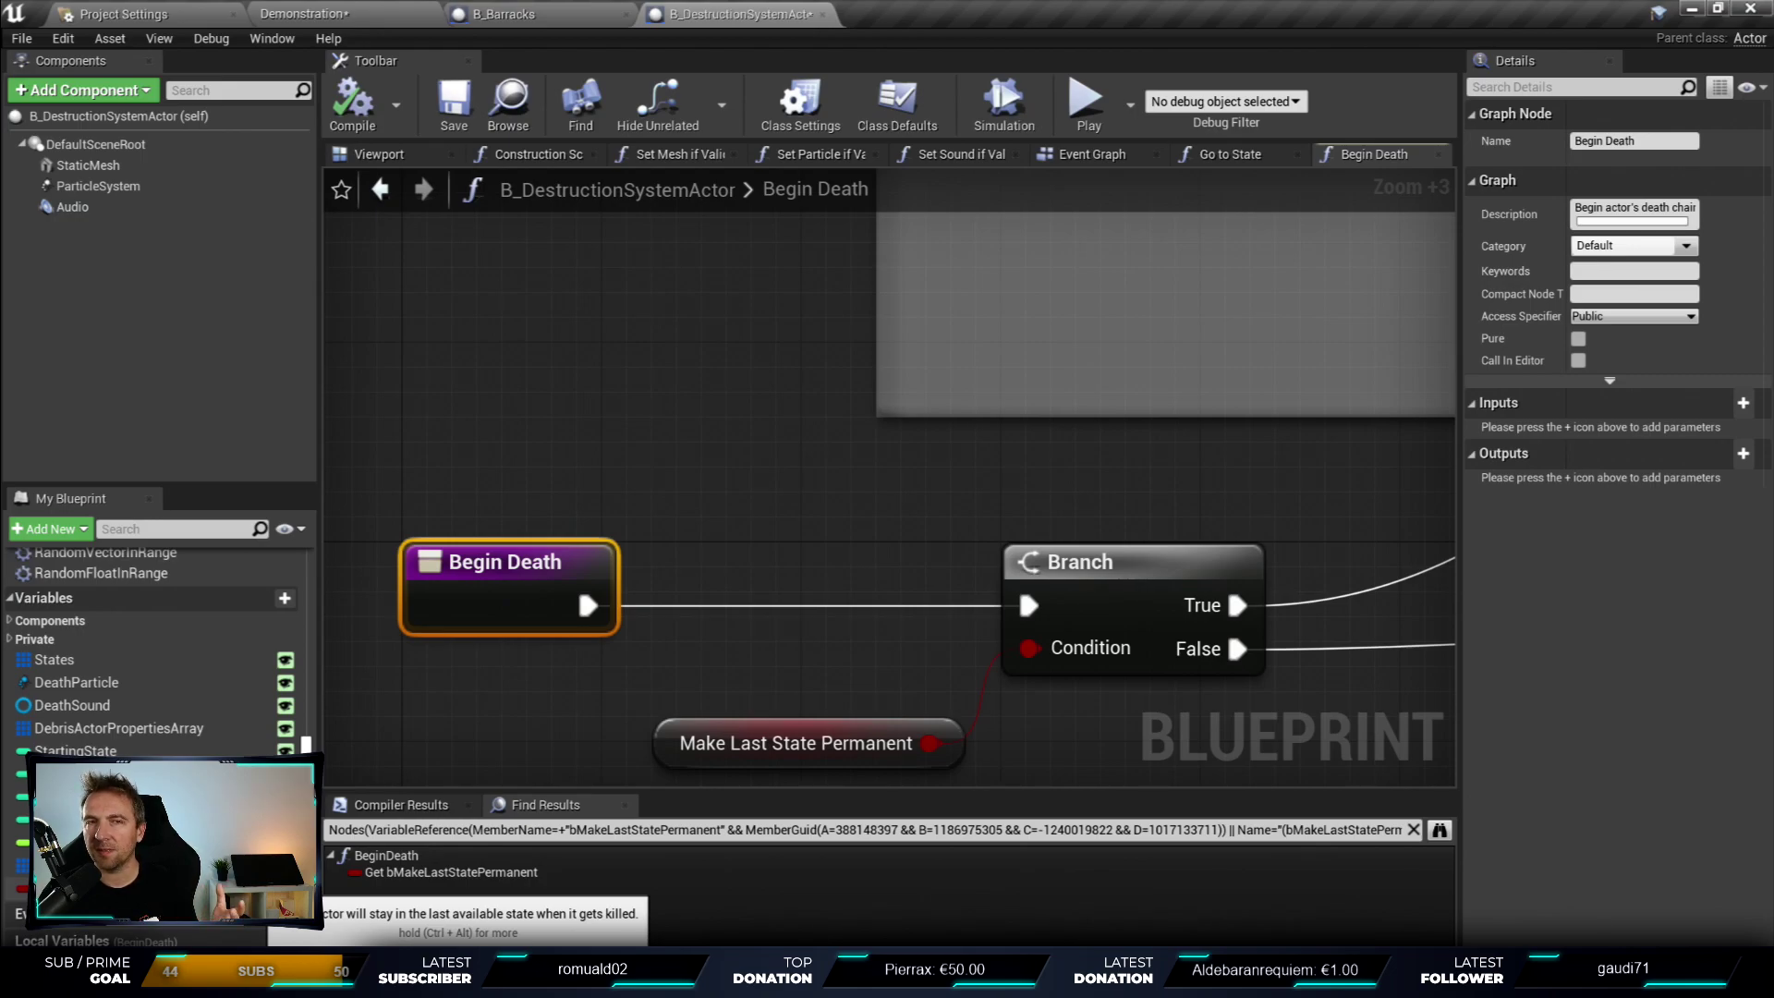
click(881, 487)
scroll(882, 488, down, 3)
scroll(878, 473, down, 2)
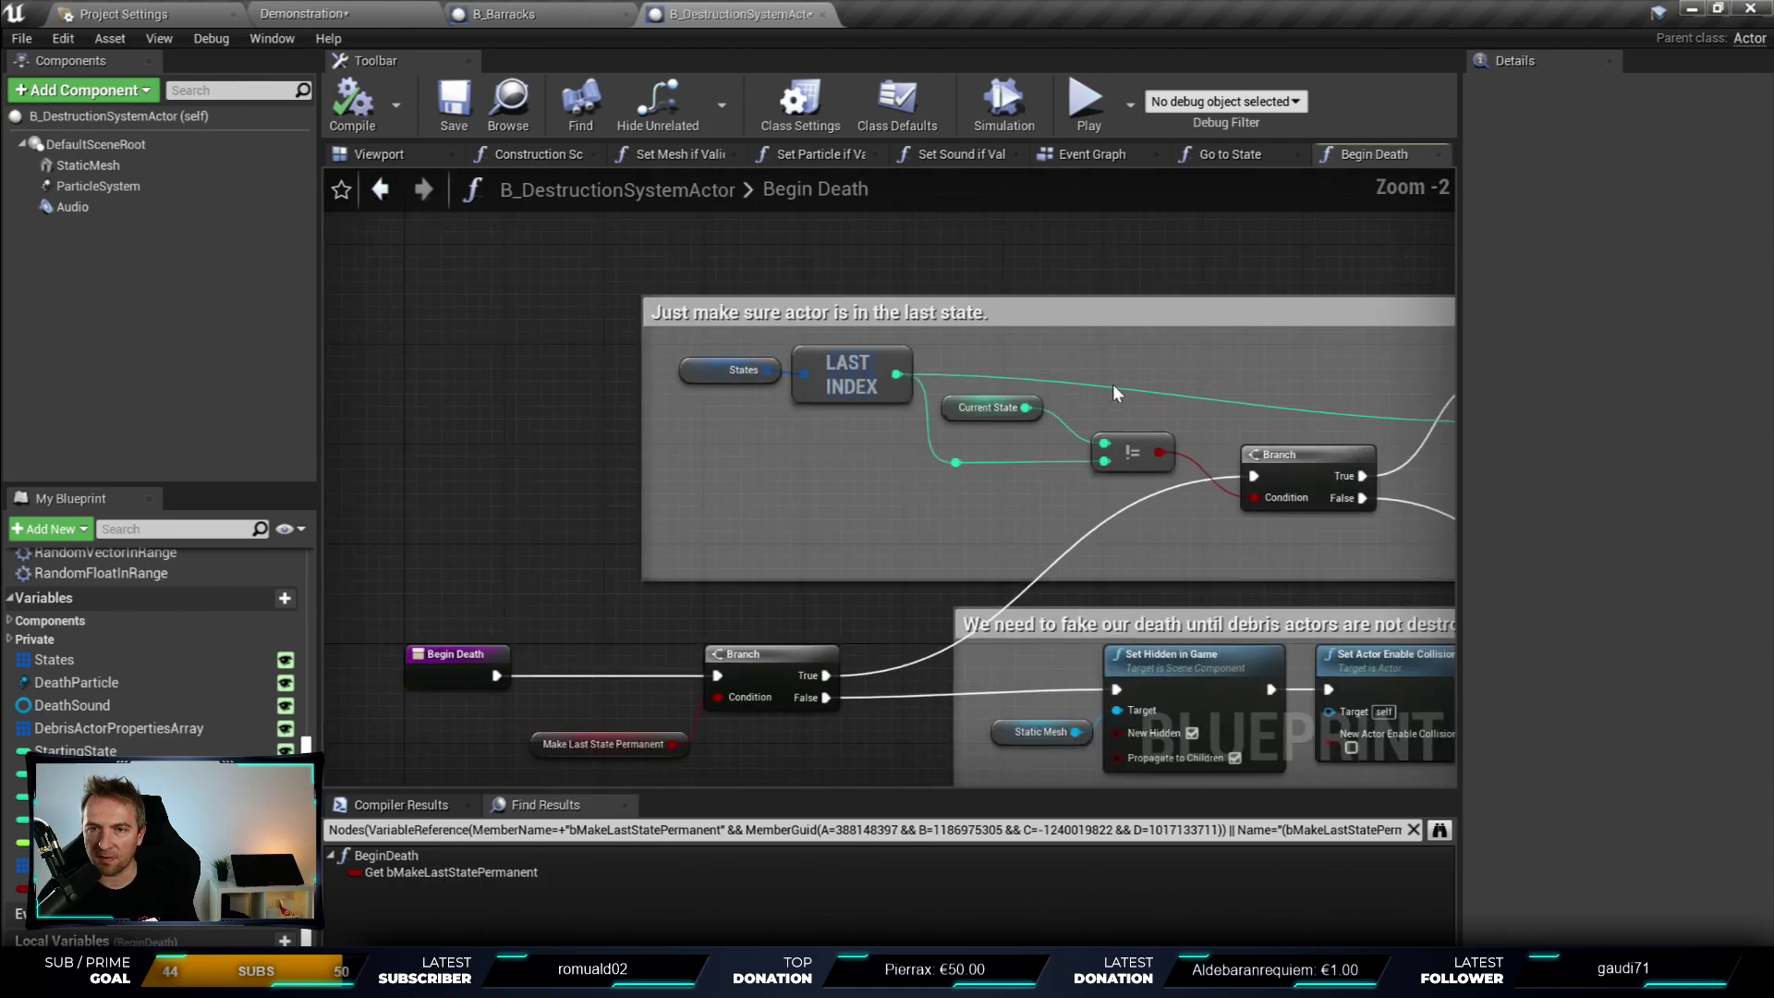
right_drag(576, 593, 607, 449)
right_drag(778, 507, 643, 507)
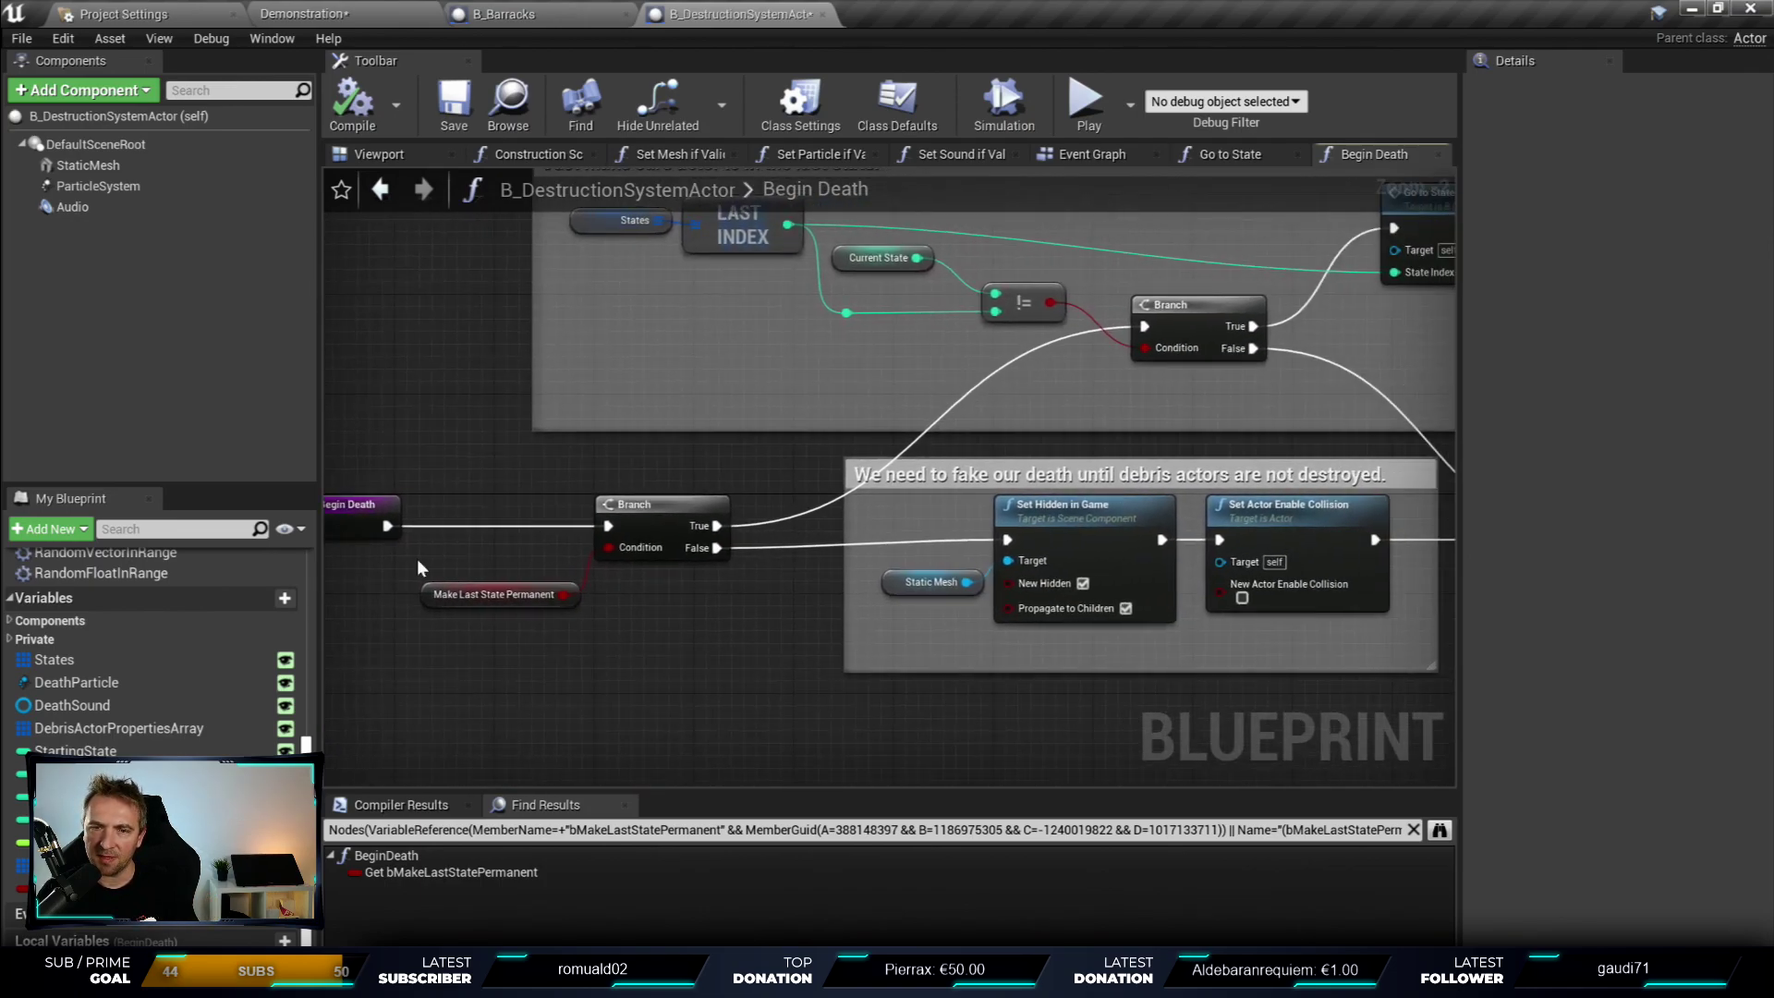
drag(418, 558, 601, 619)
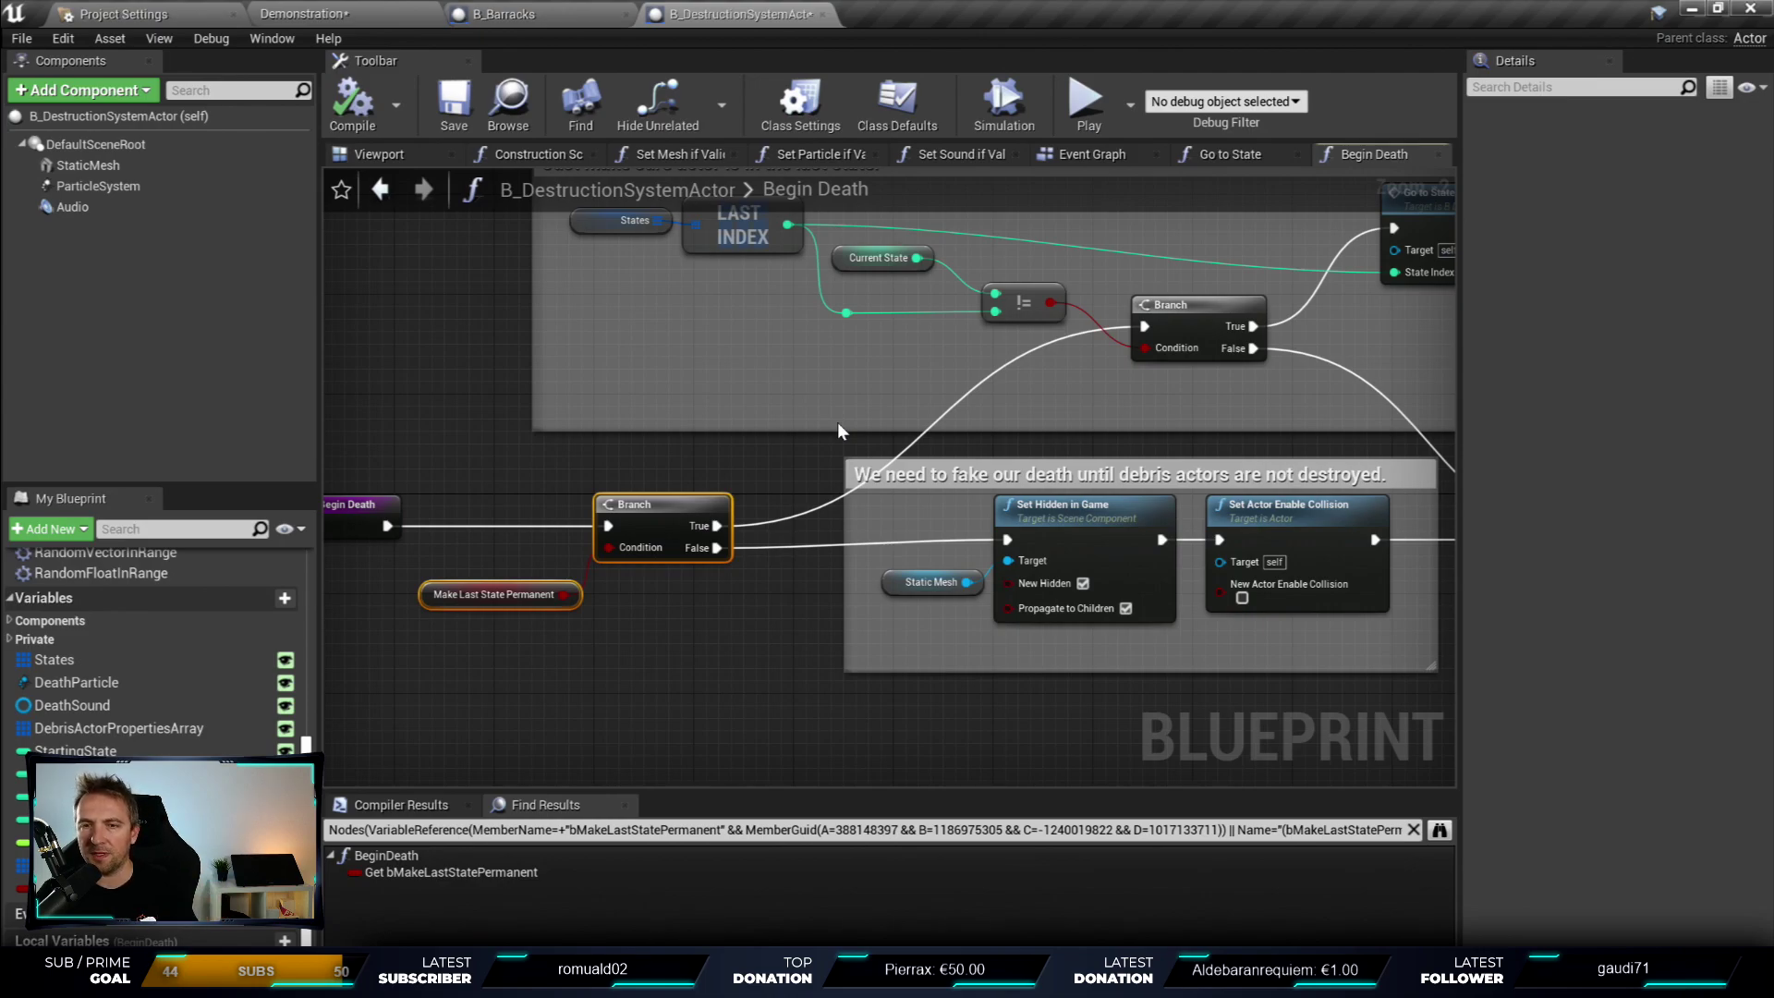
right_drag(837, 430, 715, 610)
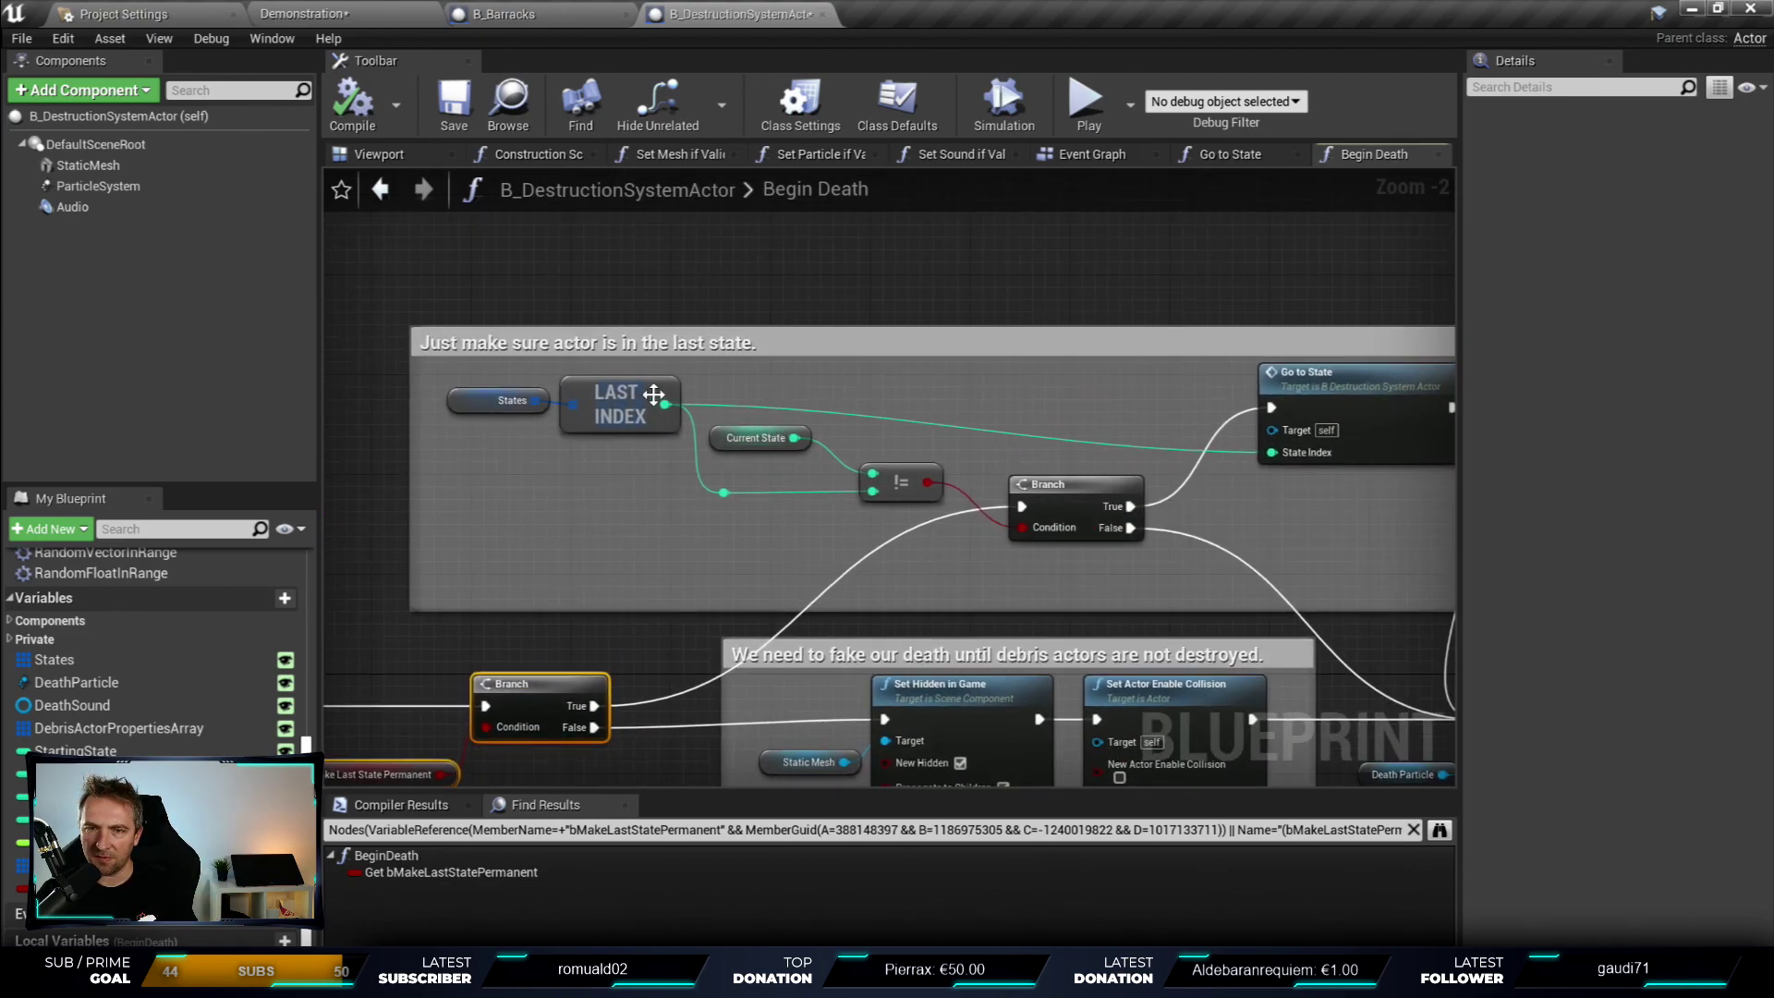
drag(473, 374, 1101, 579)
right_drag(1222, 505, 938, 534)
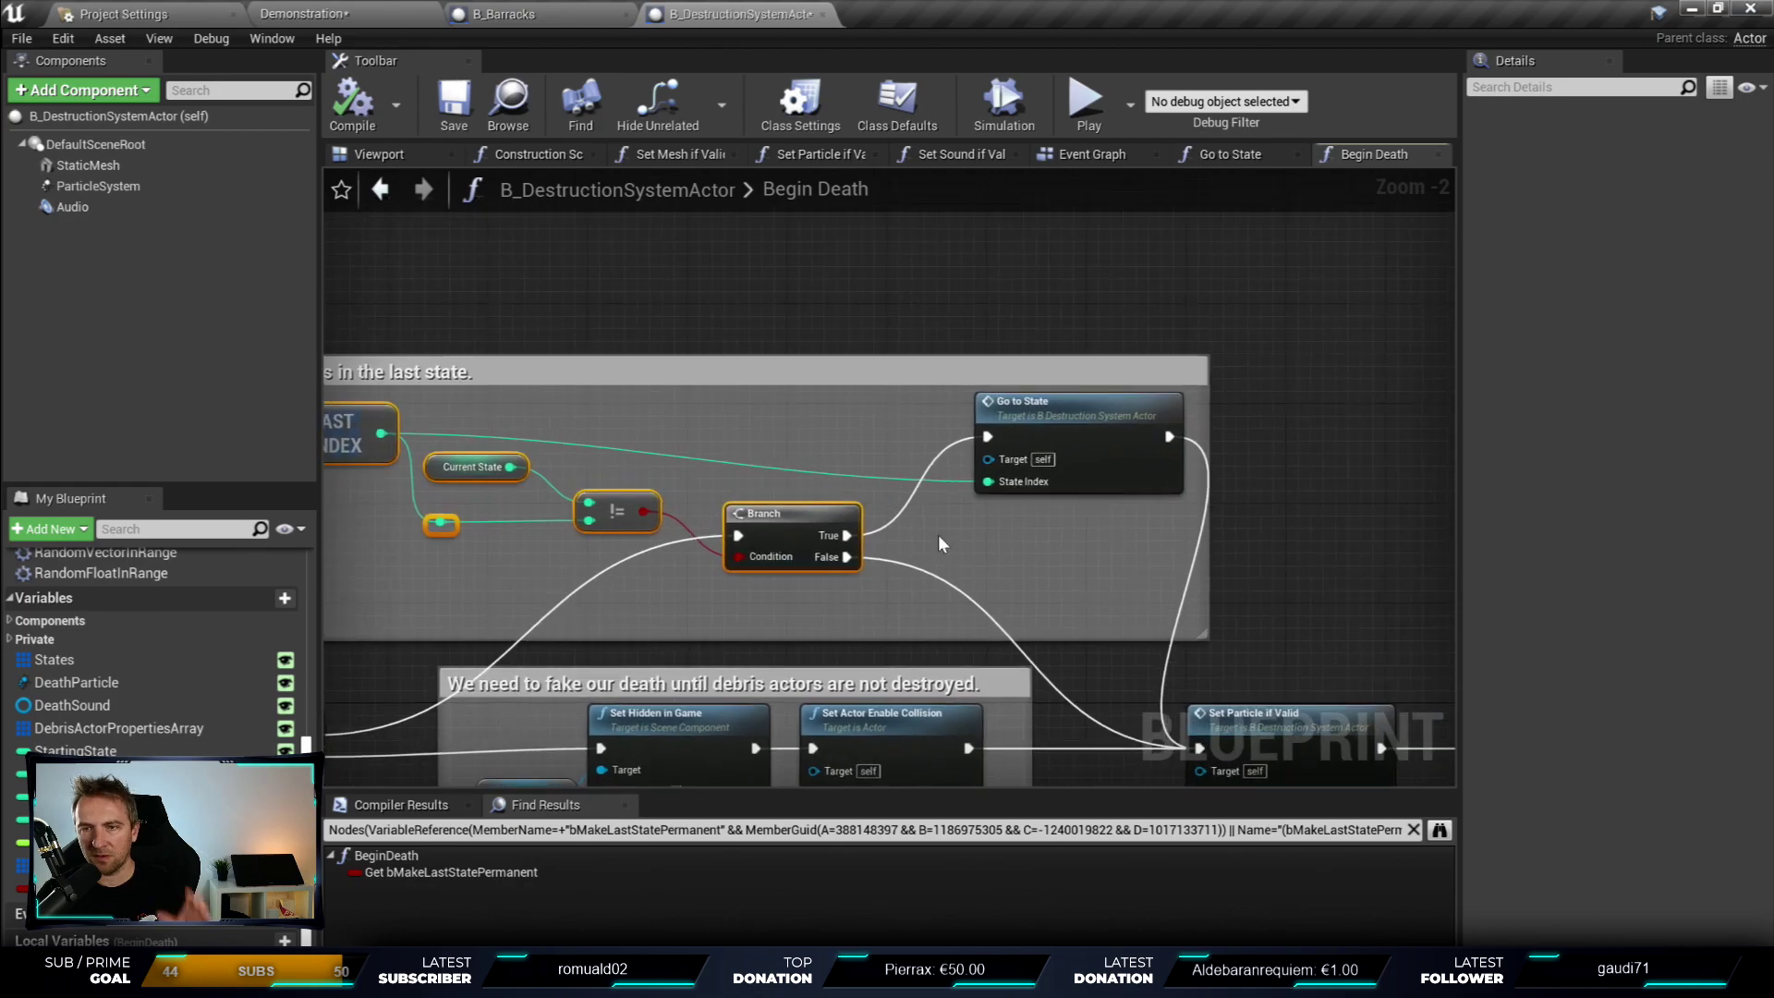
click(1052, 415)
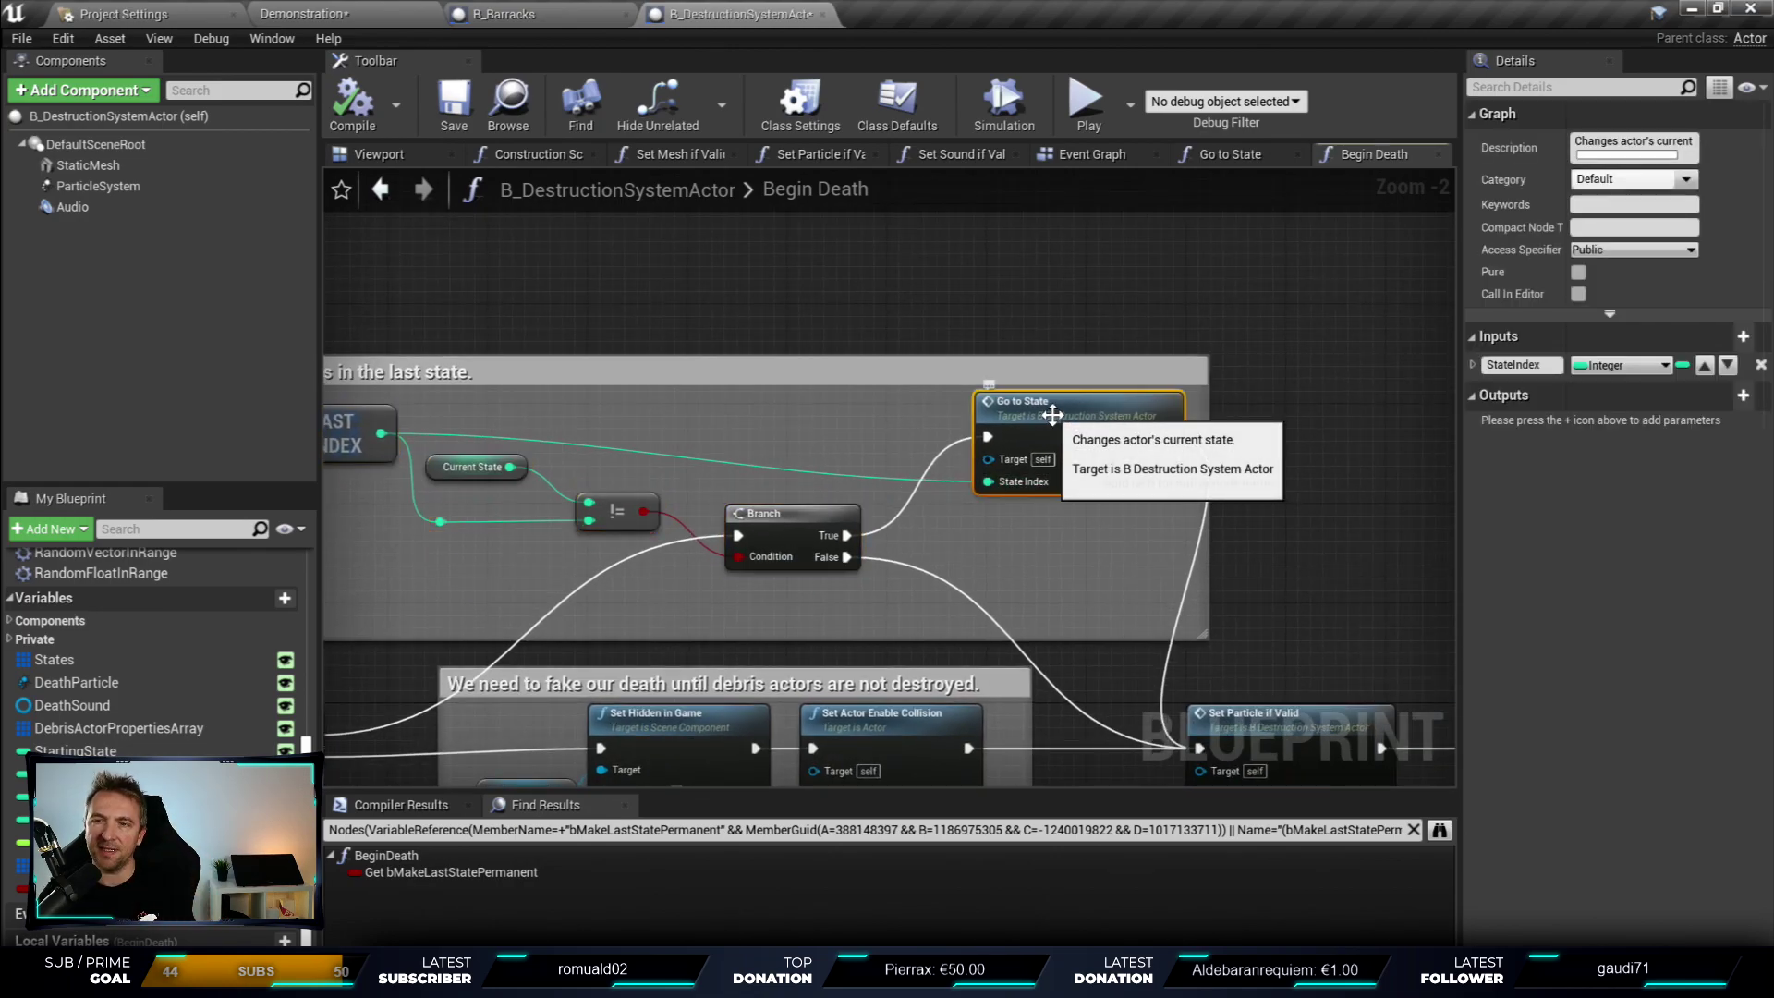
double_click(1052, 415)
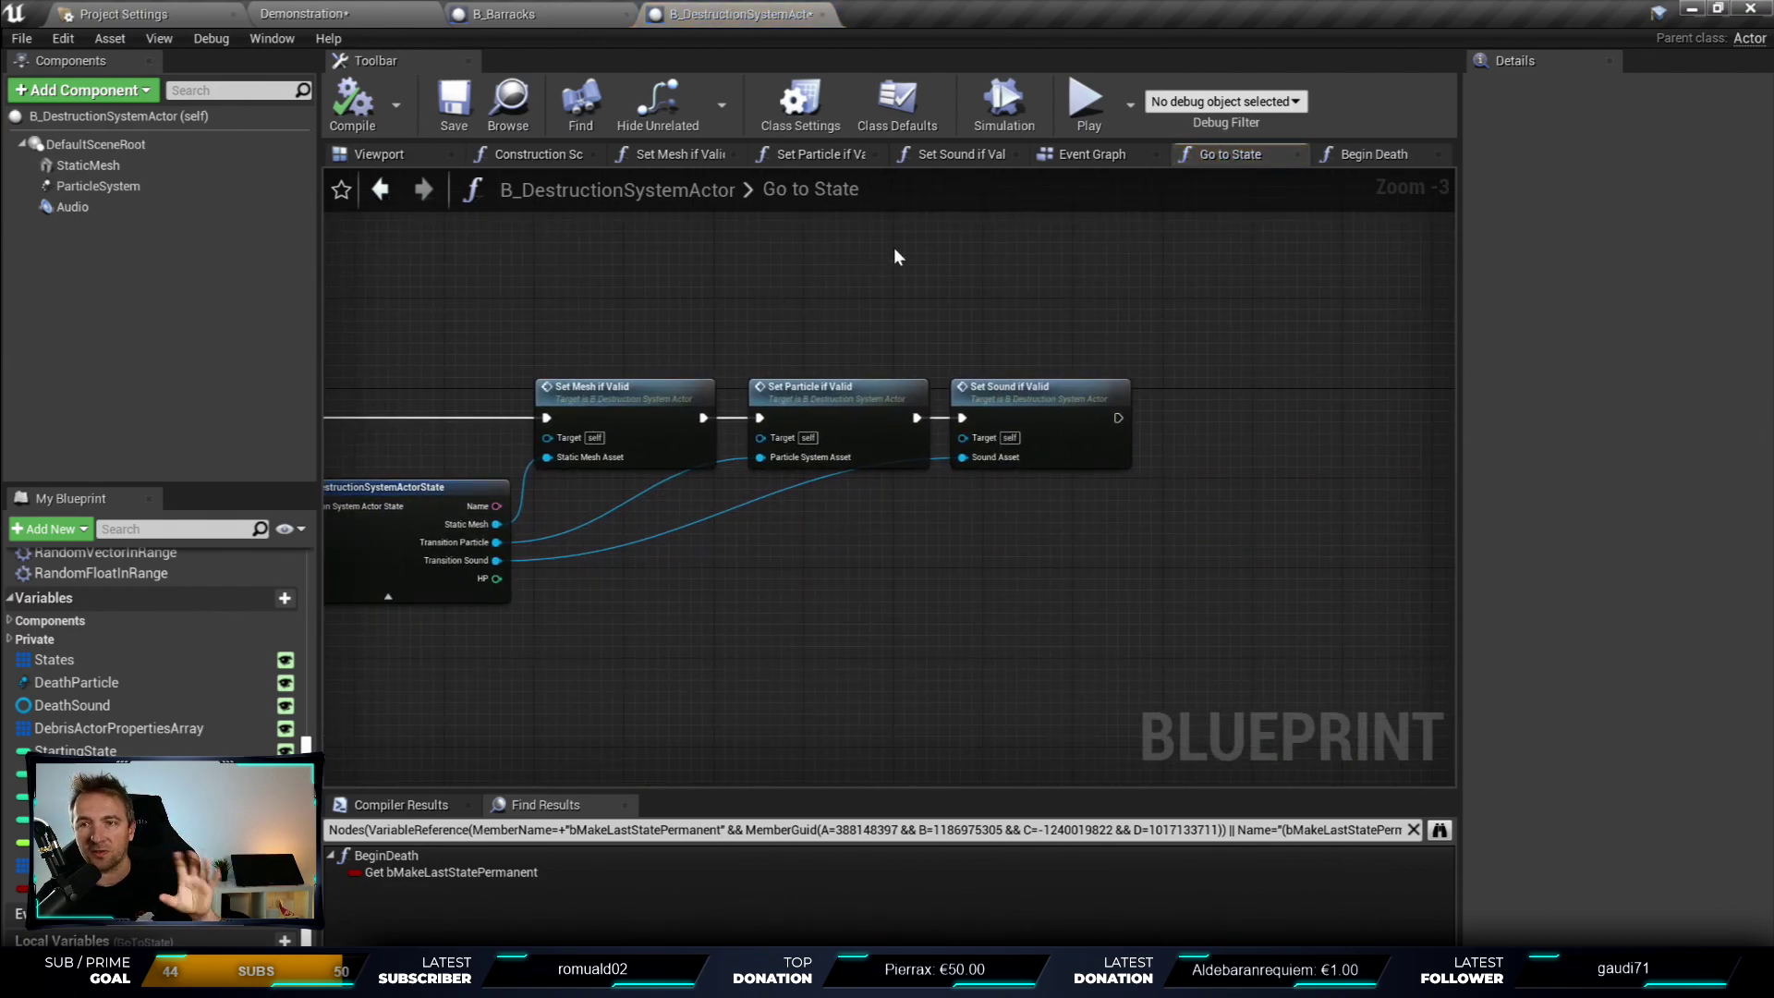
click(1367, 151)
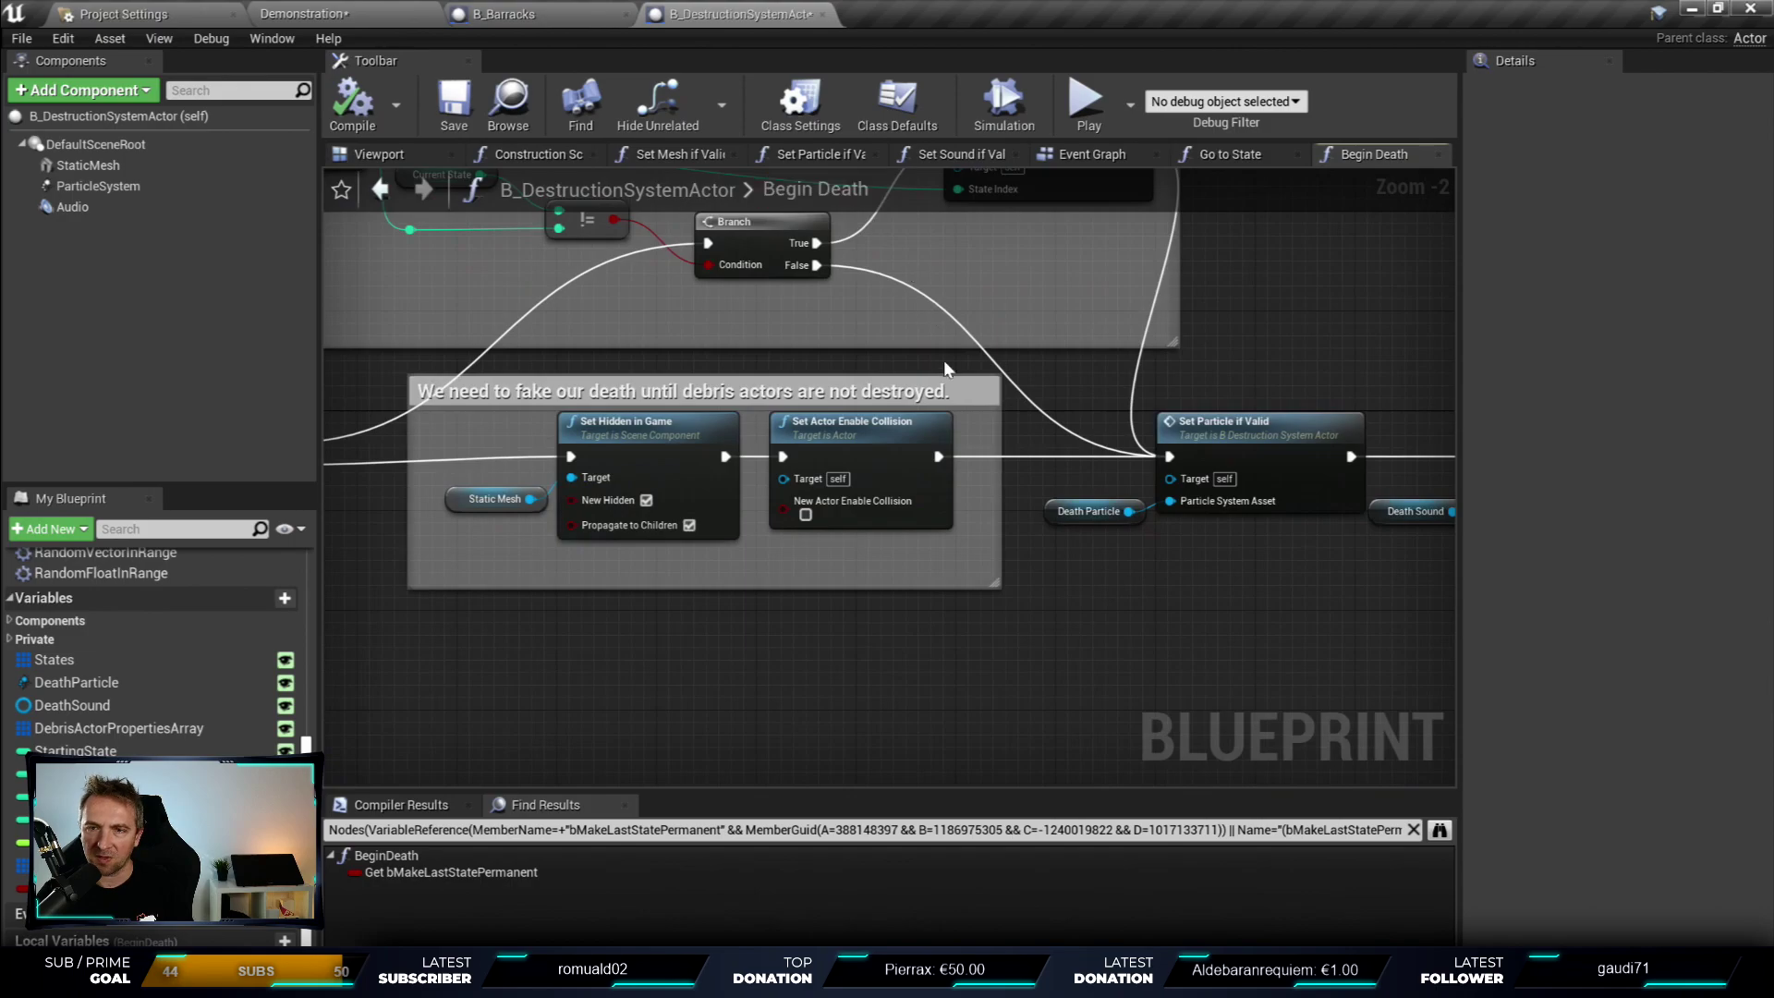
scroll(695, 554, up, 3)
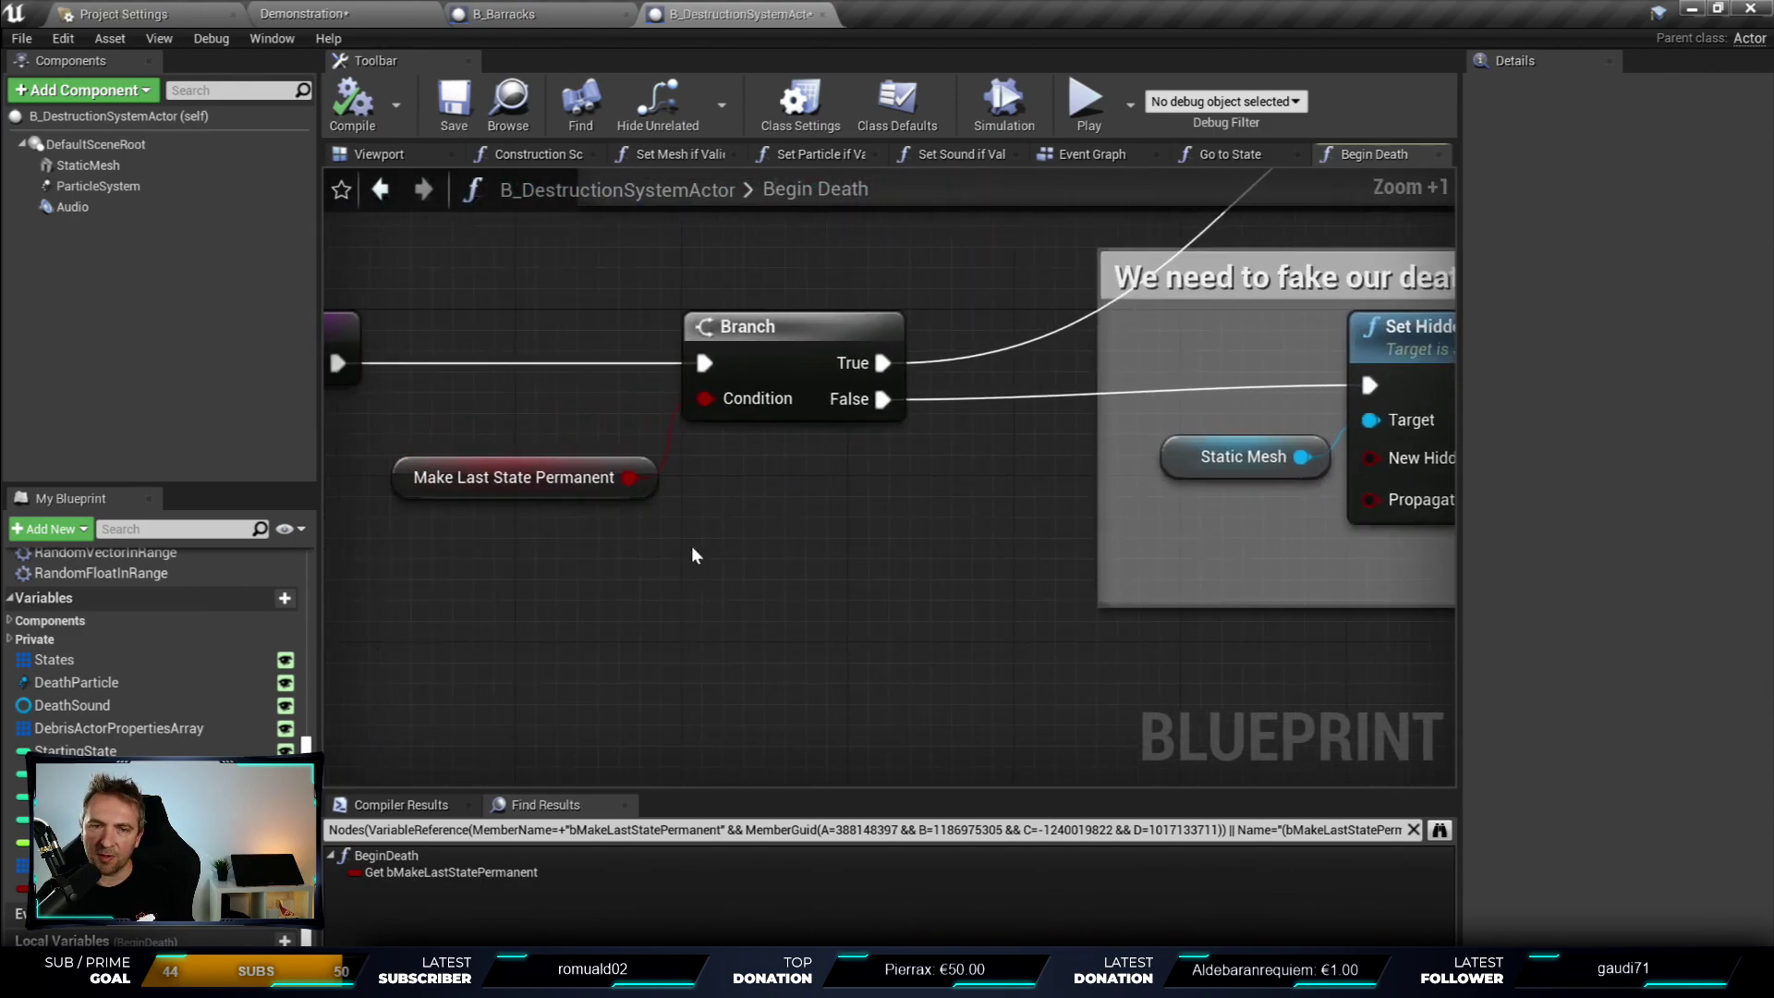
click(517, 477)
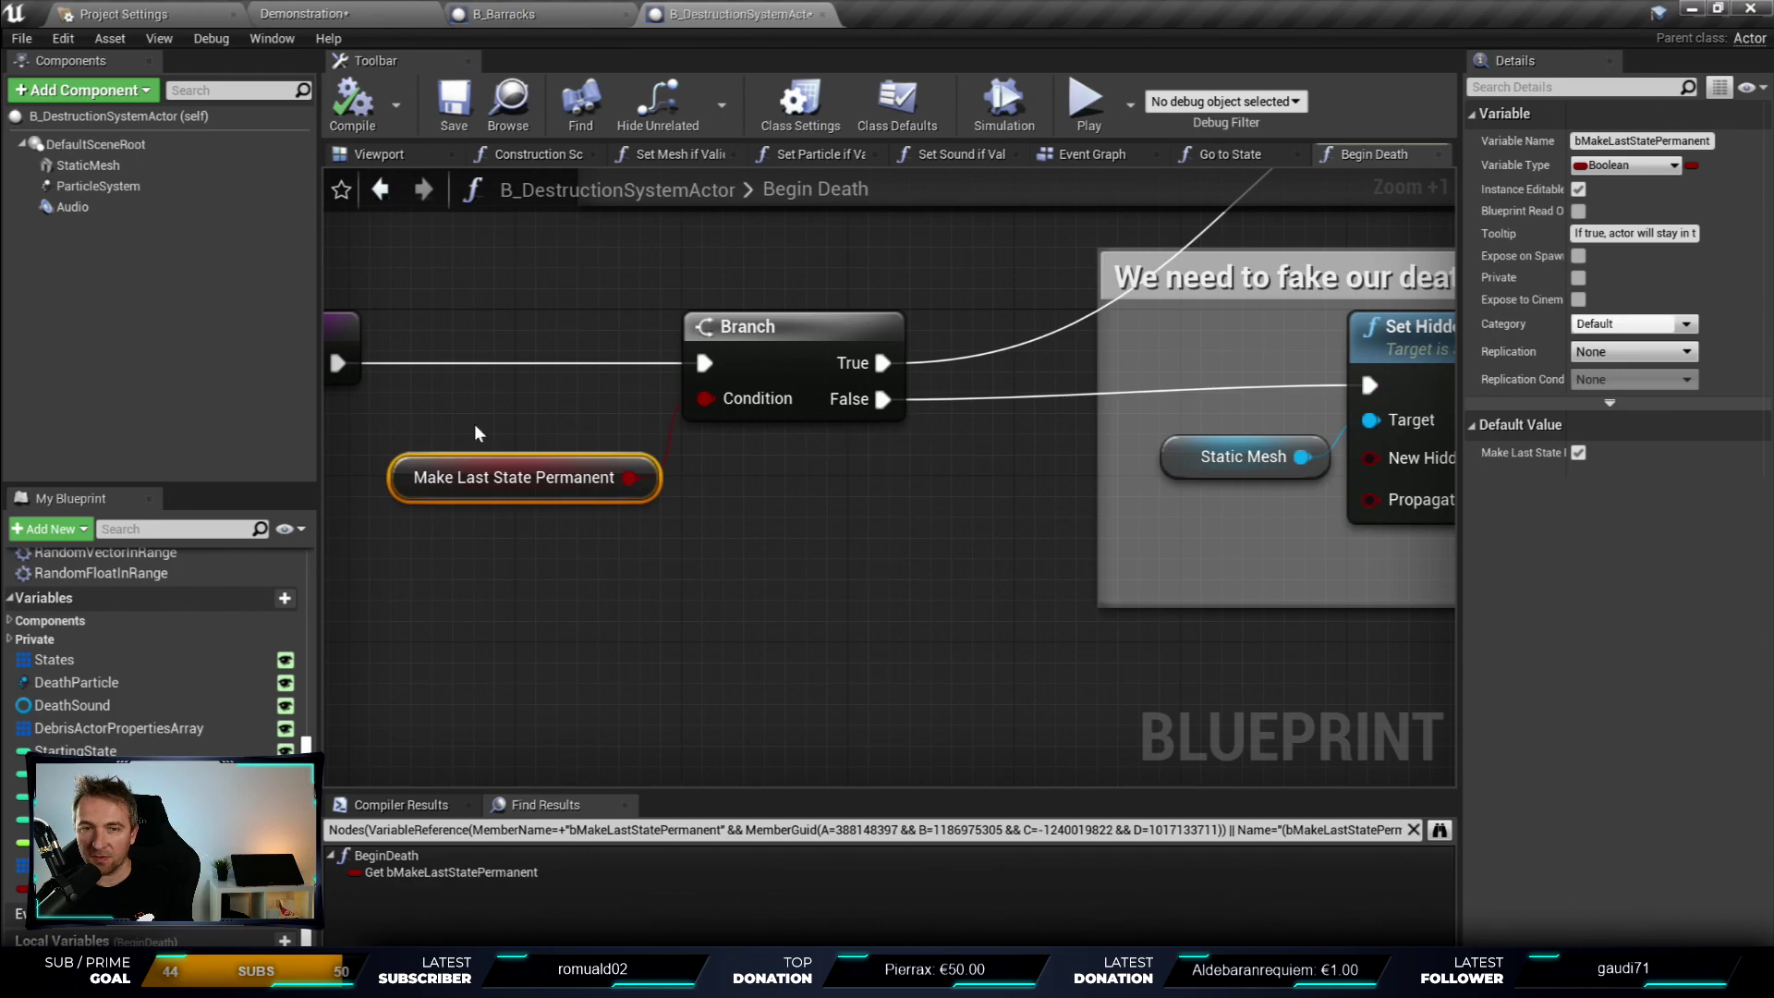
ctrl+click(786, 326)
right_drag(930, 571, 852, 594)
scroll(711, 502, down, 3)
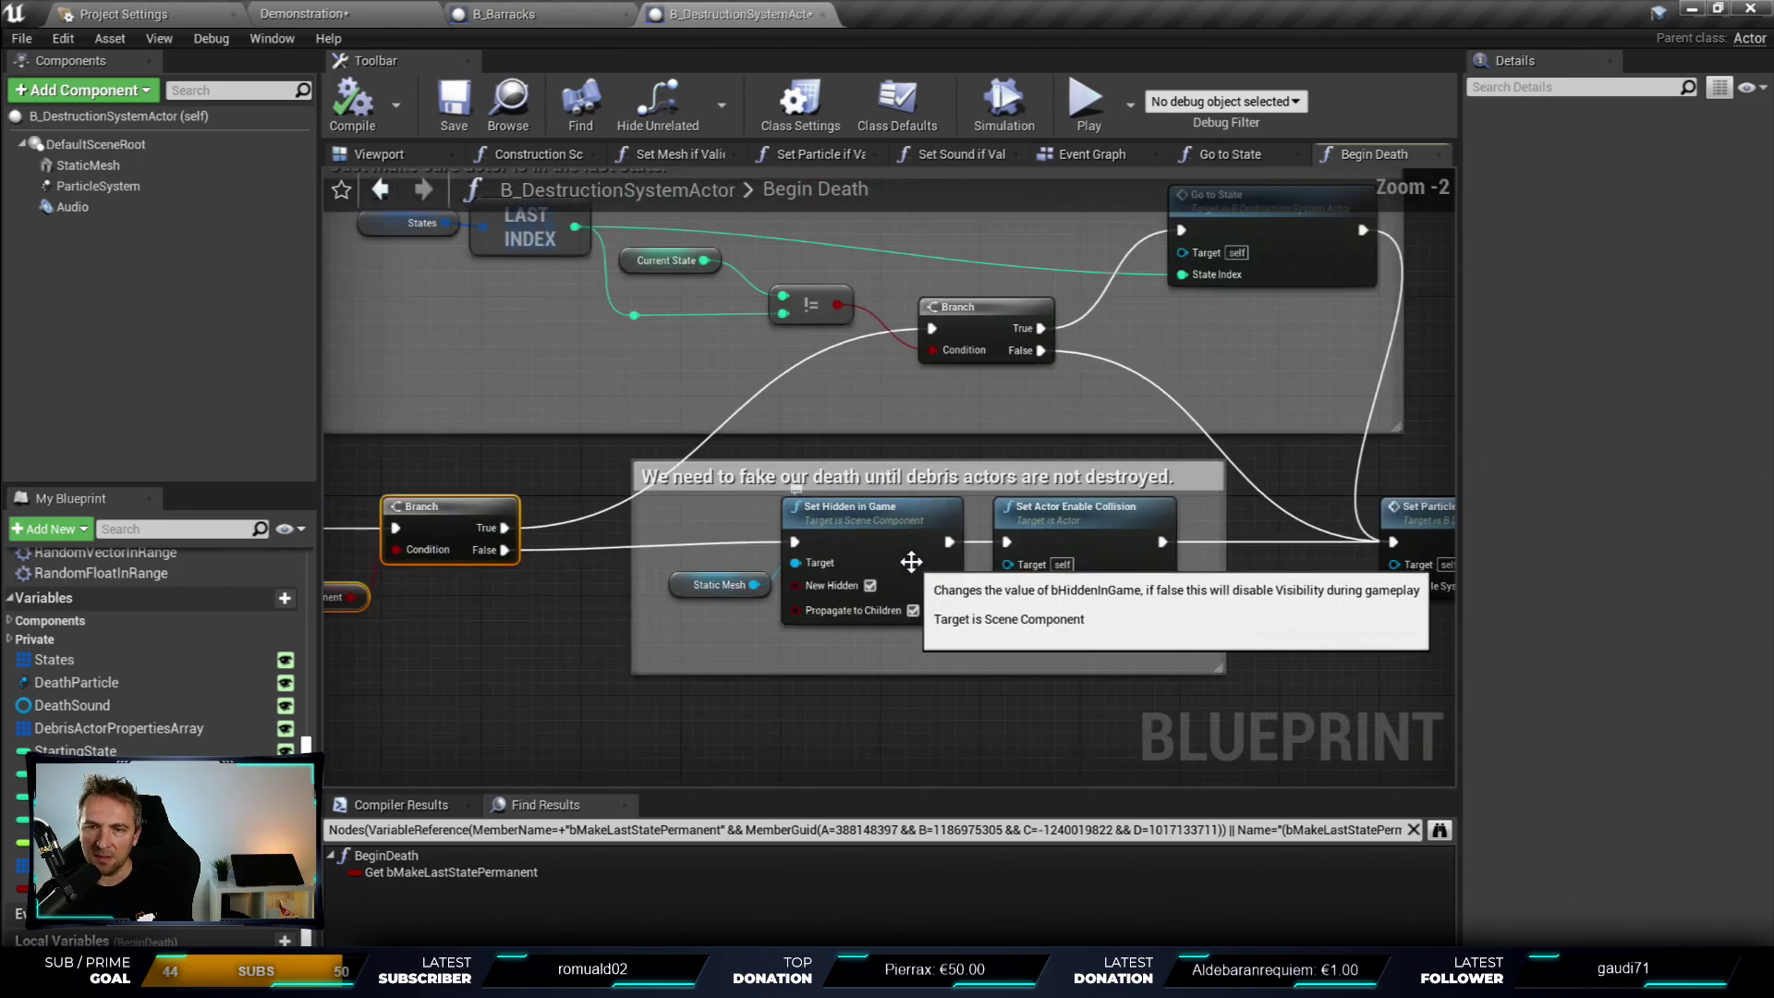
drag(711, 497, 962, 624)
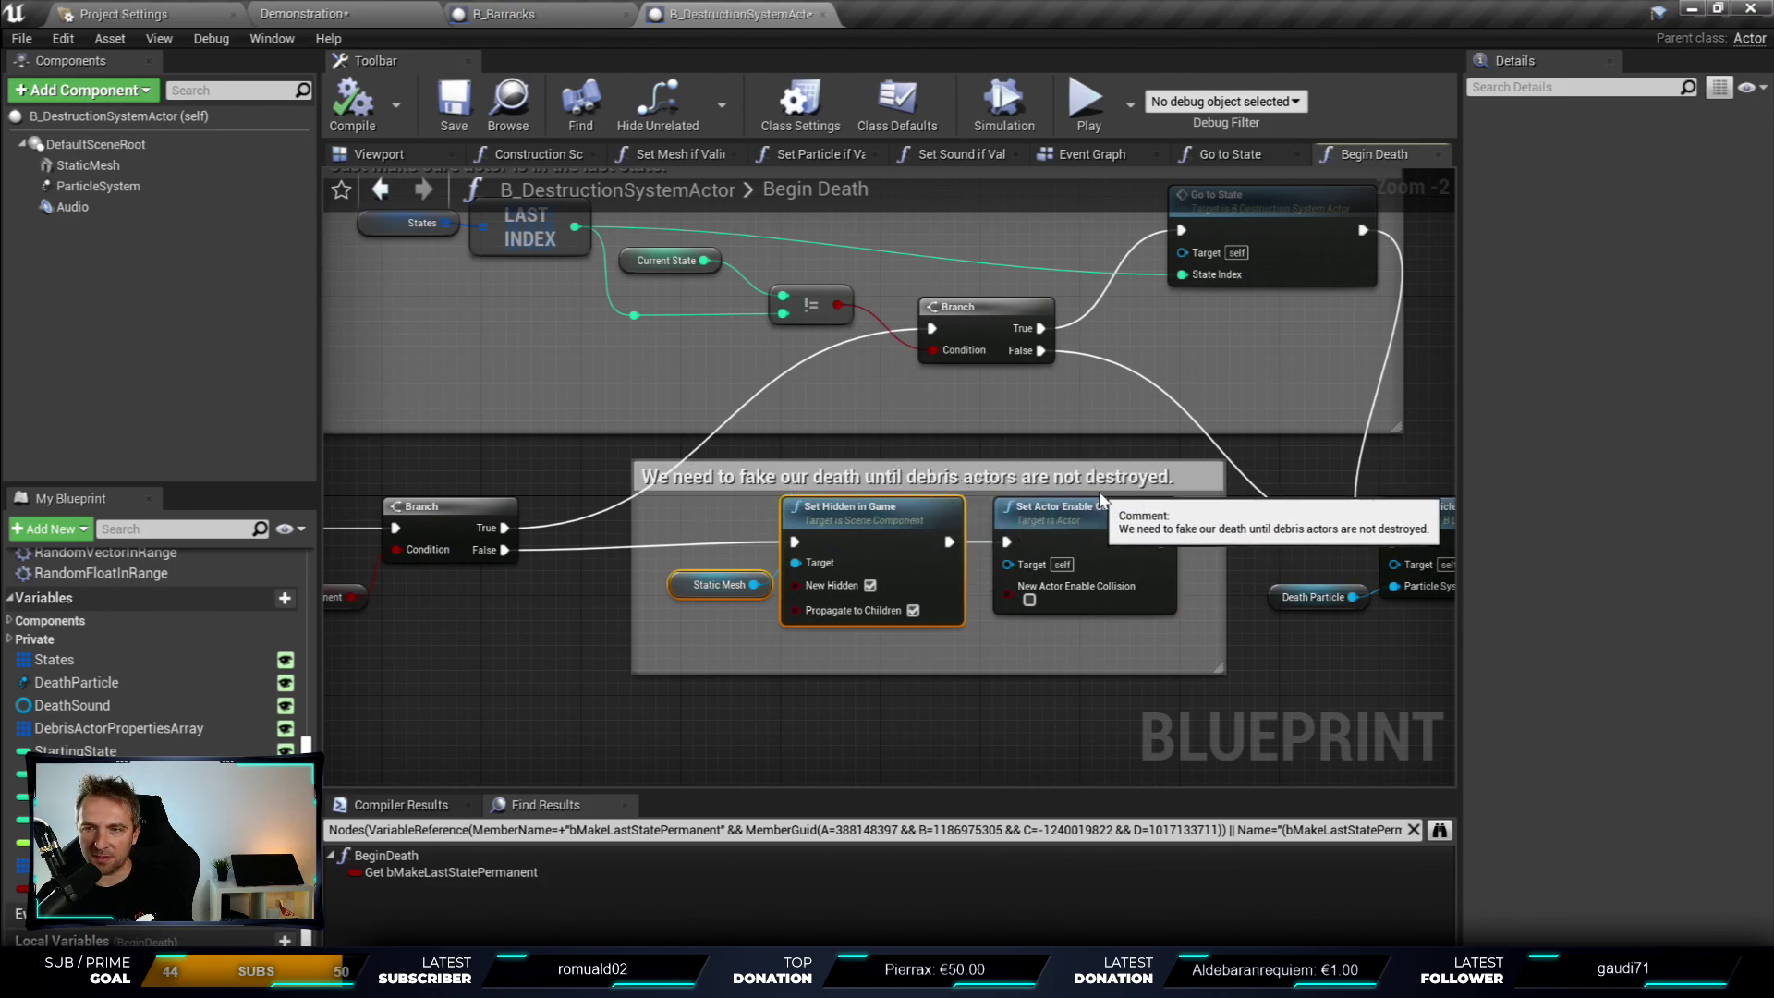
right_drag(1257, 545, 1051, 508)
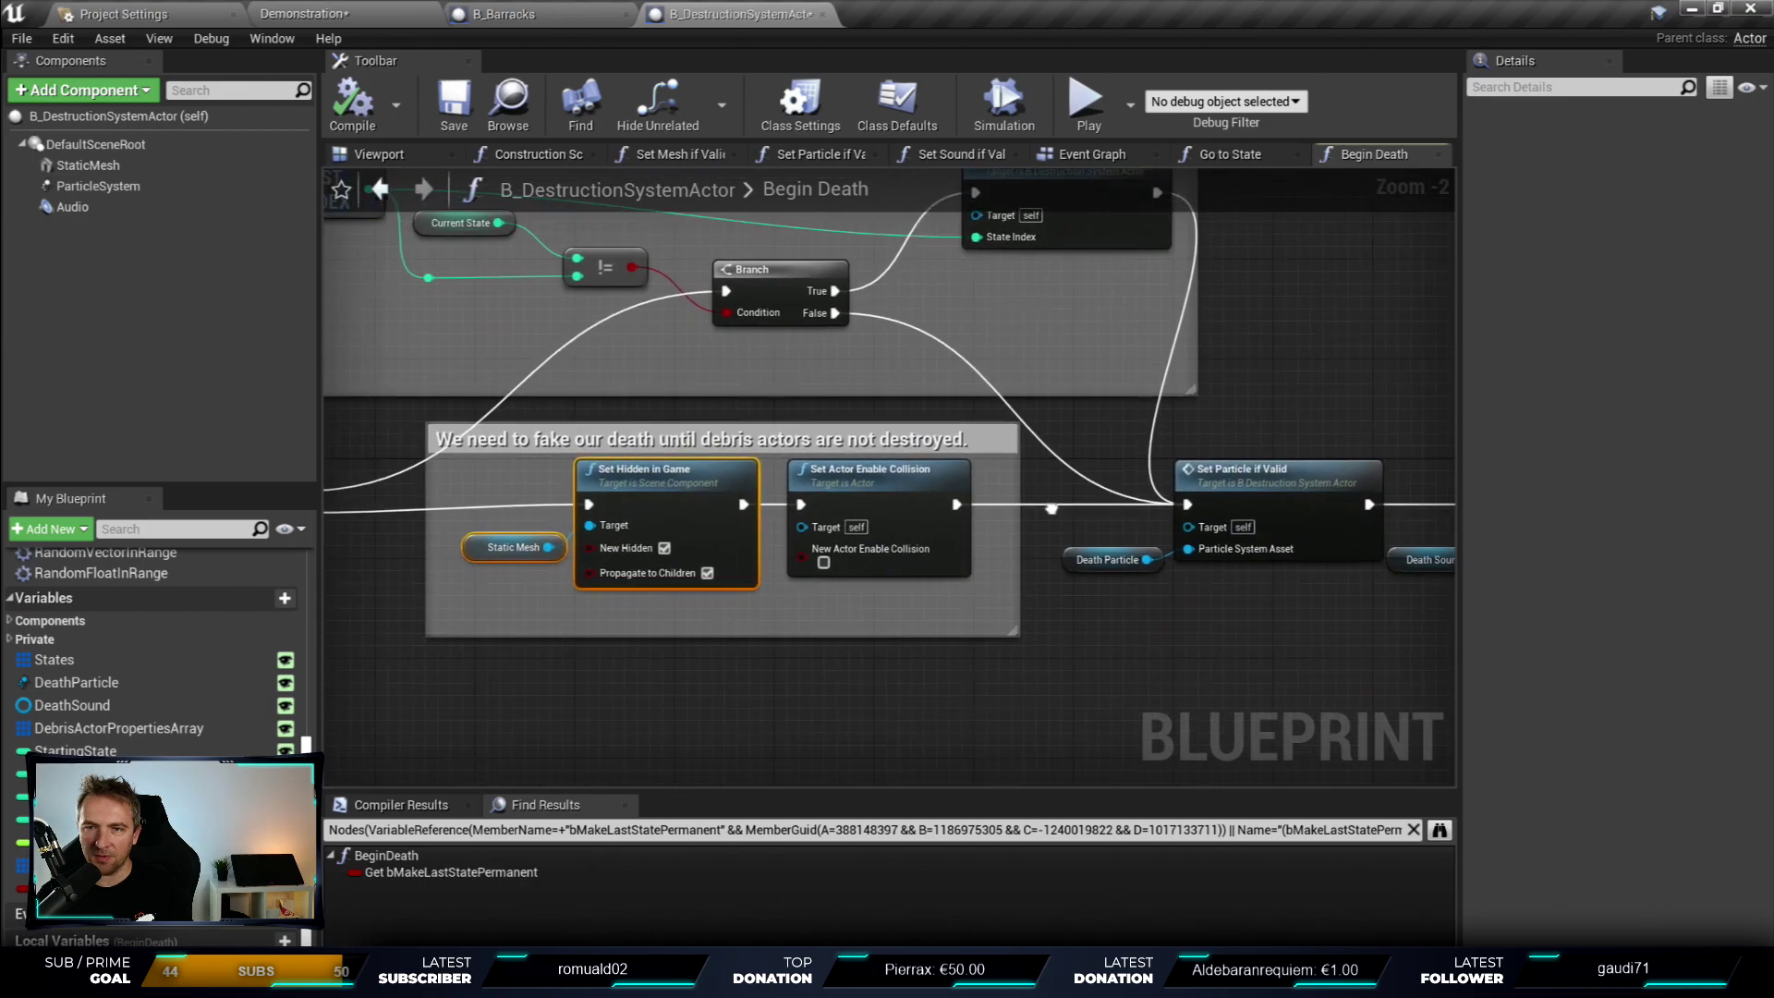
scroll(822, 541, up, 2)
right_drag(1022, 579, 1155, 560)
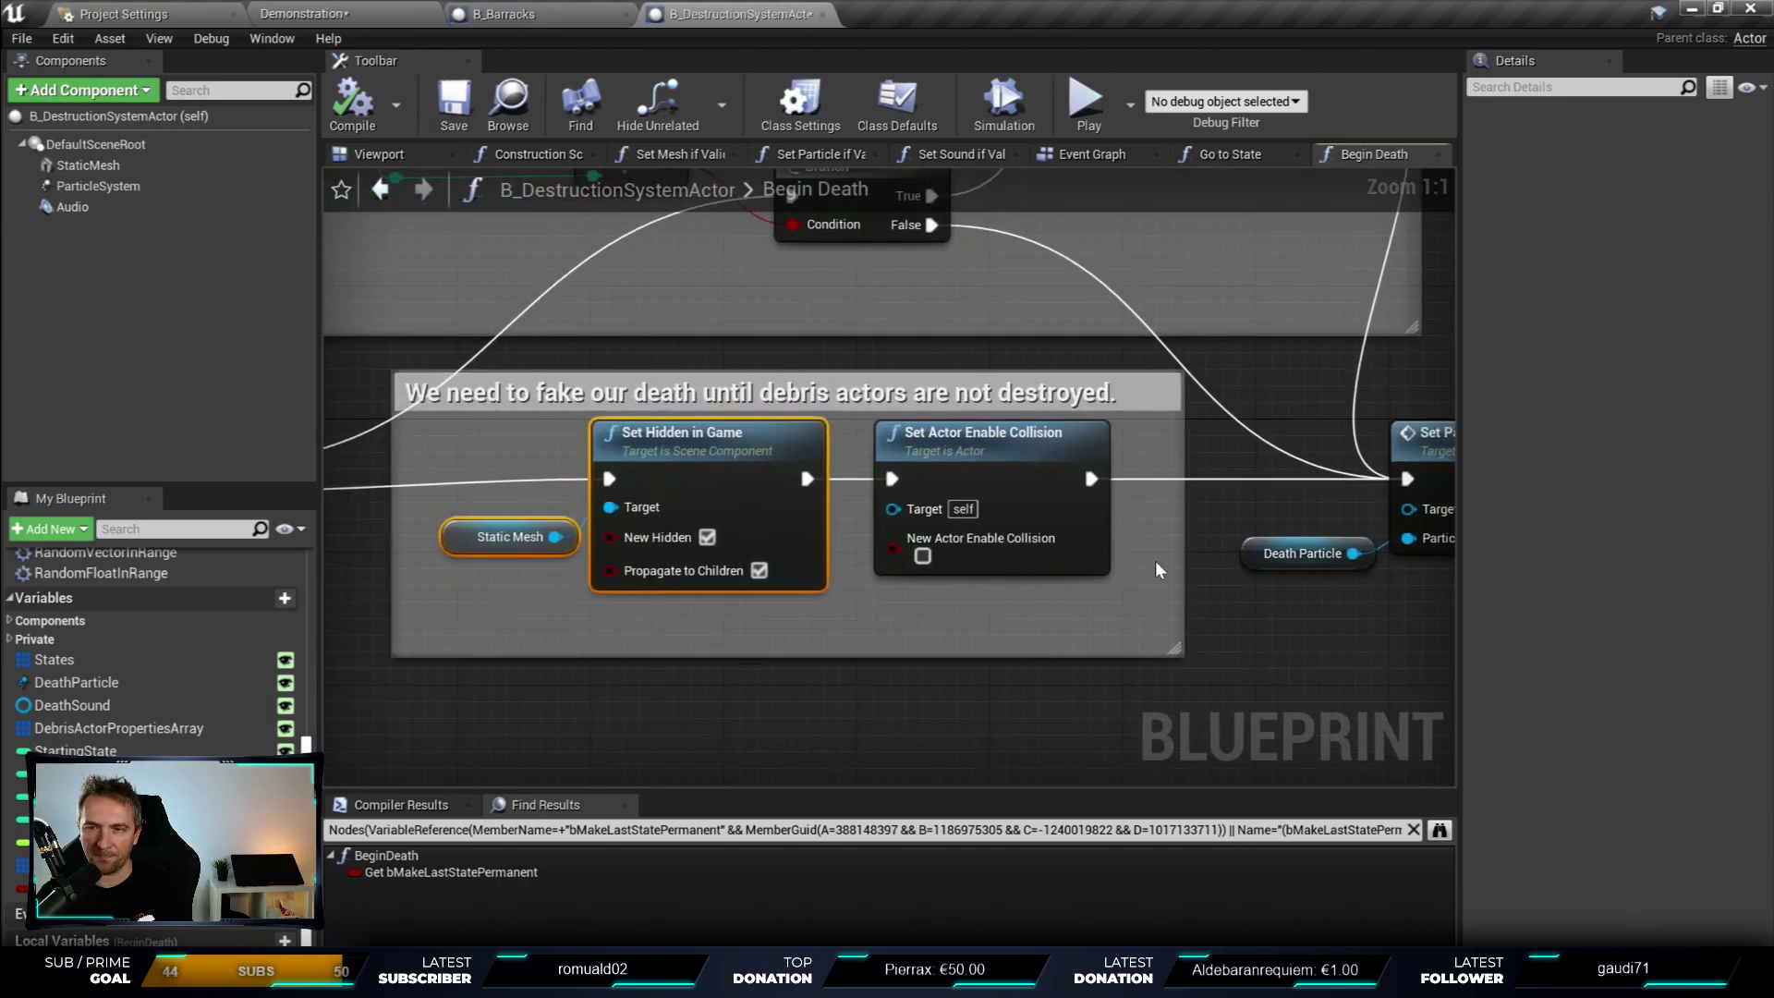
drag(471, 430, 844, 637)
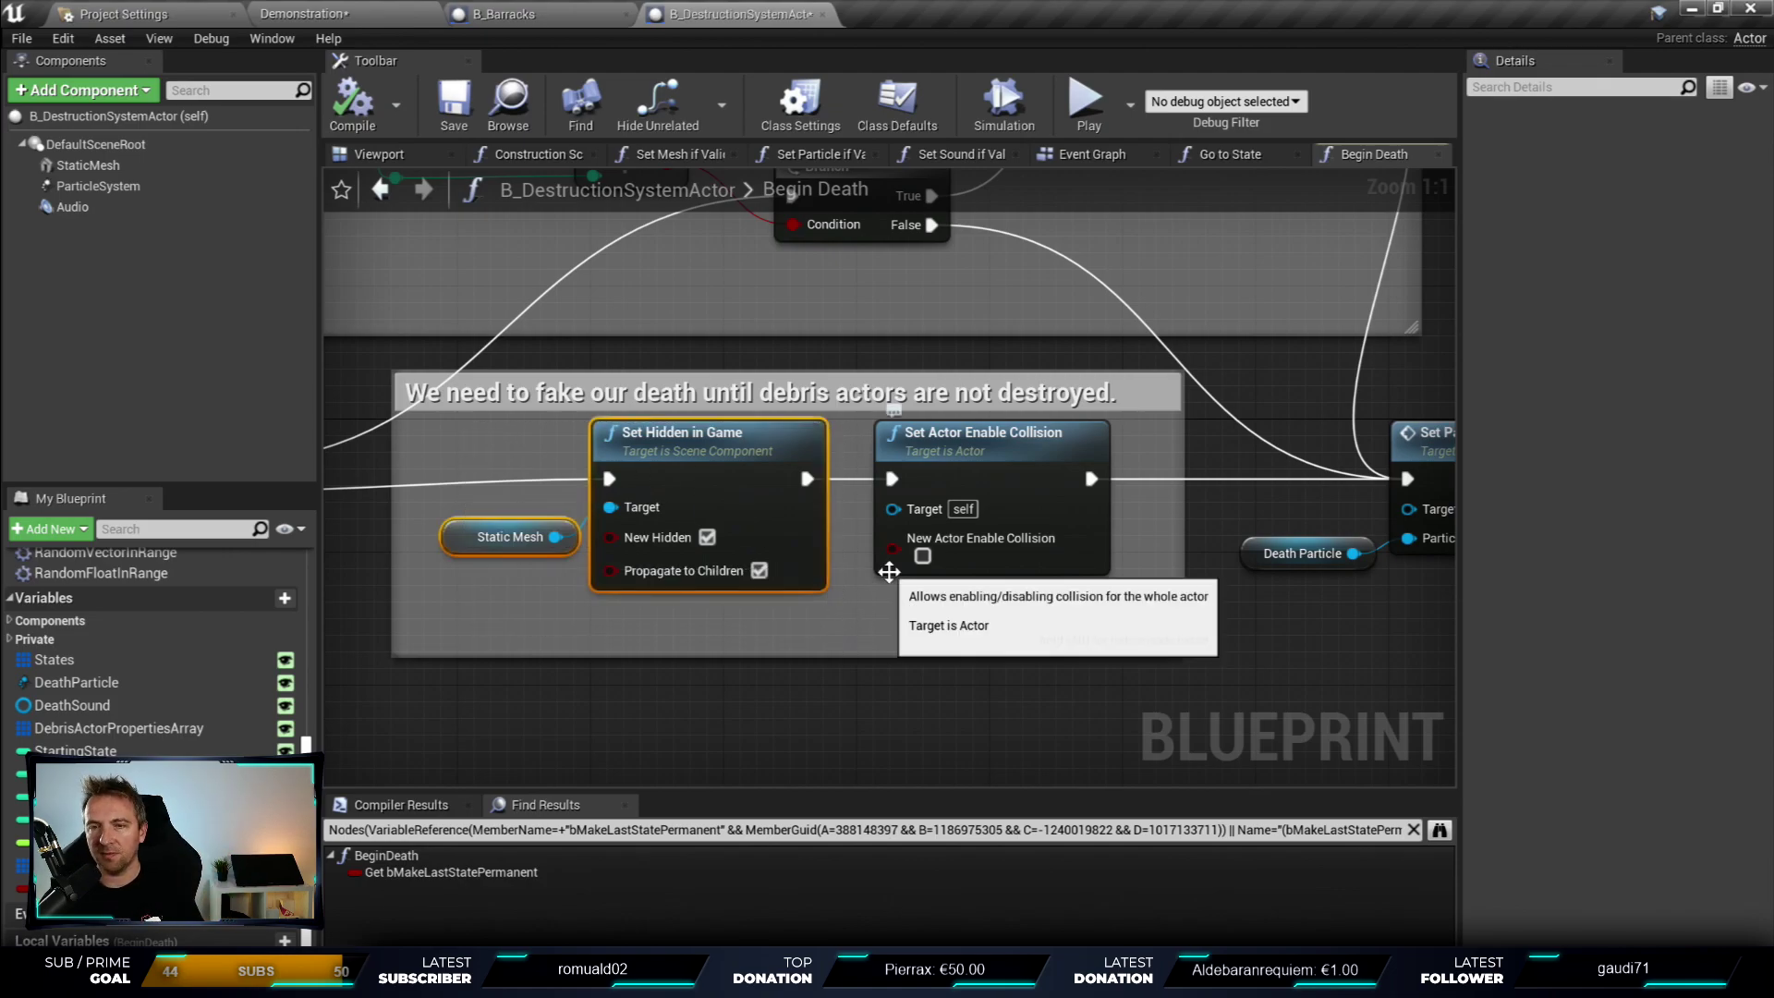
mouse_move(1167, 434)
right_down()
mouse_move(819, 450)
mouse_move(969, 459)
right_up()
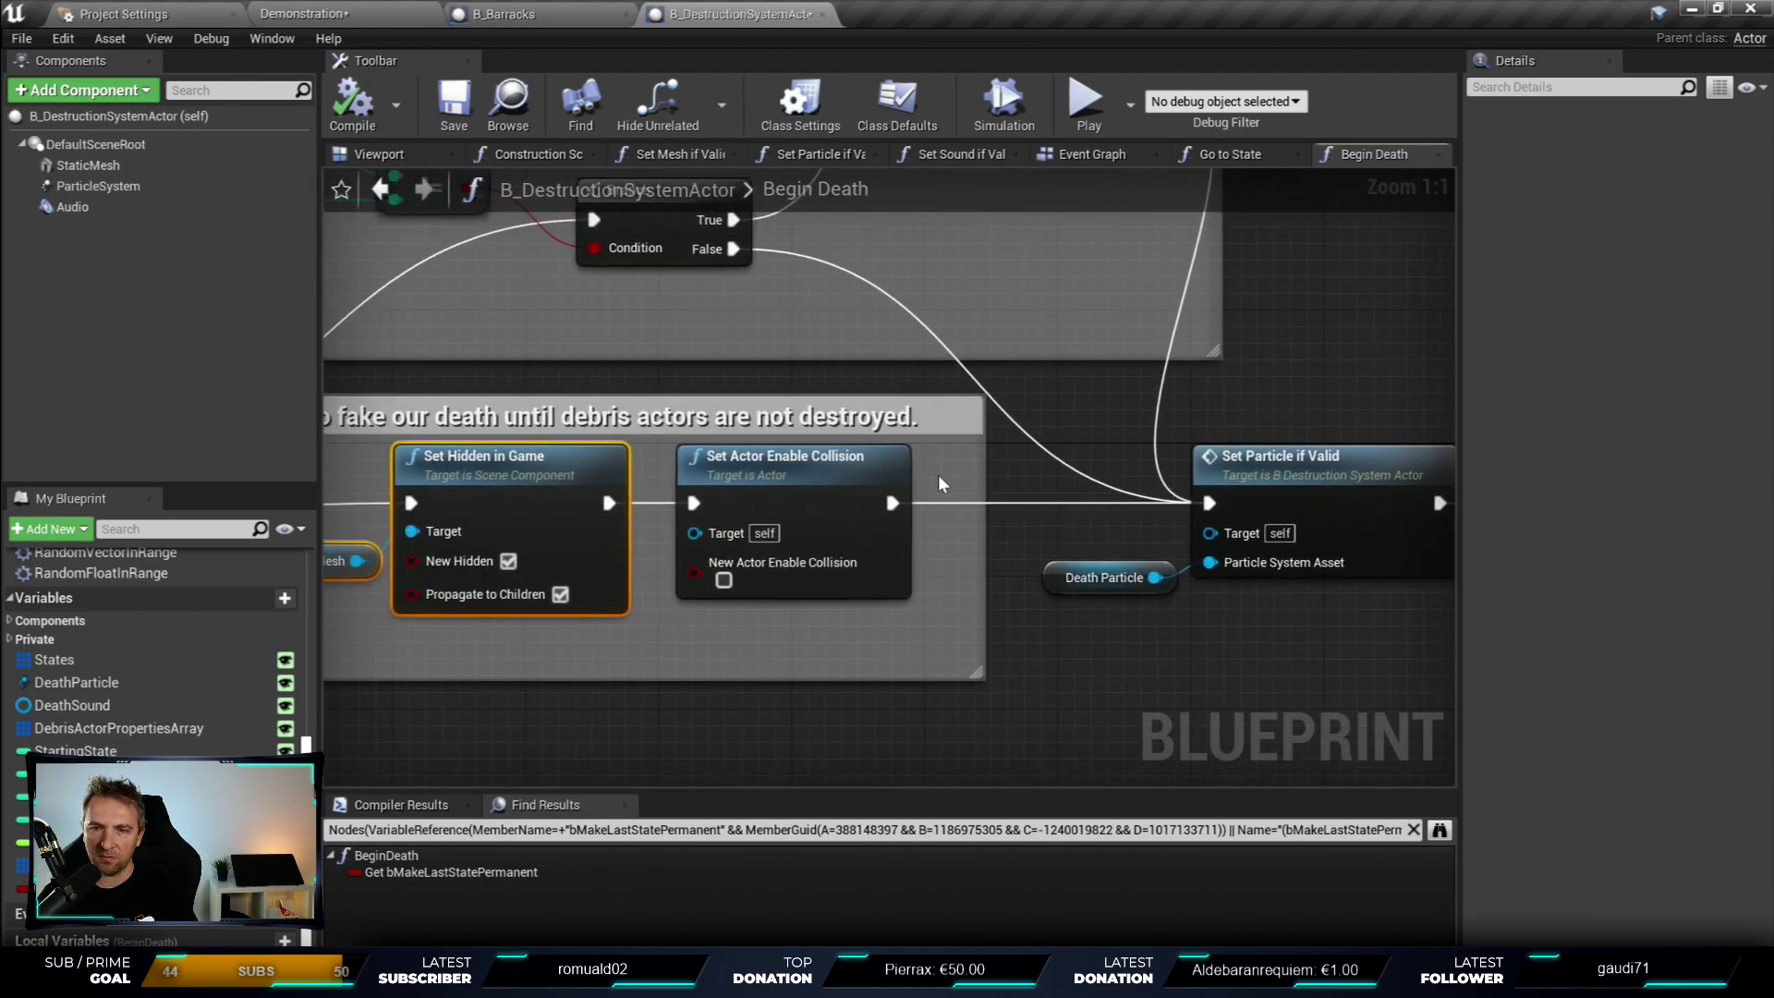
right_drag(1009, 379, 667, 403)
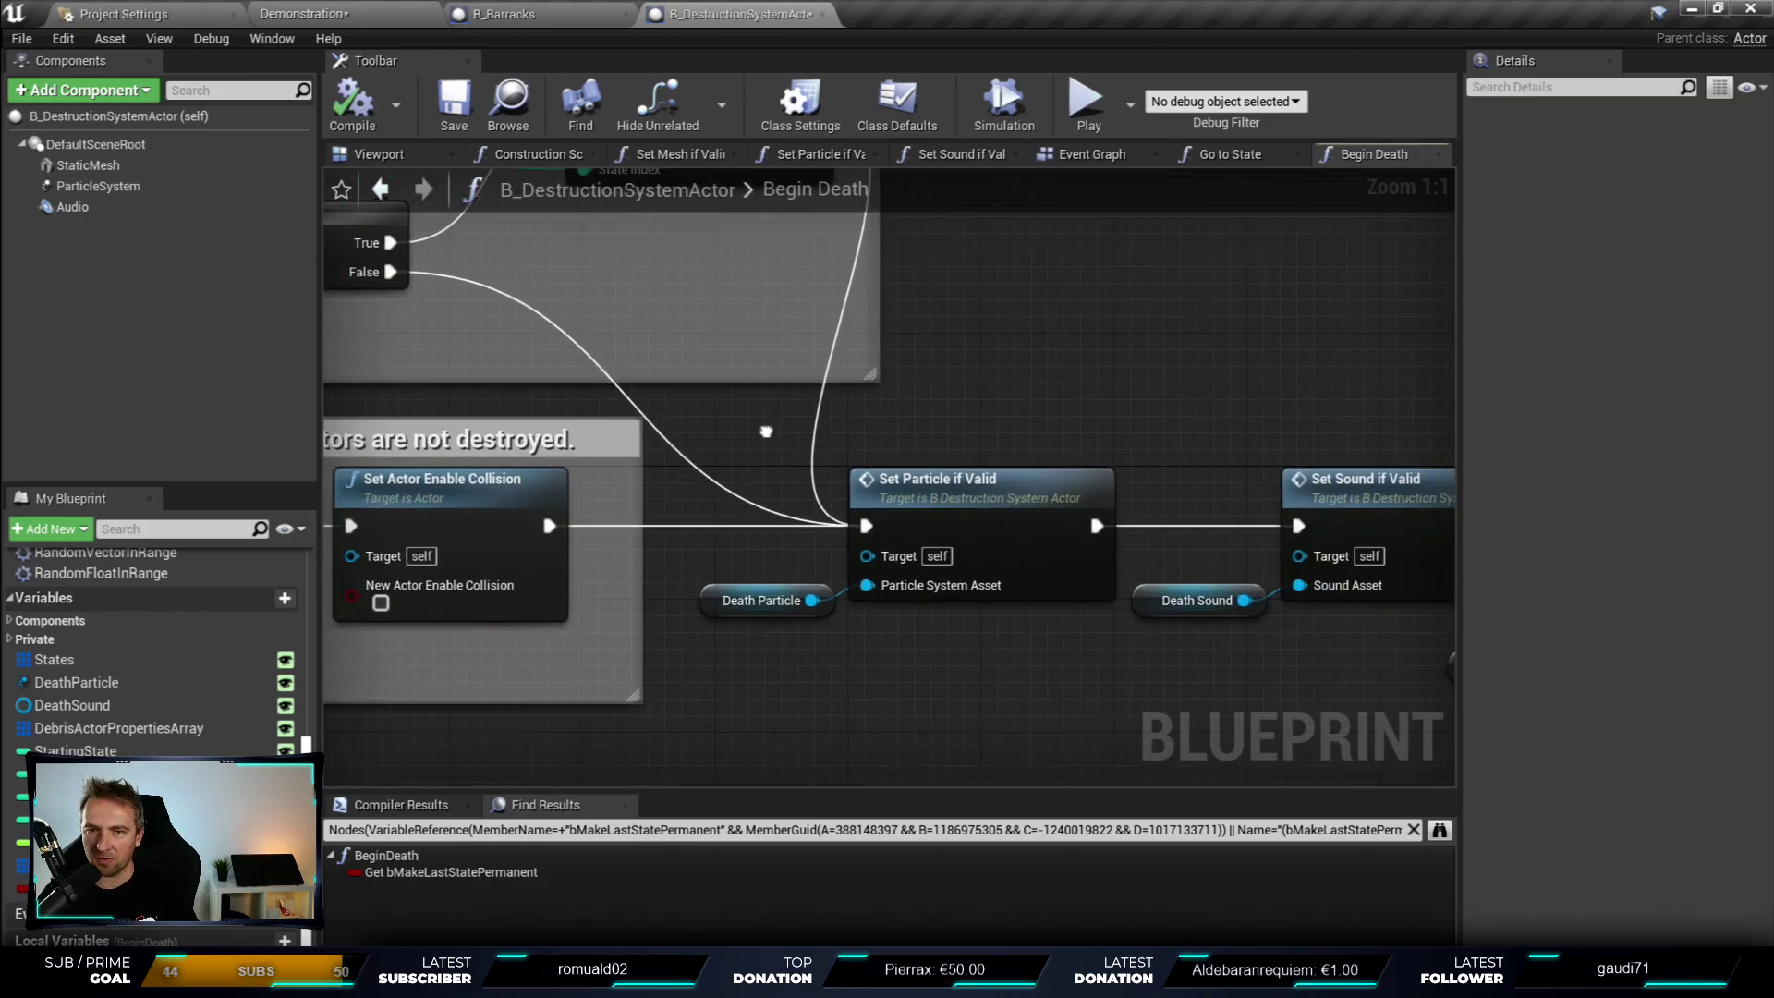
right_drag(986, 416, 784, 480)
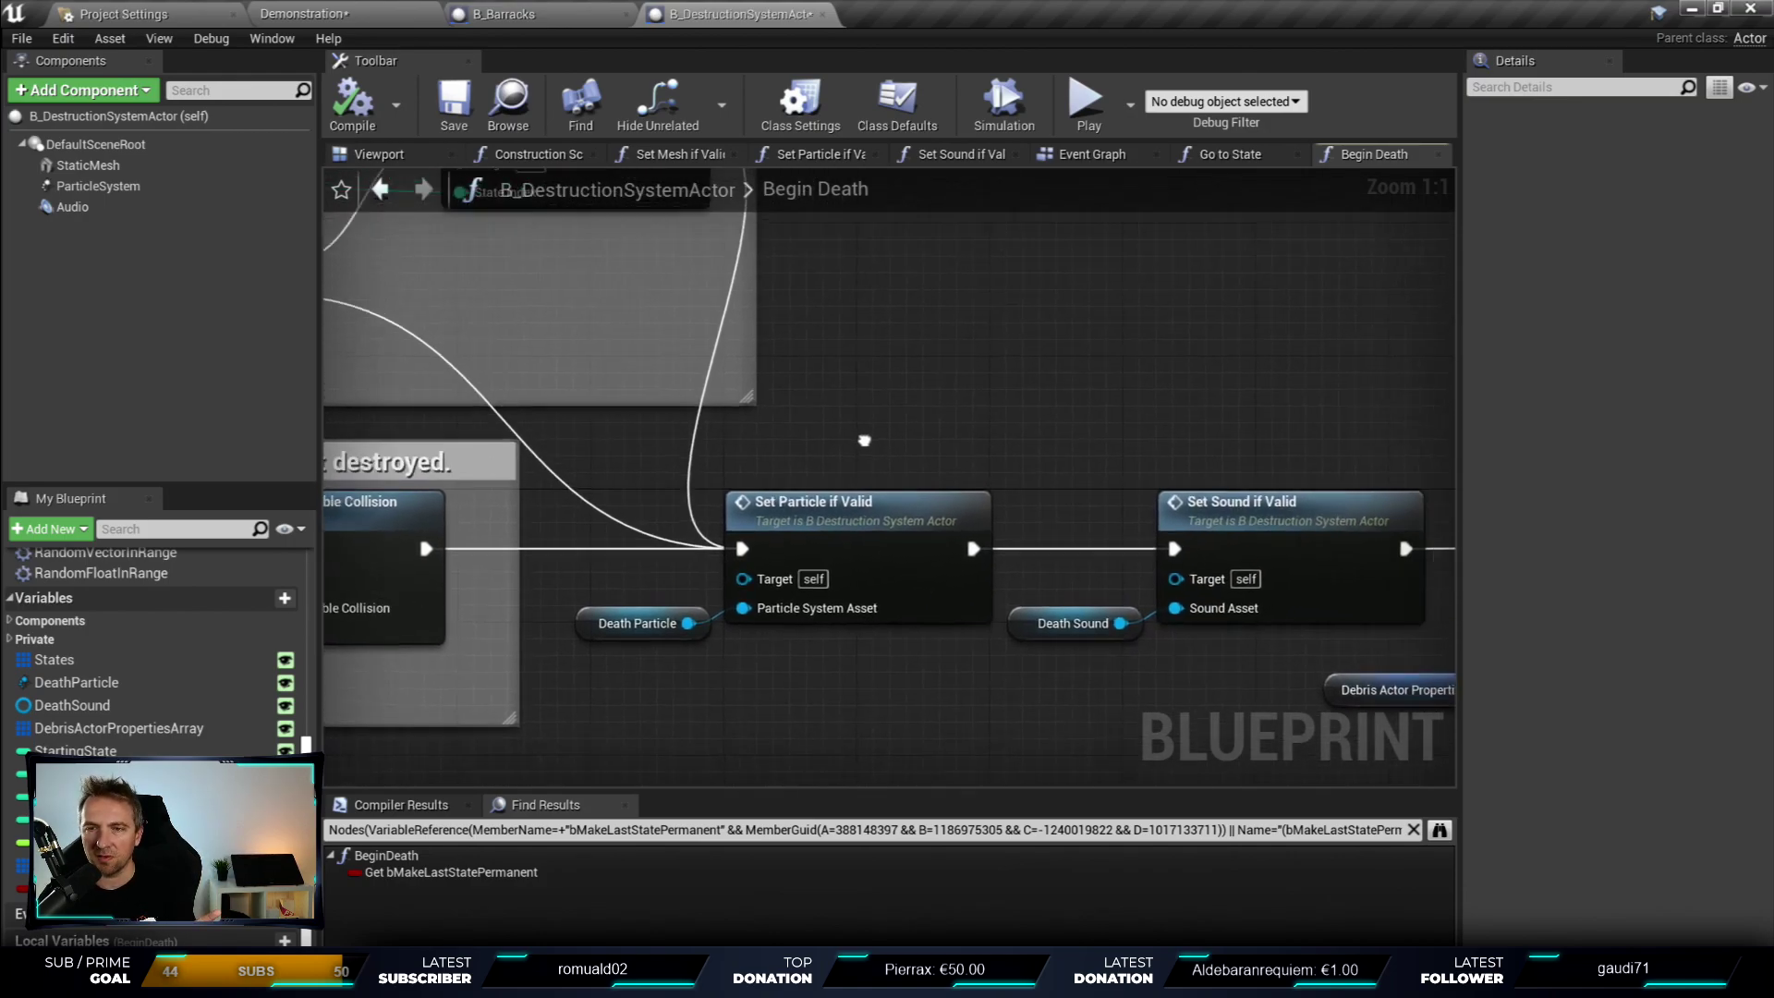
scroll(794, 478, down, 3)
right_drag(861, 391, 827, 373)
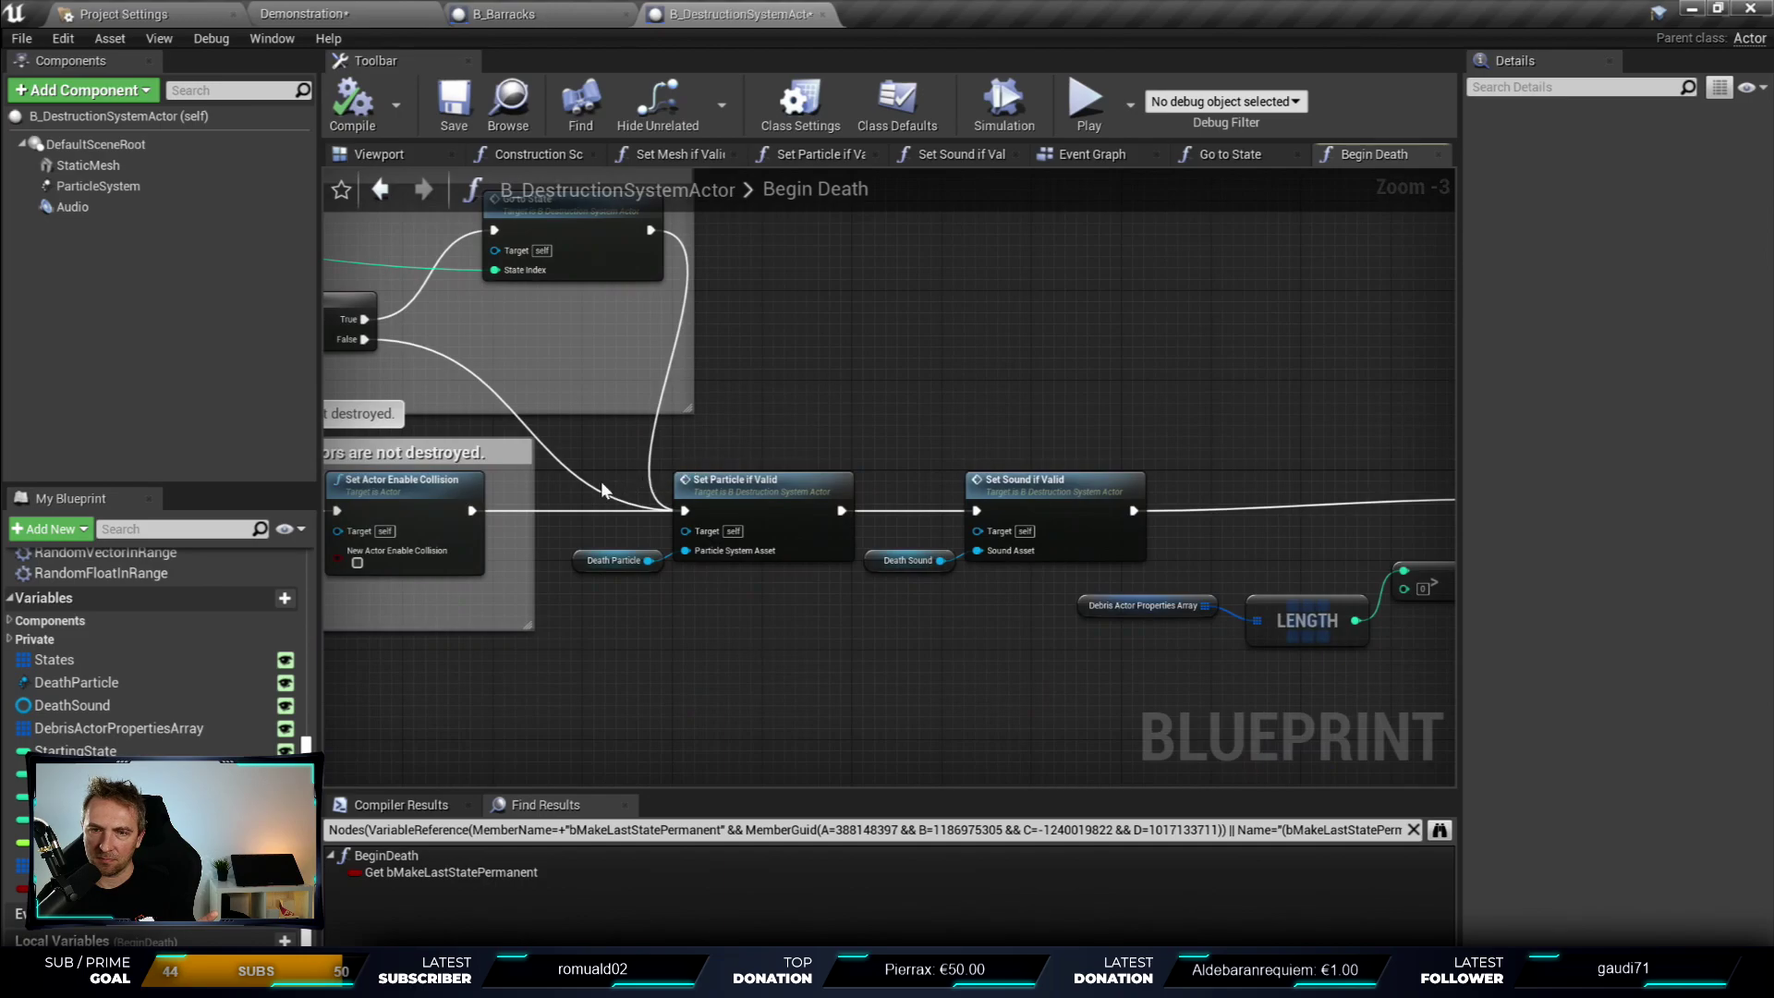
drag(586, 471, 794, 623)
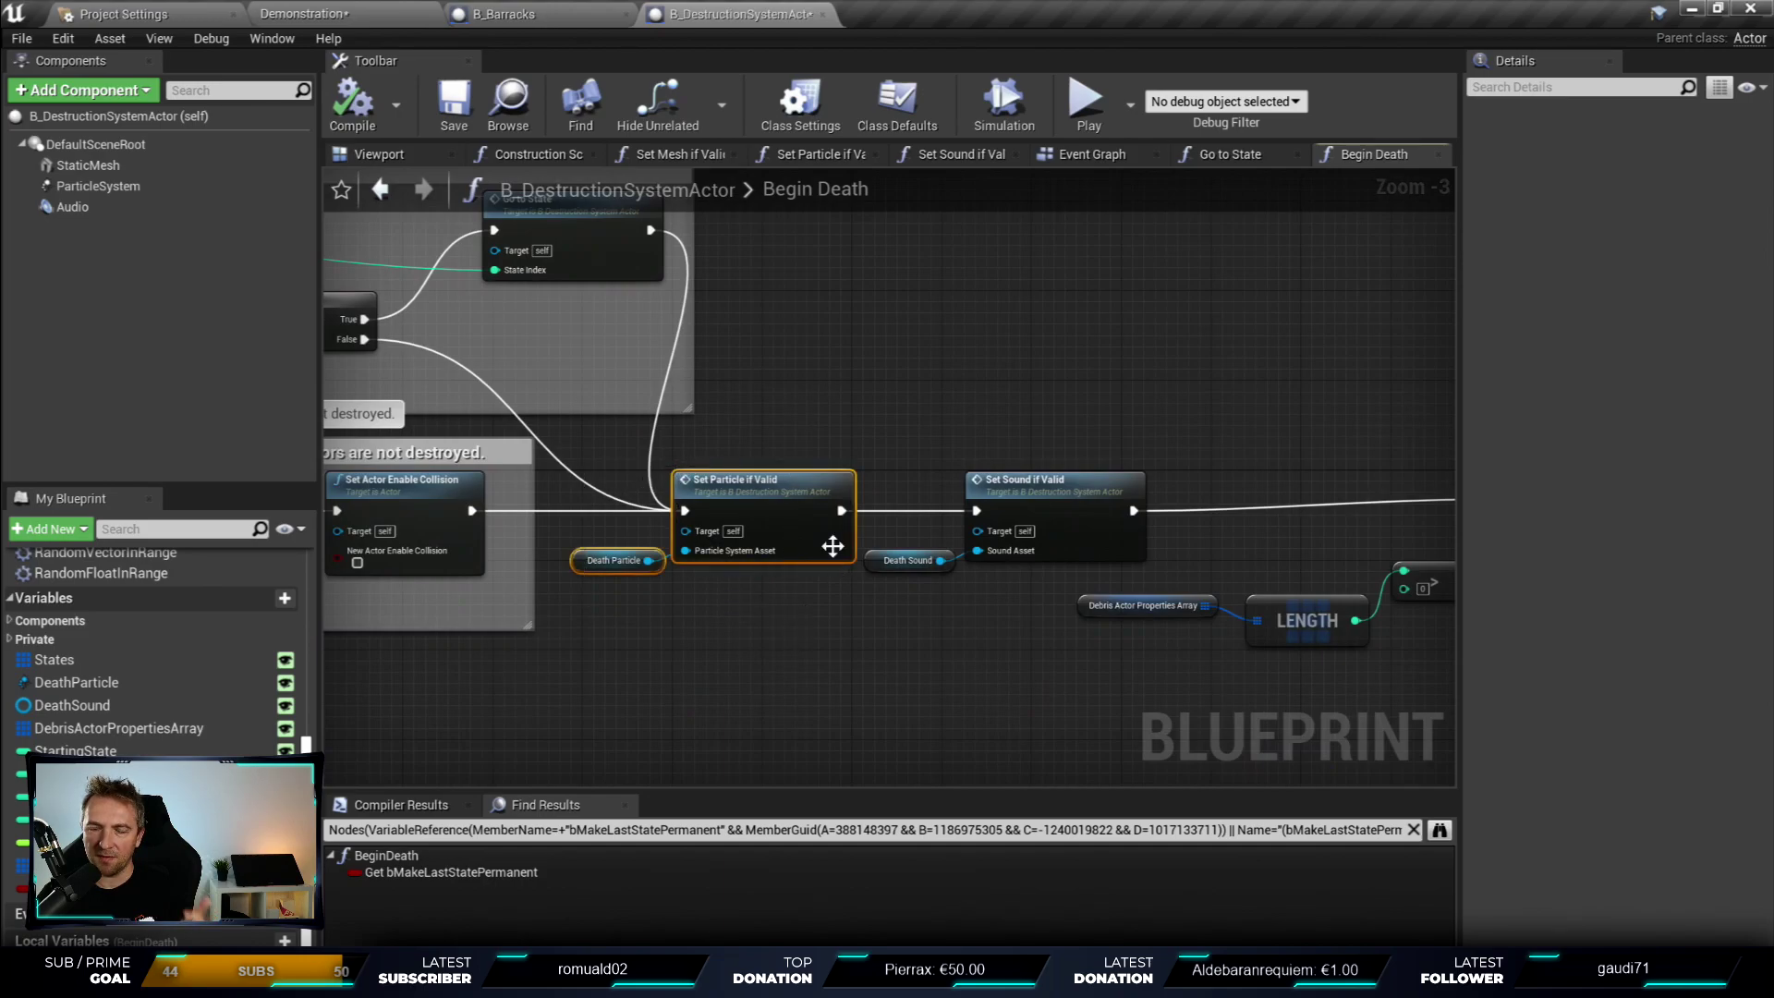
drag(938, 399, 1055, 682)
mouse_move(1158, 452)
right_down()
mouse_move(903, 357)
mouse_move(562, 384)
right_up()
drag(962, 417, 950, 428)
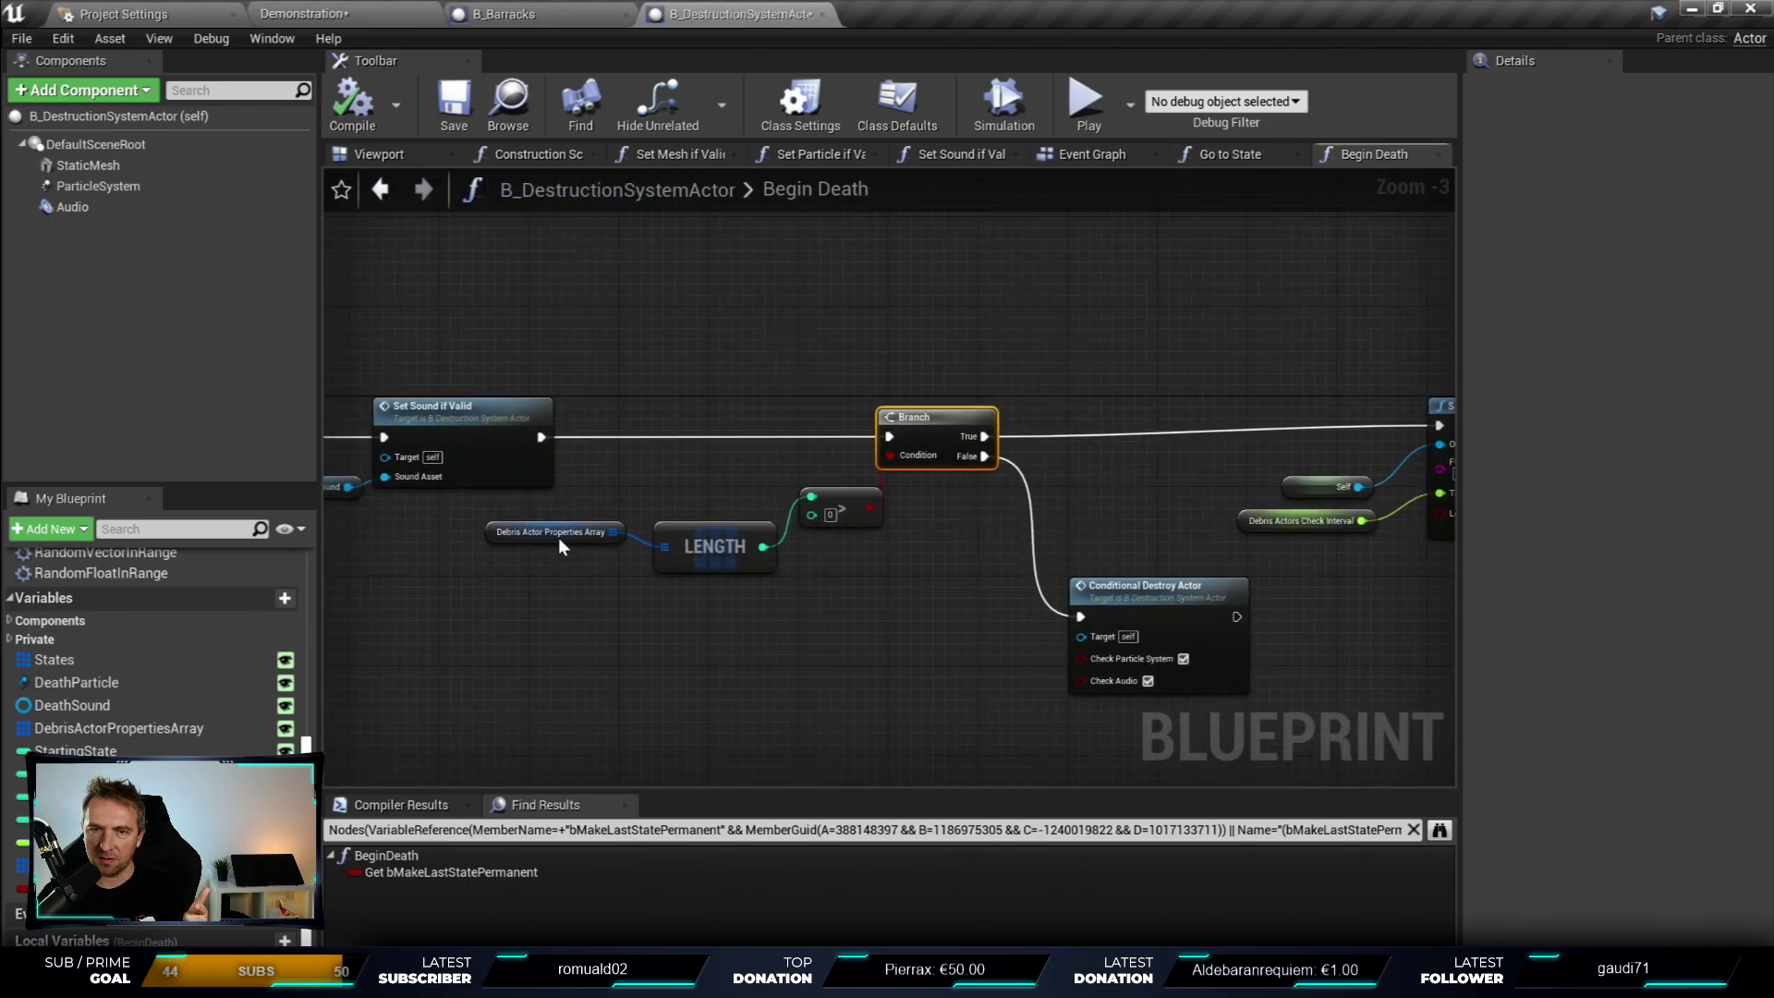
click(546, 561)
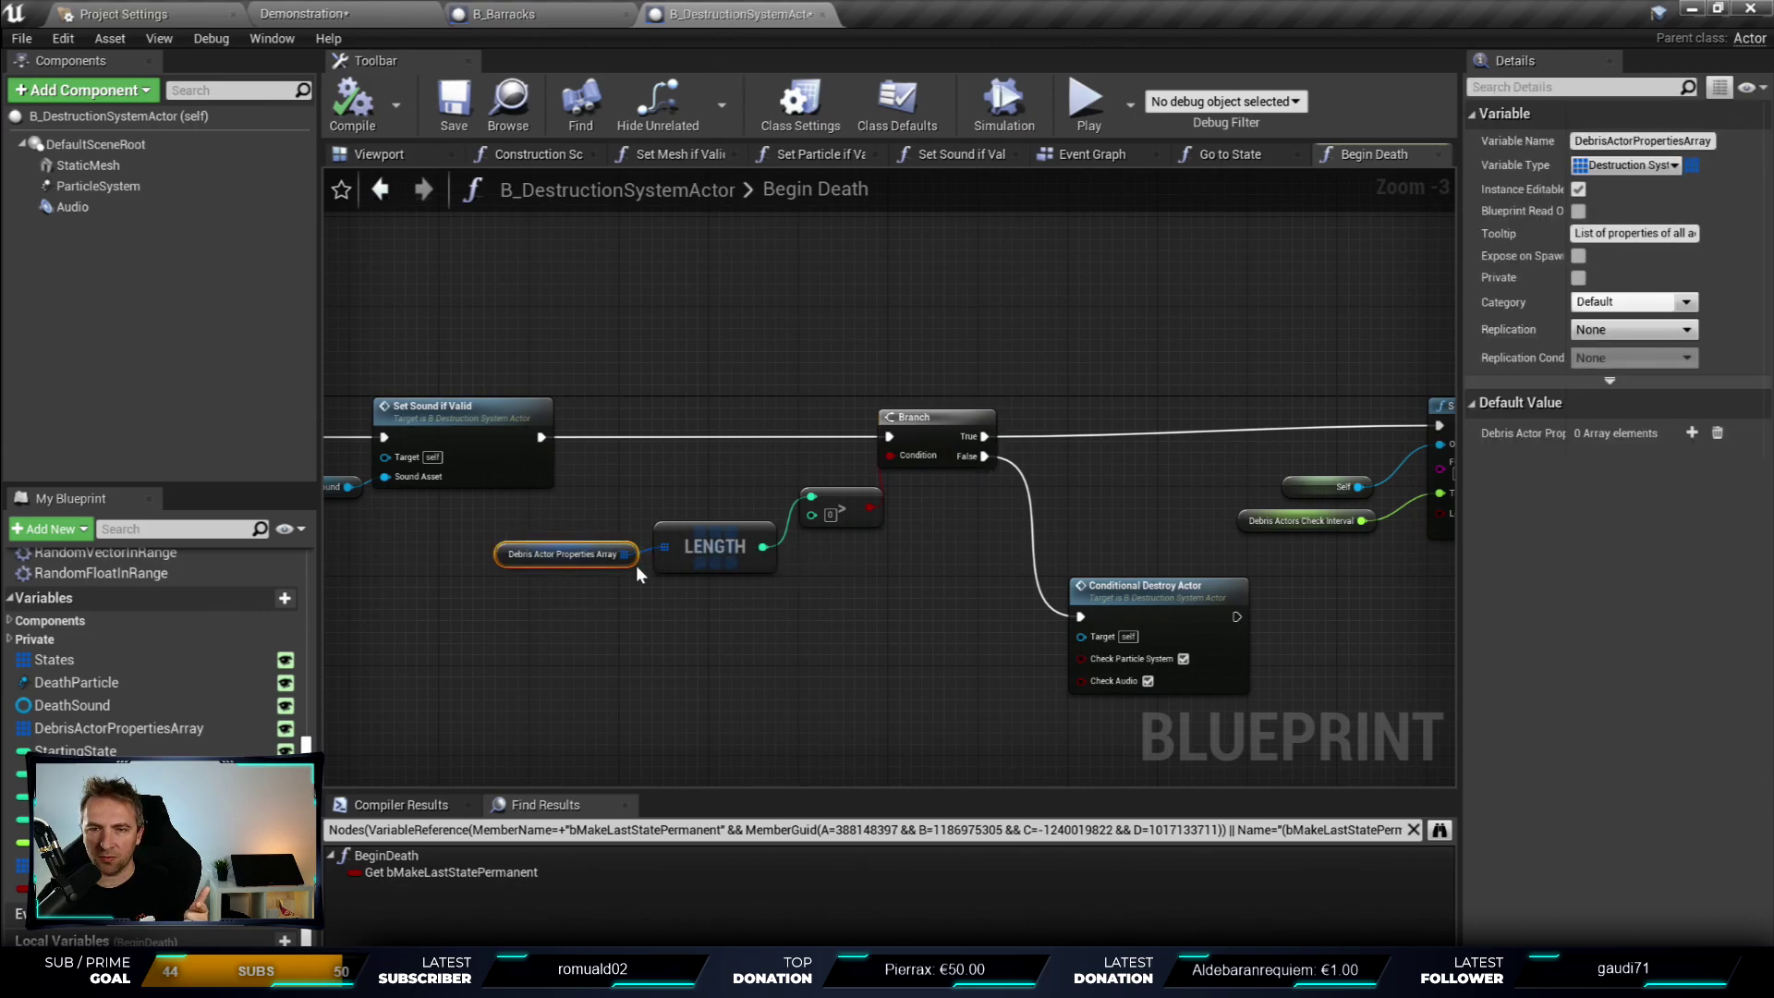
ctrl+scroll(673, 536, up, 6)
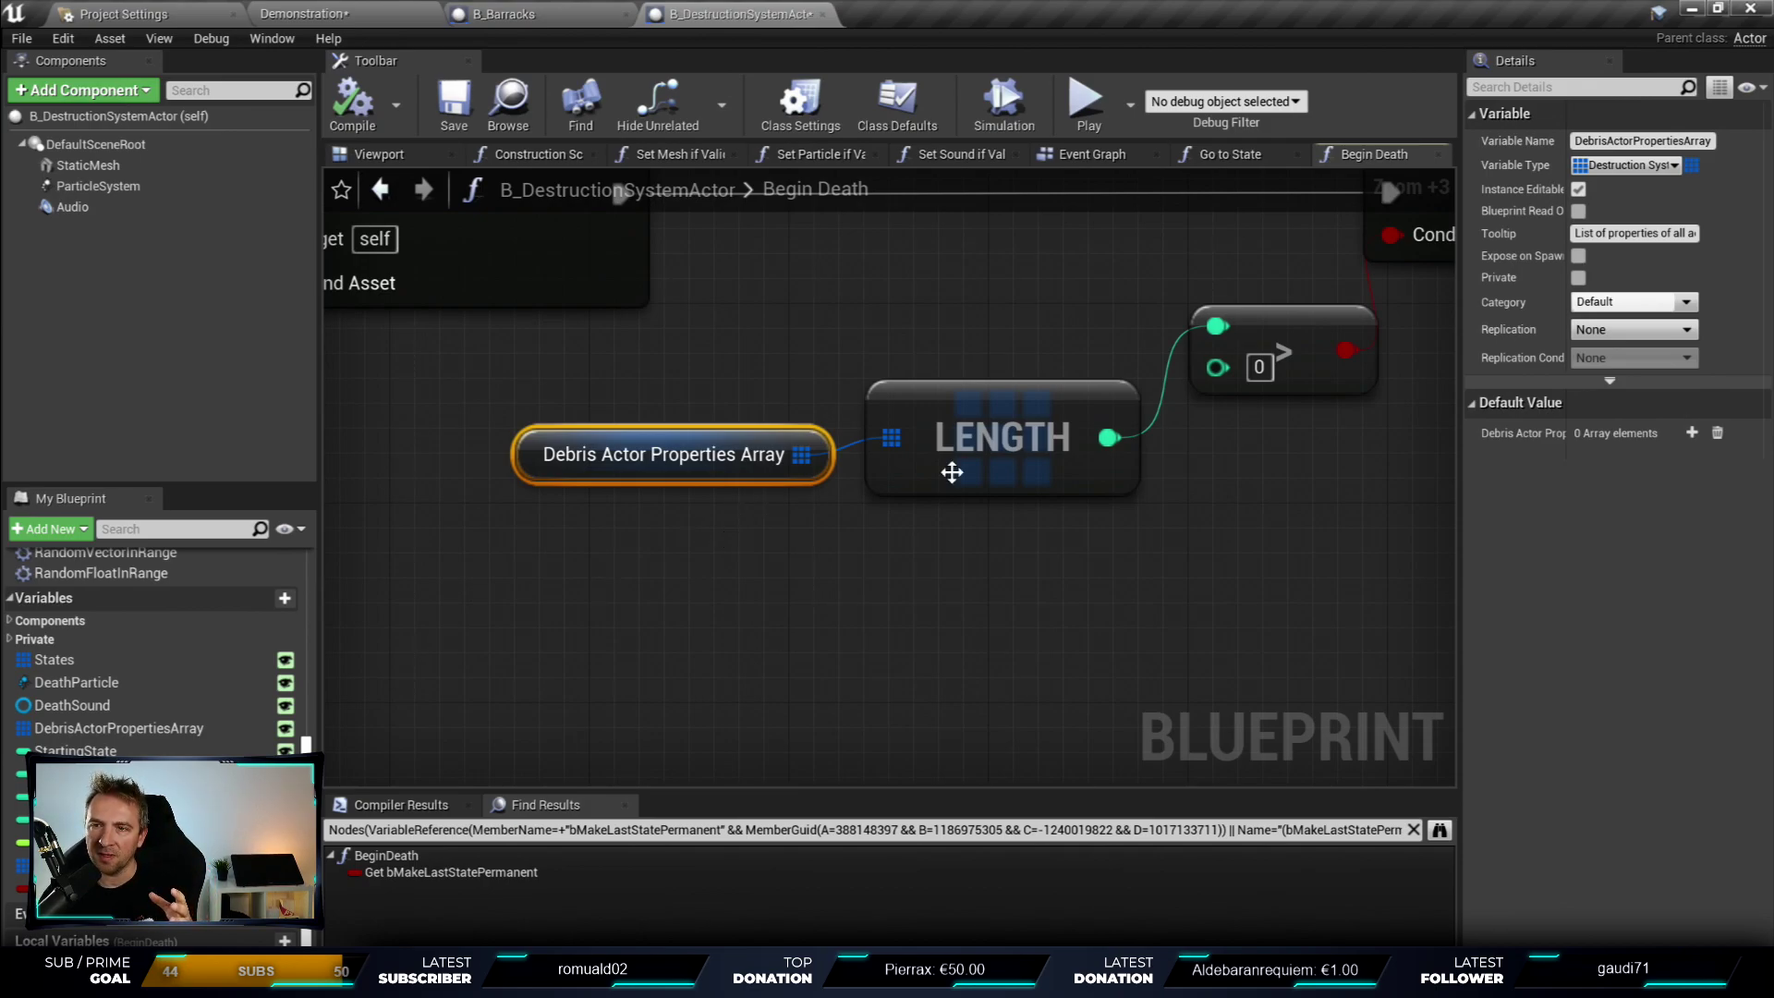
right_drag(950, 465, 578, 499)
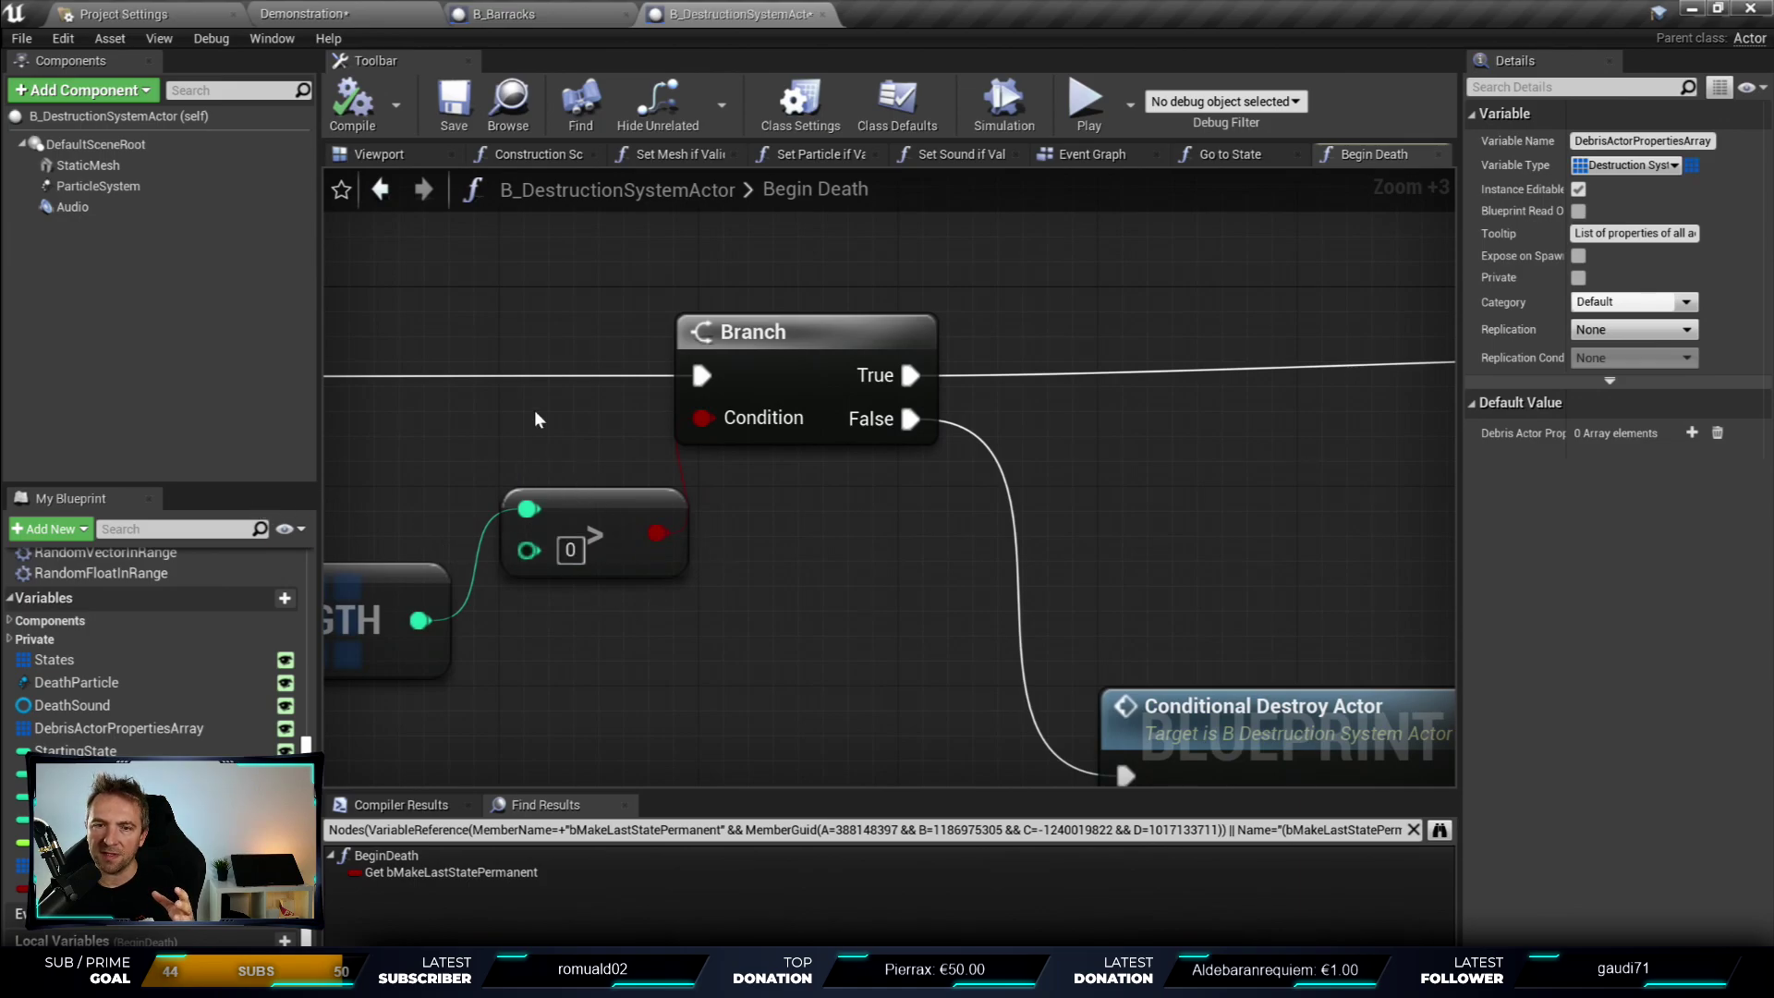
click(590, 526)
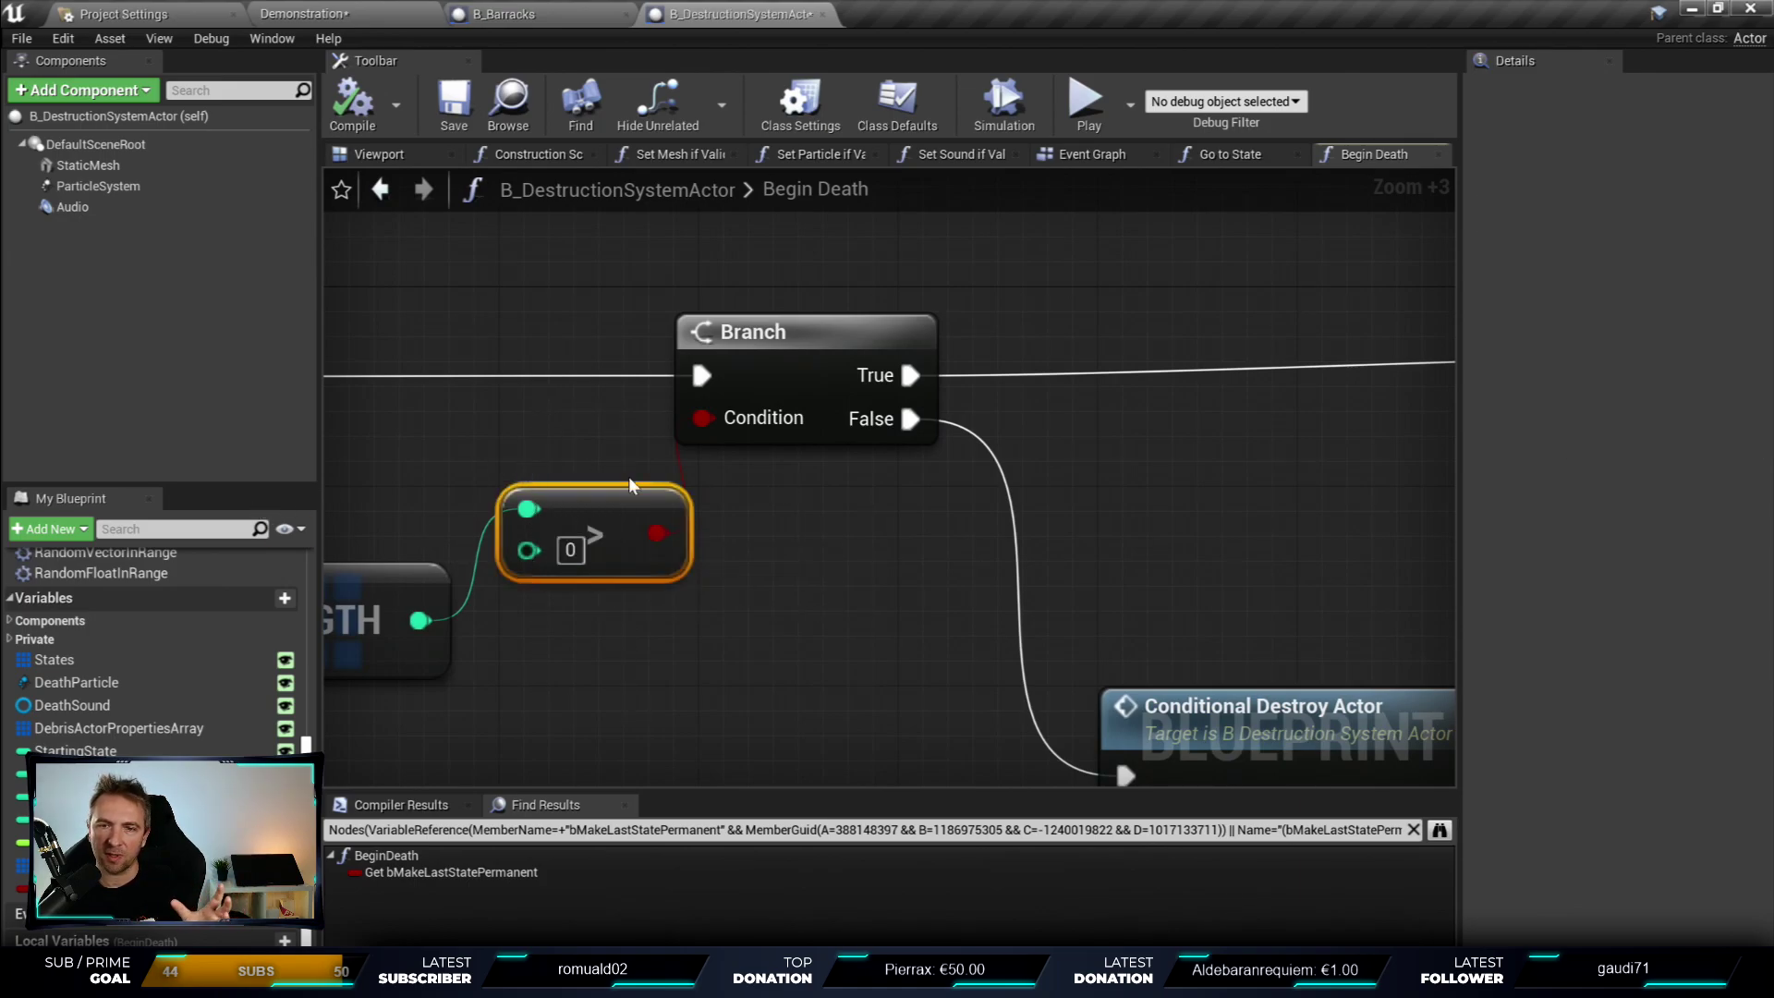
right_drag(1077, 450, 724, 529)
scroll(723, 528, down, 2)
right_drag(778, 634, 1201, 400)
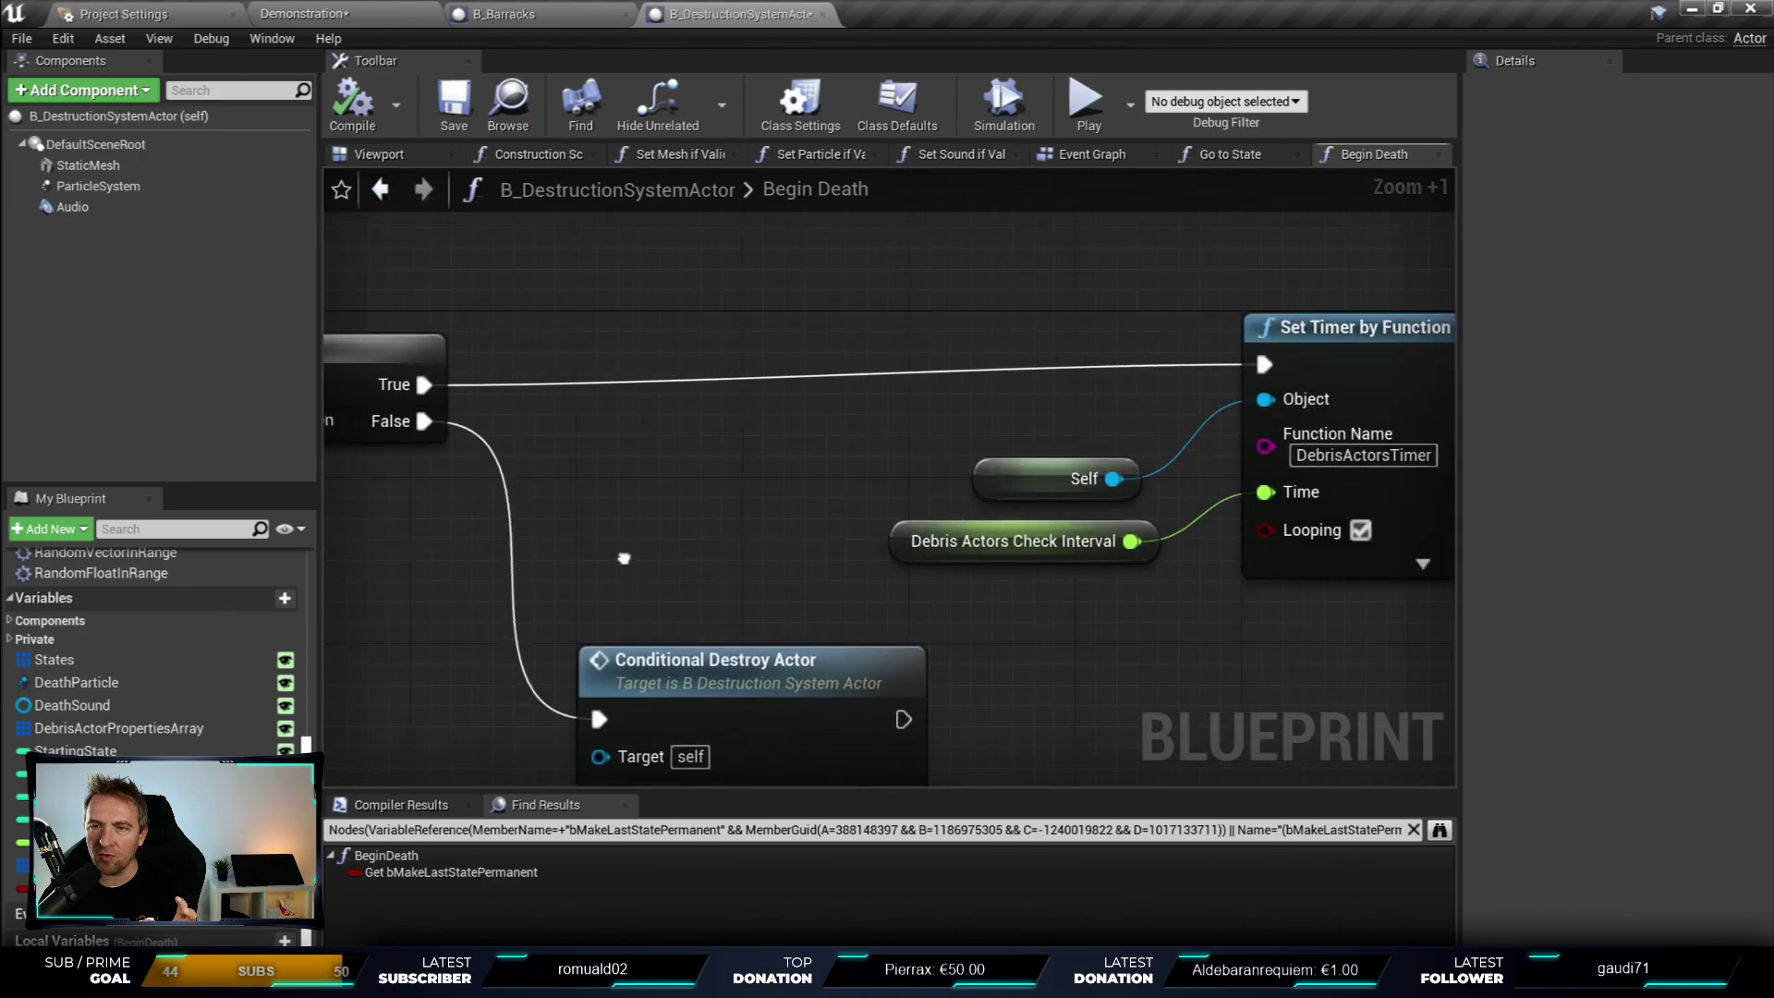
right_drag(861, 328, 623, 318)
drag(613, 271, 1088, 604)
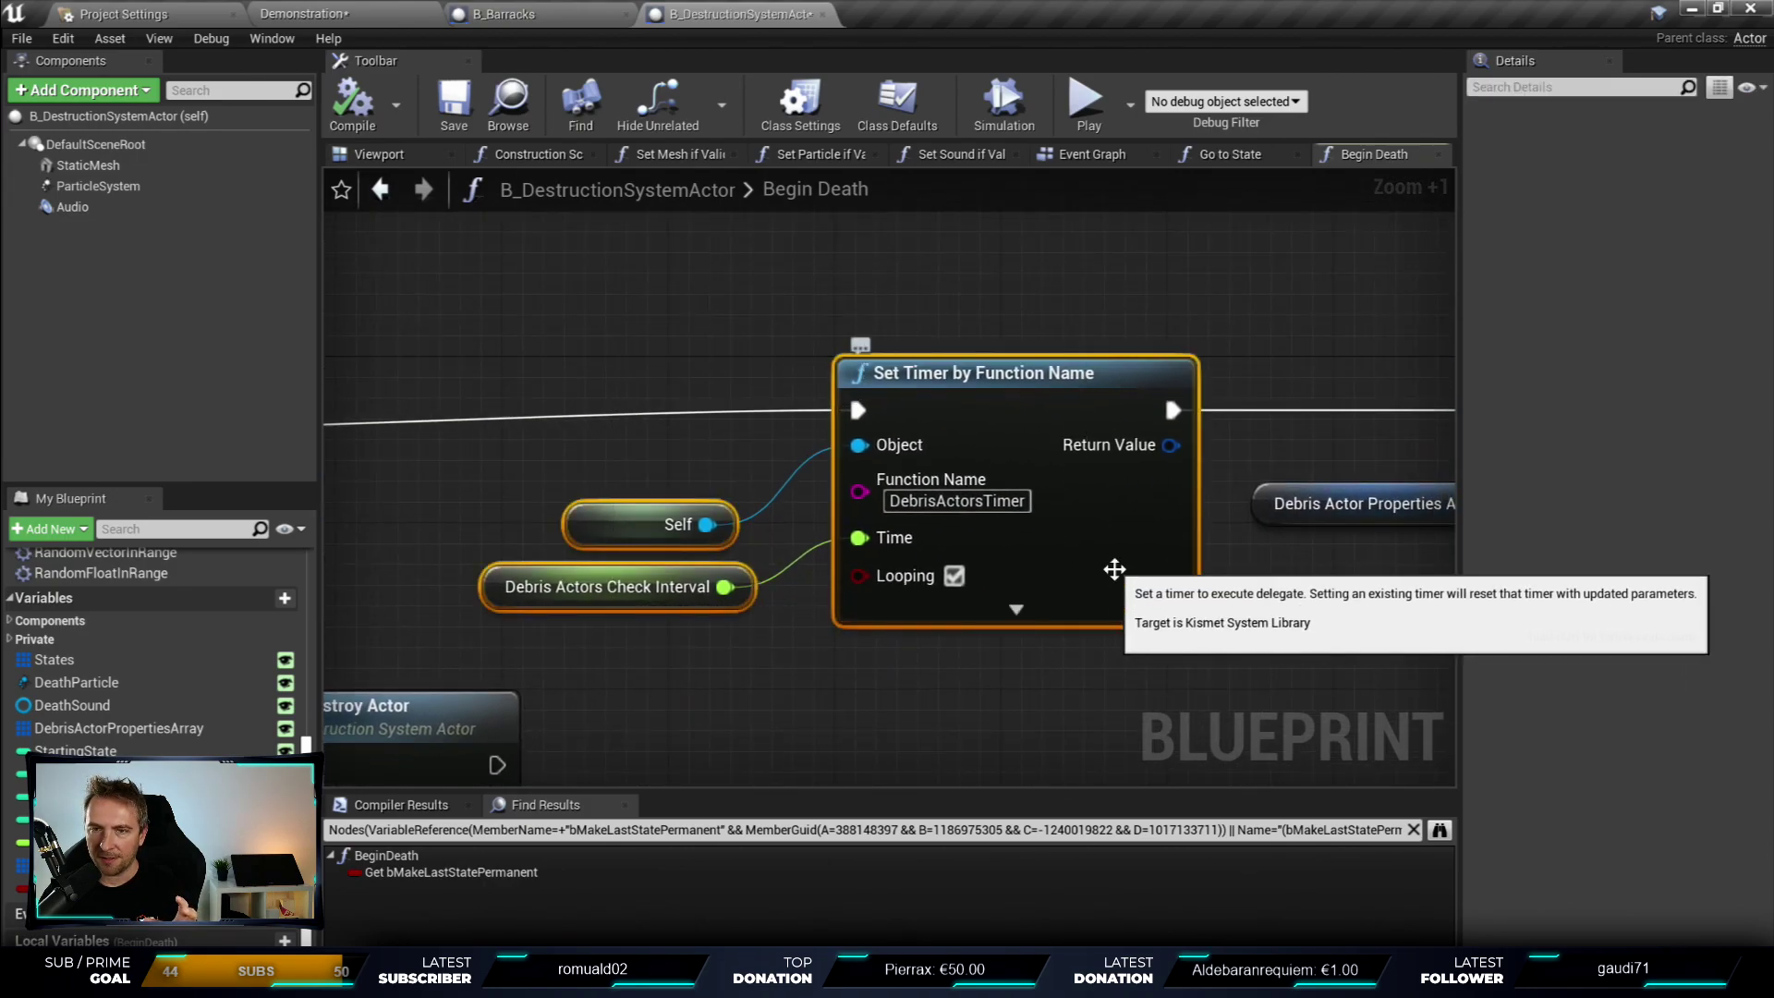
click(954, 499)
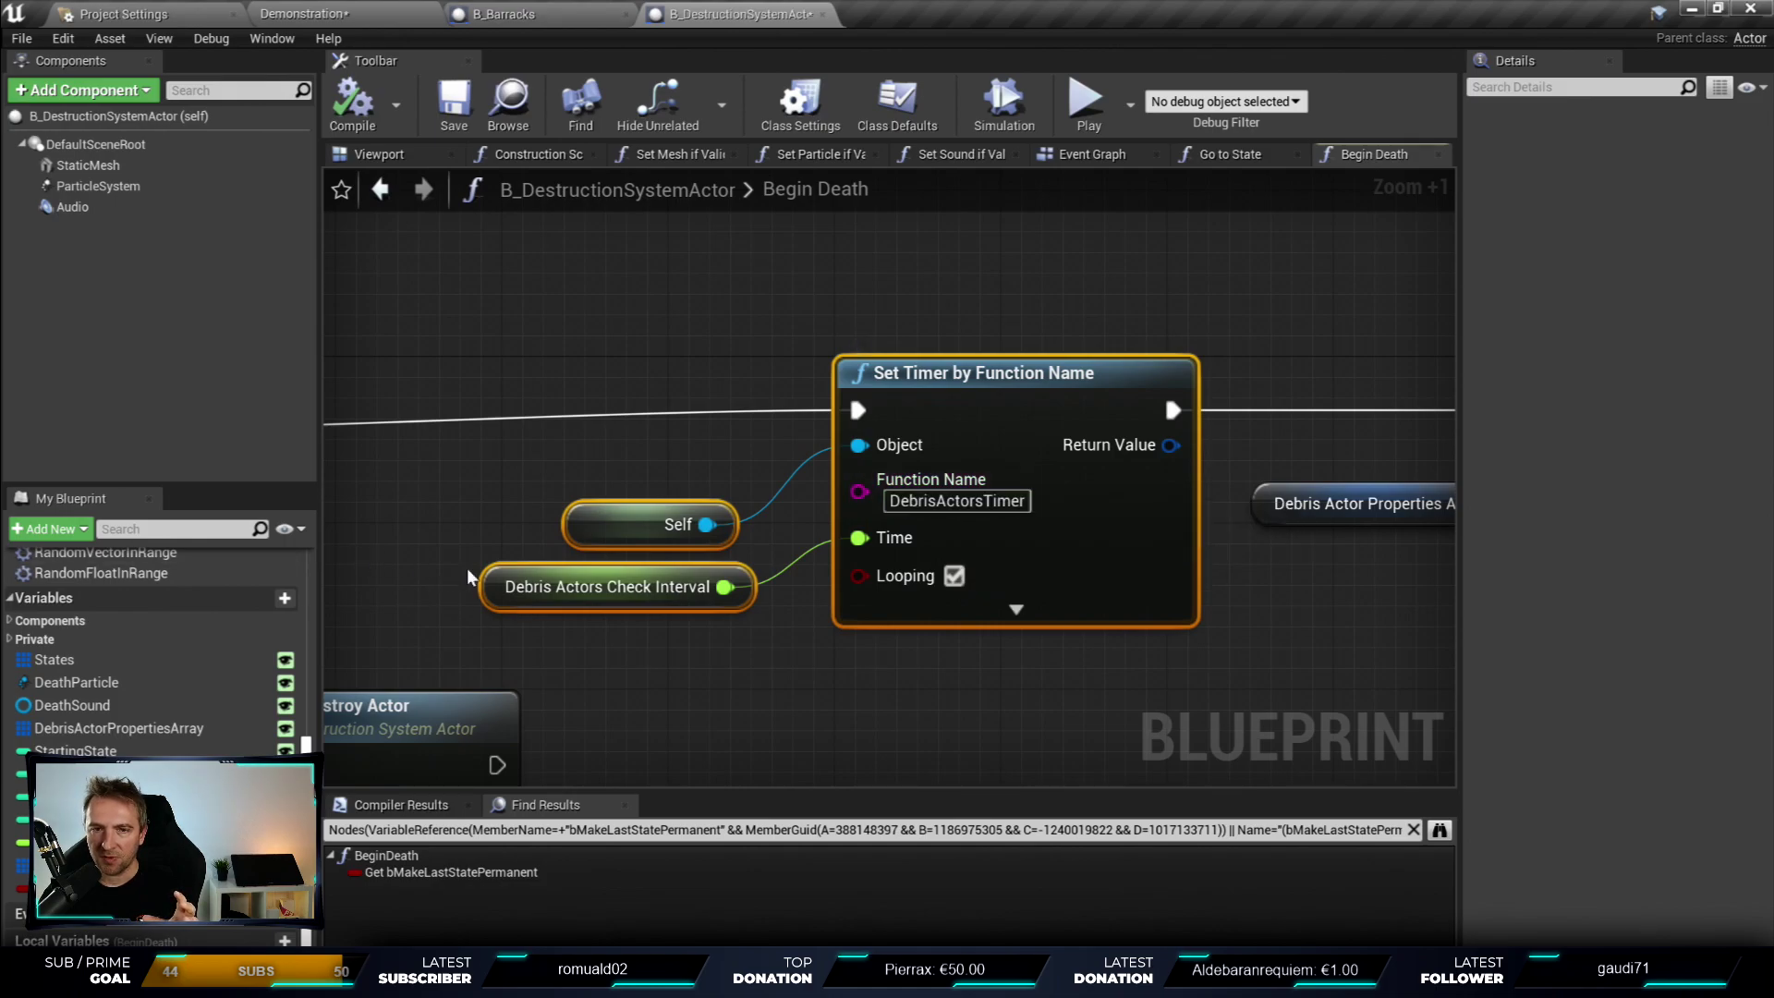
click(536, 586)
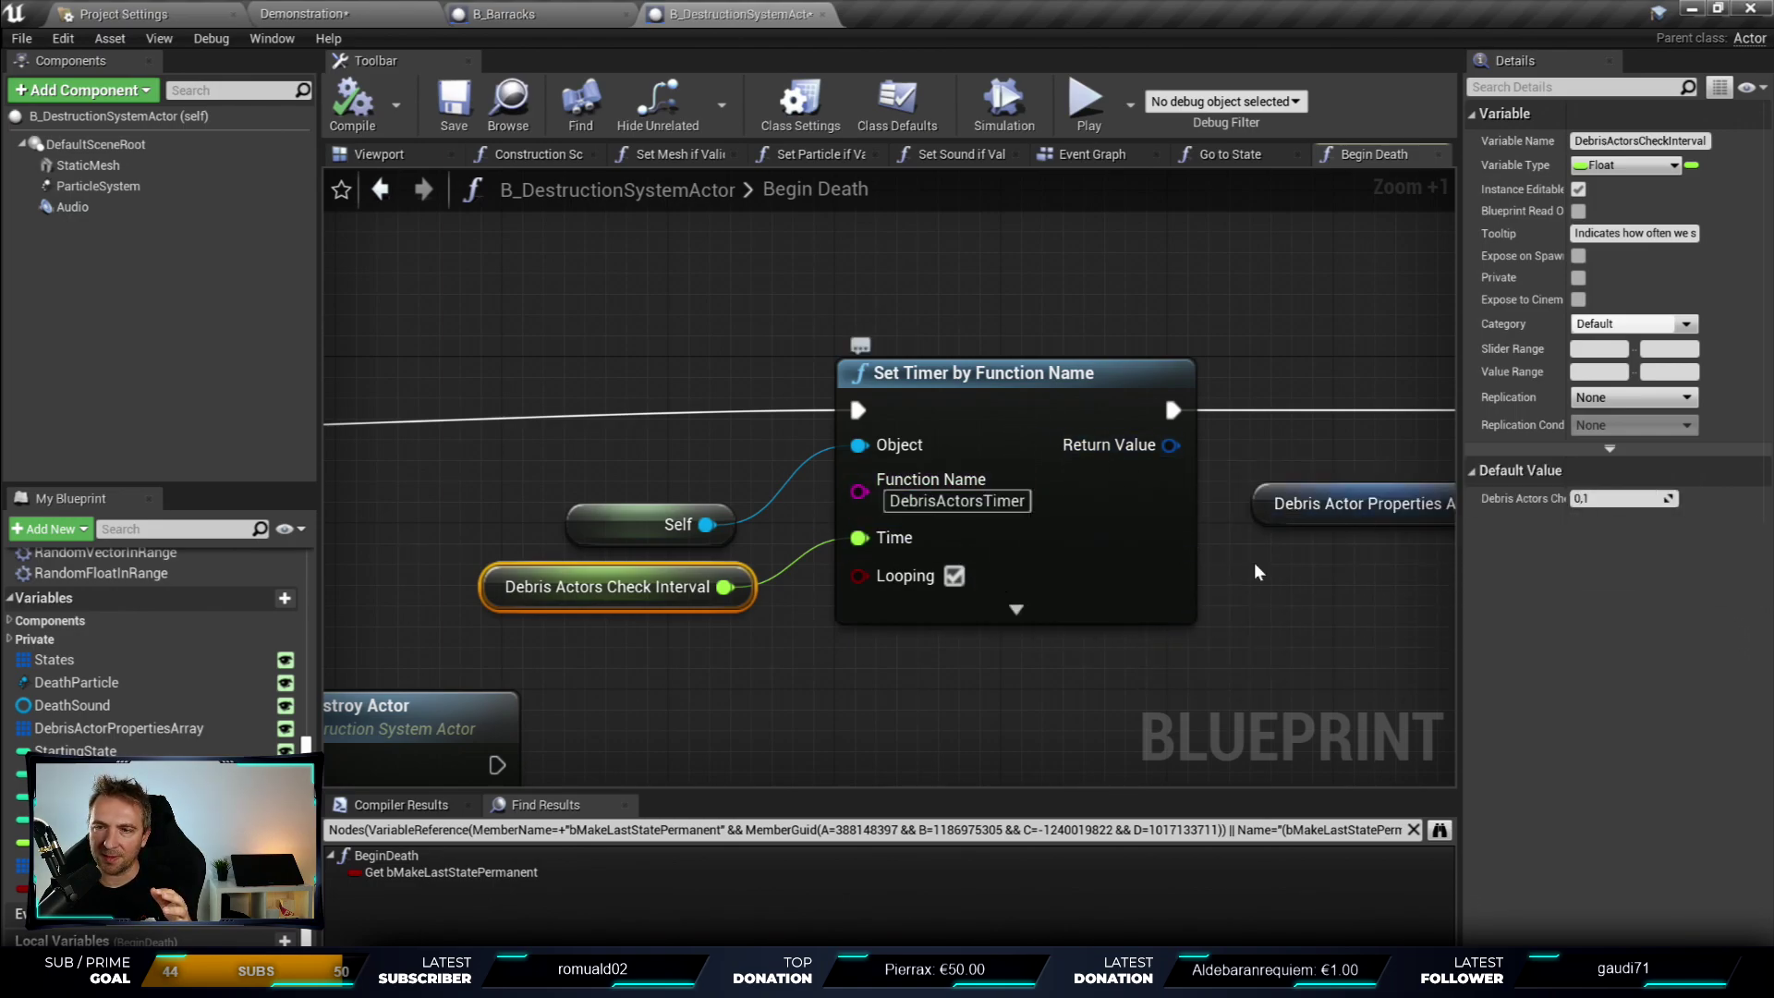
right_drag(1136, 569, 786, 559)
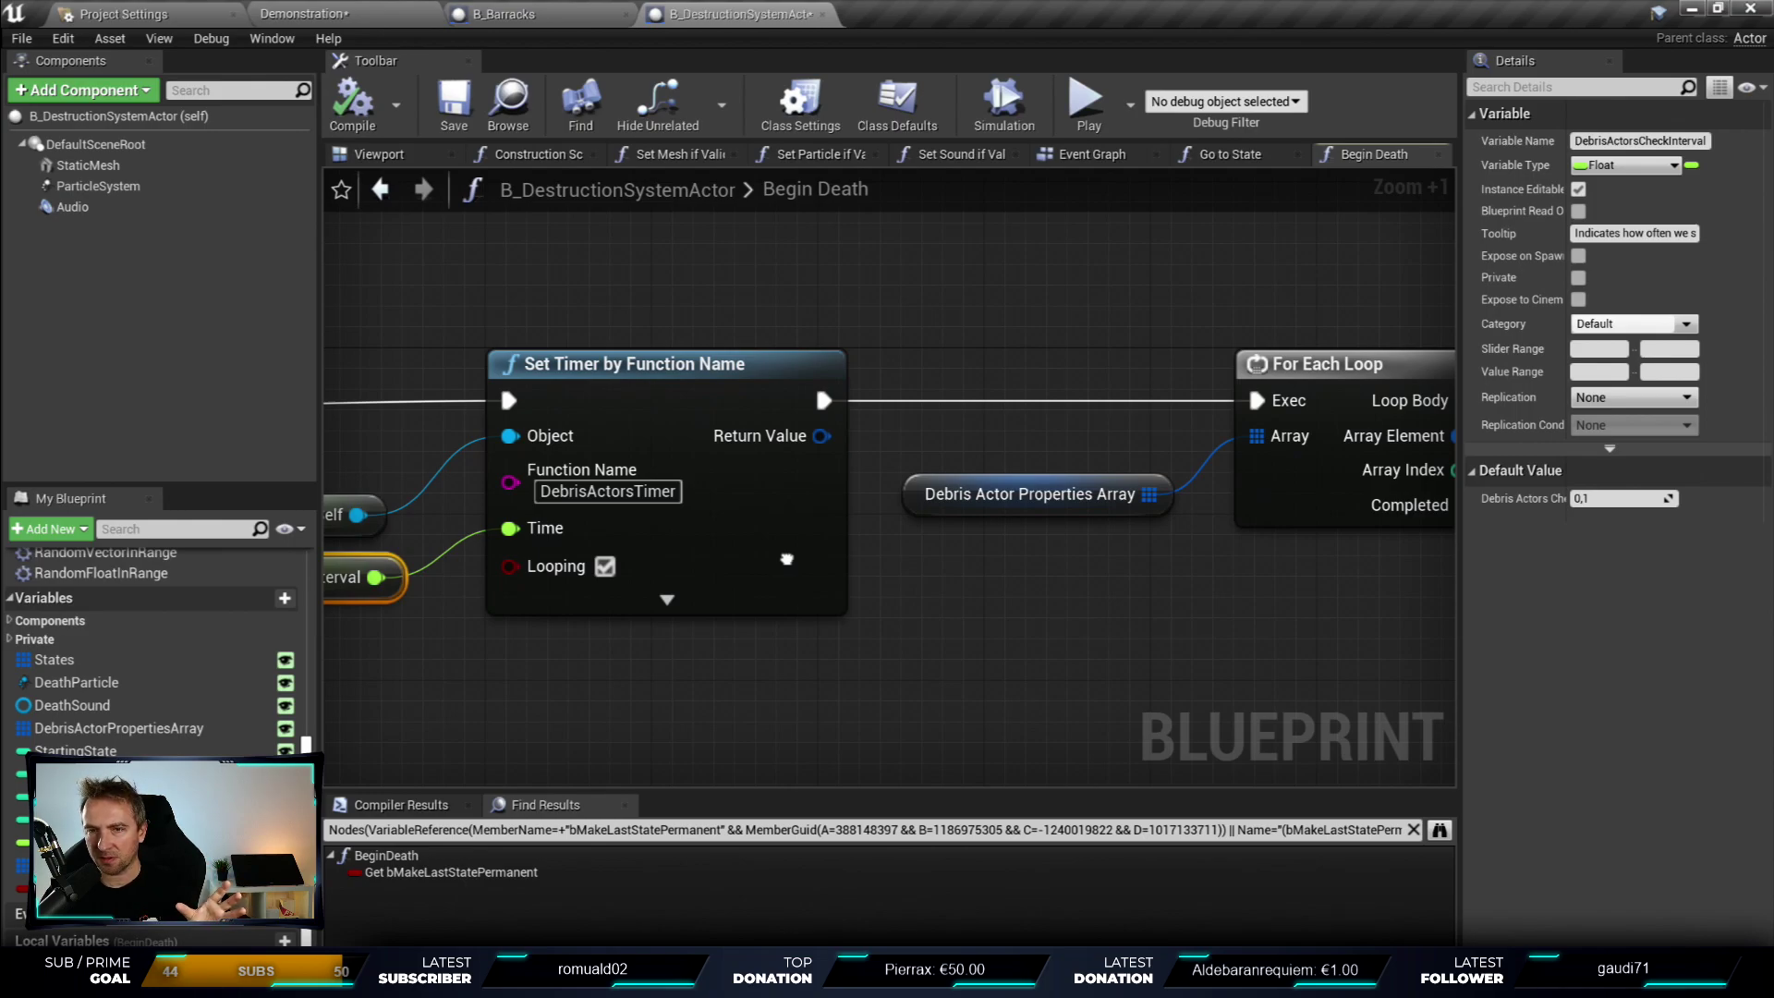
mouse_move(1096, 549)
right_down()
mouse_move(839, 382)
mouse_move(761, 381)
right_up()
click(647, 499)
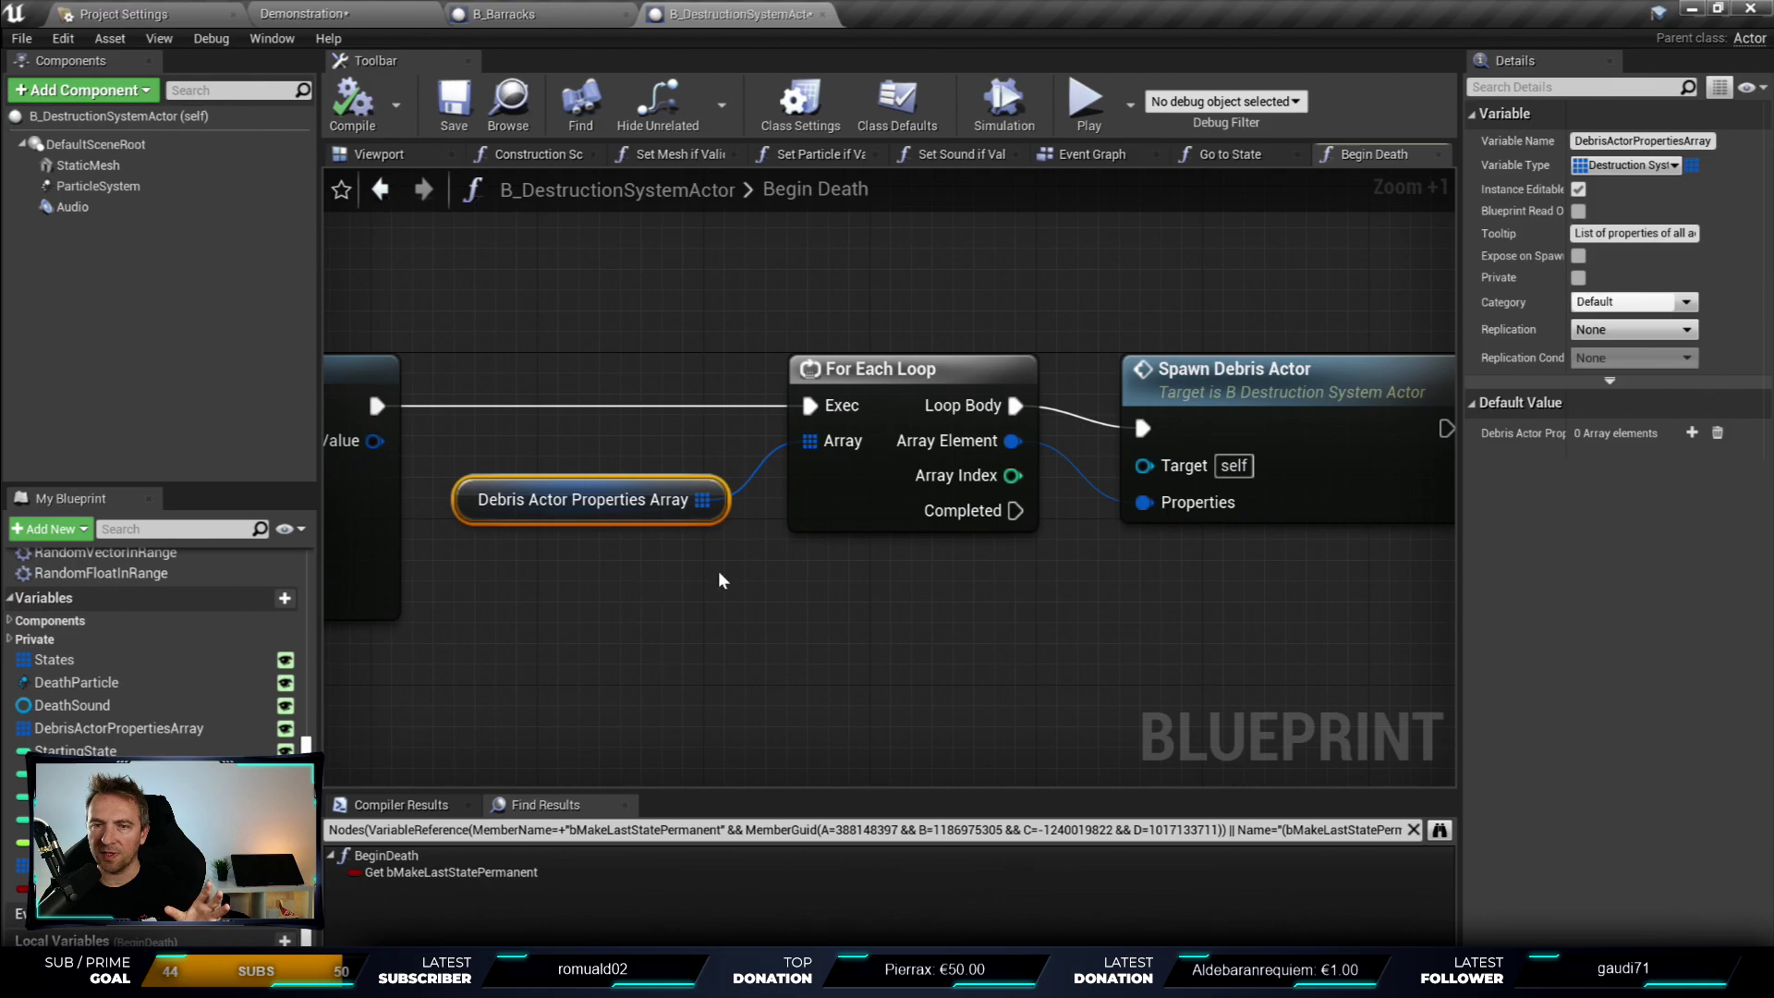
click(868, 369)
right_drag(1194, 544, 735, 539)
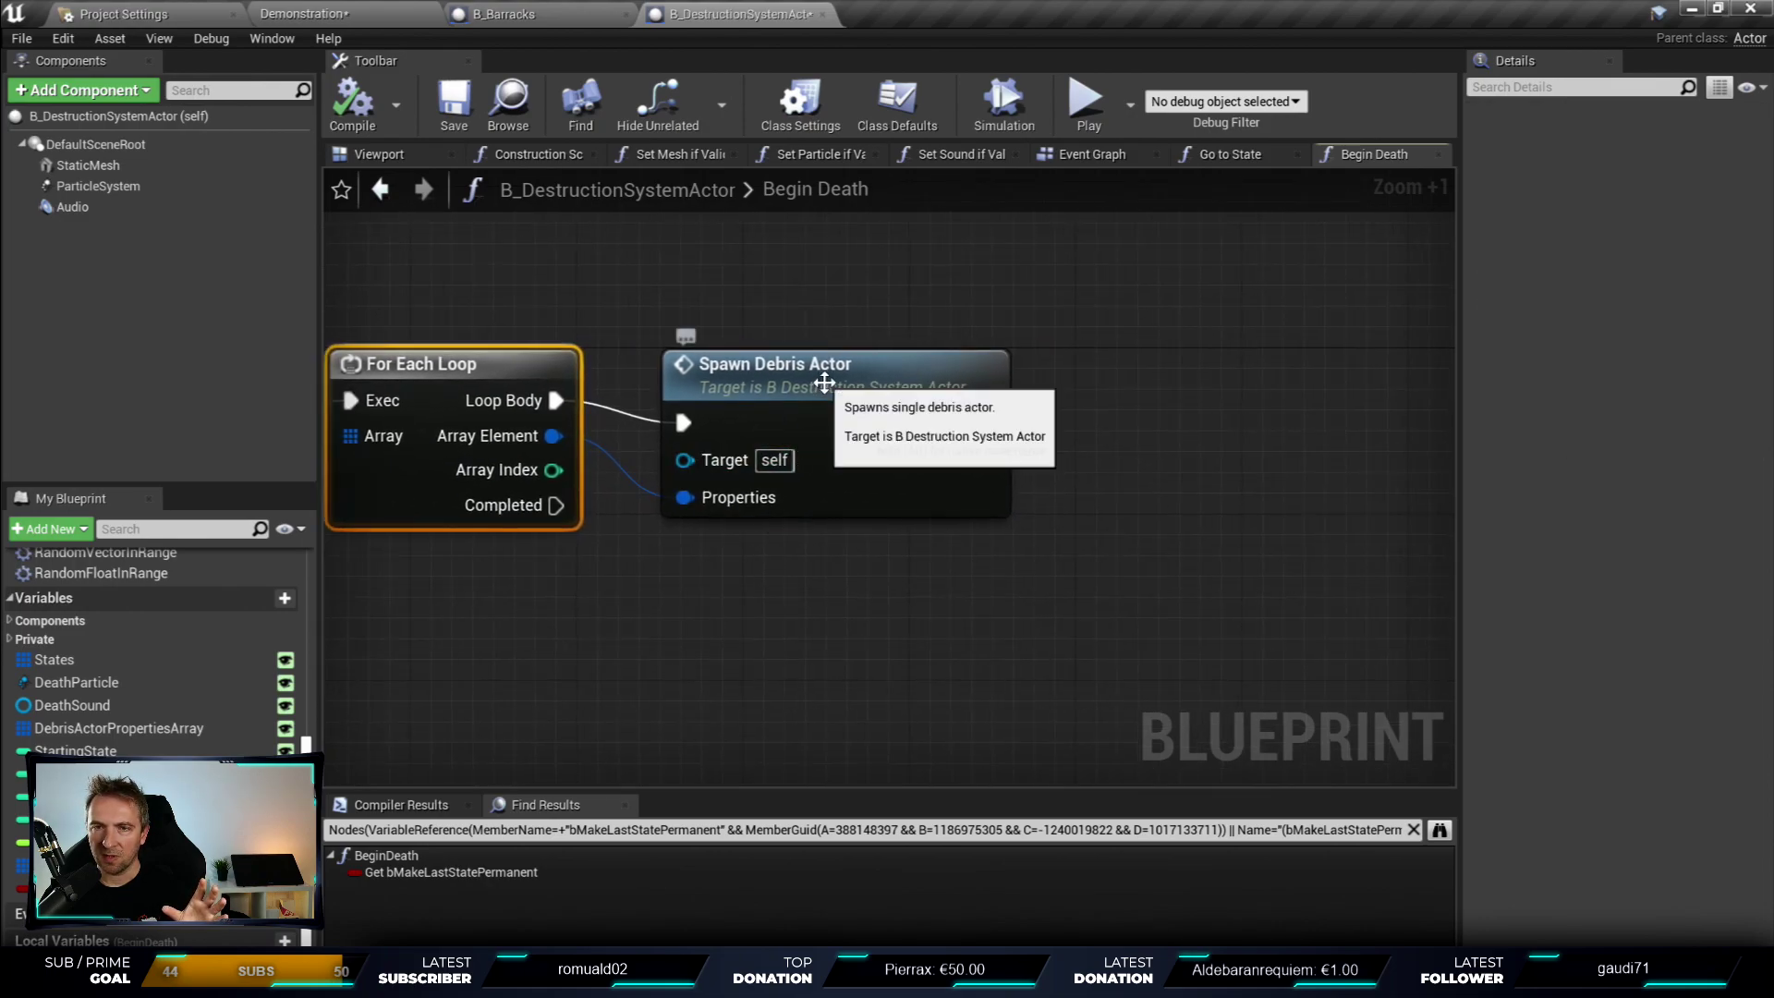
drag(830, 385, 825, 360)
right_drag(523, 360, 1161, 290)
right_drag(404, 428, 959, 428)
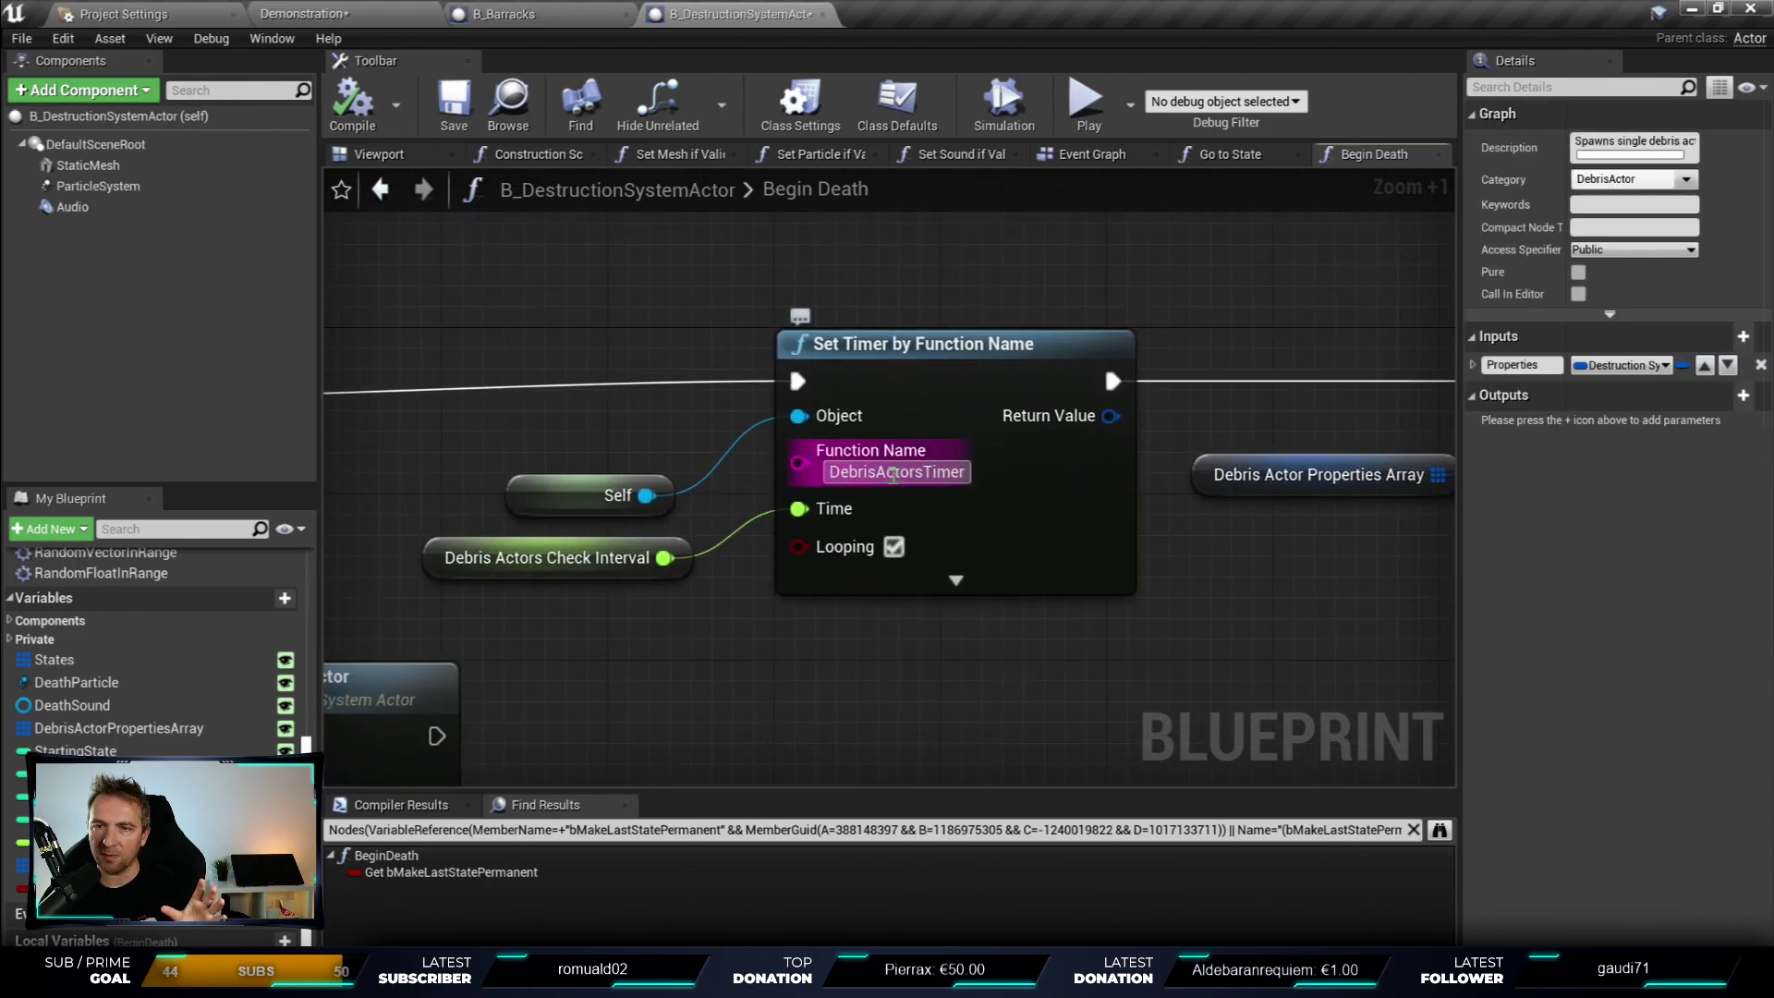
click(895, 472)
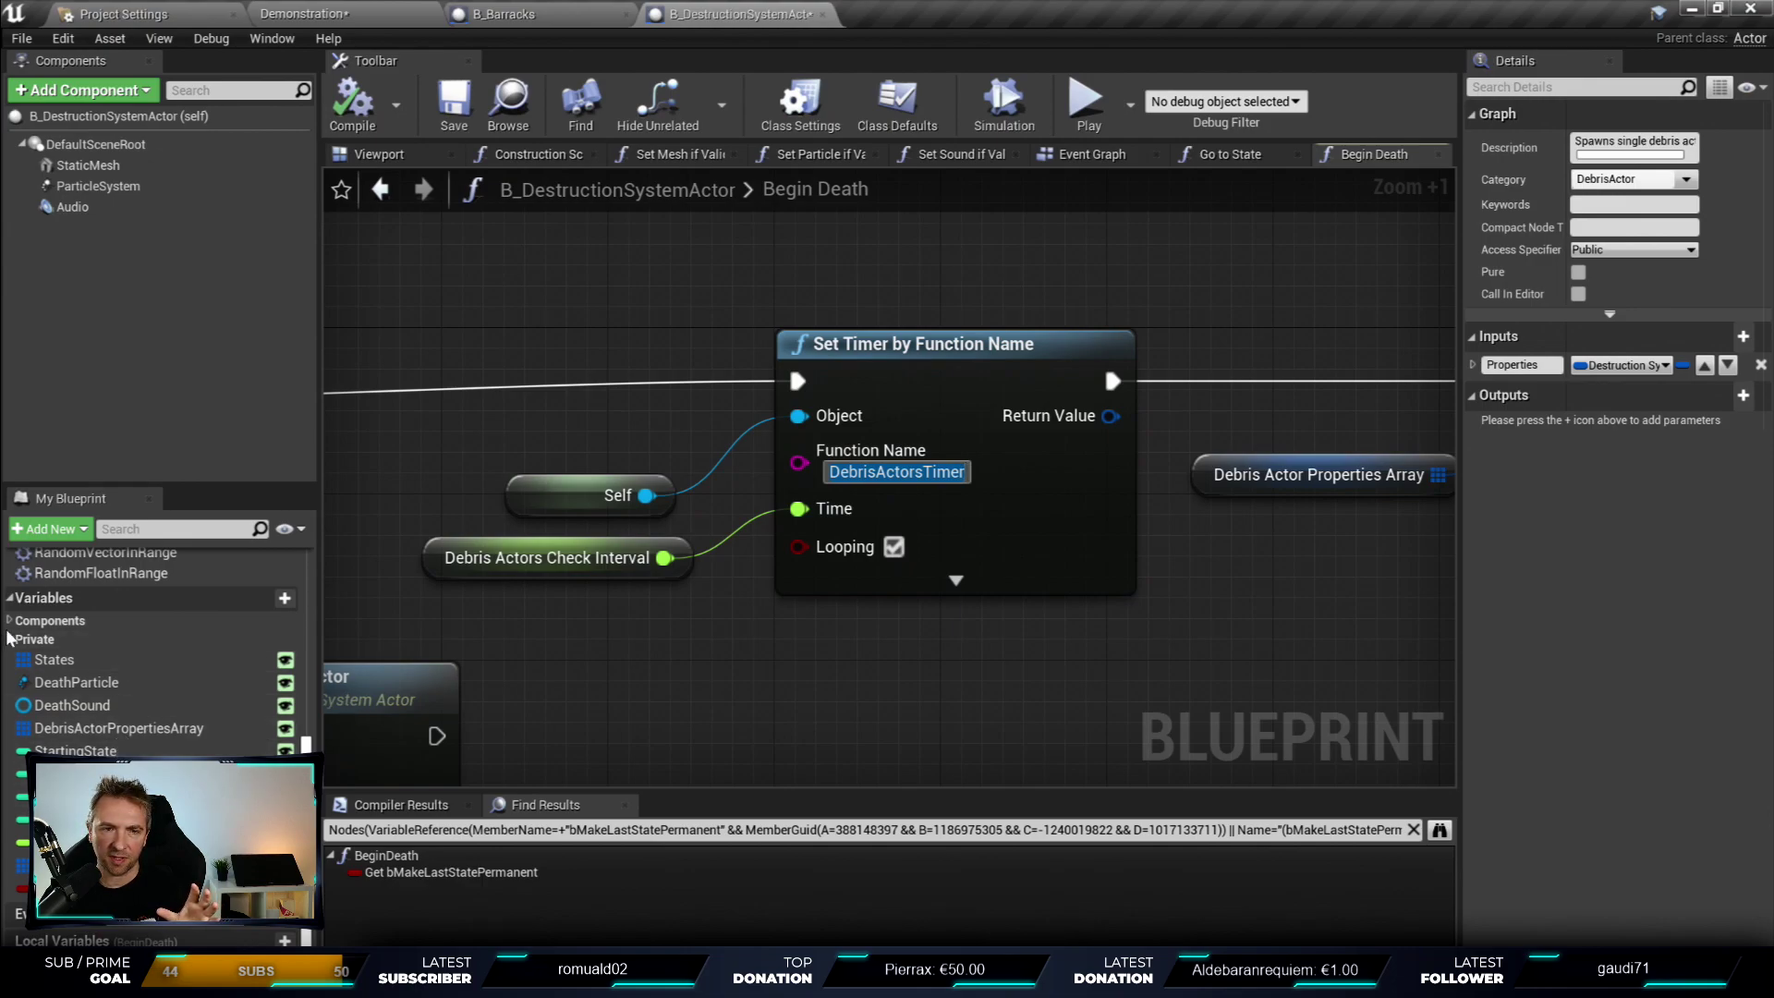
scroll(130, 736, up, 2)
scroll(129, 736, up, 4)
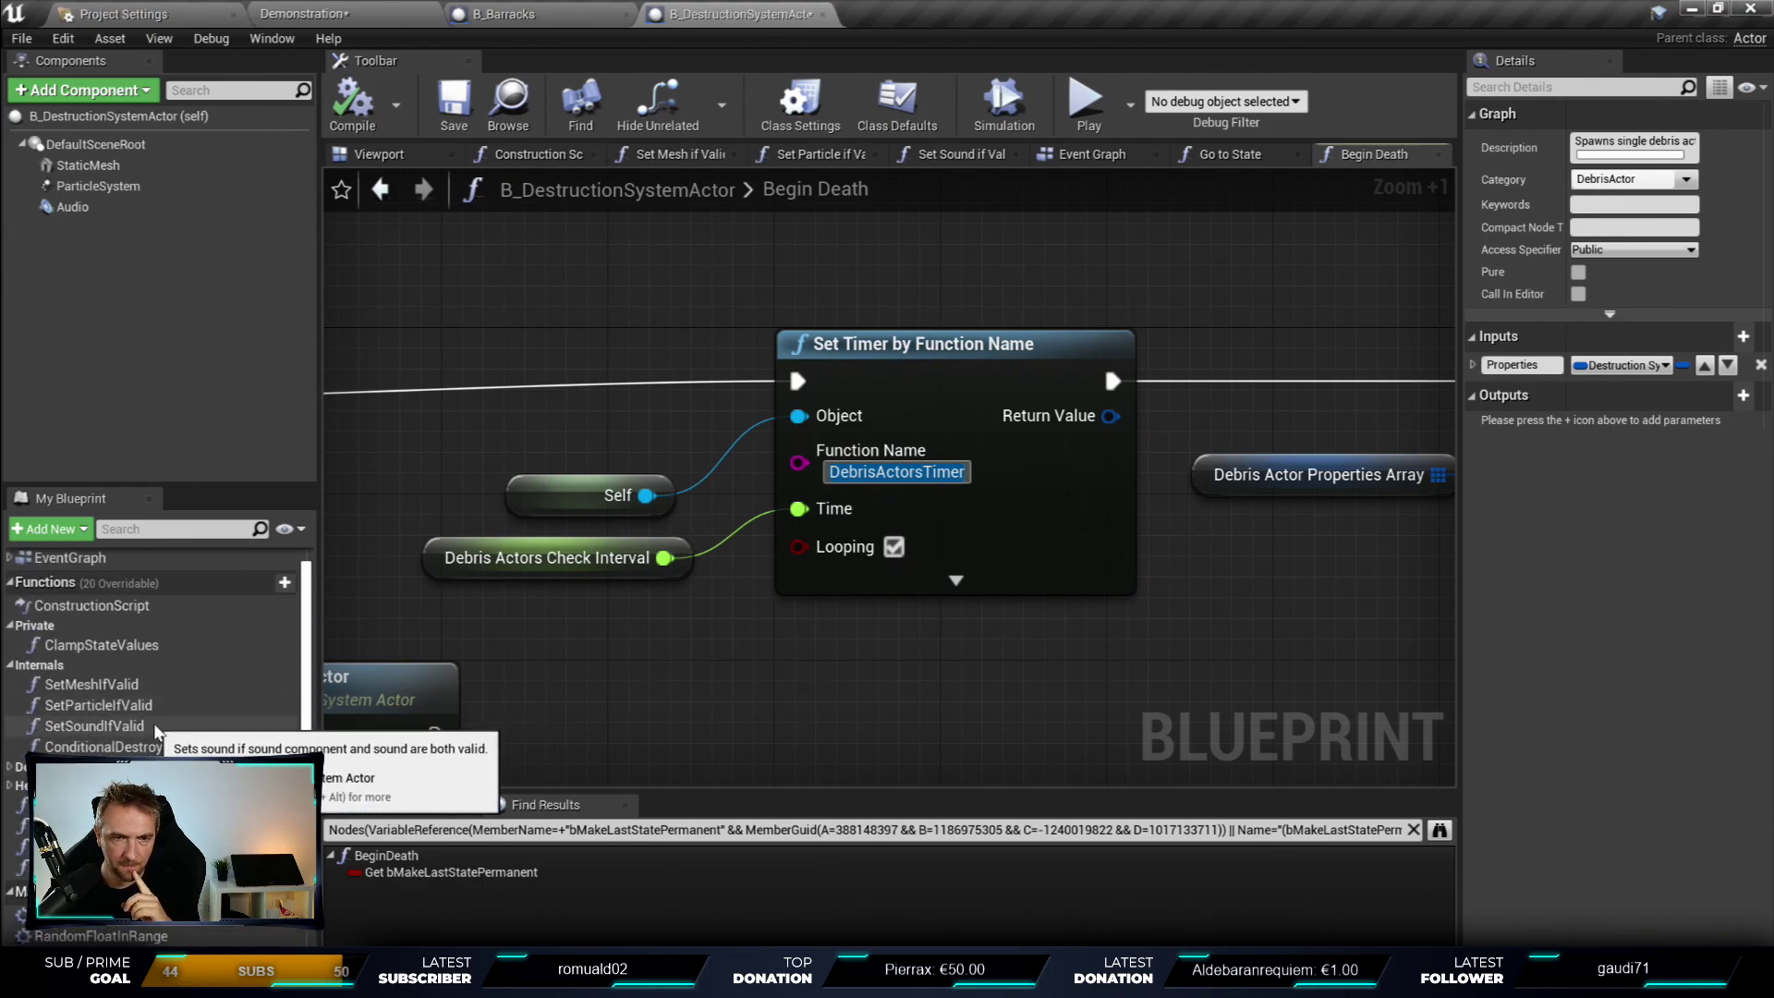
scroll(156, 731, up, 2)
scroll(155, 732, down, 2)
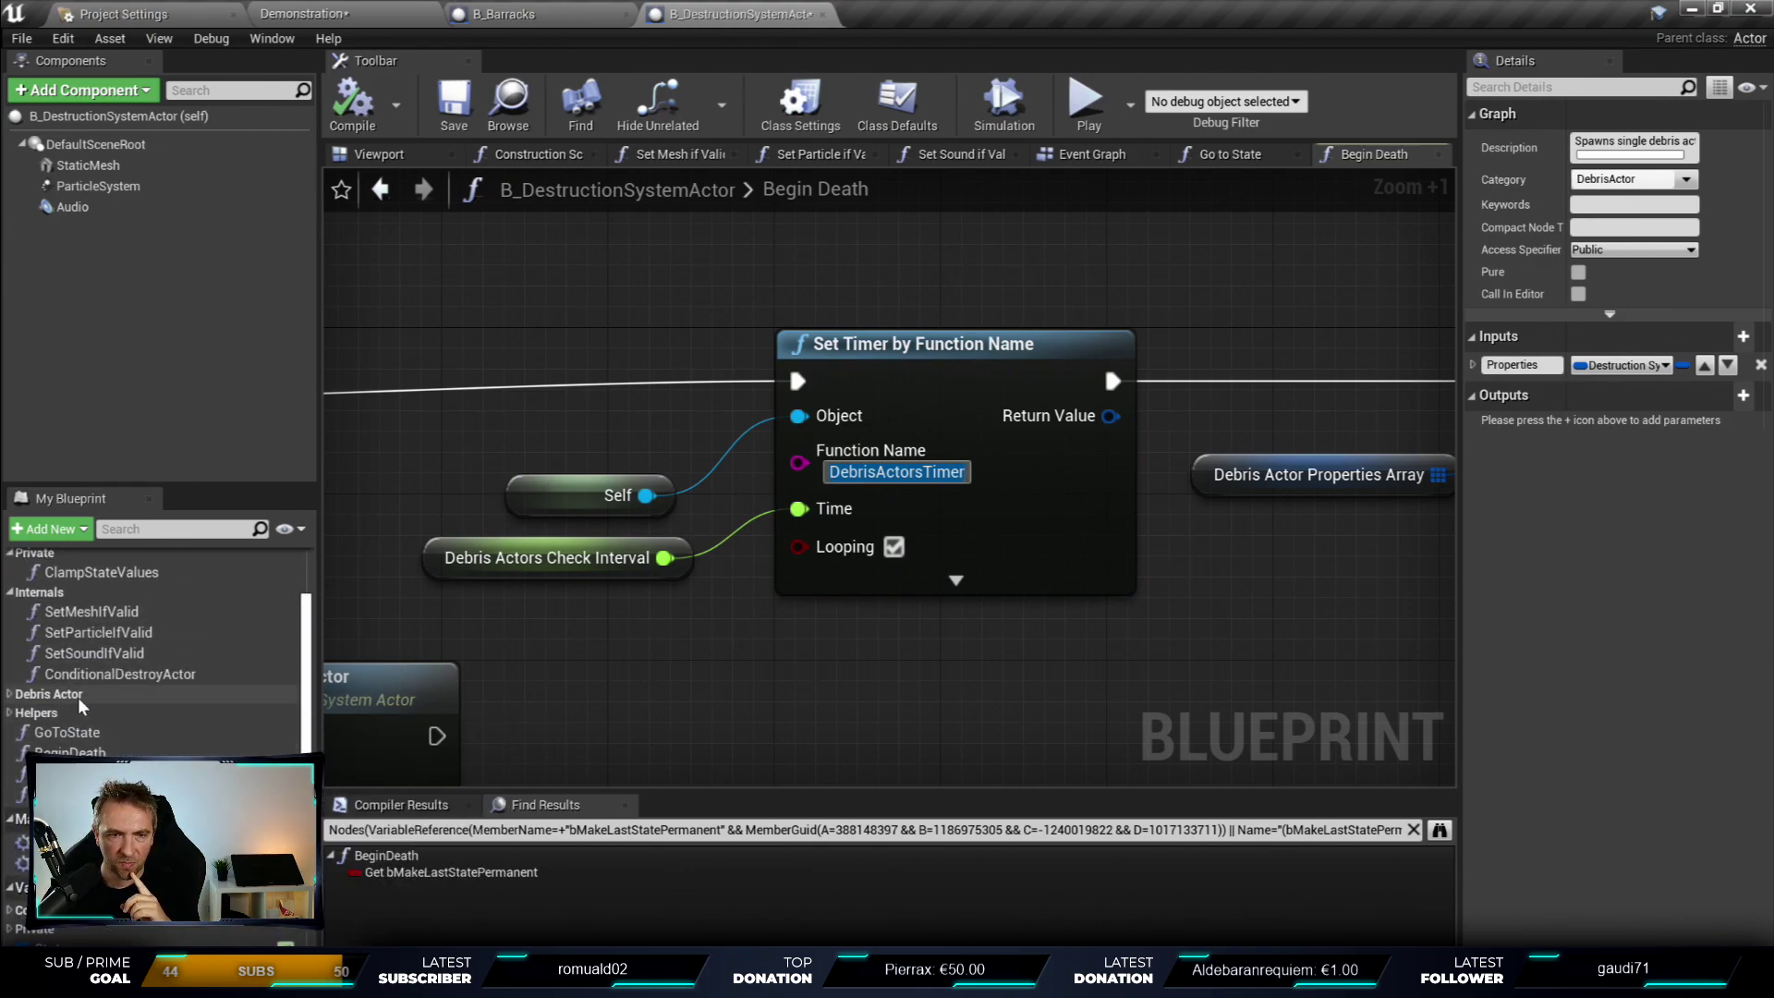
click(4, 702)
- Open the DebrisActorsTimer function graph from My Blueprint and zoom in on it
double_click(101, 713)
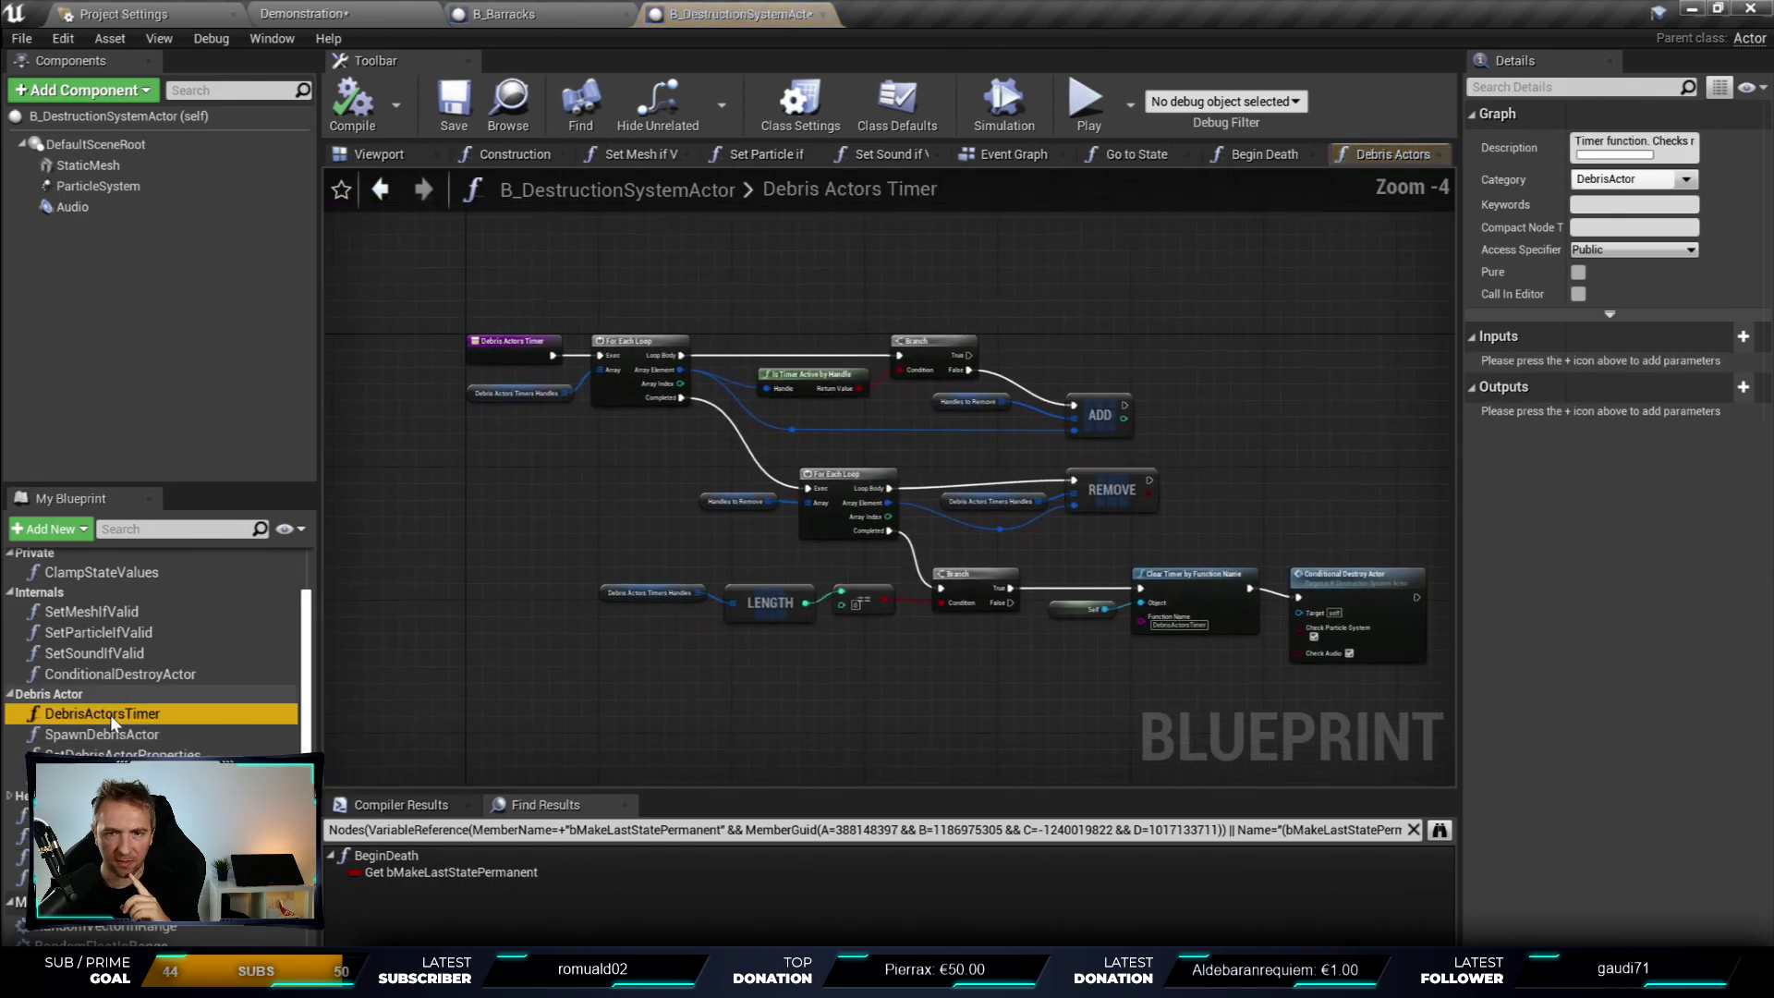
scroll(871, 502, up, 5)
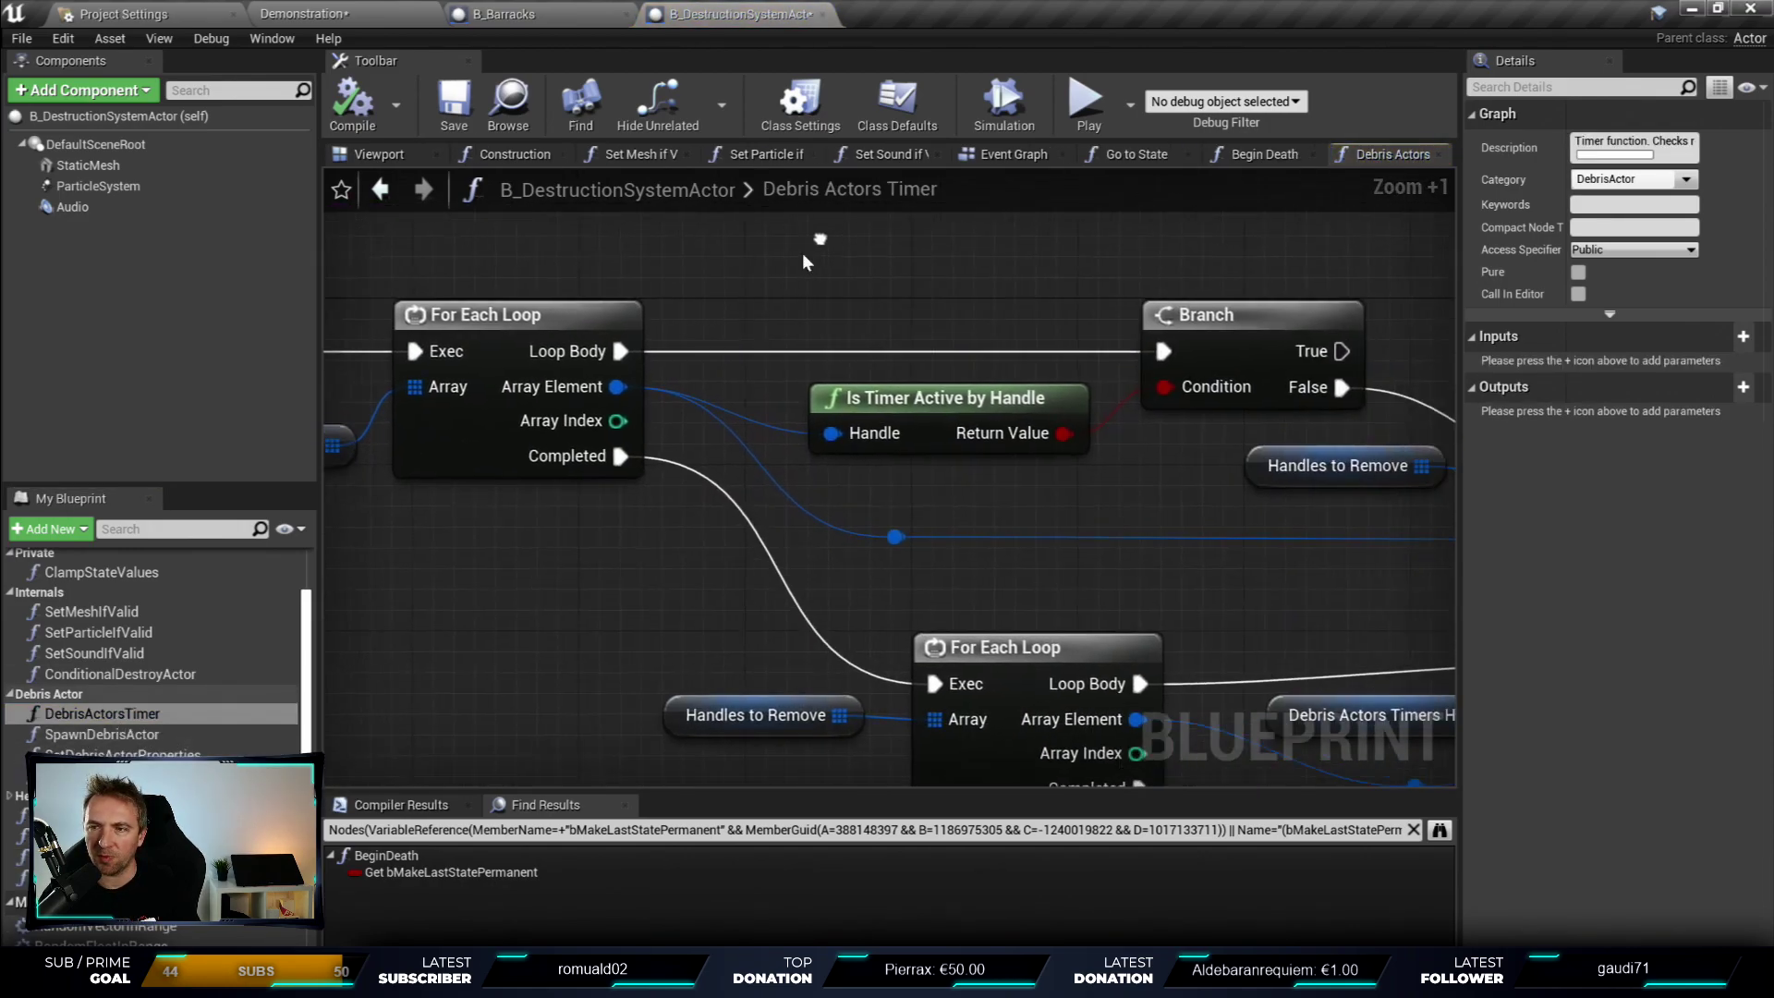
scroll(802, 253, down, 2)
mouse_move(845, 335)
right_down()
mouse_move(806, 327)
mouse_move(809, 305)
right_up()
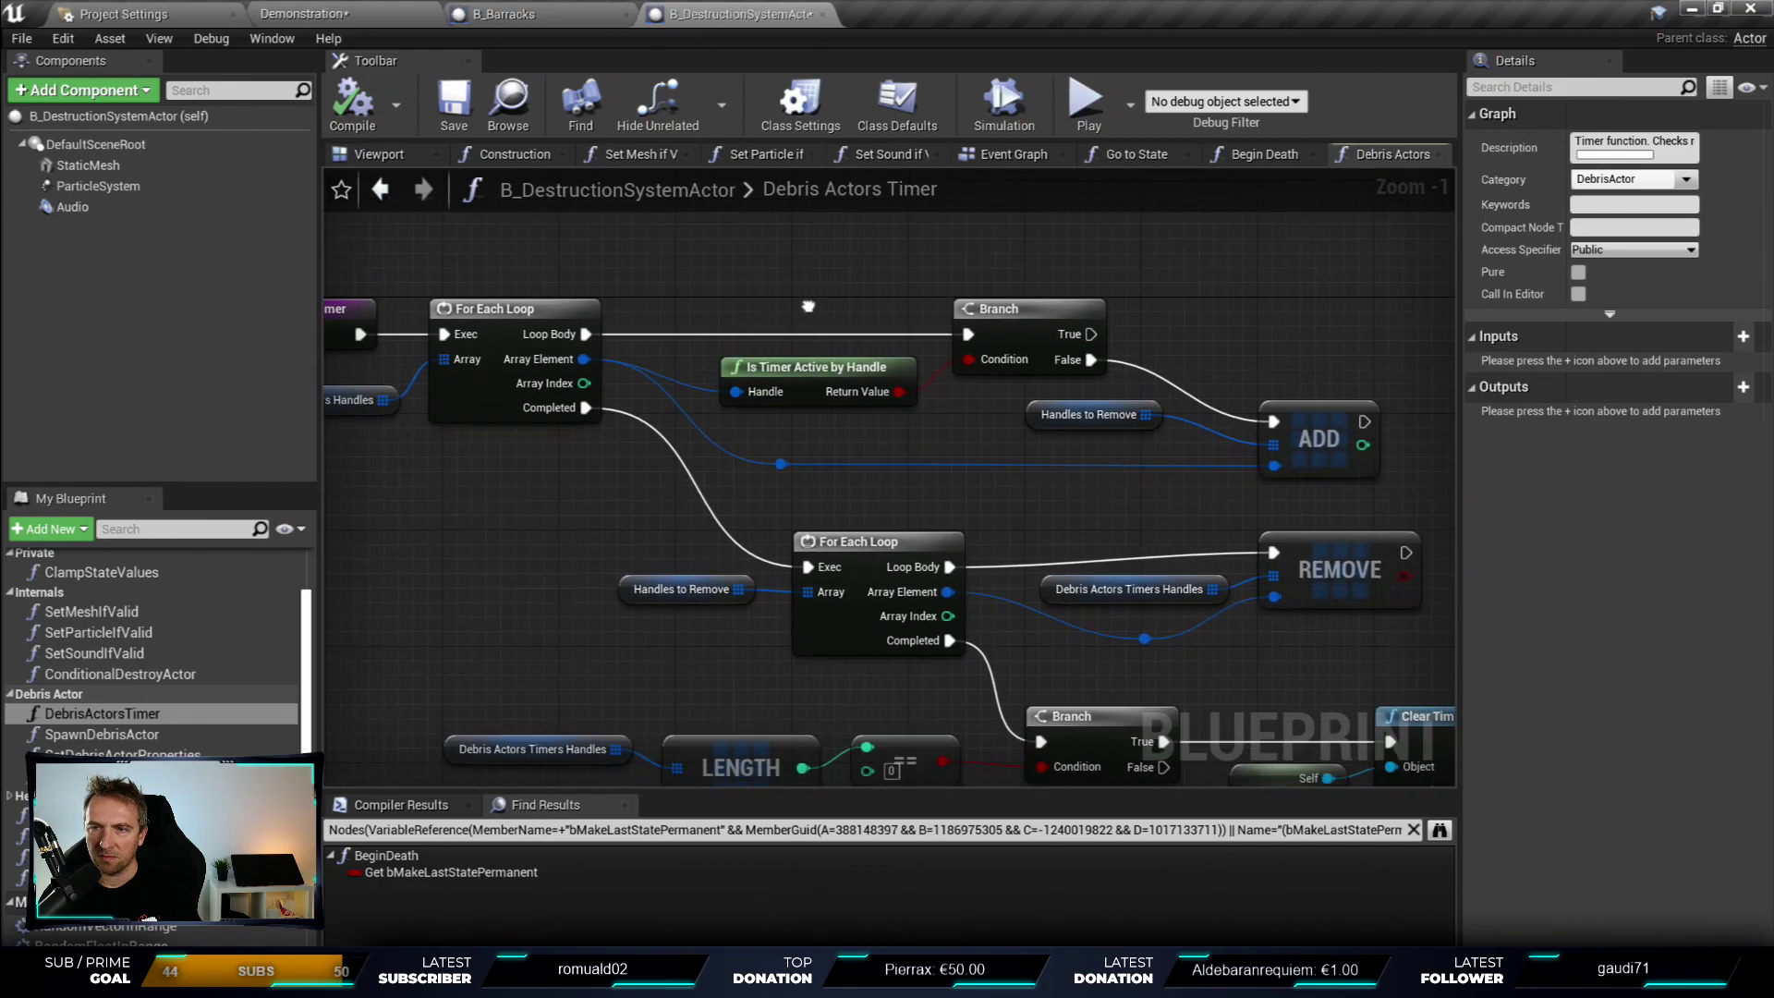
scroll(800, 324, up, 1)
scroll(800, 323, up, 1)
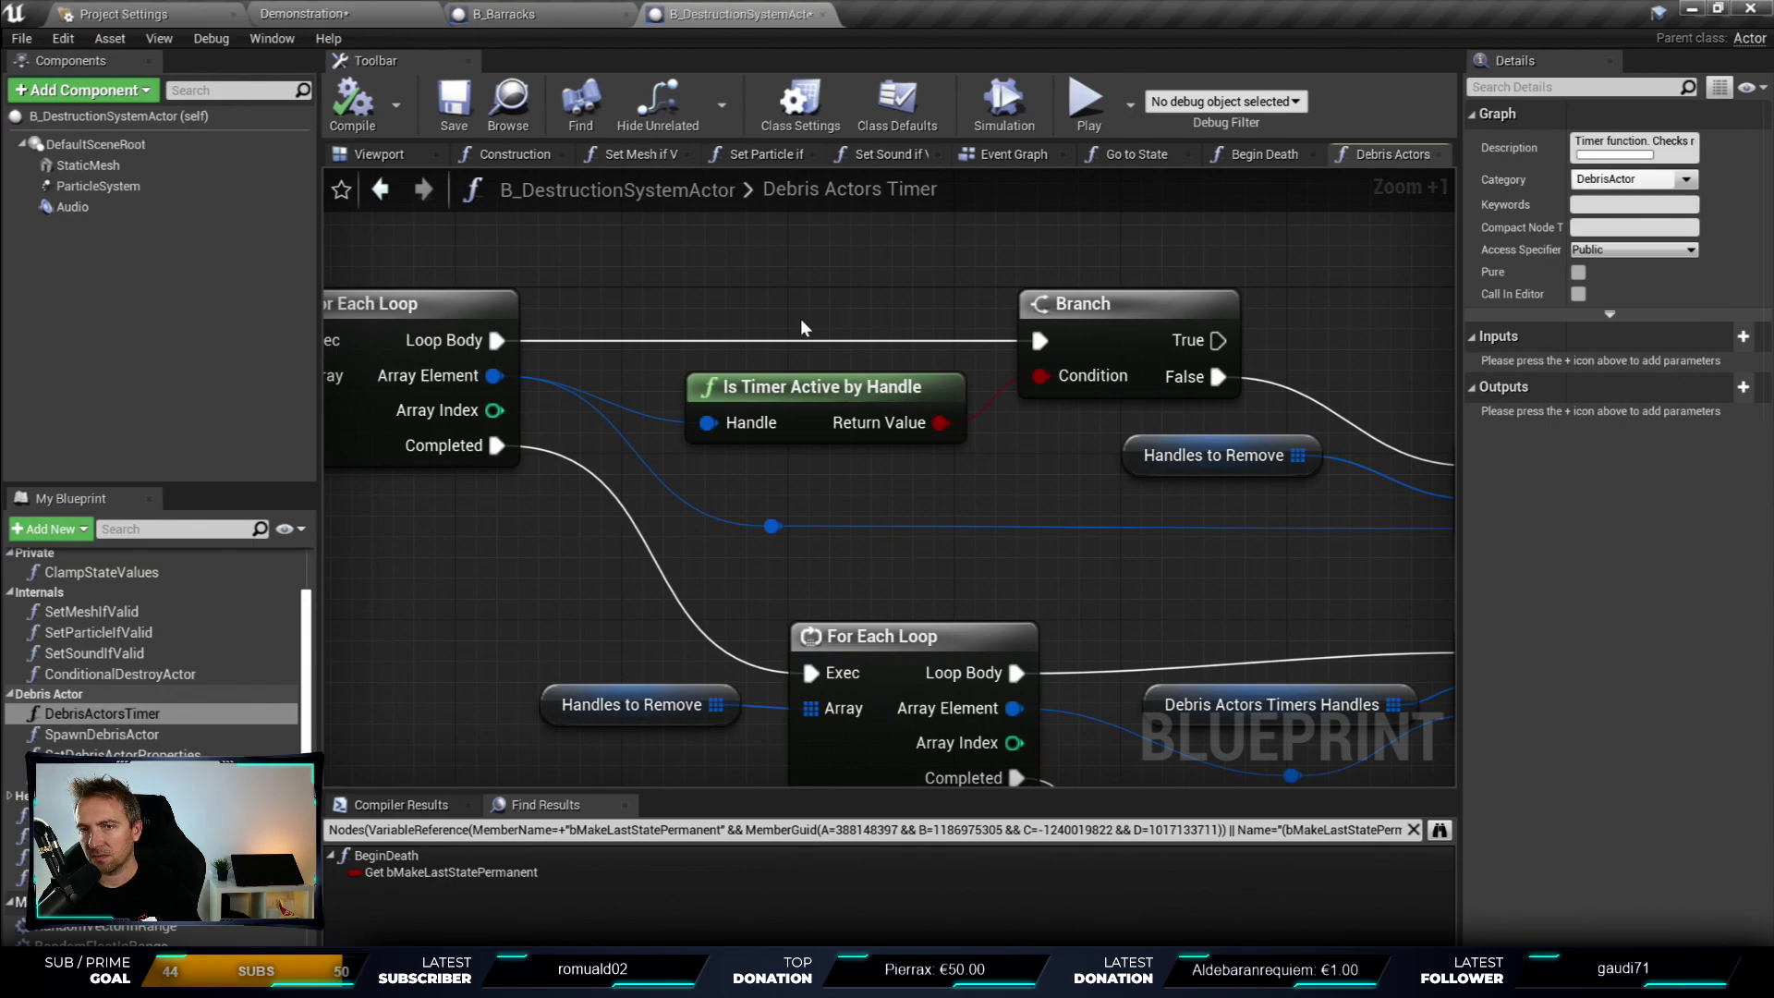
- Review the ADD/REMOVE, Clear Timer and entry nodes, then select the first For Each Loop
right_drag(910, 429, 752, 310)
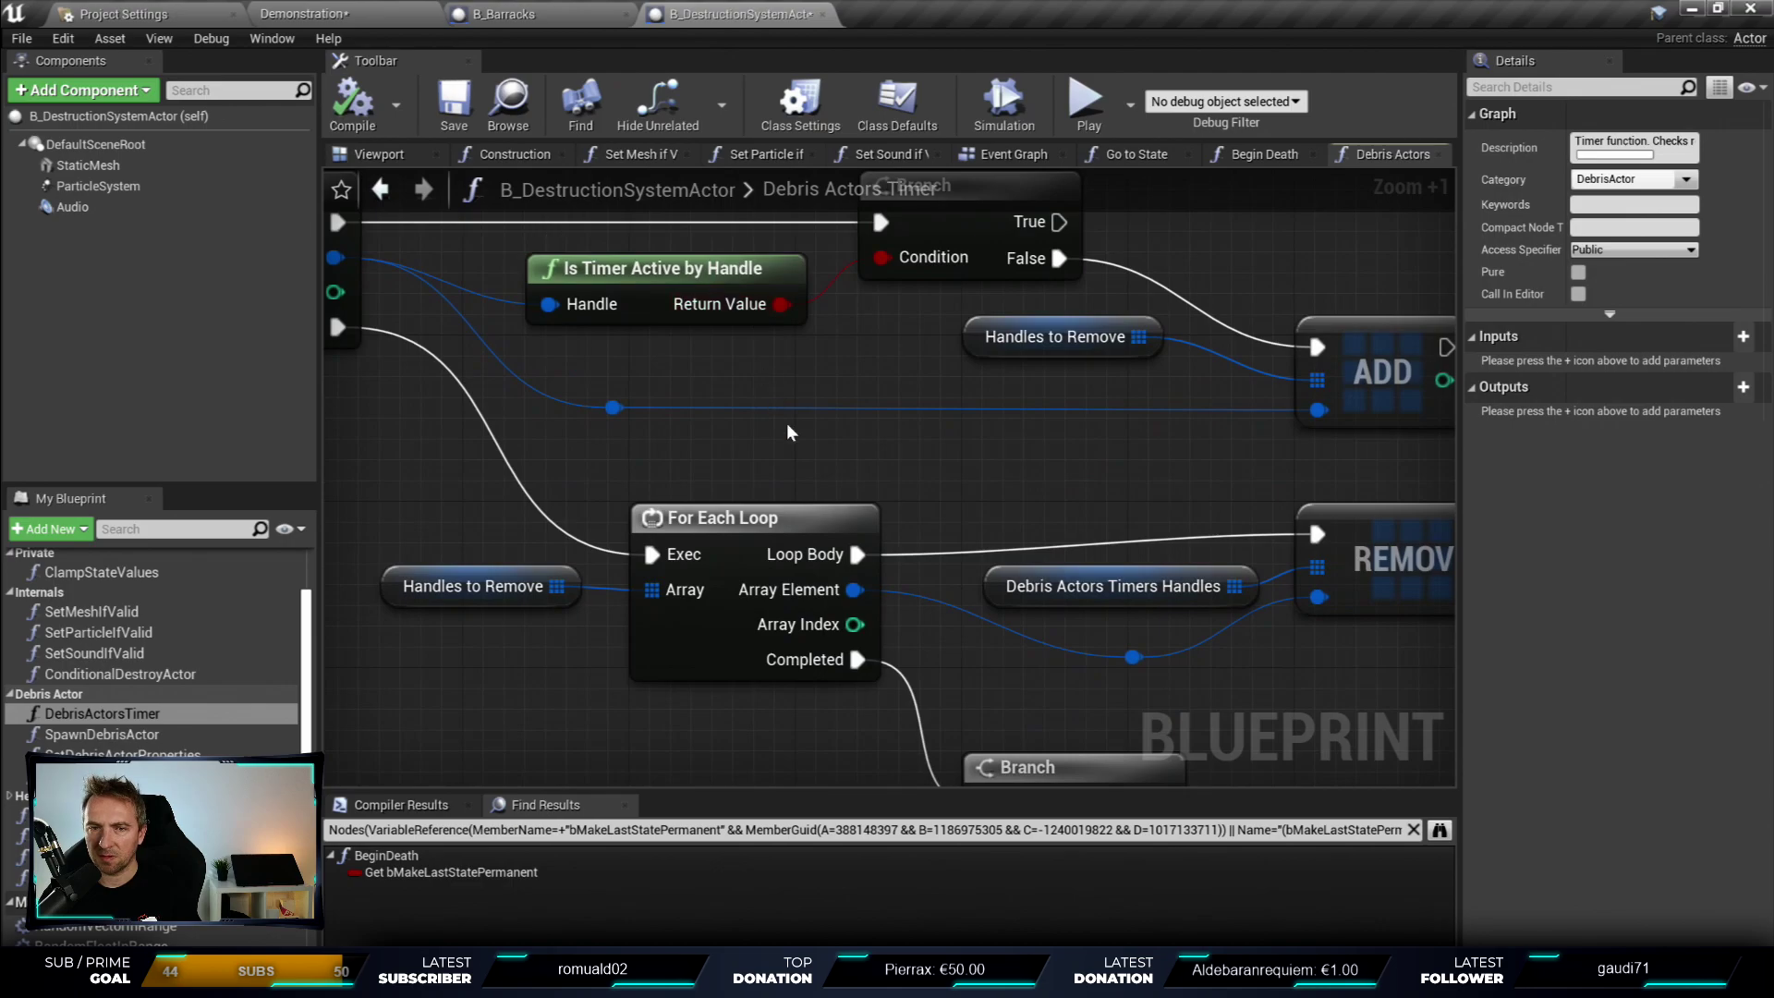
scroll(786, 423, down, 1)
scroll(1009, 390, down, 2)
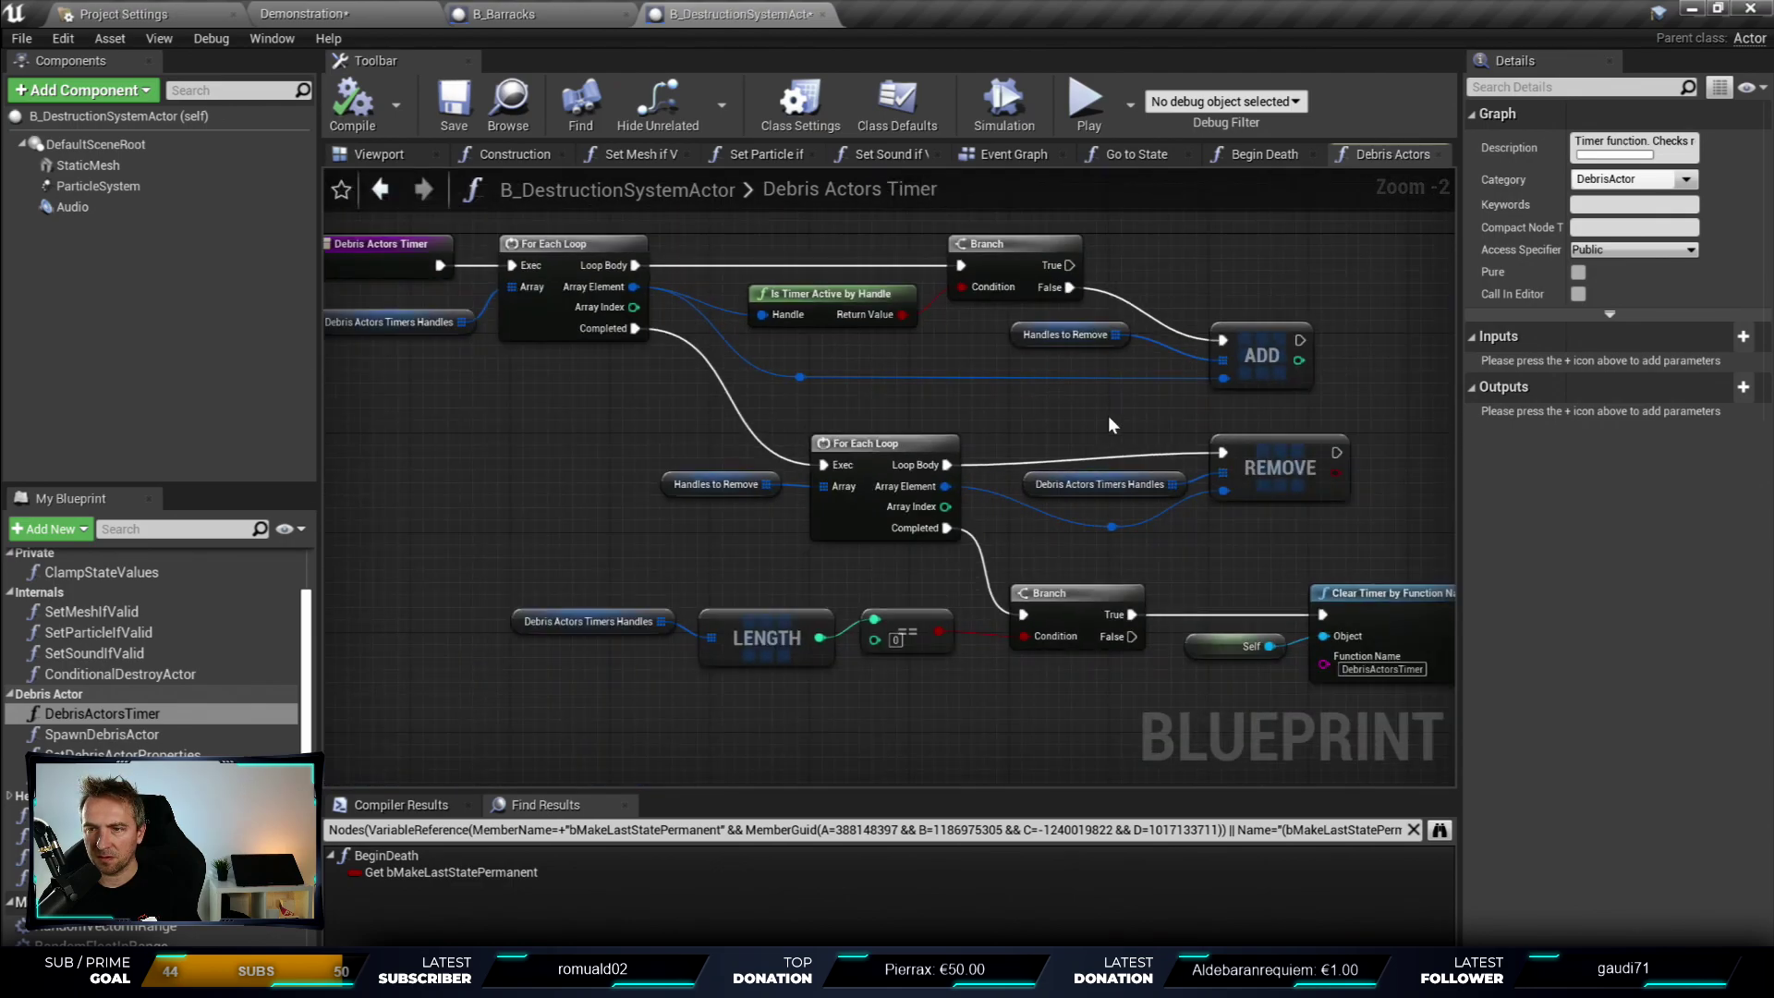
mouse_move(1089, 417)
right_down()
mouse_move(940, 405)
mouse_move(1160, 513)
right_up()
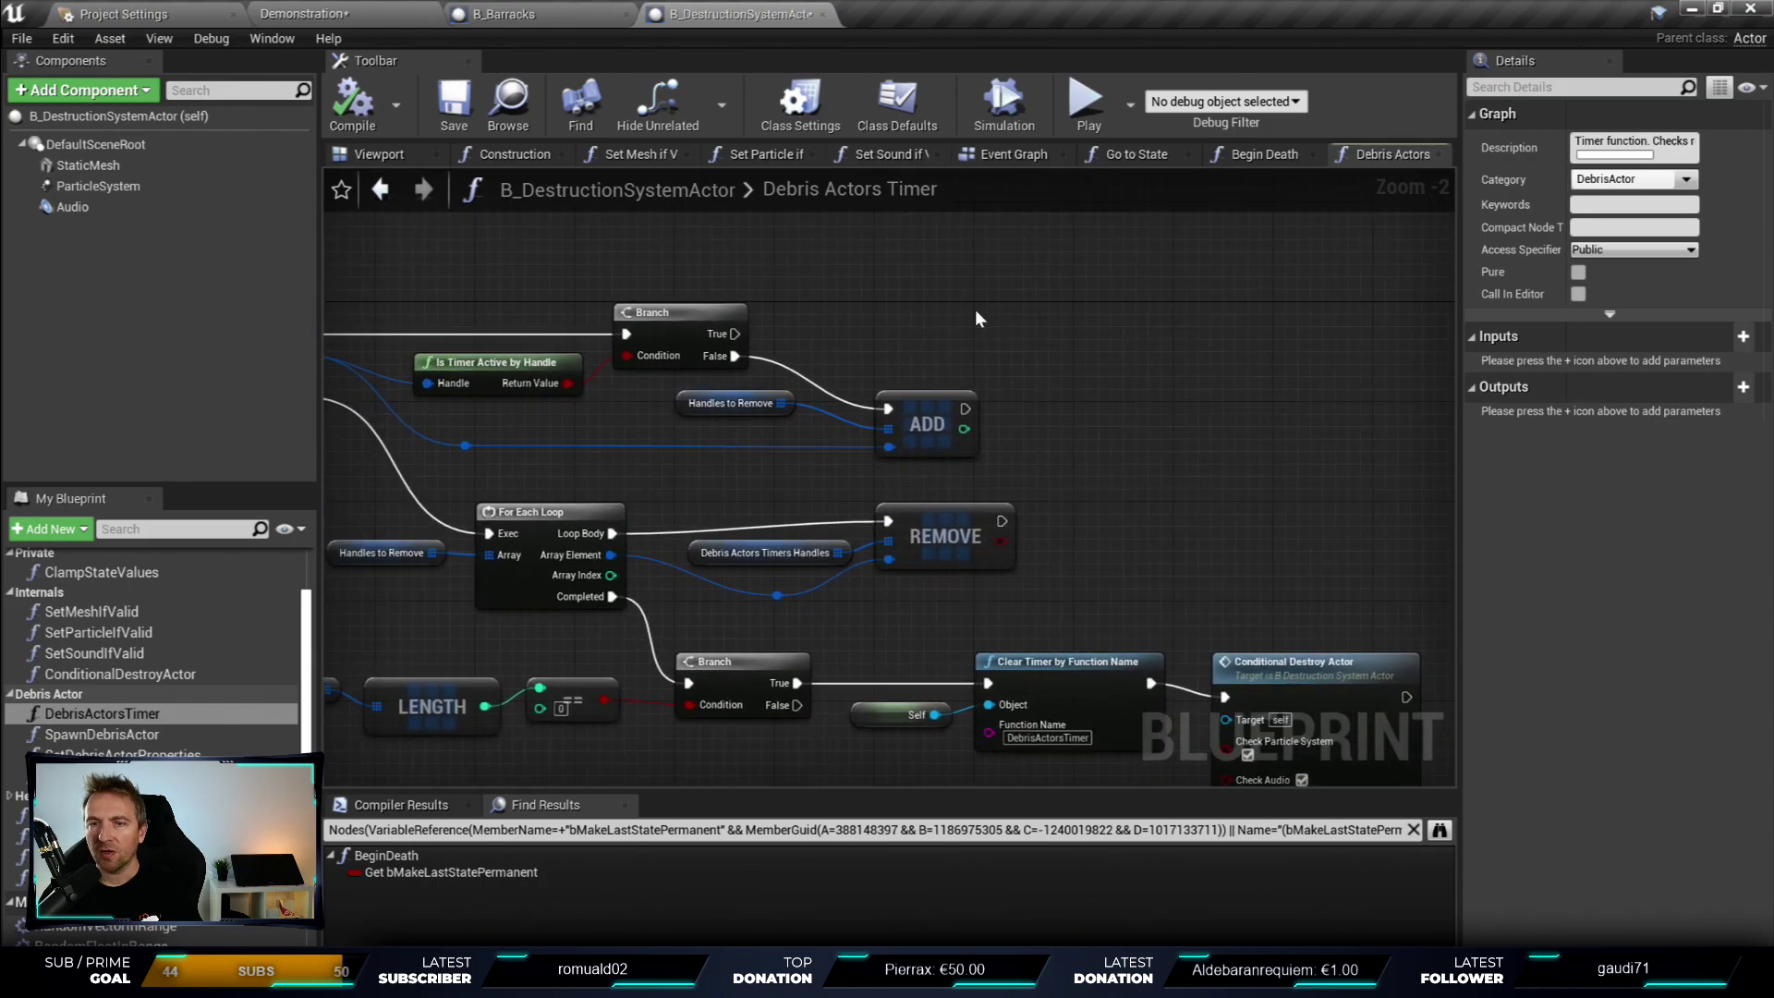
right_drag(980, 318, 1113, 392)
scroll(1101, 356, down, 1)
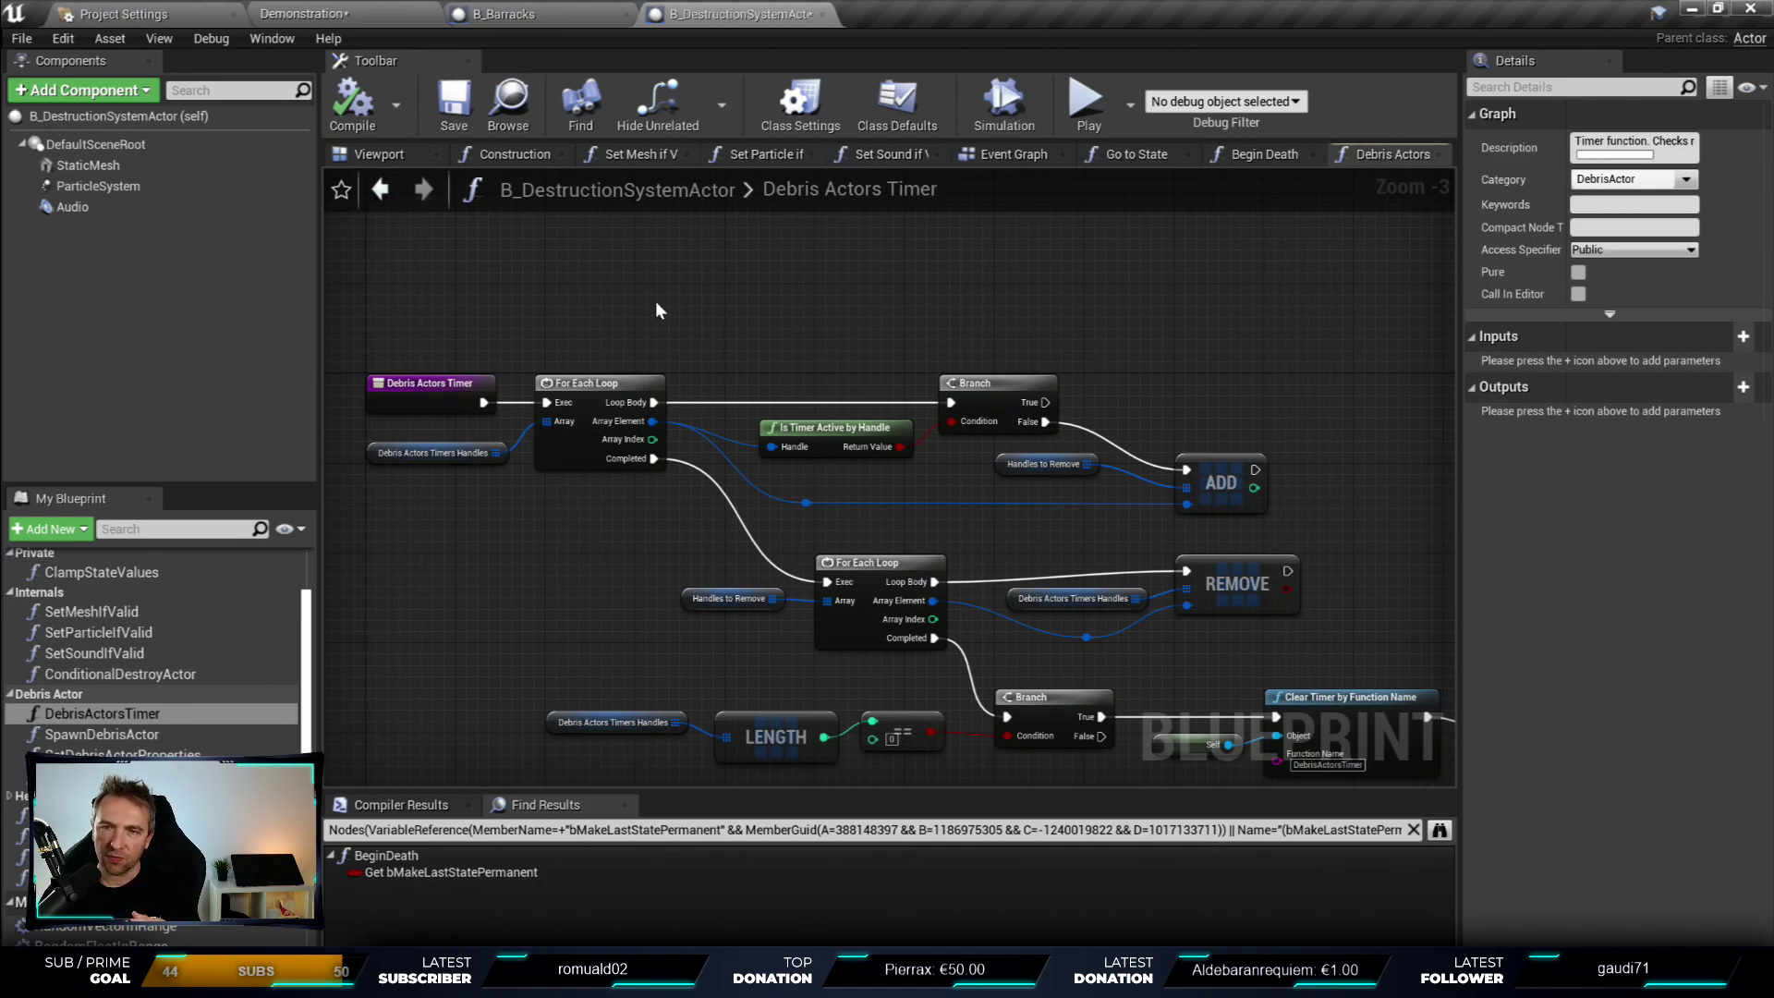
click(580, 447)
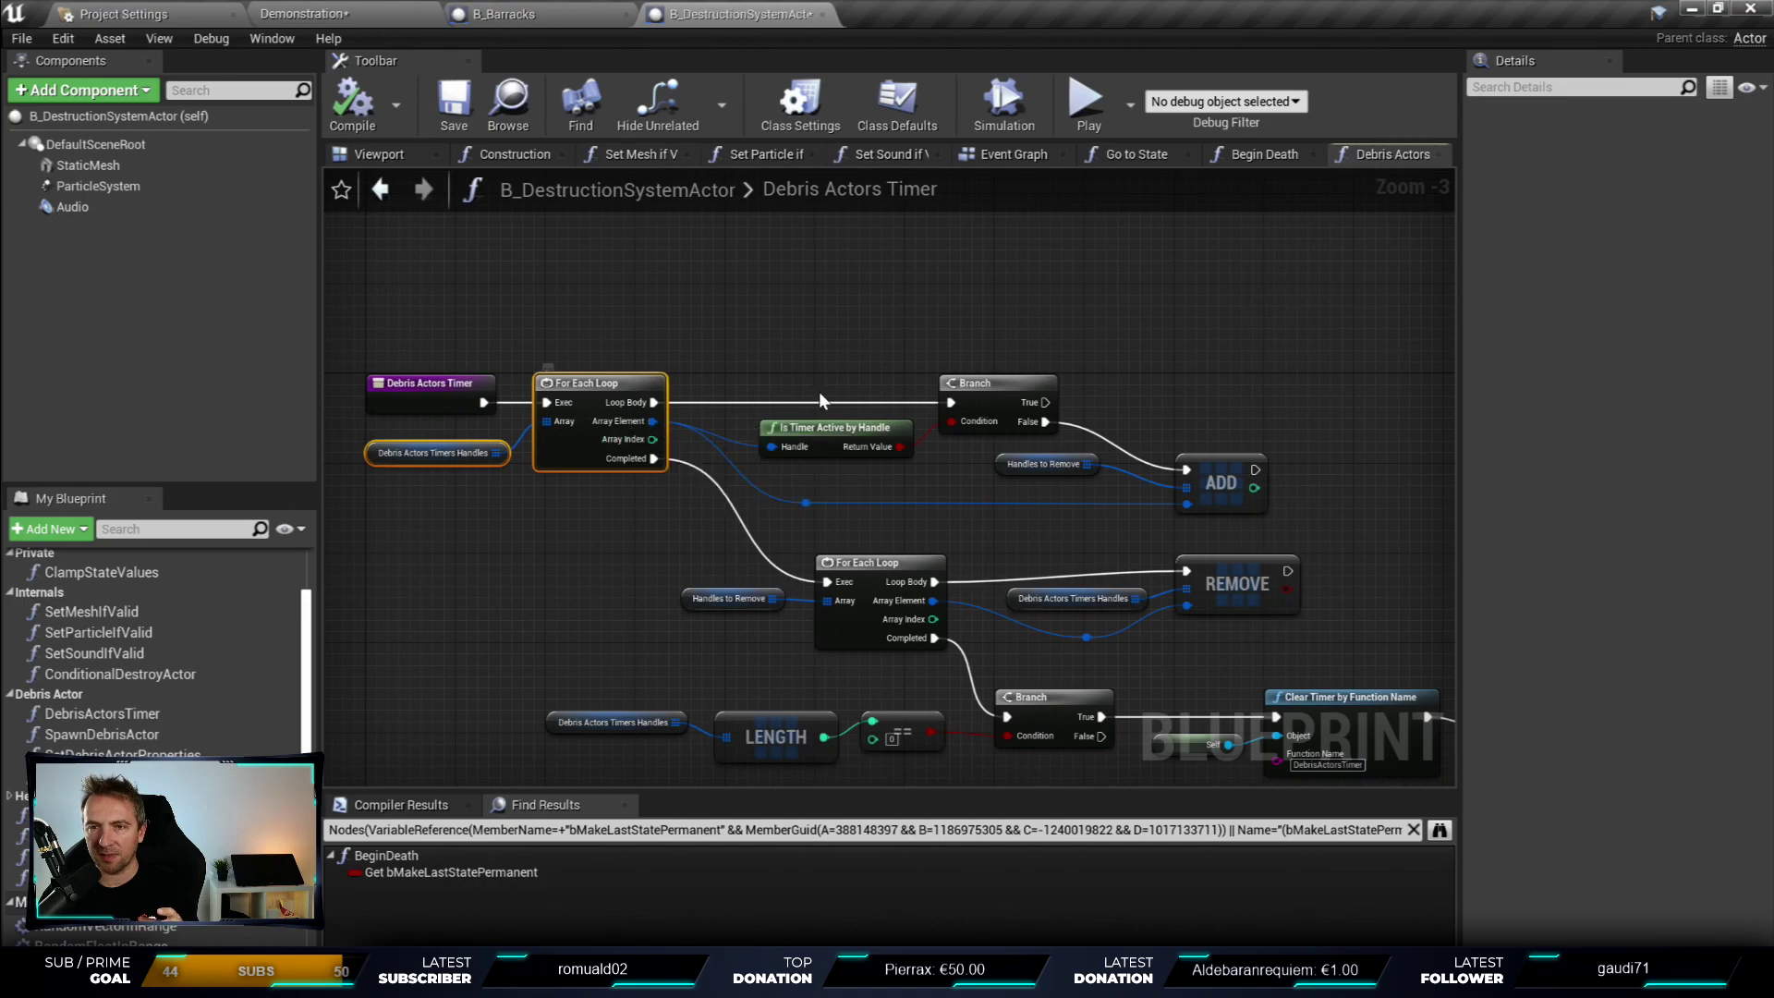
right_drag(819, 391, 678, 303)
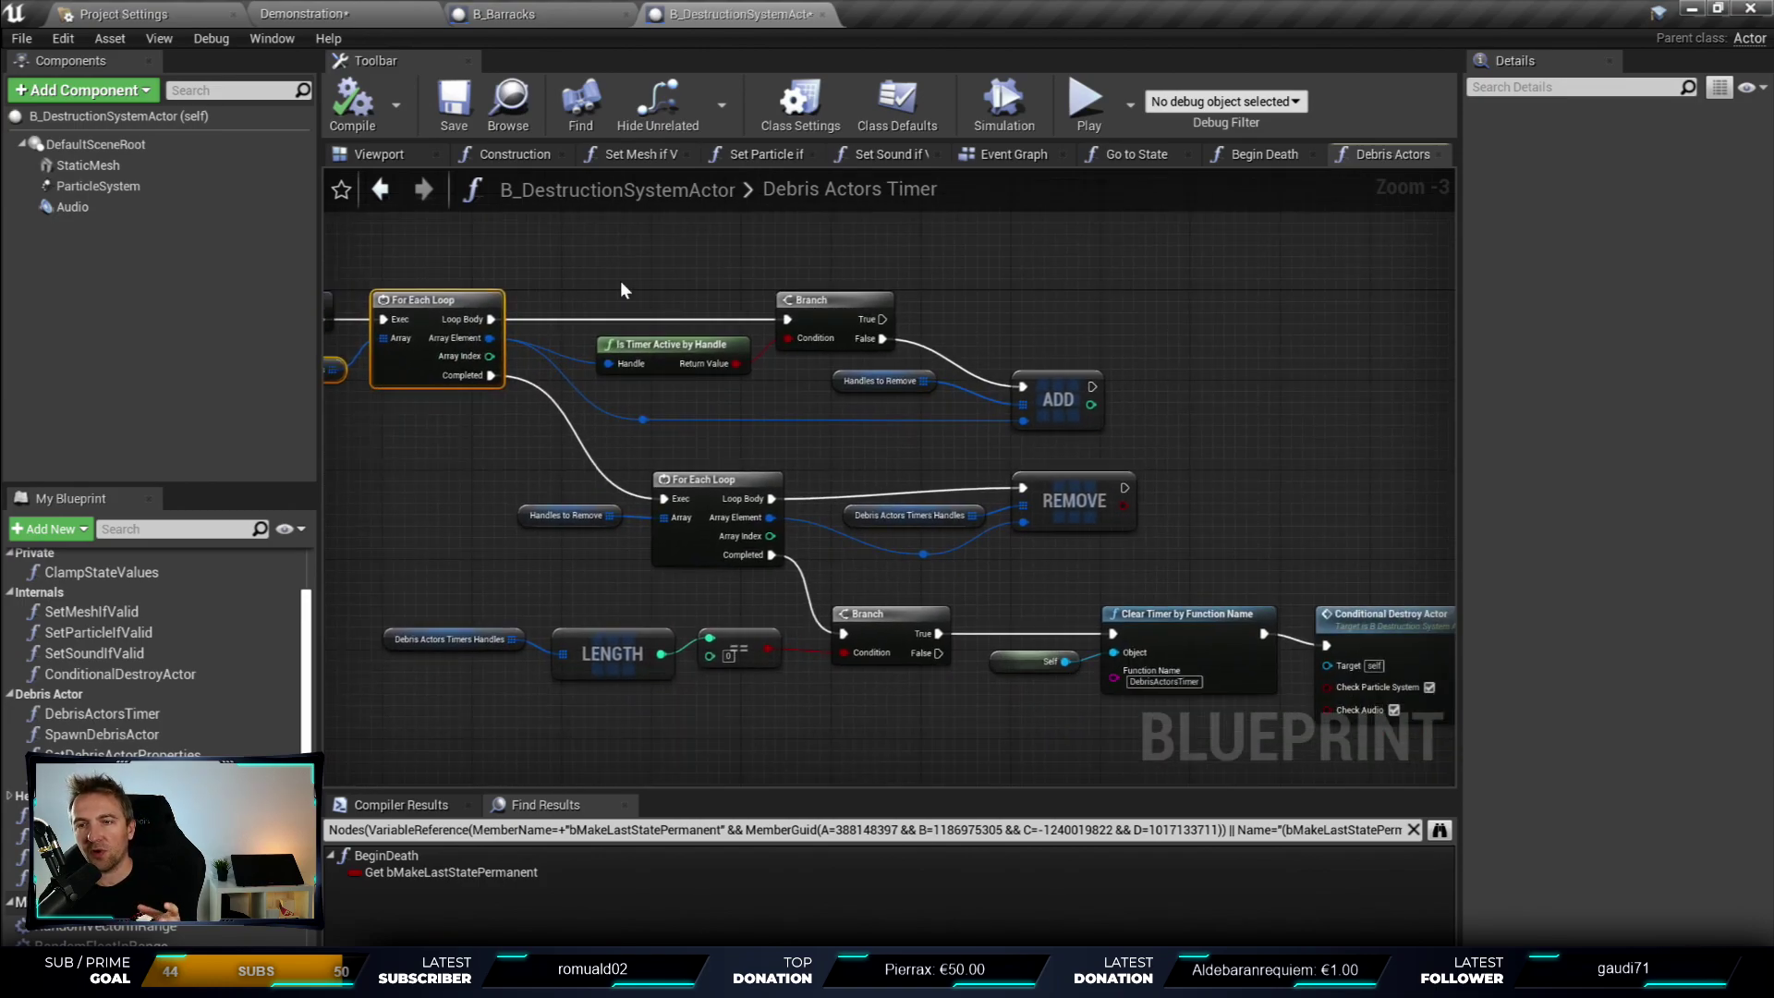
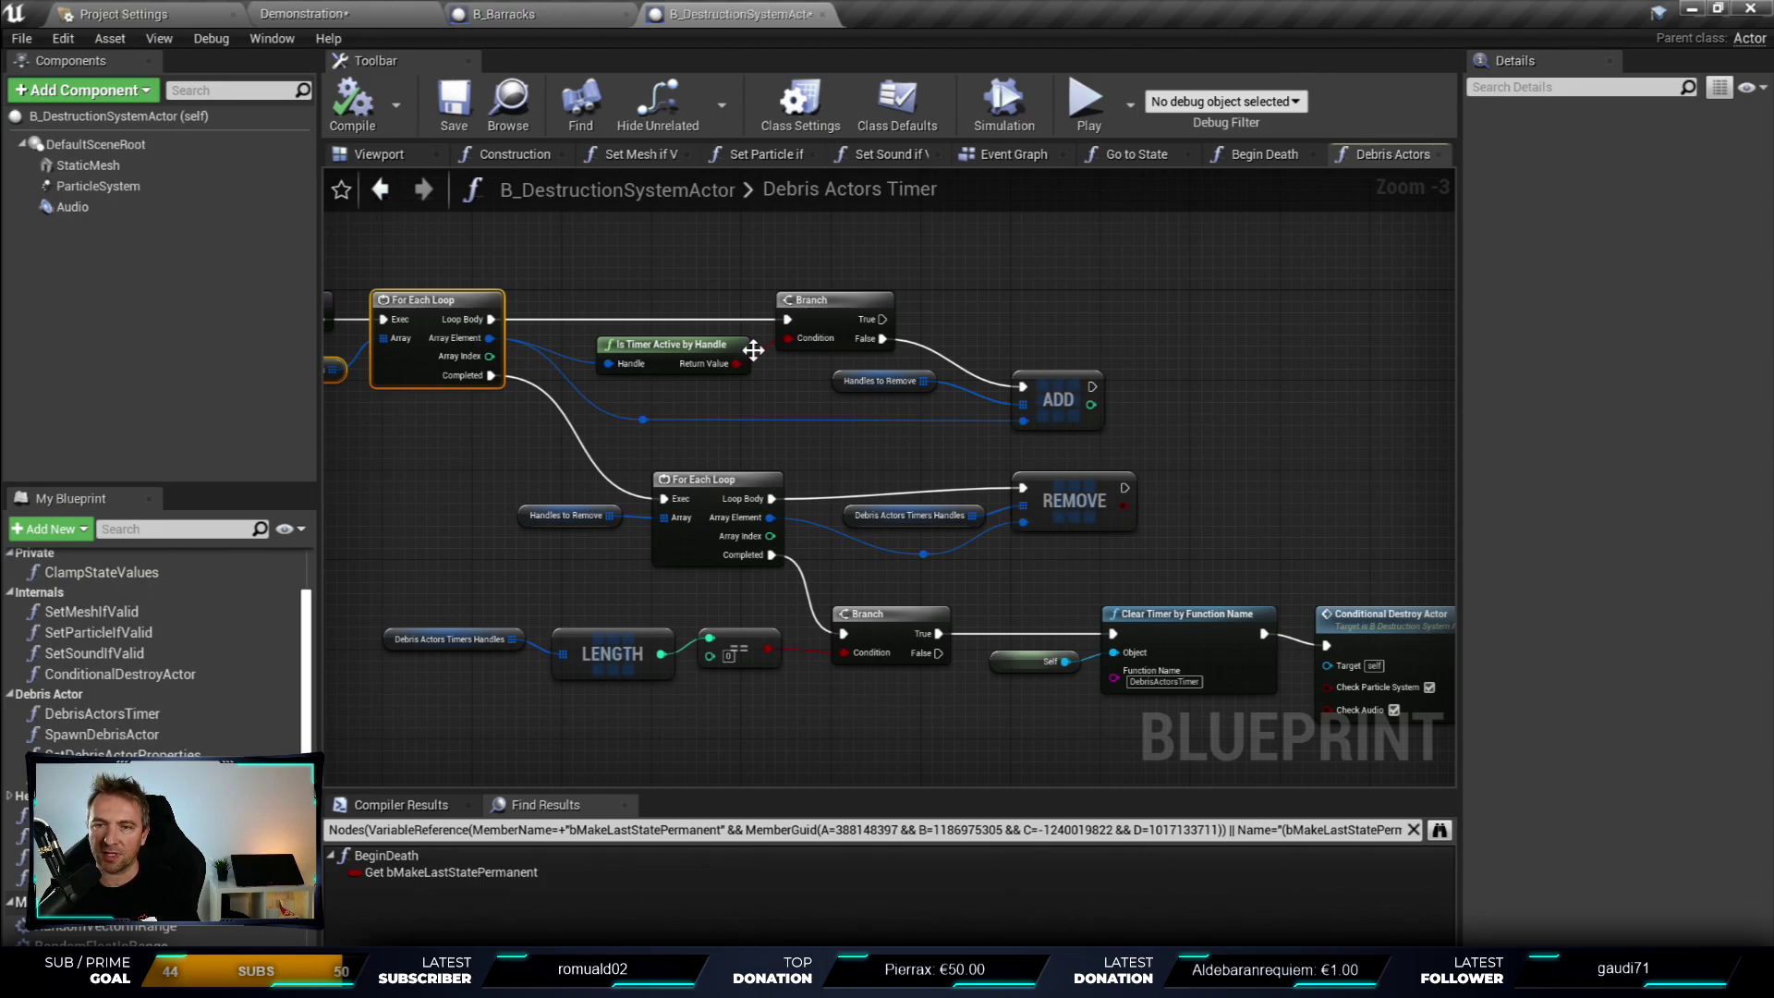
- Look over the rest of the Debris Actors Timer logic, then close that function graph
right_drag(754, 349, 765, 233)
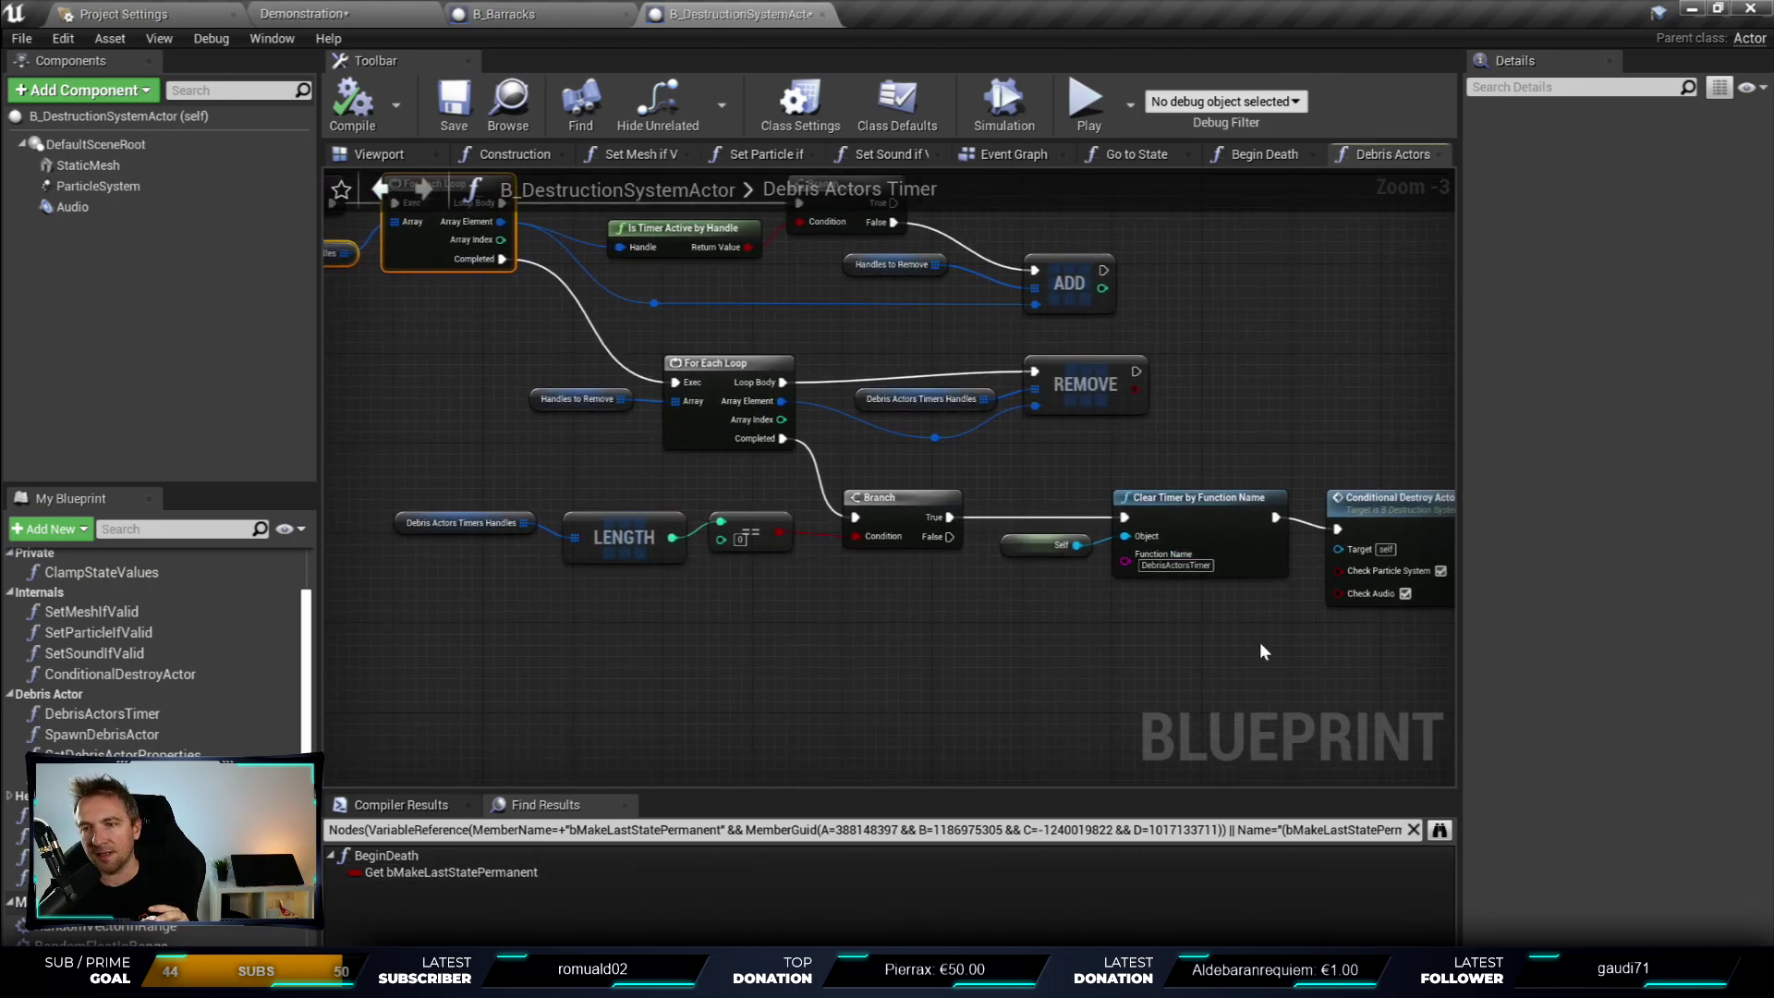
right_drag(1261, 644, 1069, 668)
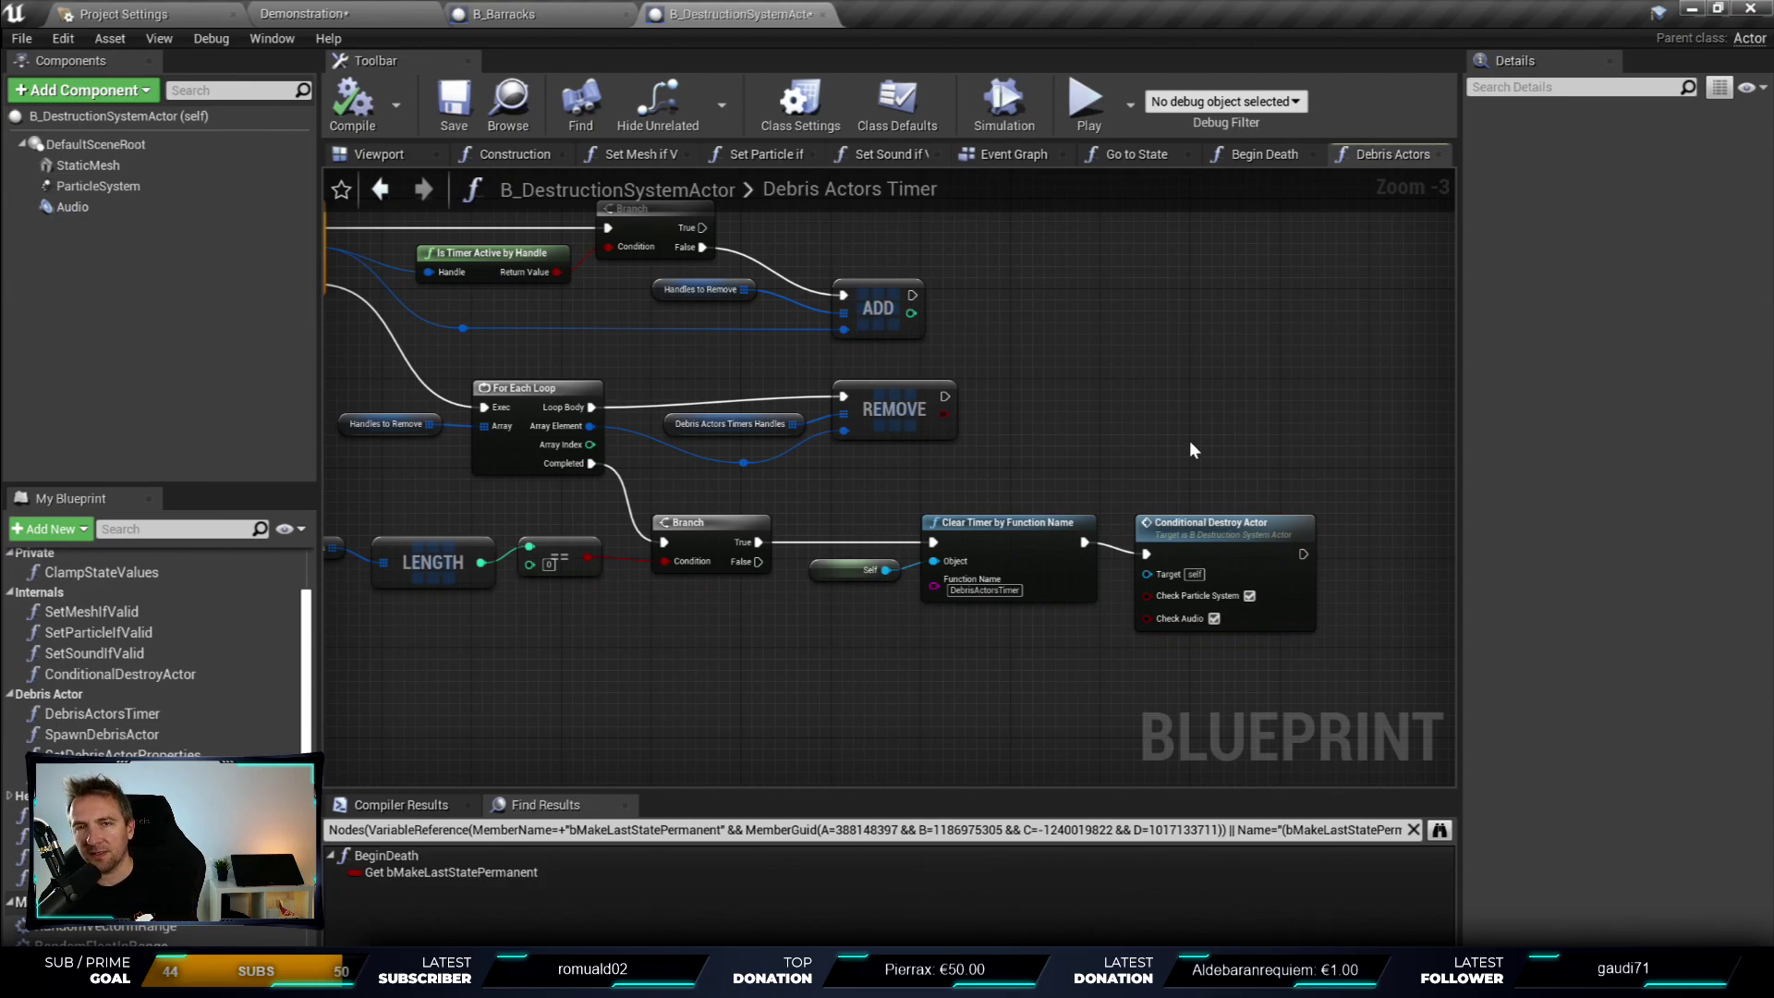
click(1201, 523)
right_drag(1195, 381, 1228, 414)
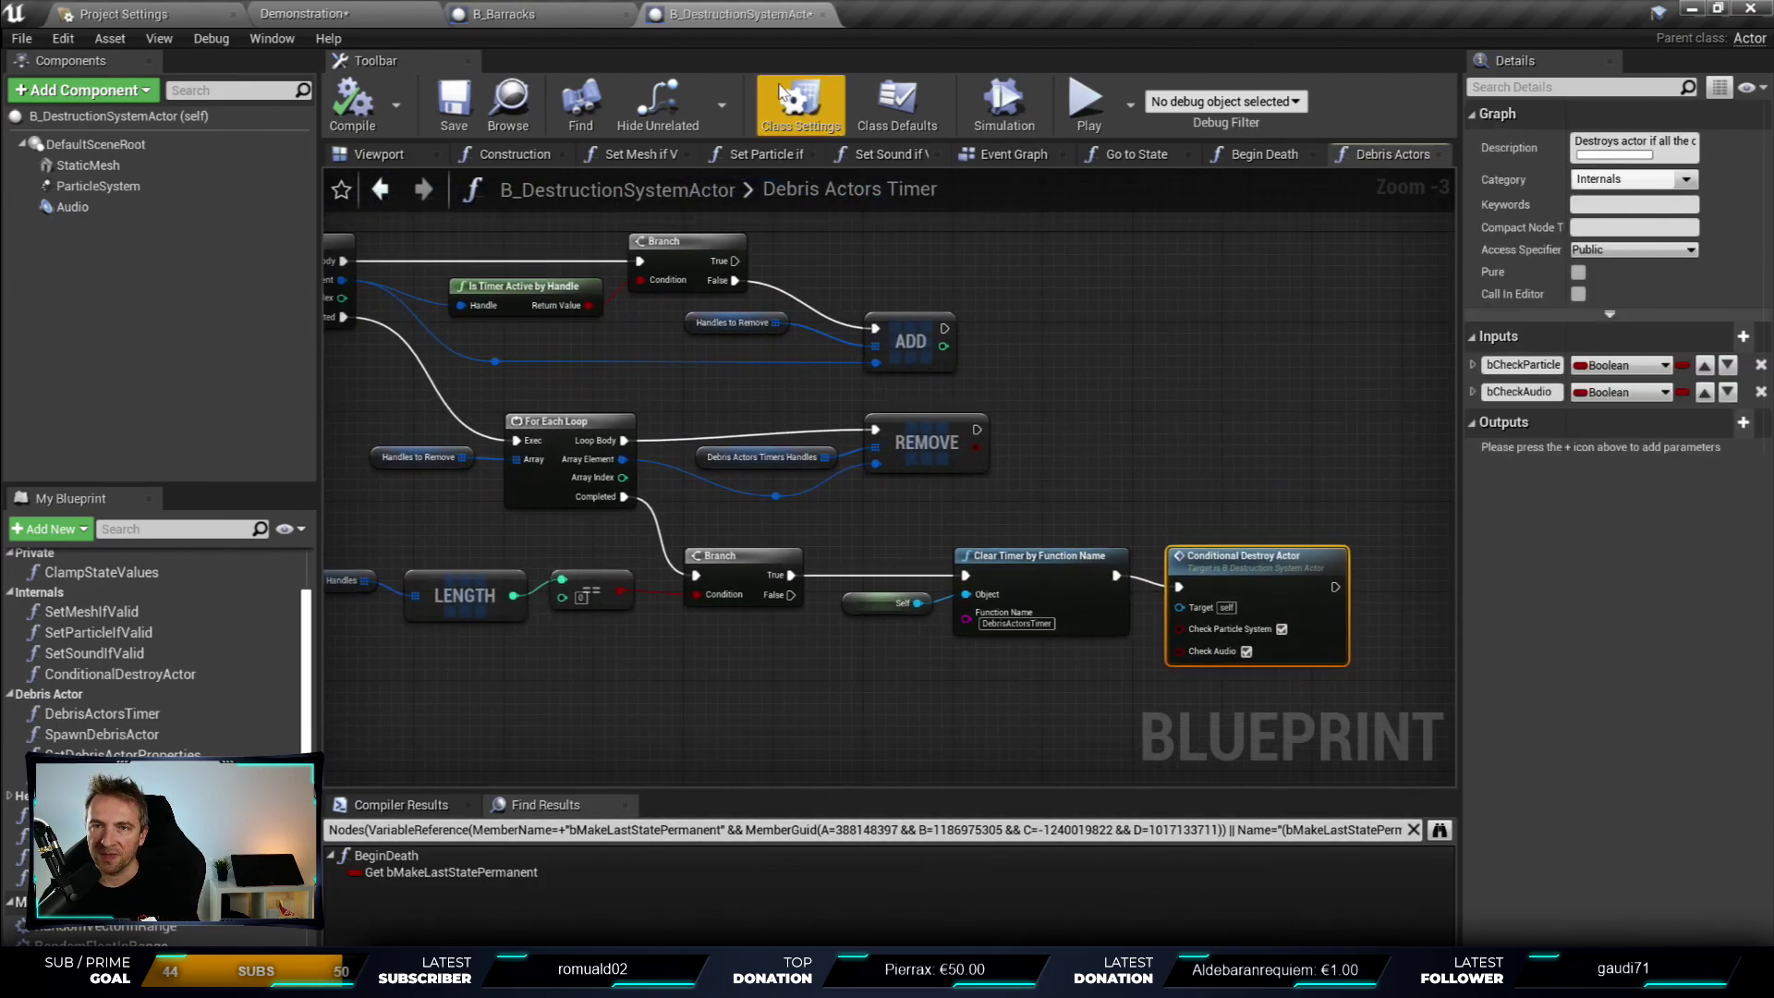
click(1441, 155)
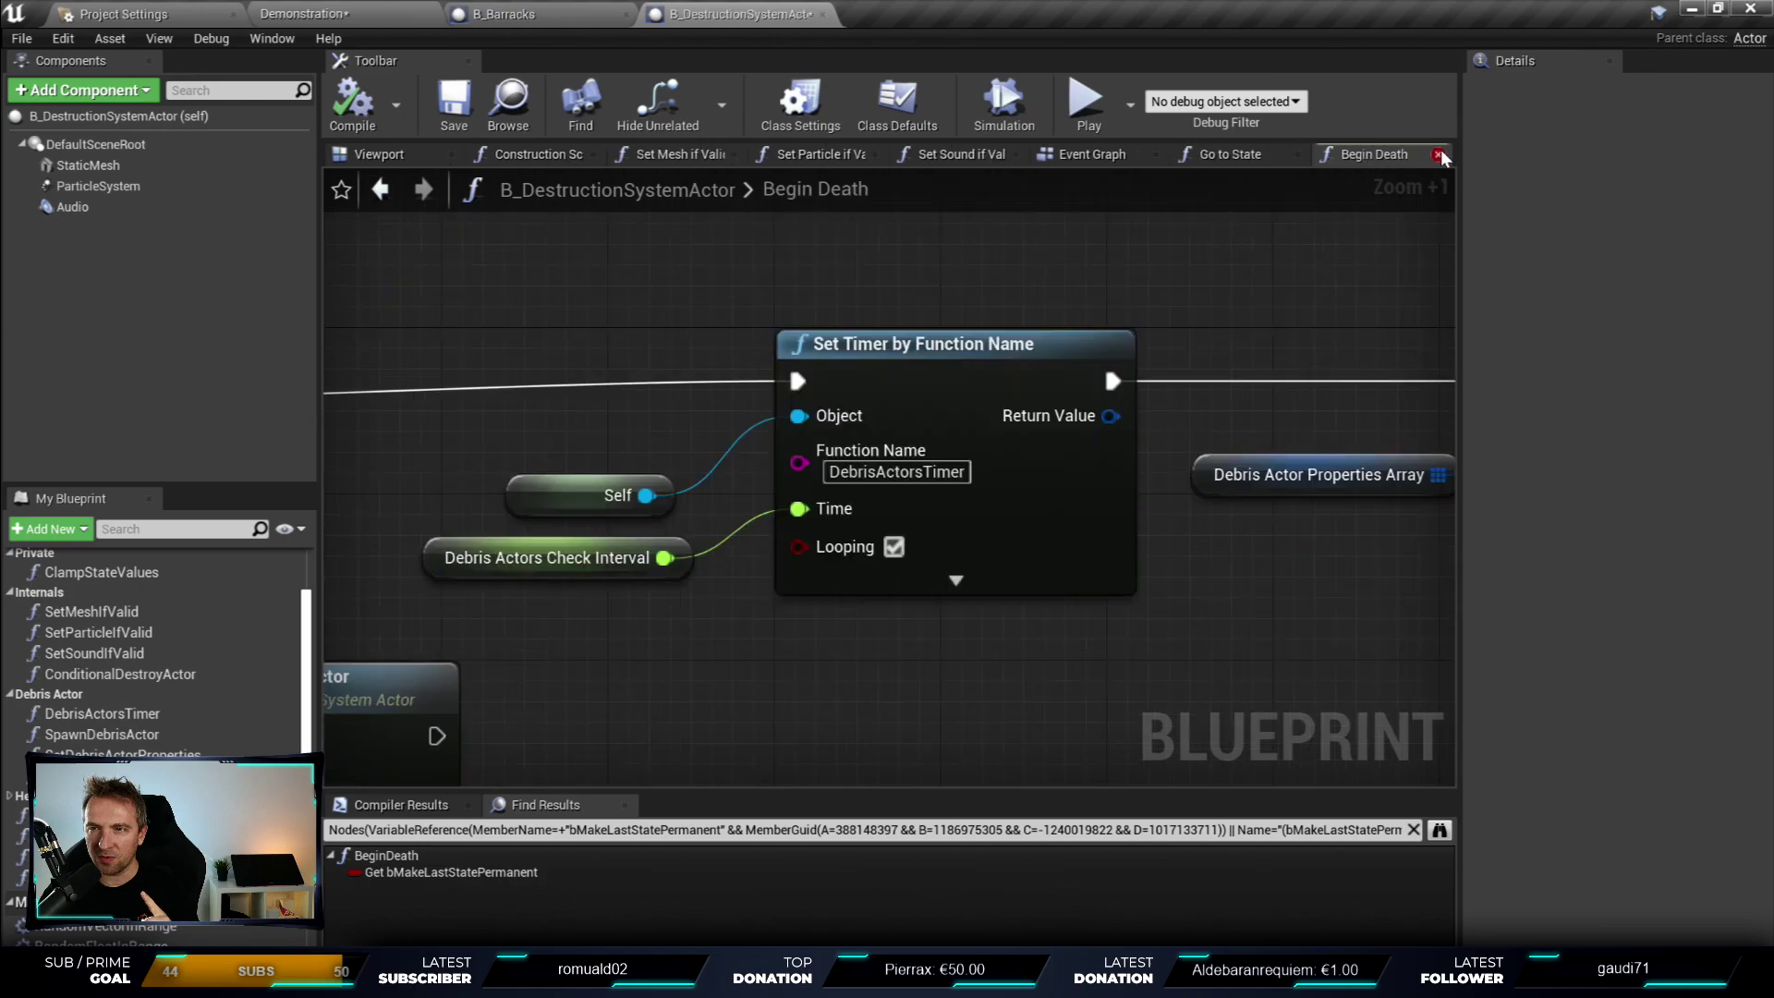
- Zoom in on the Branch and Conditional Destroy Actor nodes in the Begin Death graph
scroll(829, 331, down, 4)
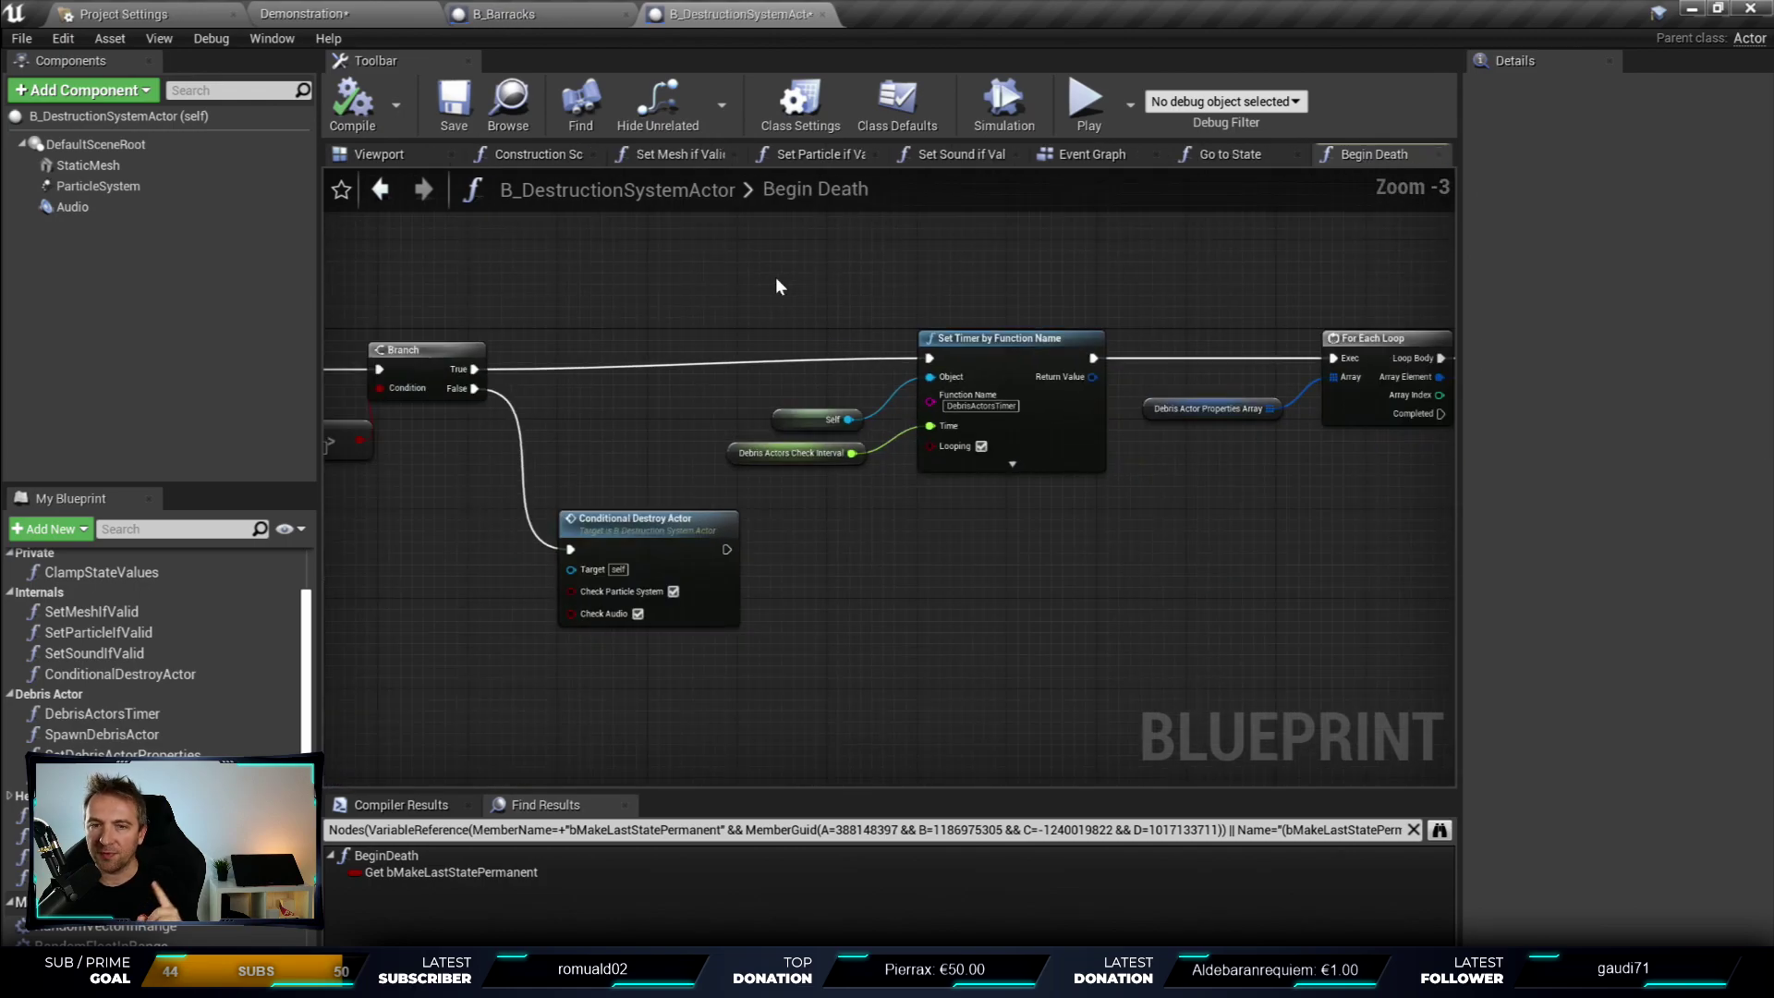
right_drag(901, 266, 1110, 303)
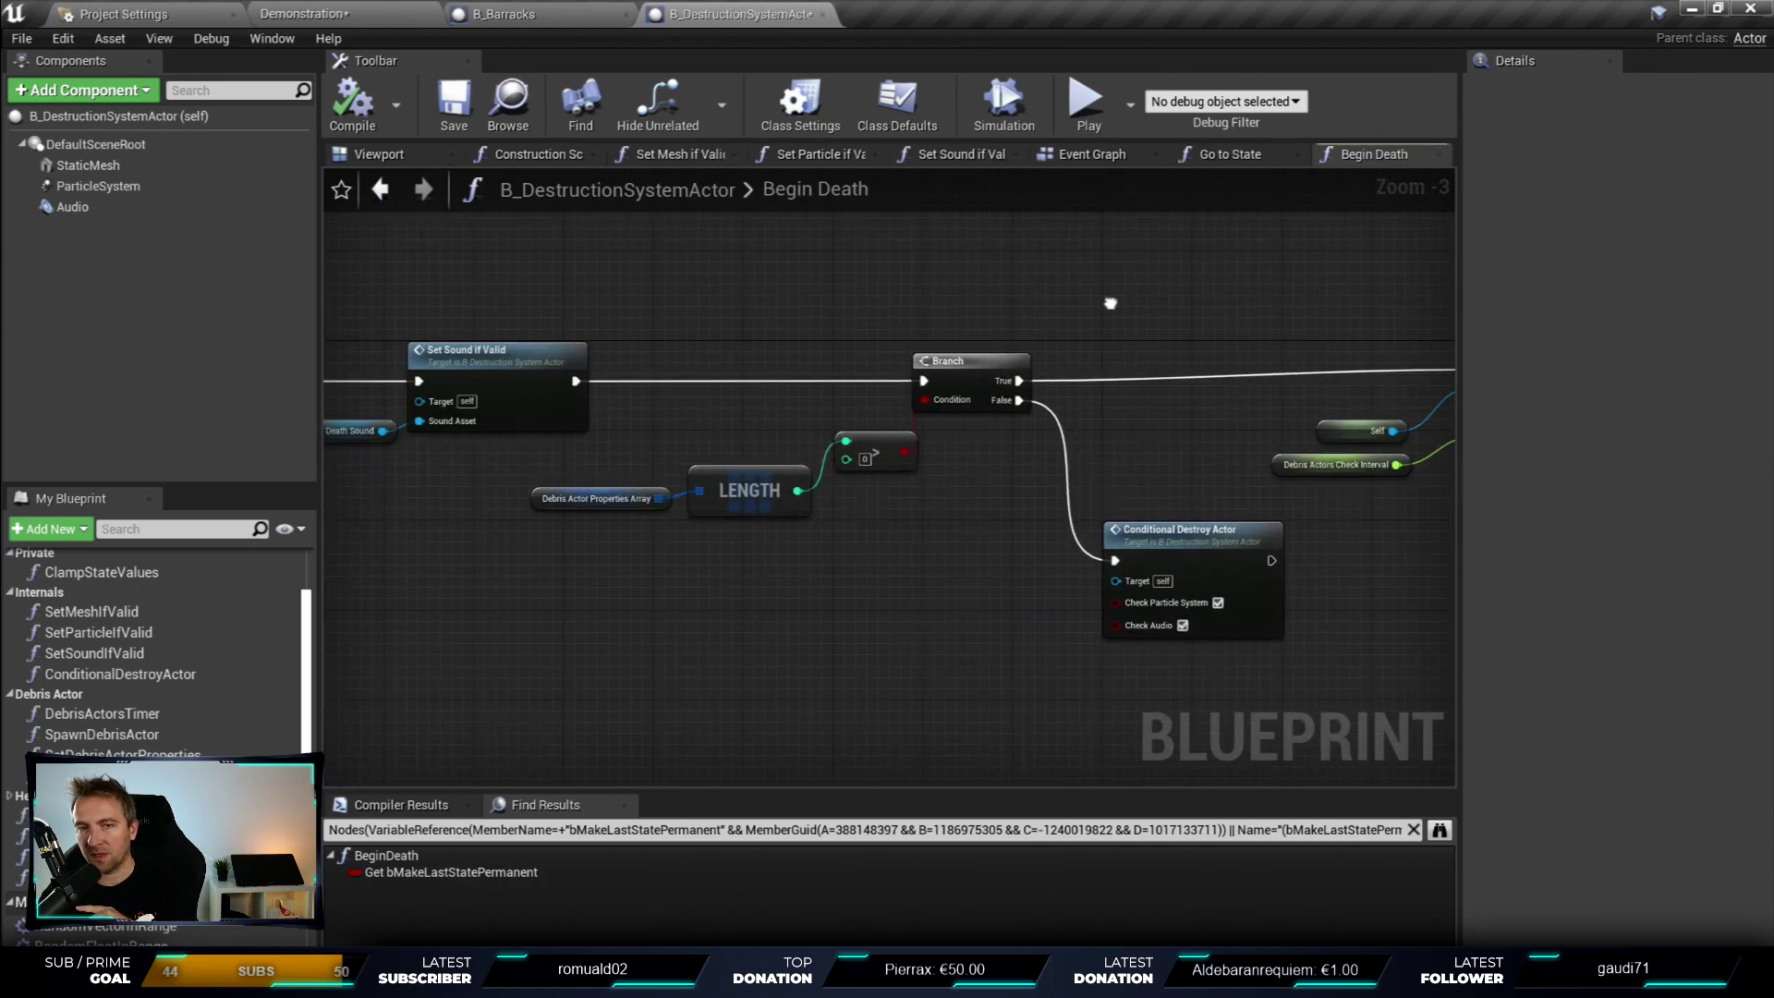
drag(613, 574, 887, 429)
right_drag(1160, 410, 828, 407)
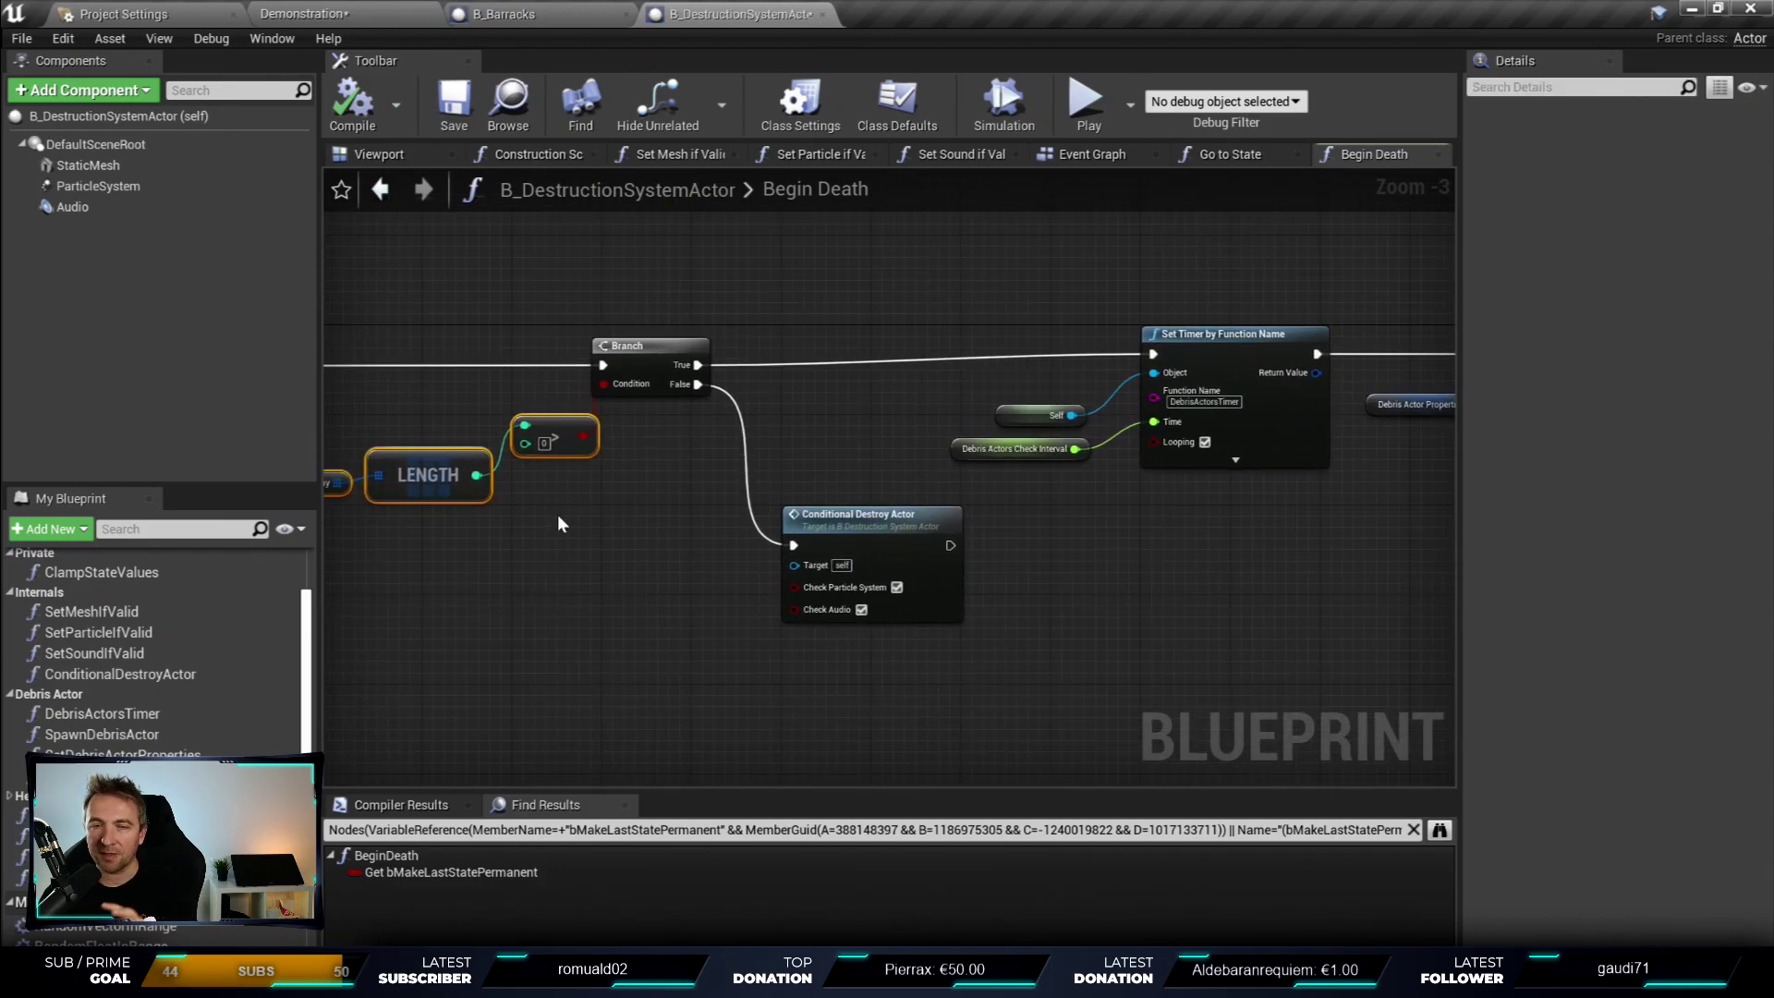
right_drag(557, 513, 878, 413)
scroll(901, 407, up, 1)
scroll(901, 407, up, 2)
right_drag(1046, 466, 979, 420)
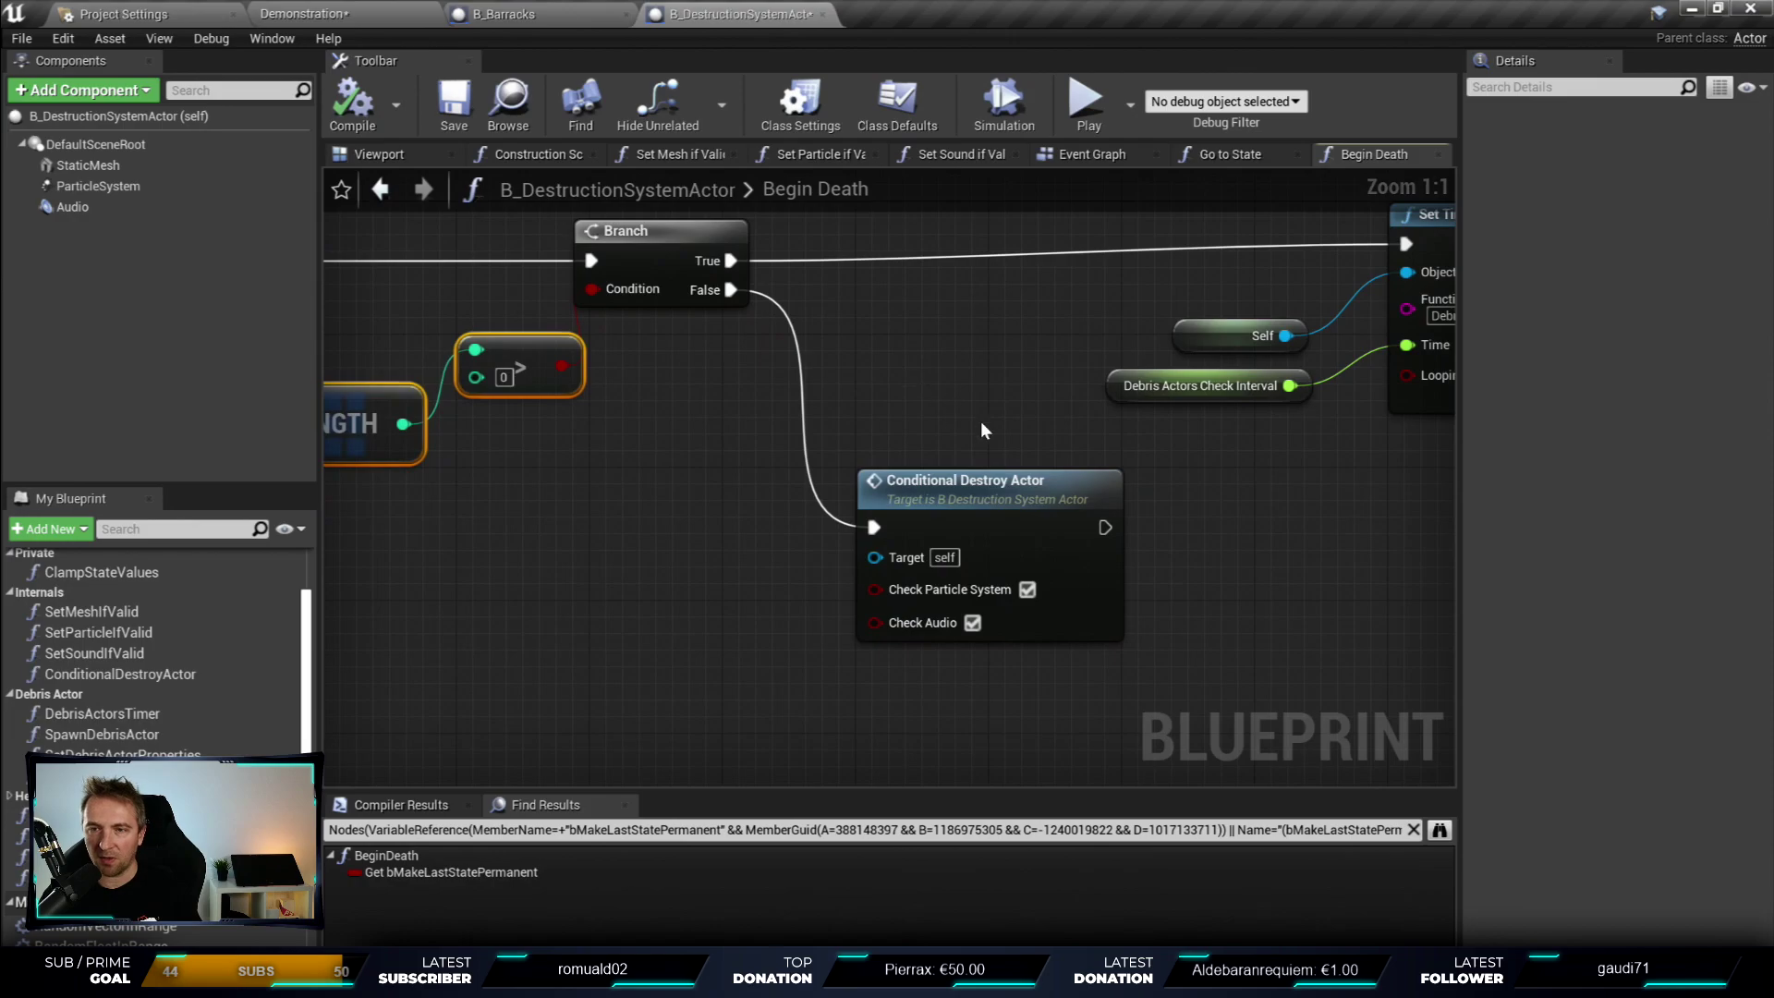
scroll(979, 419, up, 2)
scroll(905, 272, up, 1)
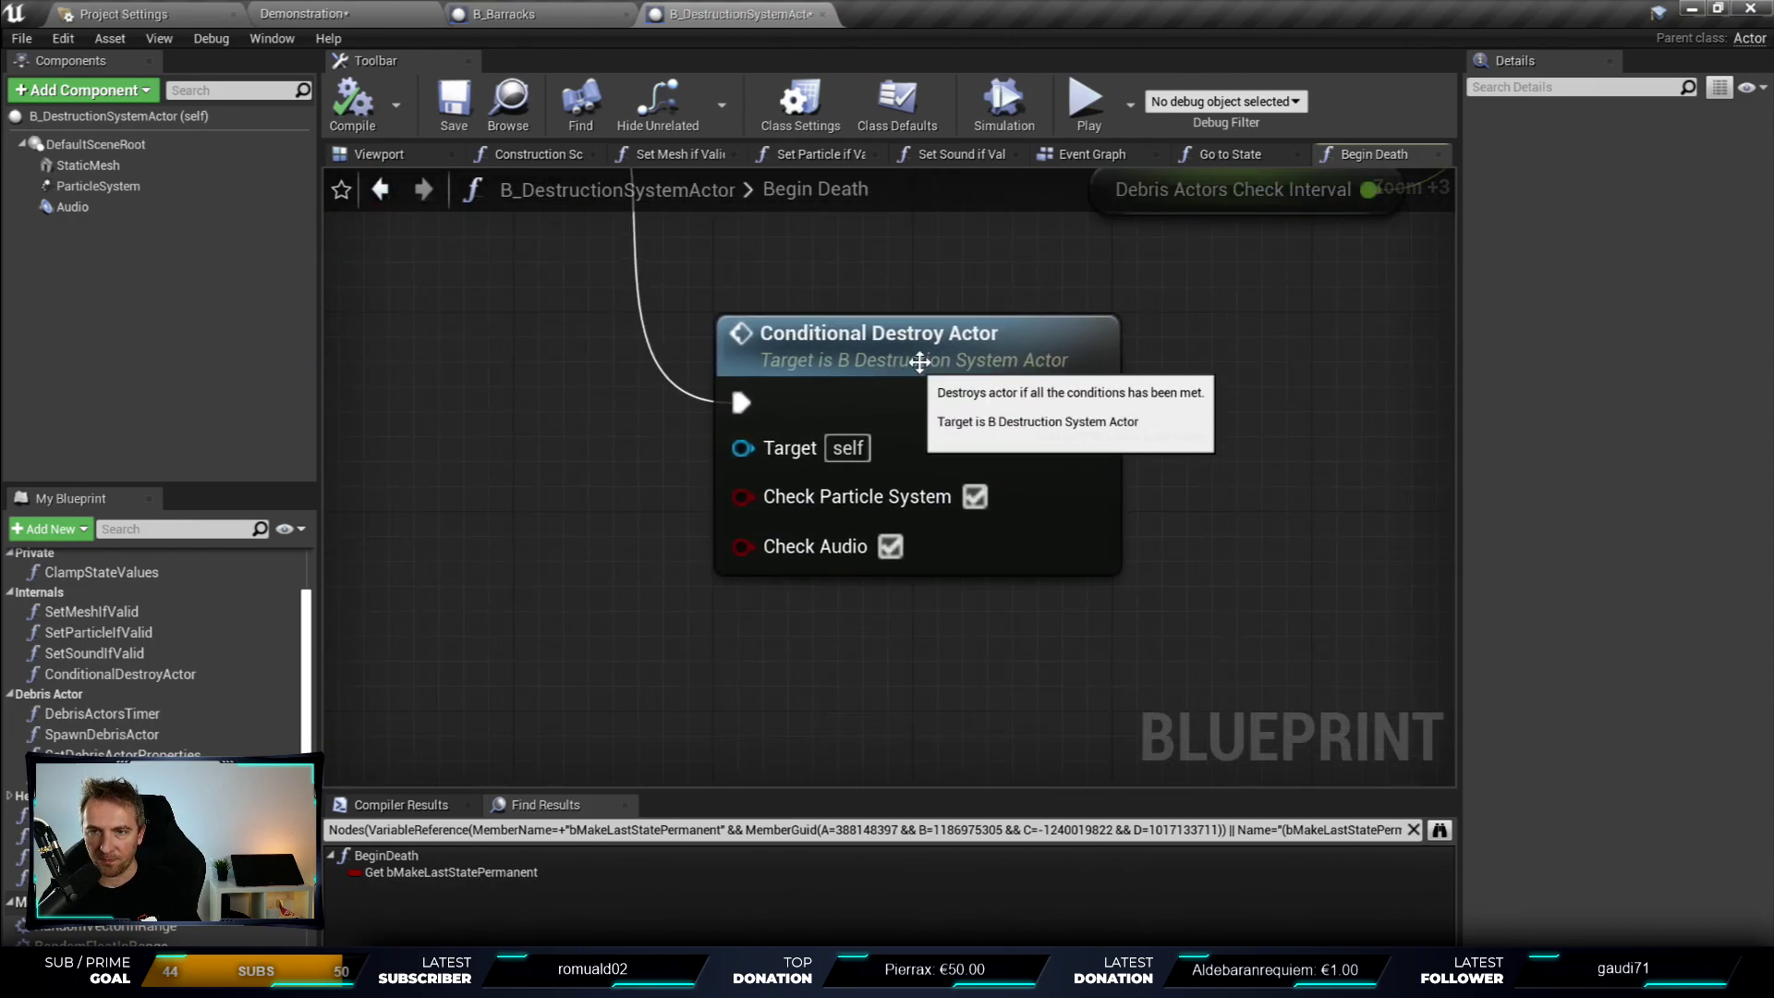
click(969, 347)
double_click(968, 347)
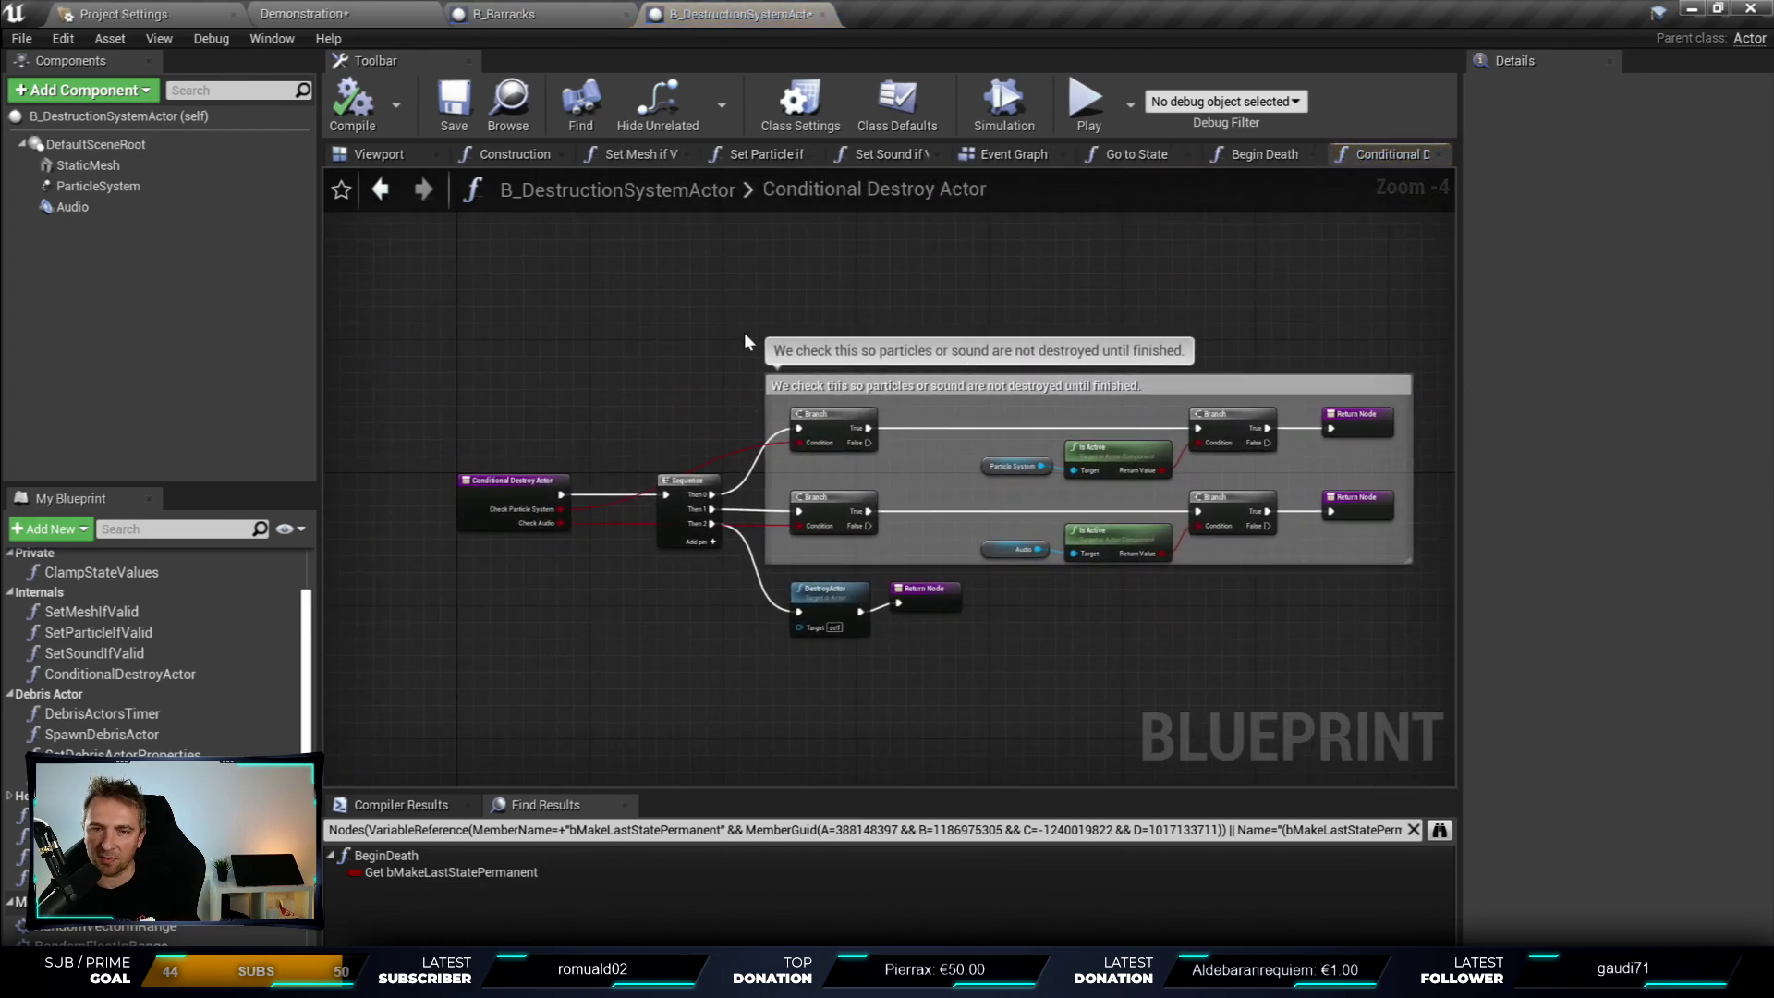
scroll(745, 330, up, 2)
scroll(779, 419, up, 2)
right_drag(872, 274, 561, 395)
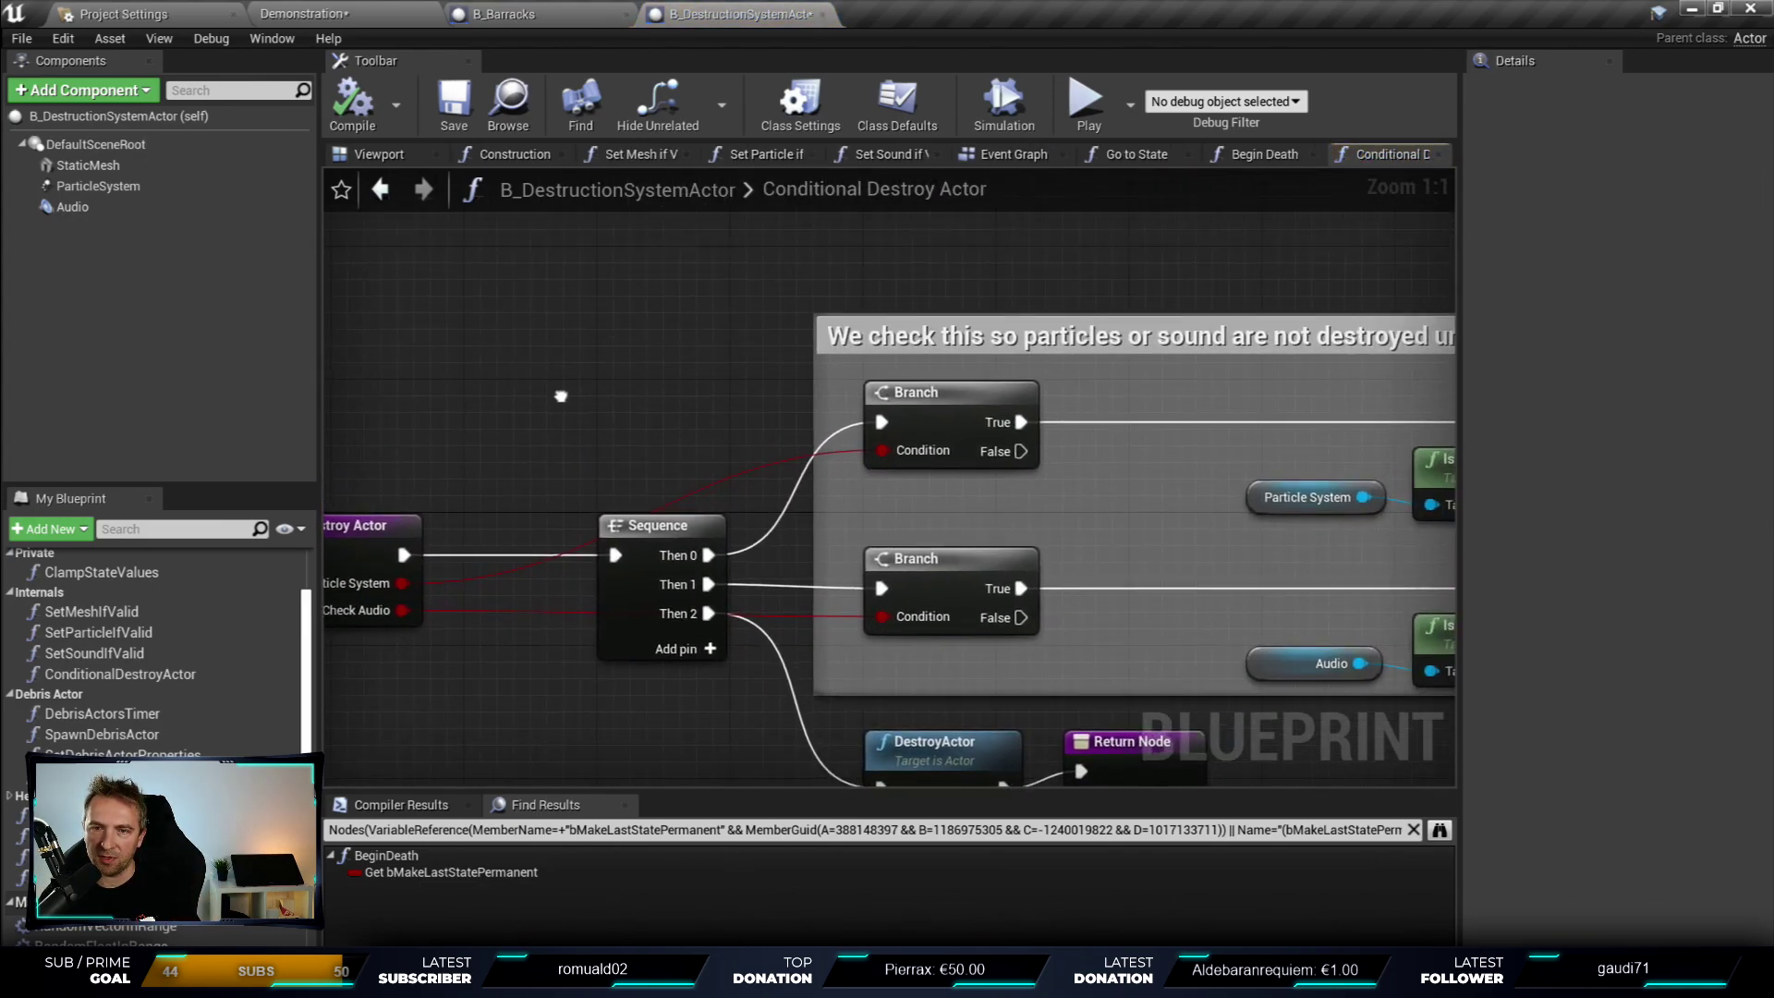
right_drag(569, 497, 783, 484)
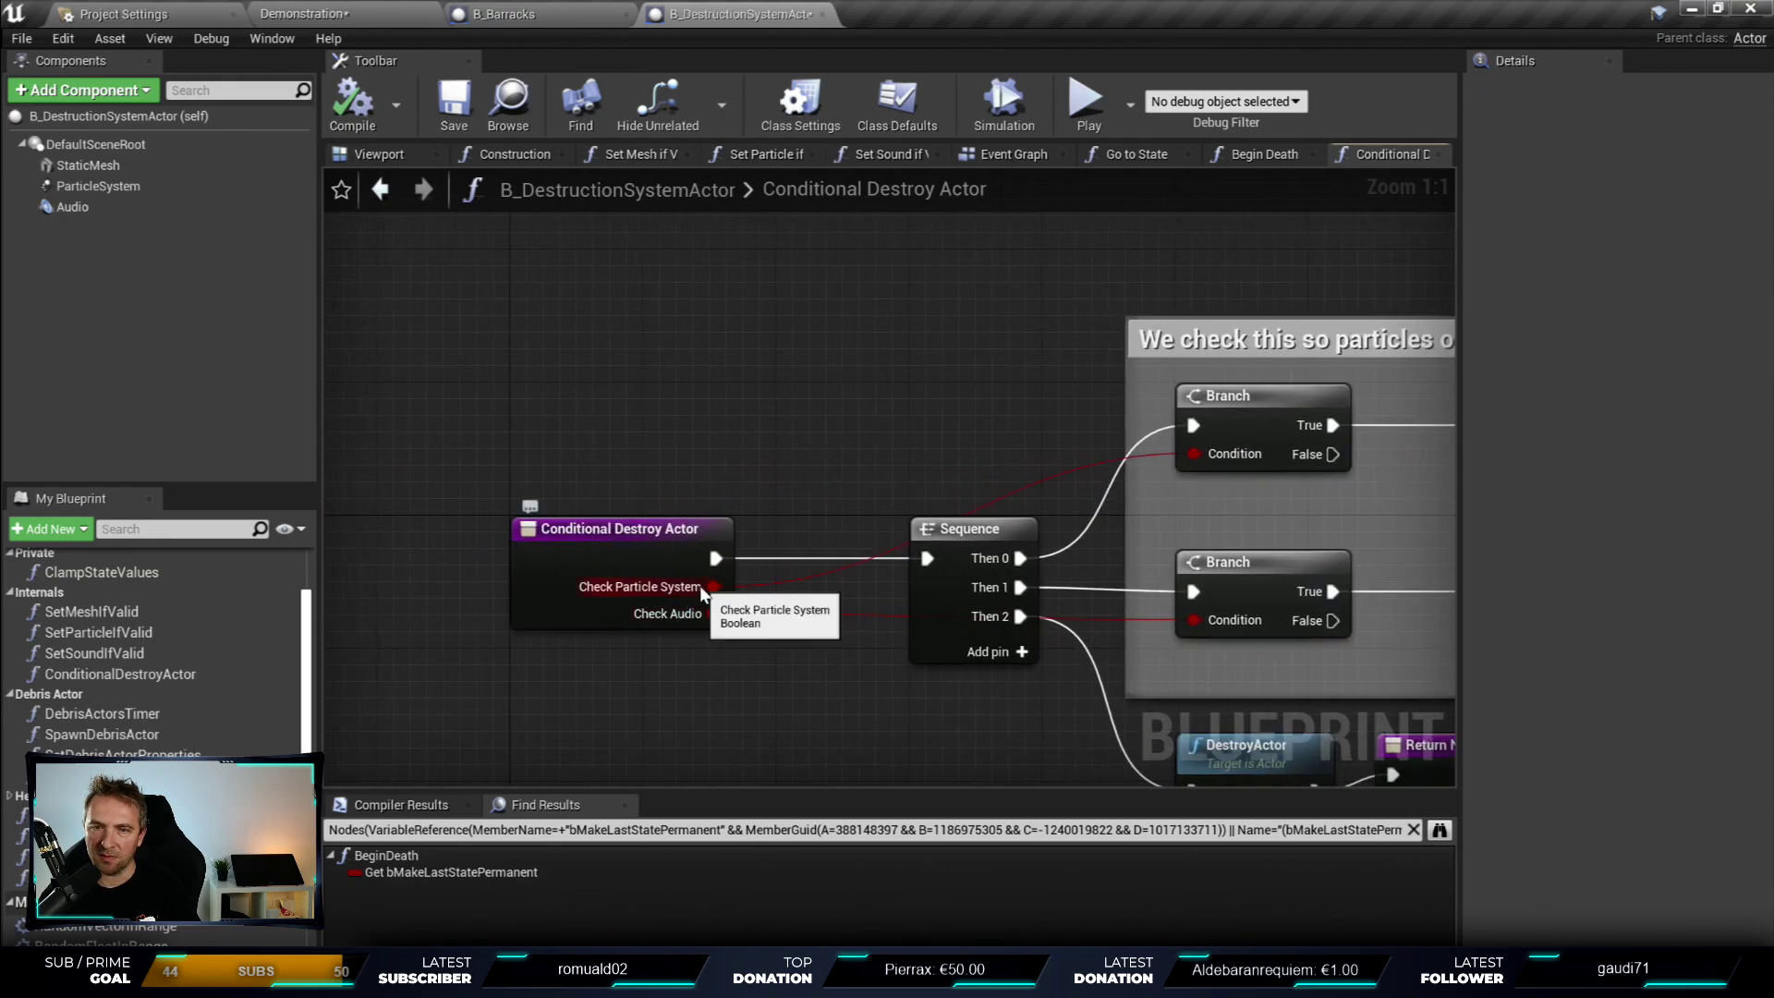
right_drag(1422, 388, 850, 384)
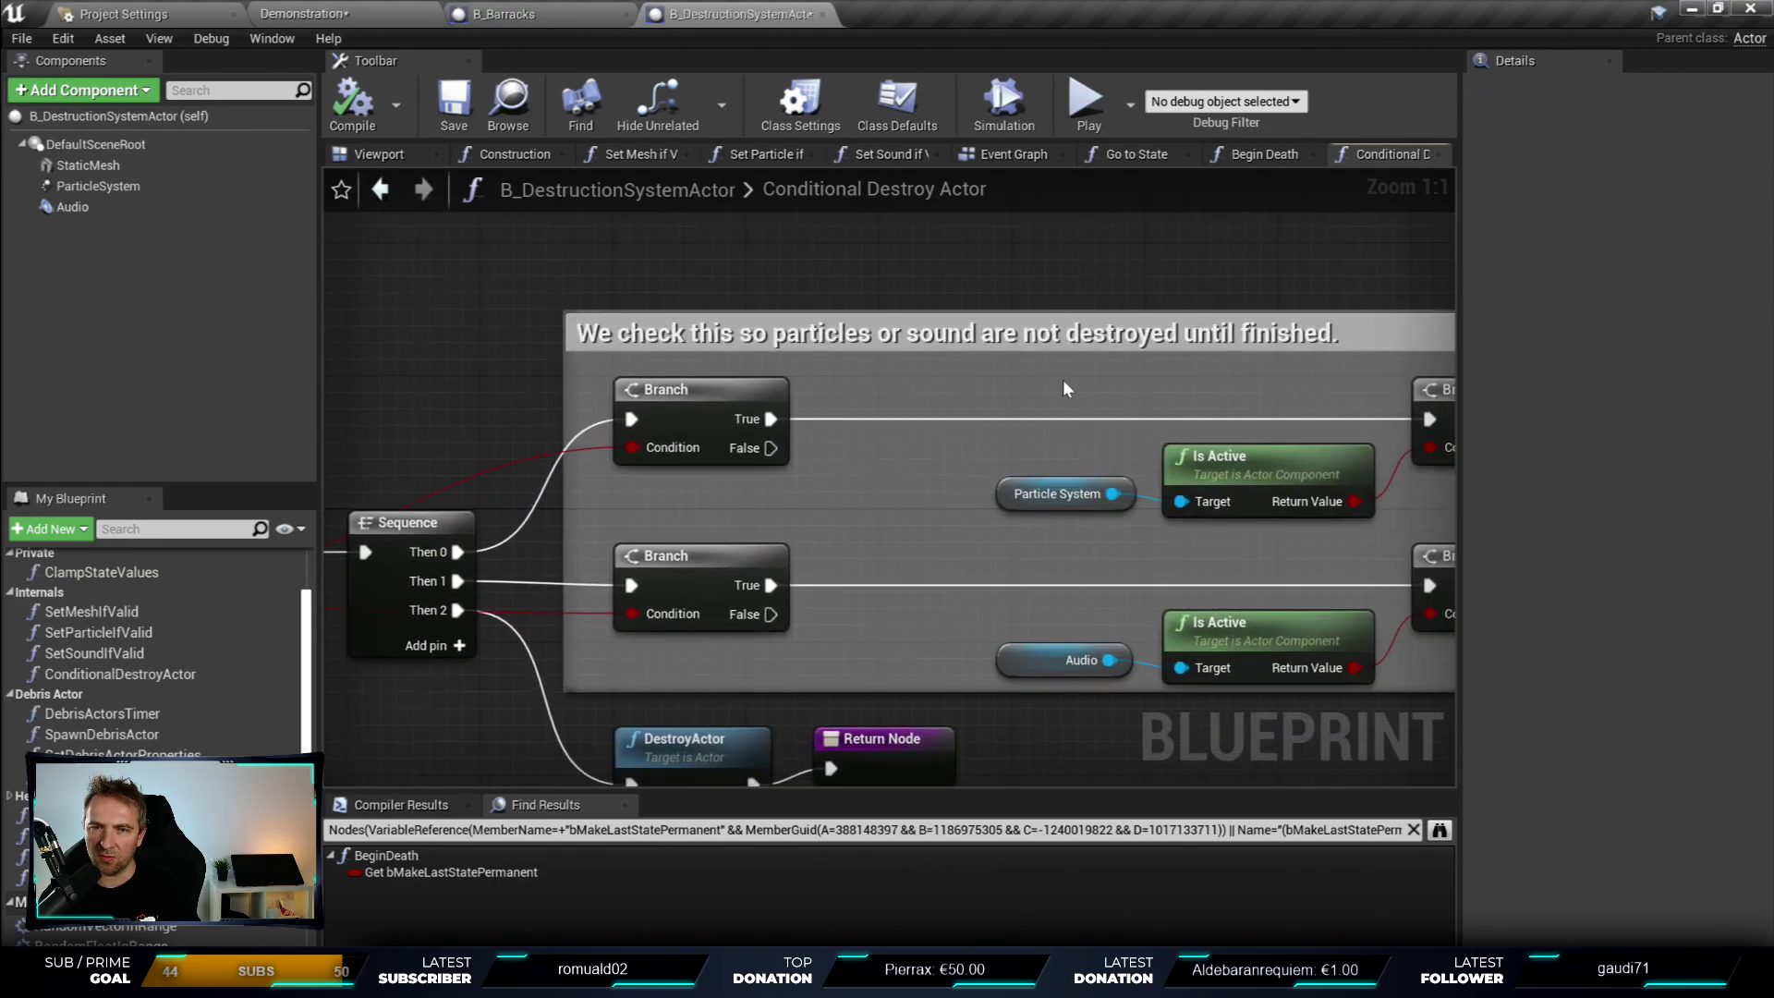
mouse_move(1062, 380)
right_down()
mouse_move(1354, 370)
mouse_move(820, 331)
mouse_move(911, 190)
right_up()
drag(707, 504, 1139, 632)
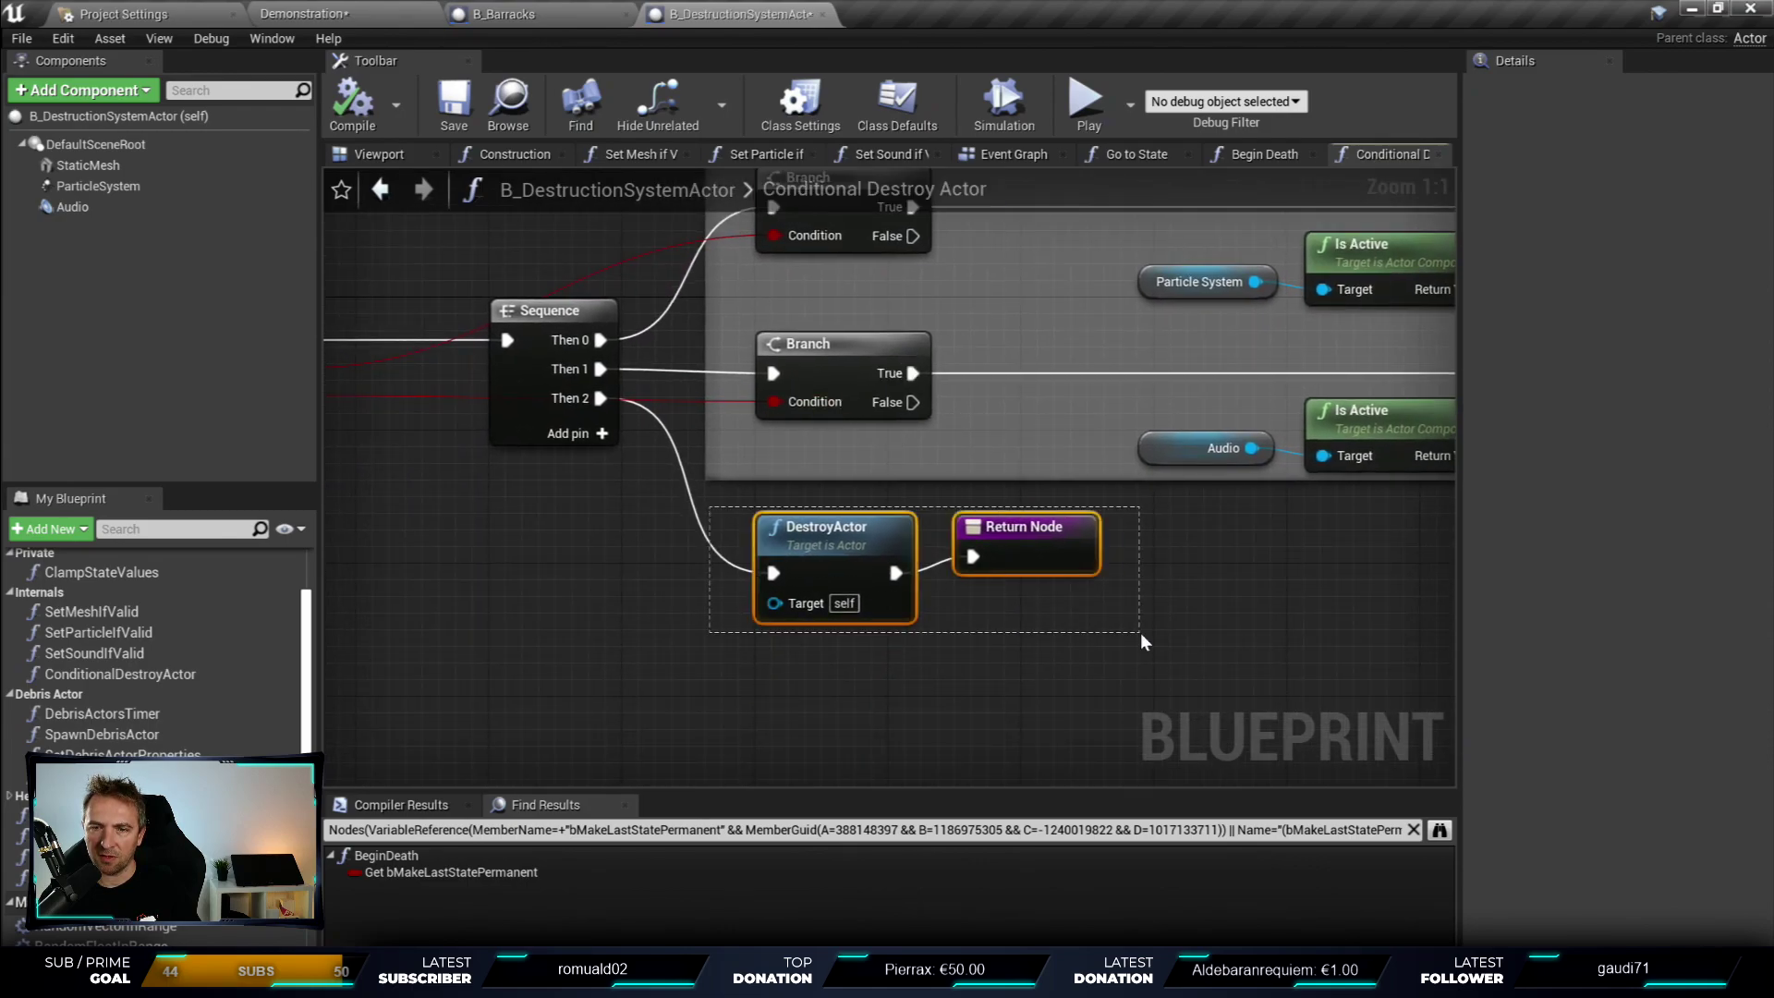
click(1140, 632)
mouse_move(529, 207)
right_down()
mouse_move(737, 392)
mouse_move(768, 575)
right_up()
right_drag(1026, 425, 573, 434)
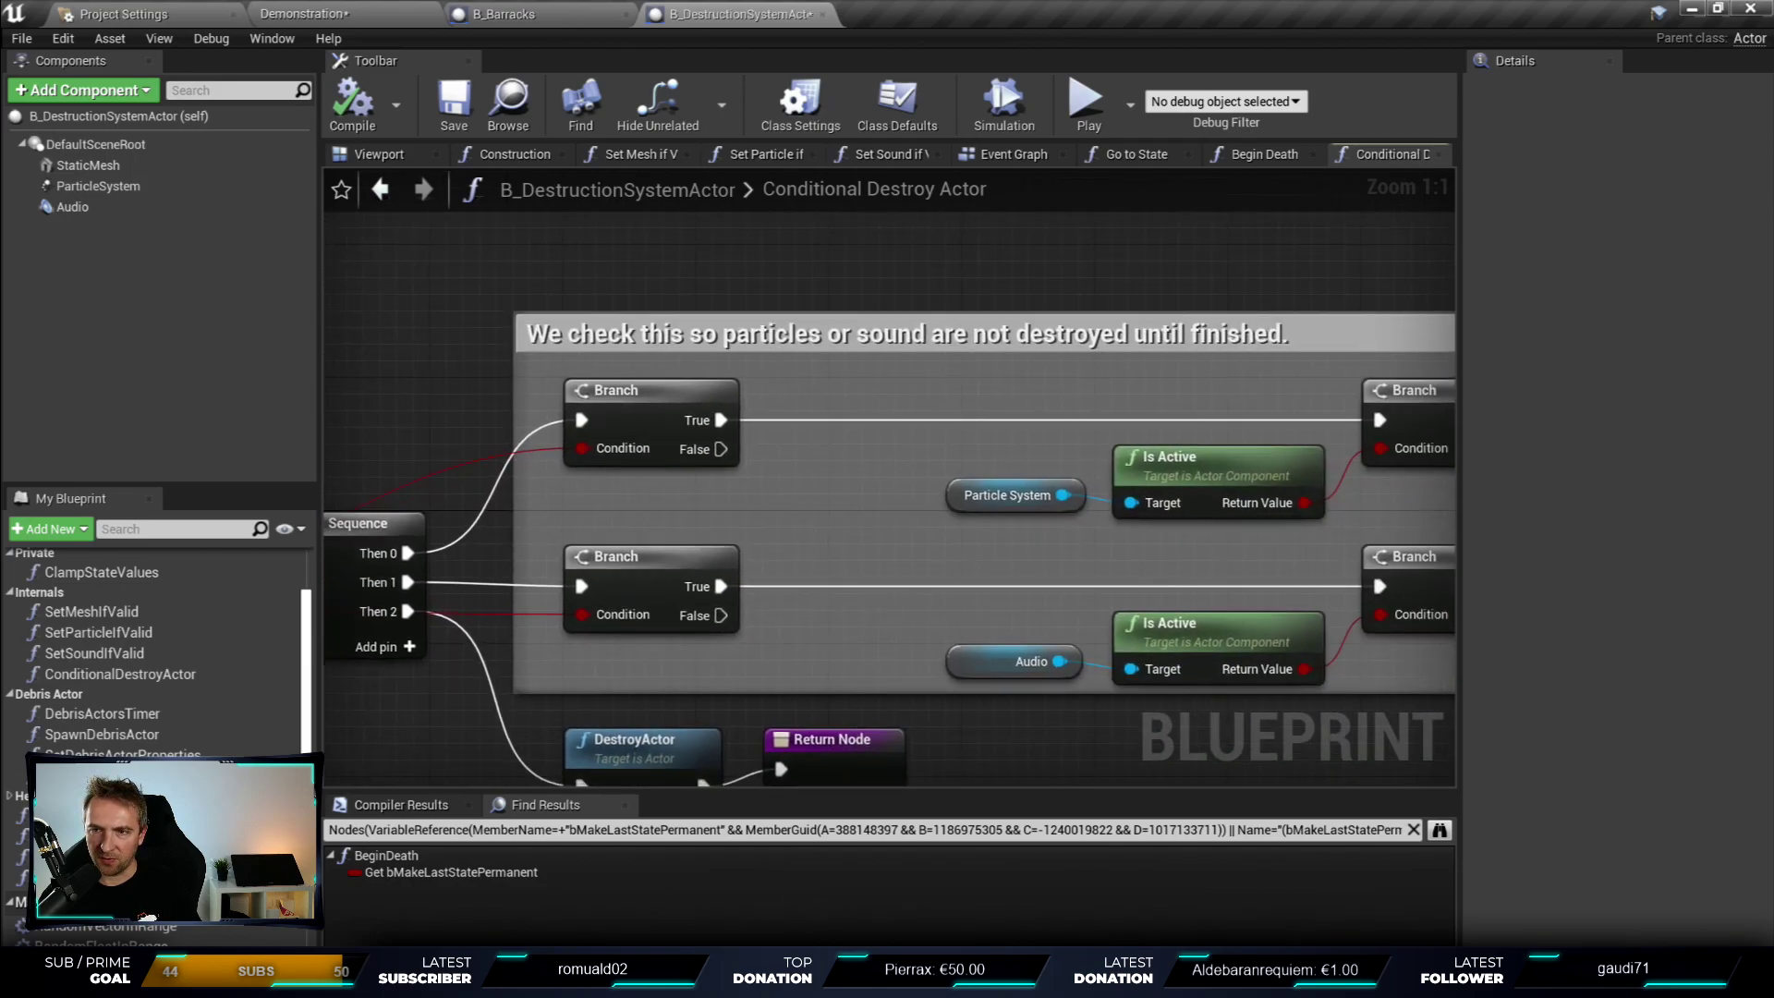
right_drag(887, 435, 534, 431)
drag(412, 436, 902, 505)
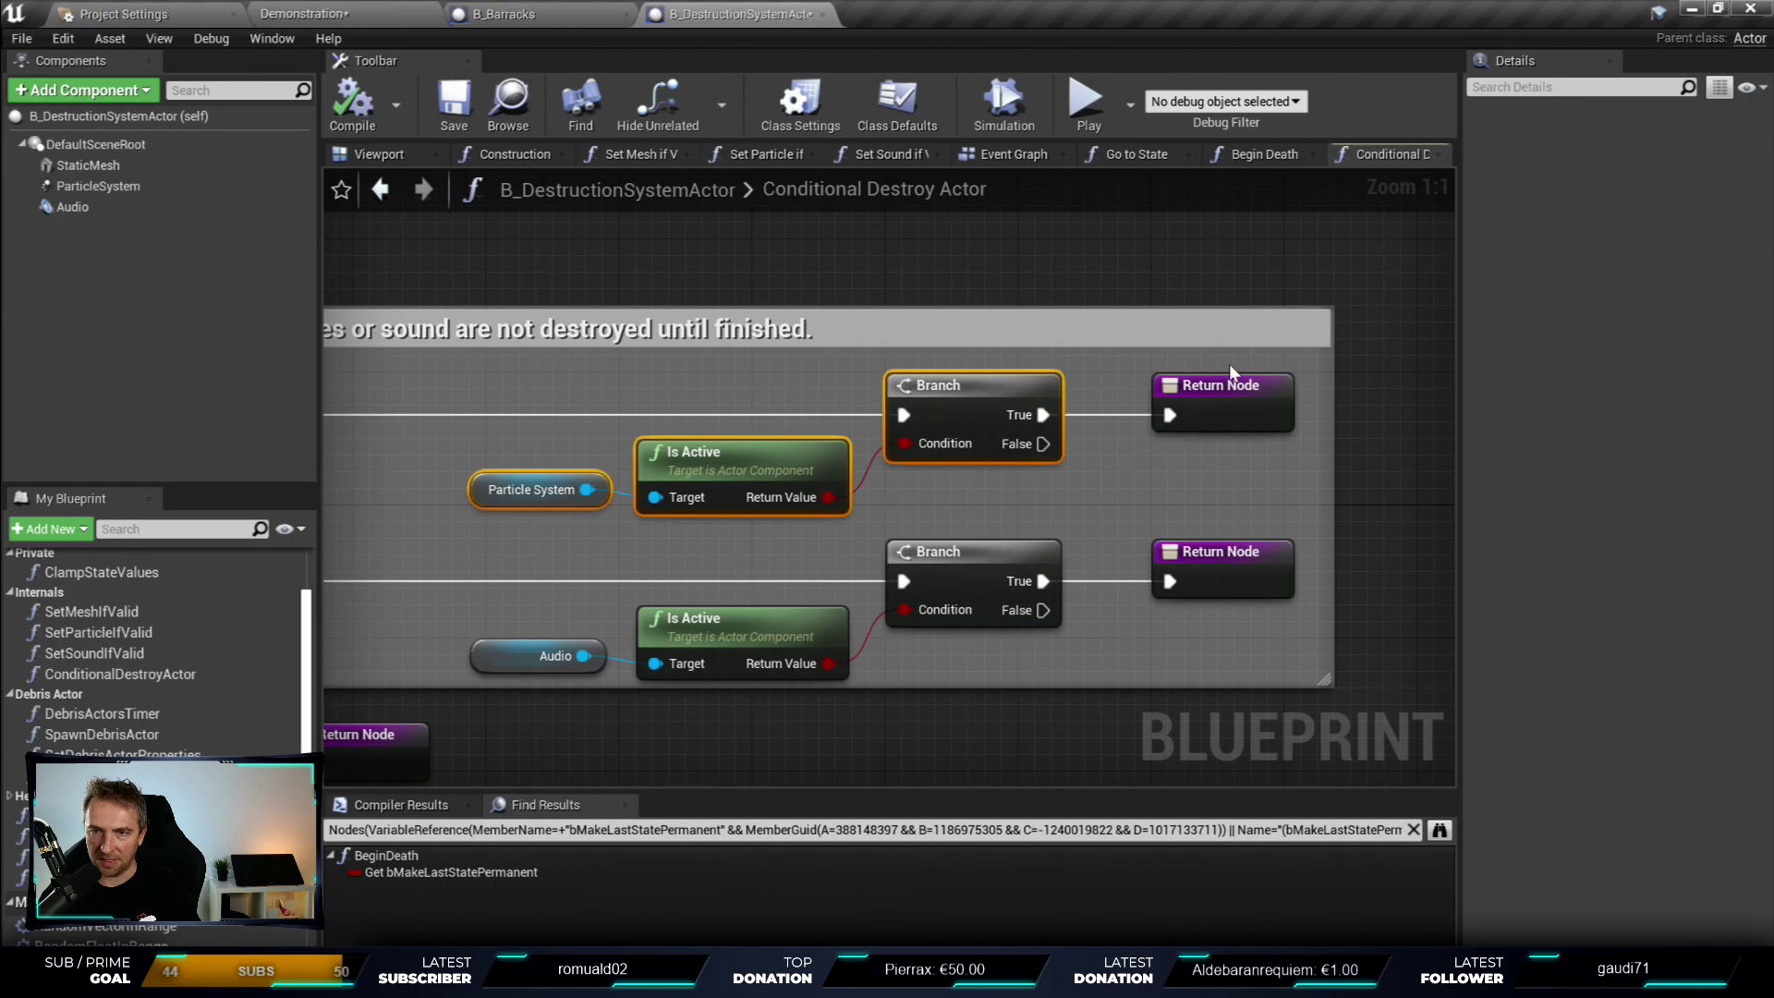
click(1063, 390)
mouse_move(1064, 391)
right_down()
mouse_move(996, 336)
mouse_move(414, 473)
right_up()
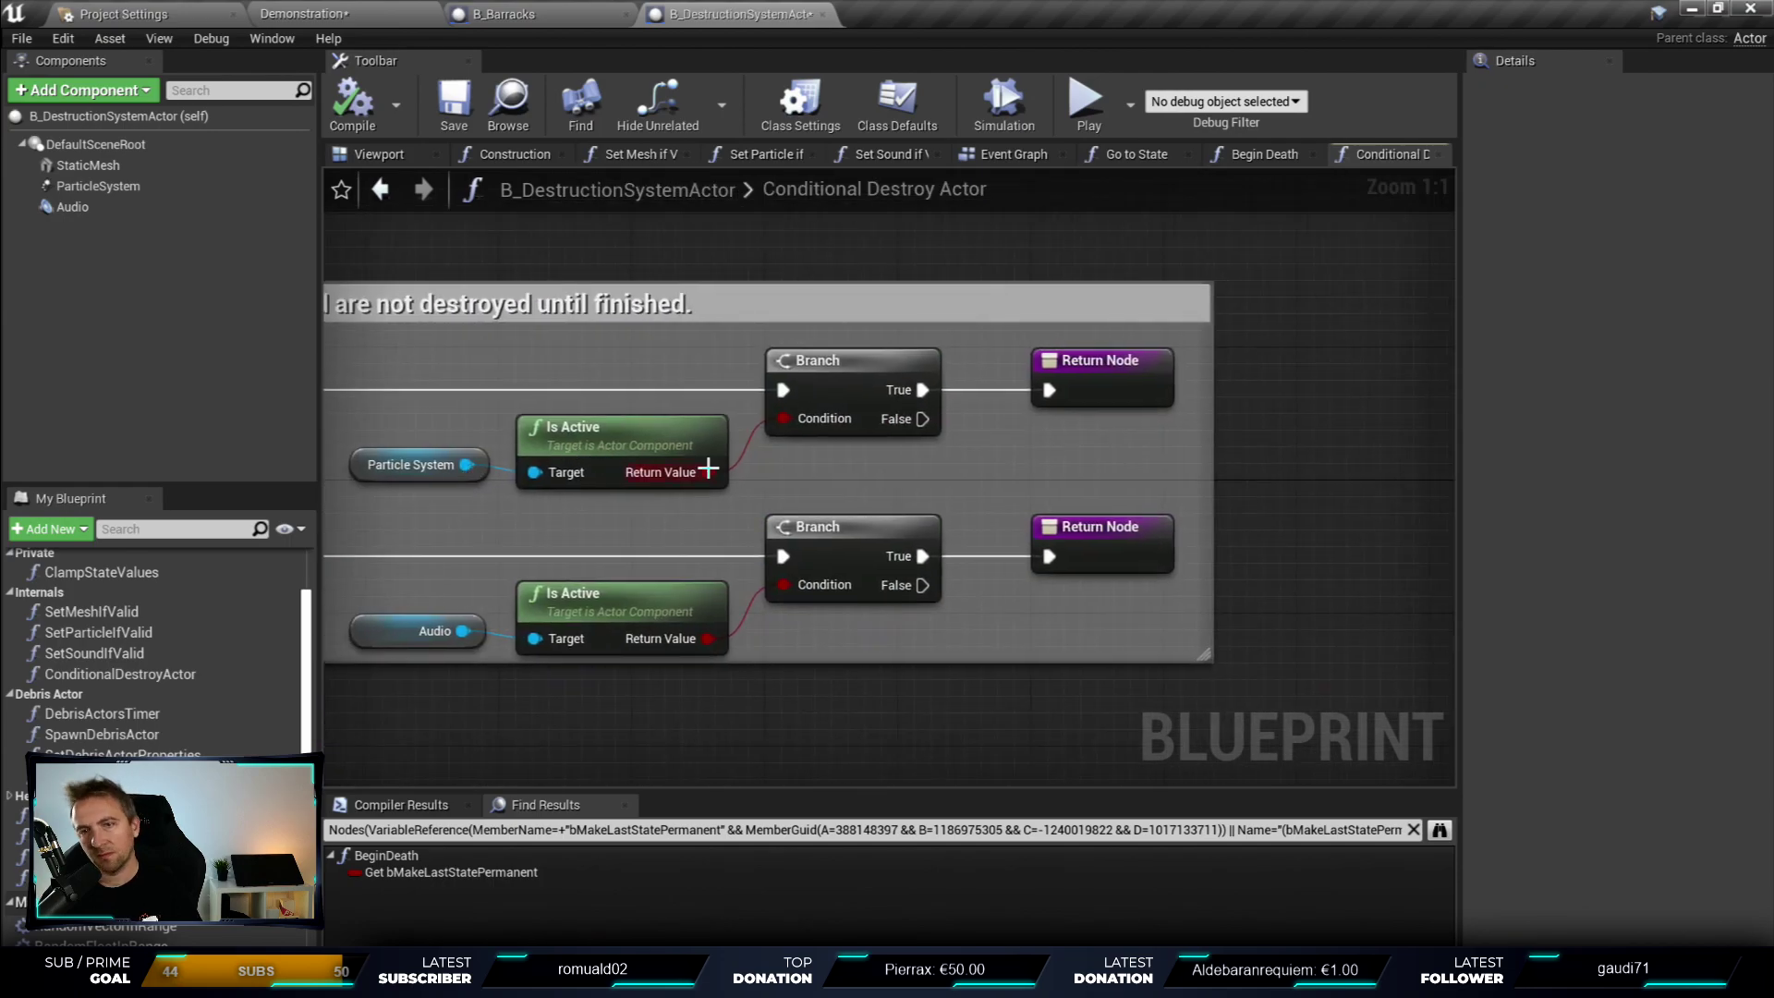
drag(435, 414, 750, 477)
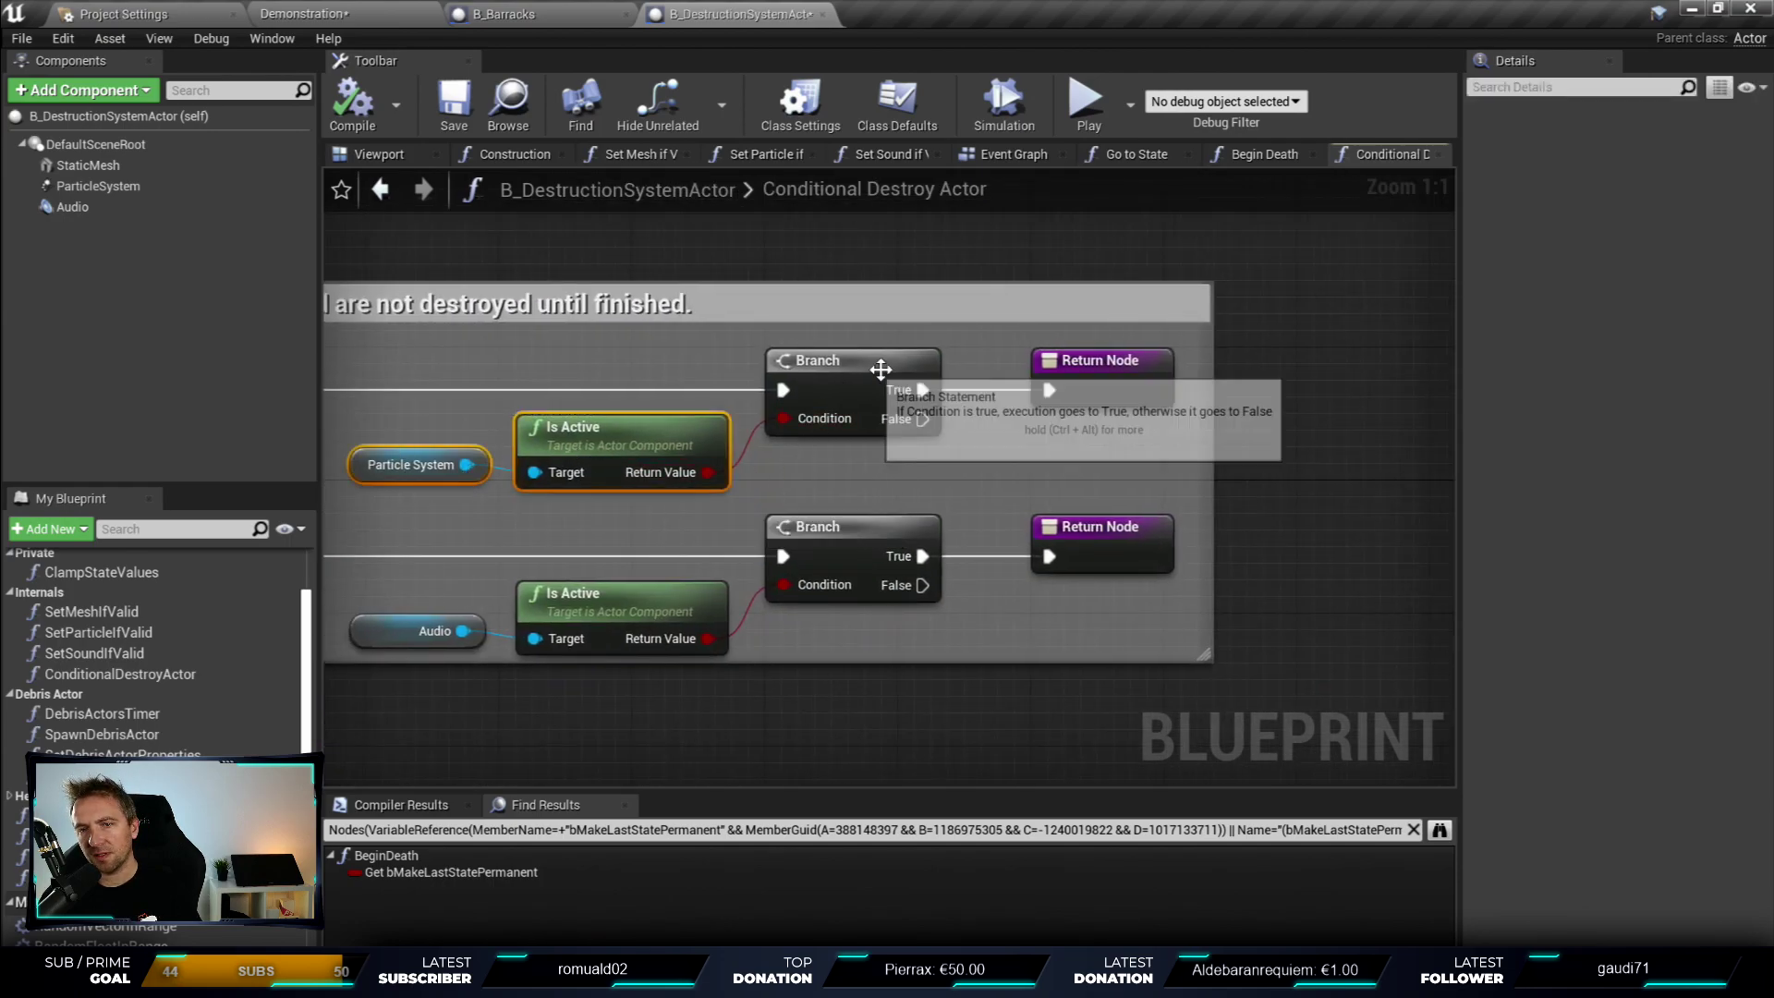
click(1053, 386)
right_drag(610, 658, 1002, 487)
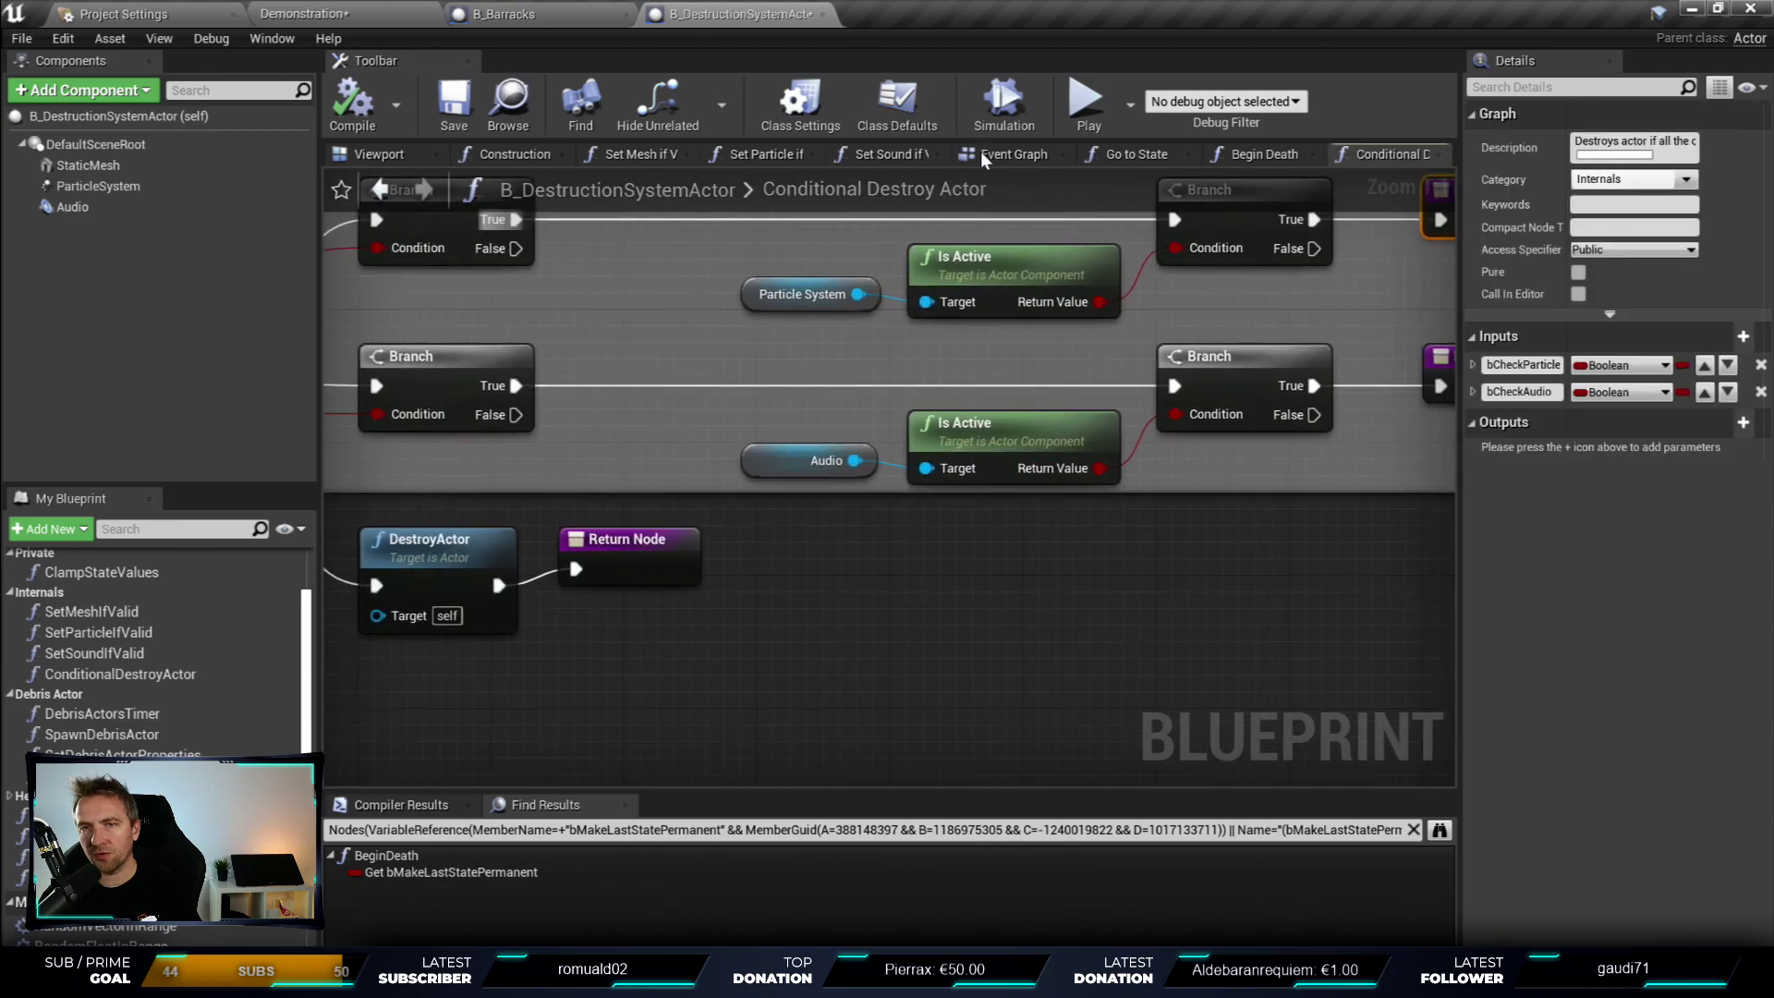
click(1284, 154)
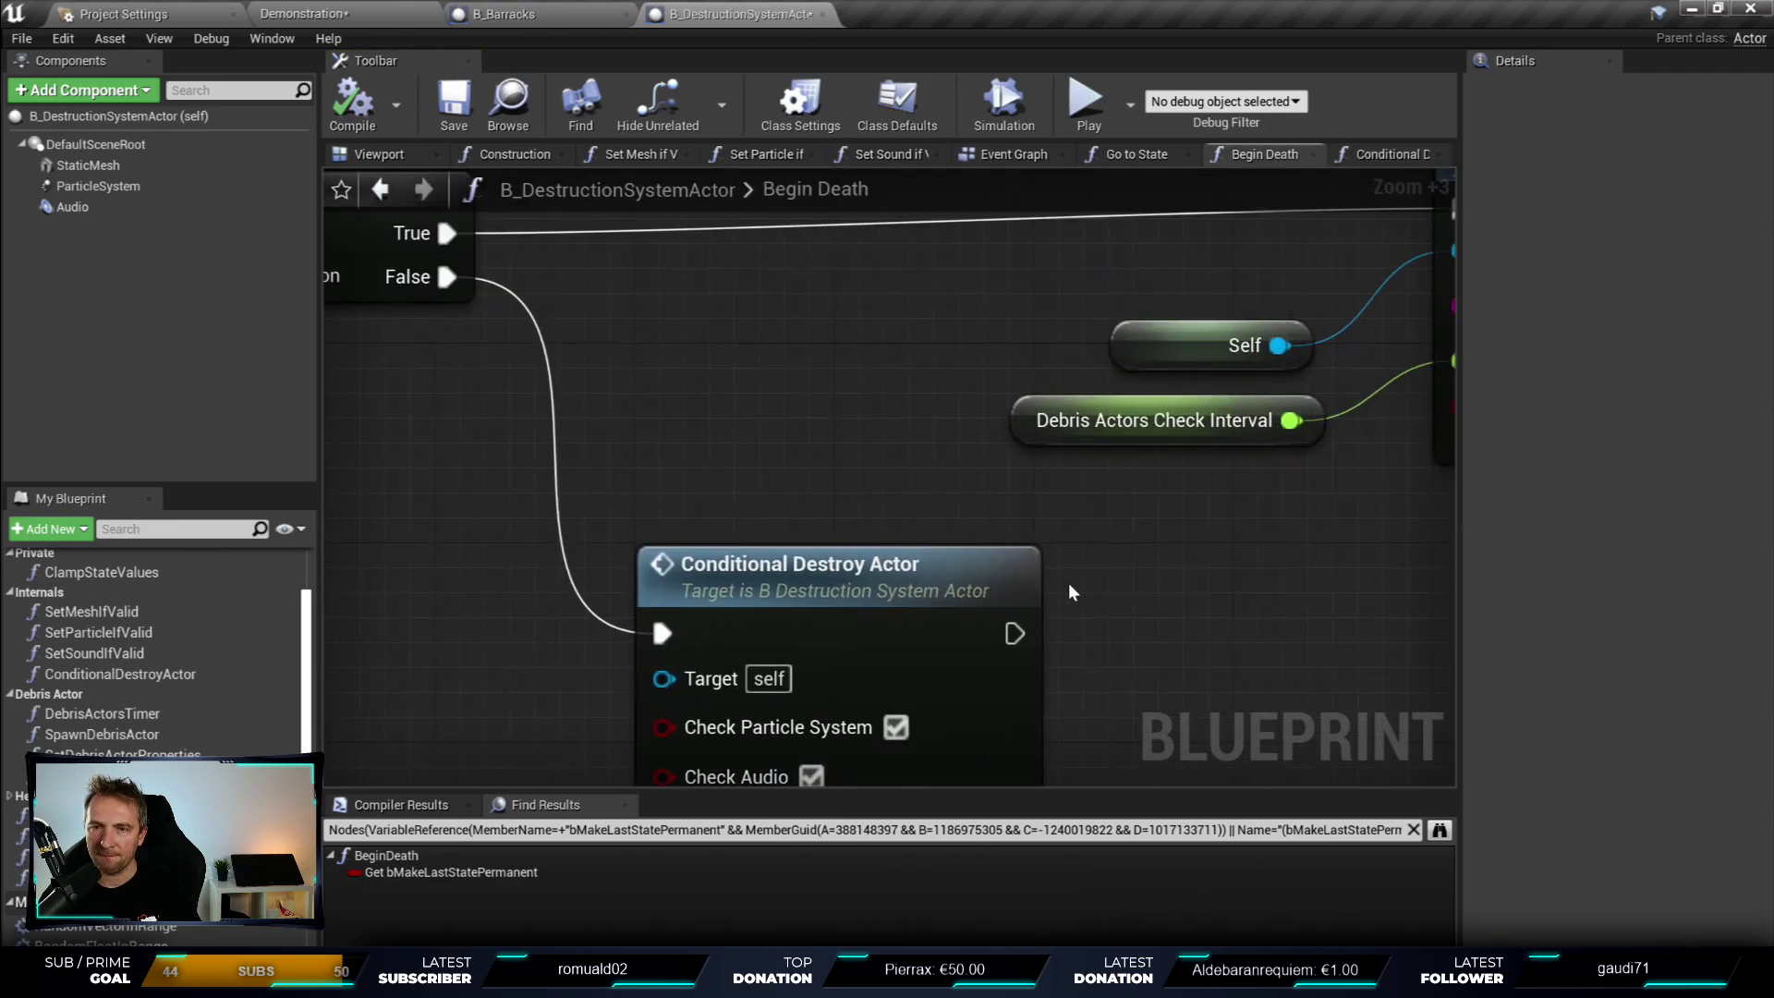
right_drag(1249, 170, 1064, 634)
scroll(1016, 554, down, 3)
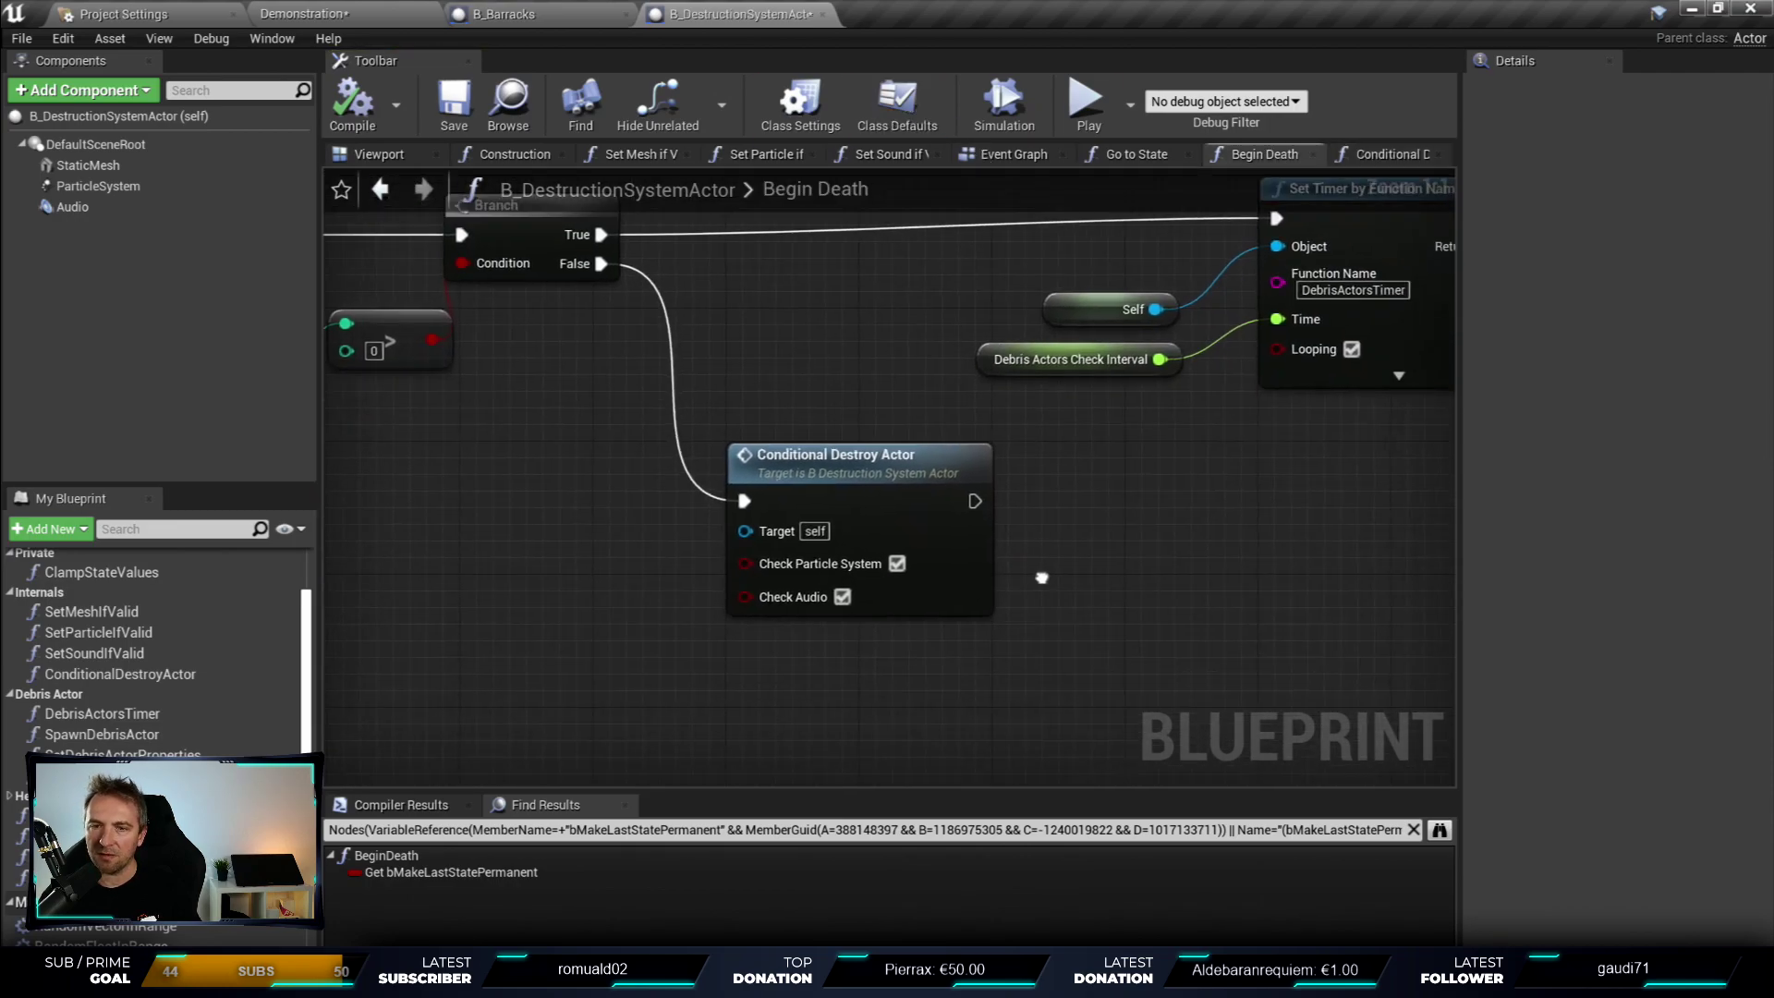
click(1381, 155)
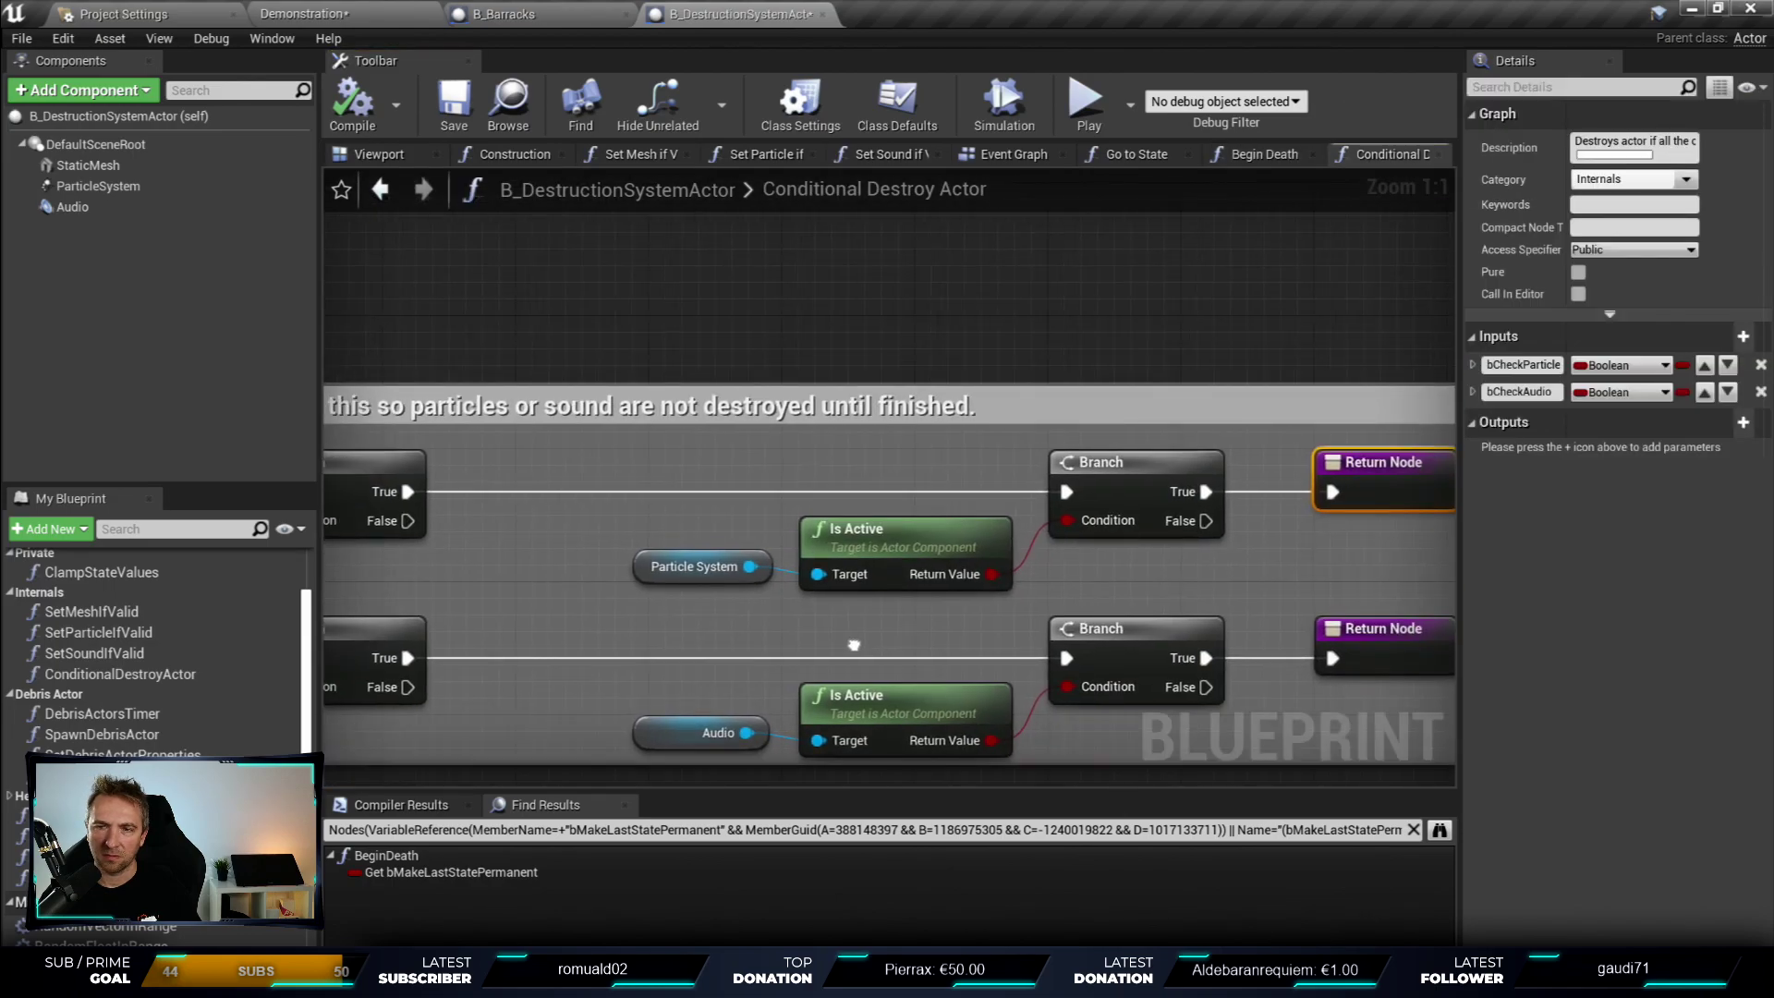
mouse_move(854, 644)
right_down()
mouse_move(928, 497)
mouse_move(1259, 462)
mouse_move(625, 440)
right_up()
scroll(927, 497, down, 2)
scroll(1259, 462, up, 2)
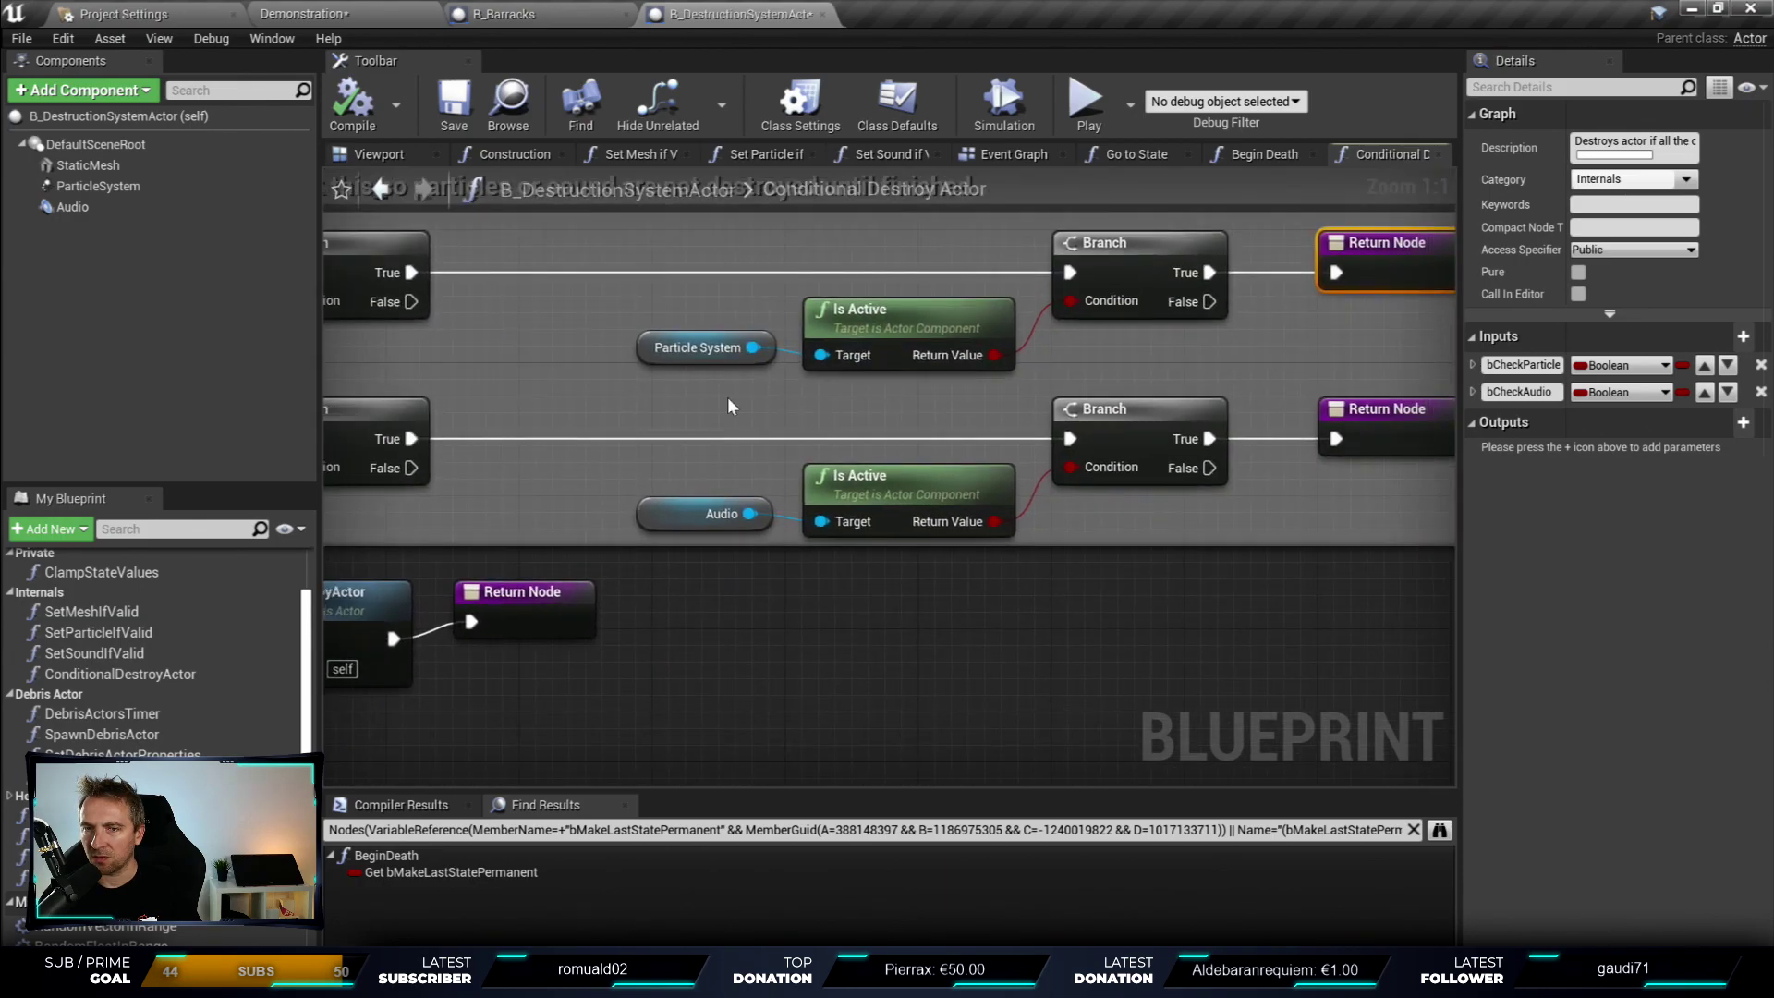
drag(731, 407, 1341, 469)
right_drag(1341, 469, 1244, 634)
mouse_move(1393, 659)
mouse_down()
mouse_move(480, 368)
mouse_move(481, 348)
mouse_up()
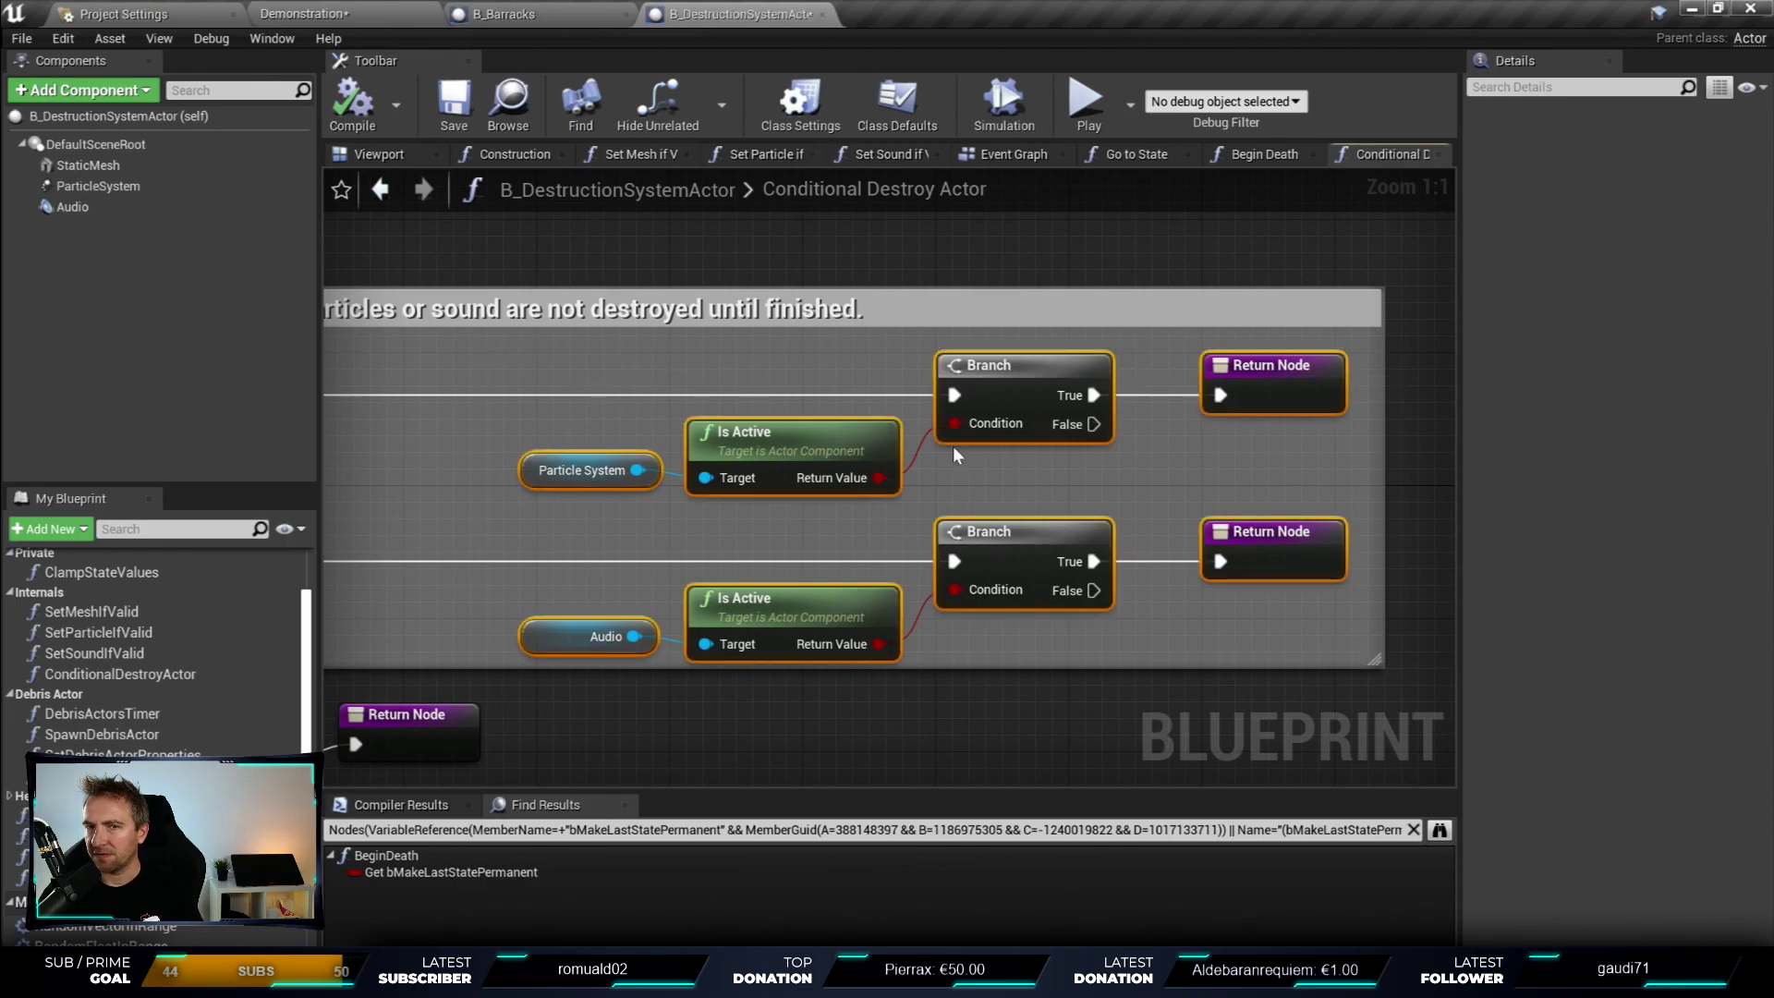
right_drag(741, 375, 1164, 424)
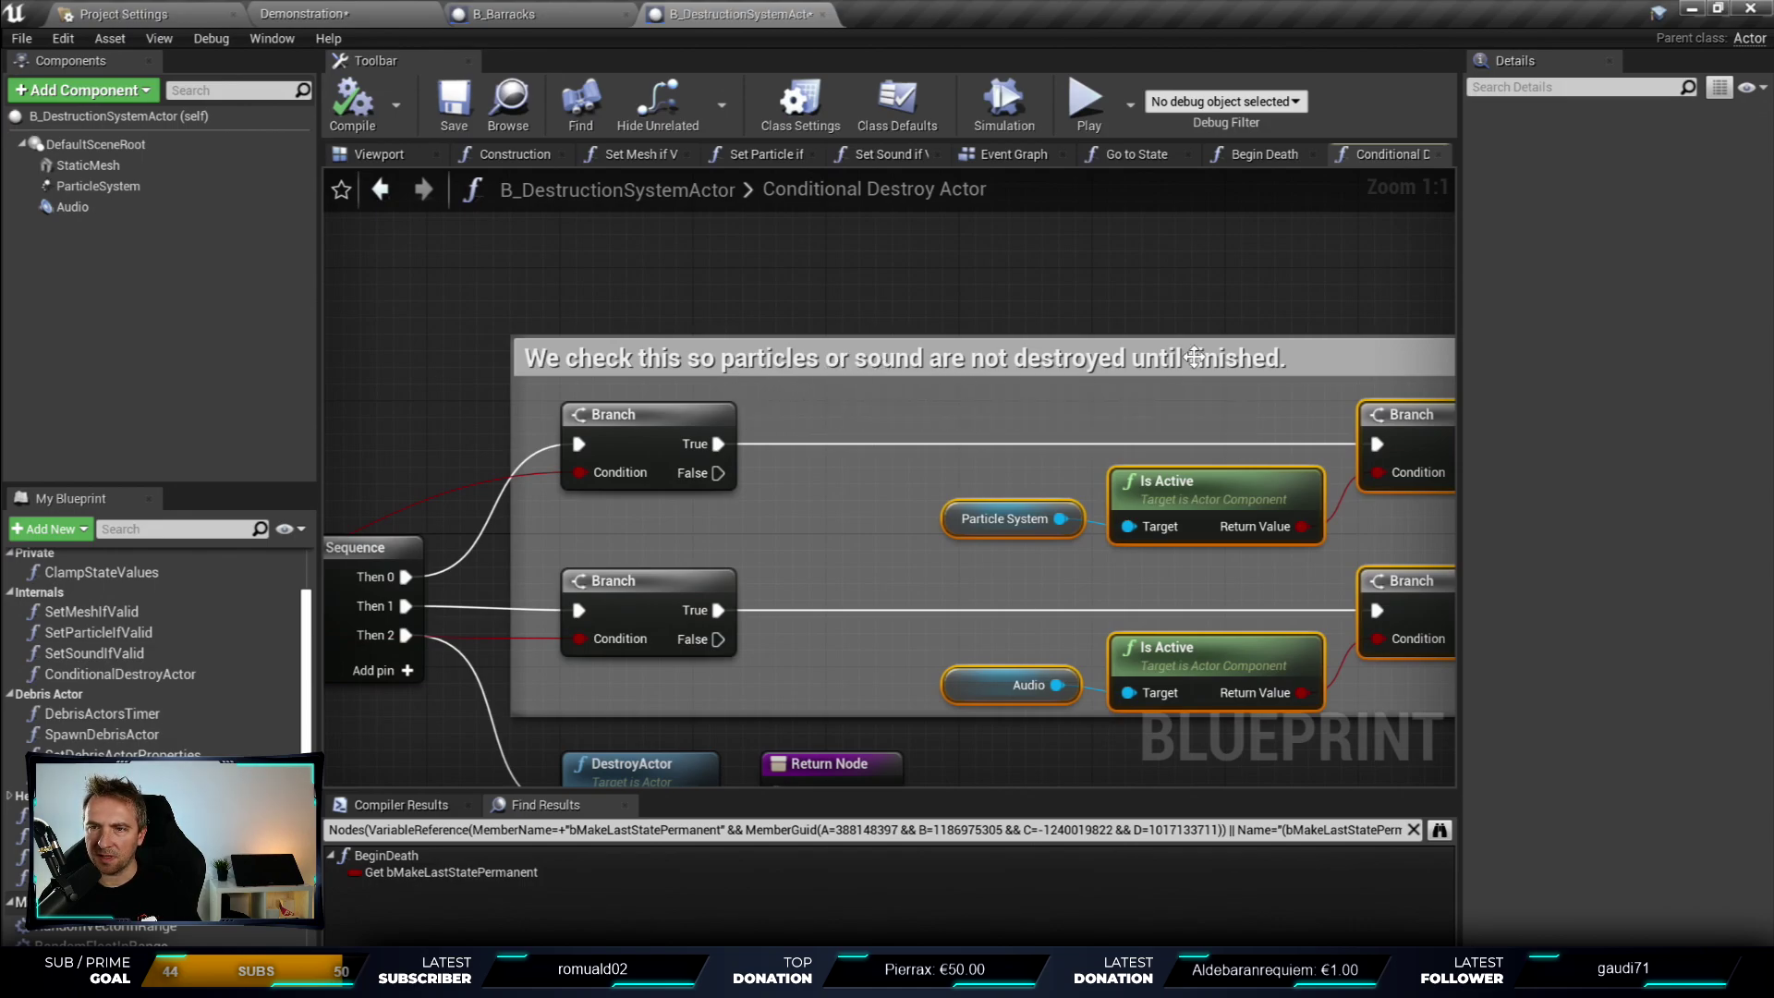
mouse_move(1256, 279)
right_down()
mouse_move(1187, 279)
mouse_move(1144, 169)
right_up()
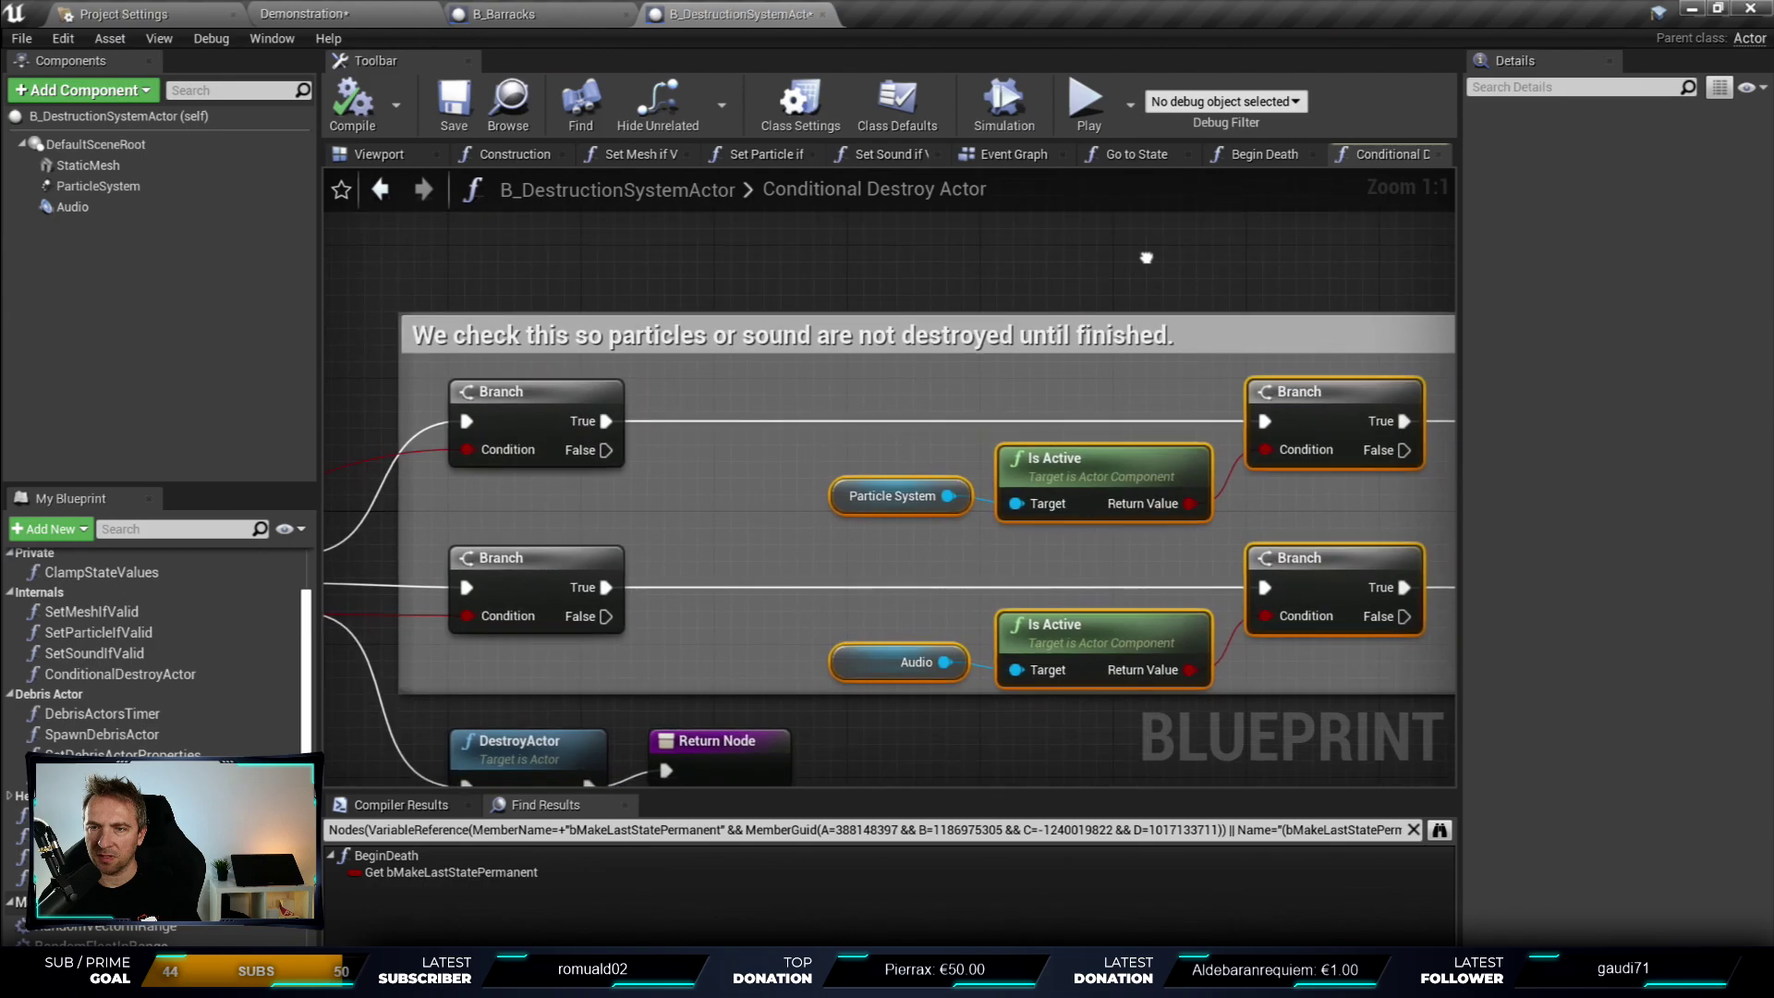
scroll(983, 503, down, 3)
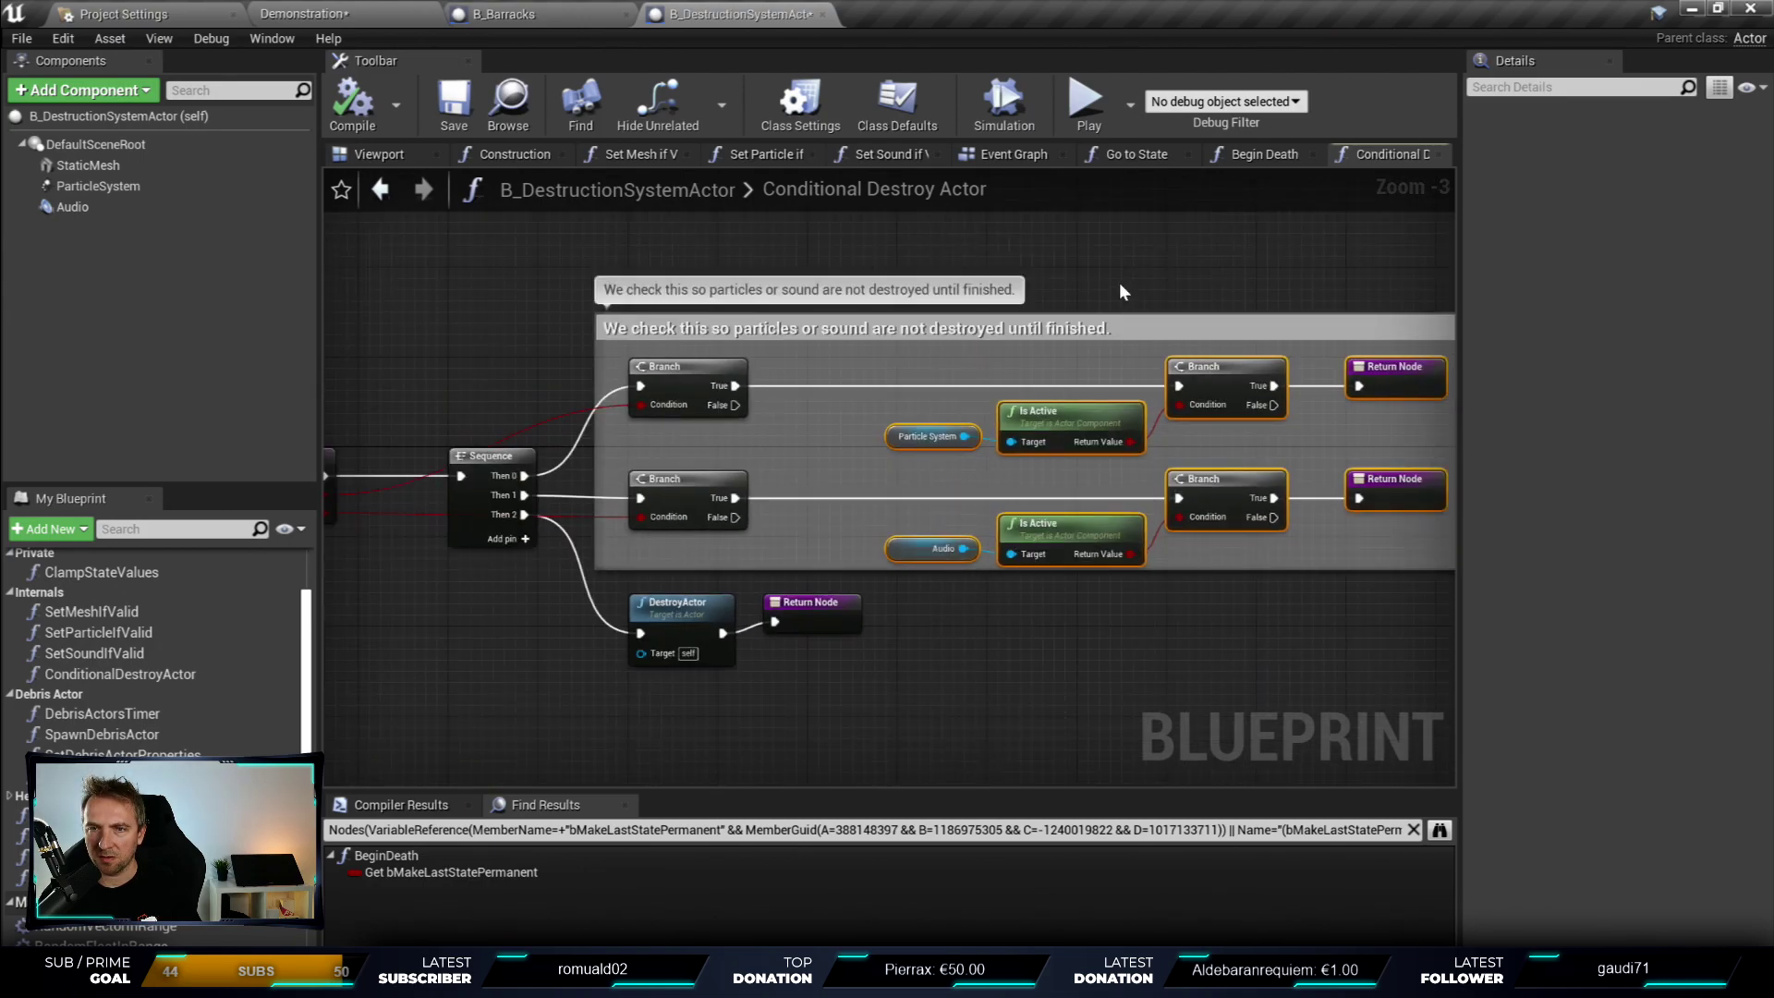
right_drag(1117, 290, 881, 332)
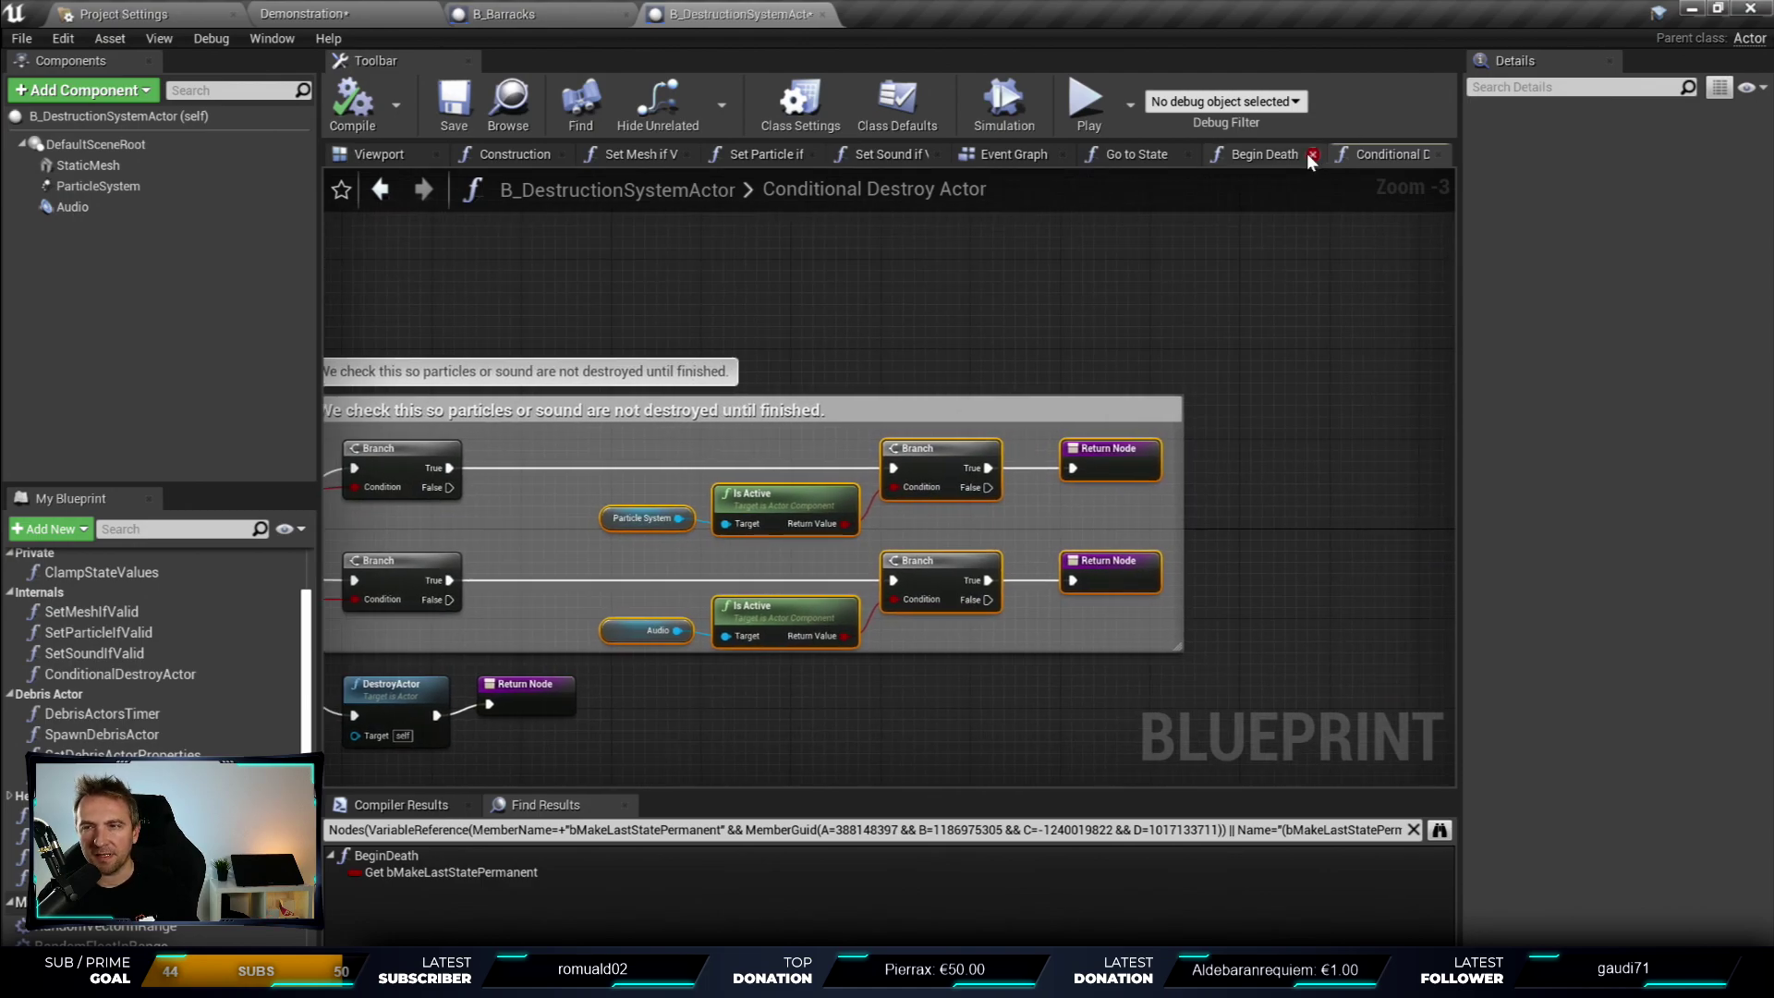
click(1437, 154)
scroll(753, 443, up, 3)
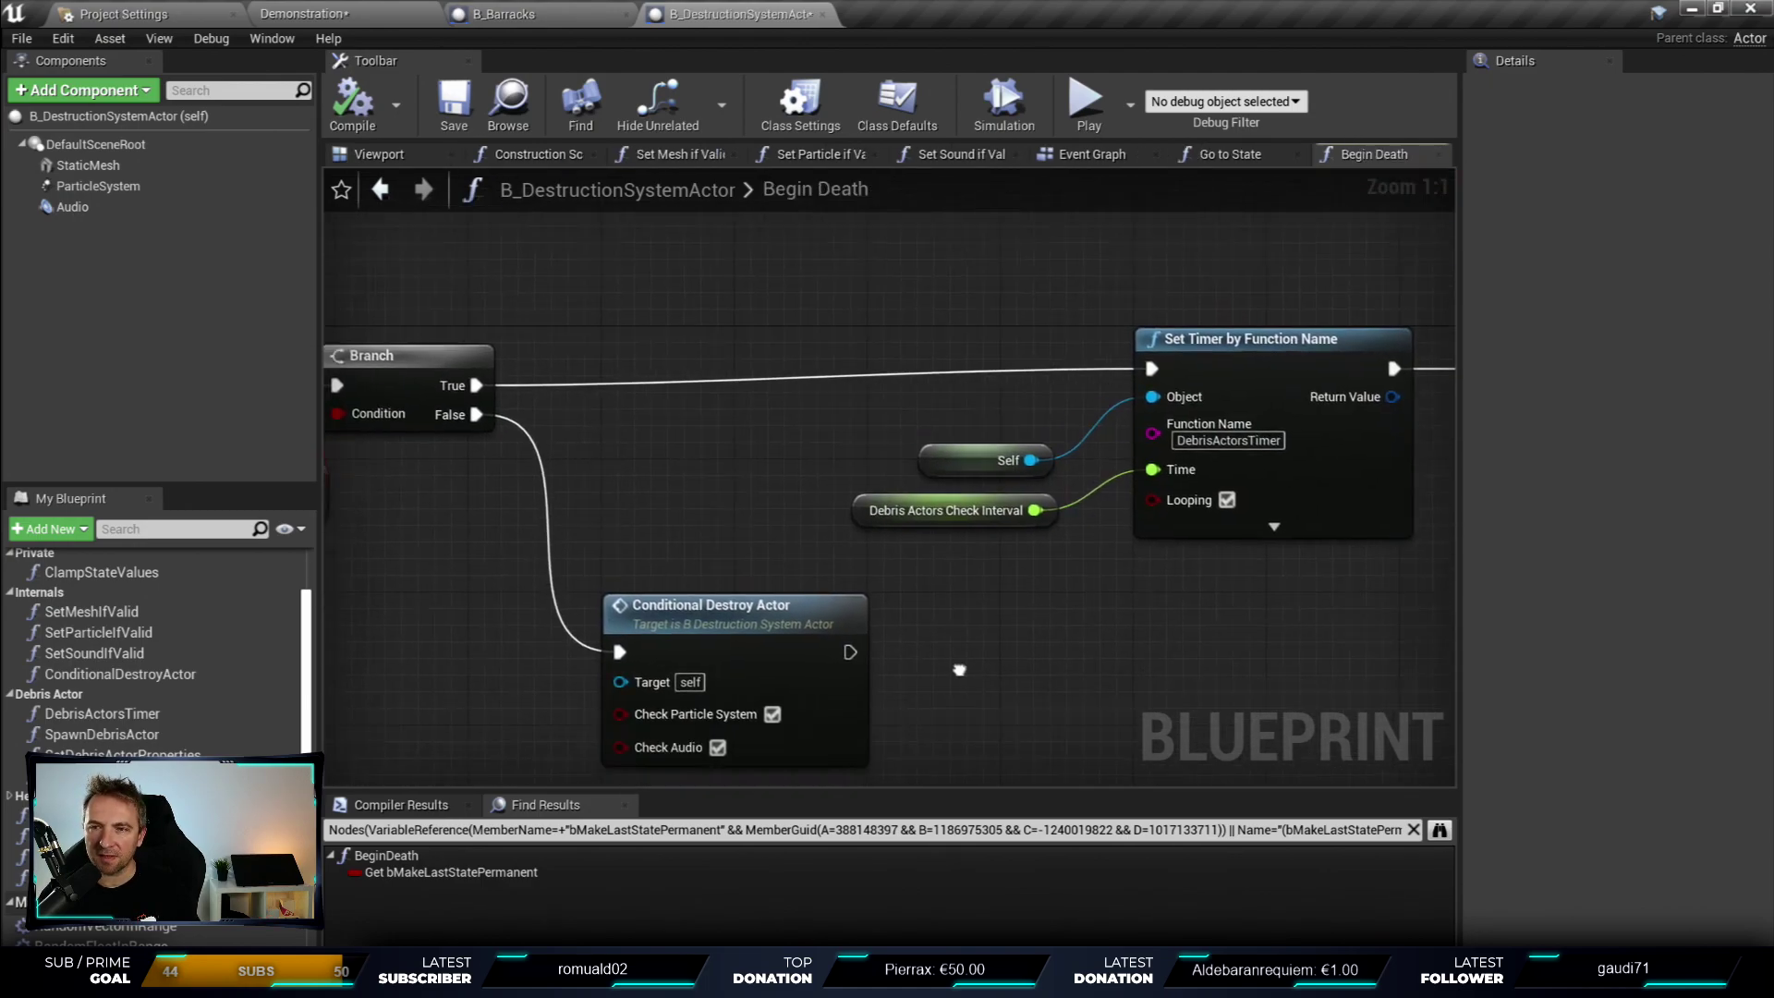
mouse_move(753, 443)
right_down()
mouse_move(1300, 641)
mouse_move(938, 609)
right_up()
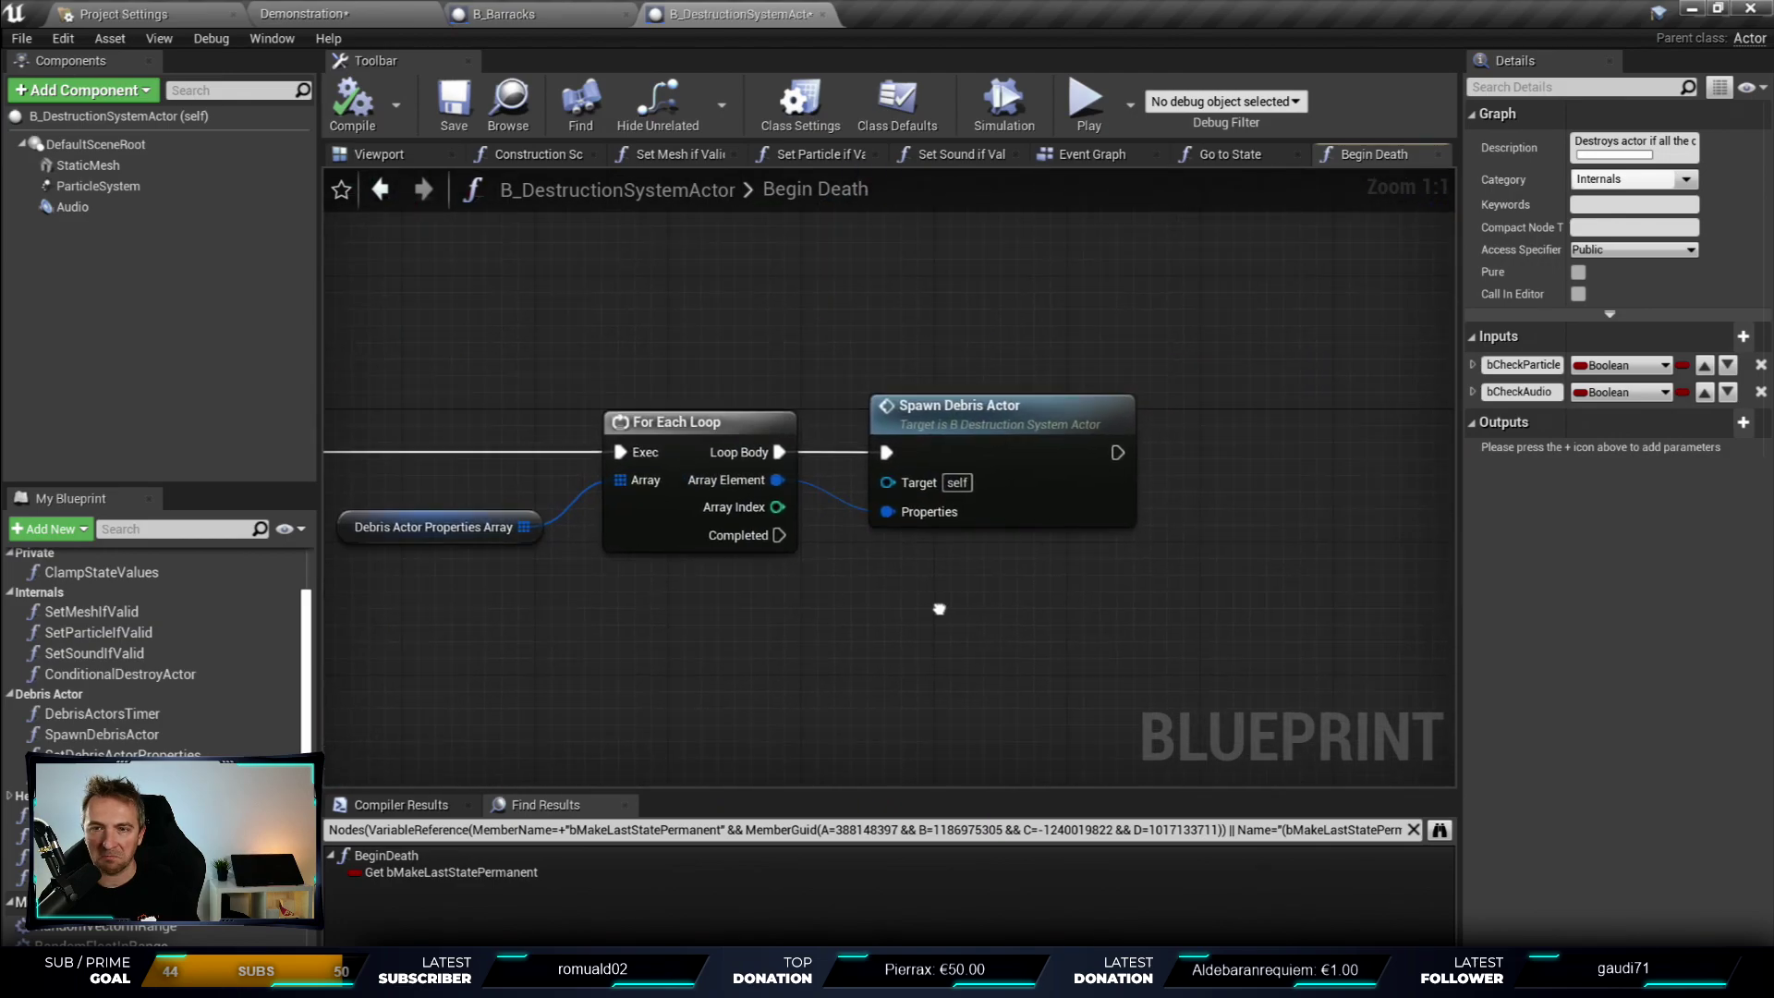
- Open the Spawn Debris Actor graph, pan across it, and close it
double_click(1019, 412)
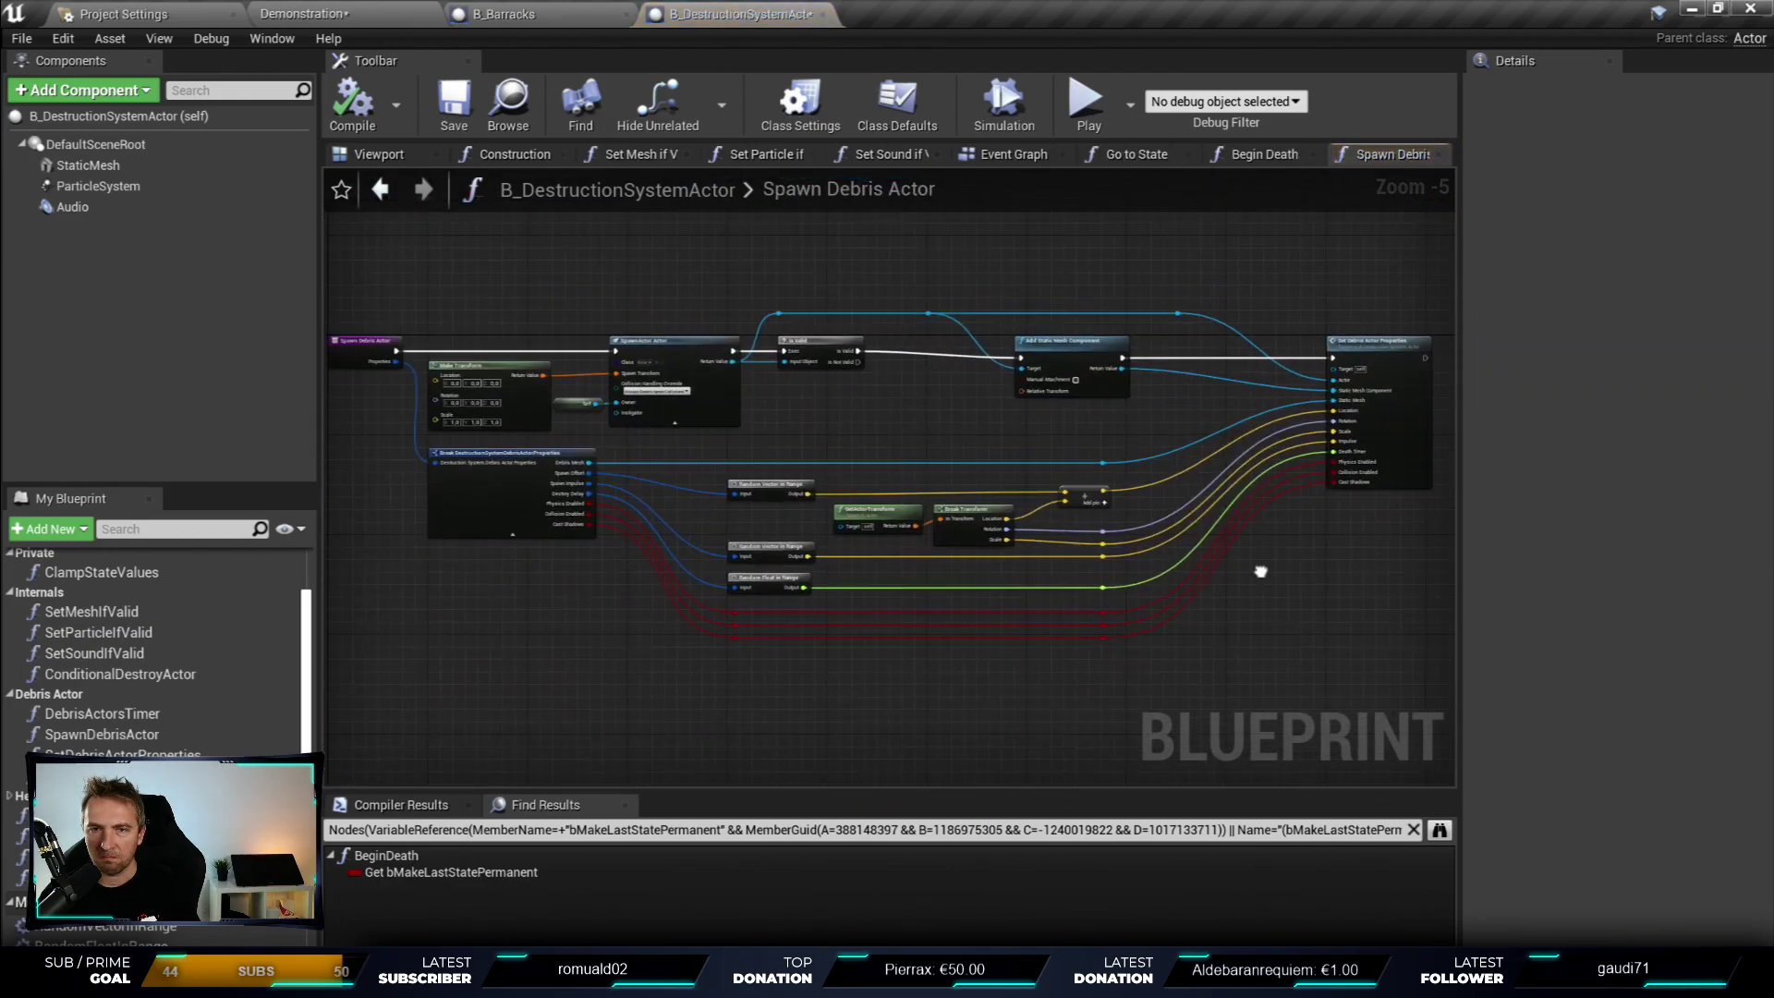
right_drag(745, 640, 920, 666)
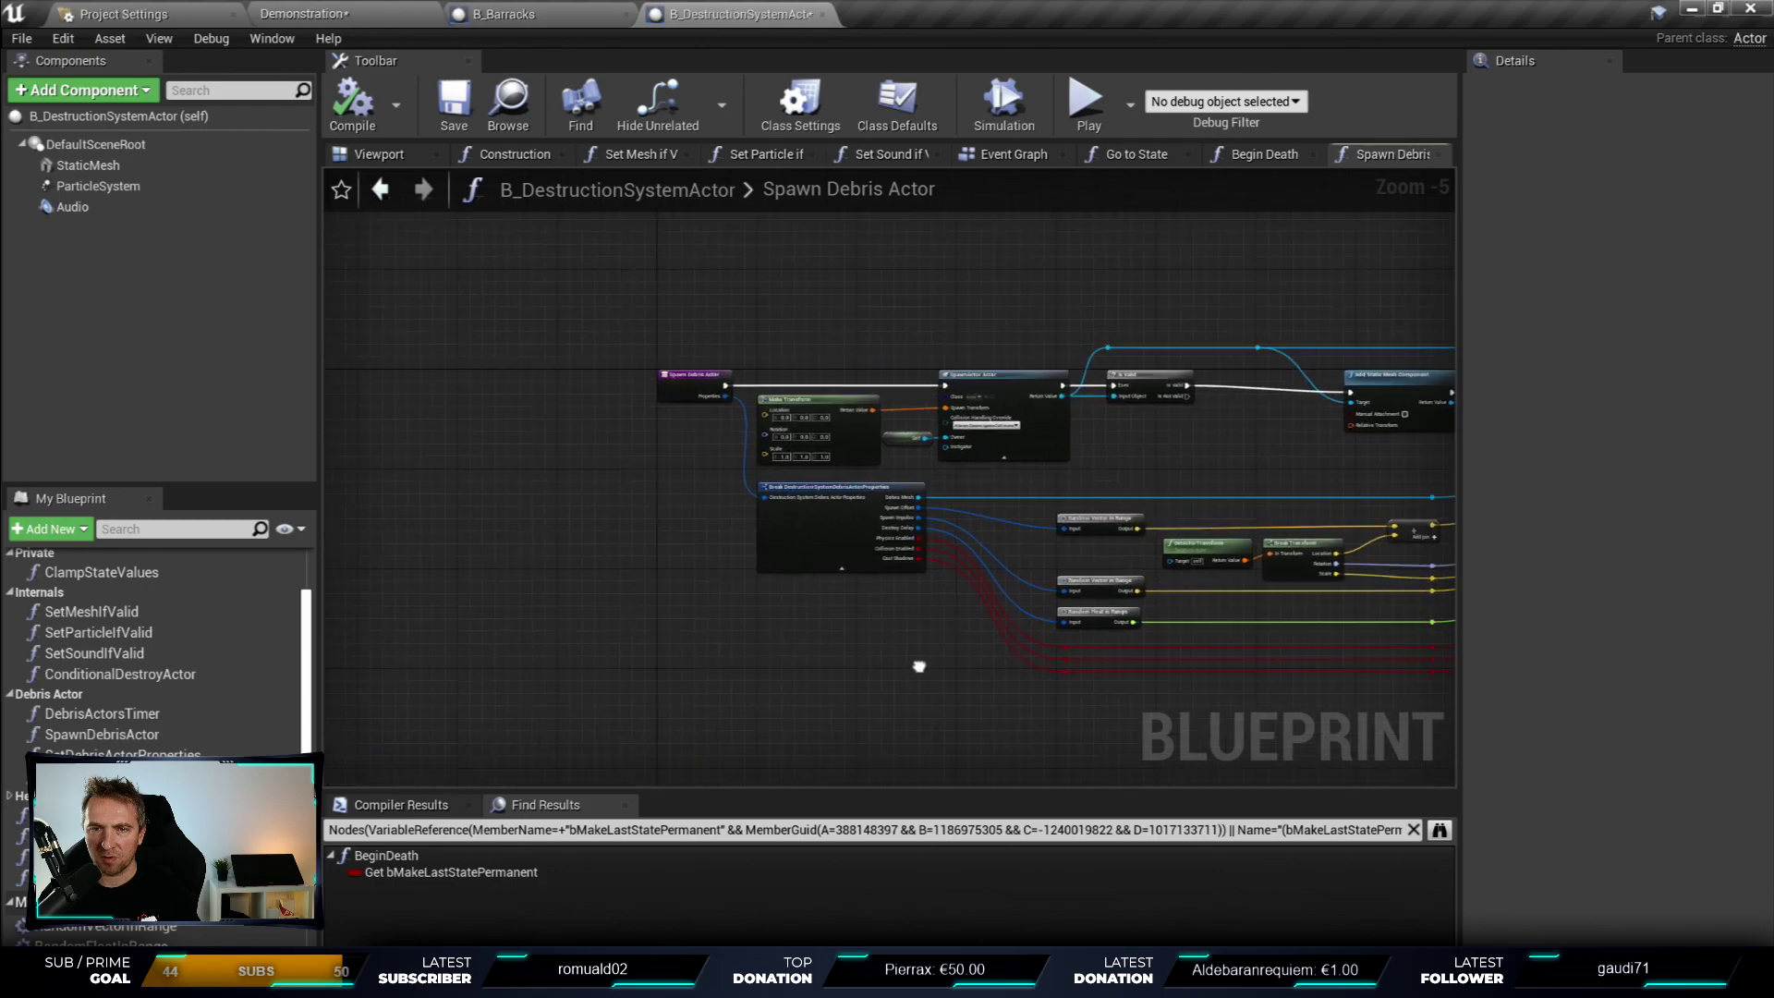
click(1440, 155)
- Pan Begin Death to review the Set Timer by Function Name and For Each Loop nodes
right_drag(918, 351, 1081, 368)
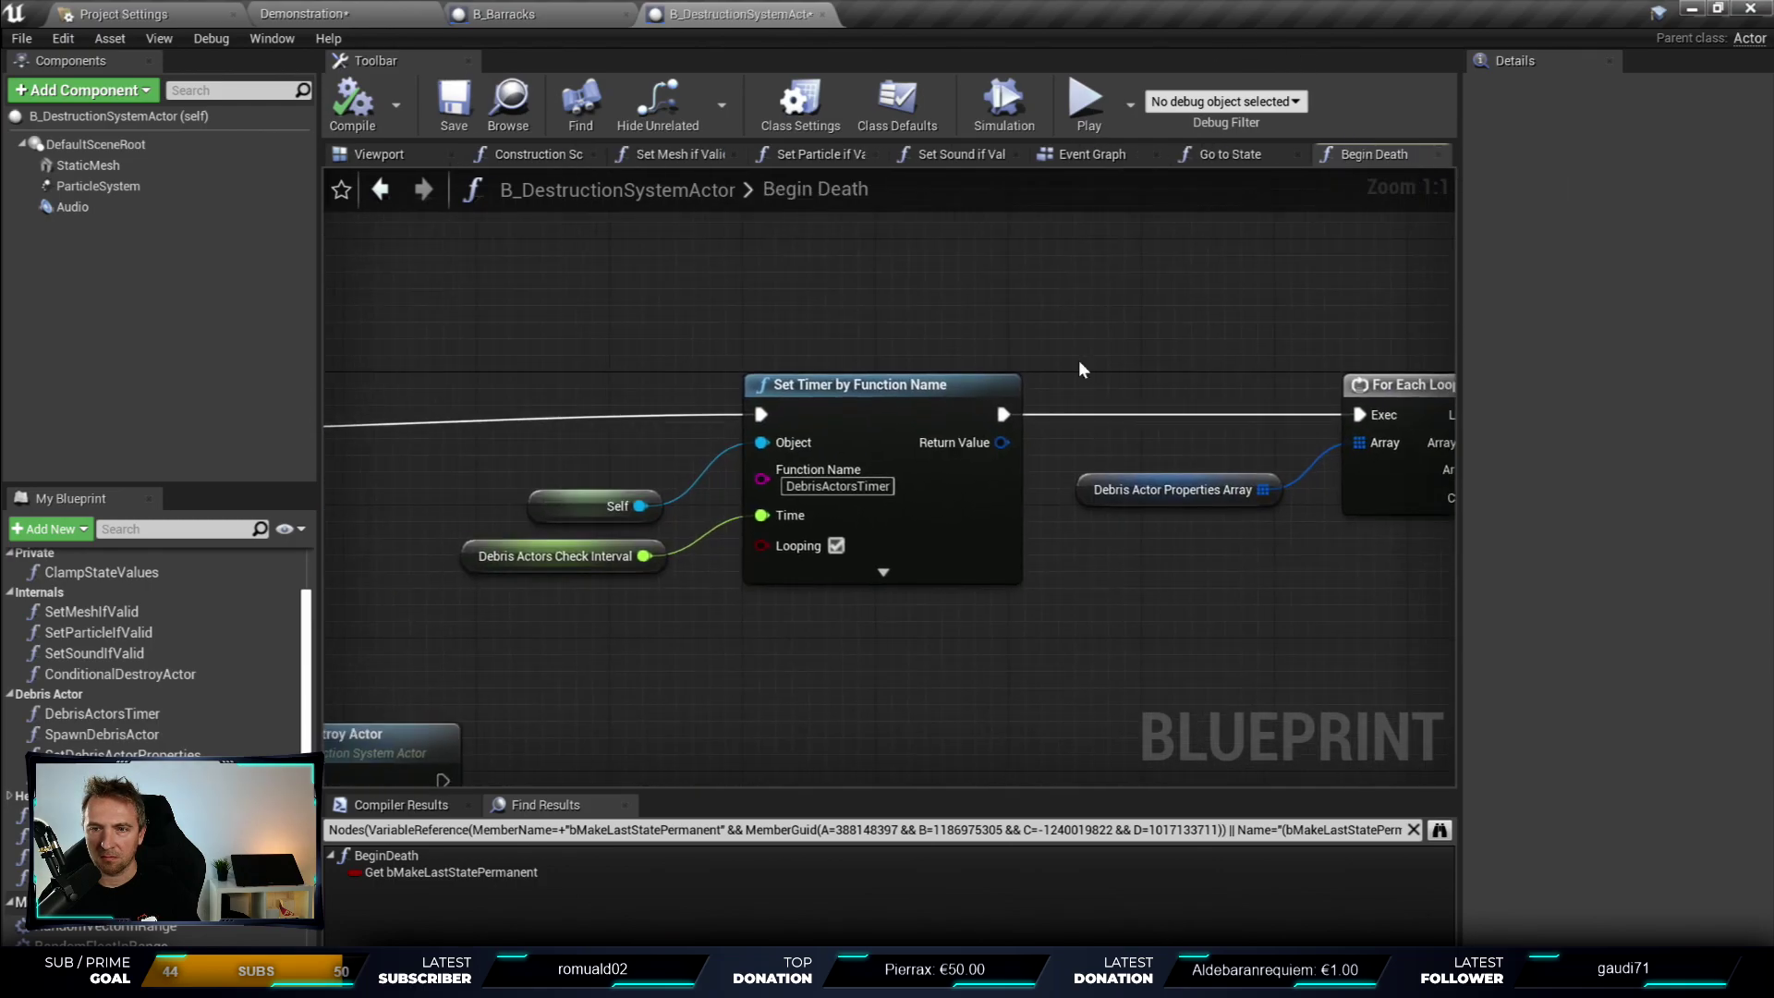
right_drag(800, 266, 944, 296)
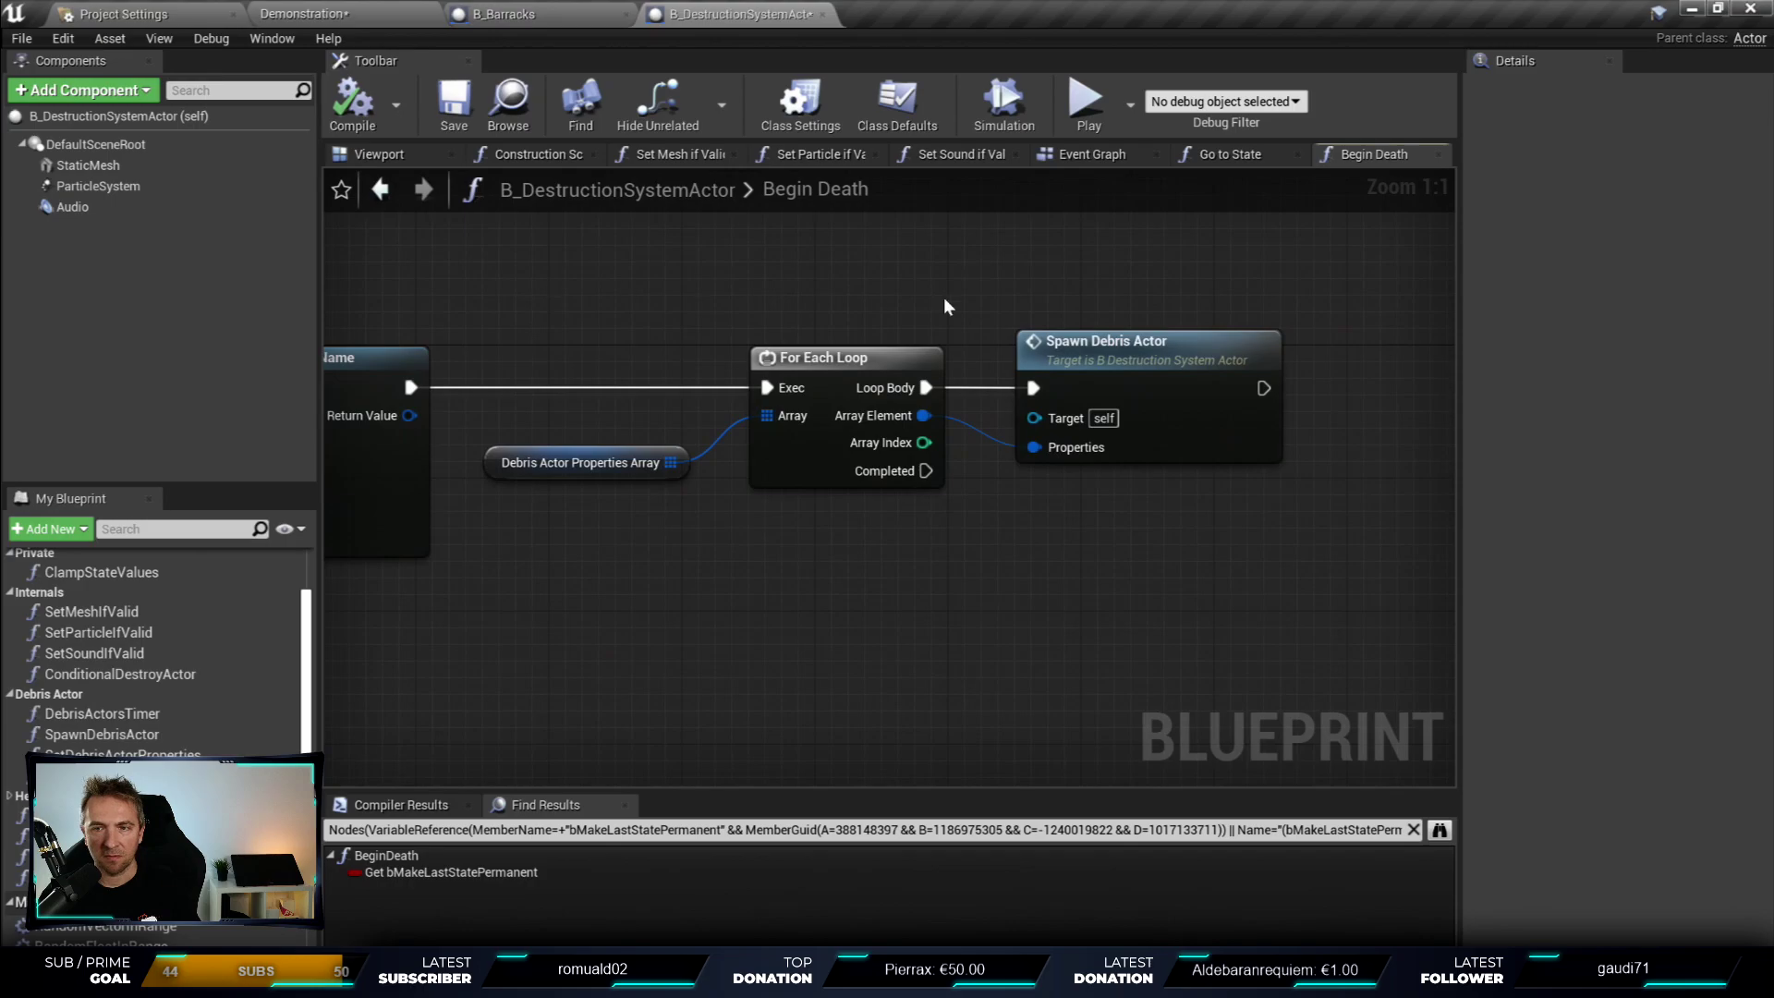
right_drag(647, 278, 1121, 268)
right_drag(1339, 222, 544, 234)
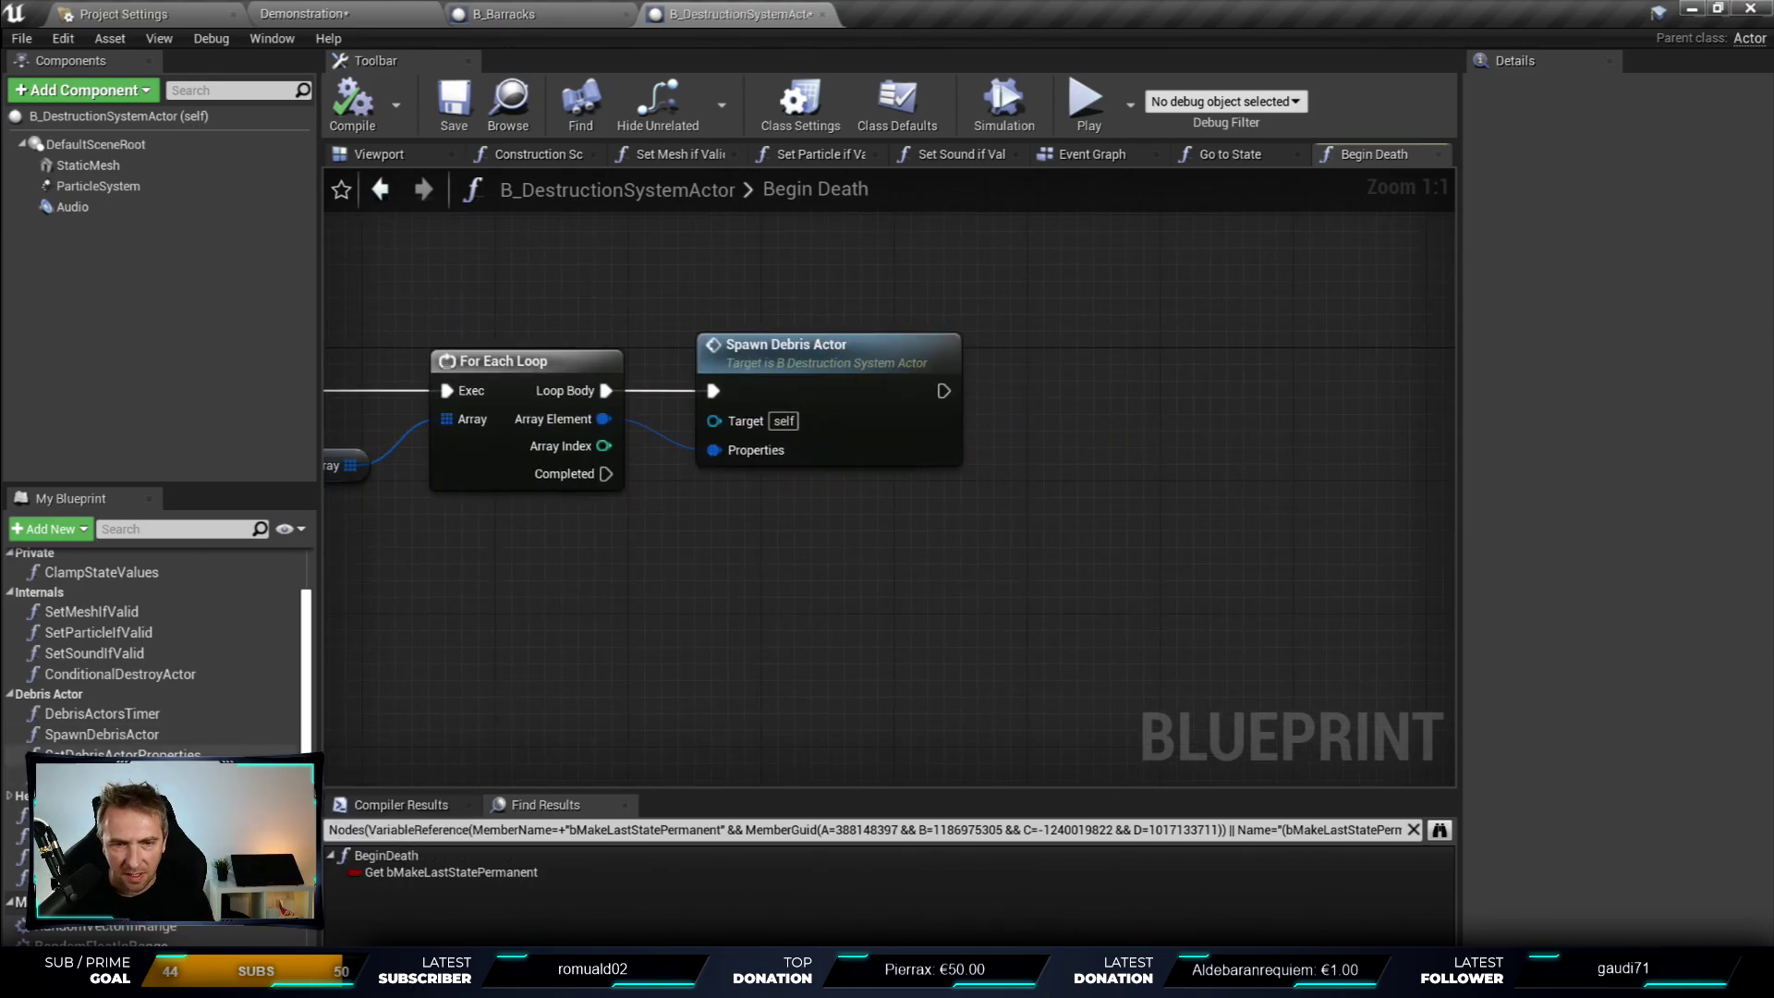
- Inspect the SetDebrisActorCollision function's details and scroll through them
click(118, 776)
scroll(157, 684, down, 2)
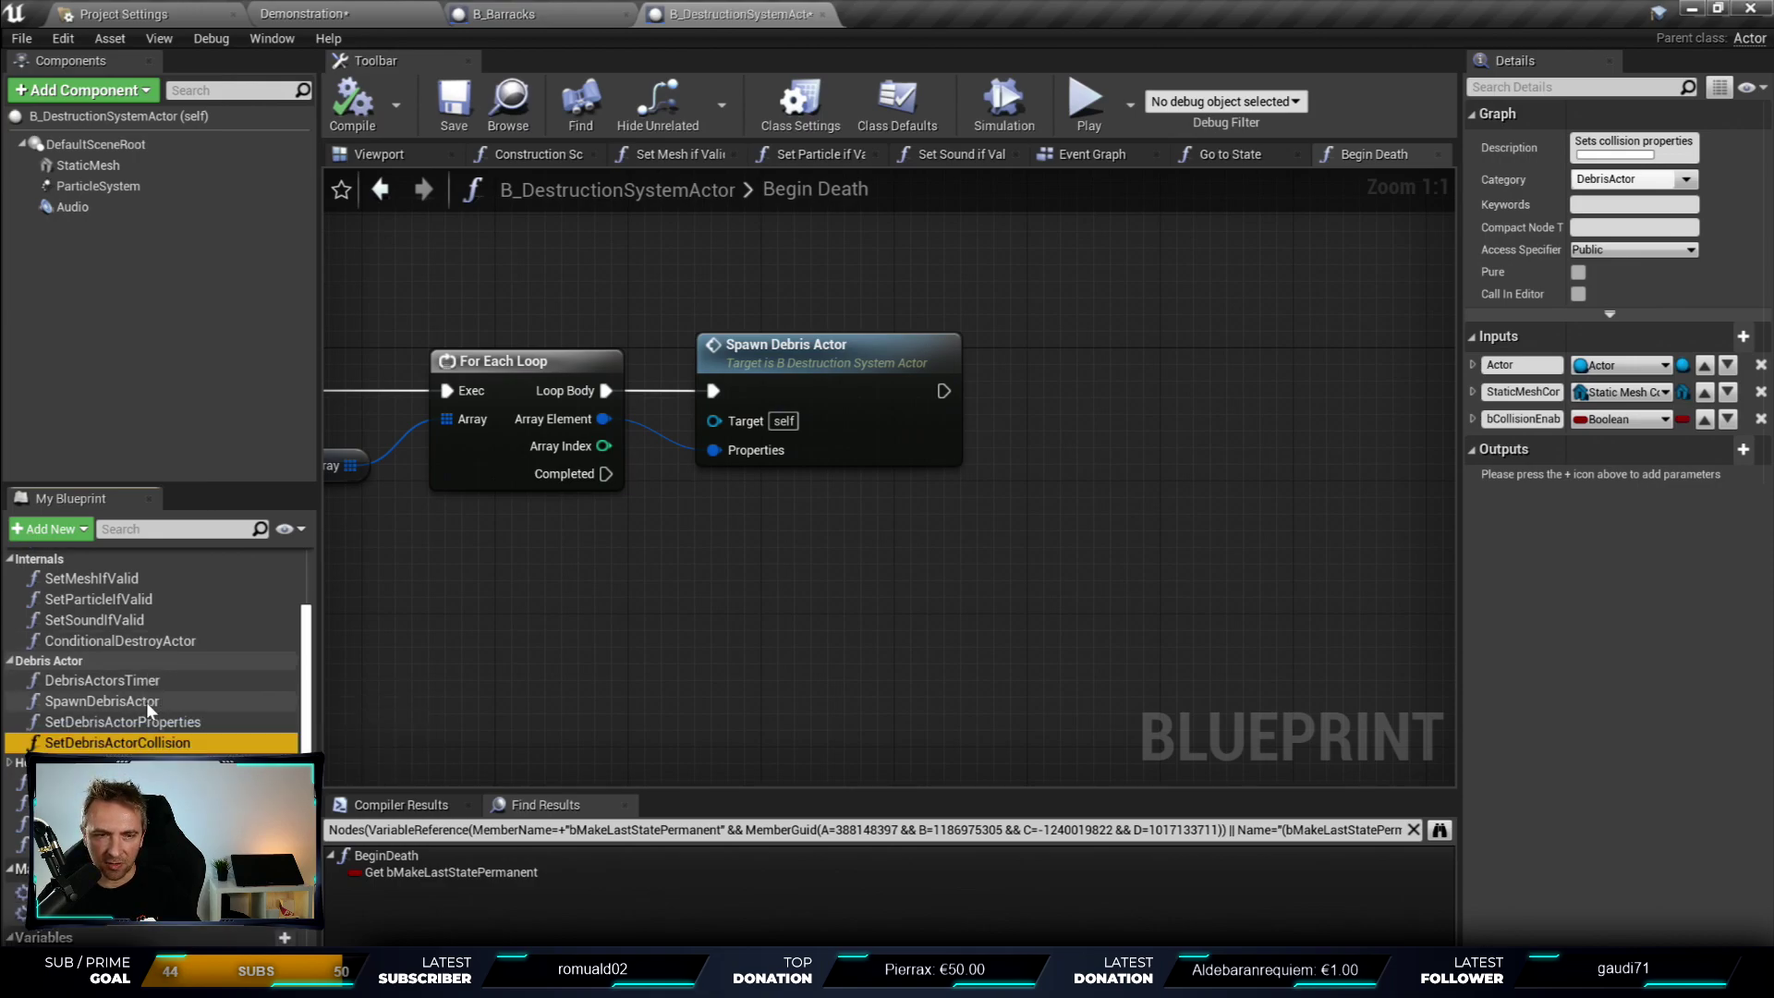
scroll(157, 683, down, 2)
scroll(157, 684, down, 1)
scroll(157, 684, down, 2)
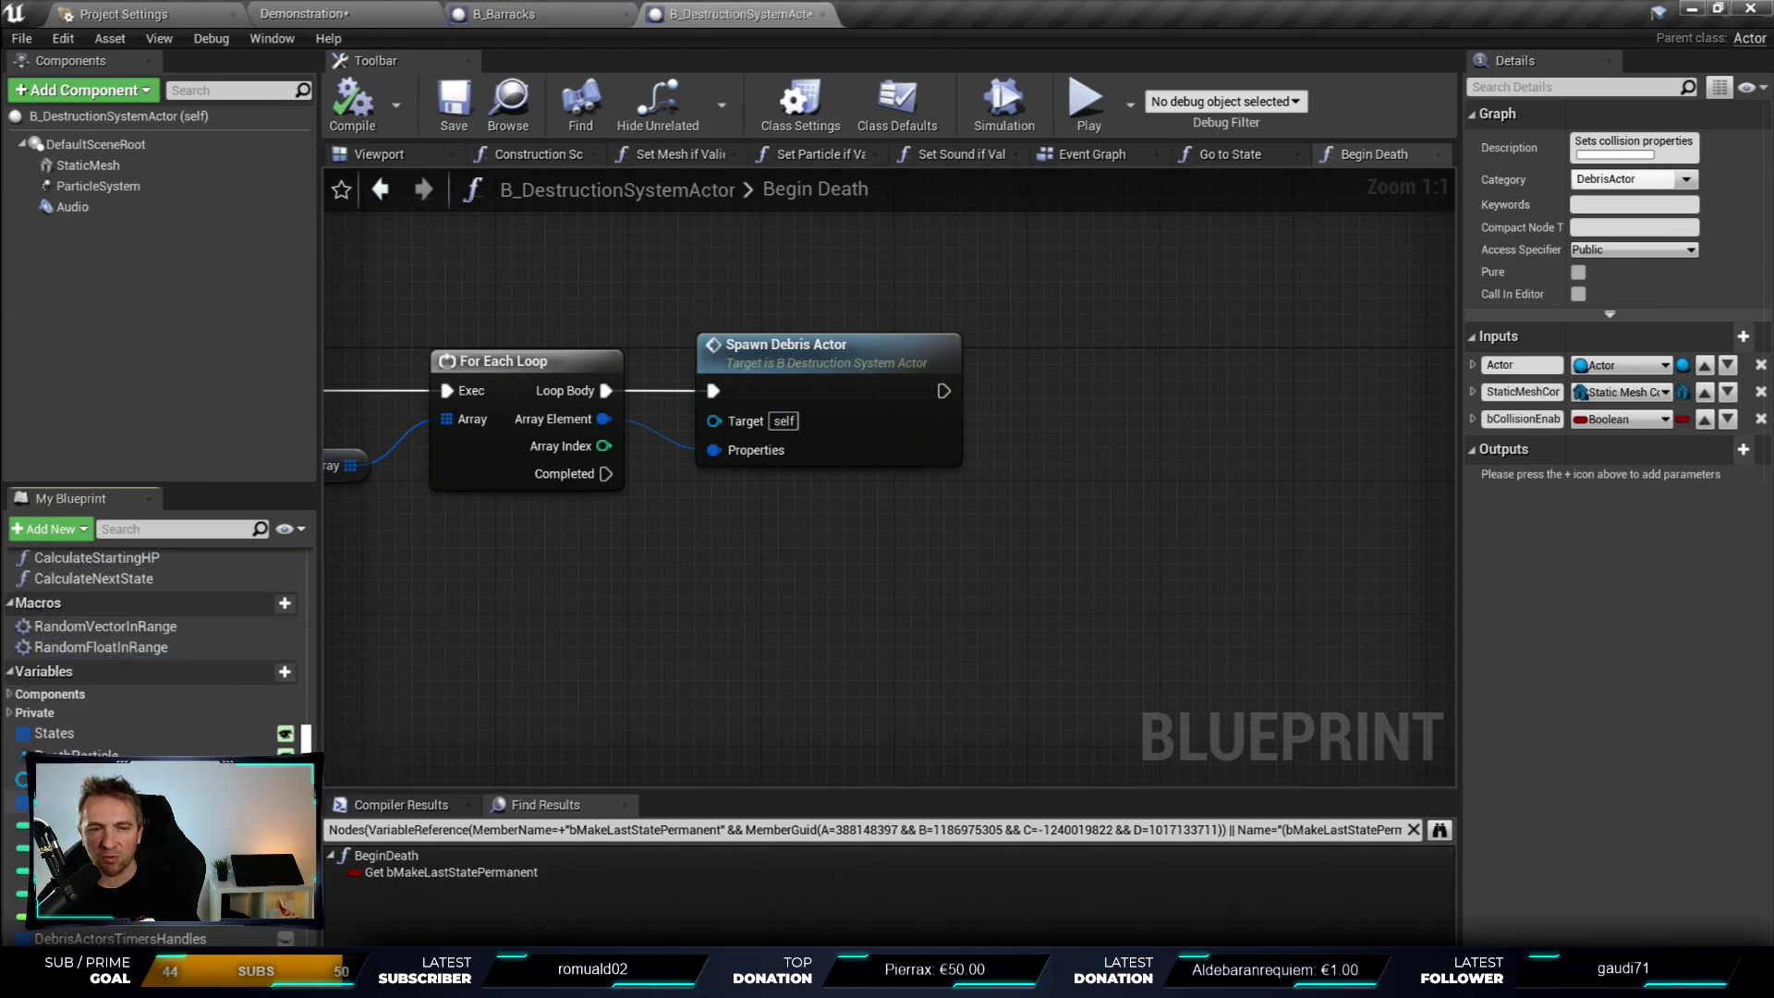
scroll(157, 647, up, 3)
scroll(157, 647, up, 3)
scroll(157, 646, up, 2)
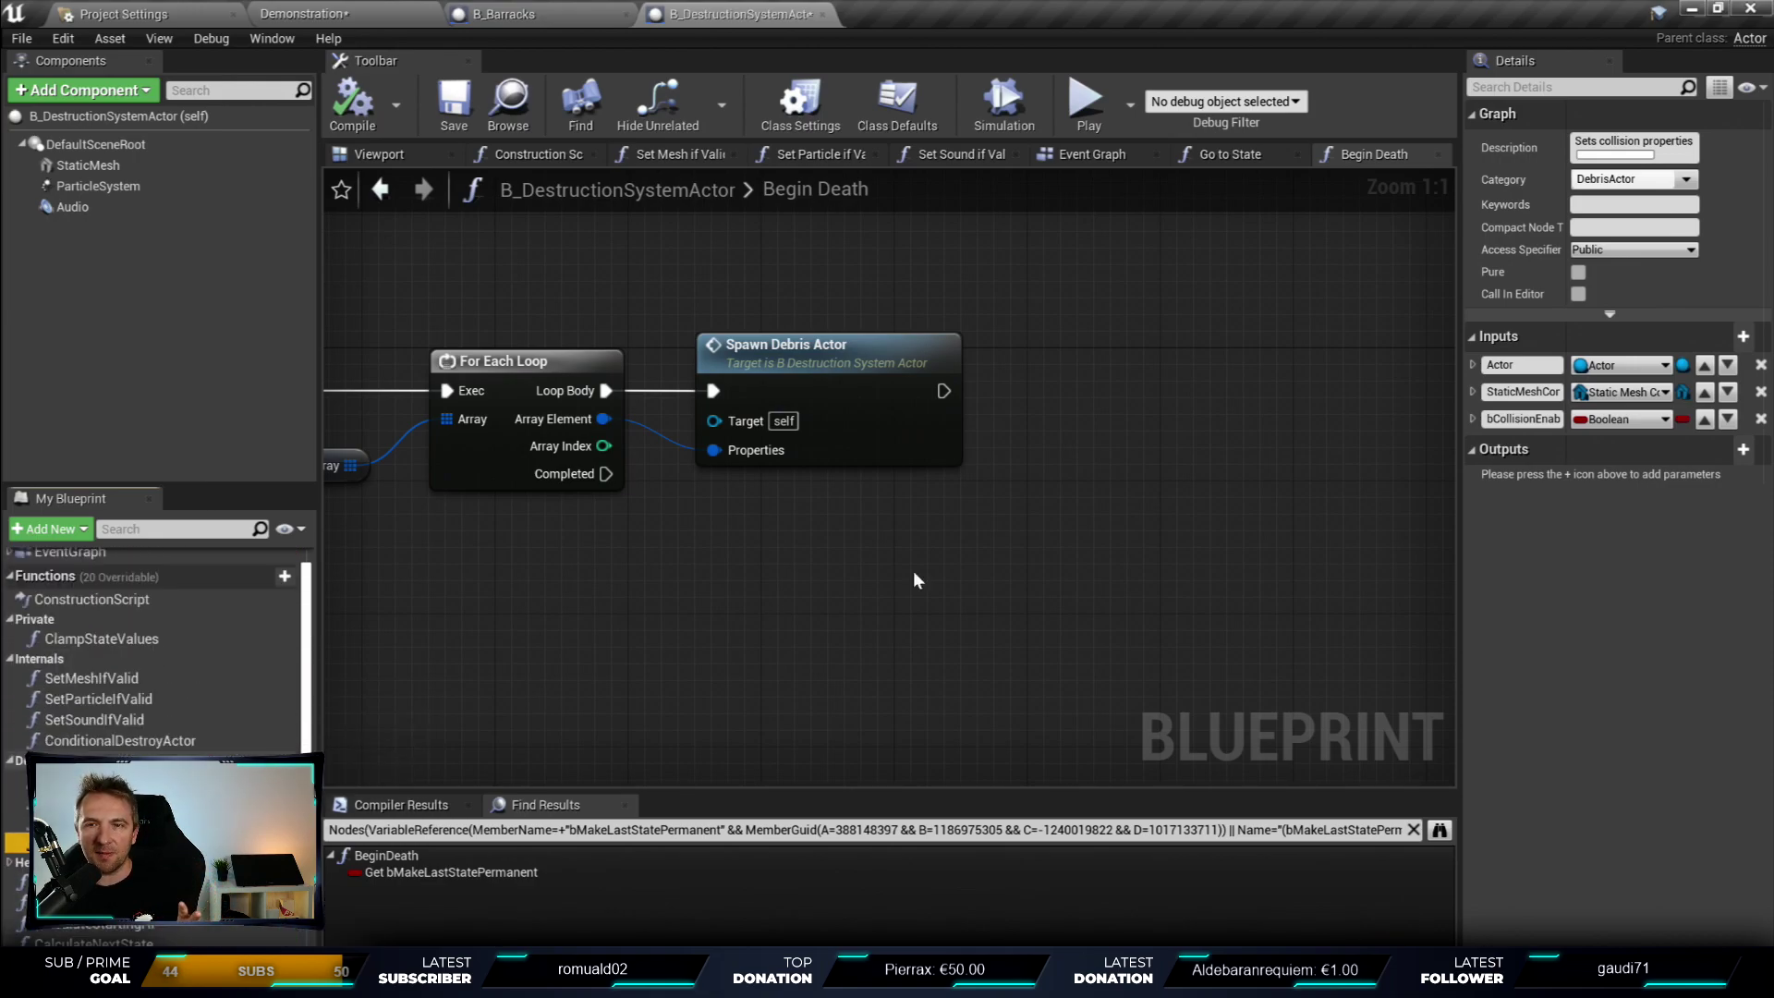
right_drag(977, 568, 1310, 545)
- Close the Begin Death, Go to State, Set Mesh/Particle/Sound if Valid and Construction Script tabs
click(1439, 154)
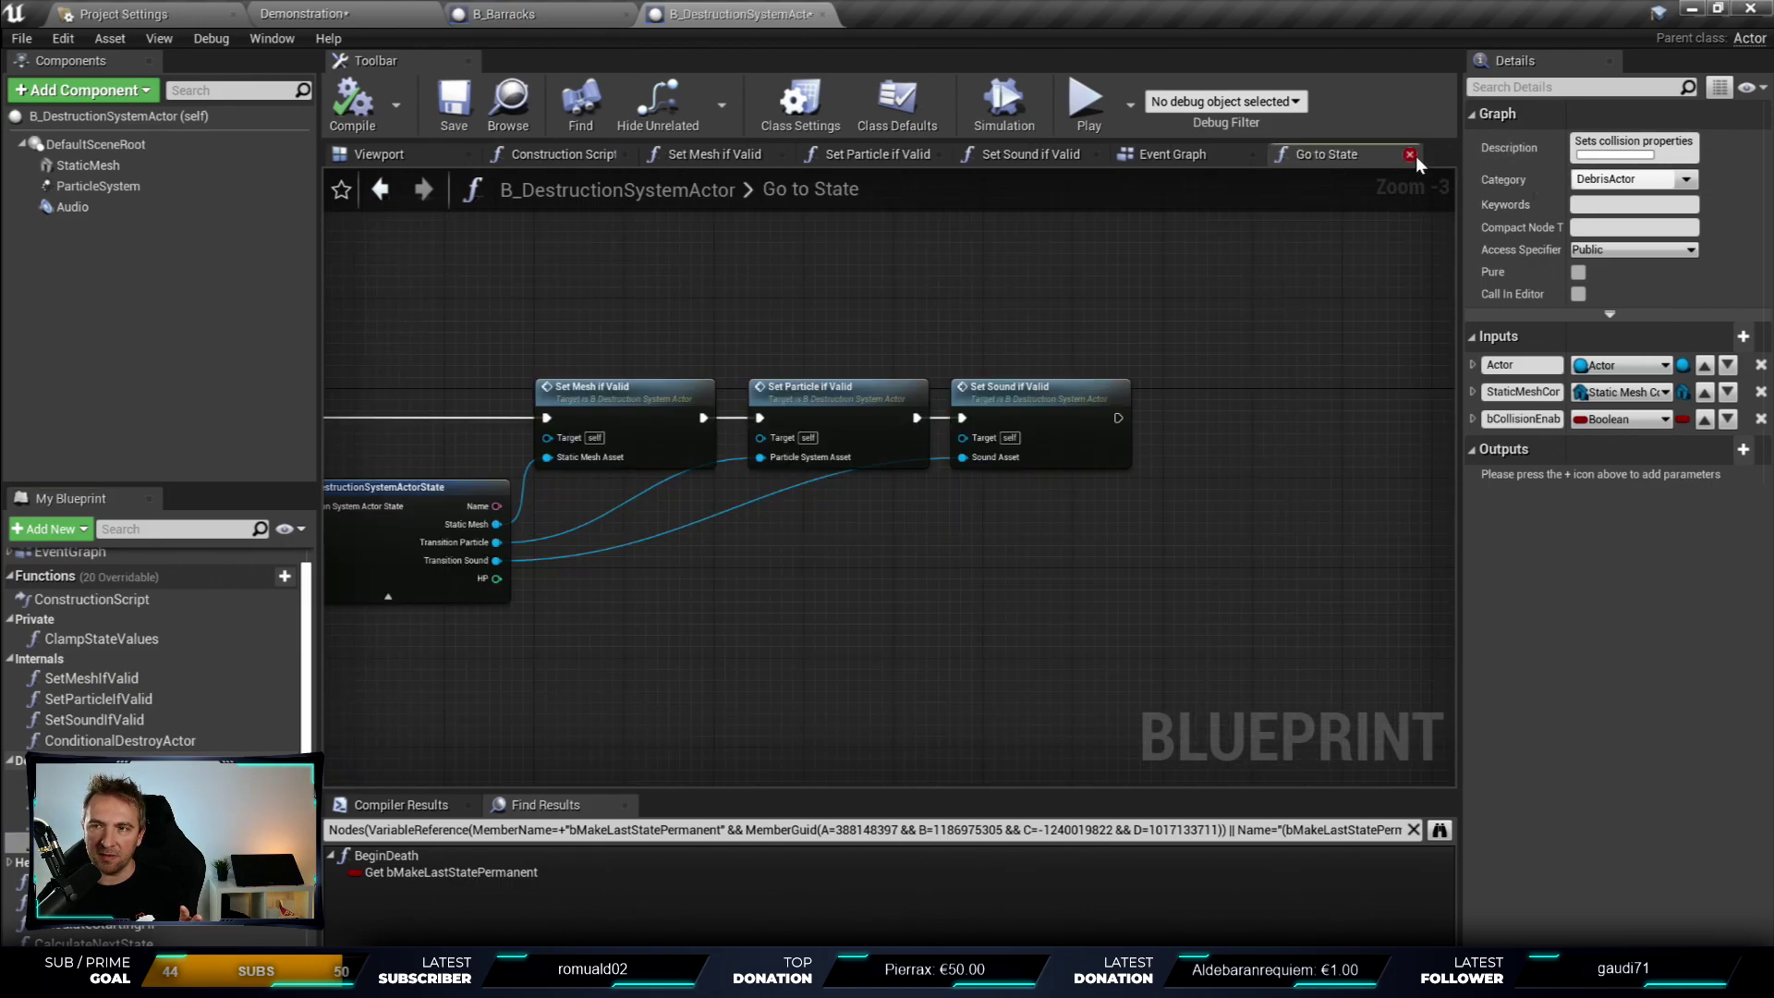
click(1413, 154)
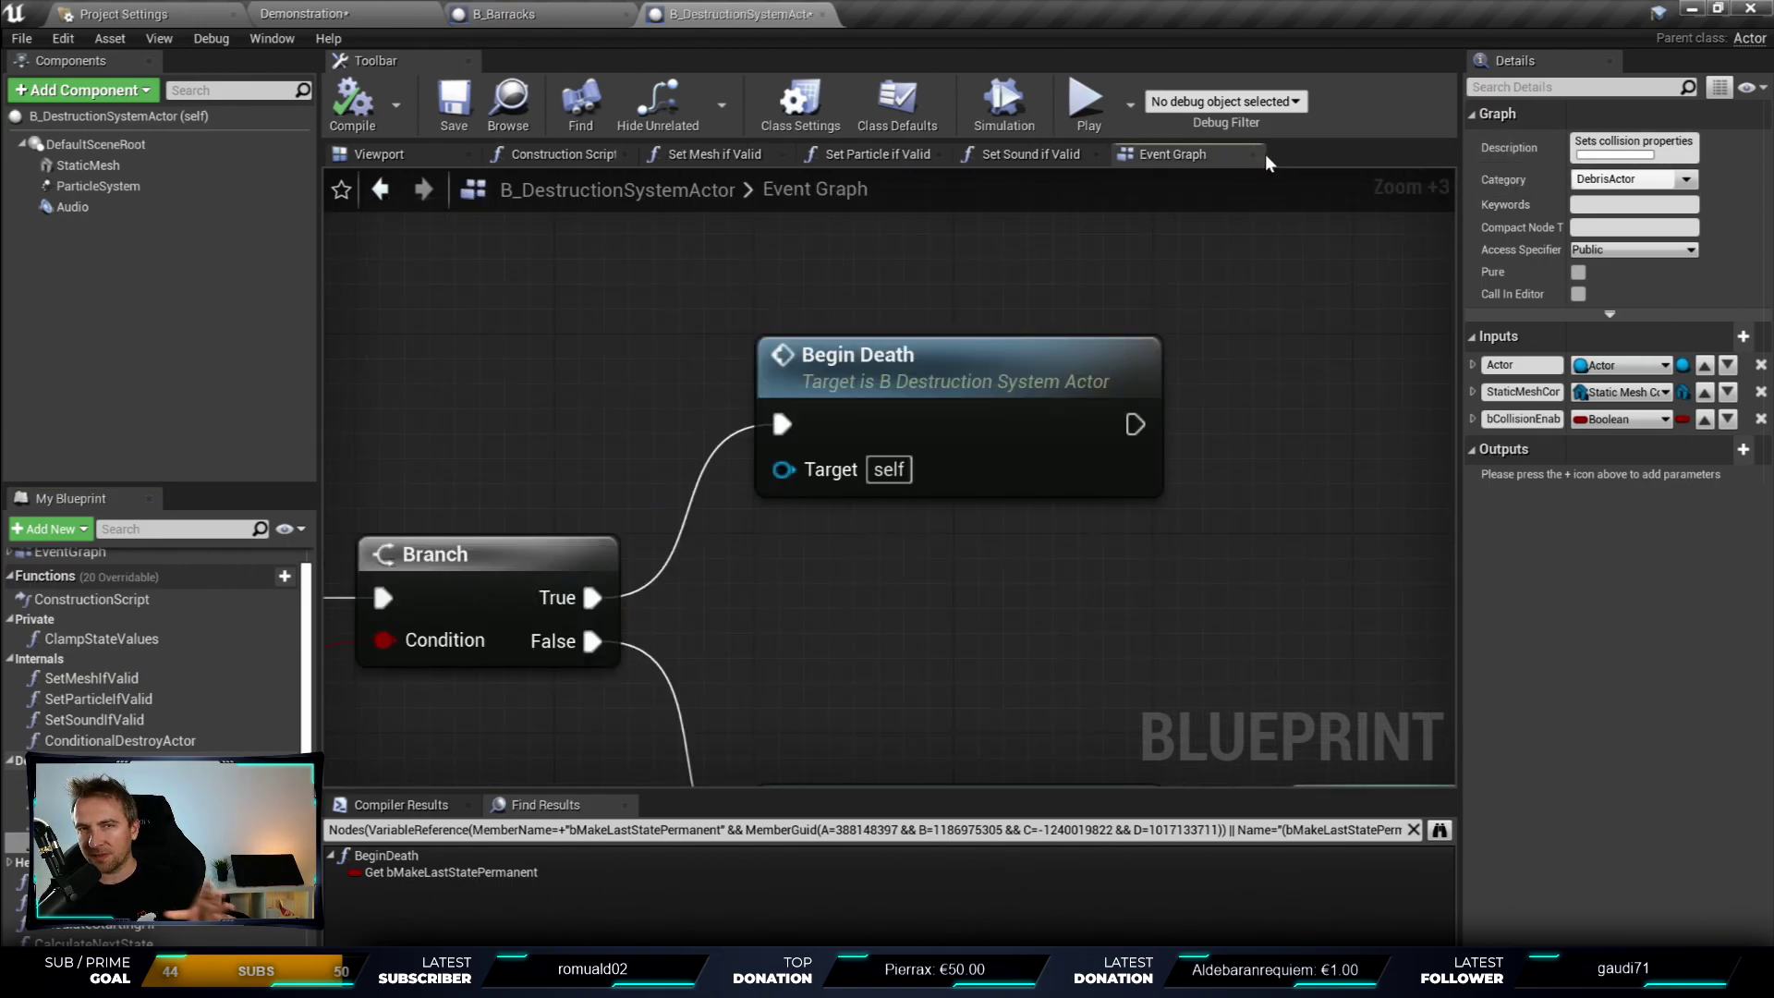
click(938, 155)
click(938, 155)
click(783, 155)
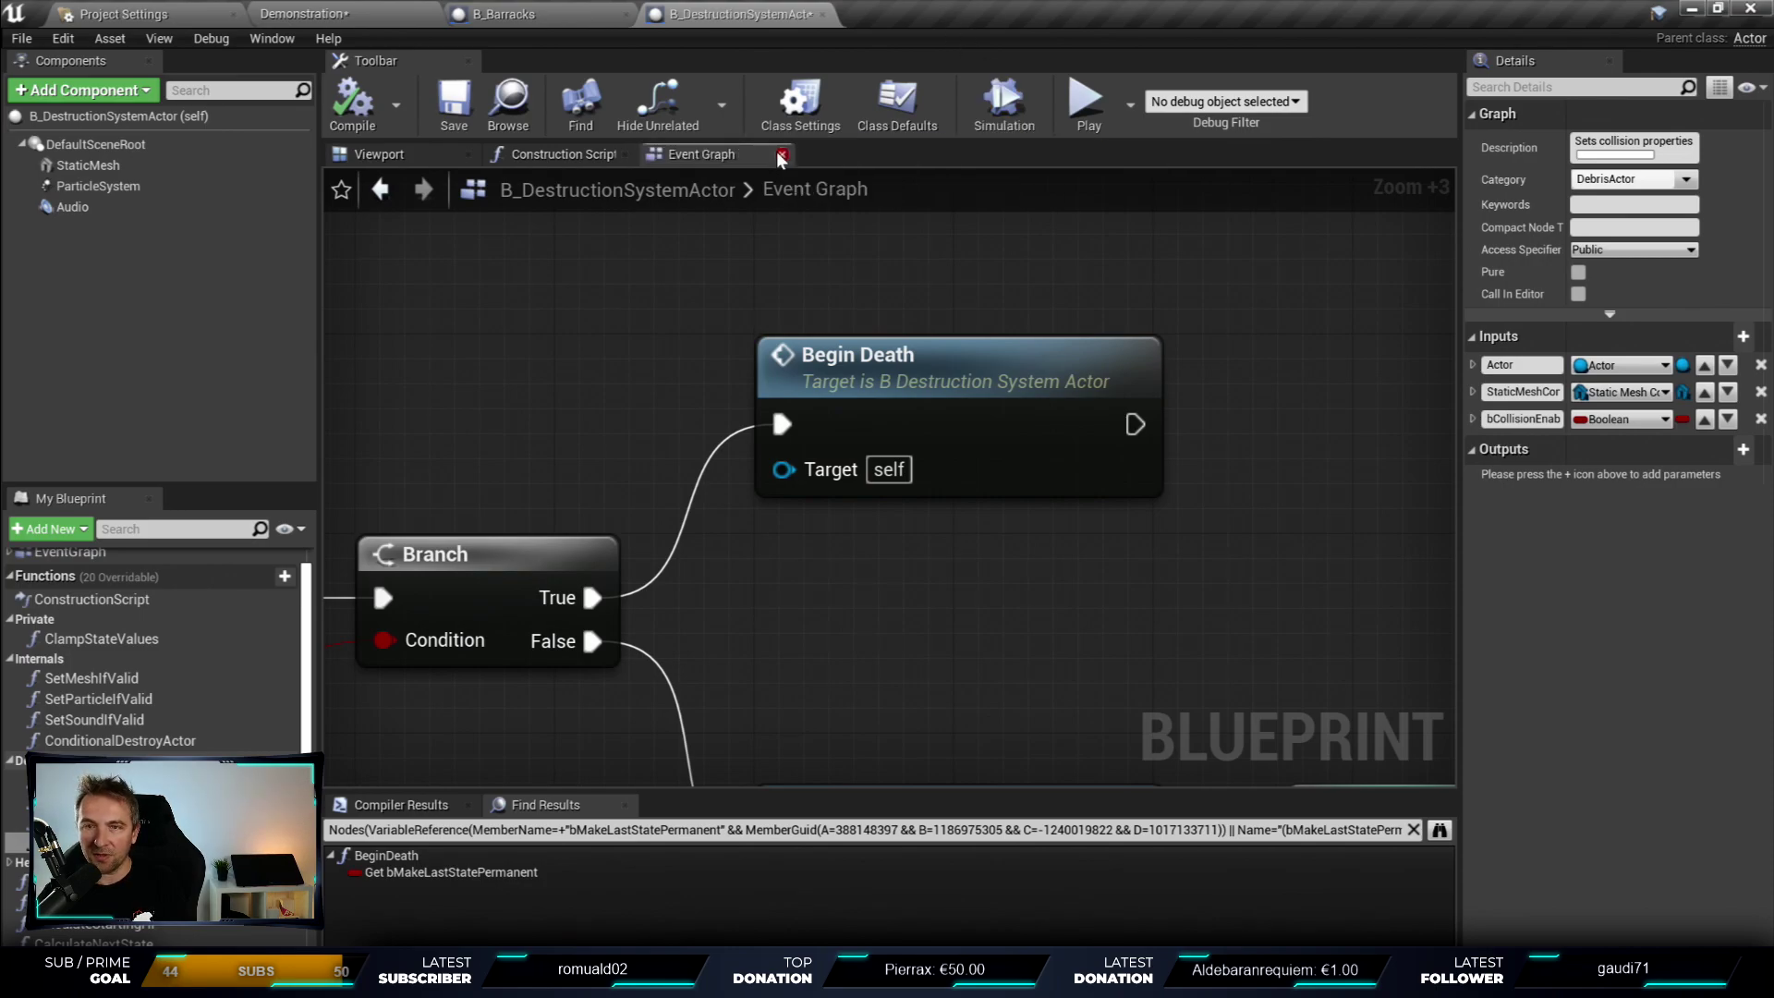
click(624, 155)
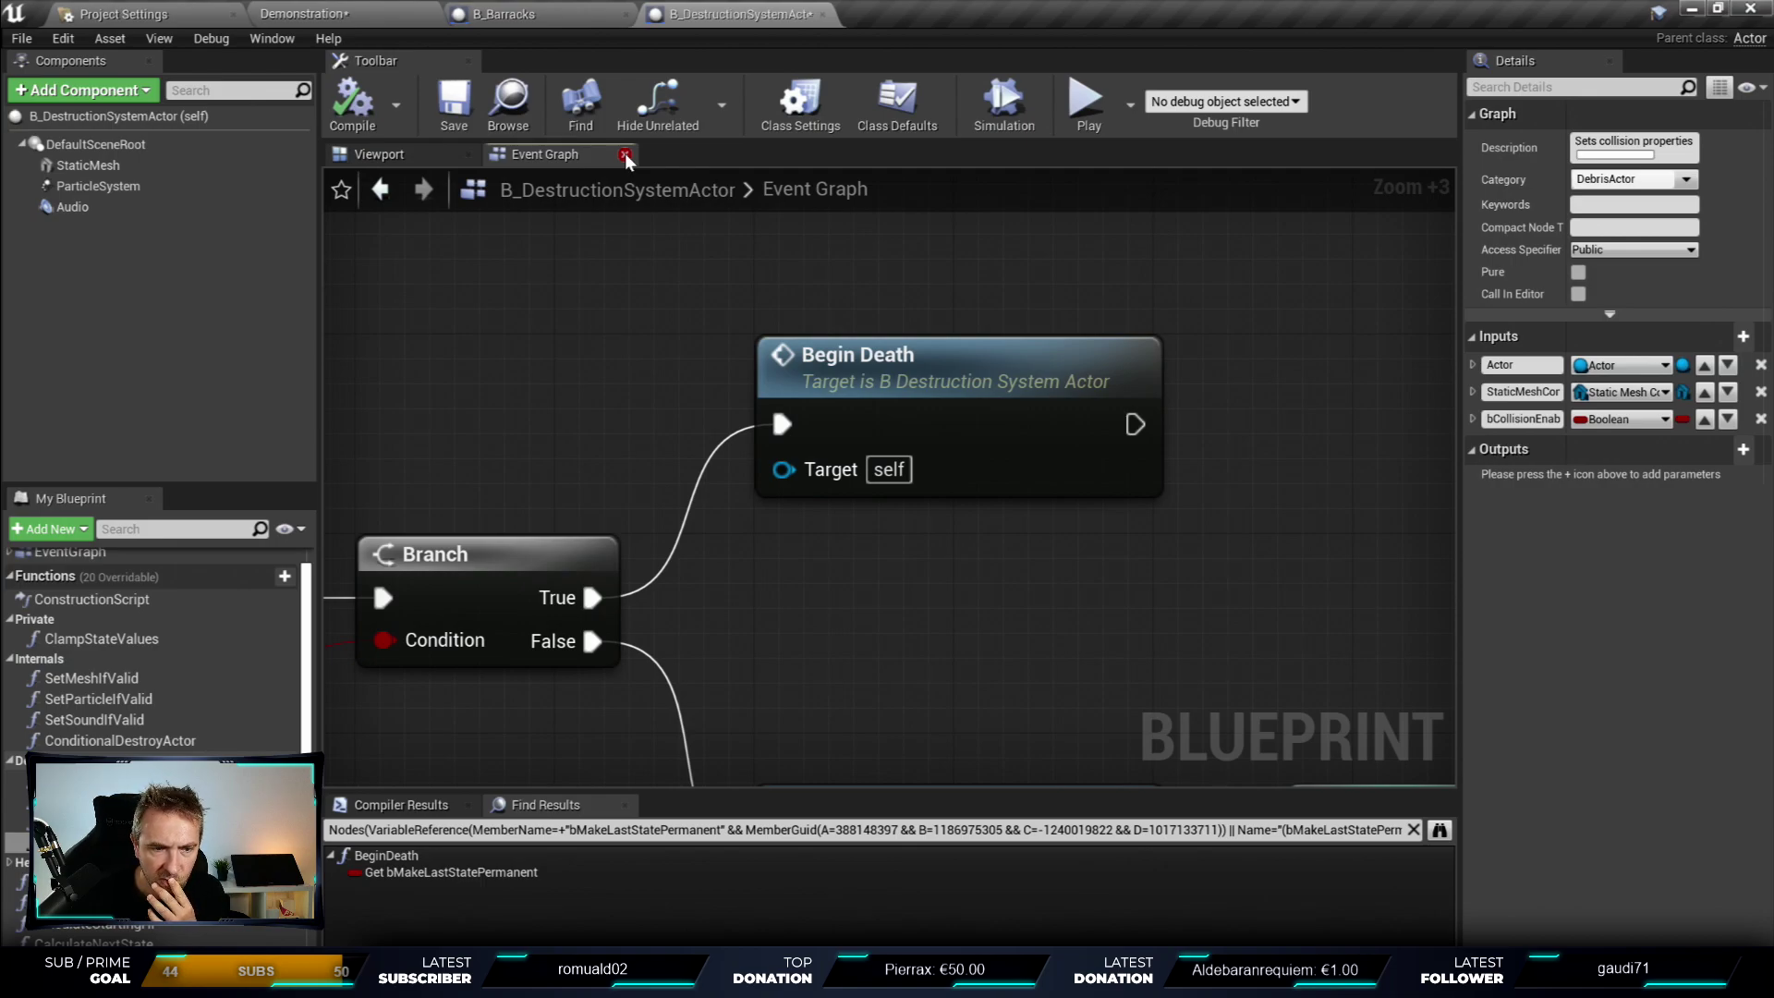
- Open Begin Death and drill into its Spawn Debris Actor function graph
scroll(481, 409, down, 4)
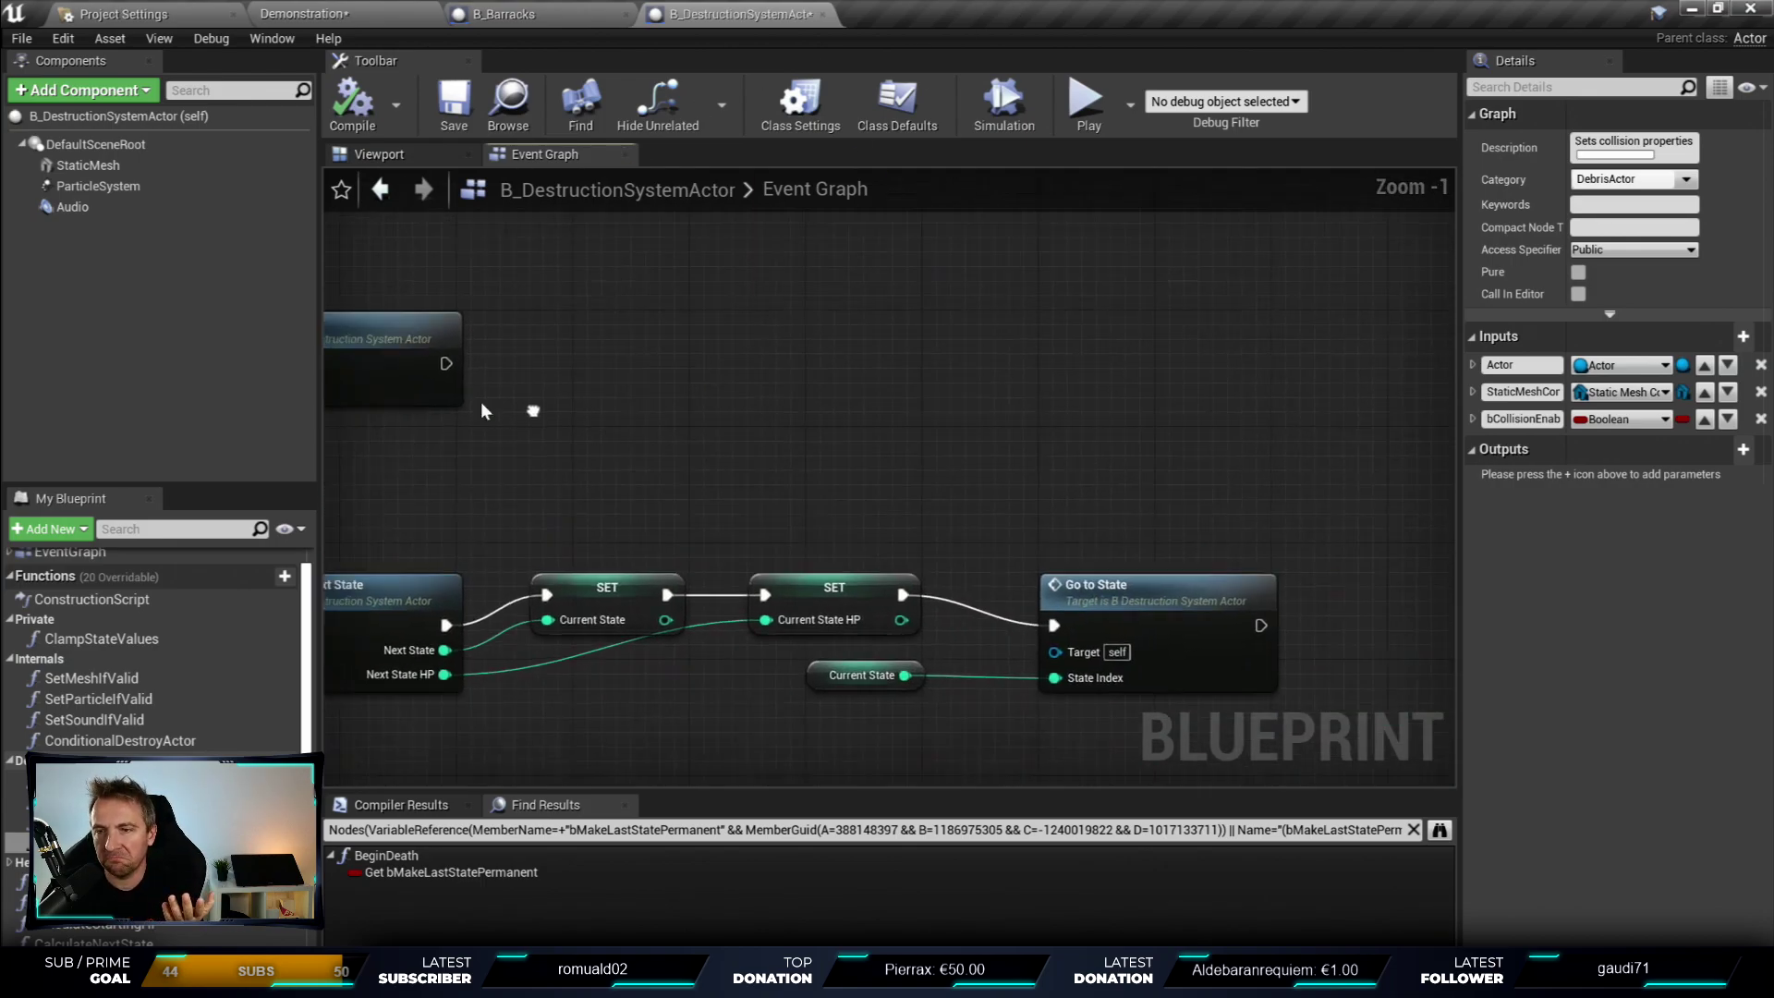
right_drag(481, 409, 1304, 510)
double_click(850, 399)
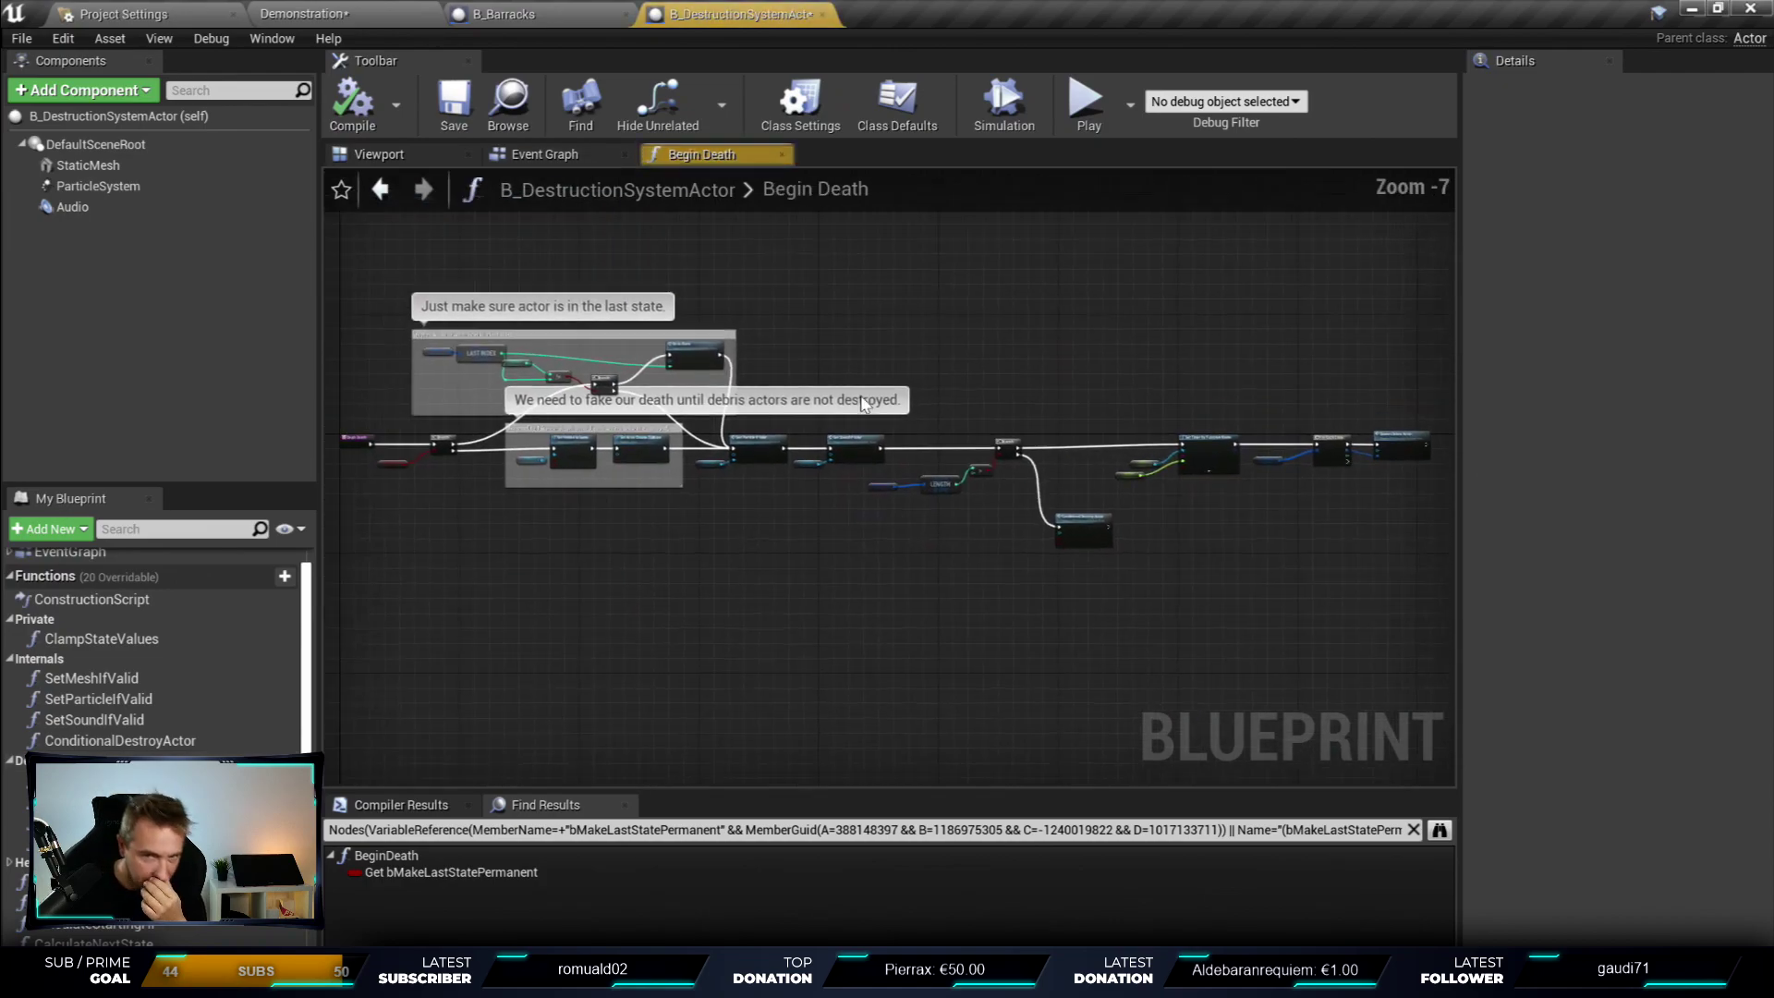
scroll(748, 364, up, 7)
right_drag(749, 364, 868, 684)
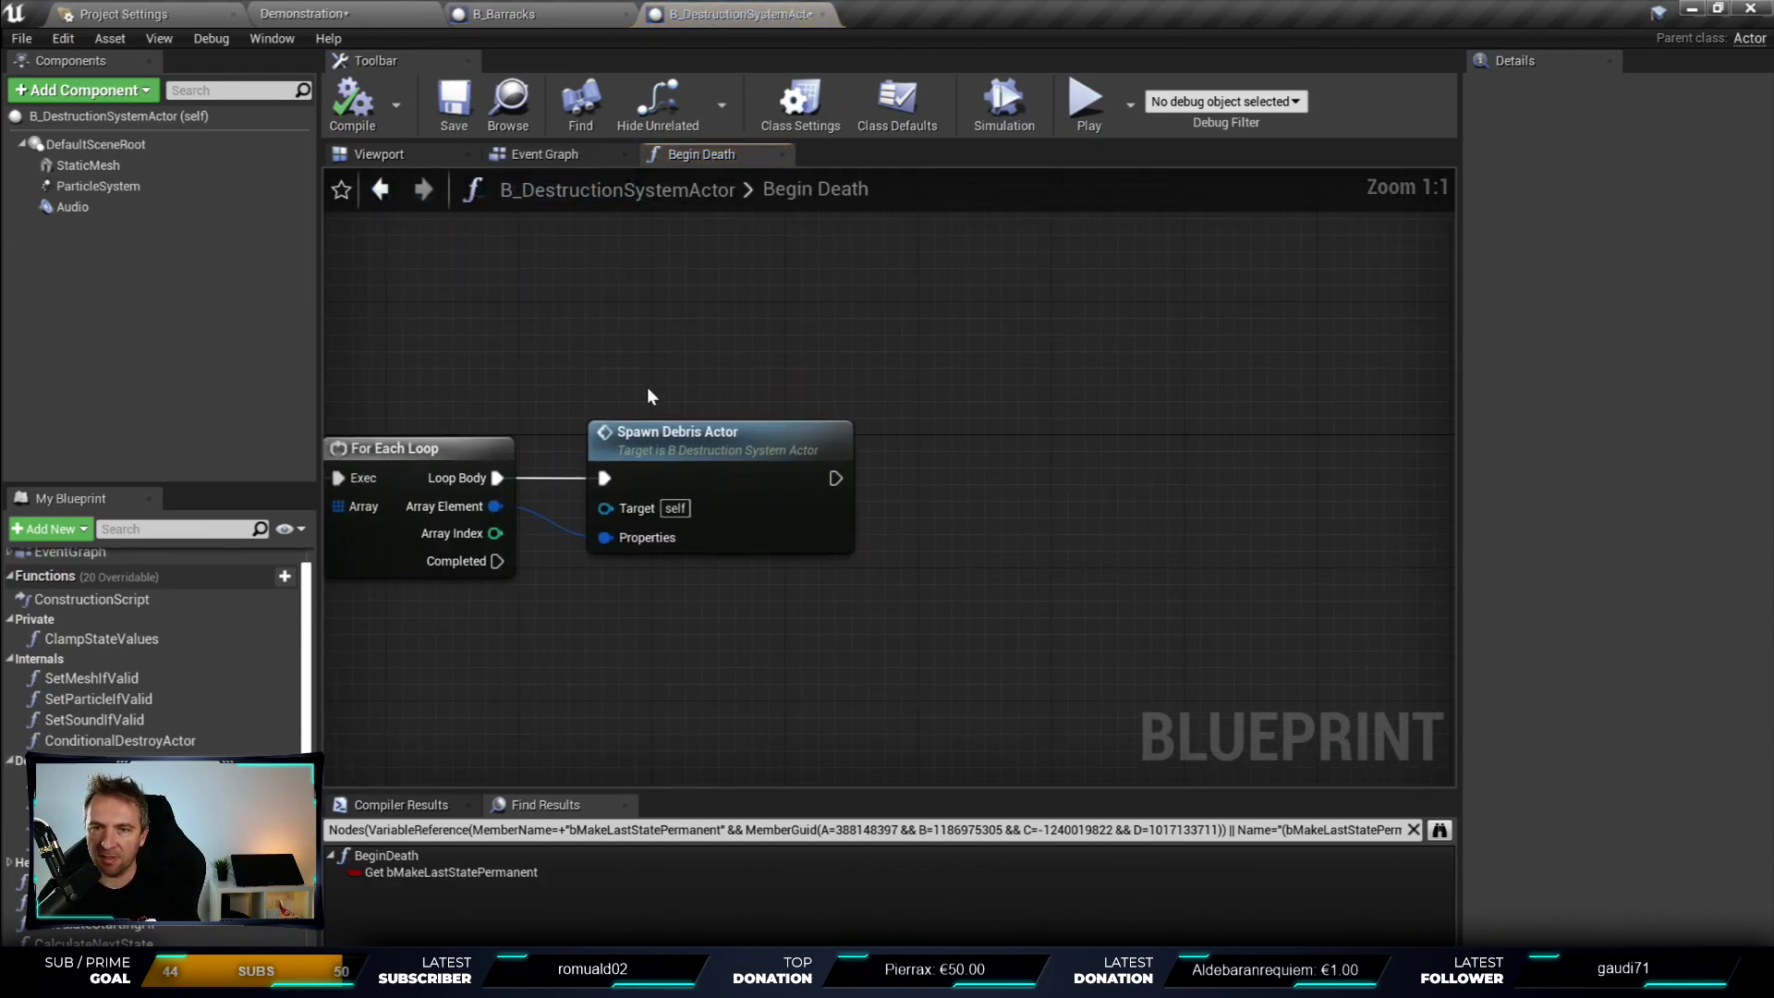
double_click(714, 430)
scroll(921, 366, up, 4)
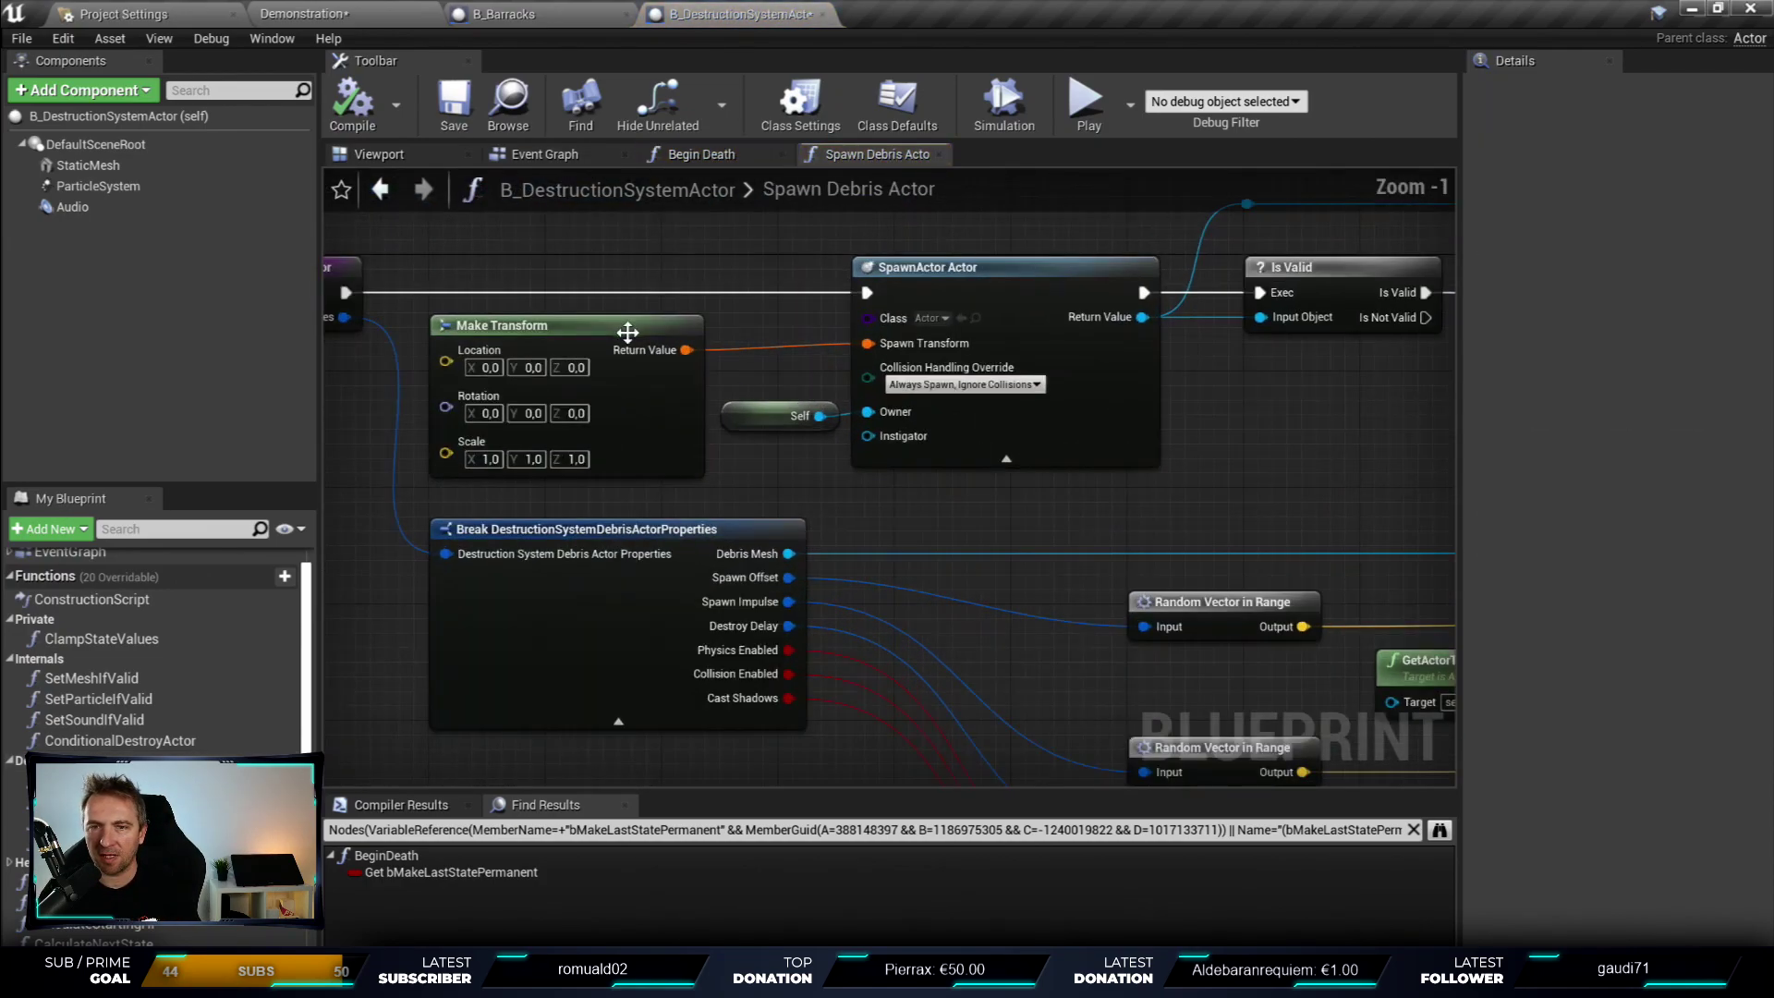
right_drag(852, 242, 552, 293)
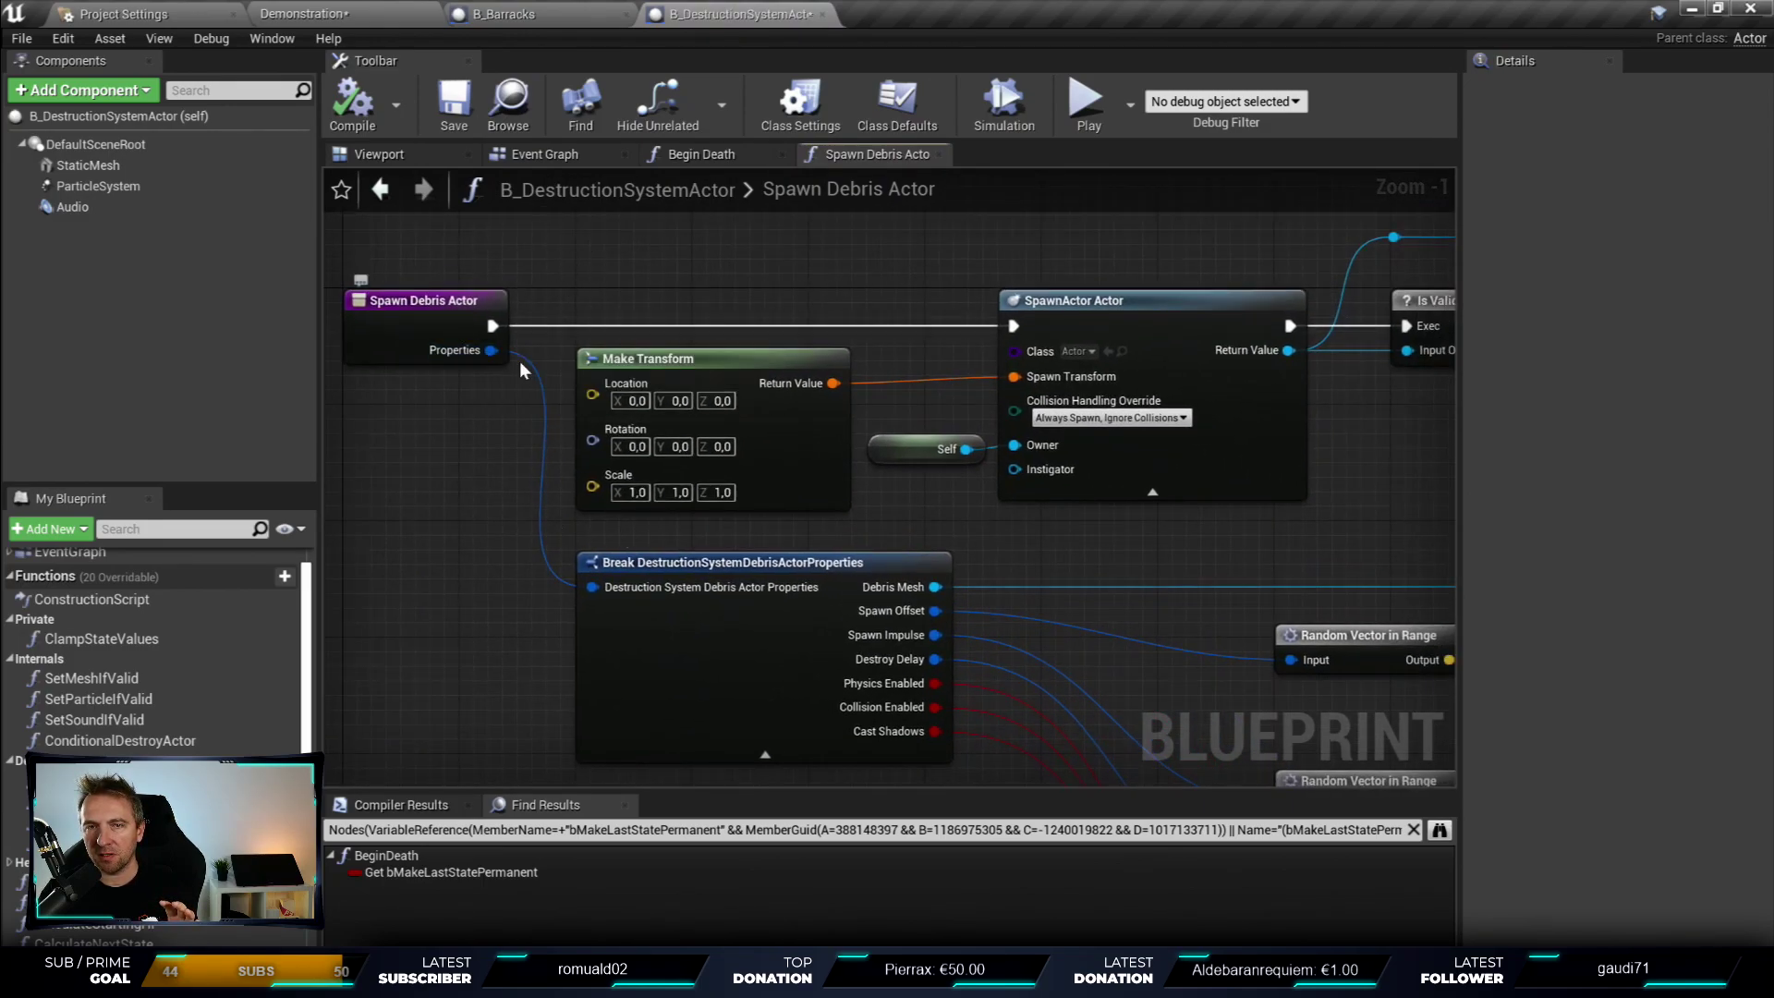
right_drag(718, 311, 585, 312)
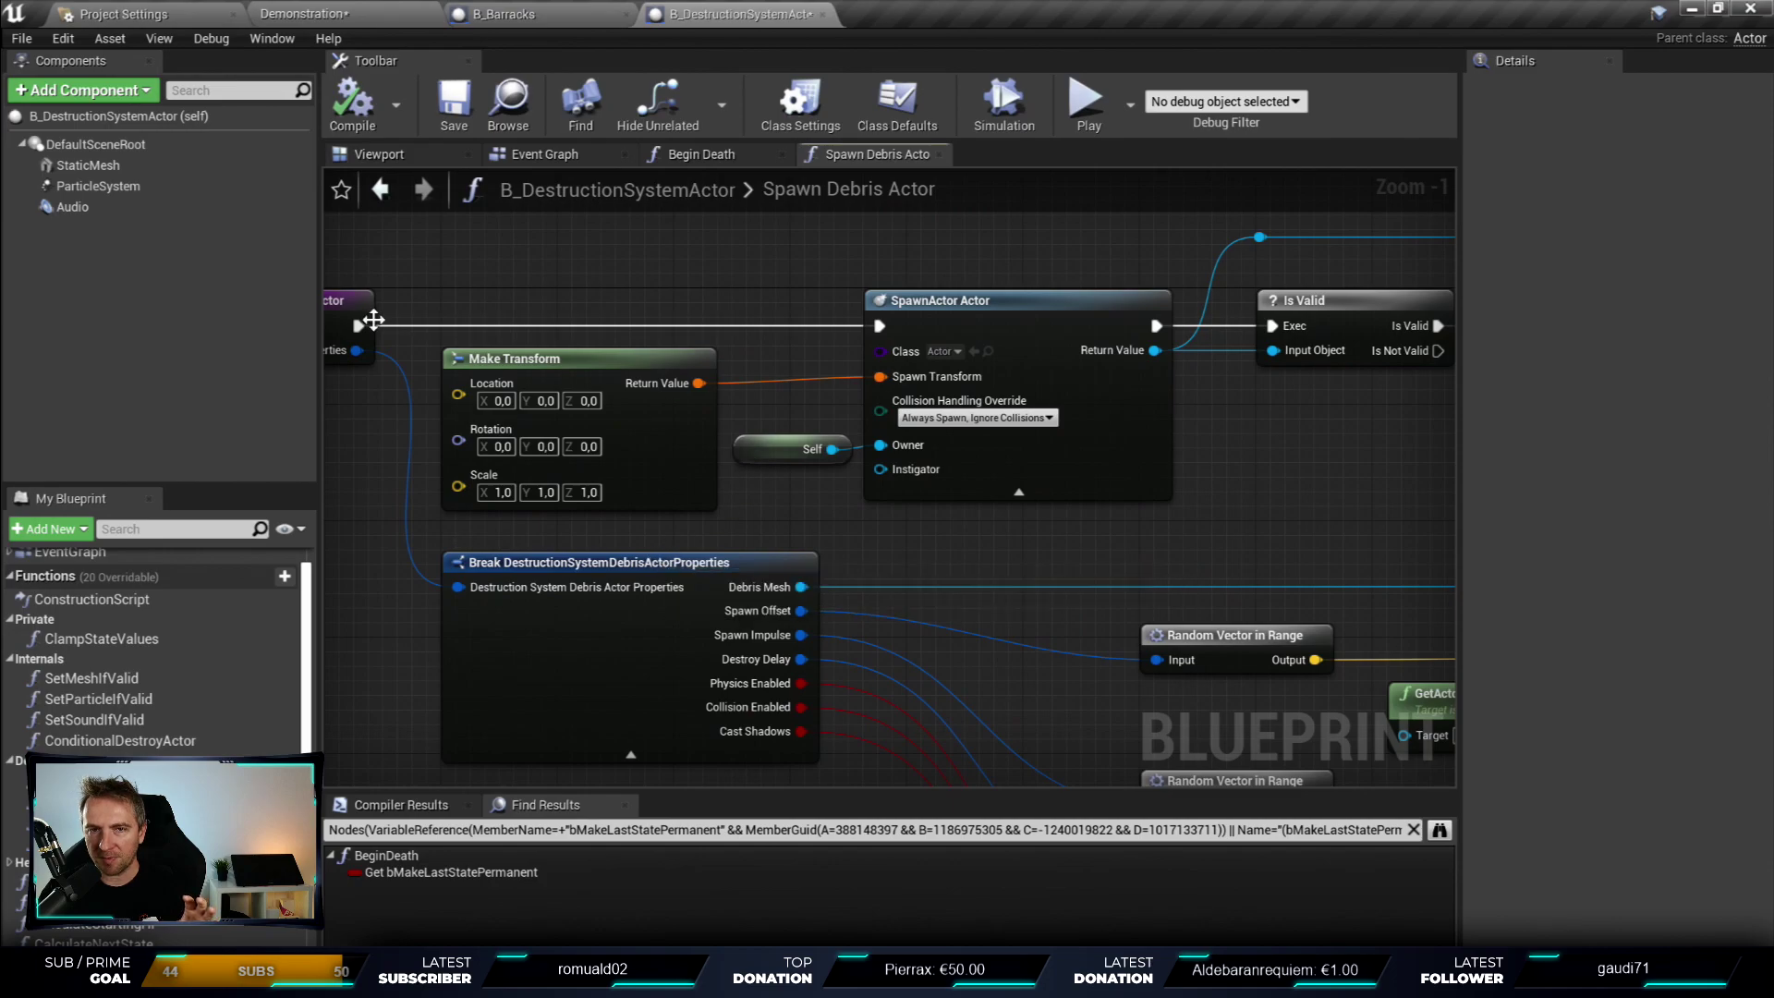
- Revisit the timer and loop nodes in Begin Death, then return to Spawn Debris Actor
click(720, 154)
right_drag(415, 443, 1072, 452)
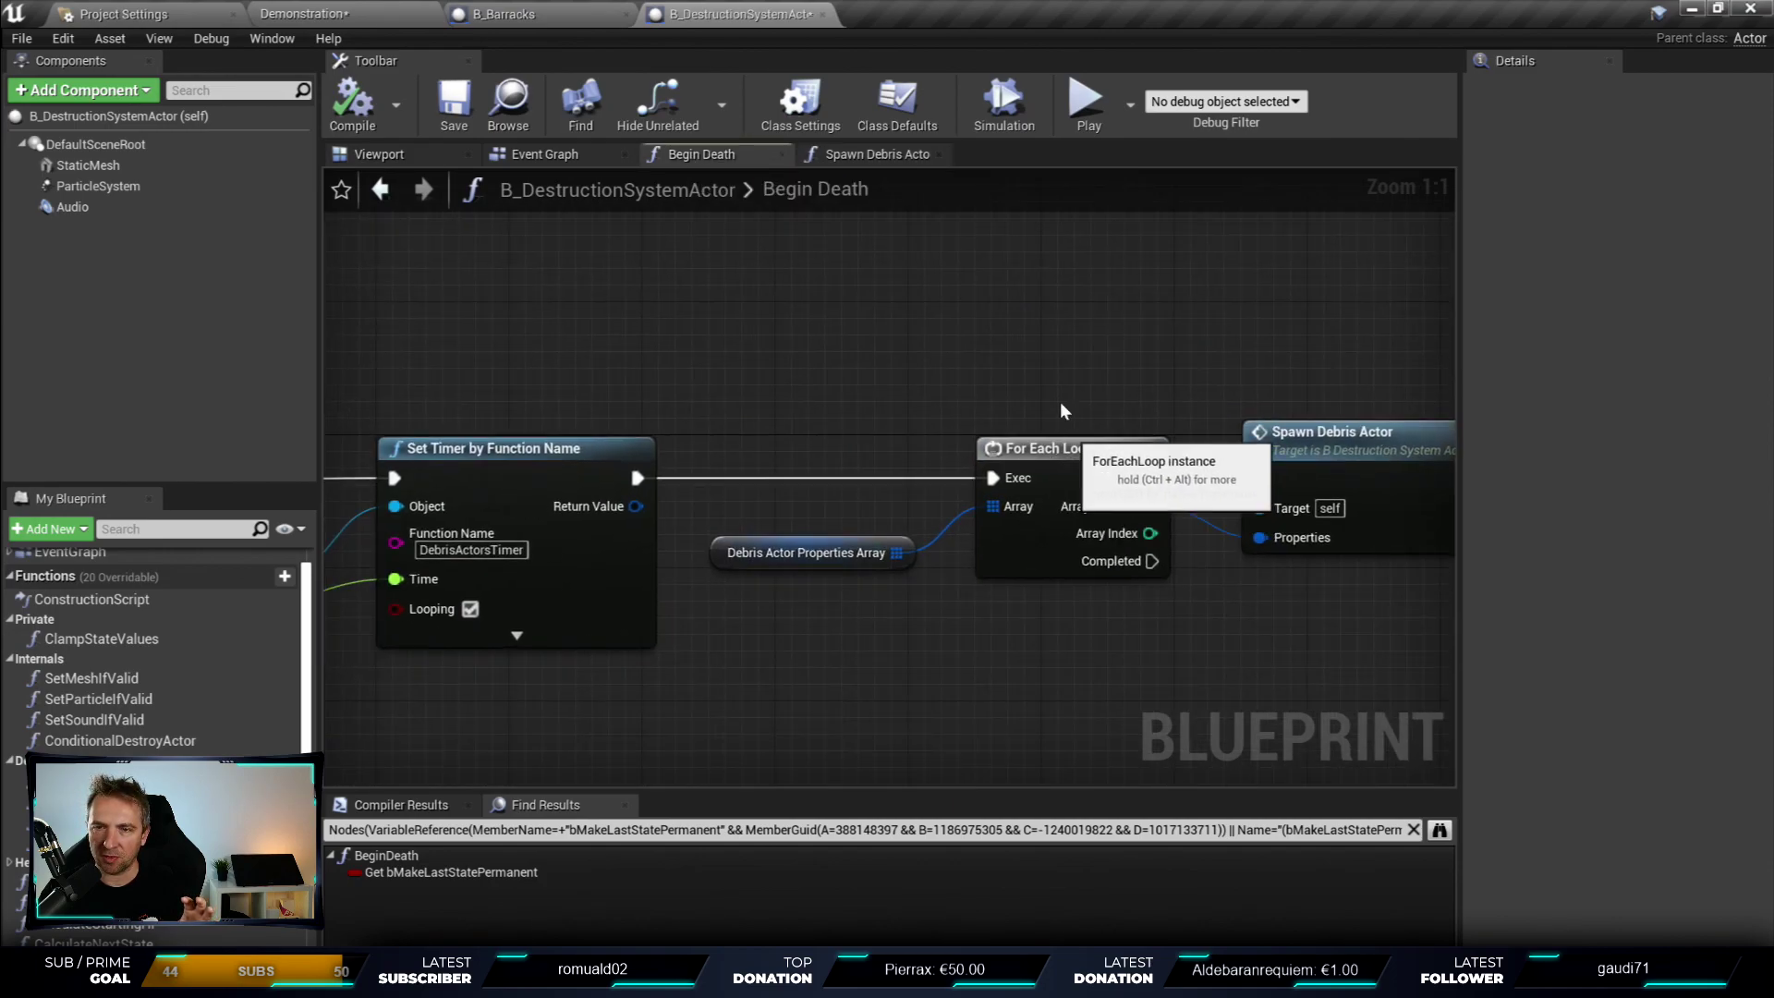
drag(684, 416, 1204, 631)
double_click(1261, 447)
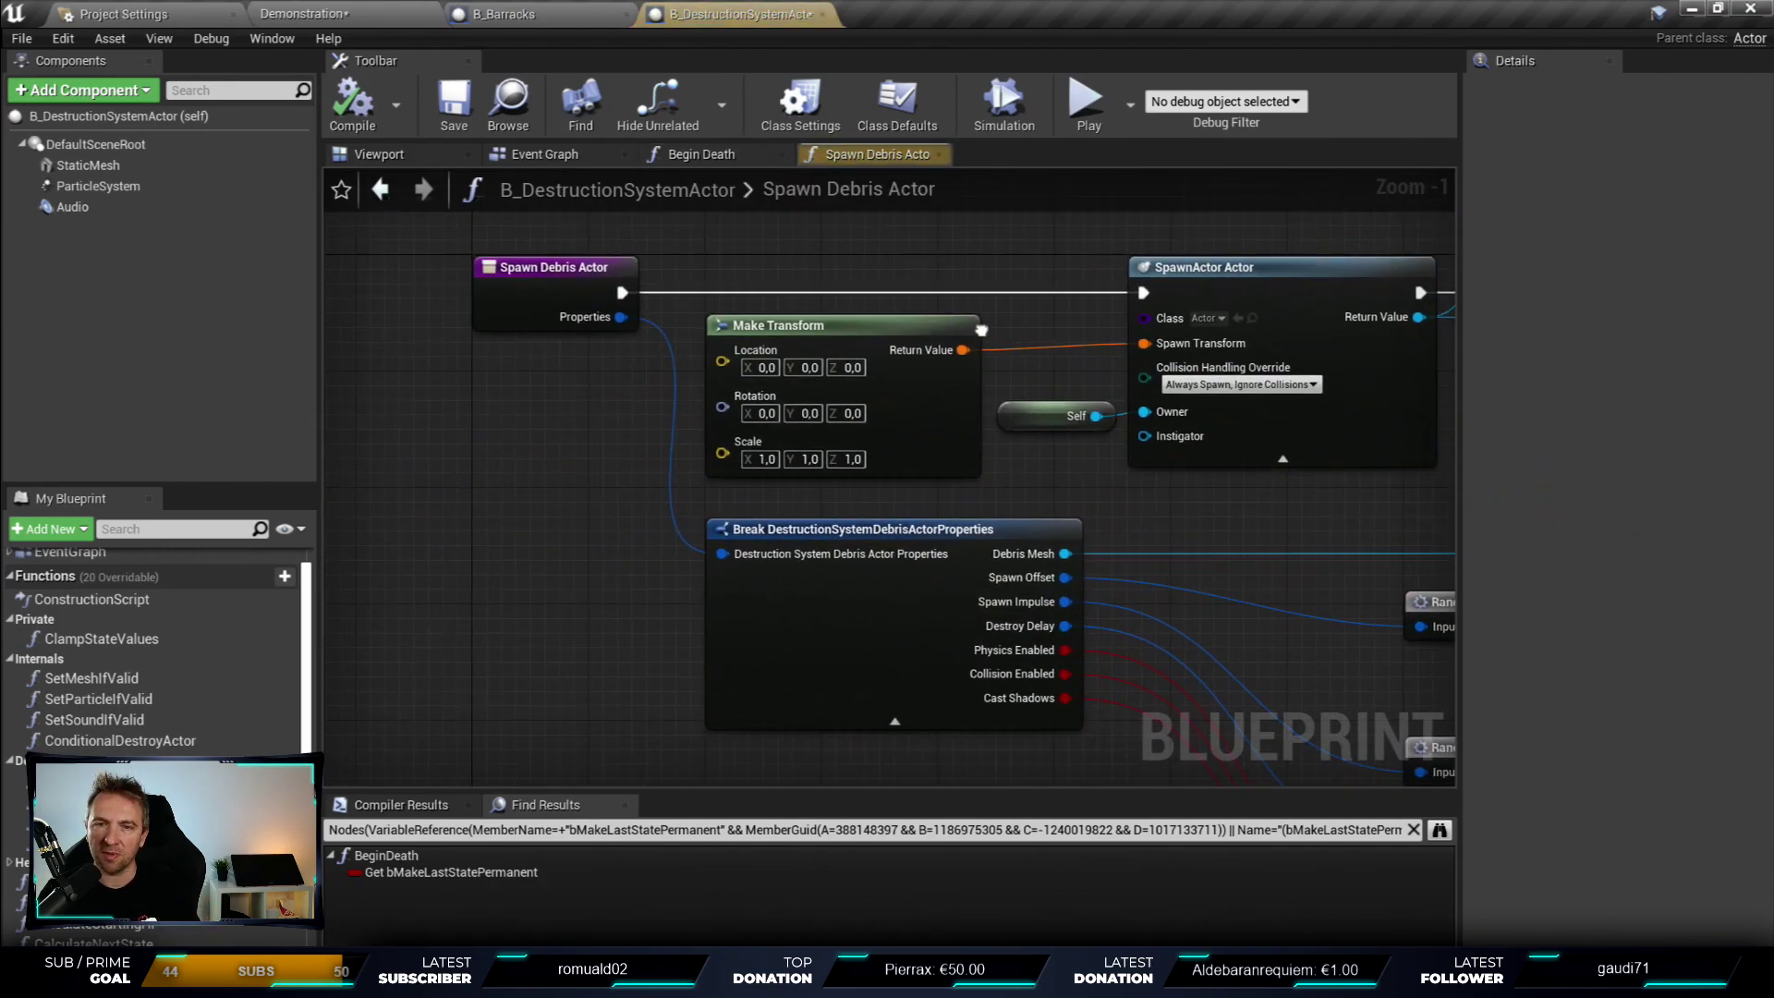
- Trace the spawn chain from SpawnActor and Is Valid to Add Static Mesh Component
right_drag(973, 372, 967, 323)
click(839, 340)
right_drag(839, 340, 825, 284)
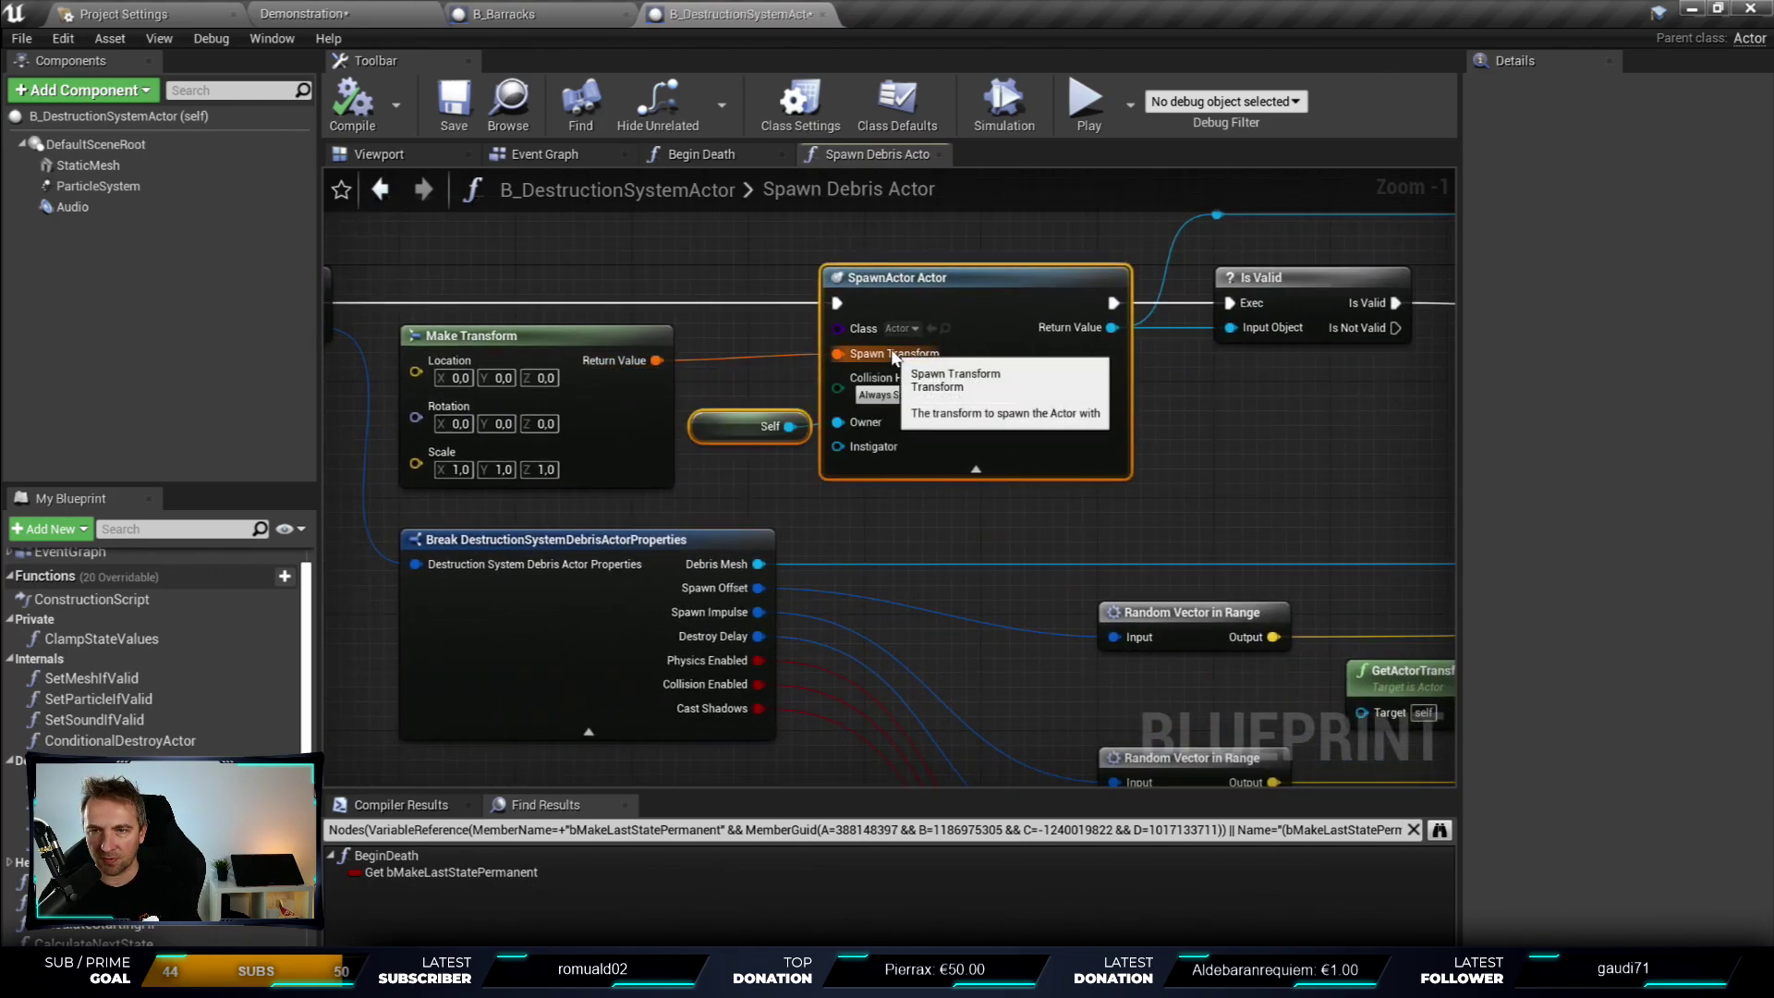
right_drag(823, 369, 894, 380)
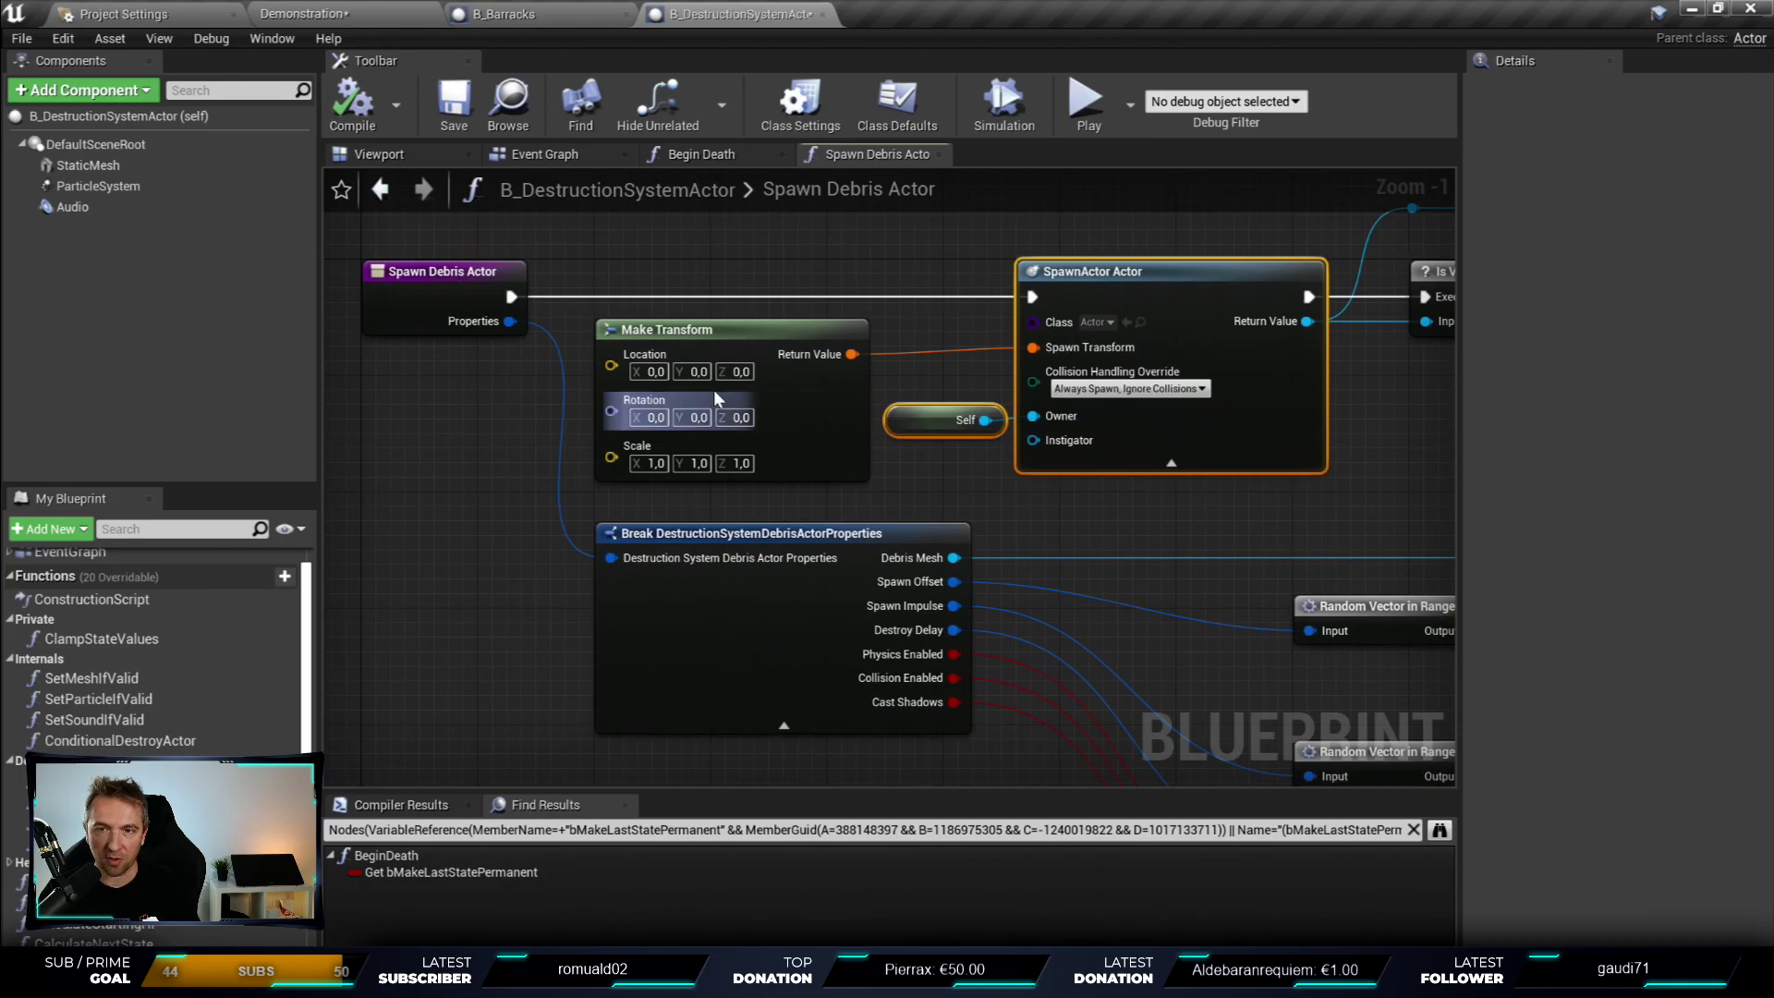
right_drag(1005, 568, 848, 508)
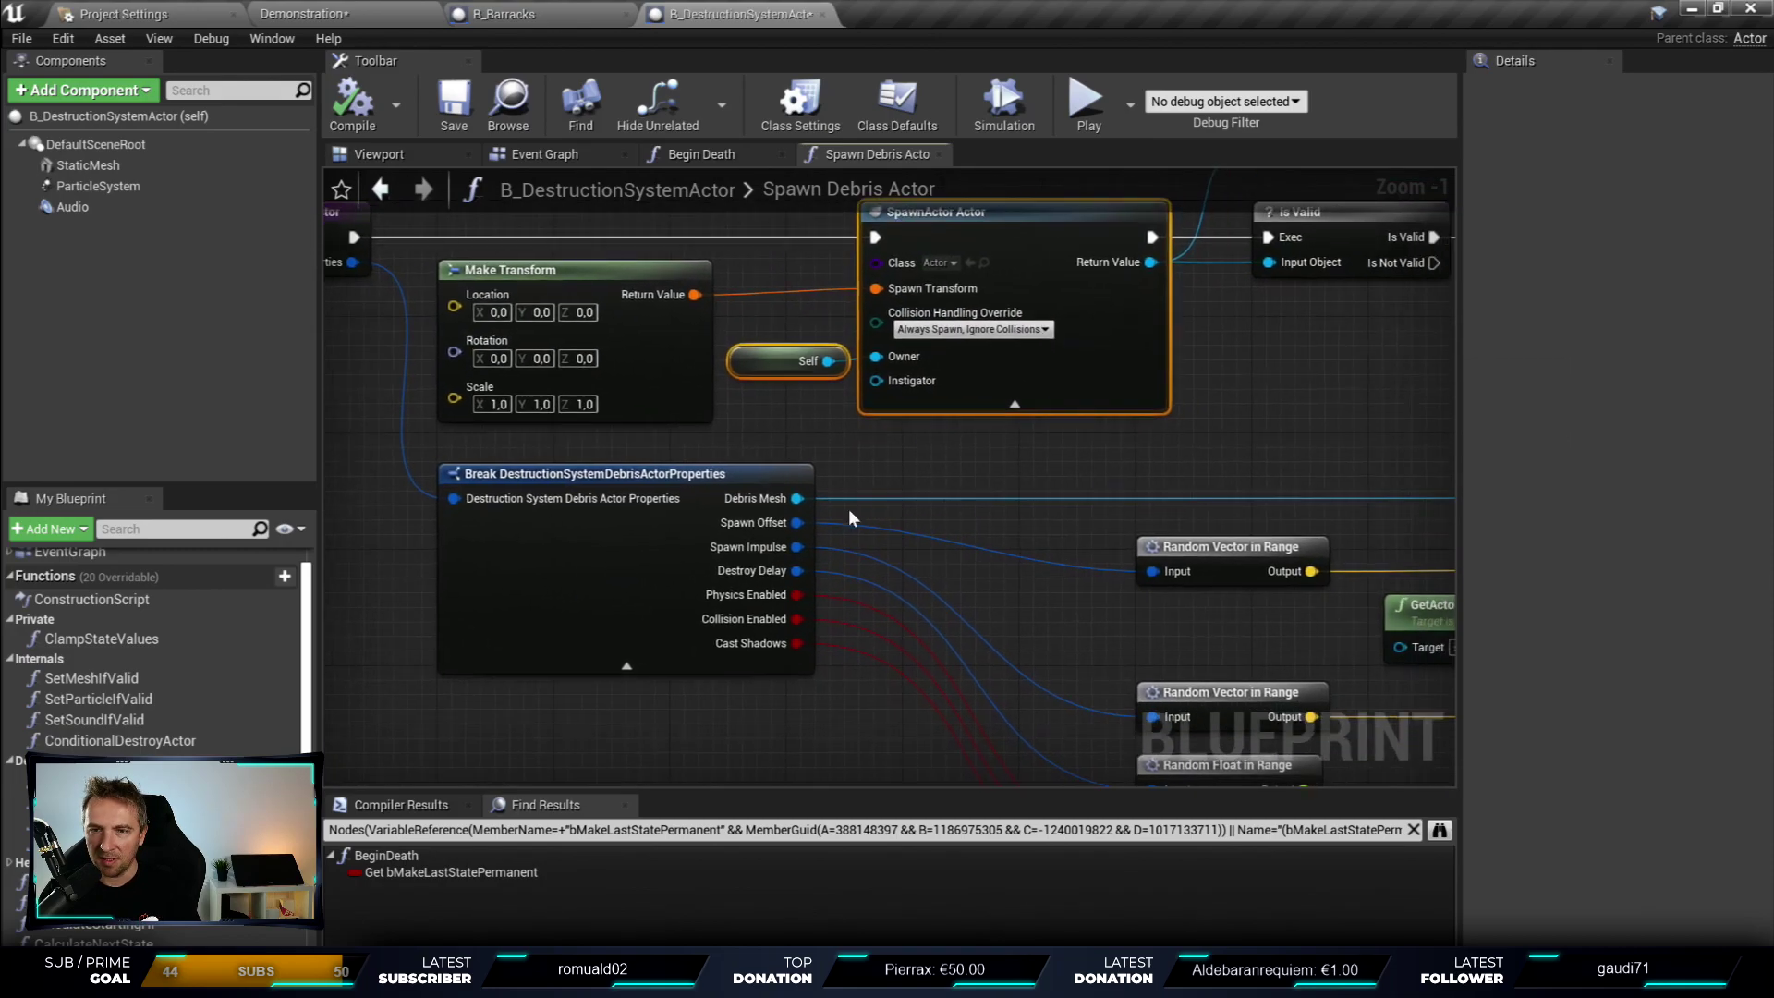
right_drag(1258, 501, 325, 718)
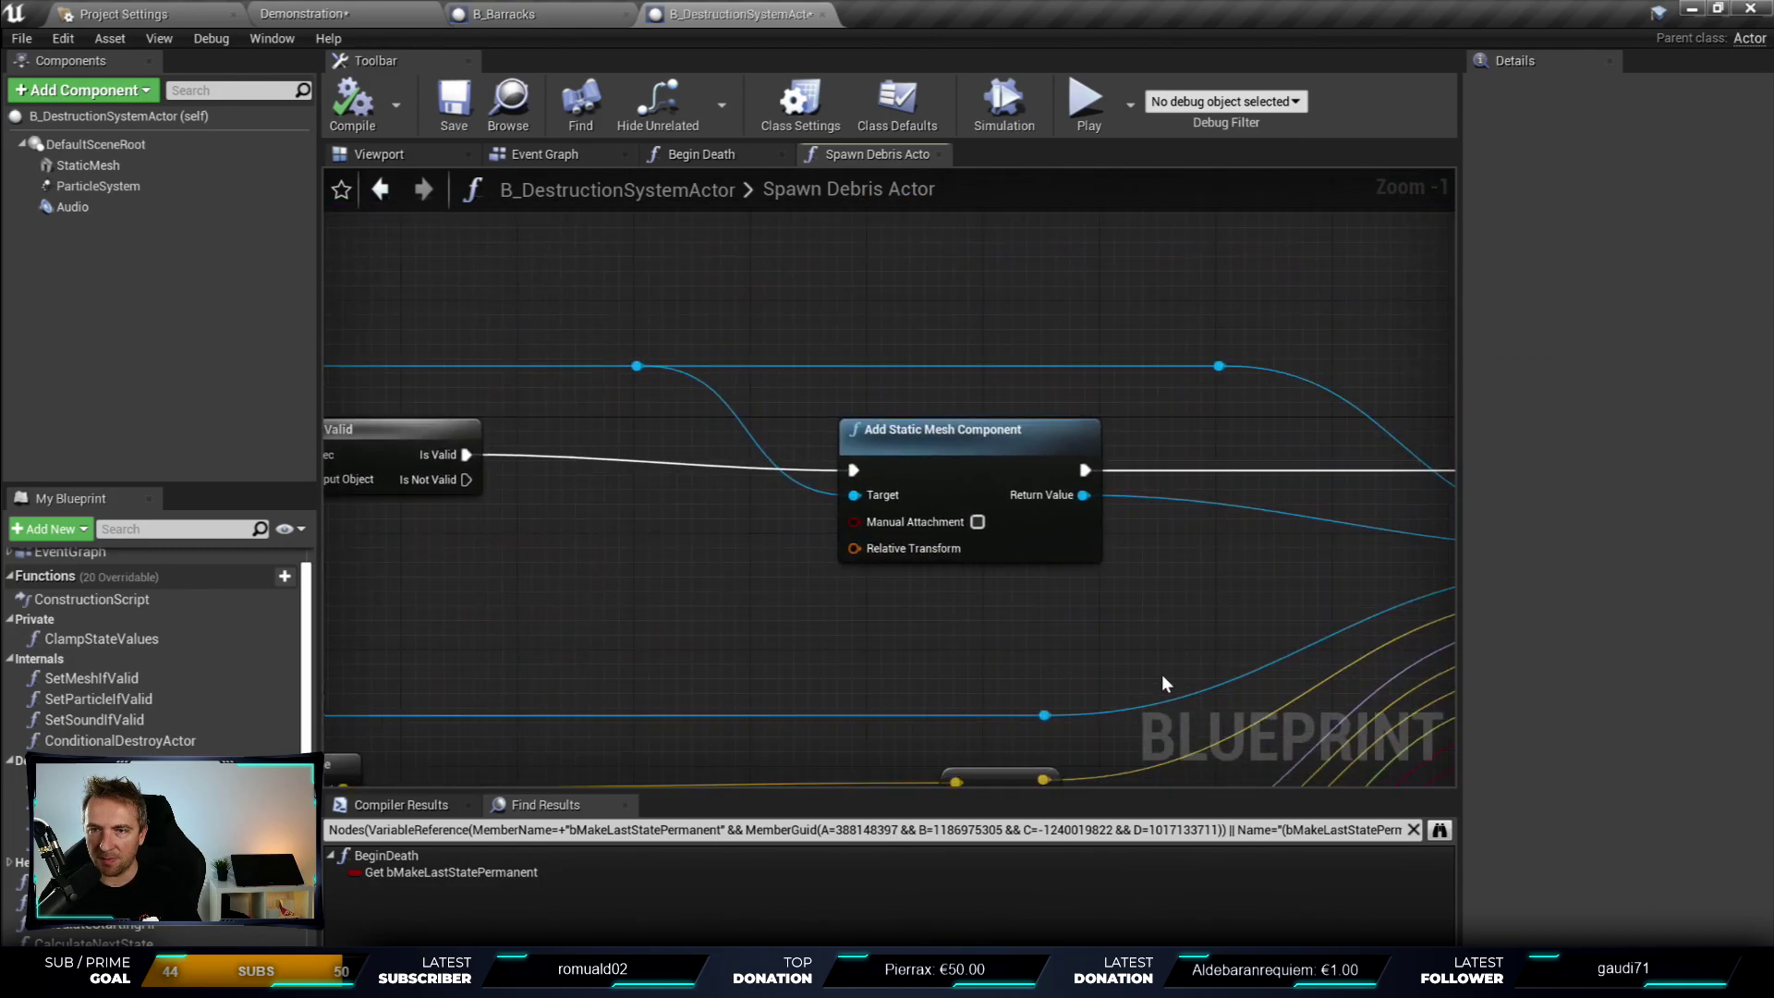
right_drag(1164, 683, 915, 672)
- Examine Set Debris Actor Properties and the Break debris properties outputs feeding it
click(702, 416)
right_drag(1030, 593, 499, 487)
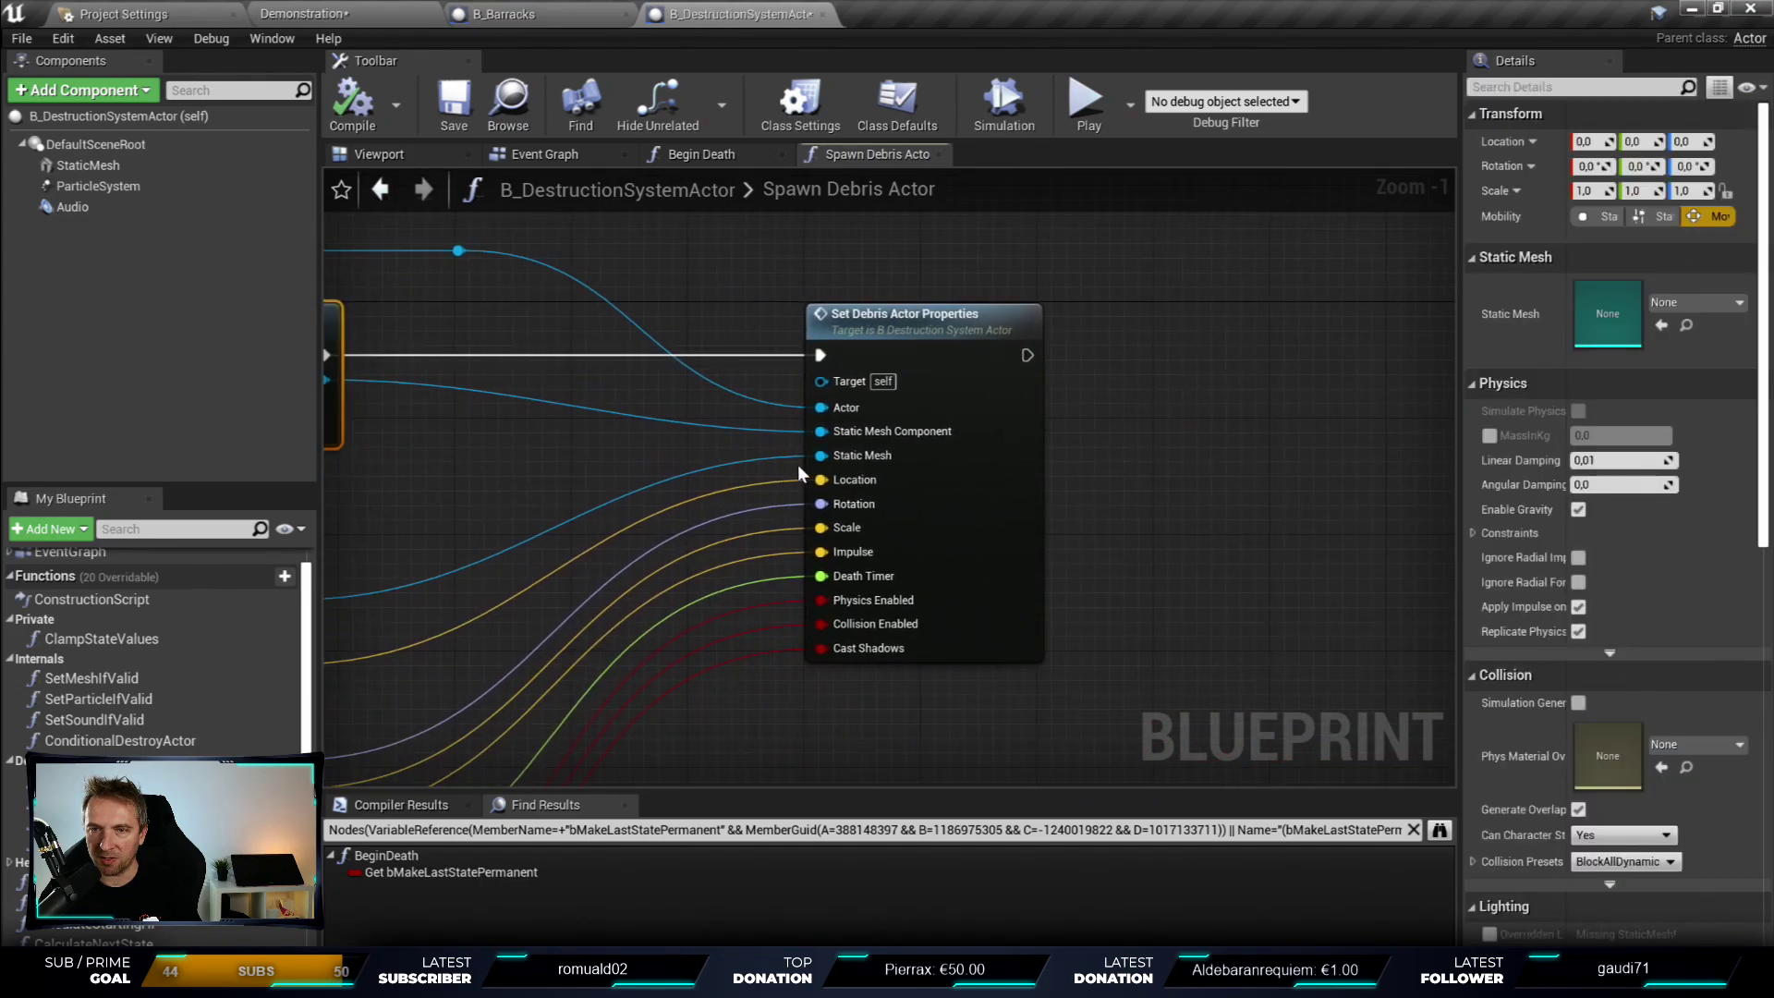
click(887, 314)
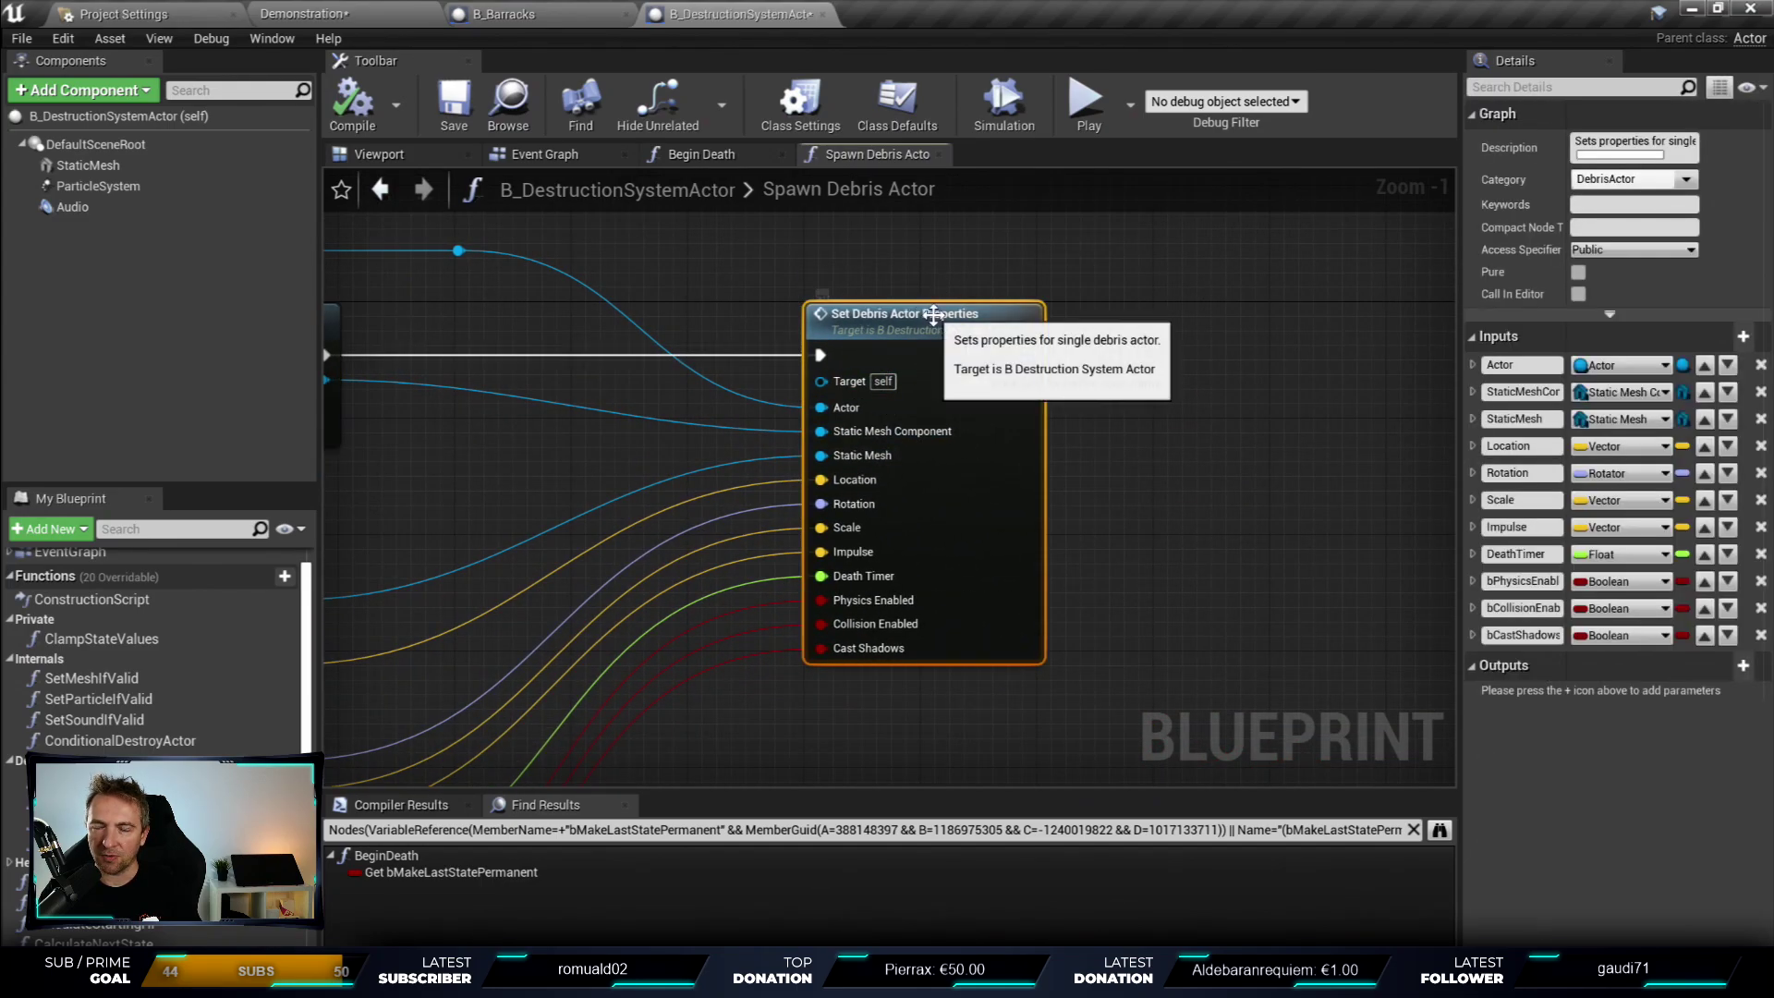
right_drag(1040, 451, 813, 496)
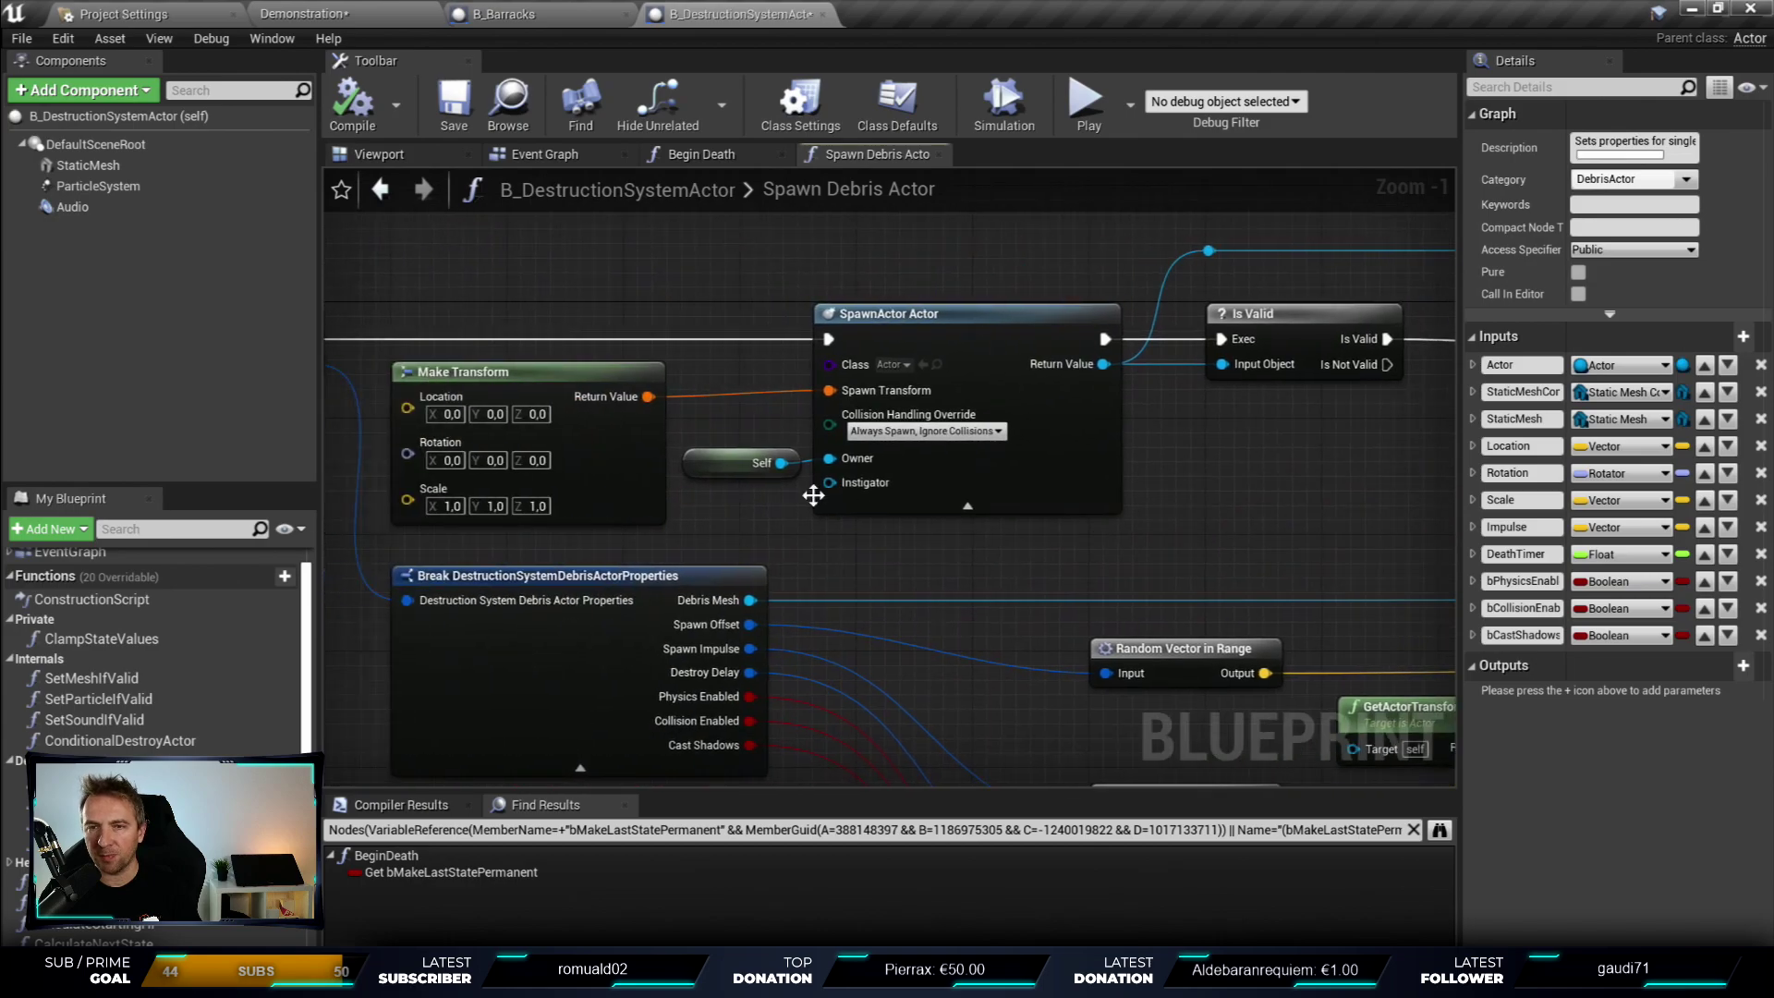
right_drag(512, 477, 747, 690)
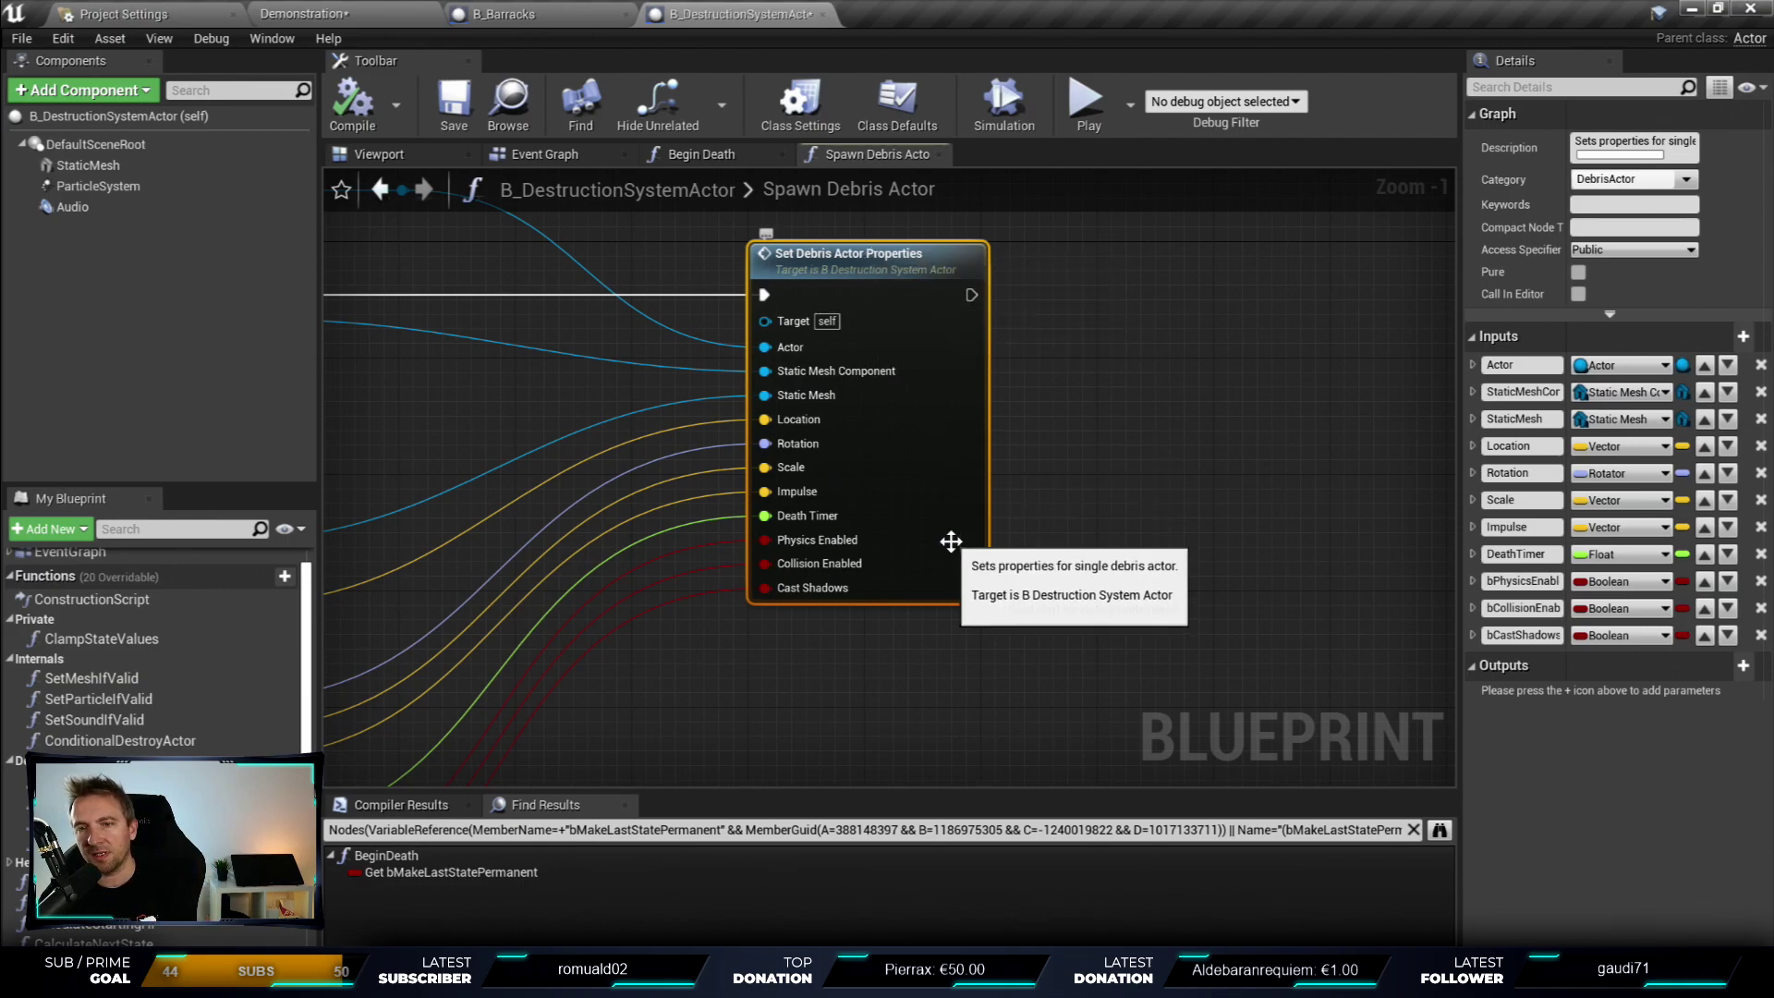
scroll(950, 543, down, 3)
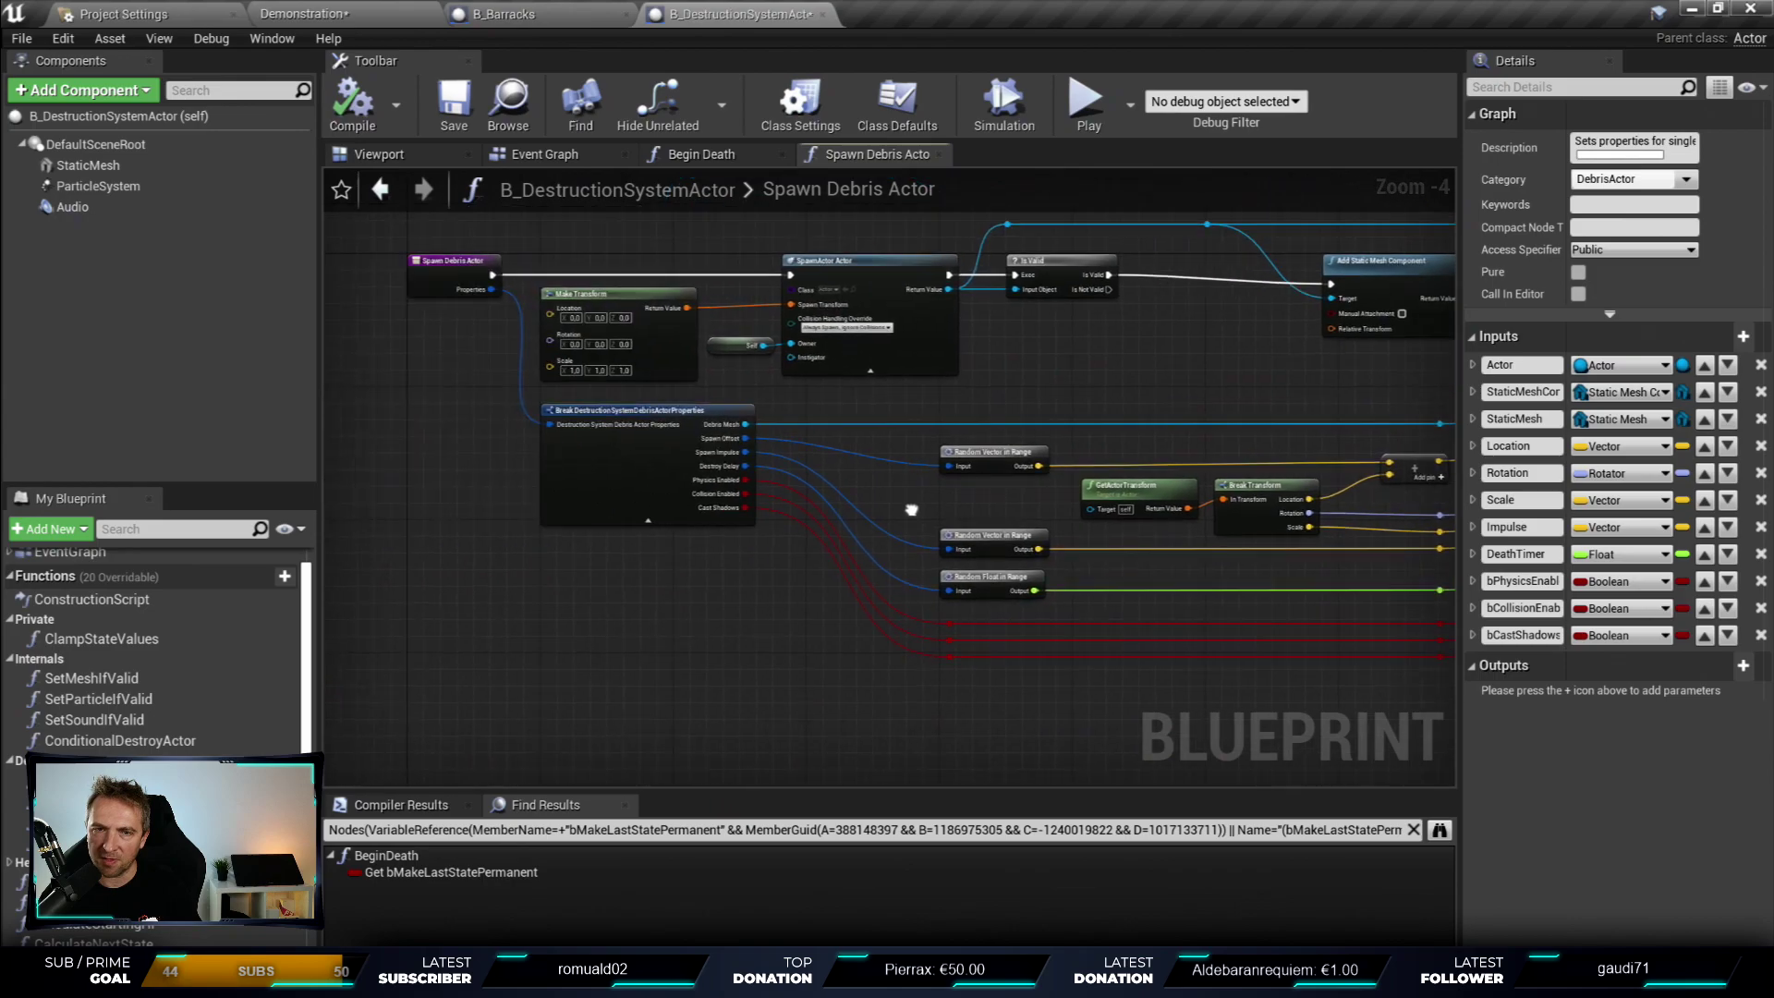
scroll(531, 471, up, 7)
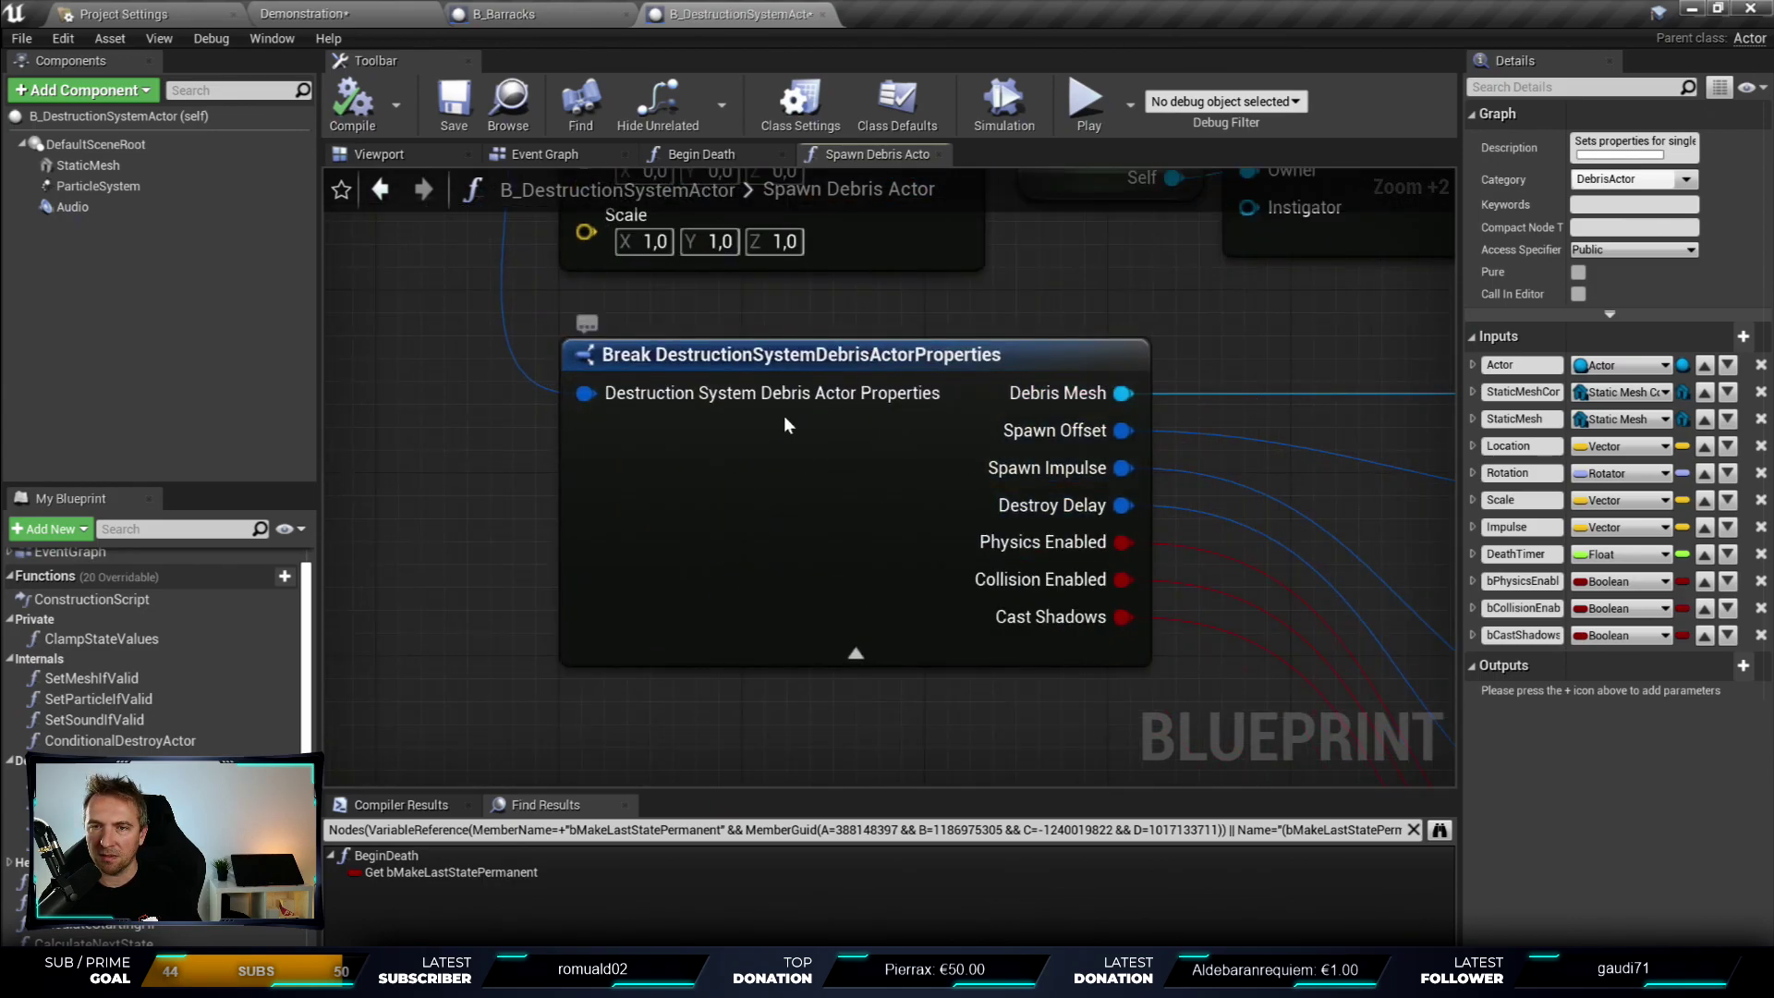
right_drag(1311, 381, 847, 373)
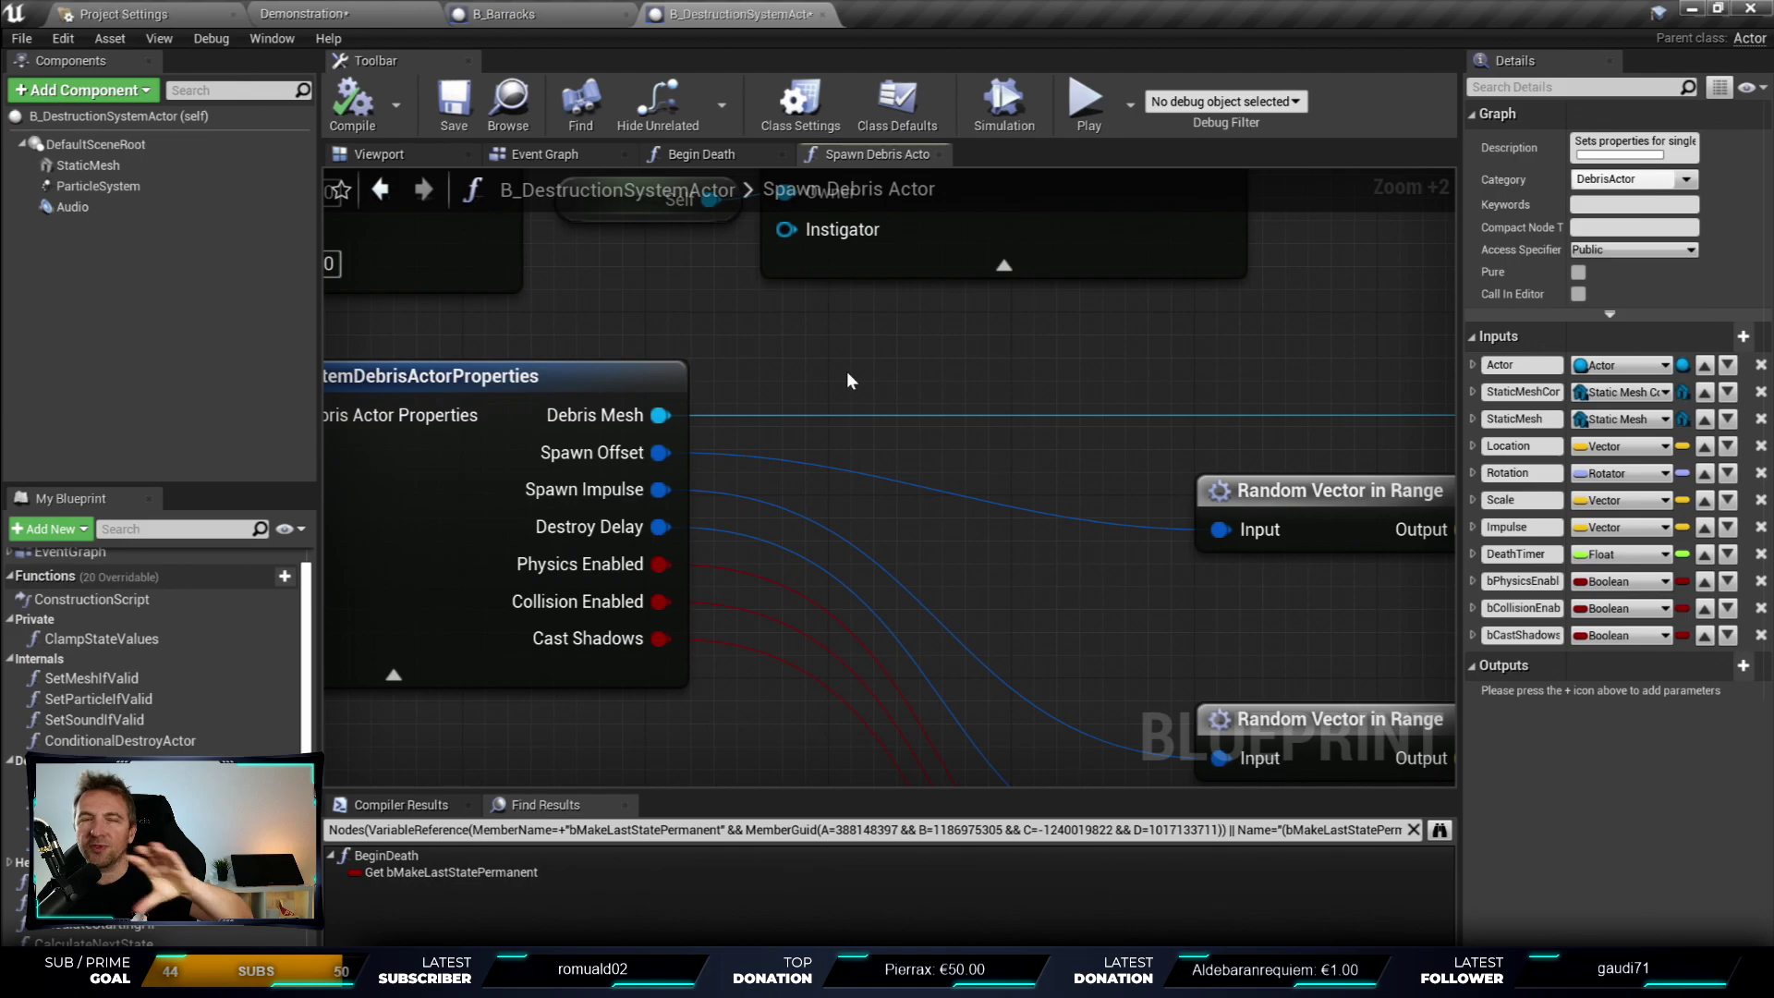
right_drag(1247, 407, 828, 418)
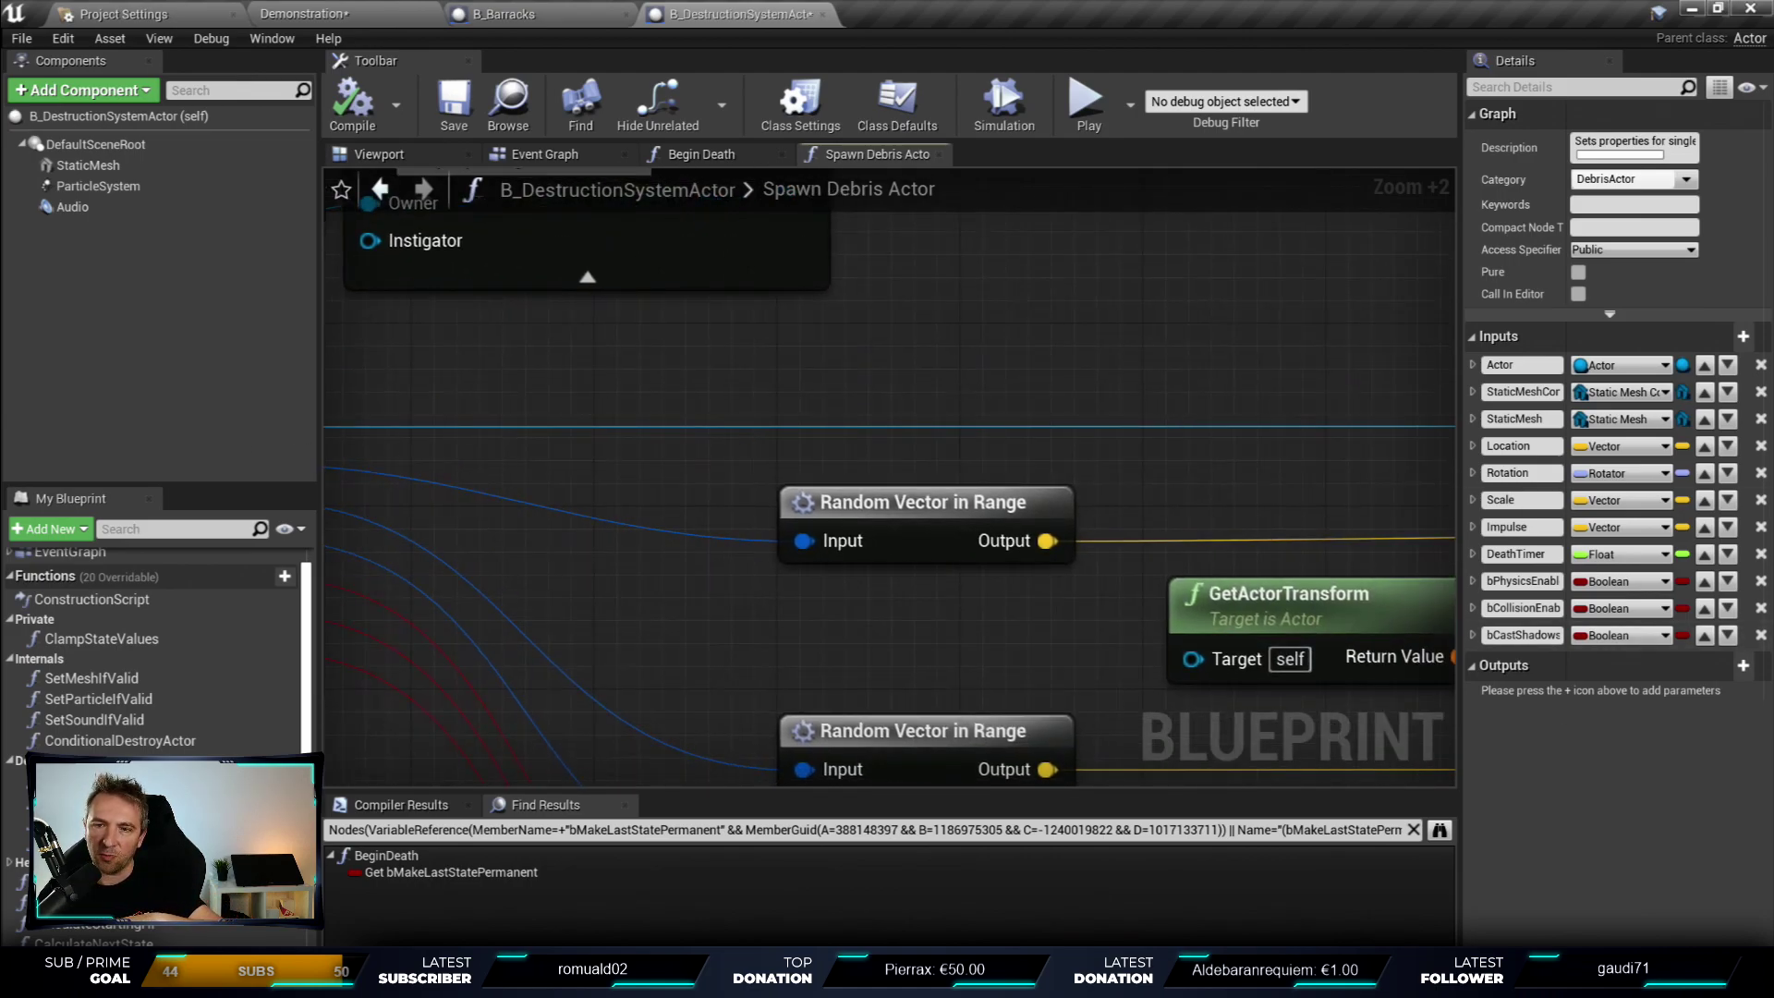
scroll(829, 419, down, 5)
right_drag(1062, 462, 850, 462)
scroll(811, 480, up, 5)
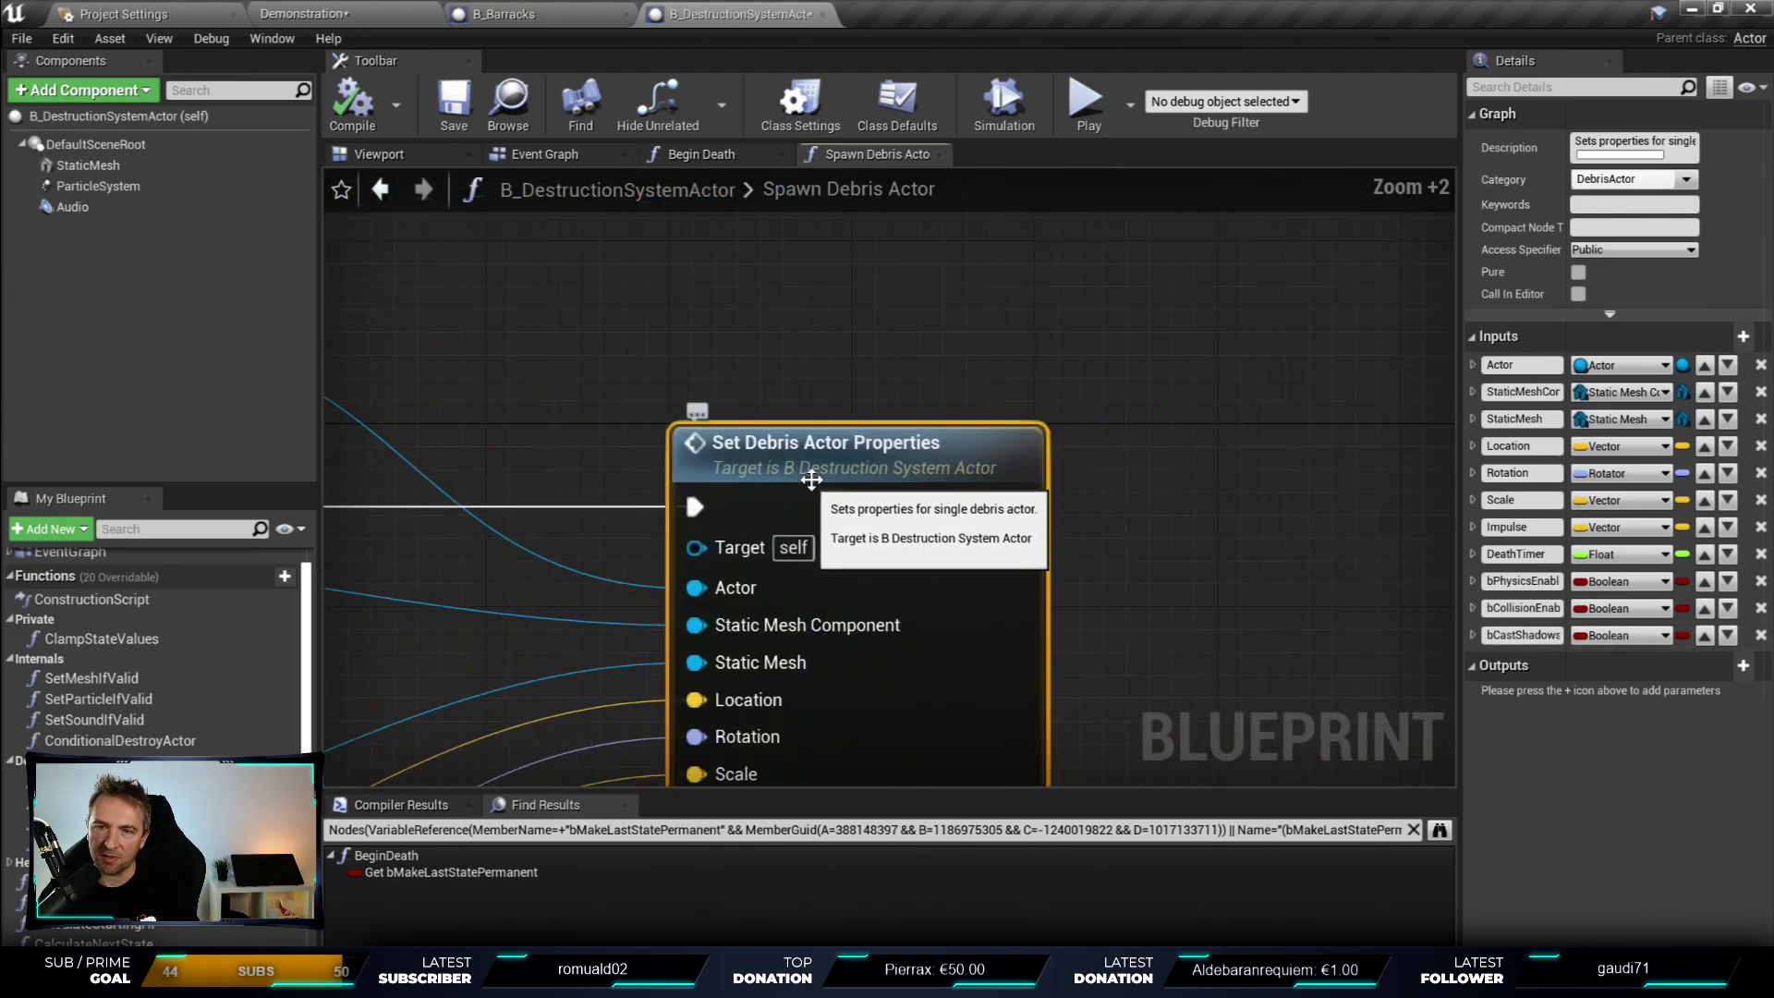
double_click(811, 479)
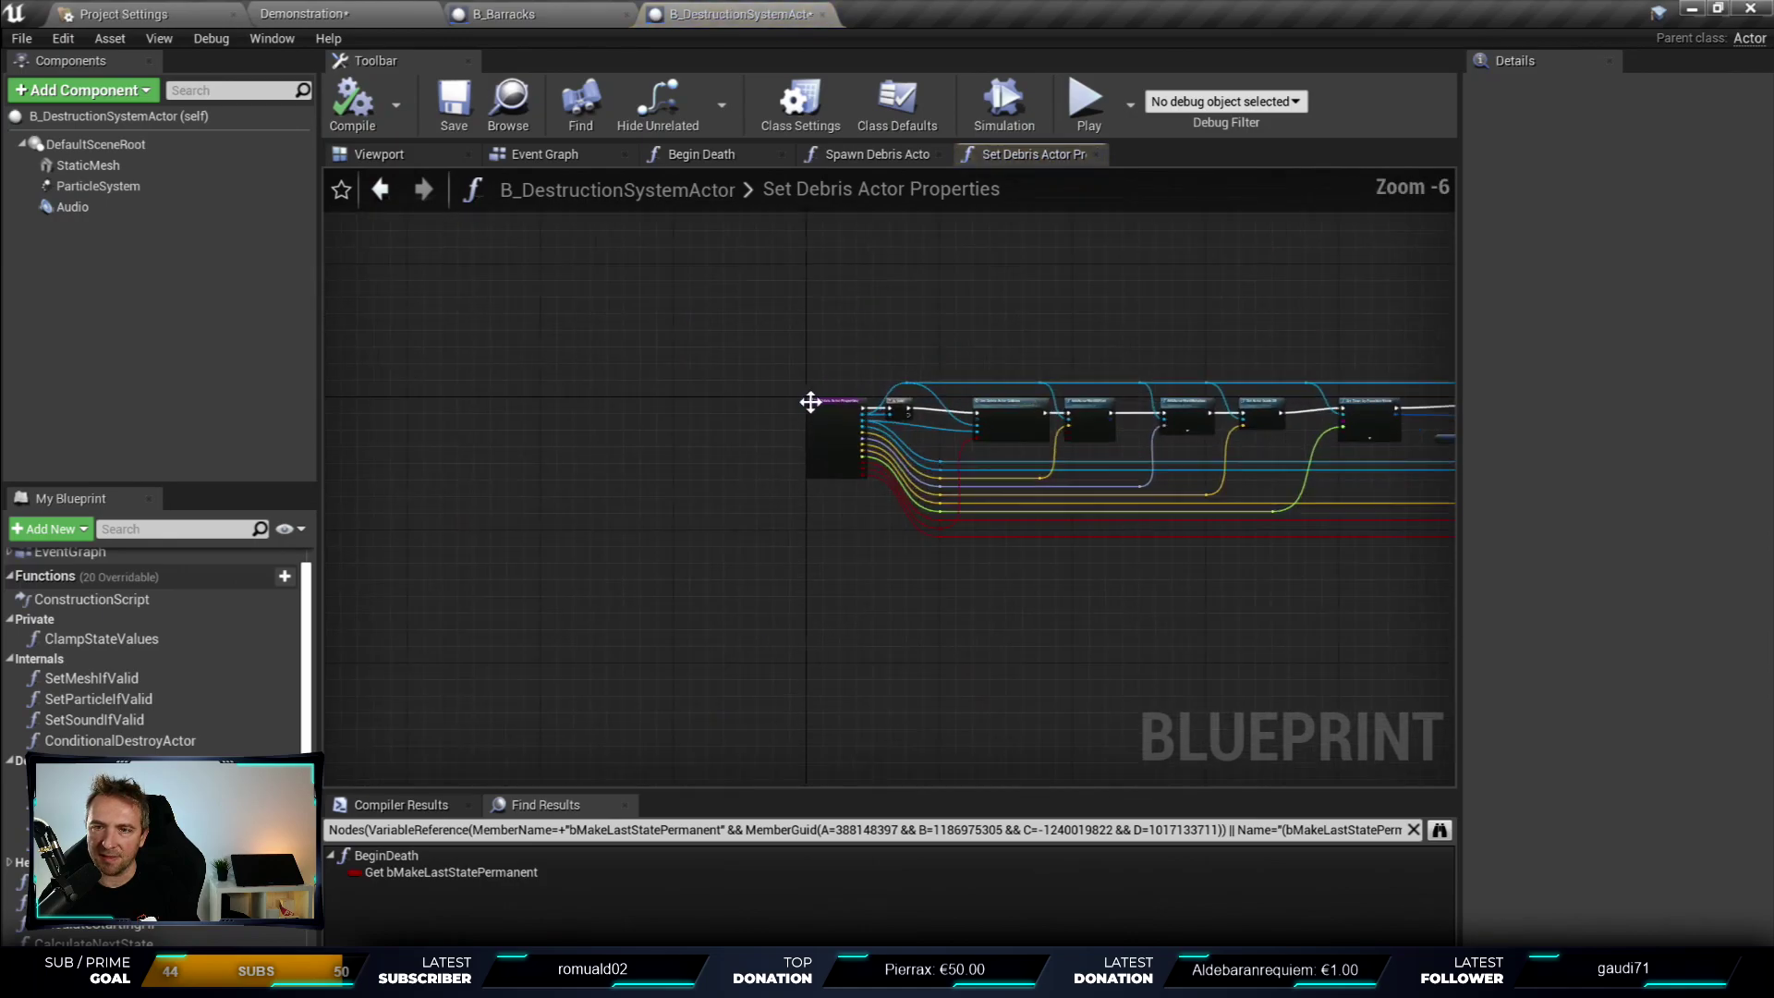
scroll(811, 402, up, 5)
right_drag(1148, 309, 541, 240)
drag(661, 266, 1109, 416)
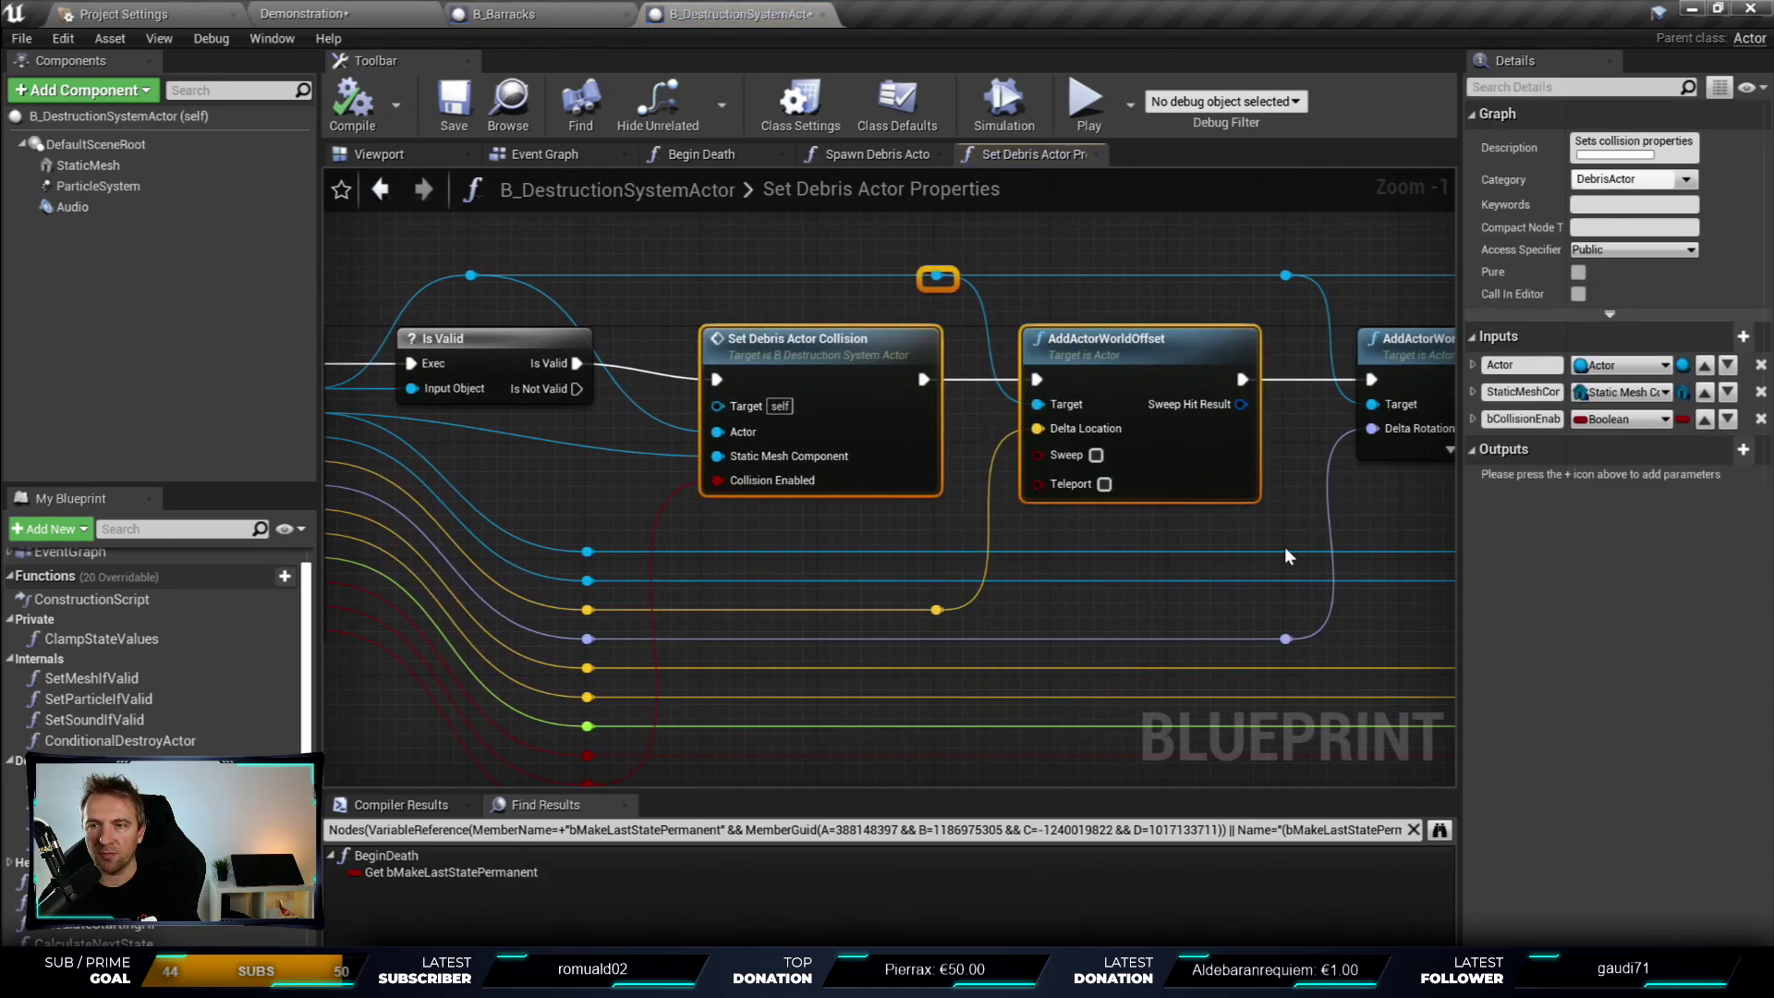
right_drag(1263, 231, 683, 229)
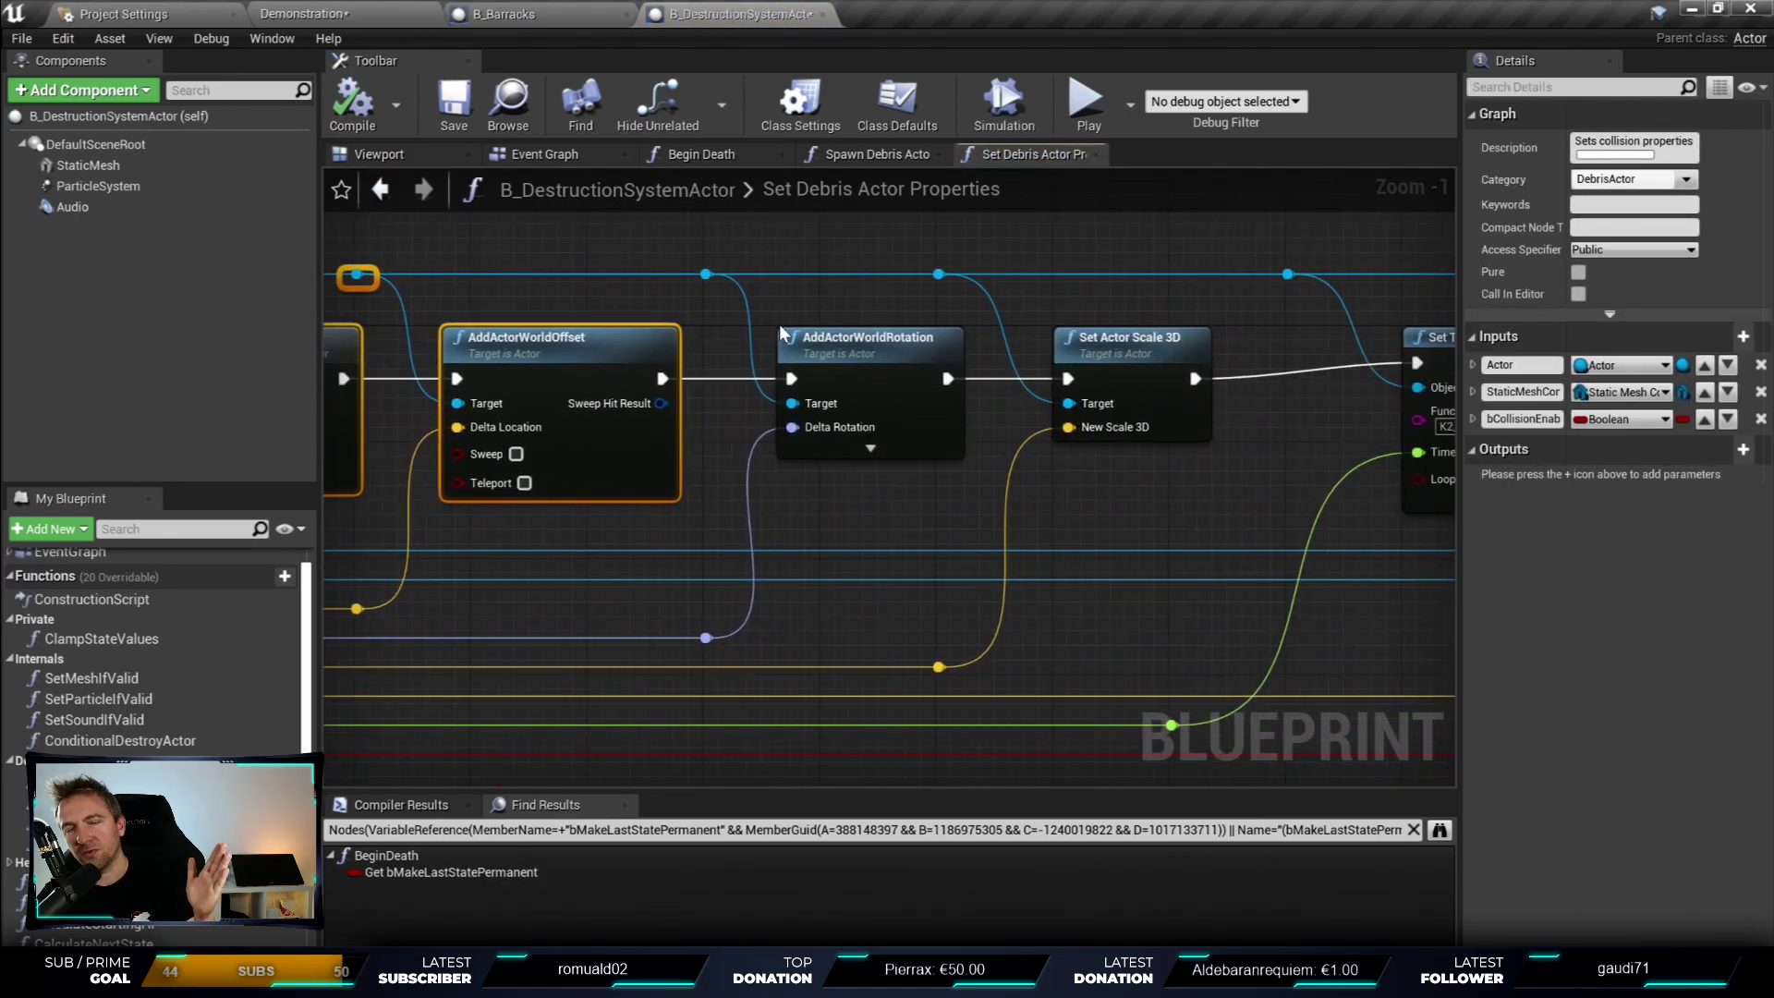
right_drag(1340, 388, 566, 466)
mouse_move(1293, 351)
right_down()
mouse_move(1090, 345)
mouse_move(1249, 322)
right_up()
scroll(1090, 344, down, 8)
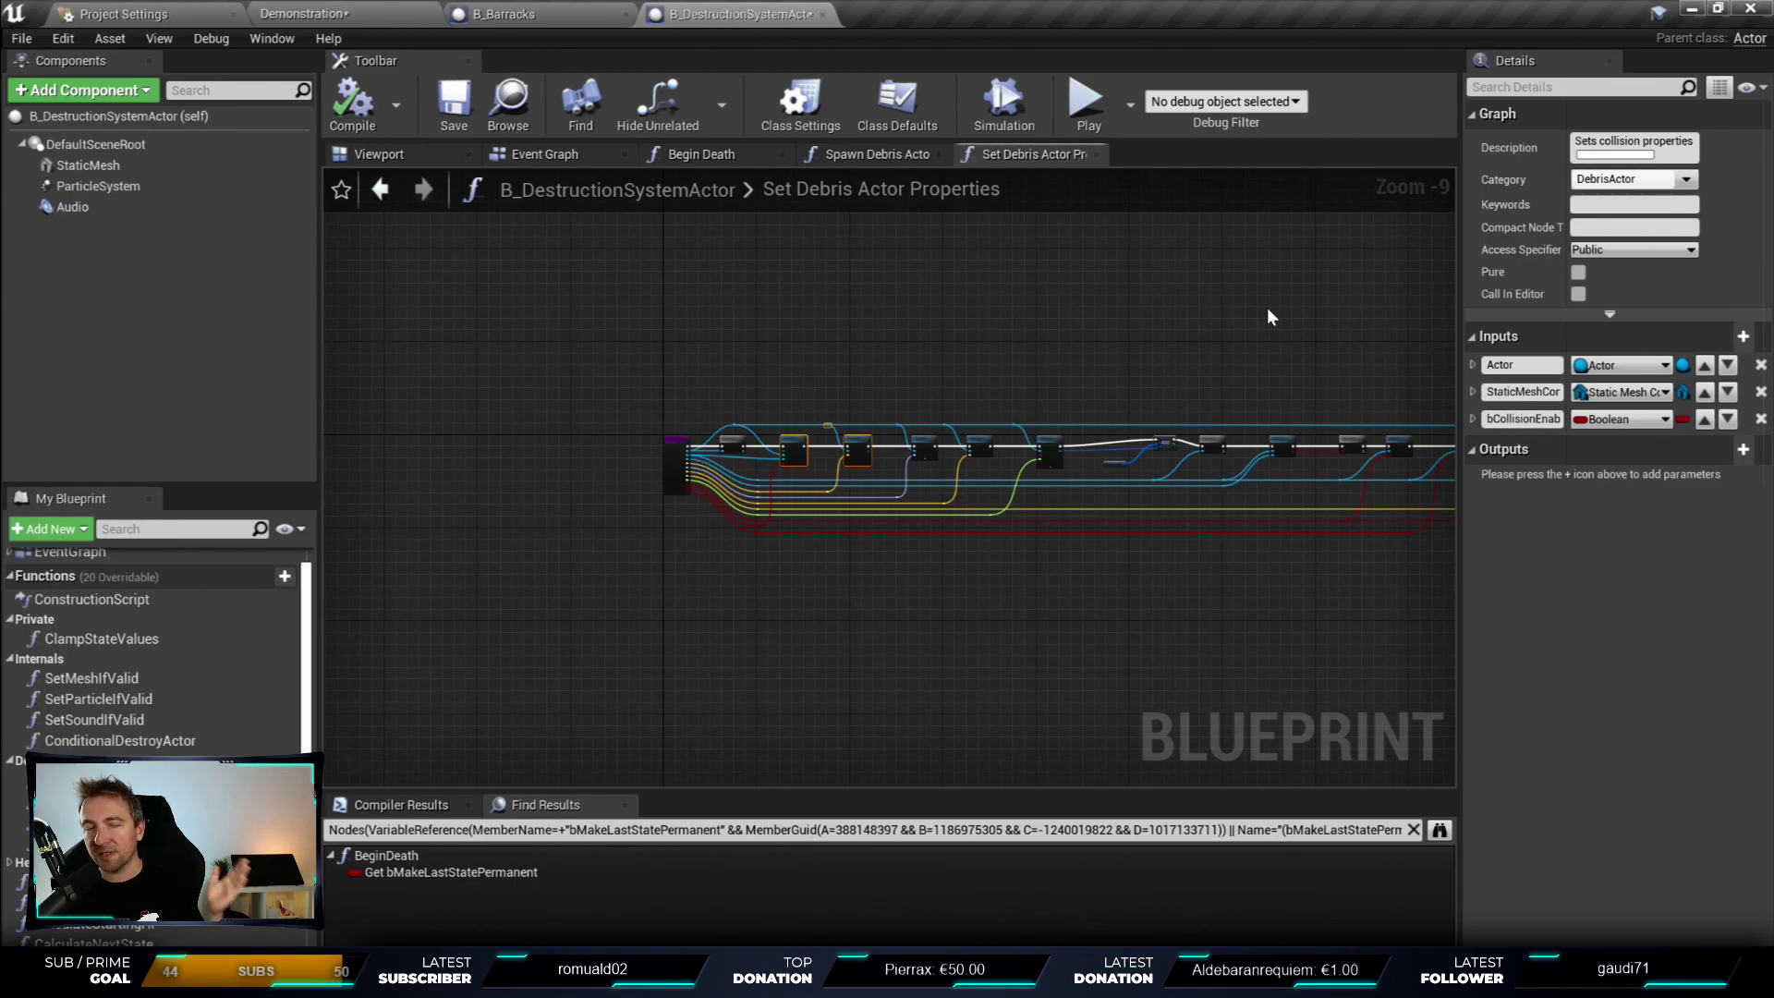
click(1097, 156)
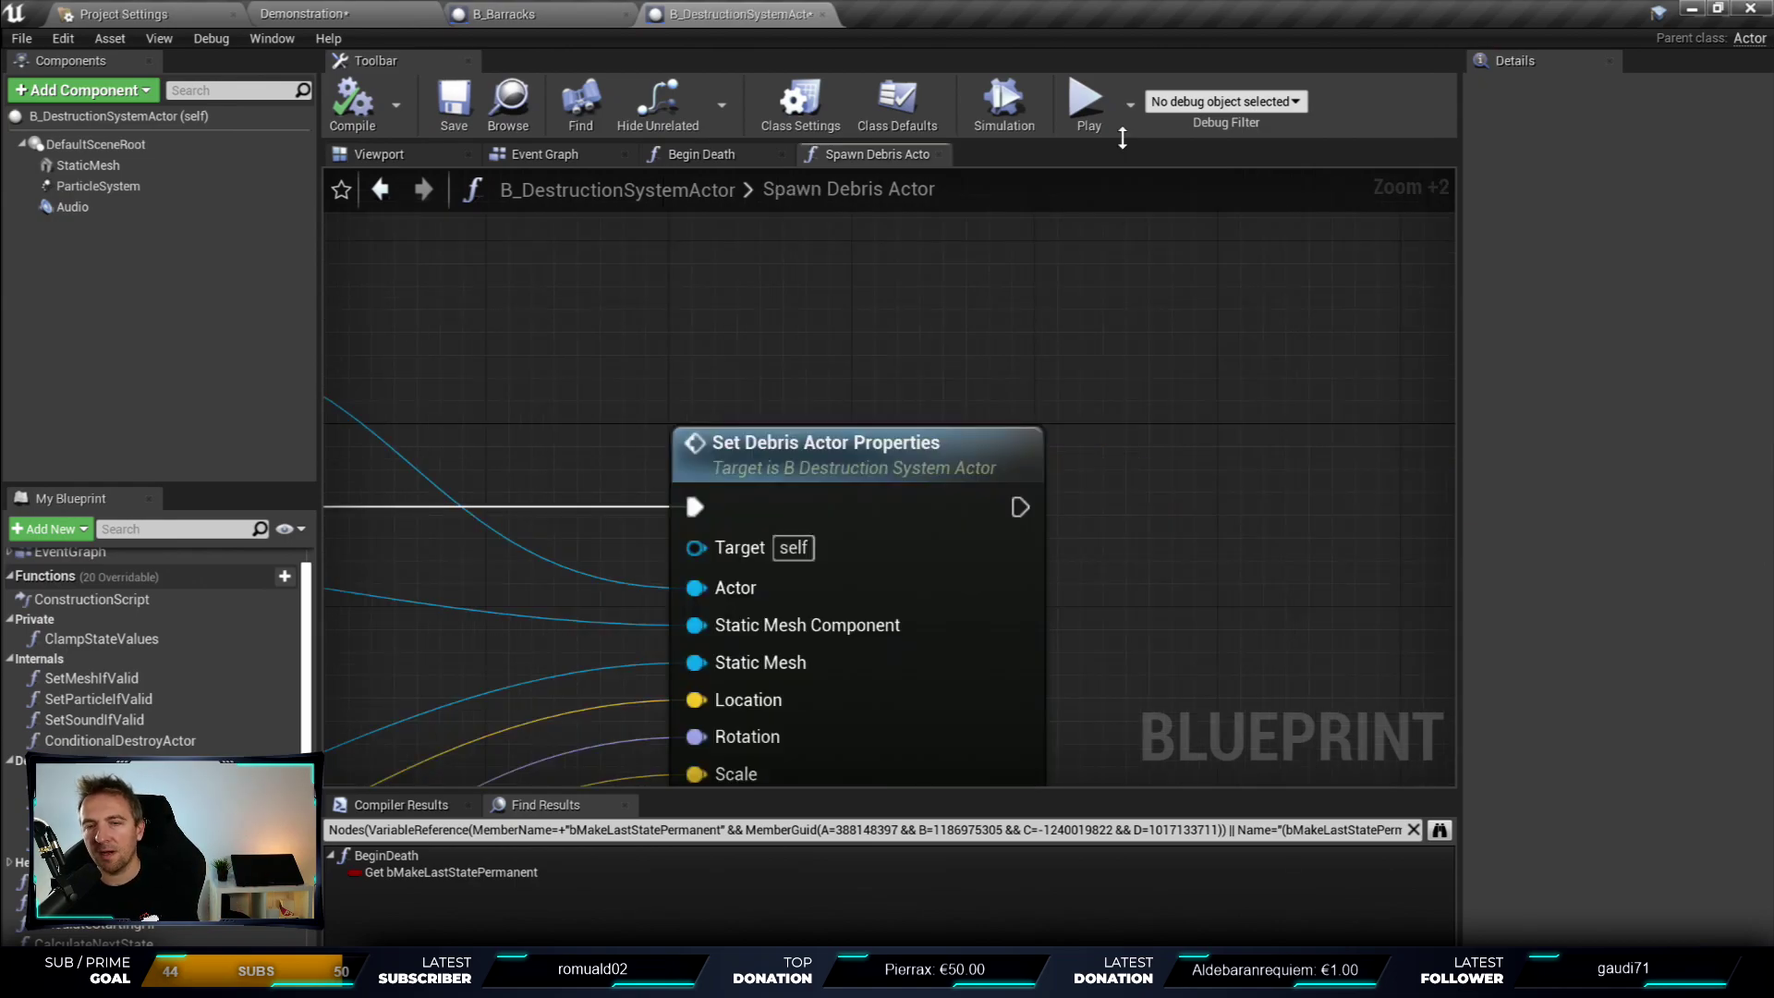
- Close the Spawn Debris Actor graph, then the B_DestructionSystemActor and B_Barracks editors
click(939, 154)
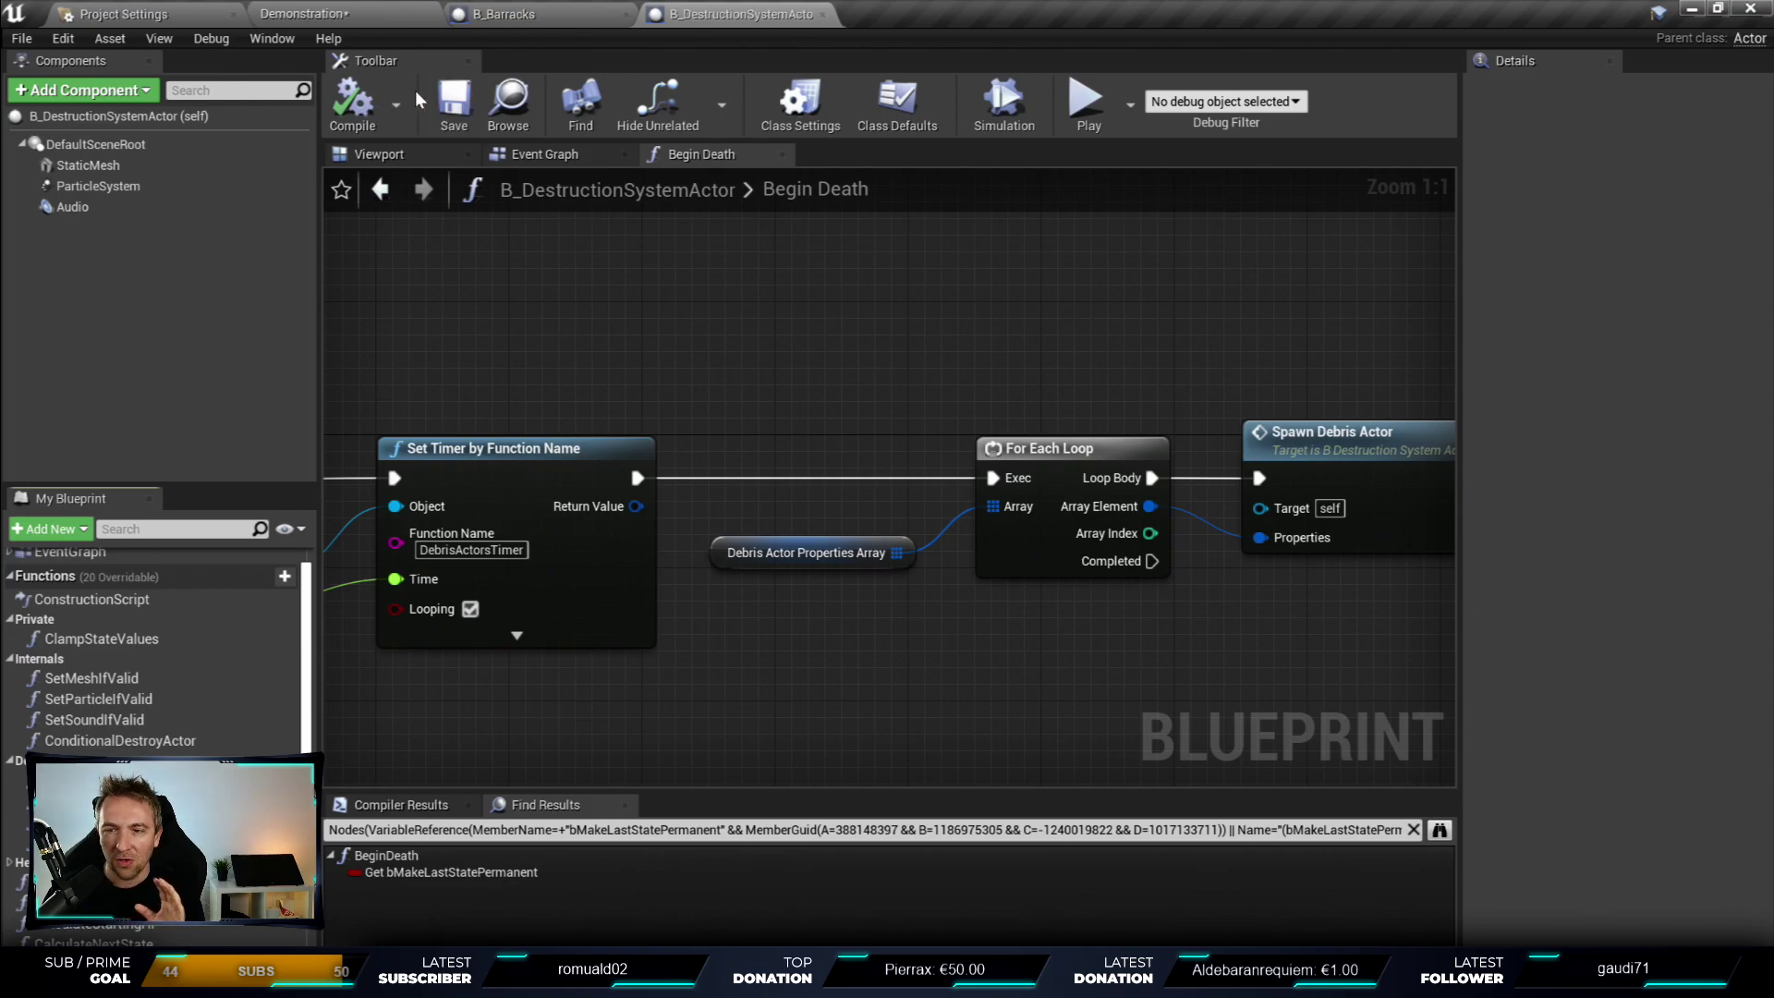
click(822, 15)
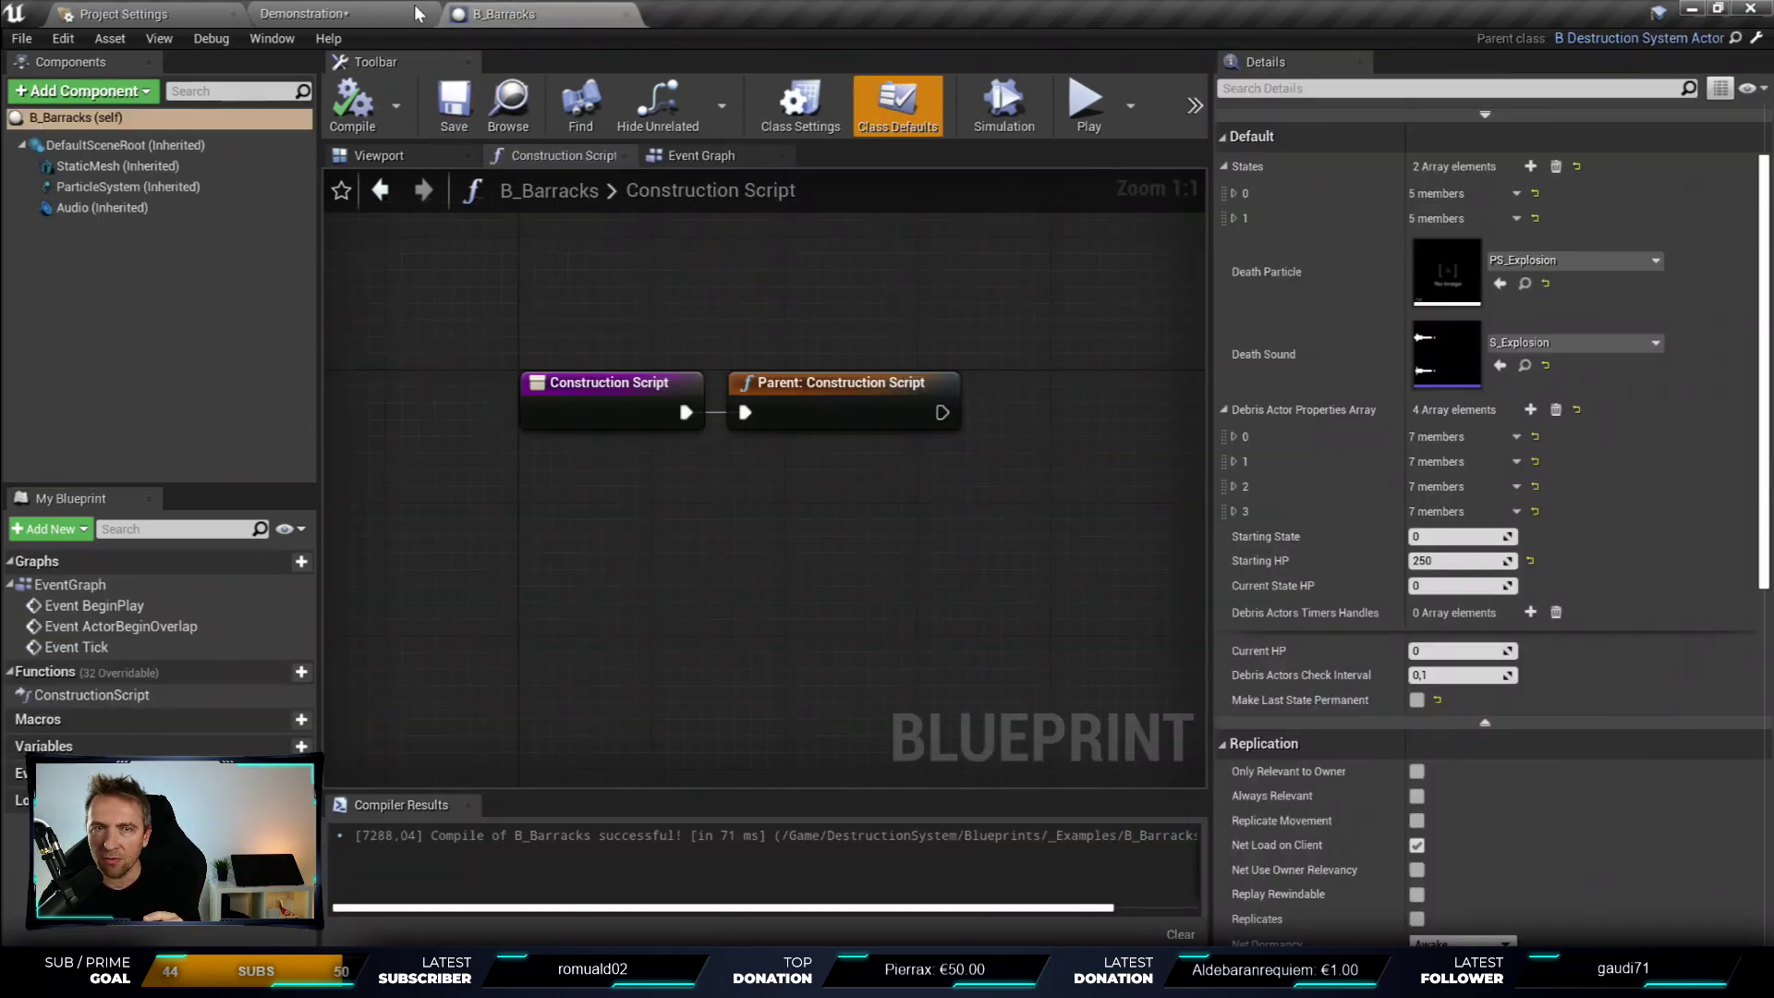
click(625, 14)
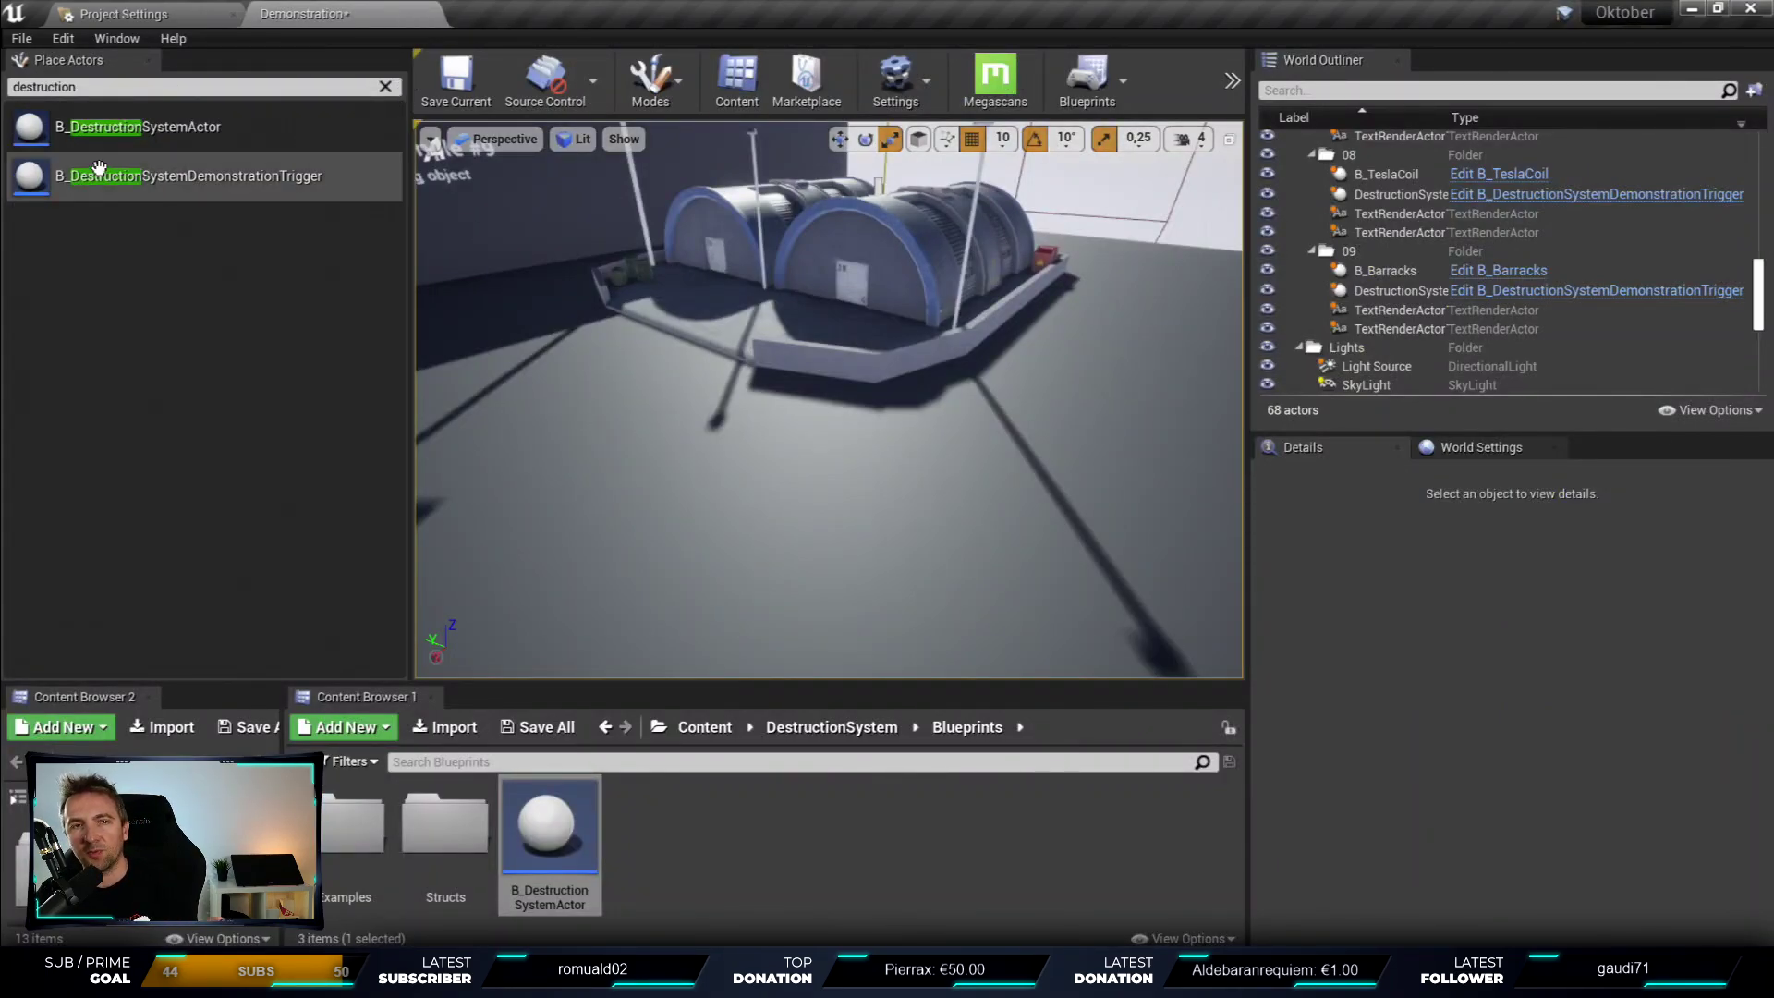
- Clear the destruction search in Place Actors and return to the Demonstration level
click(152, 173)
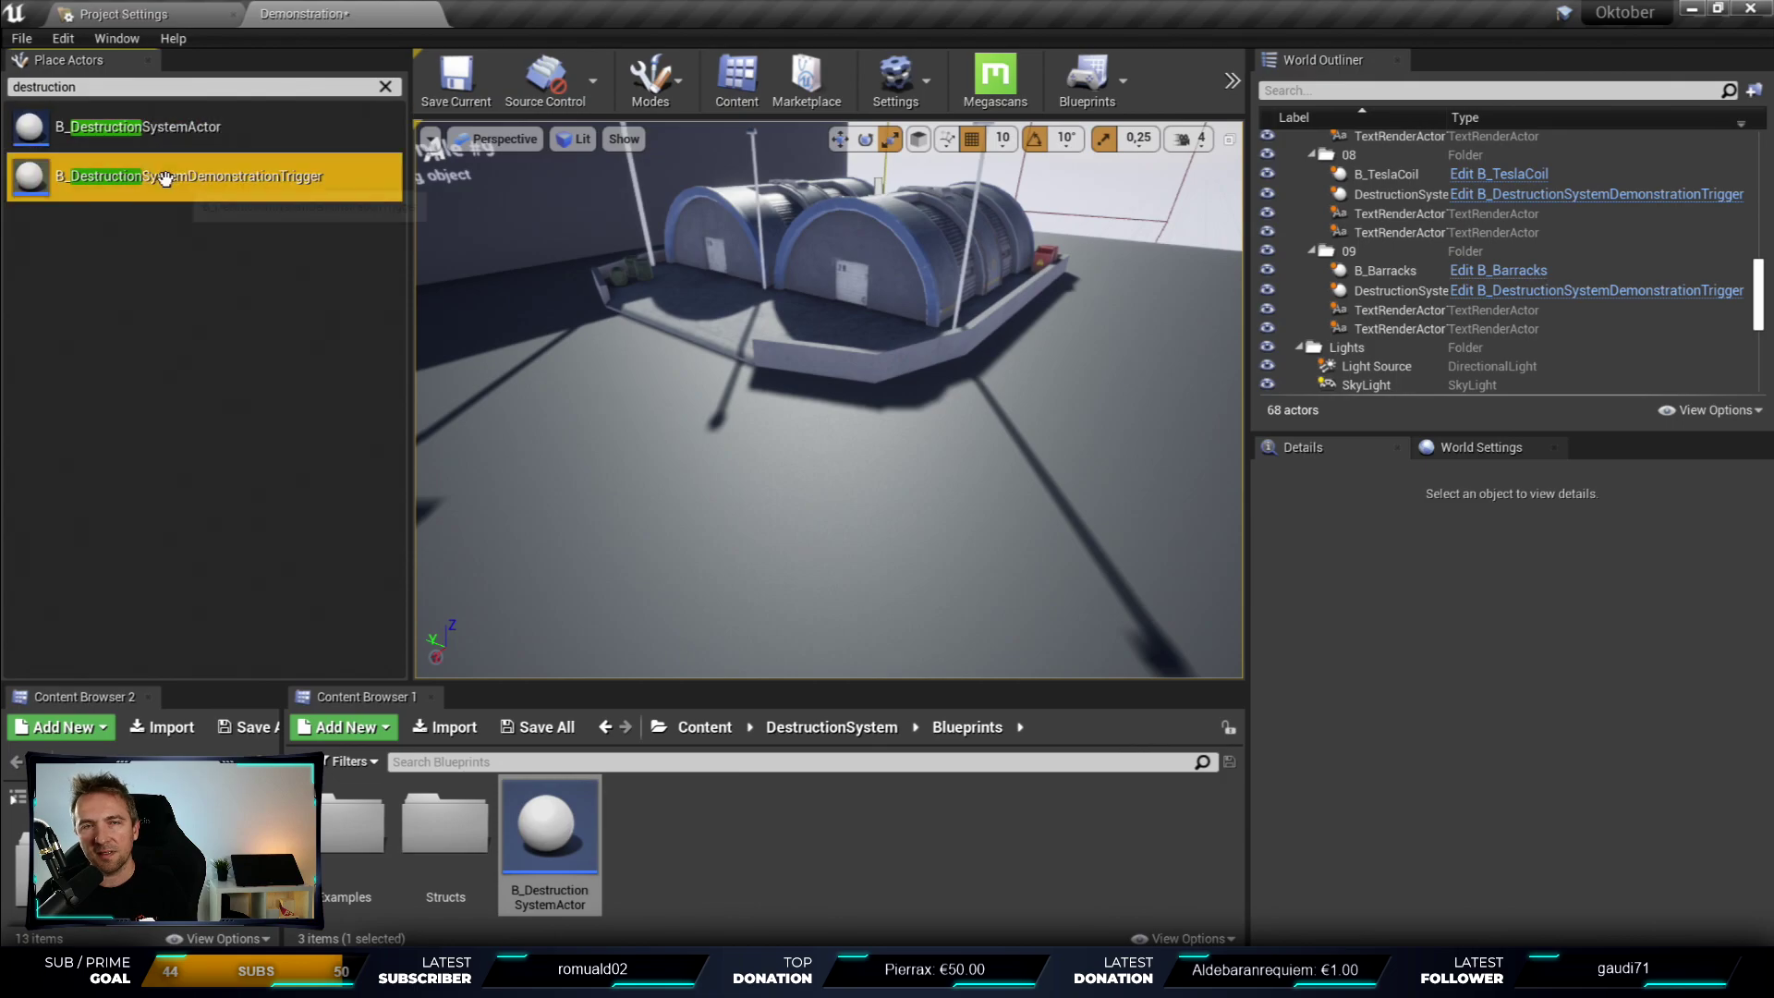
click(385, 86)
click(194, 12)
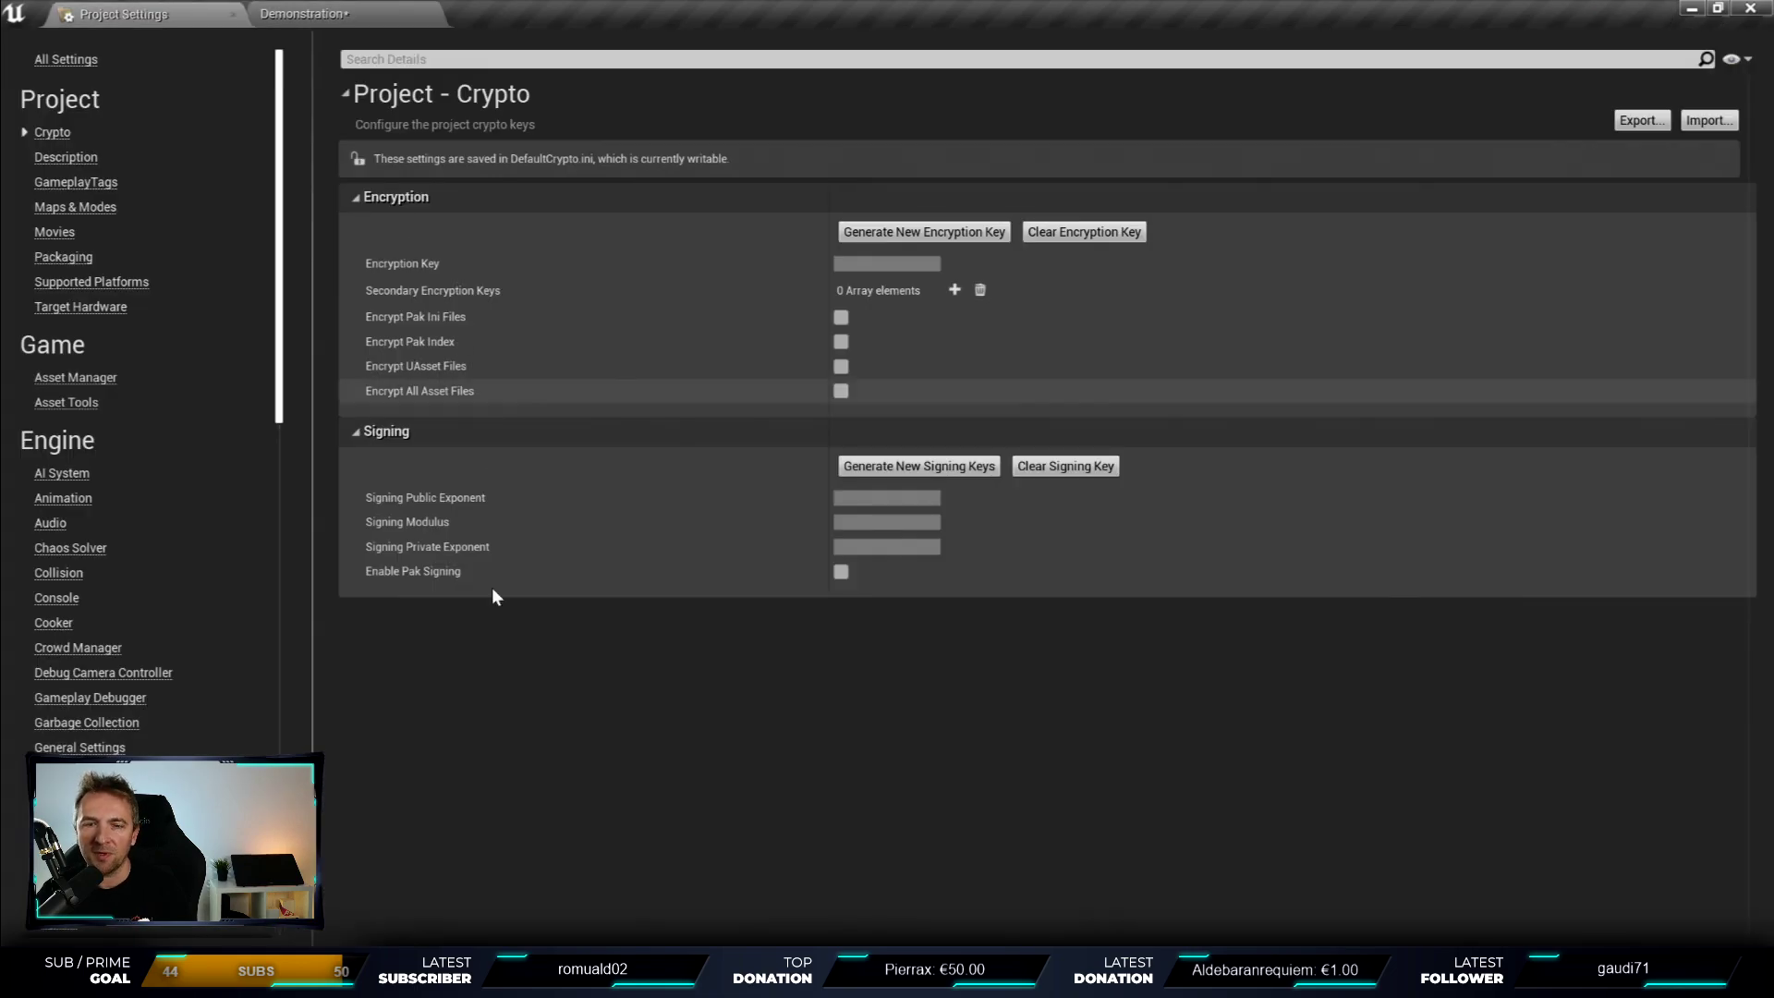
click(369, 13)
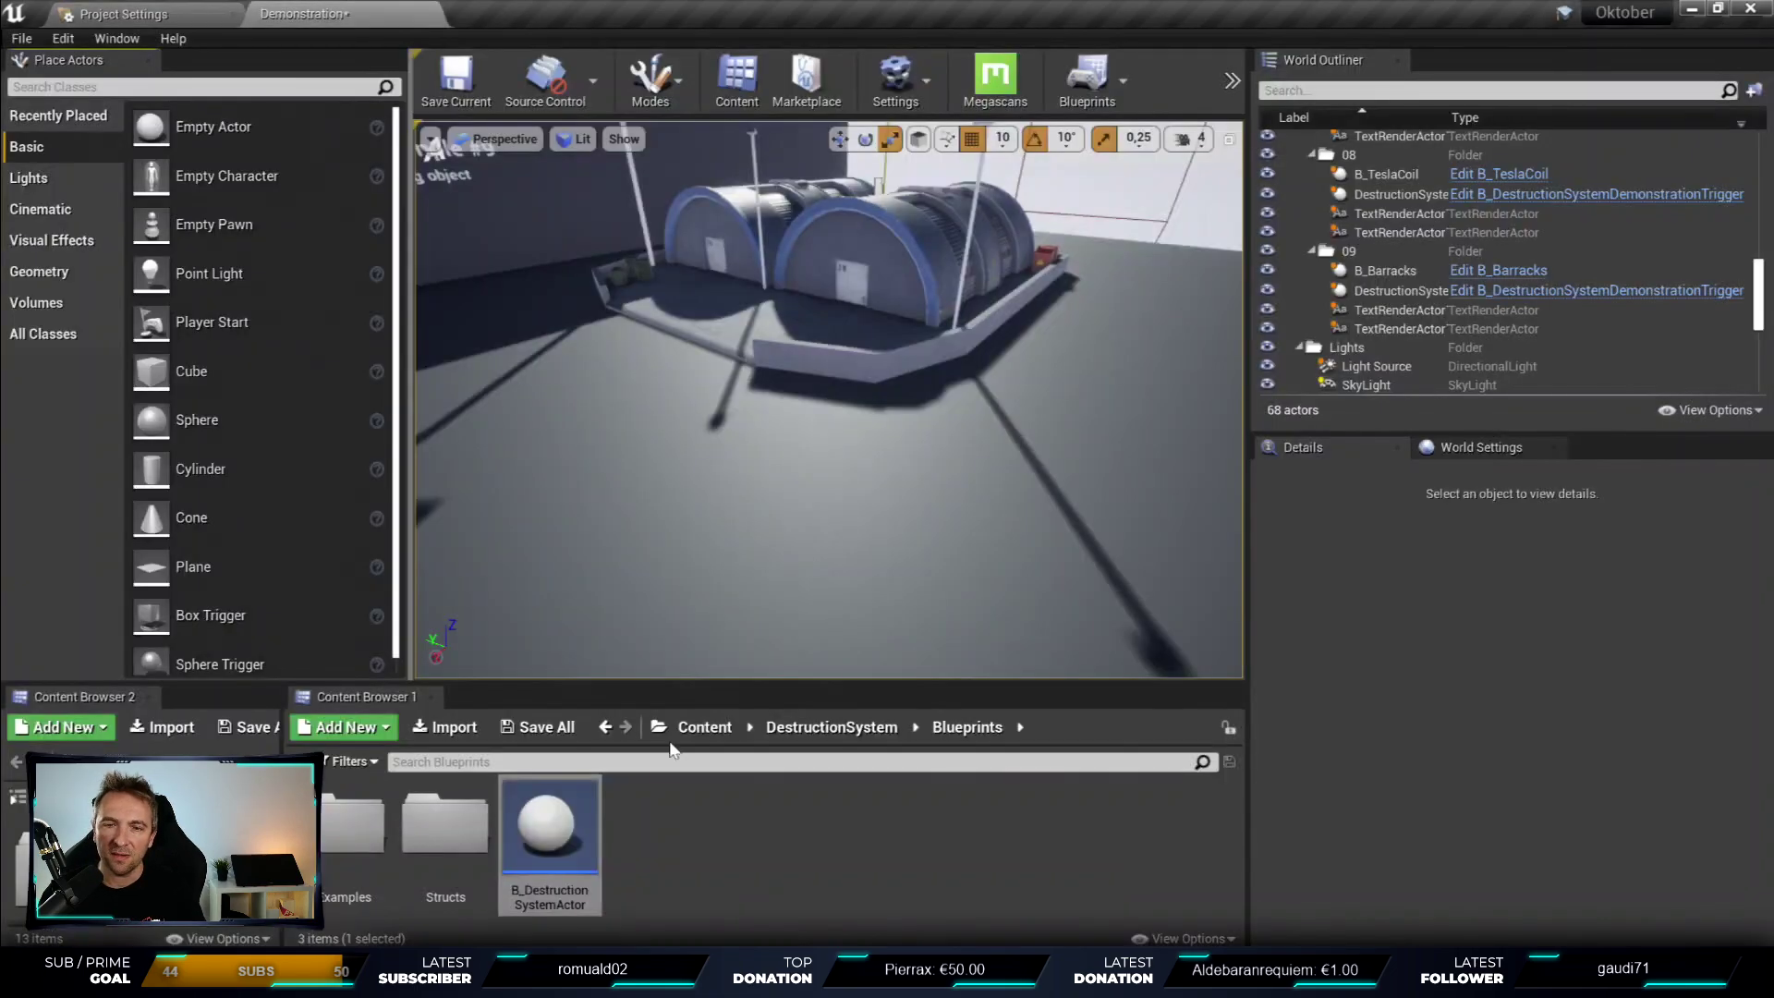
- Browse to Content > GKnight > Maps and open the Showcase map
click(727, 727)
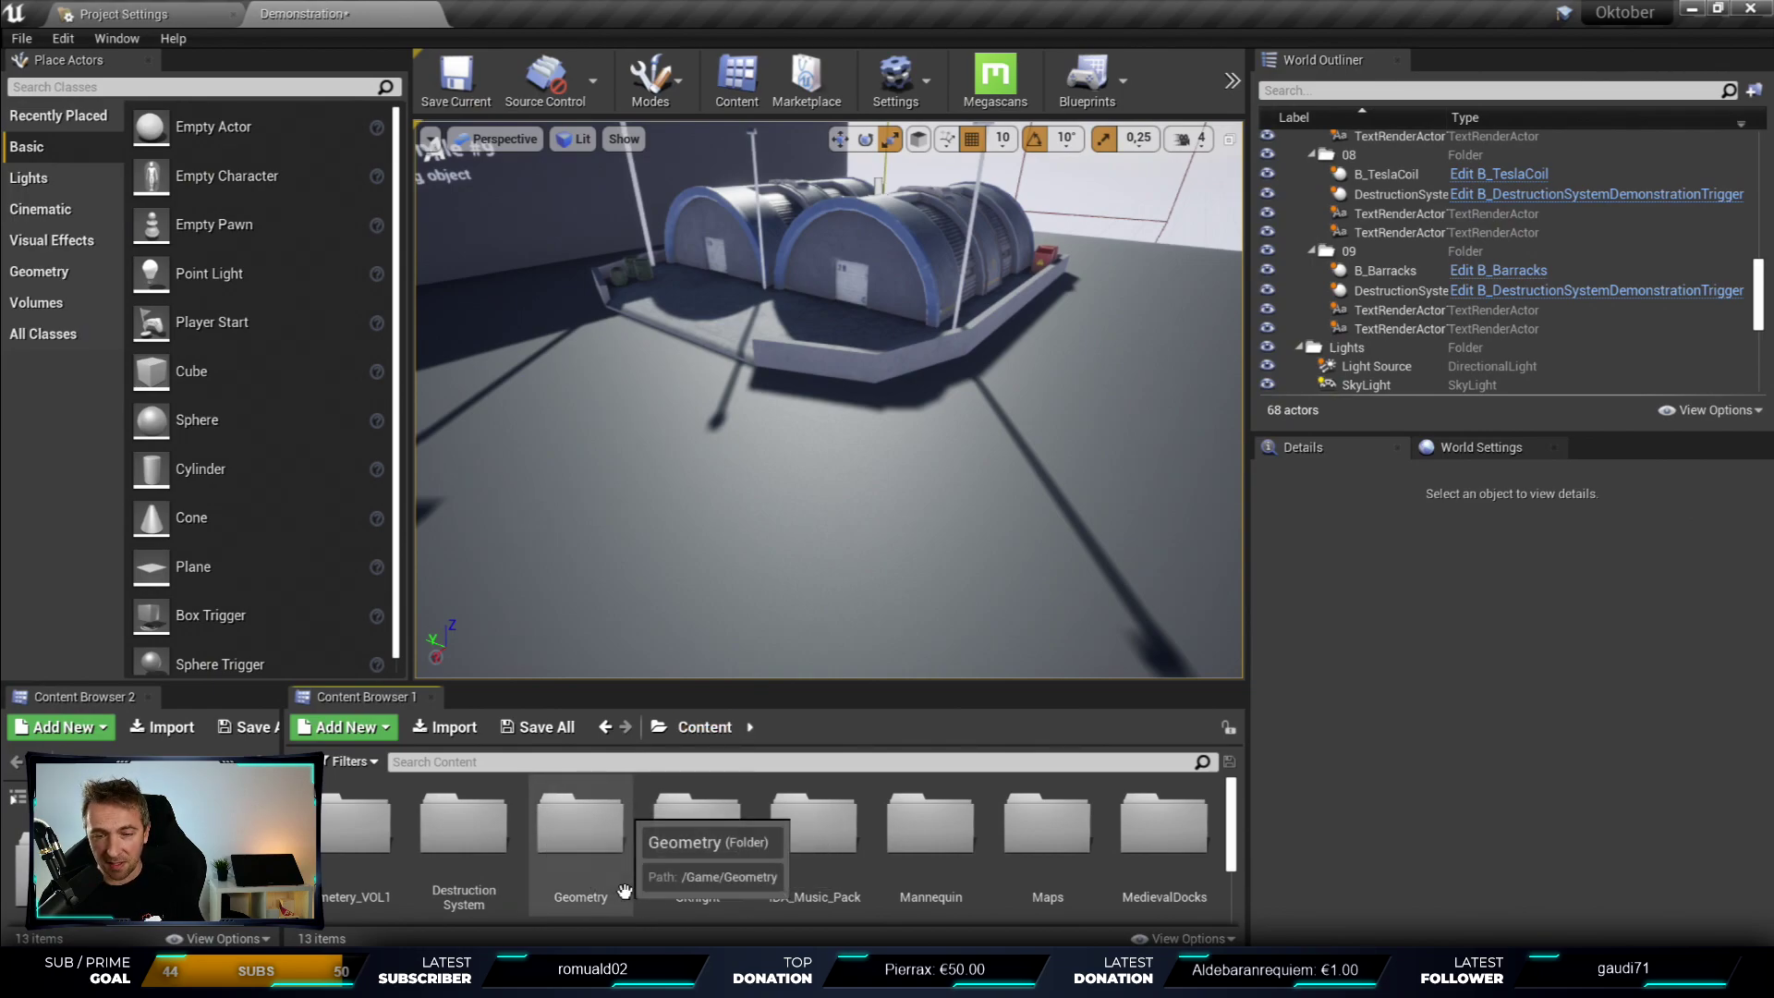
scroll(809, 868, down, 1)
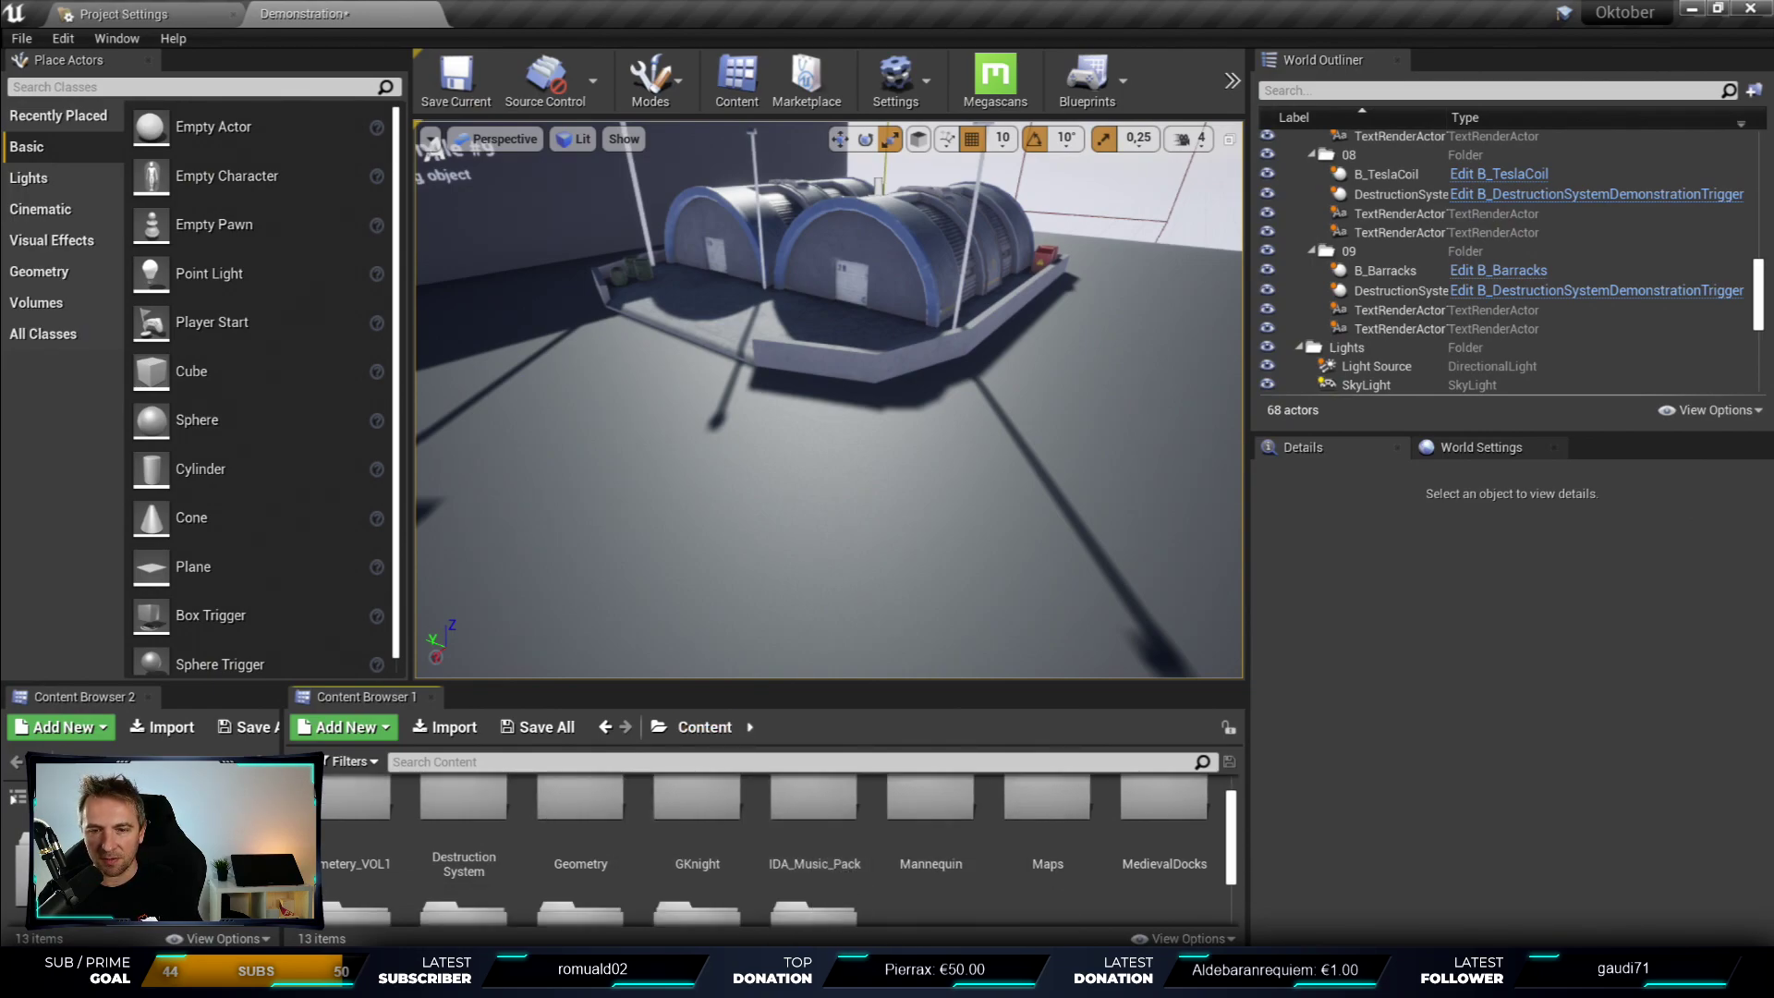
double_click(702, 802)
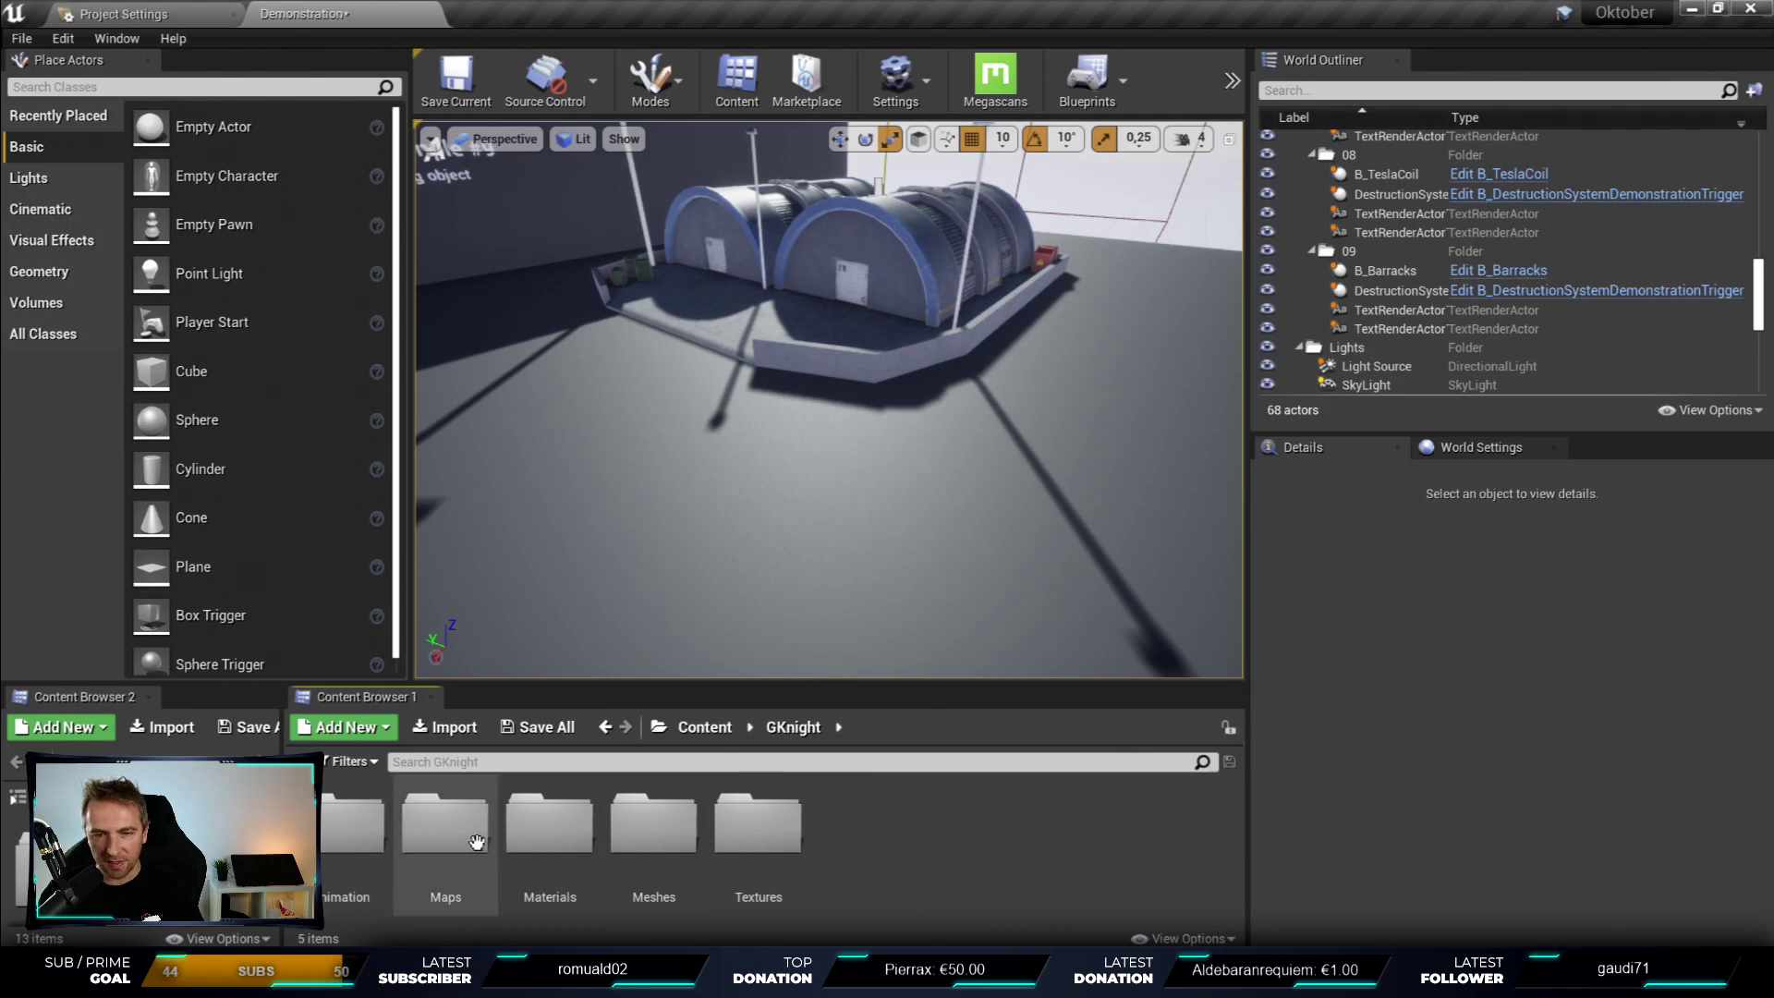
double_click(476, 839)
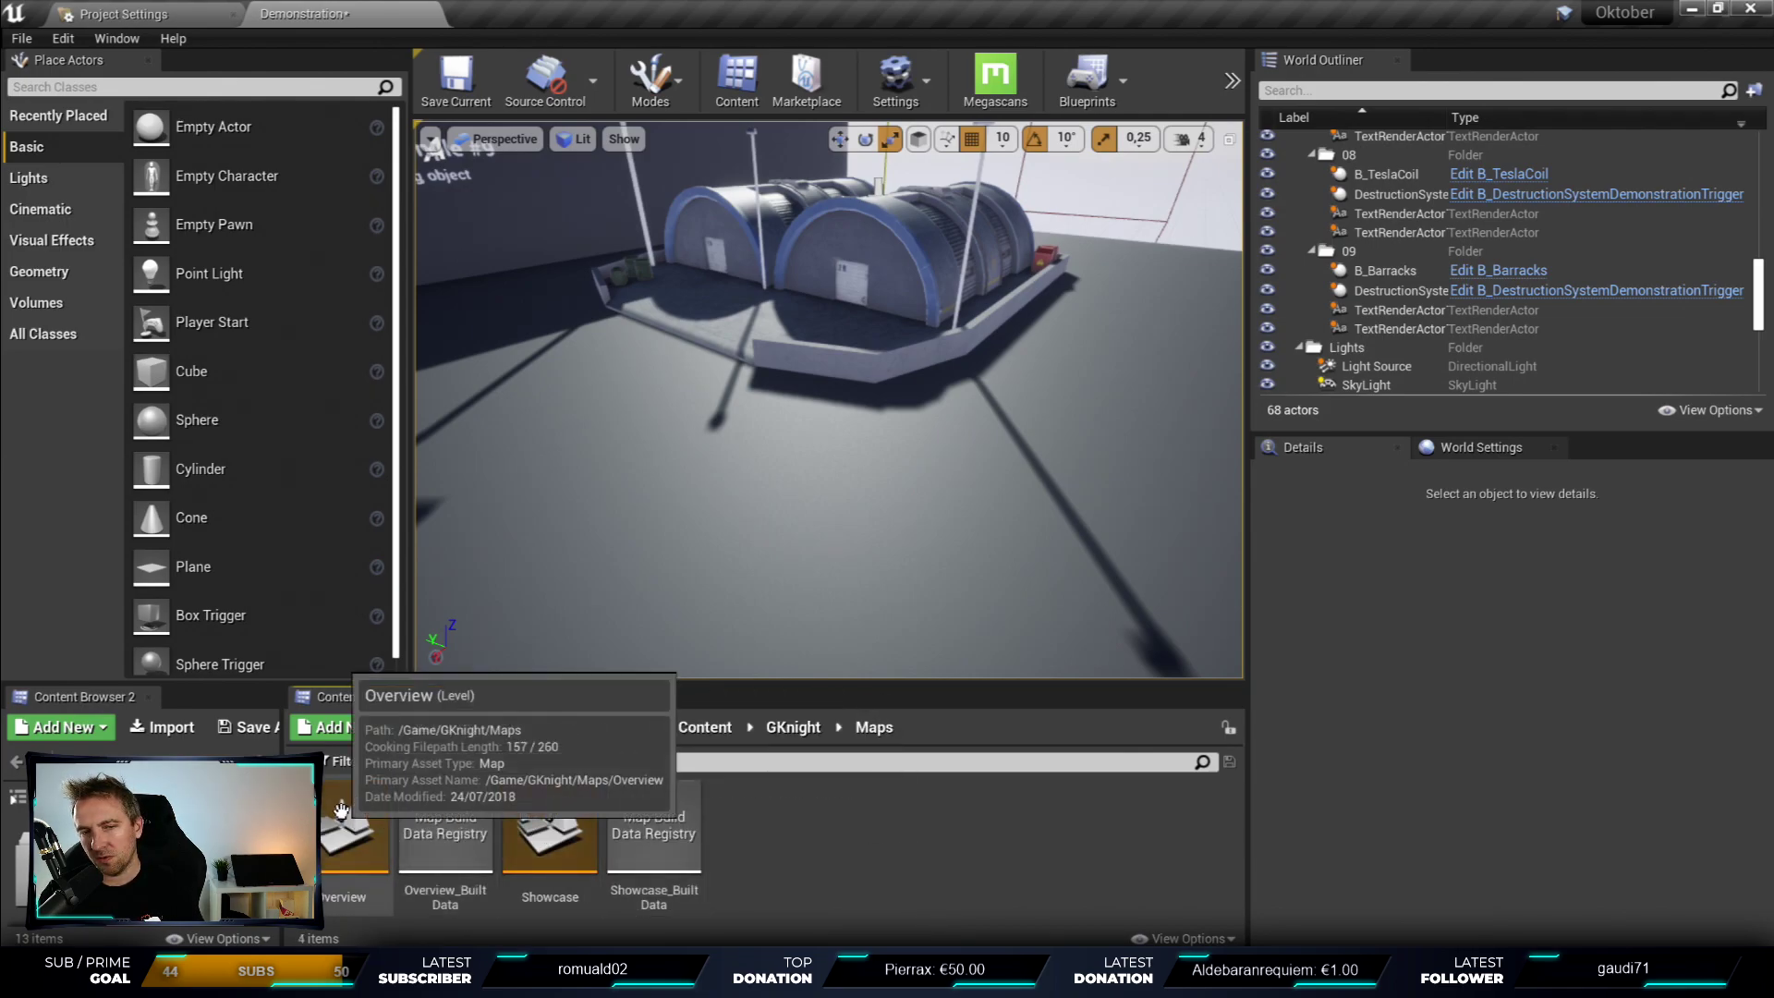
double_click(567, 829)
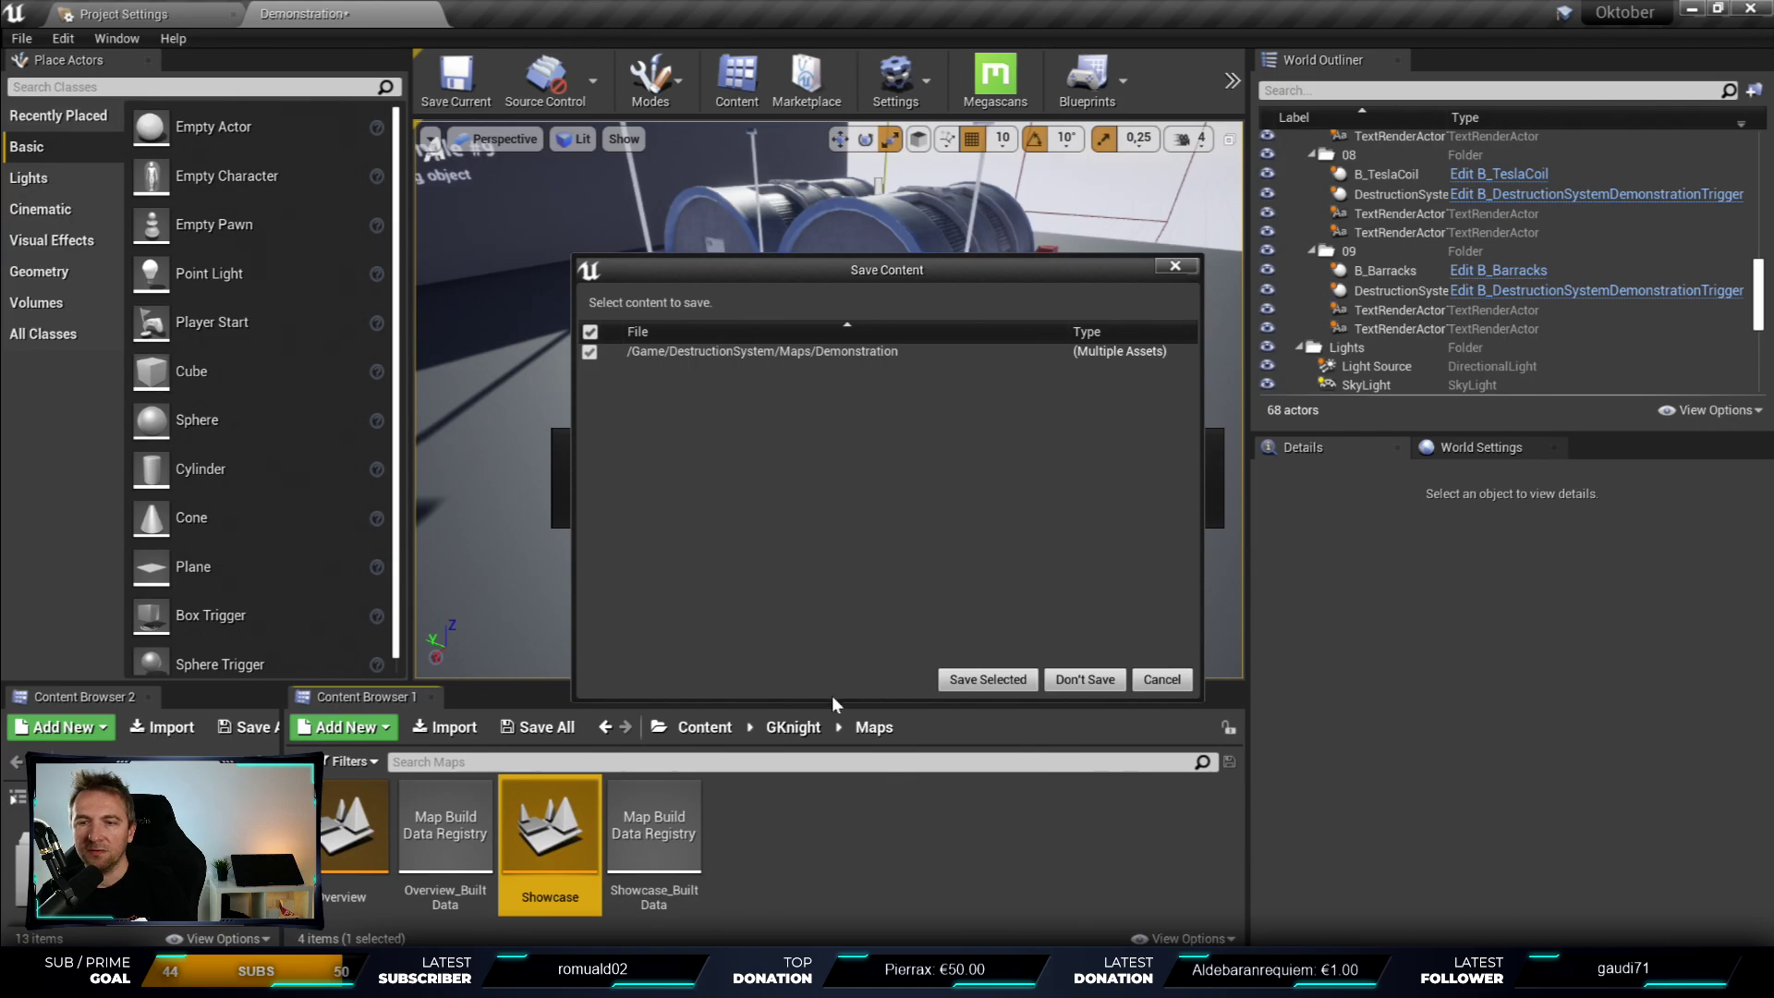
- Load Showcase without saving the old level and orbit the four knights in fullscreen
click(1085, 679)
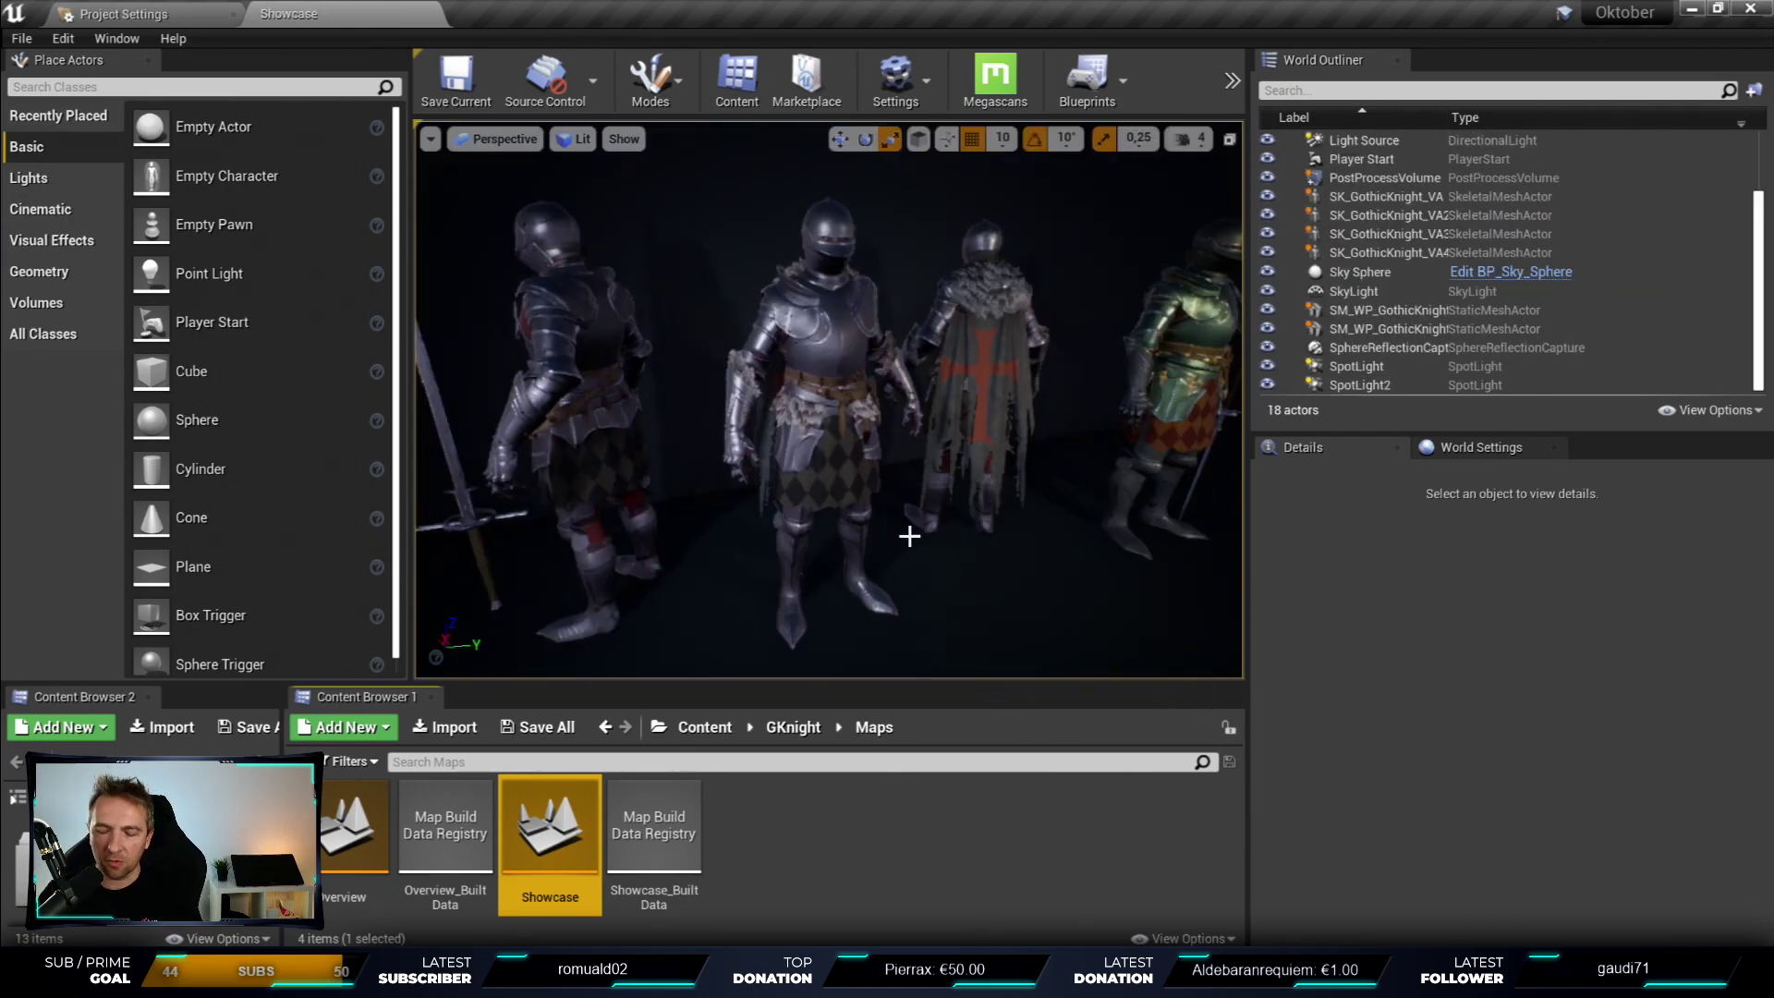
right_drag(906, 526, 863, 479)
key(F11)
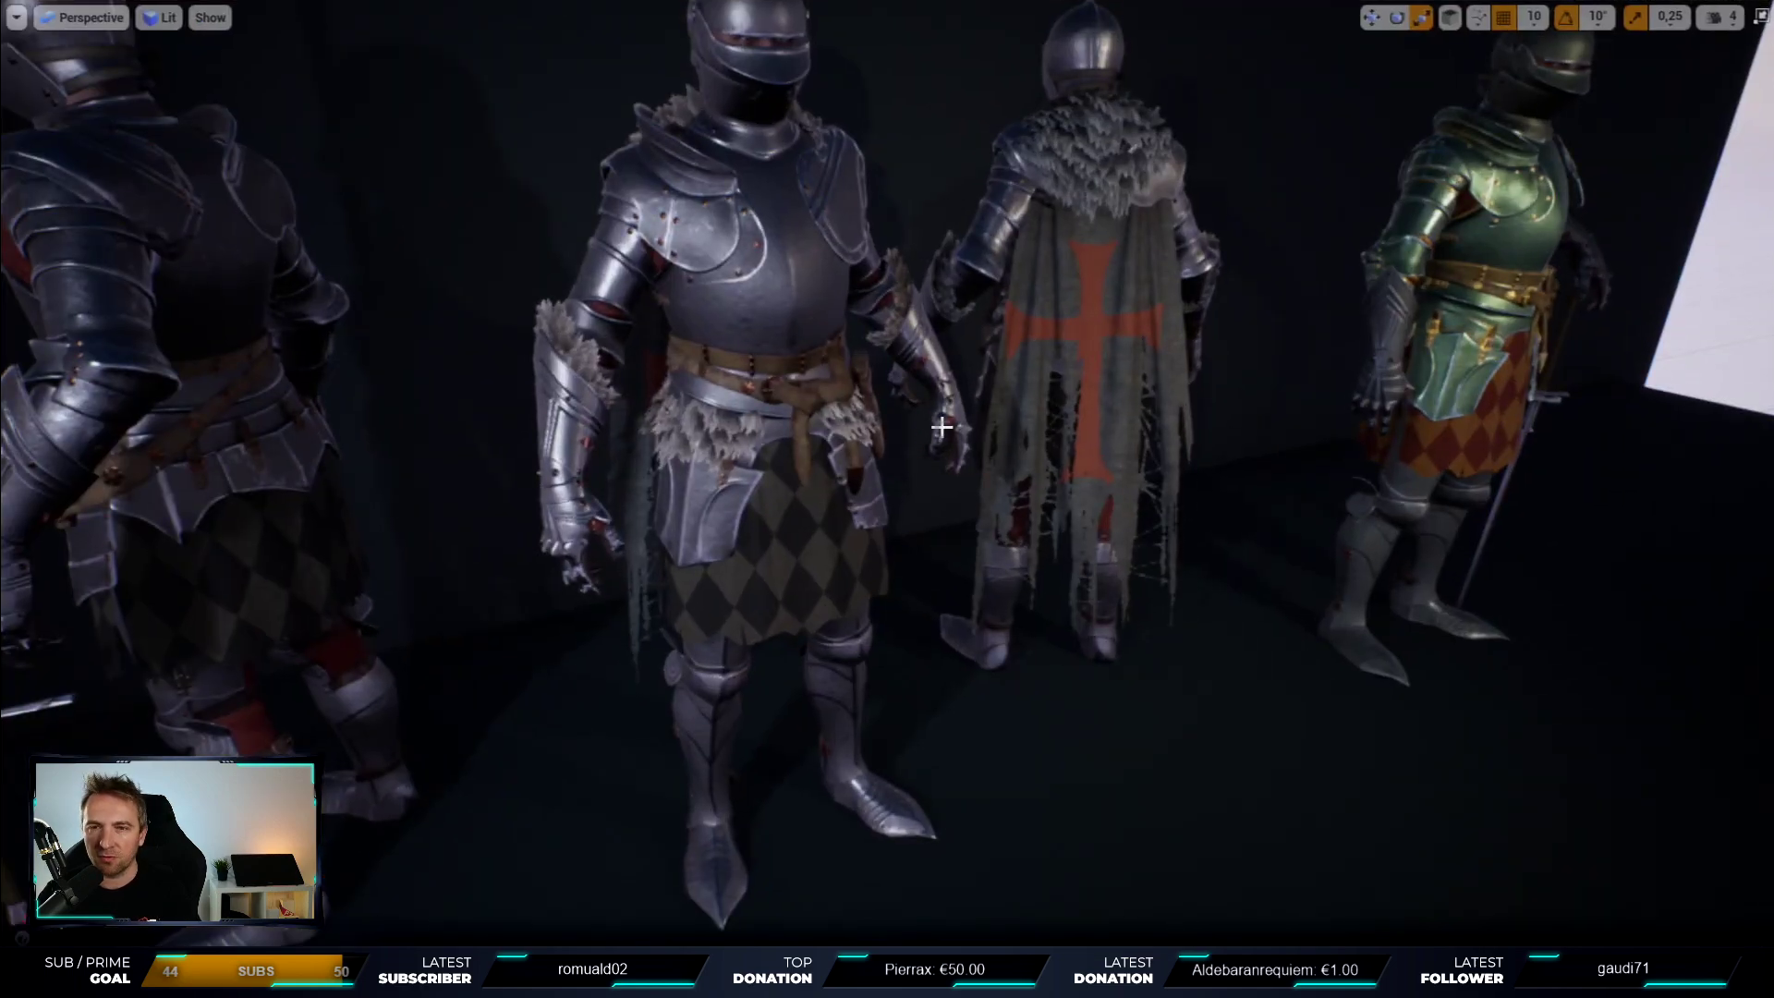
right_drag(942, 427, 948, 422)
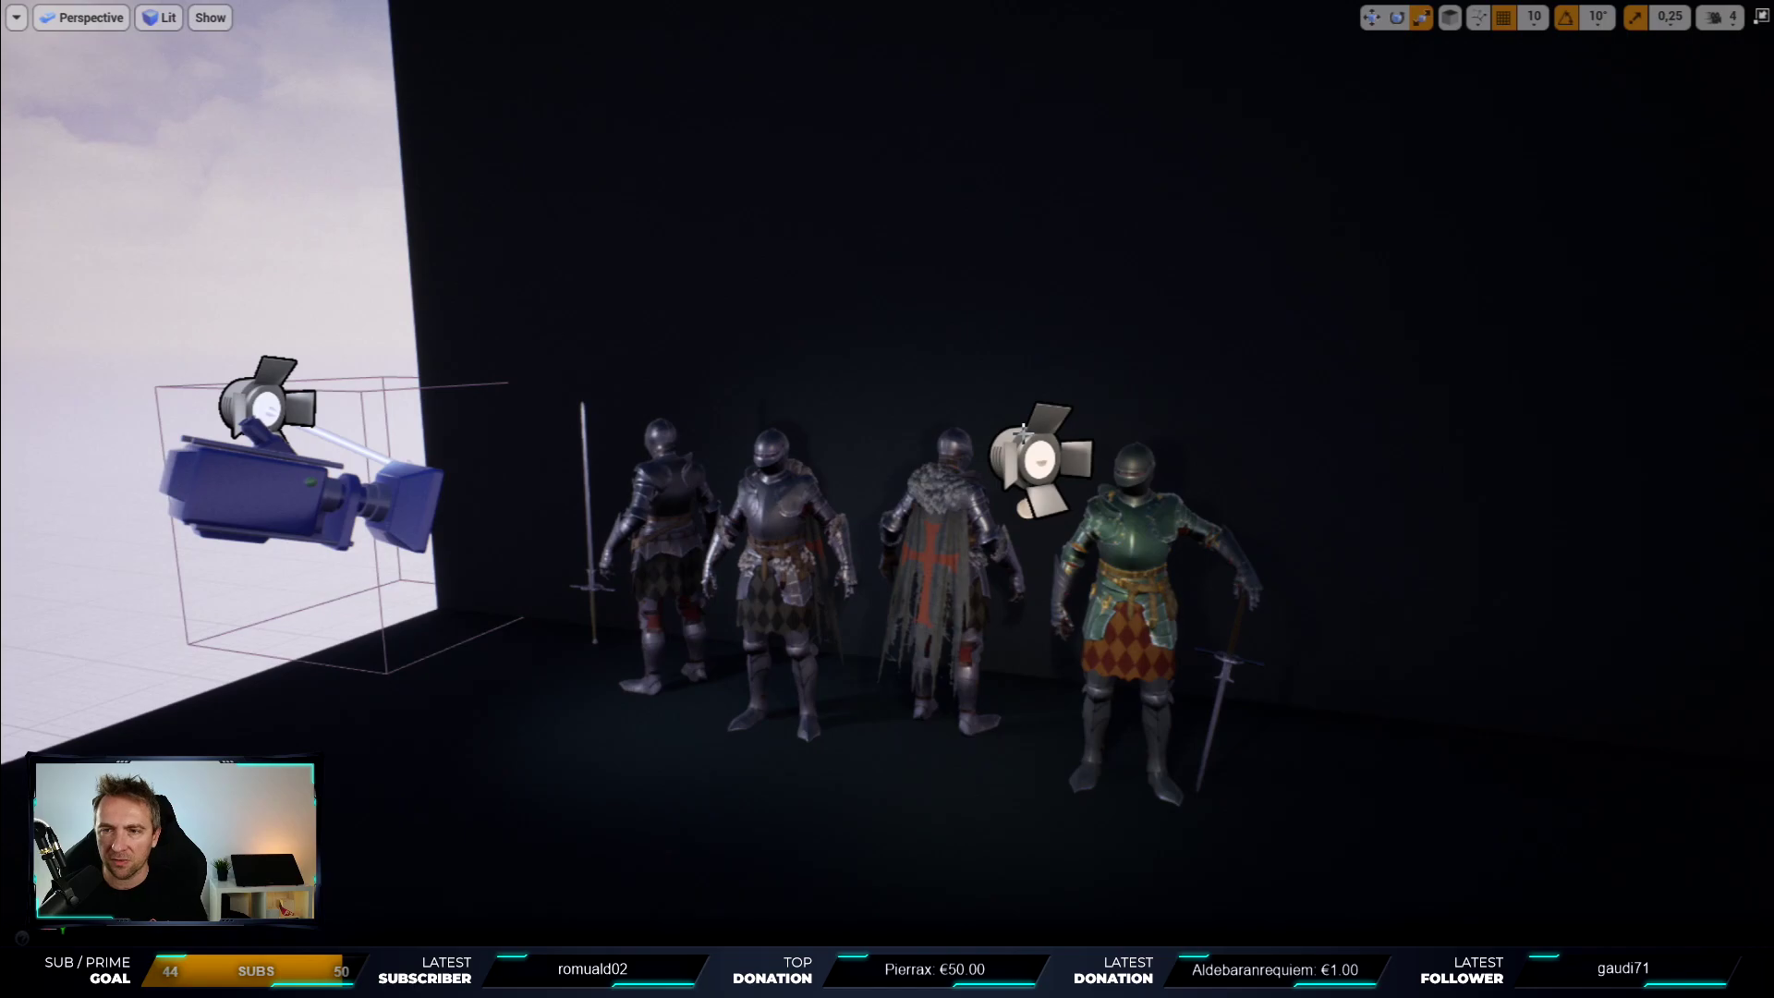
scroll(956, 553, up, 5)
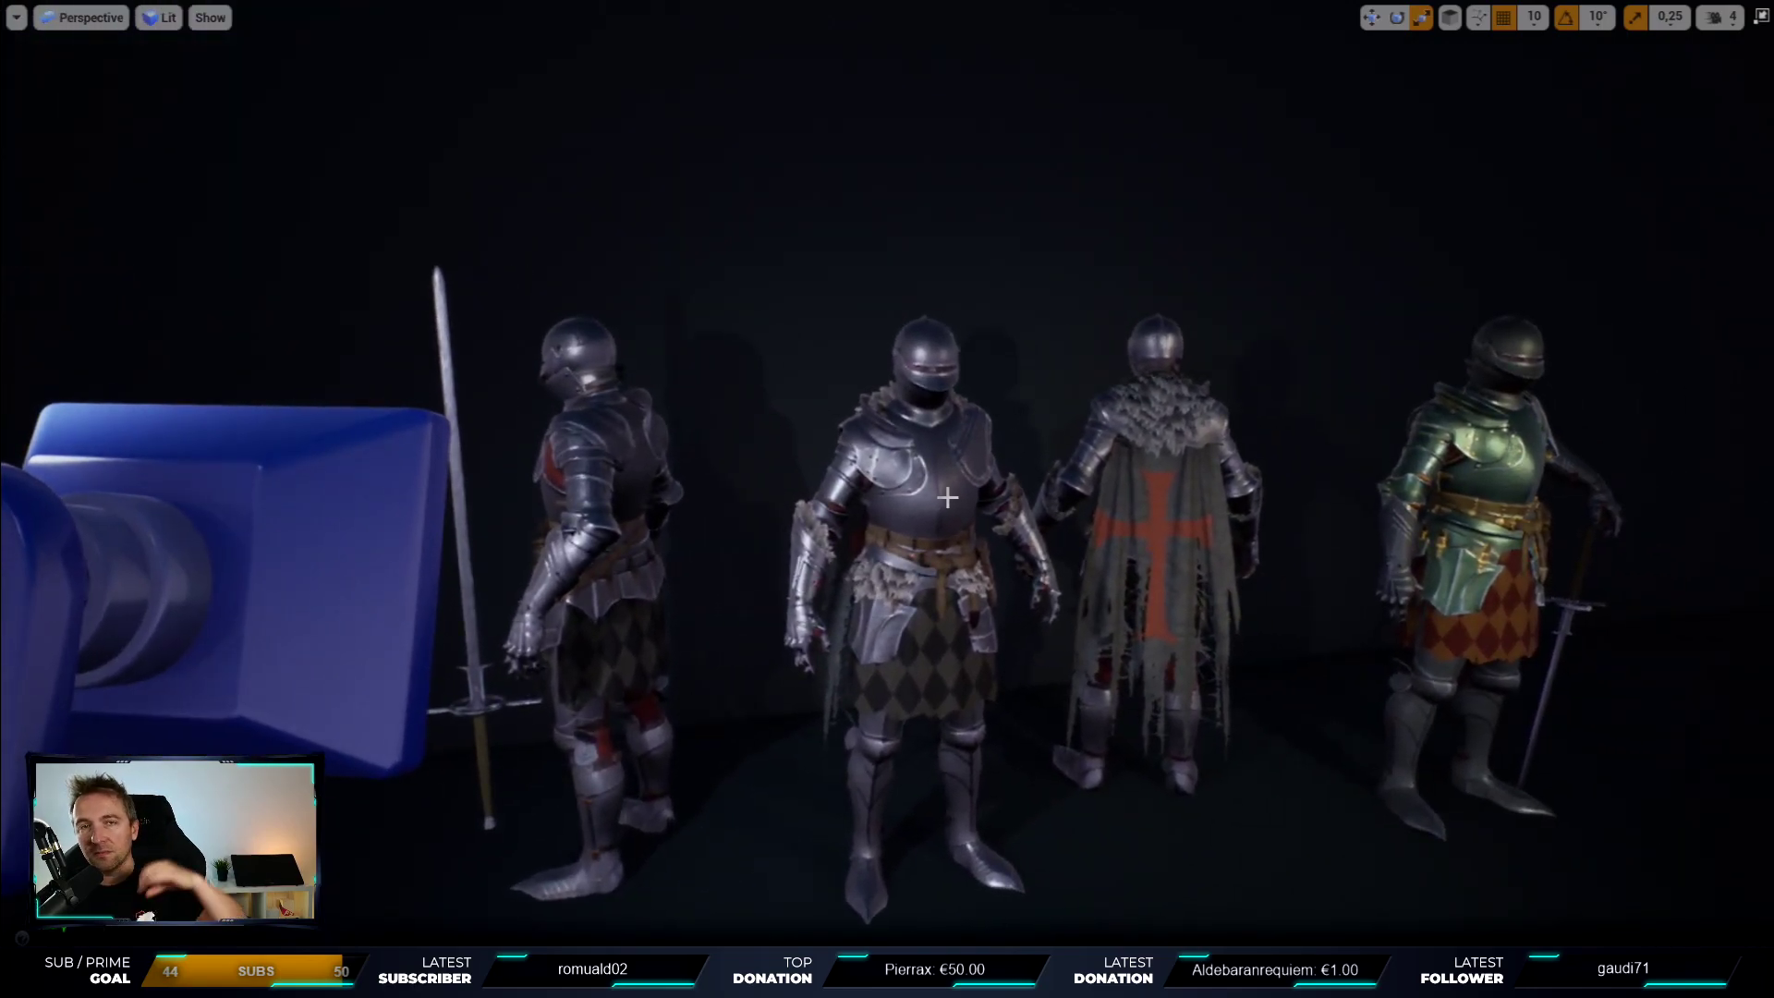
scroll(1165, 502, down, 5)
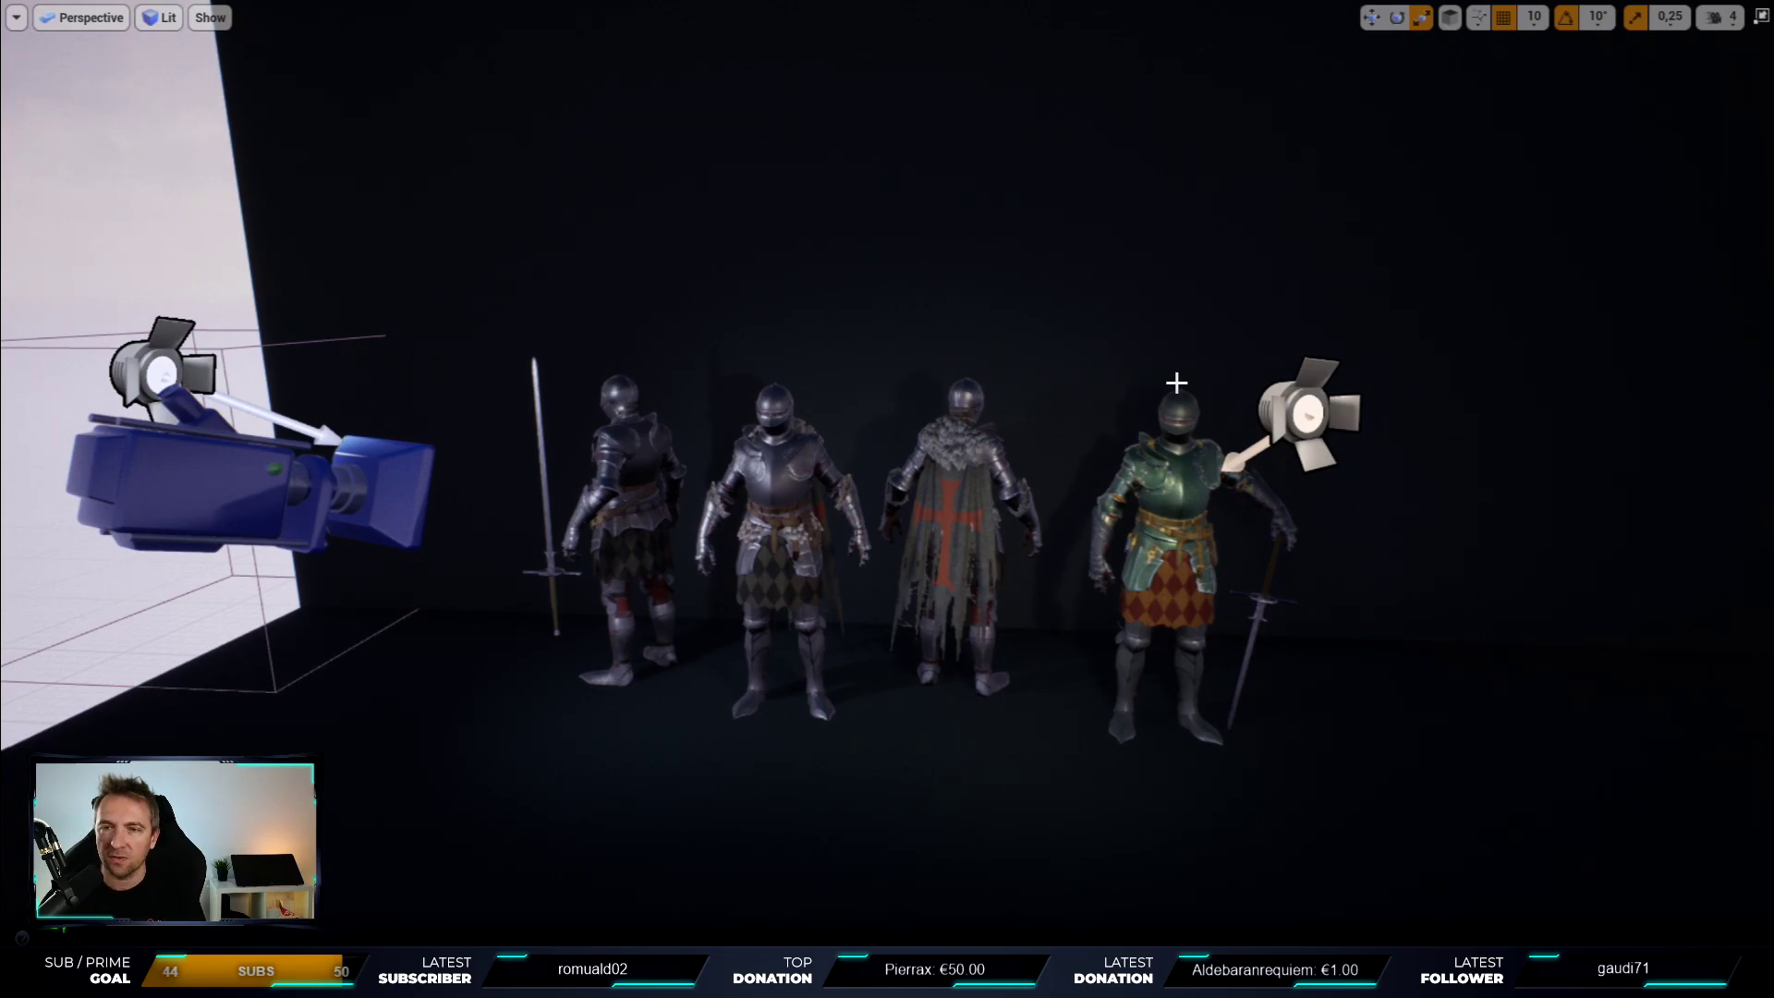
mouse_move(1176, 382)
mouse_down()
mouse_move(1192, 404)
mouse_move(1192, 351)
mouse_move(1016, 388)
mouse_move(1090, 351)
mouse_move(1139, 479)
mouse_up()
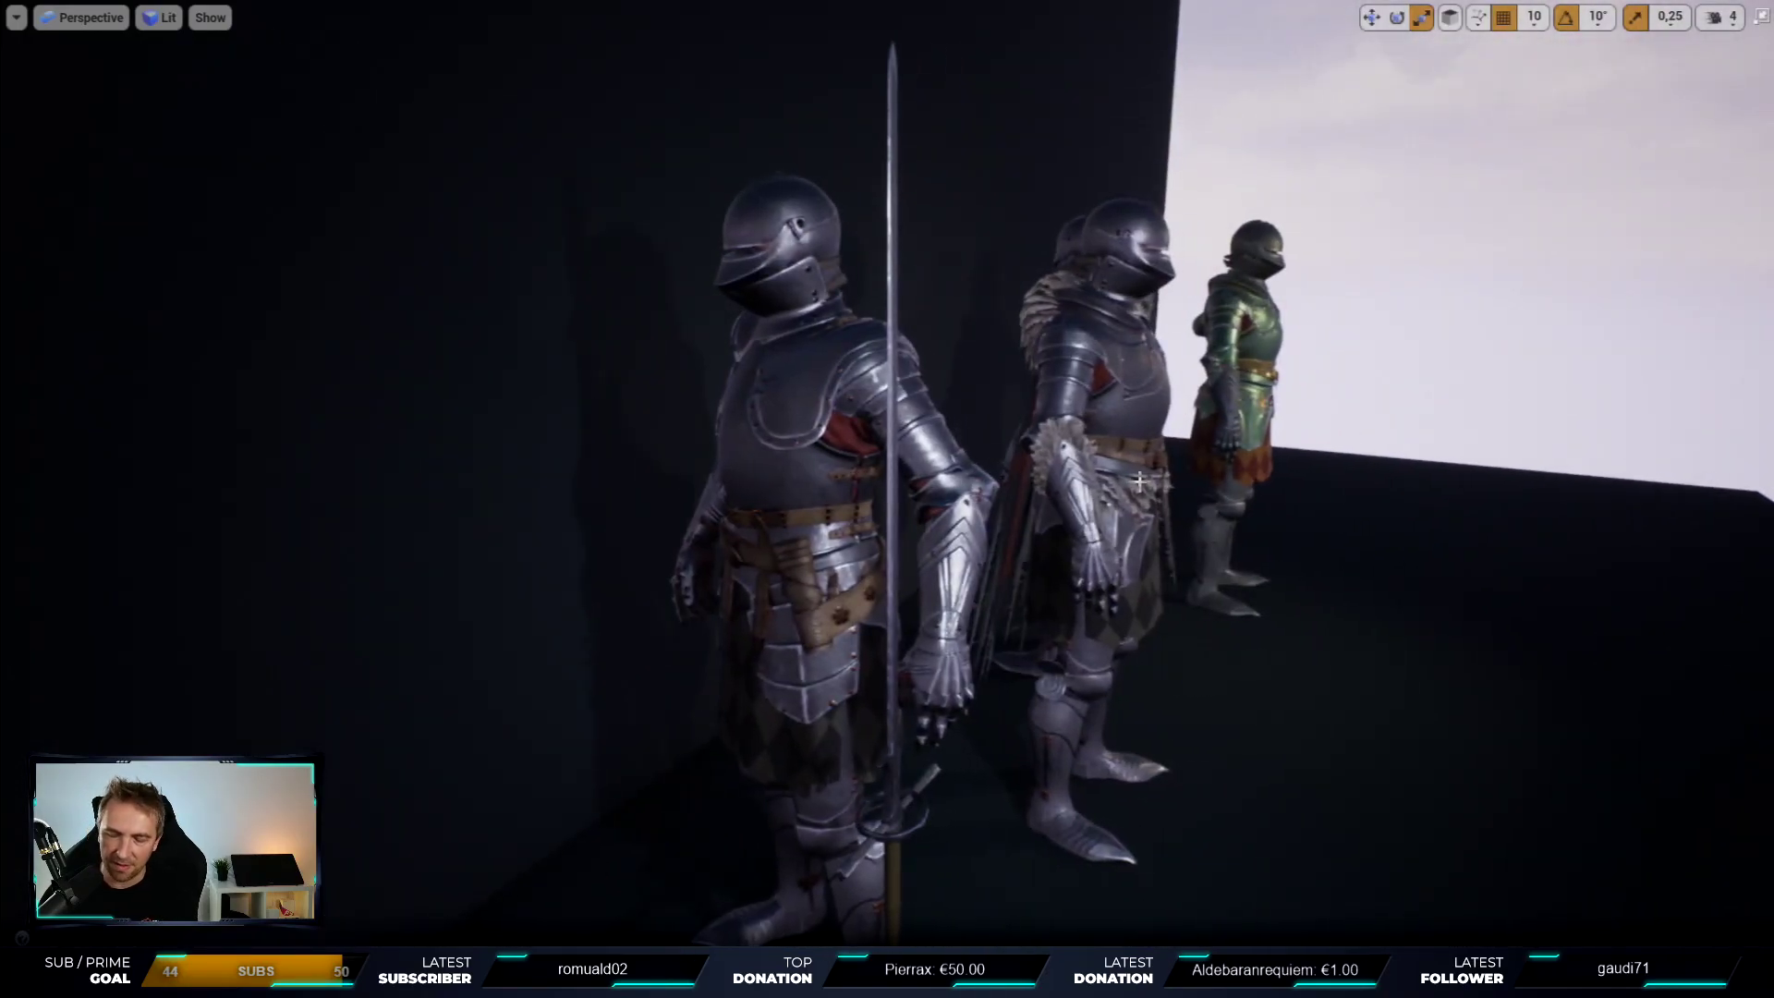
- Exit fullscreen and narrow the side panels to enlarge the viewport
key(F11)
drag(408, 451, 155, 454)
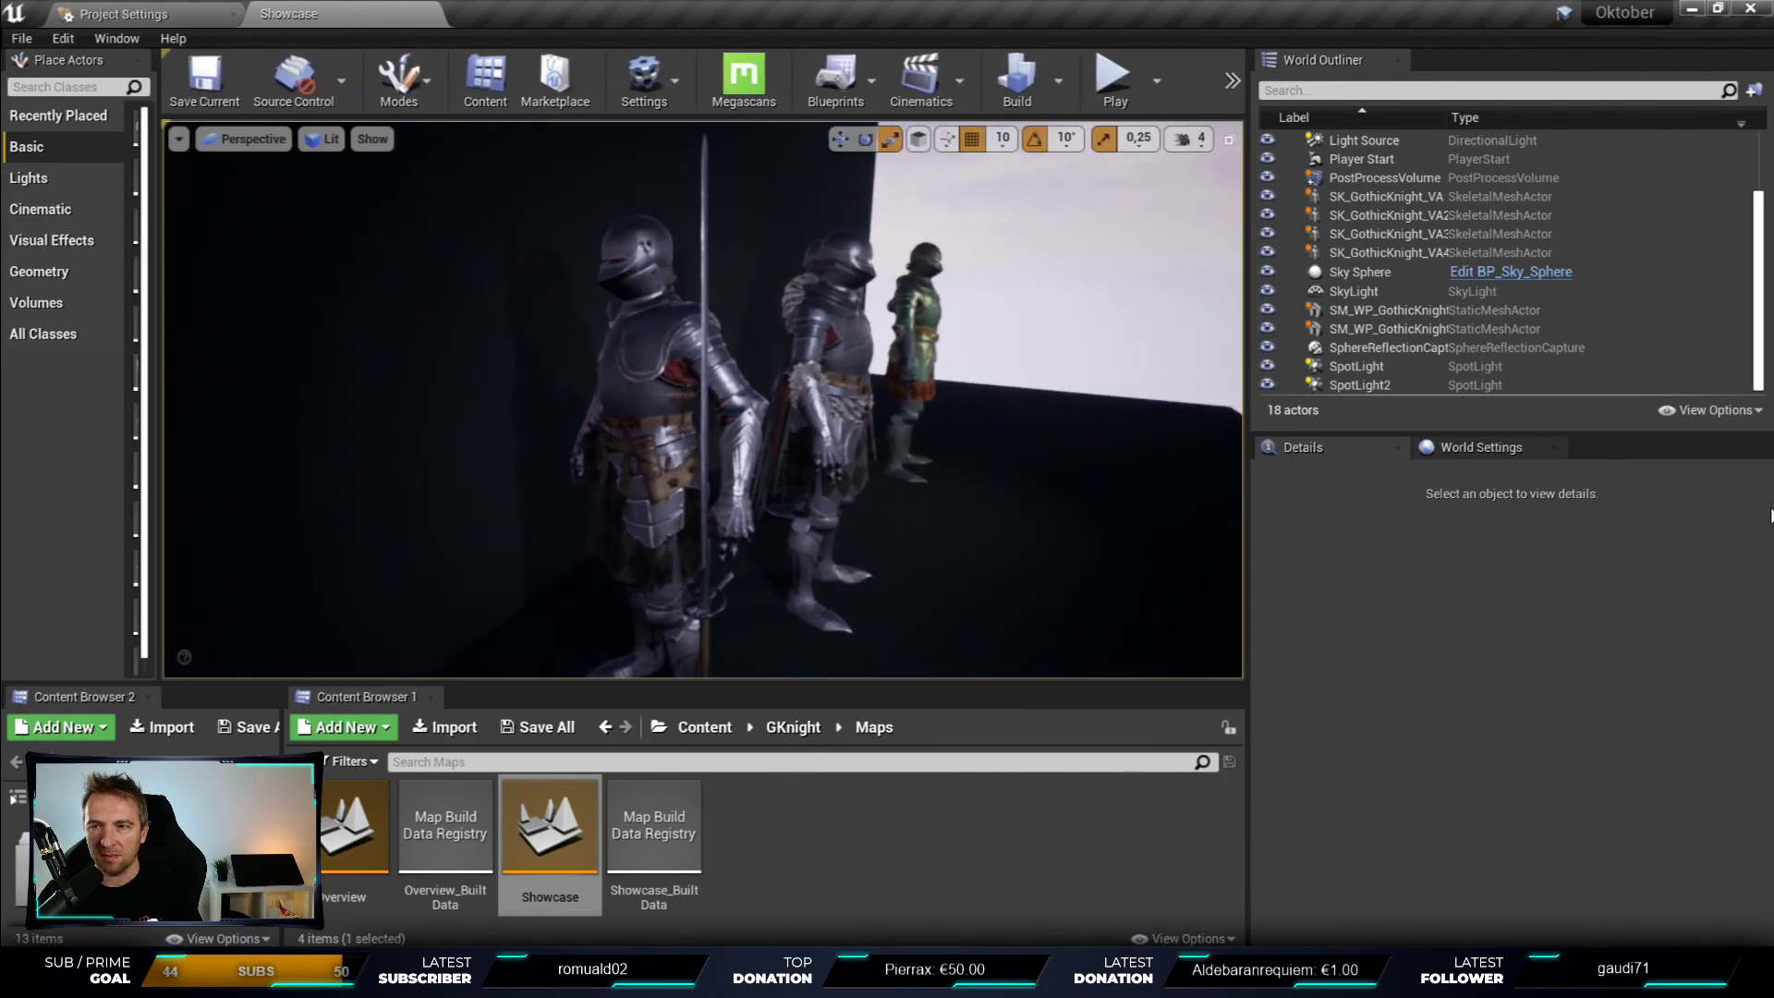
drag(1249, 517, 1432, 517)
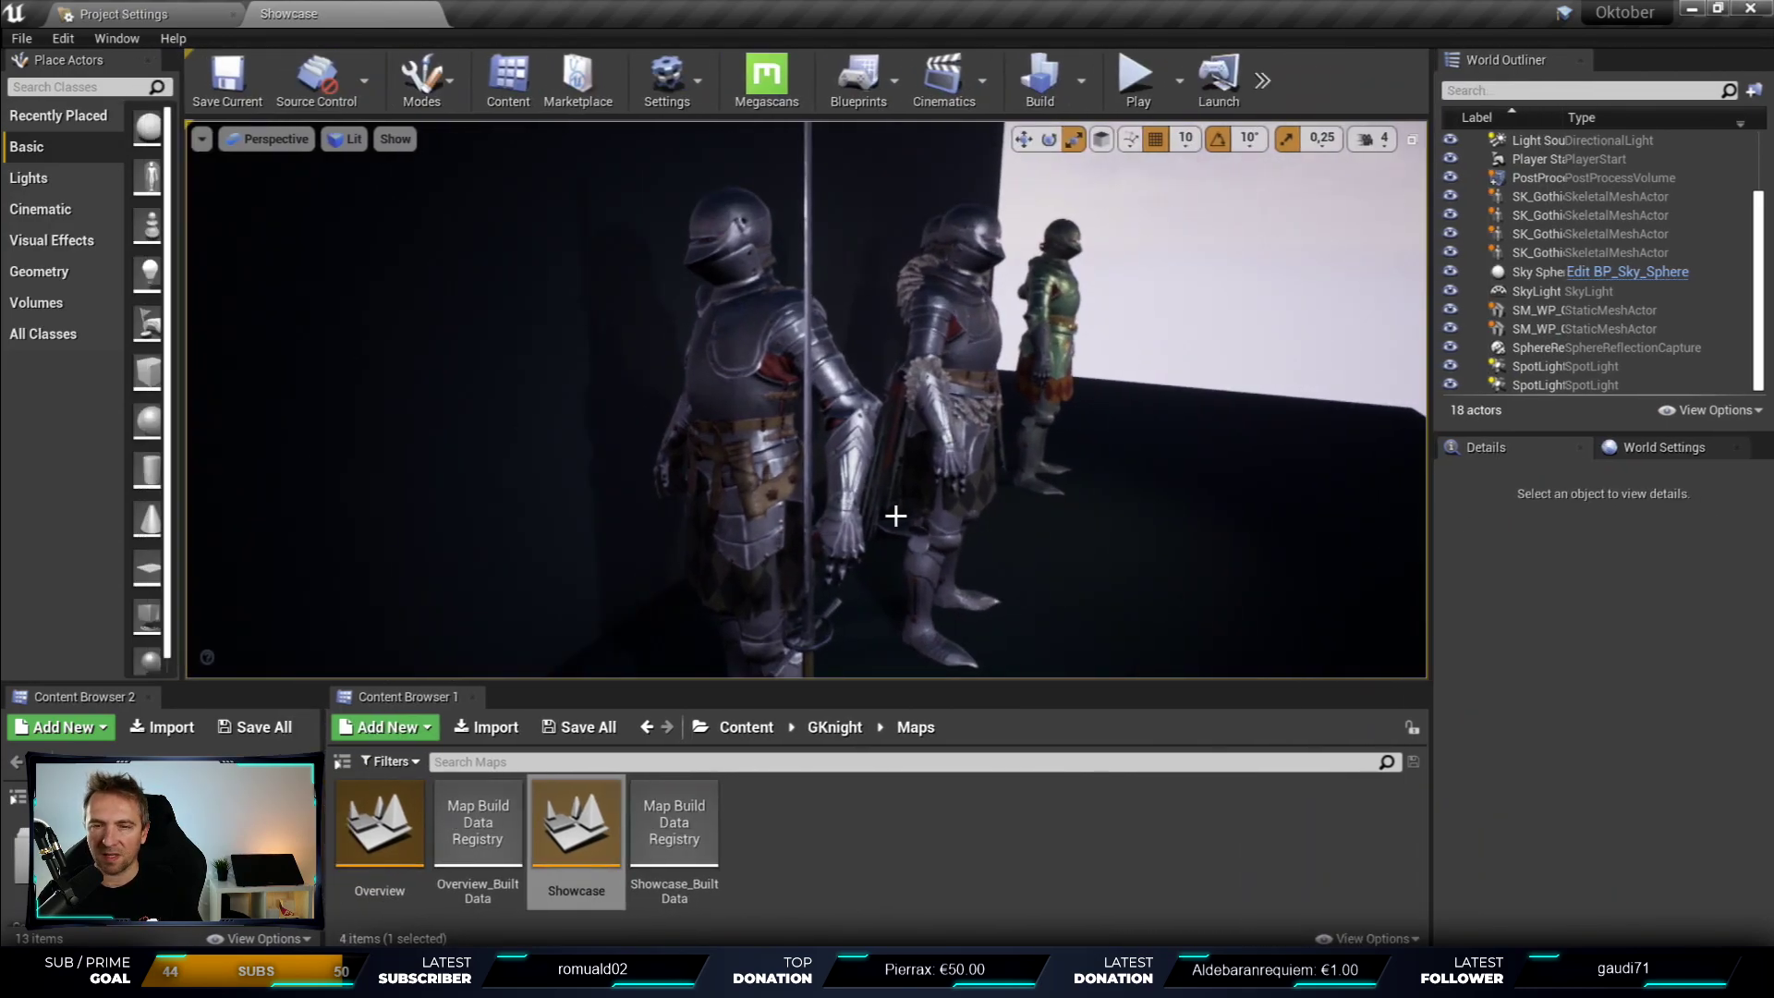
- Select the middle knight and open ANIM_GKnight_Pose from its Anim to Play picker
click(972, 358)
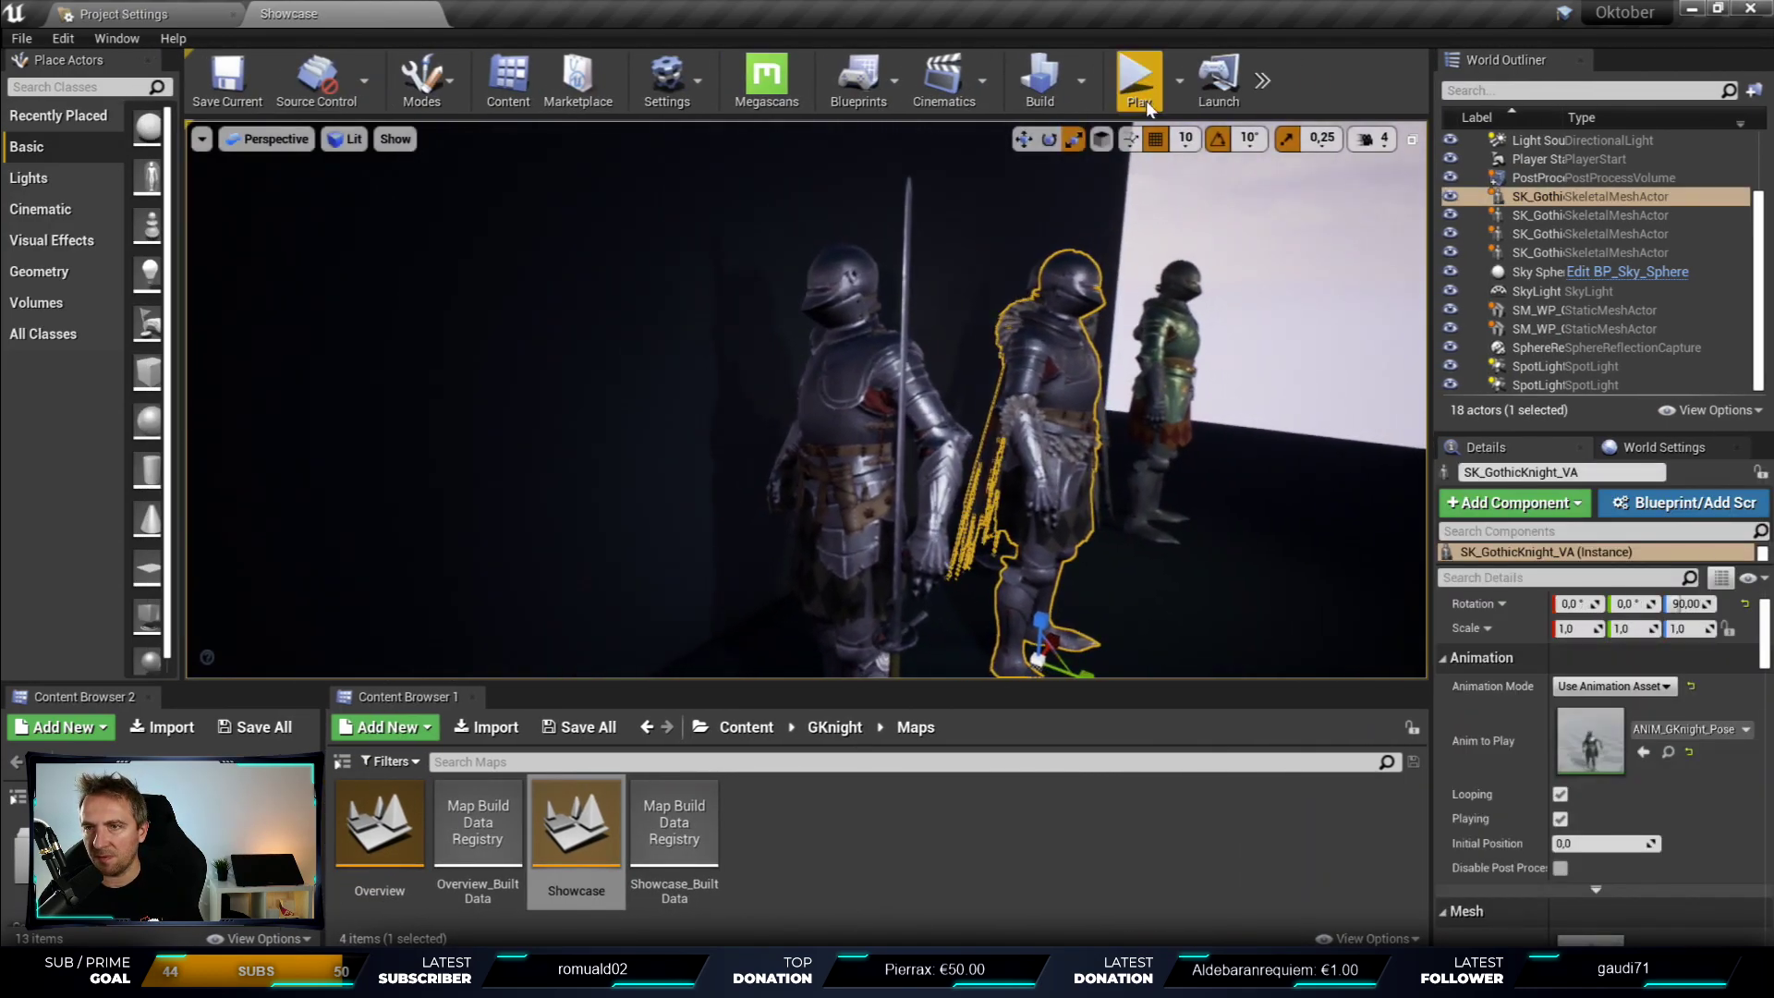
click(1691, 729)
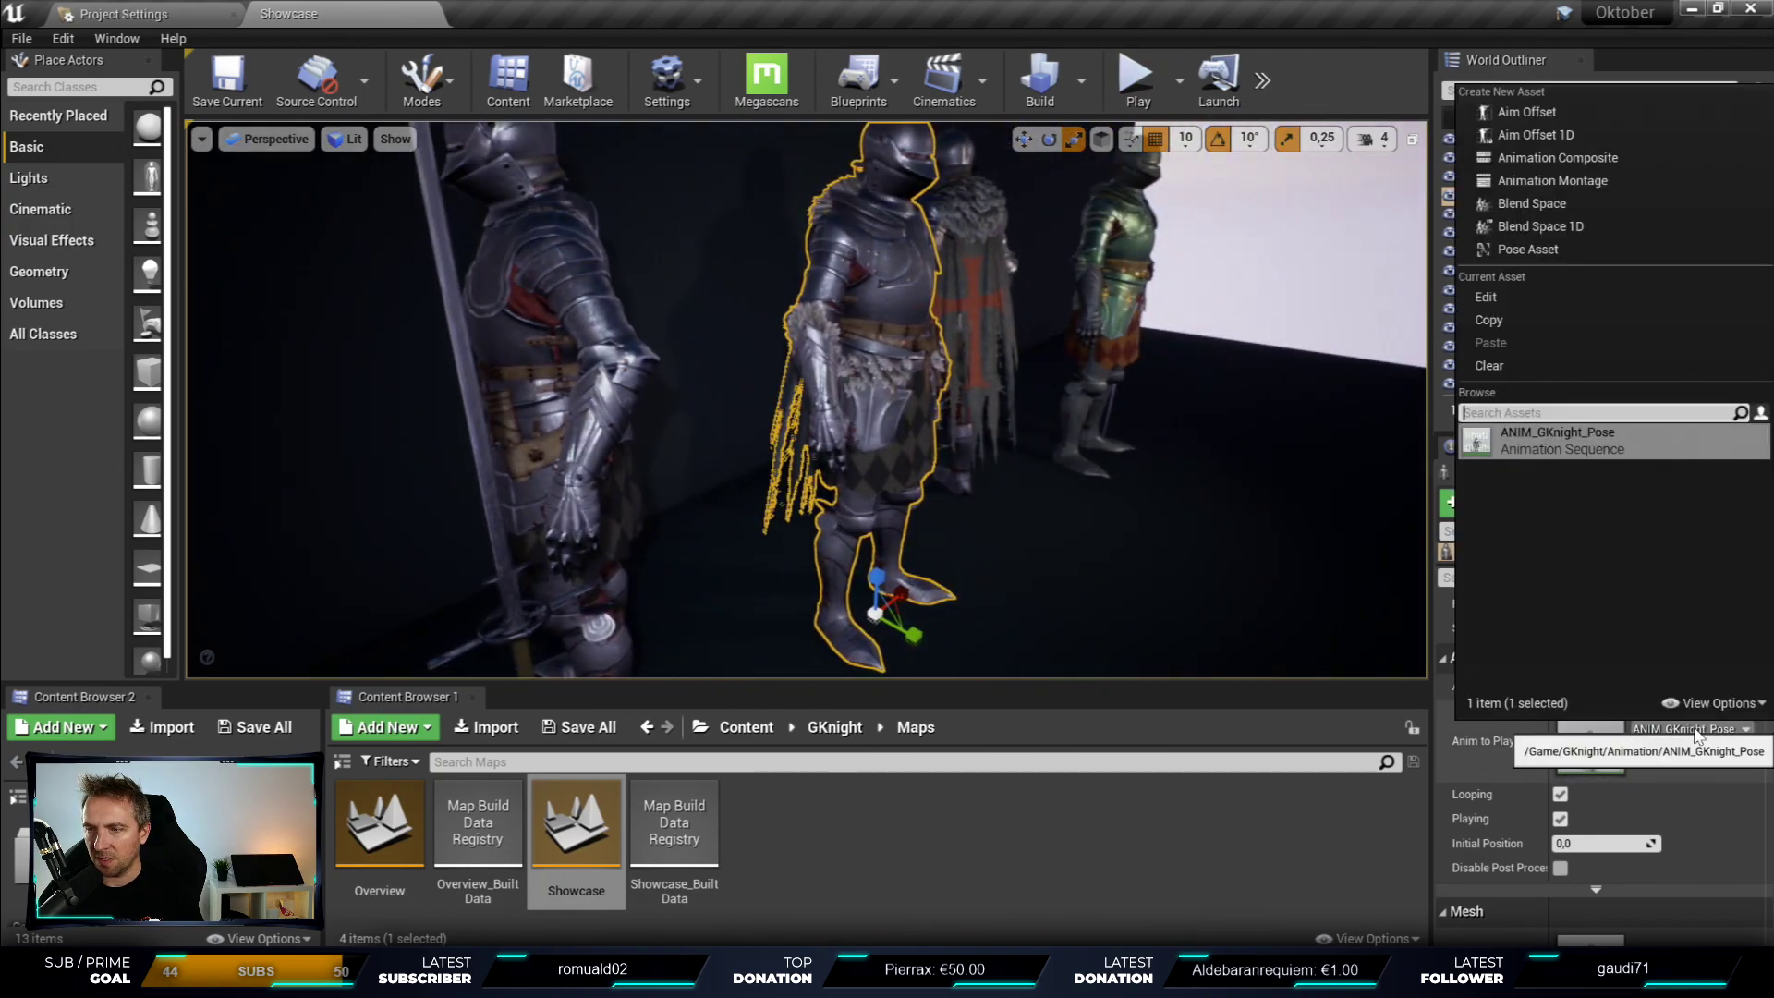
mouse_move(1650, 446)
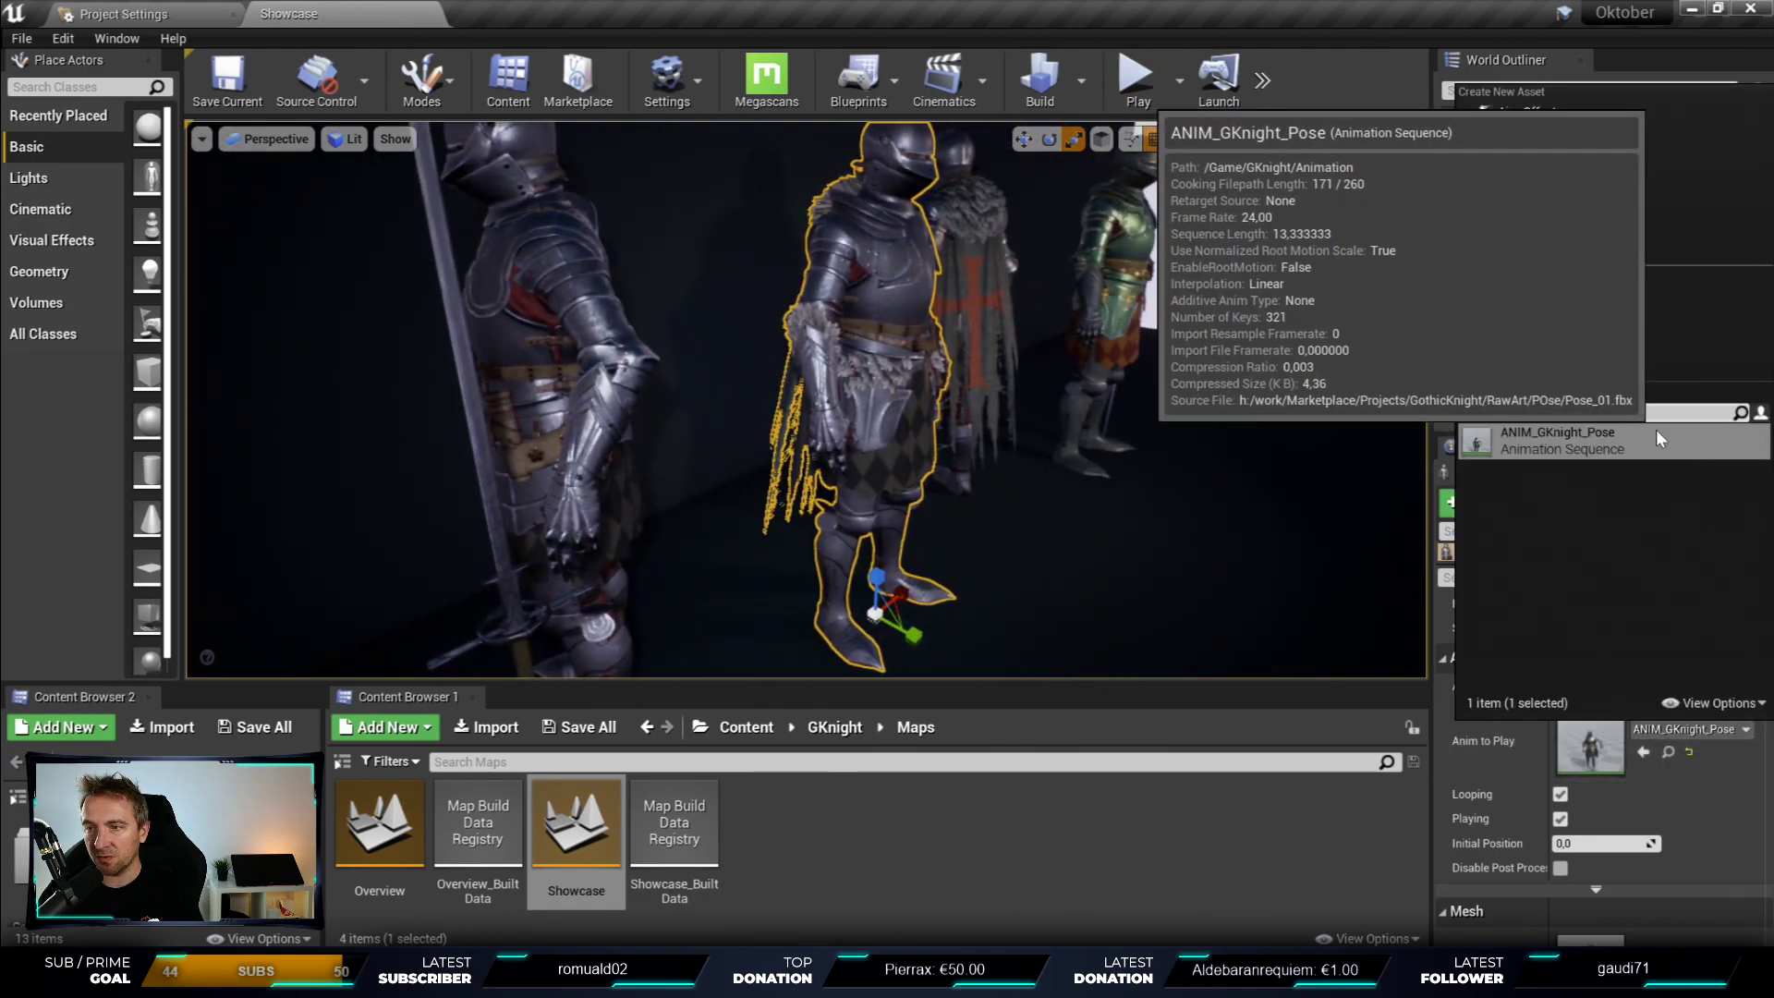
click(1656, 431)
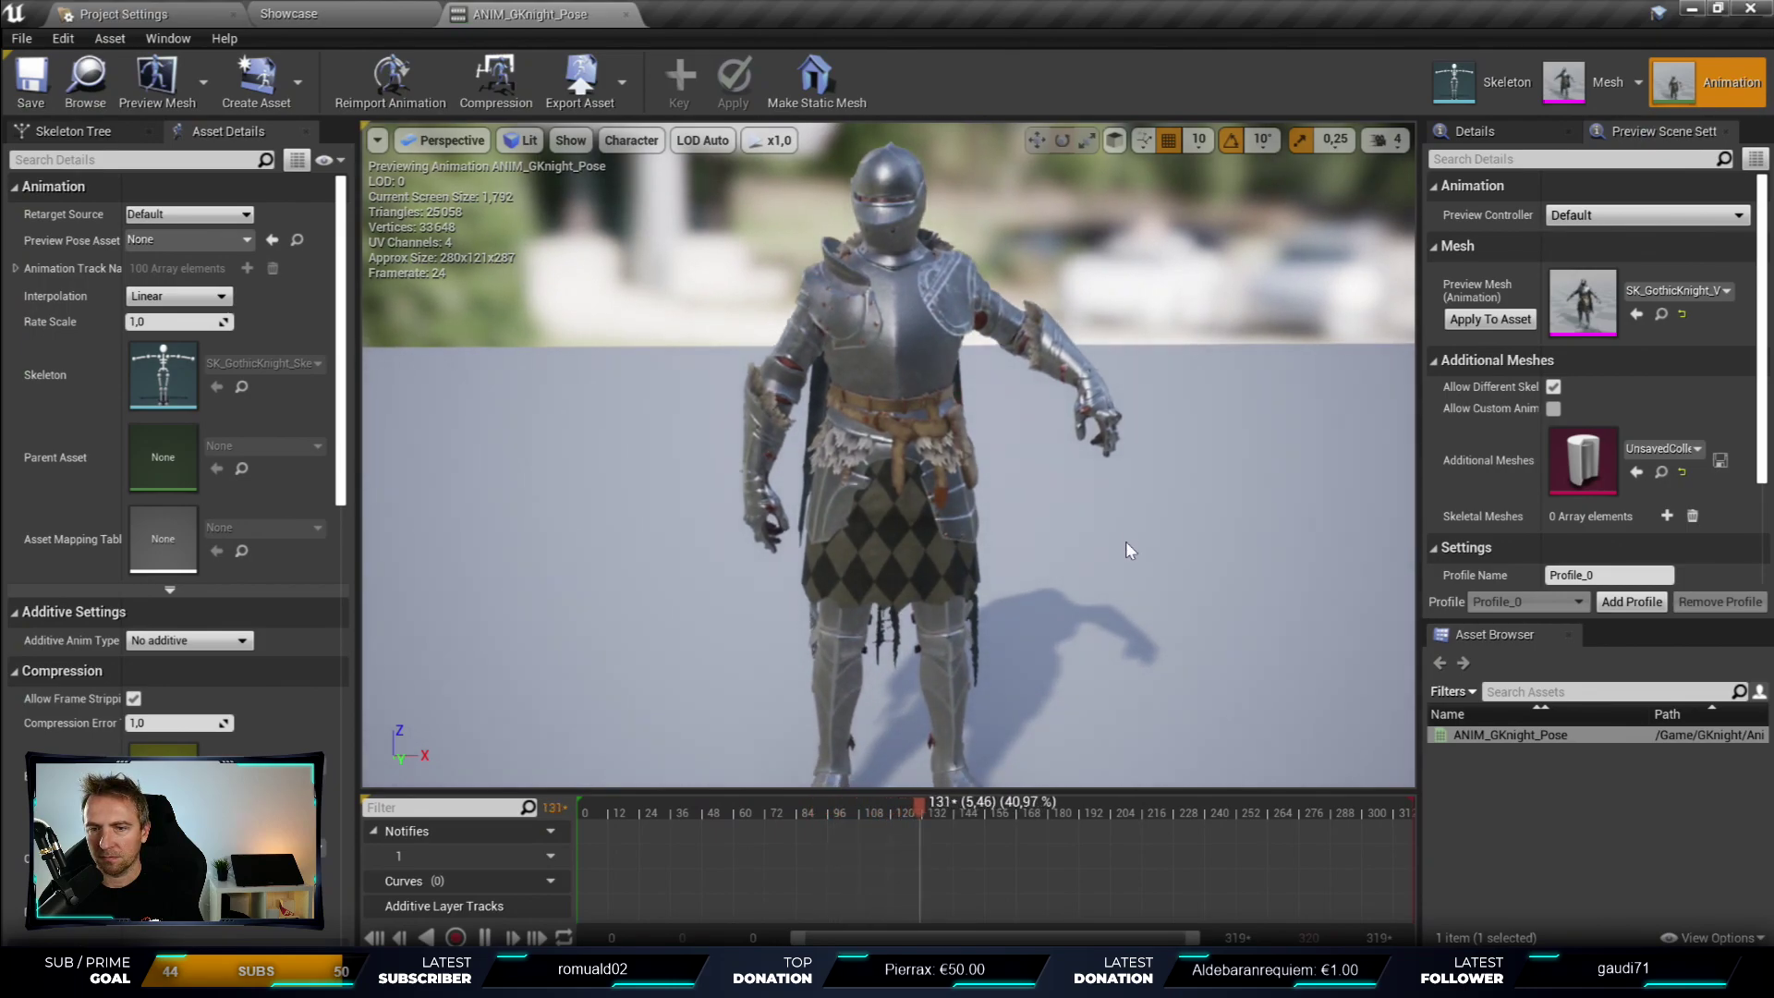
- Orbit the knight preview, rewind ANIM_GKnight_Pose to frame 0 and replay it
drag(1122, 545, 1062, 600)
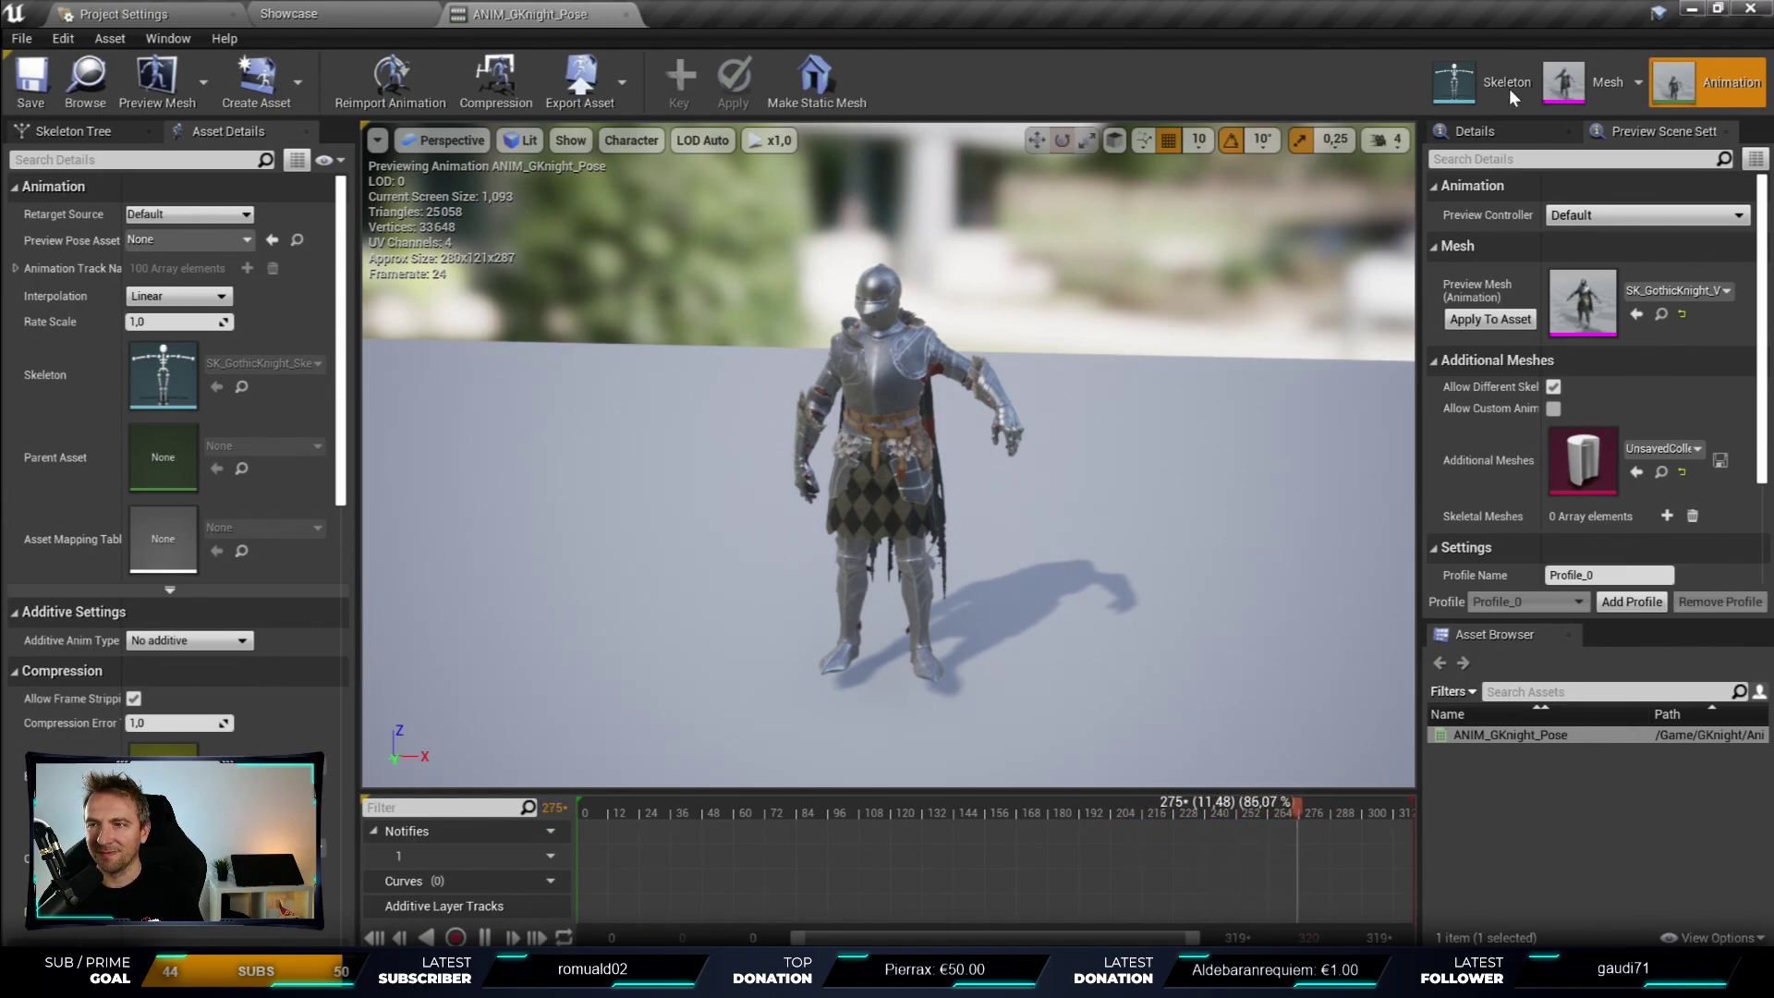
click(1509, 129)
click(1640, 133)
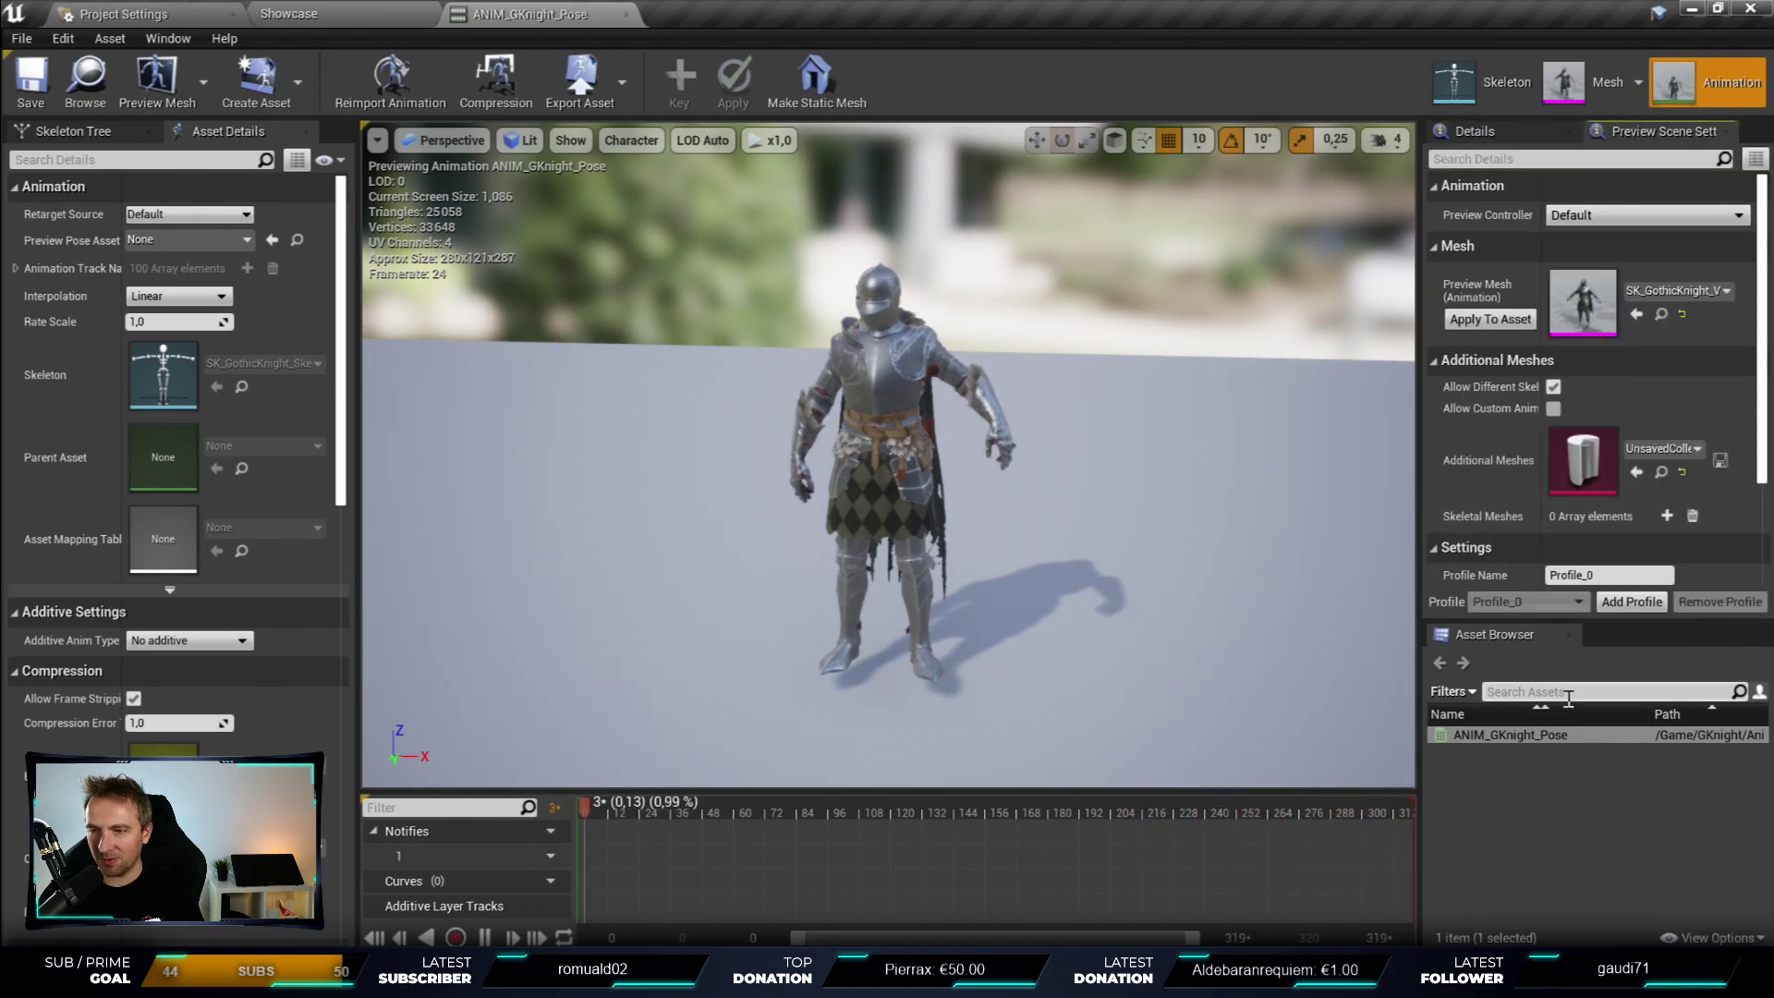
scroll(911, 347, up, 5)
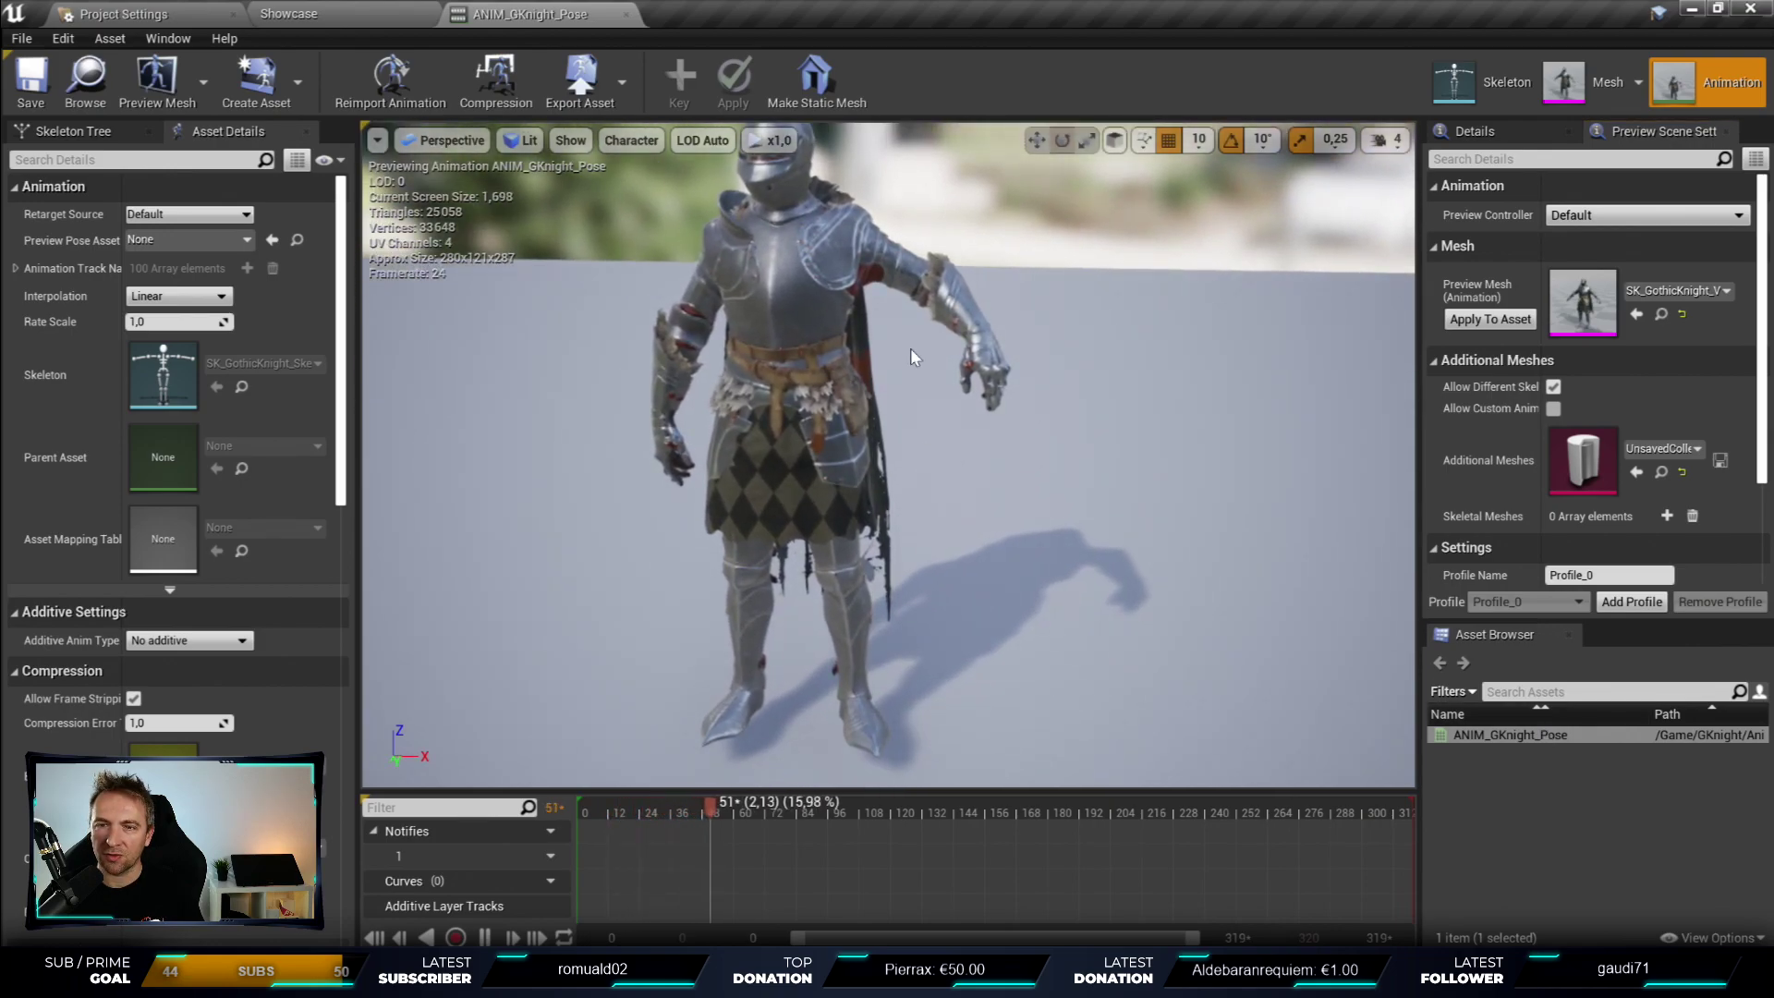
drag(772, 800, 483, 811)
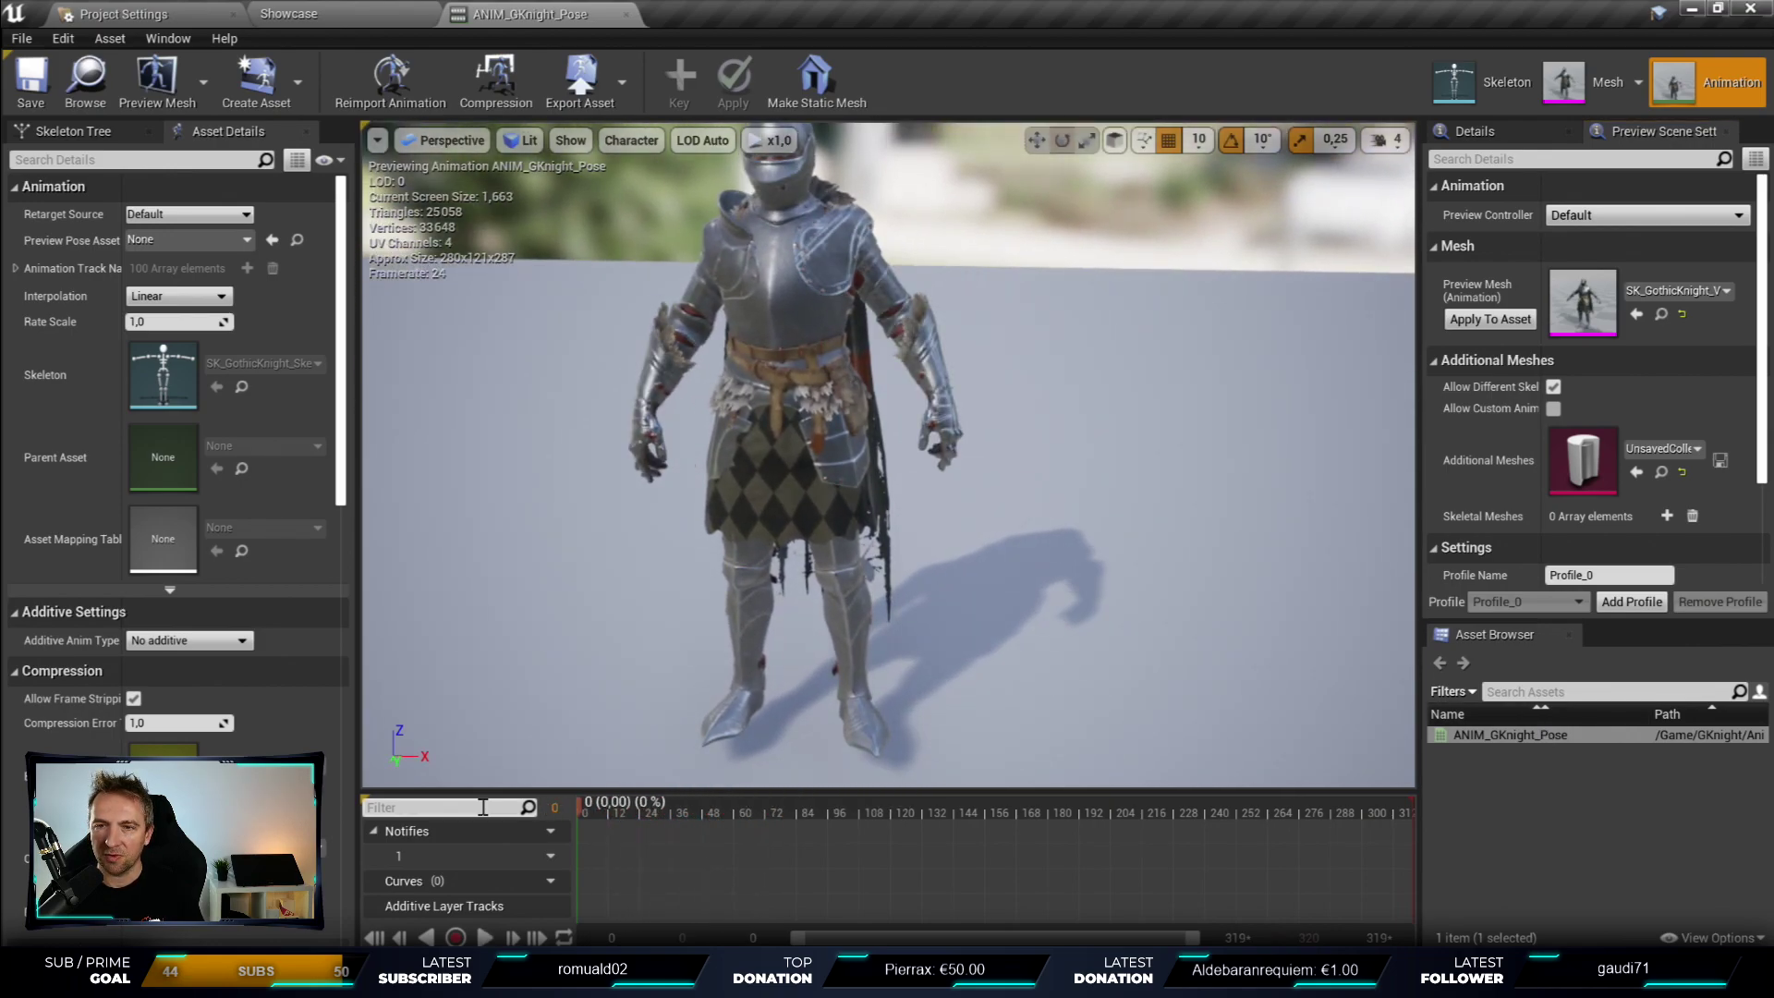
key(space)
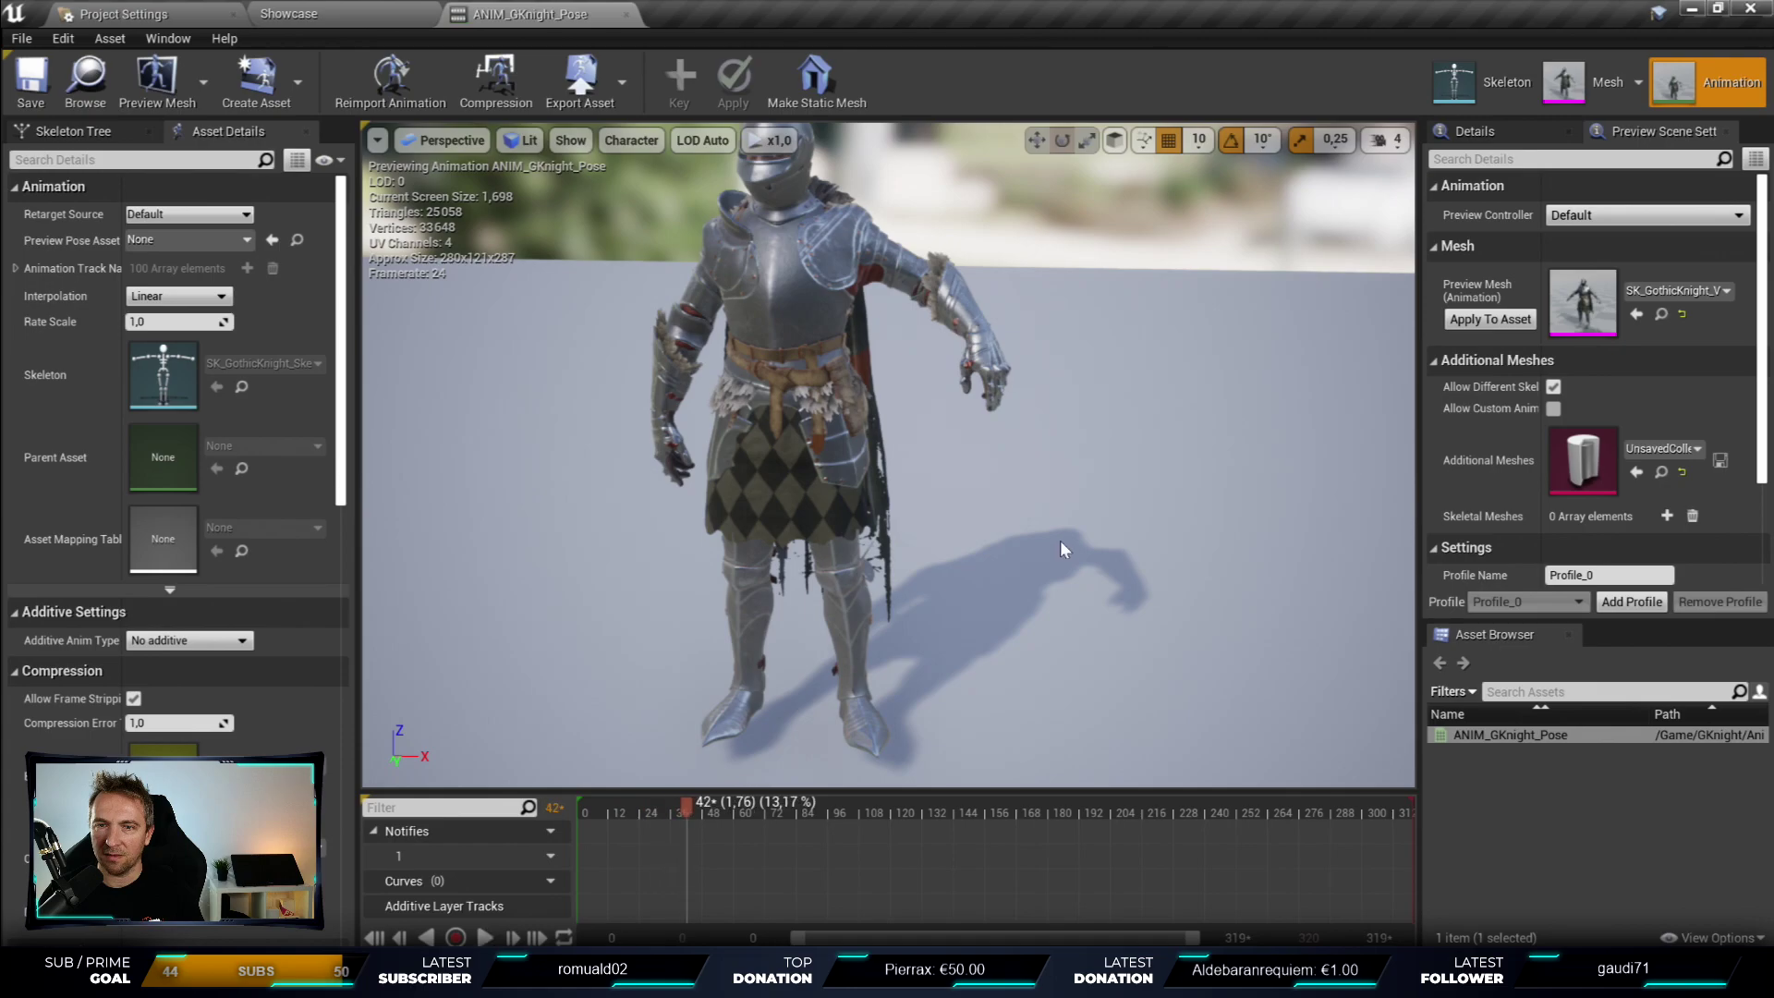
- Close the ANIM_GKnight_Pose tab, select the green knight, and return the Content Browser to GKnight
click(627, 13)
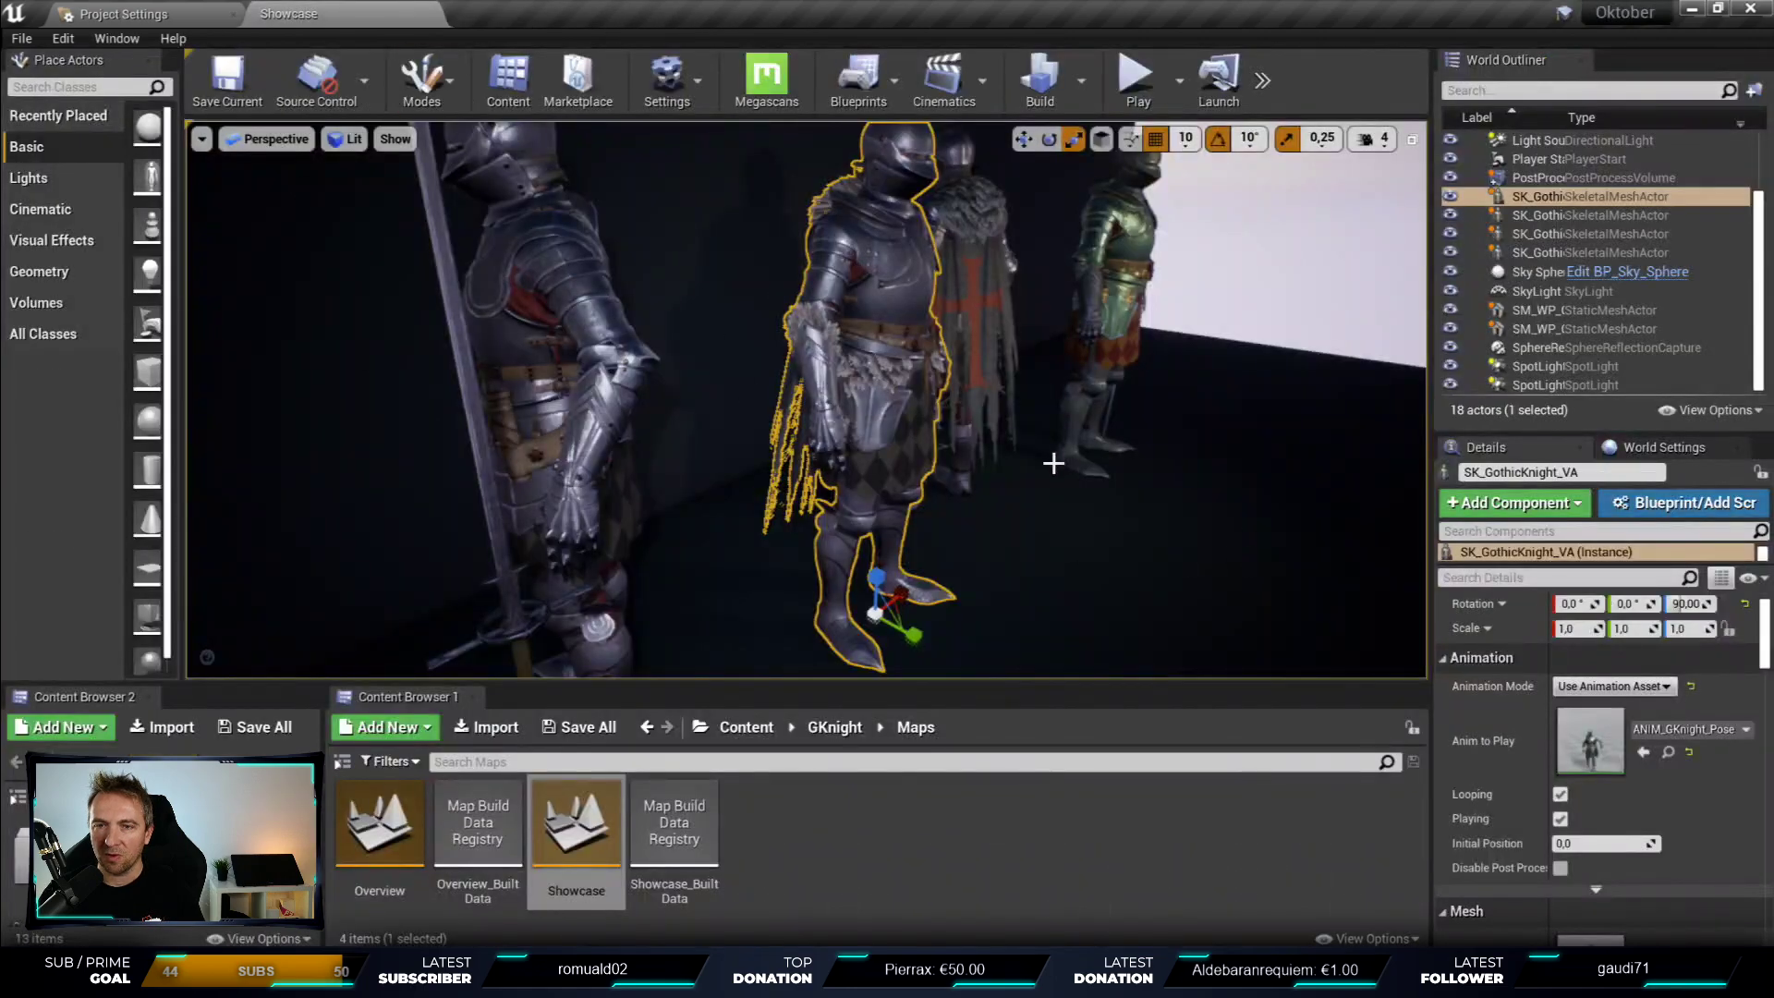
scroll(1053, 463, up, 4)
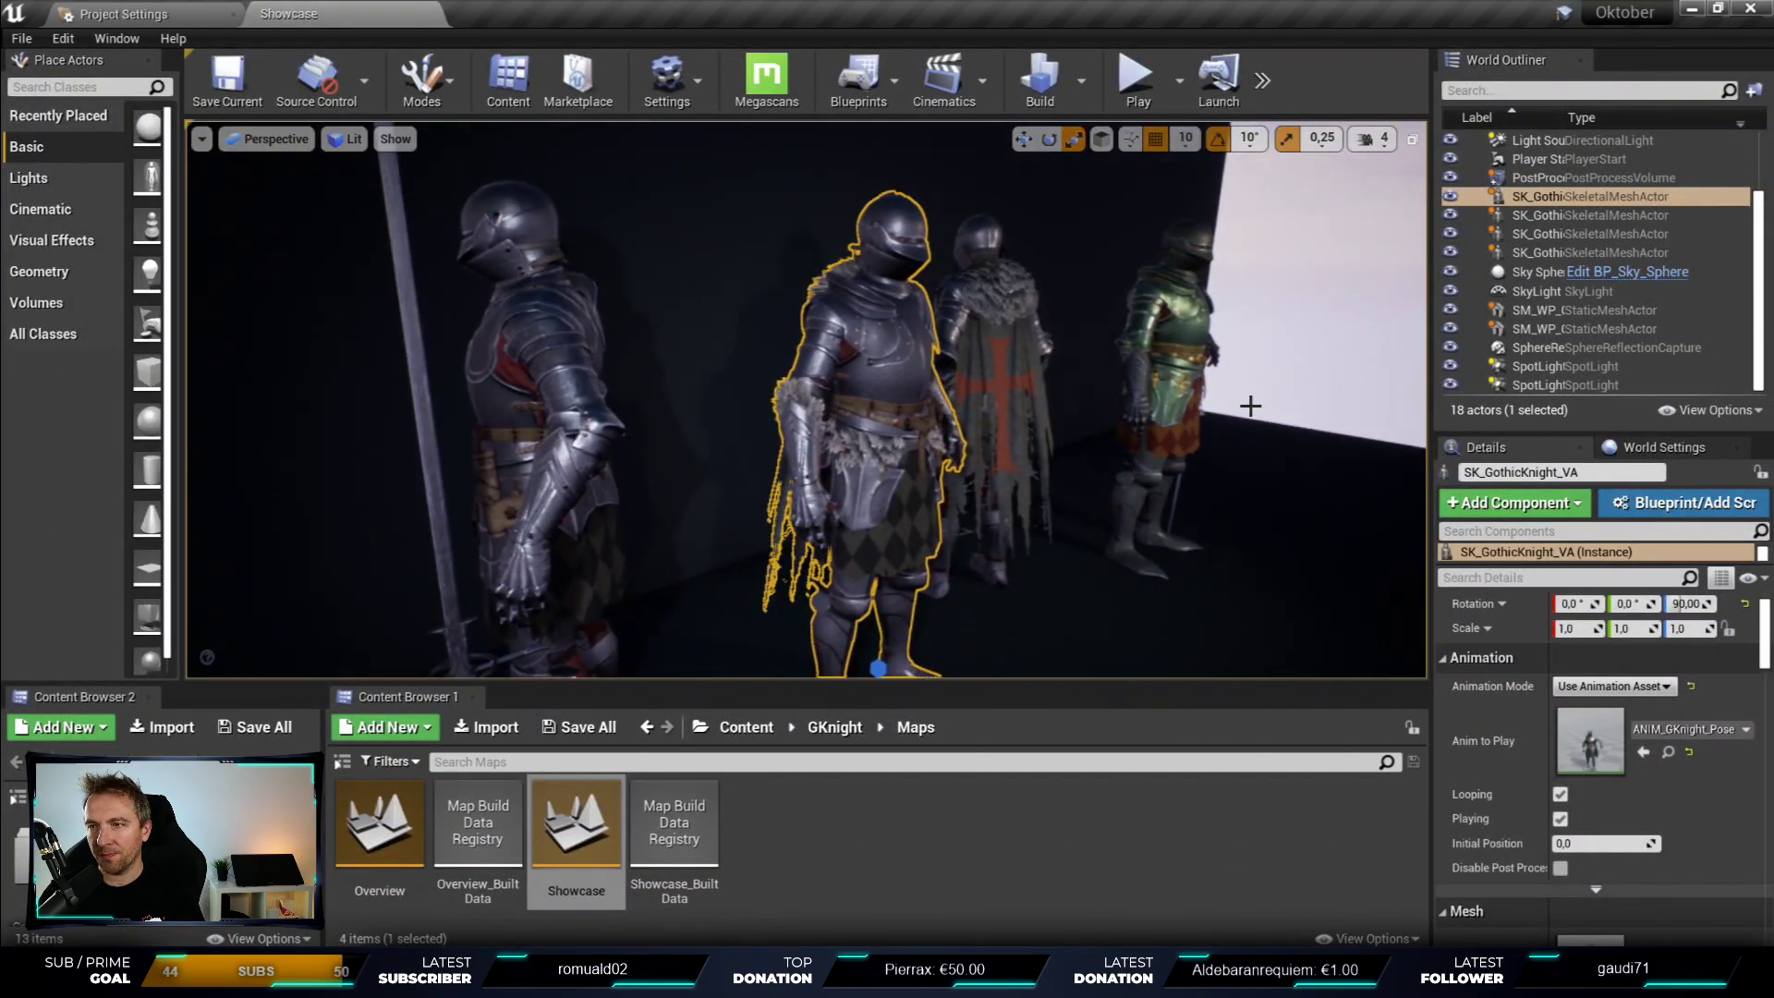
right_drag(1245, 327, 1339, 329)
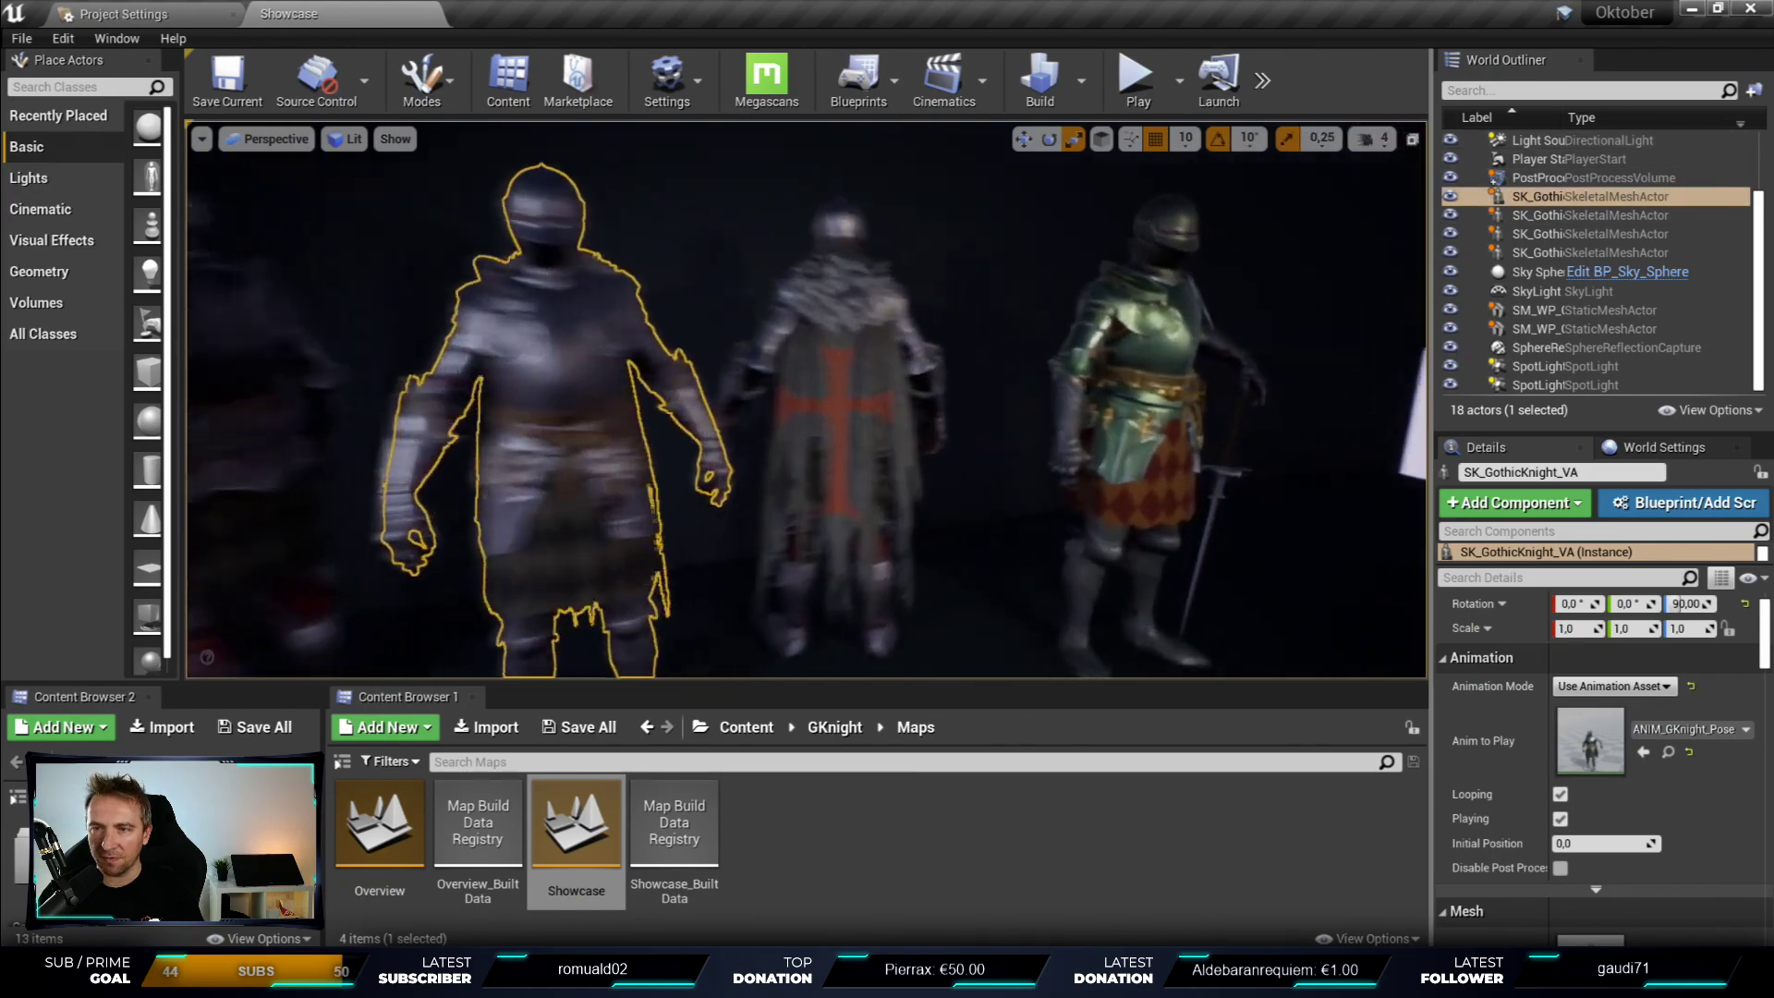
click(878, 425)
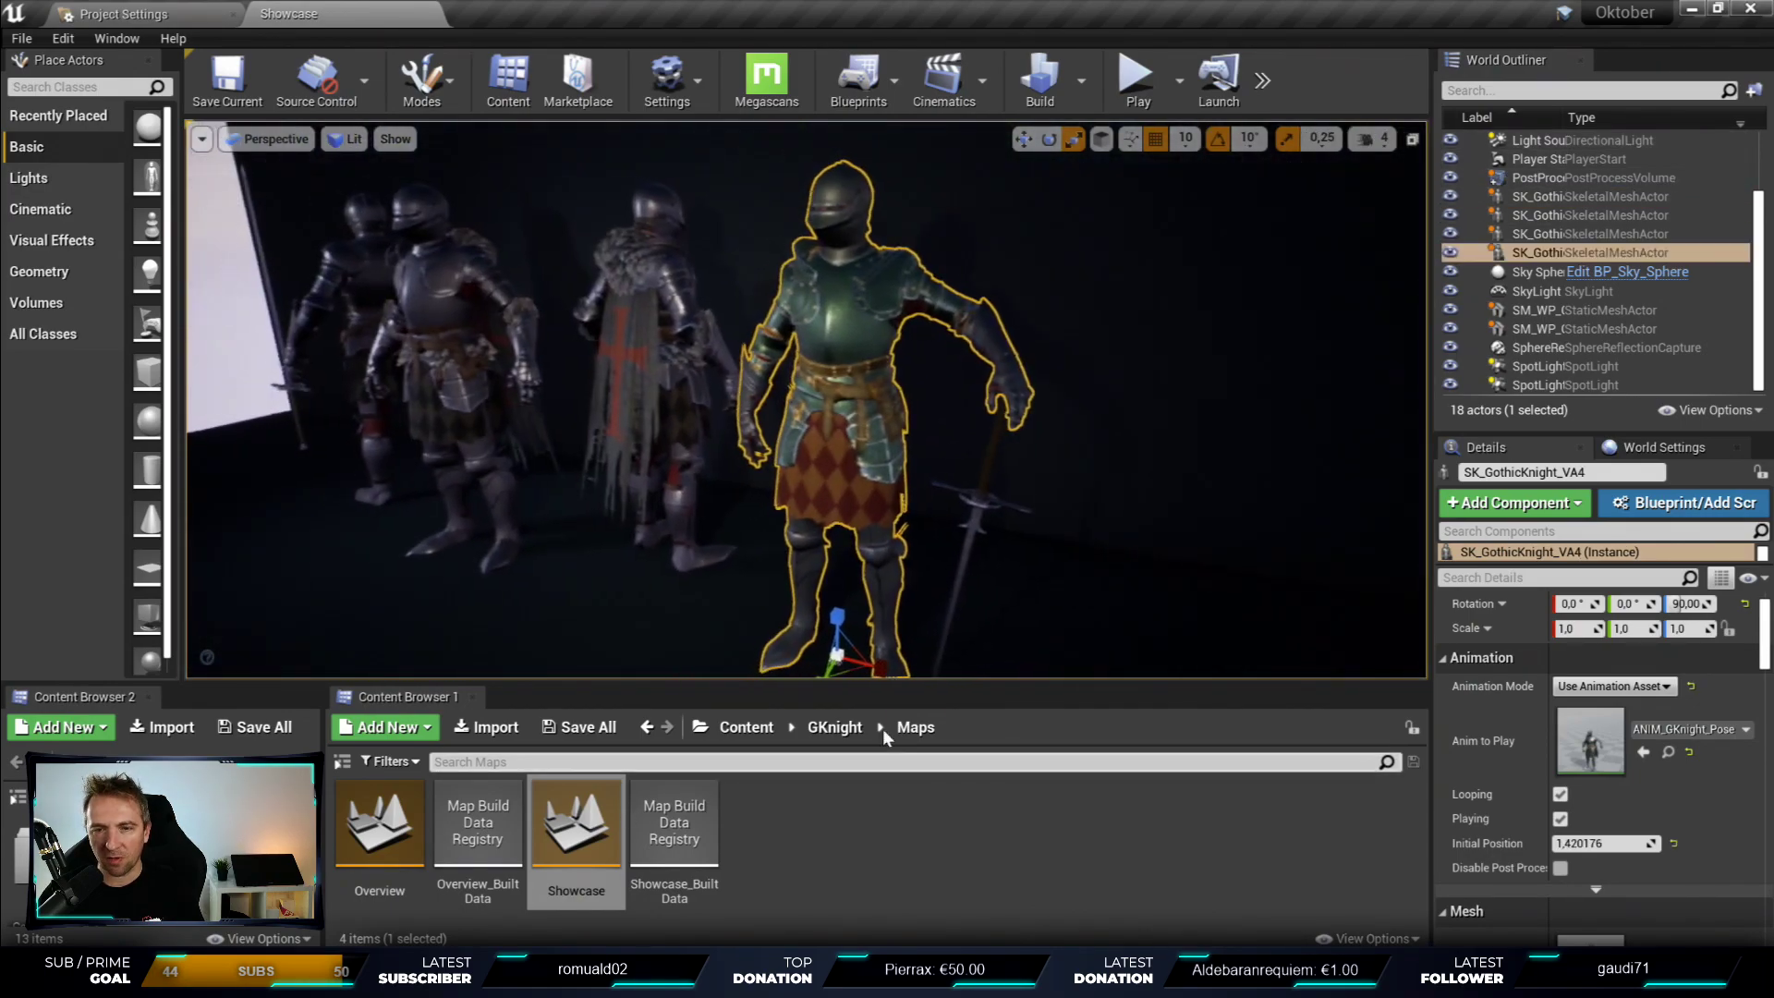
click(834, 727)
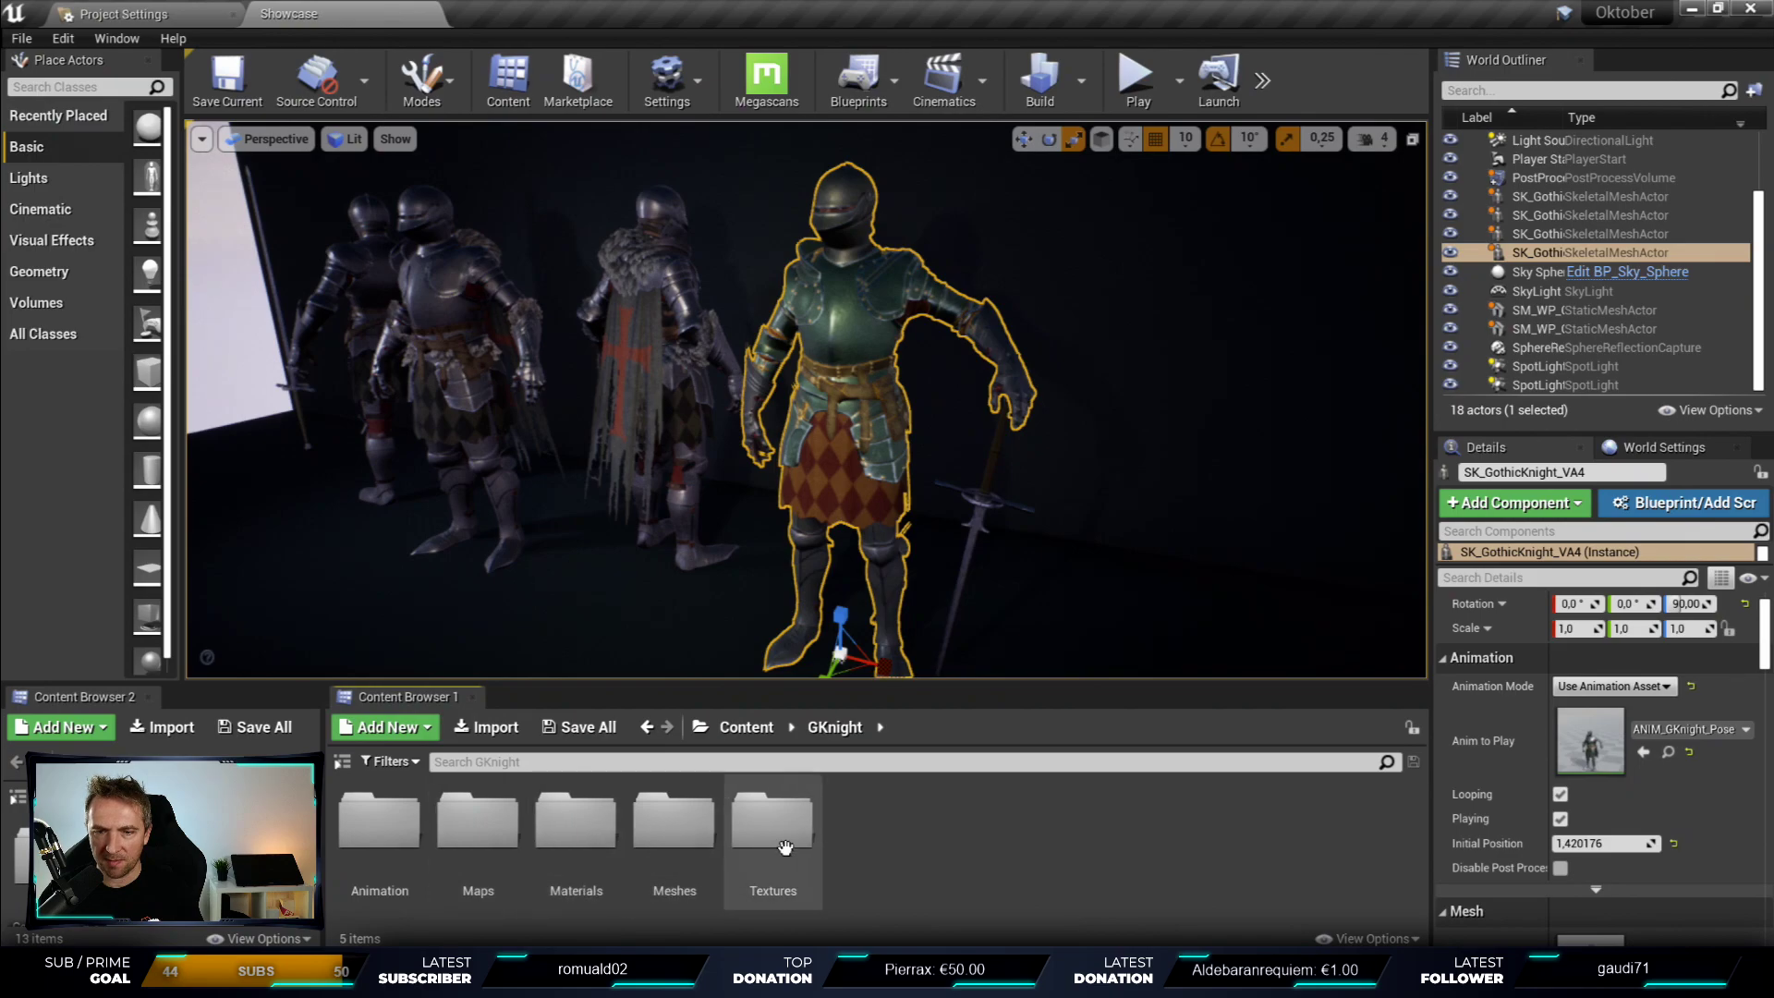
- Browse the Animation and Meshes folders and inspect the sword mesh in the Weapon folder
double_click(384, 823)
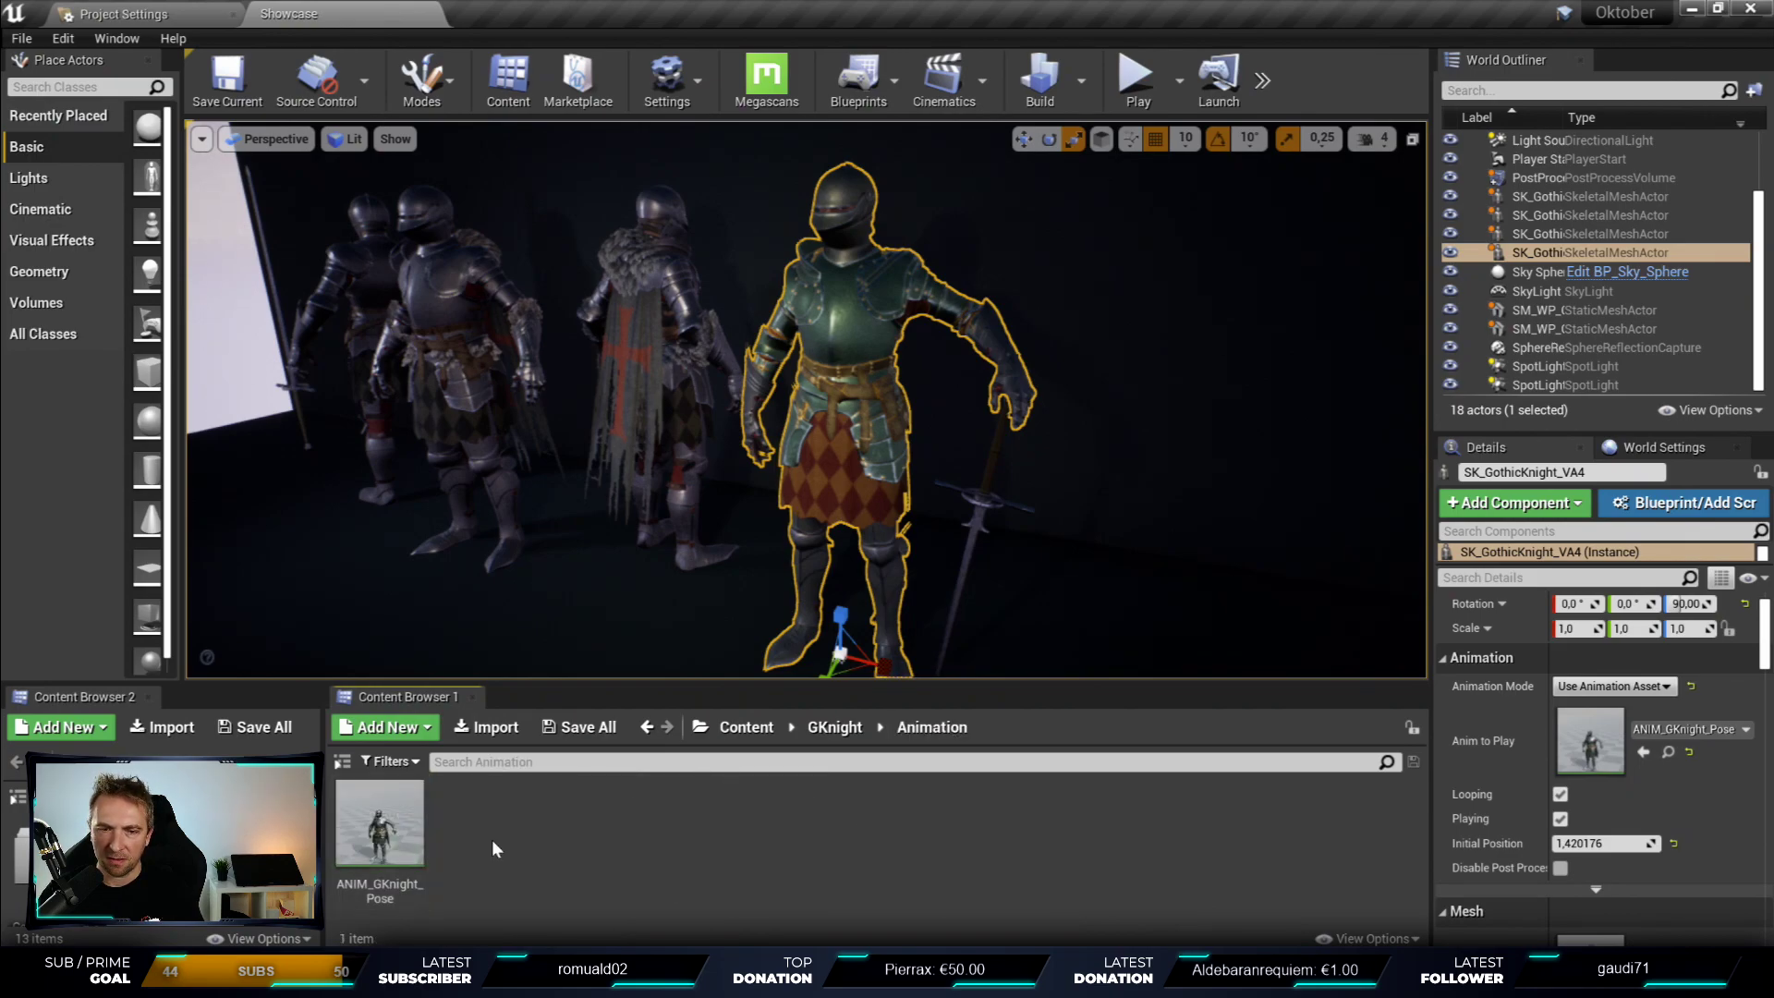
click(833, 728)
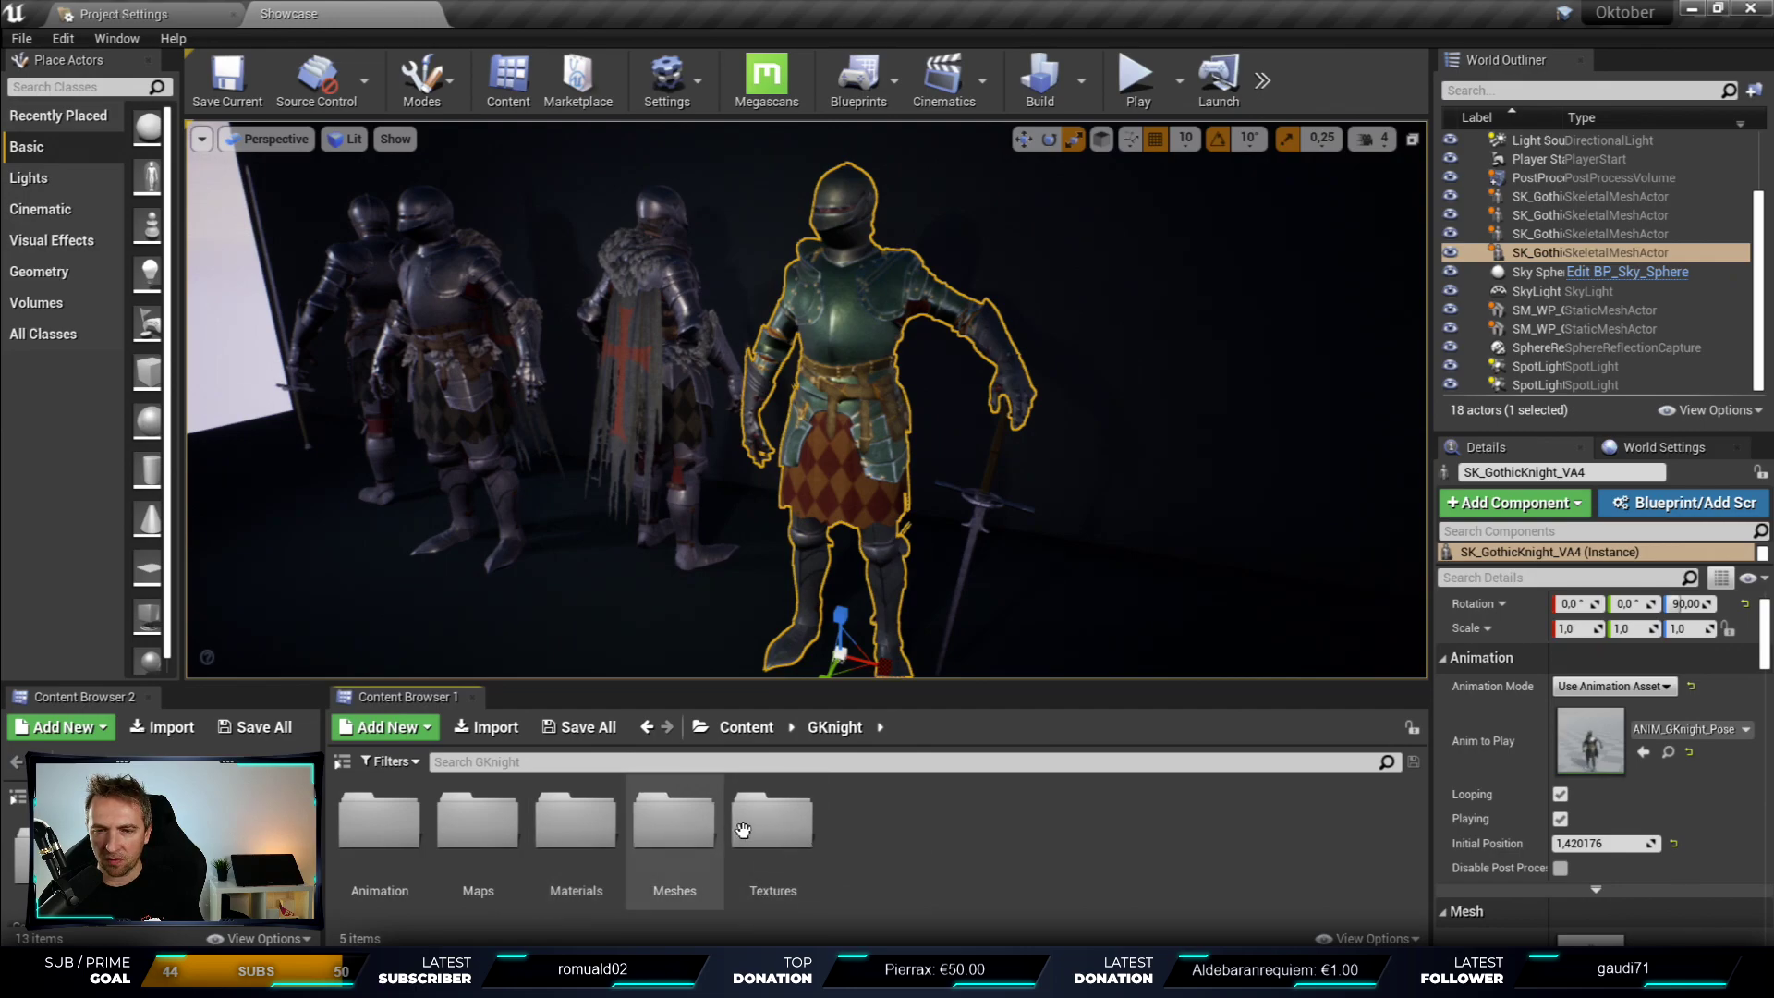
double_click(673, 821)
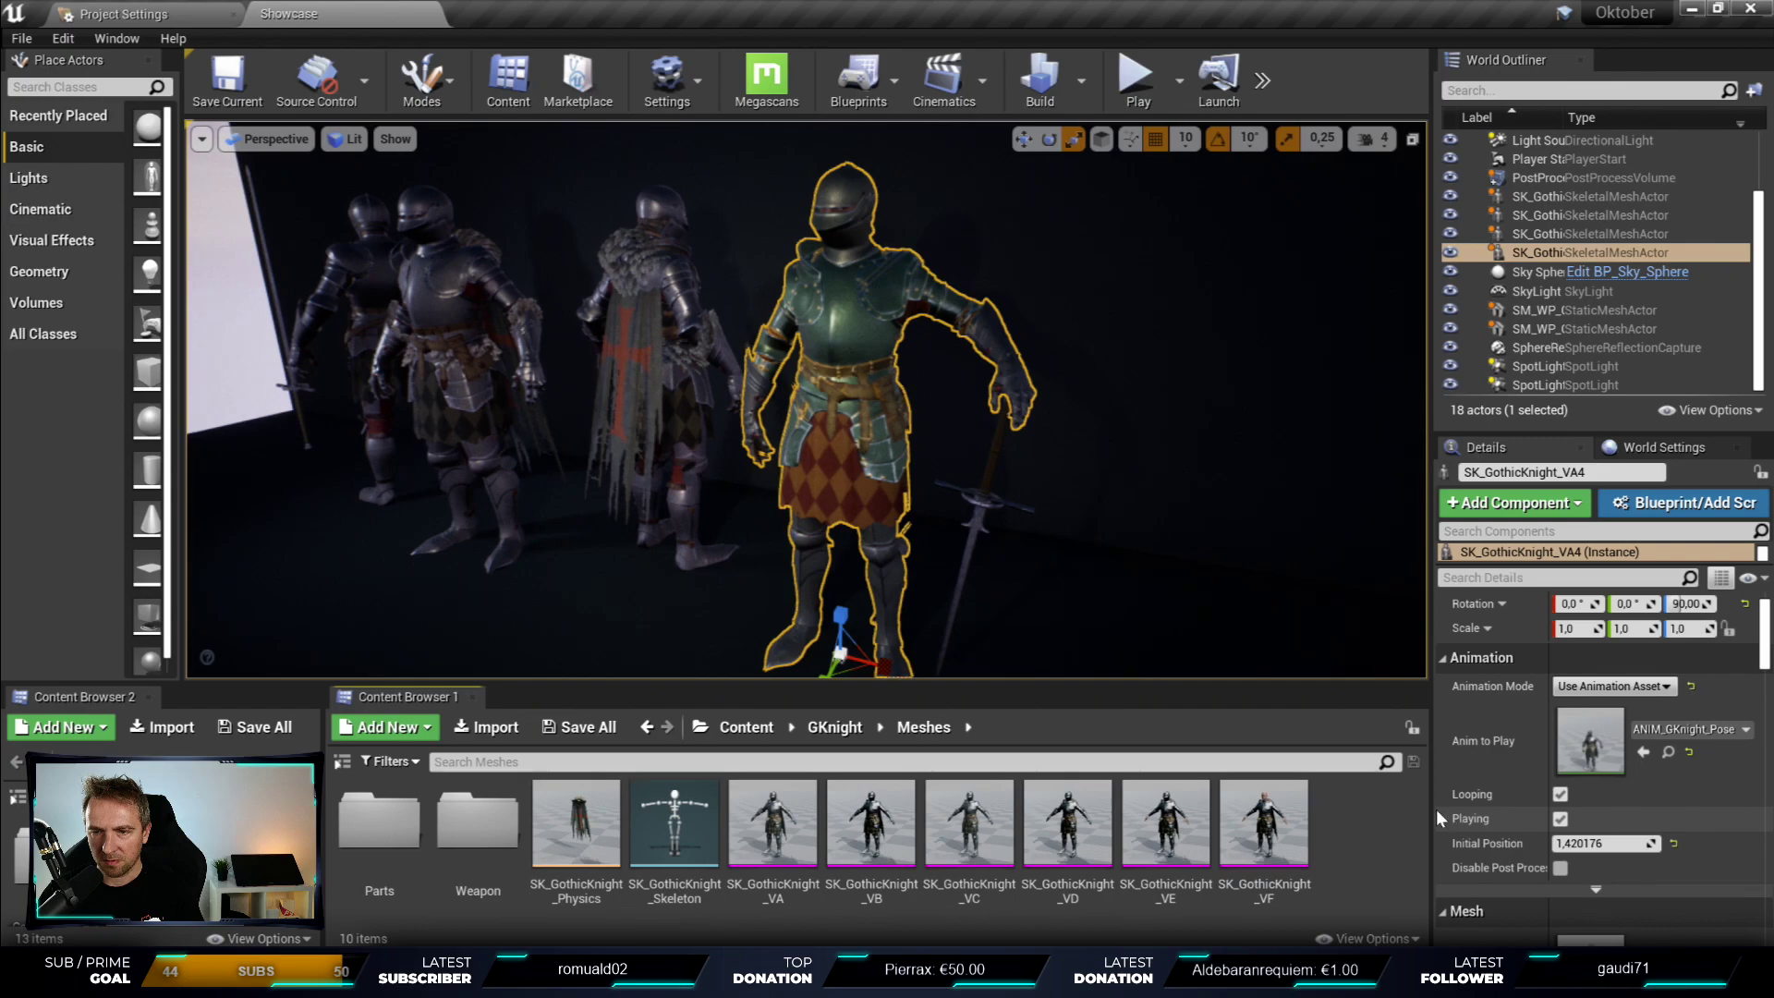
drag(704, 430, 637, 499)
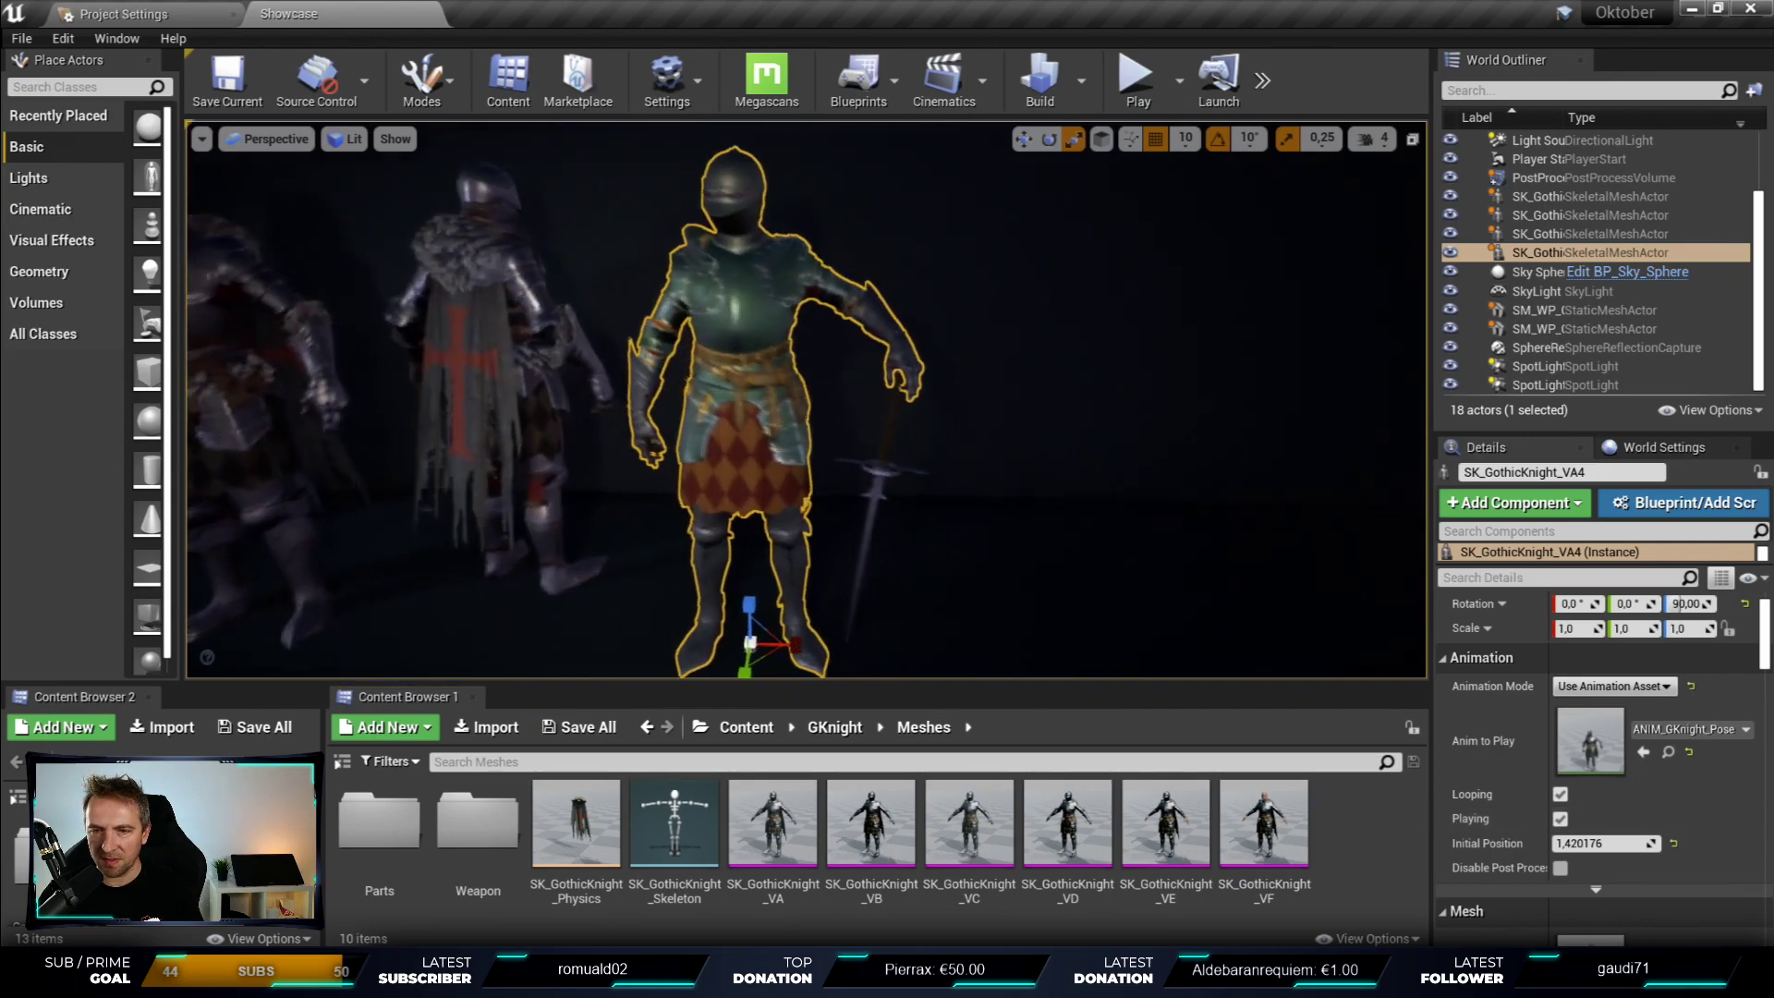
double_click(478, 822)
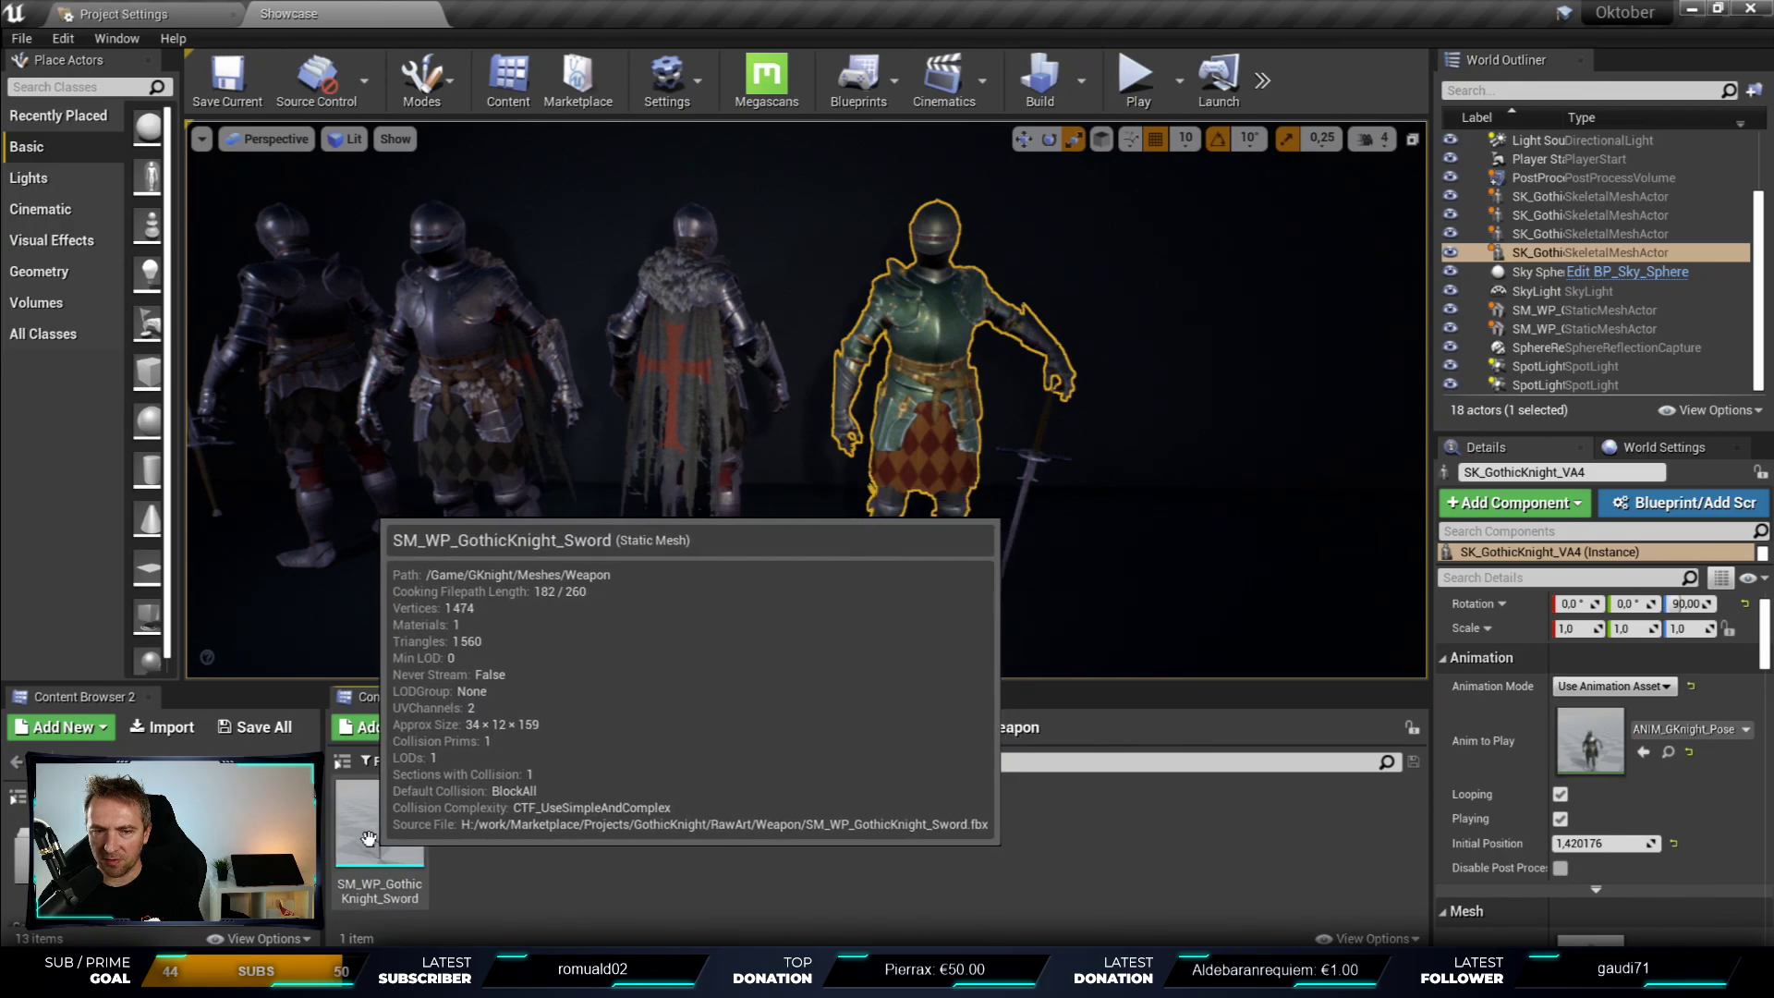
double_click(391, 806)
mouse_move(979, 393)
mouse_down()
mouse_move(923, 425)
mouse_move(1016, 434)
mouse_move(924, 443)
mouse_move(970, 434)
mouse_up()
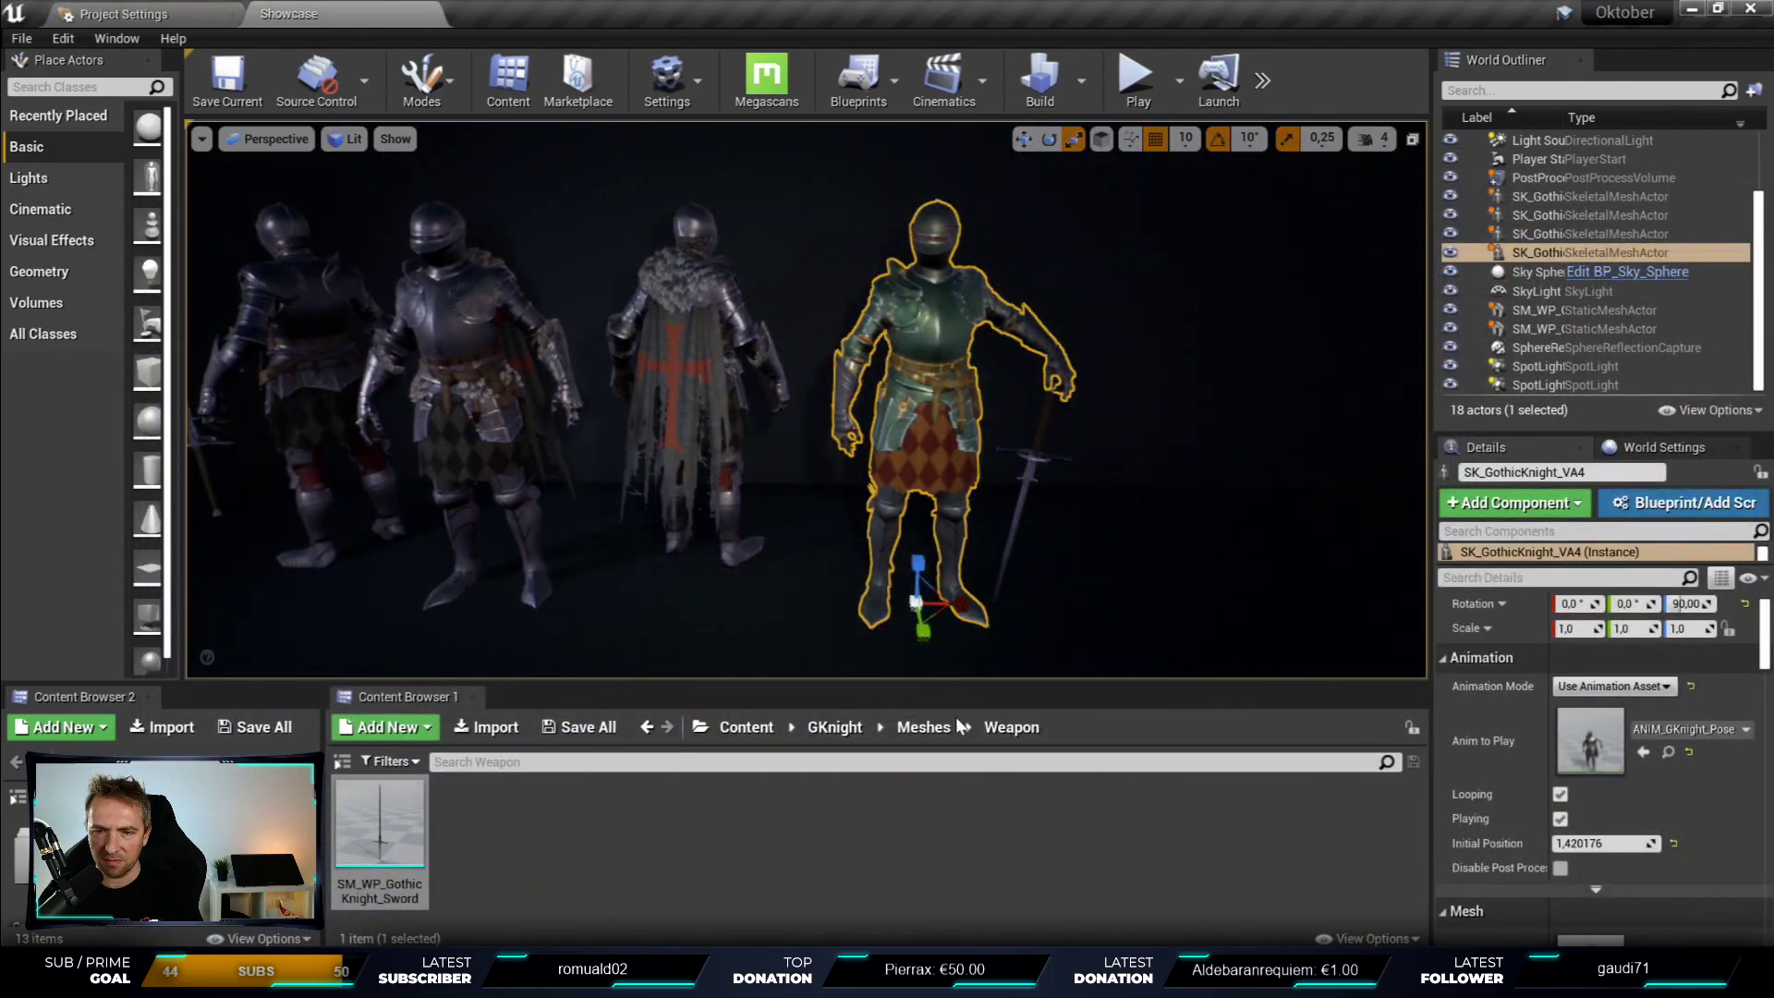
- Drag SK_GothicKnight_Head from Meshes > Parts onto the floor beside the knights
click(957, 721)
double_click(417, 832)
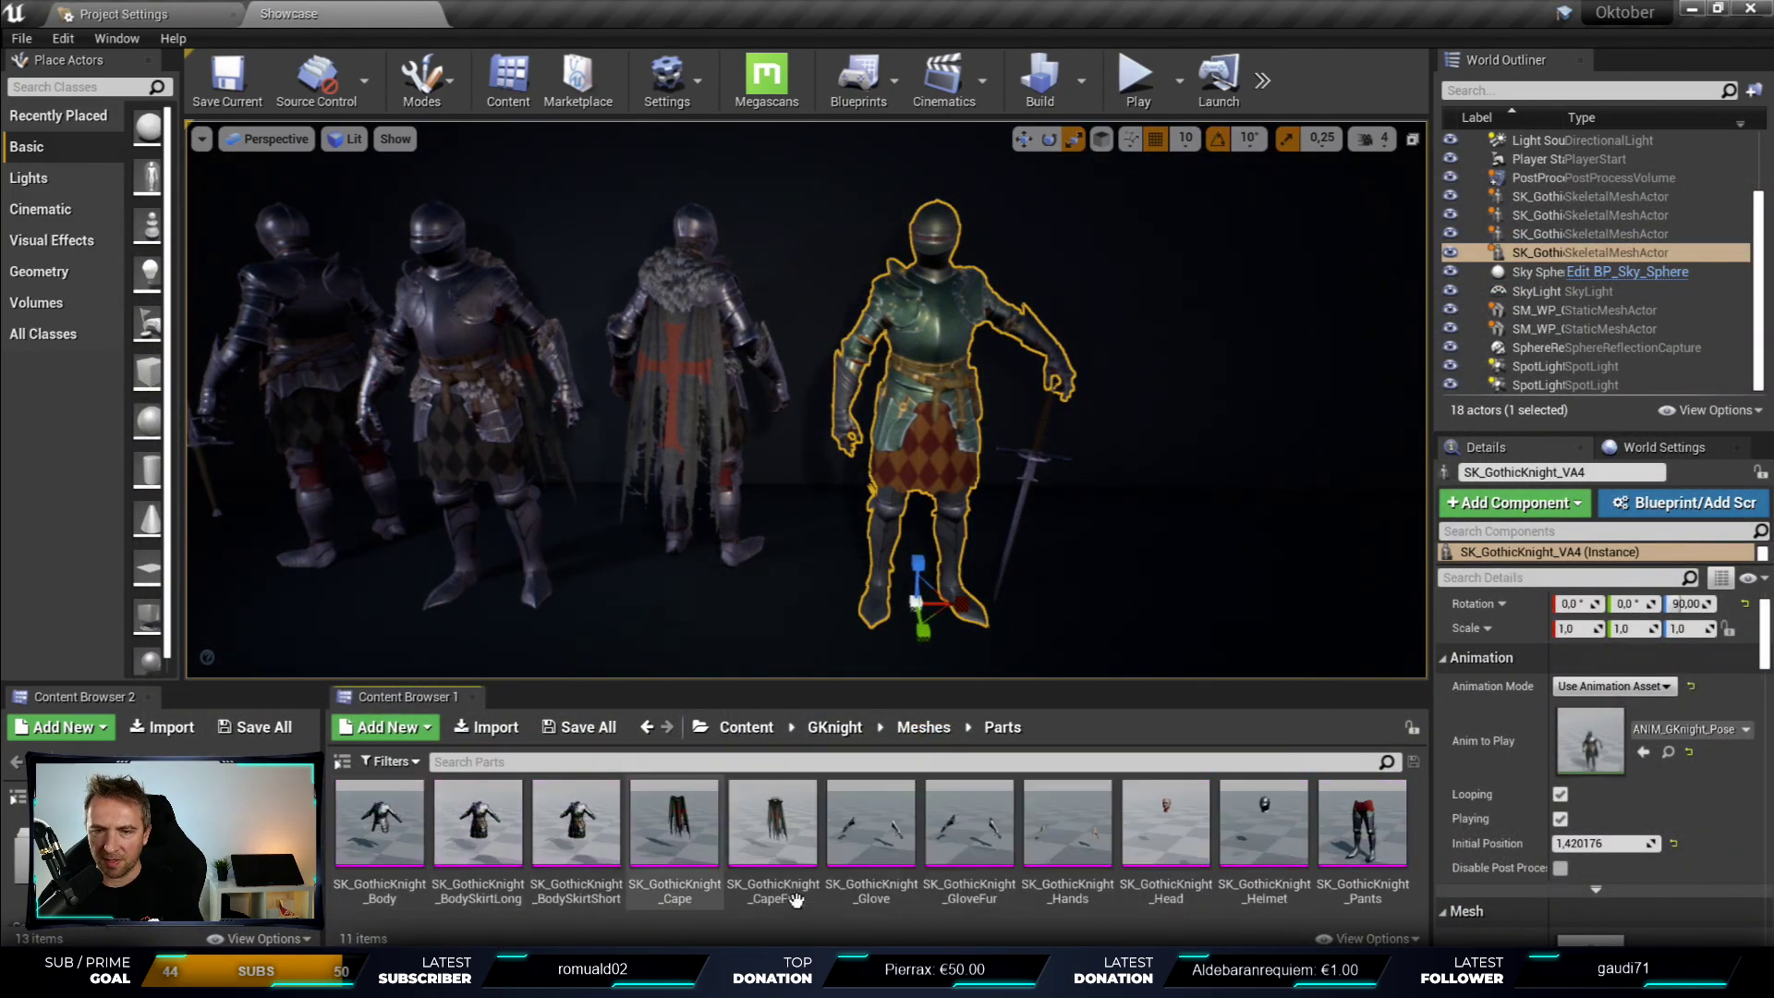
drag(1221, 518, 1293, 563)
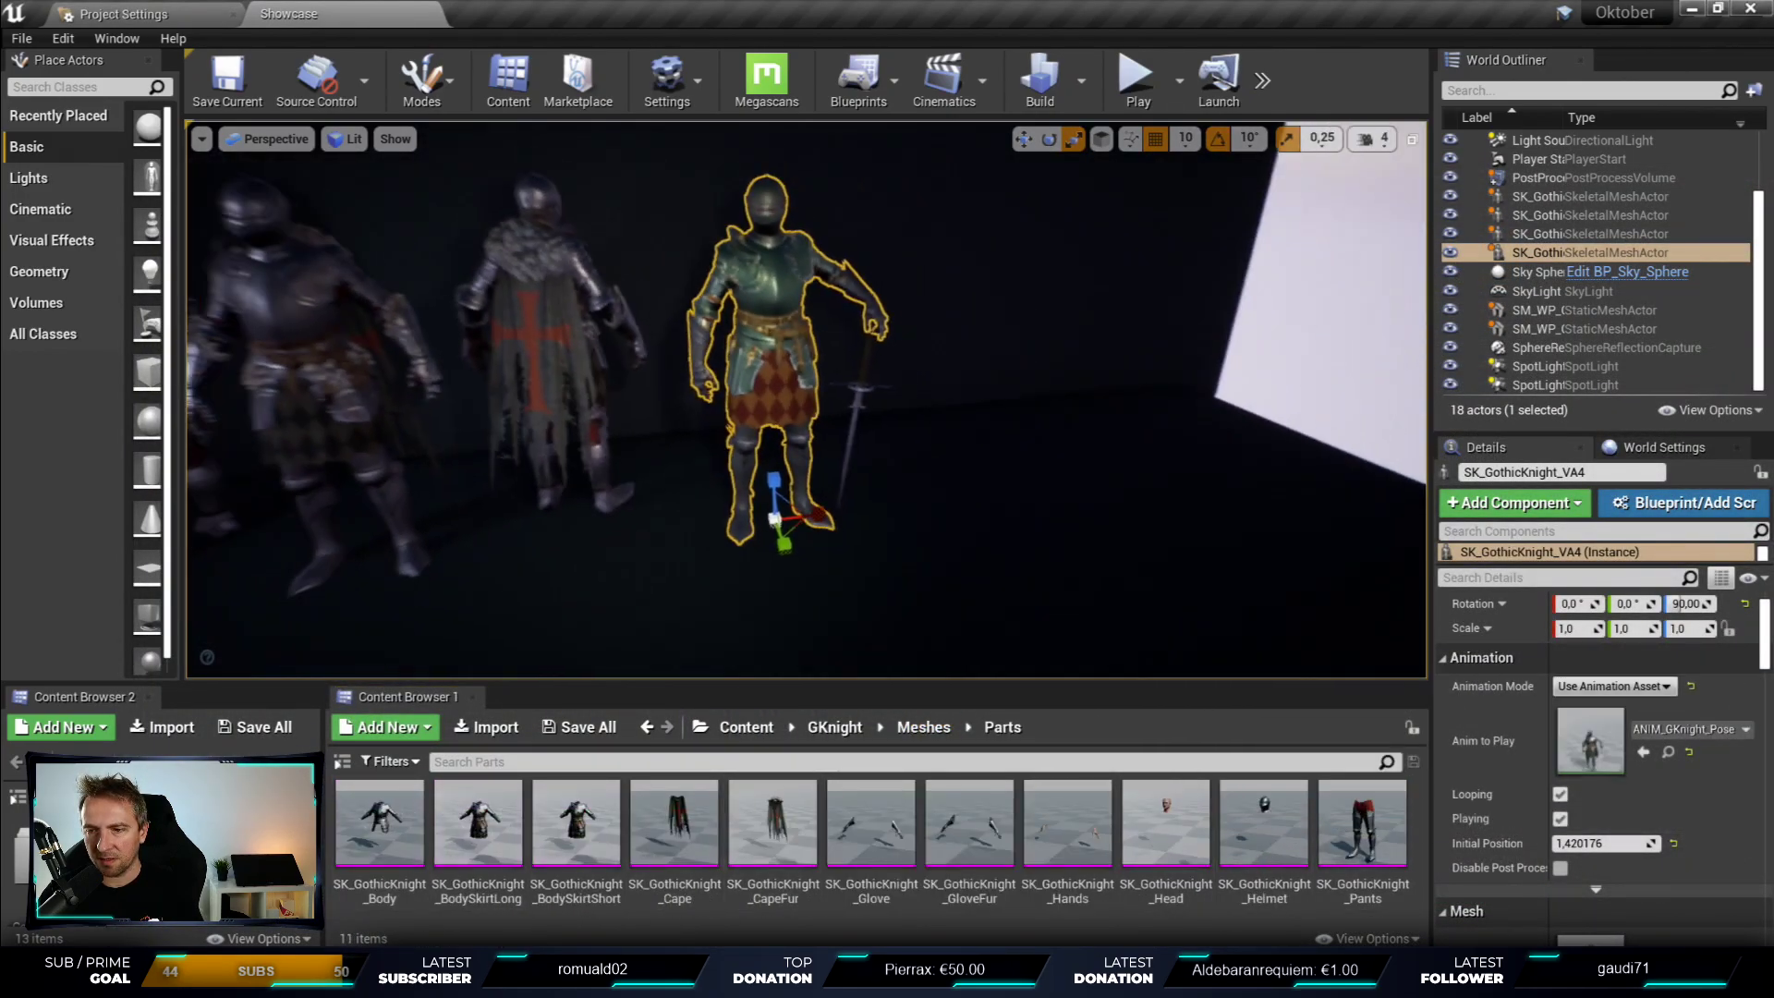
drag(1179, 866, 1130, 573)
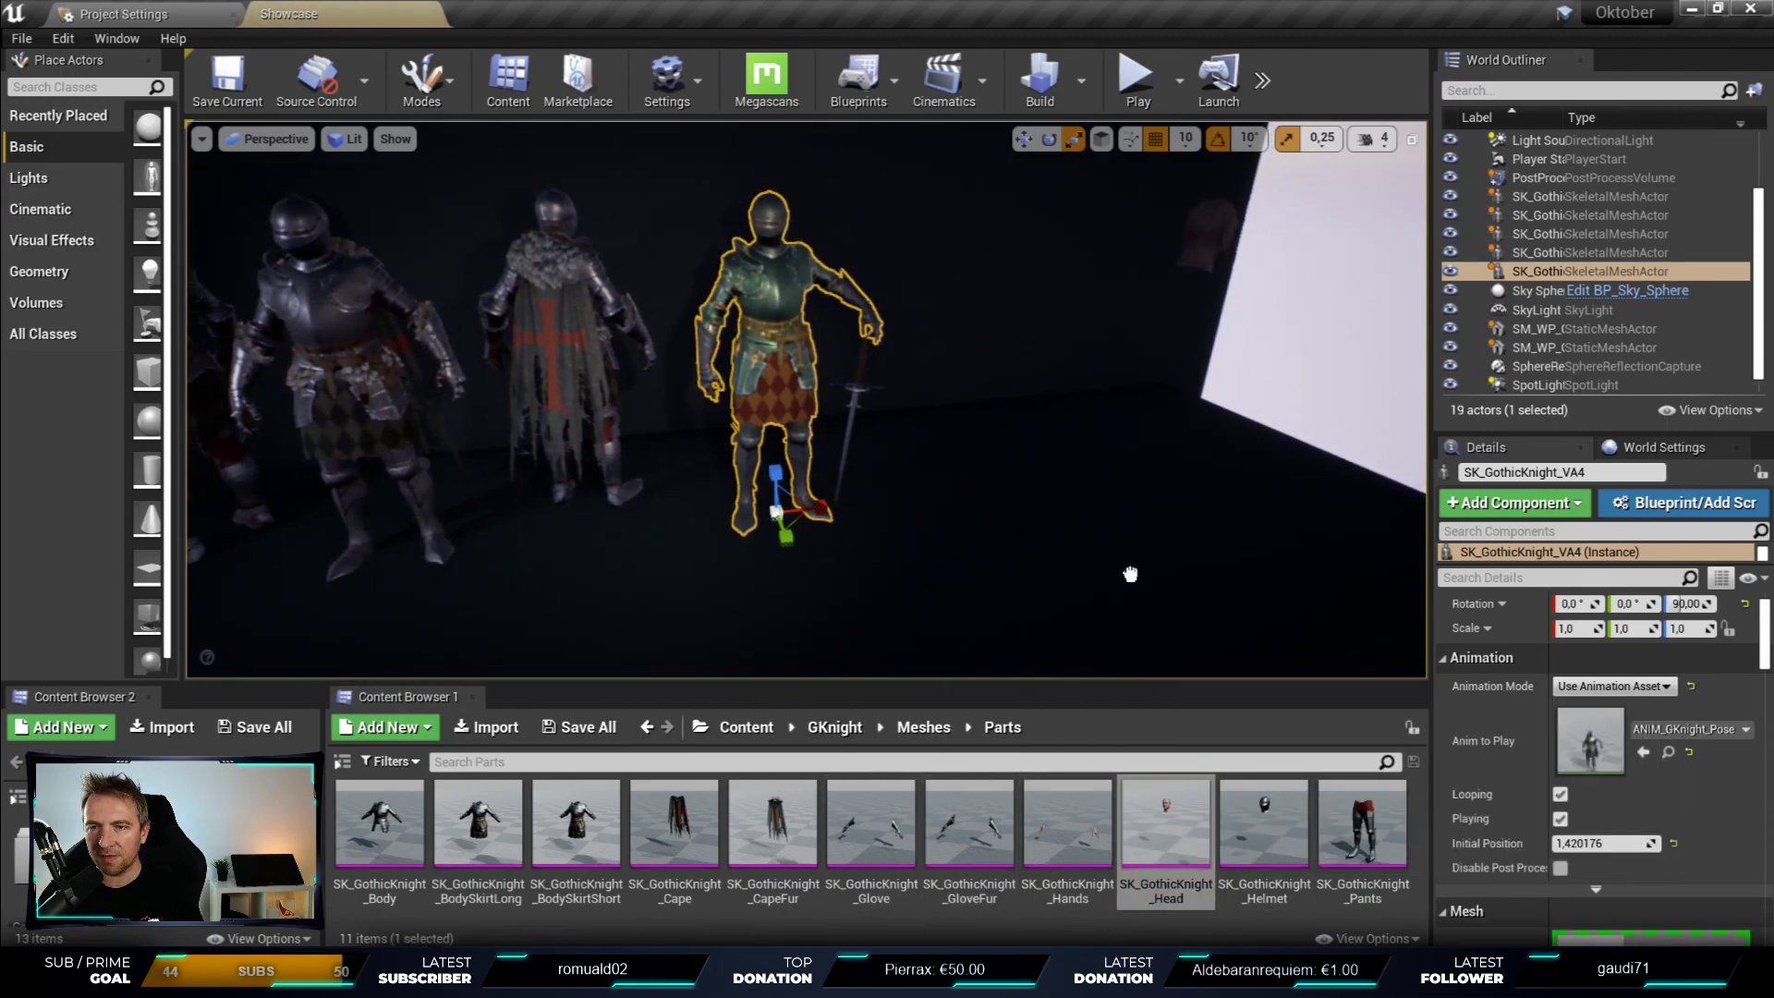
- Delete the placed knight head and return the Content Browser to the Content root
key(f)
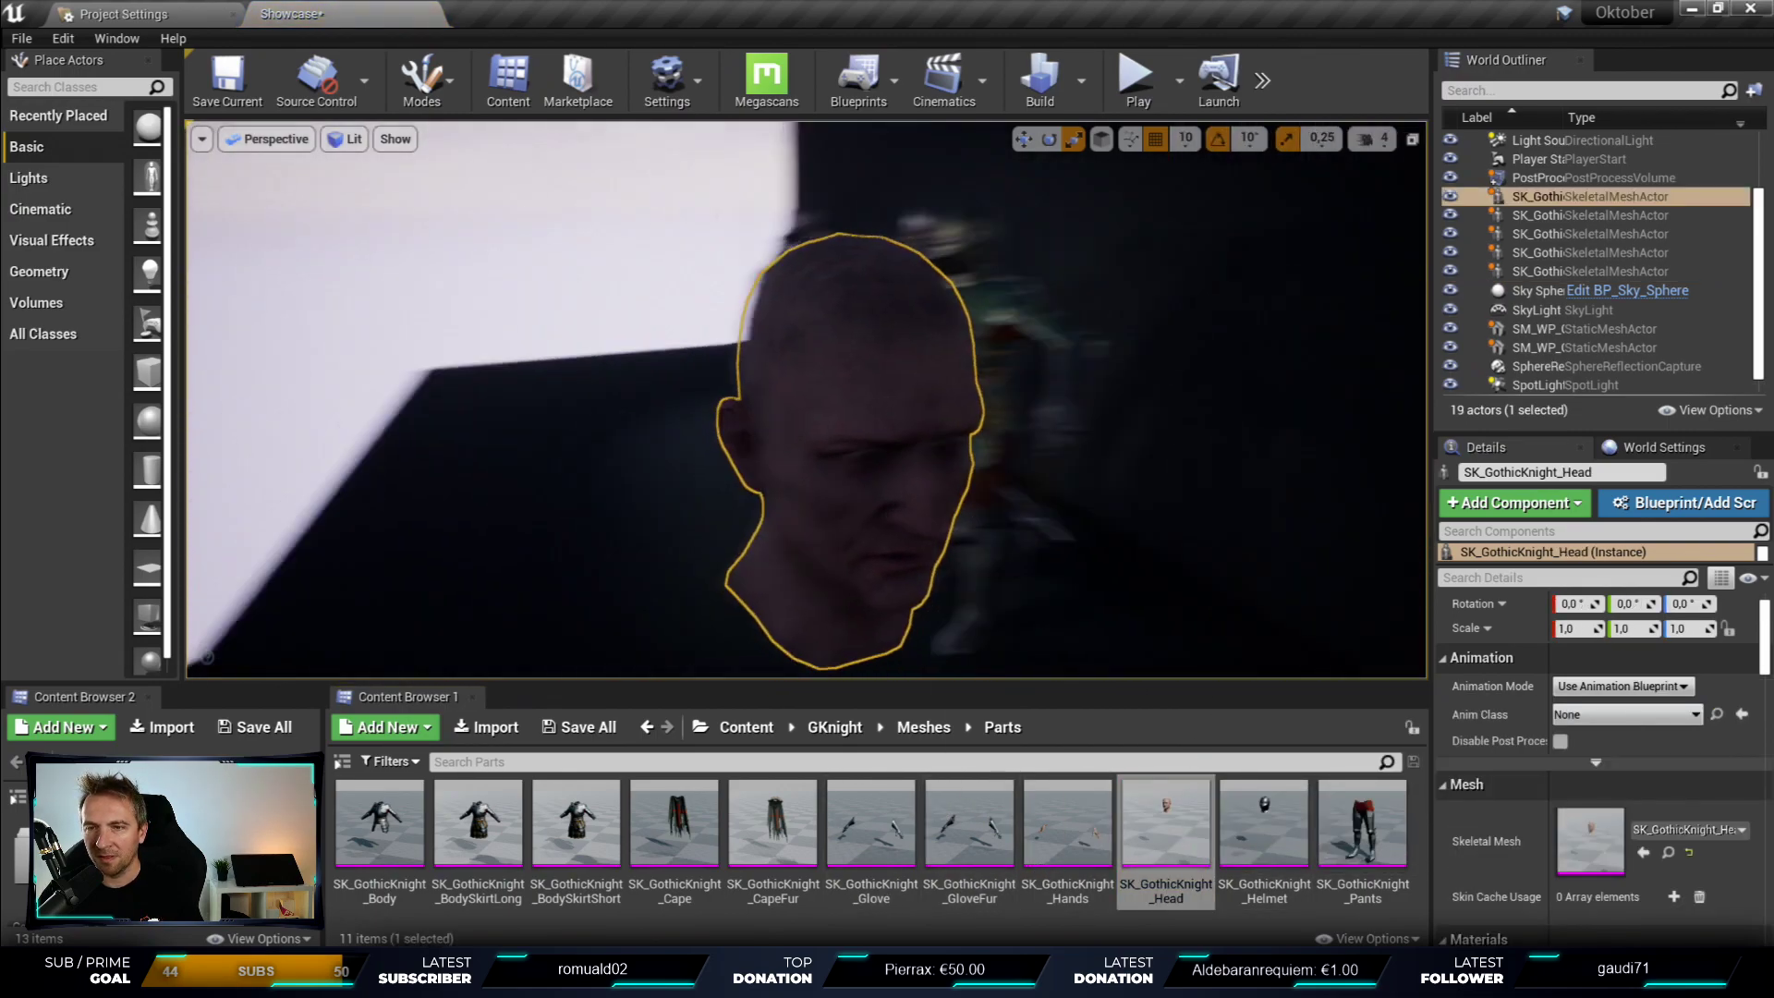
right_drag(804, 416, 832, 407)
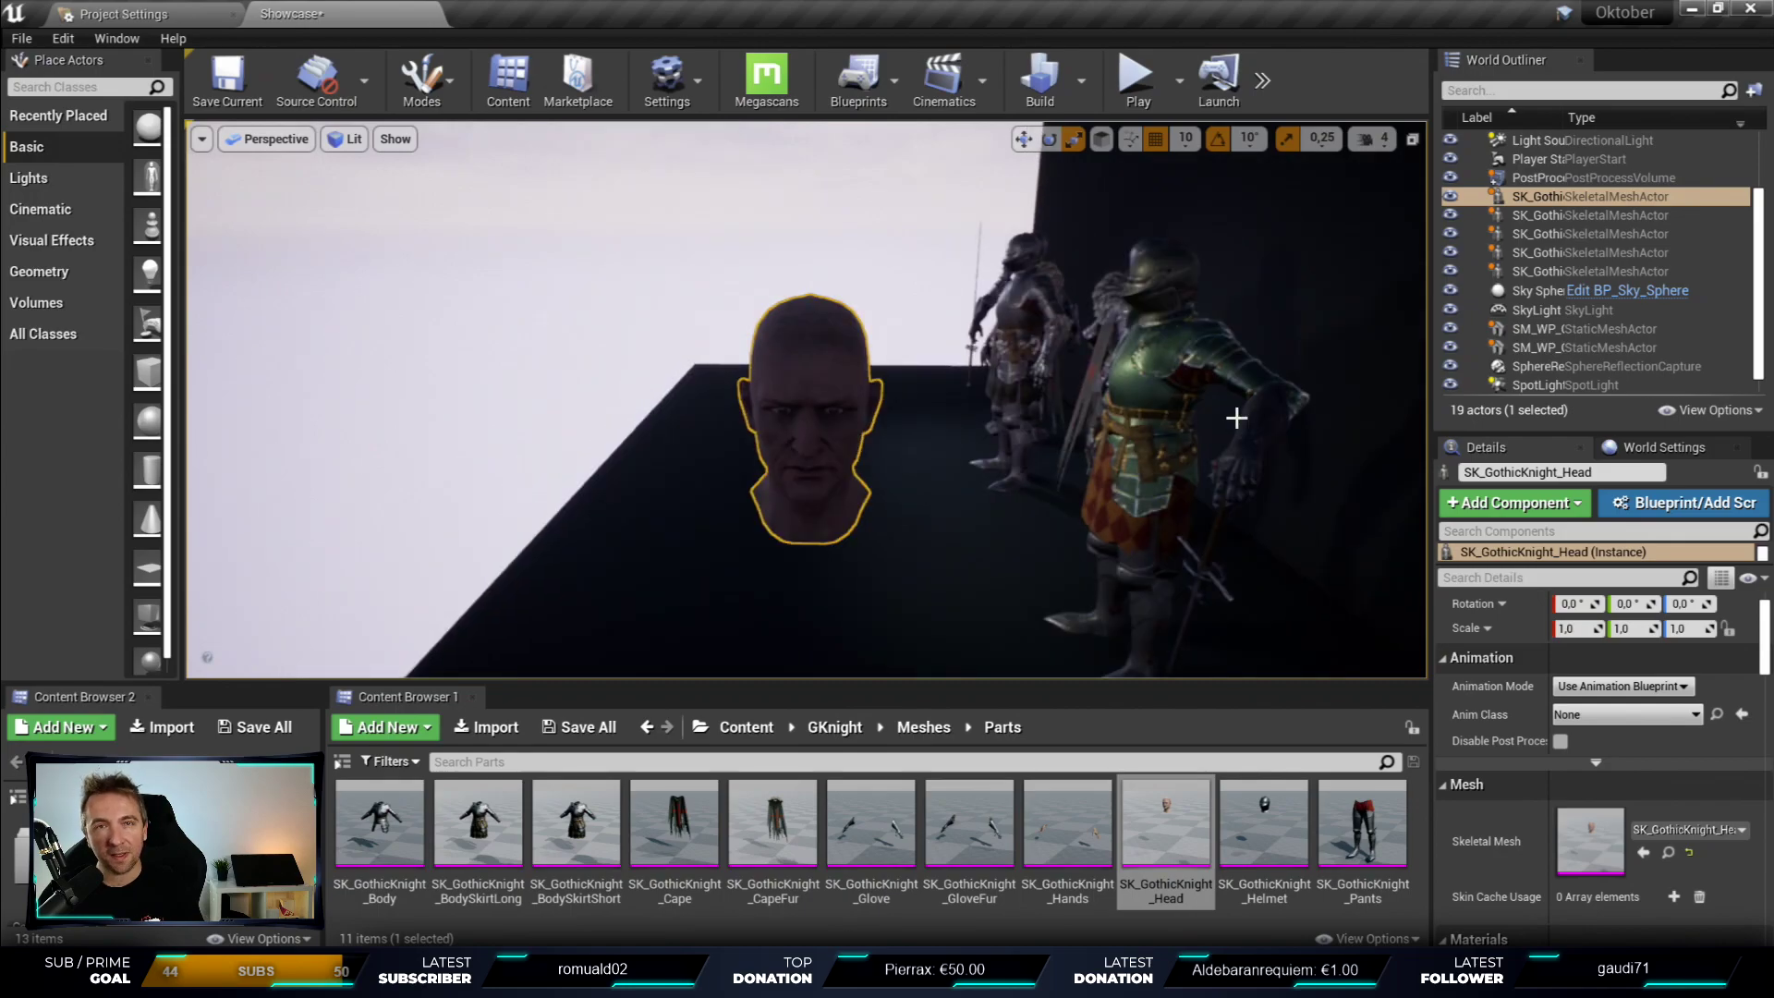
key(Delete)
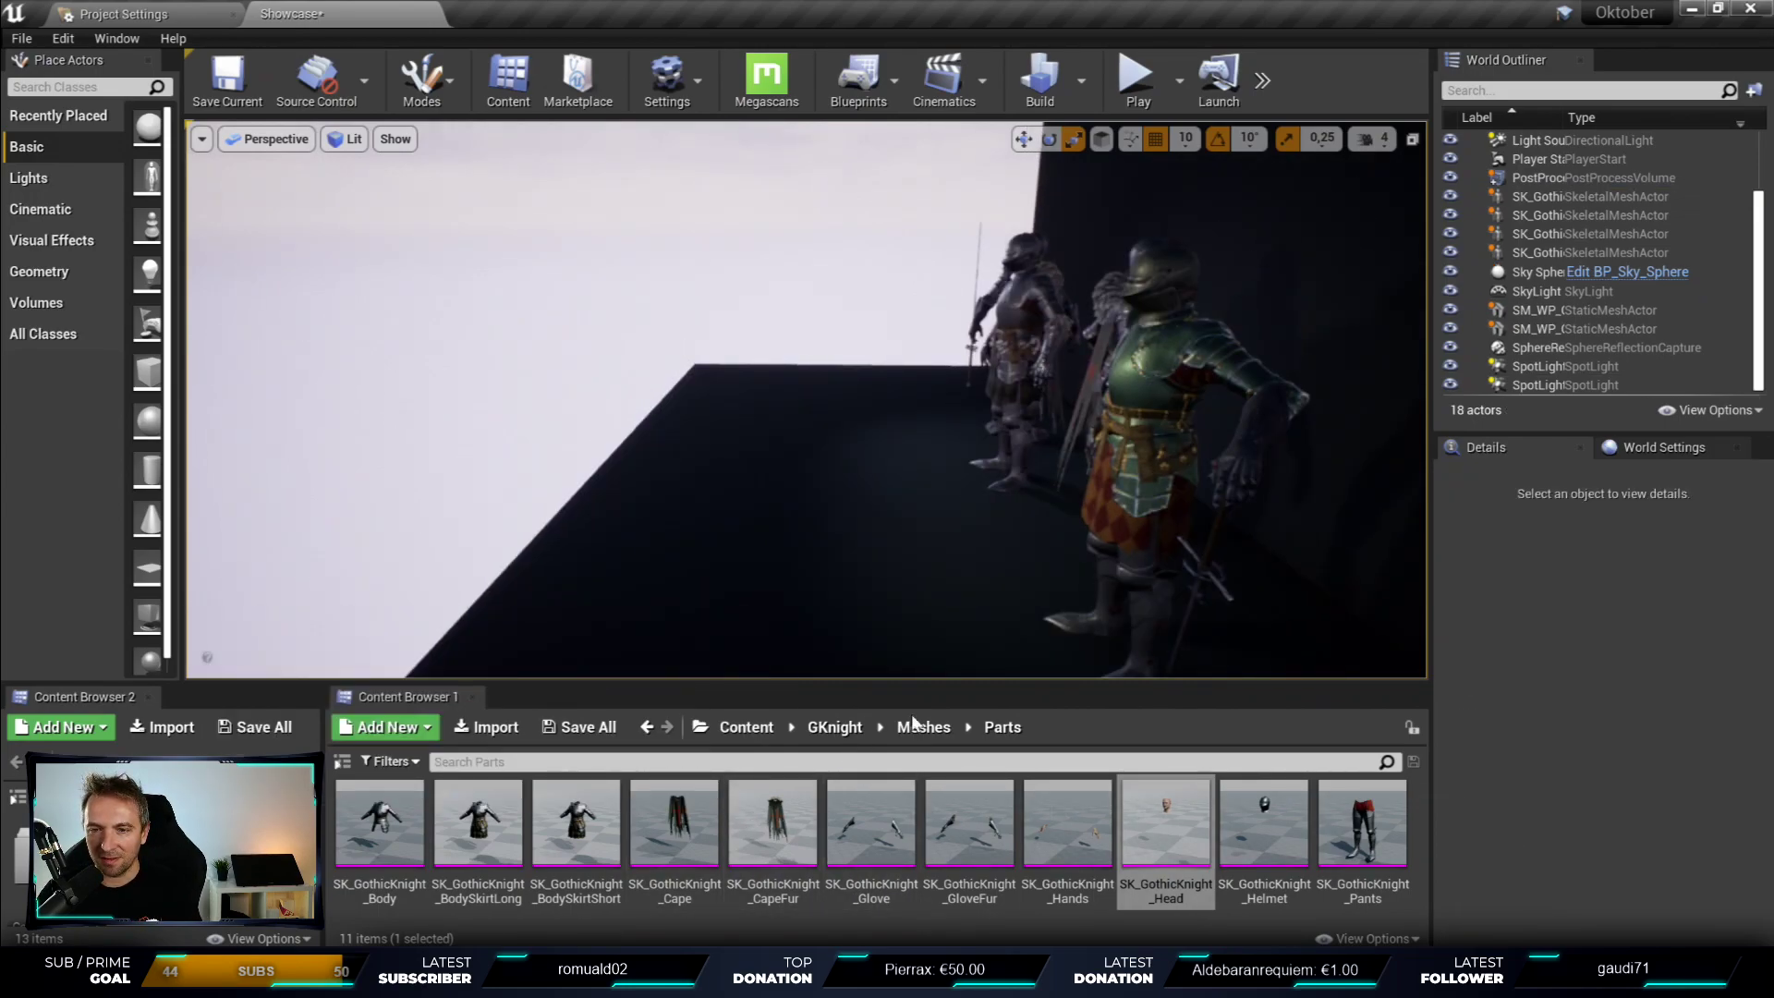
click(836, 734)
click(746, 728)
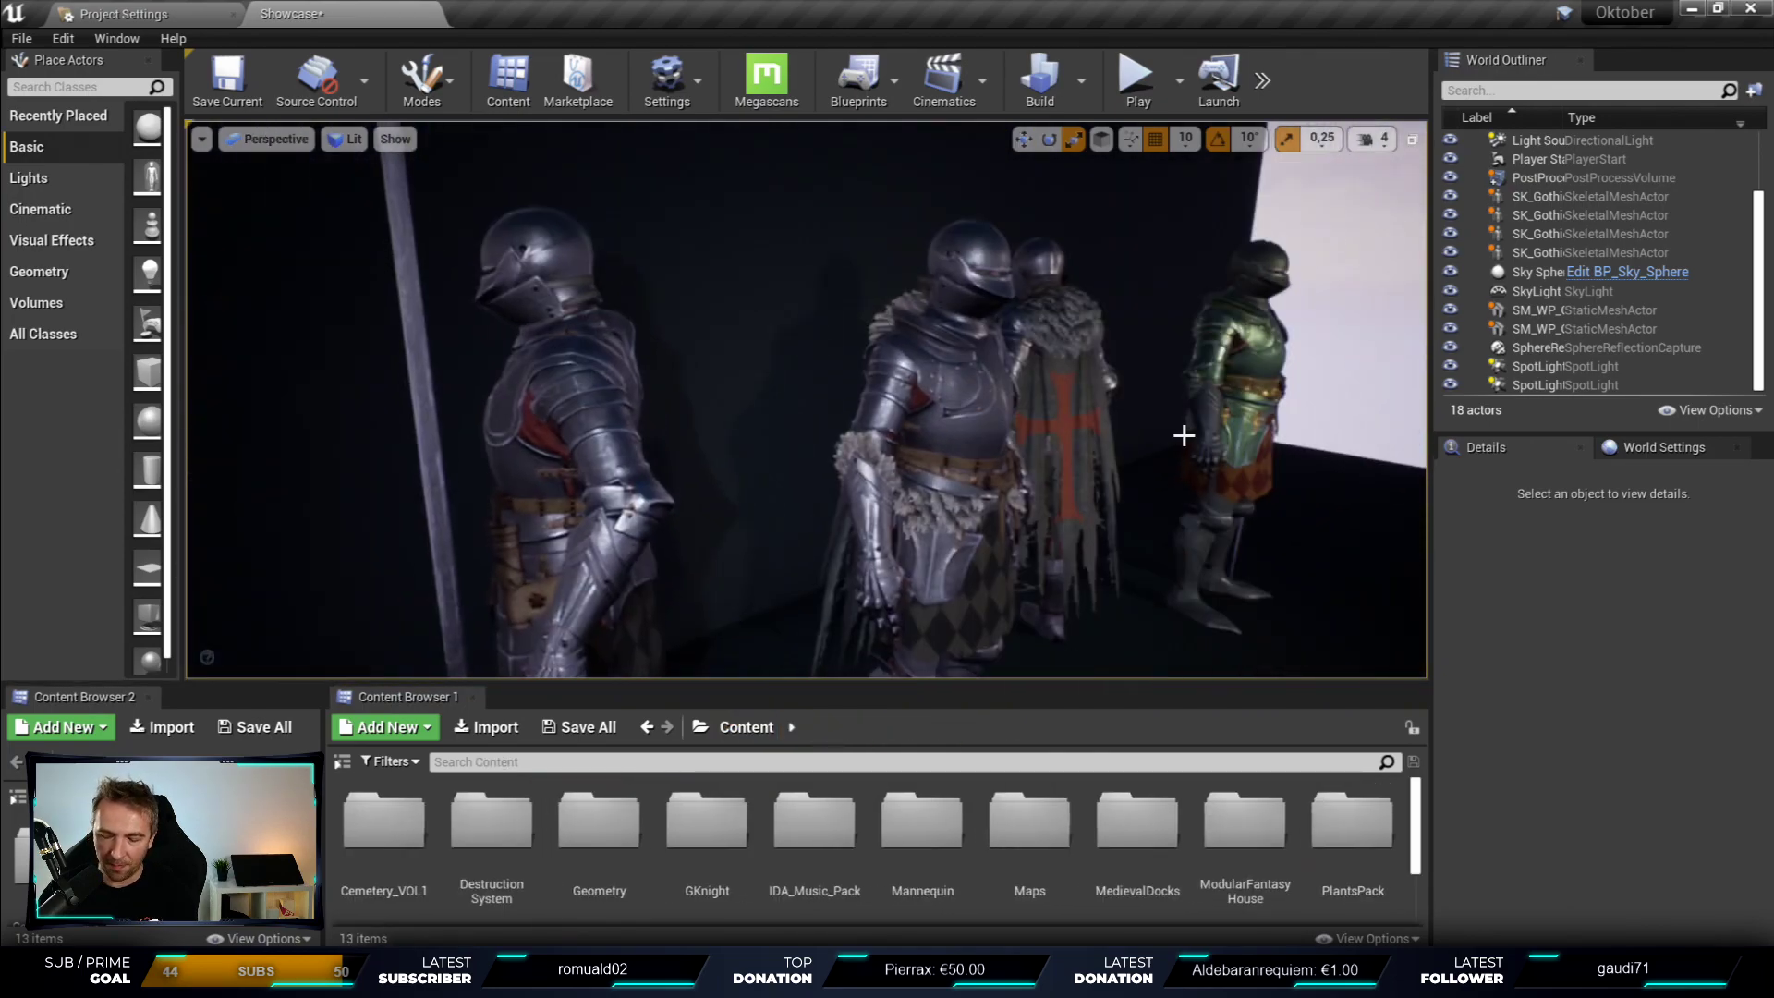
- Orbit around the knights in full-screen view, then restore the full editor layout
key(F11)
click(1104, 372)
right_drag(1104, 372, 1104, 372)
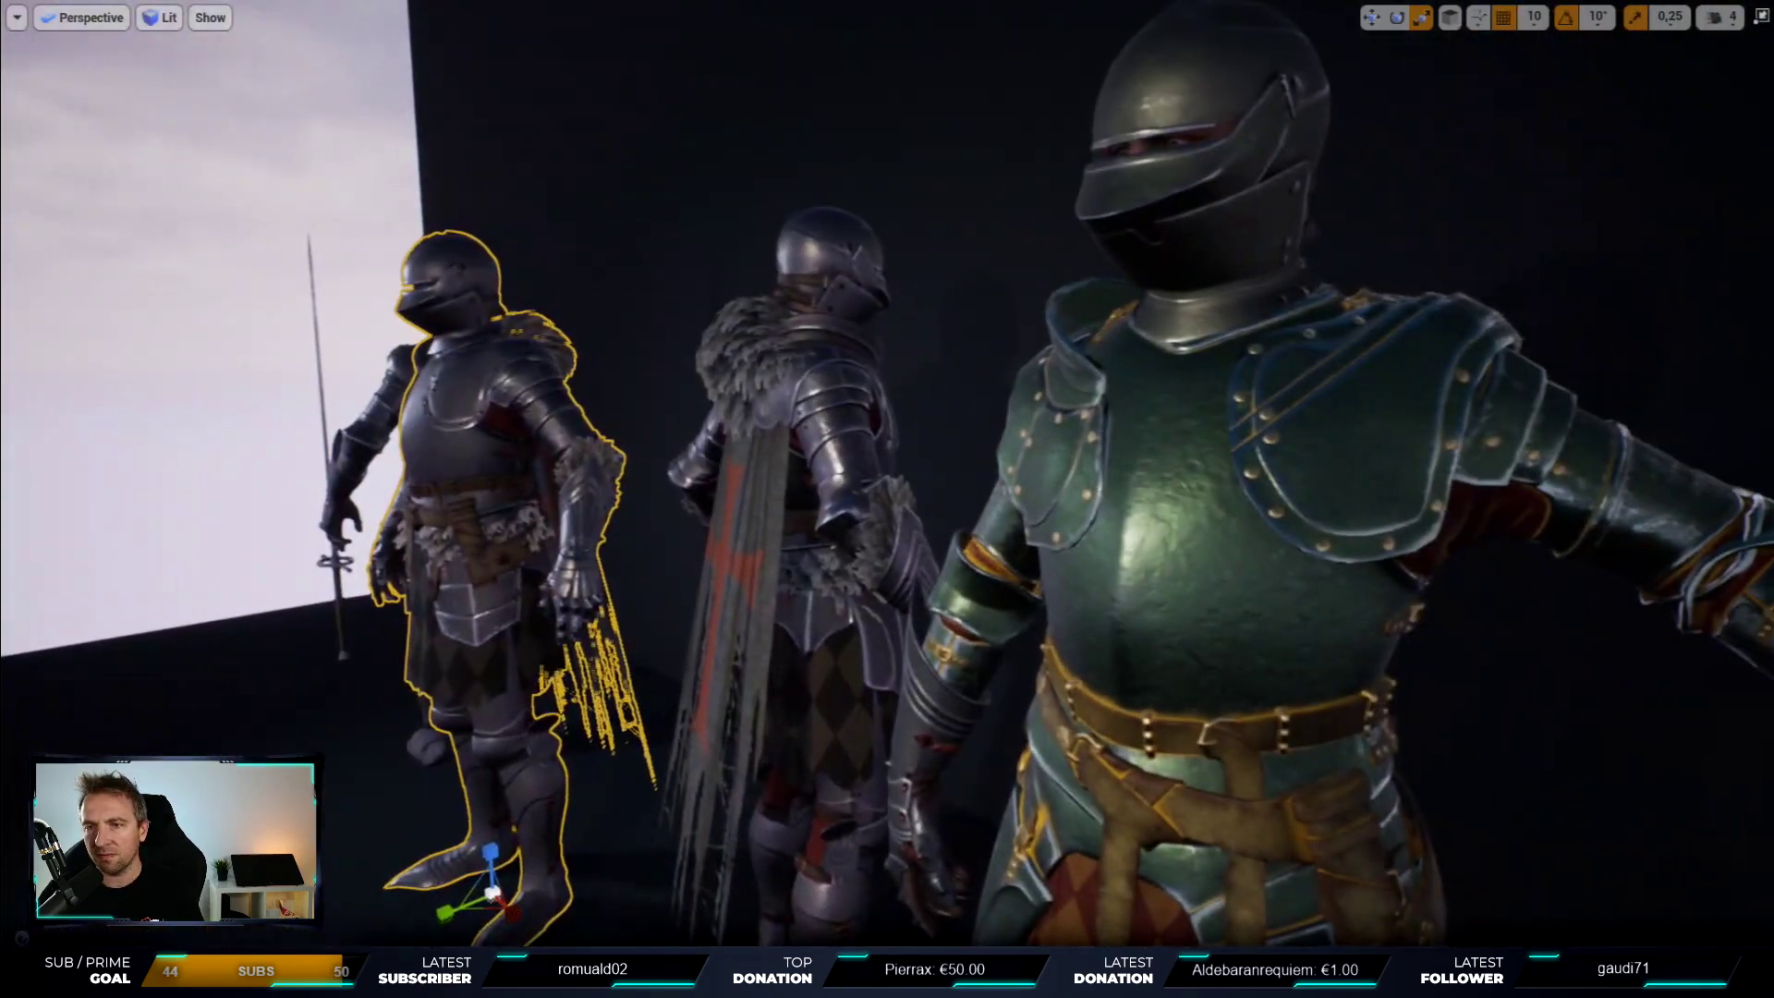
right_drag(887, 499, 887, 499)
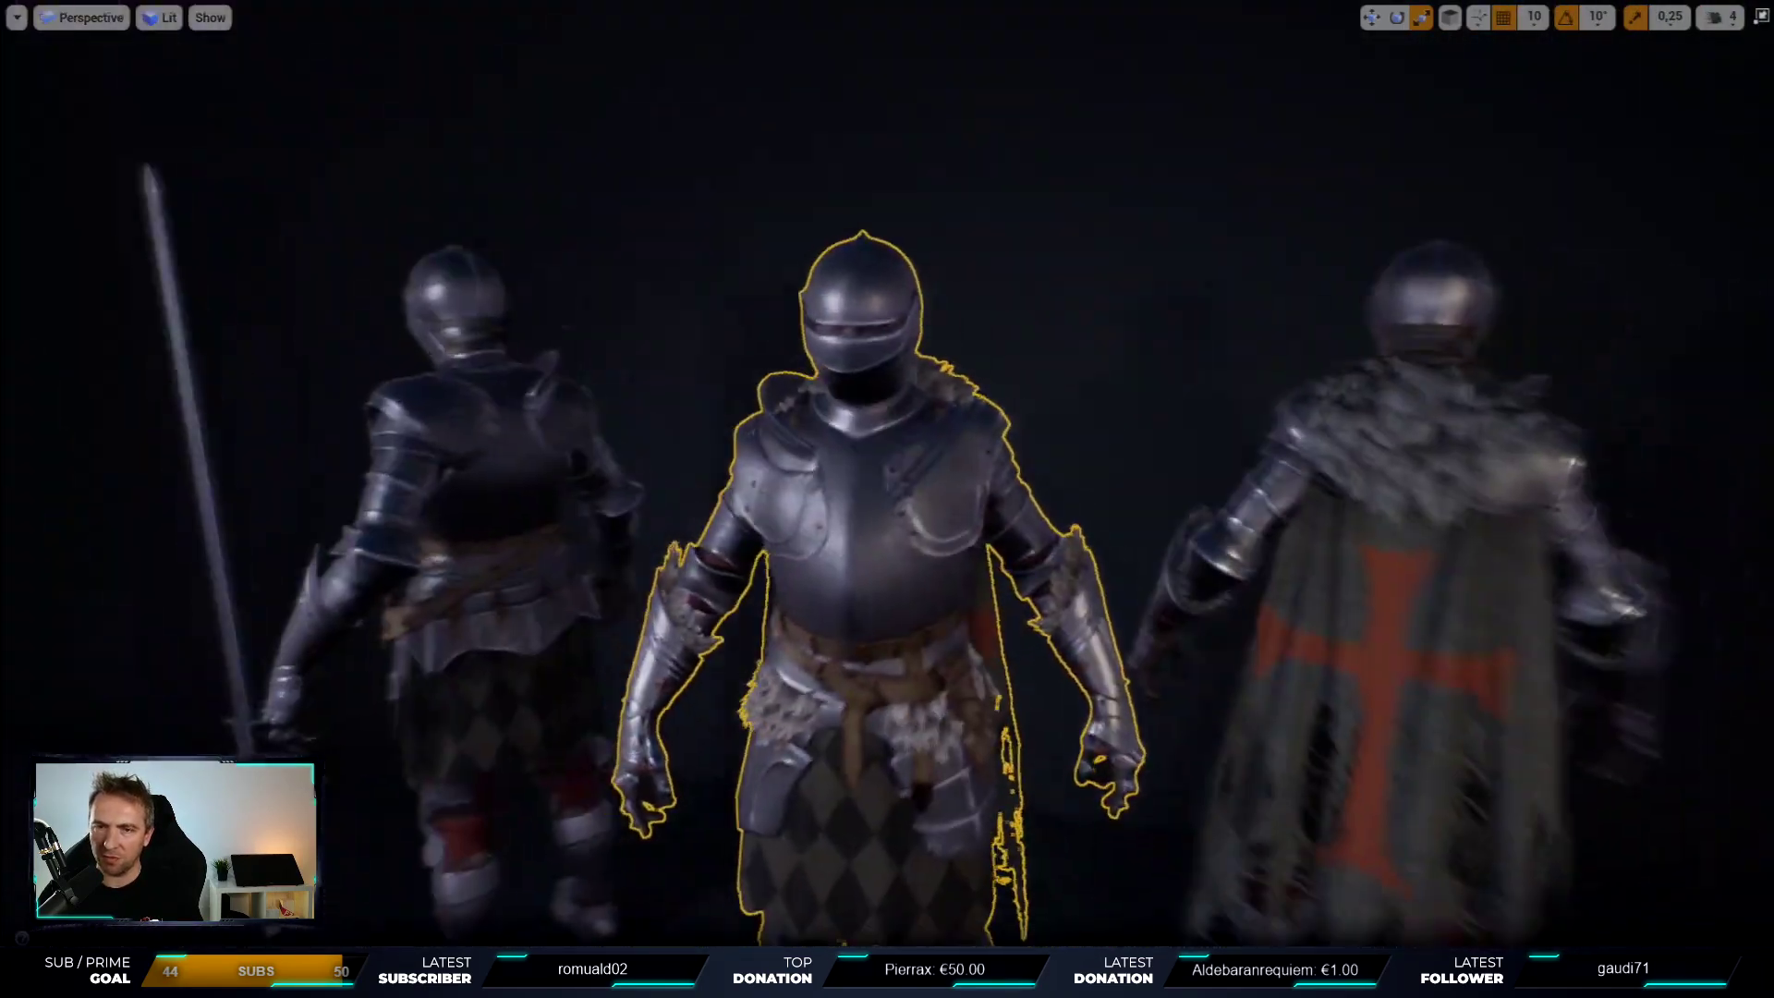
key(F11)
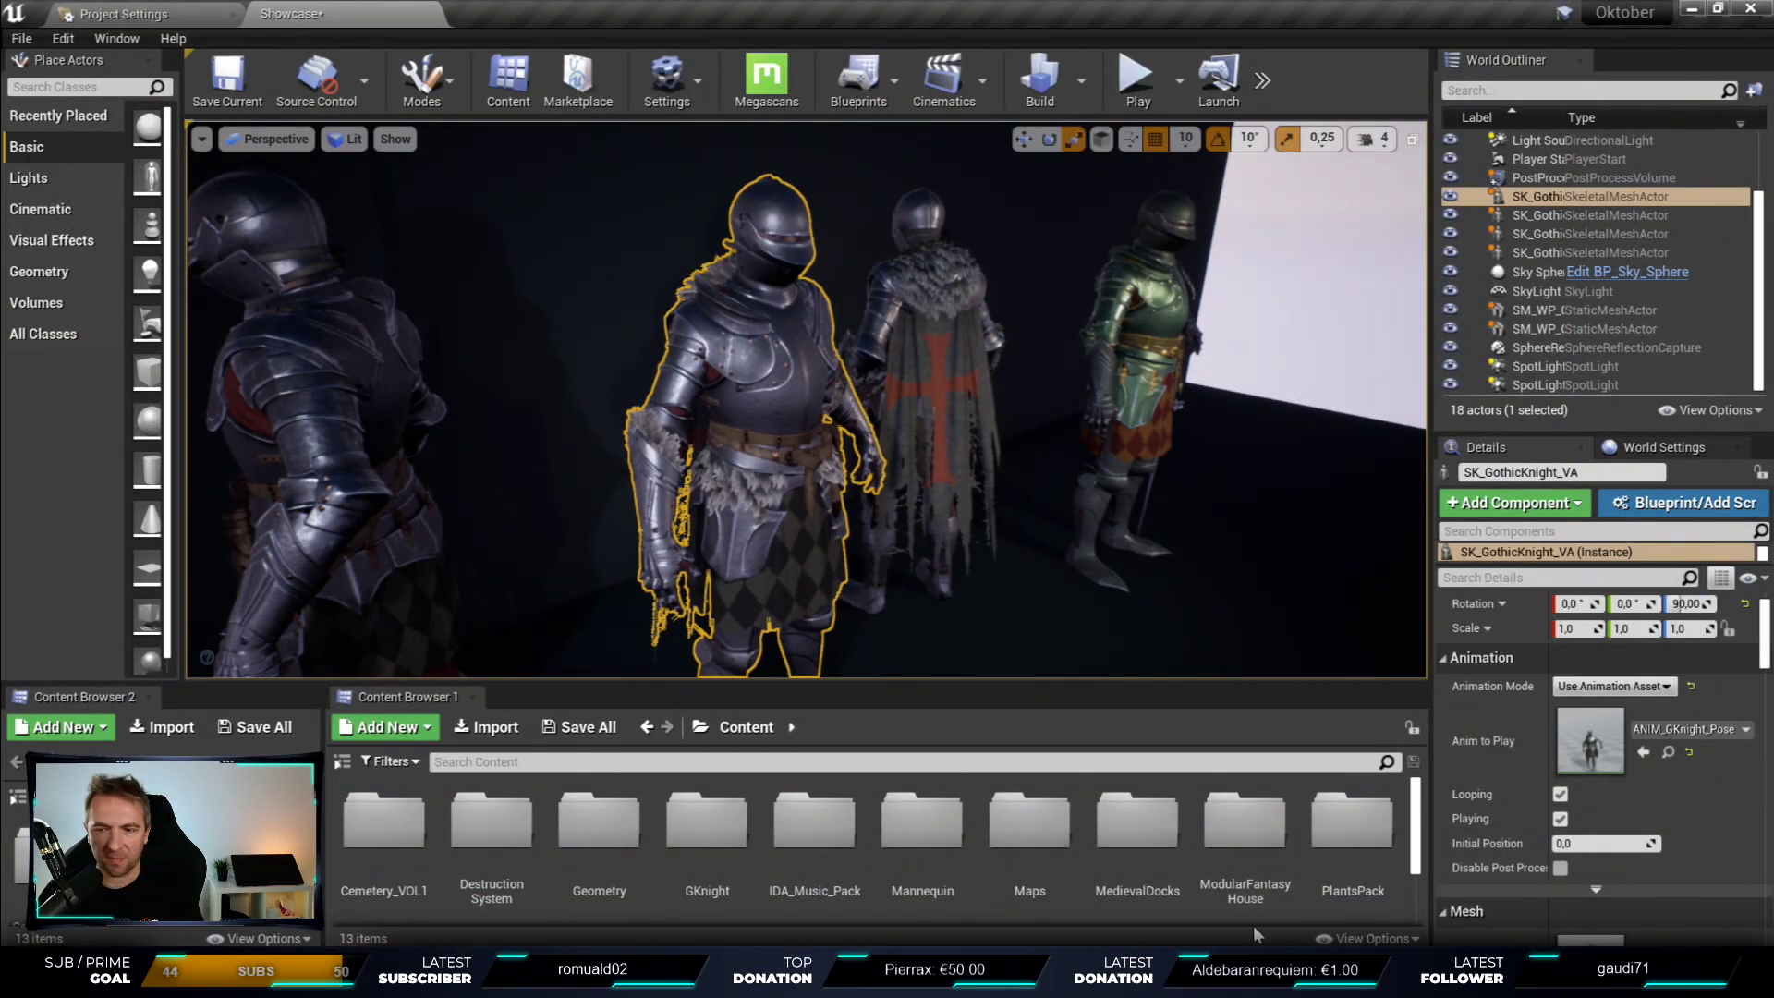
key(alt+Tab)
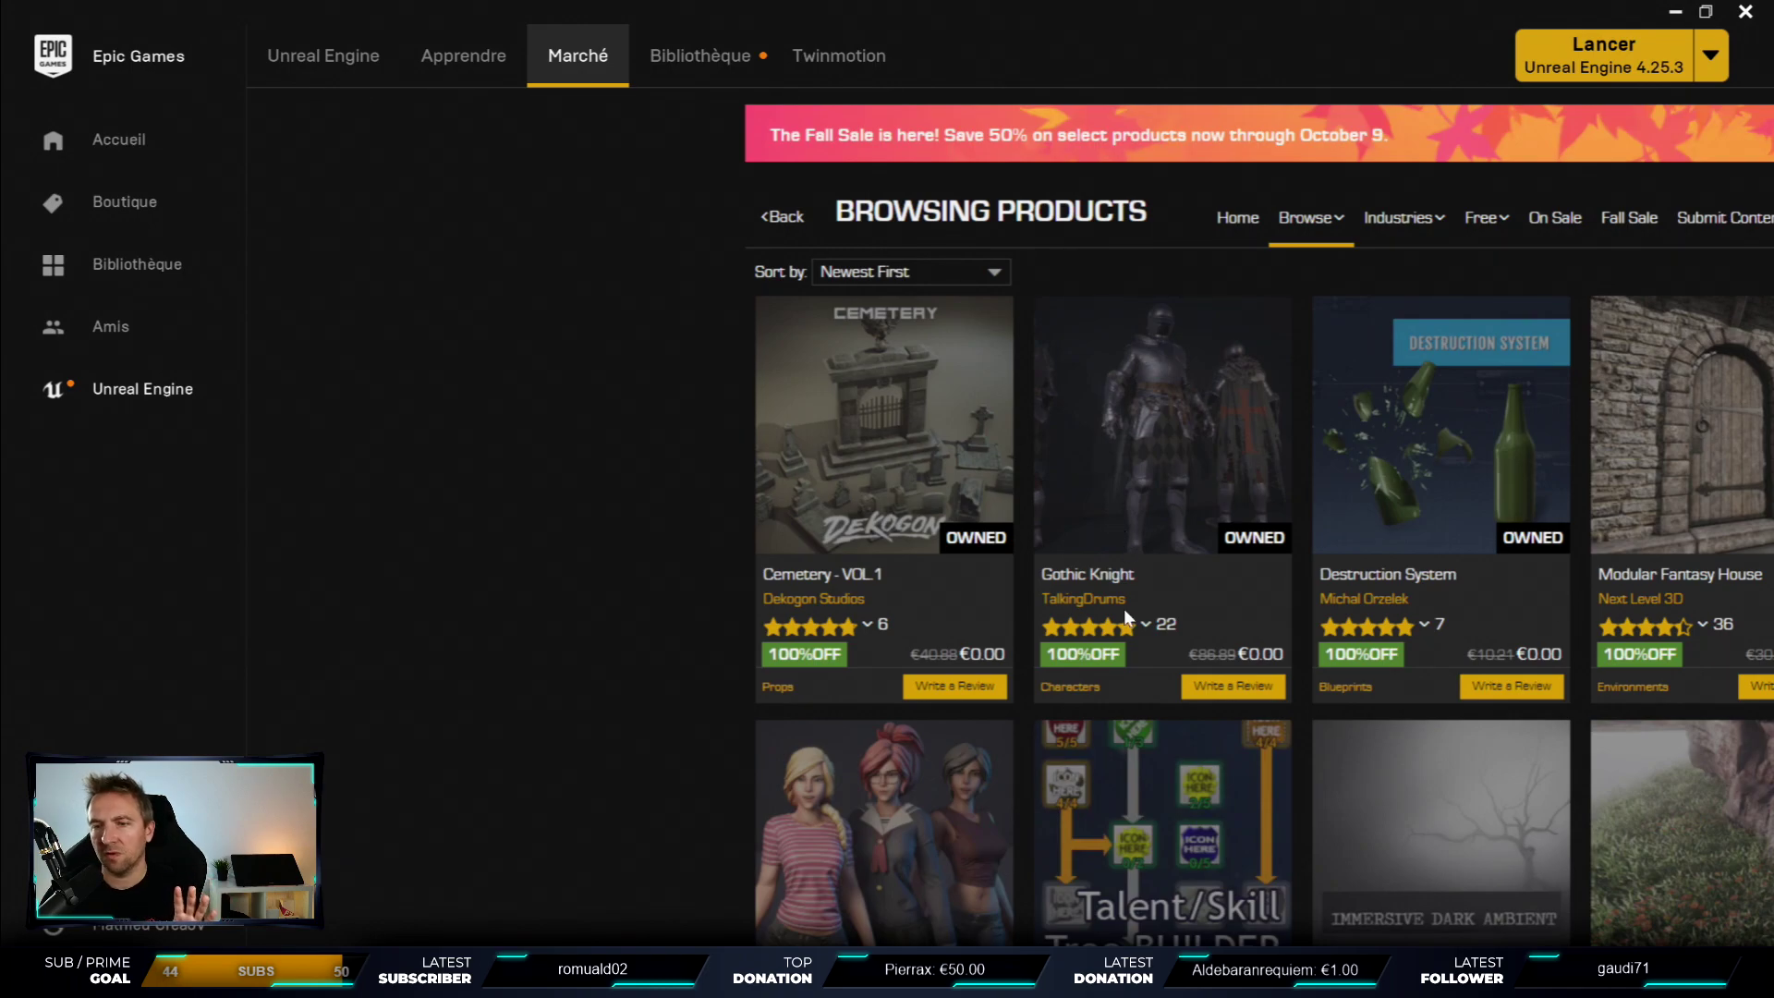
click(1677, 11)
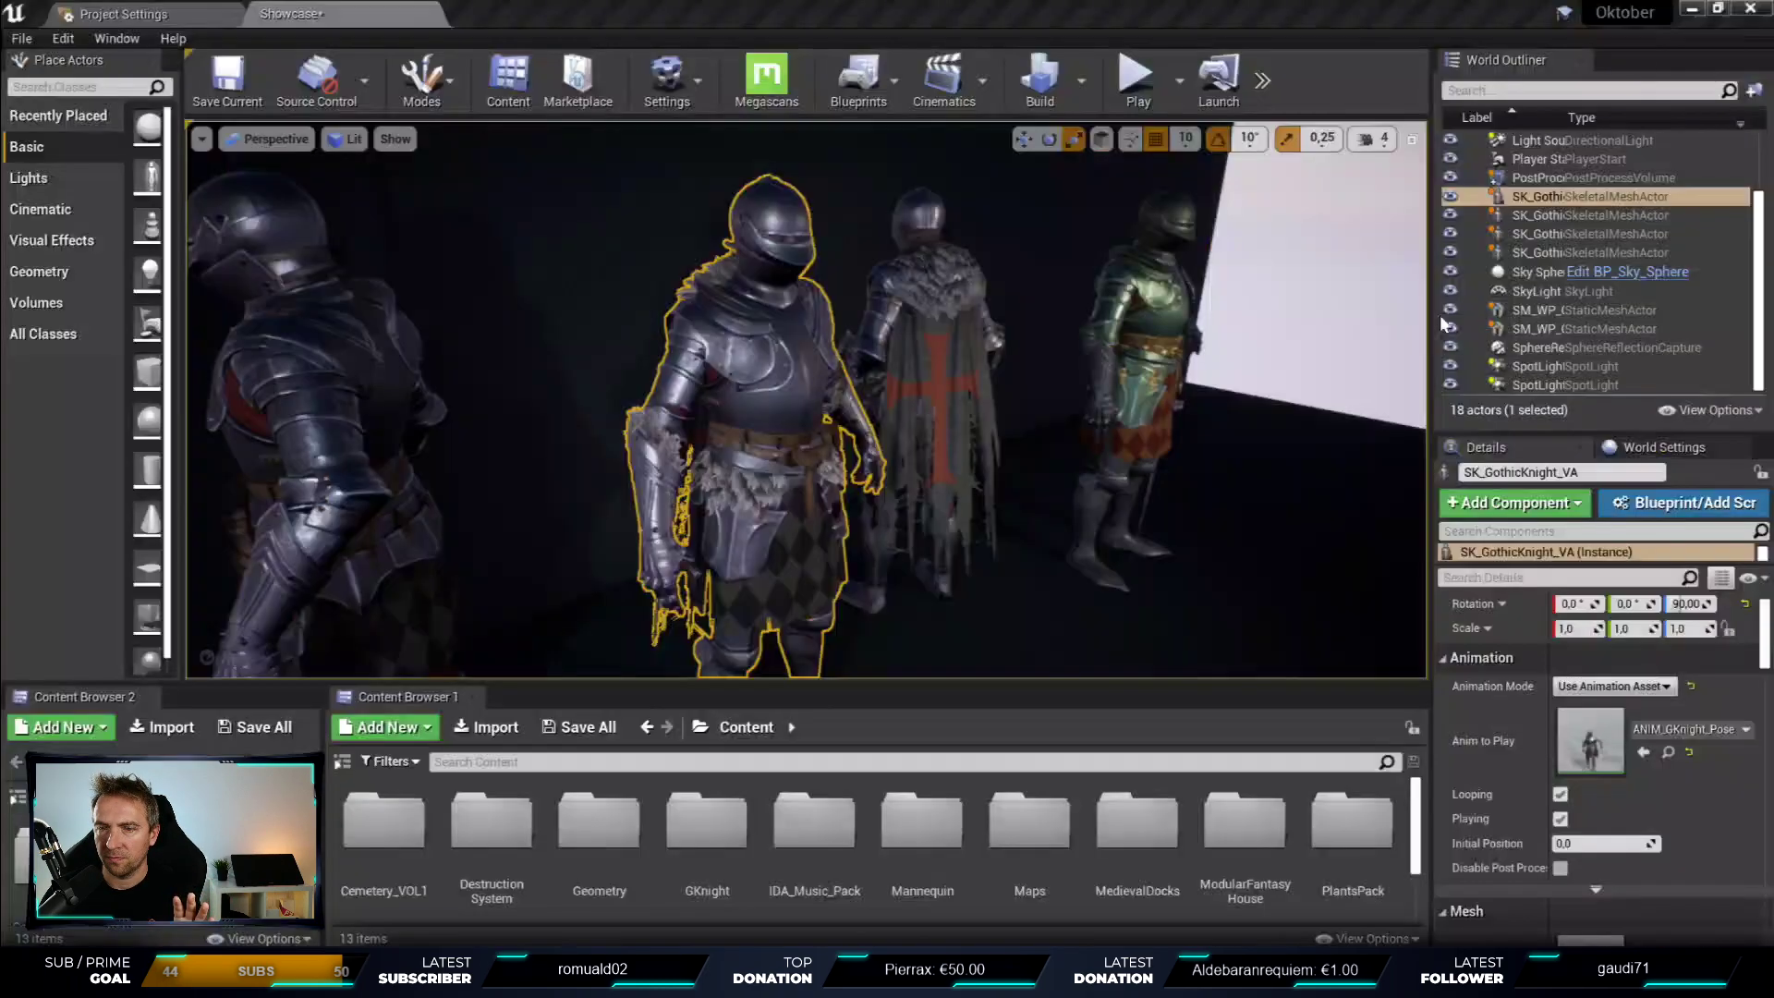
key(alt+Tab)
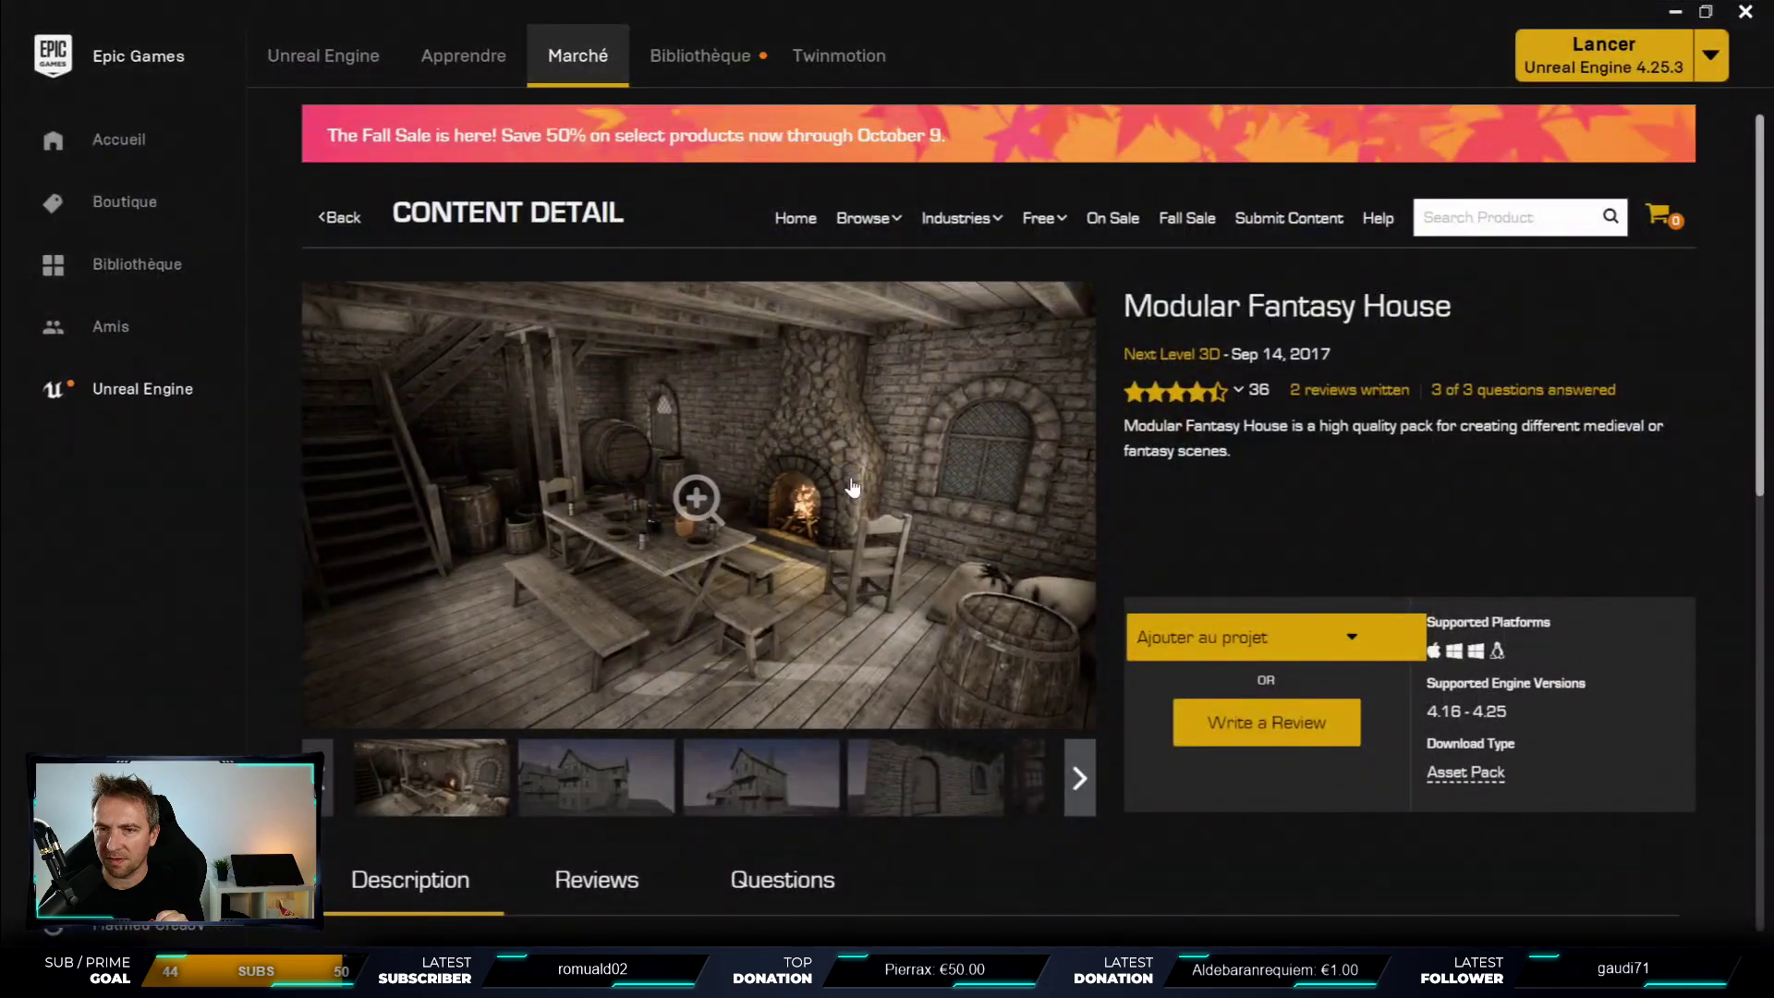
click(328, 224)
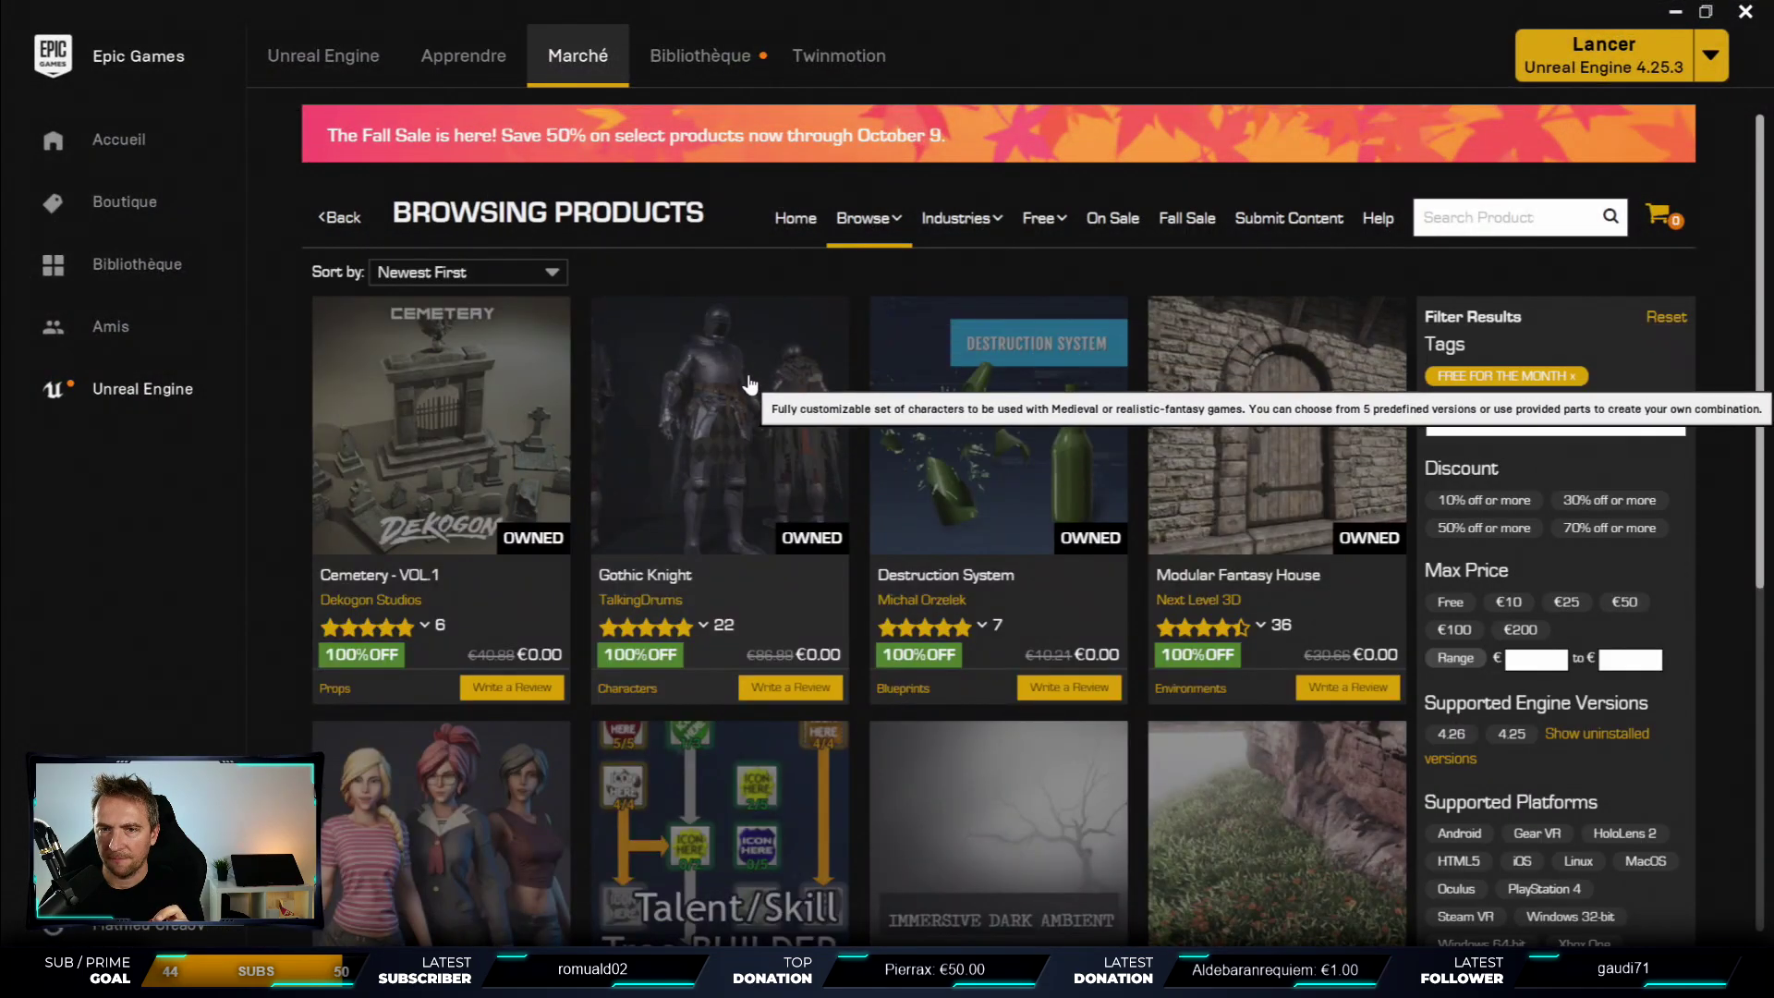
click(748, 382)
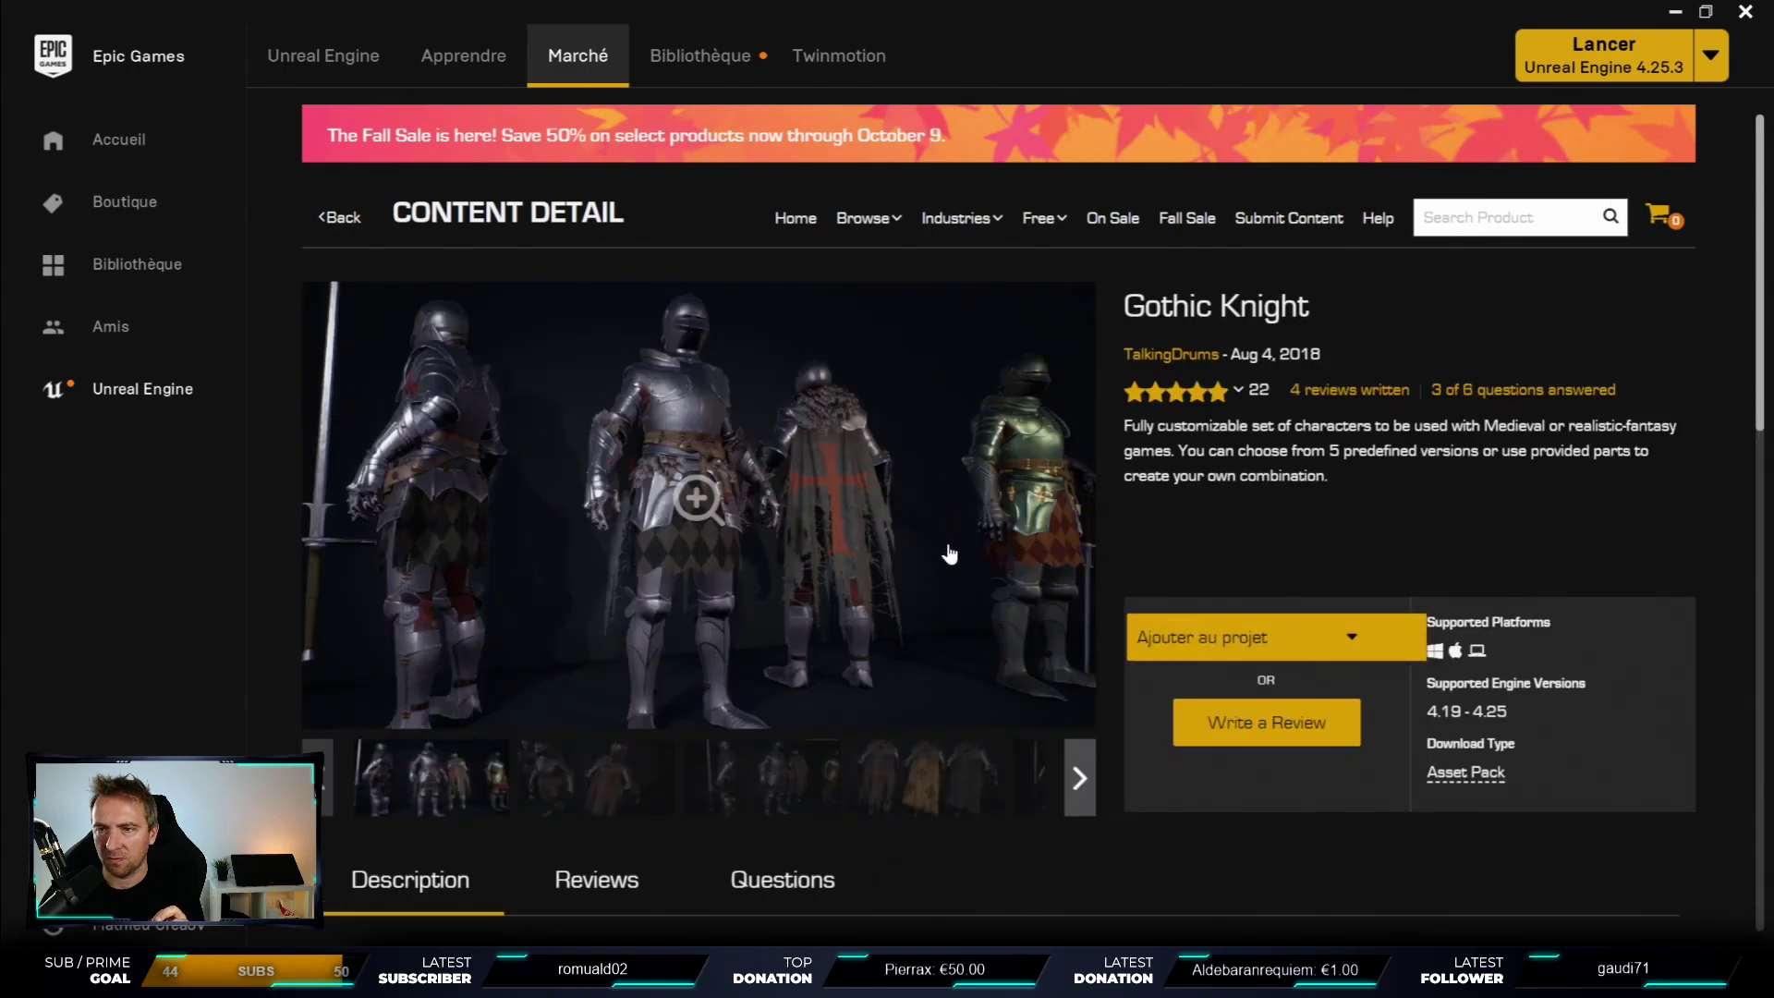
scroll(942, 573, down, 2)
scroll(933, 608, down, 2)
scroll(679, 651, down, 4)
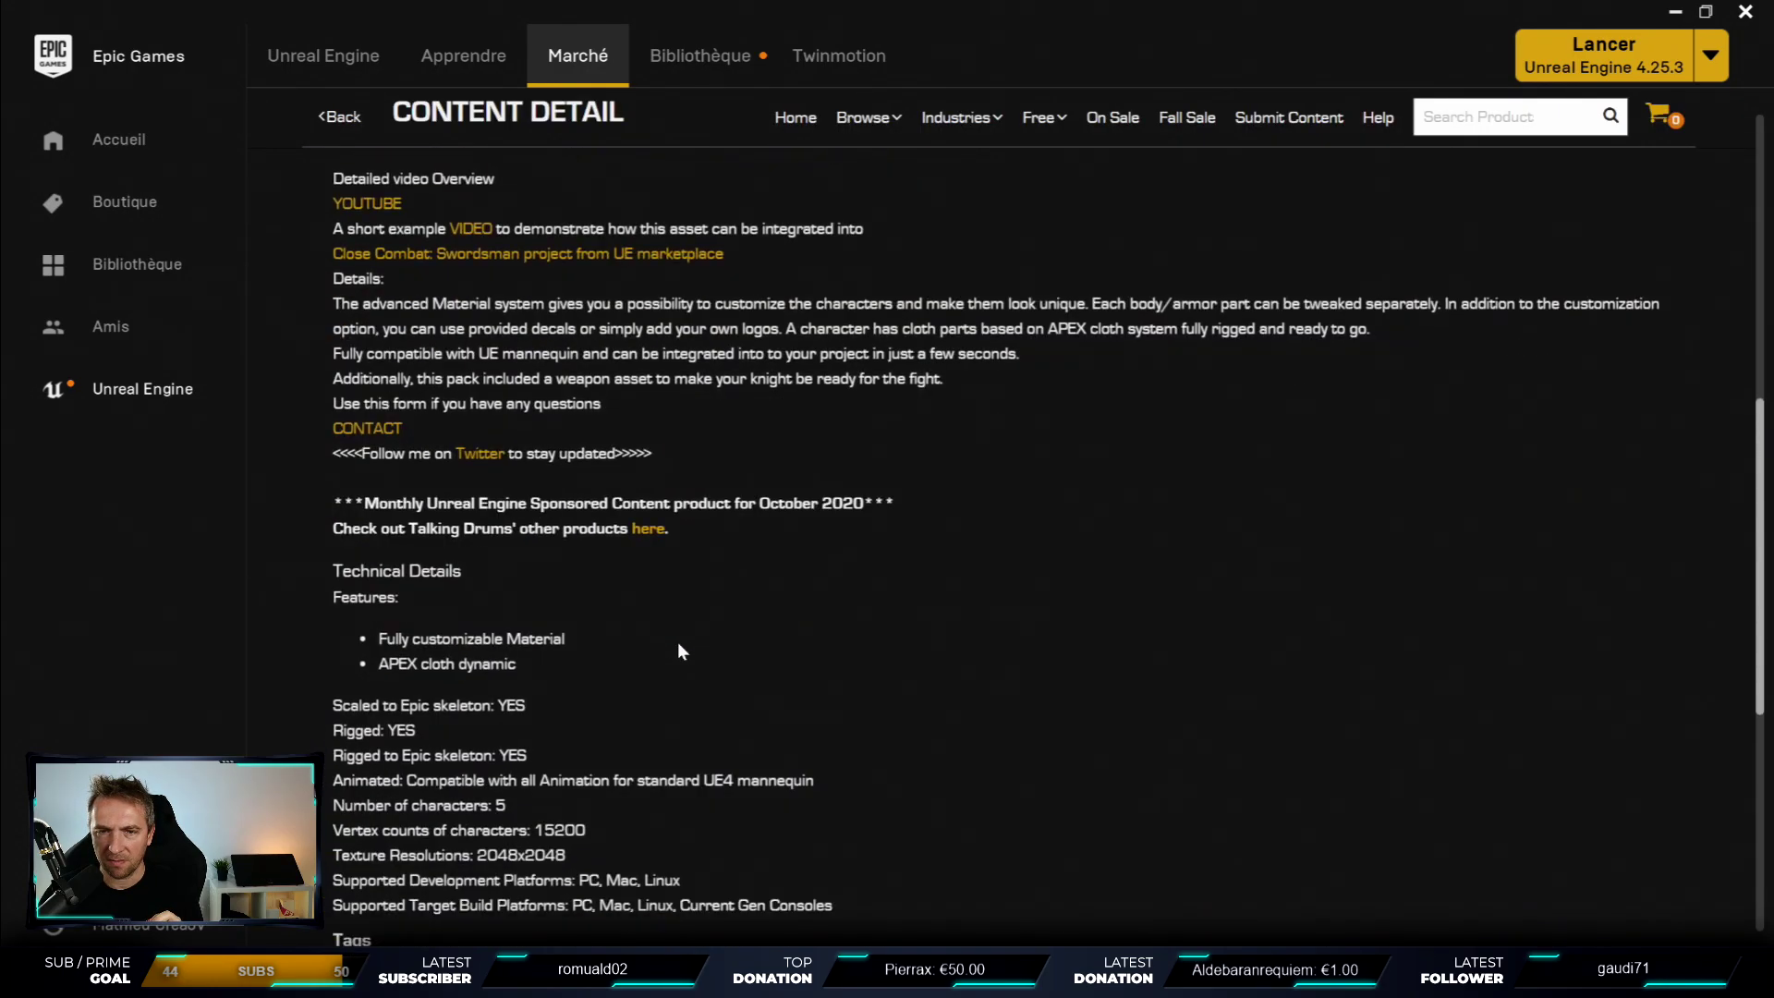
scroll(610, 632, down, 2)
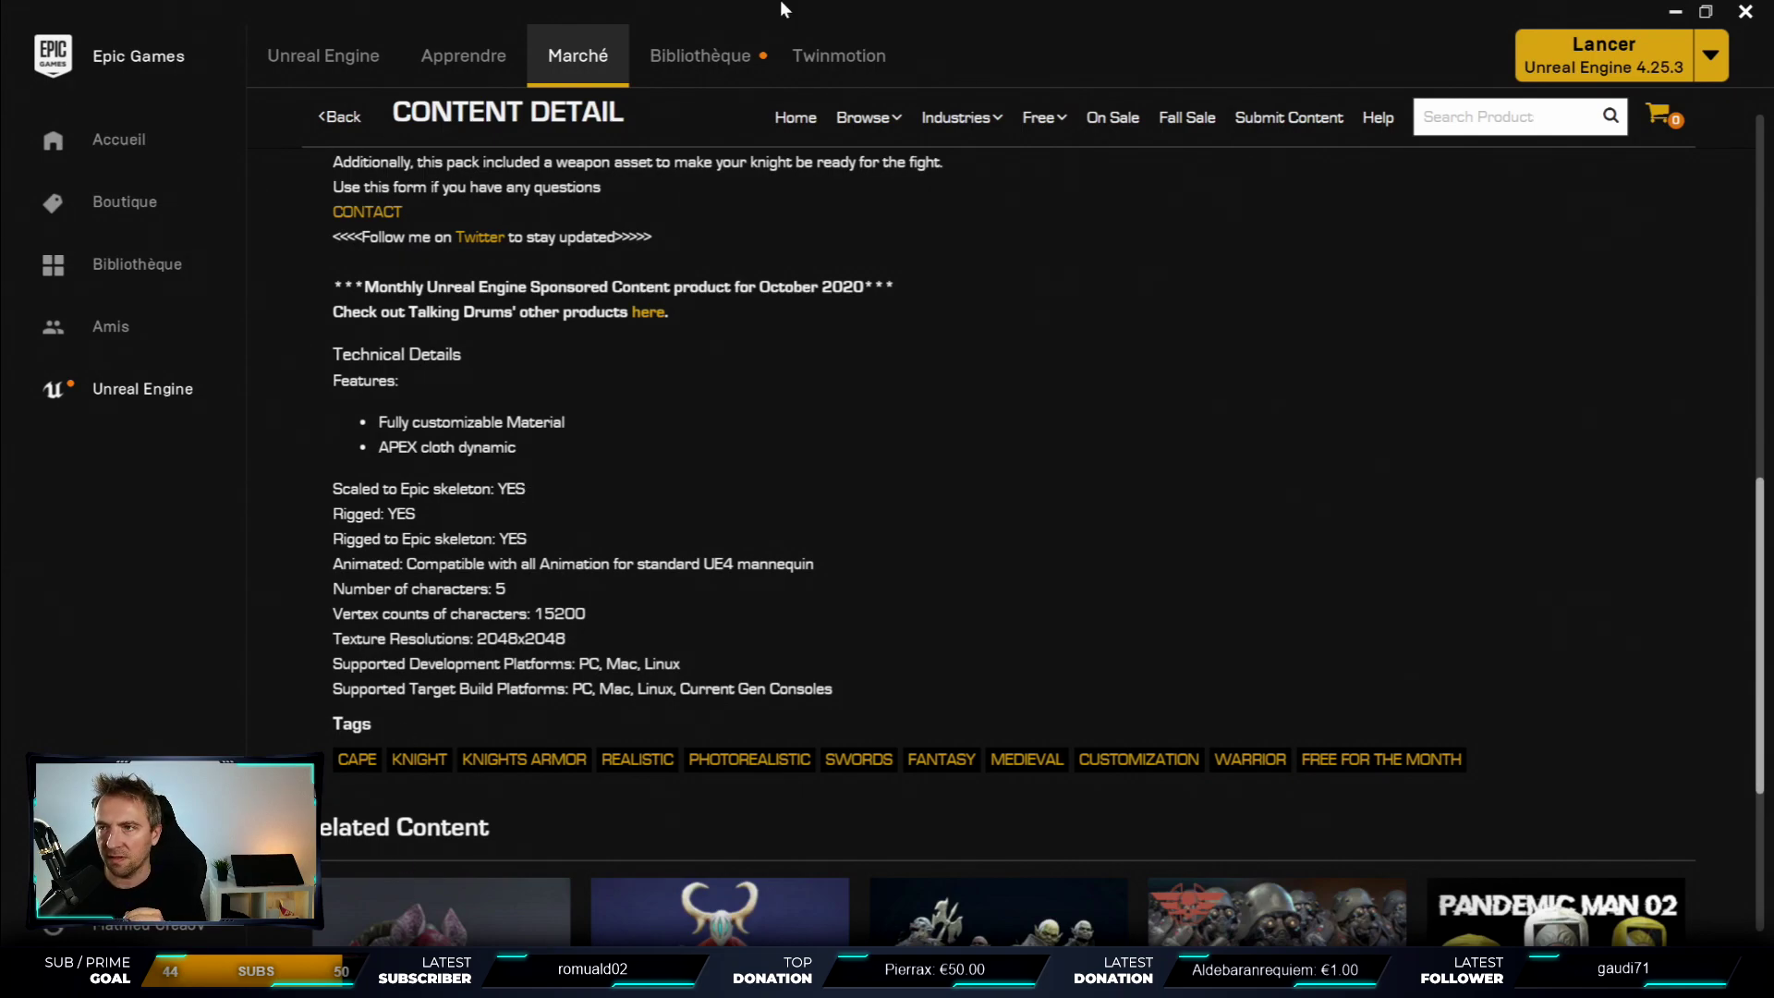
click(1674, 13)
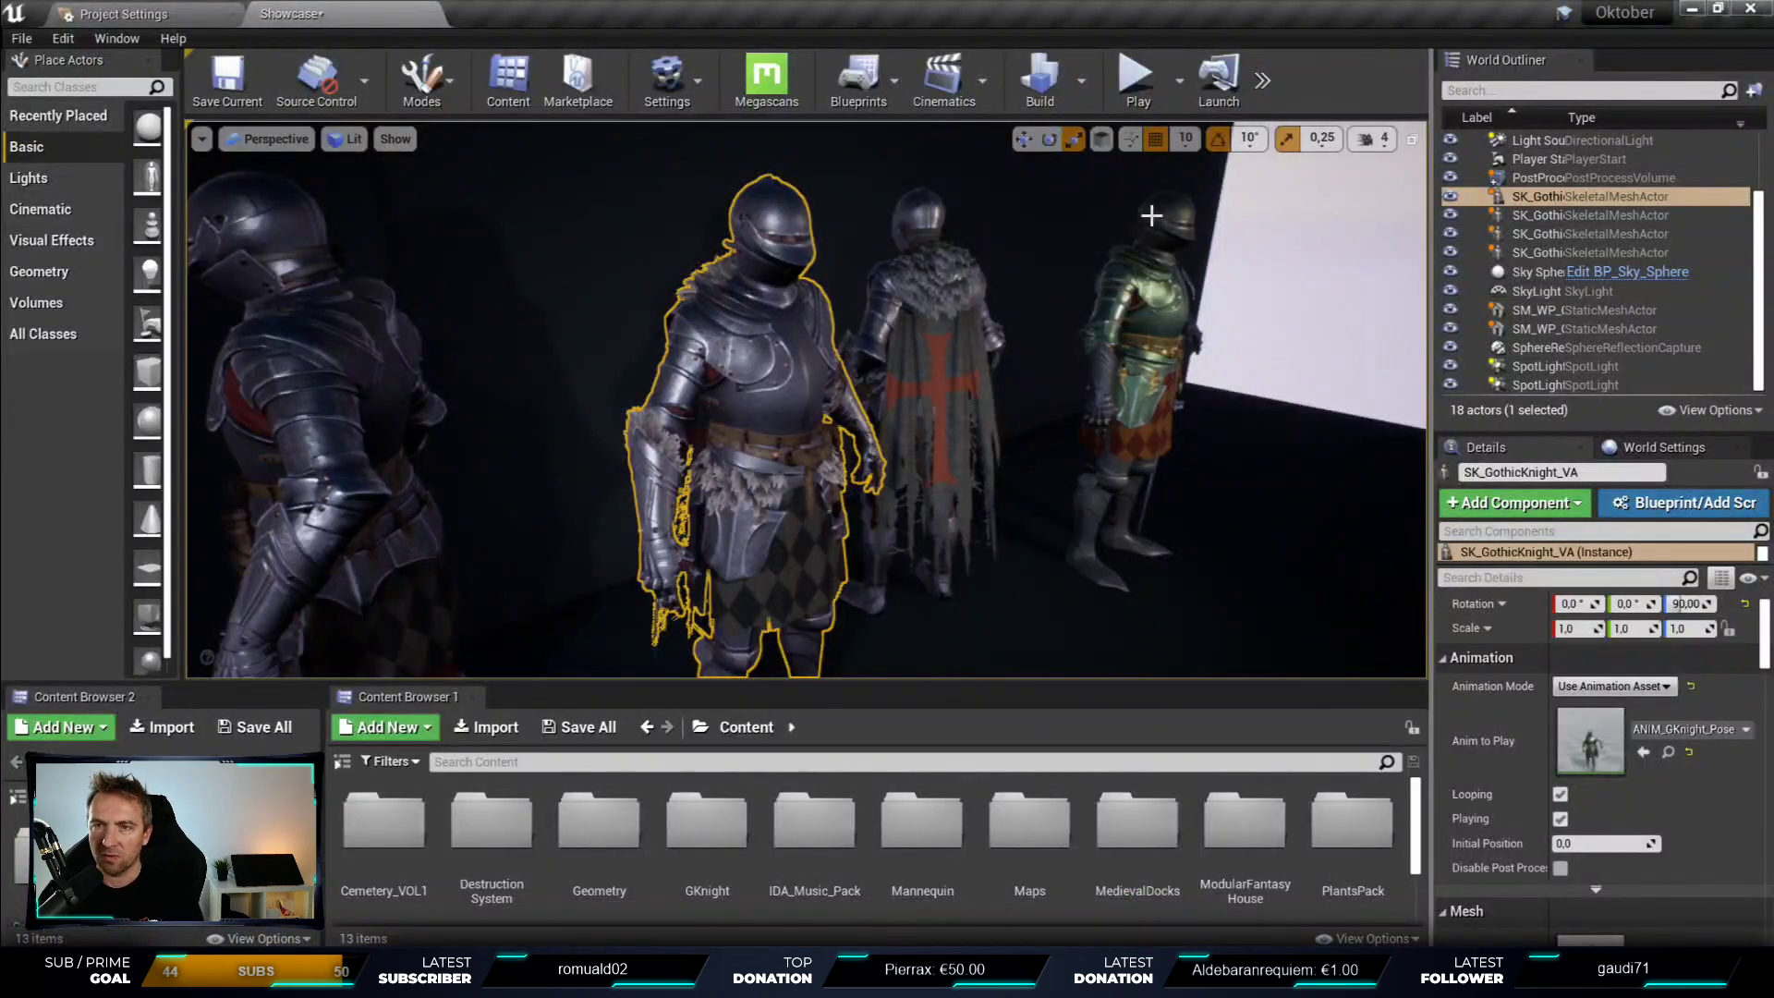
right_drag(1074, 369, 1164, 369)
key(alt+p)
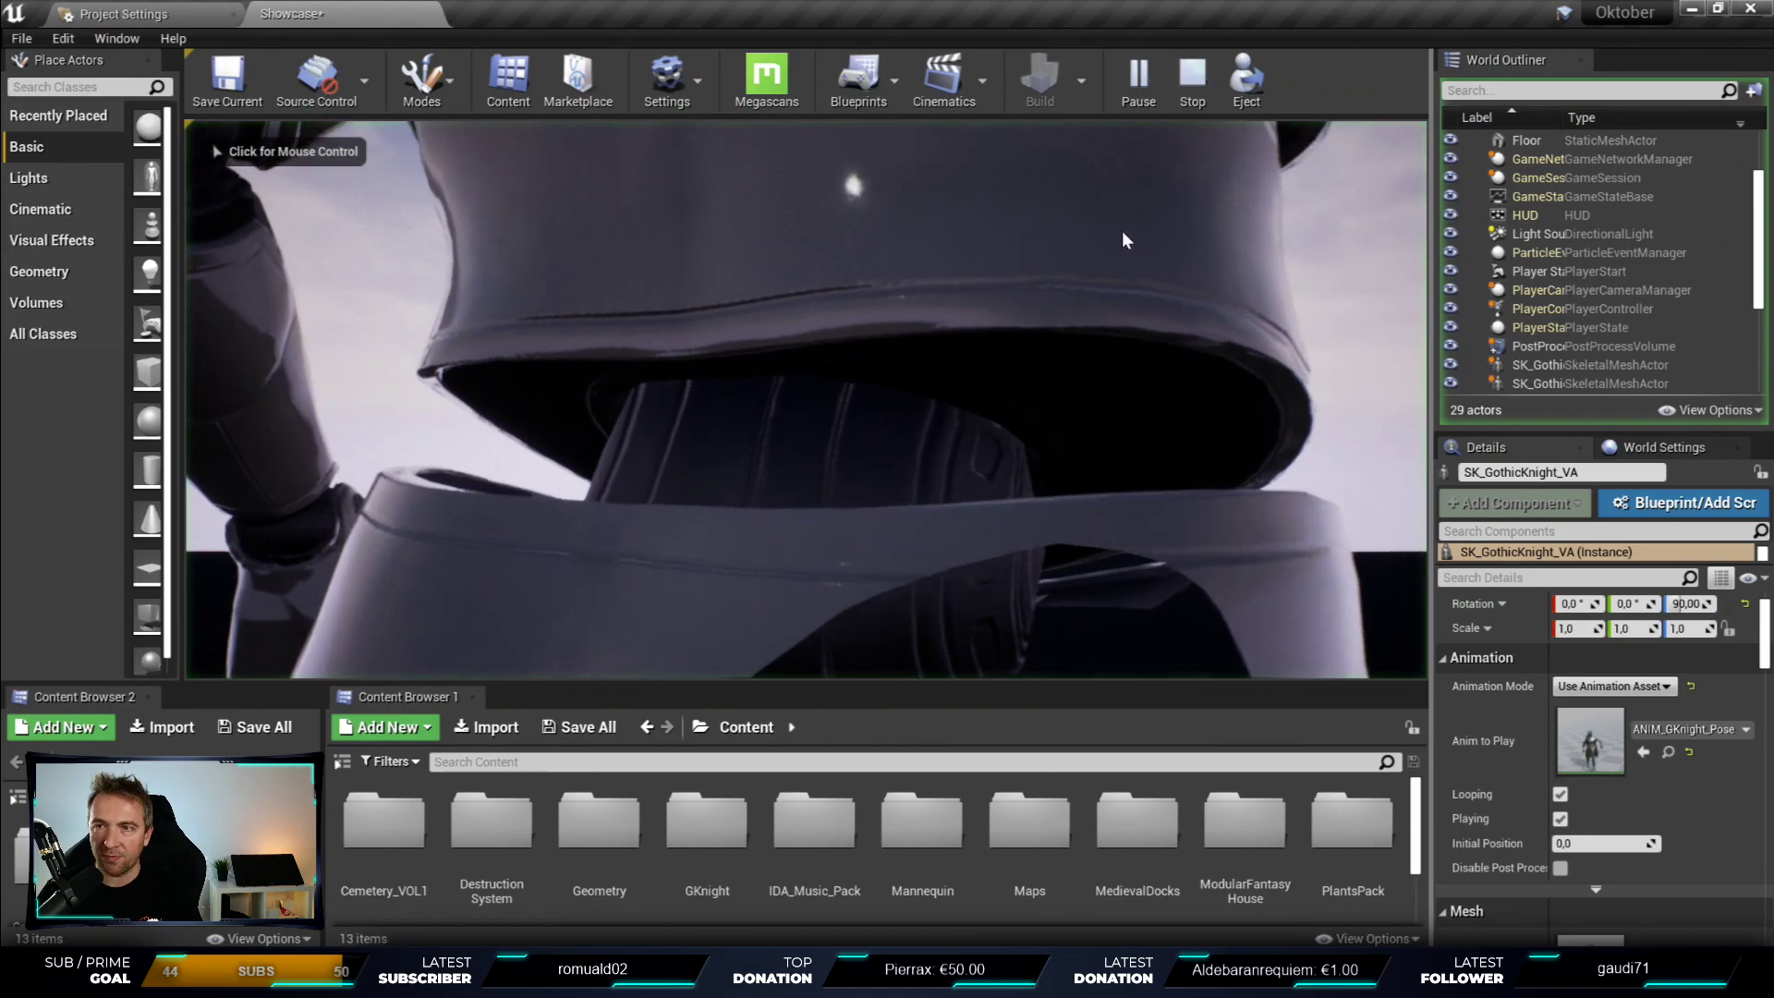
key(Escape)
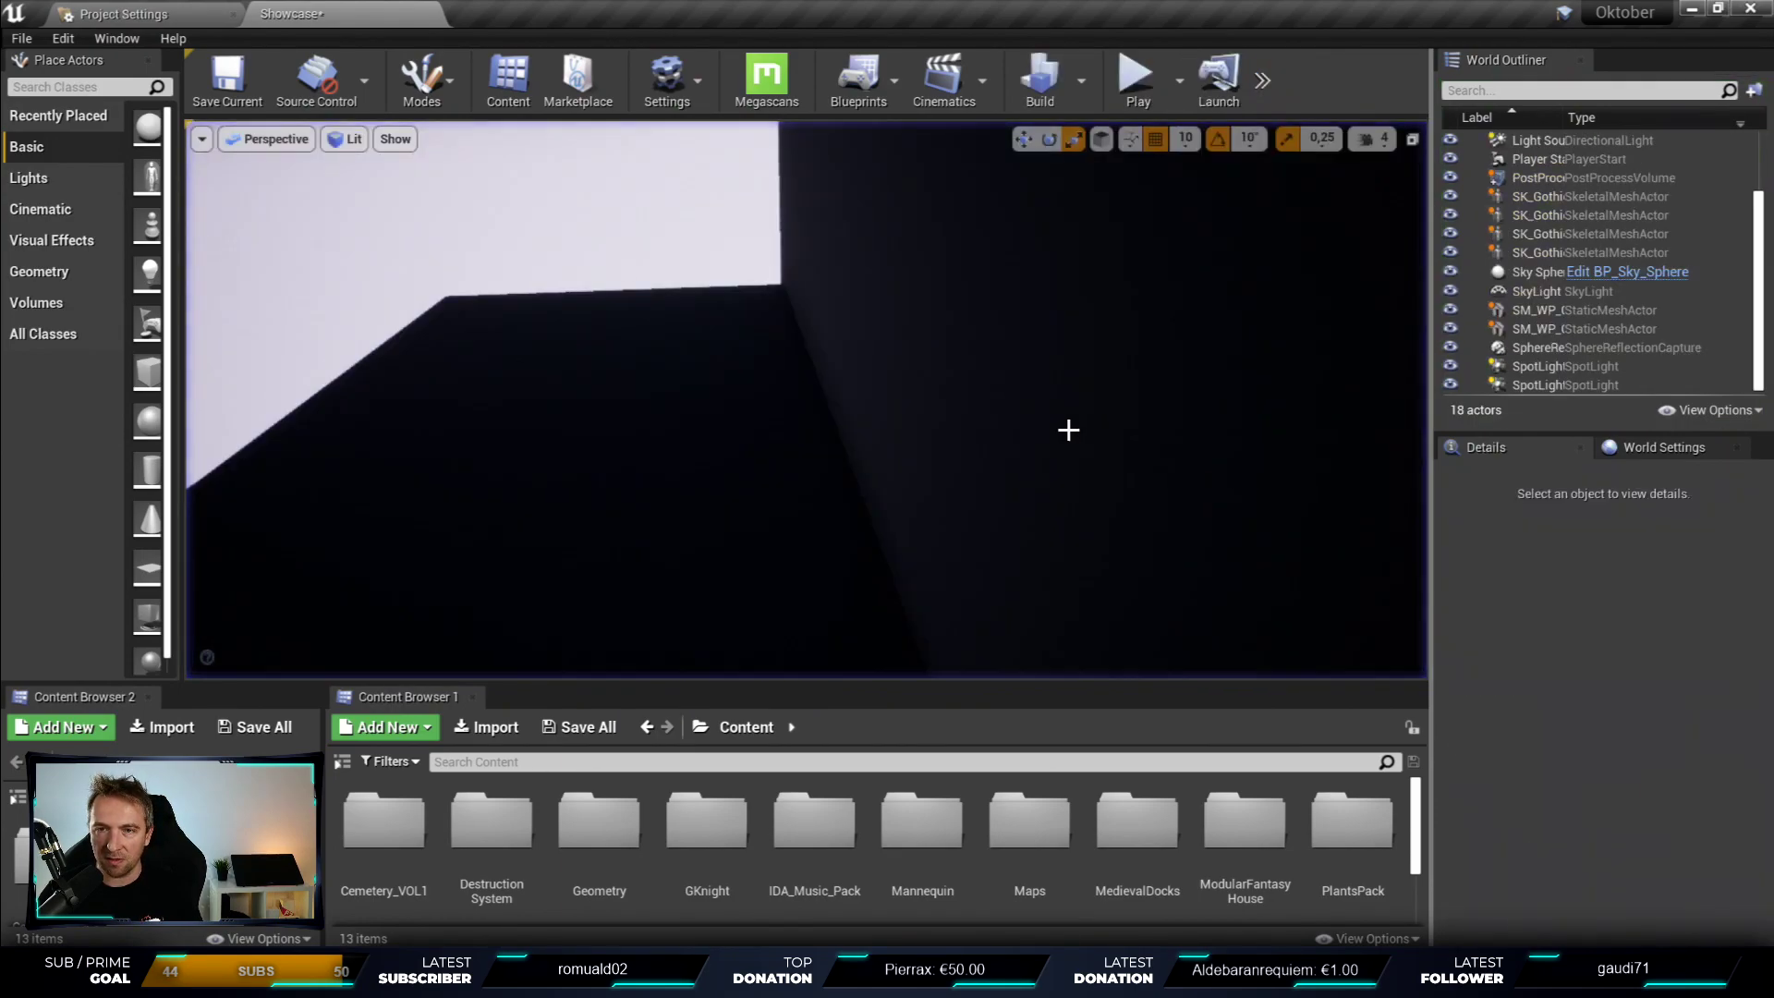
right_drag(1065, 427, 1137, 424)
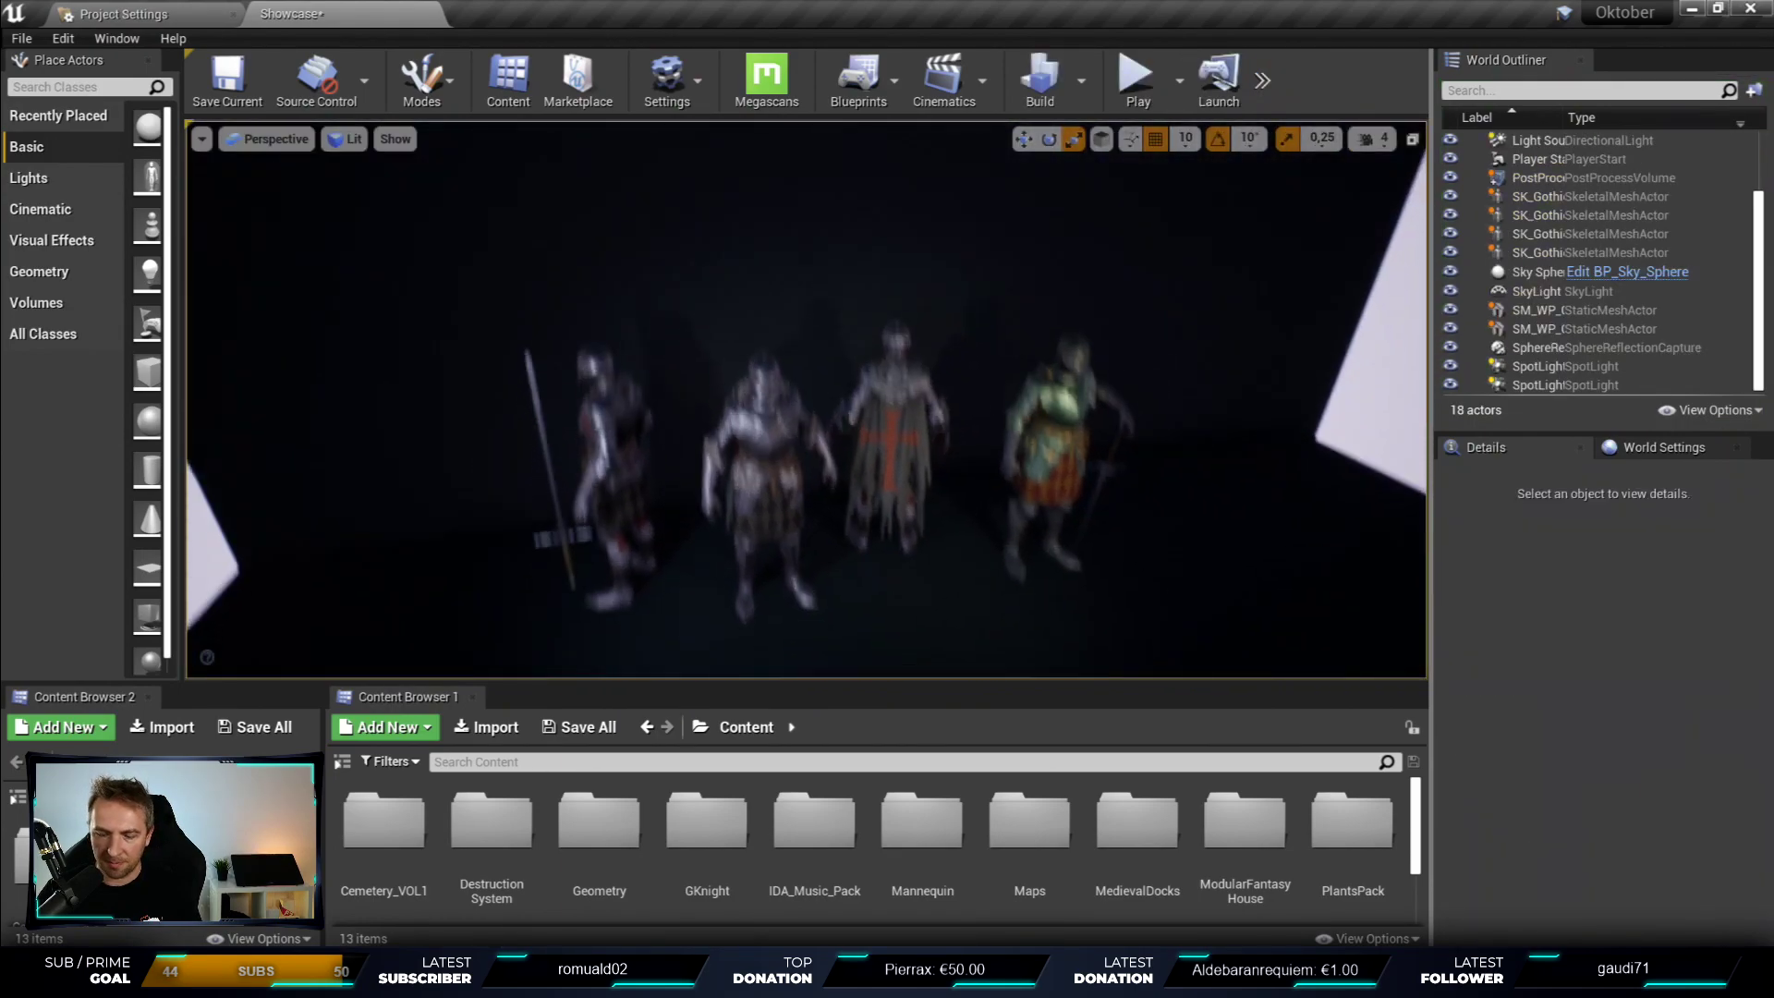
key(F11)
right_drag(1101, 97, 1100, 55)
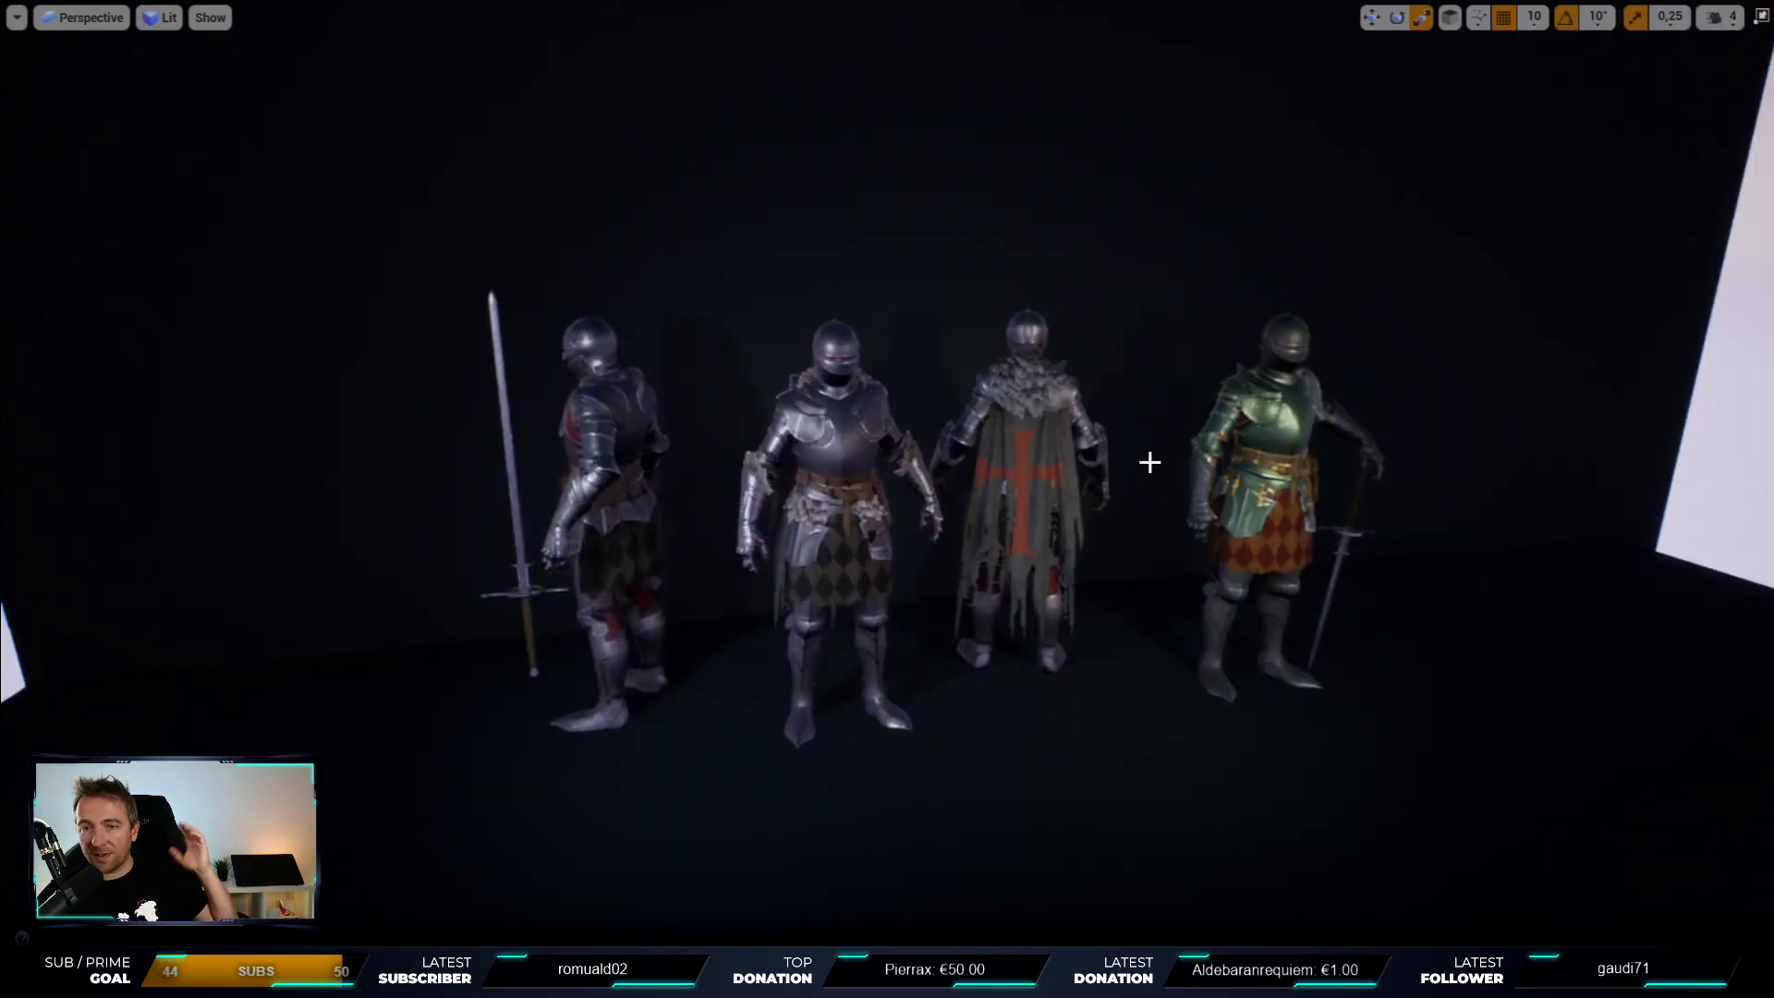
mouse_move(905, 416)
right_down()
mouse_move(961, 416)
mouse_move(832, 416)
mouse_move(951, 546)
right_up()
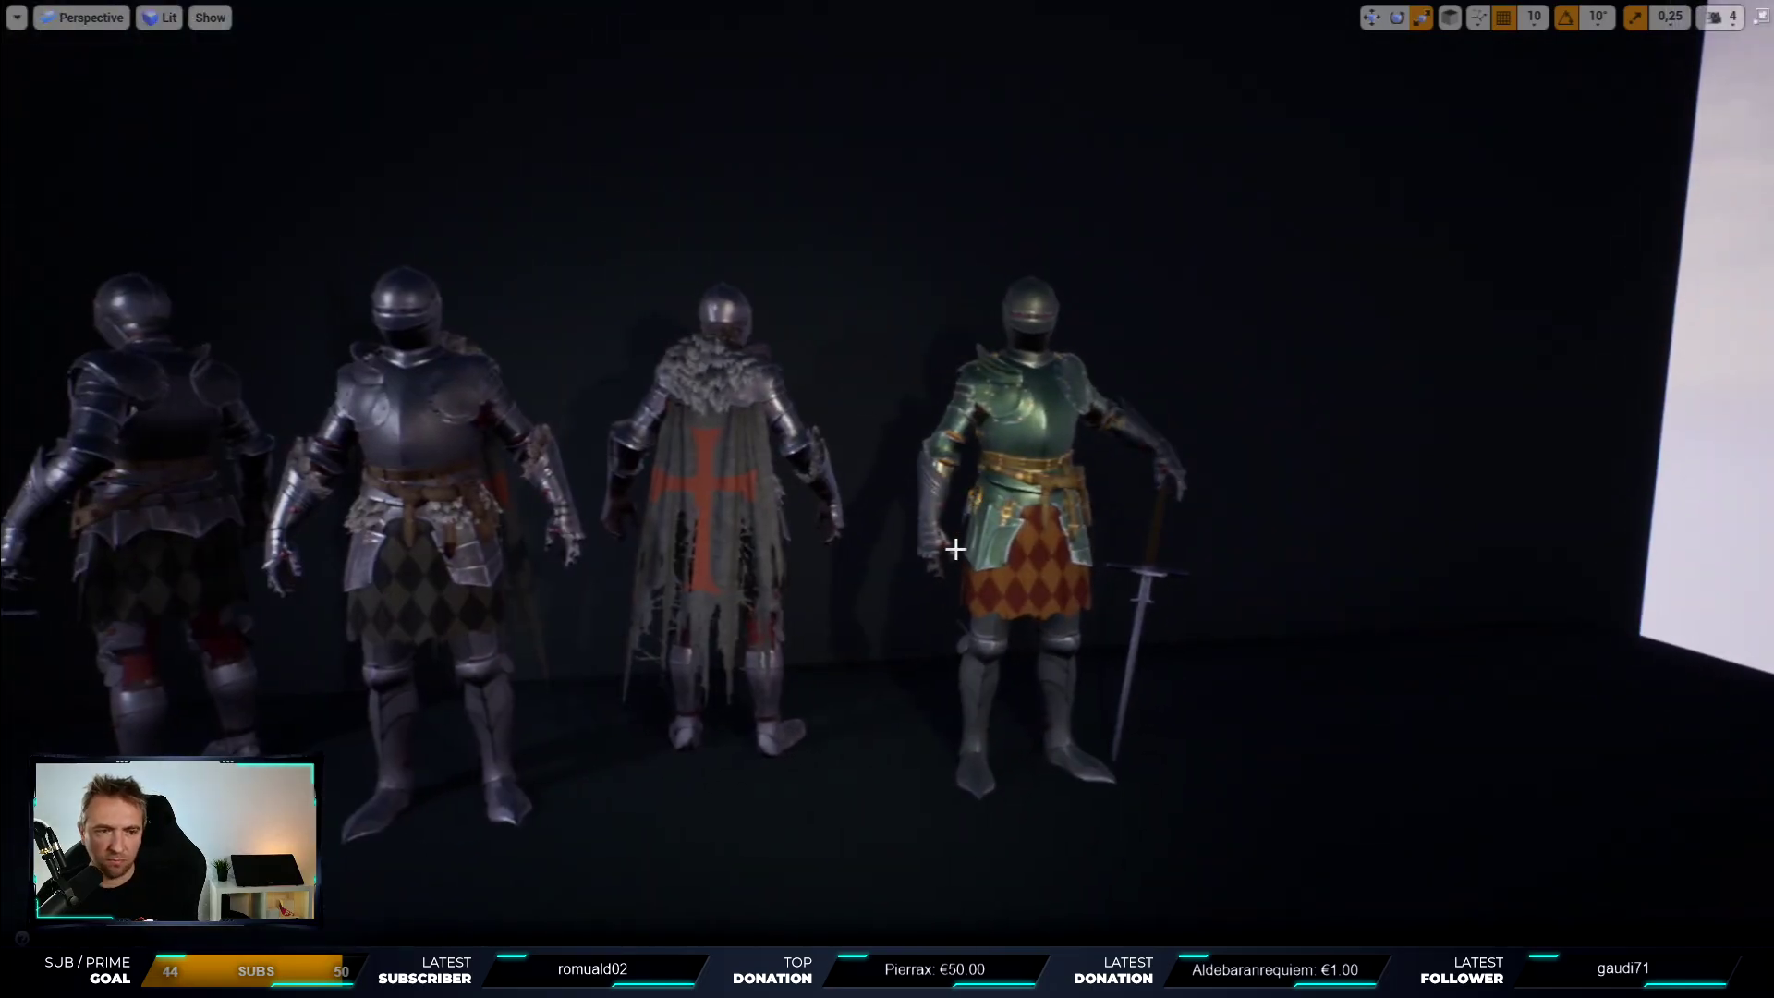
key(F11)
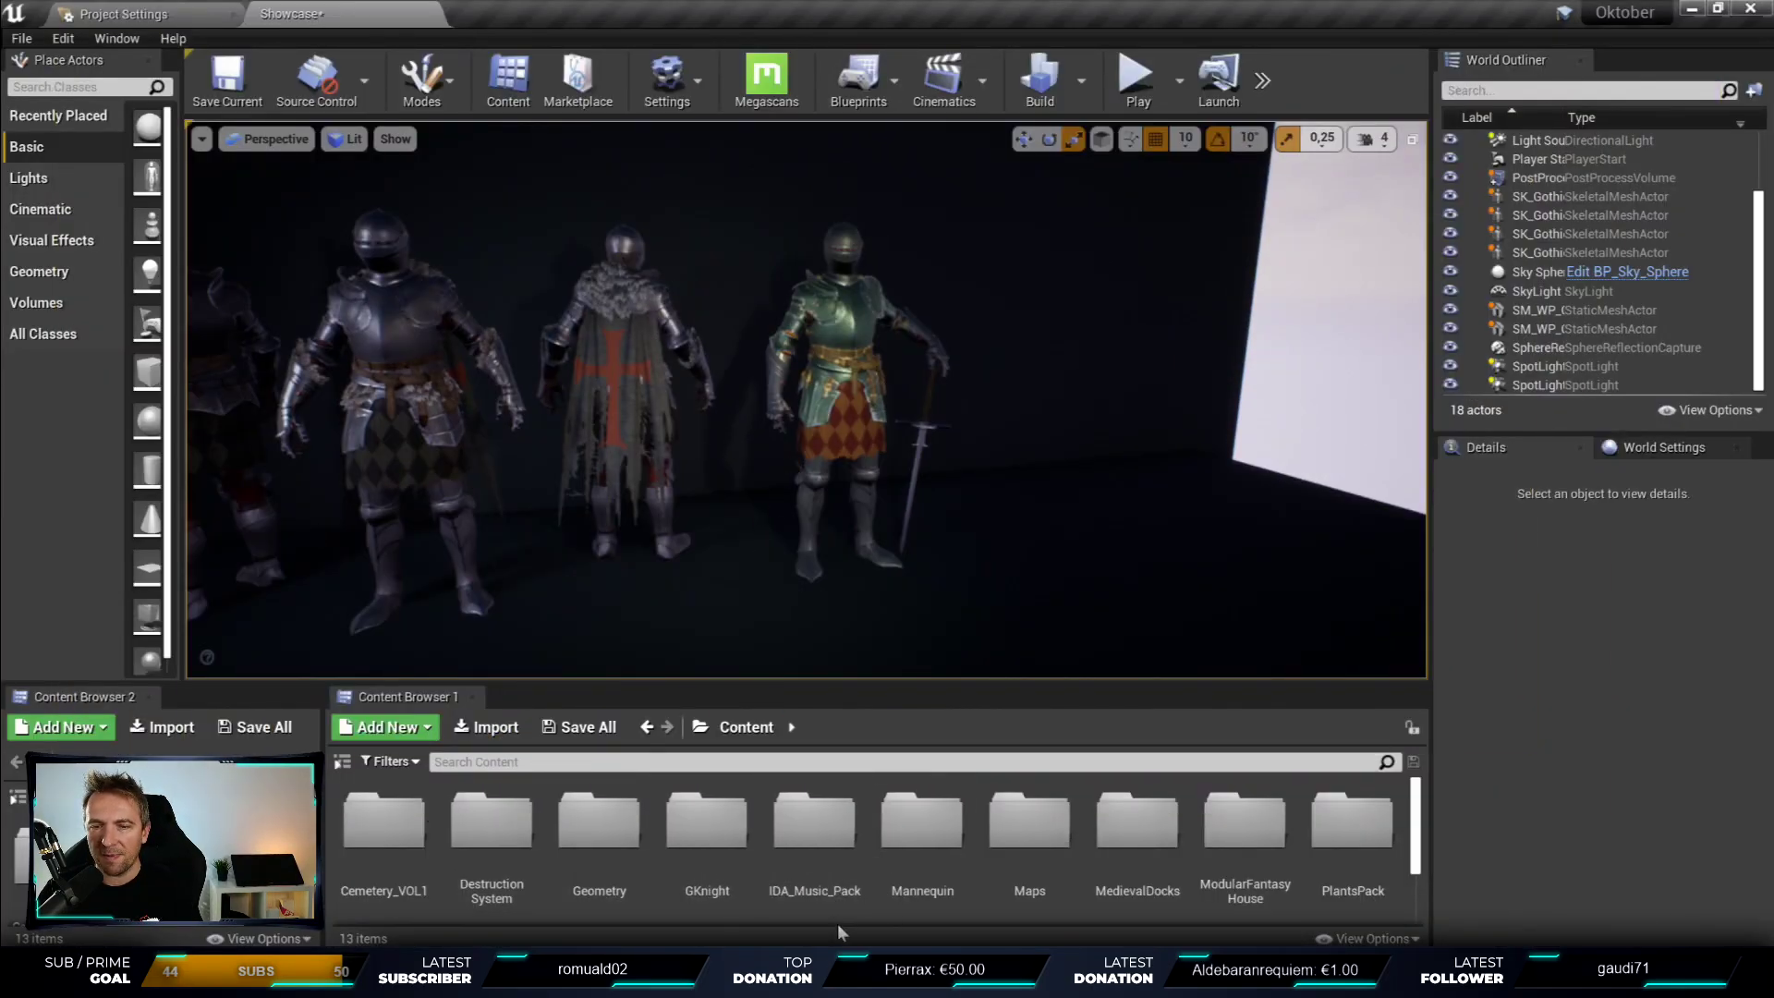
- Browse the IDA_Music_Pack folder and the MedievalDocks Meshes folder in the Content Browser
double_click(831, 836)
click(743, 727)
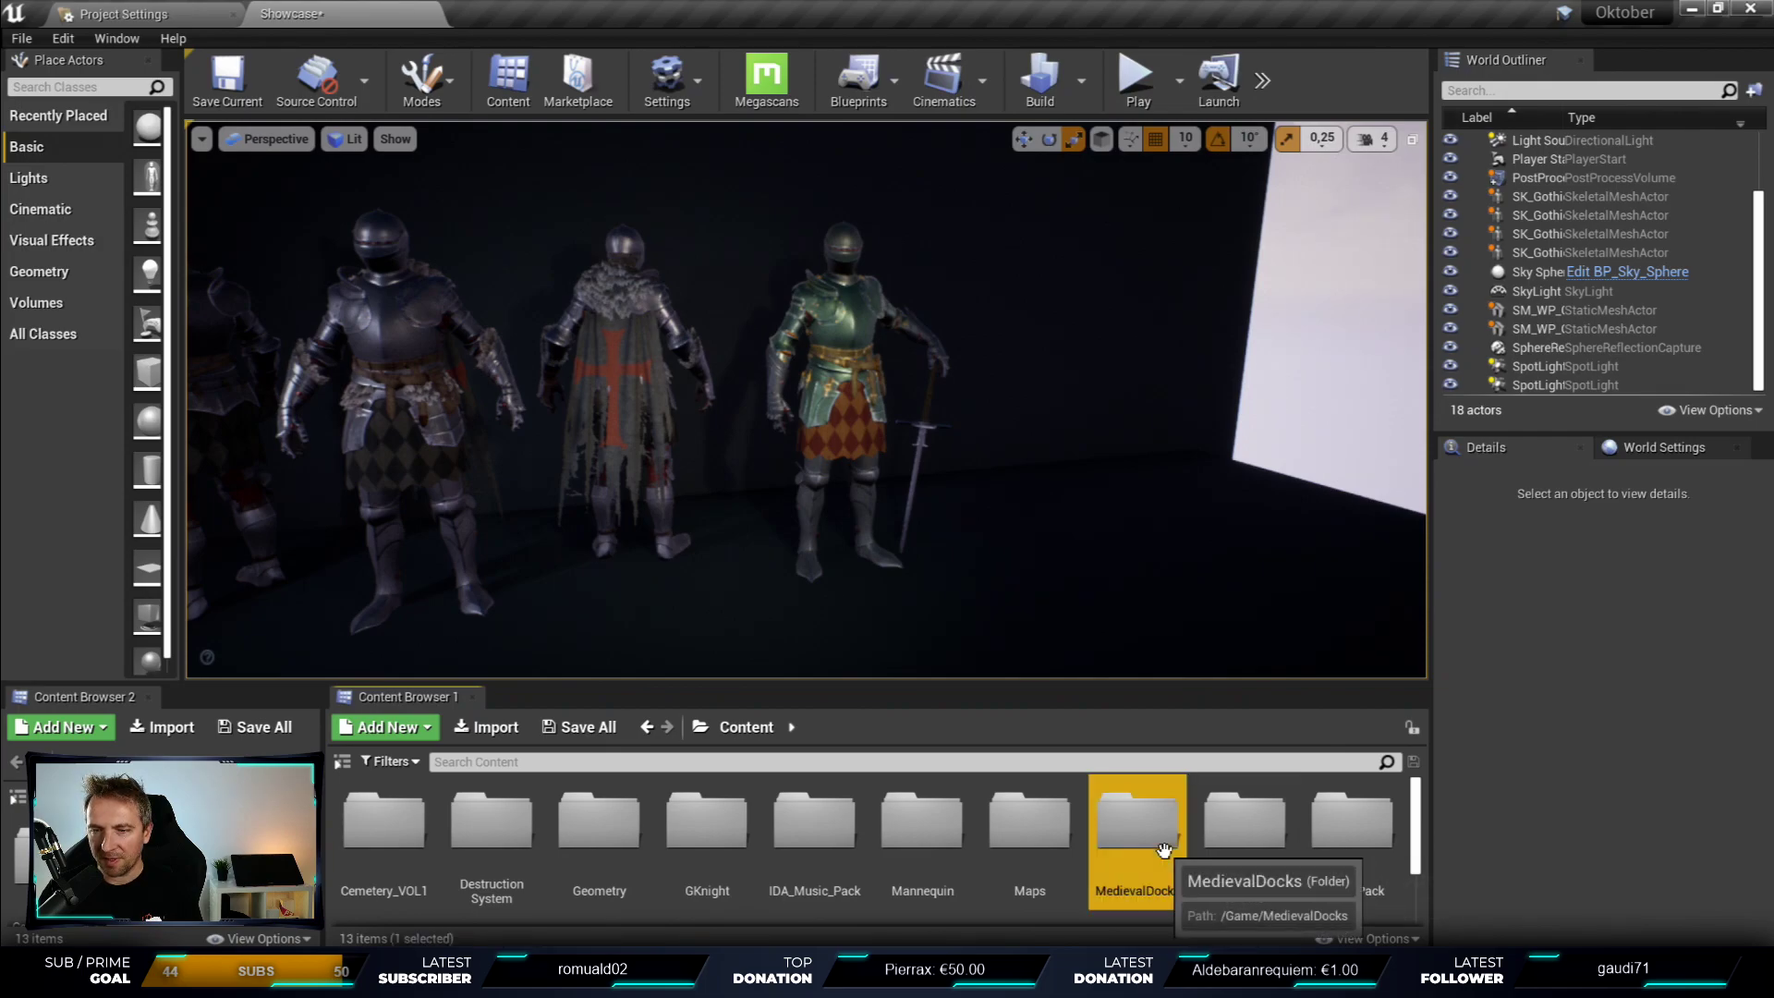
double_click(1137, 822)
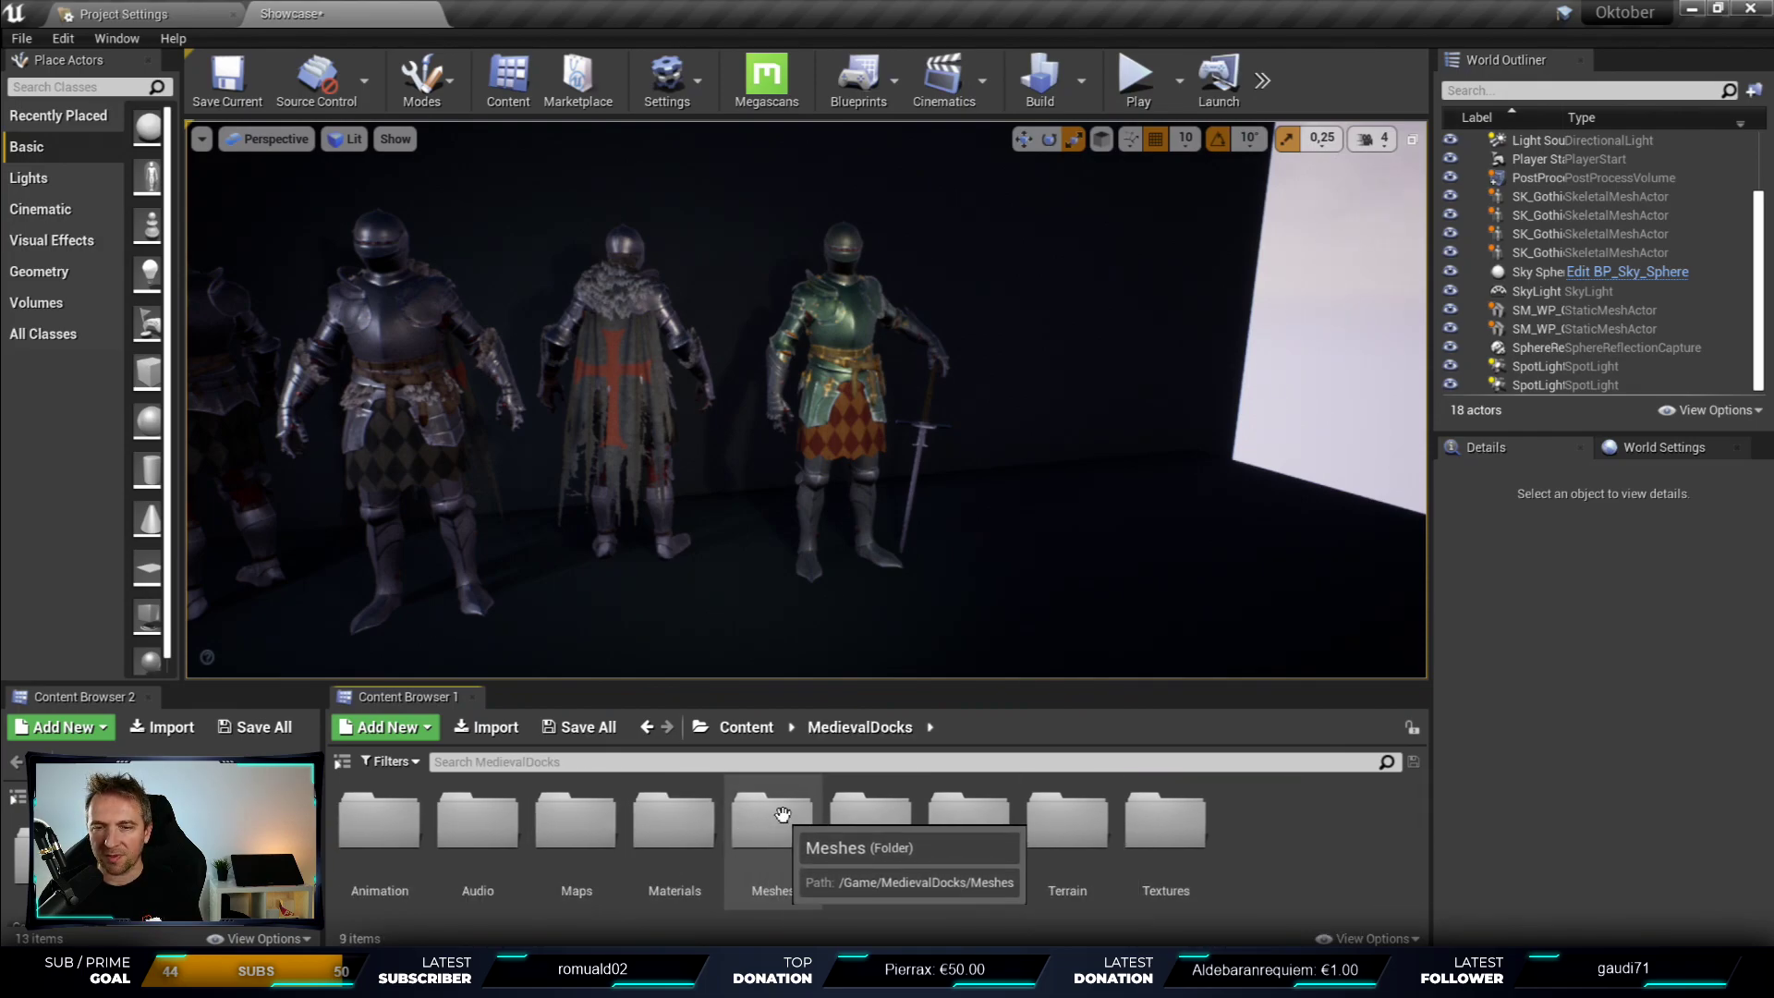
double_click(740, 822)
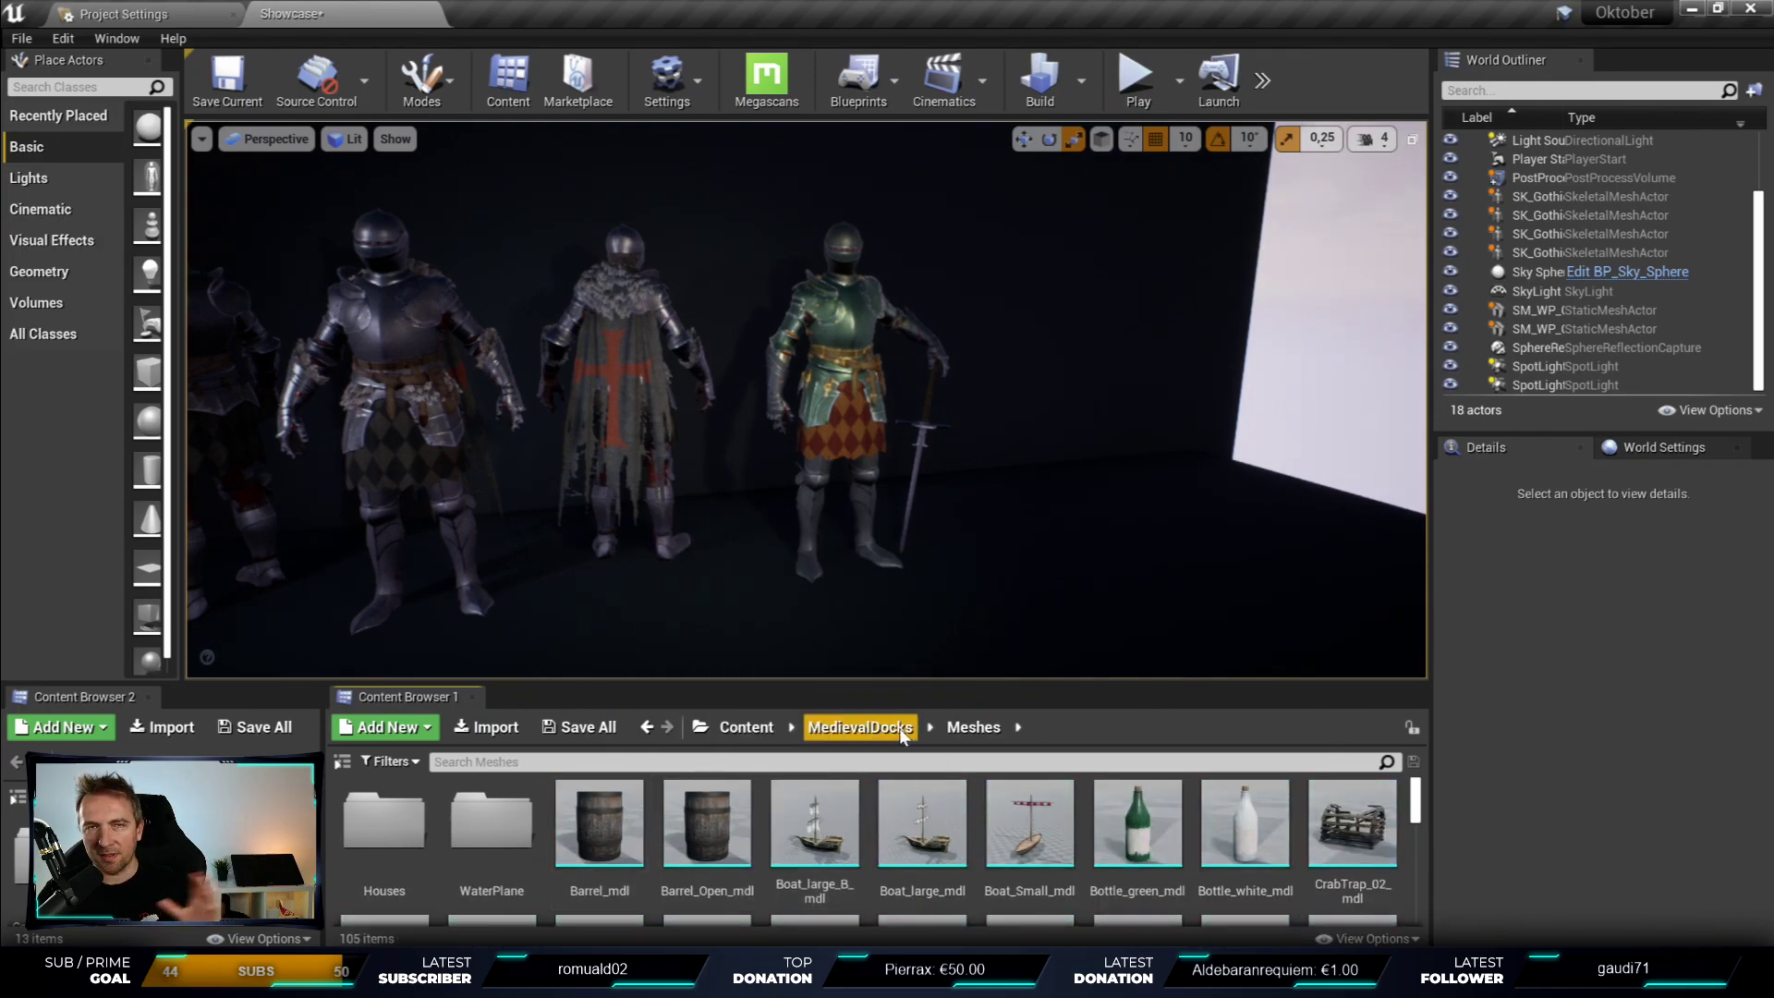
scroll(767, 859, down, 2)
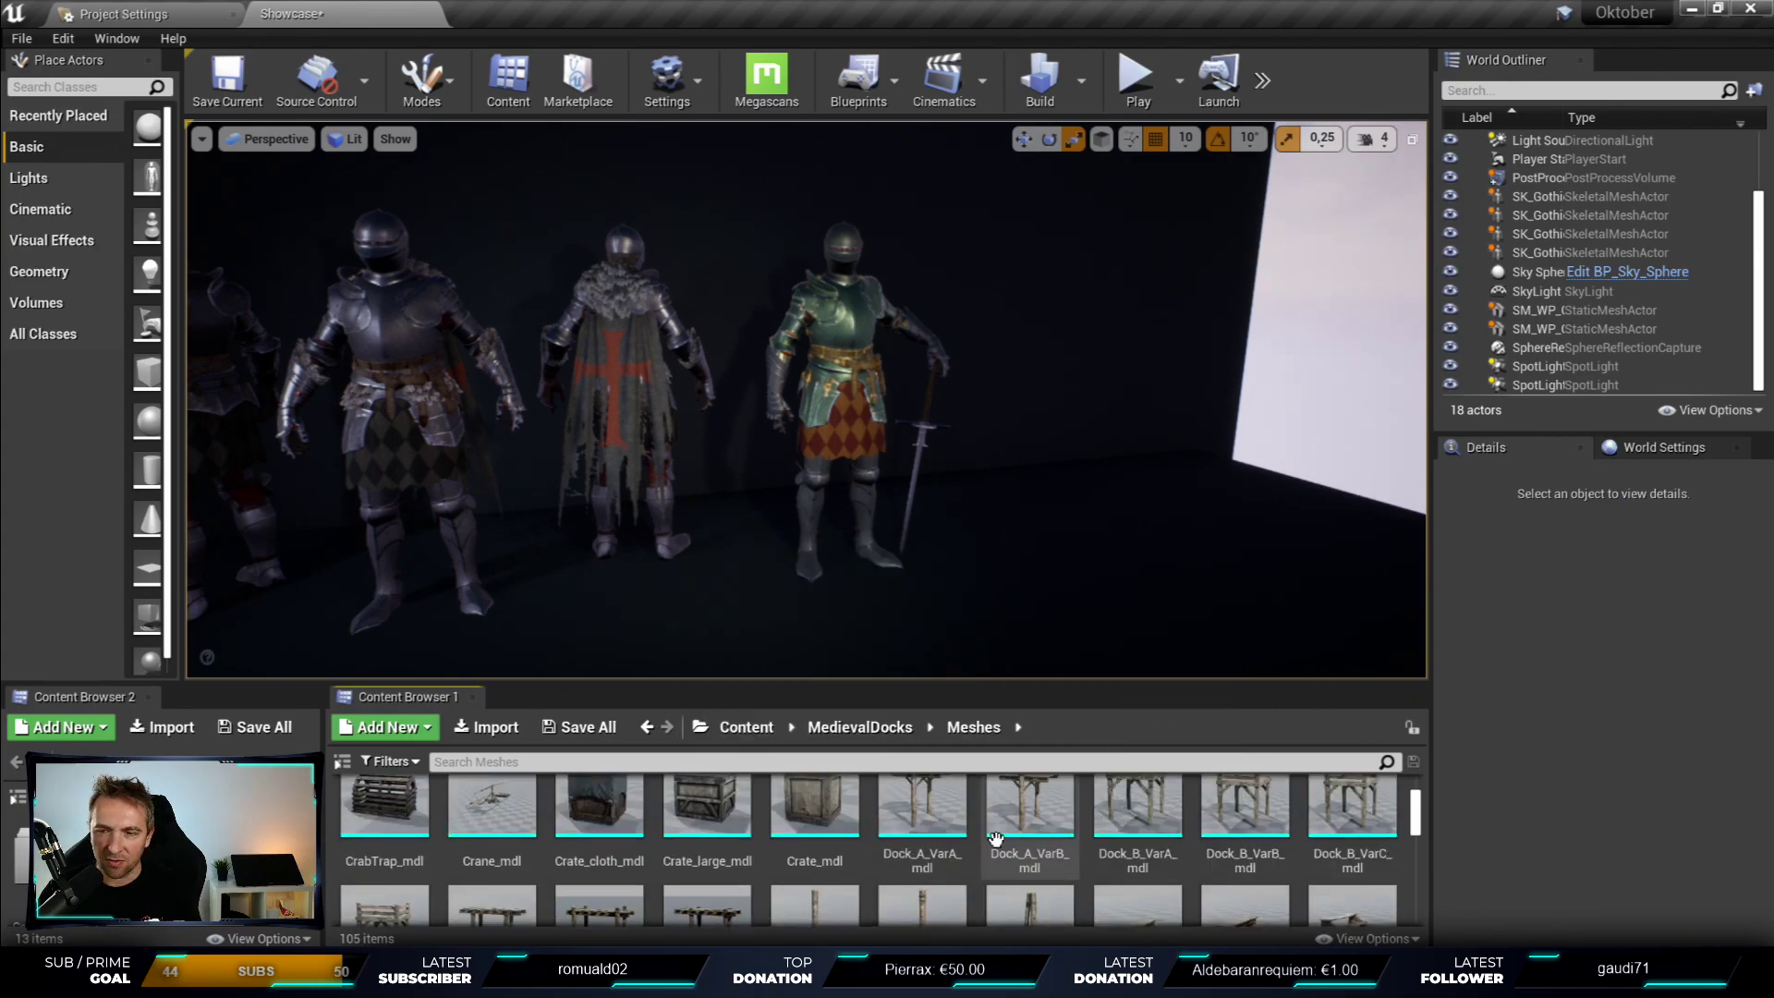
click(998, 728)
click(857, 728)
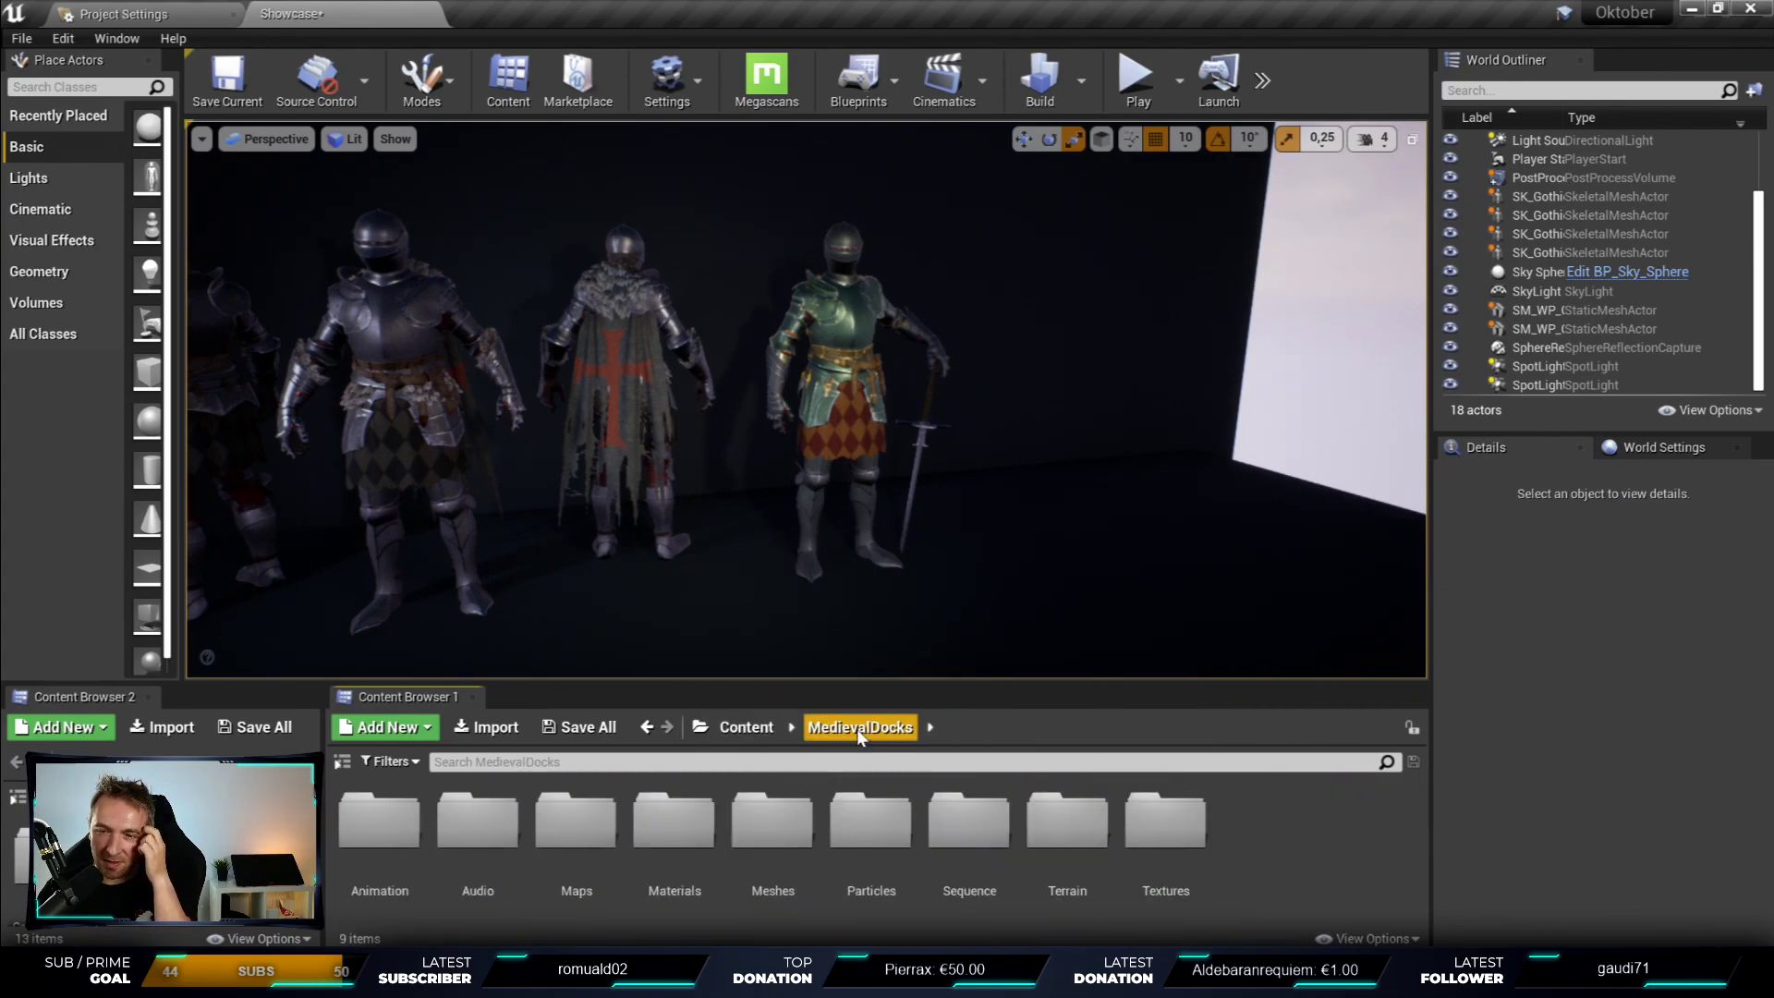
- Open DemoScene from MedievalDocks/Maps, choosing Save Selected for the Showcase level
double_click(773, 821)
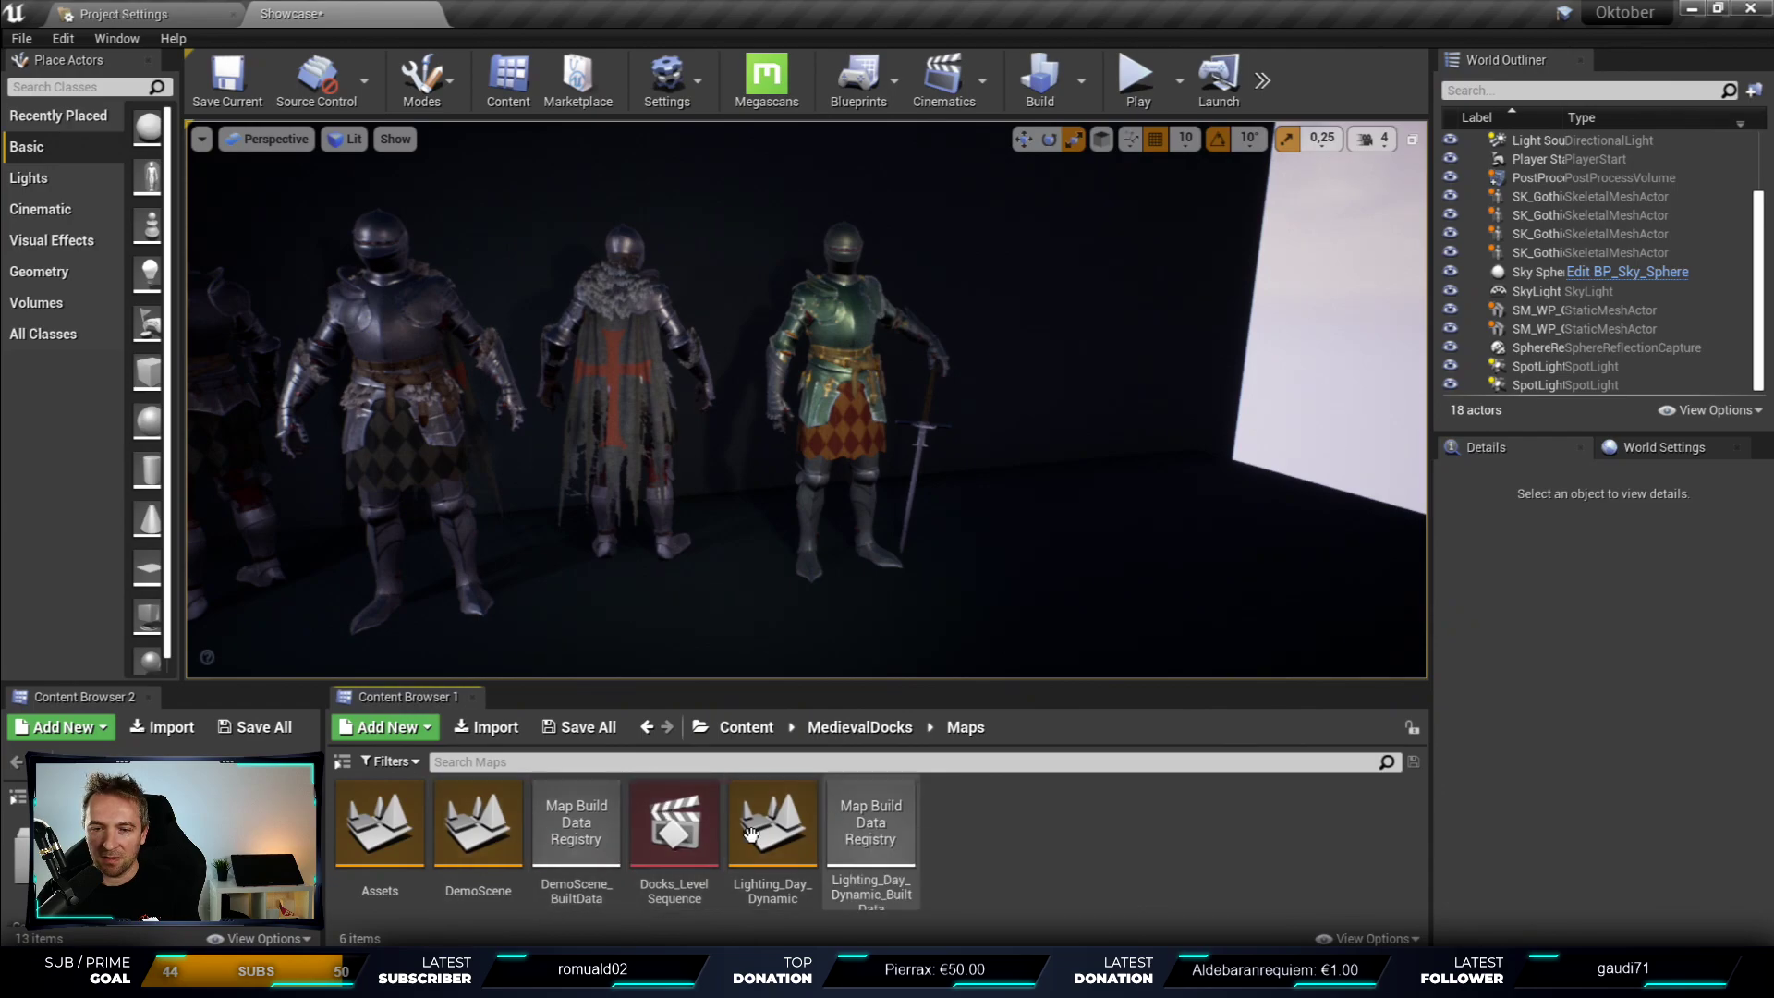
double_click(469, 831)
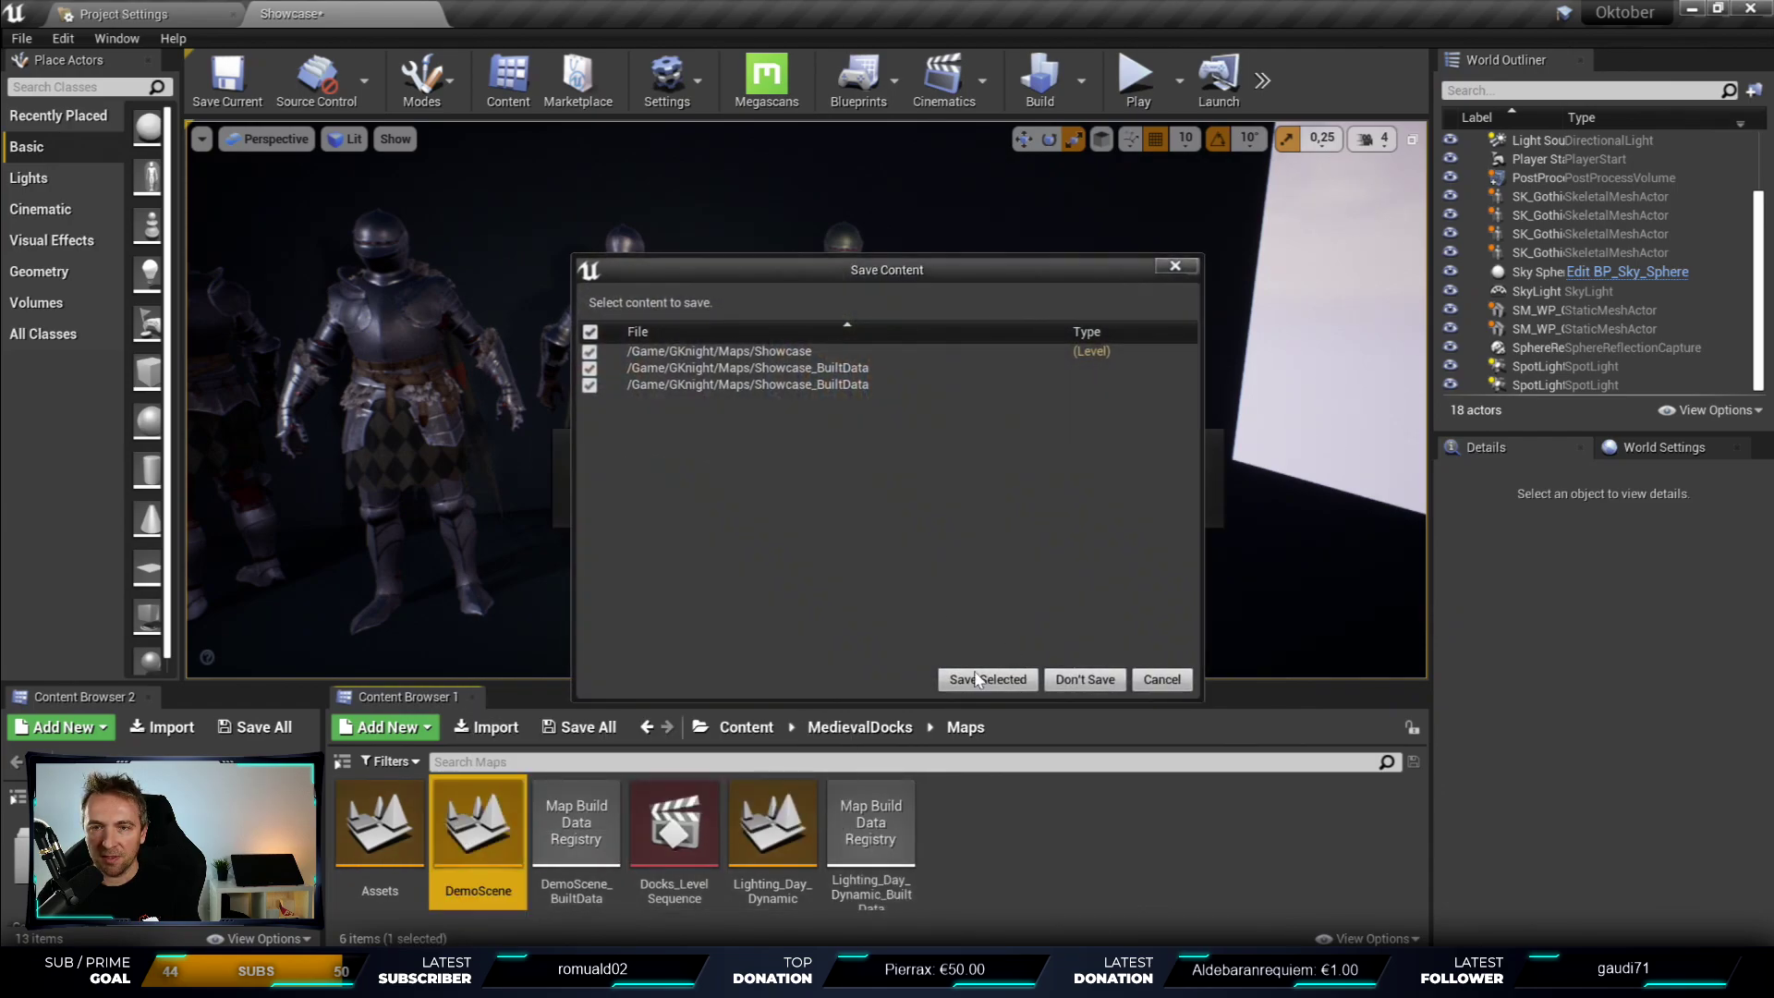
click(992, 687)
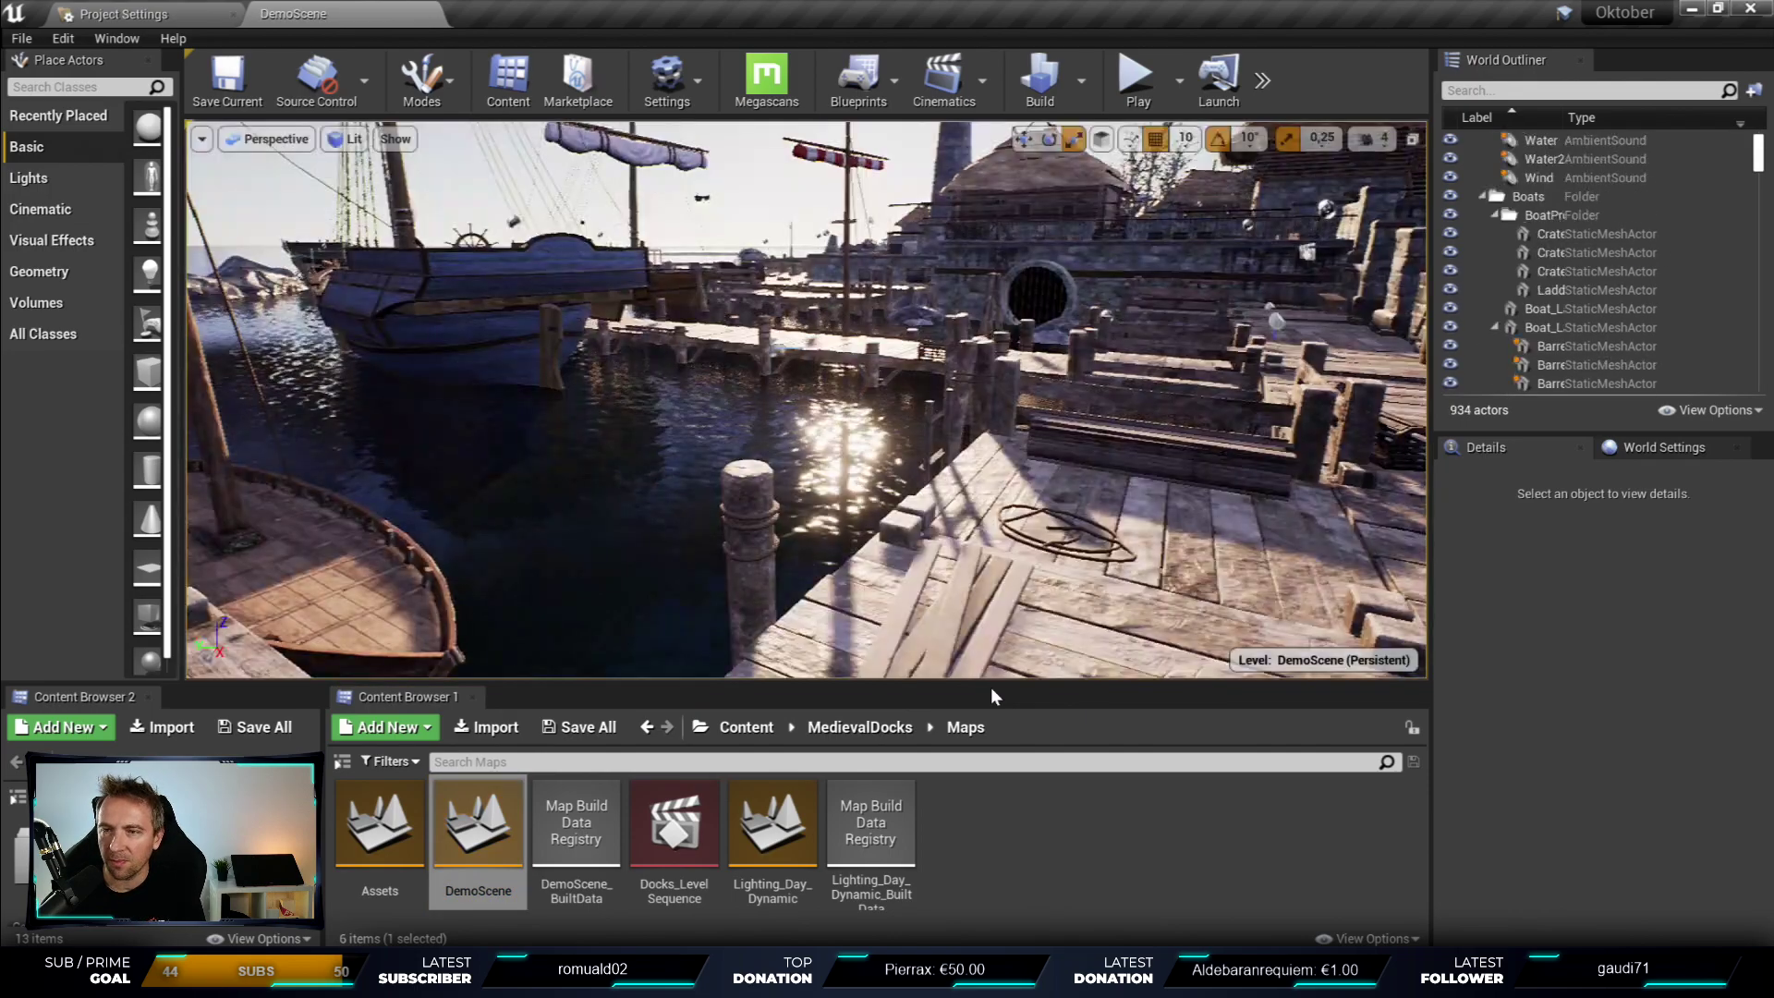
- Fly full-screen over the docks into the harbour village and around the planter wall, then exit full-screen
key(F11)
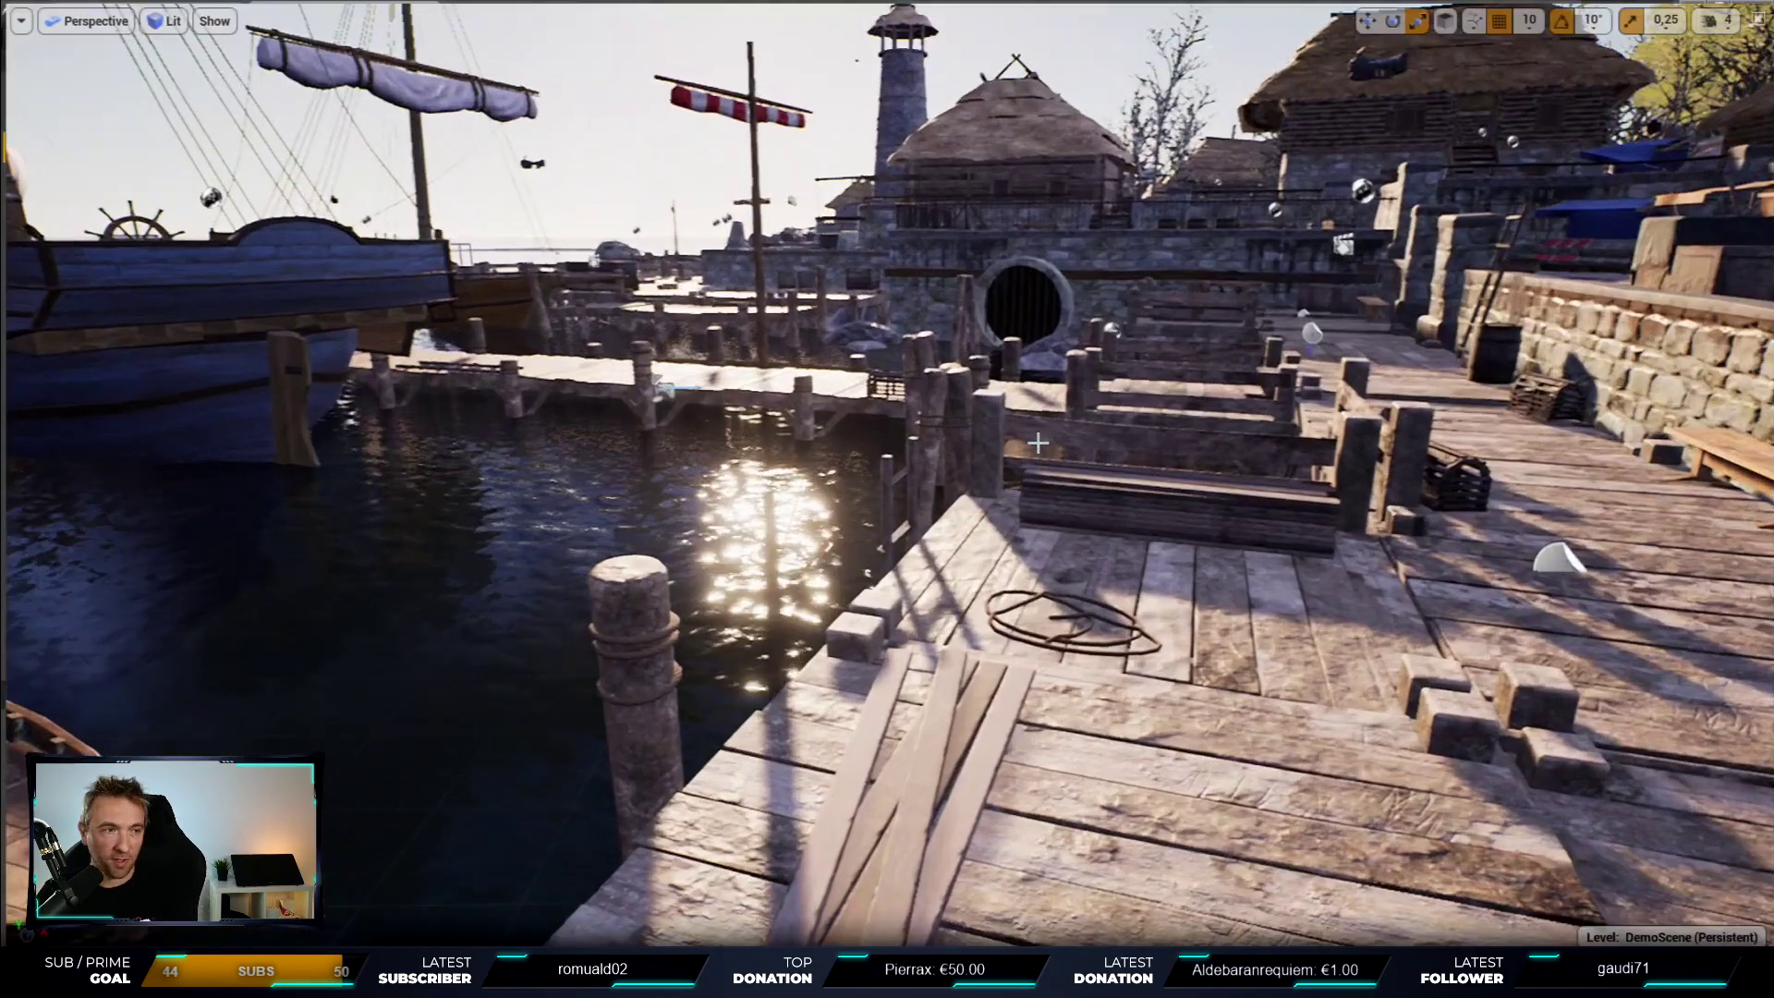
mouse_move(1205, 221)
right_down()
mouse_move(1385, 157)
mouse_move(1016, 166)
mouse_move(1340, 163)
mouse_move(1293, 185)
mouse_move(1386, 277)
mouse_move(1386, 259)
right_up()
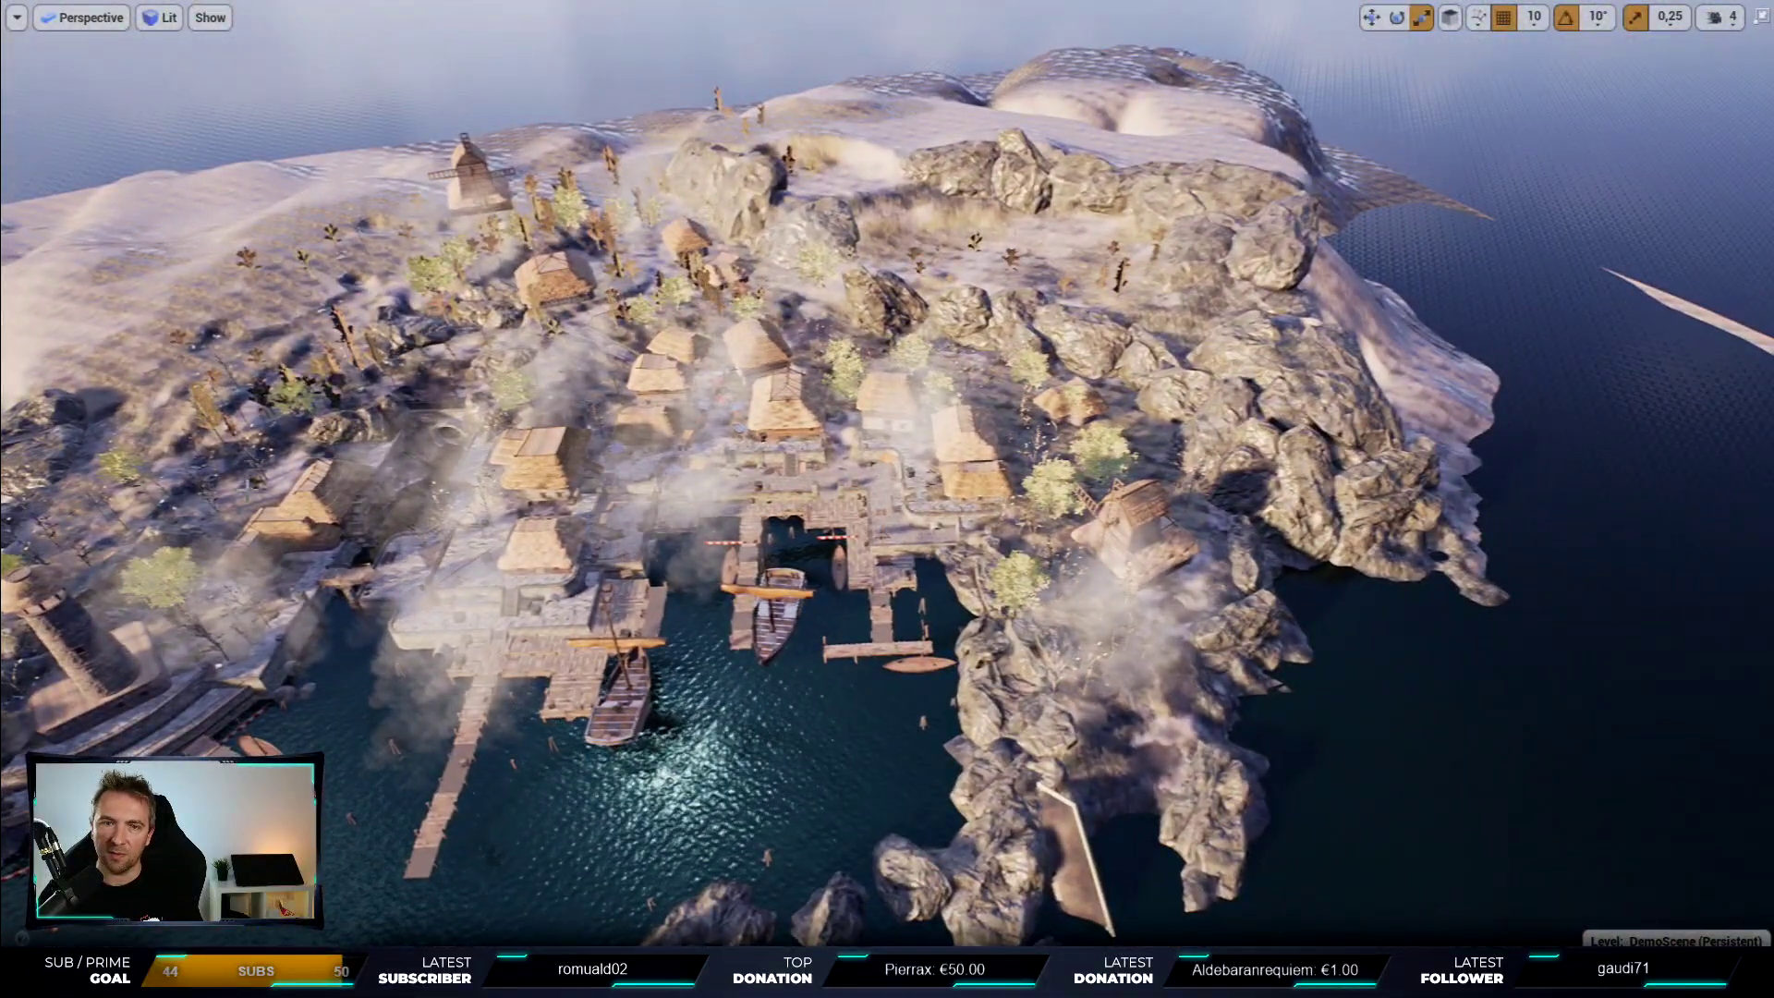
mouse_move(1386, 259)
right_down()
mouse_move(1385, 185)
mouse_move(1109, 184)
right_up()
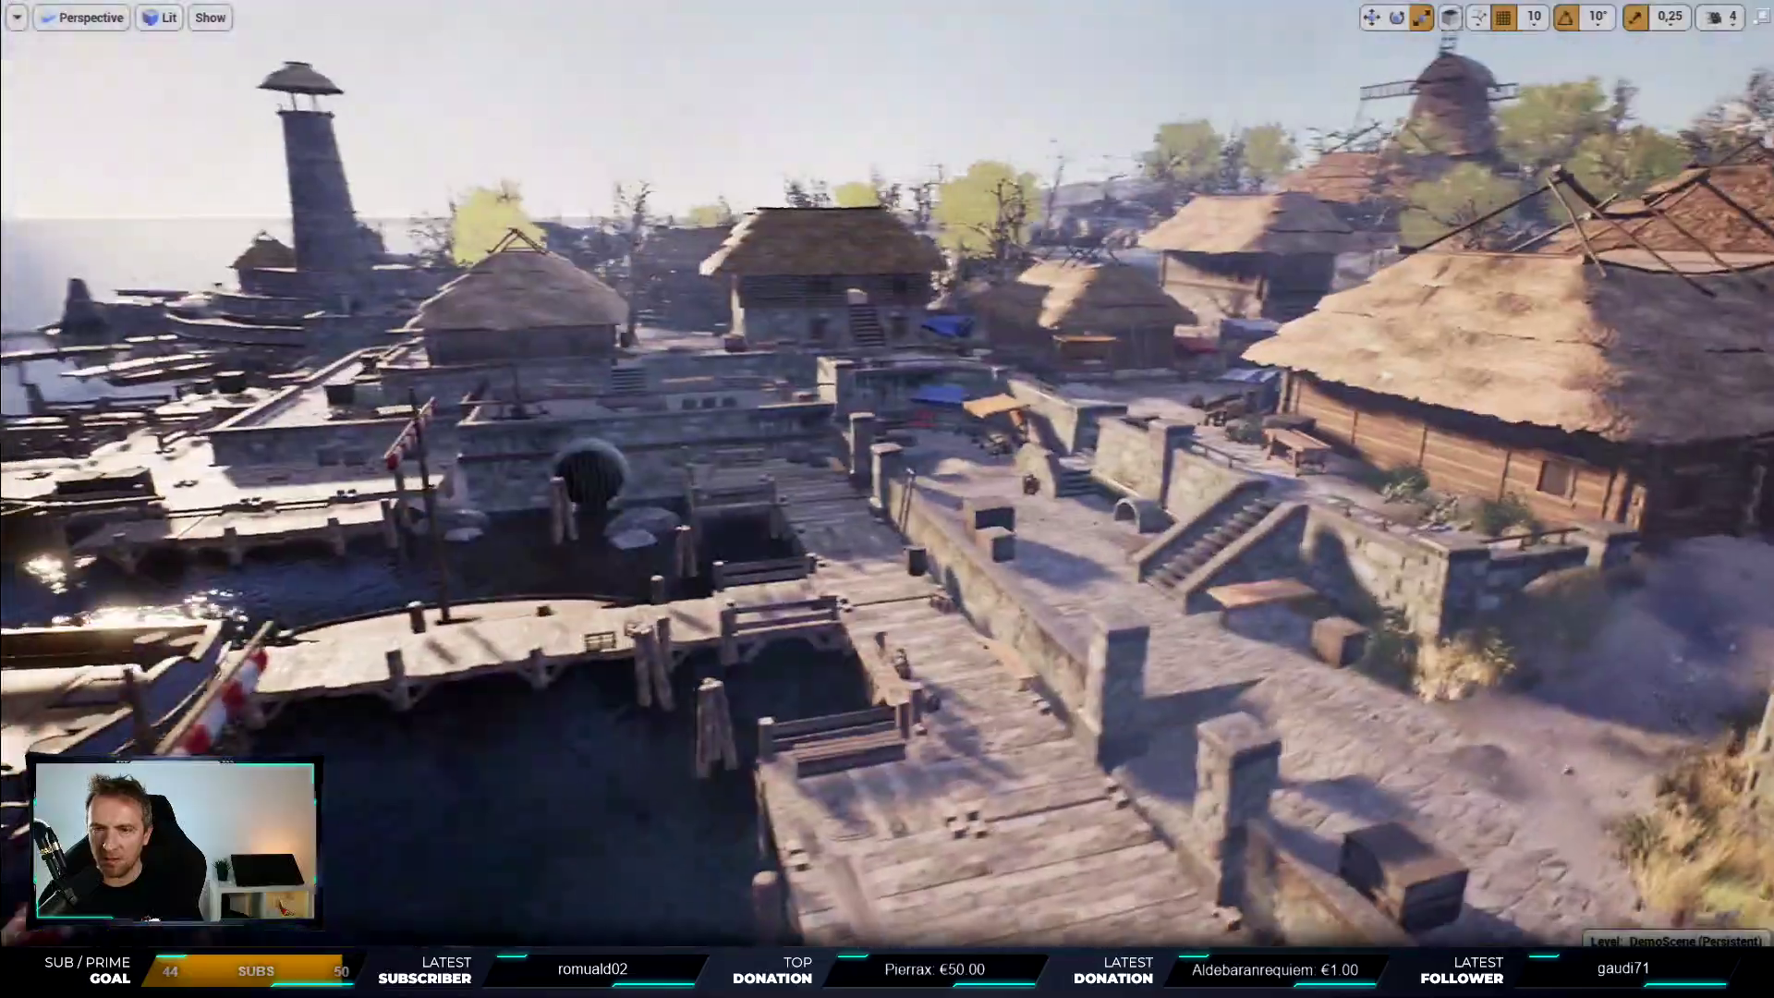
mouse_move(1109, 184)
right_down()
mouse_move(1247, 203)
mouse_move(1155, 221)
mouse_move(1293, 222)
right_up()
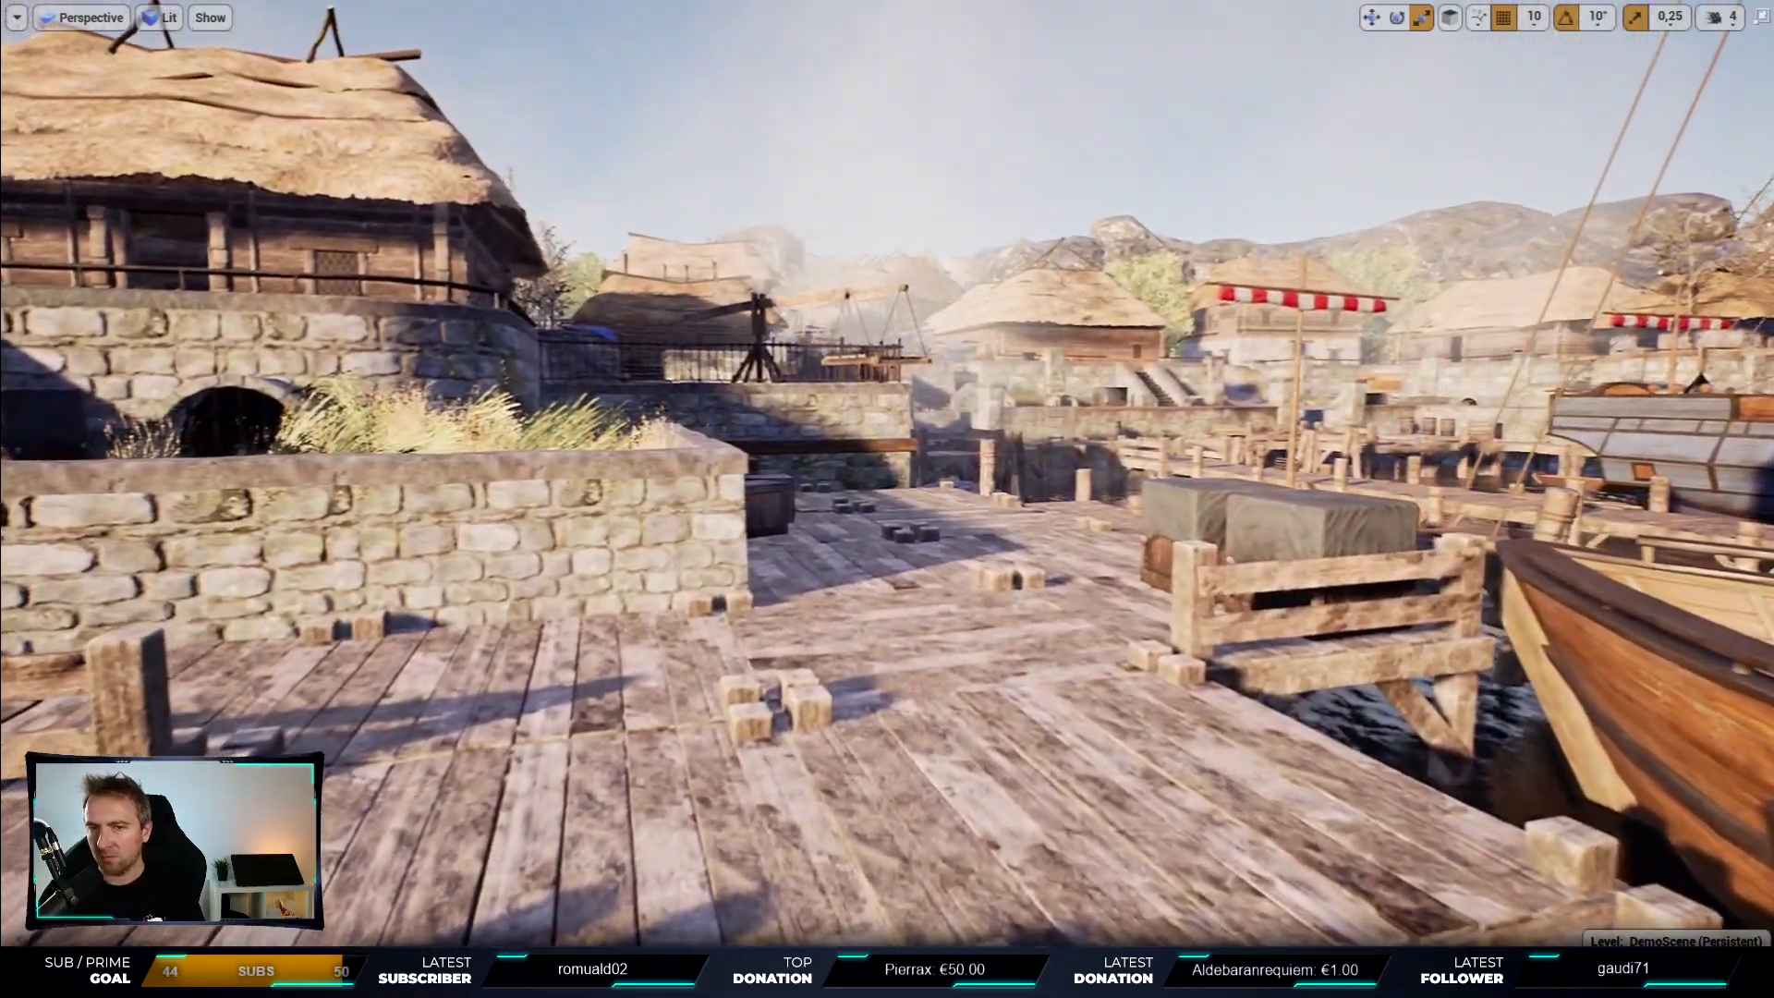
mouse_move(1293, 222)
right_down()
mouse_move(1330, 222)
mouse_move(1016, 222)
right_up()
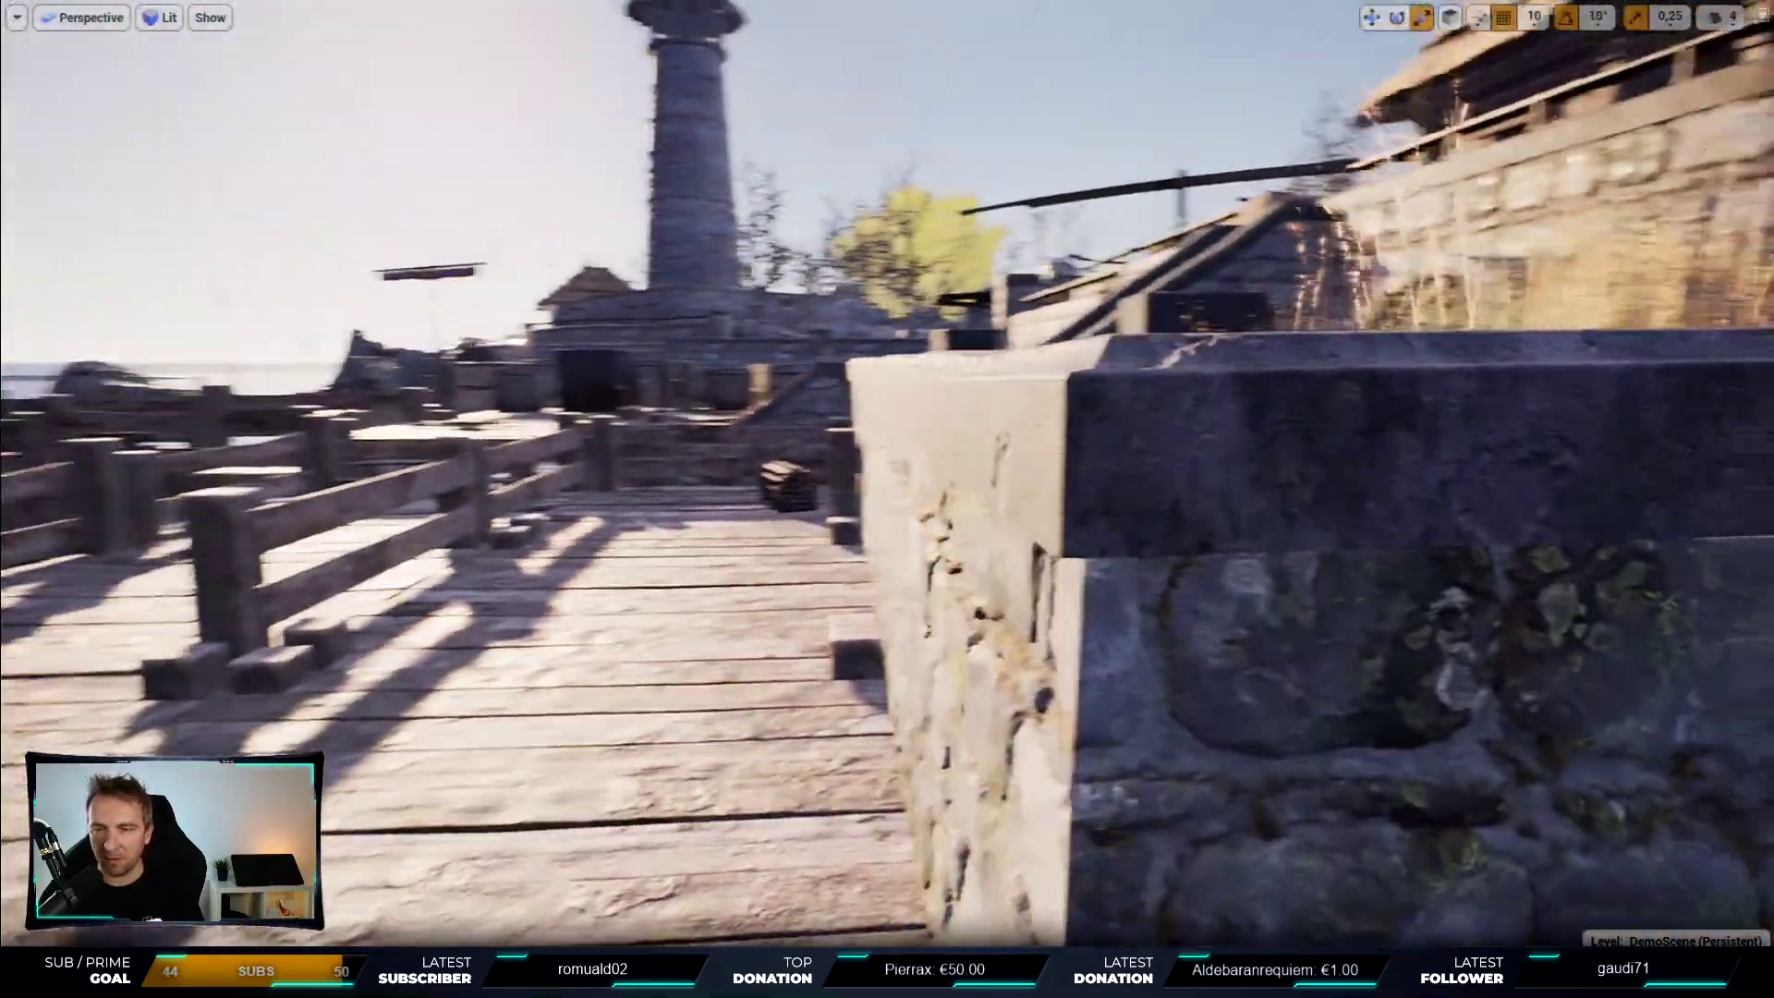
mouse_move(1016, 222)
right_down()
mouse_move(739, 221)
mouse_move(1016, 222)
right_up()
right_drag(1016, 611, 909, 611)
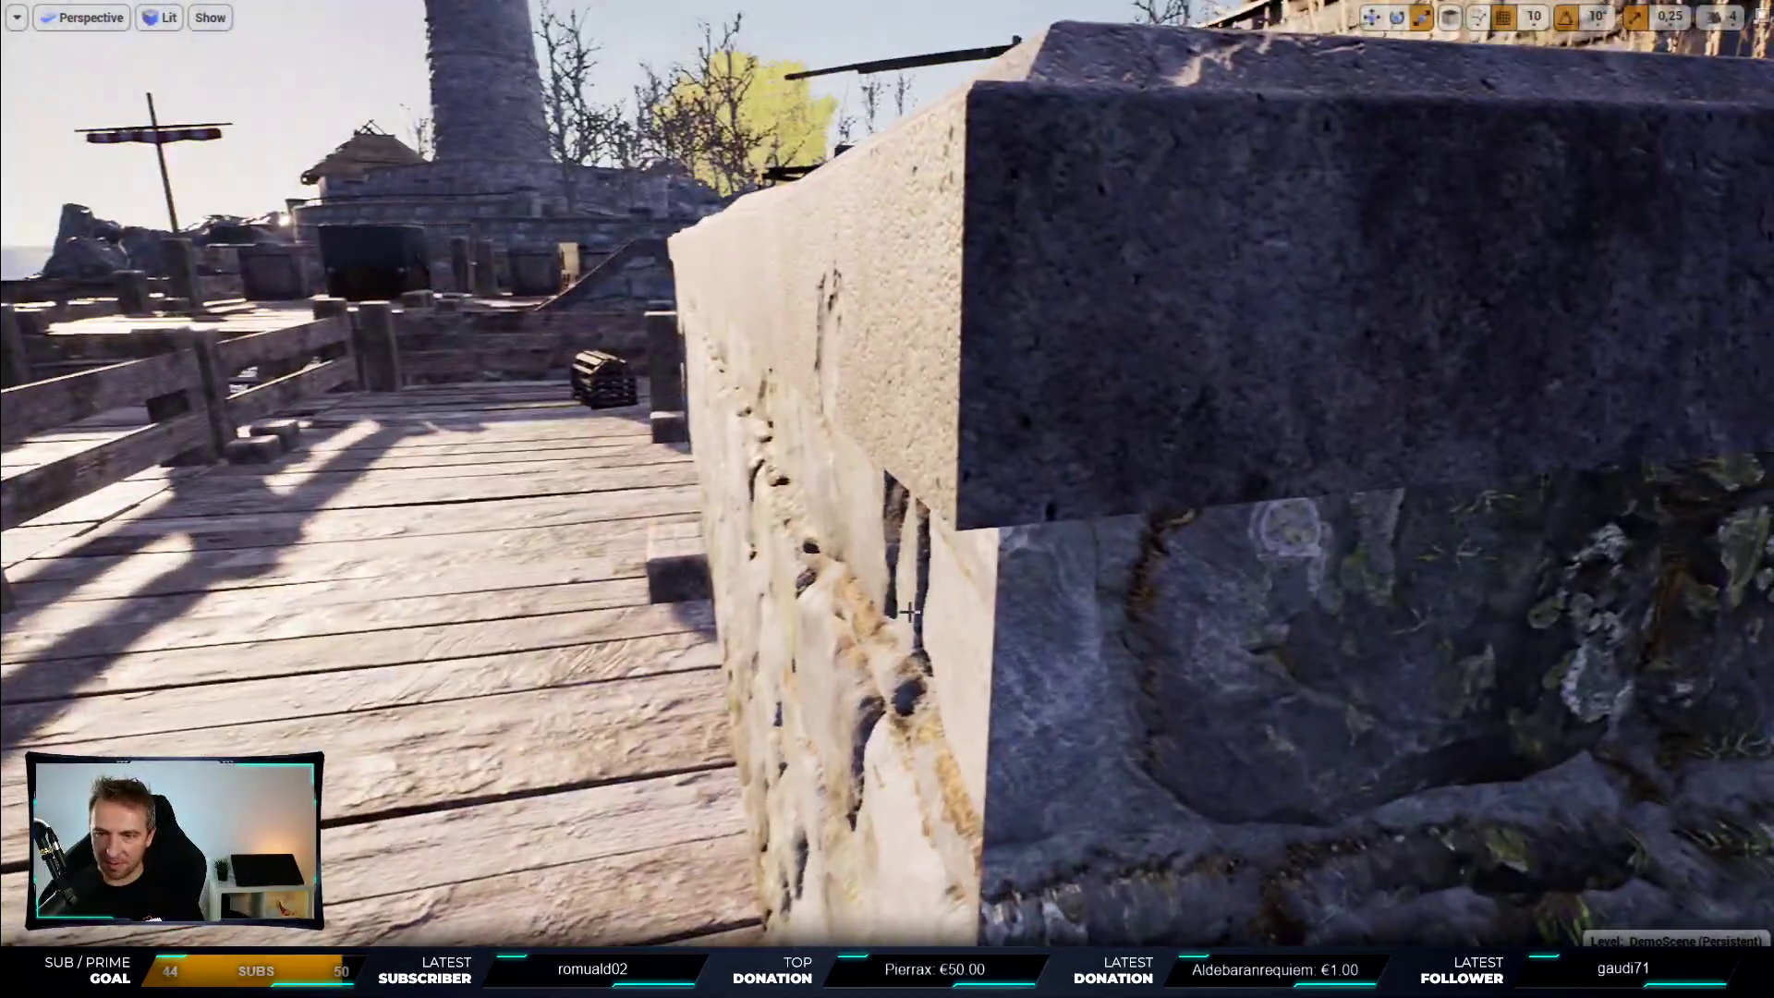
right_drag(1117, 699, 1099, 658)
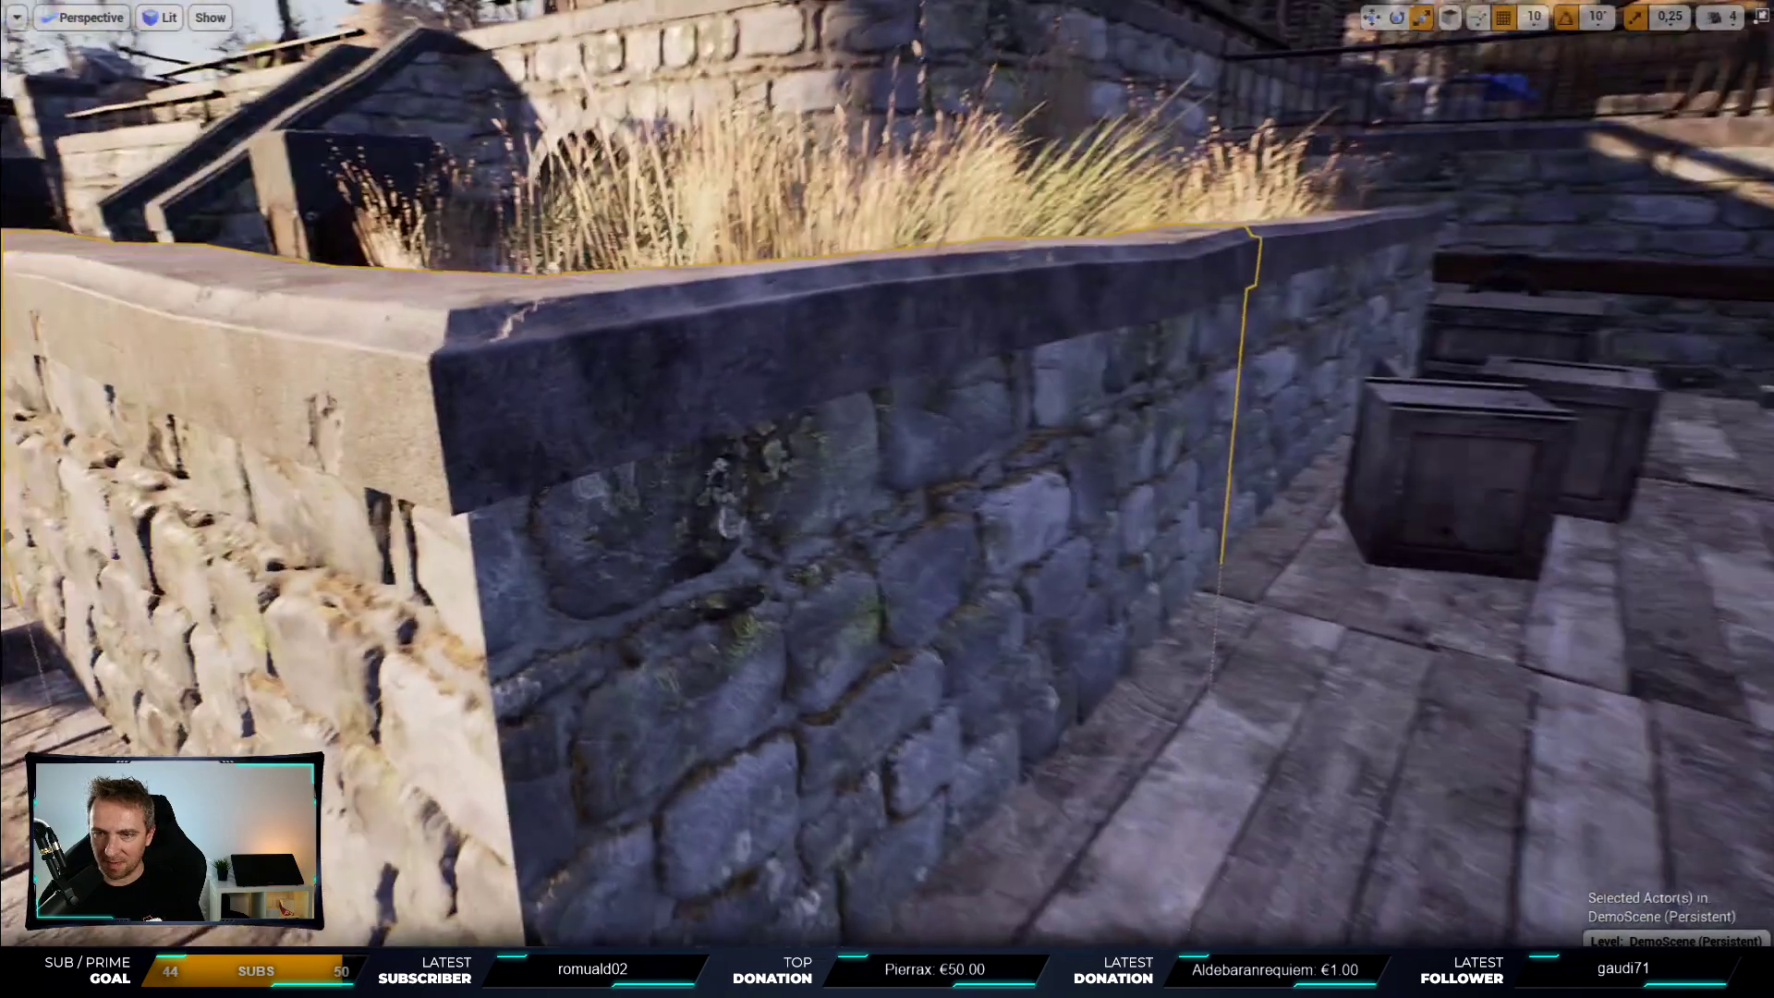
key(F11)
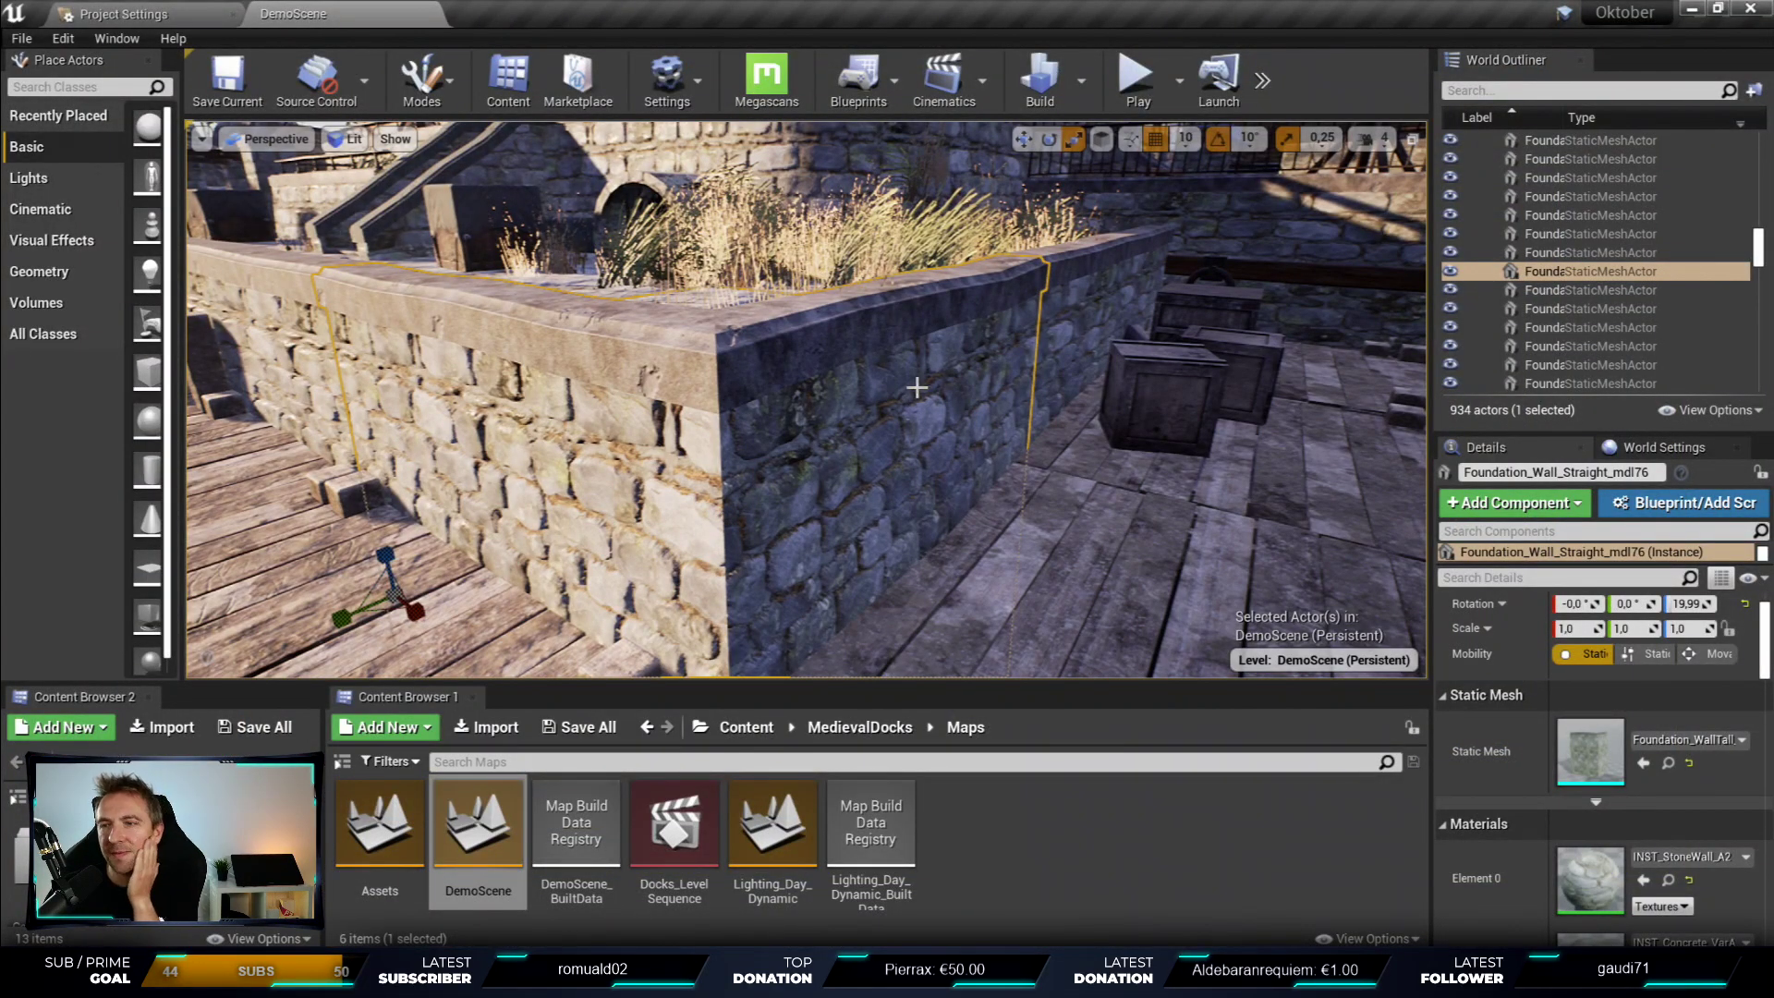
double_click(1598, 754)
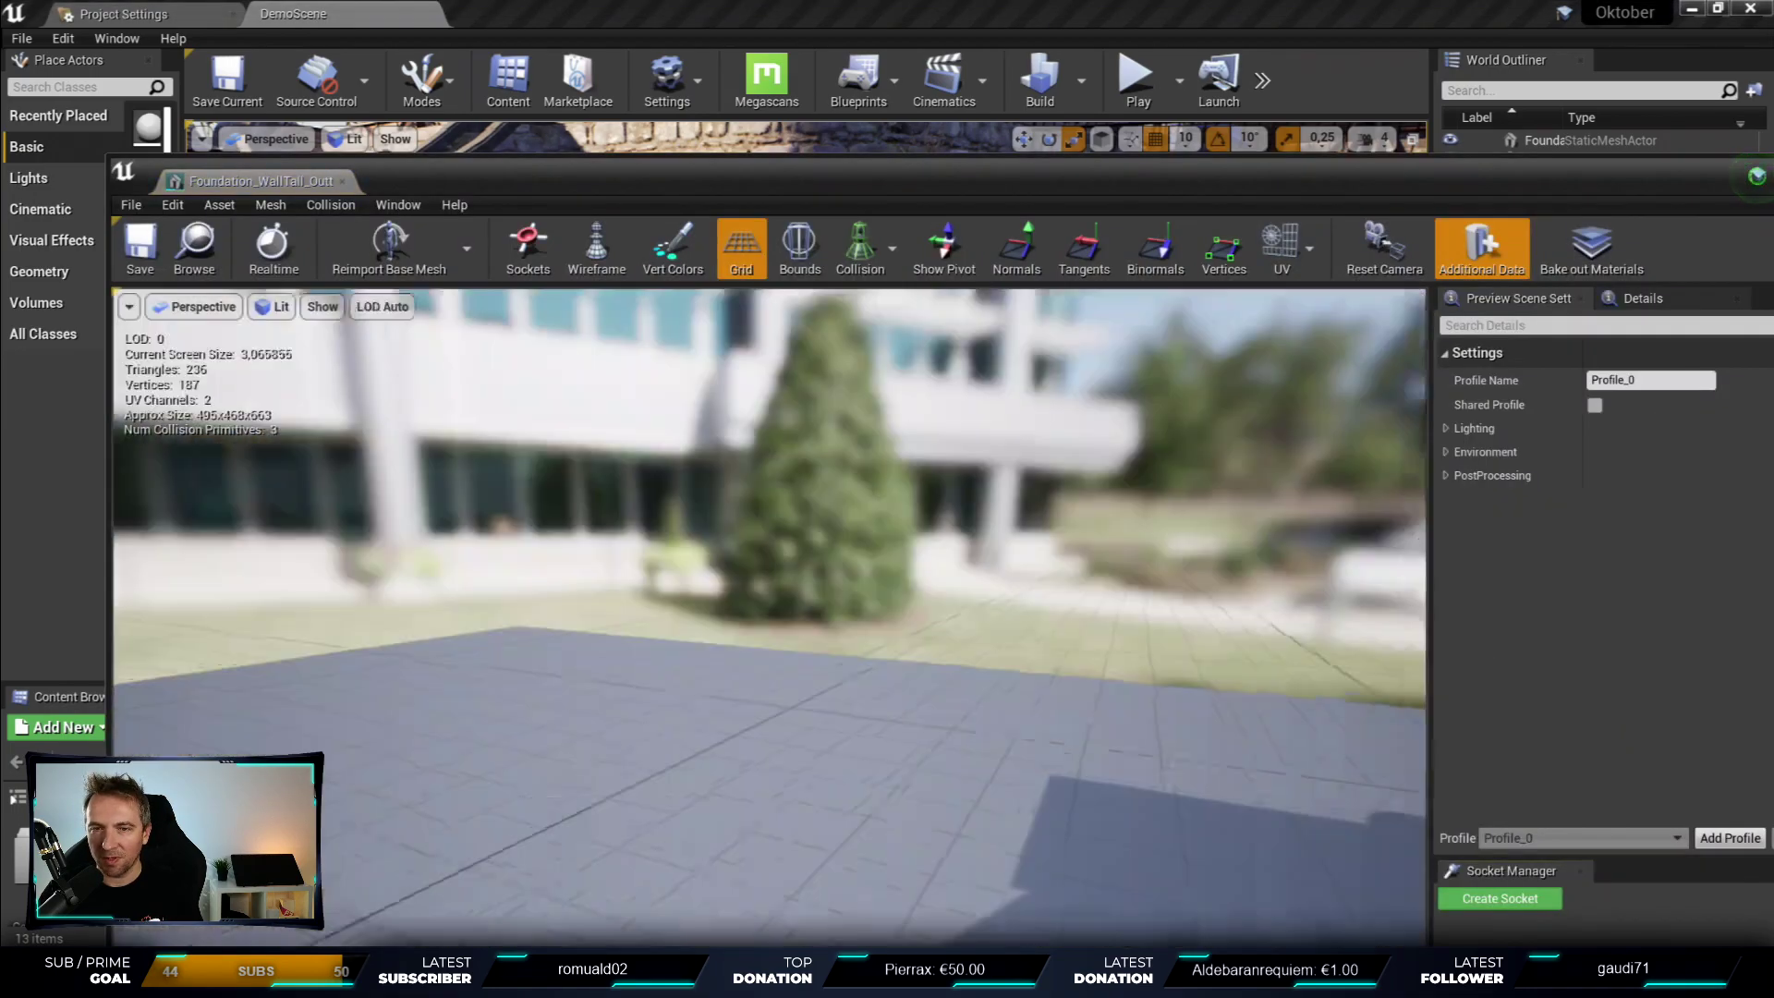
mouse_move(768, 619)
mouse_down()
mouse_move(768, 554)
mouse_move(832, 517)
mouse_move(906, 517)
mouse_up()
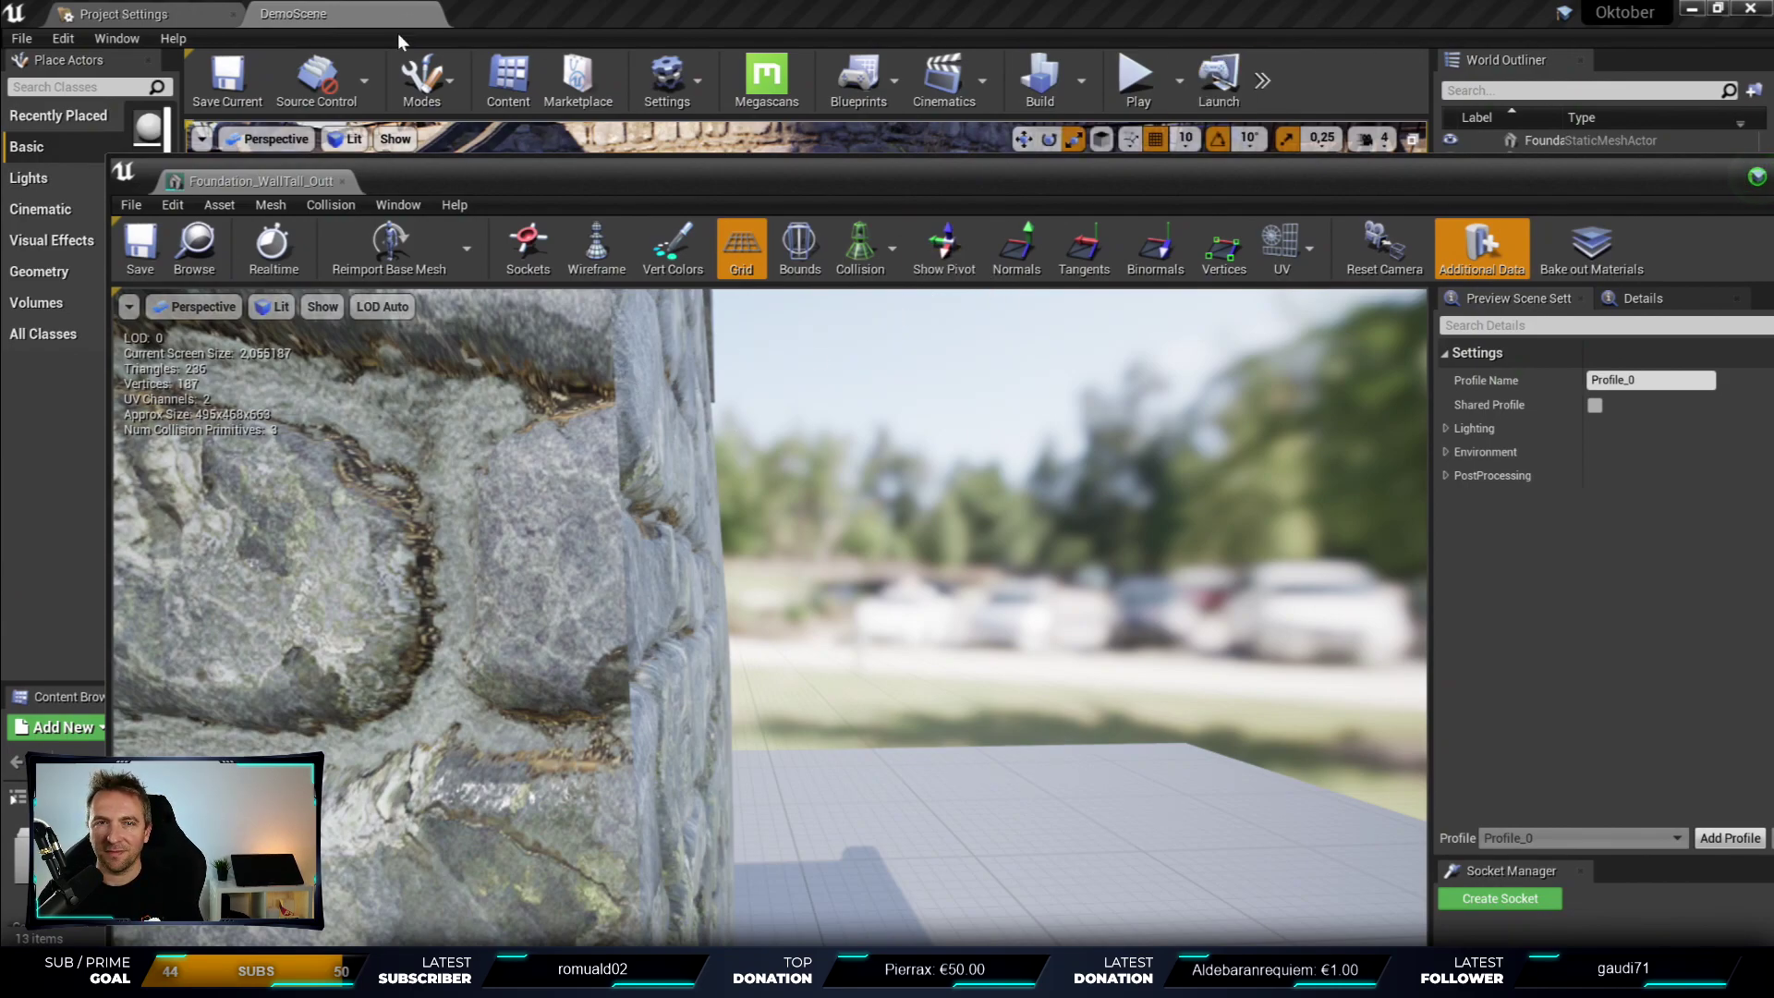
click(342, 182)
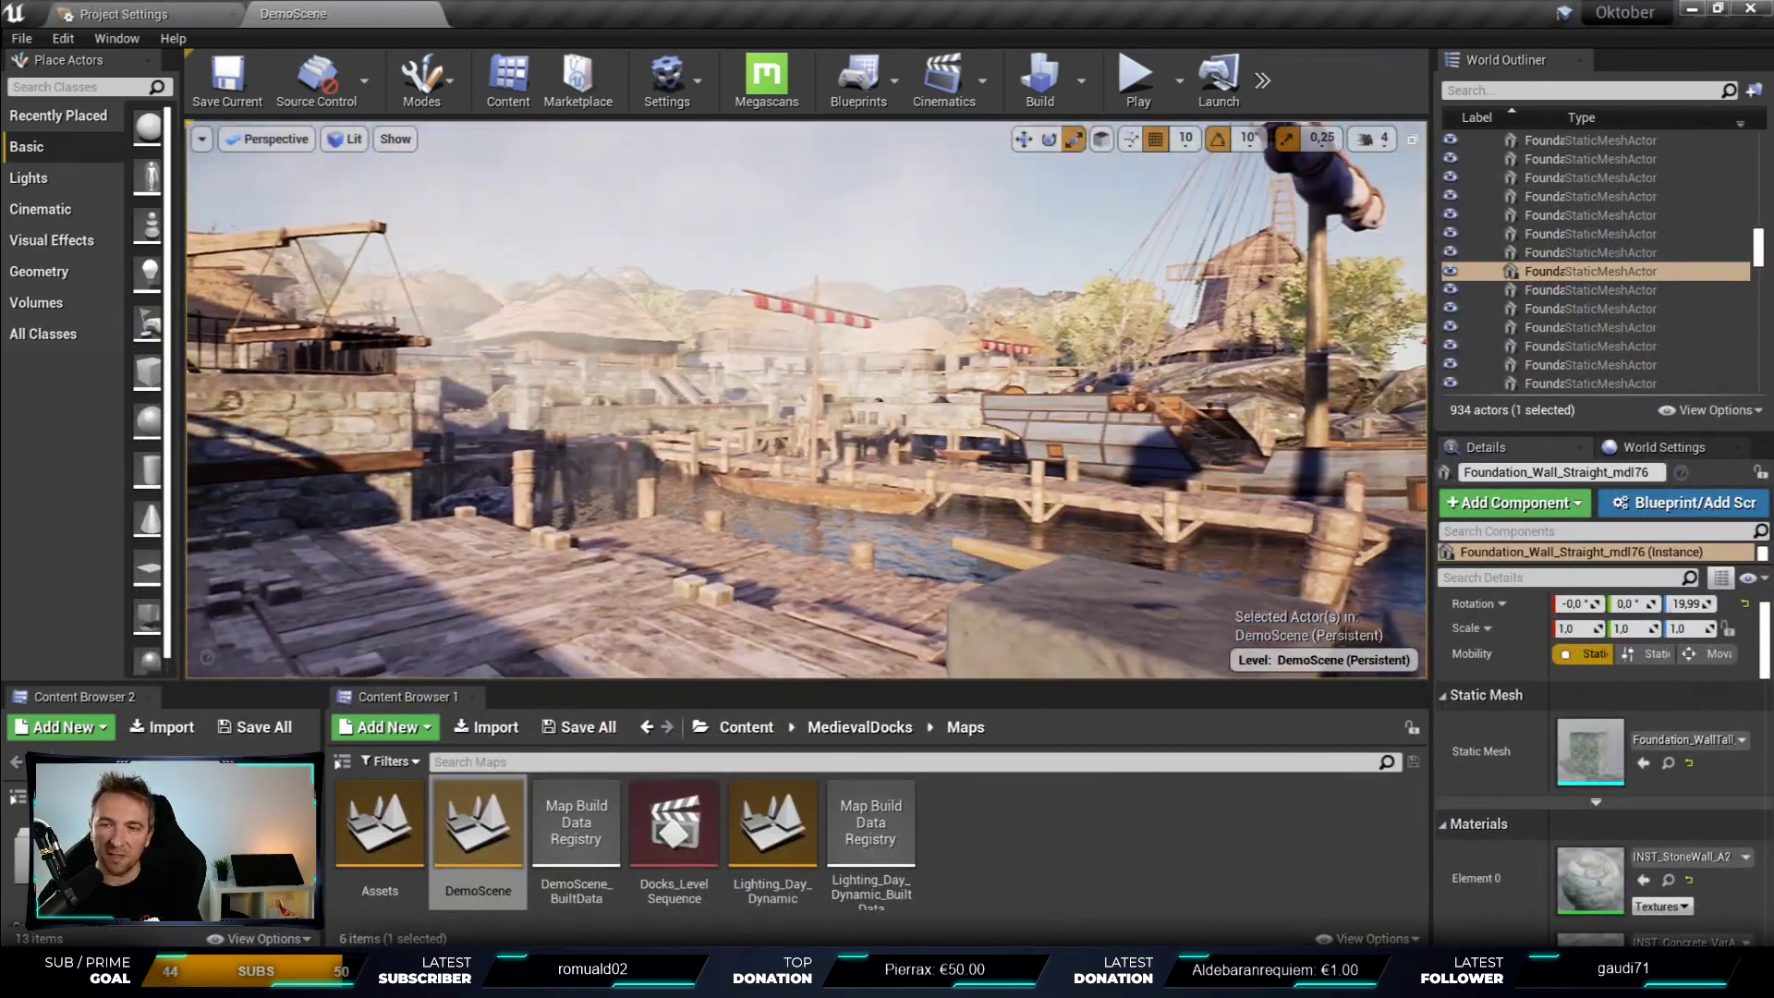
- In full-screen view, select the large ship and frame it up close
key(F11)
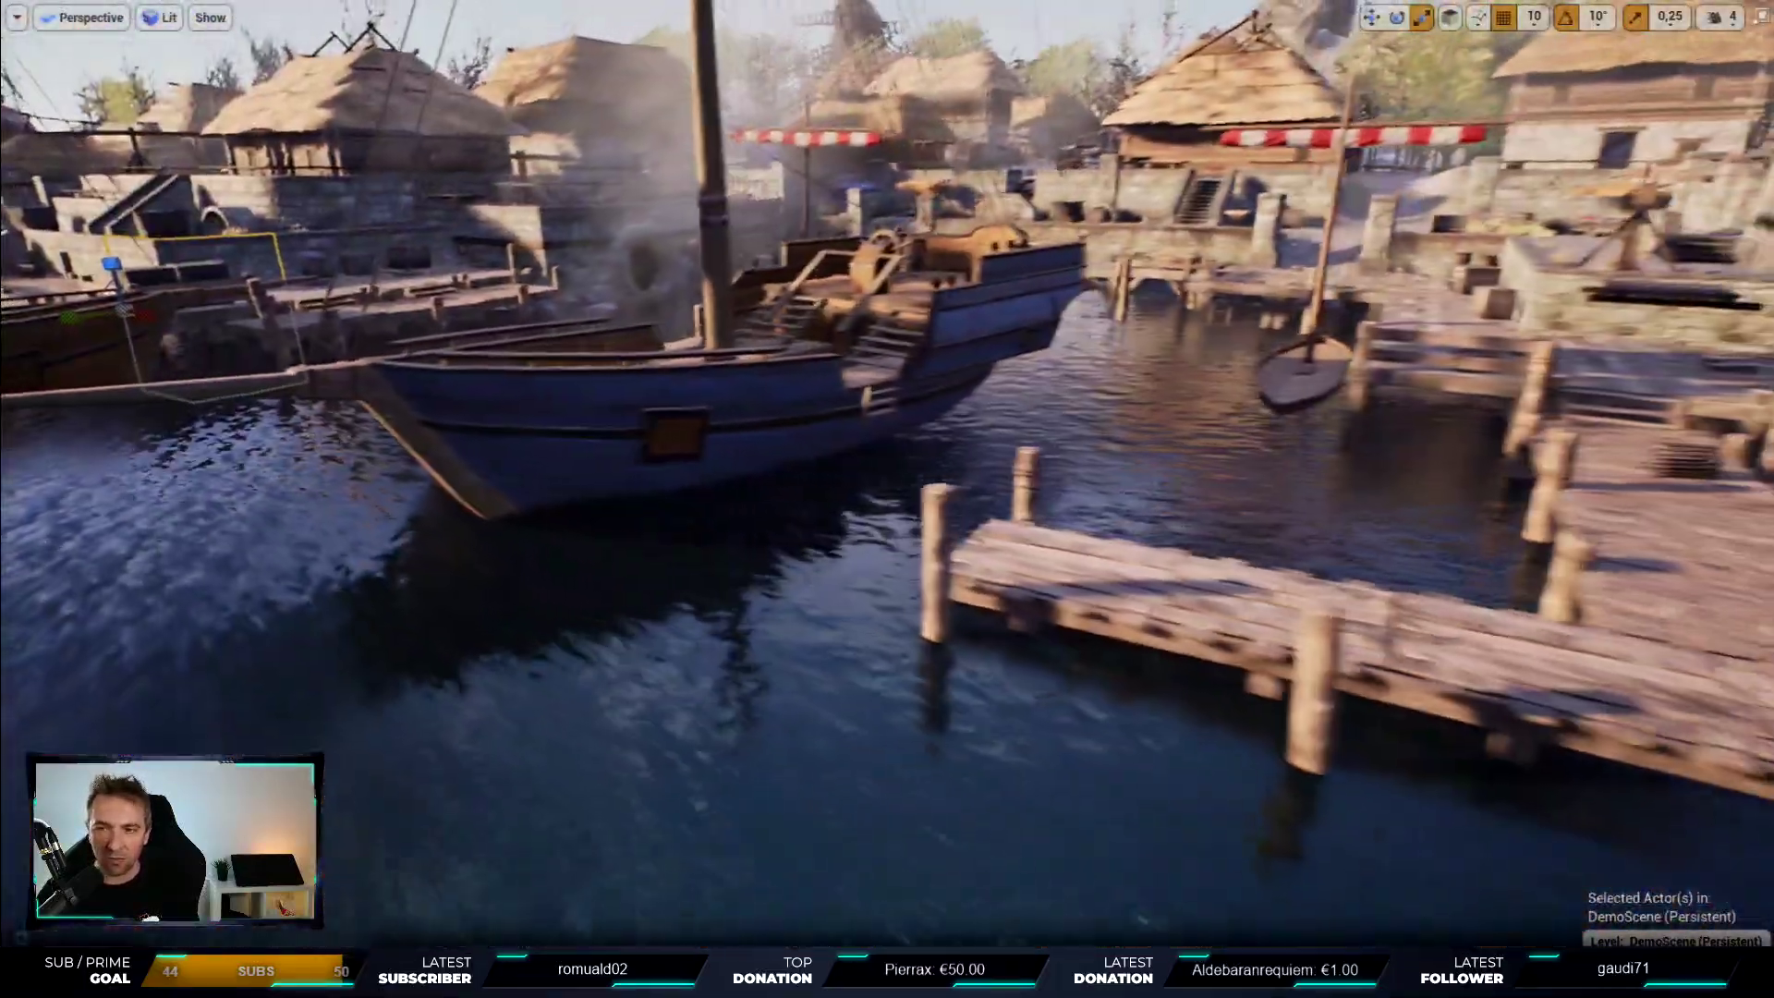
right_drag(890, 459, 890, 459)
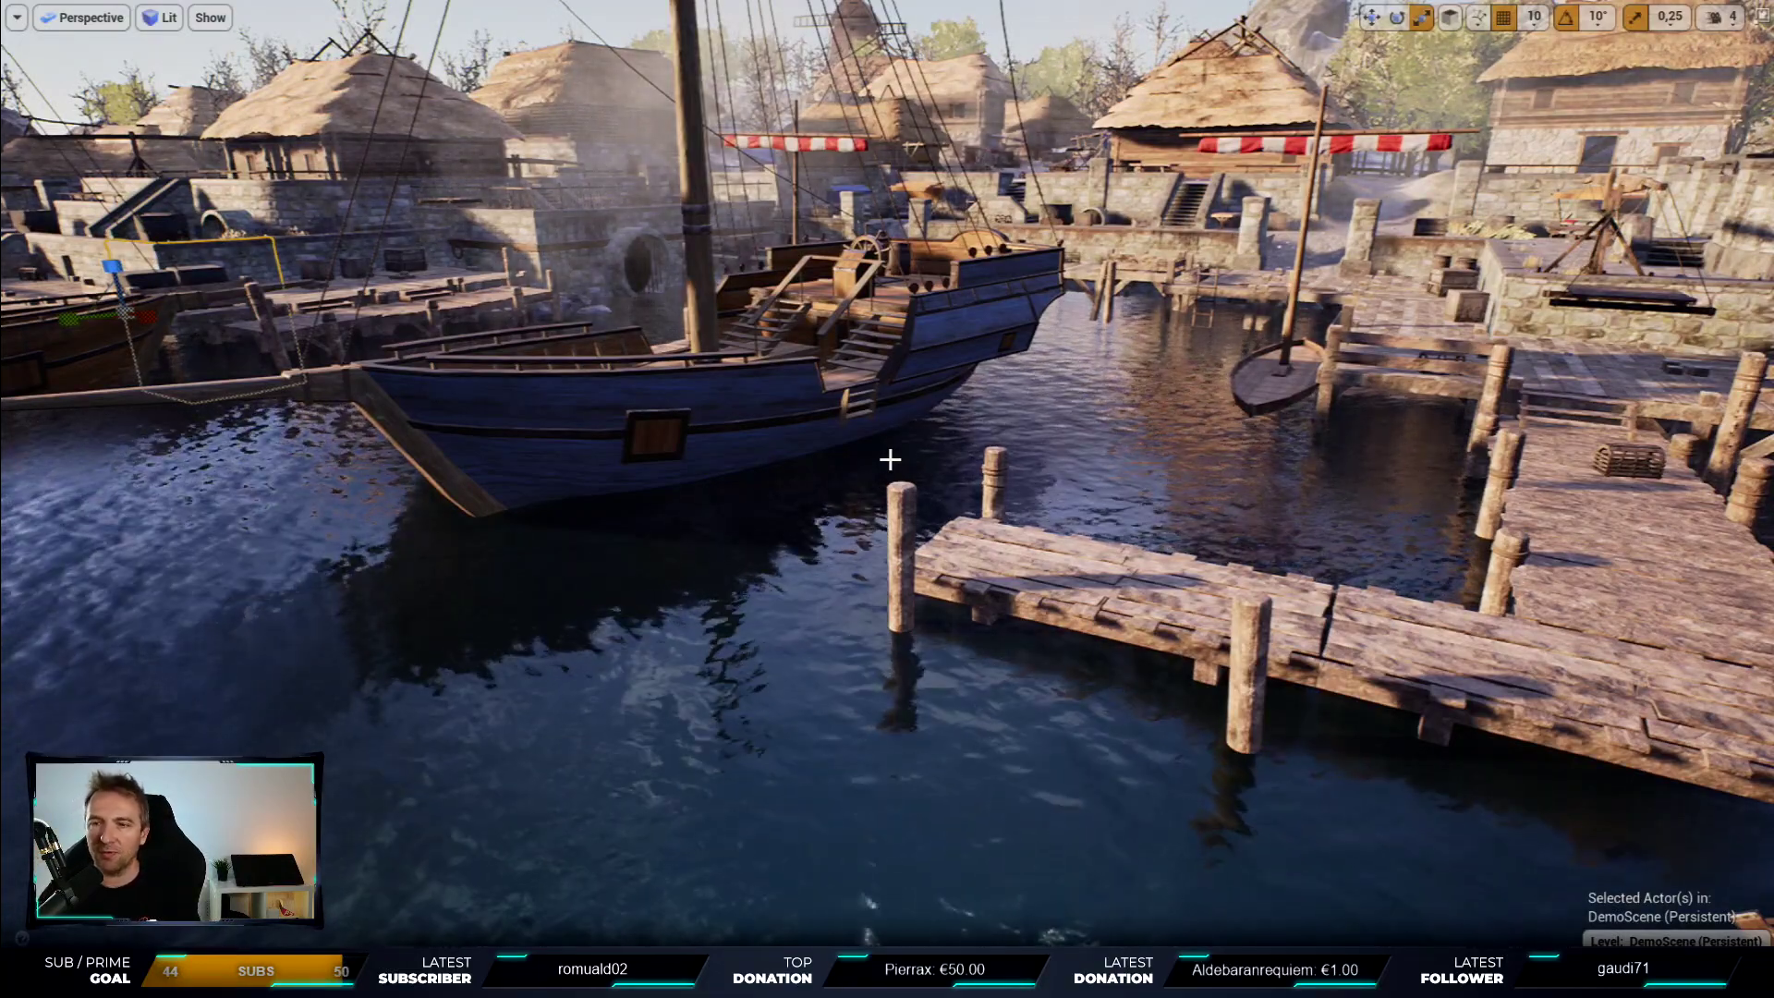
right_drag(1069, 466, 1072, 464)
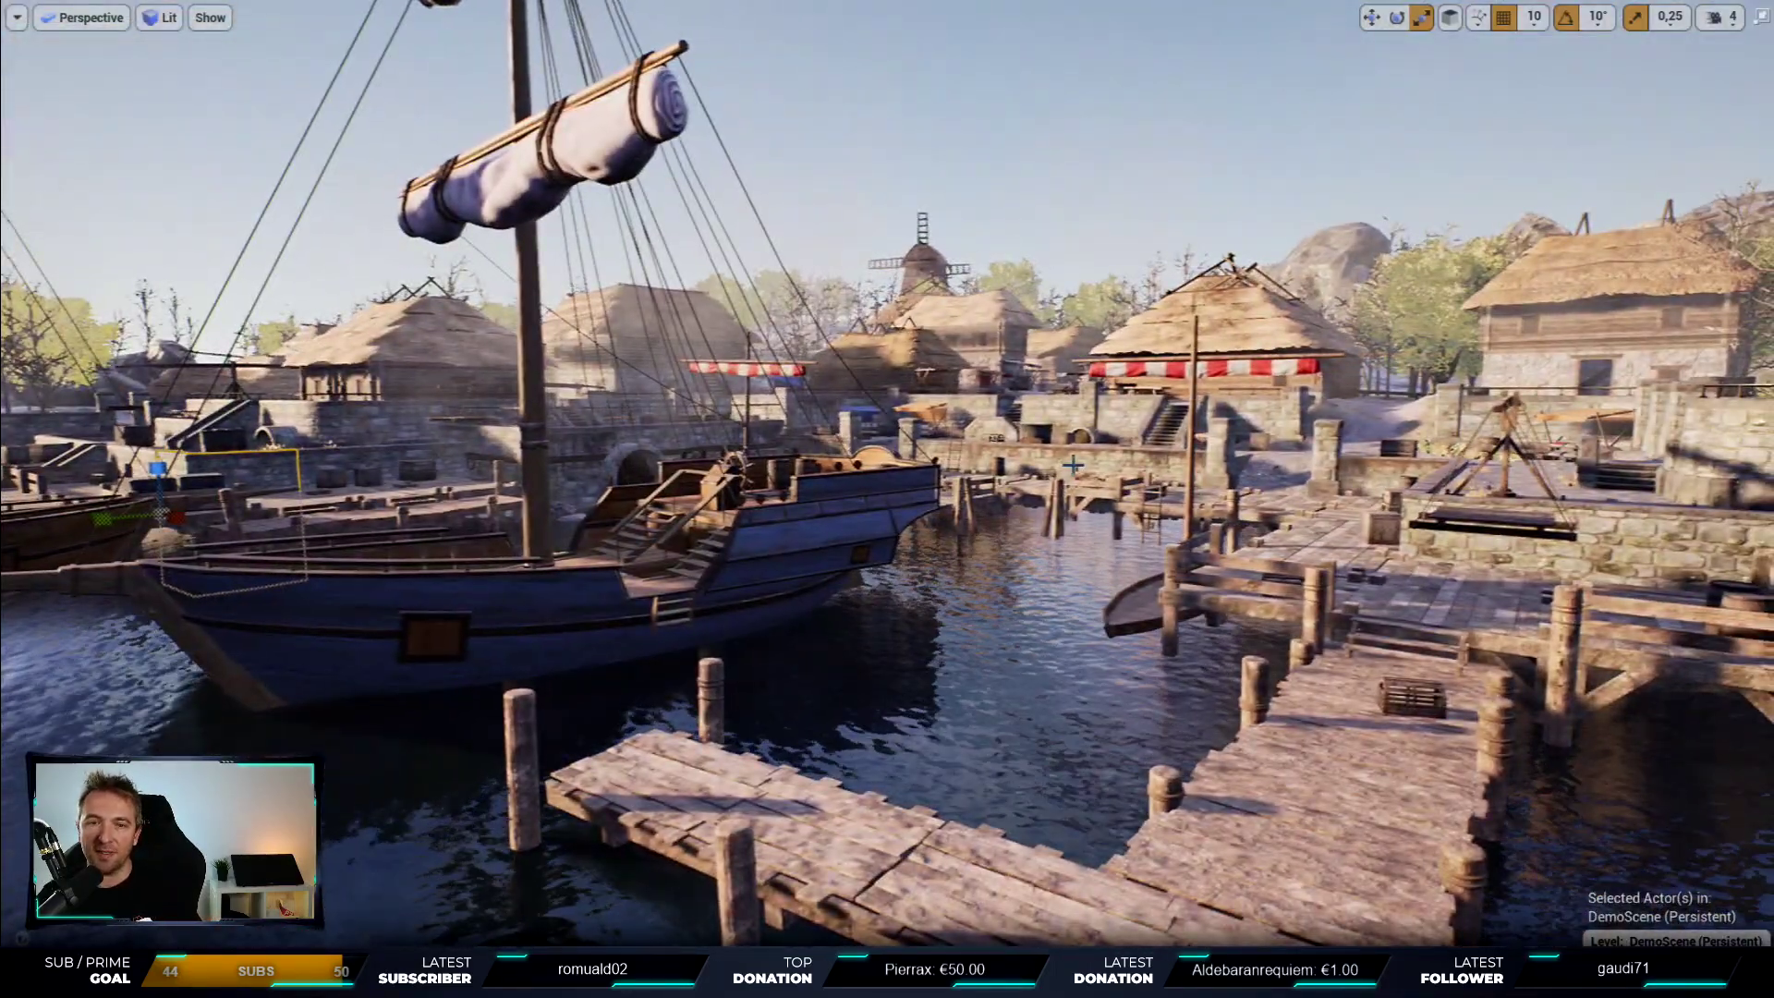
click(629, 598)
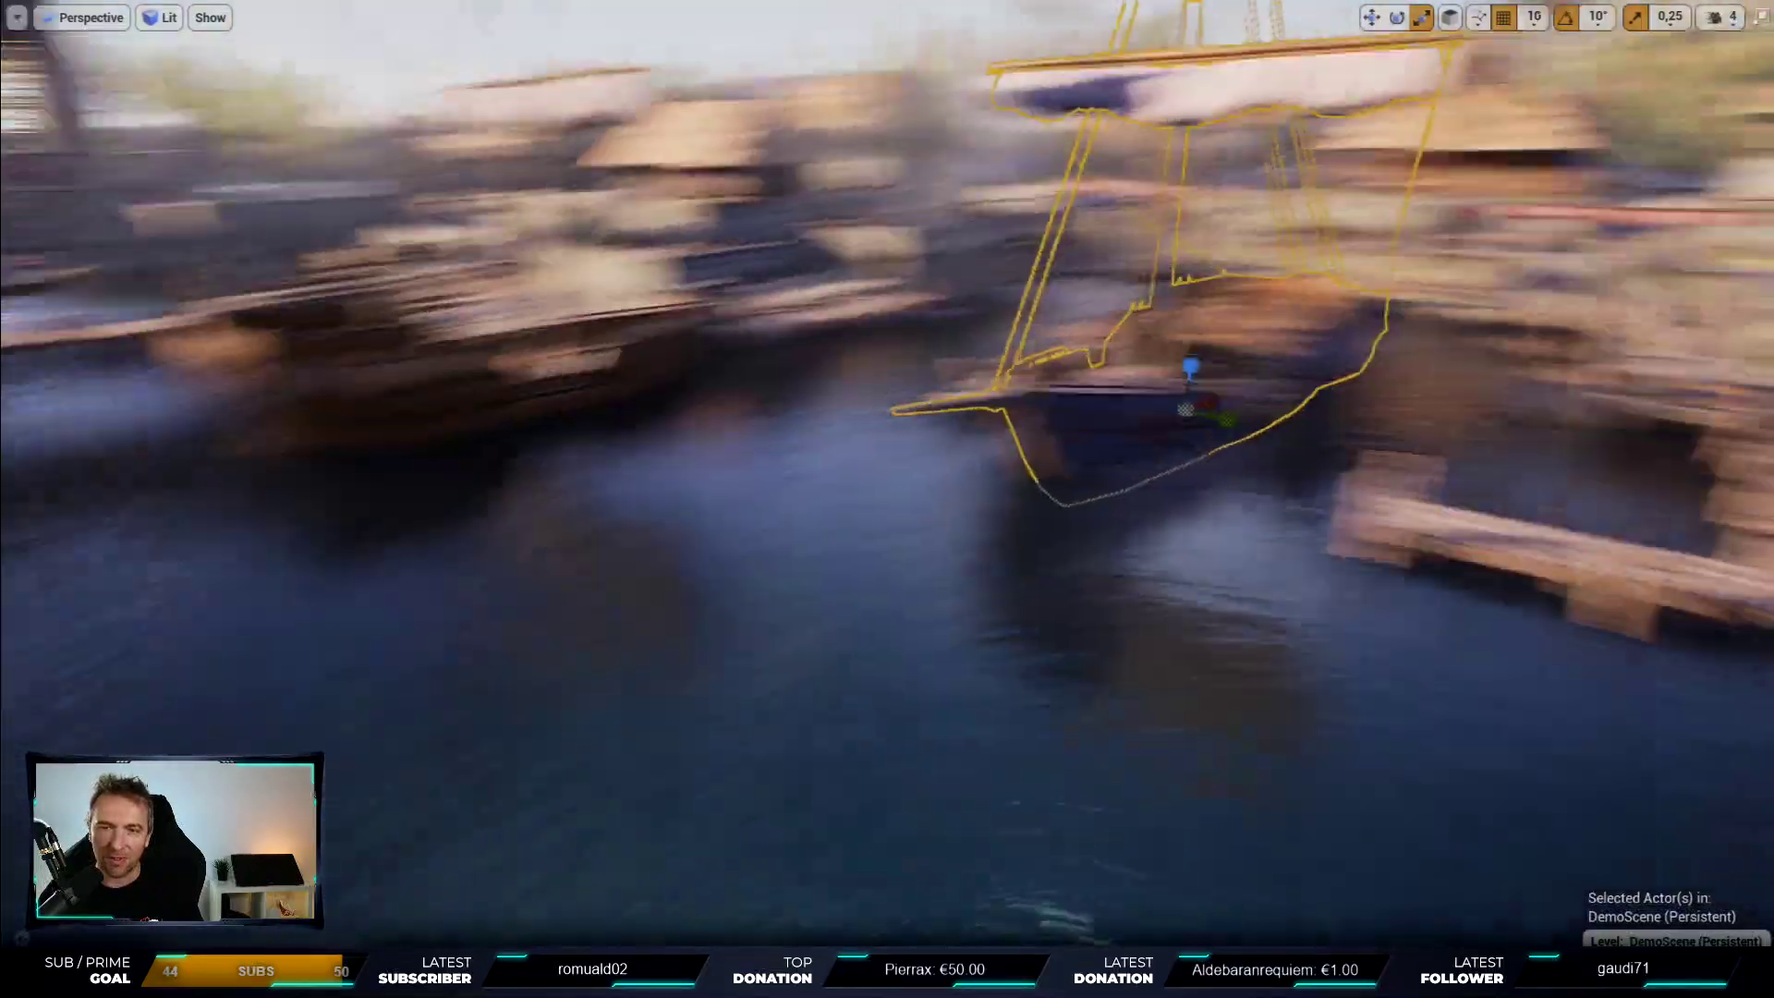
right_drag(1079, 527, 1143, 481)
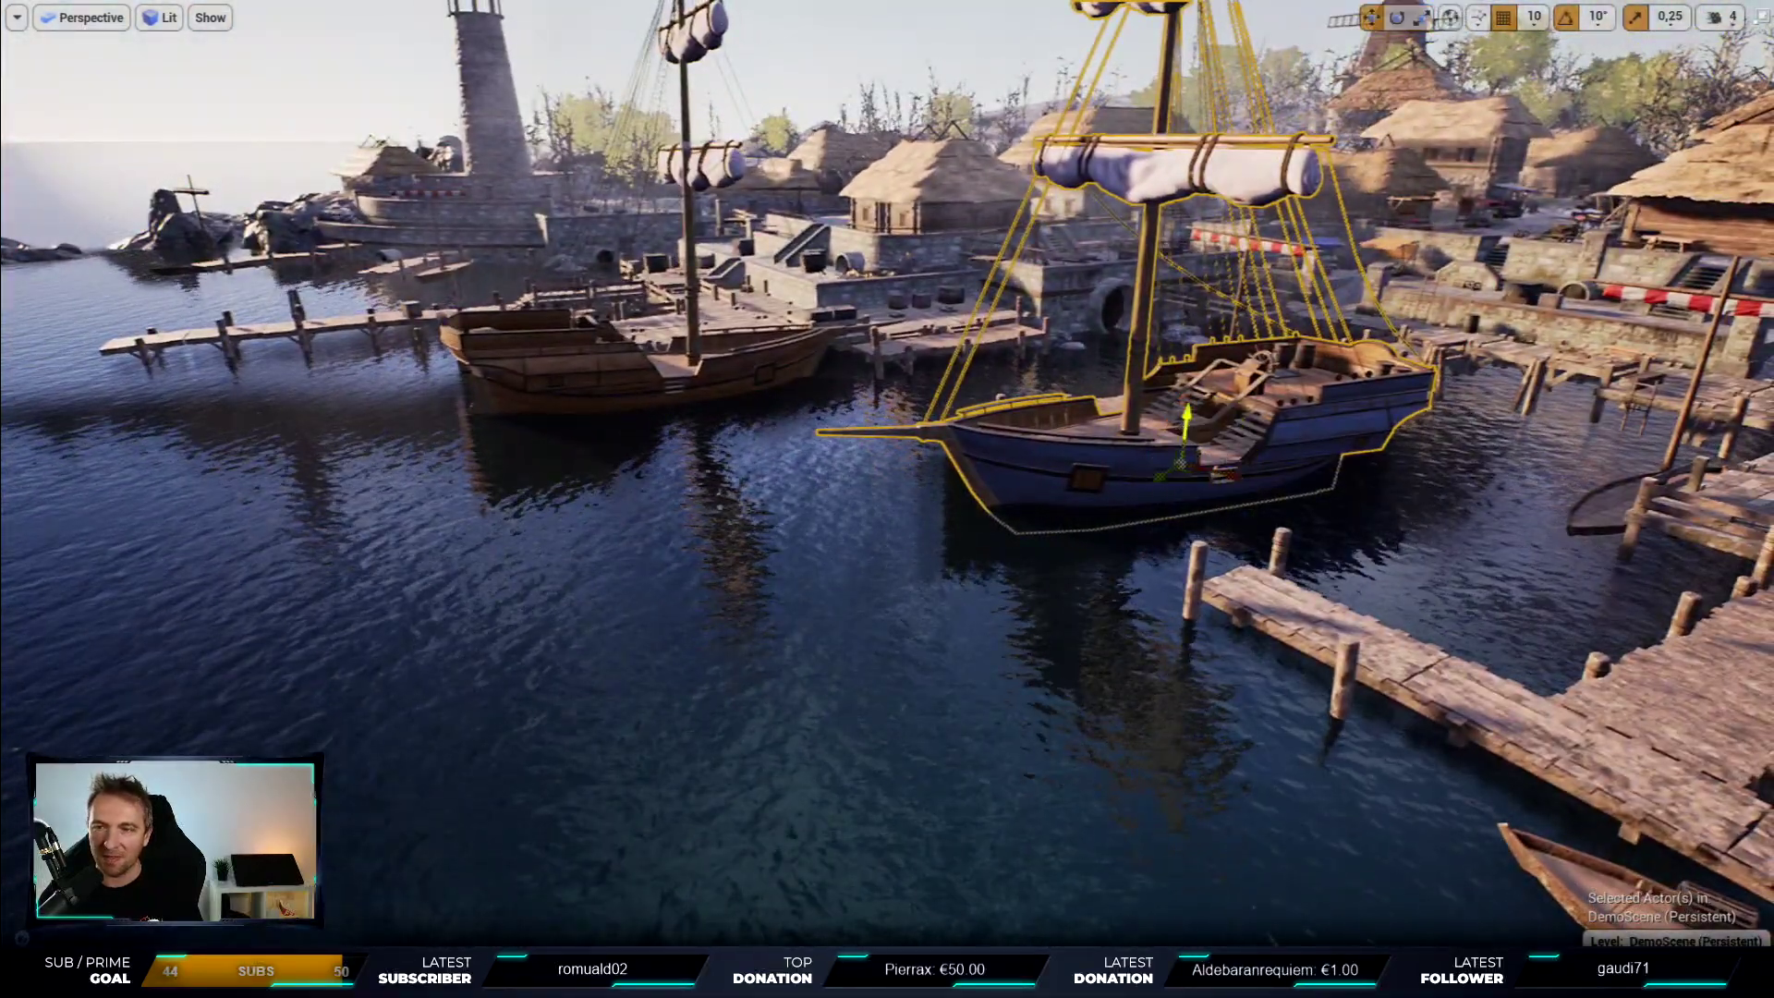
drag(1186, 433, 1178, 411)
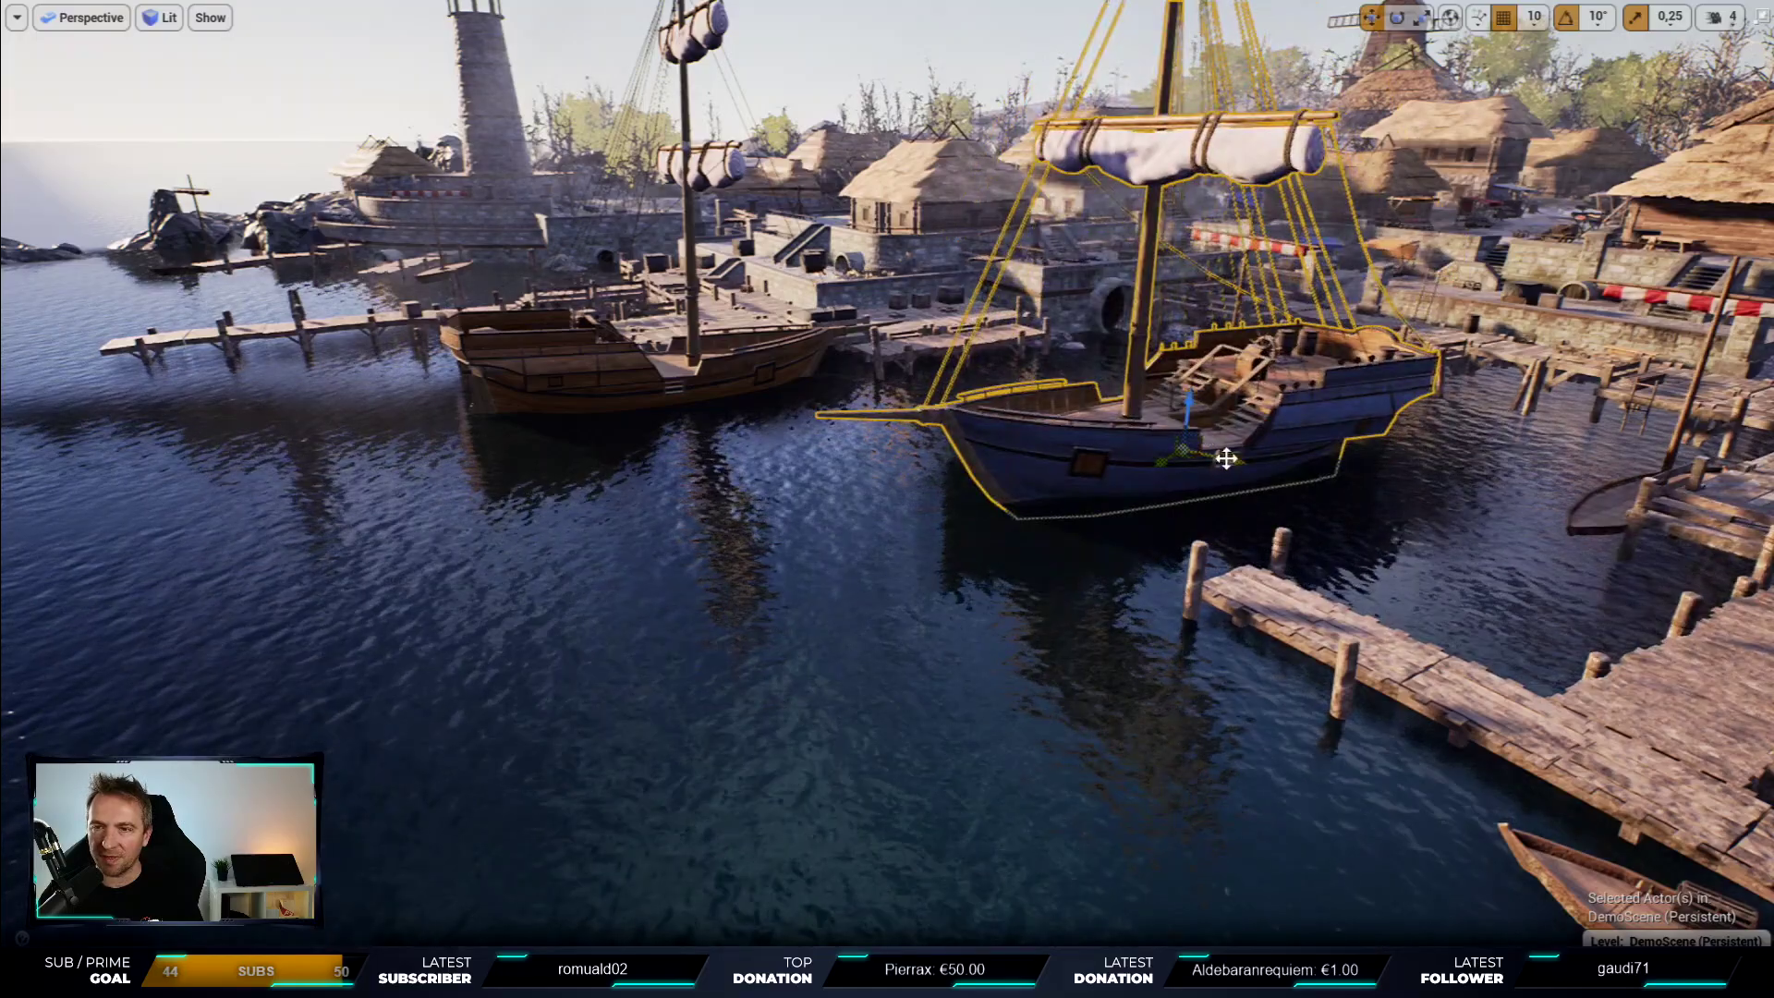
key(f)
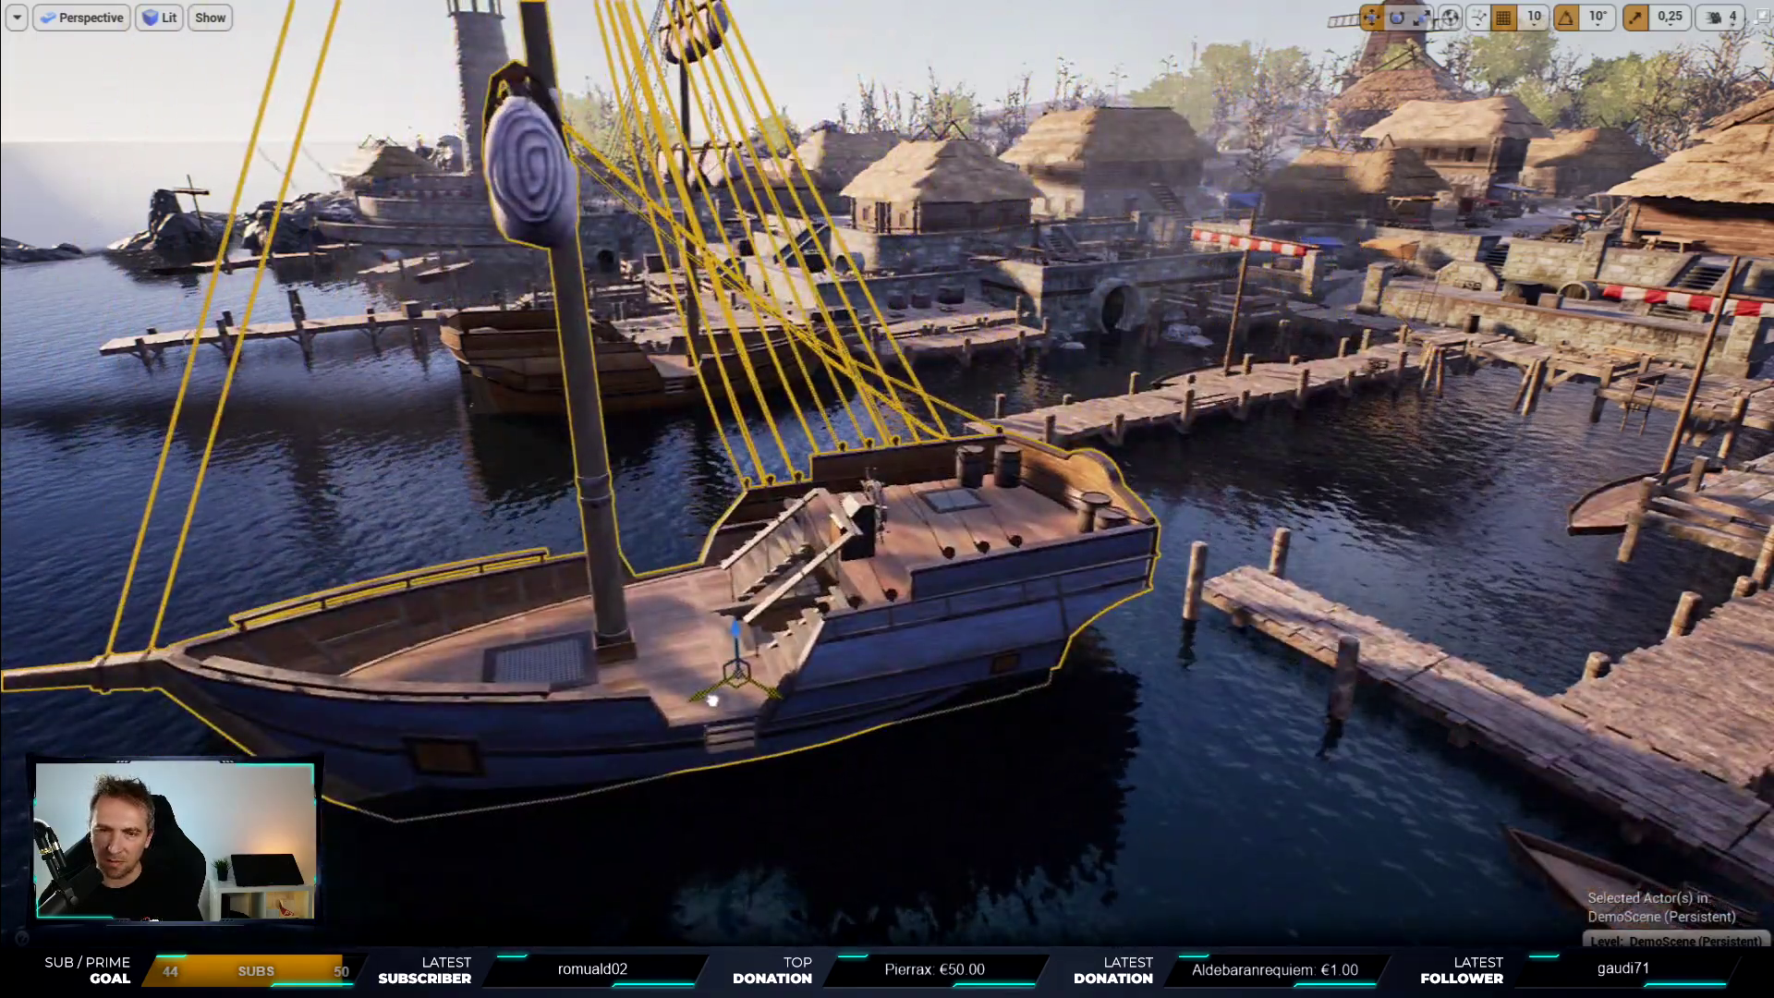
scroll(712, 701, down, 5)
mouse_move(712, 700)
right_down()
mouse_move(517, 683)
mouse_move(699, 547)
right_up()
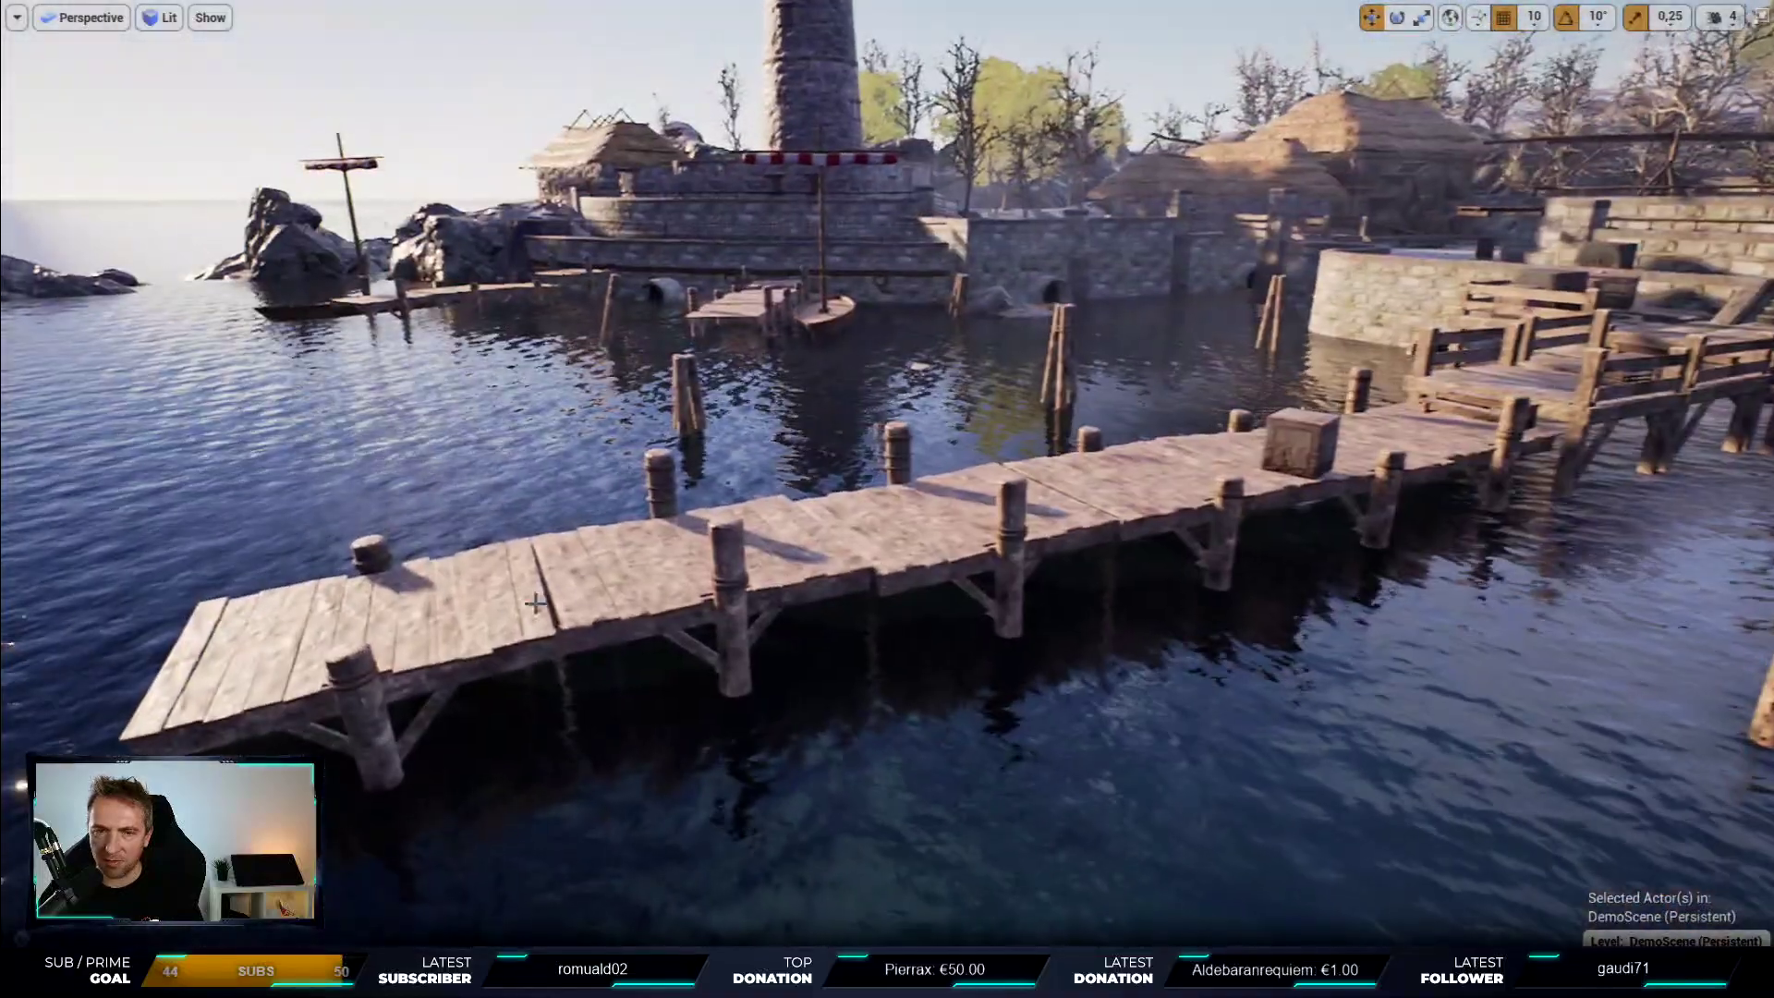
- Select the wooden pier segments and railing, then fly over toward the lighthouse
click(700, 547)
click(699, 547)
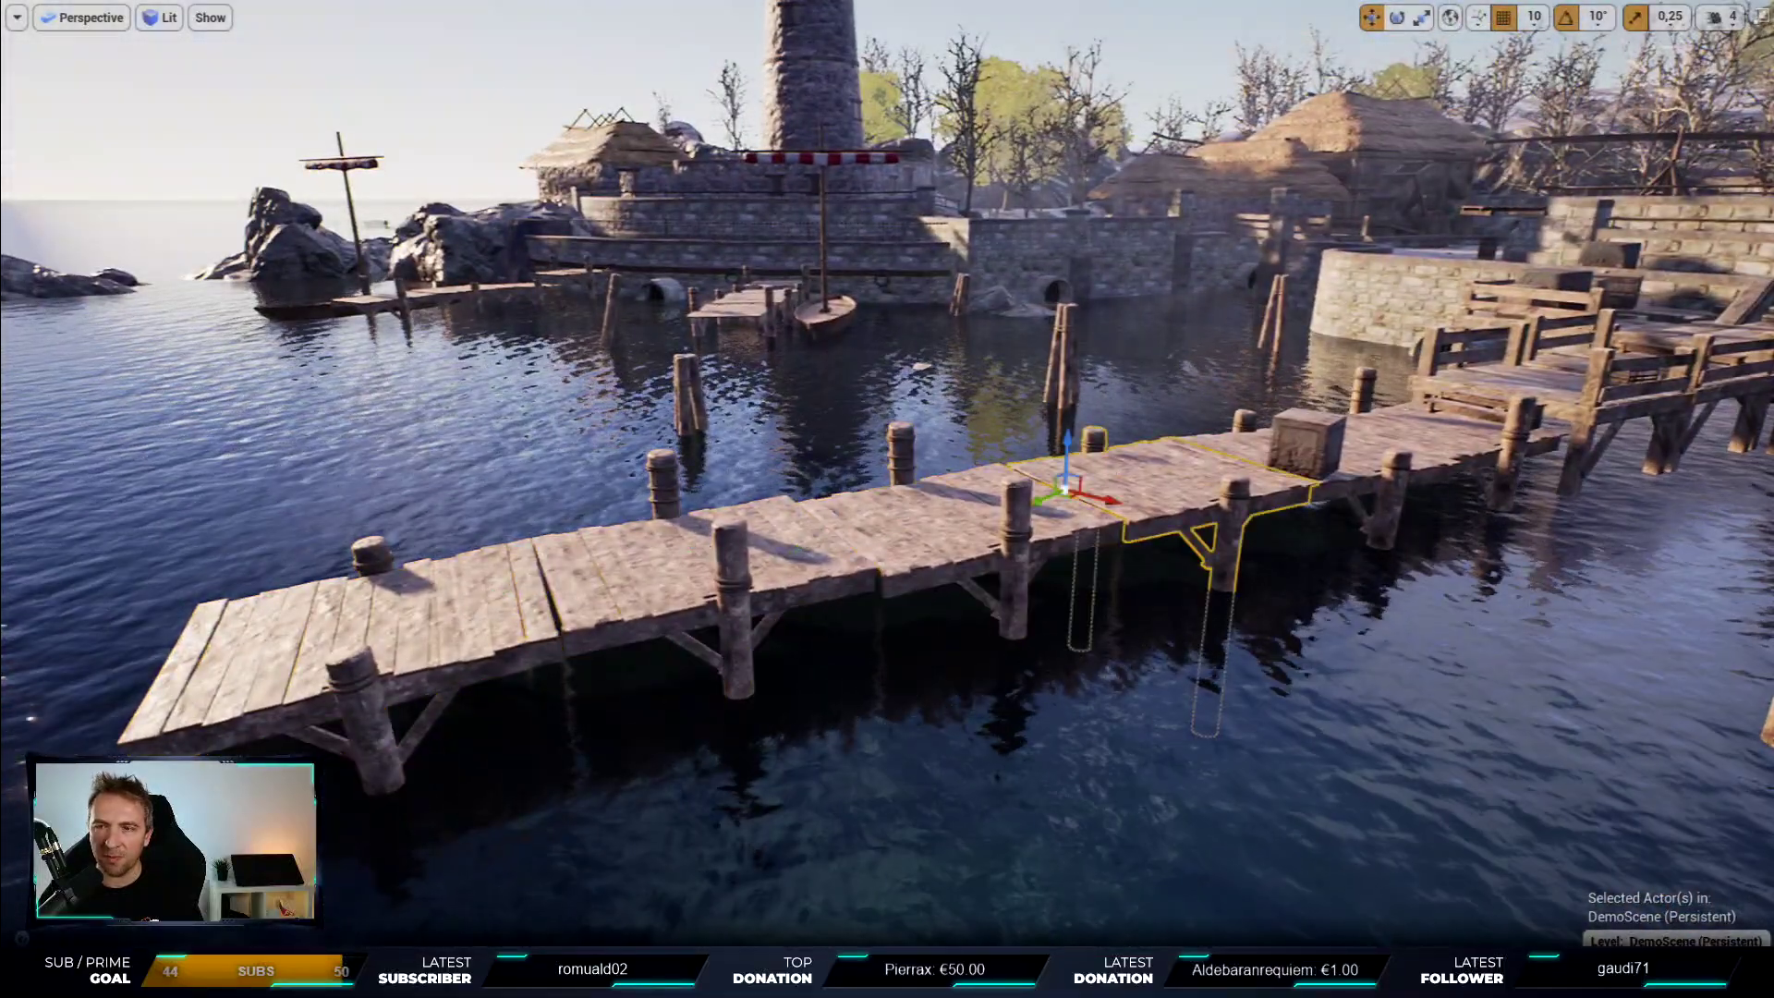
click(1494, 400)
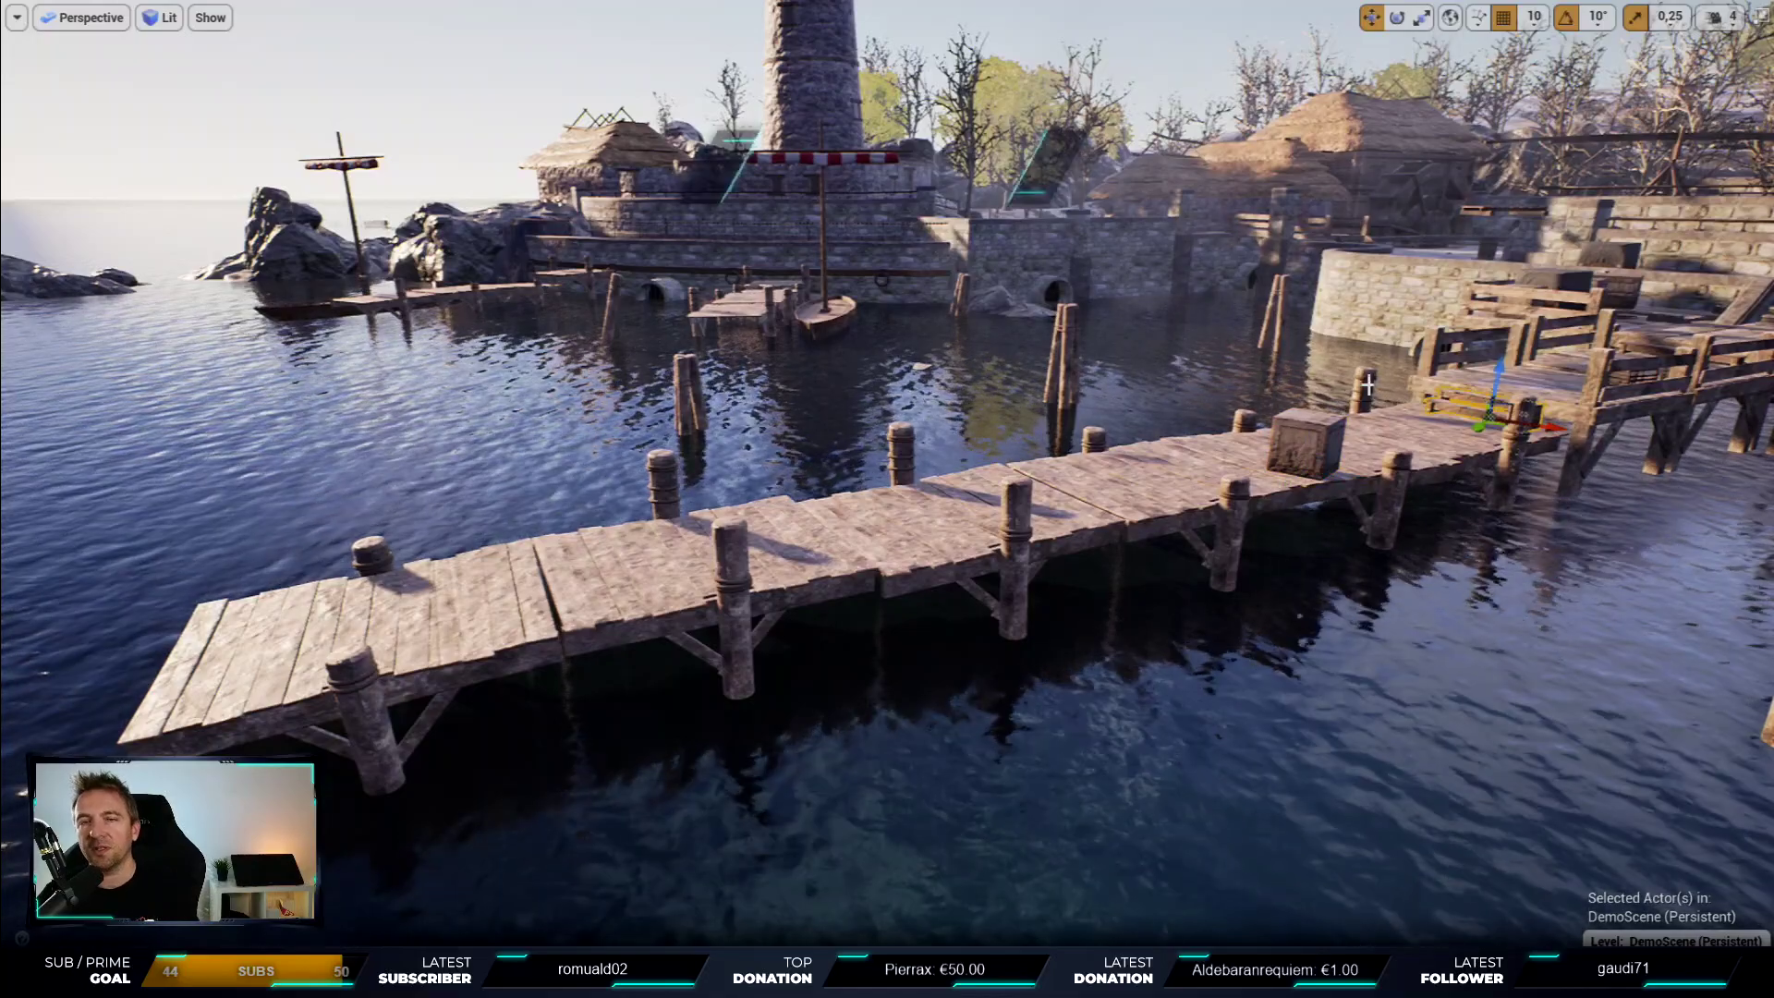
right_drag(1494, 400, 1386, 406)
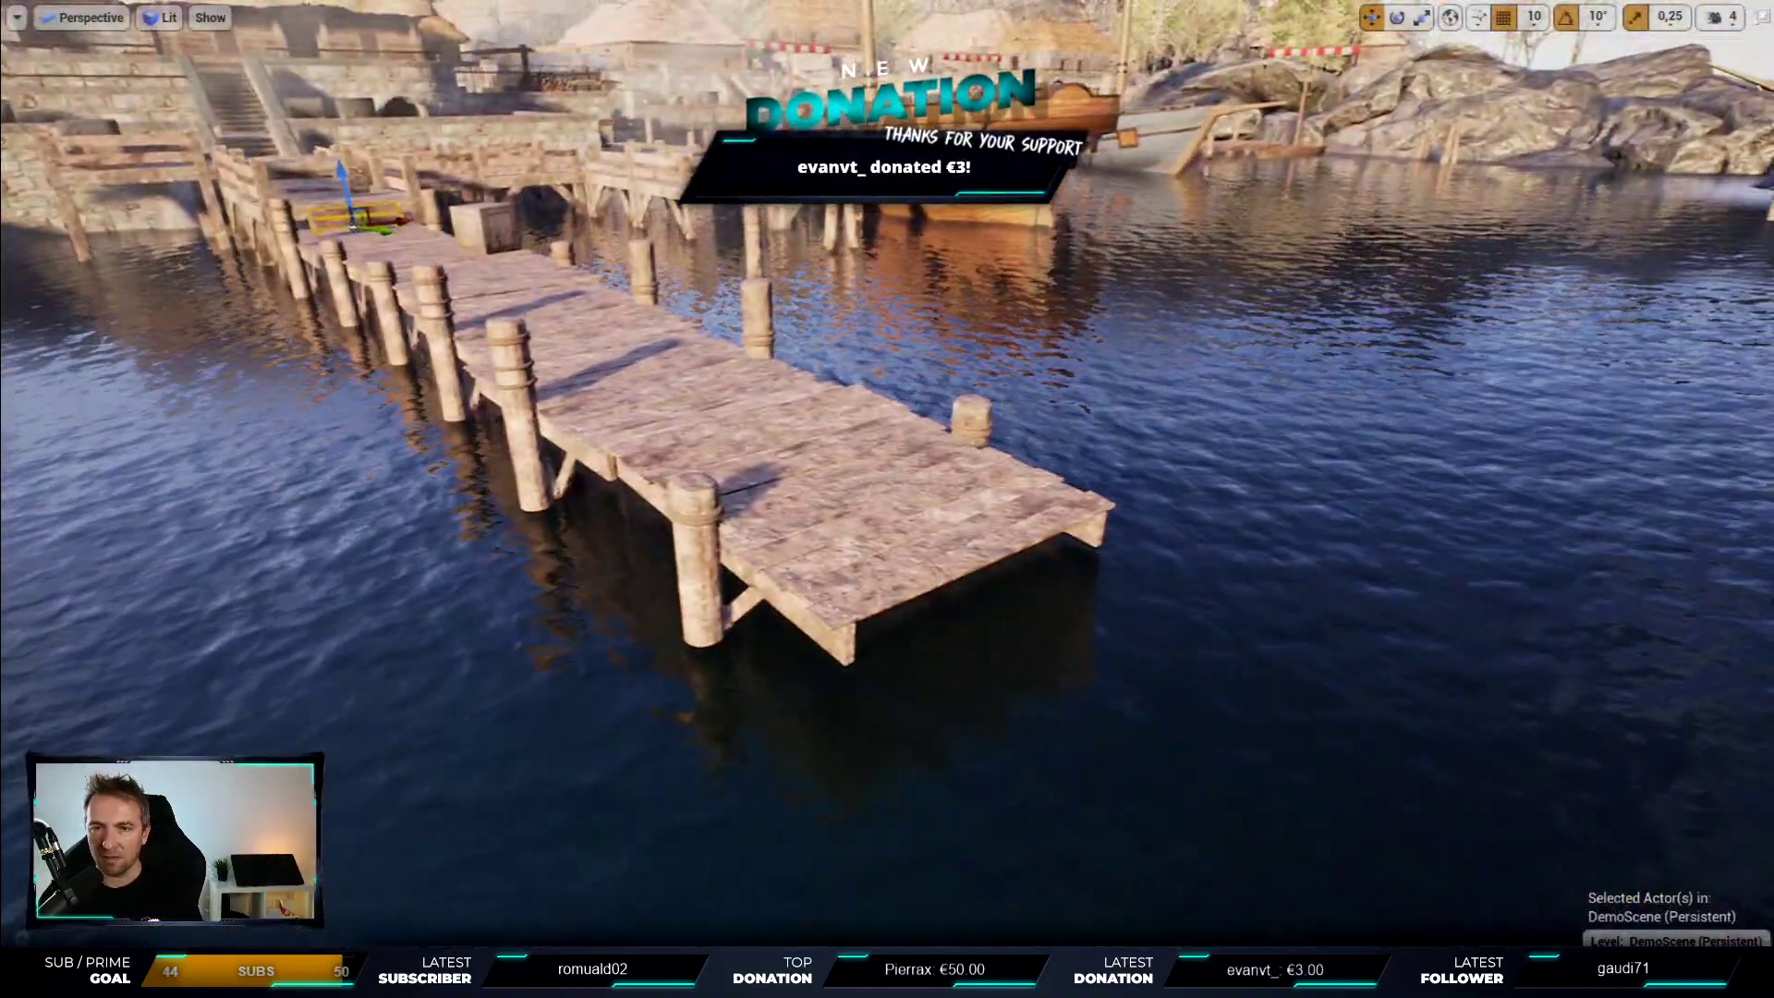
click(858, 487)
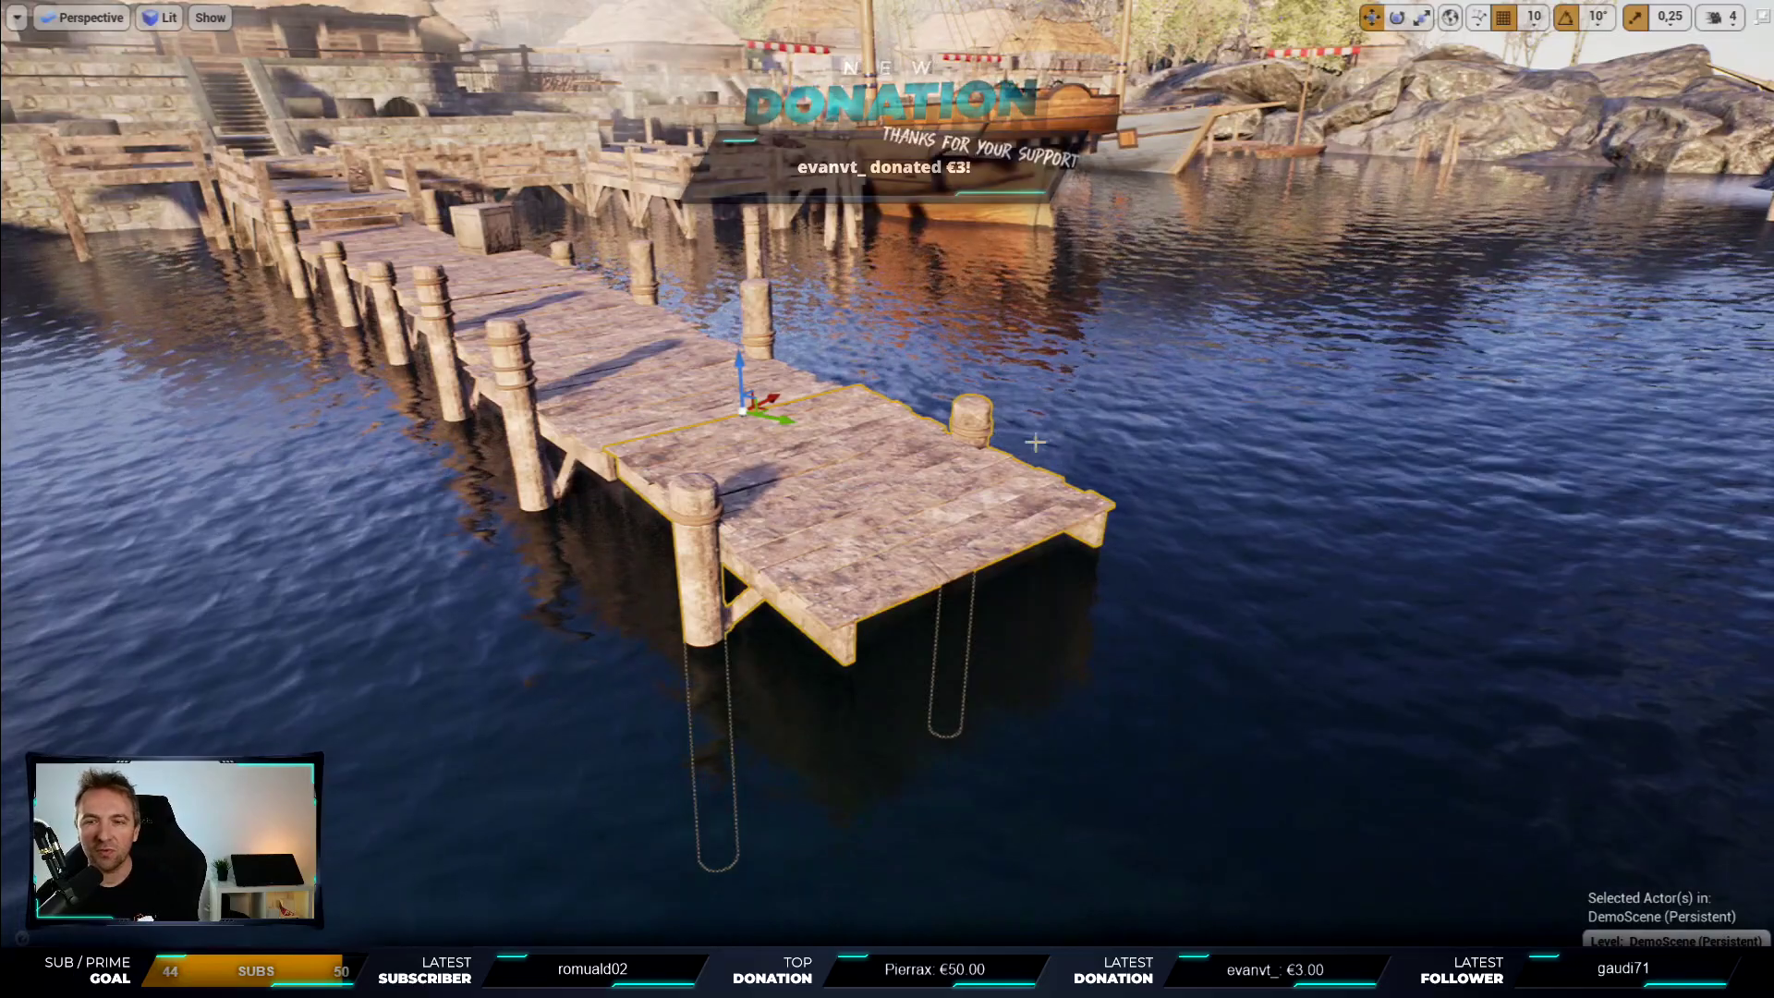
drag(594, 601, 563, 554)
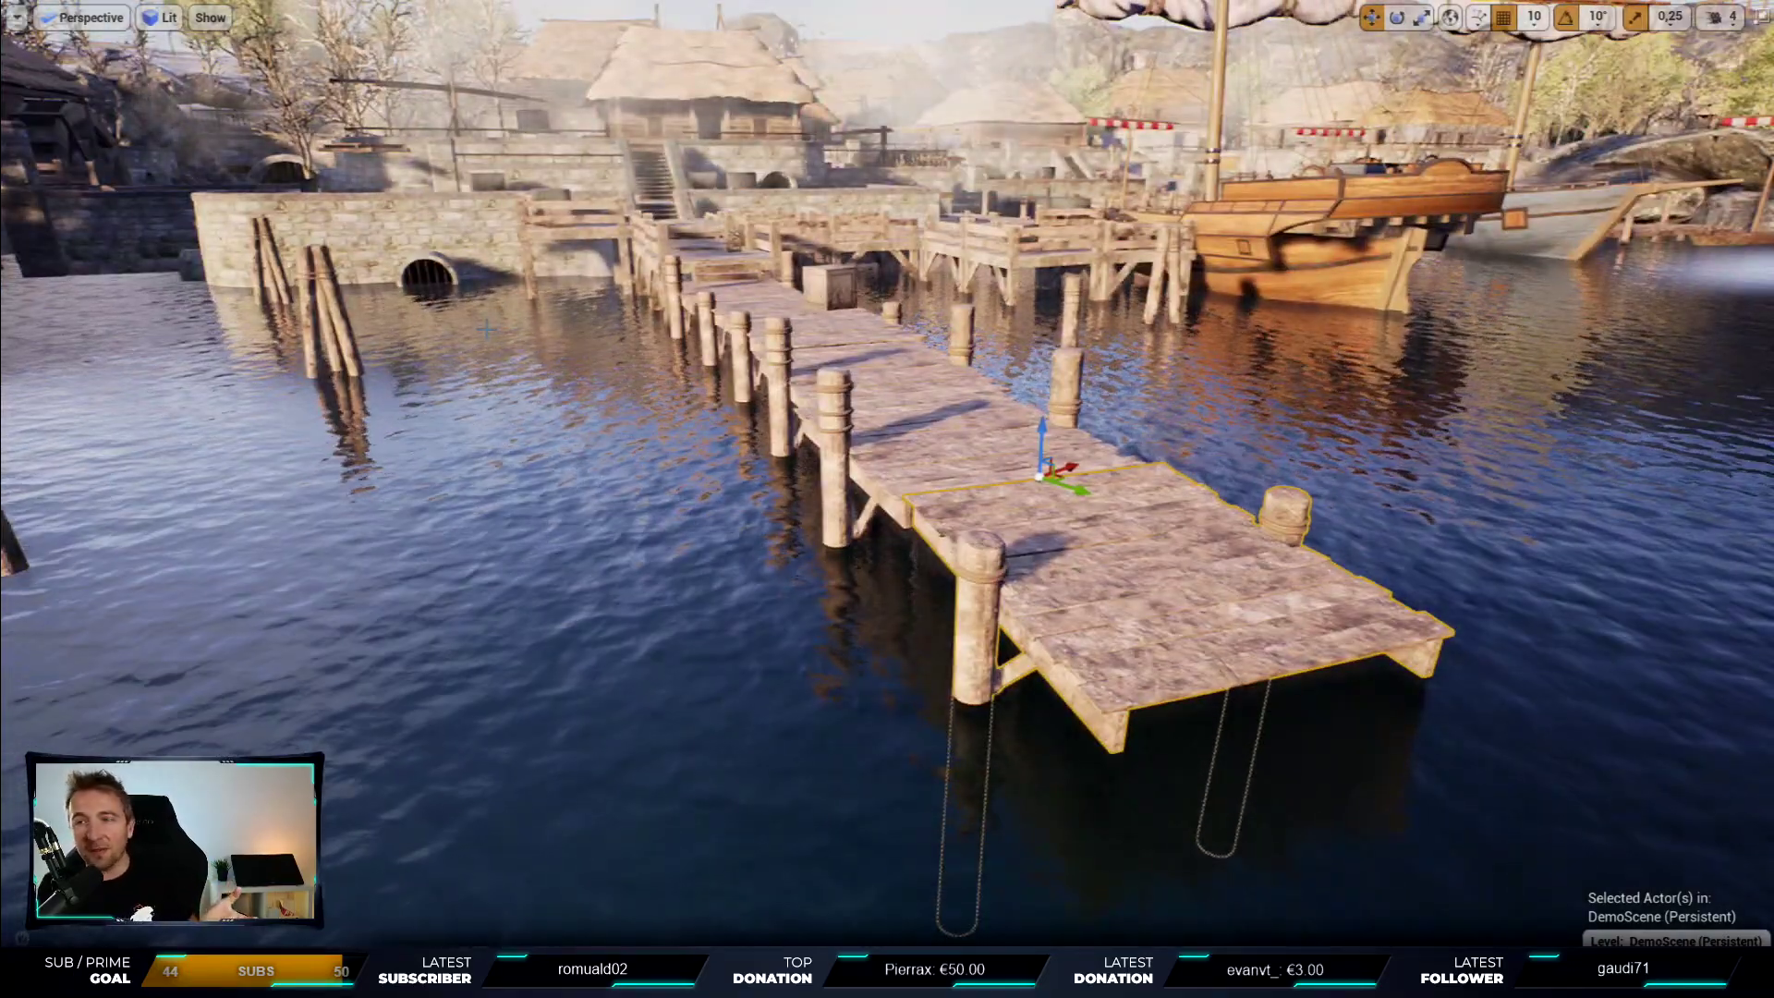
drag(939, 476, 1247, 135)
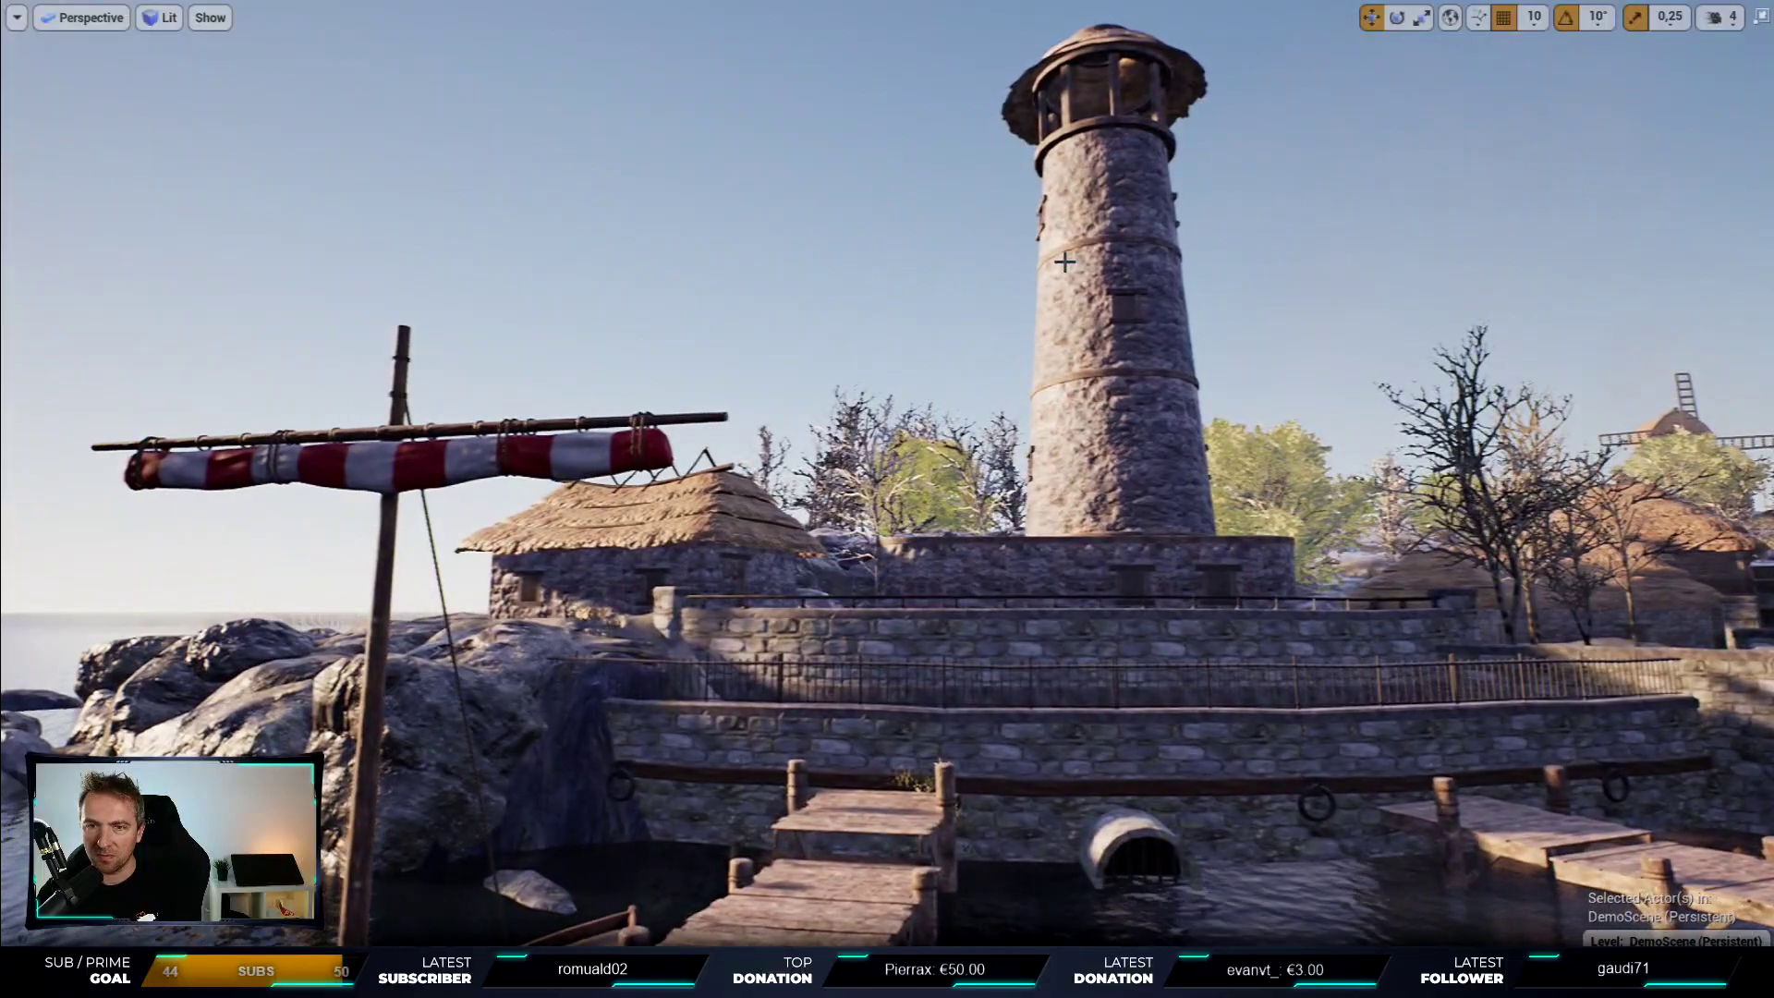
- Select the lighthouse, look up at it, then turn the view across the harbour toward the ships
click(1154, 148)
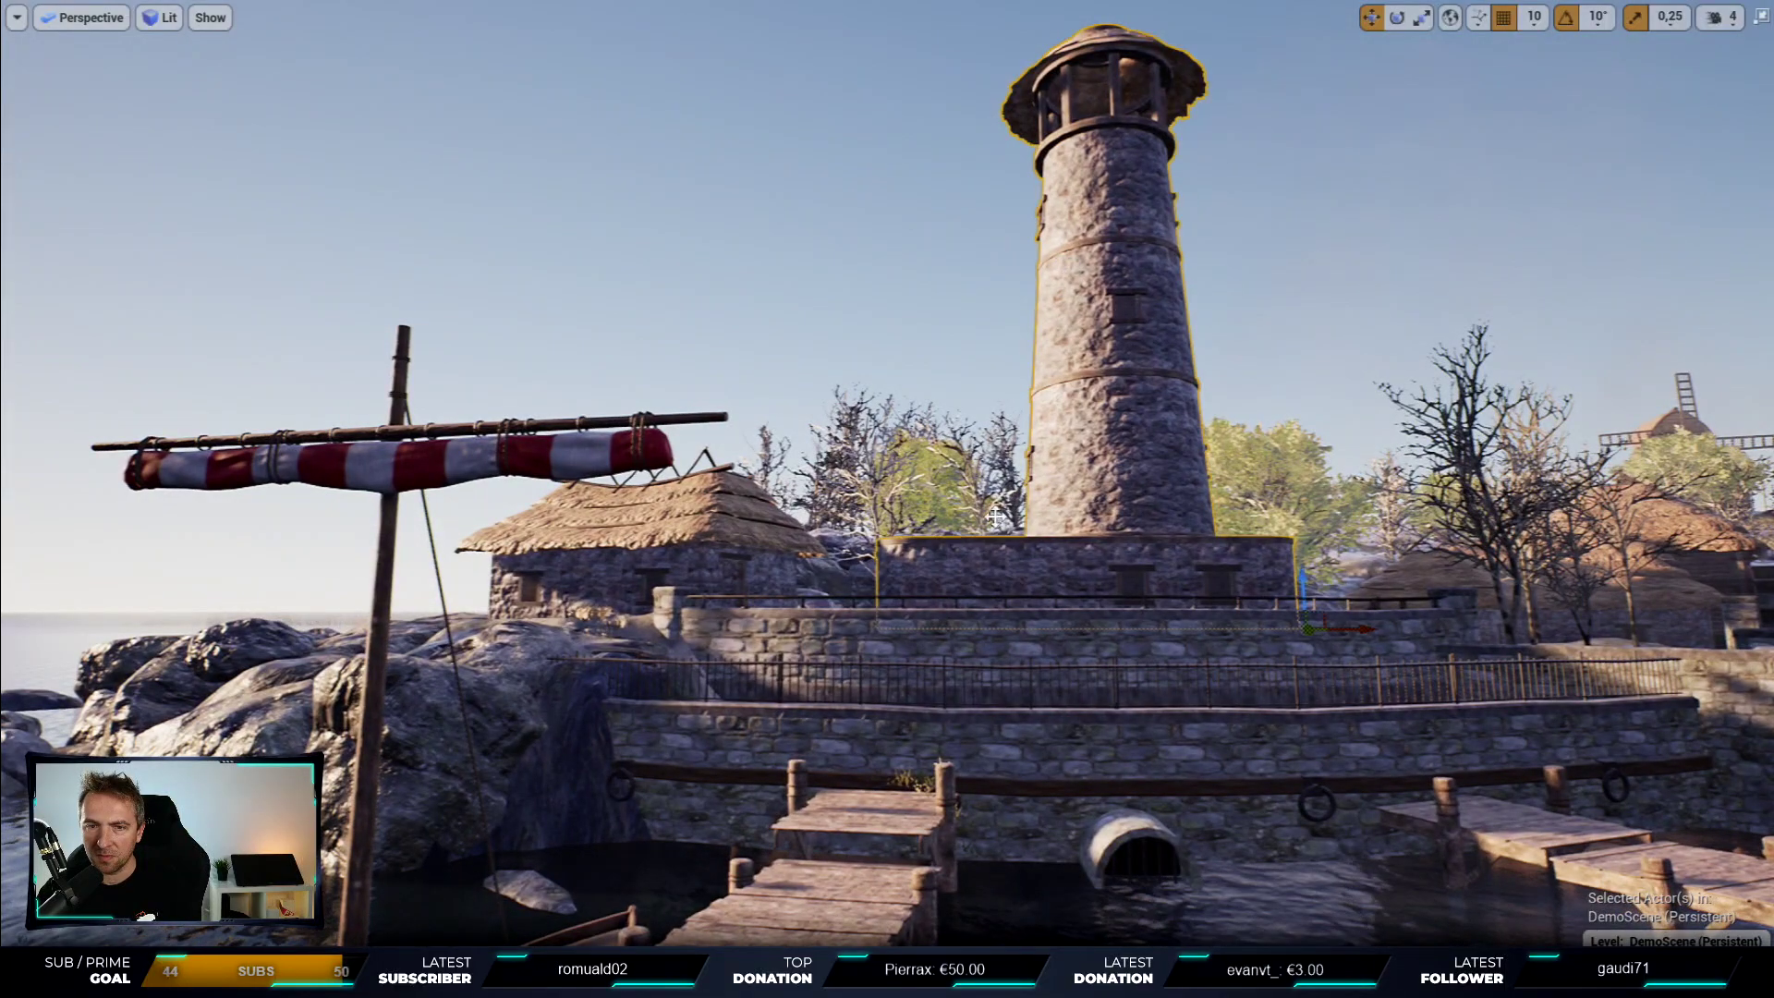
drag(1155, 147, 1044, 536)
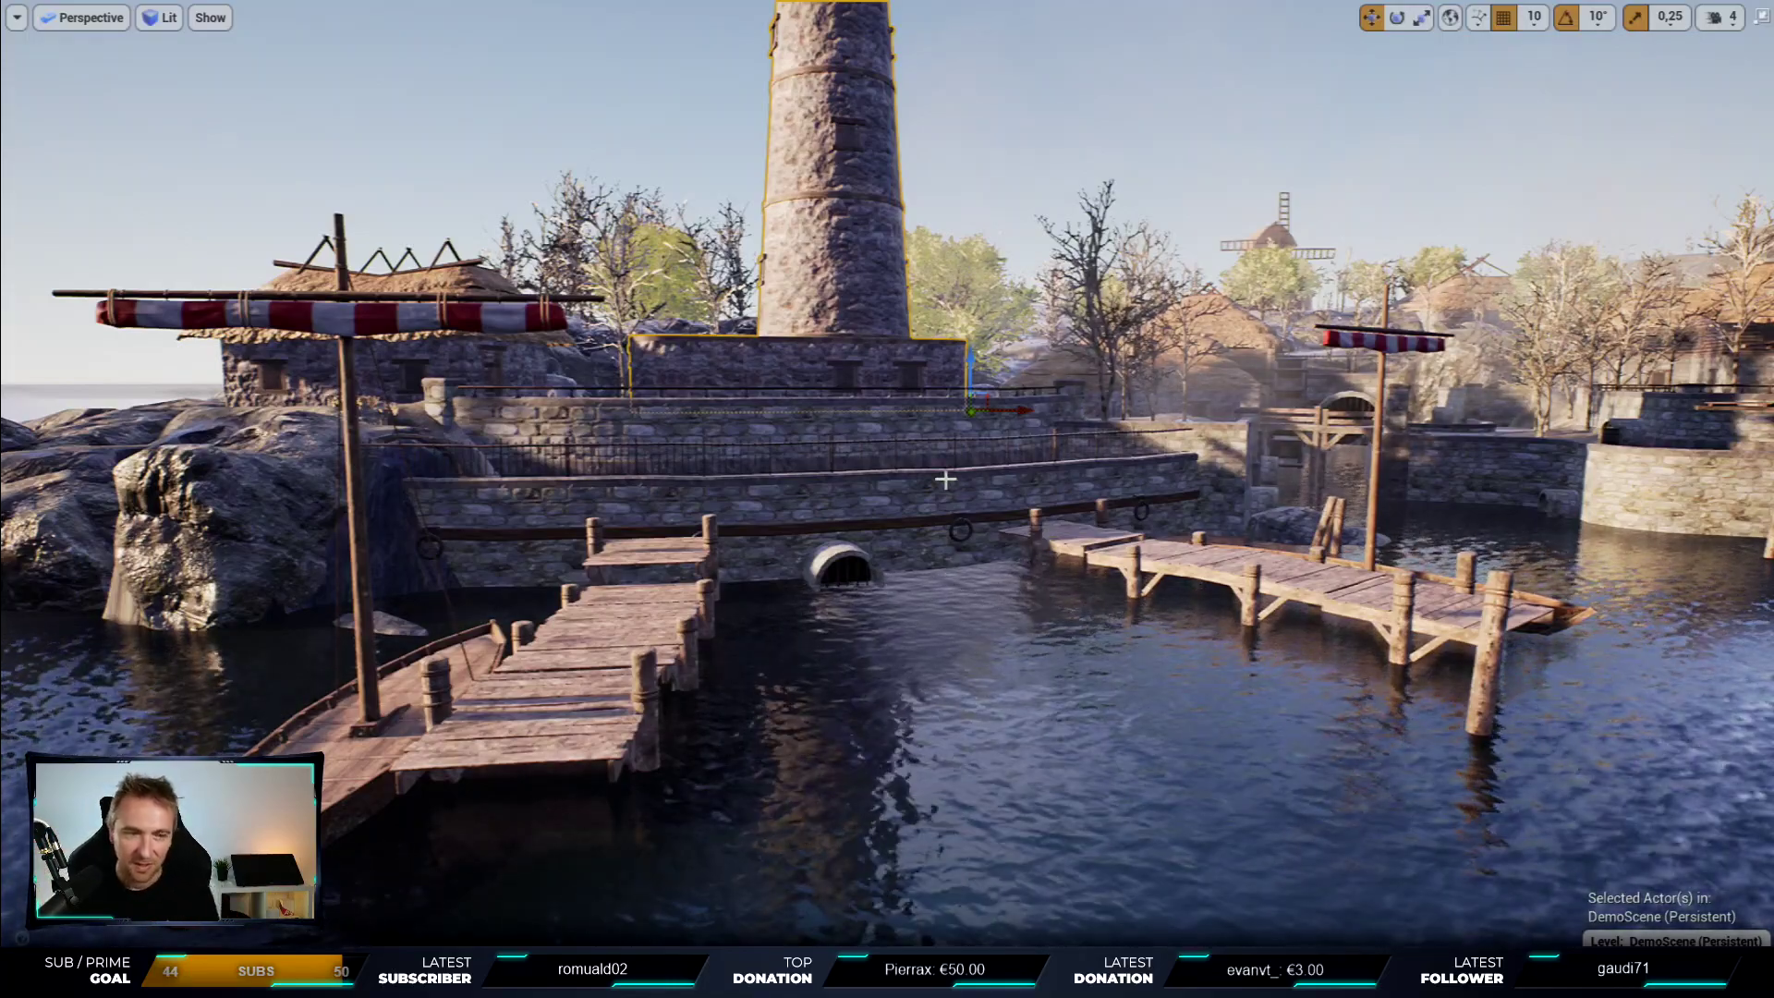
right_drag(945, 478, 1293, 480)
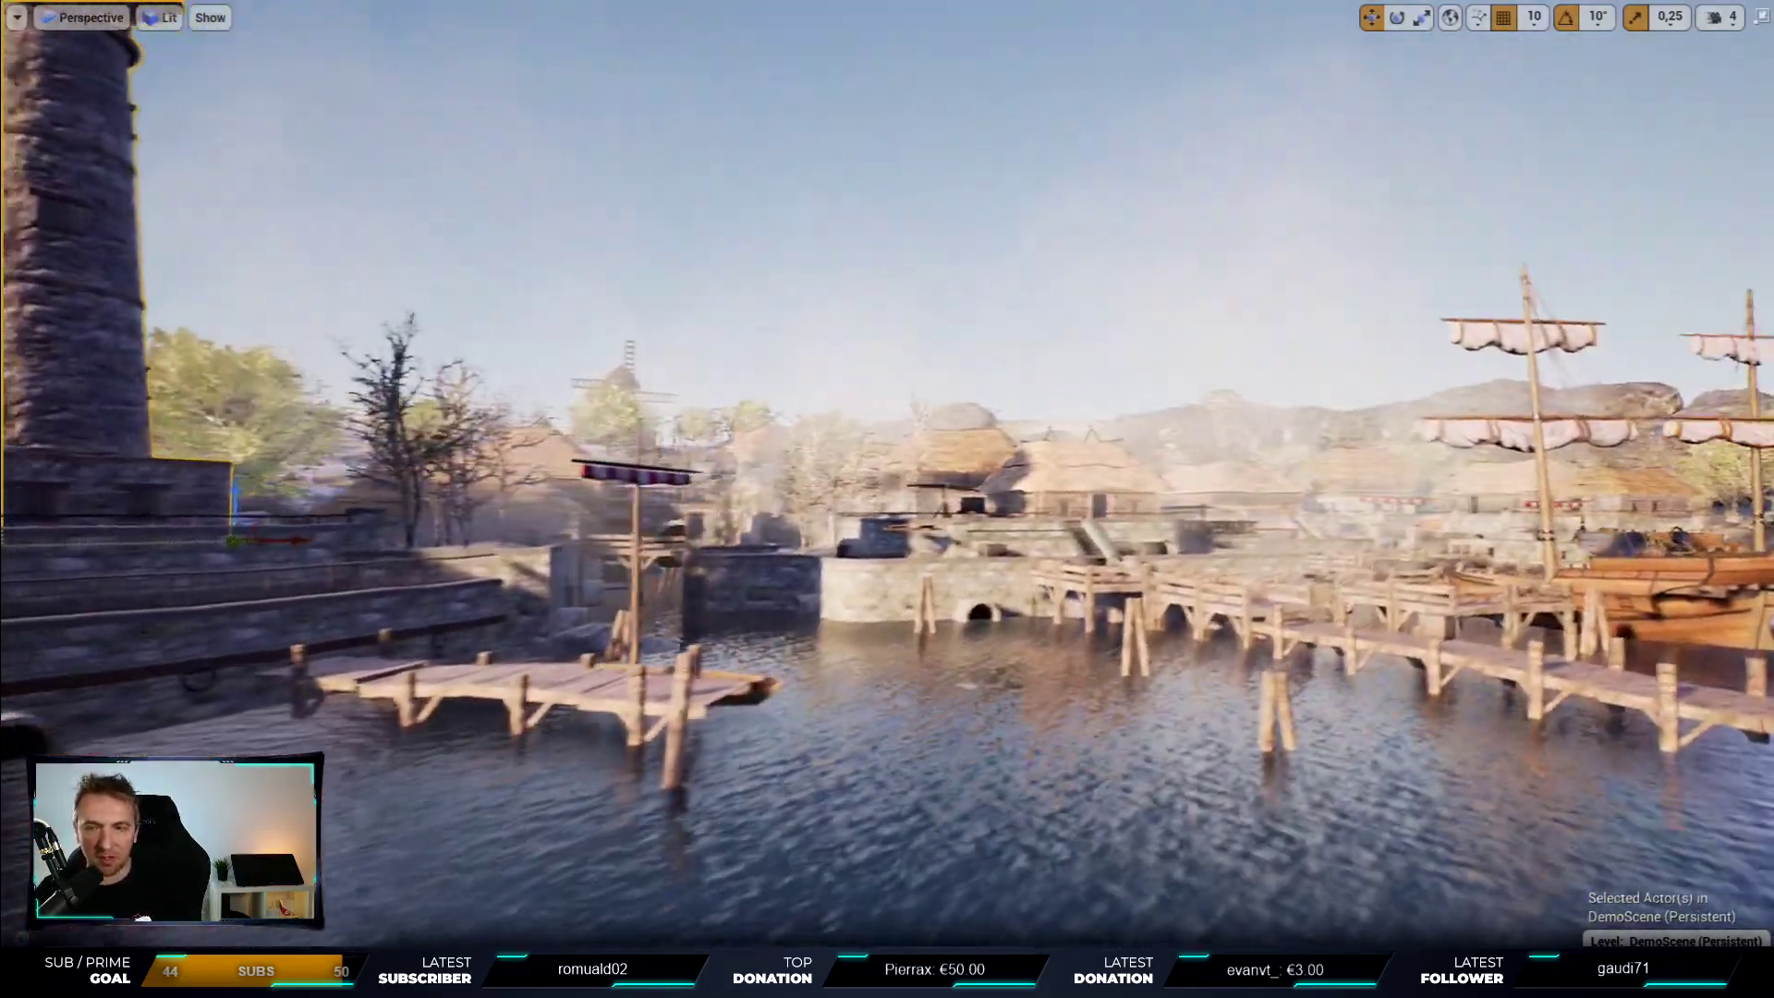
right_drag(940, 528, 940, 527)
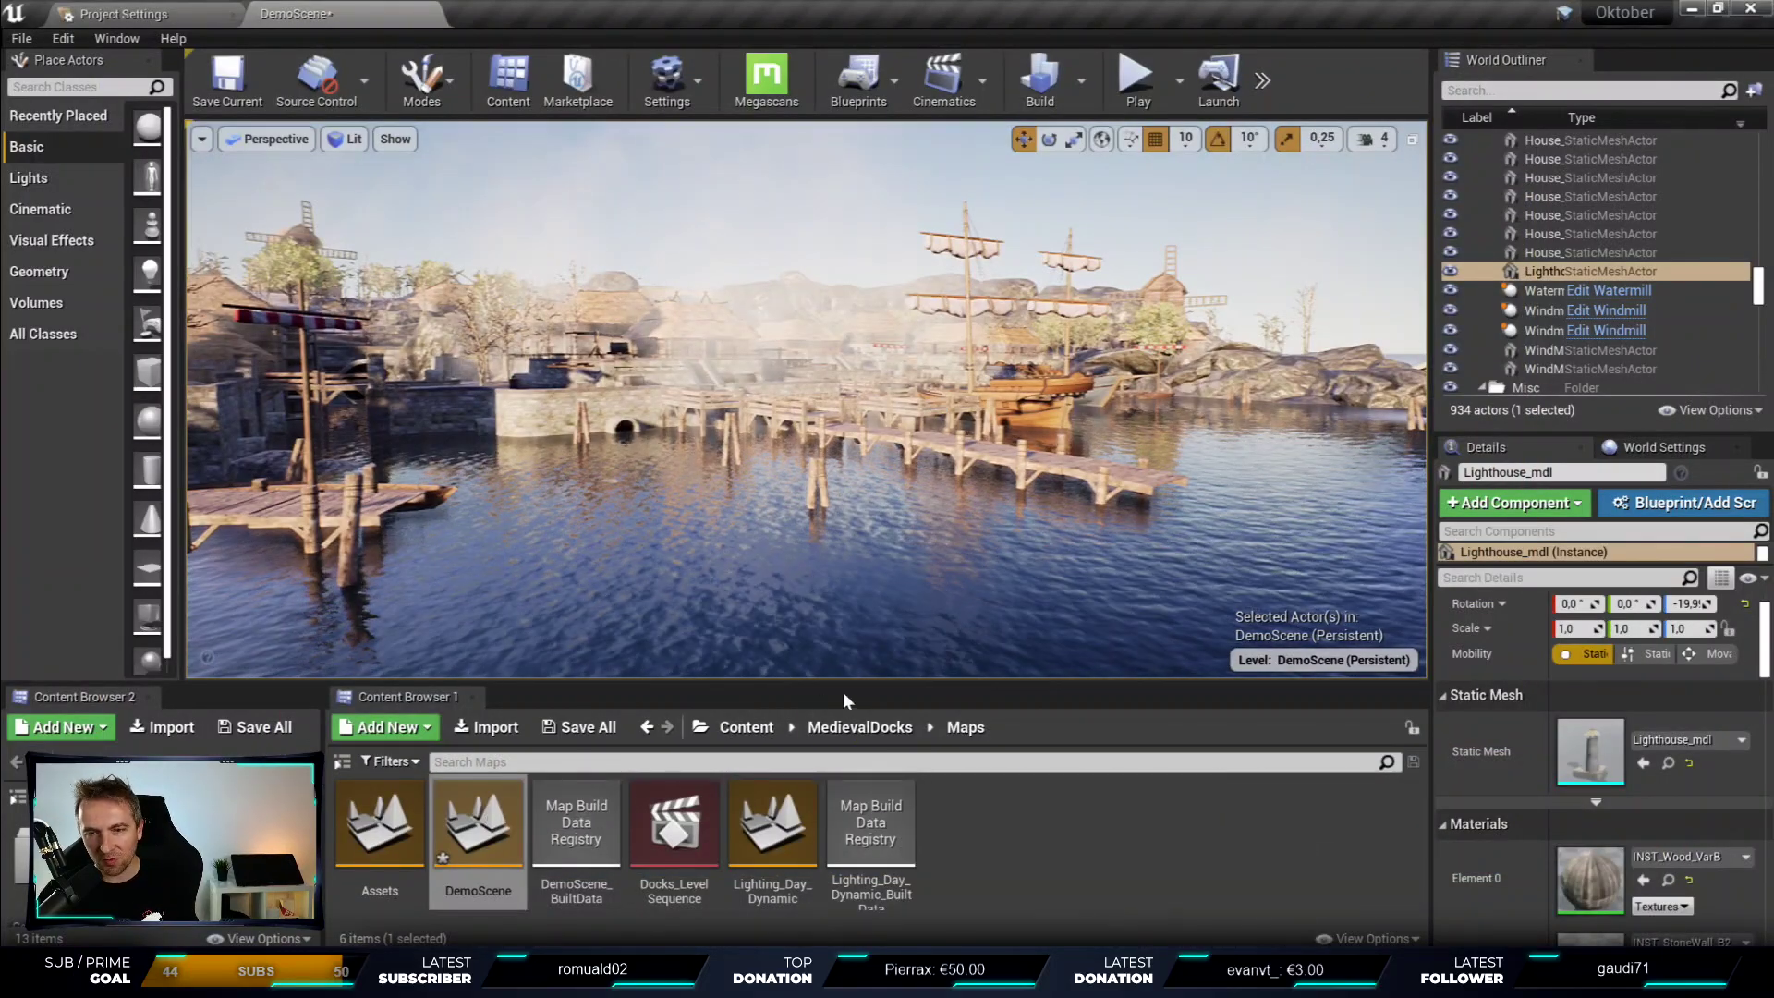
- Open Demo_Houses from ModularFantasyHouse/Maps, choosing Save Selected for the docks scene
click(847, 728)
click(745, 727)
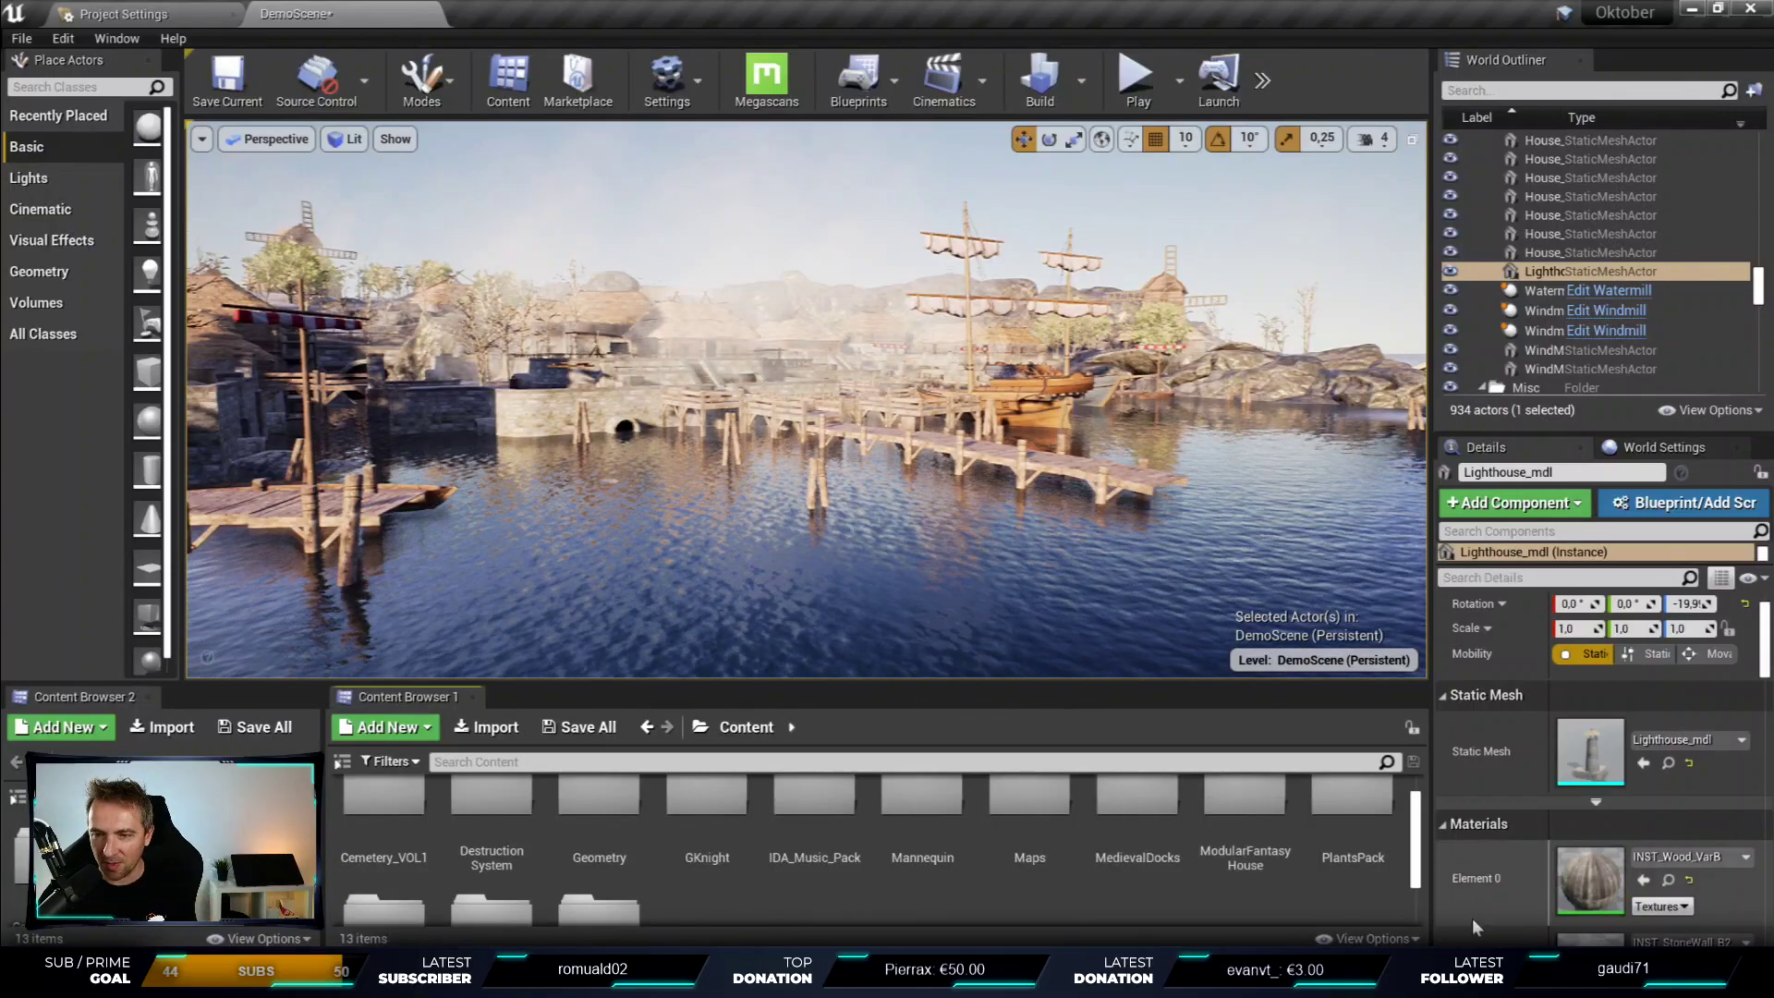
double_click(1245, 817)
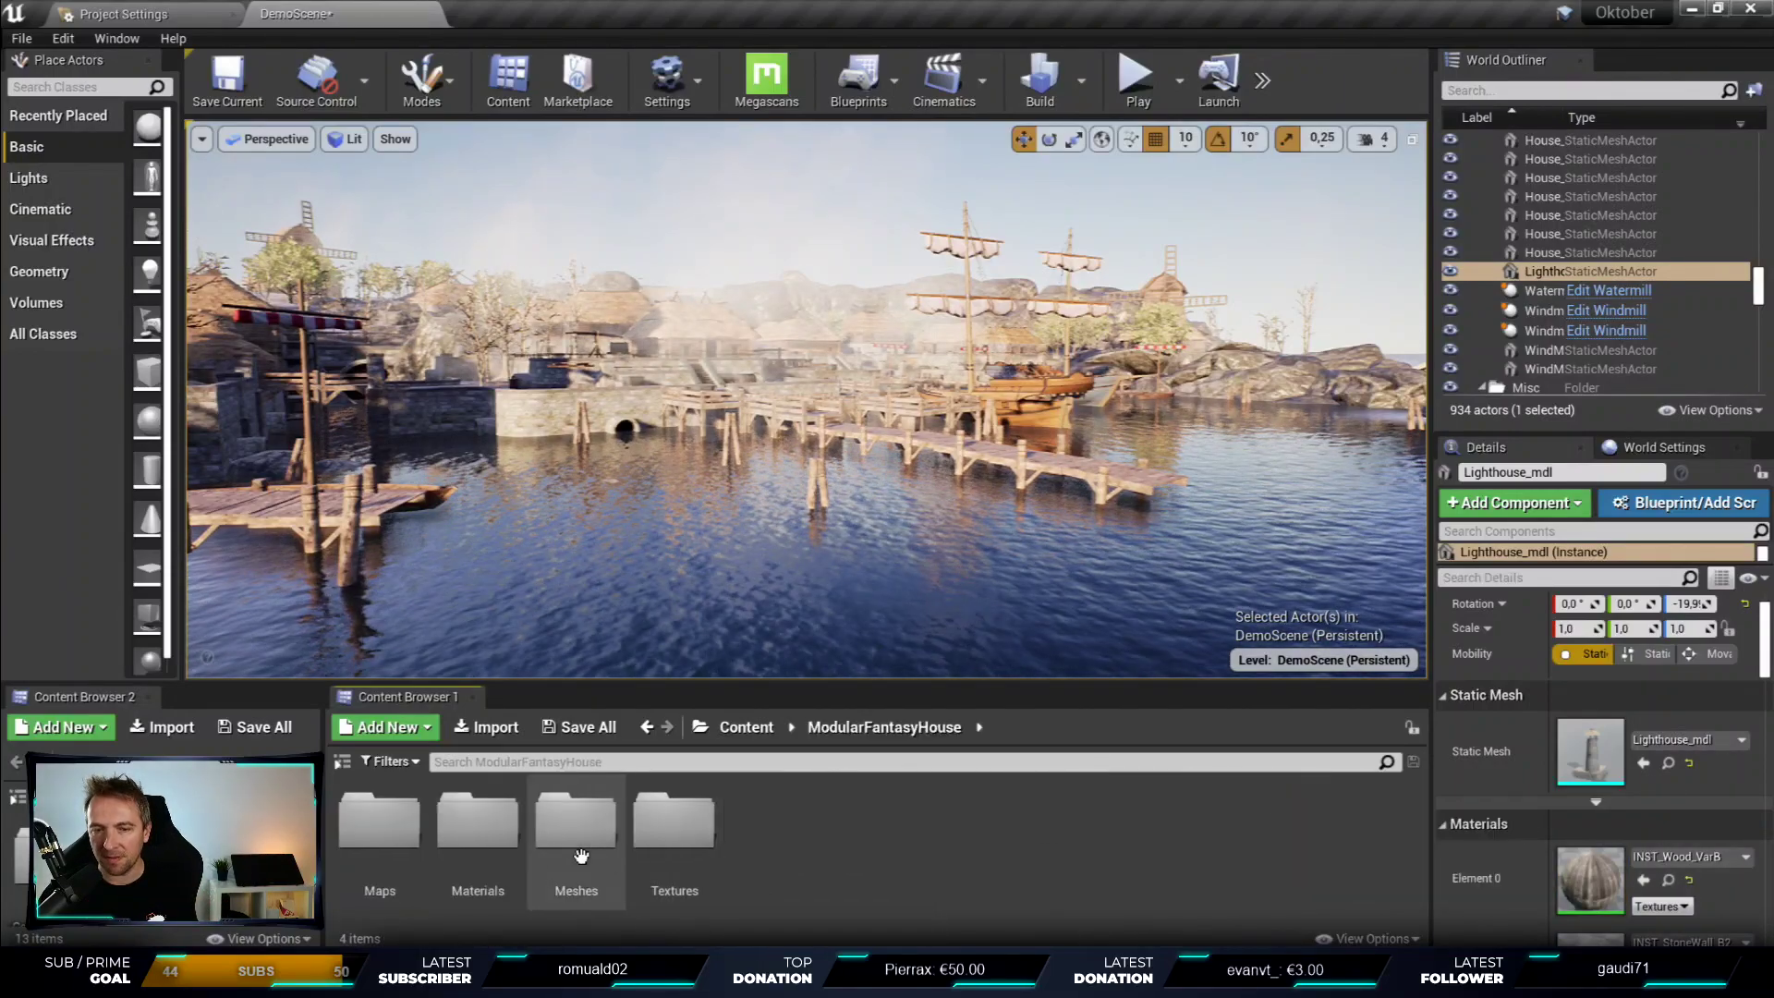
double_click(393, 833)
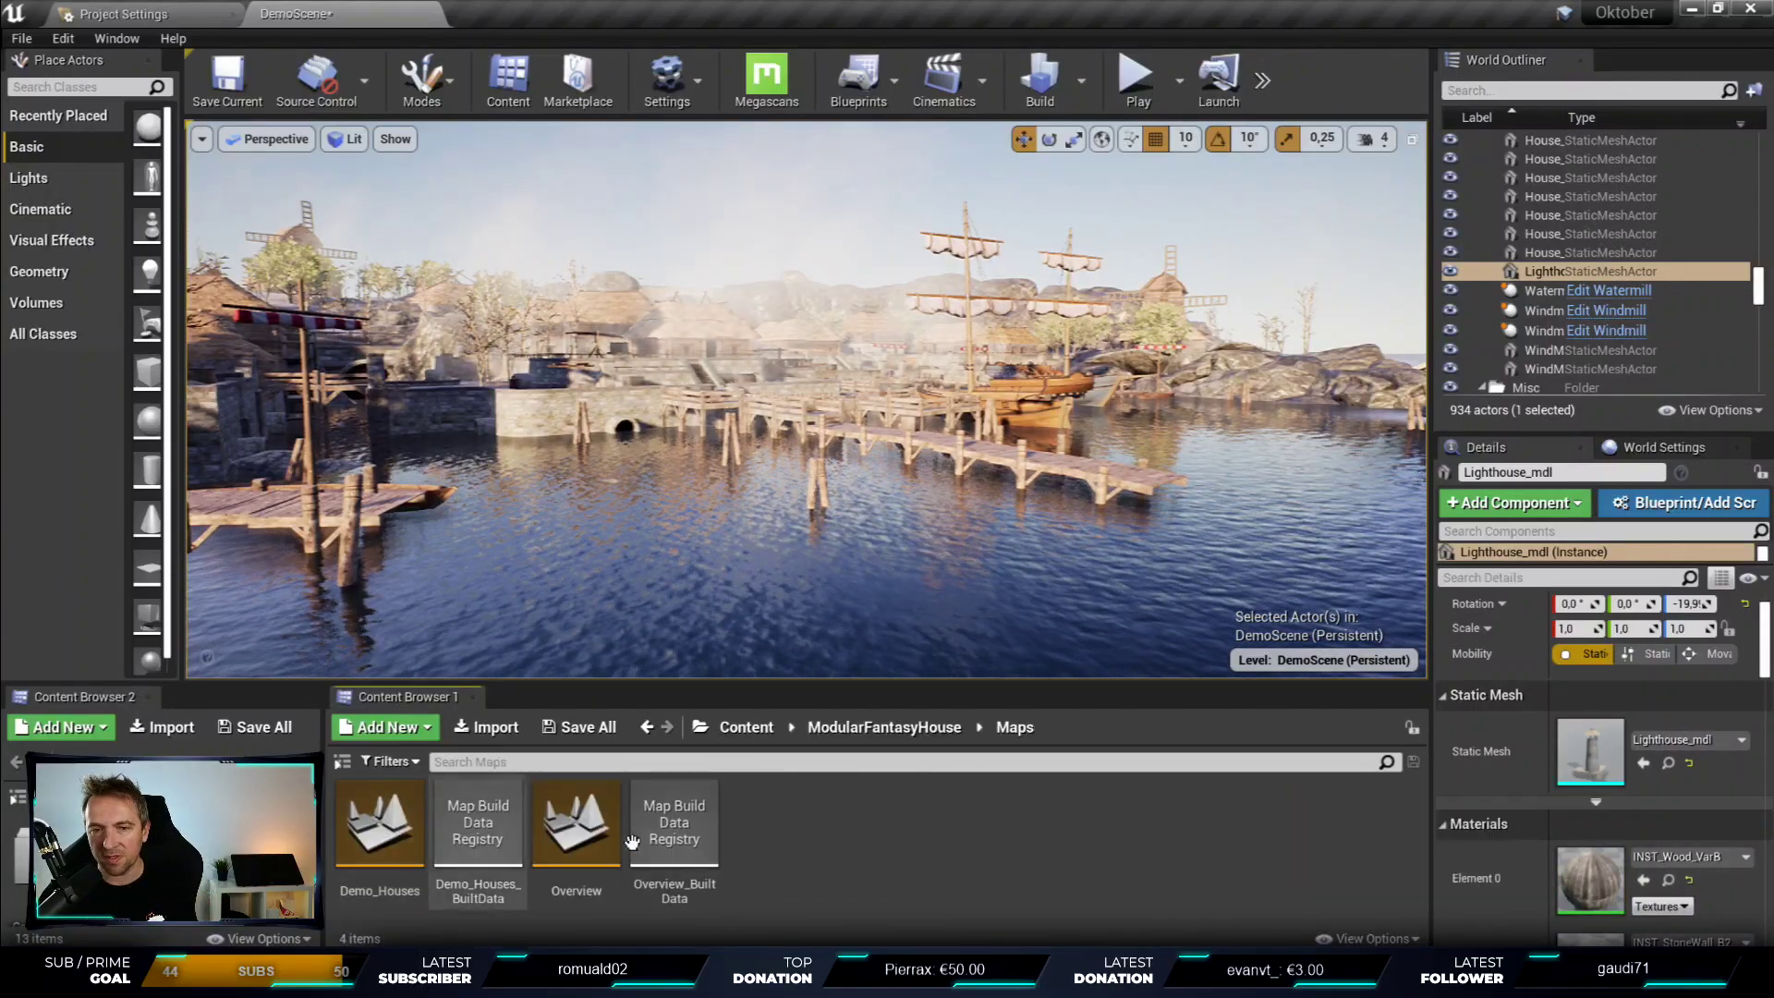
double_click(392, 837)
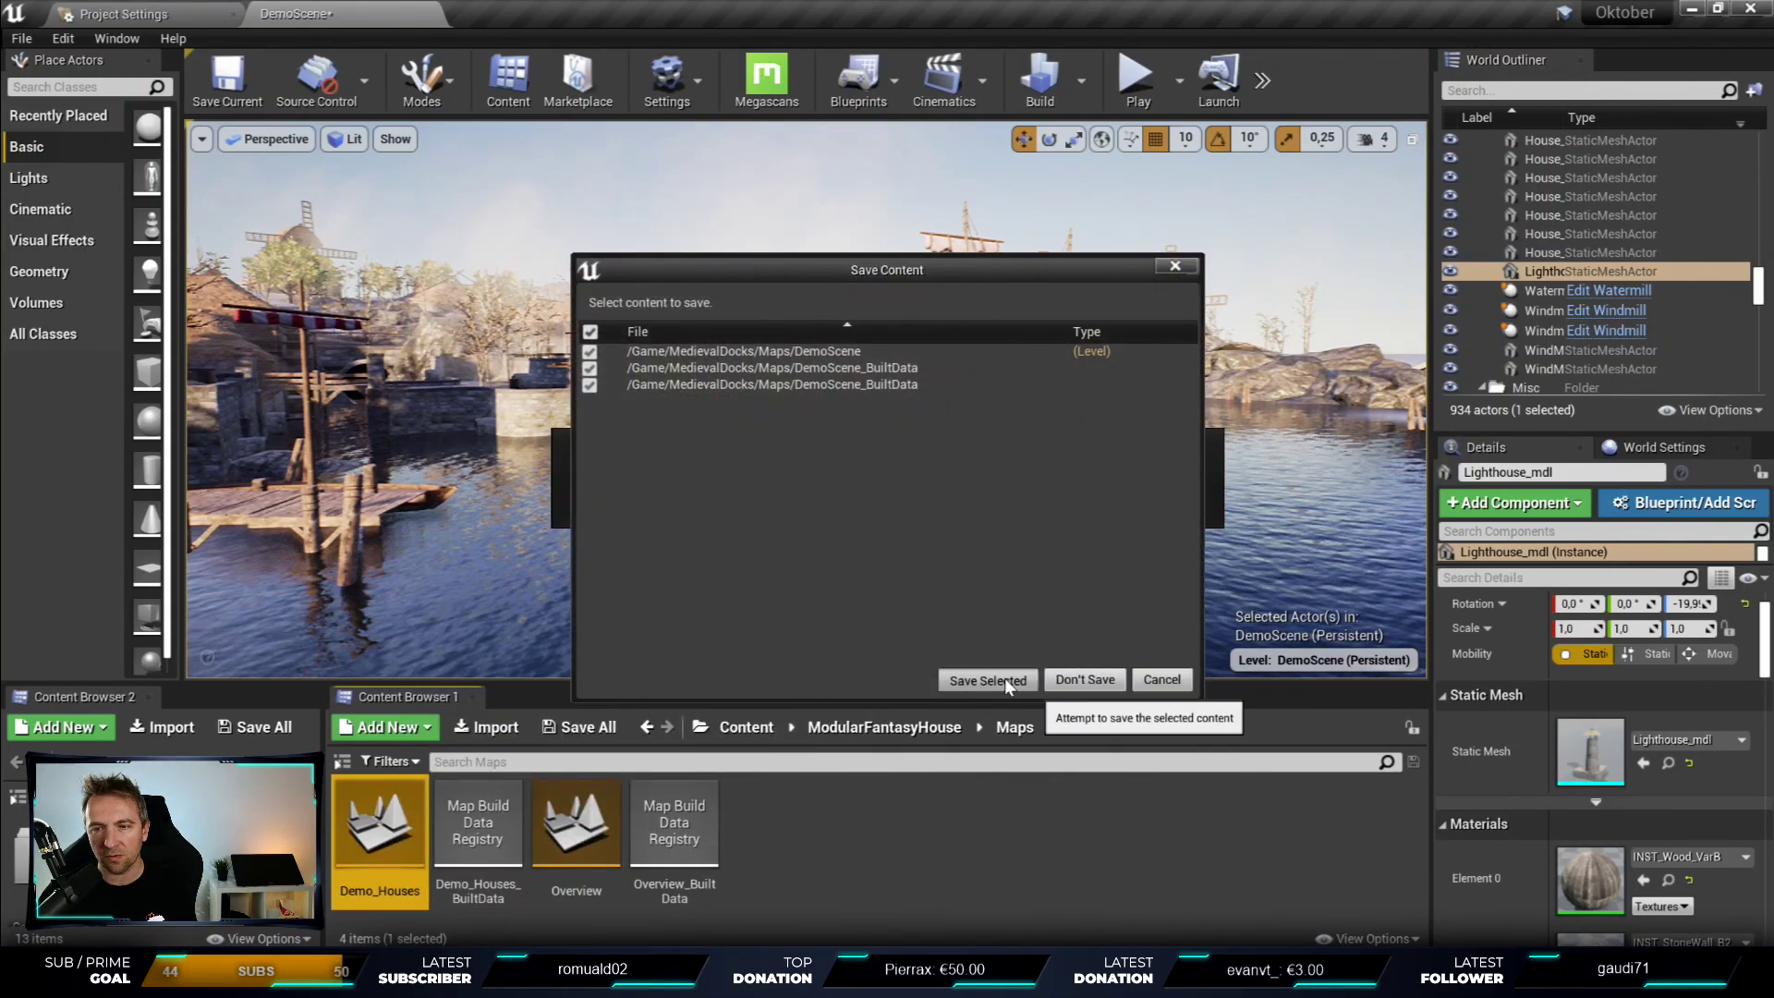
click(1005, 678)
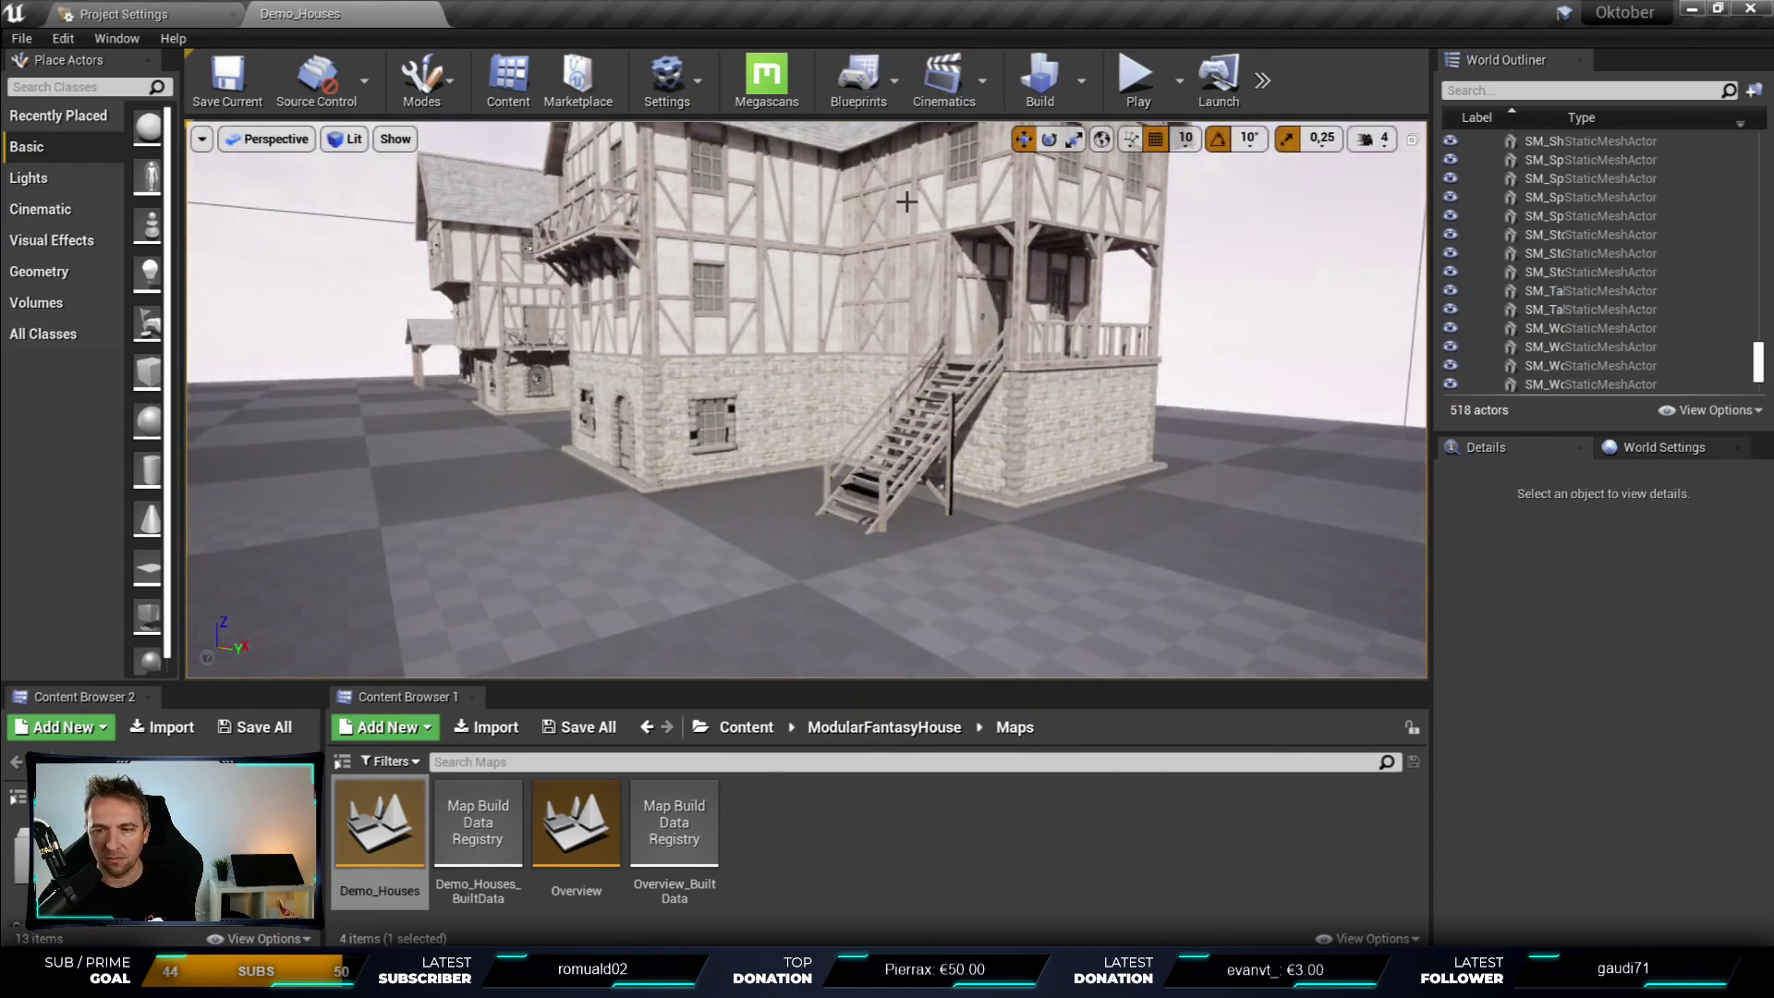
- Fly into the street and up to the jug shelves, then select a chair
right_drag(957, 297, 956, 297)
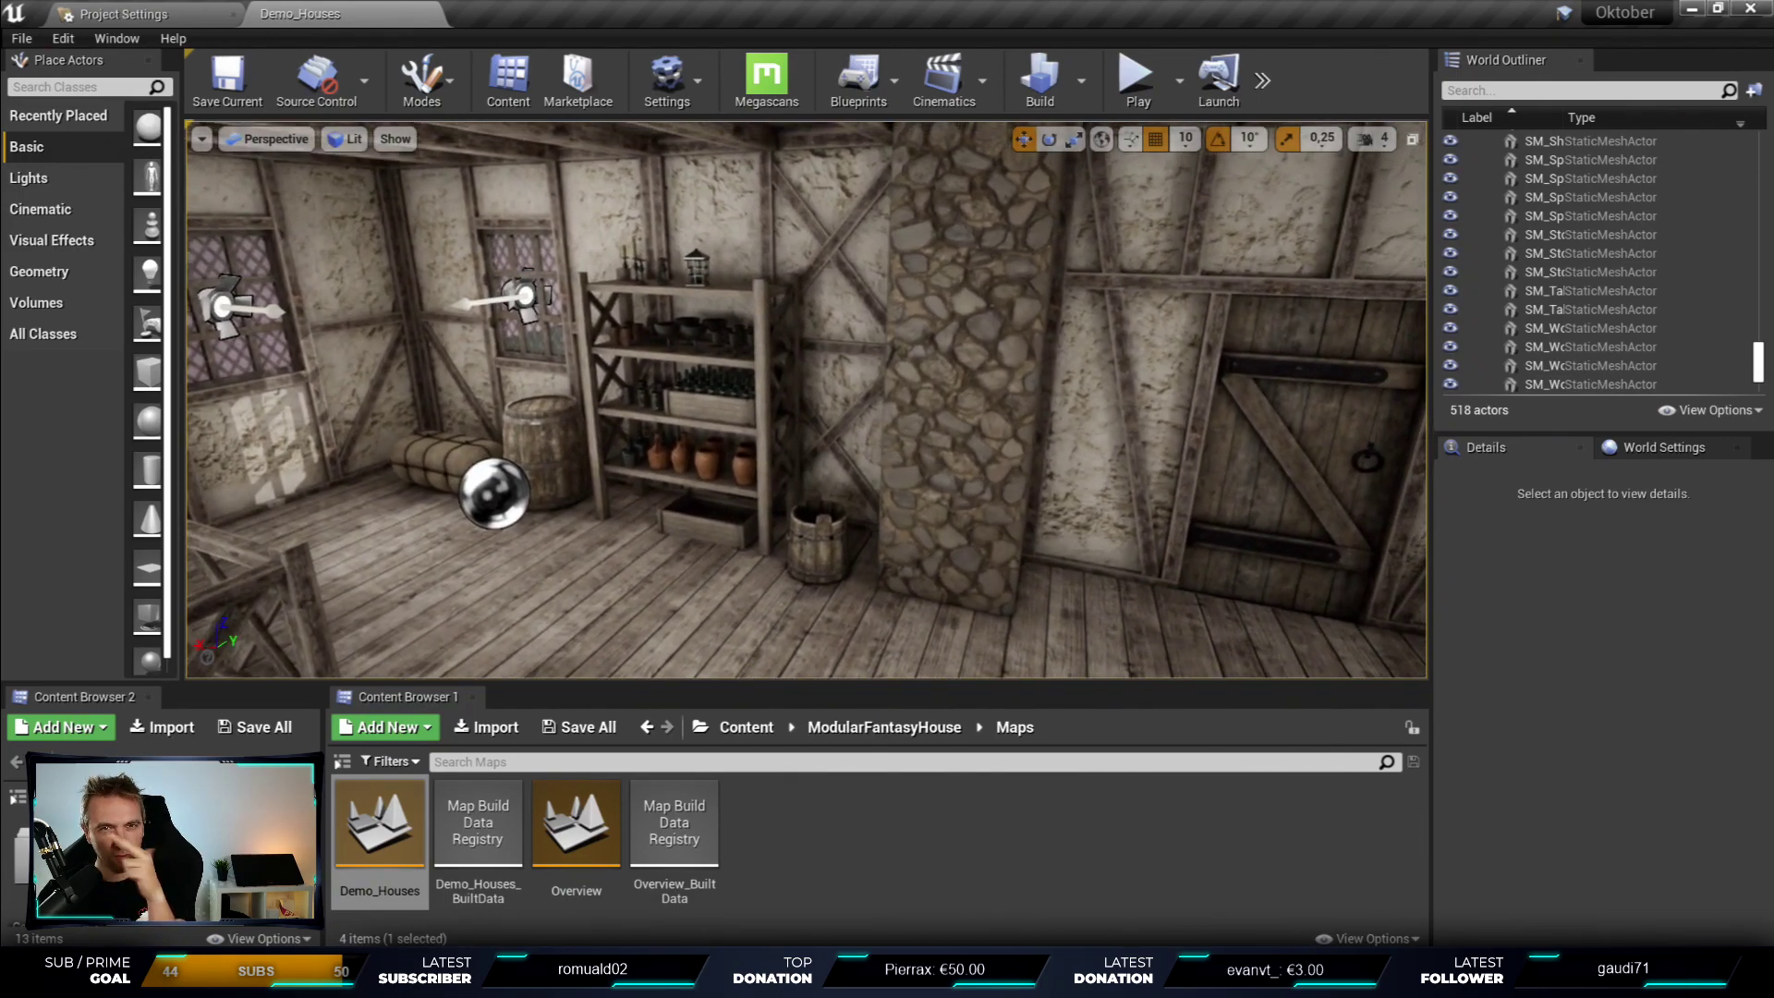
right_drag(845, 426, 947, 615)
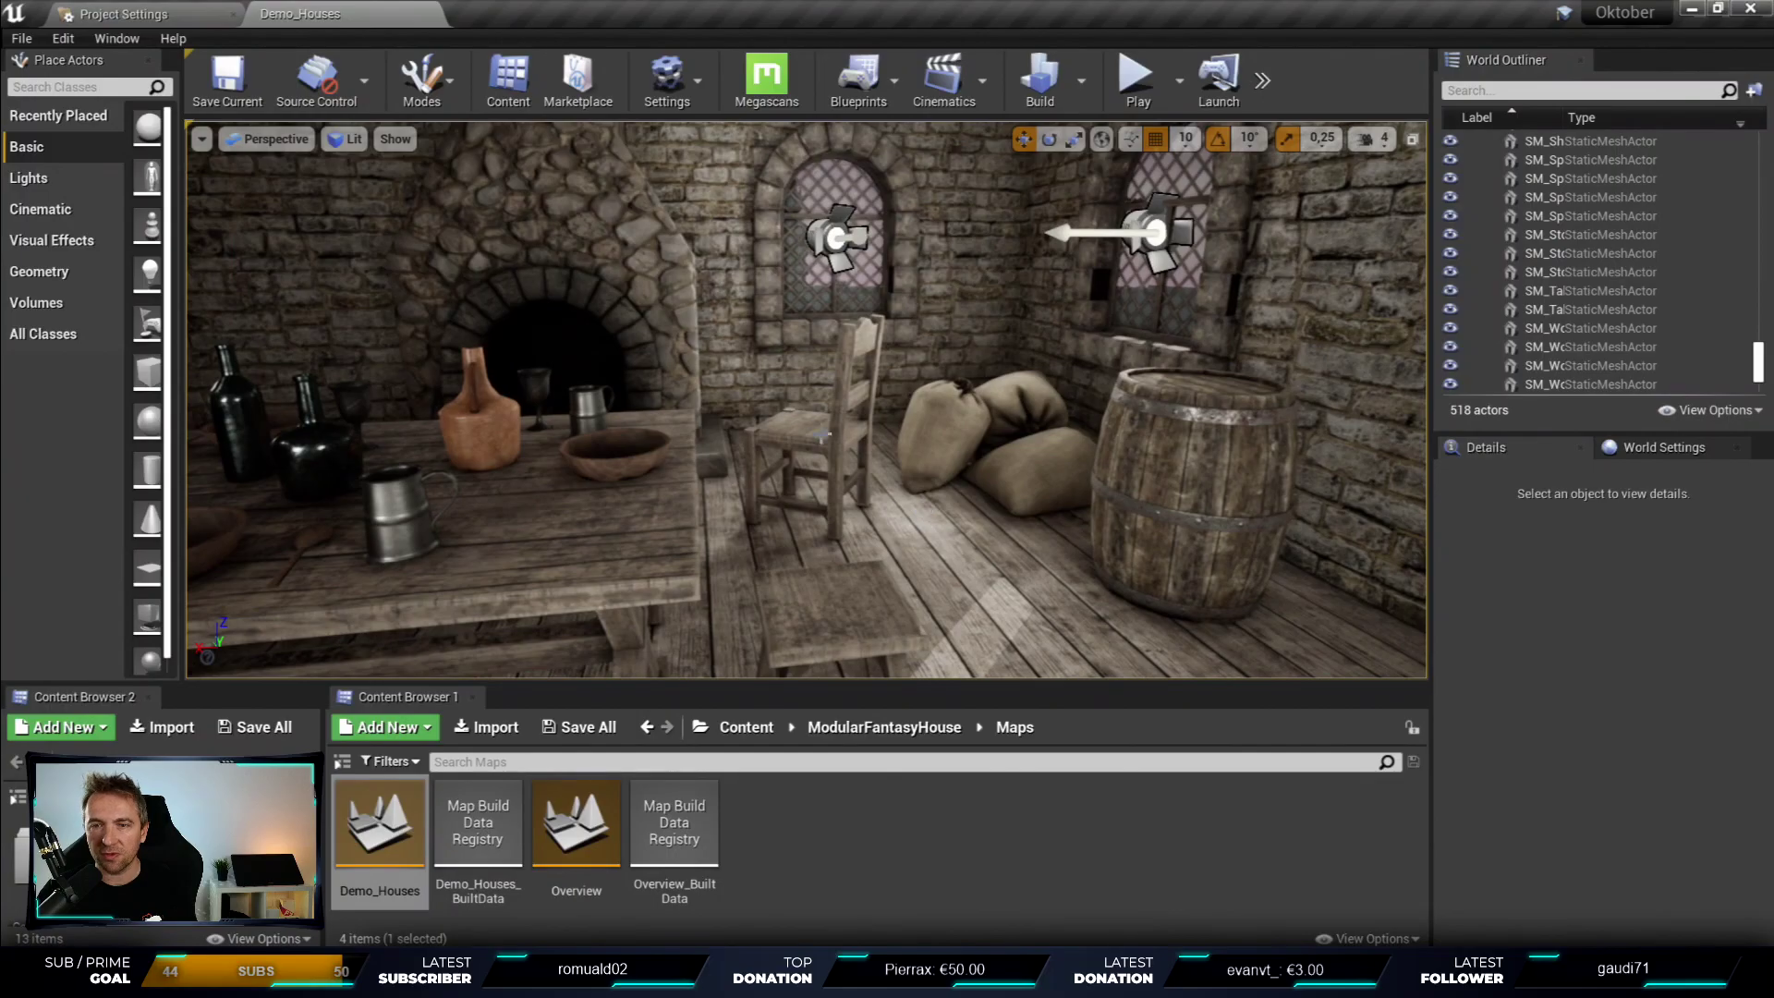
click(821, 434)
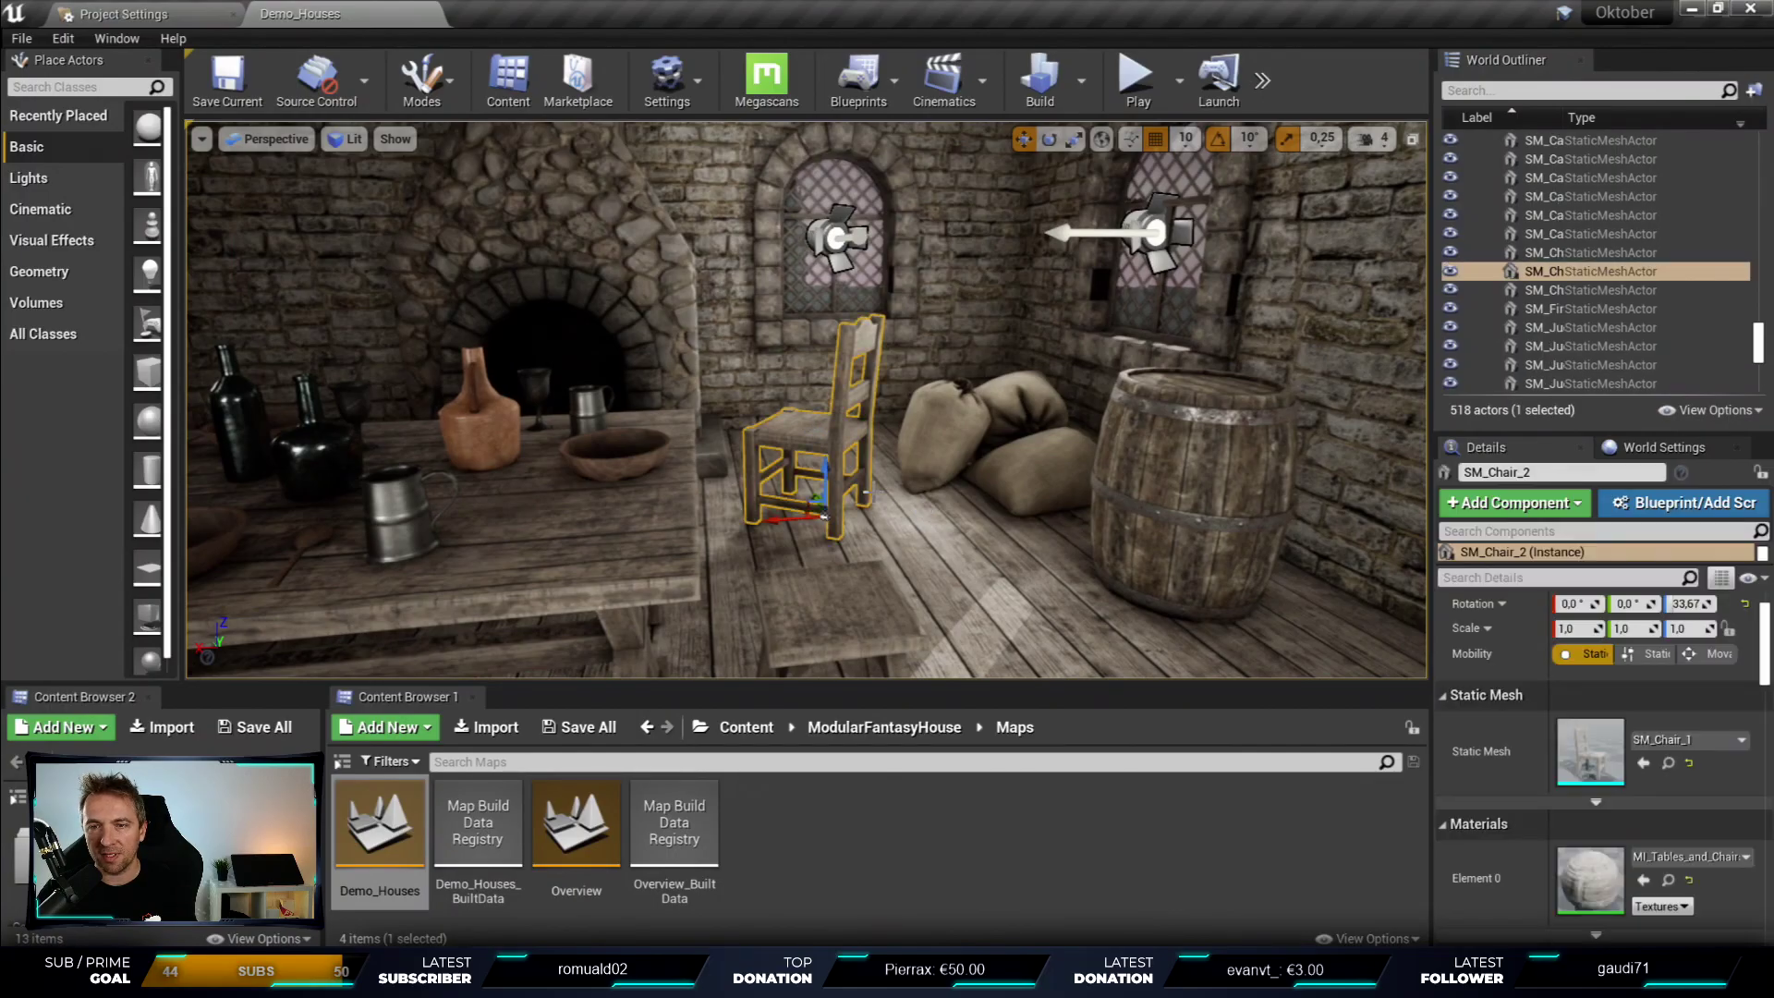
right_drag(1118, 448, 960, 437)
- Select the sacks, barrel, a bottle, a bowl, the table and the end chair
click(836, 405)
click(1023, 432)
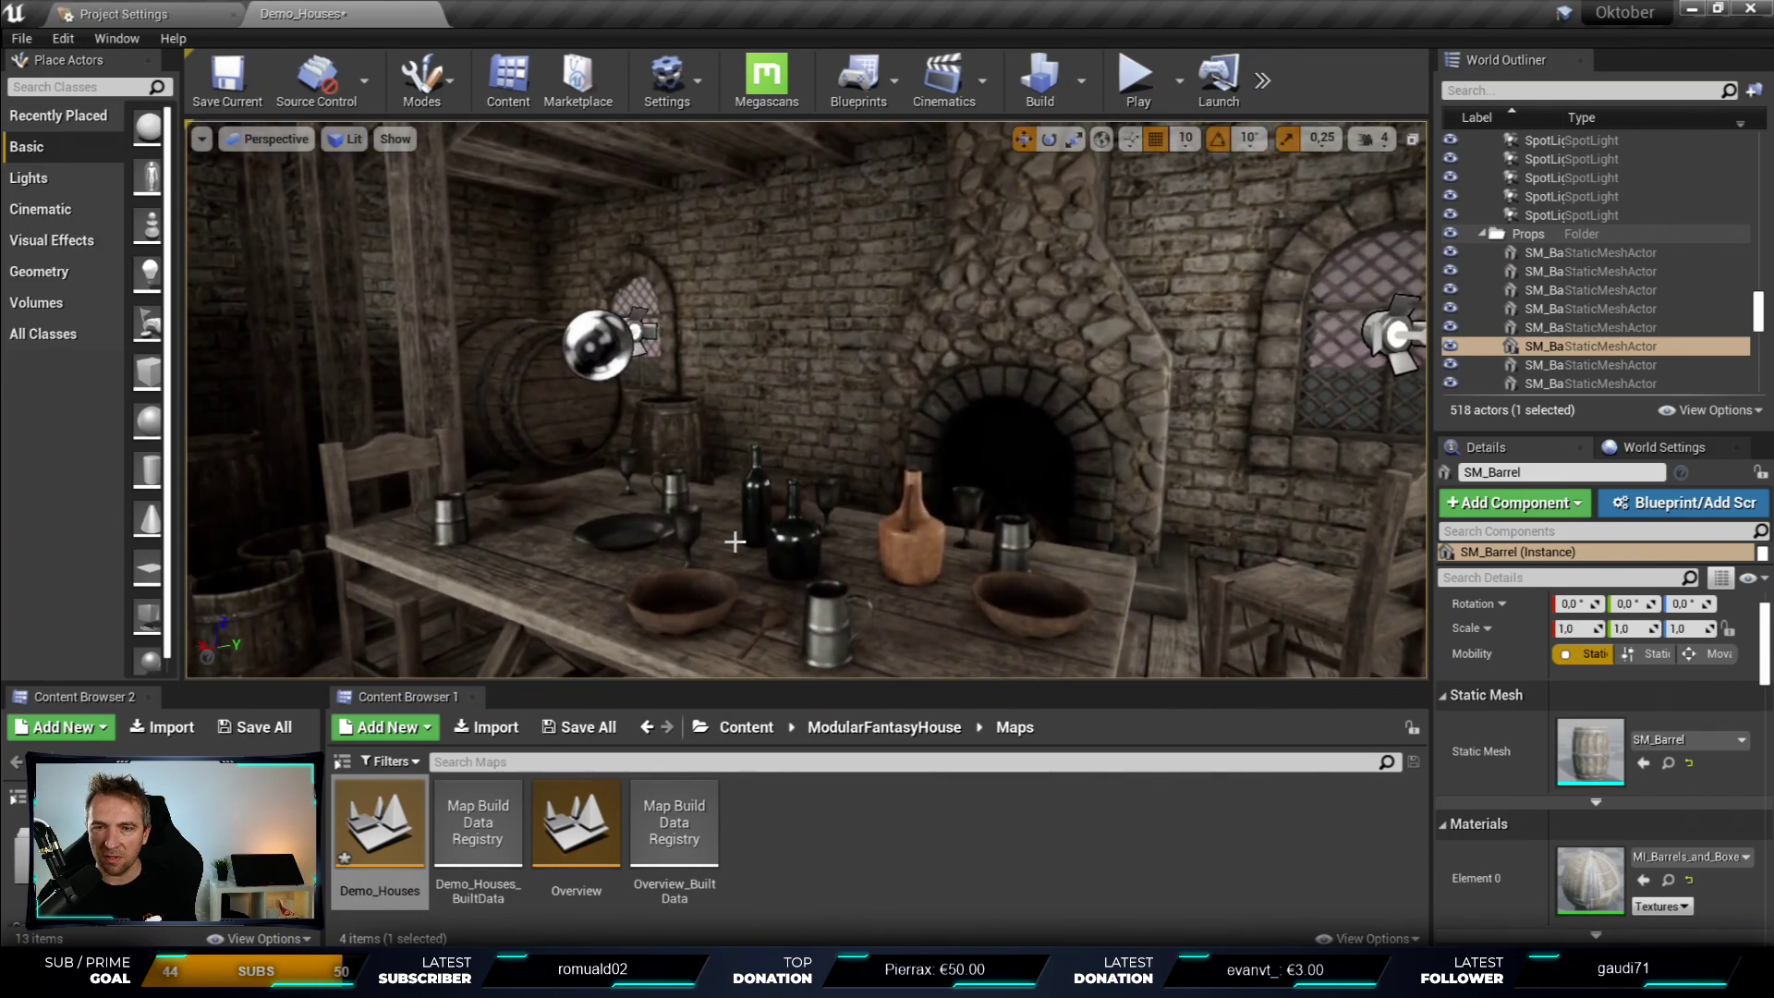
click(910, 522)
click(681, 596)
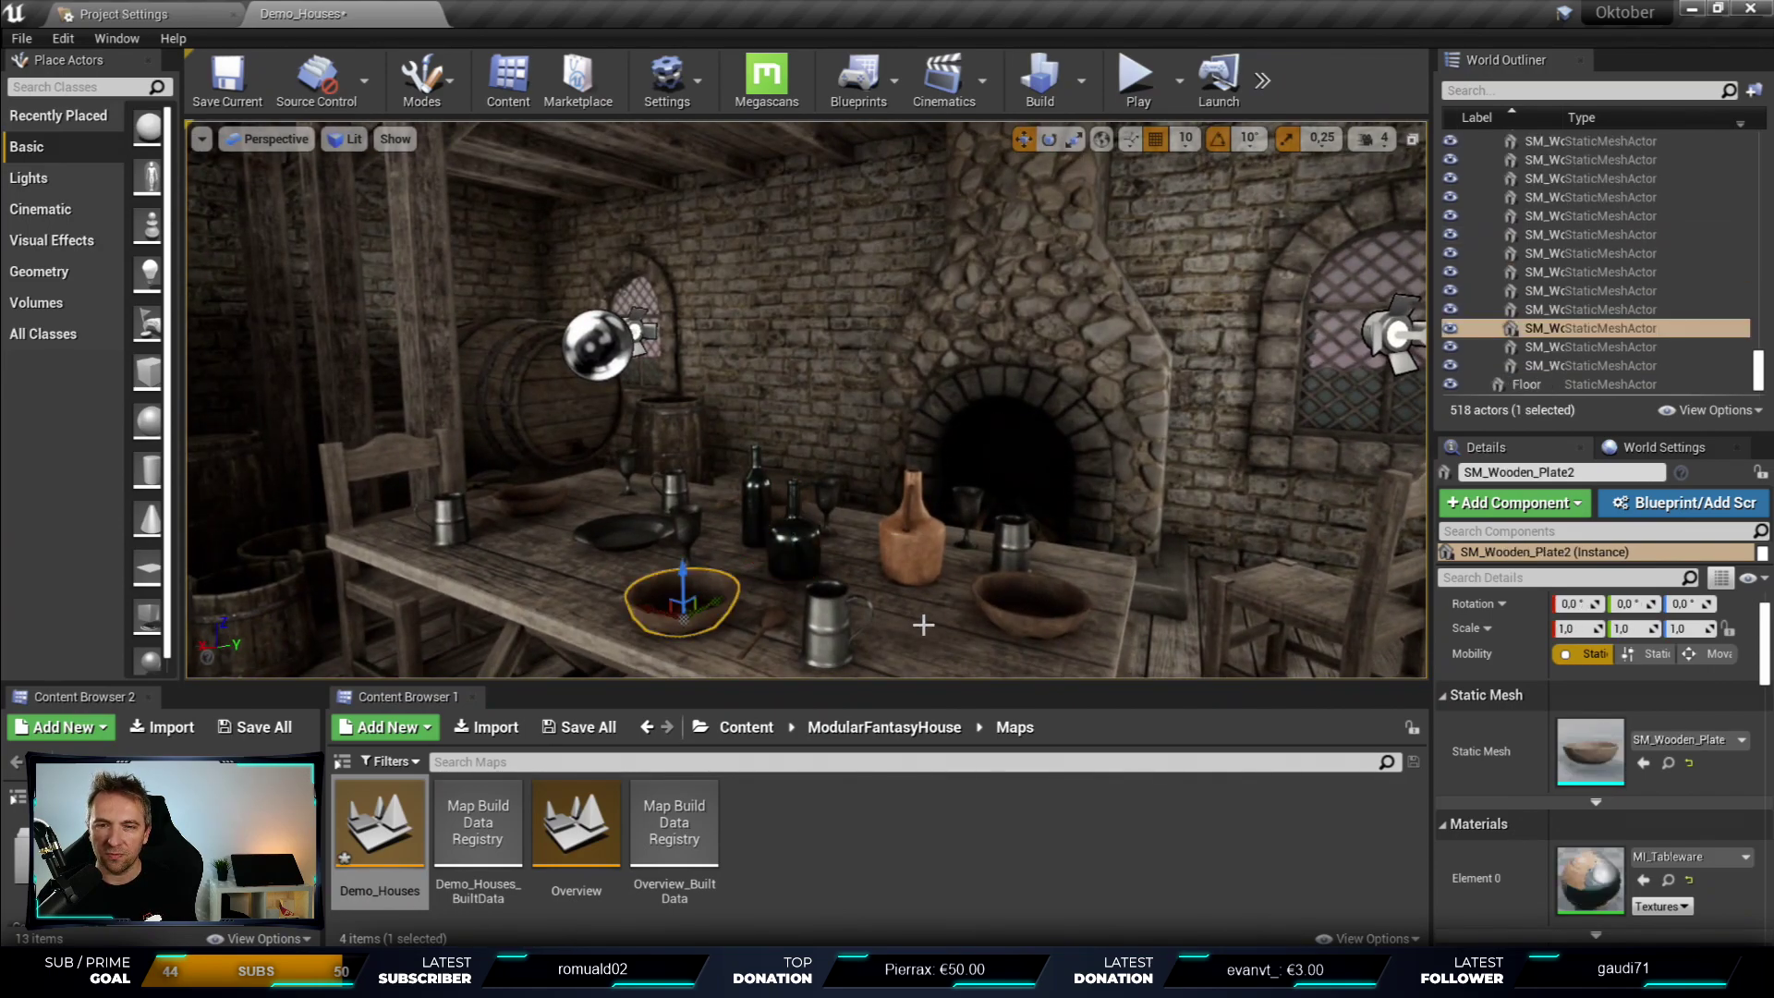
click(442, 582)
click(614, 534)
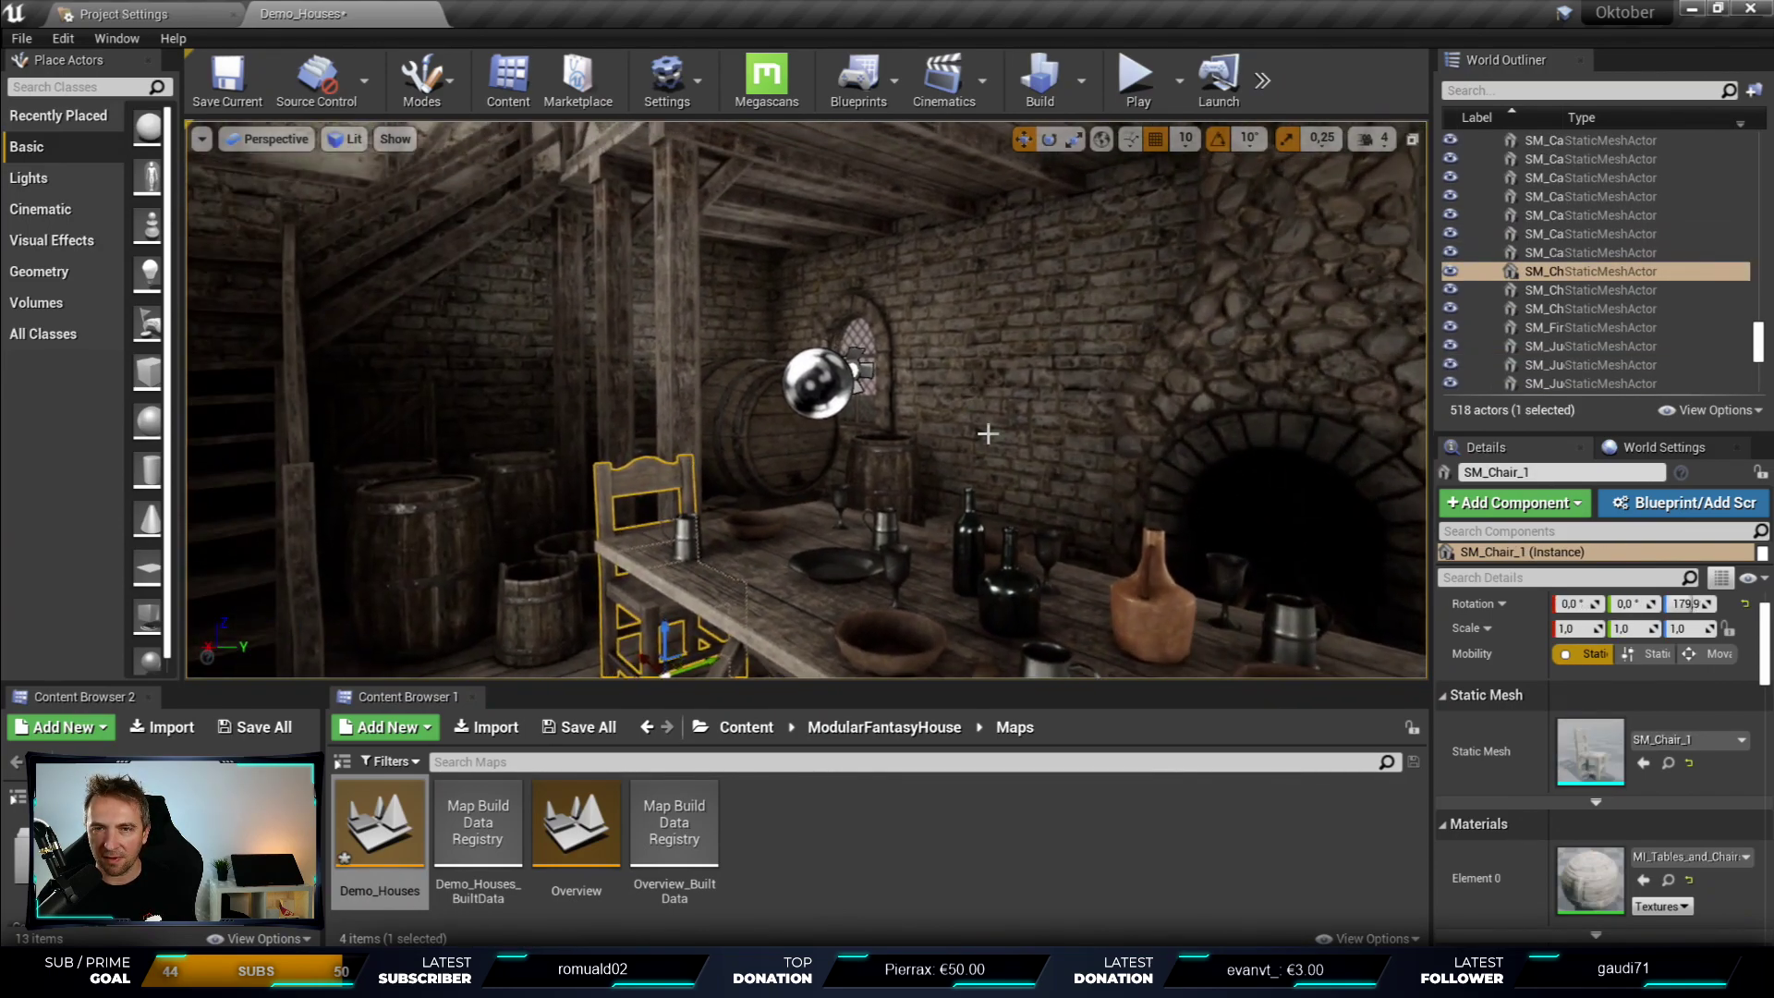
mouse_move(982, 427)
right_down()
mouse_move(915, 434)
mouse_move(1155, 434)
right_up()
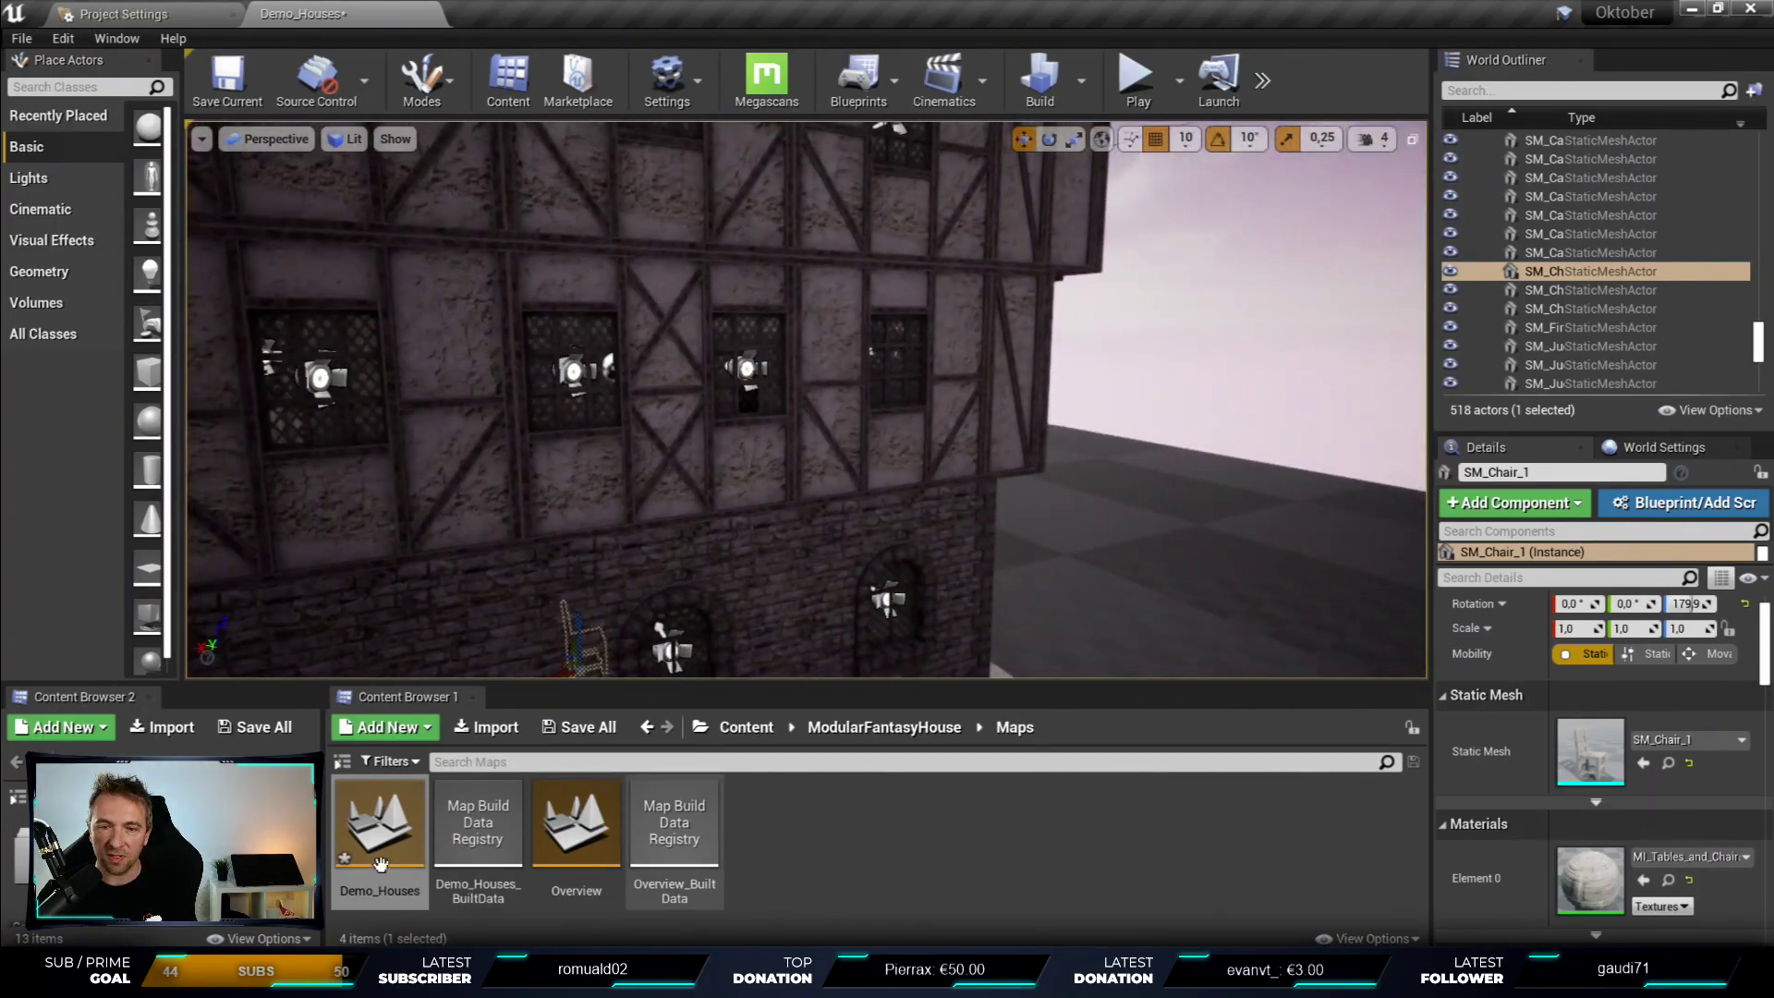
- Open ModularFantasyHouse/Meshes and select a window wall panel and a spotlight on the house
click(905, 726)
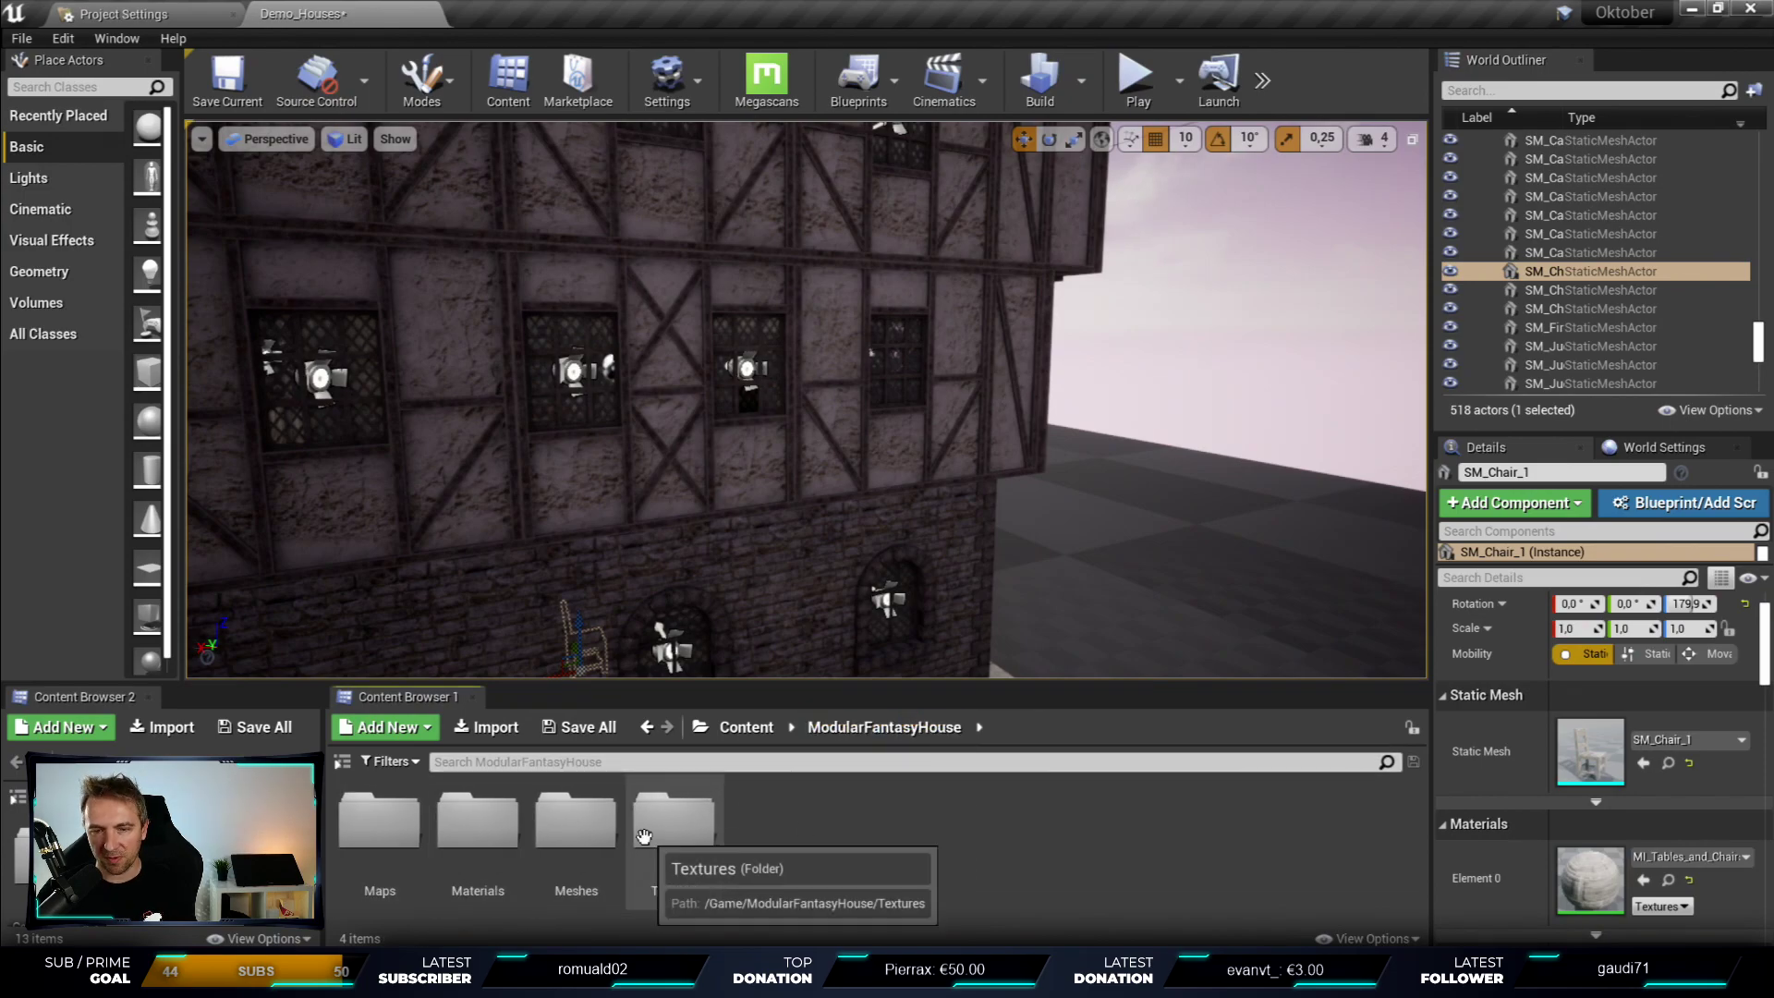
double_click(599, 834)
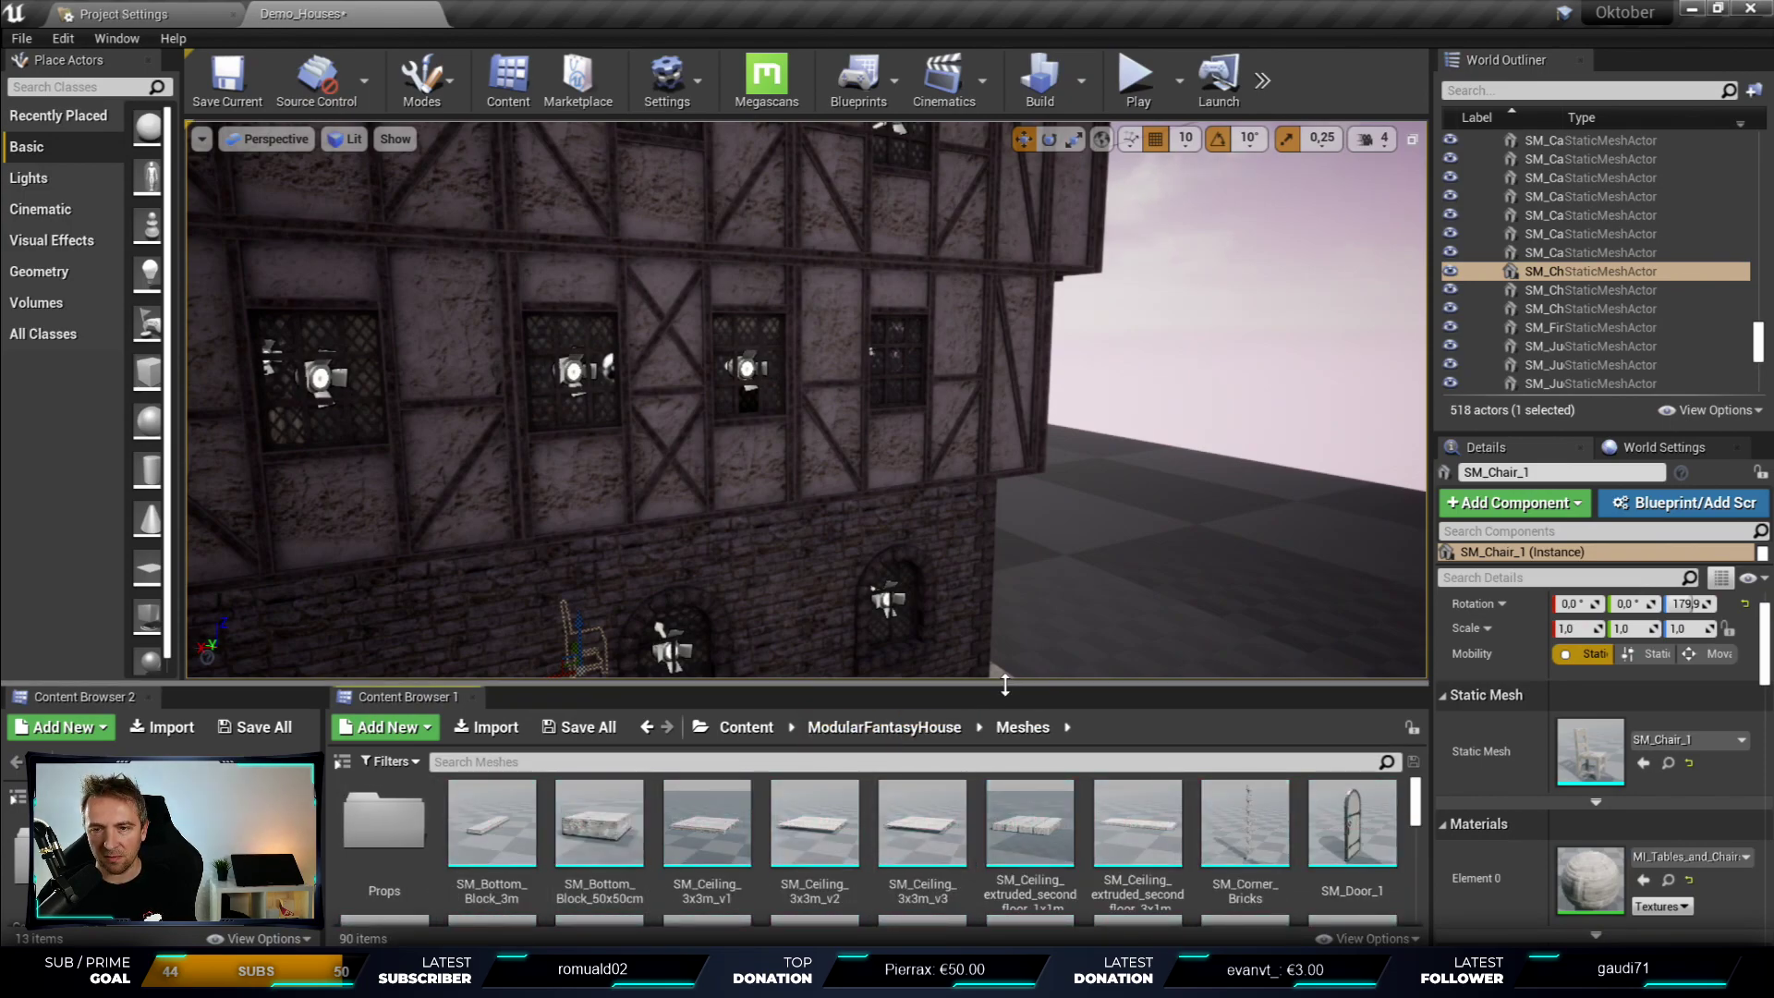
mouse_move(1003, 684)
mouse_down()
mouse_move(1019, 548)
mouse_move(1019, 741)
mouse_up()
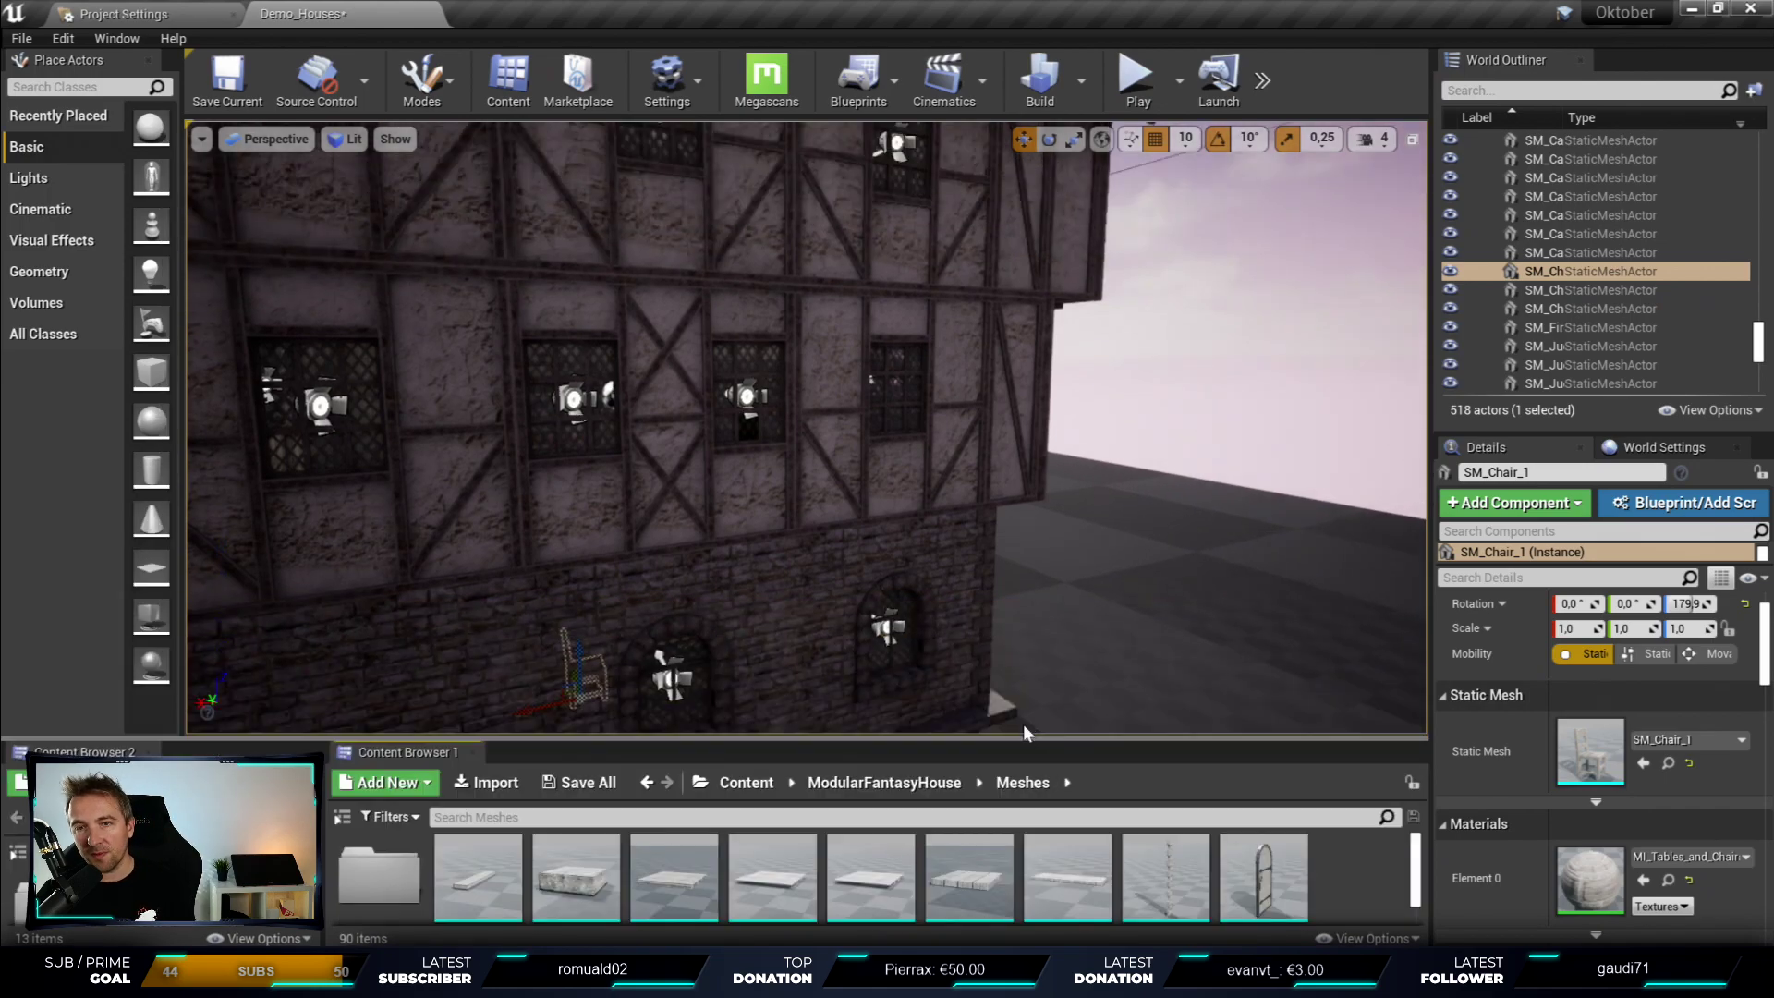
click(758, 443)
right_drag(958, 455, 1074, 359)
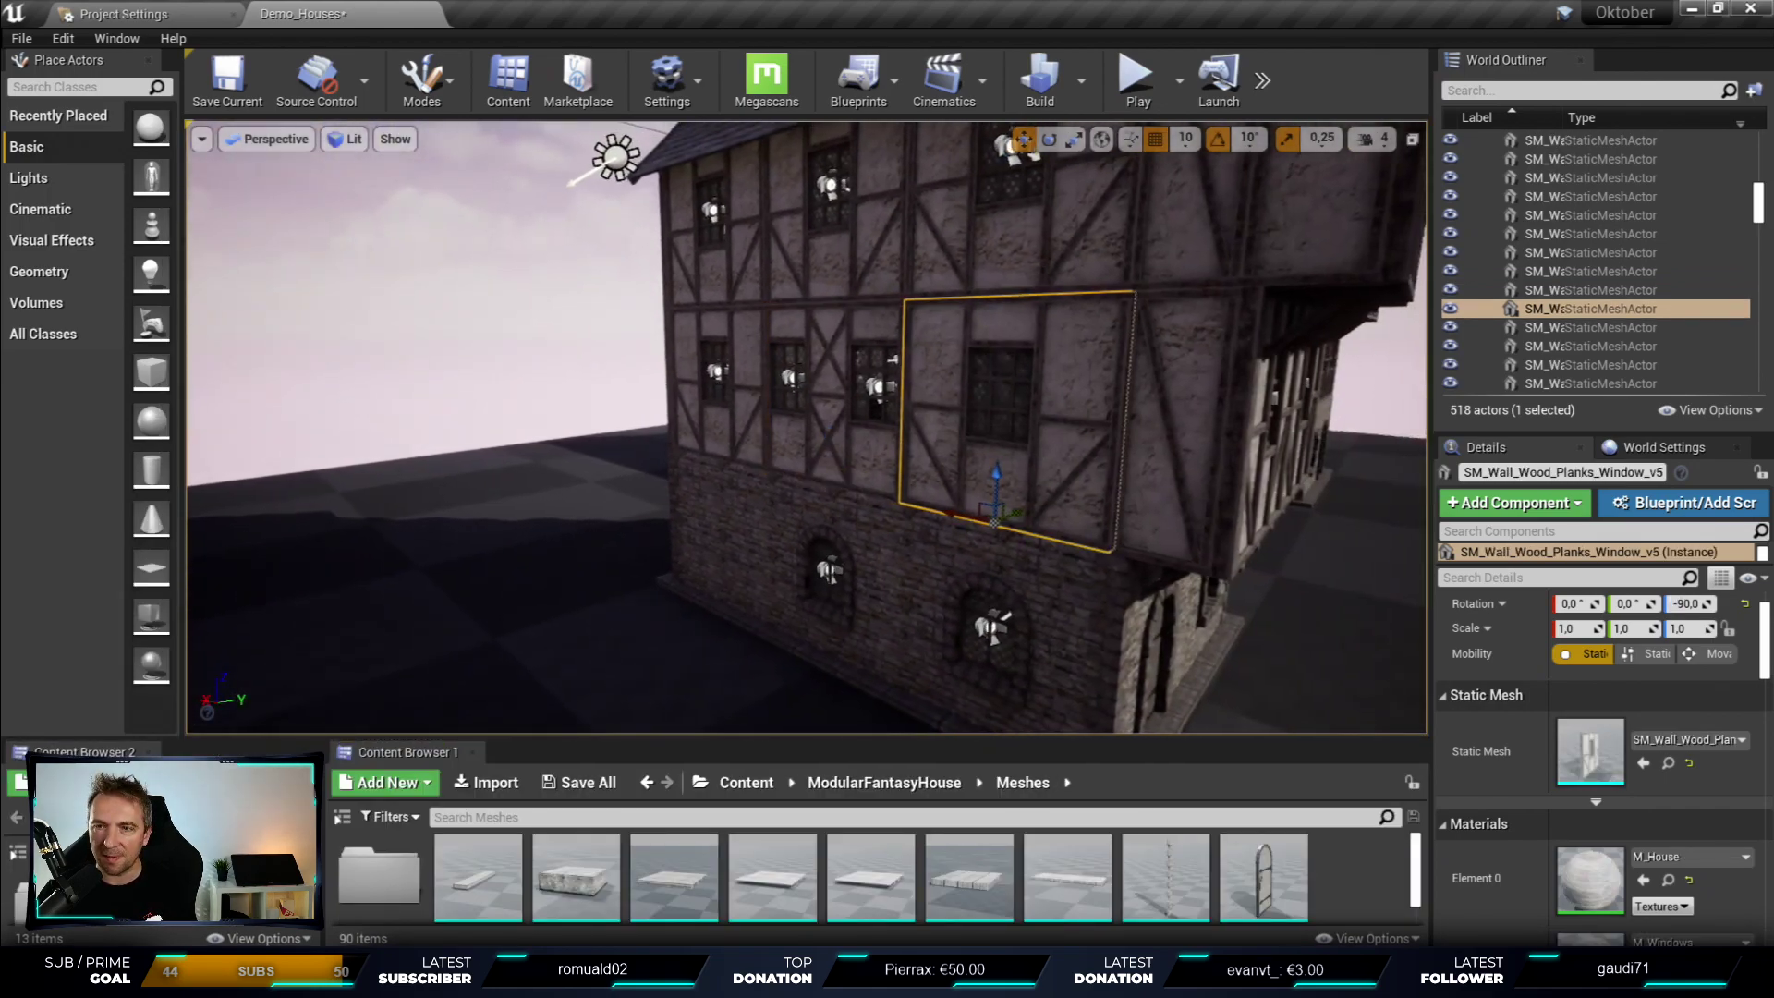
click(933, 233)
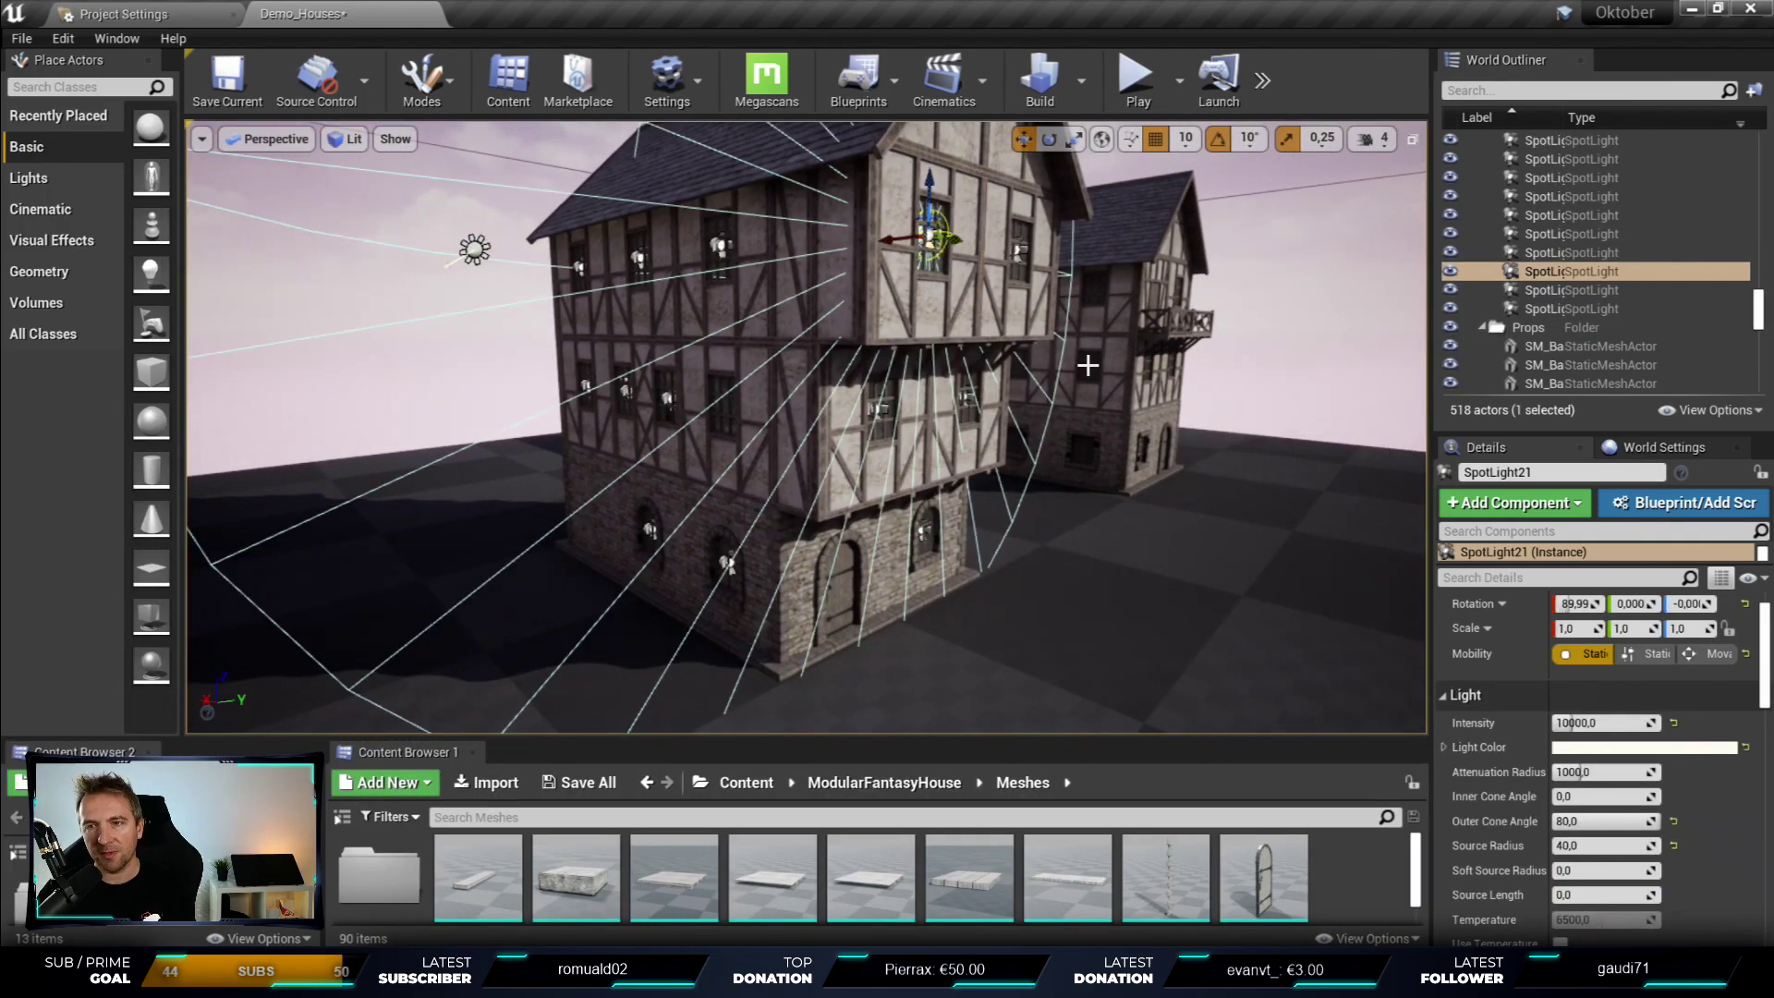
click(1106, 403)
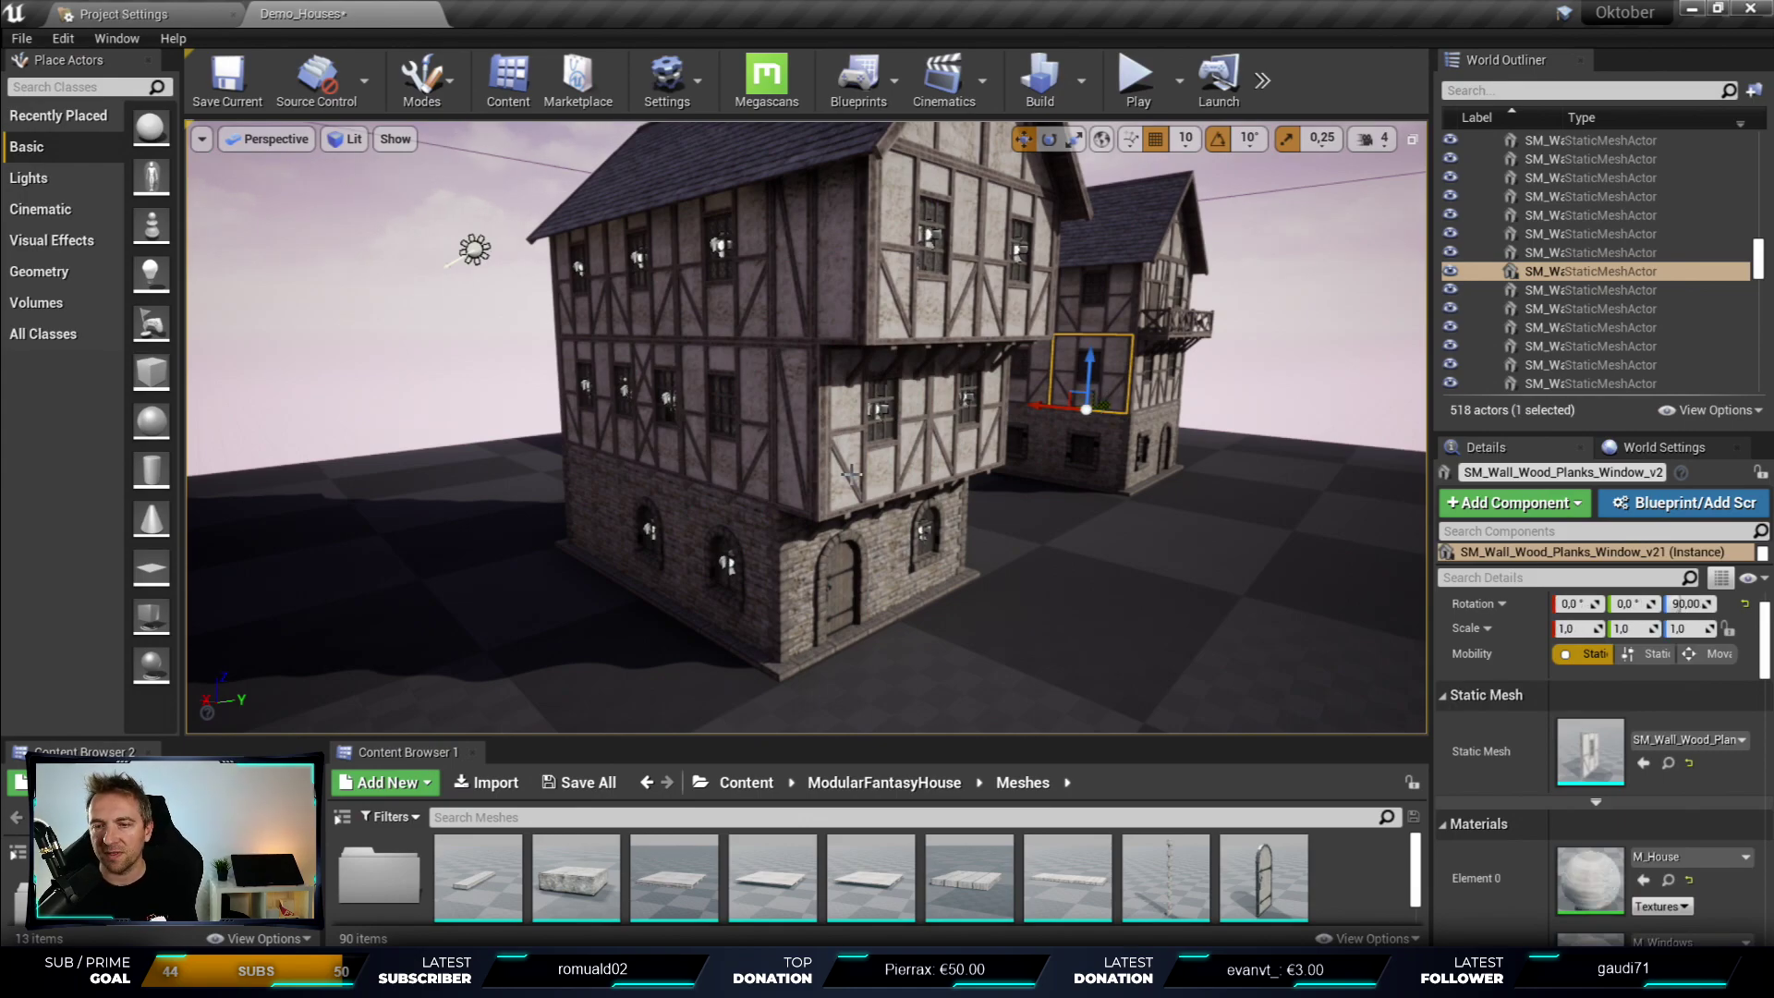
- Try placing a plank mesh, discard it, and briefly enlarge the asset list
mouse_move(673, 878)
mouse_down()
mouse_move(1026, 705)
mouse_move(517, 785)
mouse_up()
mouse_move(804, 425)
right_down()
mouse_move(702, 434)
mouse_move(986, 740)
right_up()
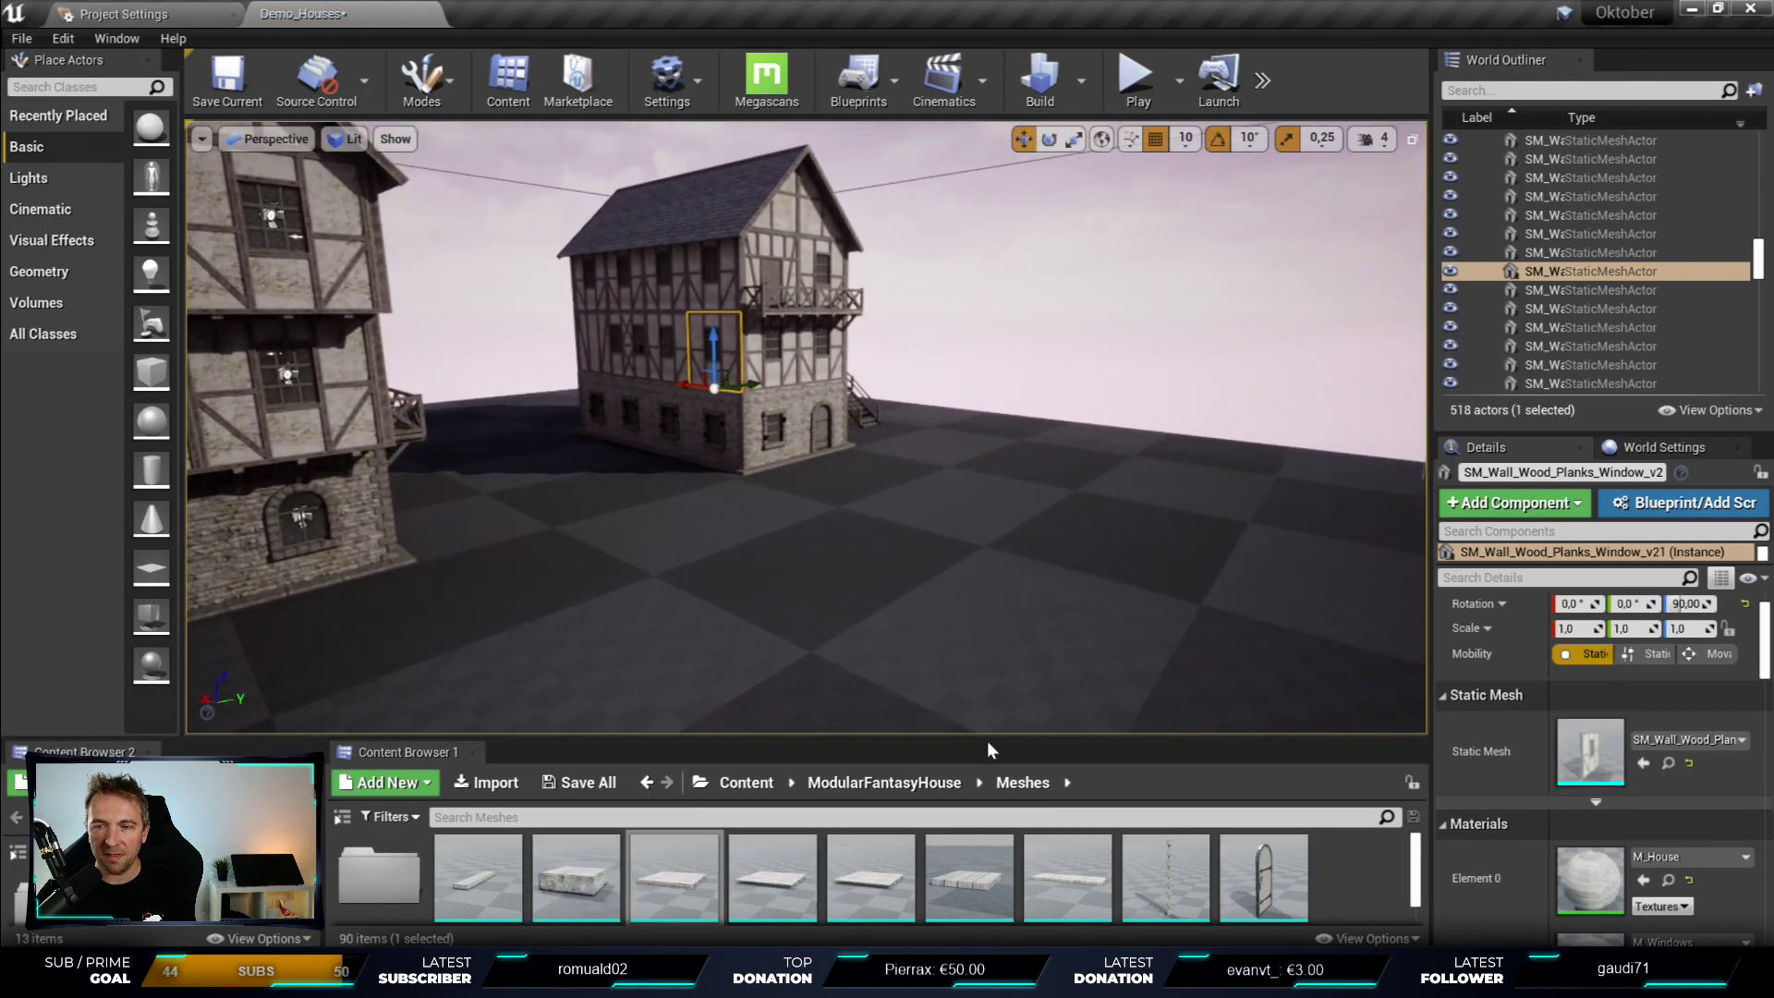
drag(987, 740, 1052, 206)
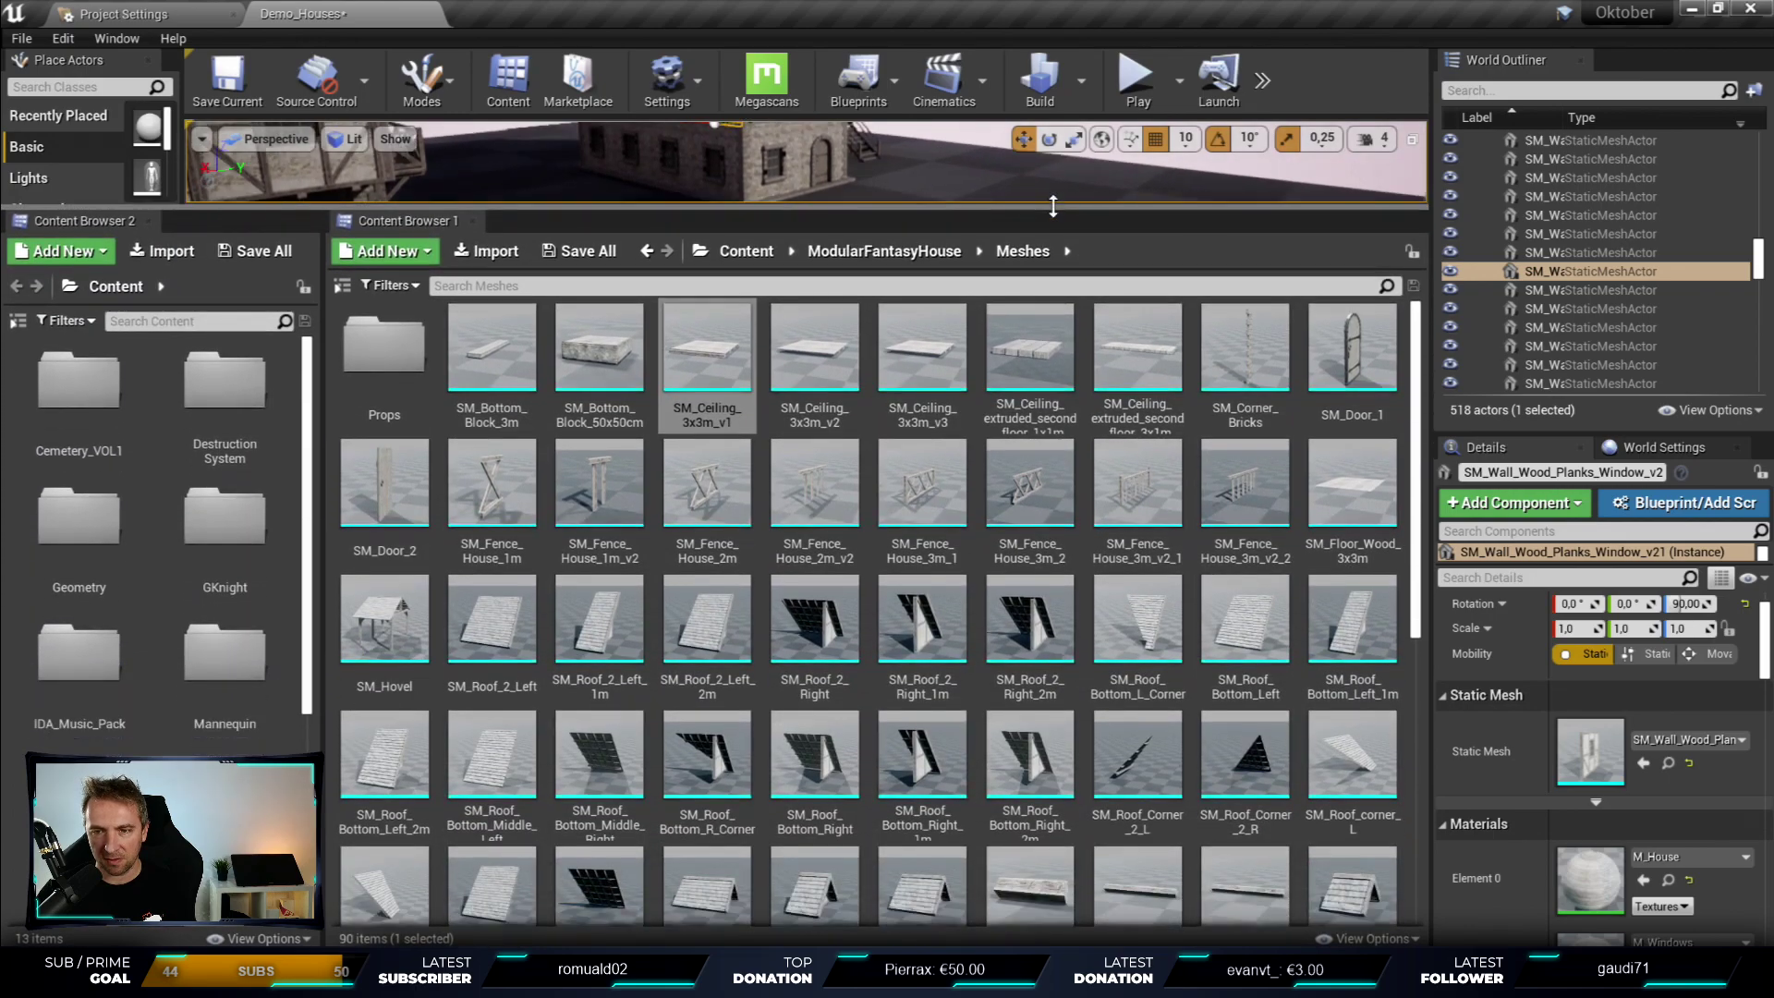
drag(1051, 240, 1001, 705)
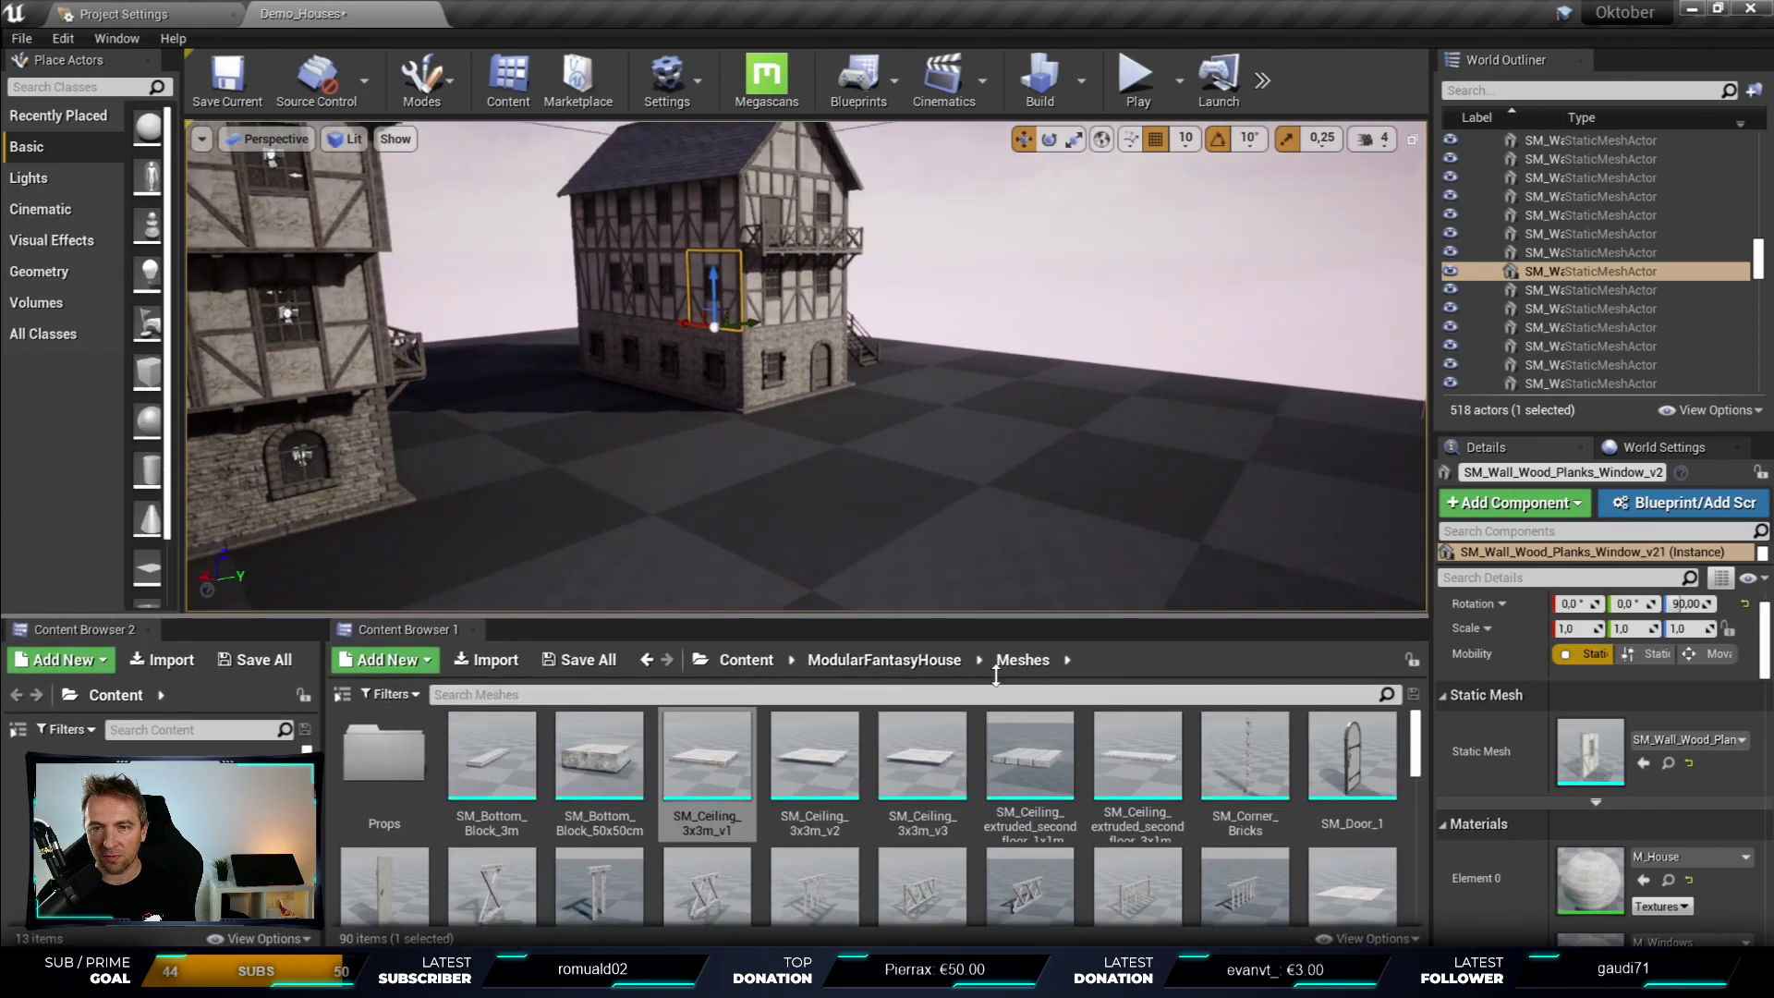
- Fly the camera around the three houses, then open the Props mesh folder
right_drag(471, 368, 481, 397)
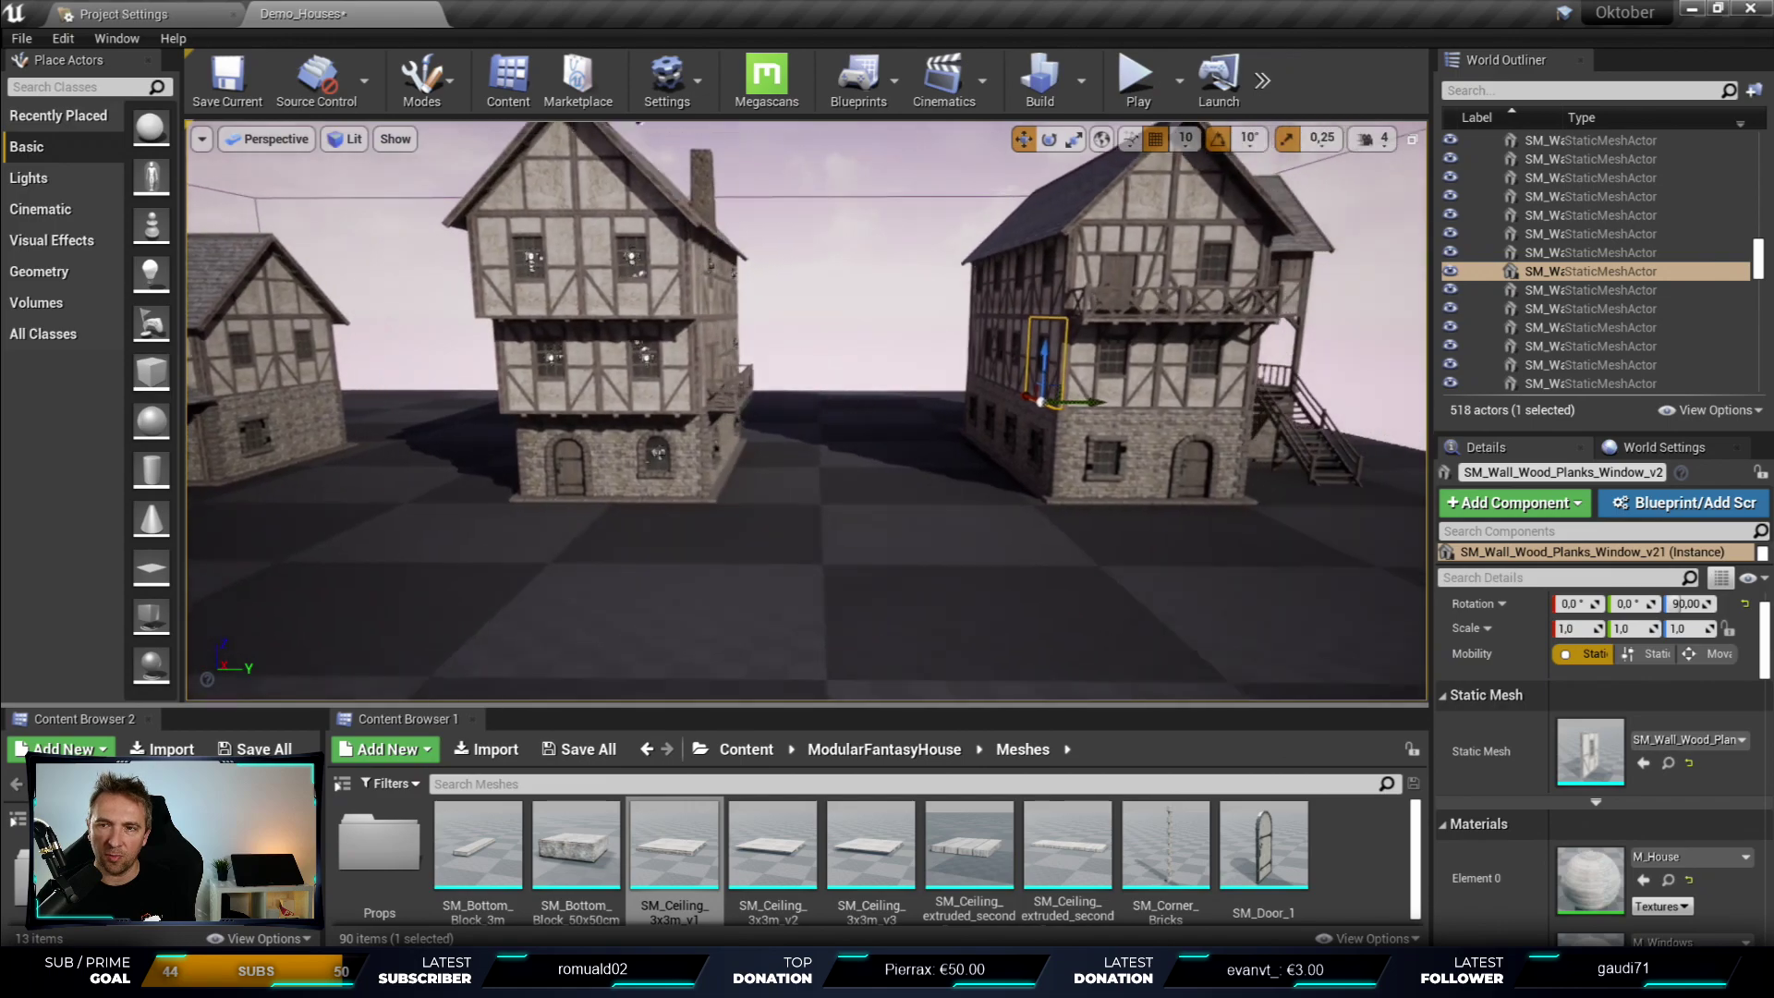
right_drag(1049, 400, 1050, 400)
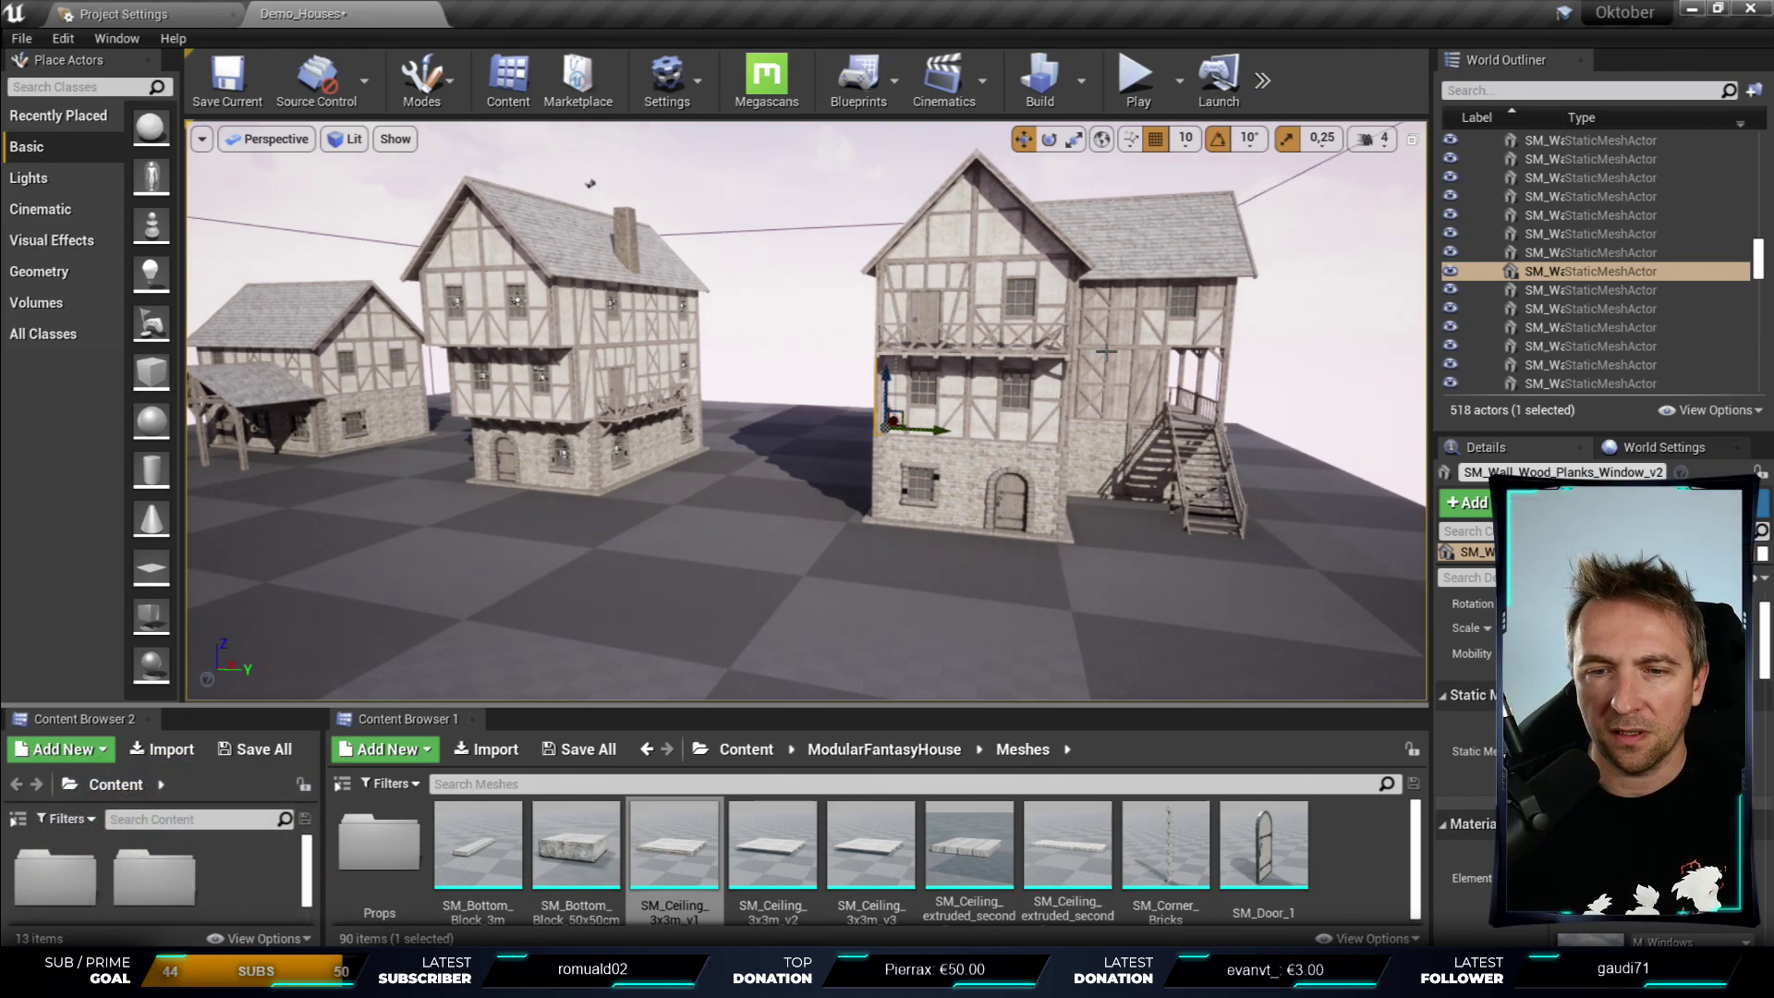
right_drag(1382, 424, 1382, 424)
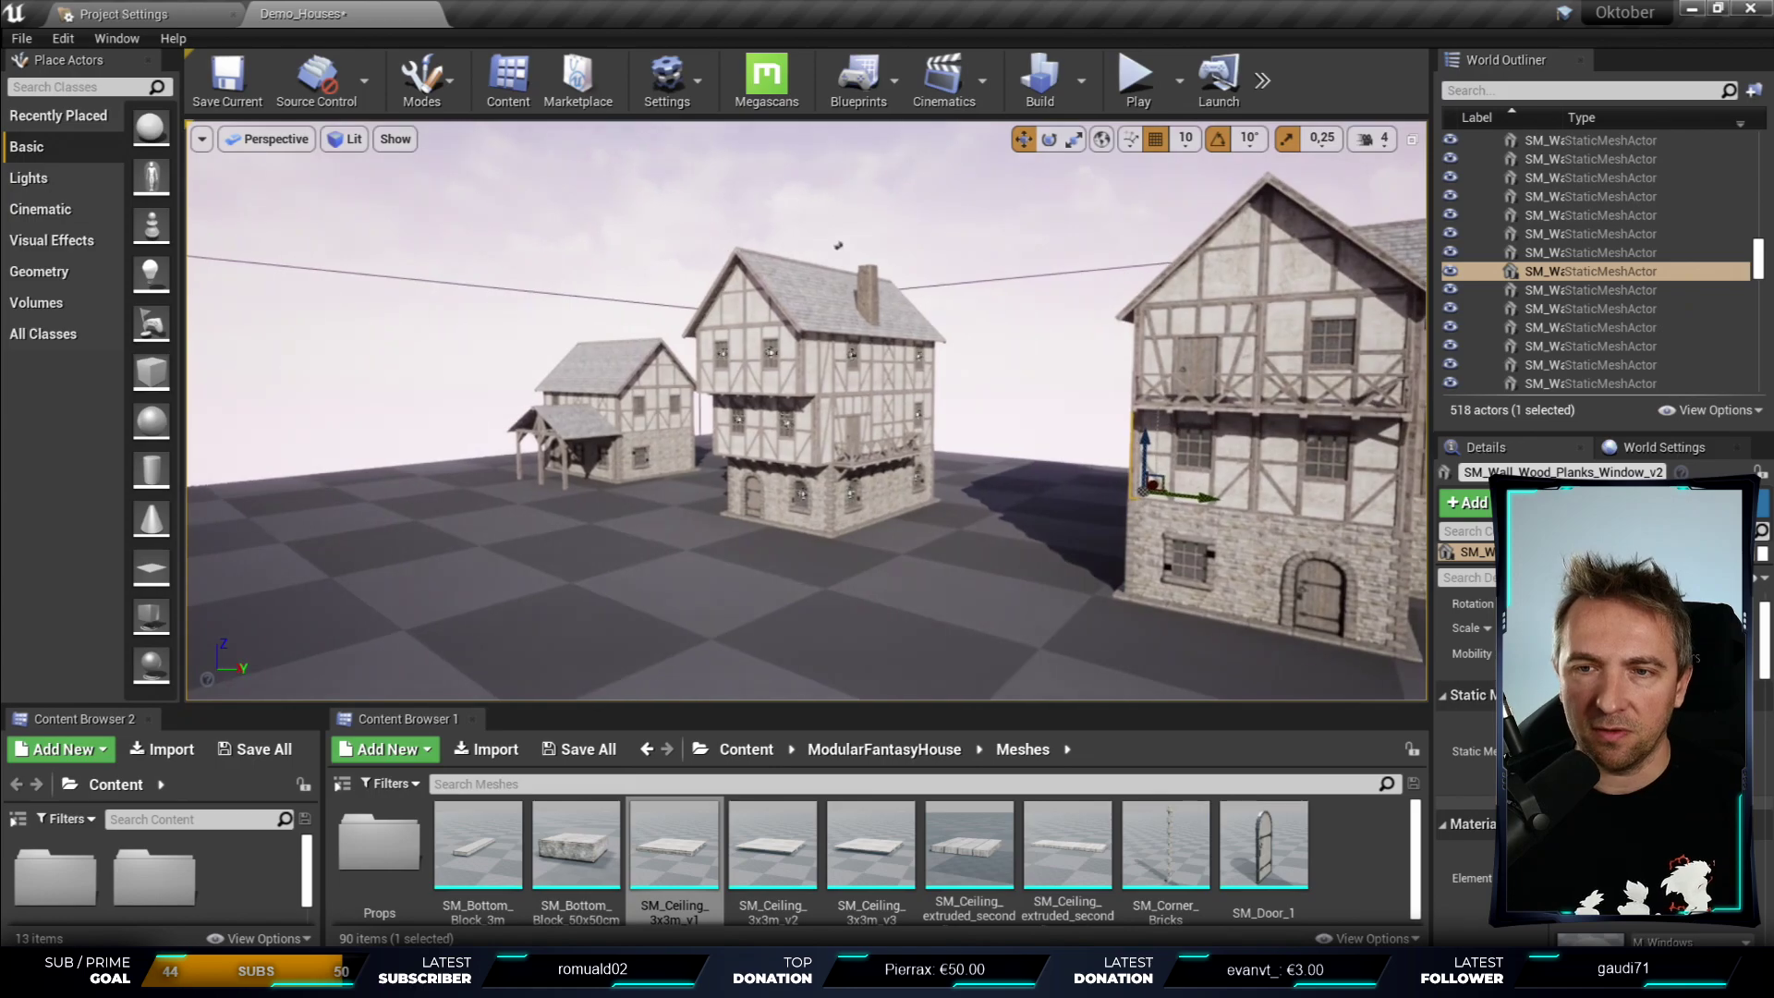
right_drag(1036, 192, 1036, 192)
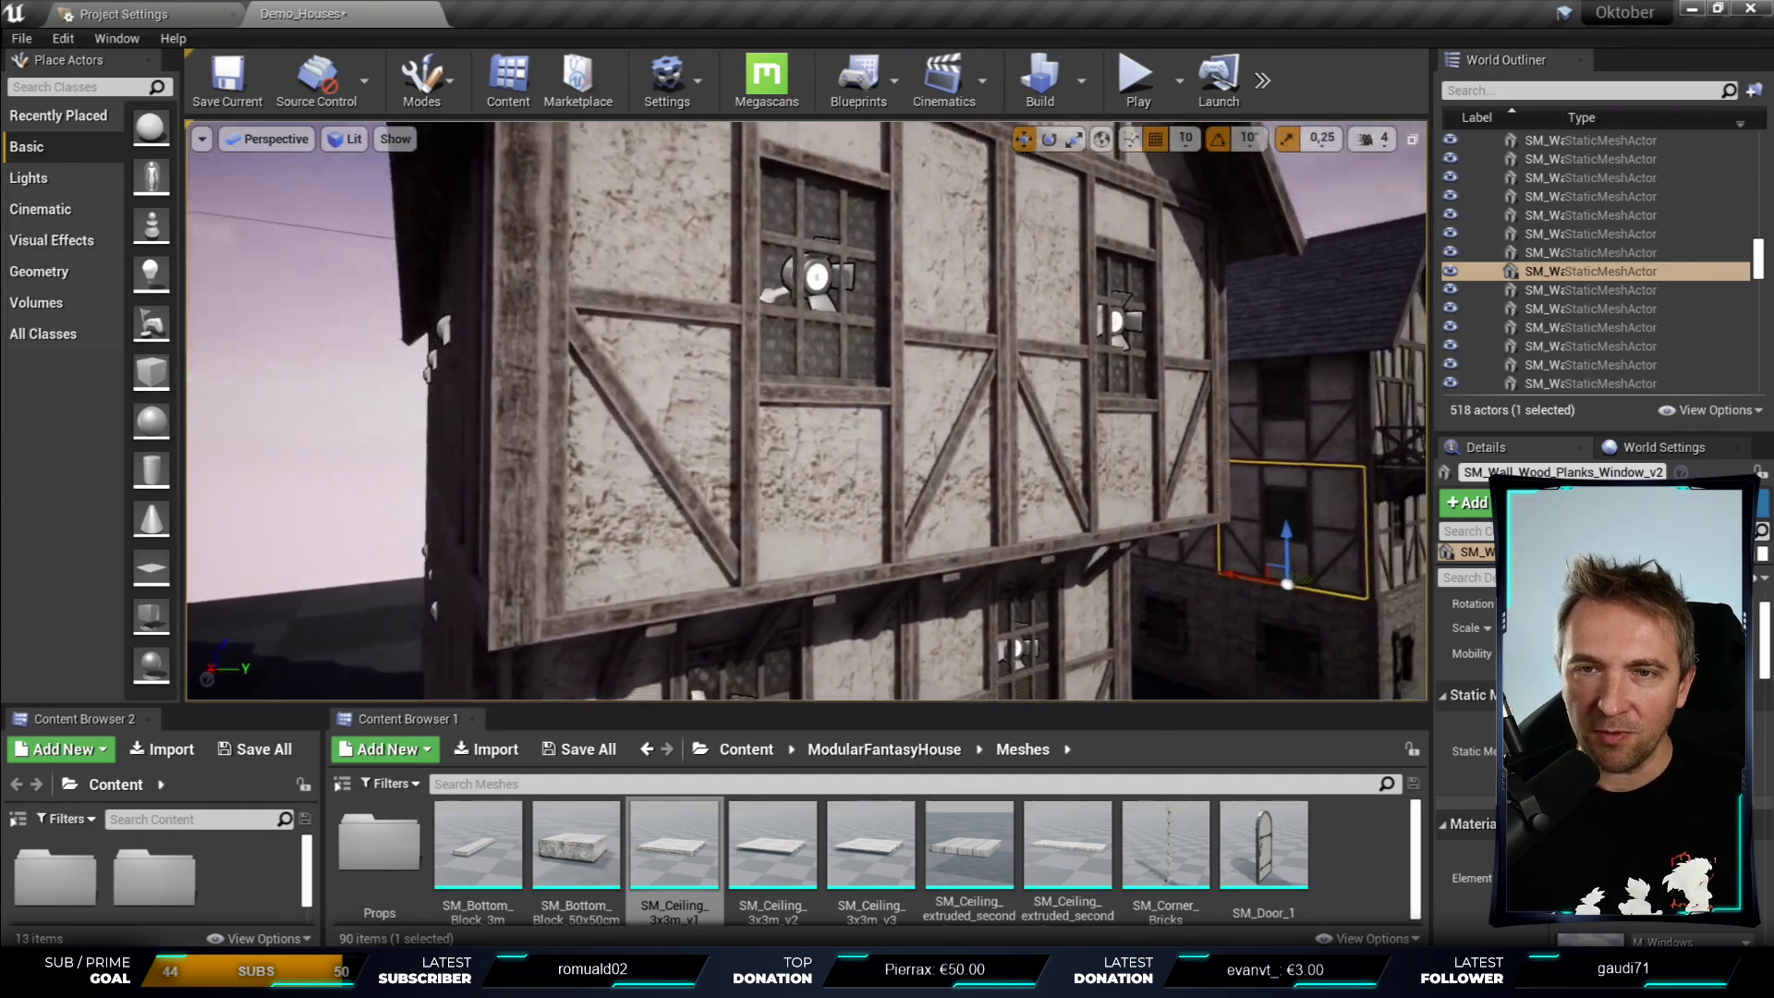
mouse_move(894, 454)
right_down()
mouse_move(876, 473)
mouse_move(969, 453)
right_up()
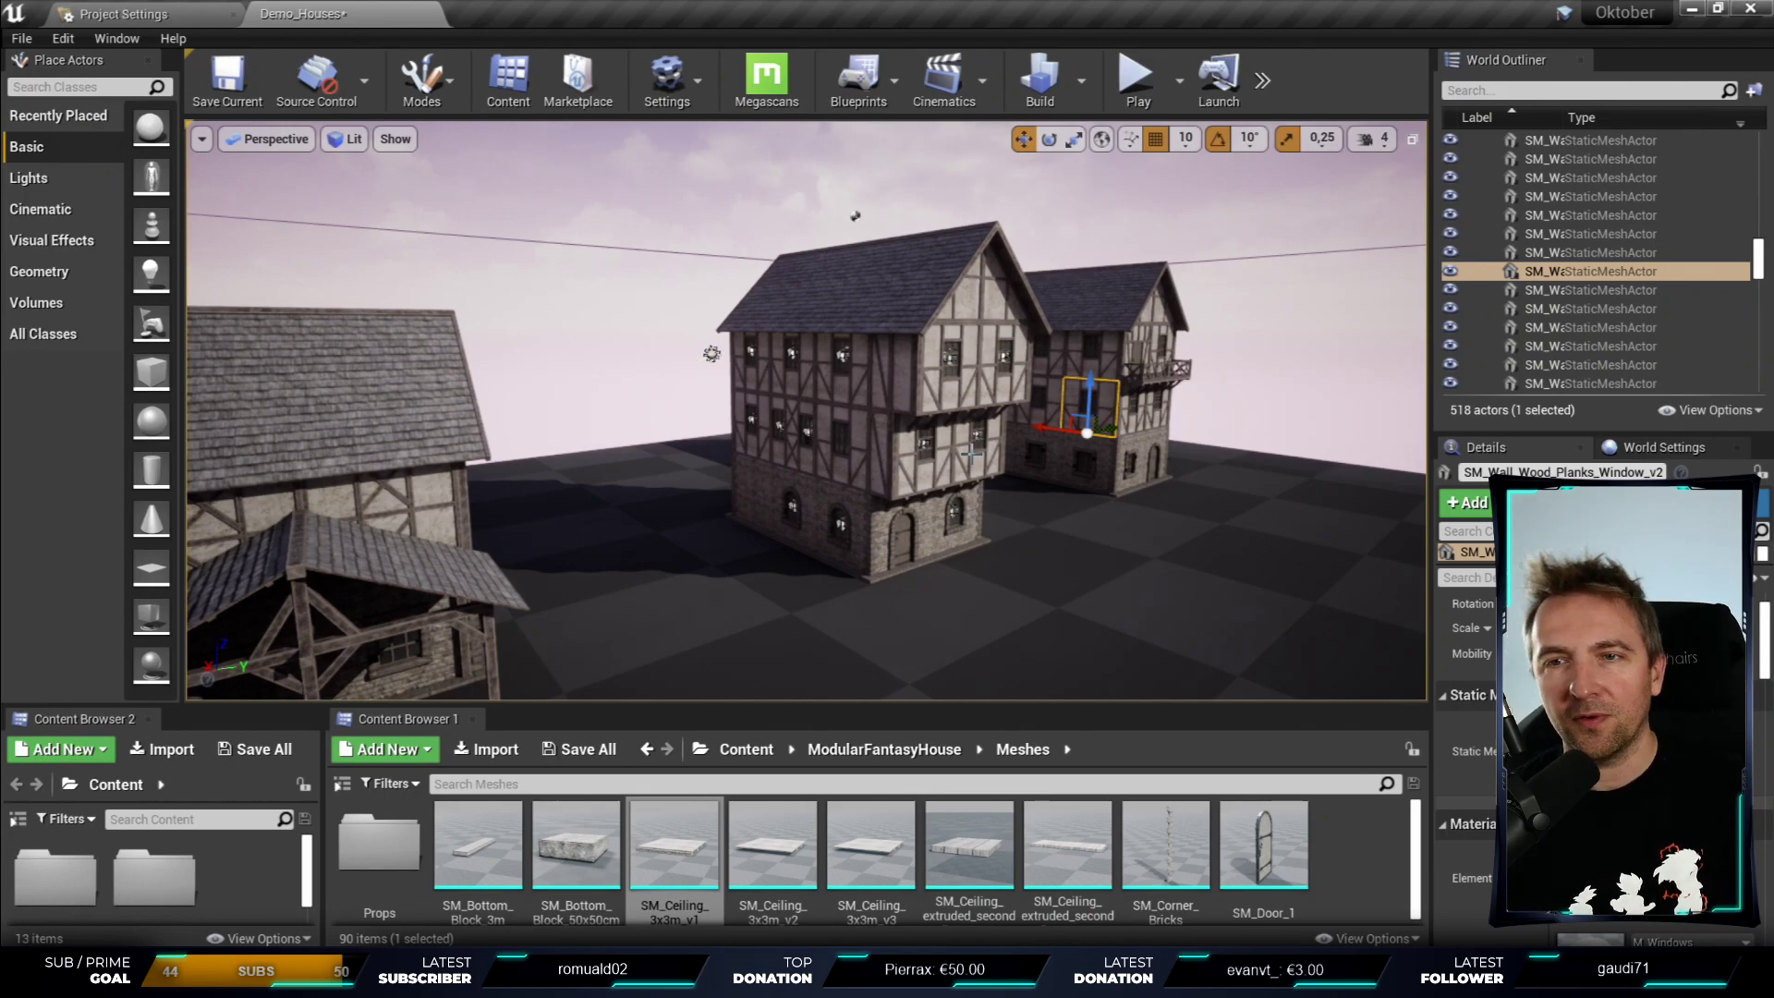
right_drag(937, 436, 921, 484)
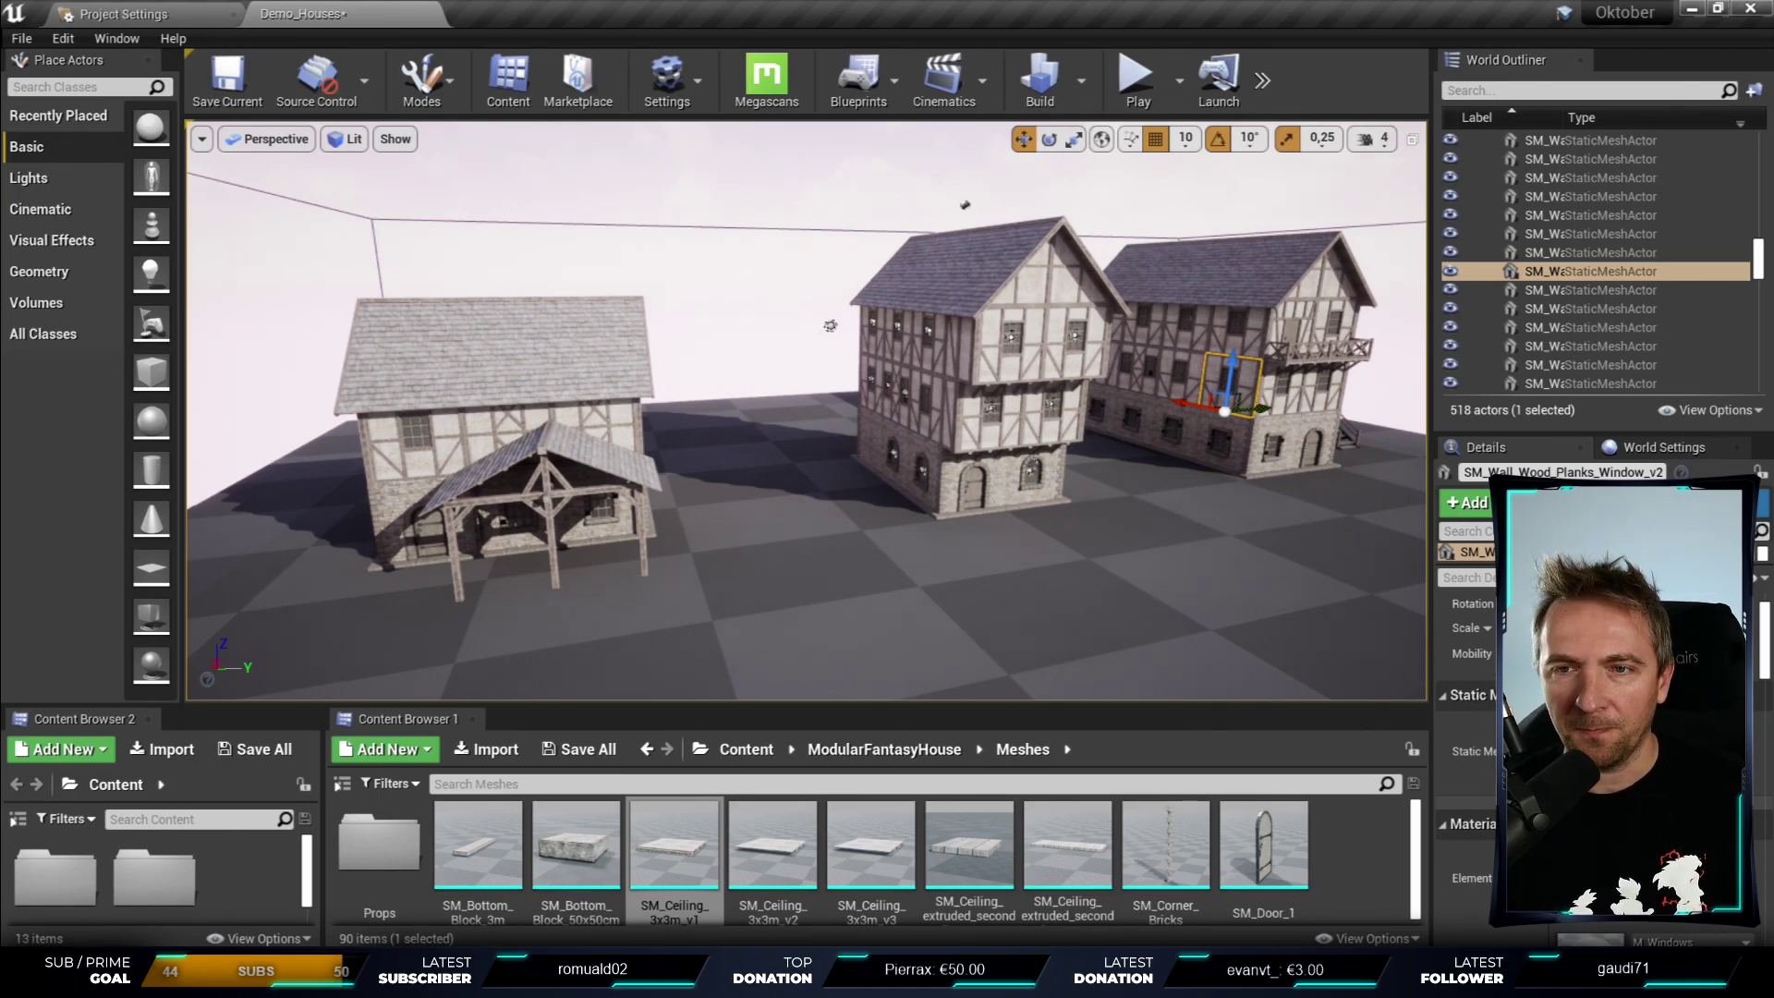
drag(829, 325, 701, 239)
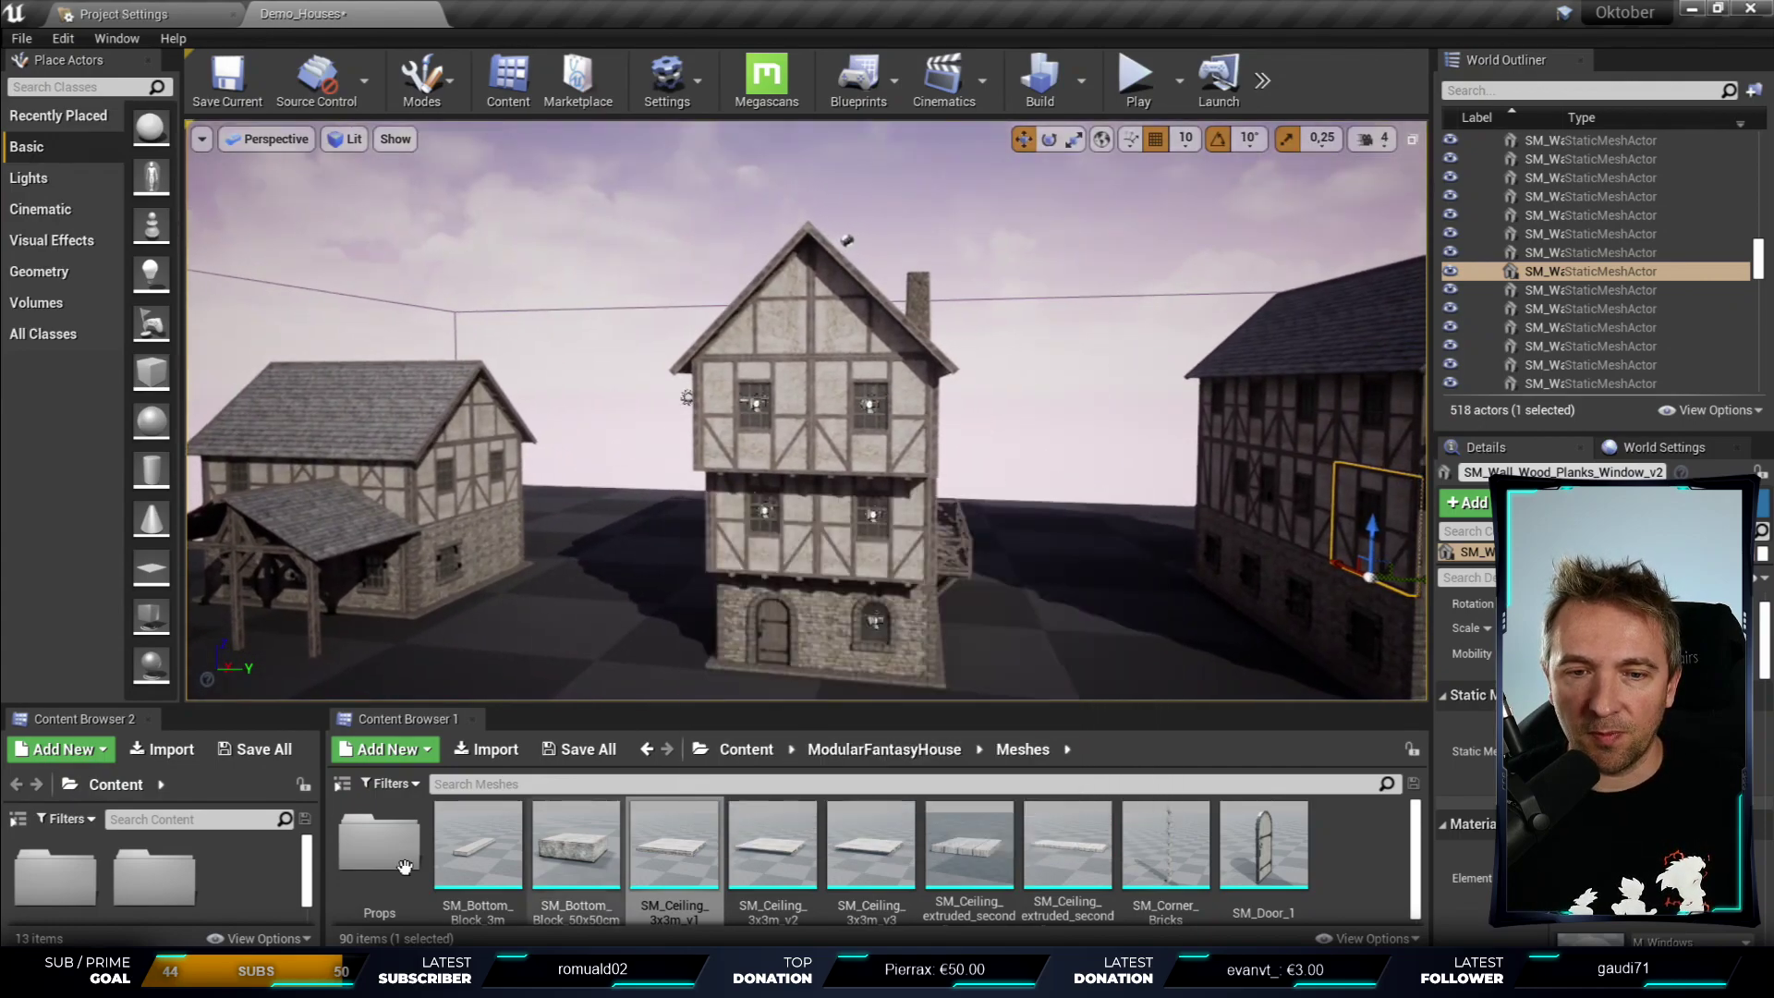
double_click(379, 842)
- Expand the asset area to full height and scroll through all Props meshes, then restore the viewport
drag(945, 704, 946, 131)
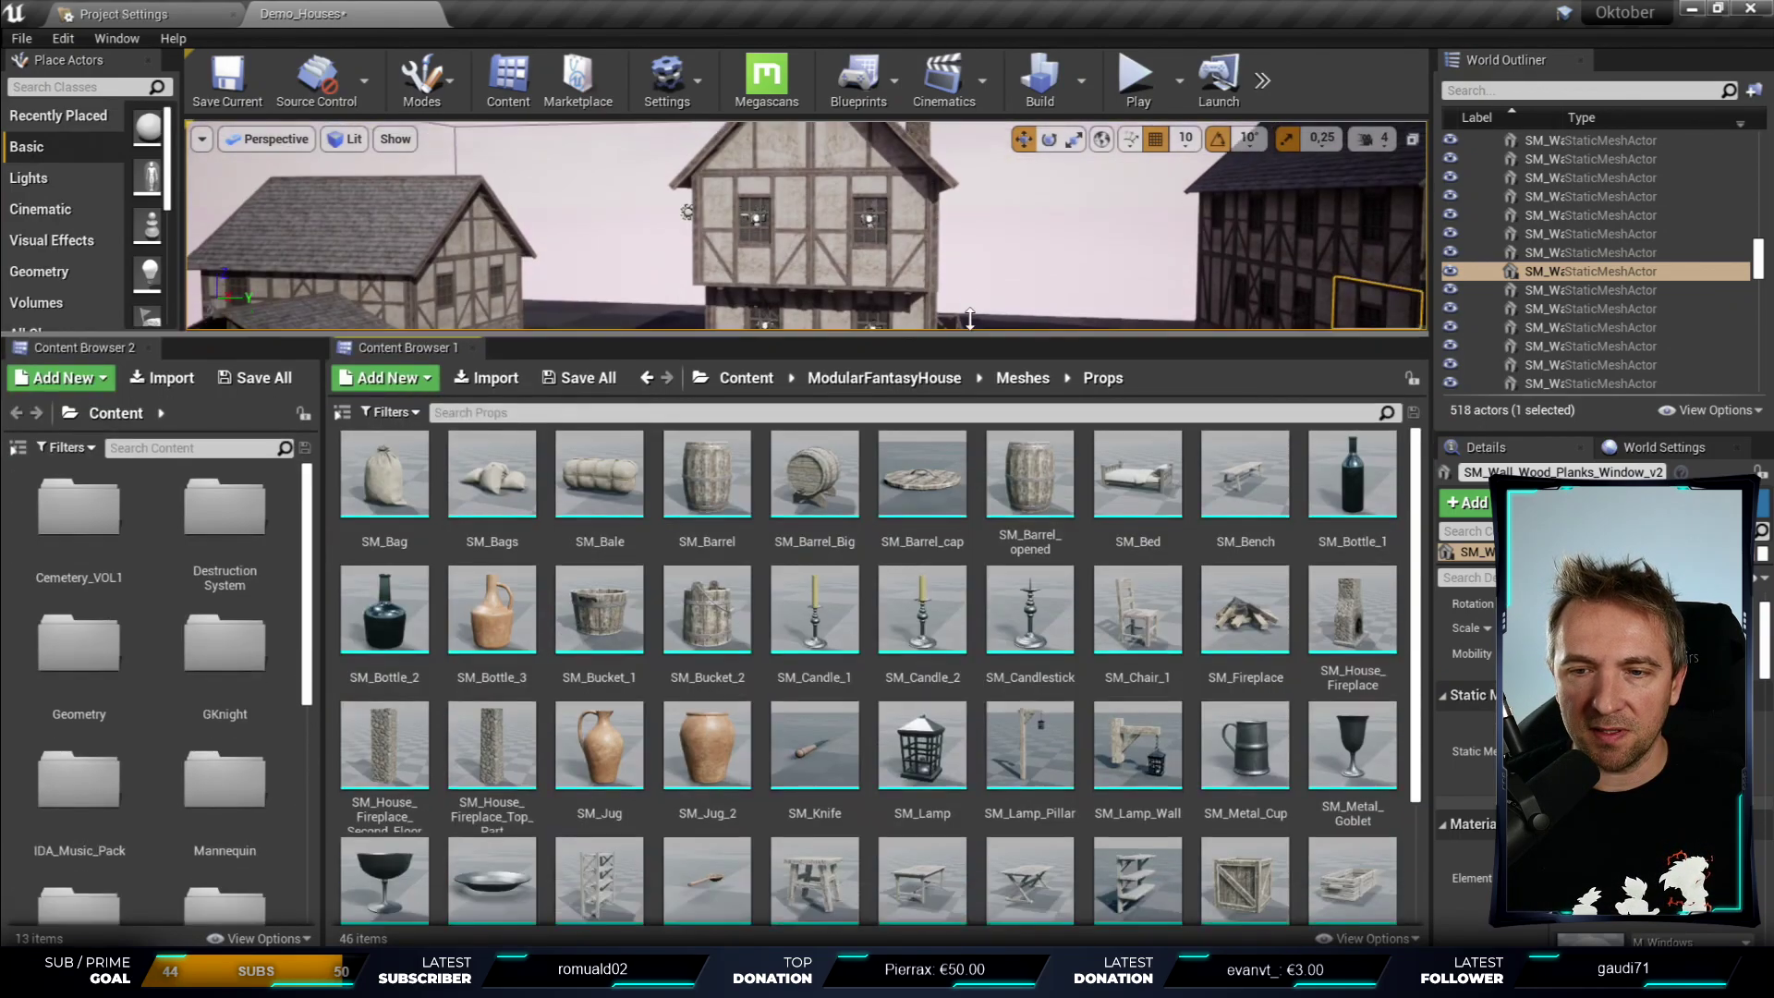
ctrl+scroll(801, 492, up, 1)
ctrl+scroll(801, 492, up, 1)
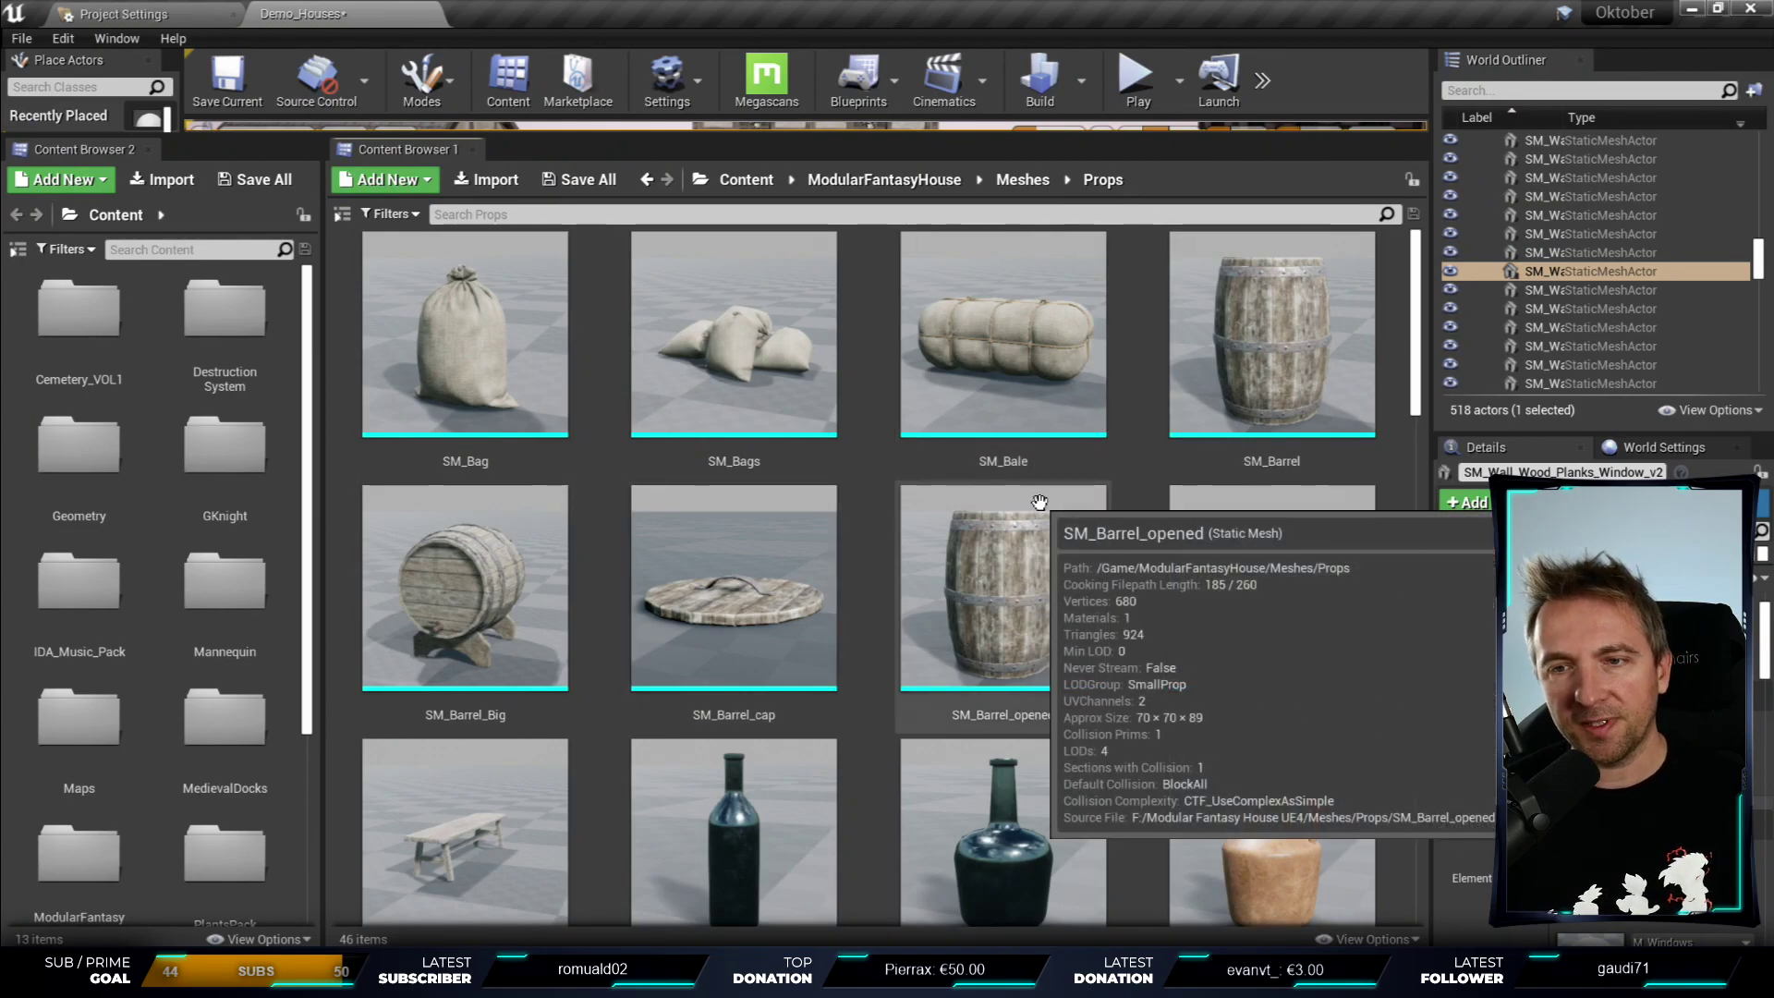
mouse_move(1251, 640)
scroll(1252, 640, down, 1)
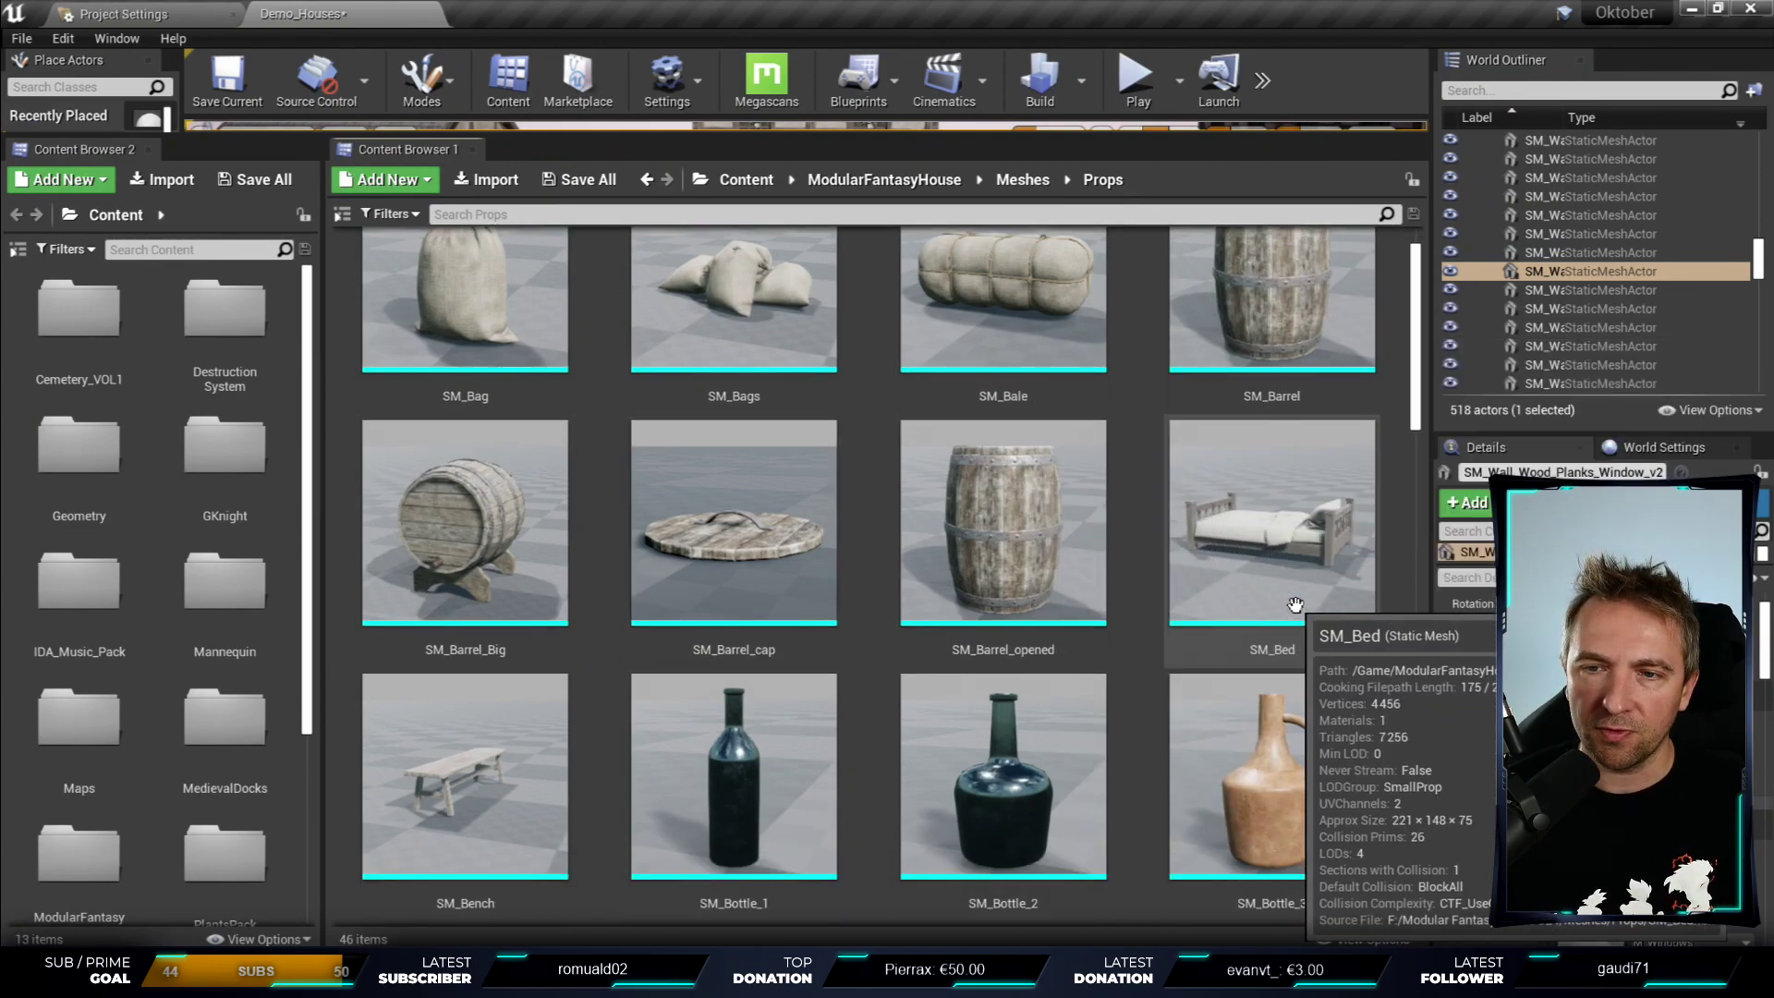
scroll(1266, 628, down, 2)
scroll(1279, 617, down, 2)
scroll(1296, 604, down, 2)
scroll(1296, 604, down, 4)
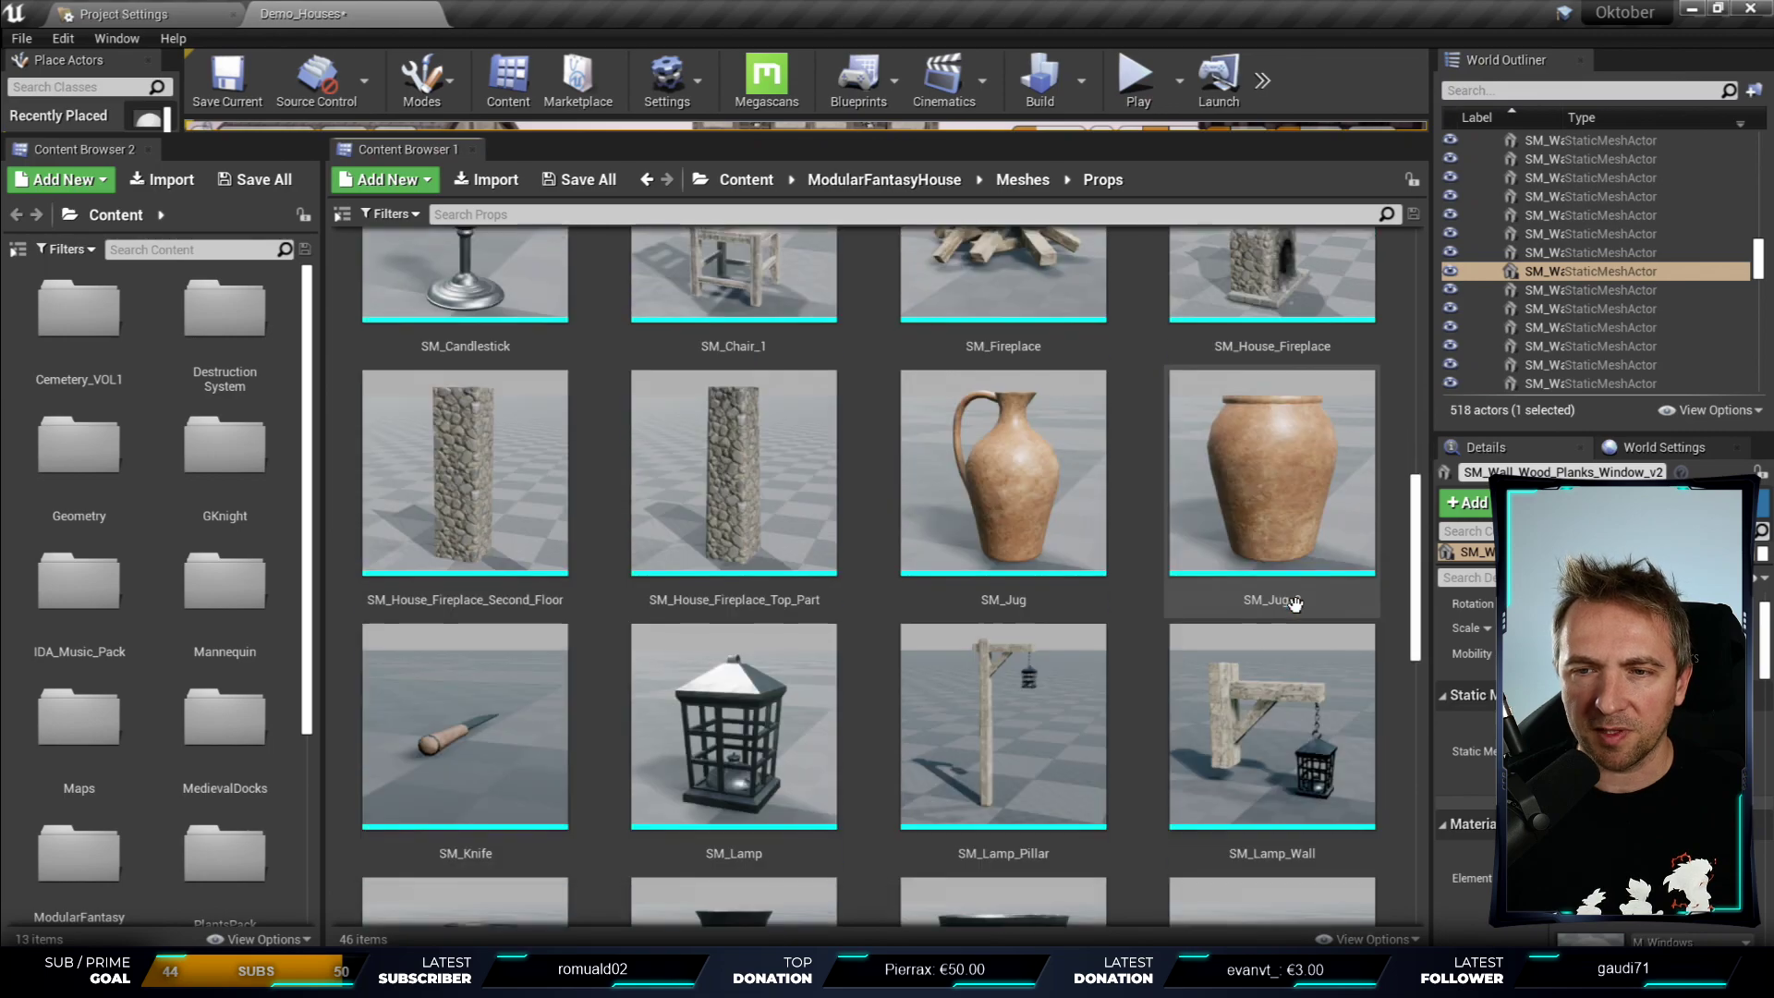
scroll(1296, 604, down, 1)
scroll(1296, 604, down, 3)
scroll(1296, 604, down, 2)
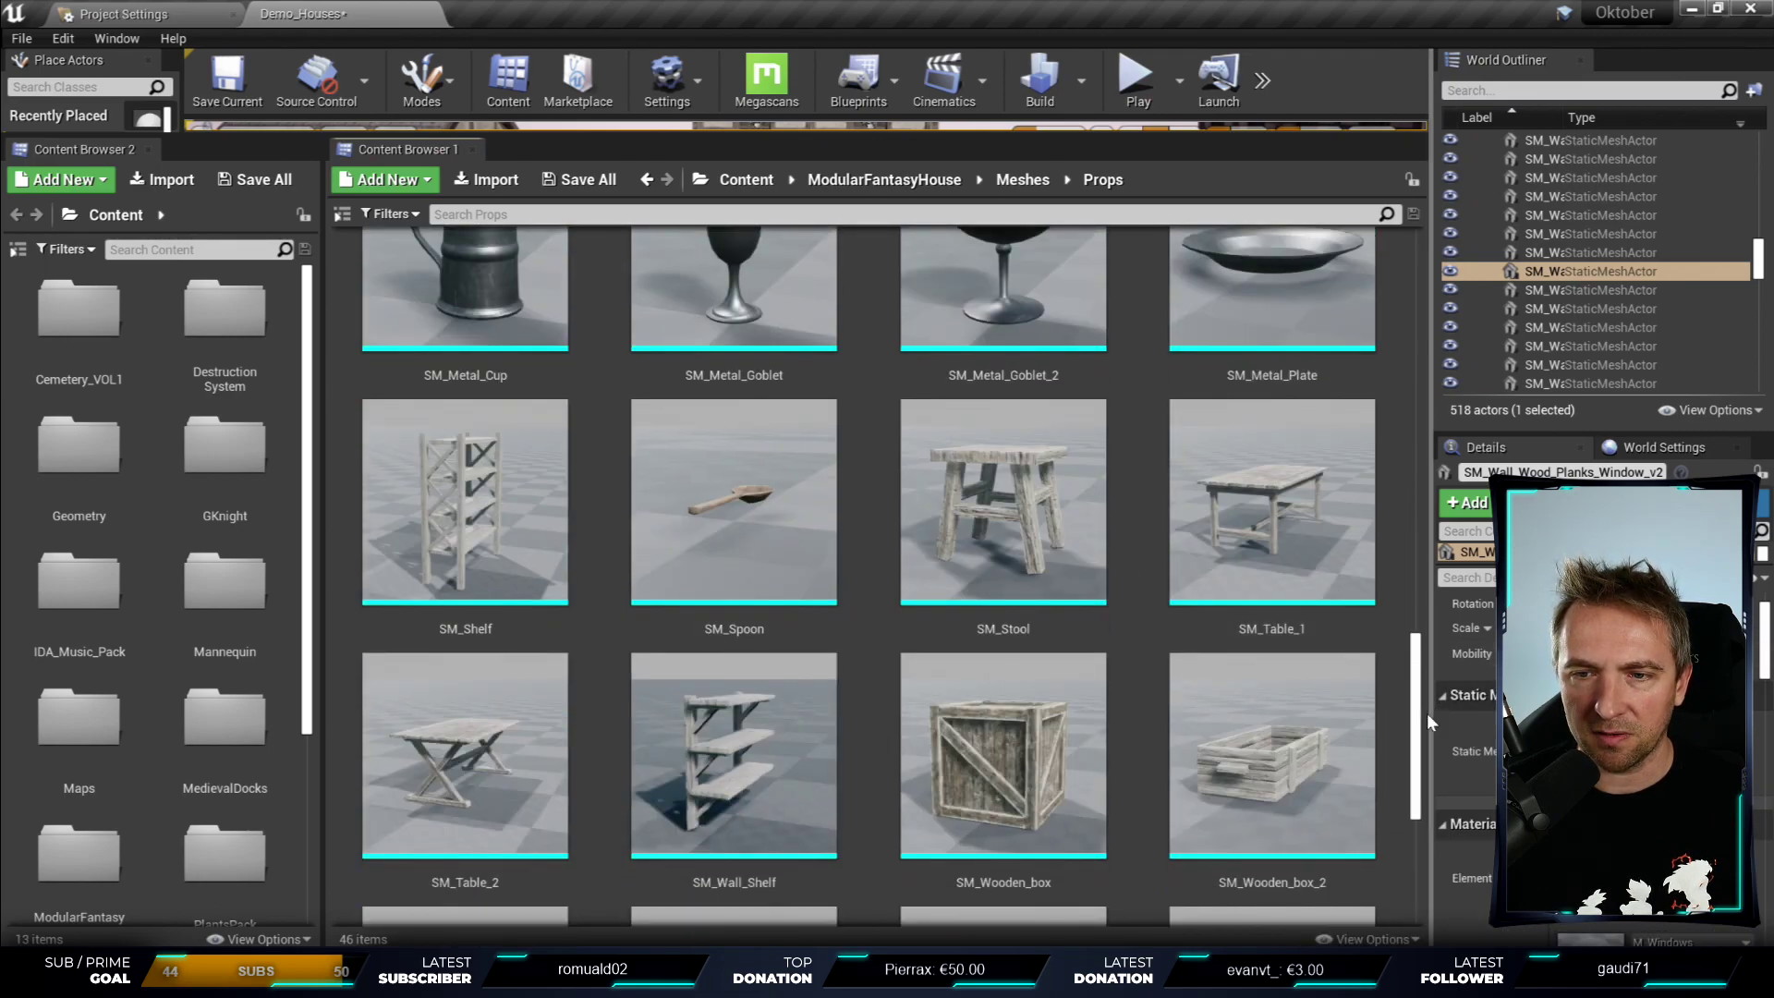
scroll(1426, 712, down, 2)
scroll(1426, 712, down, 3)
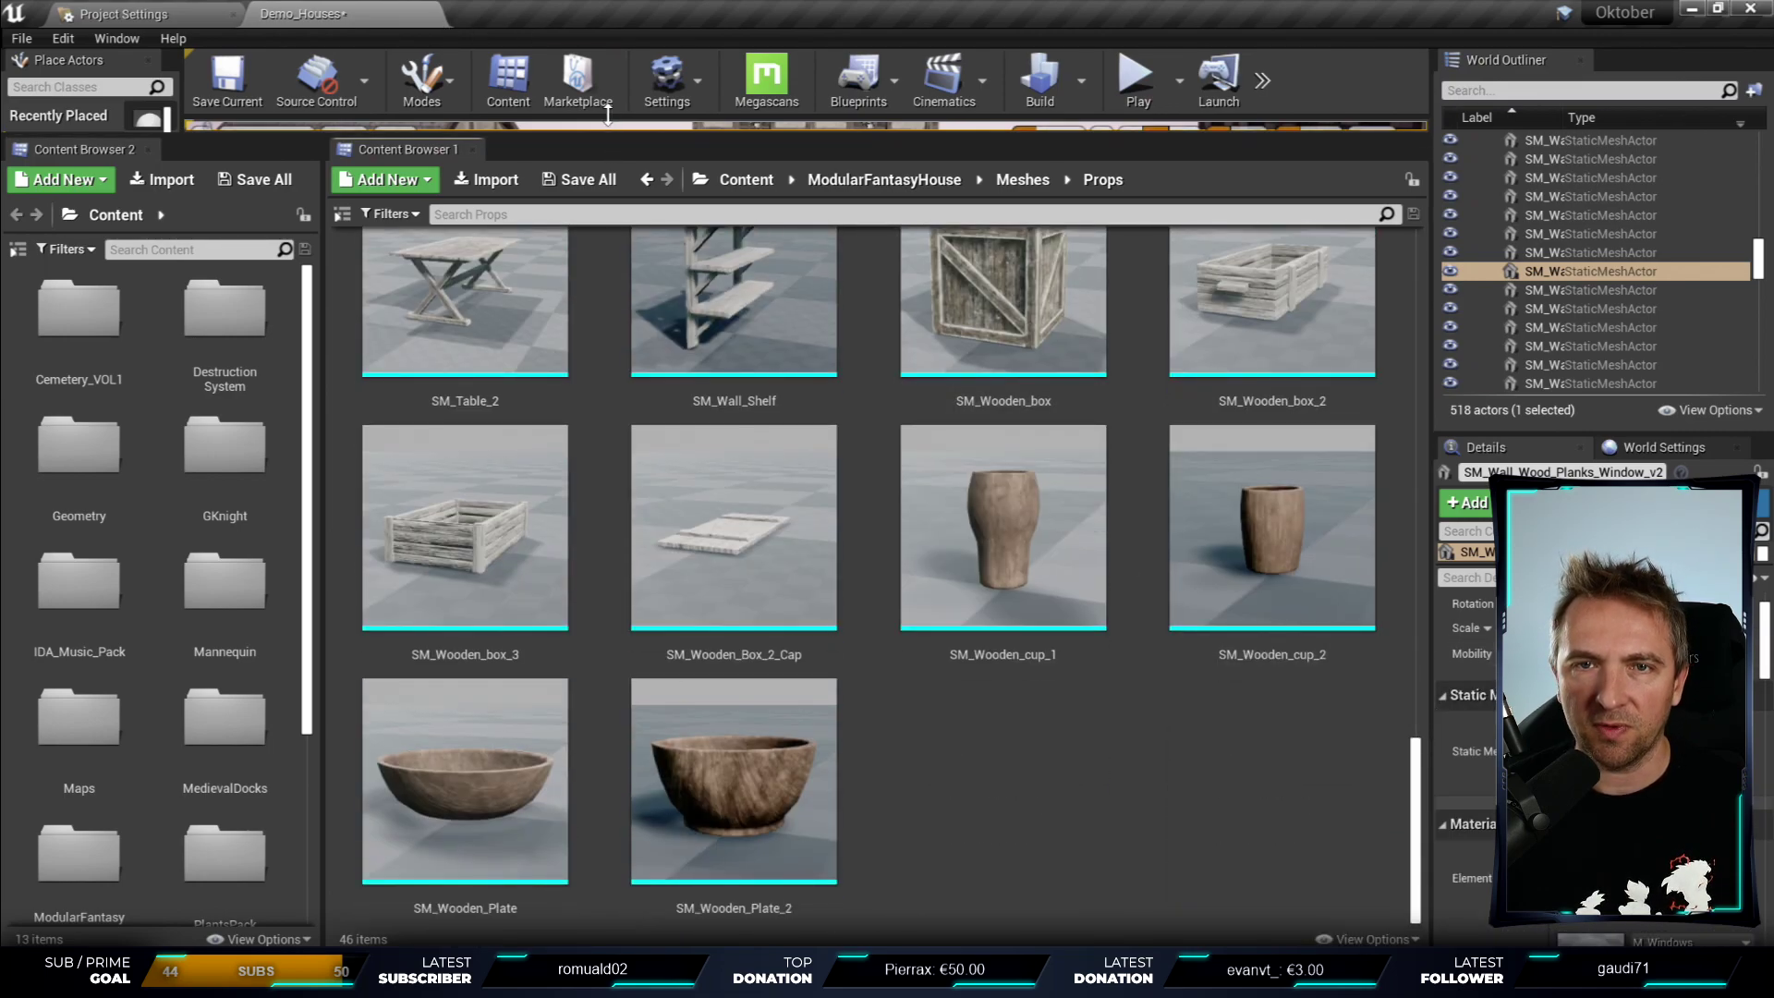
mouse_move(719, 796)
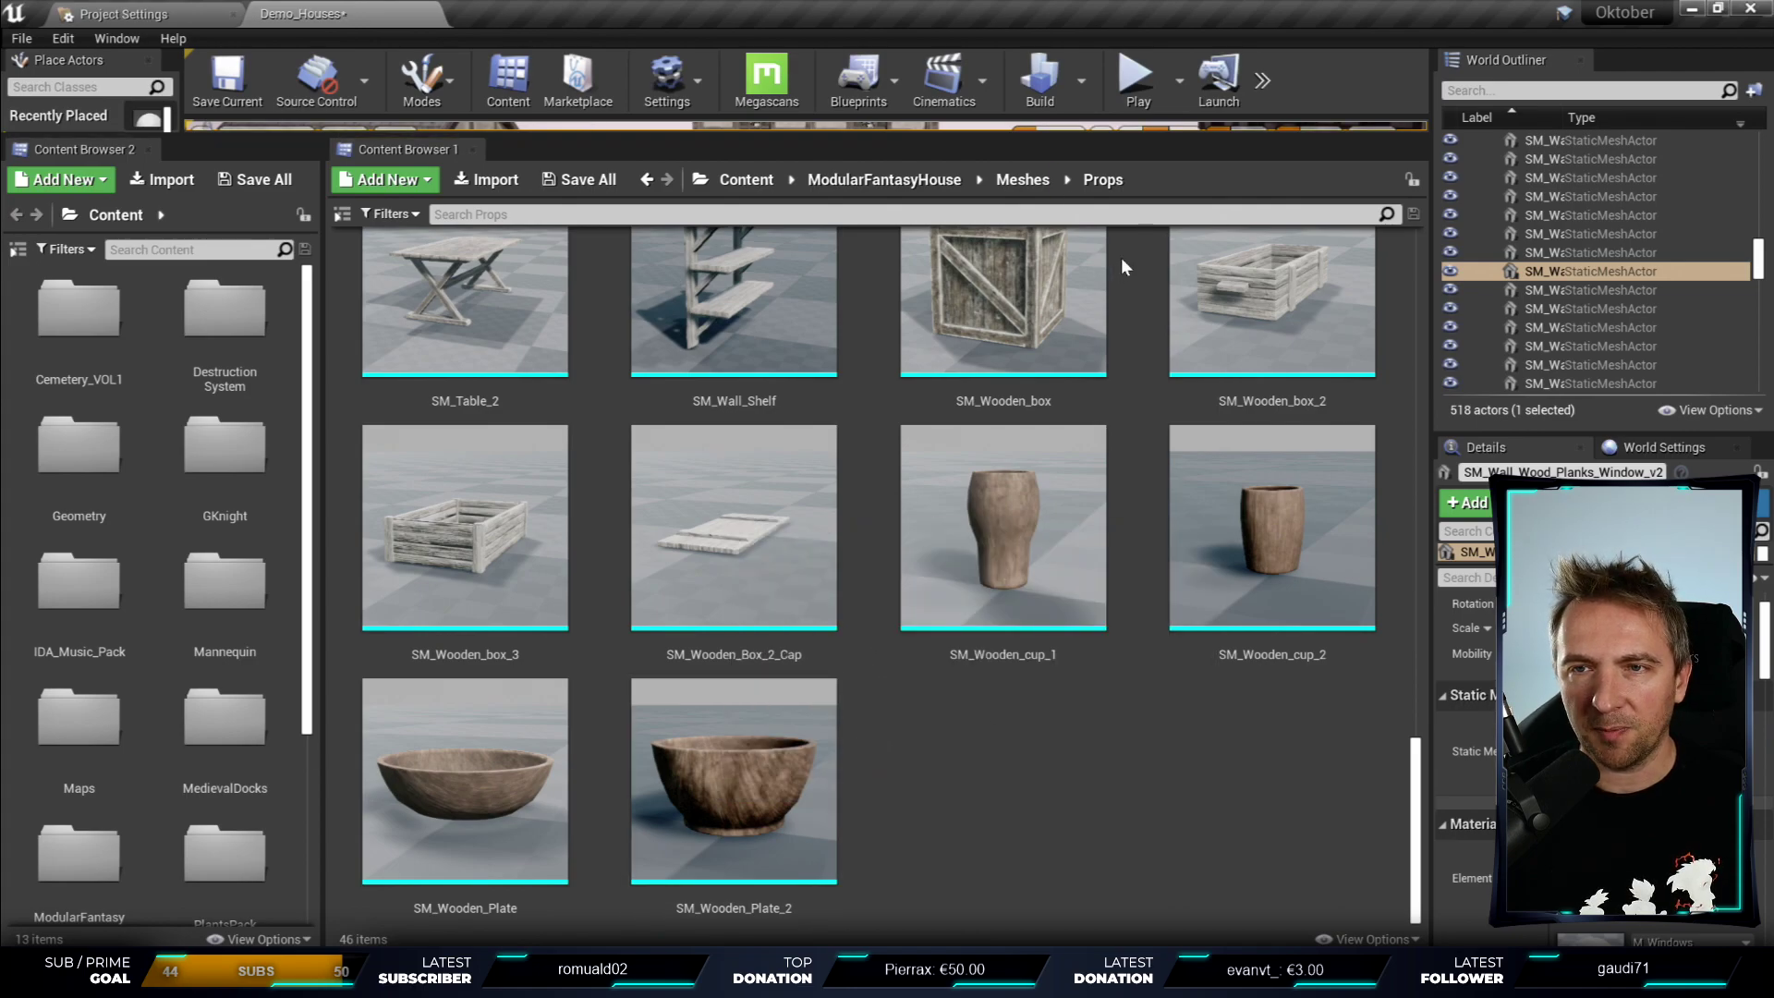
drag(1090, 135, 1096, 685)
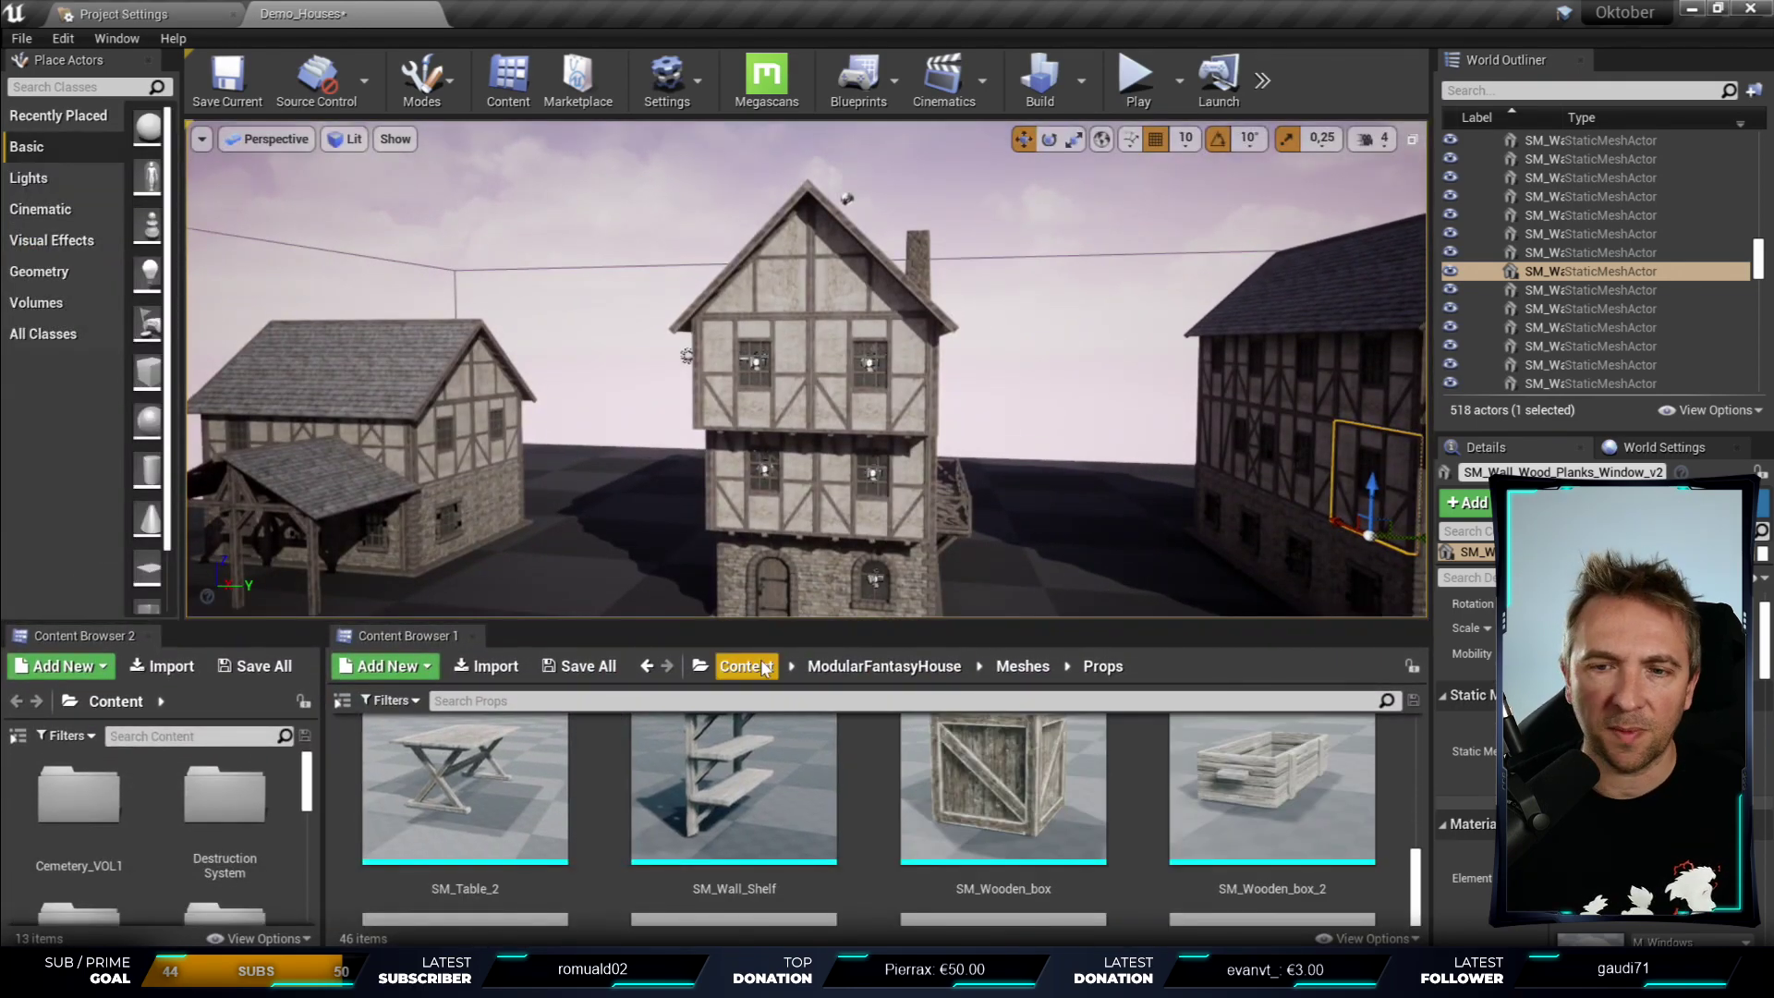
- Open PreviewMap from PlantsPack/Maps, choosing Save Selected for Demo_Houses
click(746, 665)
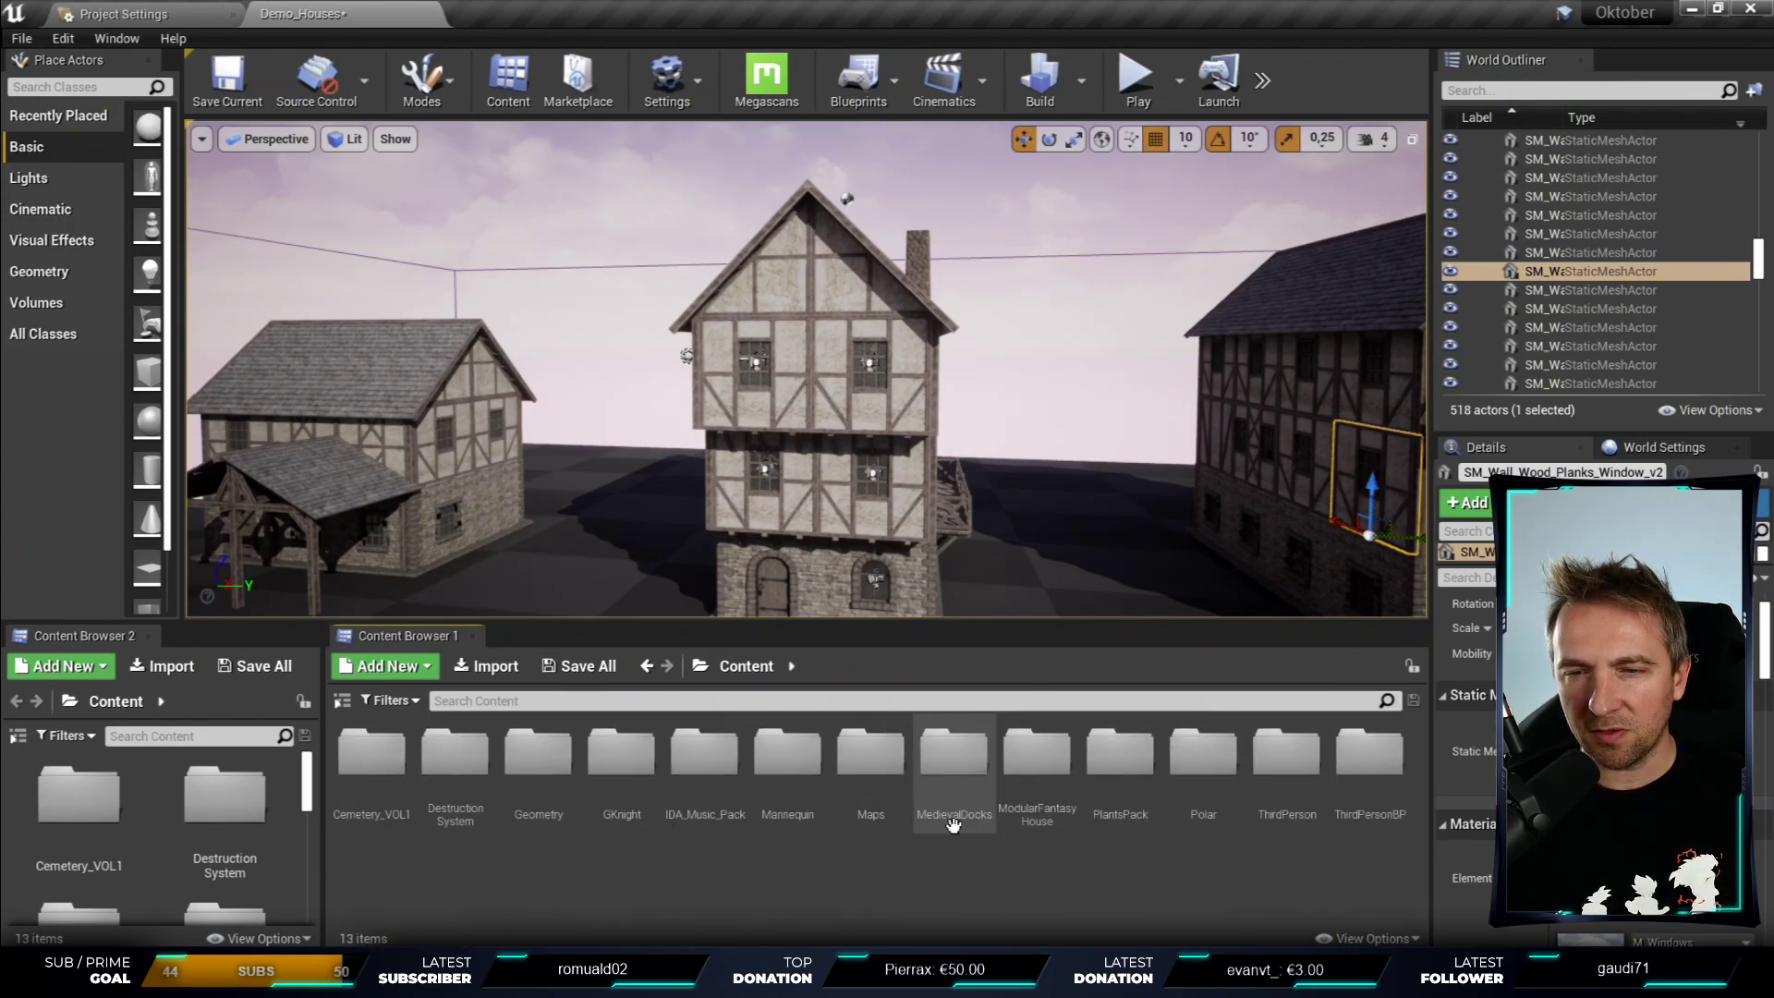
double_click(1142, 756)
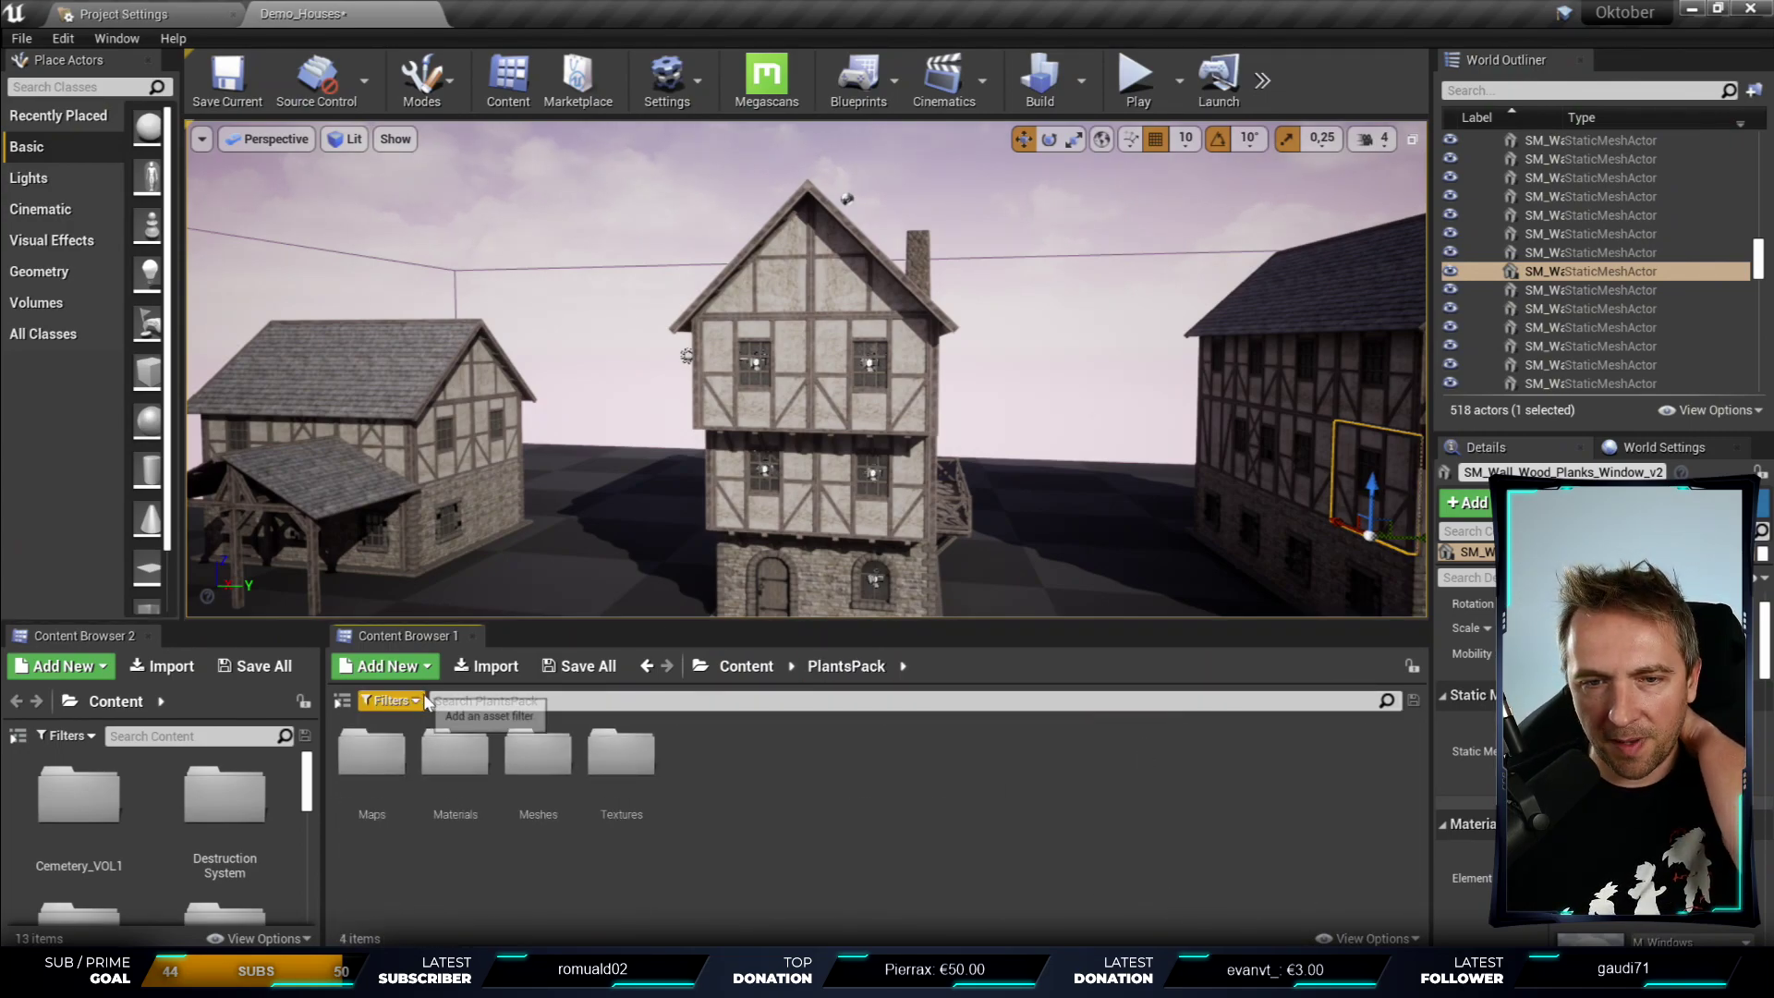
double_click(370, 753)
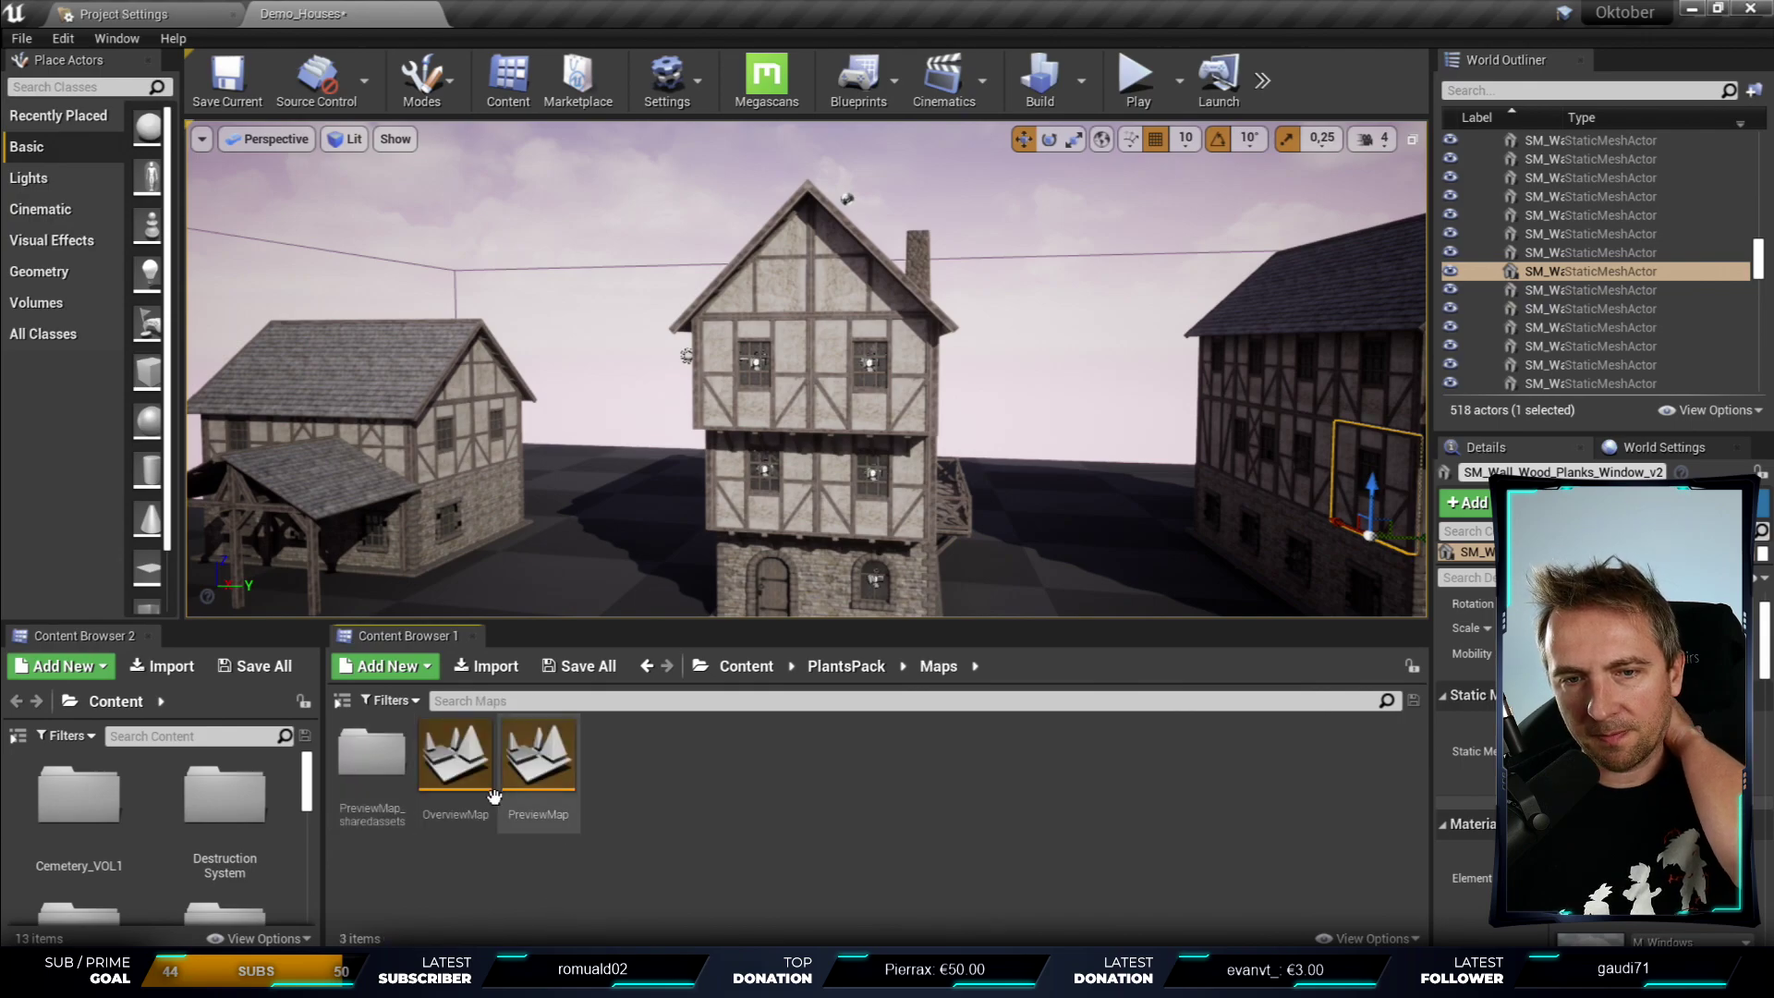
double_click(537, 753)
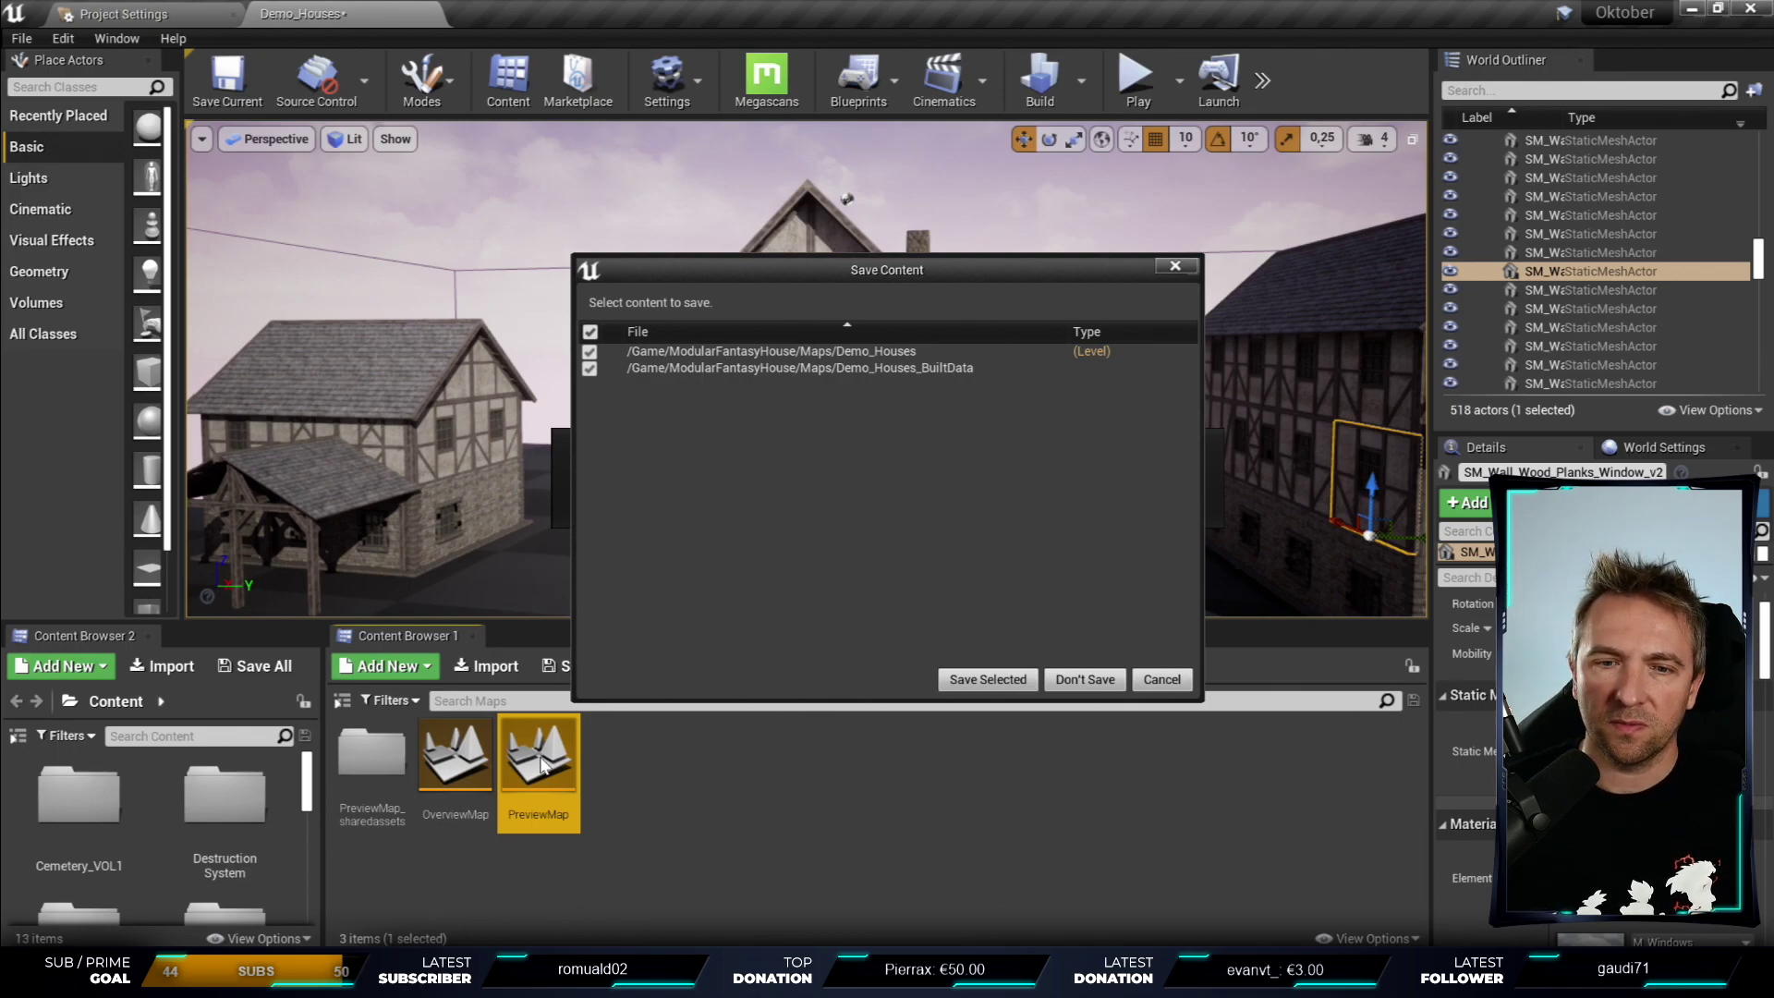
click(1026, 676)
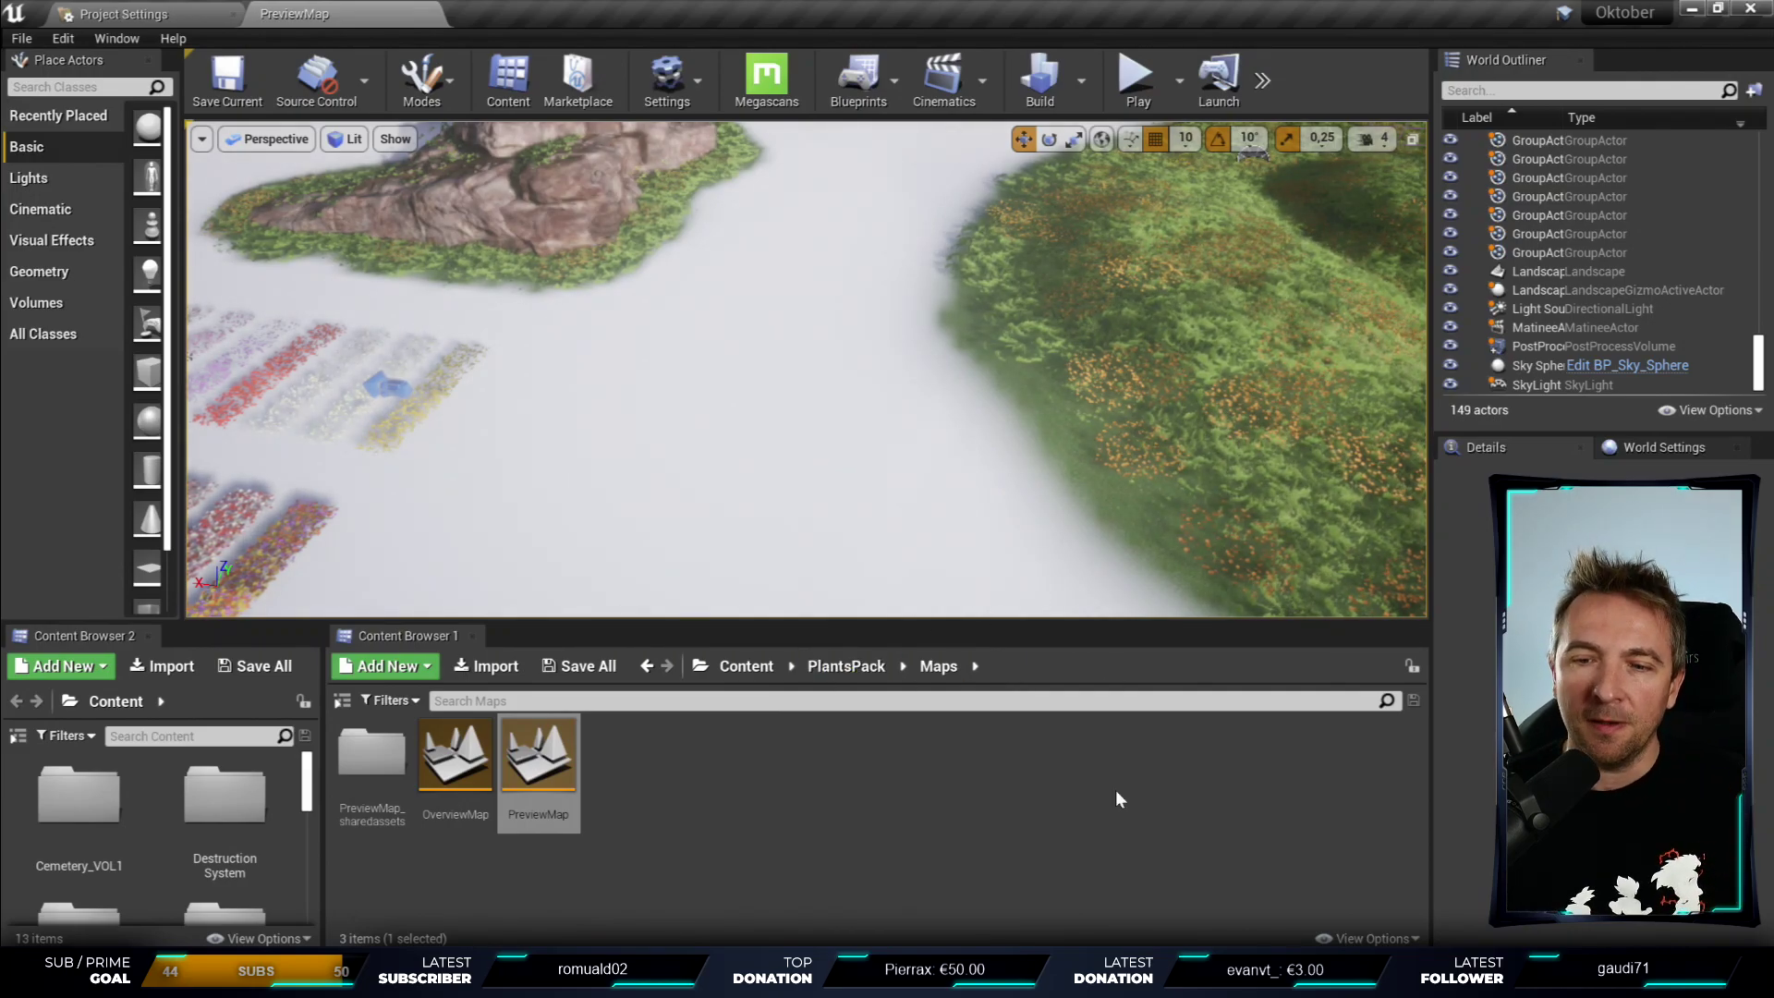
- Switch to the Epic Games Launcher and go back from Gothic Knight to the marketplace listing
key(alt+Tab)
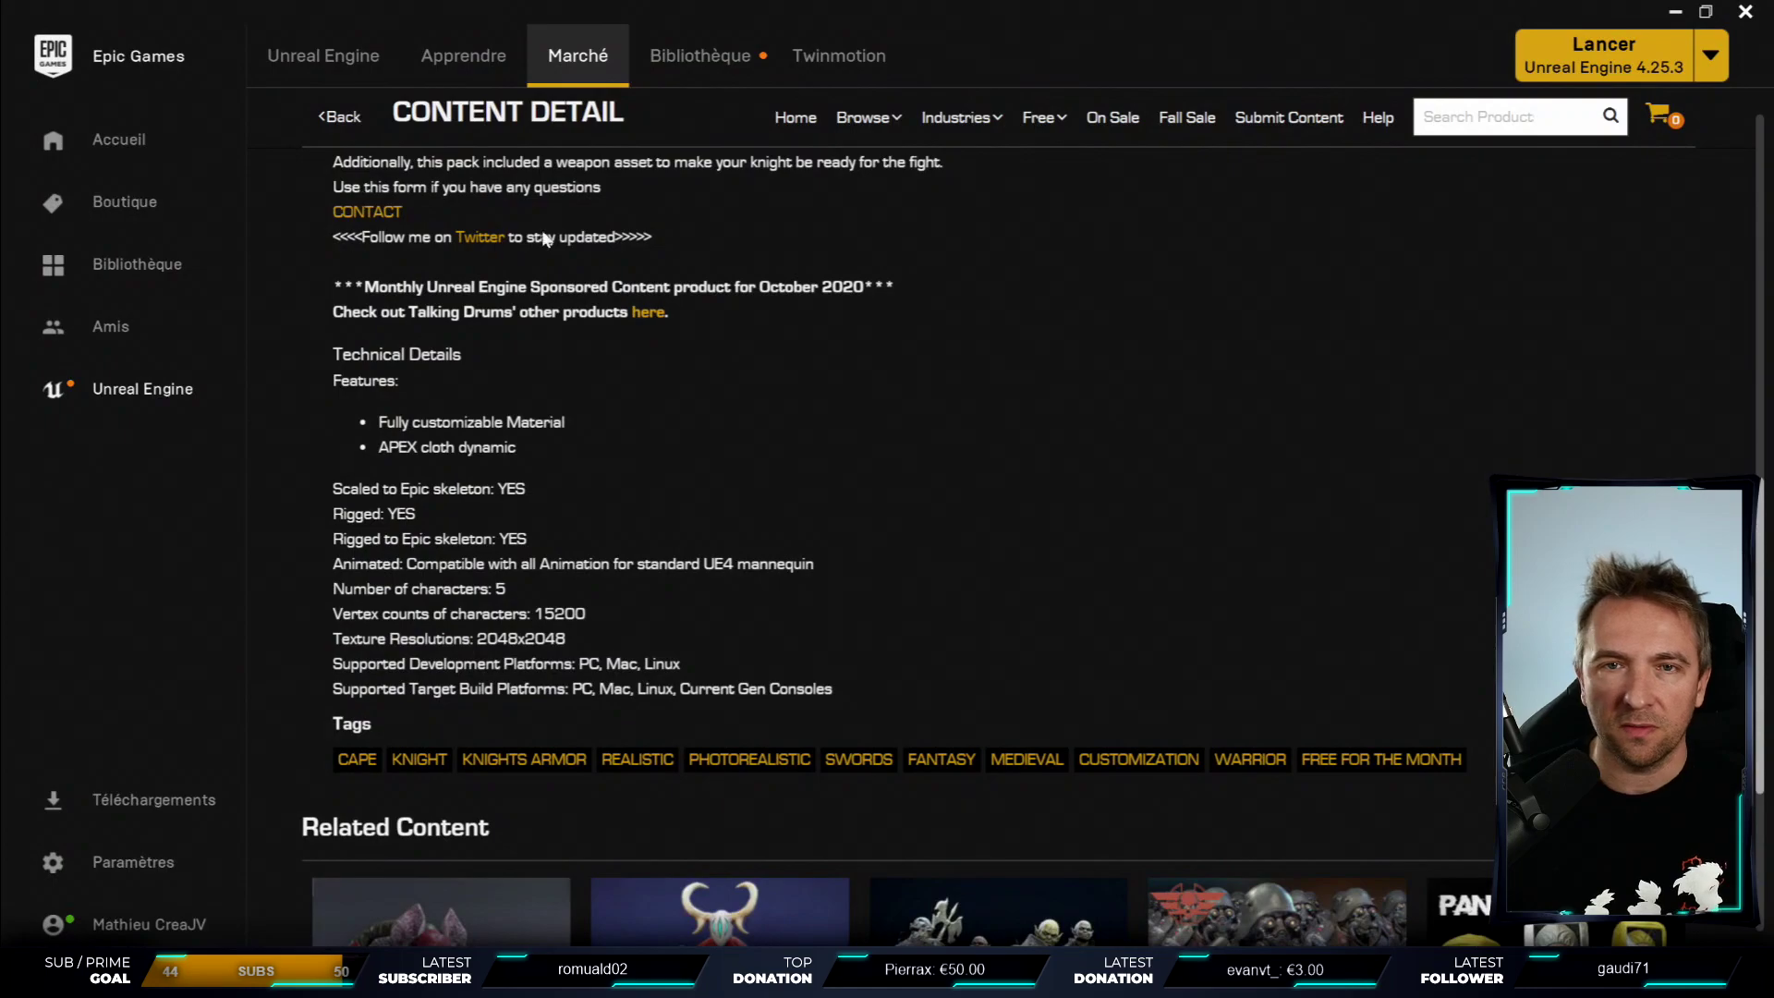
scroll(1094, 587, up, 3)
scroll(1092, 580, up, 5)
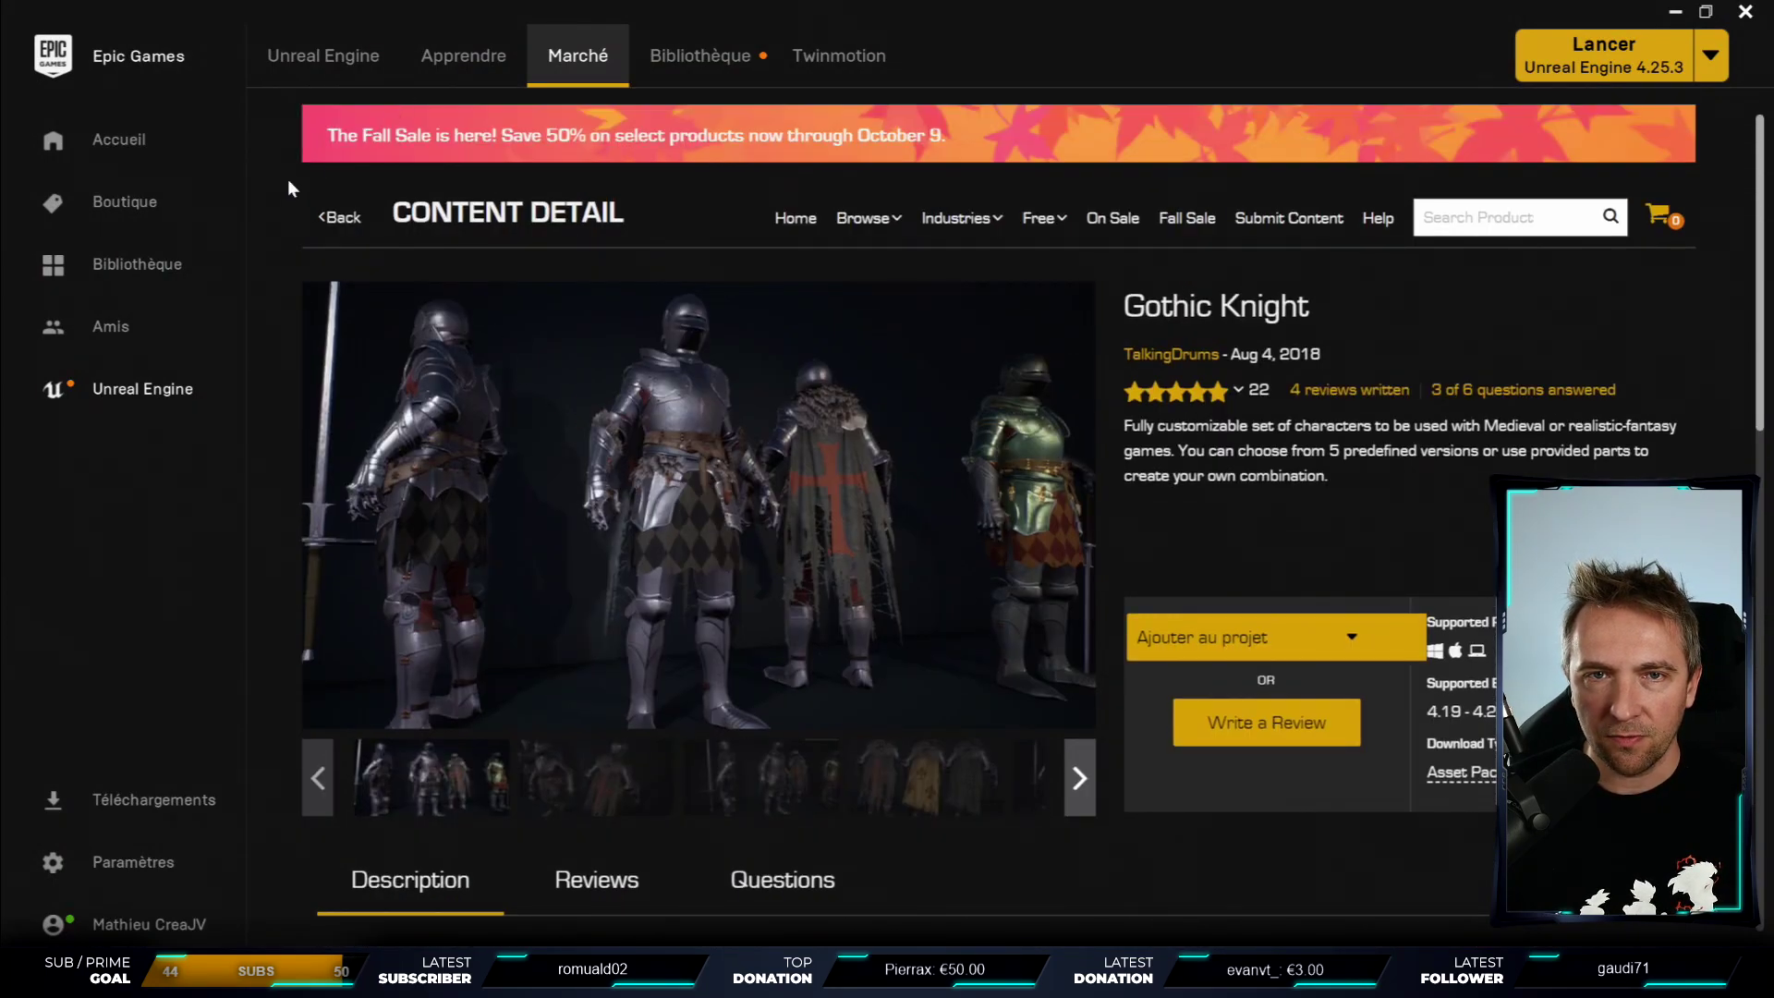
click(360, 227)
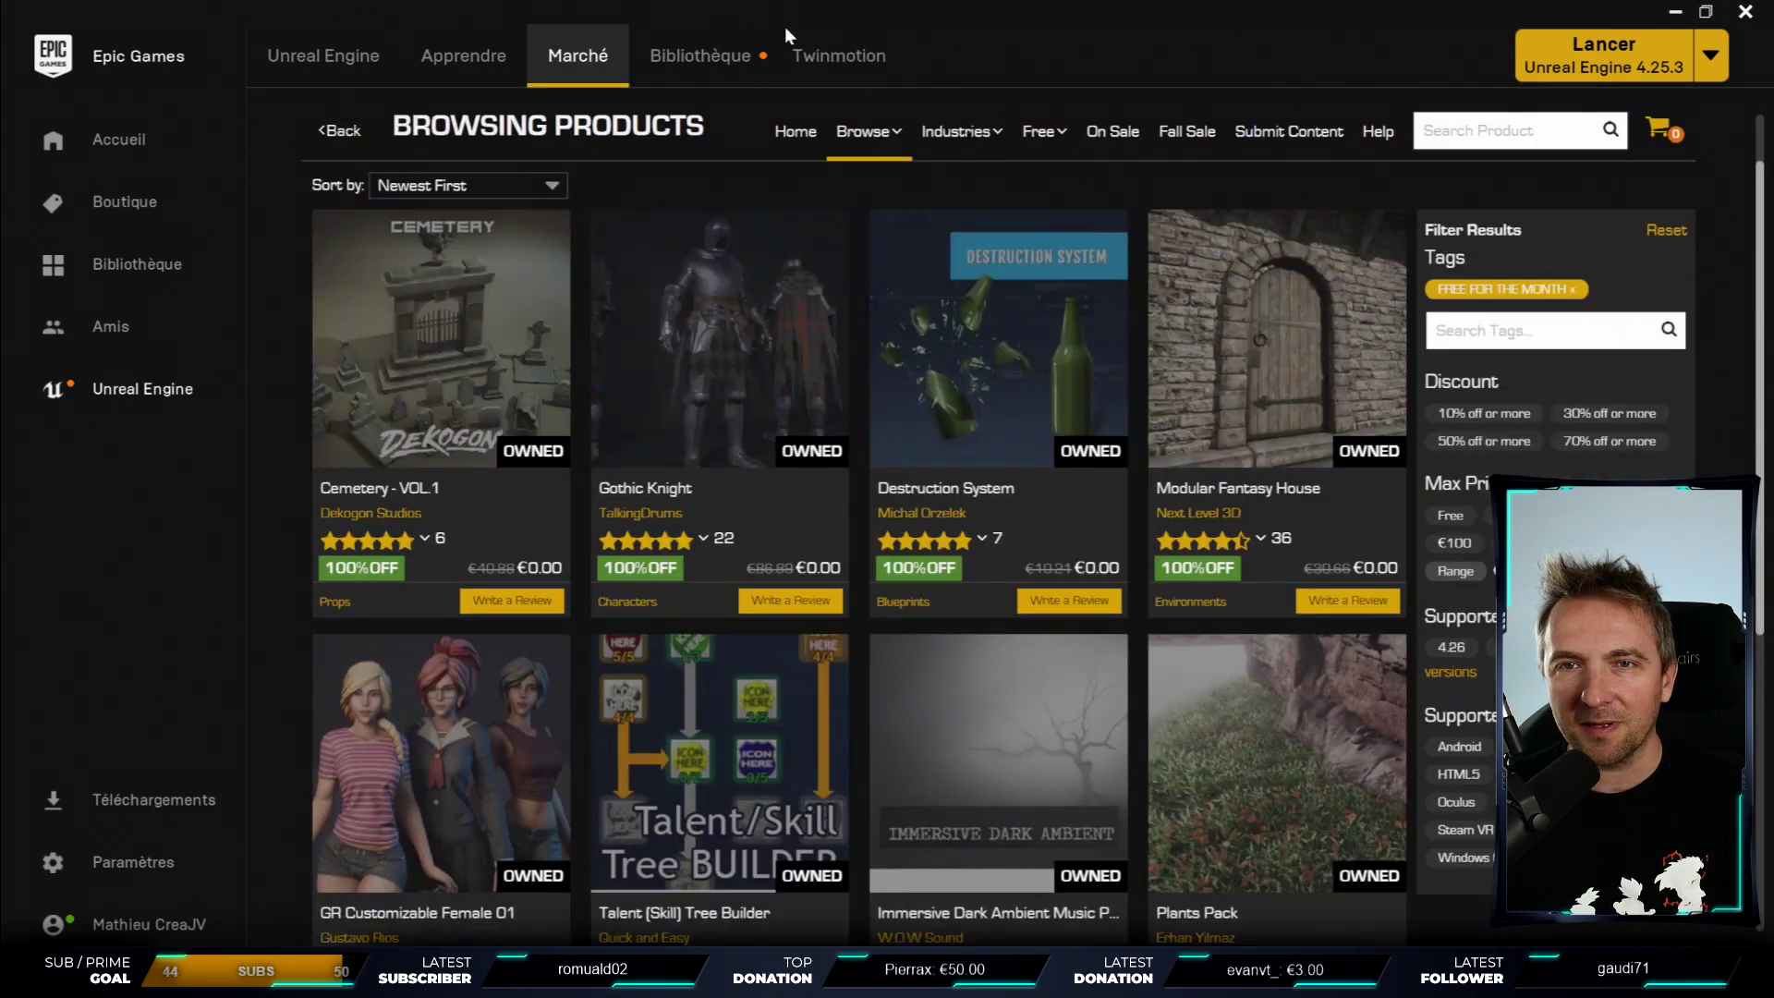
- Open the Library vault, scroll through it and clear all category filters
click(663, 64)
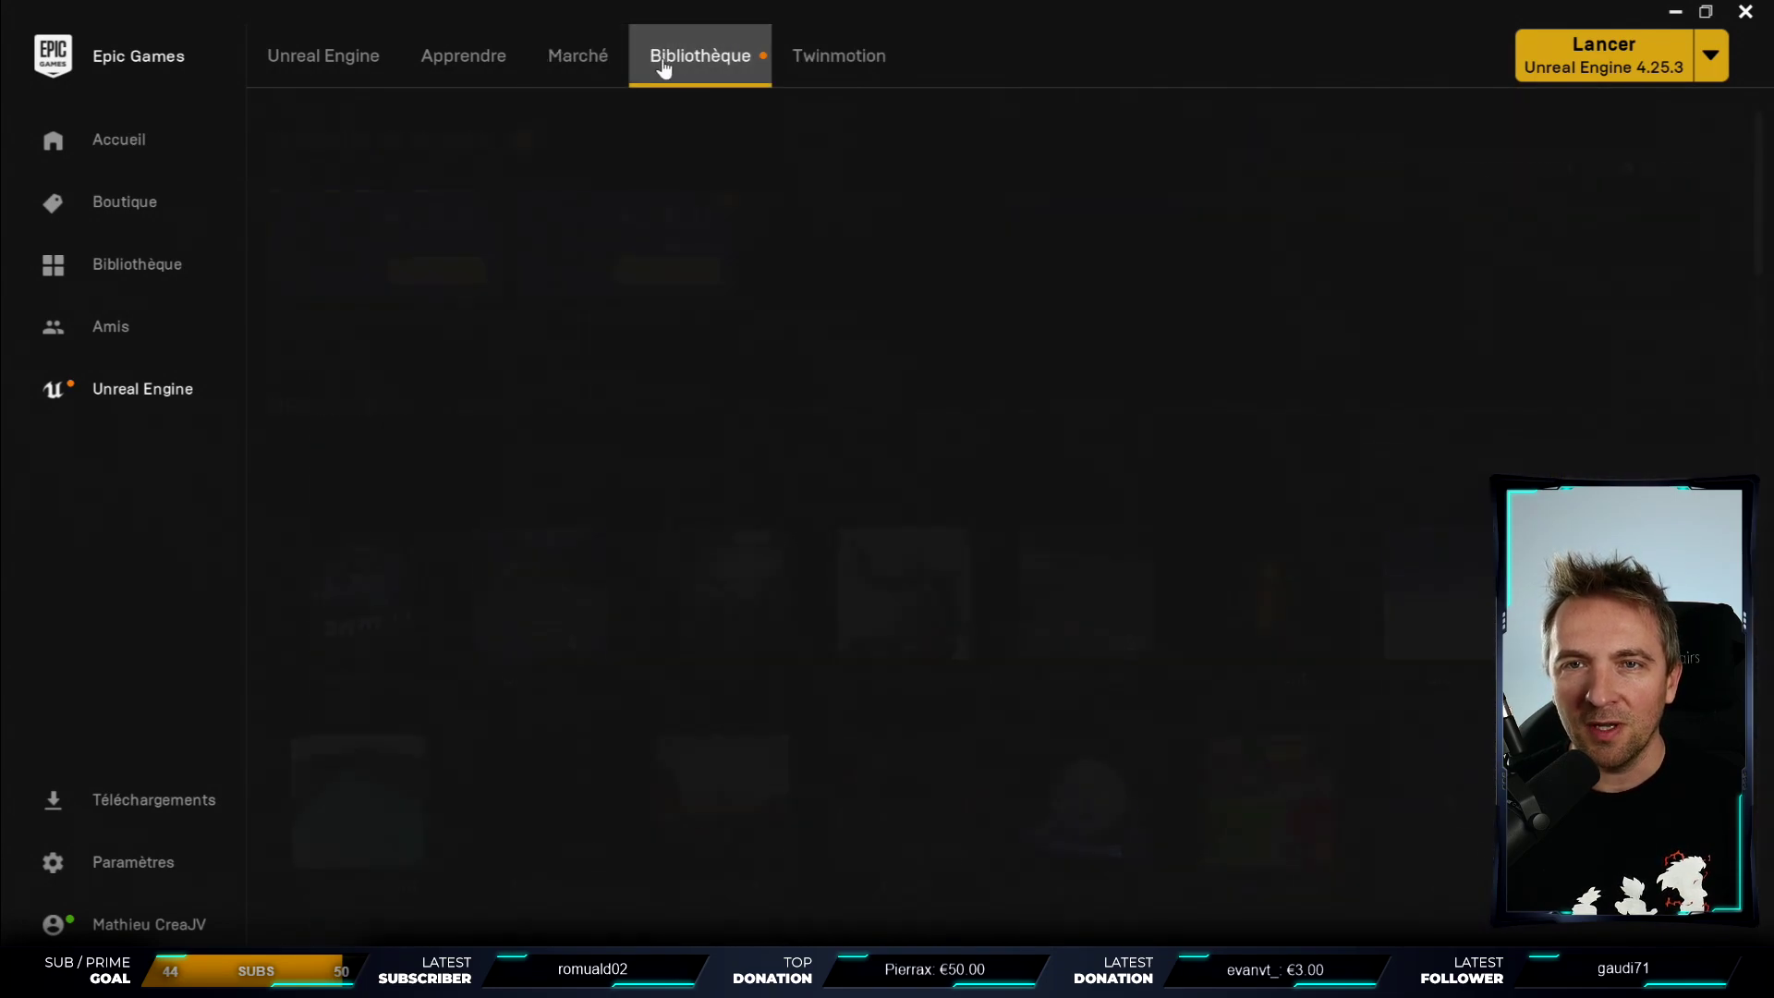
scroll(763, 397, down, 2)
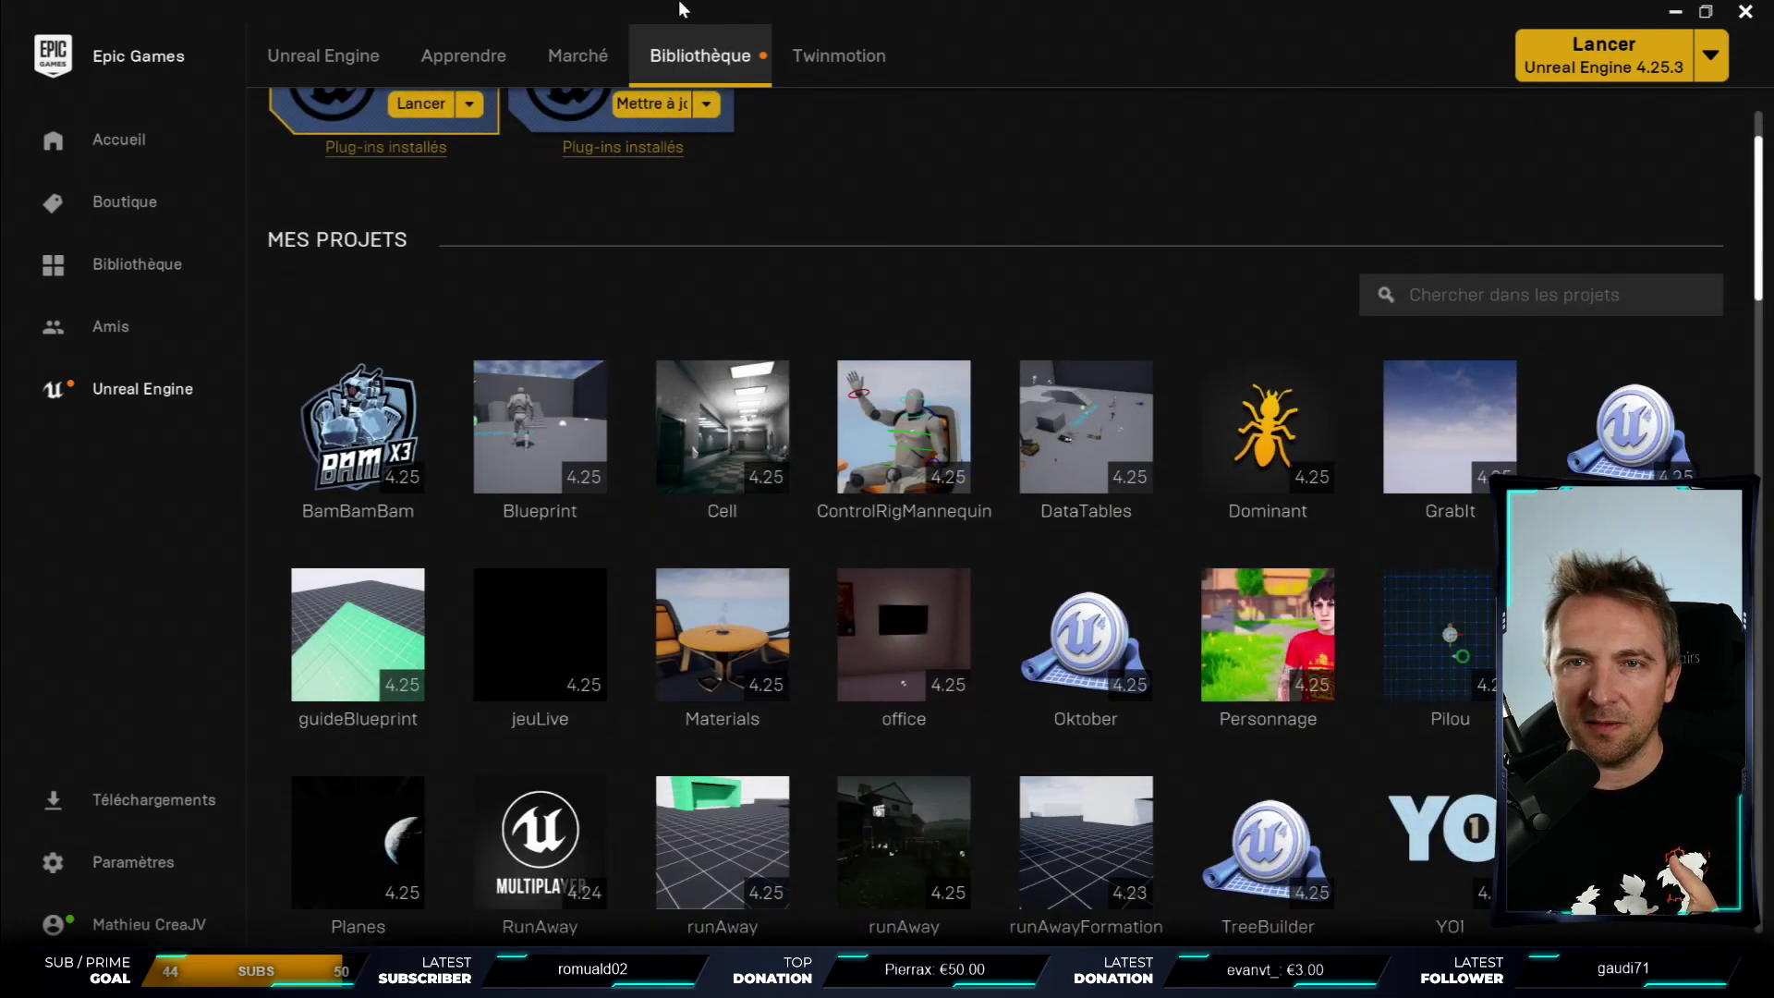
scroll(724, 258, down, 1)
scroll(724, 259, down, 2)
scroll(724, 259, down, 5)
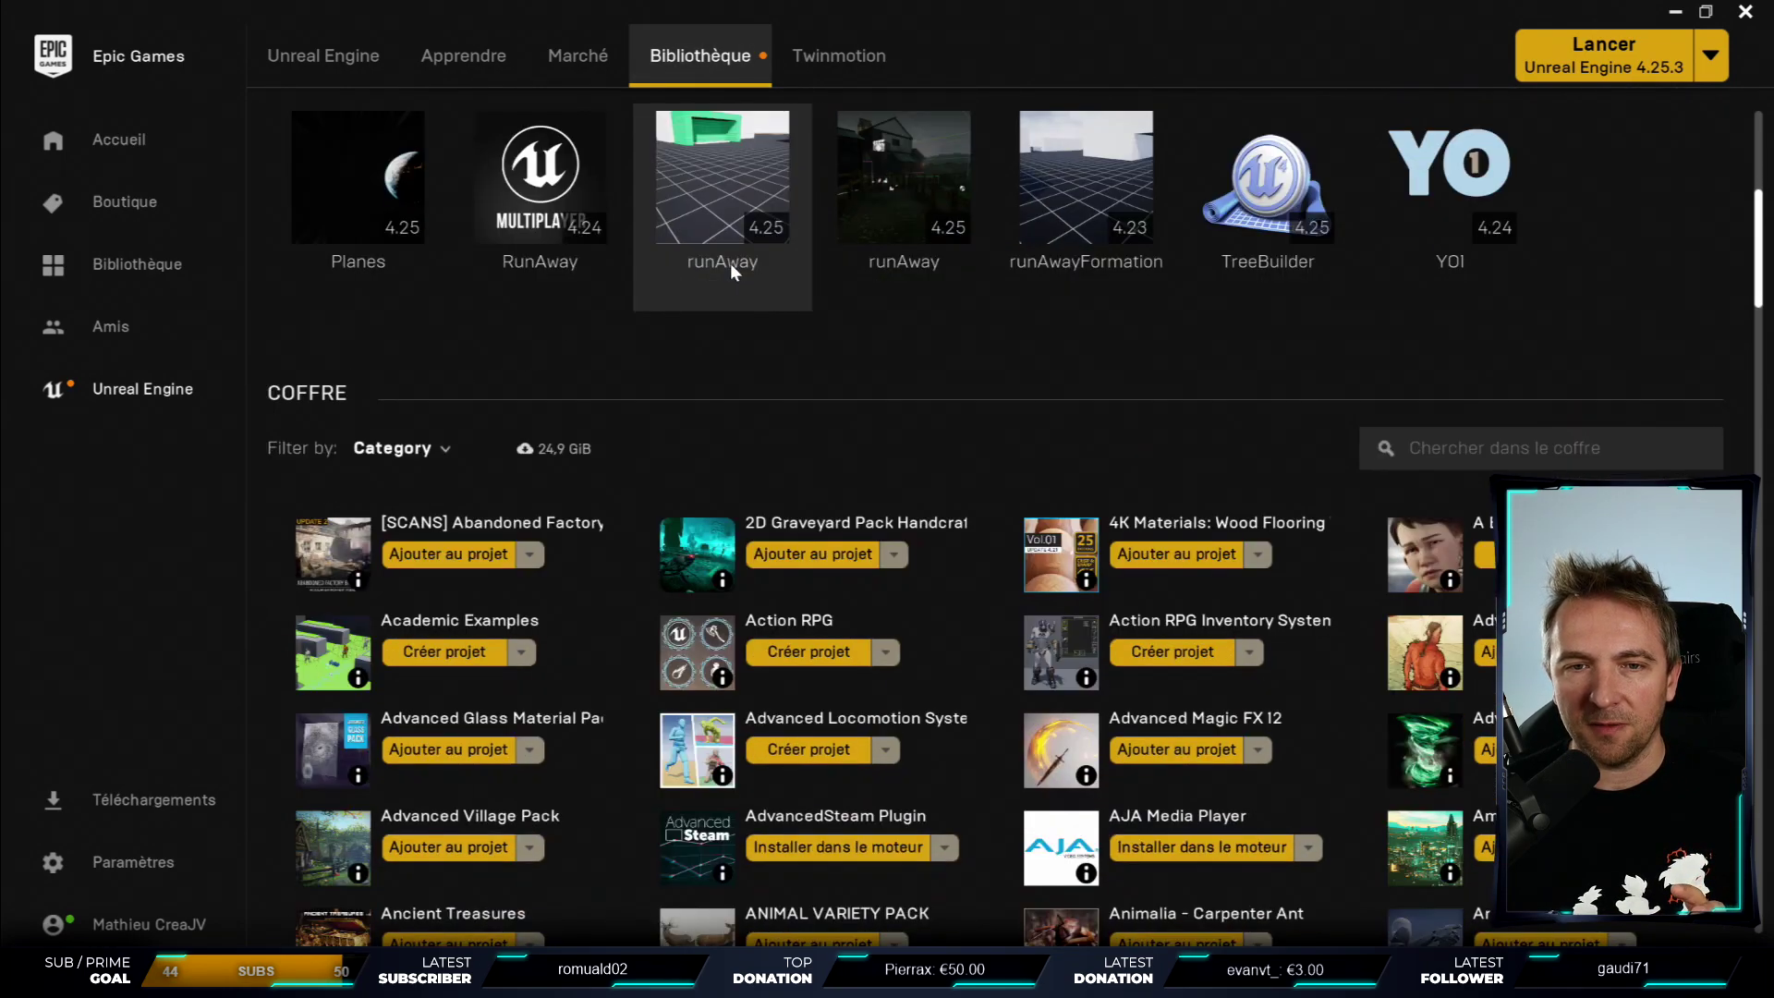
scroll(406, 443, down, 1)
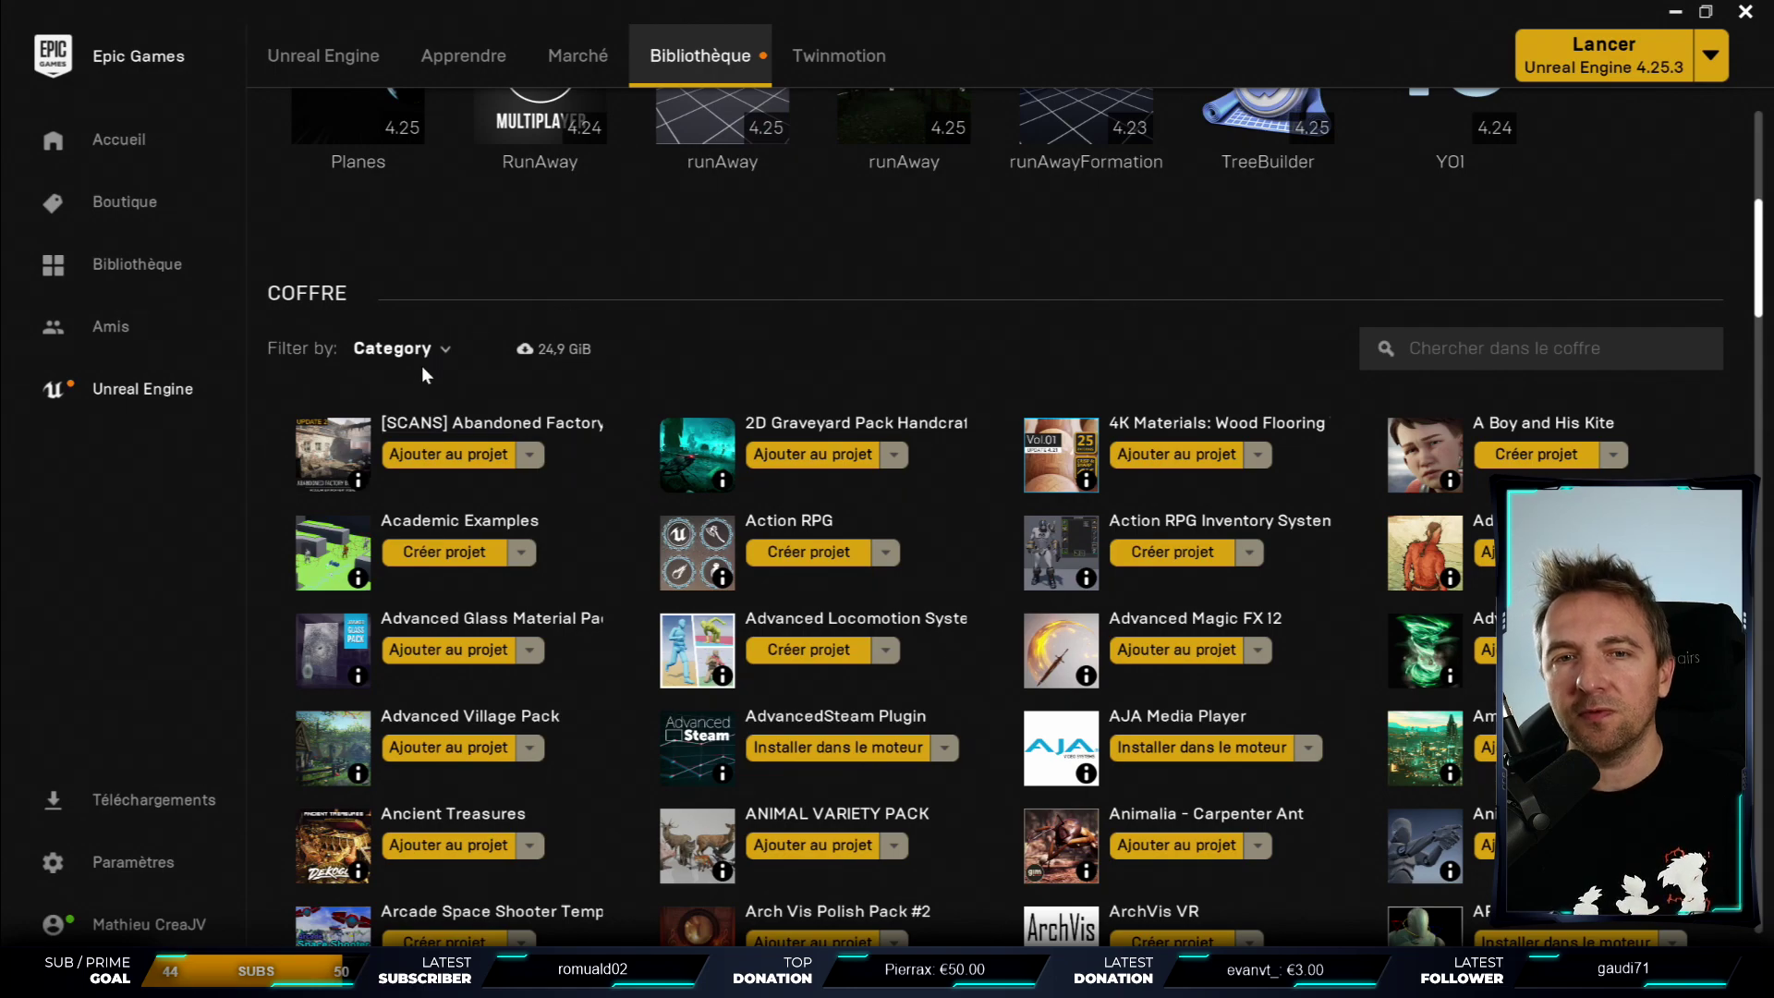
click(441, 351)
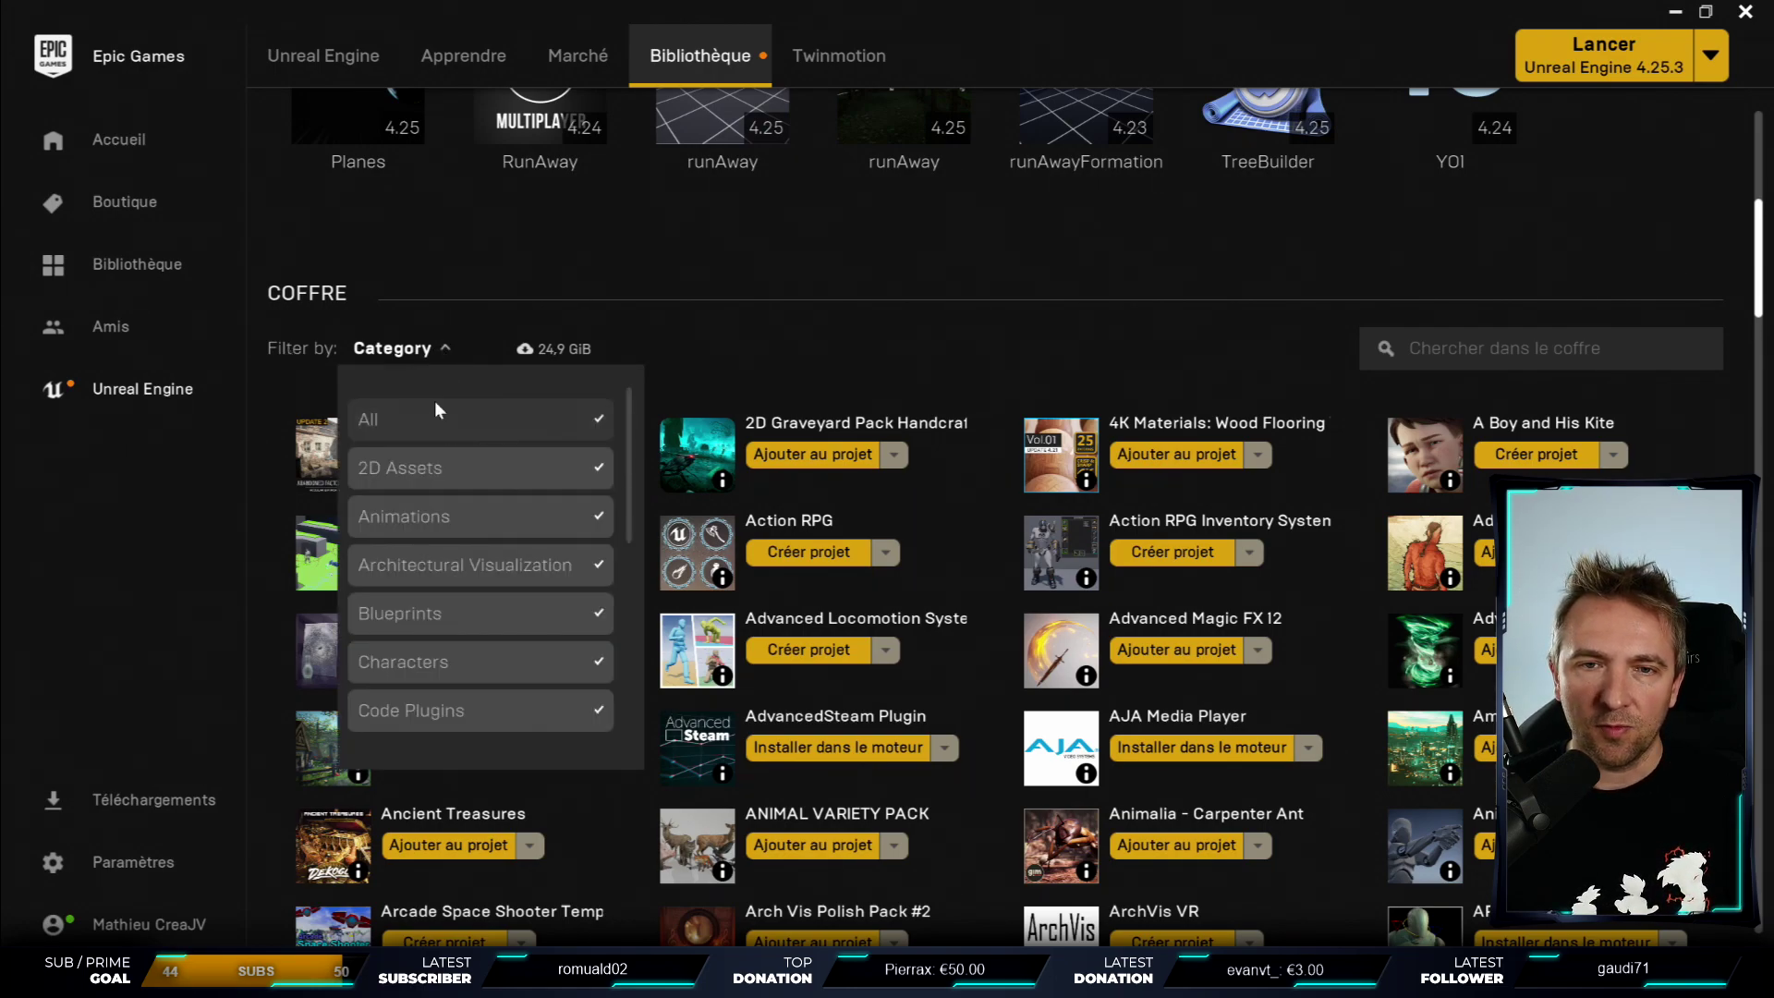
click(502, 425)
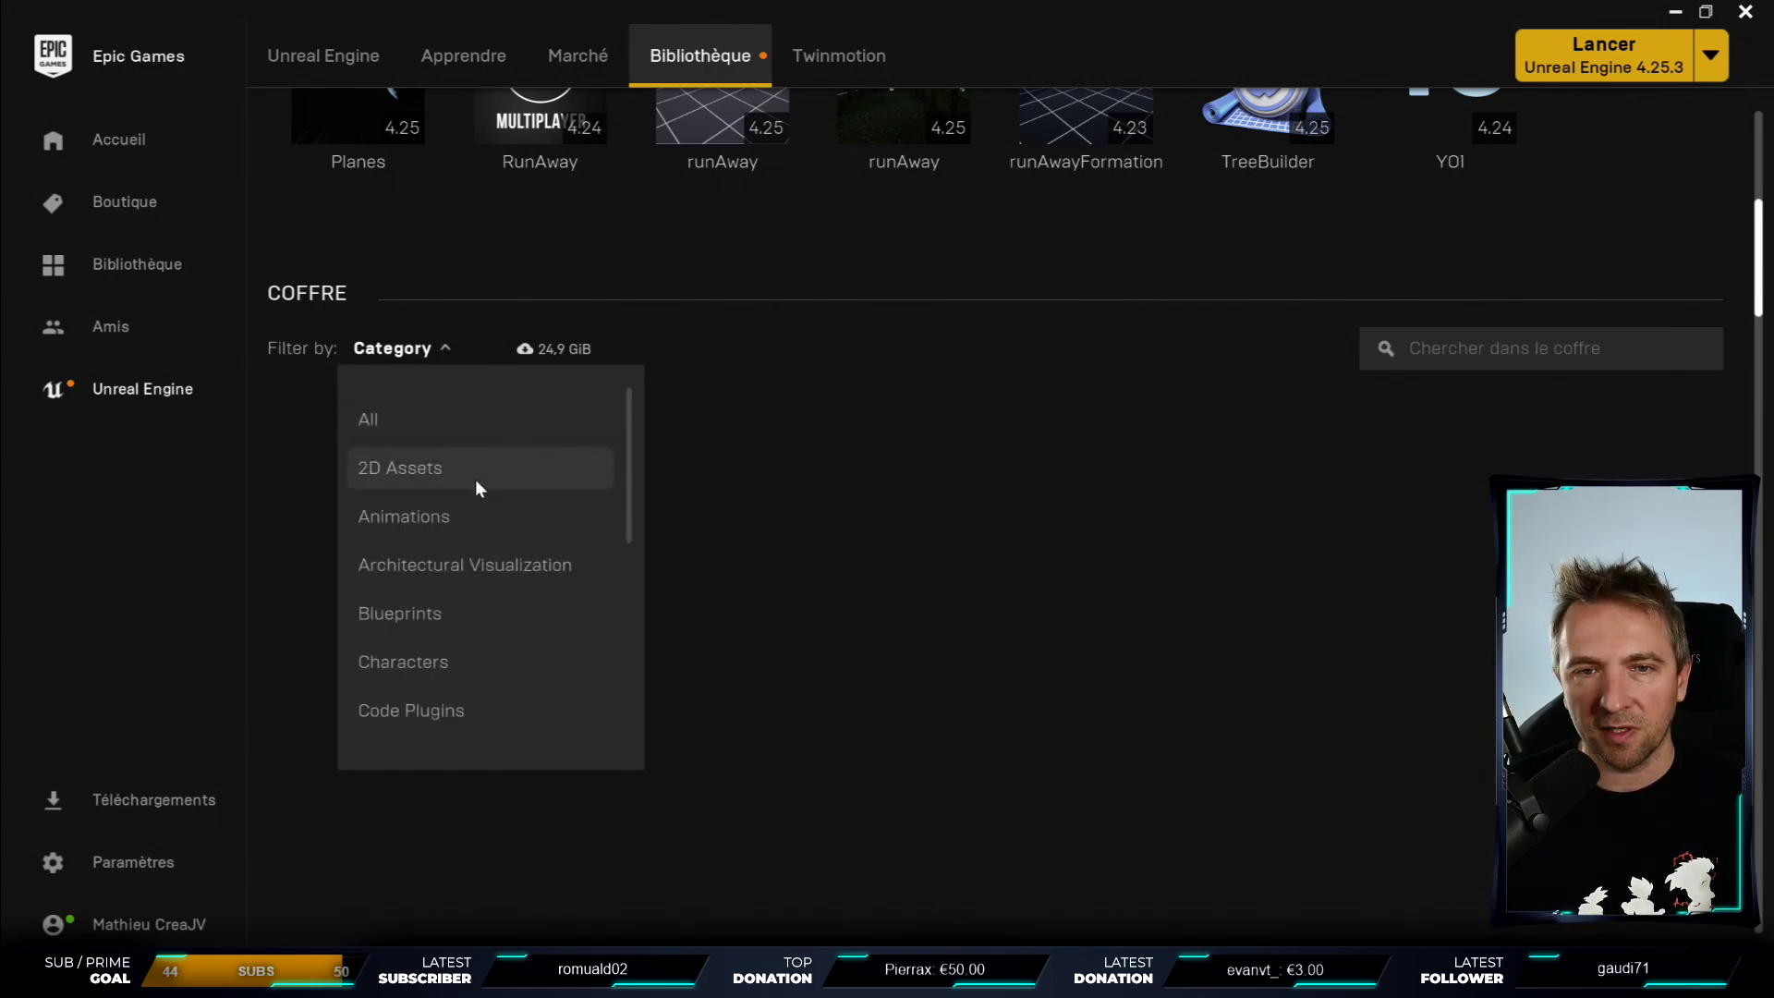
- Briefly filter the vault to Animations, then Blueprints, then Characters, toggling each off
click(465, 514)
click(465, 514)
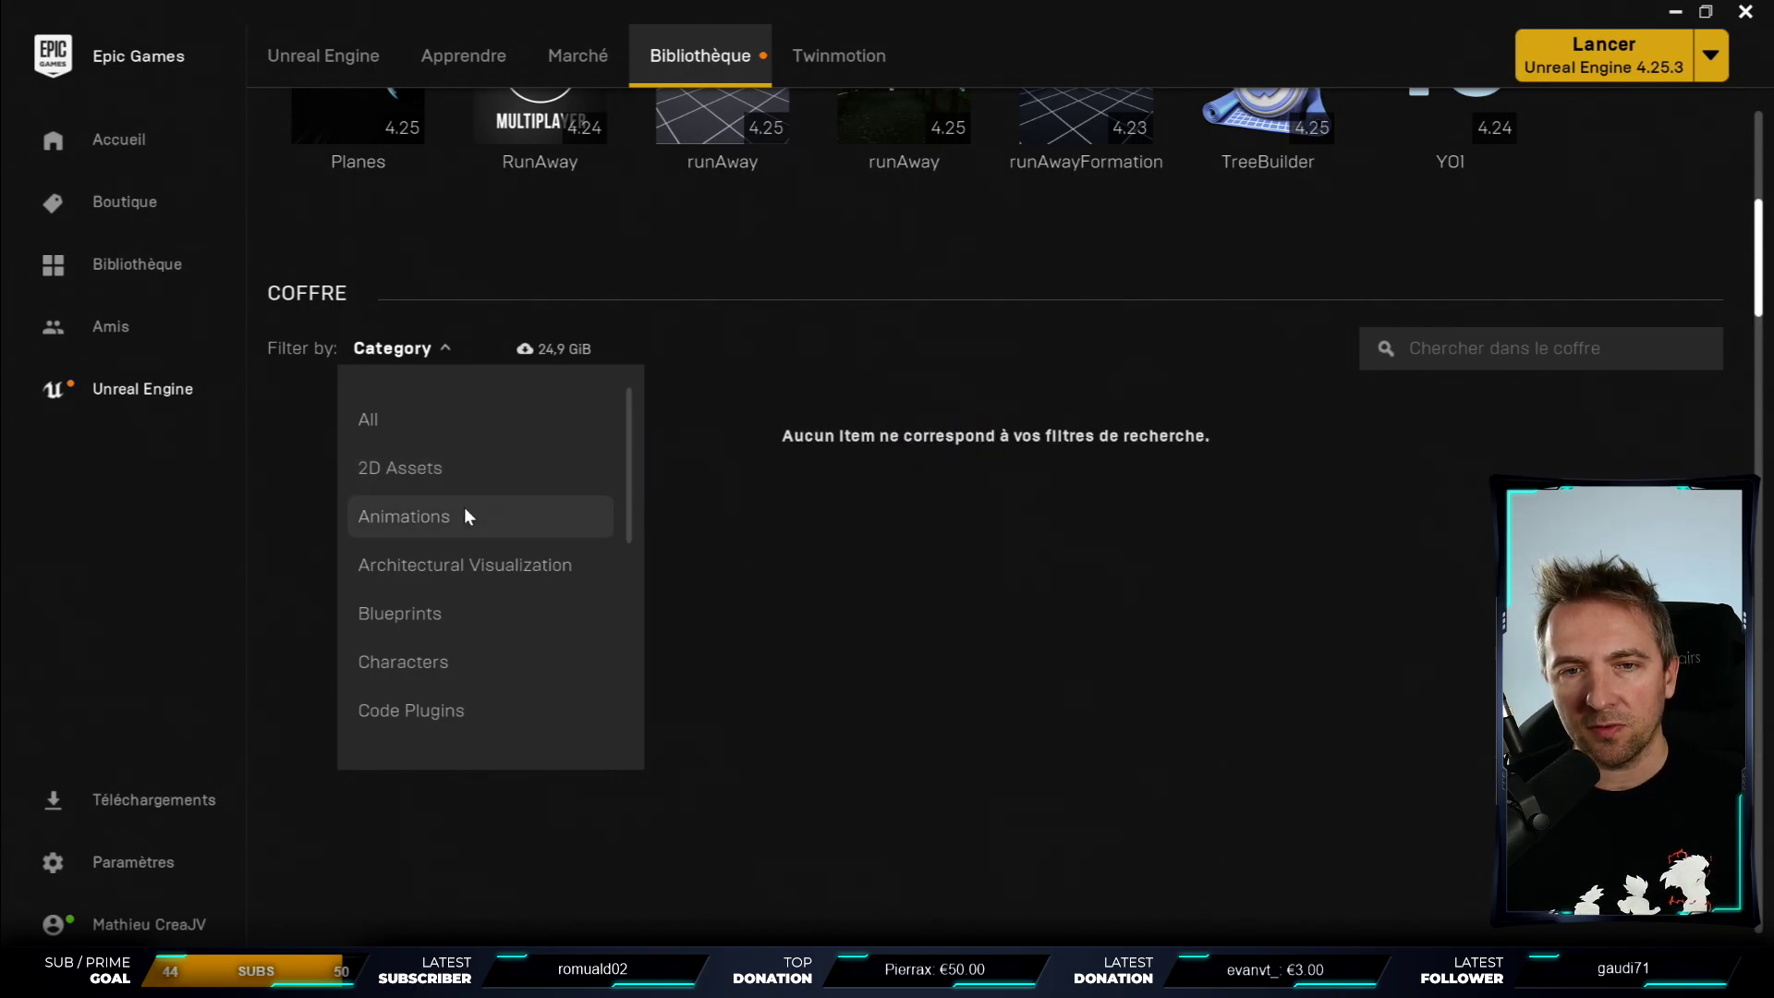
click(425, 612)
click(435, 606)
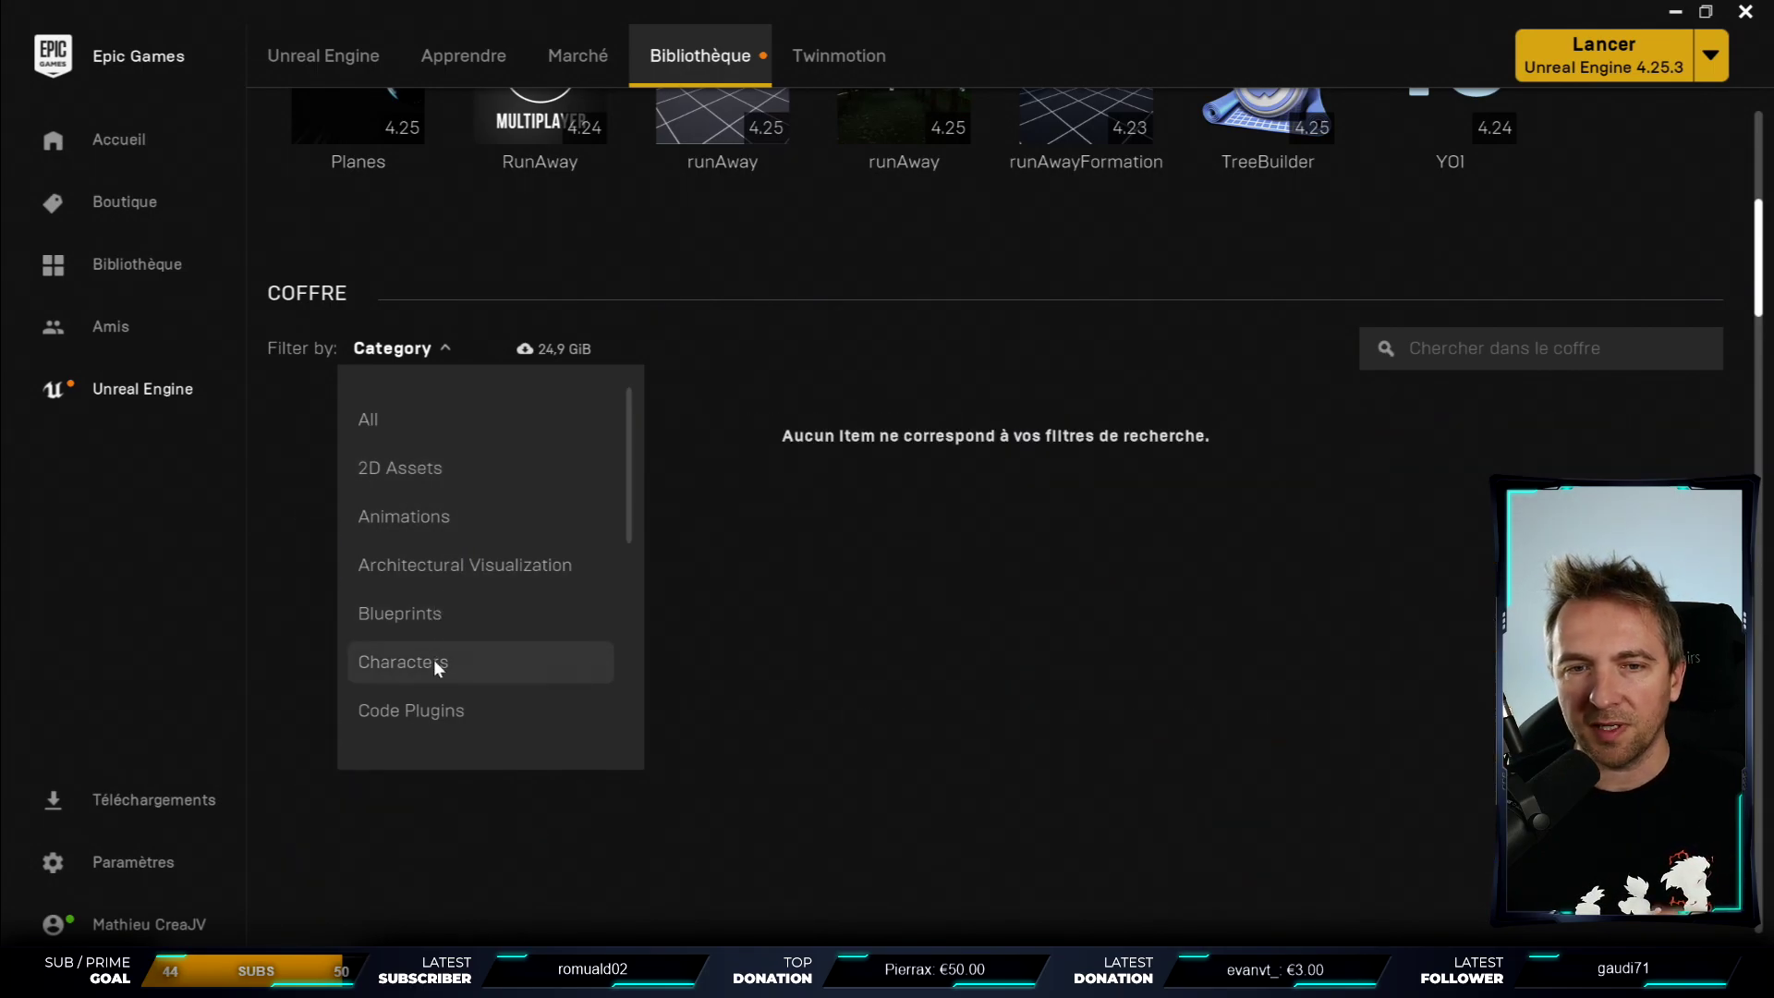
click(428, 667)
click(429, 669)
- Try the Music and Sound Effects filters, view Weapons assets, then reset the category to All
scroll(518, 569, down, 5)
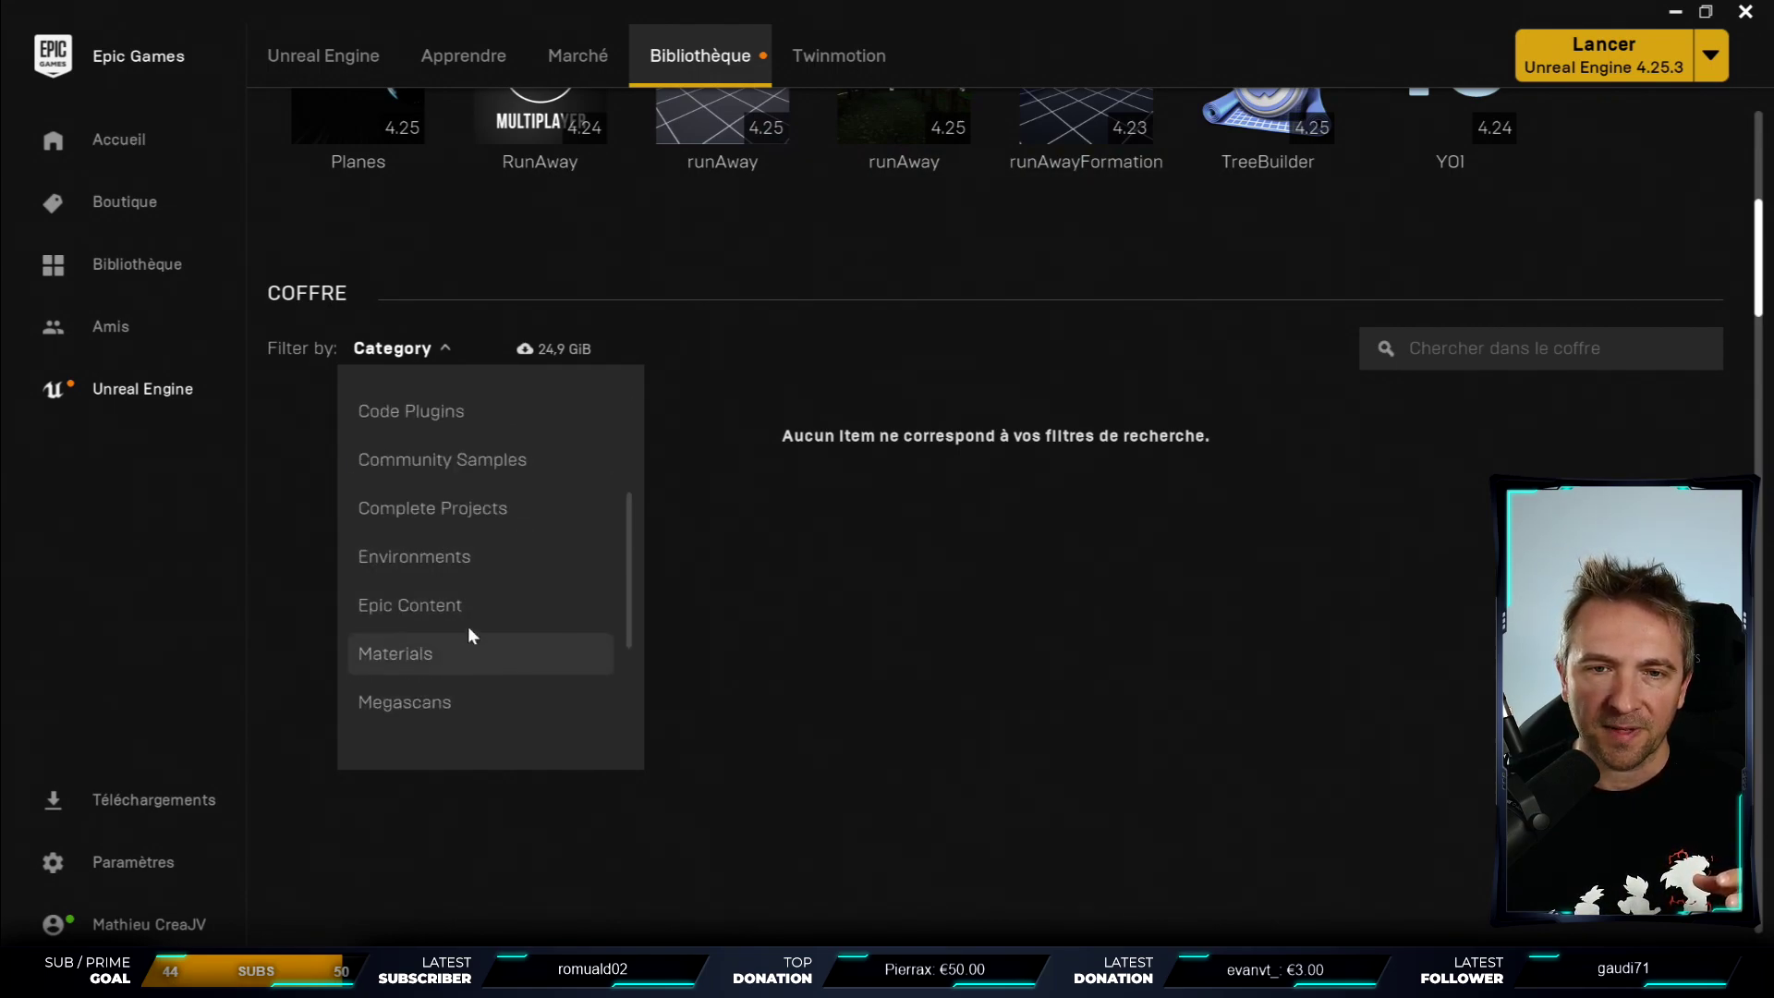
scroll(481, 591, down, 3)
click(475, 601)
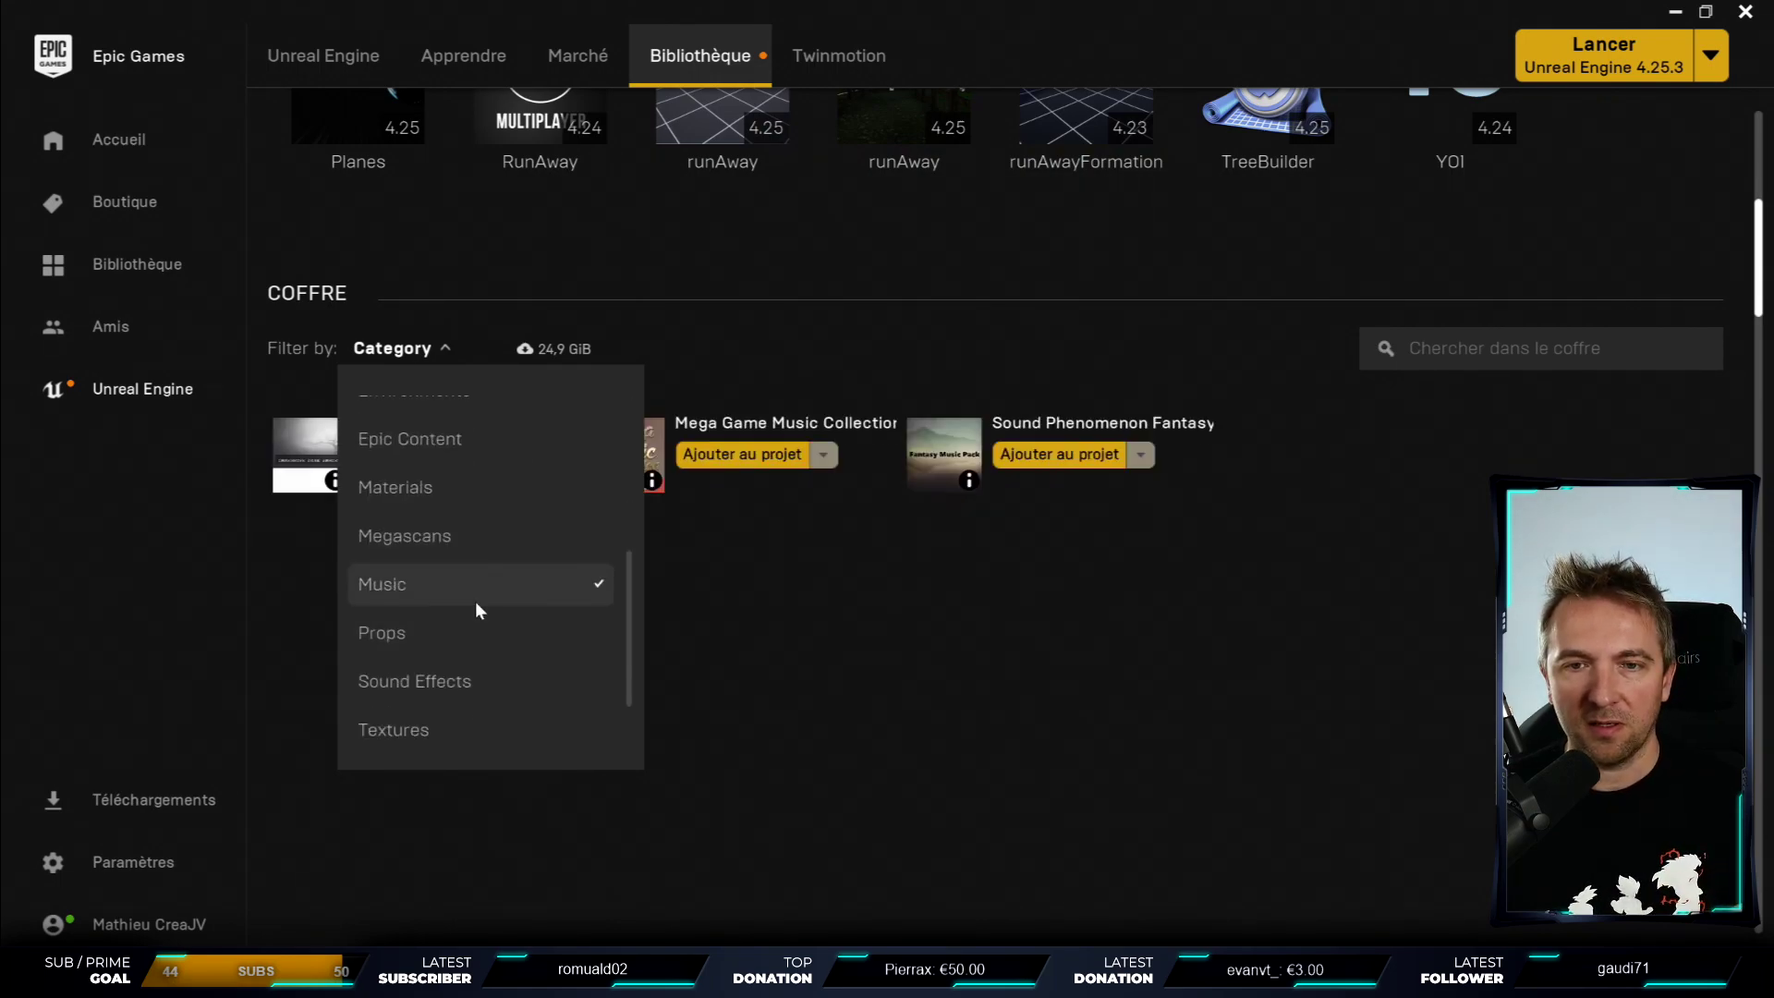
click(478, 588)
click(438, 683)
click(438, 683)
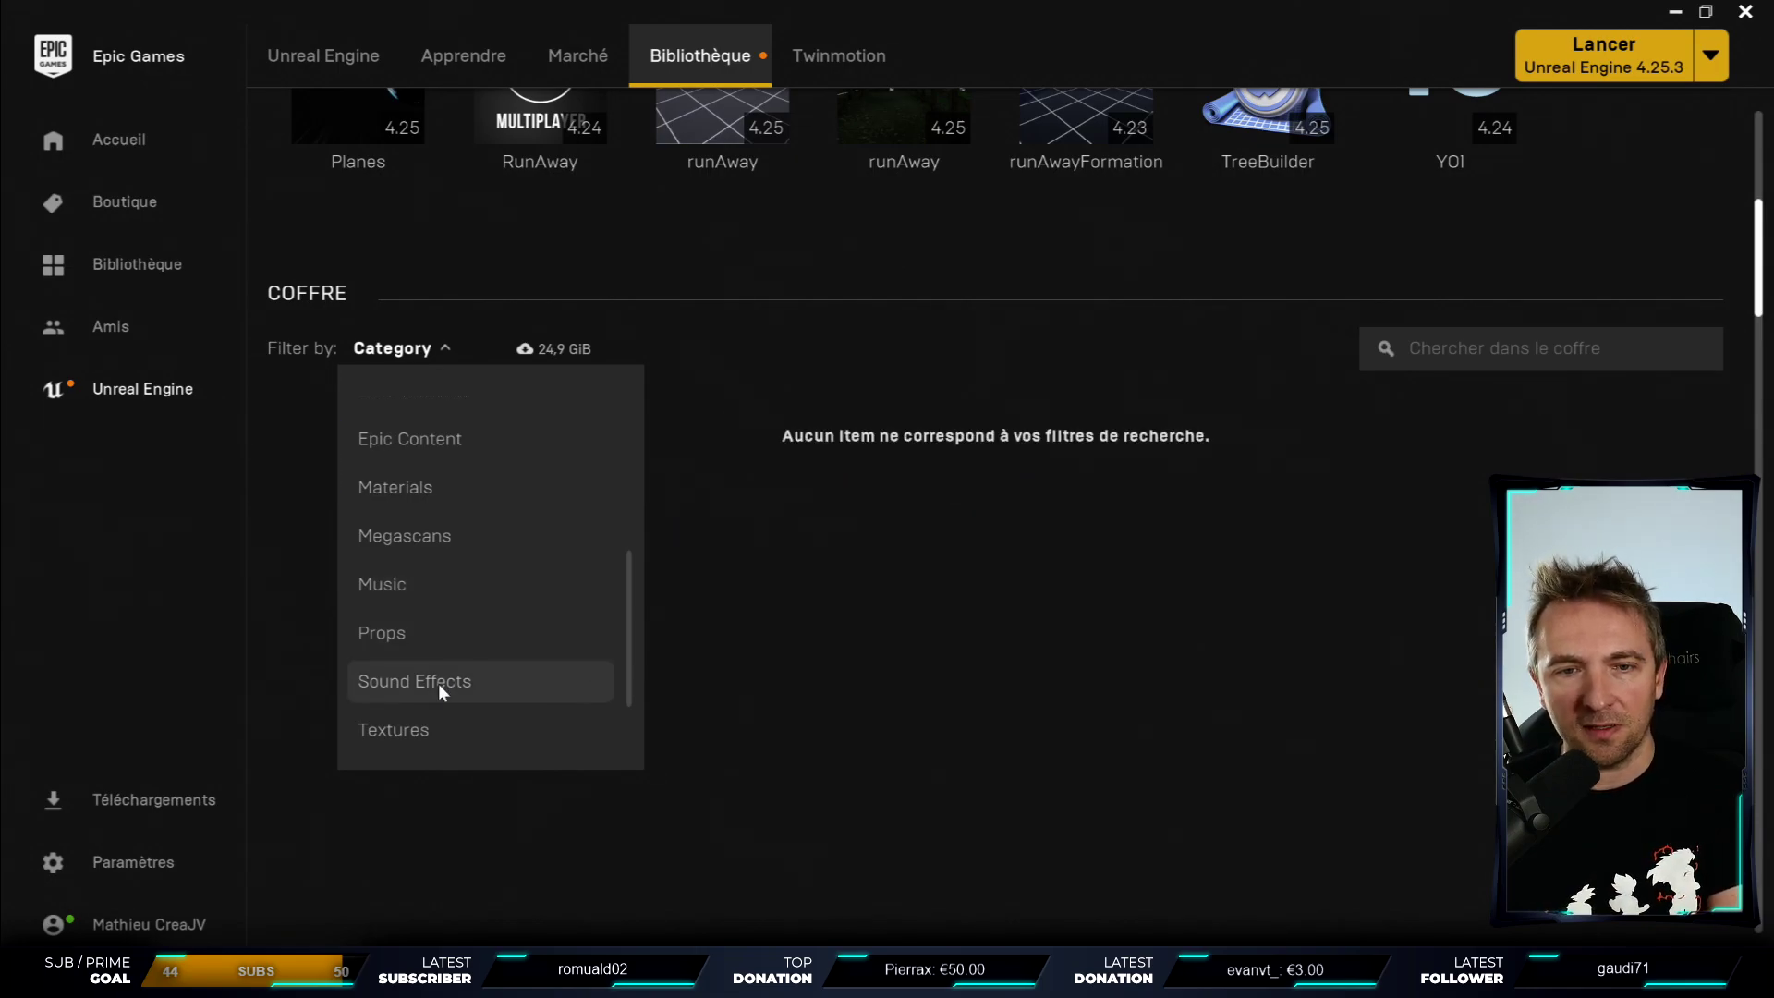
scroll(452, 708, down, 2)
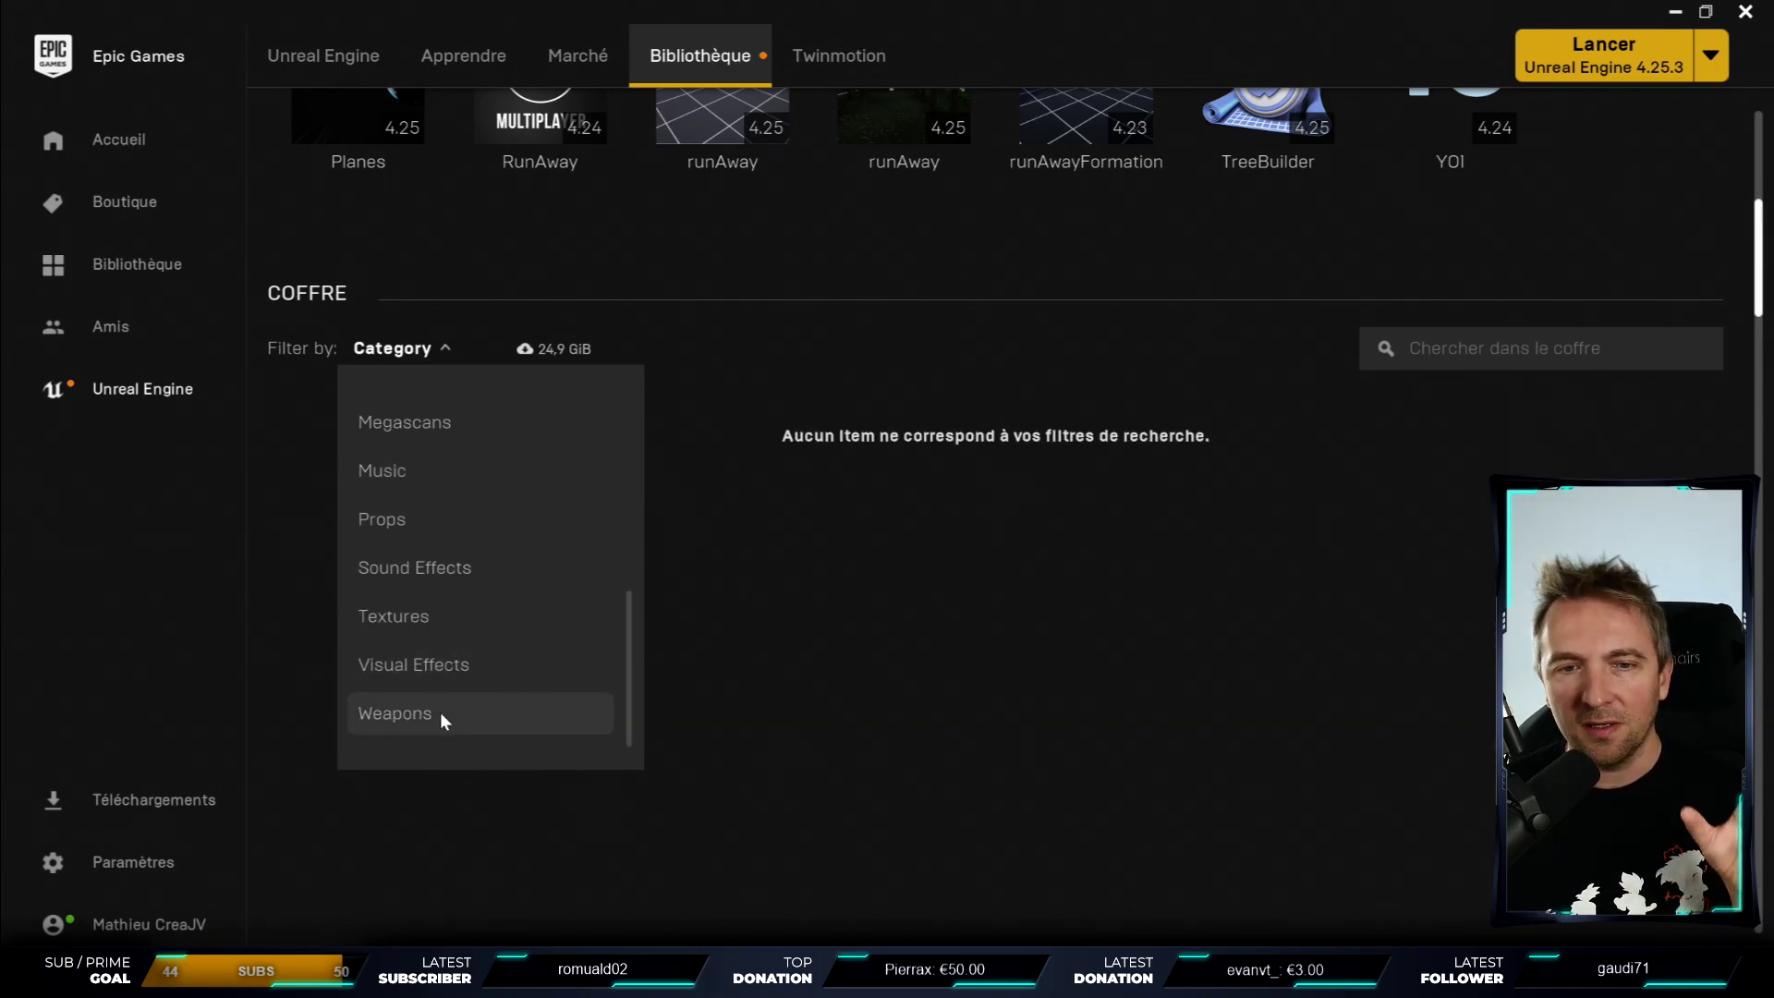
click(441, 714)
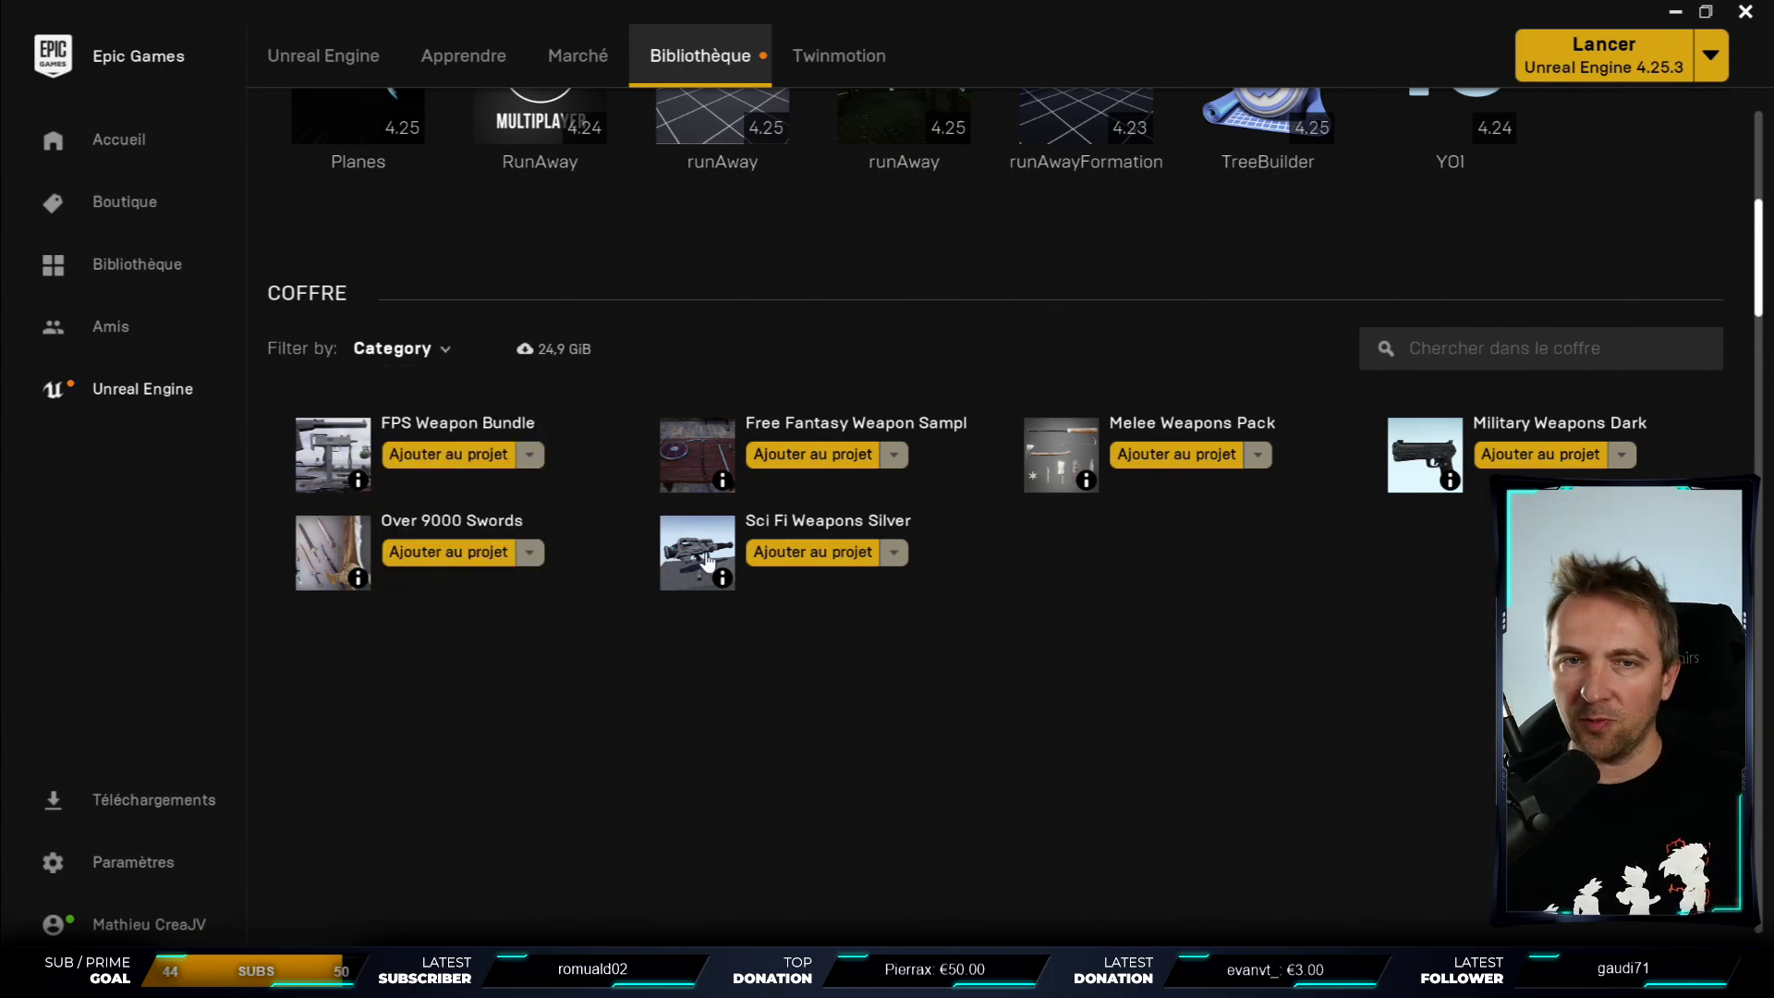
click(447, 347)
click(408, 419)
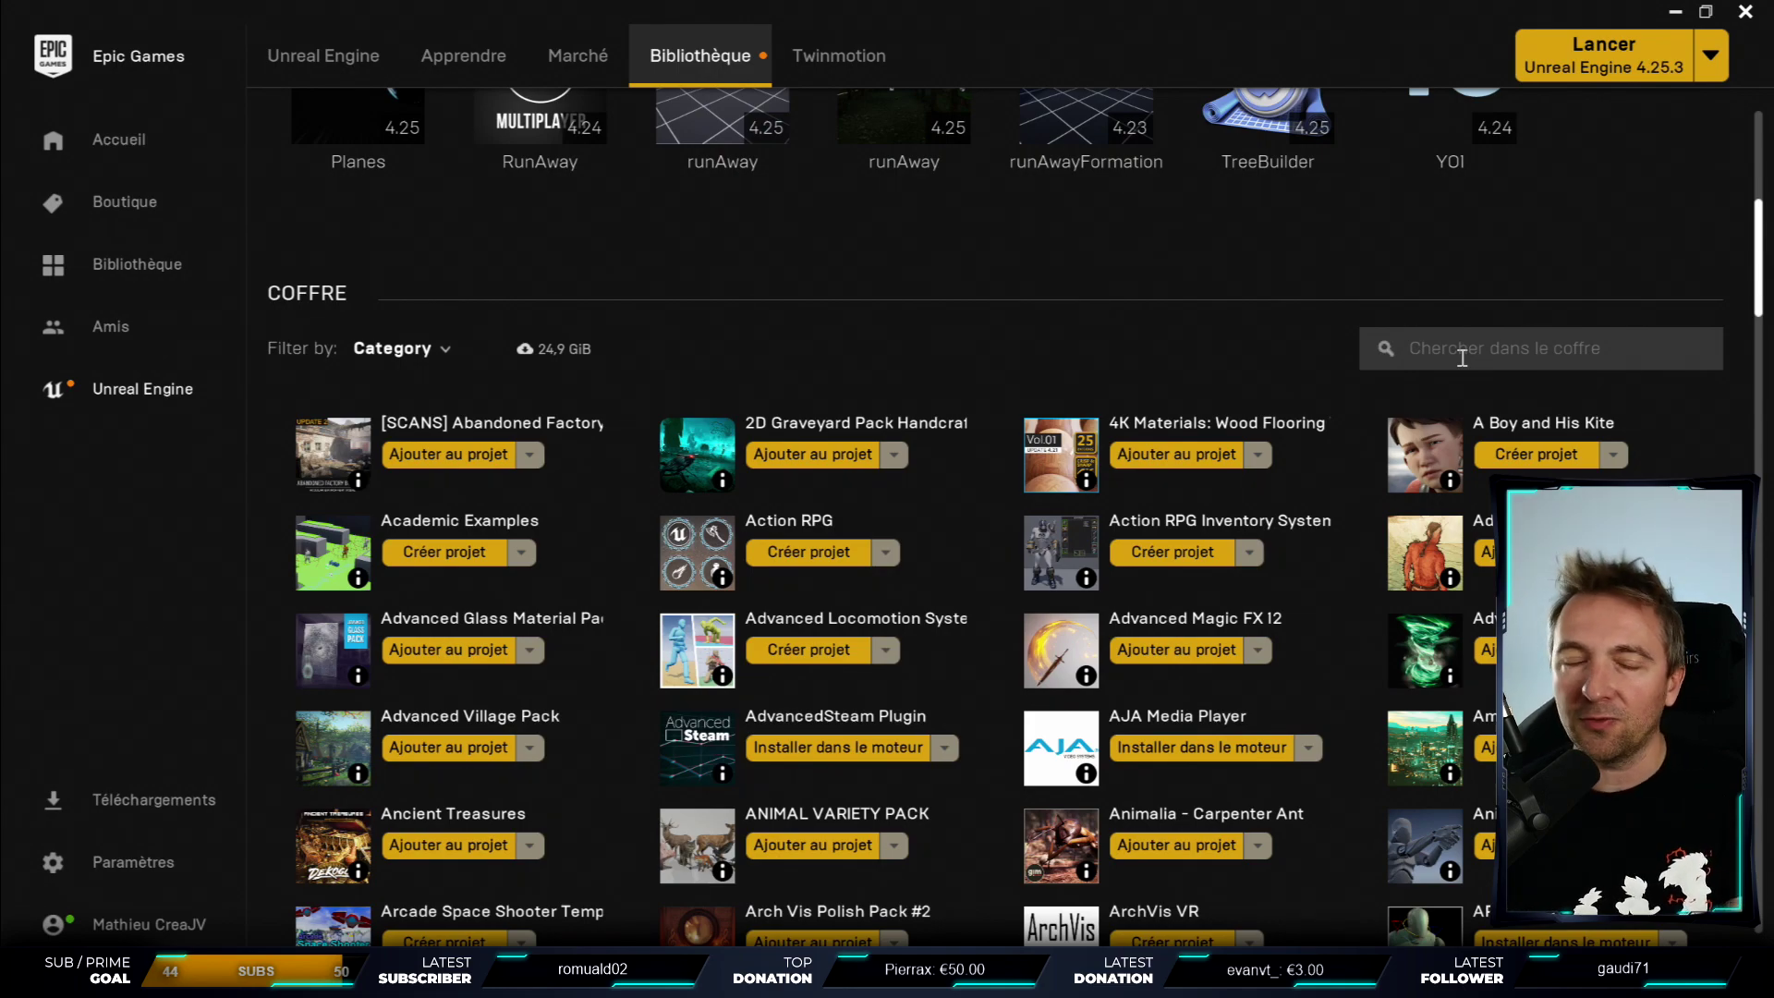
click(1610, 350)
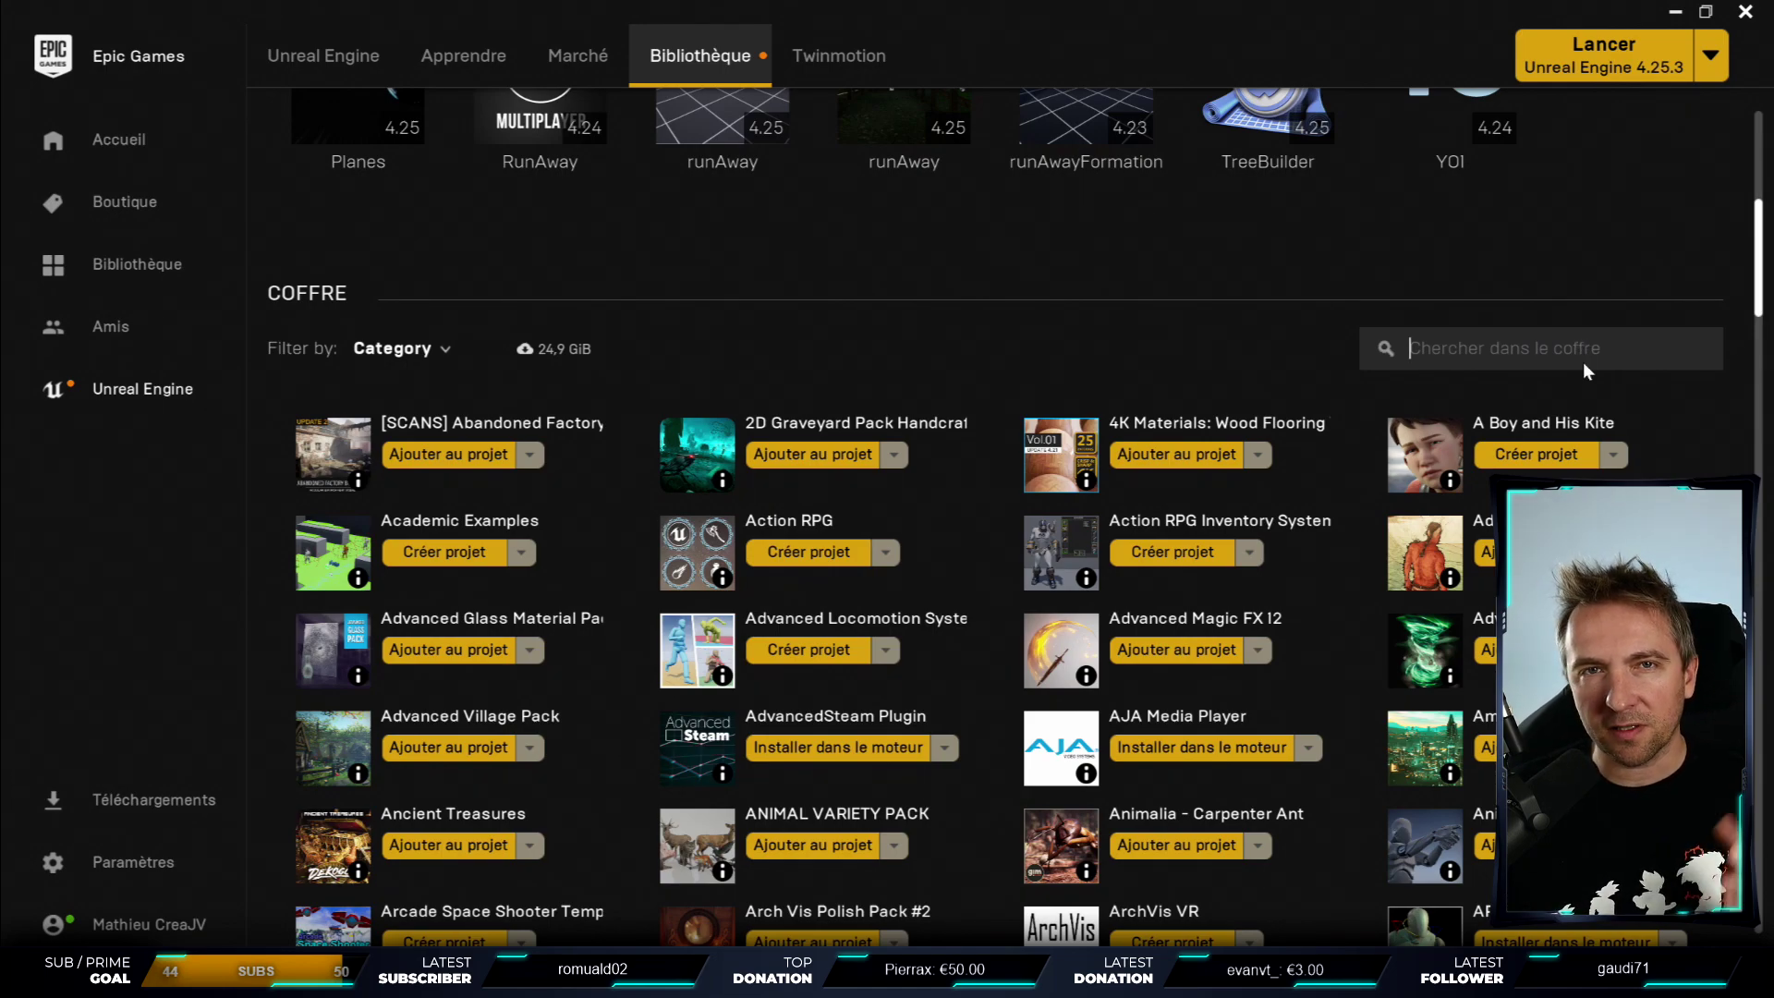
text(animation)
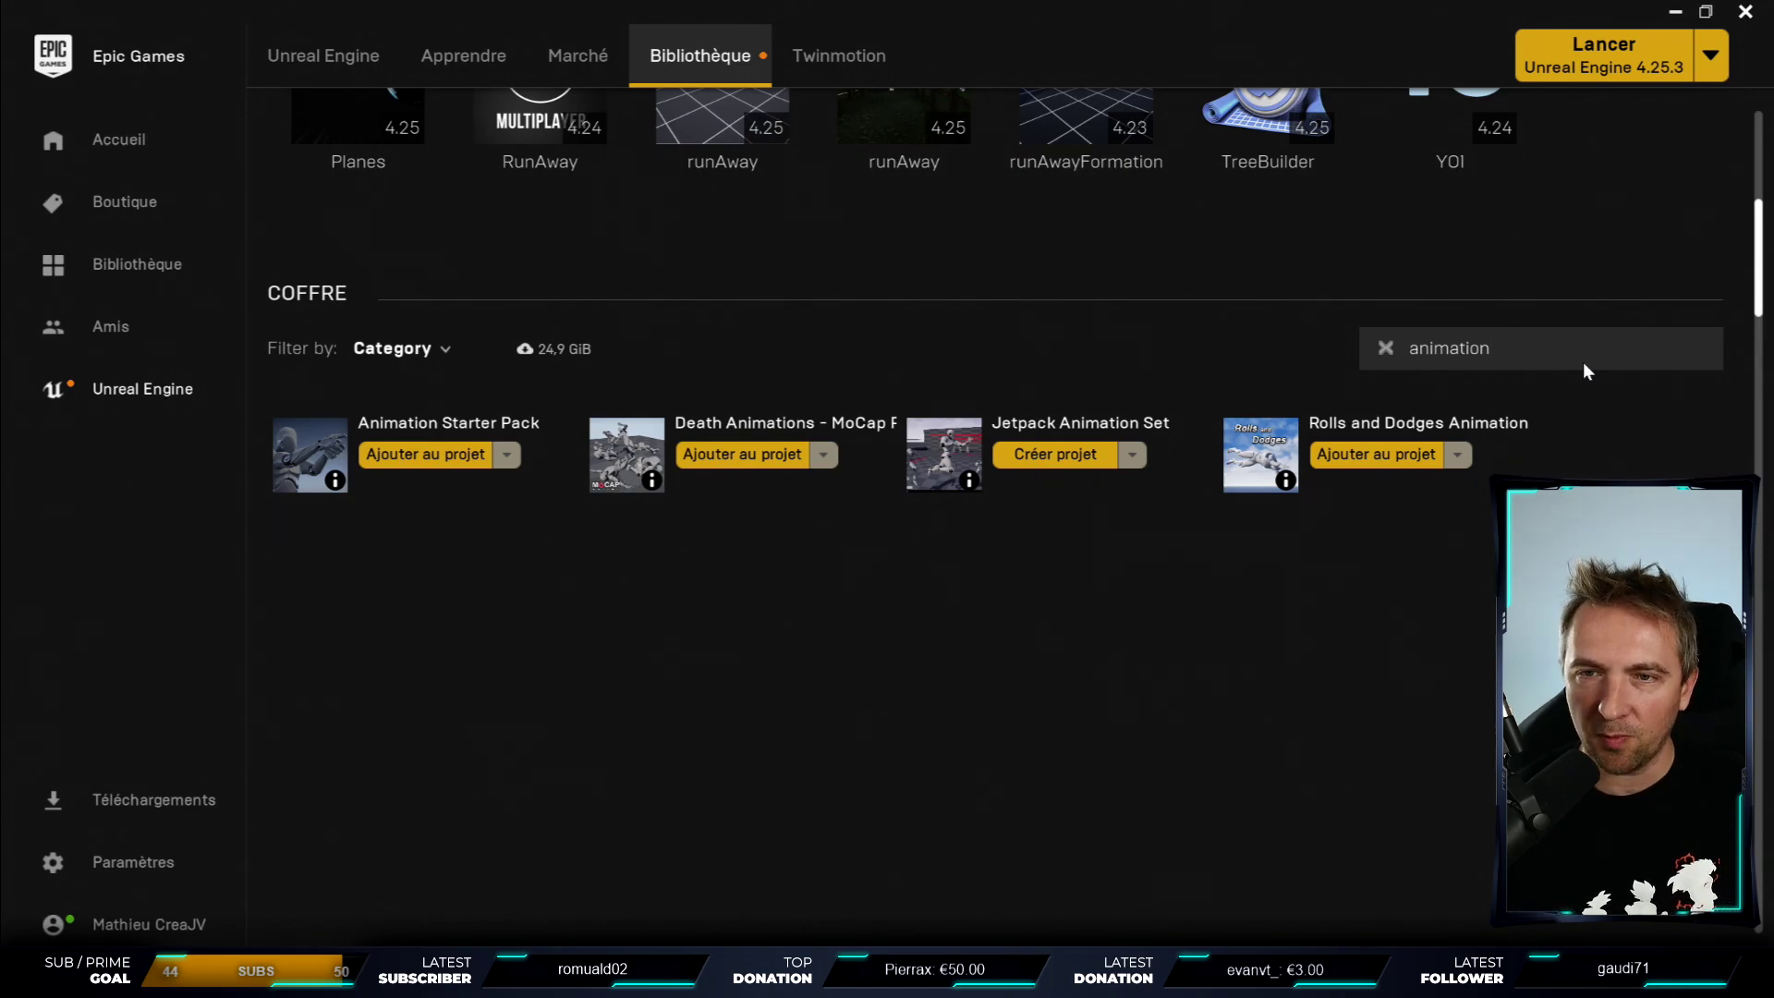
key(ctrl+a)
key(BackSpace)
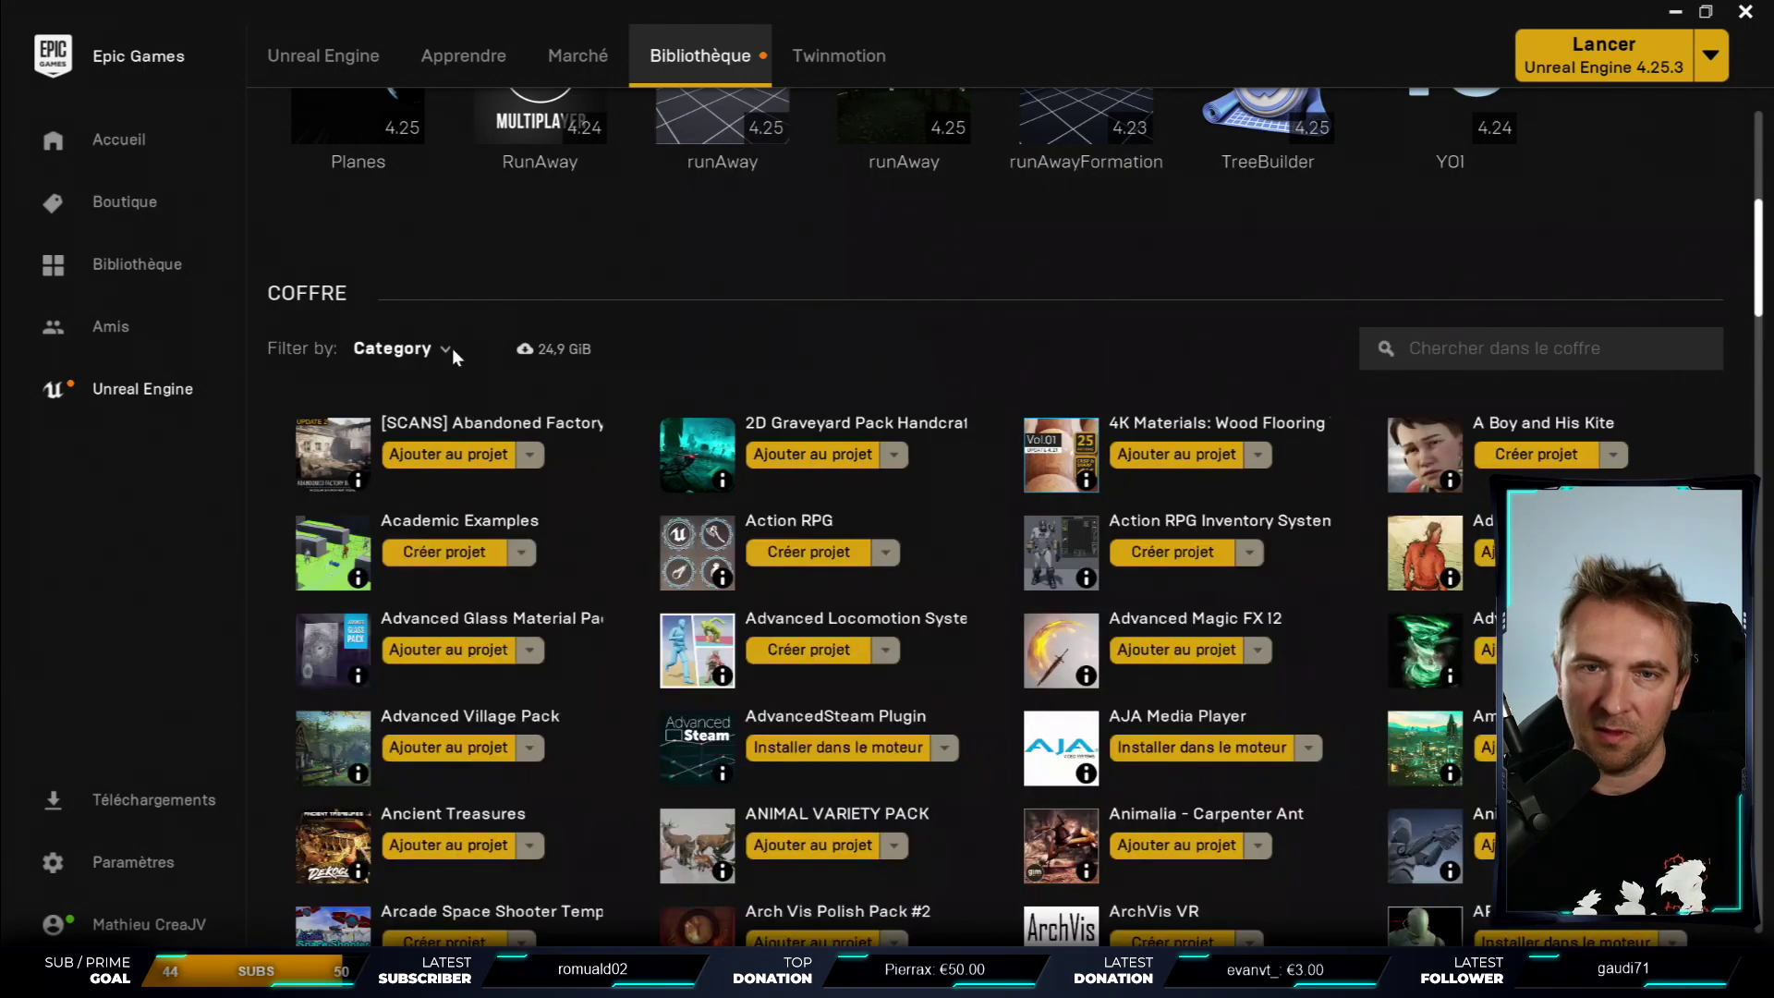
click(451, 347)
scroll(476, 564, down, 1)
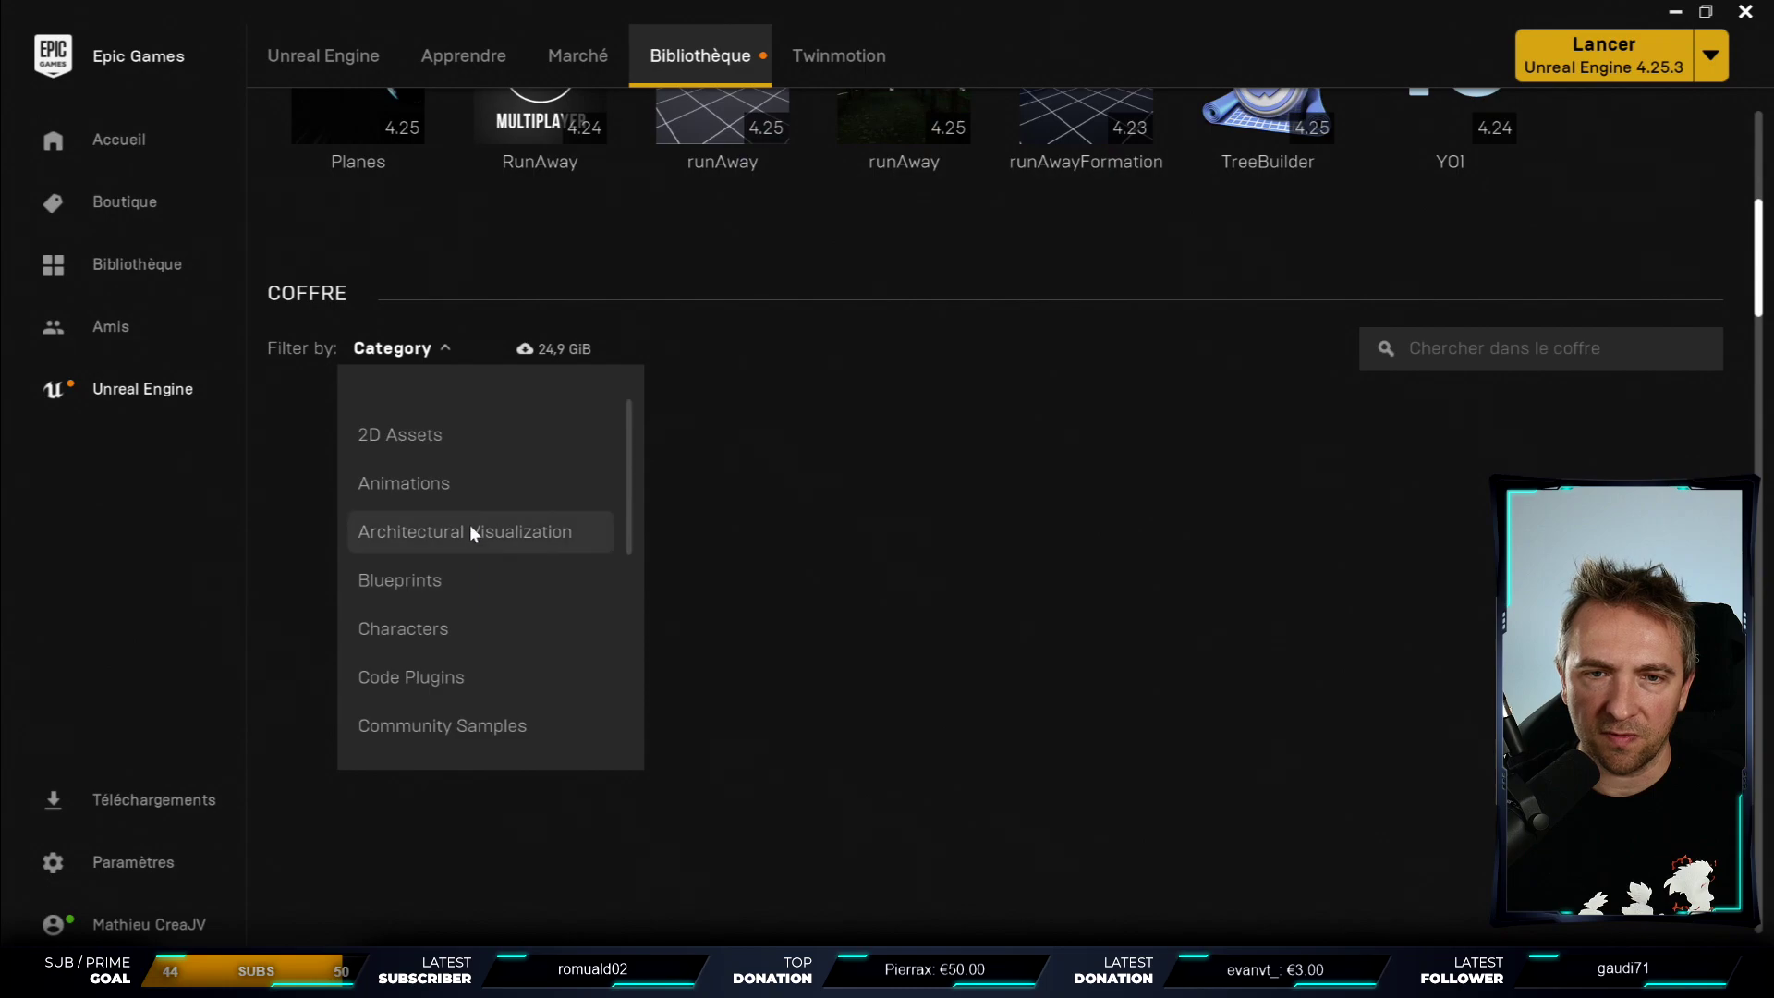
click(451, 484)
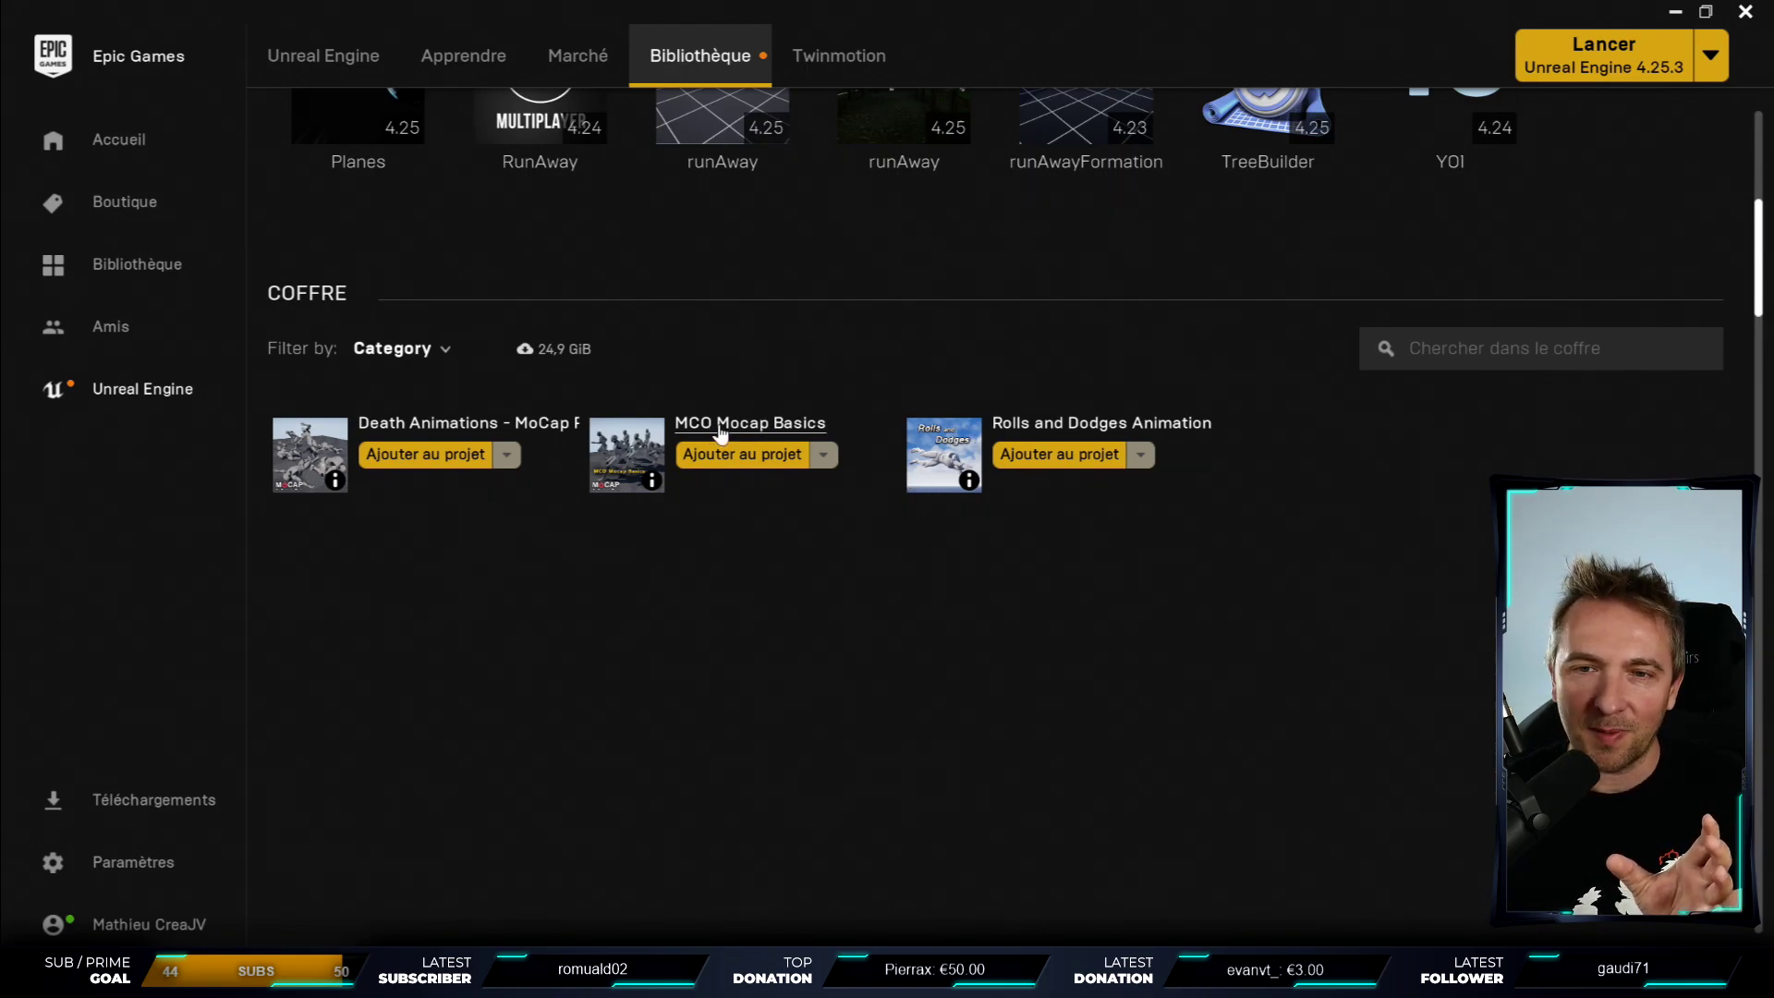
click(432, 349)
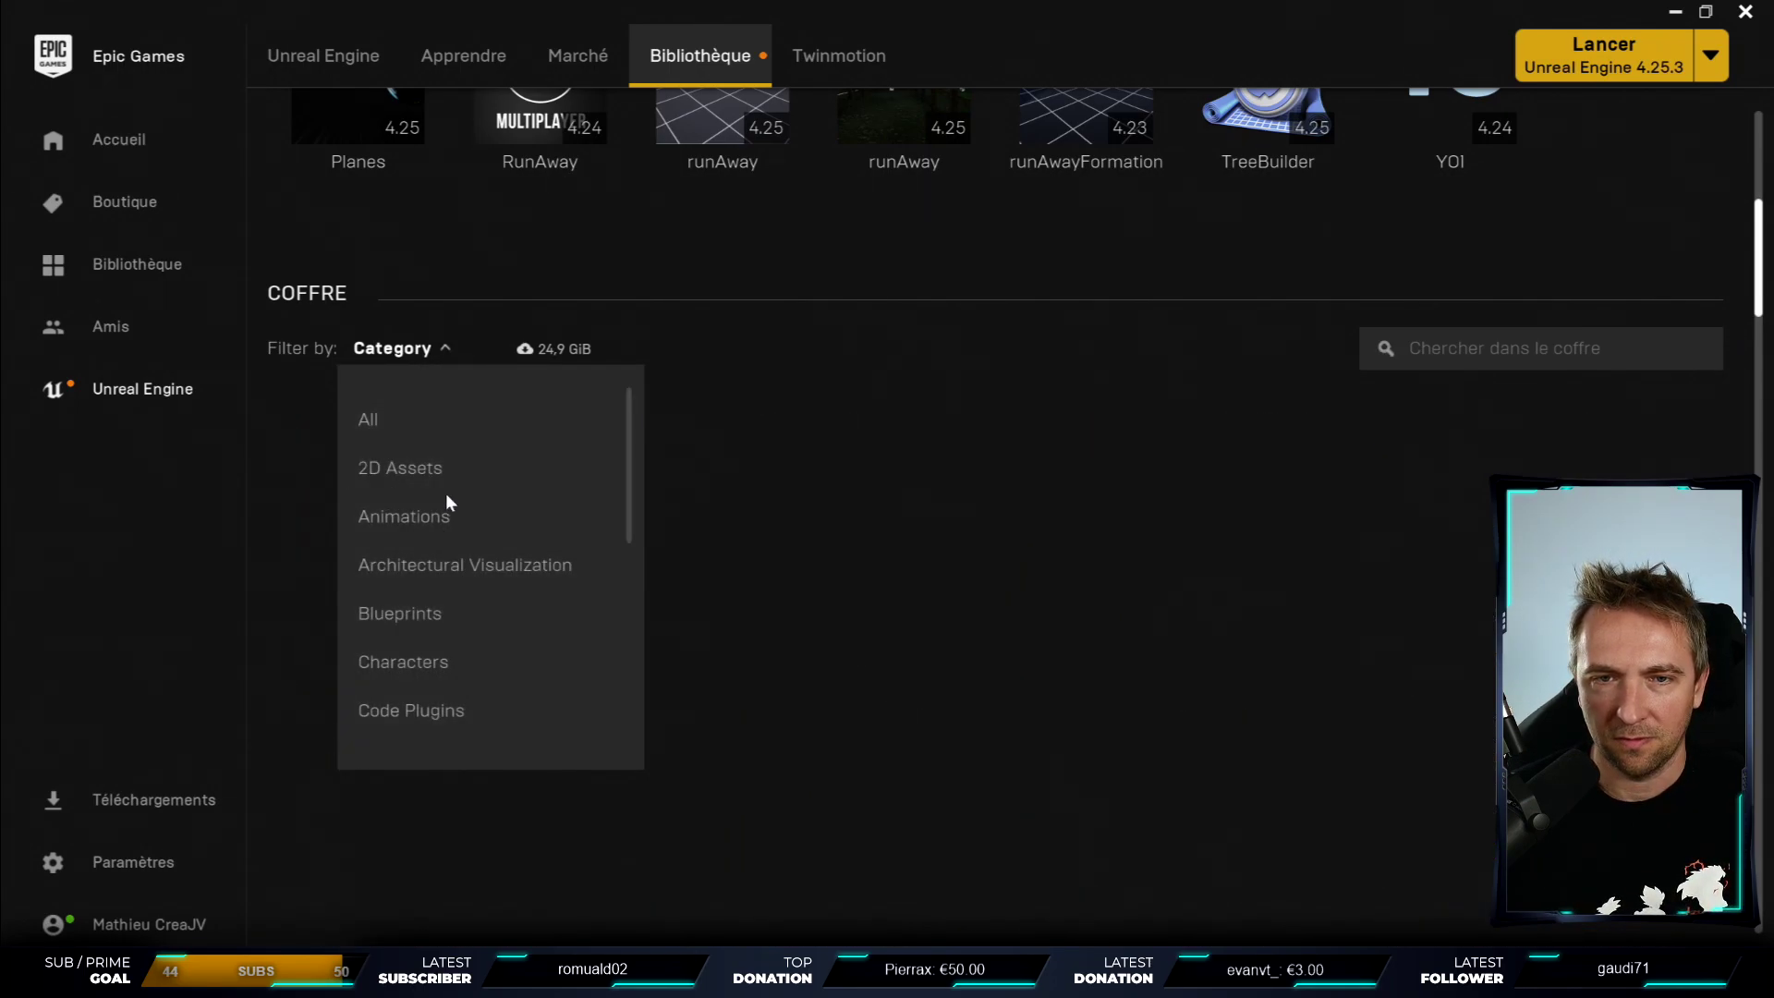
click(431, 516)
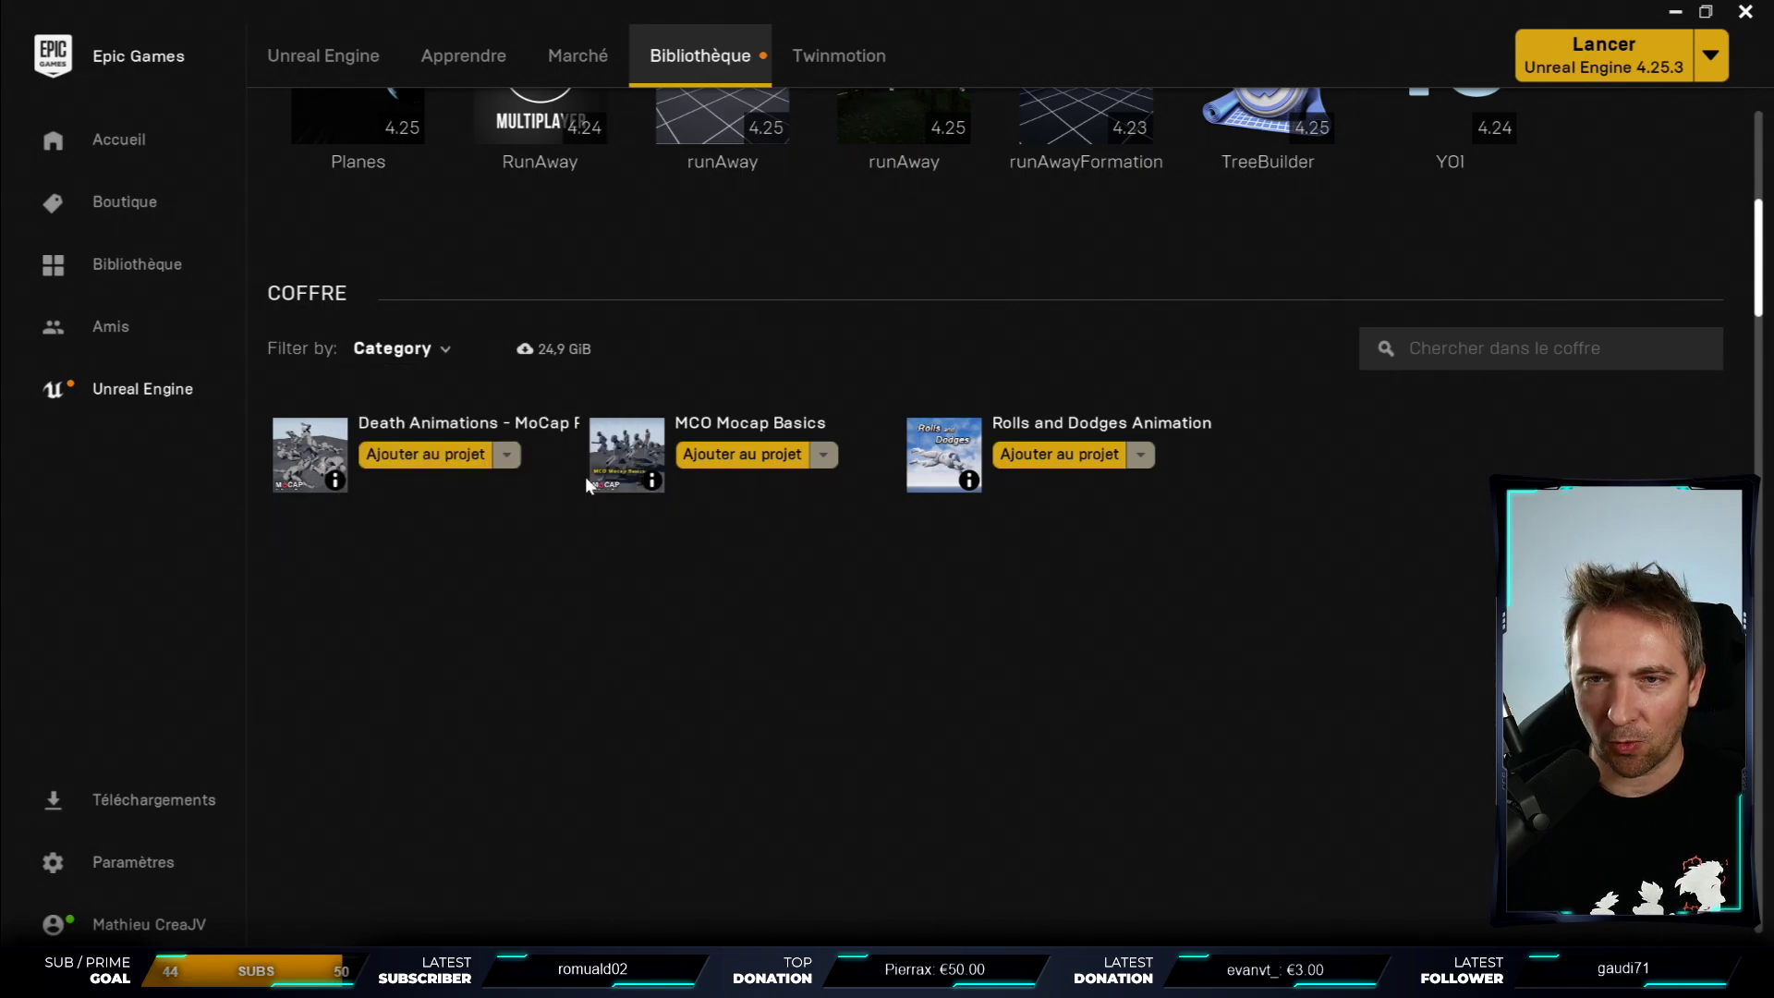
text(anima)
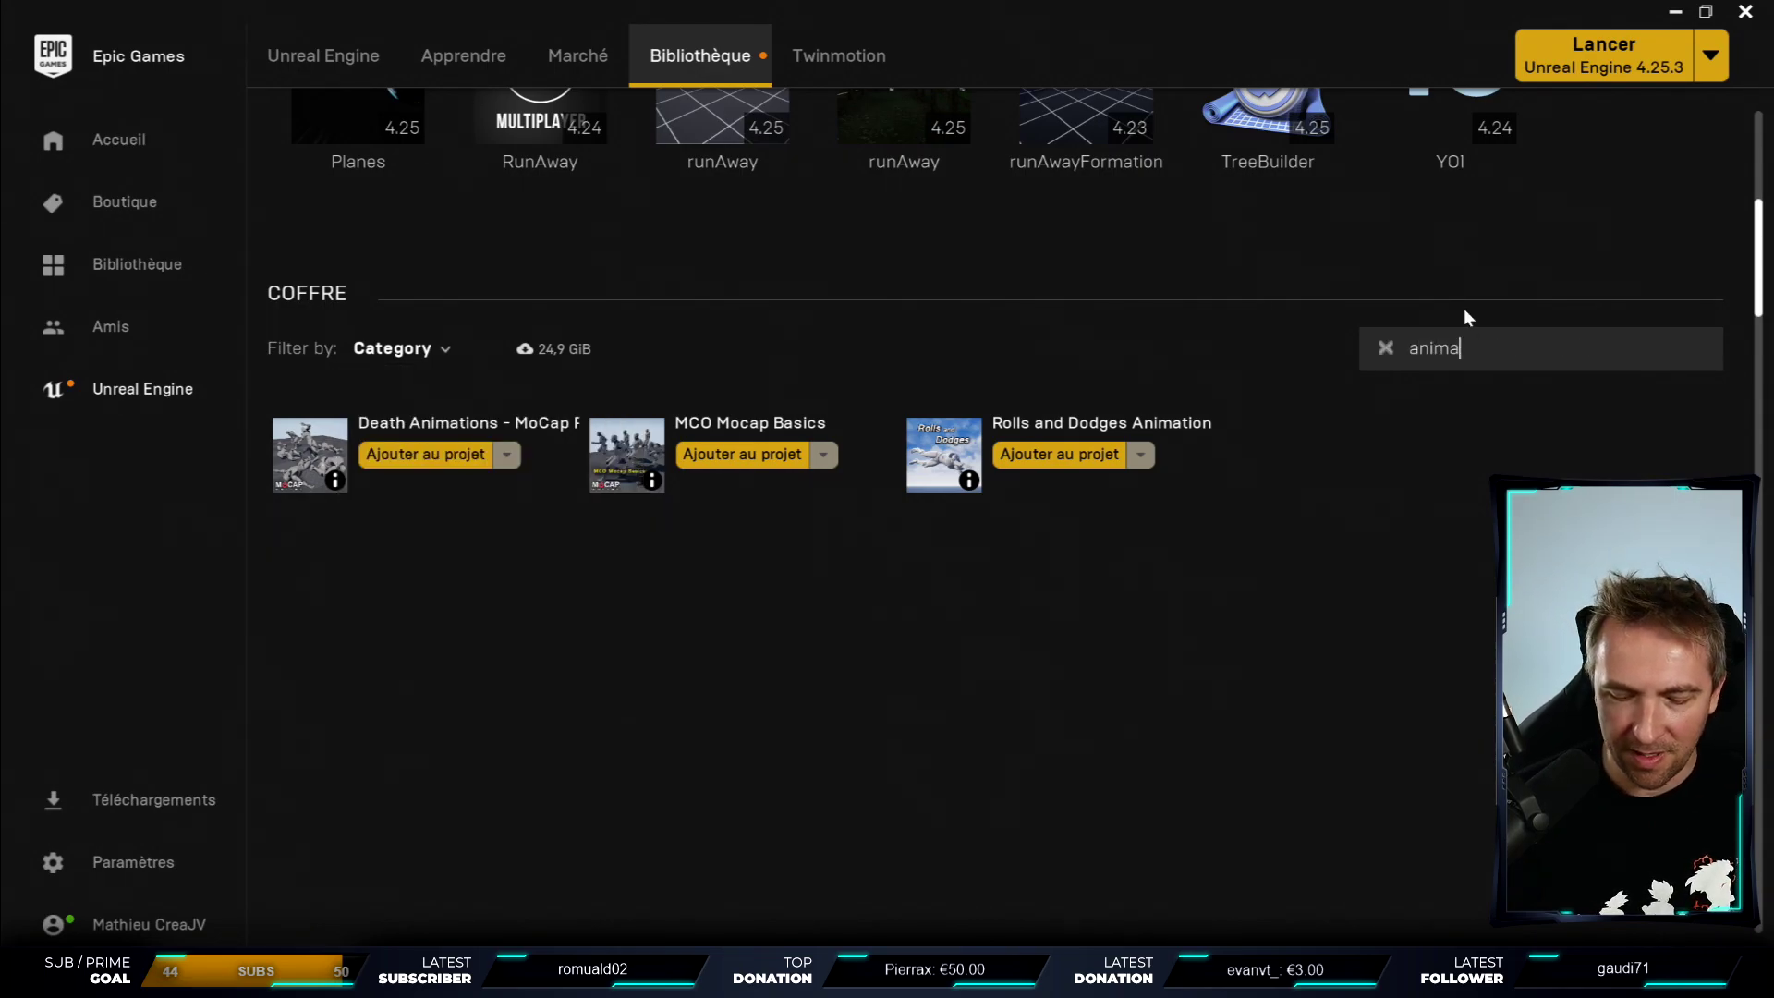
text(tion)
click(434, 349)
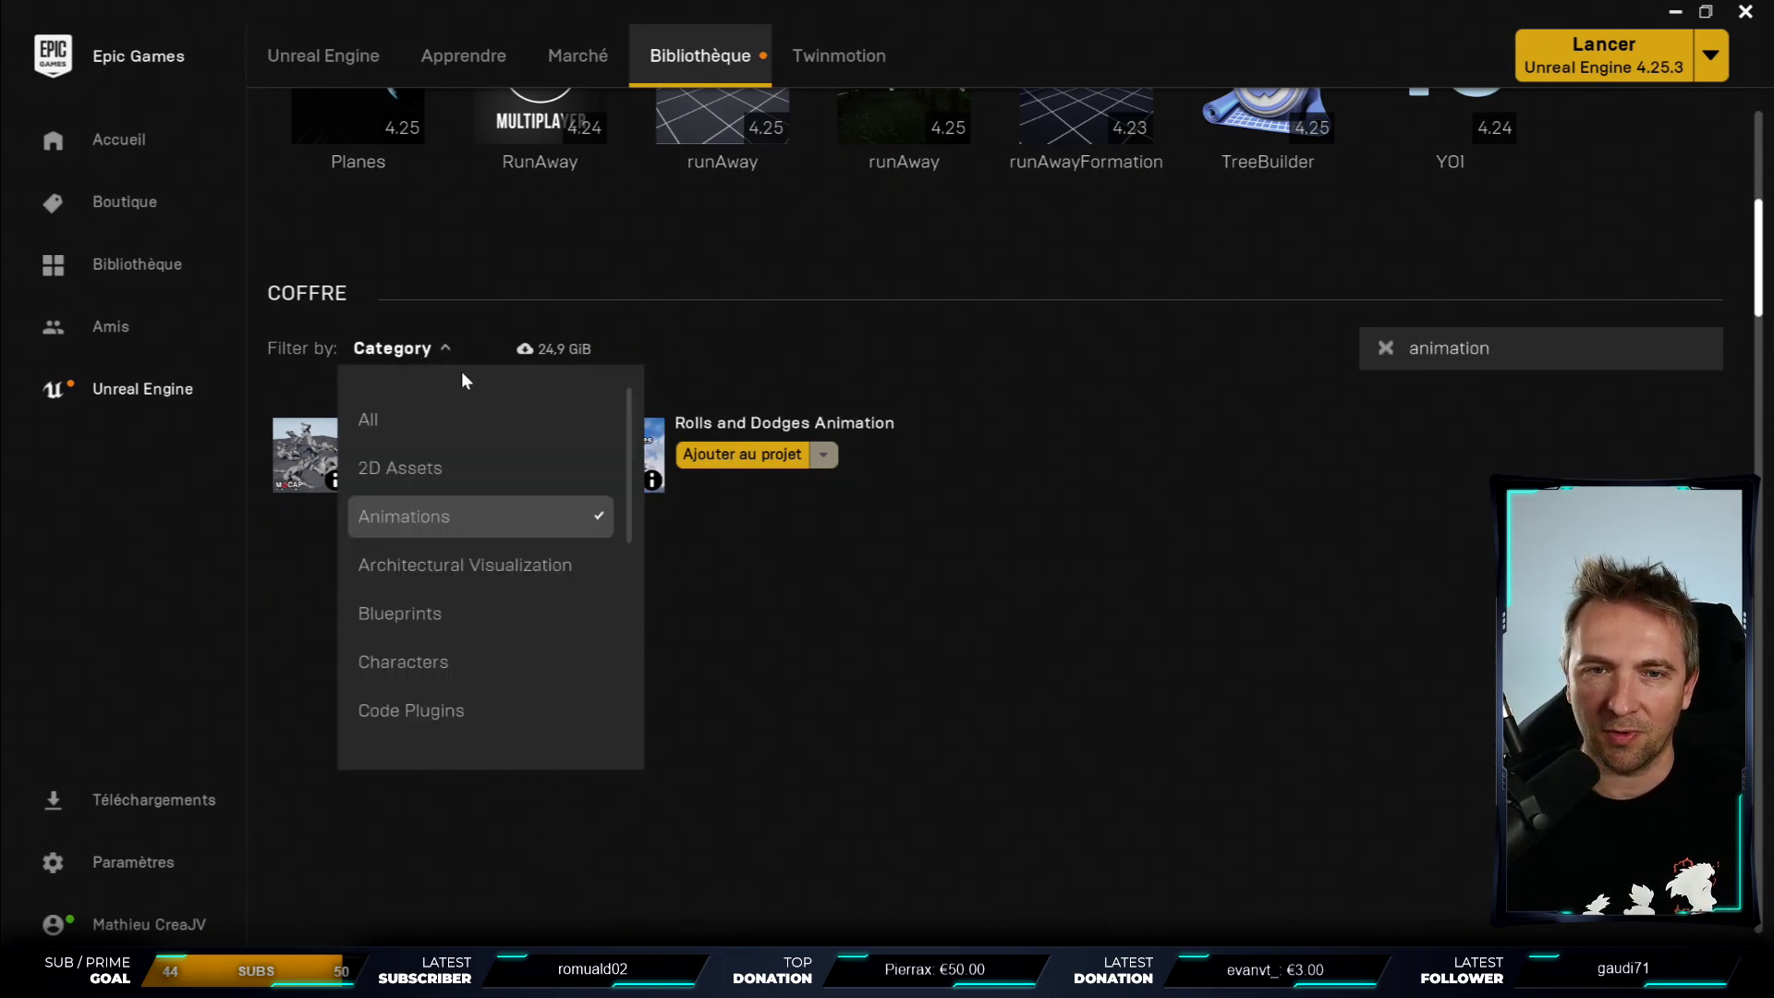
click(425, 411)
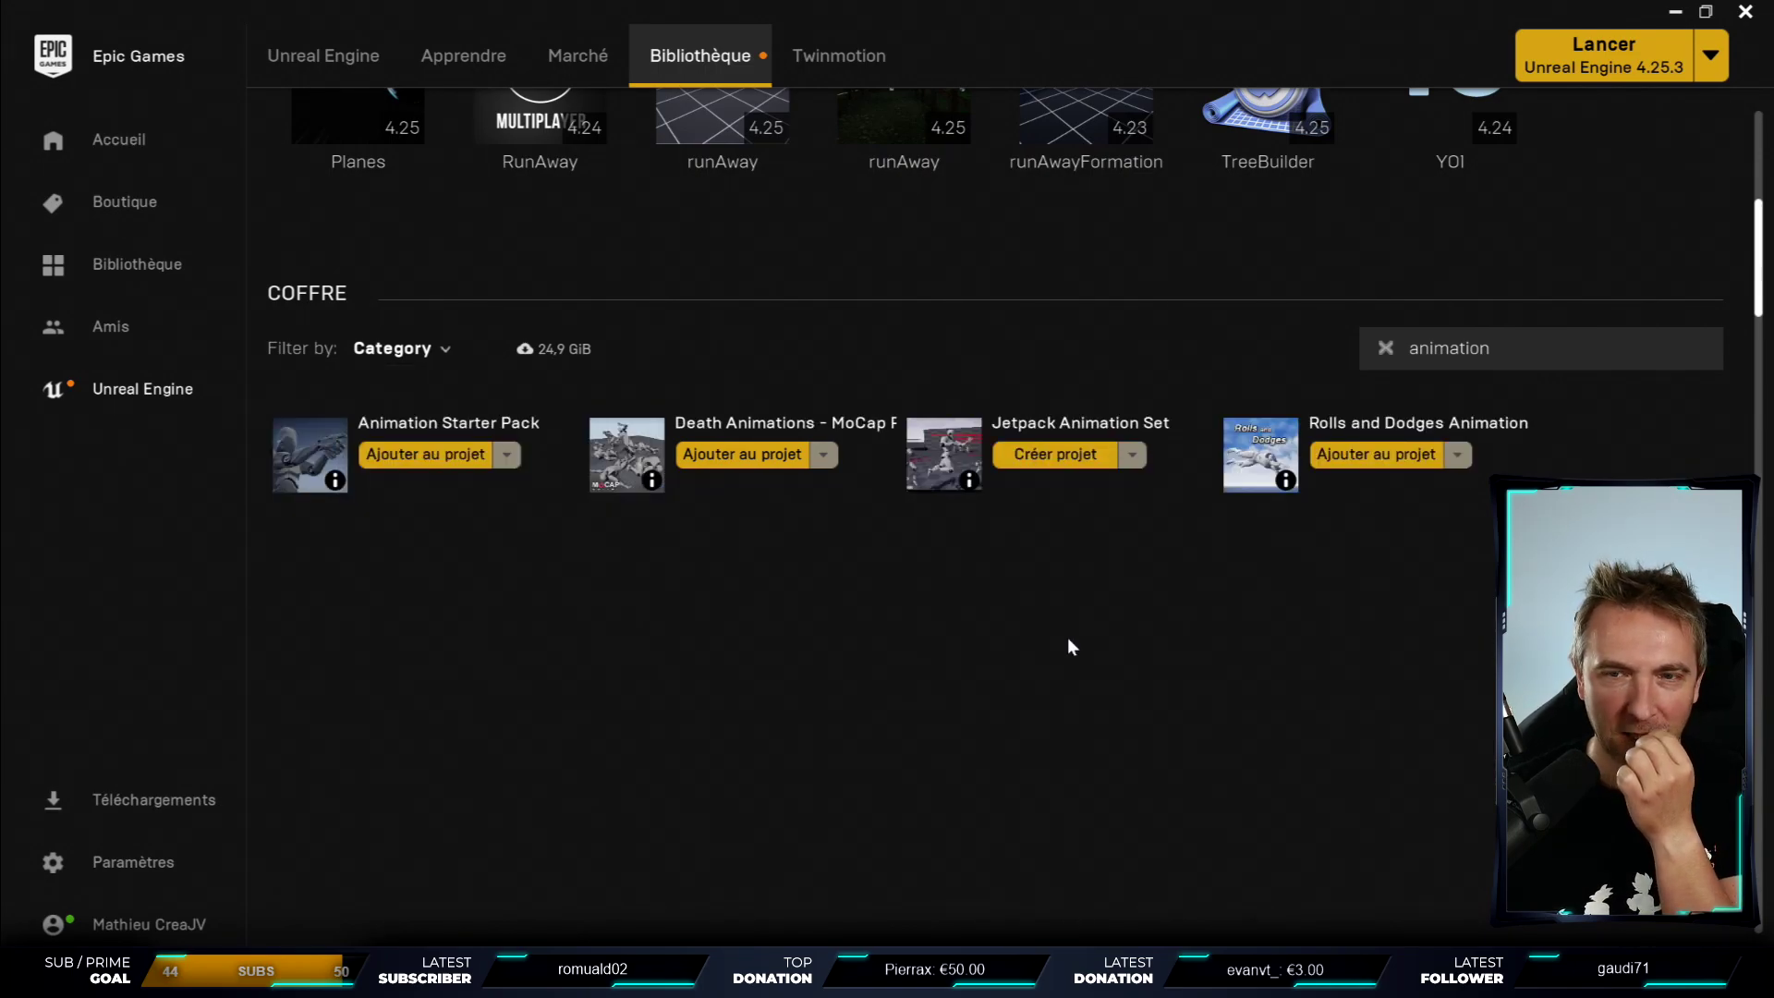
click(1385, 348)
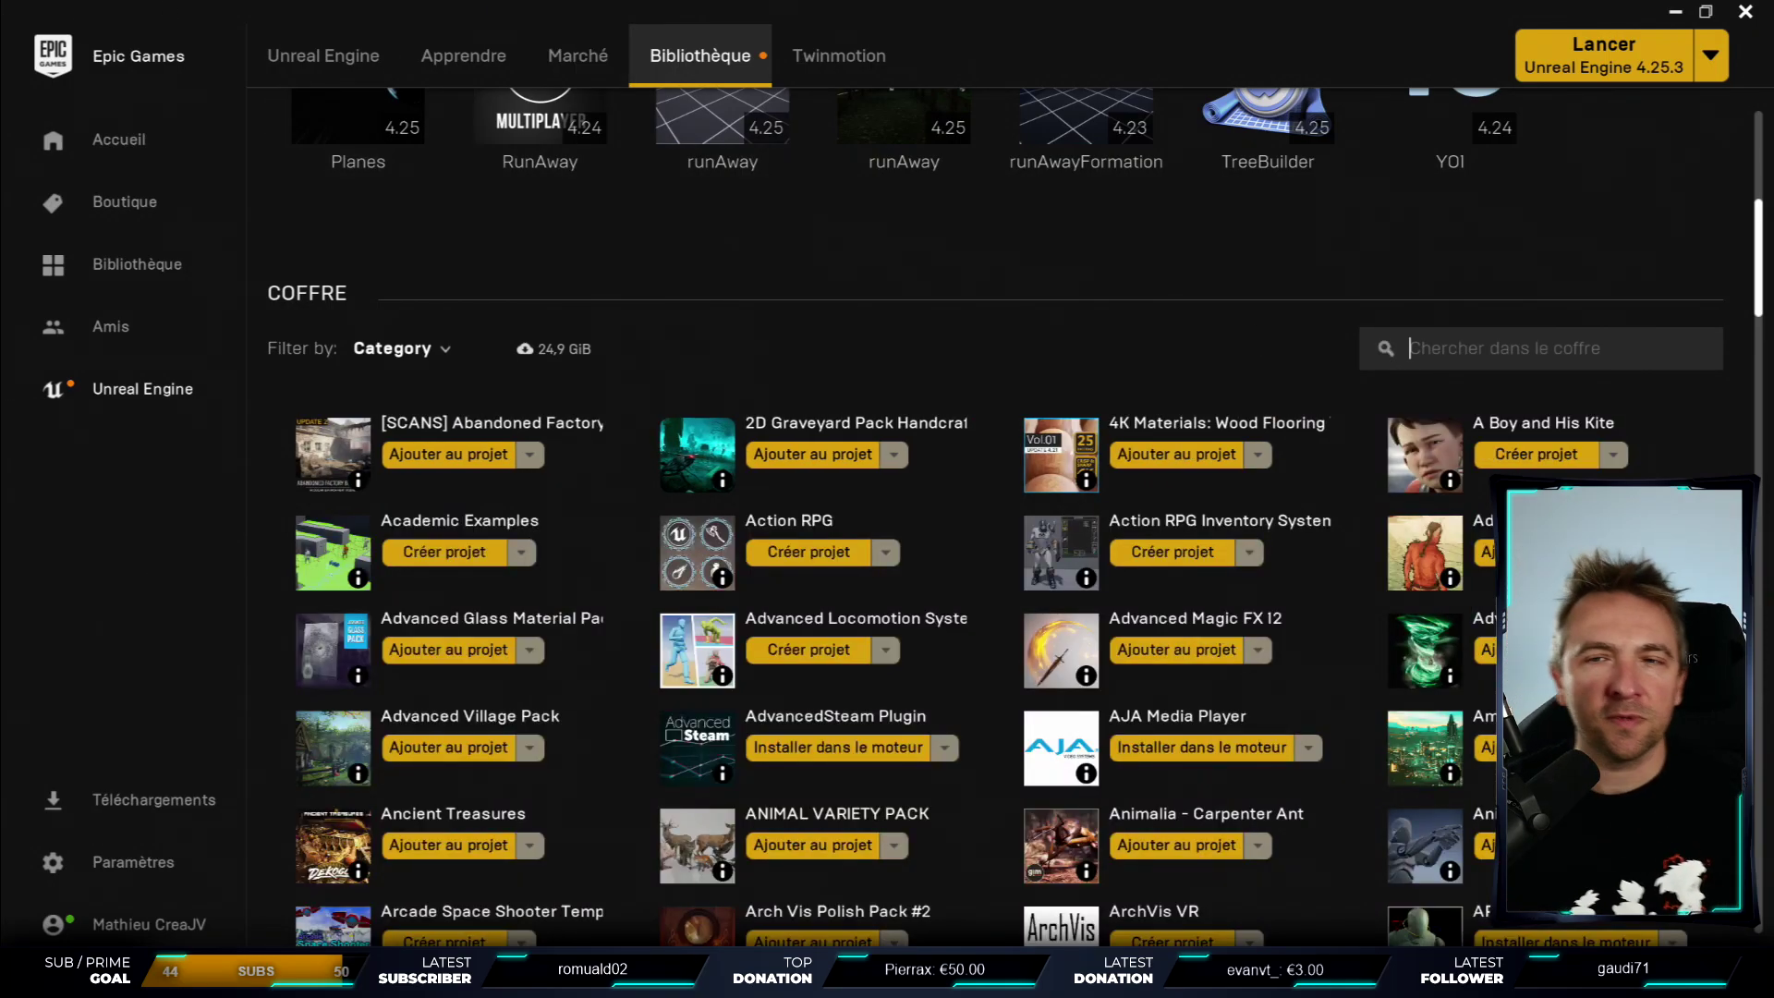
- Fly the PreviewMap camera fullscreen over the grassy hill, flower island and rock island
key(alt+Tab)
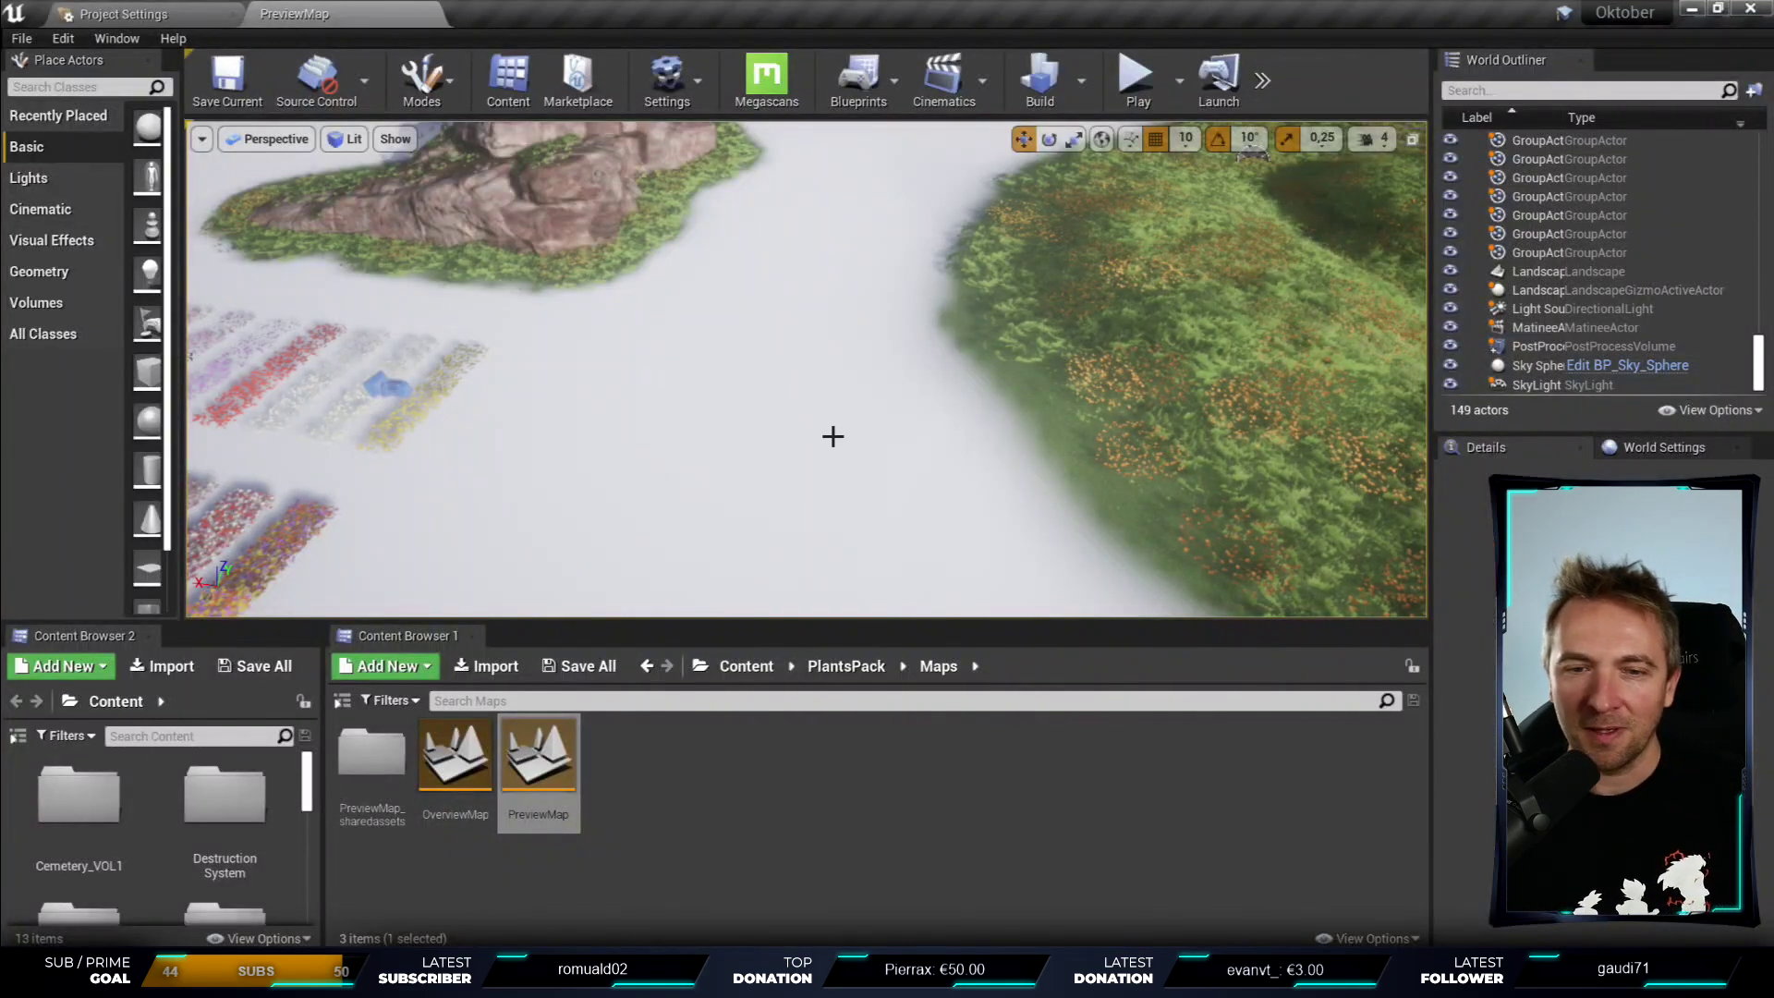
mouse_move(832, 436)
right_down()
mouse_move(887, 443)
mouse_move(817, 393)
mouse_move(924, 388)
mouse_move(1016, 443)
mouse_move(997, 434)
right_up()
key(F11)
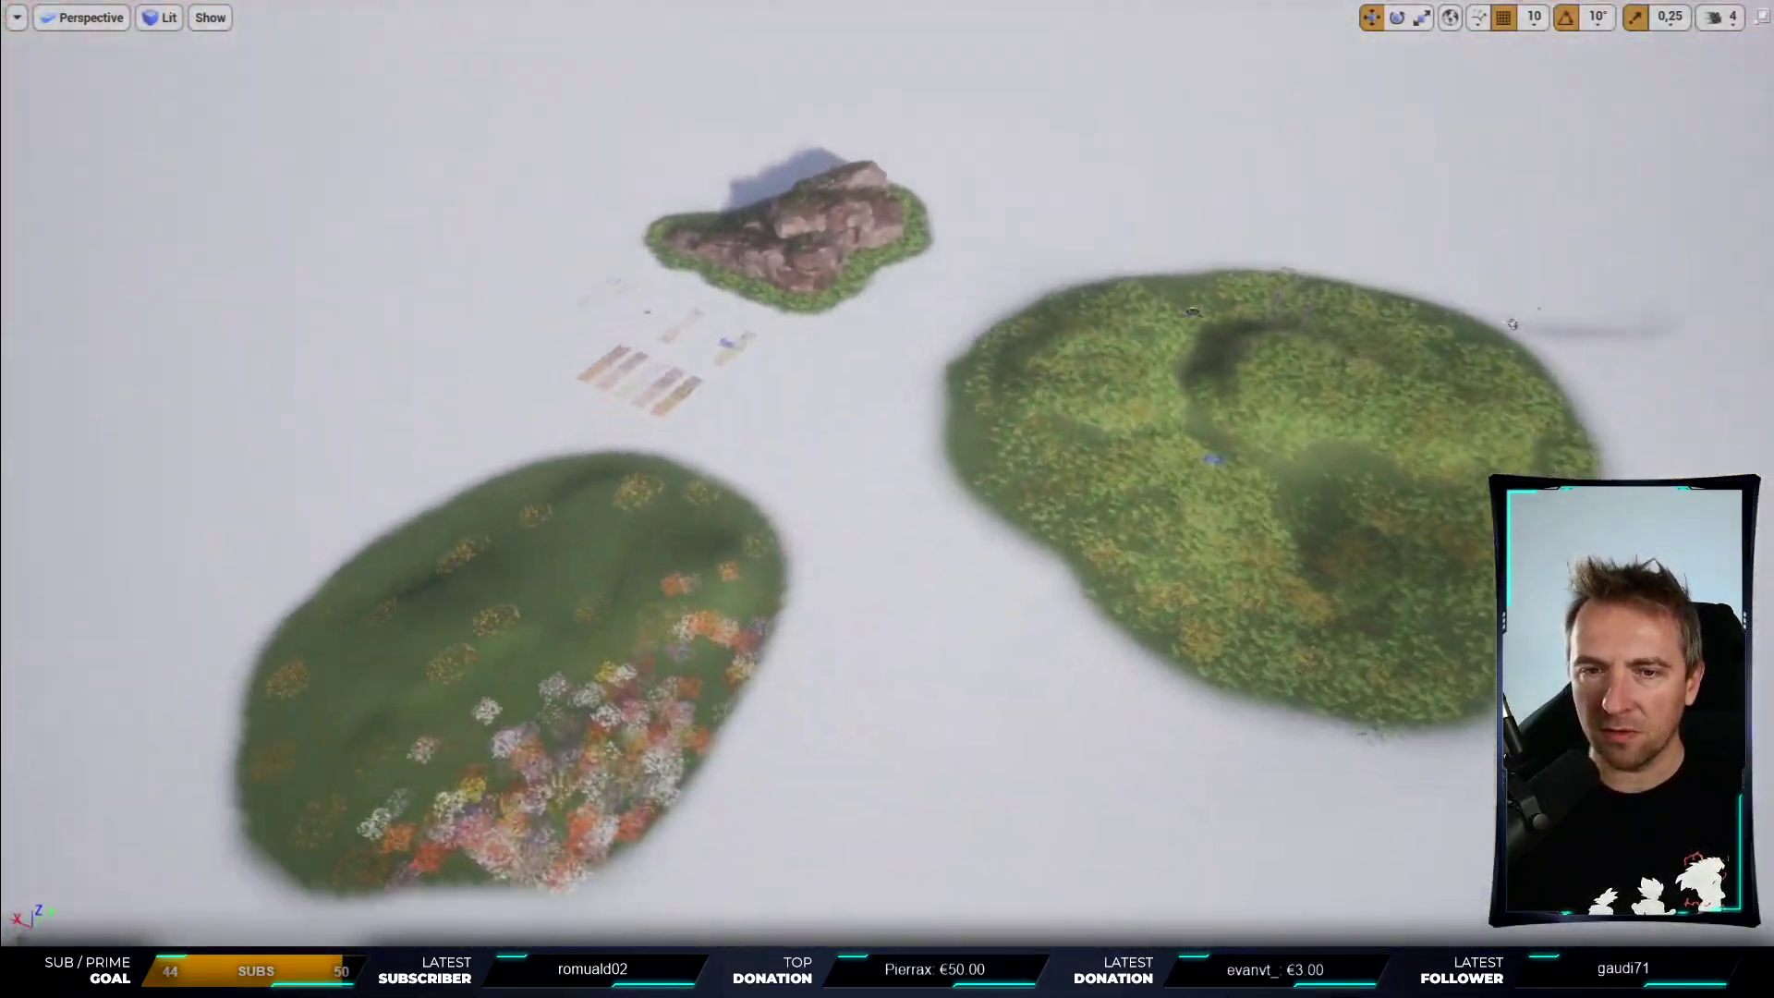
mouse_move(998, 435)
right_down()
mouse_move(924, 443)
mouse_move(924, 407)
right_up()
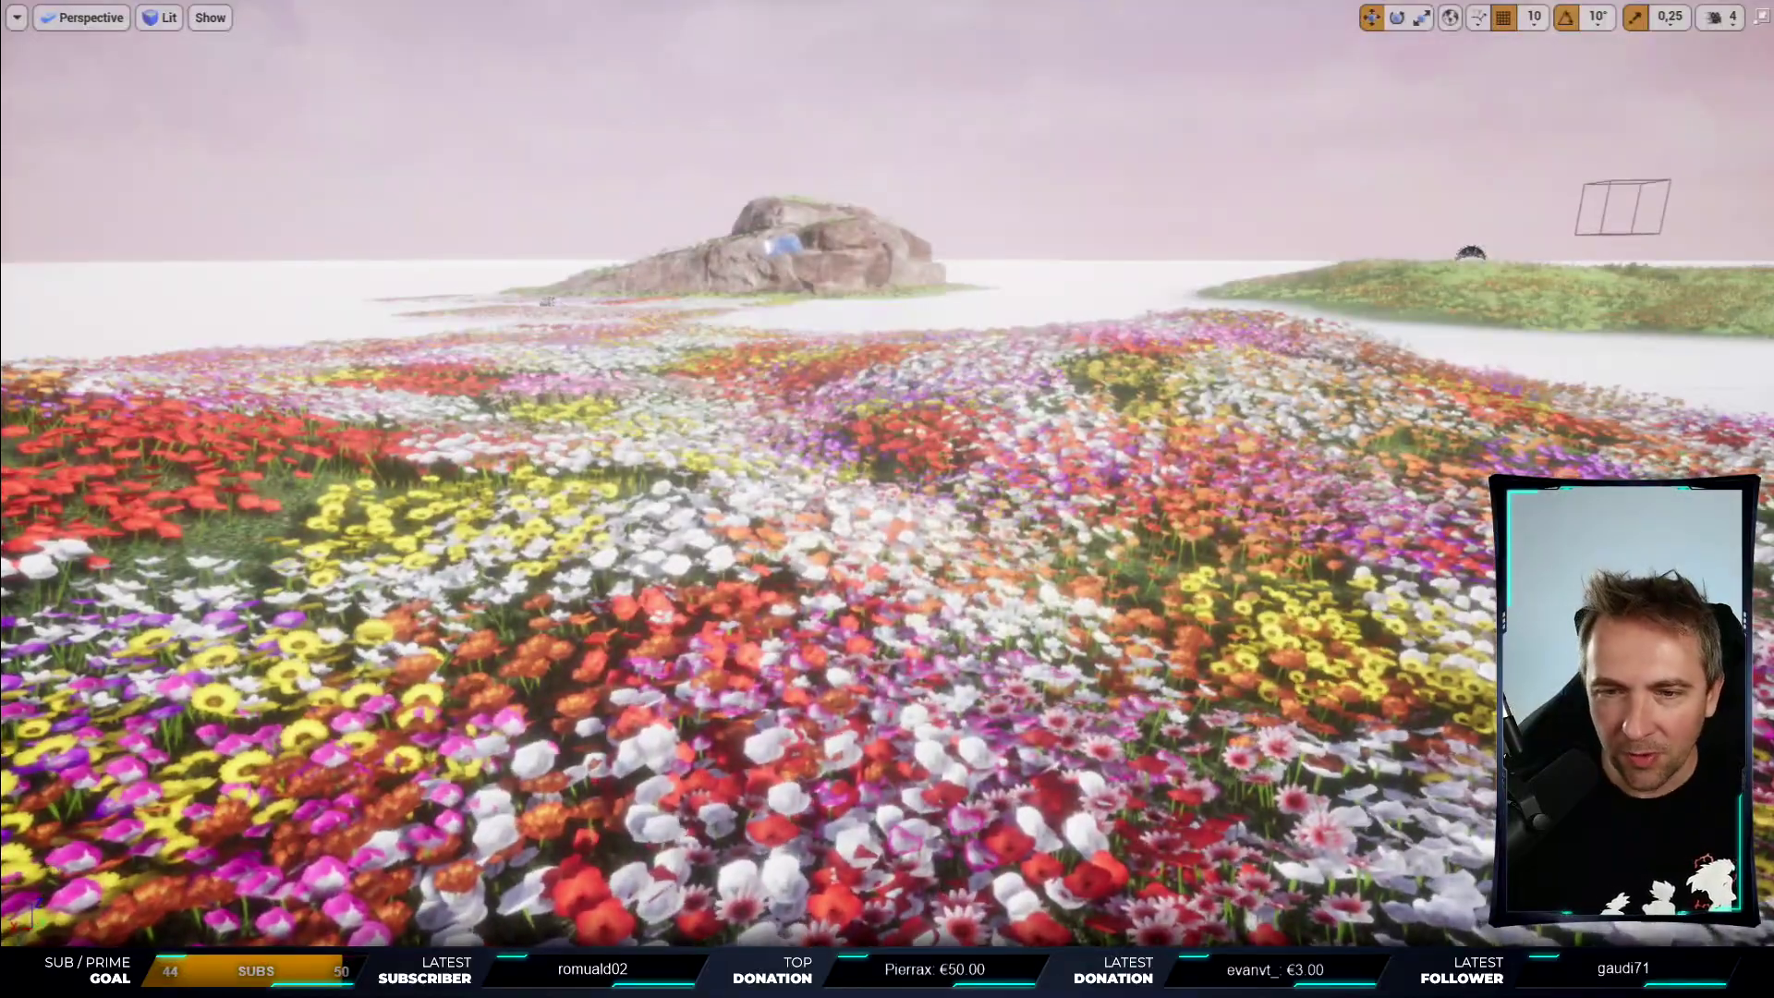
mouse_move(924, 407)
right_down()
mouse_move(905, 351)
mouse_move(887, 370)
mouse_move(1035, 379)
mouse_move(1071, 416)
mouse_move(1071, 369)
mouse_move(798, 488)
right_up()
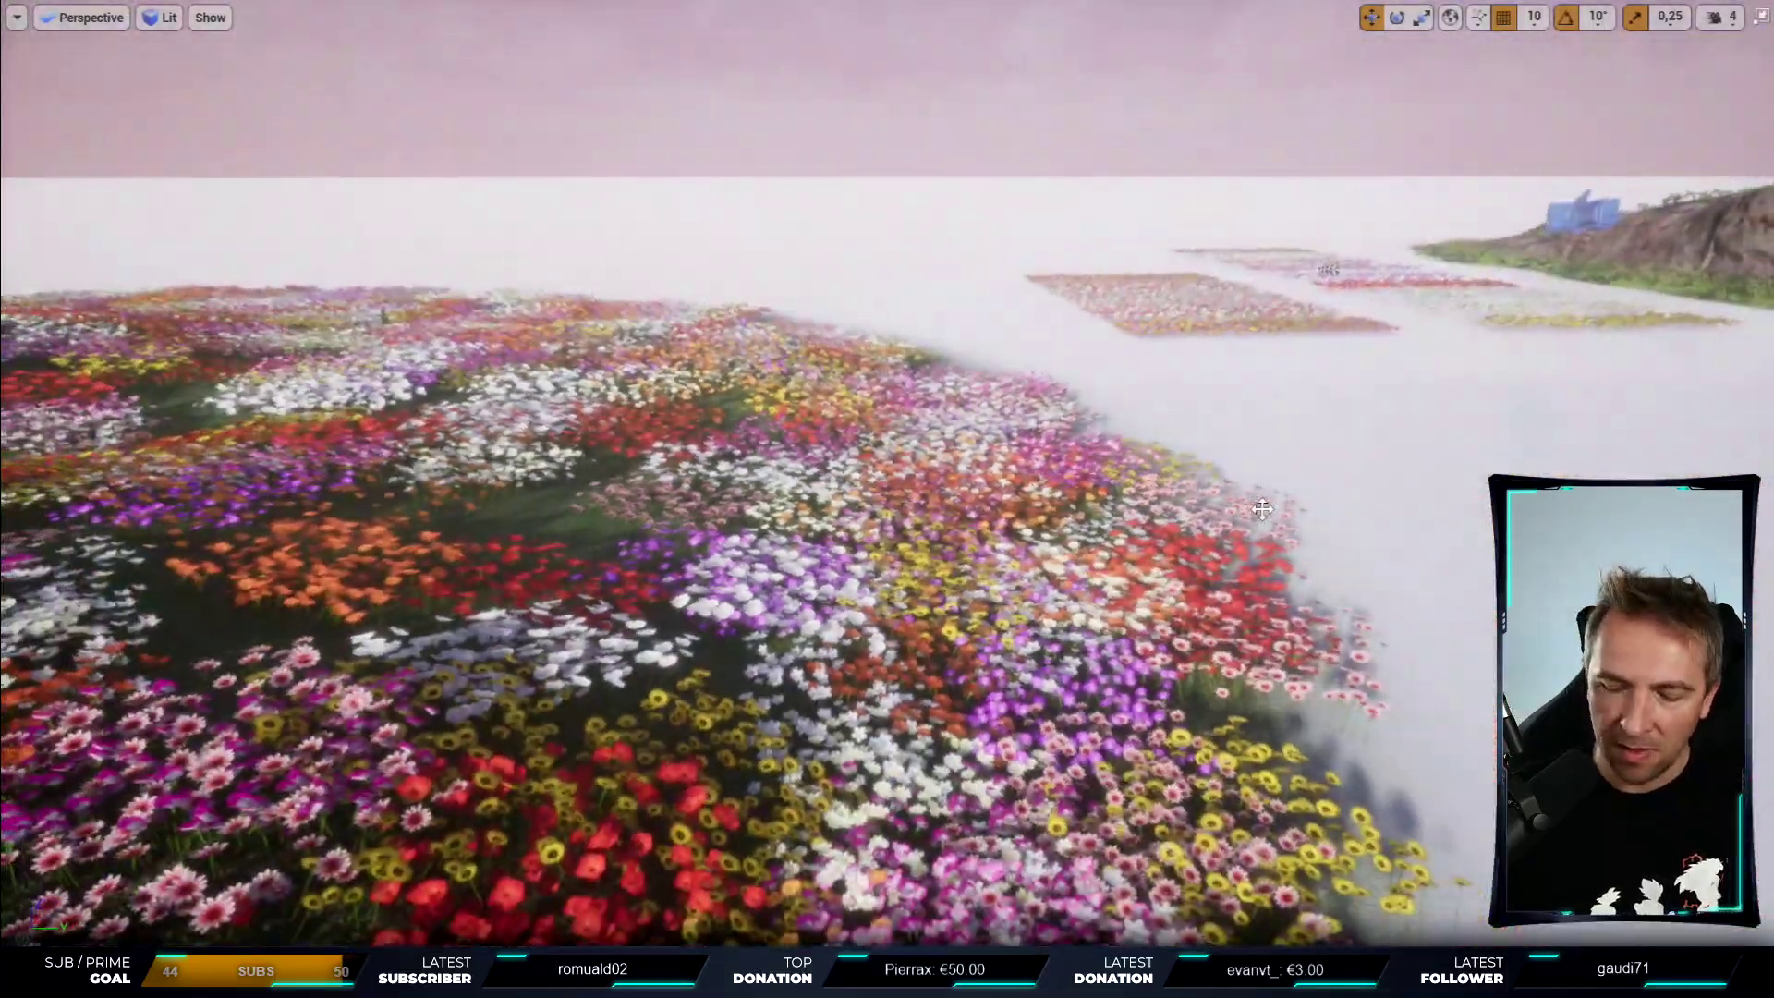
key(F11)
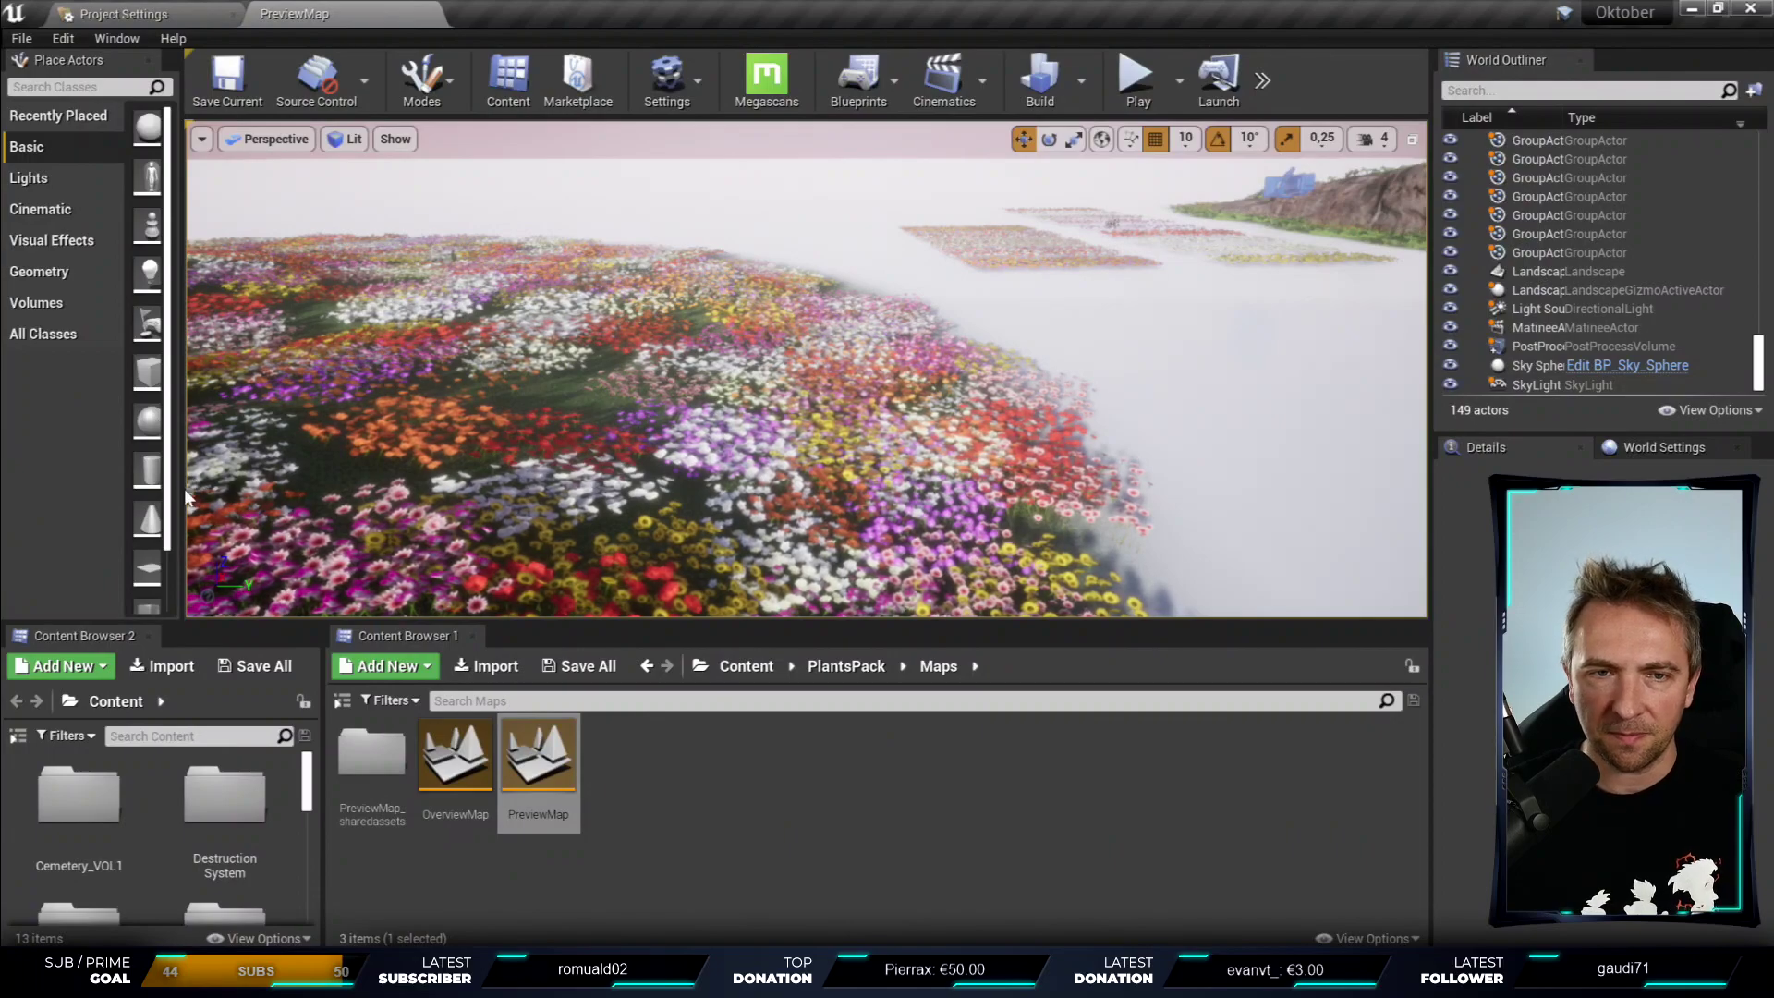
- Widen Place Actors, enter Foliage mode with Shift+4 and enlarge the foliage type palette
drag(185, 499, 356, 503)
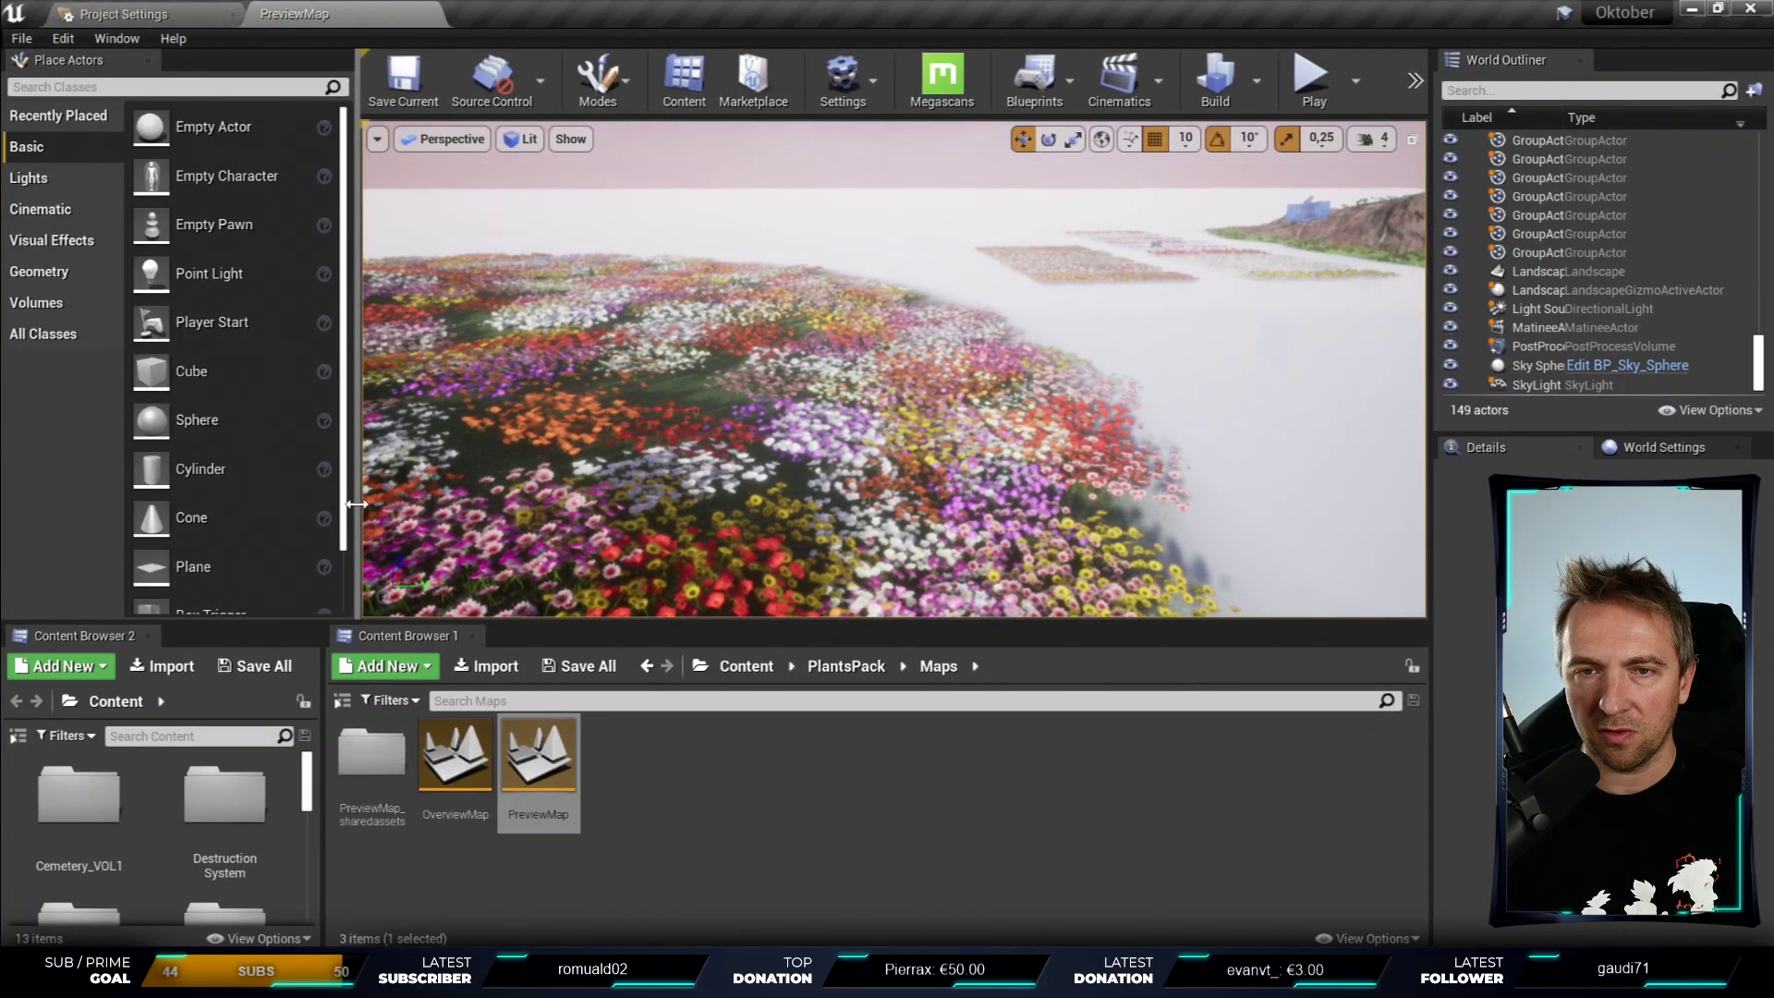
key(shift+4)
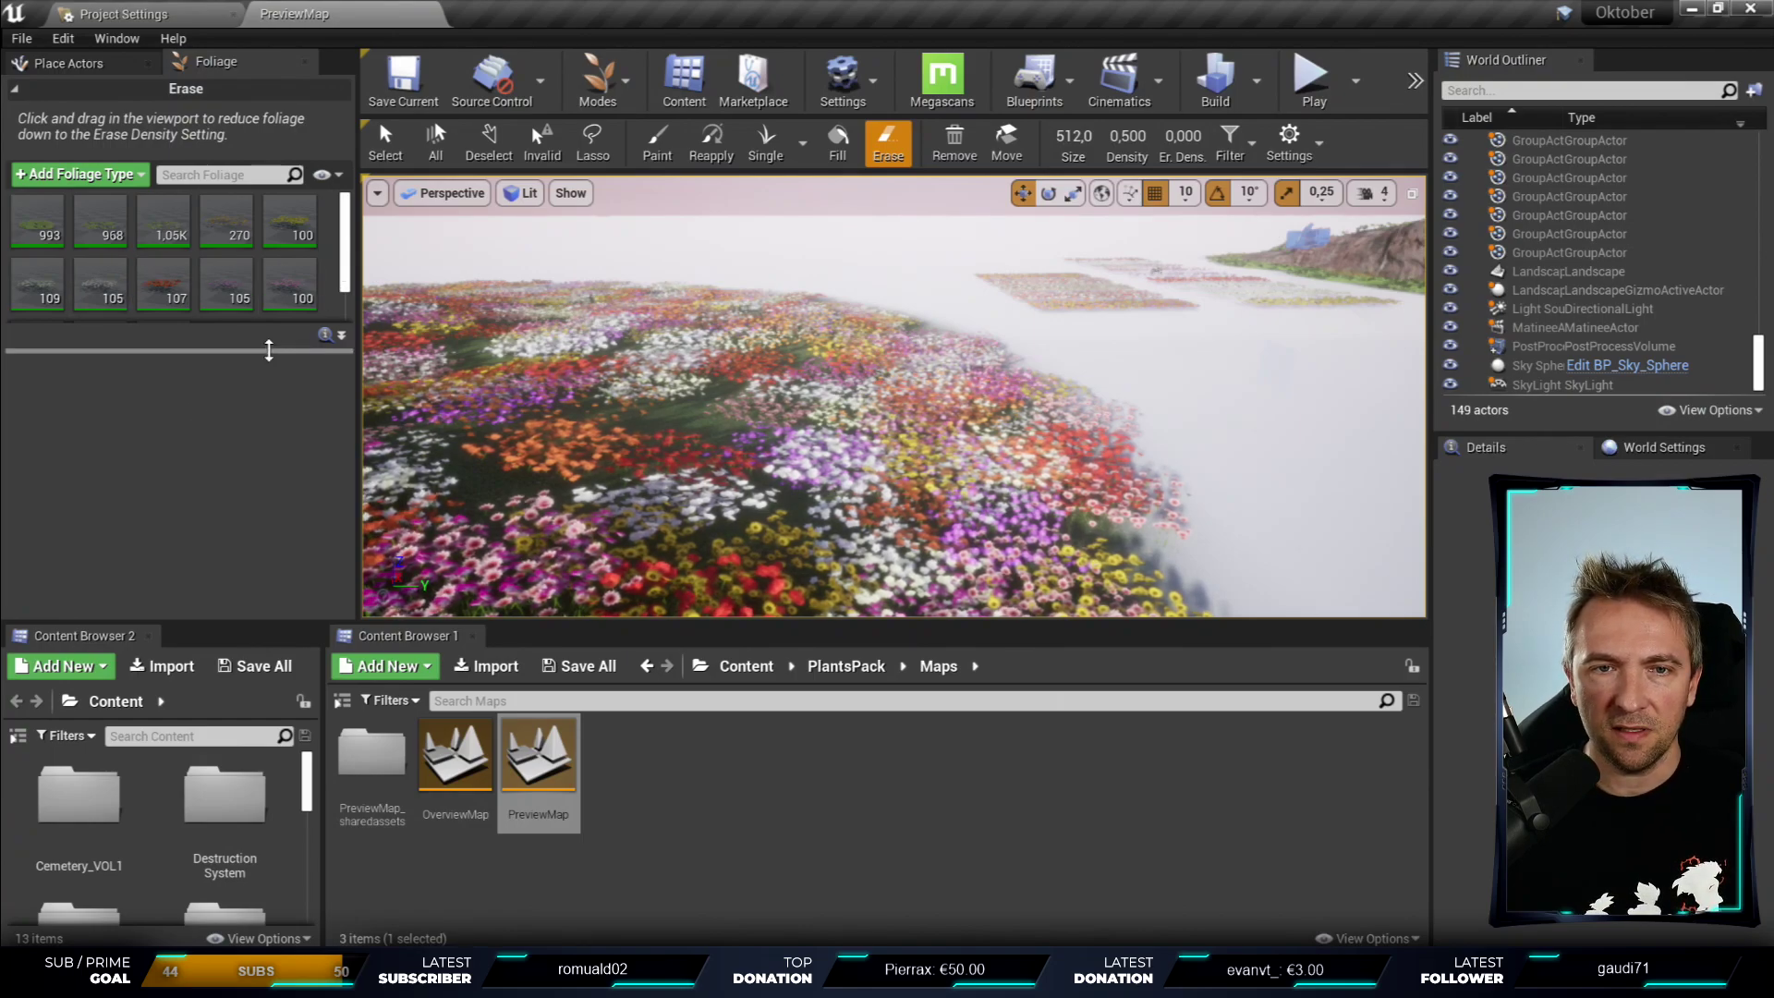
drag(268, 349, 269, 477)
click(27, 224)
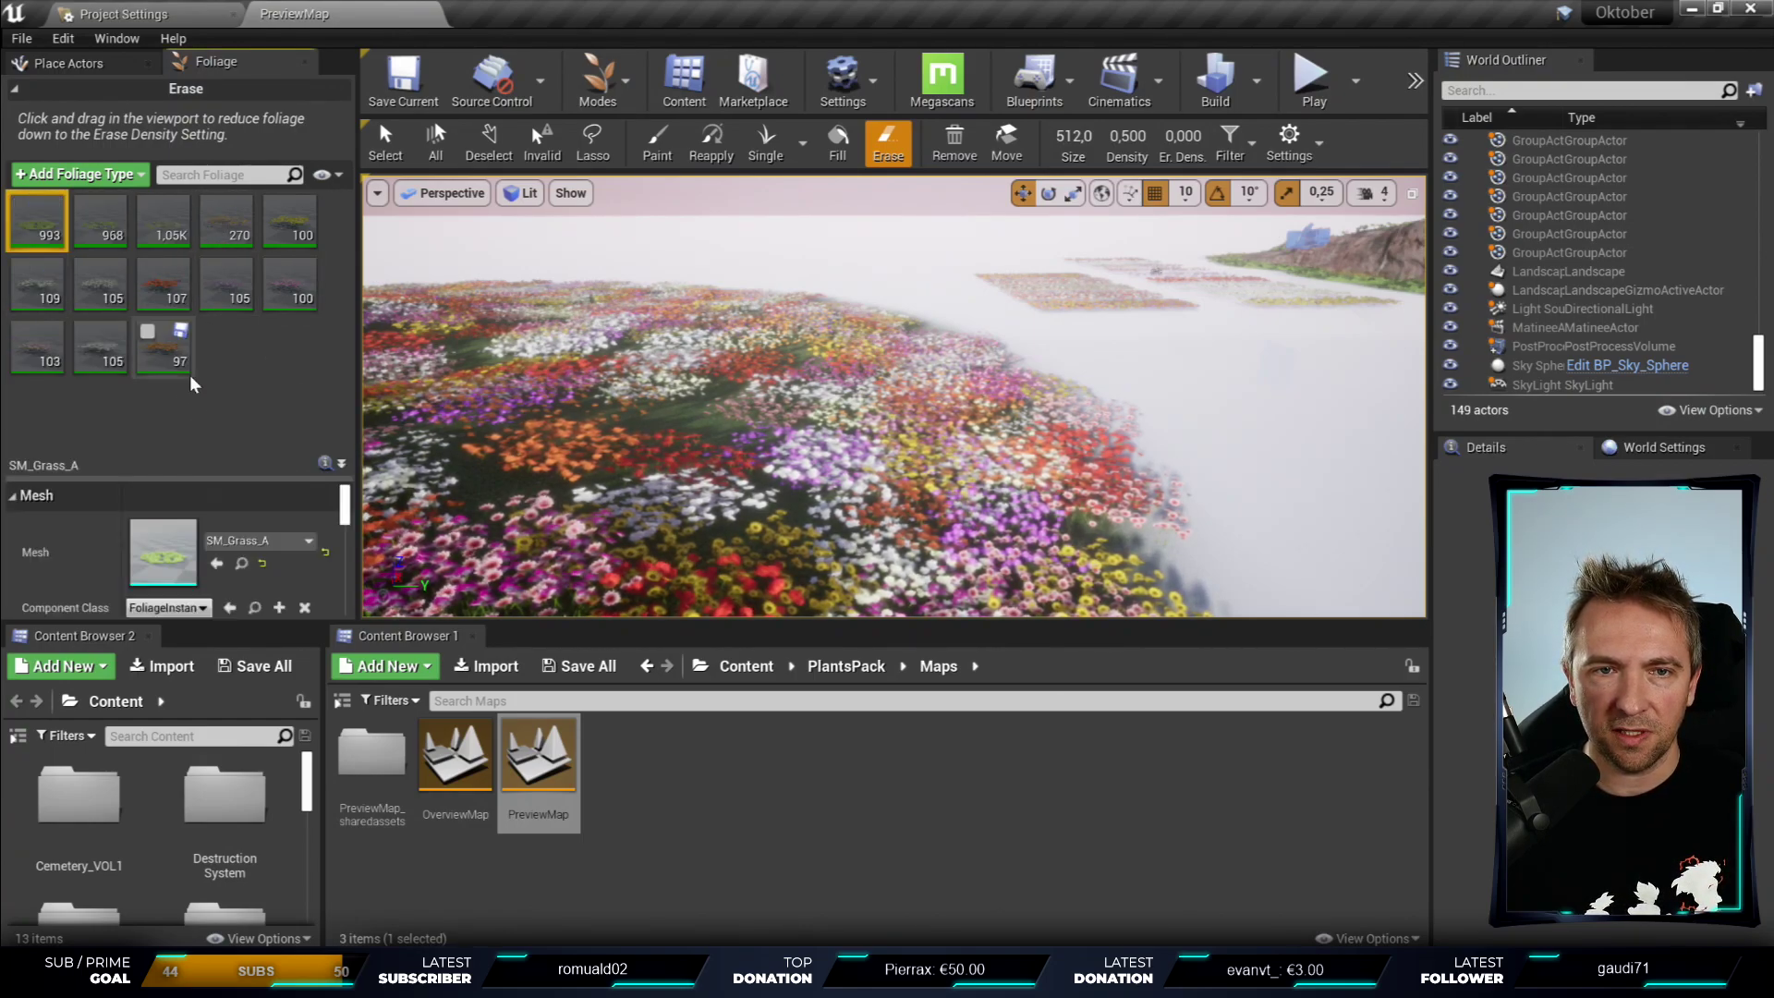
key(ctrl+a)
click(268, 397)
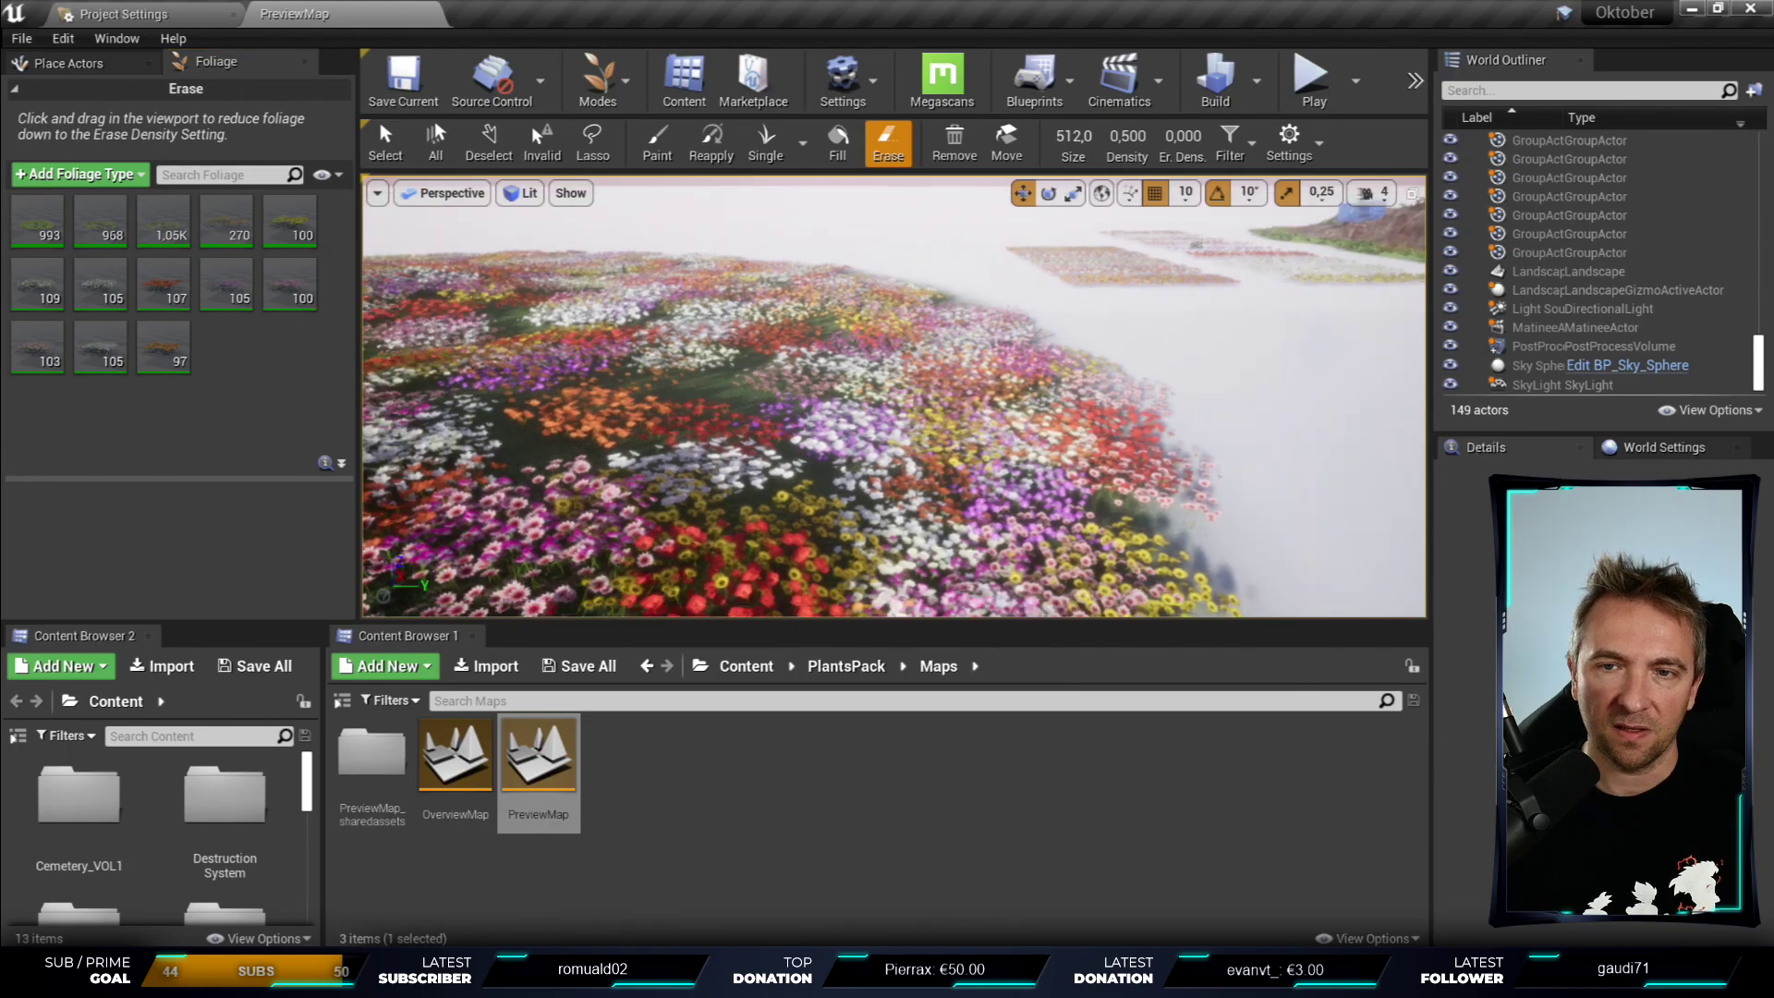
- Preview the flower field fullscreen, then select all 13 foliage types and inspect SM_S_FlowerI
mouse_move(887, 416)
right_down()
mouse_move(951, 420)
mouse_move(989, 480)
mouse_move(989, 434)
right_up()
key(F11)
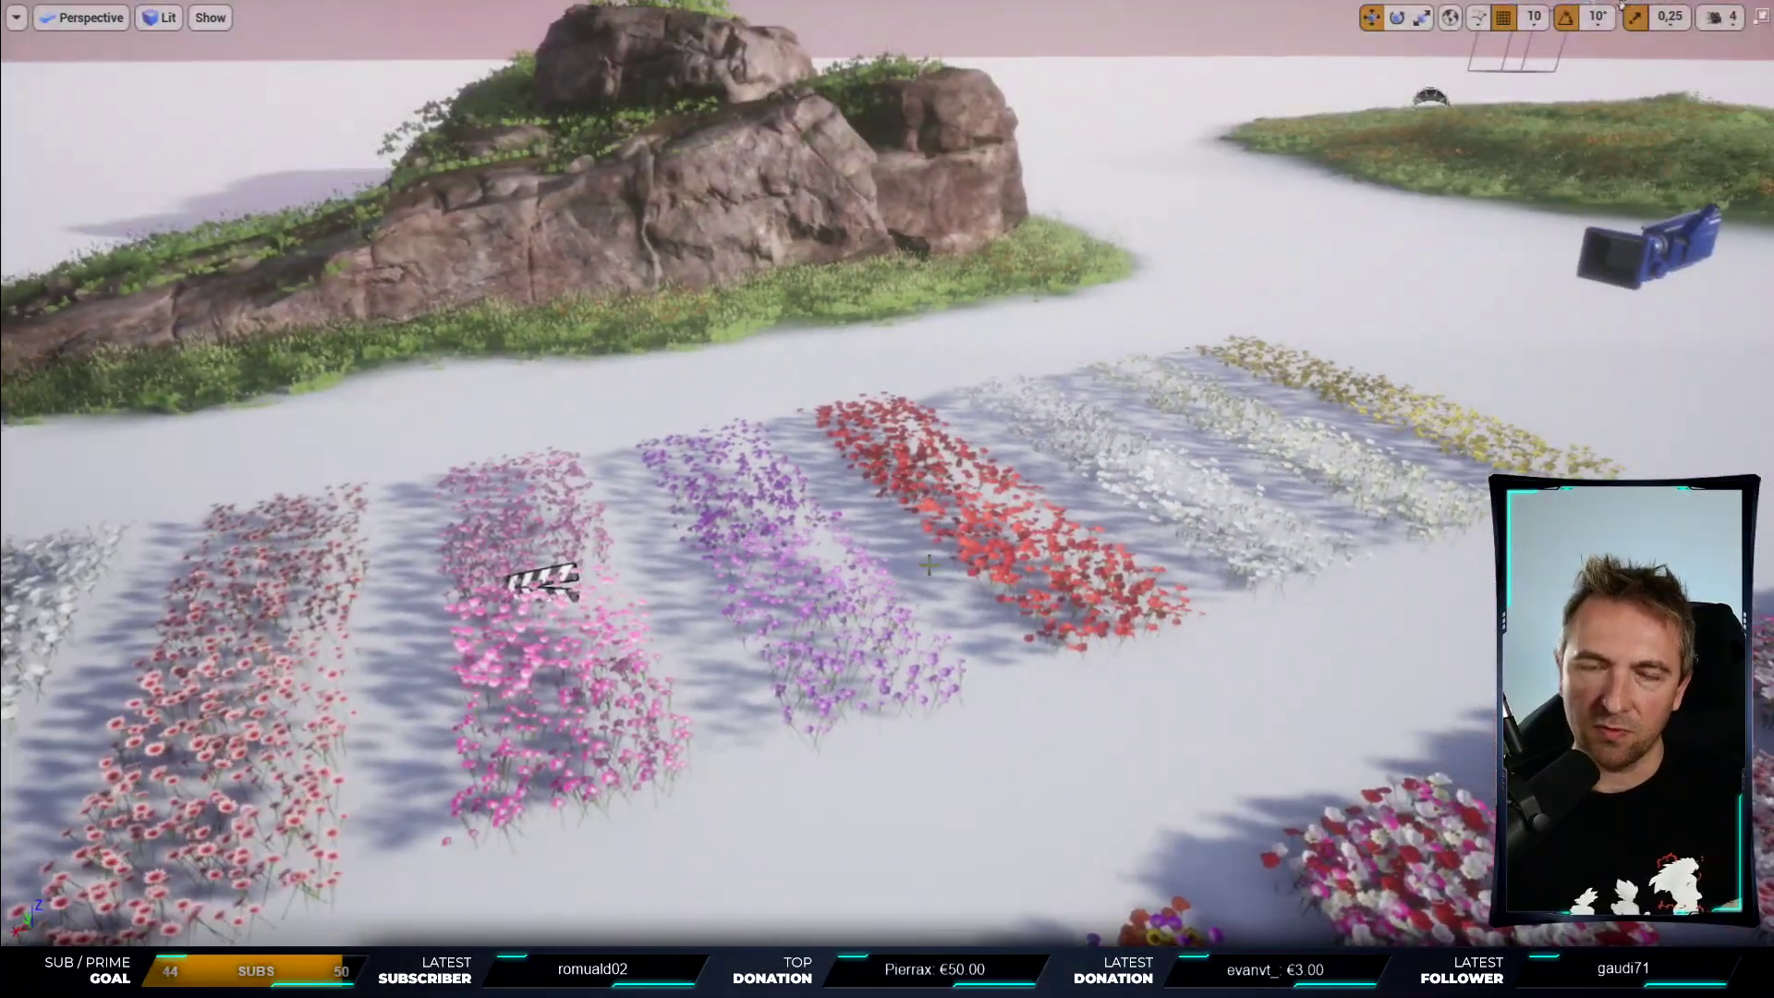
key(F11)
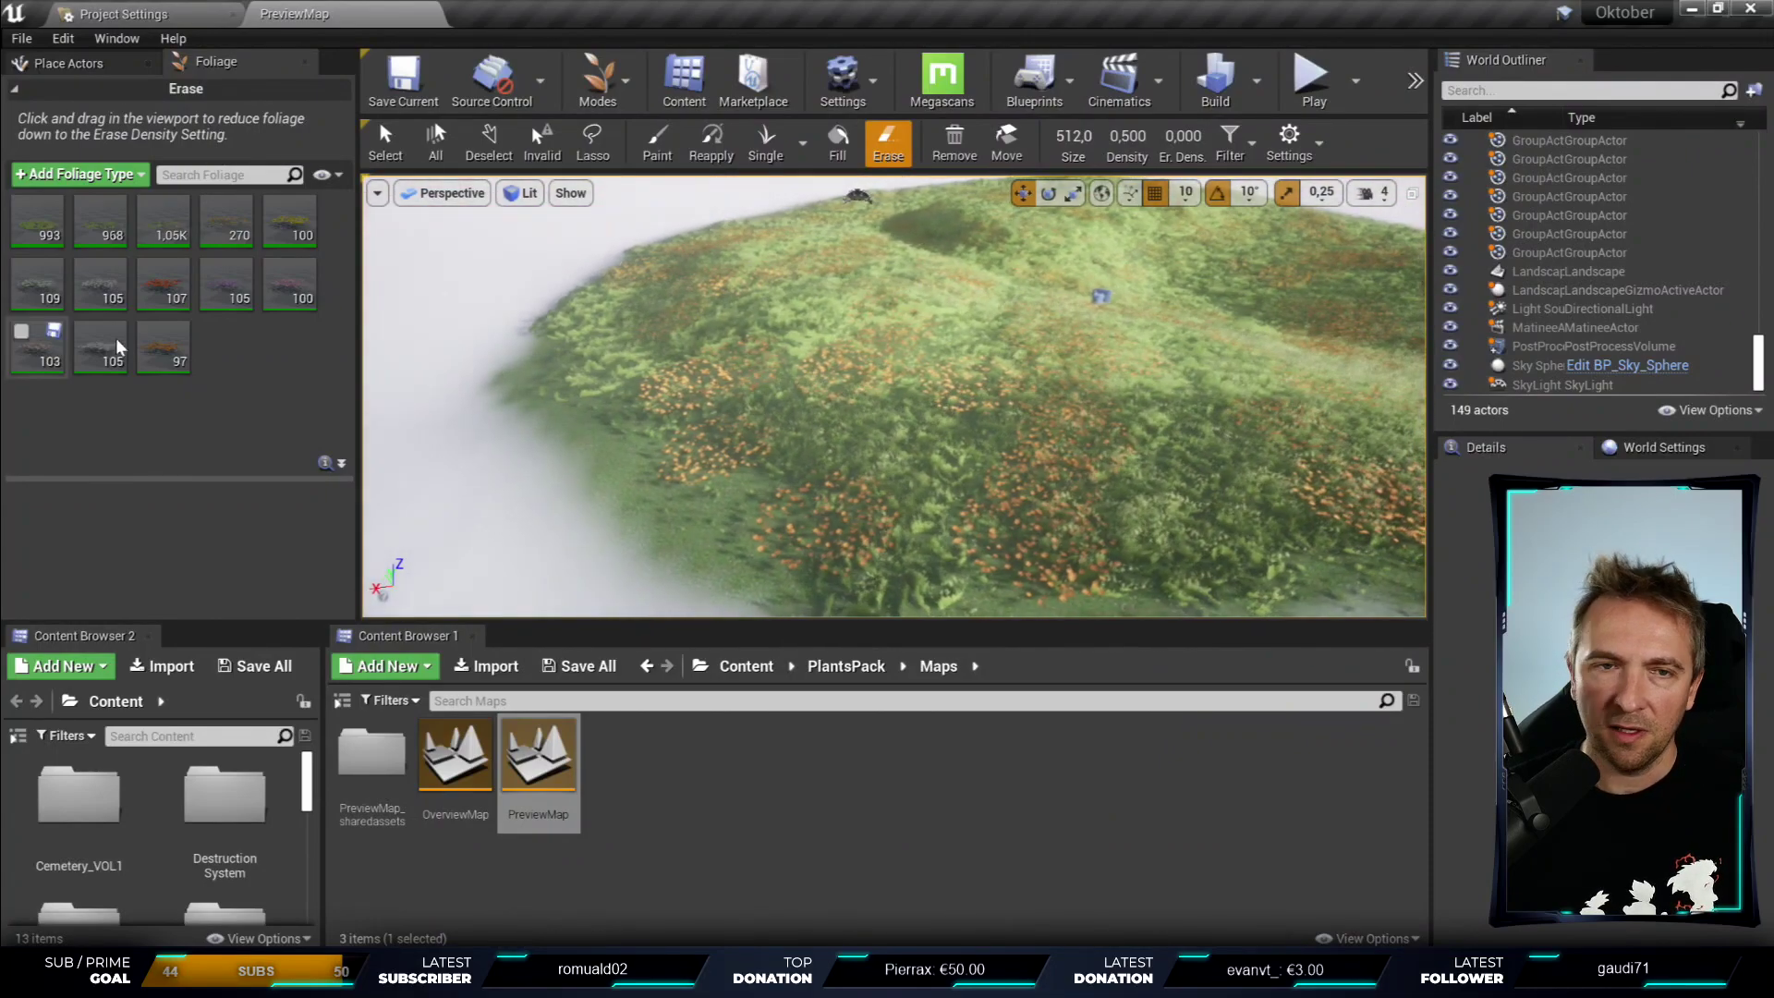
click(37, 222)
shift+click(162, 367)
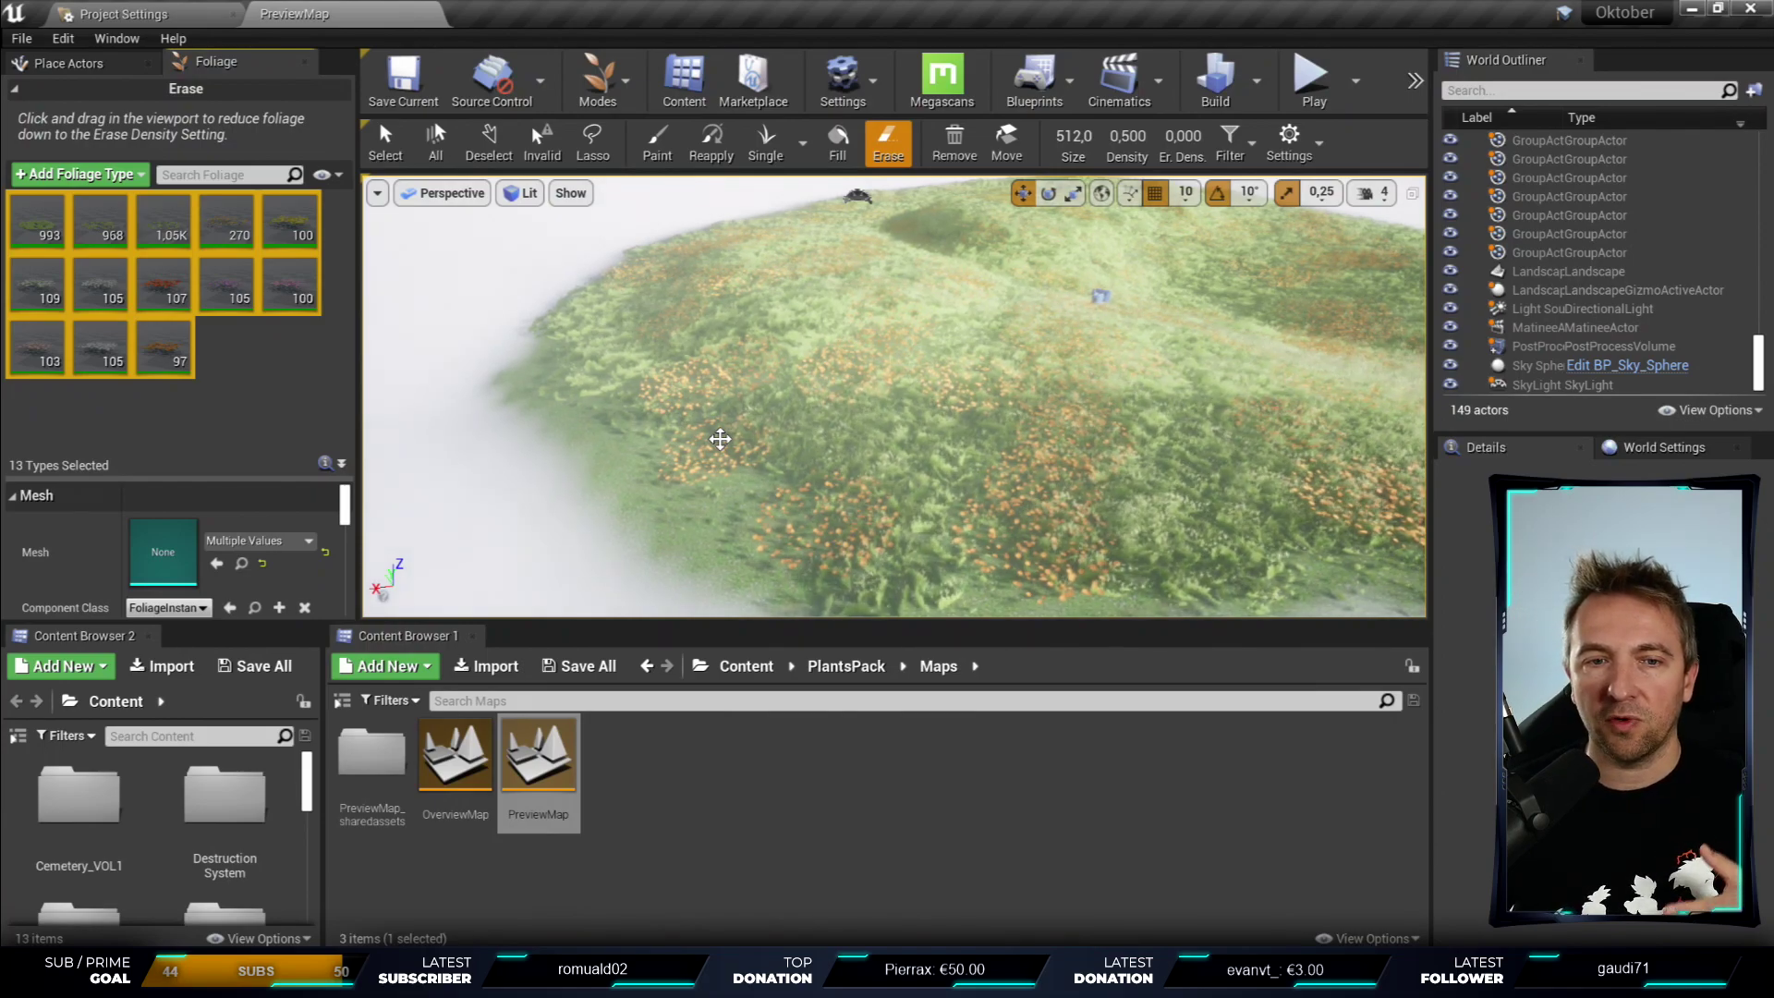
click(106, 364)
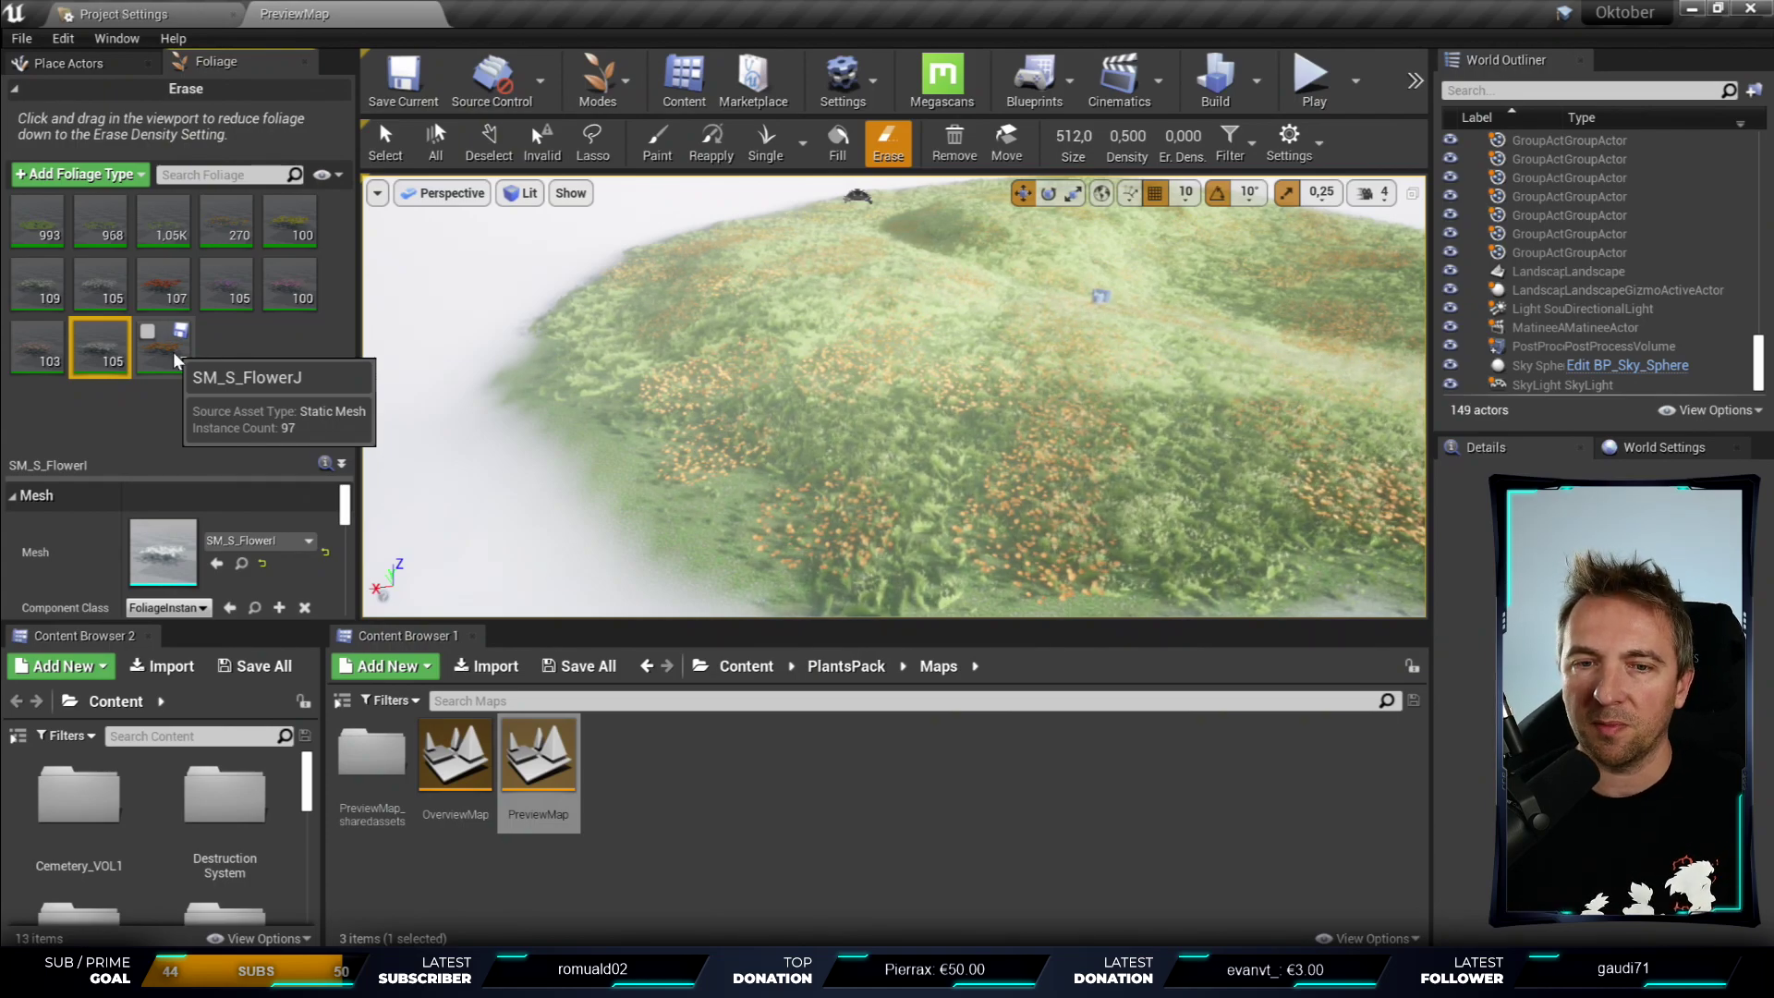
mouse_move(832, 416)
right_down()
mouse_move(739, 398)
mouse_move(757, 462)
mouse_move(682, 440)
right_up()
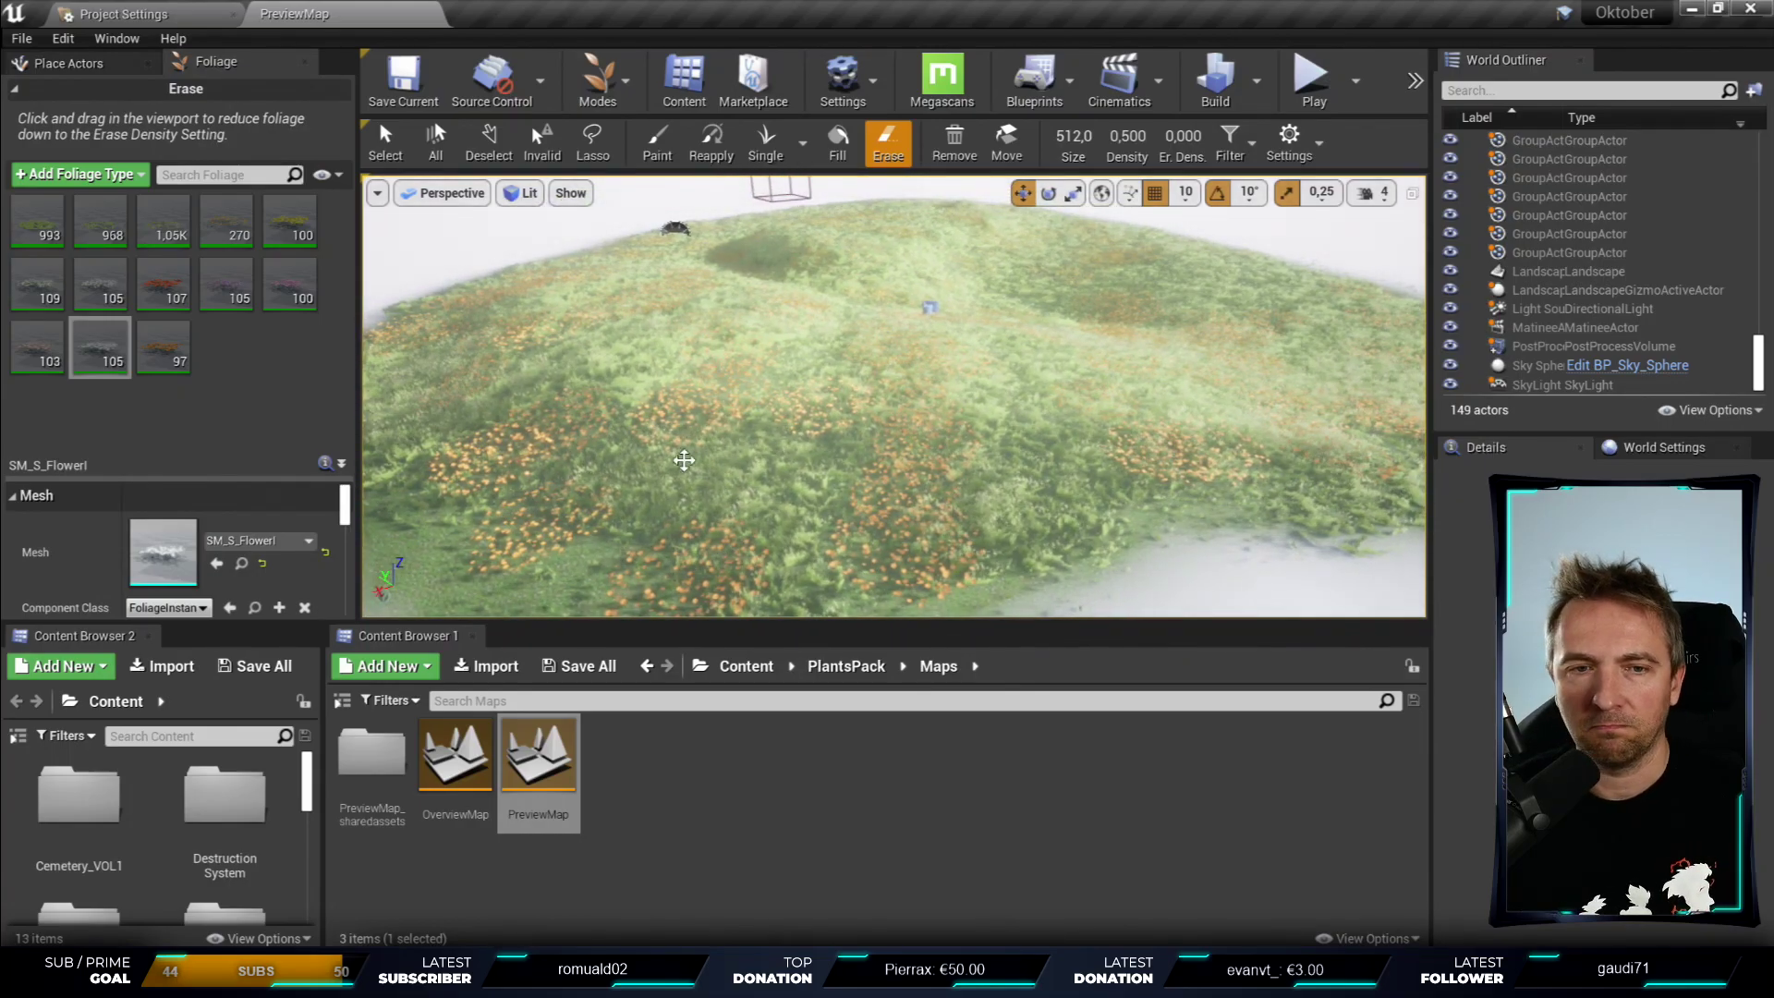
- Tour the pink, red and violet flower rows and rock island in fullscreen
right_drag(684, 460, 683, 480)
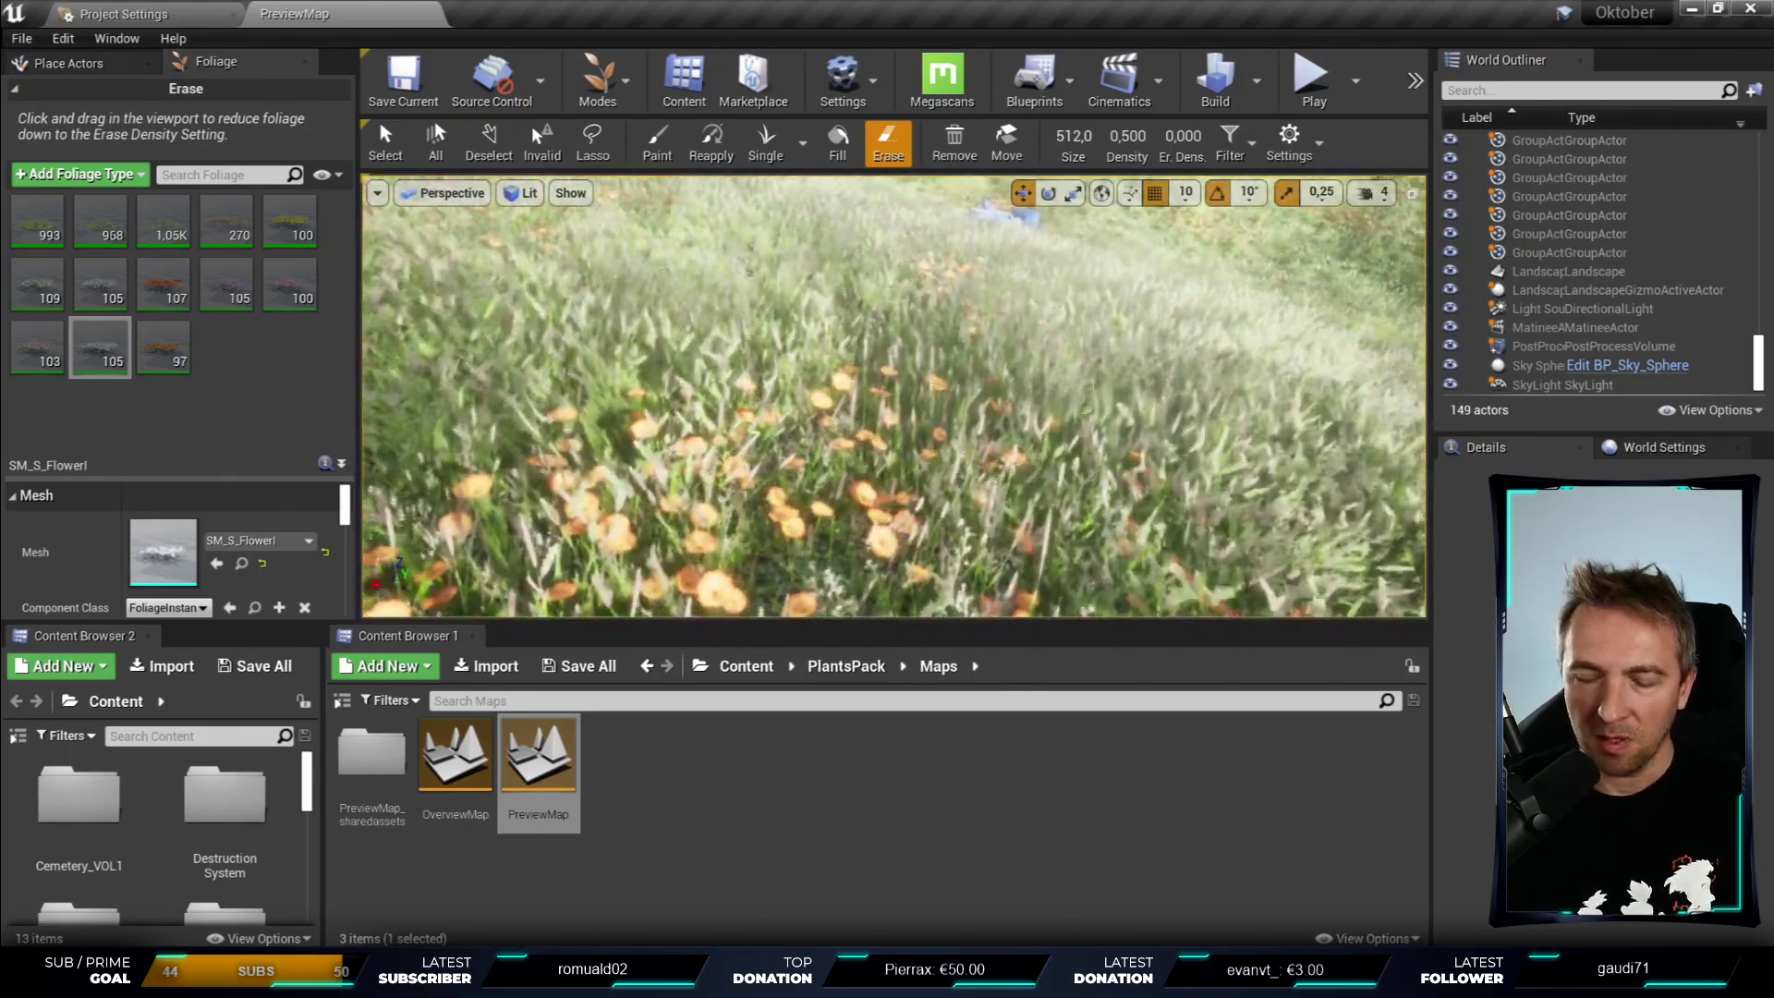
key(F11)
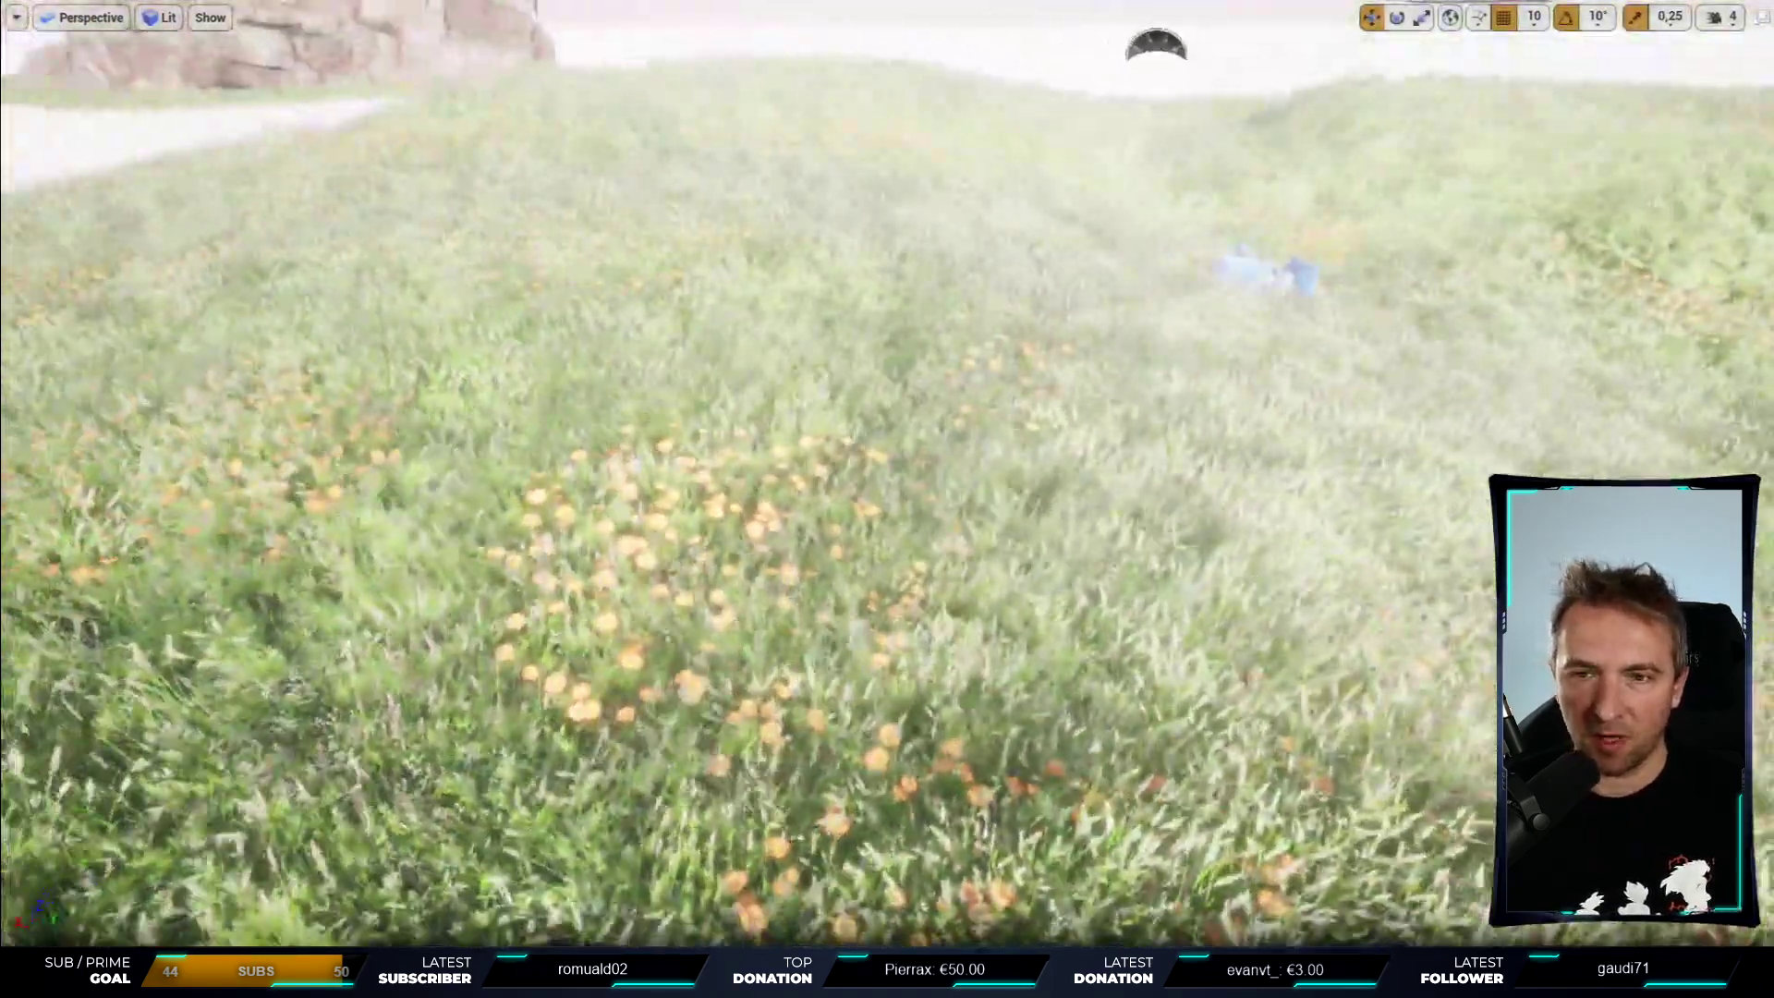
mouse_move(887, 499)
right_down()
mouse_move(887, 555)
mouse_move(933, 526)
mouse_move(923, 573)
right_up()
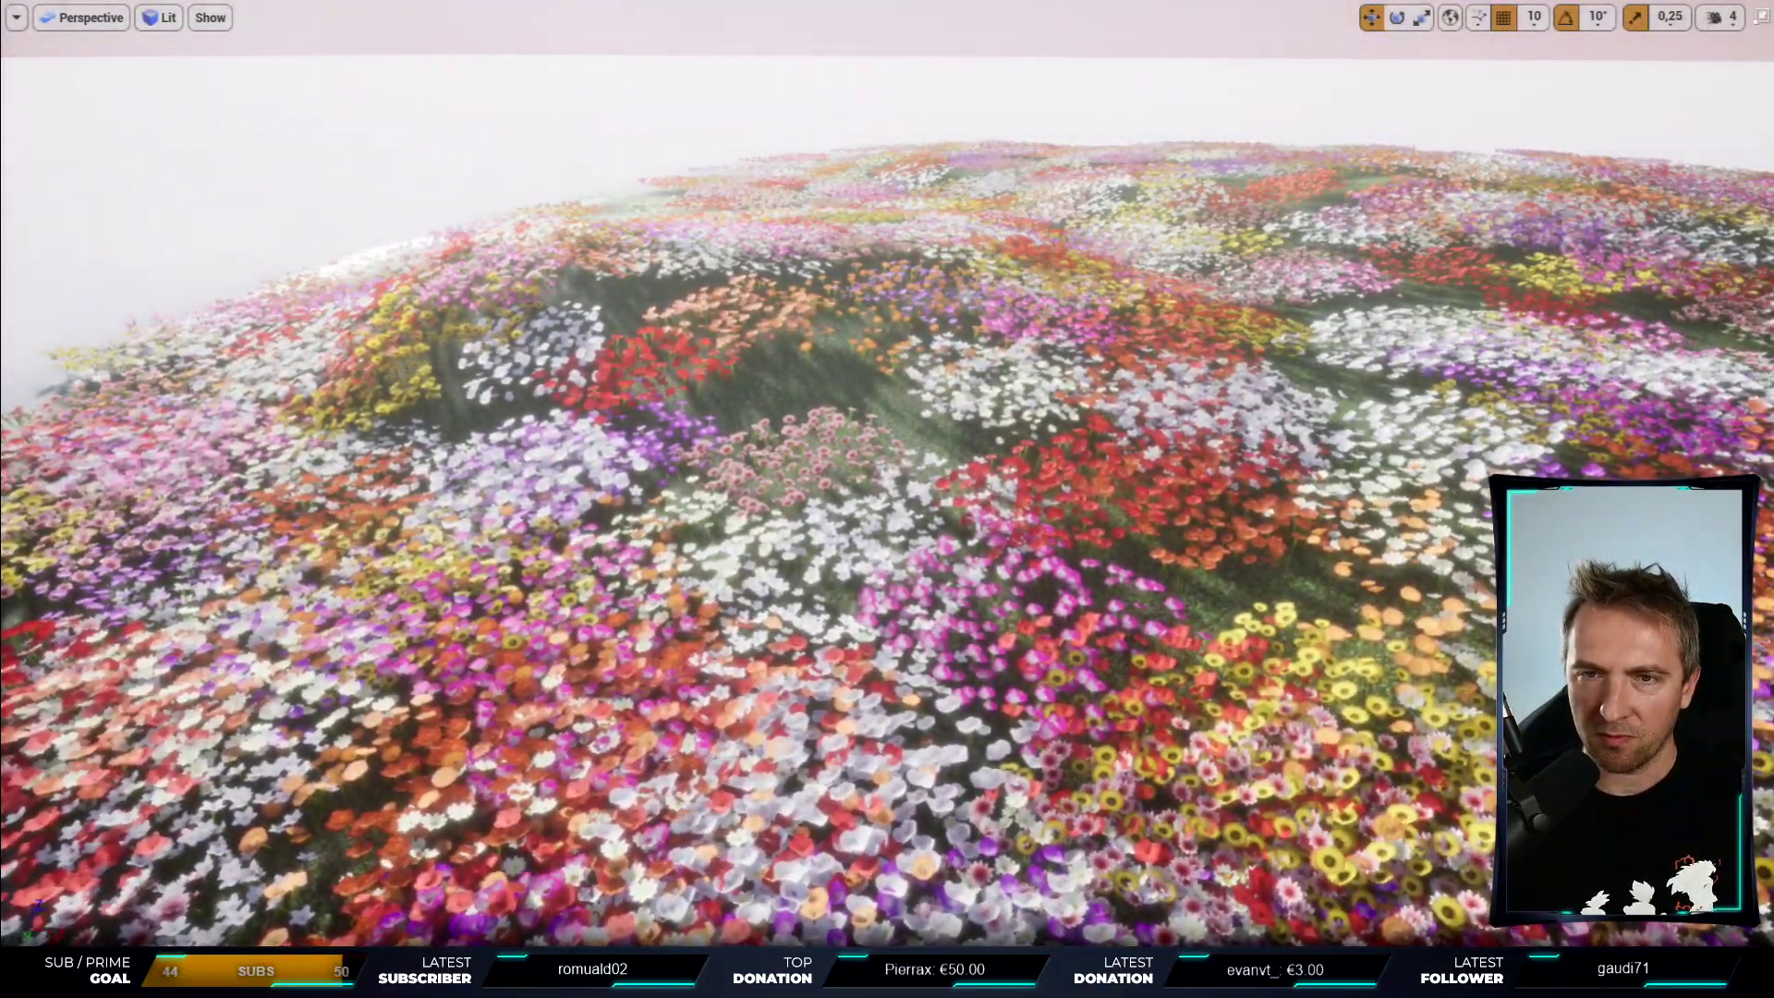
right_drag(887, 499, 831, 462)
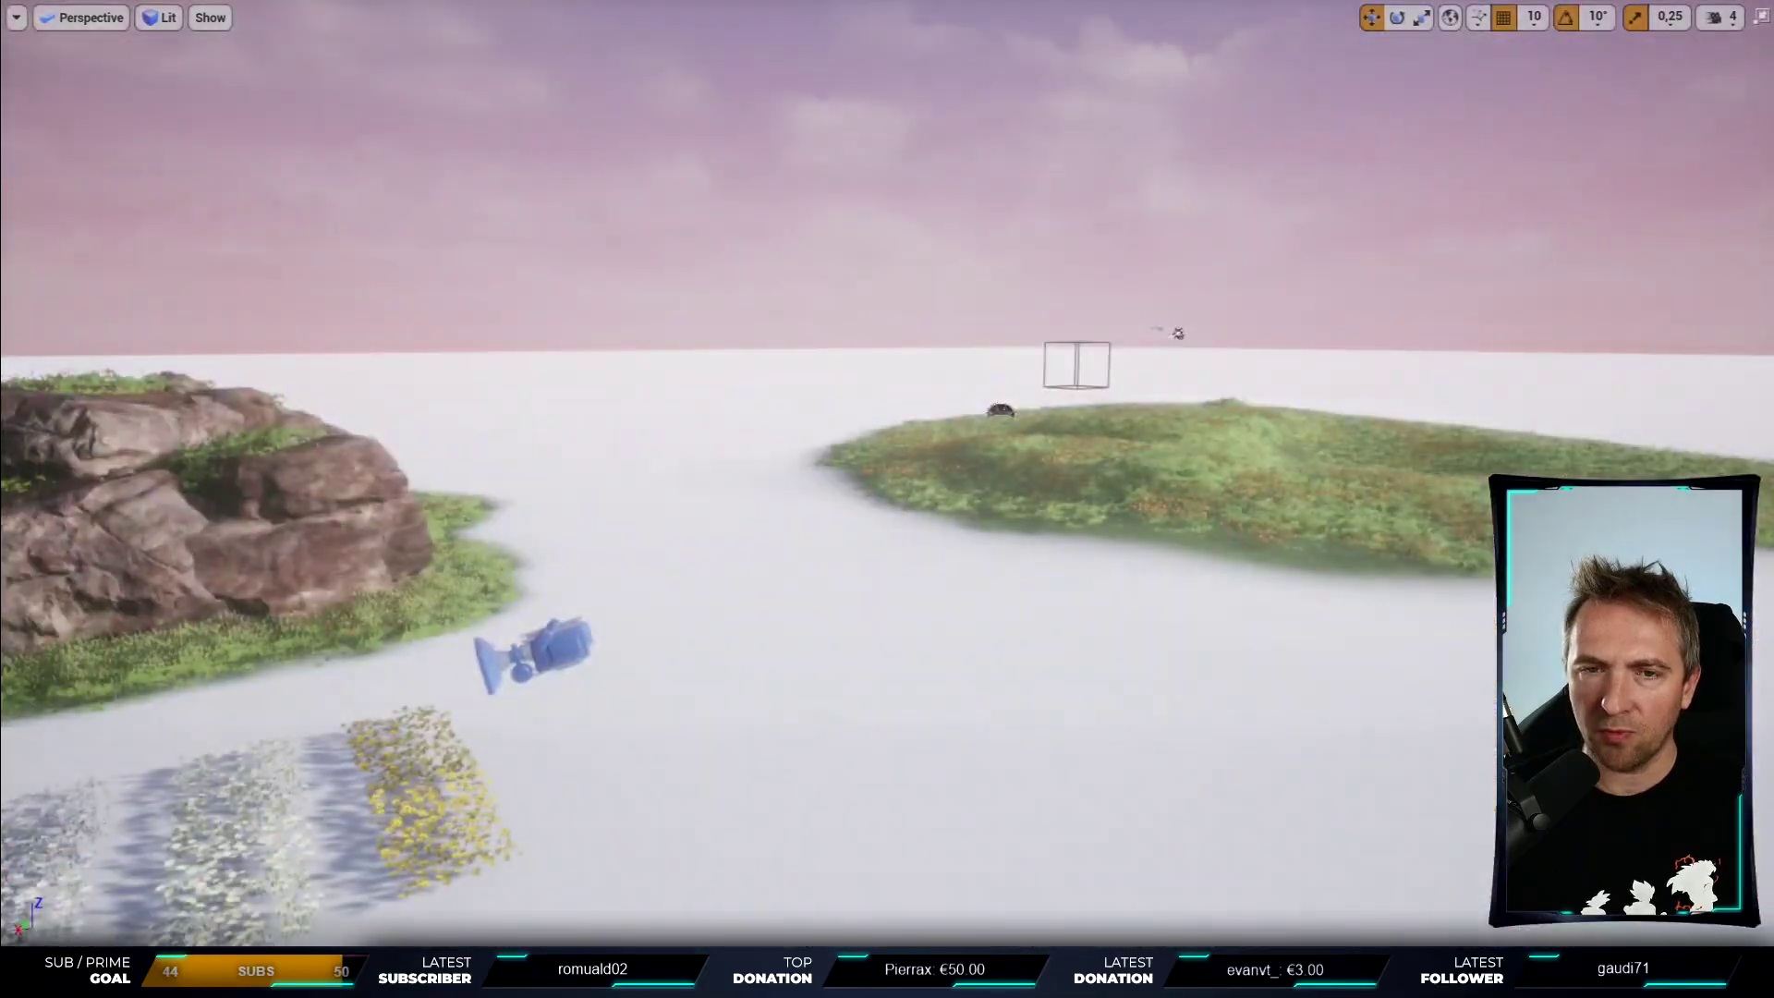
key(f)
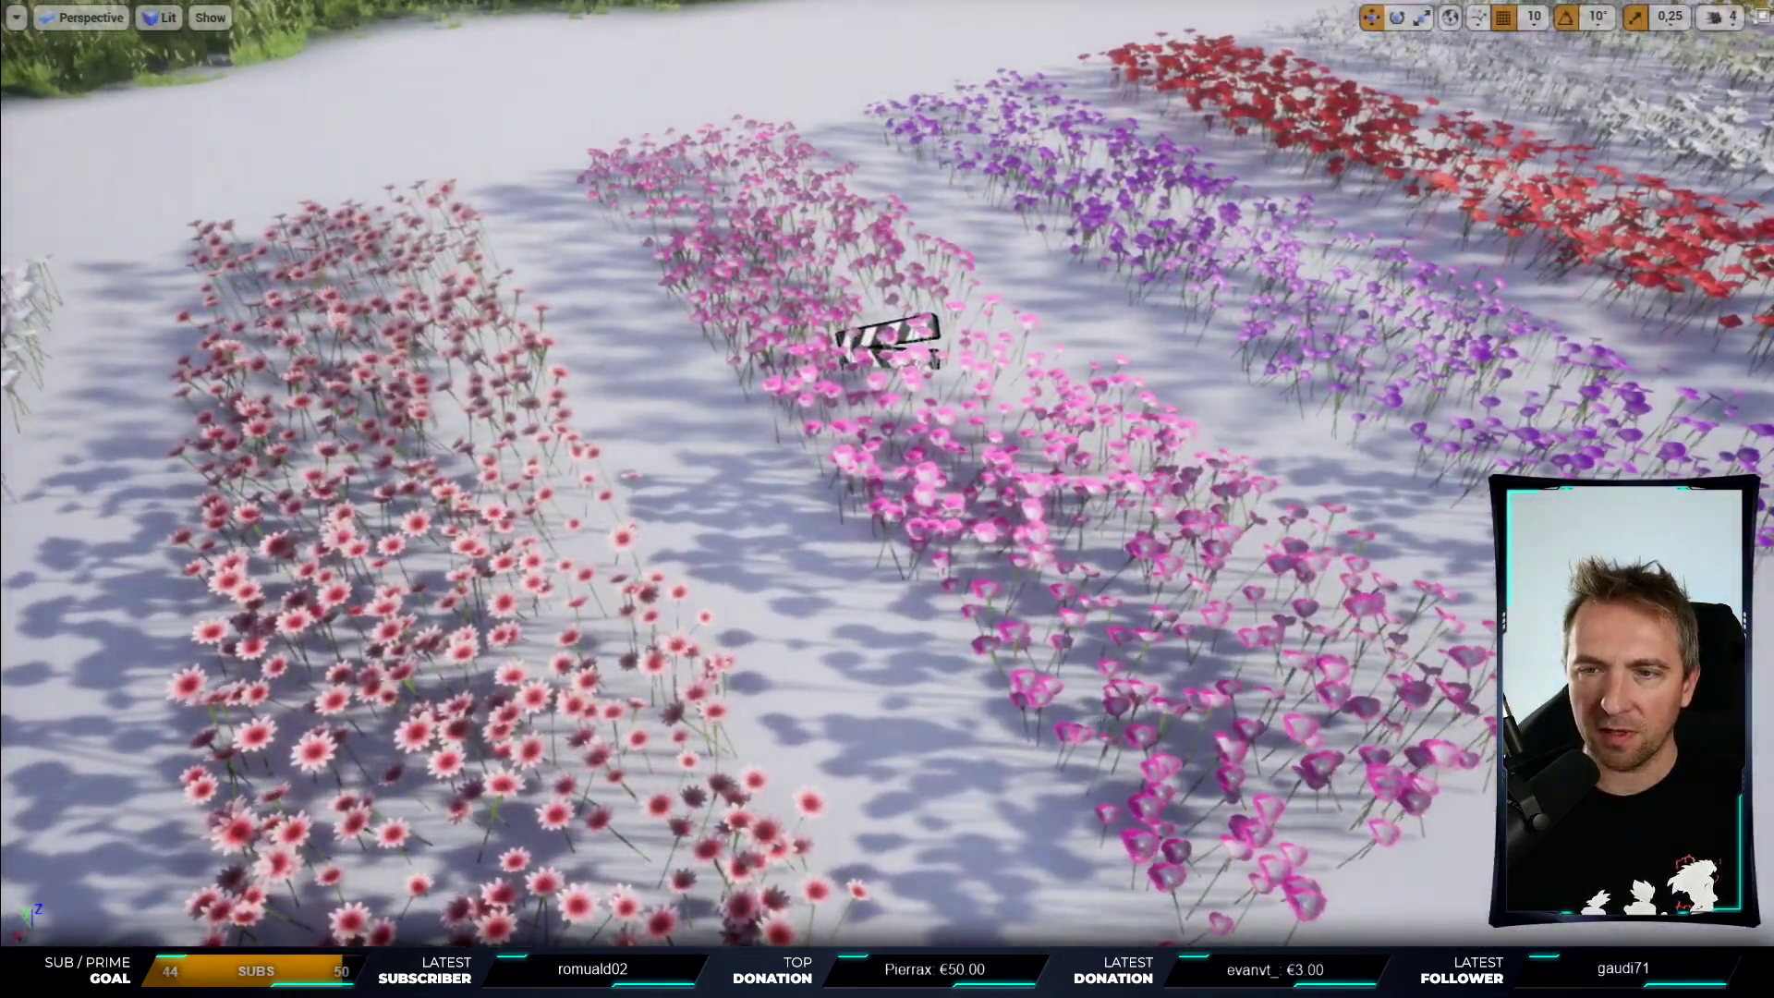
right_drag(887, 499, 1016, 499)
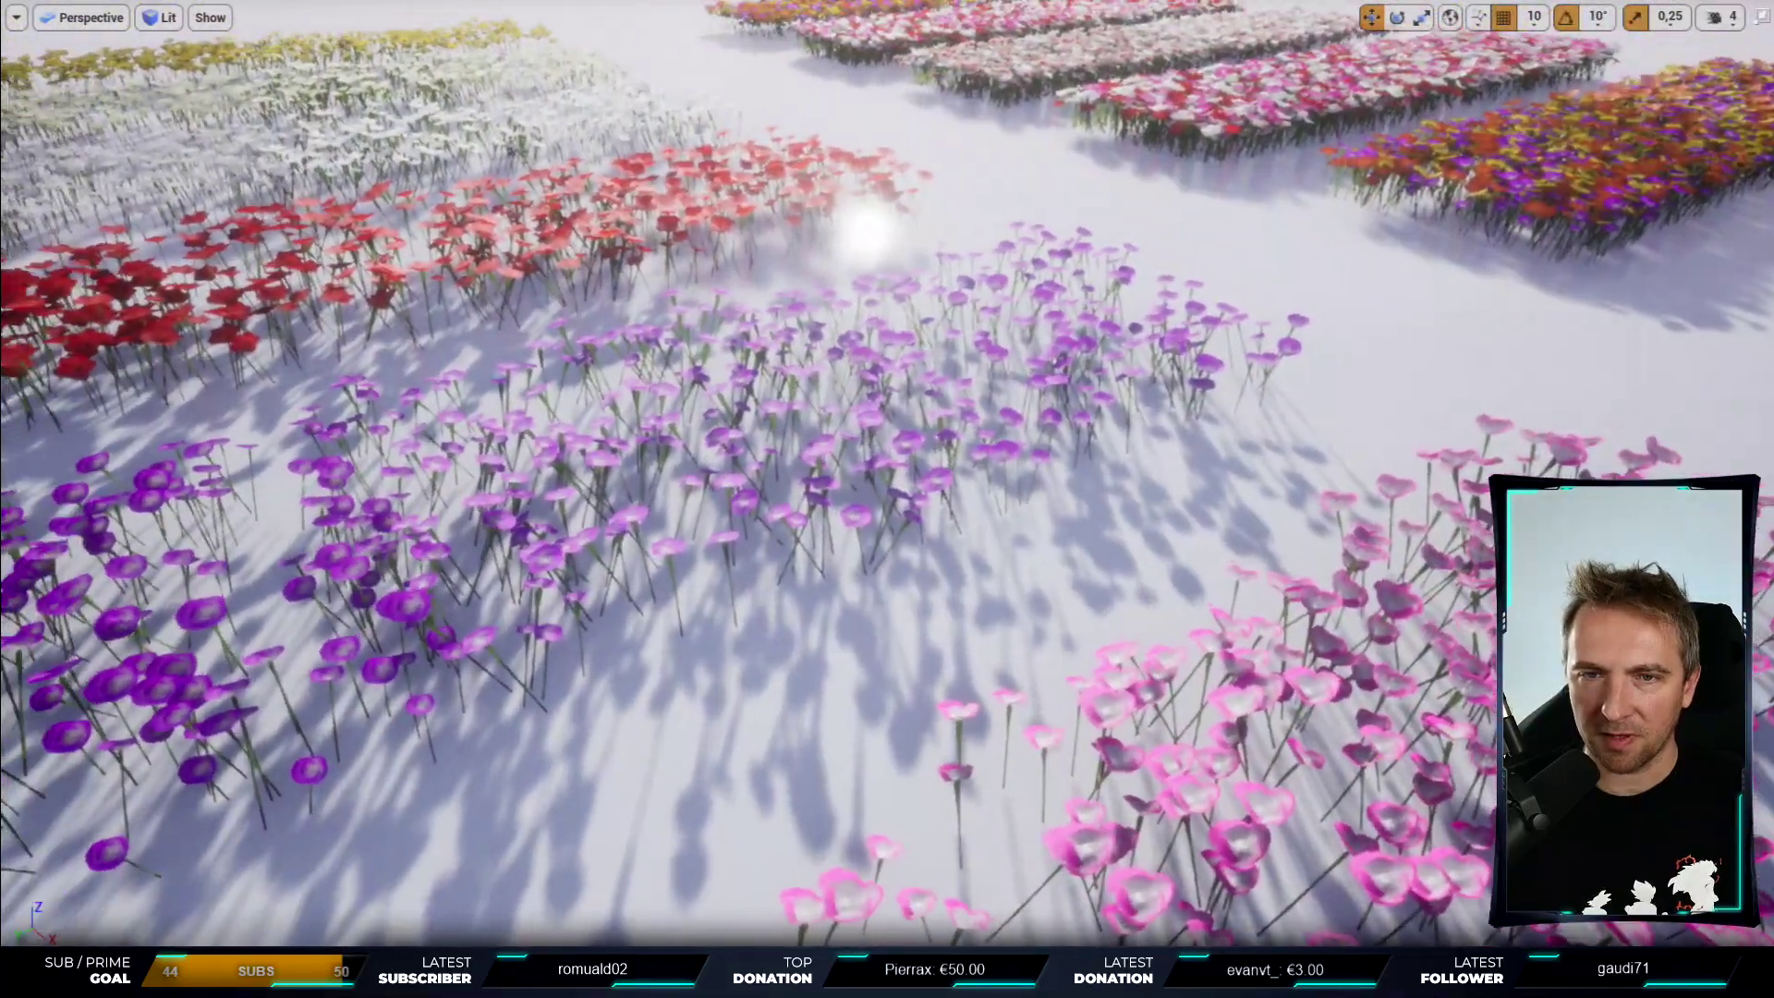
right_drag(886, 499, 831, 517)
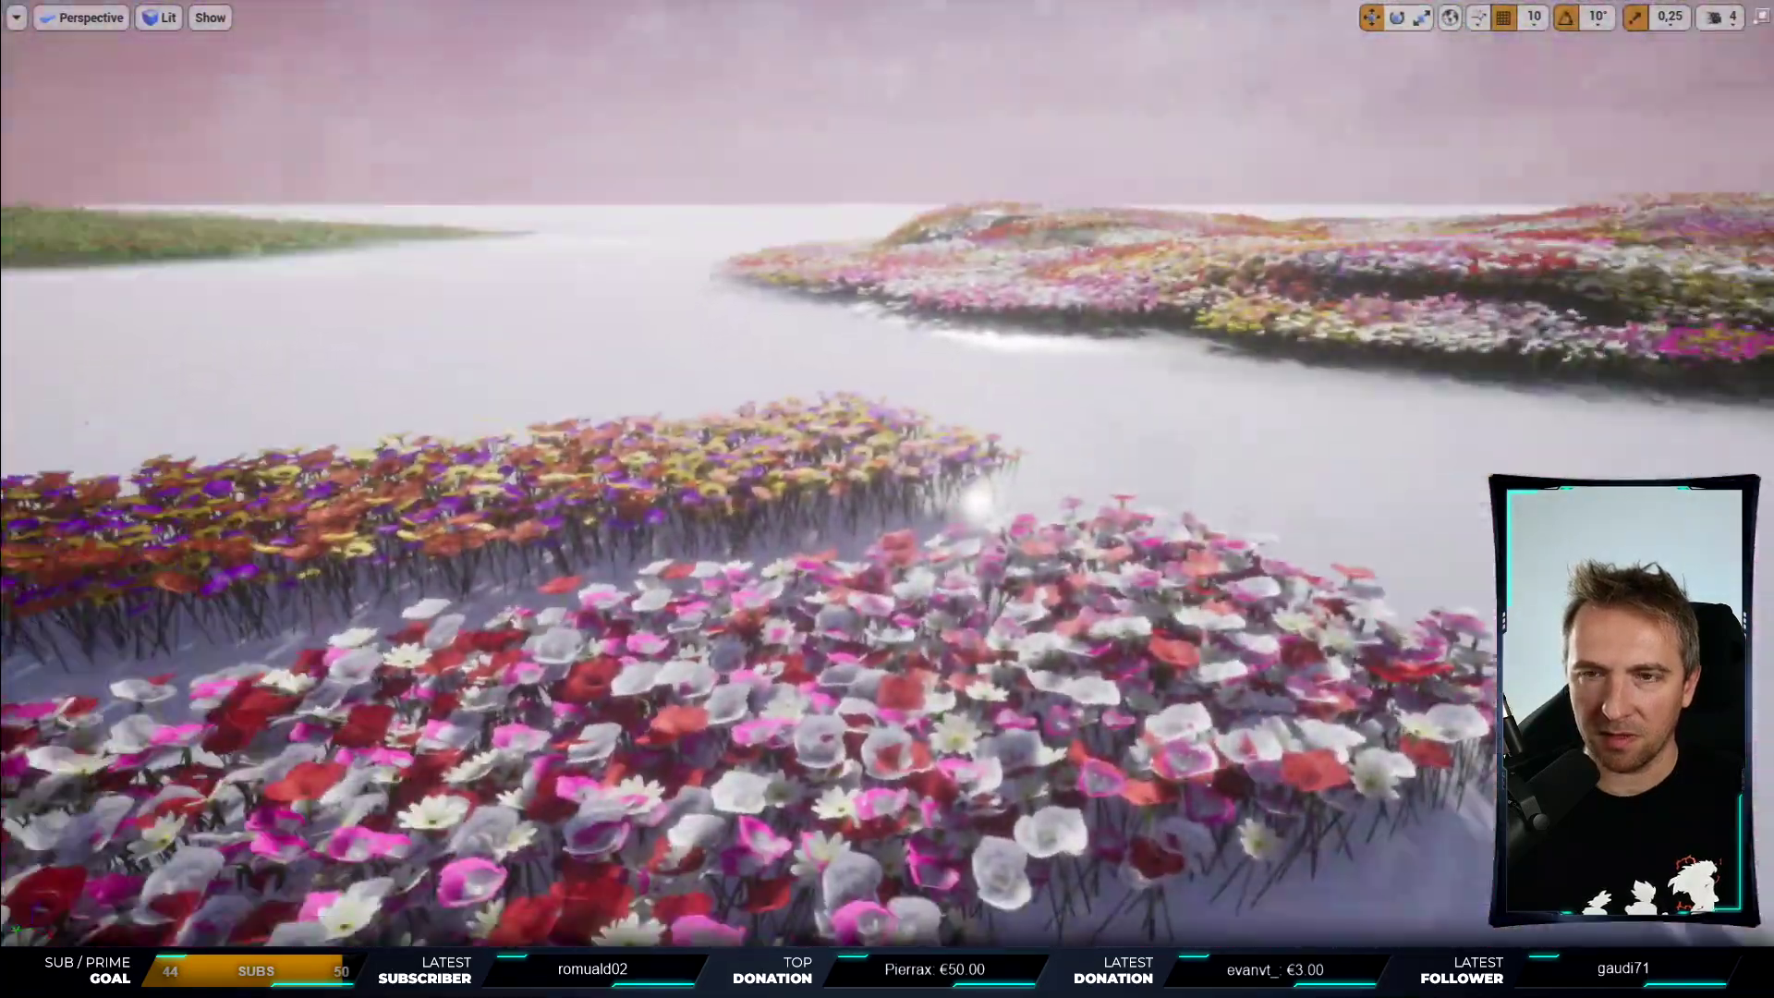
right_drag(1132, 462, 1132, 462)
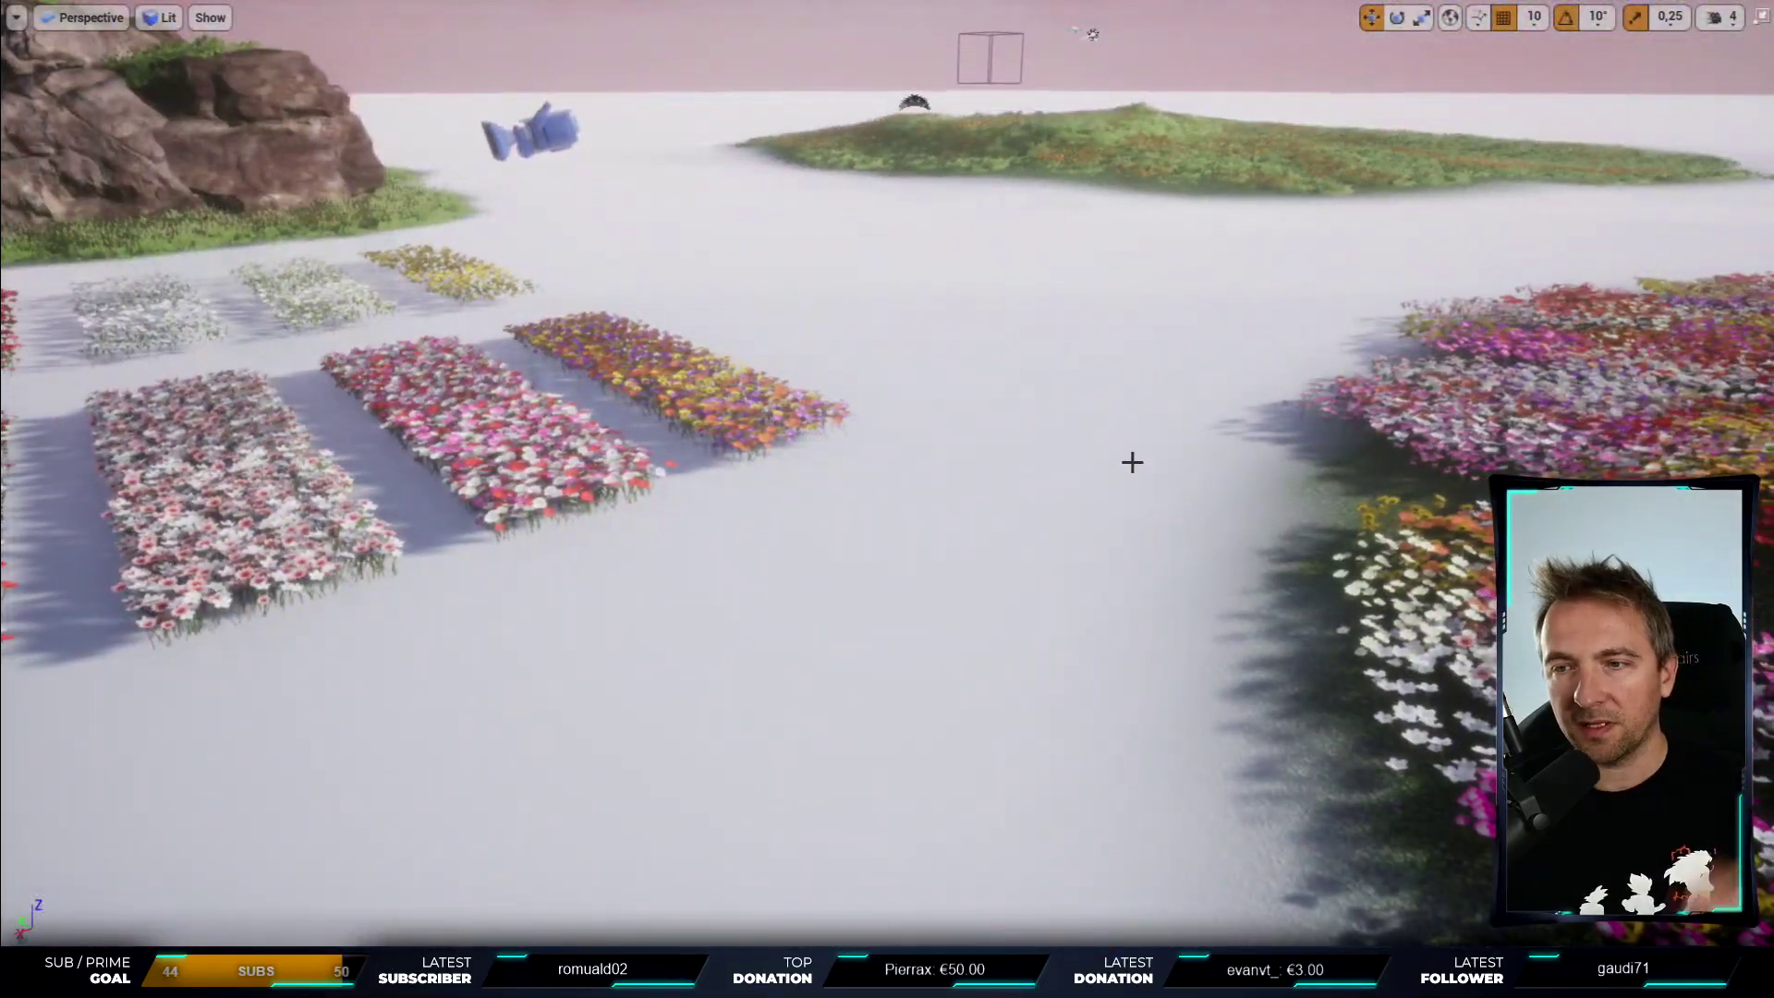
- Leave fullscreen and return the Content Browser to the top-level Content folder
key(F11)
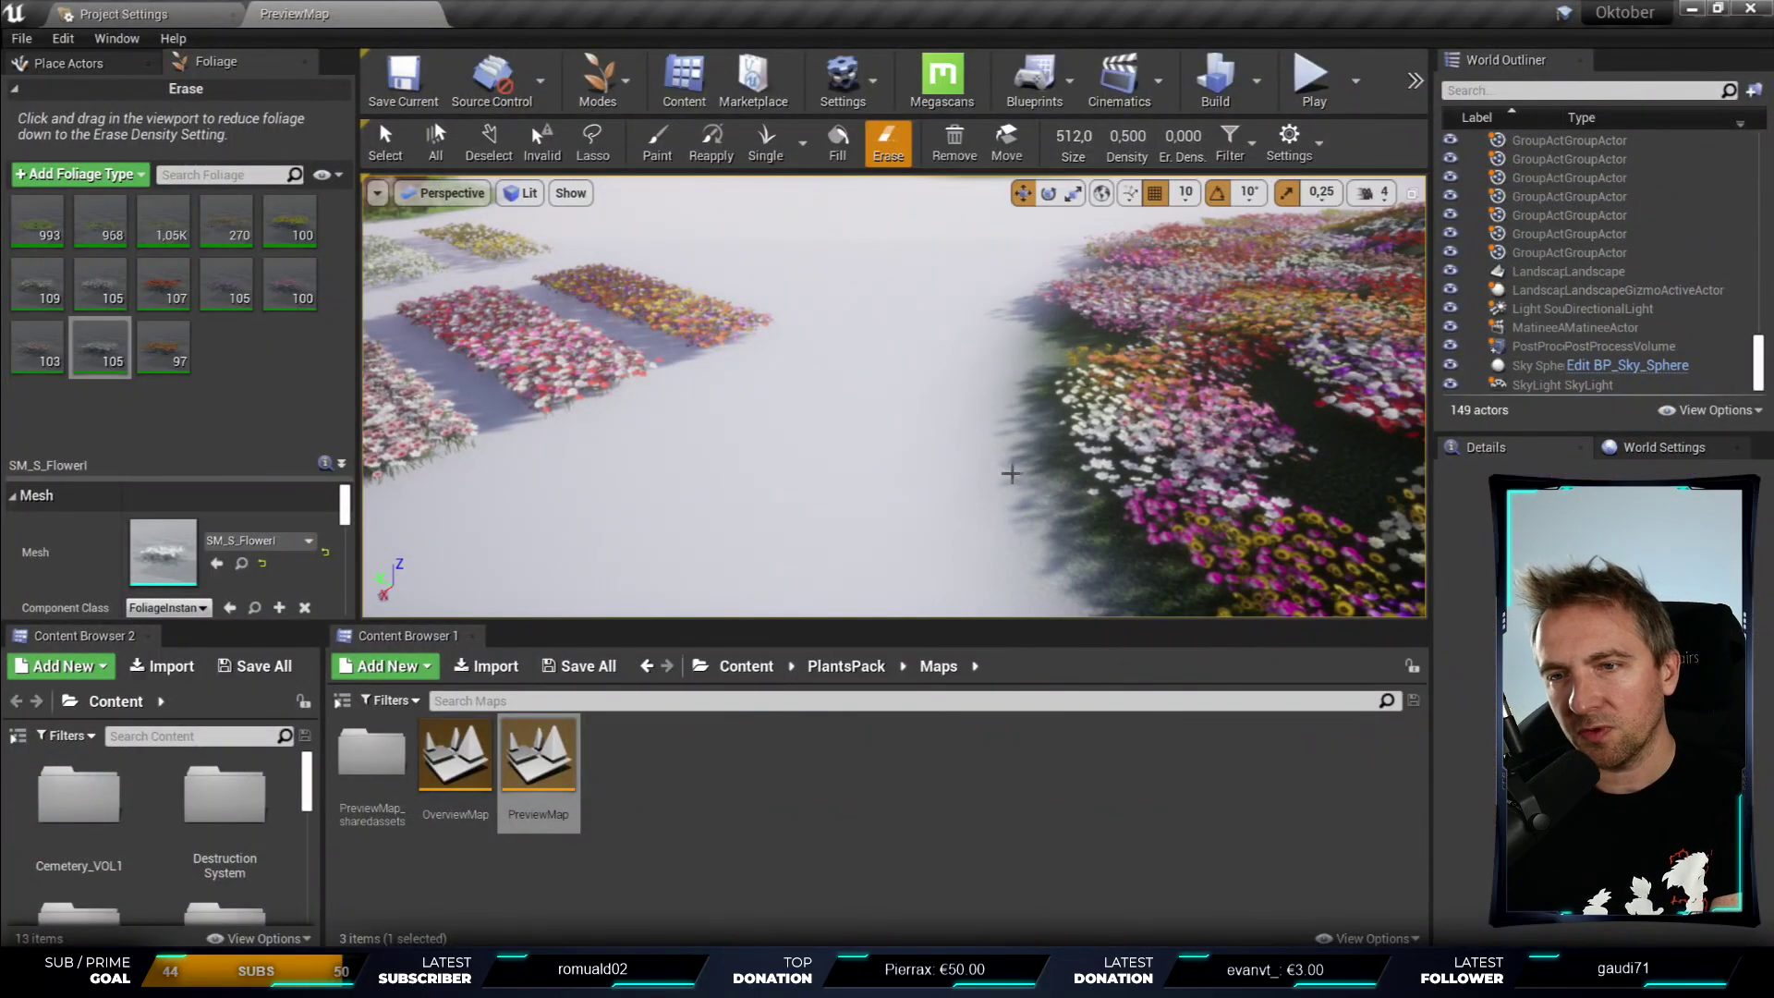
right_drag(878, 307, 879, 308)
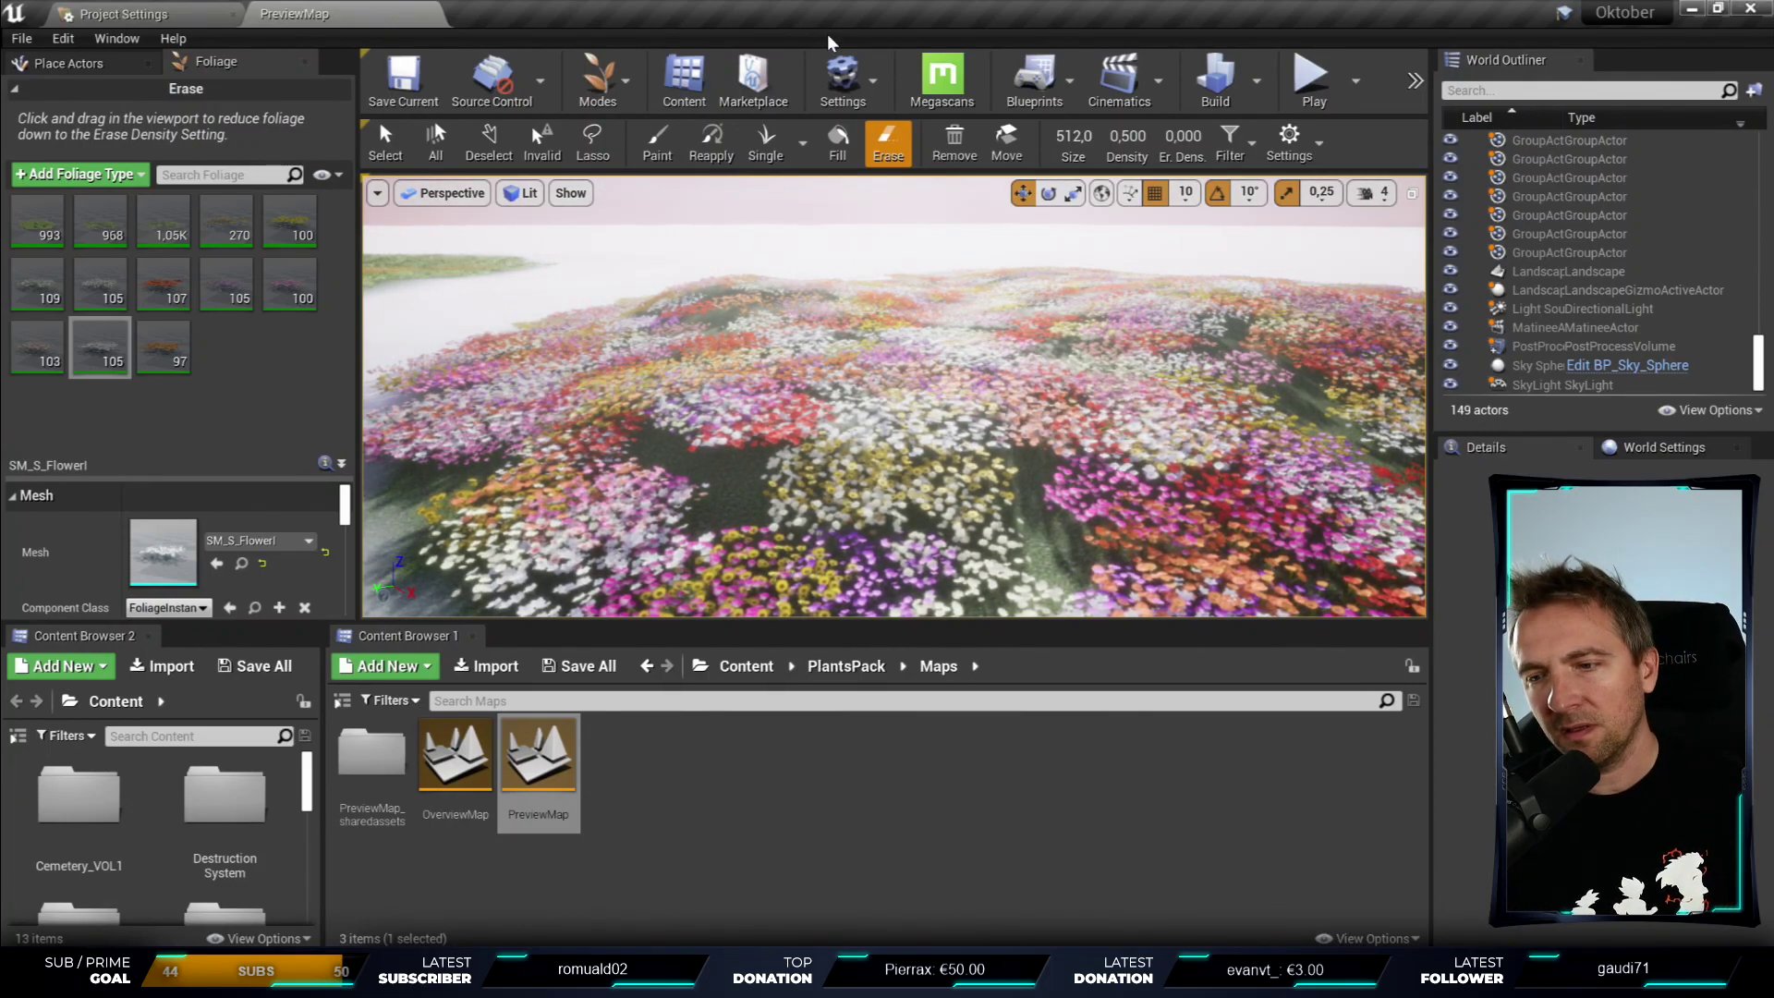
click(745, 666)
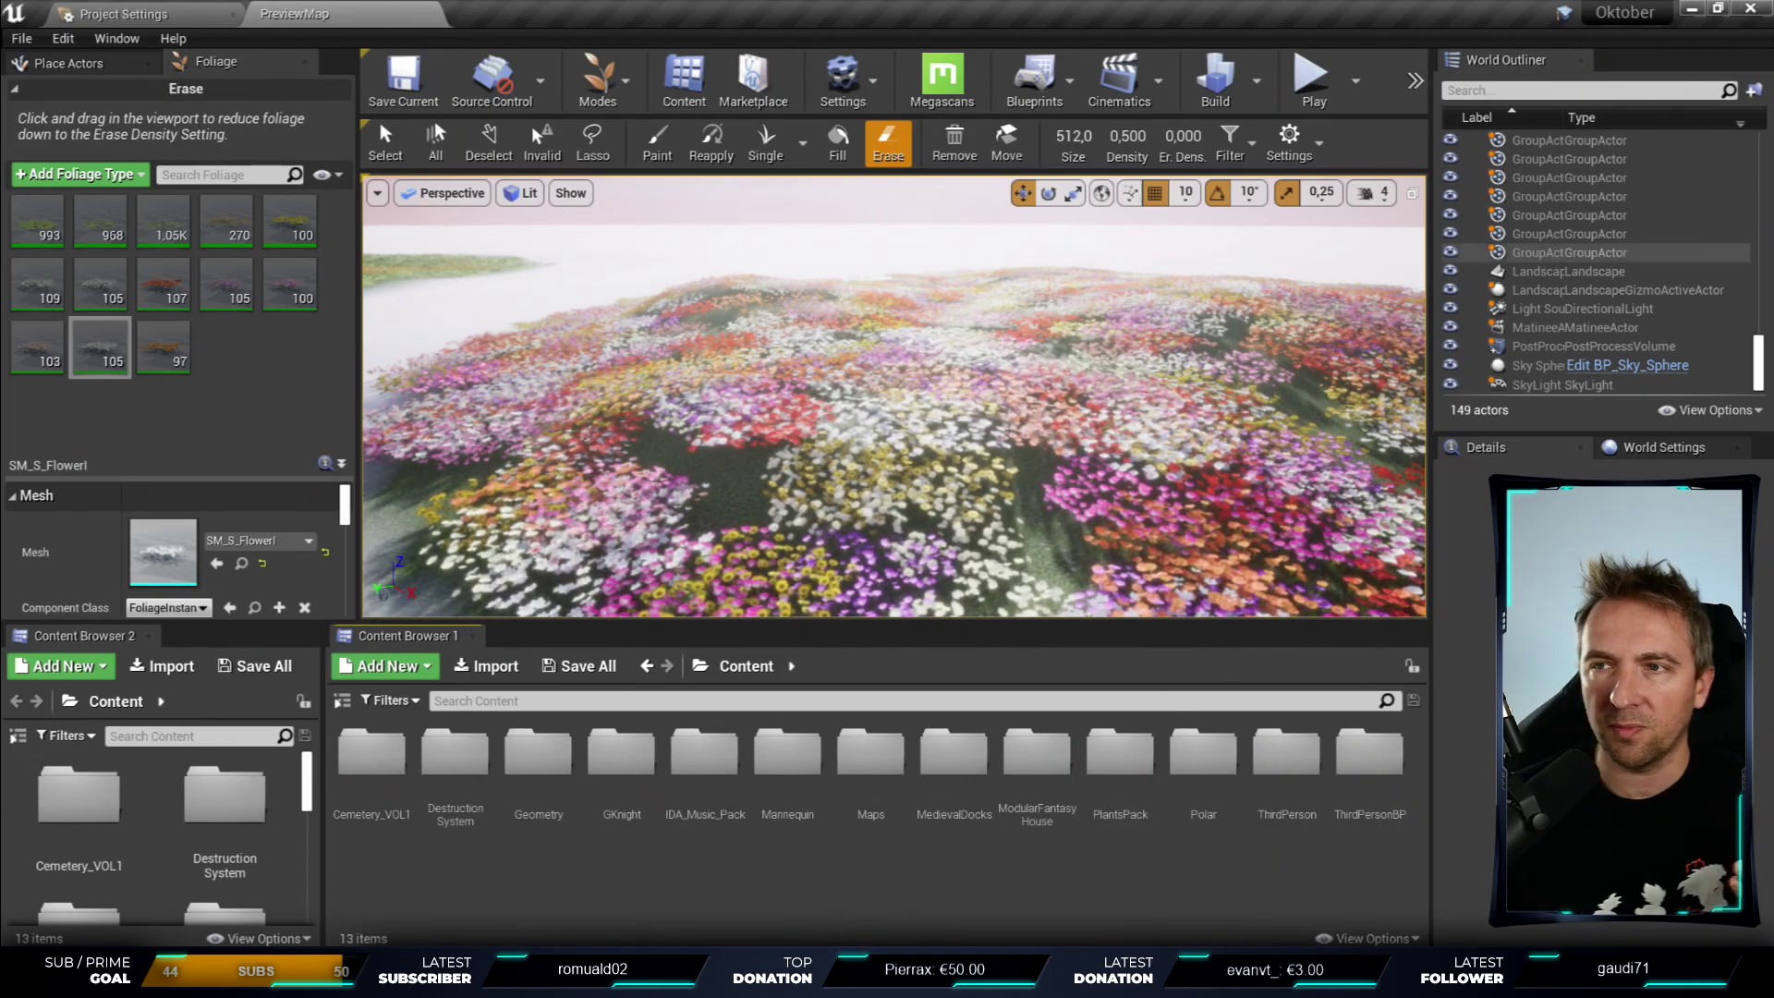
- Close the PlantsPack editor and fly fullscreen across the Female Heroine arena toward the stairs
click(1751, 9)
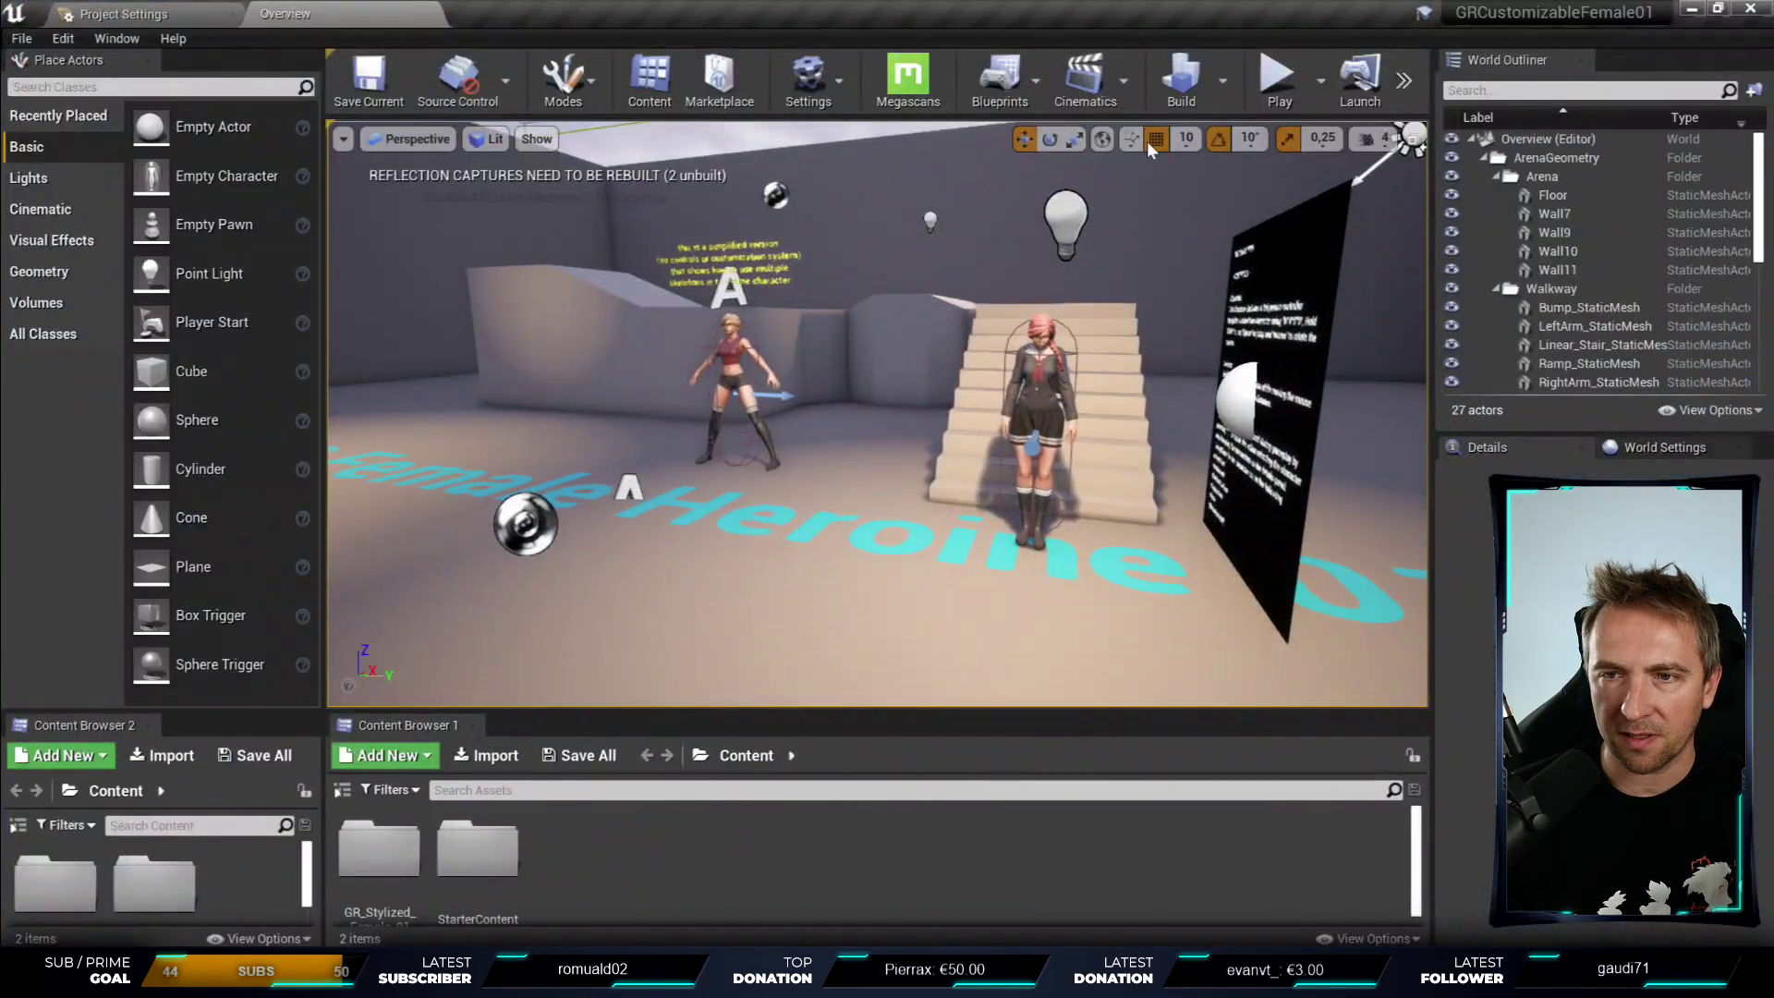
key(d)
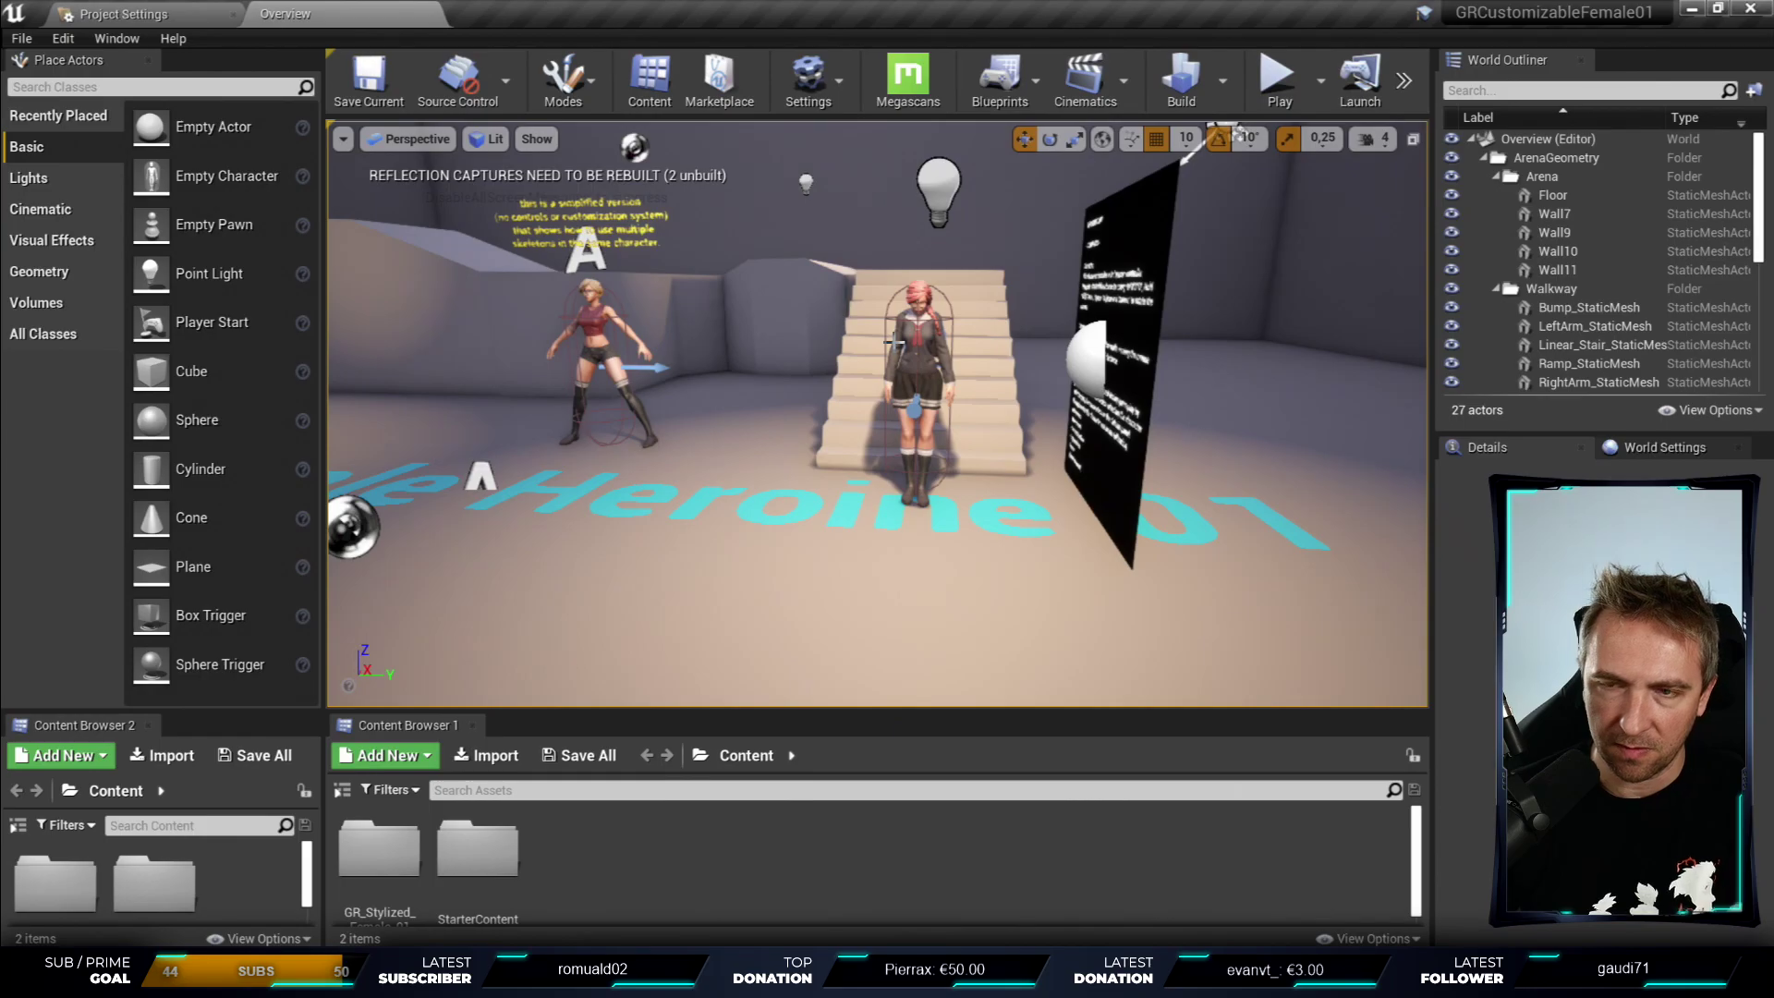
key(F11)
key(s)
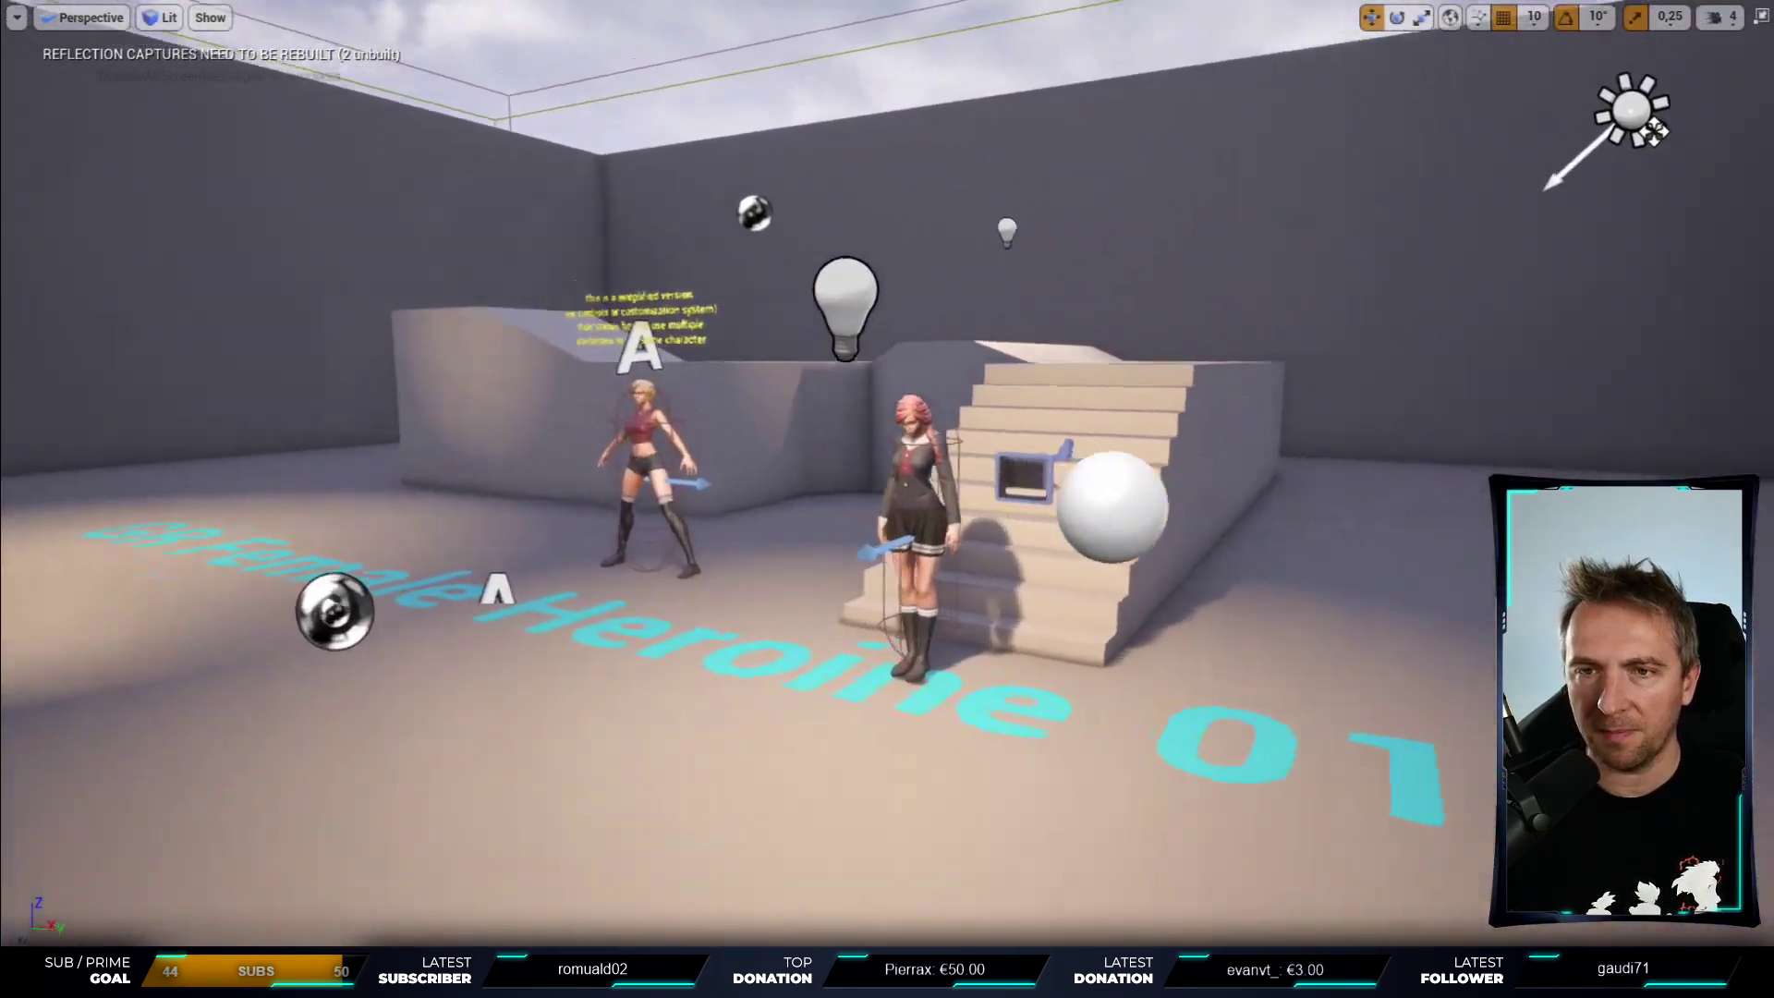
key(d)
- Read the information board, pull back to frame both characters and stairs, then start Play
key(w)
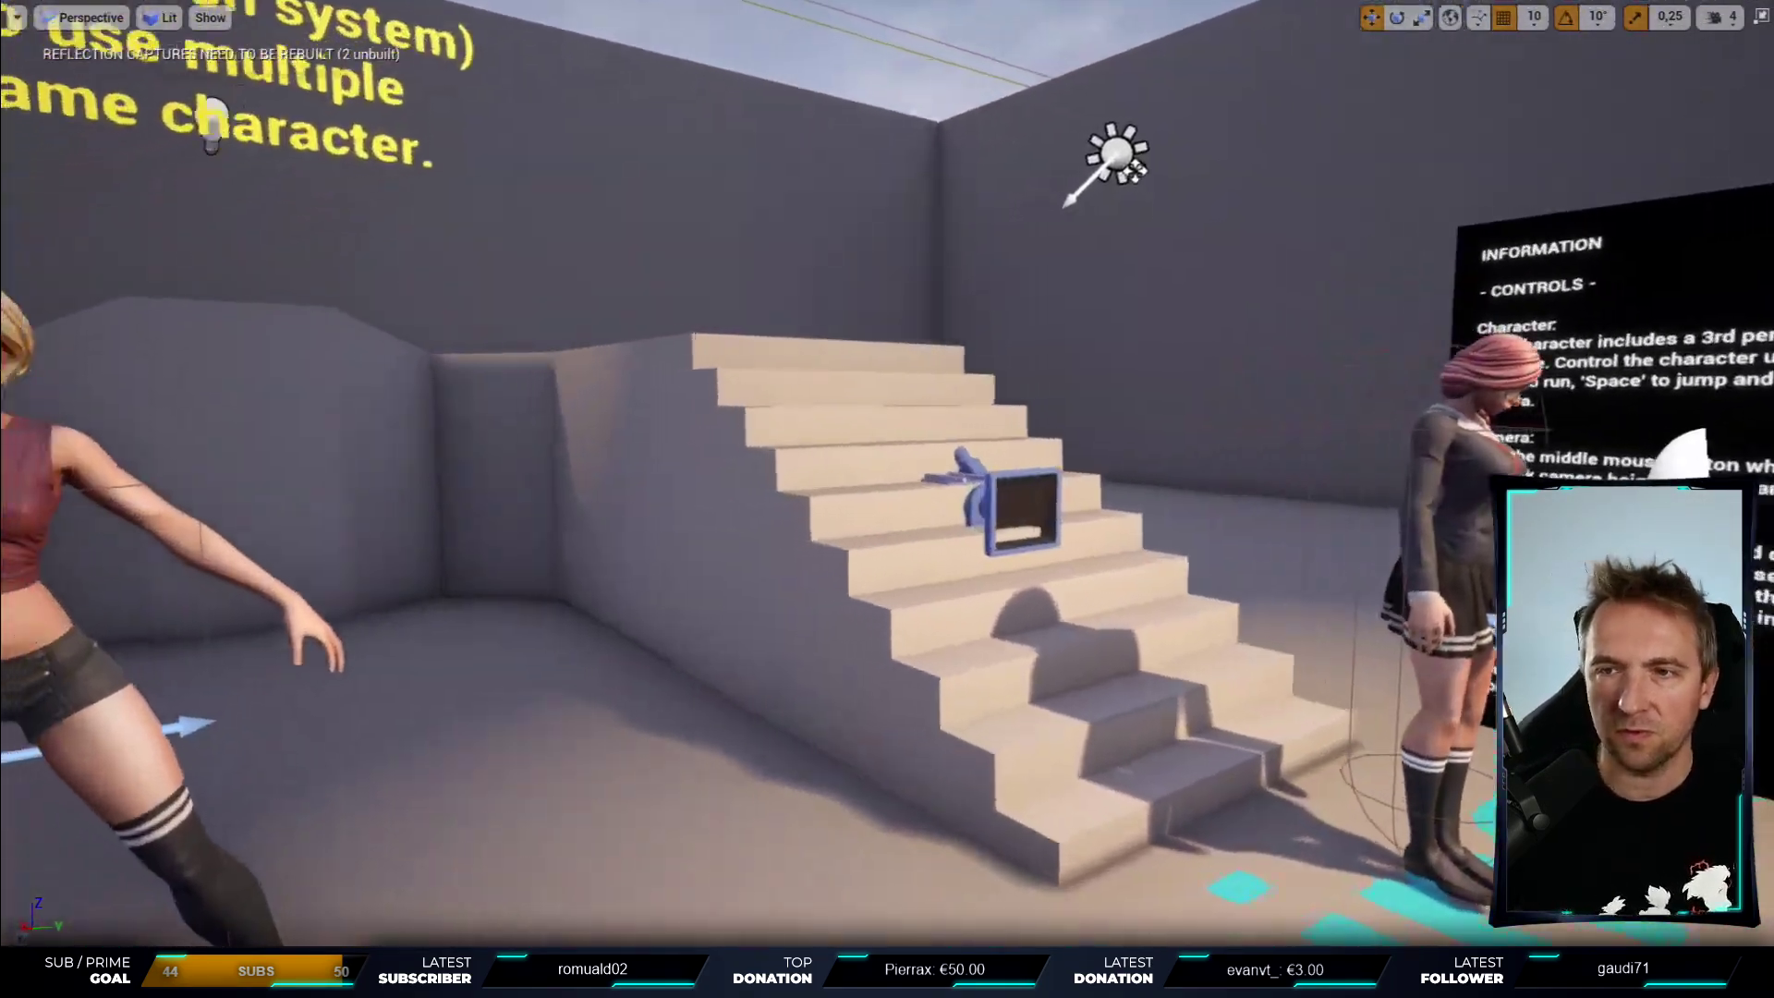
key(d)
key(w)
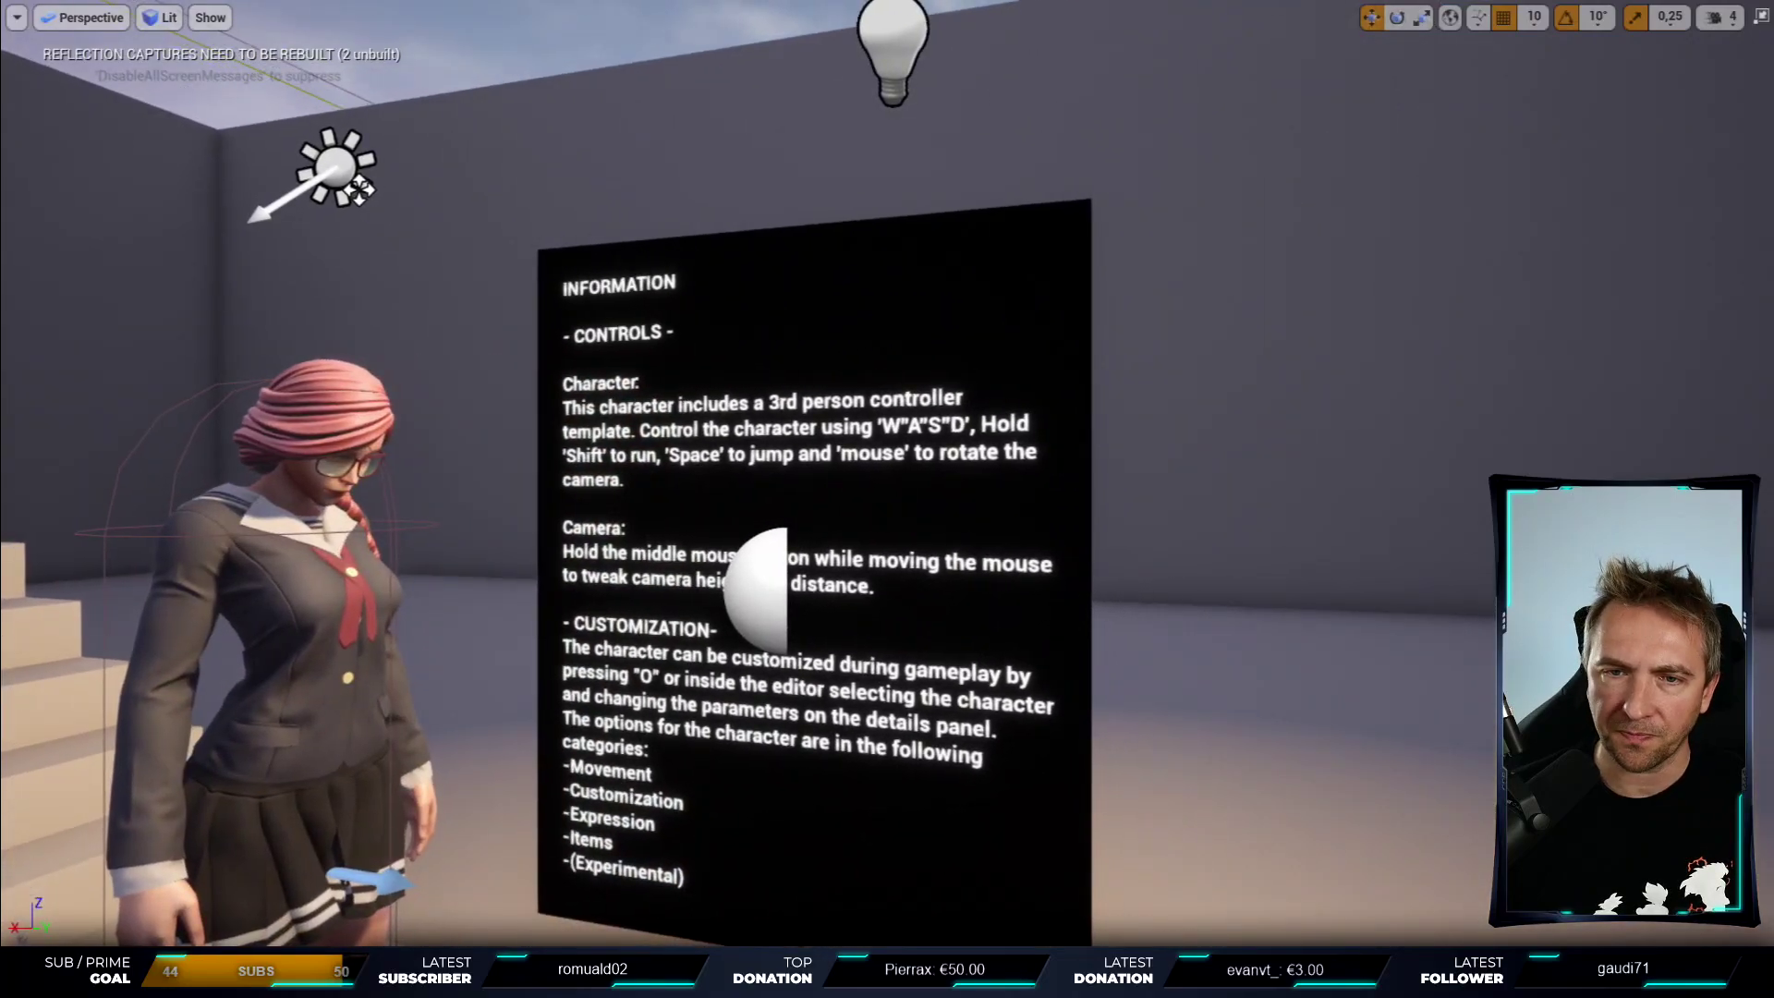
key(s)
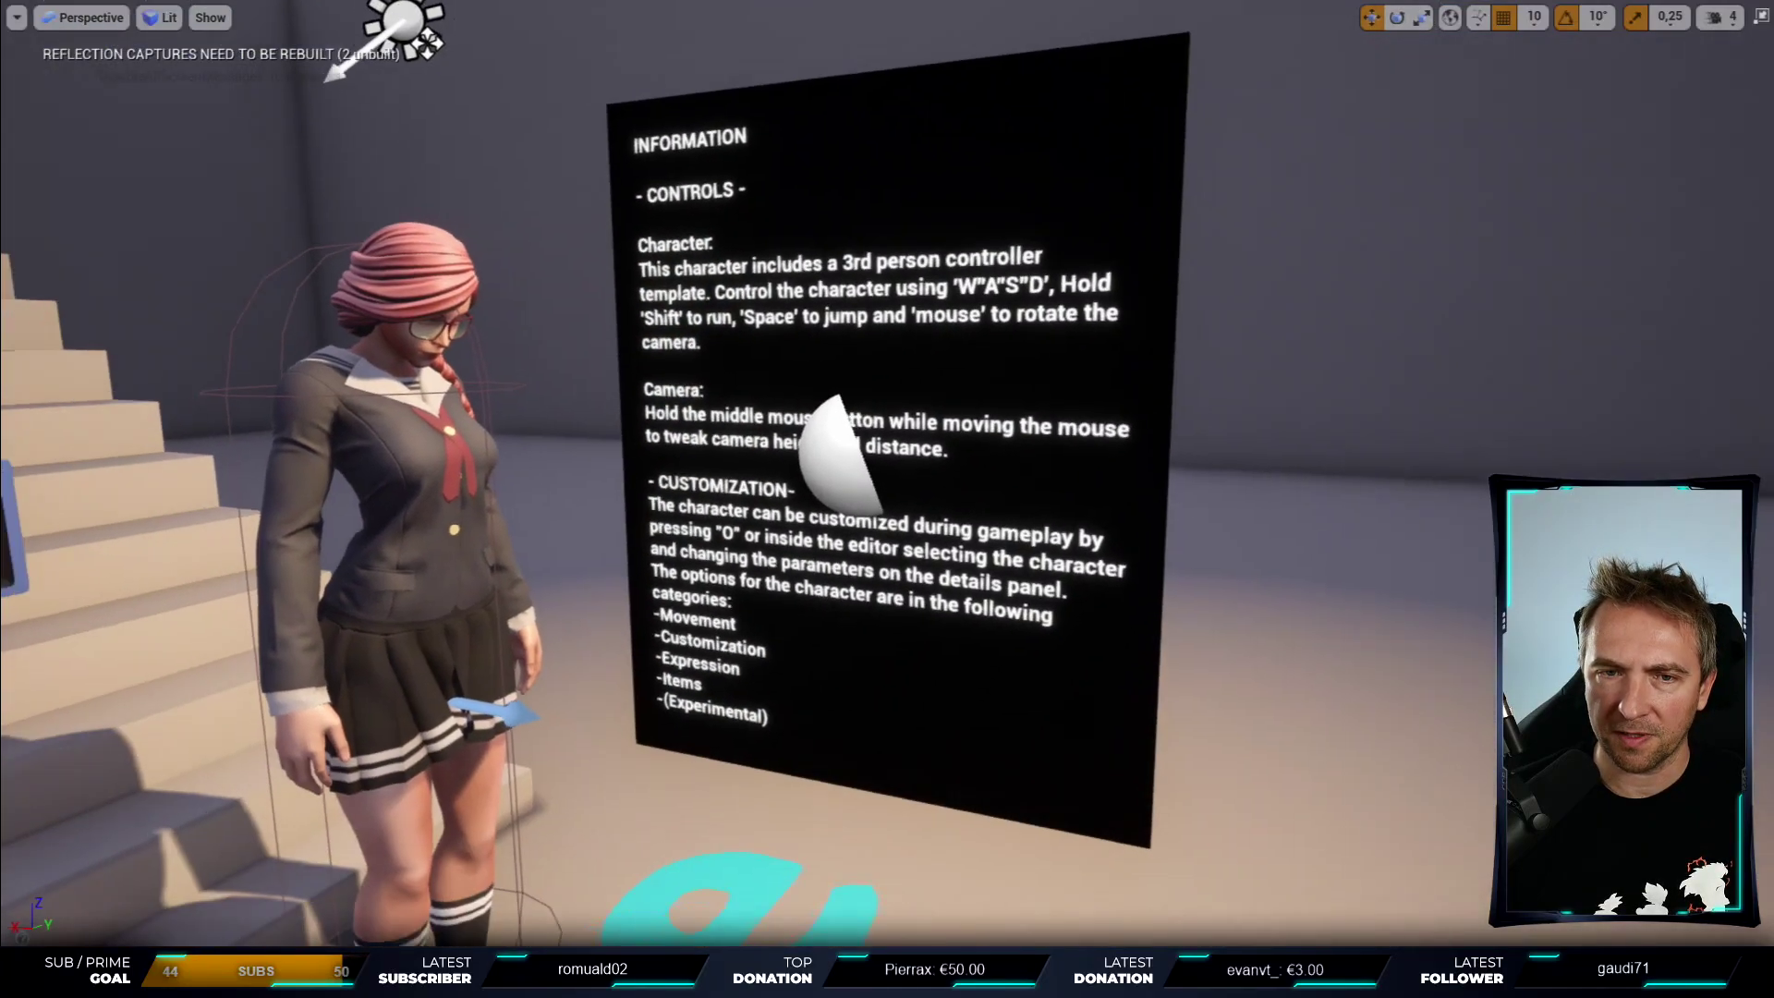
key(a)
key(d)
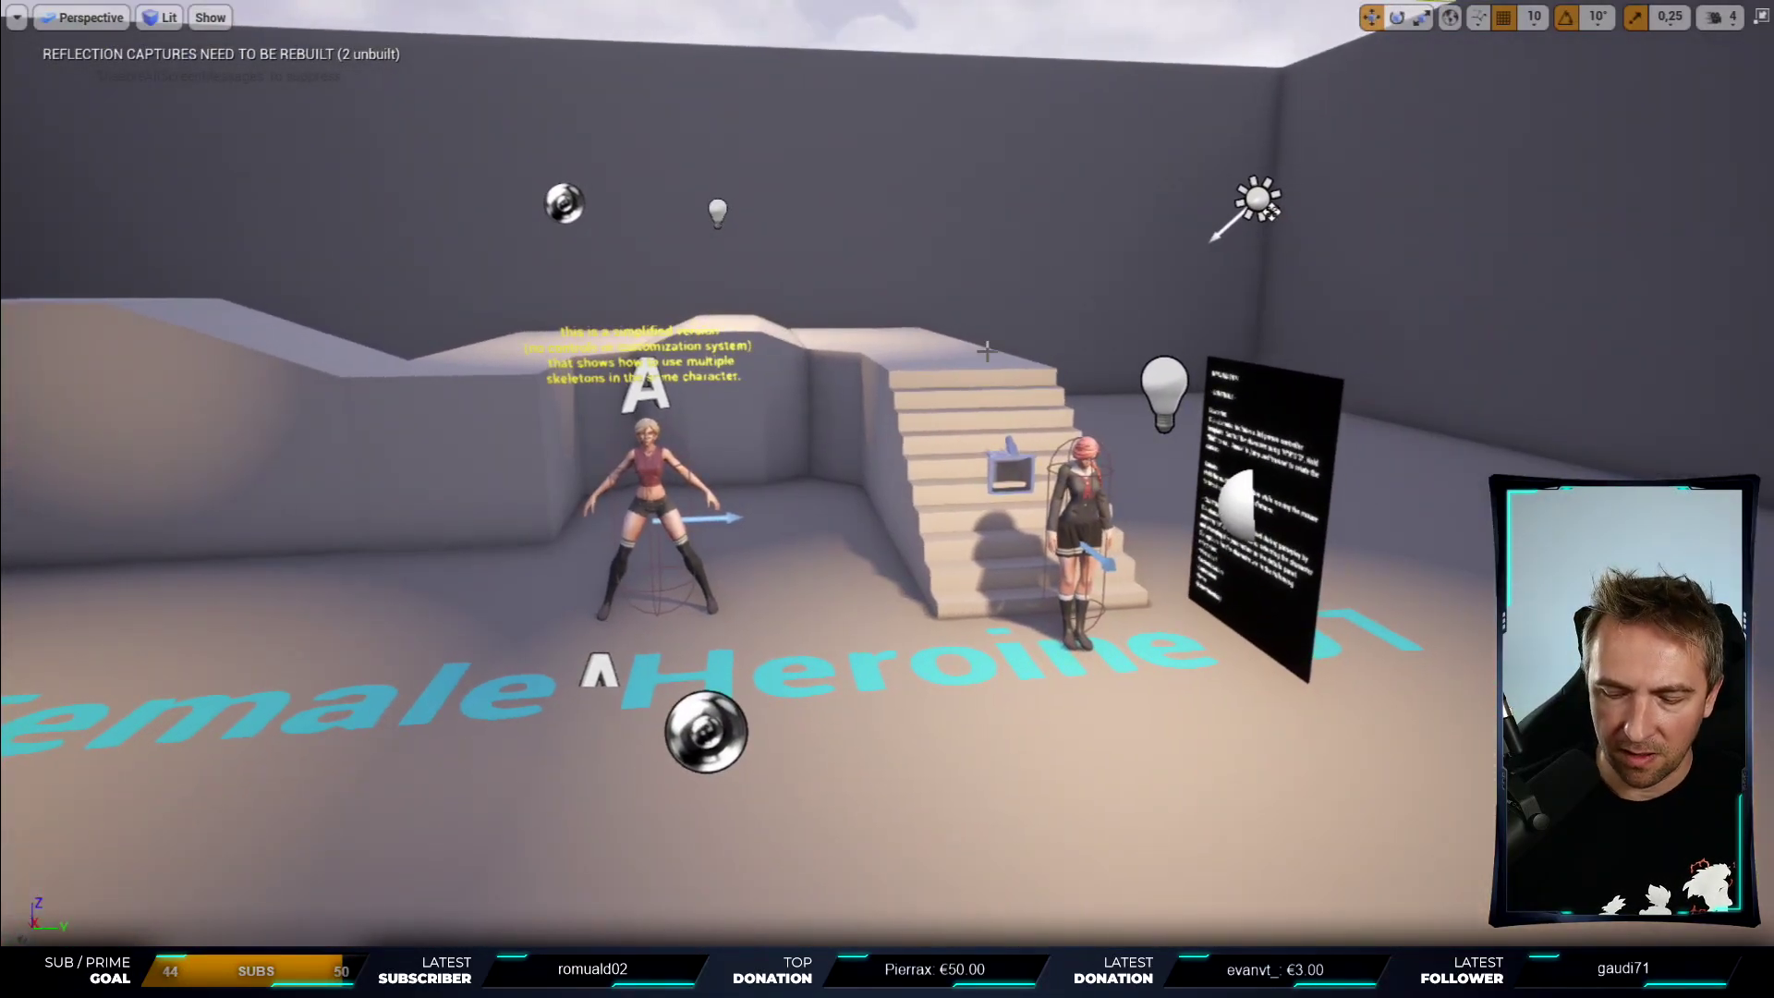
key(alt+p)
- Walk the heroine right past the board and forward into the room, then stop playing
click(986, 330)
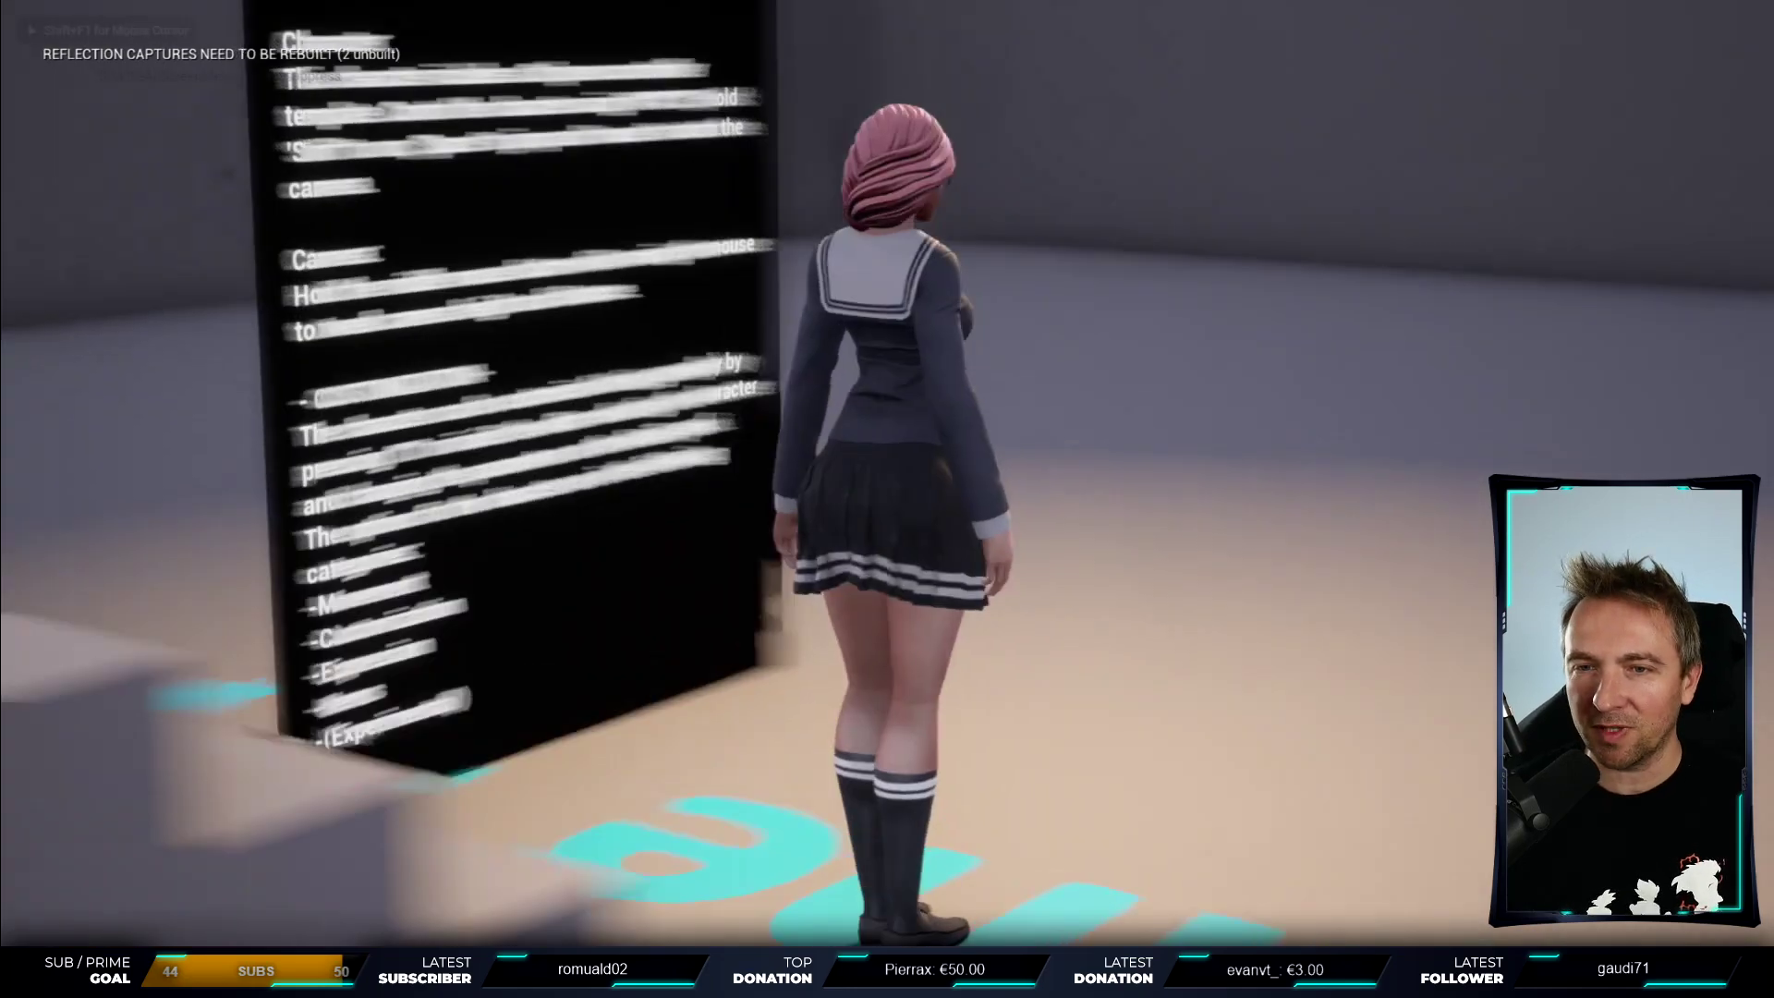
key(d)
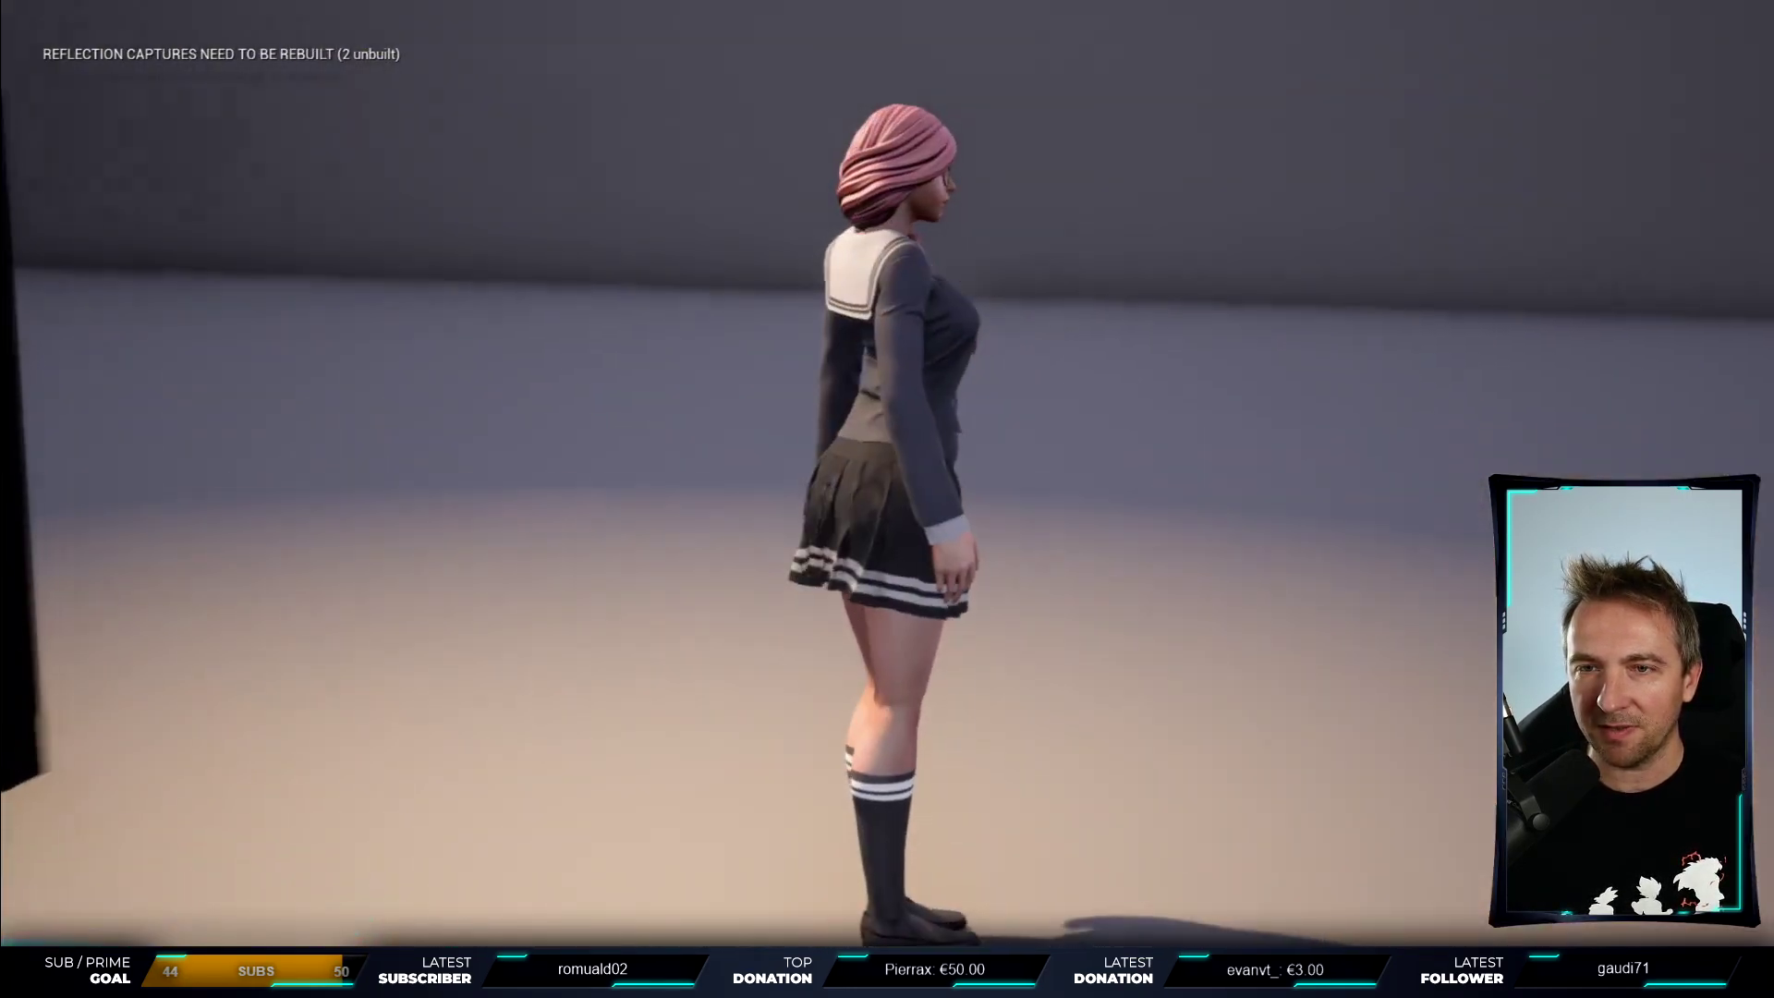
key(w)
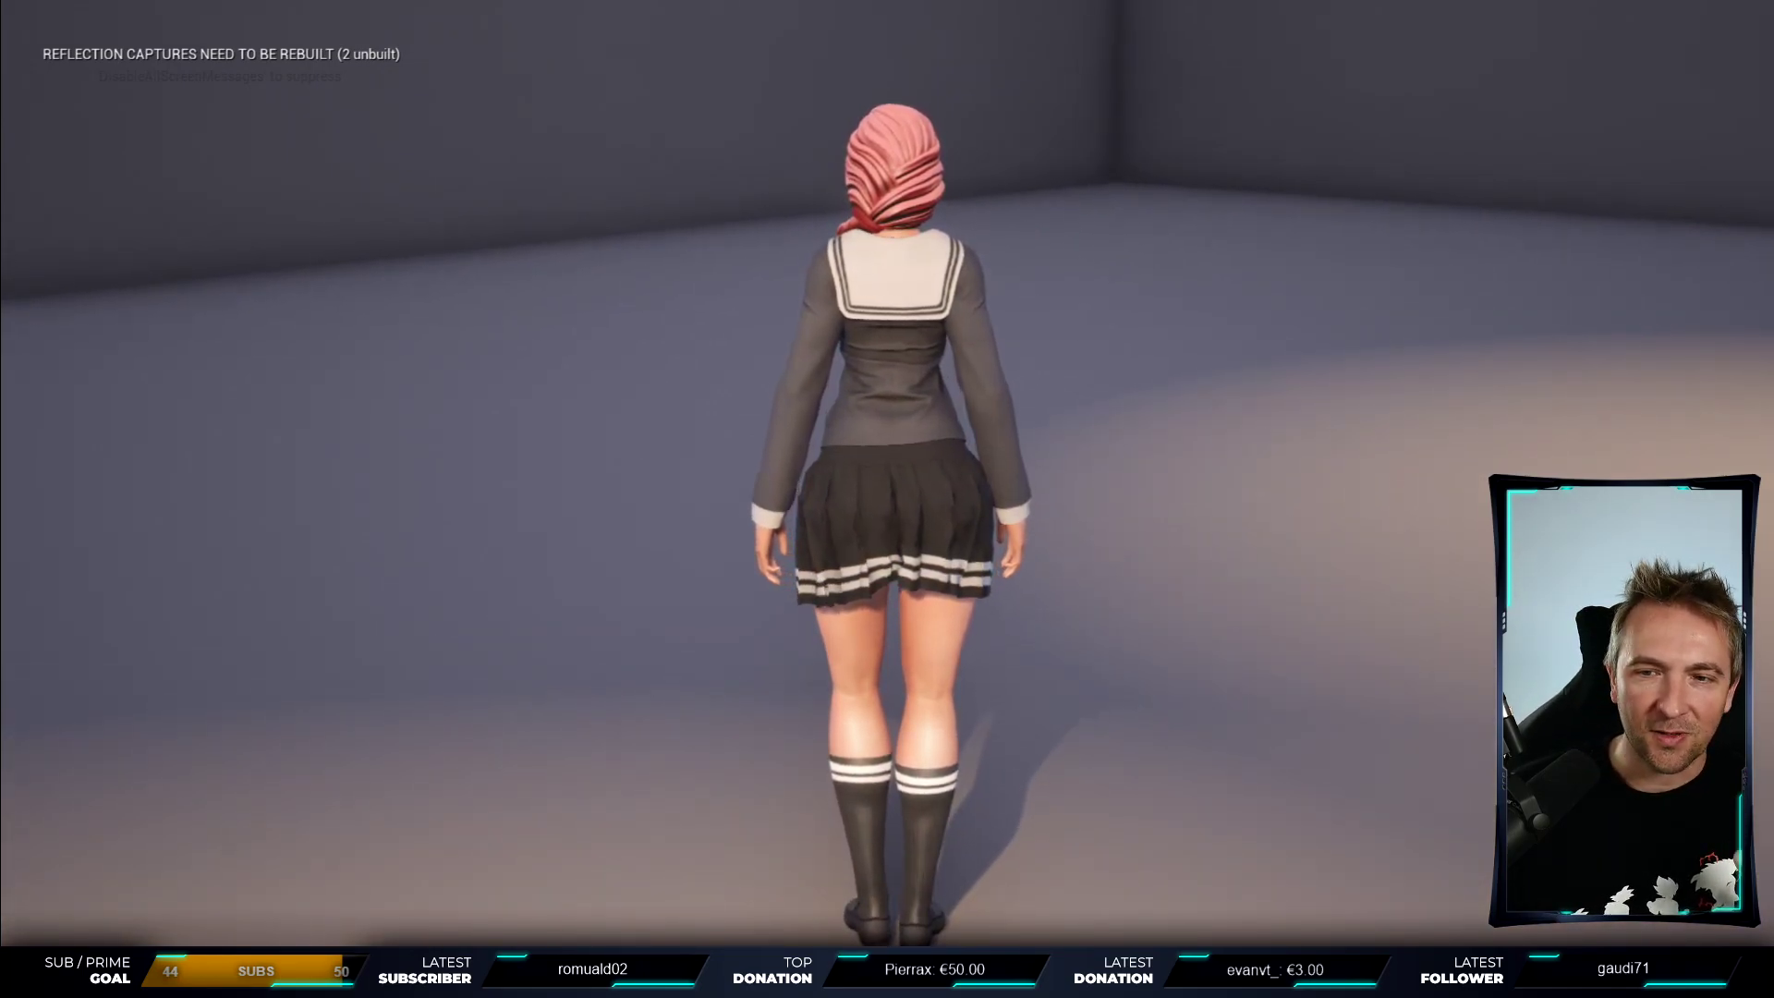
key(Escape)
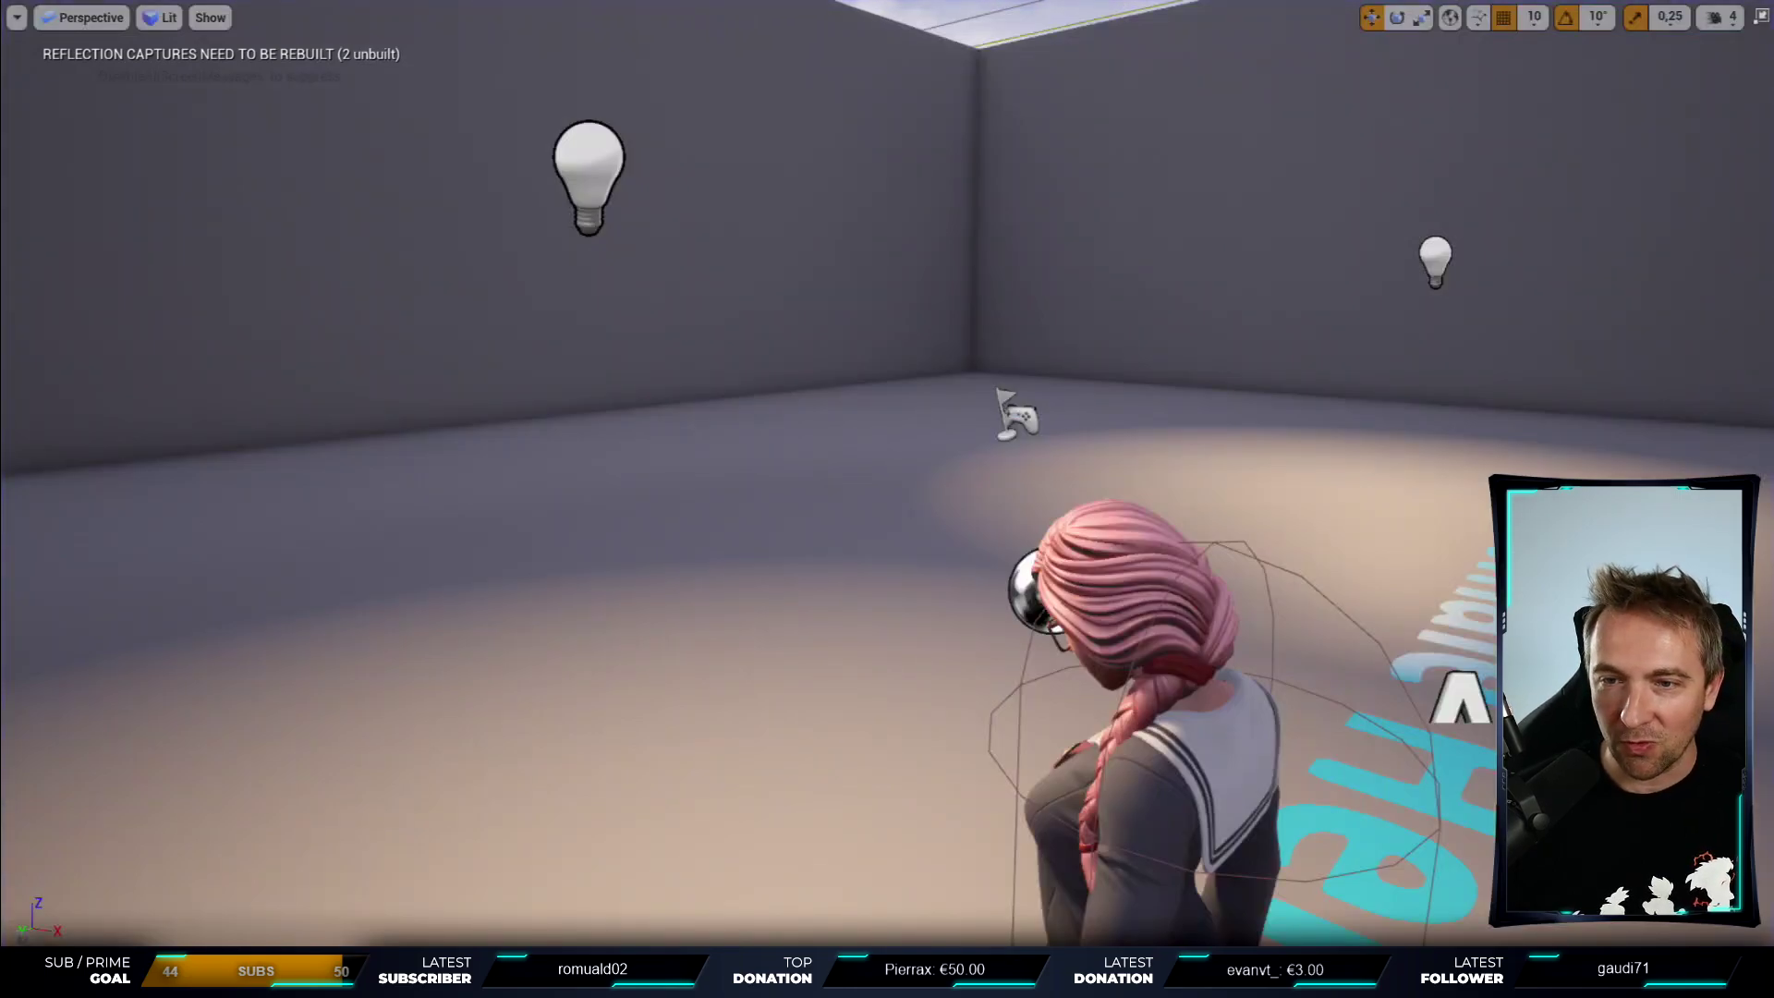
- Replay the demo and walk, then run the heroine across the room toward the back wall
right_drag(1319, 499, 1030, 635)
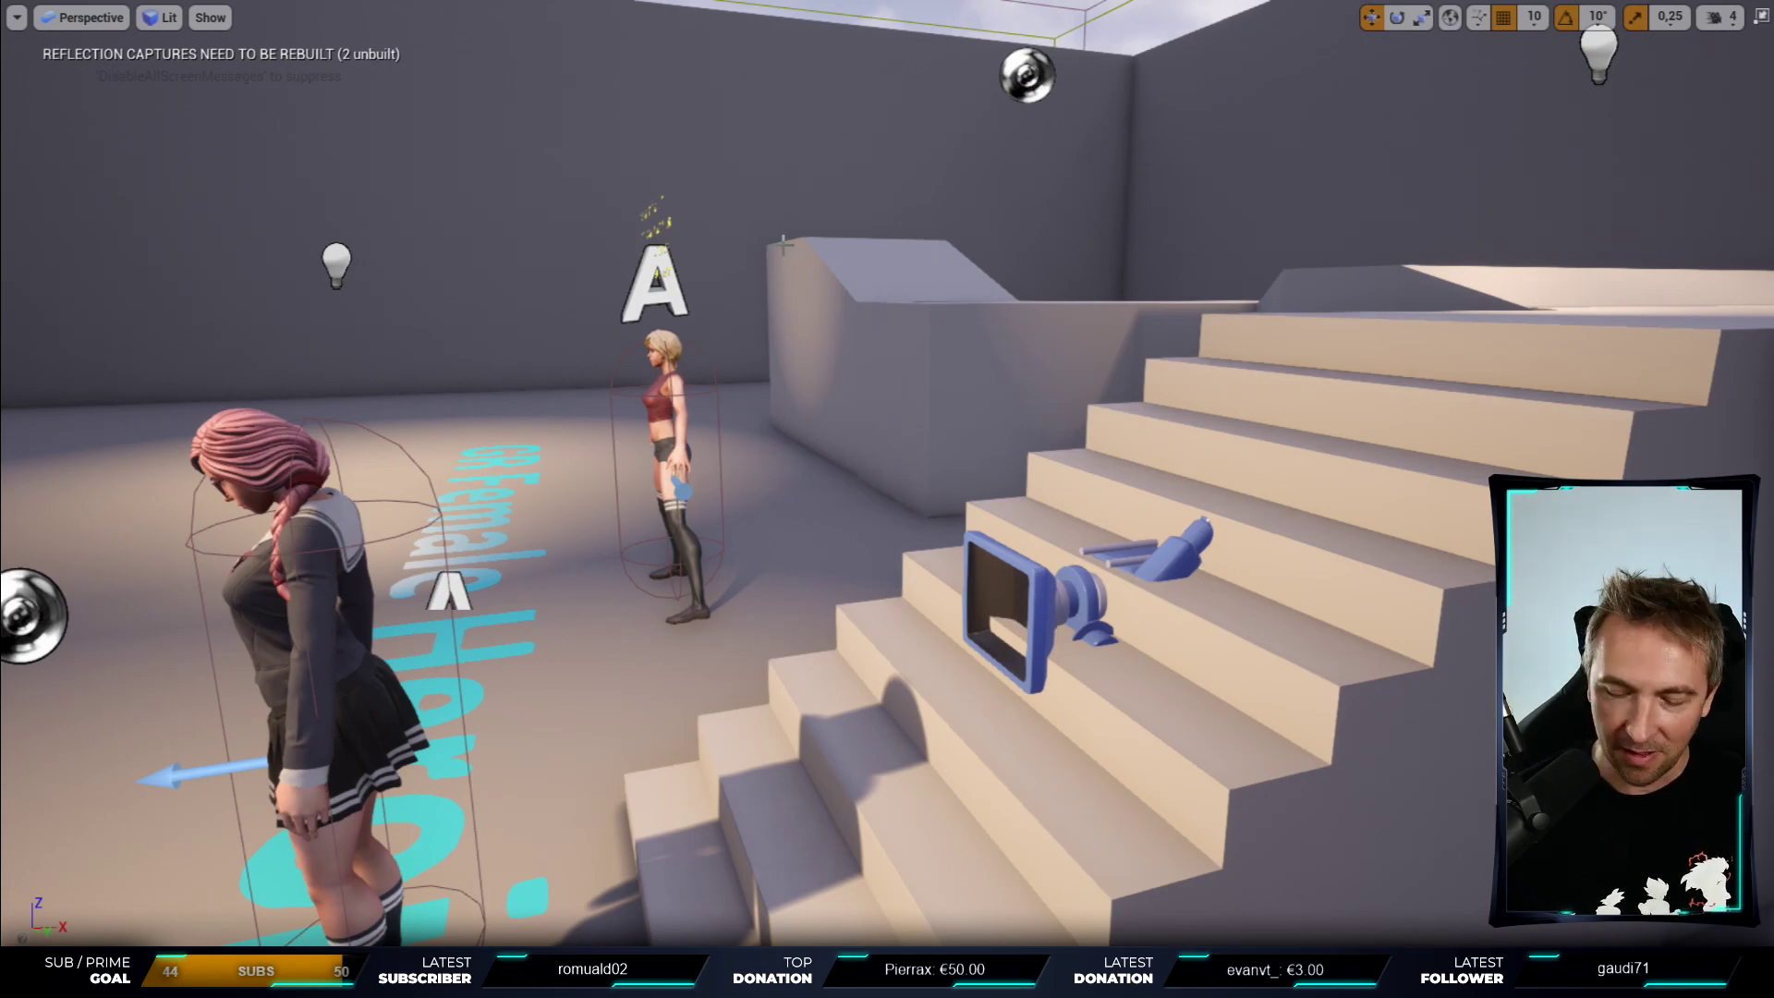
key(alt+p)
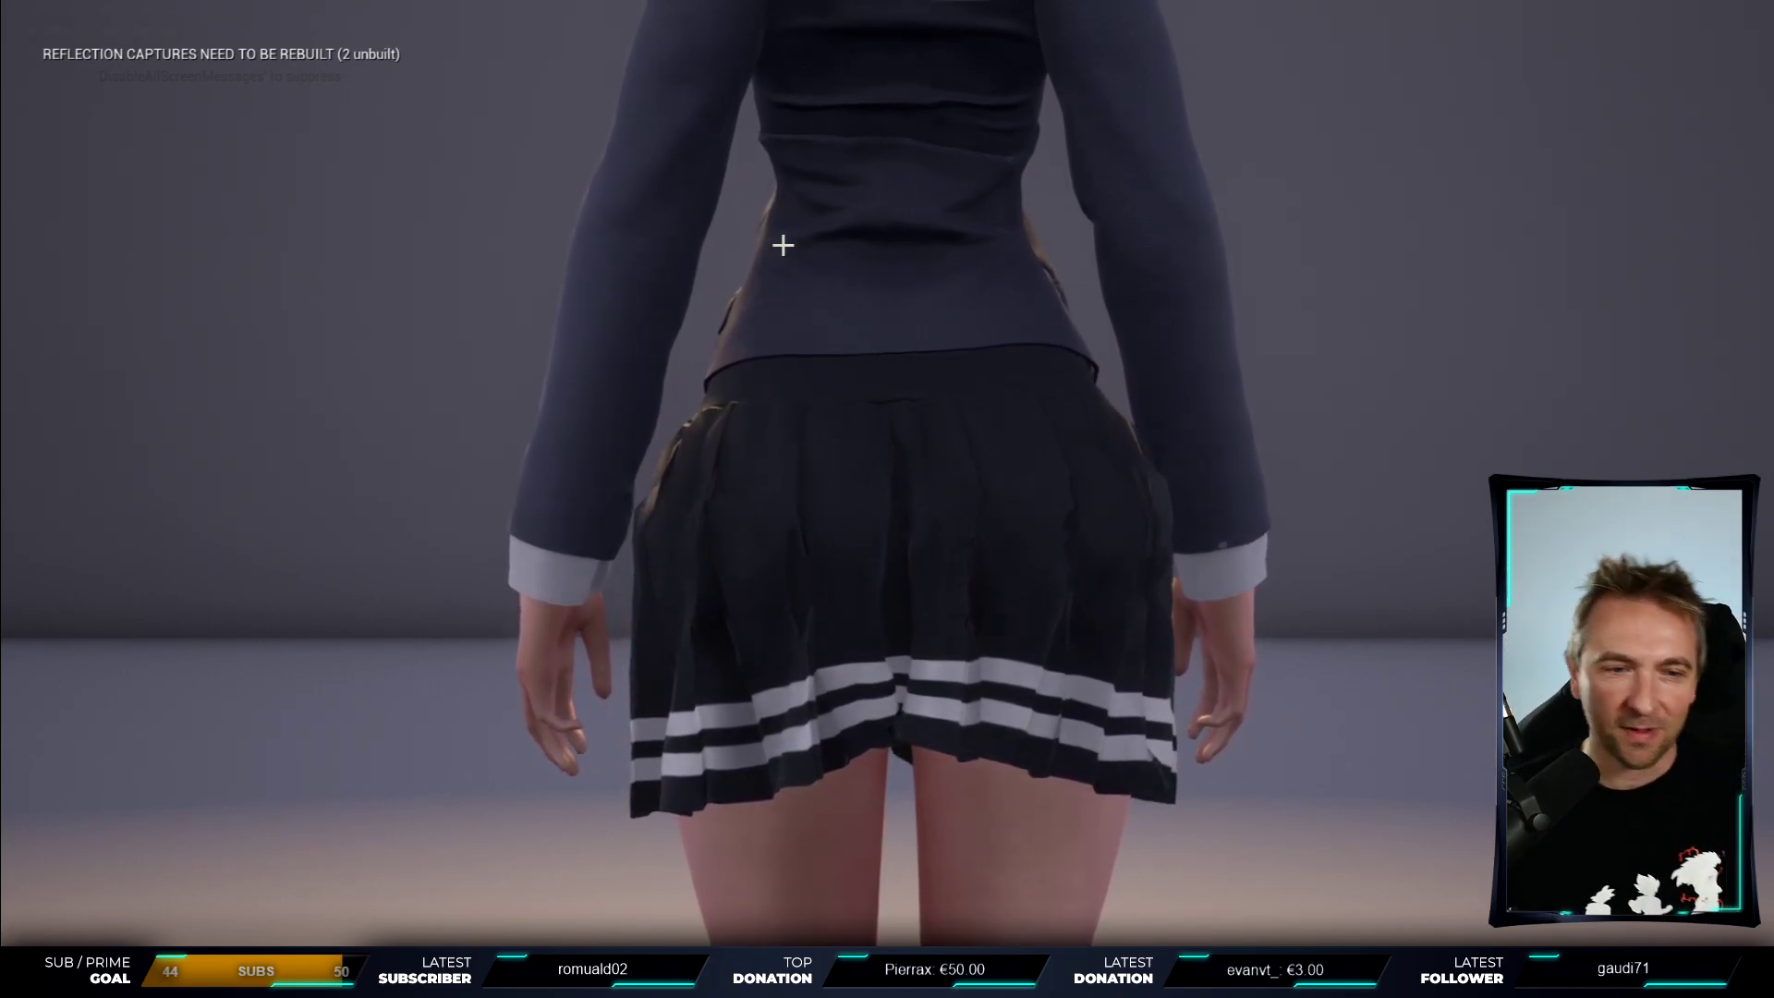
click(783, 245)
key(w)
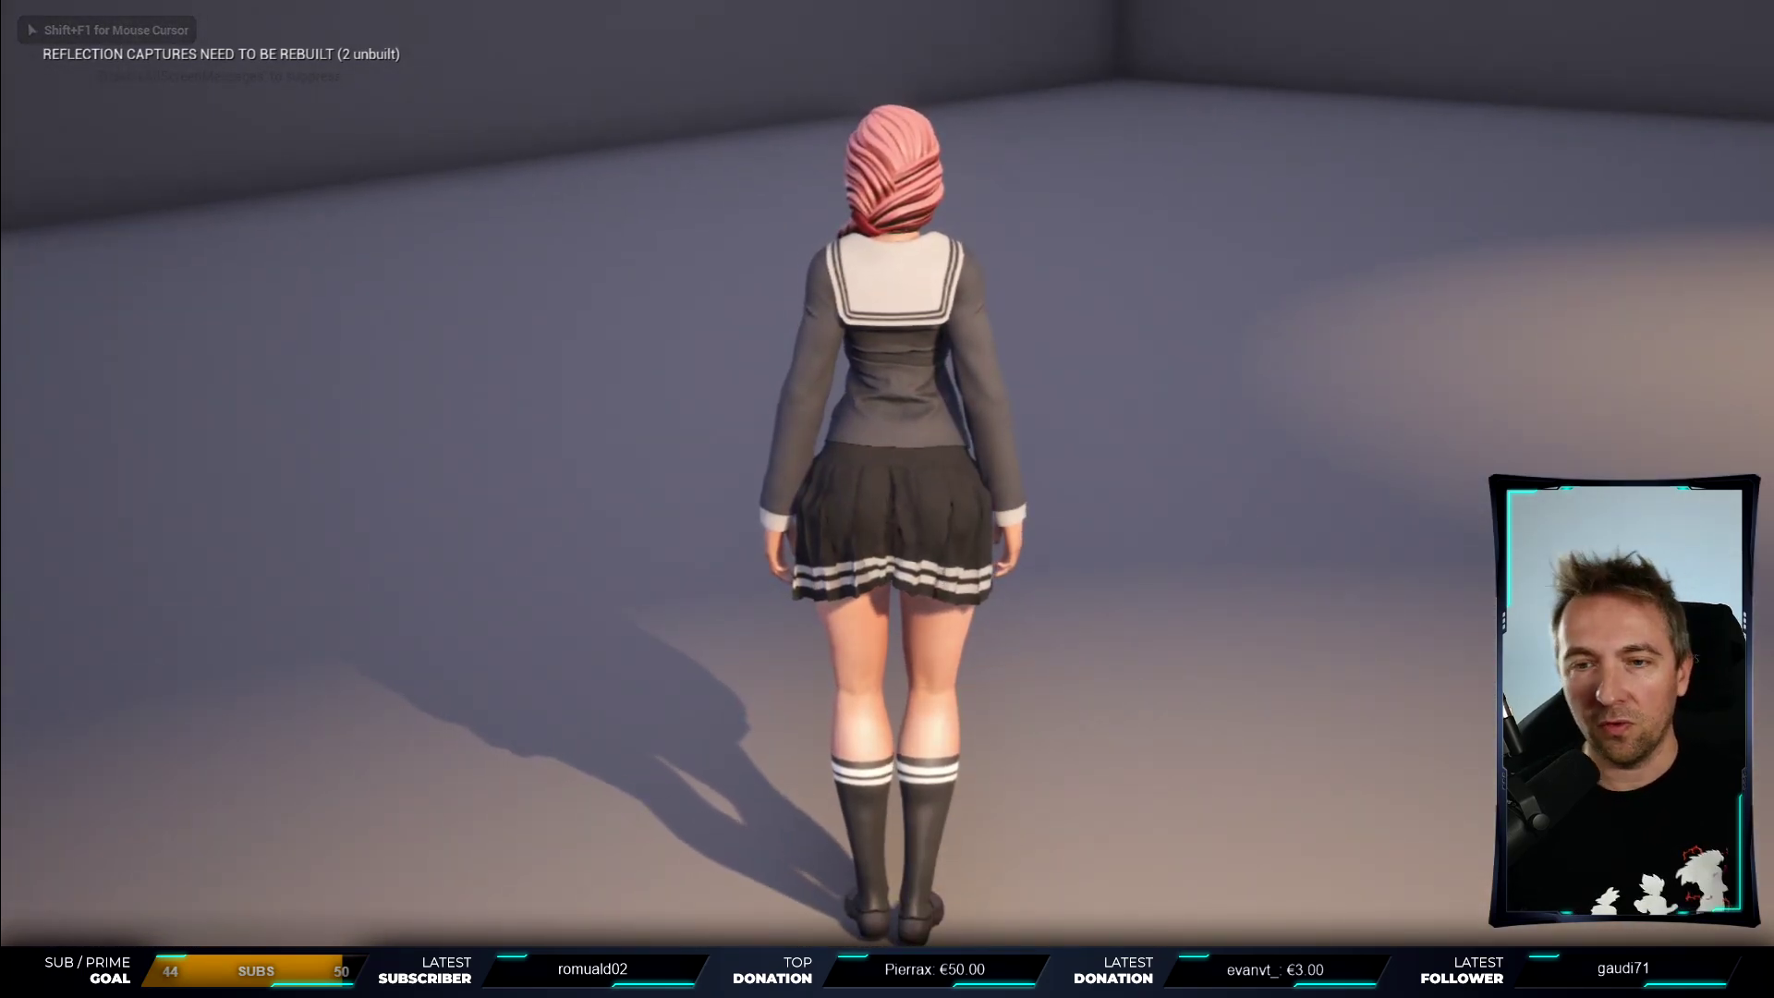
key(w)
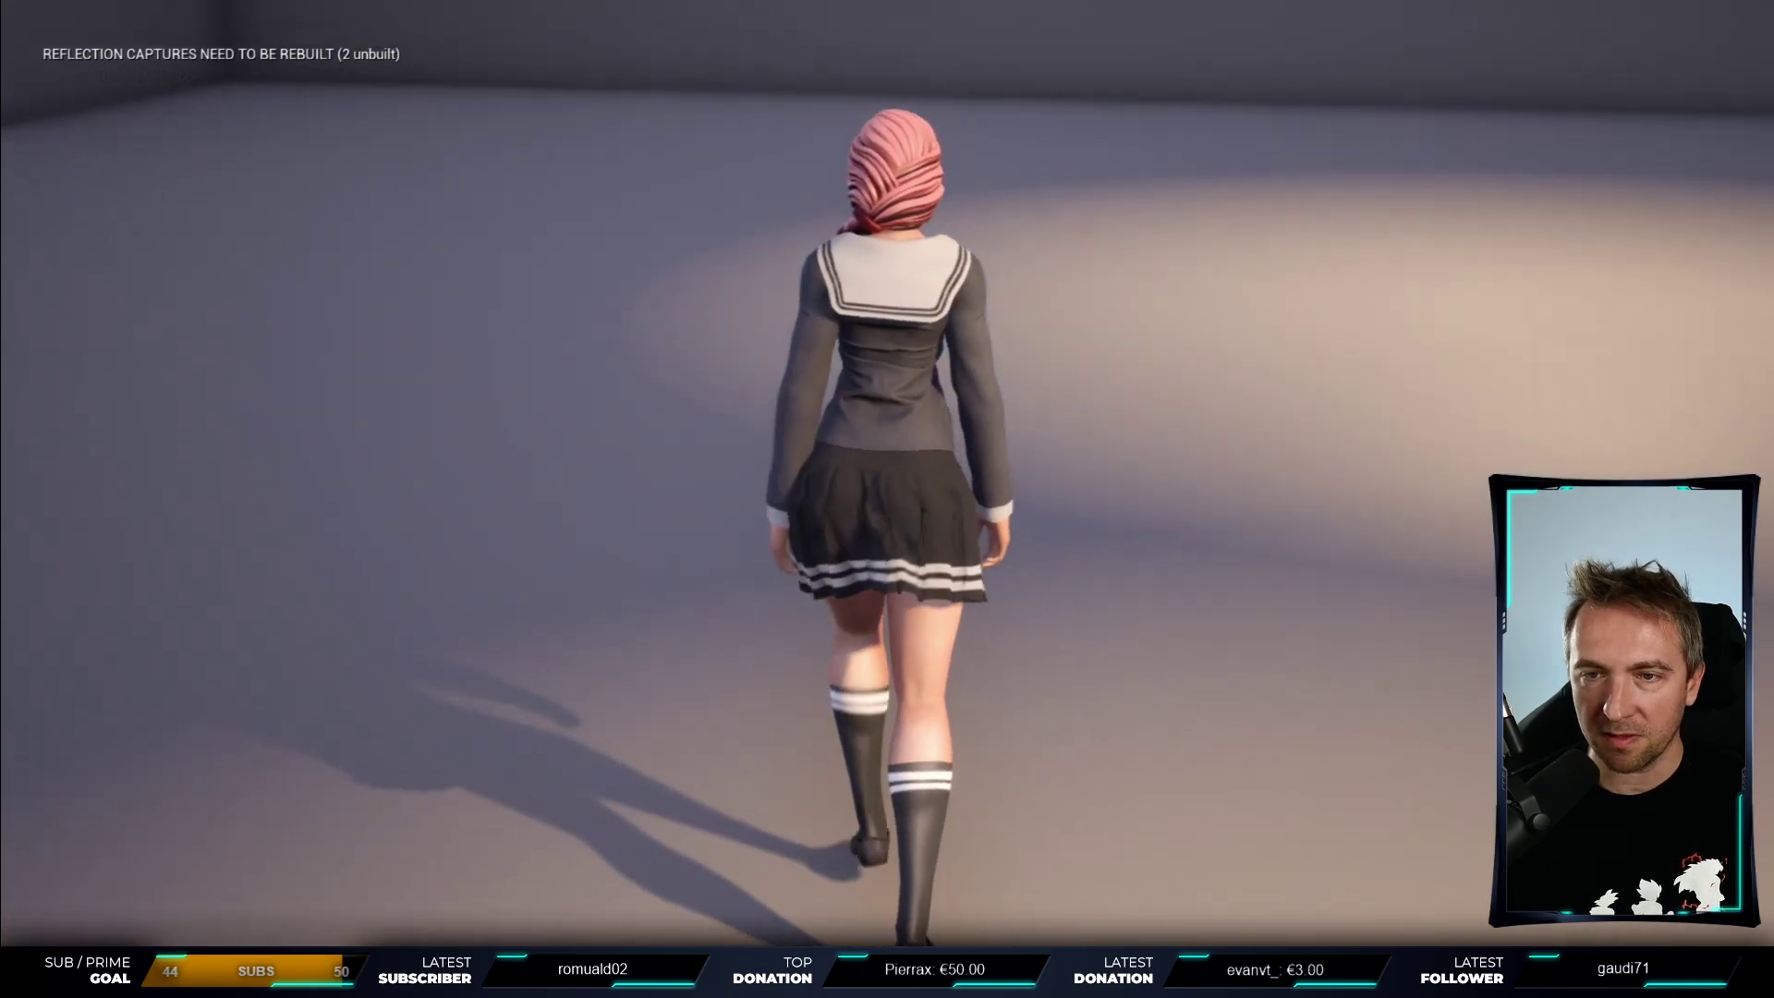
key(shift)
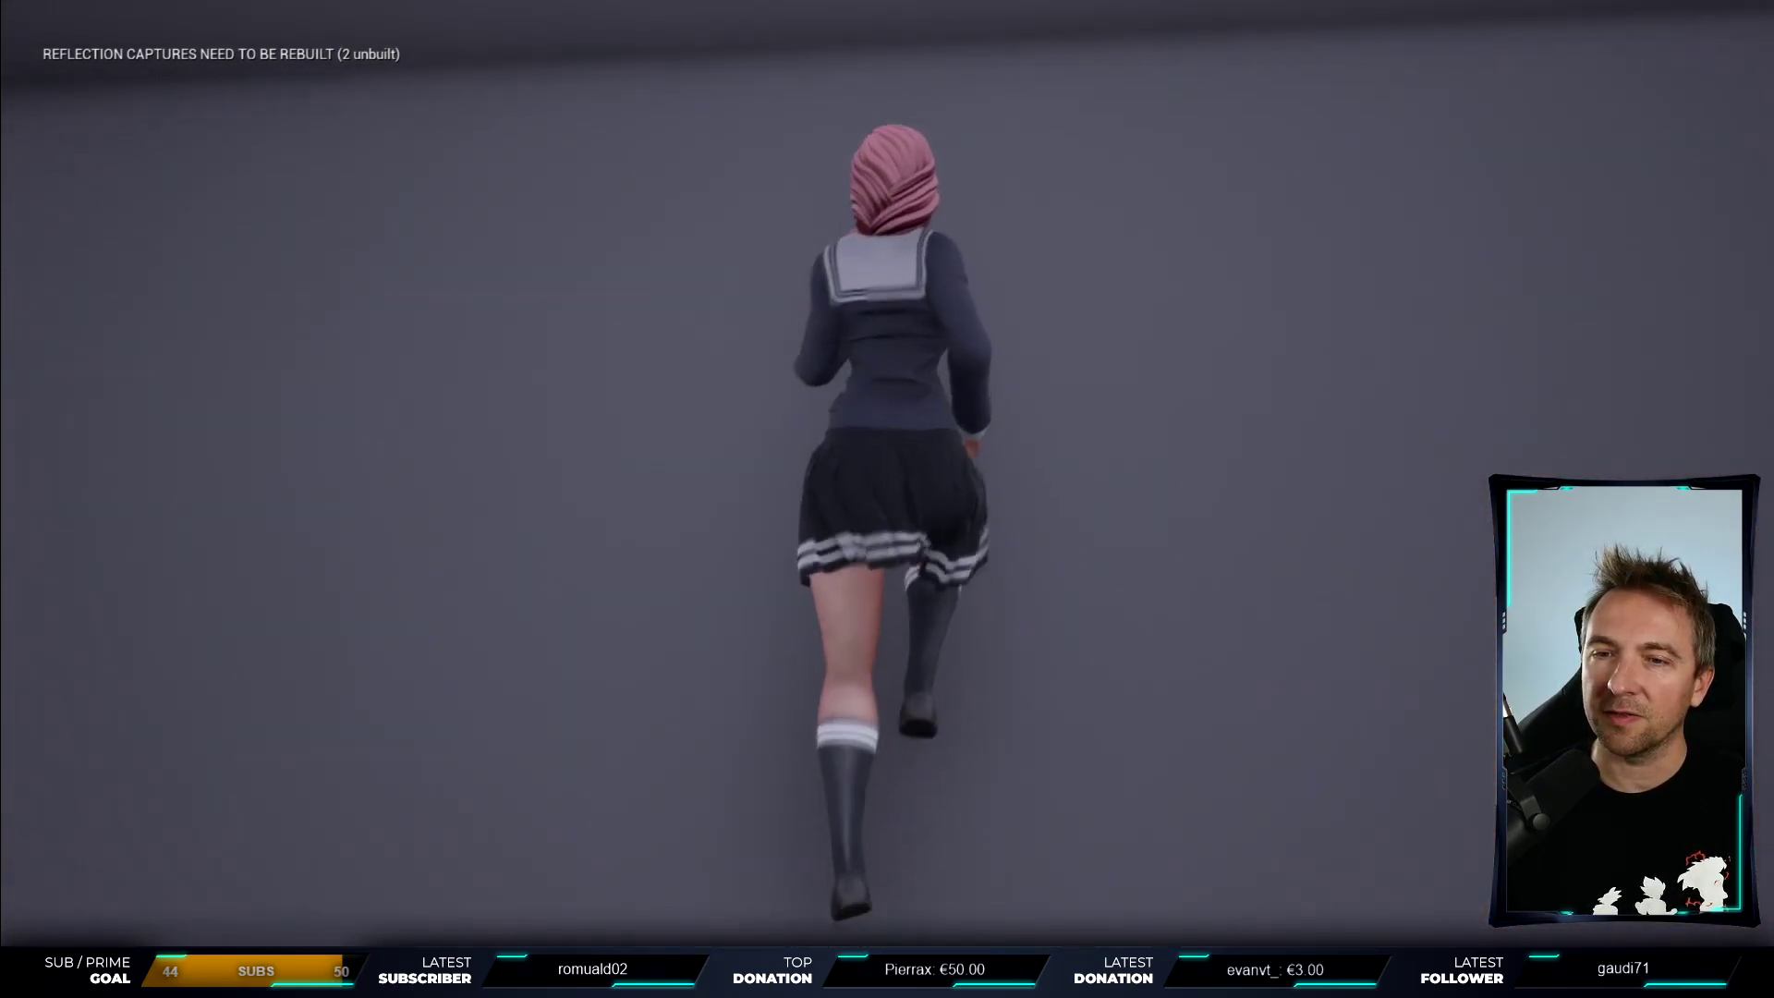
key(shift)
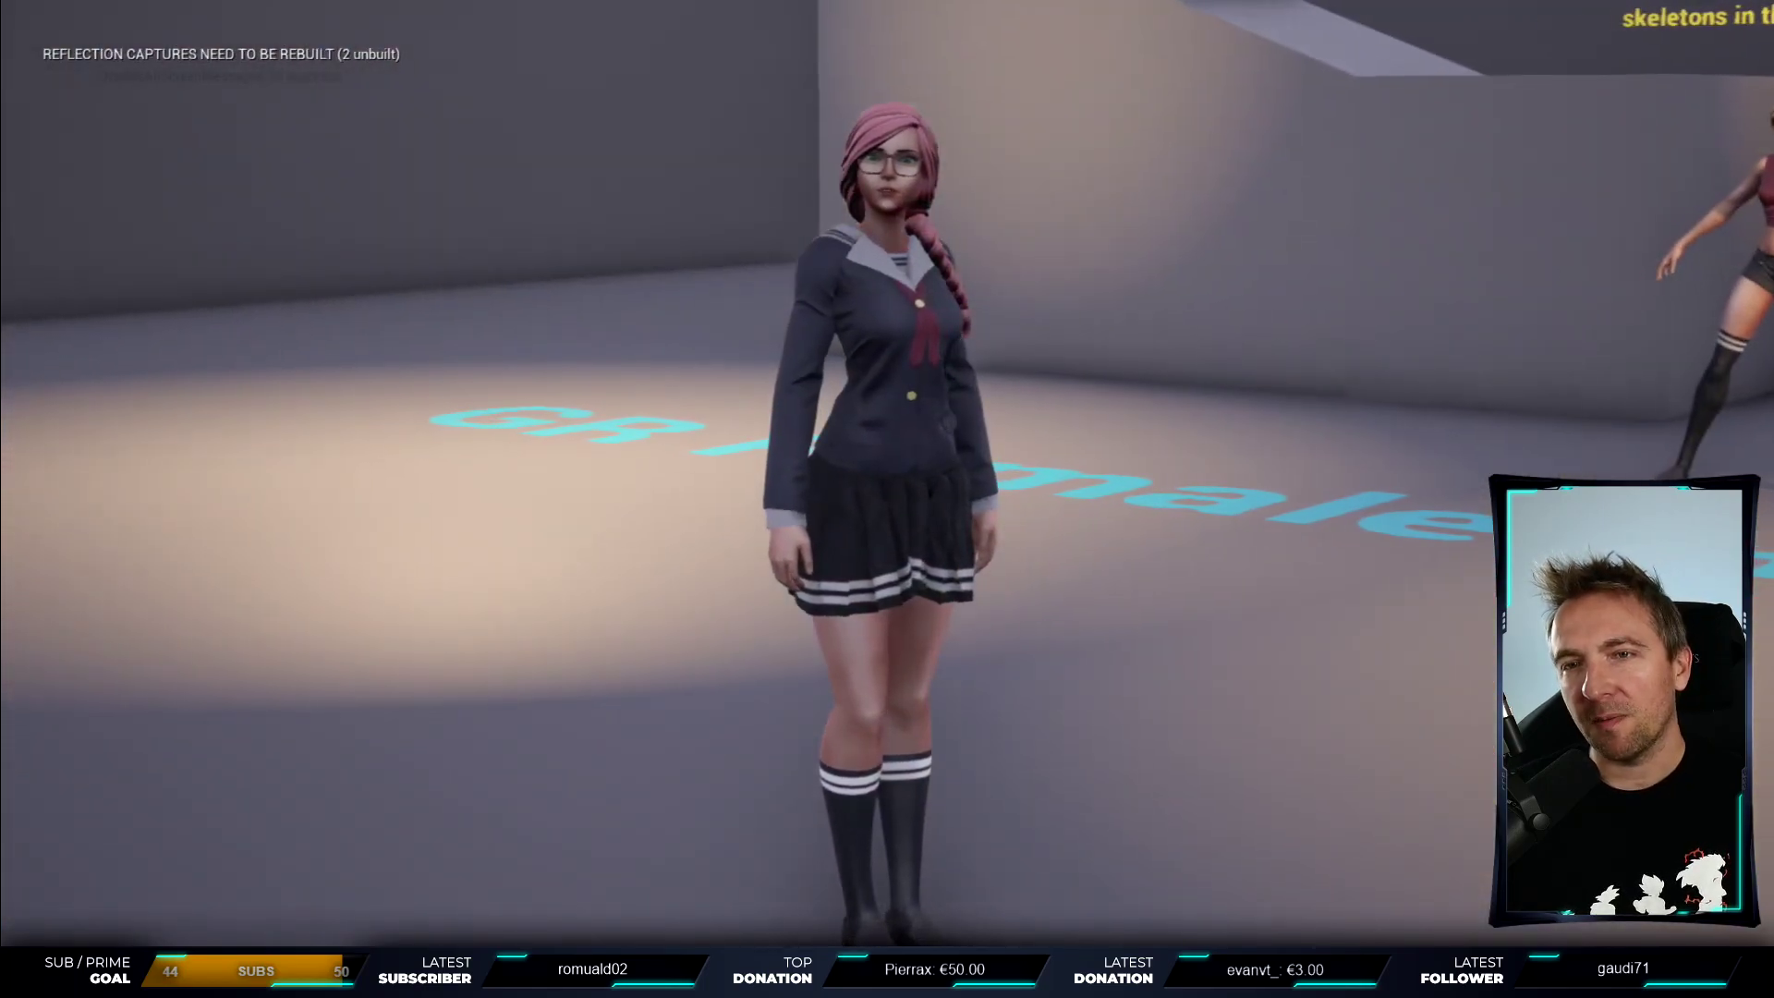
- Run and jump the heroine to the controls-and-customization board, then turn her back around
key(w)
key(shift)
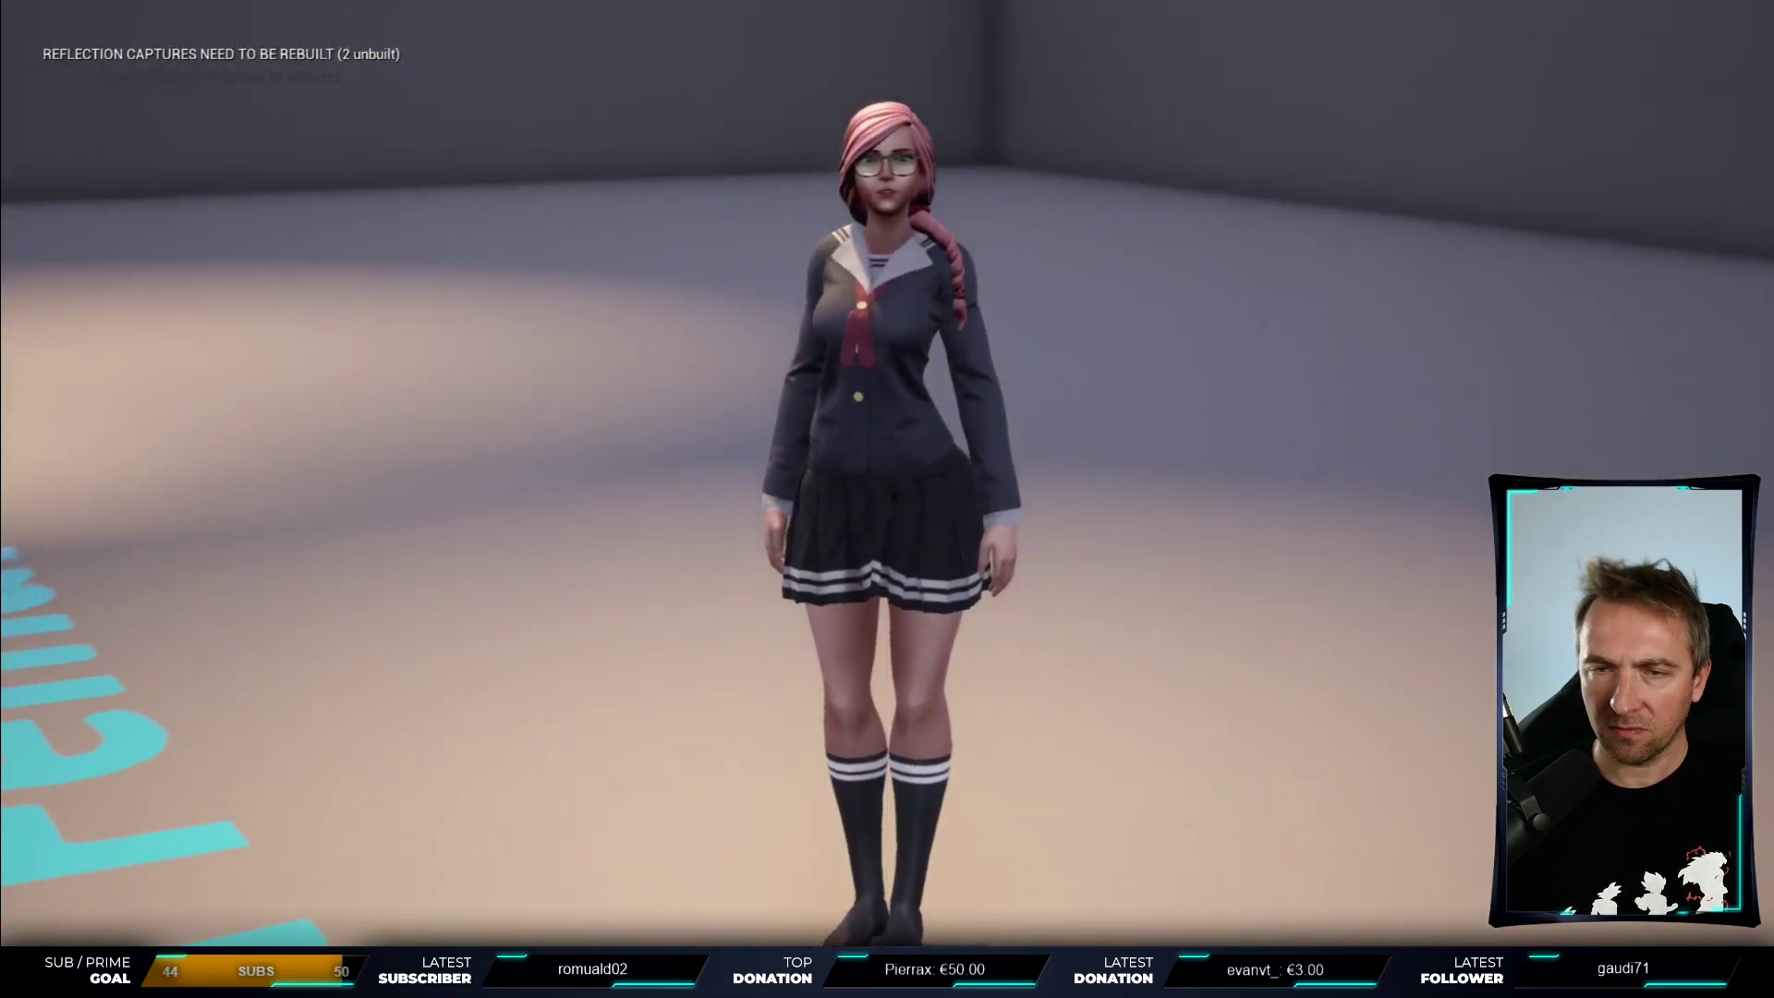
key(space)
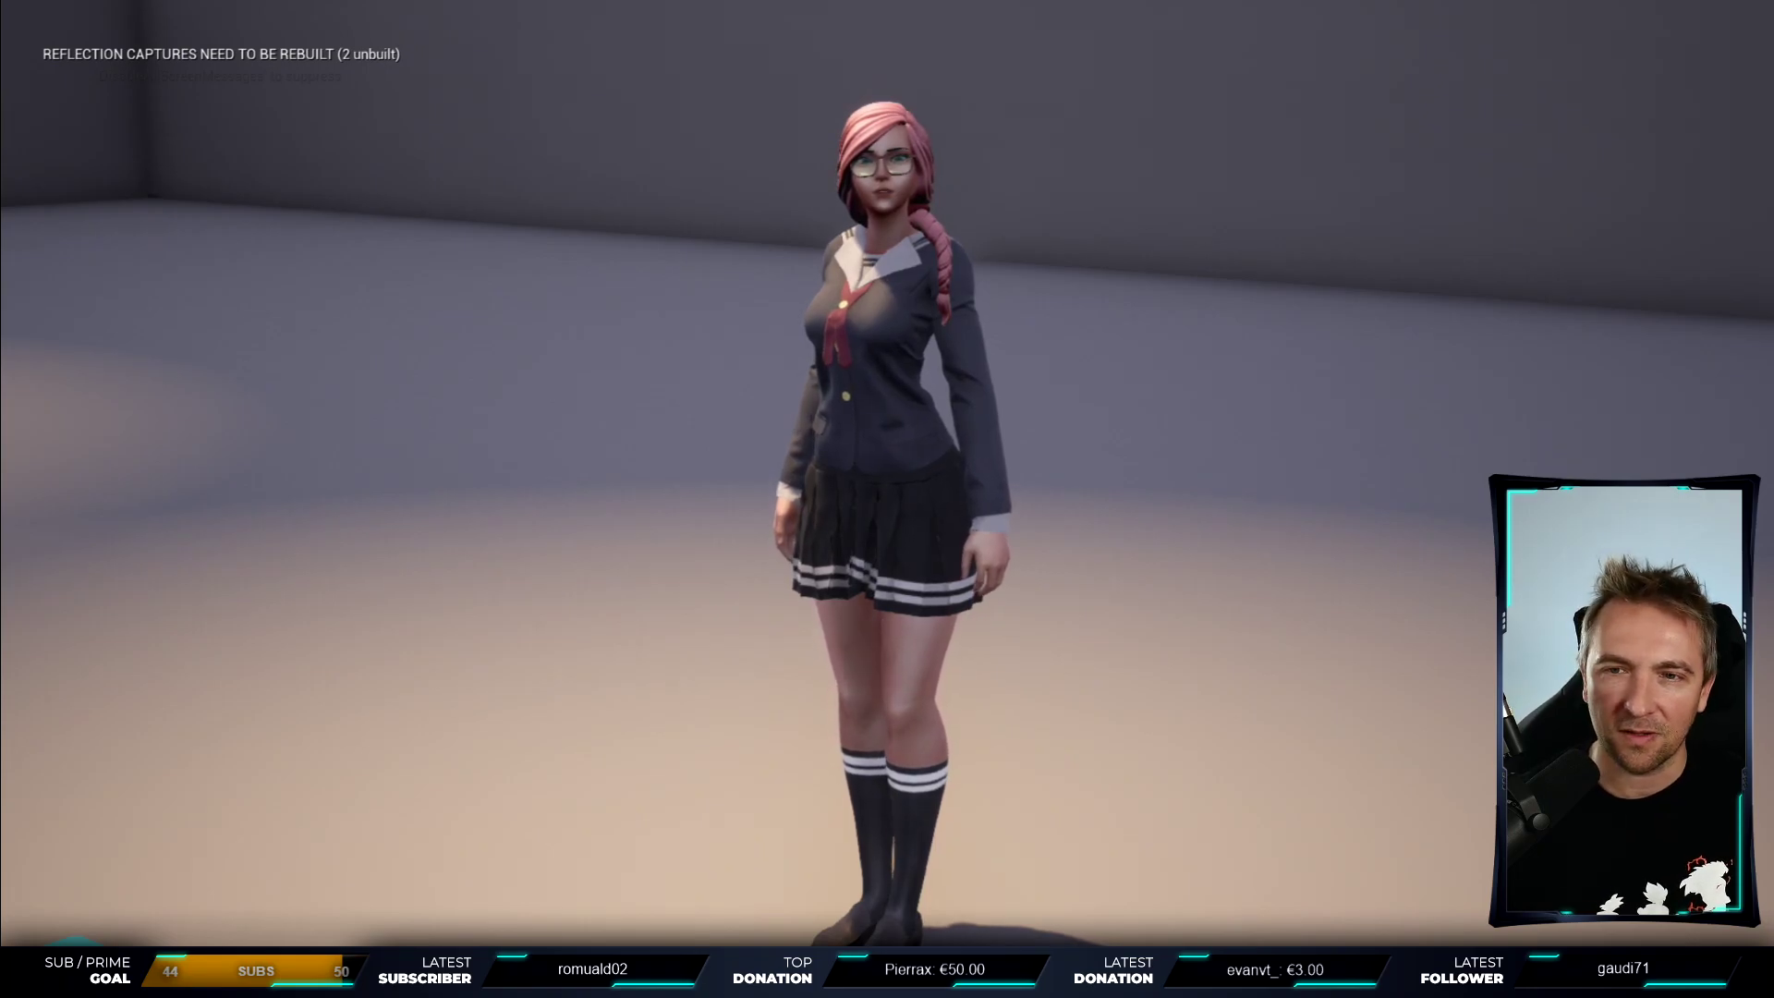
key(w)
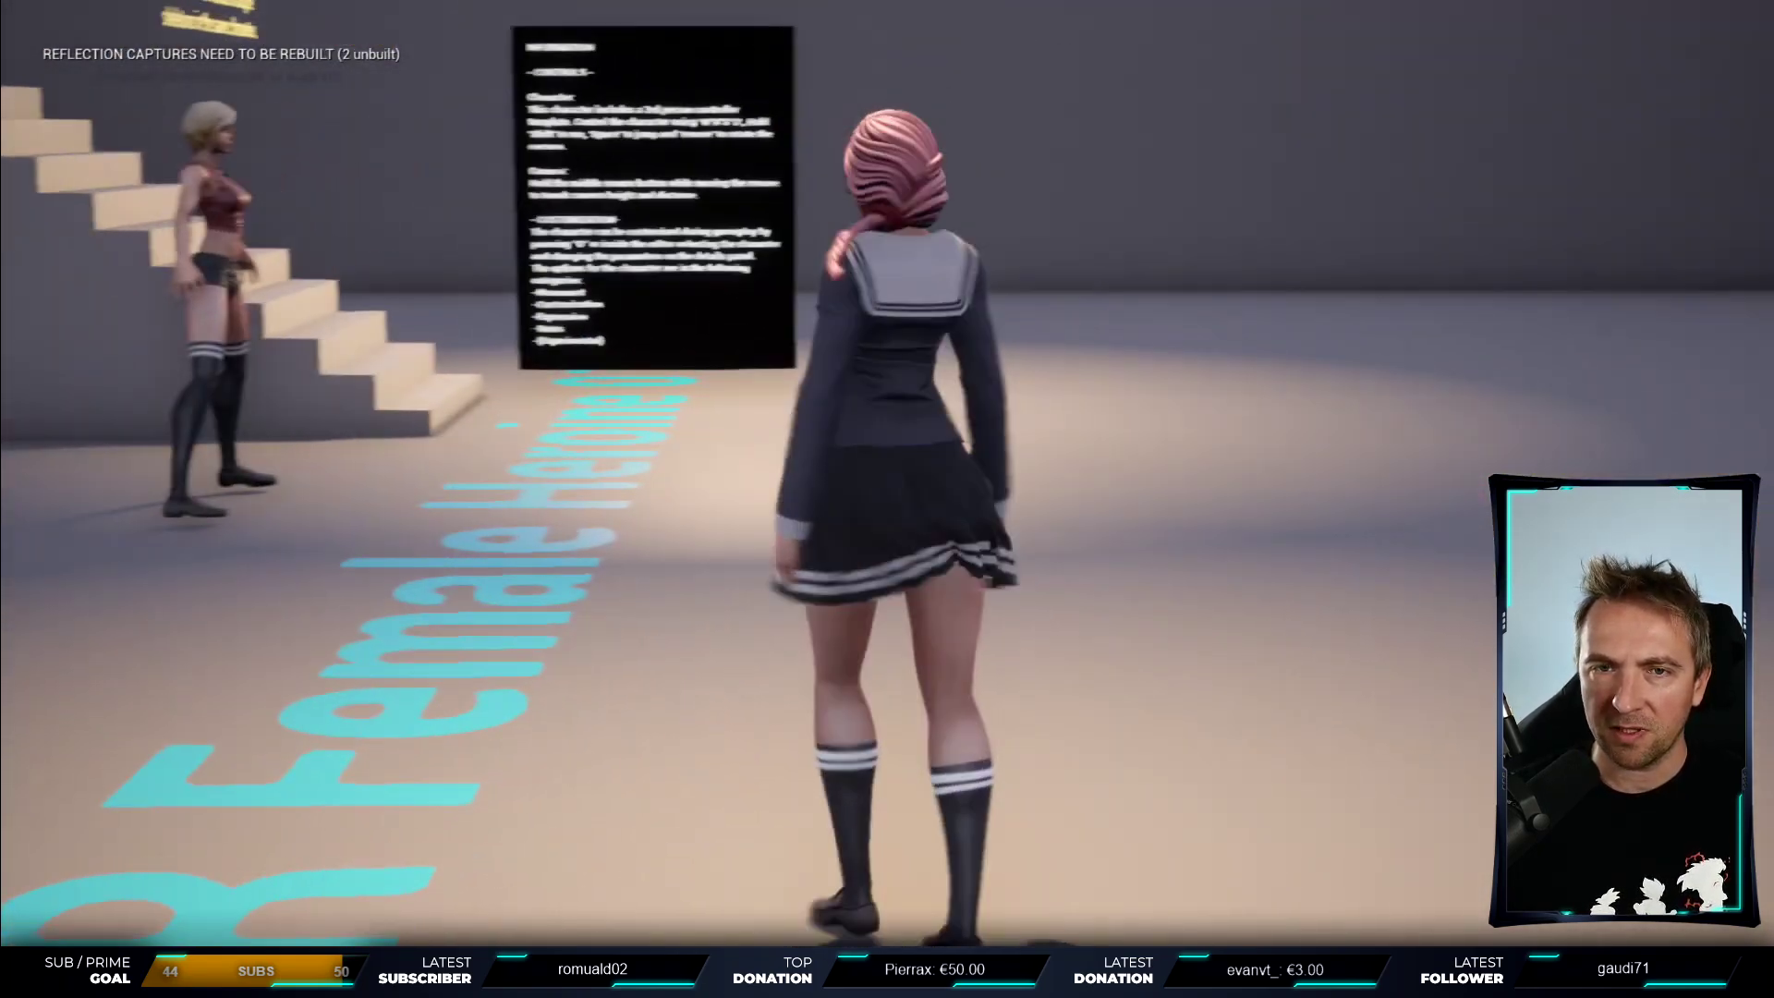
key(w)
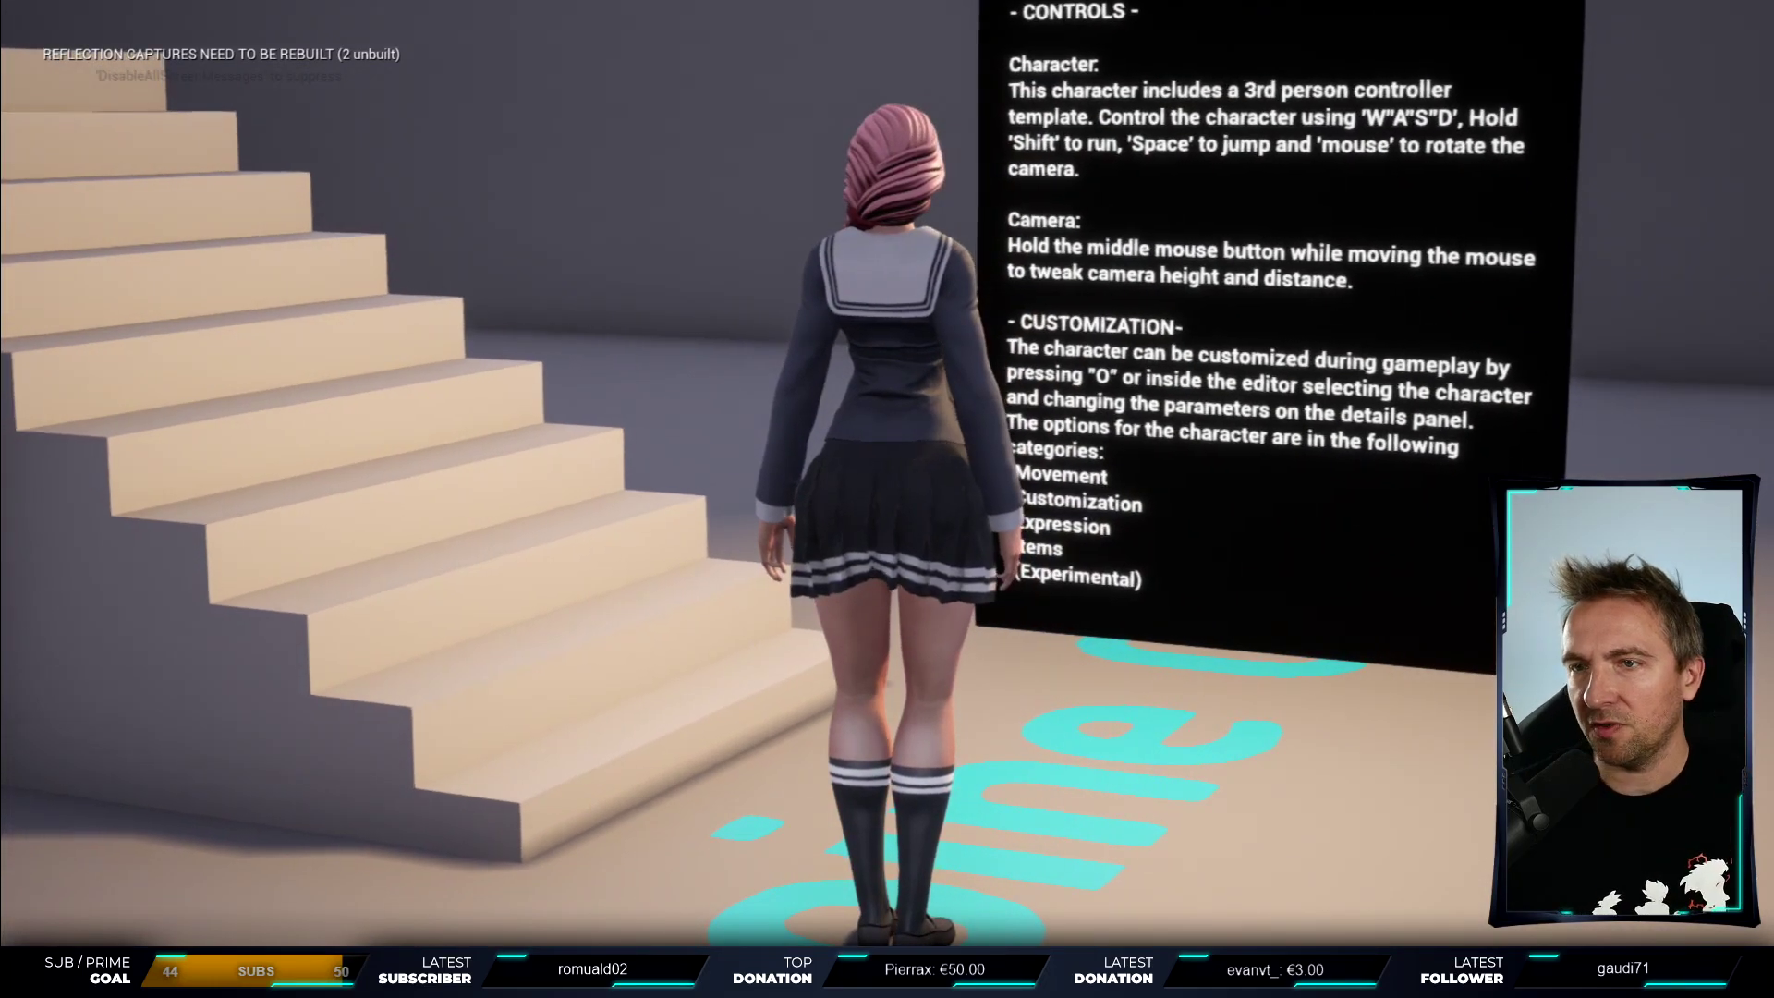
key(space)
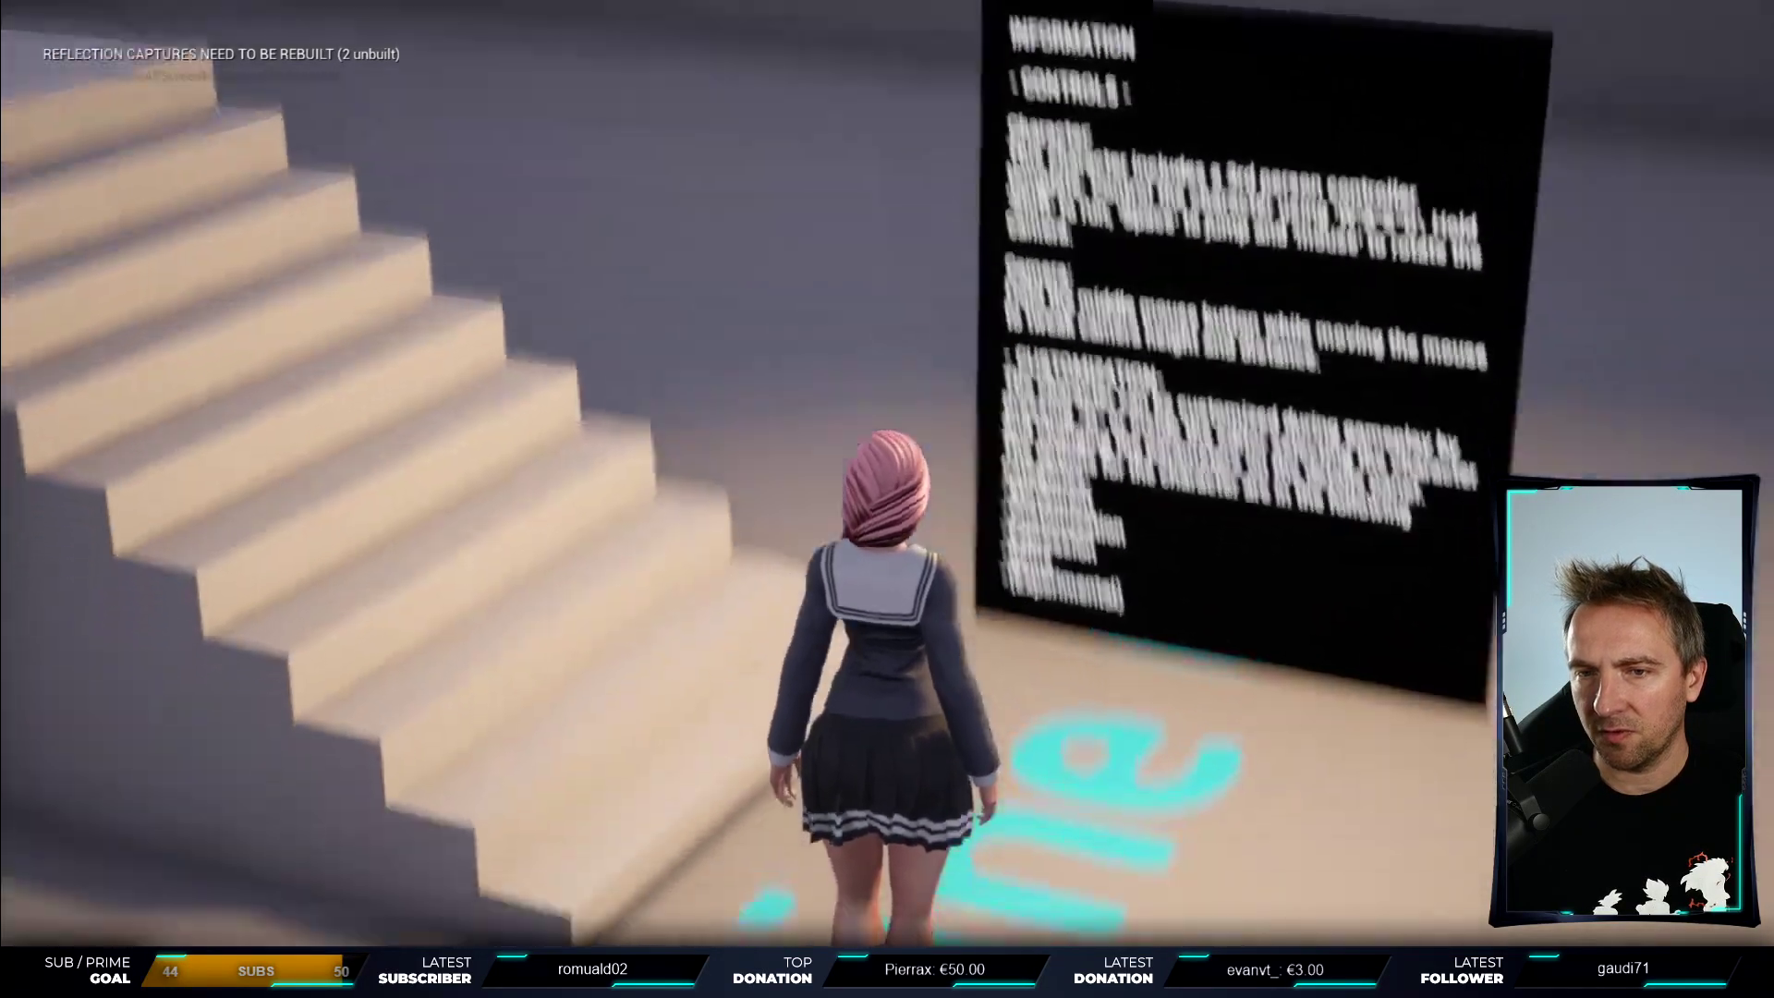
key(d)
key(s)
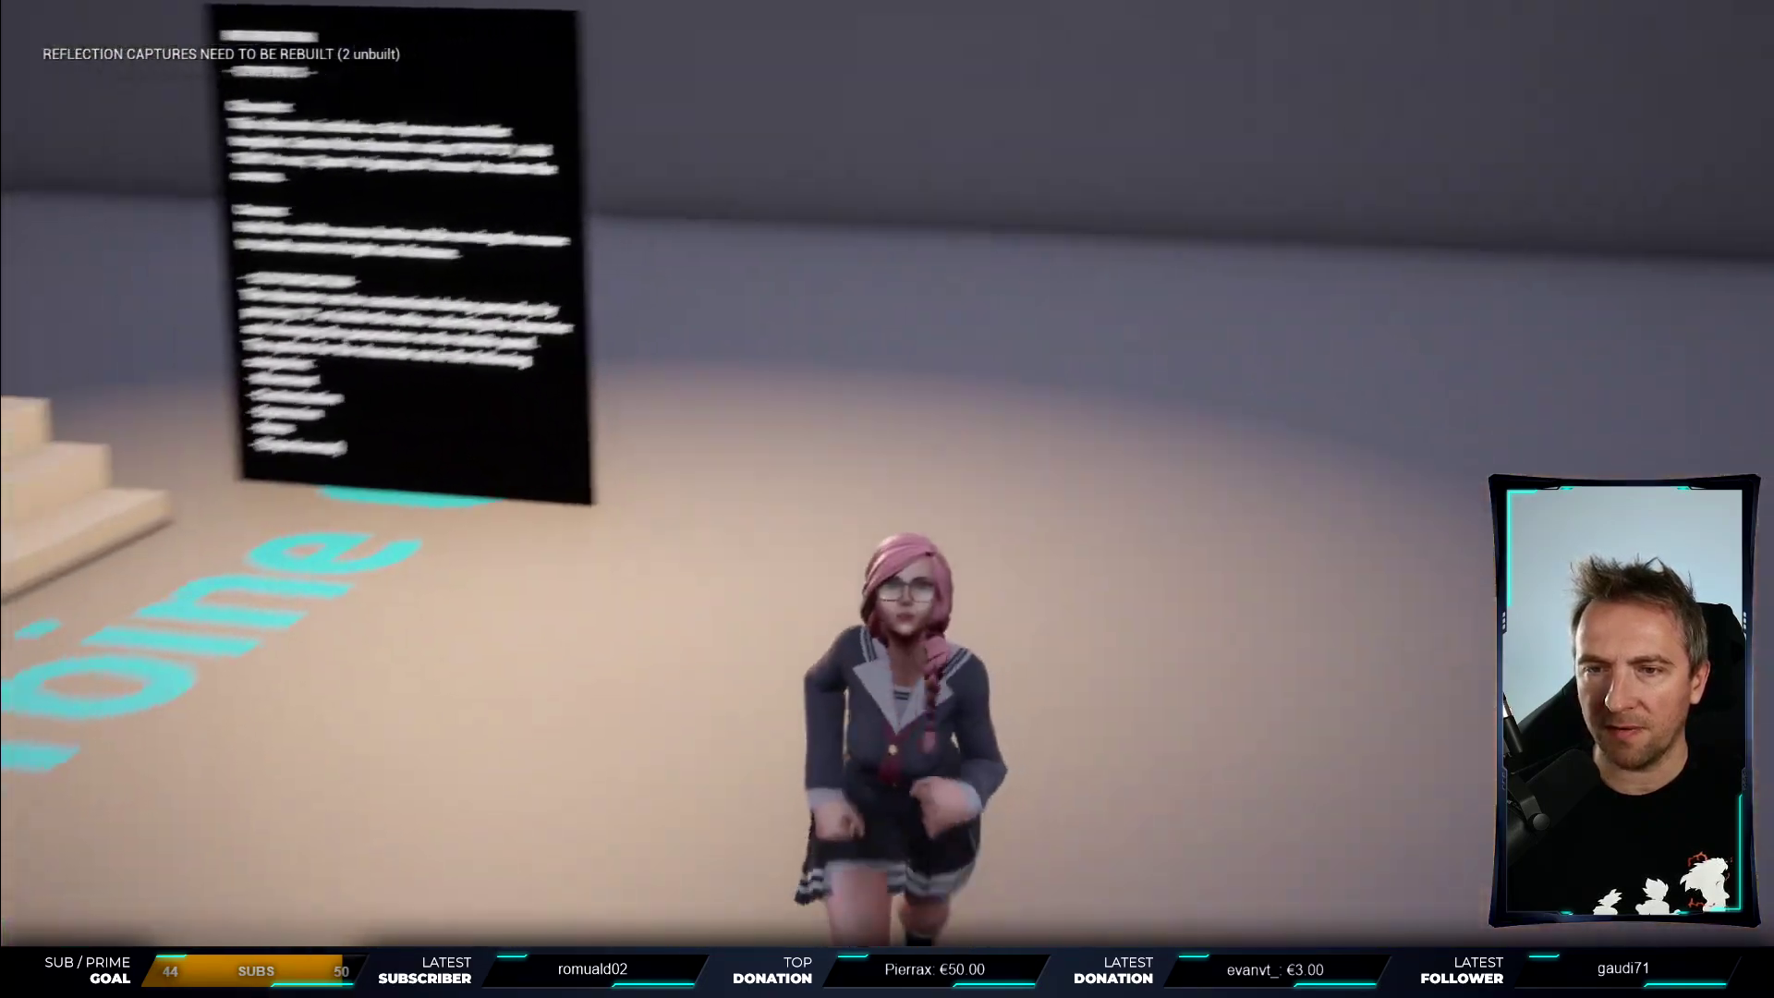
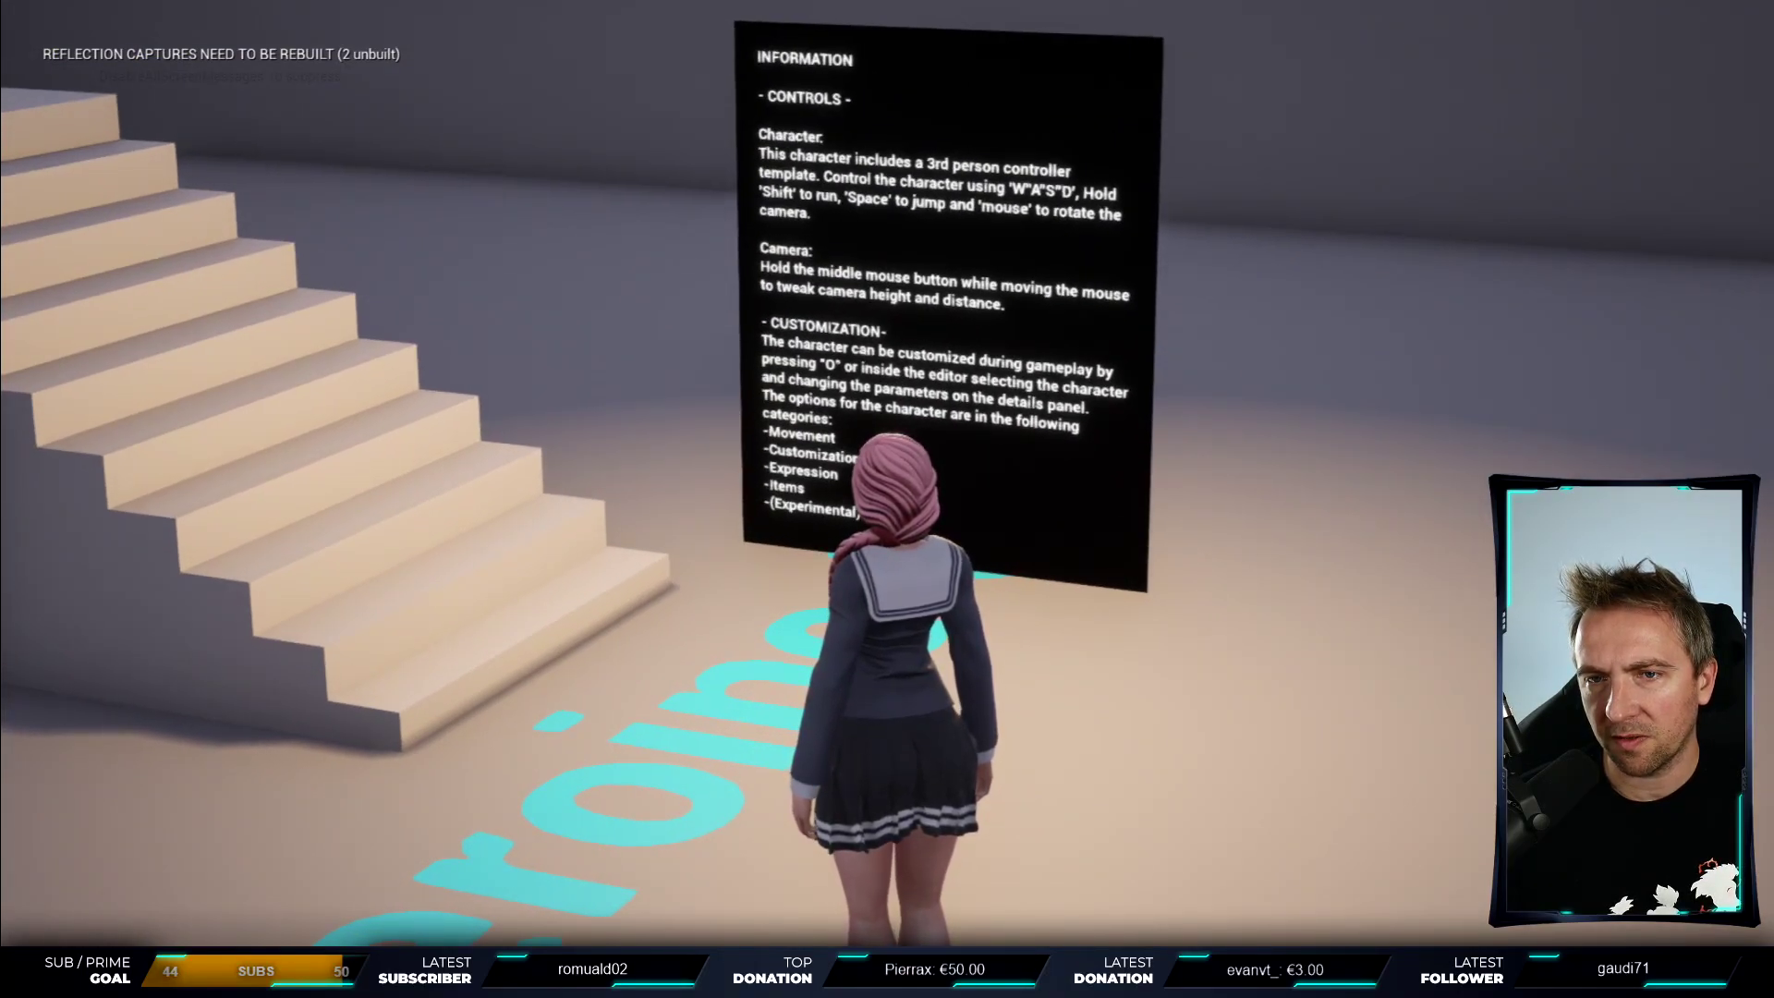
- Show the customization panel with O, try the Standing Front and Lying down poses, then restore 3rd Person Movement
key(o)
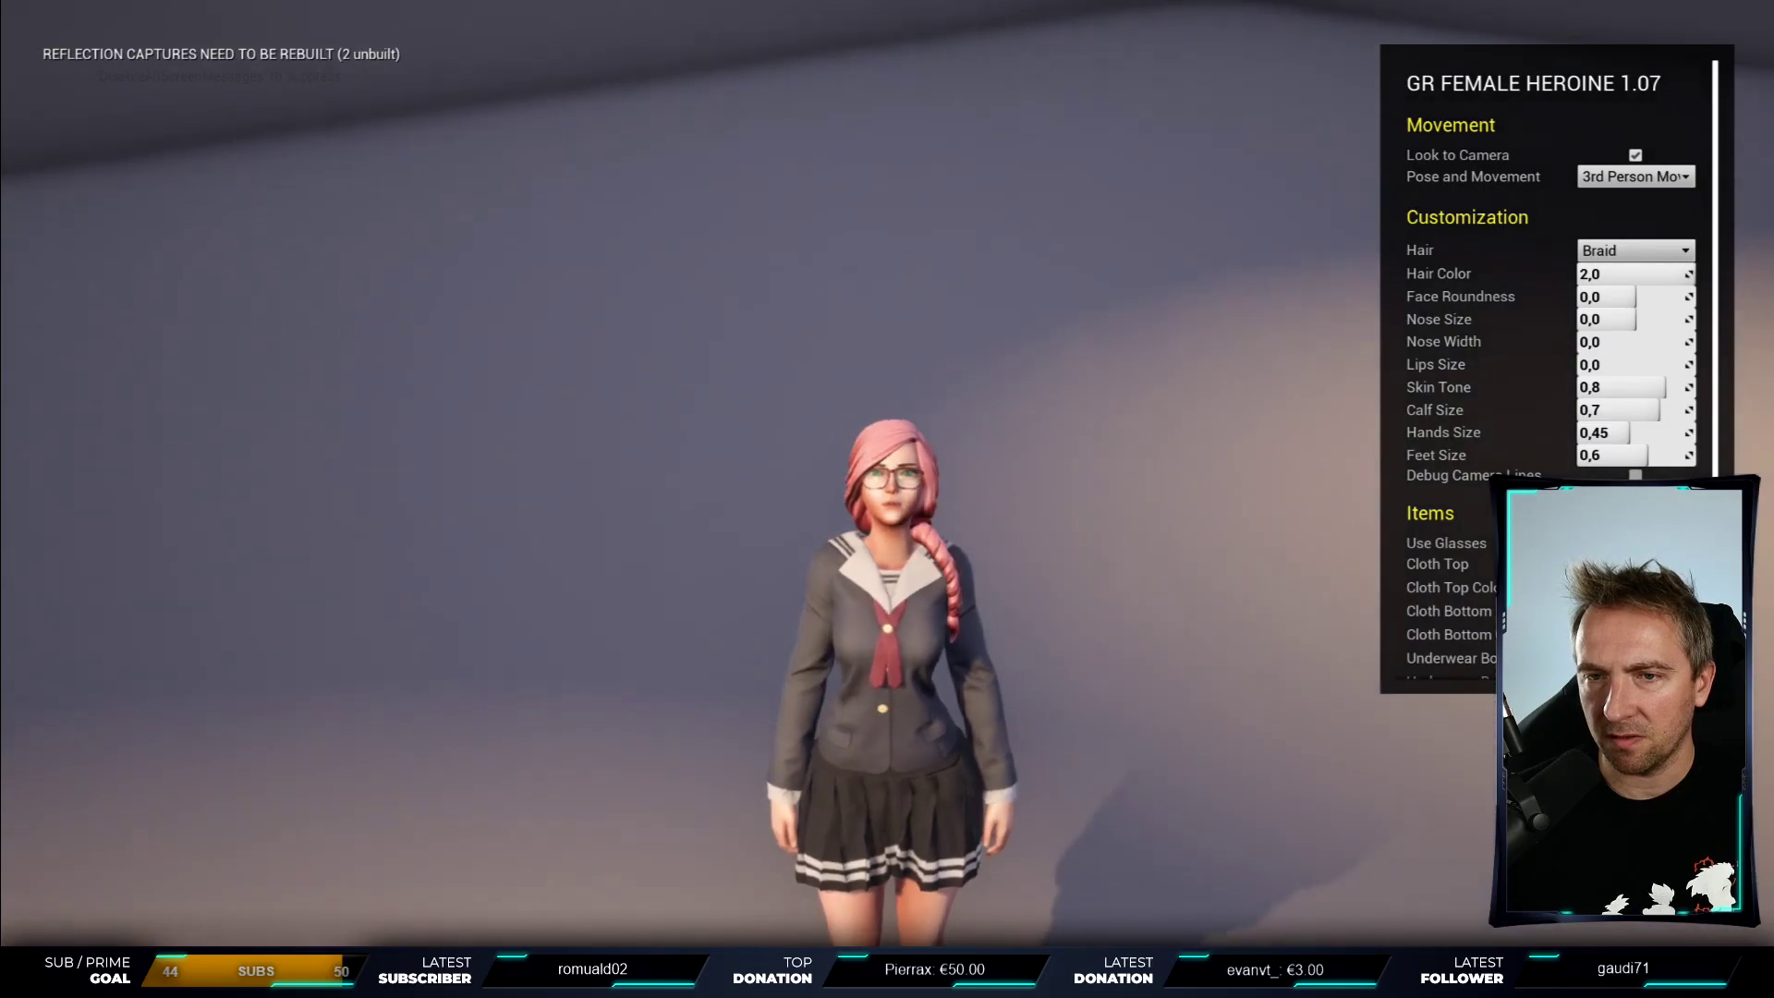
drag(918, 689, 938, 688)
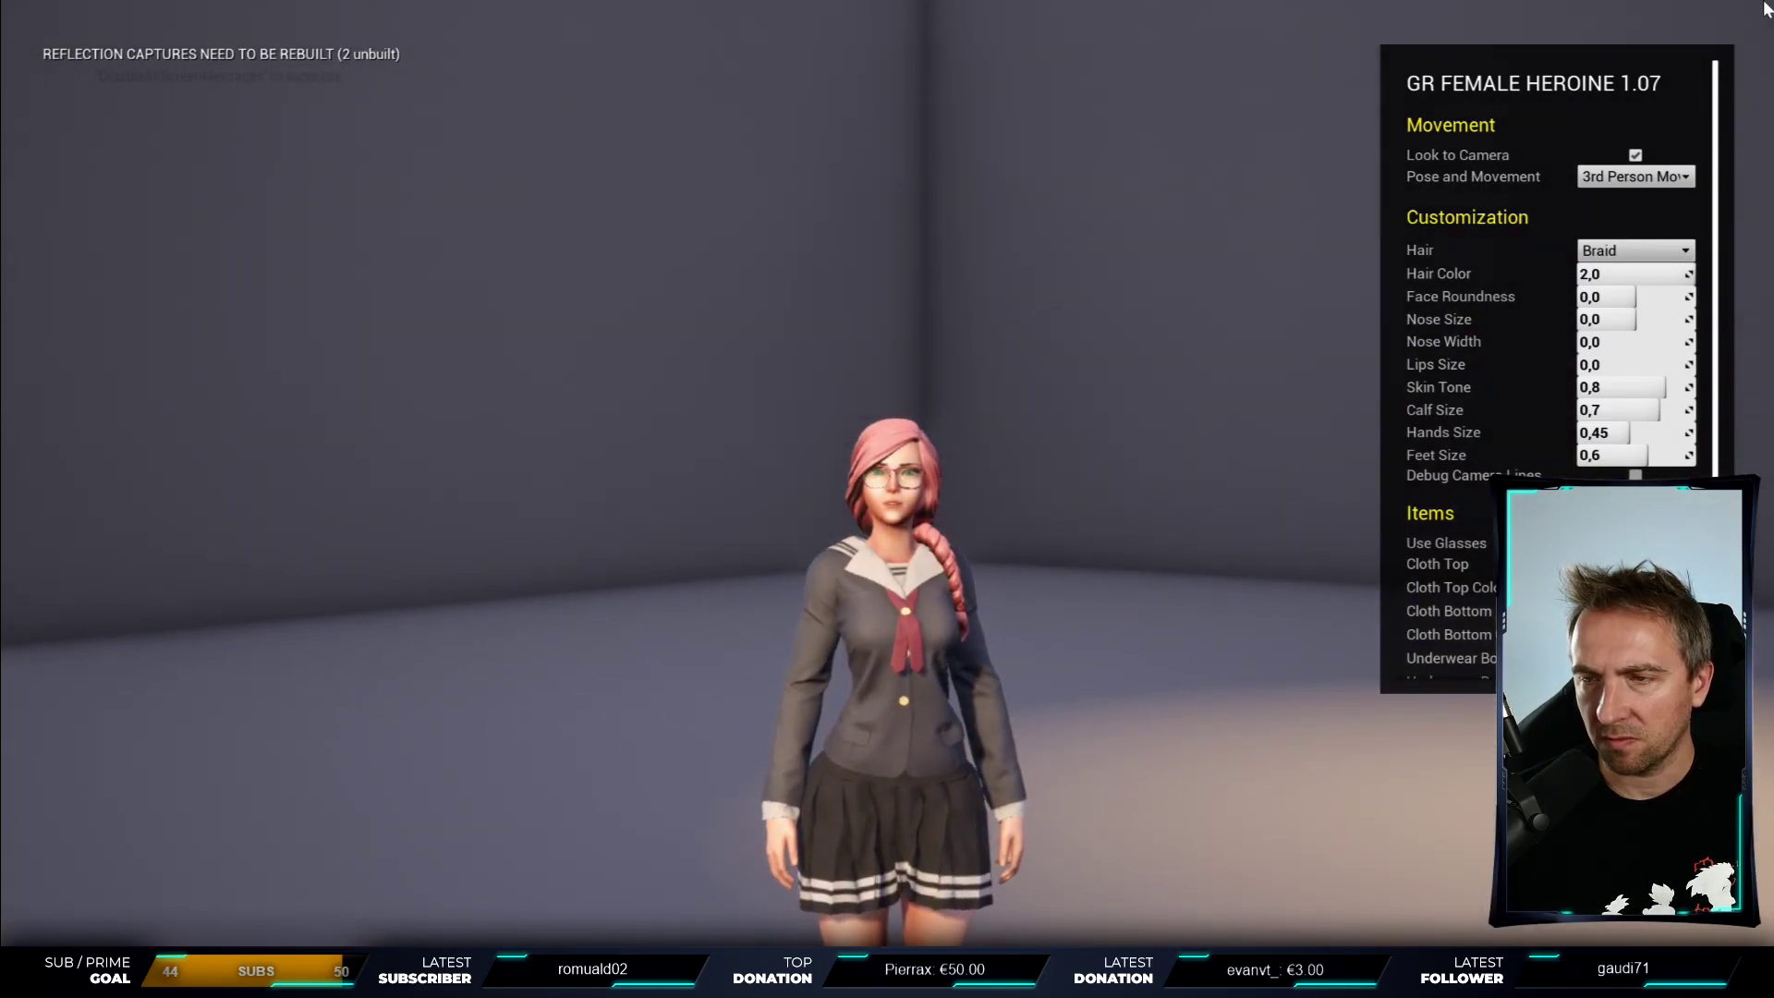
click(1636, 178)
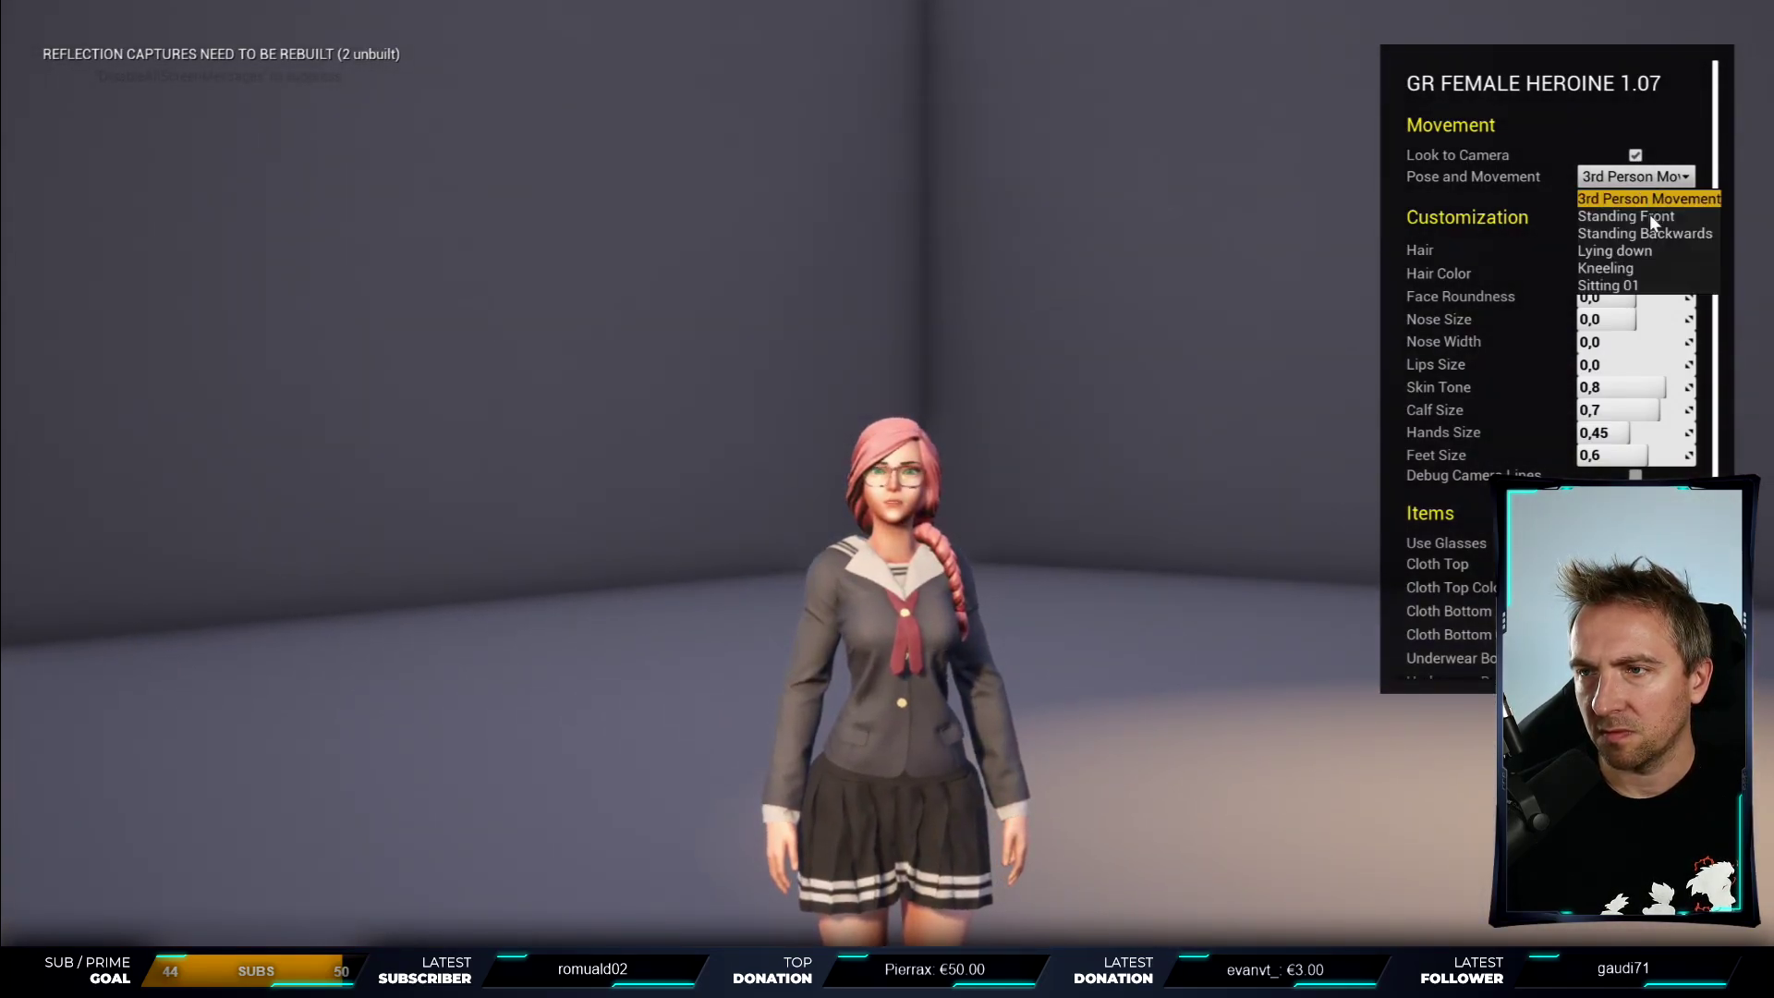
click(1649, 218)
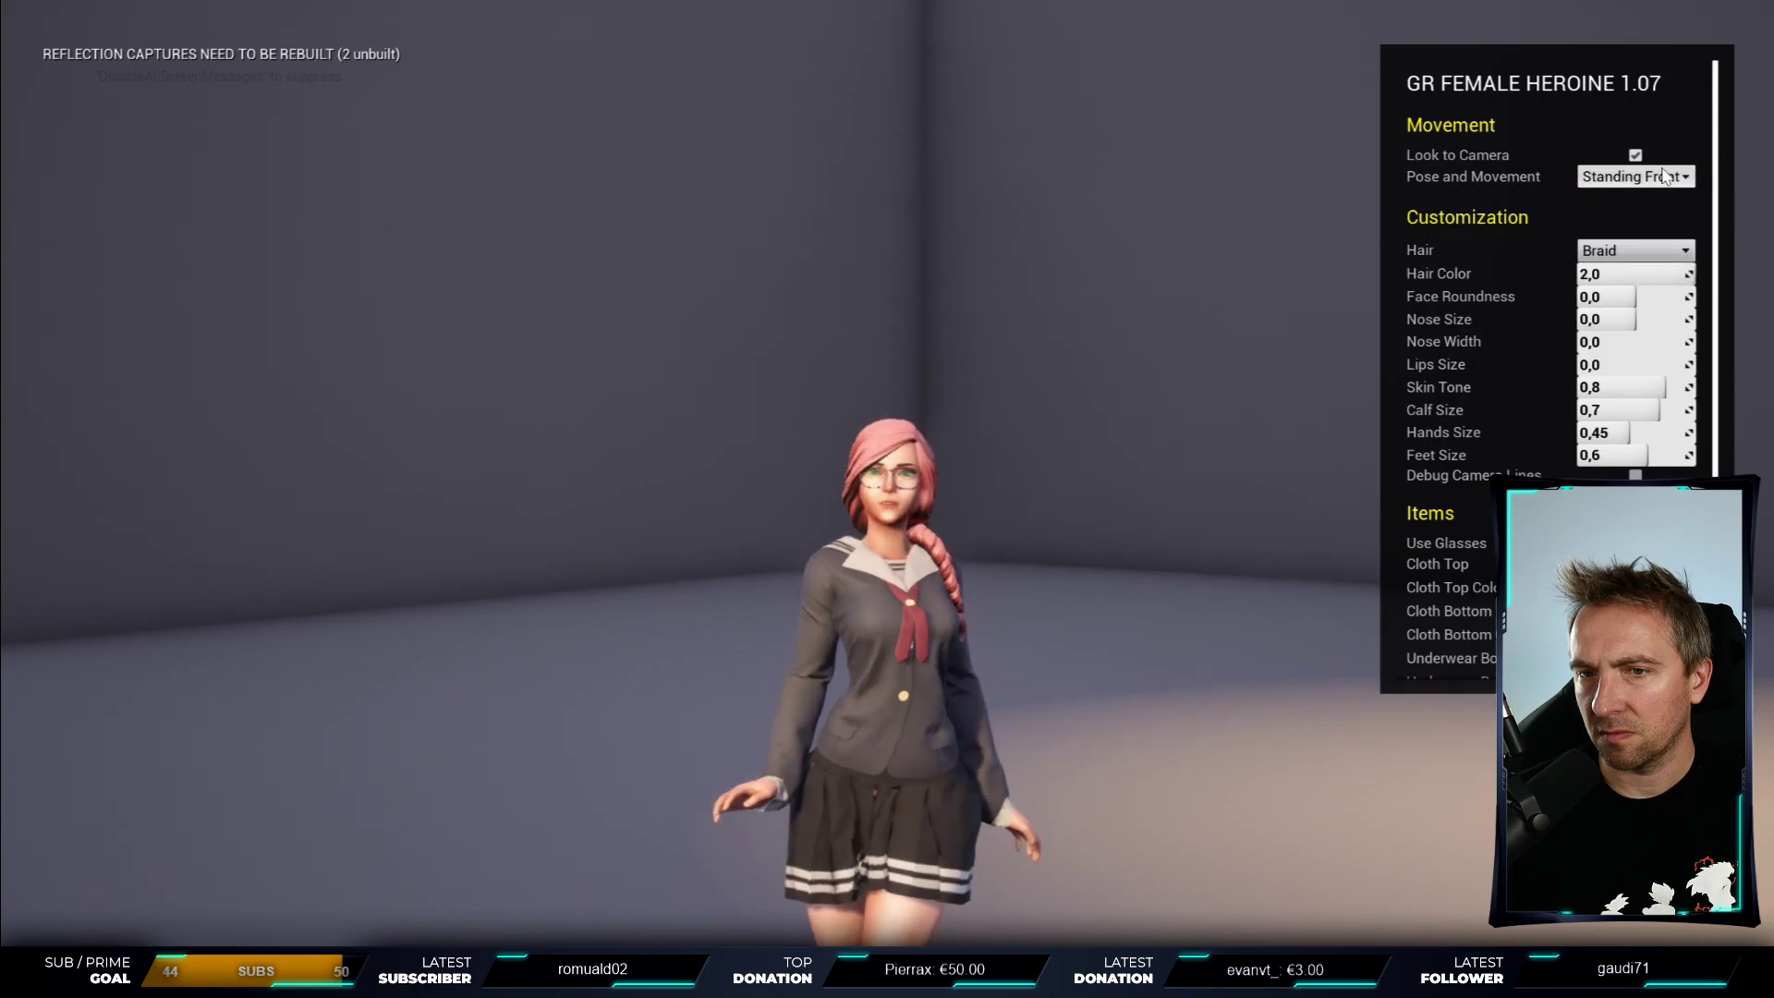
click(1666, 177)
click(1651, 242)
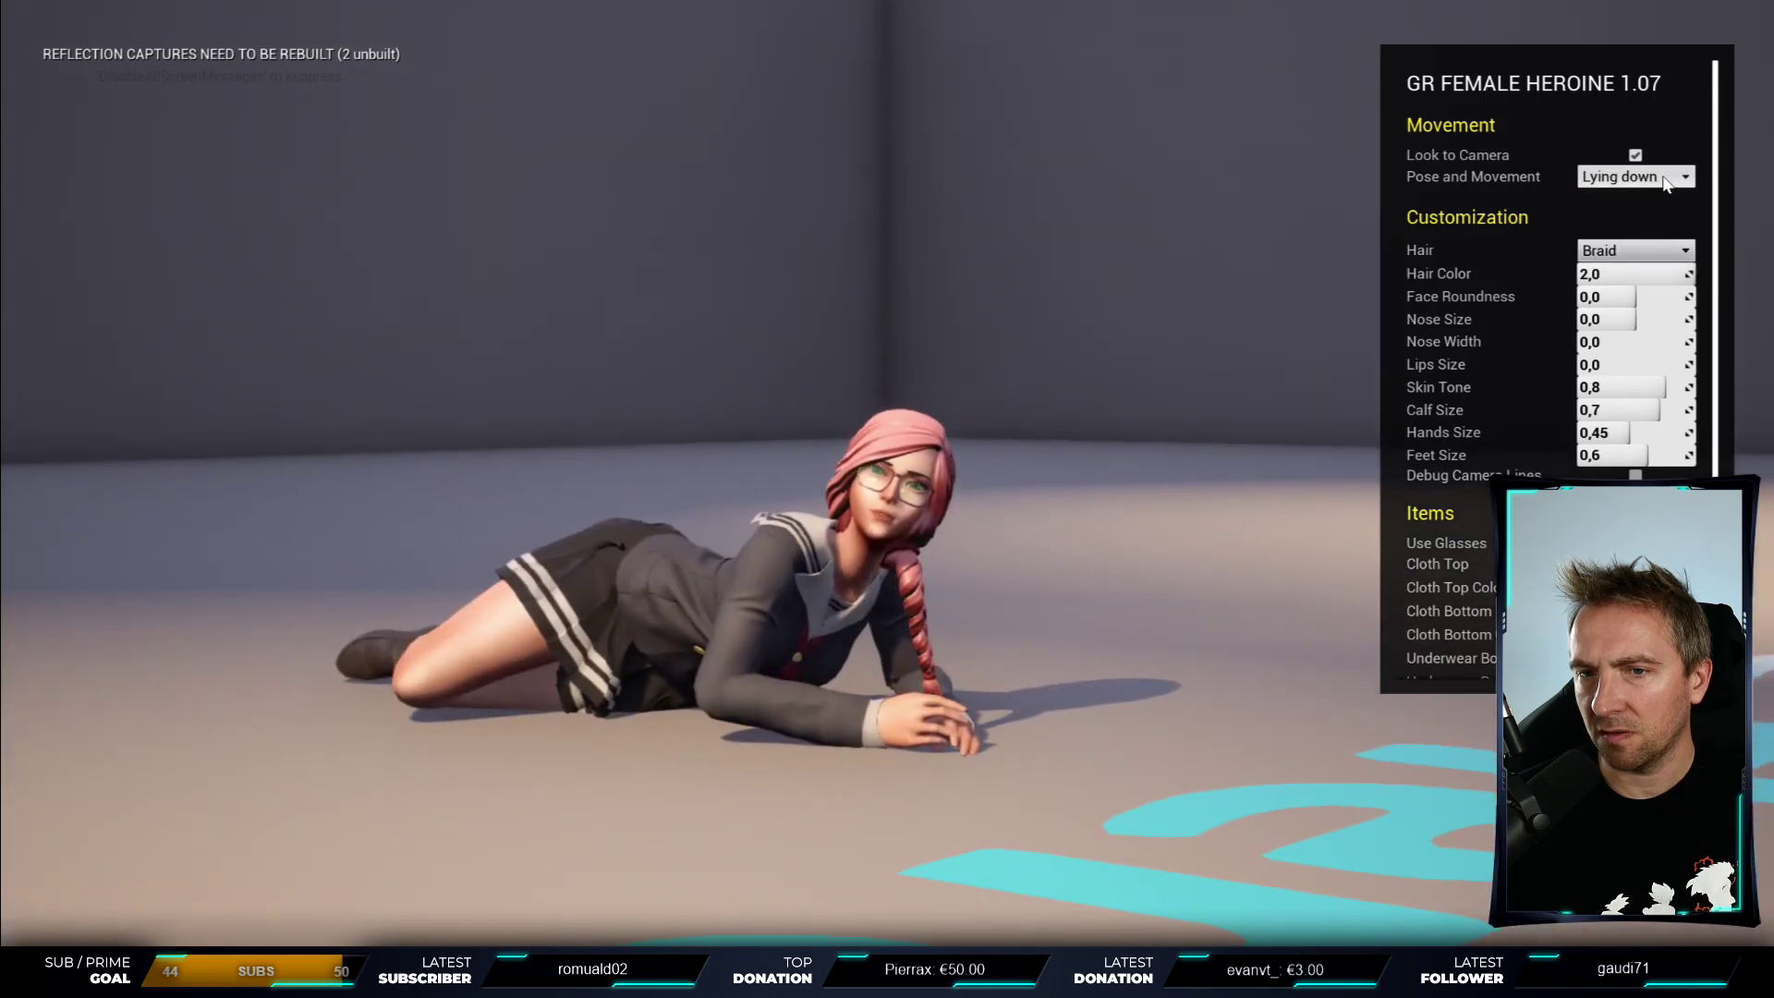
click(1666, 179)
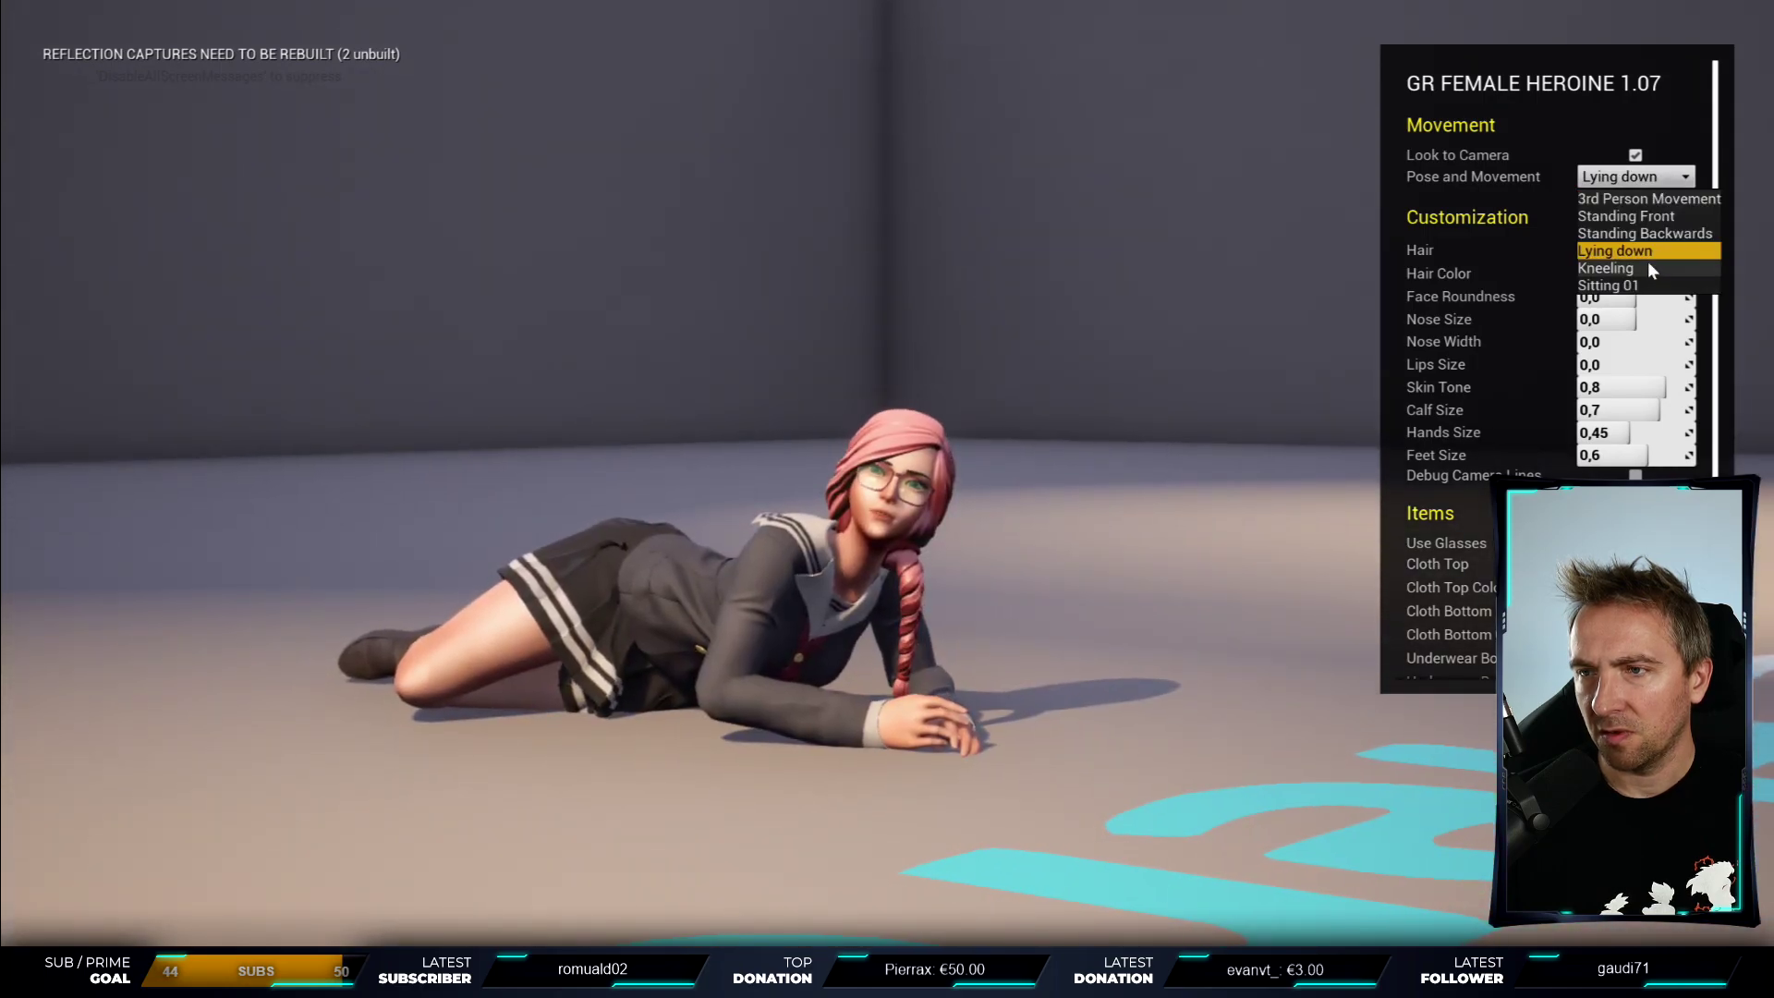
click(1637, 198)
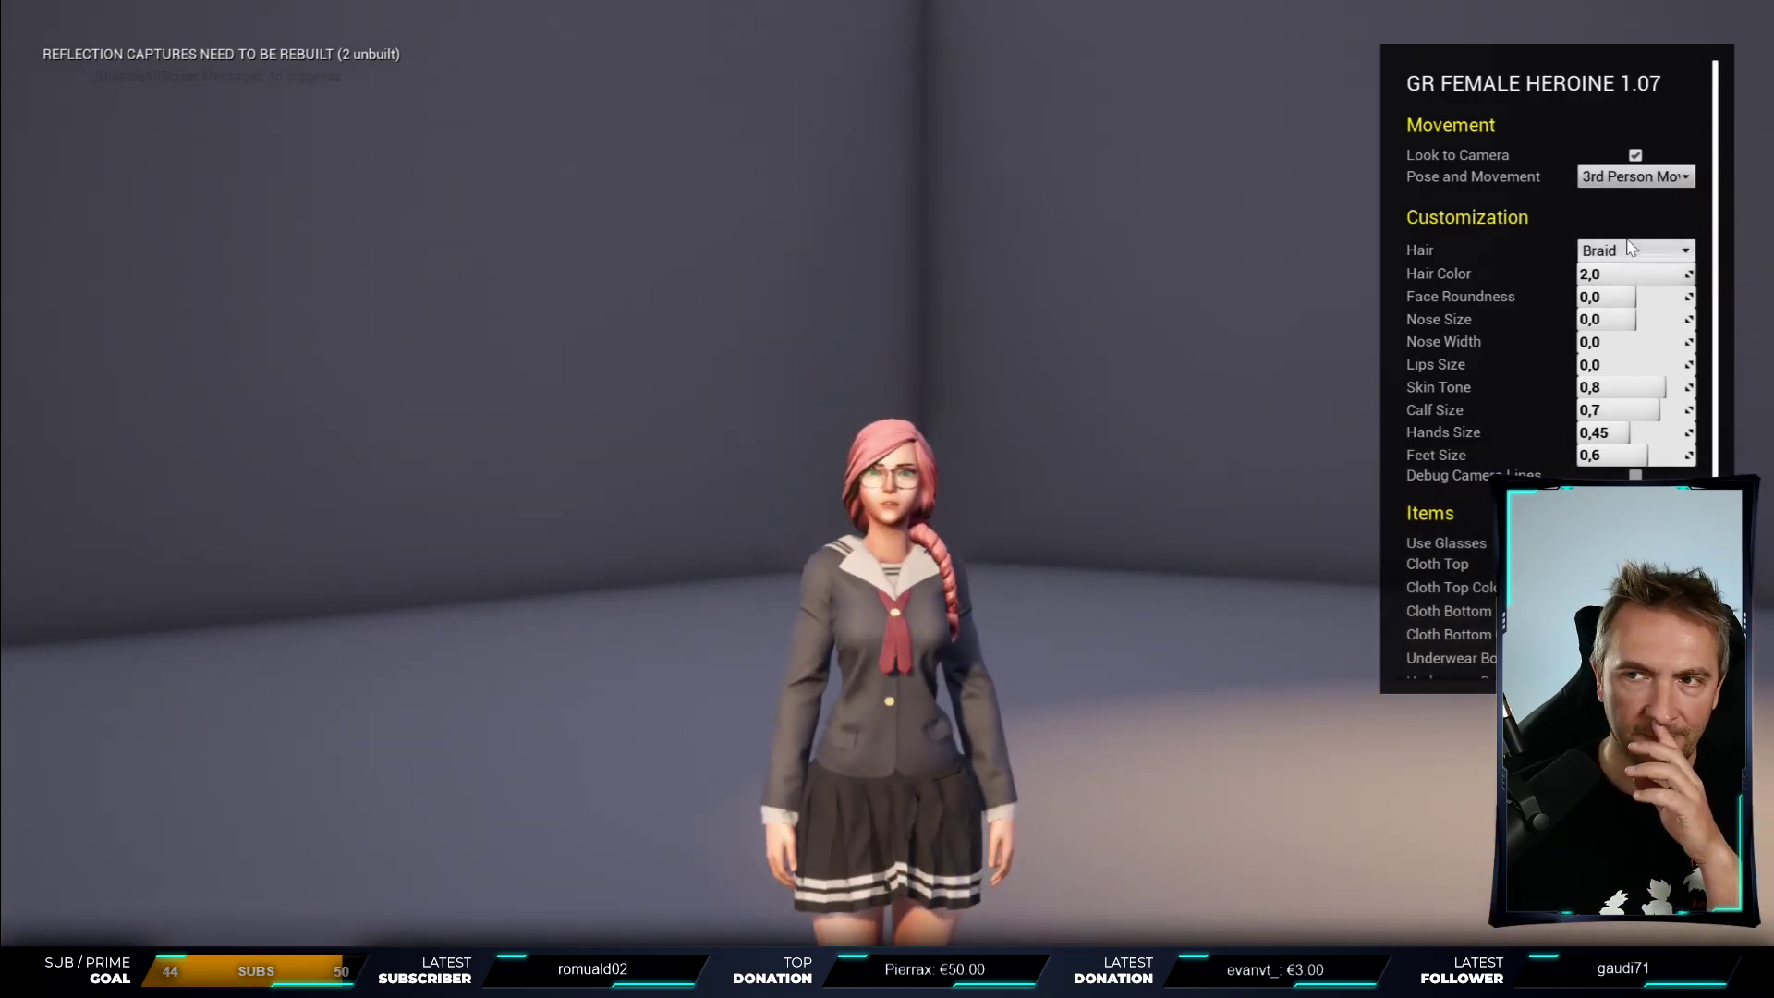
- Try the Ponytail, Bob Cut, Bald and Braid hairstyles, settling on Ponytail
click(1632, 254)
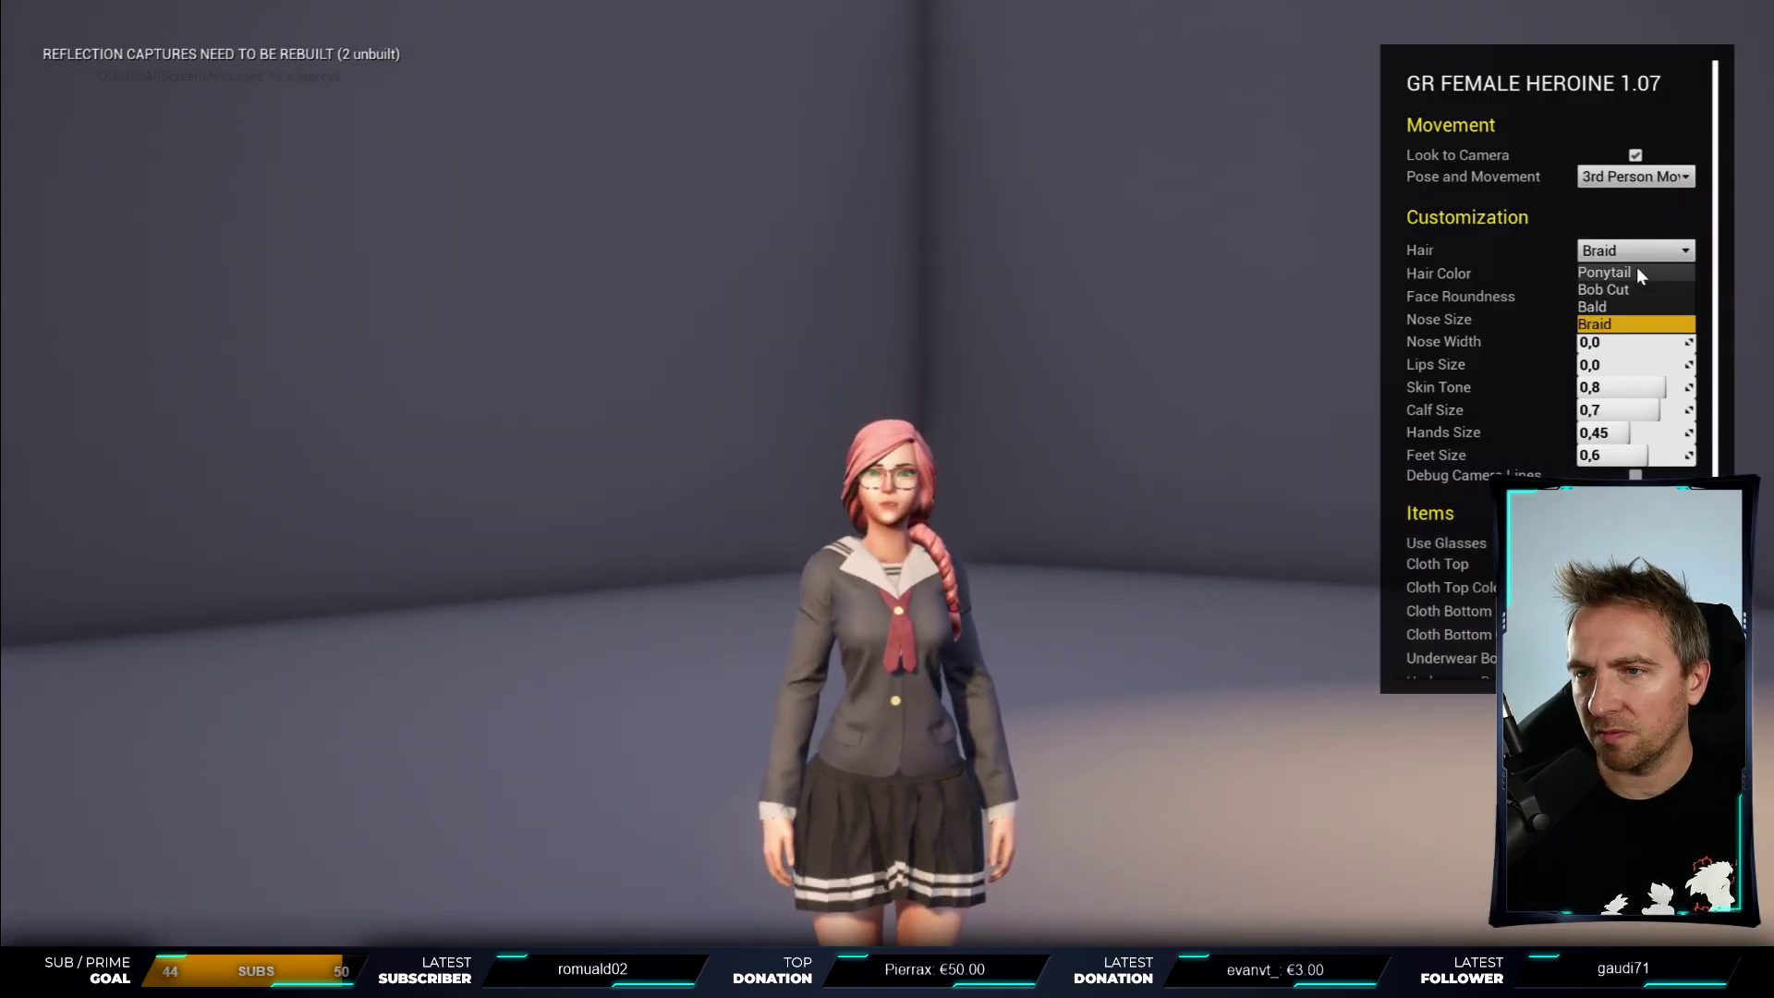
click(1637, 271)
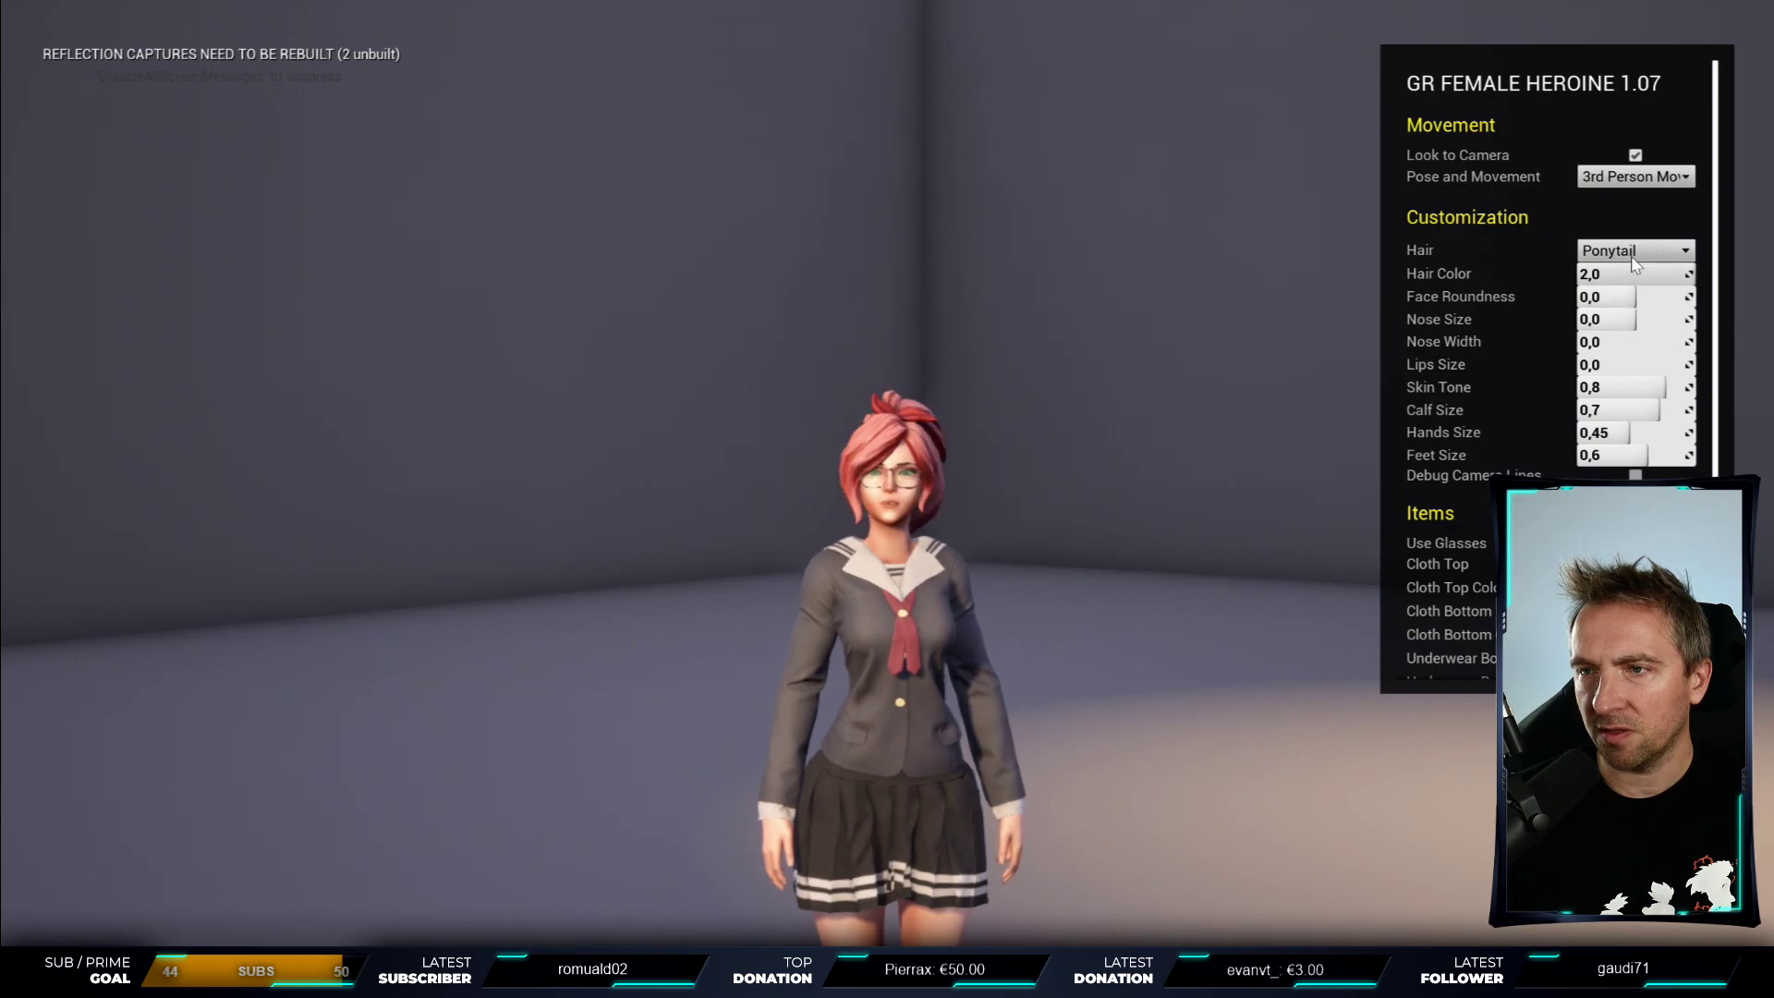
click(1639, 257)
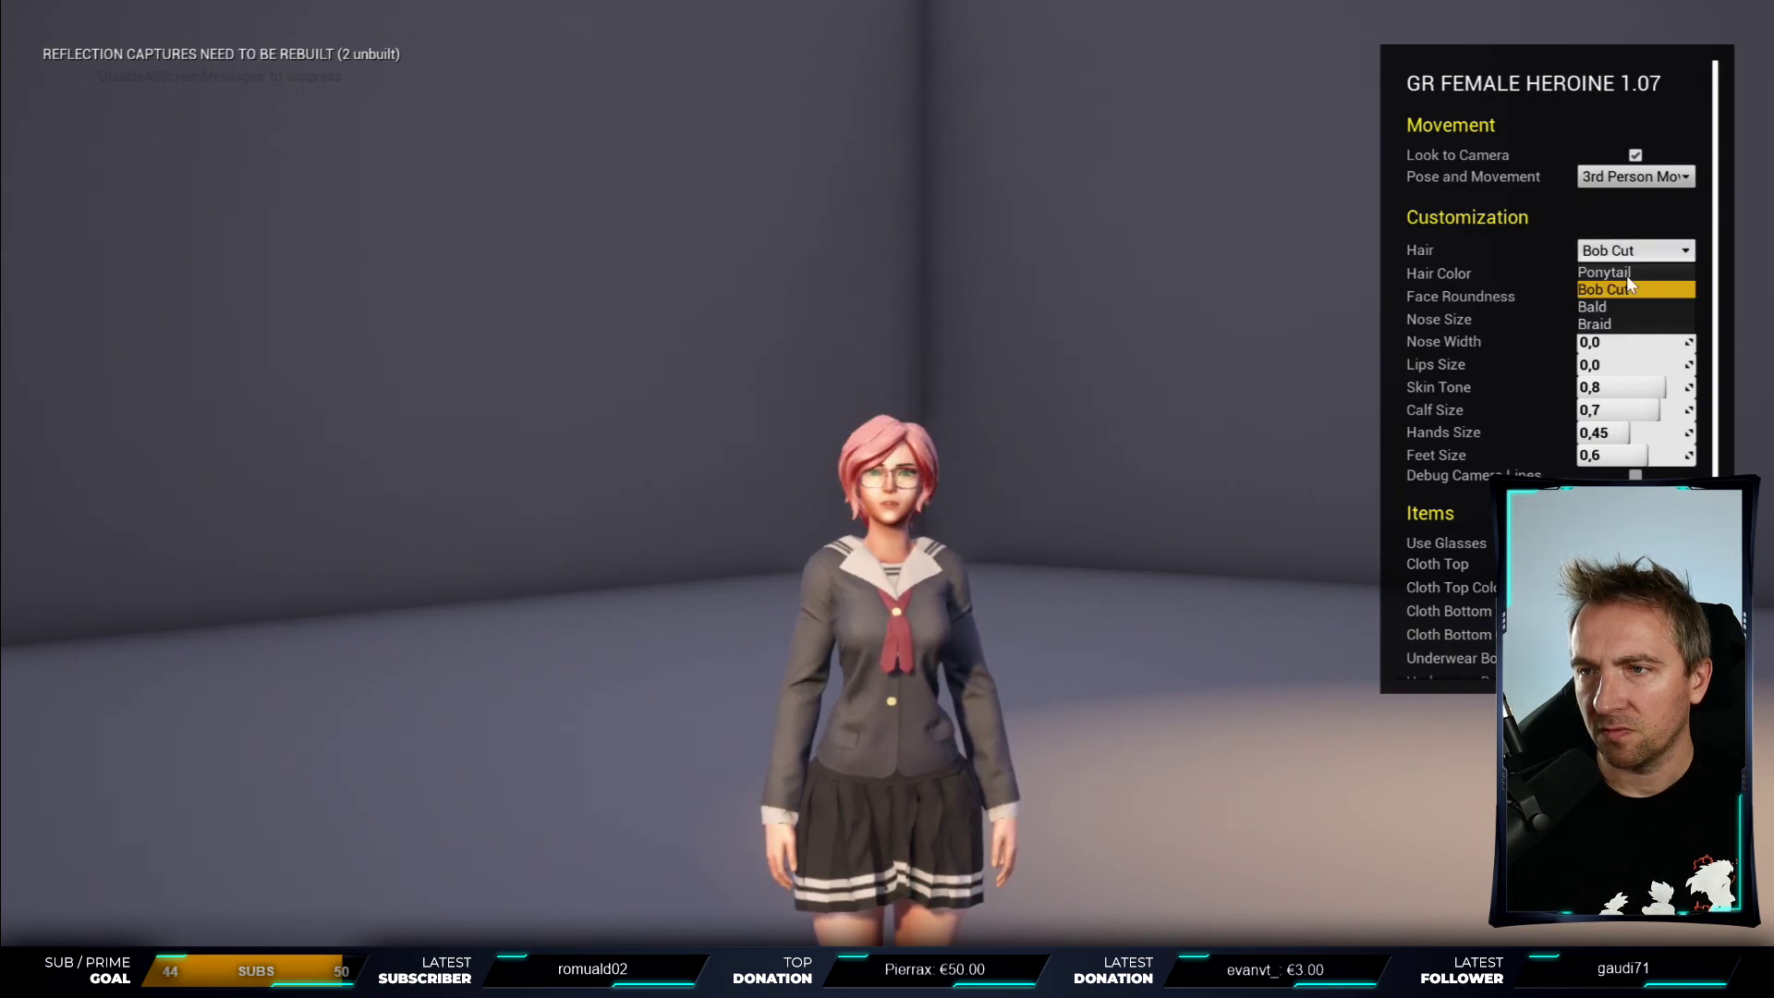
click(1624, 312)
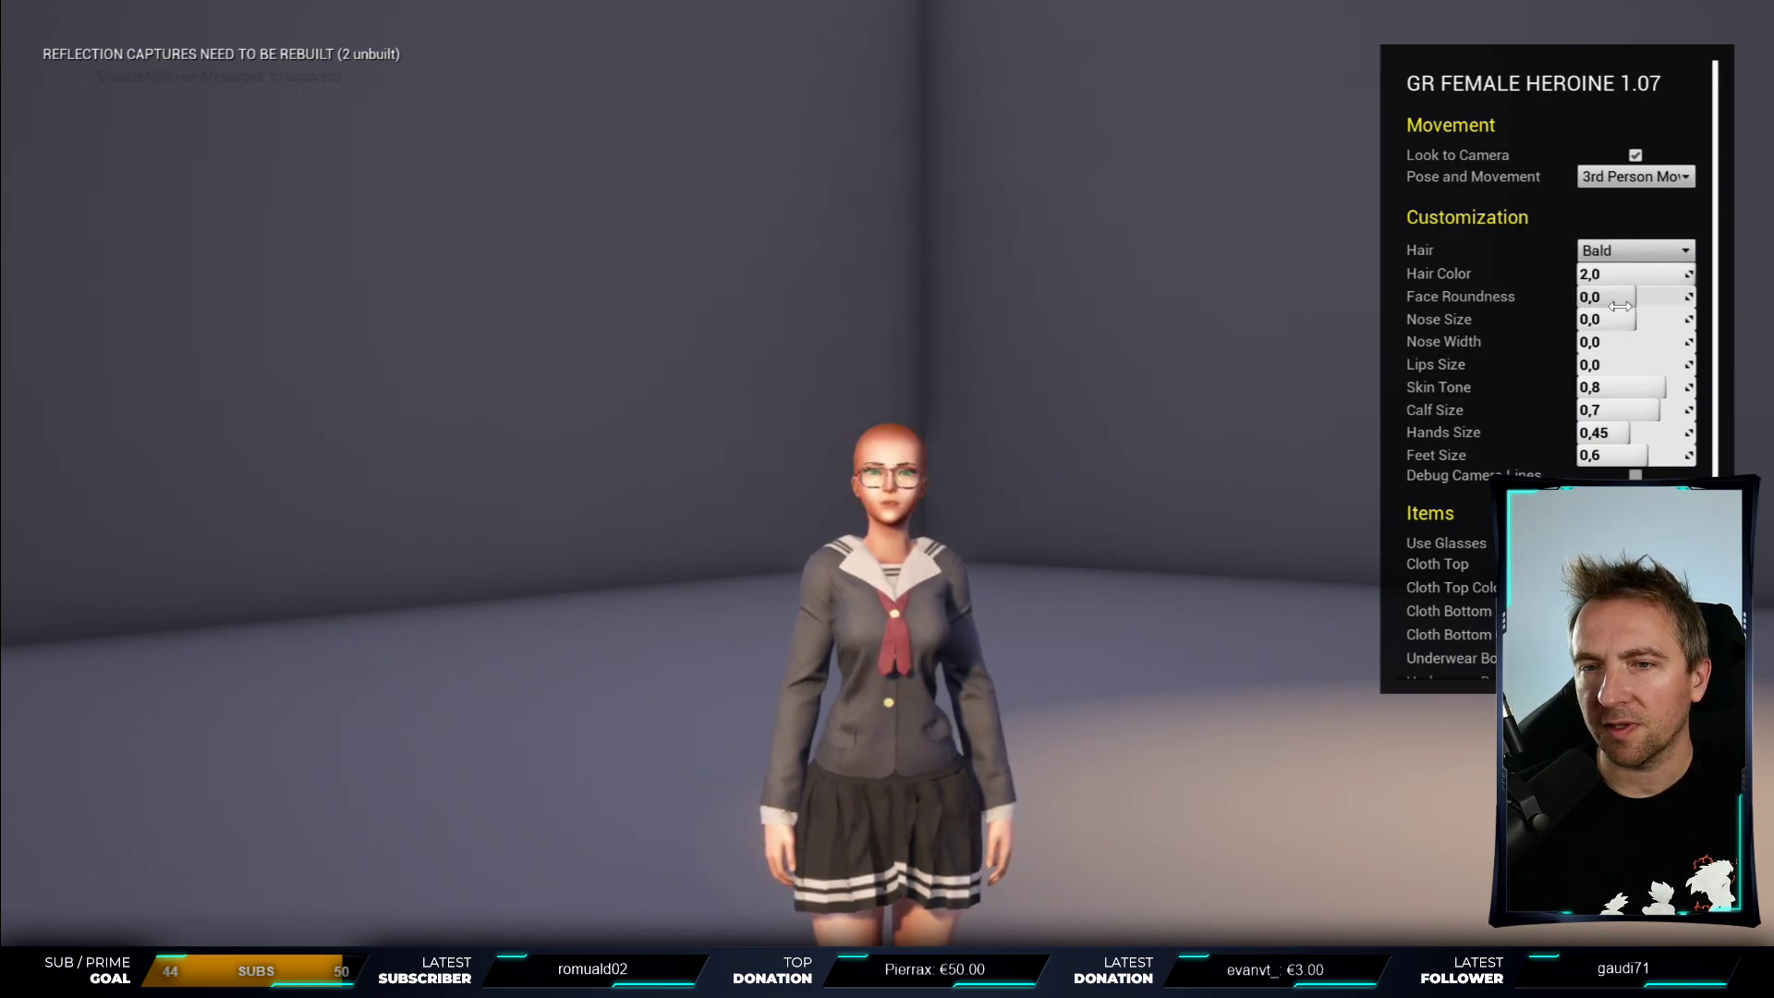
click(1631, 253)
click(1626, 323)
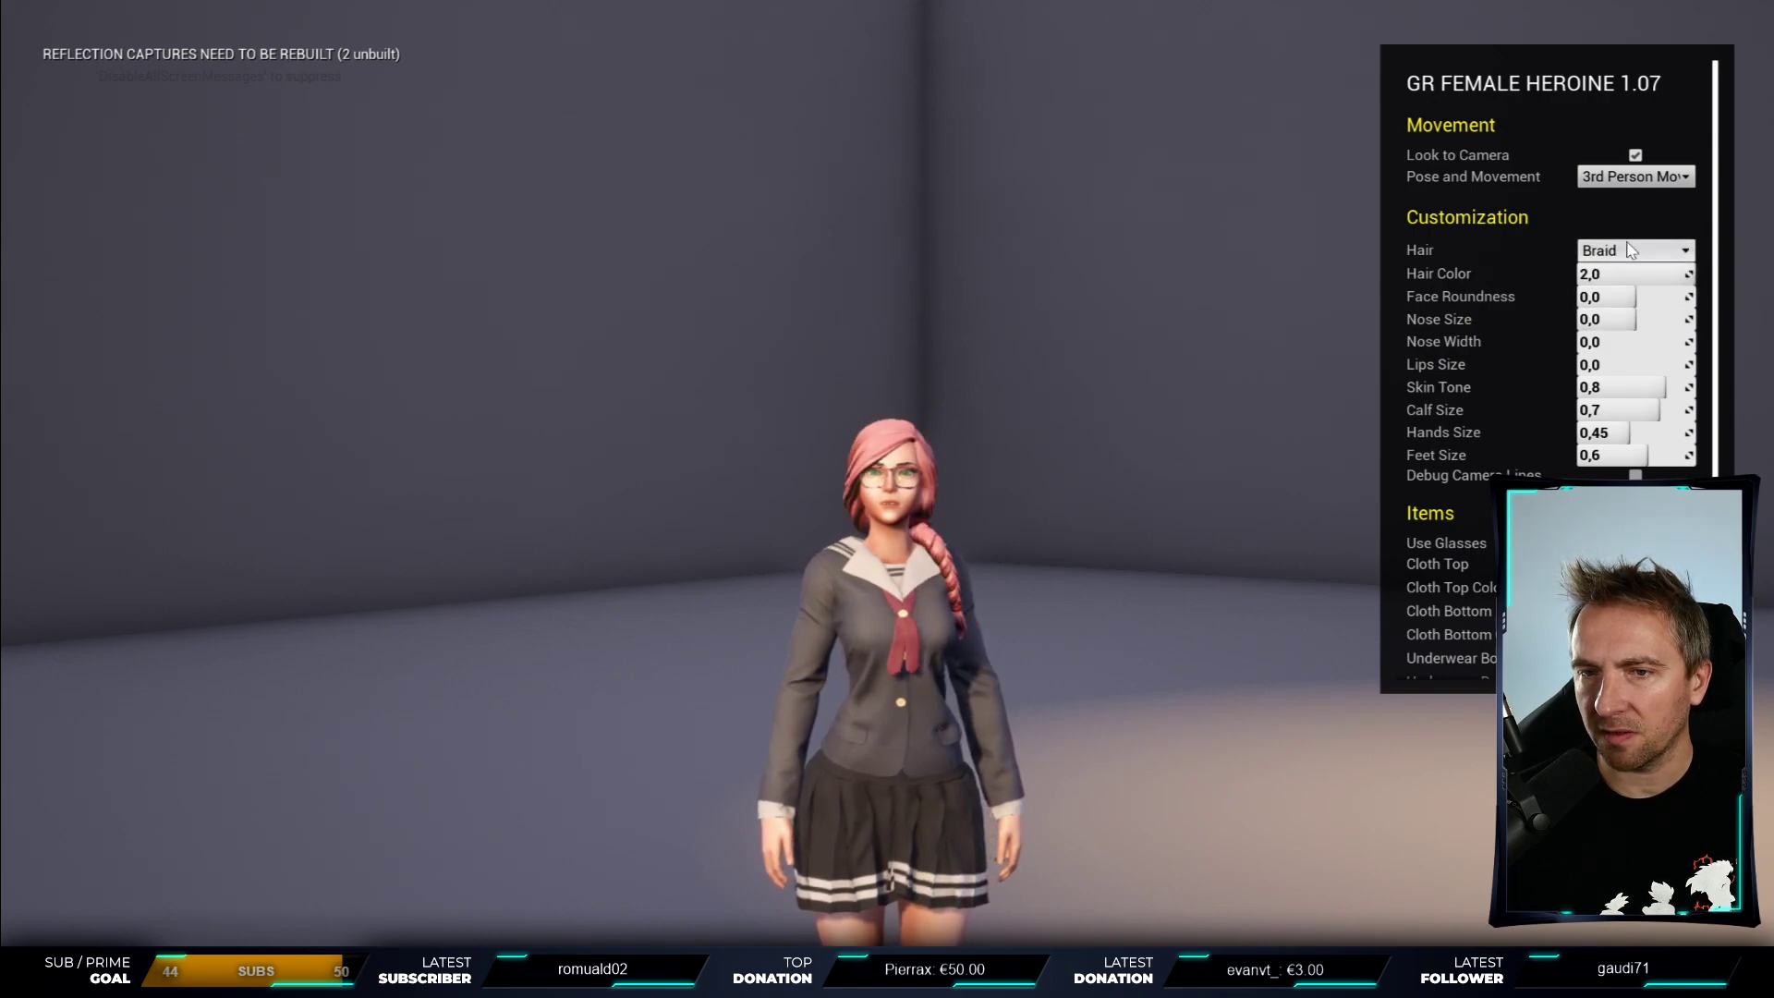
click(1623, 272)
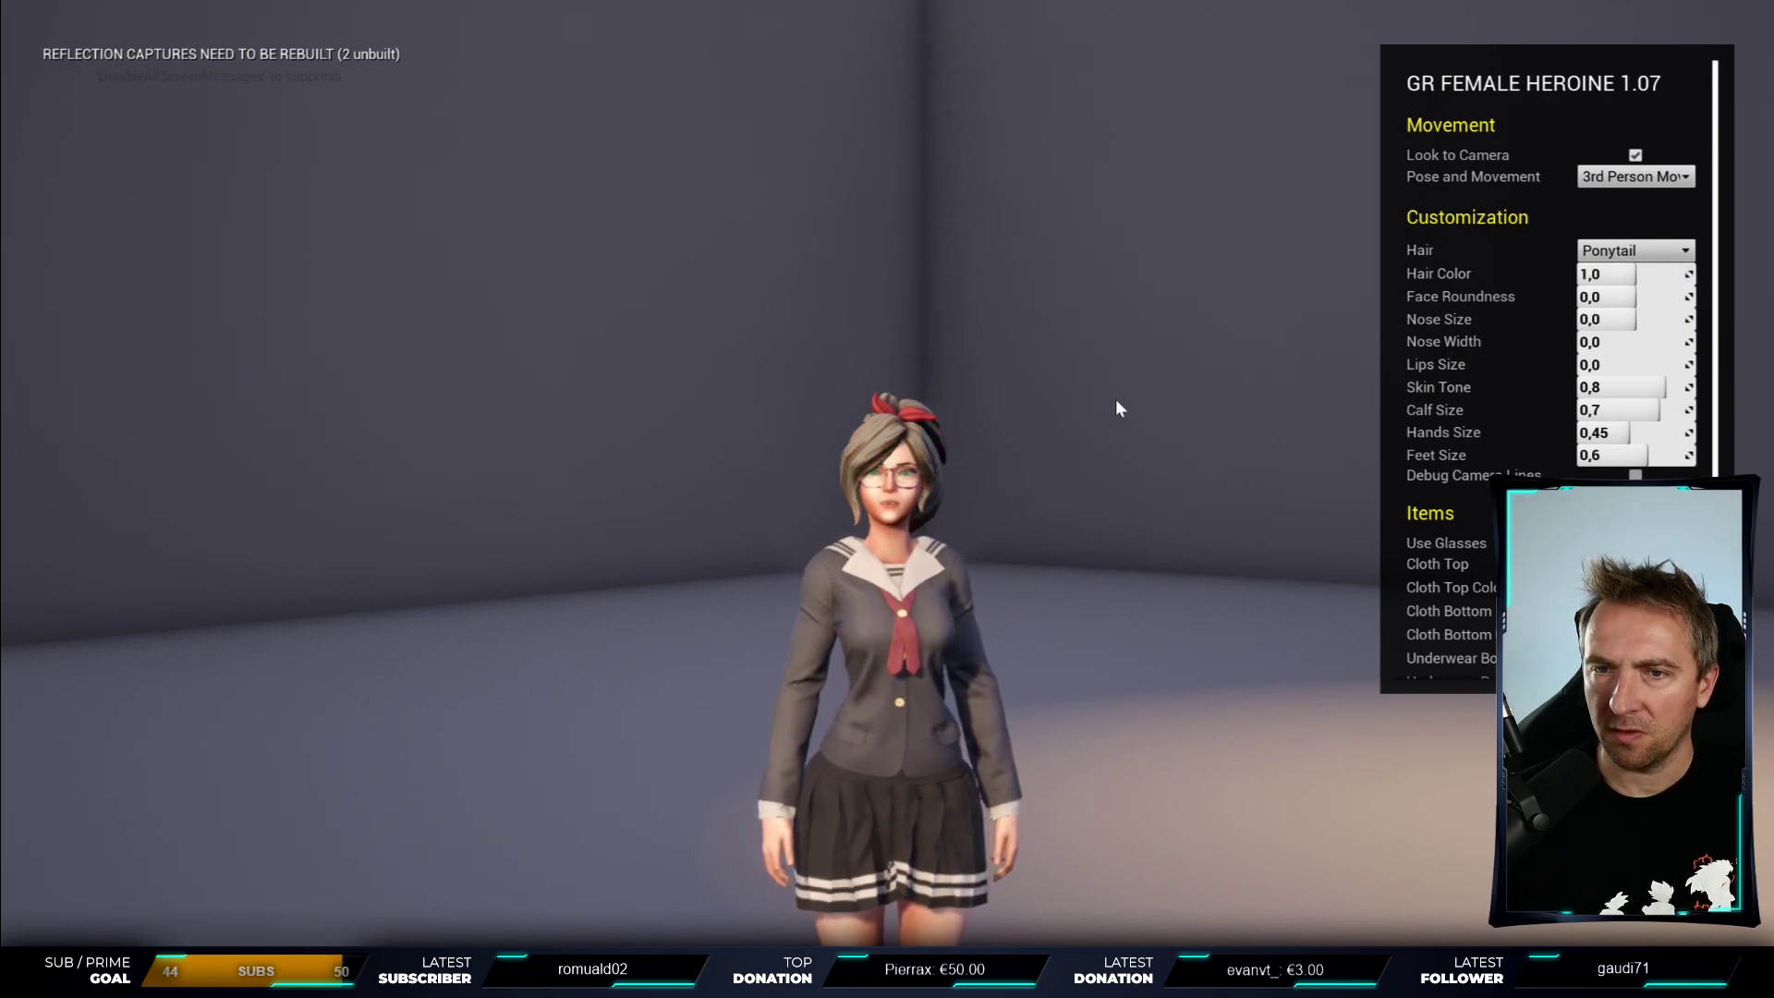
- Cycle the hair colour through blonde back to pink and adjust the face roundness slider
drag(1624, 275, 1677, 264)
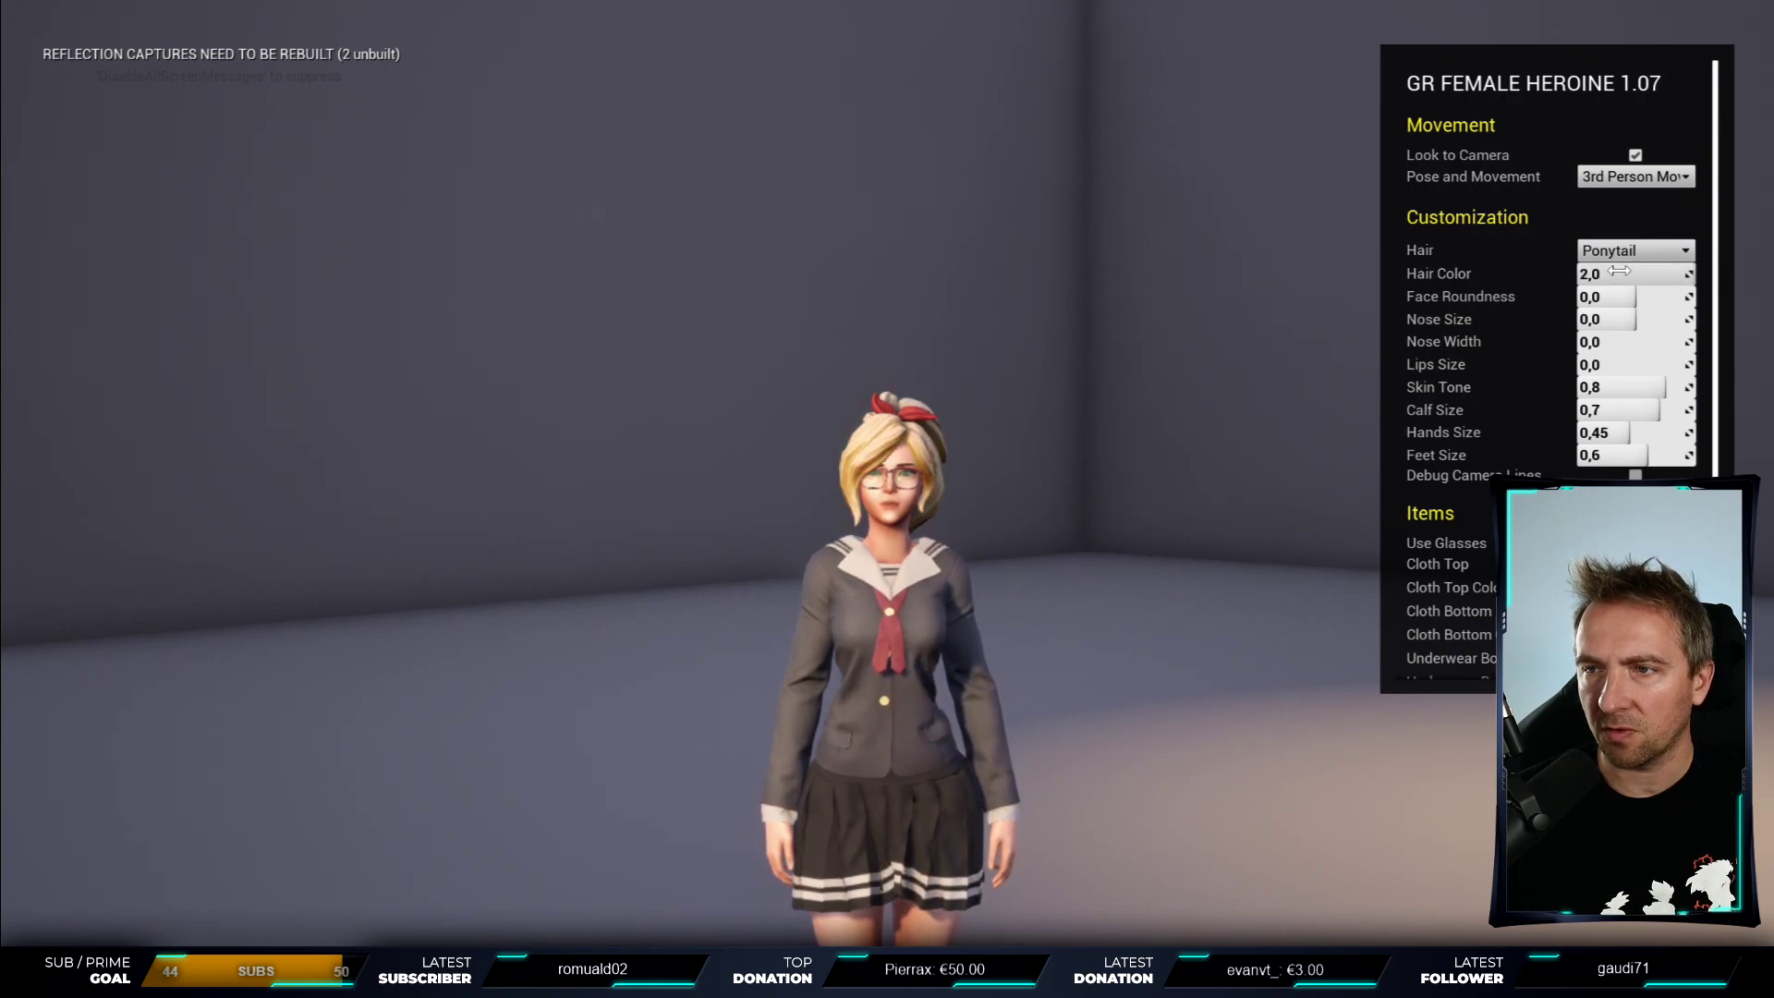
drag(1619, 271, 1696, 275)
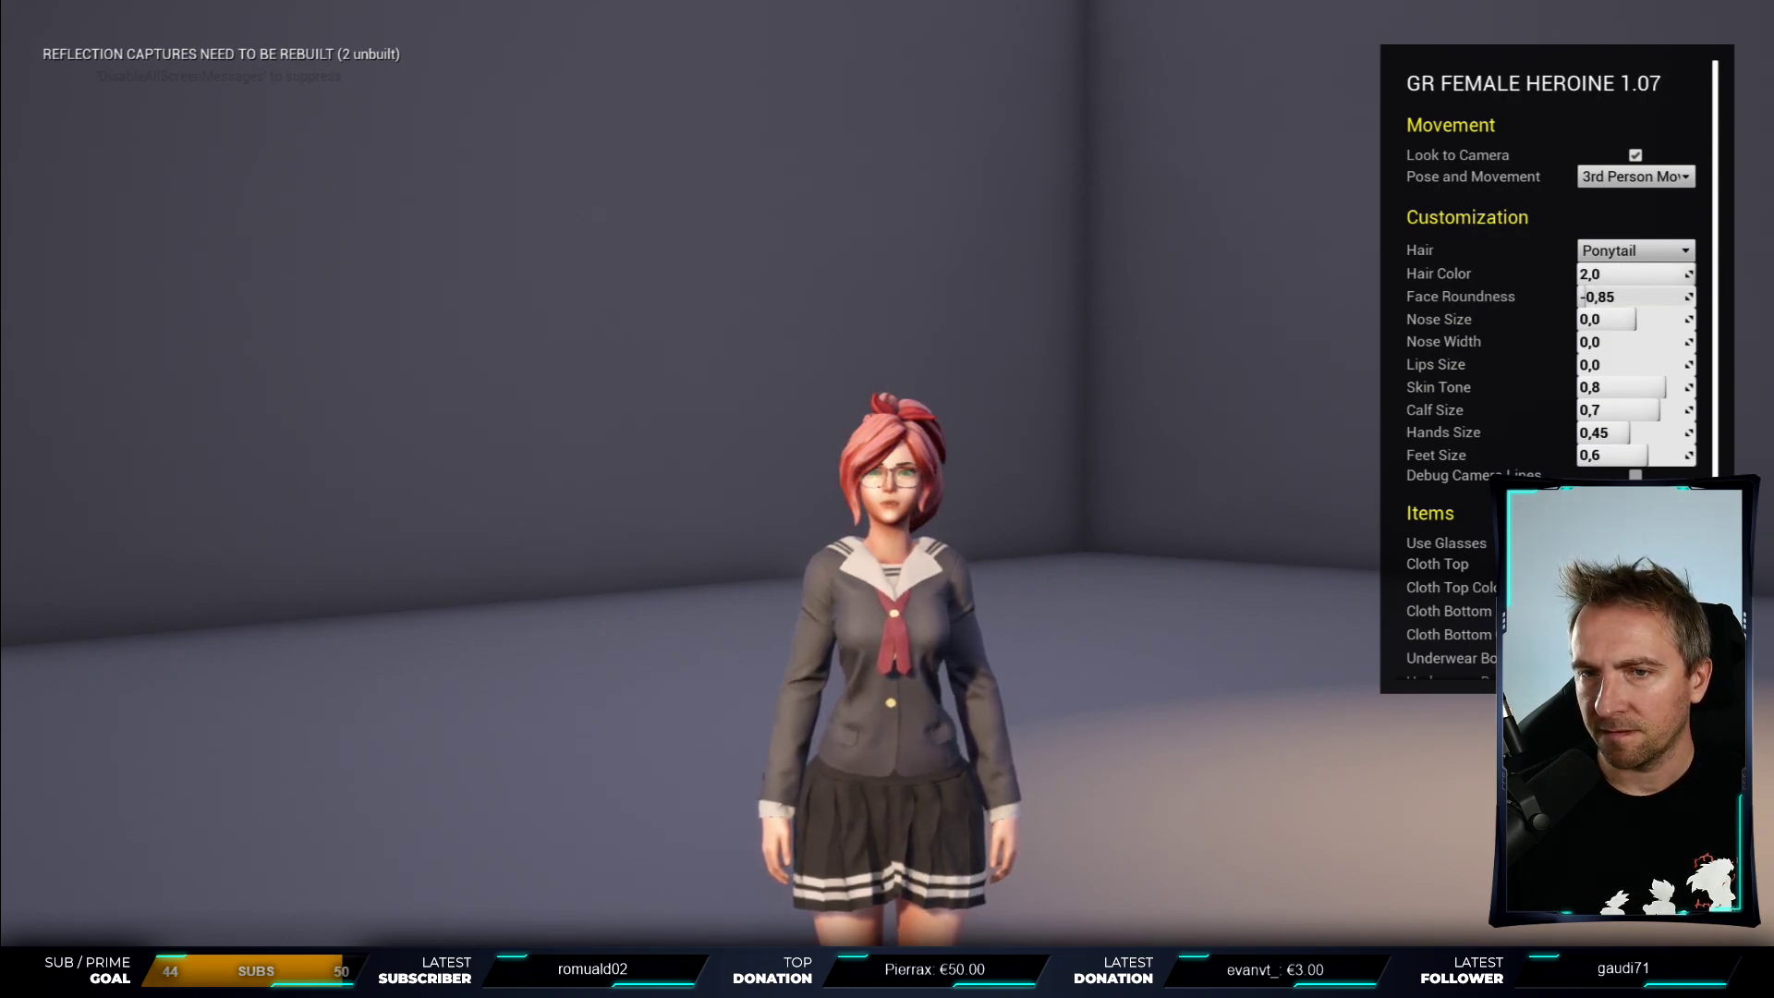
scroll(1089, 594, up, 5)
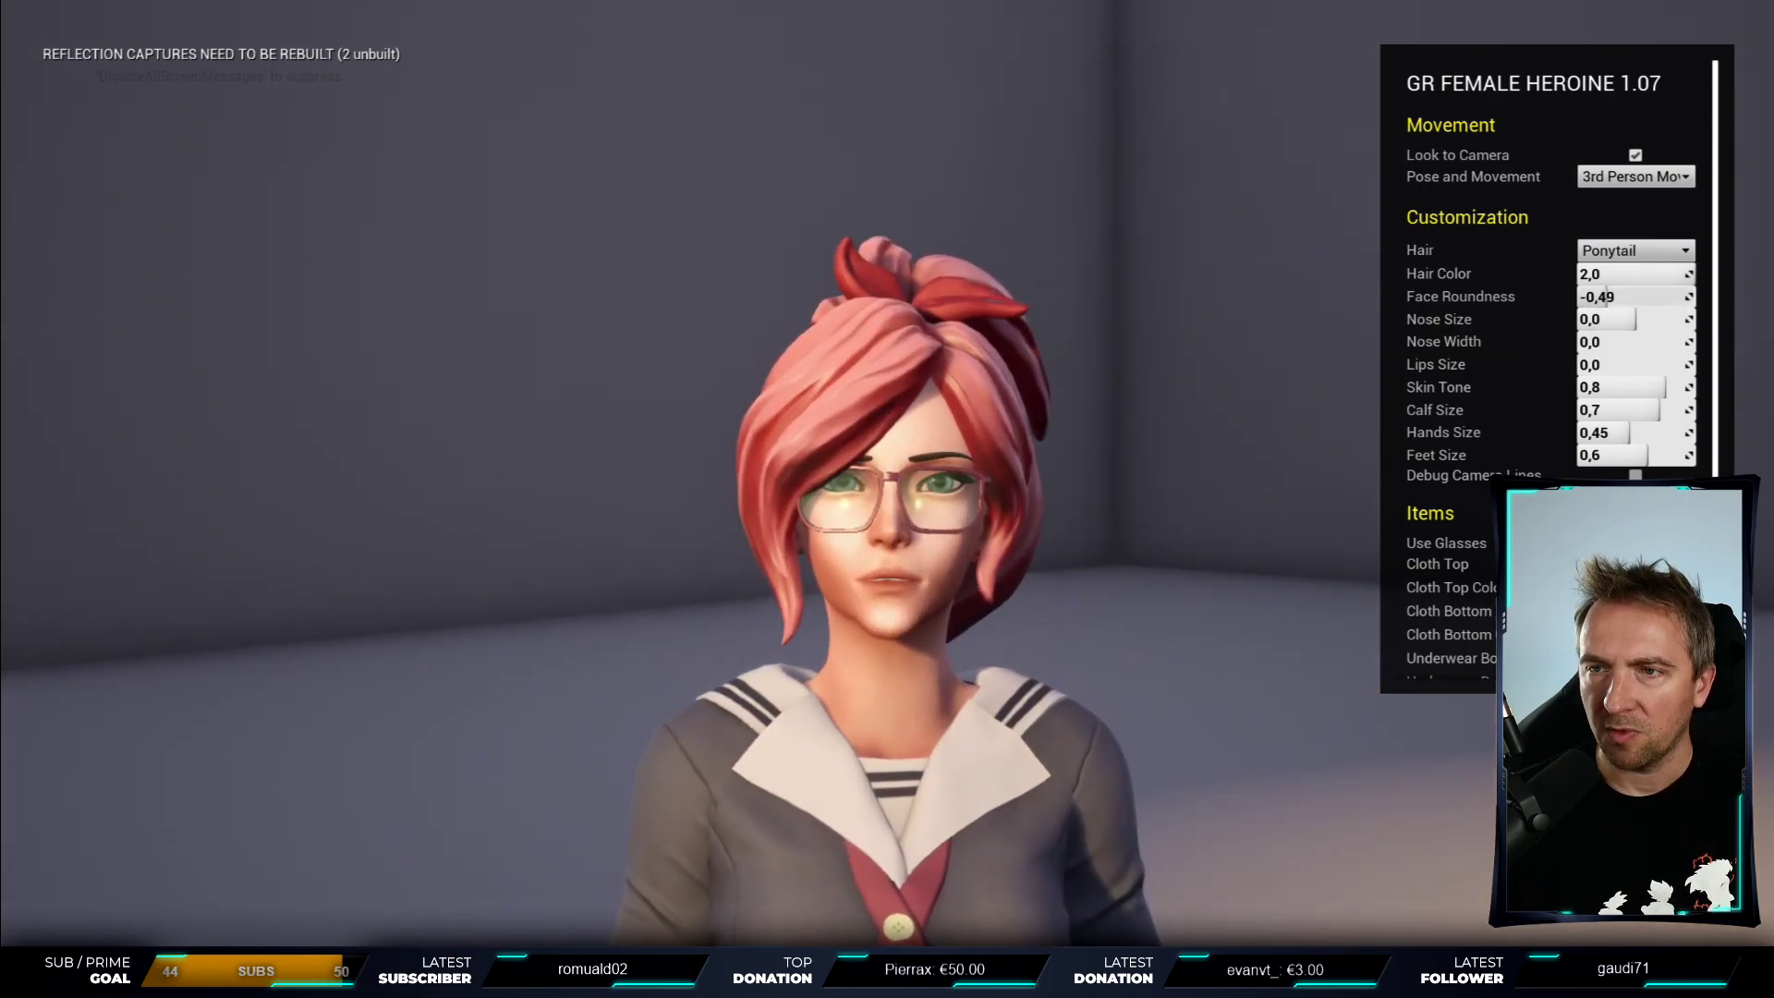
mouse_move(1615, 296)
mouse_down()
mouse_move(1696, 297)
mouse_move(1620, 297)
mouse_move(1696, 319)
mouse_up()
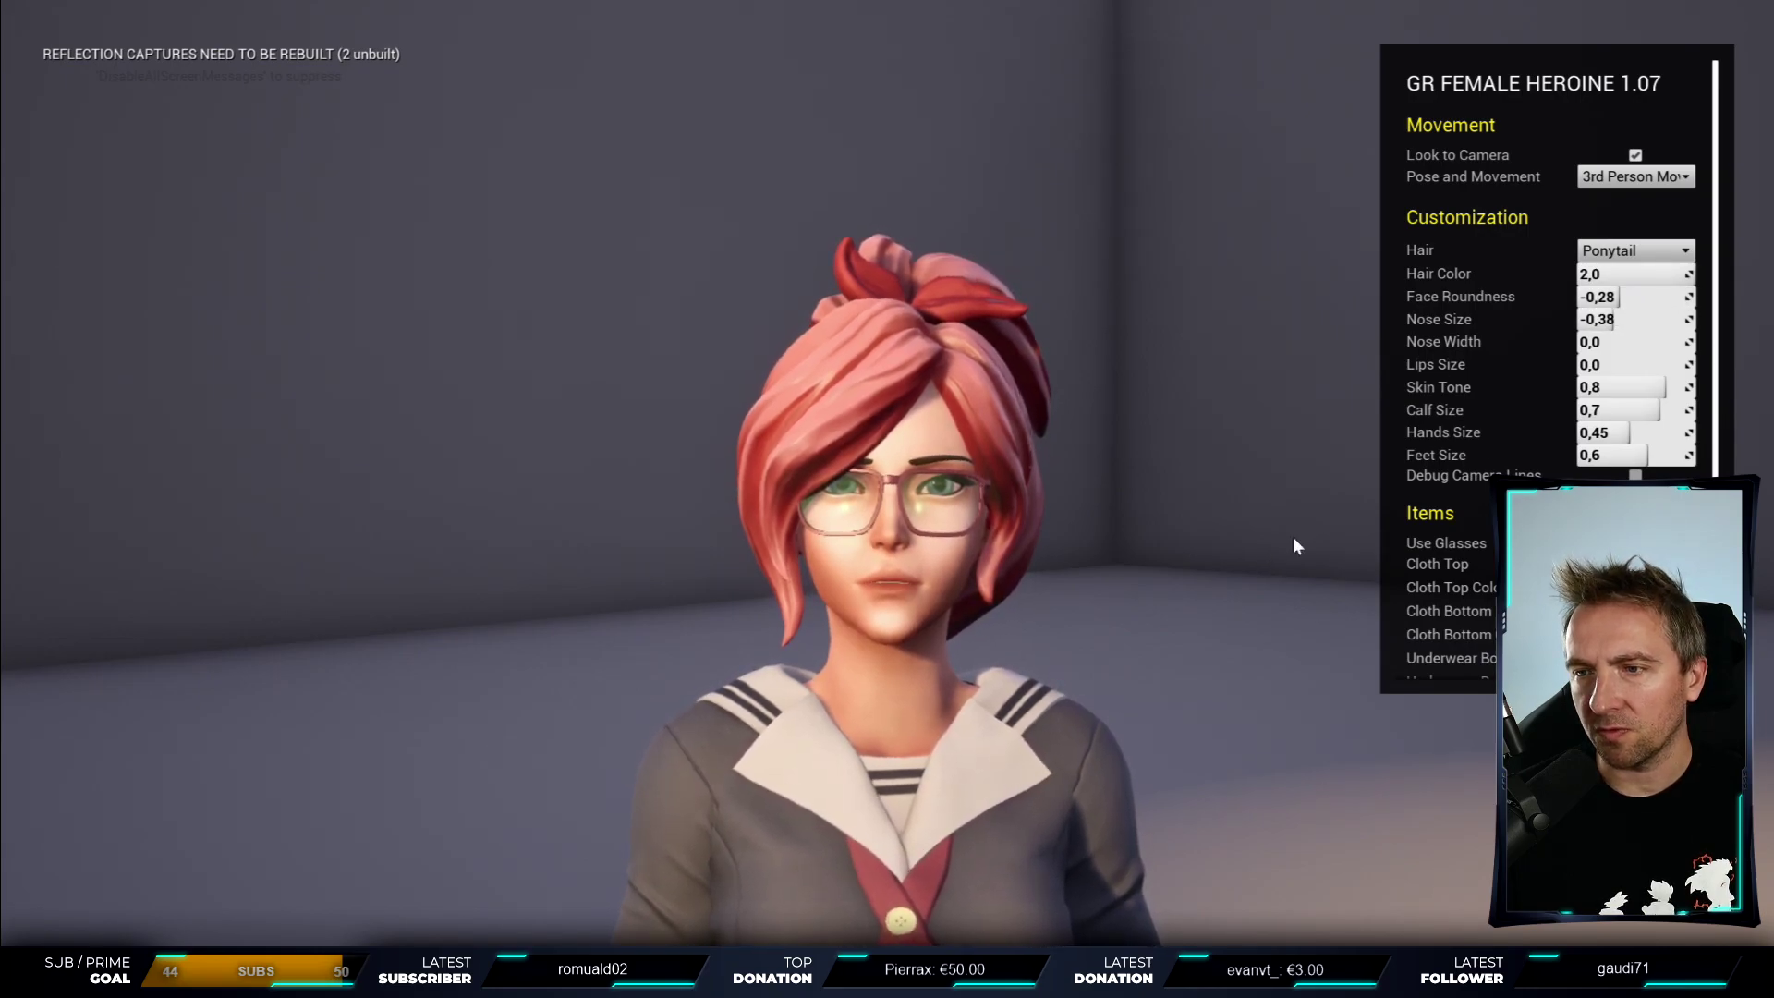
scroll(1711, 354, down, 5)
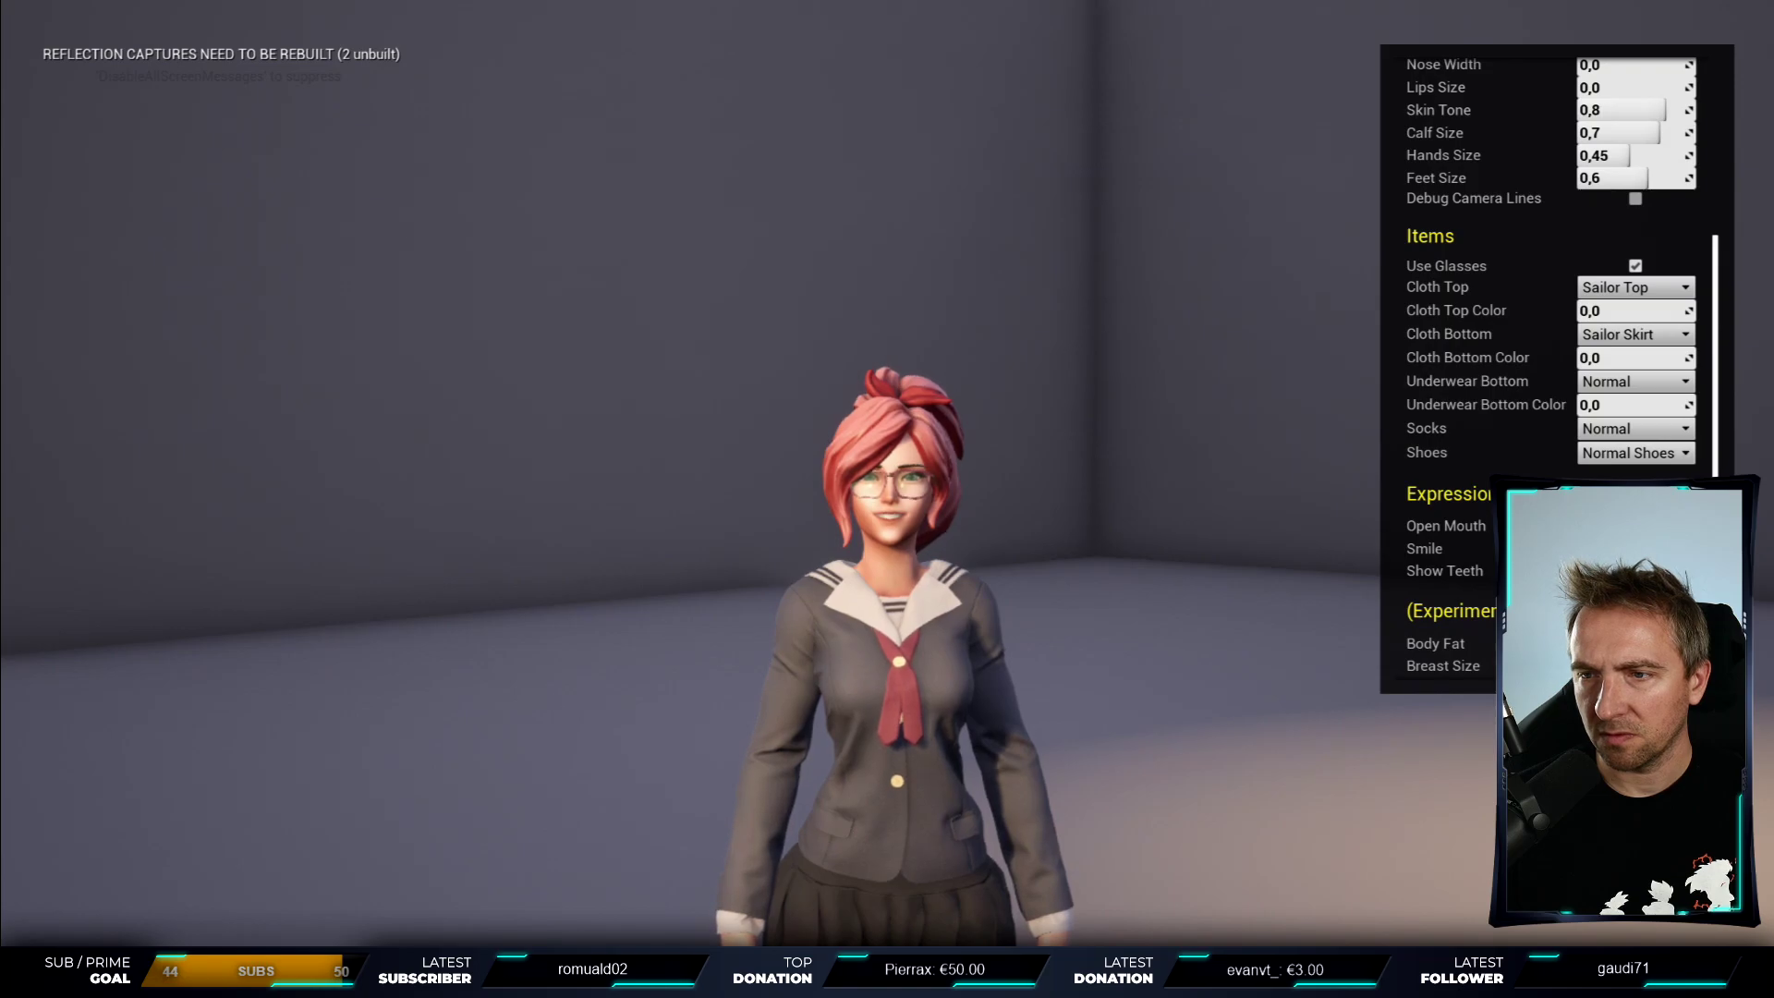
- In the panel's Experimental section, drag the Legs Length slider to stretch the legs further
scroll(1538, 360, down, 1)
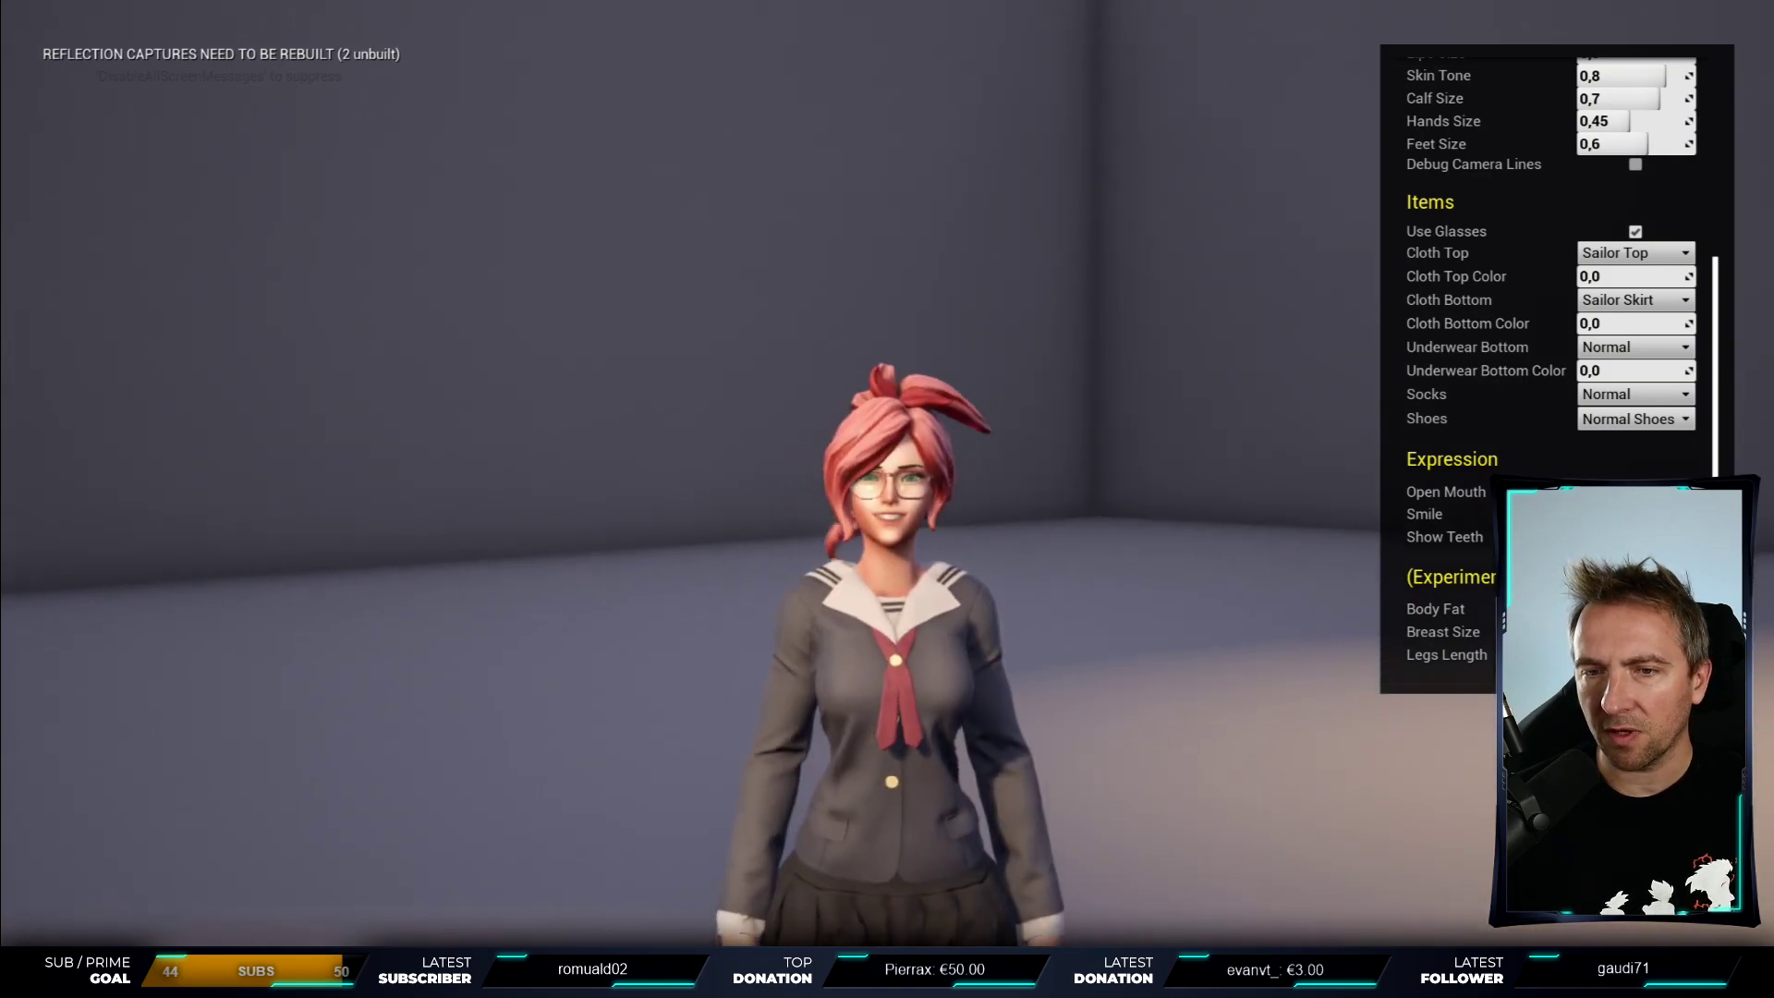
scroll(1220, 601, down, 3)
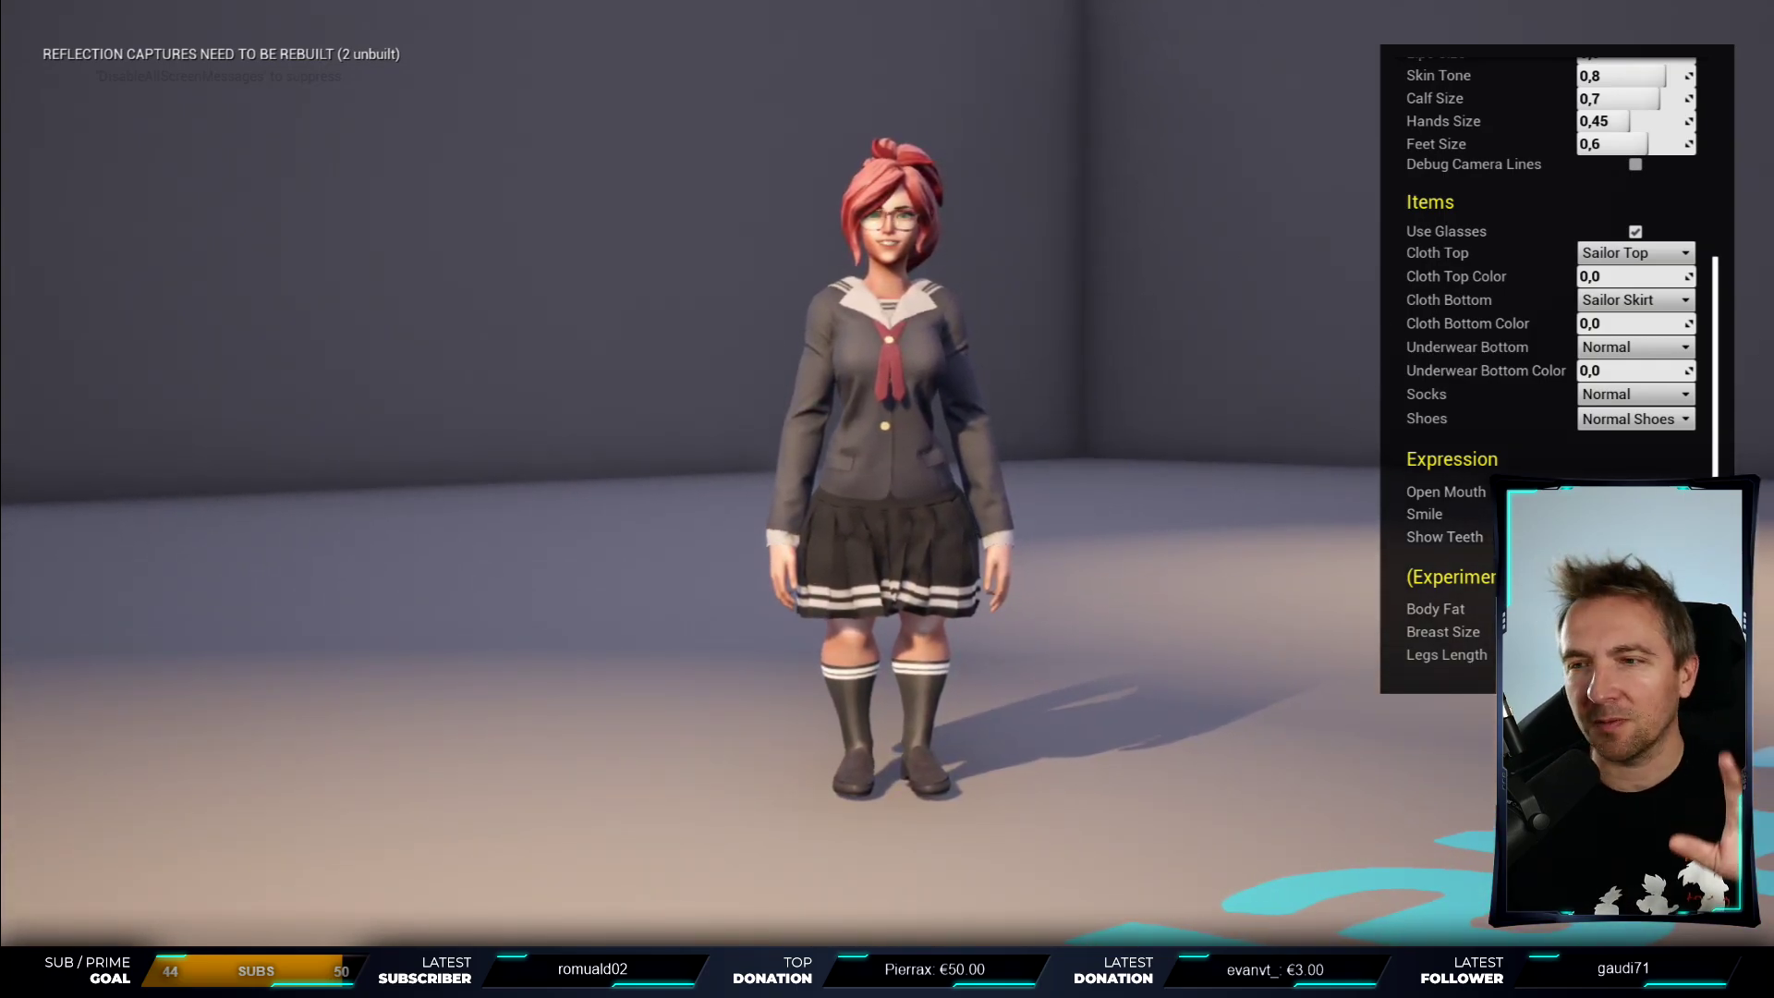
mouse_move(1607, 655)
mouse_down()
mouse_move(1663, 654)
mouse_move(1589, 654)
mouse_up()
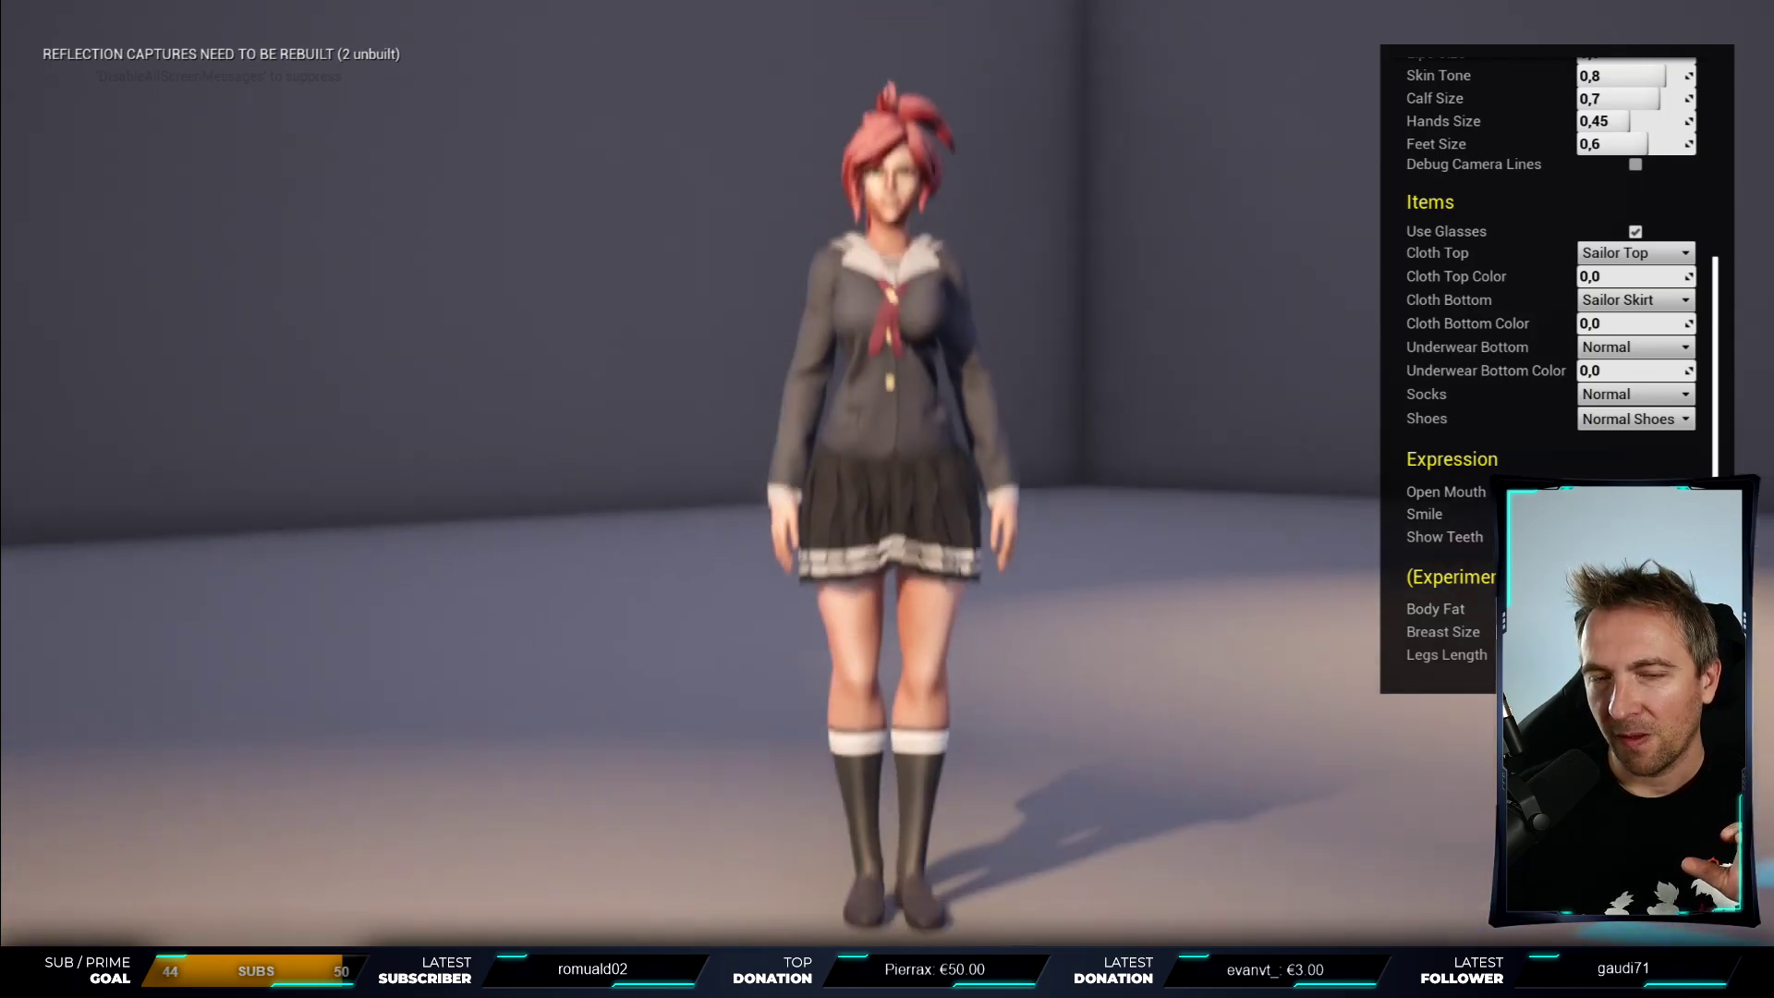
drag(1589, 654, 1654, 654)
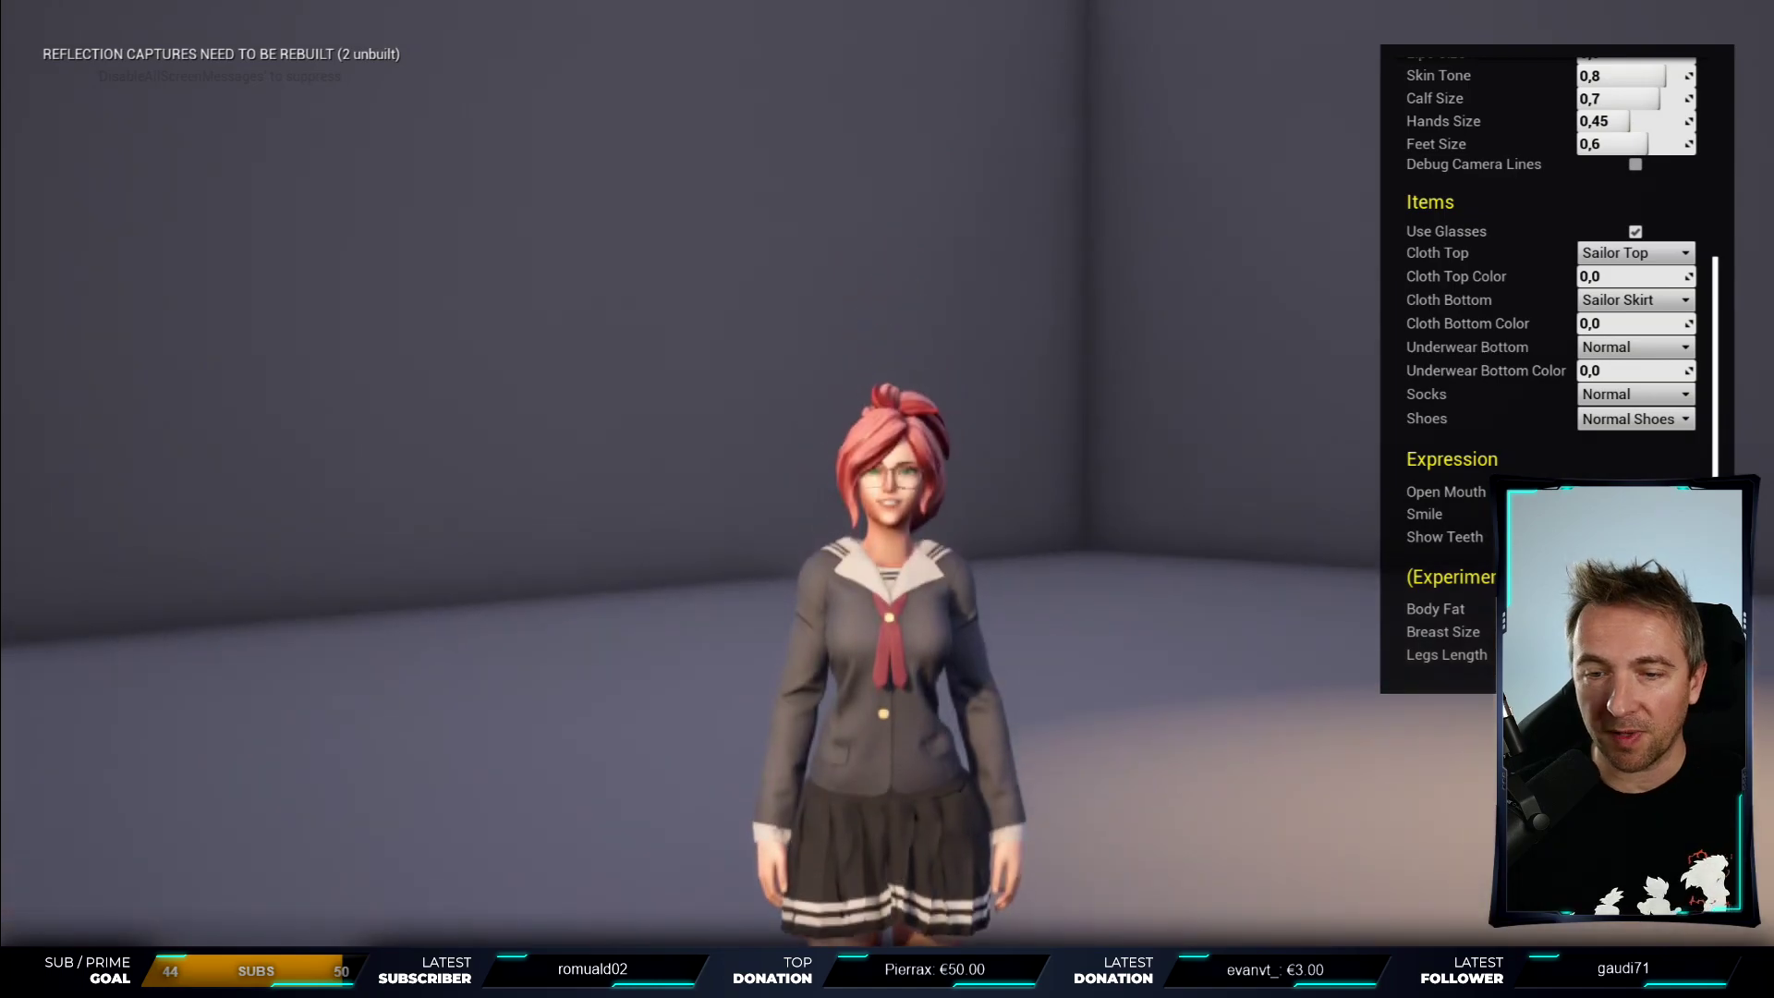
- Stop playing and browse the launcher library's engine versions, projects like TreeBuilder, and vault assets
key(Escape)
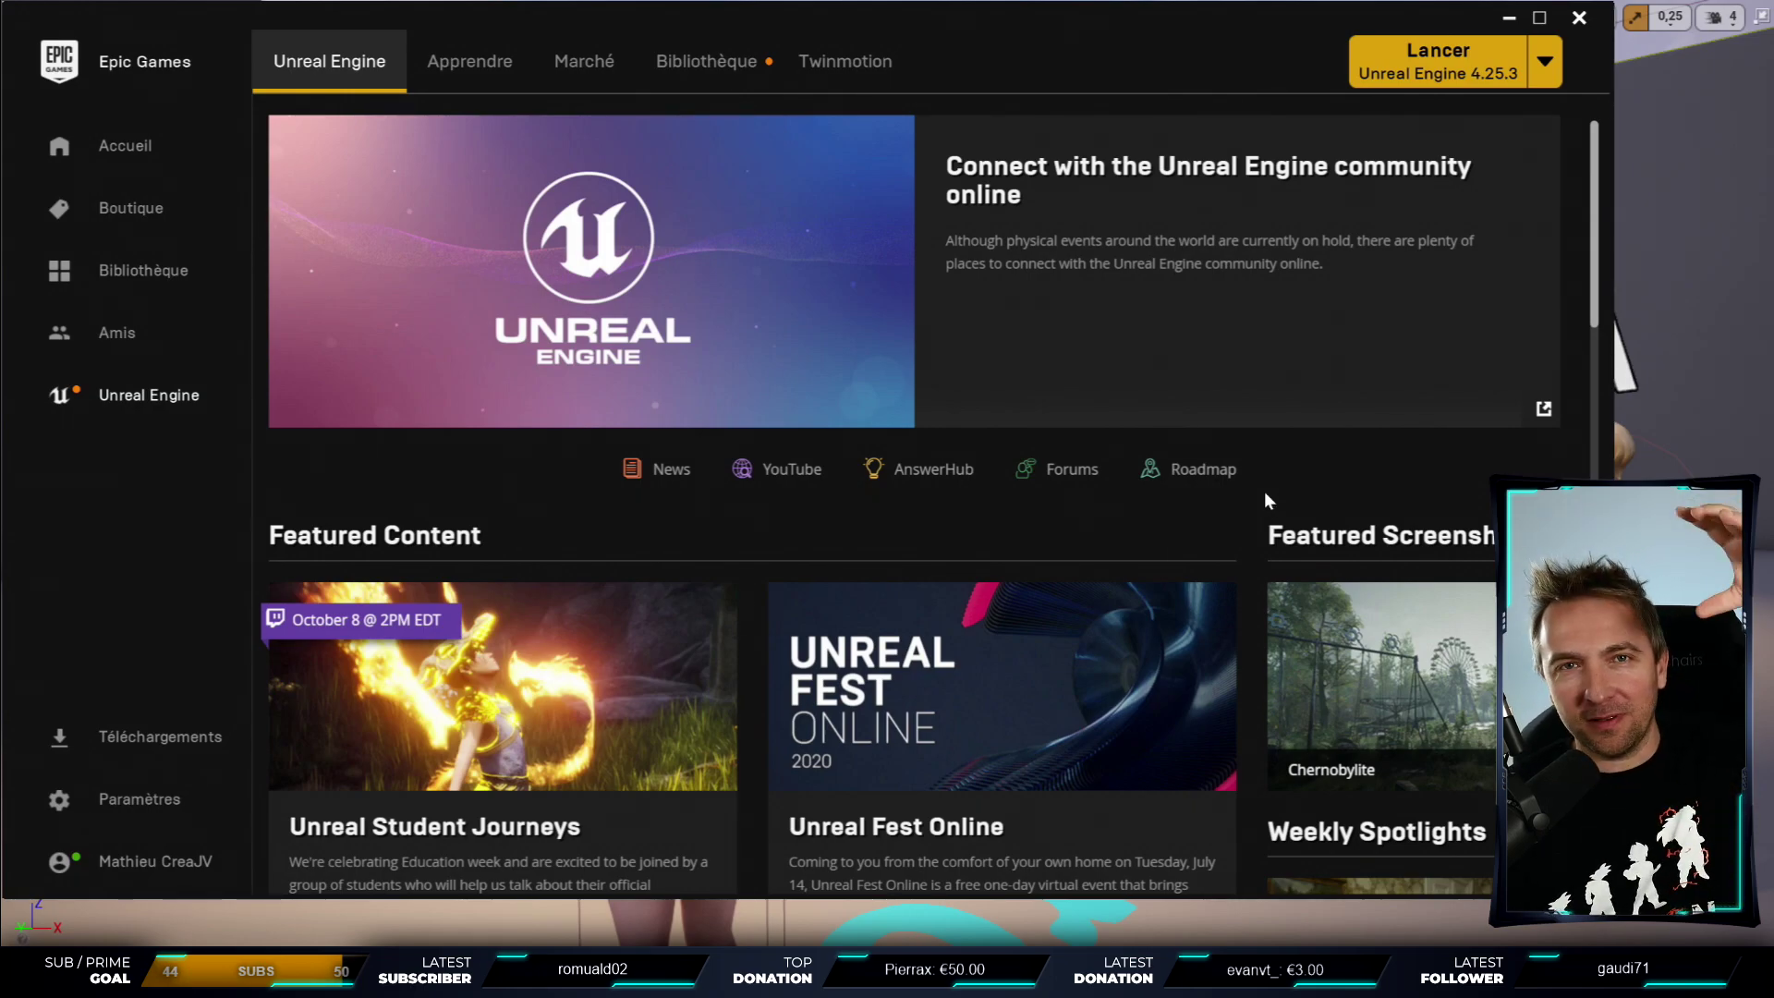
click(695, 55)
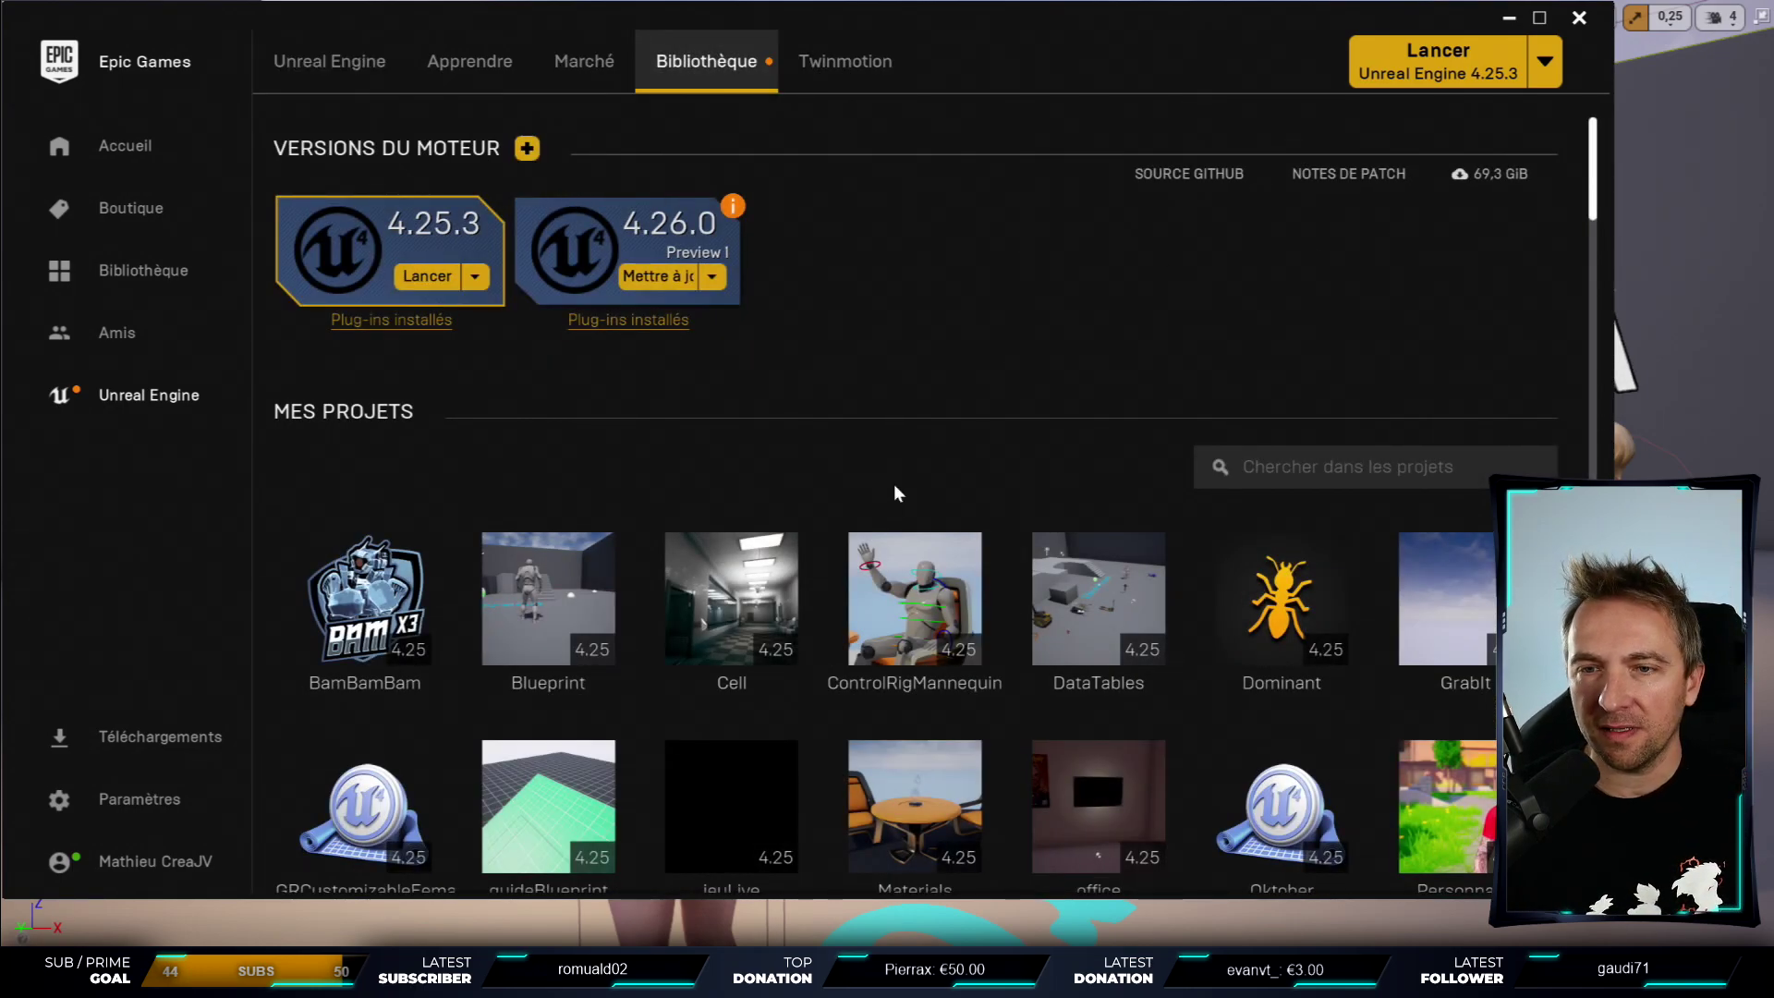
scroll(1017, 591, down, 2)
scroll(1294, 655, down, 5)
scroll(1321, 683, down, 4)
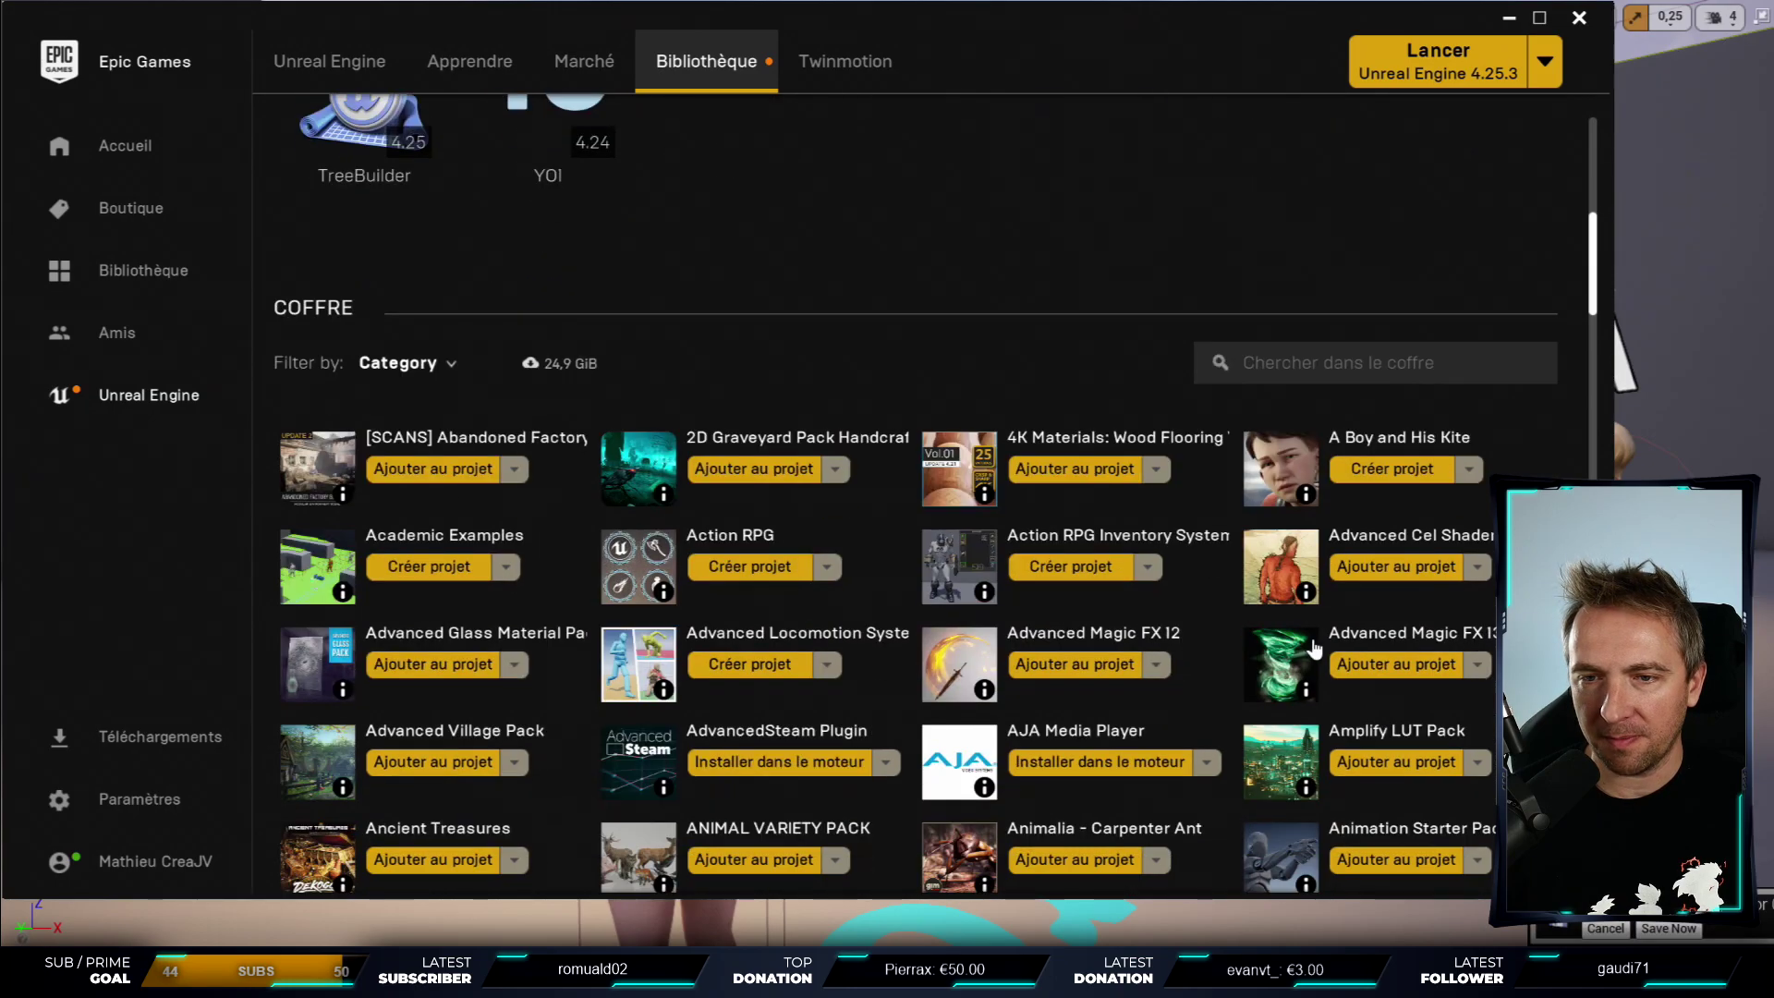
scroll(1146, 369, up, 2)
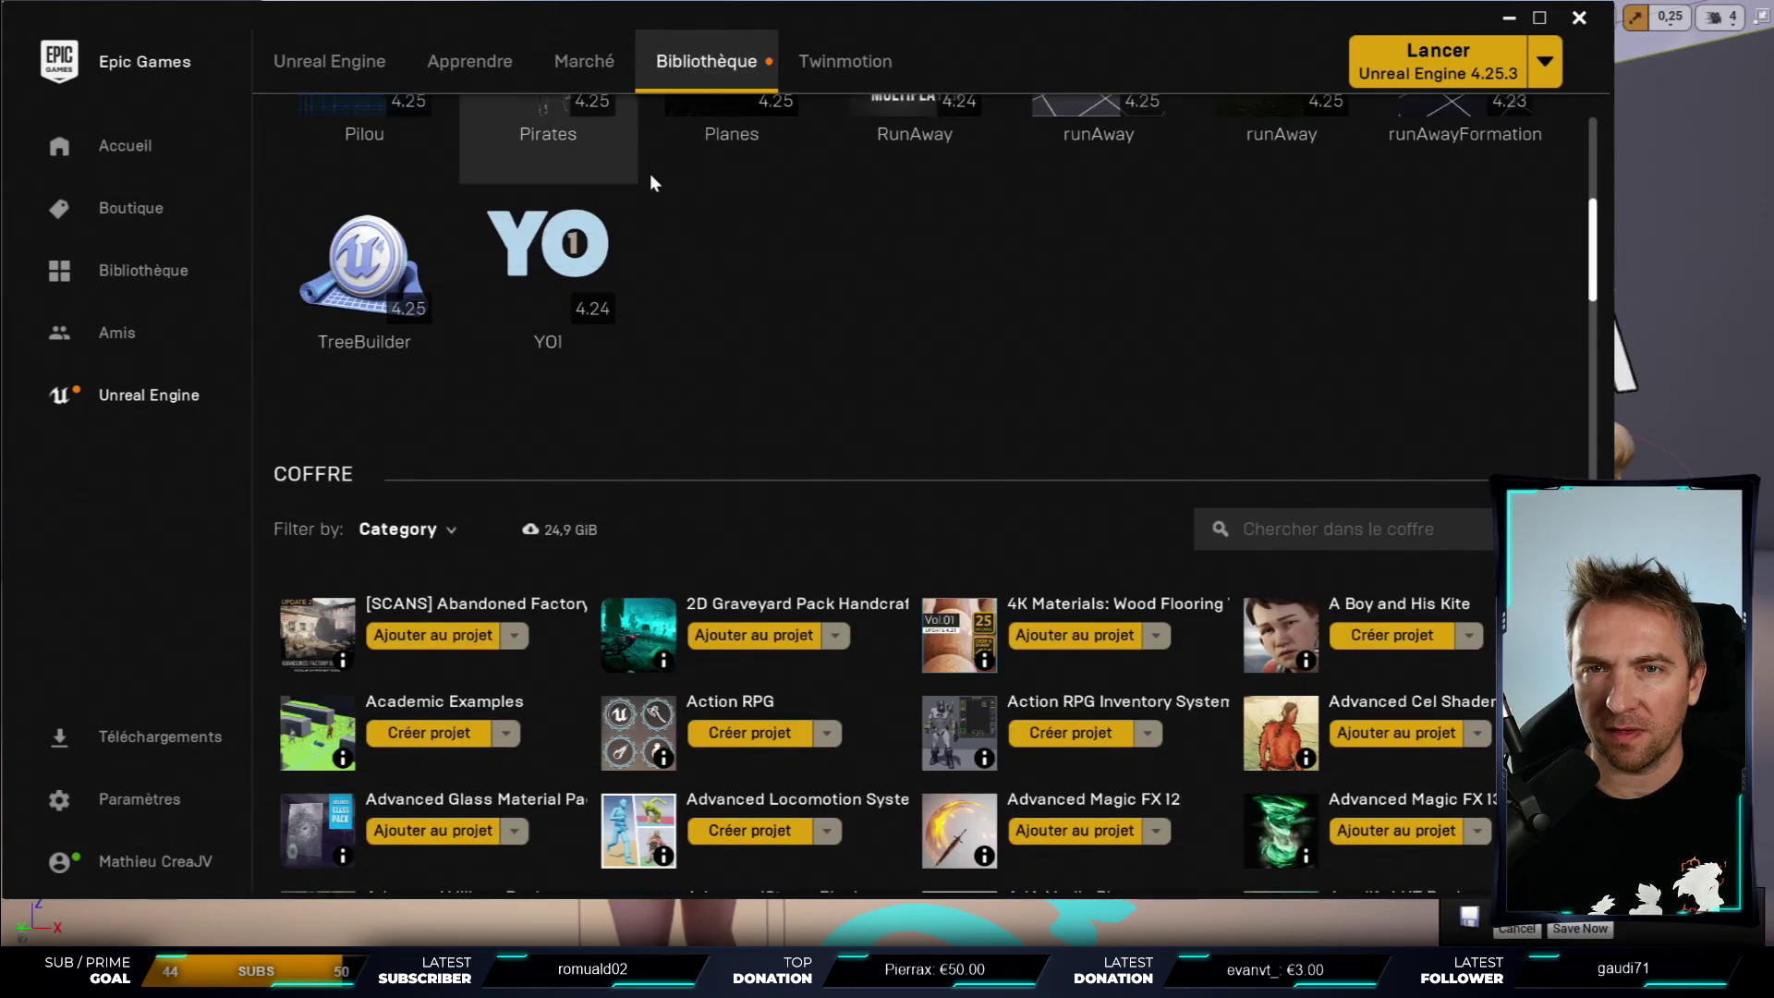
scroll(650, 183, up, 3)
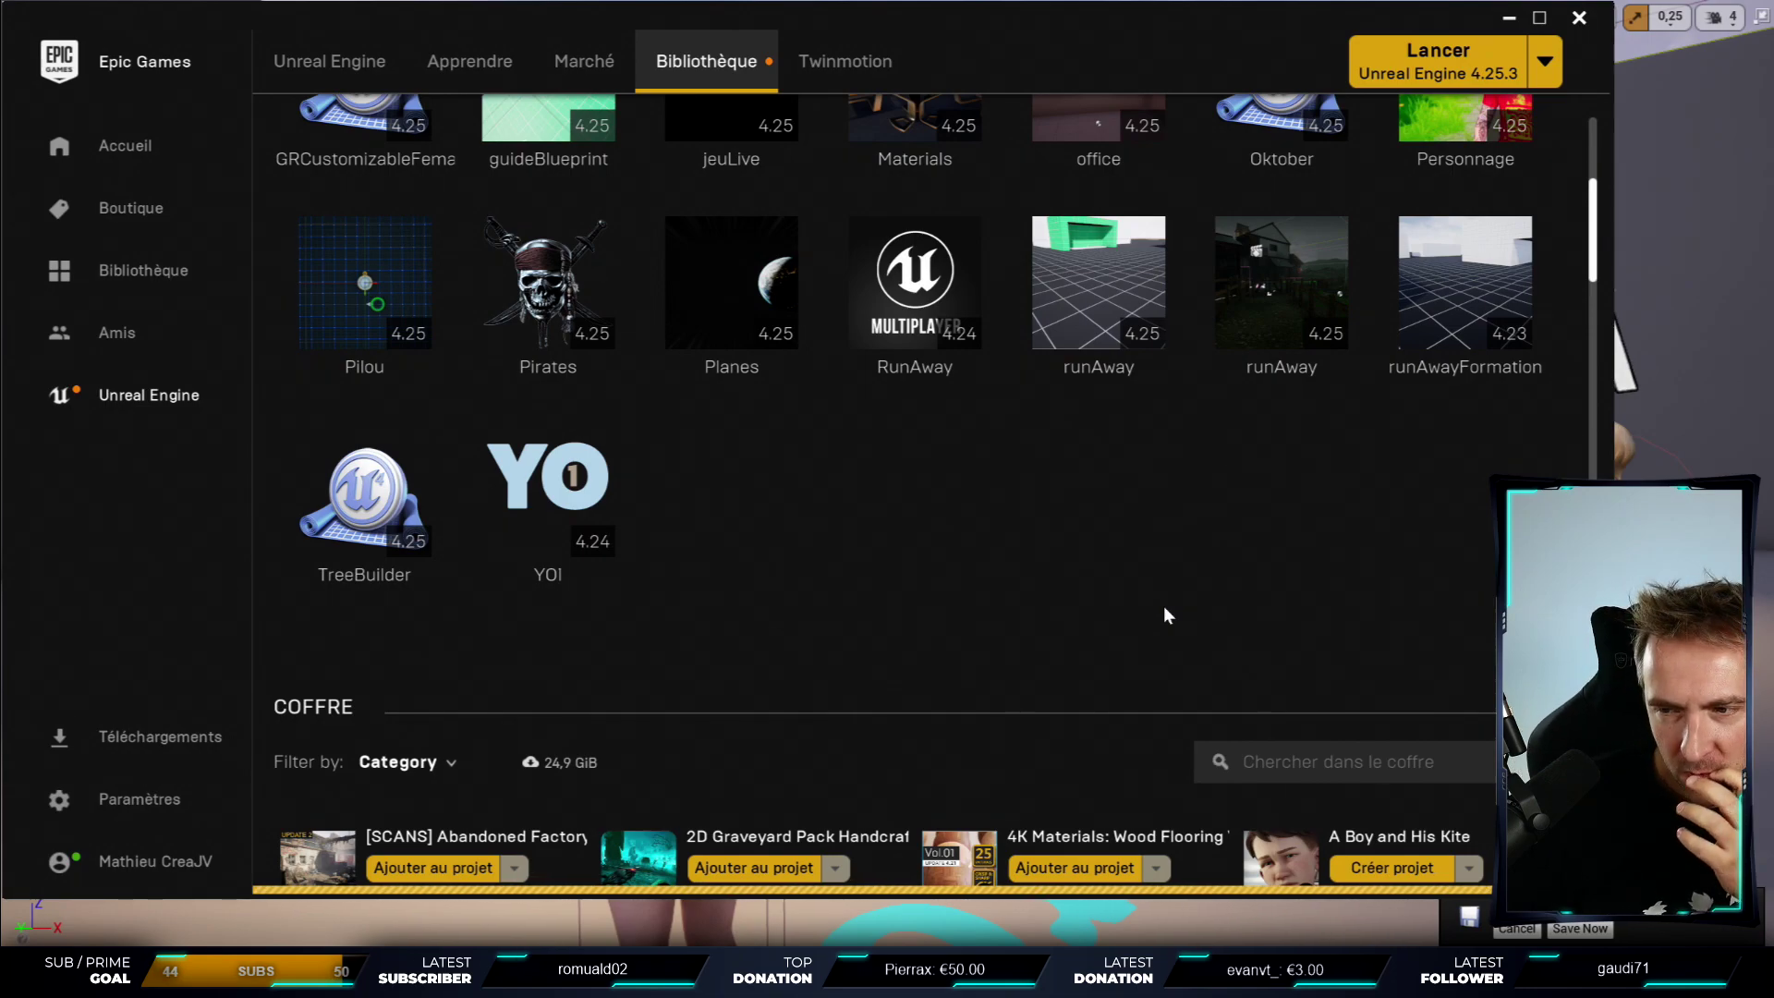
- Open the GR Customizable Female 01 product page from the free-this-month marketplace products
key(alt+Left)
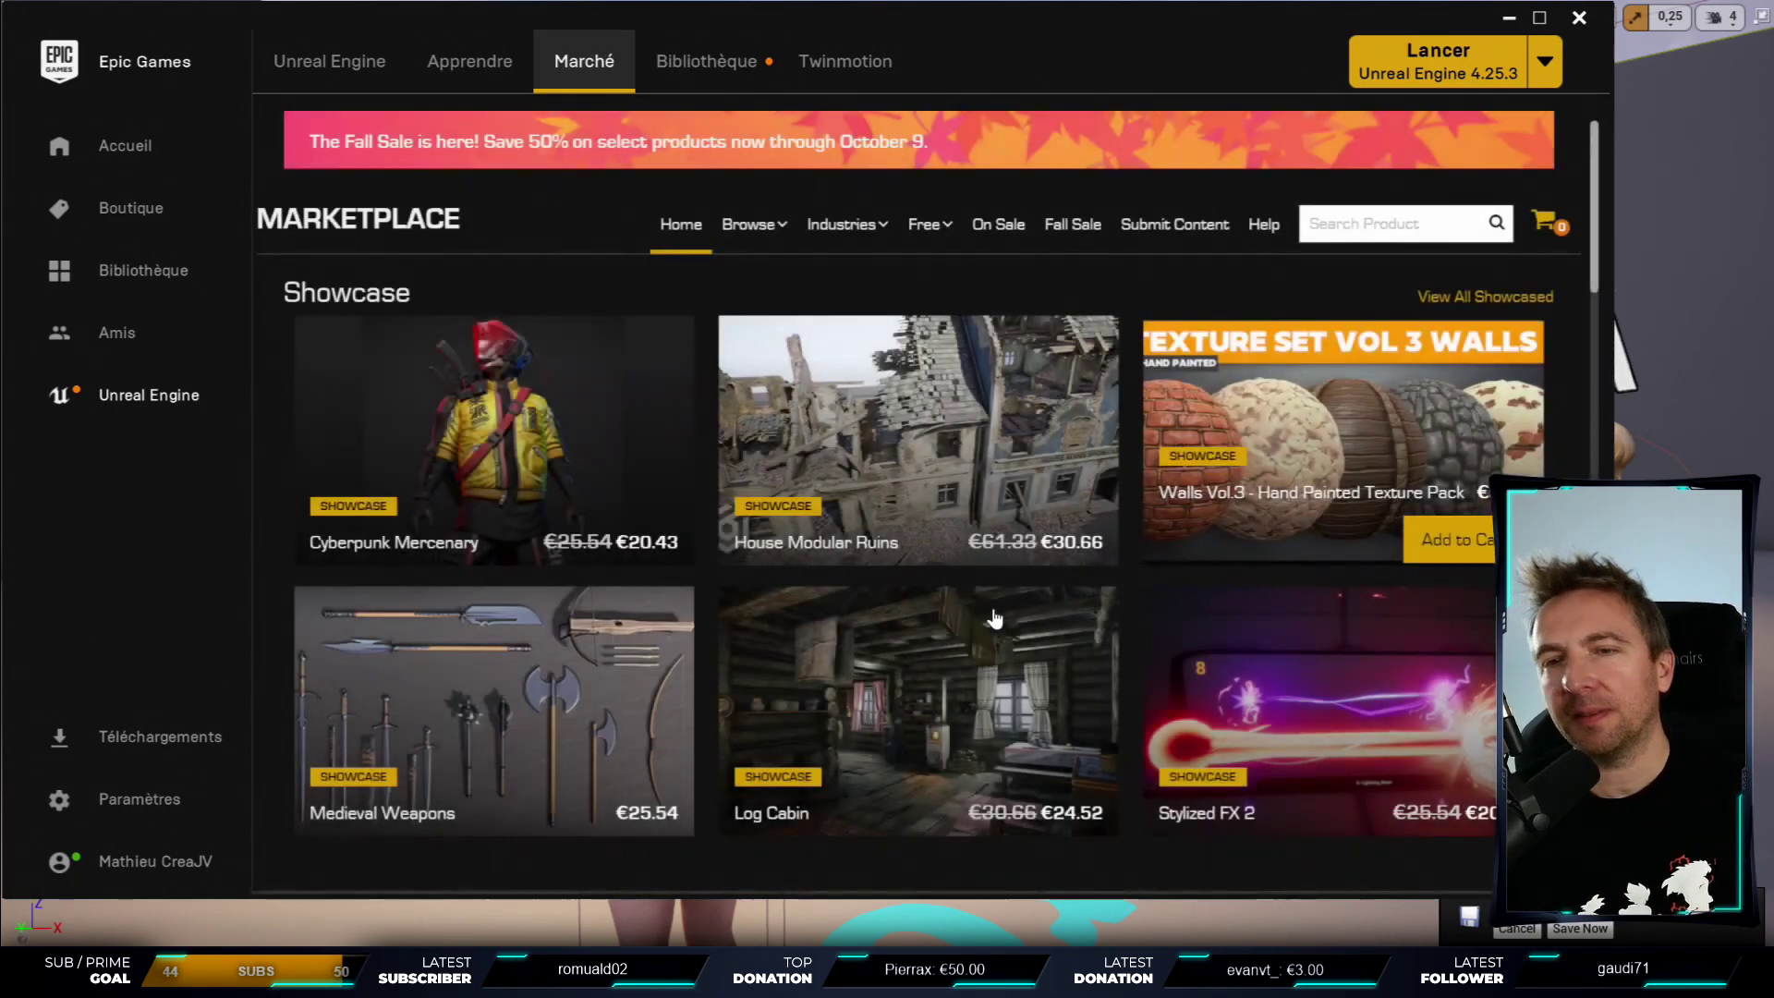
scroll(994, 619, down, 1)
mouse_move(924, 140)
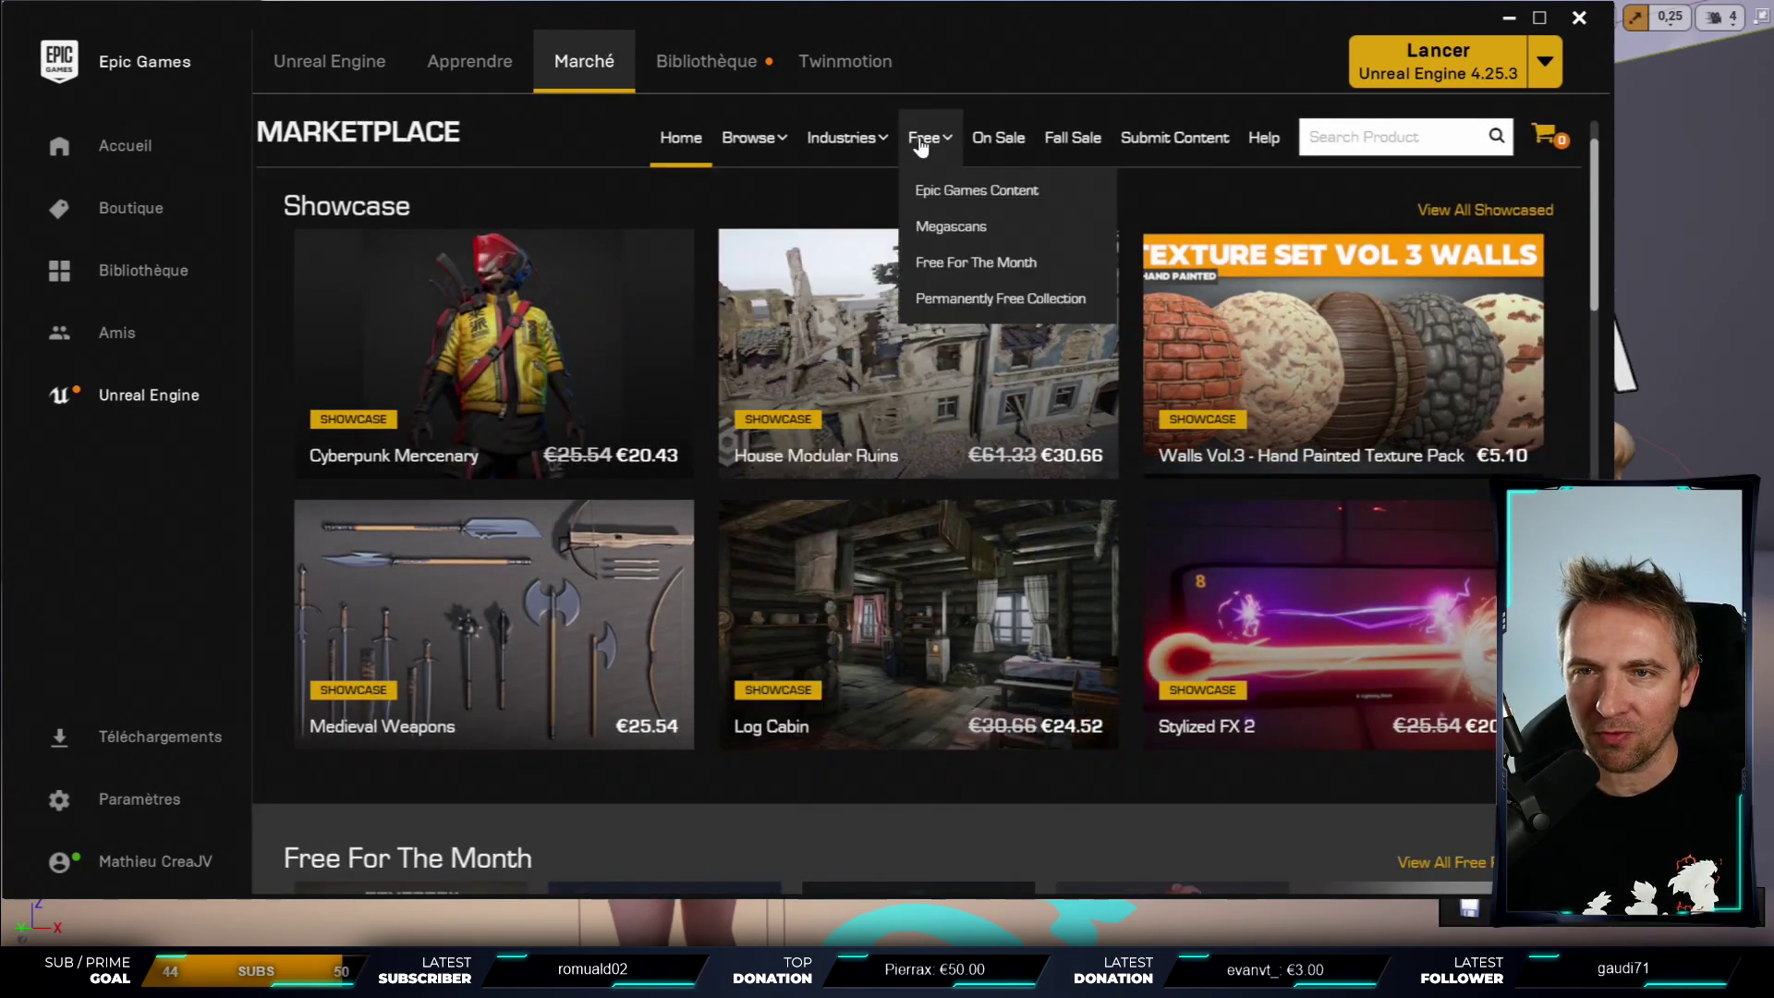
click(949, 265)
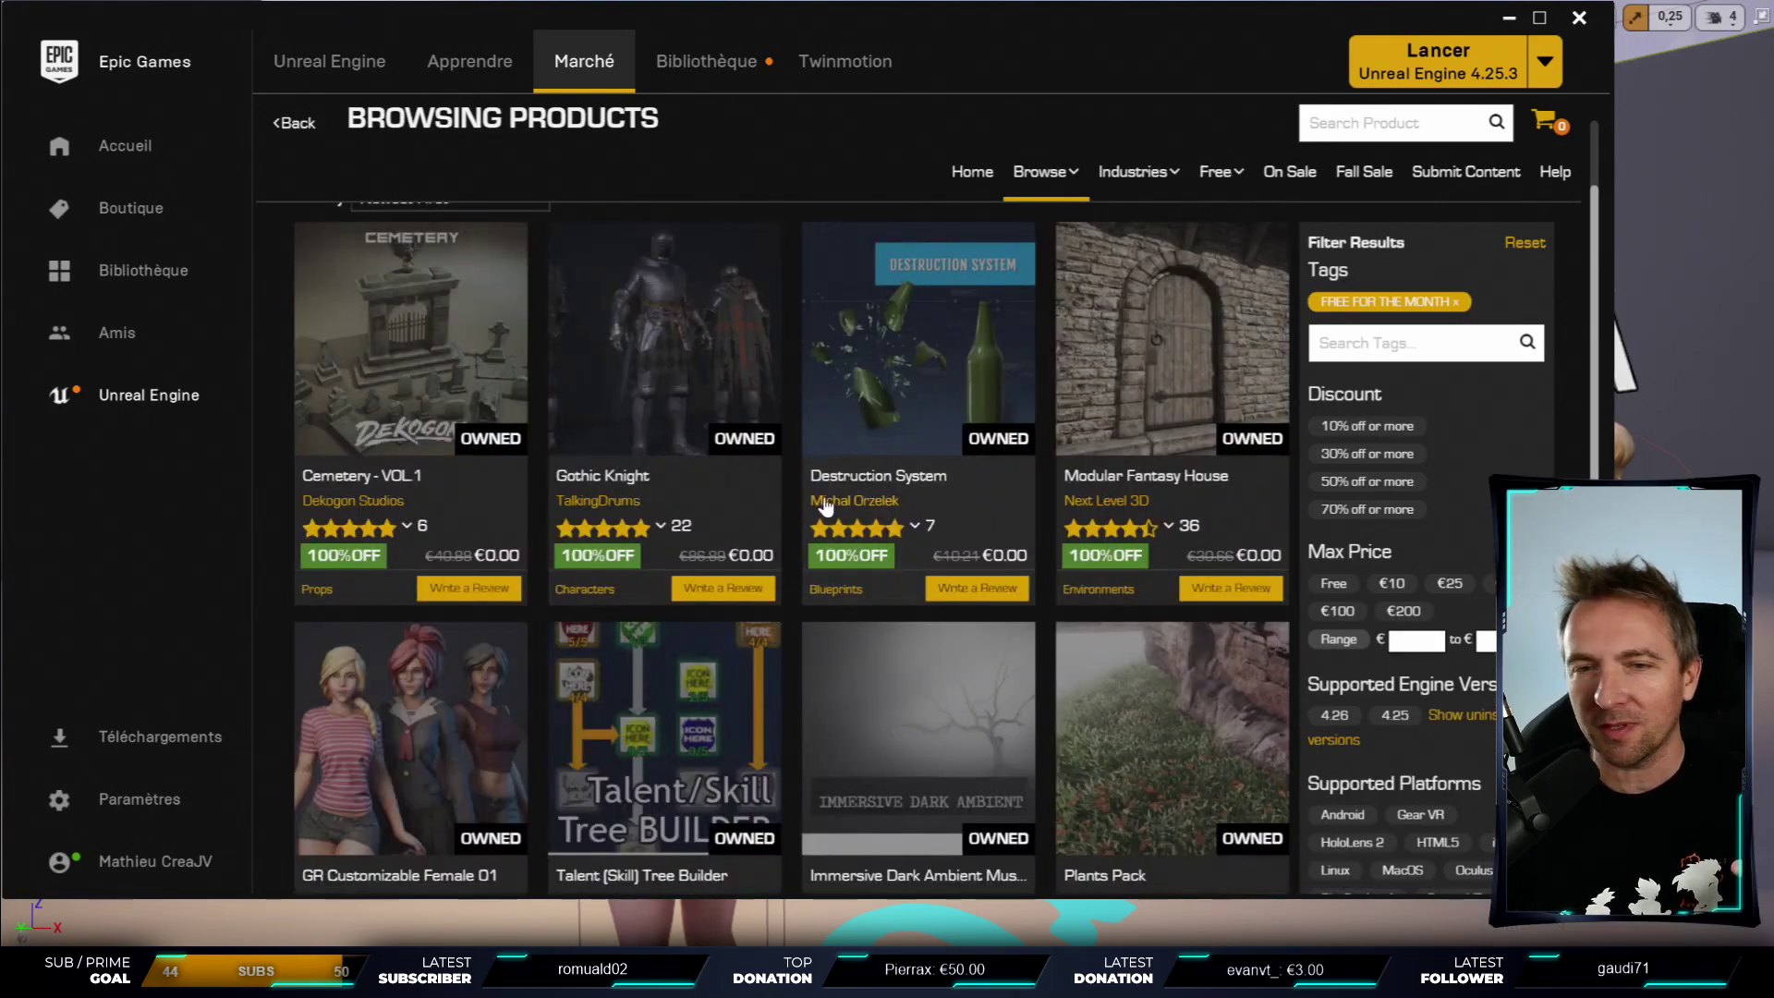
click(338, 735)
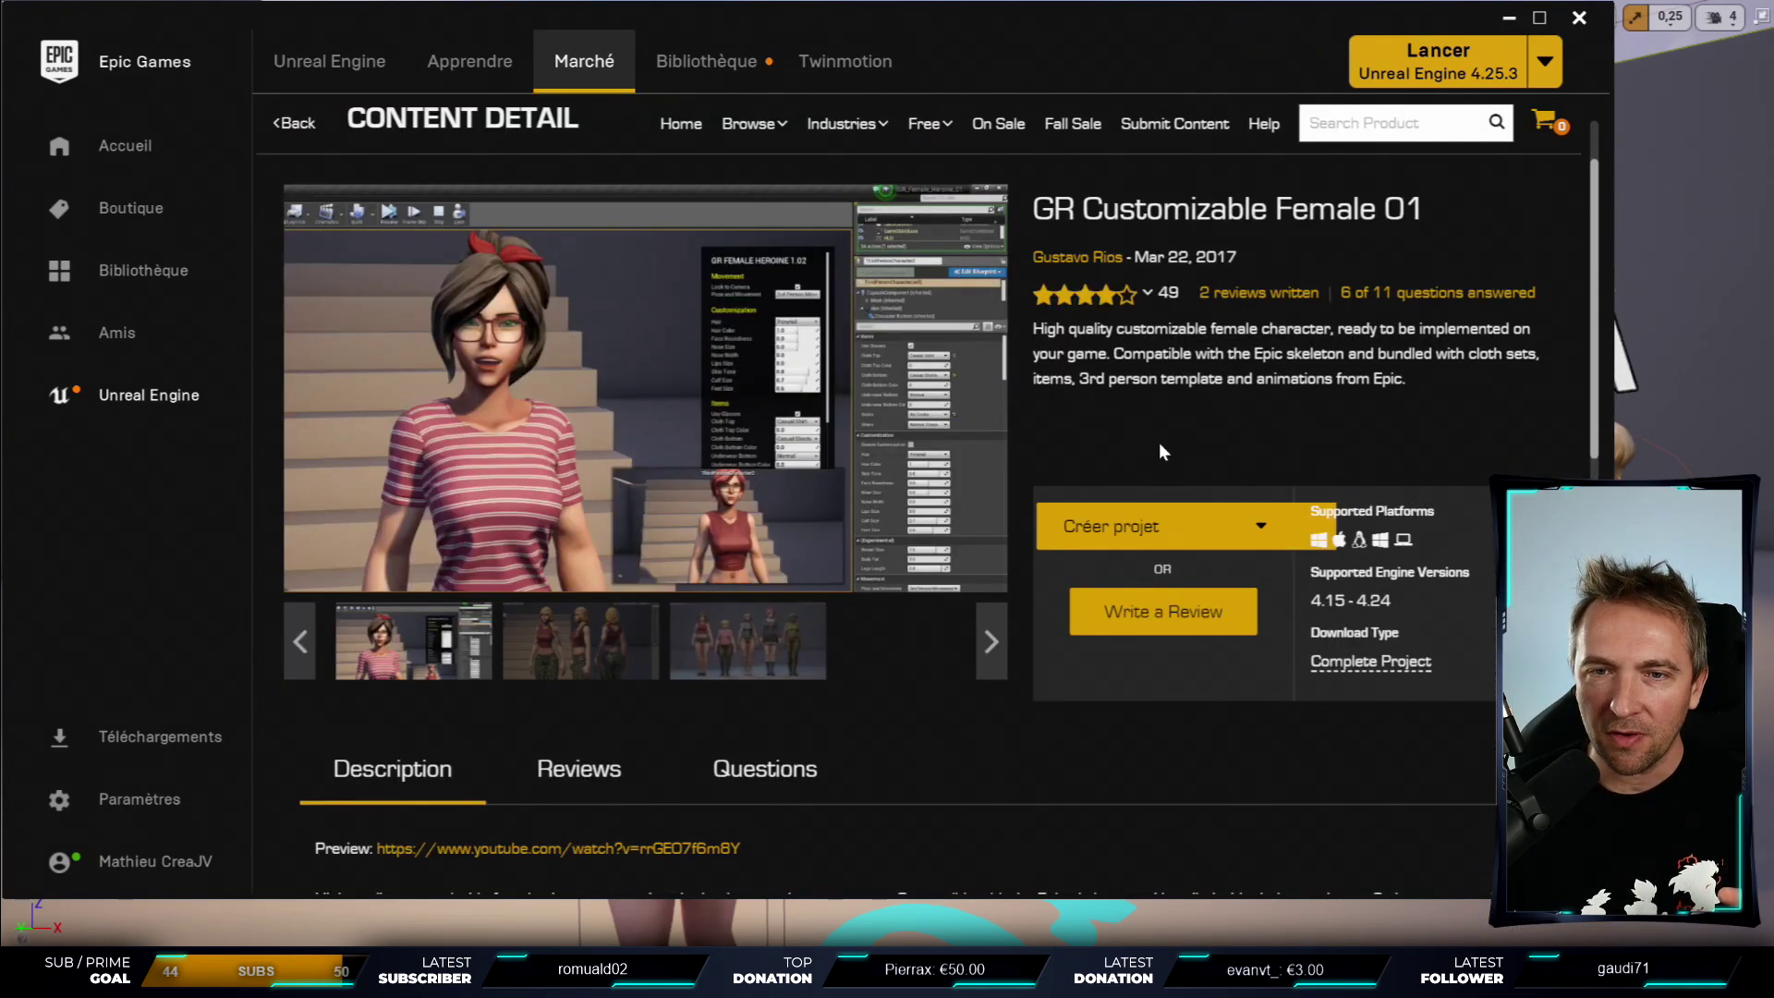
- Read down to its technical details, minimize the launcher and start playing the level in the editor
scroll(644, 551, down, 4)
scroll(644, 543, down, 1)
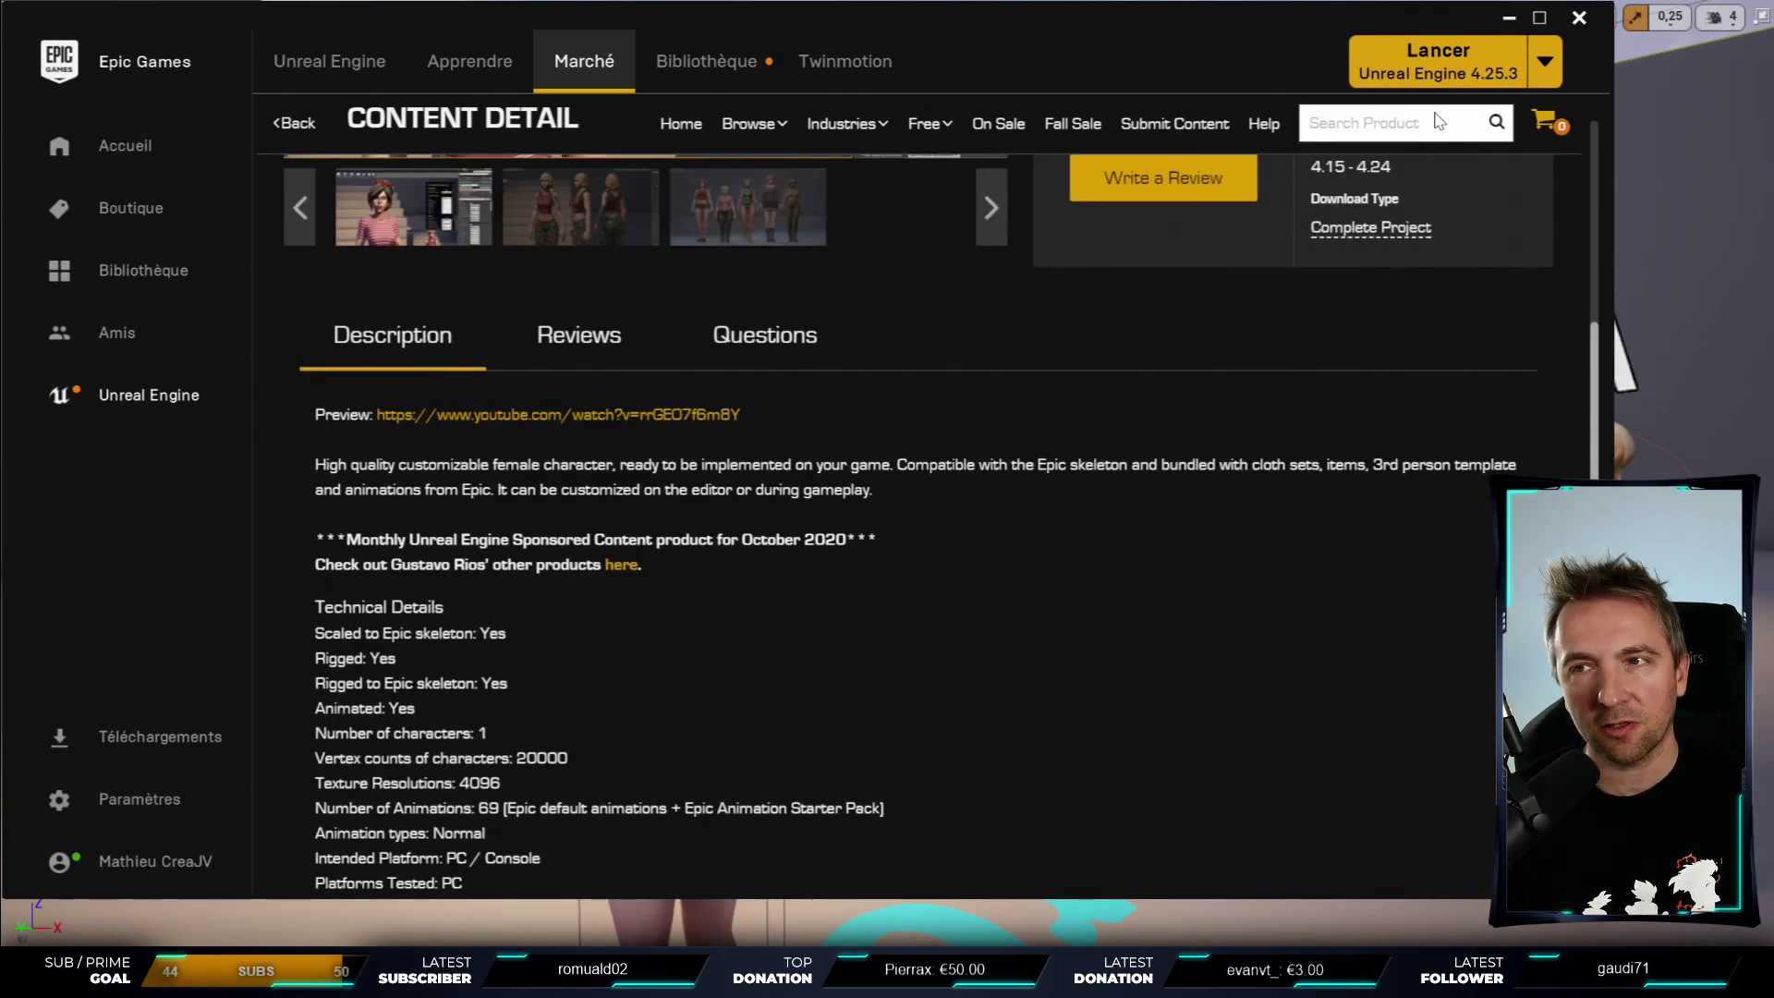
click(1508, 21)
key(alt+p)
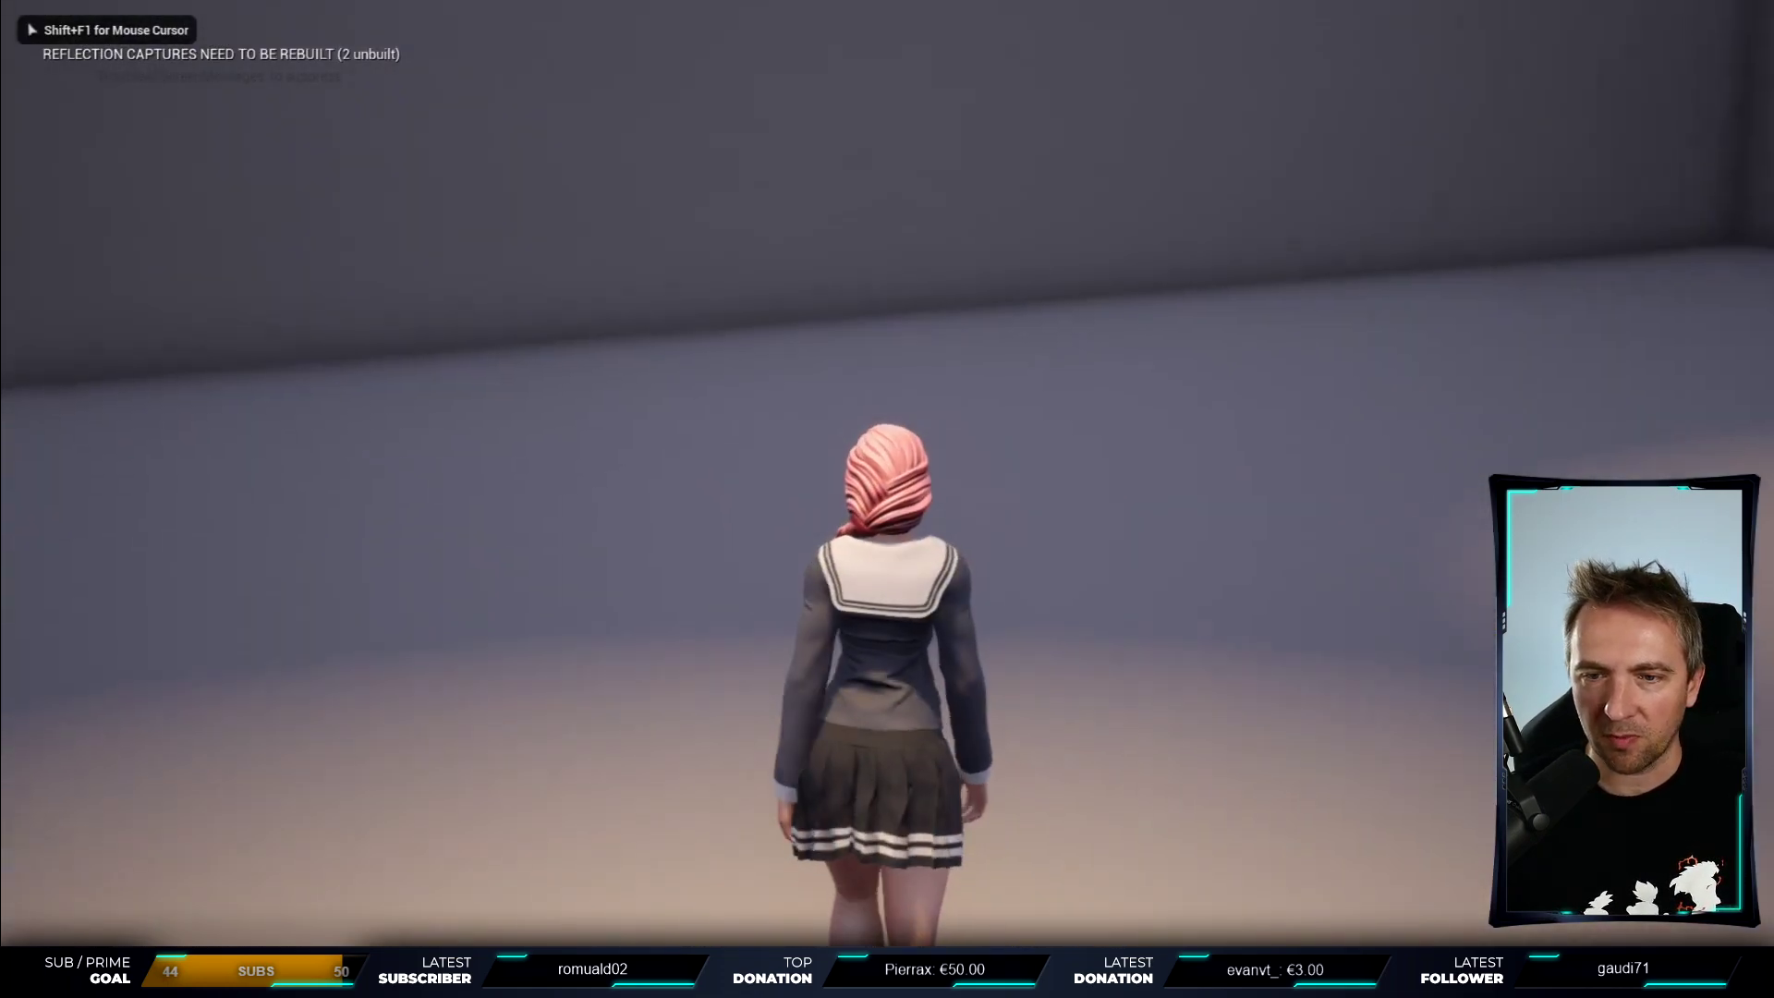
- Run the heroine across the room toward the stairs and controls board, then stop play and exit fullscreen
key(w)
key(d)
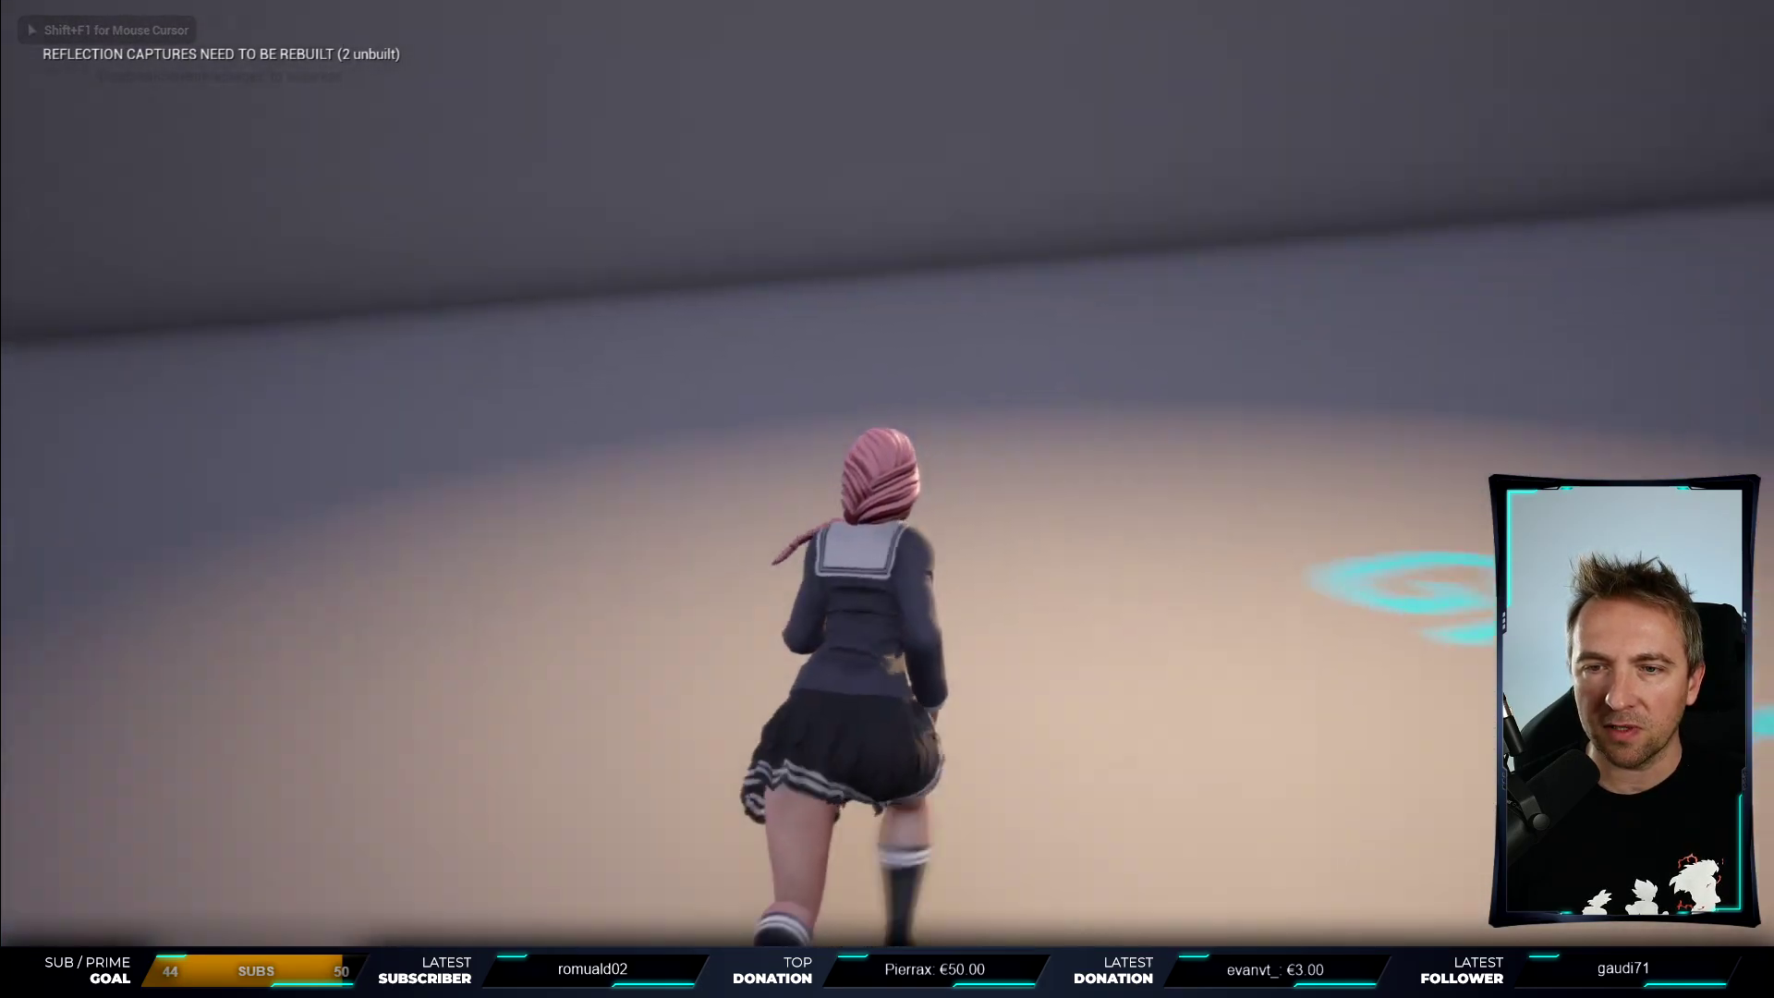
key(s)
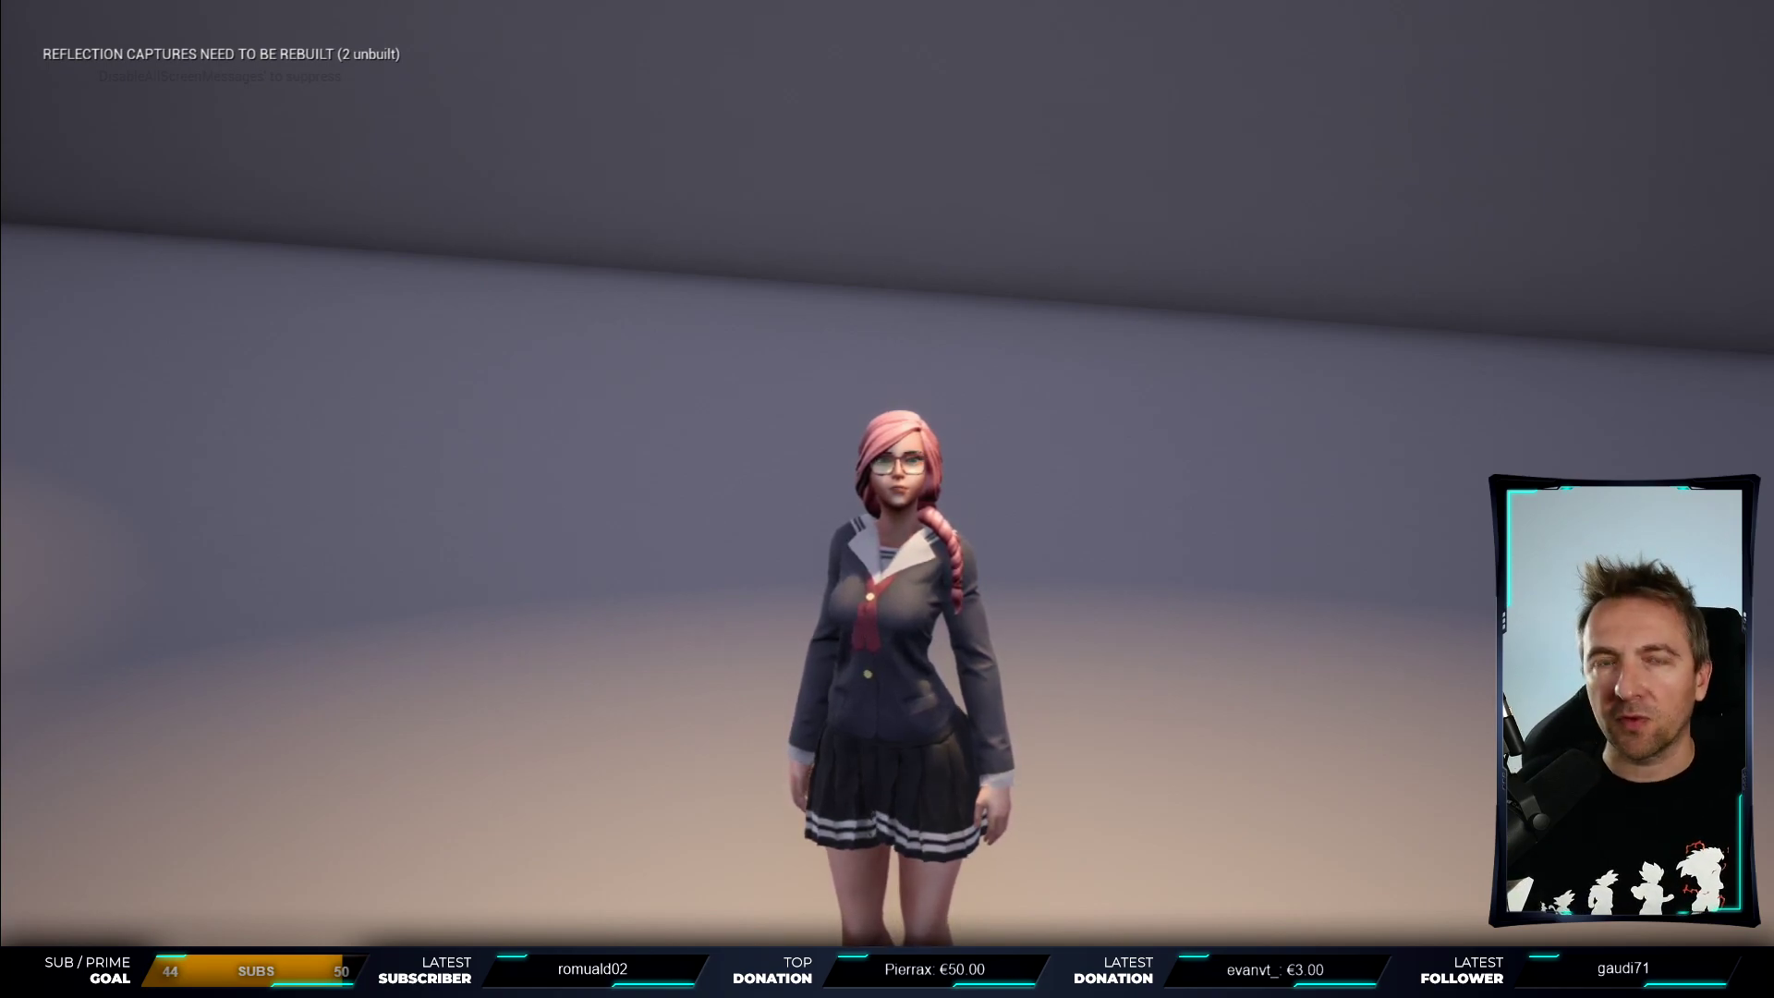
key(w)
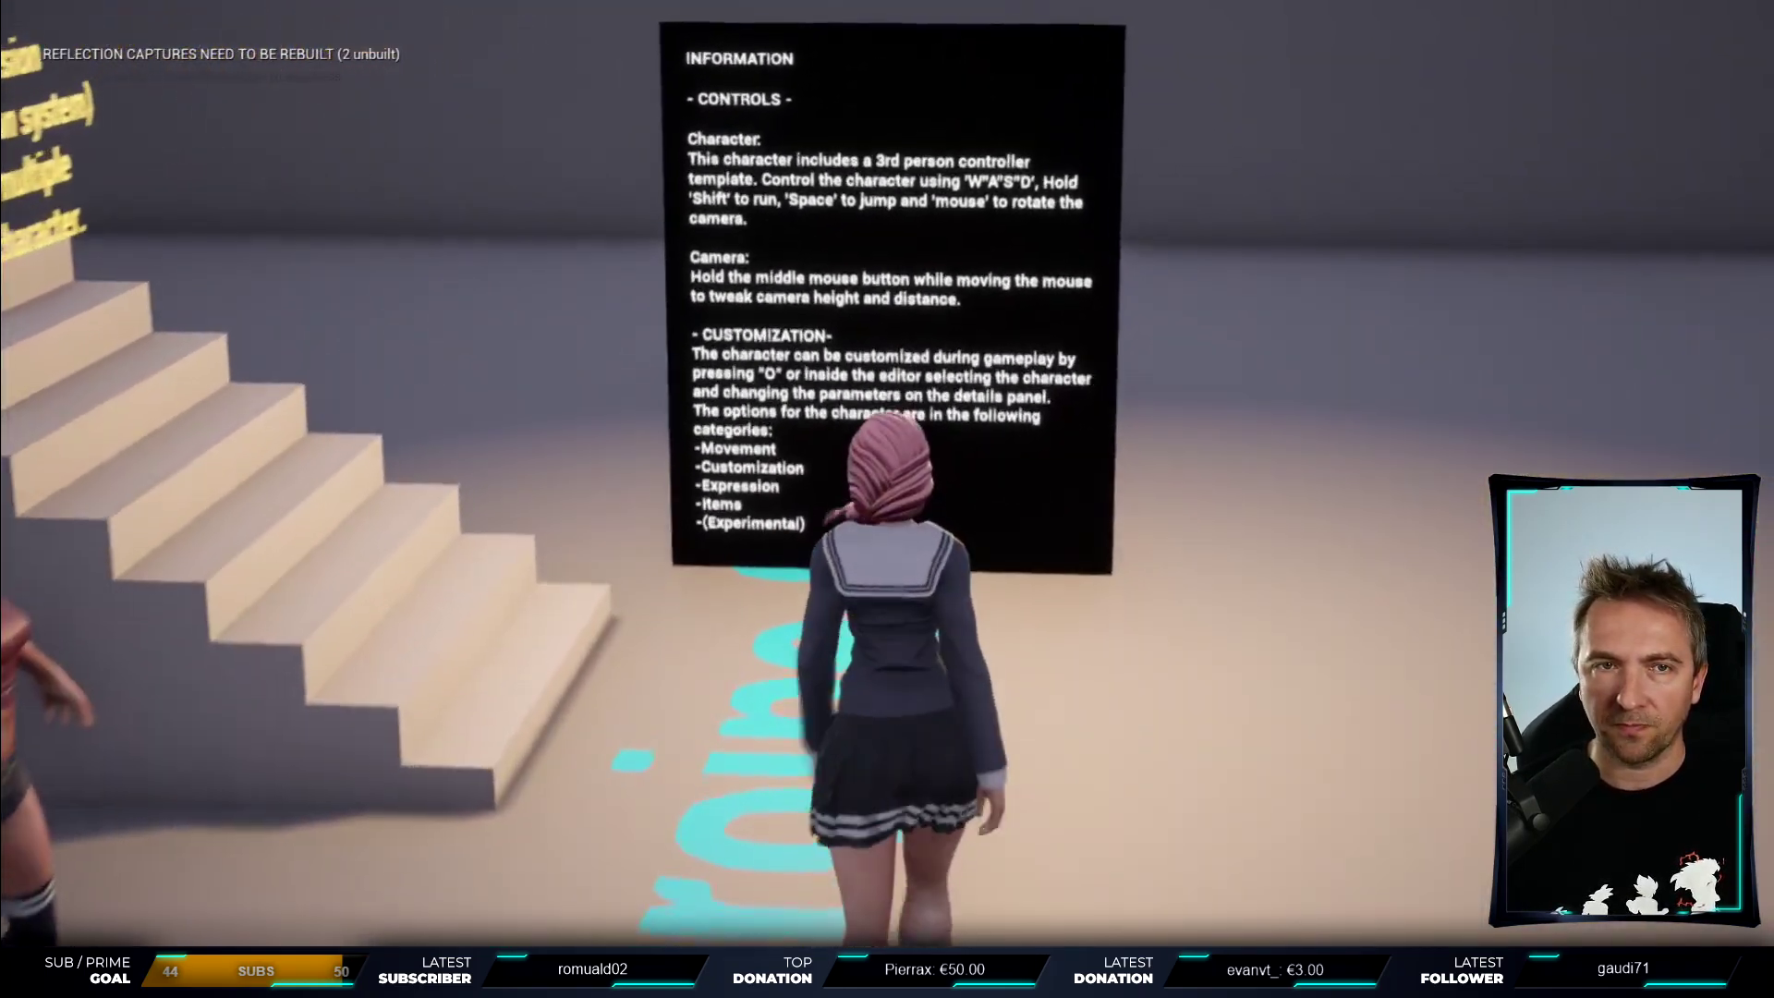
key(Escape)
key(F11)
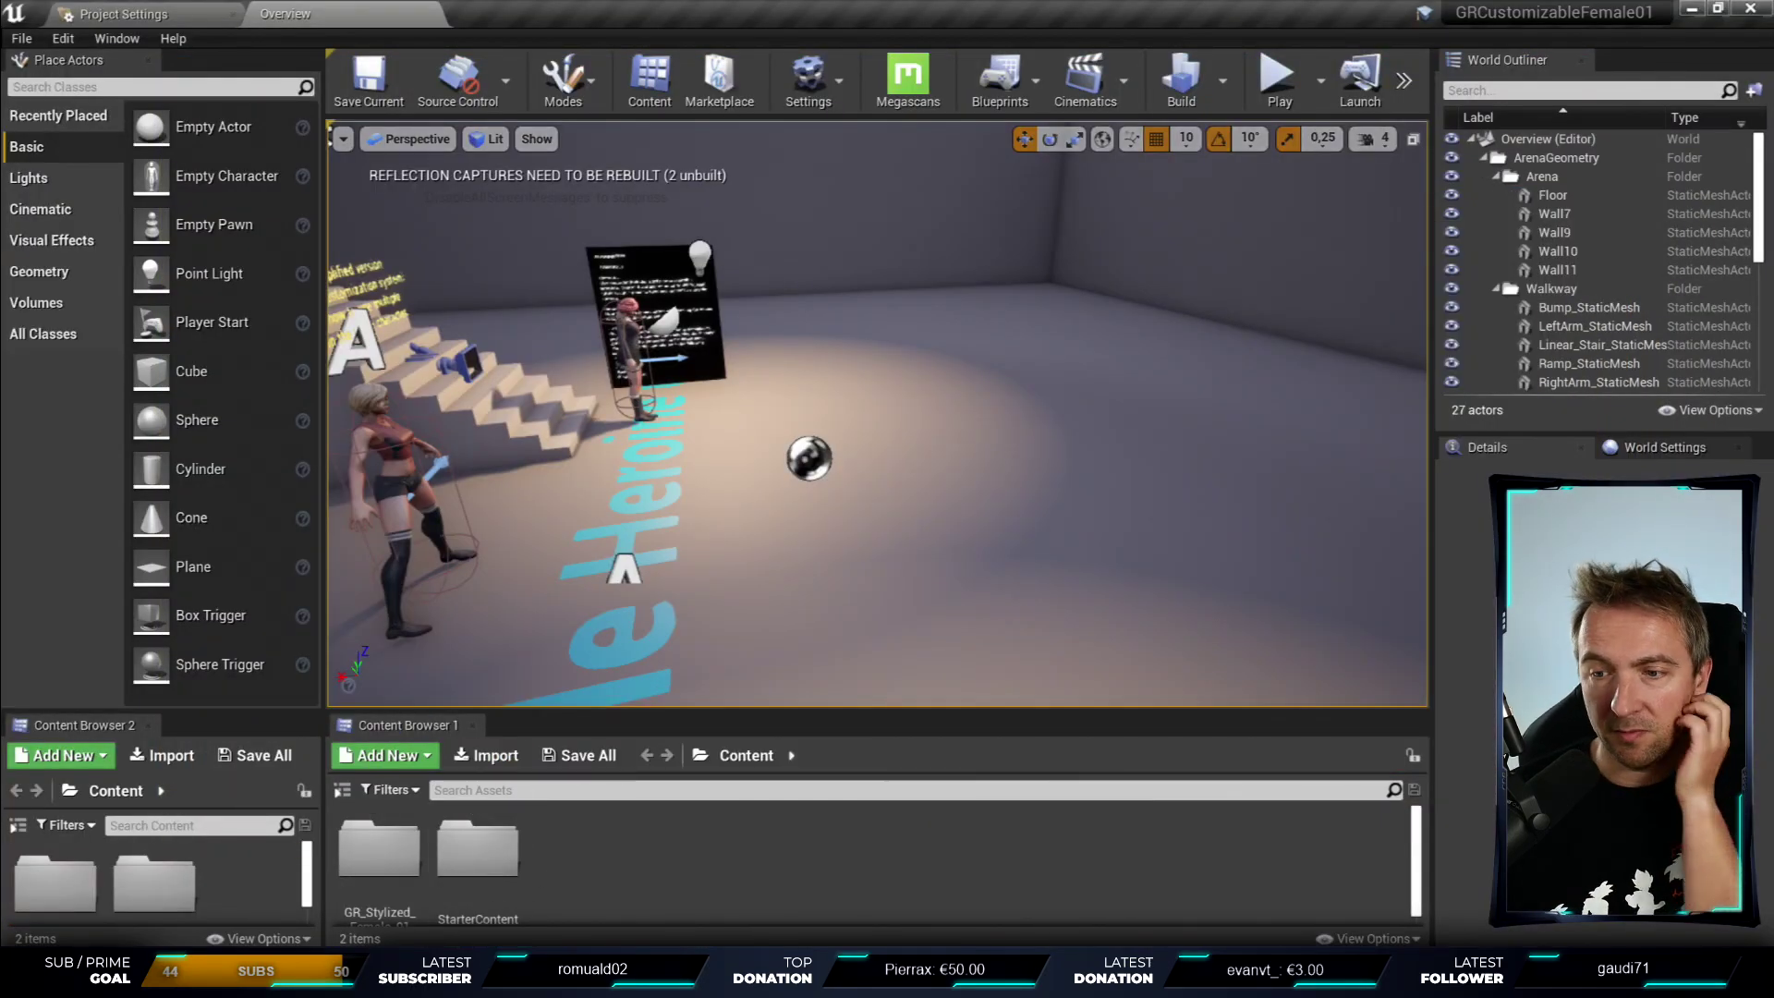
- Minimize the editor, go to the launcher's library and launch the TreeBuilder project
click(1691, 8)
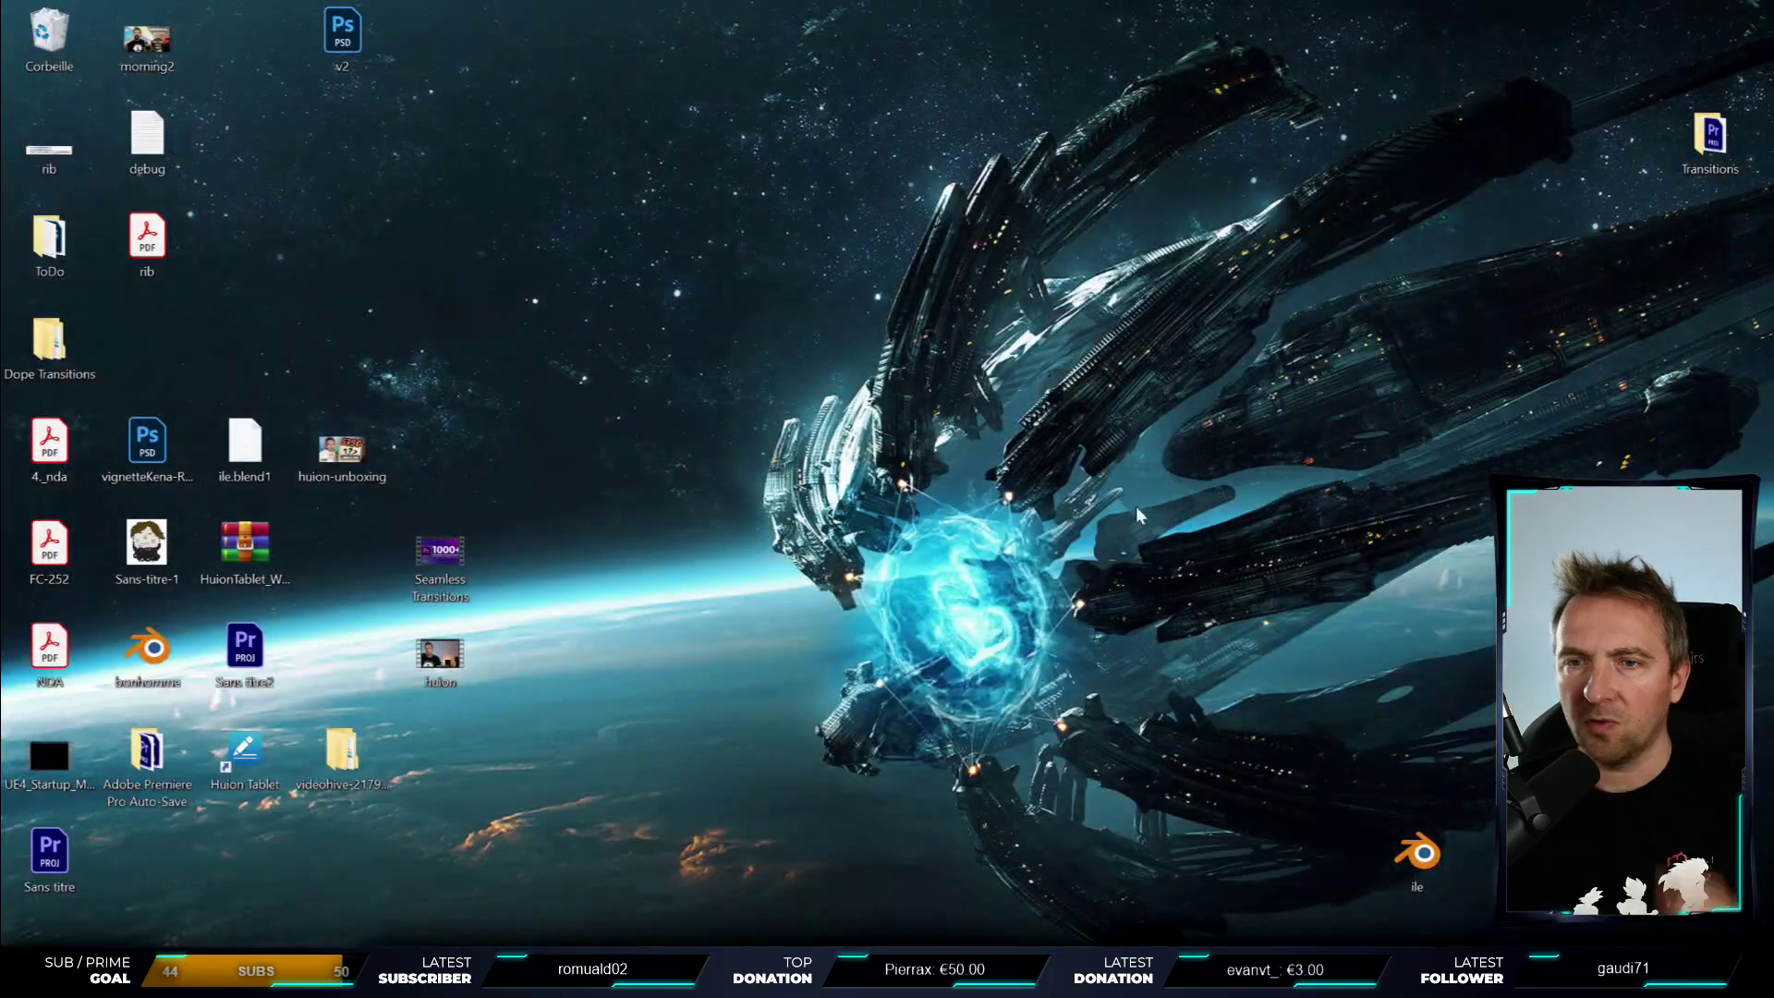
key(alt+Tab)
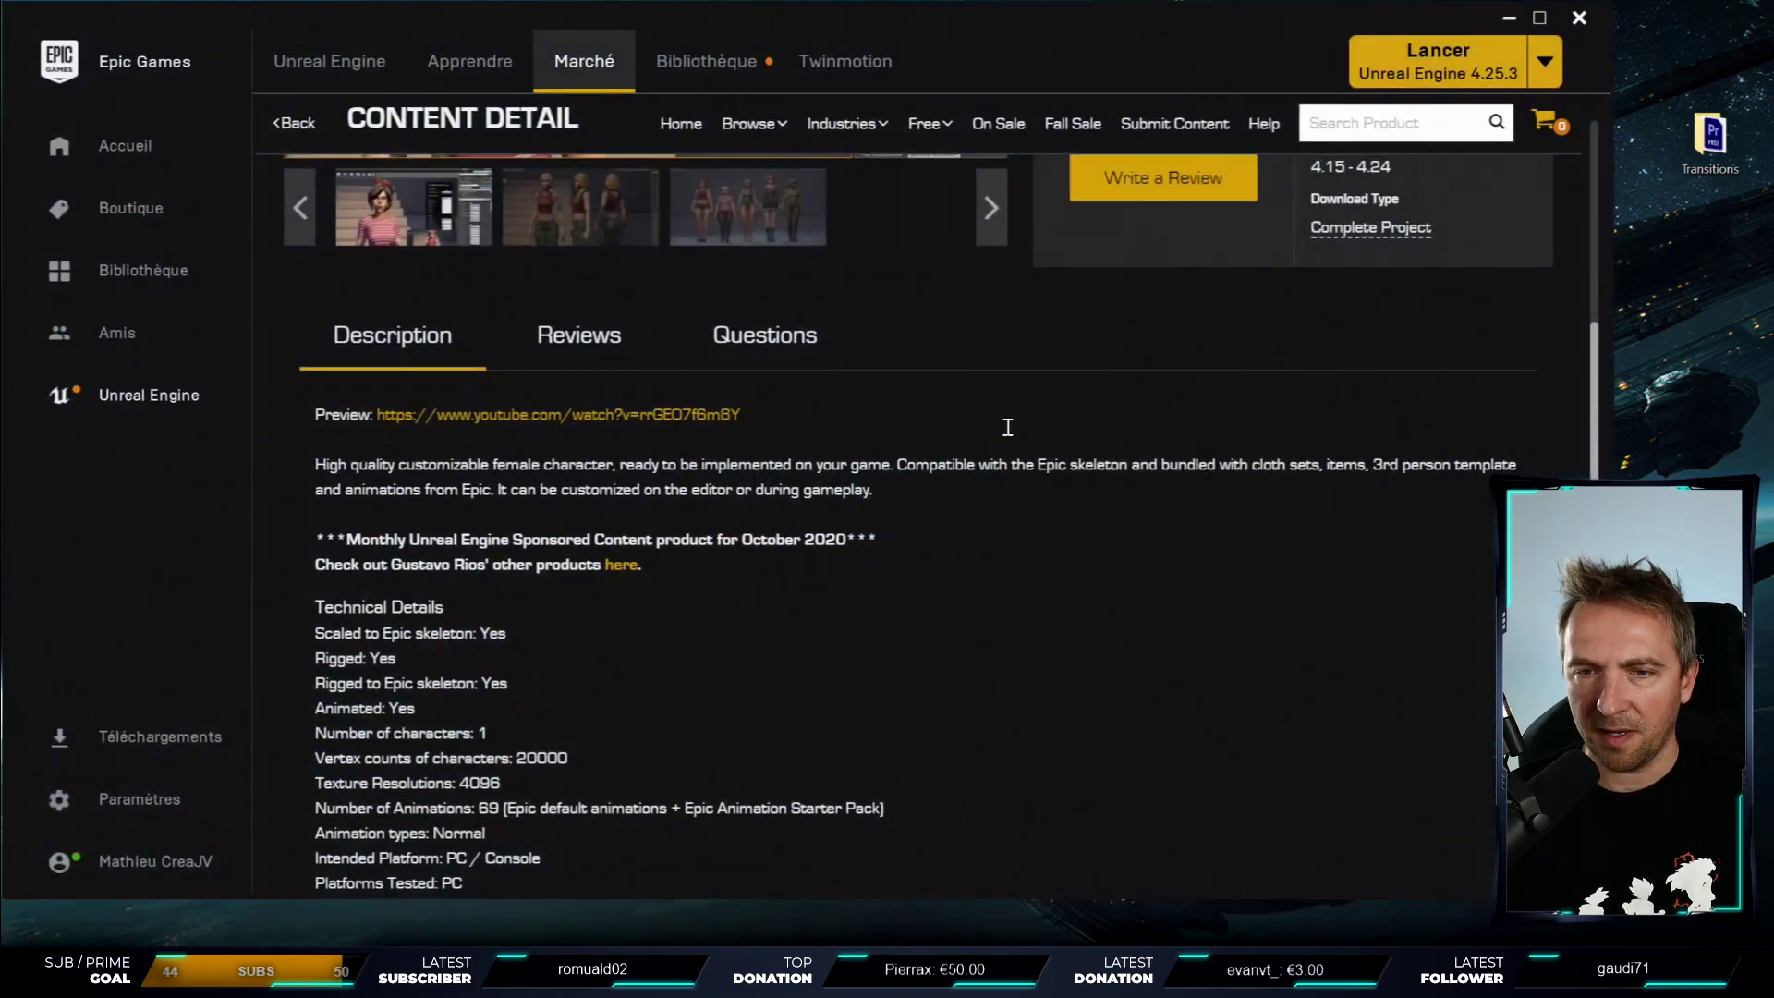
click(707, 62)
scroll(966, 457, down, 4)
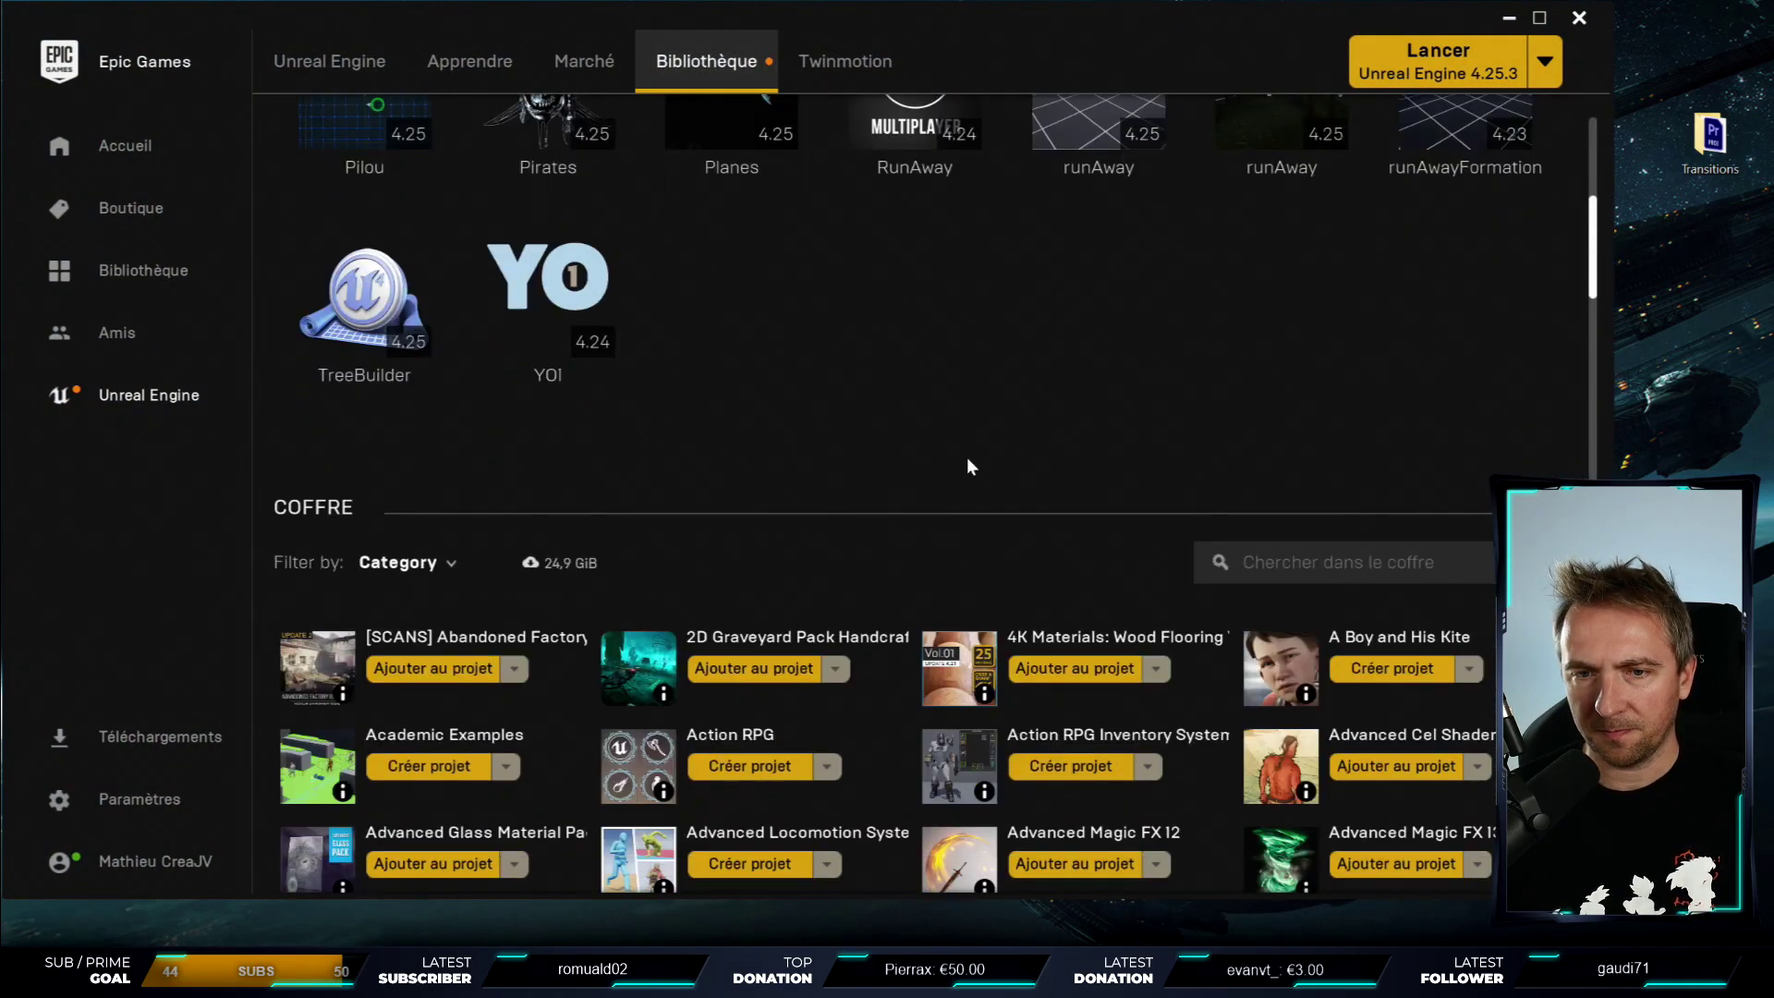
scroll(979, 397, up, 3)
scroll(981, 395, up, 2)
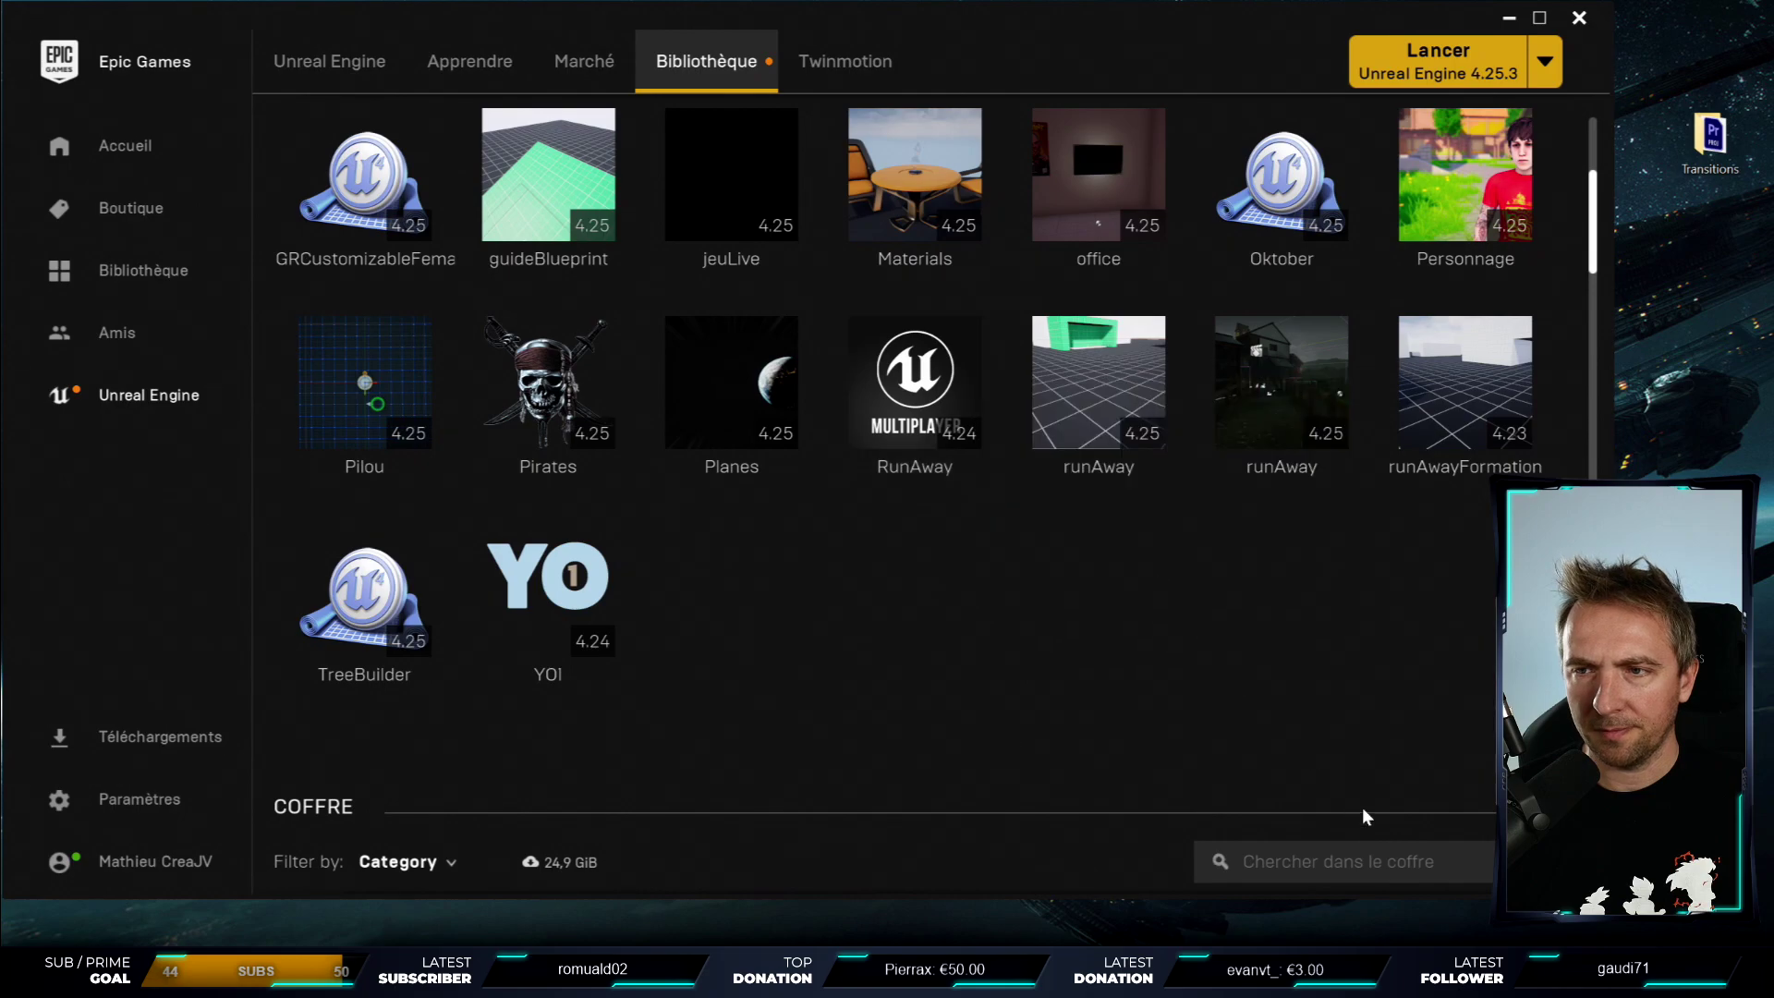
double_click(358, 634)
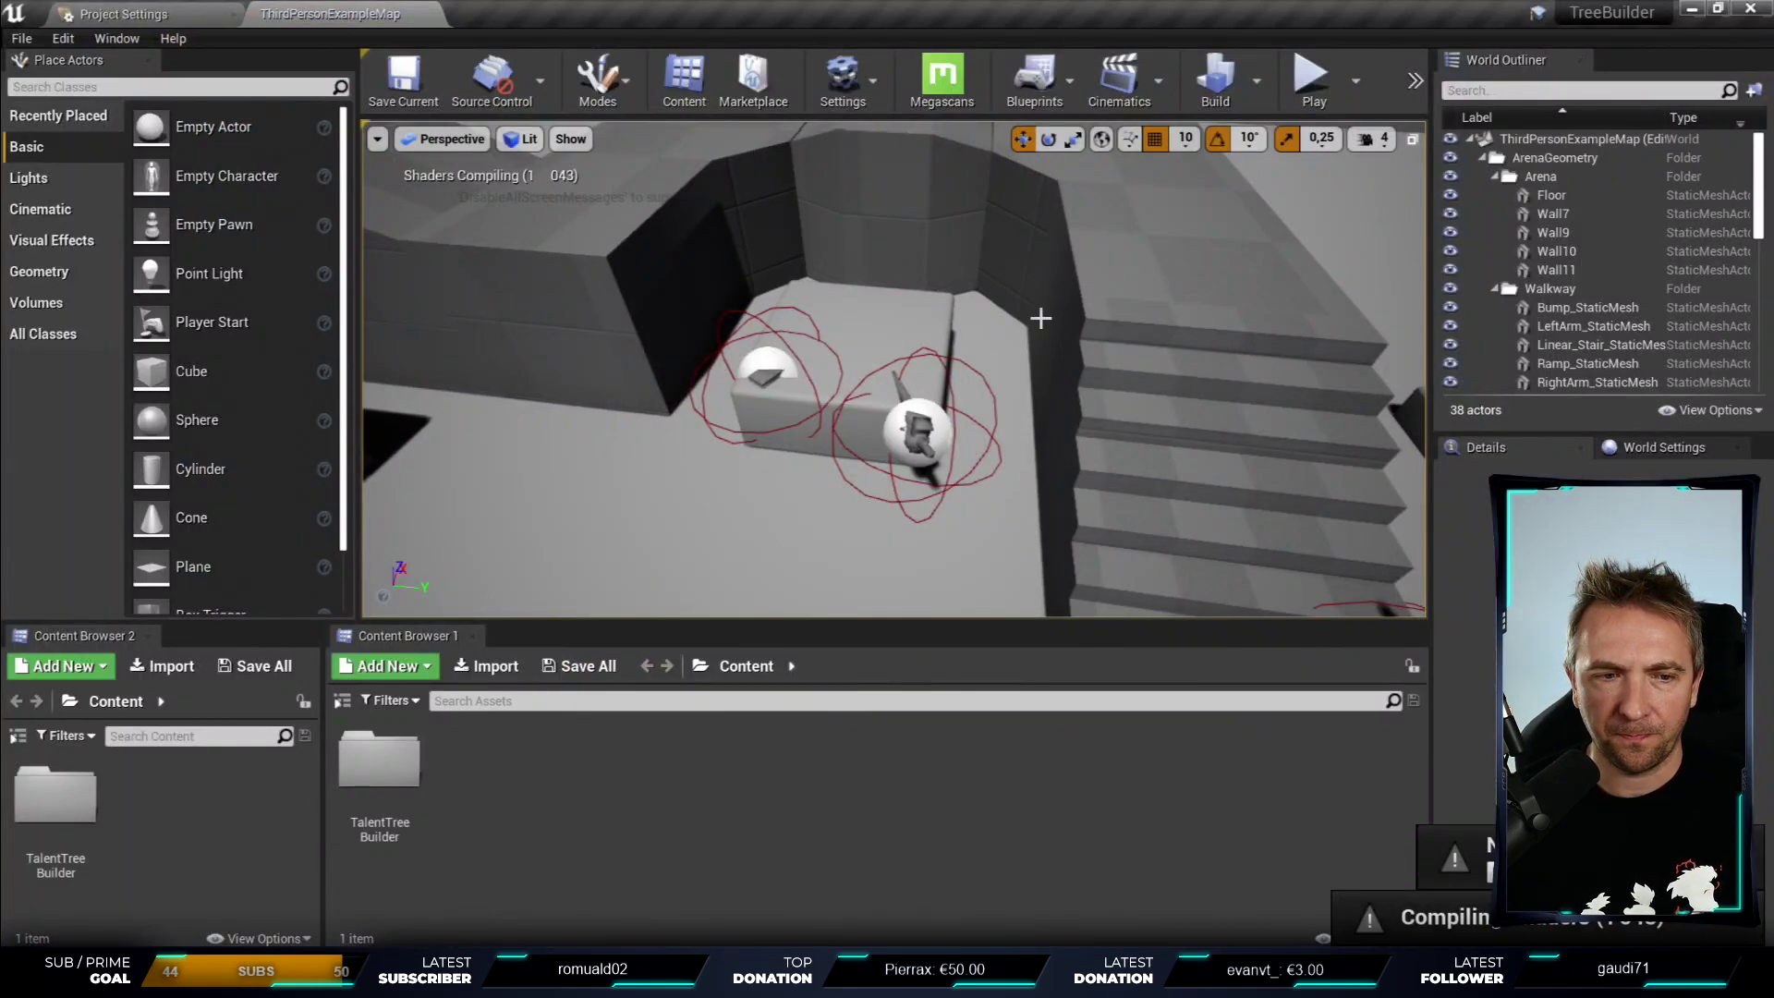
- Fly the camera around the TreeBuilder level, inspecting the box, maces, floor and the chicken leg fire effect
right_drag(998, 302, 998, 302)
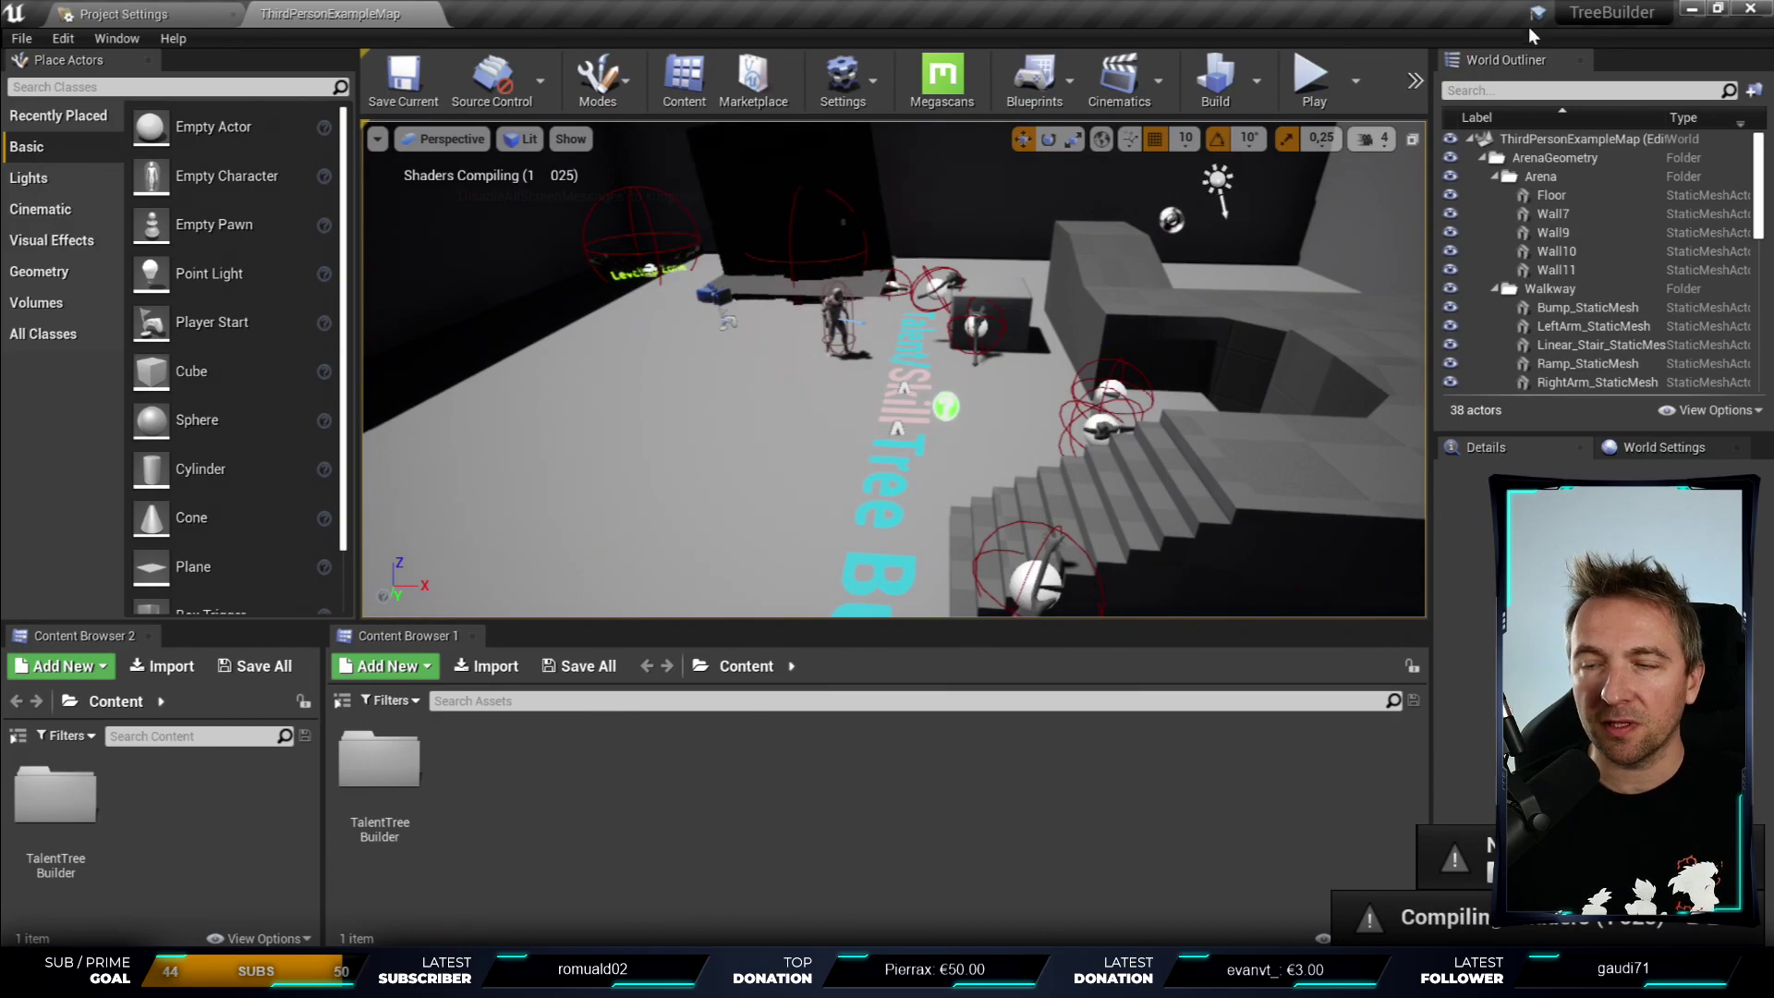
right_drag(1105, 332, 1104, 331)
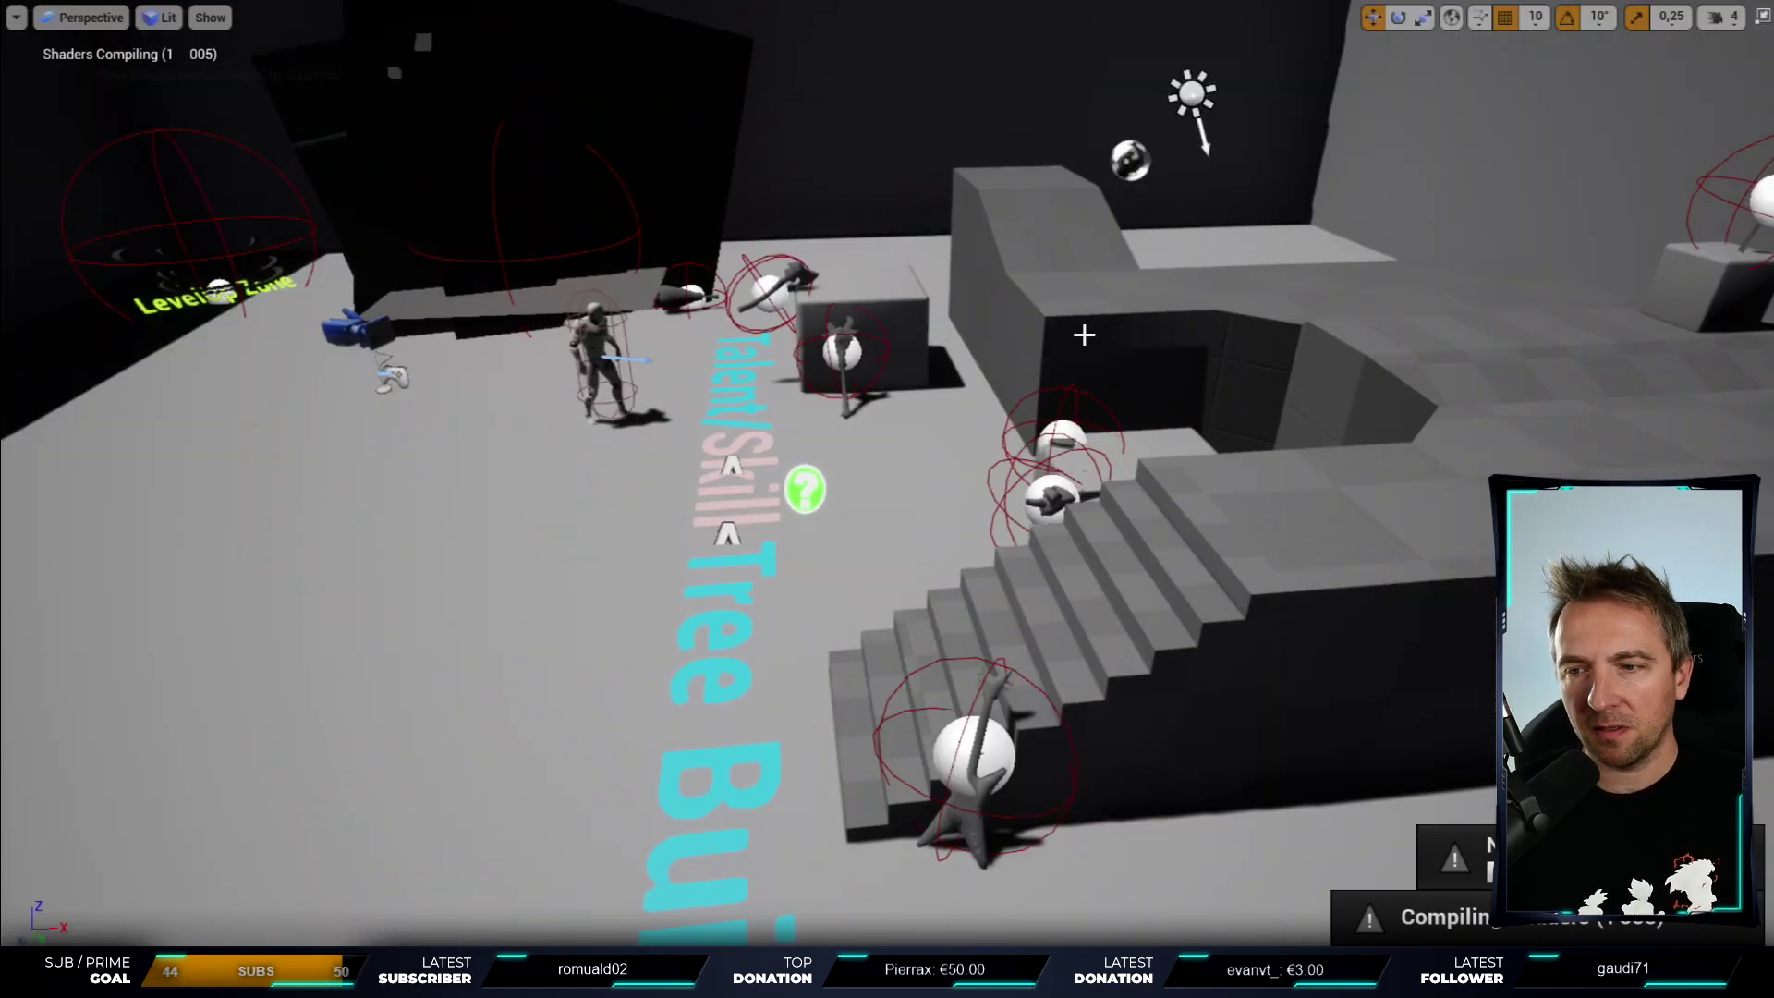
mouse_move(1105, 331)
mouse_down()
mouse_move(1062, 398)
mouse_move(1065, 554)
mouse_move(1031, 548)
mouse_move(1081, 548)
mouse_move(1025, 434)
mouse_move(1025, 545)
mouse_up()
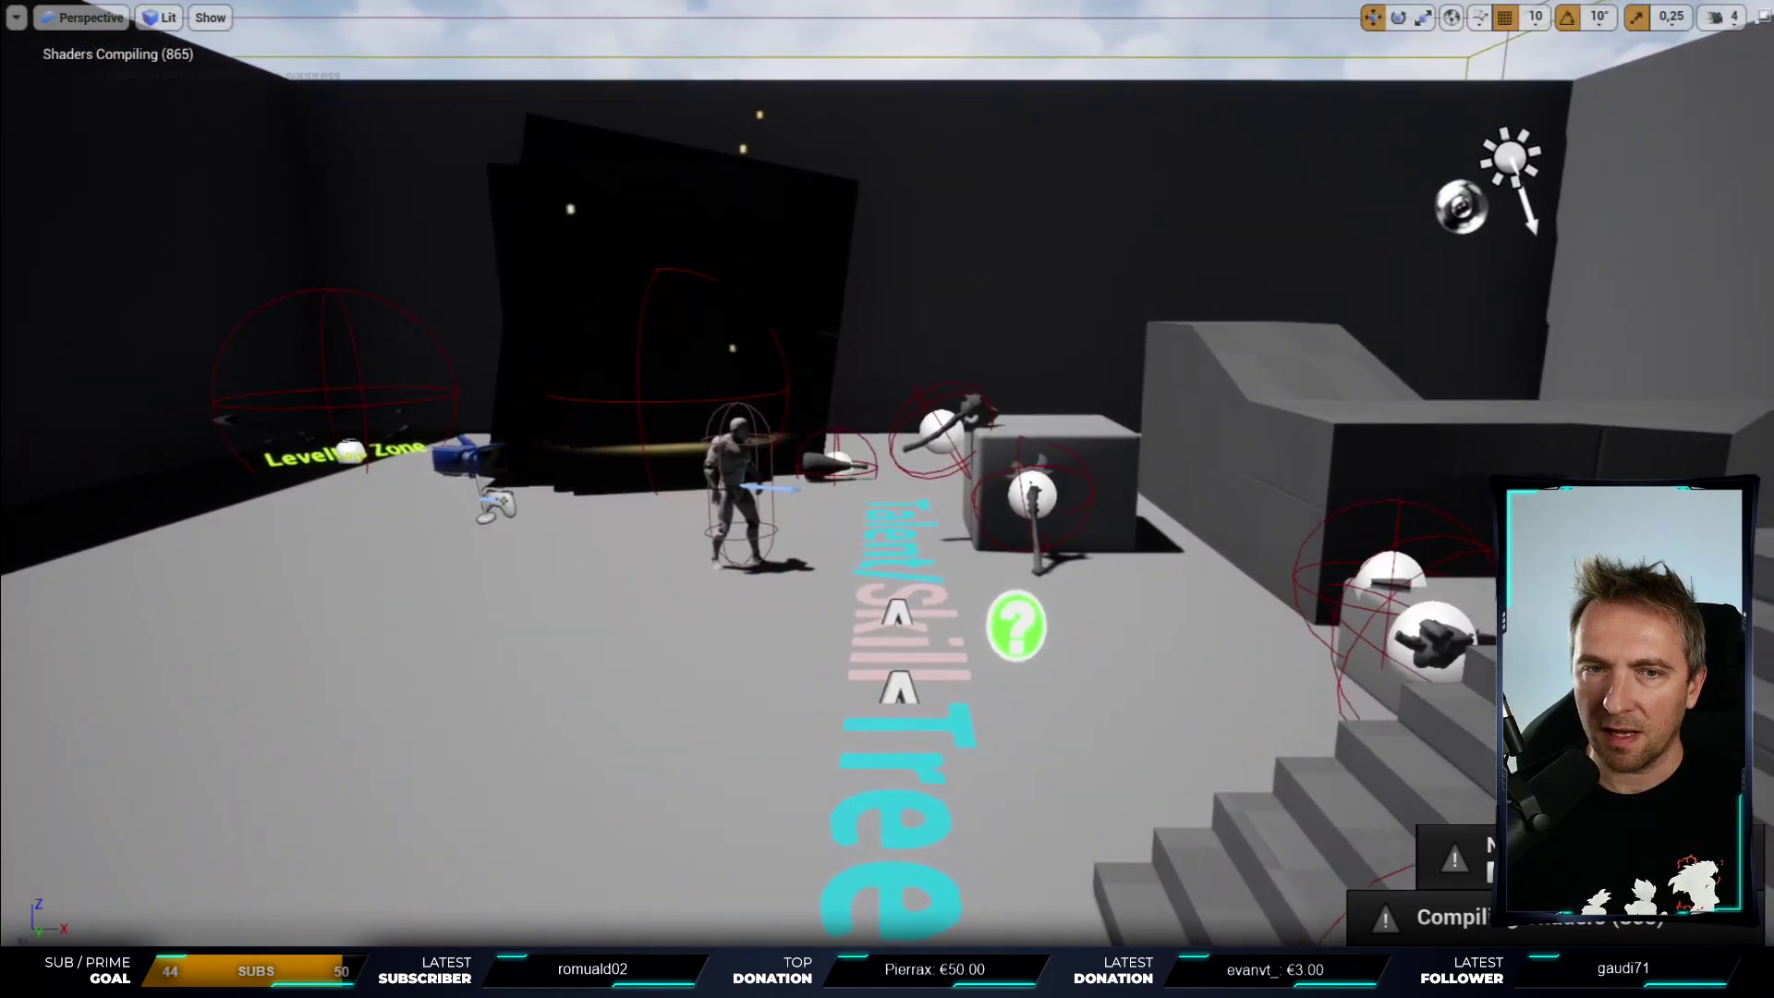
drag(851, 641, 851, 545)
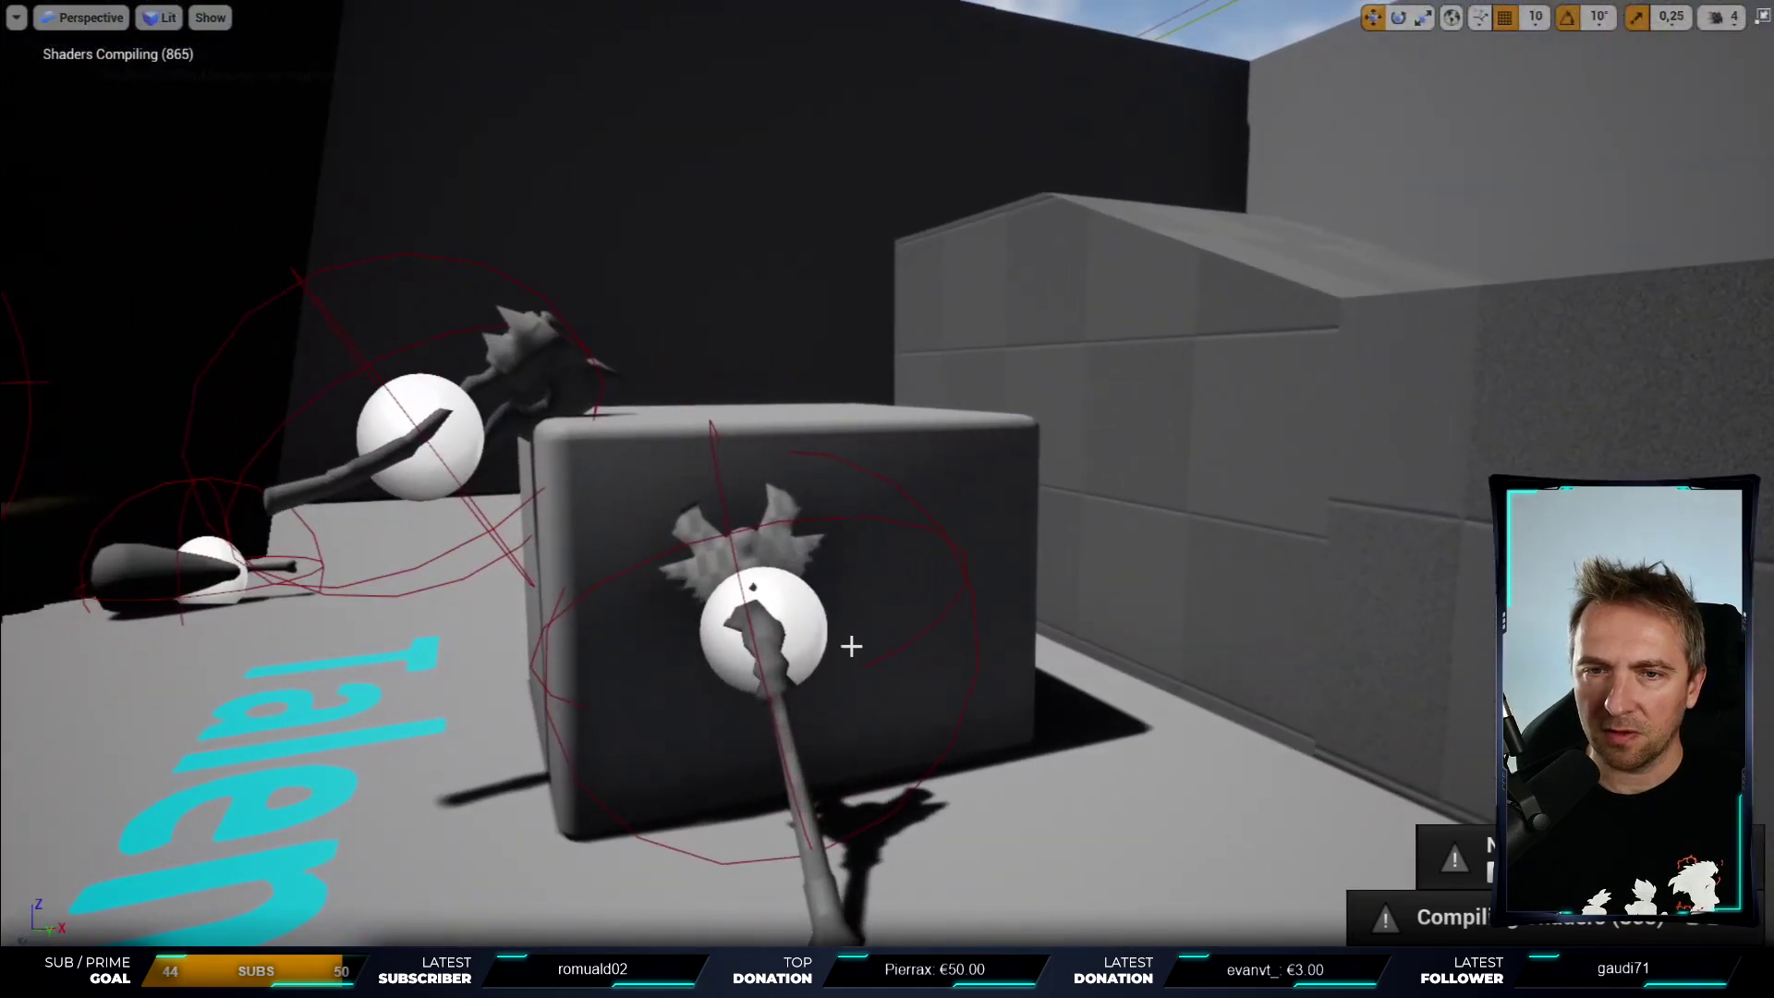
drag(850, 641, 859, 628)
mouse_move(860, 628)
right_down()
mouse_move(859, 702)
mouse_move(859, 554)
right_up()
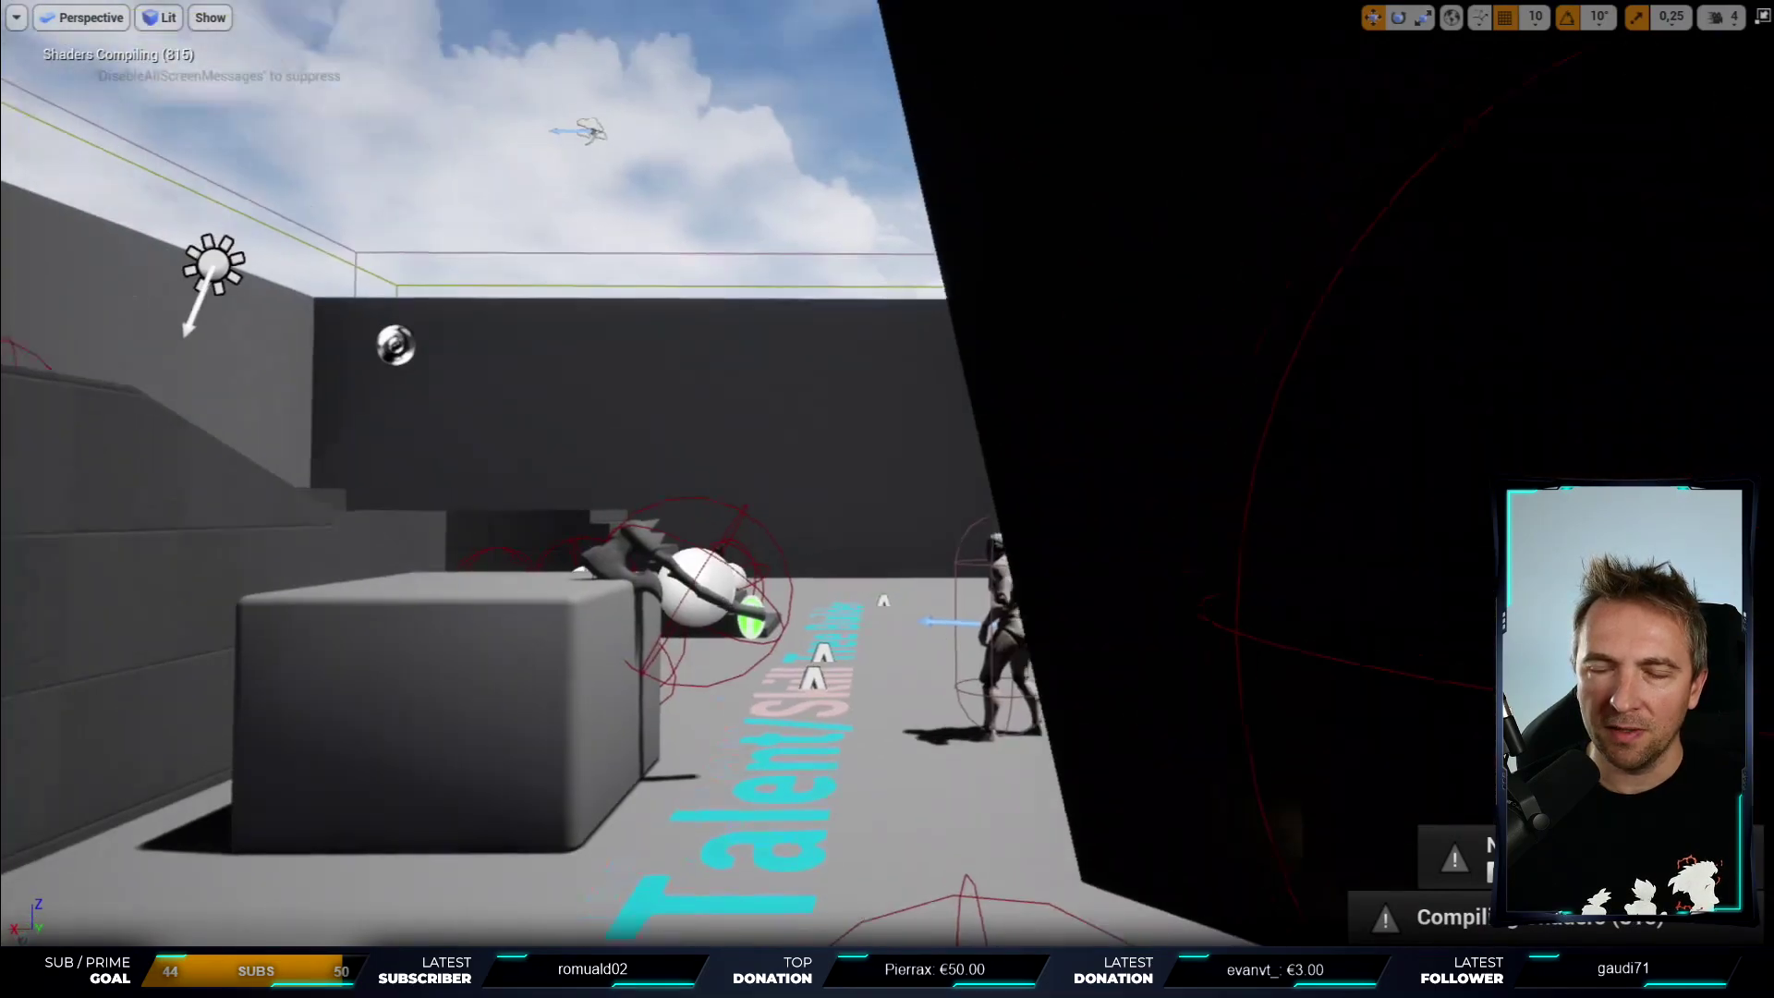
right_drag(534, 487, 534, 517)
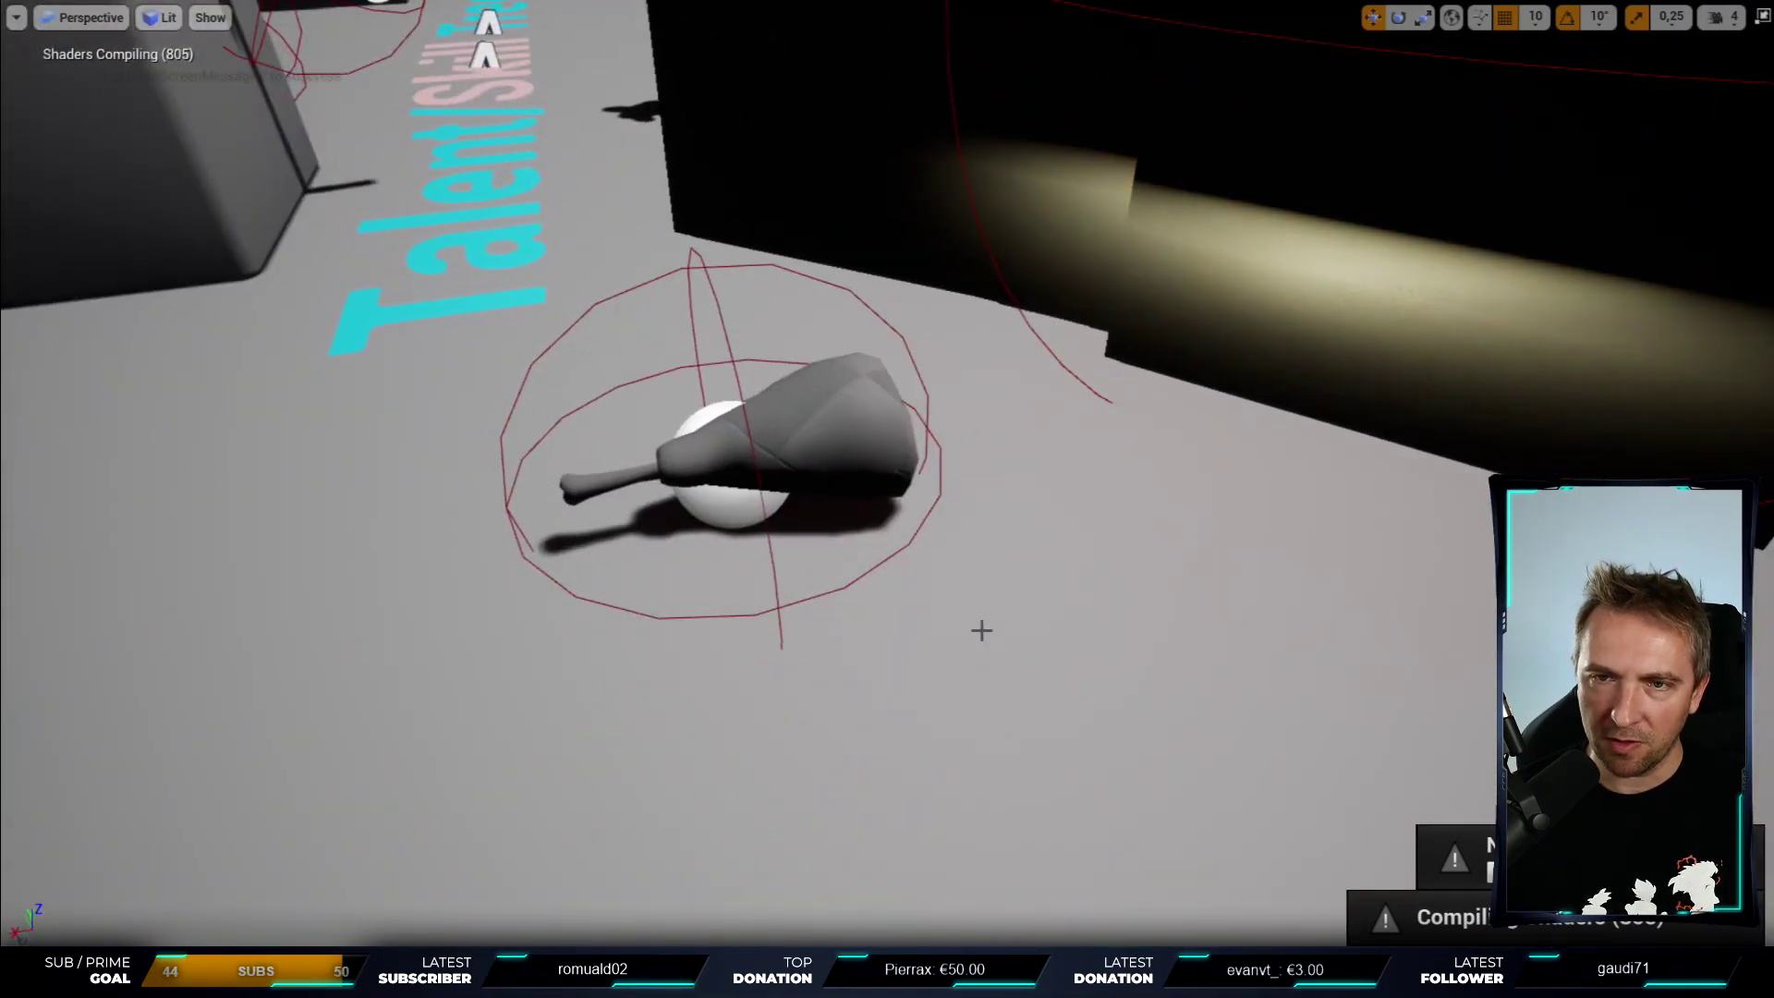
mouse_move(978, 625)
right_down()
mouse_move(977, 554)
mouse_move(982, 630)
right_up()
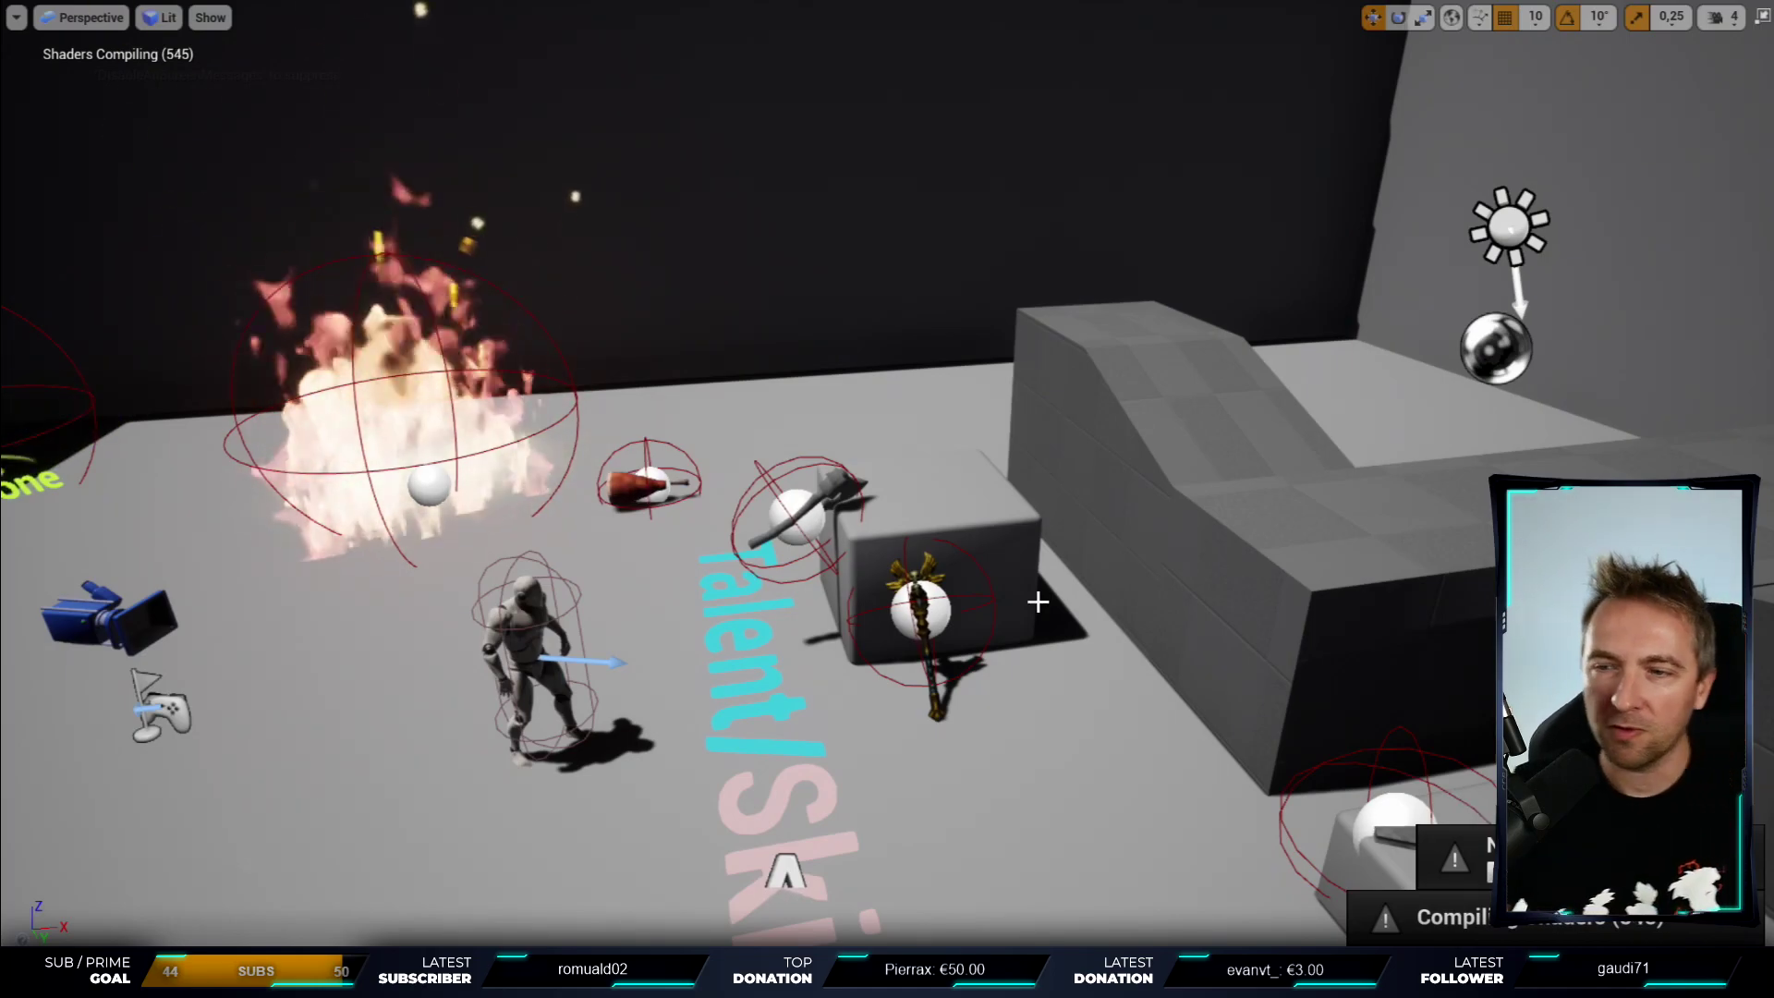
mouse_move(935, 569)
right_down()
mouse_move(906, 591)
mouse_move(887, 555)
mouse_move(859, 554)
mouse_move(945, 545)
right_up()
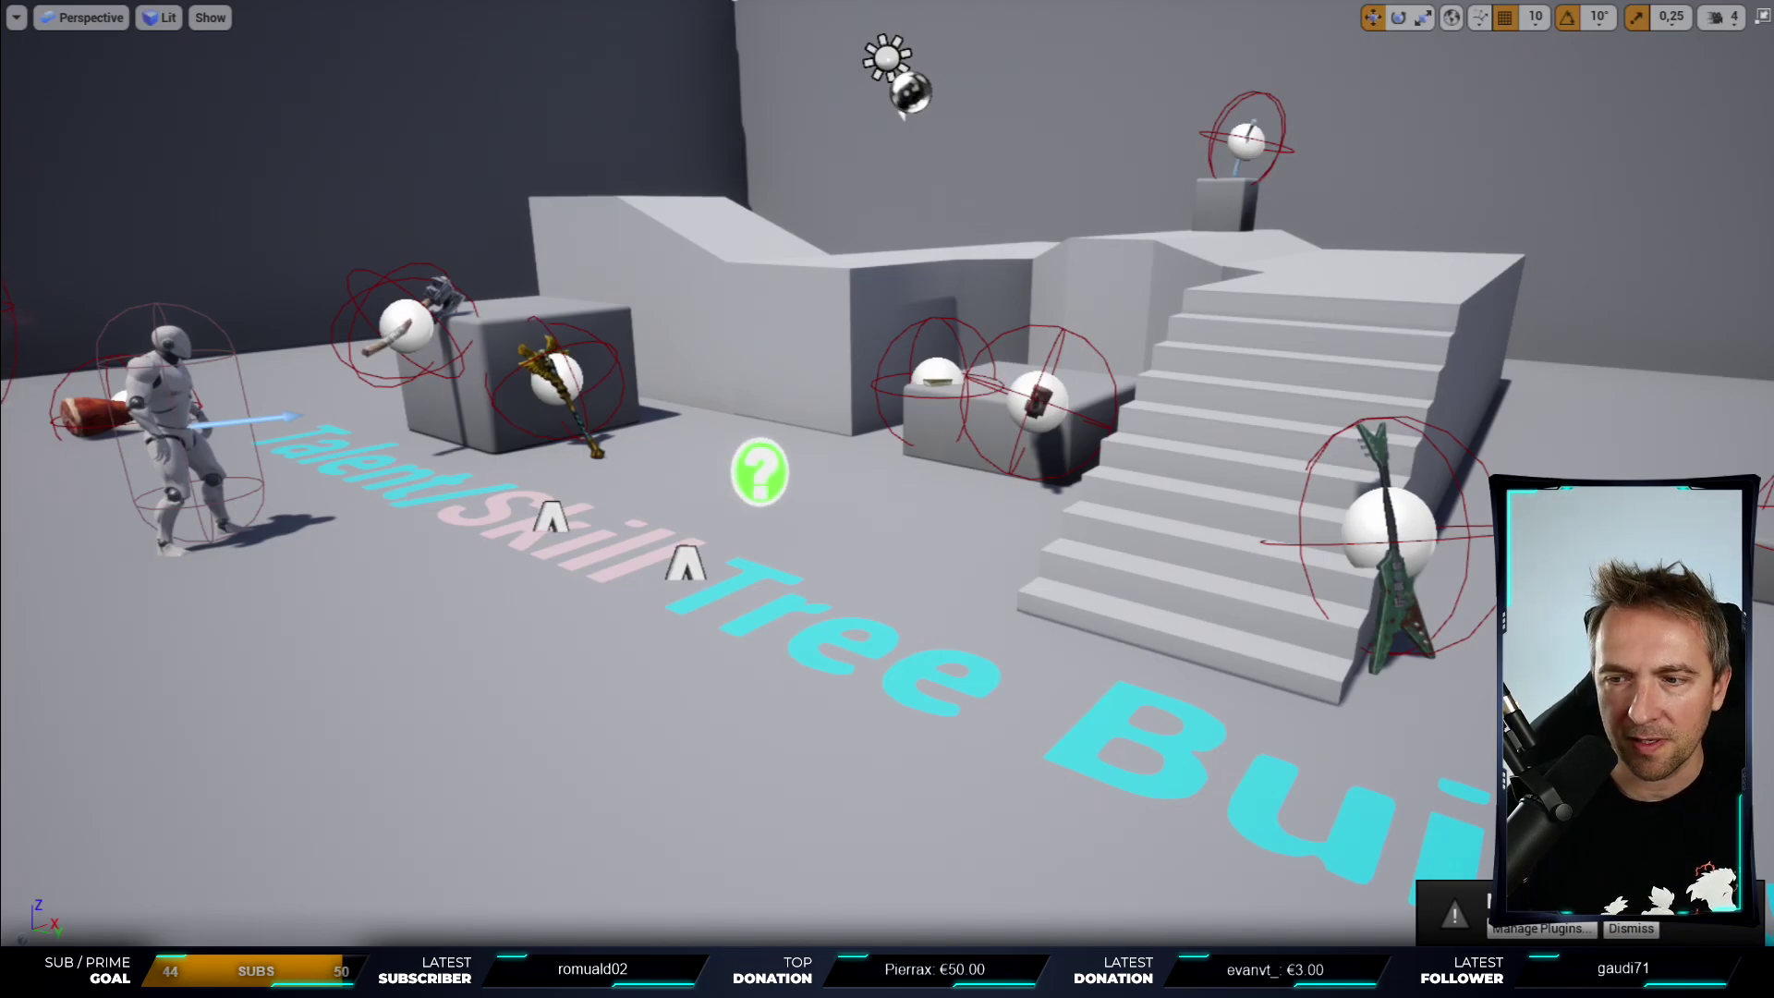
- Dismiss the compile notification, play the level and bring up the Assault talent tree with T
click(1631, 929)
right_drag(1228, 573, 1229, 571)
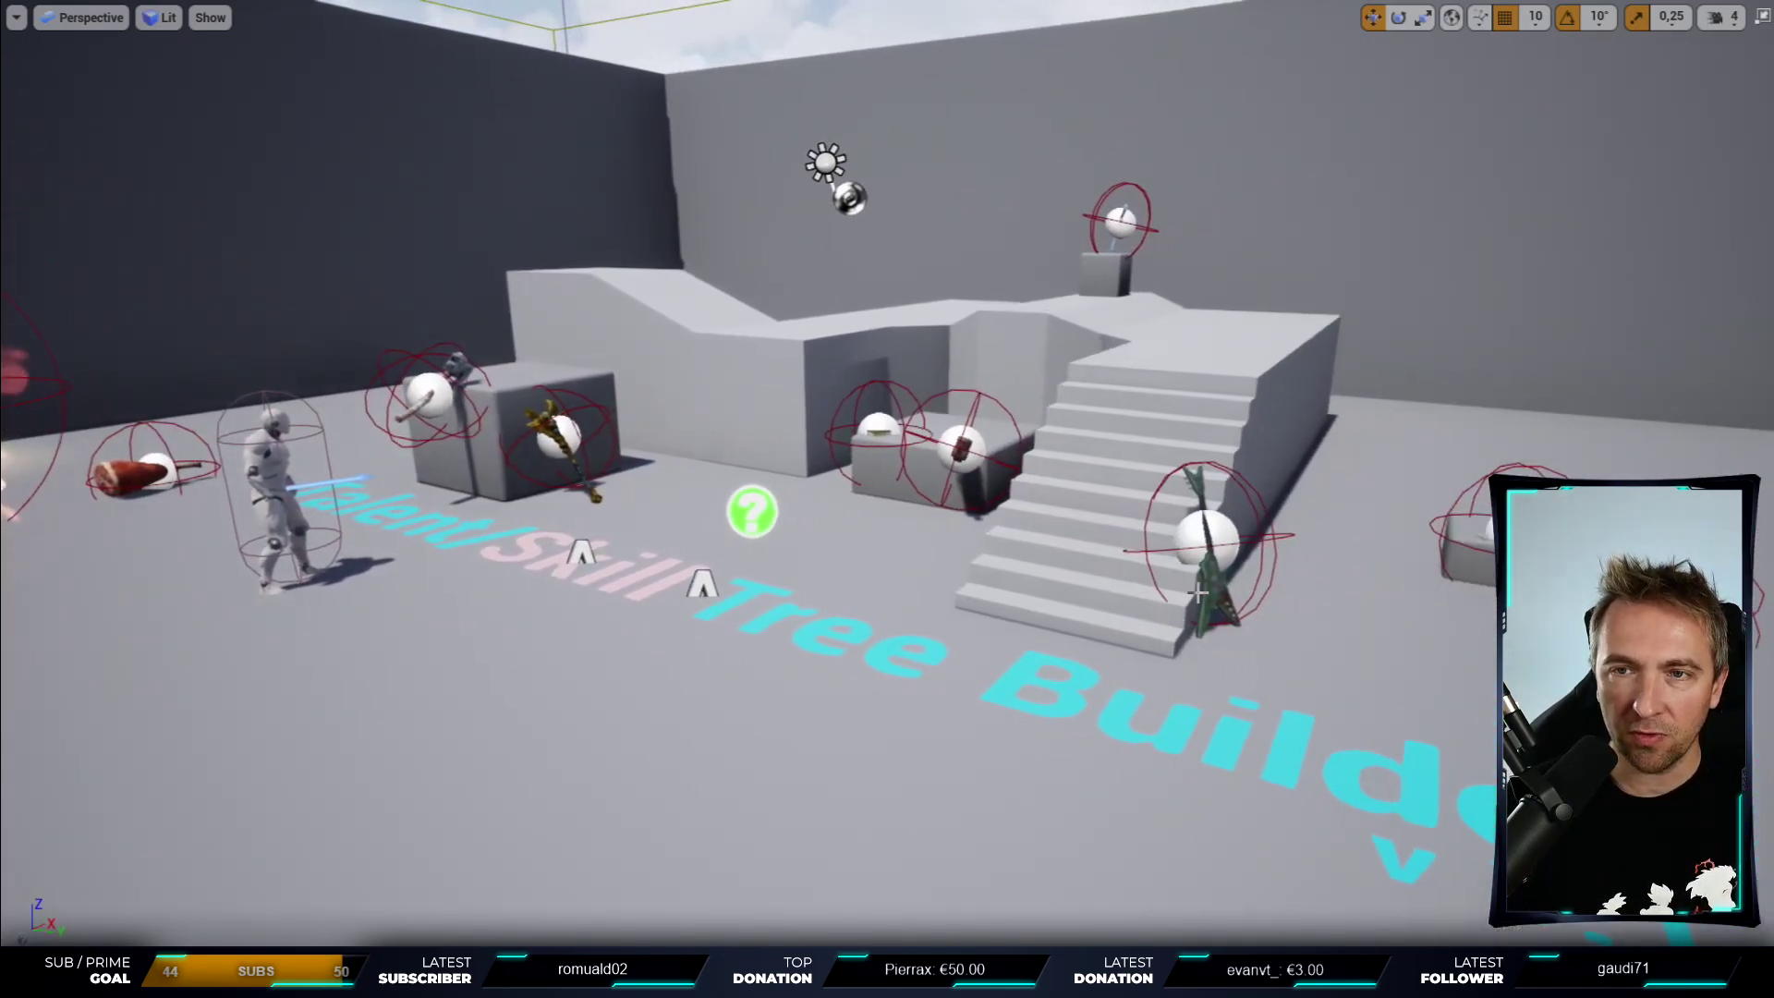
key(alt+p)
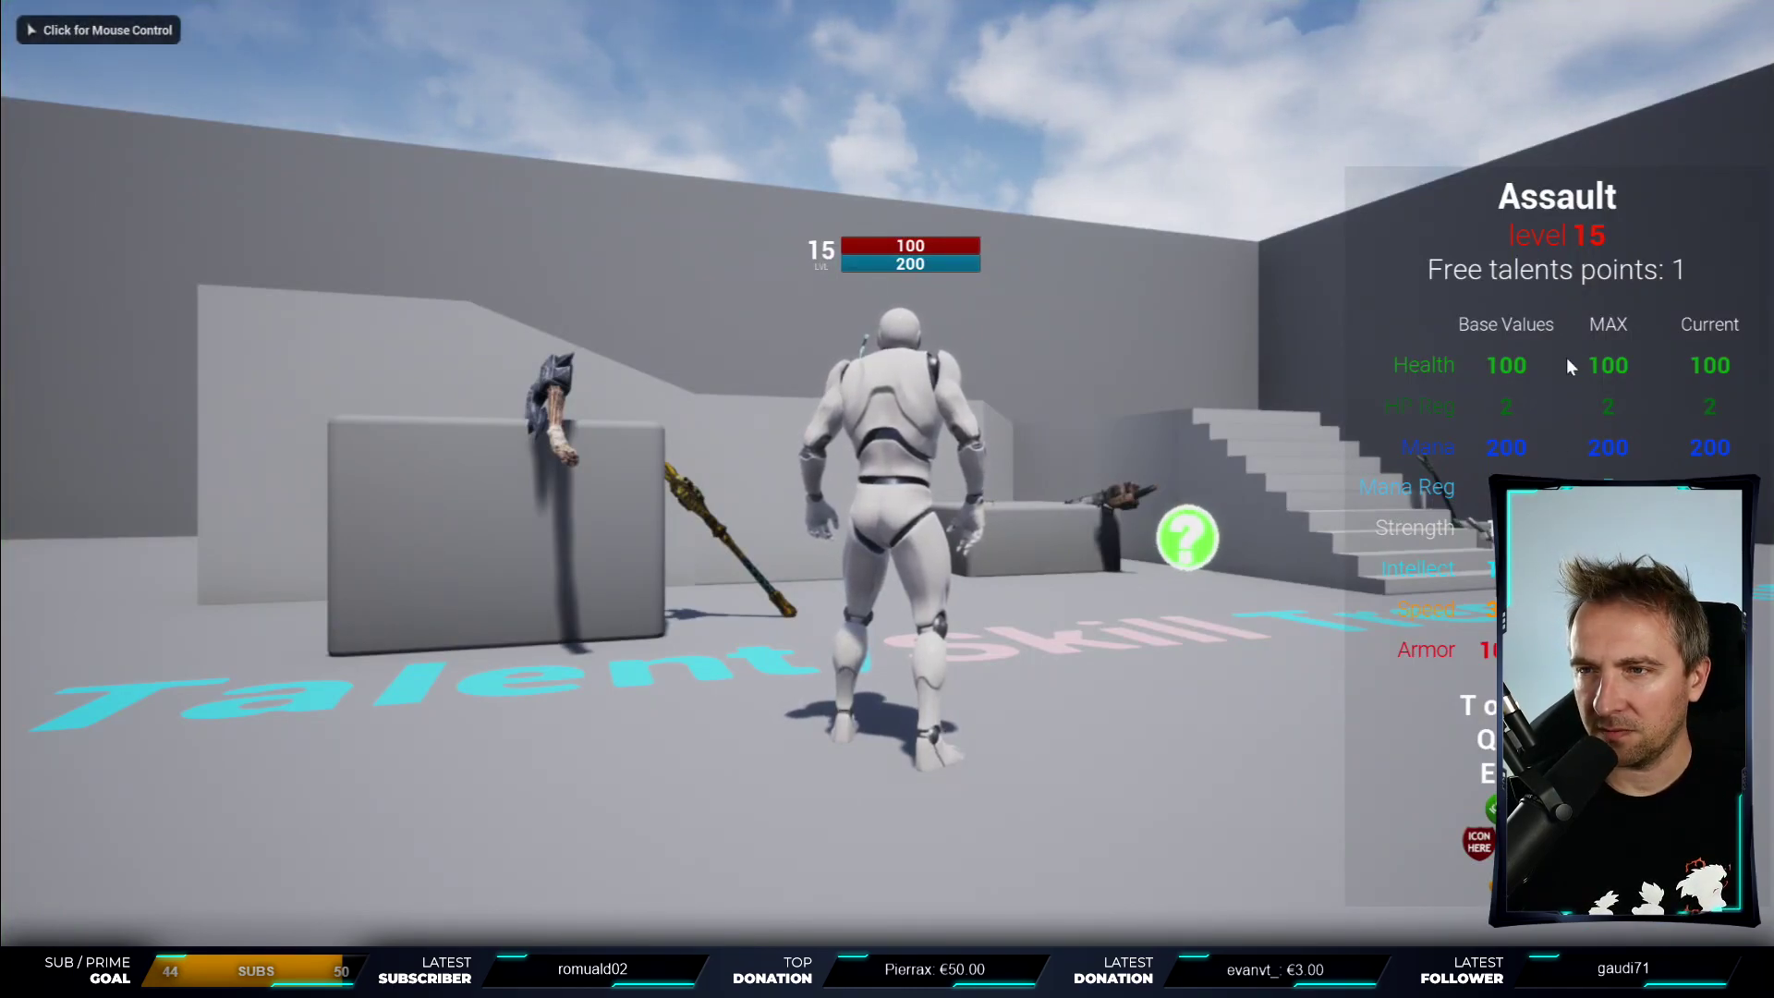
click(1587, 304)
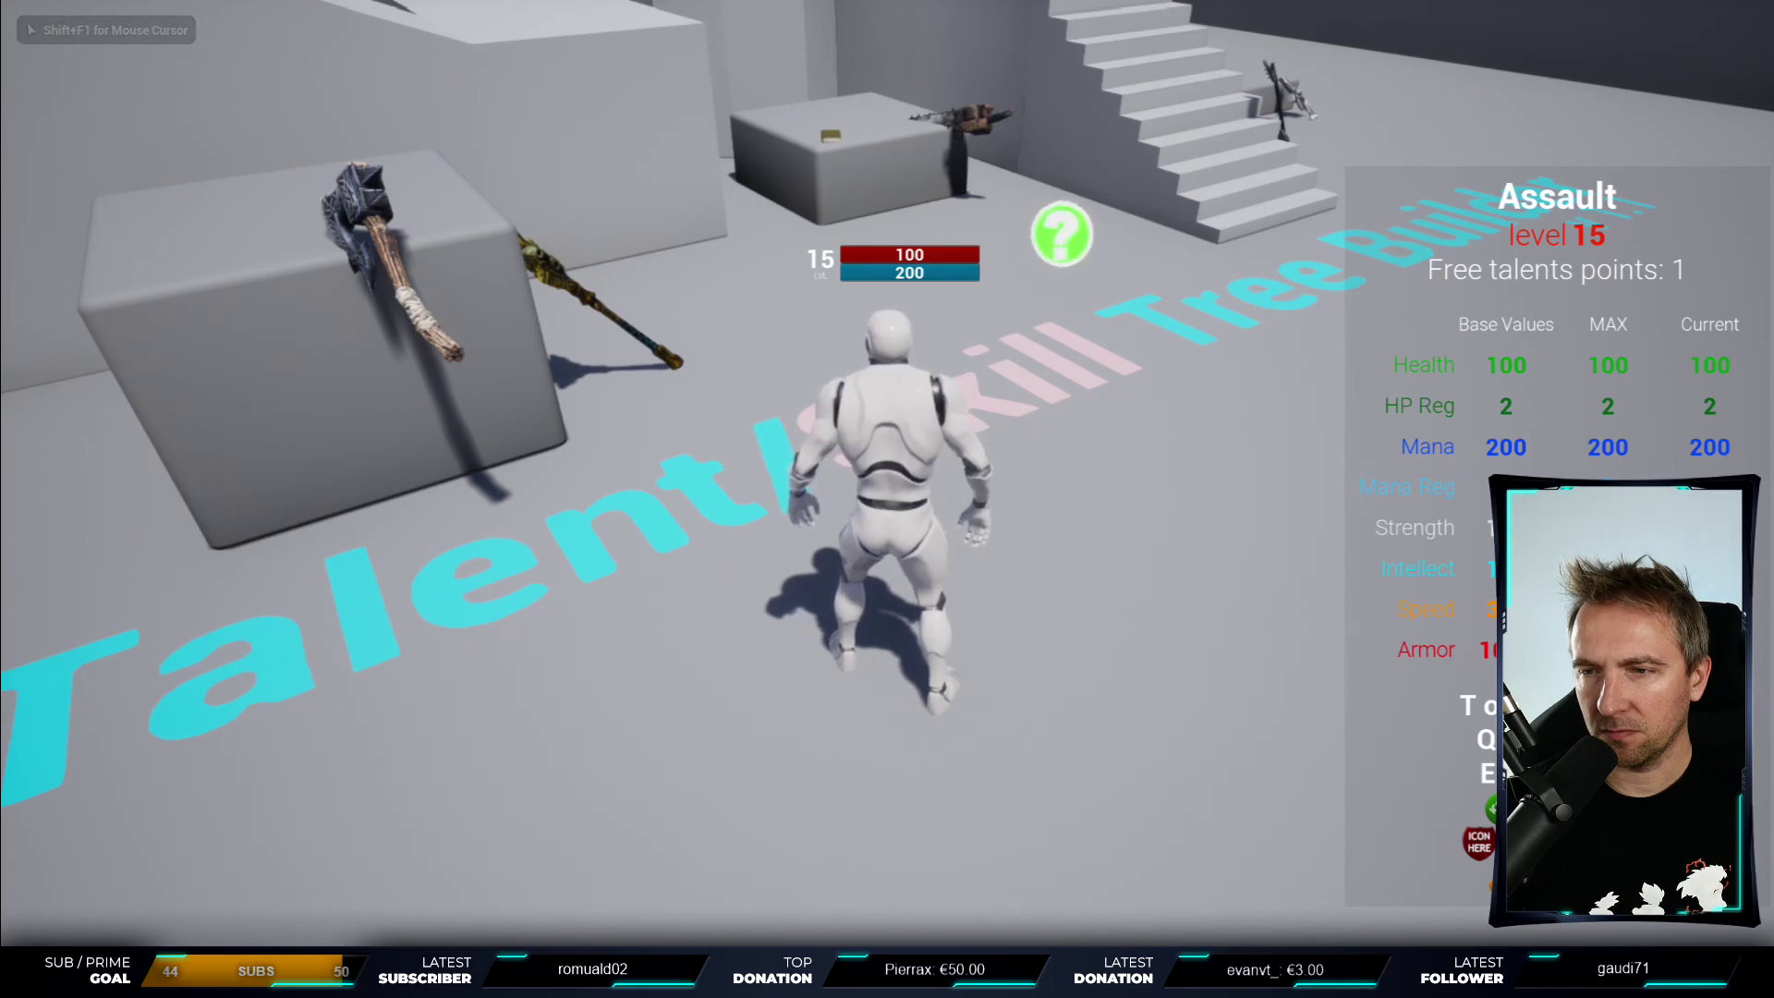
key(t)
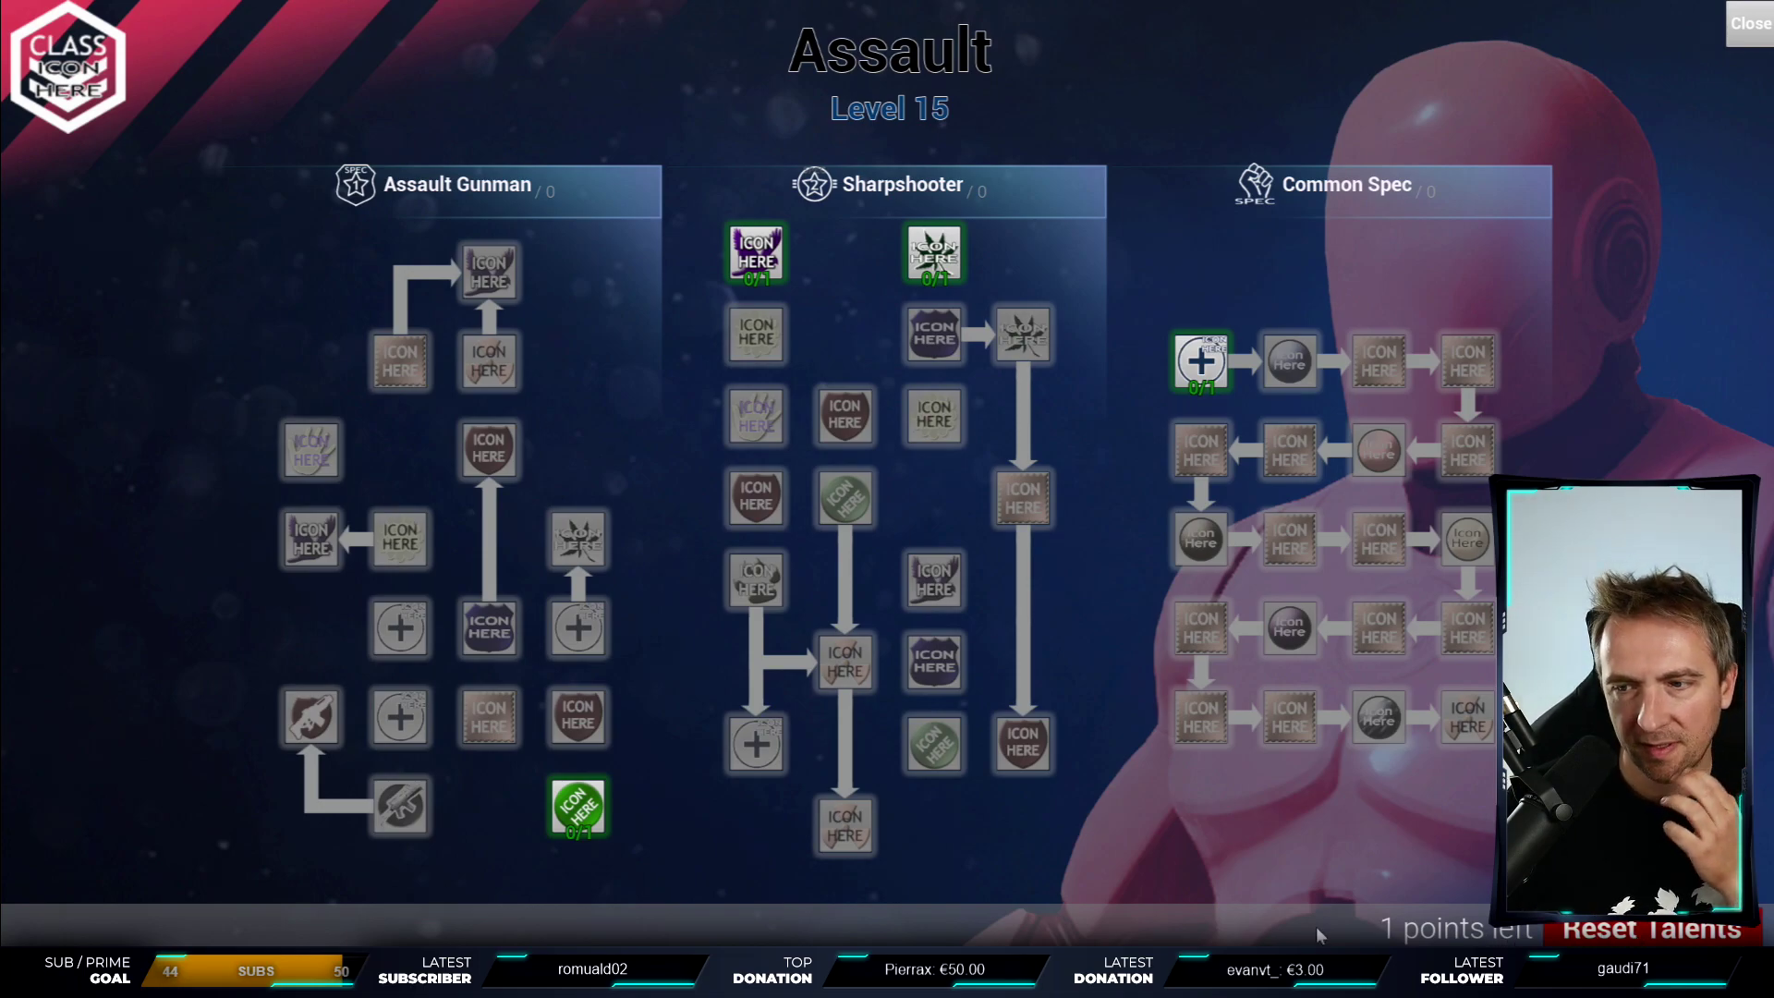
- Learn the Assault Gunman Pistols talent, reset all talents, relearn Pistols, and close the tree
click(578, 806)
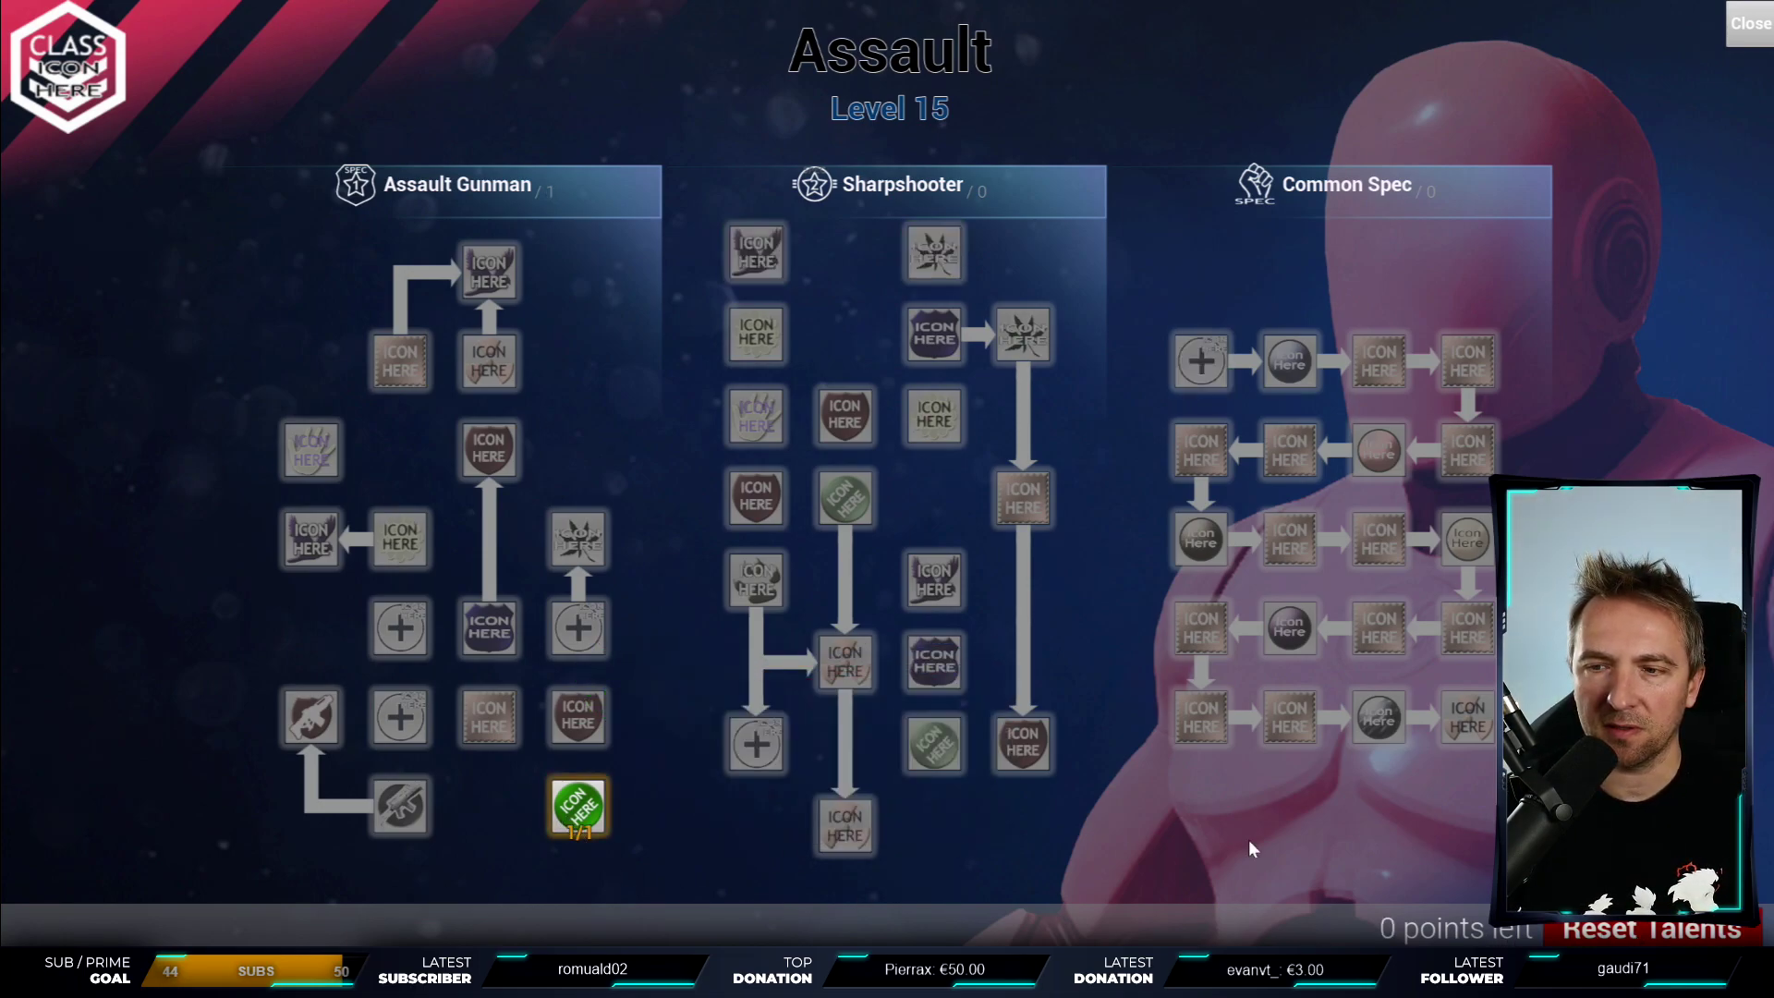
click(1625, 934)
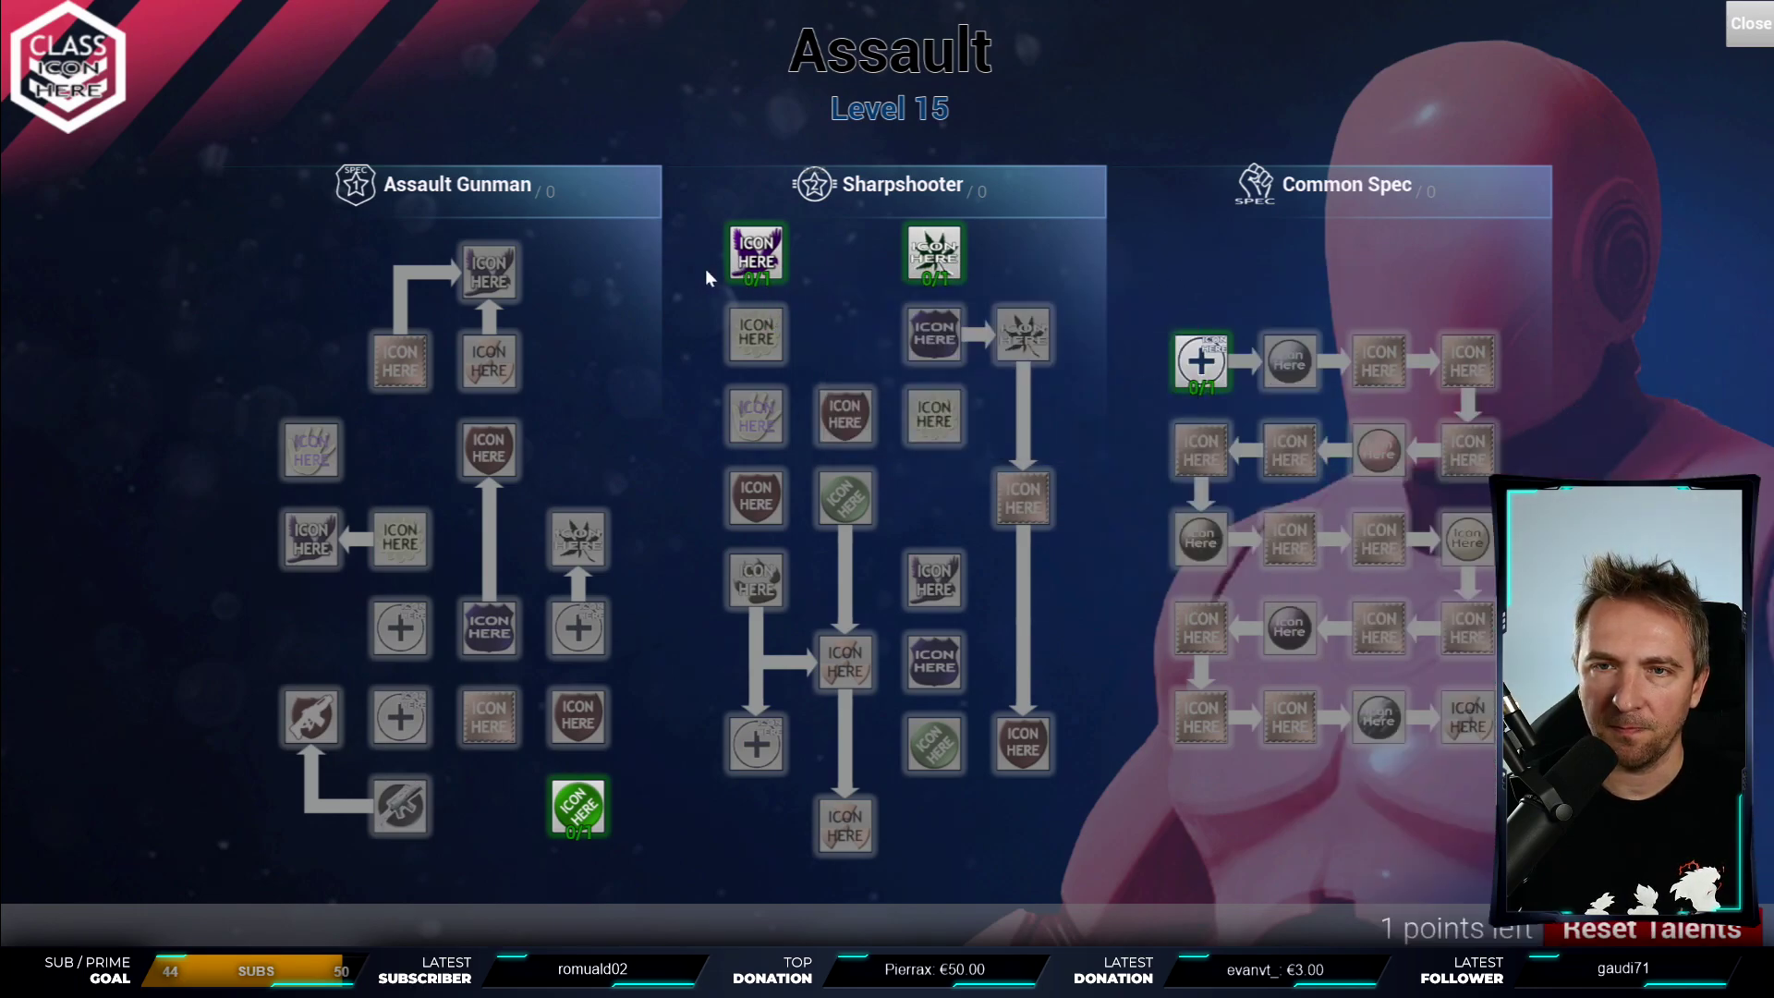
click(579, 809)
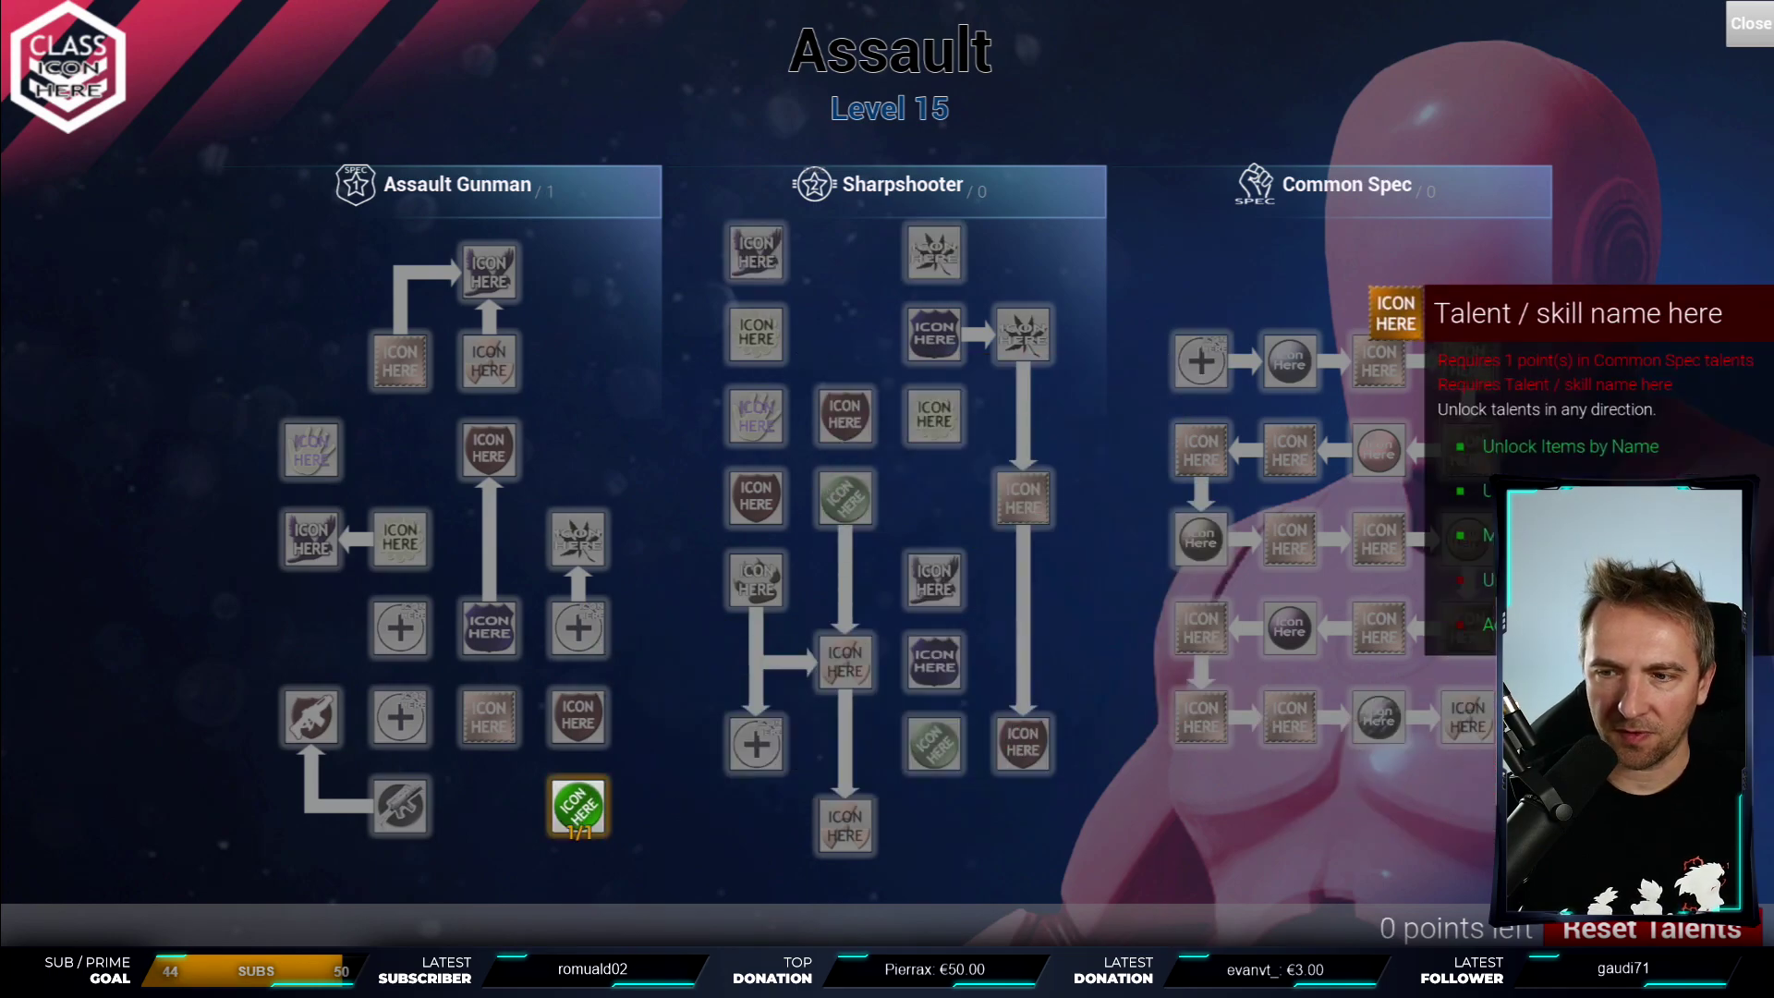
click(1753, 28)
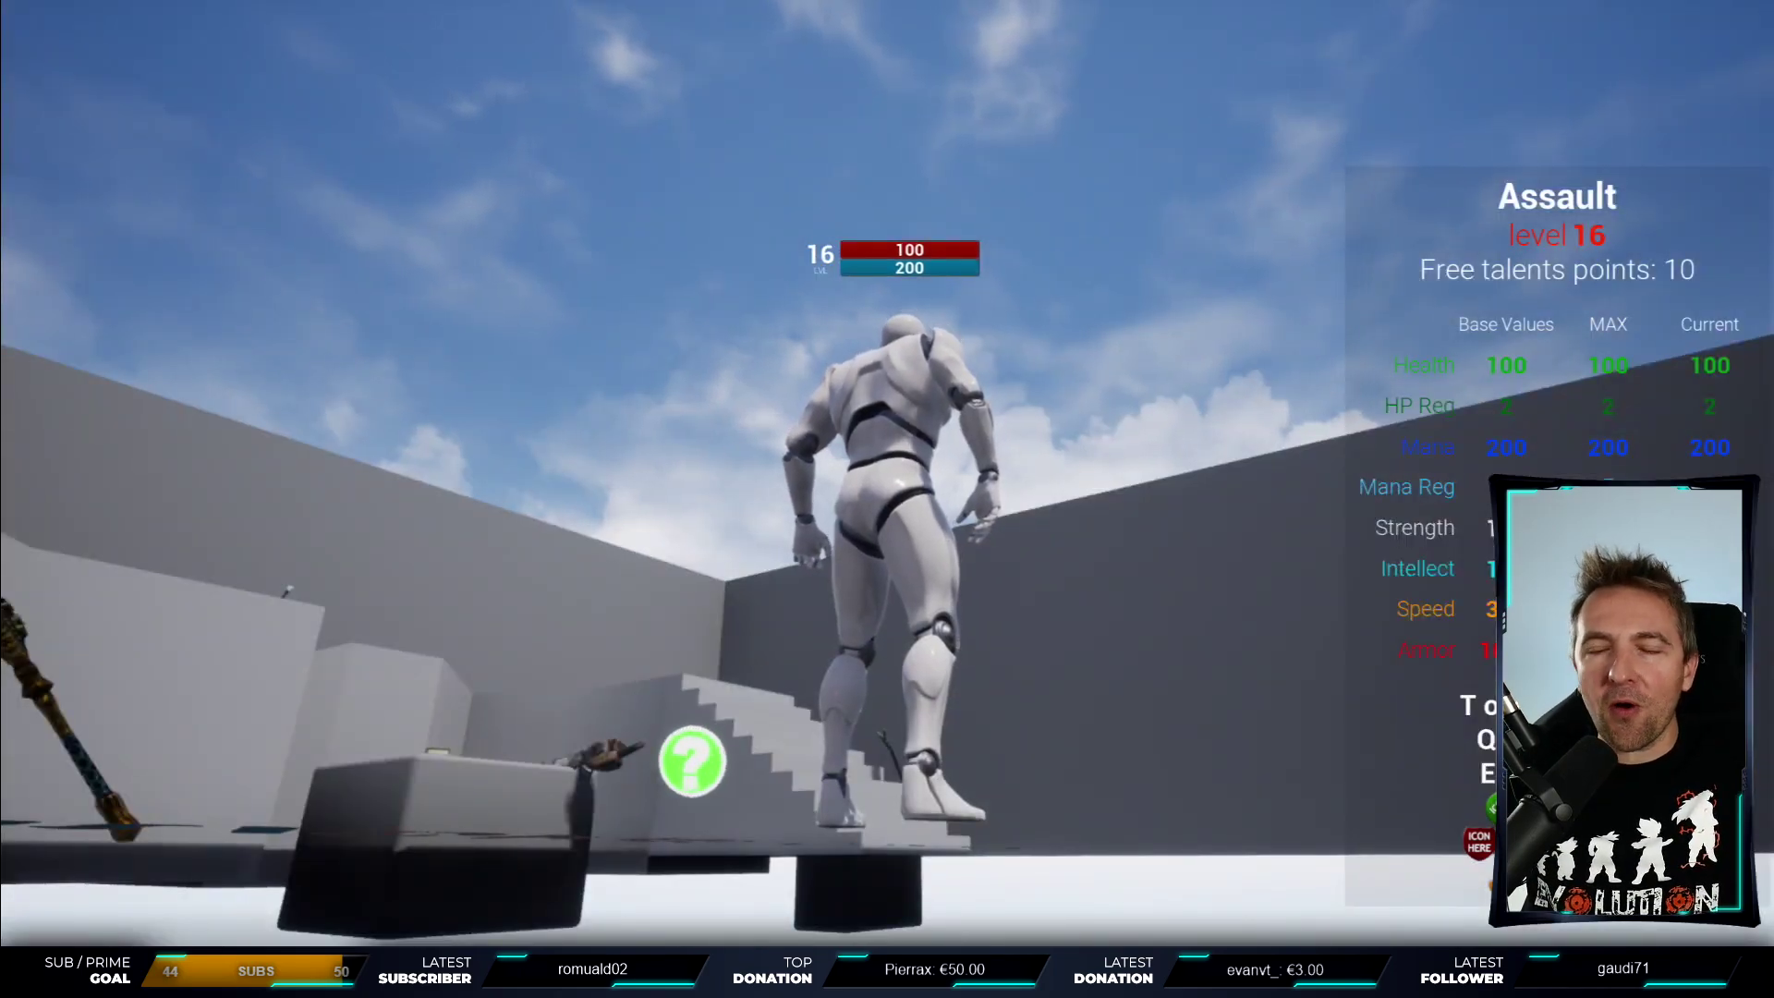
- Stop the session, check the Project Settings, and replay ThirdPersonExampleMap from the level tab
key(Escape)
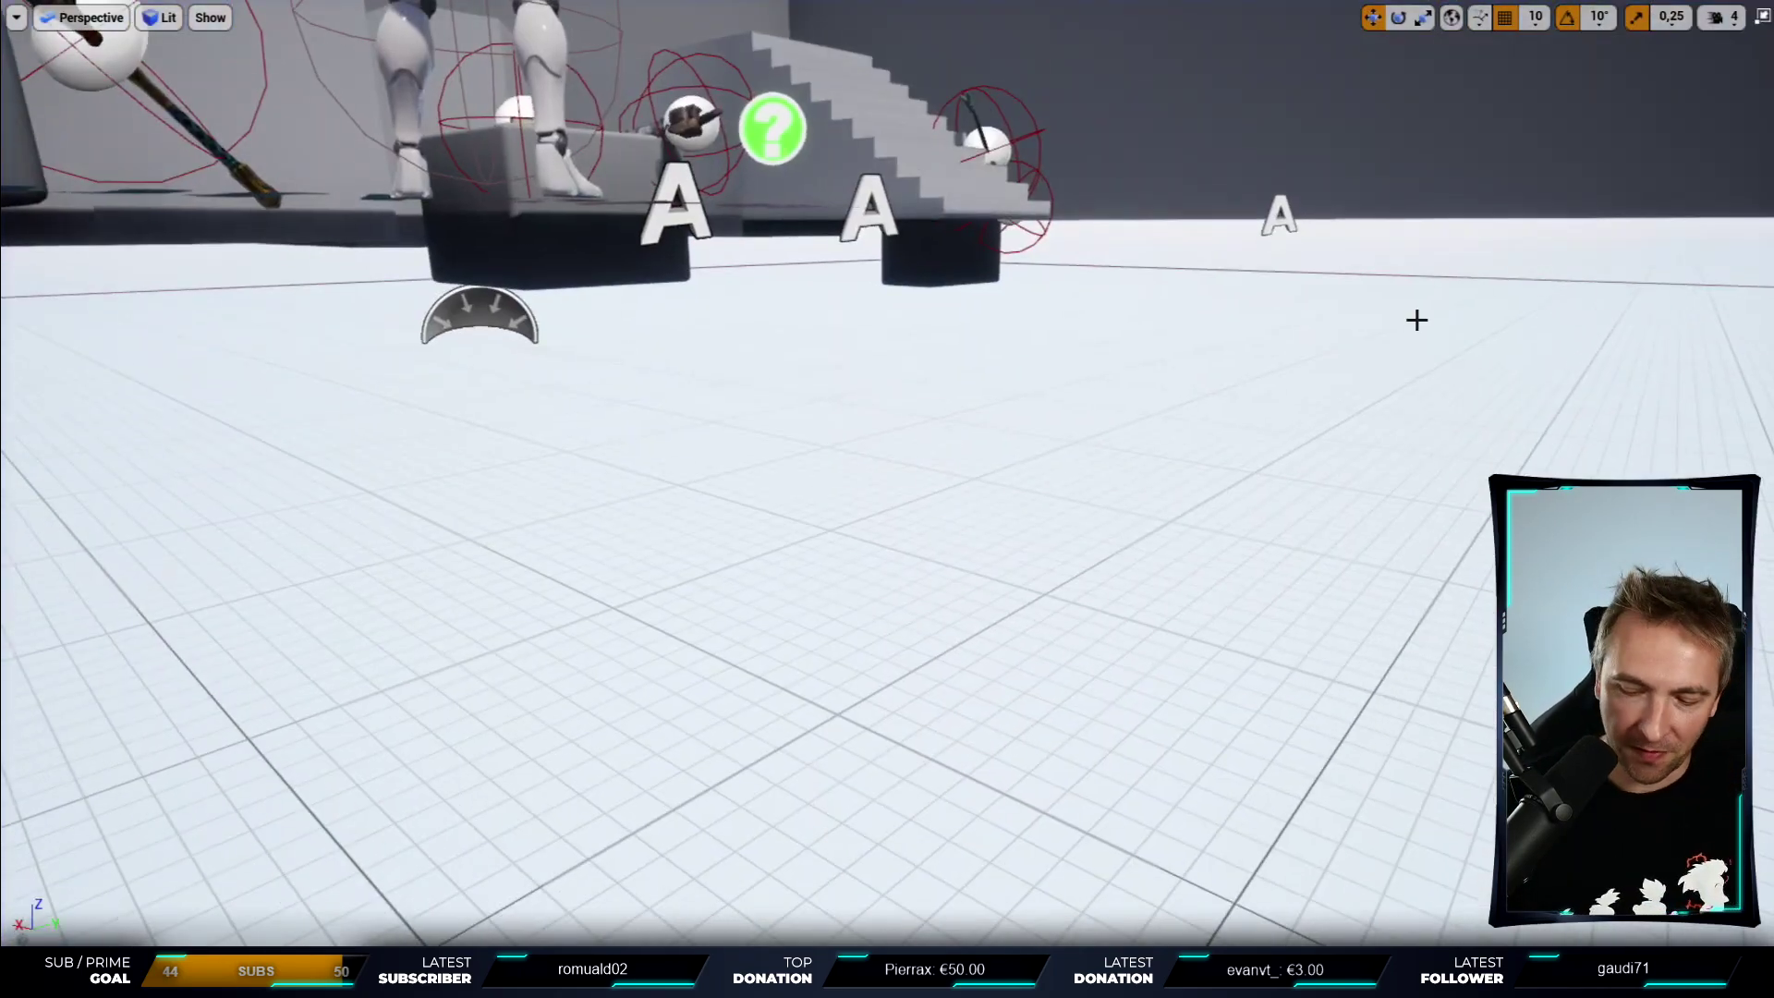
key(F11)
click(842, 87)
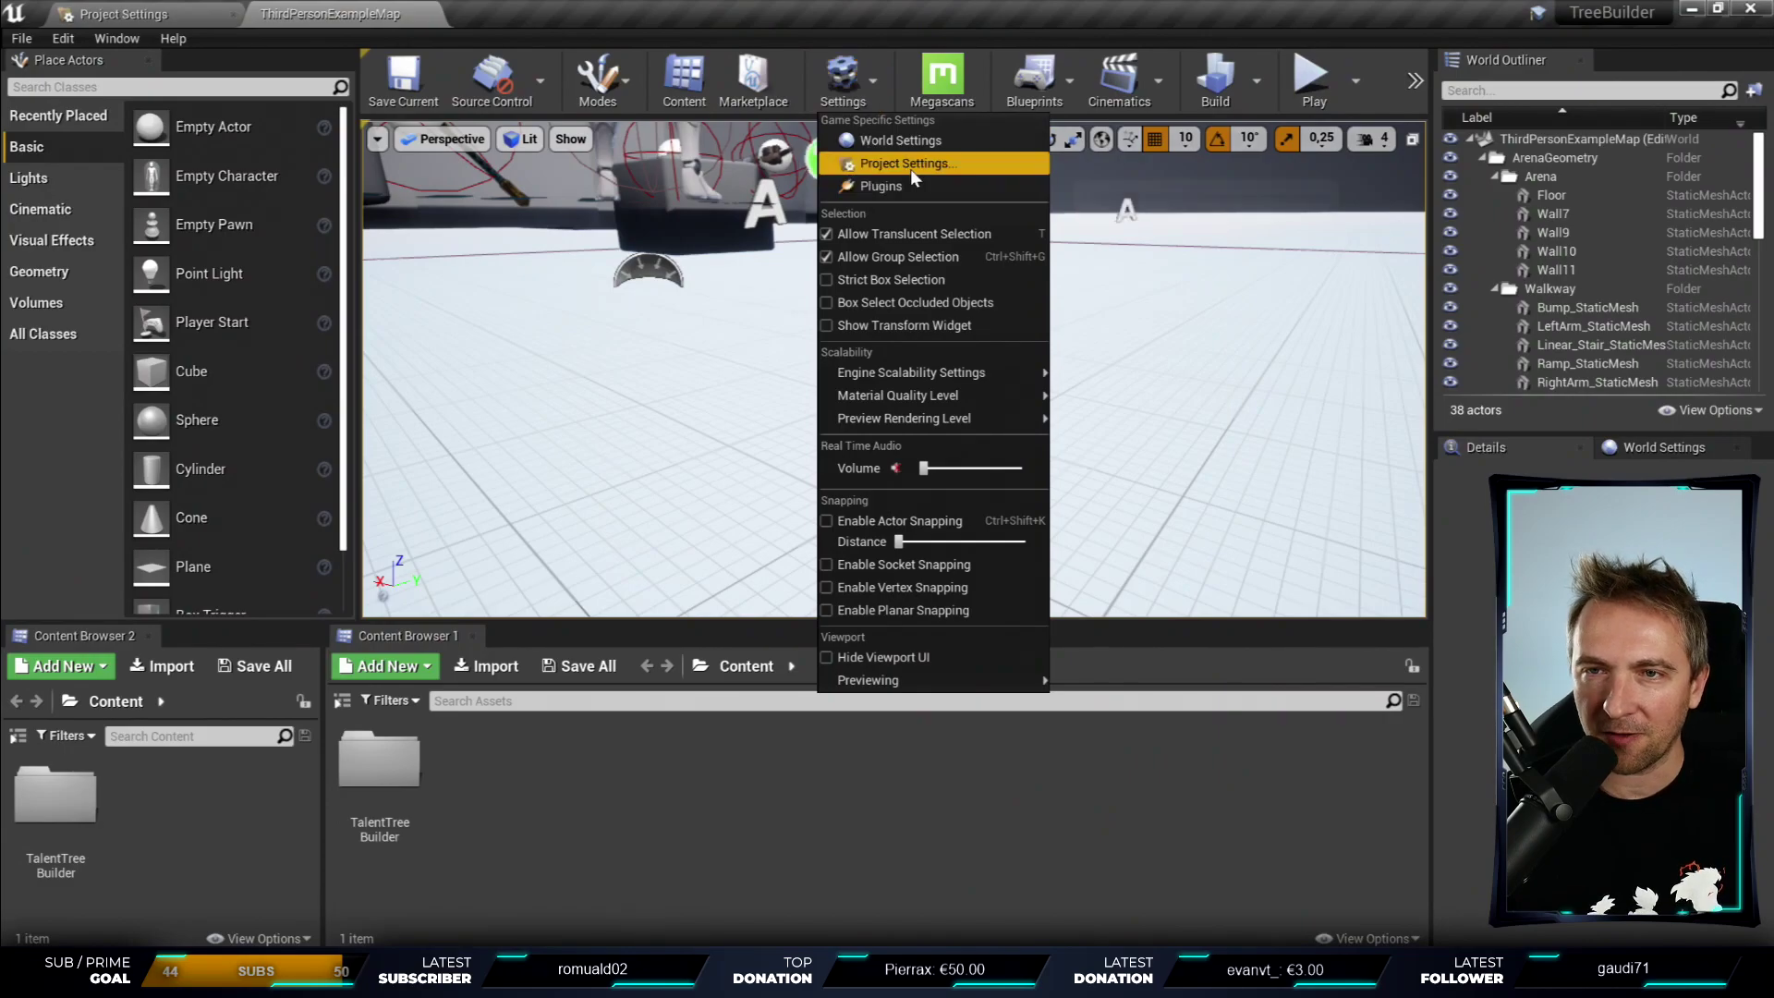
click(910, 169)
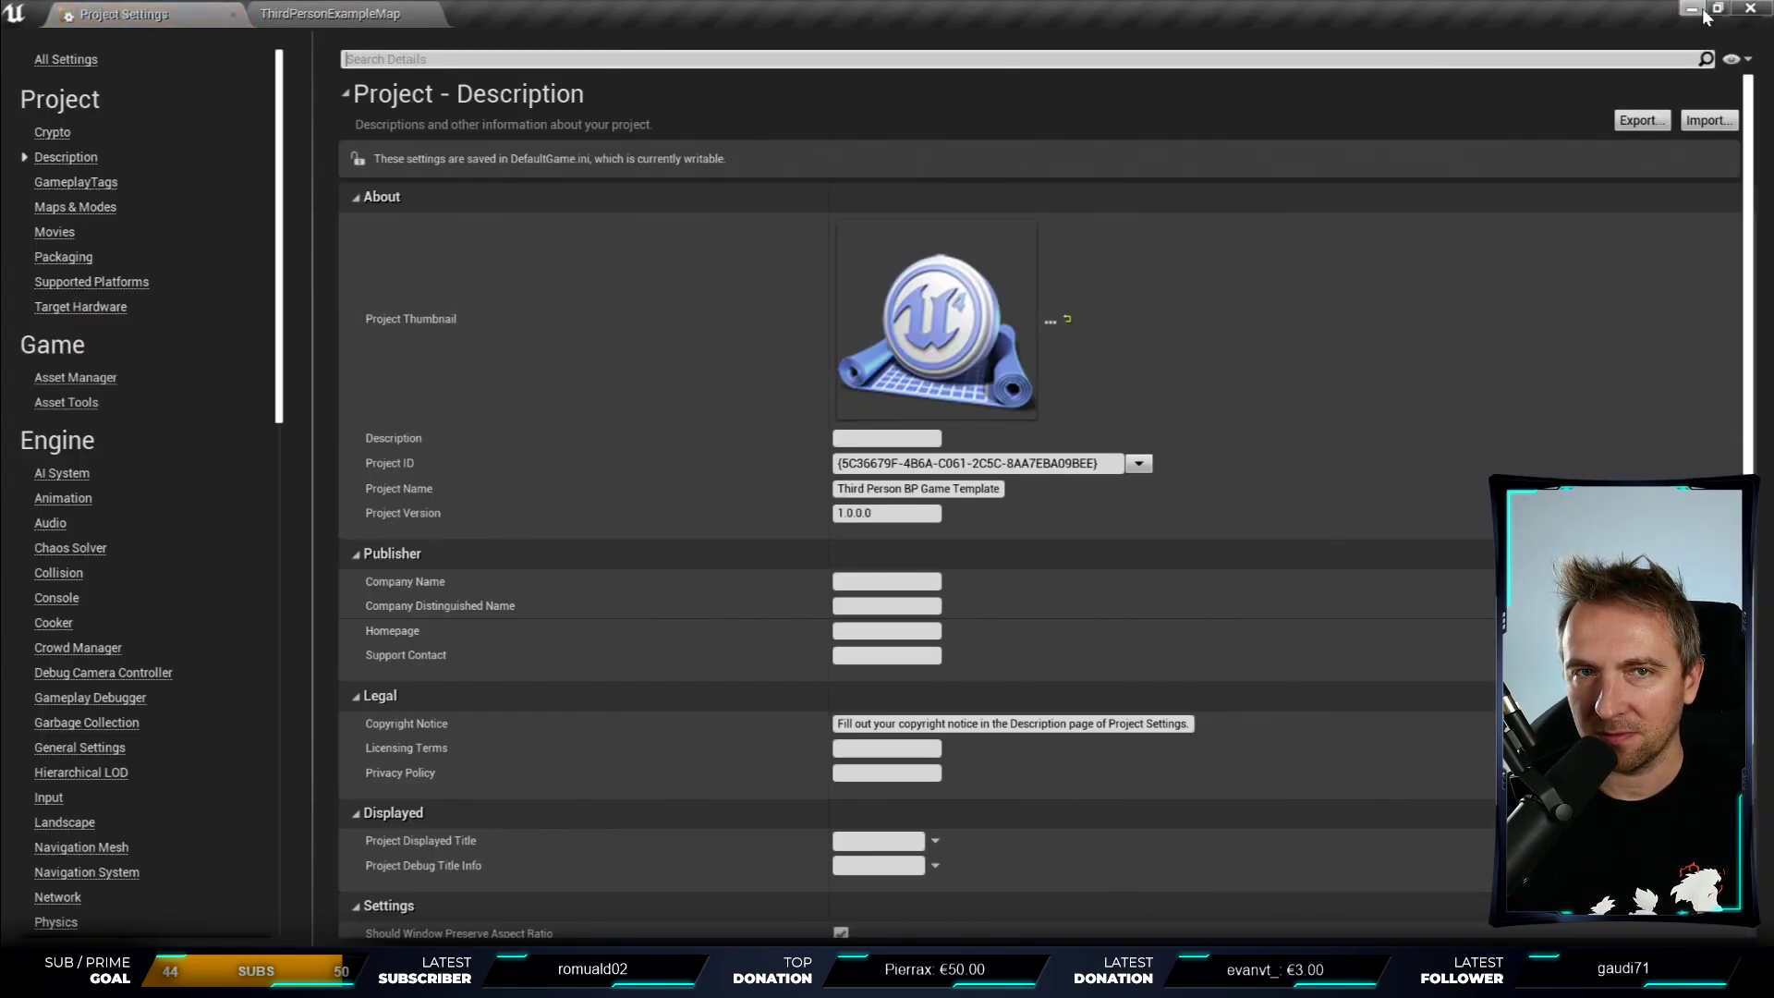
key(ctrl+Tab)
click(1306, 82)
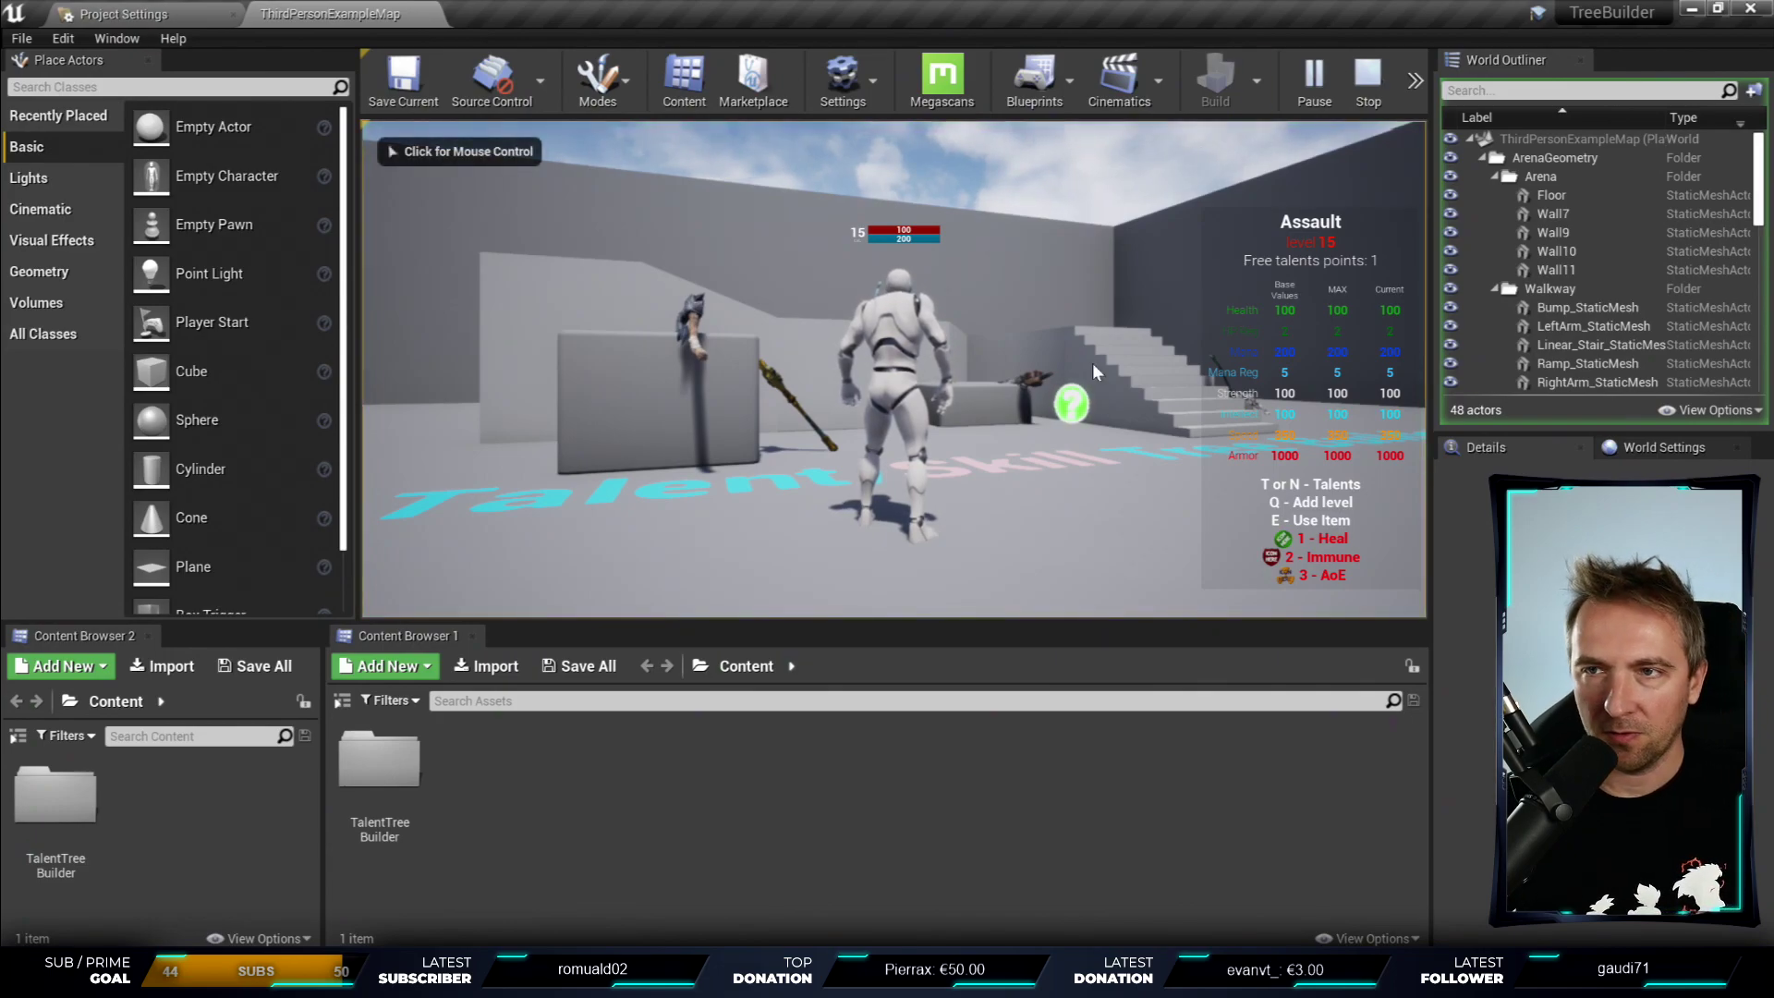
- In fullscreen, spend the Assault character's free point on a green Gunman talent
key(F11)
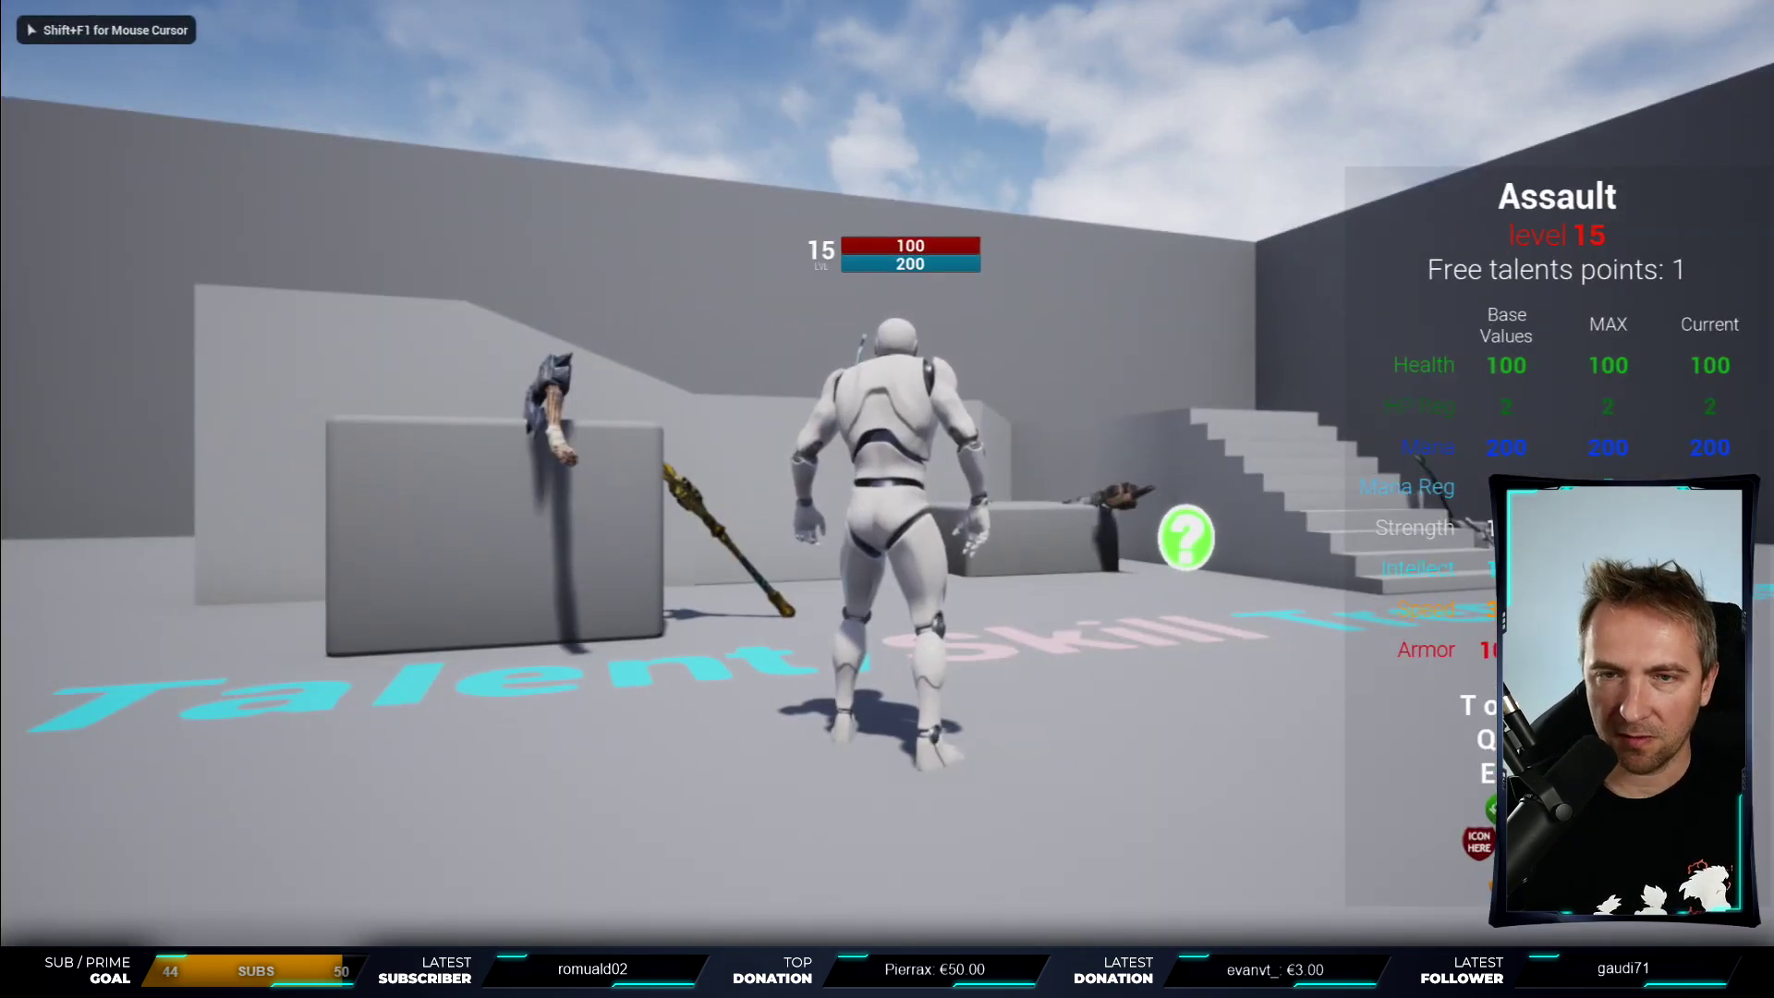
key(s)
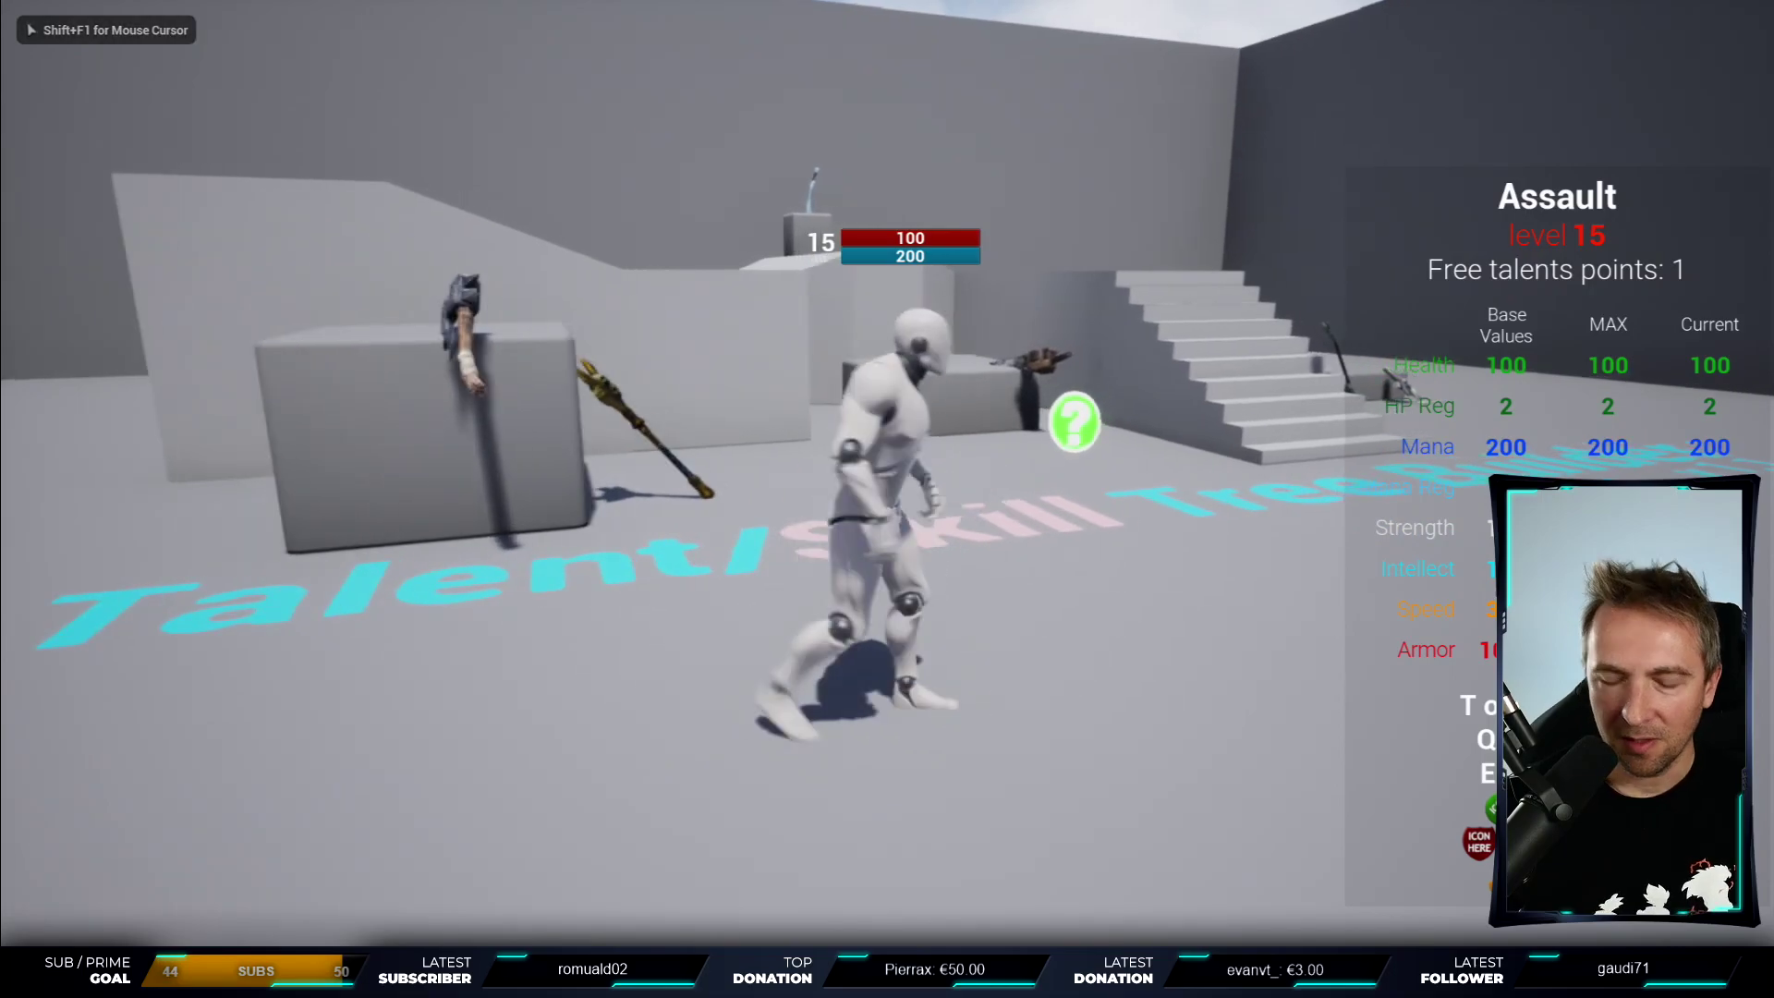
key(t)
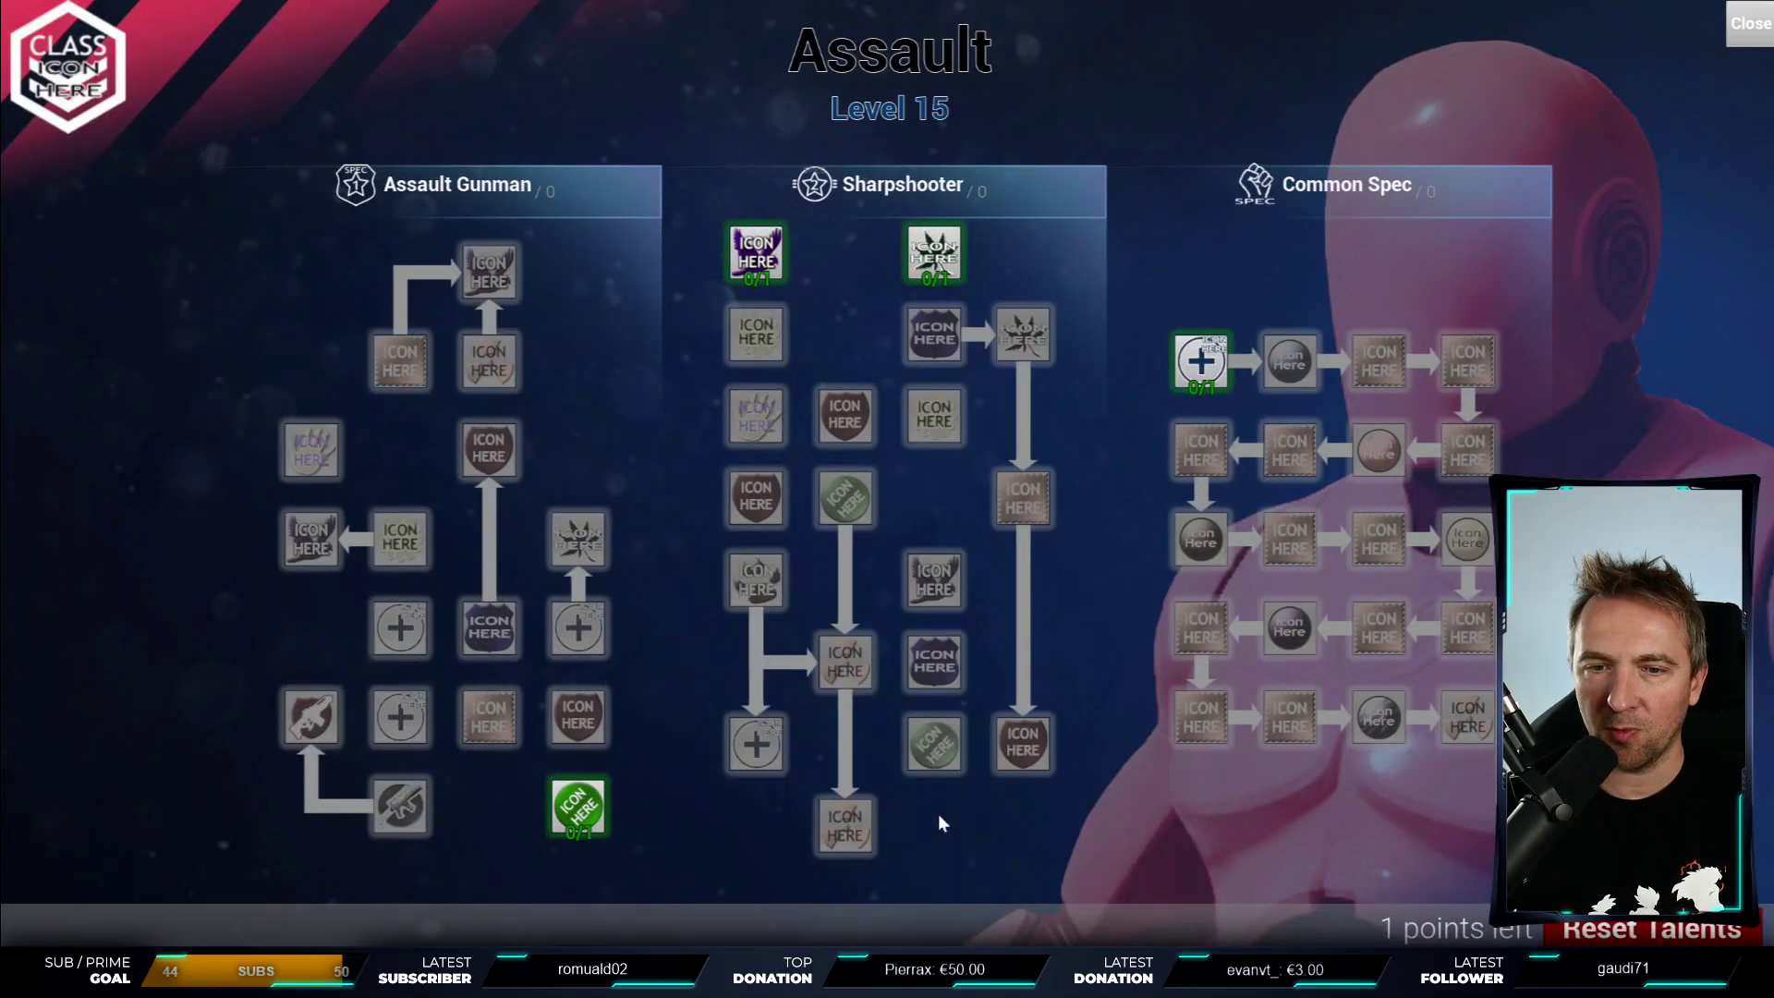
click(578, 806)
click(1749, 24)
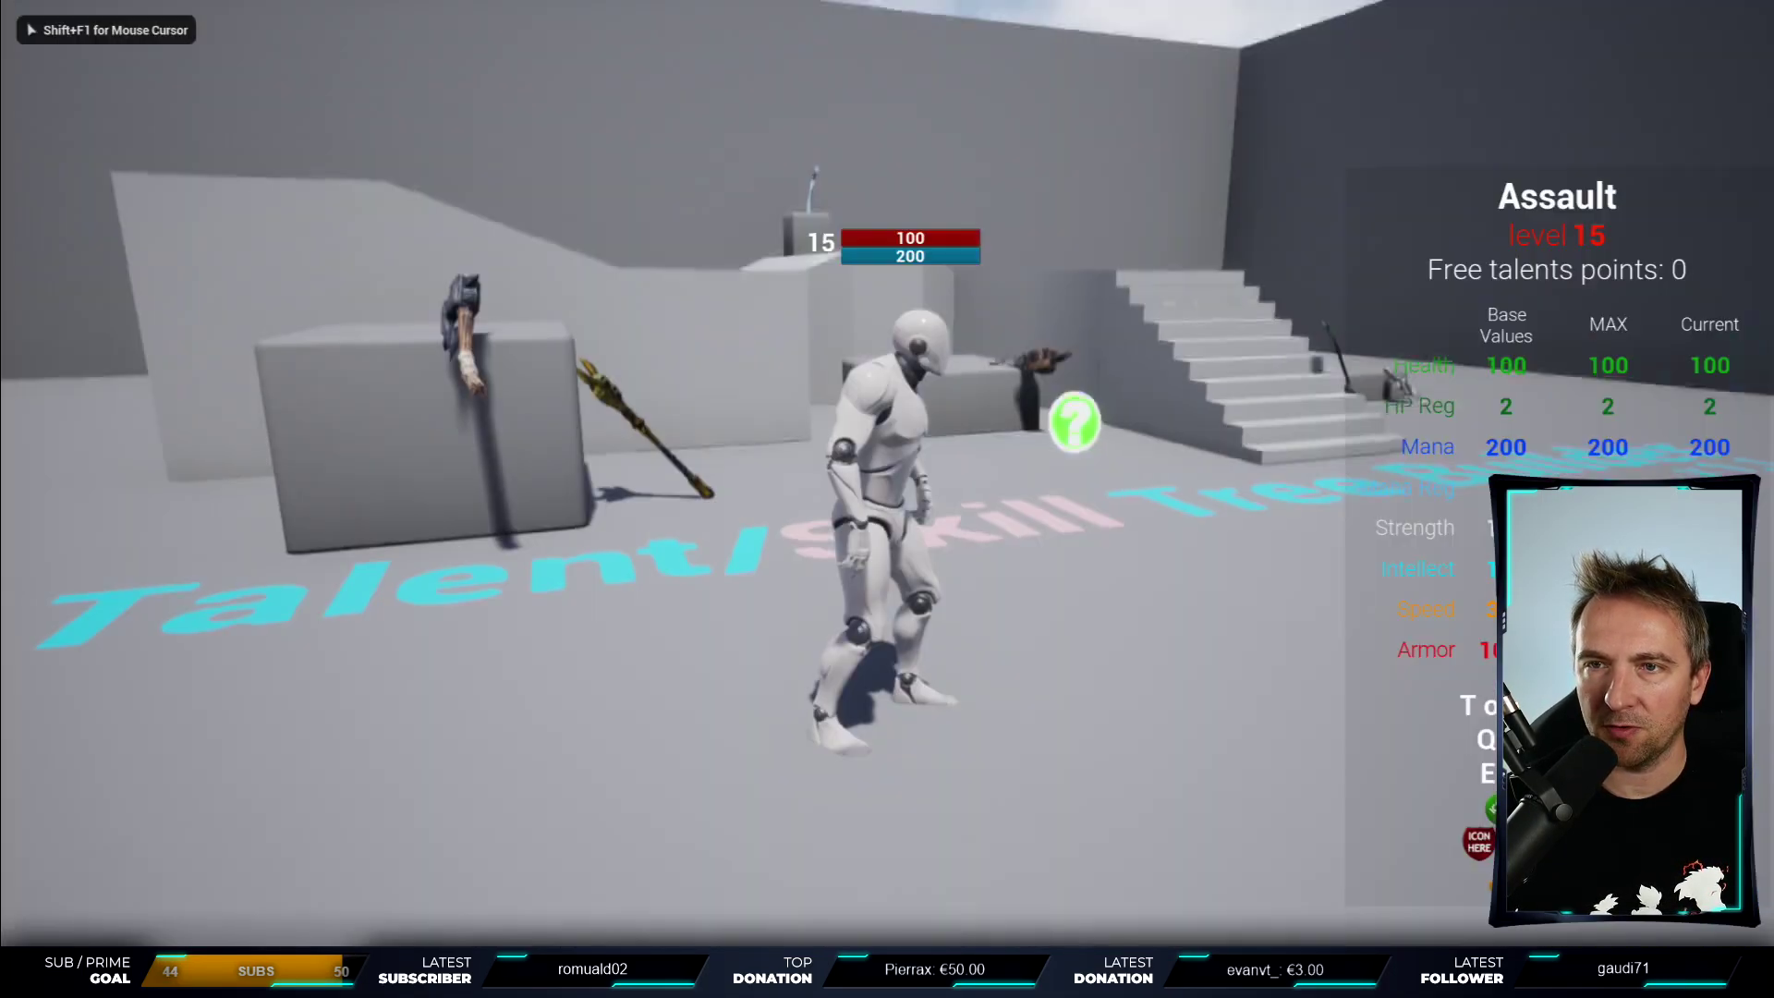
- Walk to the Staff of Ancient and back, then level the character up to 150
key(w)
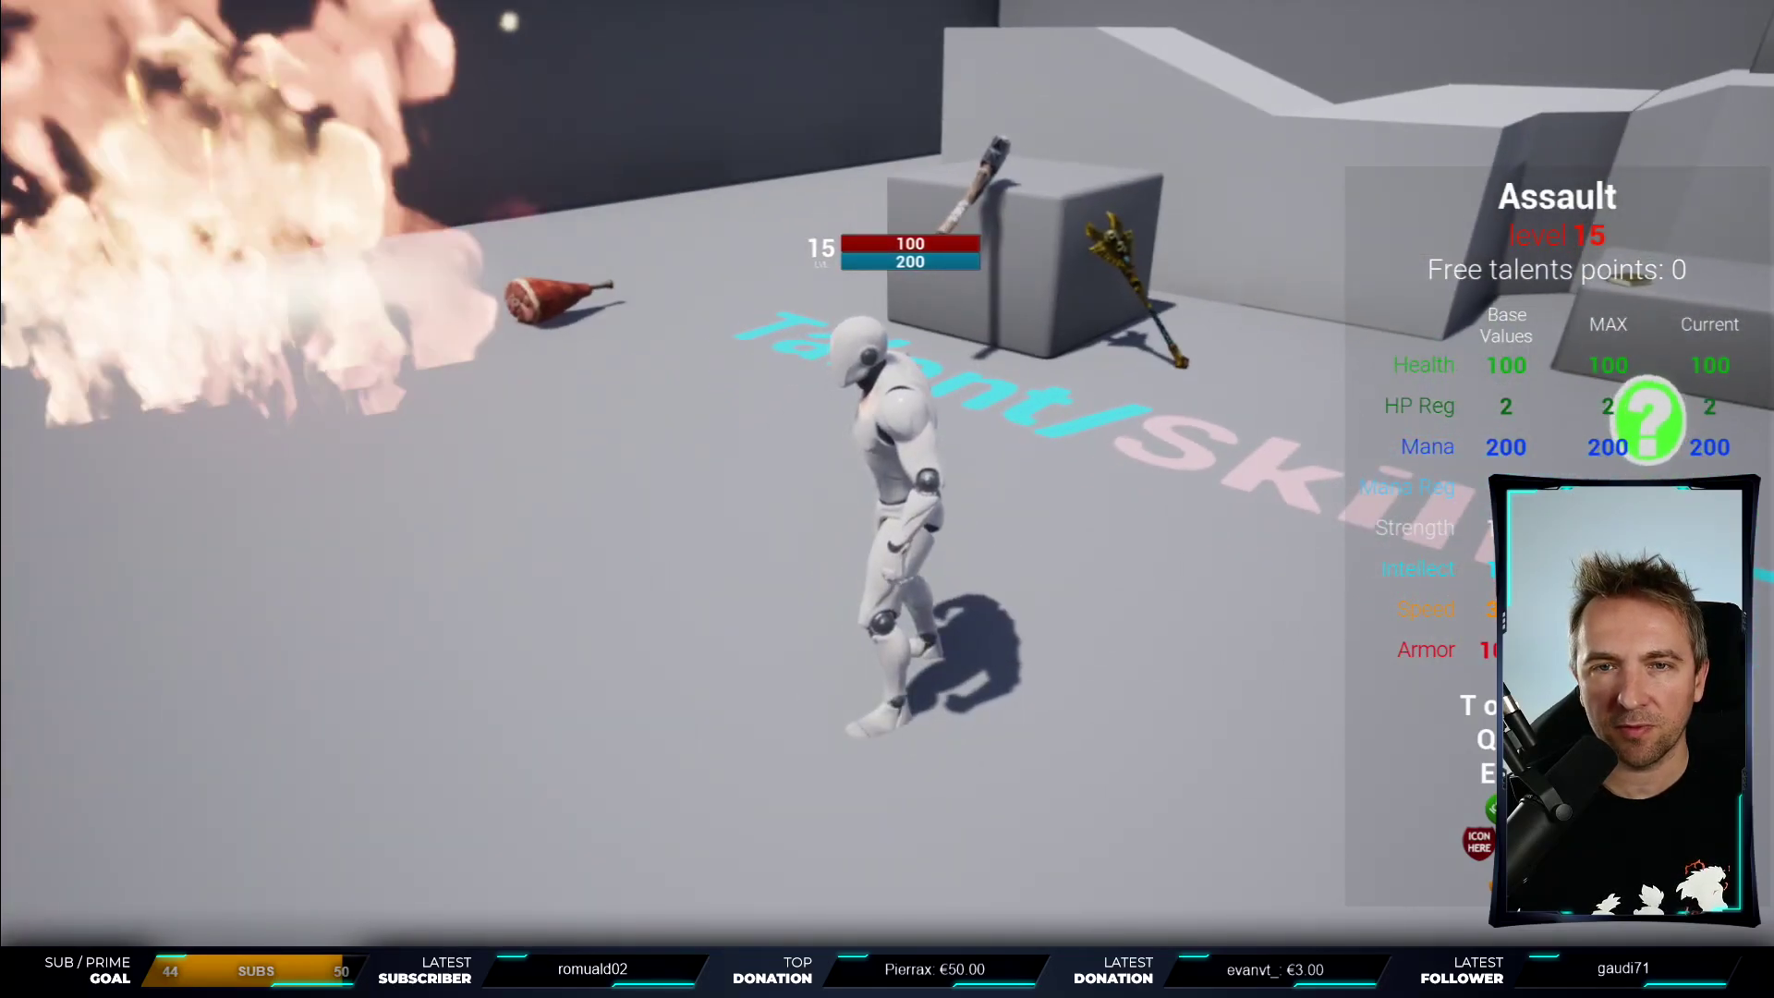
key(w)
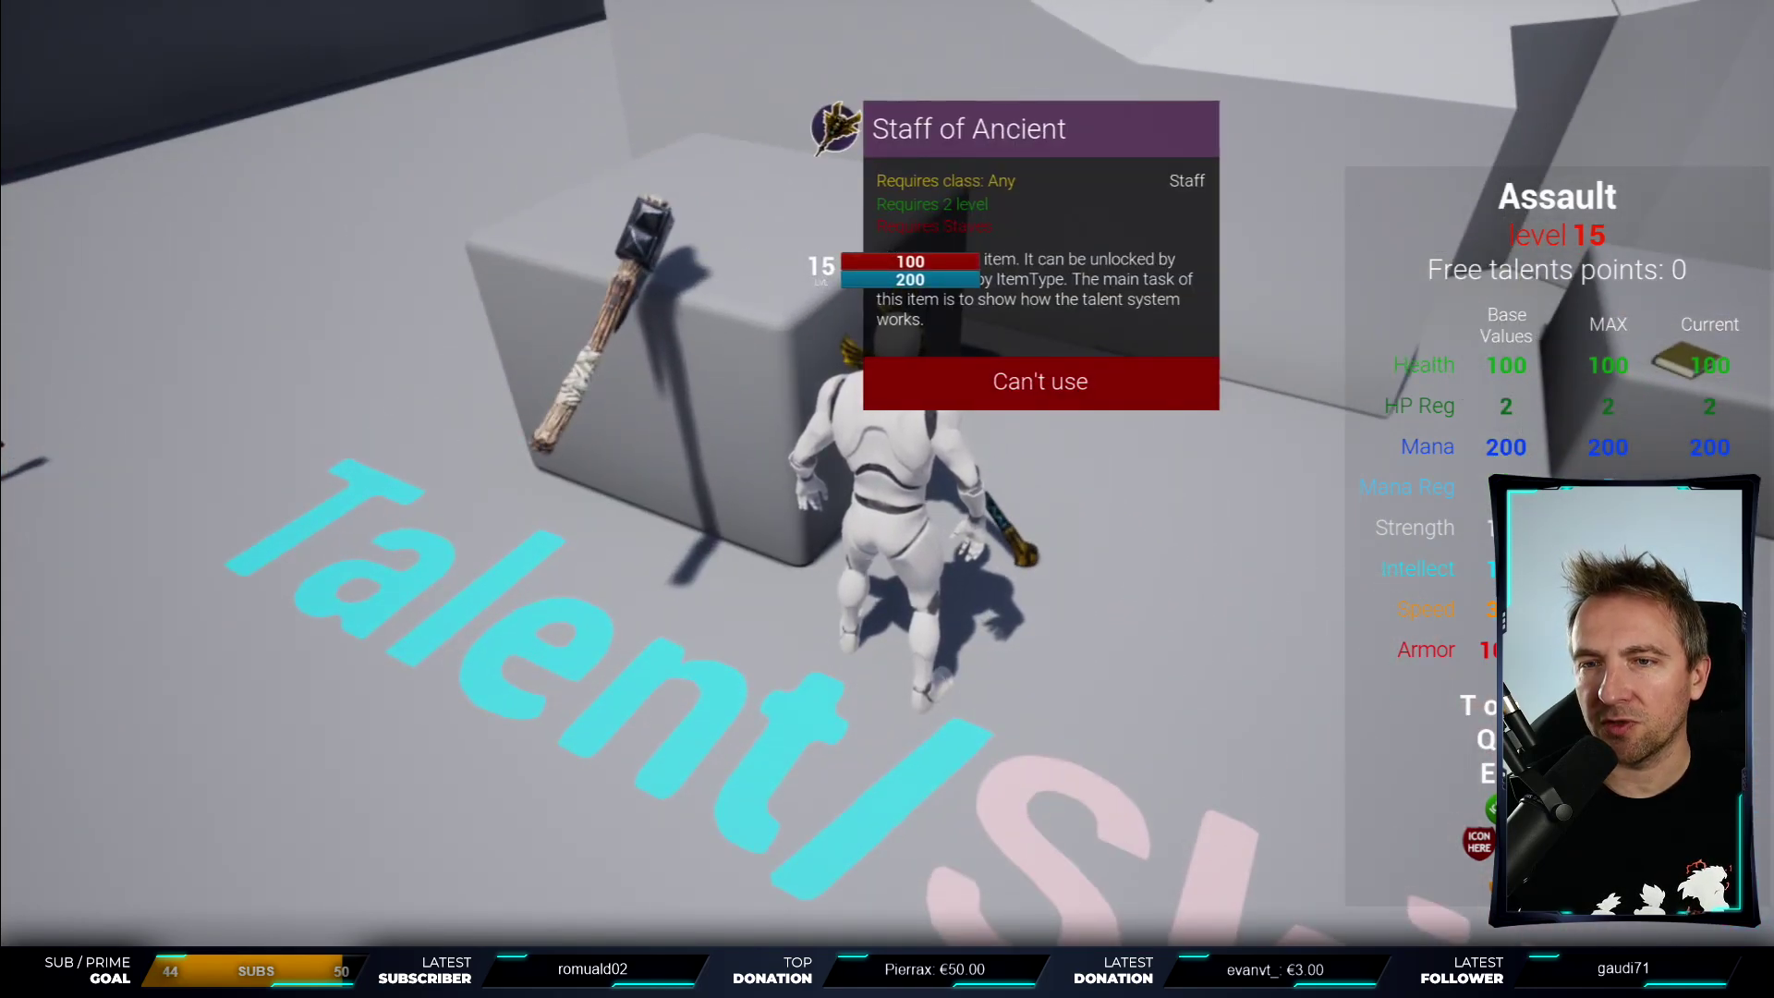
key(s)
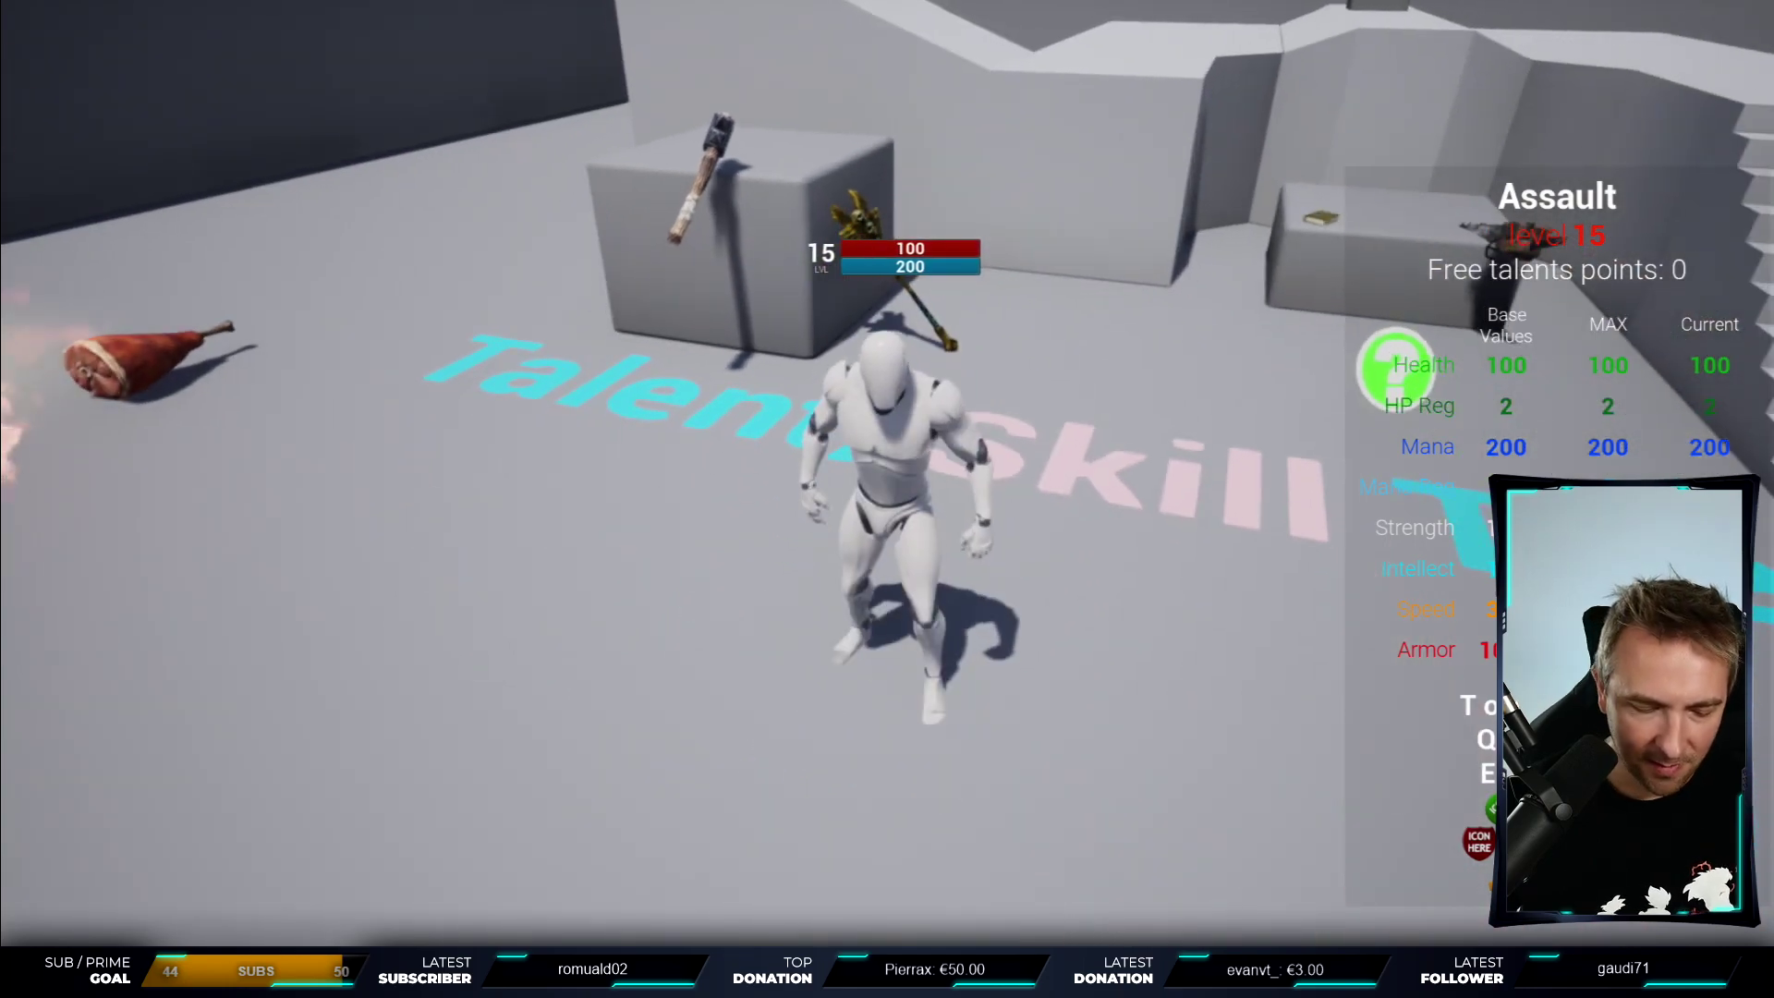
key(l)
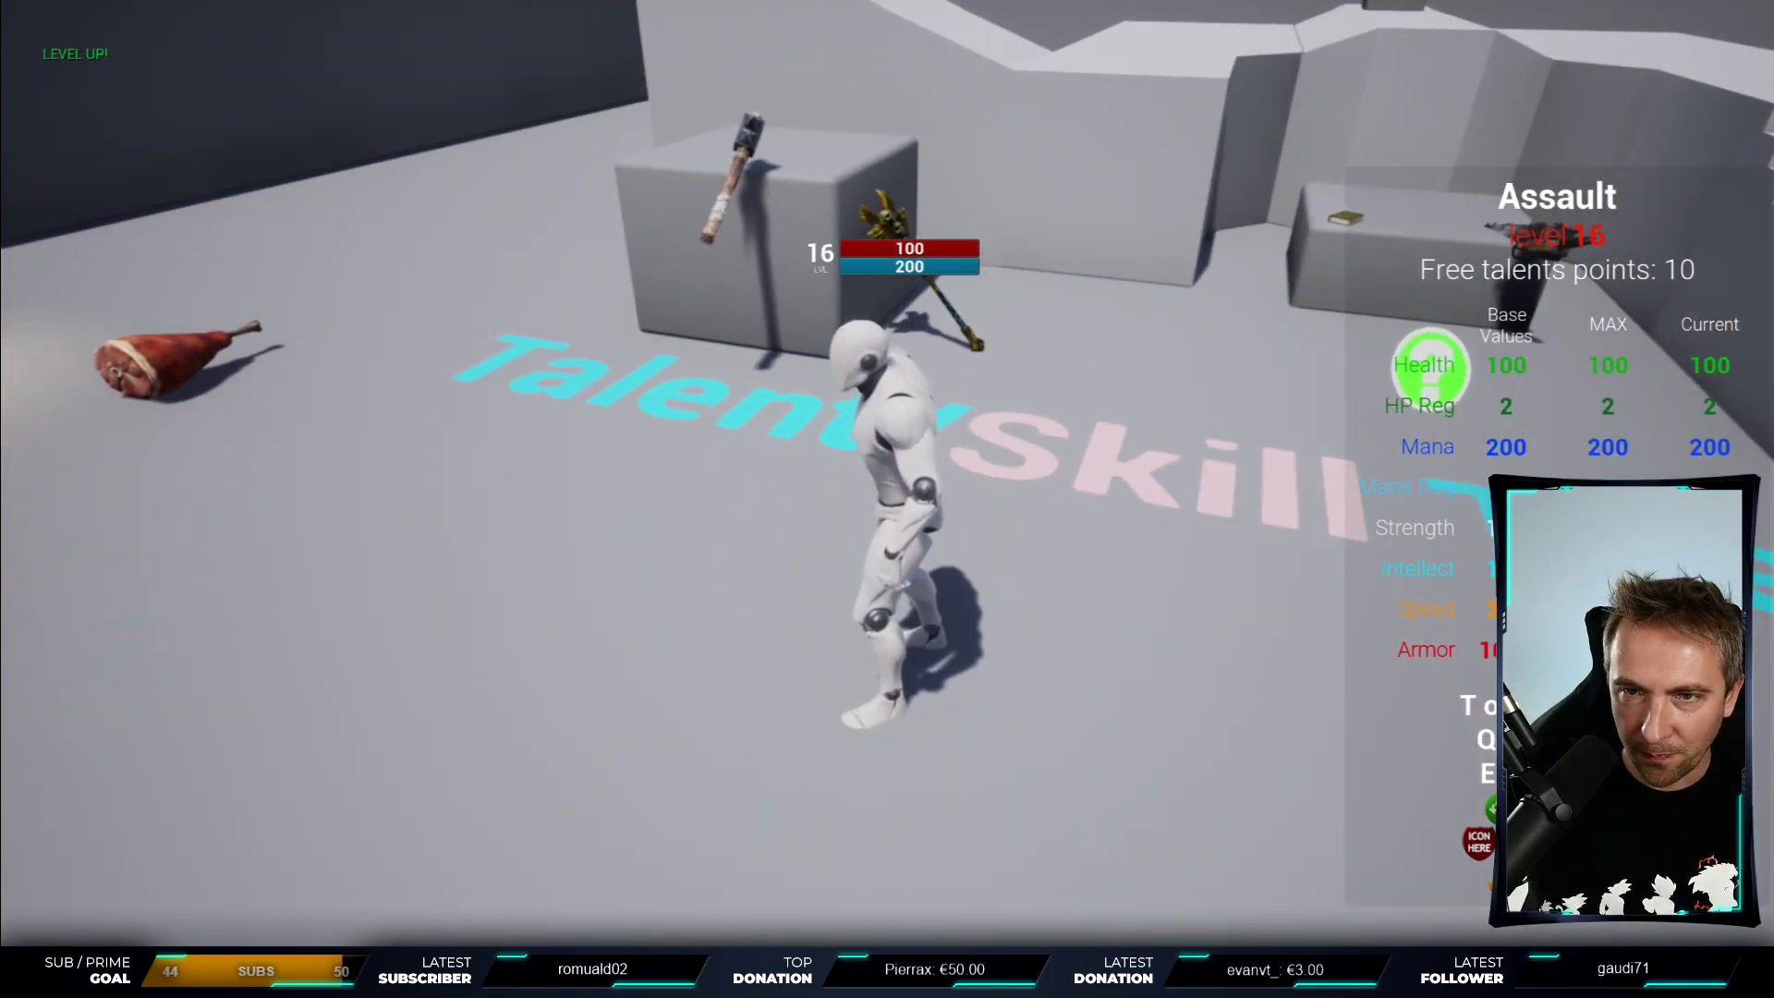
key(l)
key(l)
key(l)
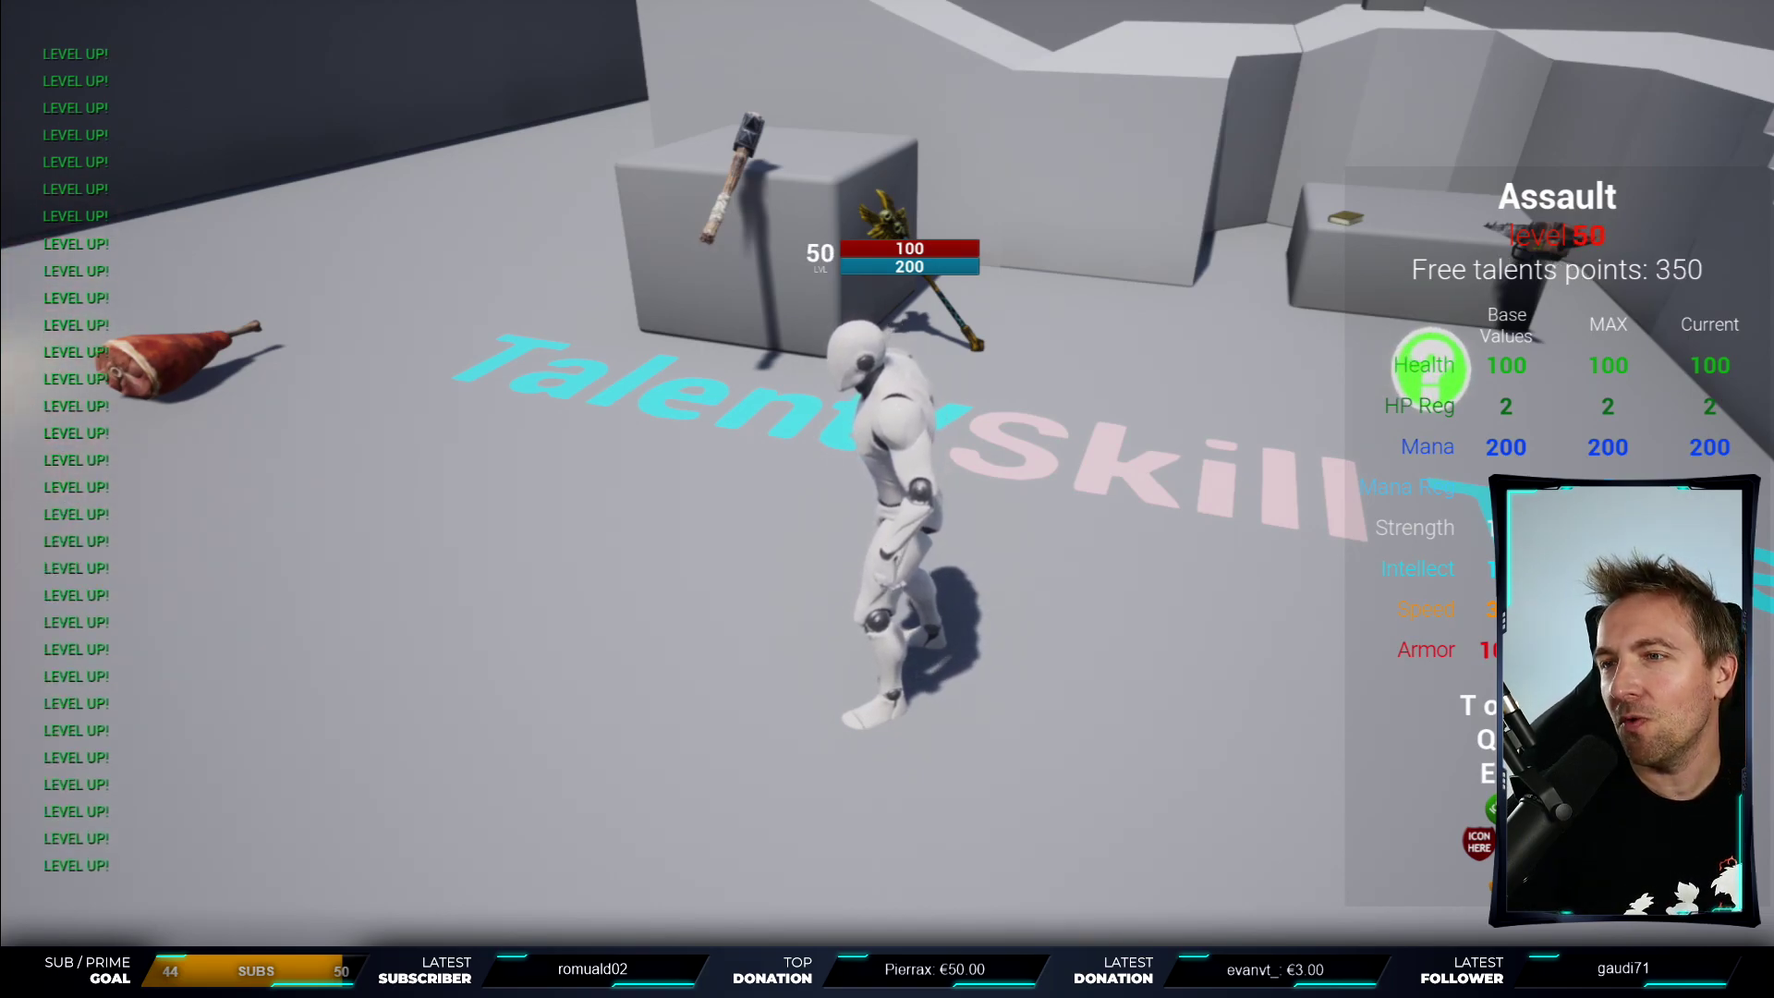
key(l)
key(l)
key(l)
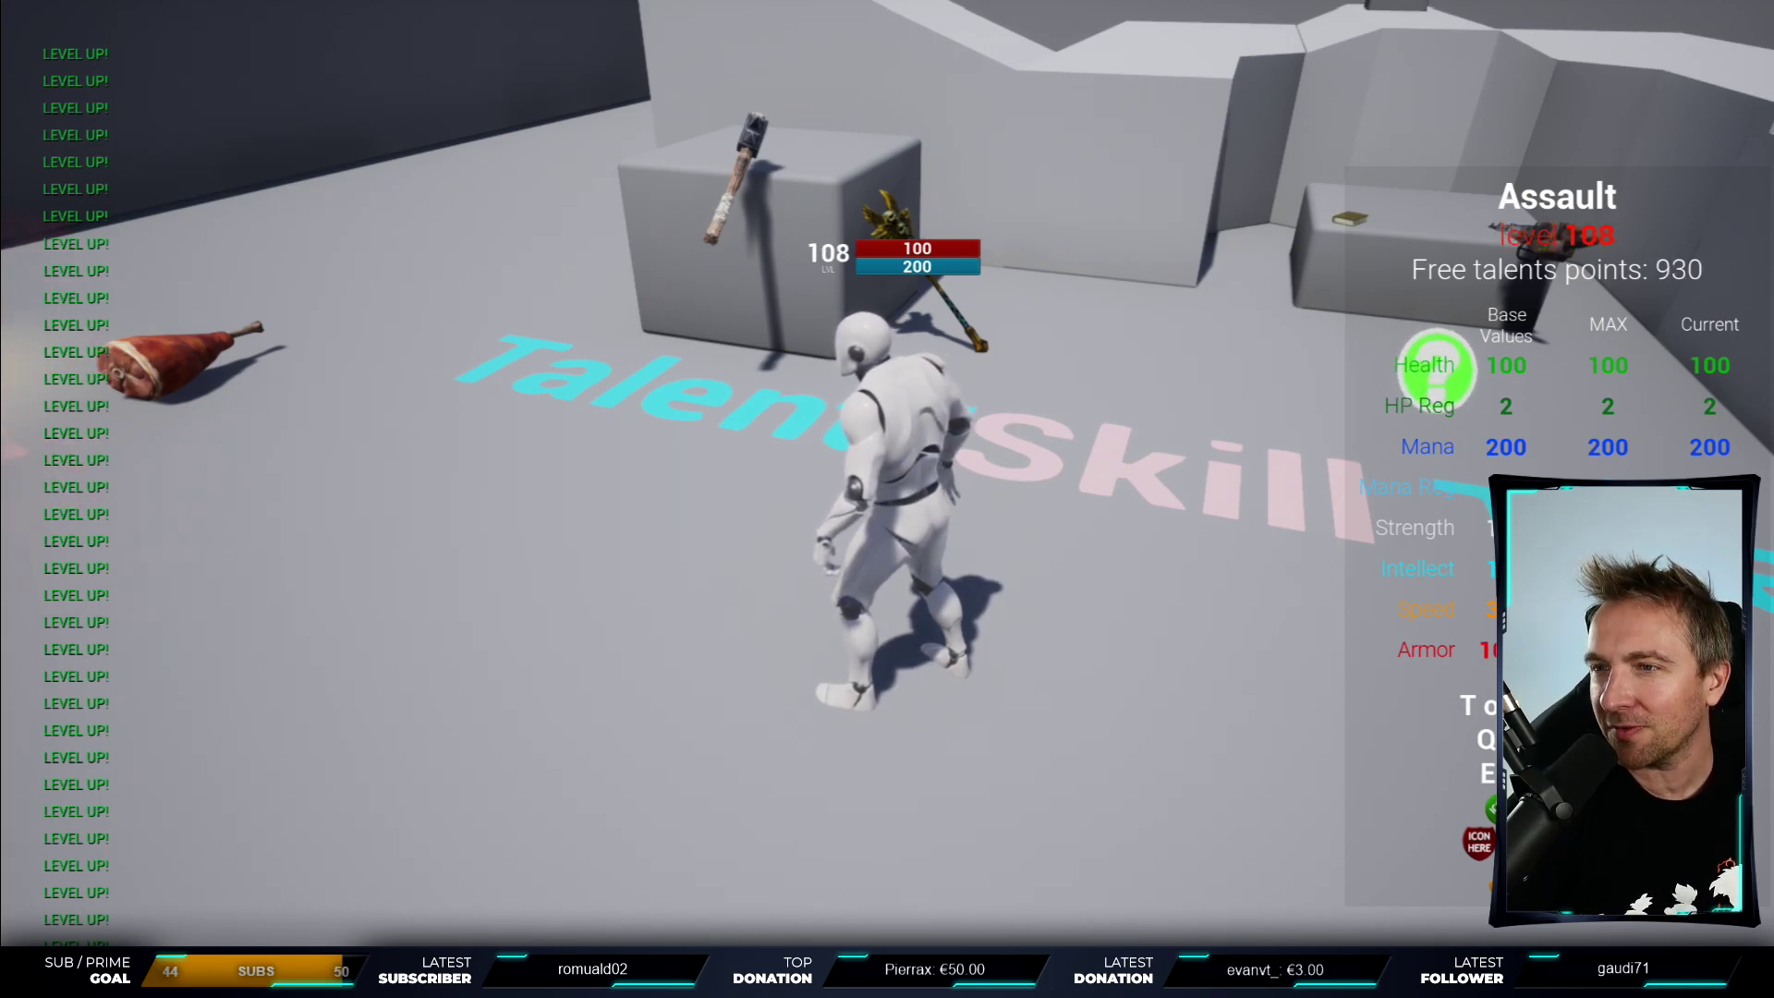
key(l)
key(l)
key(l)
key(l)
key(l)
key(l)
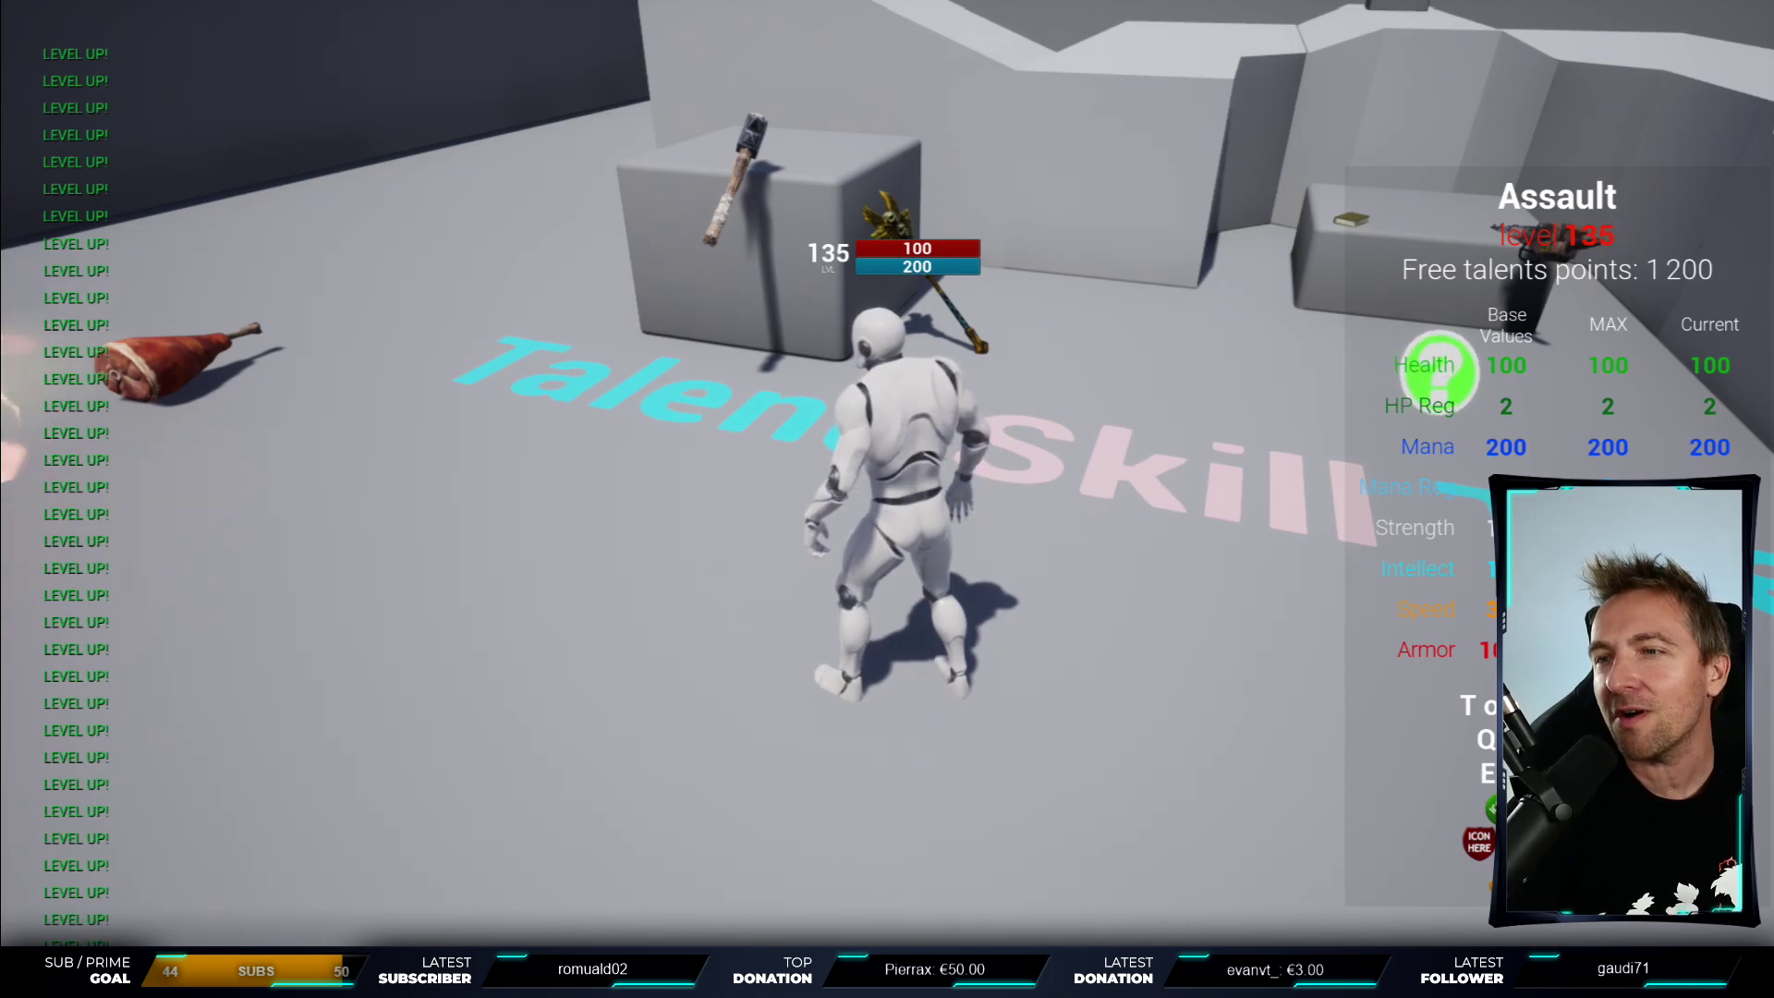
key(l)
key(l)
key(l)
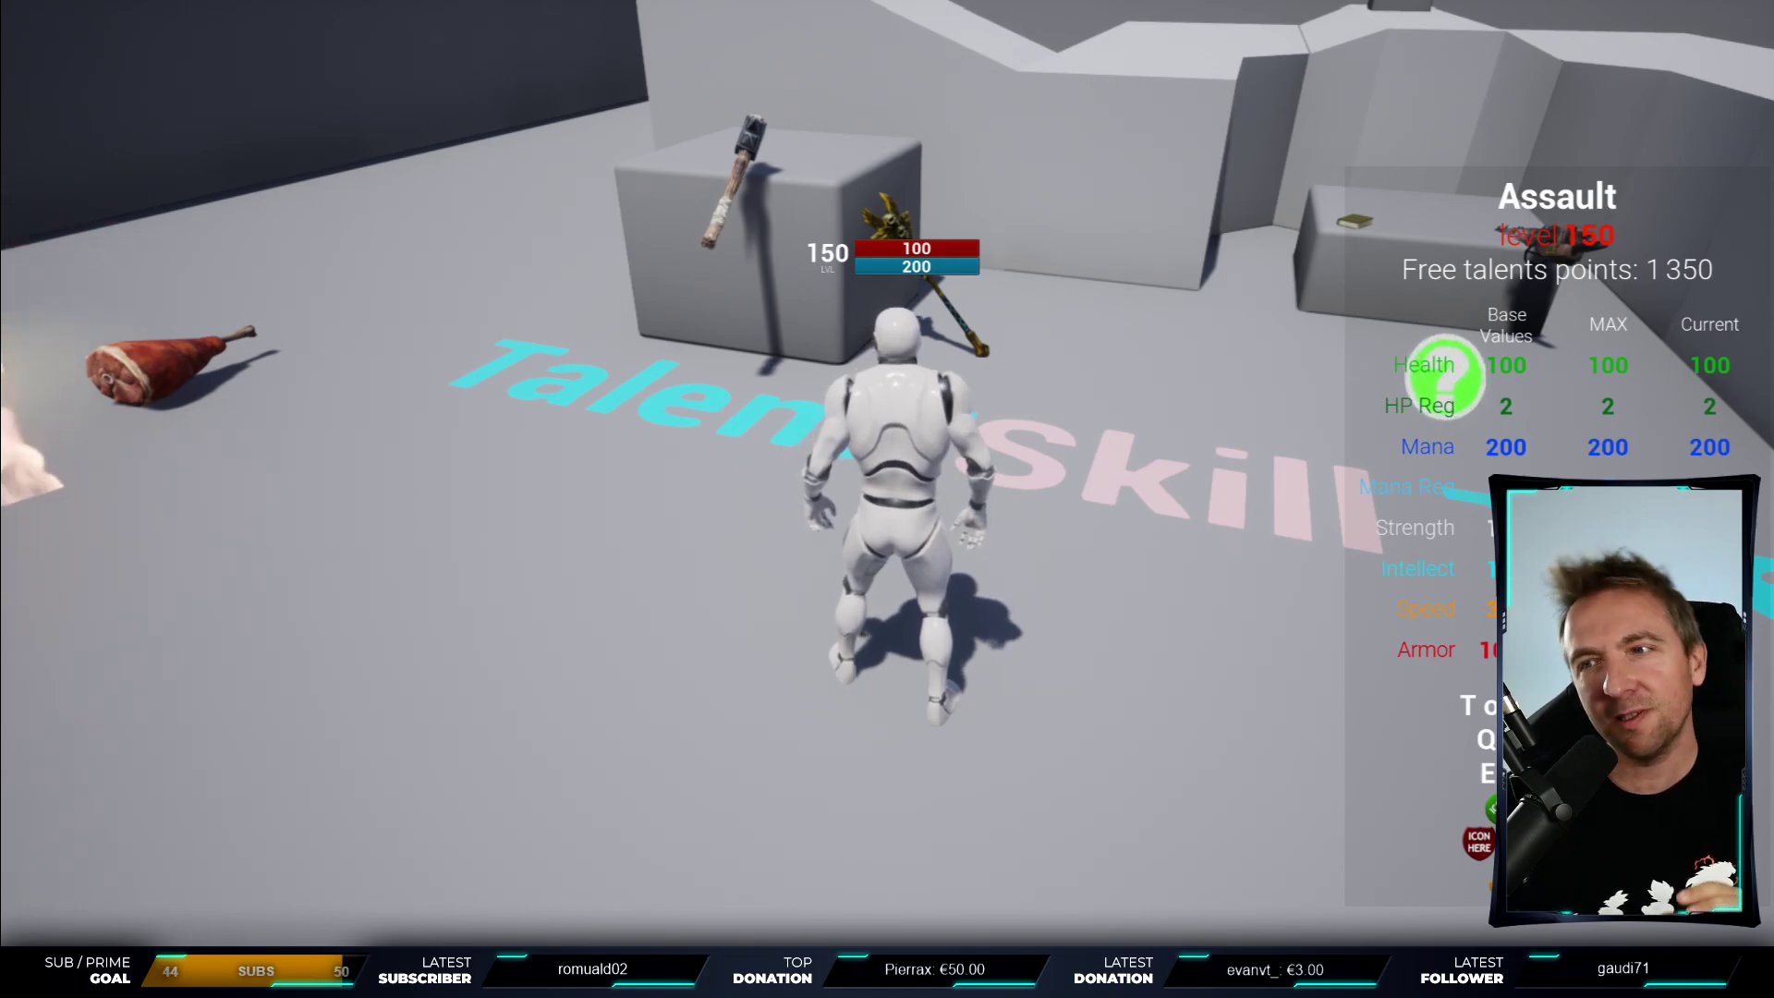
- At level 150, put points into Strength and armor and Speed, then reset them
key(n)
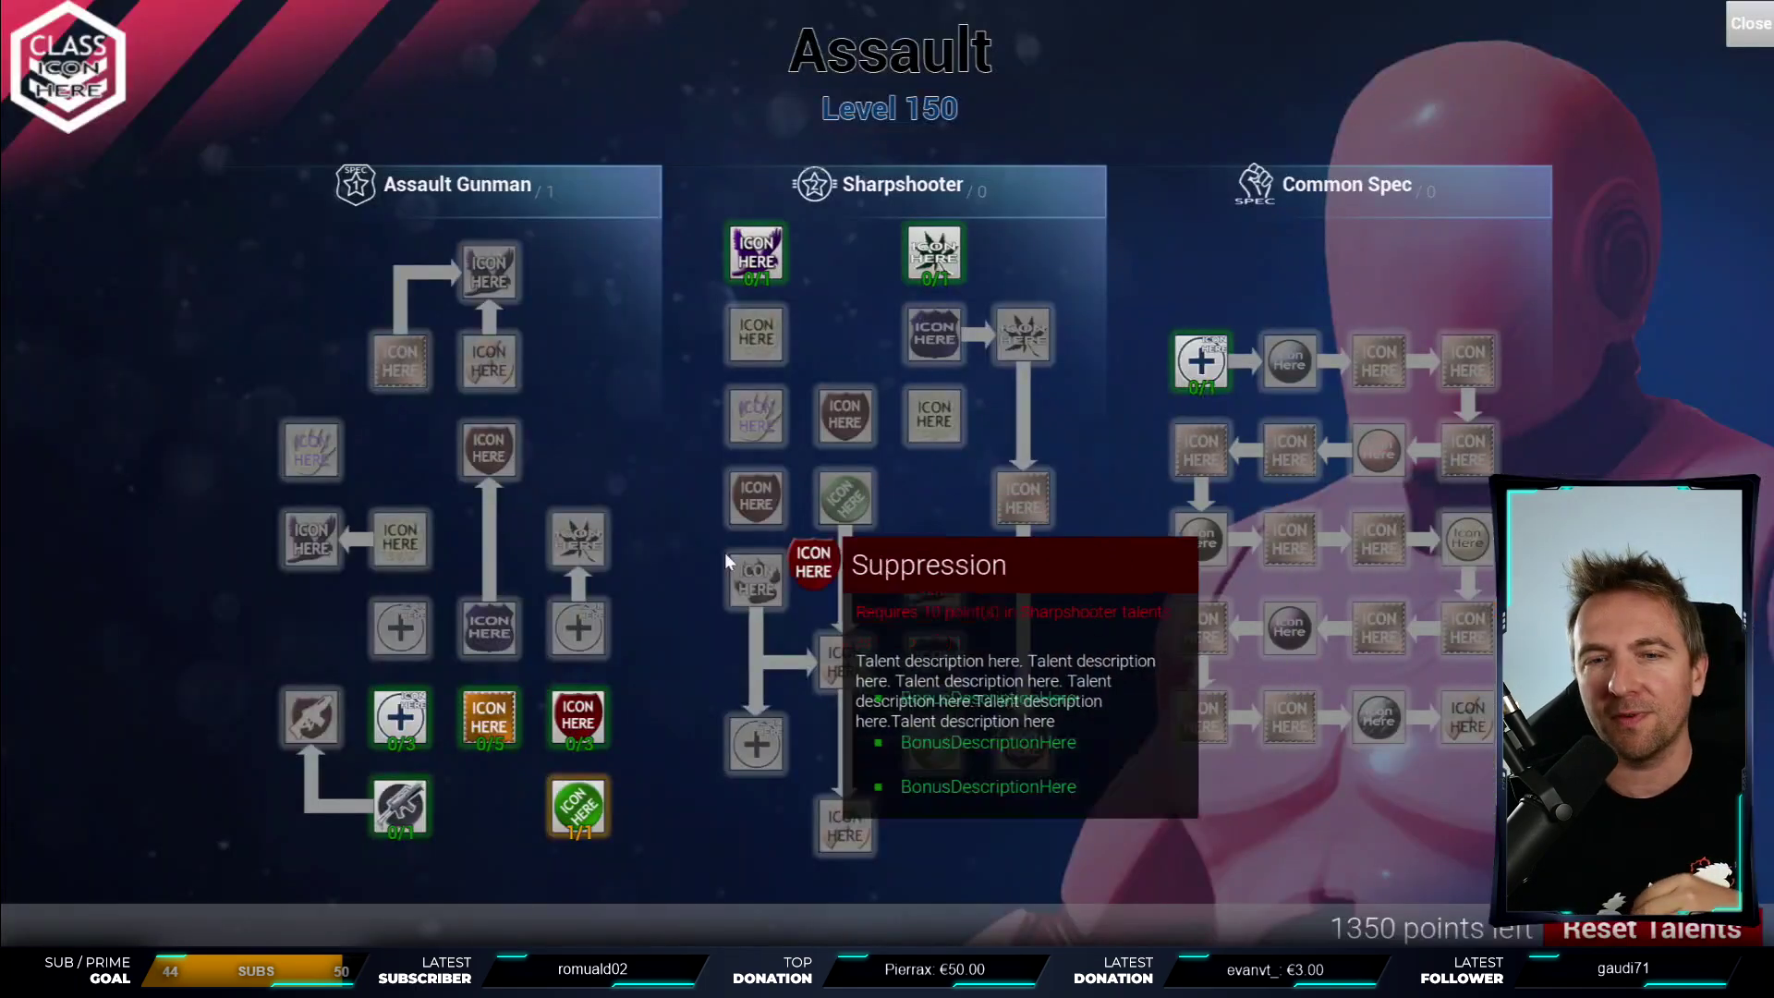
mouse_move(615, 695)
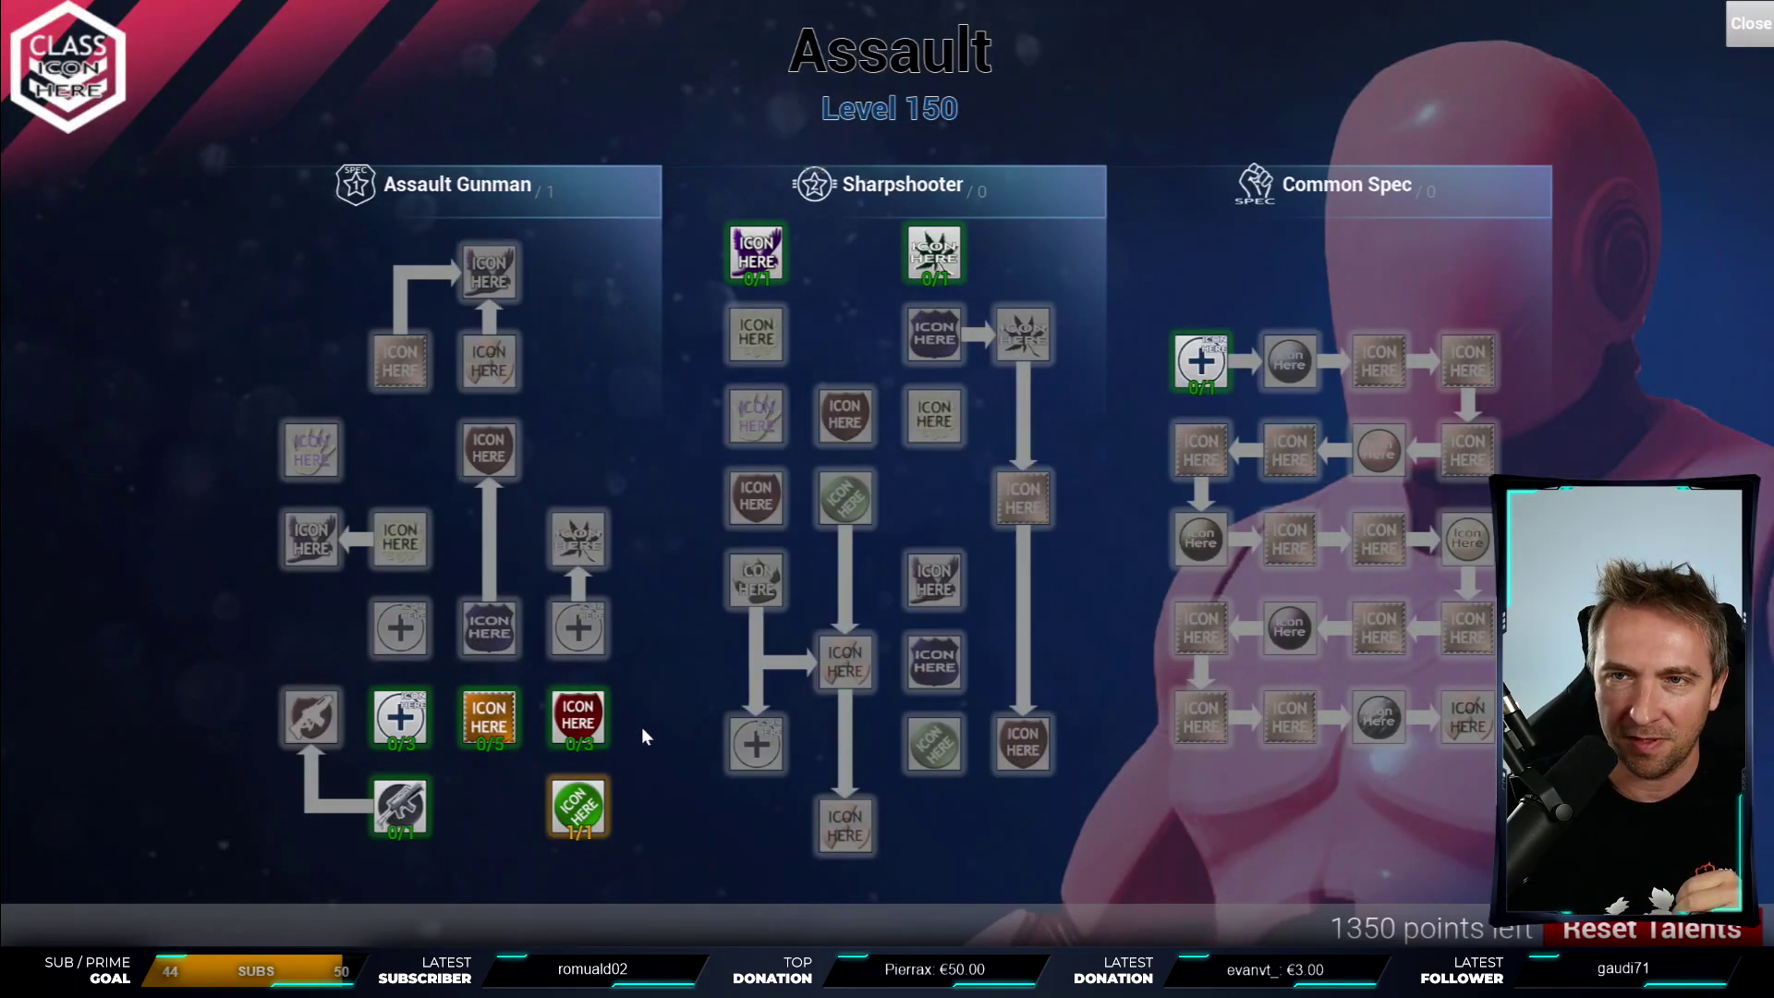
mouse_move(401, 719)
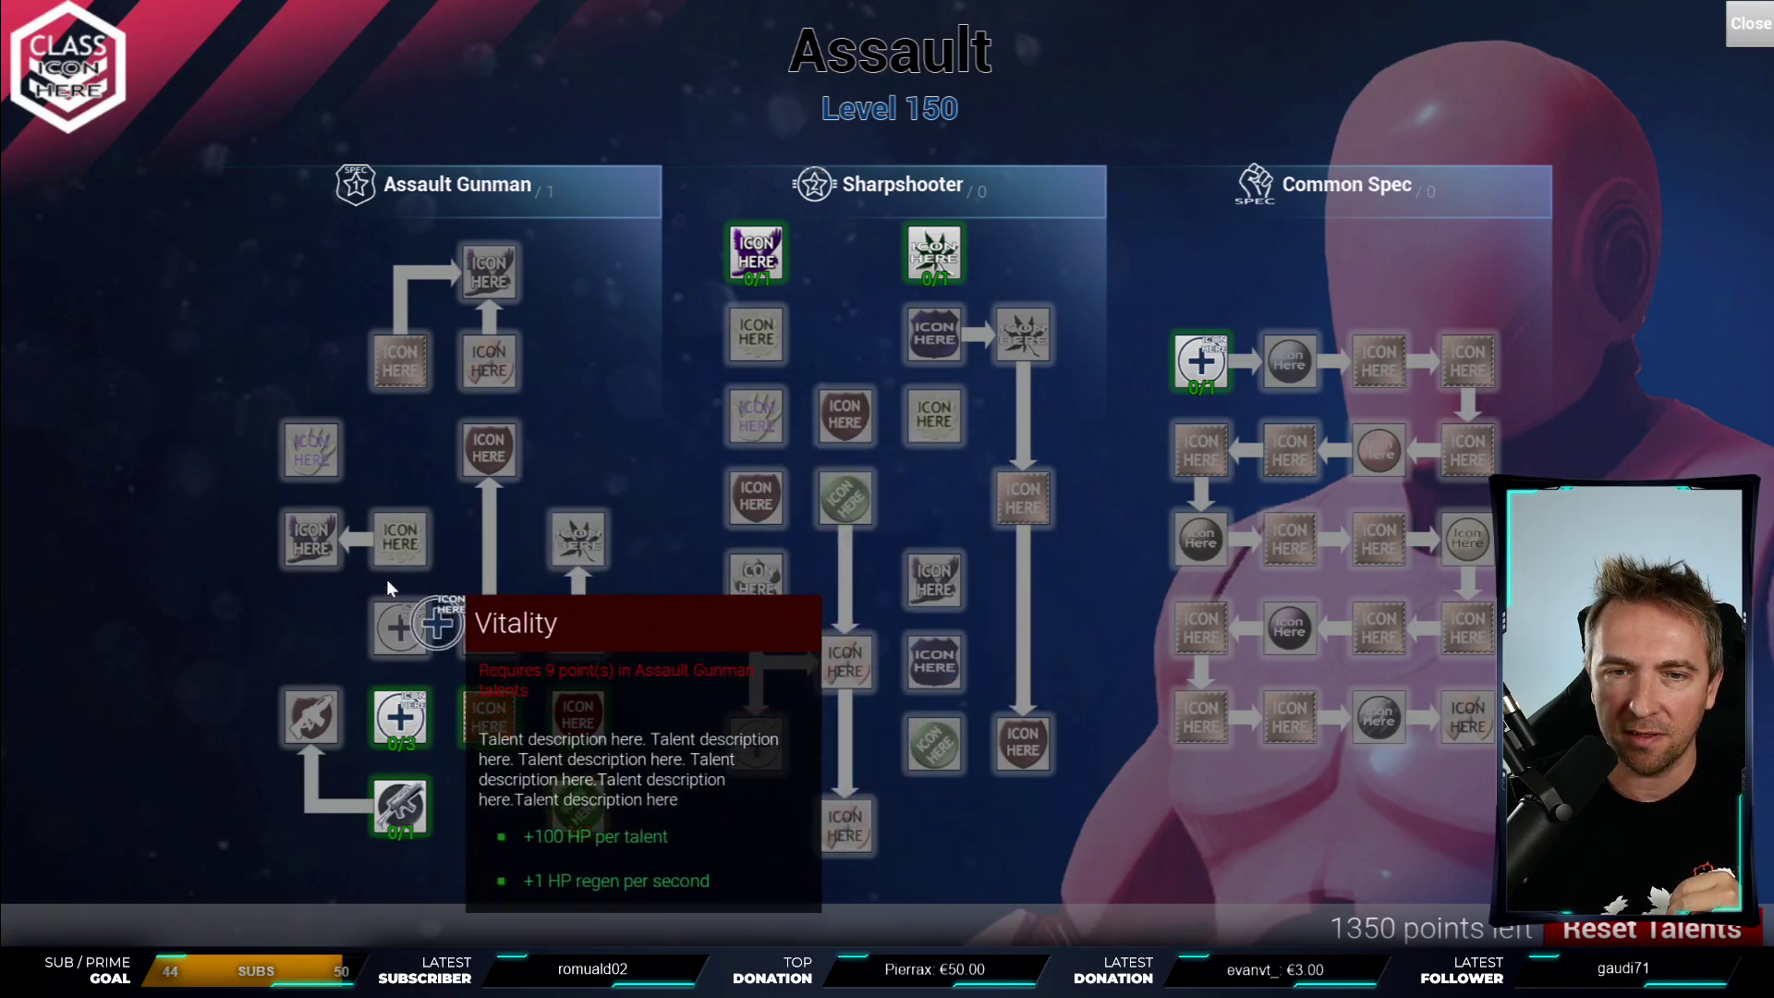
mouse_move(566, 765)
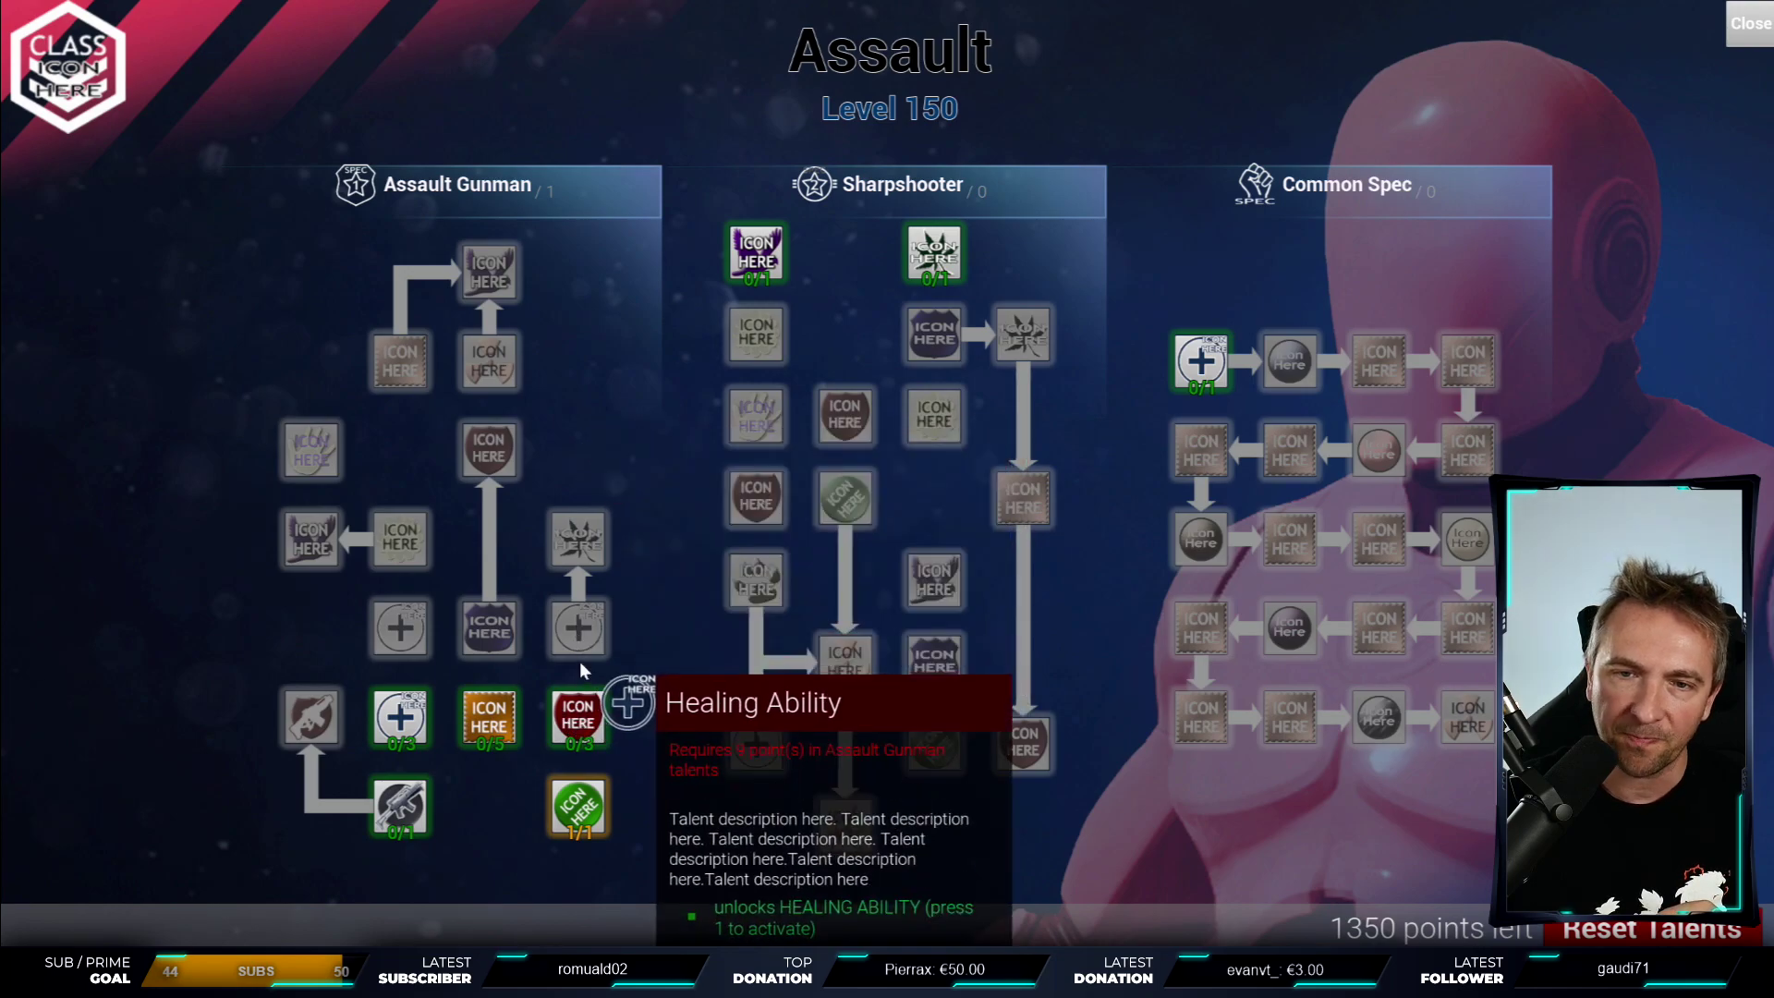
click(584, 719)
click(585, 719)
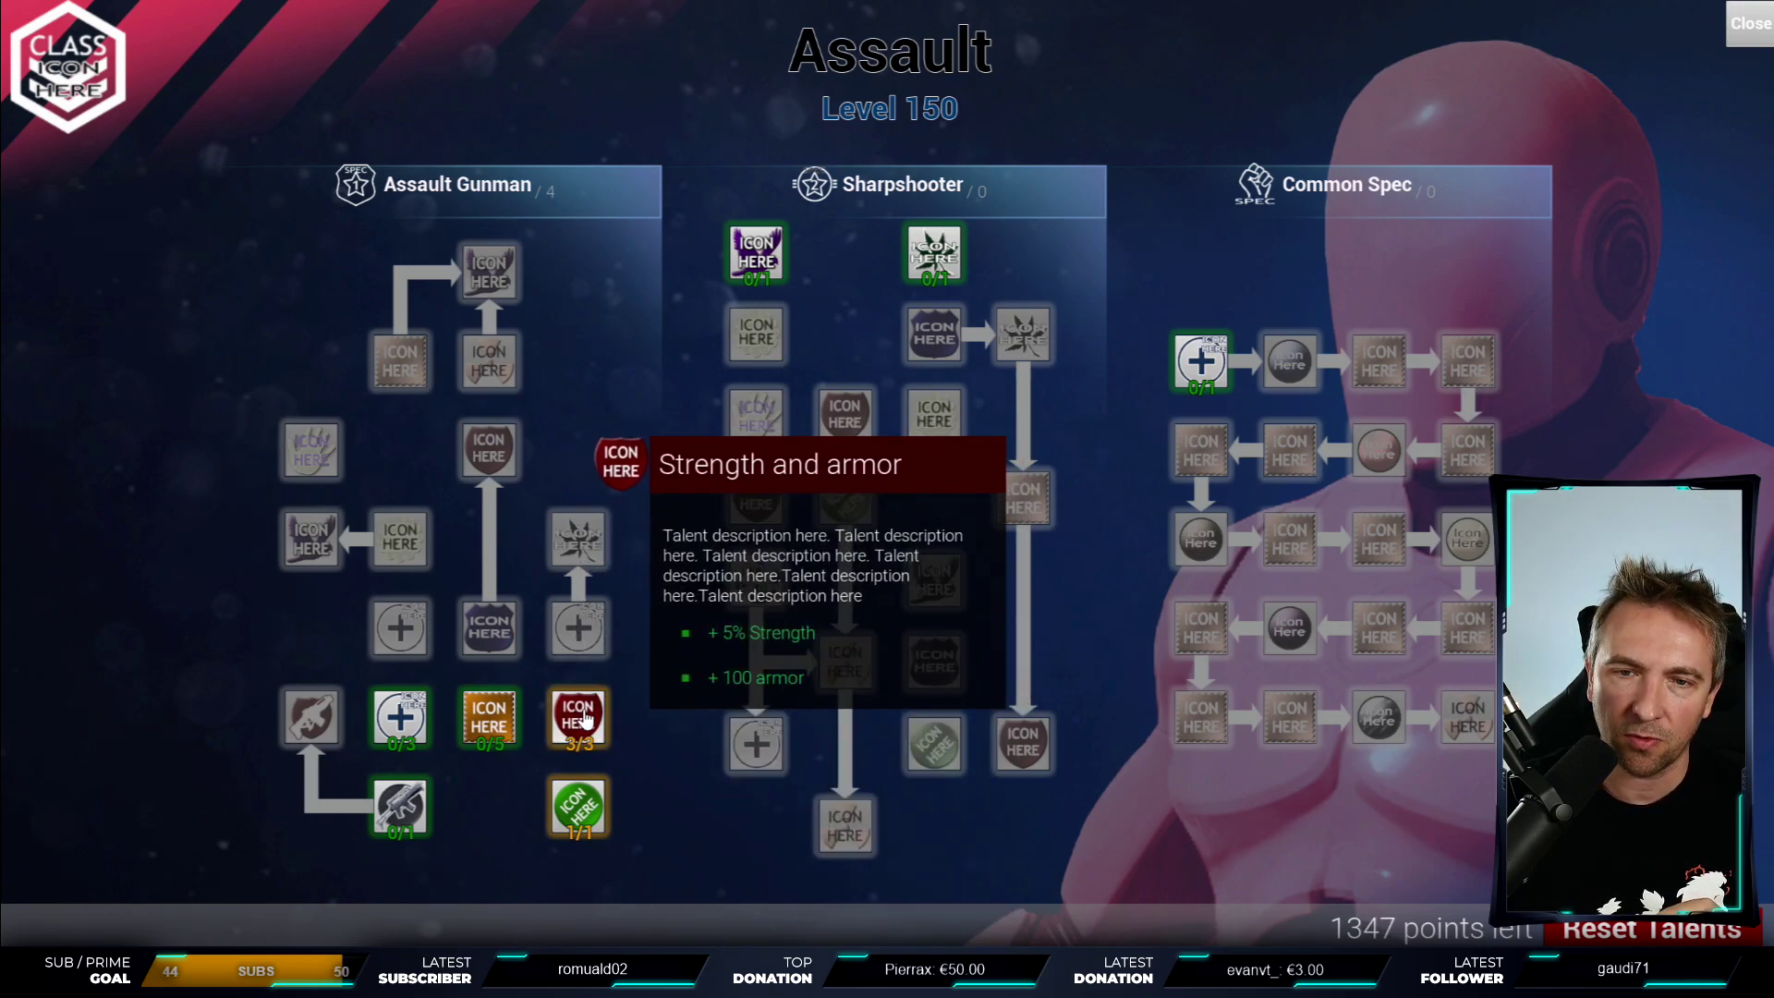
click(485, 720)
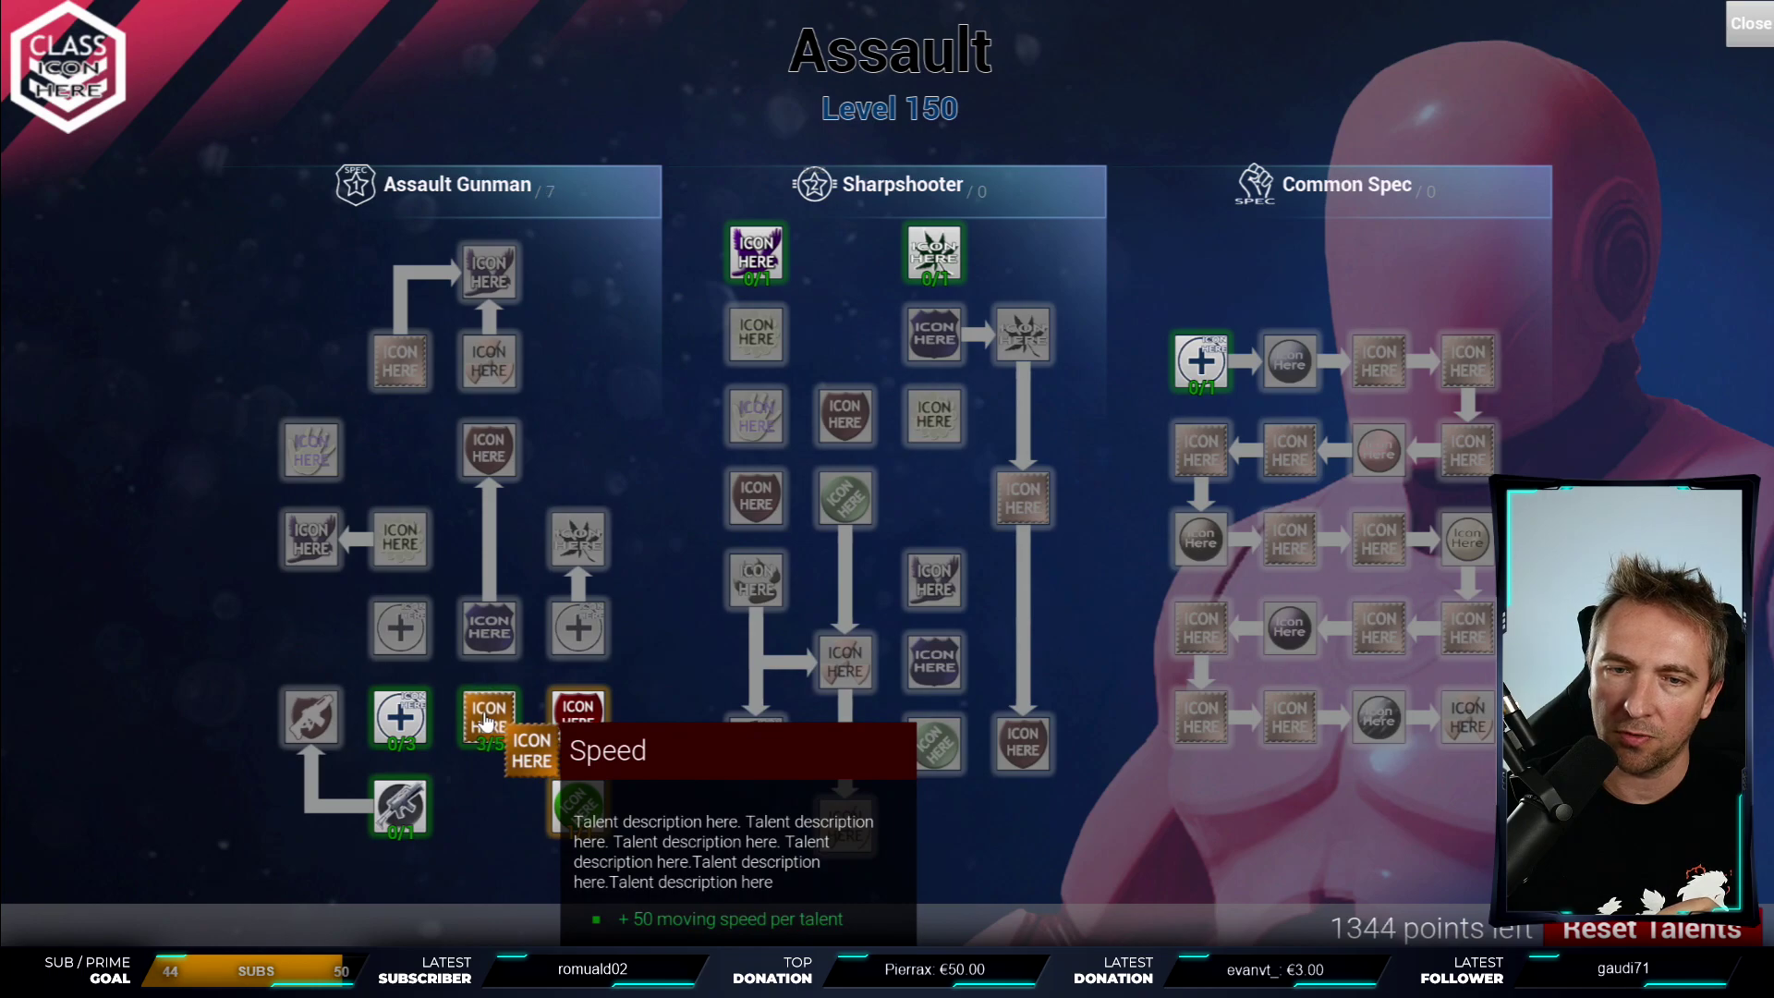
click(485, 721)
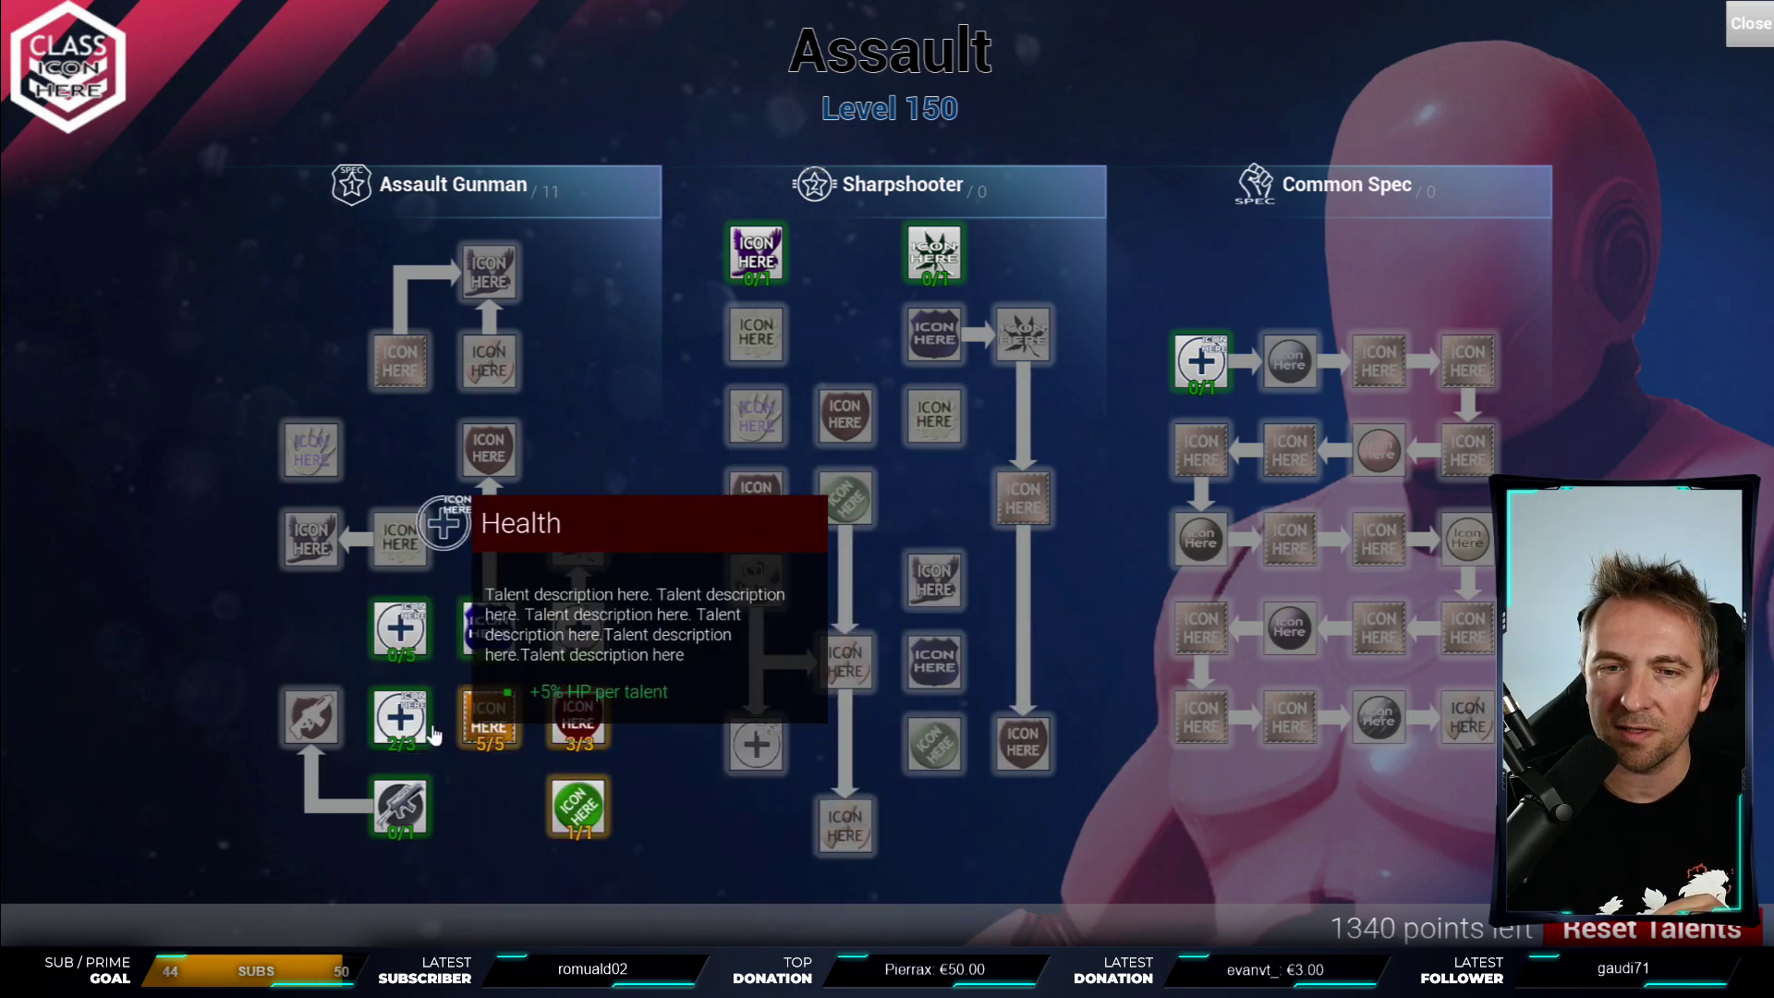
click(1557, 931)
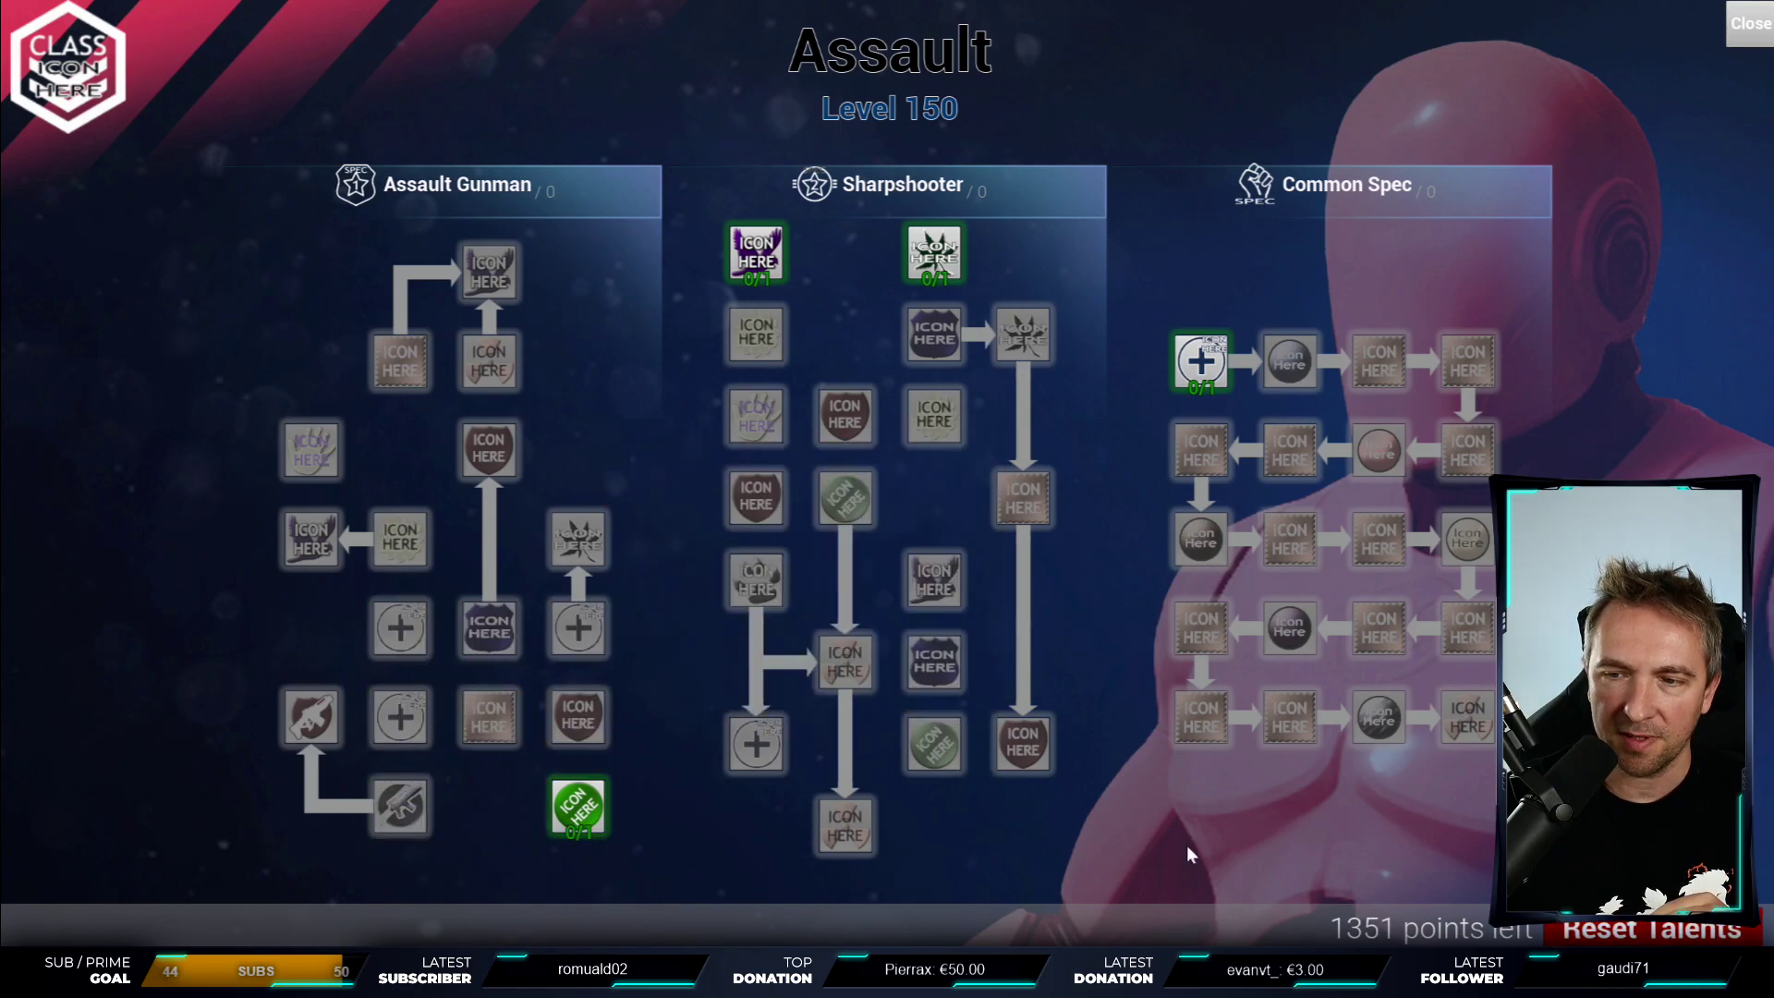
- Invest in Health, Speed, Strength and armor, the blue talent, Heavy Armor and Vitality
click(417, 745)
click(417, 739)
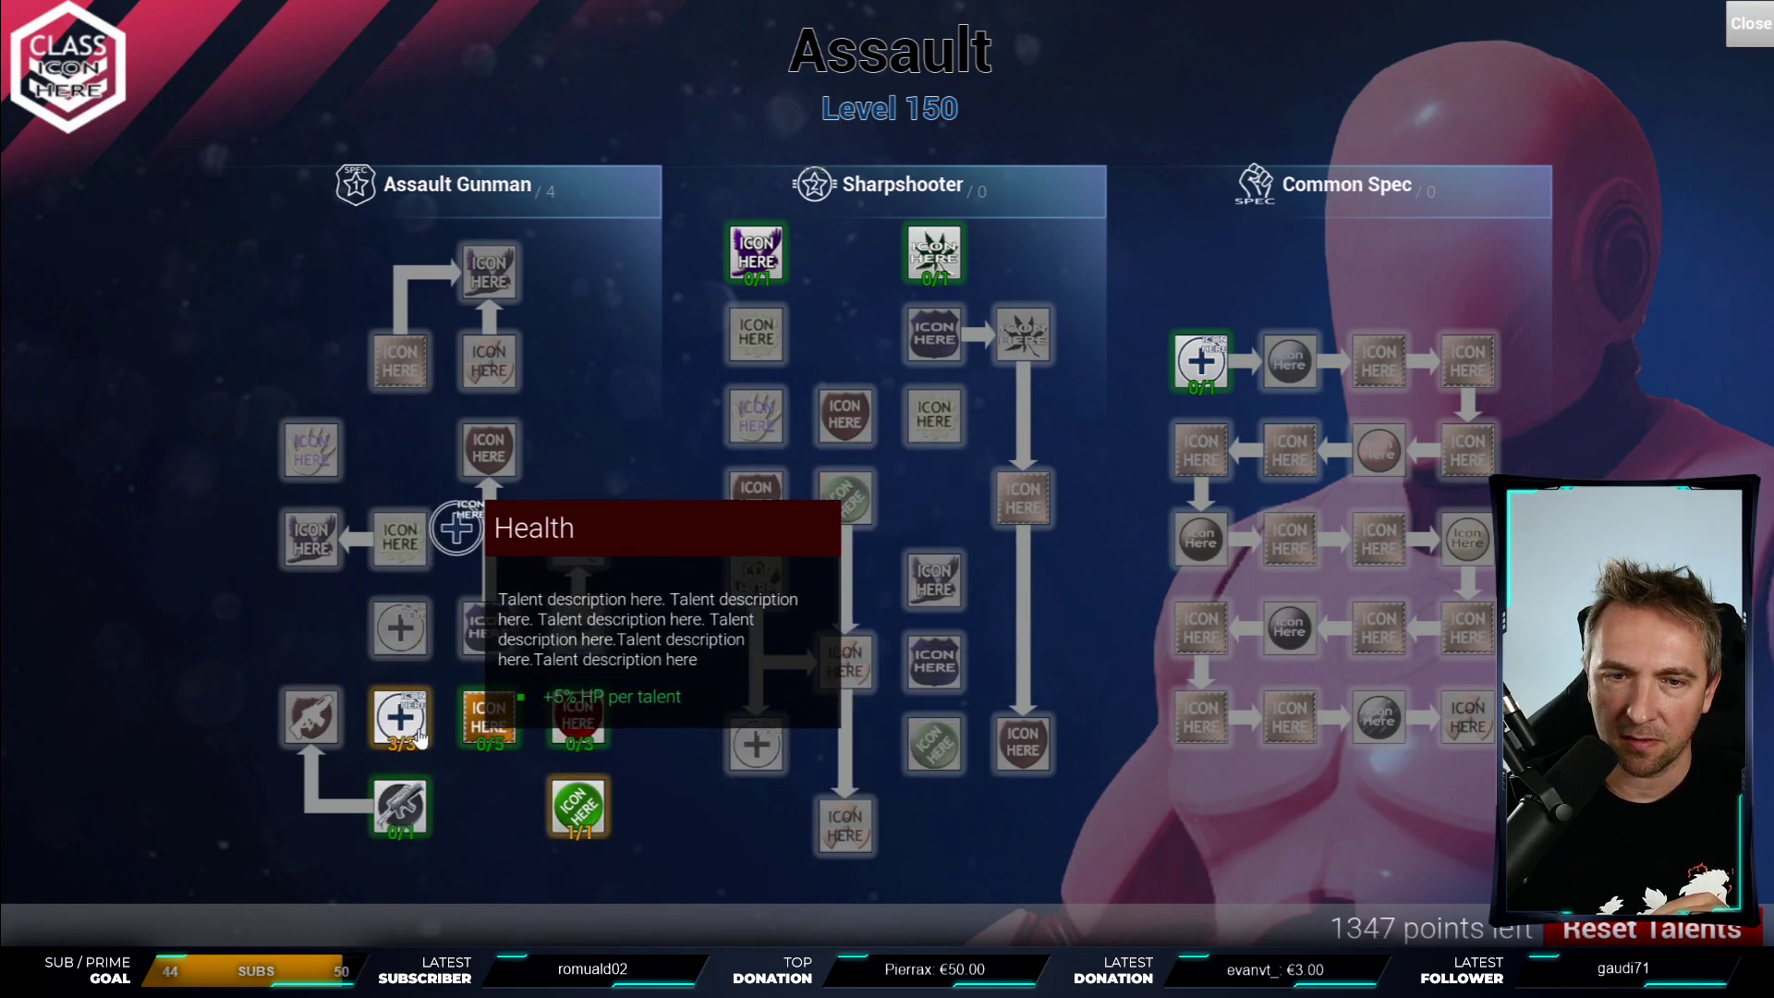
click(582, 721)
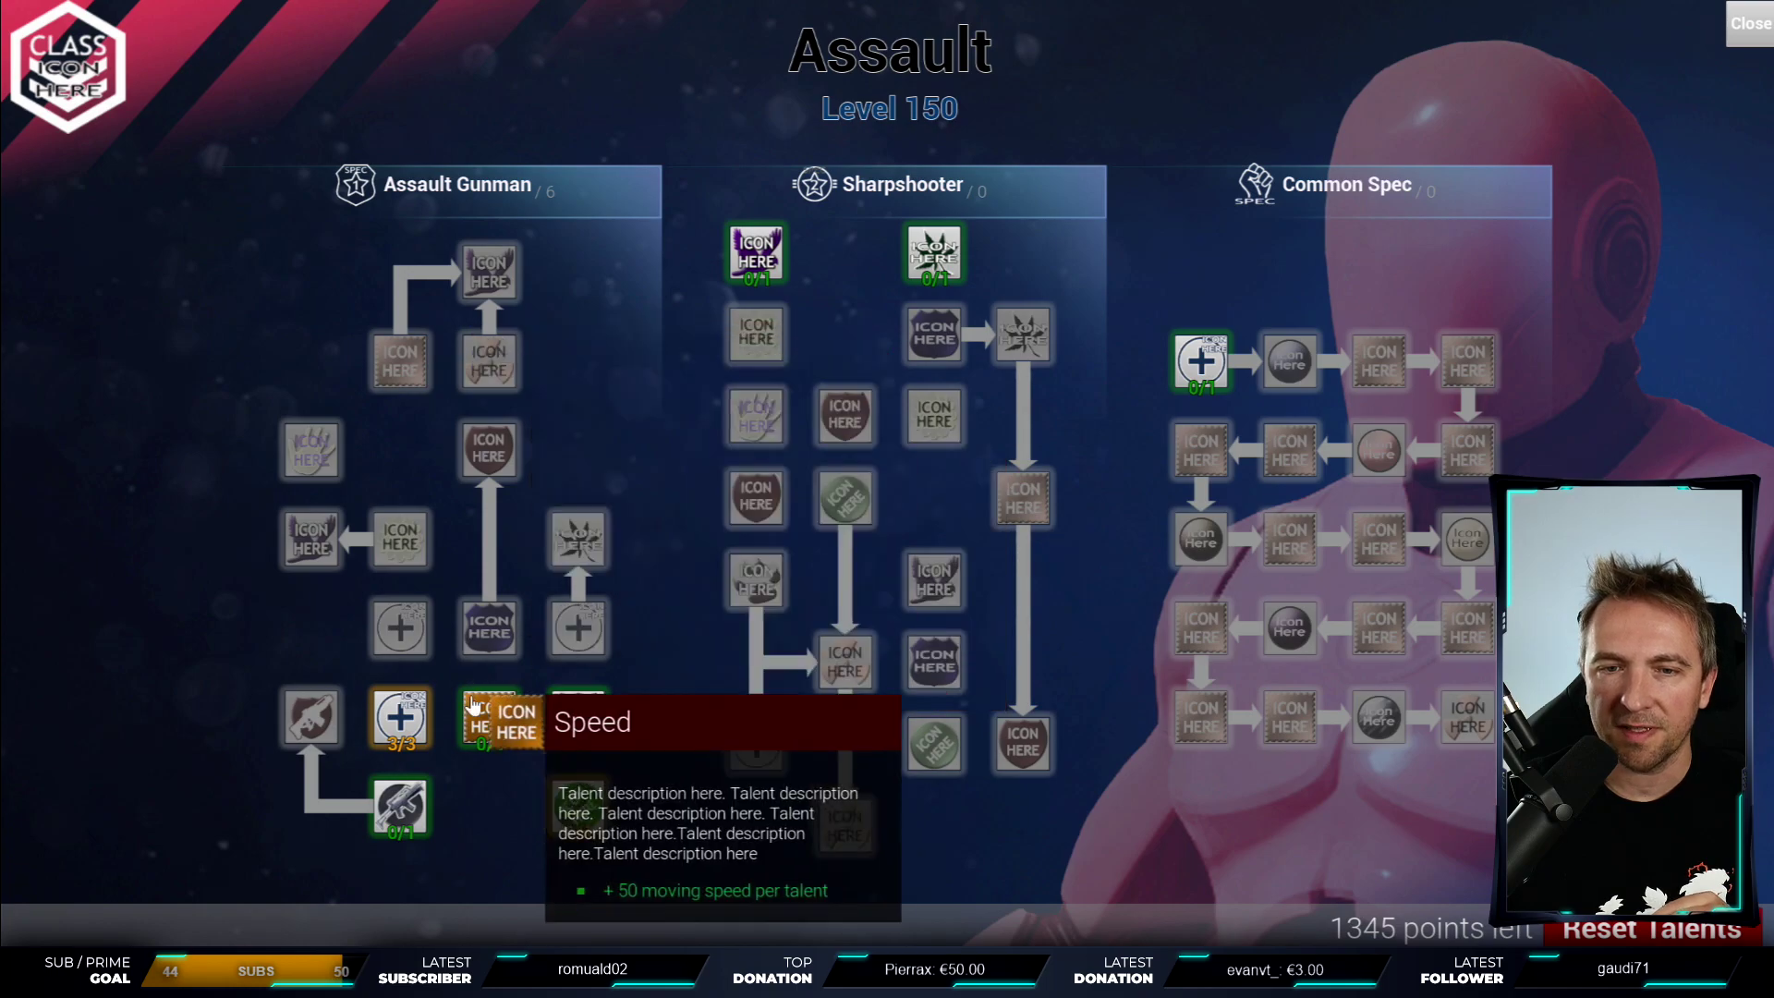
click(490, 720)
click(489, 721)
click(489, 720)
click(582, 723)
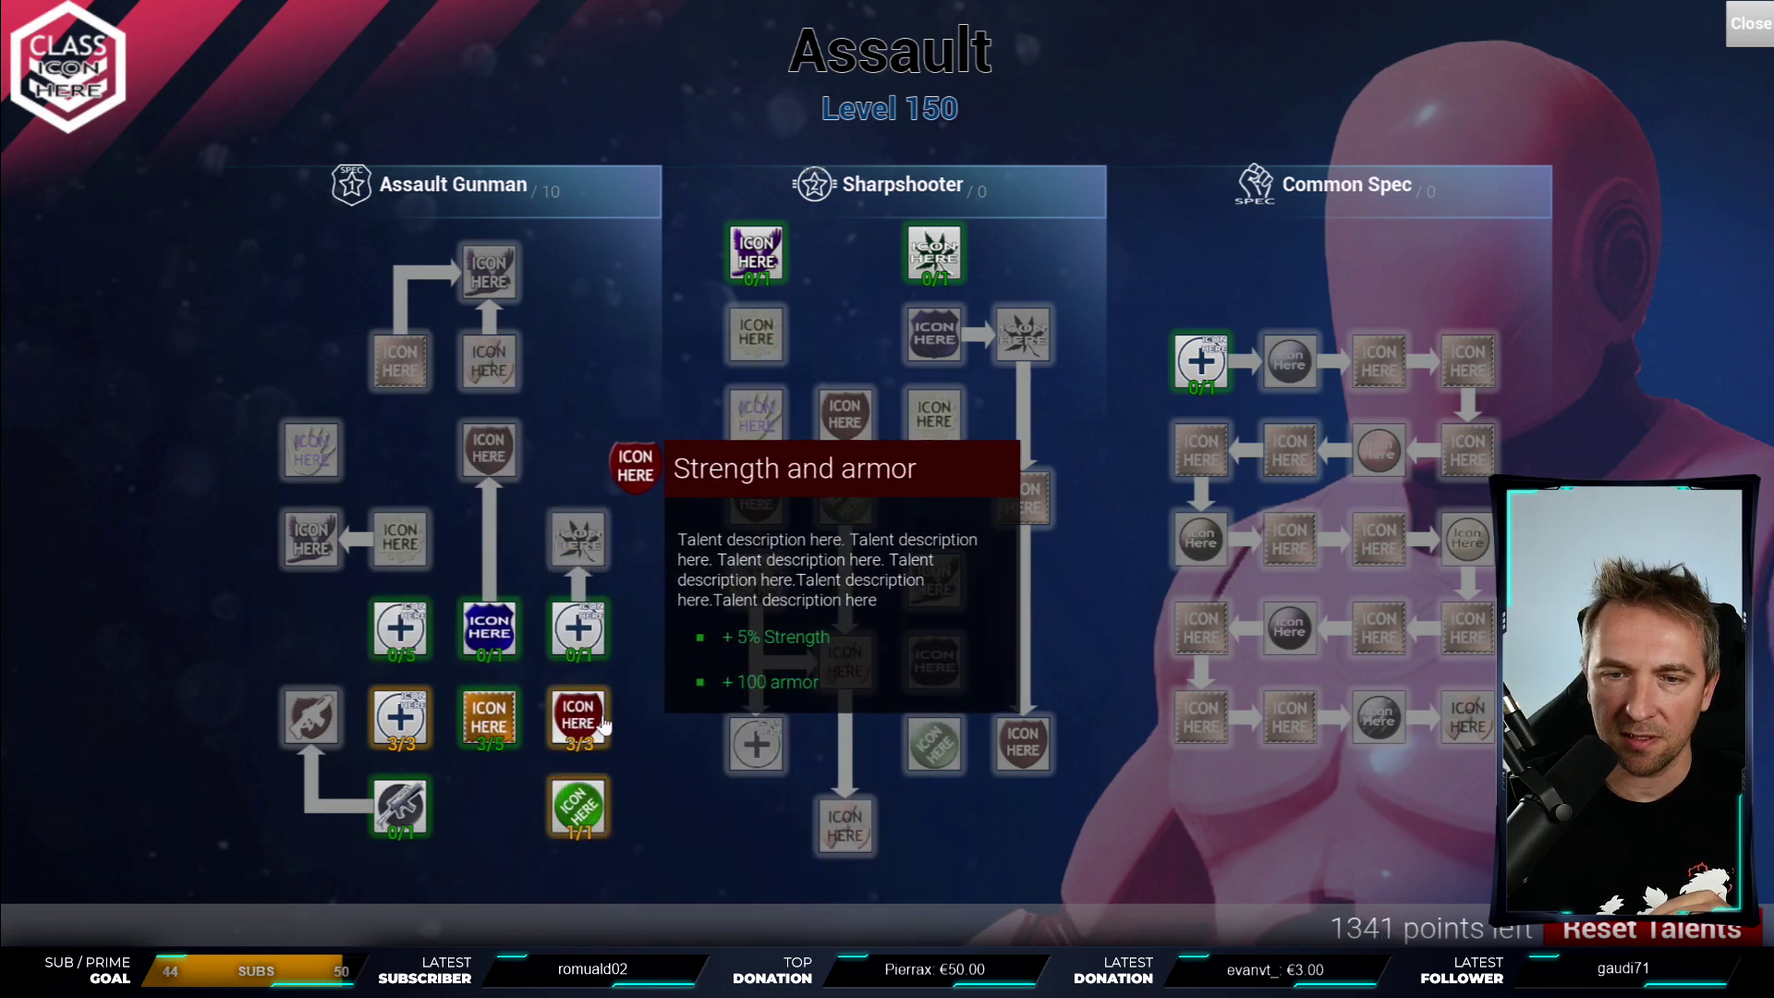
click(488, 628)
click(489, 450)
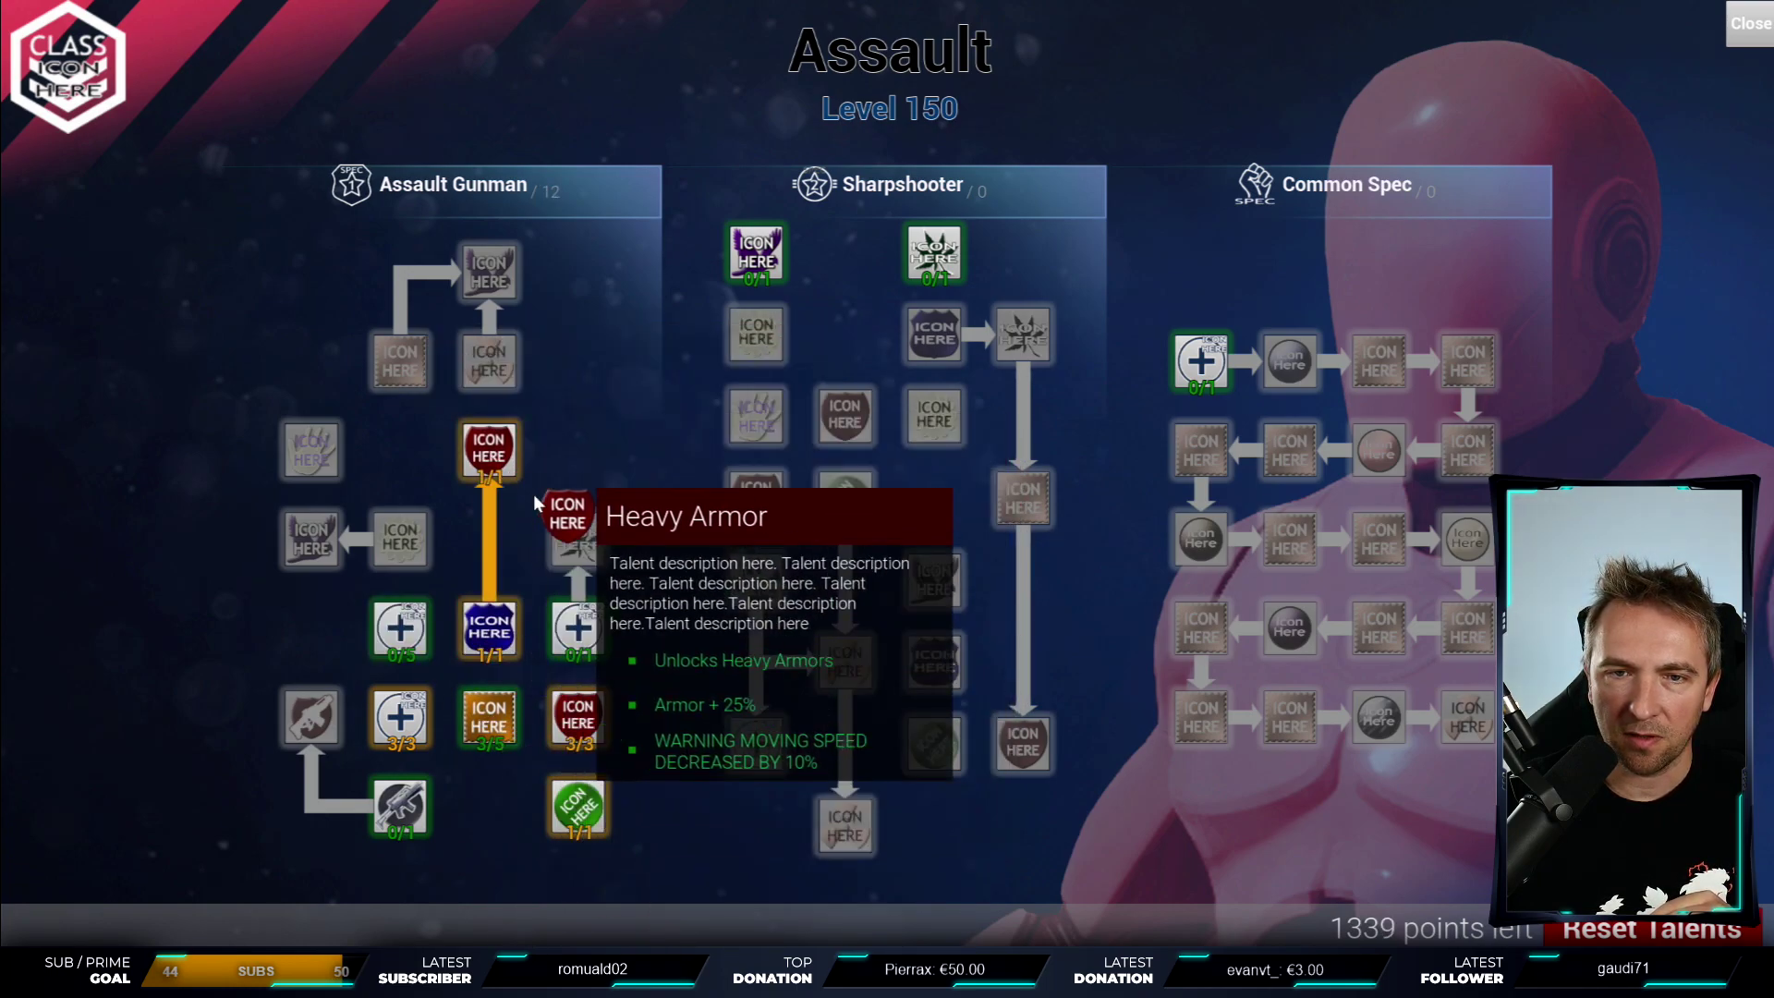
click(400, 628)
click(400, 629)
click(400, 628)
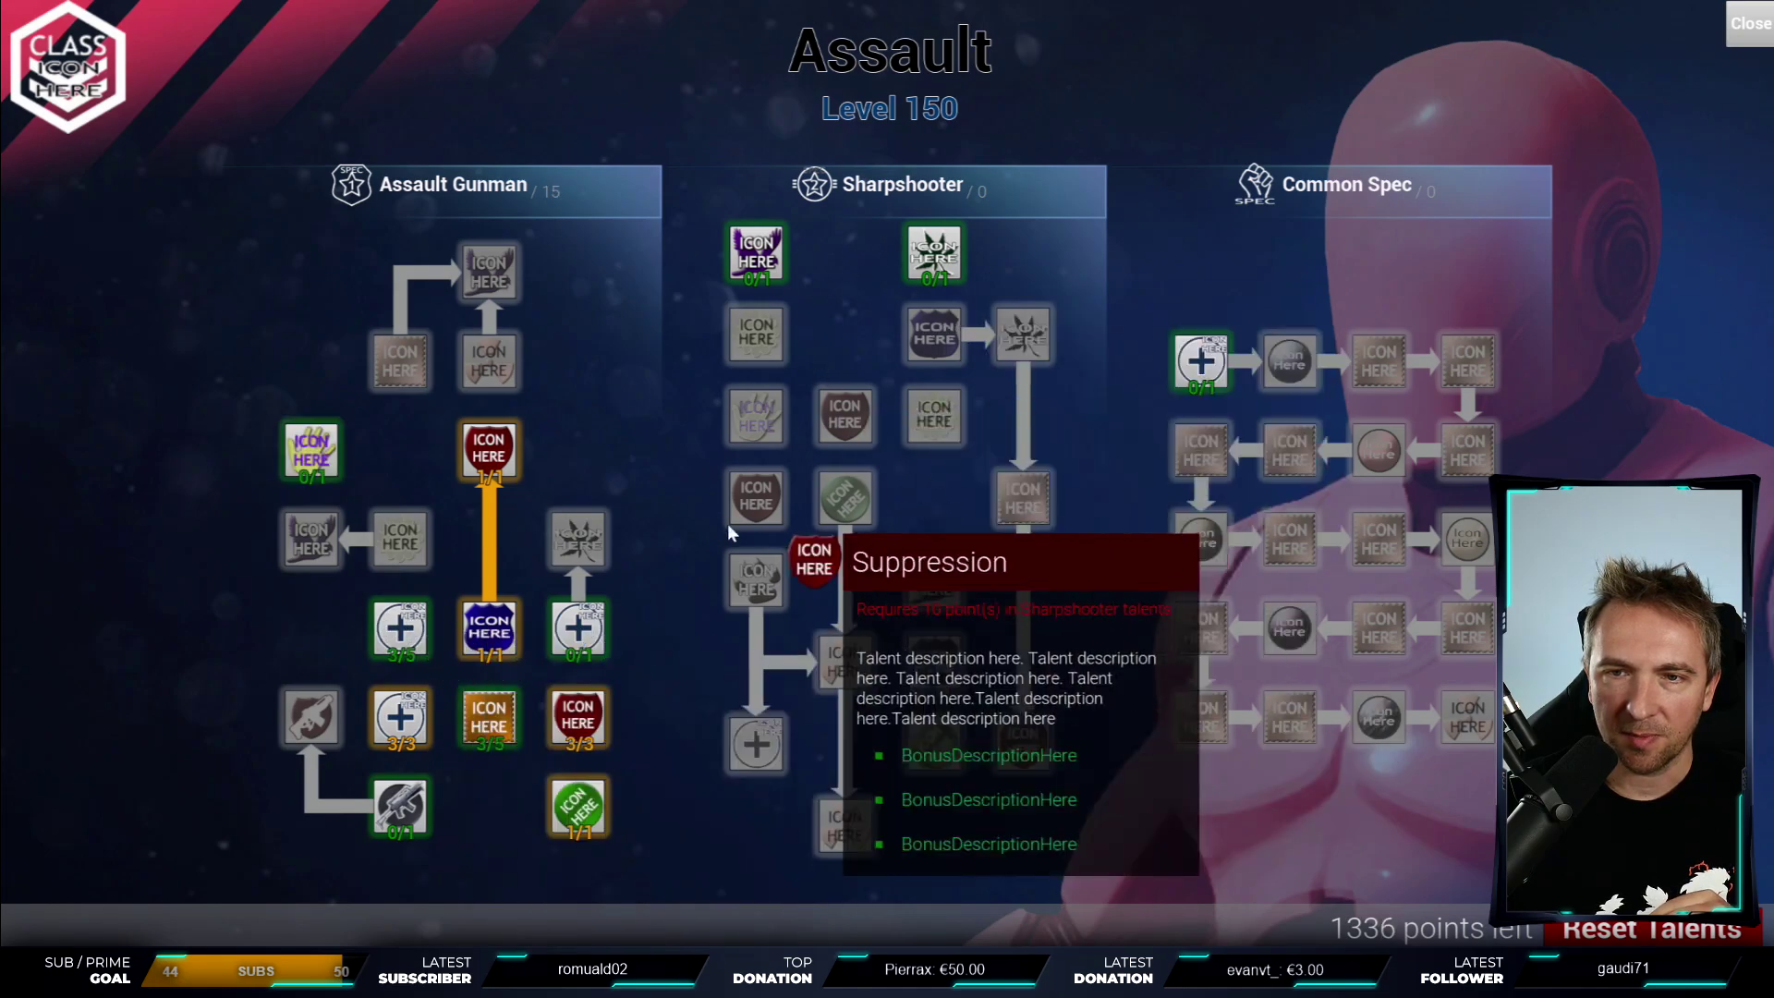
- Buy the purple talent, Assault Rifles, Miniguns, Survive and Last Hero, then reset and close
click(580, 630)
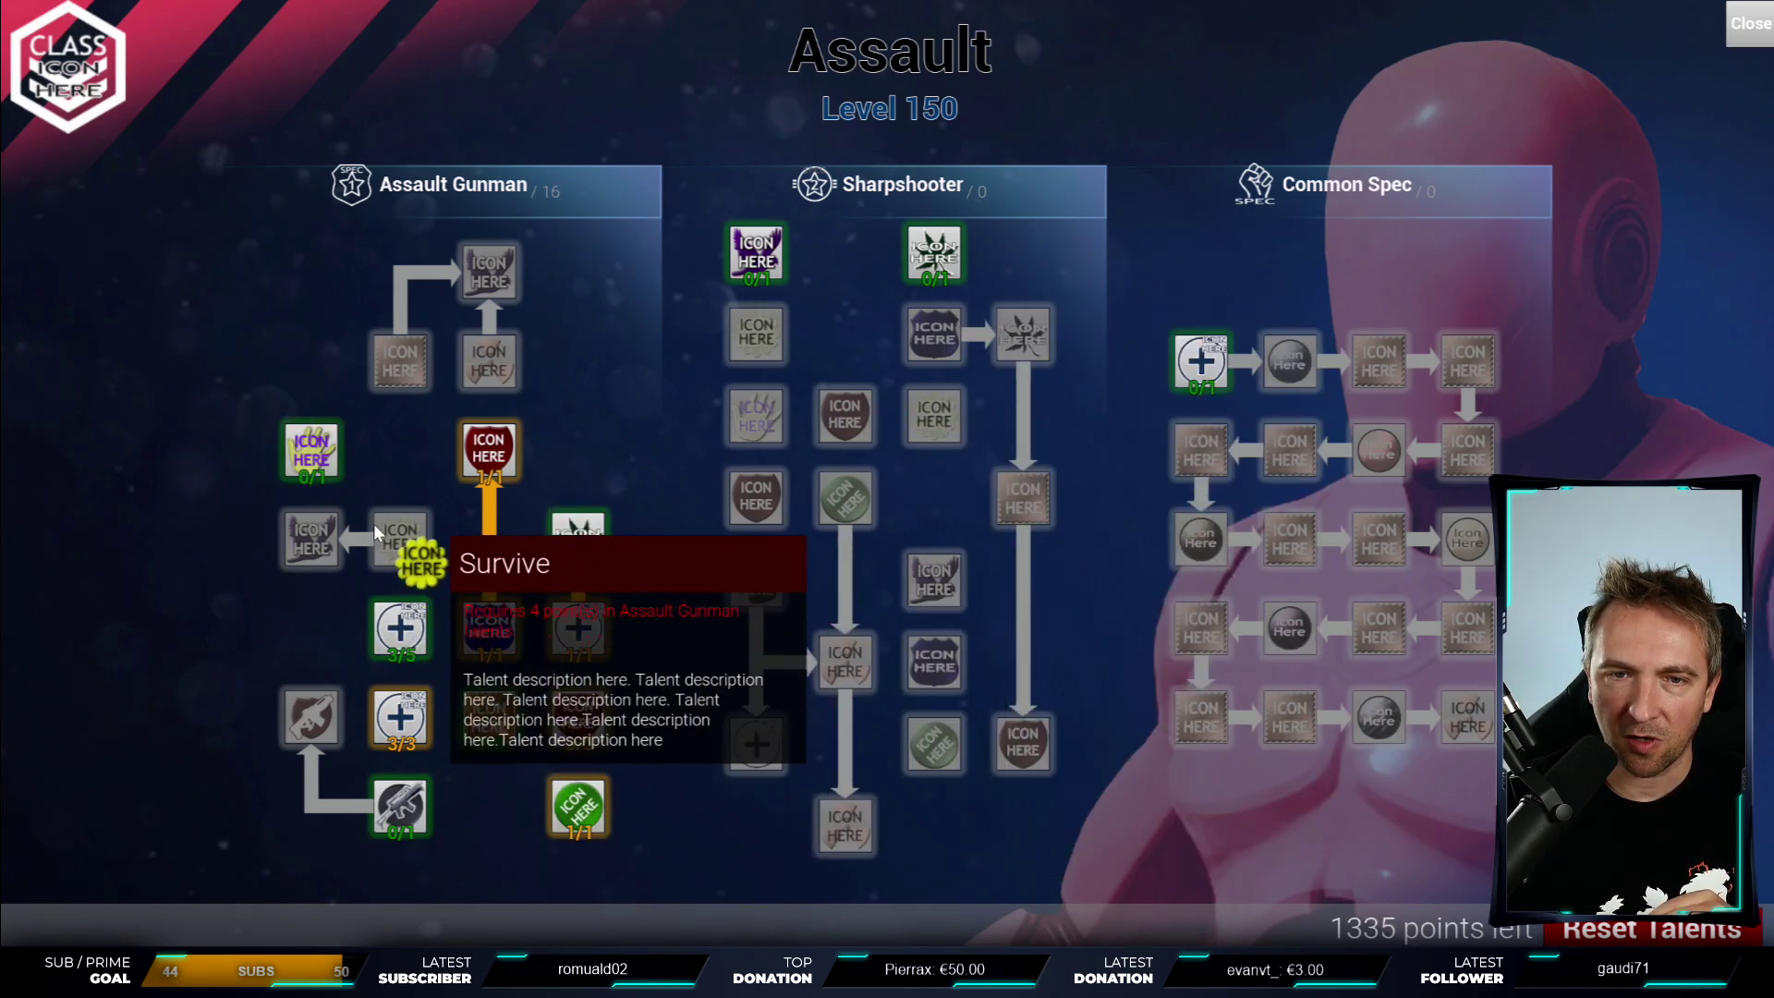
click(311, 450)
click(417, 628)
click(417, 628)
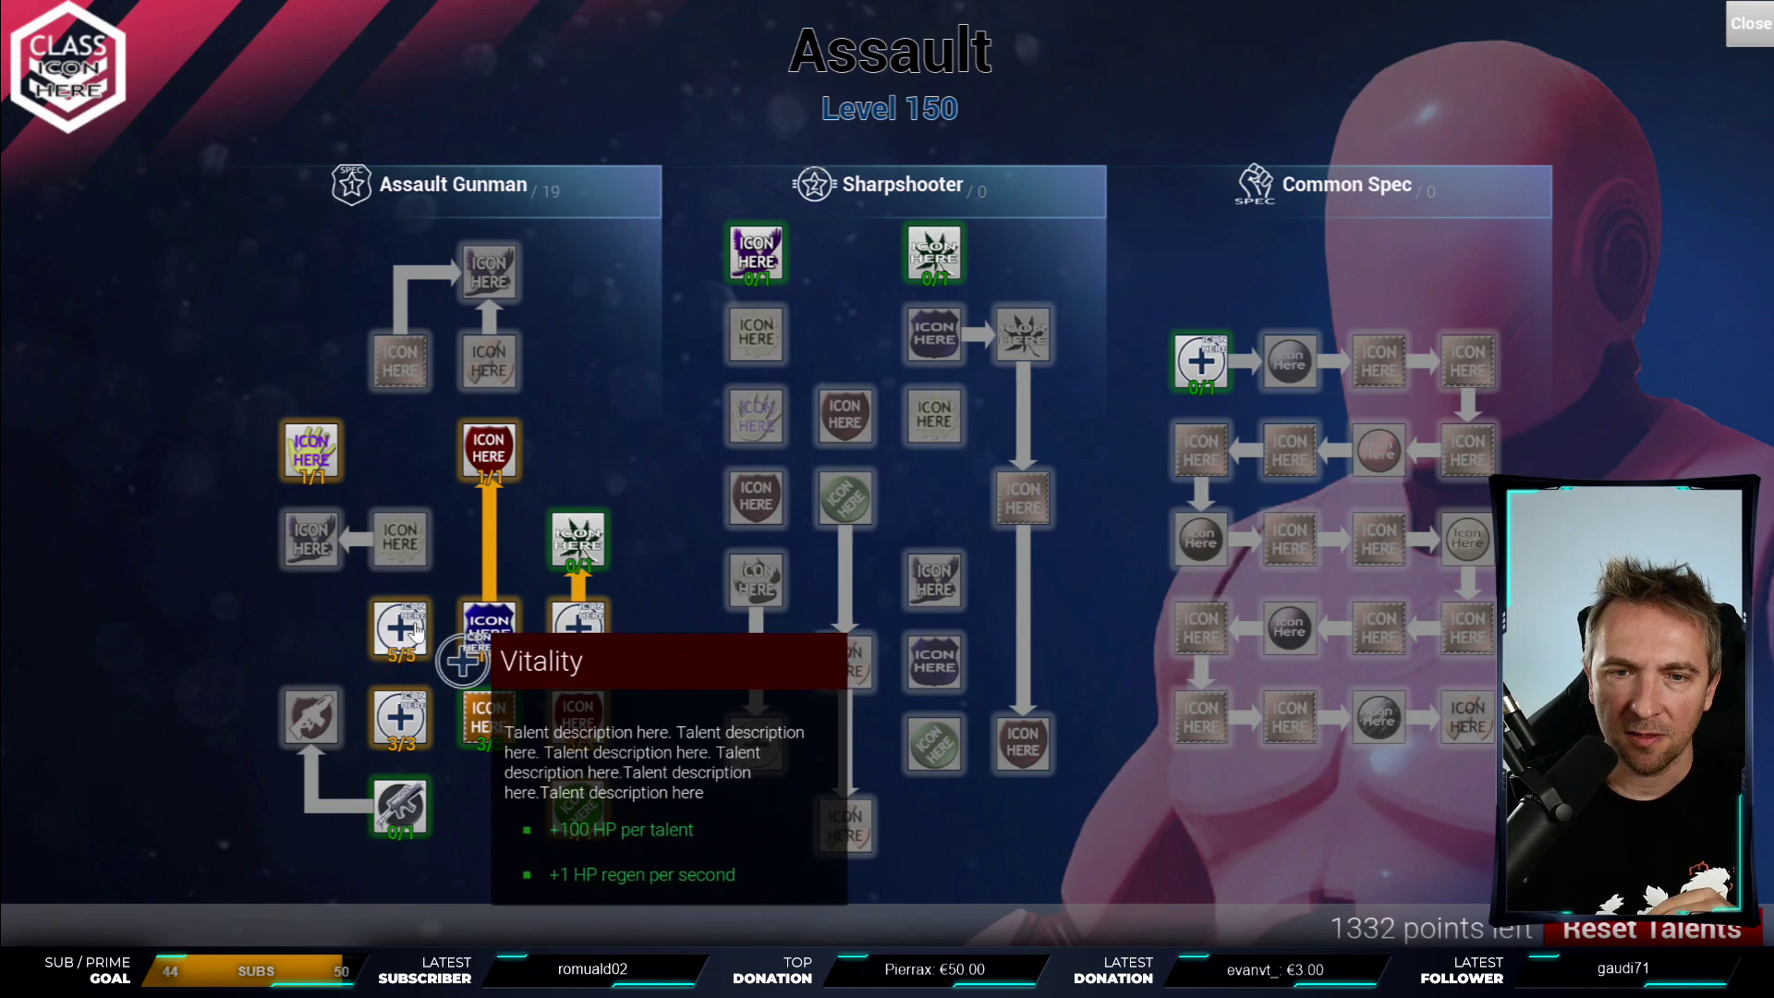
click(404, 807)
click(314, 730)
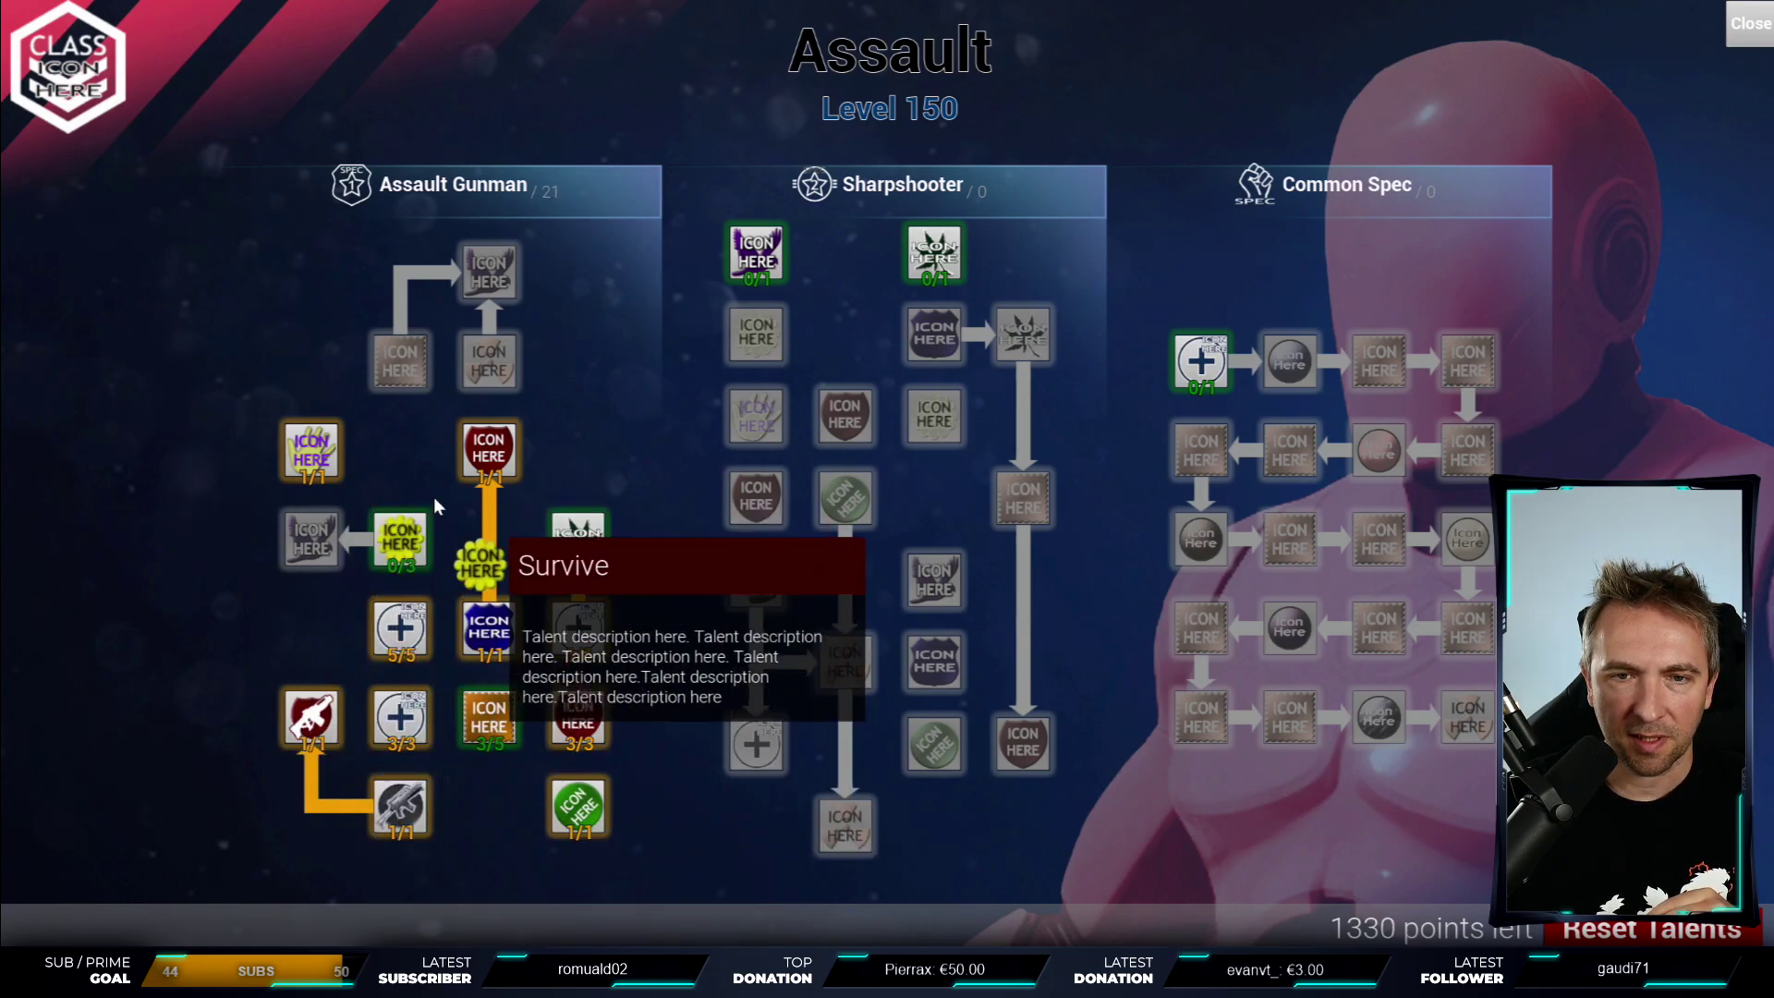
click(400, 534)
click(400, 534)
click(400, 534)
click(314, 546)
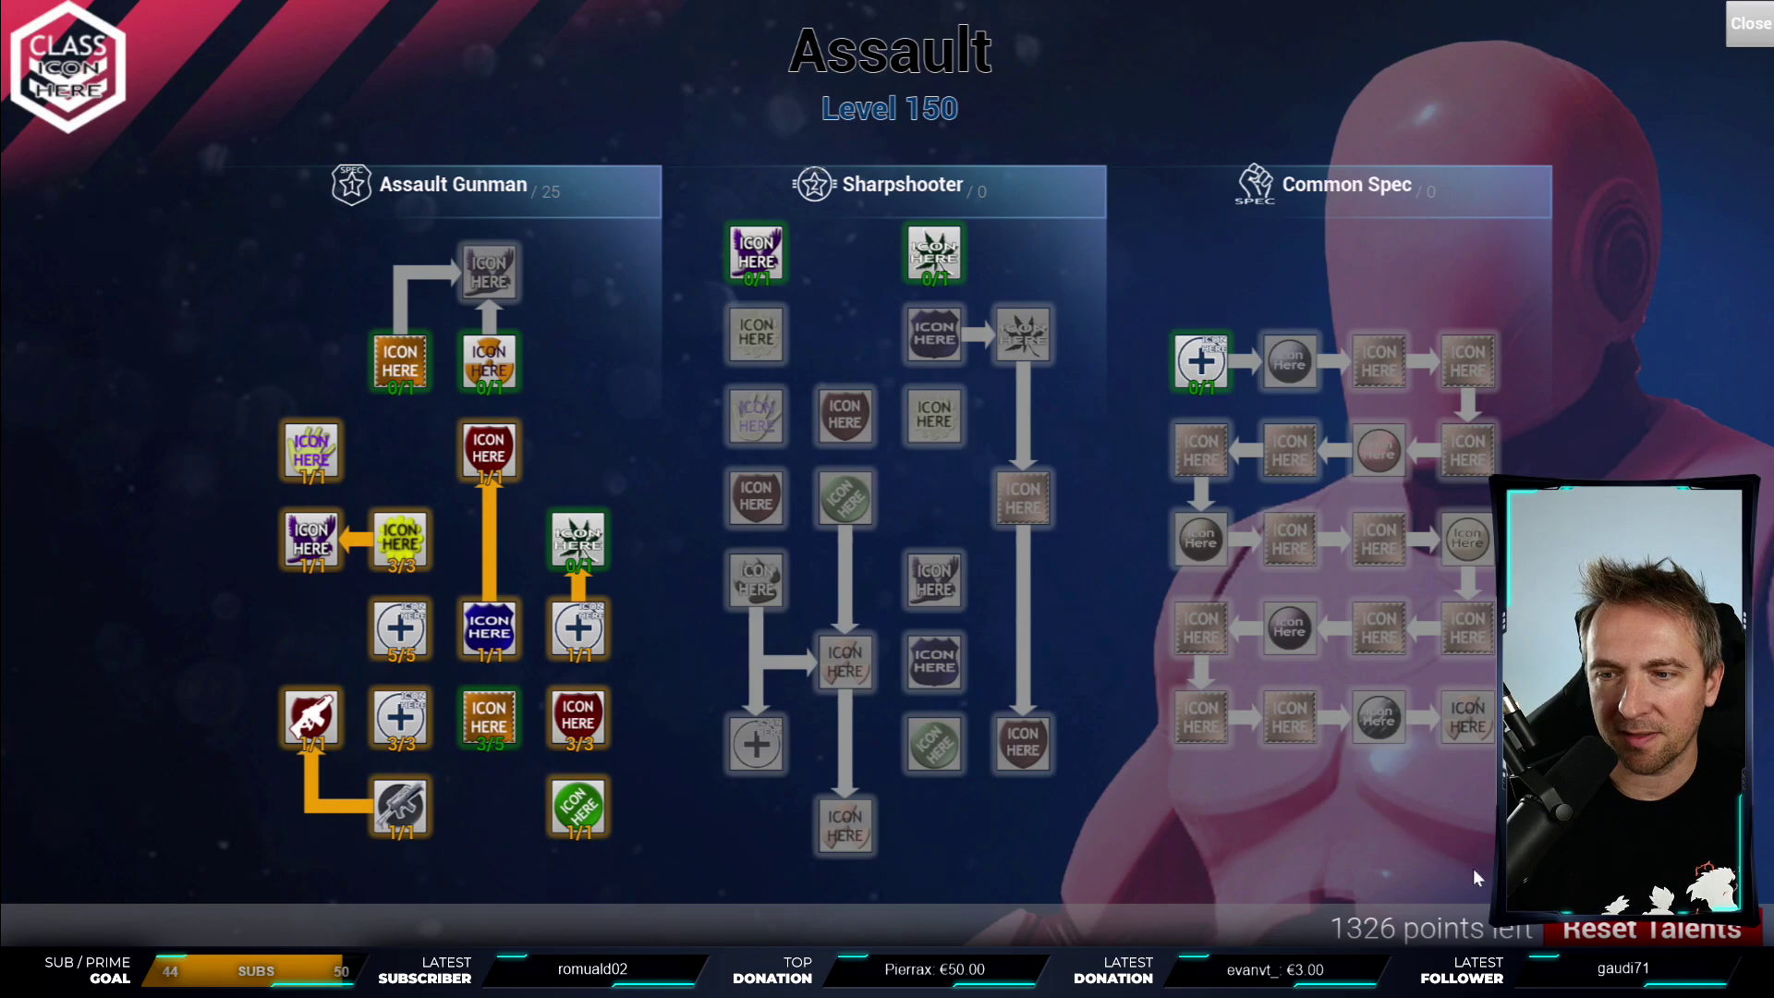
click(1651, 931)
click(1749, 23)
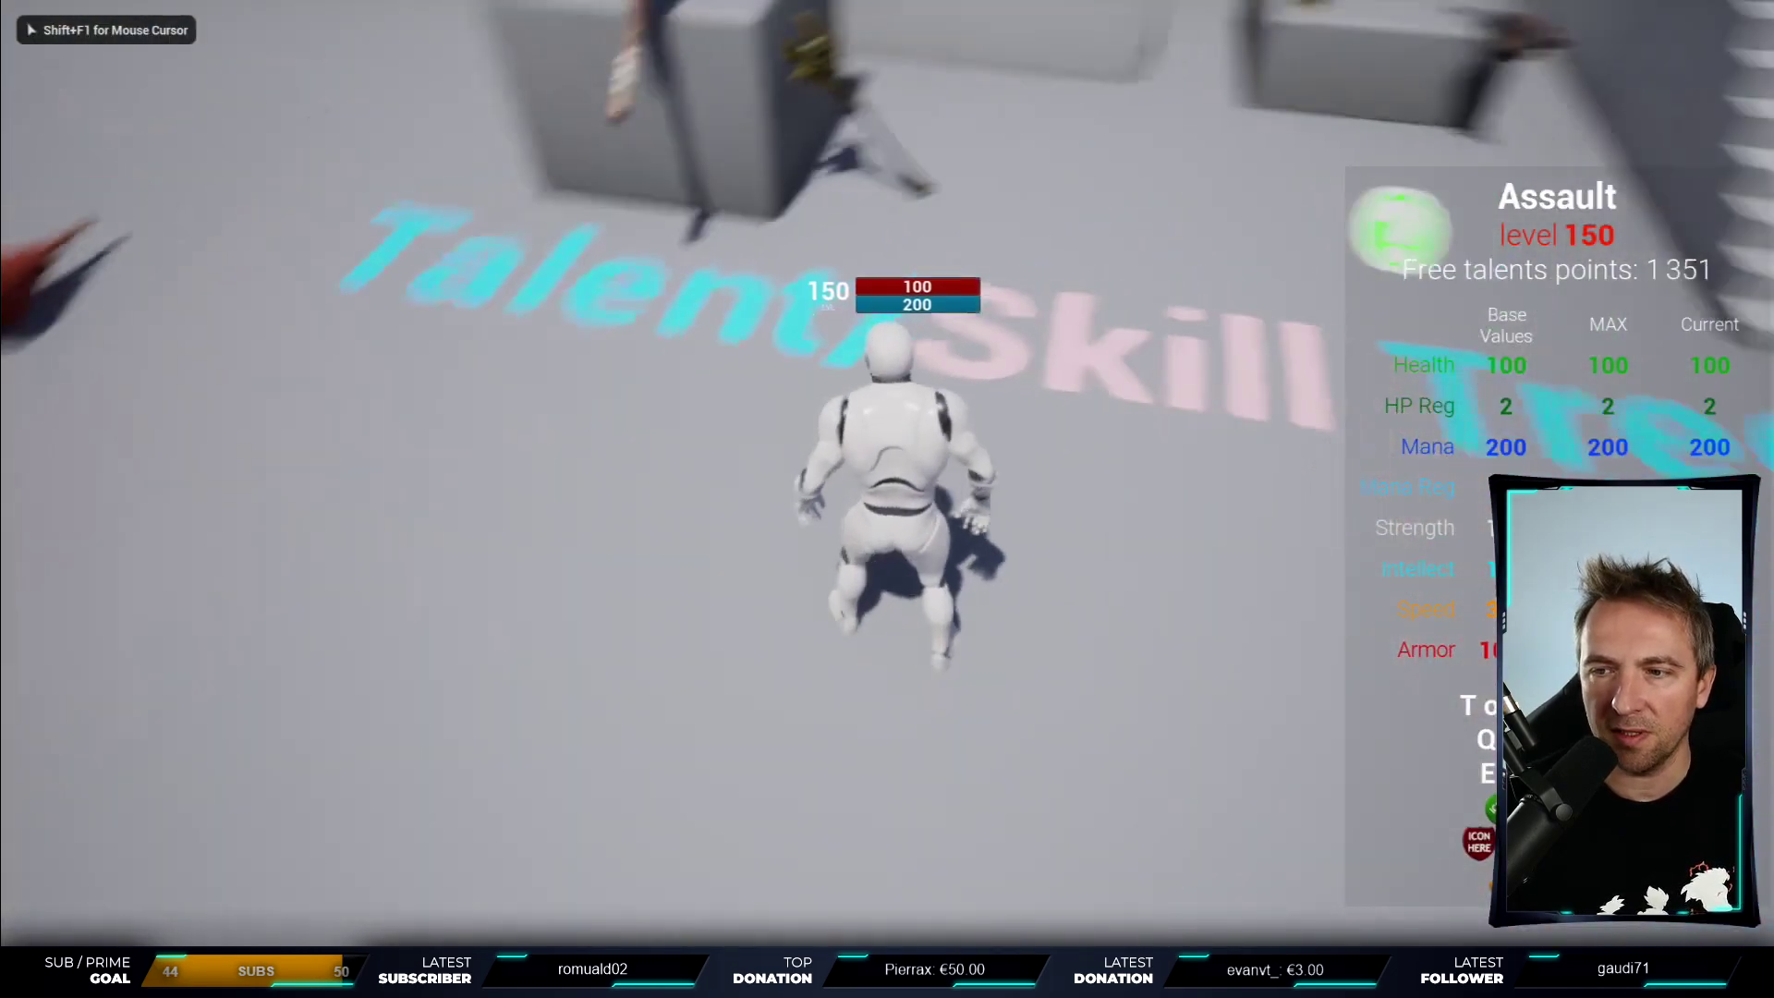
- Walk past the Staff of Ancient and Legendary Axe, both unusable, then run to the chainsaw
key(w)
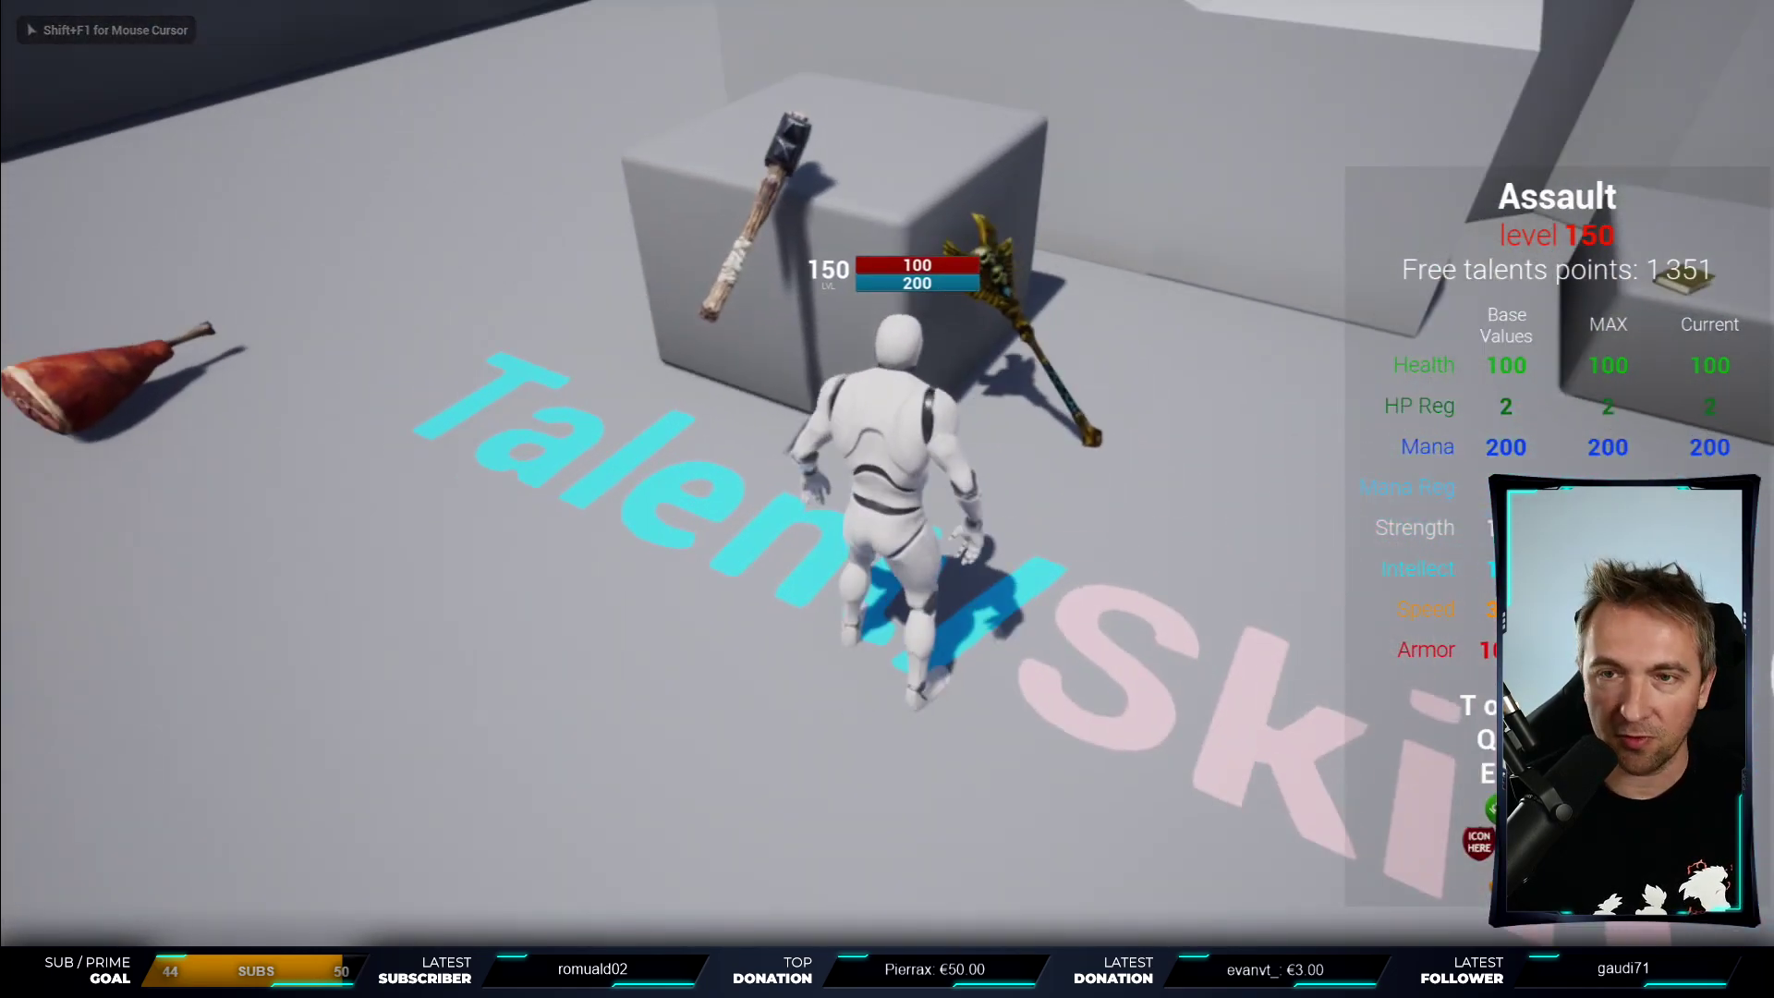
key(w)
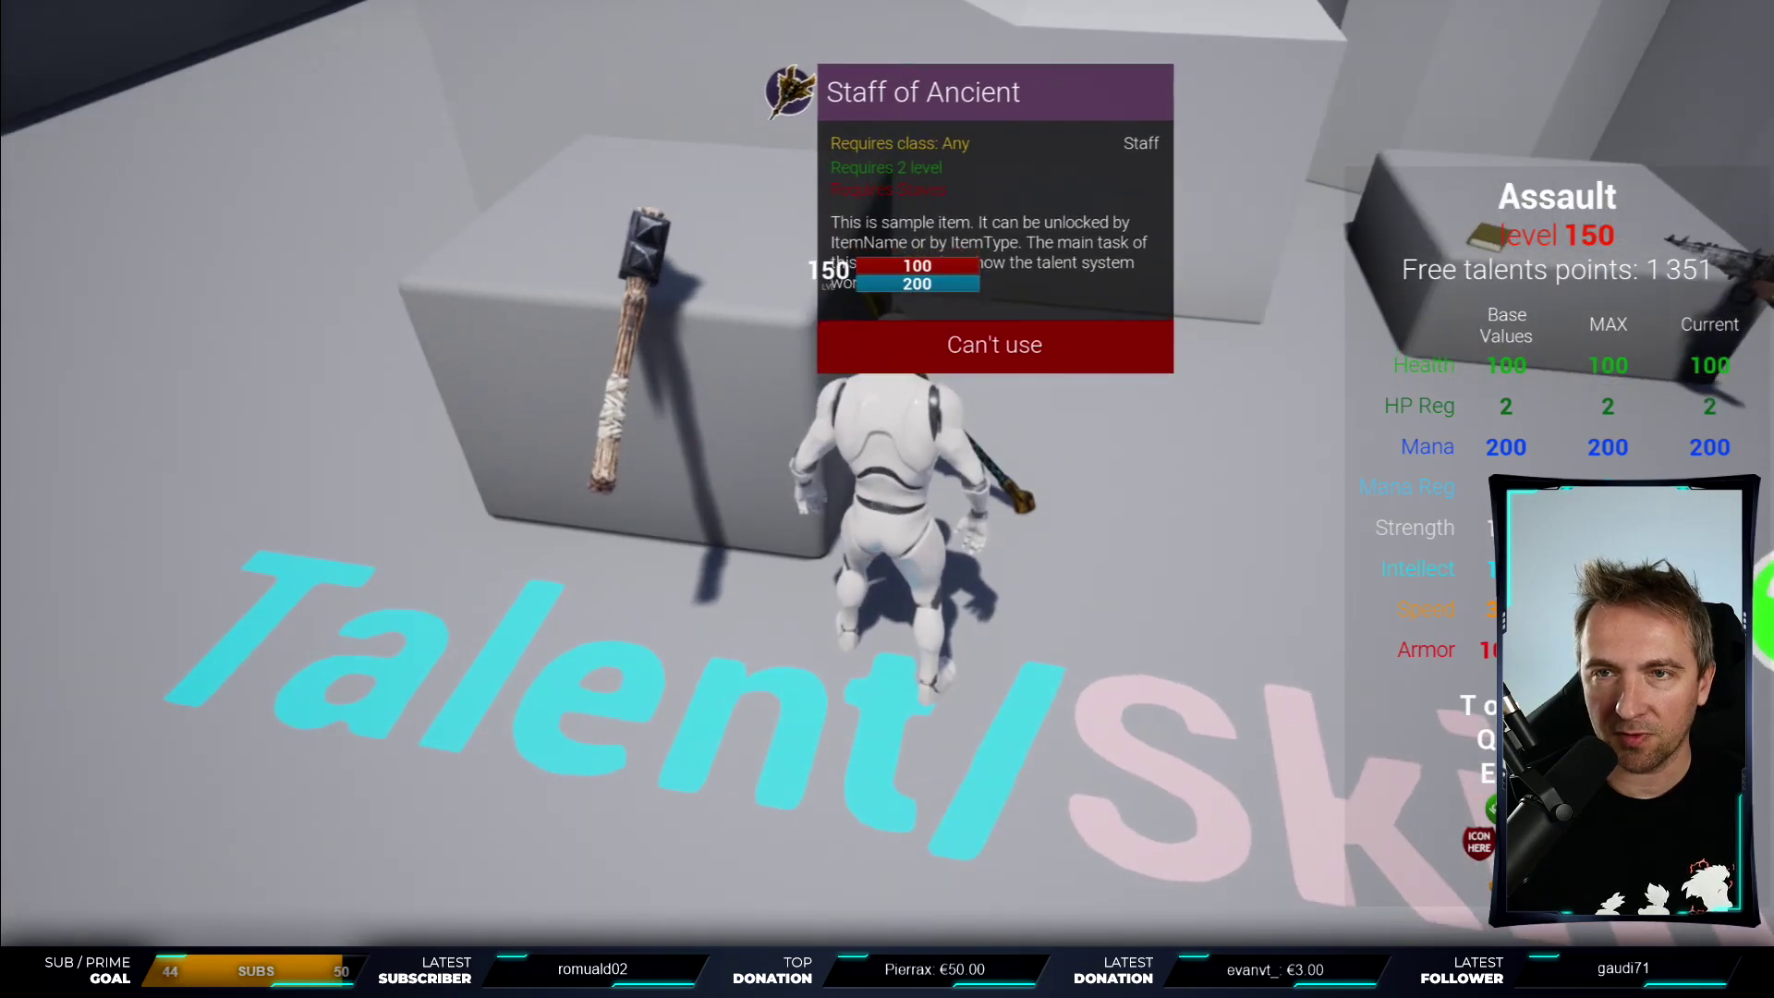
key(s)
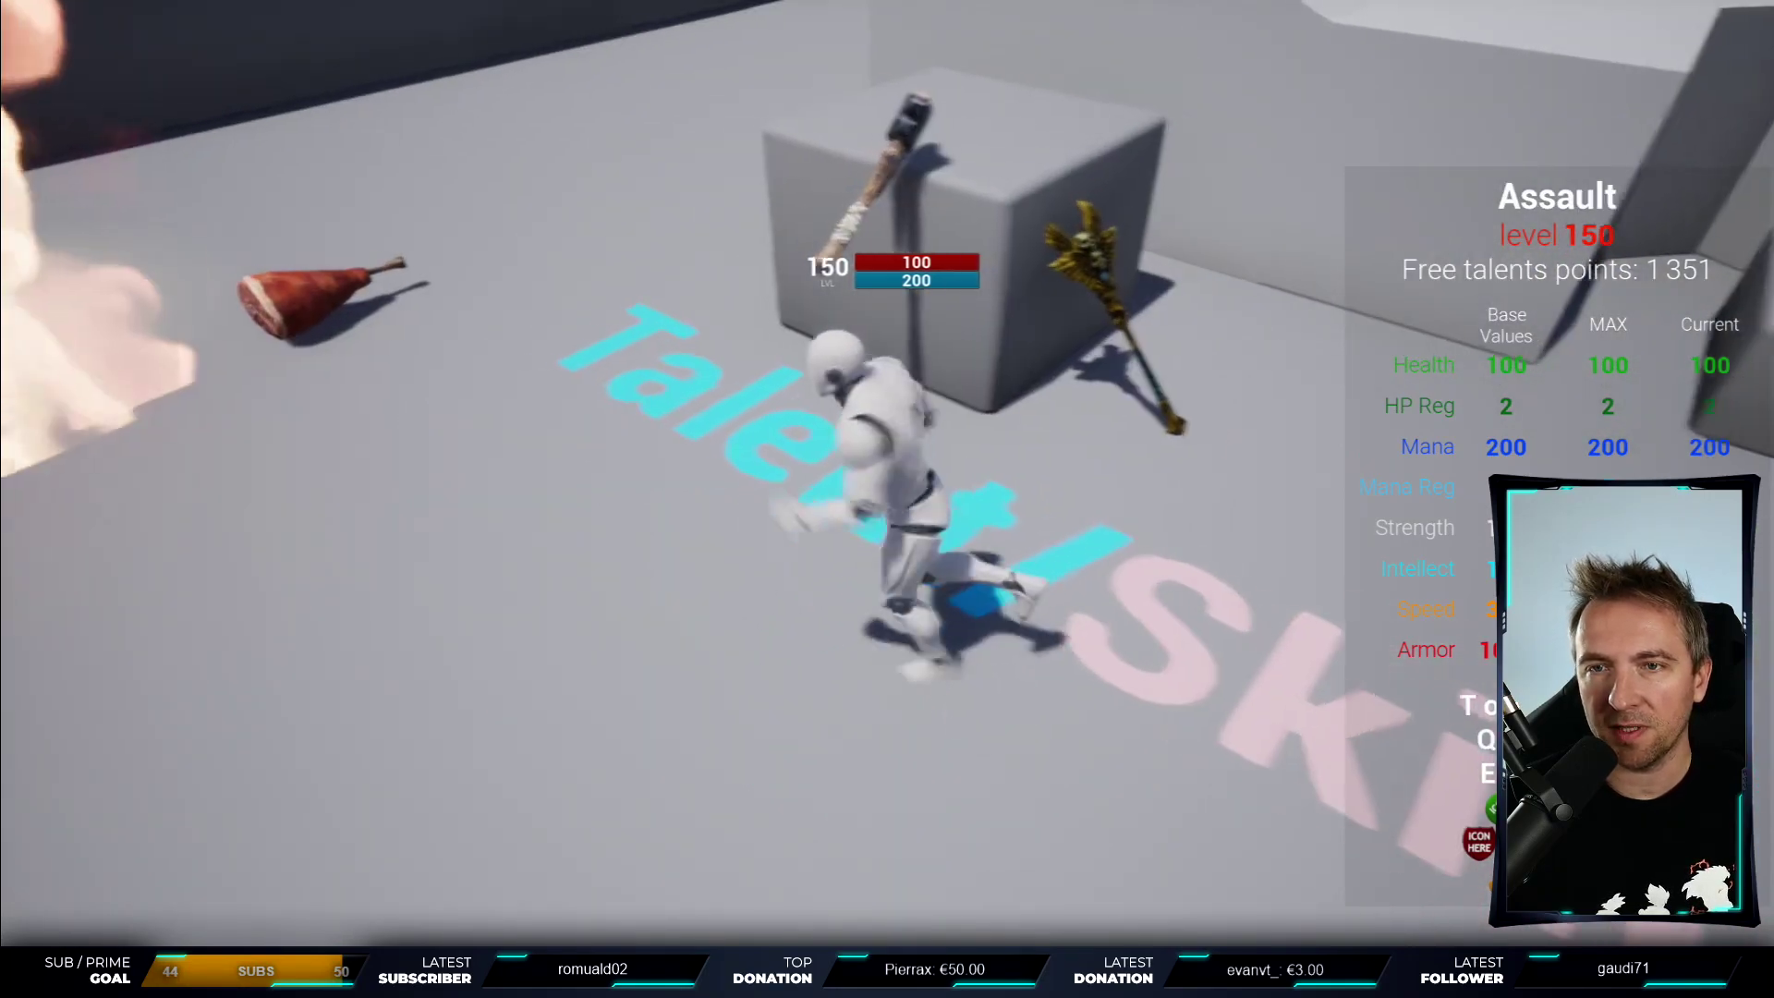
key(s)
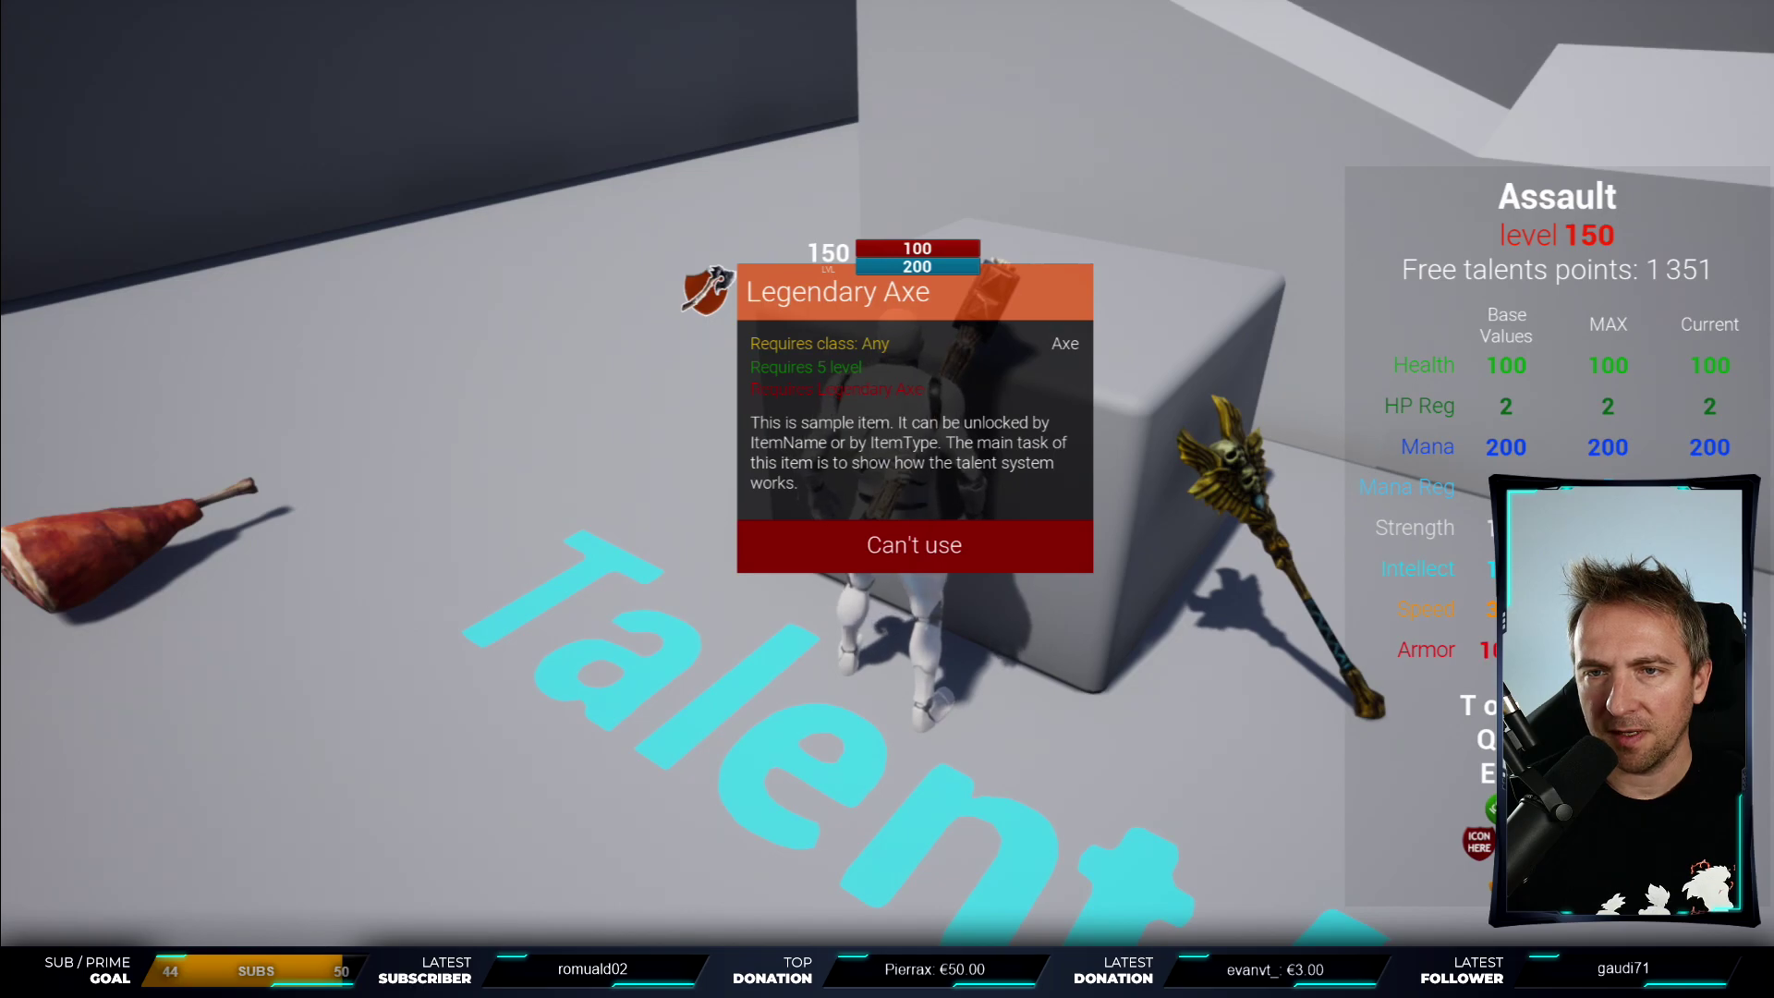
key(w)
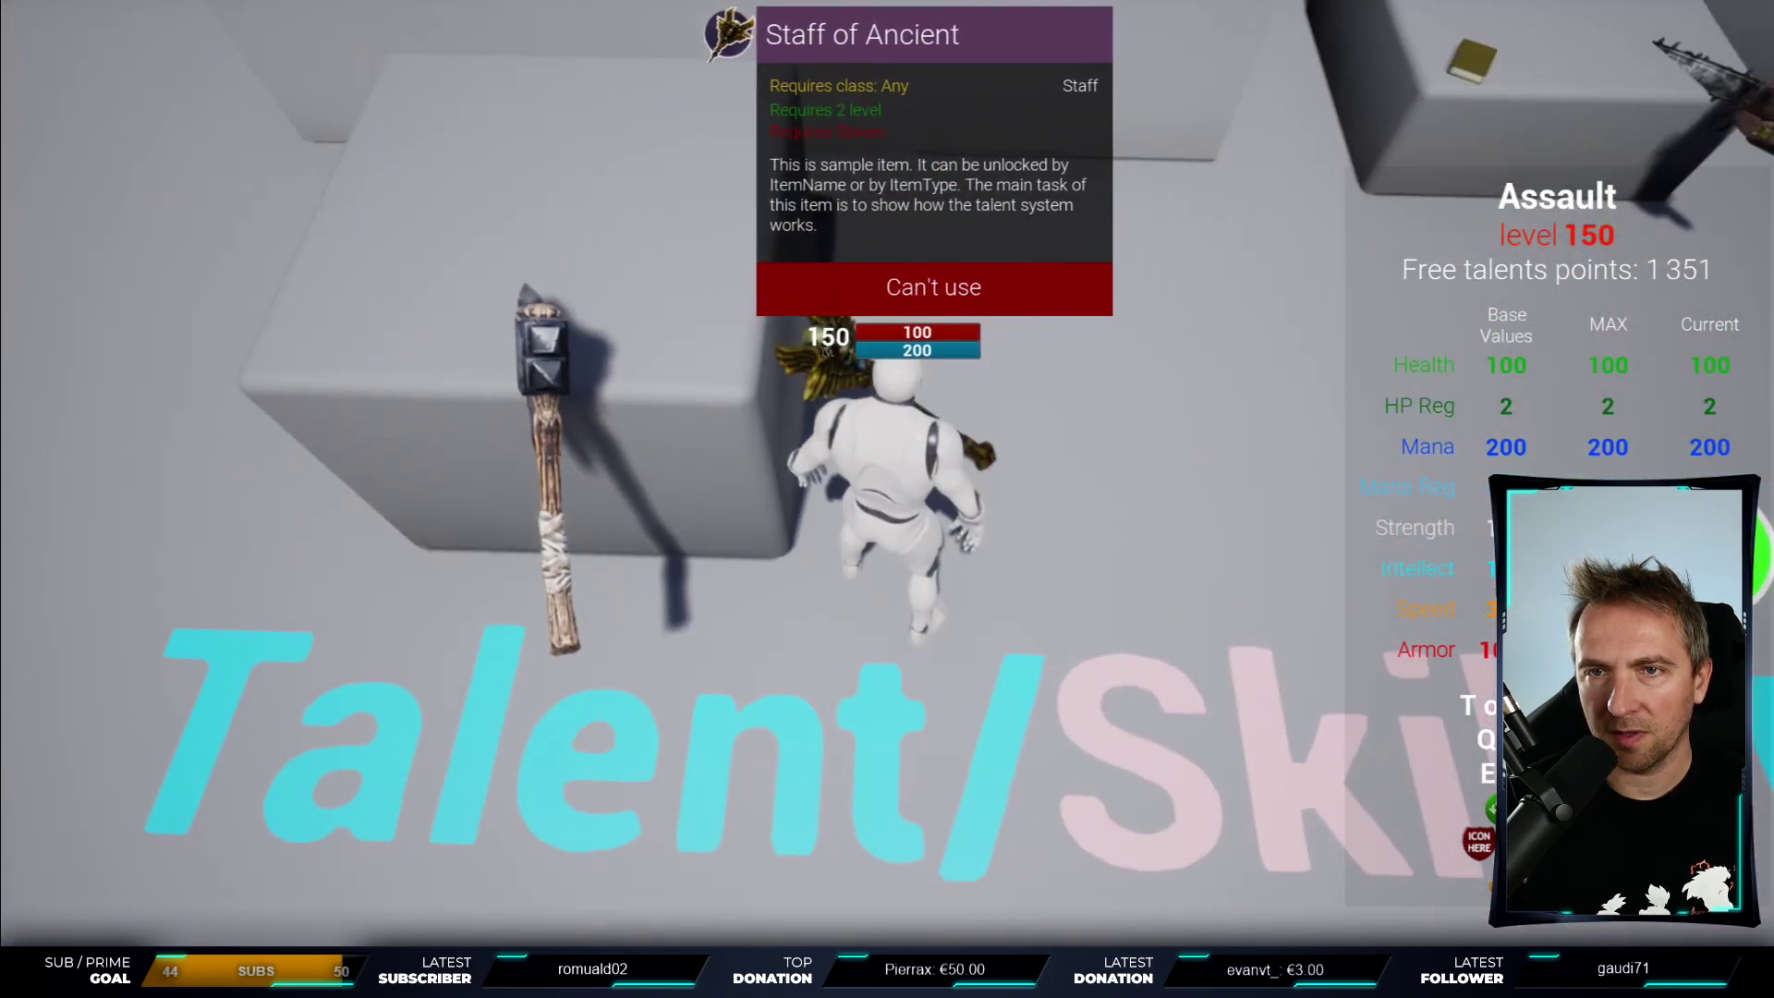
key(w)
key(w)
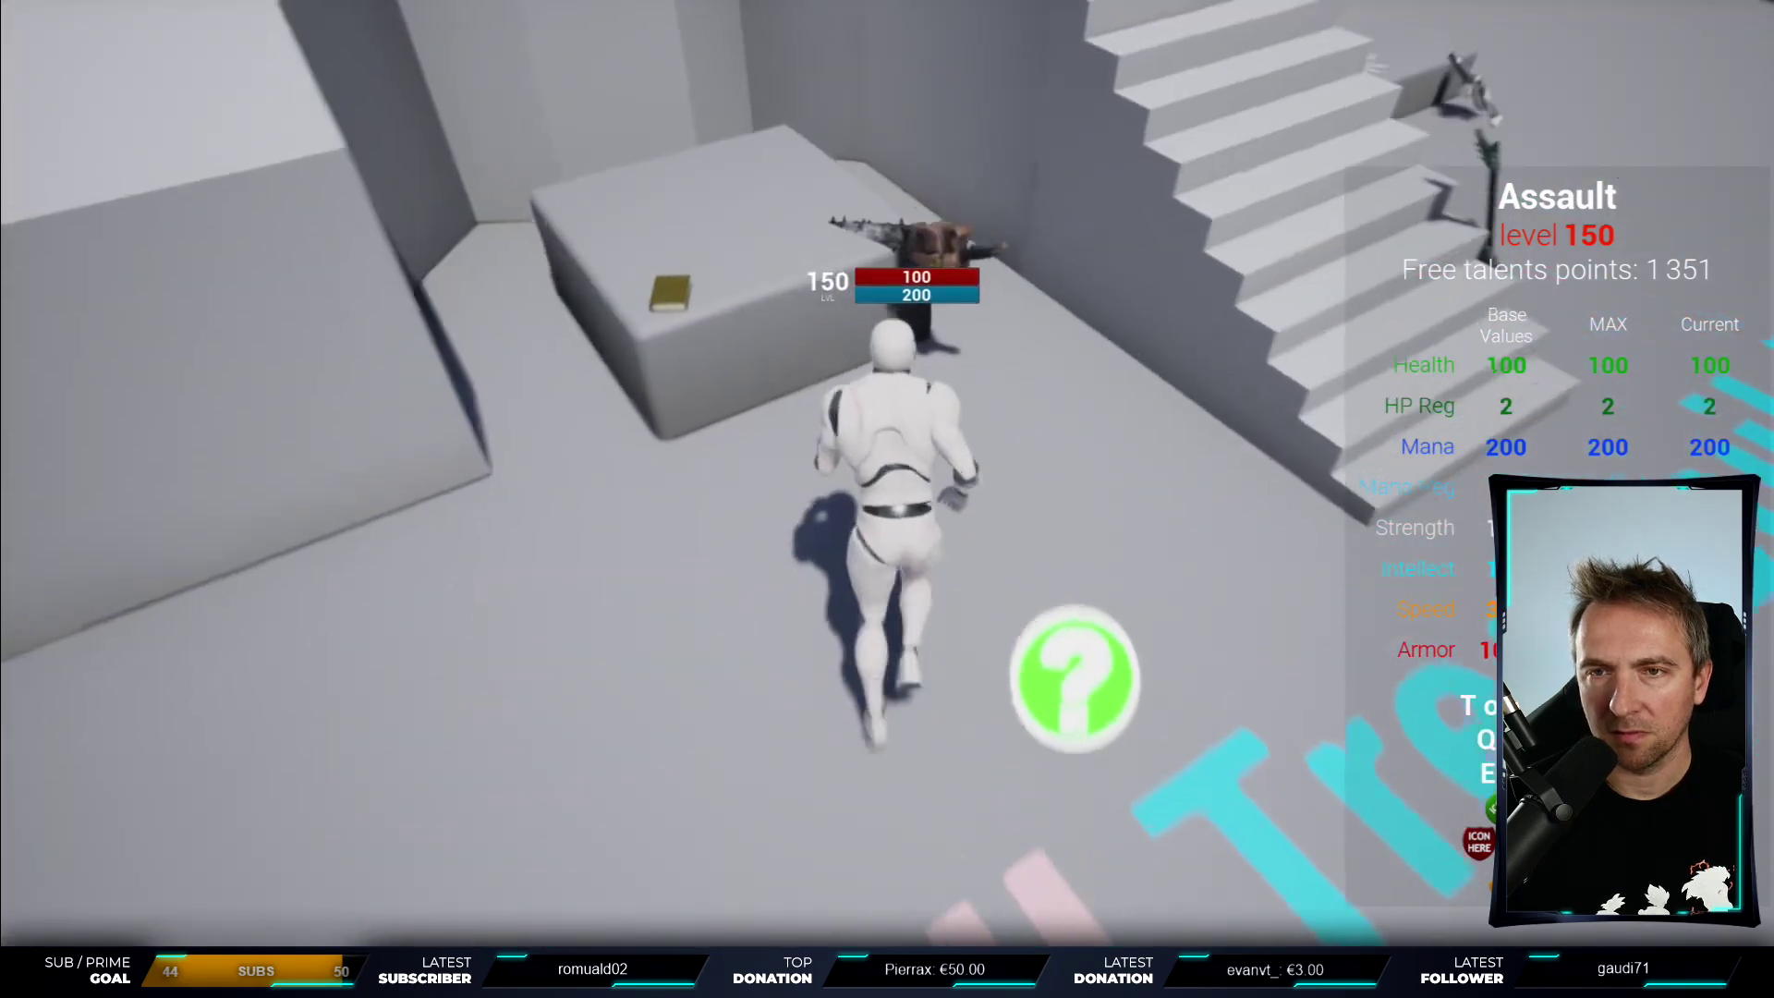
key(w)
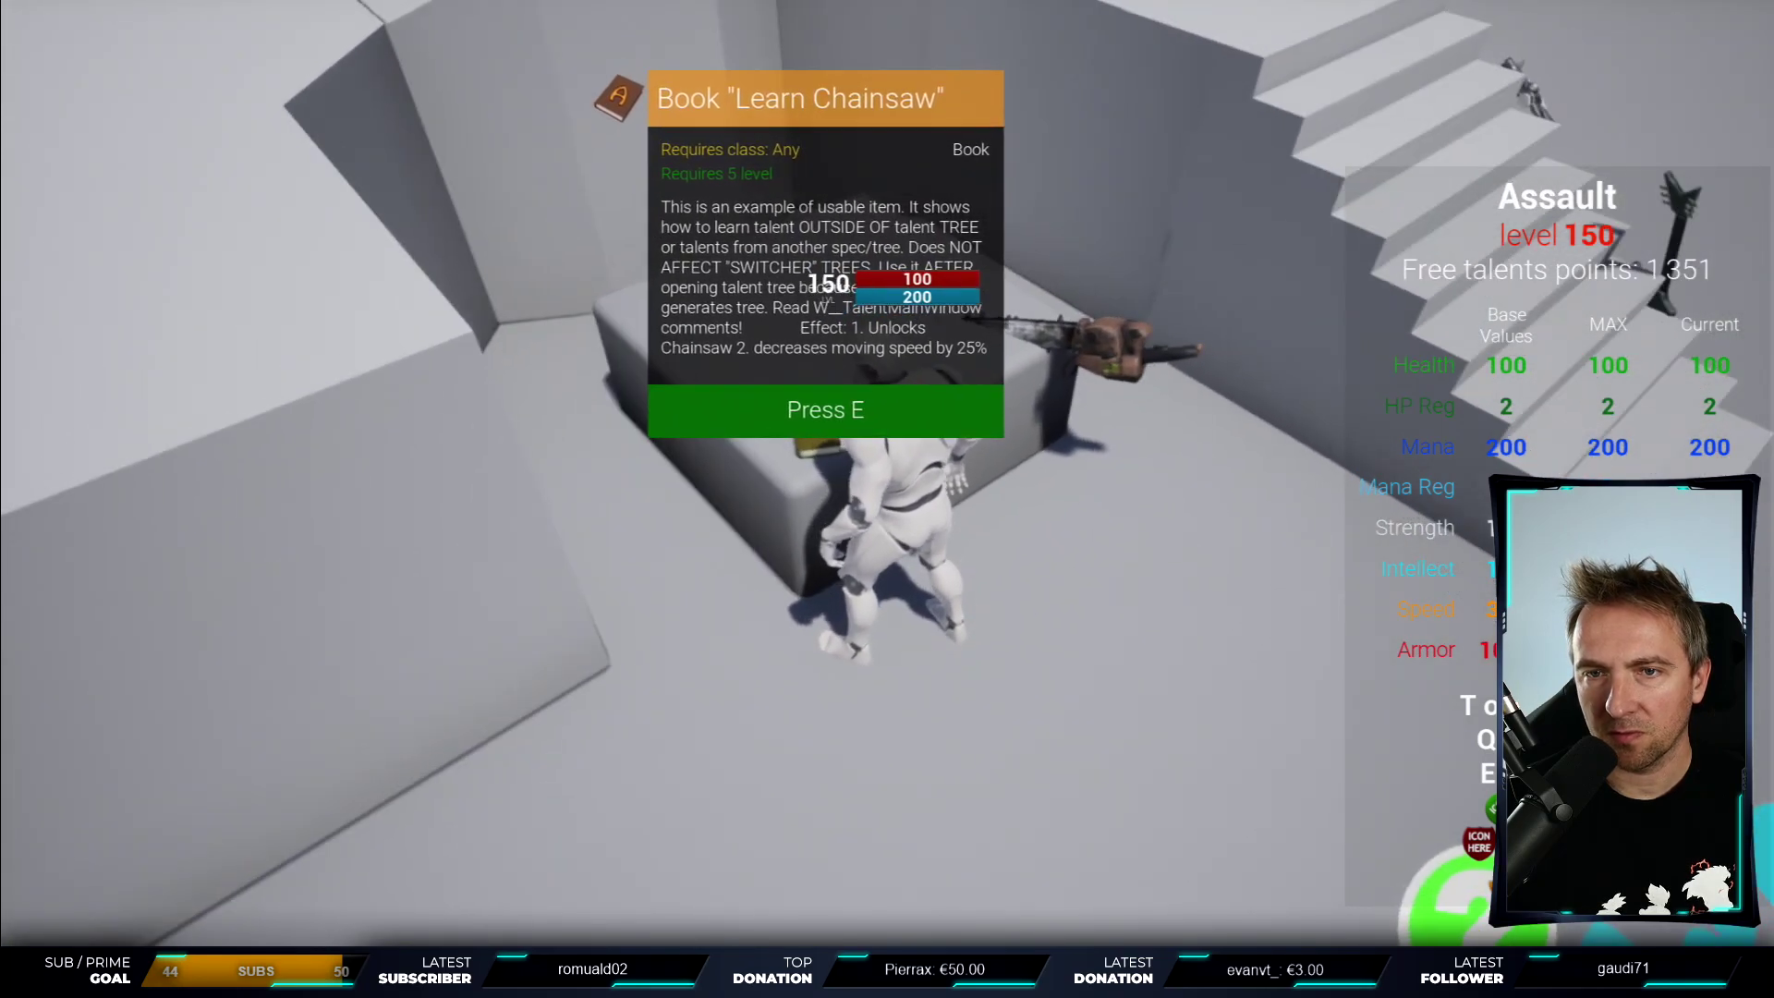
- Run from the Learn Chainsaw book past the axe toward the stairs, then stop the session
key(w)
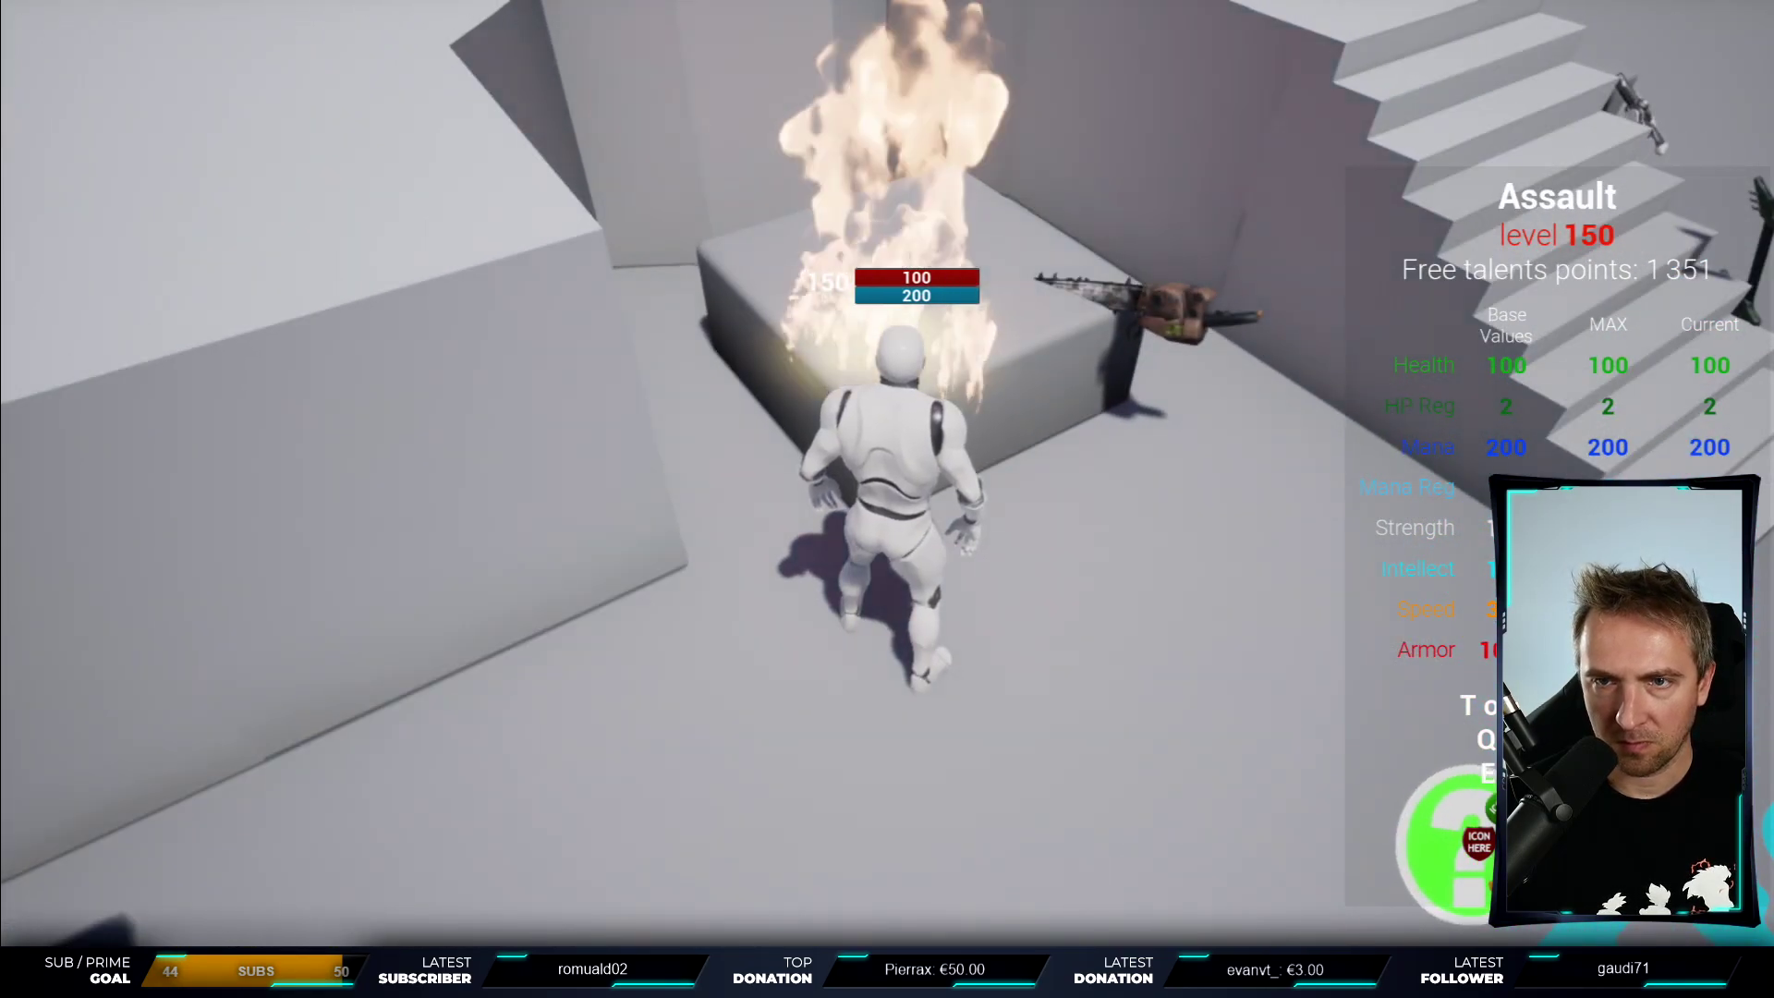
key(w)
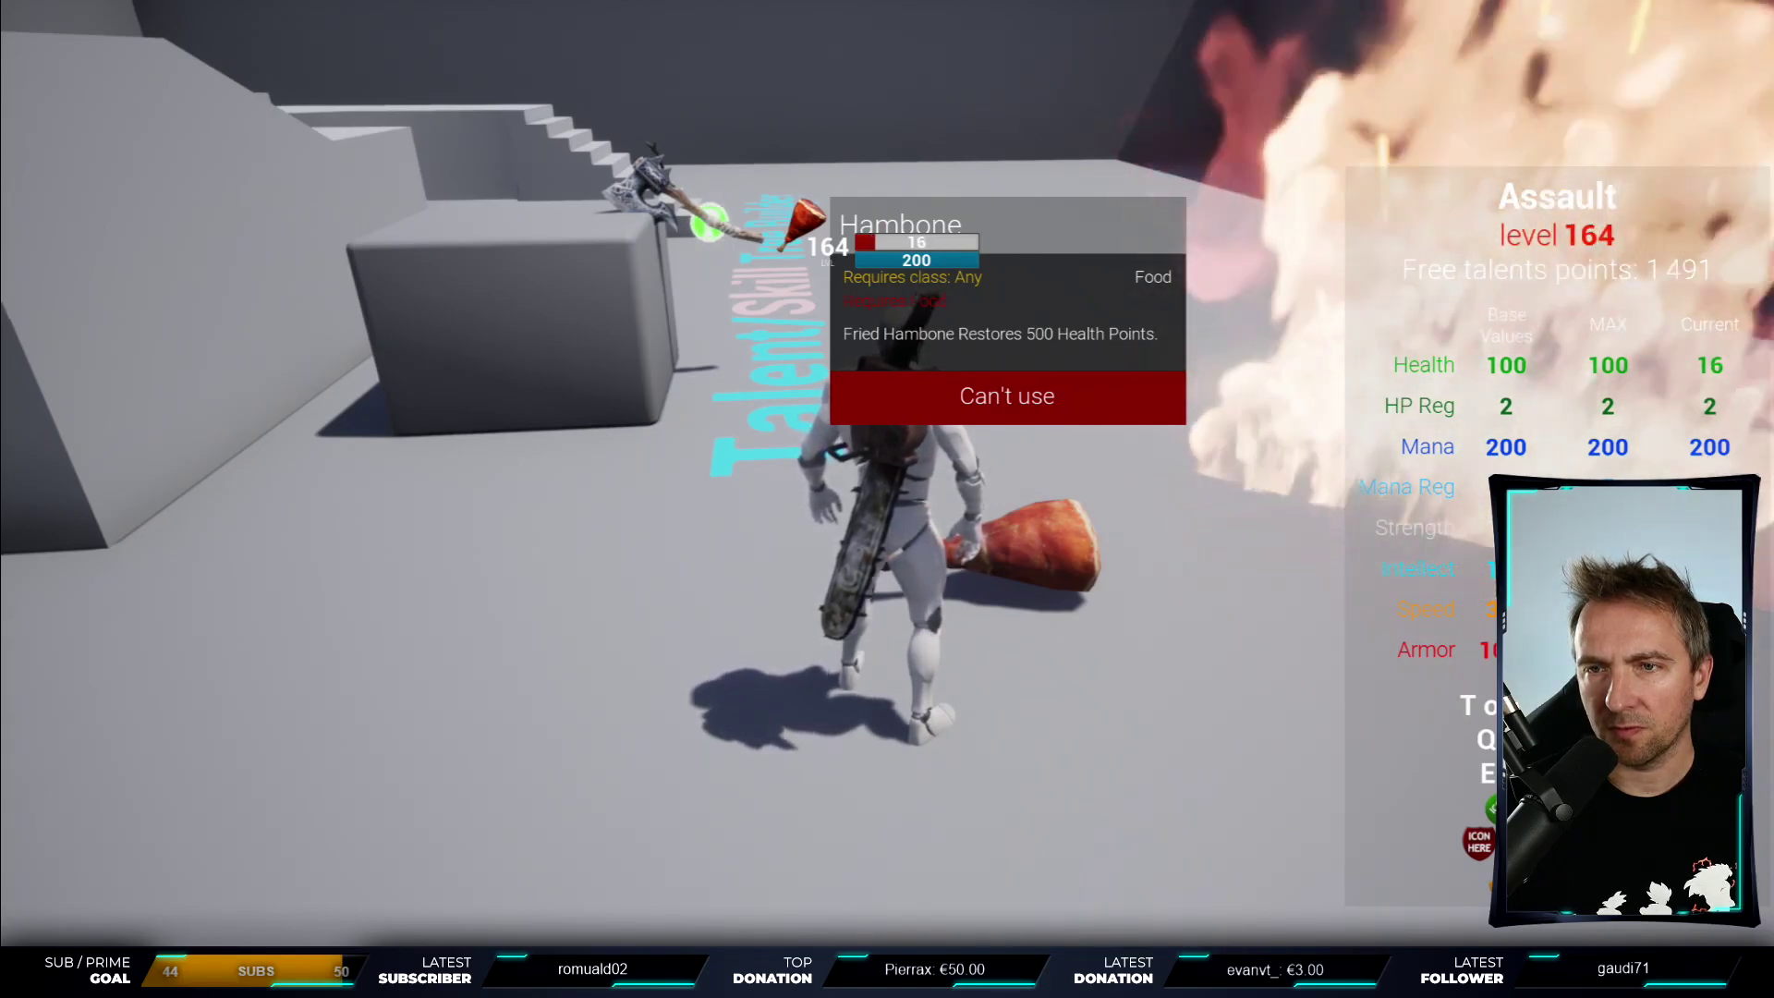
key(w)
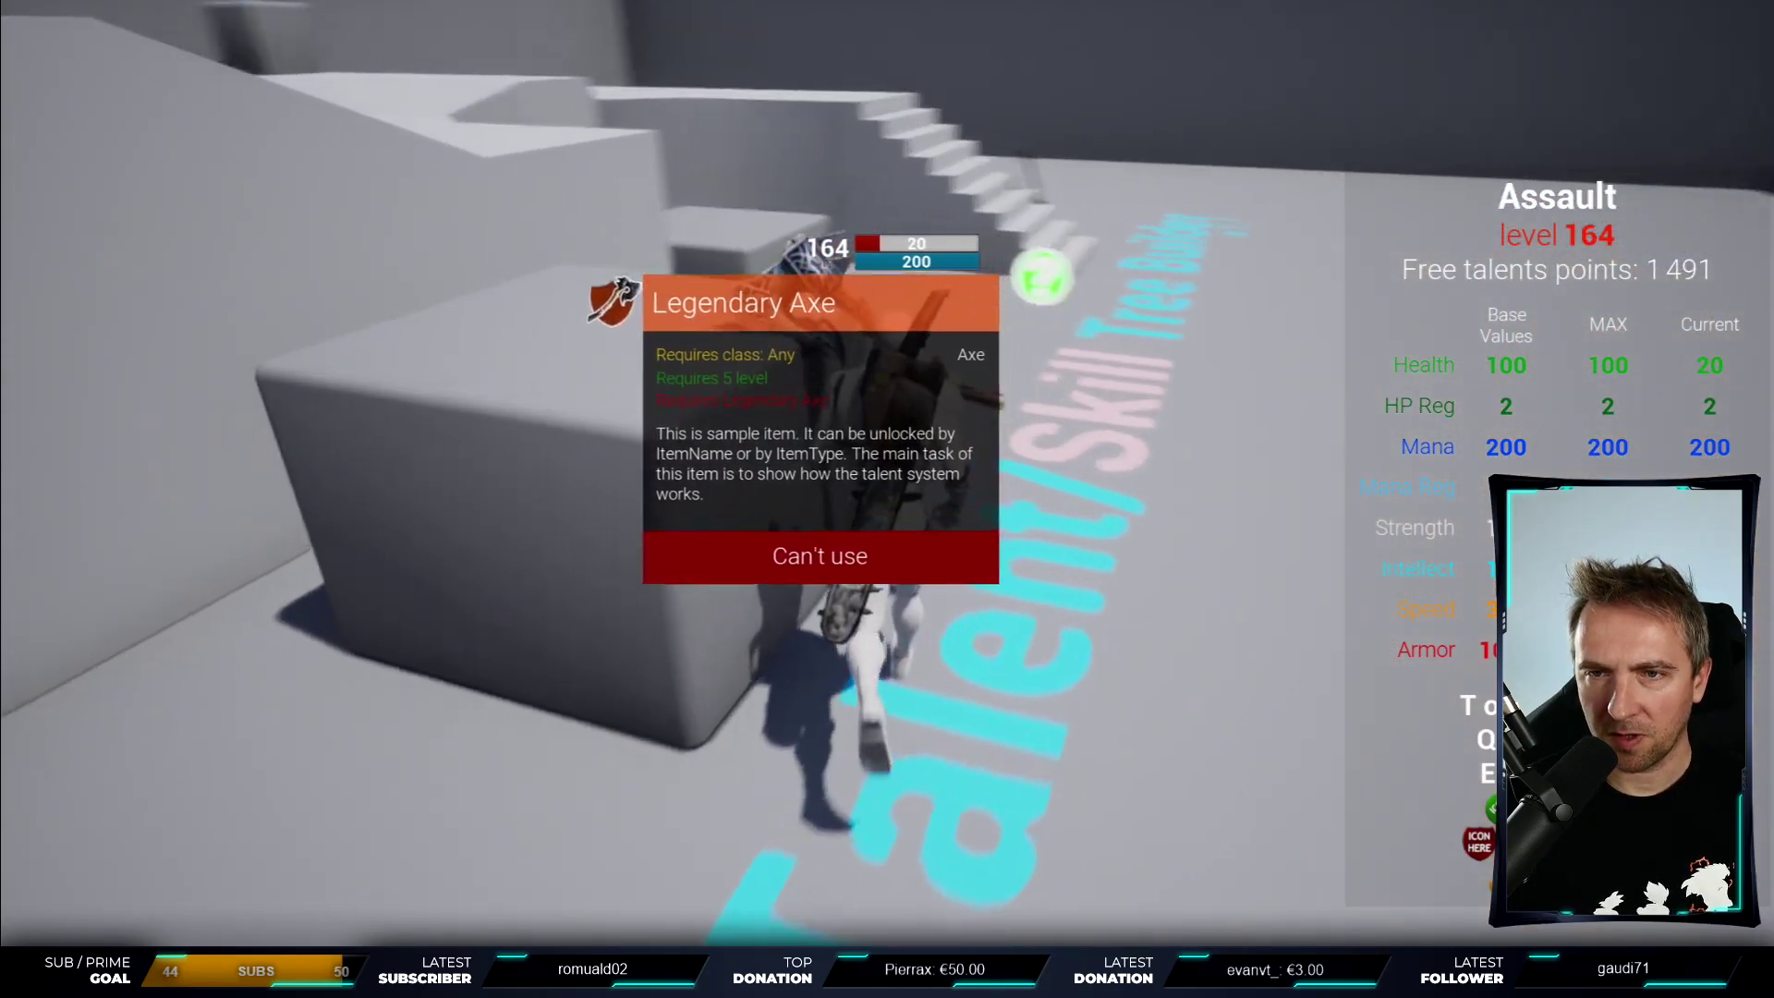
key(w)
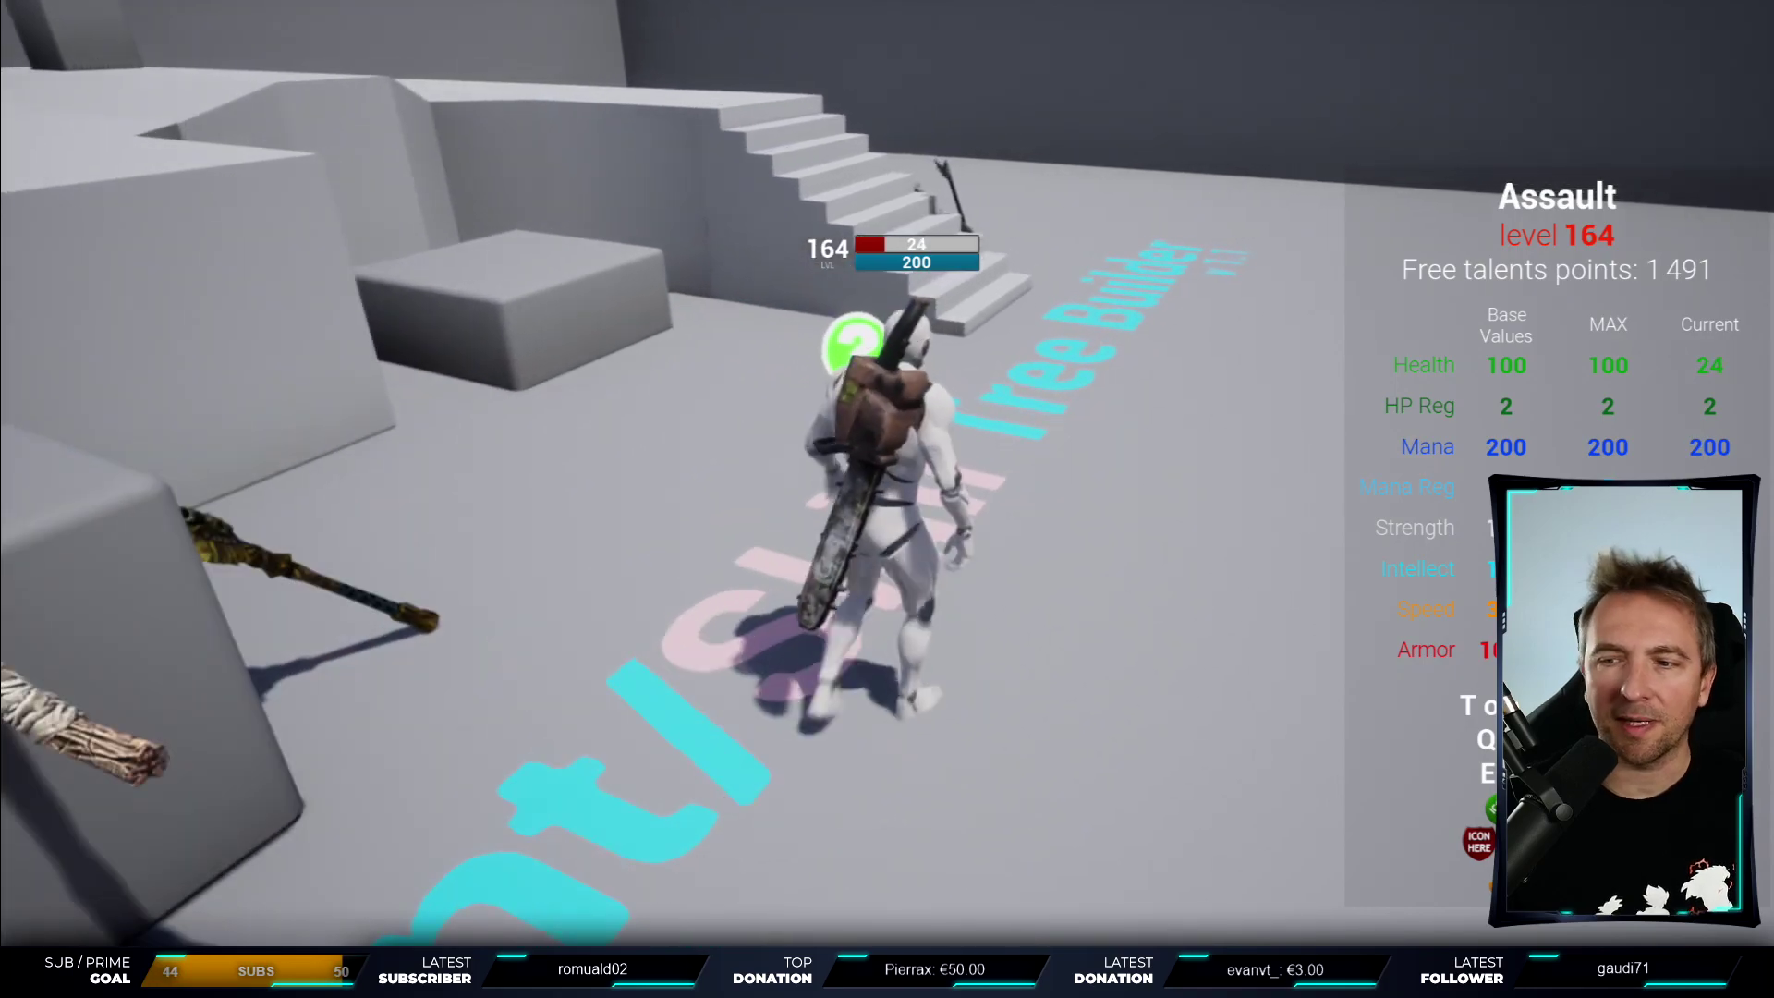
key(Escape)
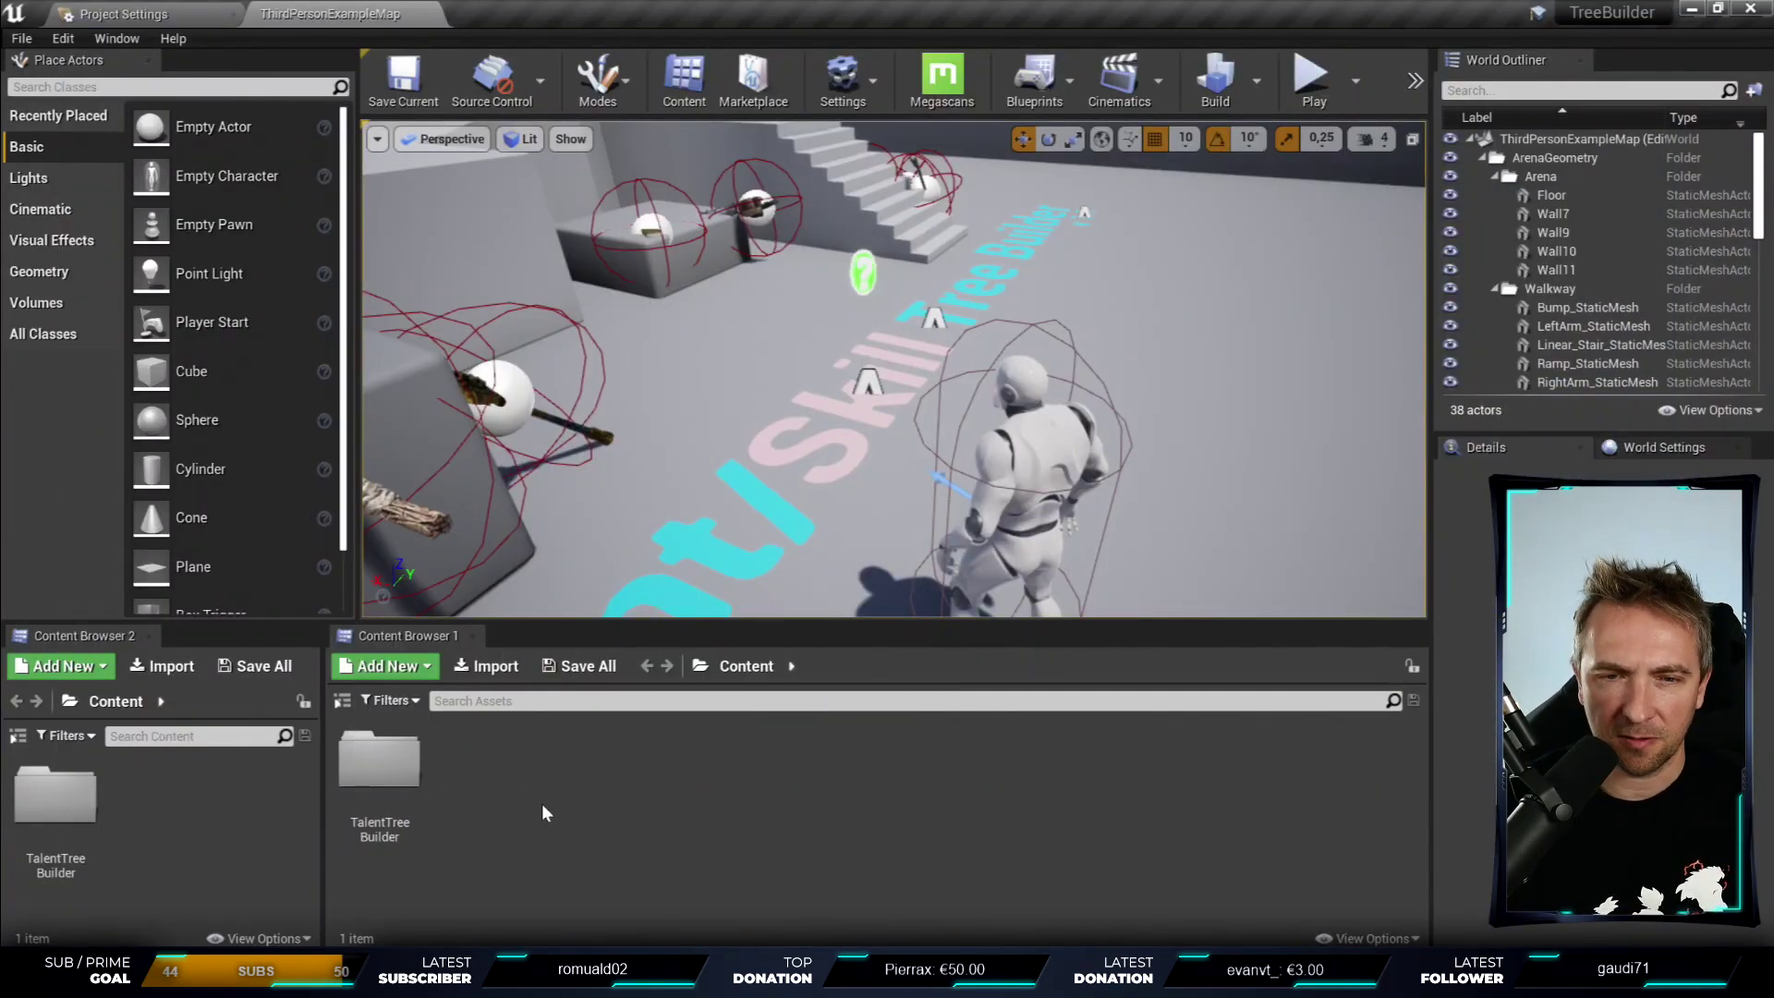
- Open HowToCreateTree from the TalentTreeBuilder folder, dock it, launch it, and advance to the Mage stage
double_click(386, 767)
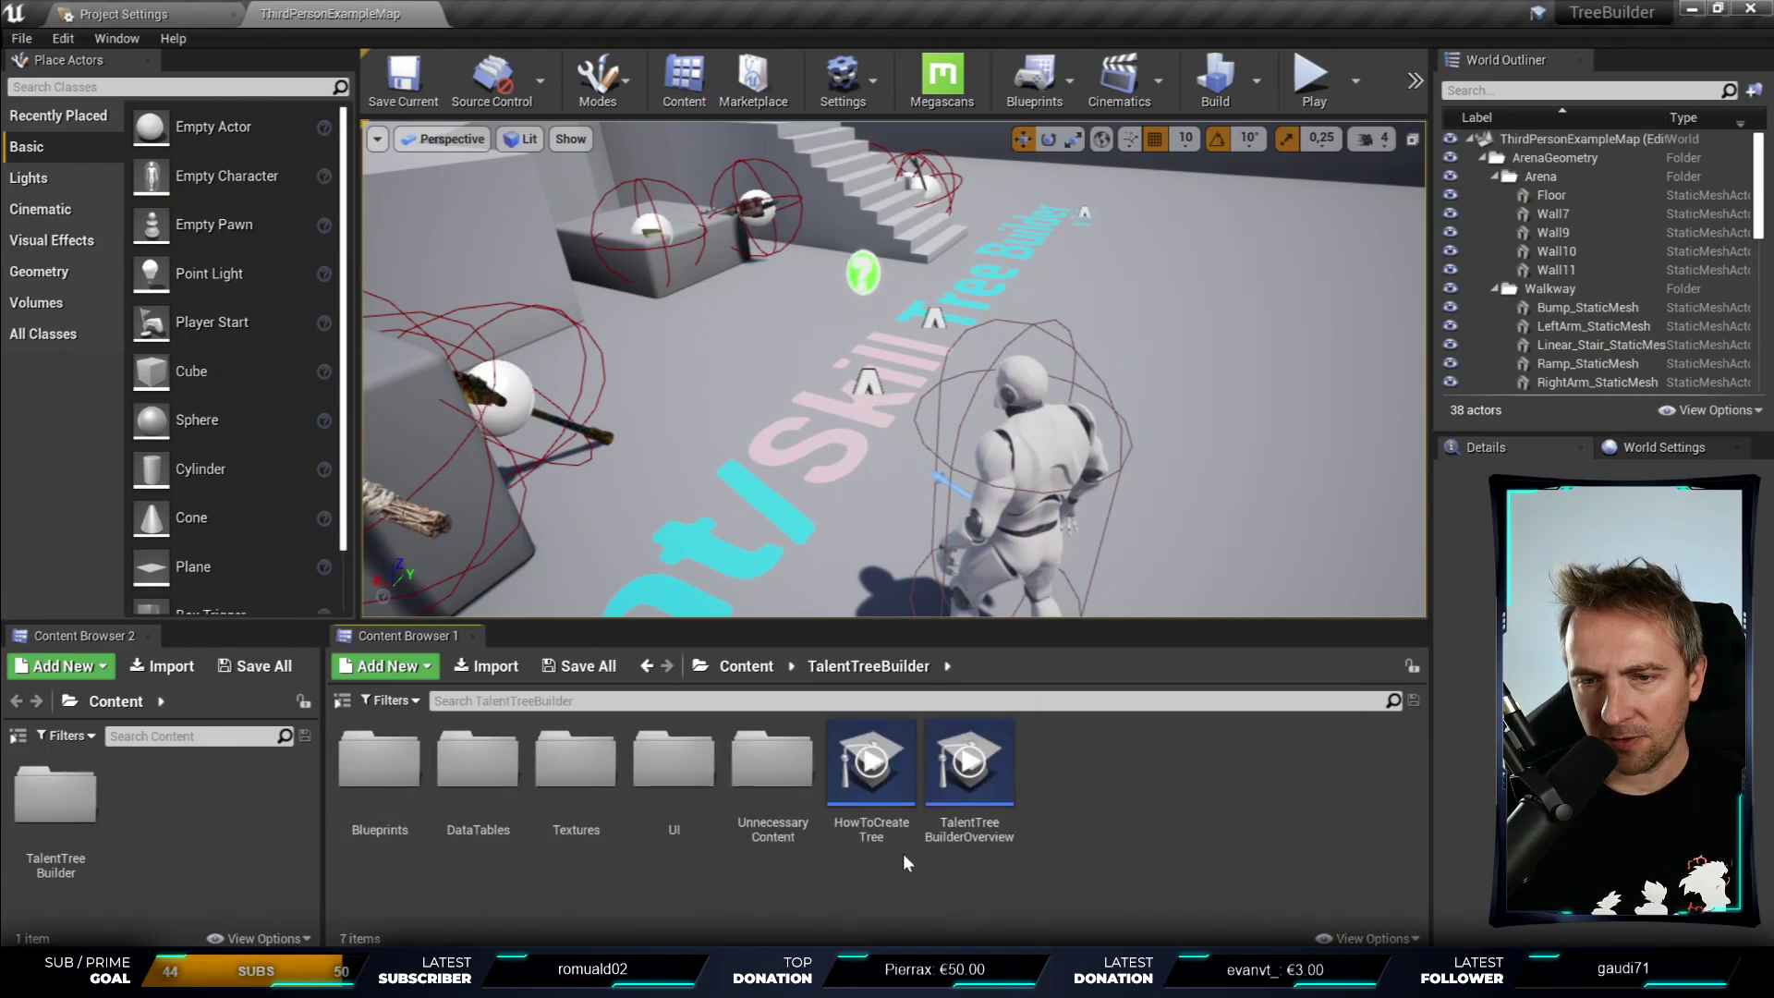
double_click(898, 818)
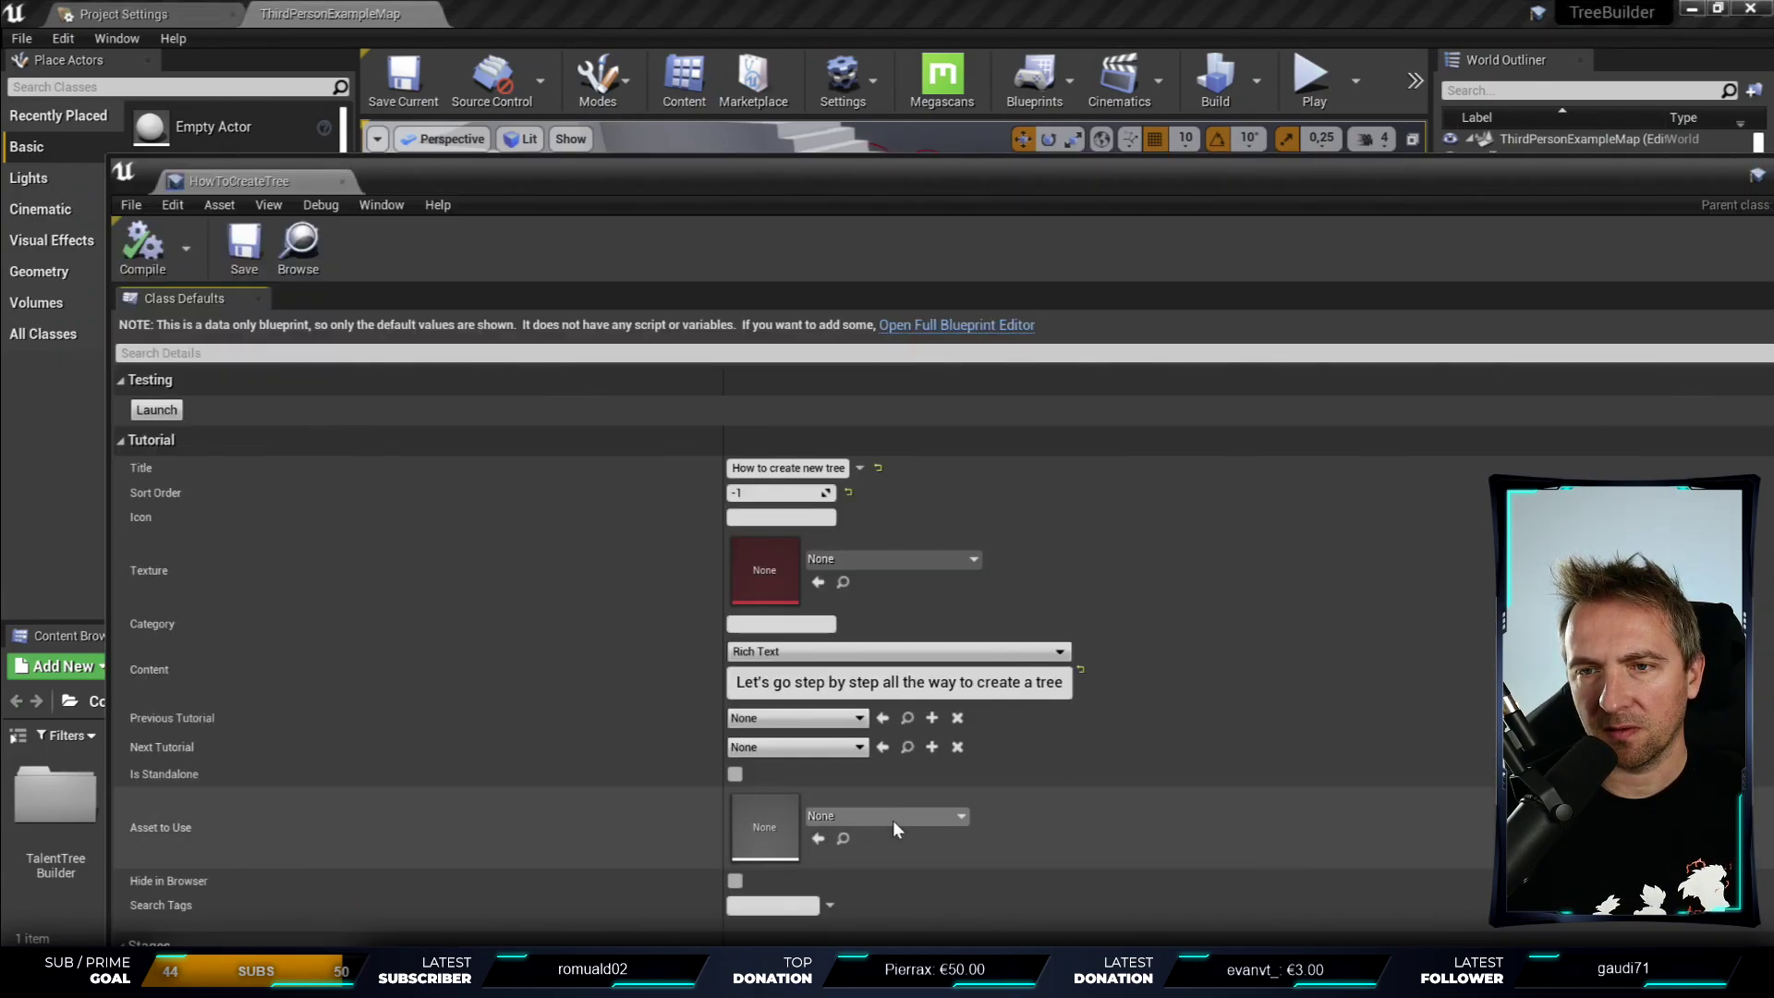
drag(246, 185, 488, 9)
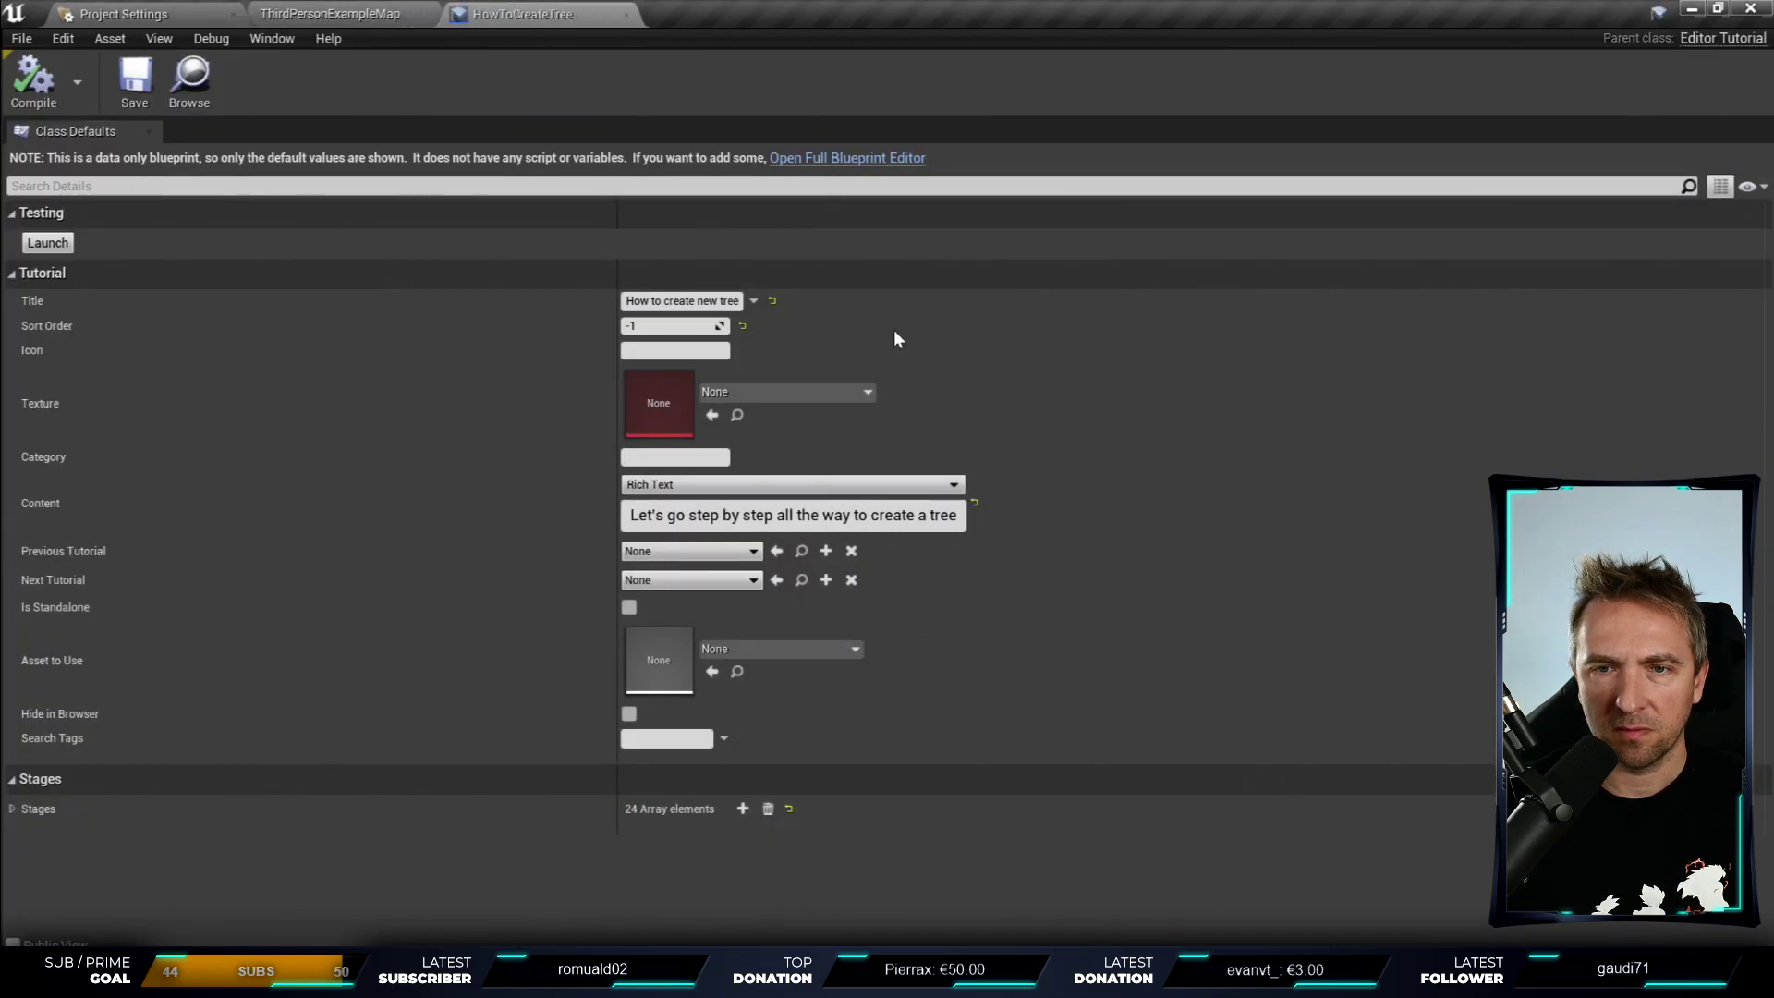
click(46, 245)
click(1157, 538)
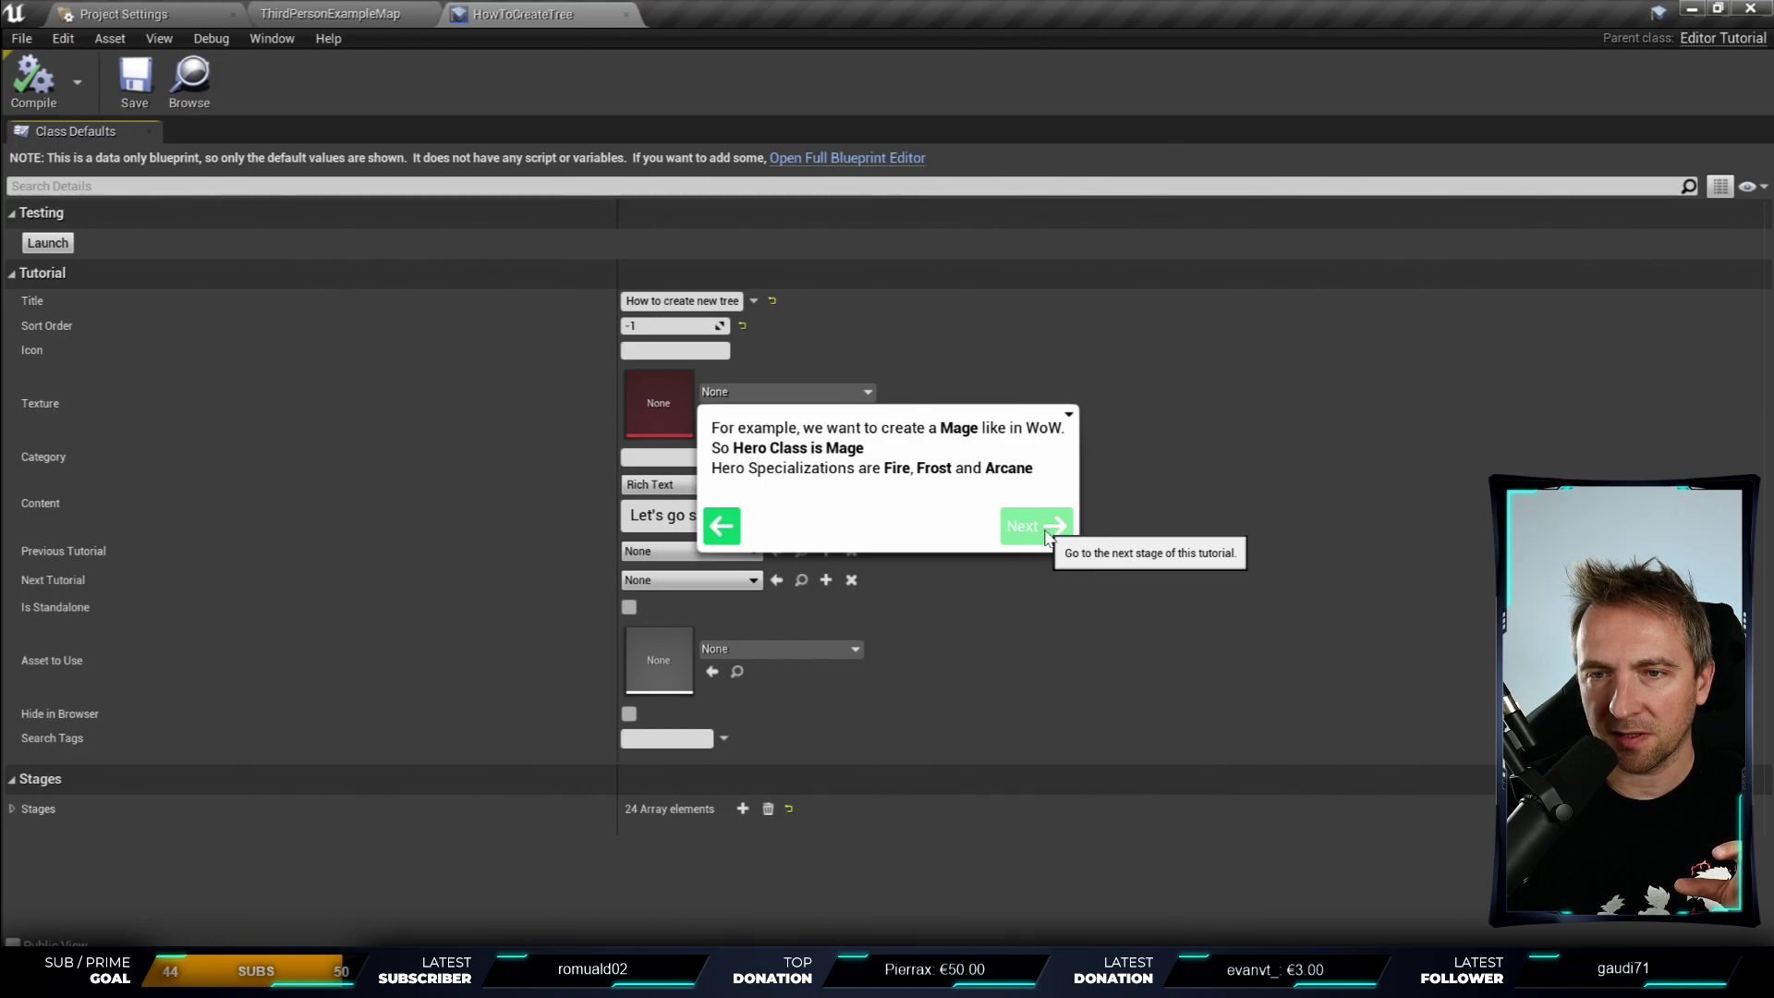
- Advance through the Mage class, specialization and three-row list stages to 'Step 1: Add Class data'
click(1047, 533)
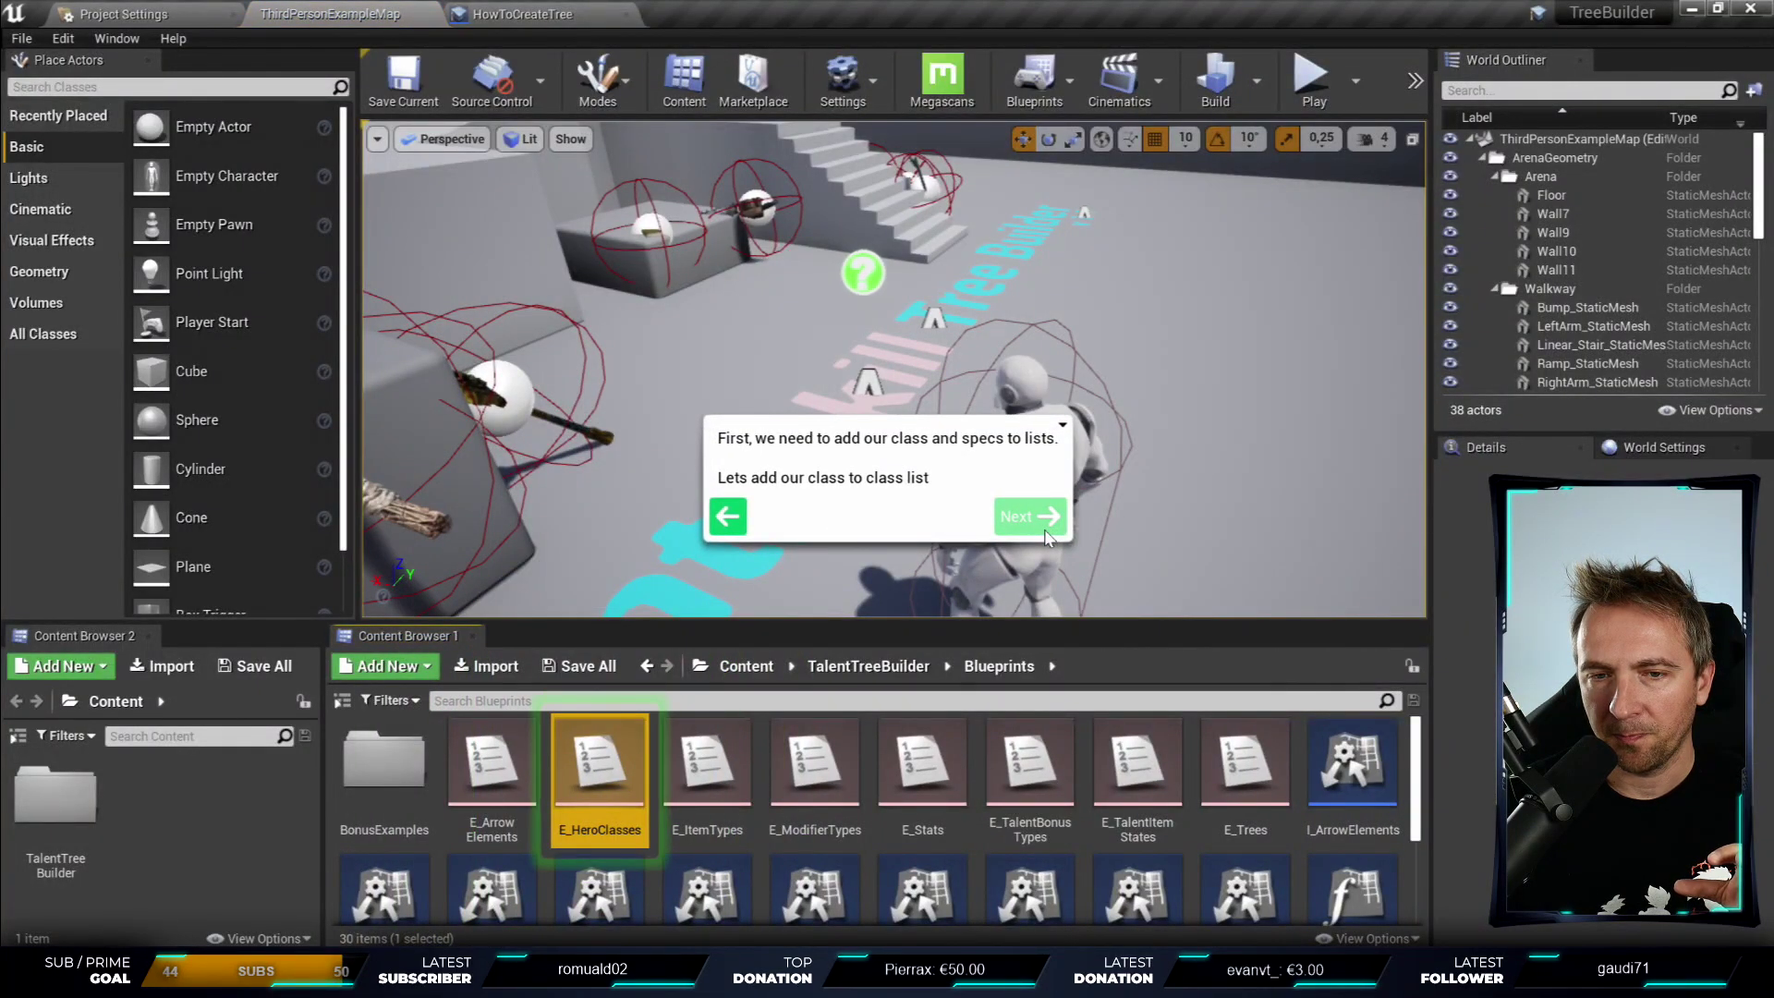
click(1047, 534)
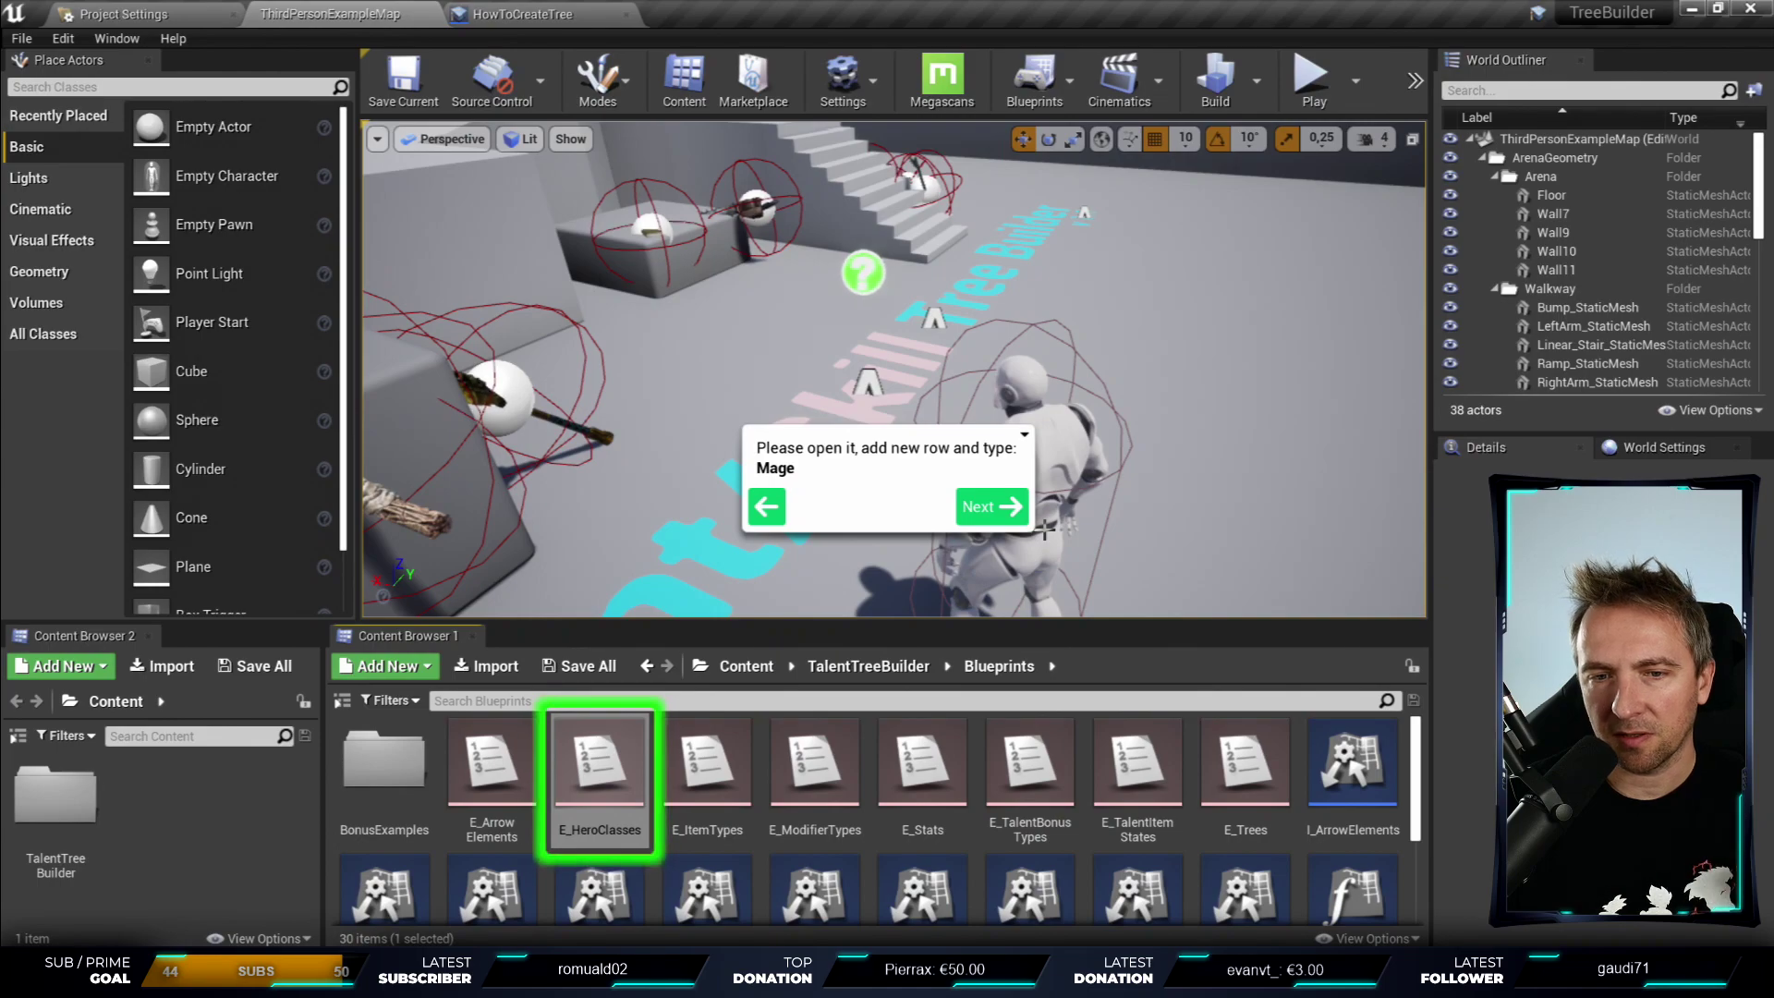
click(1043, 530)
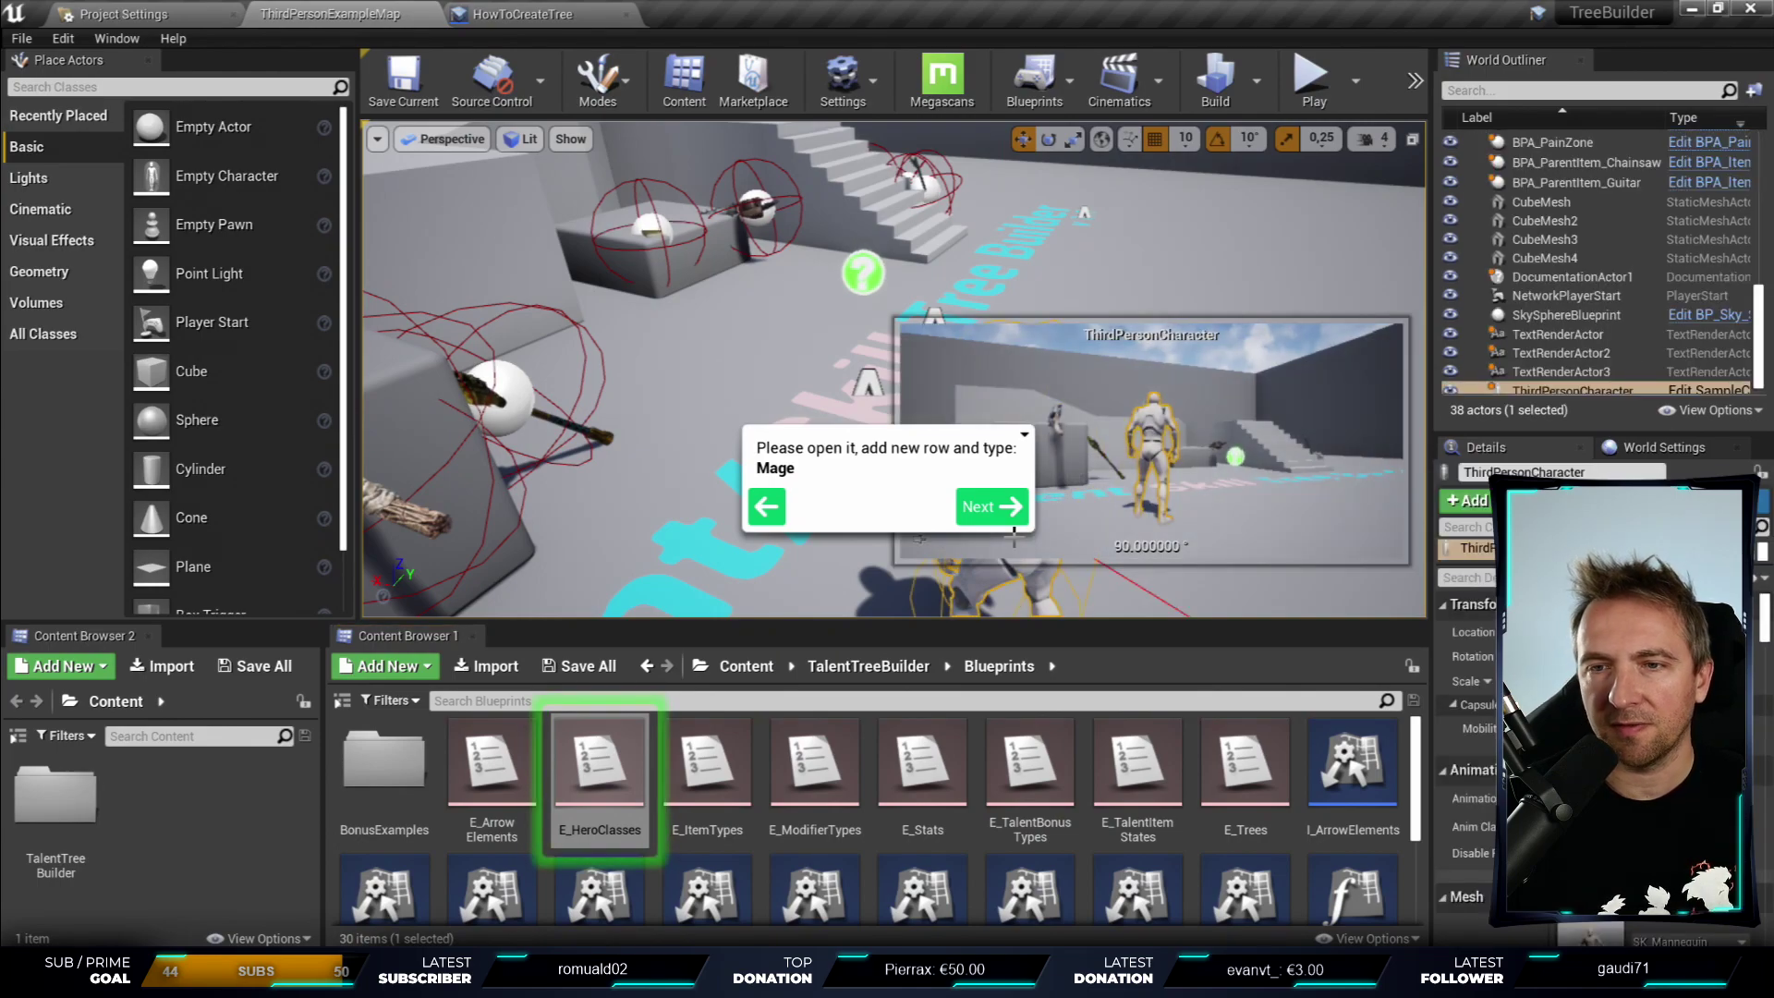
click(1005, 514)
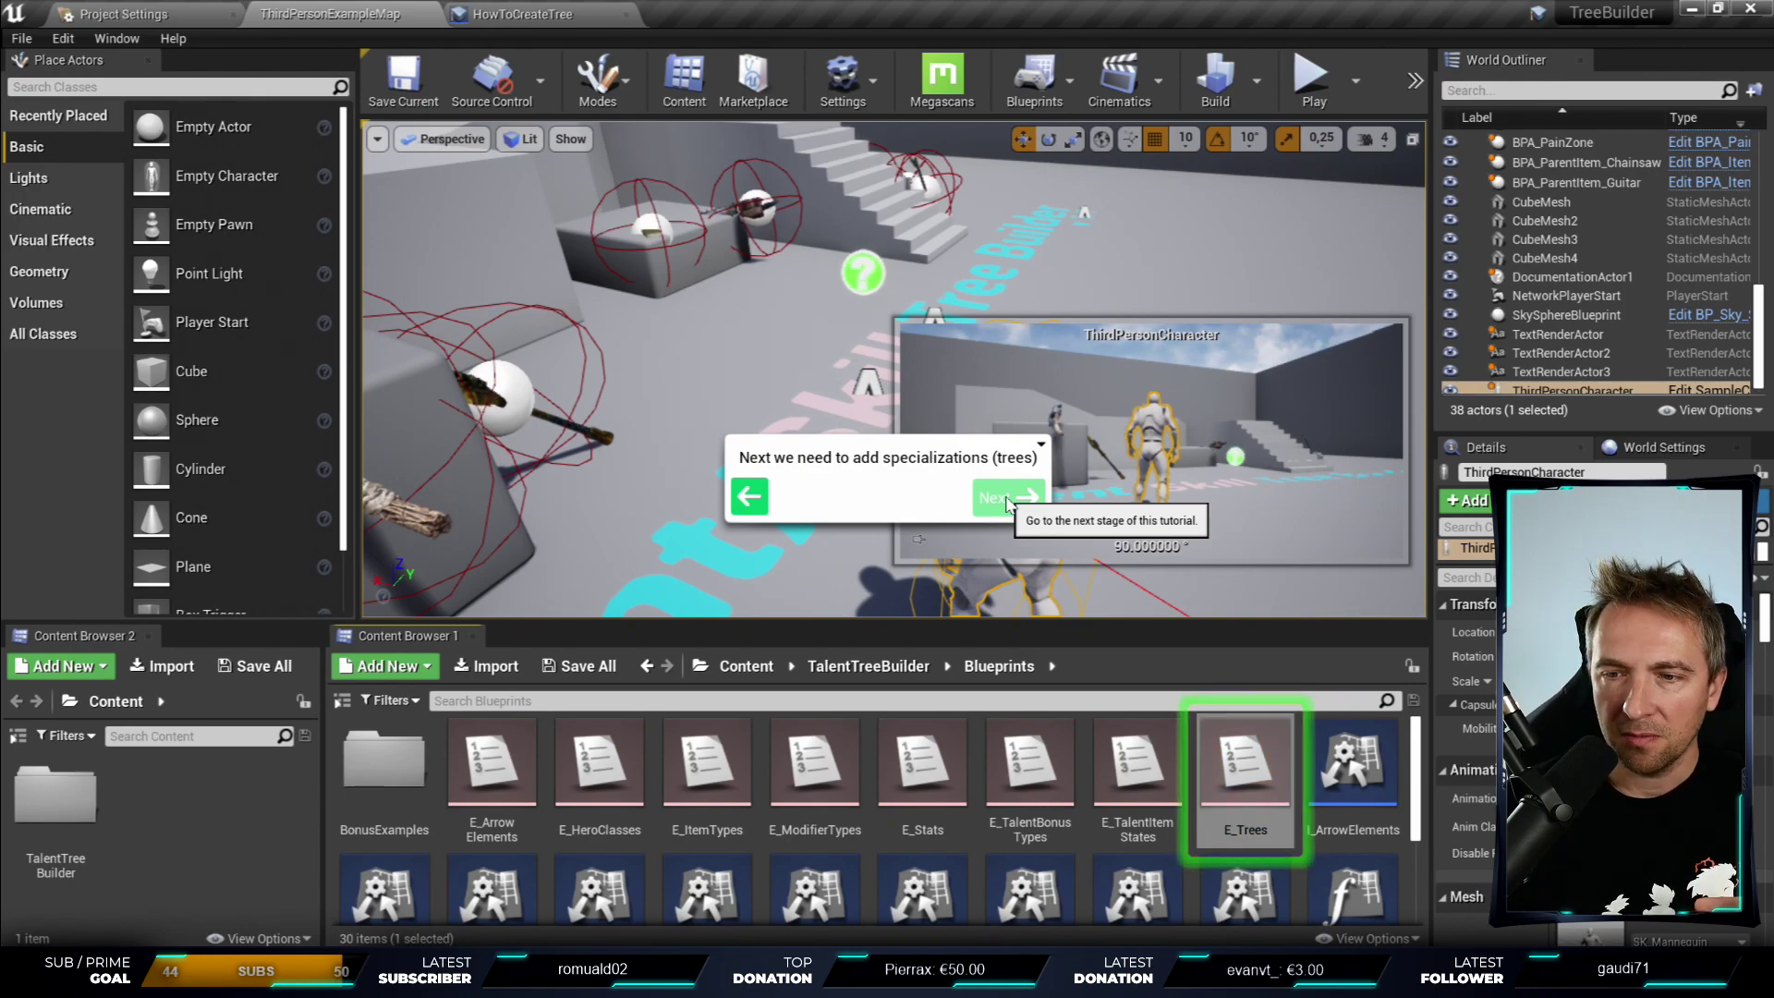
click(1007, 500)
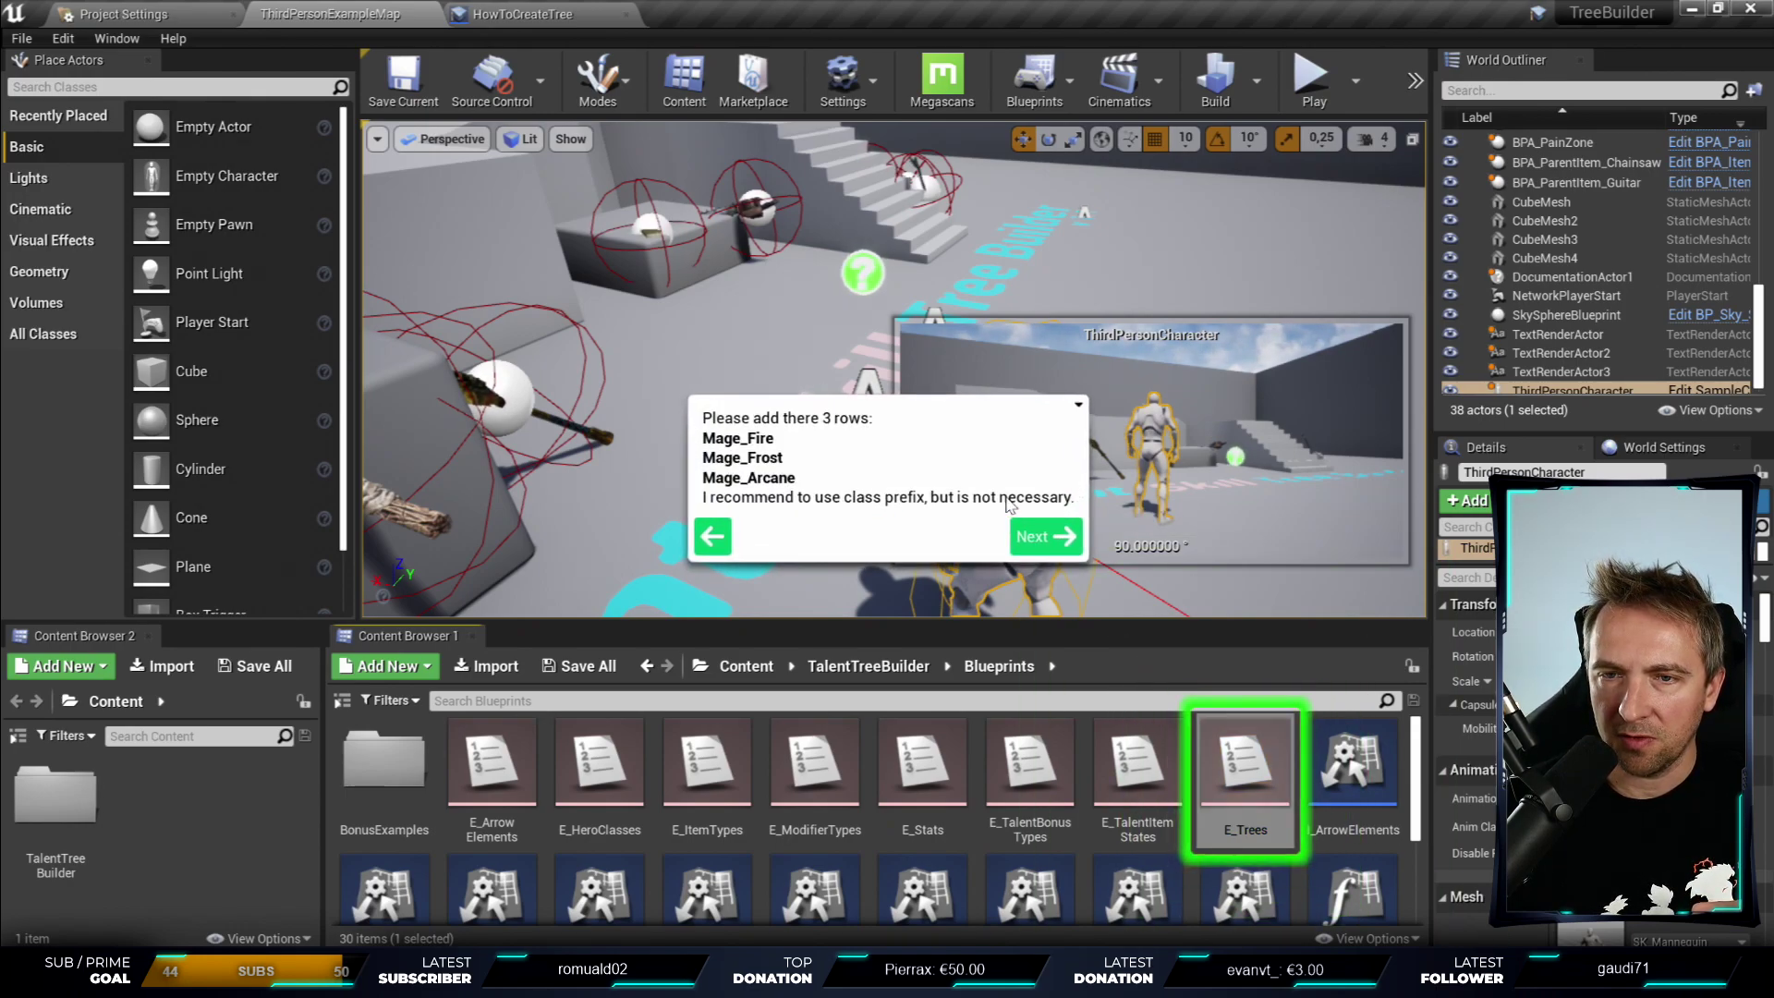
click(1045, 536)
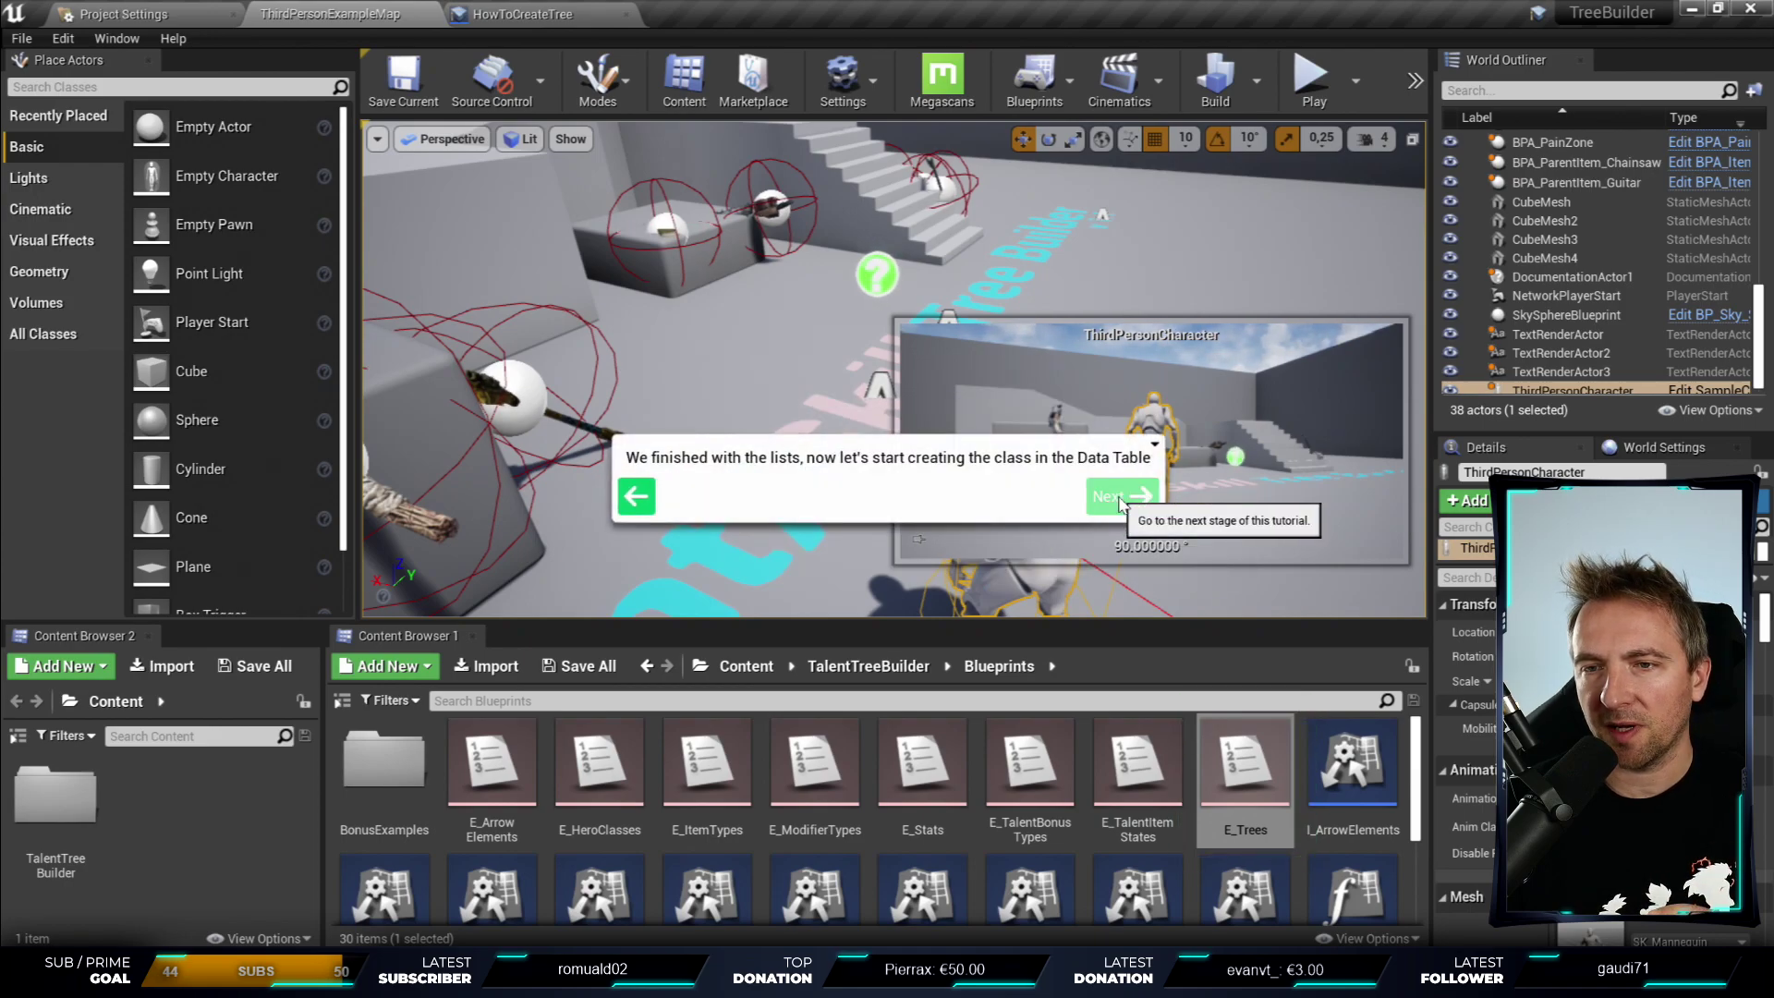
click(1120, 502)
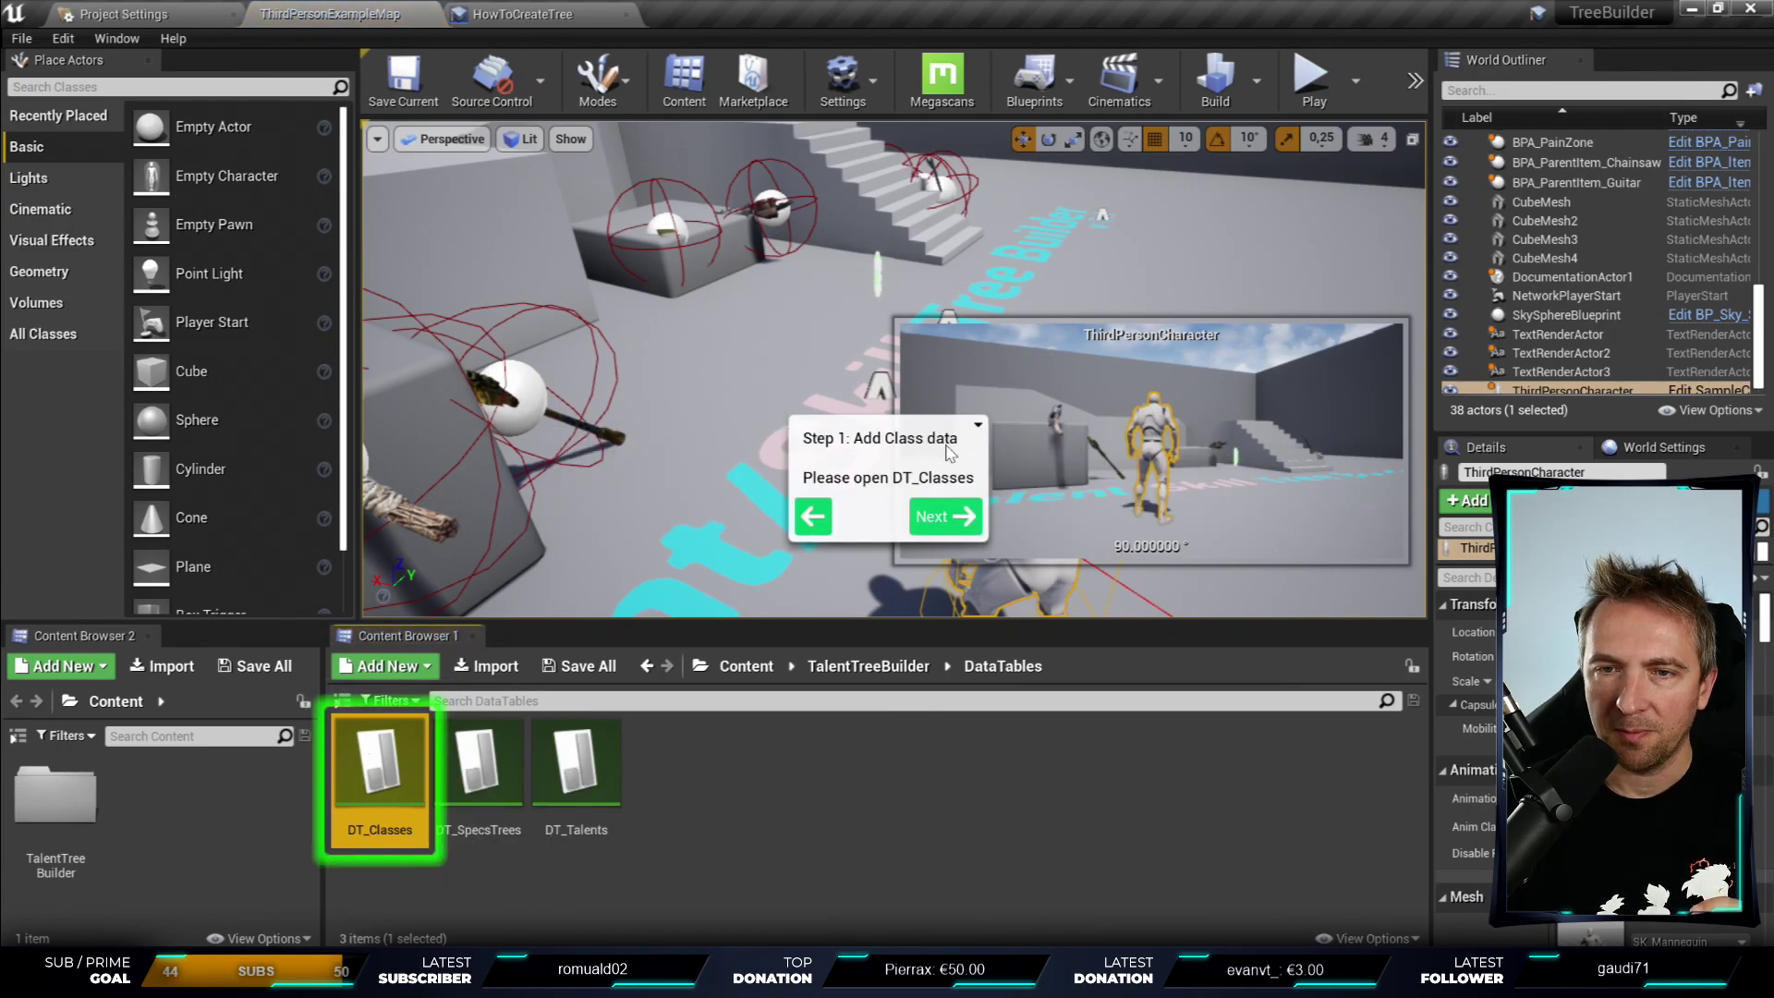
- Open DT_Classes and advance through Steps 2 and 3 to the talent description
click(956, 512)
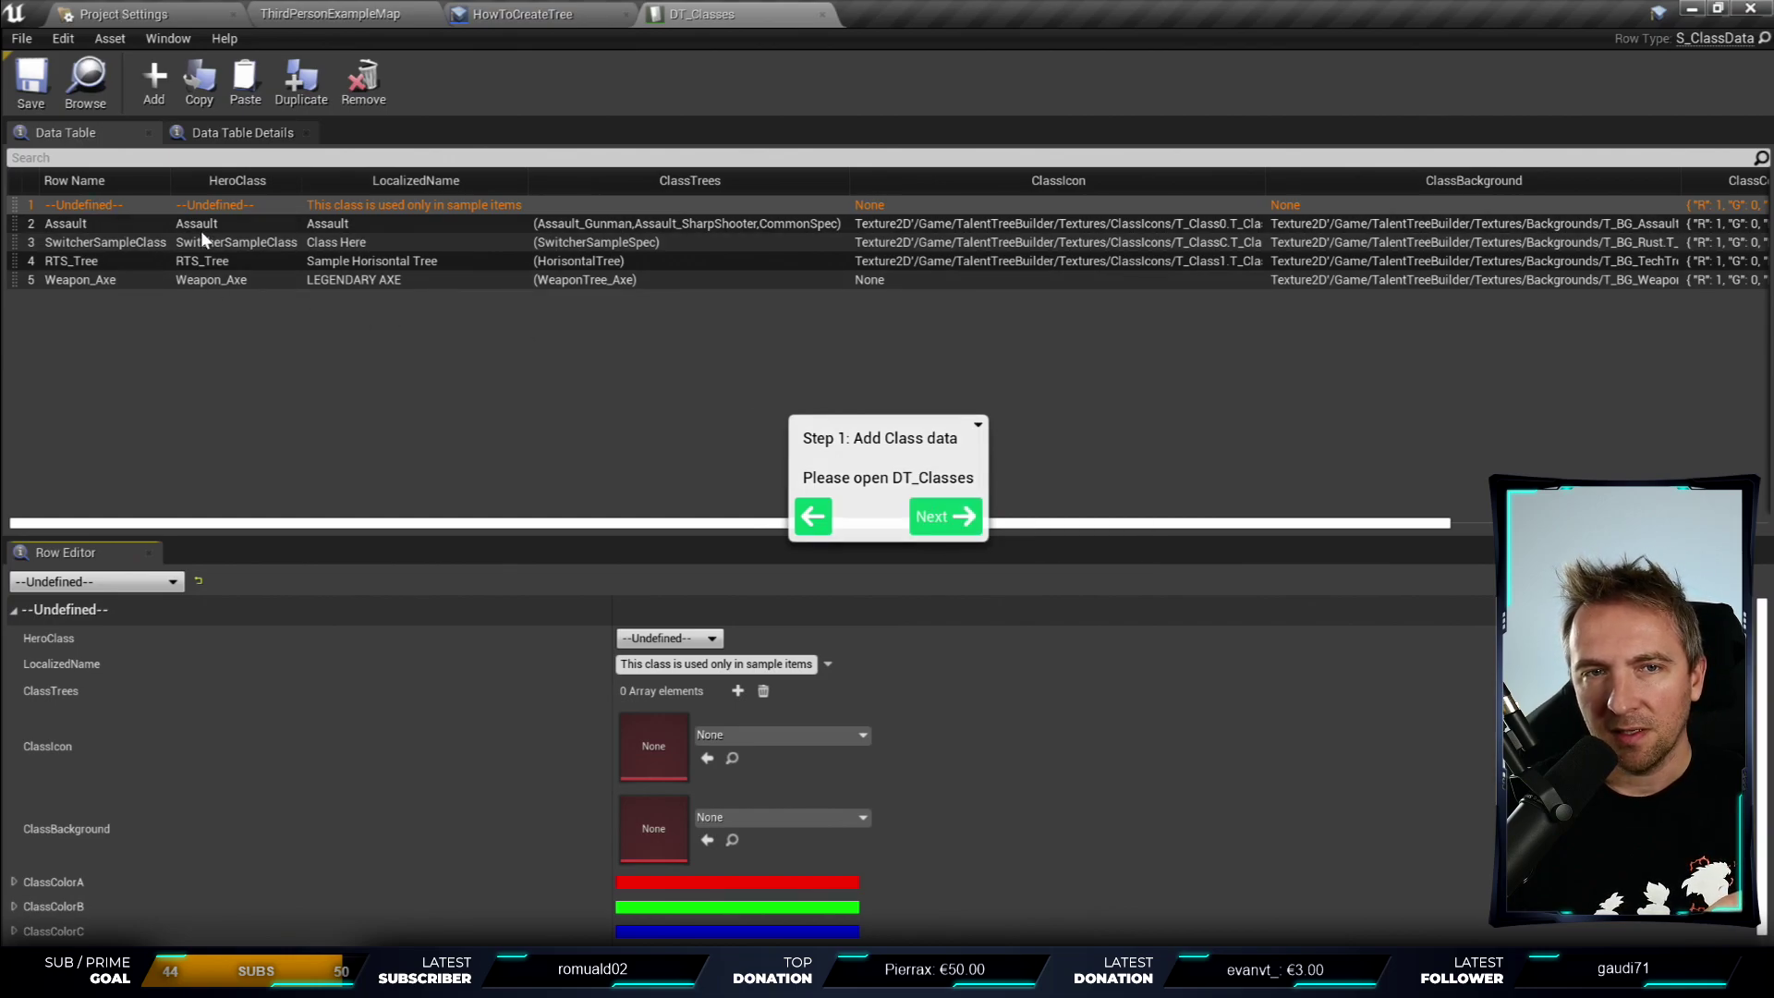
click(952, 522)
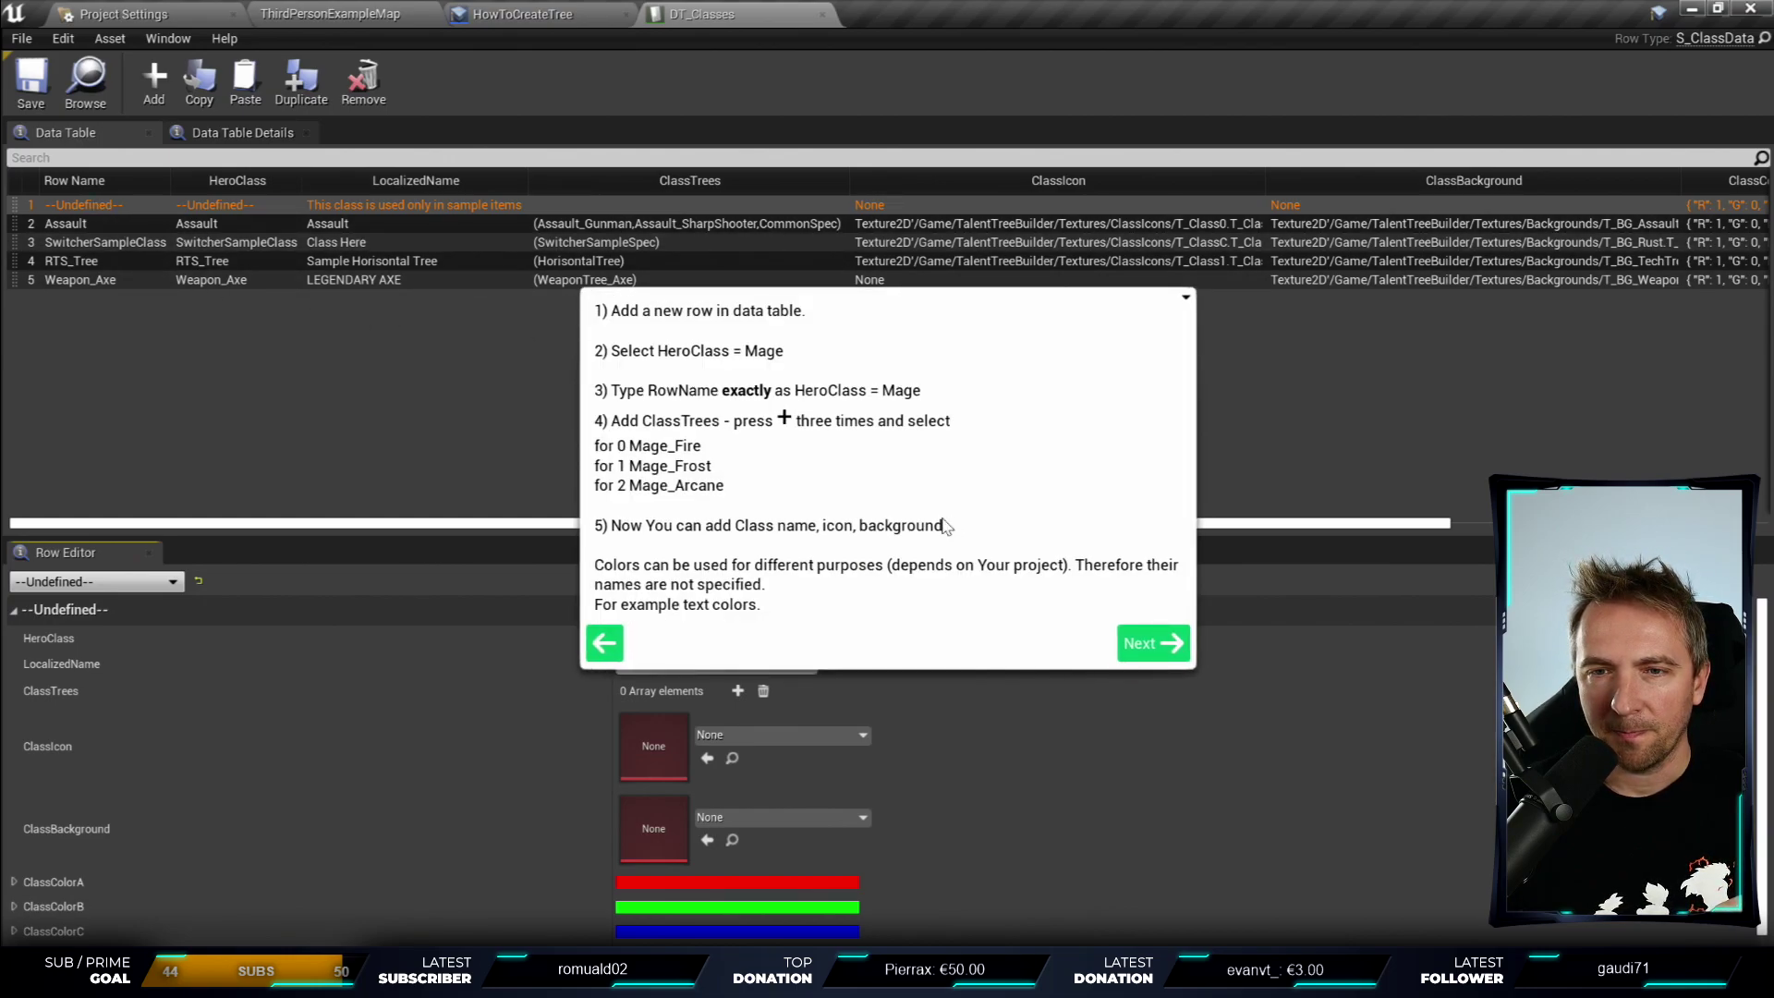
click(1138, 643)
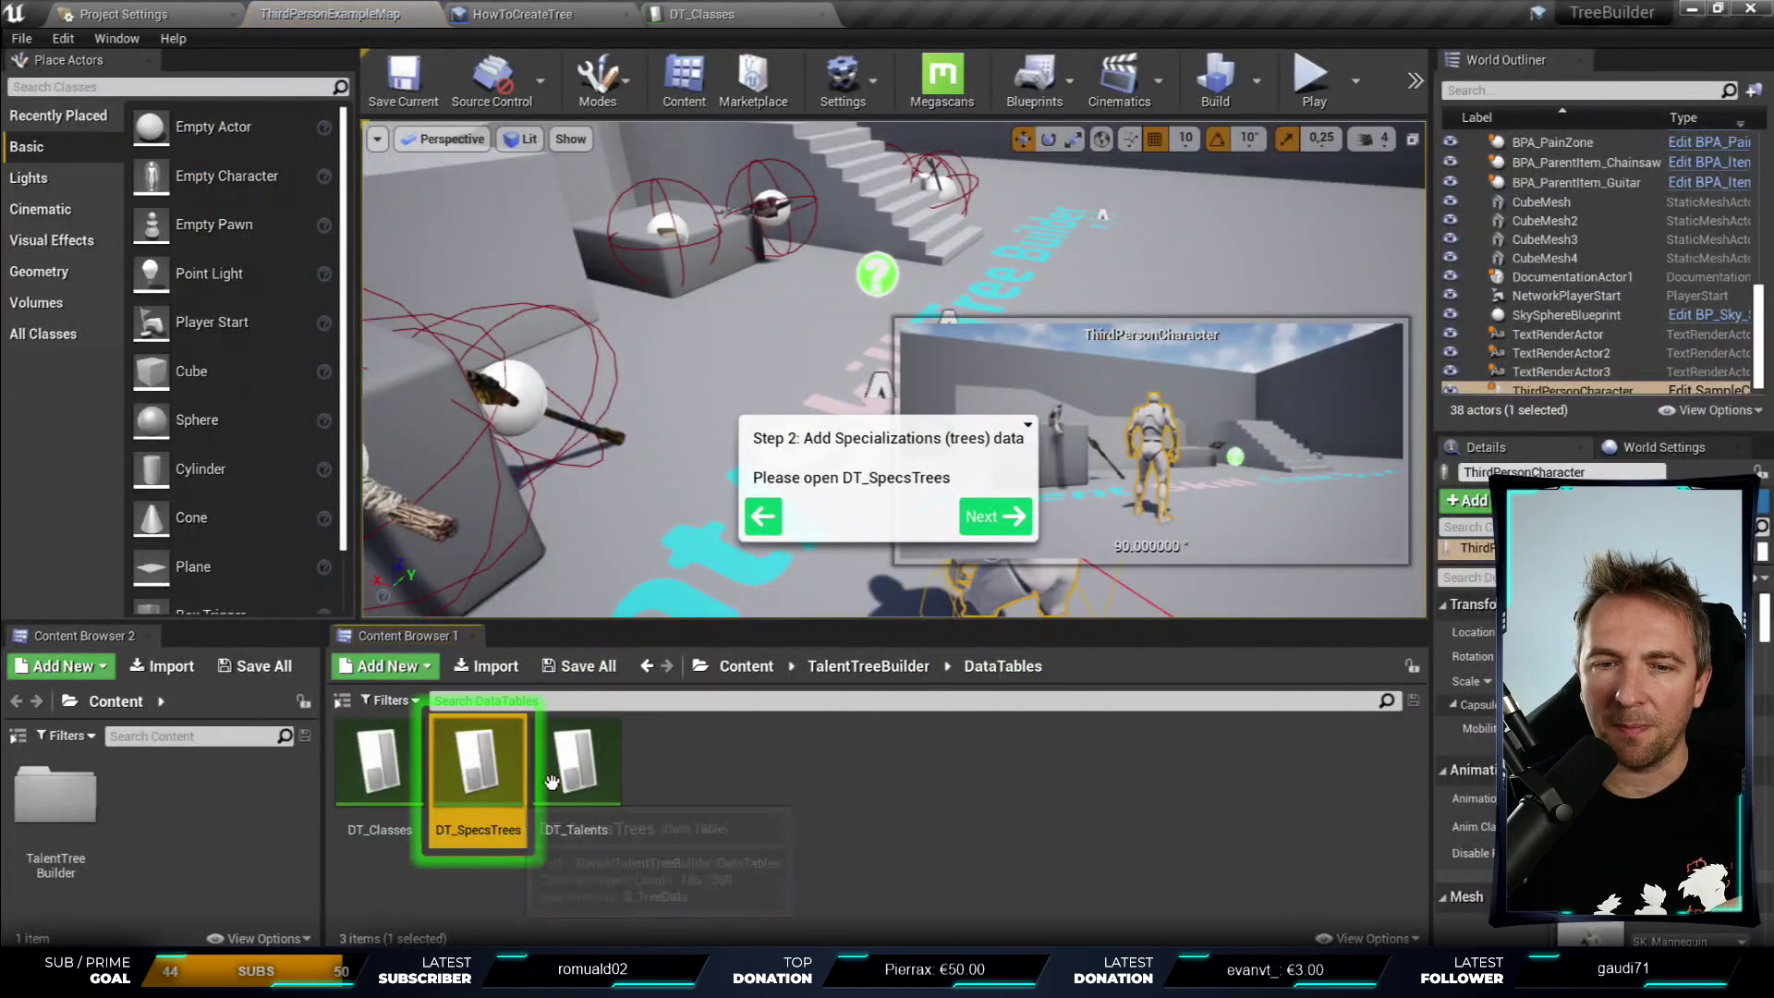
click(1030, 522)
click(1168, 755)
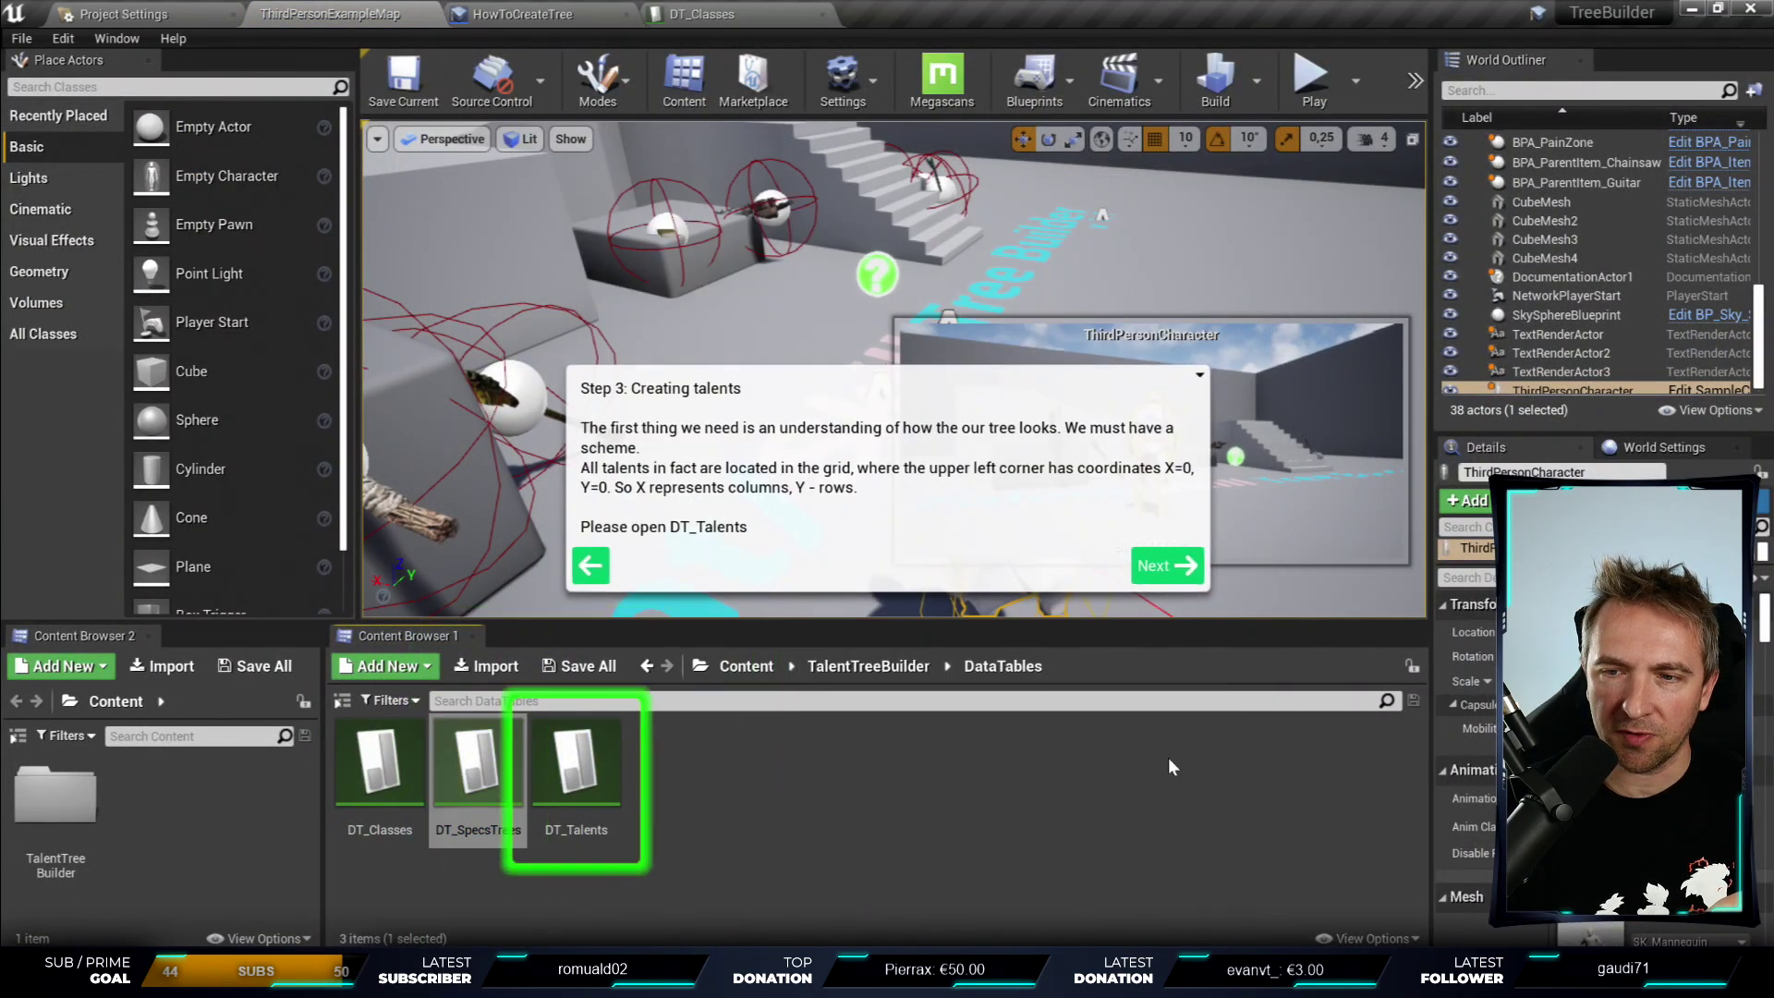
click(1168, 567)
- Exit the tutorial, return the content browser to the Content folder, and reangle the viewport
click(1199, 266)
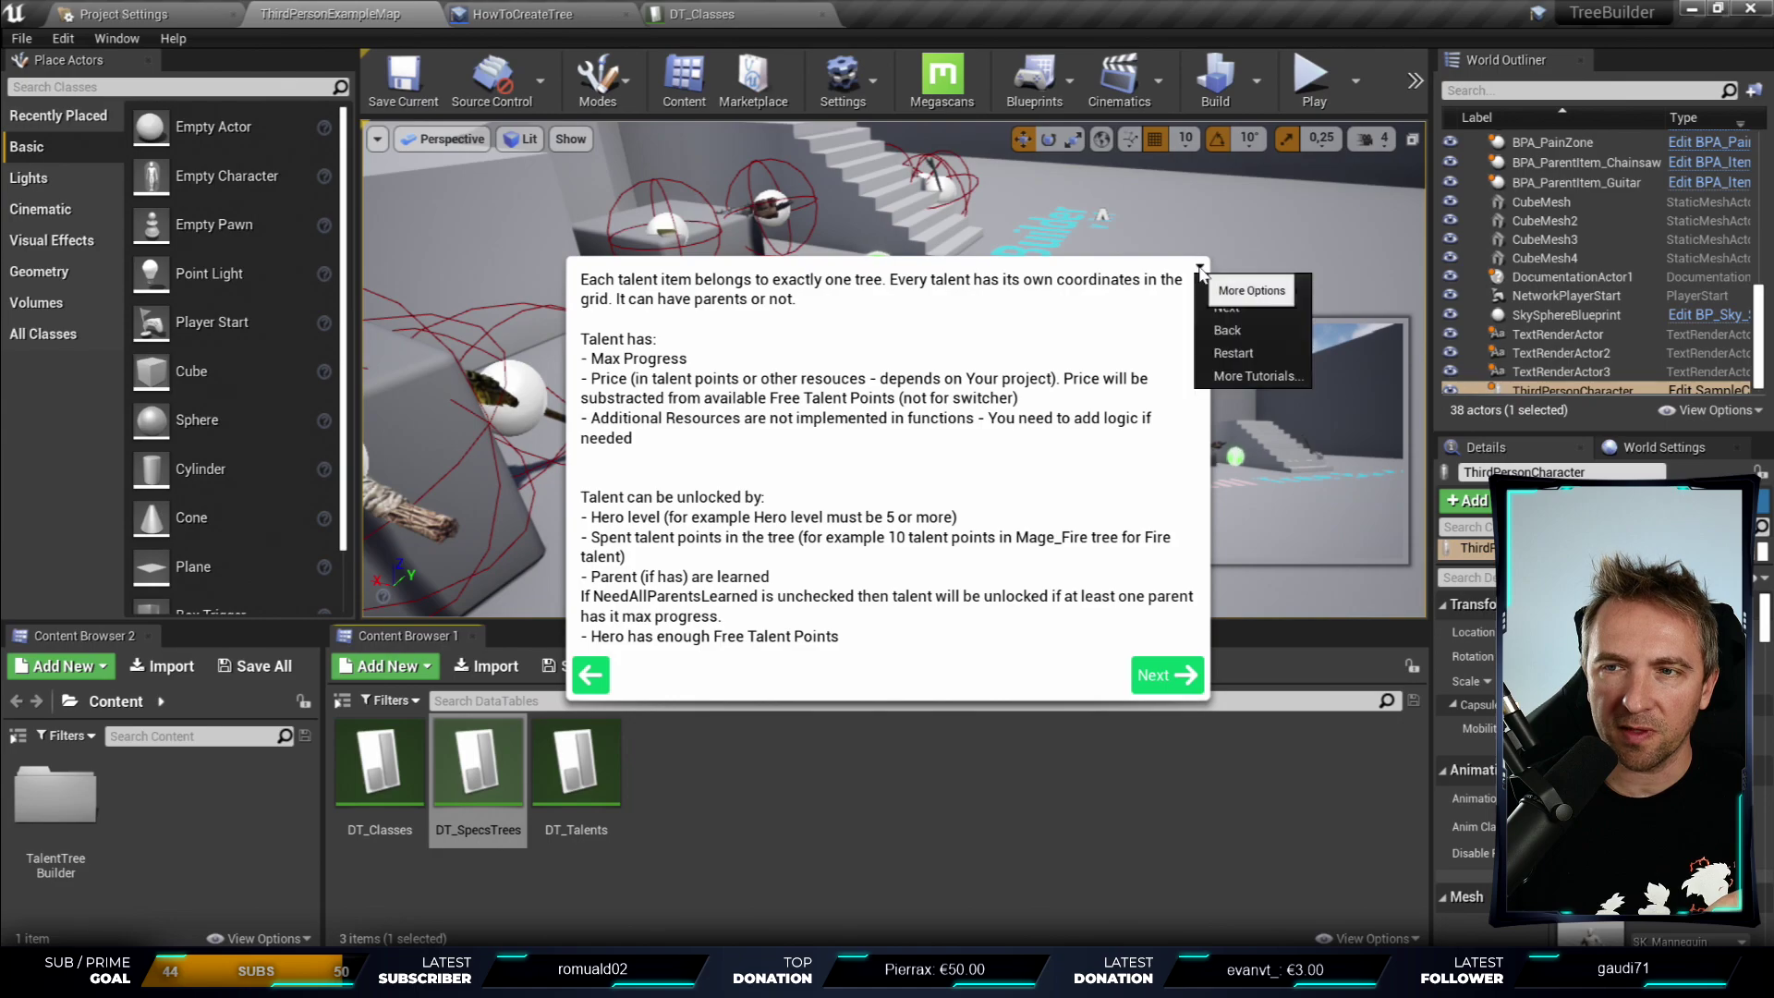
click(1249, 309)
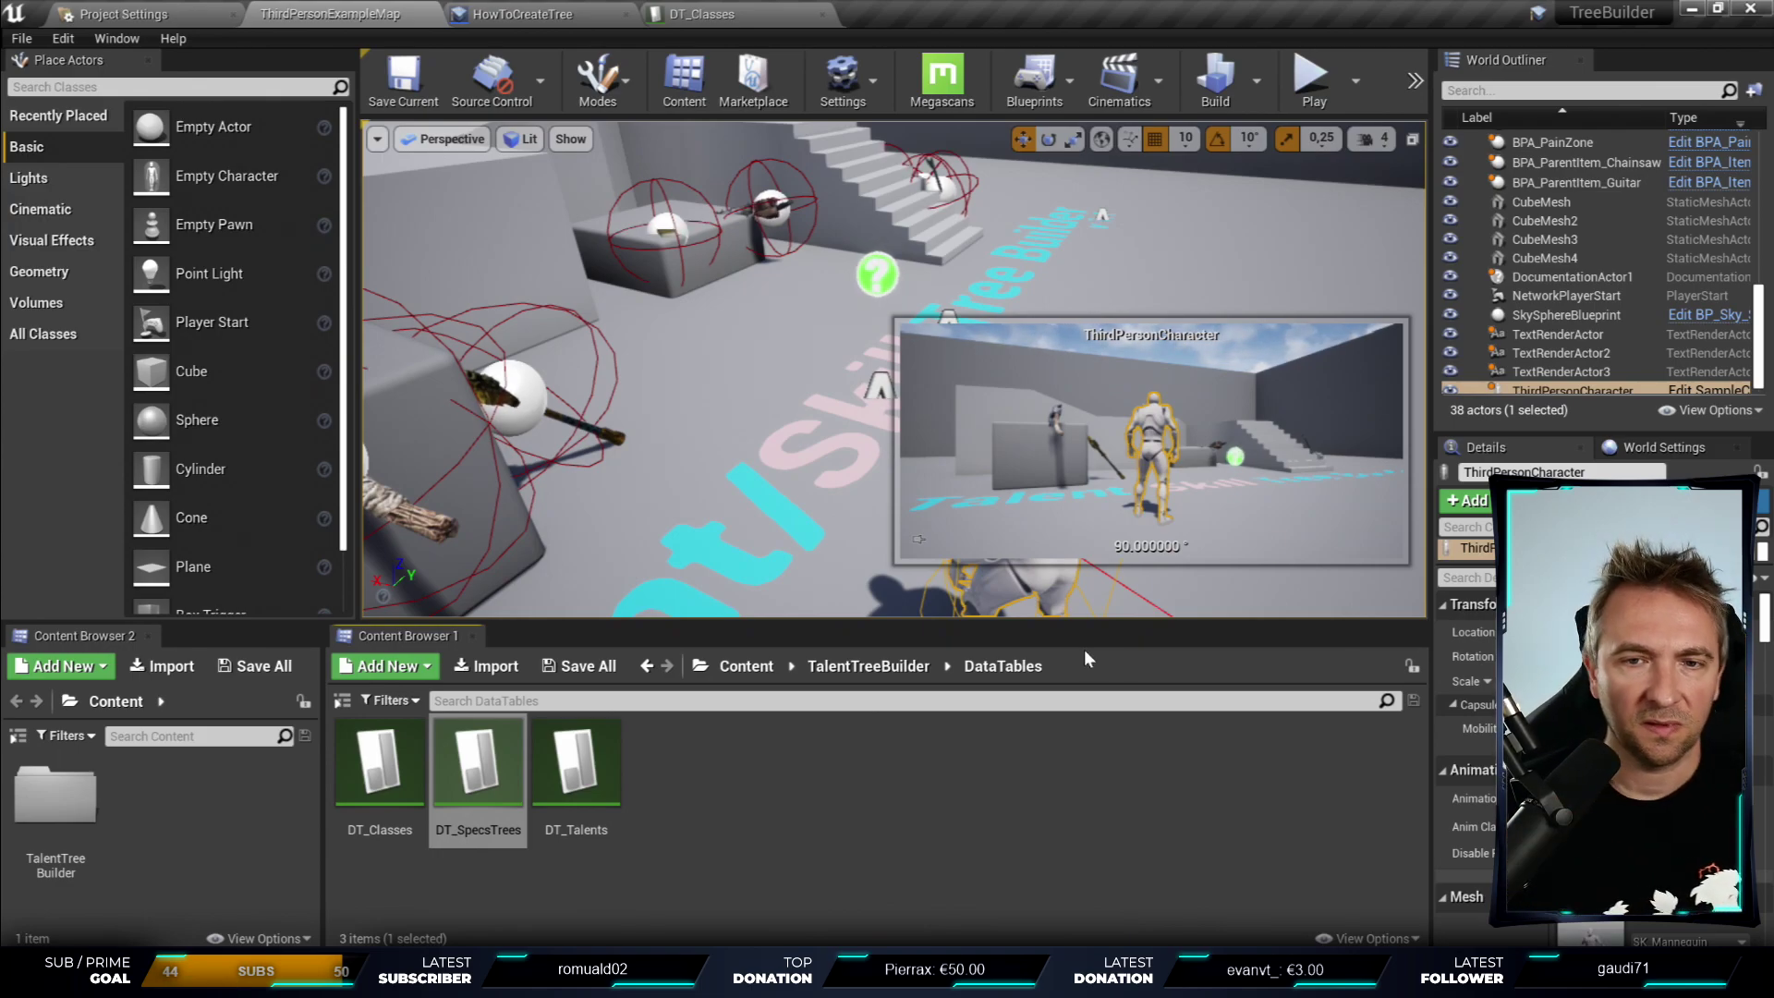
click(746, 665)
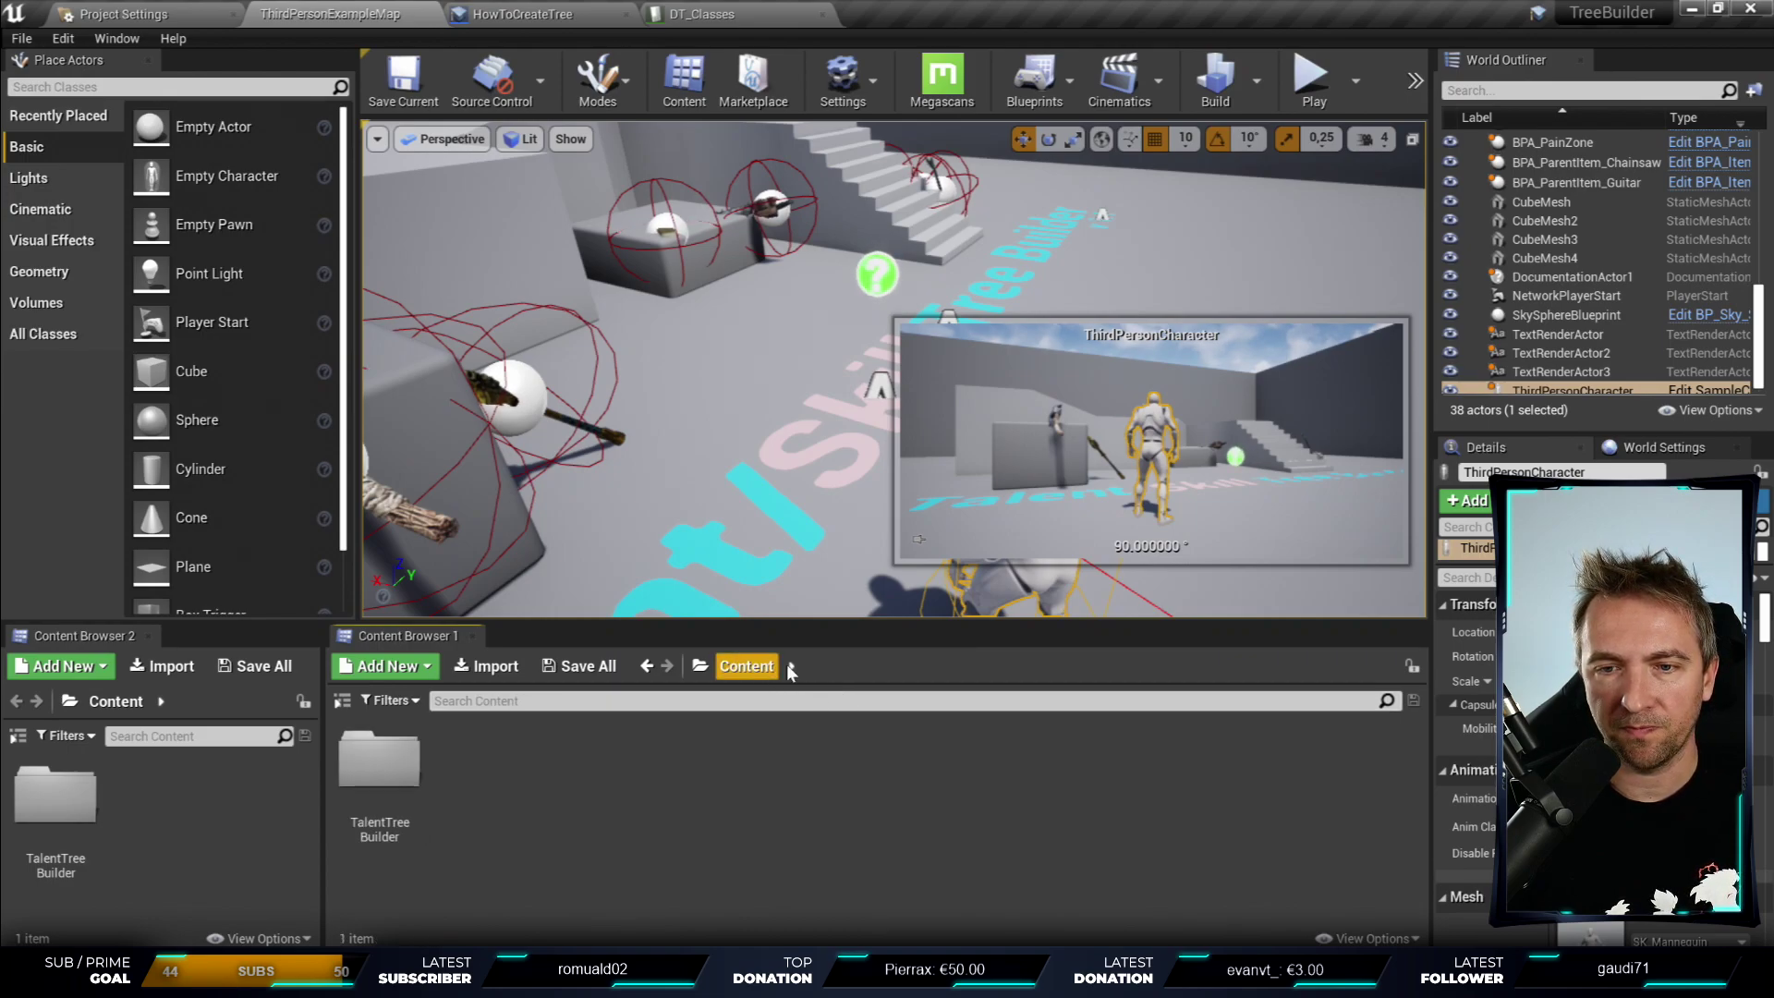
right_drag(698, 334, 706, 336)
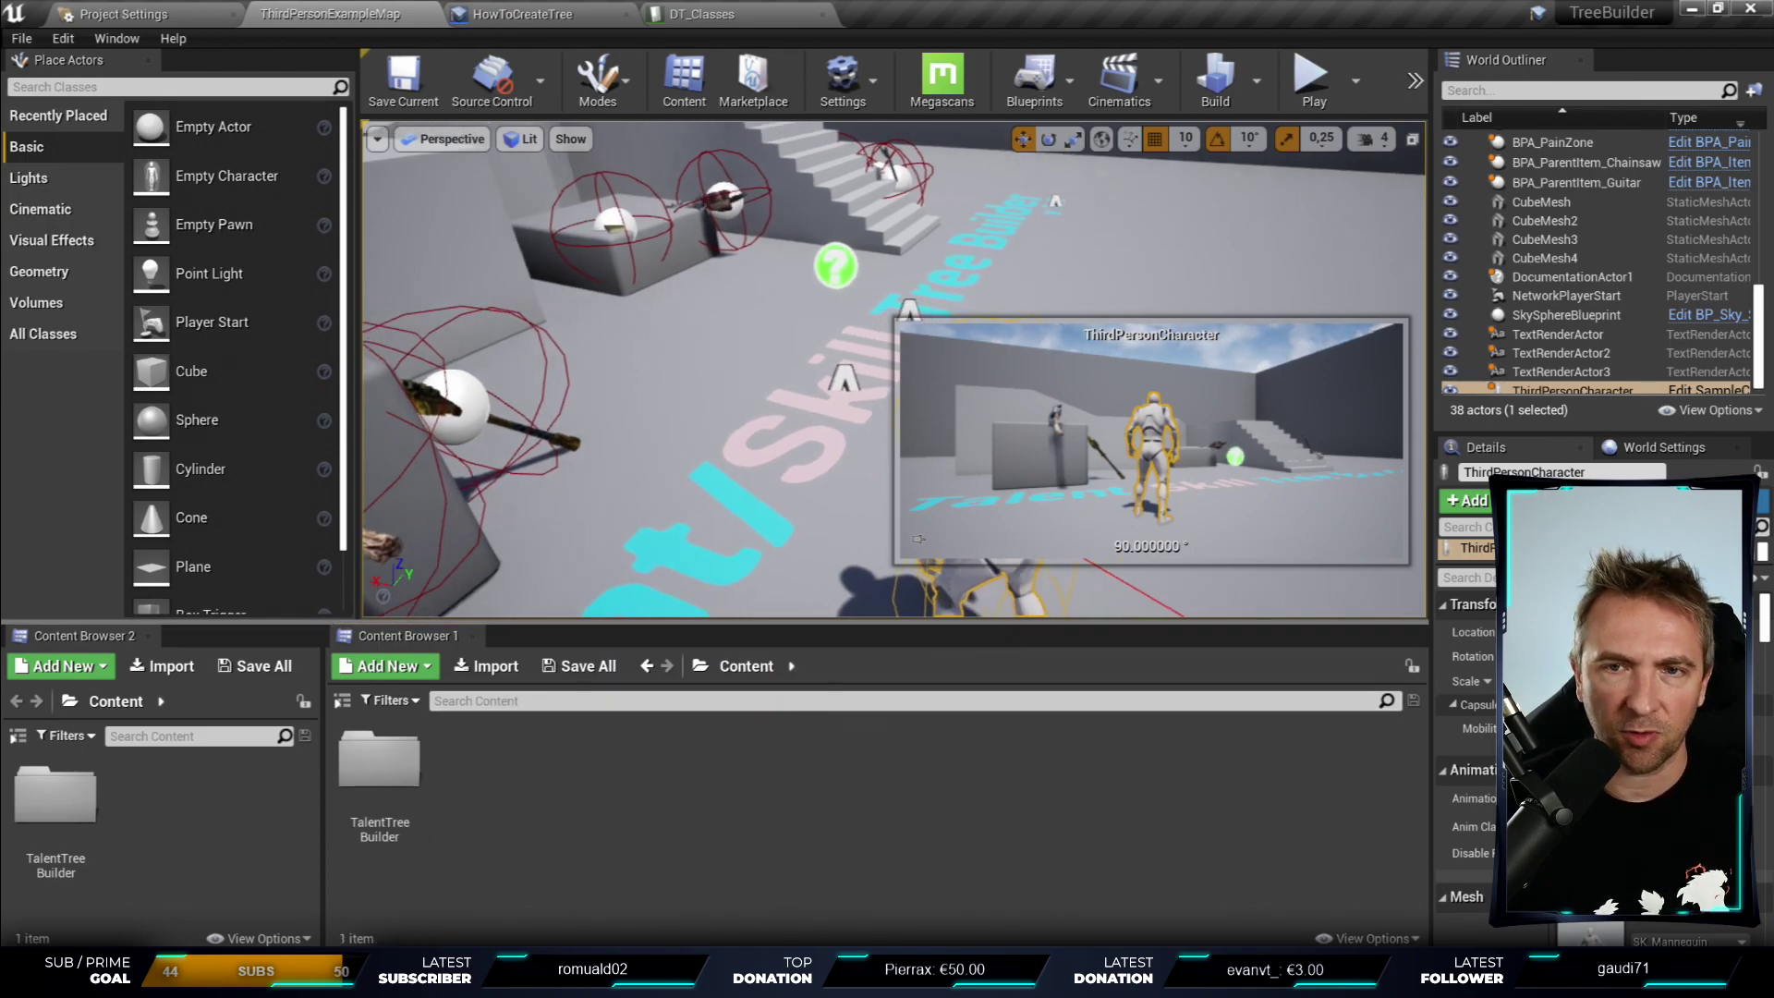